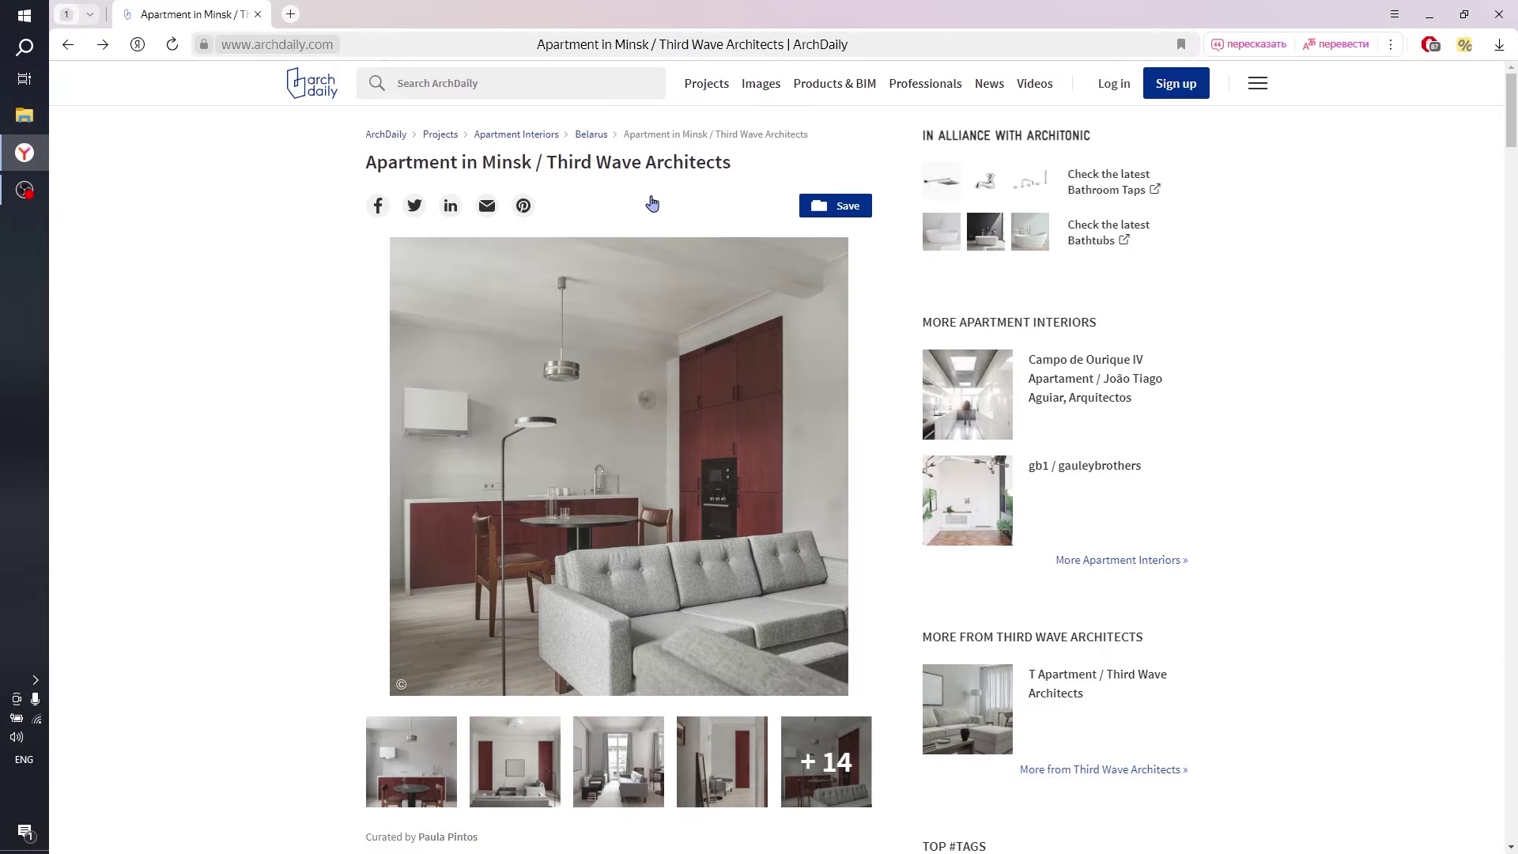
Page through the Apartment in Minsk gallery to the 19/19 floor plan, then show the desktop
click(559, 440)
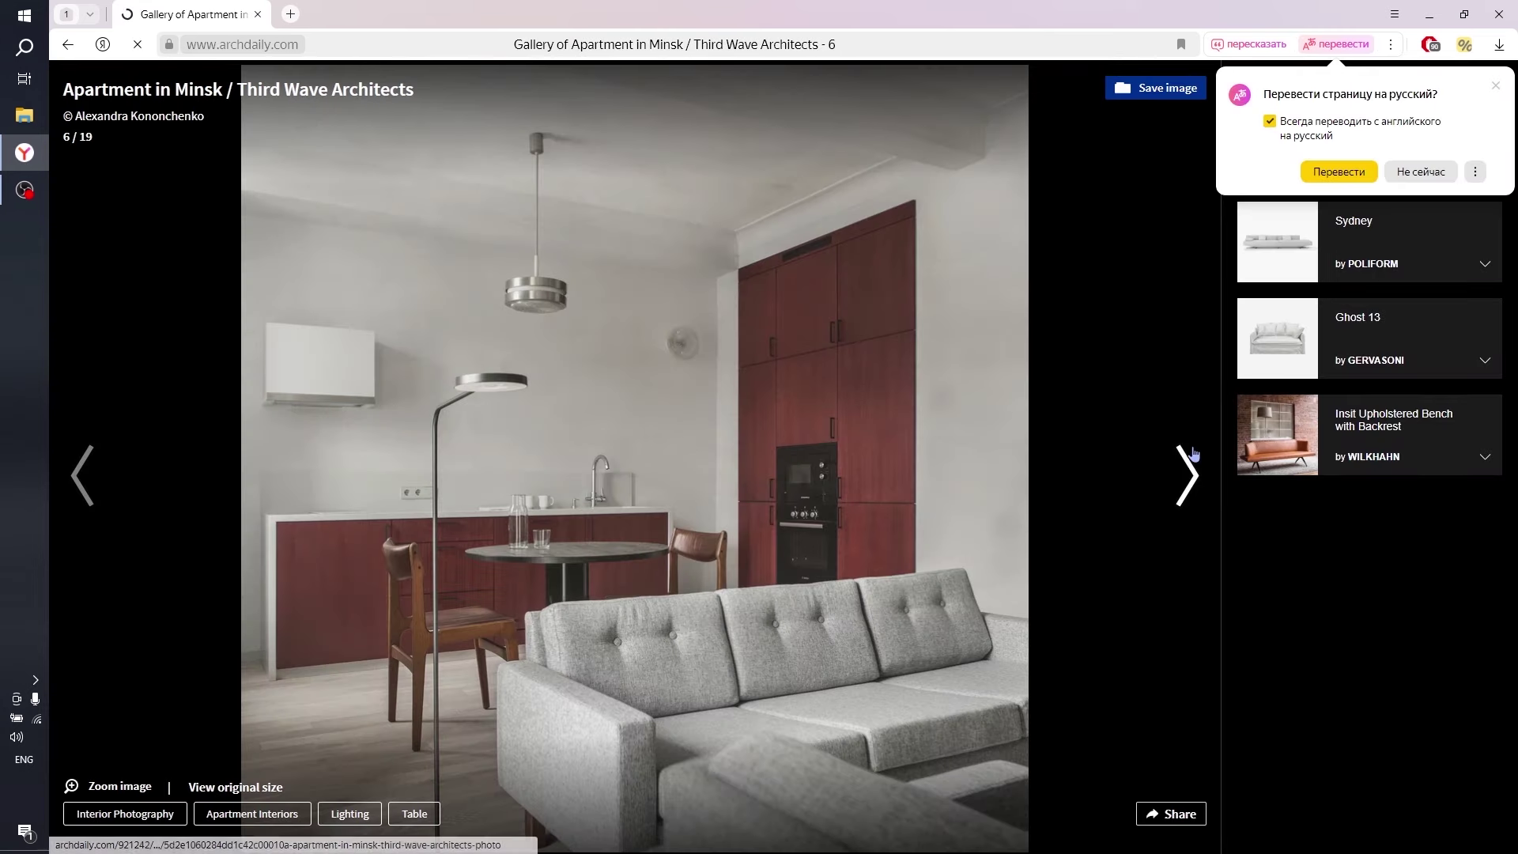
click(1194, 452)
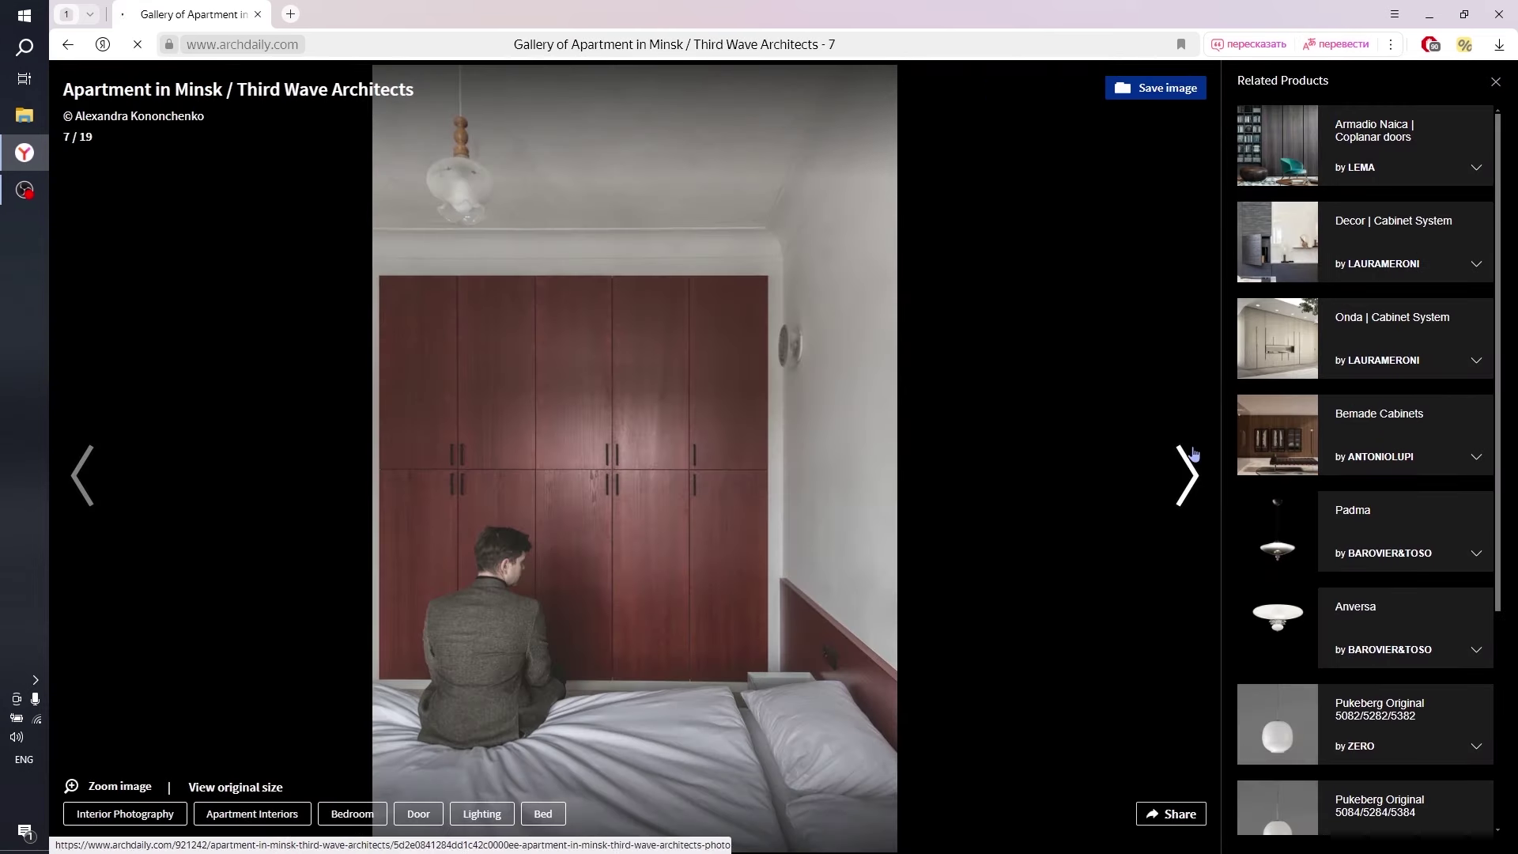
click(1193, 452)
click(1194, 452)
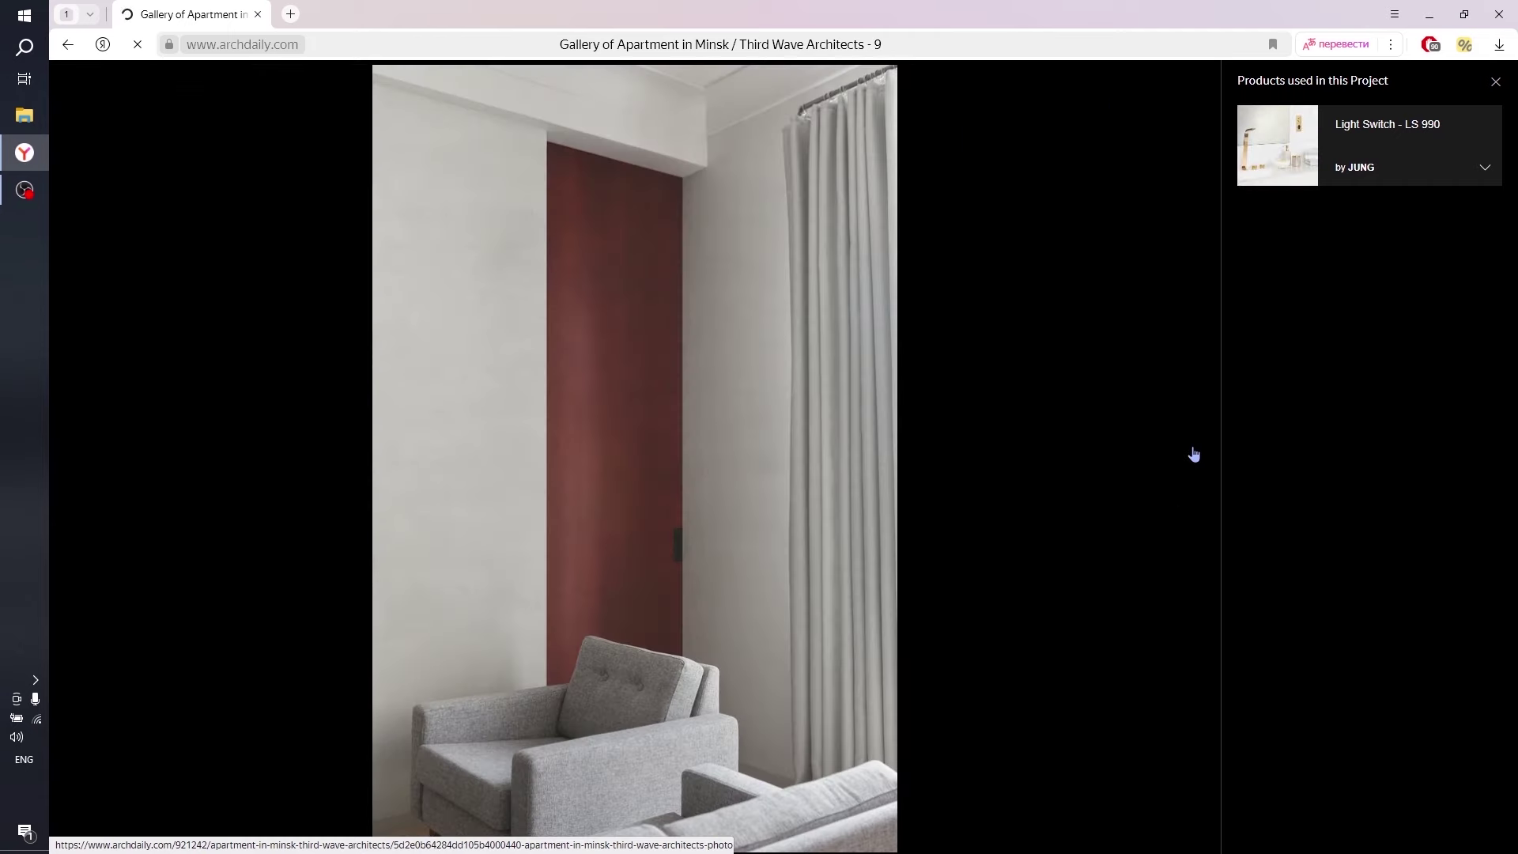
click(1193, 454)
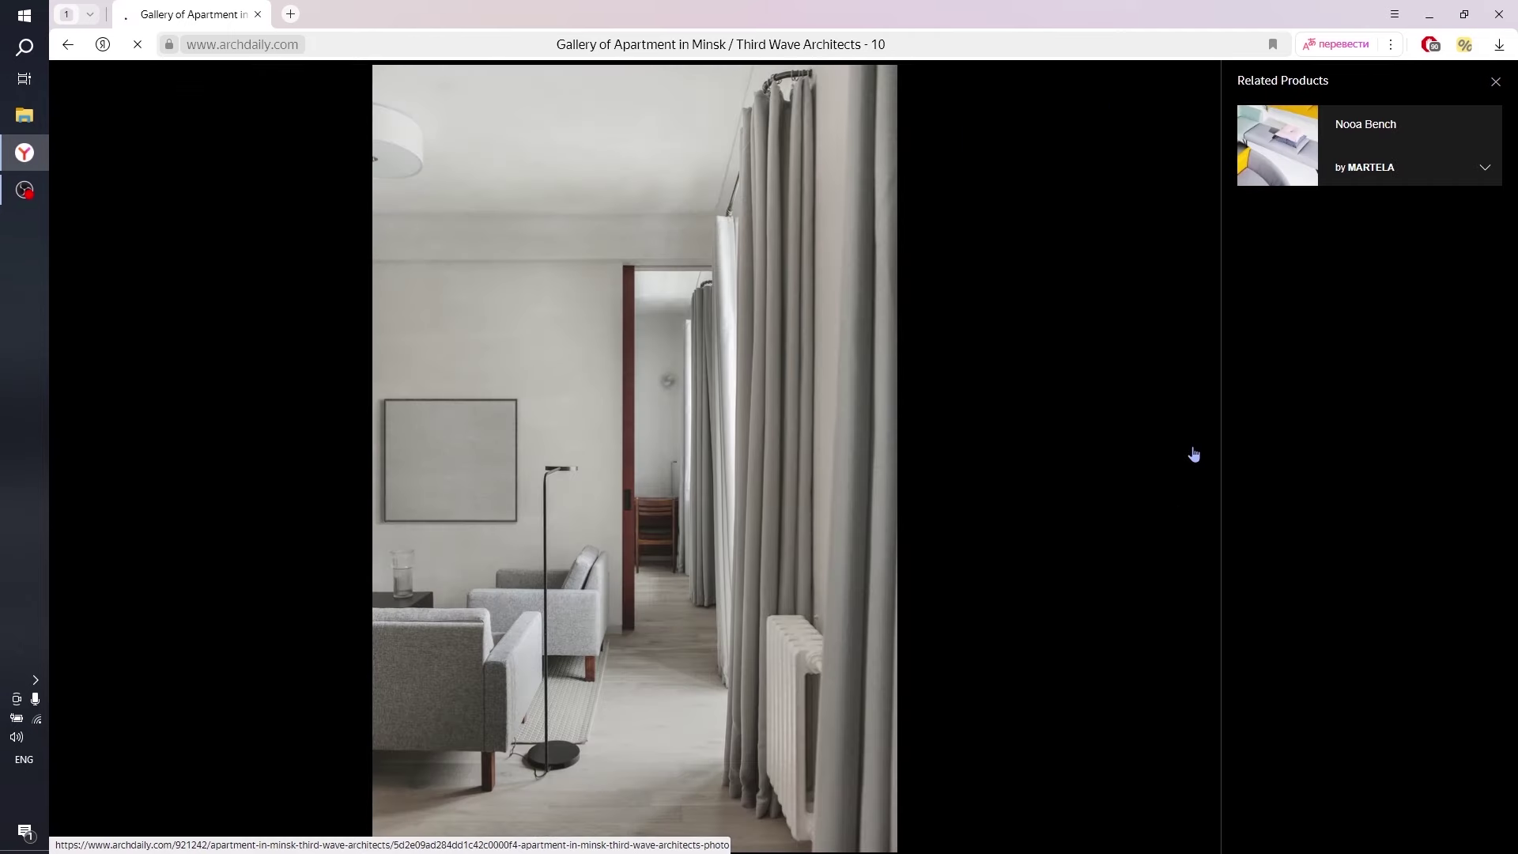
click(1194, 454)
click(1194, 454)
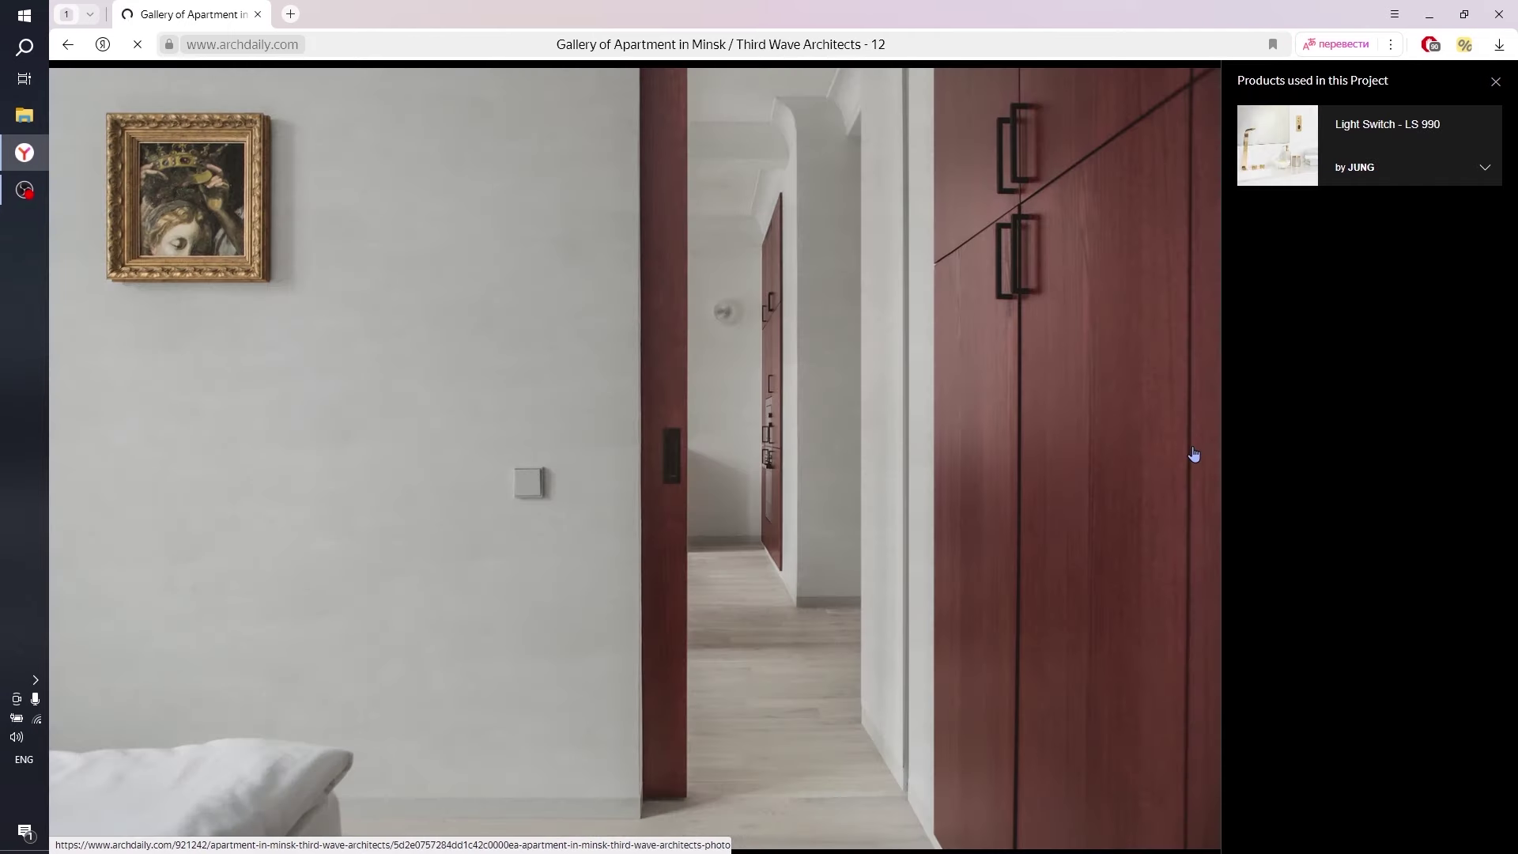
click(1194, 454)
click(1193, 454)
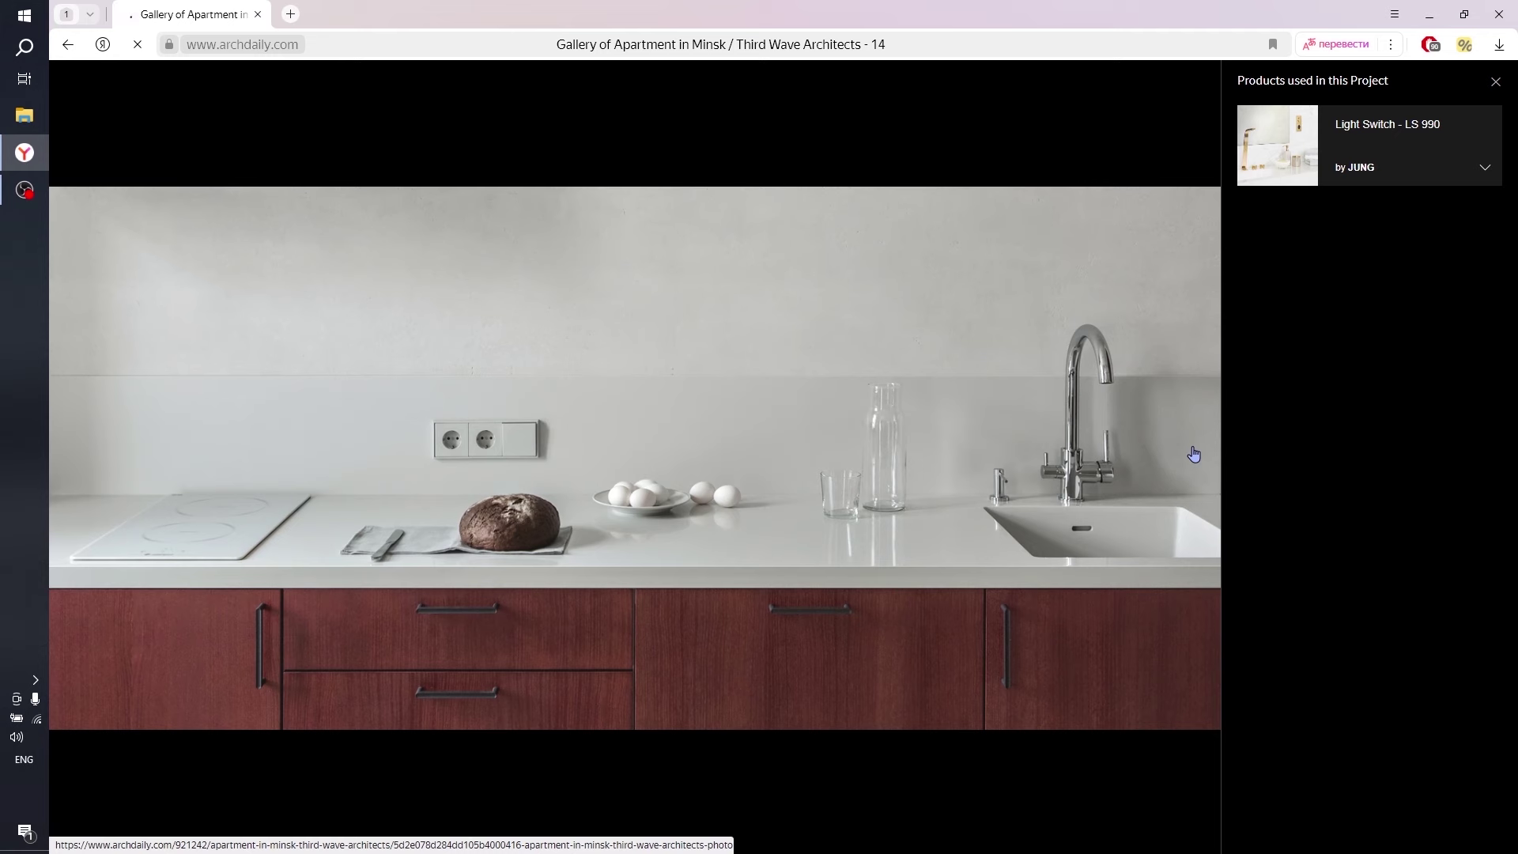
click(1193, 454)
click(1194, 453)
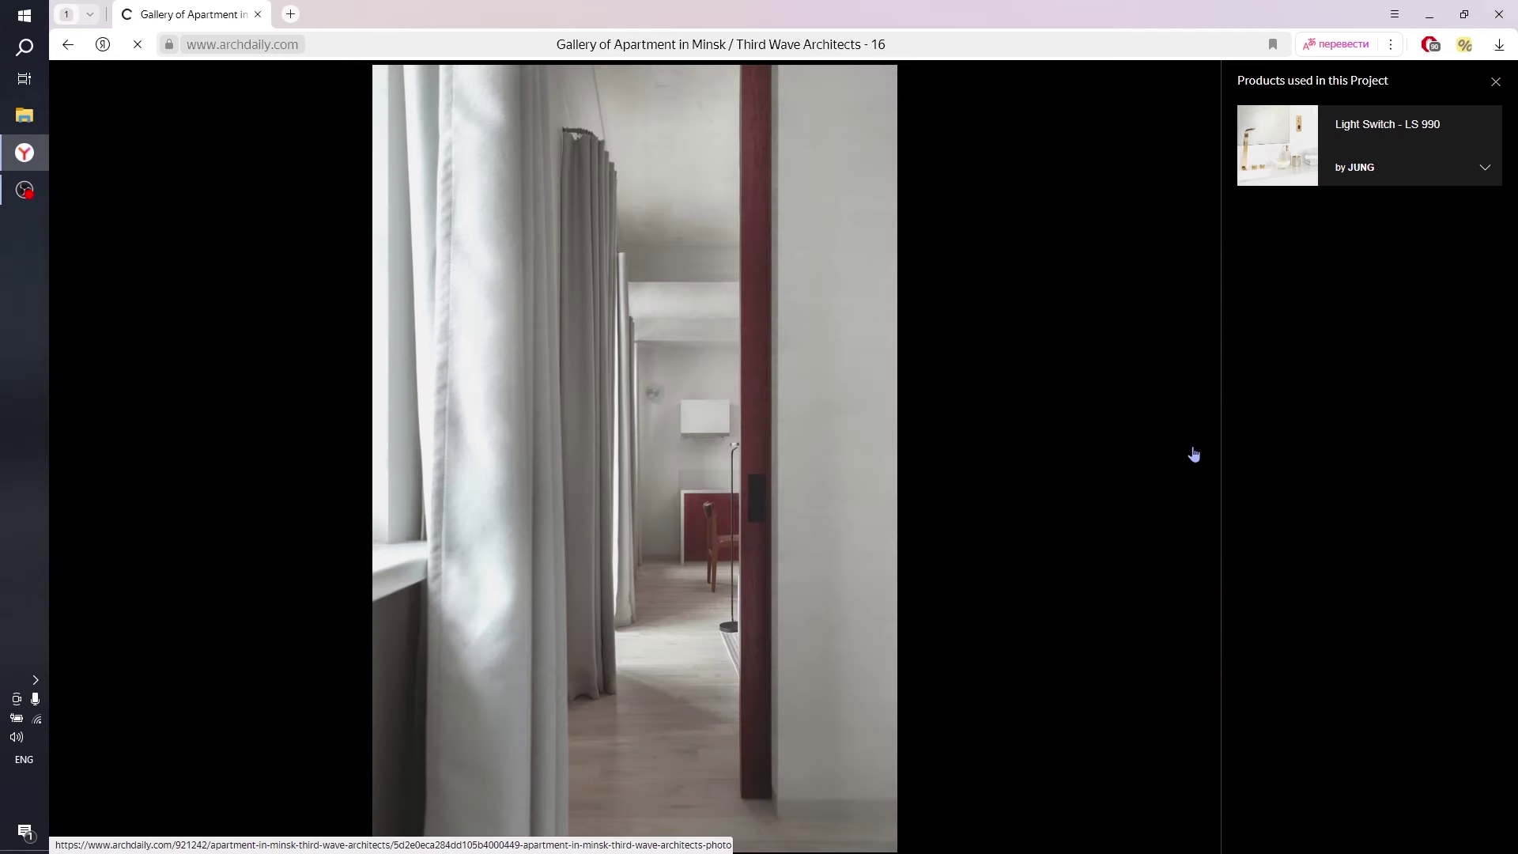
click(1193, 454)
click(1193, 454)
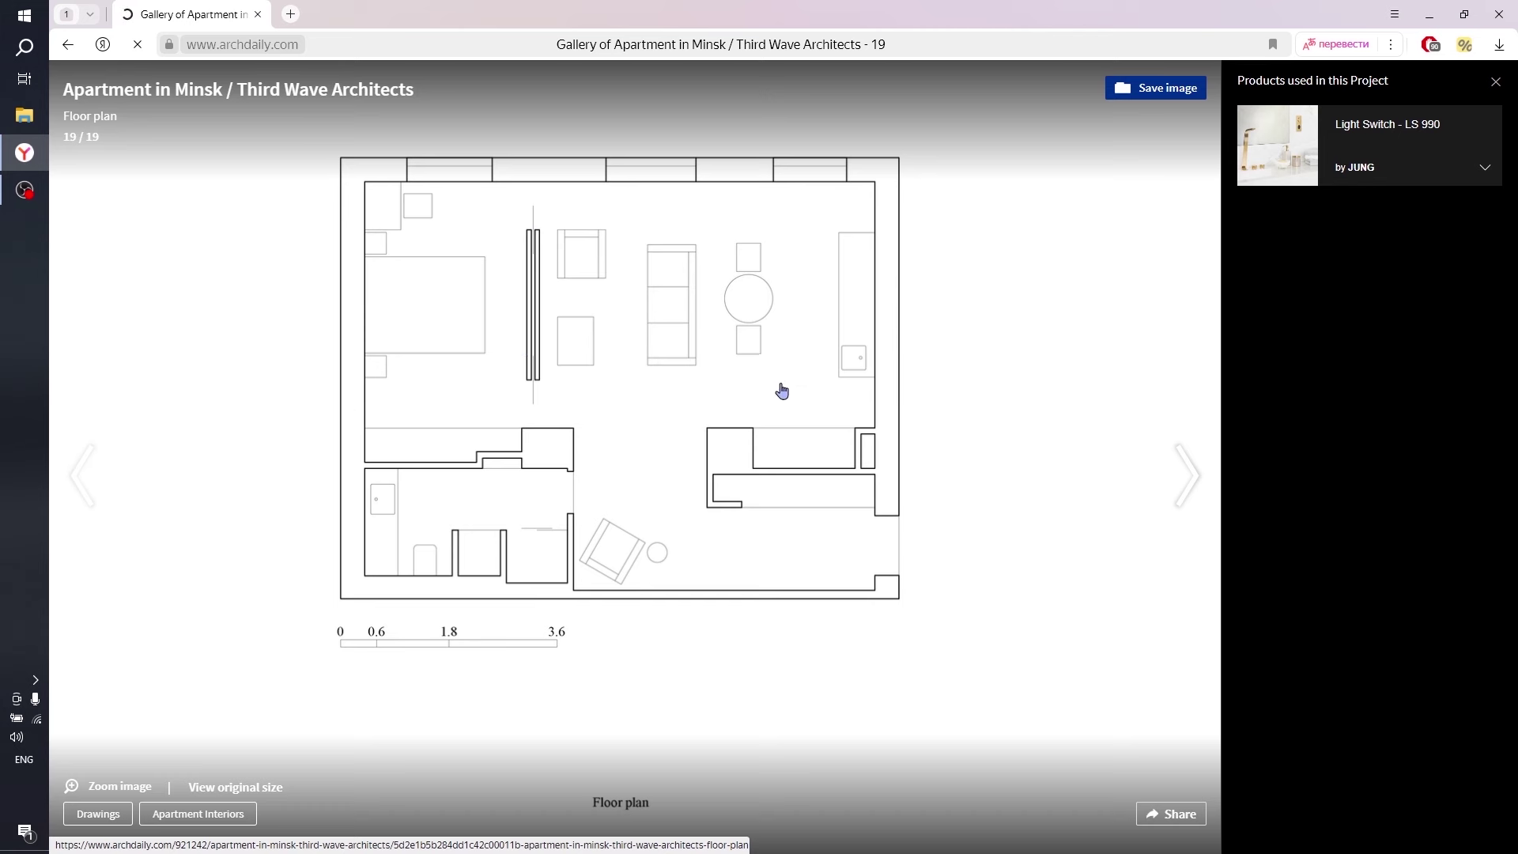
key(super+d)
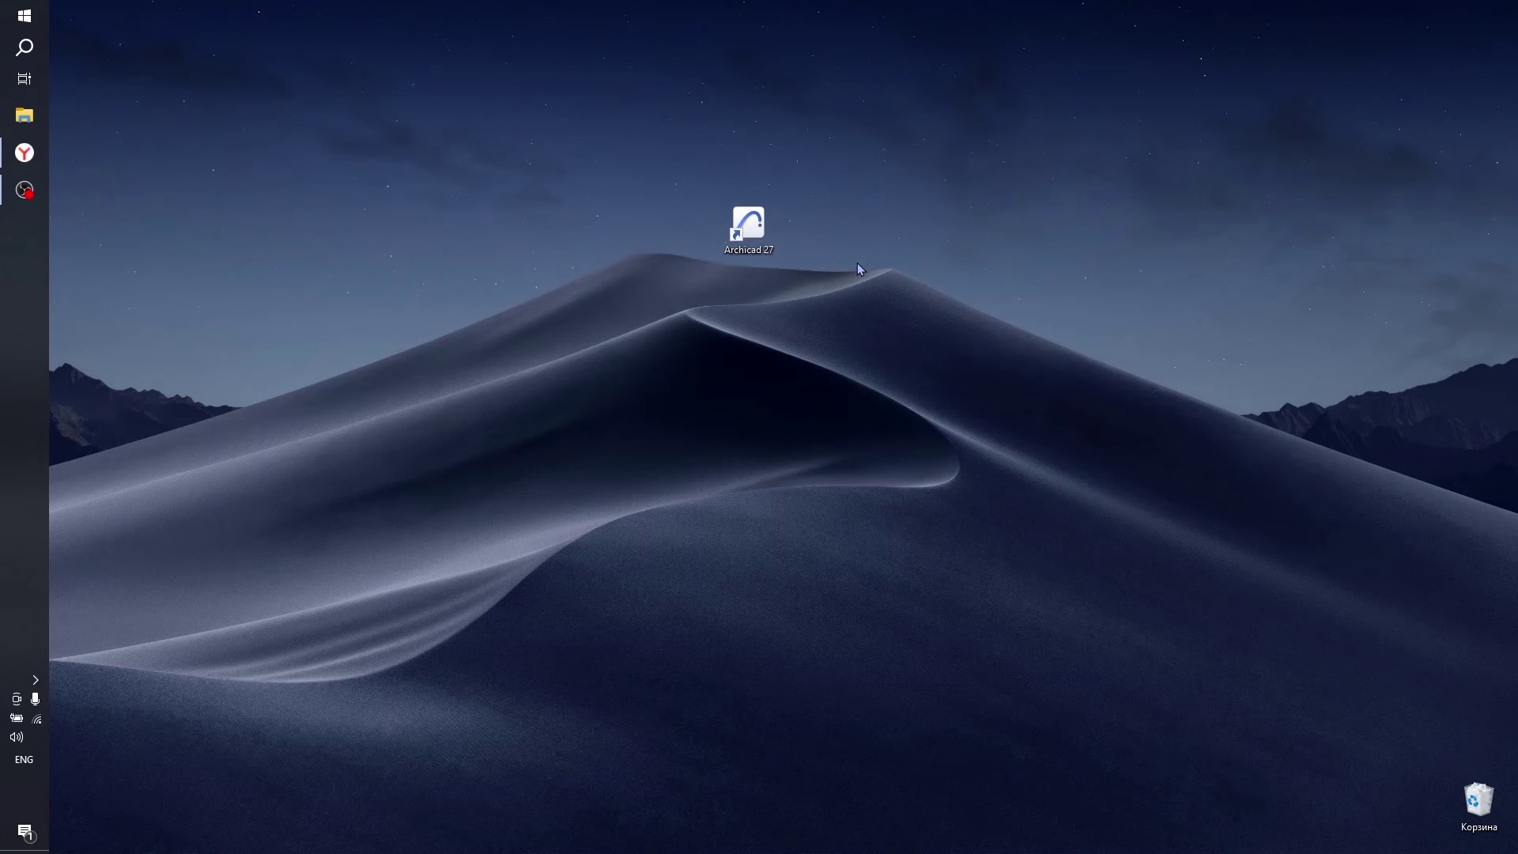
Launch Archicad 27 and create a new project from the Общий шаблон Archicad 27.tpl template
double_click(748, 236)
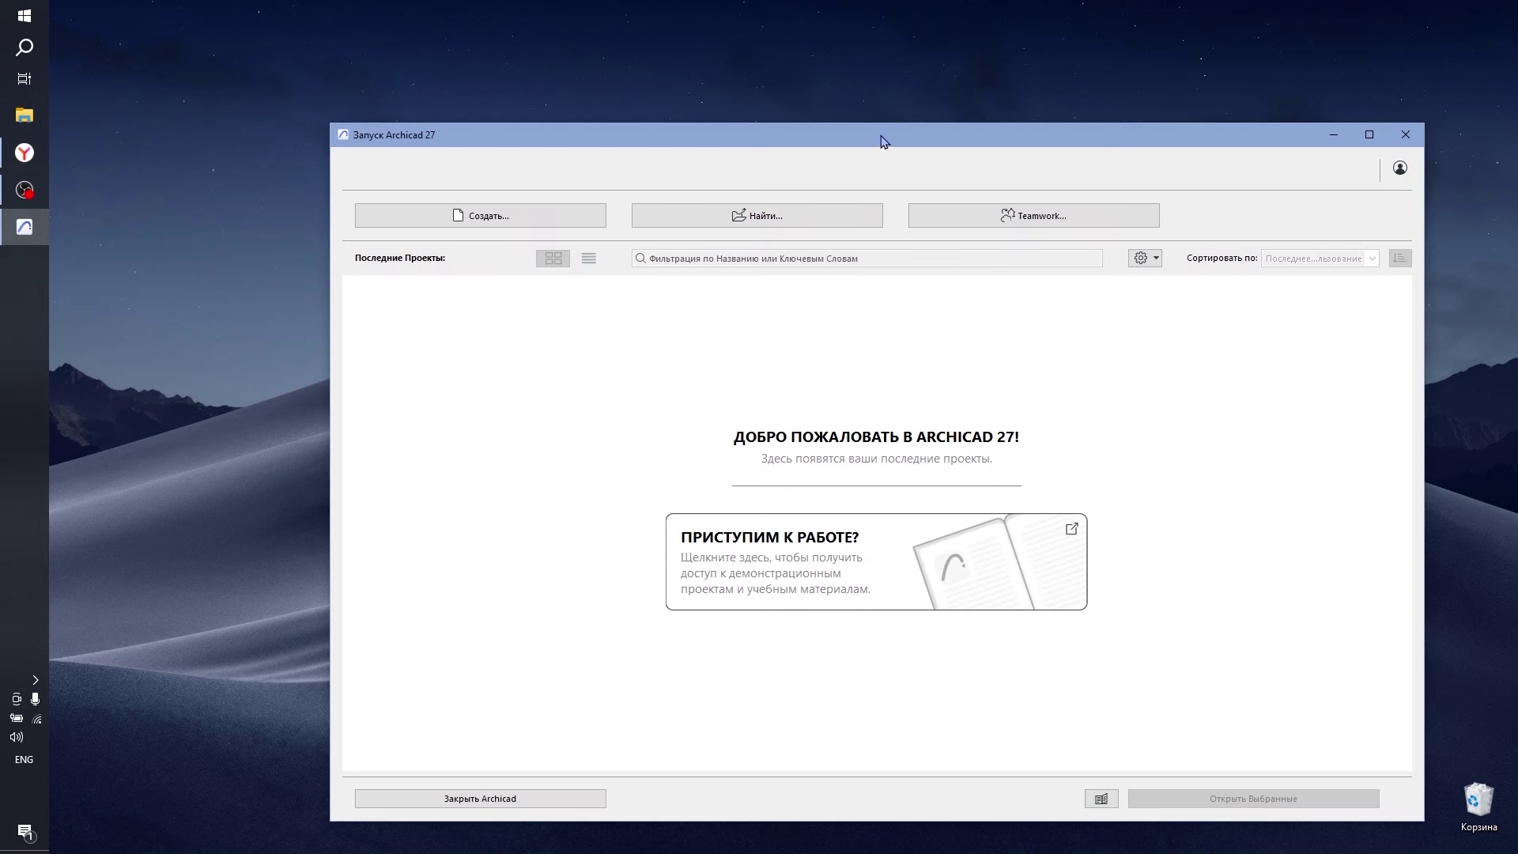
drag(879, 136, 807, 86)
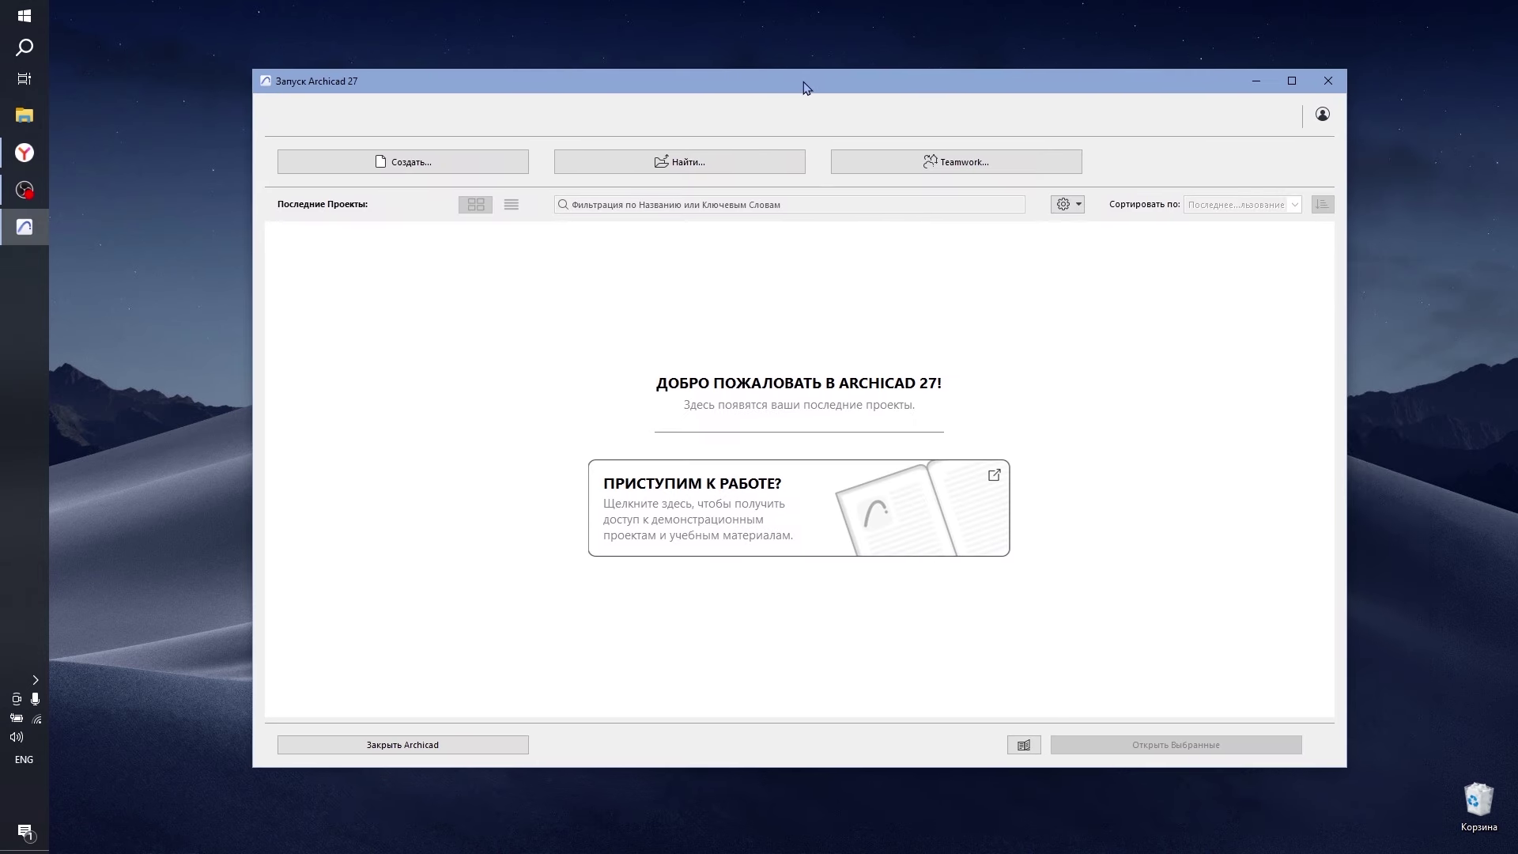
click(515, 174)
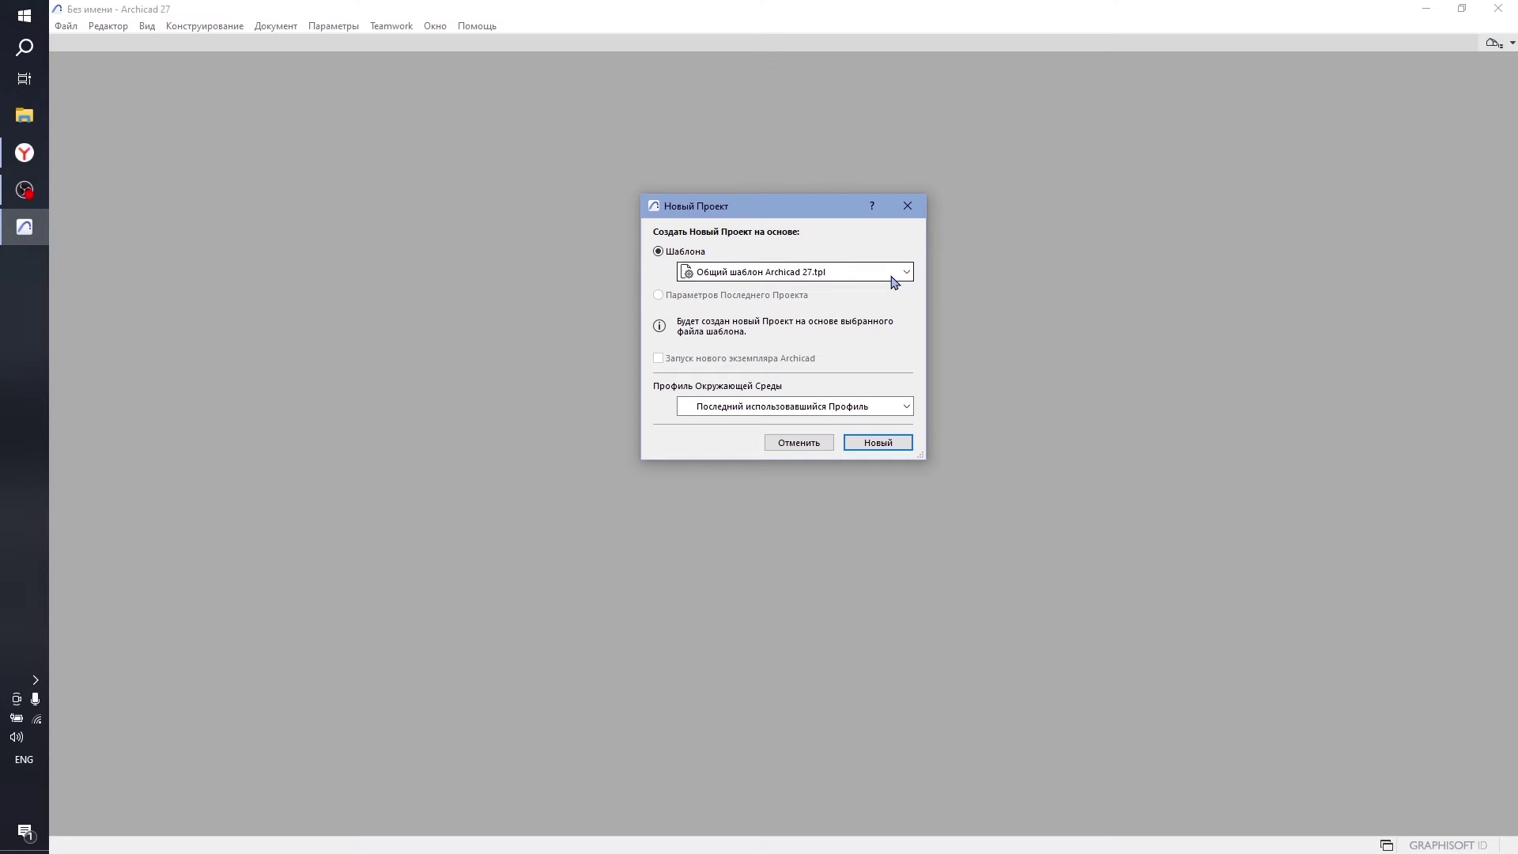
click(869, 274)
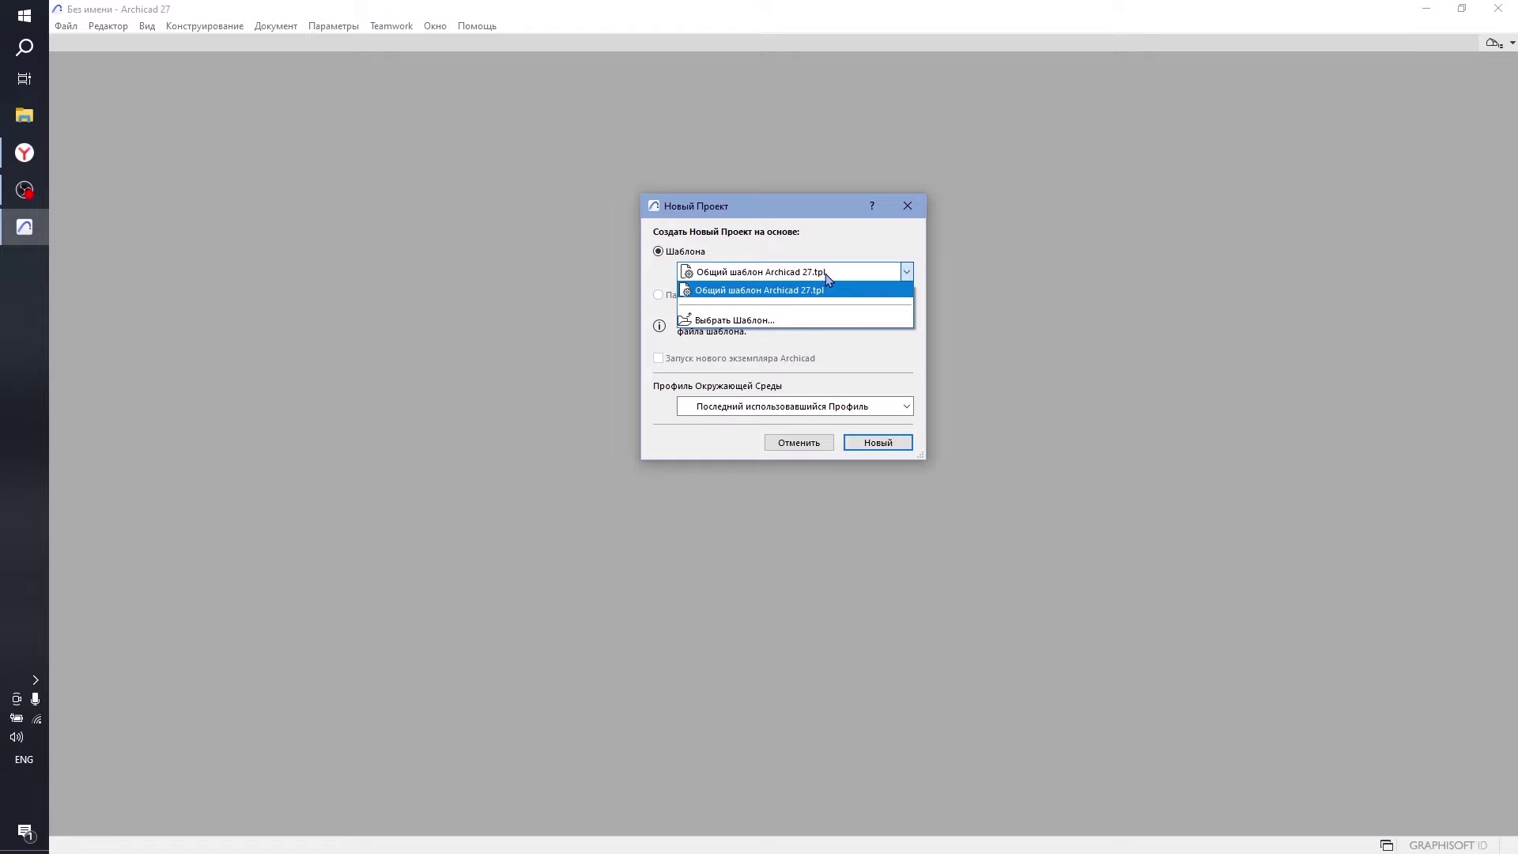
click(837, 275)
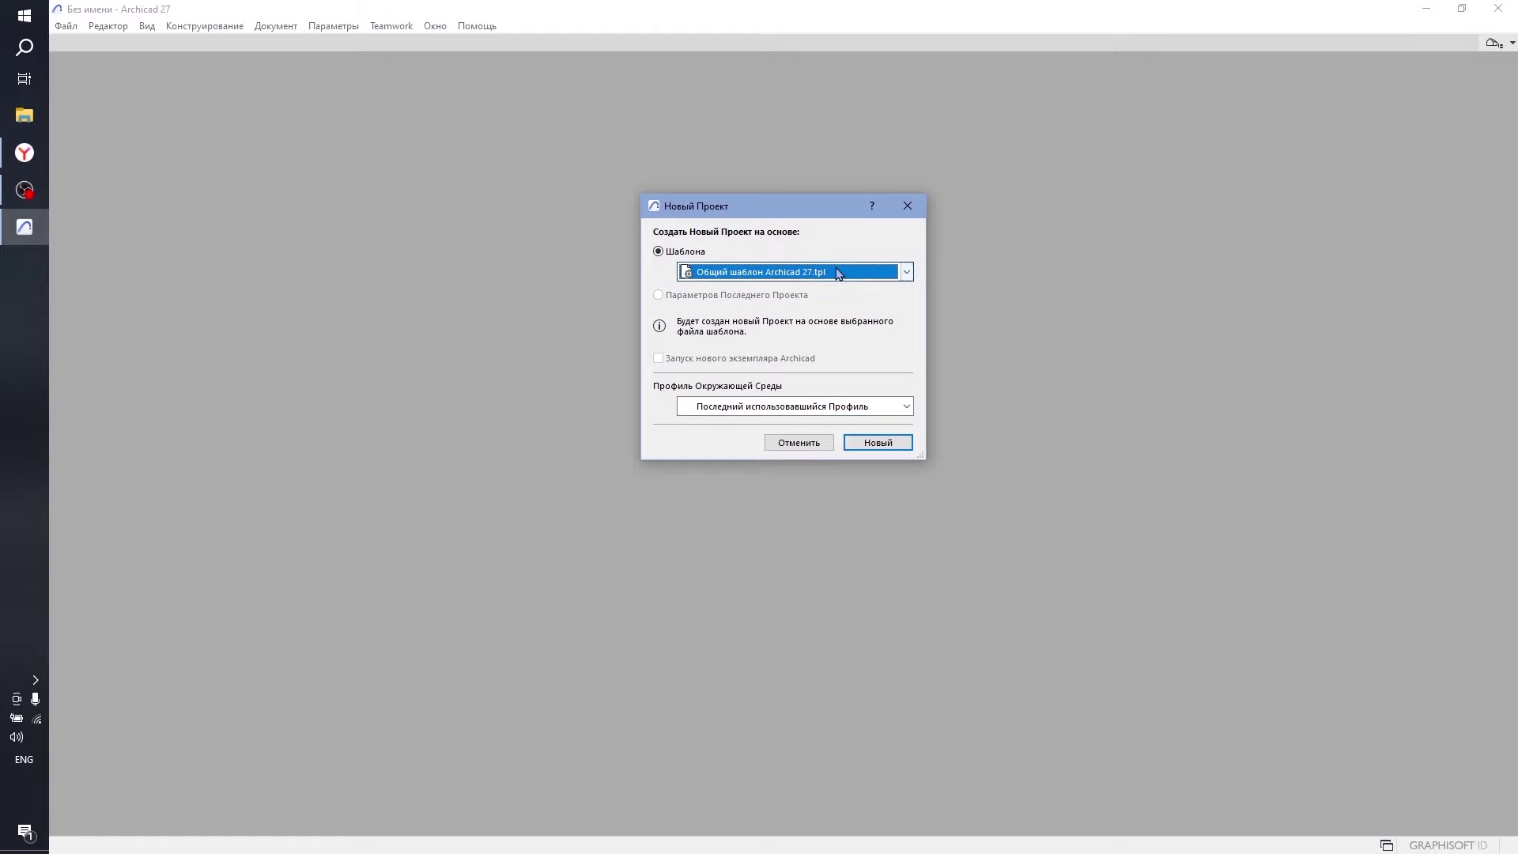
click(877, 442)
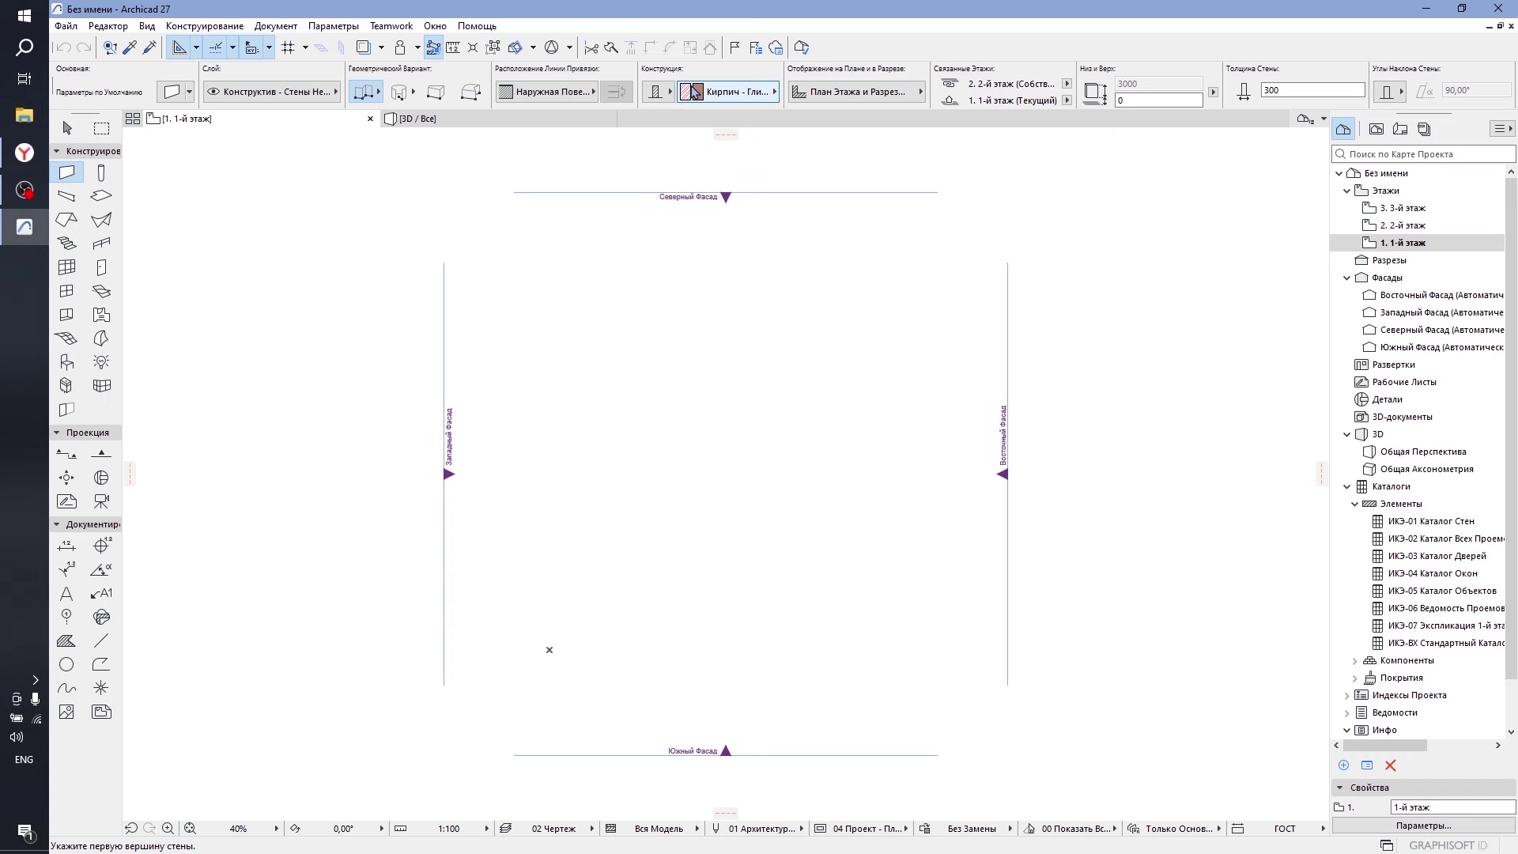
Look through the Info Box wall settings, then switch to the Arrow selection tool
scroll(694, 91, down, 2)
scroll(699, 87, down, 2)
scroll(704, 83, down, 2)
scroll(709, 80, down, 2)
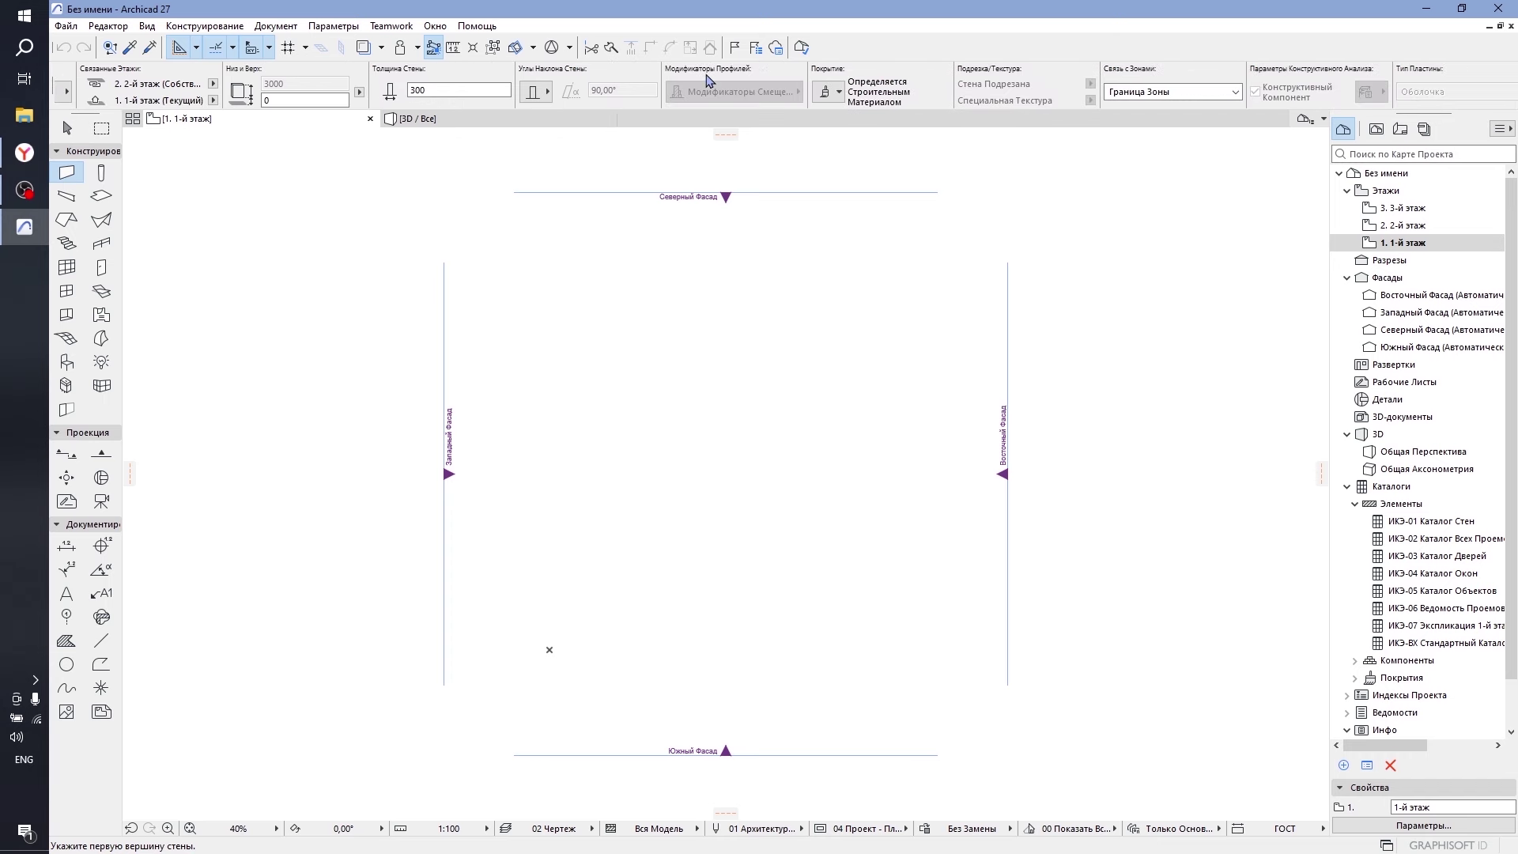
scroll(709, 80, down, 3)
scroll(709, 80, up, 1)
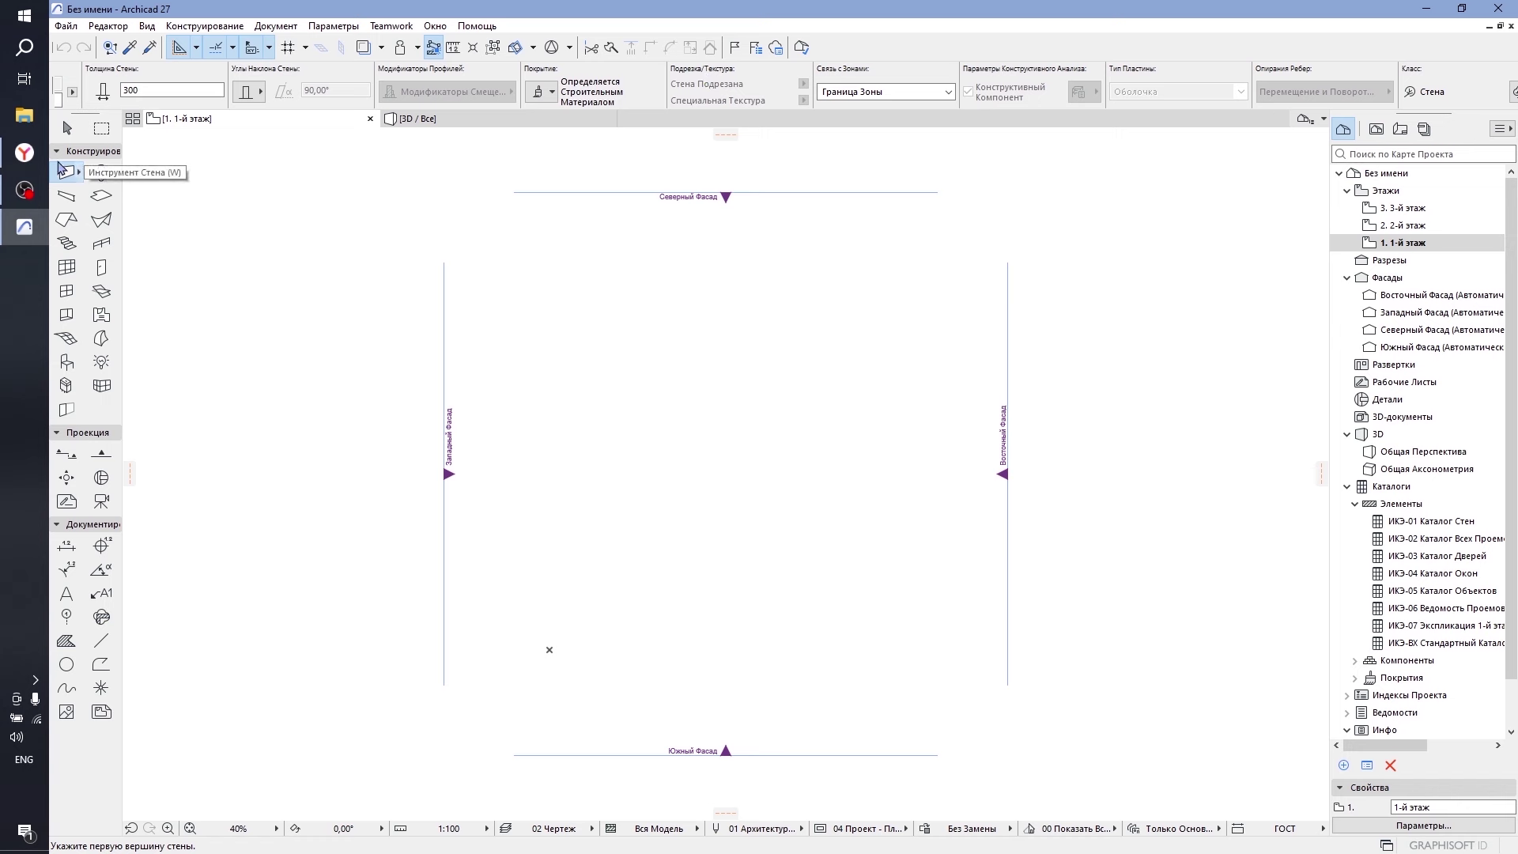
click(66, 130)
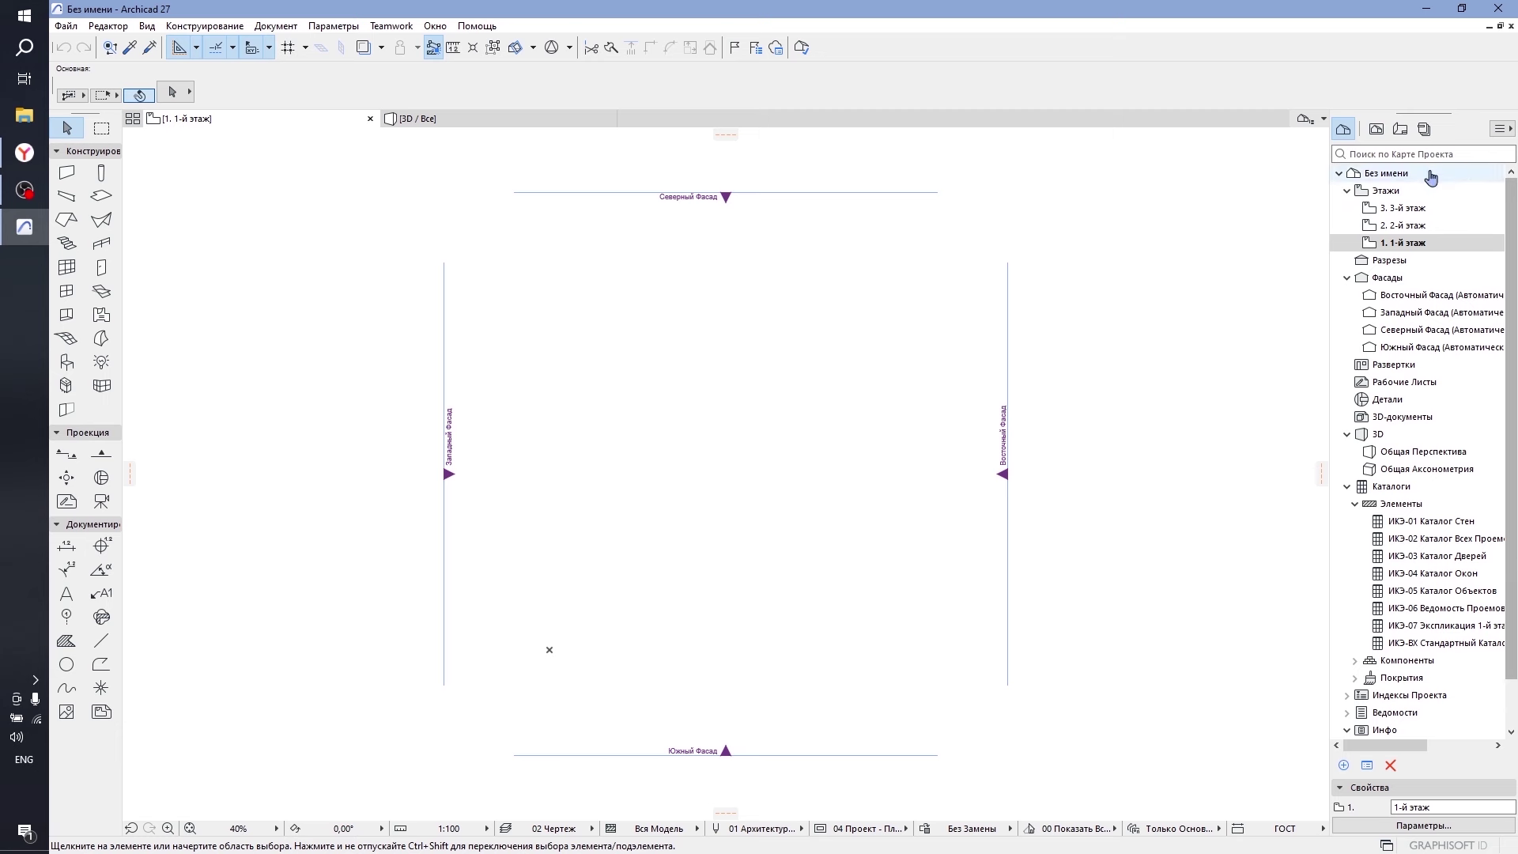
Select every View Map view from Участок to Спецификации and delete them all
click(1377, 130)
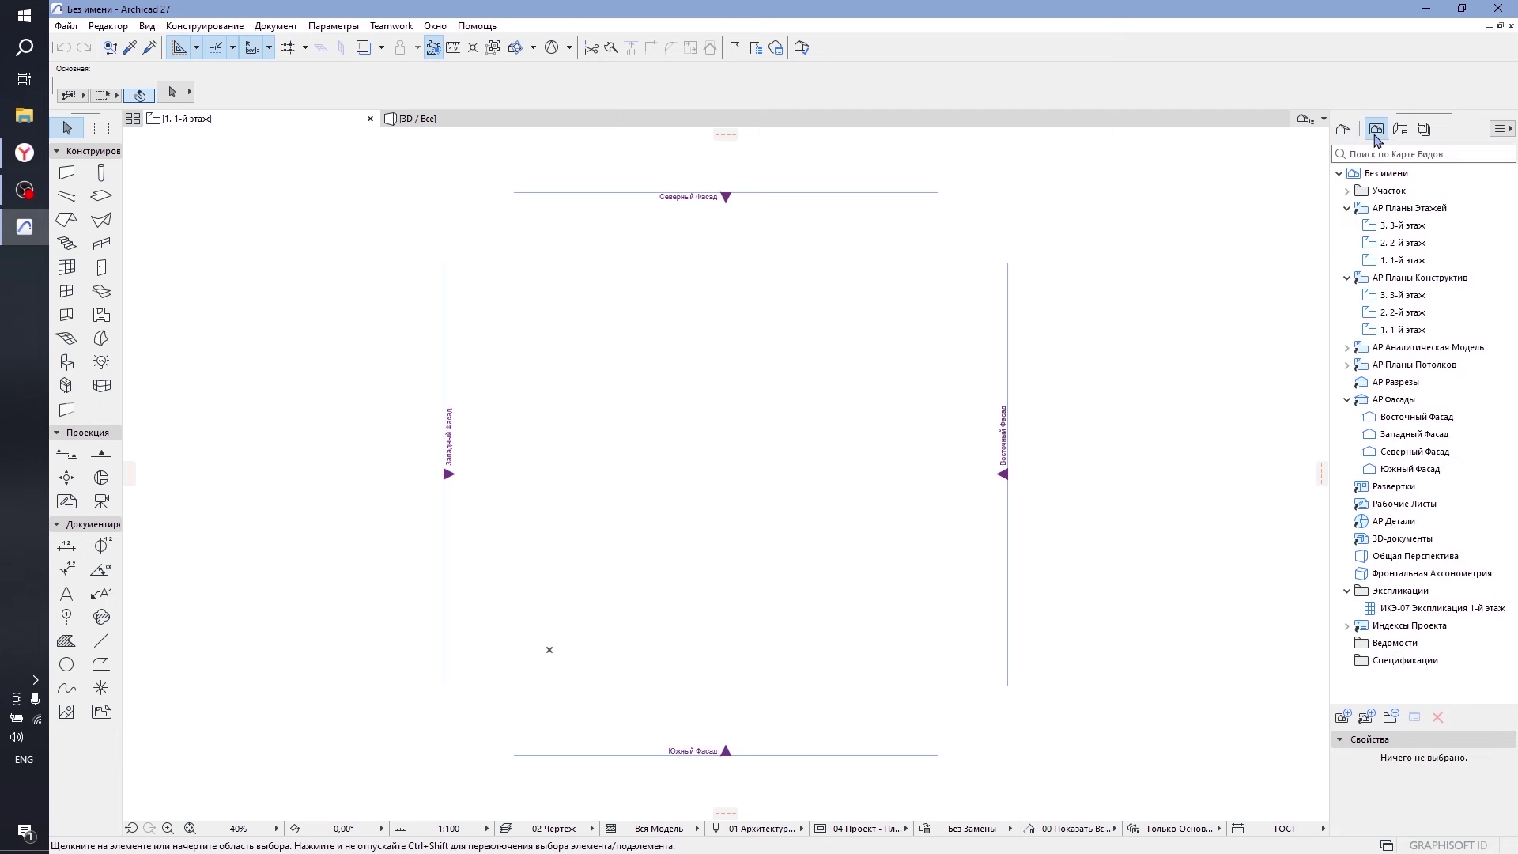
click(1391, 193)
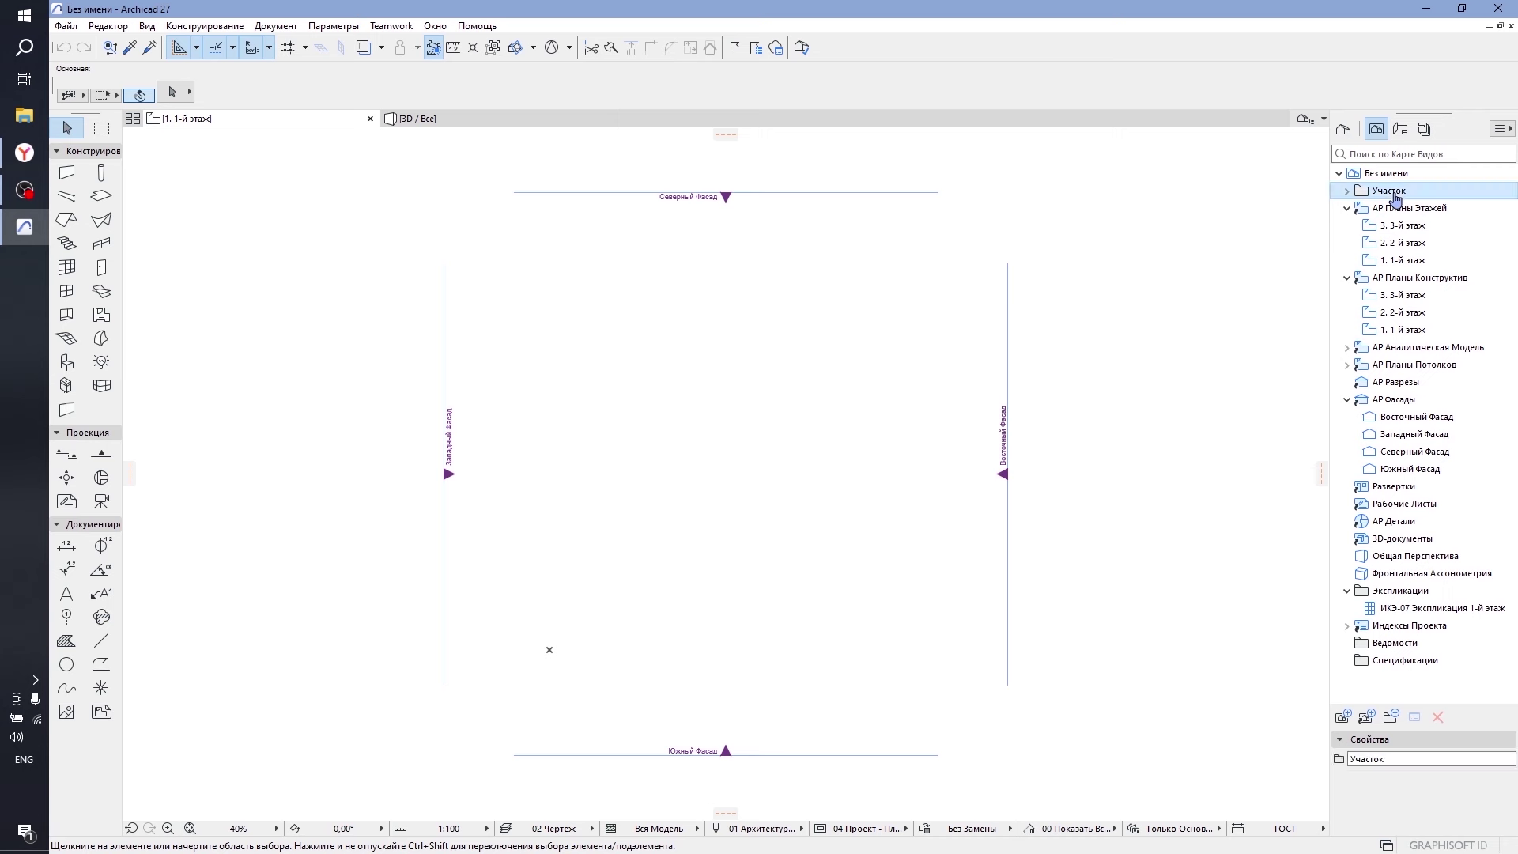
shift+click(1405, 668)
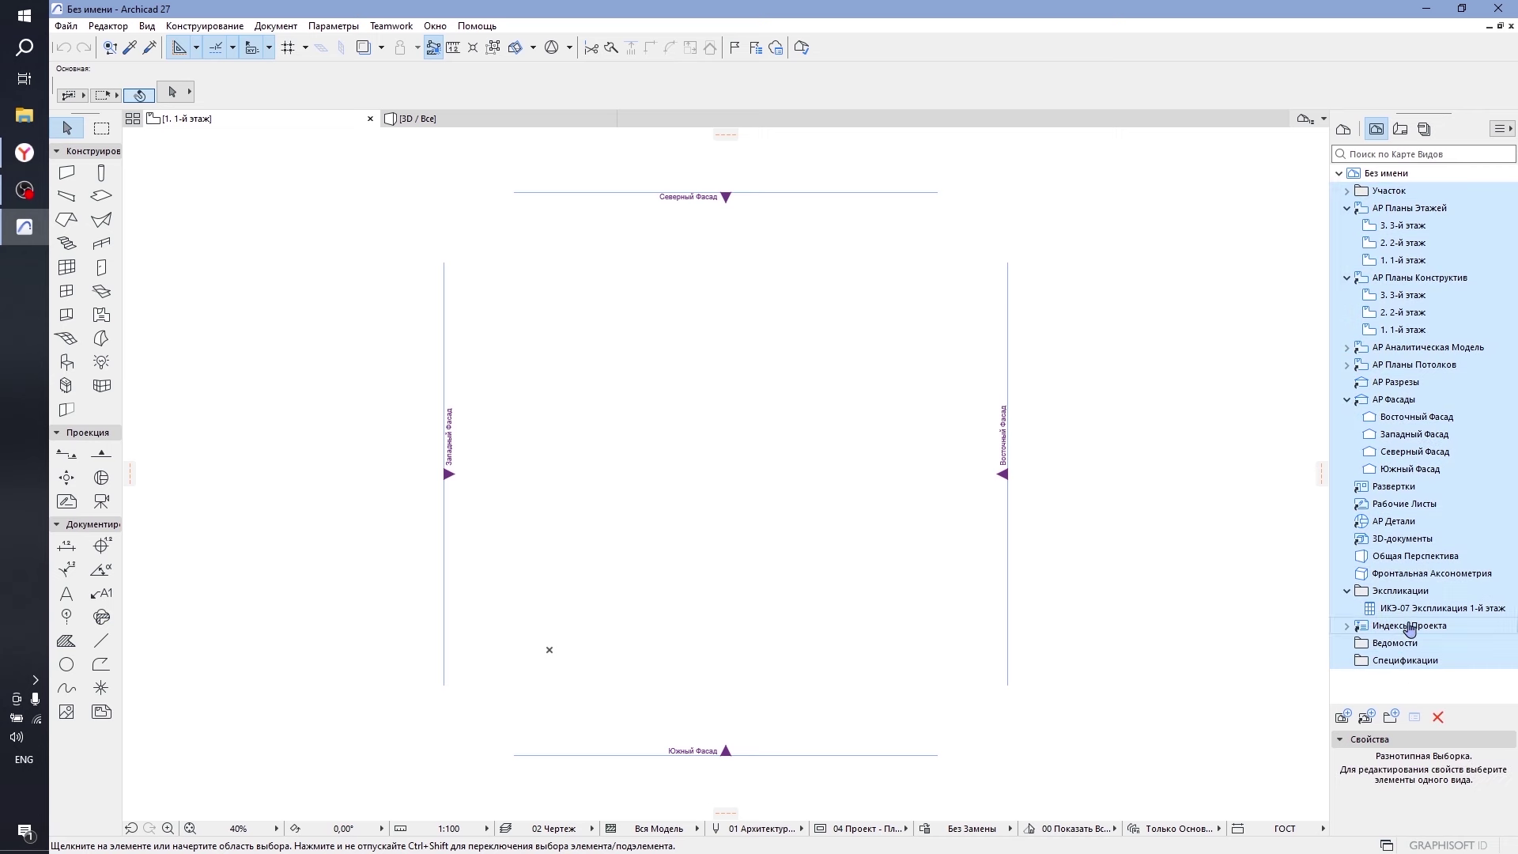
click(1438, 717)
click(896, 357)
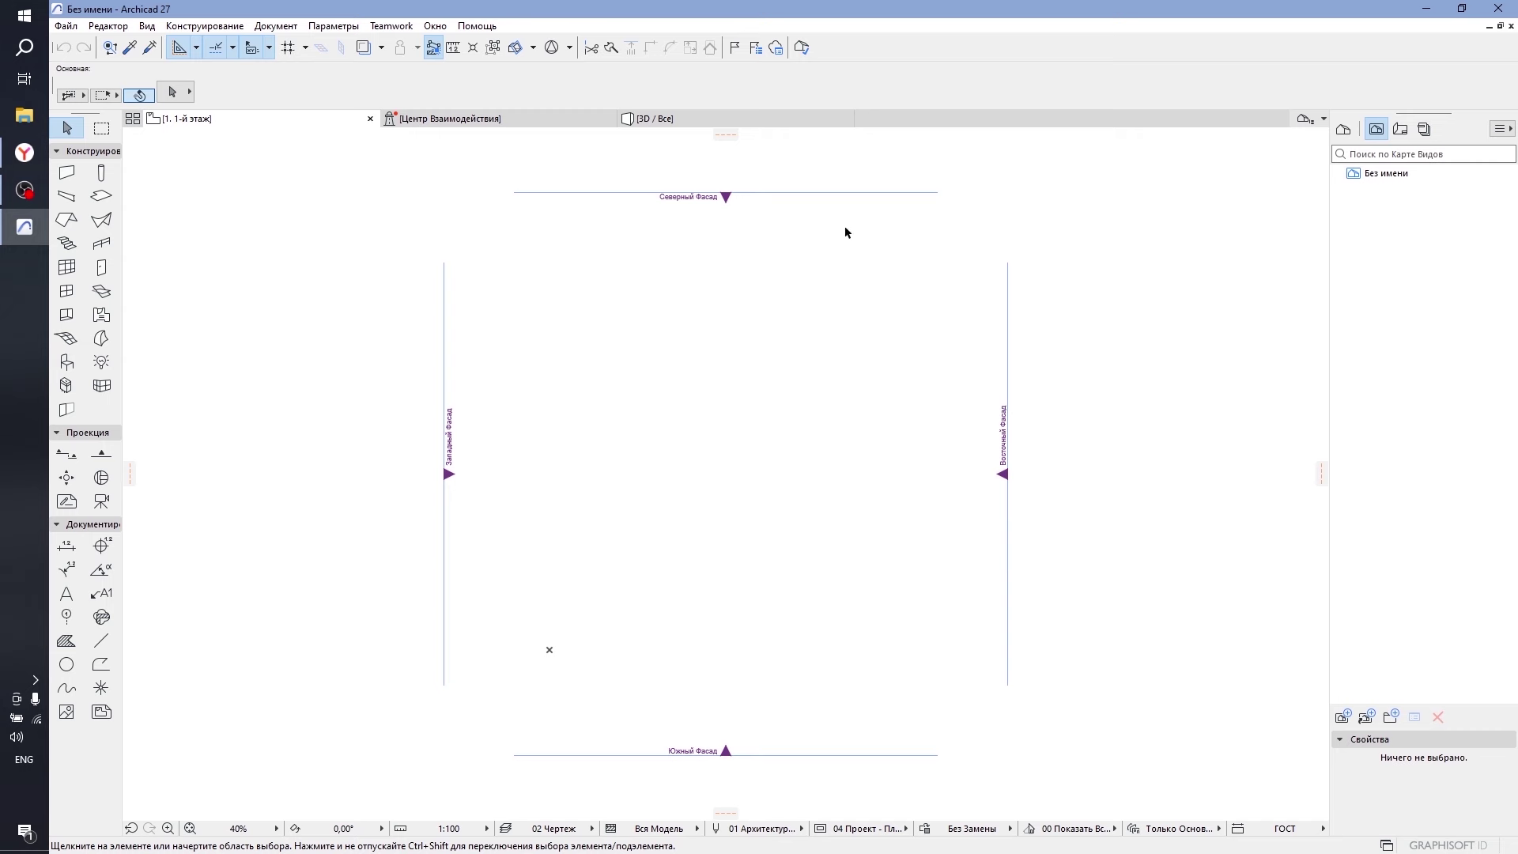
Save the project as an Archicad project named 'Квартира в Минске'
click(66, 25)
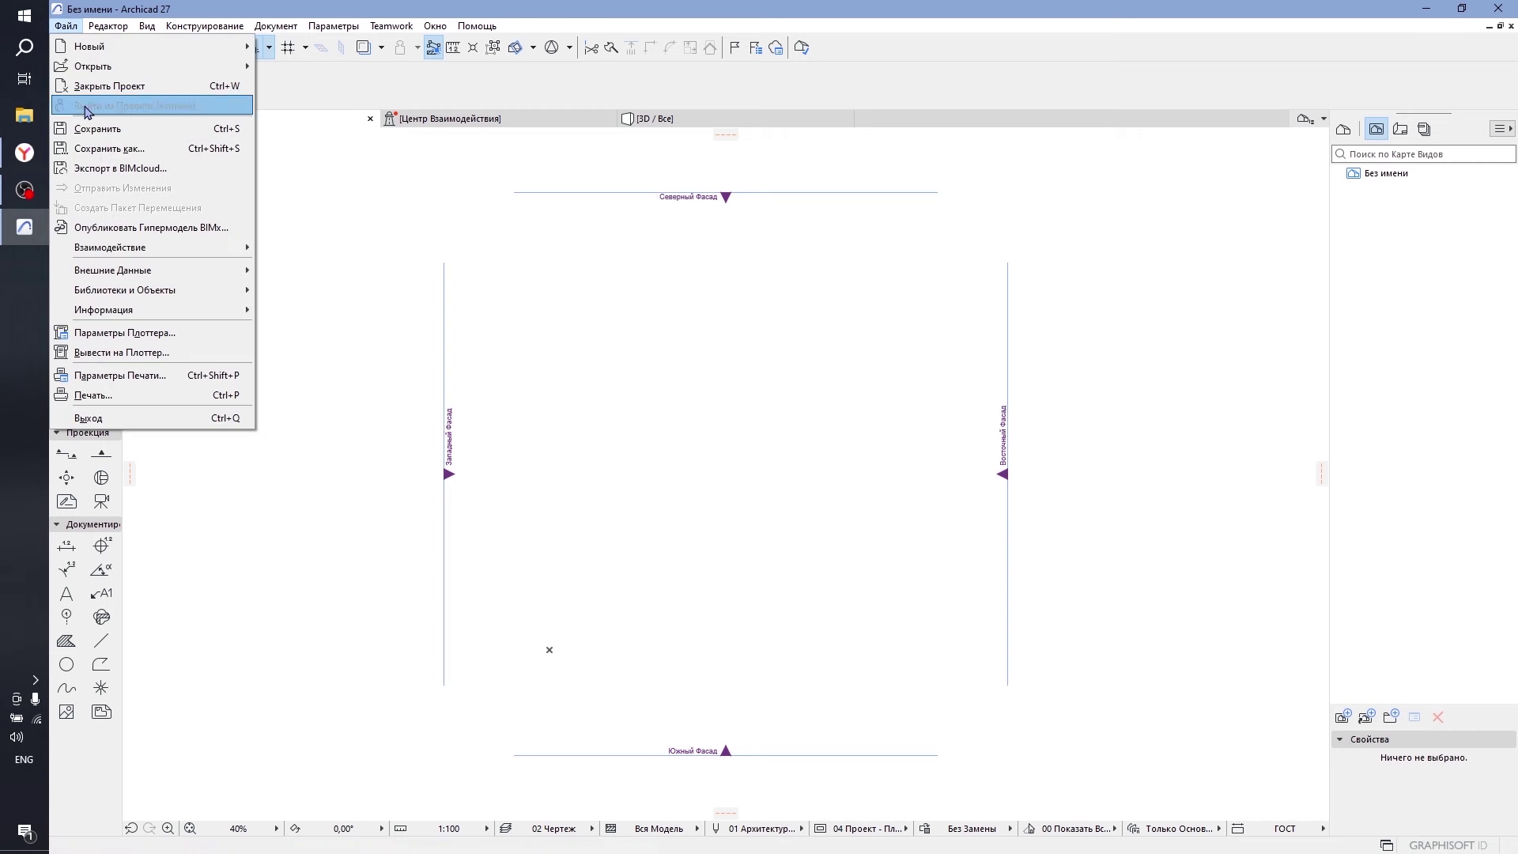
click(100, 149)
text(Квартира в)
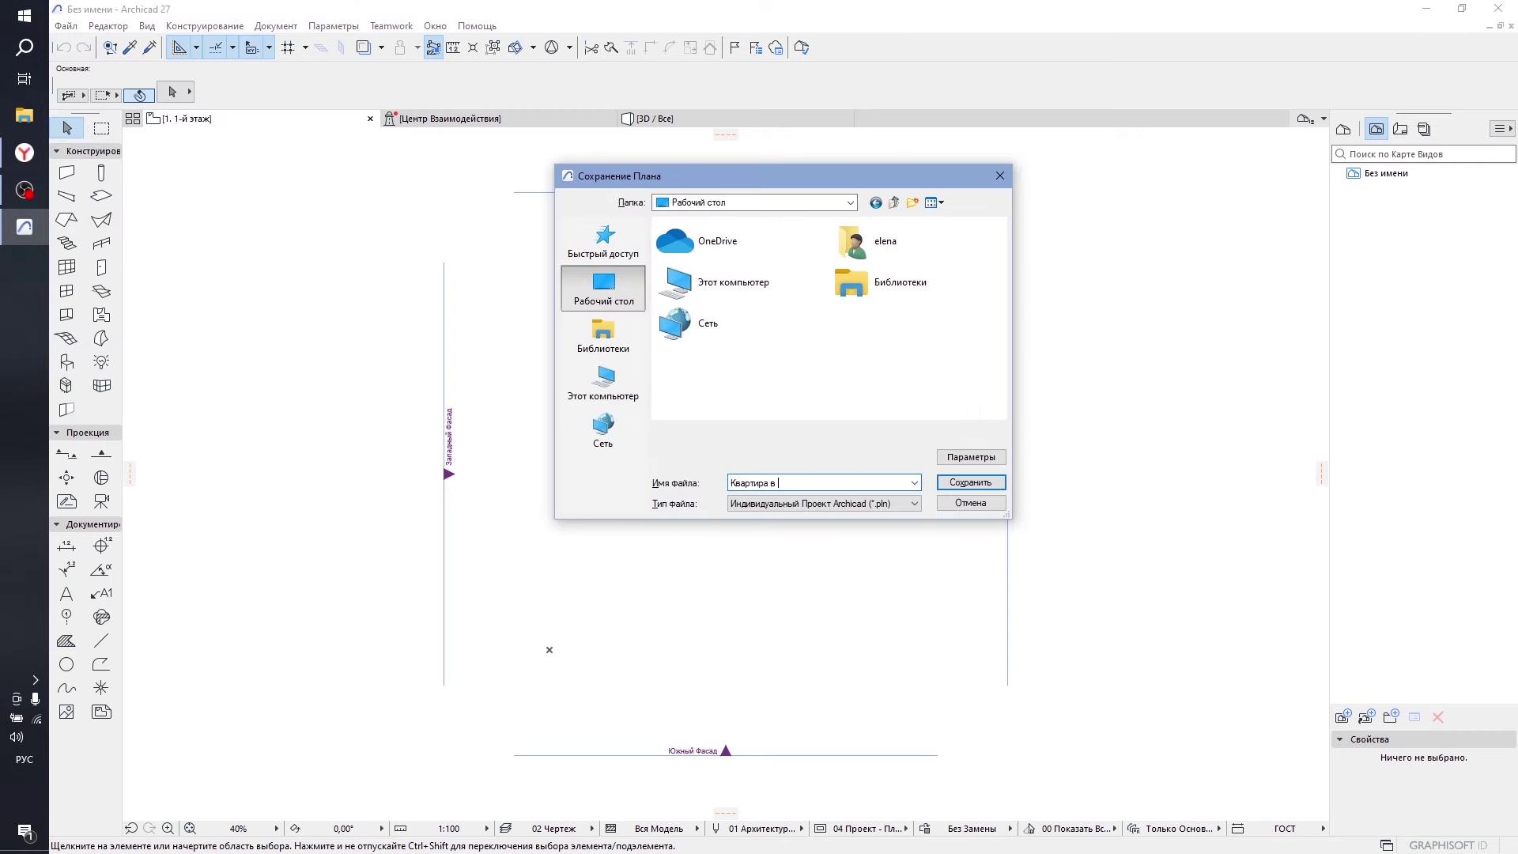
text( Минске)
click(808, 504)
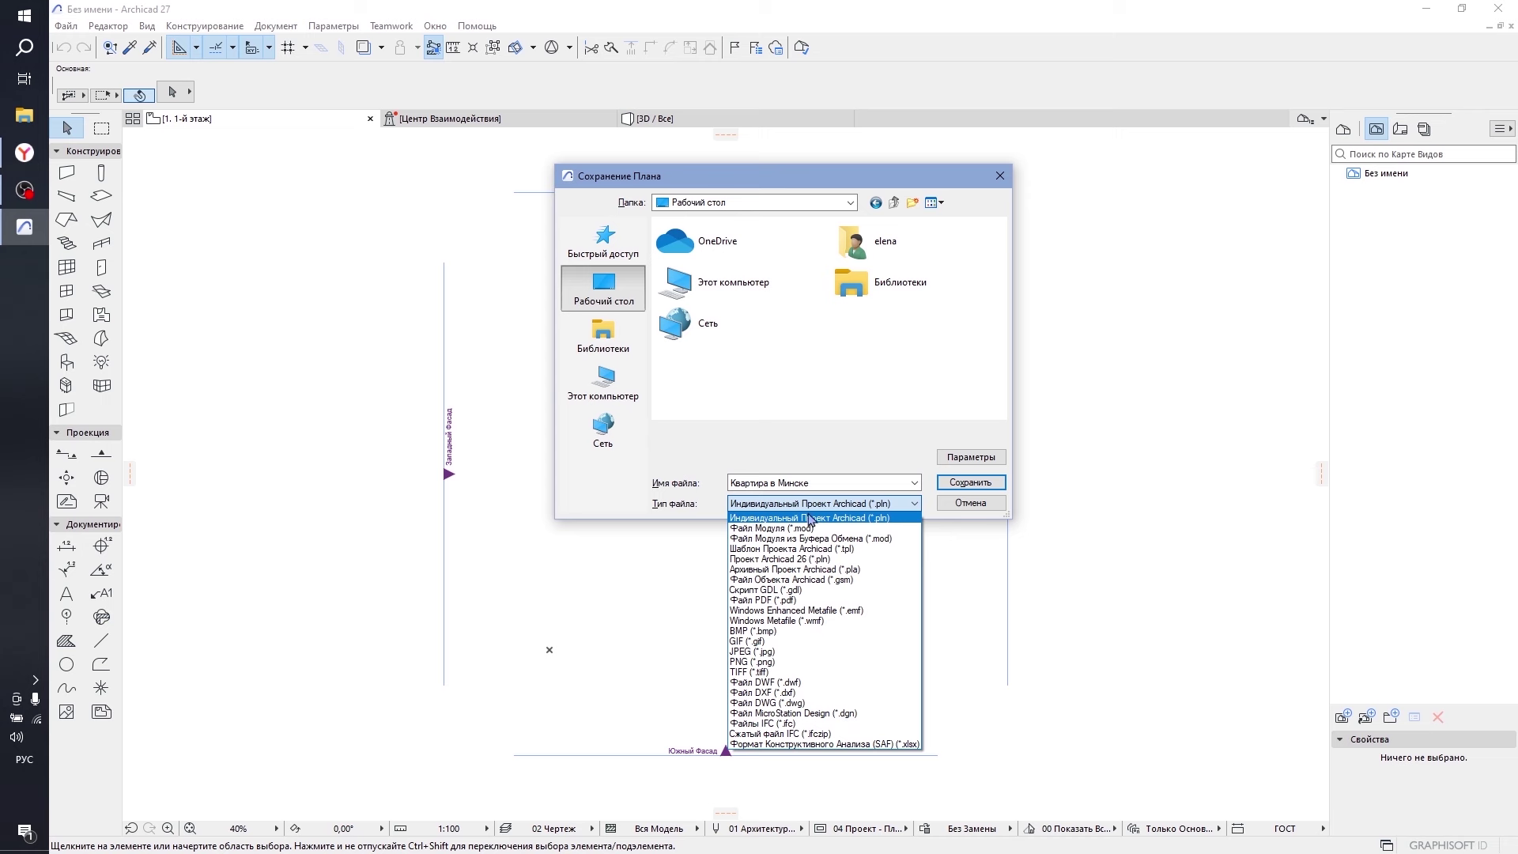
click(949, 483)
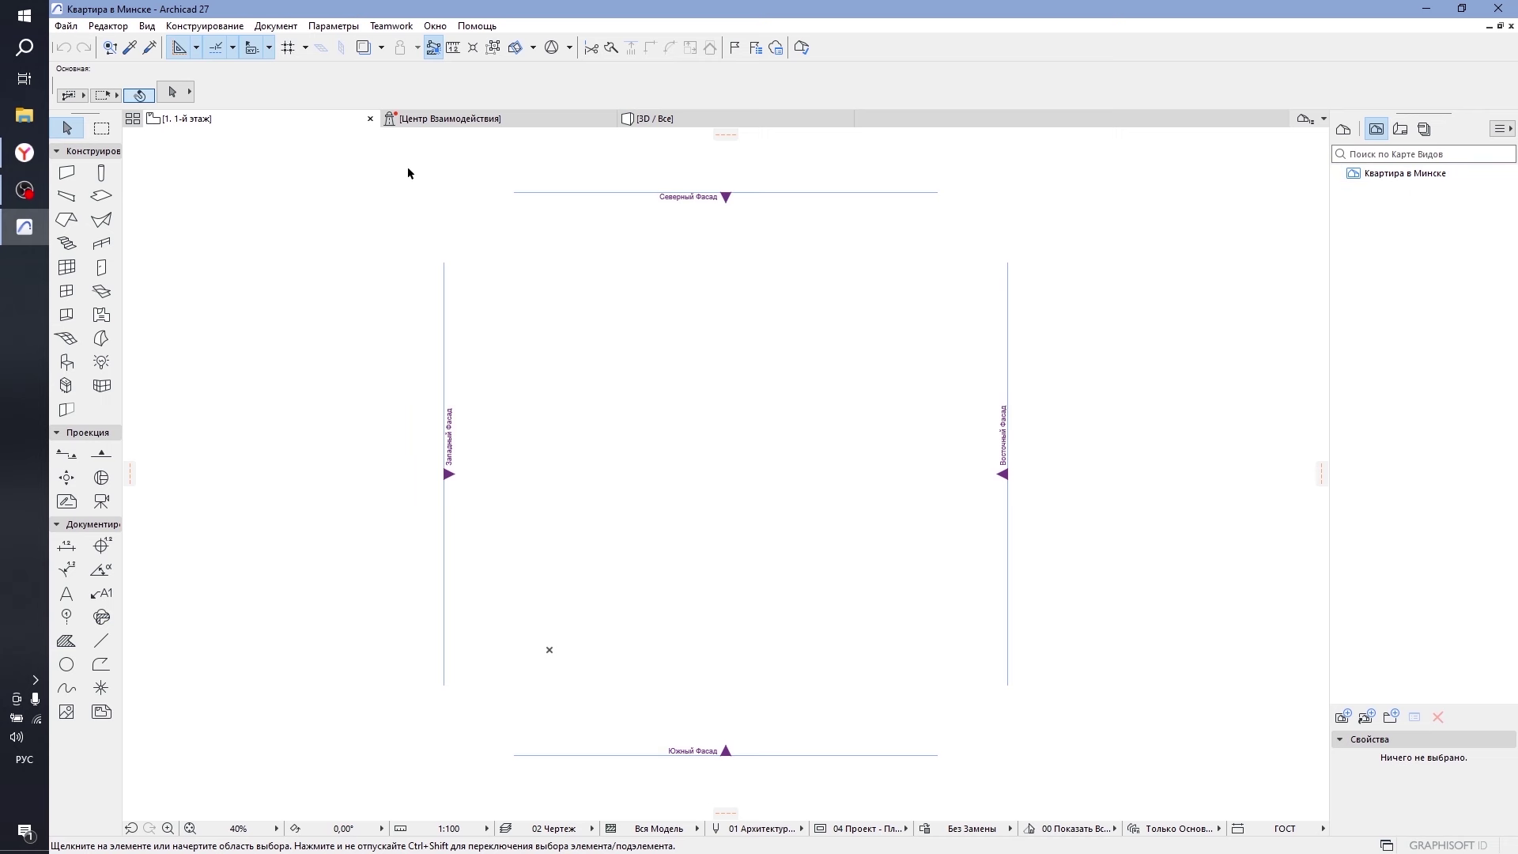
Select the four elevation markers and delete them, confirming the facade-deletion warning
drag(408, 169, 1038, 784)
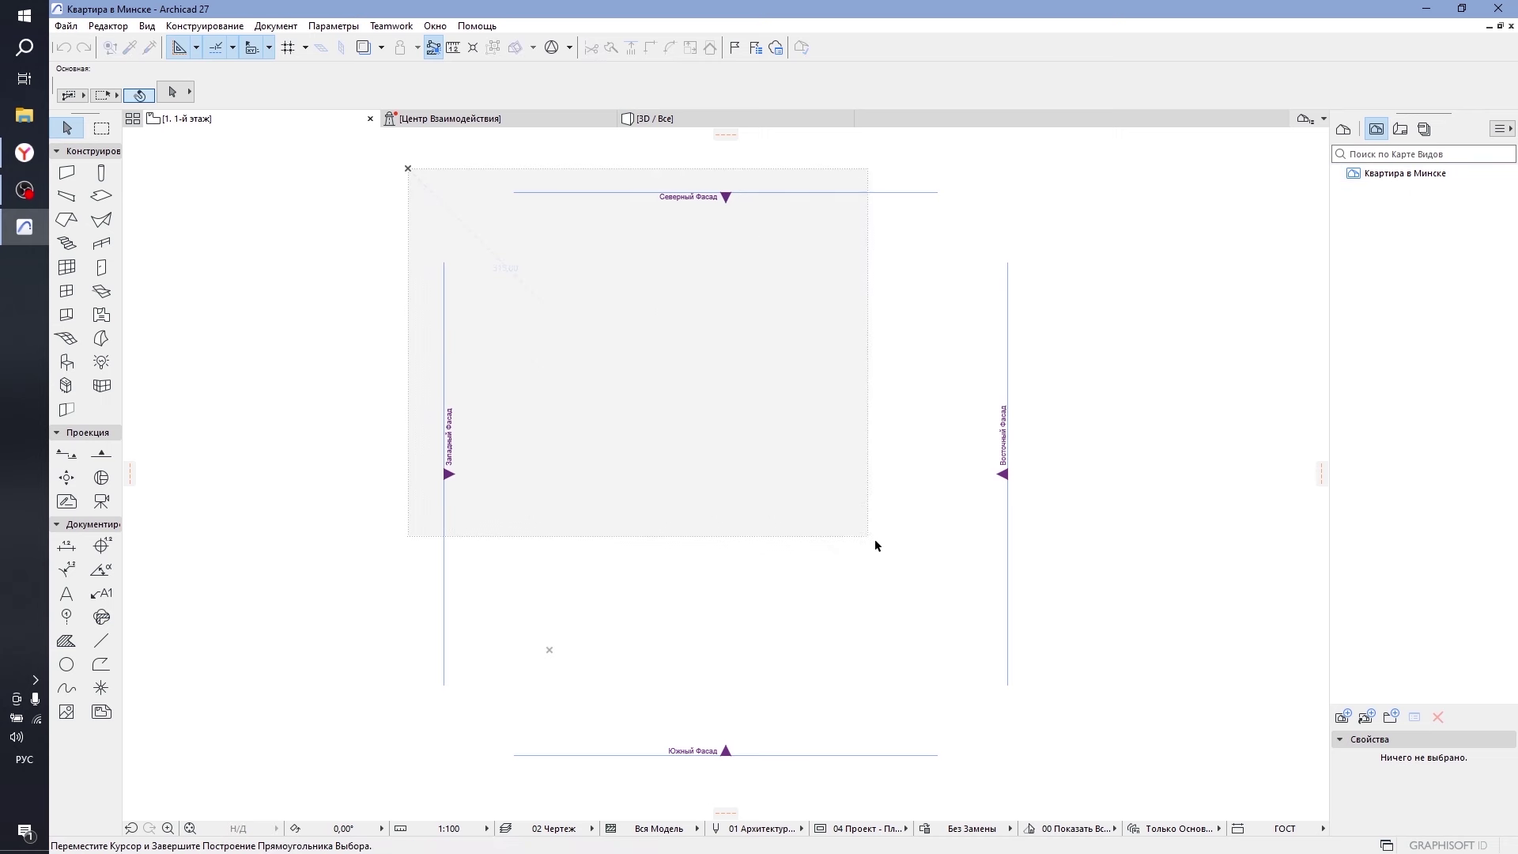
click(1038, 784)
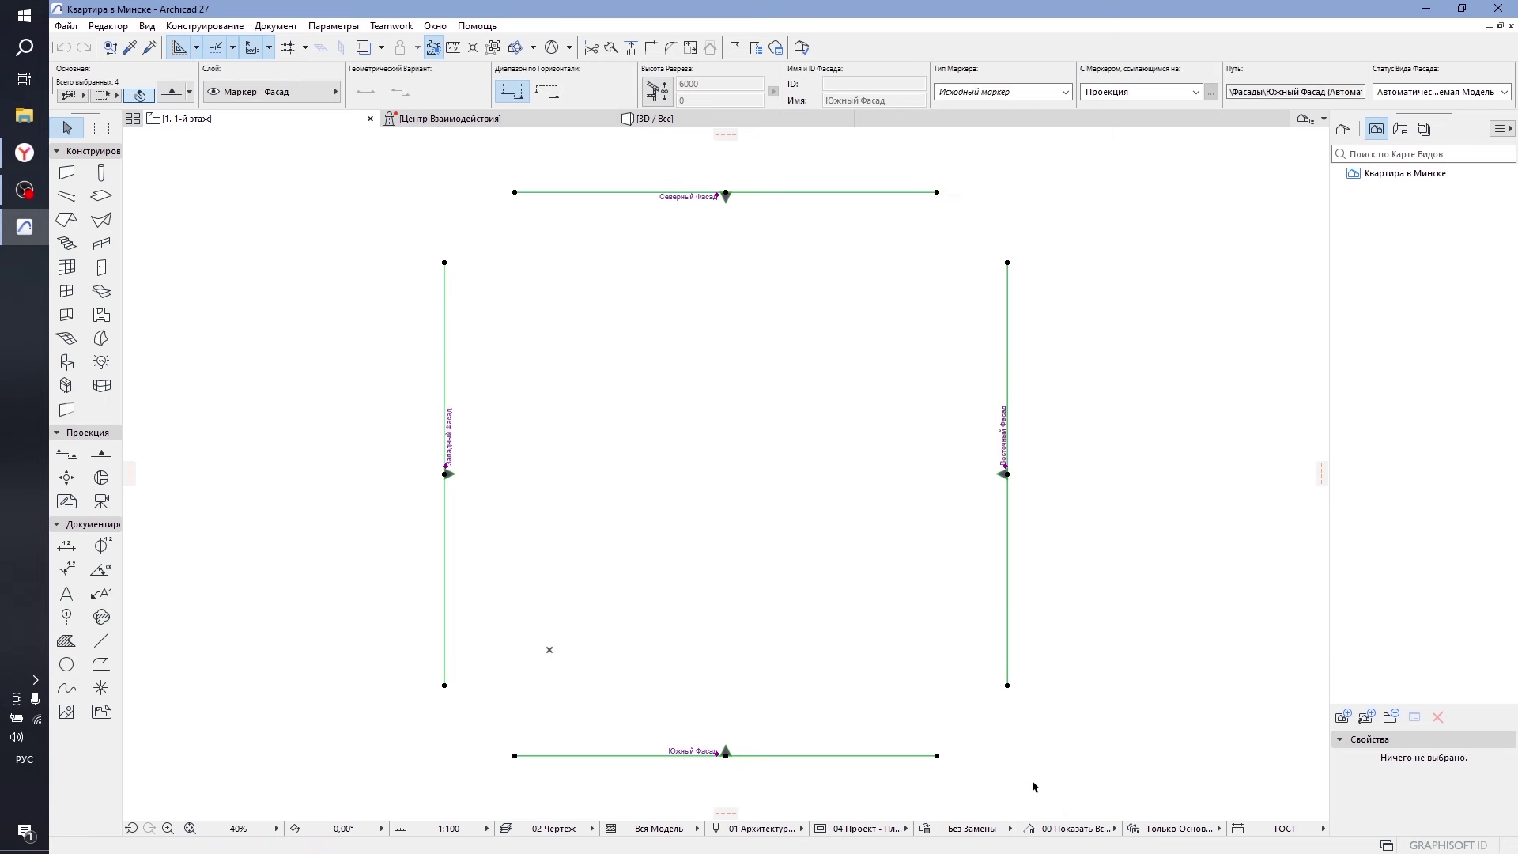
key(Delete)
click(887, 307)
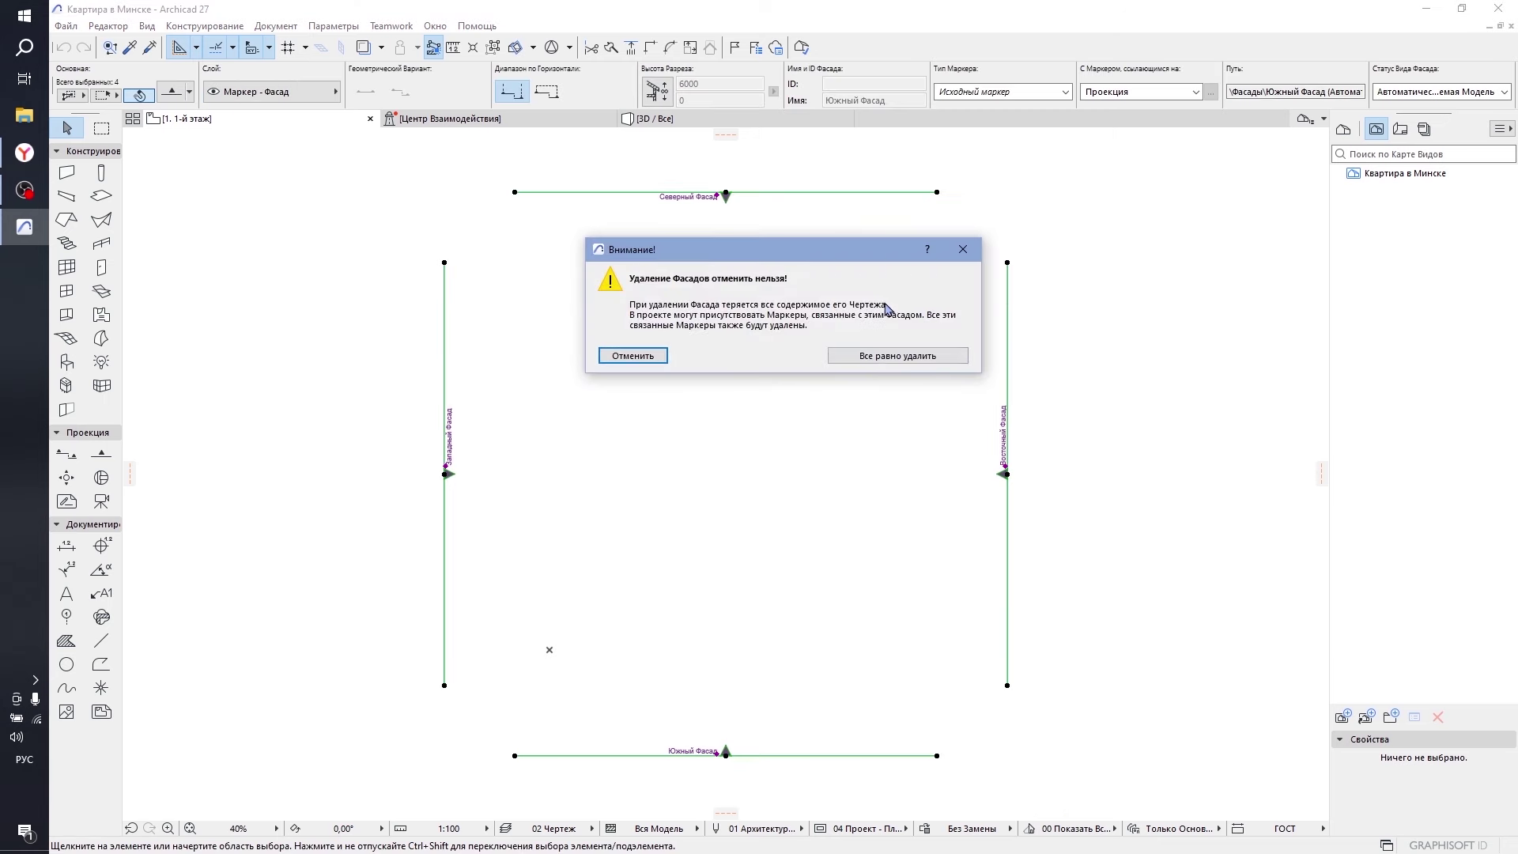
click(869, 358)
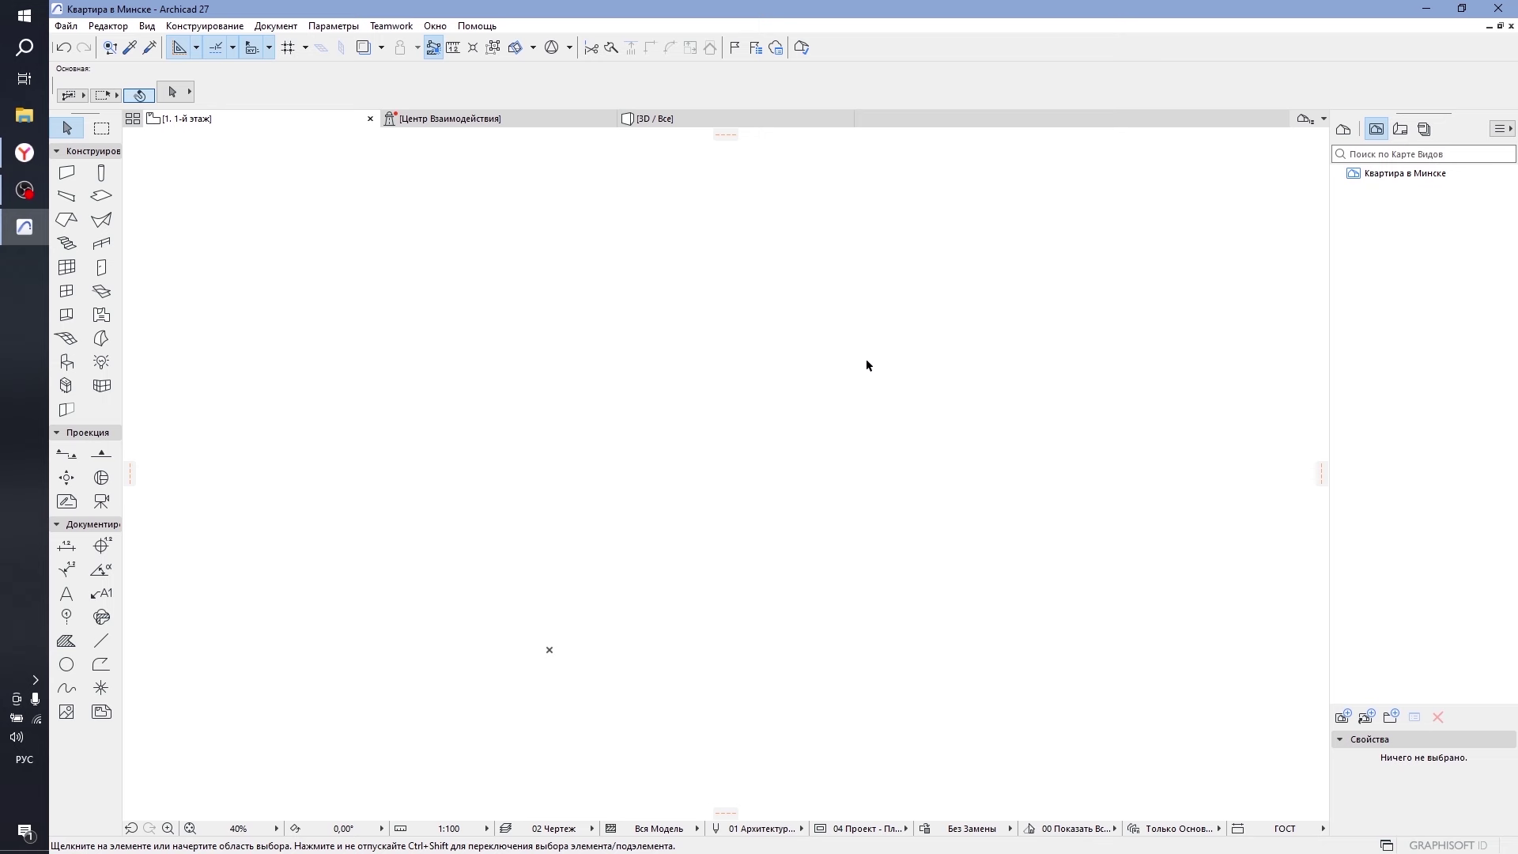
Show the 3D-визуализация command toolbar and the Панель Слоев layers panel
click(431, 28)
mouse_move(474, 234)
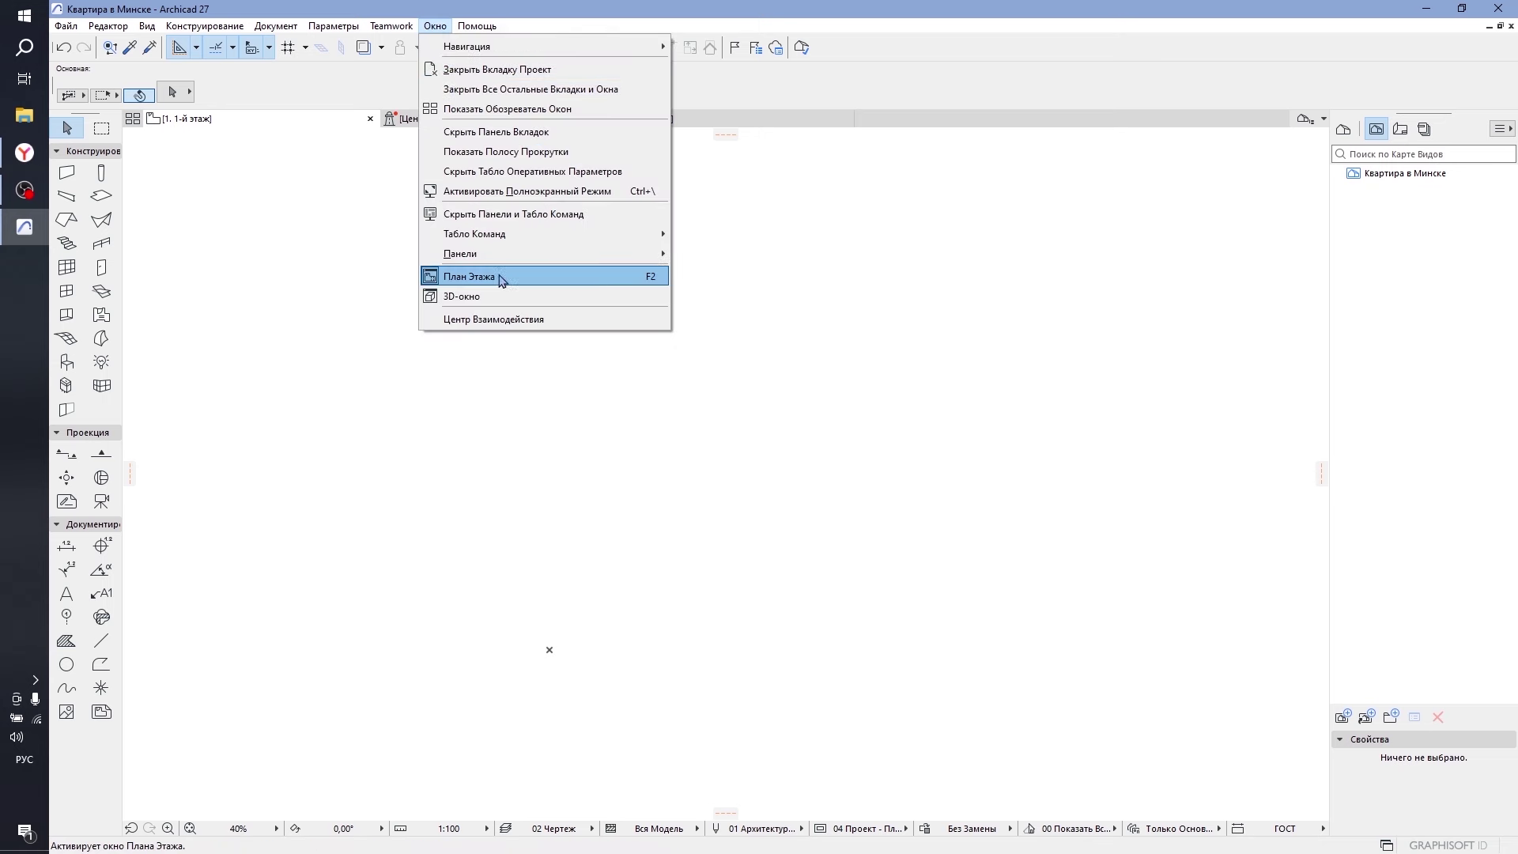
click(695, 235)
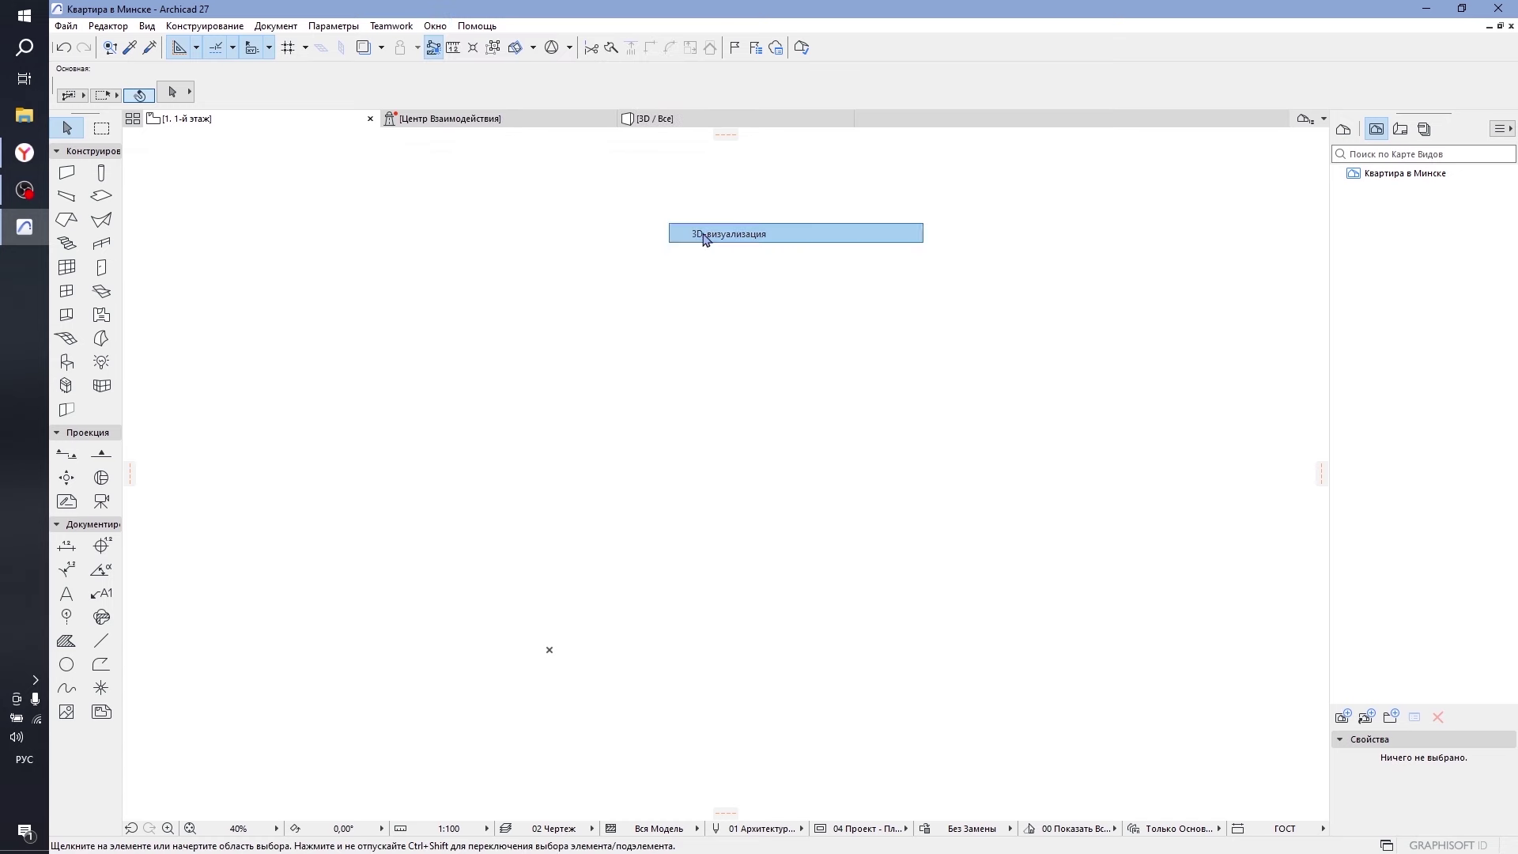
click(446, 27)
mouse_move(460, 254)
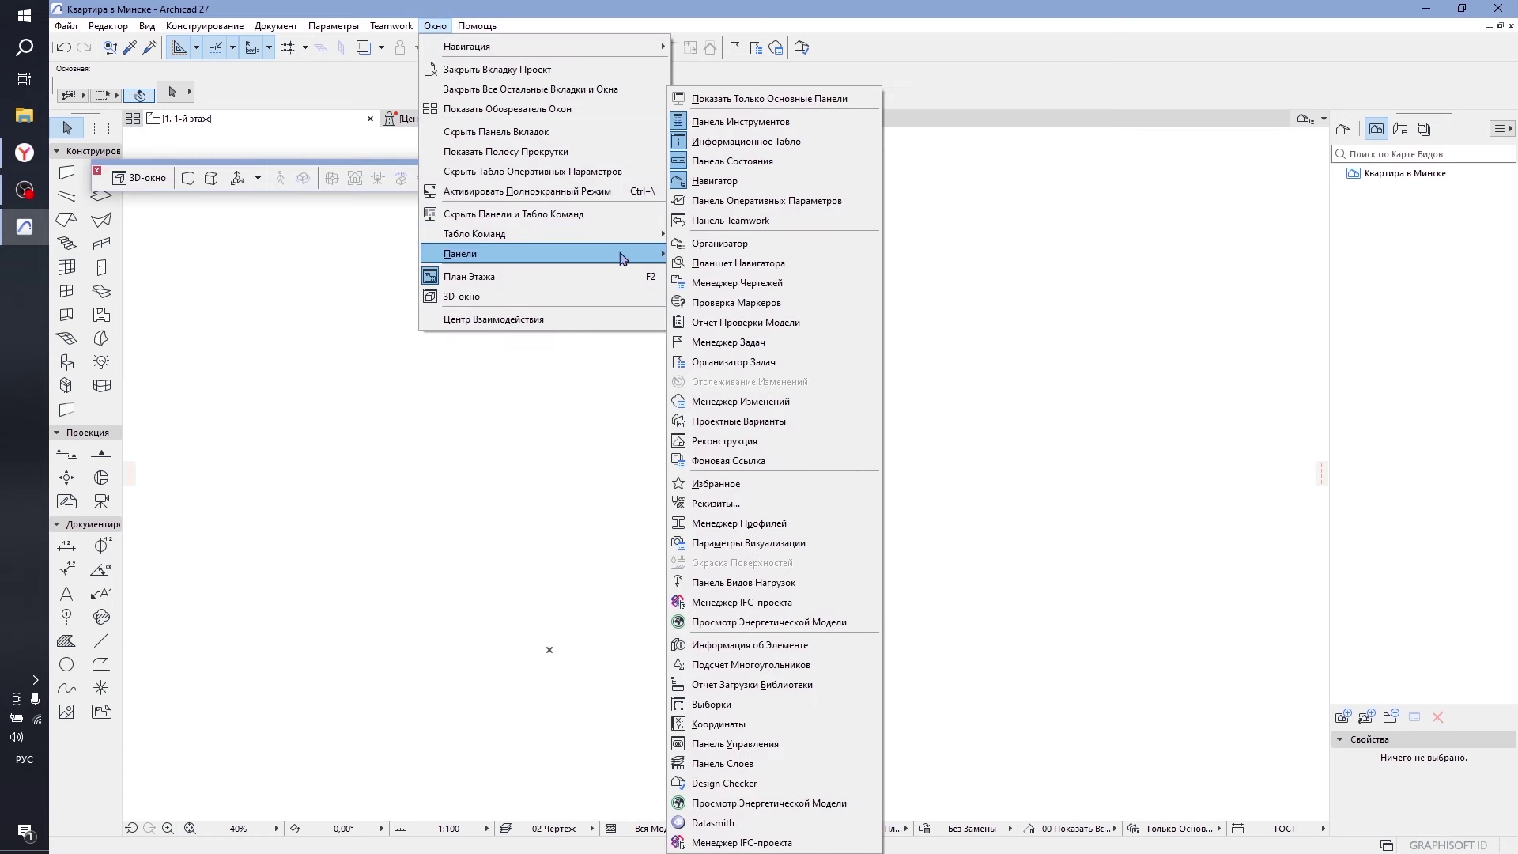
click(765, 770)
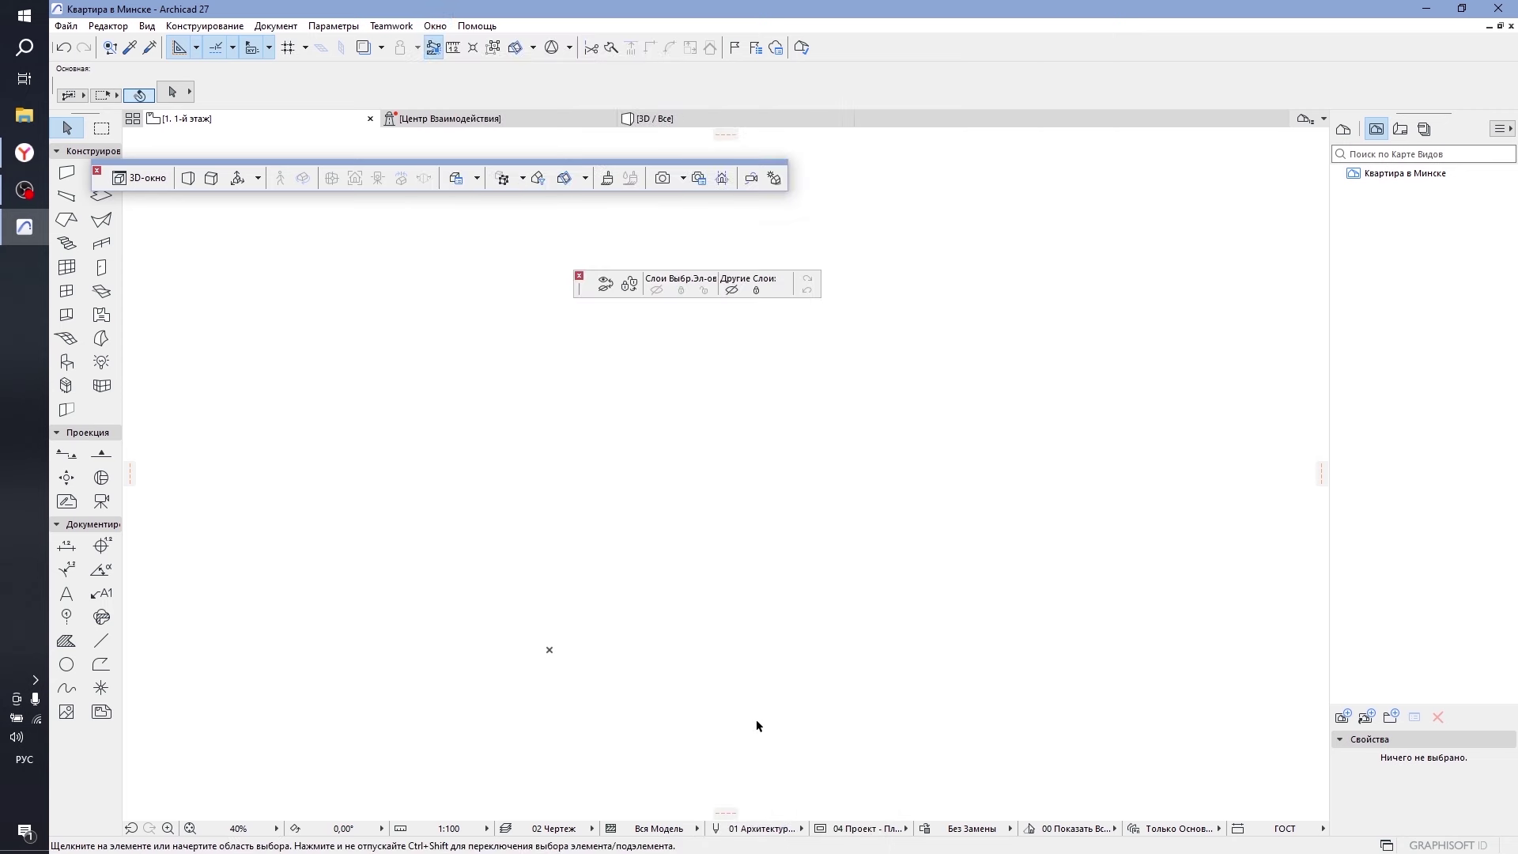
Dock both toolbars along the bottom edge and pick the Wall tool
mouse_move(101, 183)
mouse_down()
mouse_move(181, 423)
mouse_move(134, 835)
mouse_up()
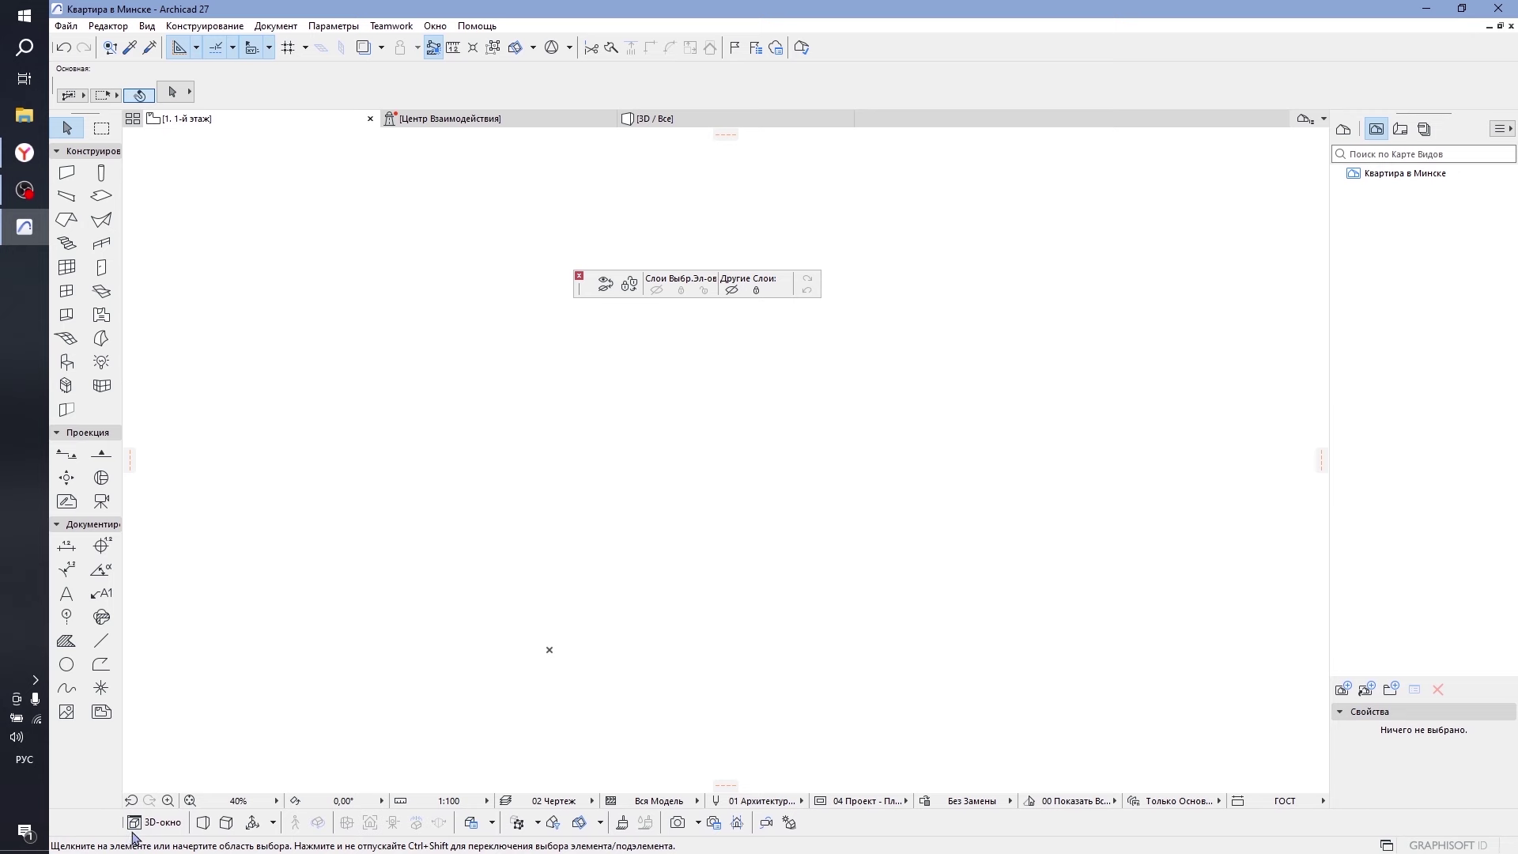
mouse_move(578, 285)
mouse_down()
mouse_move(741, 747)
mouse_move(791, 821)
mouse_move(813, 826)
mouse_up()
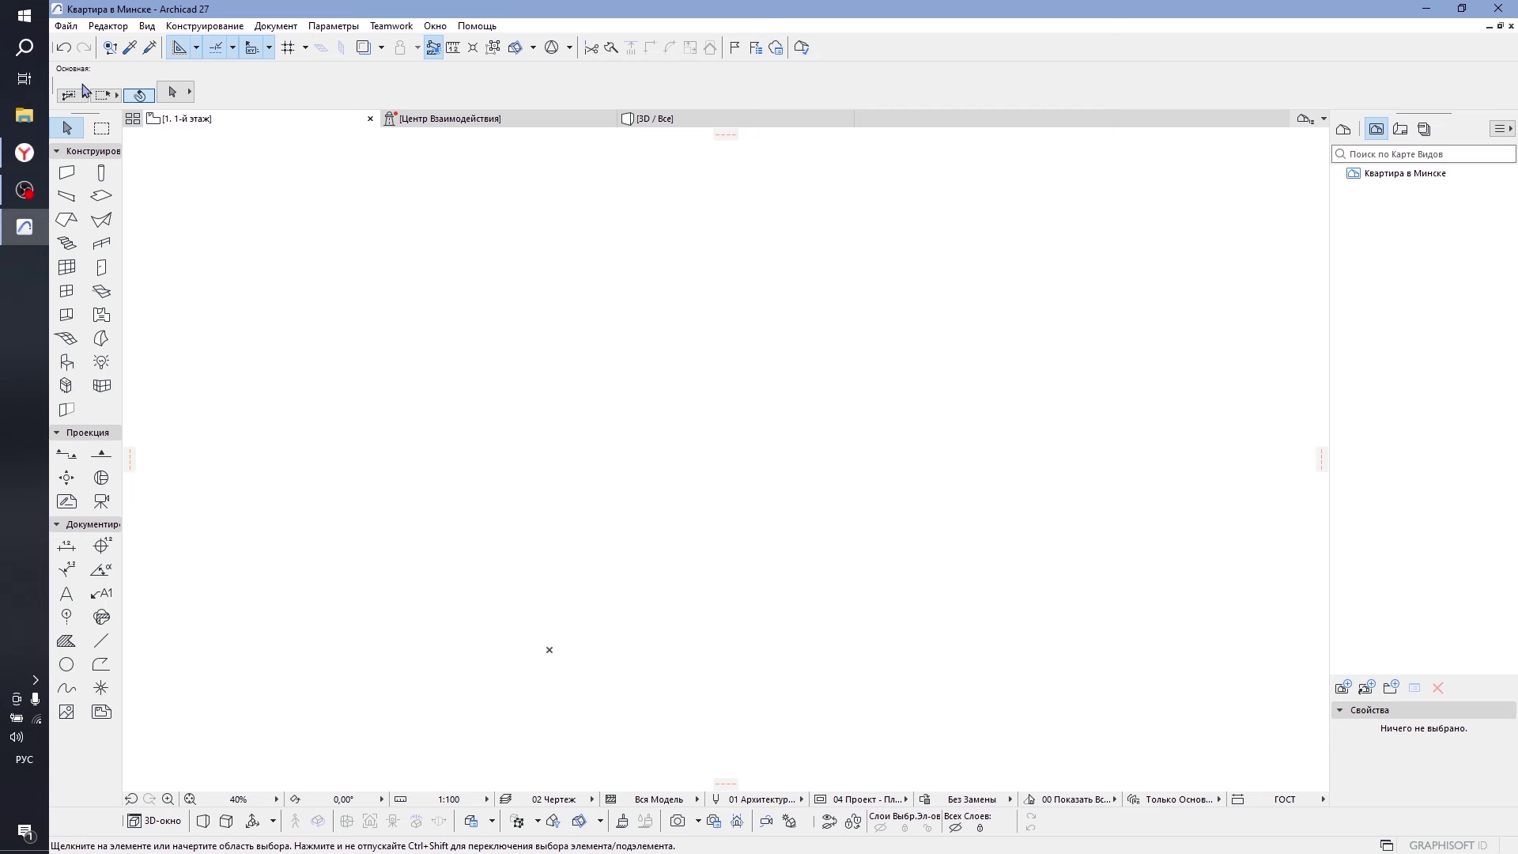
click(66, 173)
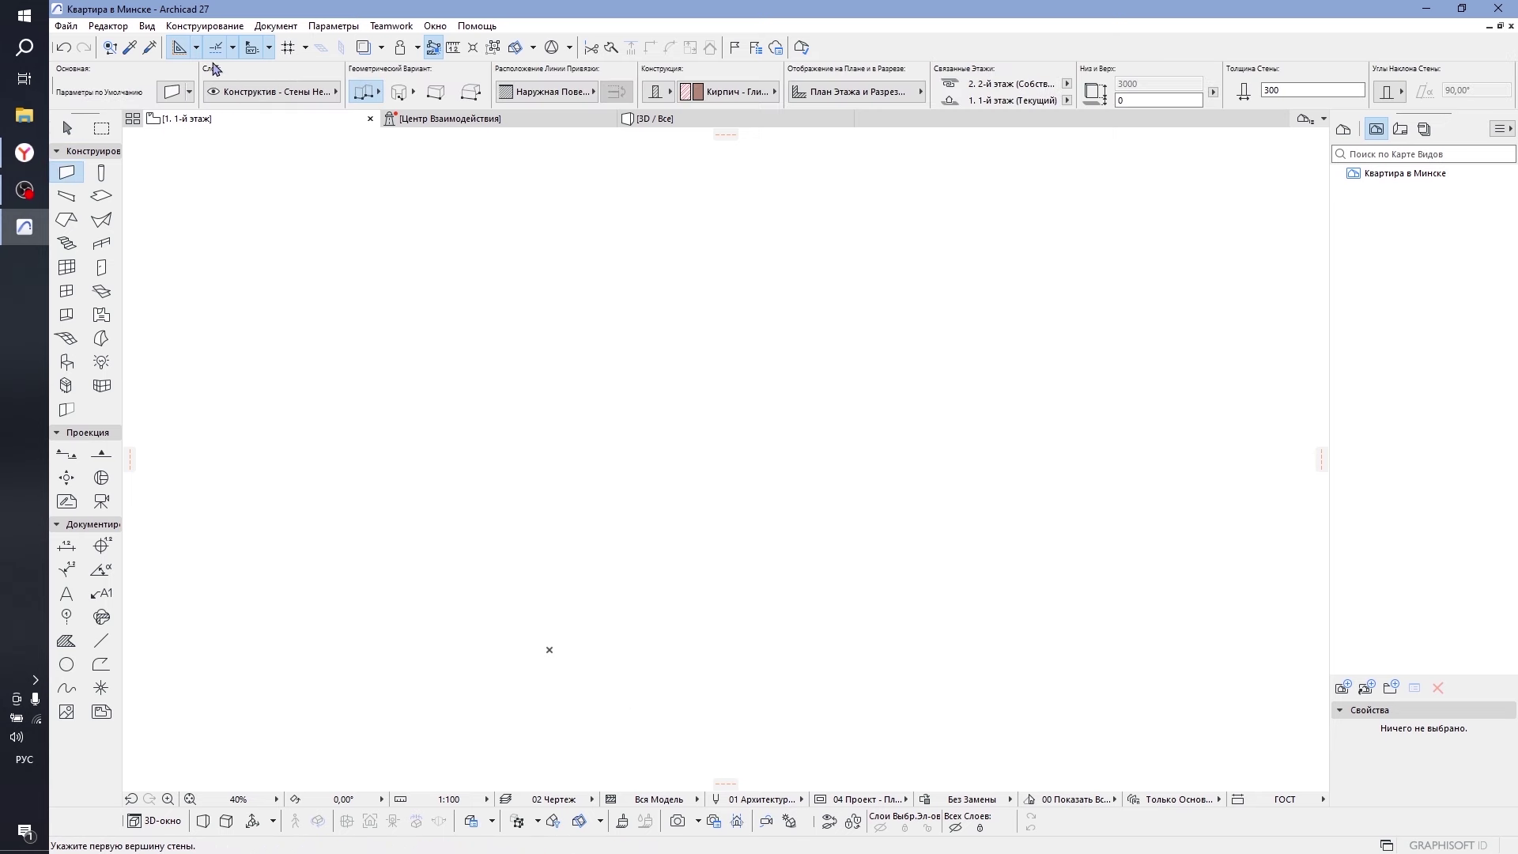
scroll(213, 69, down, 3)
drag(56, 87, 130, 144)
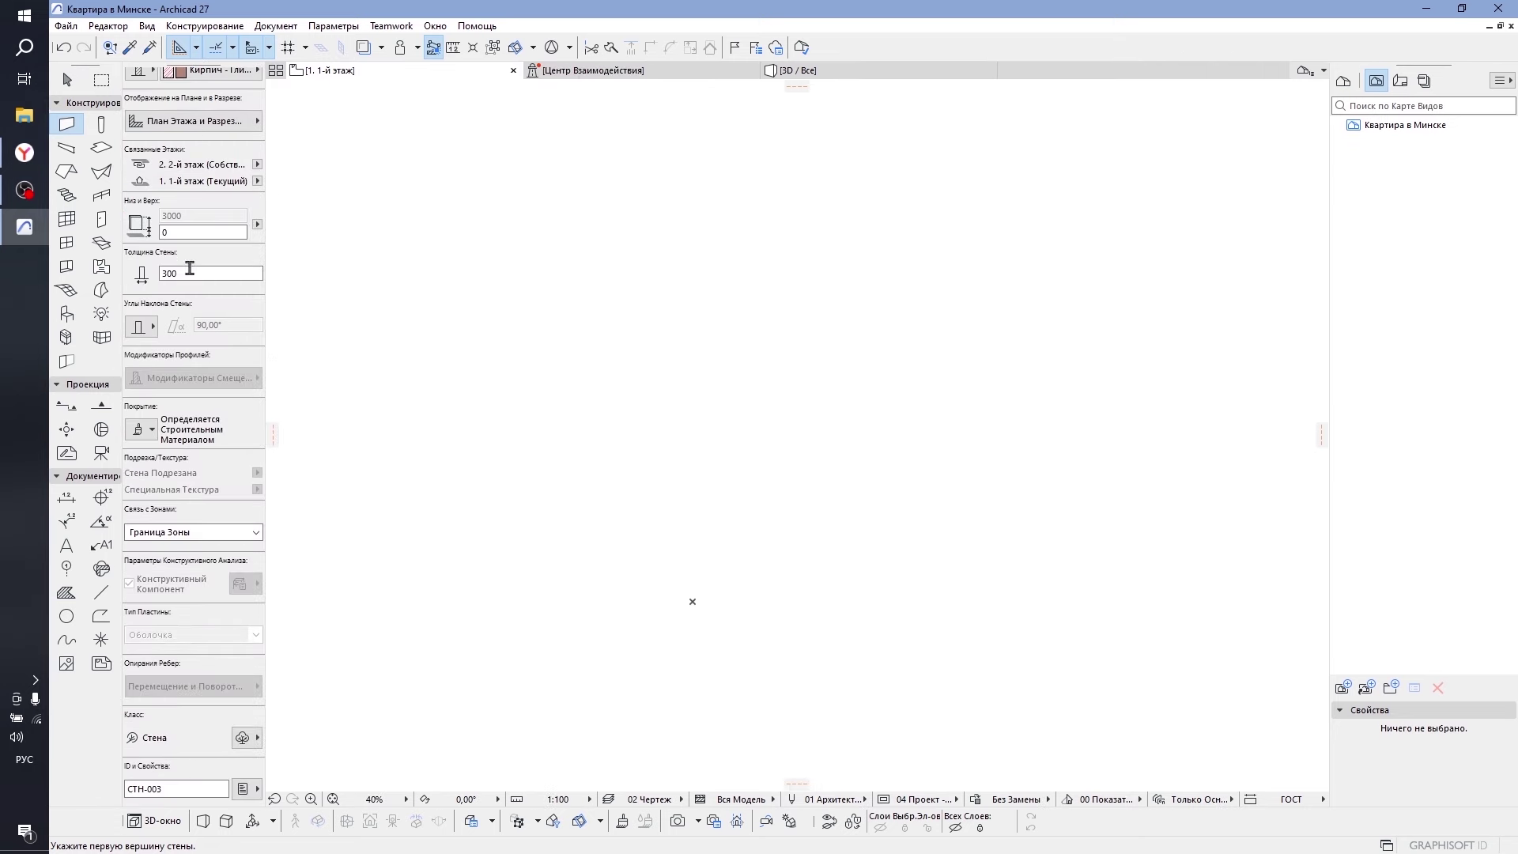
scroll(190, 269, up, 10)
drag(194, 71, 81, 69)
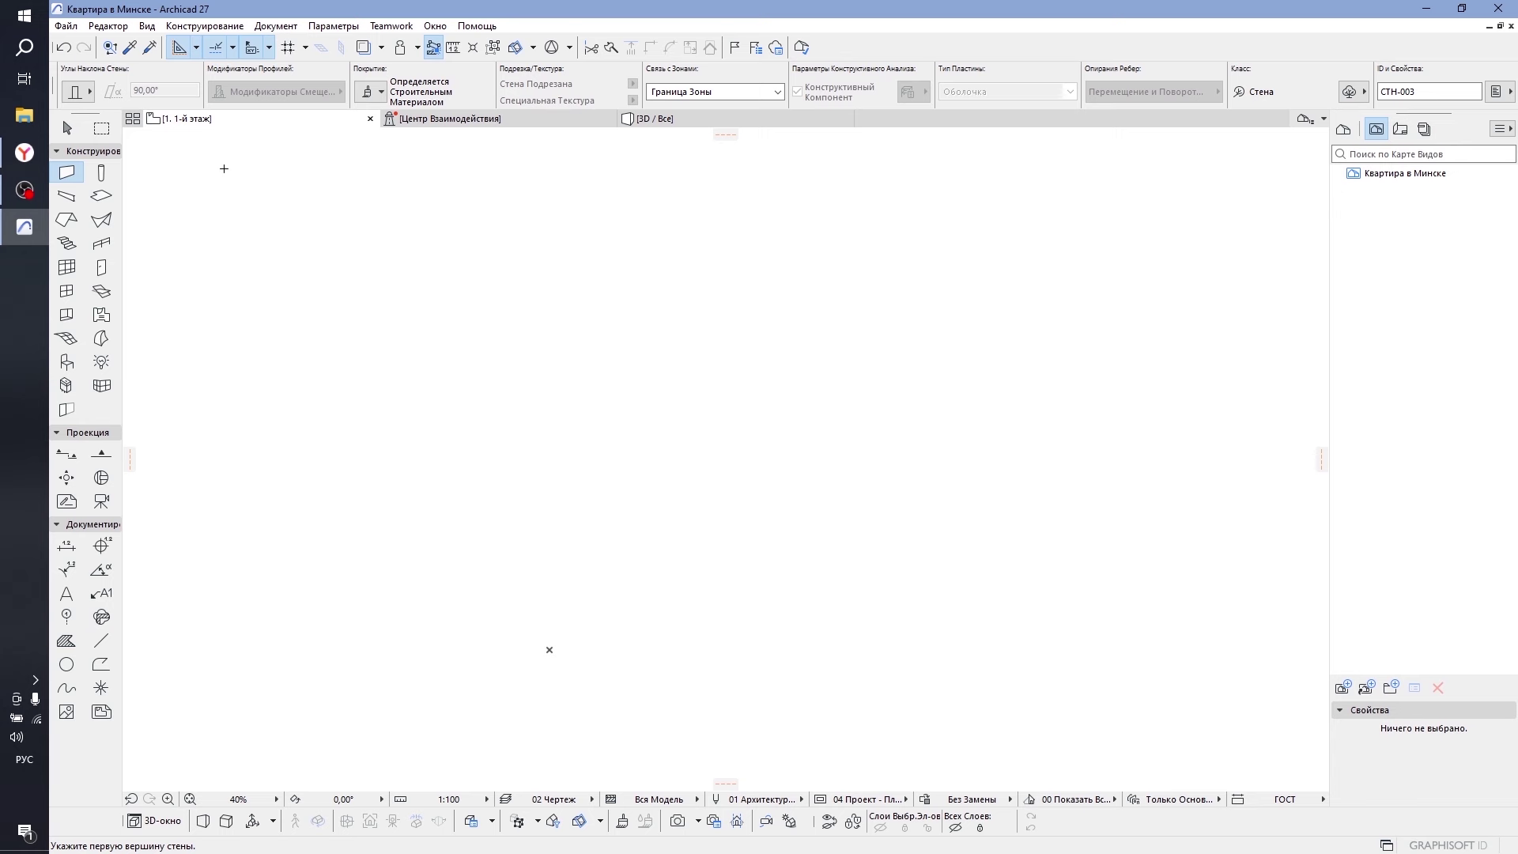
Create a work environment profile named Мой профиль and set it as the default
click(332, 25)
mouse_move(372, 315)
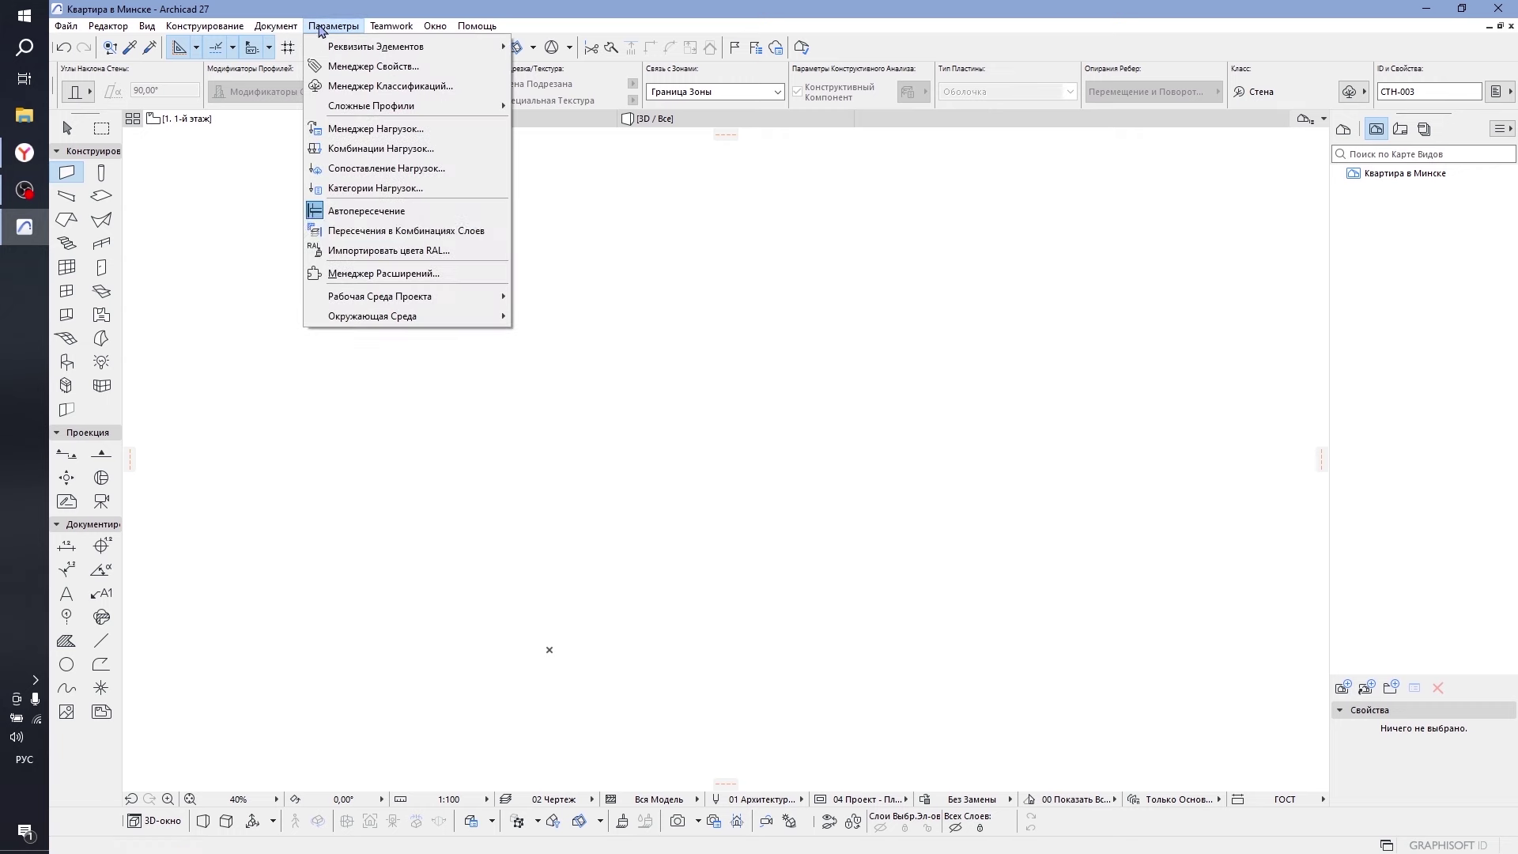
click(550, 316)
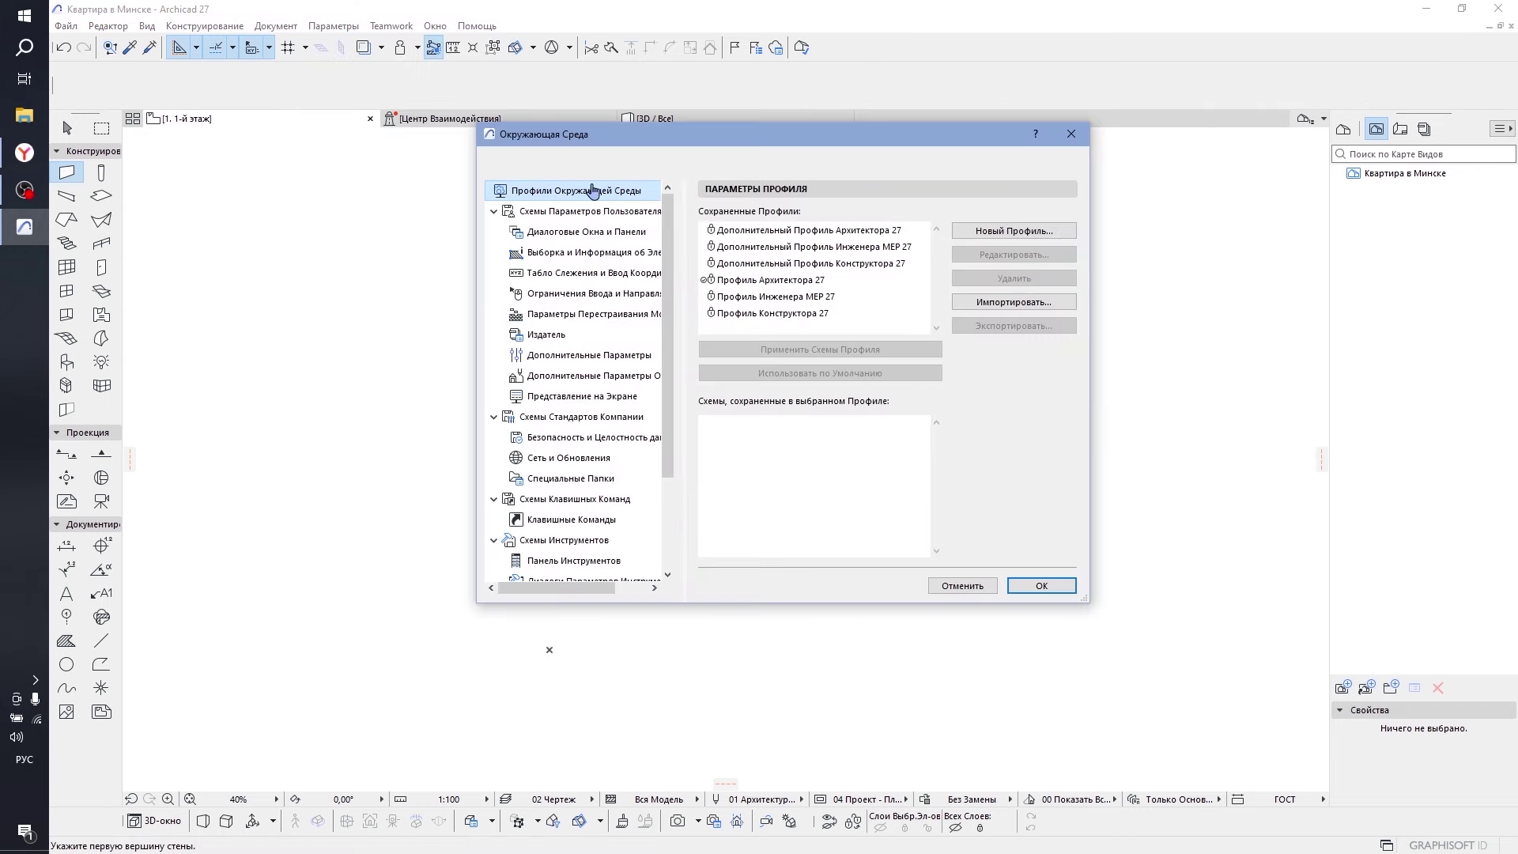
click(974, 231)
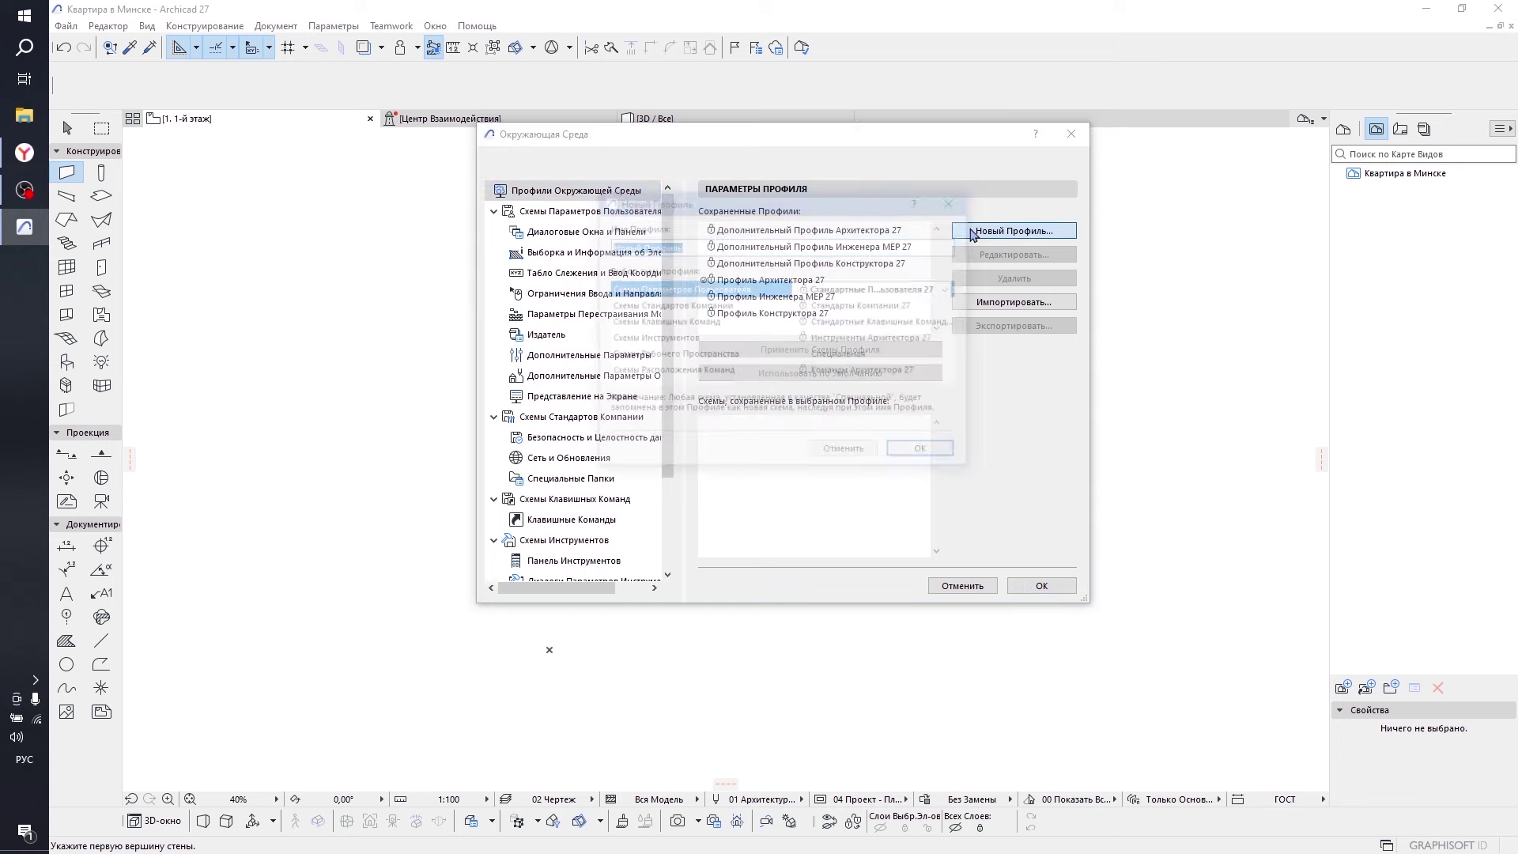
text(М)
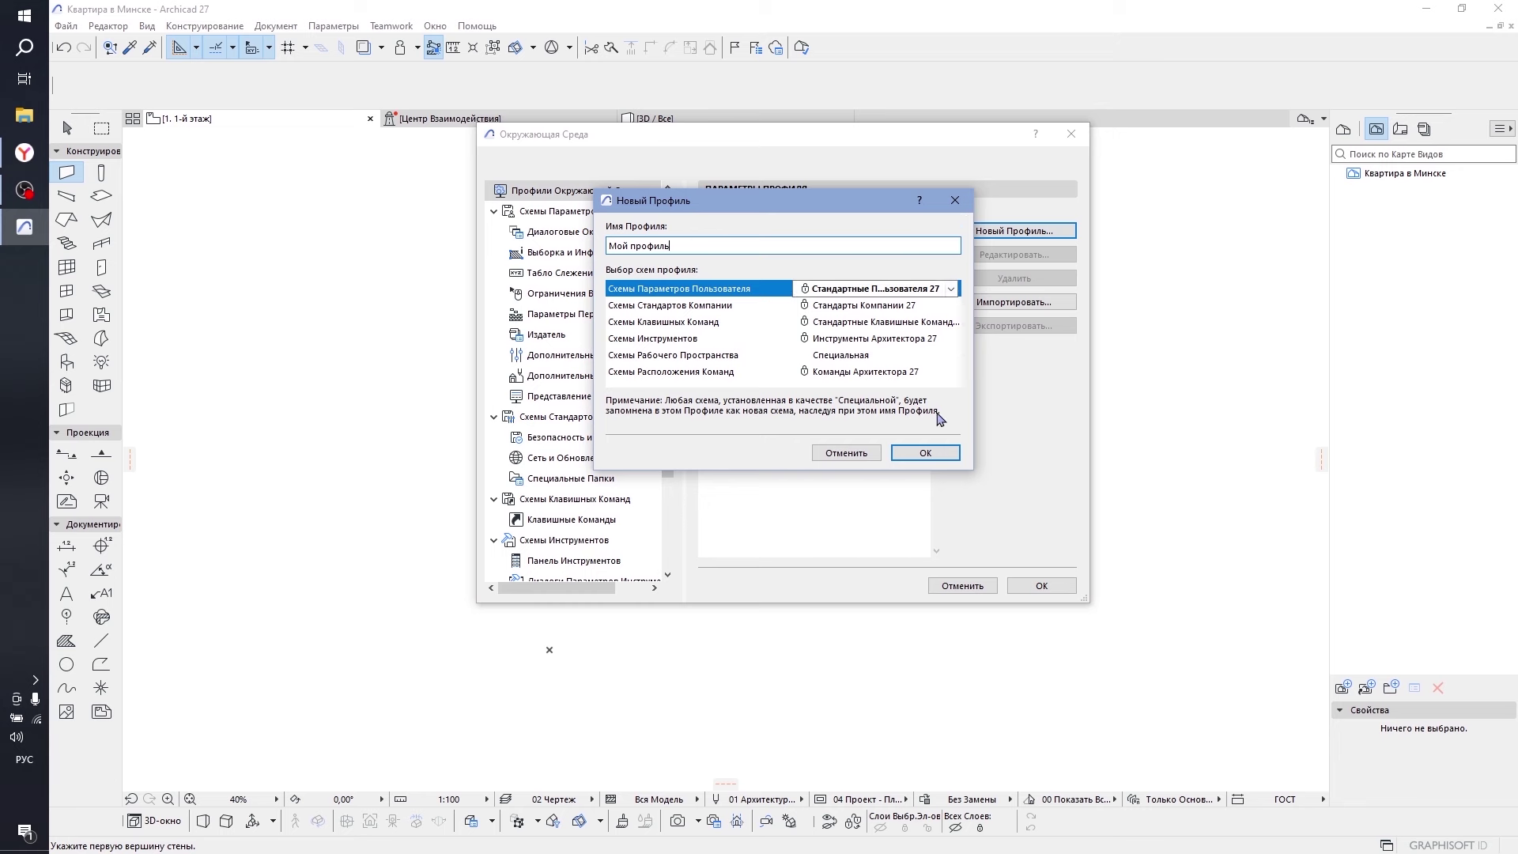
click(919, 454)
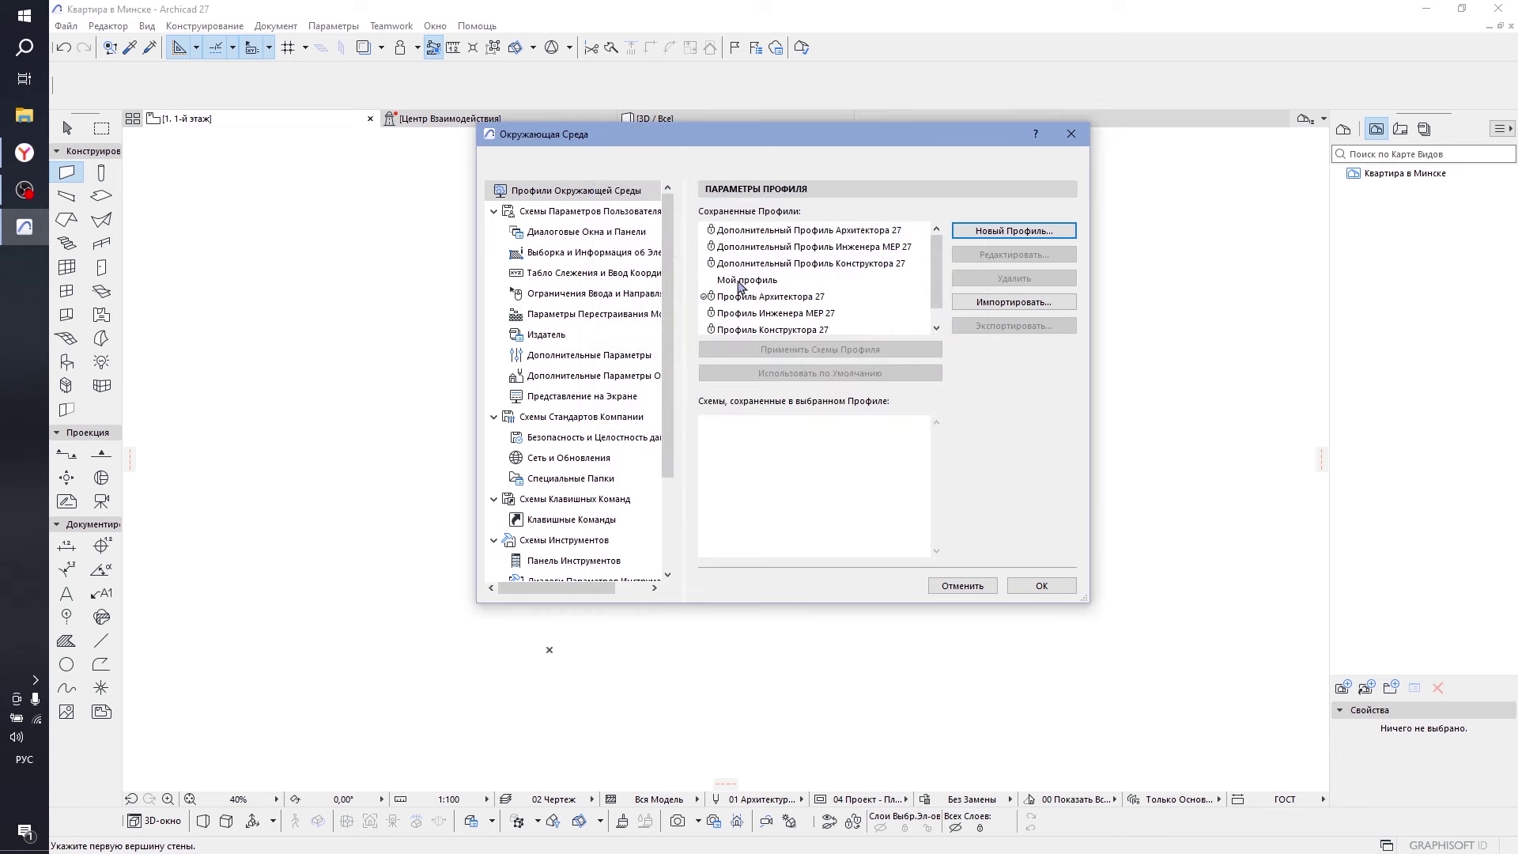
click(740, 281)
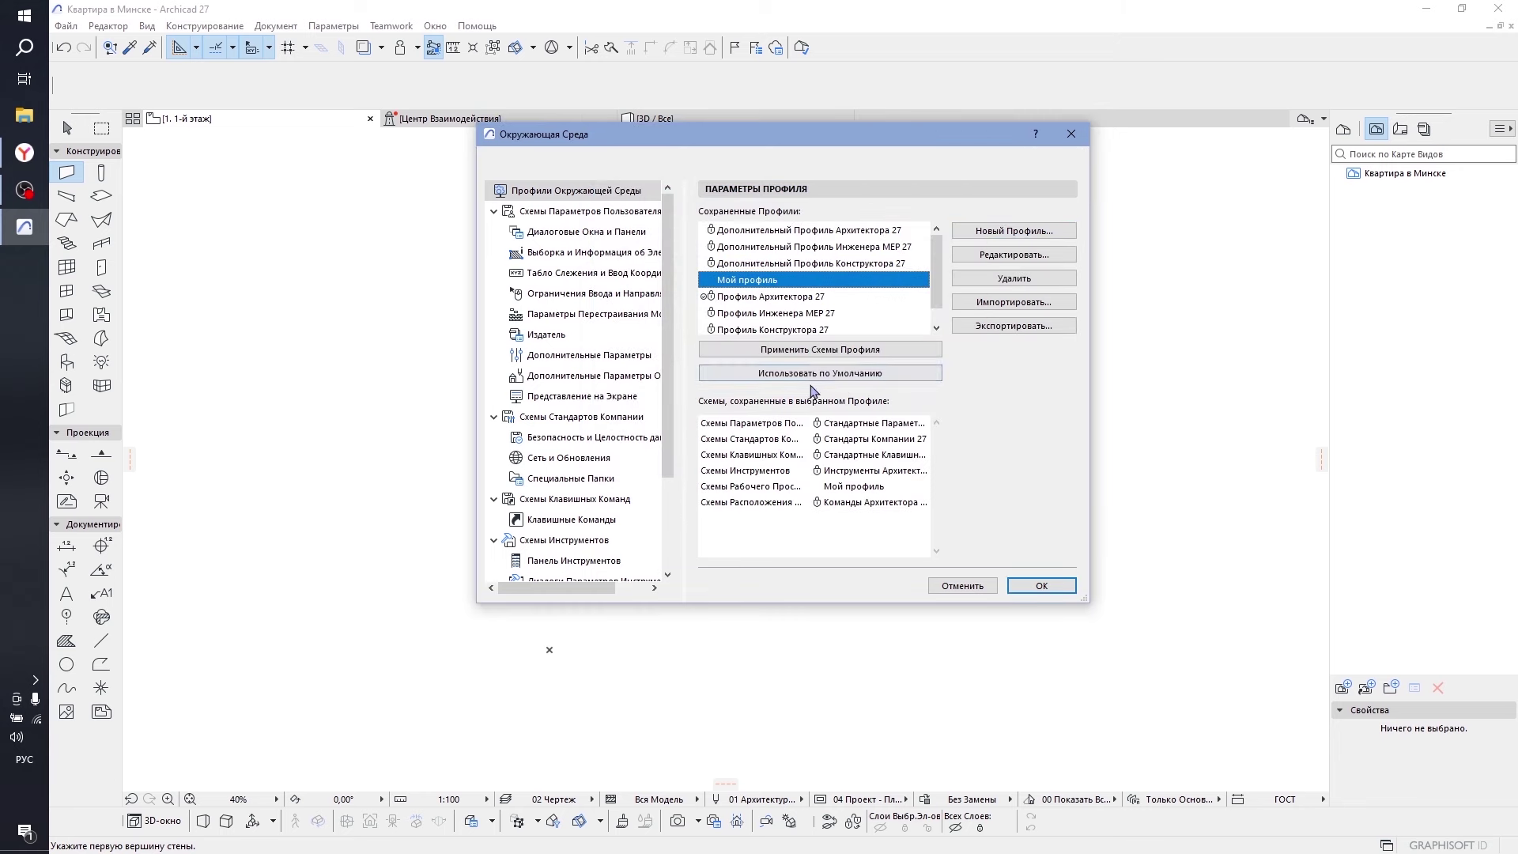
click(831, 381)
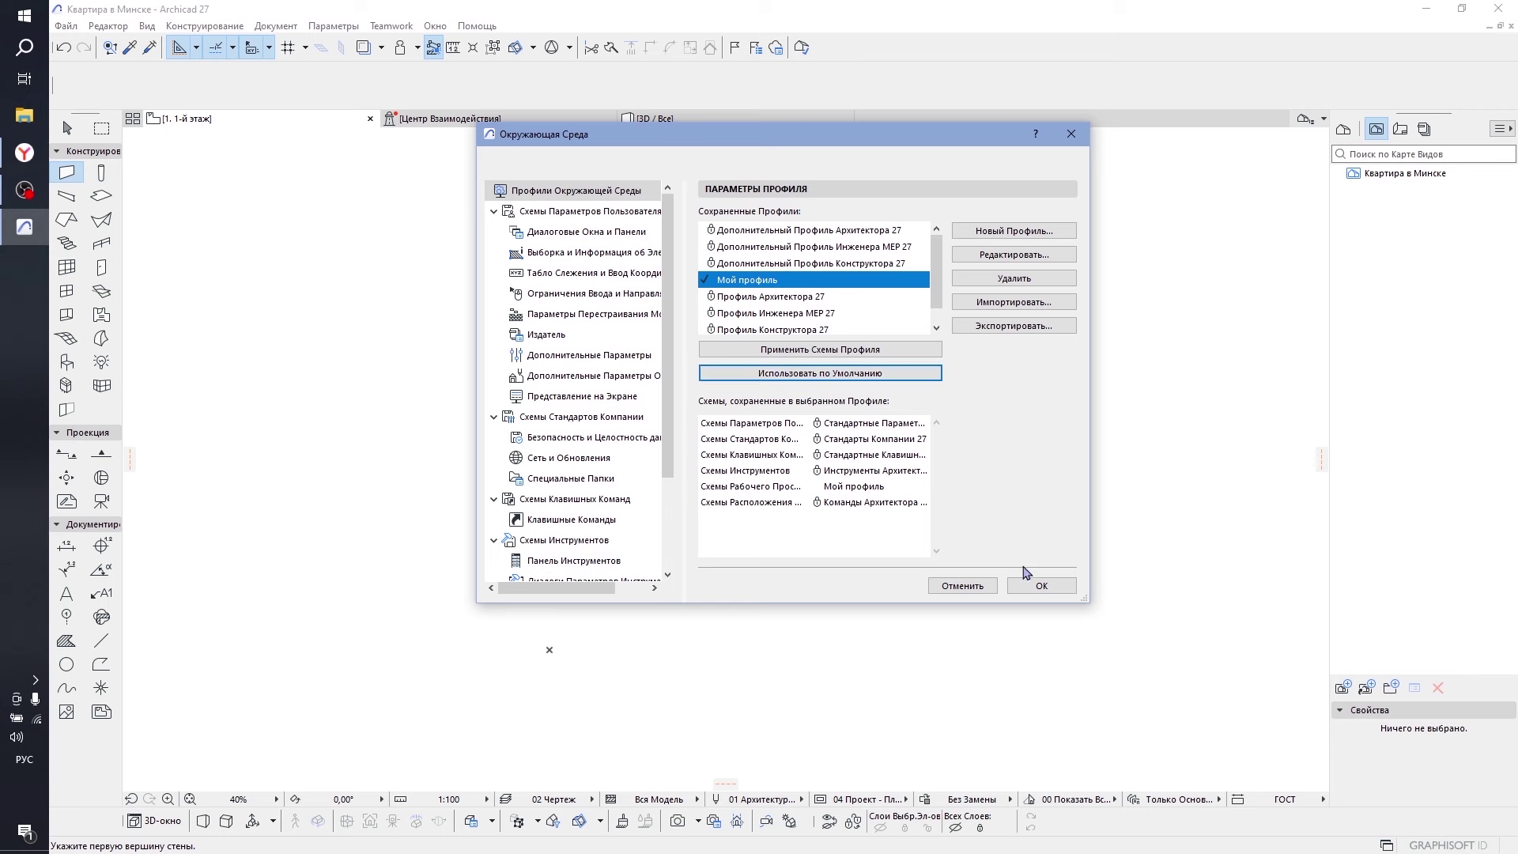
click(1029, 583)
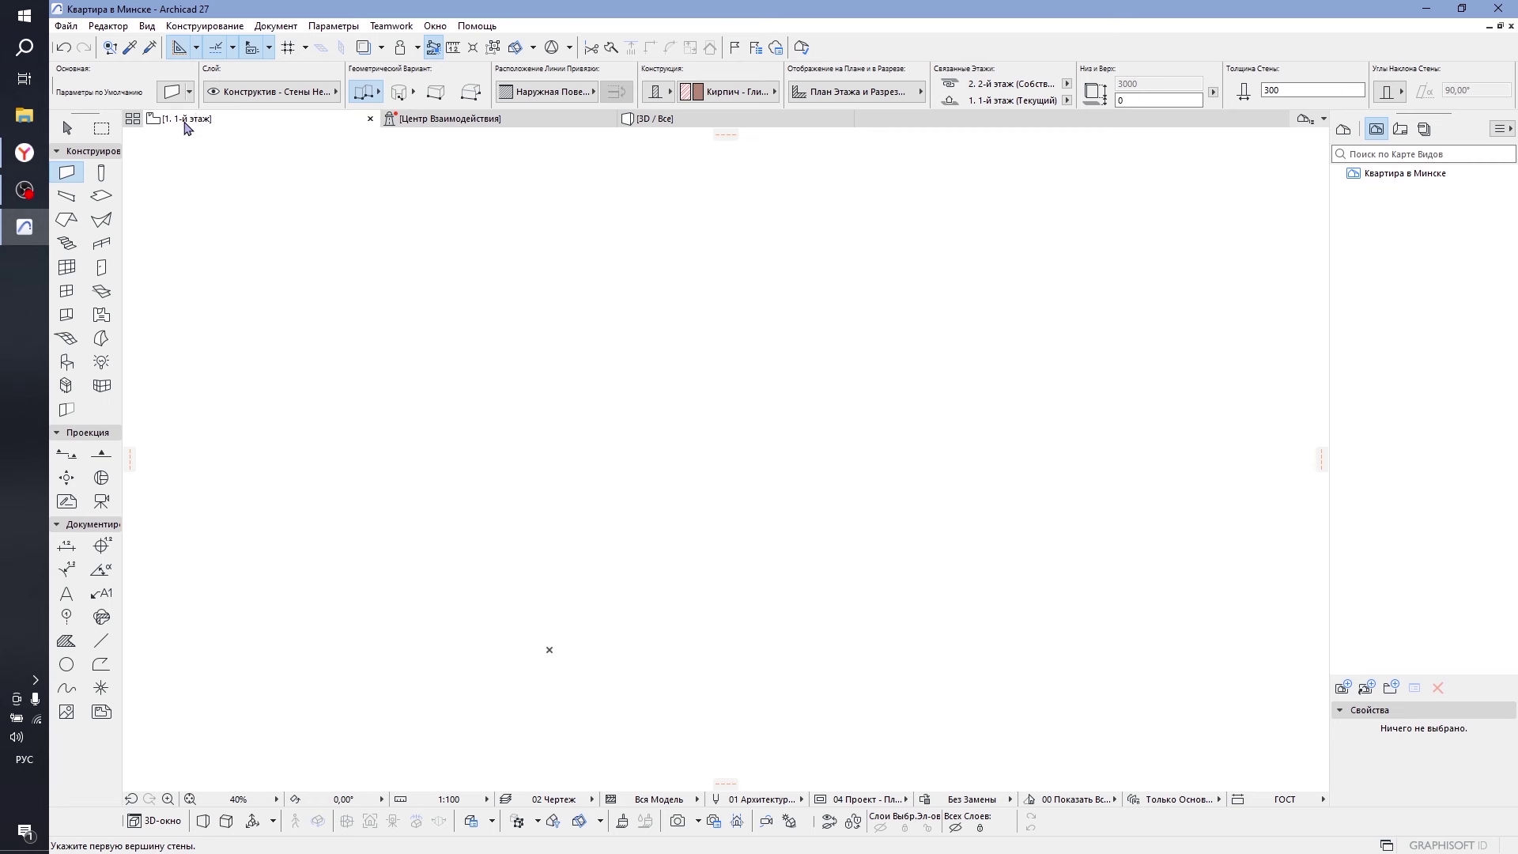
Switch to the [3D / Все] view and close the Центр Взаимодействия tab
click(682, 121)
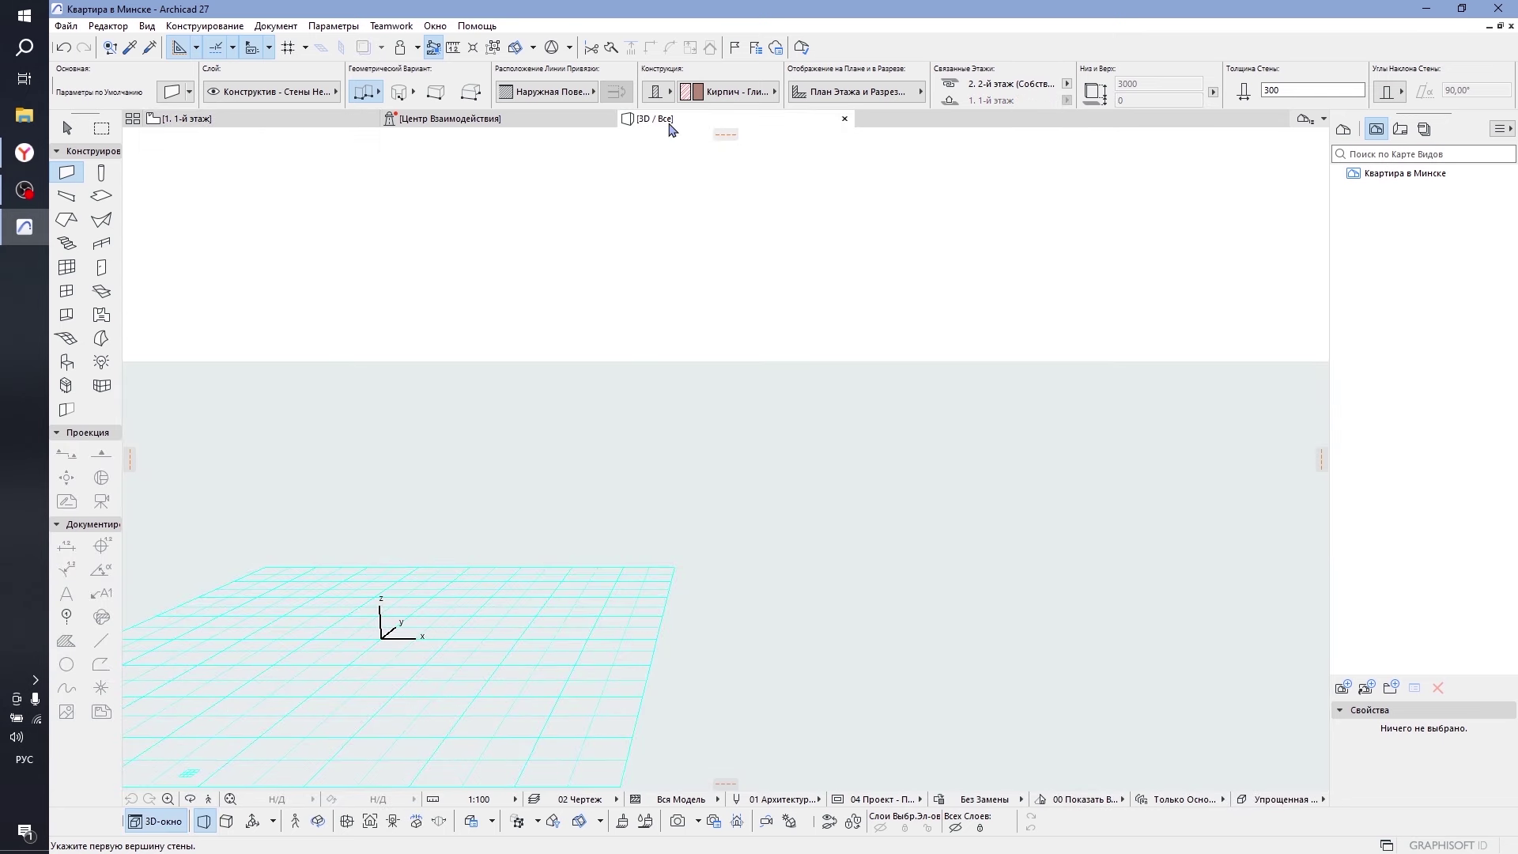
key(F2)
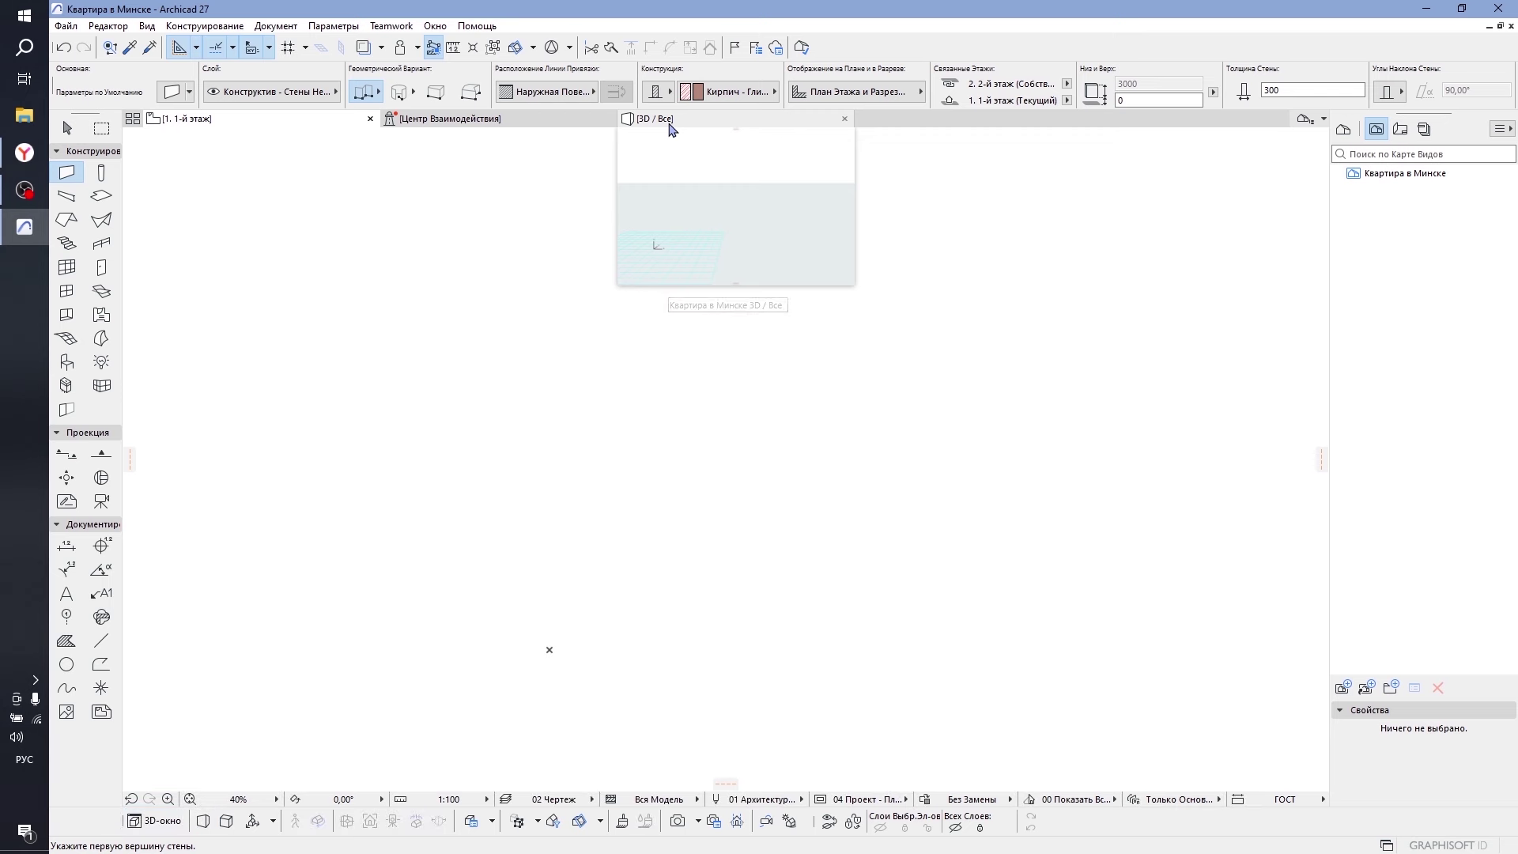
click(670, 125)
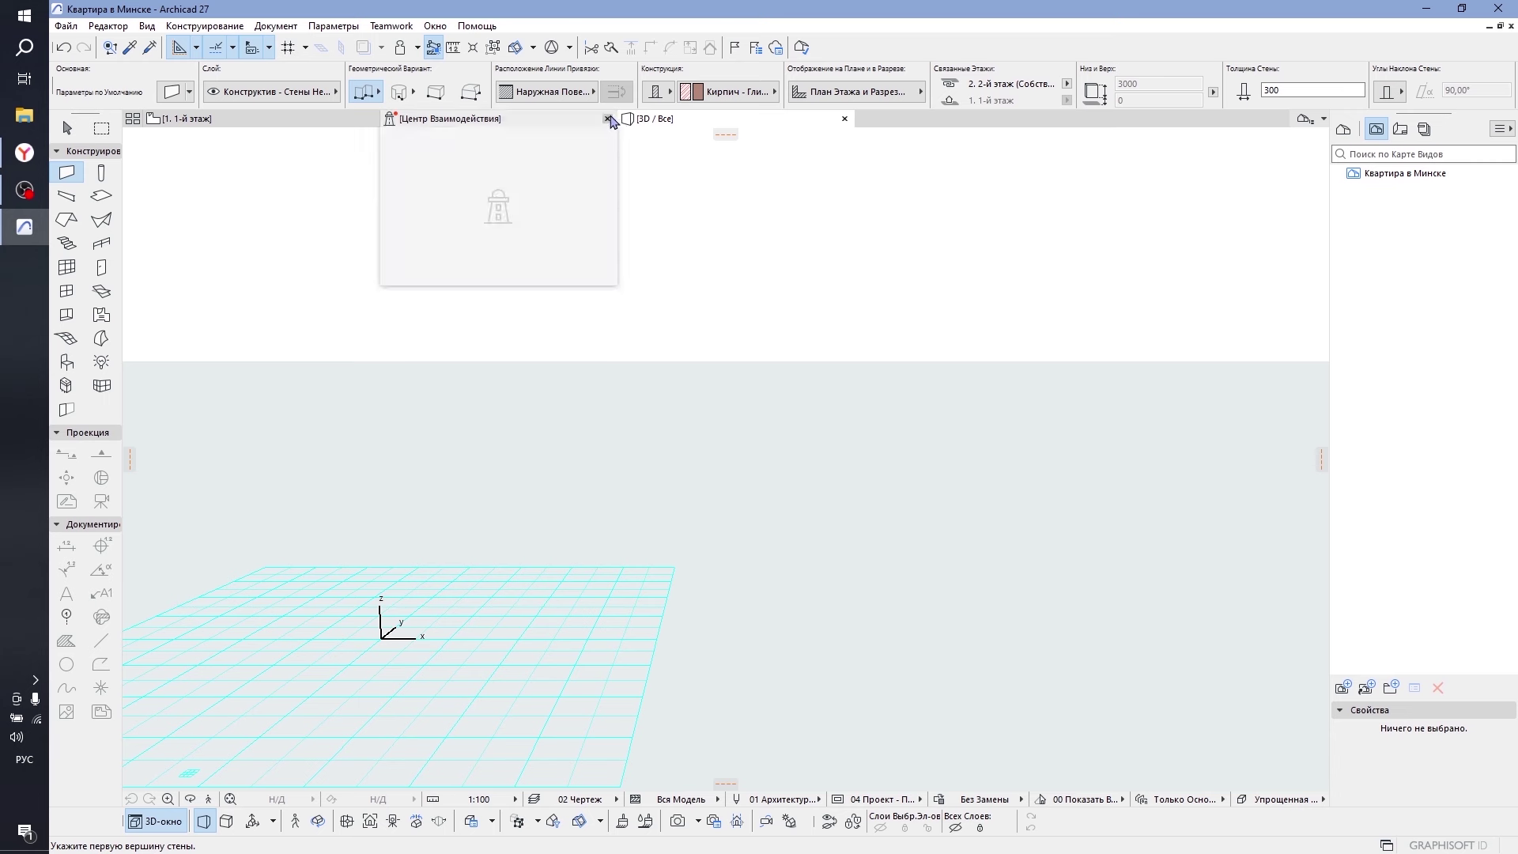
click(608, 119)
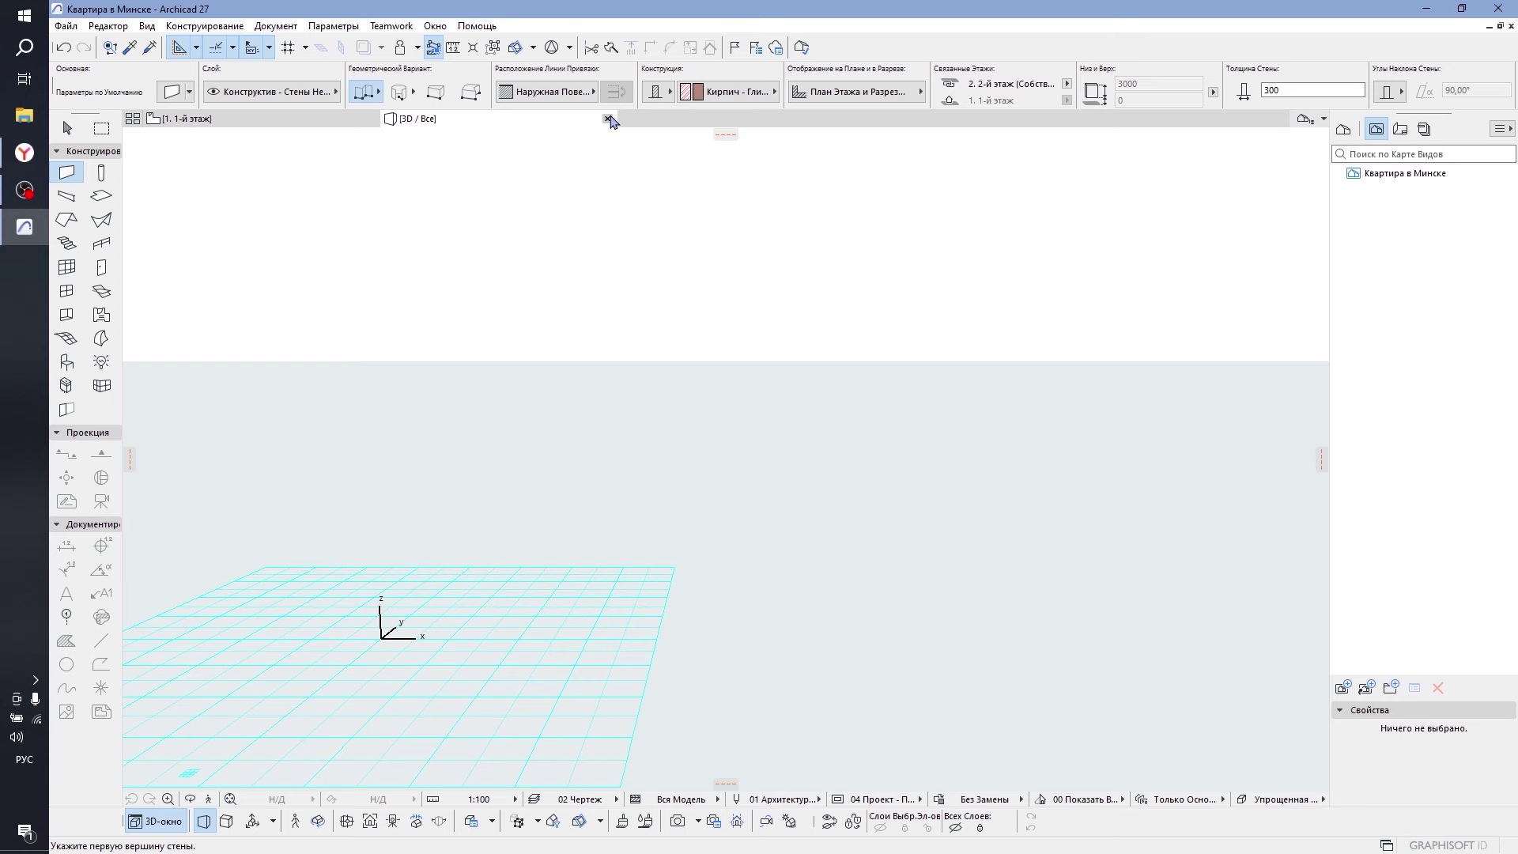
Drag image 01 from the Референс folder onto the plan, closing Photos and Explorer
click(339, 120)
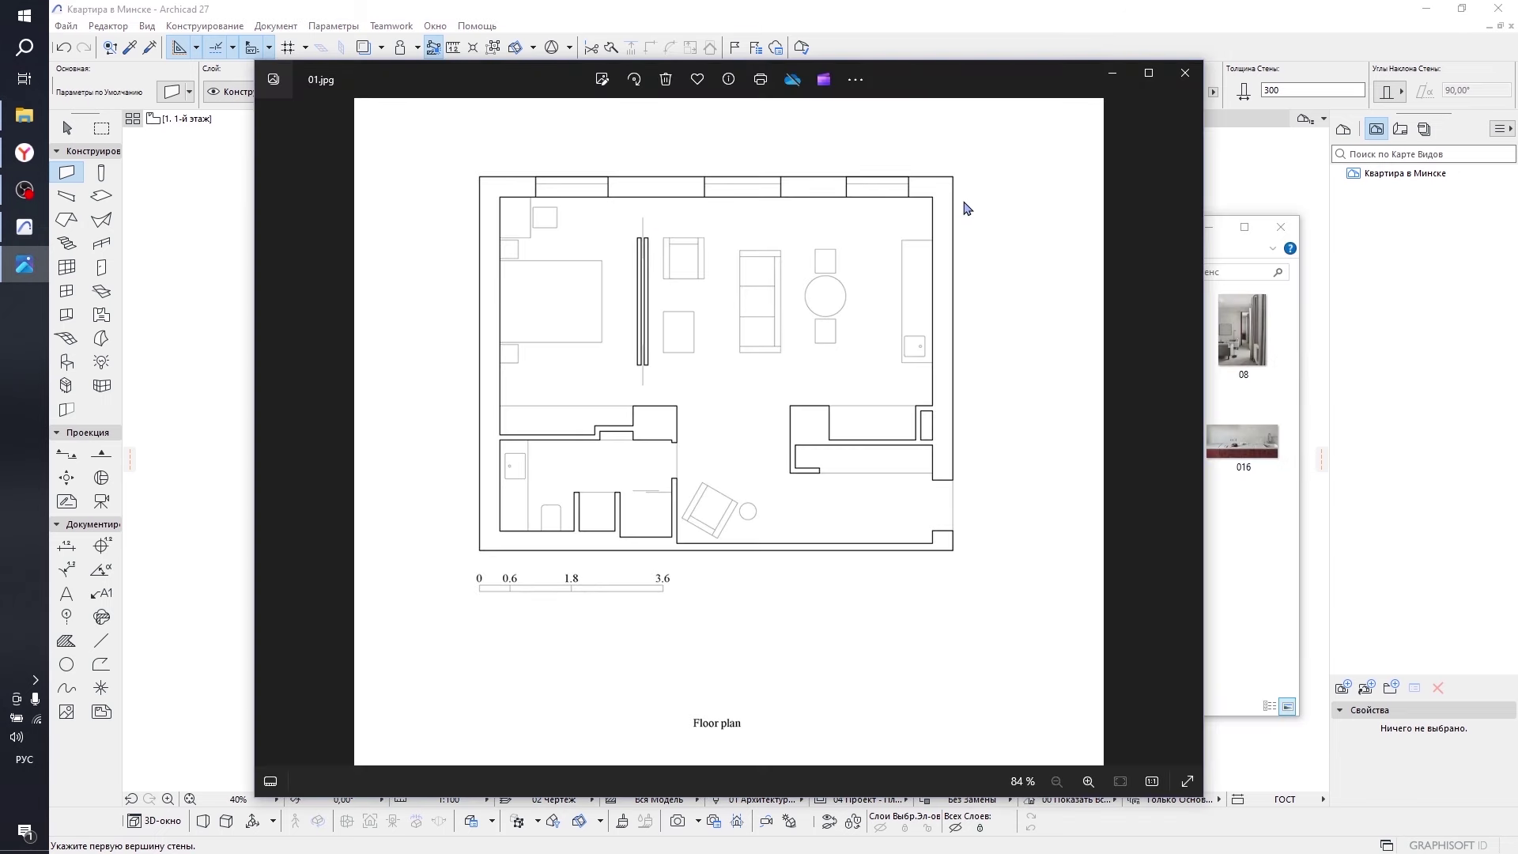
click(1184, 72)
mouse_move(600, 340)
mouse_down()
mouse_move(507, 385)
mouse_move(316, 343)
mouse_up()
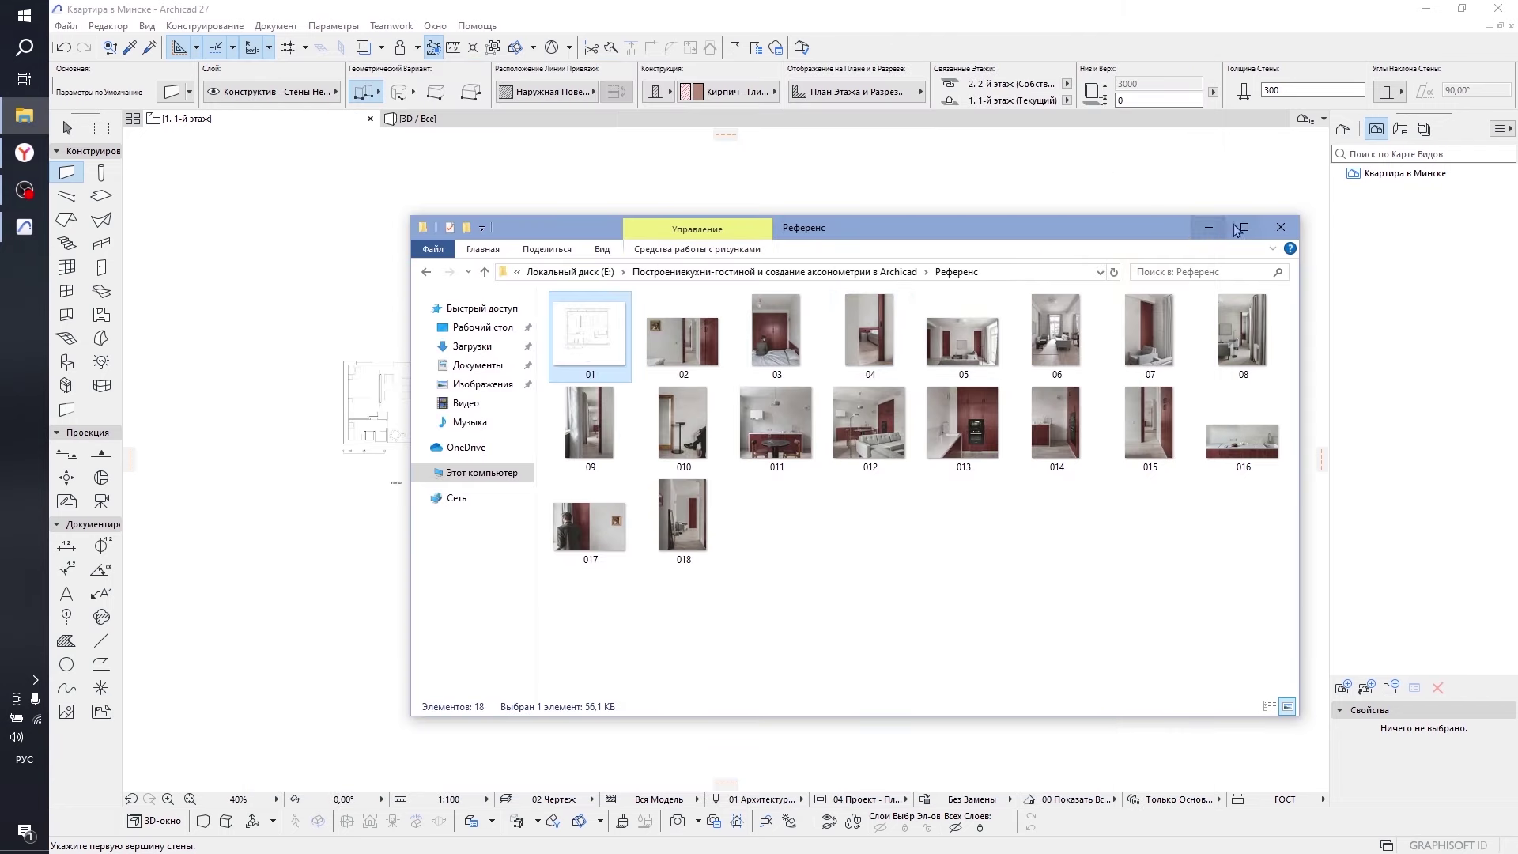
click(1281, 227)
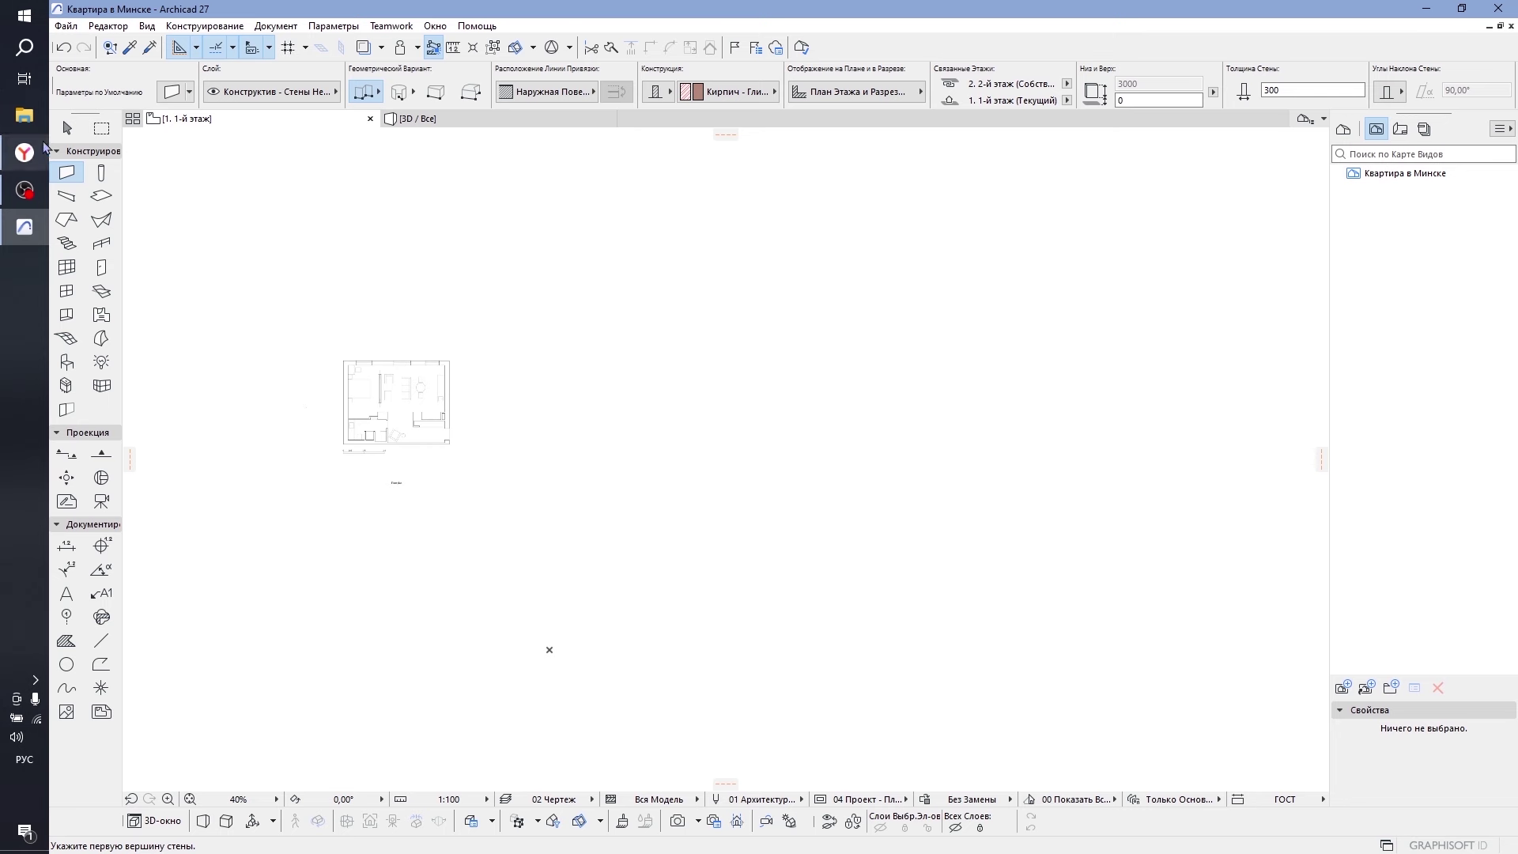
click(67, 127)
Move the inserted floor-plan image to a new position on the plan
click(381, 431)
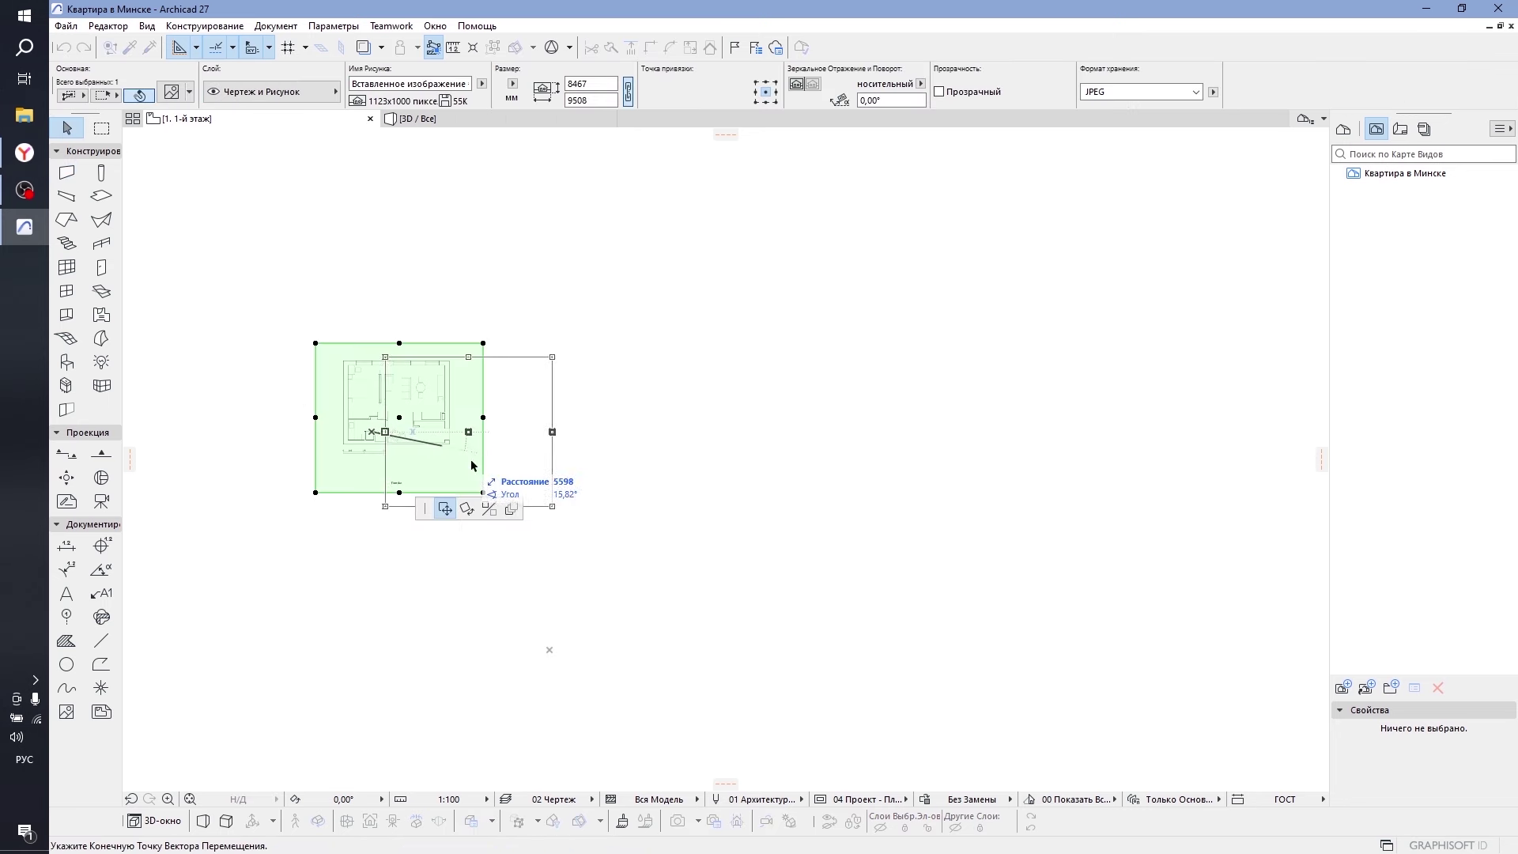
click(558, 637)
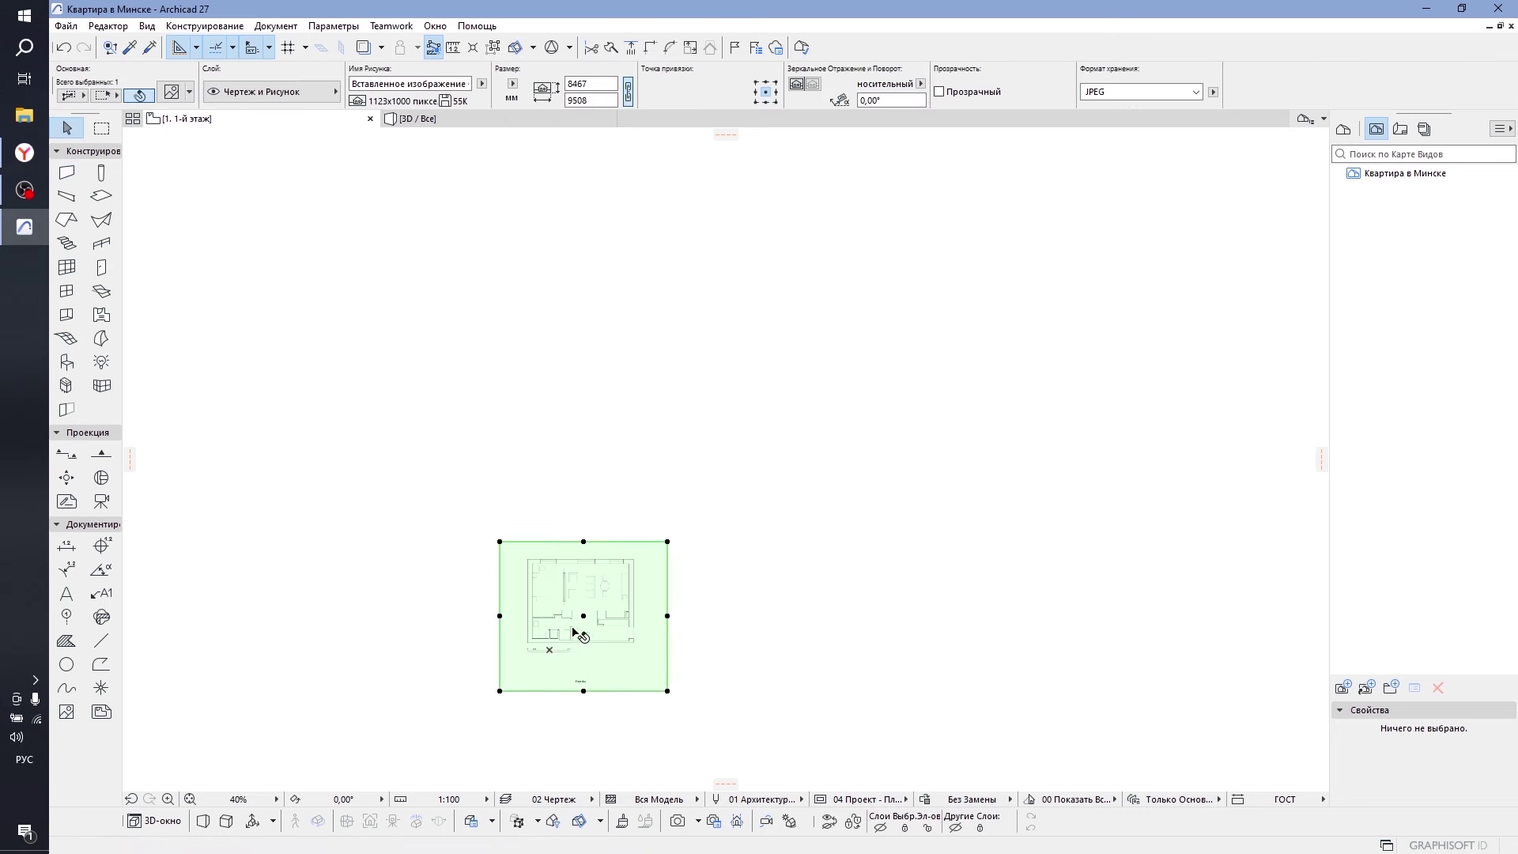
click(726, 481)
scroll(601, 559, up, 4)
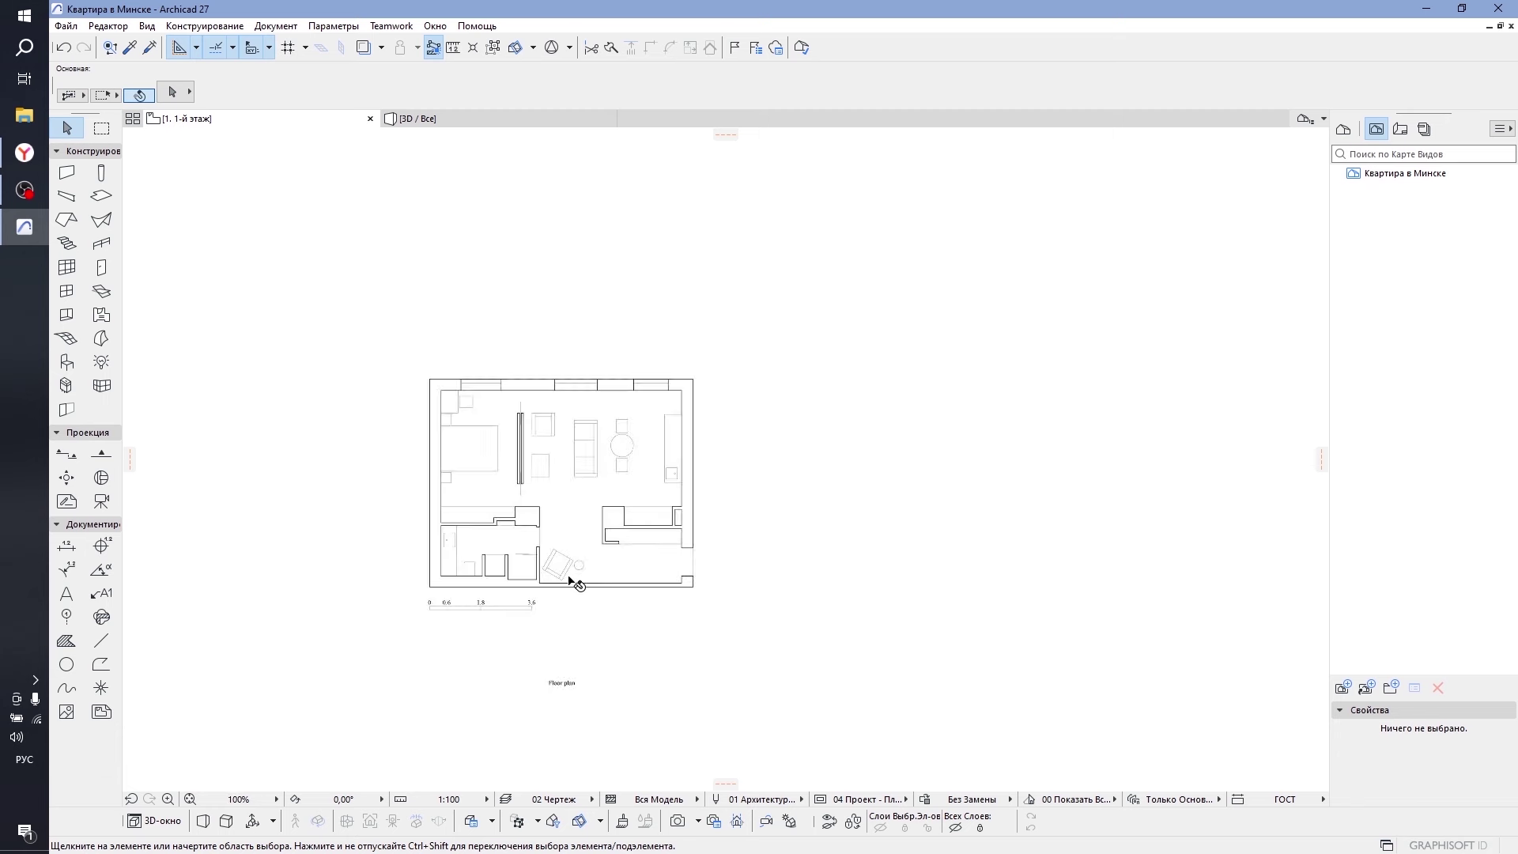
scroll(605, 563, up, 3)
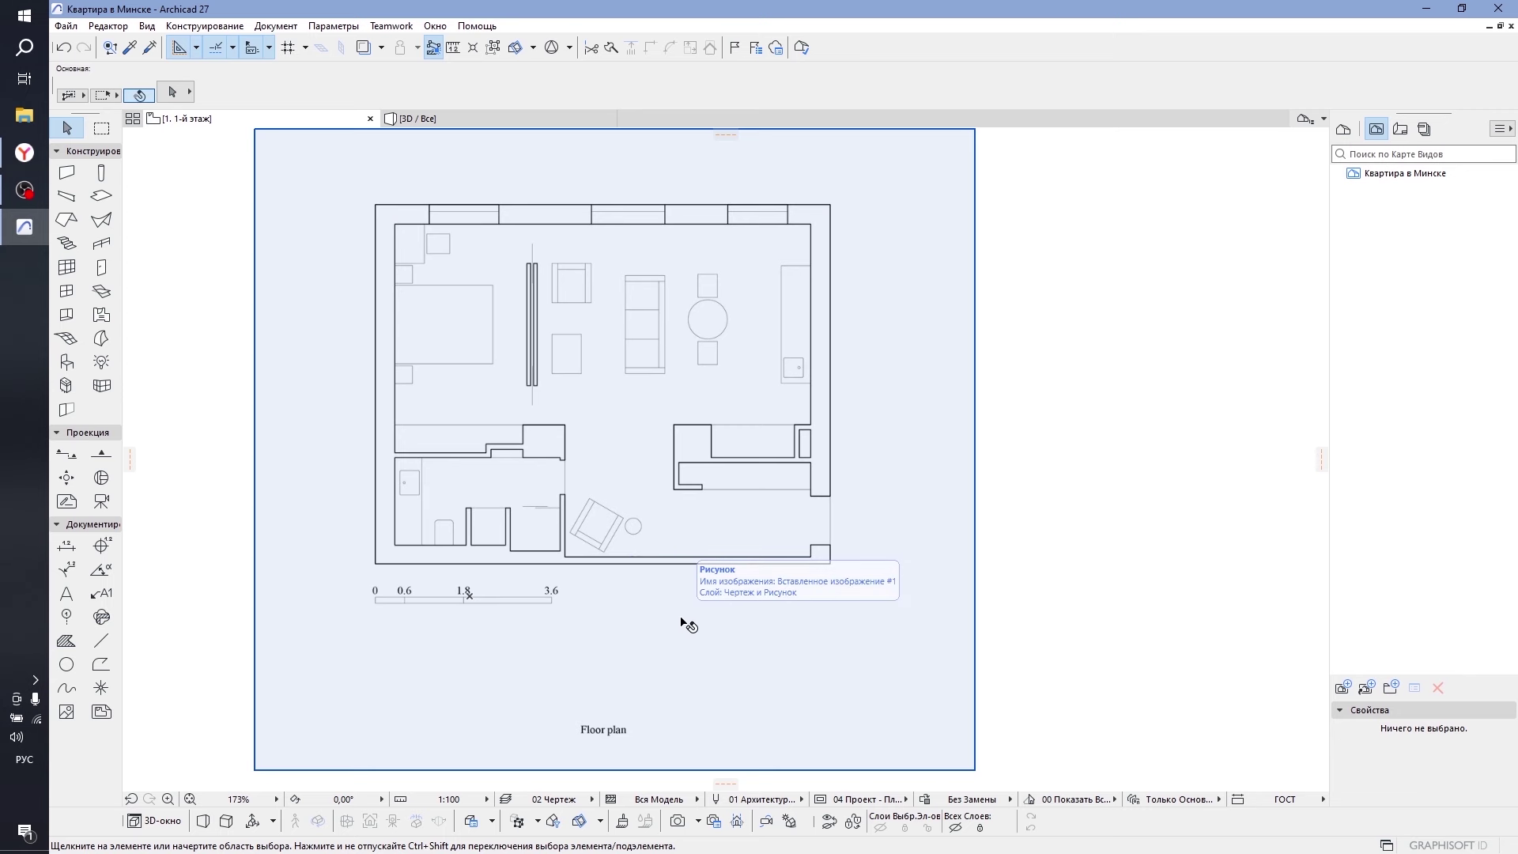
Select the floor-plan picture and open the Resize (Ctrl+K) dialog for it
click(633, 591)
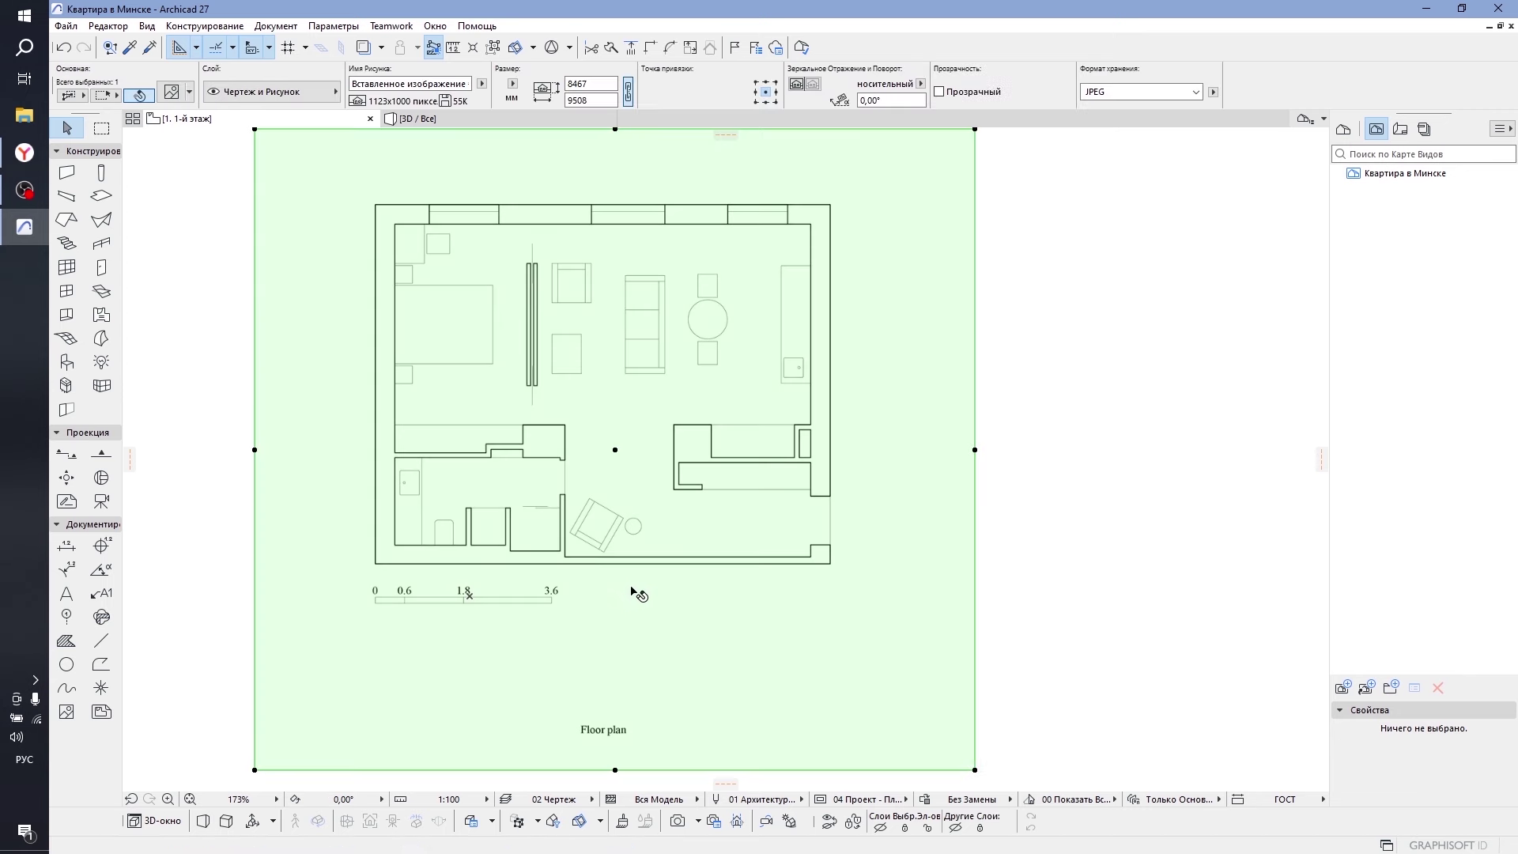
click(108, 26)
mouse_move(145, 395)
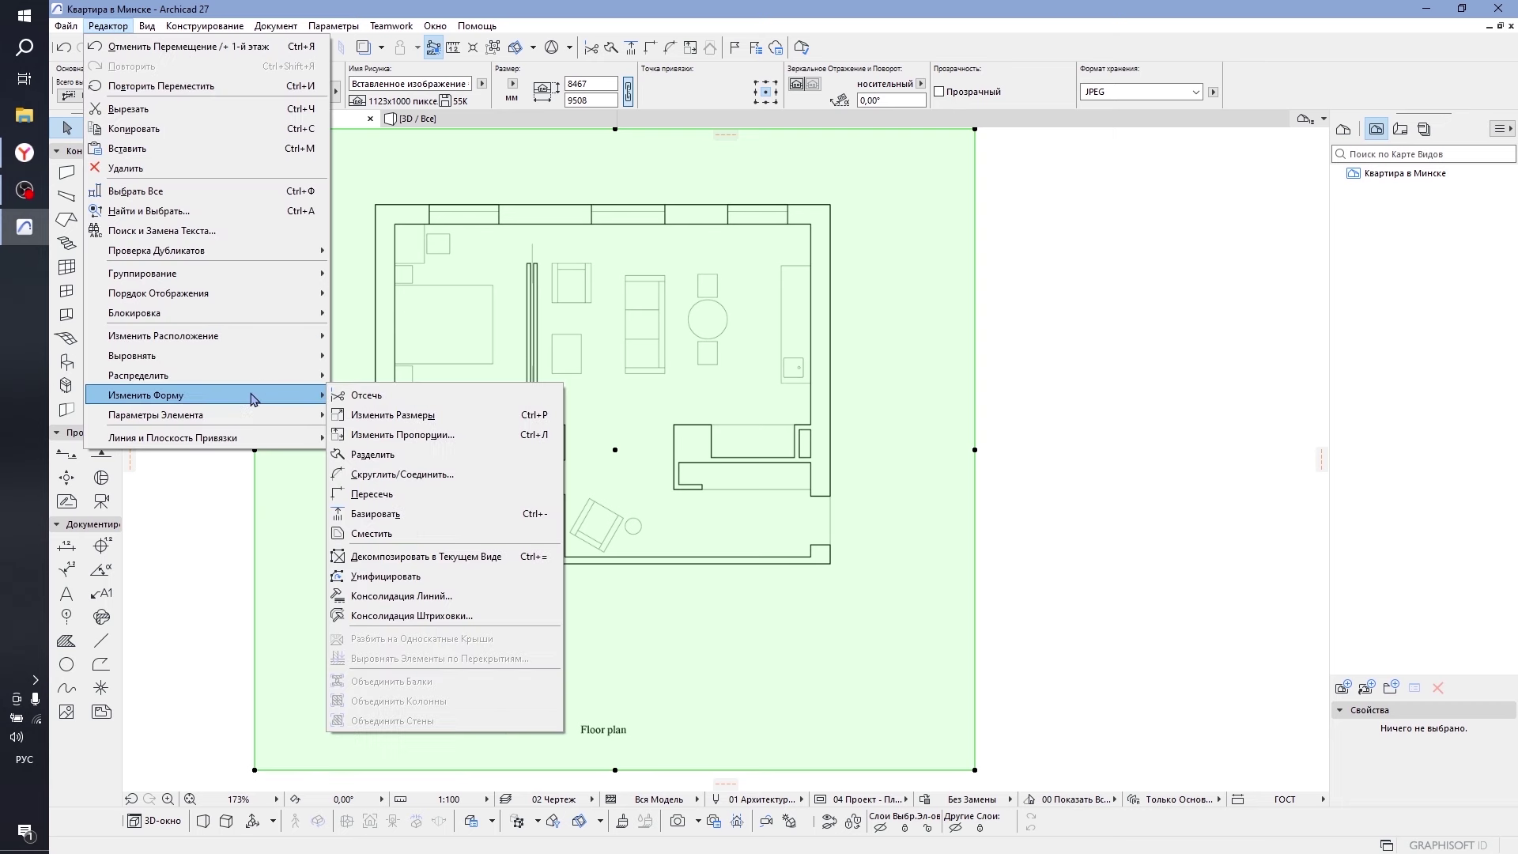
click(395, 437)
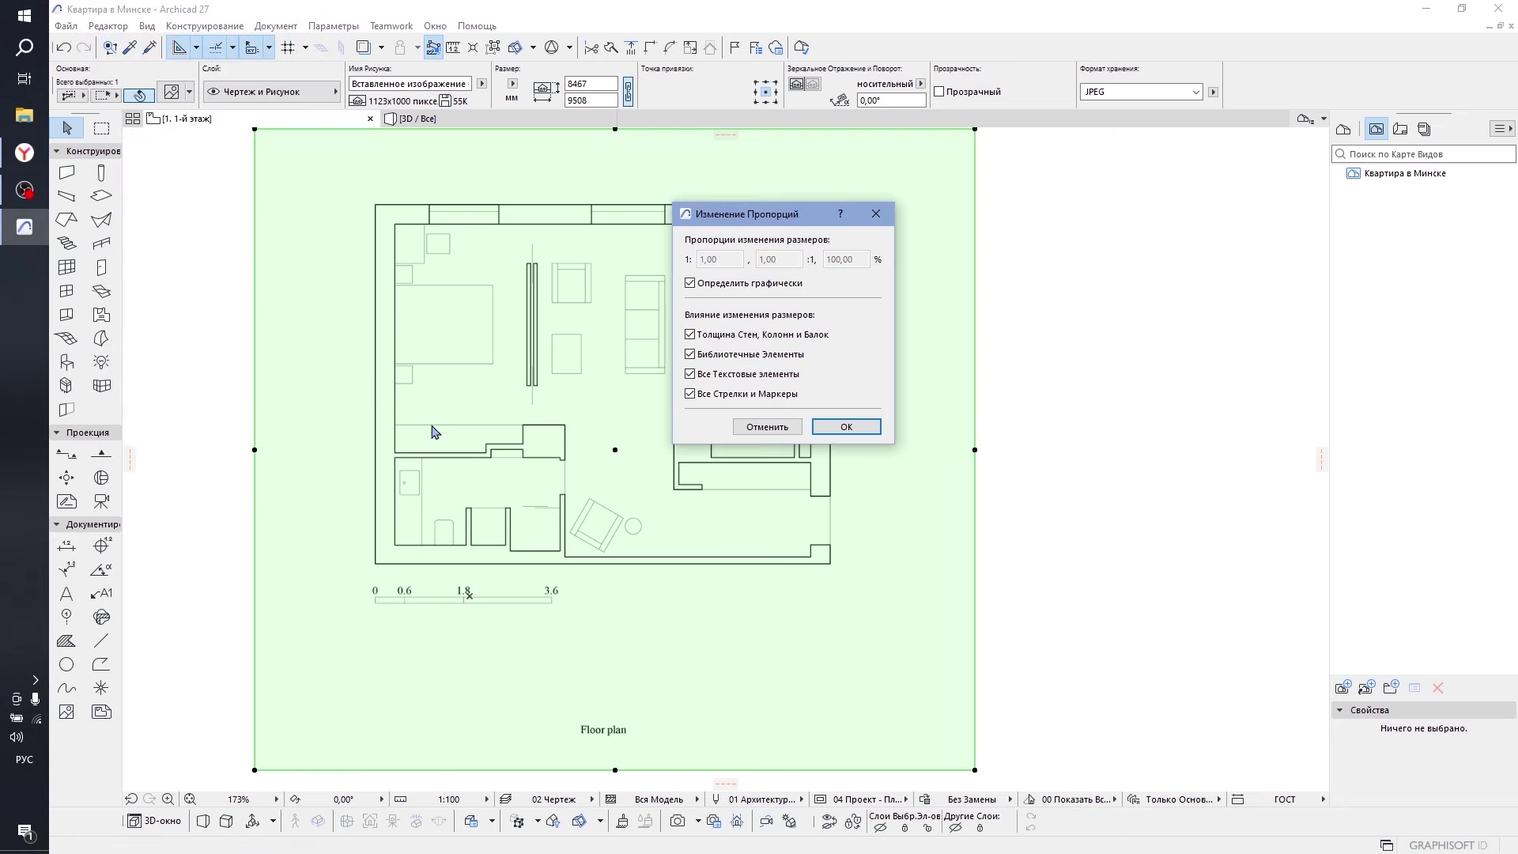
key(Escape)
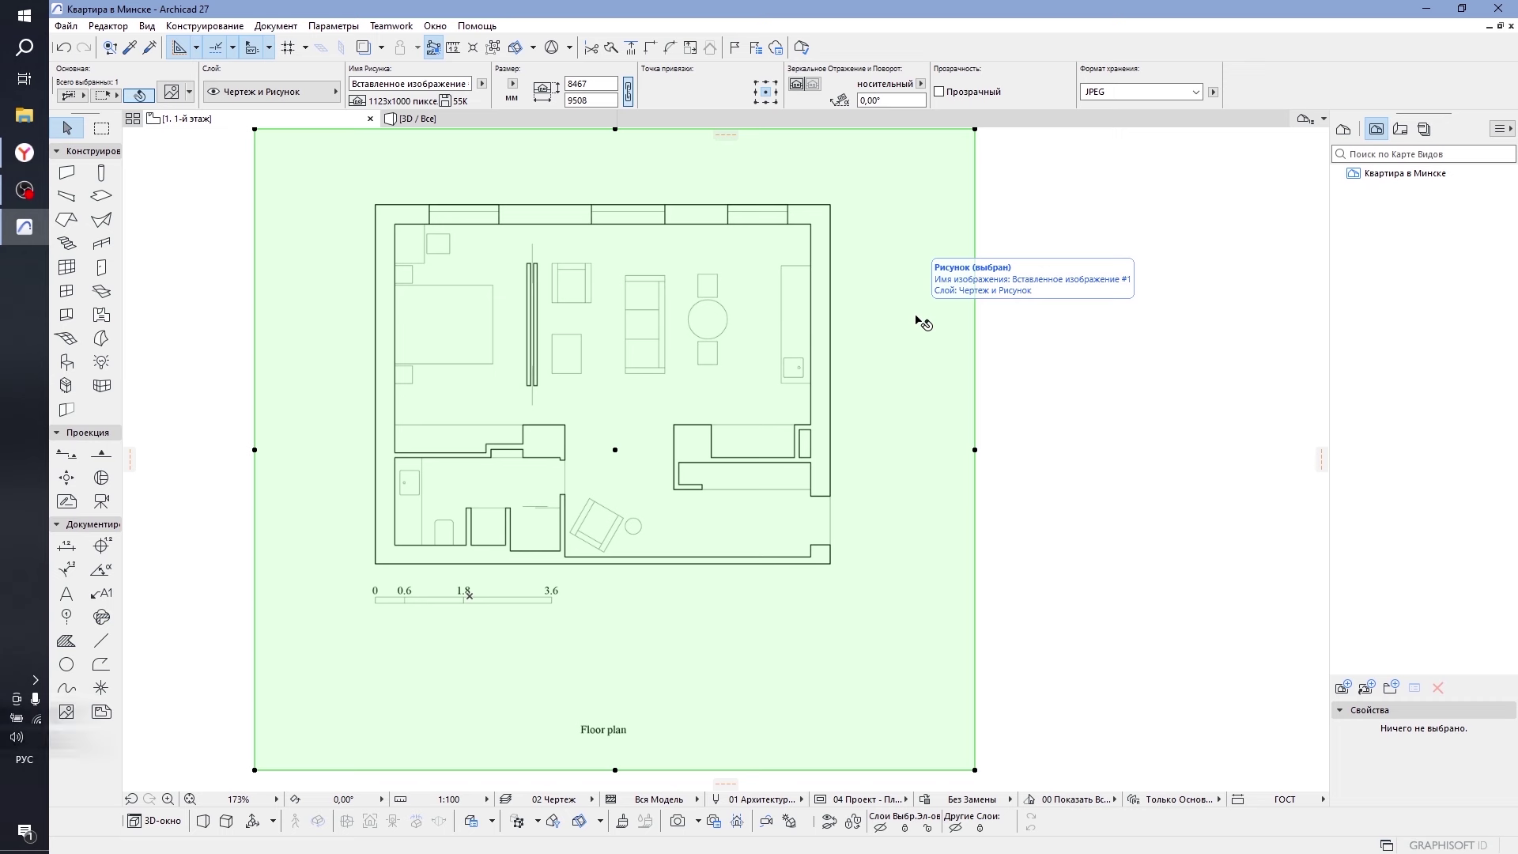
key(ctrl+k)
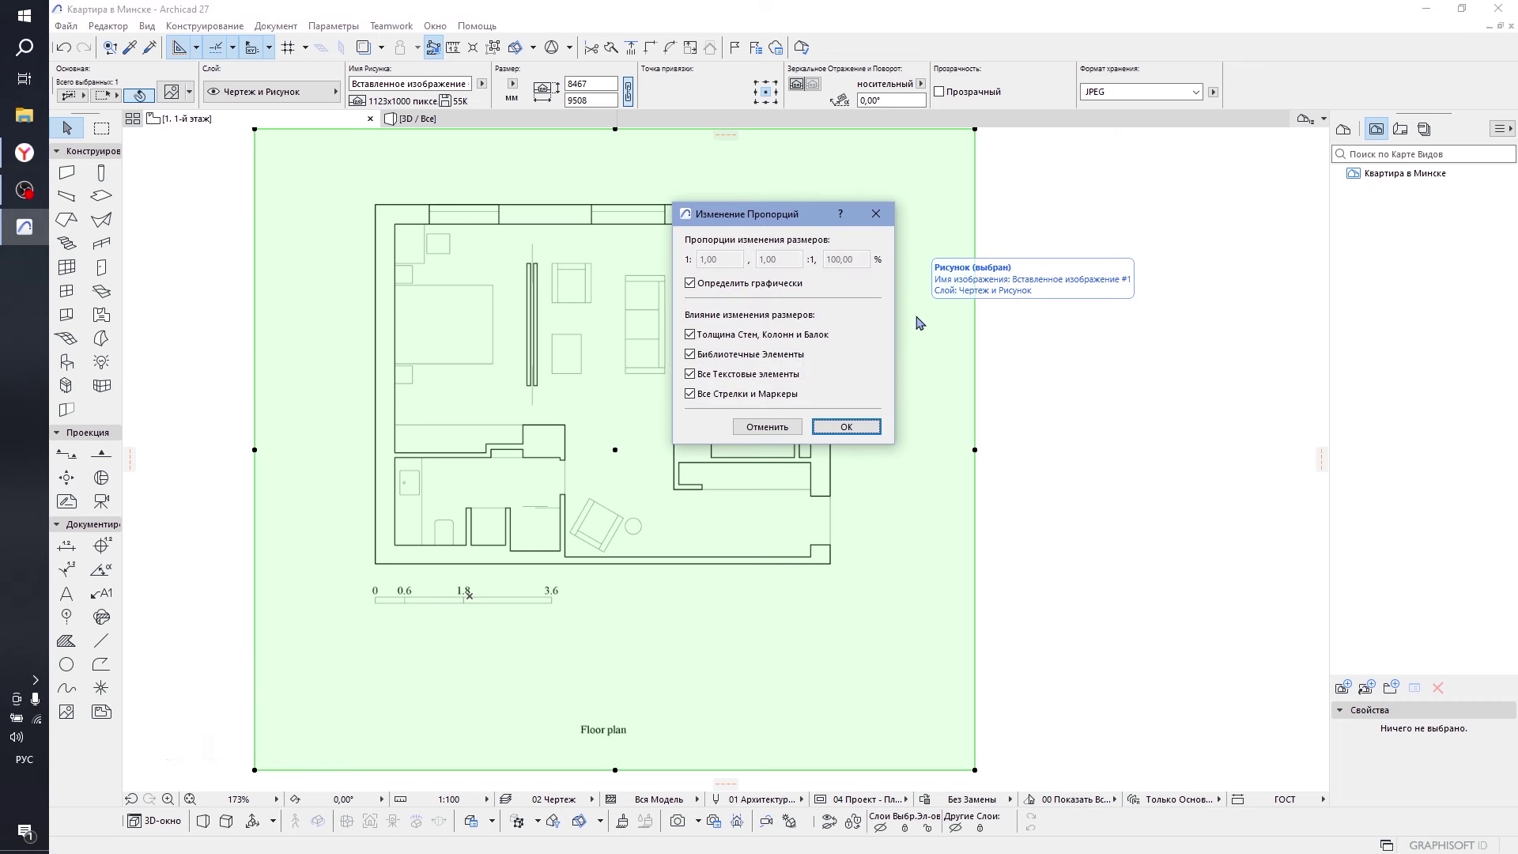
Use the scale bar's left end as the resize centre and its full span as the reference length
click(846, 427)
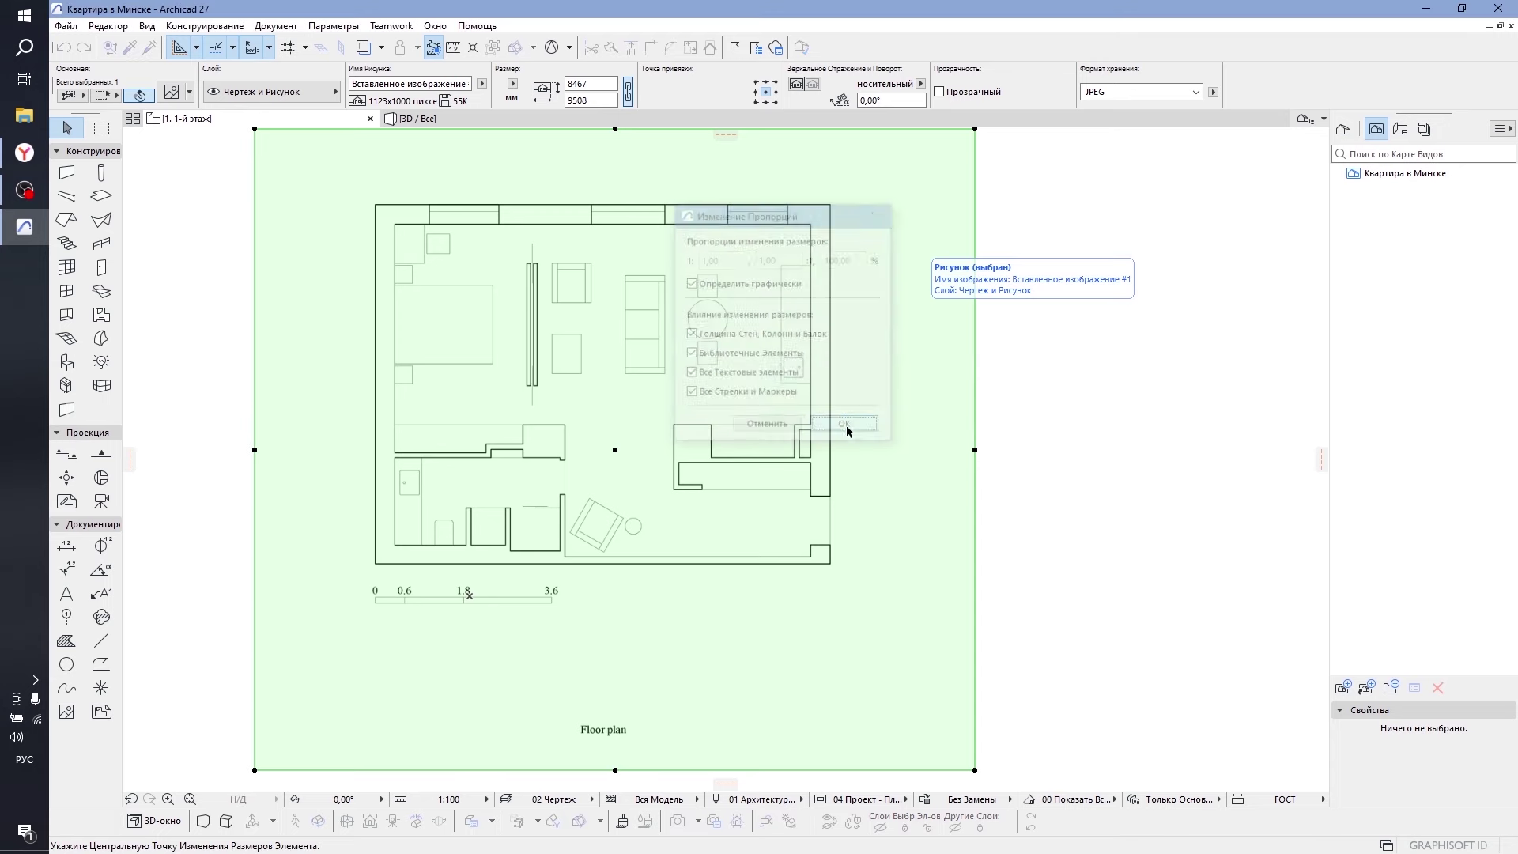
scroll(396, 620, up, 3)
scroll(396, 620, up, 1)
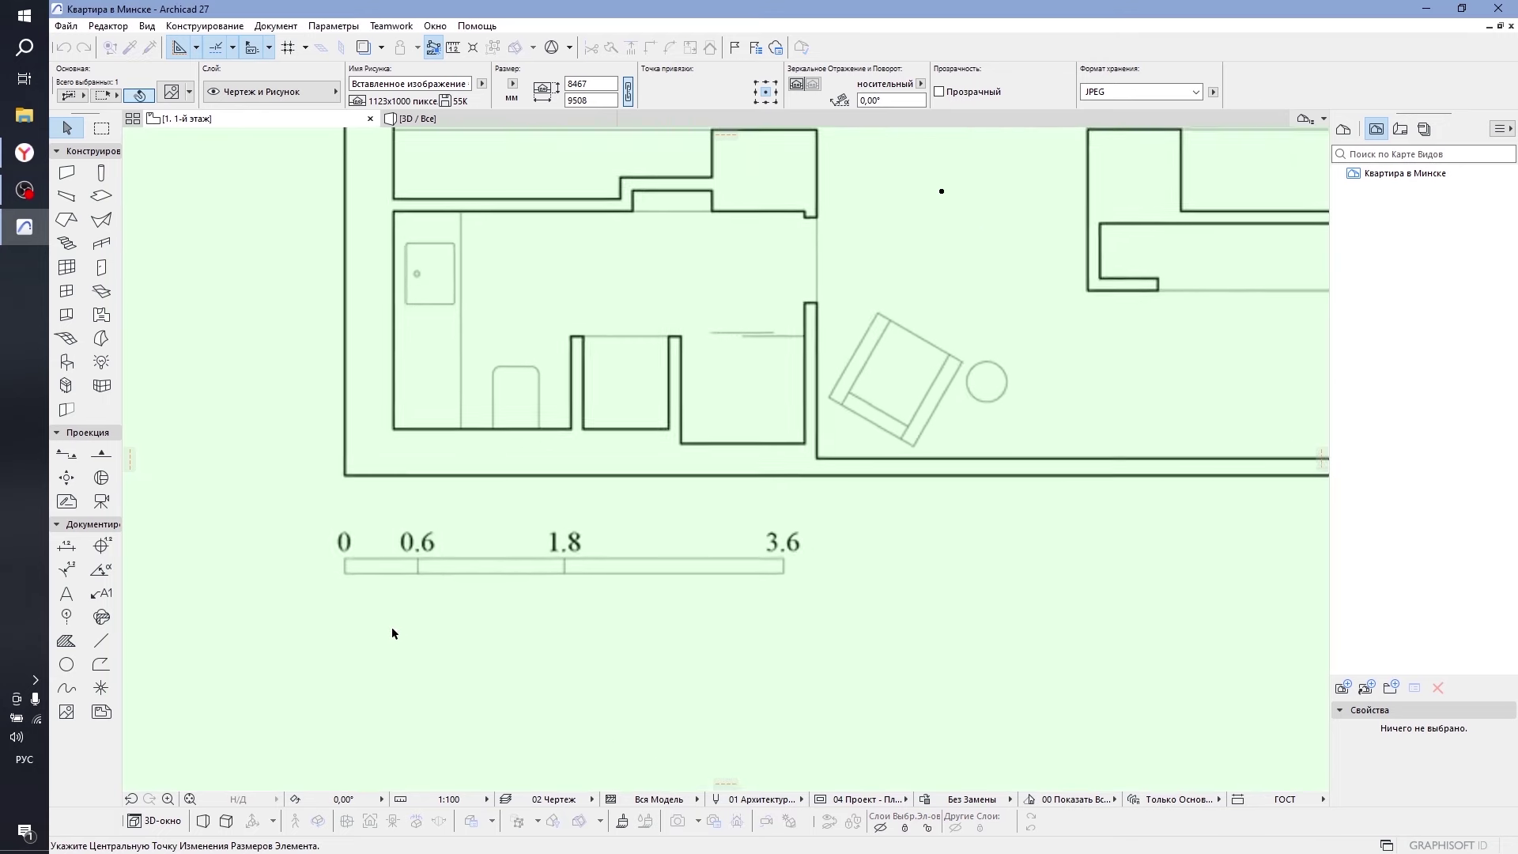
scroll(391, 626, up, 2)
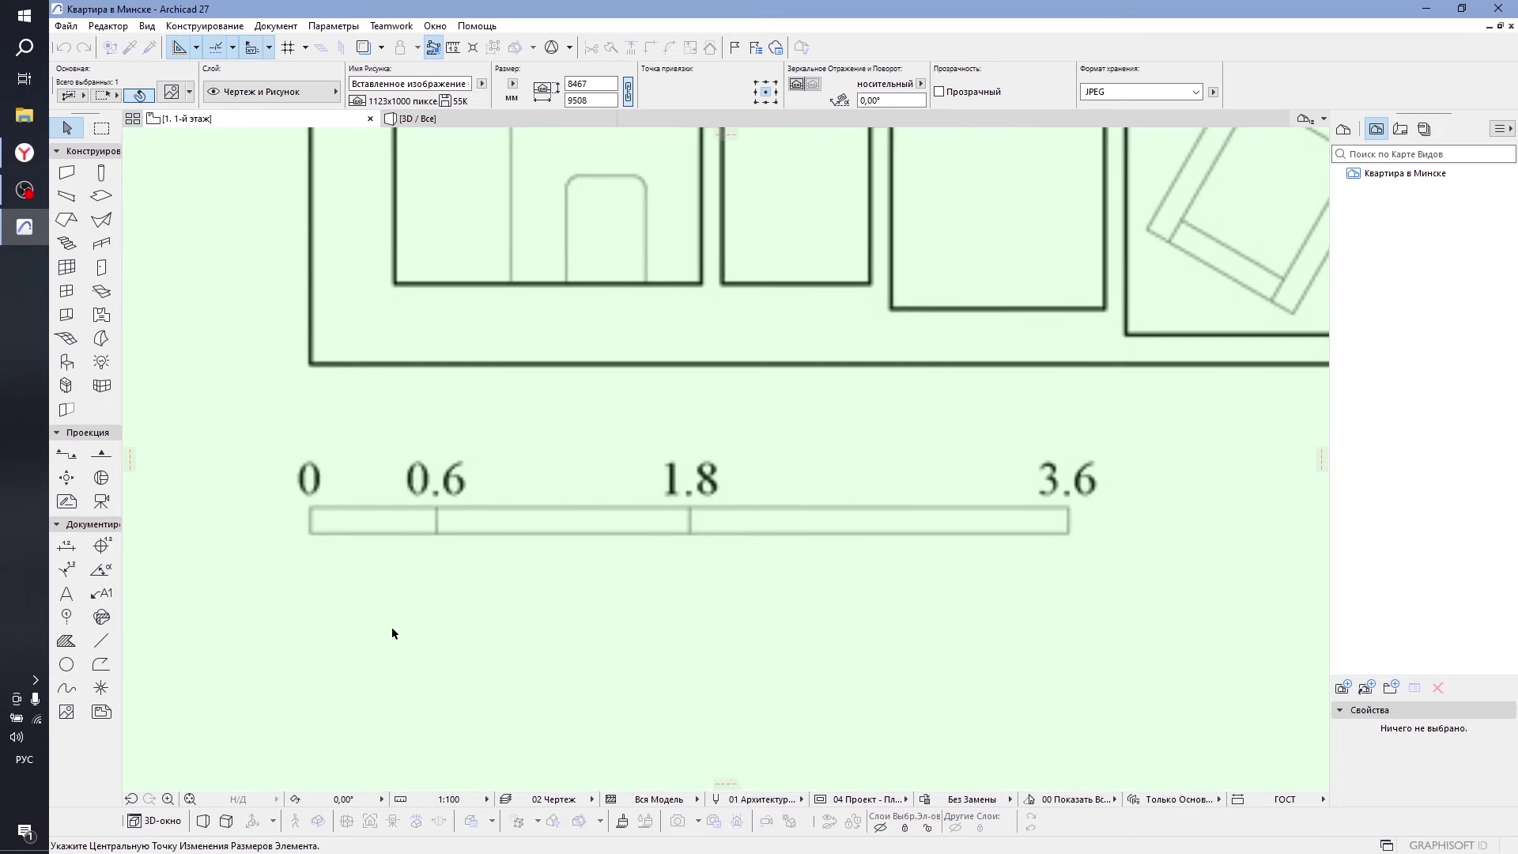
click(312, 532)
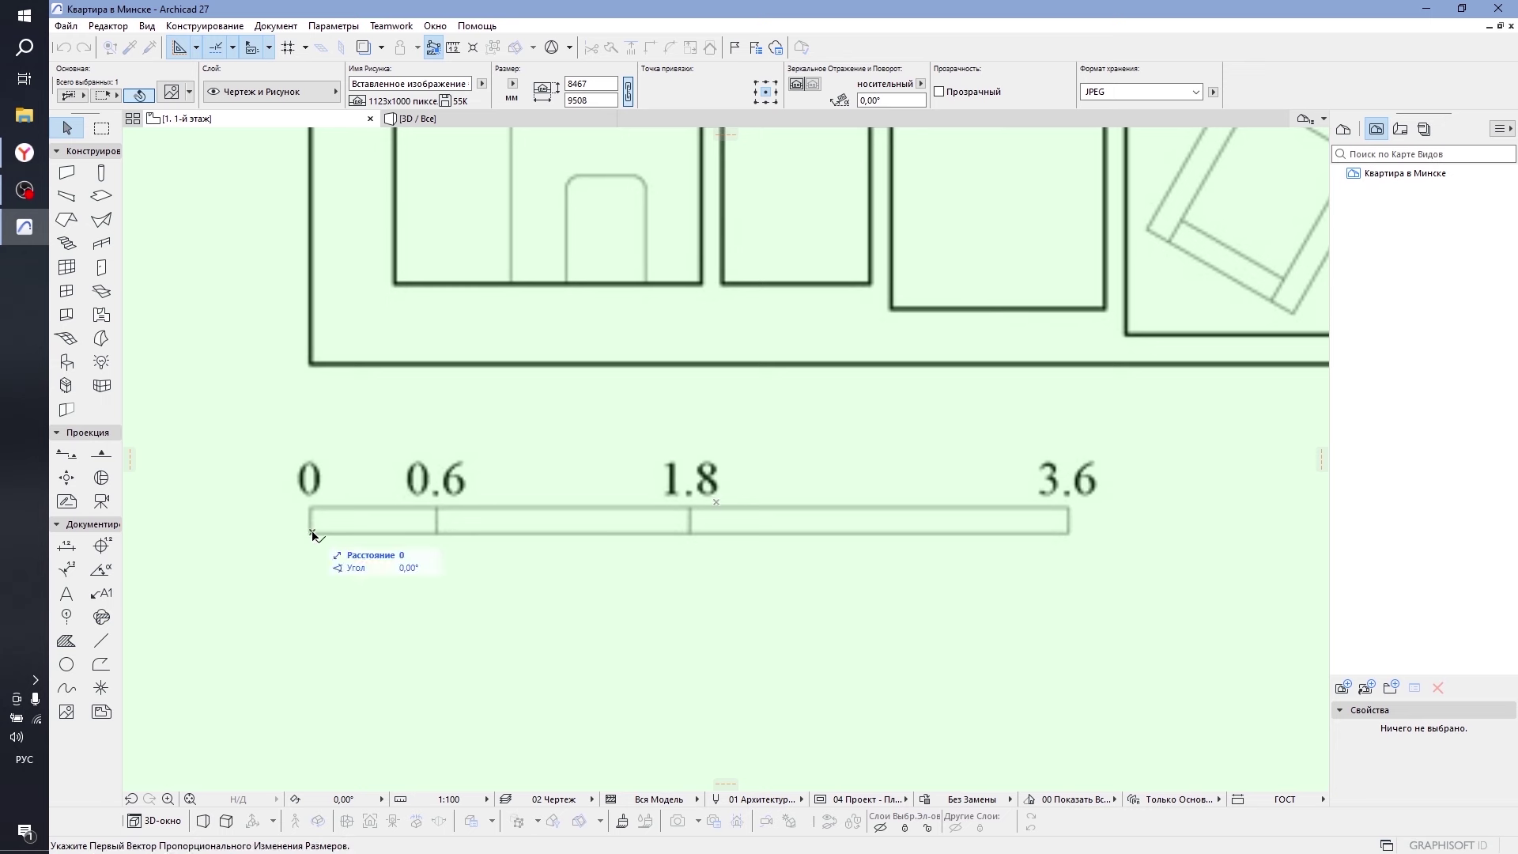
click(1068, 532)
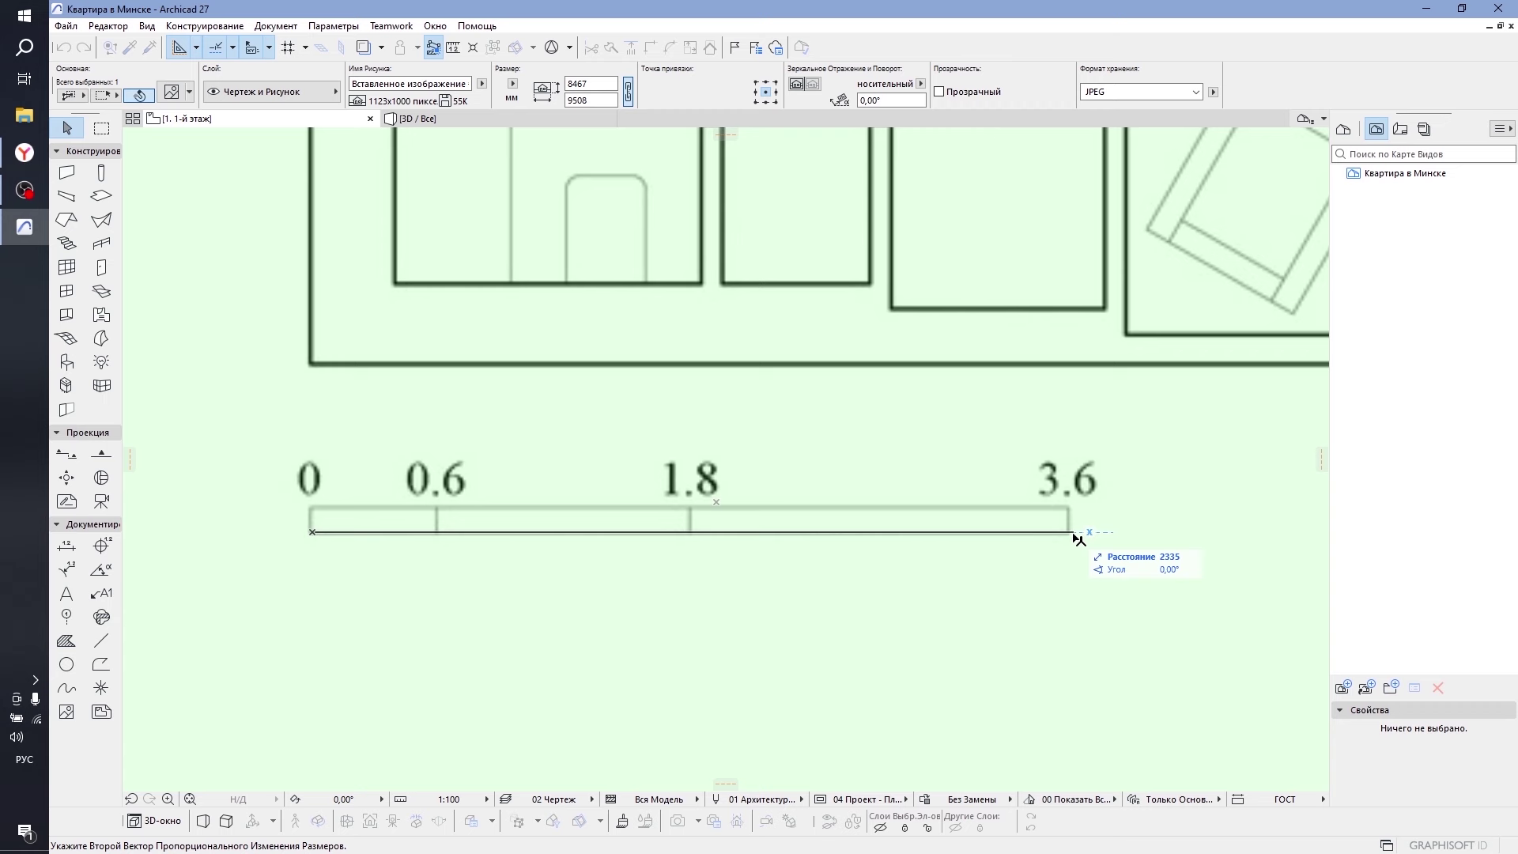
scroll(1076, 539, down, 2)
scroll(1071, 541, down, 3)
scroll(1065, 544, down, 2)
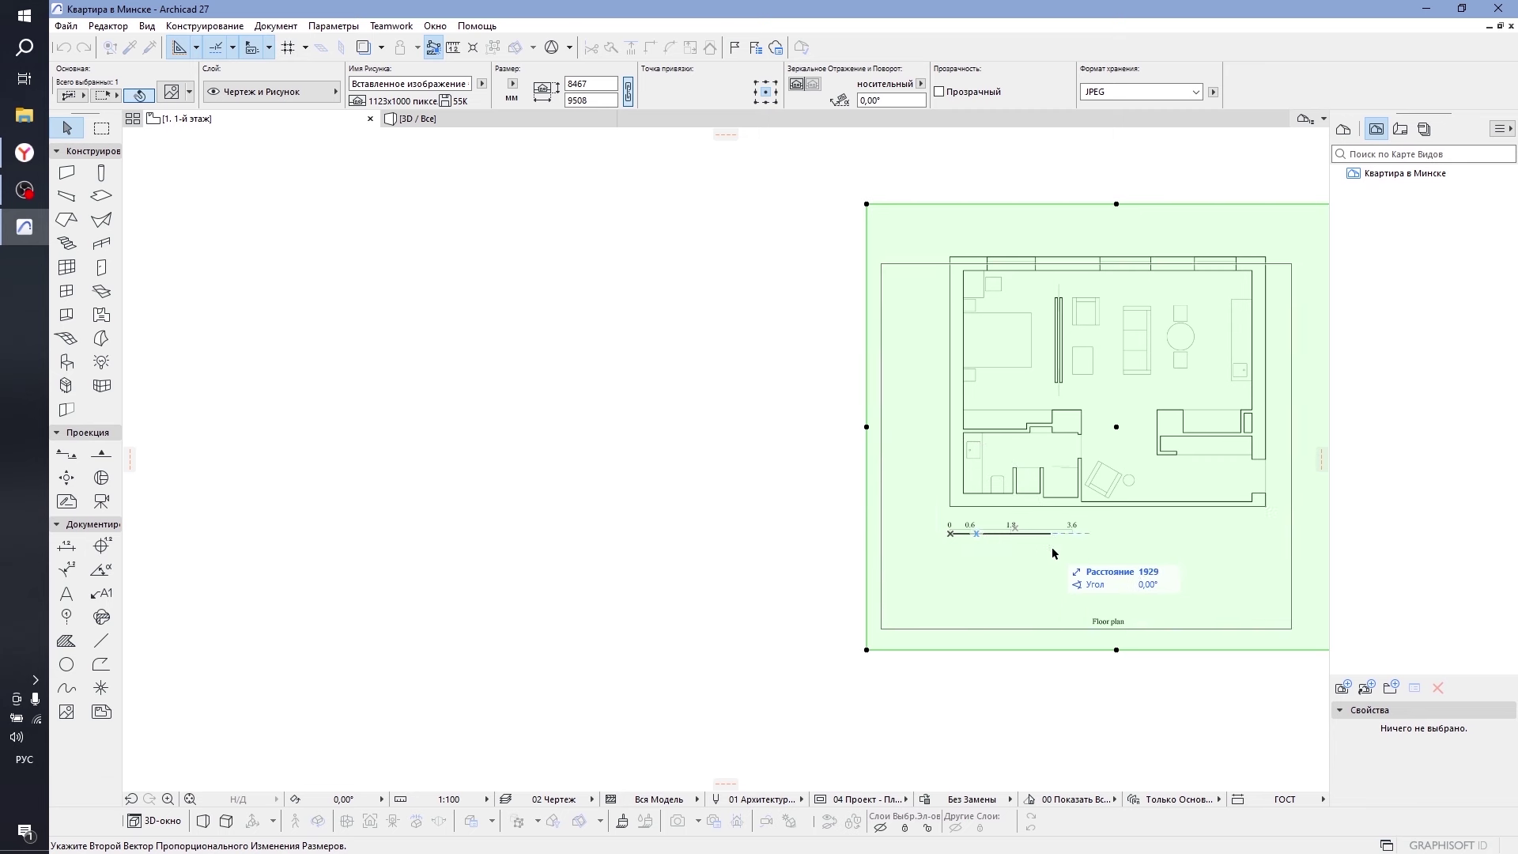
Enter the scale bar's real length to enlarge the picture to 13161 × 14780, then deselect it
middle_drag(1113, 542, 761, 565)
scroll(714, 546, down, 5)
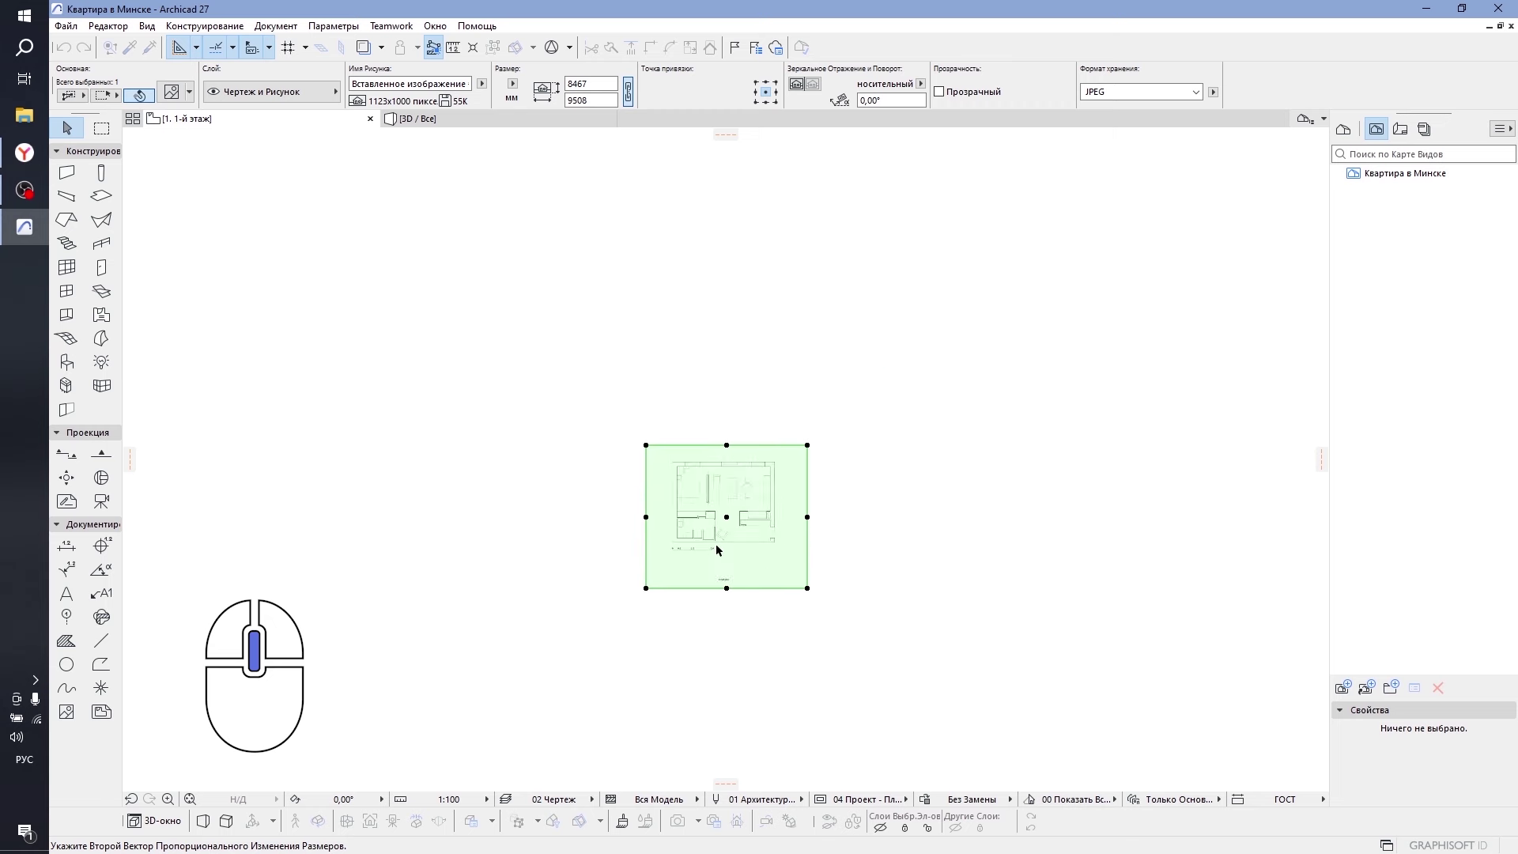
scroll(719, 549, down, 2)
scroll(722, 551, up, 3)
scroll(722, 552, up, 2)
scroll(723, 552, down, 1)
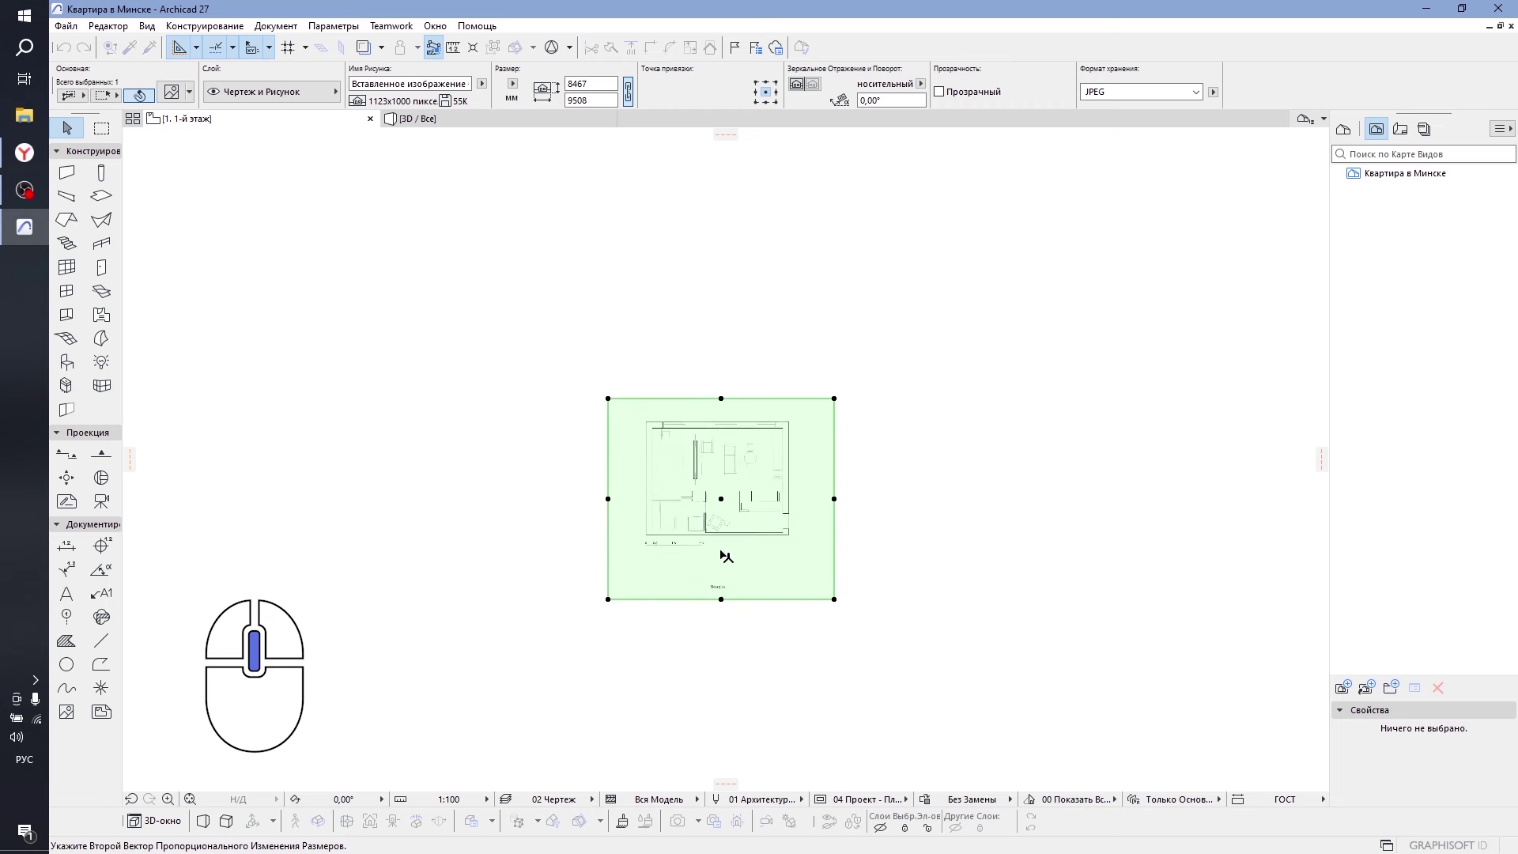
scroll(724, 554, up, 4)
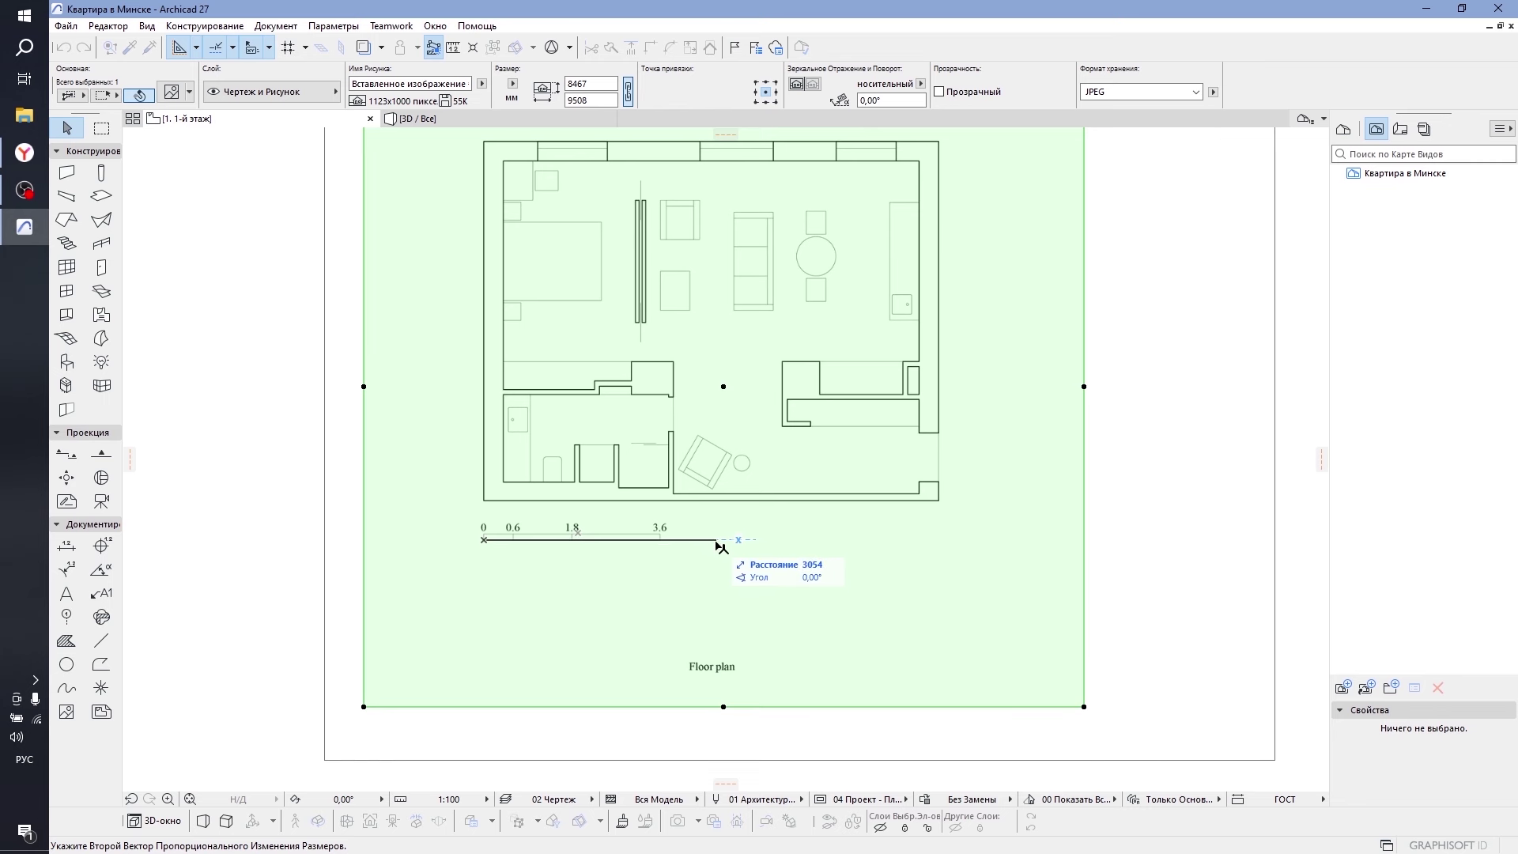
text(3600)
key(Return)
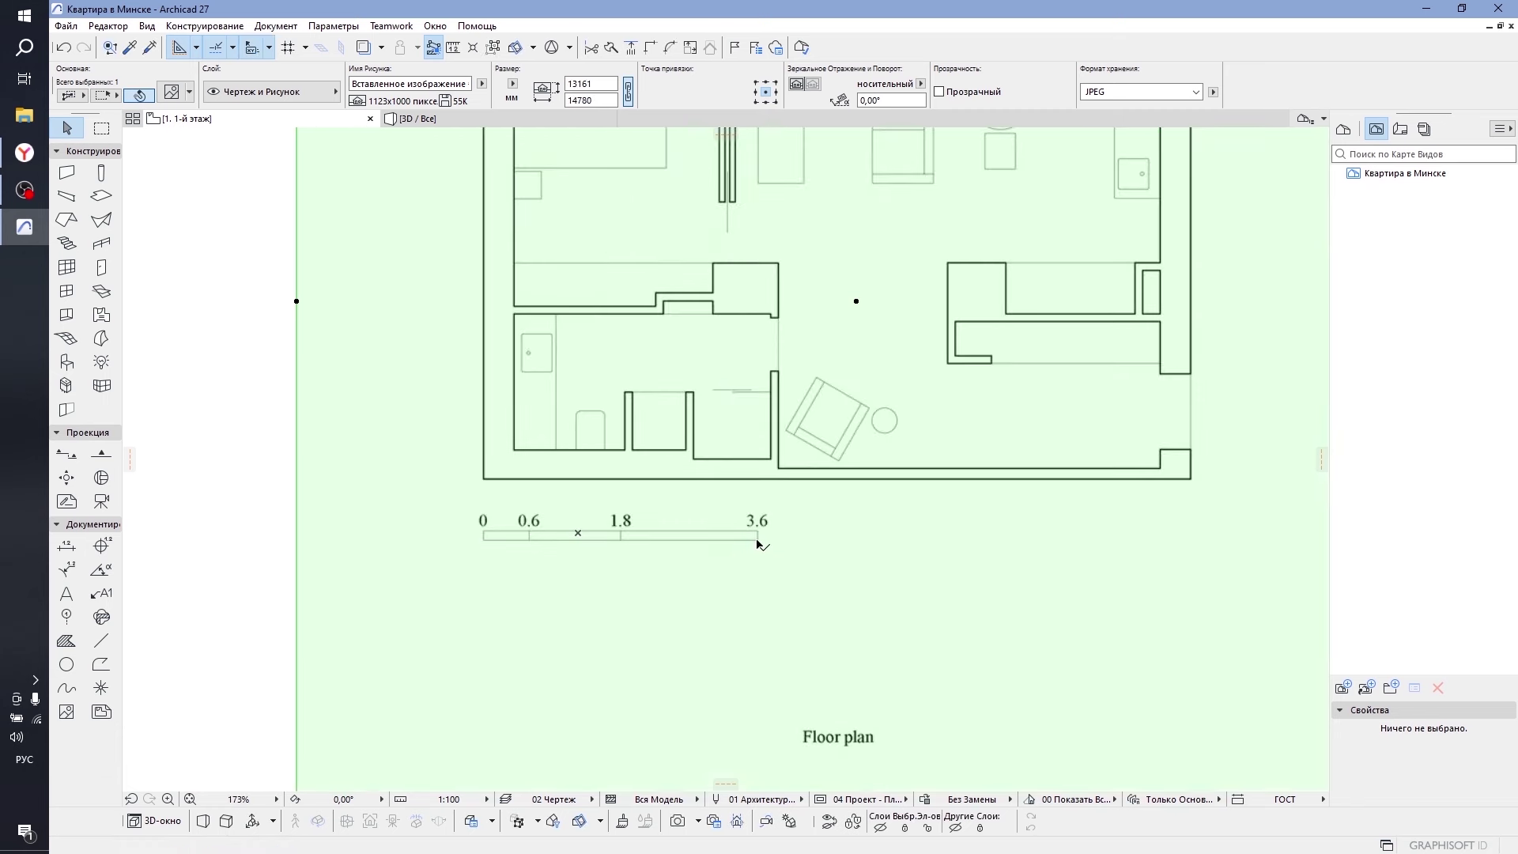
scroll(643, 545, down, 5)
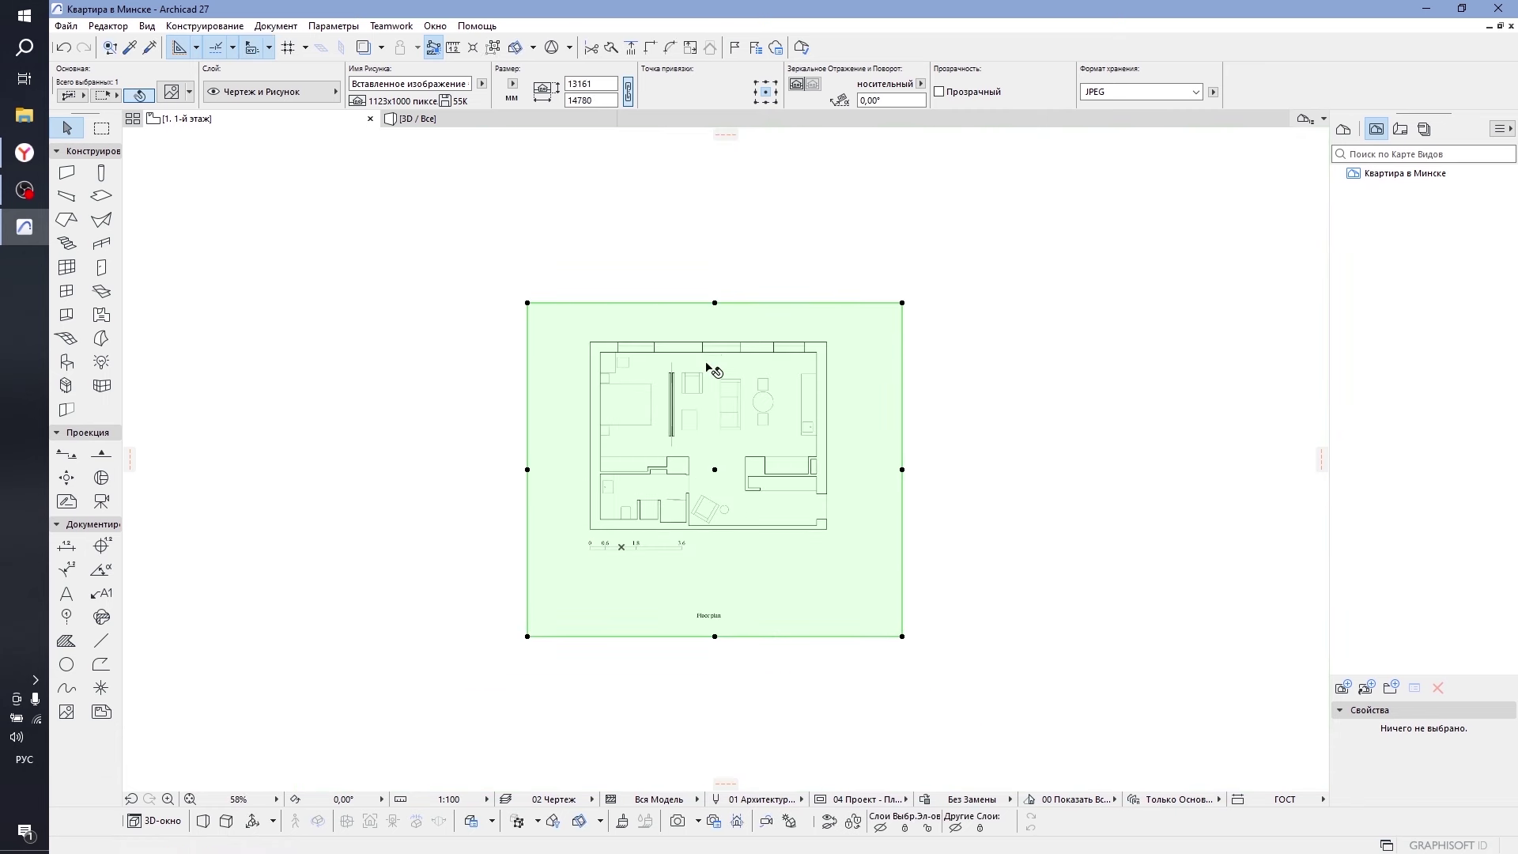
click(939, 469)
scroll(806, 396, up, 3)
scroll(796, 474, up, 3)
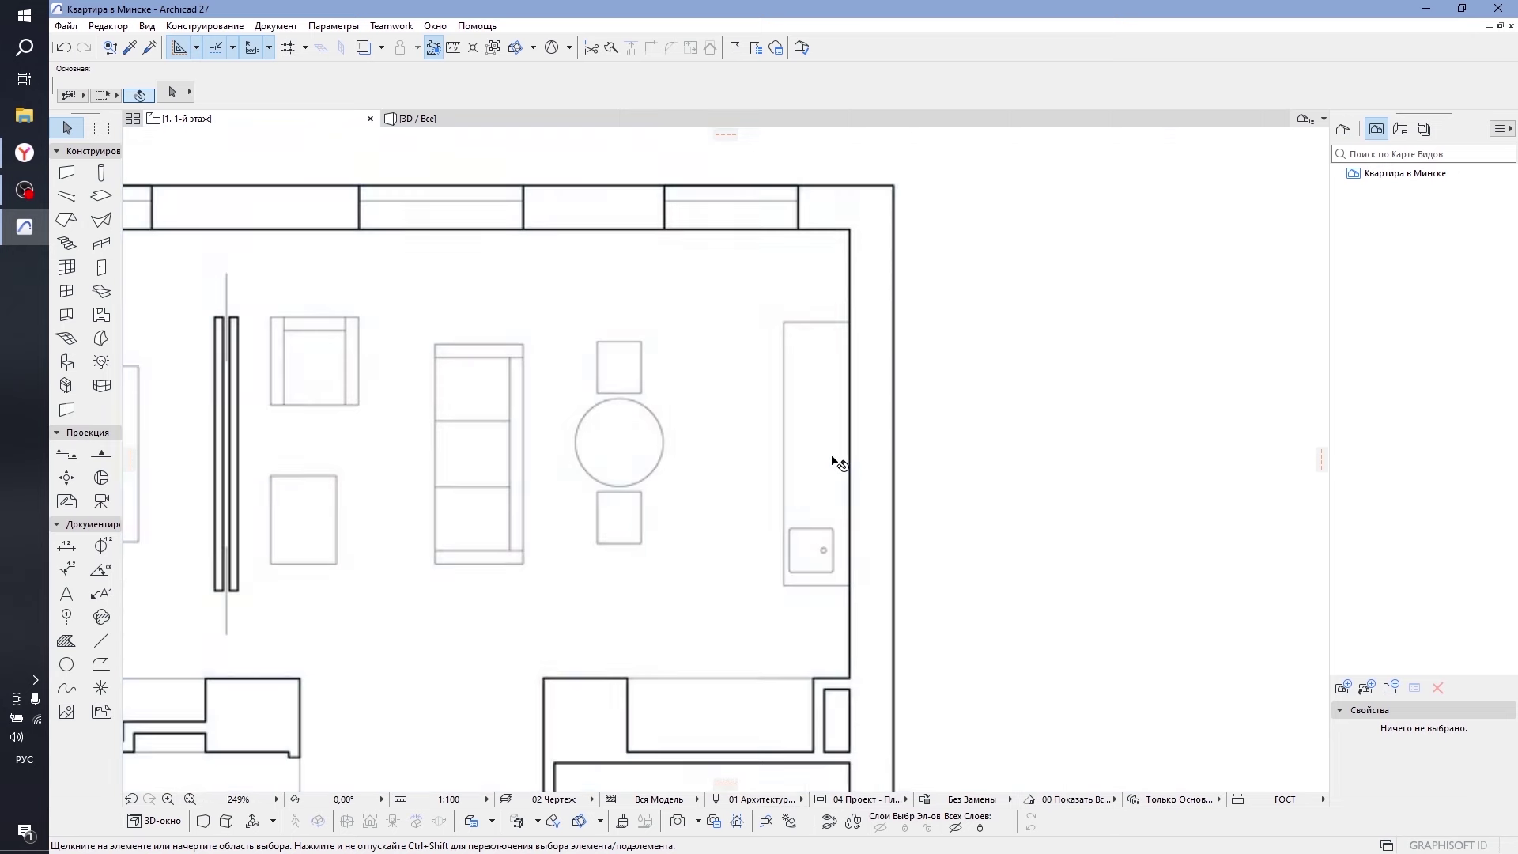
scroll(838, 455, up, 2)
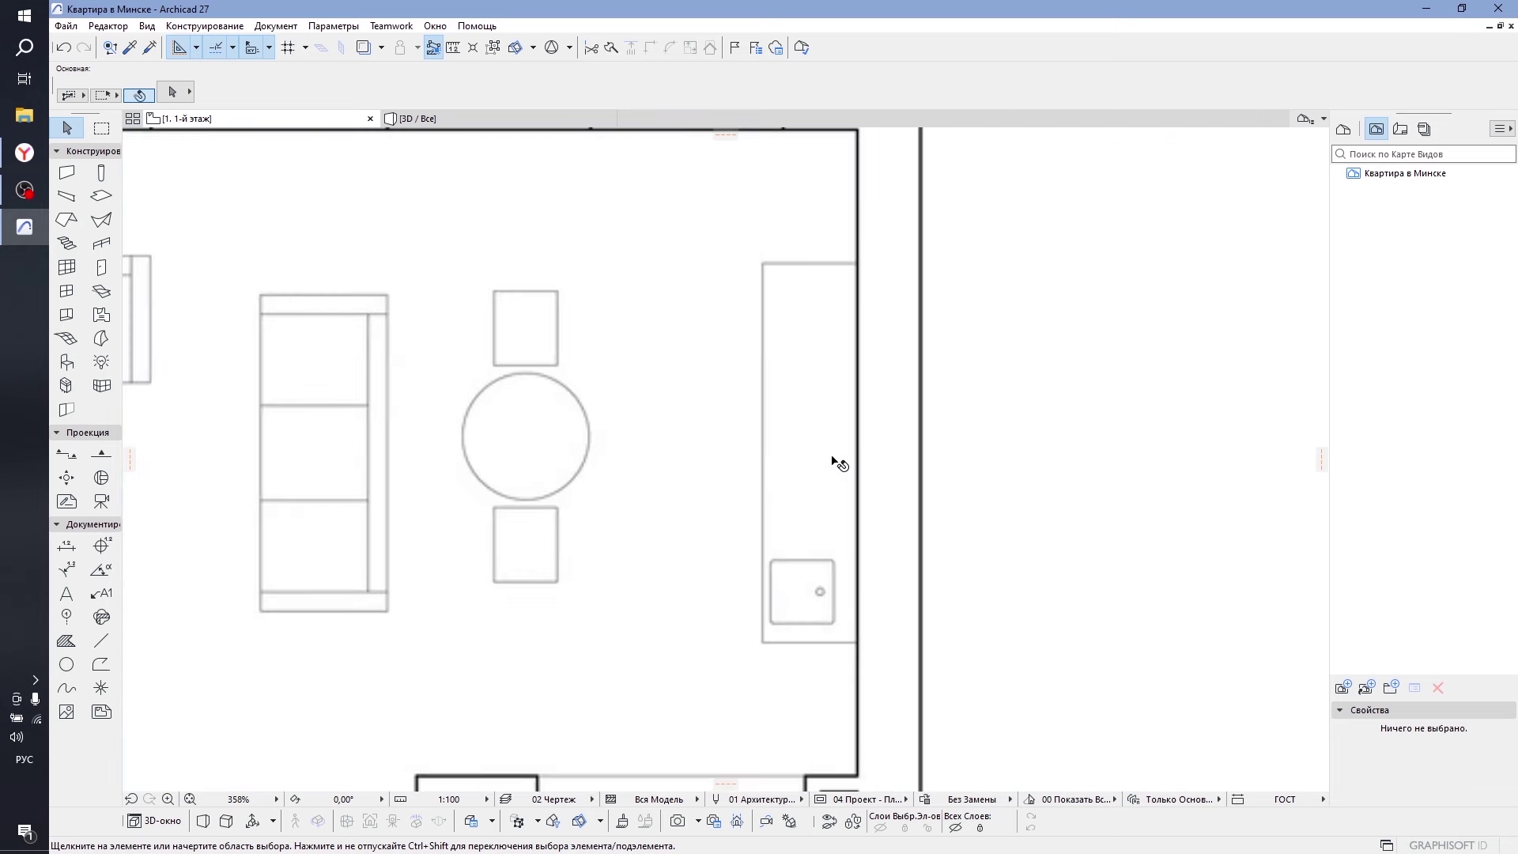
click(454, 49)
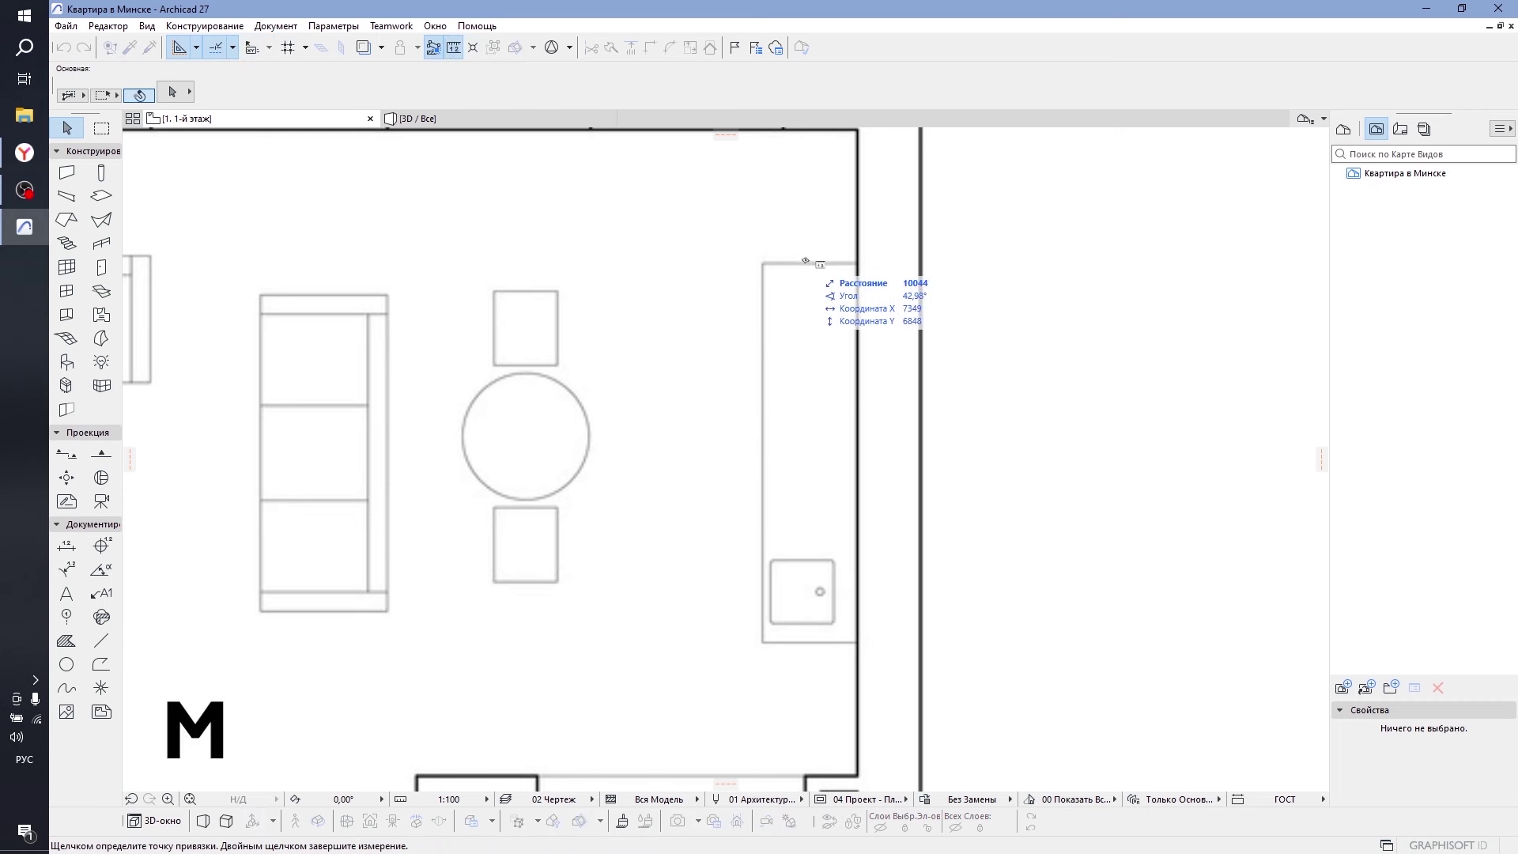
click(761, 280)
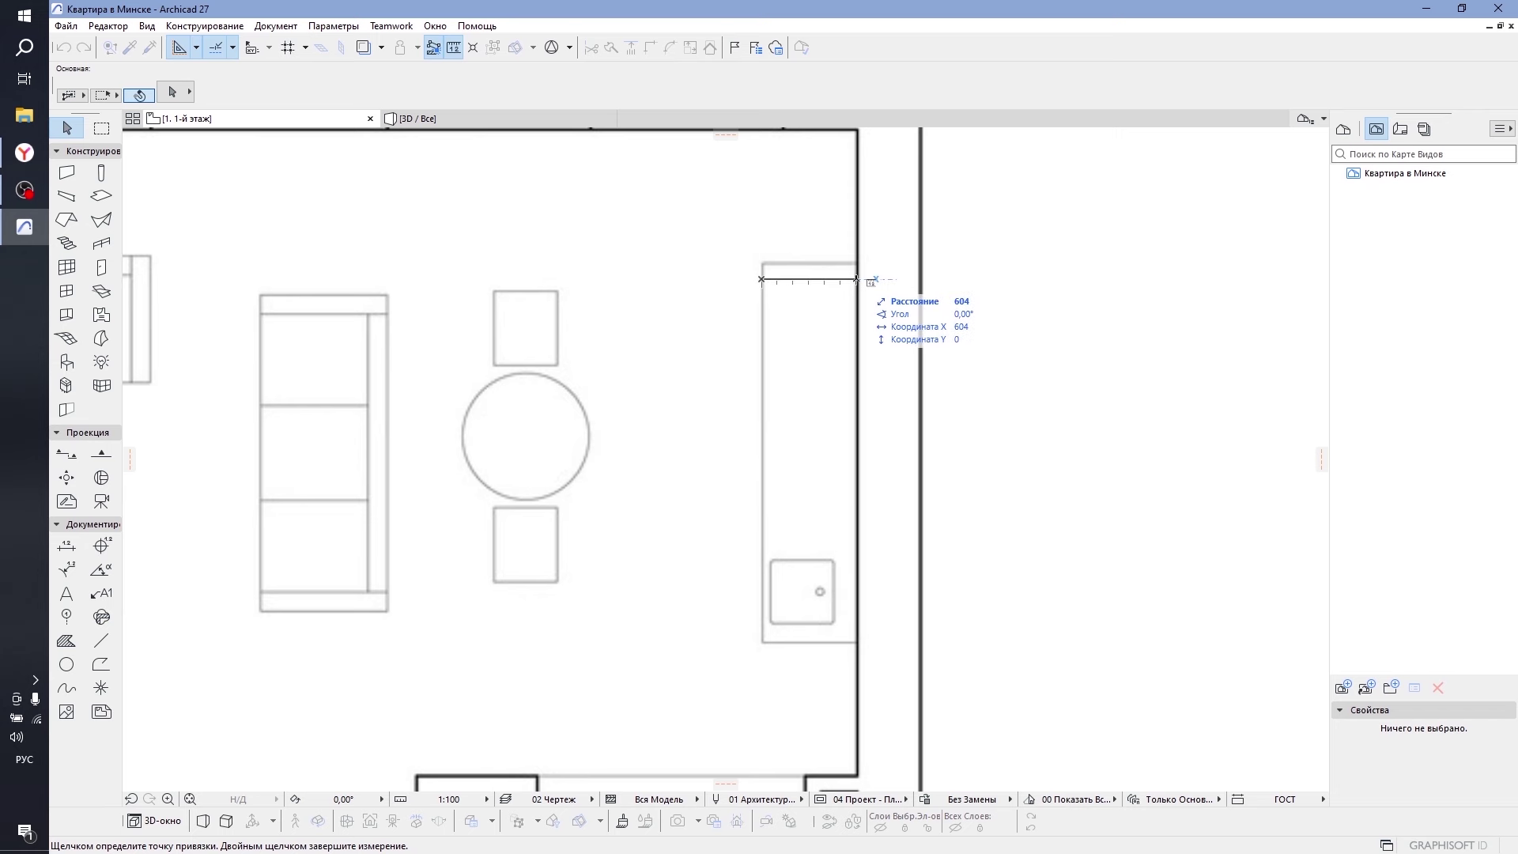
key(Escape)
scroll(856, 281, down, 3)
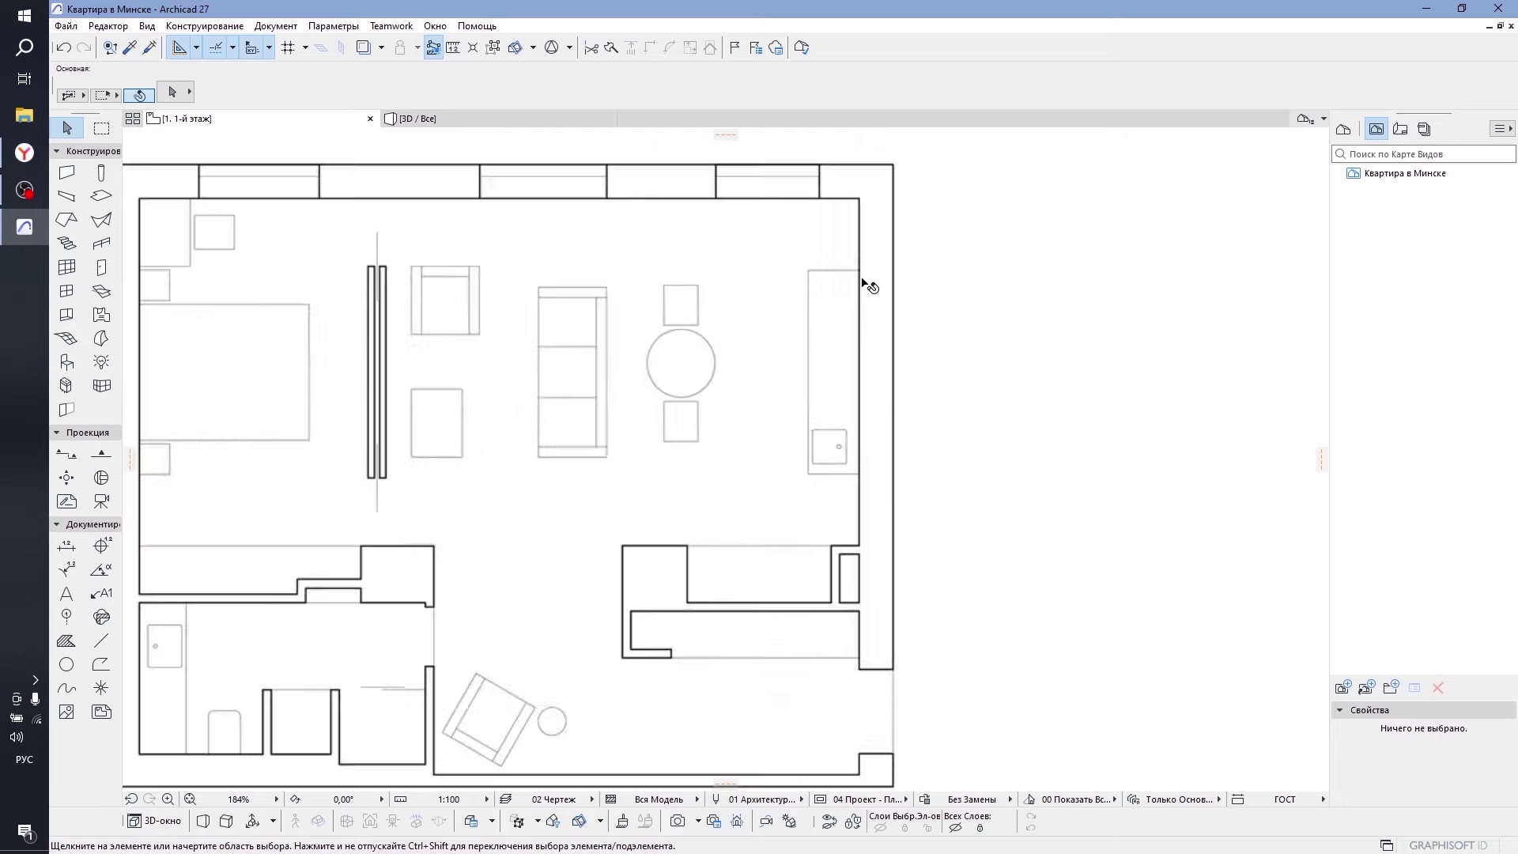
scroll(855, 281, down, 2)
scroll(853, 283, down, 1)
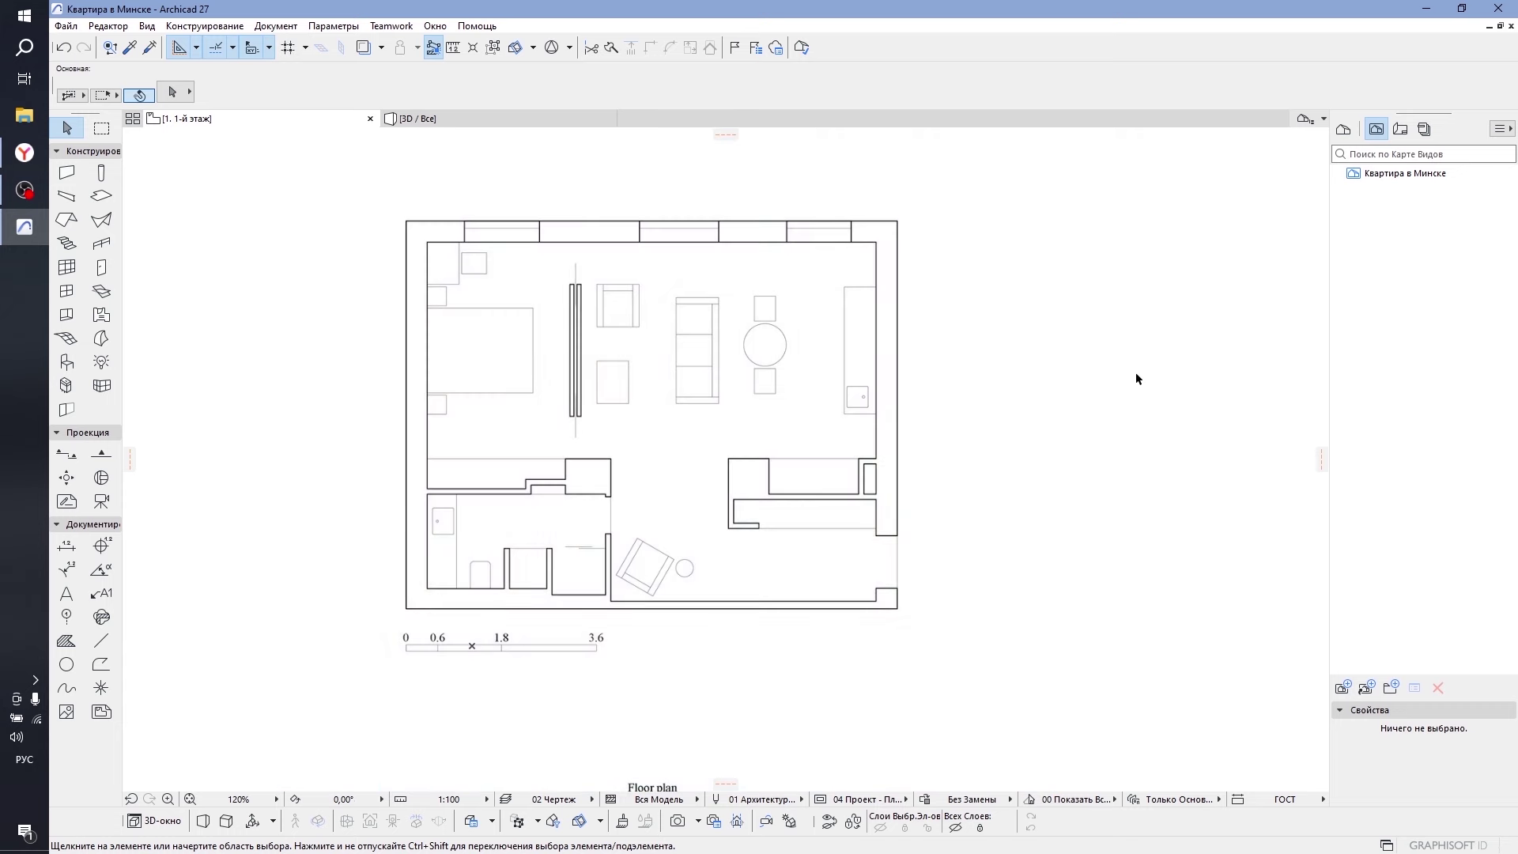
scroll(917, 596, up, 5)
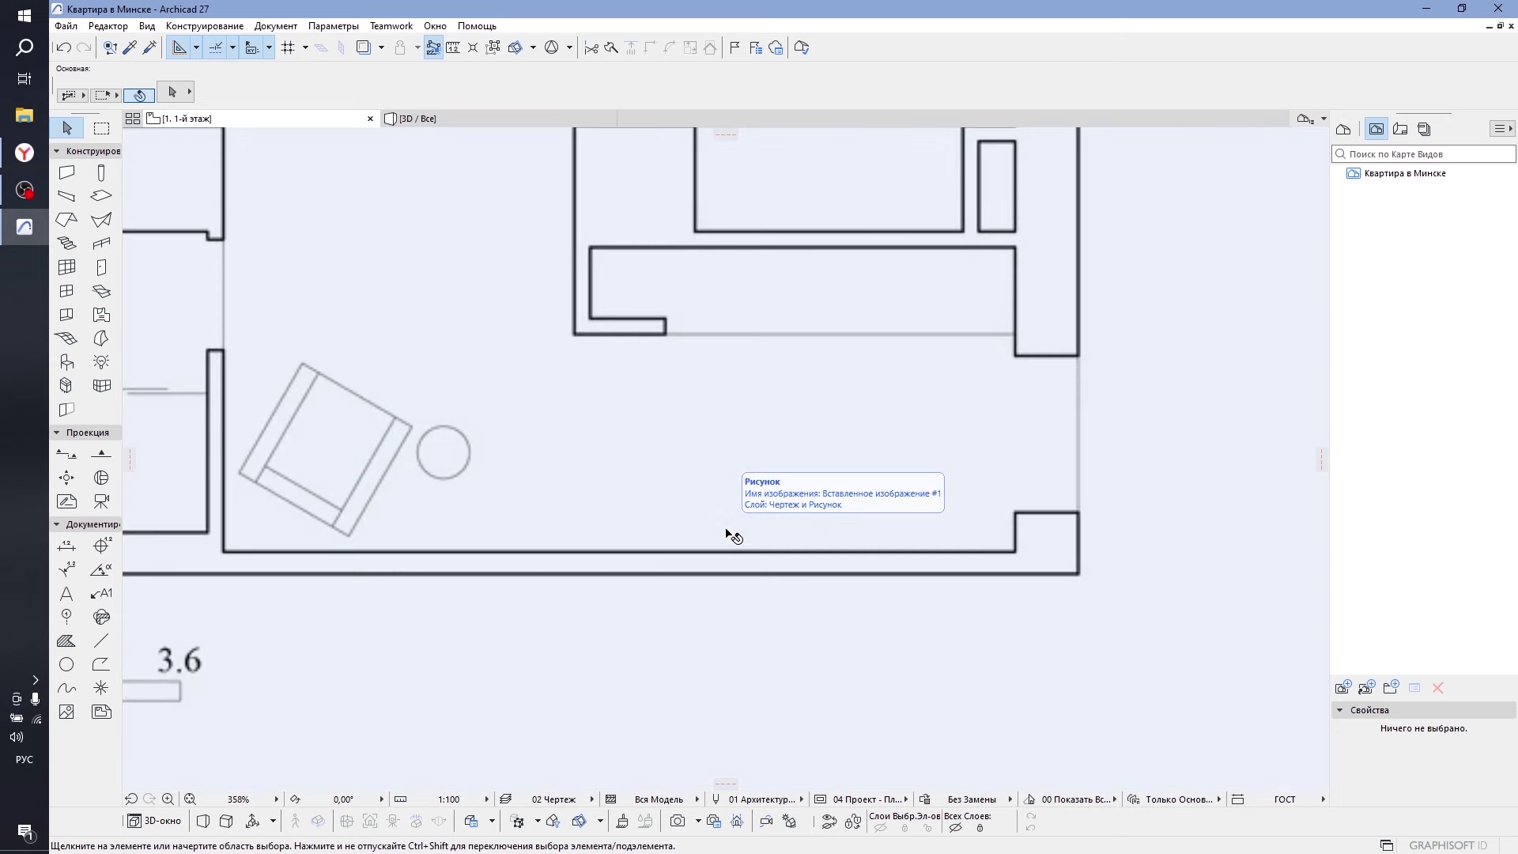
key(m)
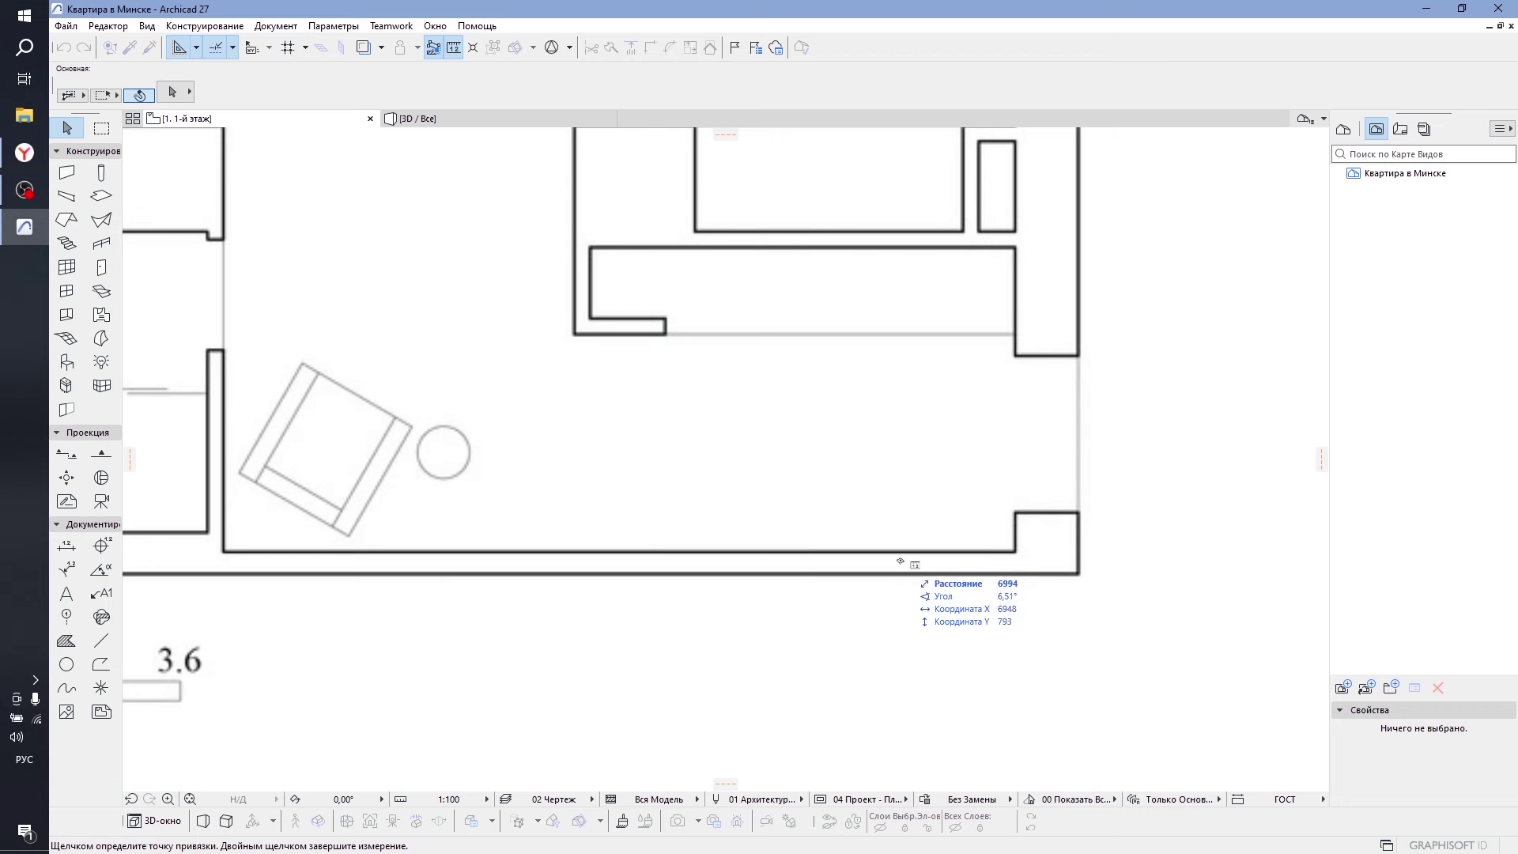
scroll(899, 558, up, 3)
click(897, 543)
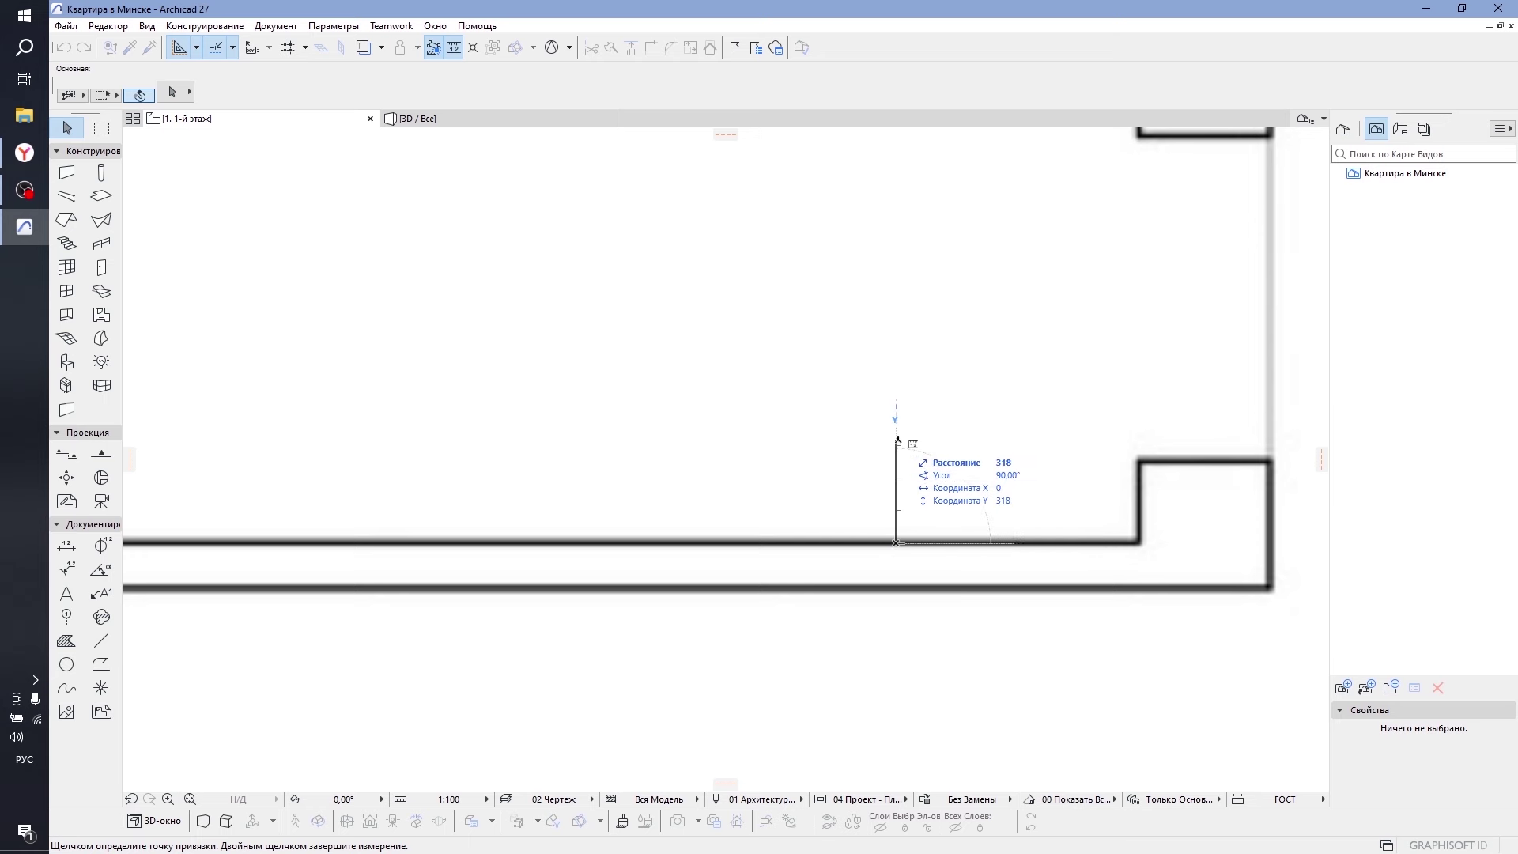
key(Escape)
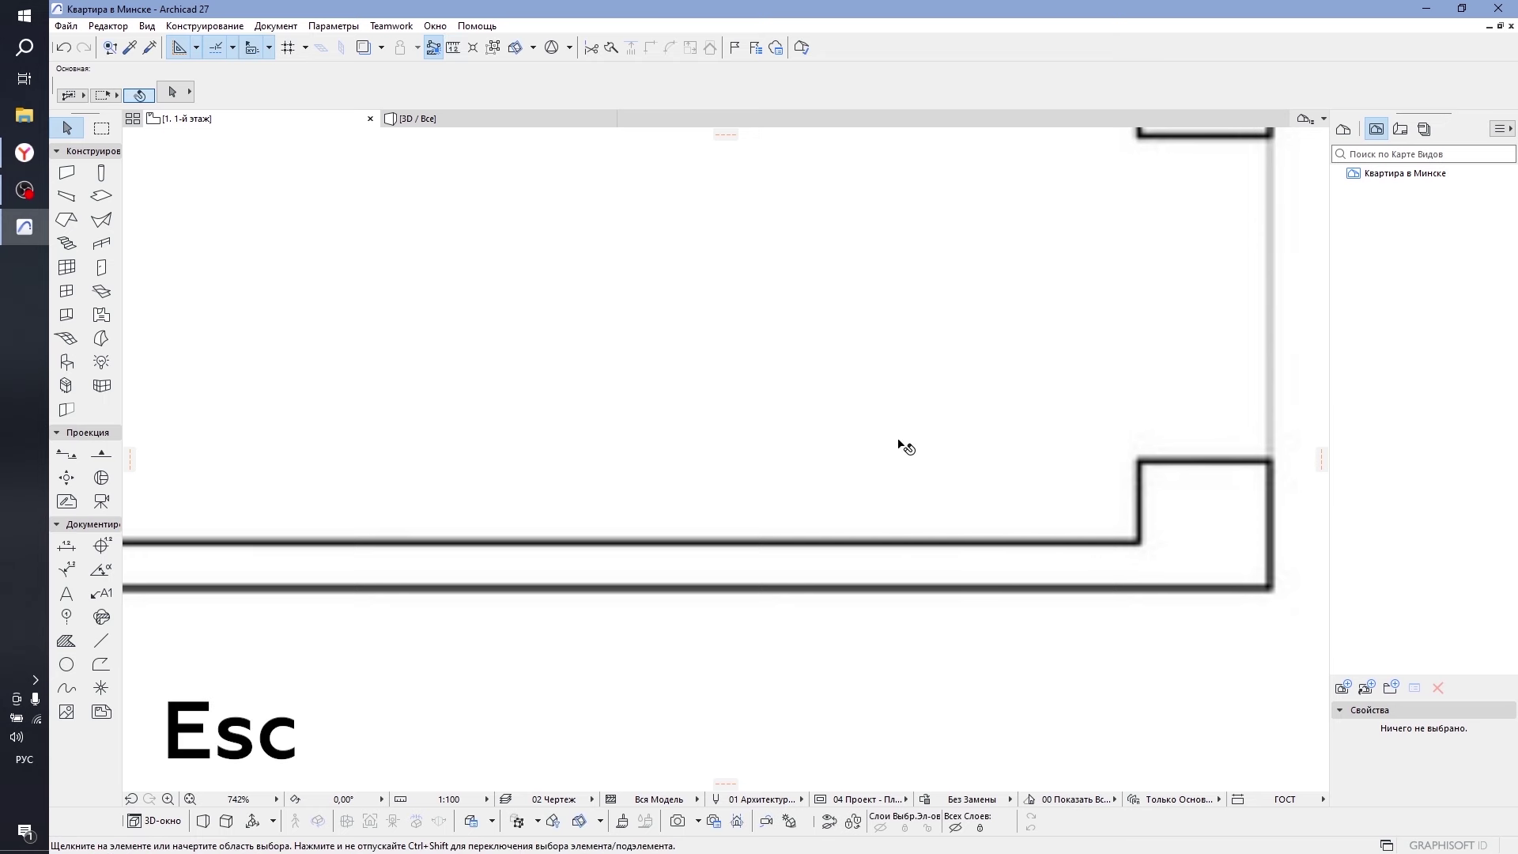
scroll(905, 447, down, 2)
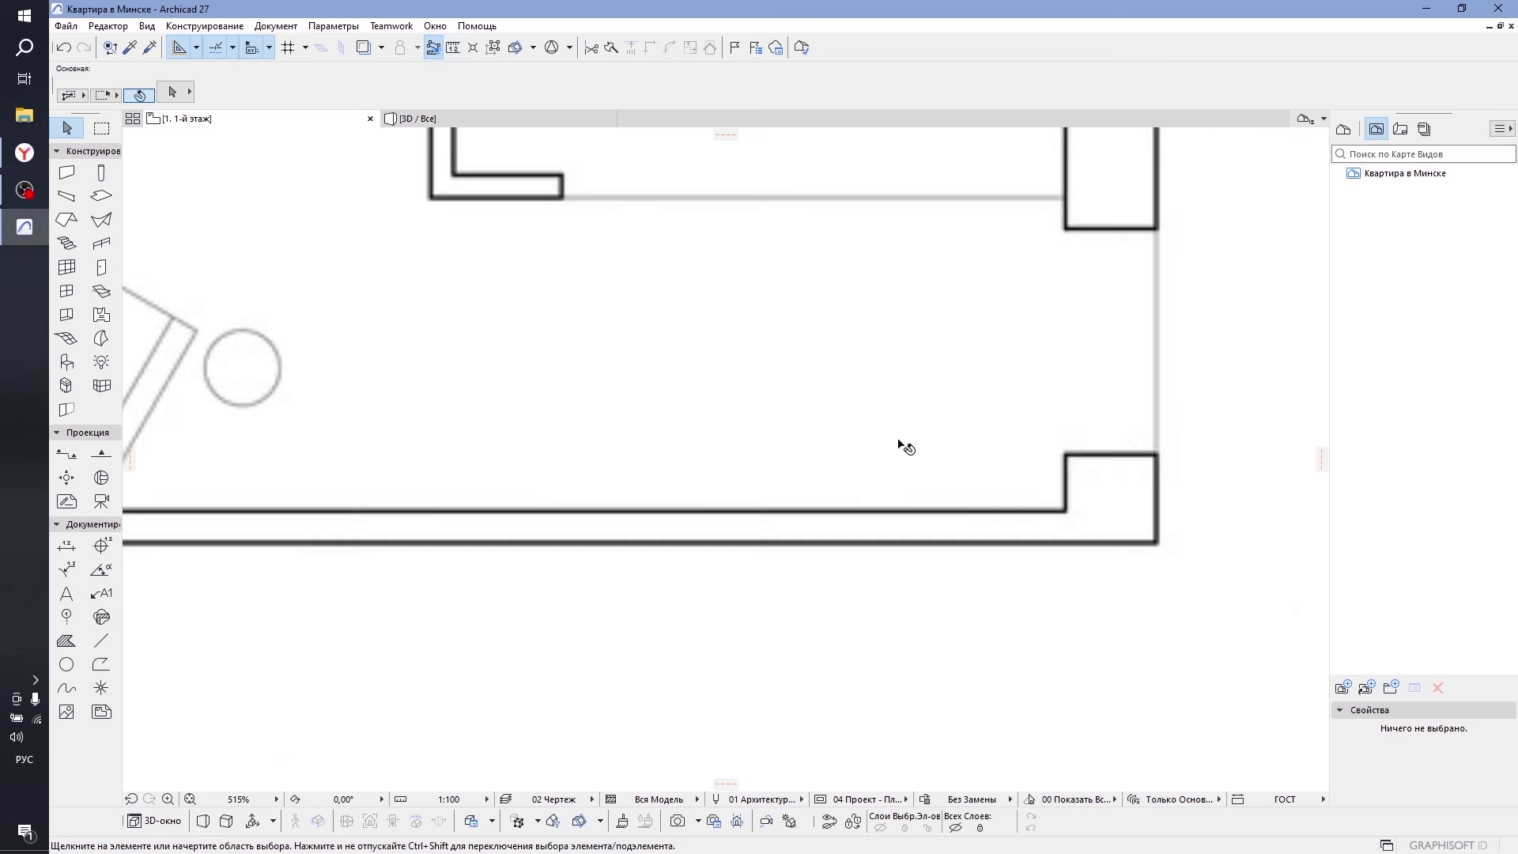
click(58, 179)
middle_drag(1014, 301, 949, 326)
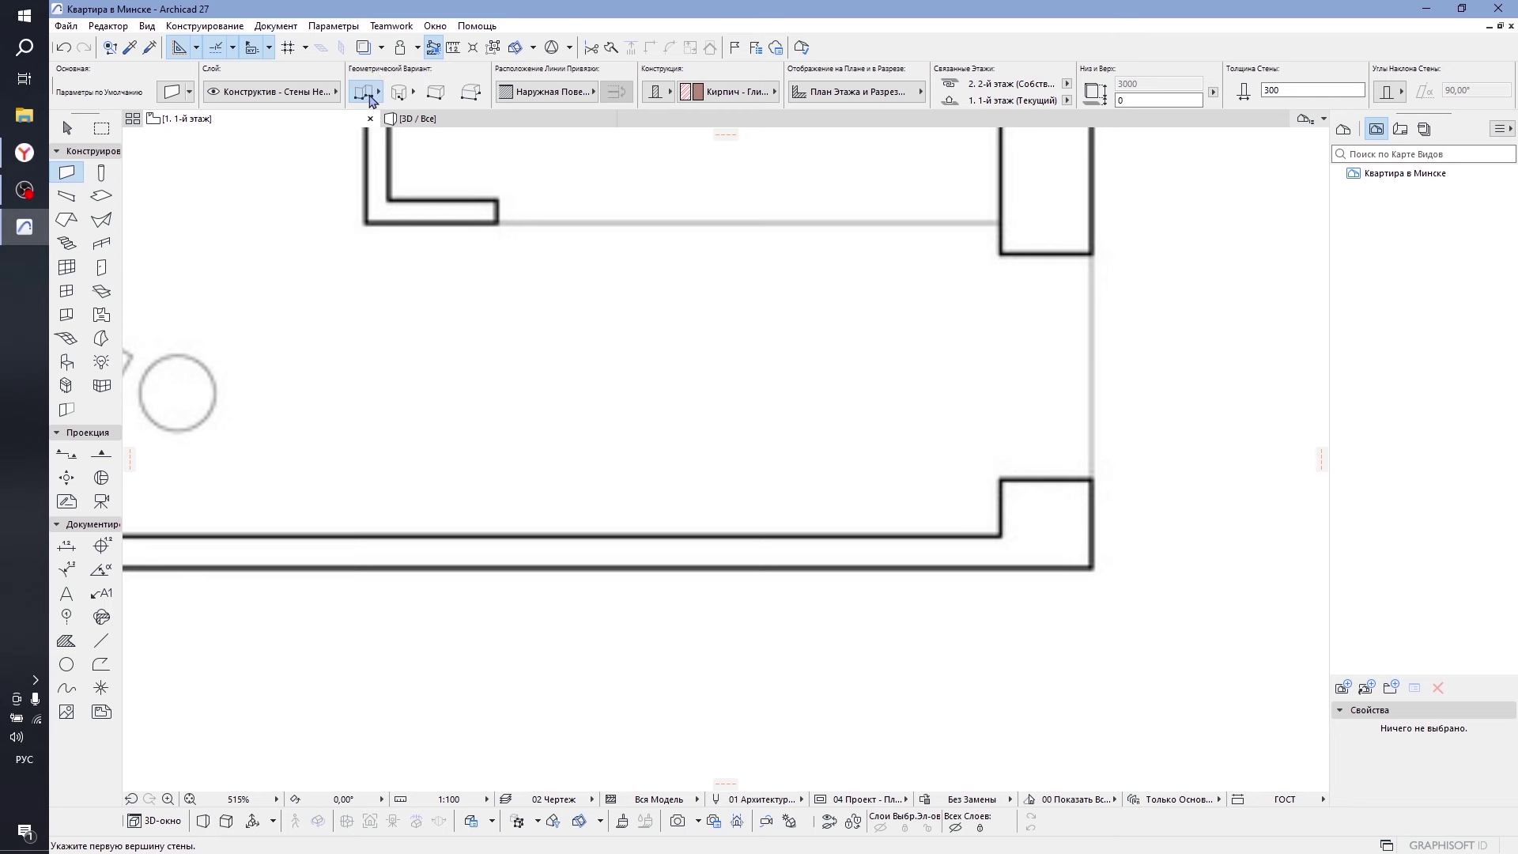
click(517, 350)
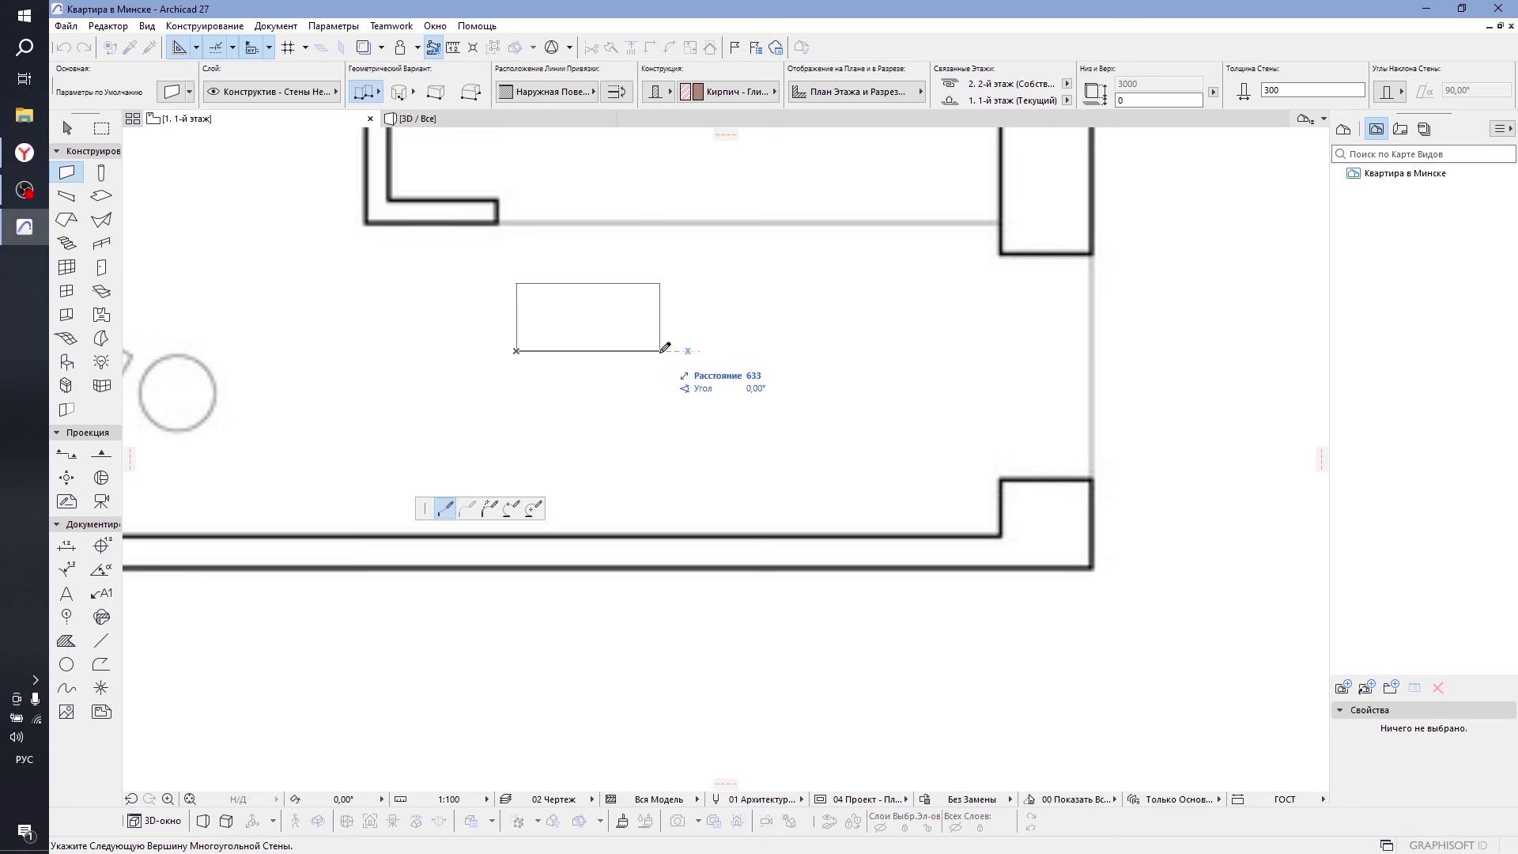
click(664, 350)
scroll(676, 340, down, 3)
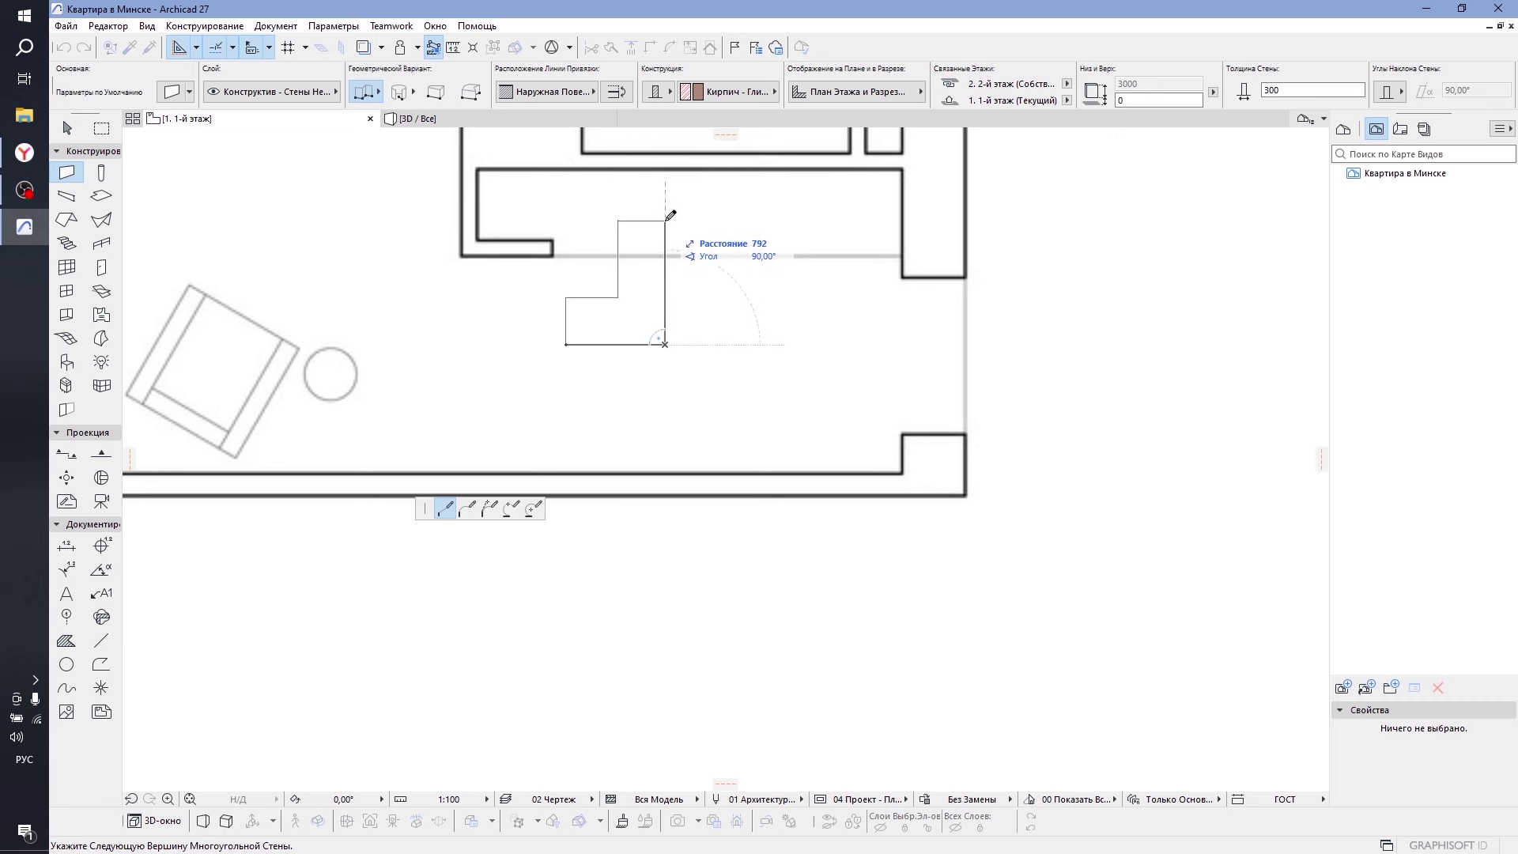
click(664, 220)
click(565, 221)
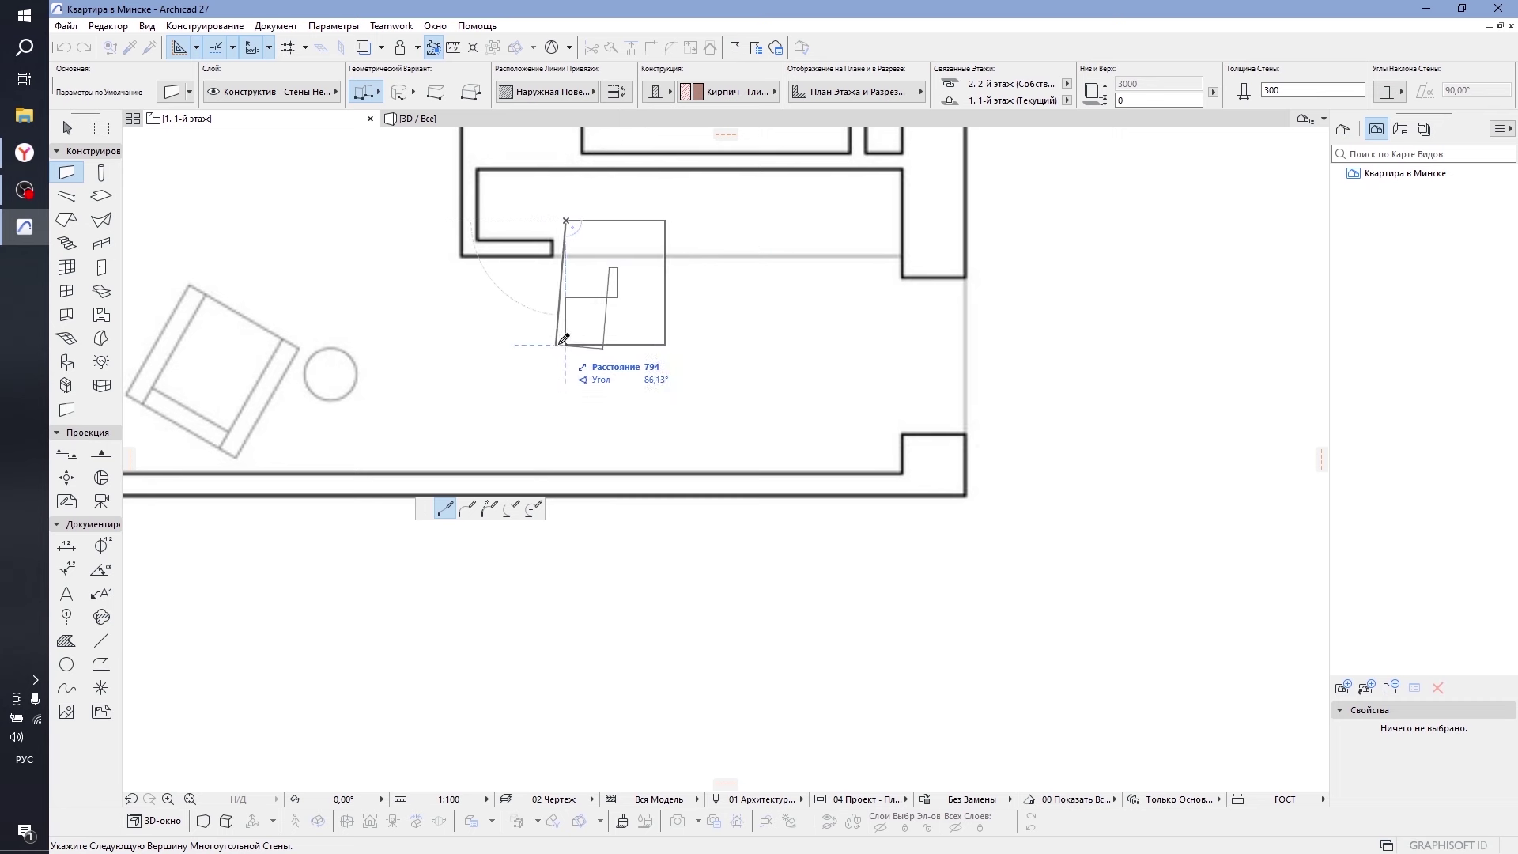
click(565, 344)
click(749, 410)
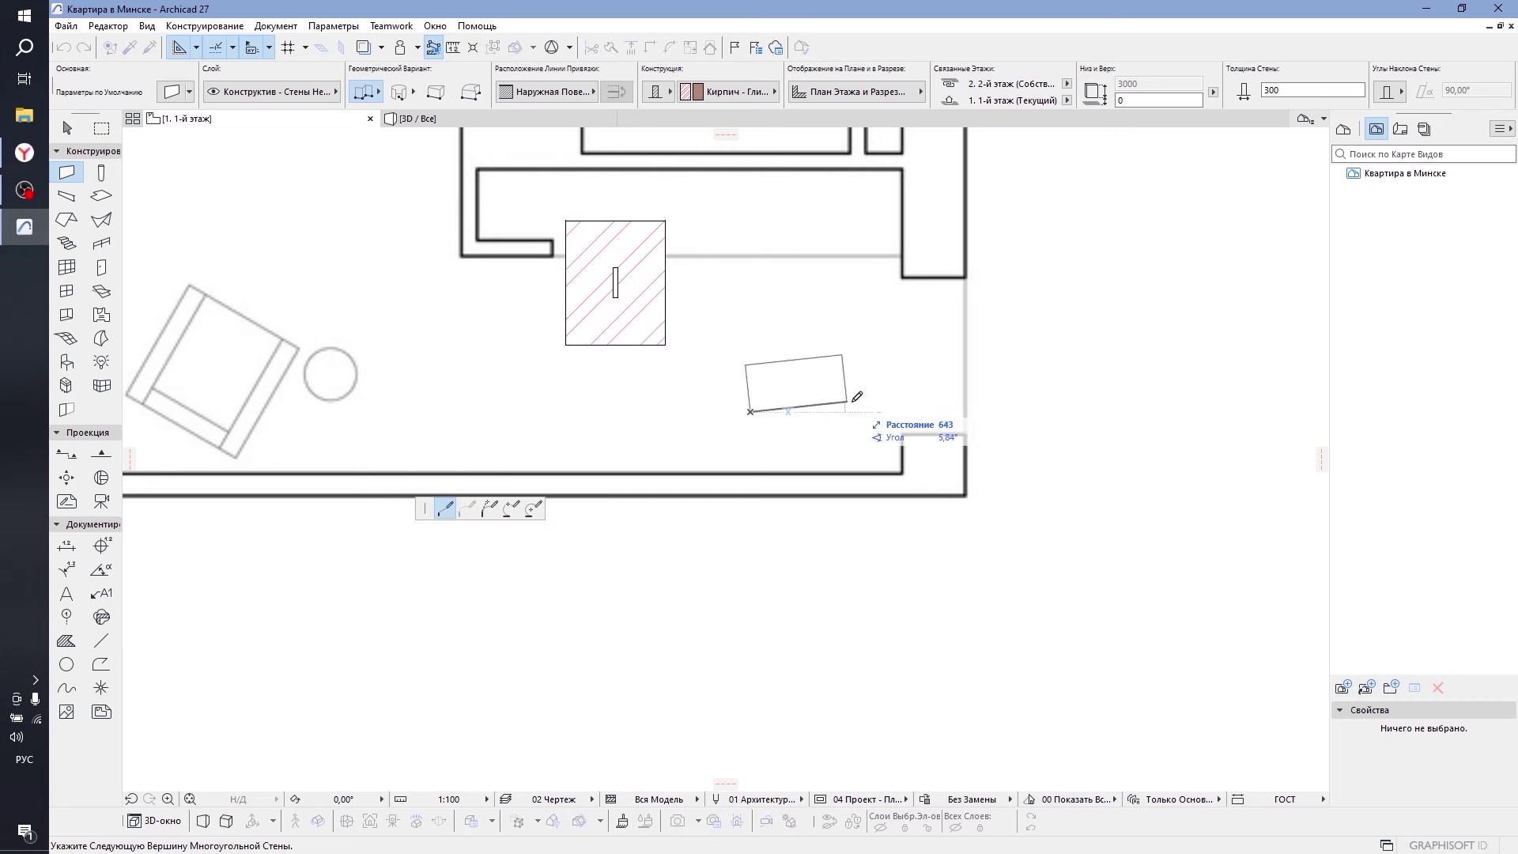
click(861, 411)
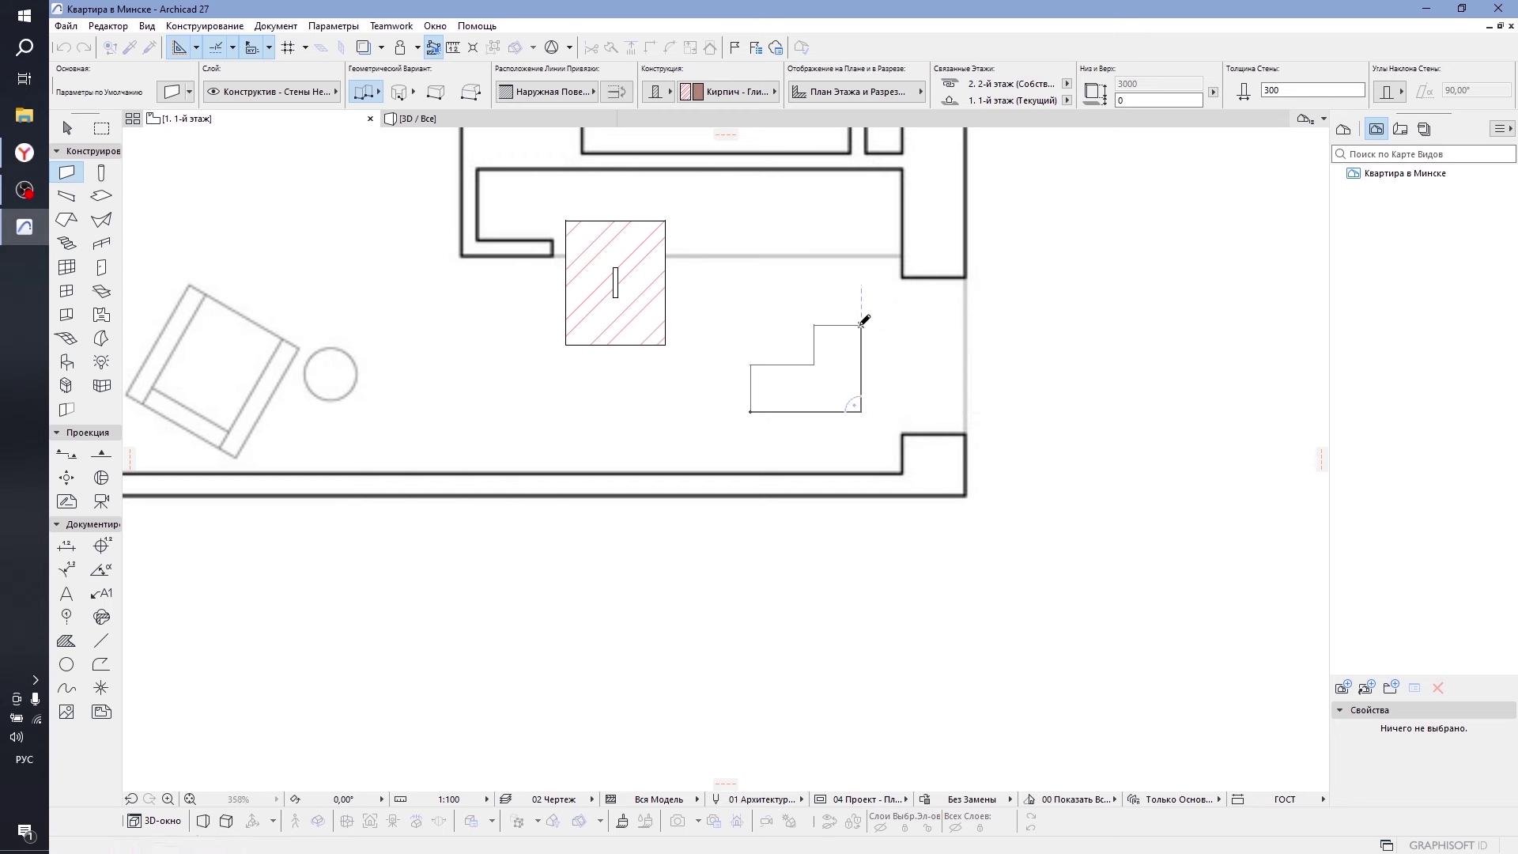
click(861, 324)
key(ctrl+z)
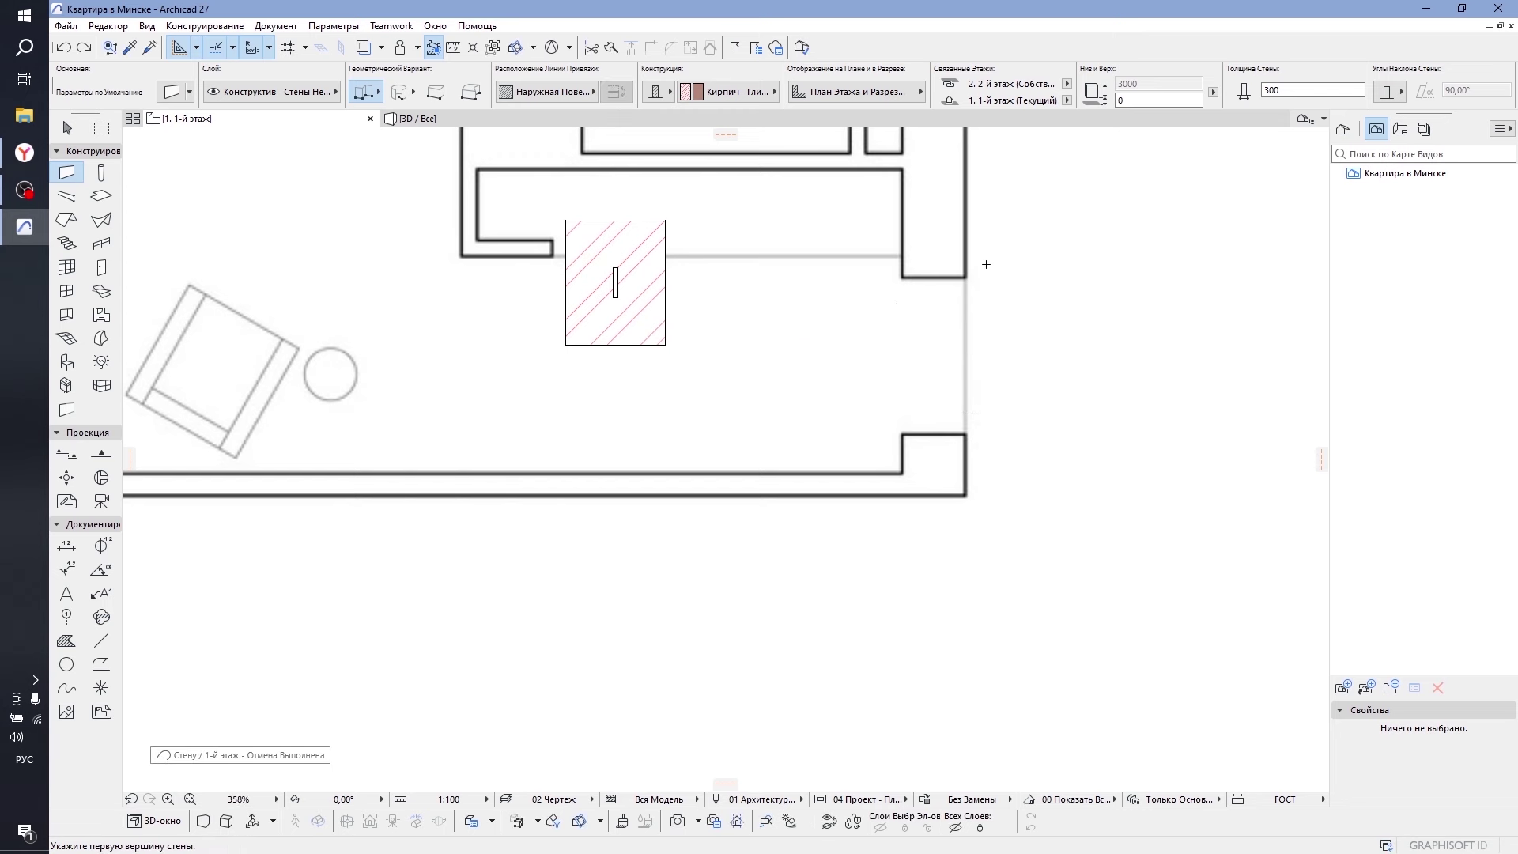
key(ctrl+z)
middle_drag(808, 330, 820, 400)
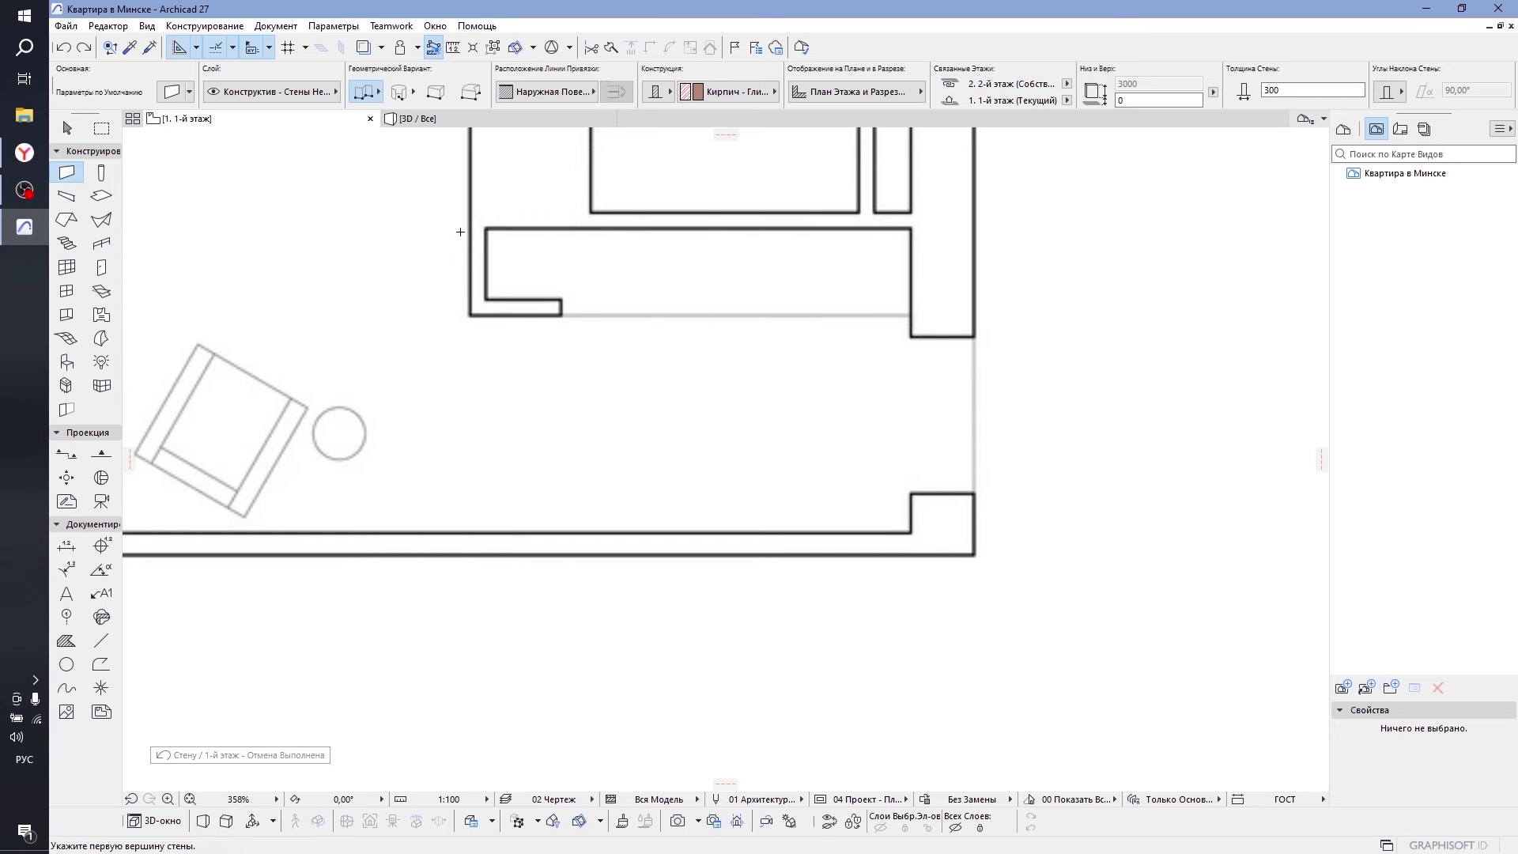
Set the Wall tool to a straight single wall, 150 thick
click(380, 92)
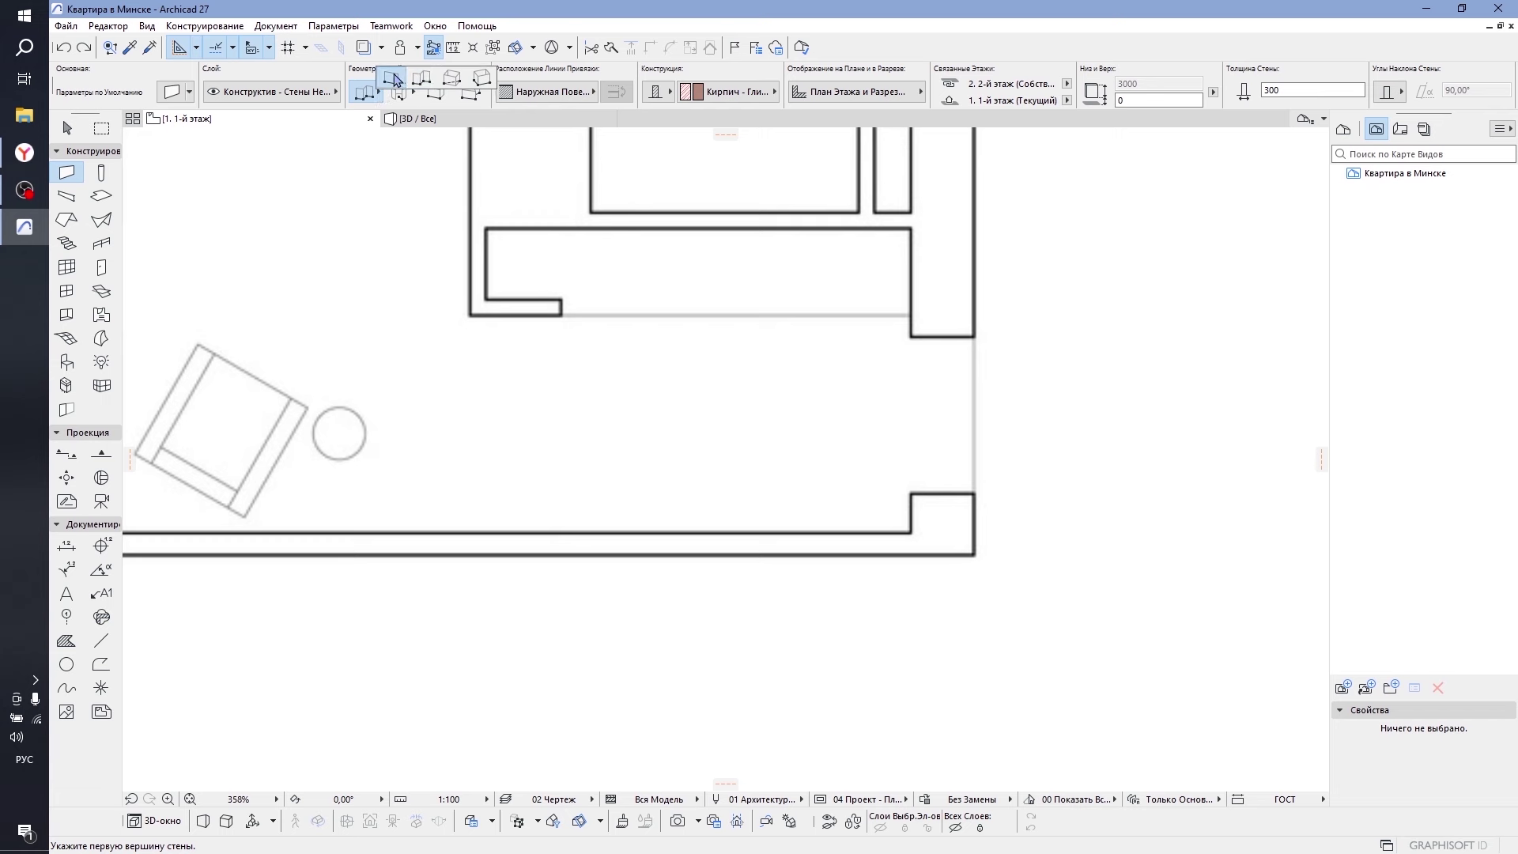
click(393, 80)
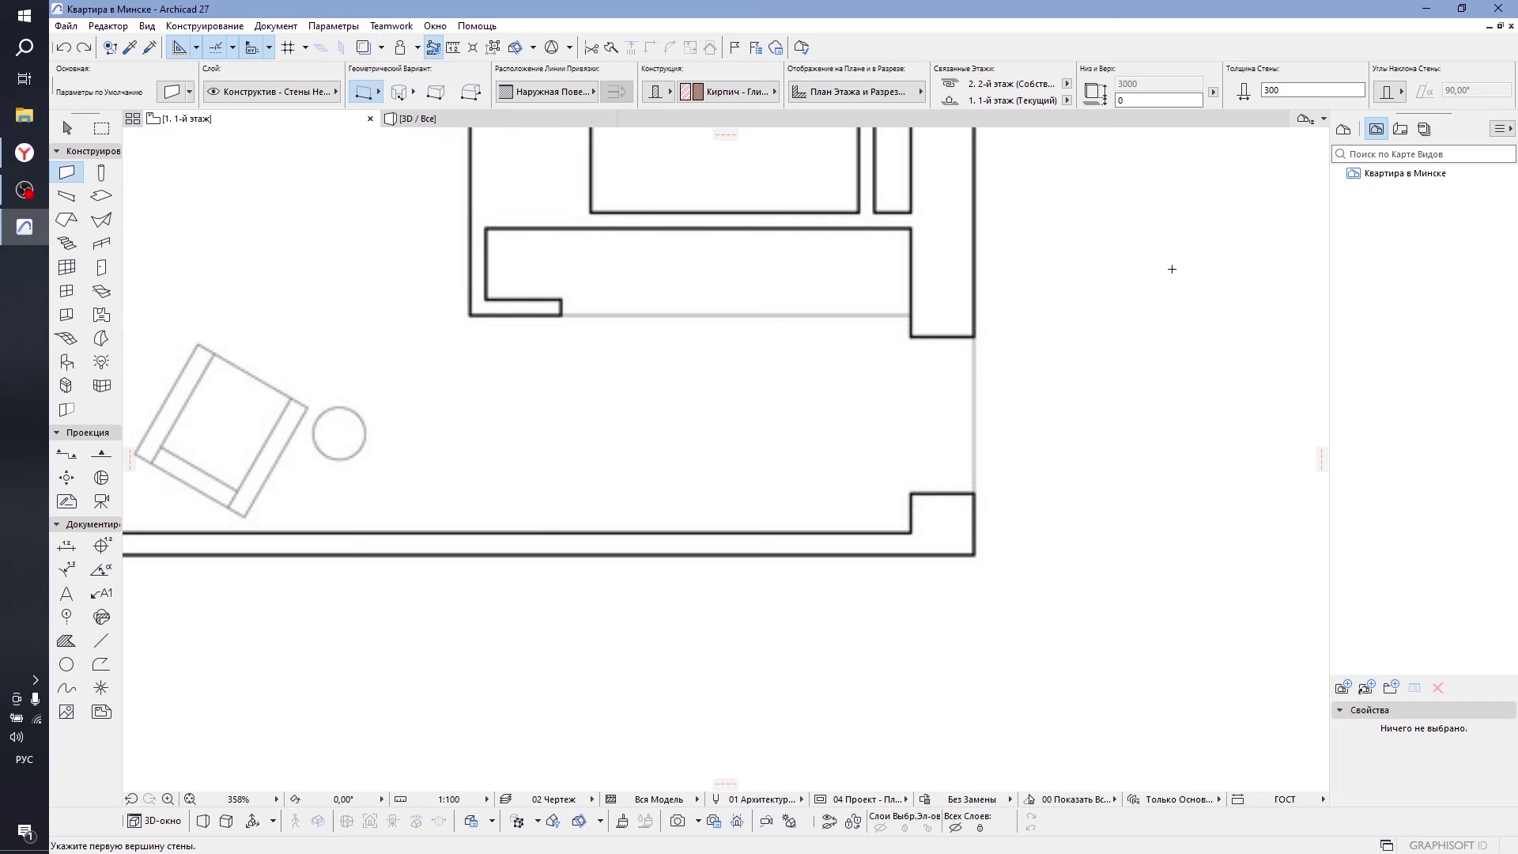
click(1273, 90)
text(150)
Draw the wall from the bottom-right room corner along the bottom exterior wall, with its reference side flipped
click(973, 553)
scroll(1081, 525, down, 2)
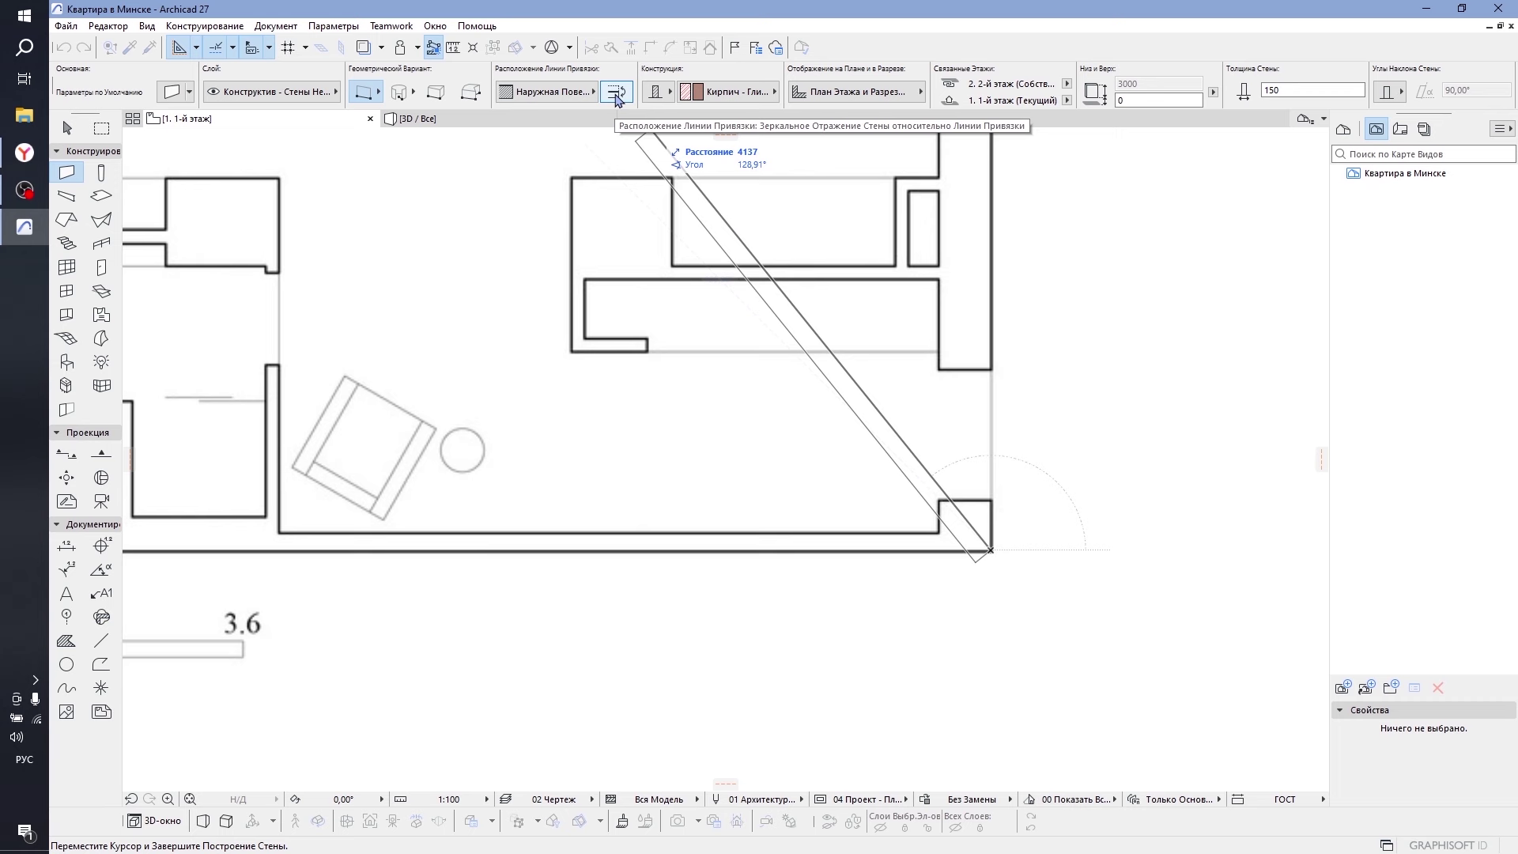
click(617, 99)
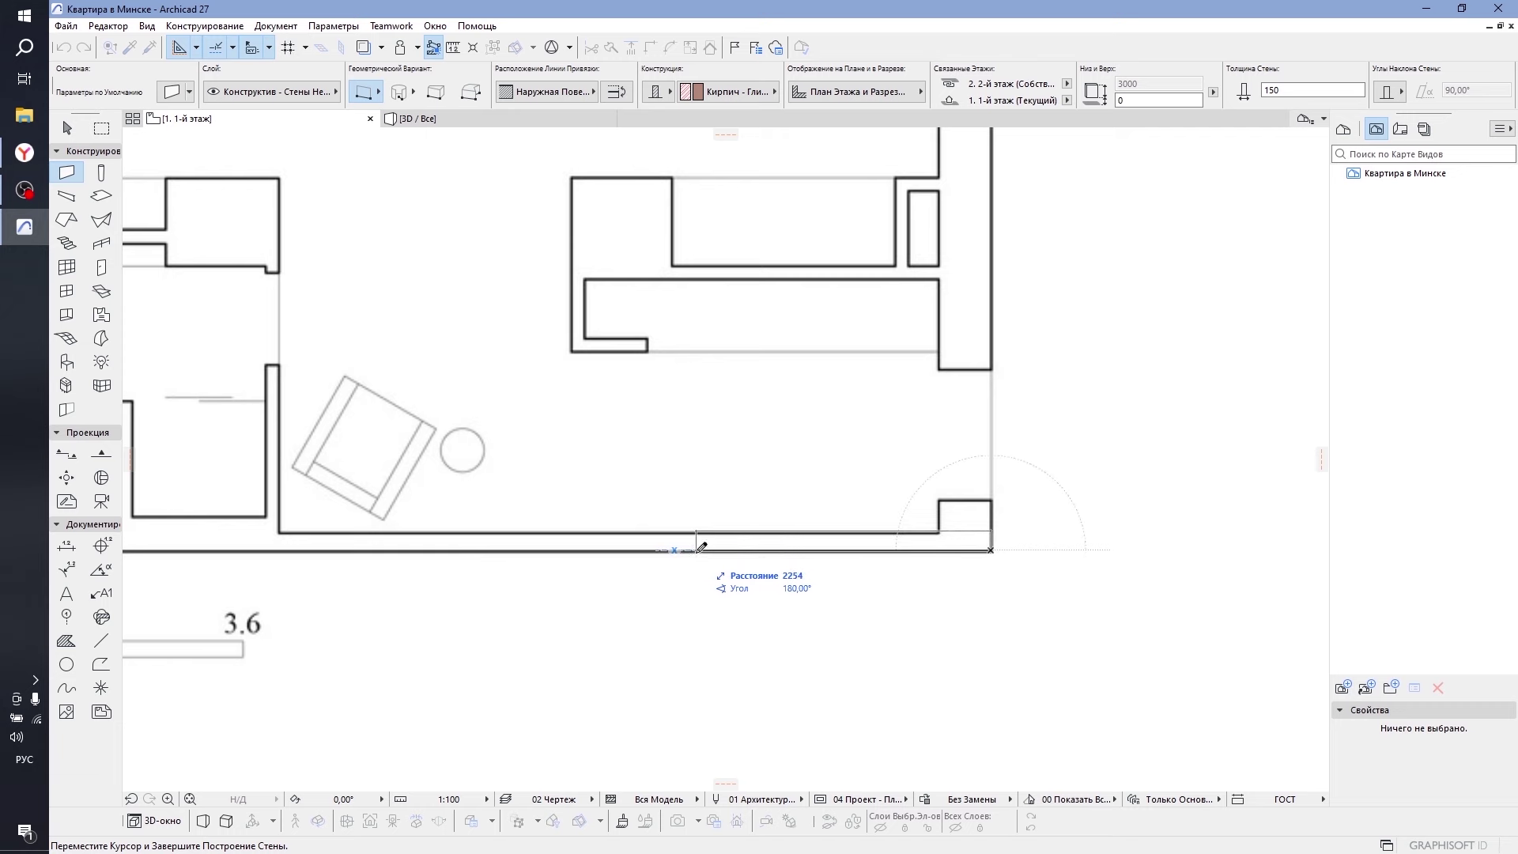
scroll(694, 545, up, 3)
scroll(690, 546, up, 5)
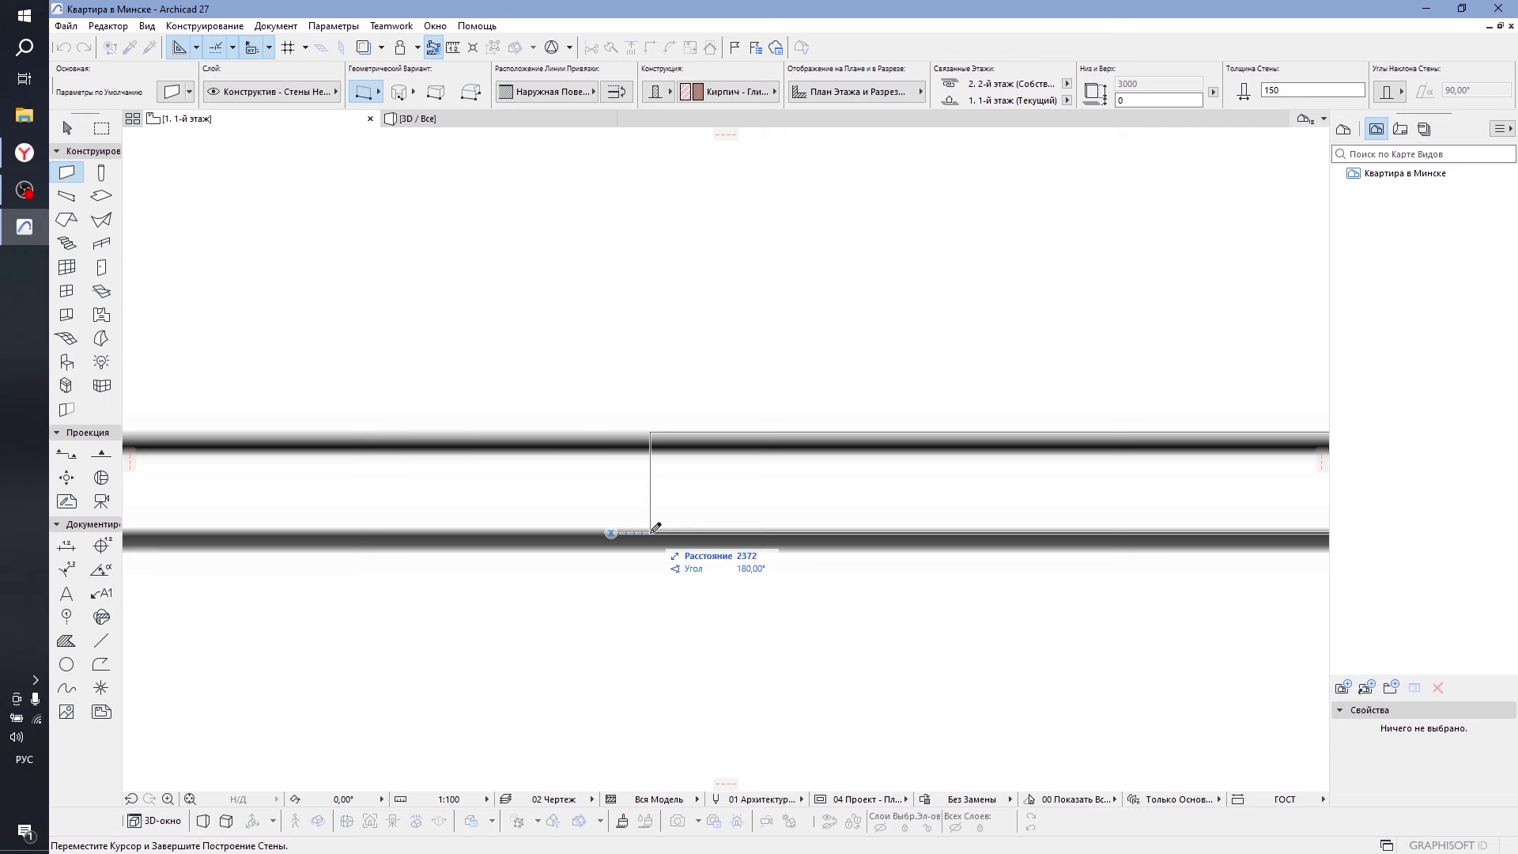
scroll(655, 527, down, 3)
scroll(654, 525, down, 3)
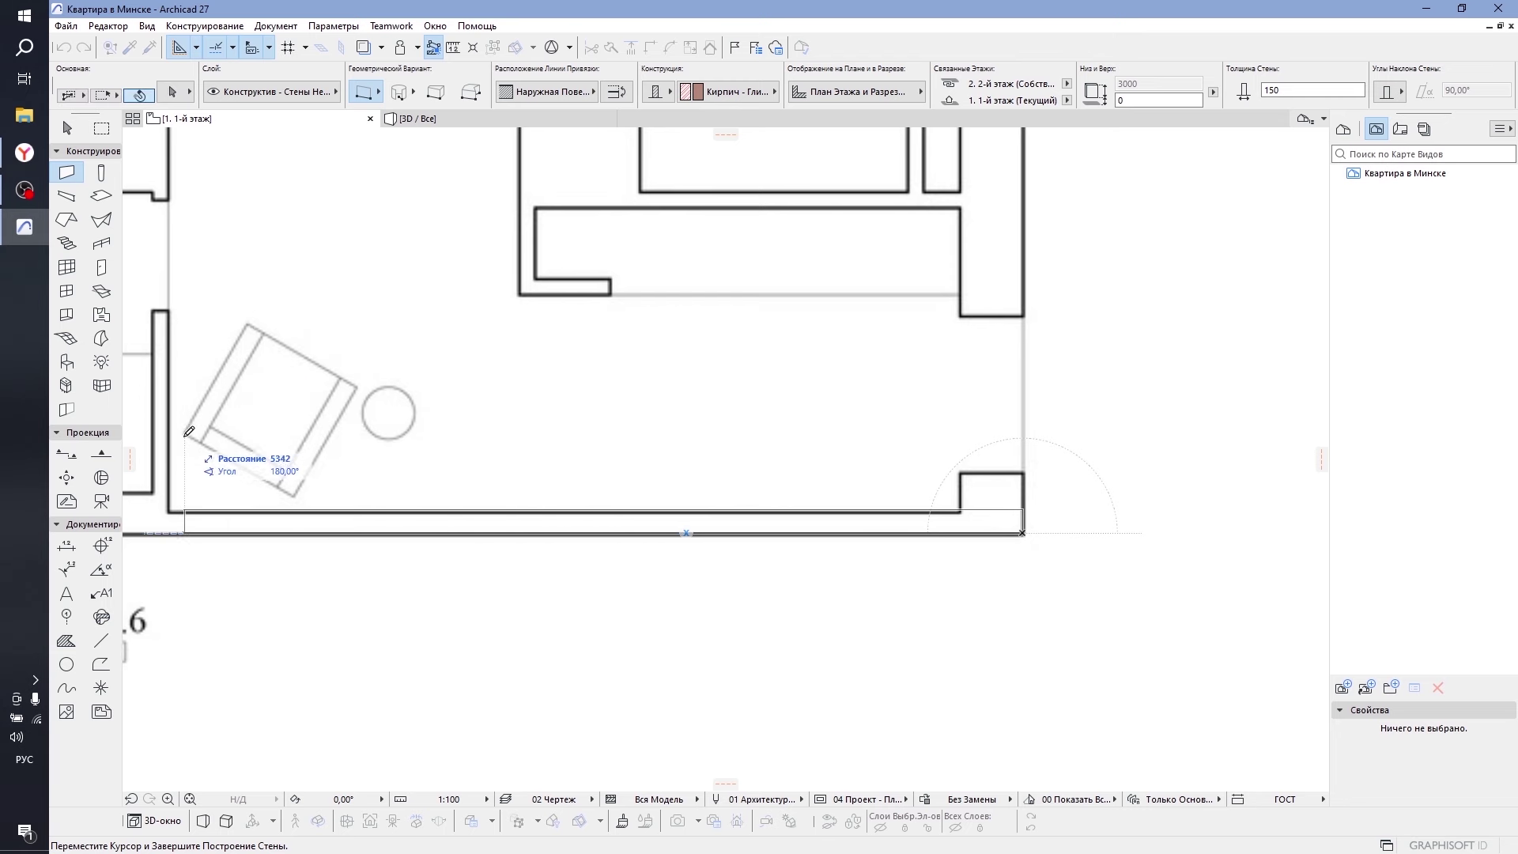
mouse_move(434, 533)
middle_down()
mouse_move(510, 524)
mouse_move(671, 548)
middle_up()
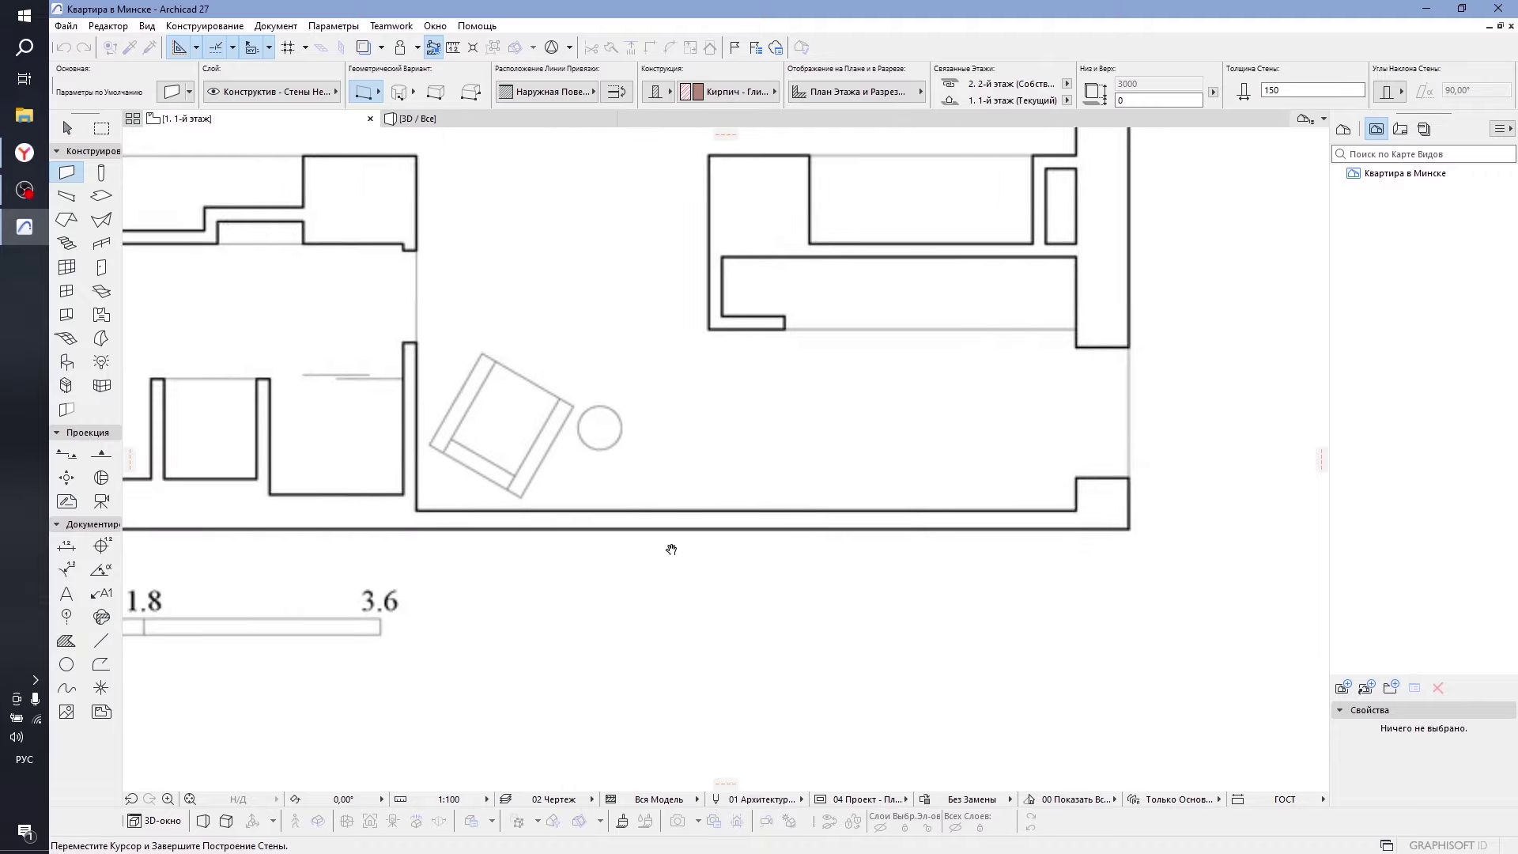
scroll(671, 549, up, 2)
scroll(569, 505, up, 2)
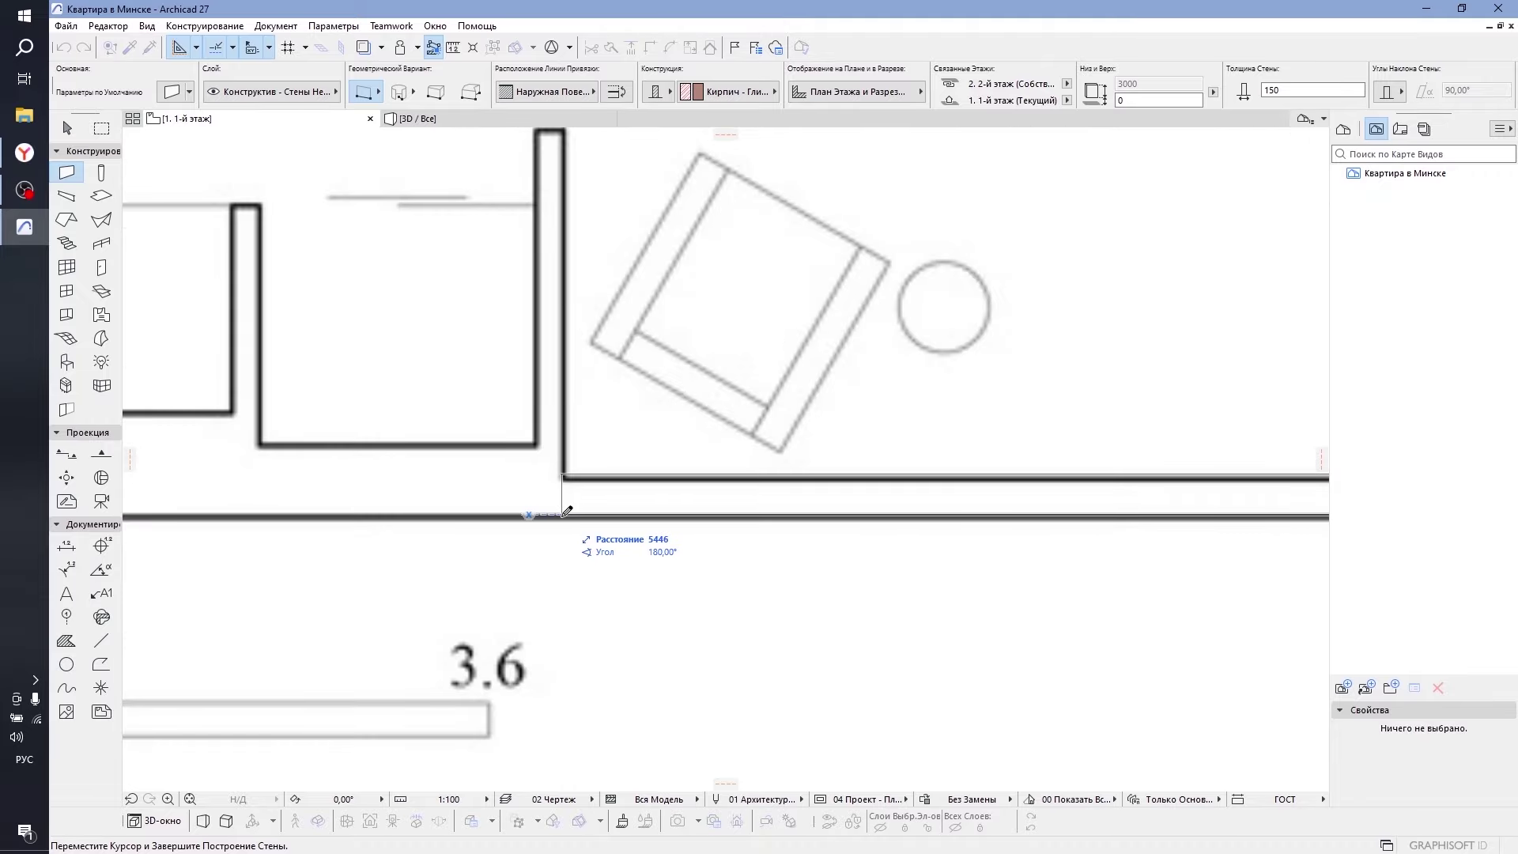
click(565, 511)
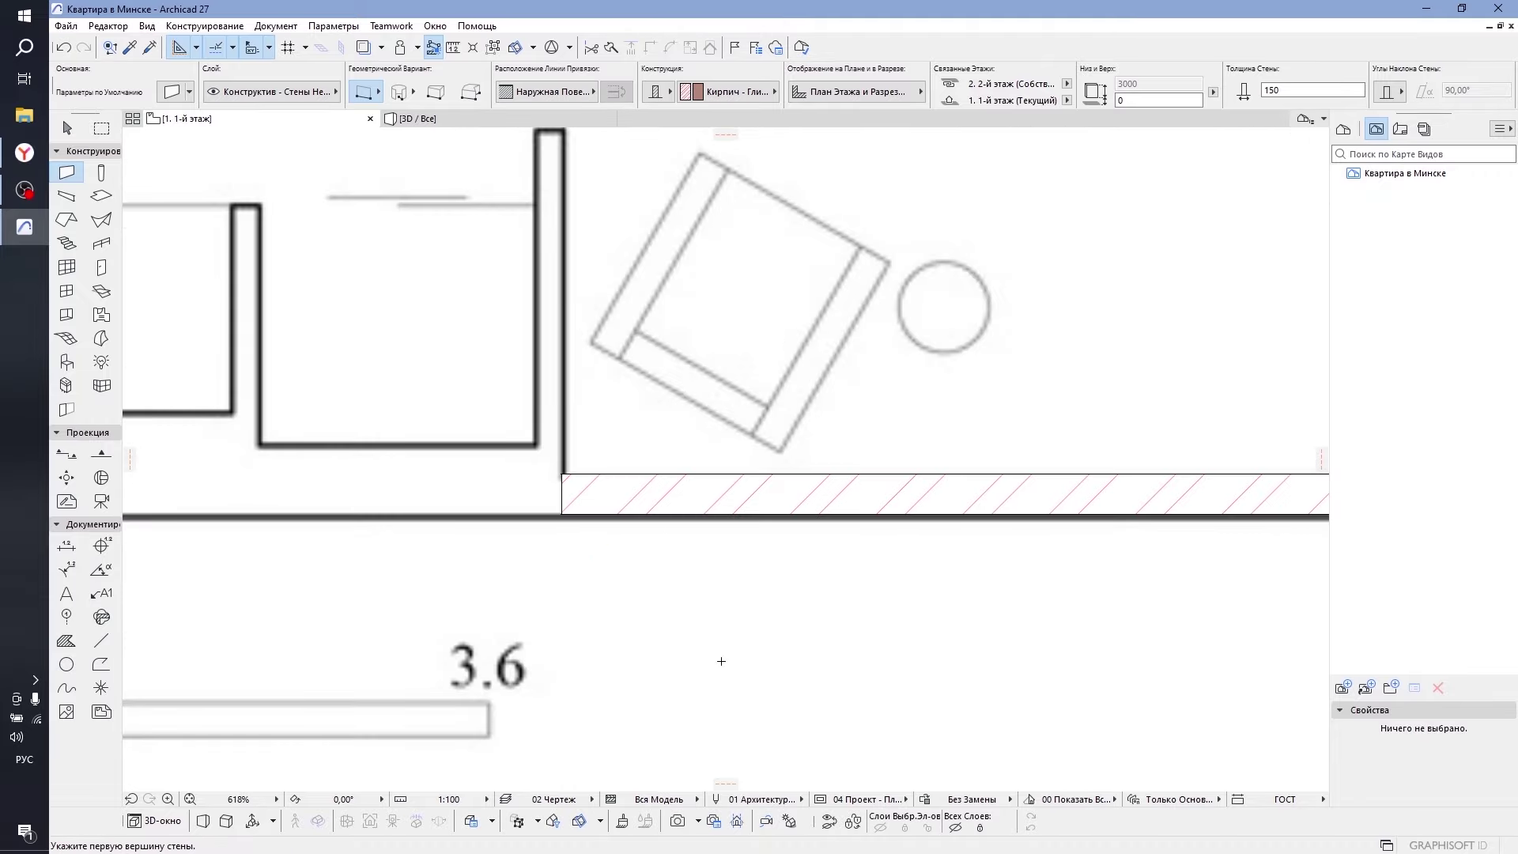
scroll(538, 547, down, 2)
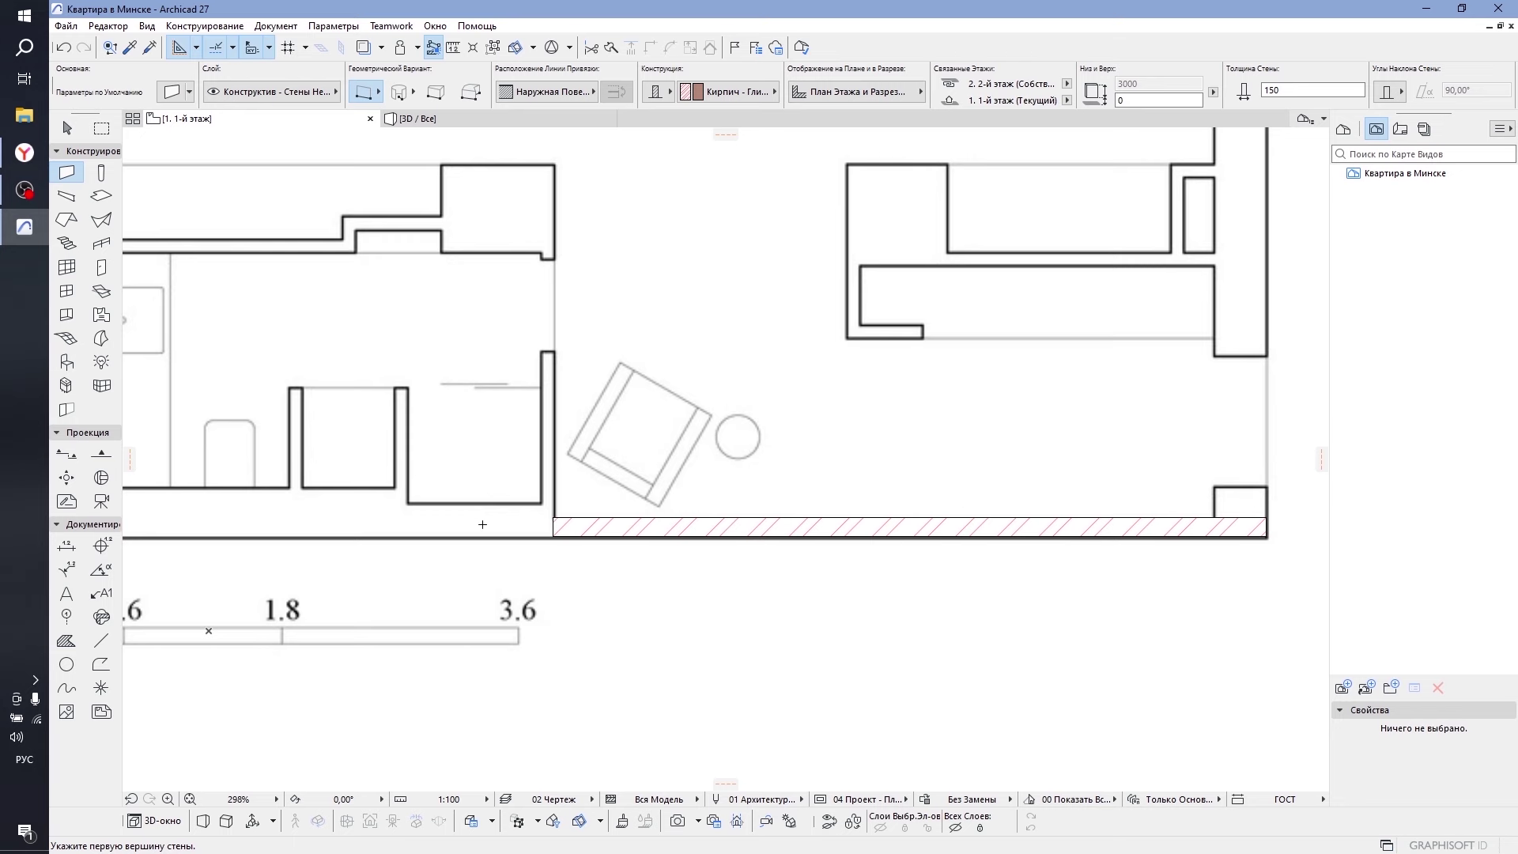
Measure the wall offset, then draw a 250-thick, 1115-long wall leftward from the first wall's corner
scroll(446, 524, up, 2)
scroll(739, 451, up, 1)
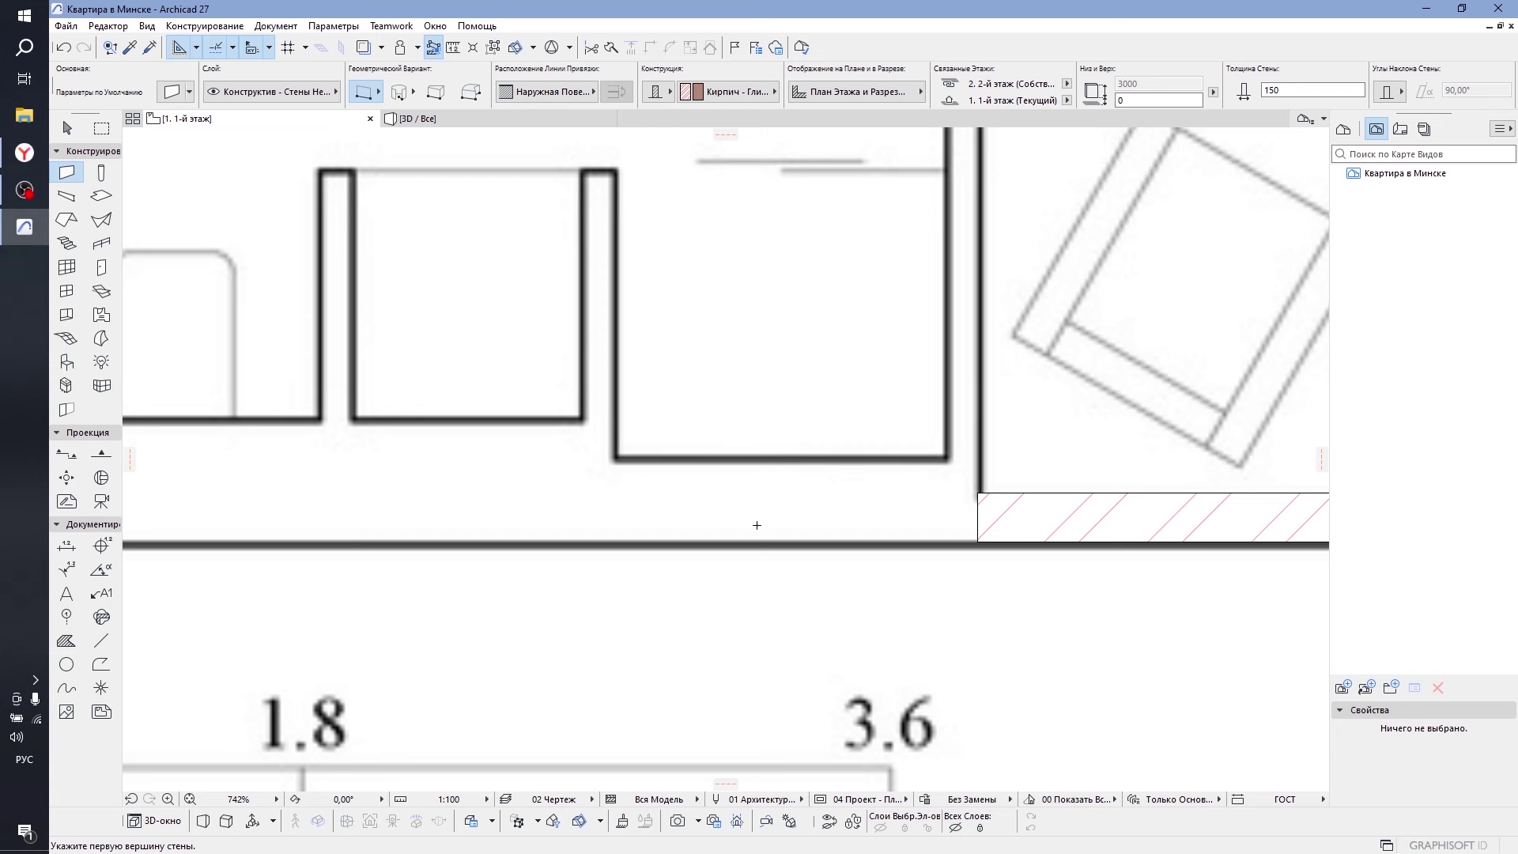
key(m)
click(817, 463)
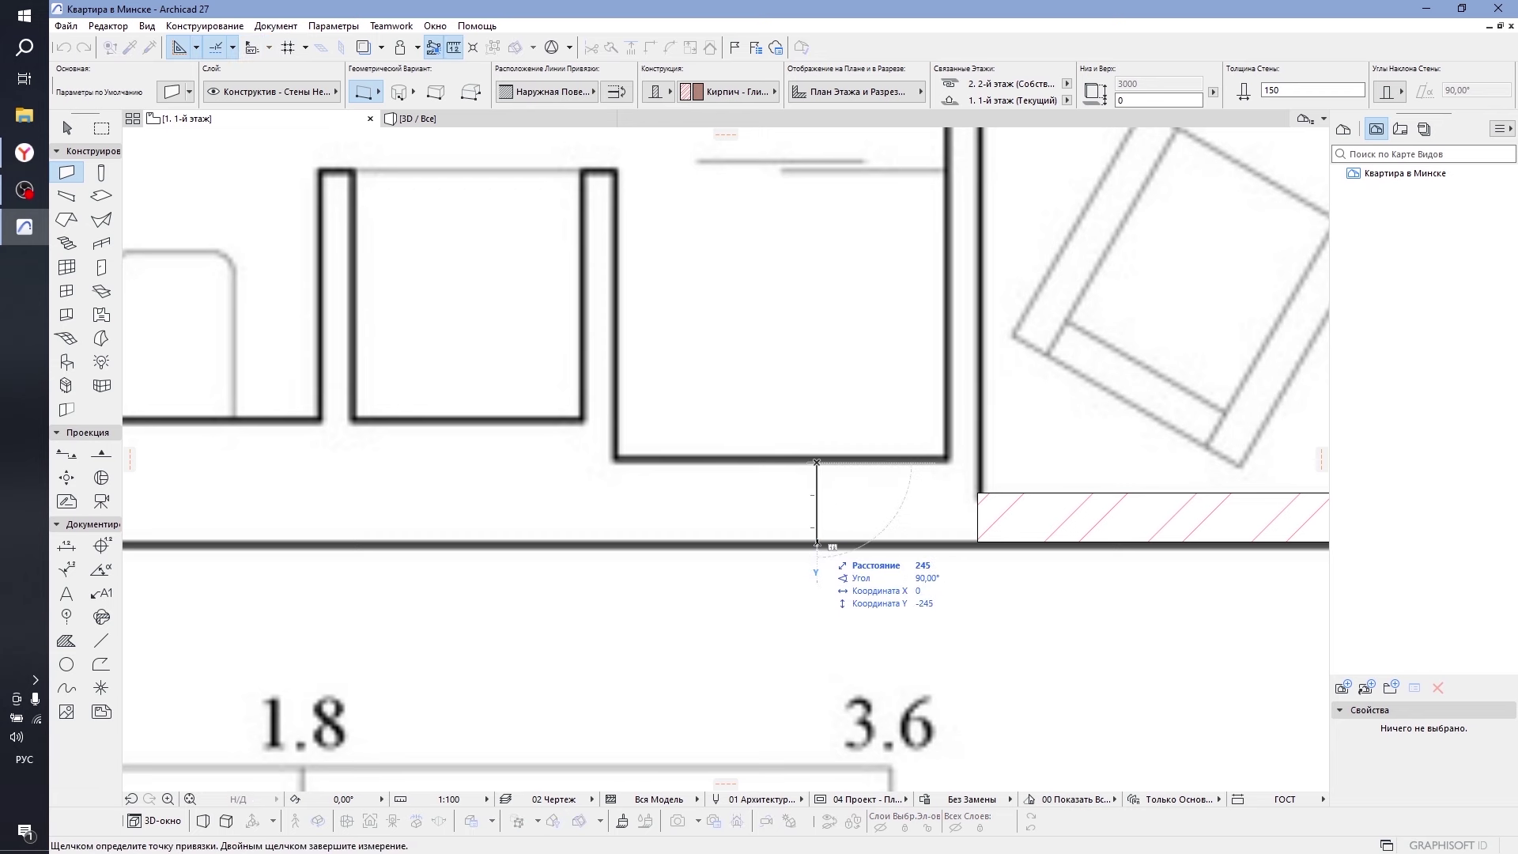
double_click(816, 544)
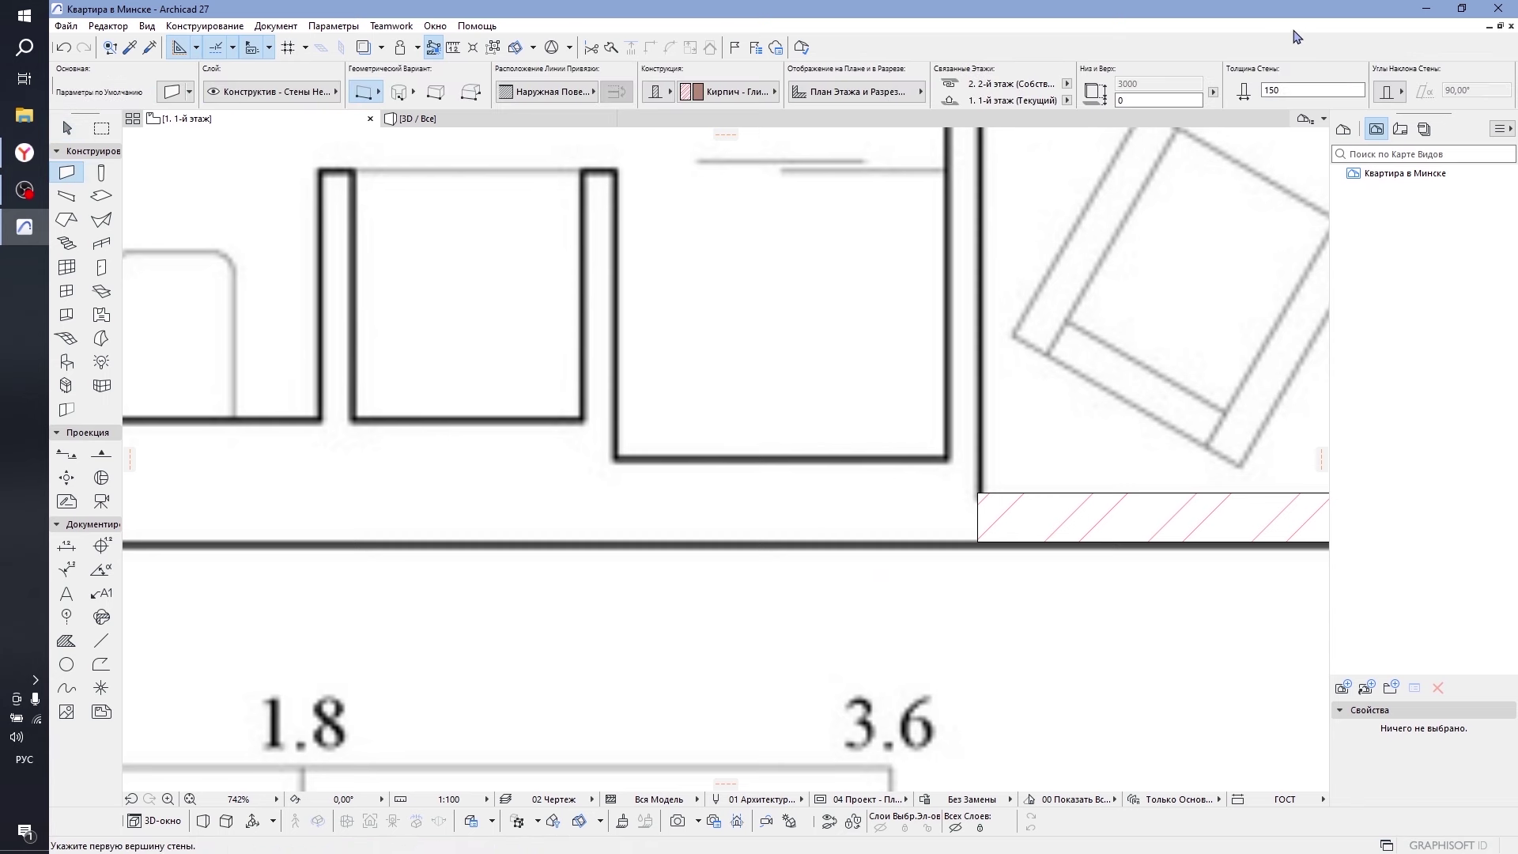
click(1296, 89)
text(250)
click(978, 539)
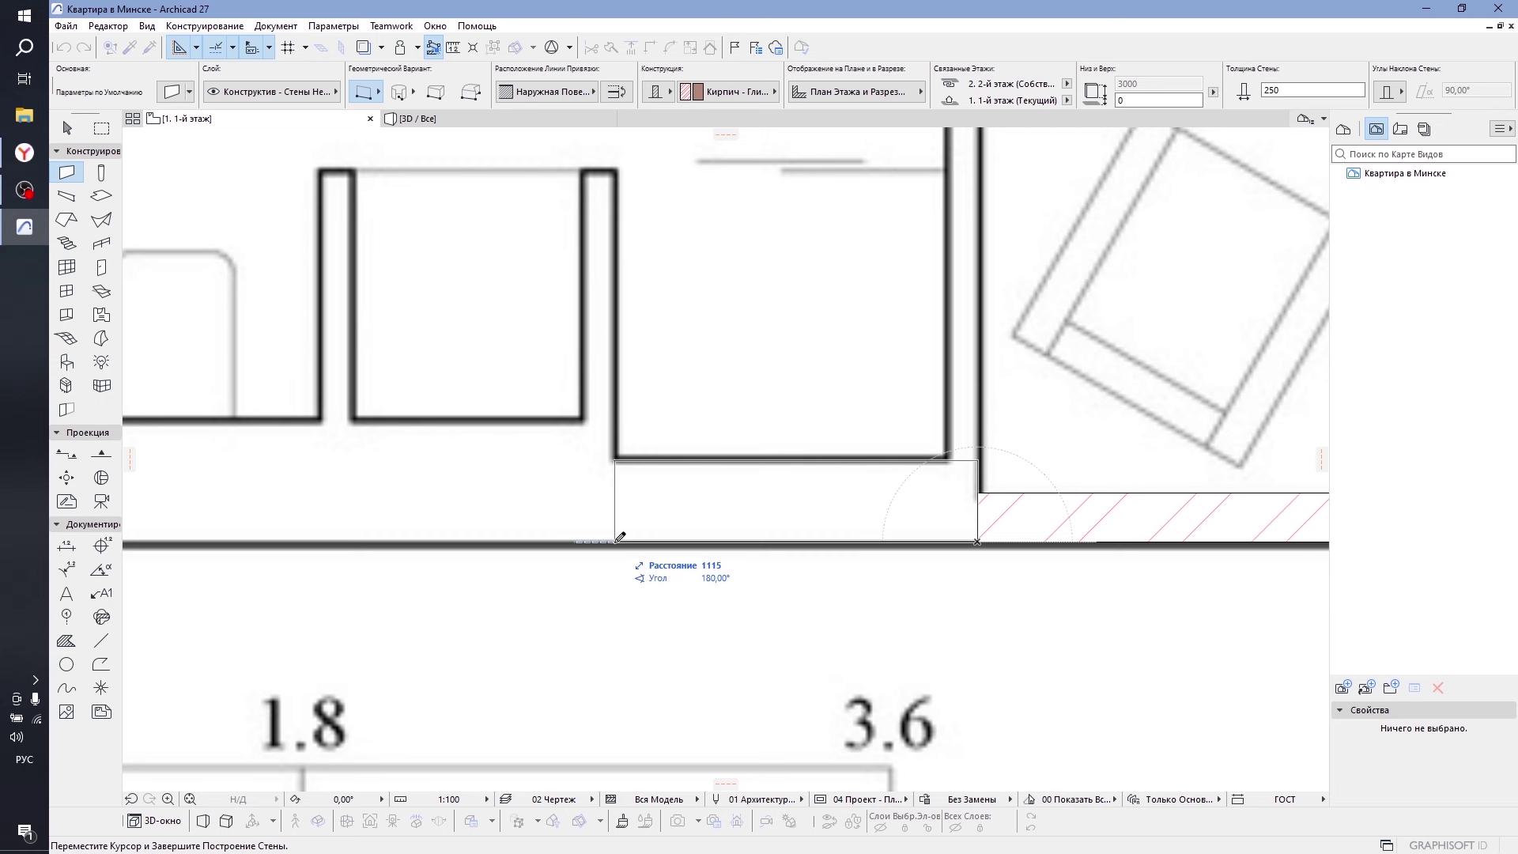
text(1)
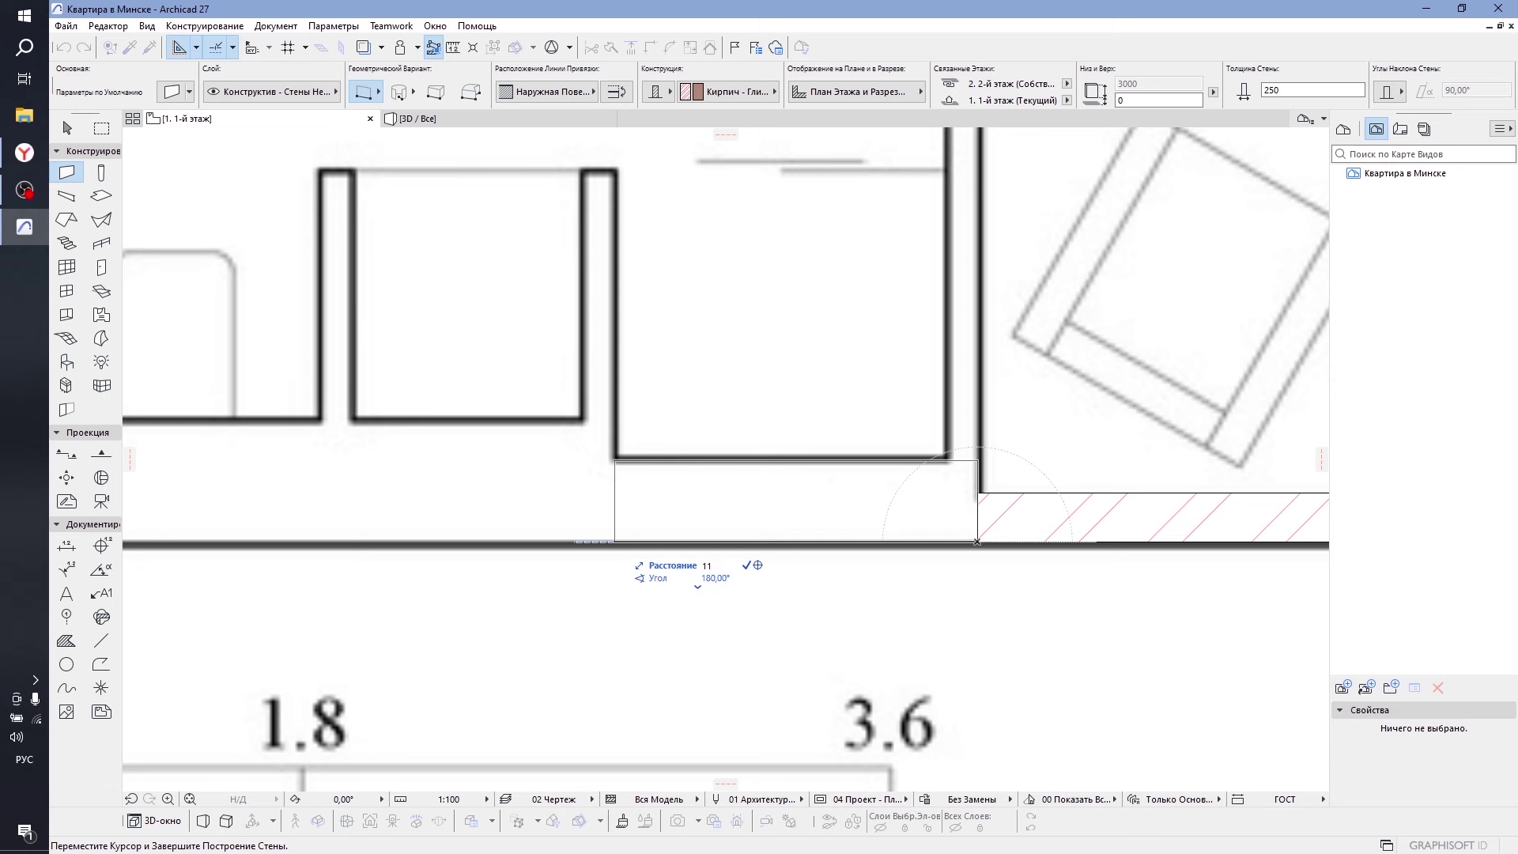
key(Return)
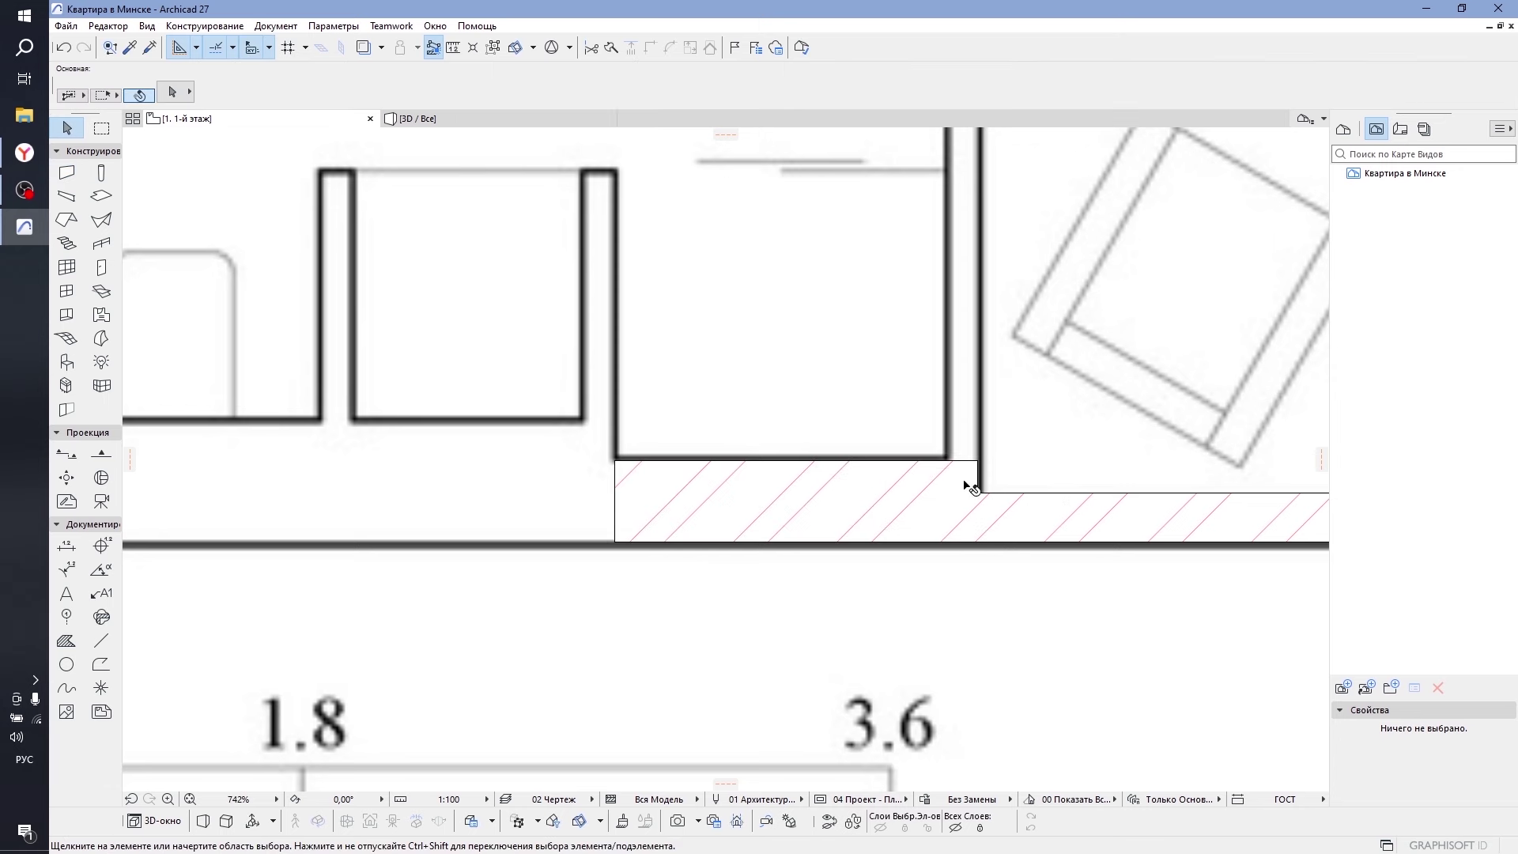
Change the first bottom wall's length by editing its end with a typed value of 50
shift+click(992, 512)
click(980, 544)
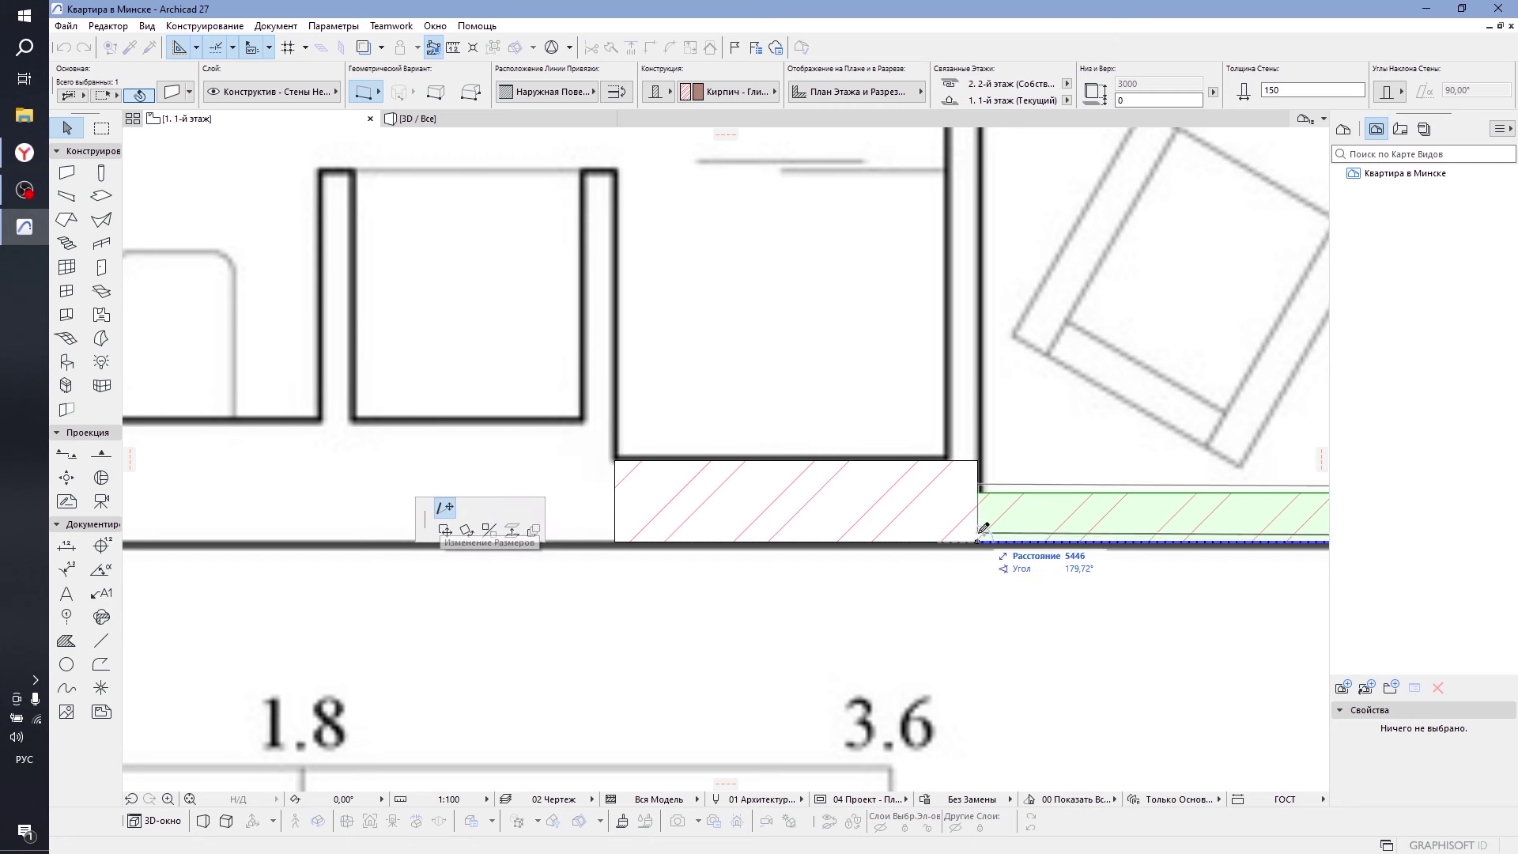
click(984, 538)
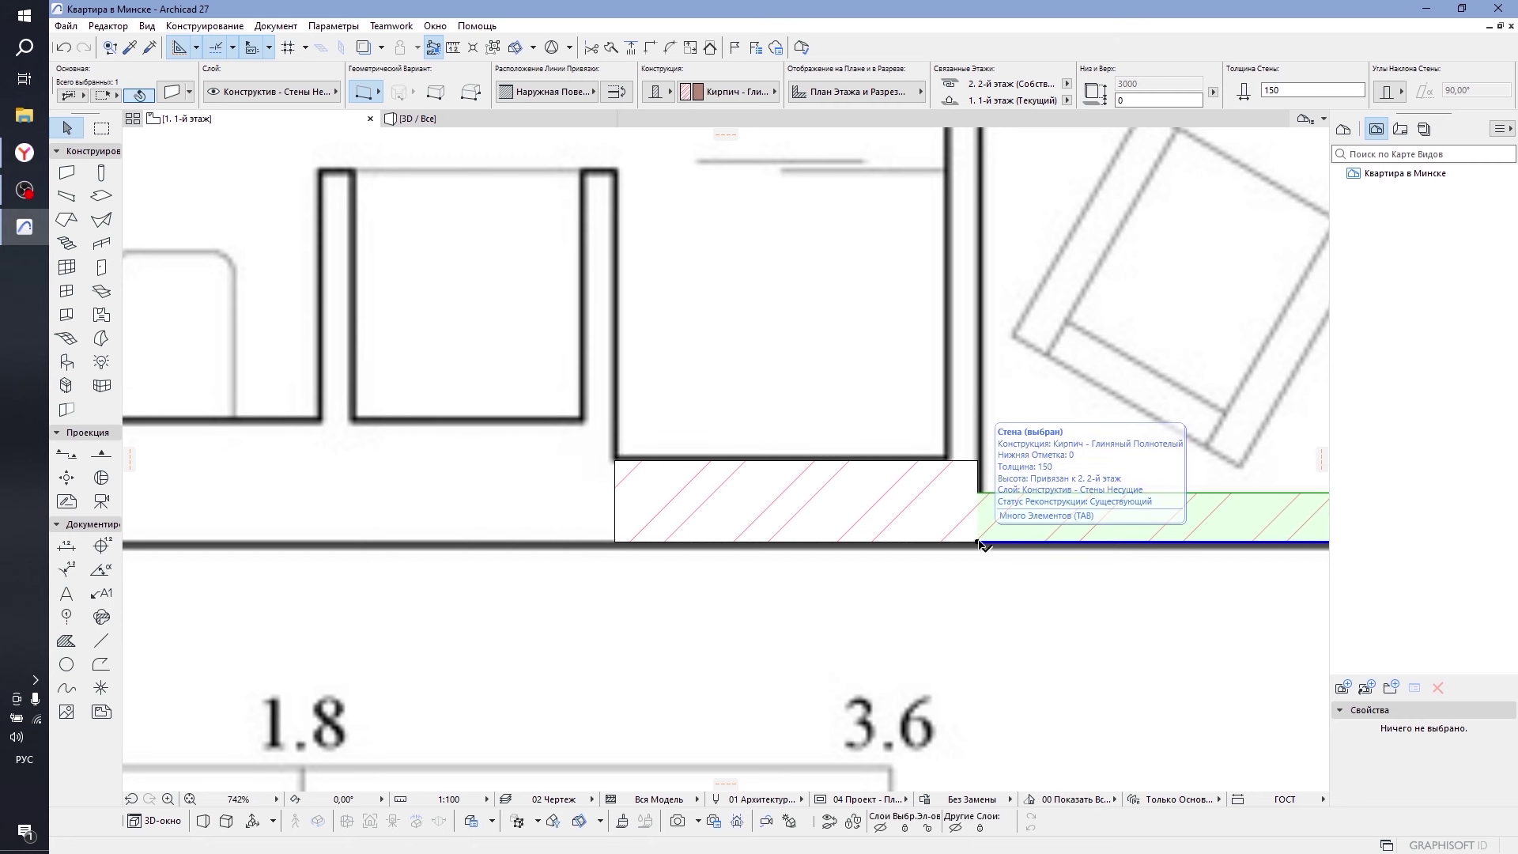
click(982, 543)
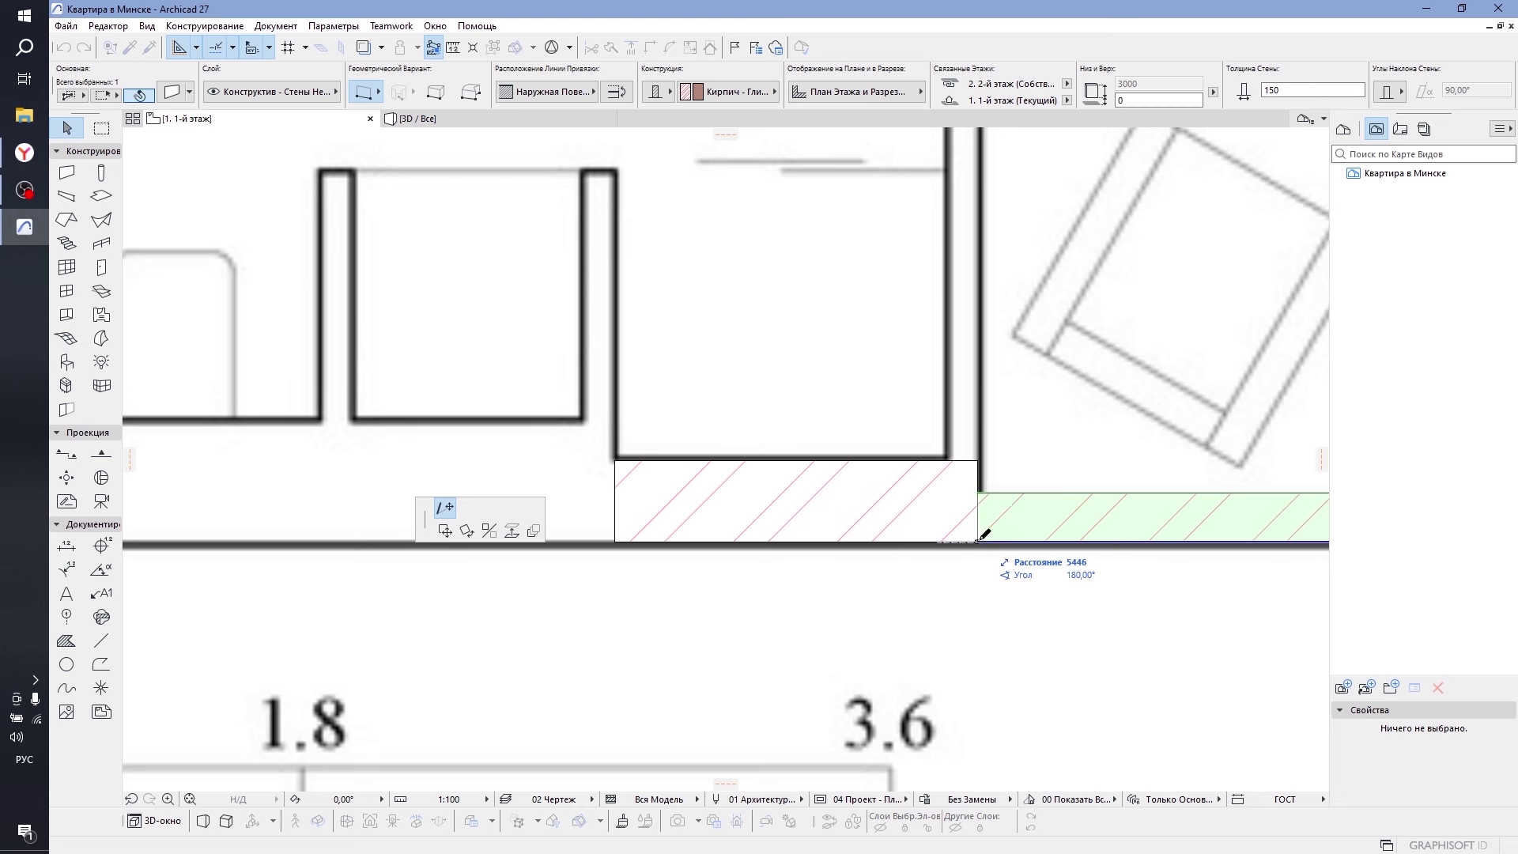
text(5)
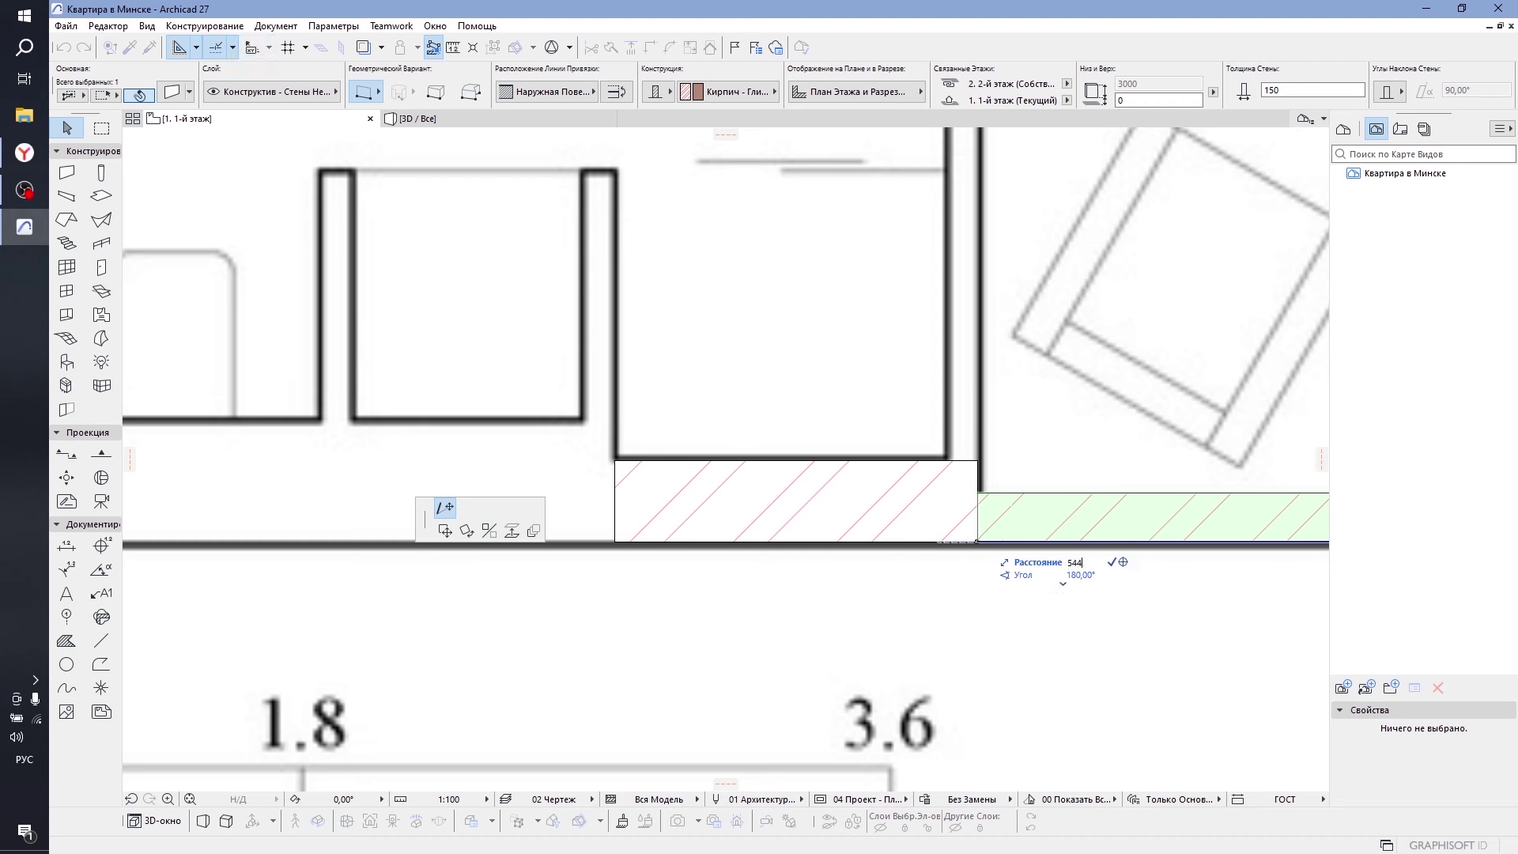
text(0)
key(Return)
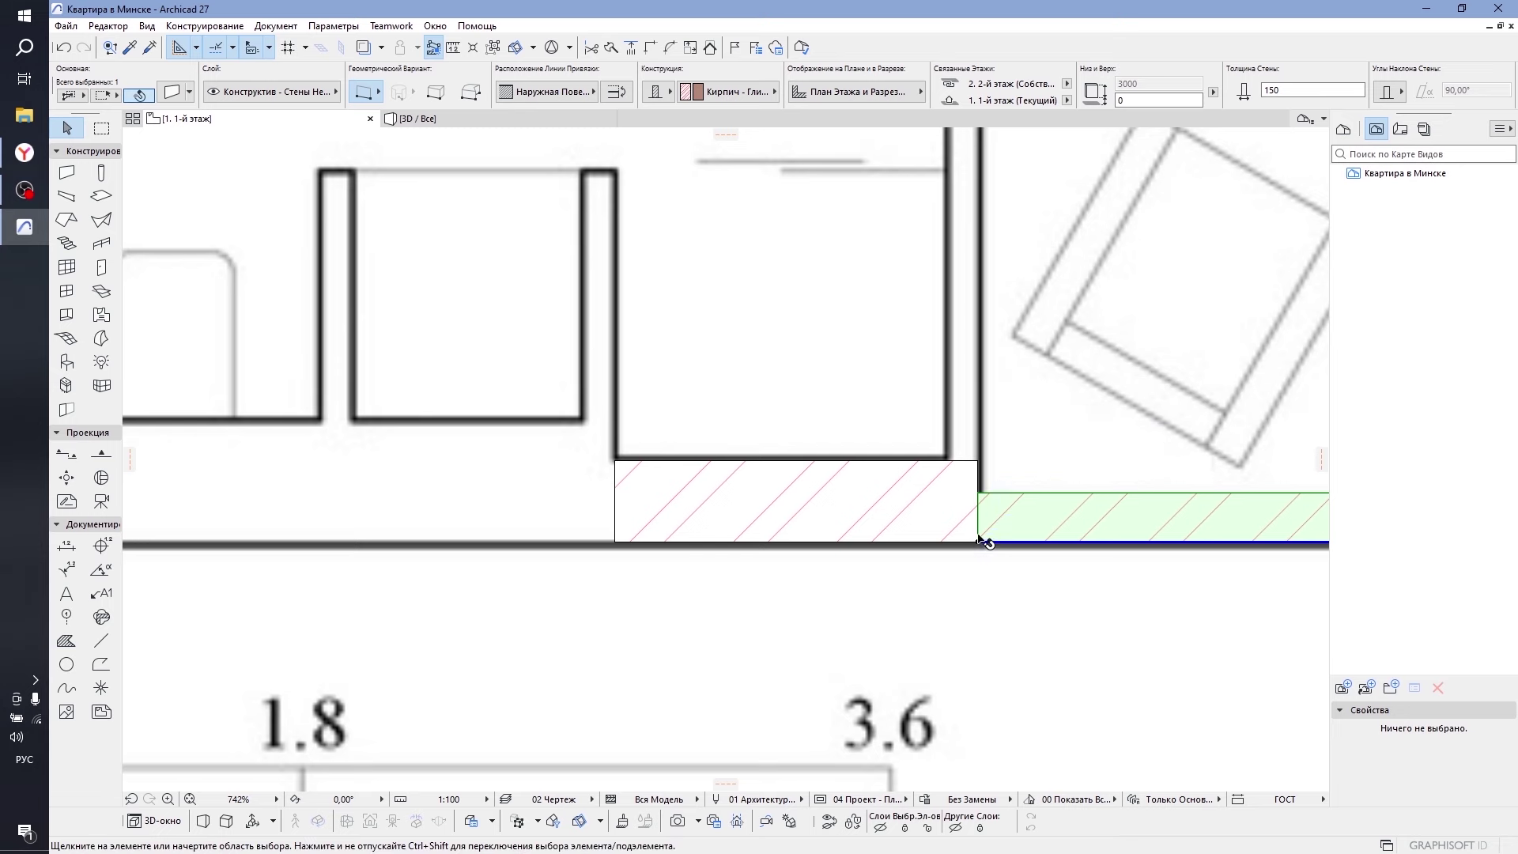
Move the selected wall so its end sits on the traced corner
scroll(981, 540, up, 3)
scroll(945, 552, up, 3)
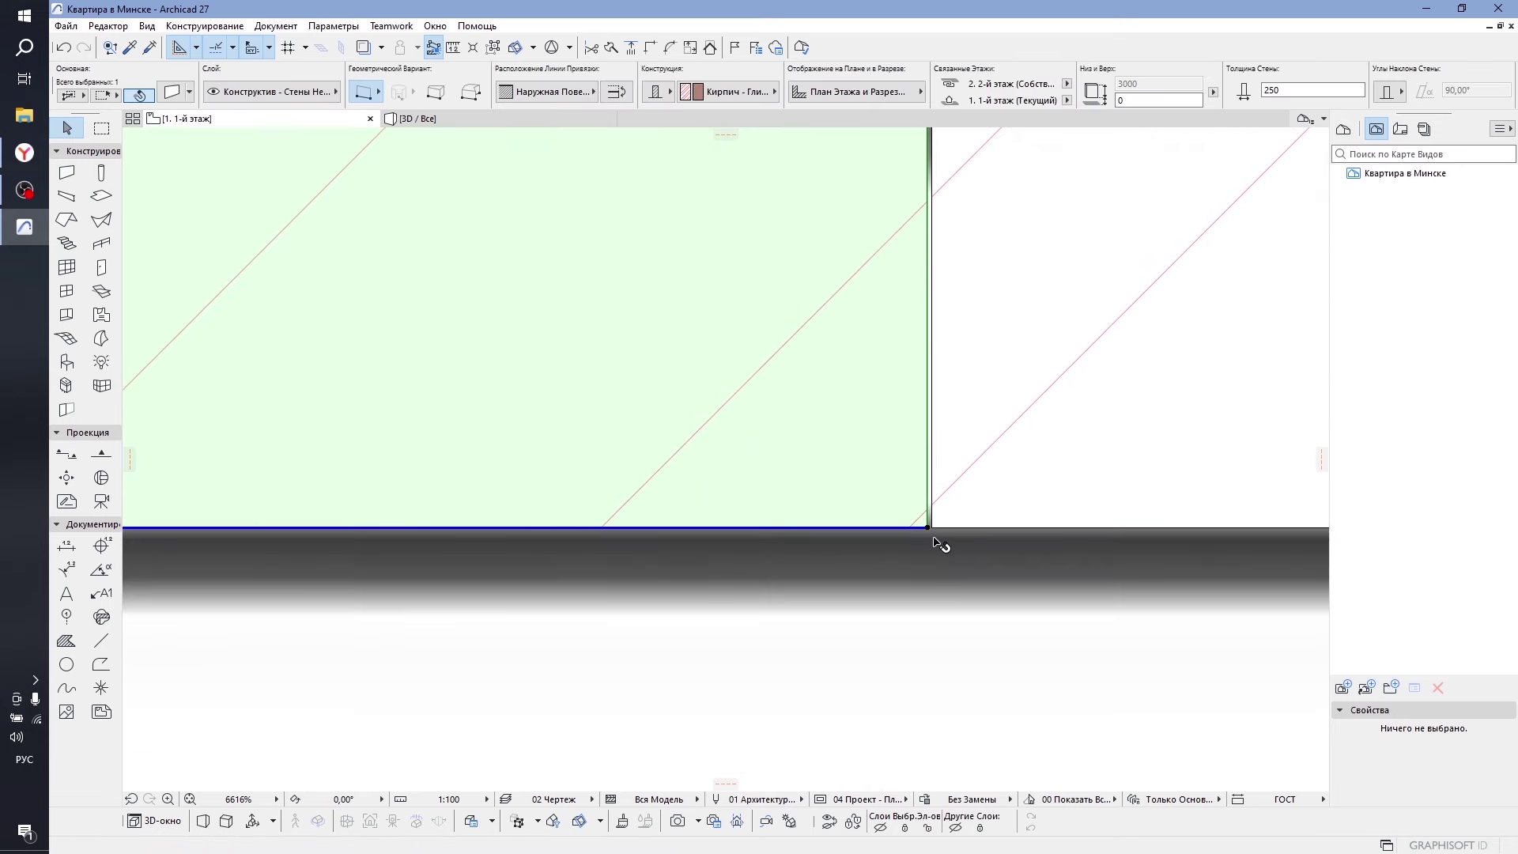
click(929, 531)
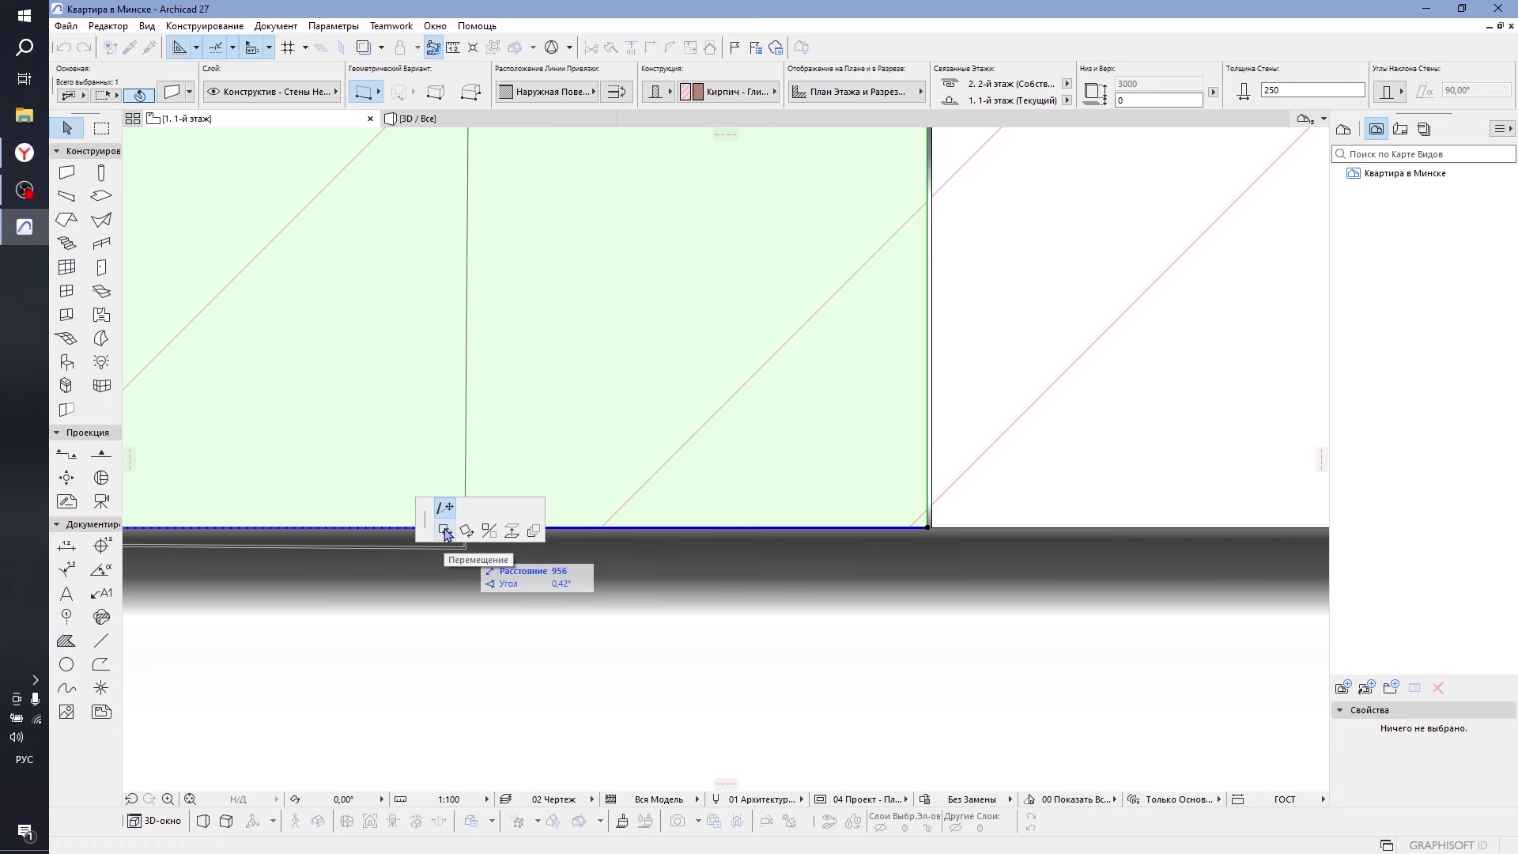
click(445, 531)
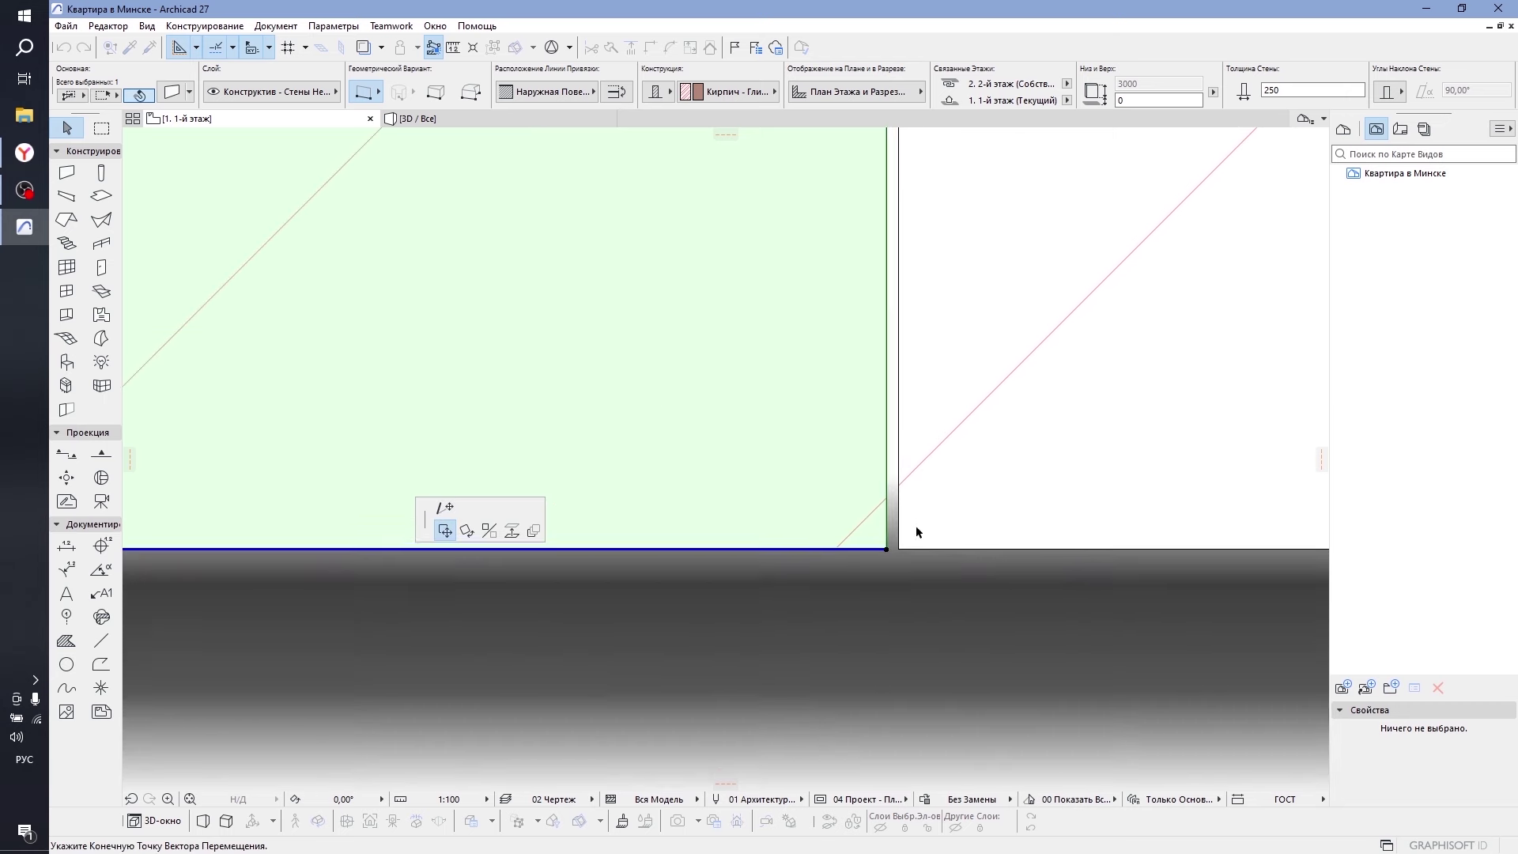
scroll(905, 559, down, 5)
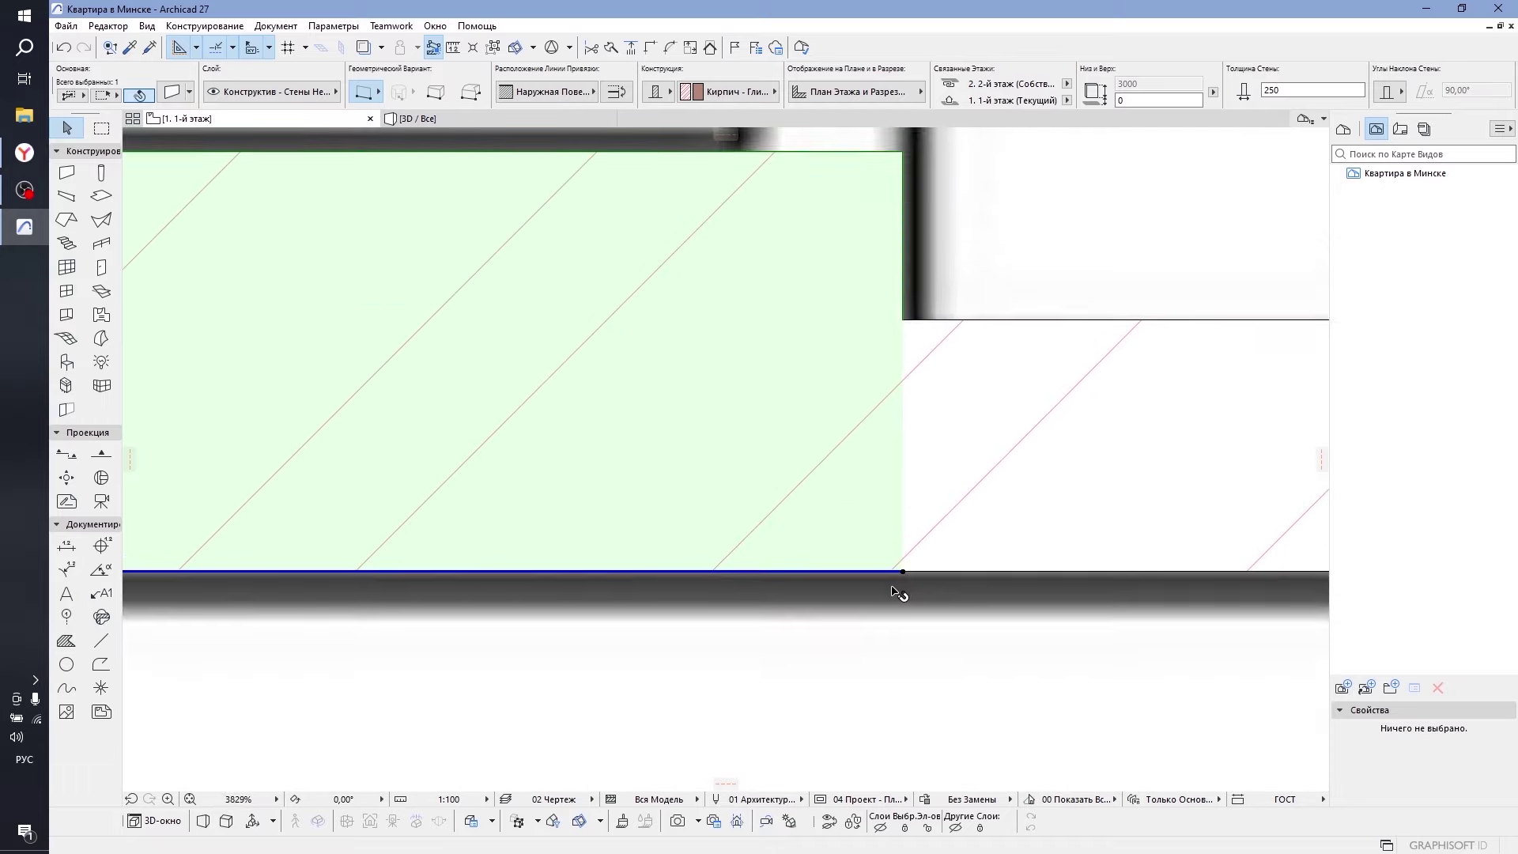
scroll(896, 593, down, 5)
scroll(941, 538, down, 5)
click(958, 562)
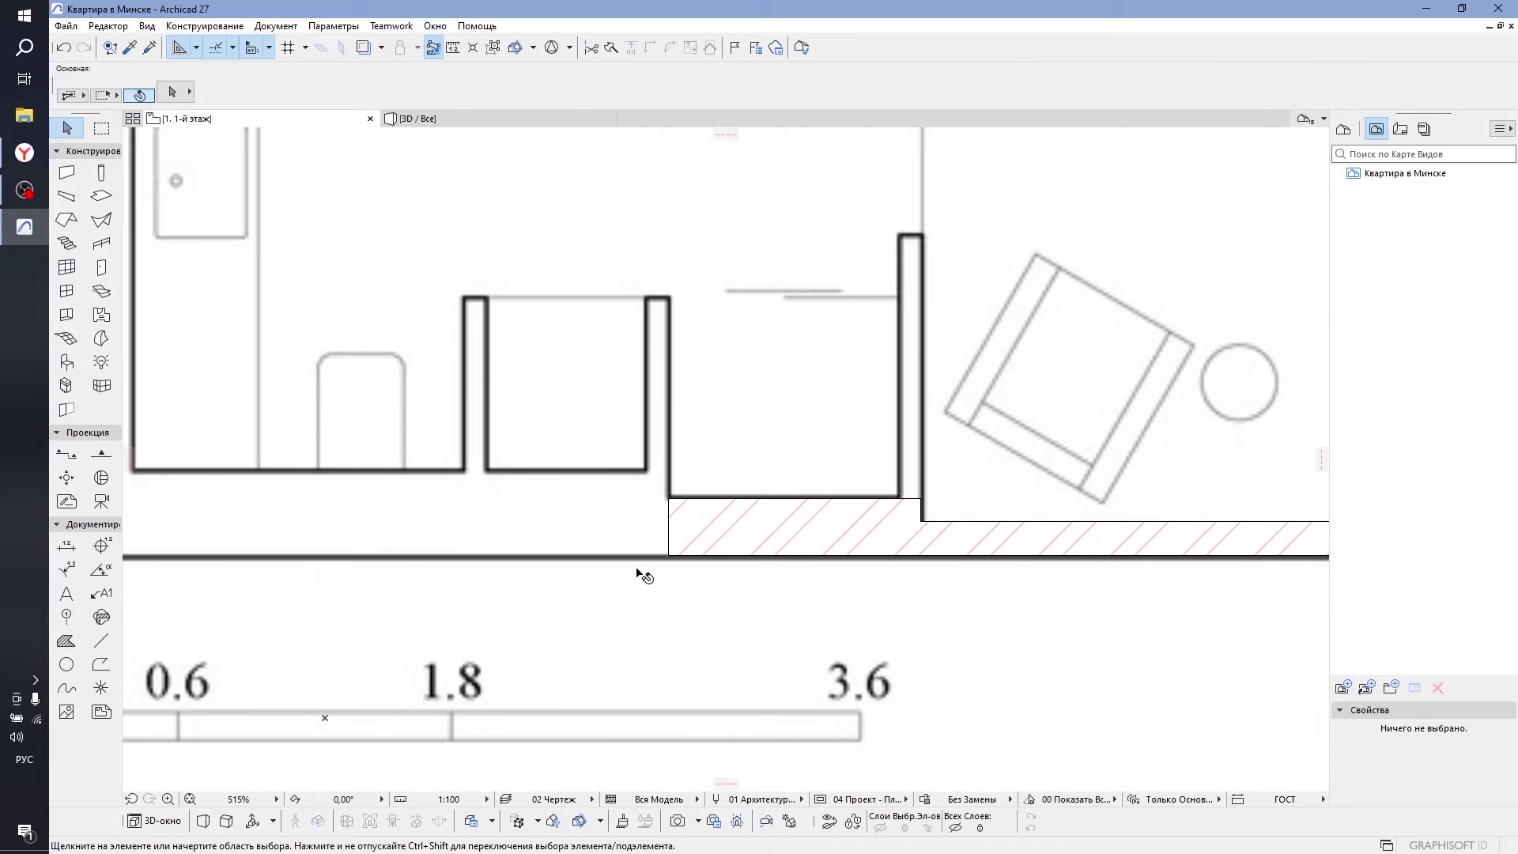
Measure the offset from the partition corner
scroll(528, 545, up, 1)
scroll(678, 484, up, 2)
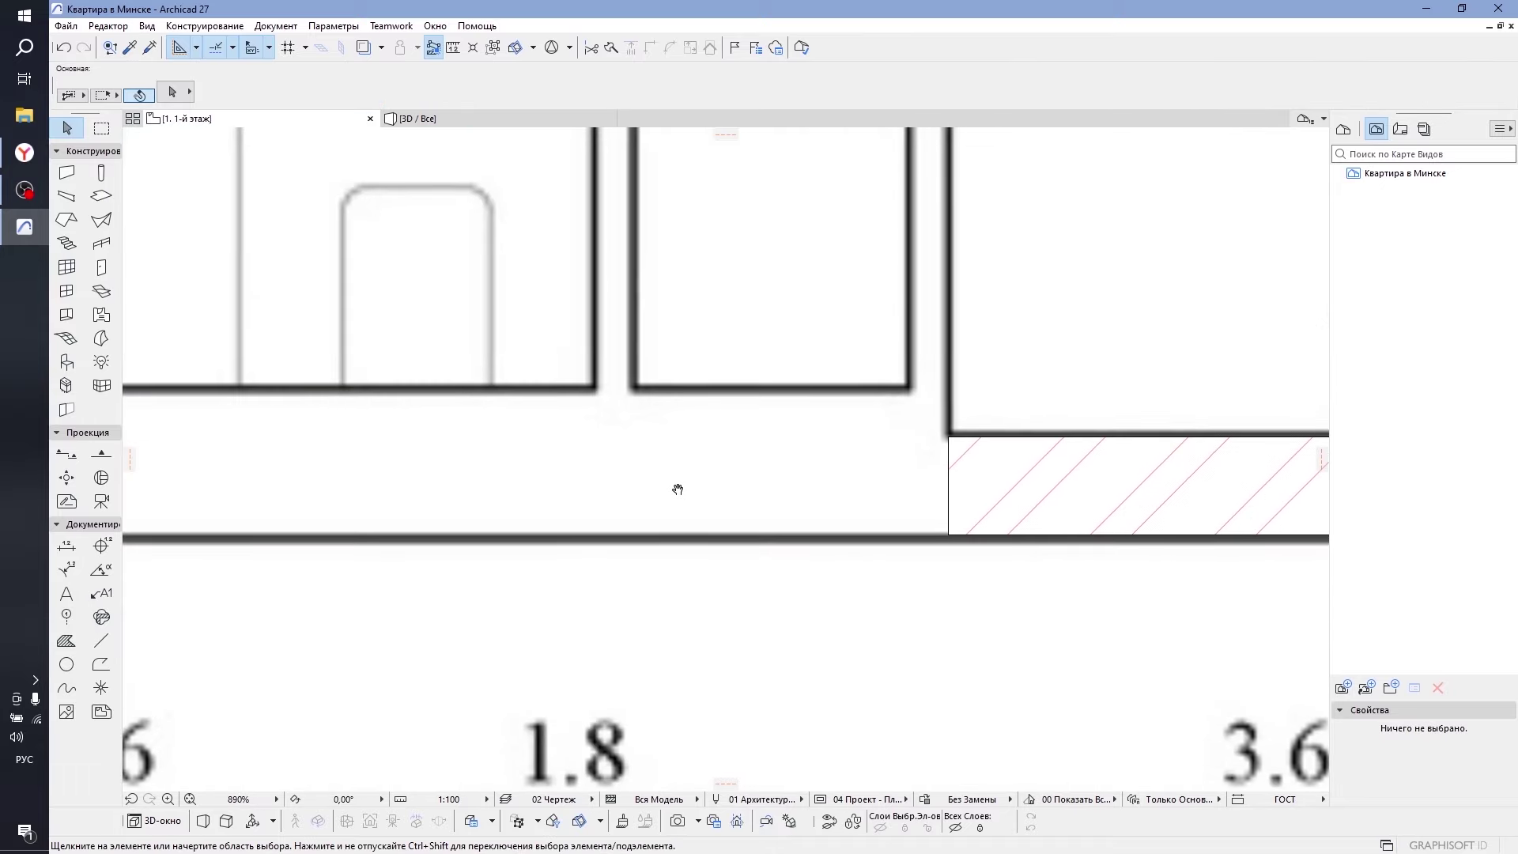
key(m)
click(844, 391)
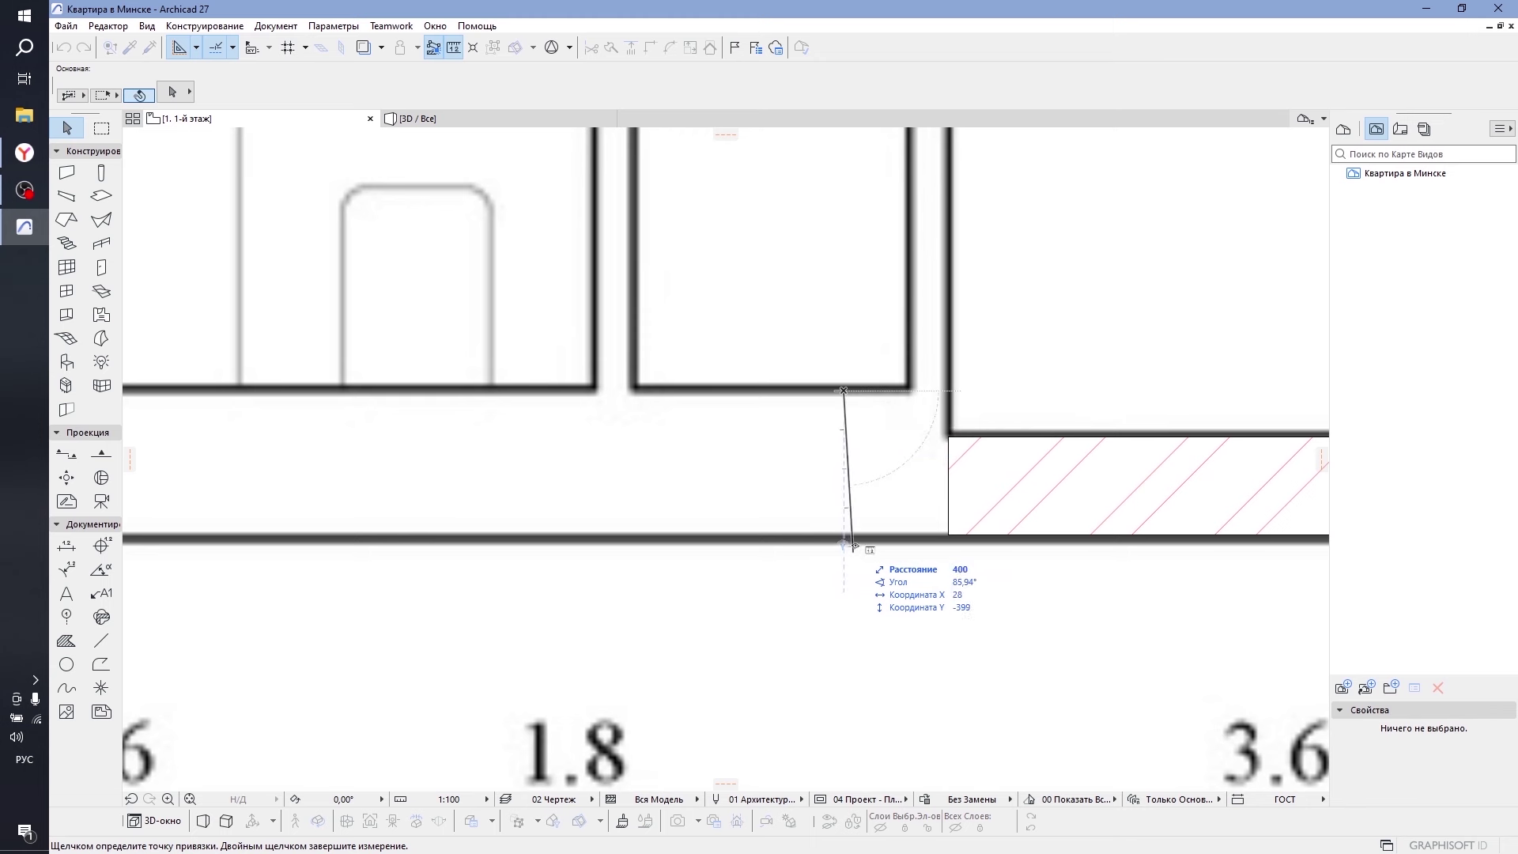
key(Escape)
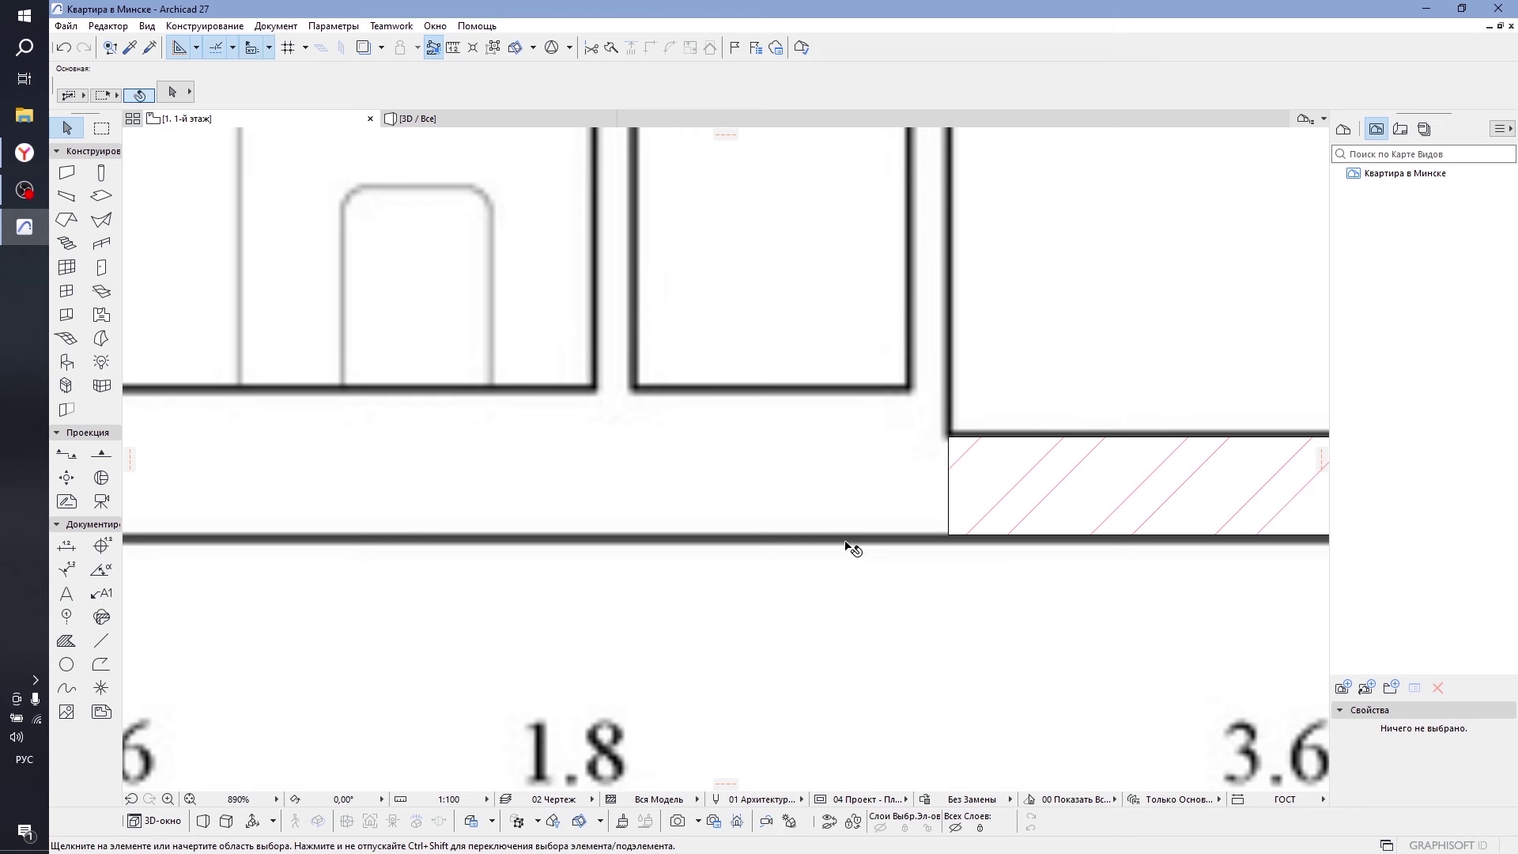
Draw a 390-thick wall from the hatched wall's corner out to the bottom-left corner
click(67, 172)
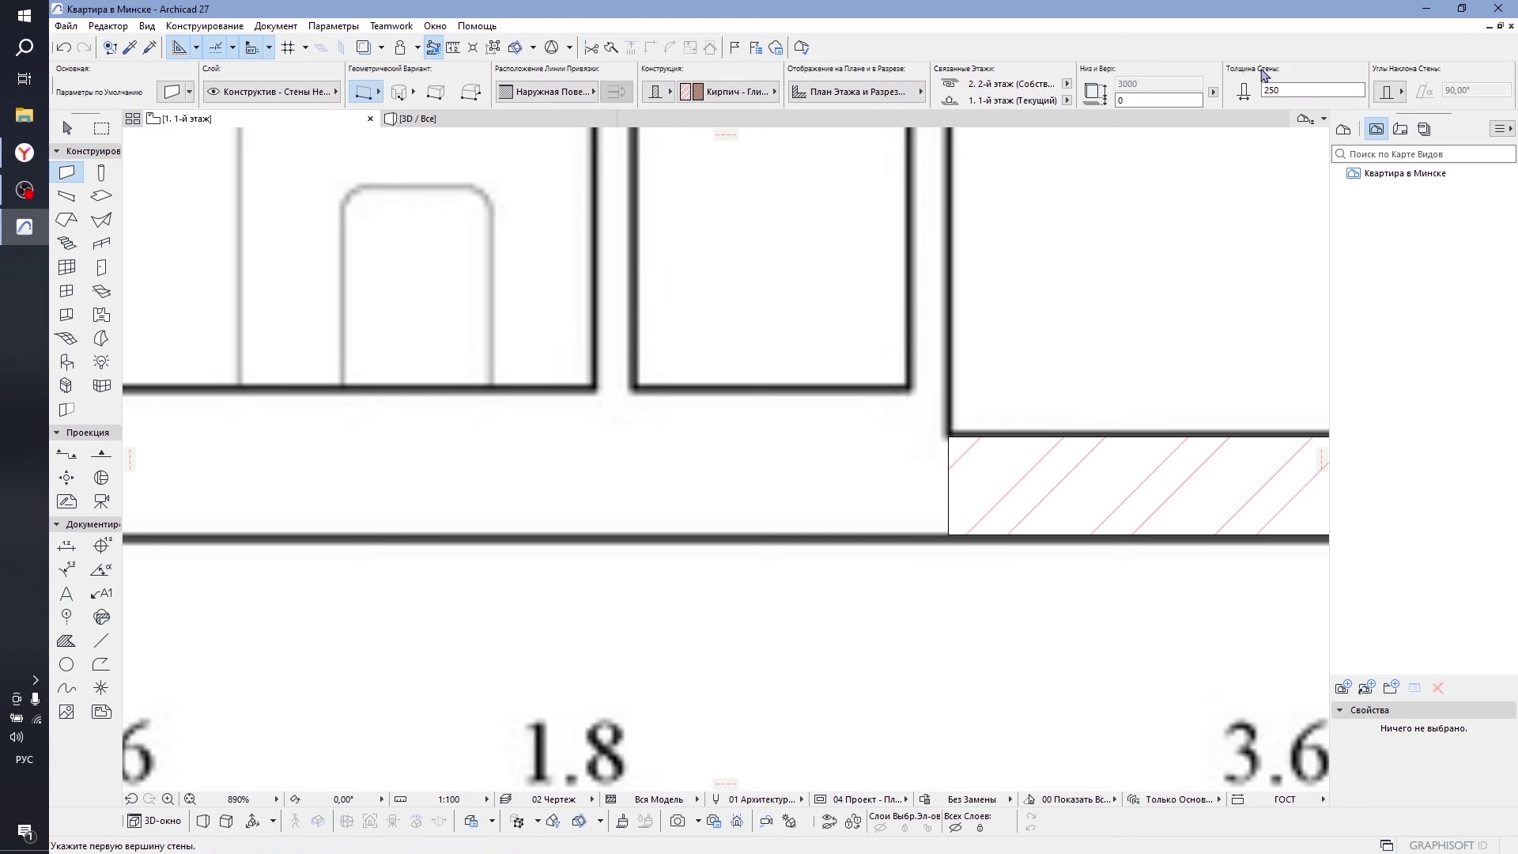
click(1271, 89)
text(390)
scroll(953, 531, down, 4)
scroll(996, 506, down, 1)
click(996, 506)
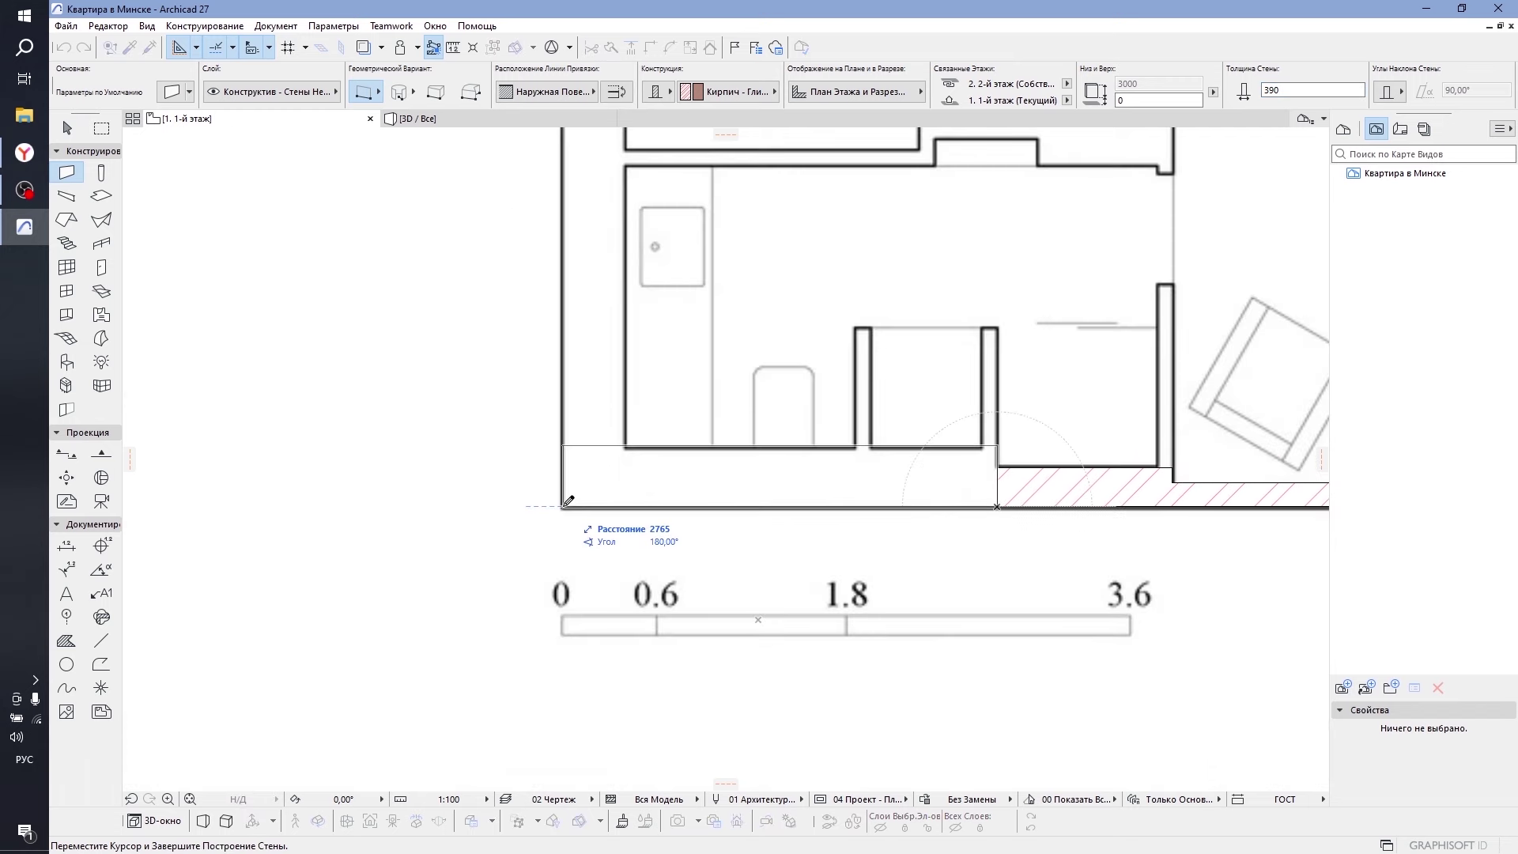
text(2)
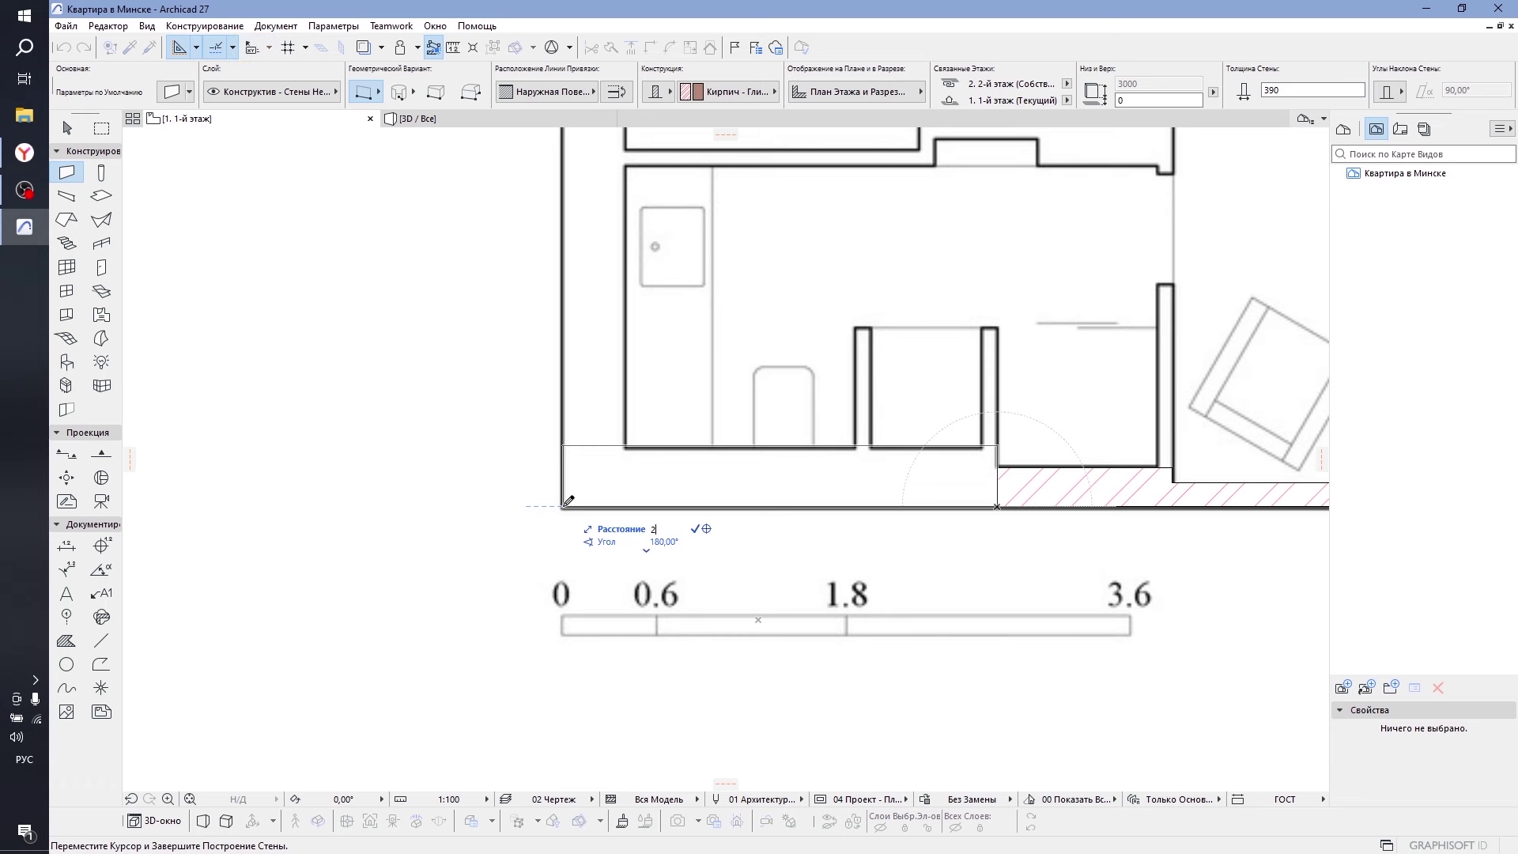
key(Return)
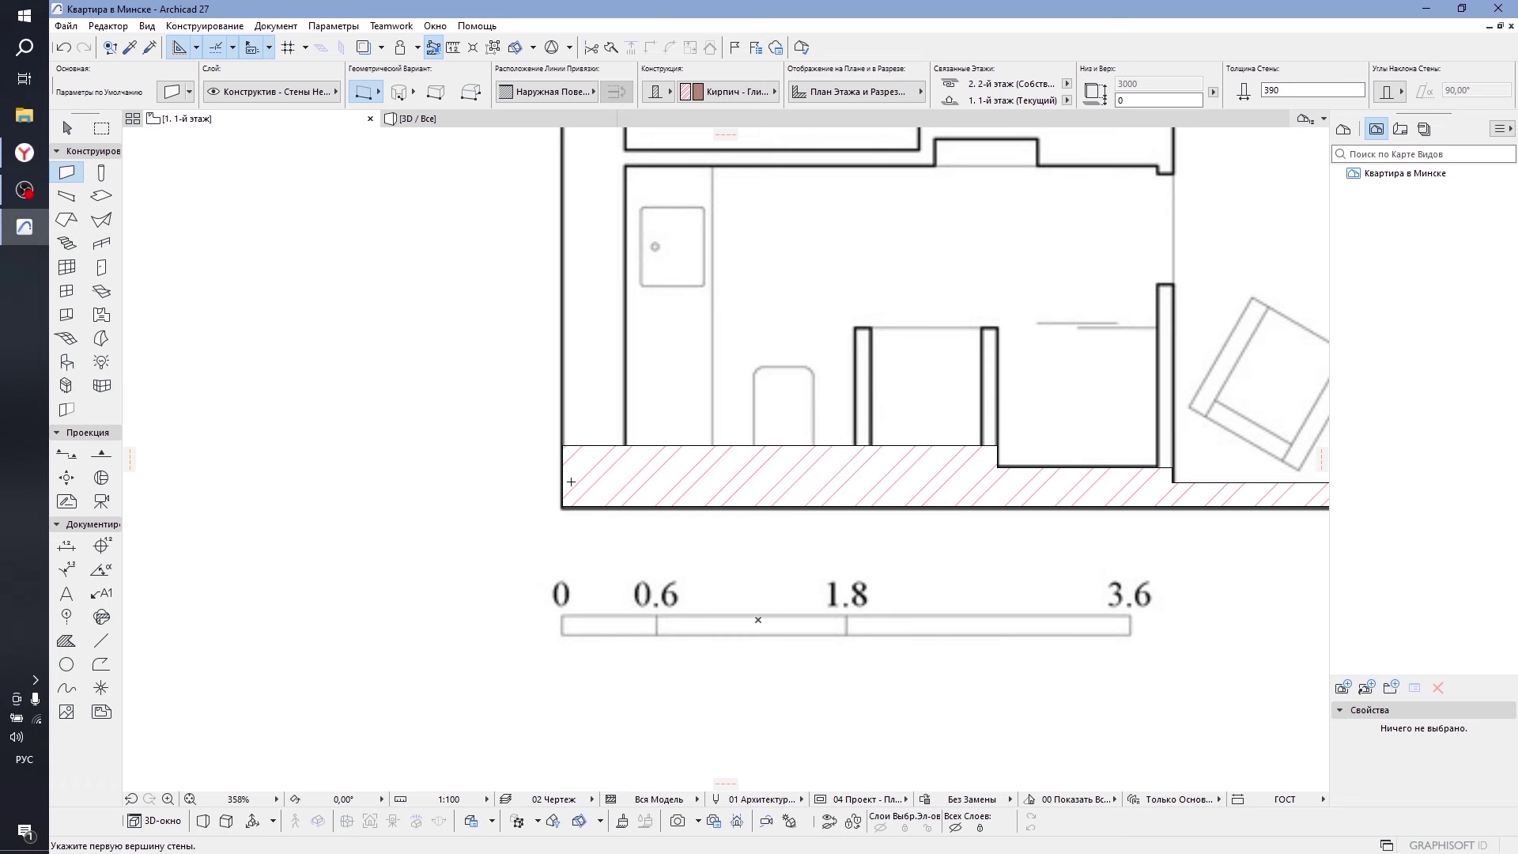
scroll(570, 482, down, 3)
Trace the left exterior wall corner to corner and the 9320-long top wall
click(520, 708)
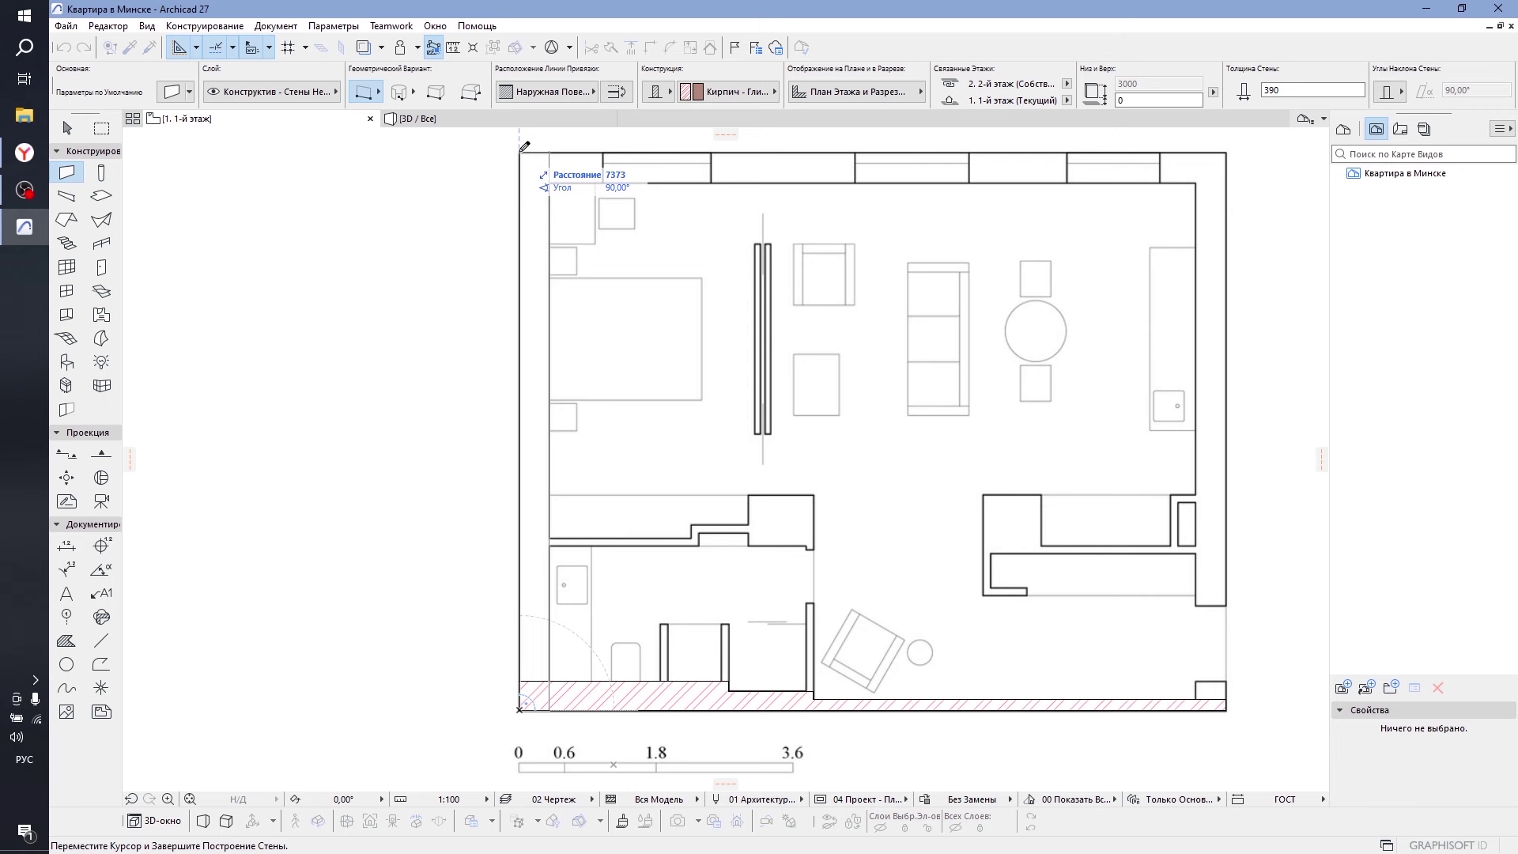
text(73)
click(520, 152)
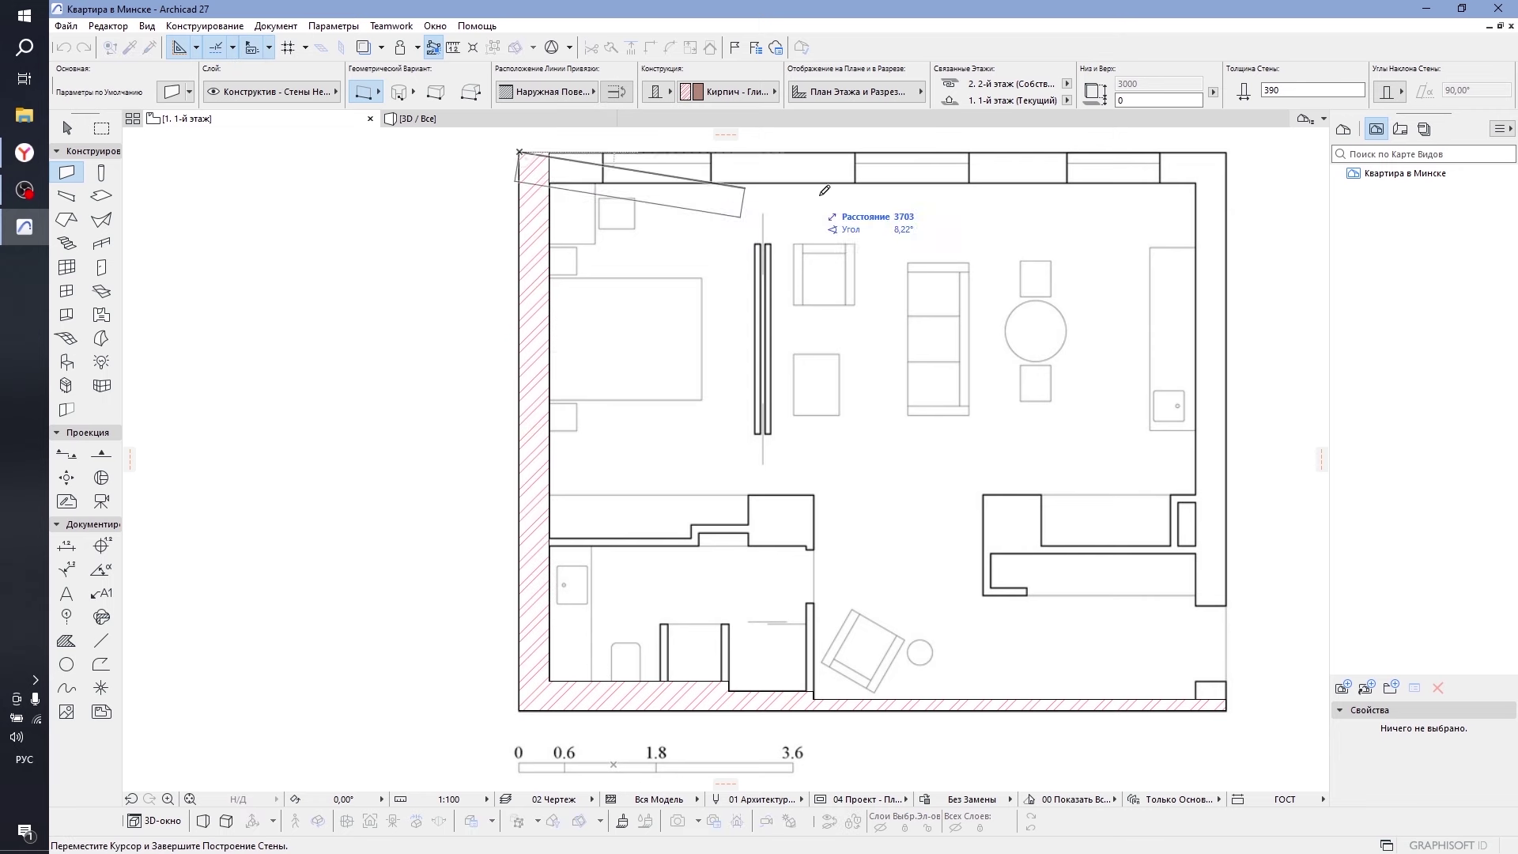
middle_drag(824, 191, 519, 250)
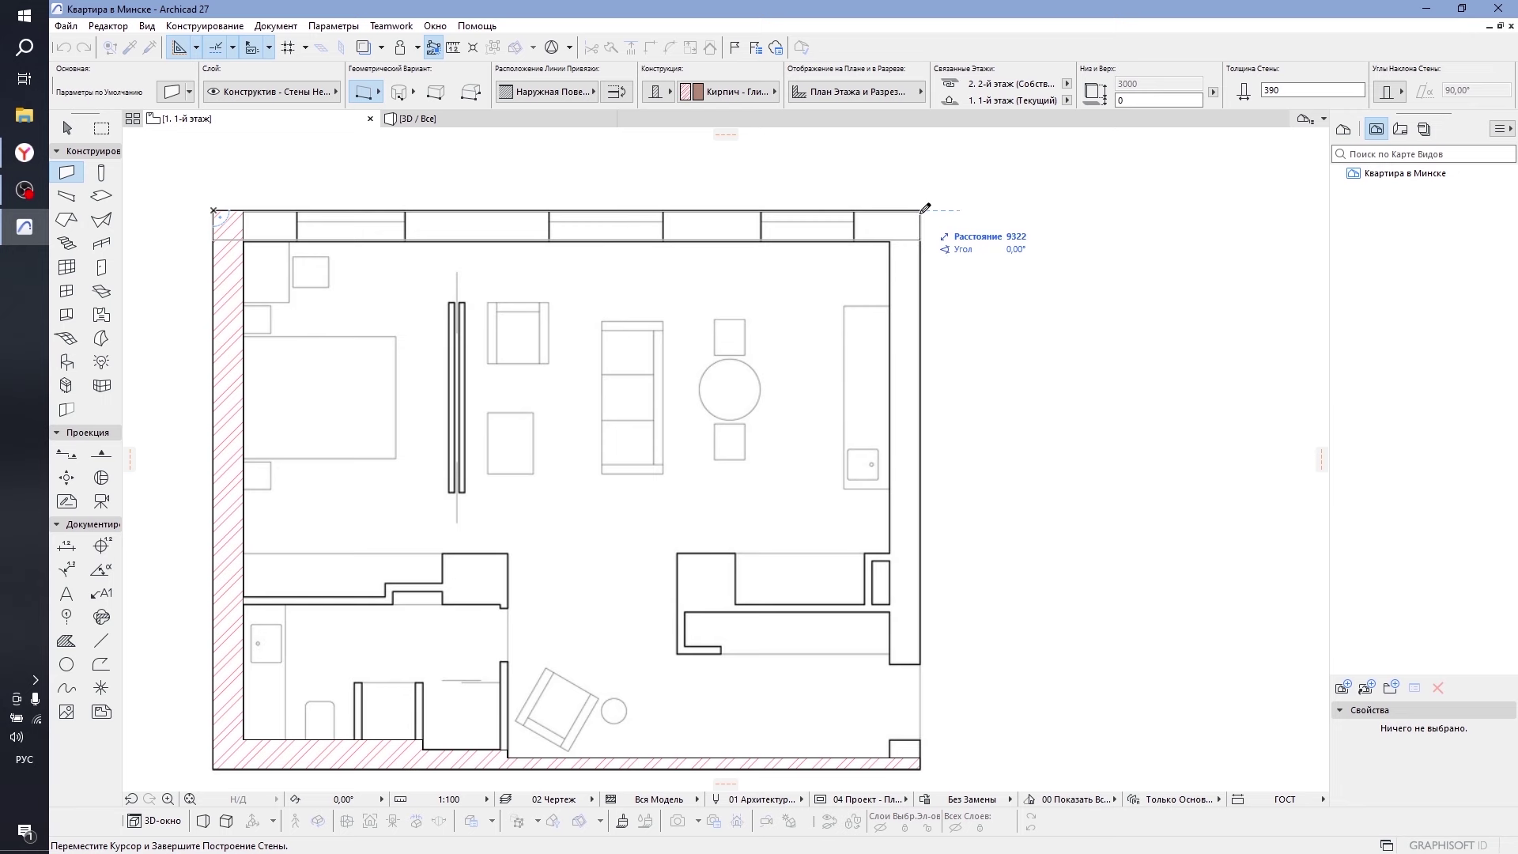
text(93)
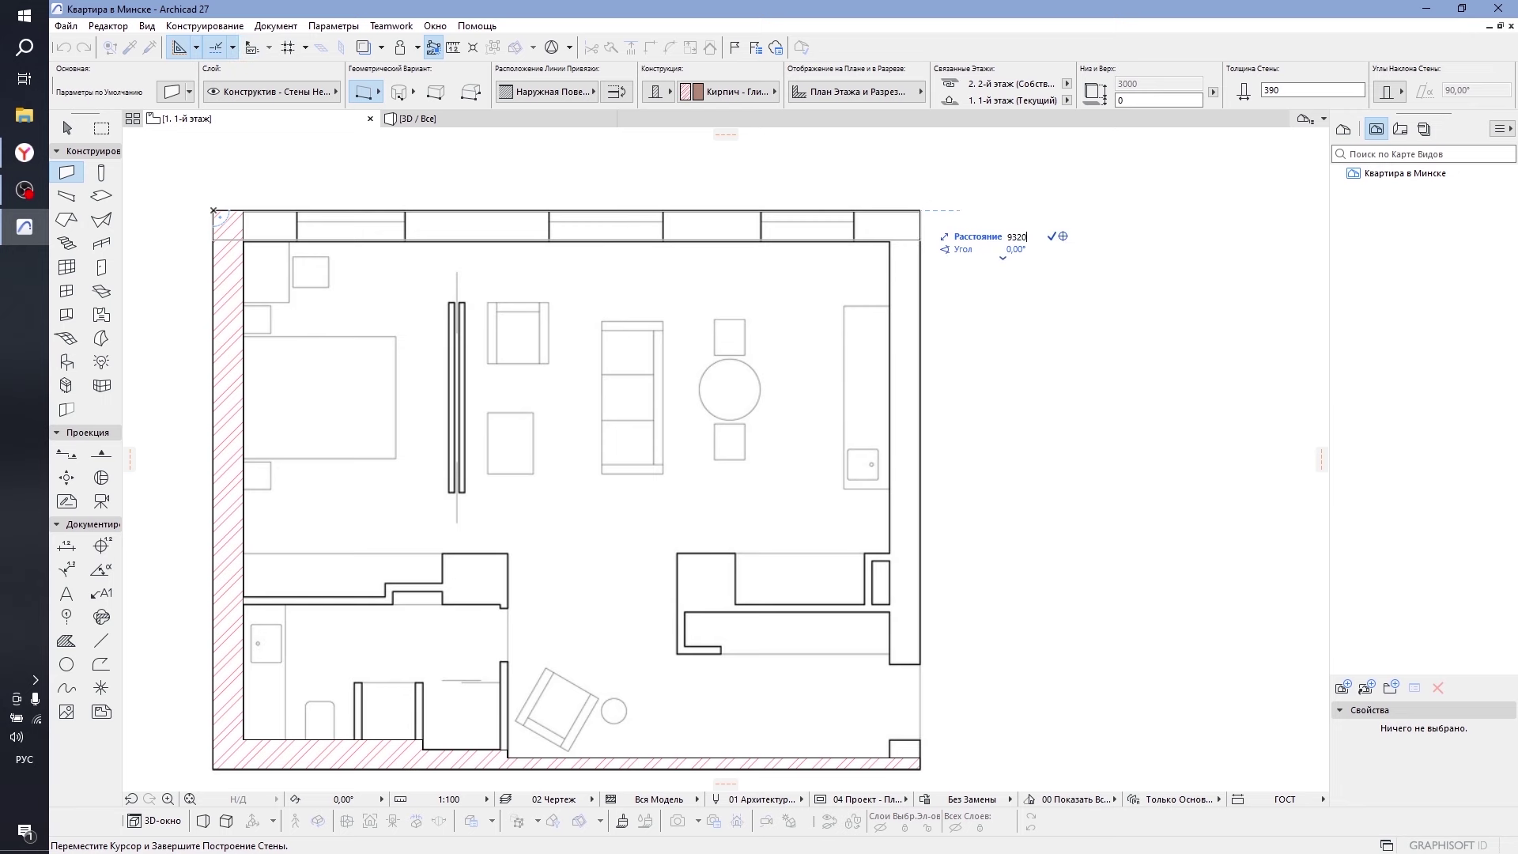
key(Return)
Draw the right exterior wall down from the top-right to the bottom-right corner
click(920, 208)
scroll(824, 408, down, 5)
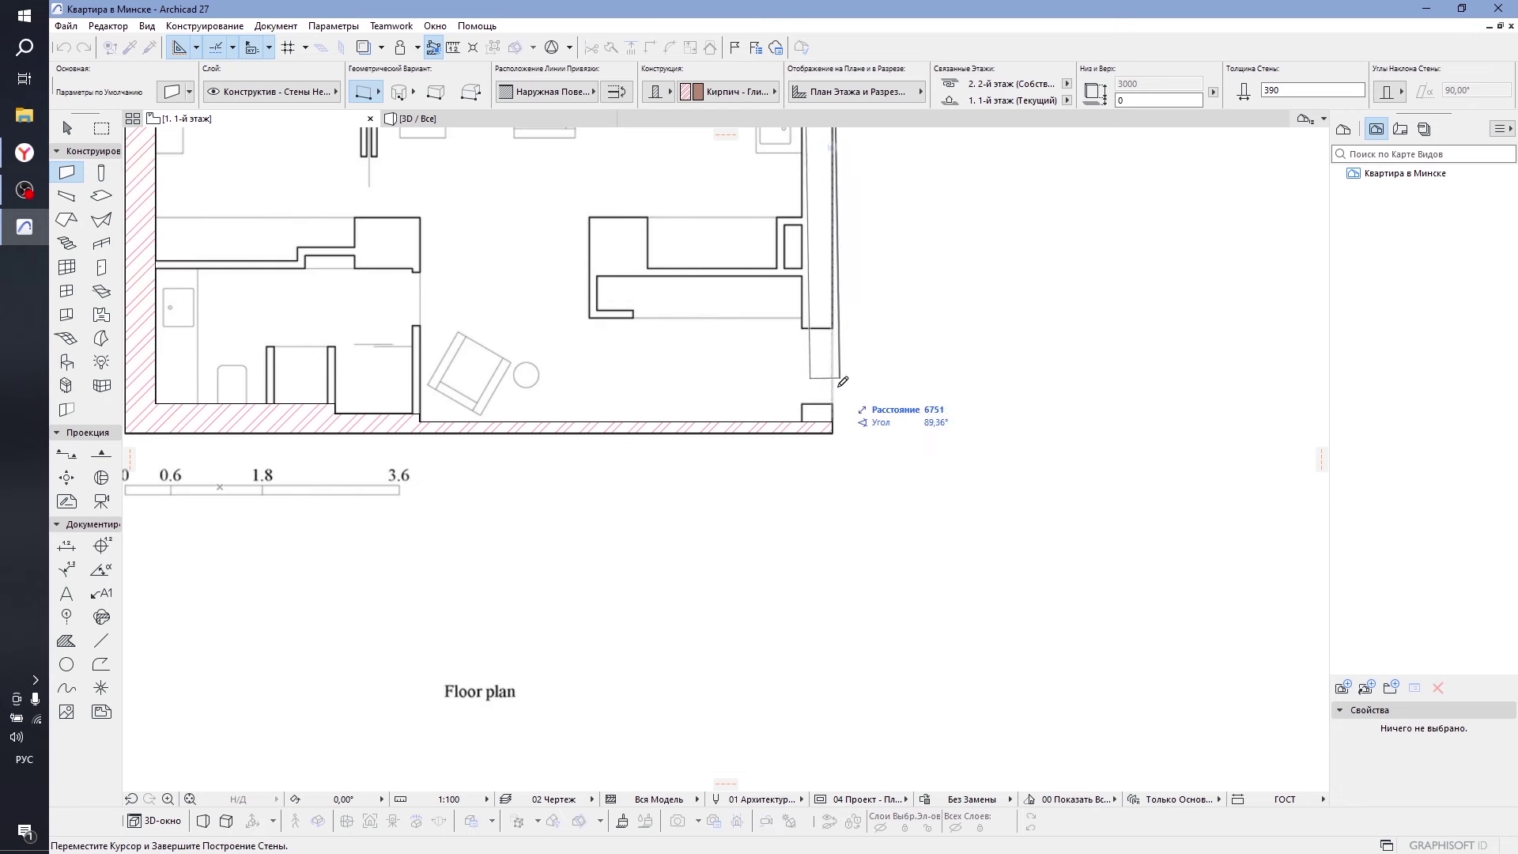
scroll(834, 421, up, 3)
scroll(836, 438, up, 3)
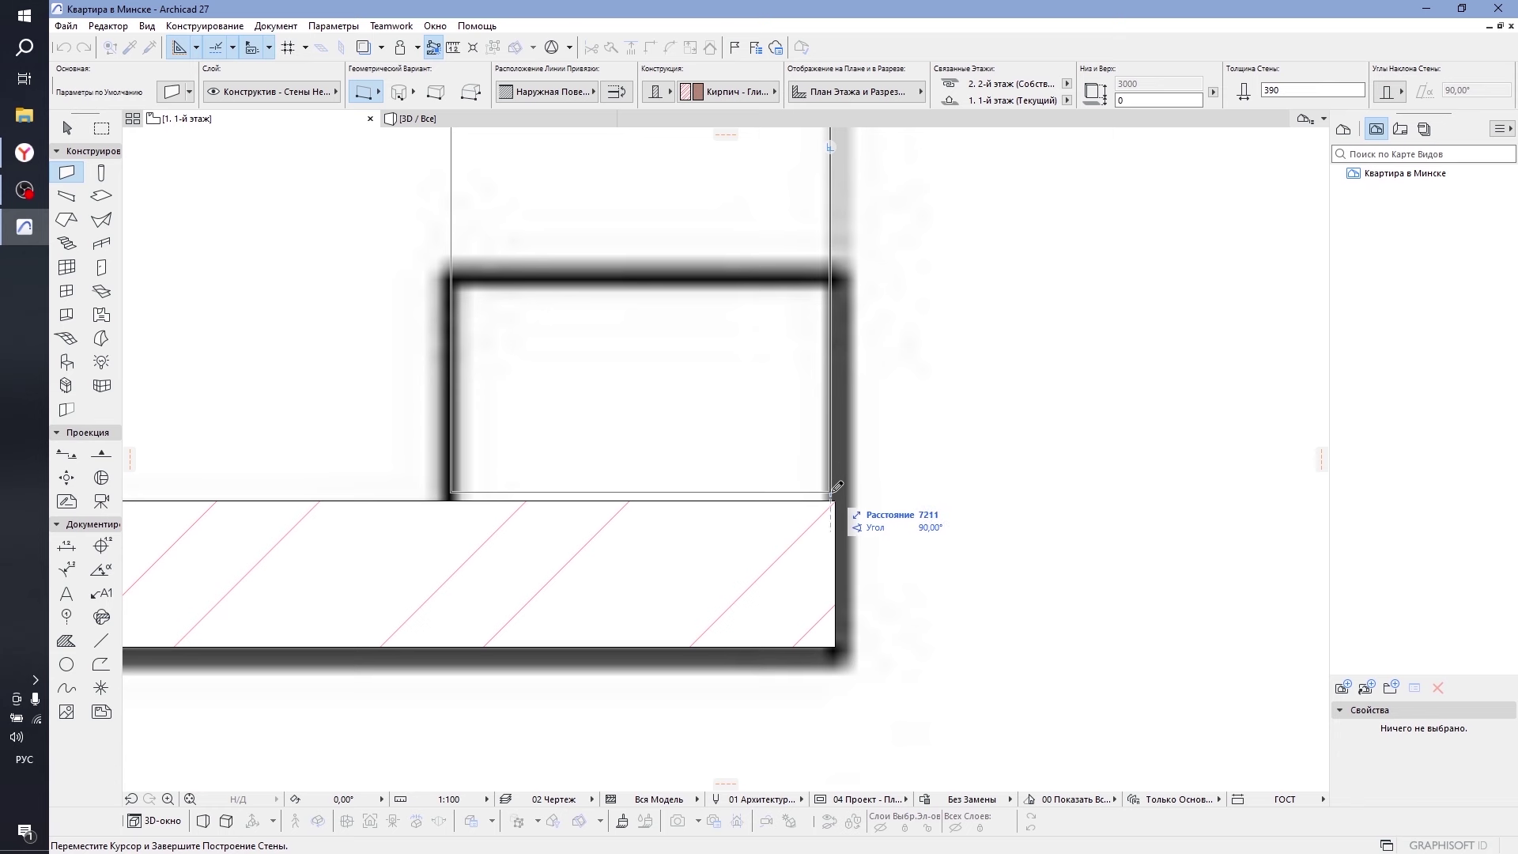
scroll(832, 480, up, 1)
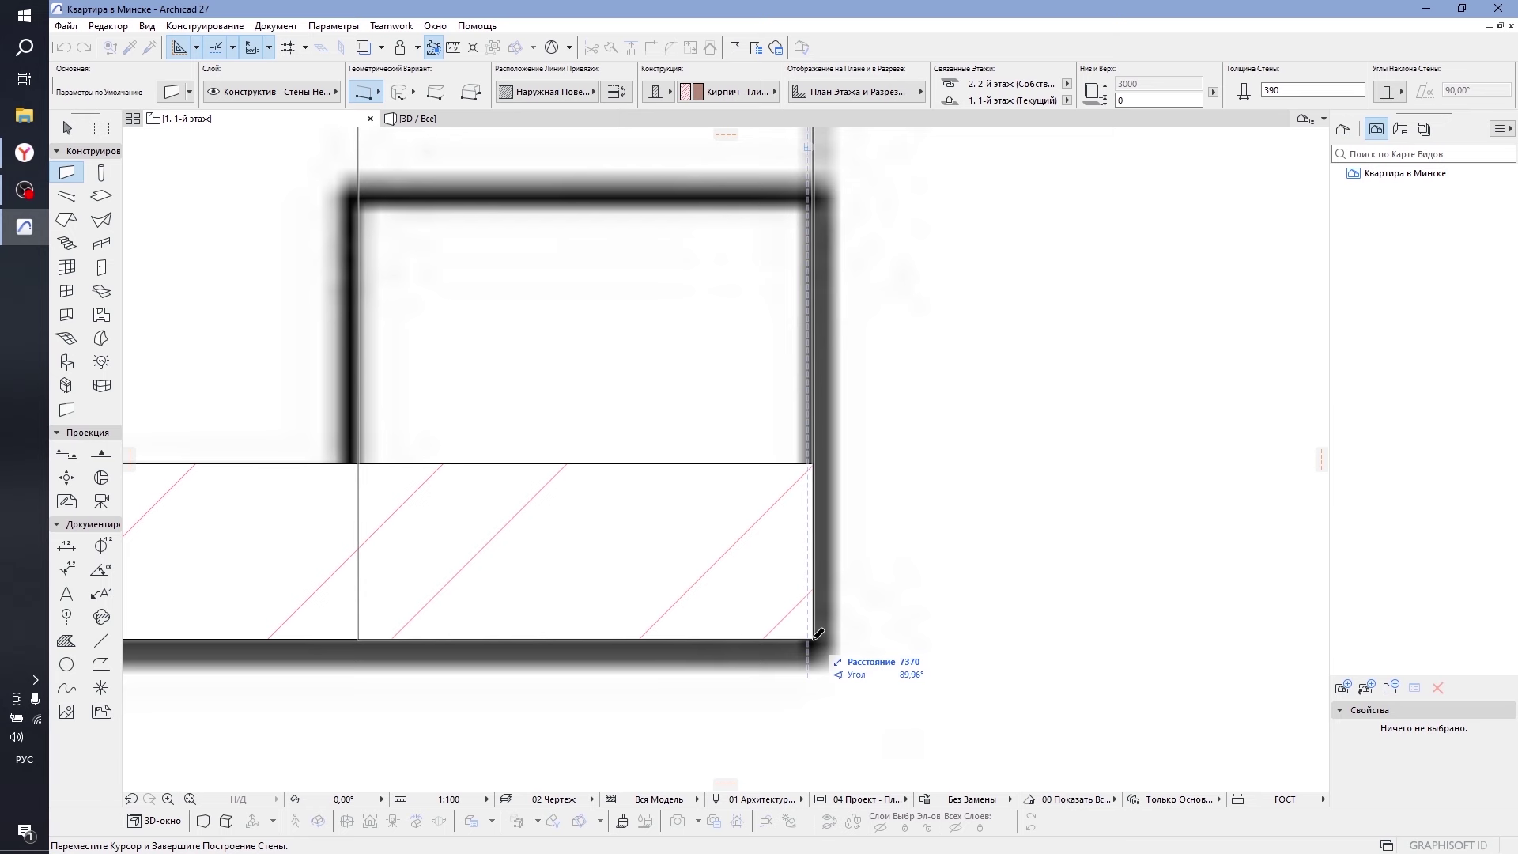
scroll(814, 625, up, 3)
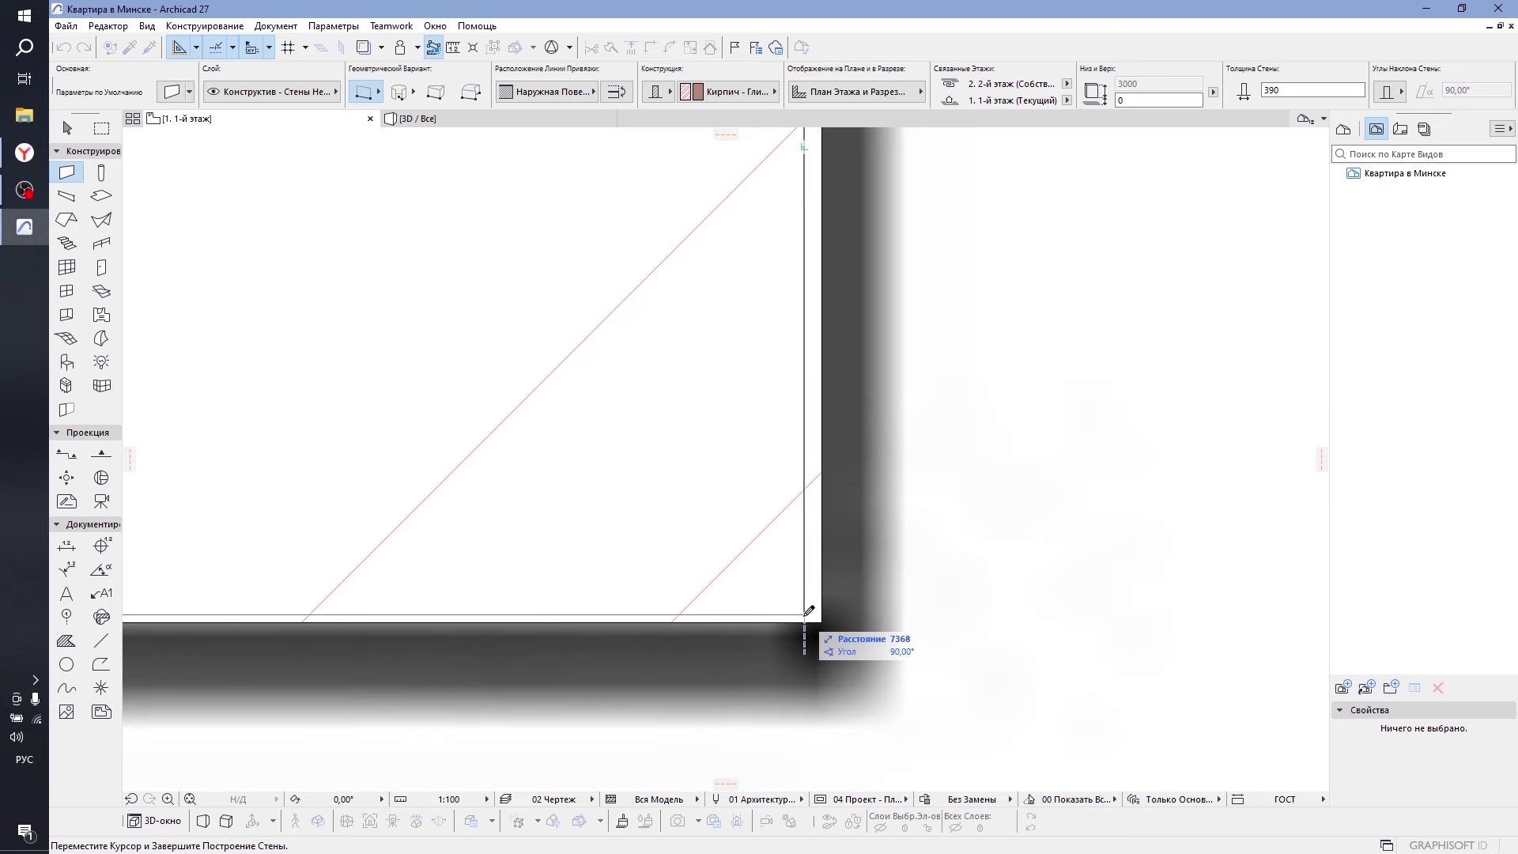
click(806, 621)
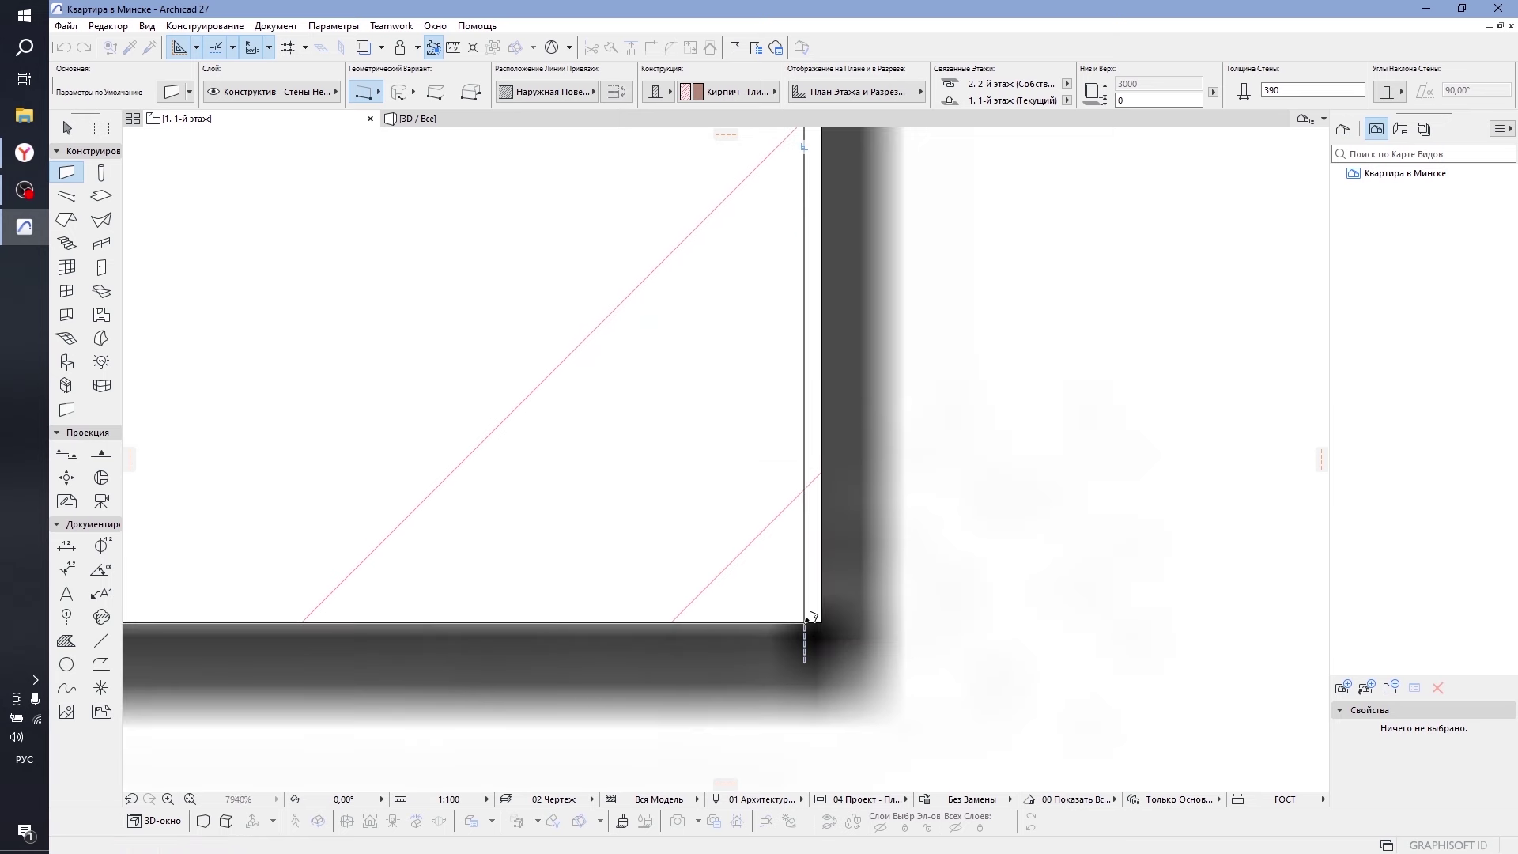
scroll(807, 620, down, 3)
scroll(806, 621, down, 1)
key(Escape)
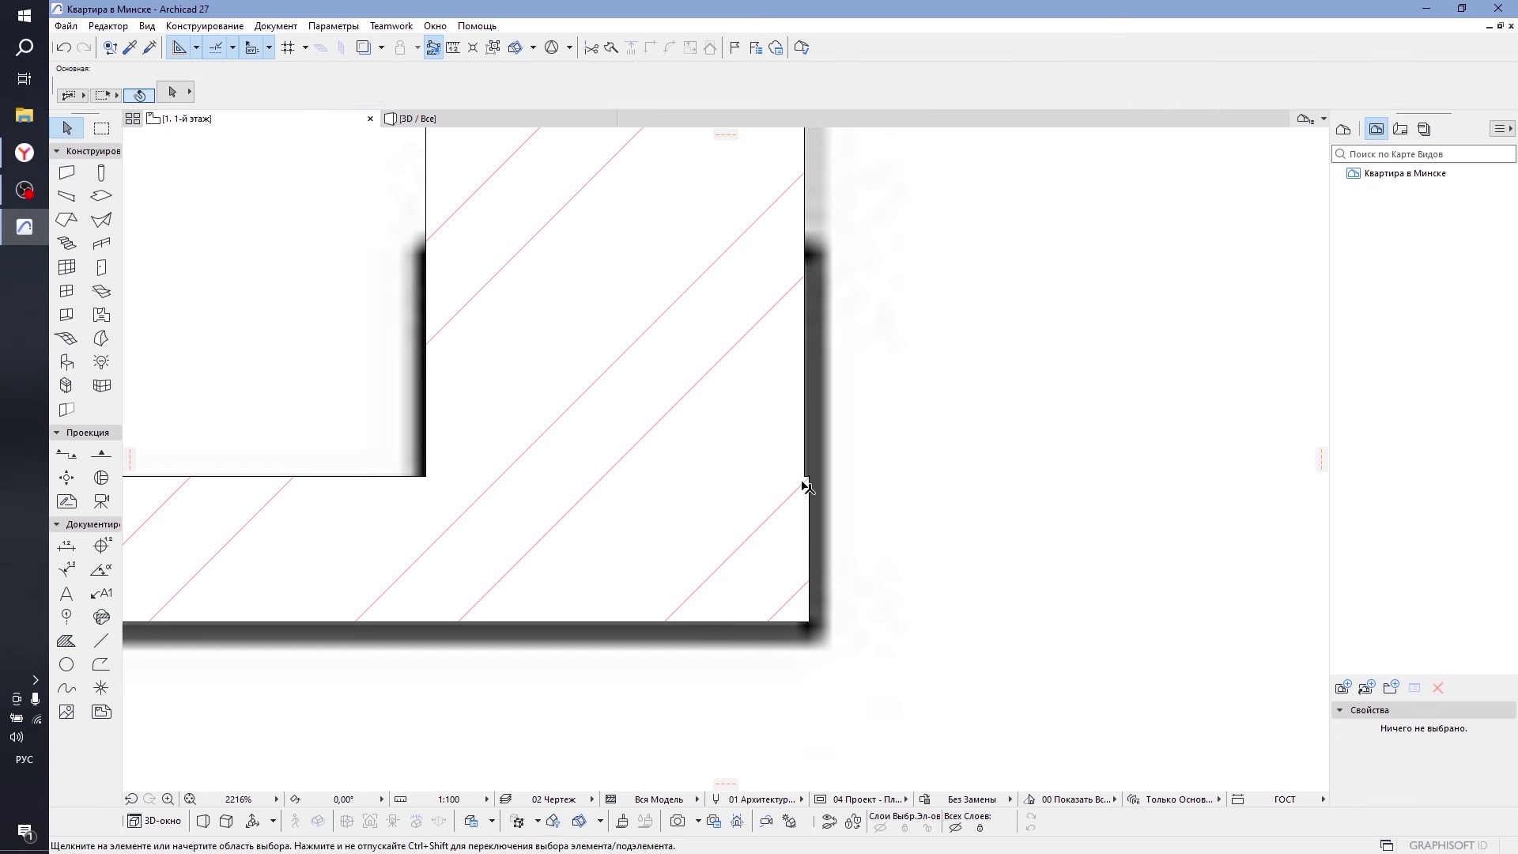
scroll(811, 595, up, 5)
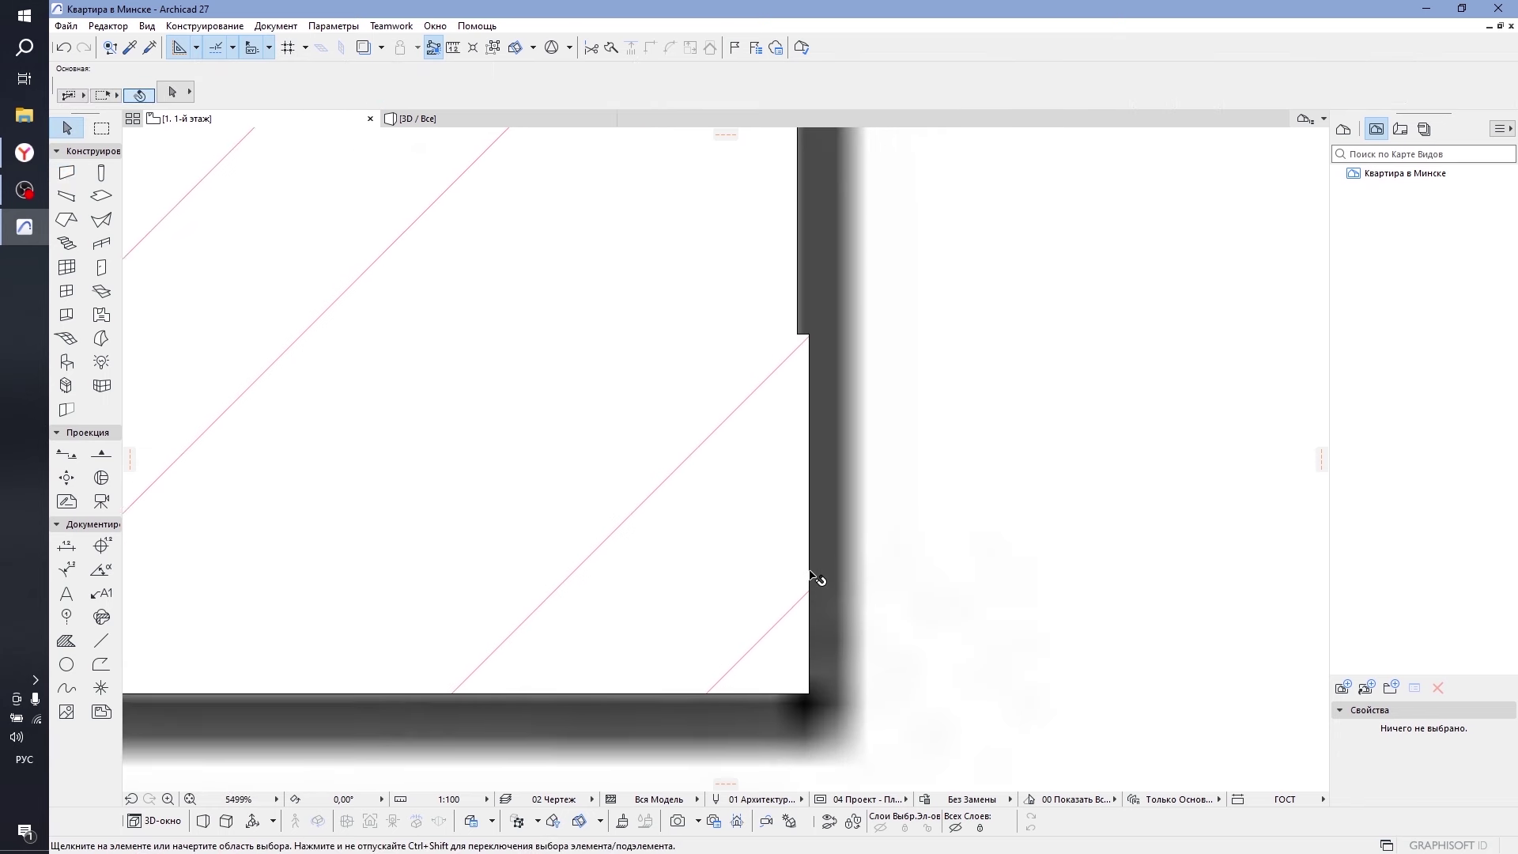
key(ctrl)
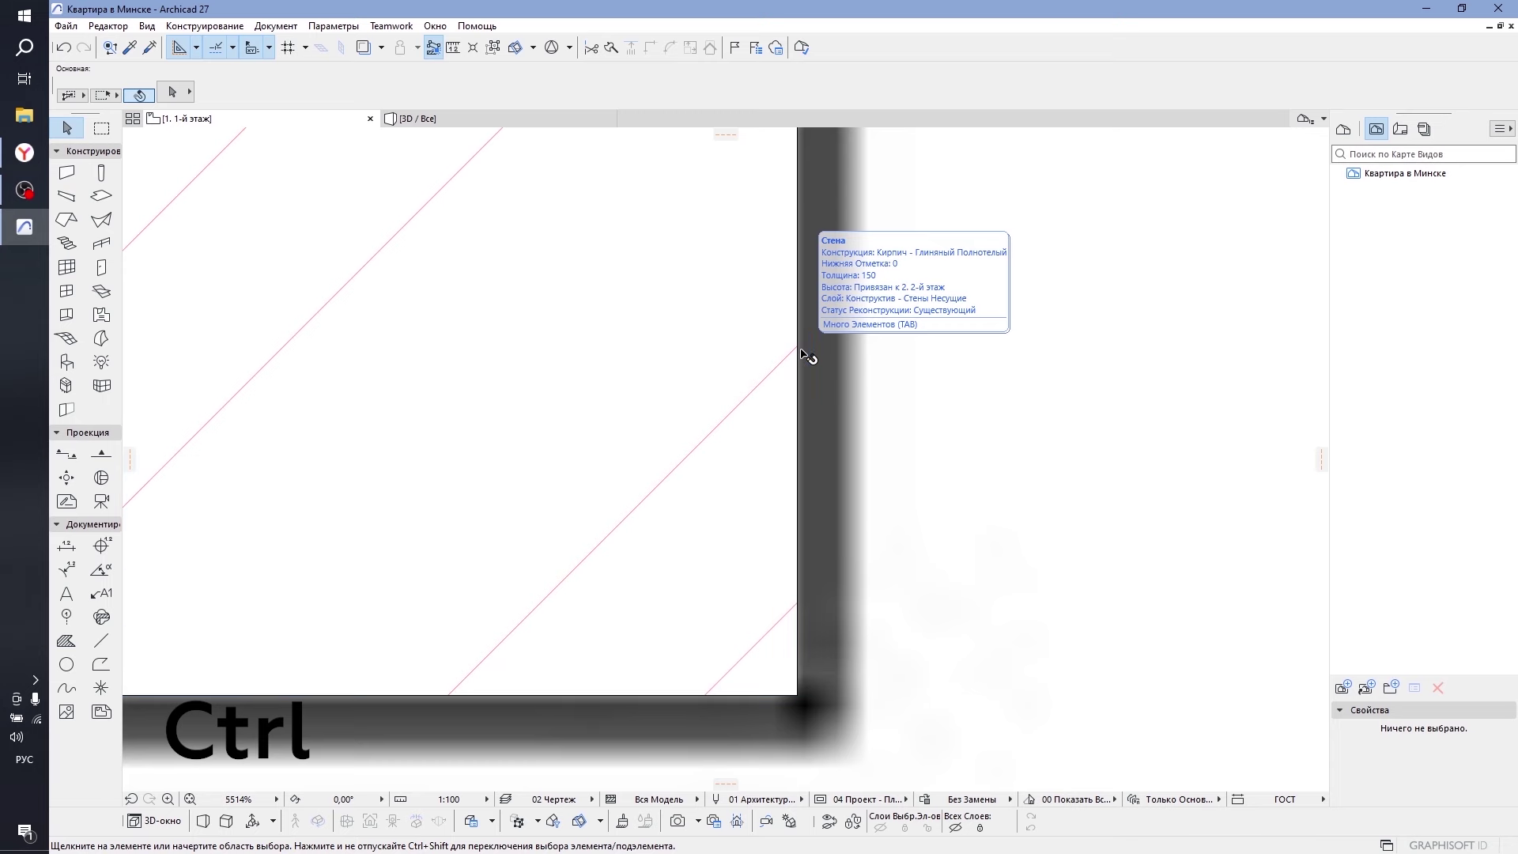
scroll(854, 498, down, 5)
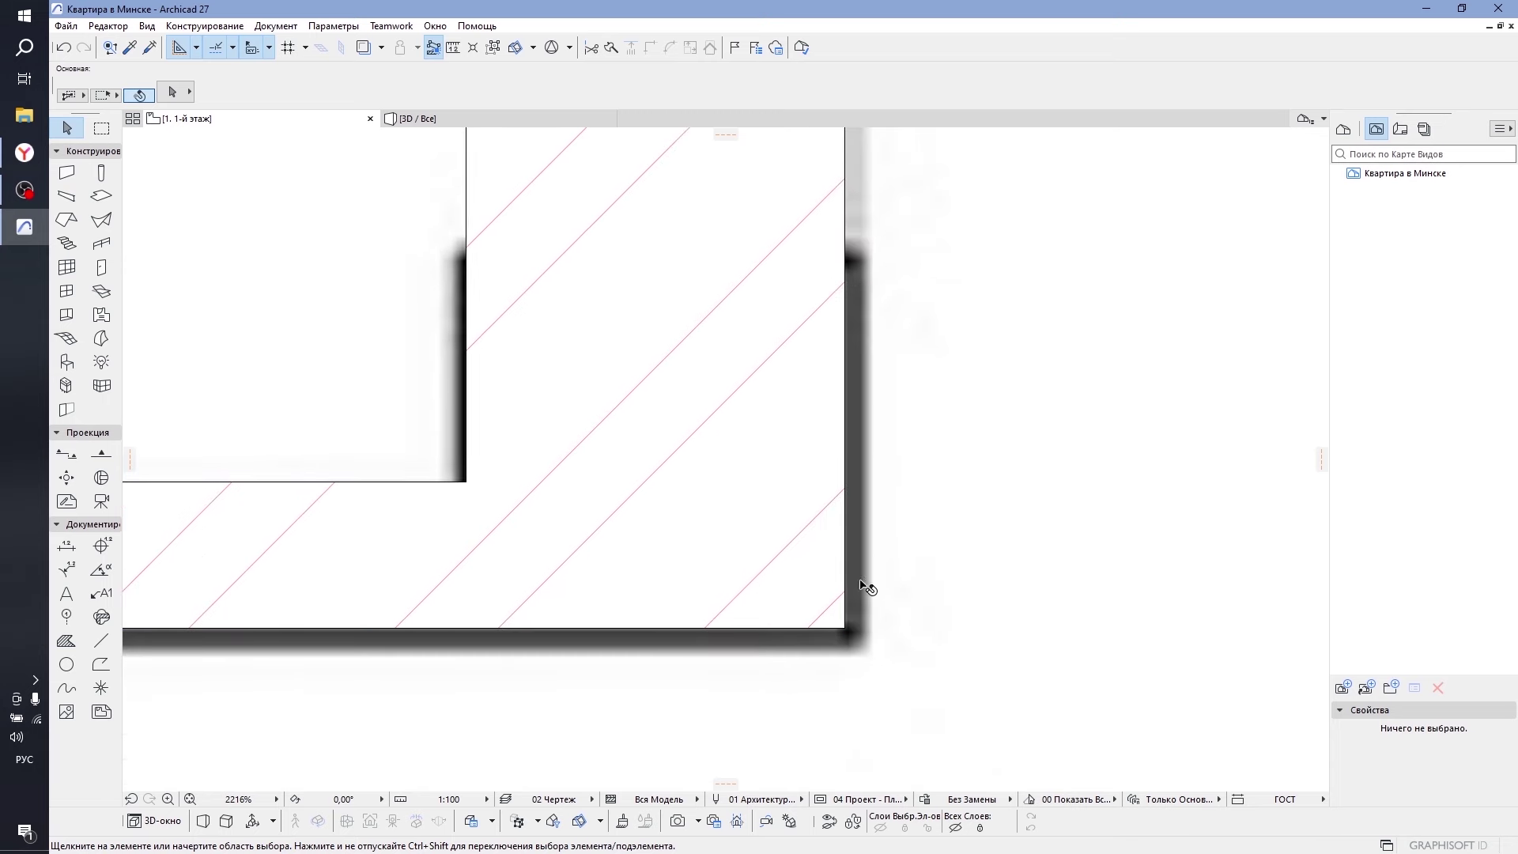
scroll(868, 587, down, 5)
scroll(909, 620, down, 5)
scroll(915, 632, down, 5)
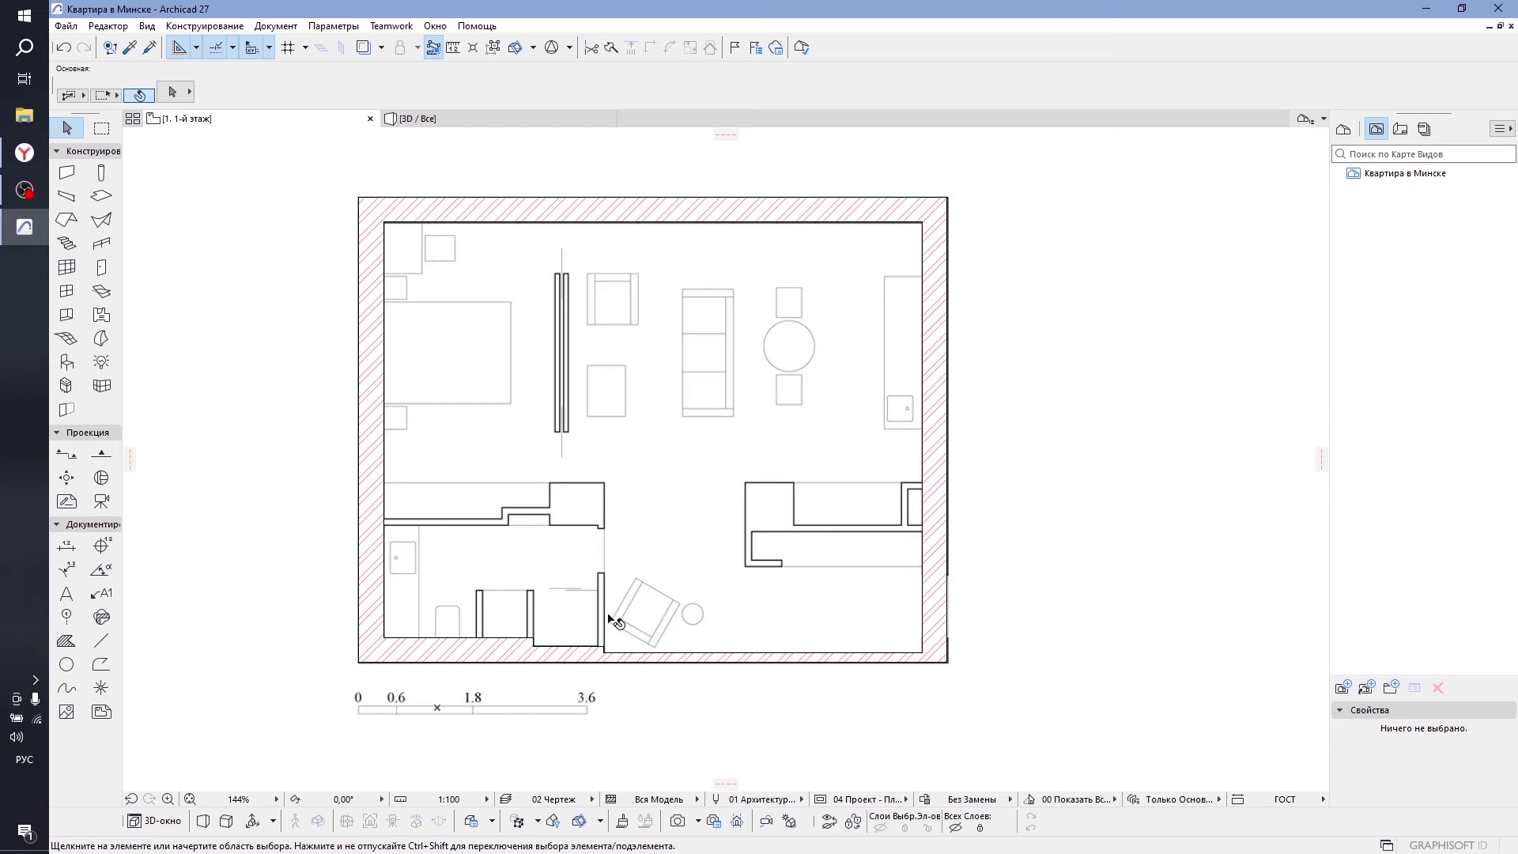
Measure from the counter edge, then draw a 2700-long wall starting there
scroll(891, 569, up, 2)
scroll(911, 480, up, 3)
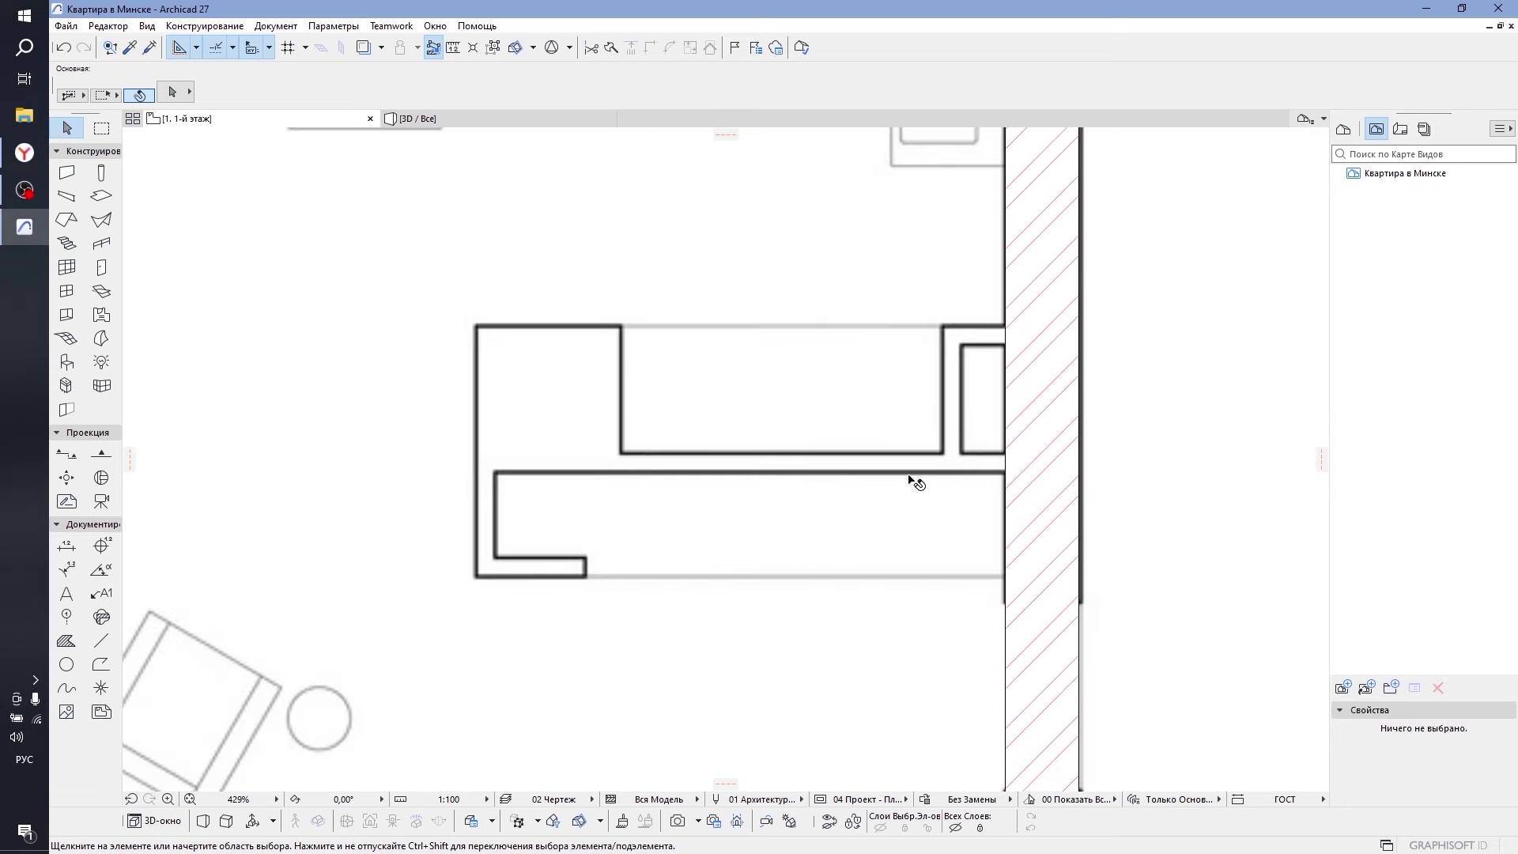
scroll(909, 474, up, 2)
key(m)
click(904, 457)
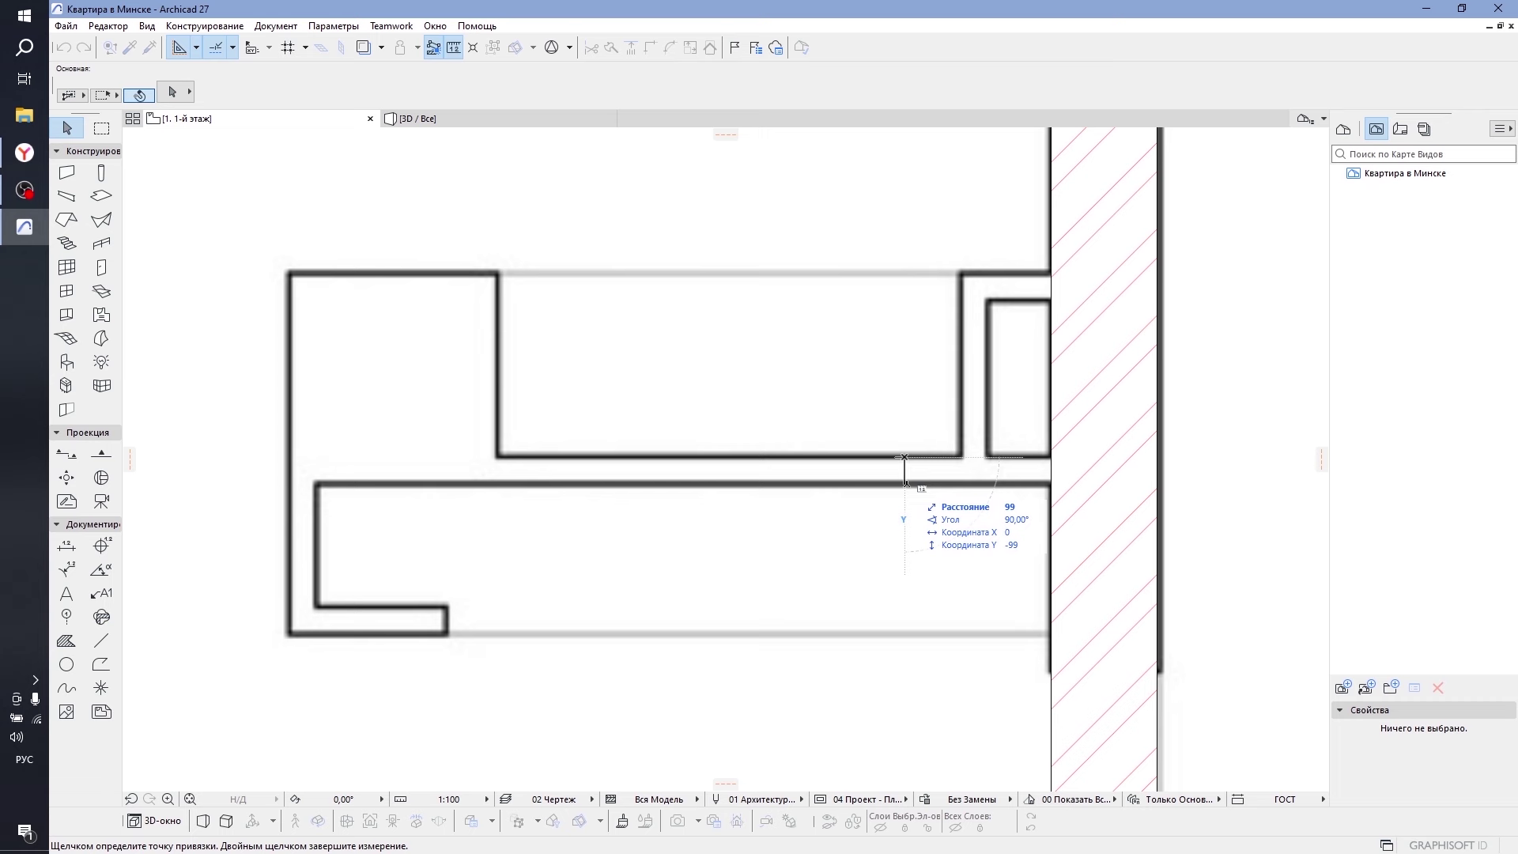
key(Escape)
click(67, 172)
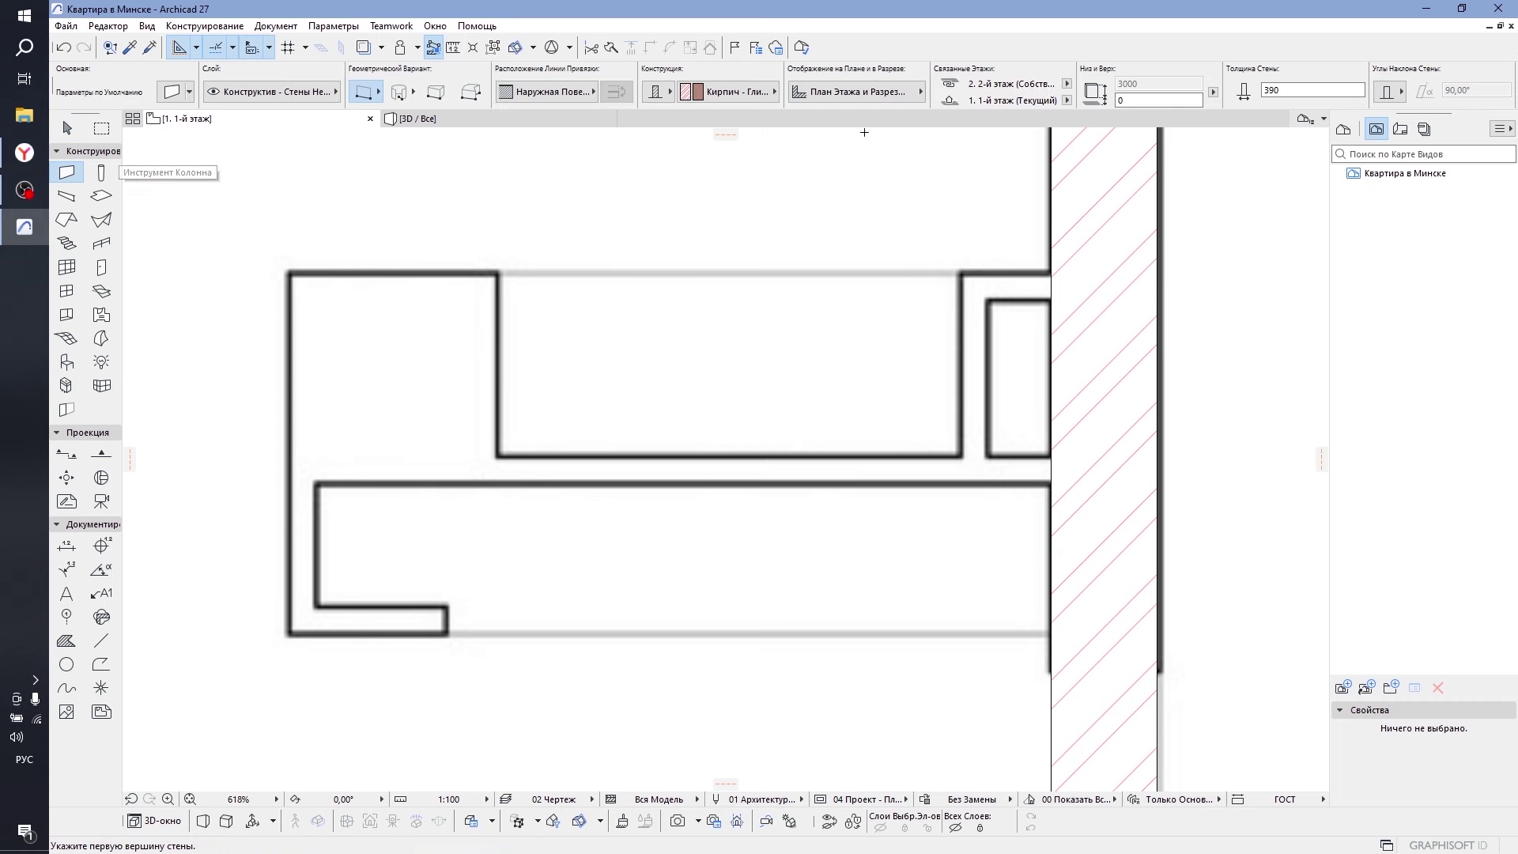
click(1297, 89)
text(100)
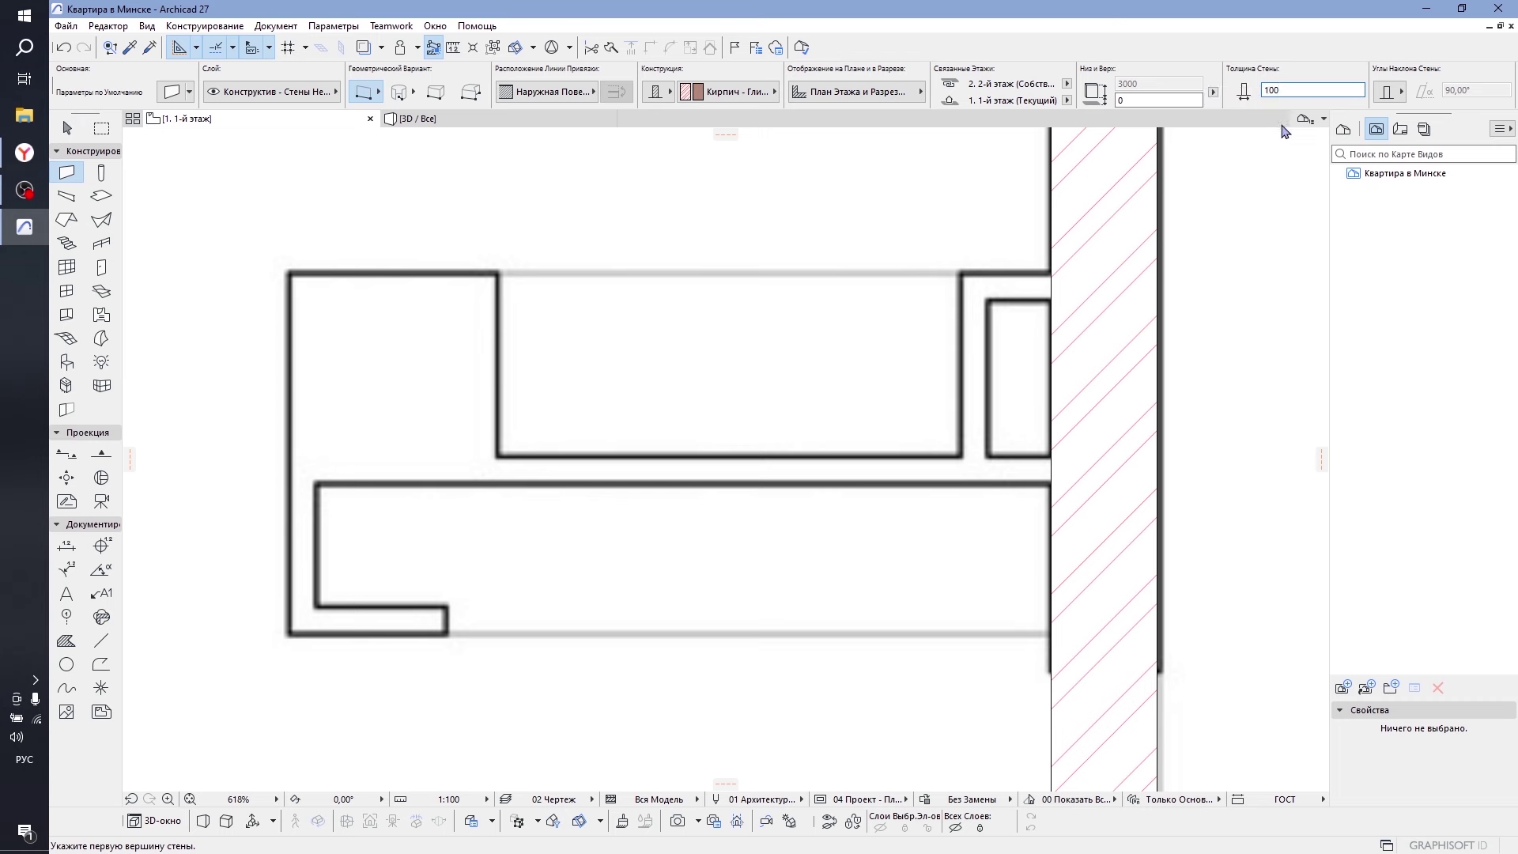
click(1051, 483)
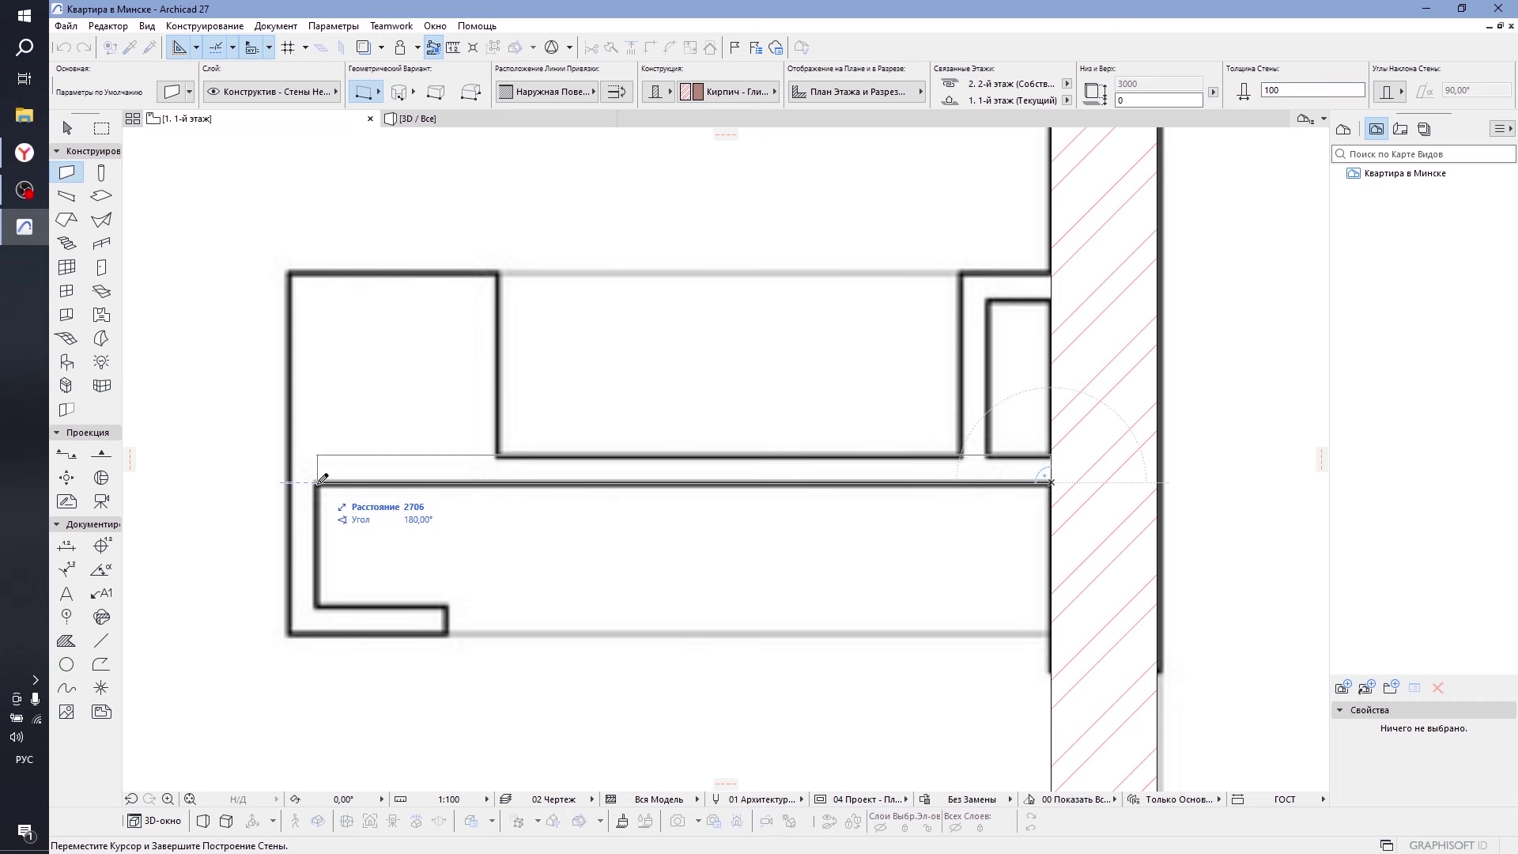
text(27)
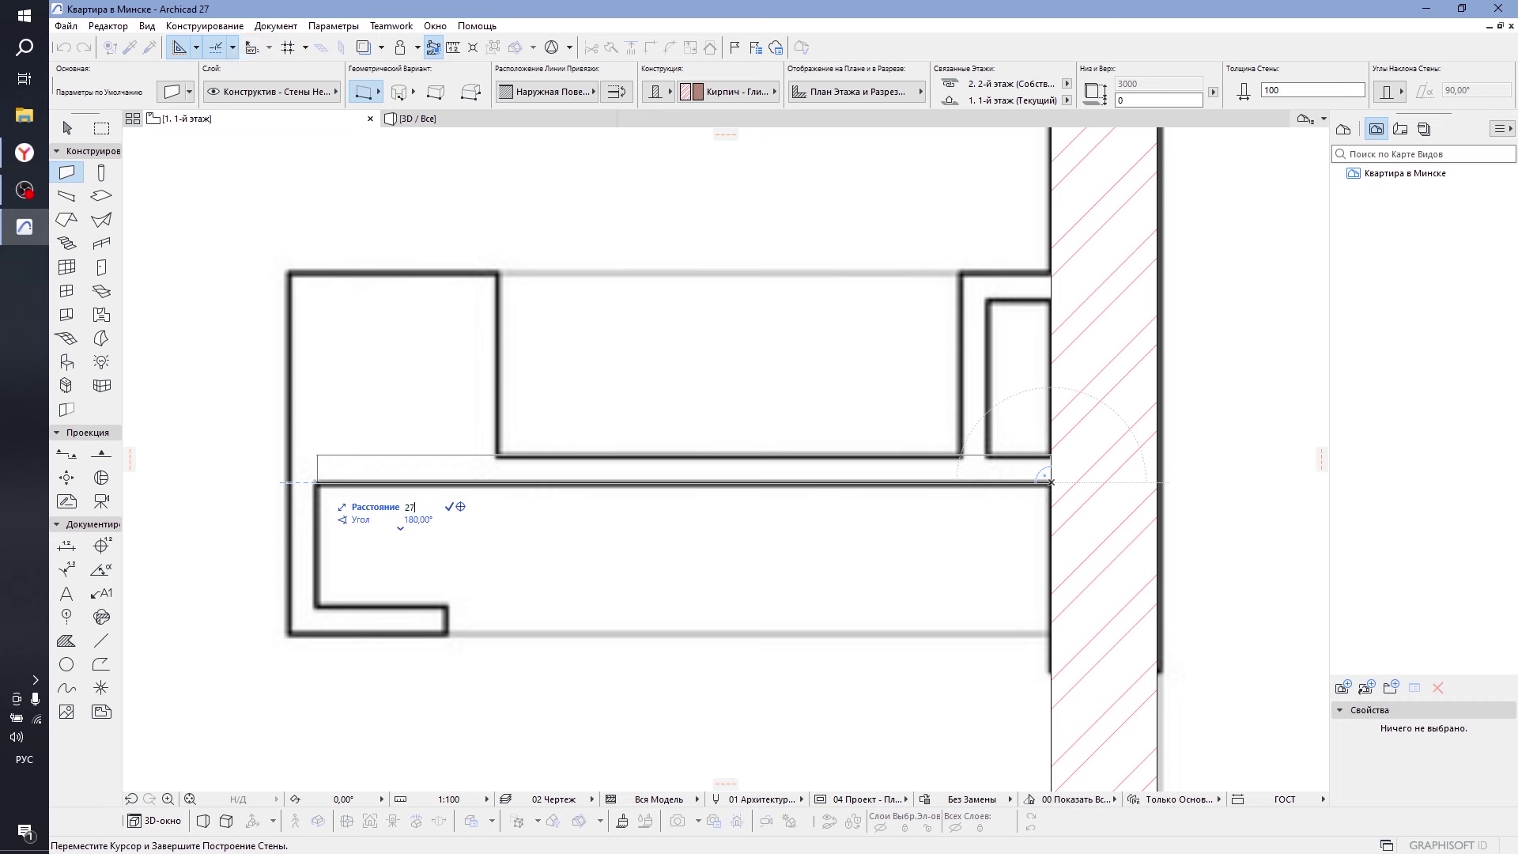
text(00)
key(Return)
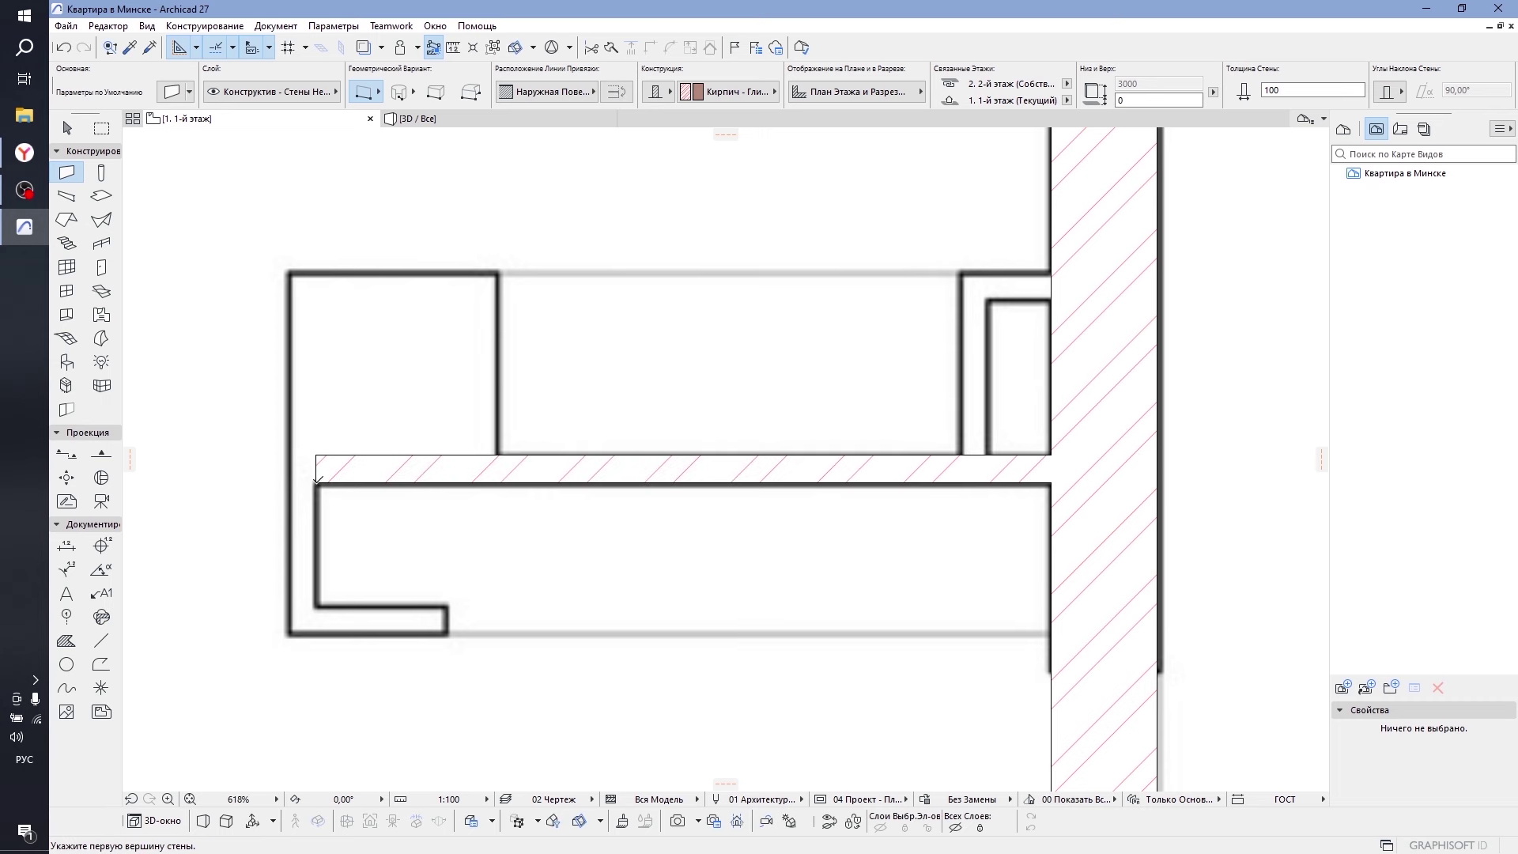
text(4)
Draw the left vertical wall and the short bottom wall at the lower-left corner
double_click(317, 604)
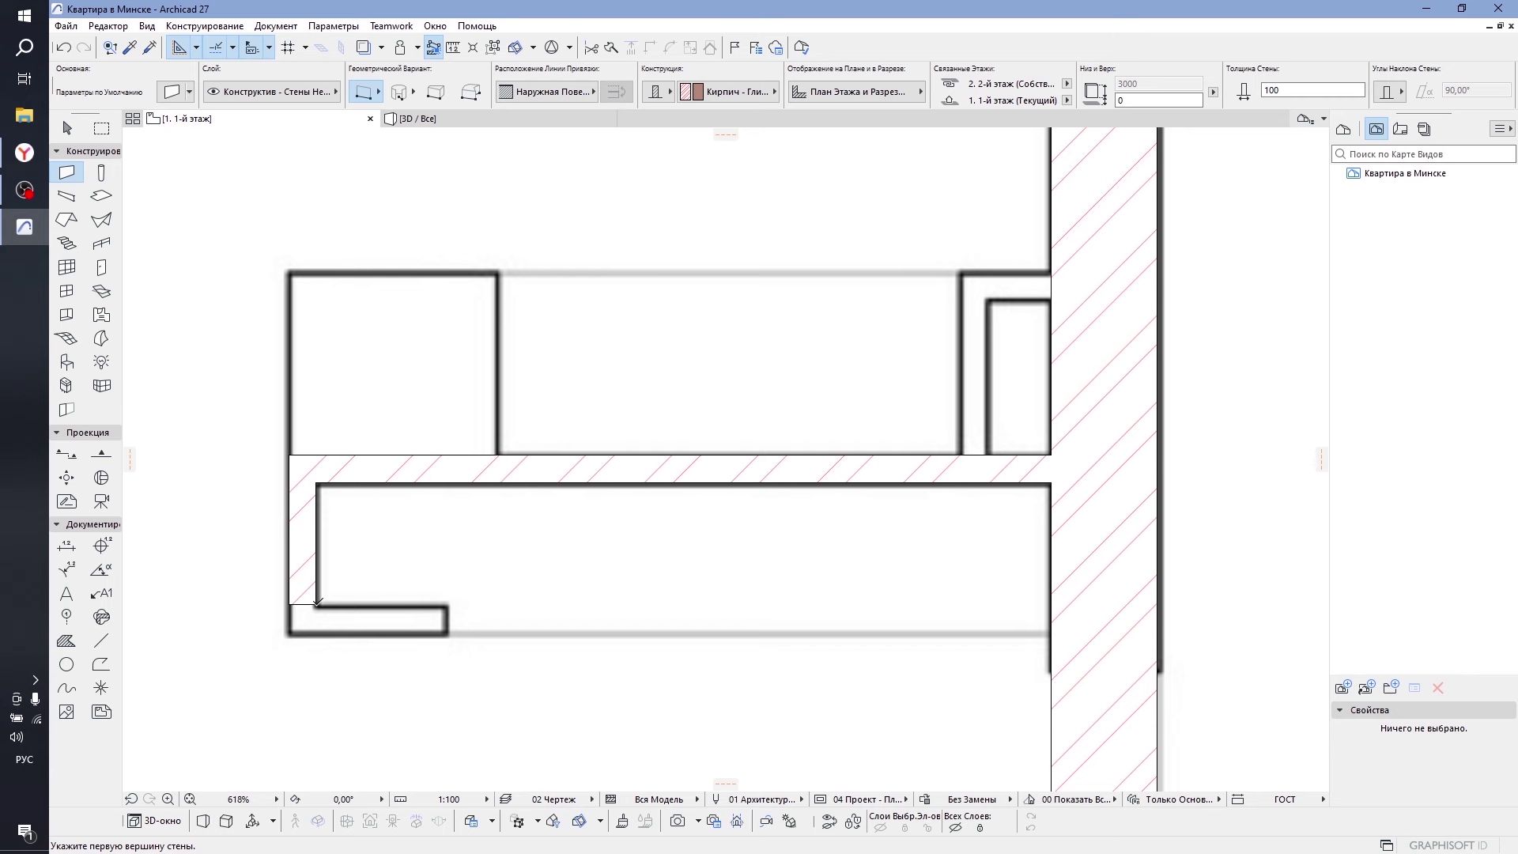
click(317, 604)
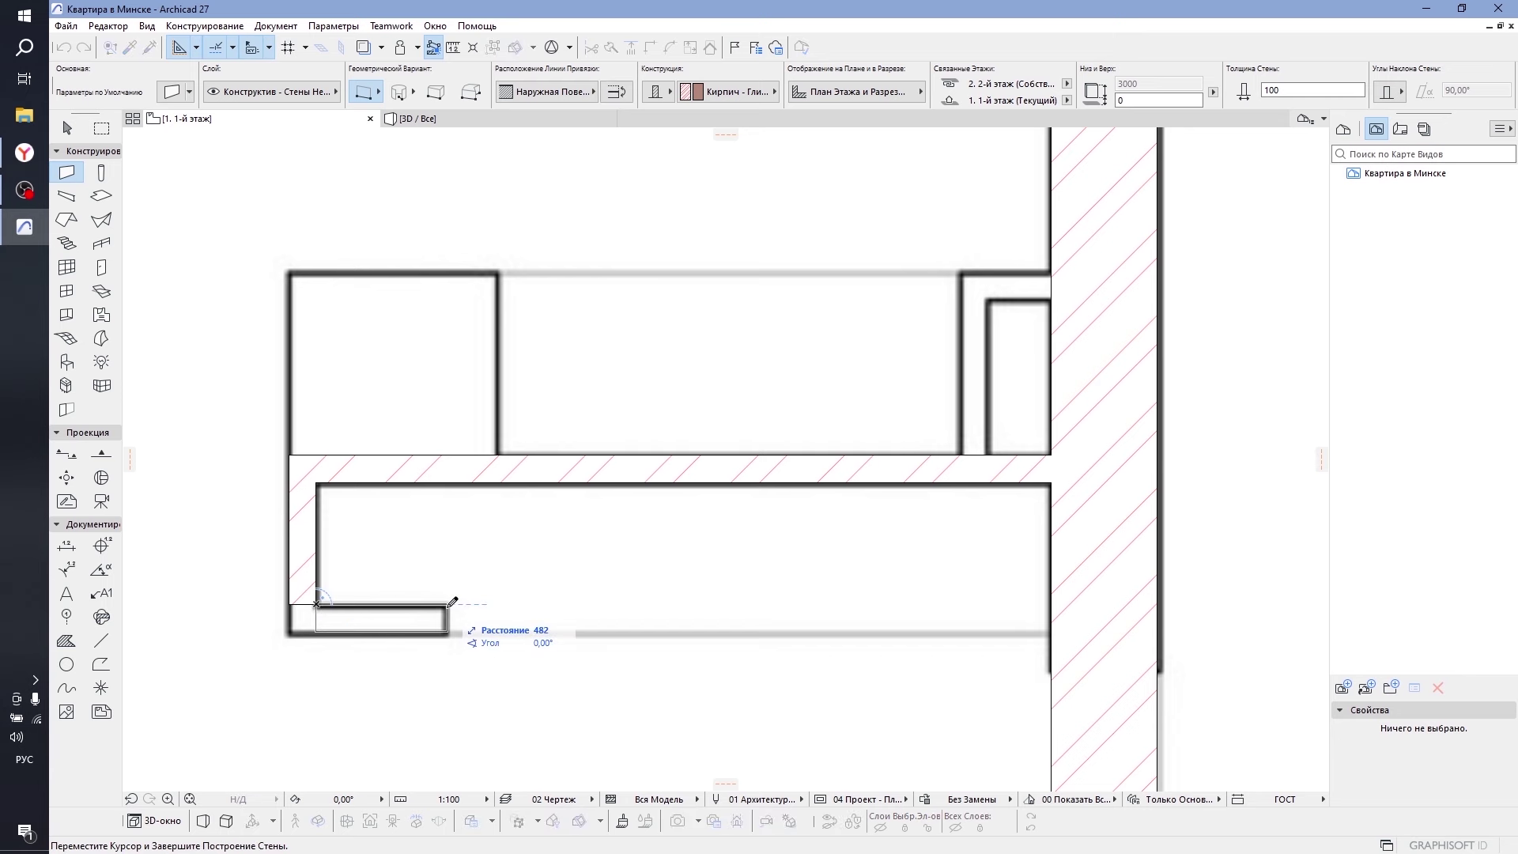
text(48)
double_click(447, 604)
Trace the left, top and right walls of the small upper-left room
middle_drag(454, 557, 472, 617)
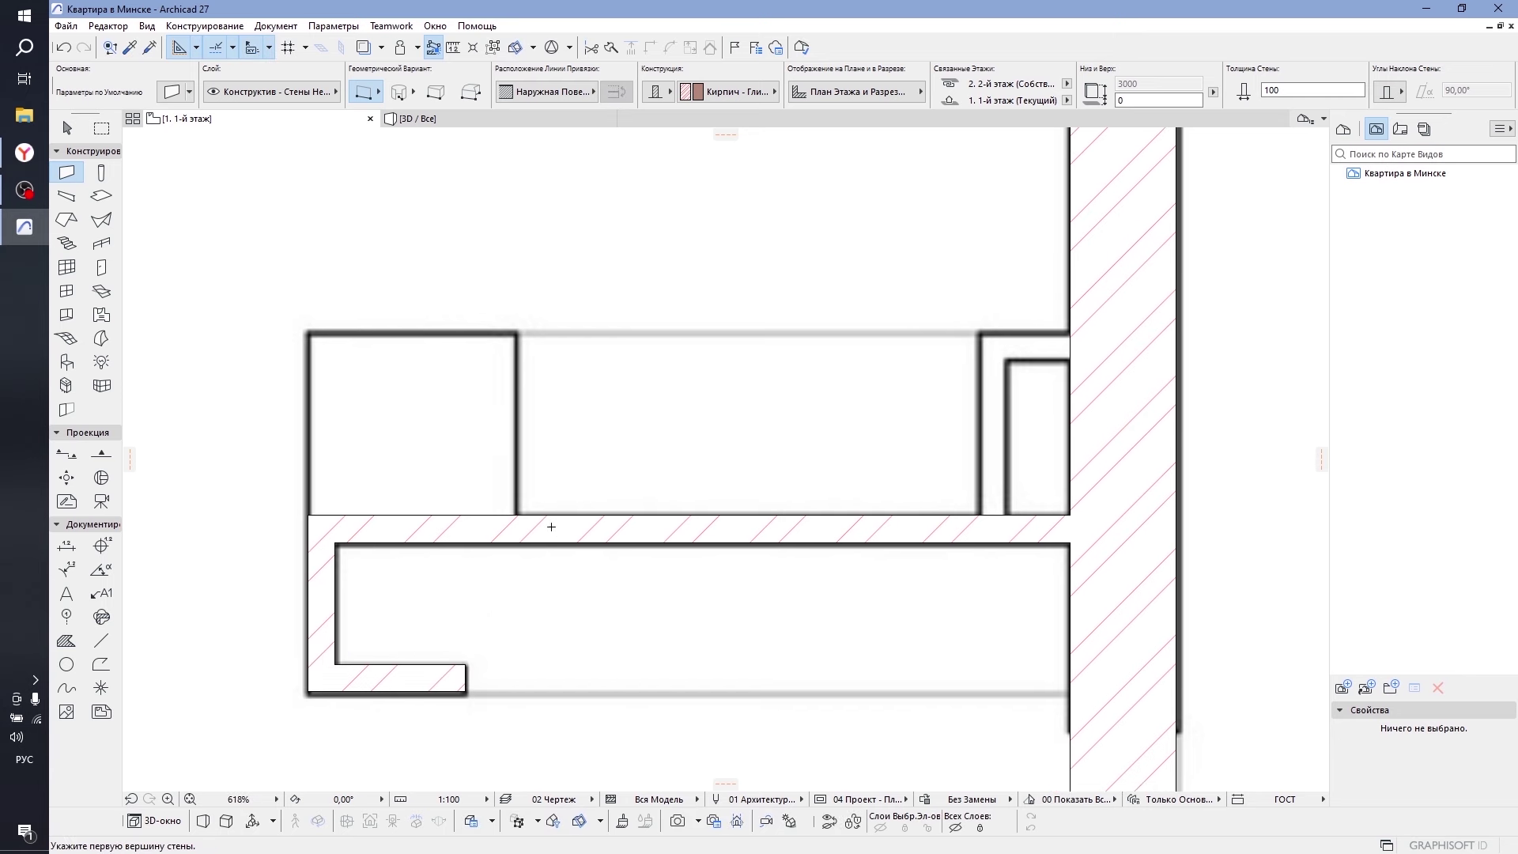
click(309, 514)
text(6)
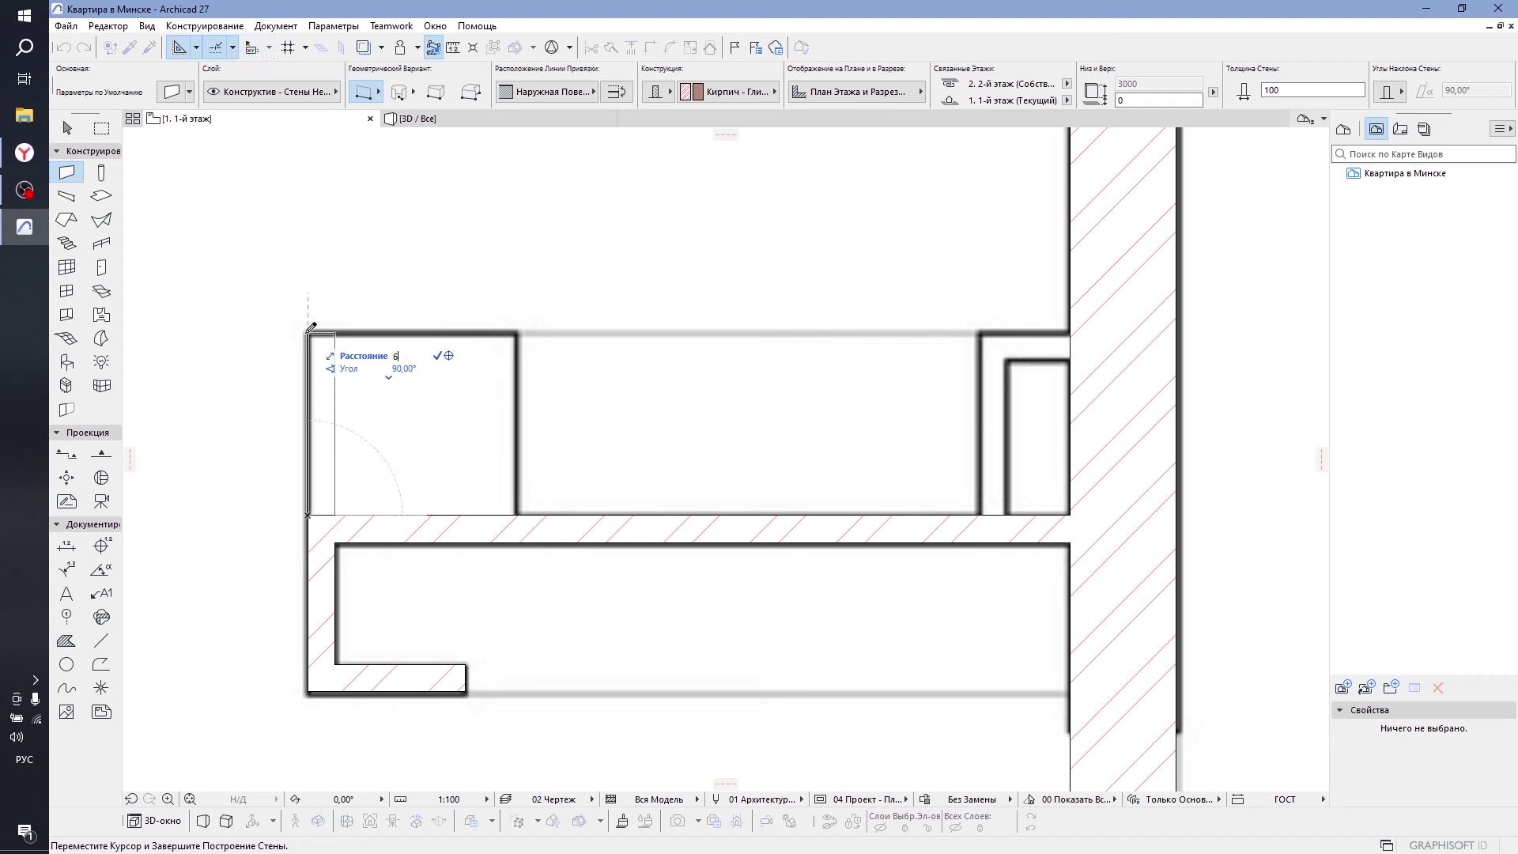
click(308, 331)
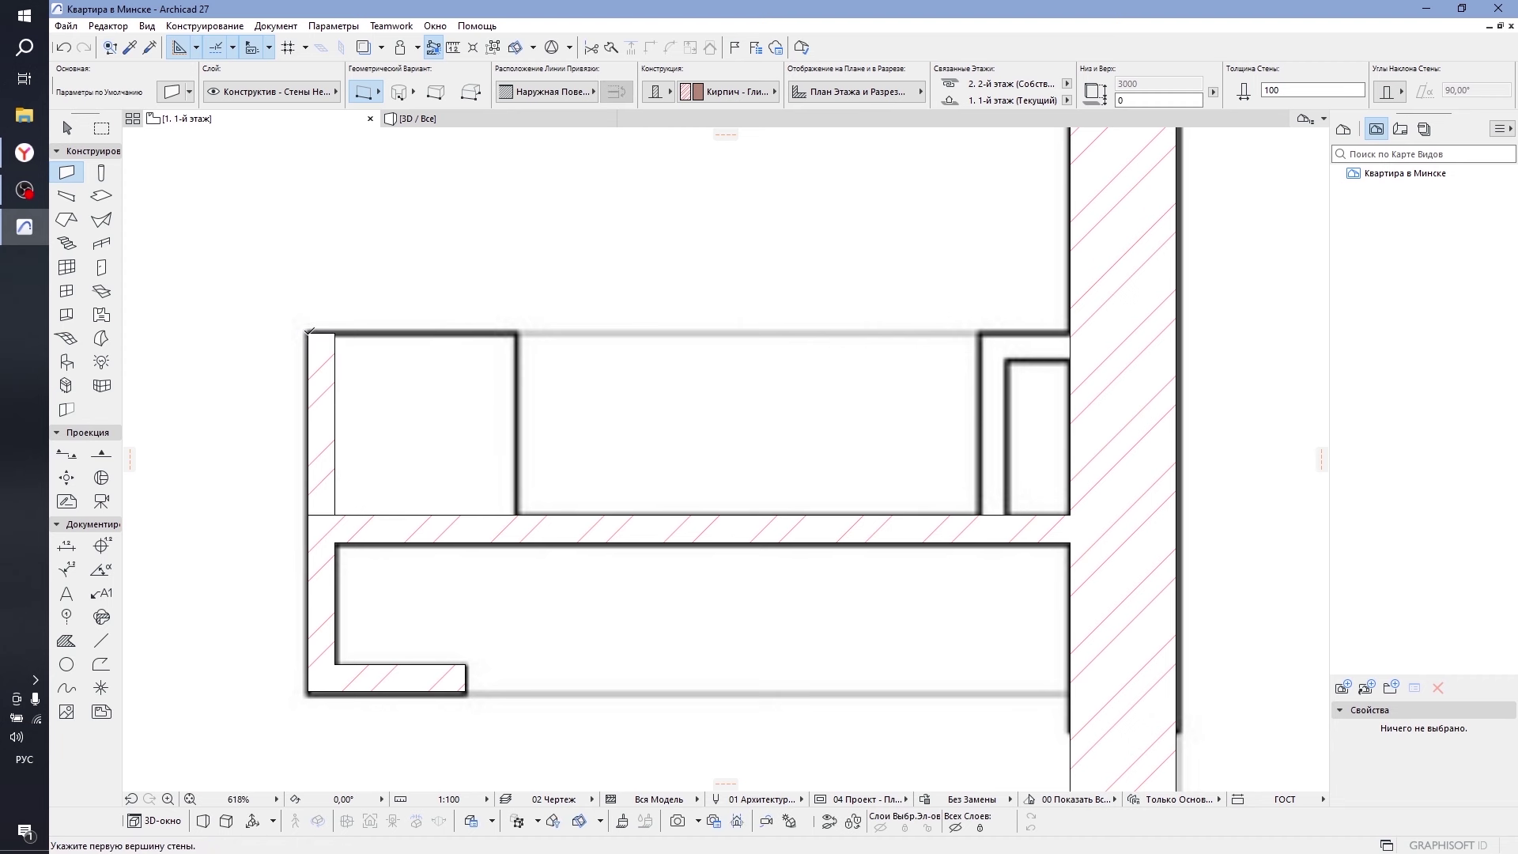
double_click(518, 331)
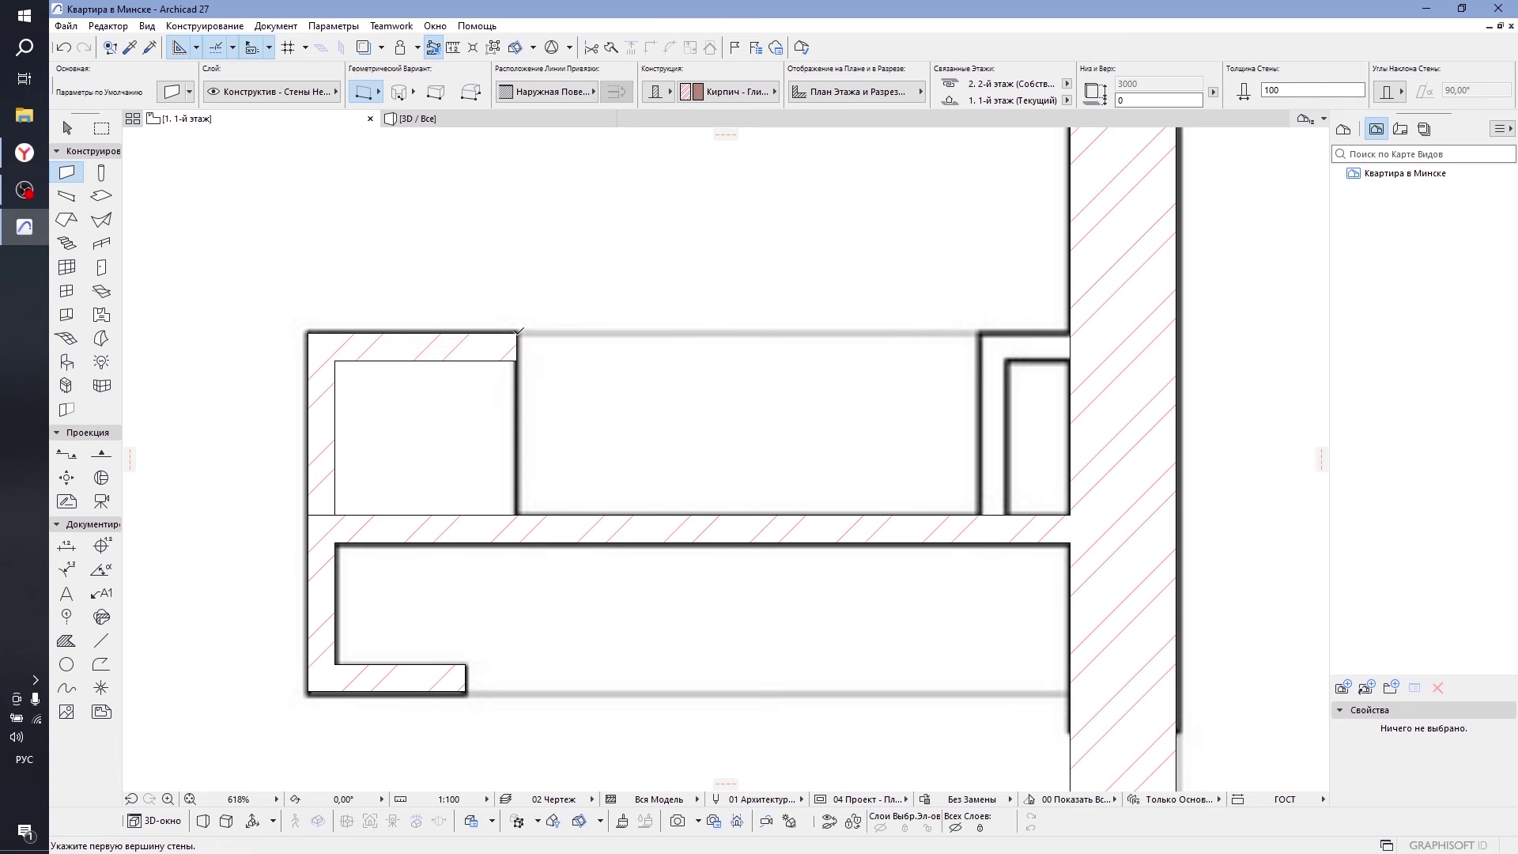
click(519, 331)
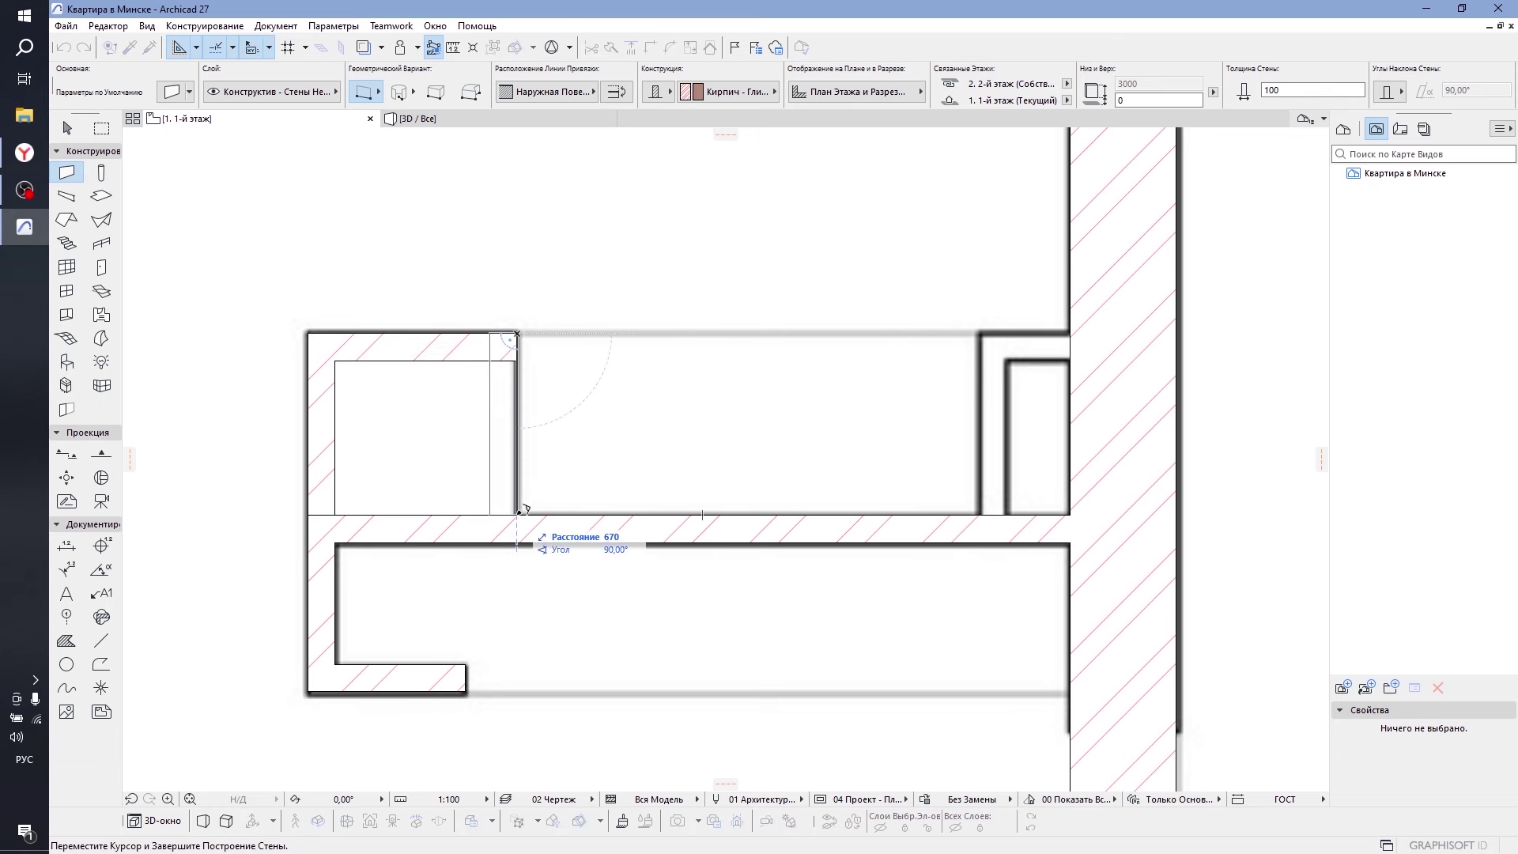
double_click(519, 512)
middle_drag(375, 496, 518, 465)
Flip the lower-left vertical wall and move it into line with the plan's outer edge
key(Escape)
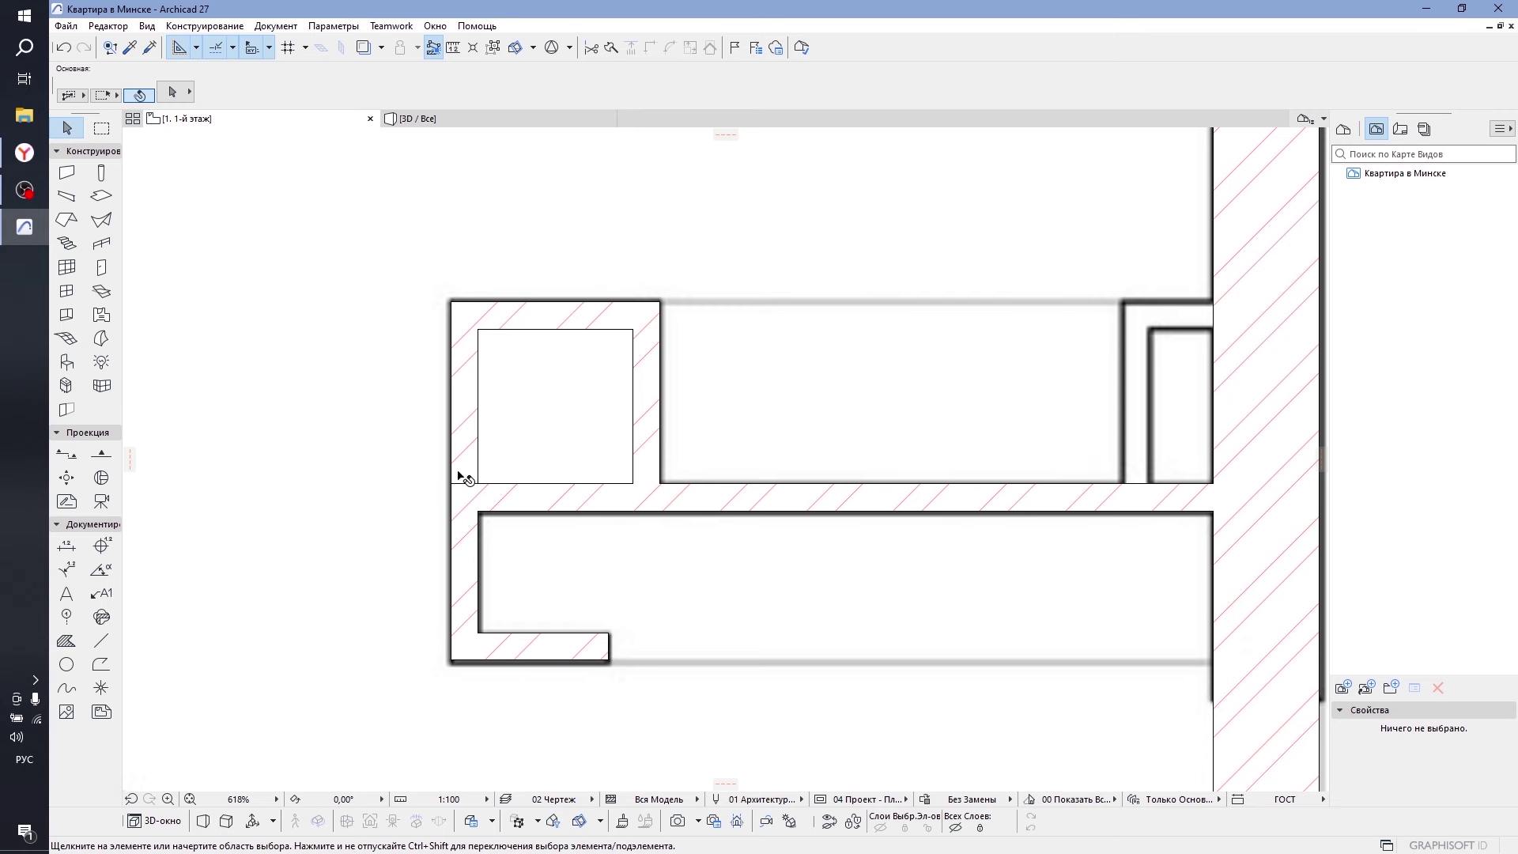
scroll(467, 518, up, 3)
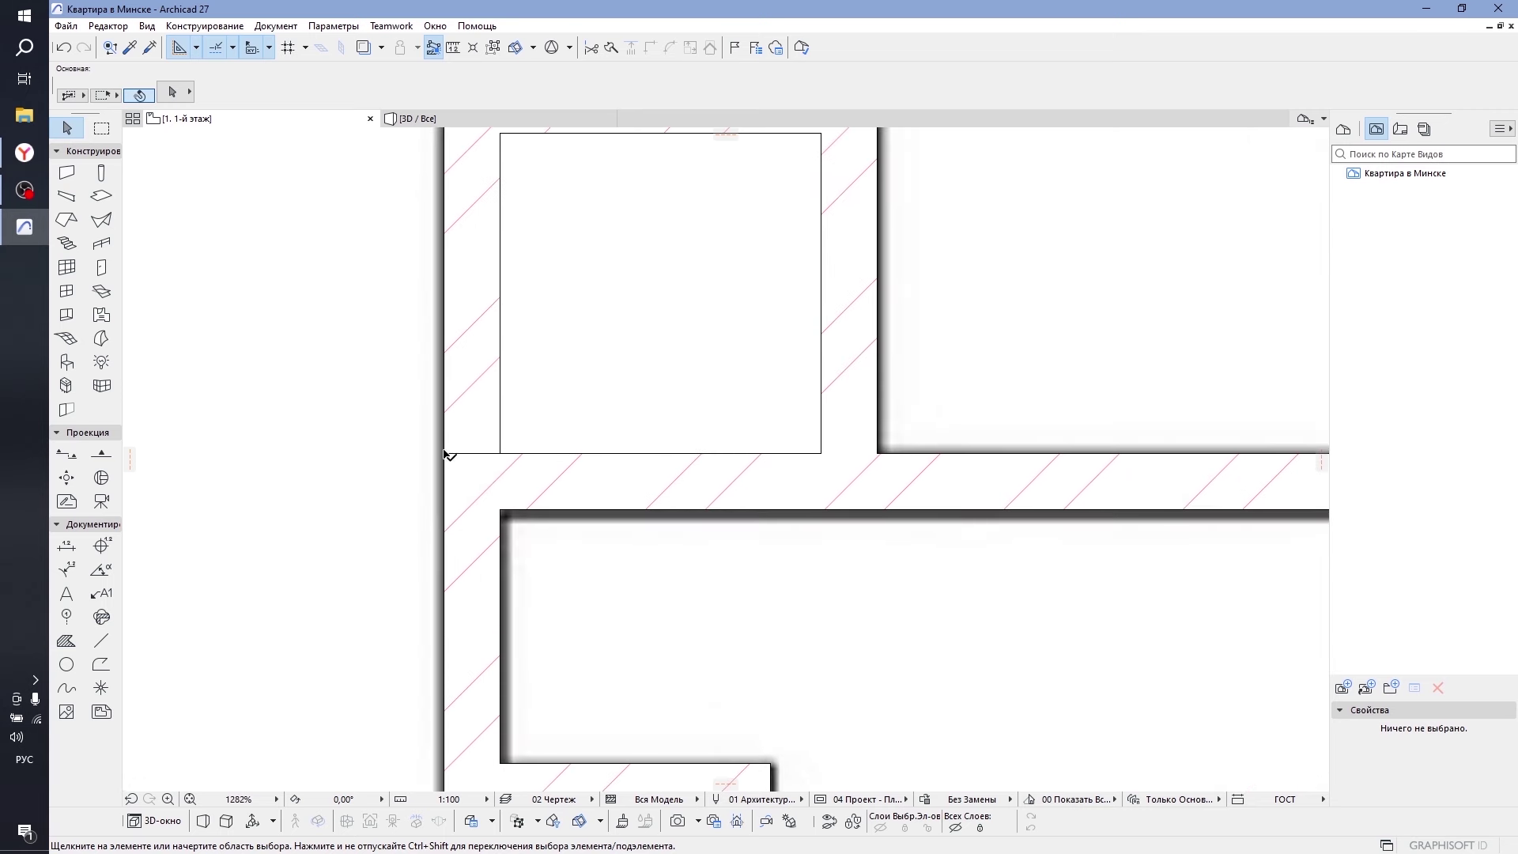
click(459, 406)
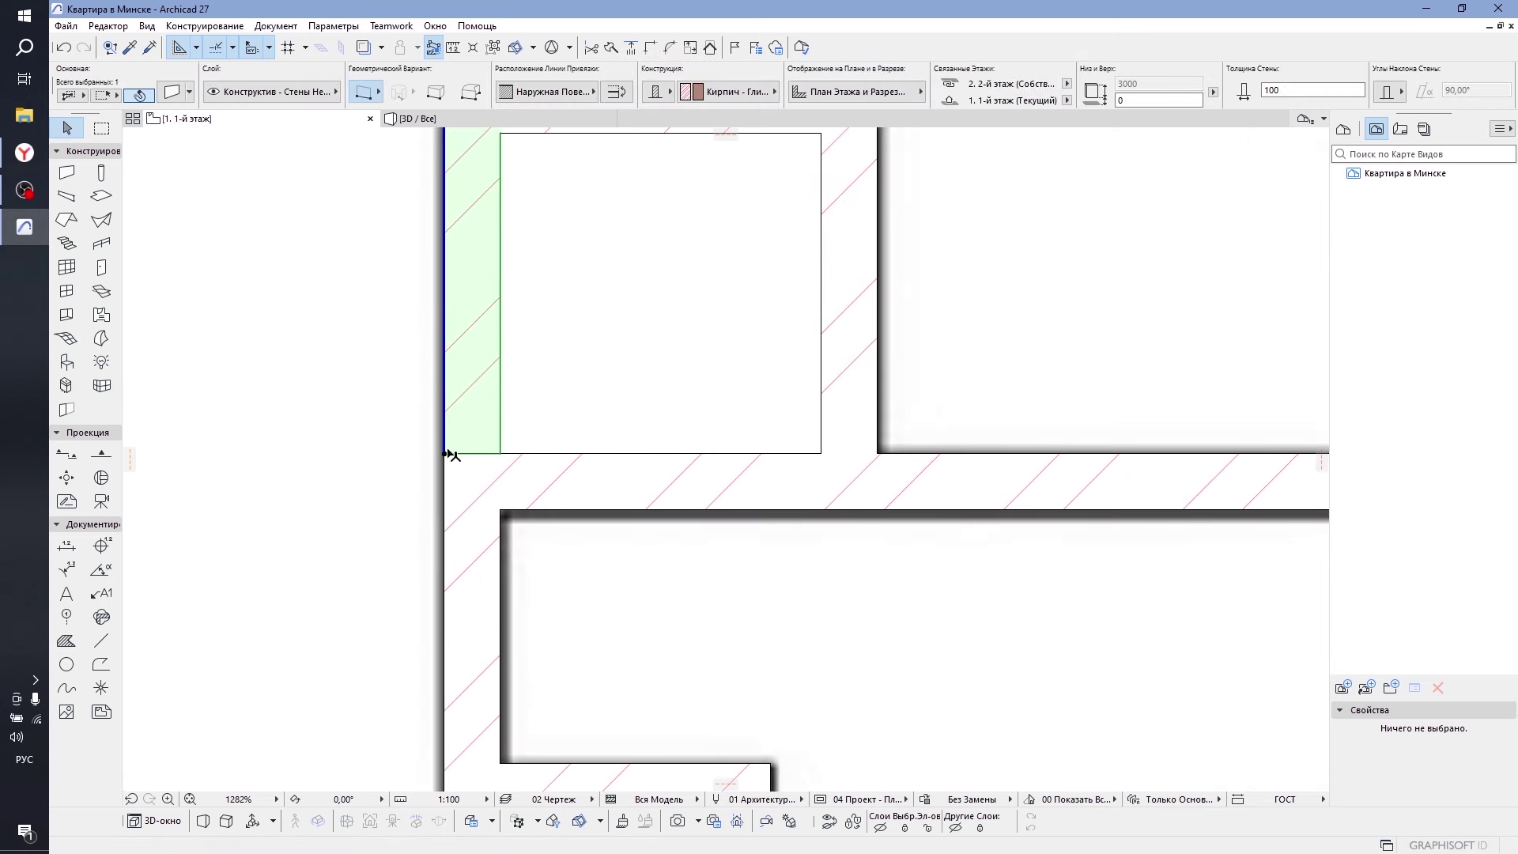
shift+click(505, 587)
shift+click(636, 507)
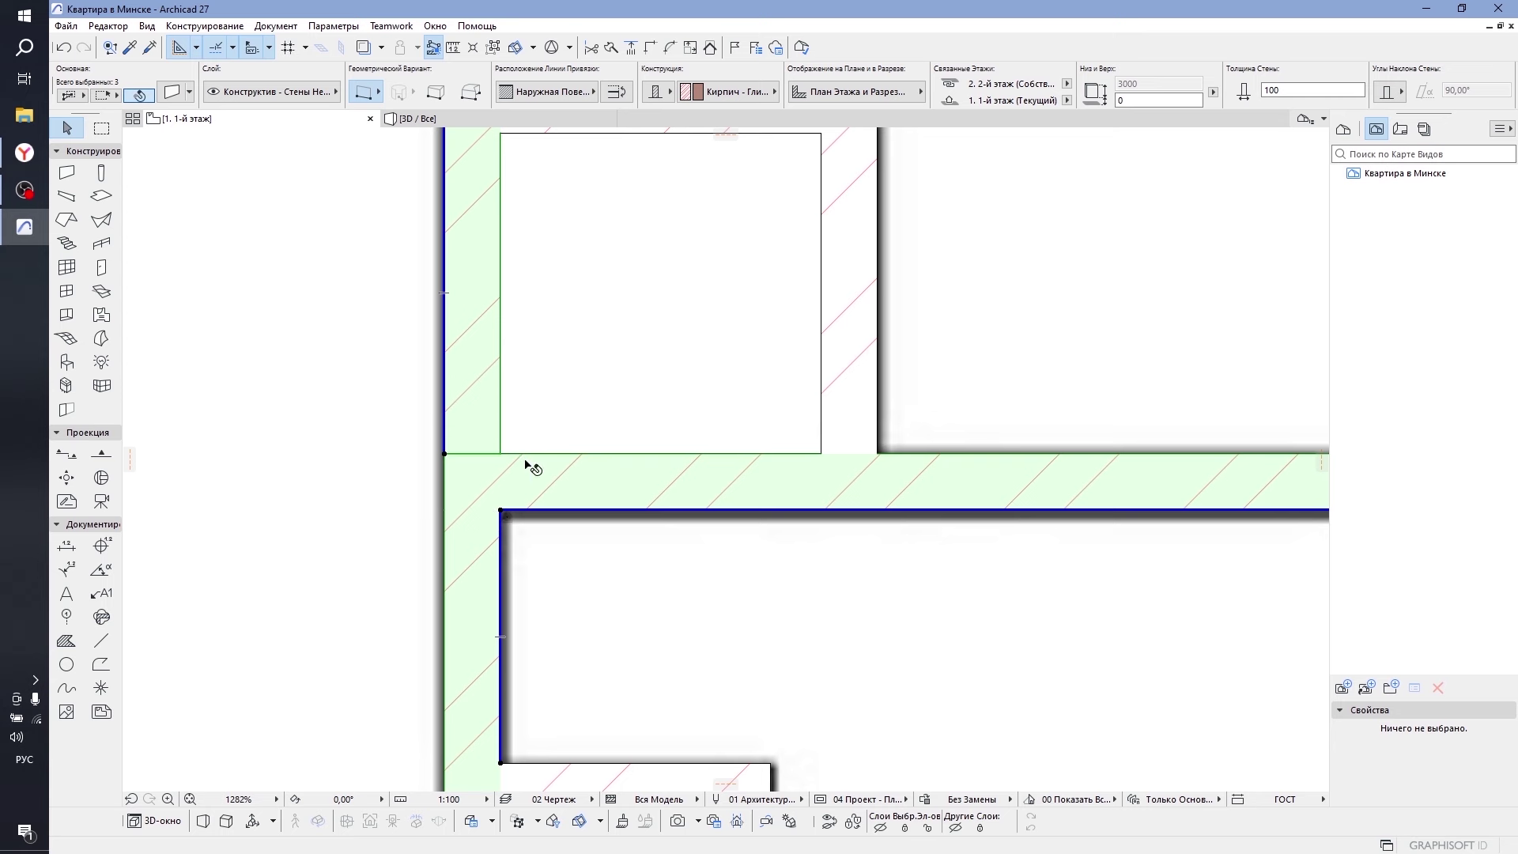
scroll(510, 466, down, 2)
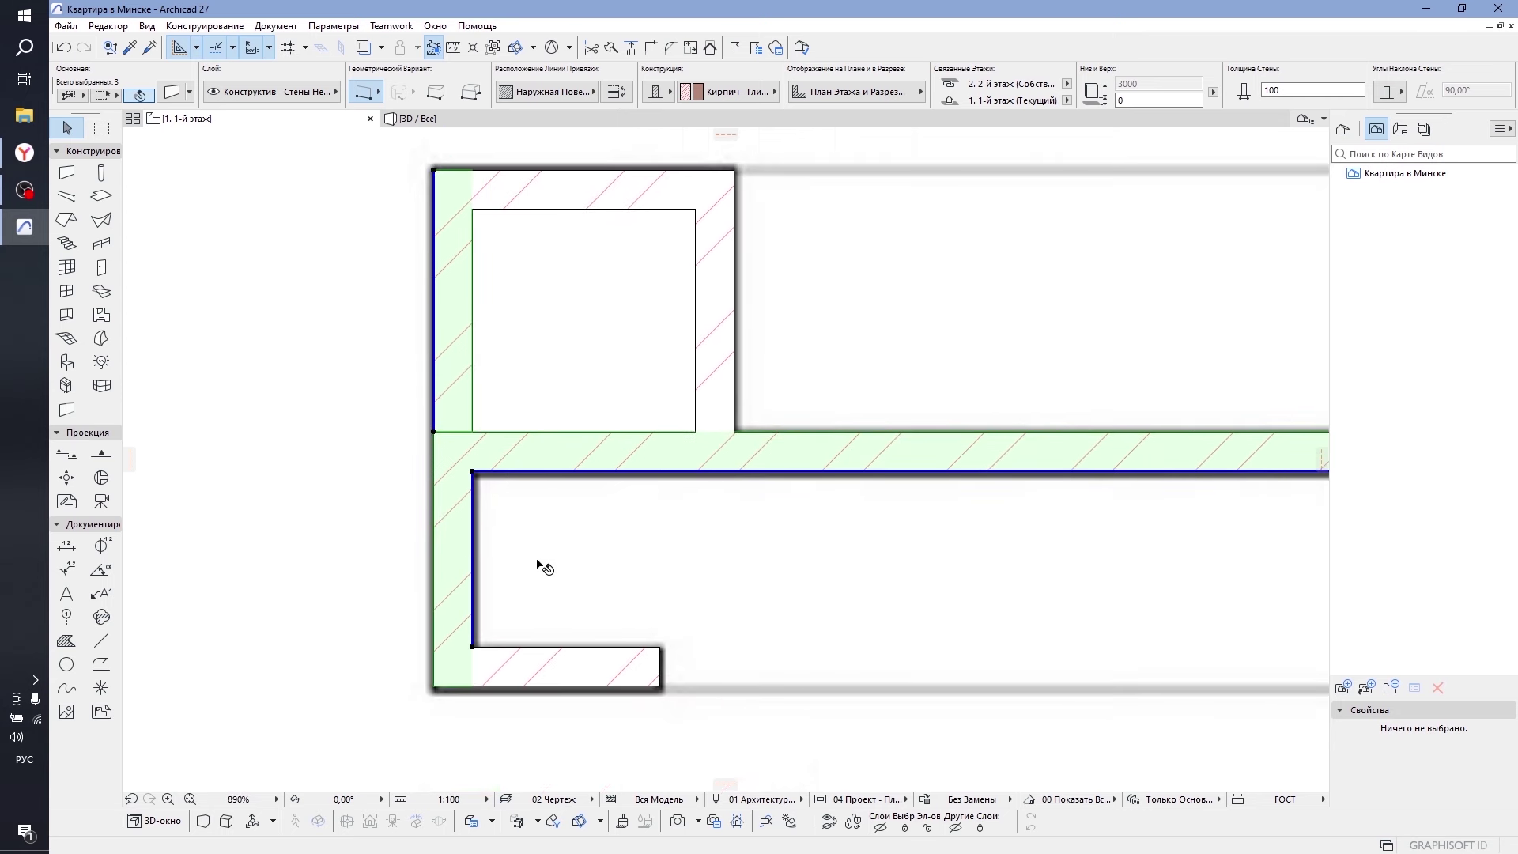
key(Escape)
click(465, 519)
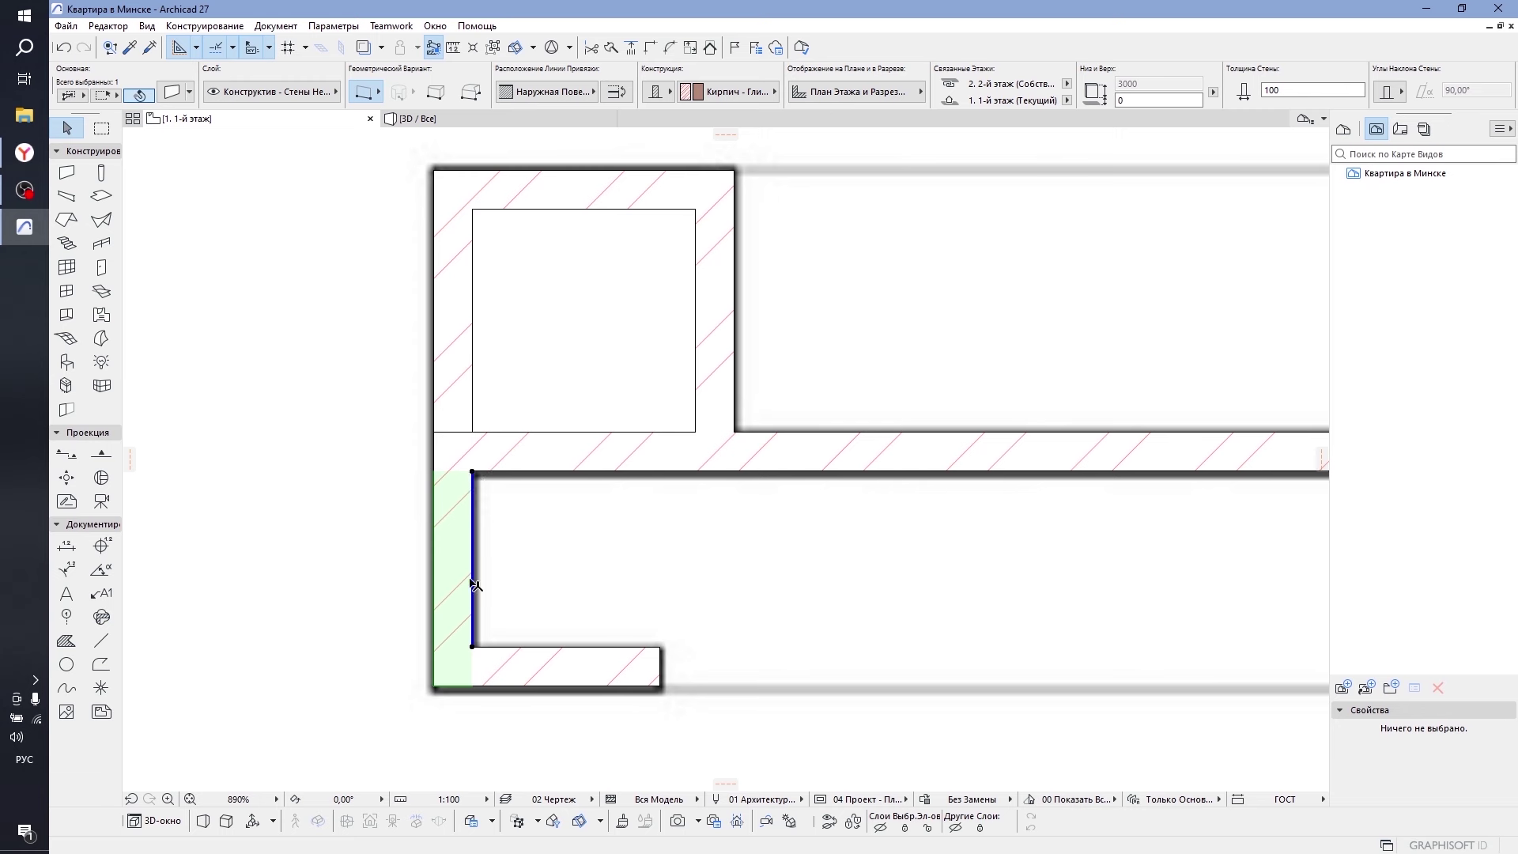
click(616, 92)
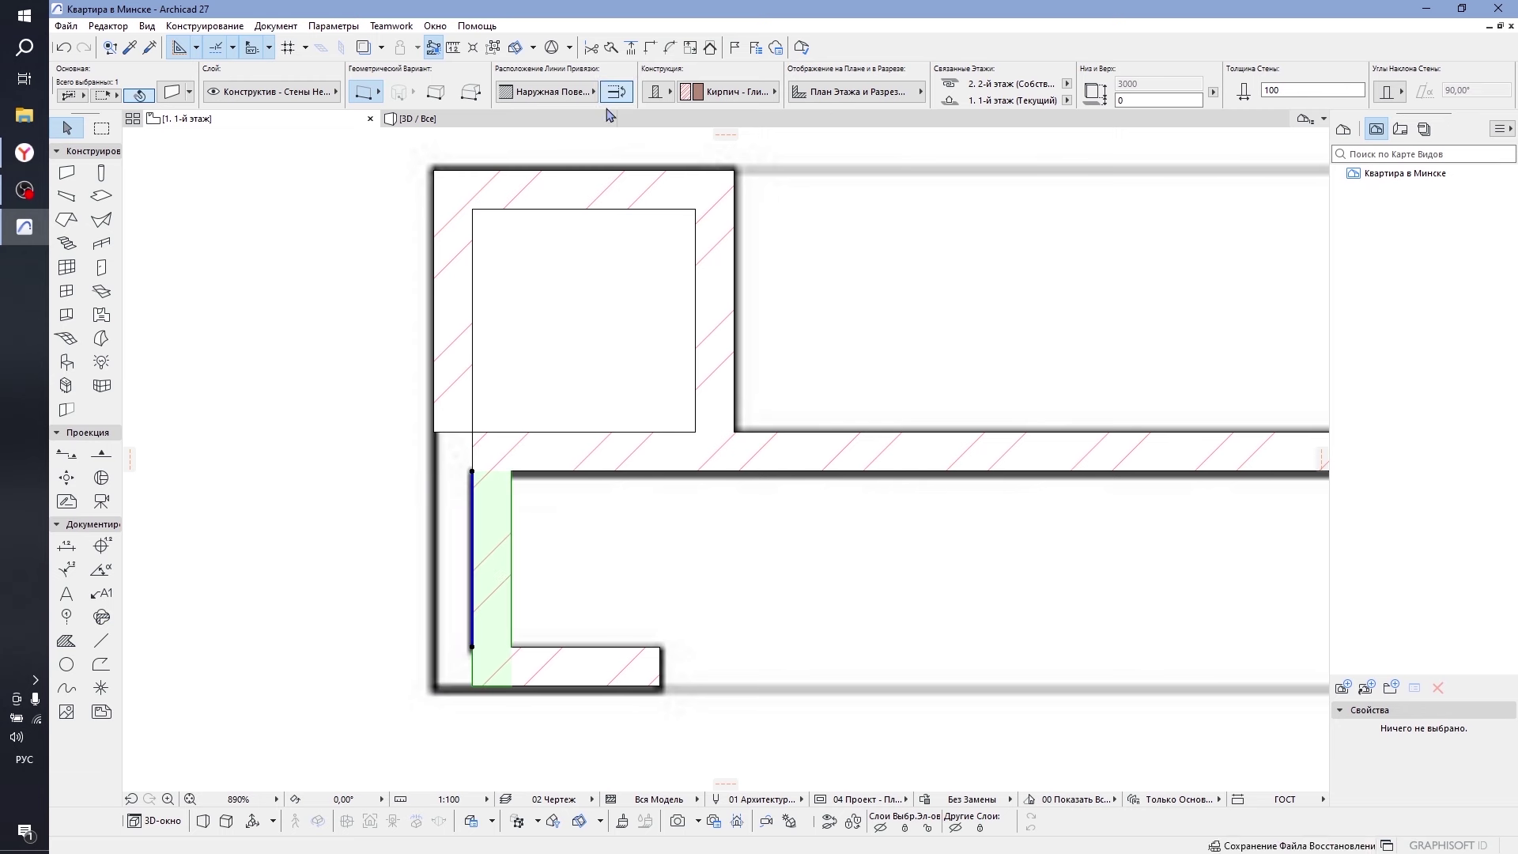
click(512, 545)
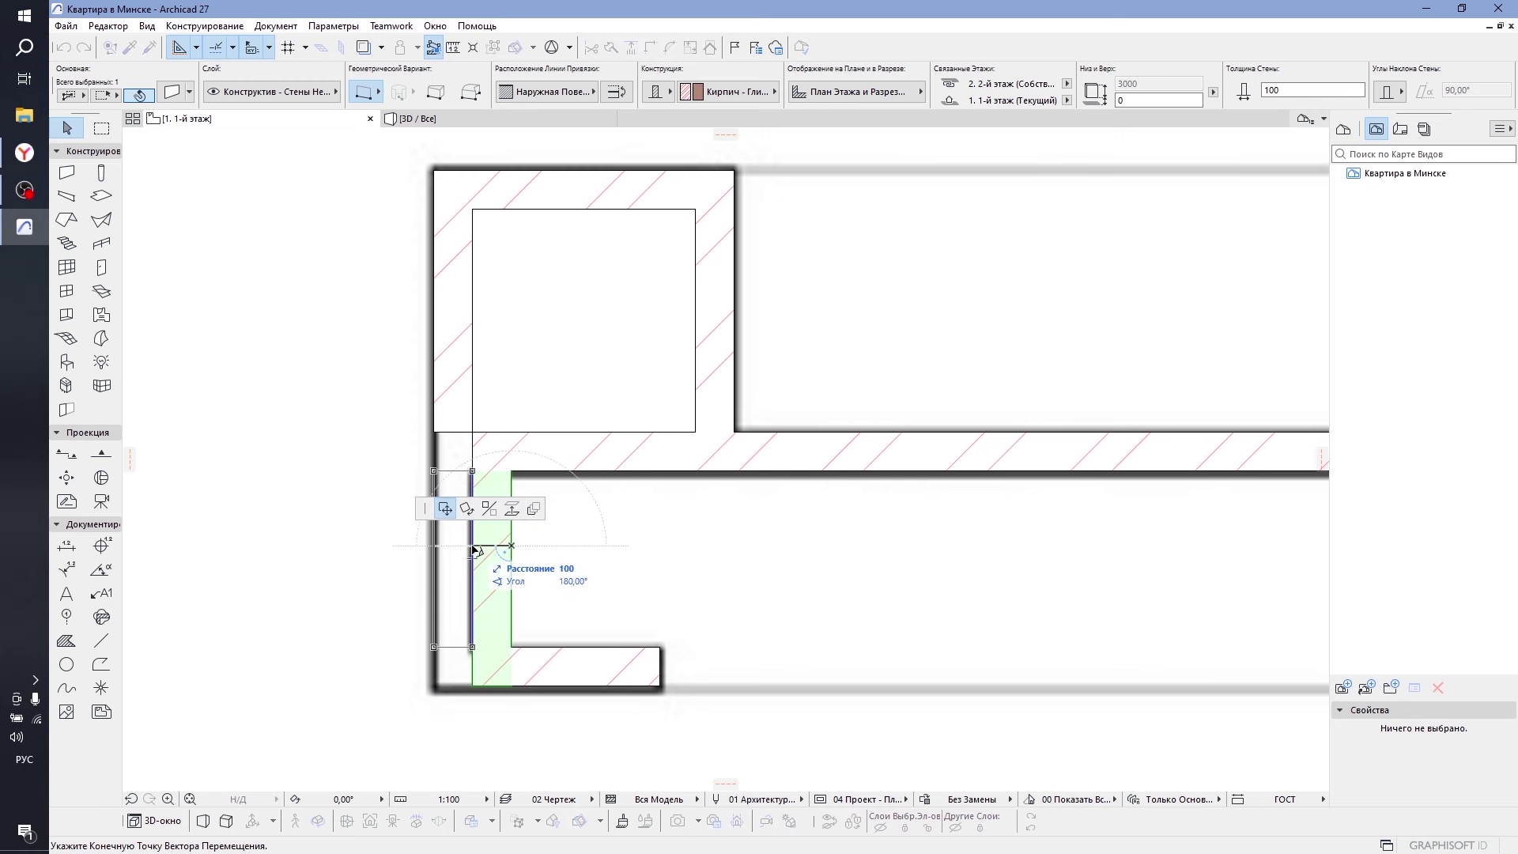
click(474, 551)
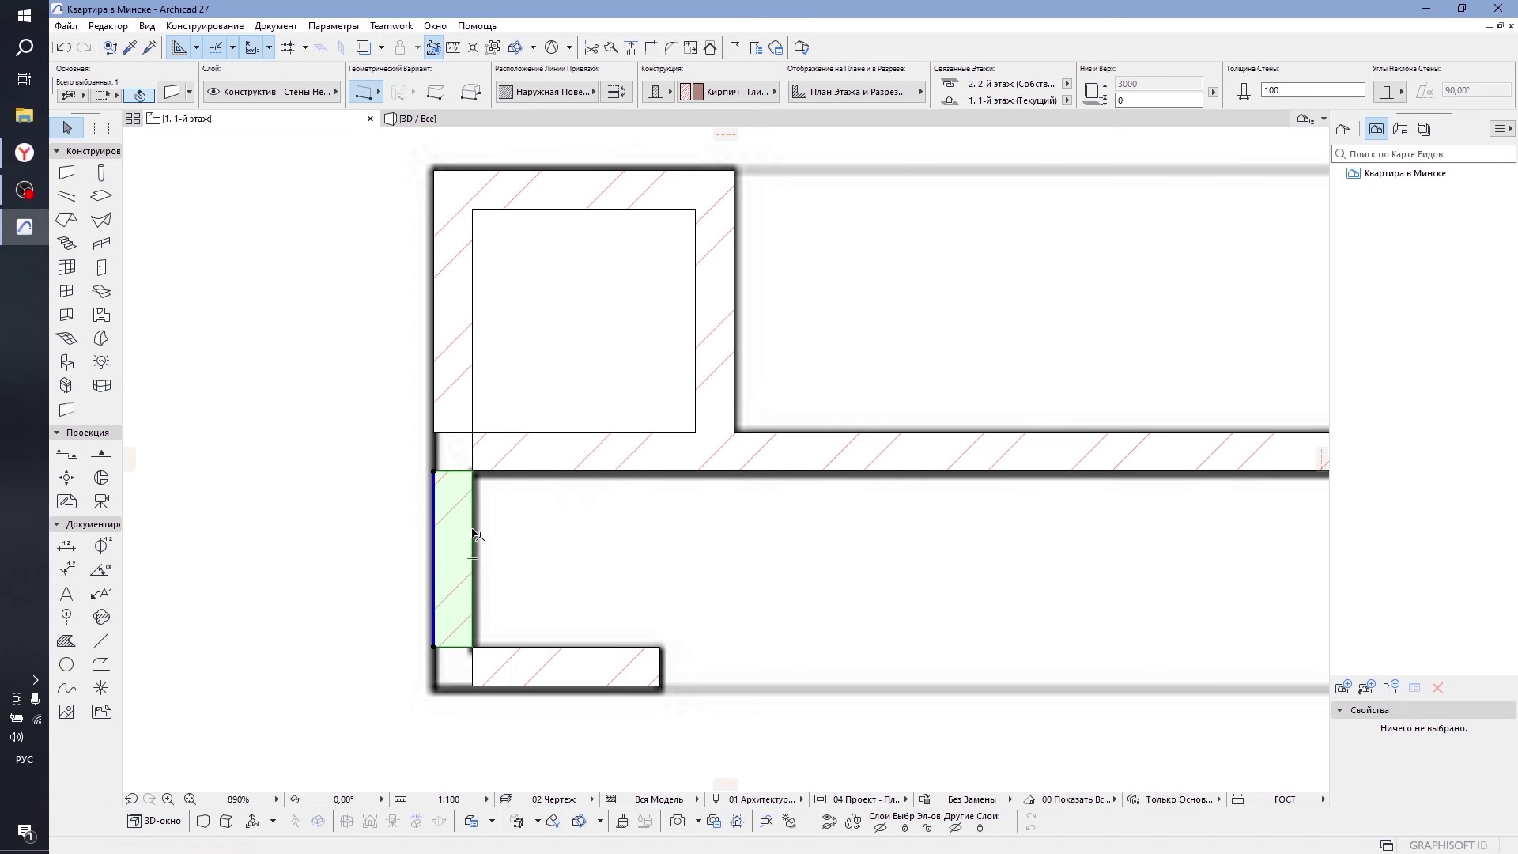
Extend the upper-left wall down and the corridor wall left to the outer edge
click(435, 432)
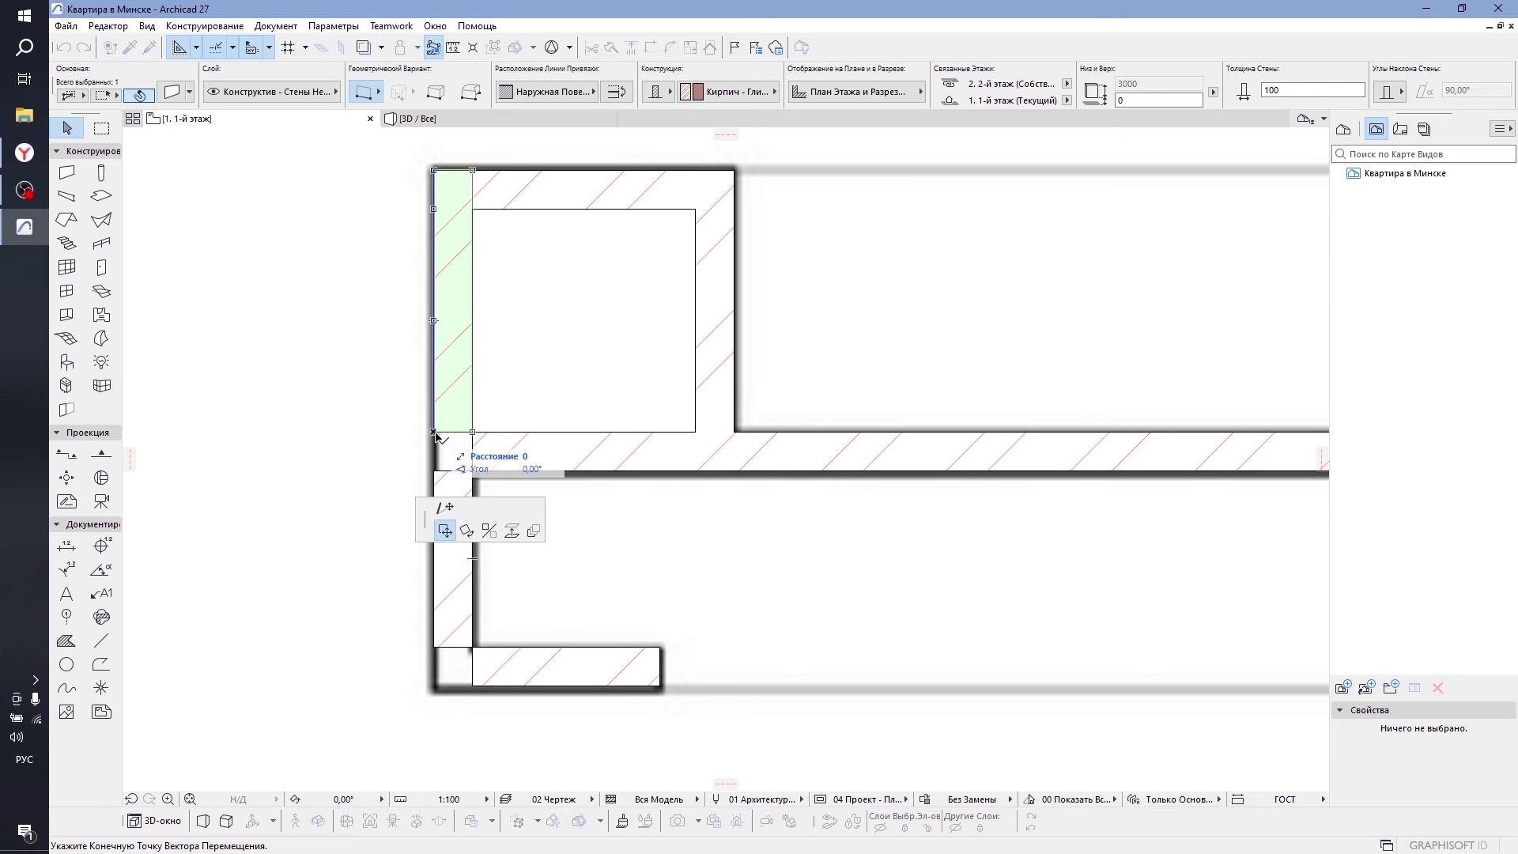
click(443, 471)
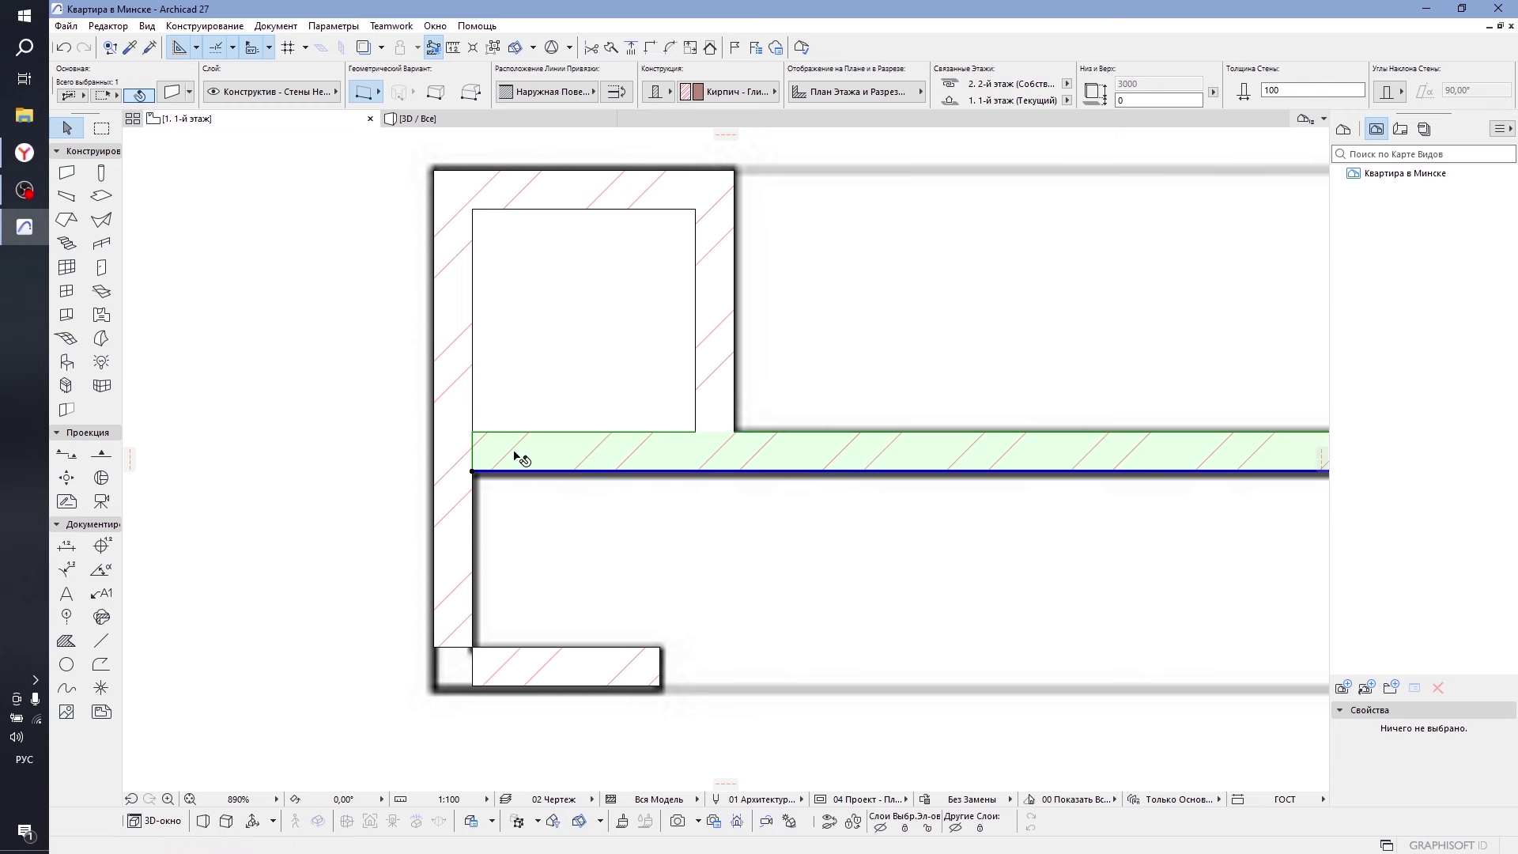
click(482, 470)
click(434, 471)
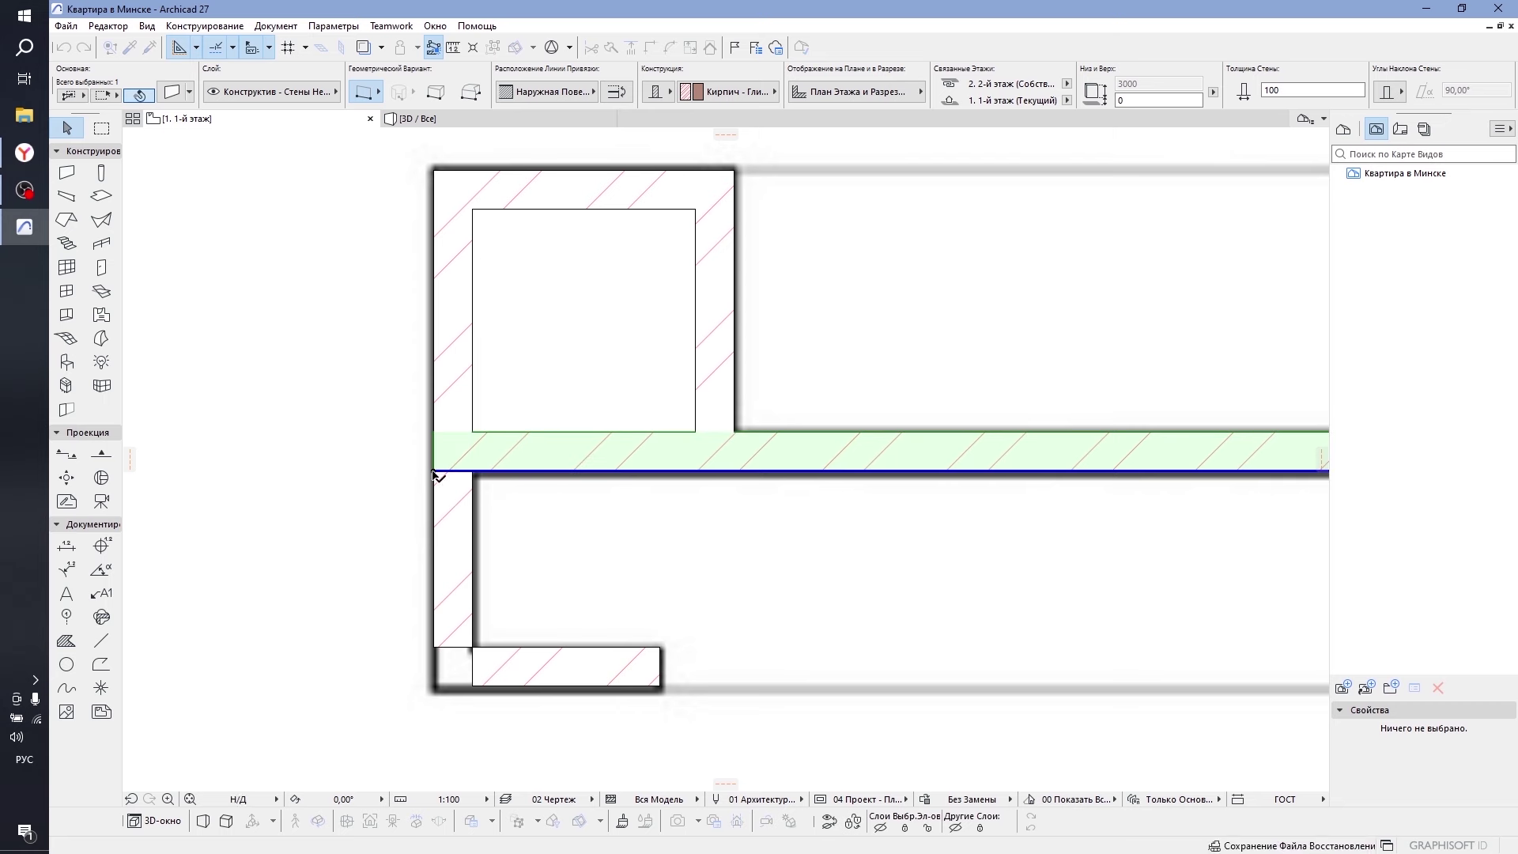
shift+click(457, 507)
shift+click(460, 421)
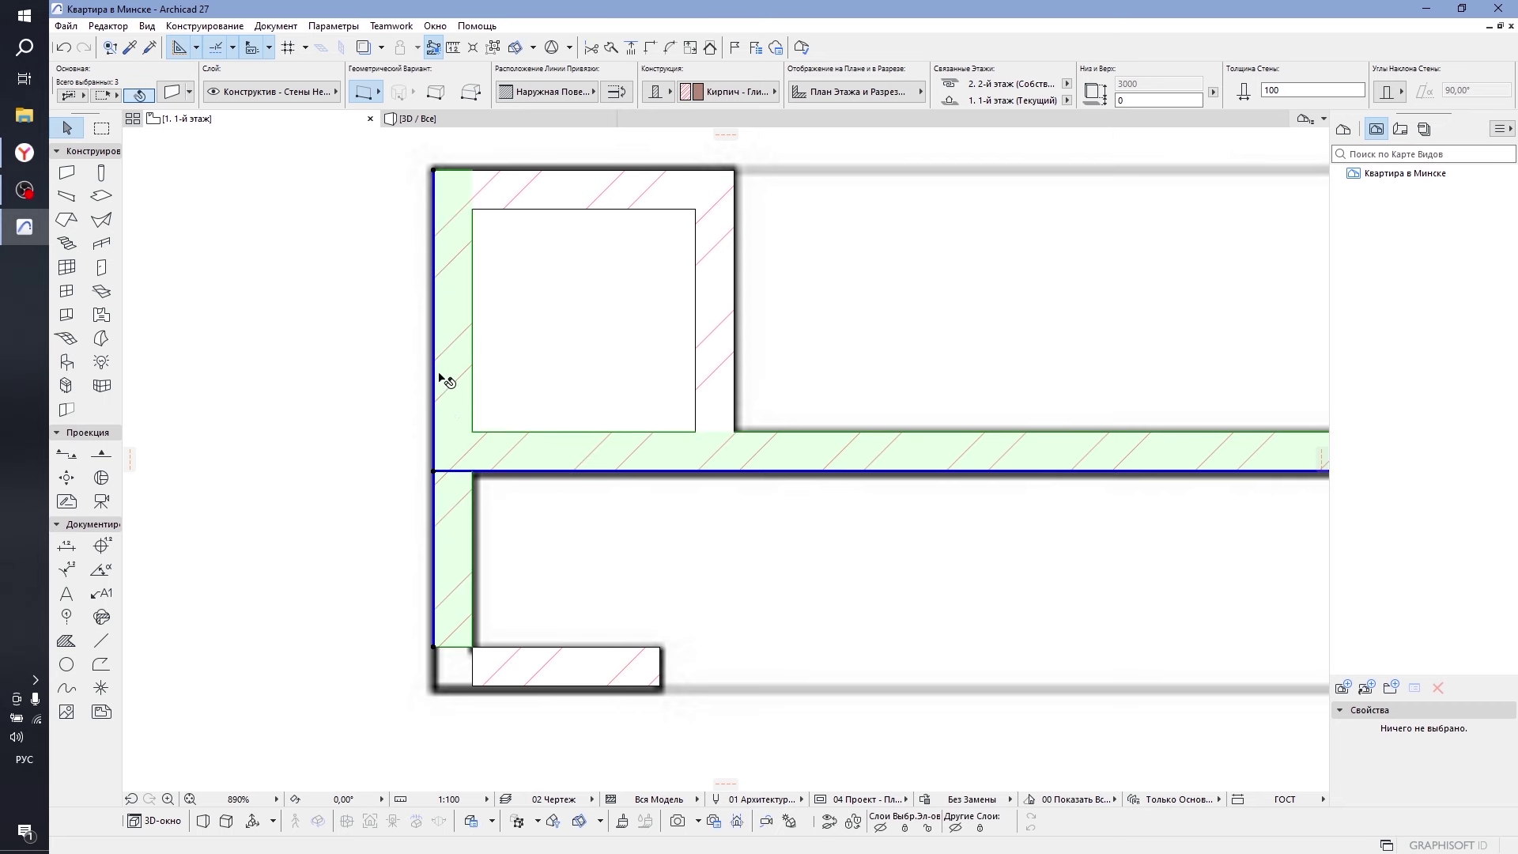
key(Escape)
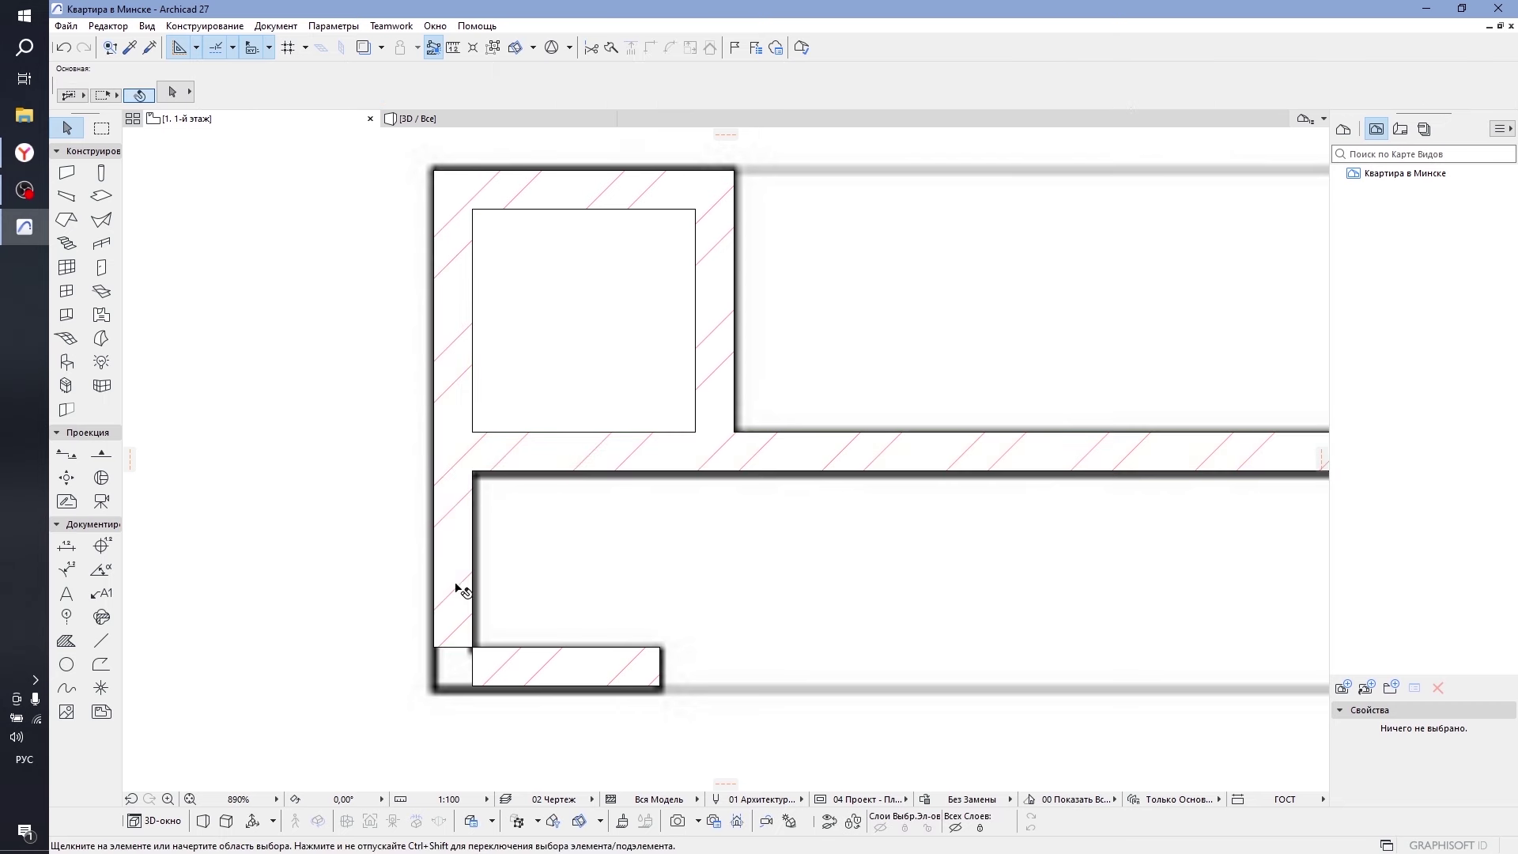
Stretch the short bottom wall out to the outer corner
scroll(491, 701, up, 2)
click(465, 678)
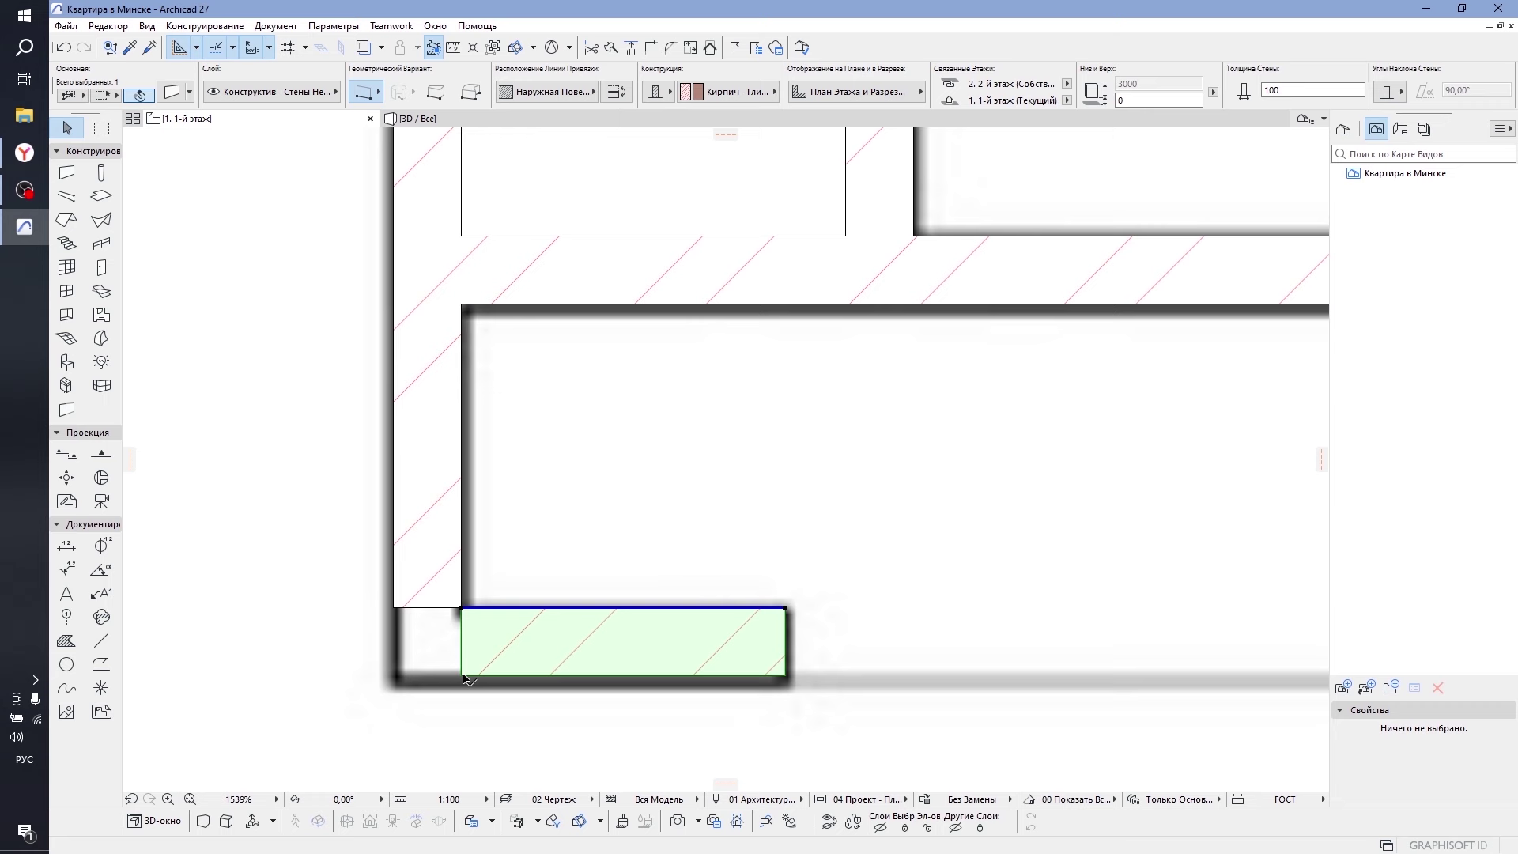
click(458, 609)
click(393, 607)
scroll(427, 648, down, 5)
key(Escape)
Alt-click the corridor wall to copy its settings for new walls
scroll(632, 490, up, 1)
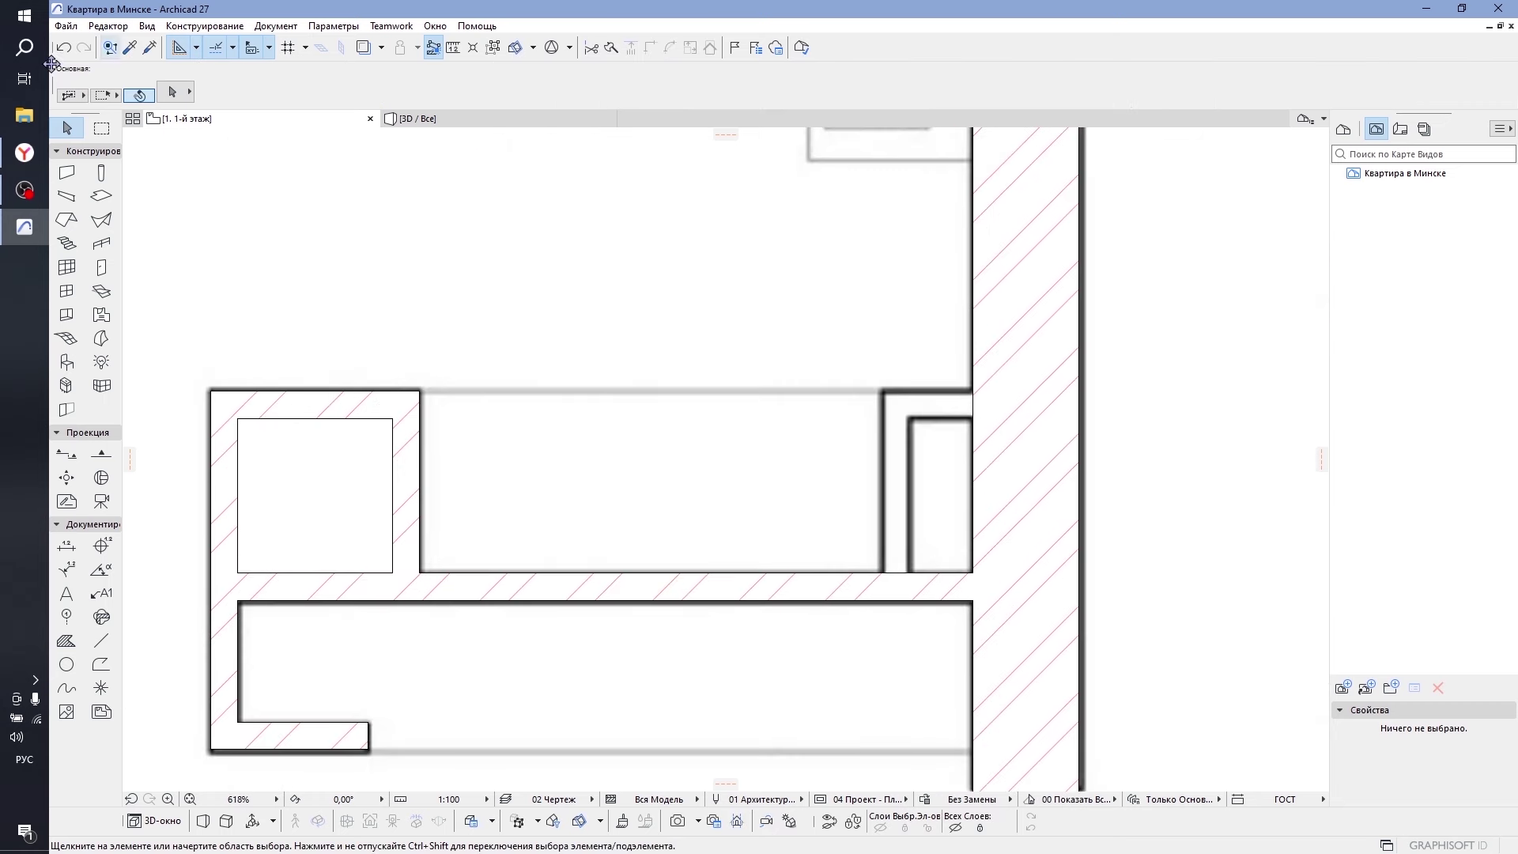
scroll(581, 442, up, 1)
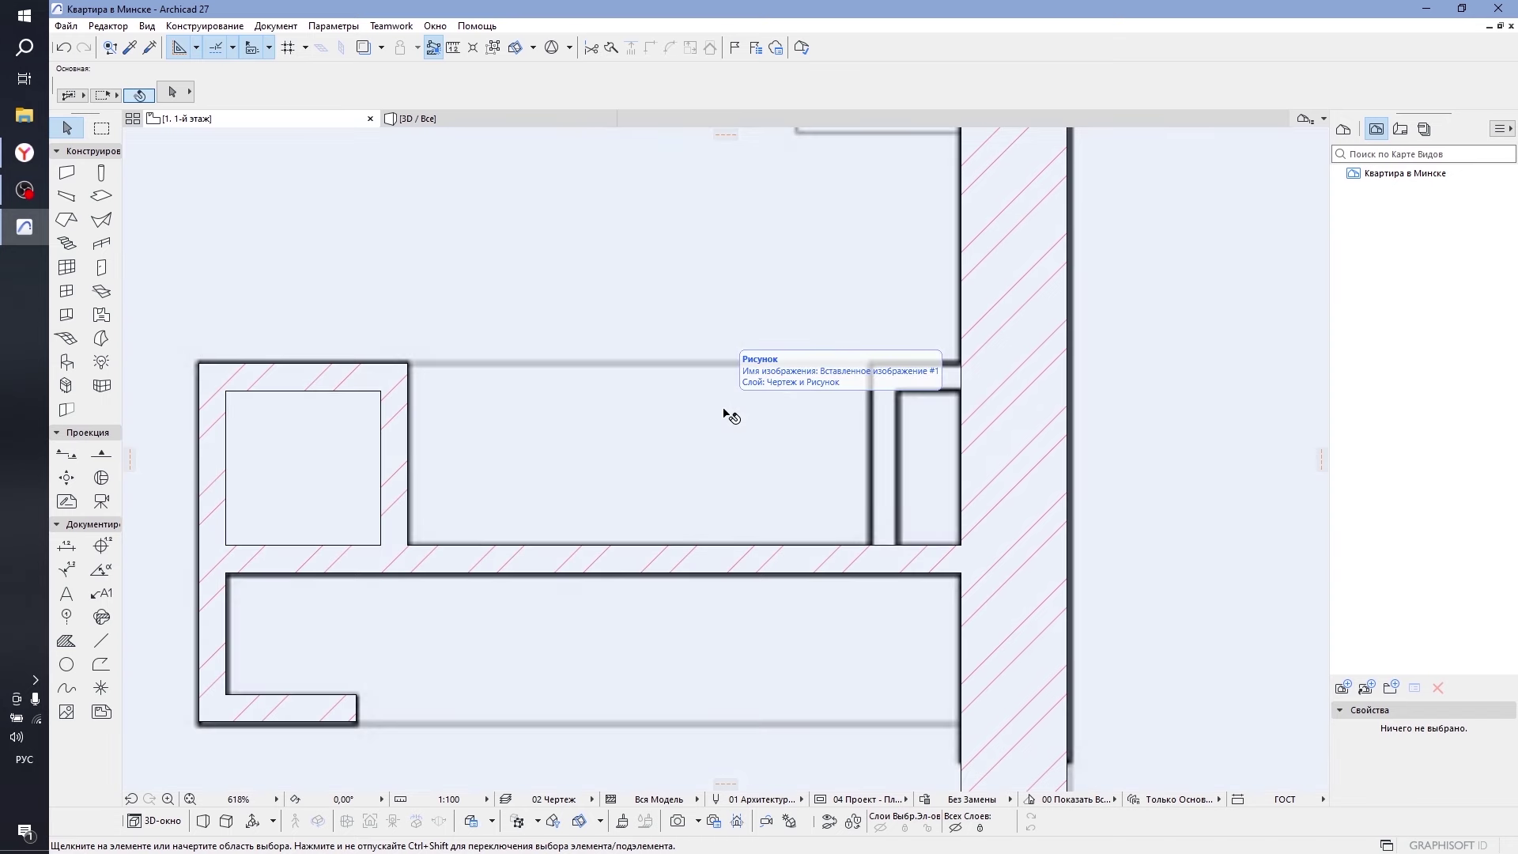
key(alt)
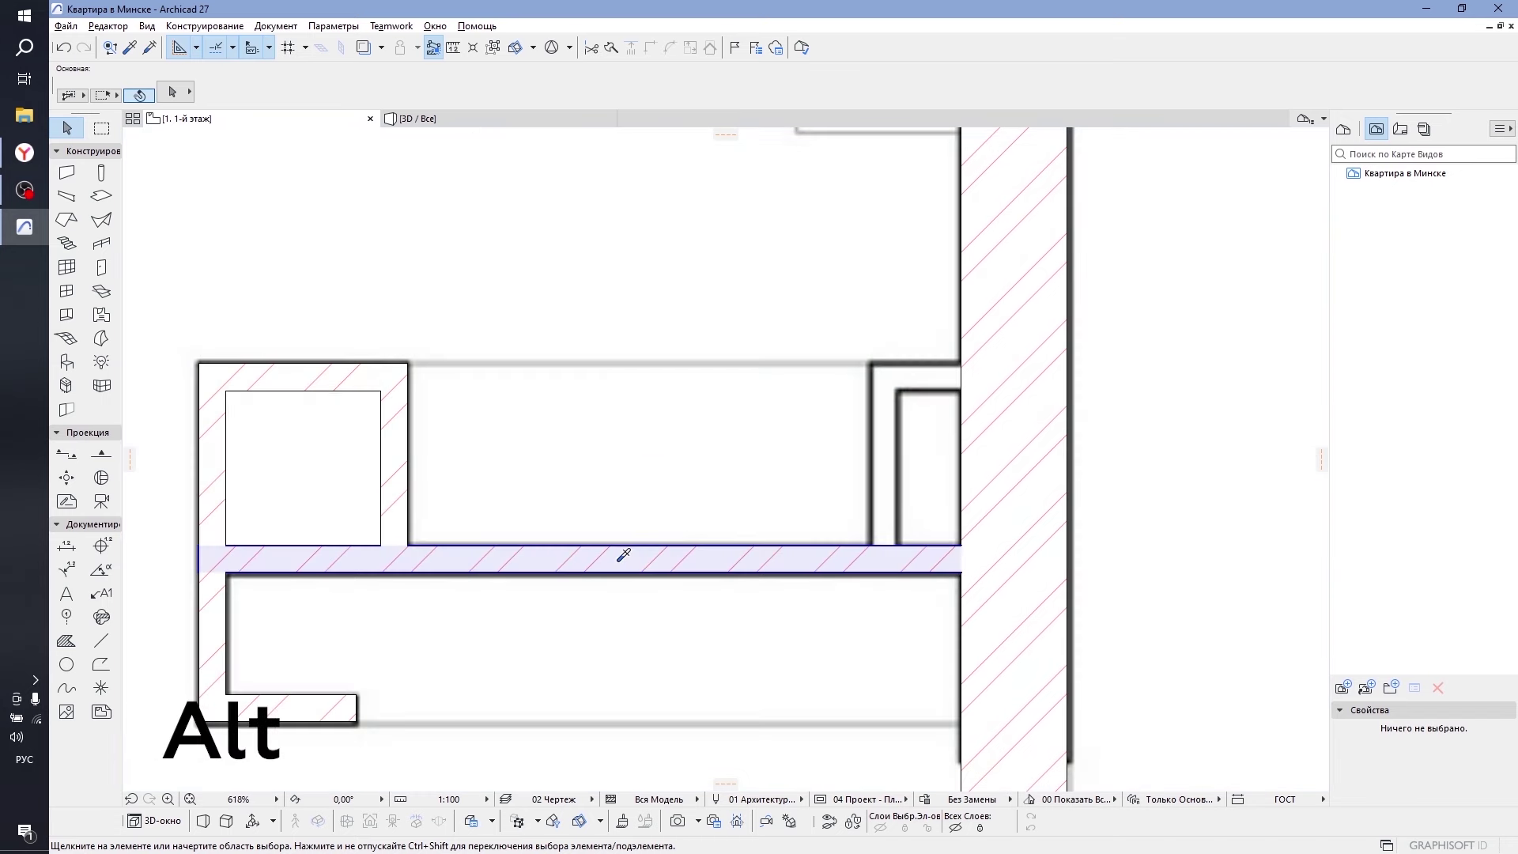
alt+click(623, 555)
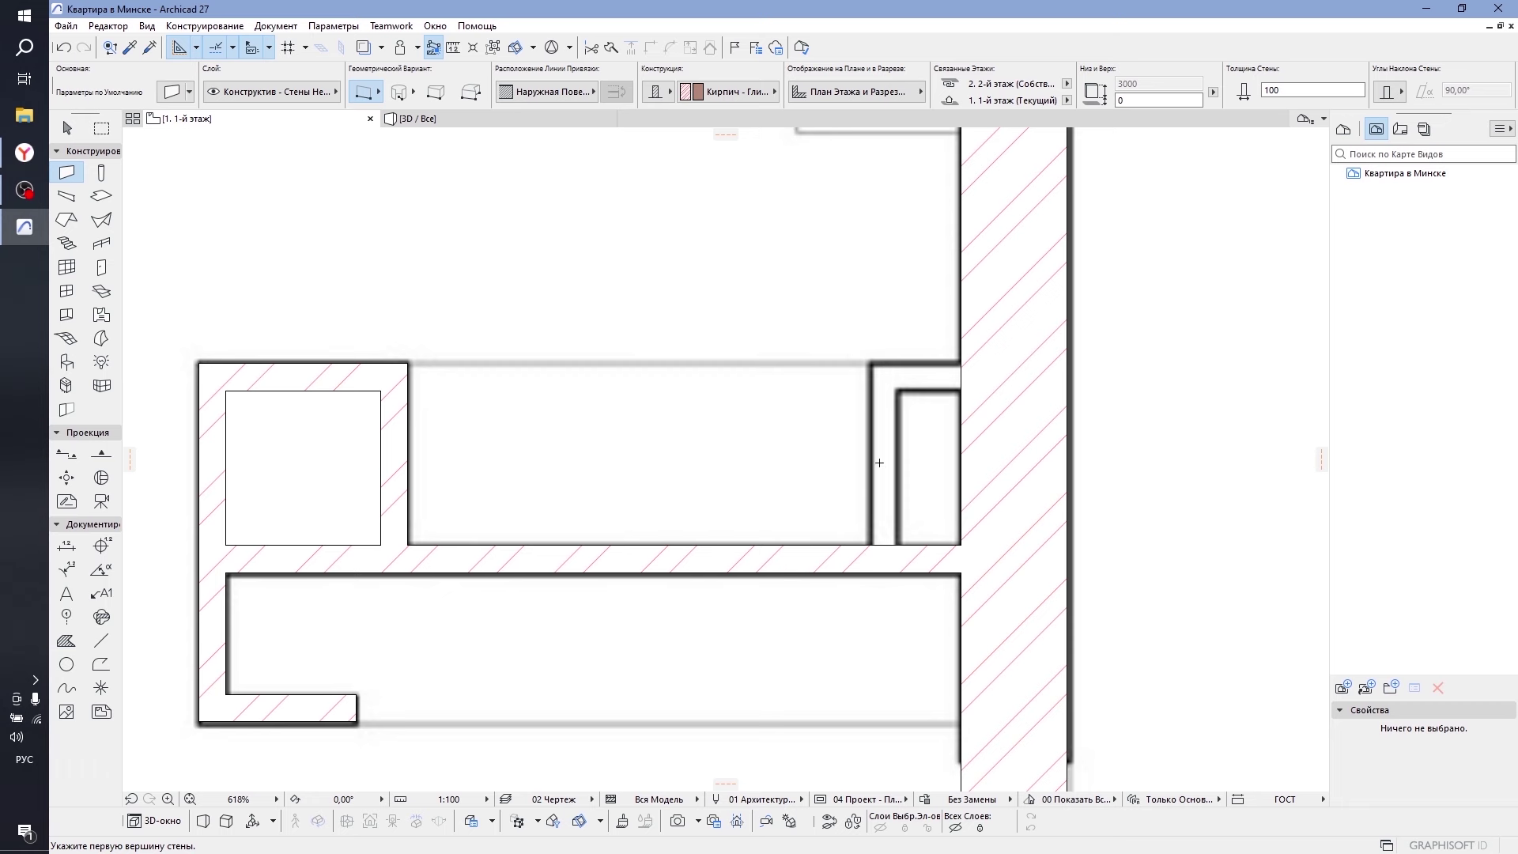
Draw the 300 mm niche-capping wall from the niche corner to the right exterior wall corner
click(872, 545)
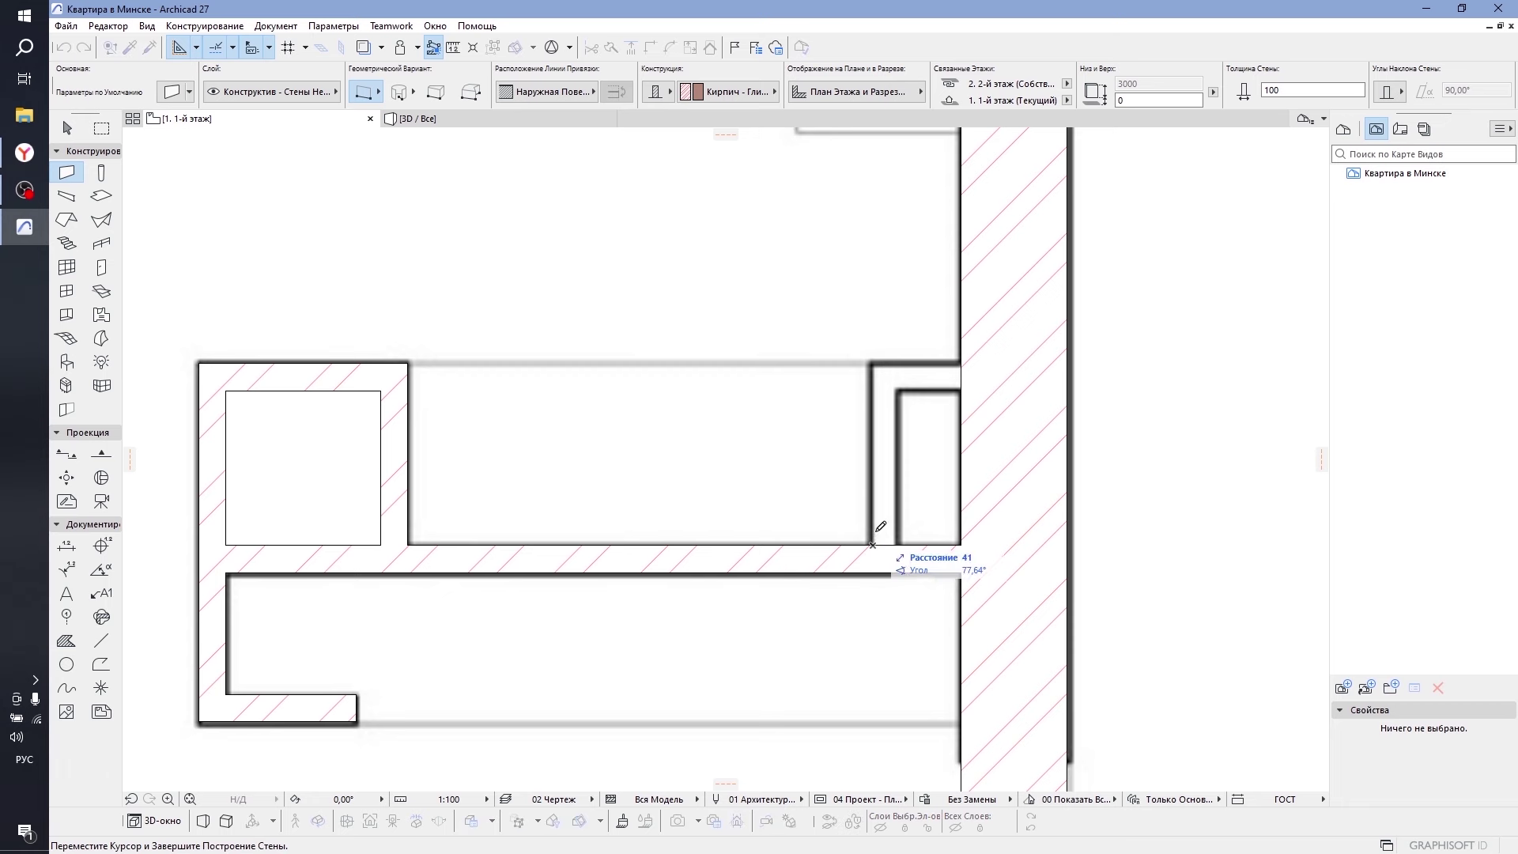
click(873, 363)
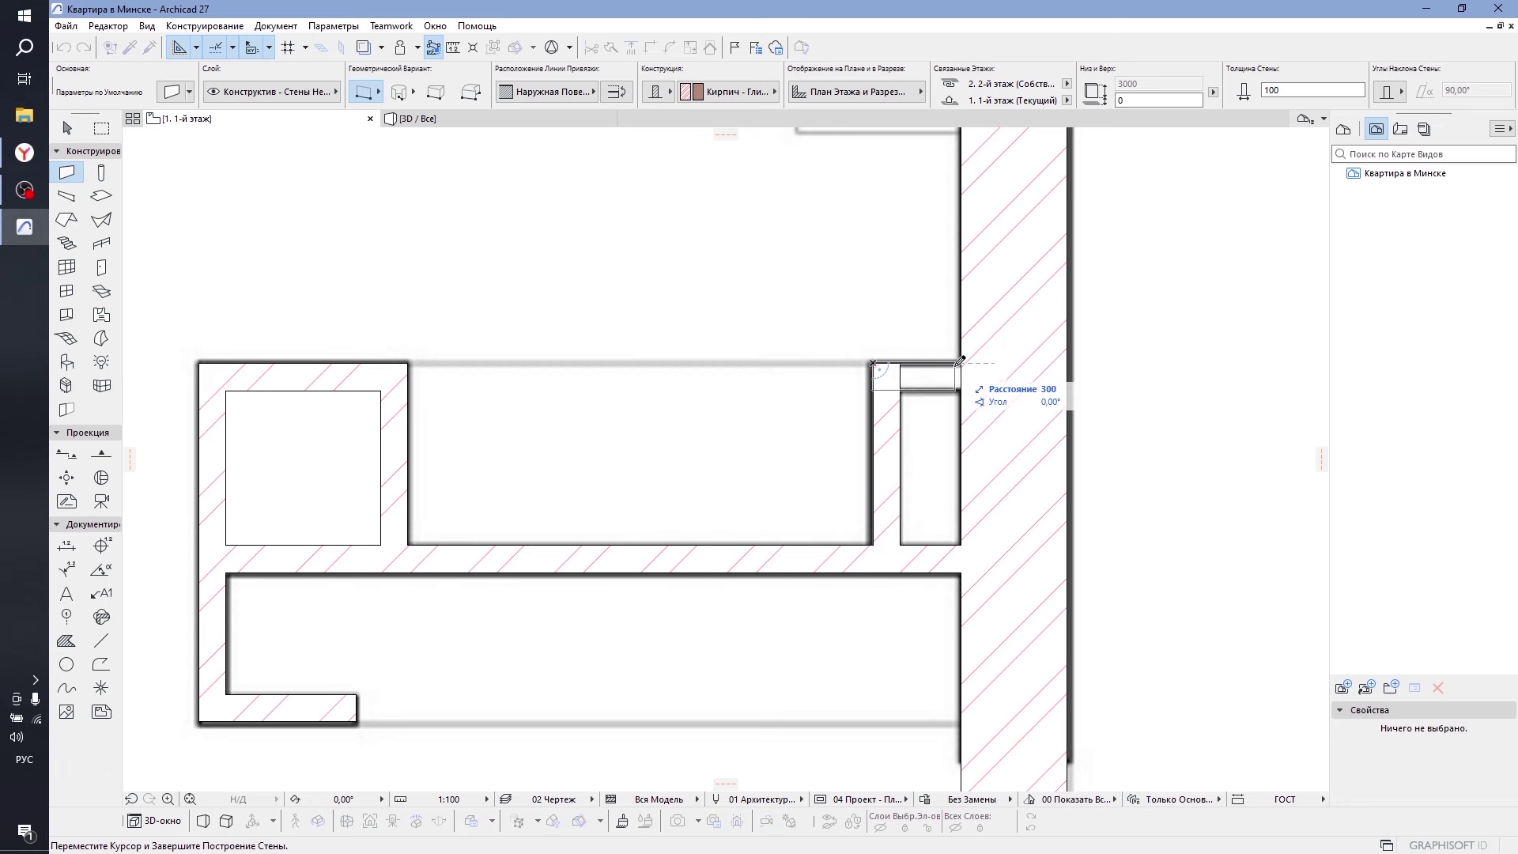
scroll(969, 361, up, 3)
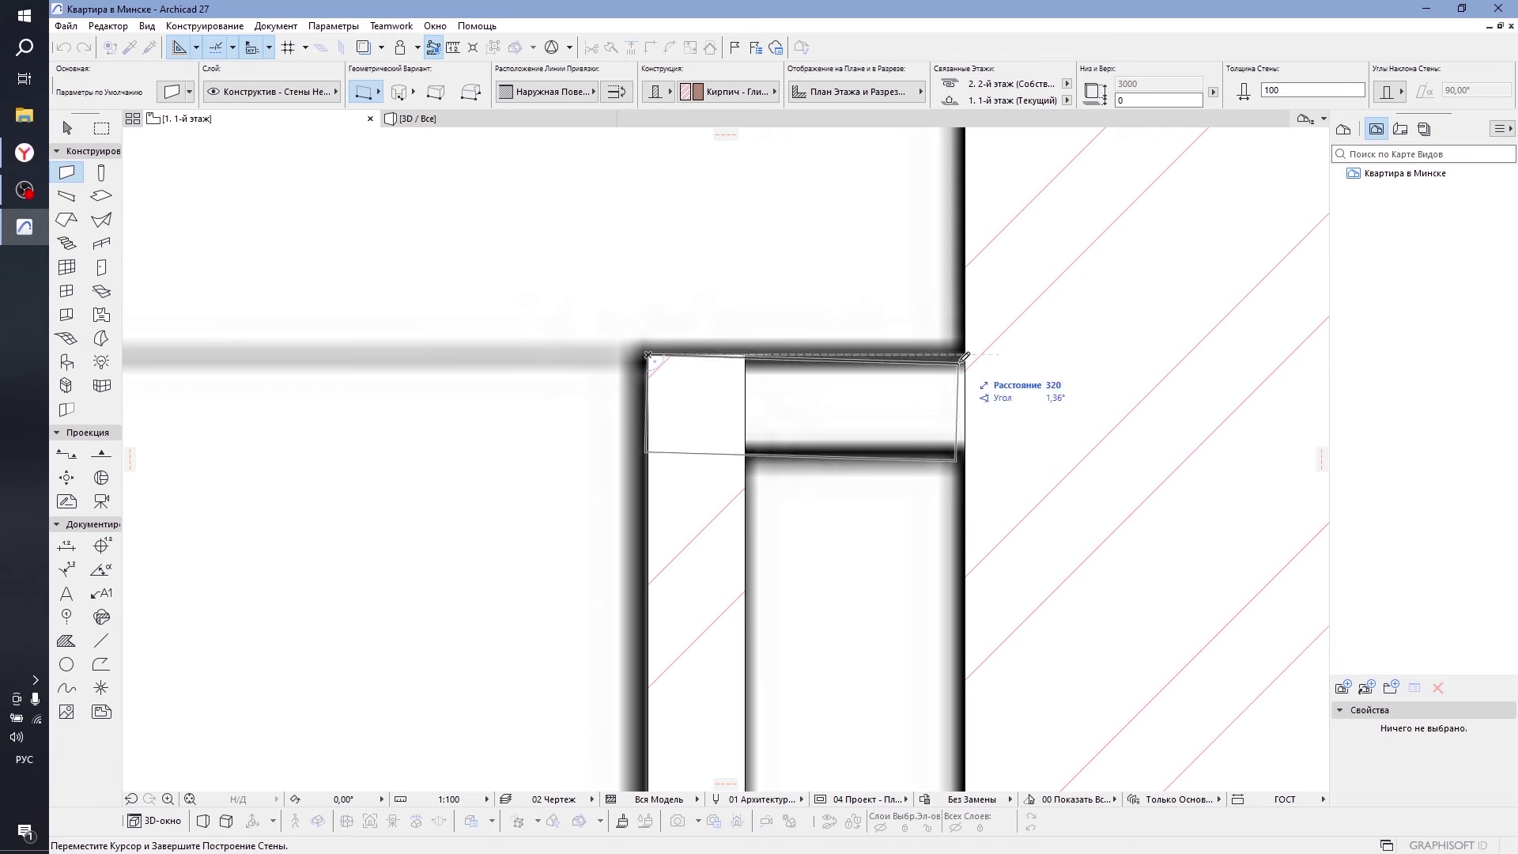
double_click(968, 353)
scroll(970, 353, down, 2)
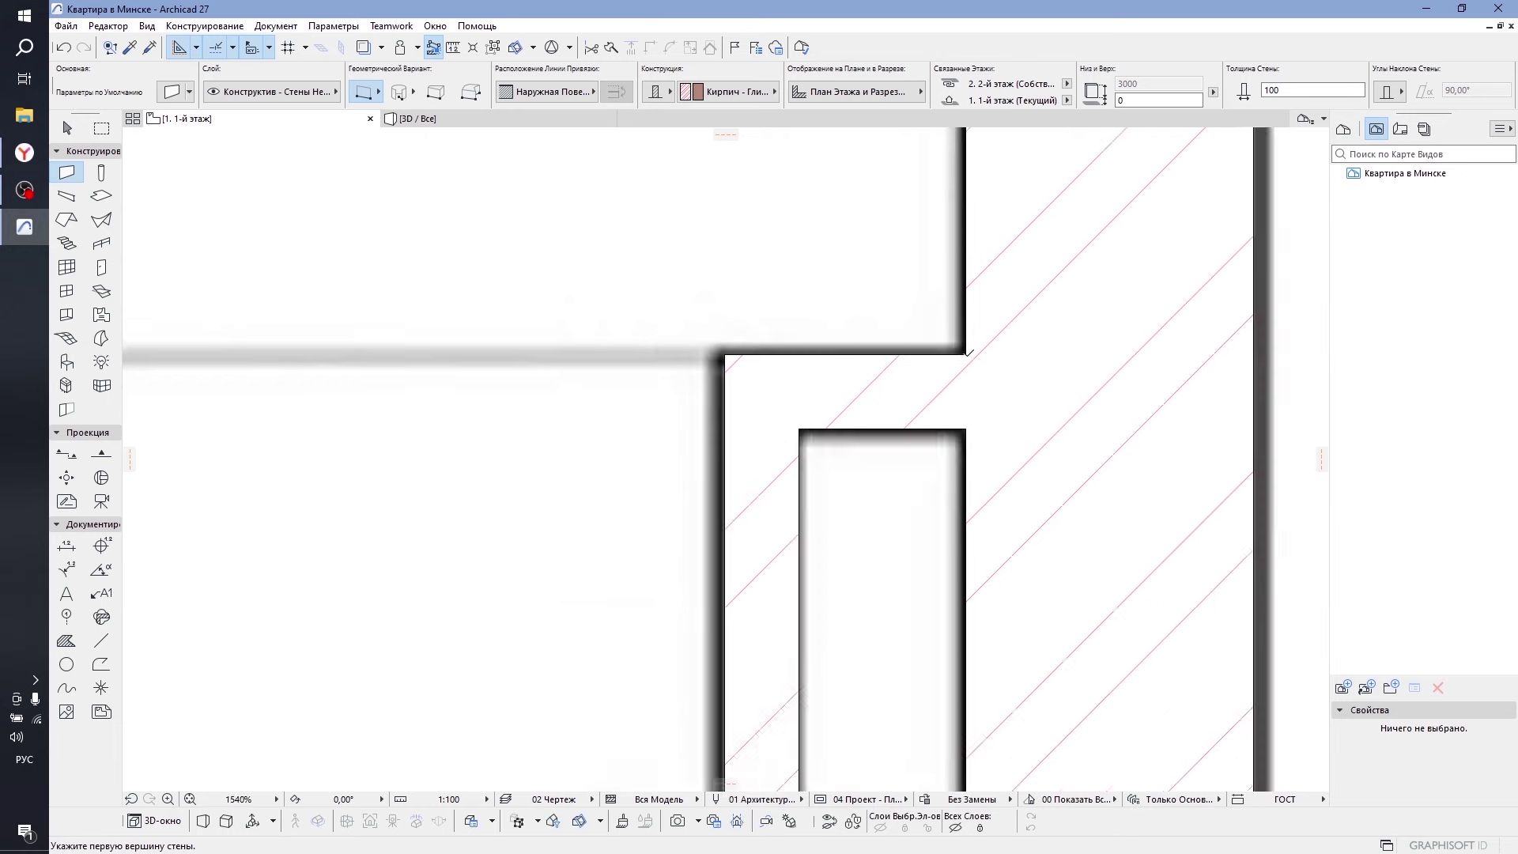
scroll(970, 352, down, 2)
key(Escape)
scroll(968, 354, down, 4)
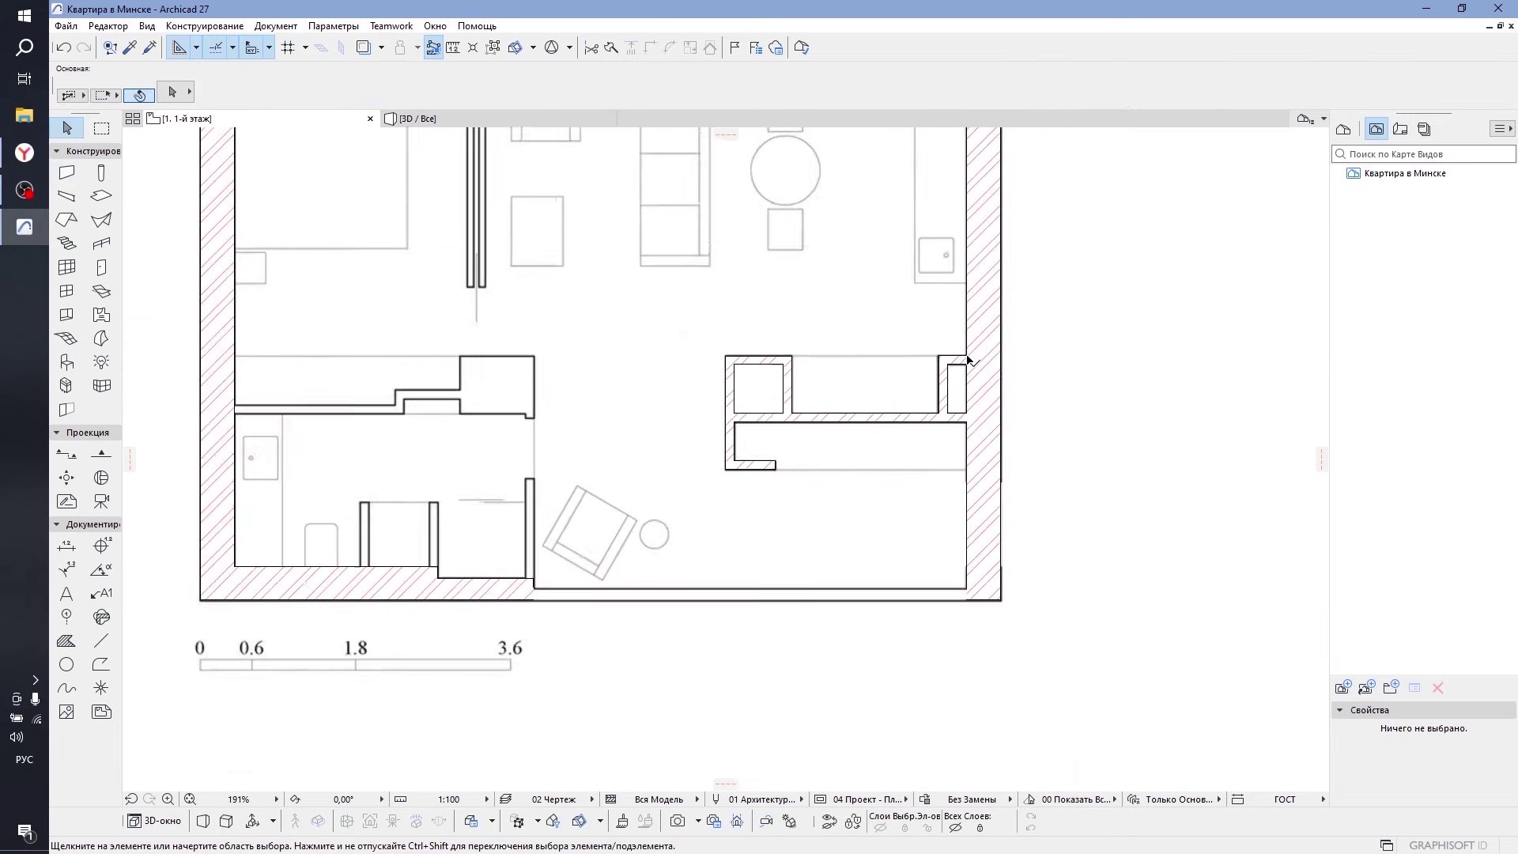
scroll(969, 354, down, 1)
middle_drag(968, 324, 1004, 472)
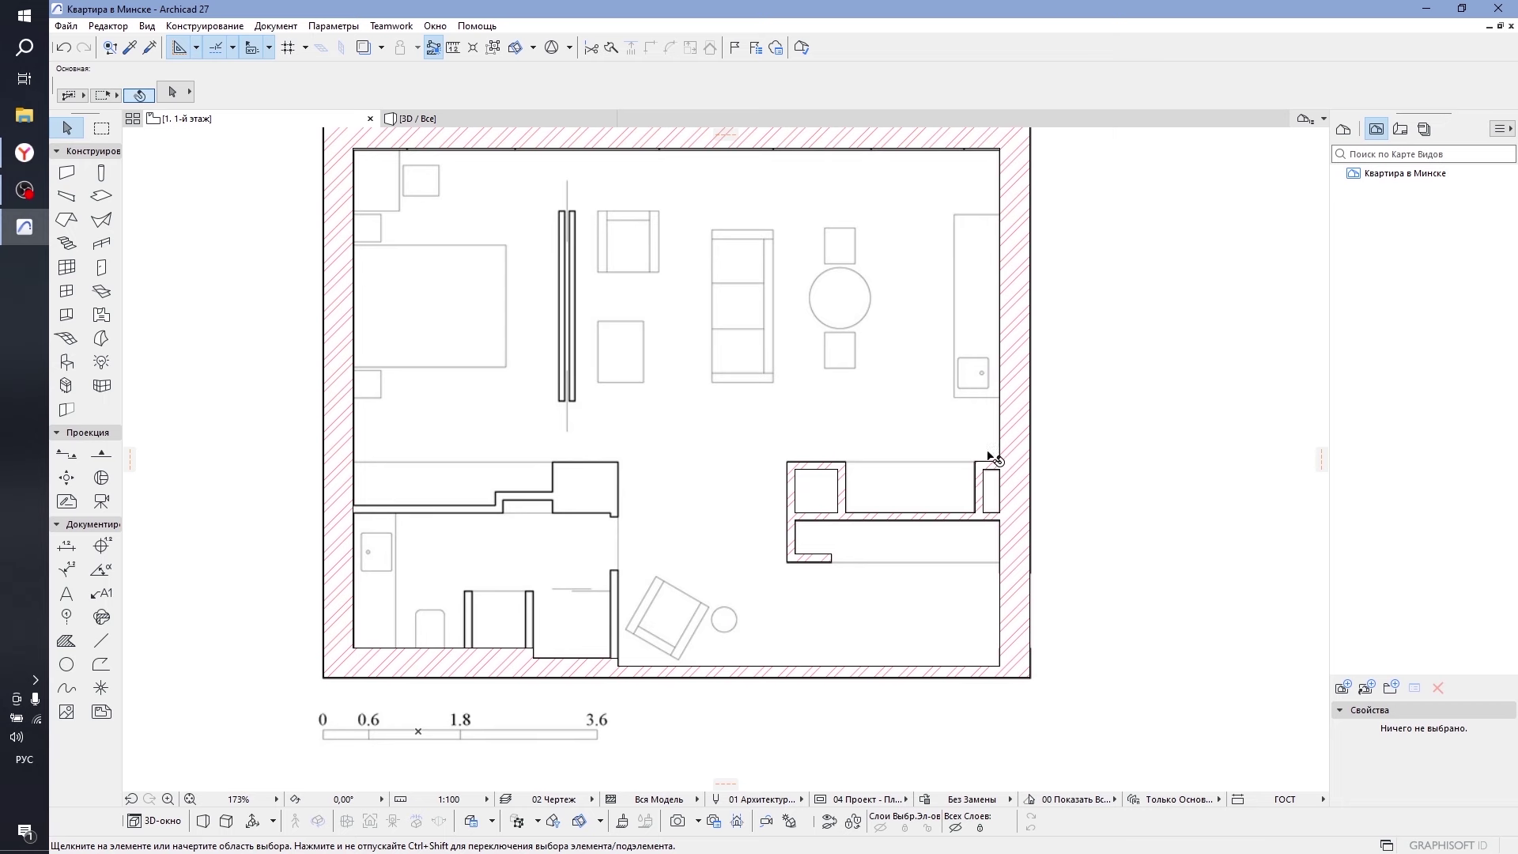
Trace the long vertical bathroom partition with its reference line side flipped
key(super)
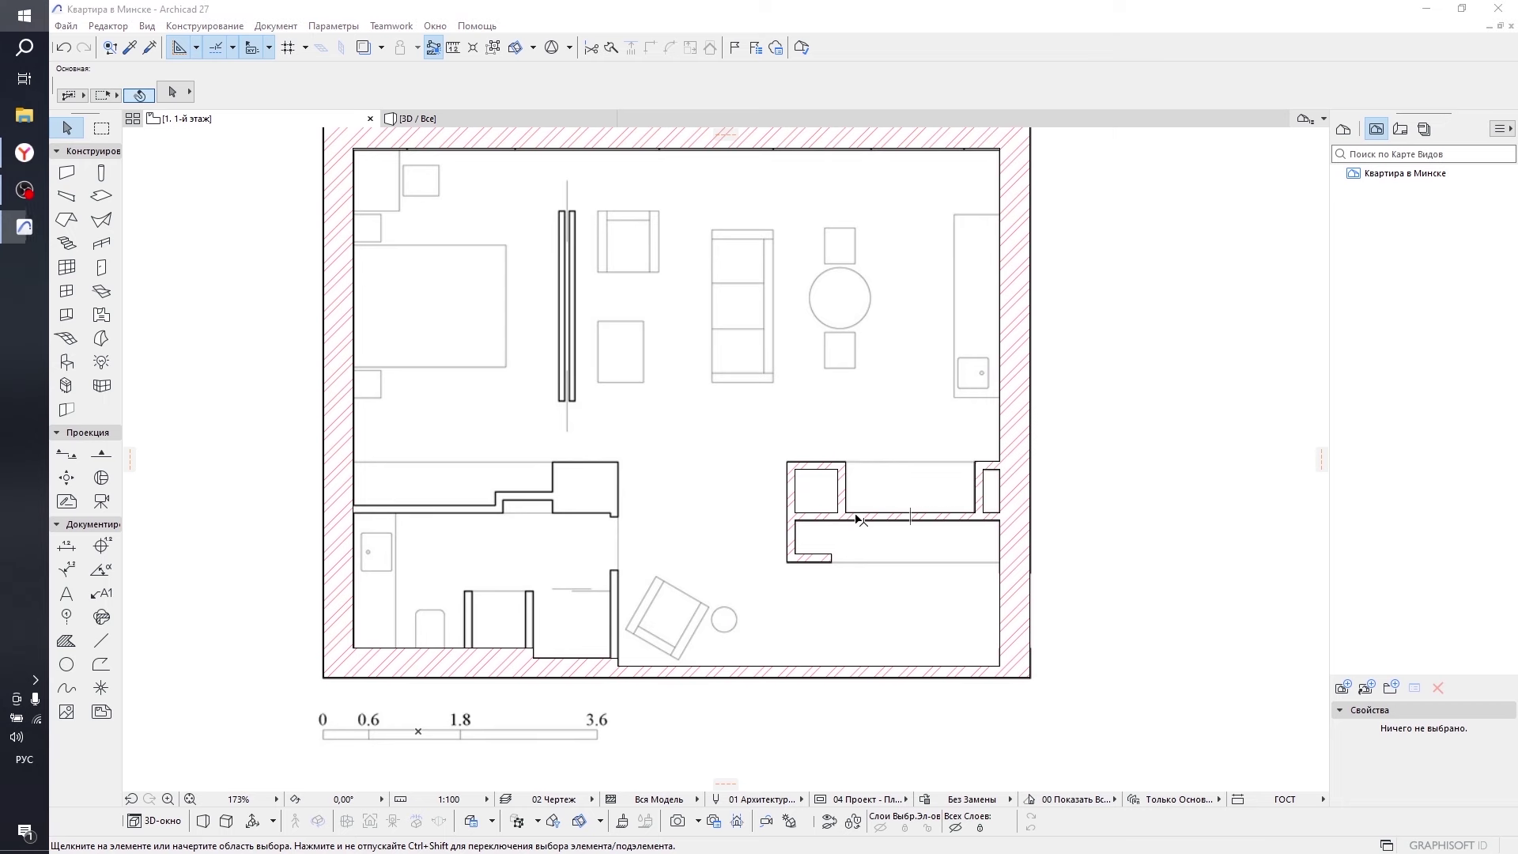
key(super)
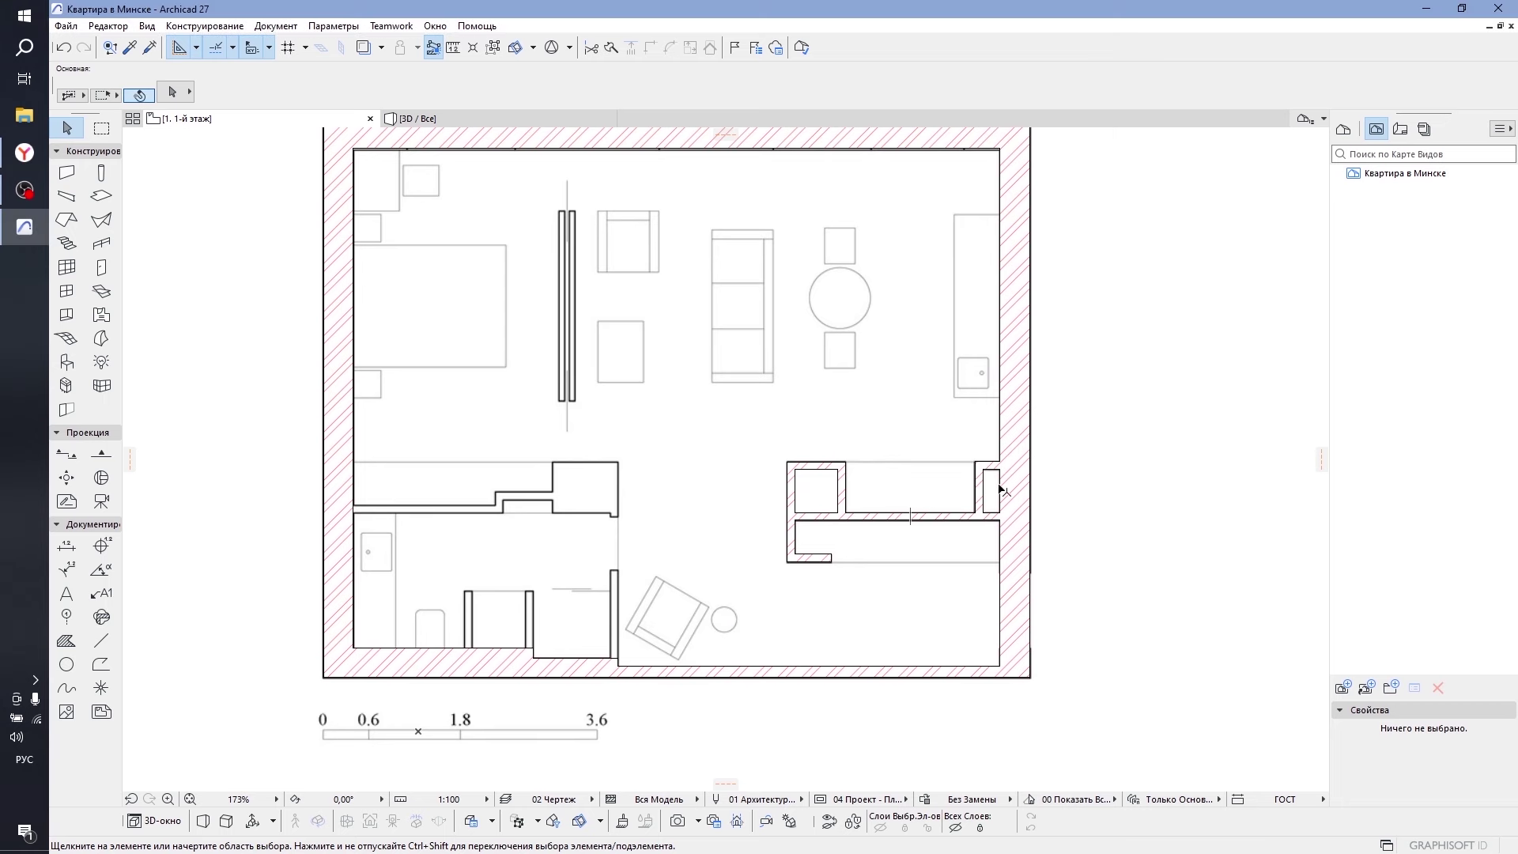
alt+click(985, 475)
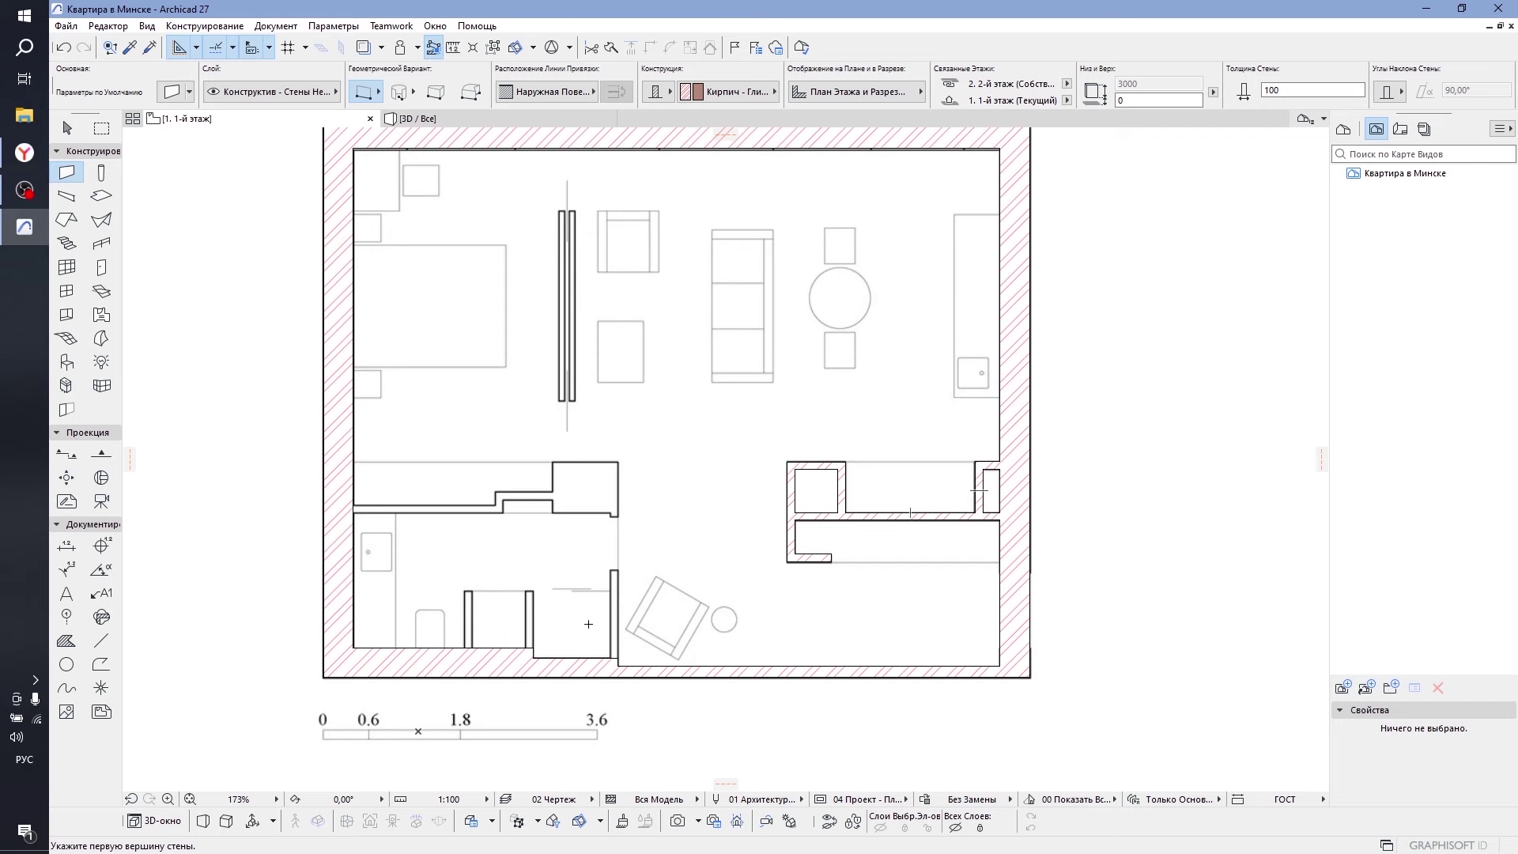
scroll(601, 656, up, 3)
click(642, 654)
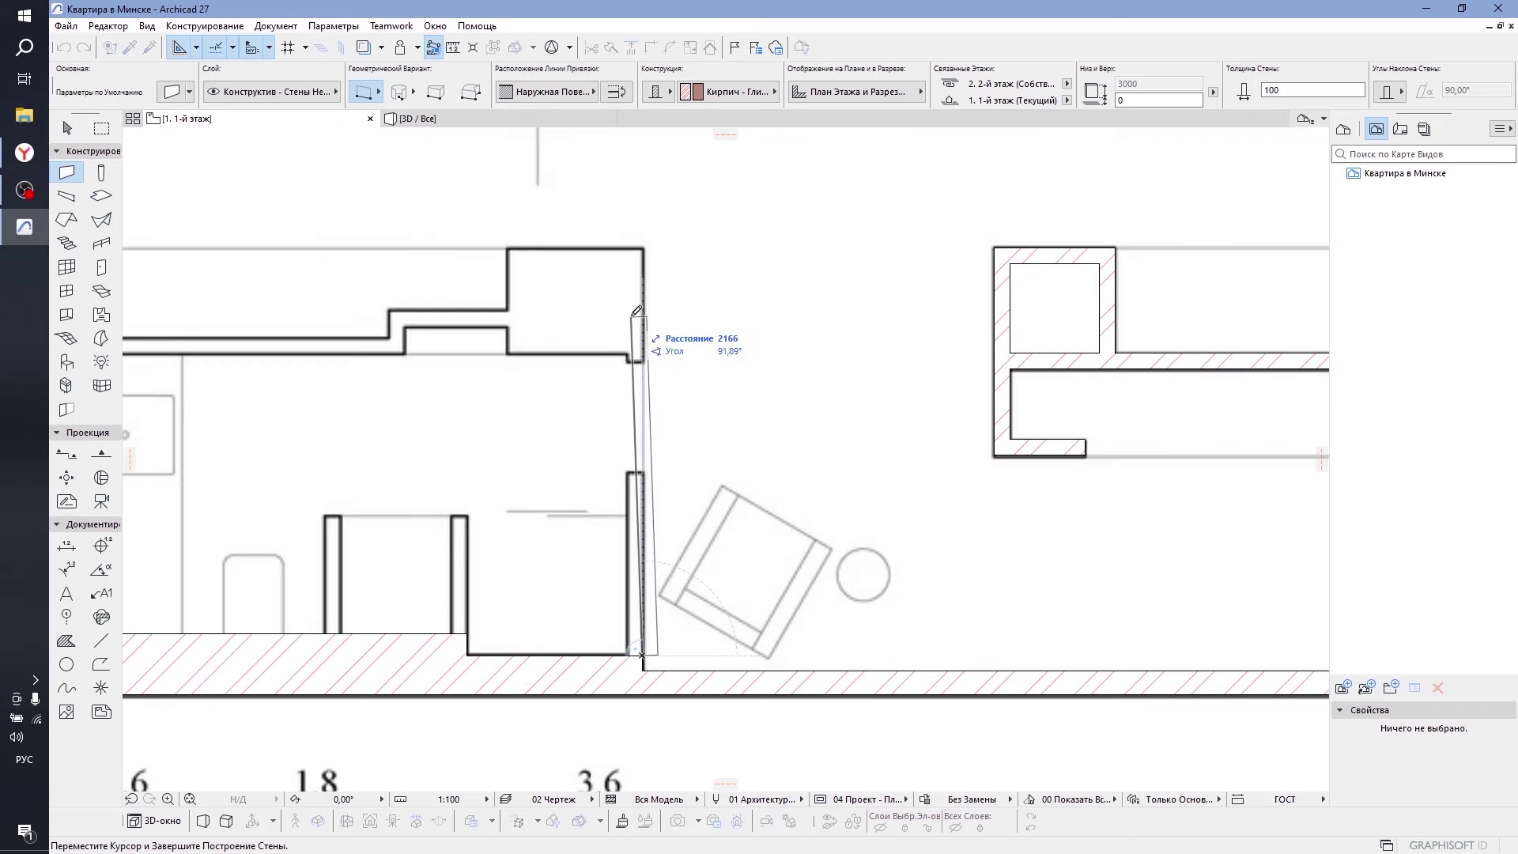
scroll(696, 253, up, 1)
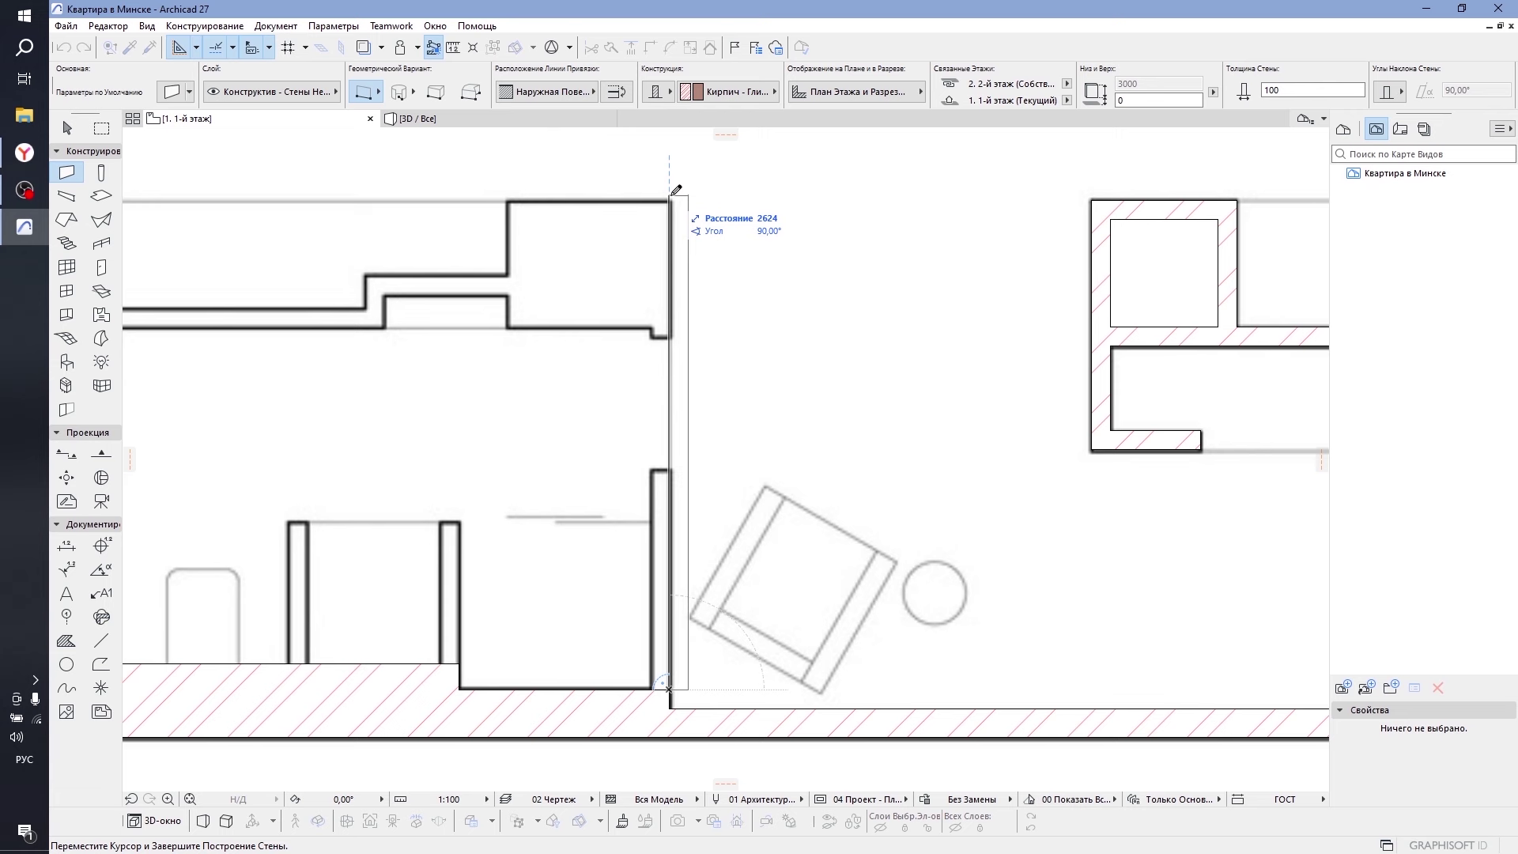
click(614, 95)
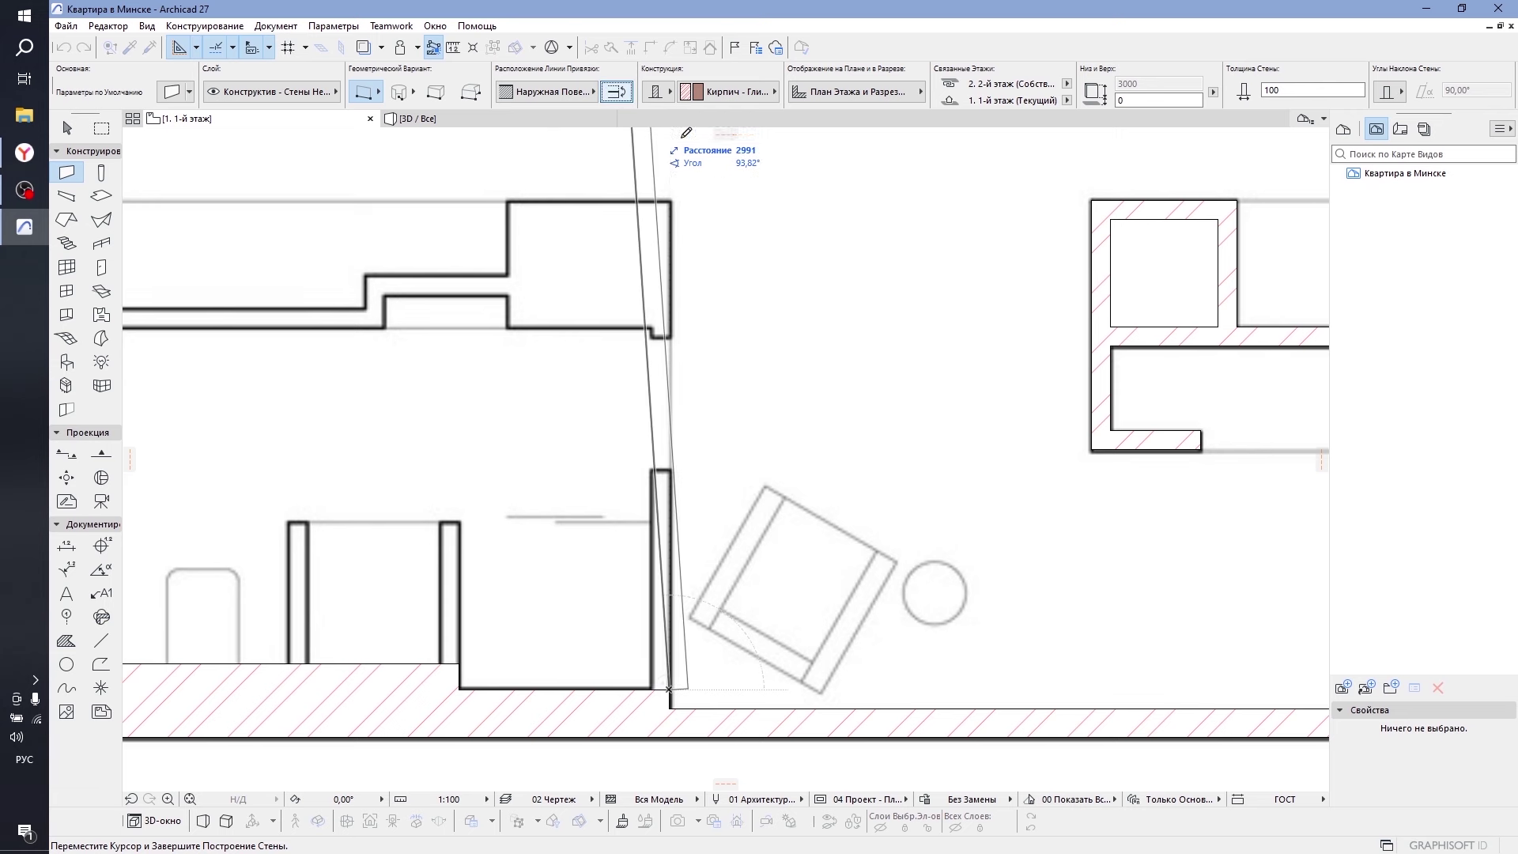
click(672, 195)
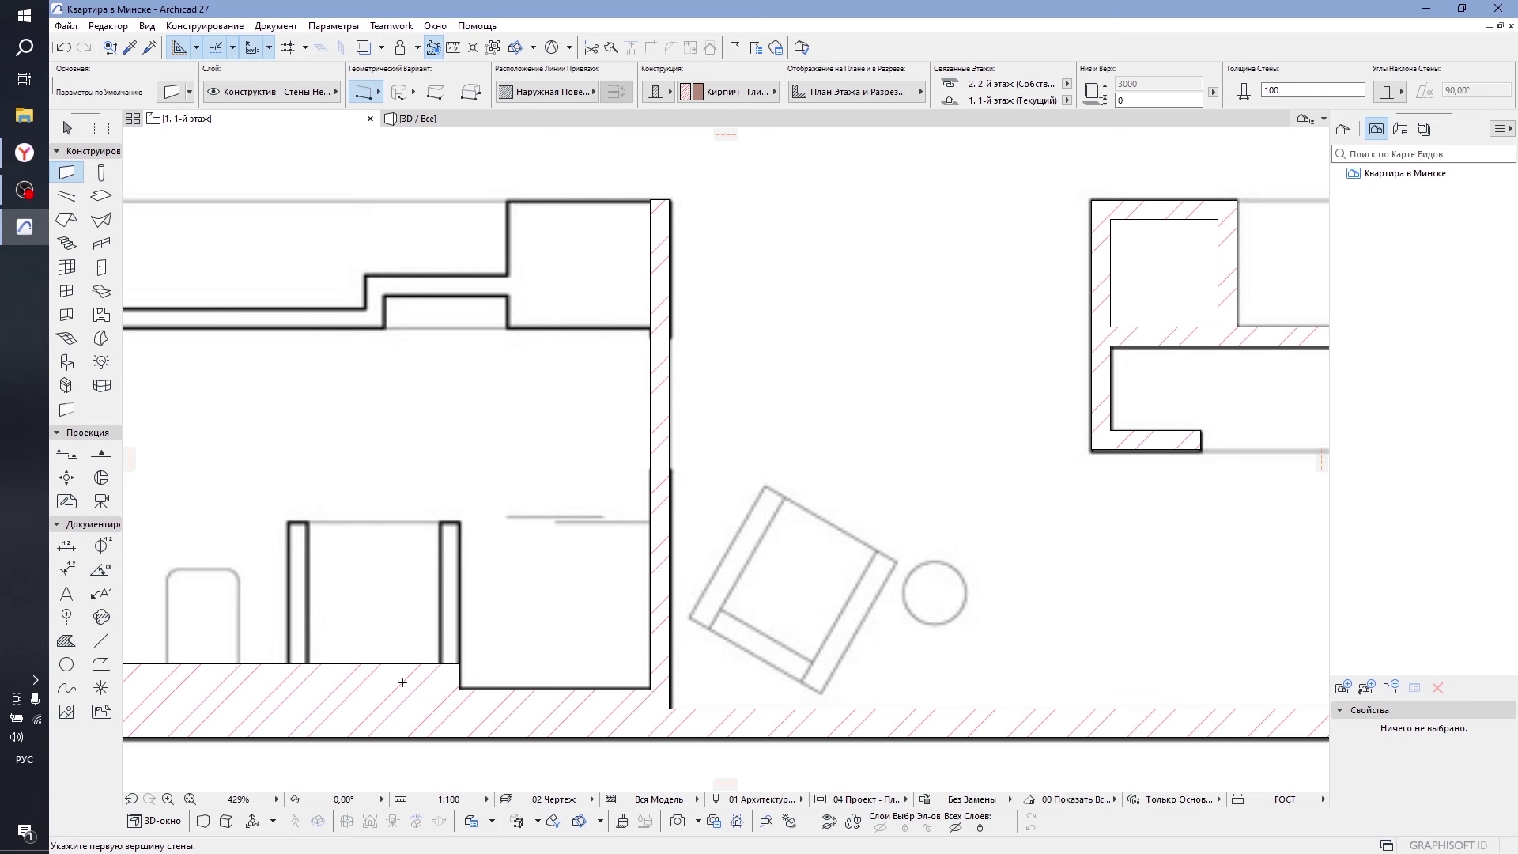
Draw the two short 100 mm jamb walls on either side of the toilet door opening
click(457, 660)
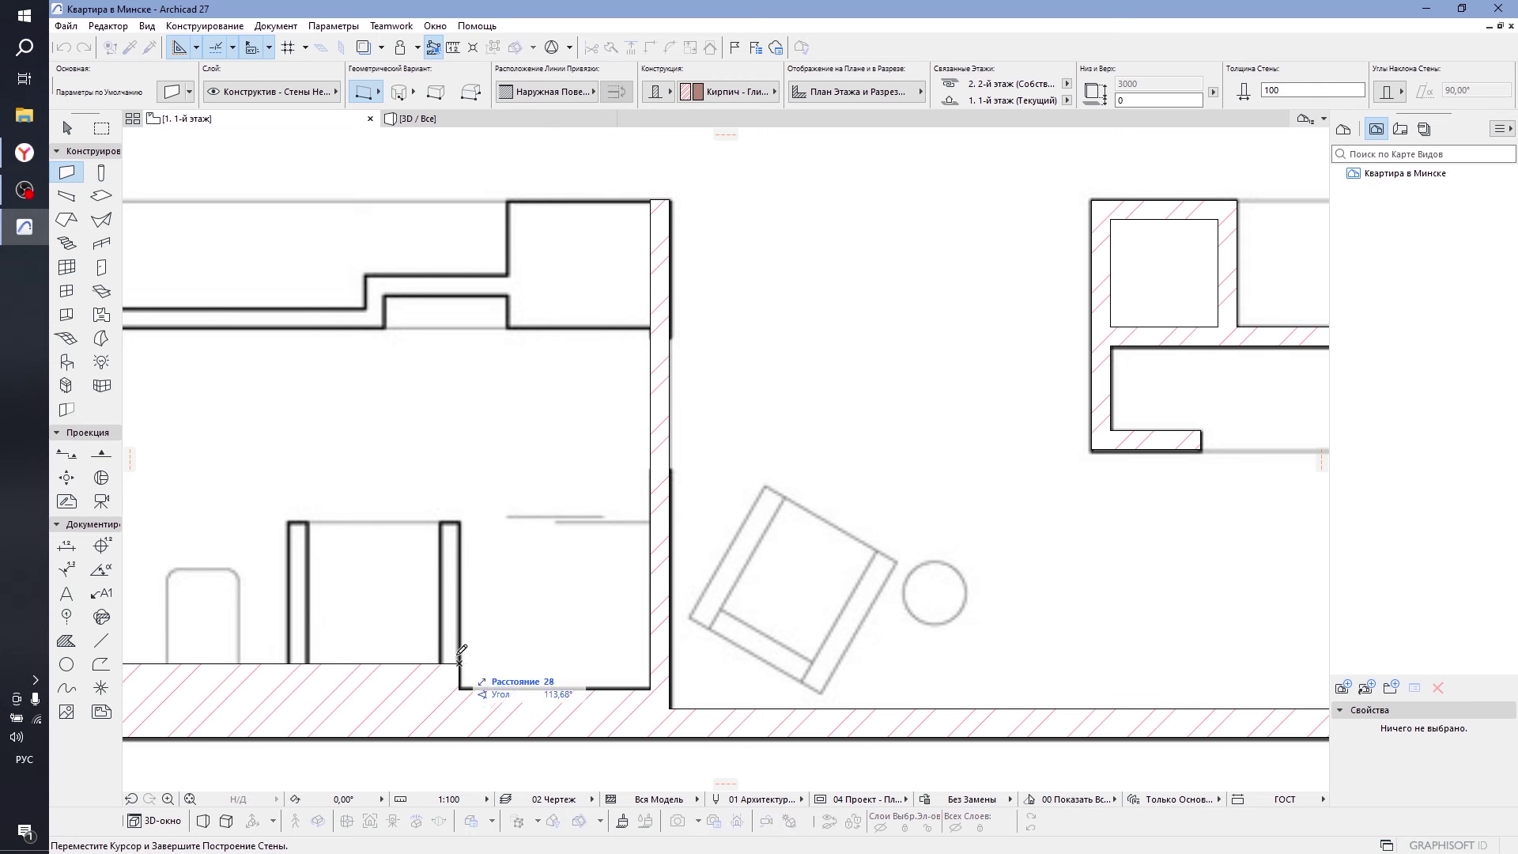
text(7)
click(459, 522)
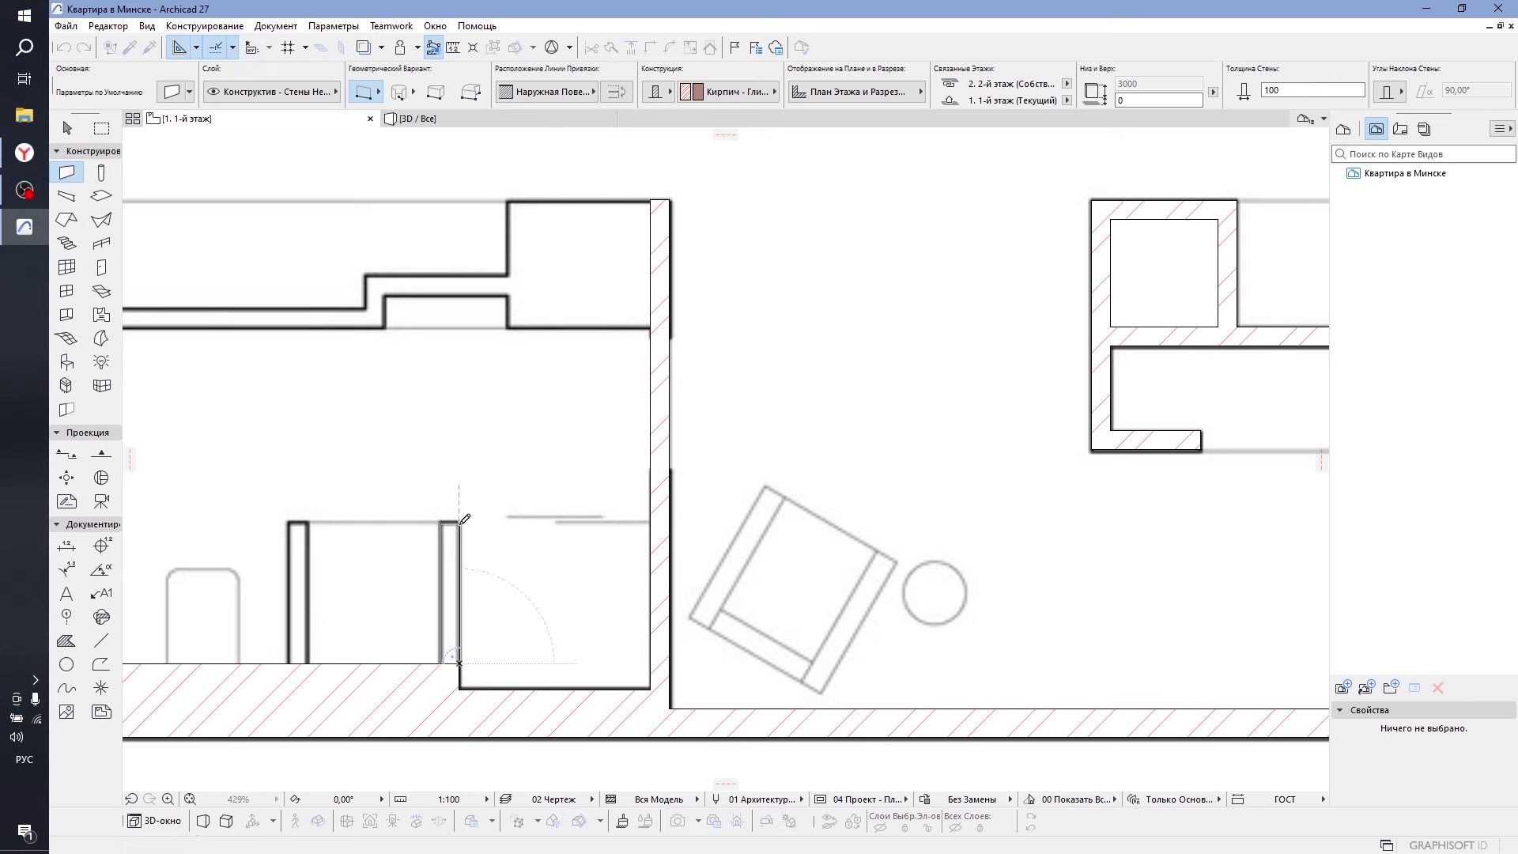
click(308, 662)
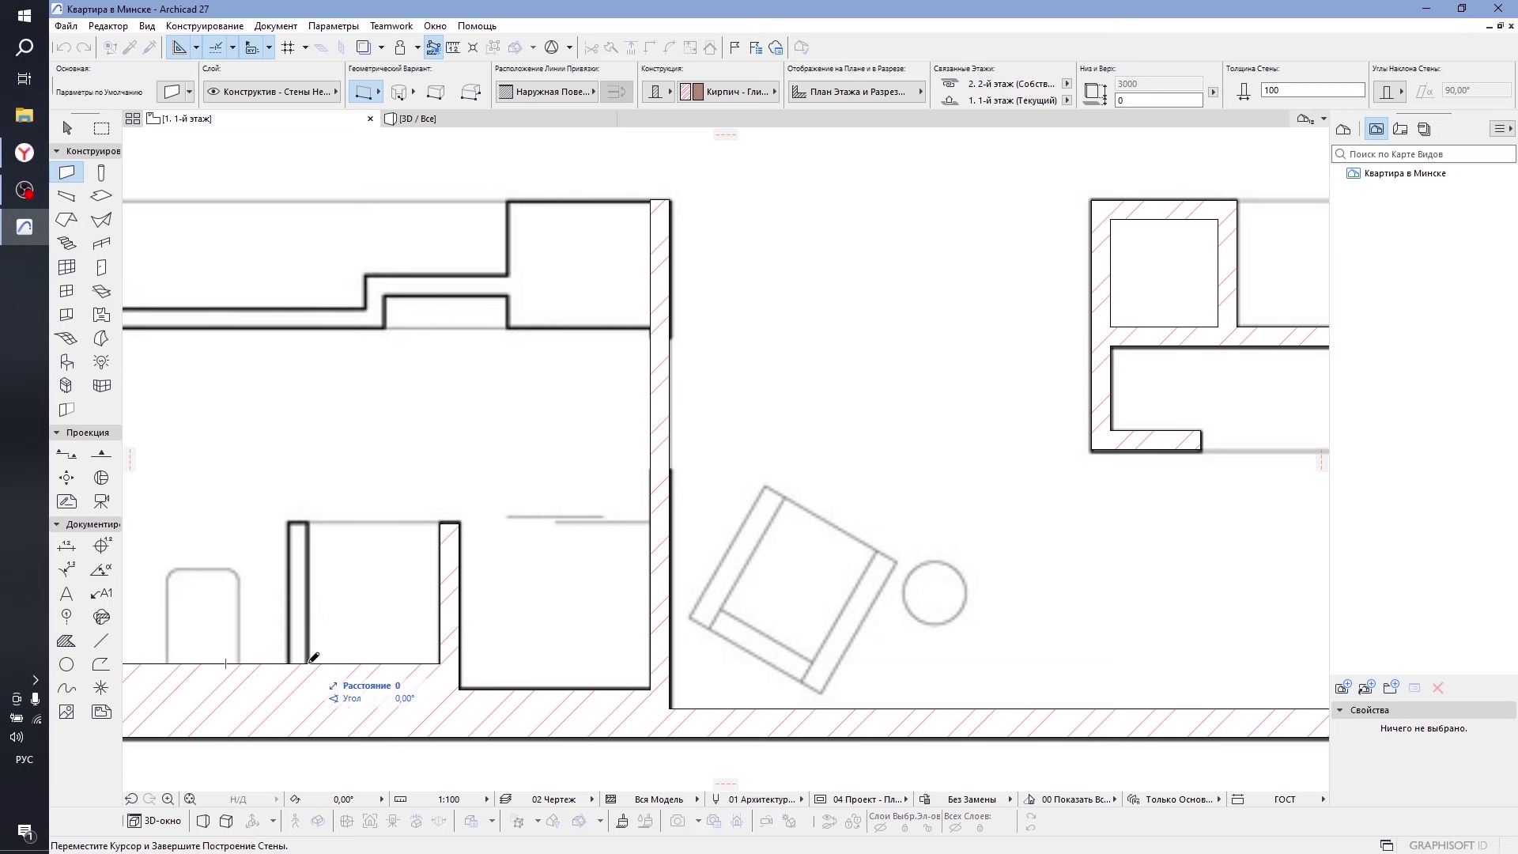
middle_drag(559, 444, 602, 444)
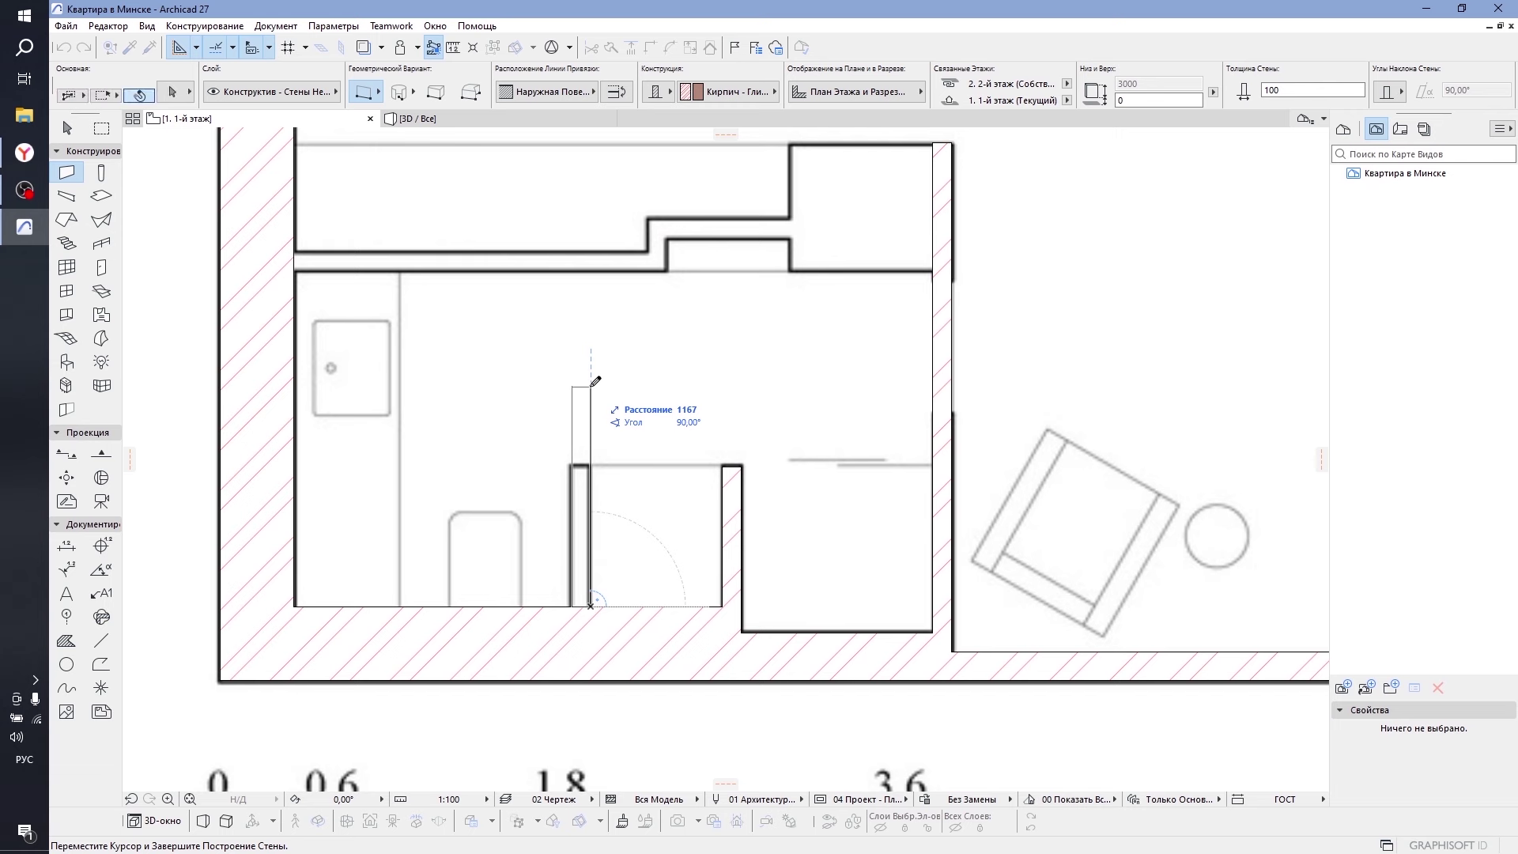
click(679, 463)
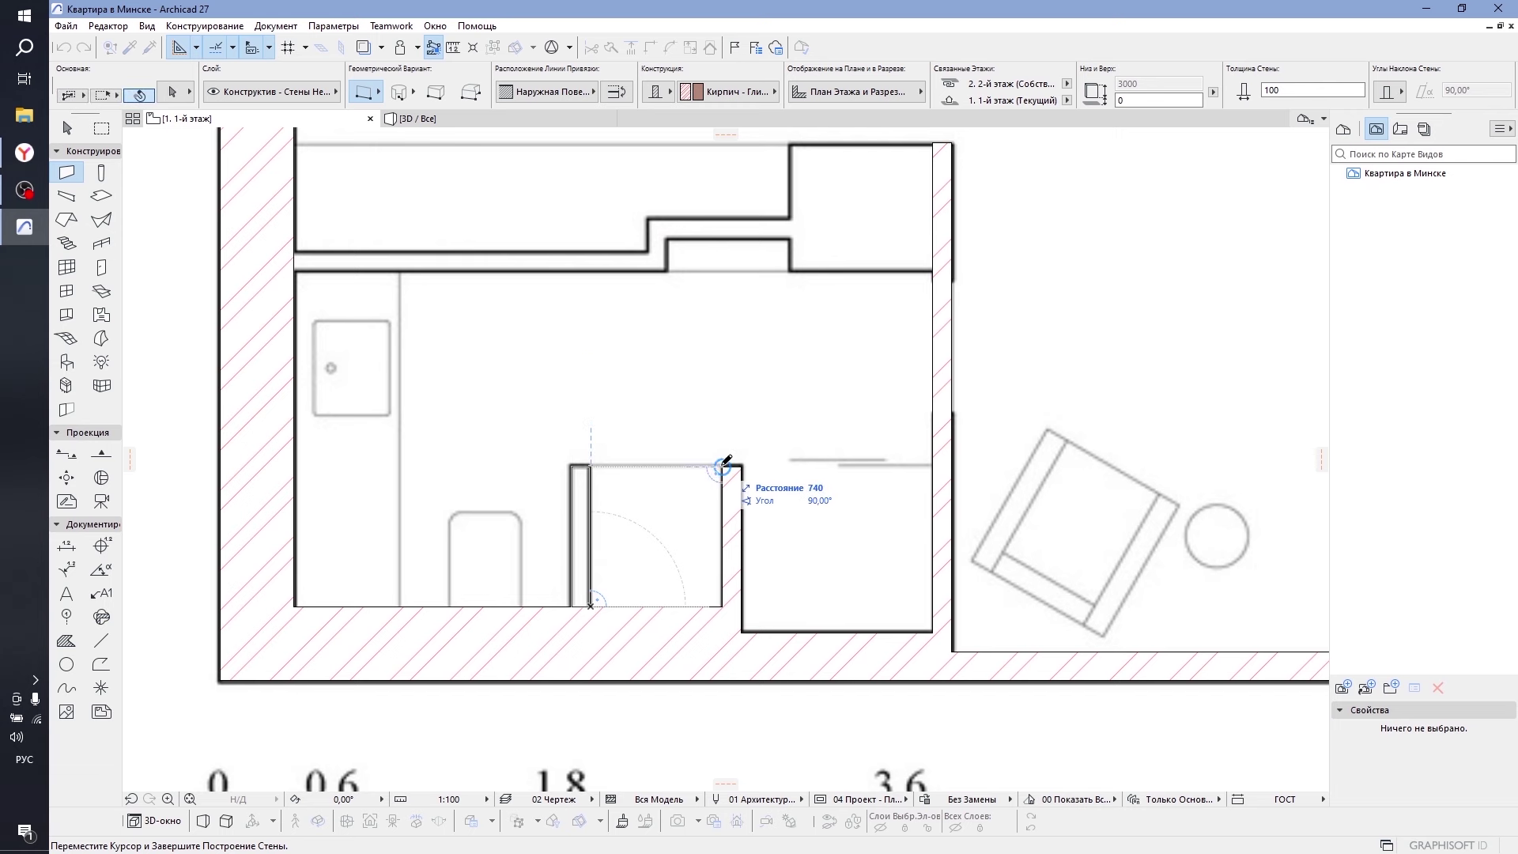
key(Escape)
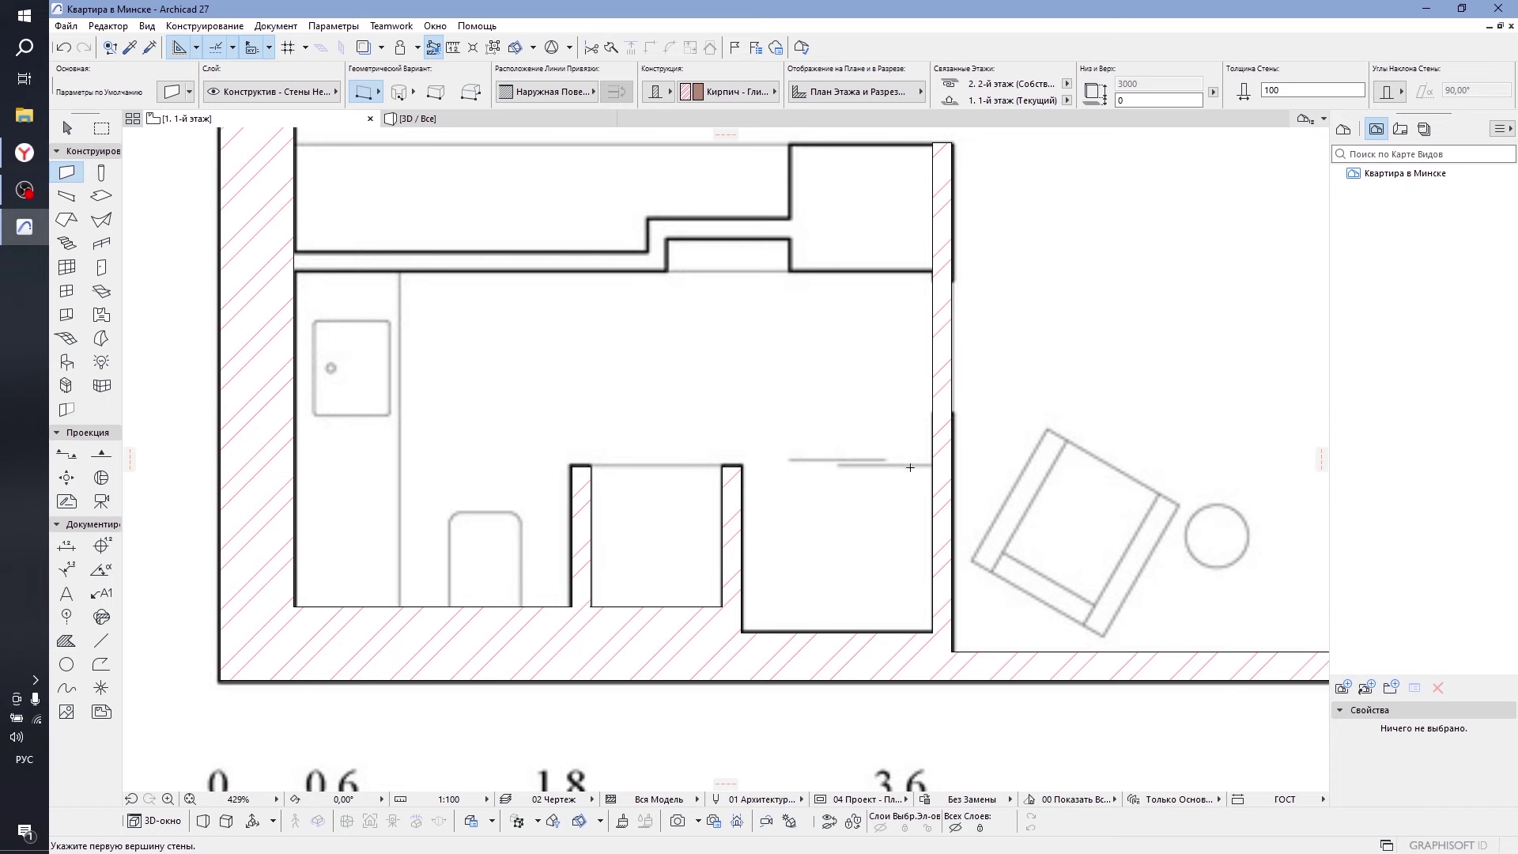
scroll(613, 581, down, 3)
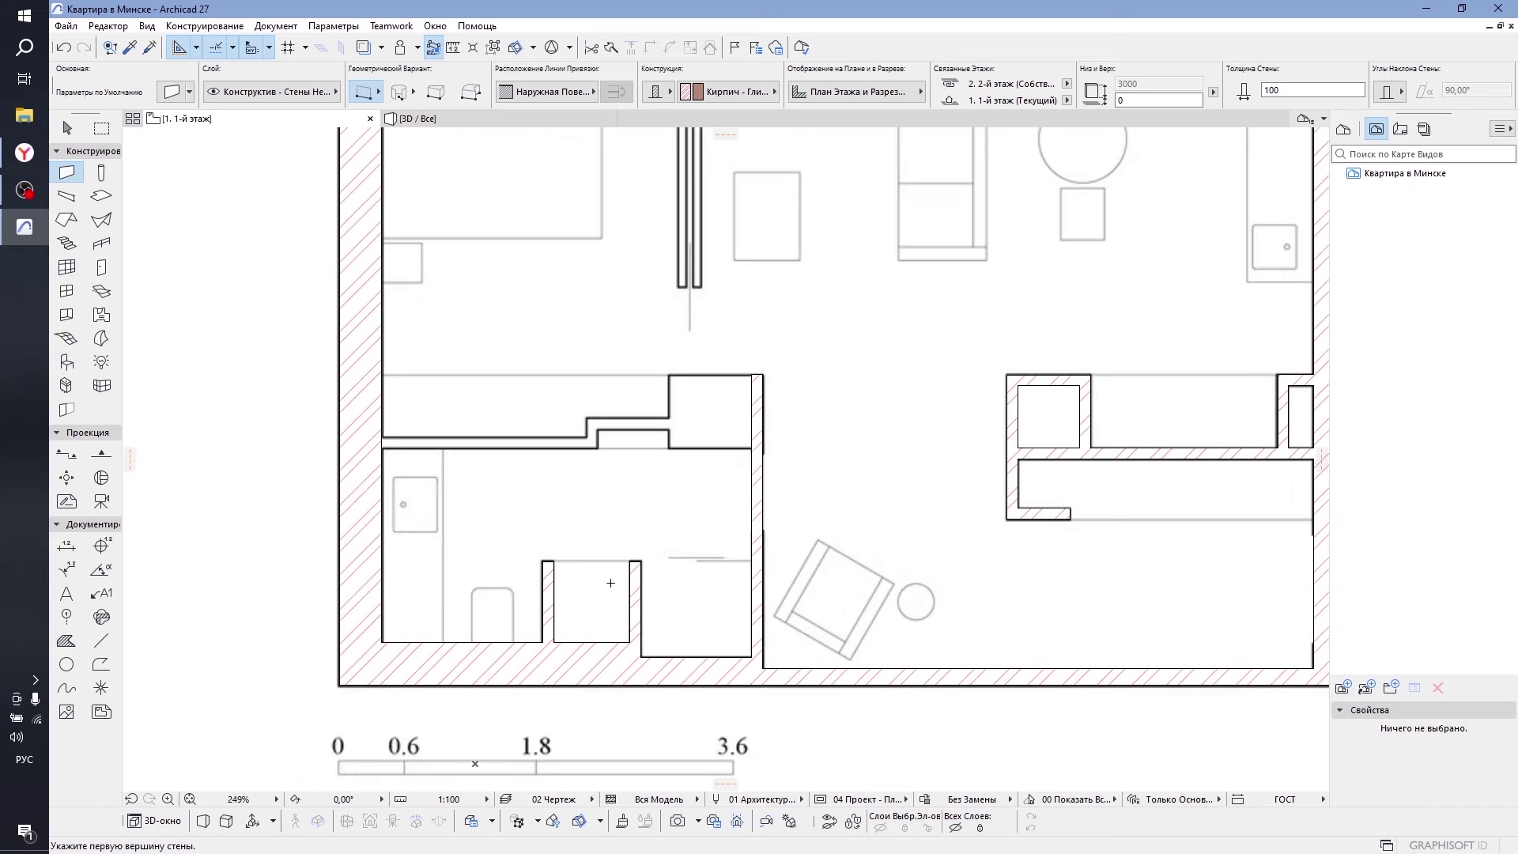
Draw the corridor-end walls with typed lengths 15 and 1, reference side flipped
scroll(385, 419, up, 2)
click(381, 448)
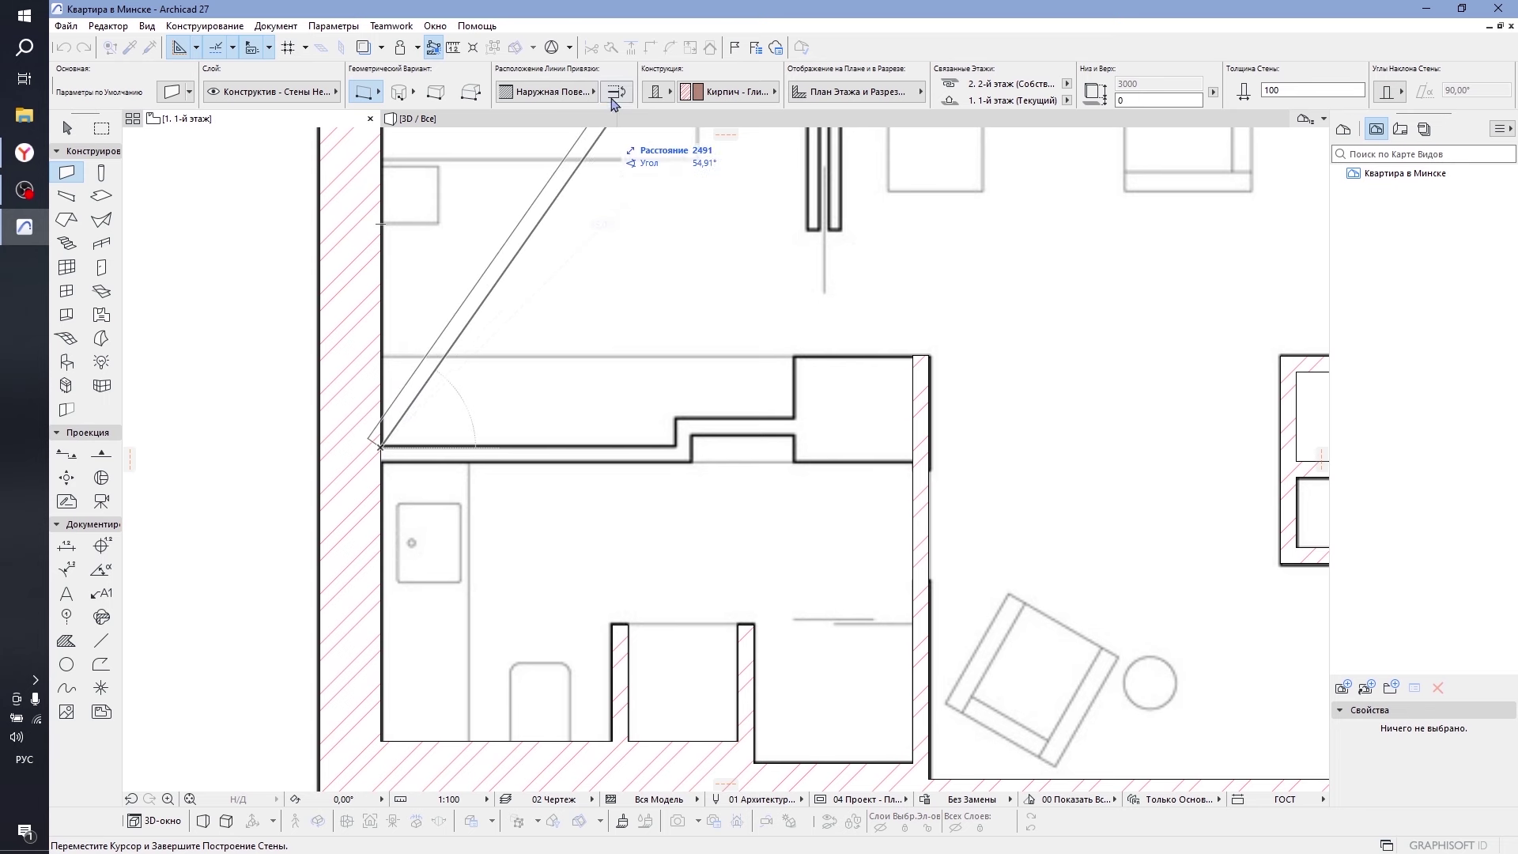
click(615, 91)
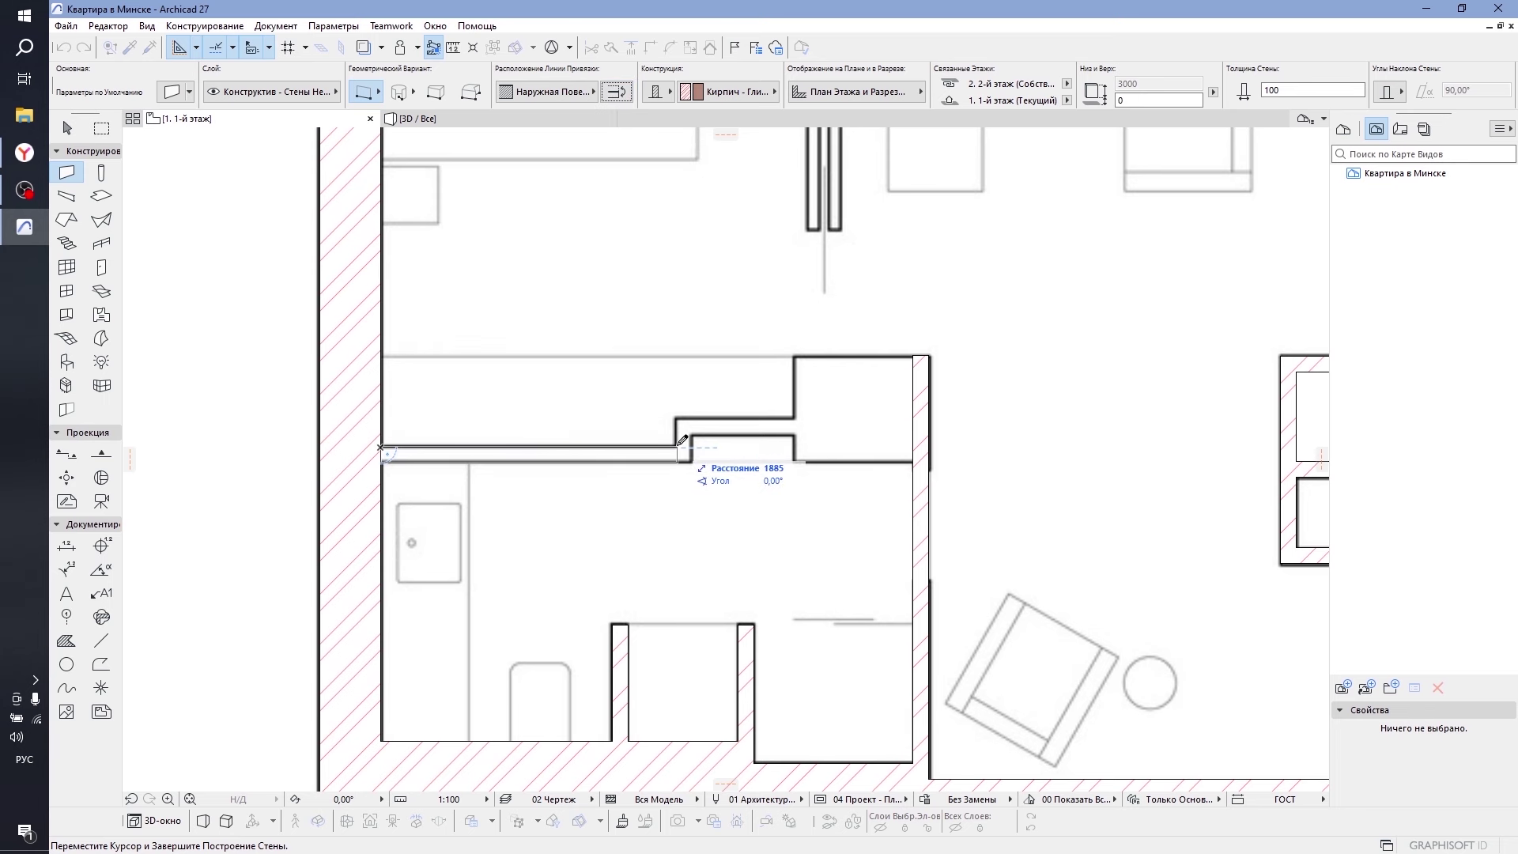
text(1)
text(5)
key(Return)
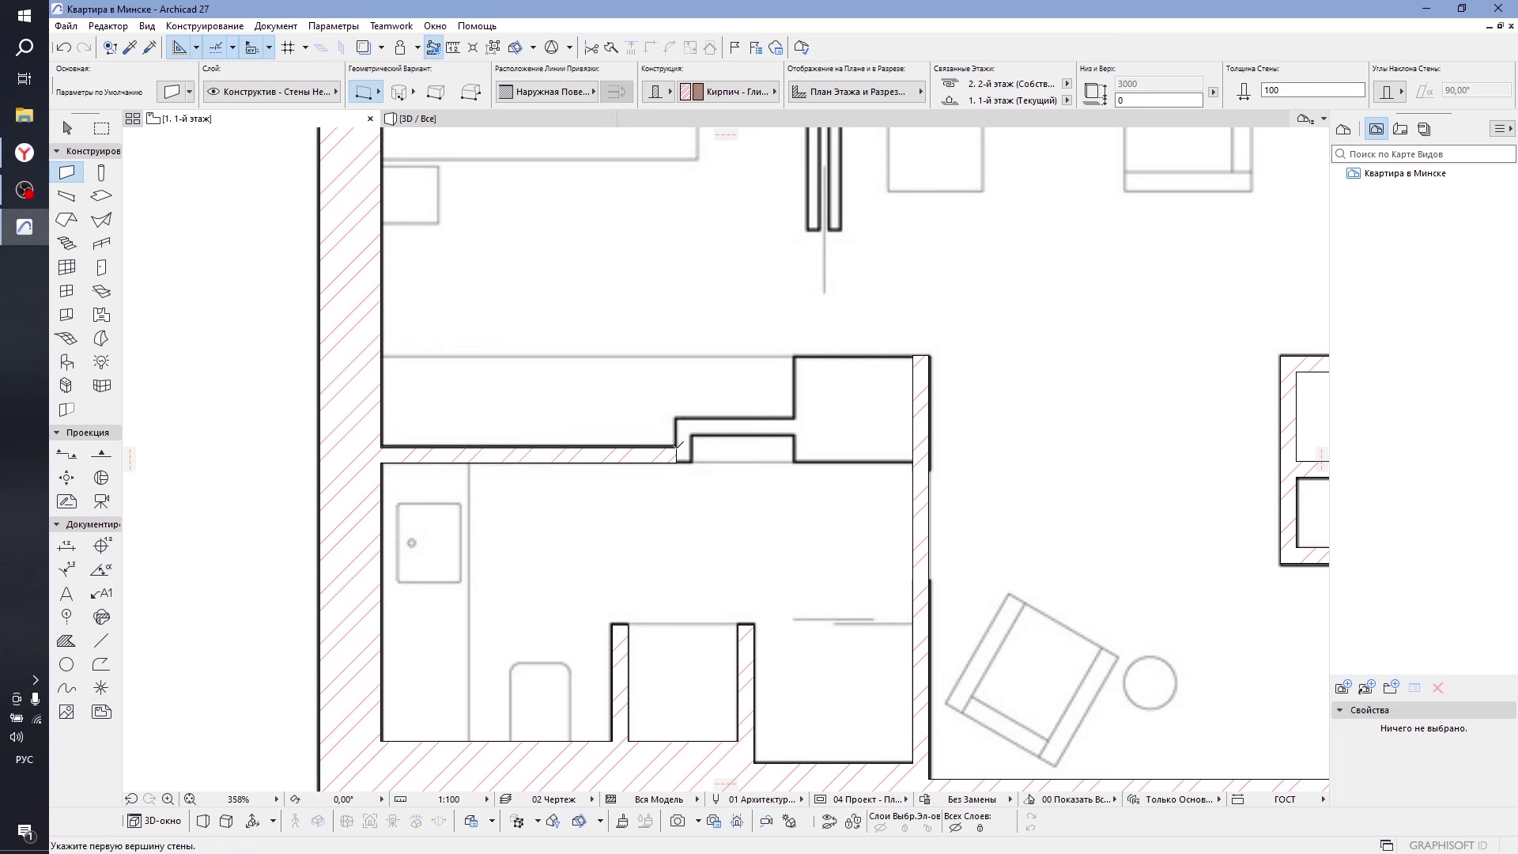
click(678, 446)
text(185)
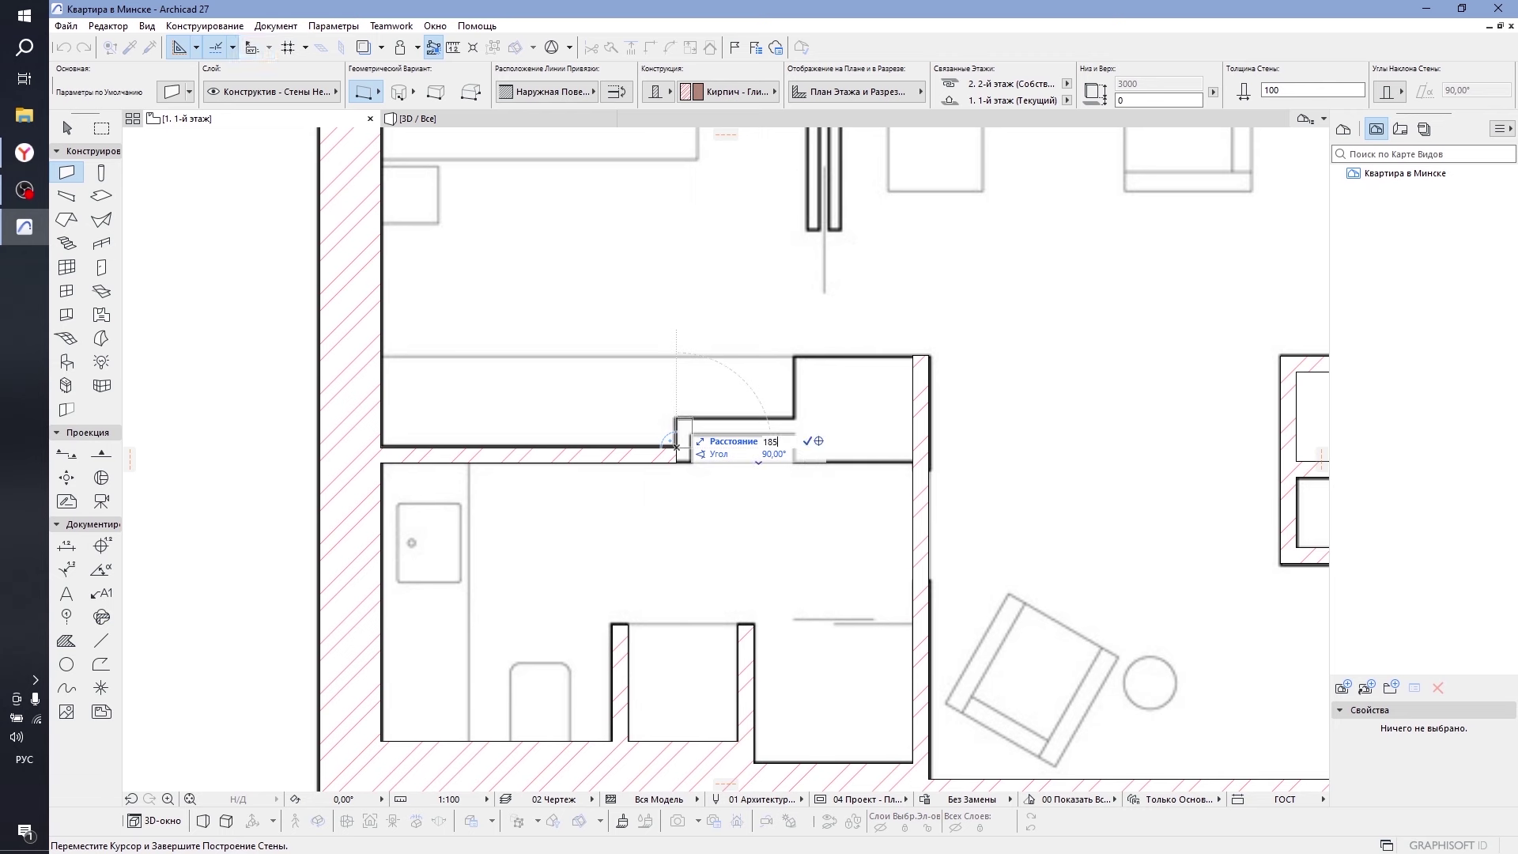
key(Return)
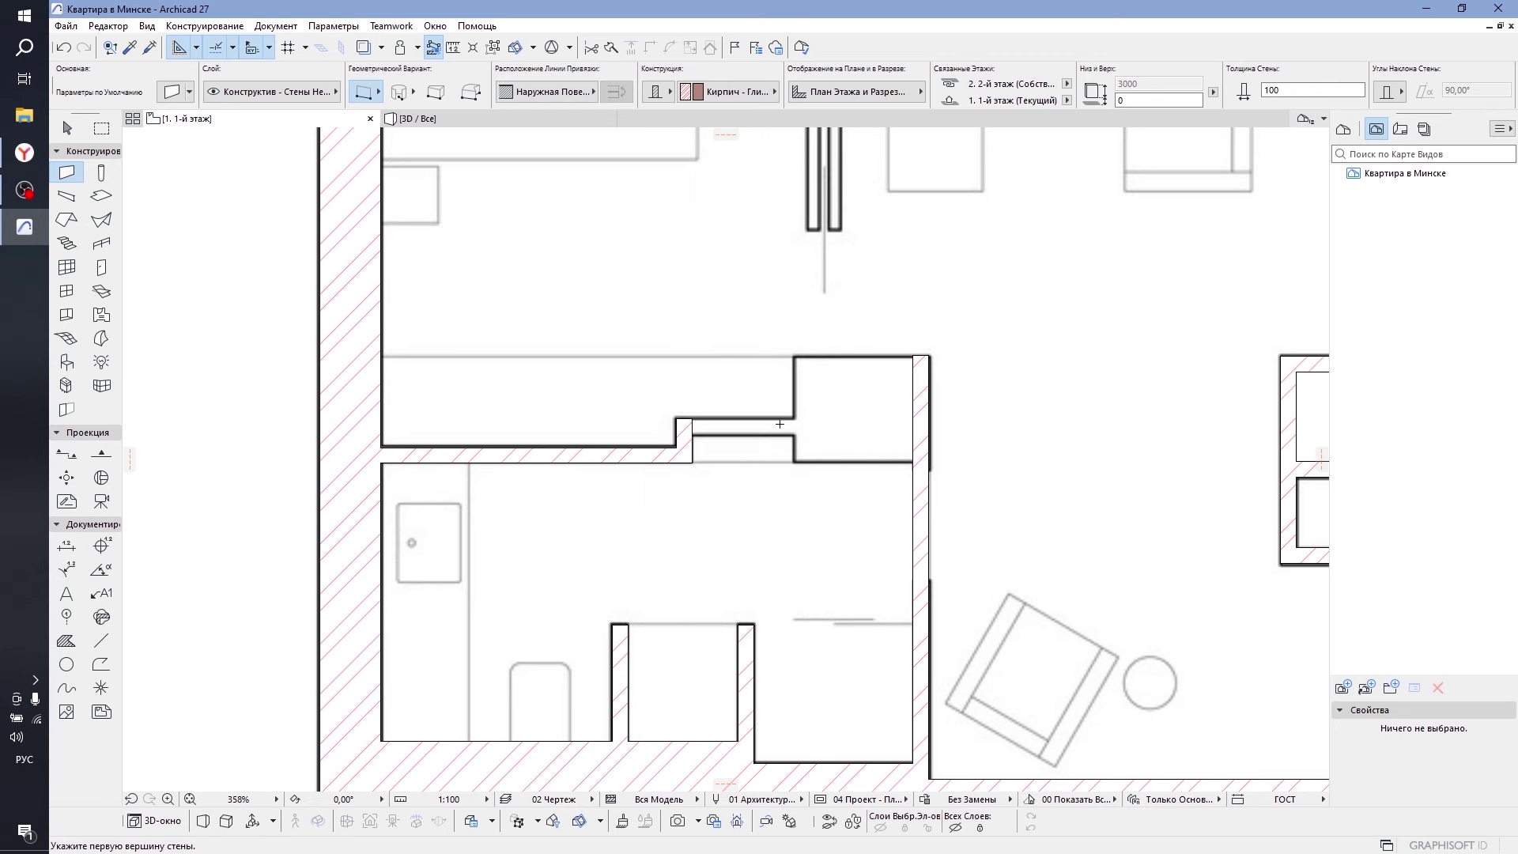
Add the short horizontal walls at the stepped wall's corner and along the top
click(671, 417)
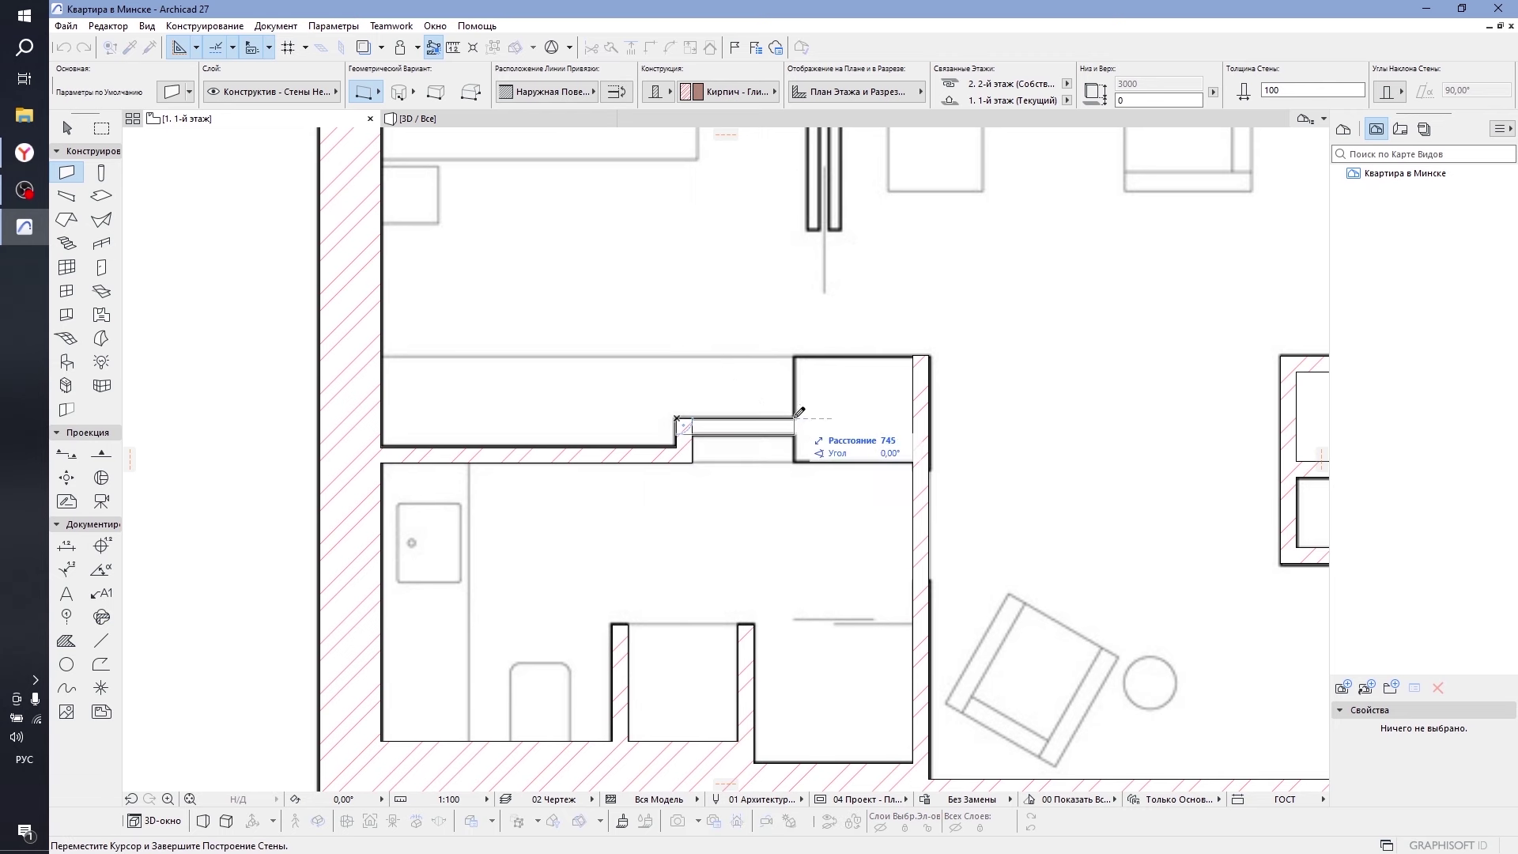
text(74)
click(795, 415)
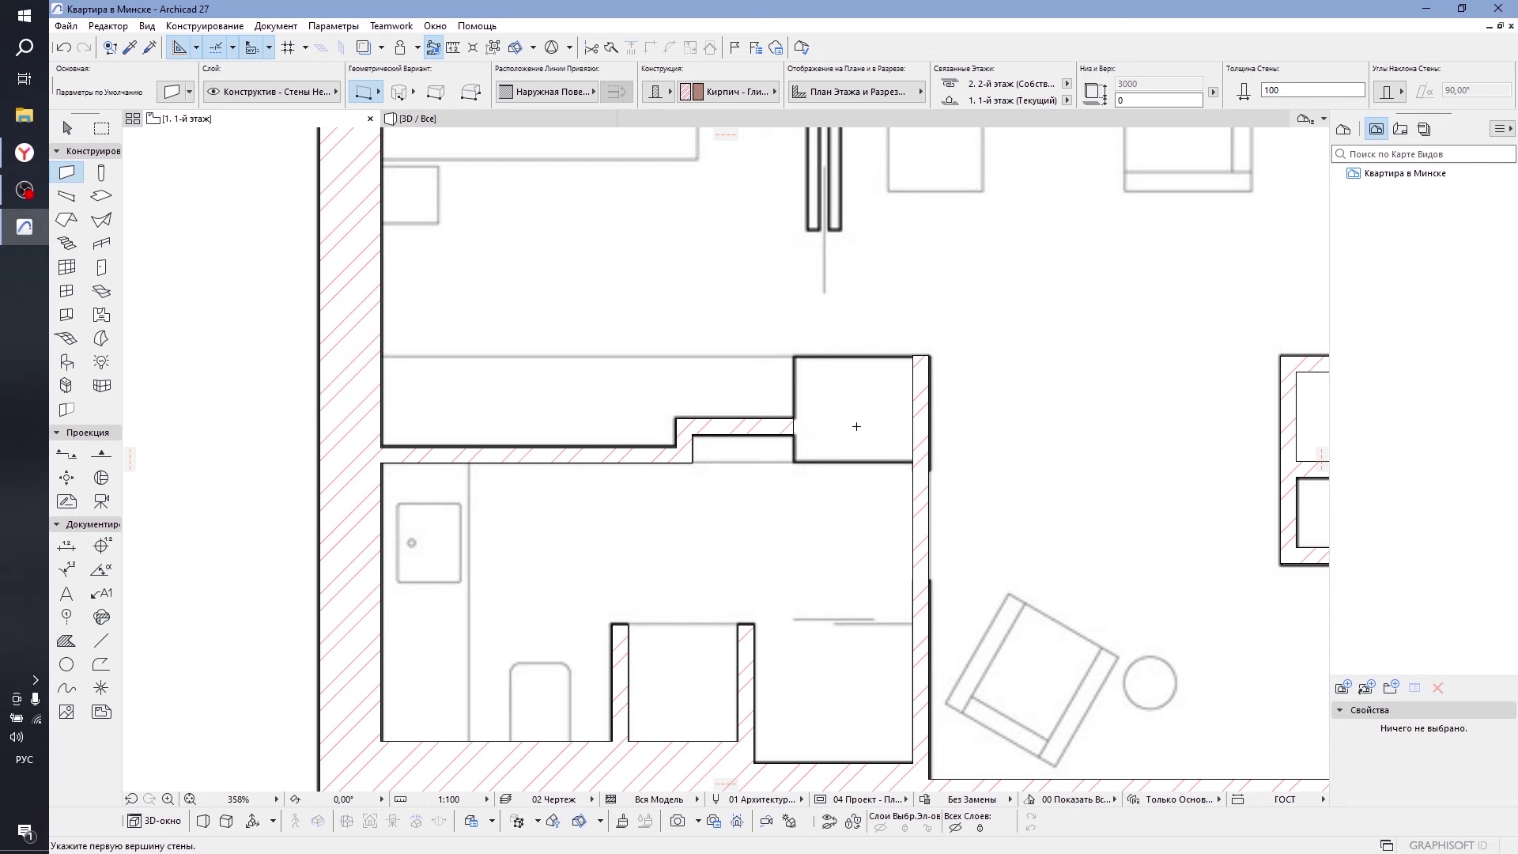
scroll(856, 426, up, 3)
click(979, 304)
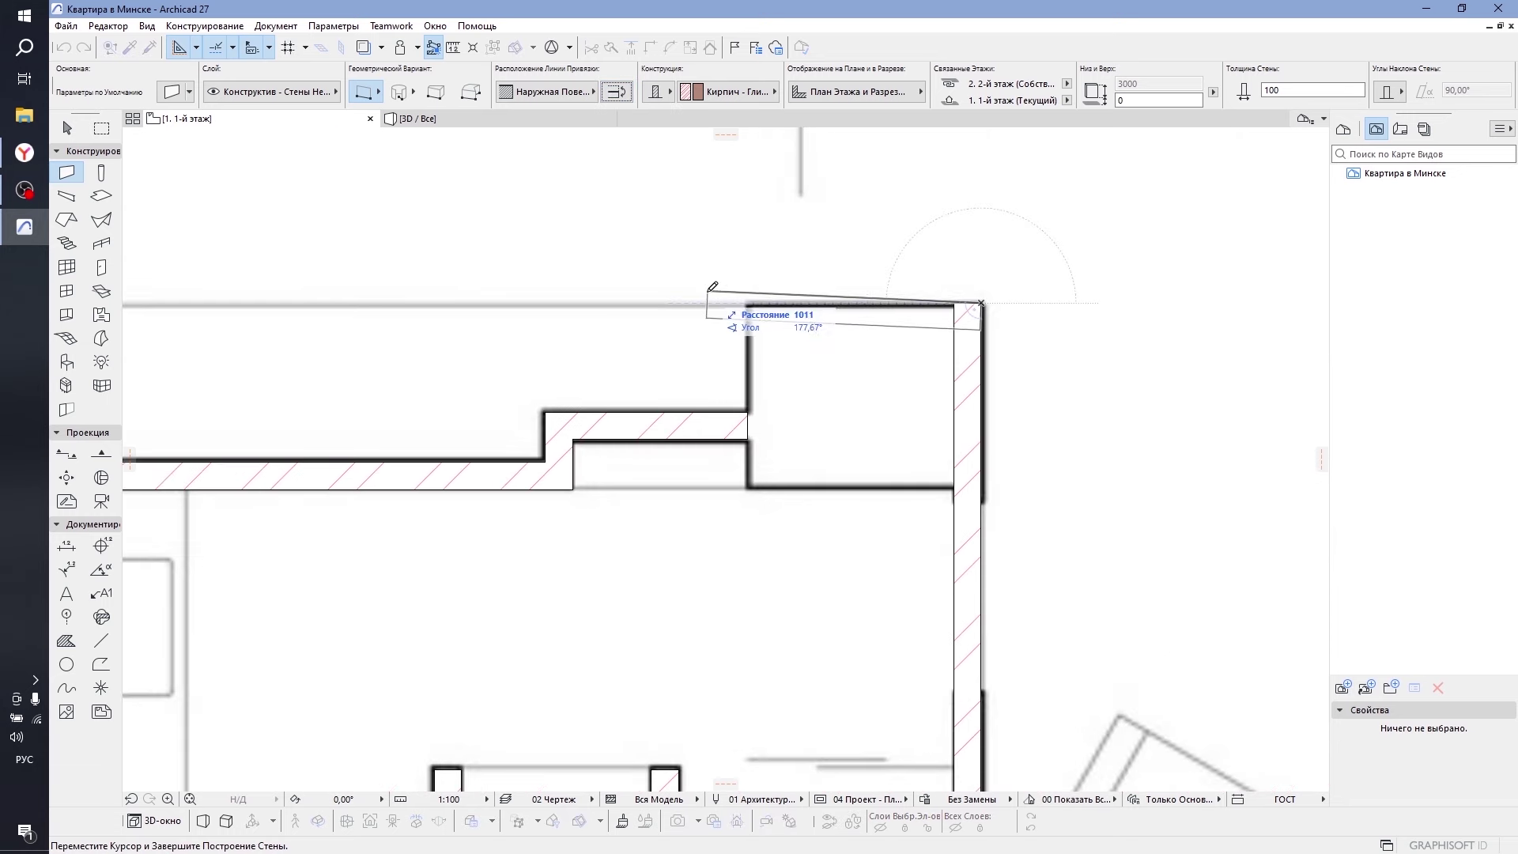
click(751, 424)
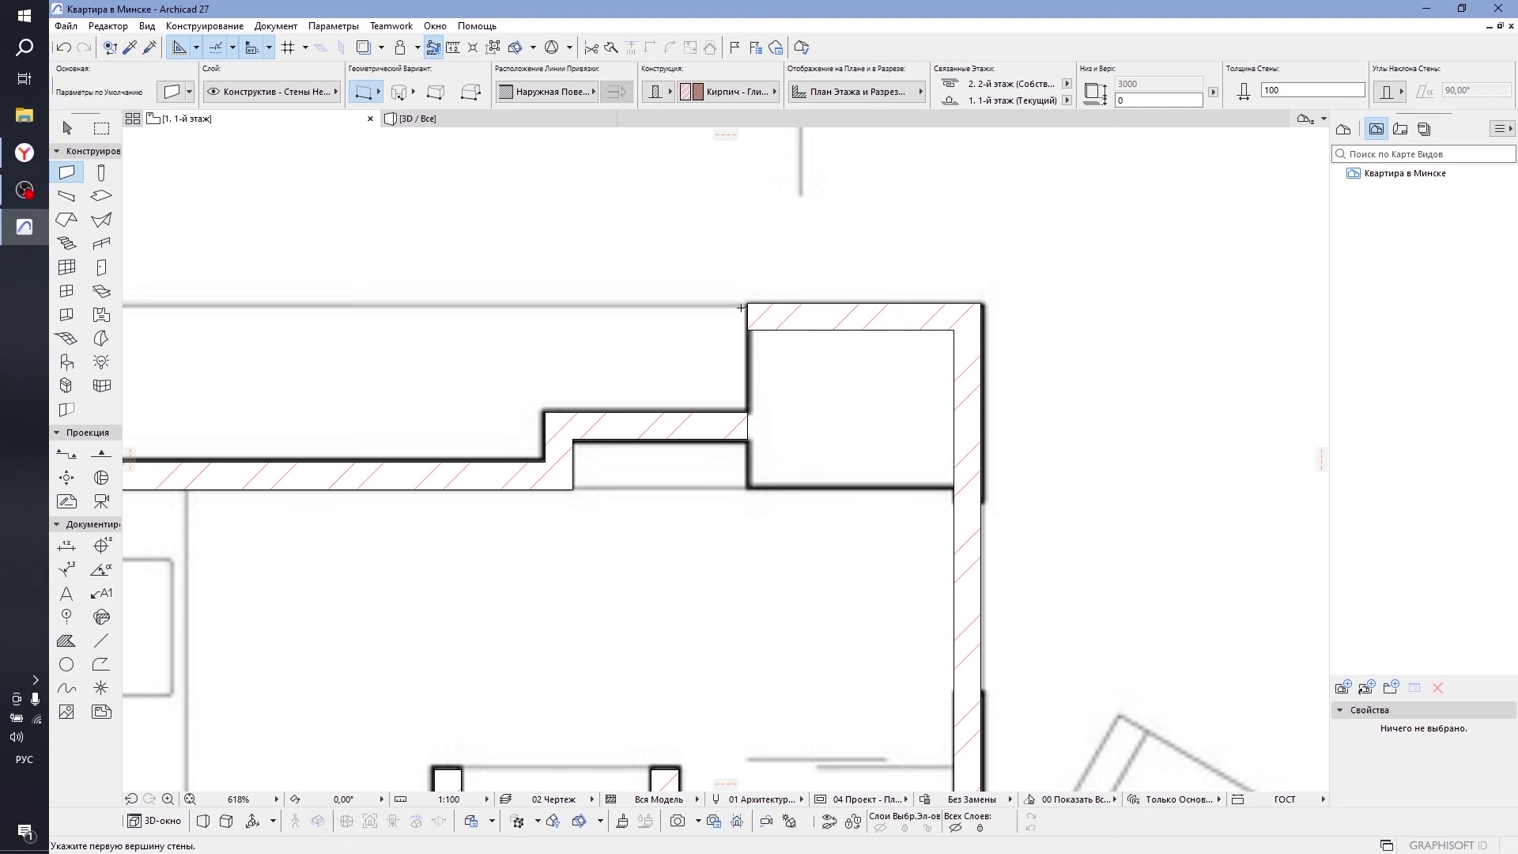
Complete the niche wall chain, closing the square compartment's bottom edge with 100 mm partitions
click(748, 303)
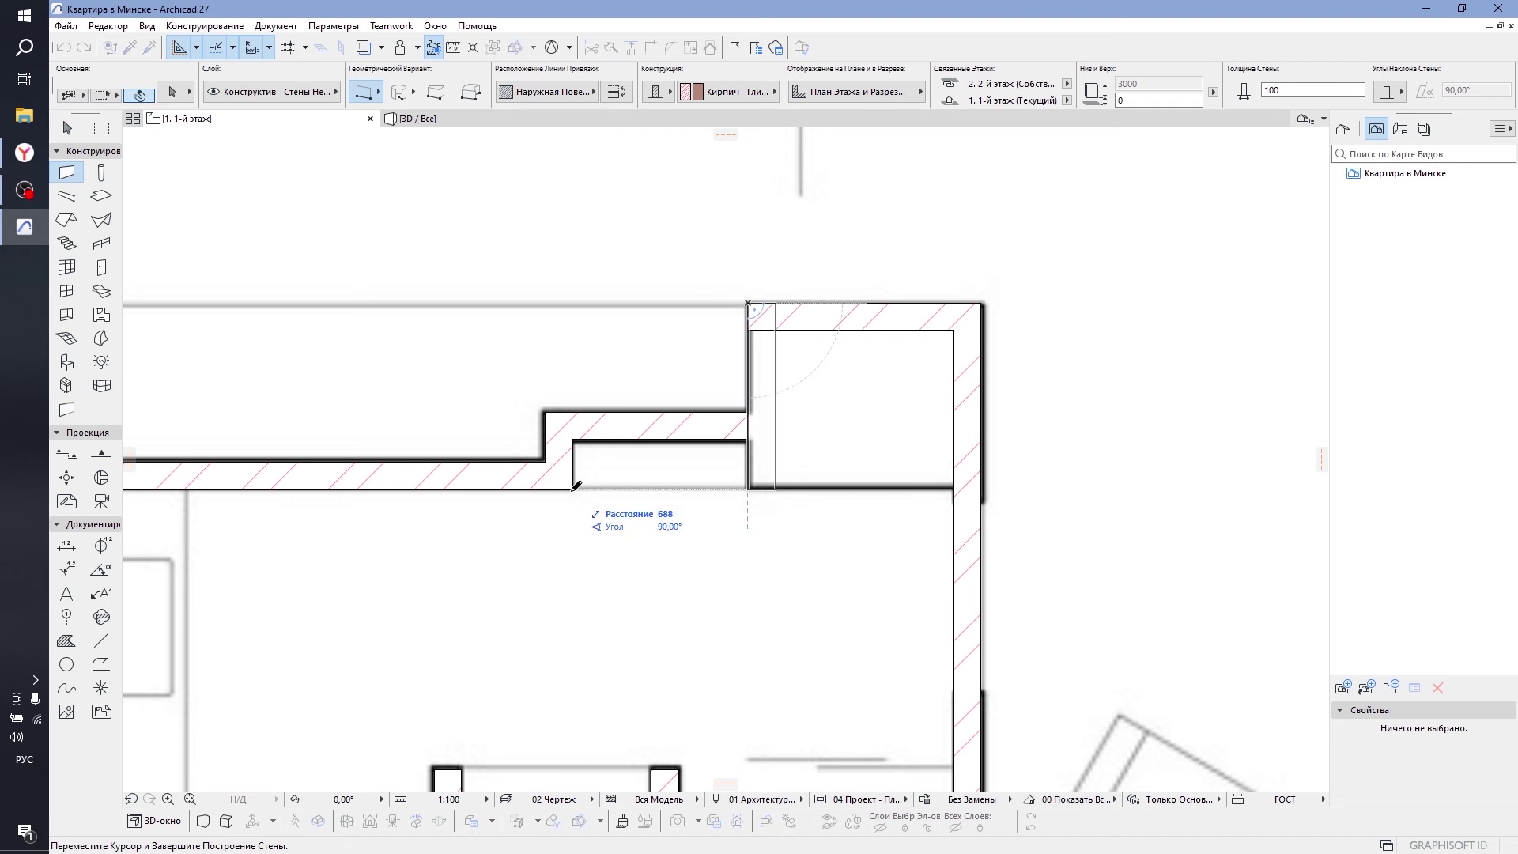
click(575, 484)
click(748, 489)
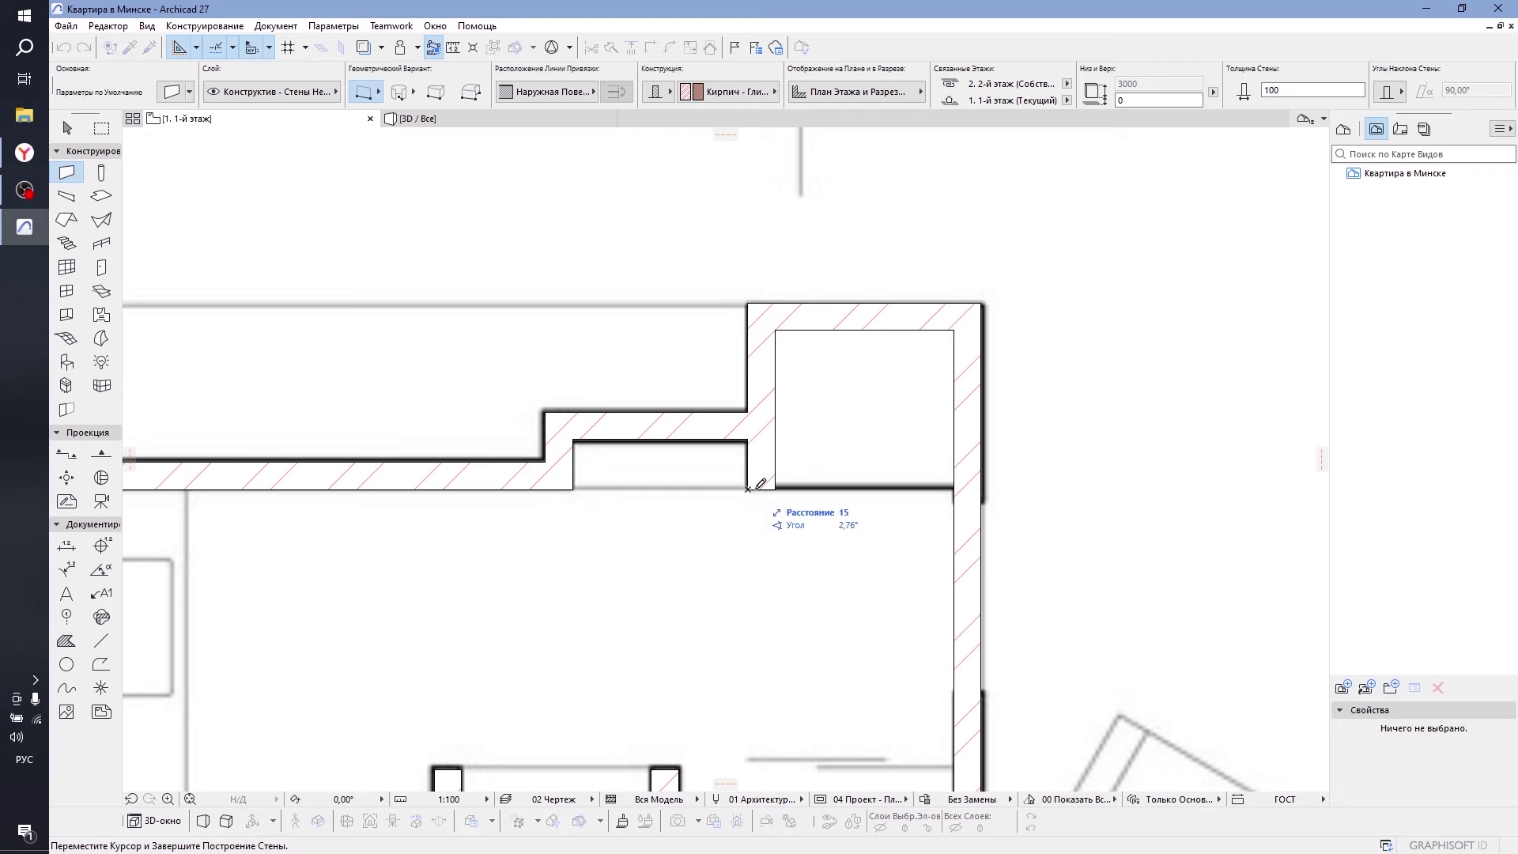
double_click(957, 488)
scroll(711, 486, down, 3)
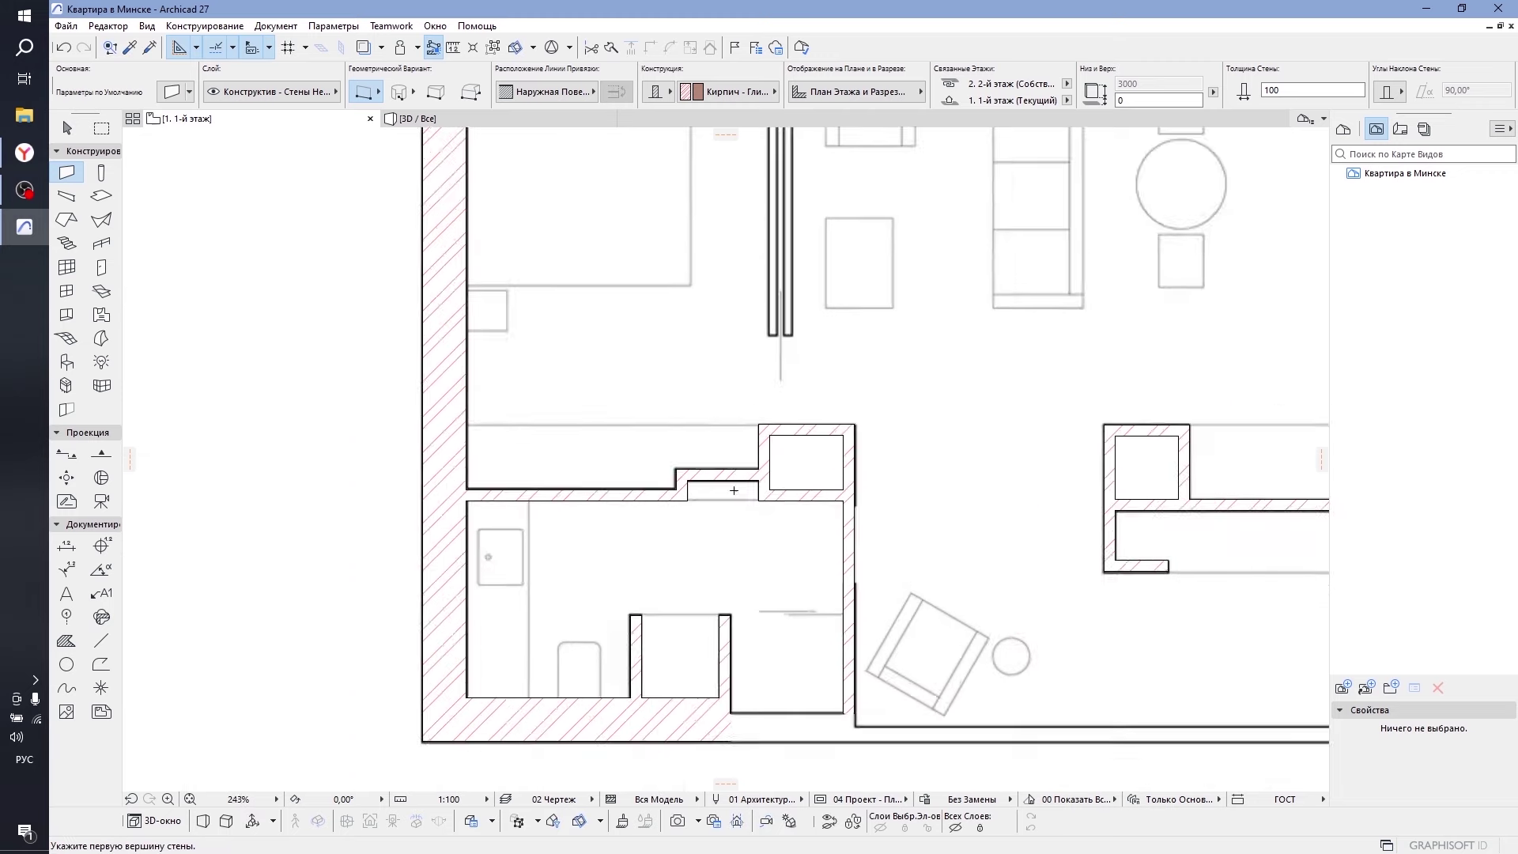
scroll(631, 475, down, 2)
scroll(936, 407, down, 1)
middle_drag(916, 384, 864, 454)
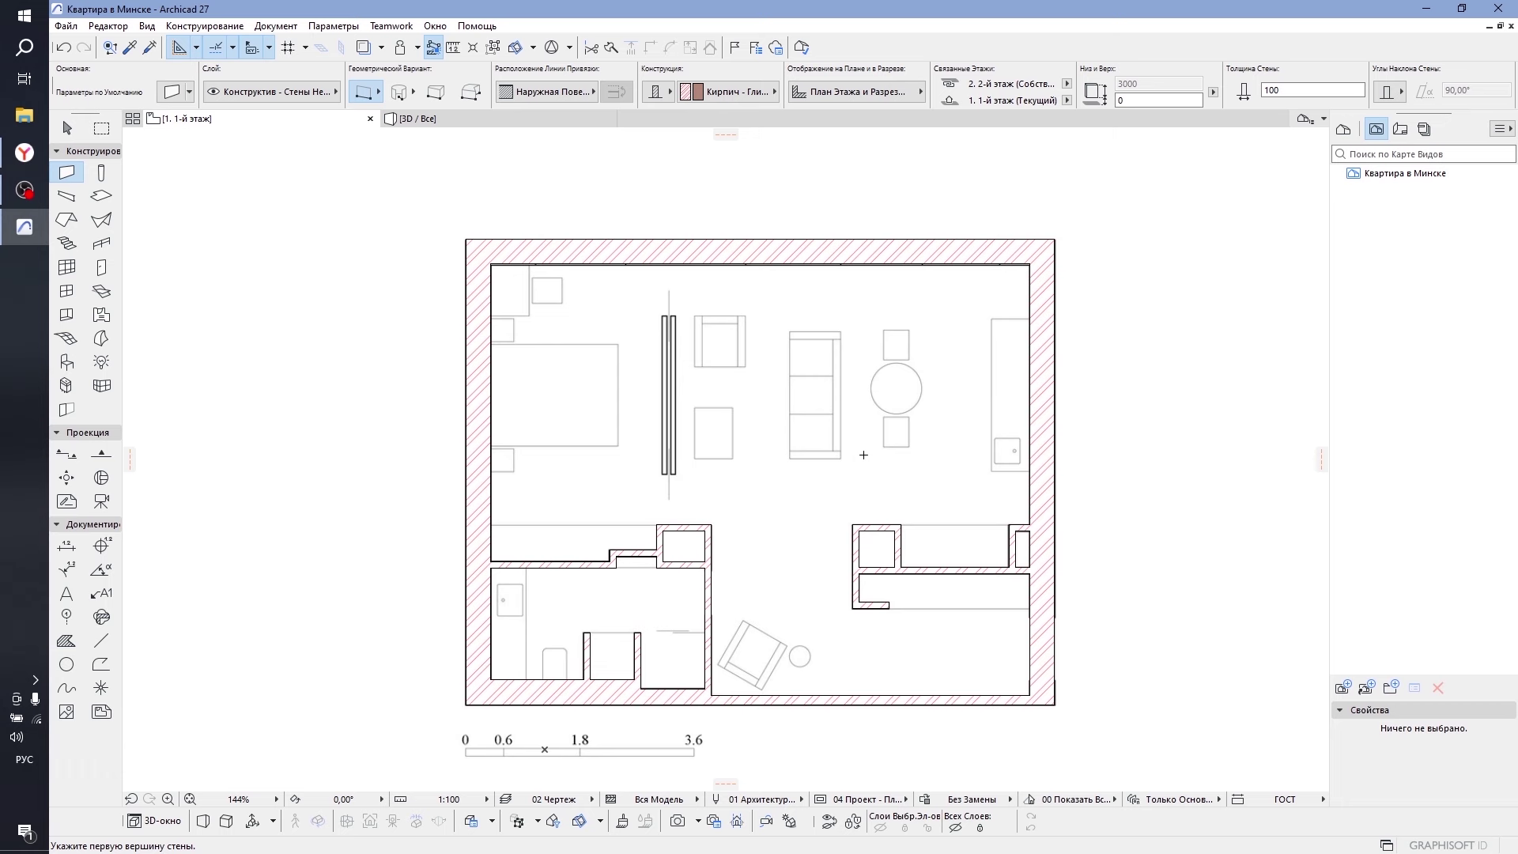
Measure the bedroom–living room partition's thickness with the Measure tool
scroll(680, 395, up, 4)
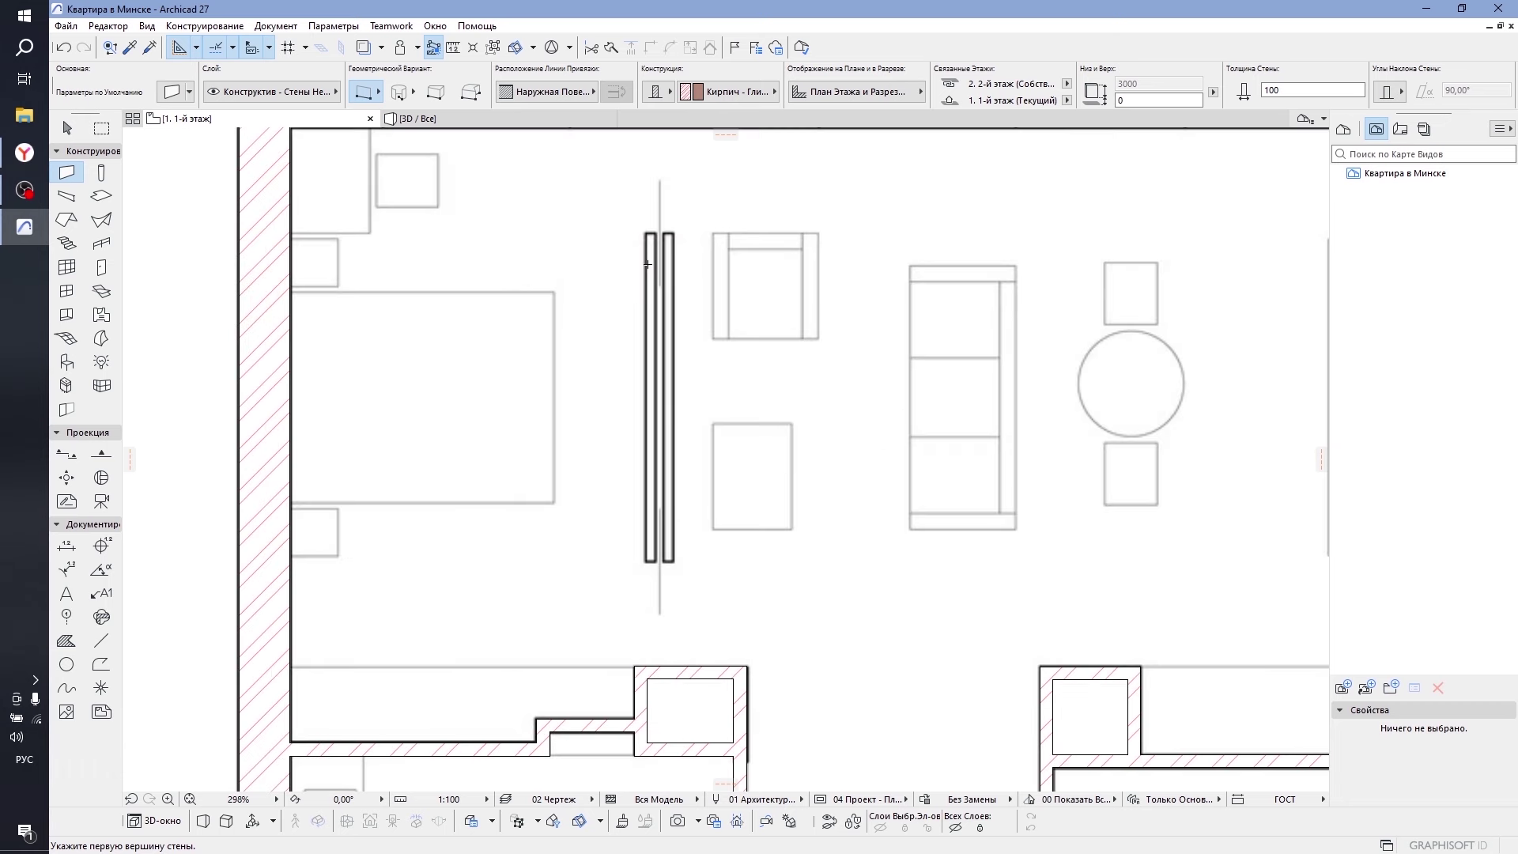
middle_drag(647, 264, 656, 285)
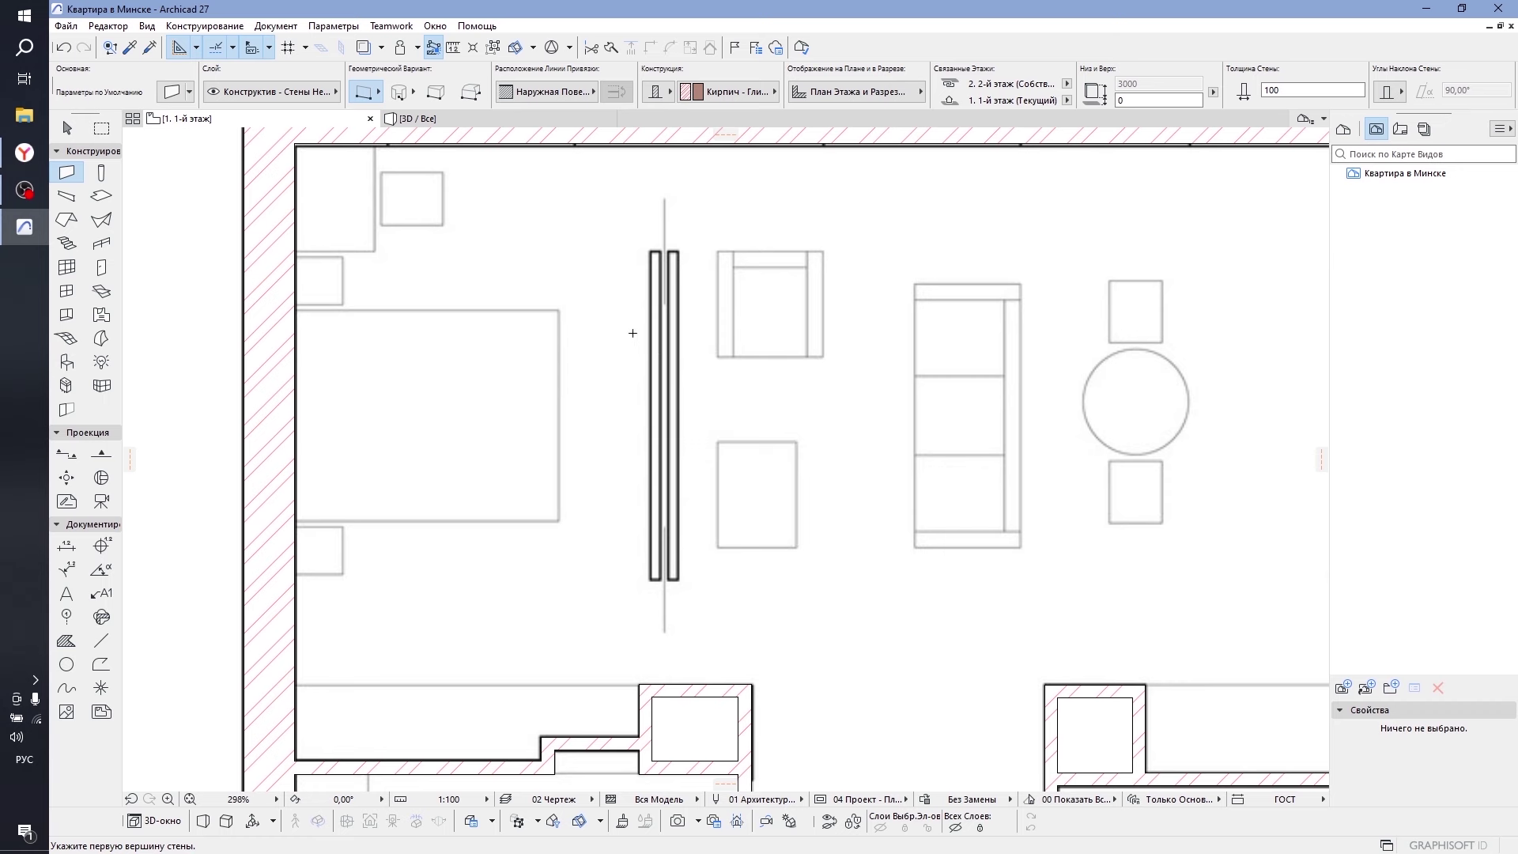
key(m)
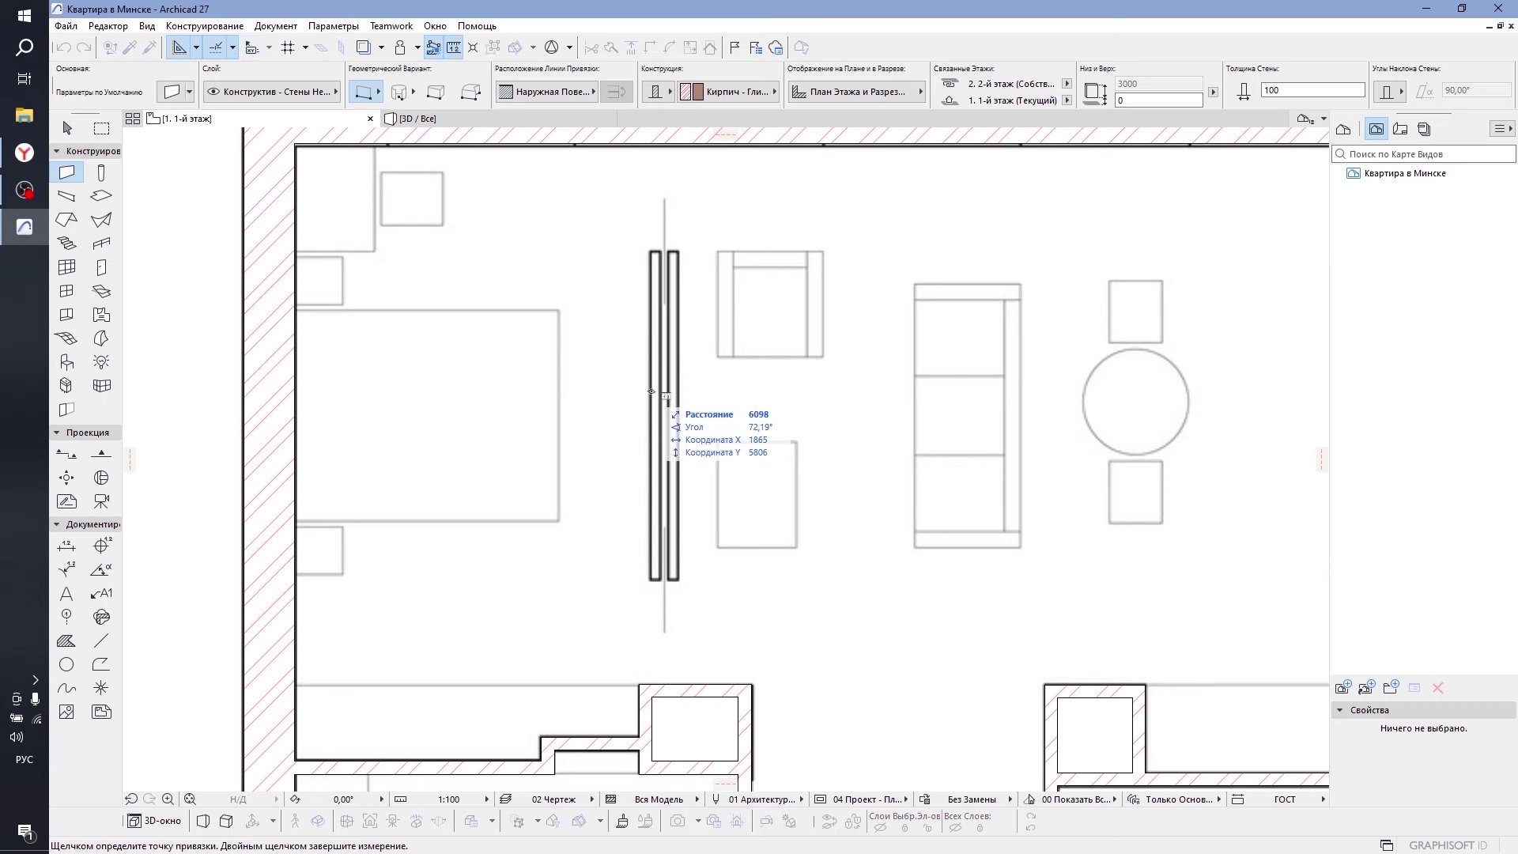
scroll(651, 392, up, 4)
click(649, 392)
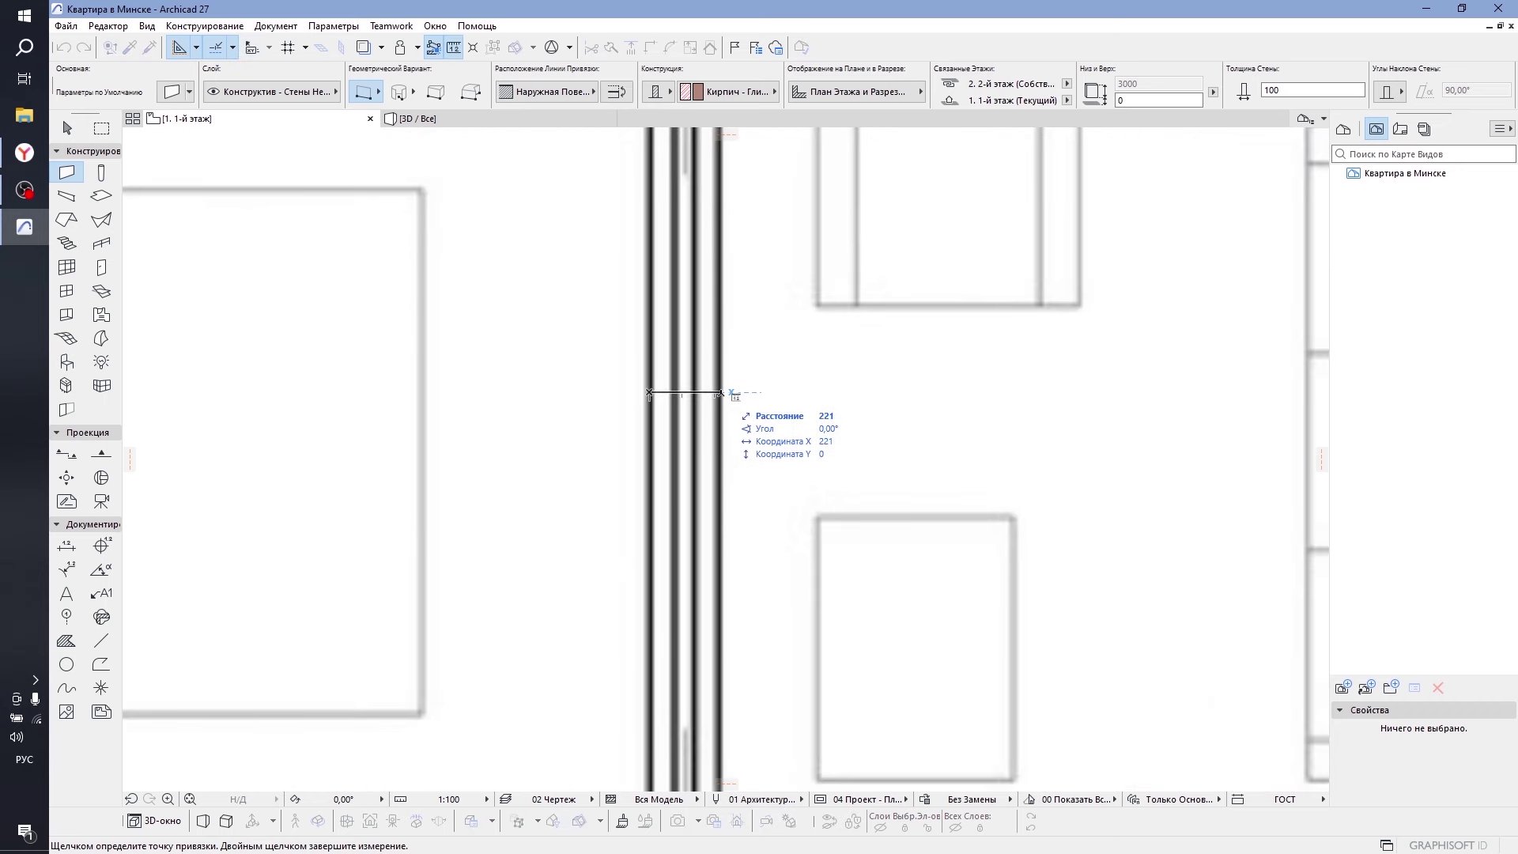
key(Escape)
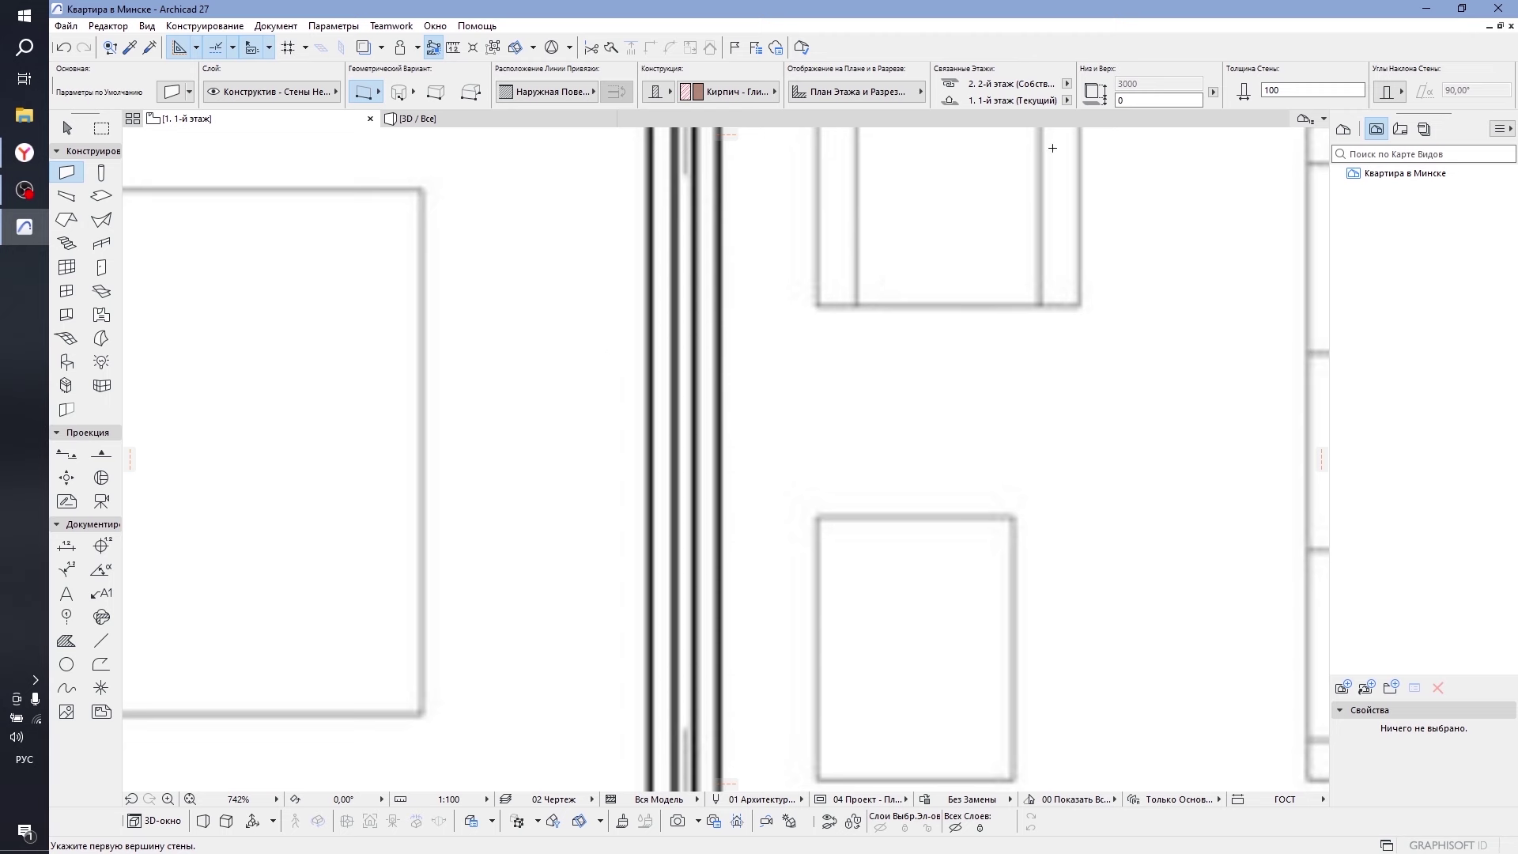
Set wall thickness to 220 and draw the partition up to the top exterior wall
click(1296, 89)
text(220)
scroll(790, 324, down, 3)
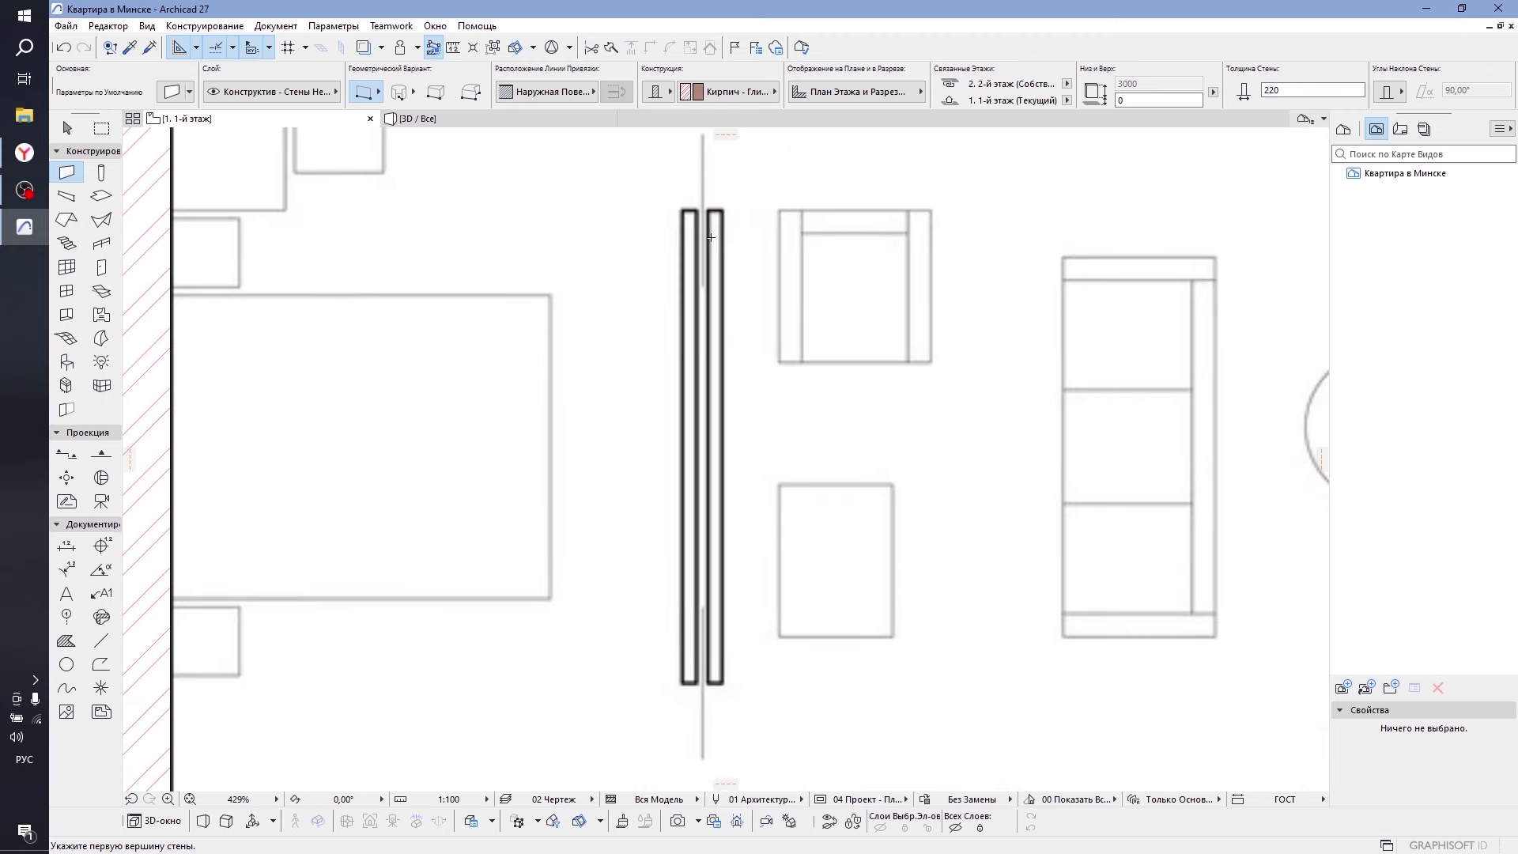
scroll(711, 237, down, 2)
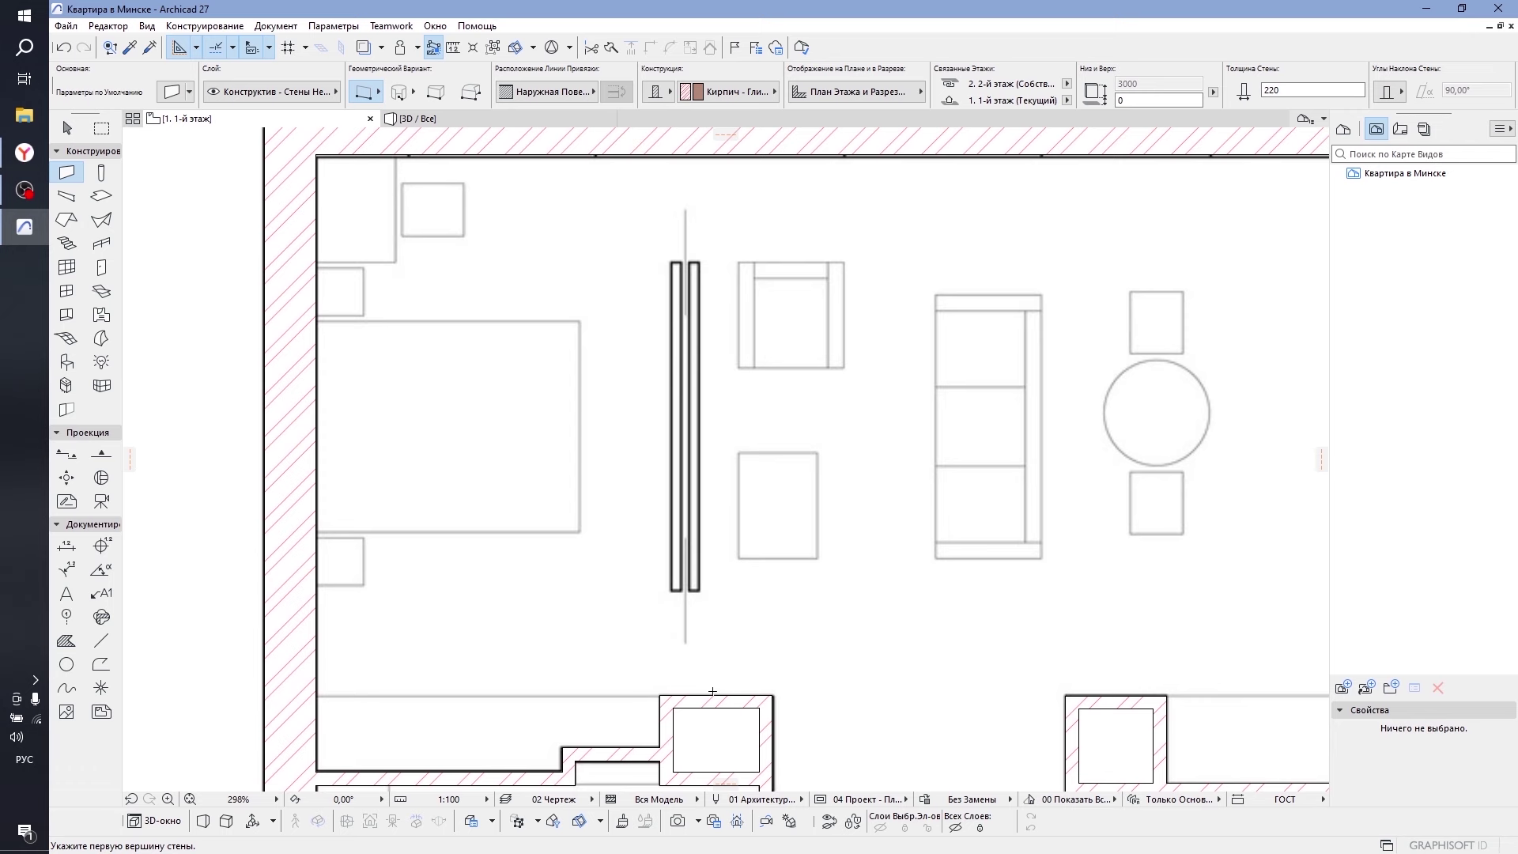
click(697, 695)
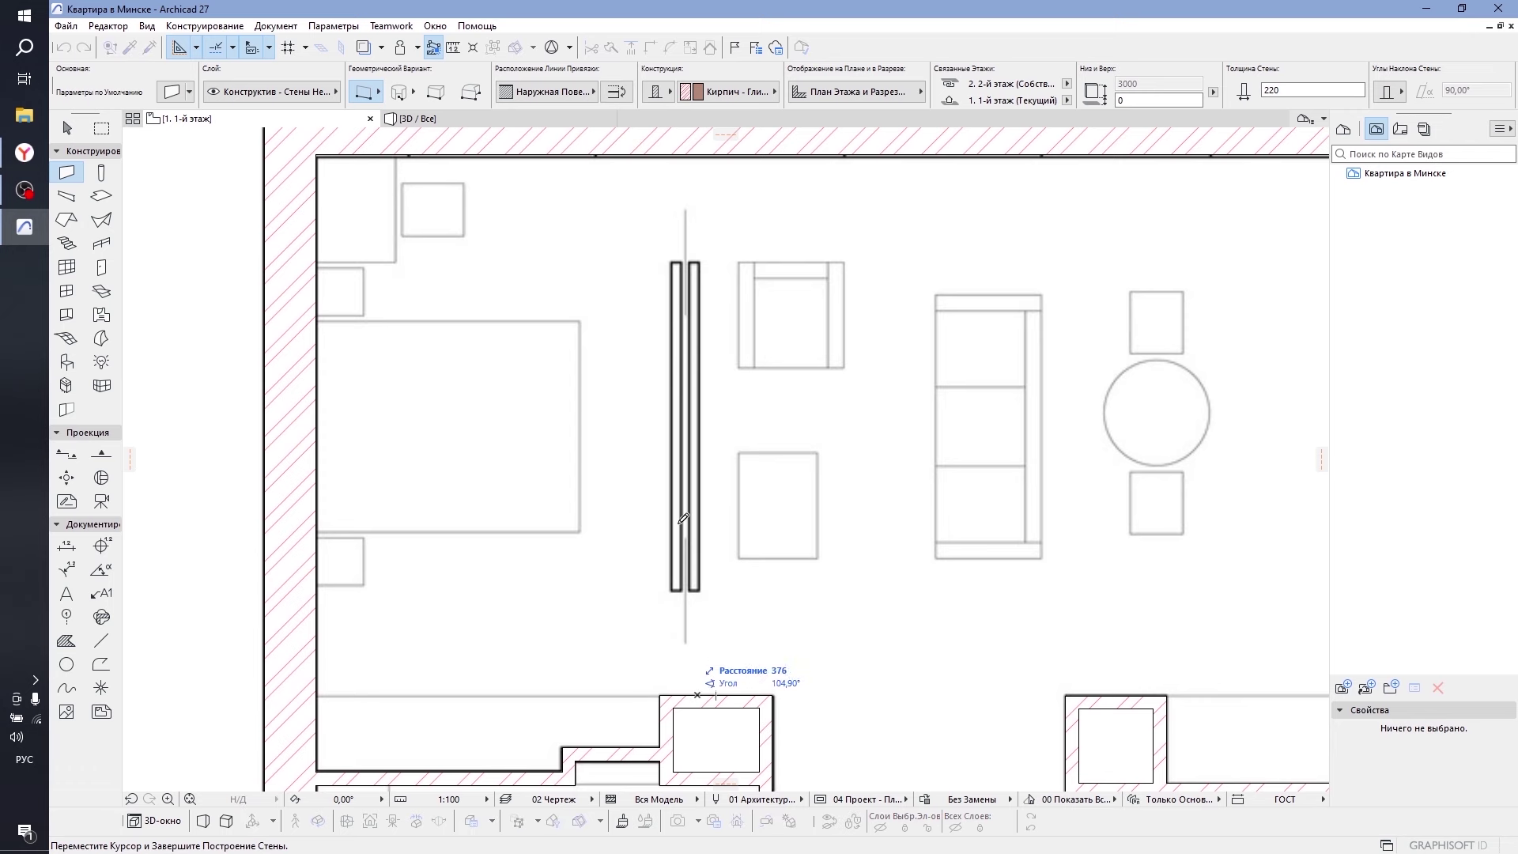
click(698, 155)
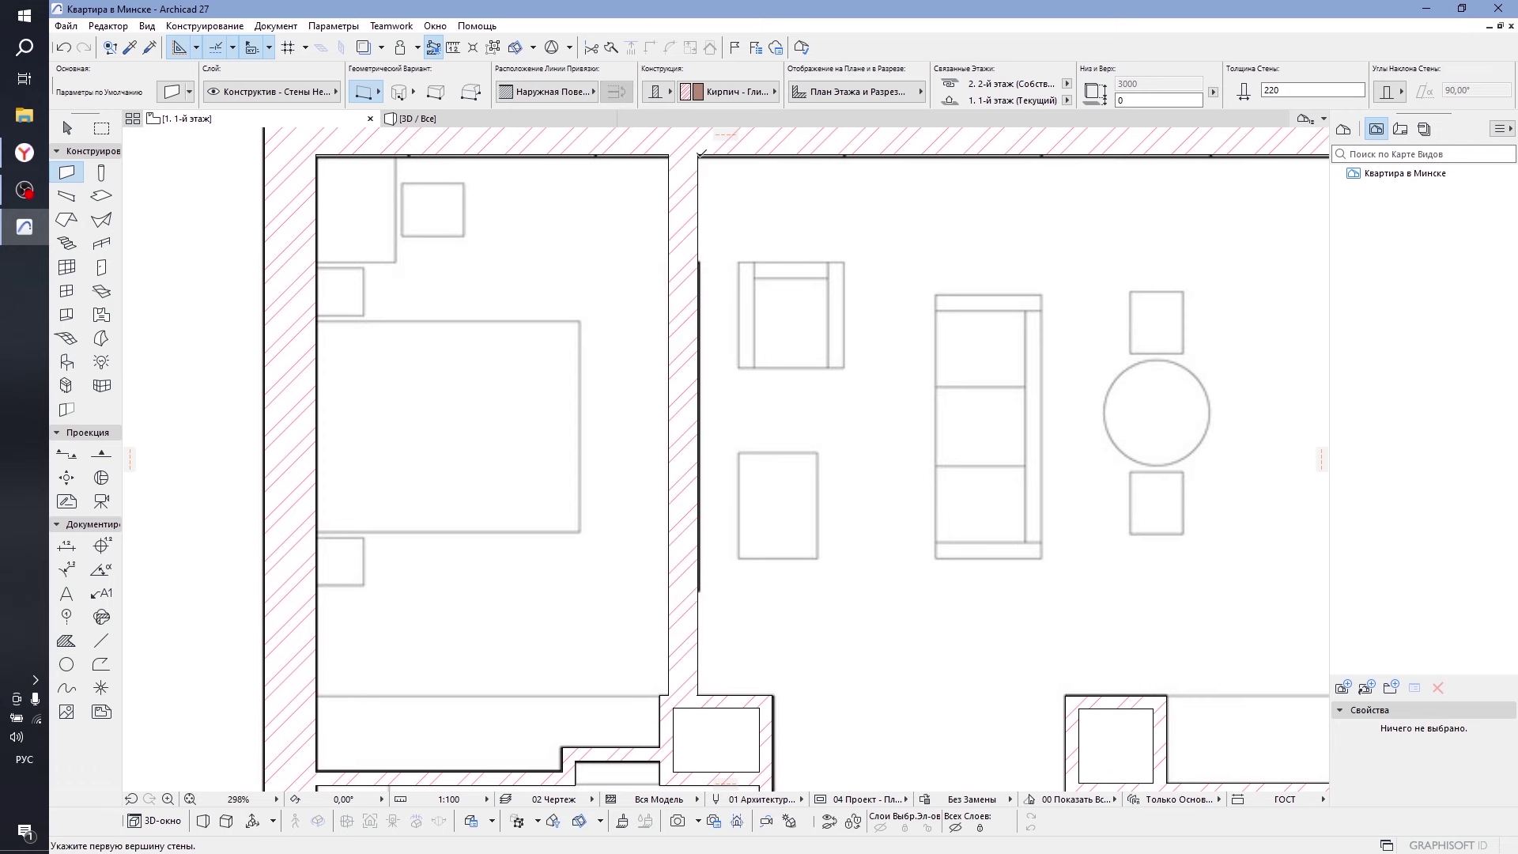
shift+click(694, 189)
scroll(719, 339, up, 4)
Move the 220 mm bedroom partition 15 mm right onto the traced line
scroll(718, 339, up, 1)
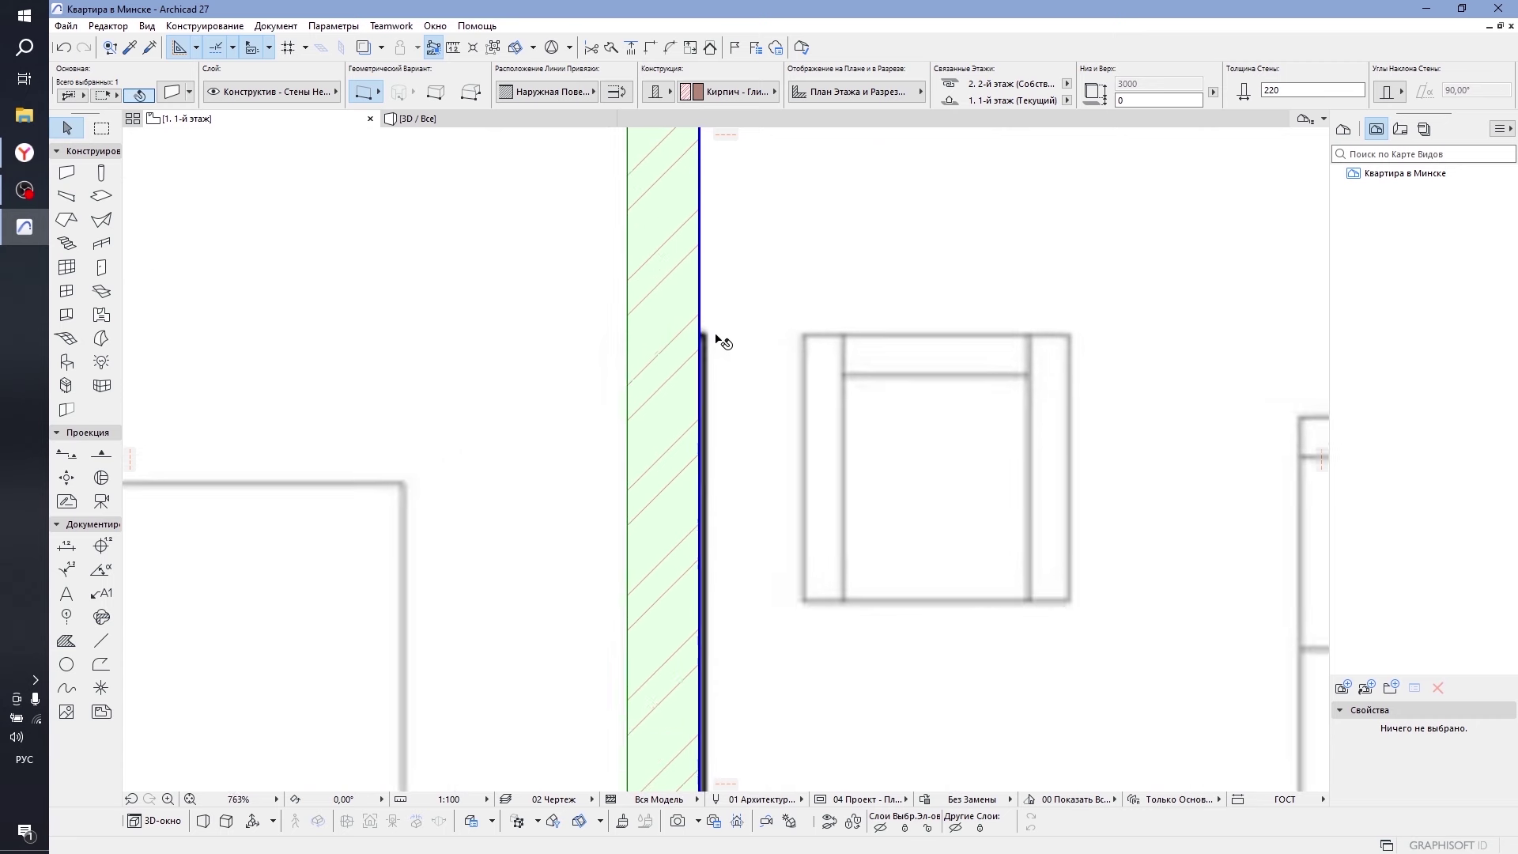
scroll(723, 344, up, 1)
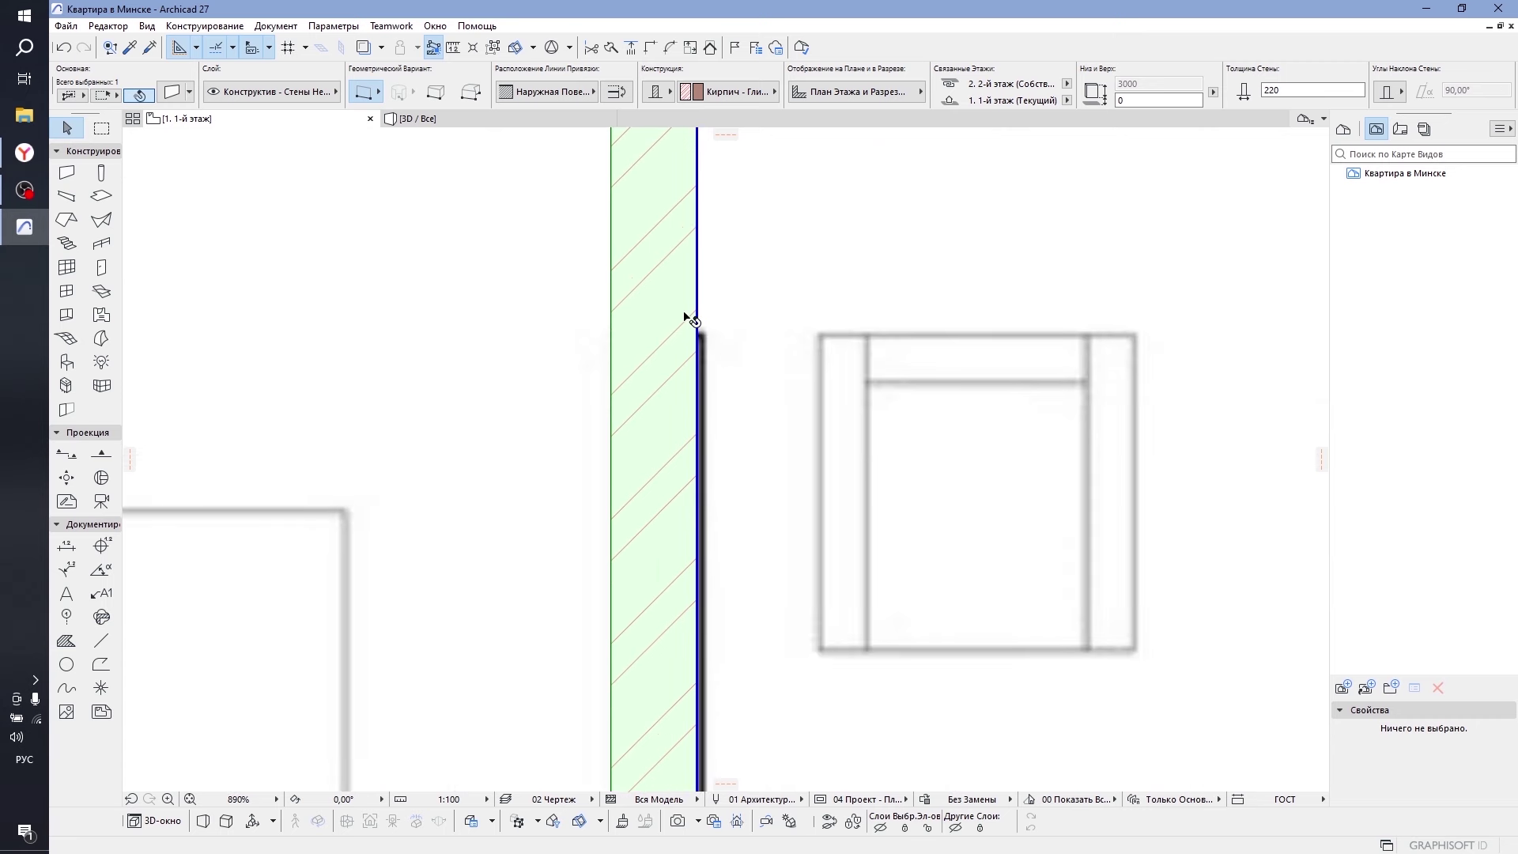
click(645, 291)
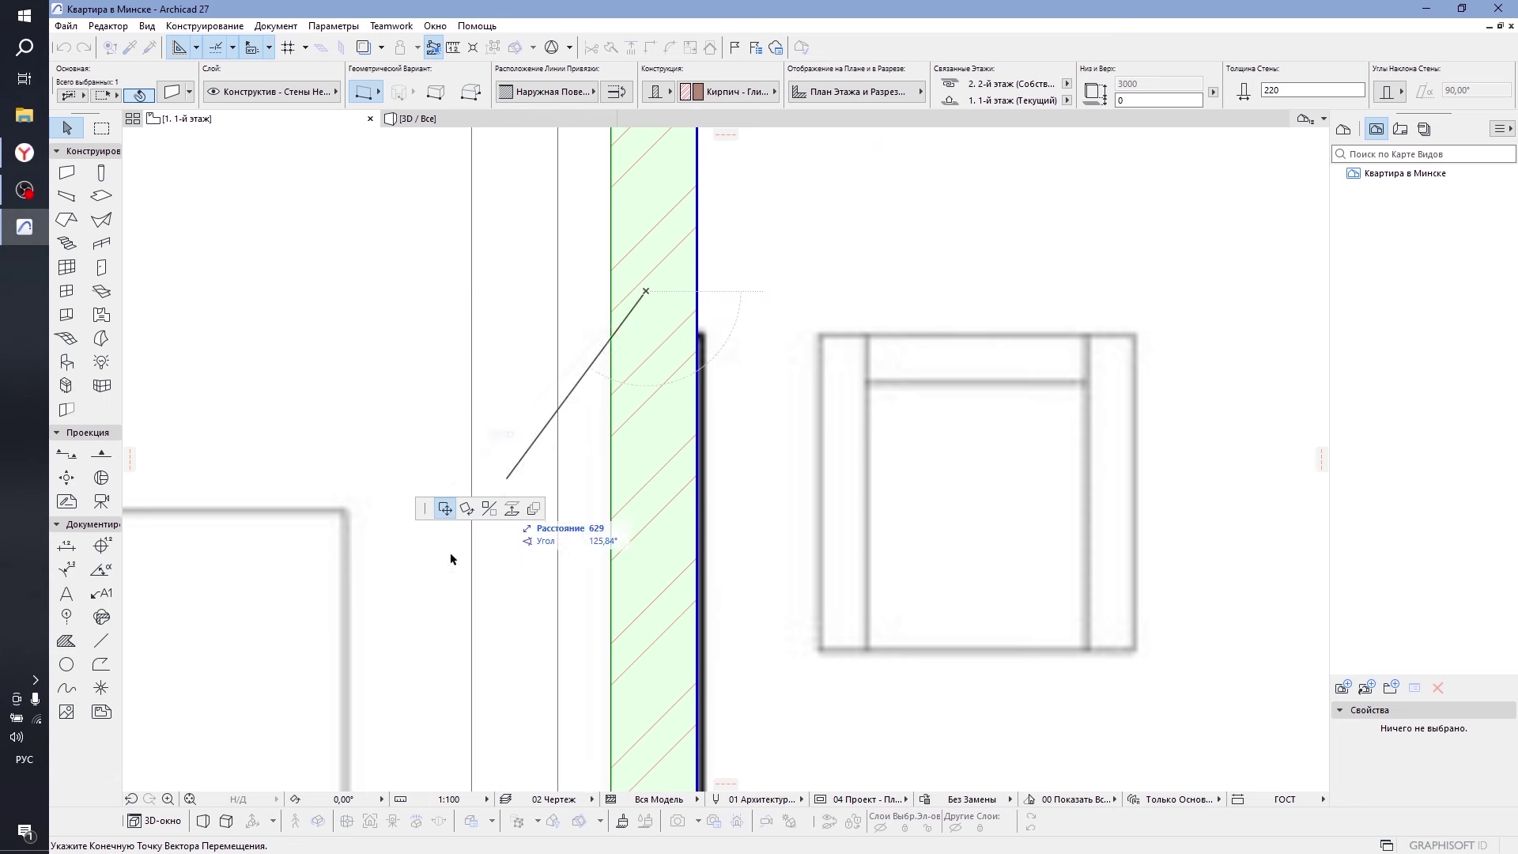
key(Escape)
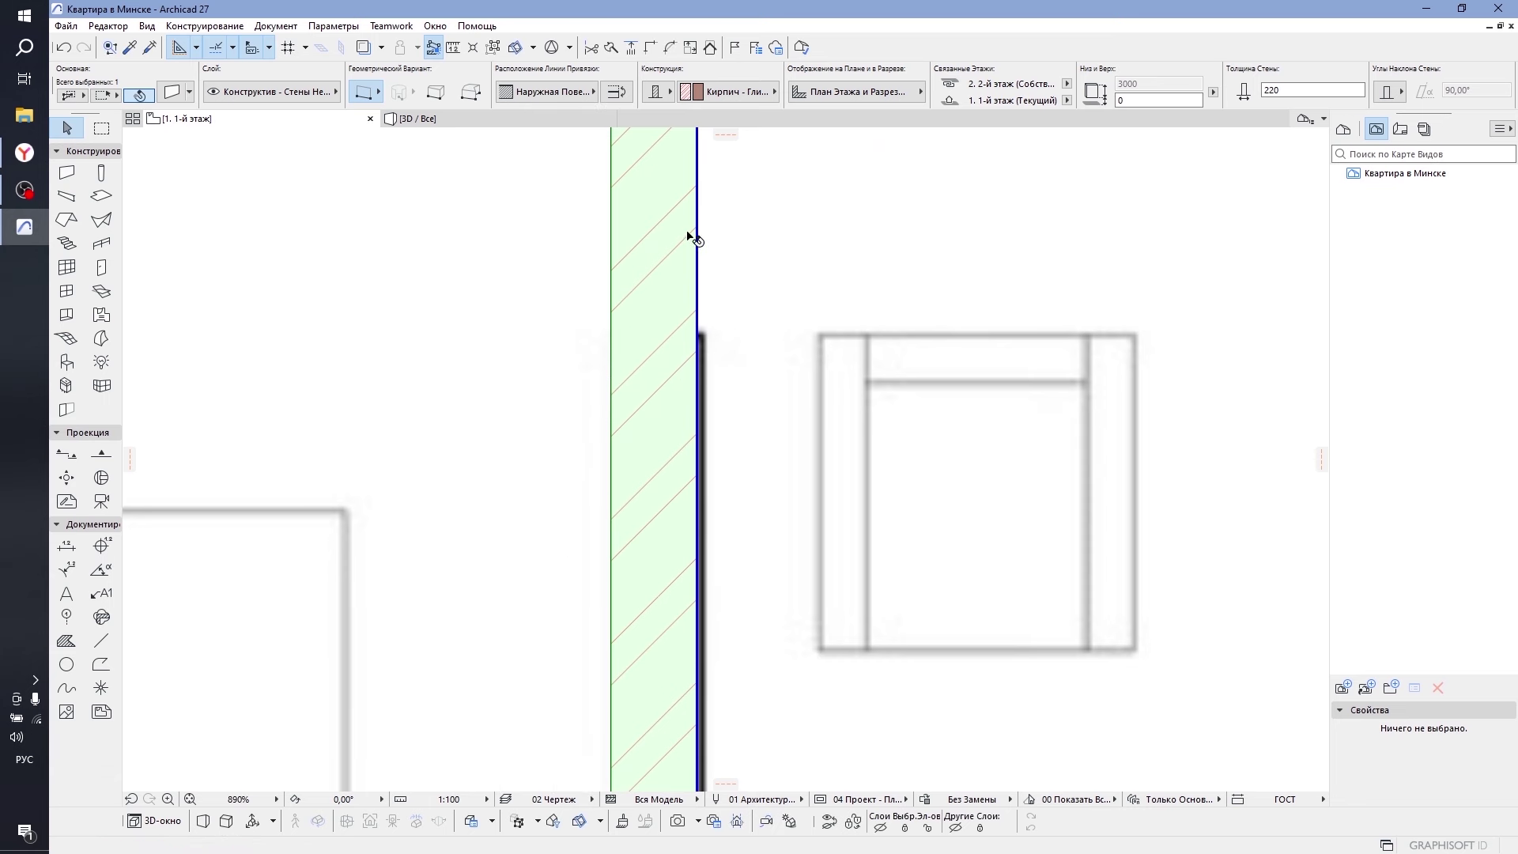
click(696, 276)
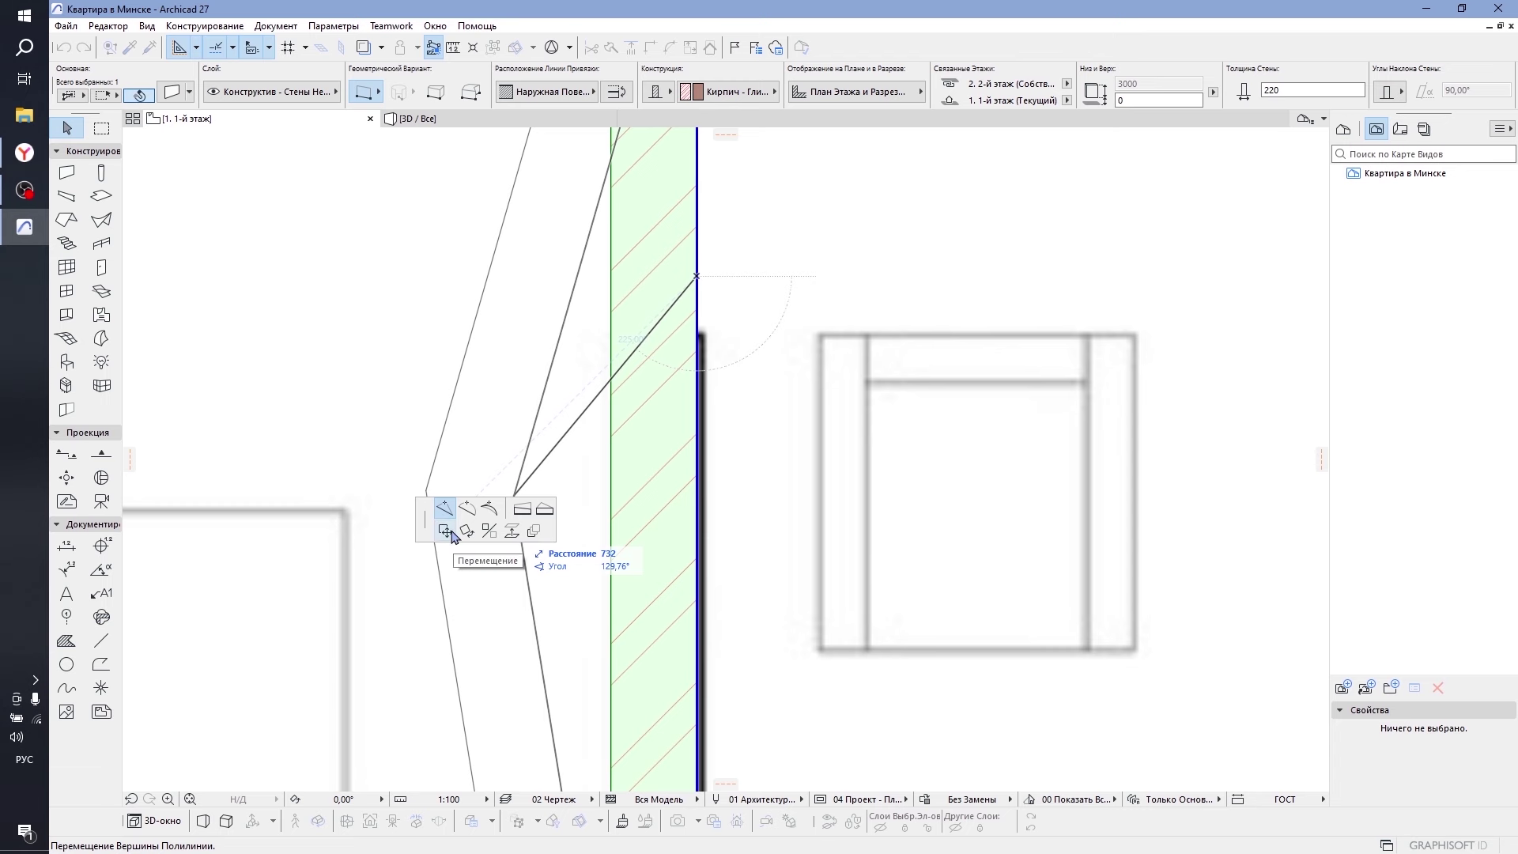
click(445, 530)
scroll(719, 314, up, 3)
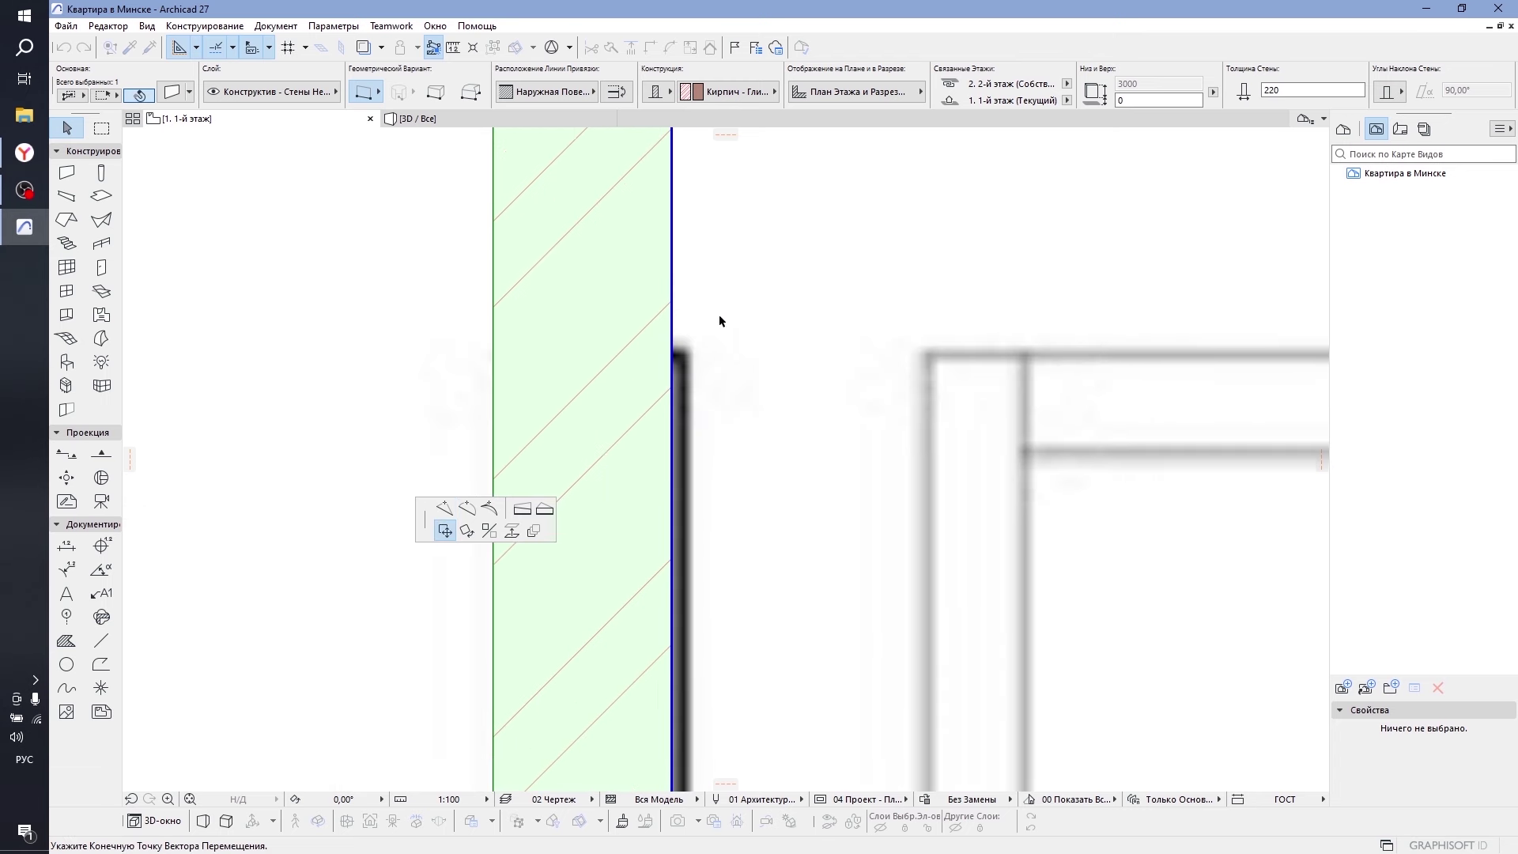
click(684, 233)
scroll(657, 400, down, 3)
scroll(658, 408, down, 3)
scroll(657, 408, down, 2)
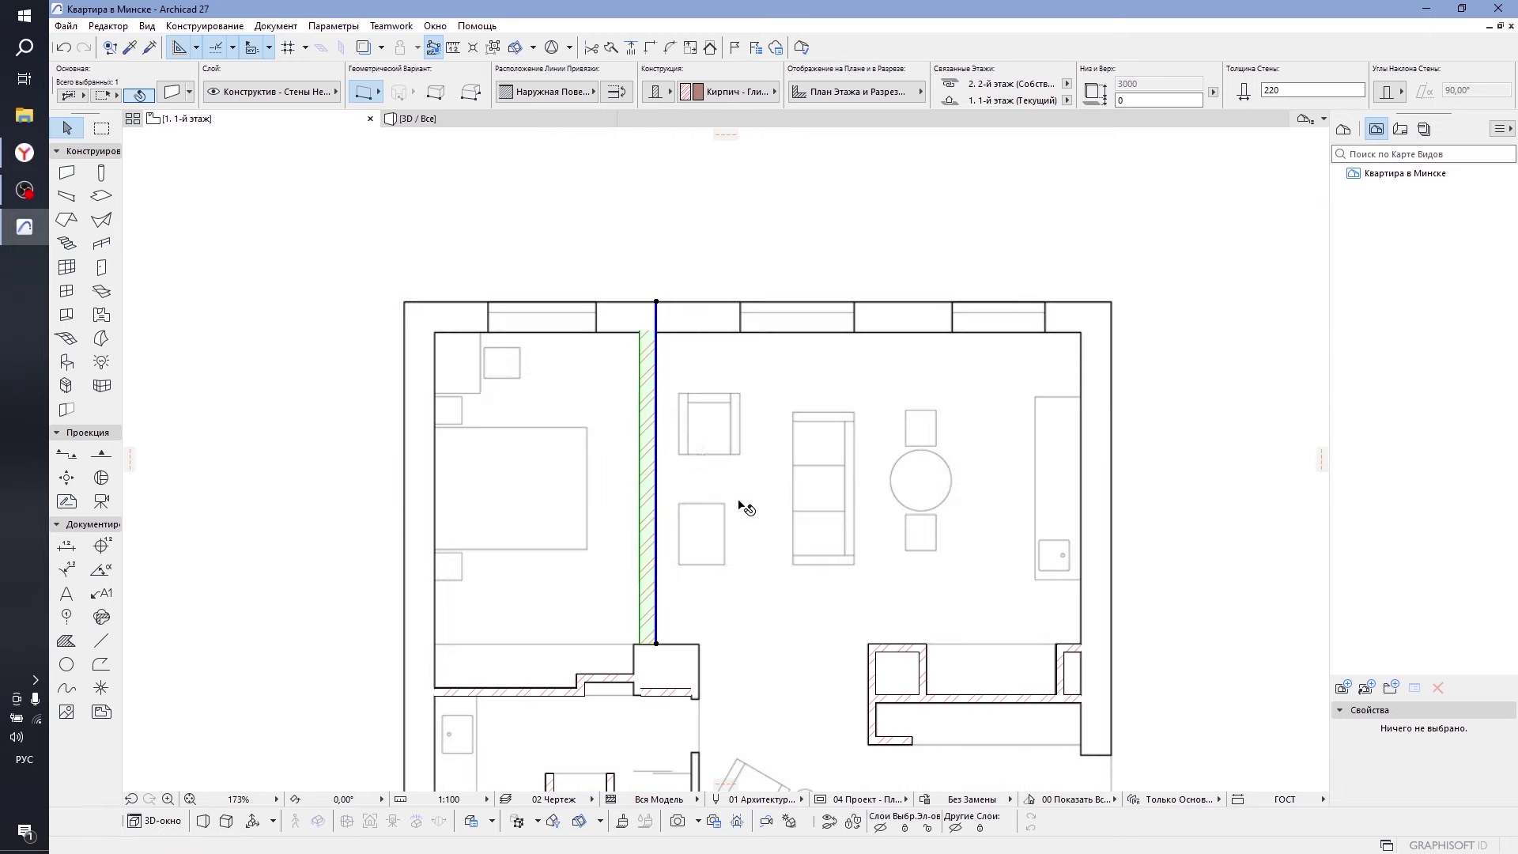
scroll(743, 506, down, 1)
scroll(735, 471, down, 1)
Deselect the partition wall and activate the Slab tool
click(1212, 491)
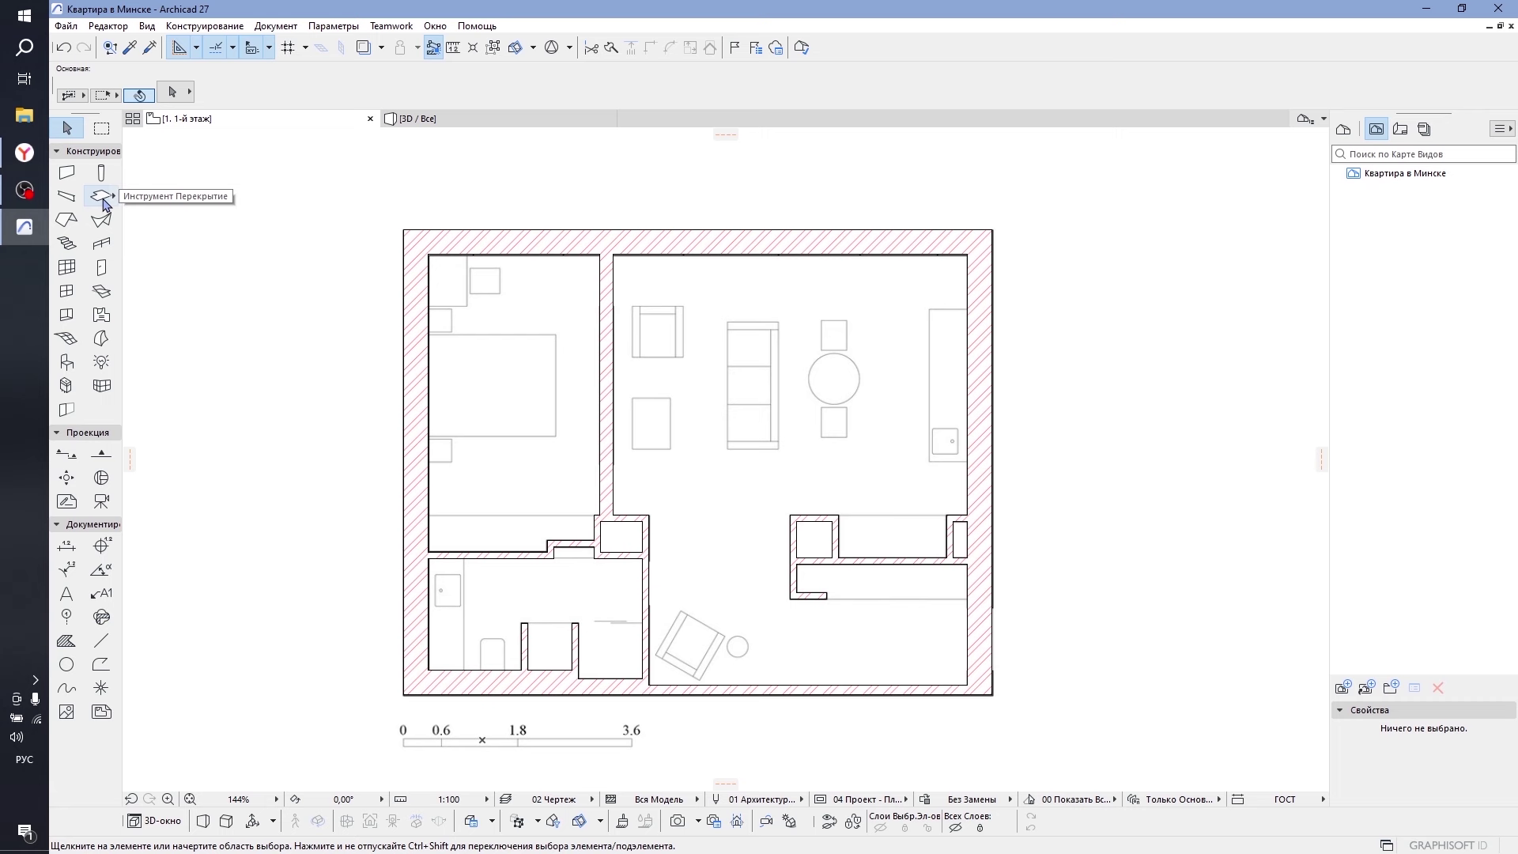
click(102, 198)
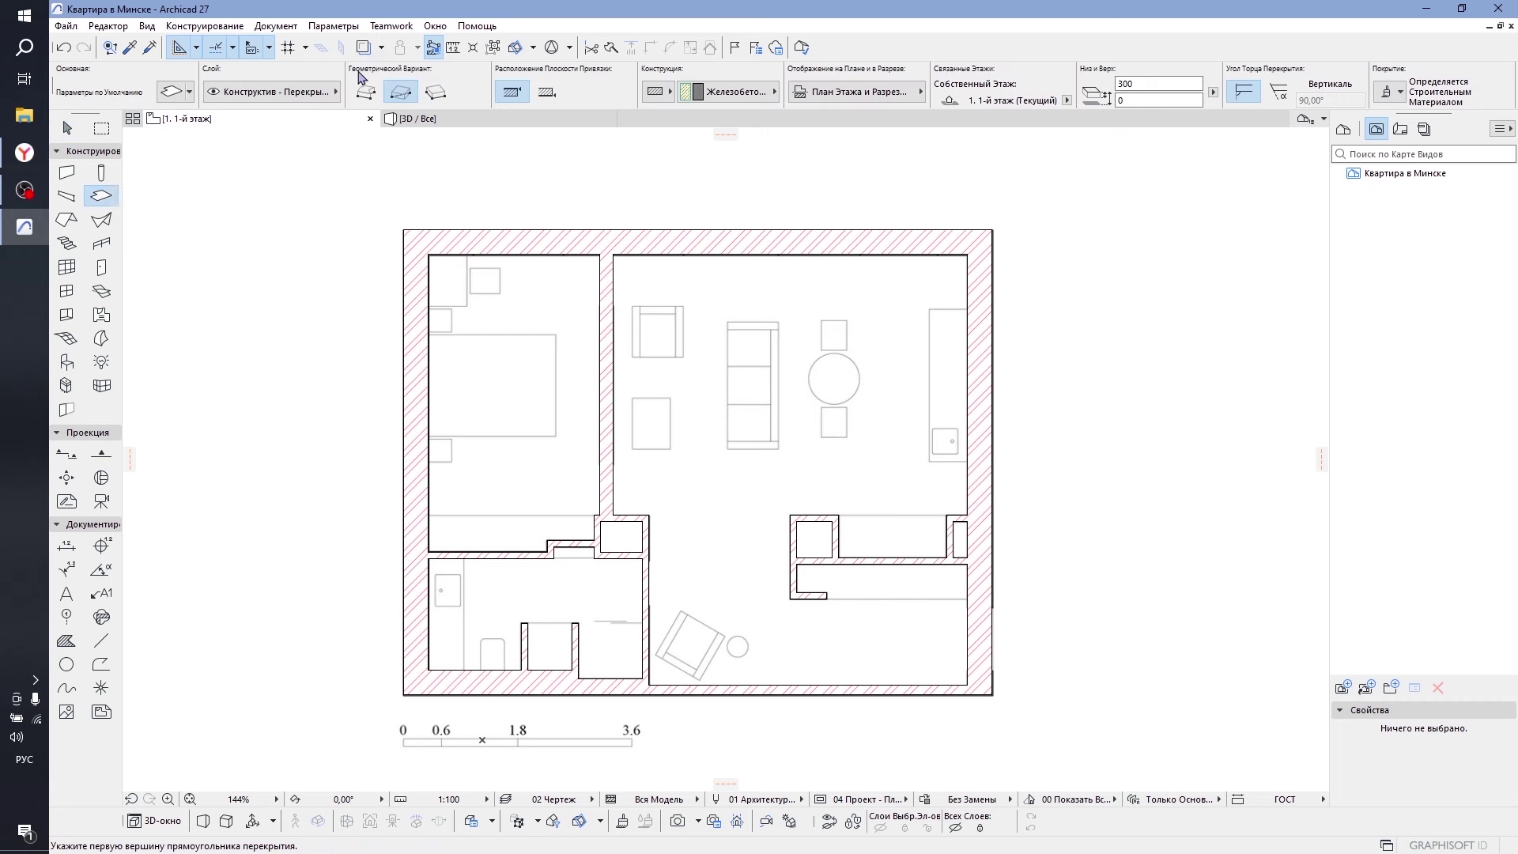
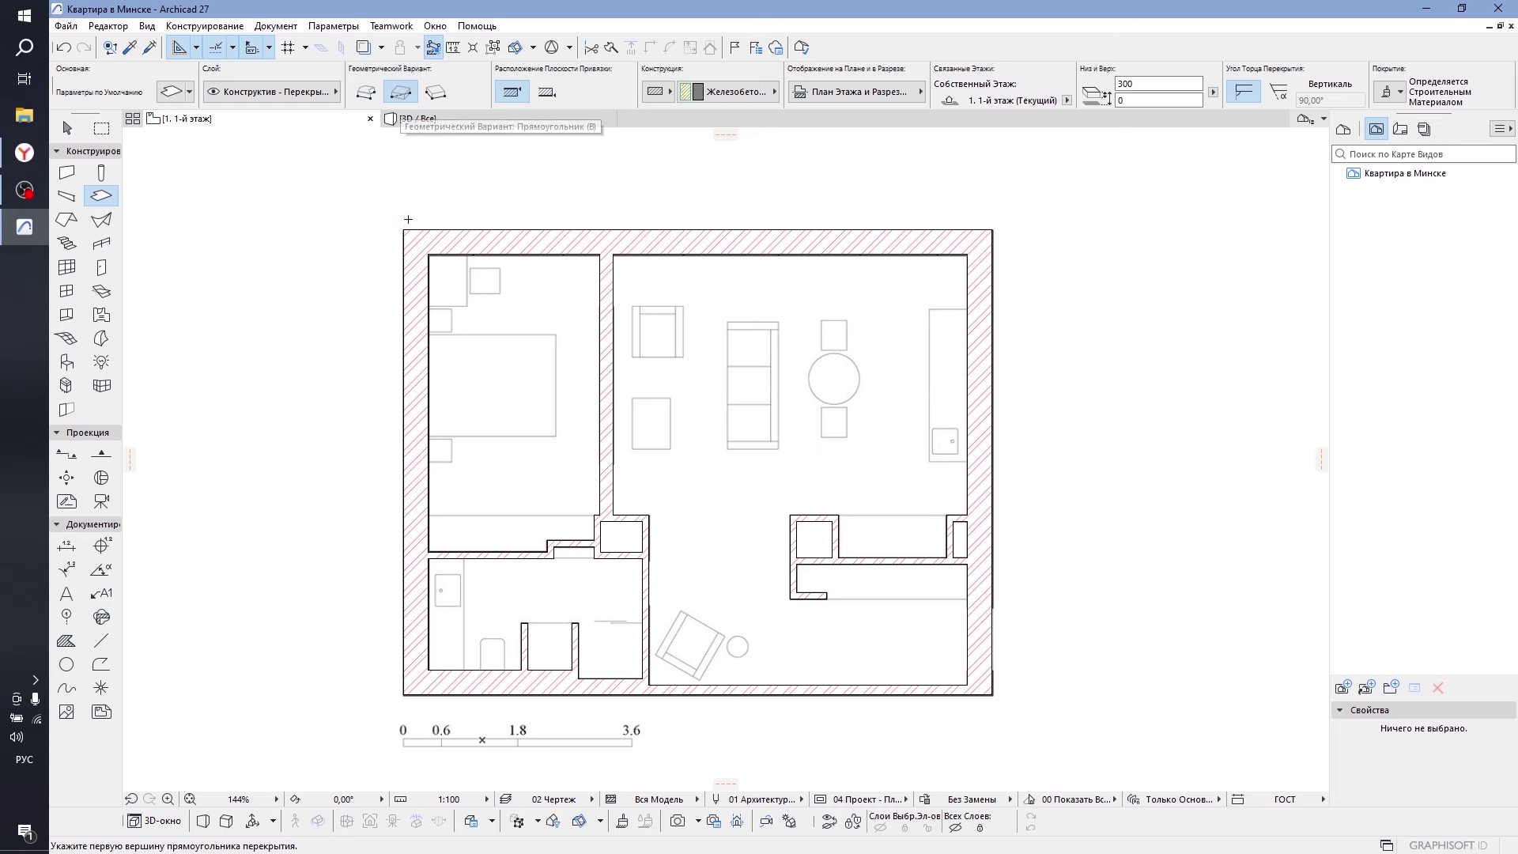
Draw the slab rectangle between the top-left and bottom-right outer wall corners, then return to the Arrow tool
click(404, 229)
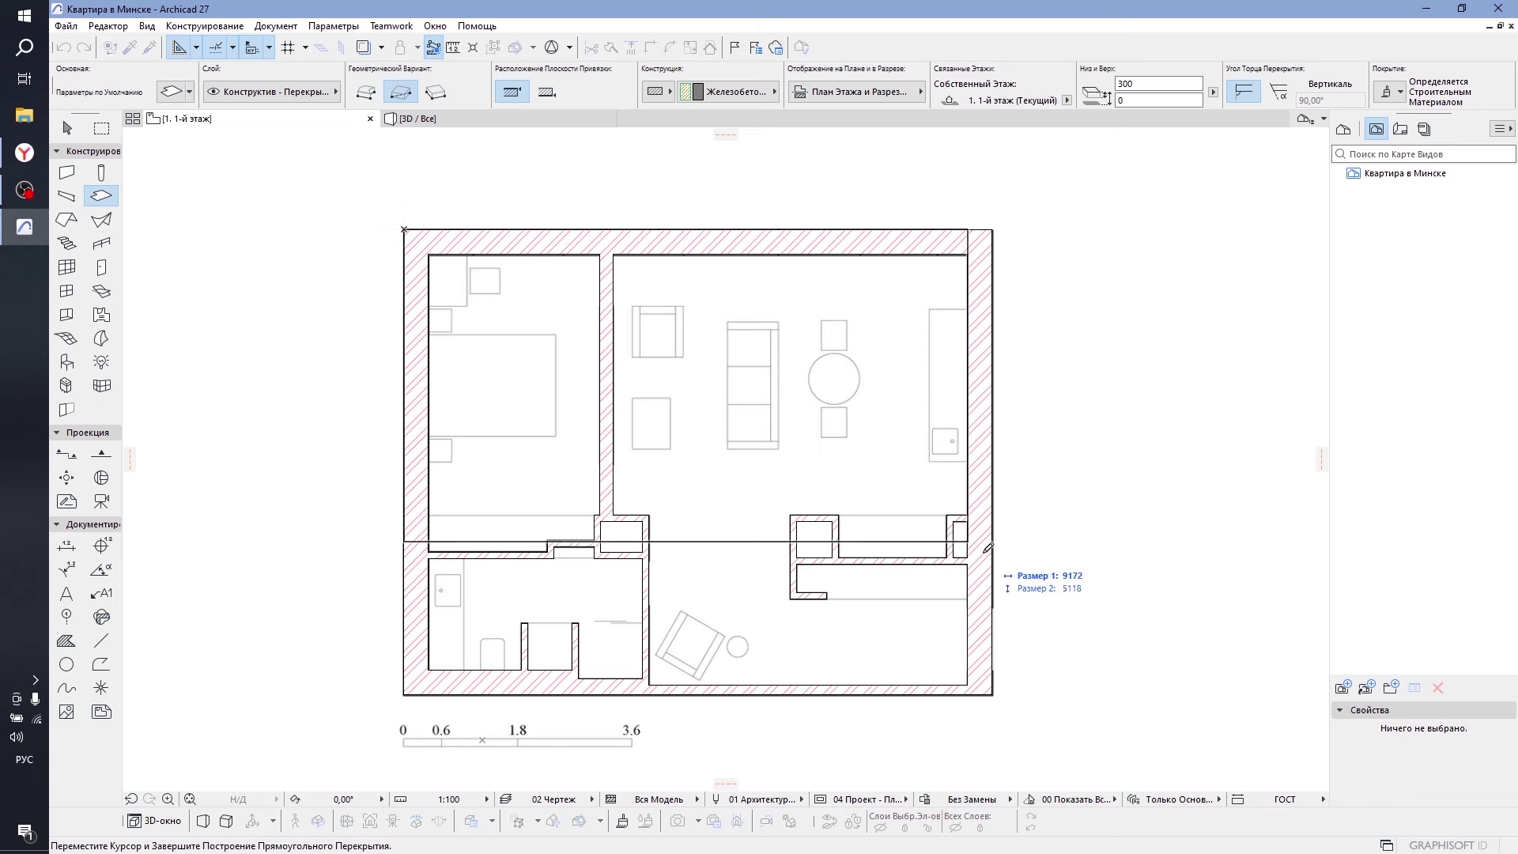
click(993, 694)
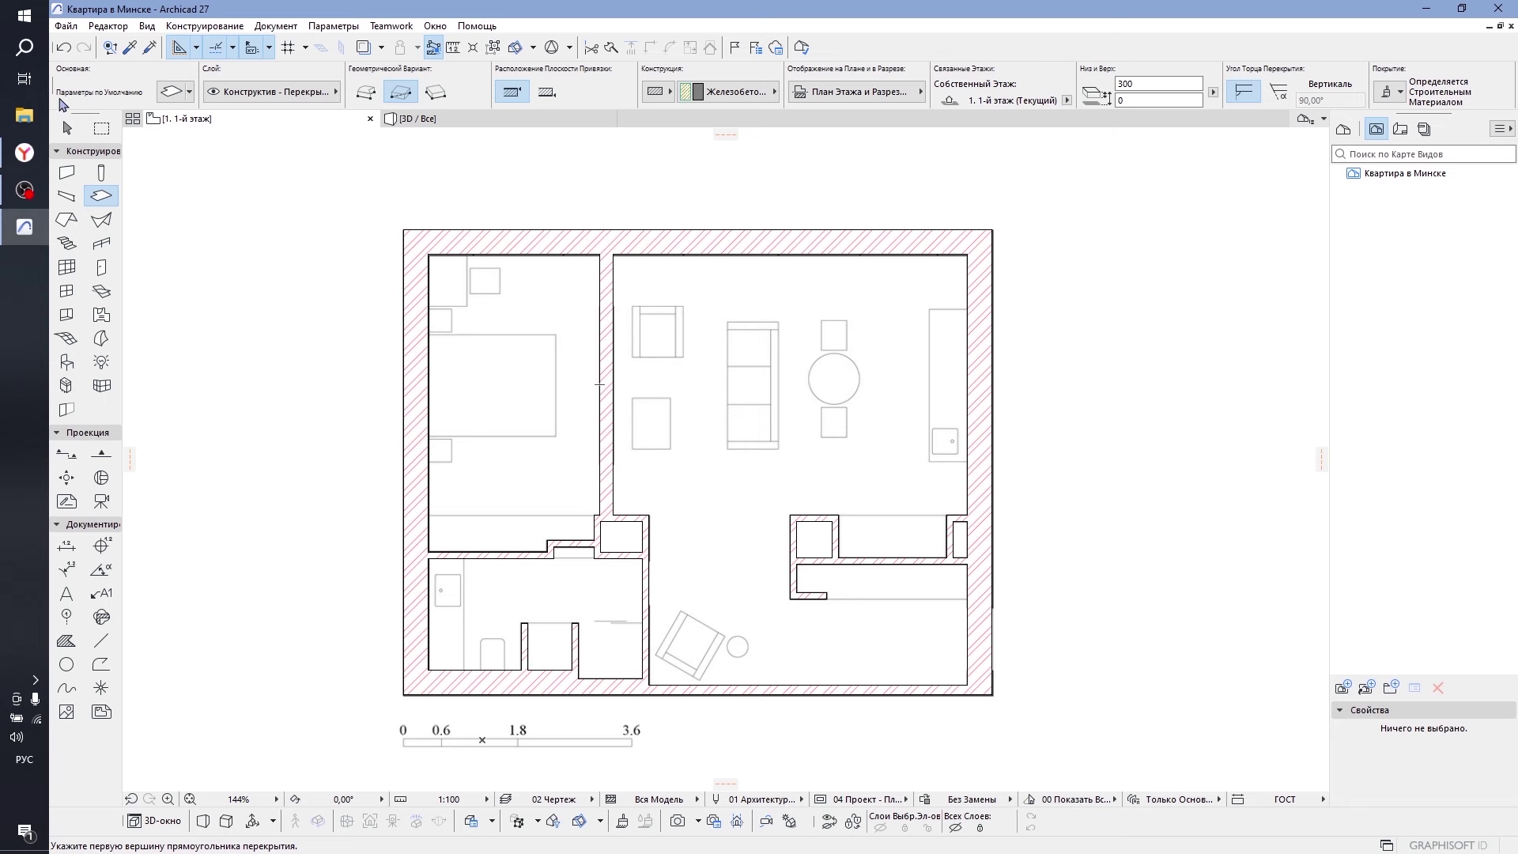
click(67, 128)
mouse_move(421, 119)
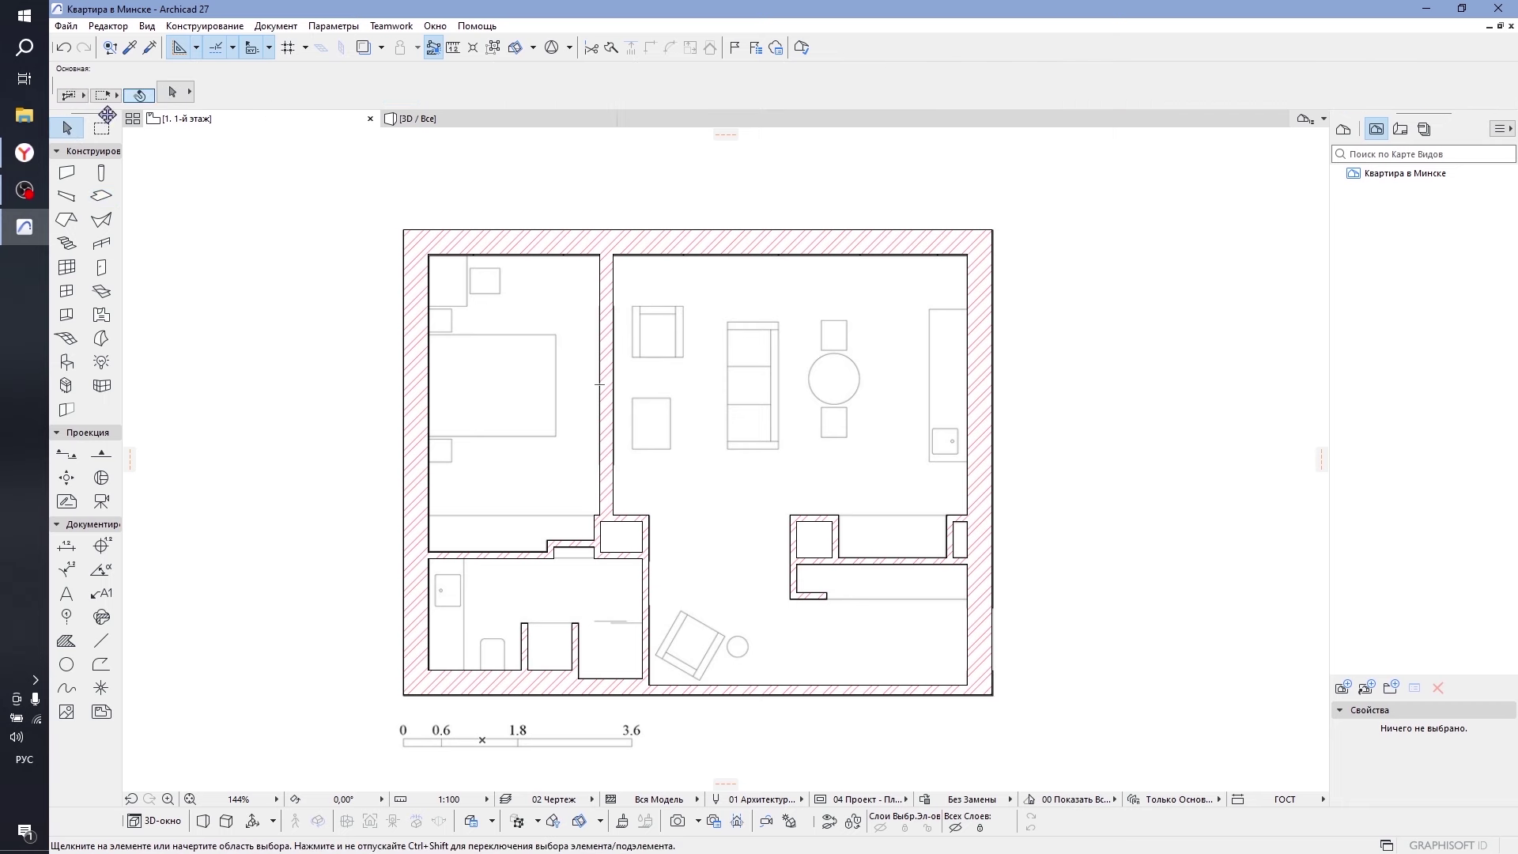
Switch to the 3D / Все view and zoom and pan to frame the brick apartment model
click(462, 126)
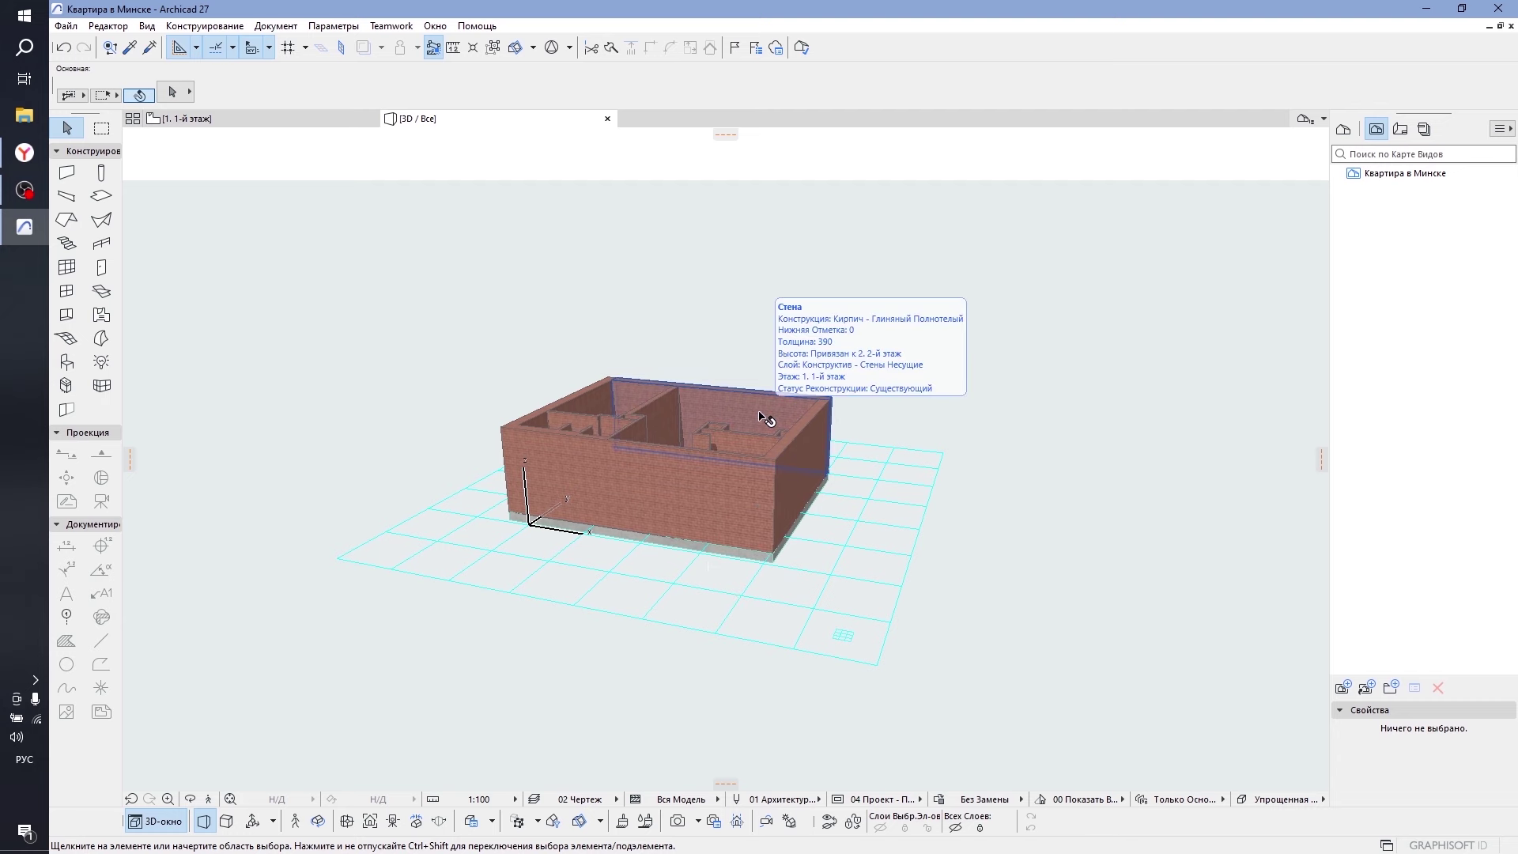
scroll(735, 443, up, 2)
scroll(711, 464, up, 1)
scroll(711, 464, down, 3)
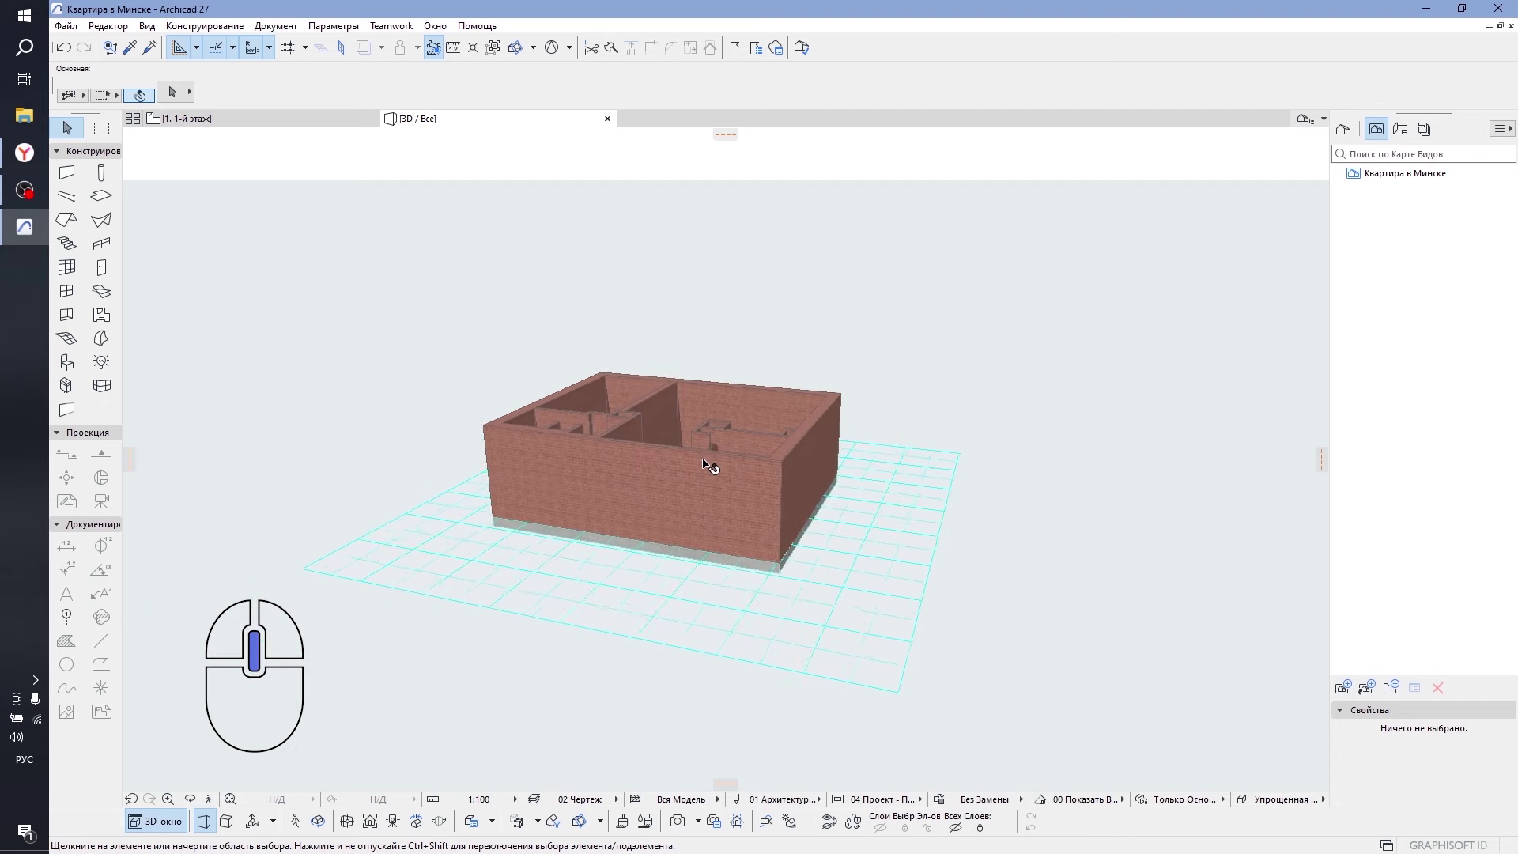
scroll(706, 464, down, 2)
scroll(706, 464, up, 1)
scroll(708, 466, up, 2)
scroll(712, 467, up, 2)
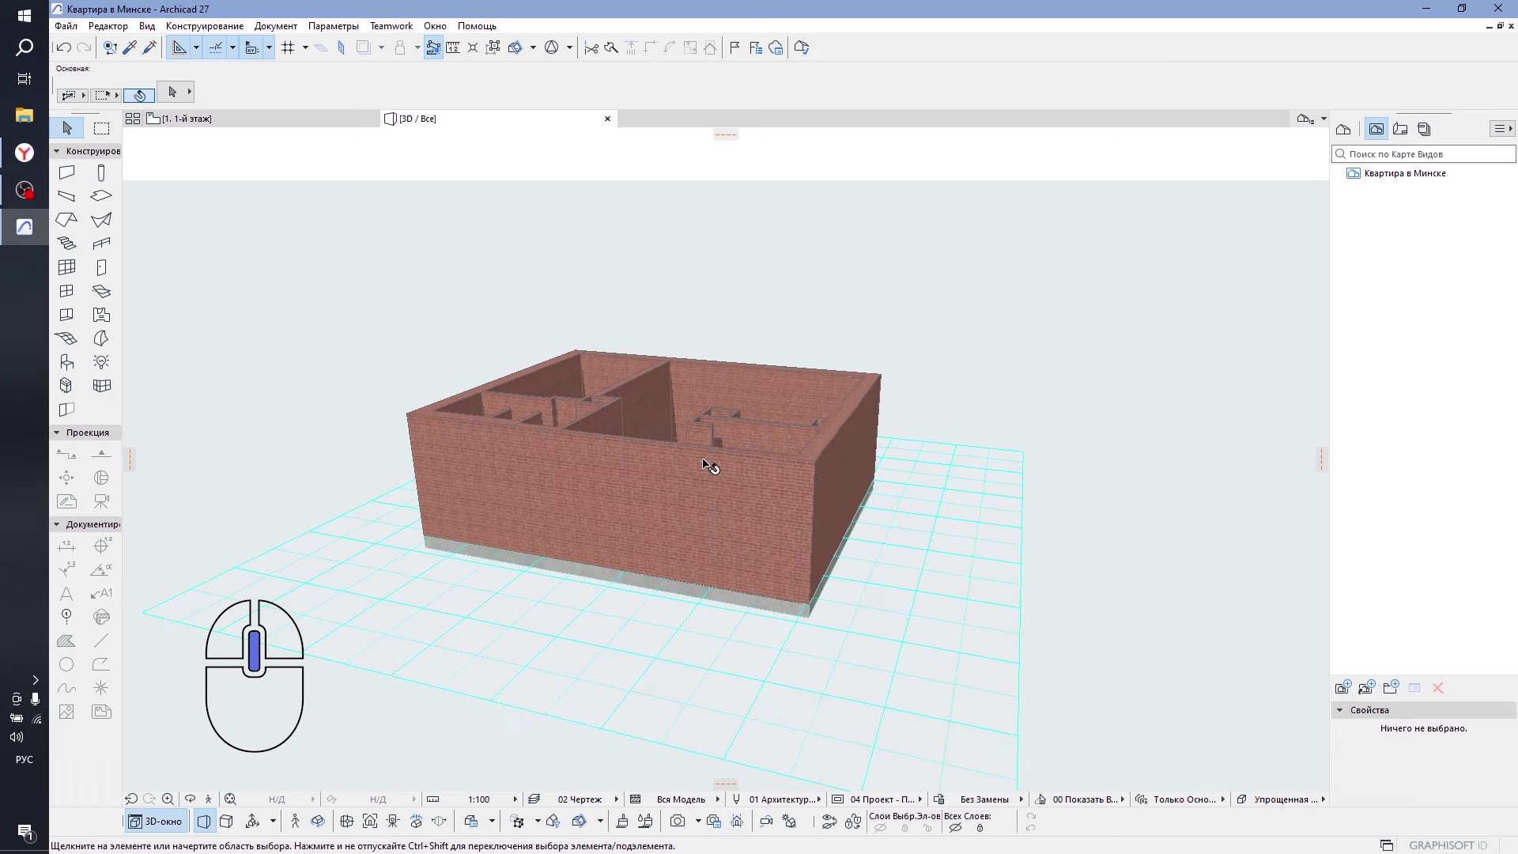
mouse_move(763, 482)
middle_down()
mouse_move(1131, 441)
mouse_move(495, 470)
mouse_move(485, 442)
mouse_move(1159, 443)
mouse_move(681, 473)
mouse_move(701, 478)
mouse_move(738, 477)
mouse_move(742, 406)
mouse_move(617, 372)
mouse_move(654, 621)
mouse_move(1023, 549)
mouse_move(1118, 453)
mouse_move(911, 363)
mouse_move(701, 355)
mouse_move(878, 627)
mouse_move(1107, 443)
mouse_move(820, 311)
mouse_move(614, 481)
mouse_move(901, 443)
mouse_move(810, 295)
mouse_move(927, 503)
mouse_move(817, 674)
middle_up()
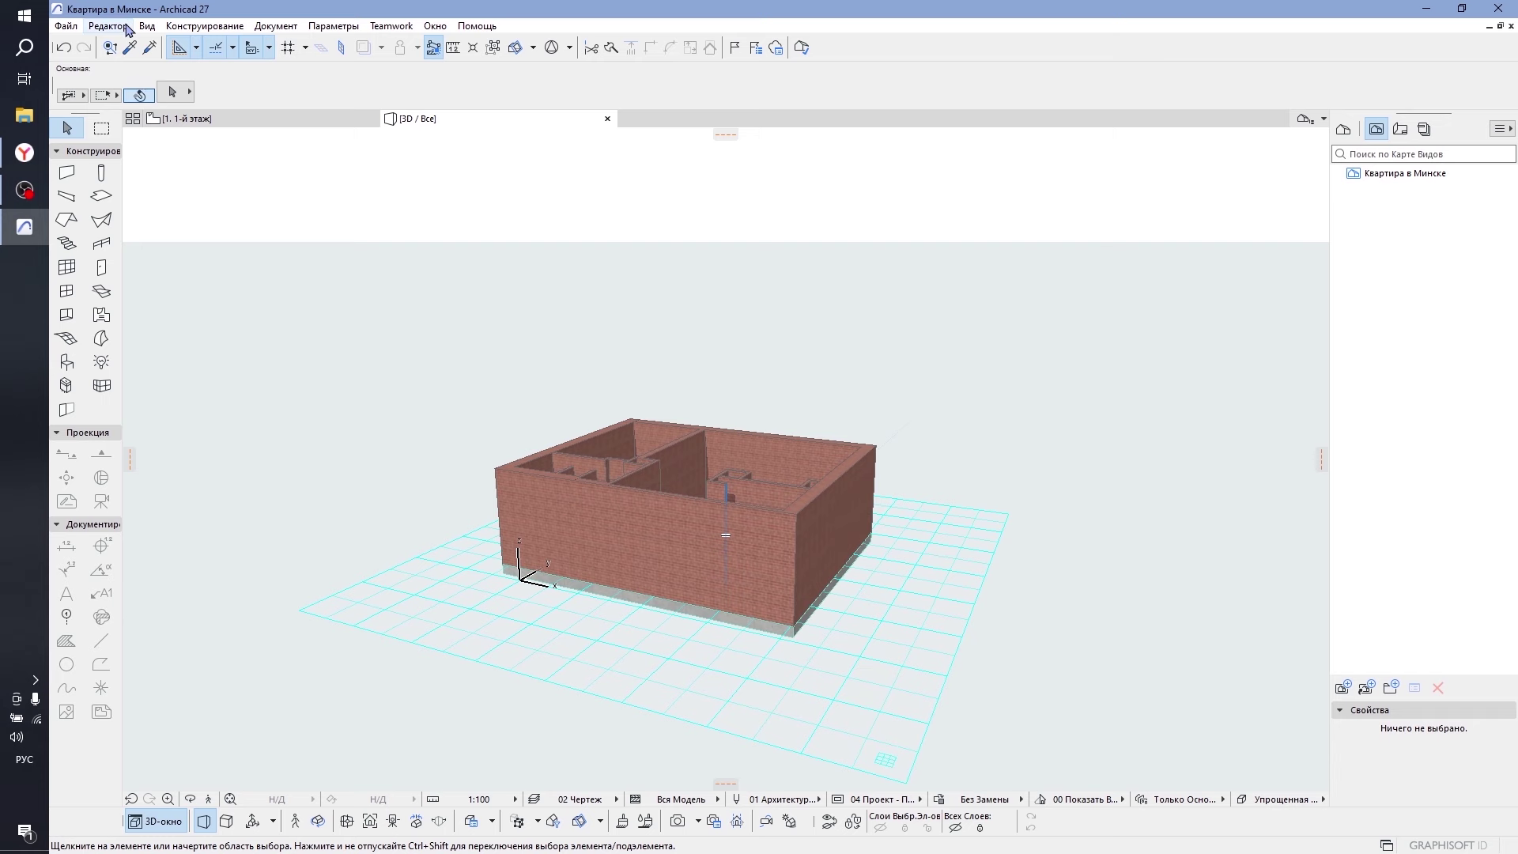
Turn off the construction grid and editing plane in the 3D view
click(147, 26)
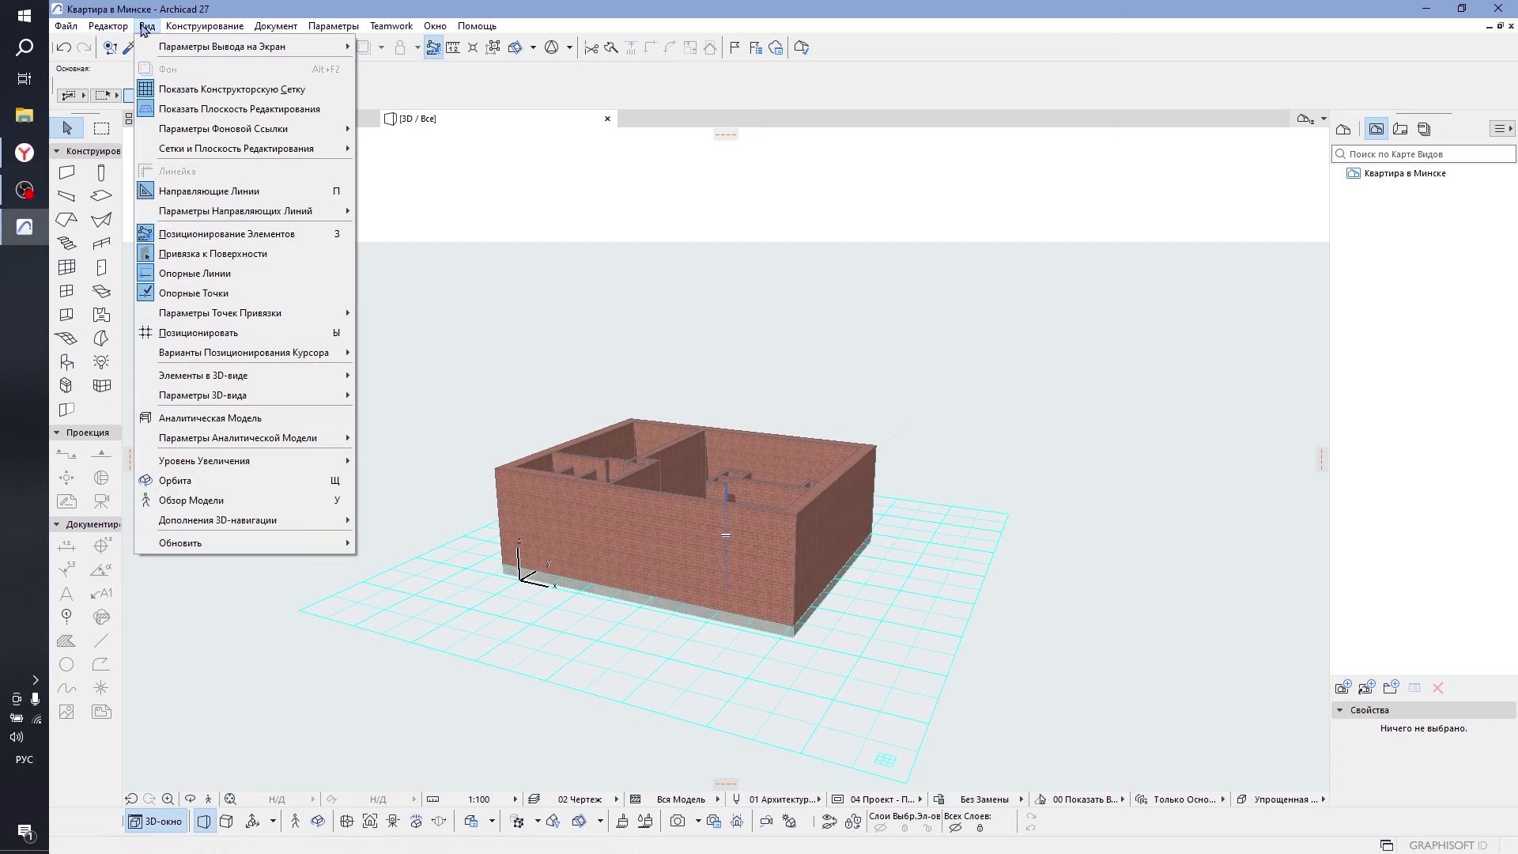
click(188, 96)
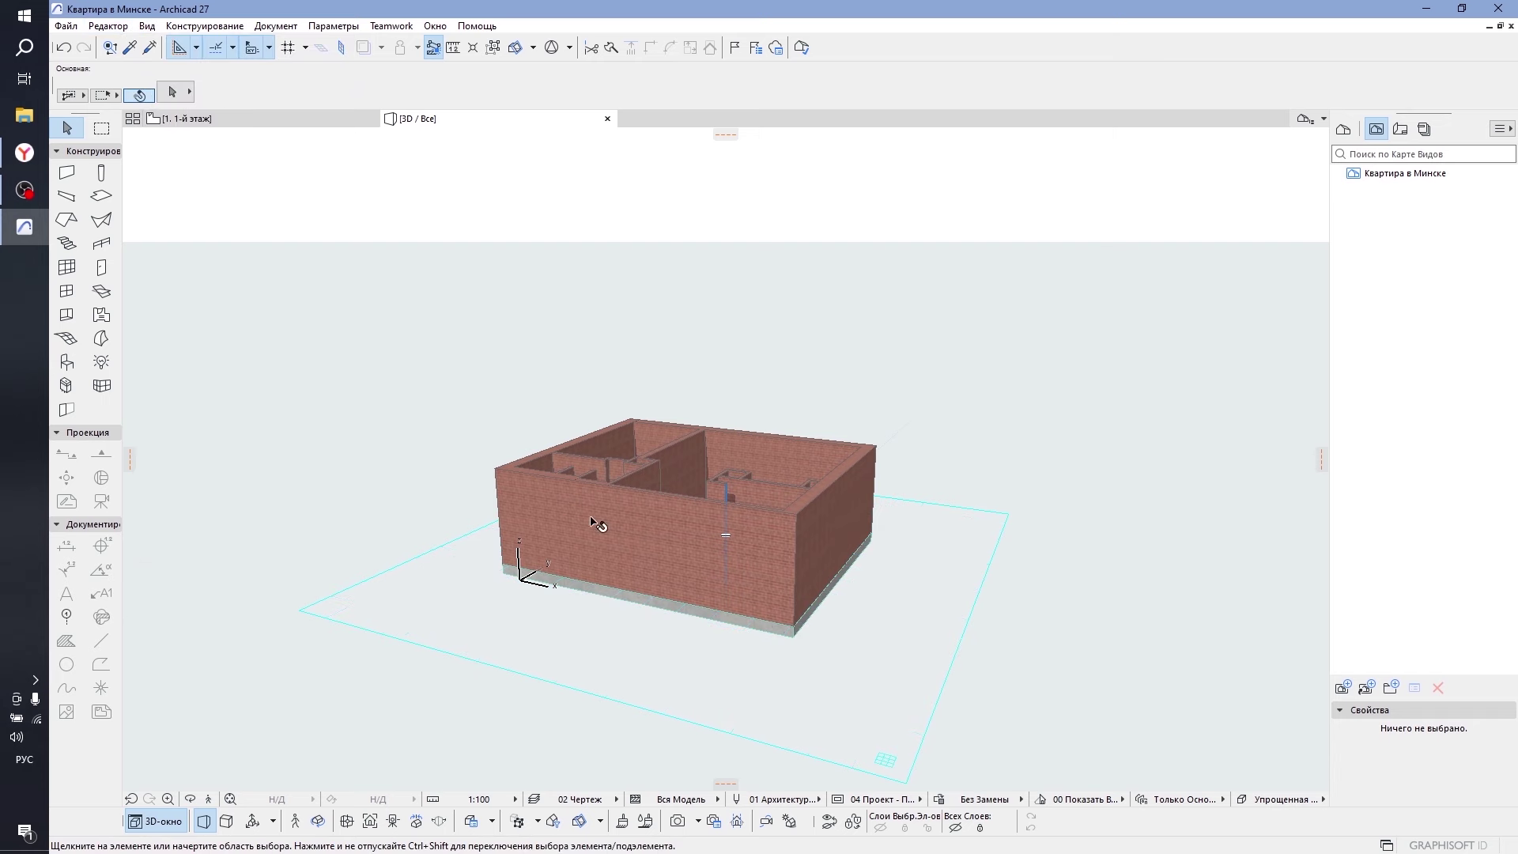
shift+middle_drag(642, 705, 648, 542)
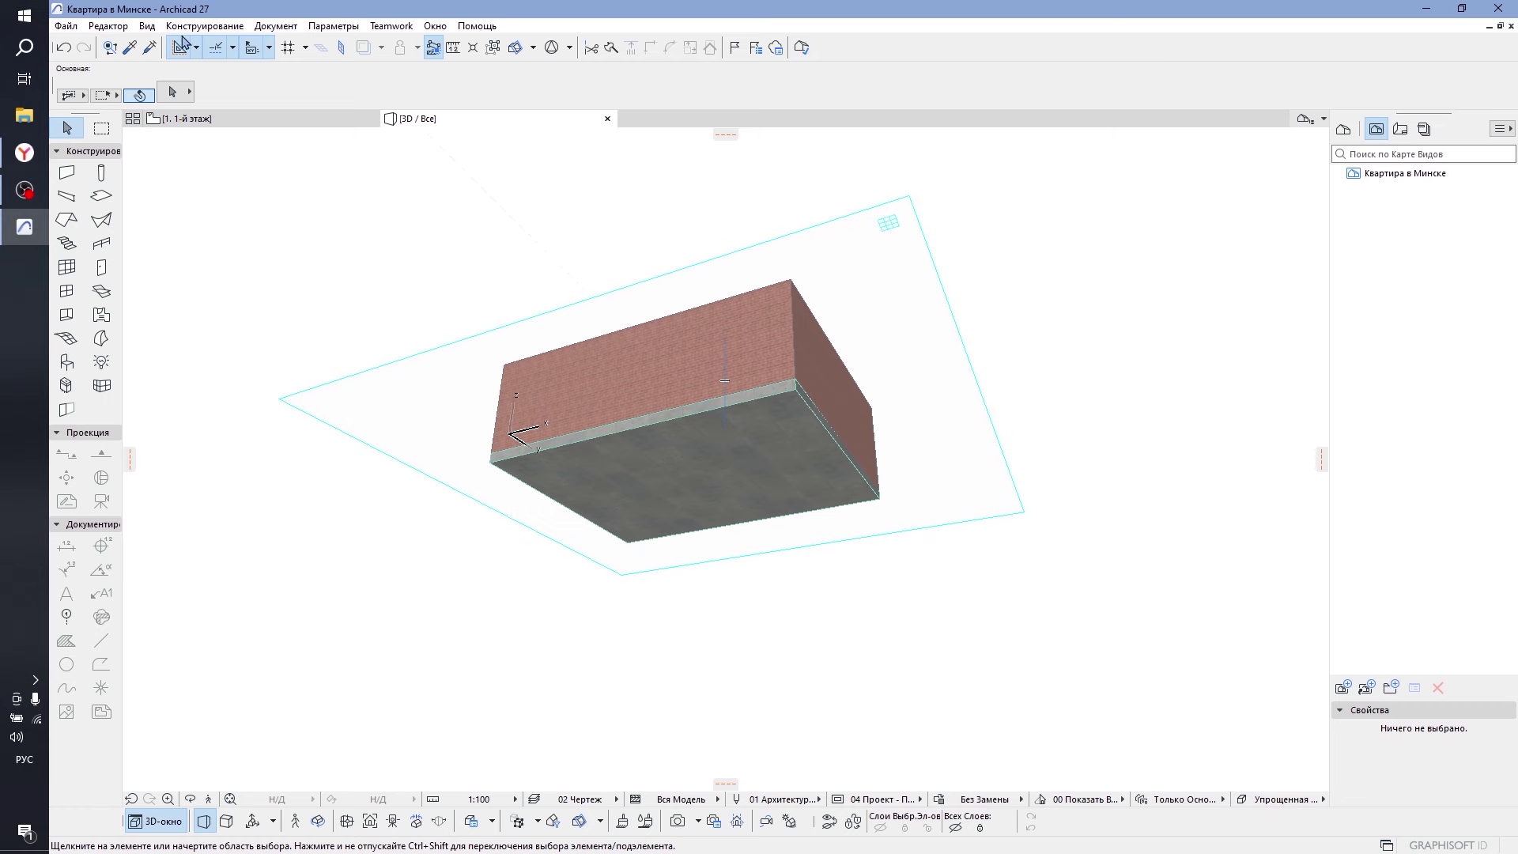
click(147, 26)
click(168, 111)
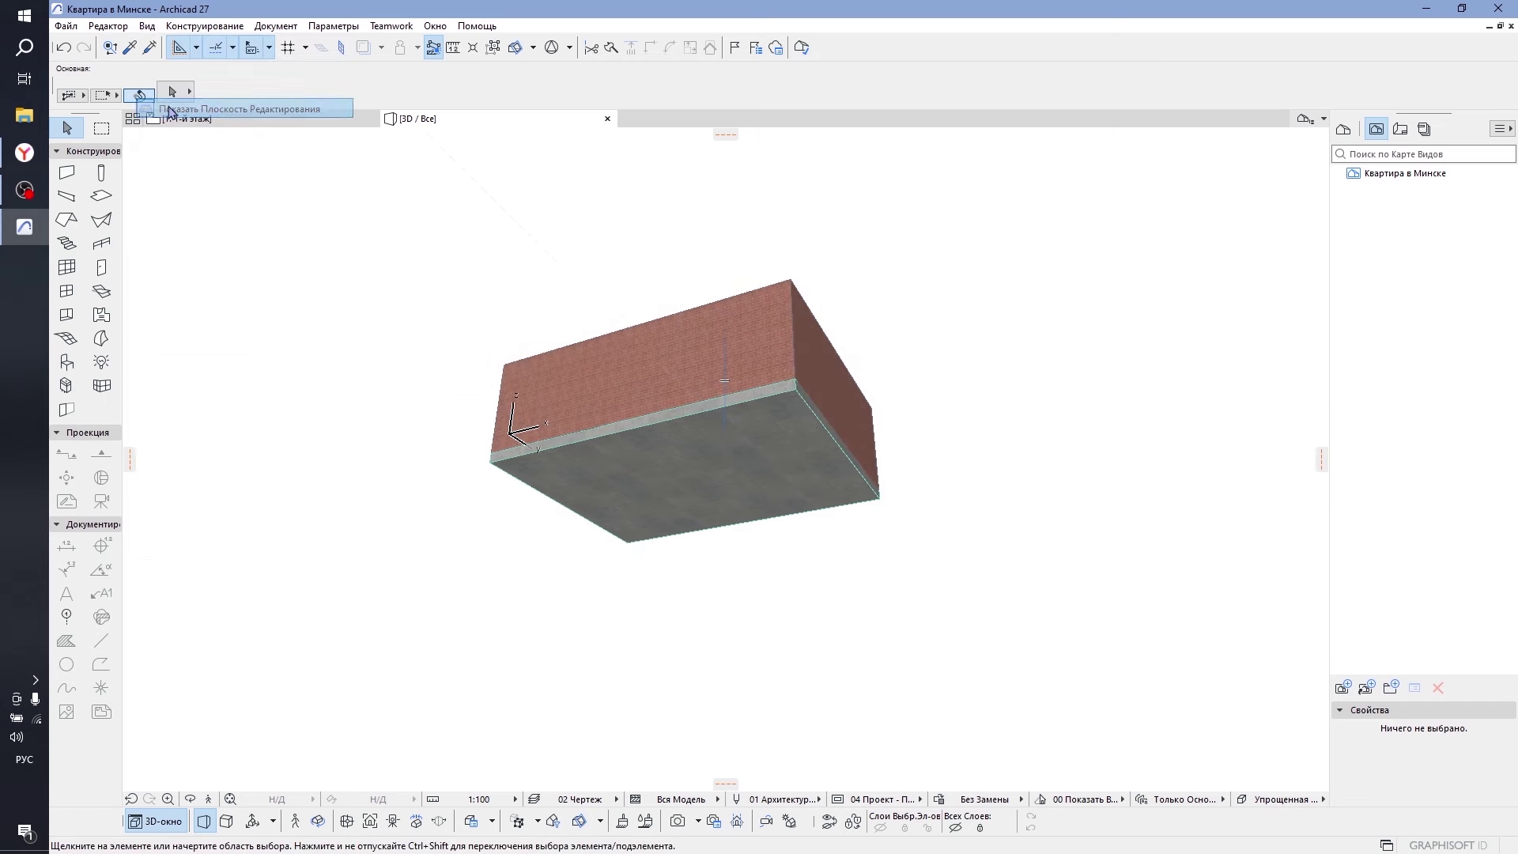
Select the back-right brick wall and compare it with reference photo 06.jpg
shift+middle_drag(838, 349, 765, 593)
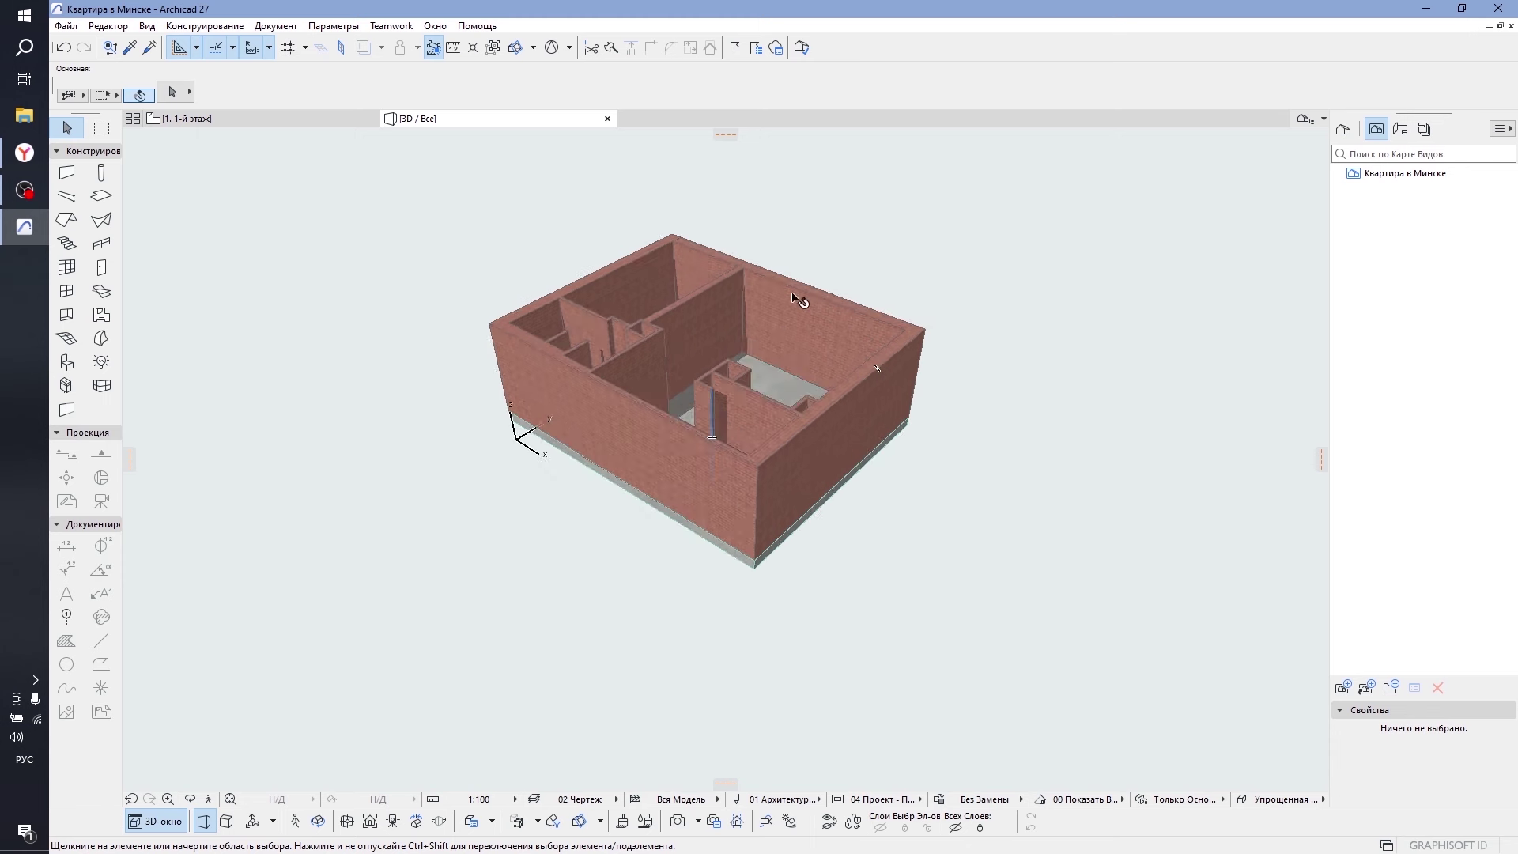
scroll(779, 291, up, 2)
scroll(739, 297, up, 2)
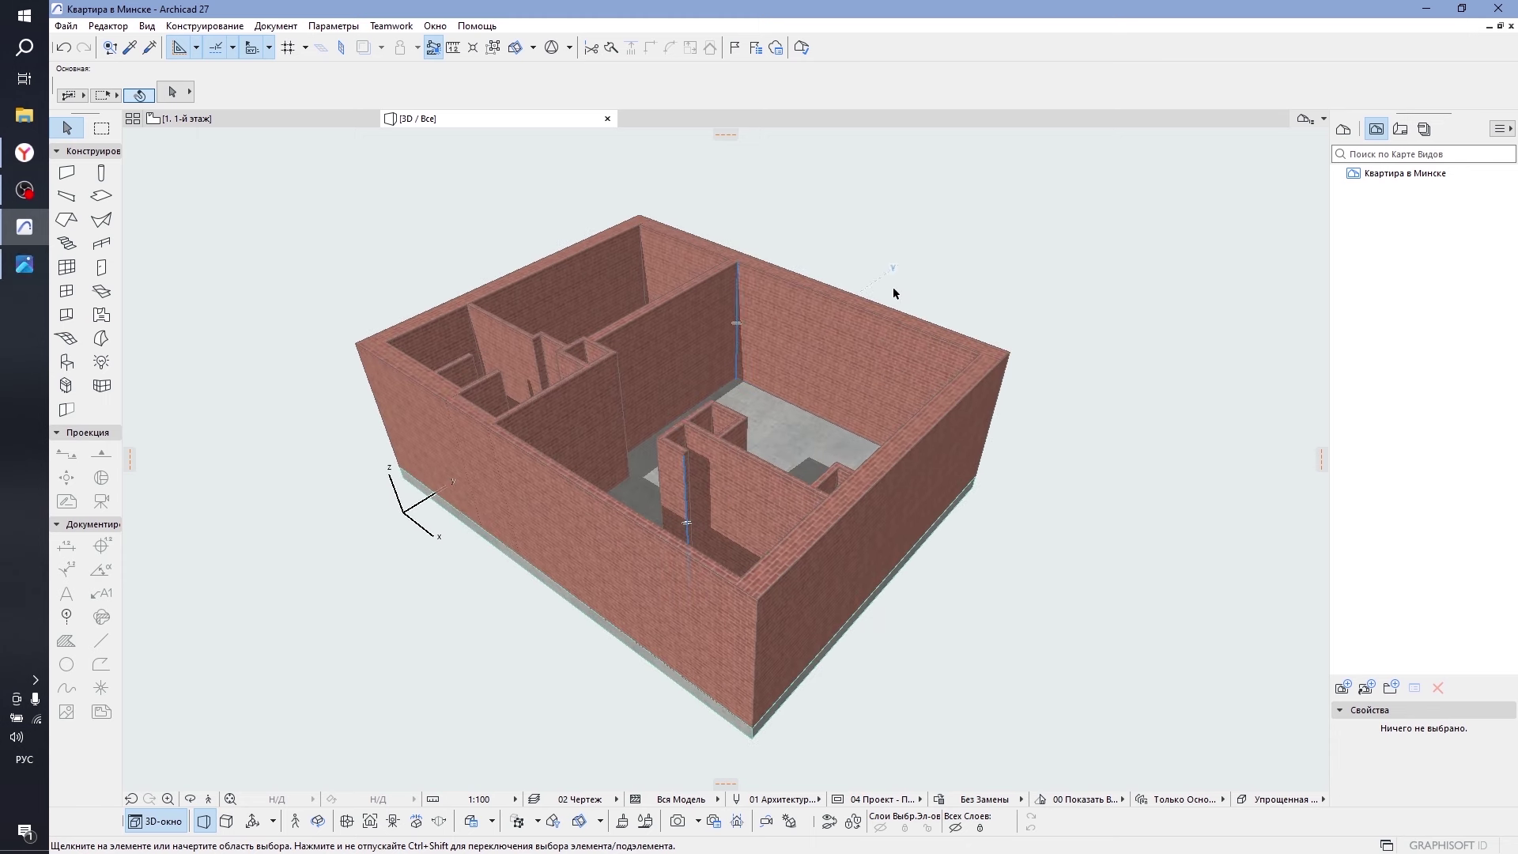
click(881, 333)
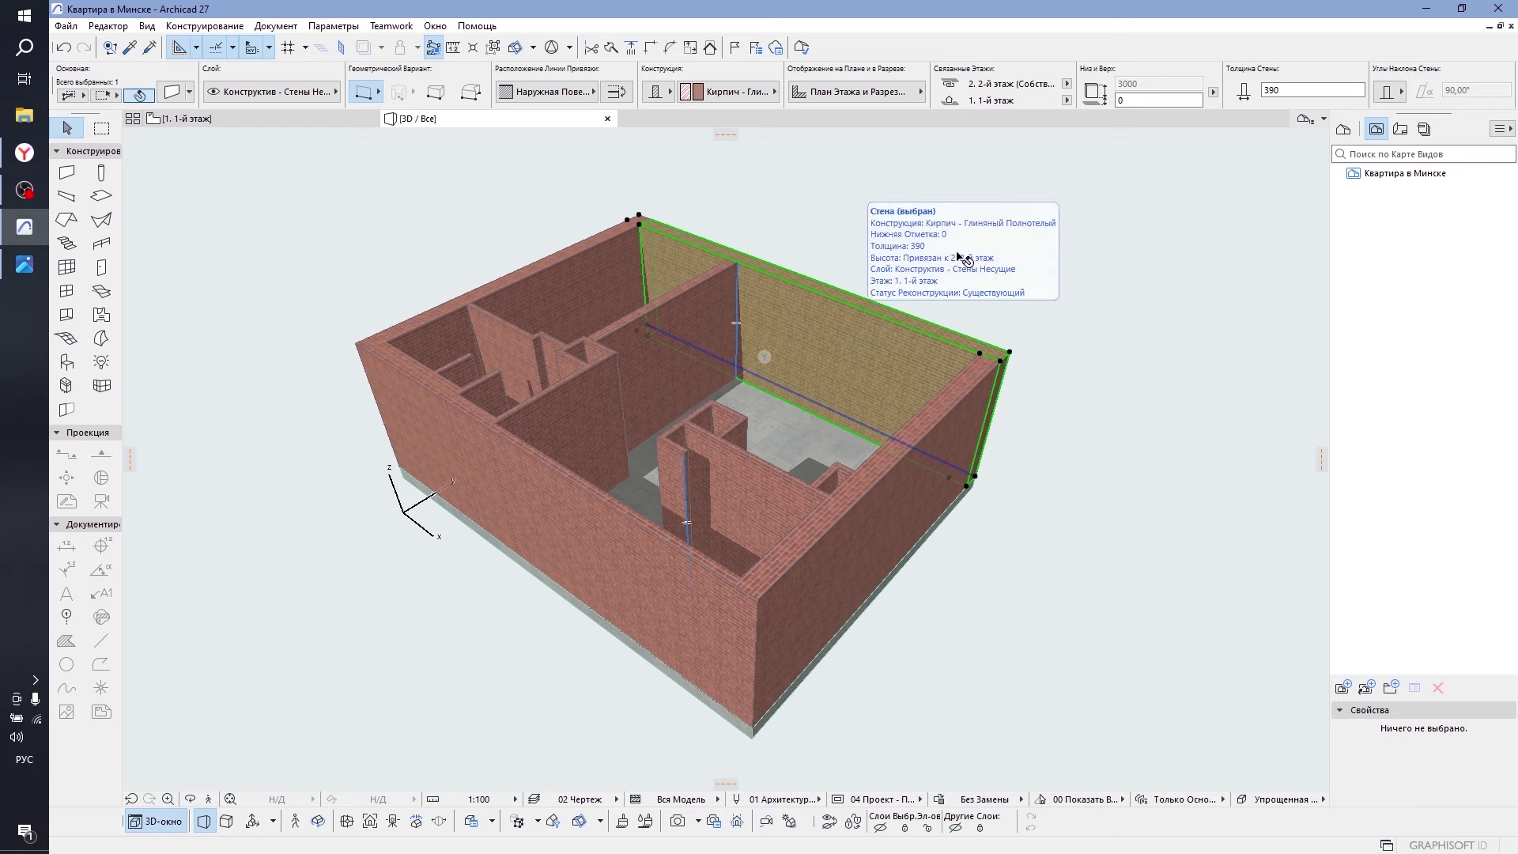
key(alt+Tab)
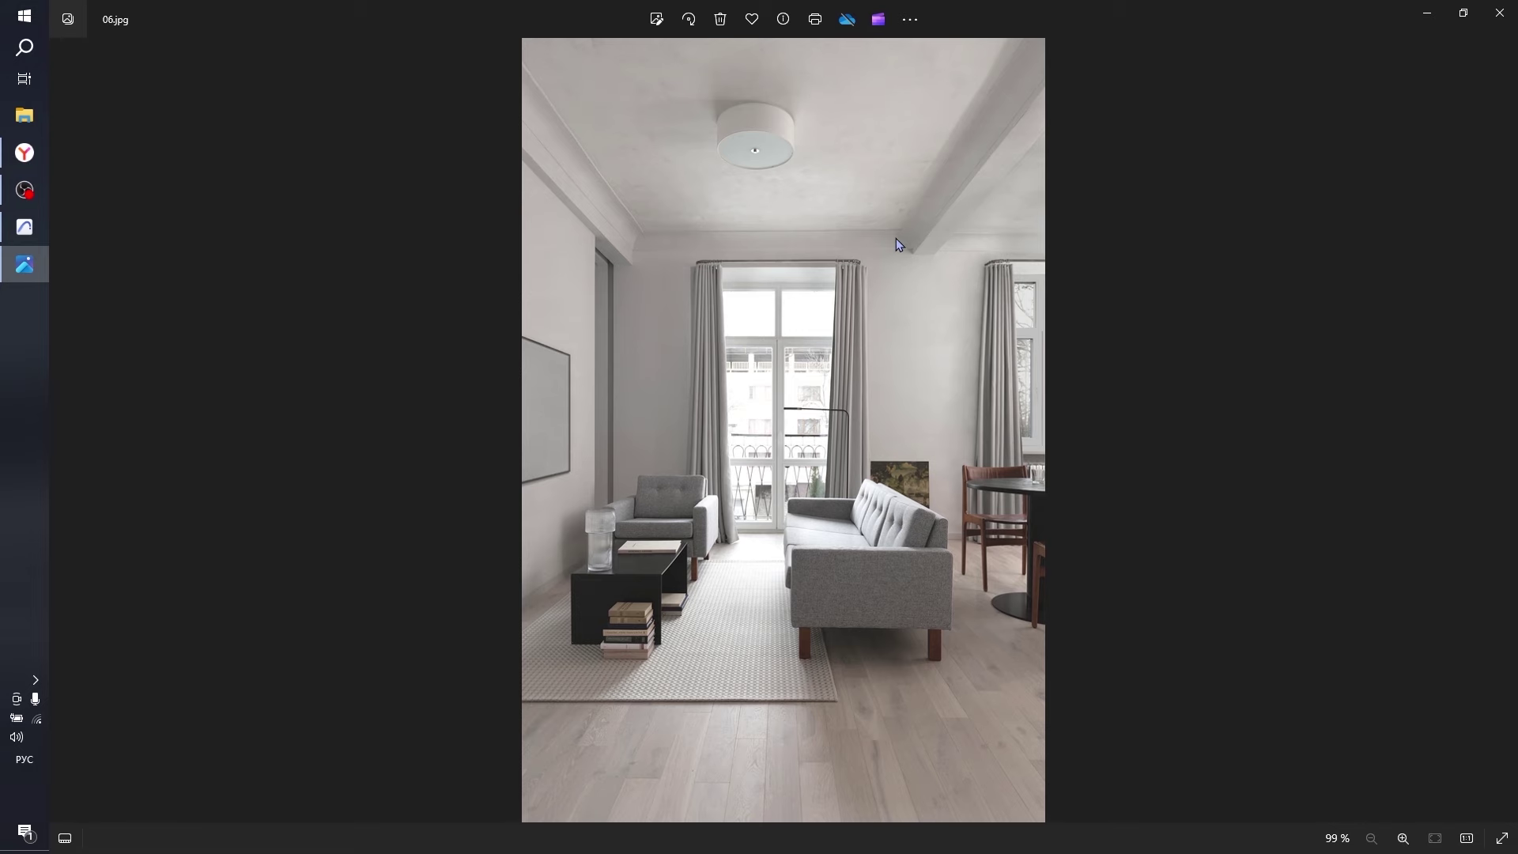
key(alt+Tab)
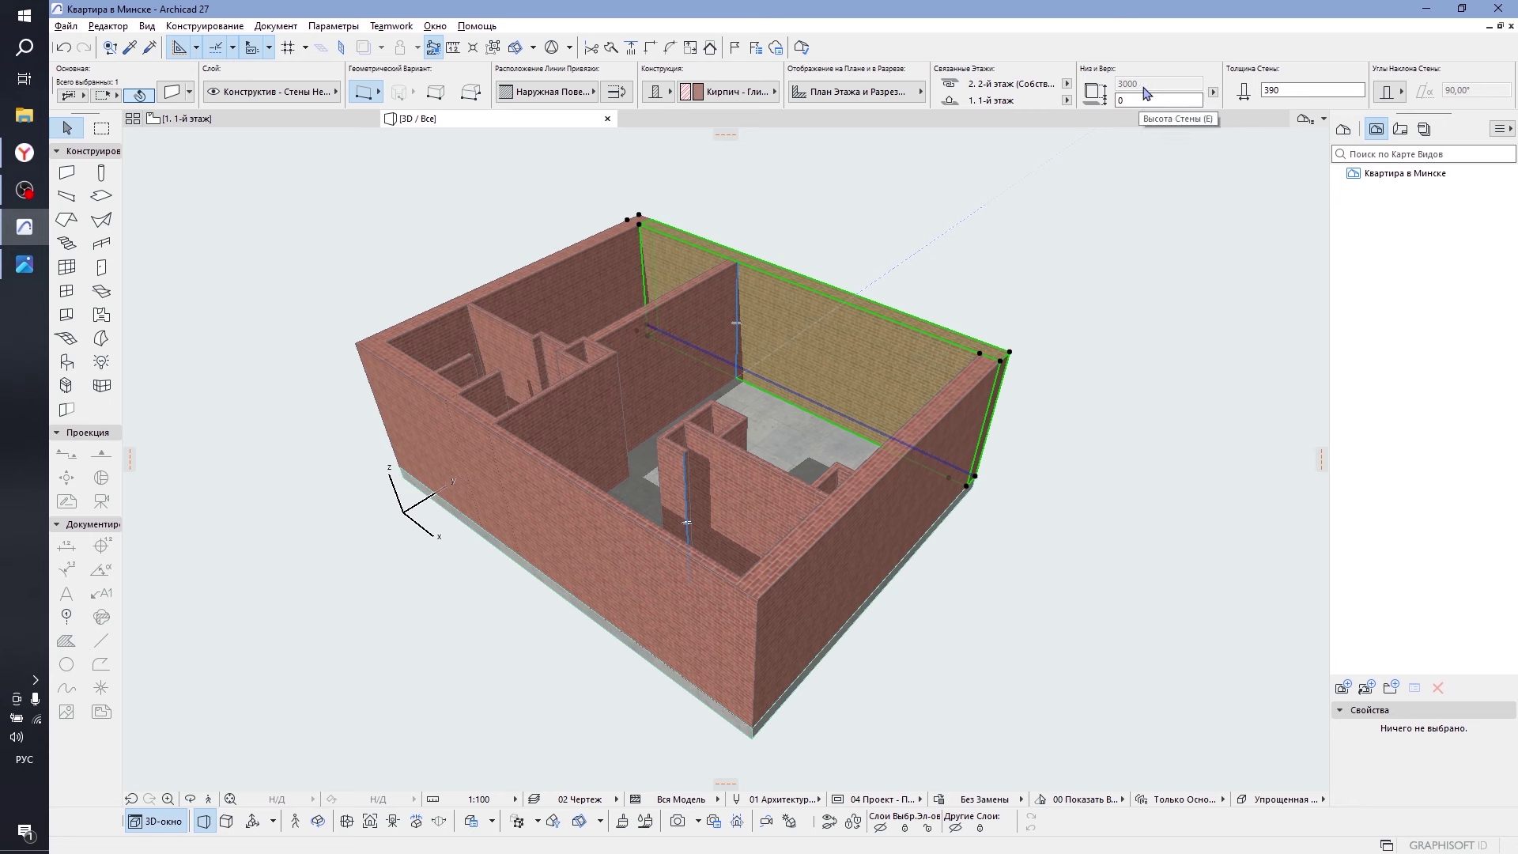
click(1117, 99)
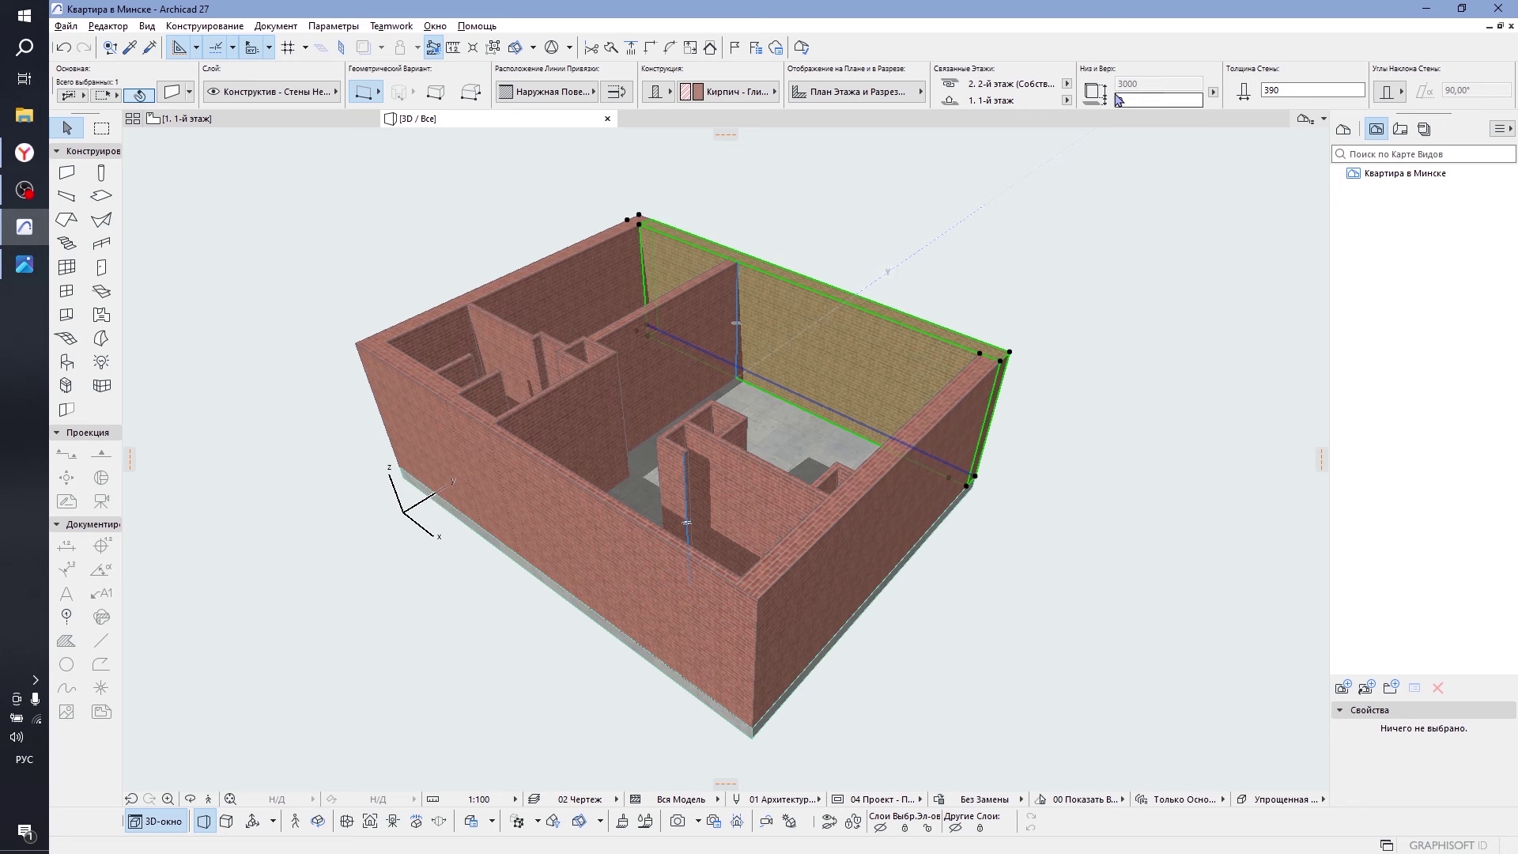
text(0)
key(Return)
key(ctrl+7)
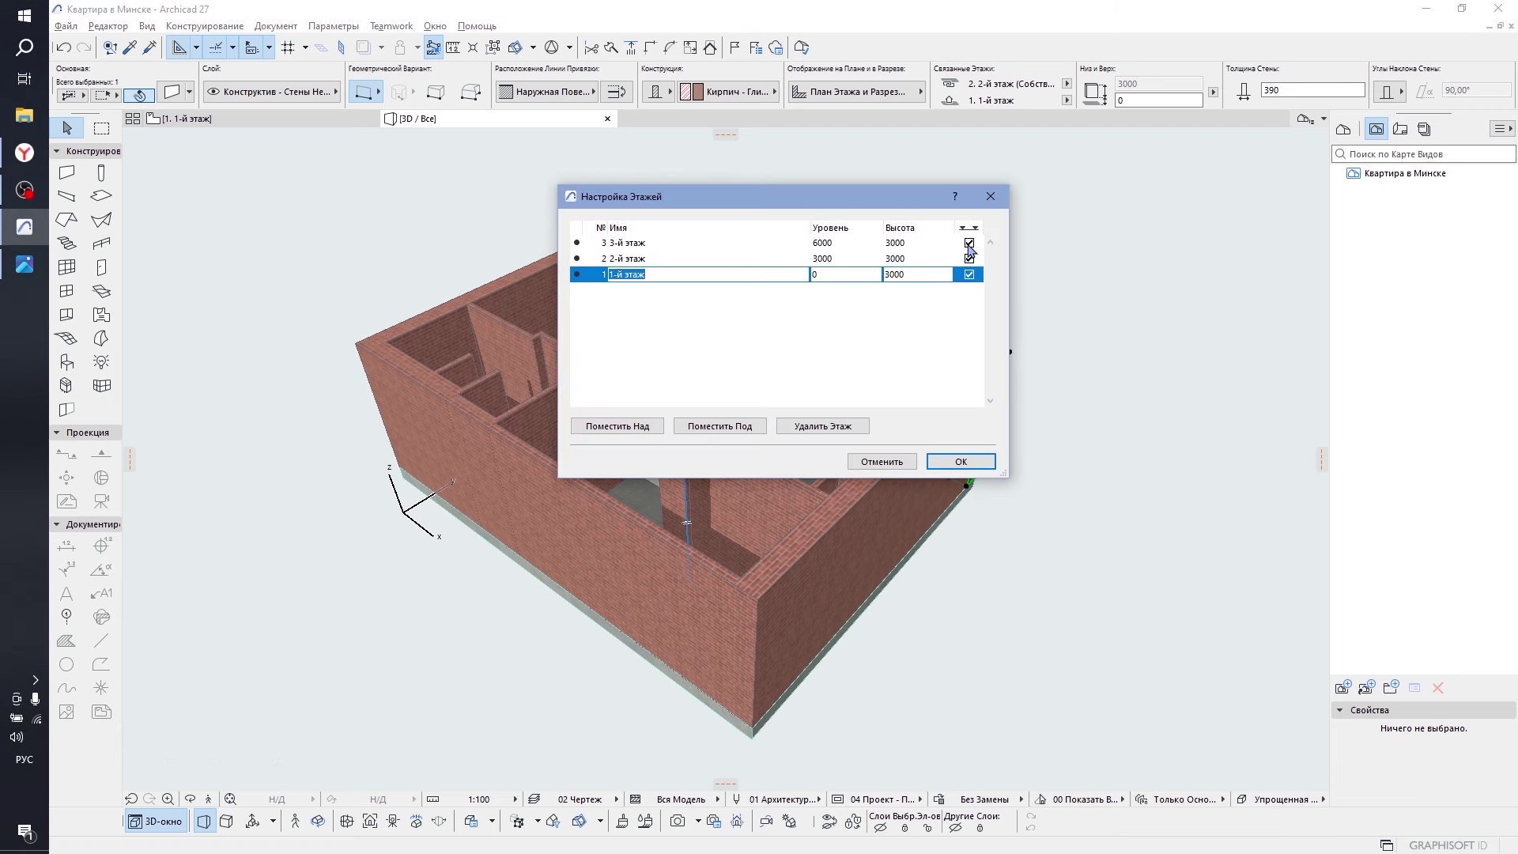
click(921, 275)
text(31)
click(960, 462)
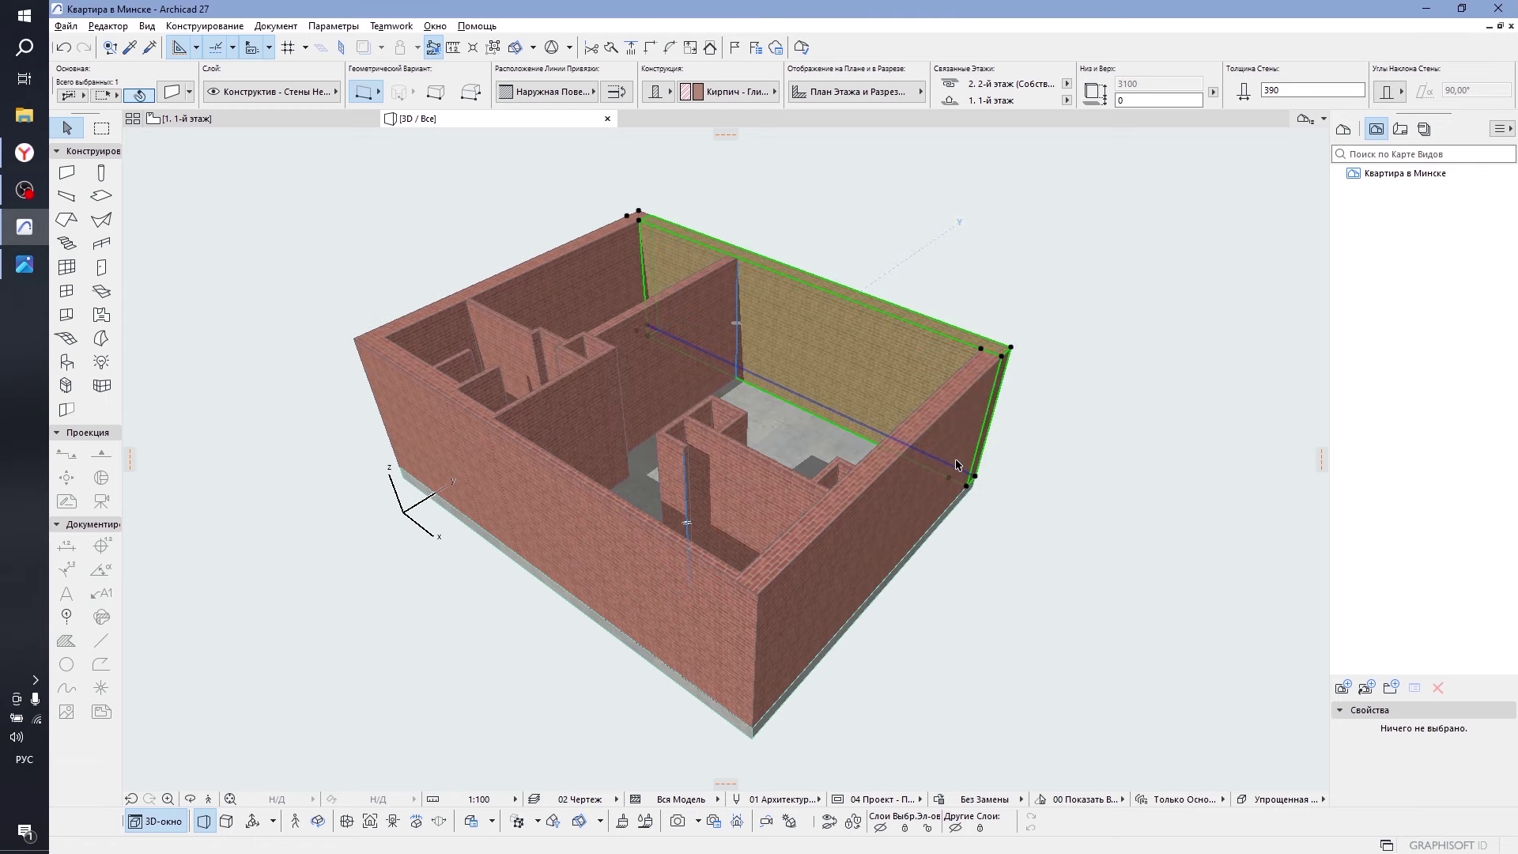
mouse_move(889, 478)
shift+middle_down()
mouse_move(813, 400)
mouse_move(864, 434)
shift+middle_up()
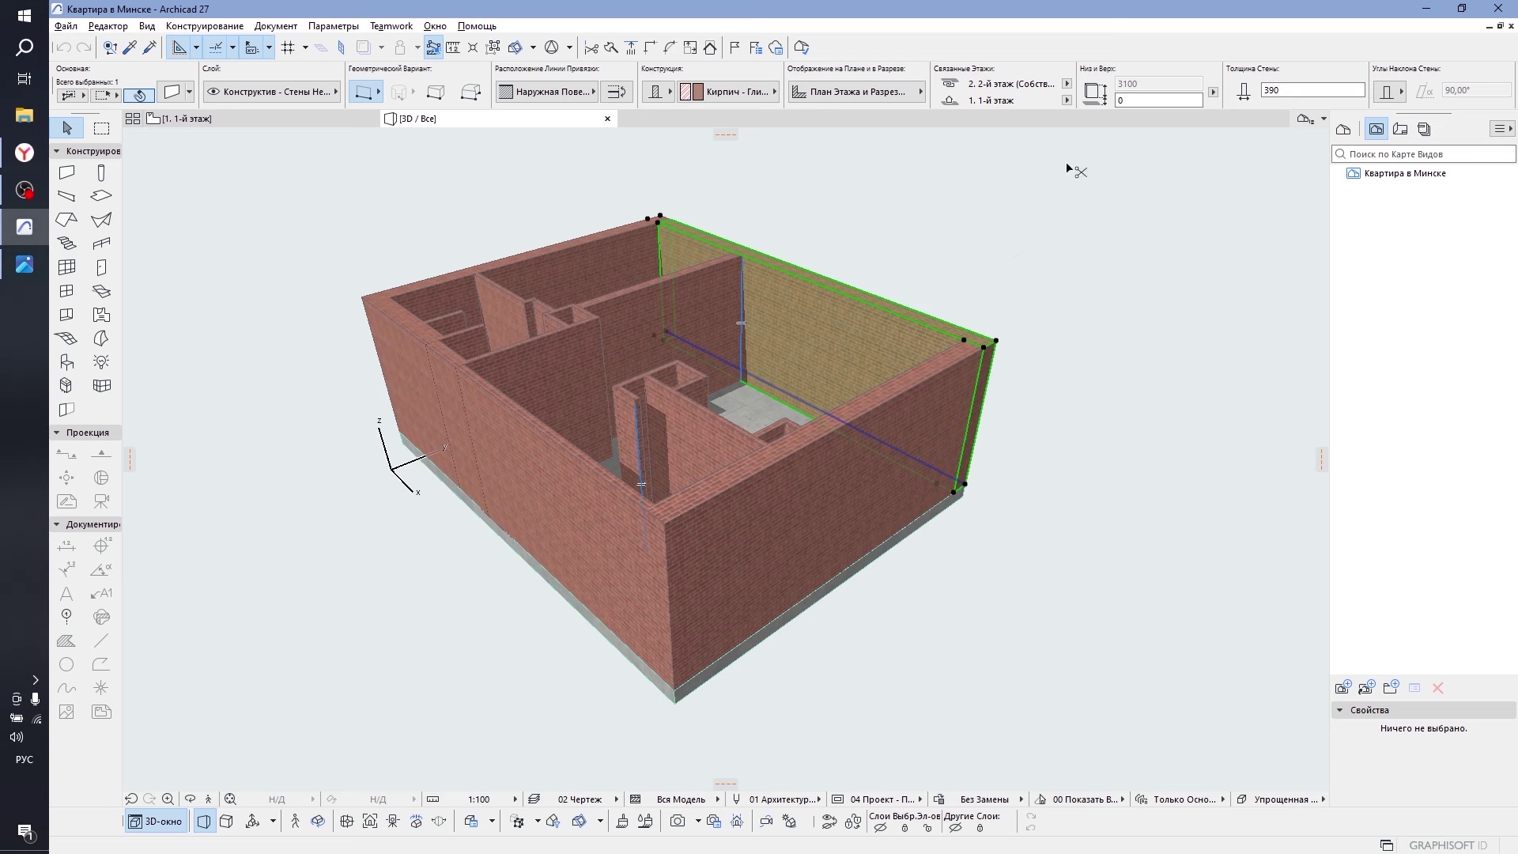
key(ctrl+7)
double_click(931, 269)
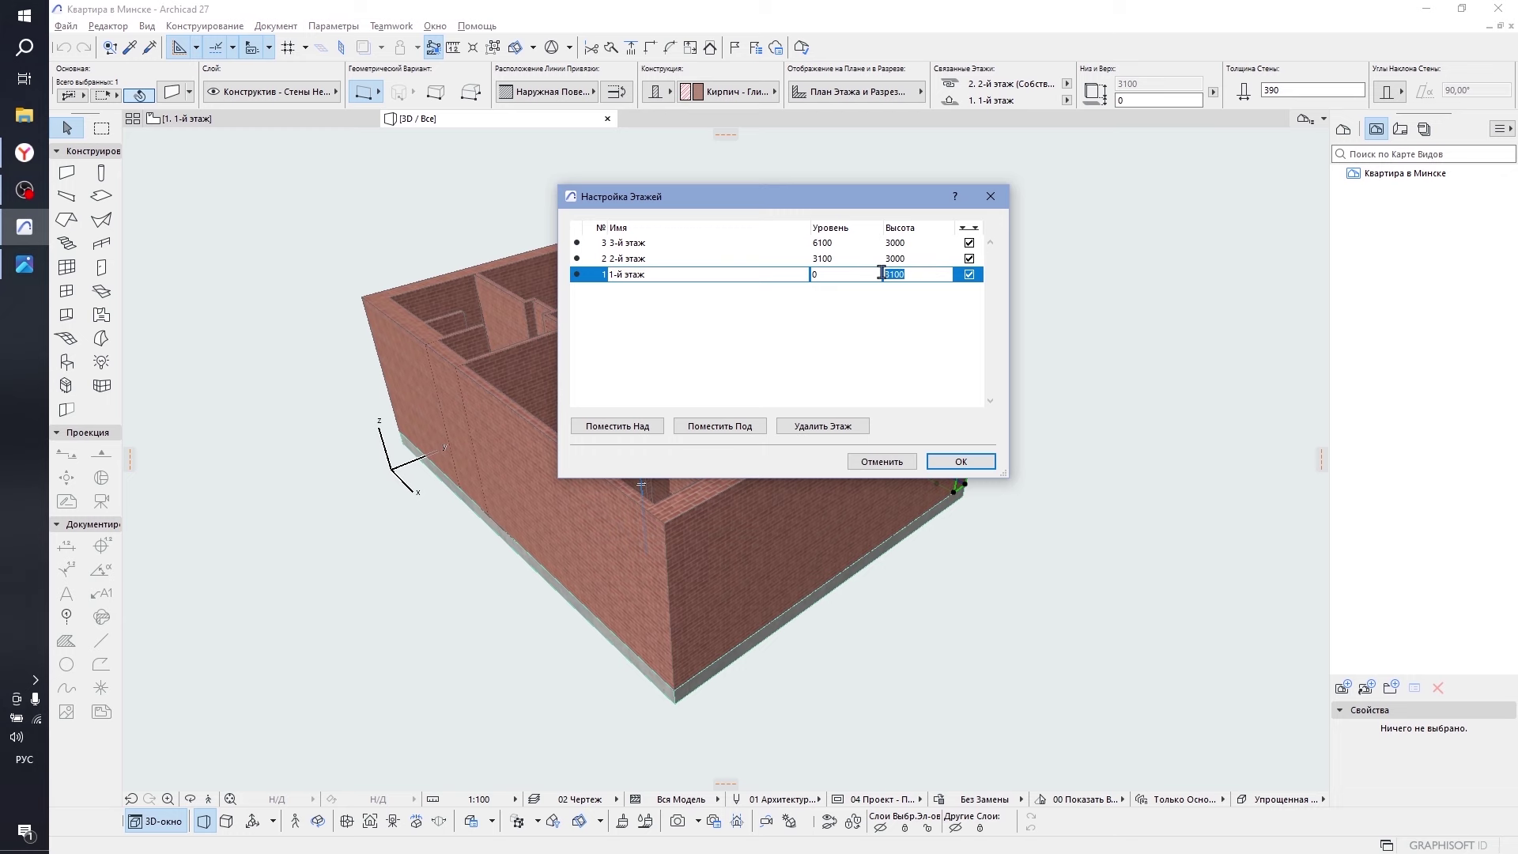
text(3)
key(Return)
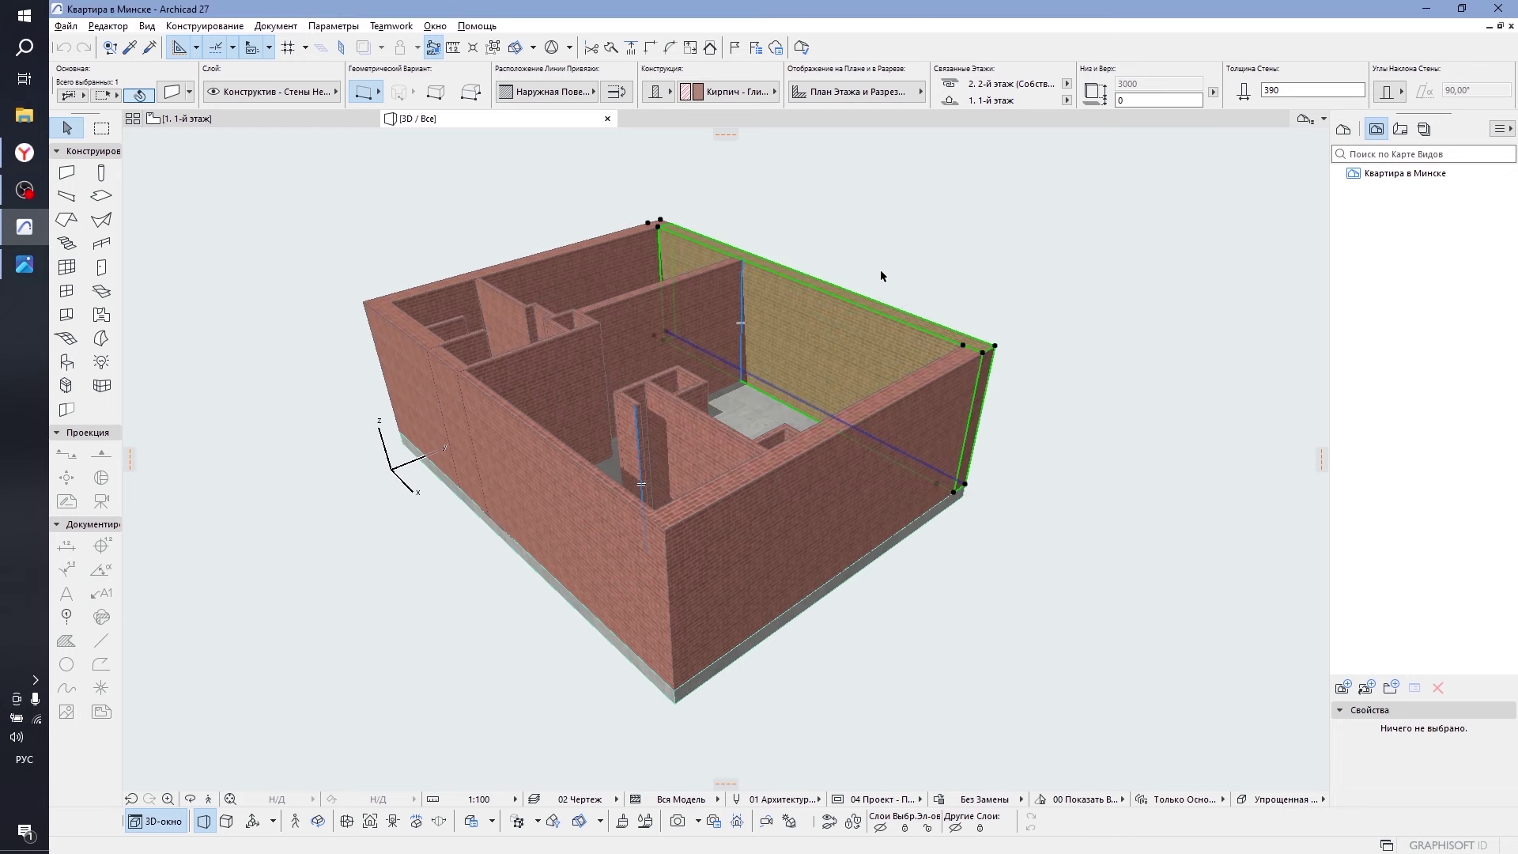
middle_drag(862, 266, 909, 324)
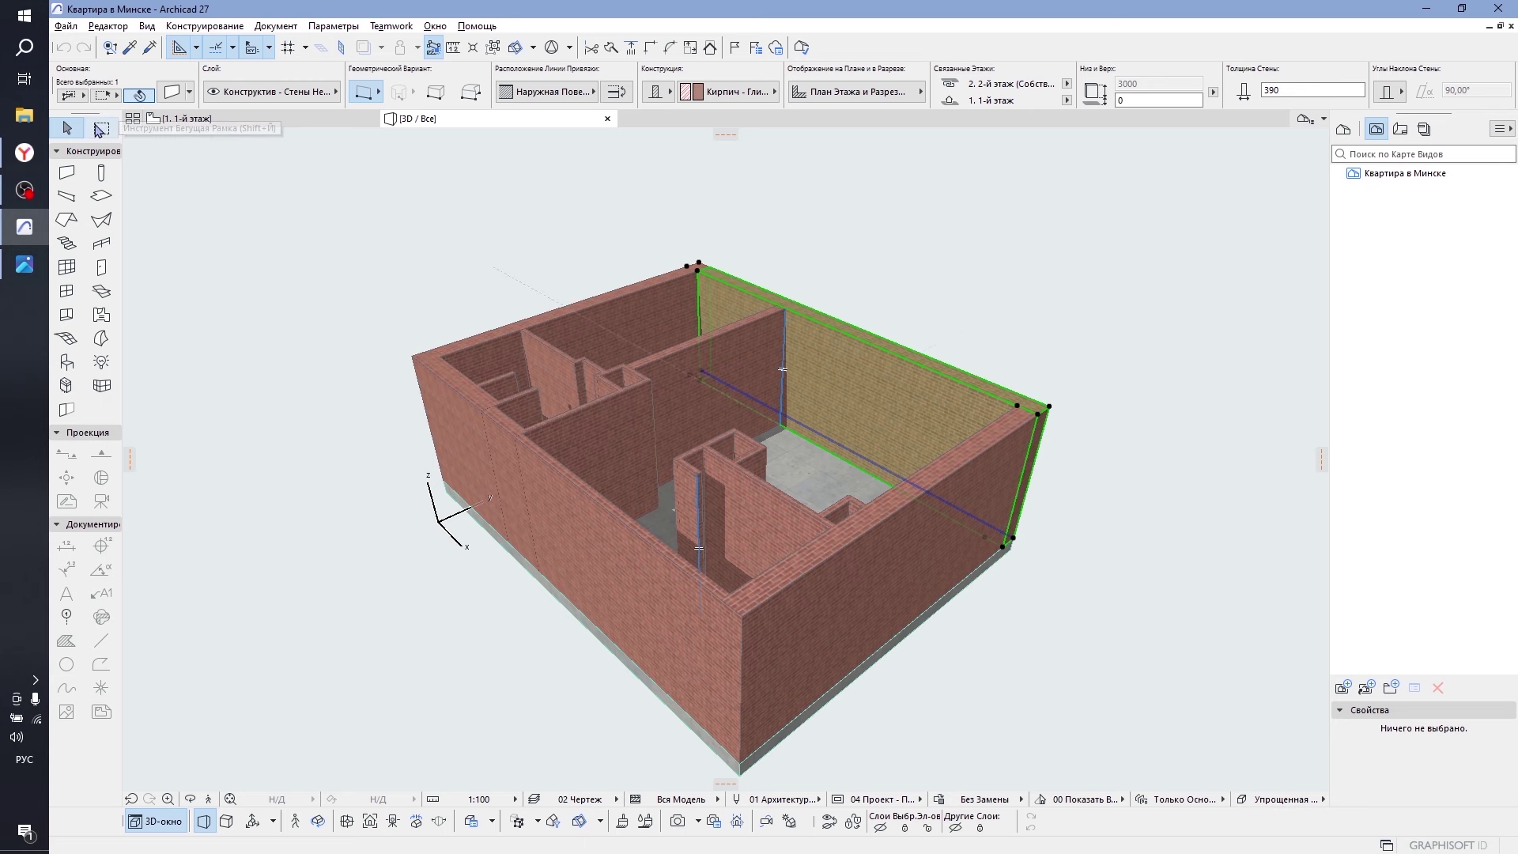
Select all 24 walls and open Selected Wall Settings for them
click(66, 174)
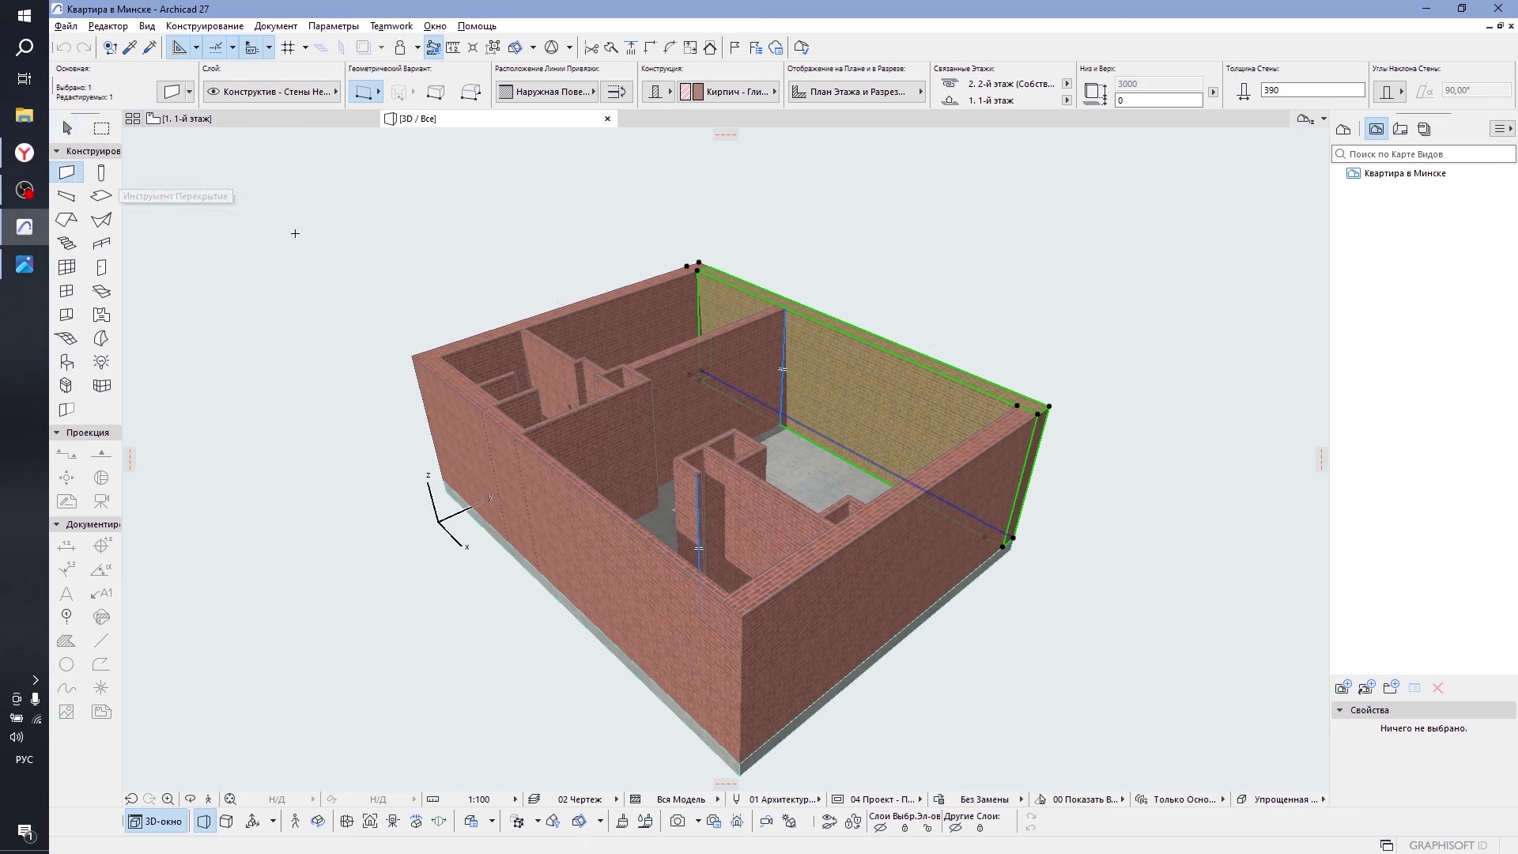
key(ctrl+a)
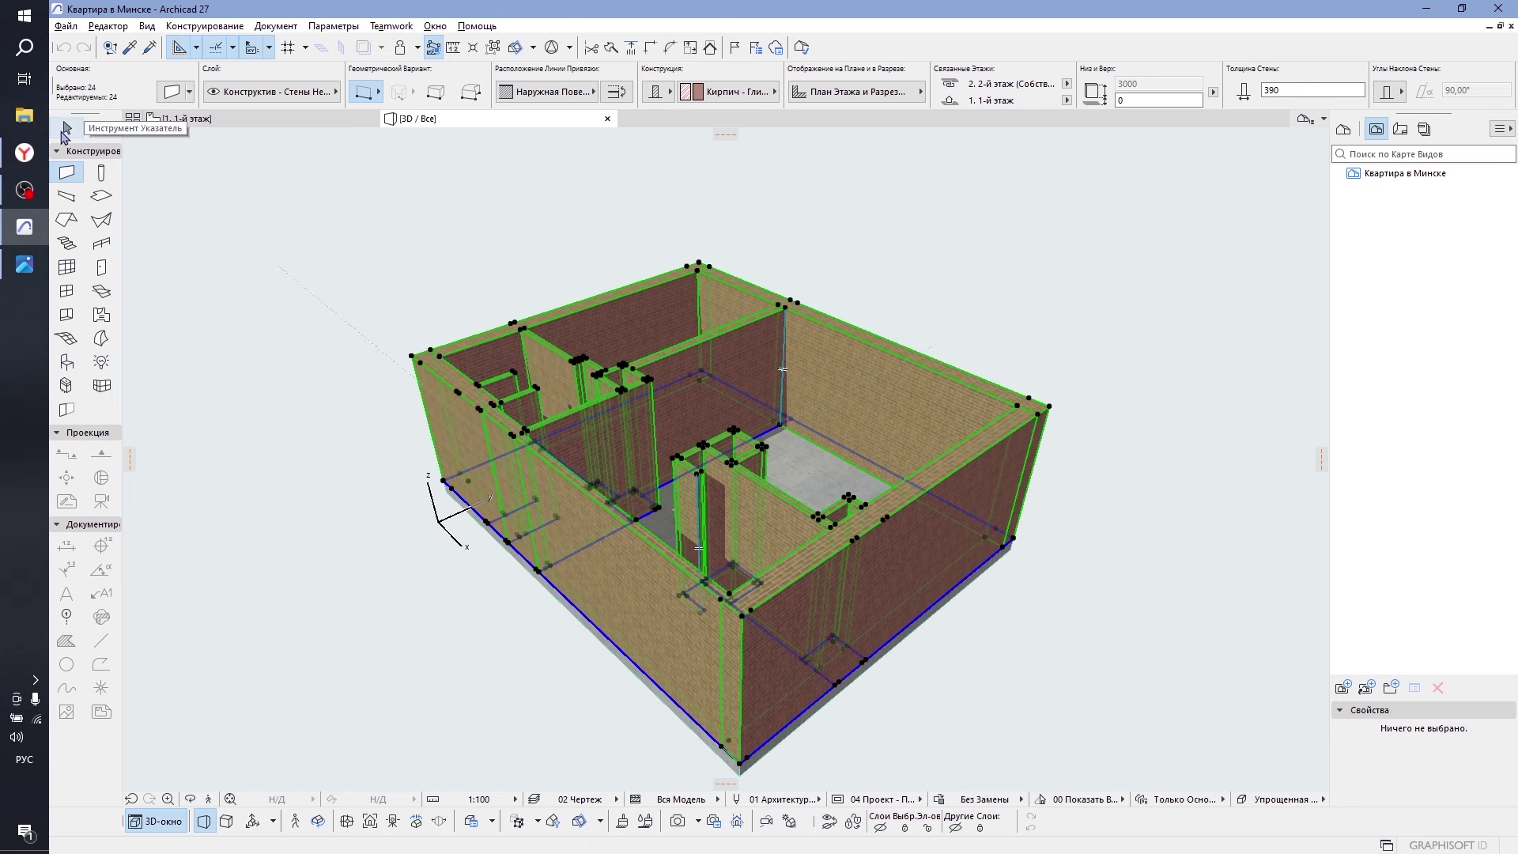
click(65, 132)
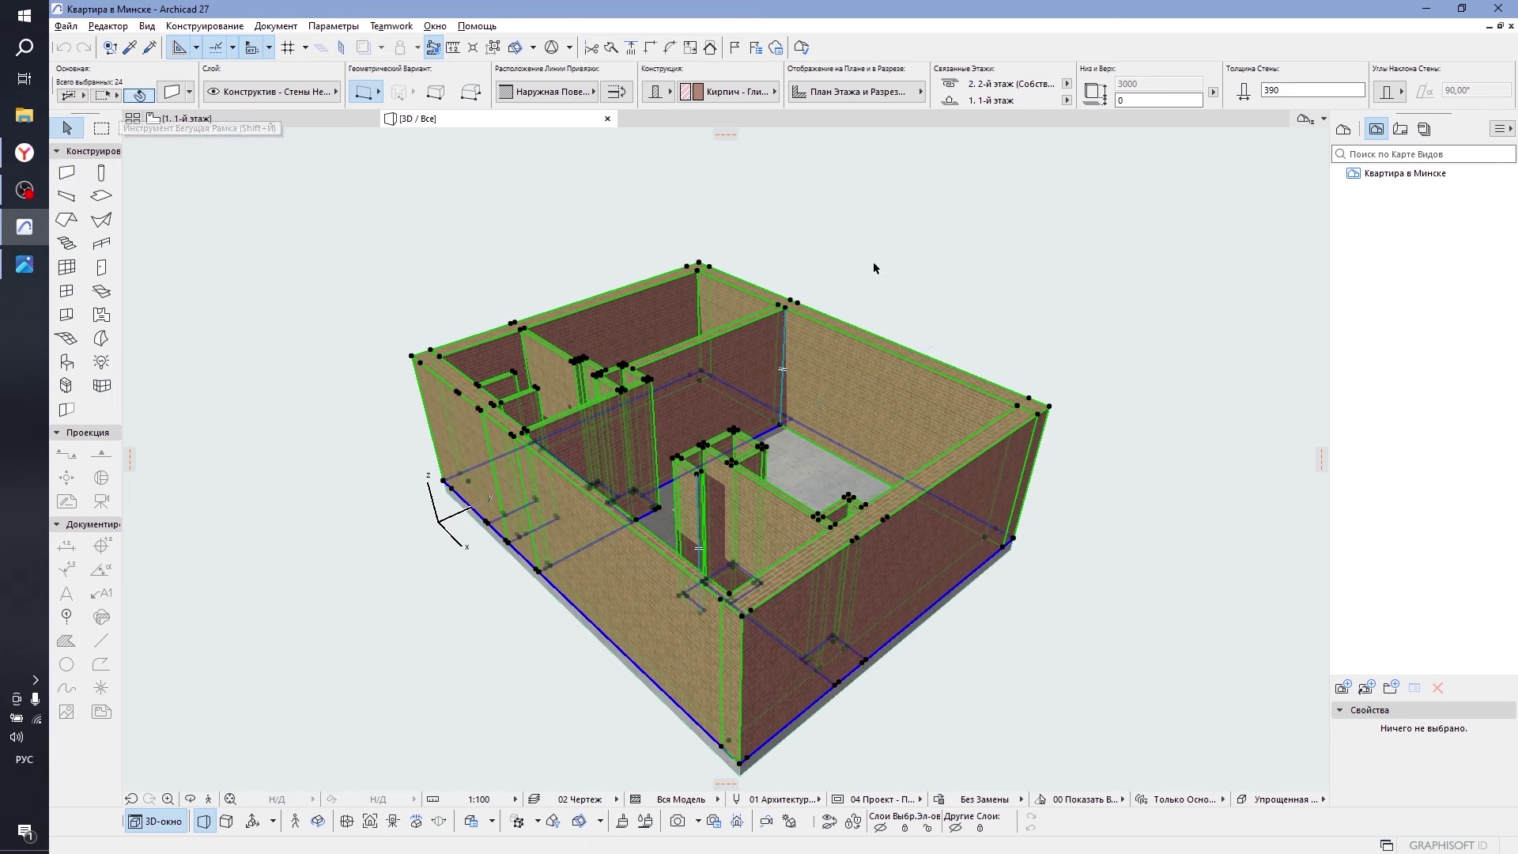
right_click(804, 361)
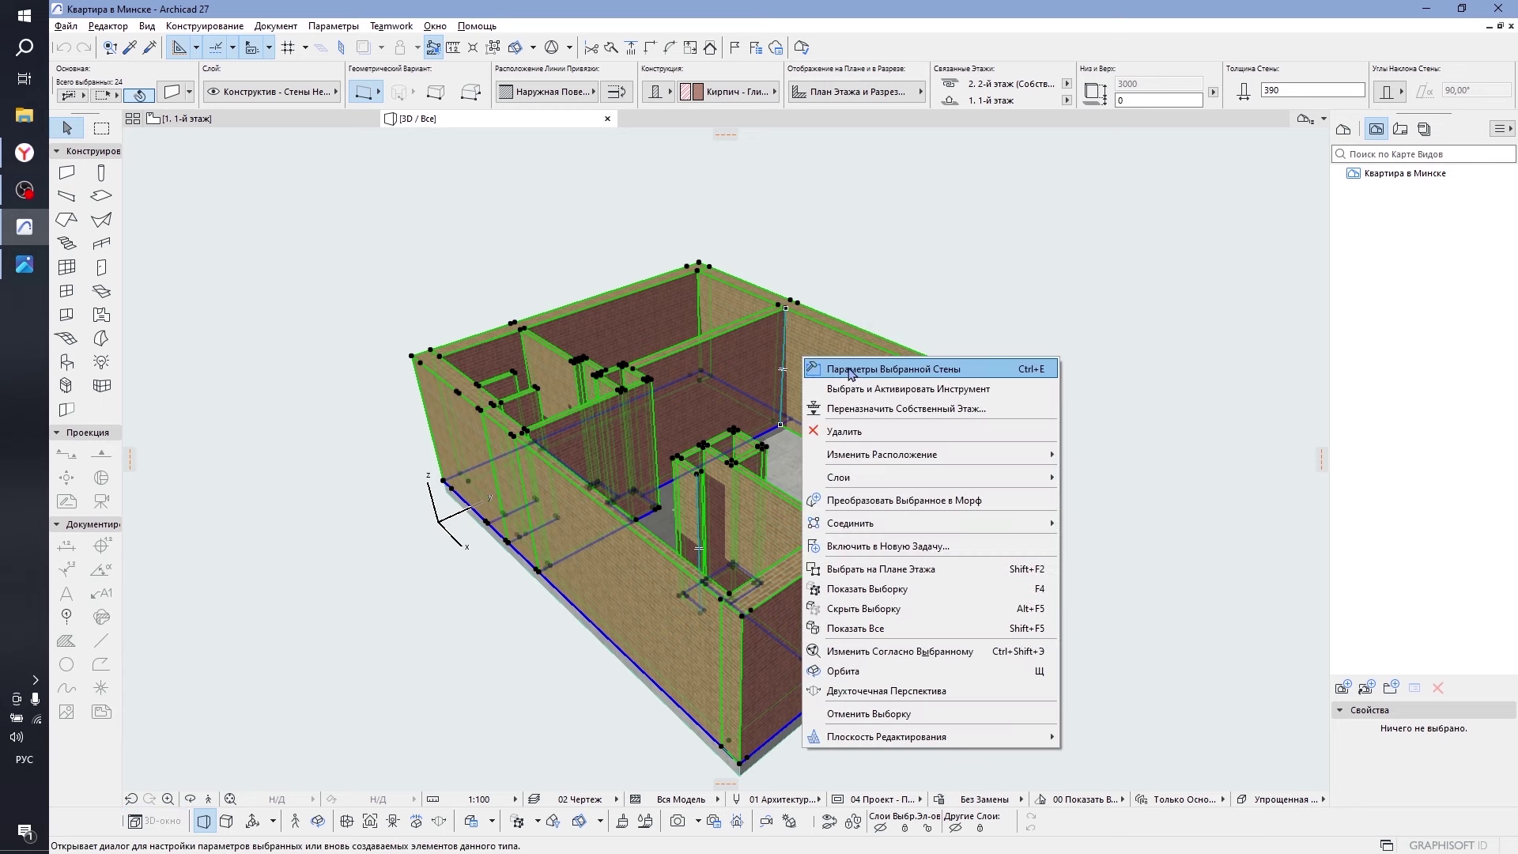
click(843, 369)
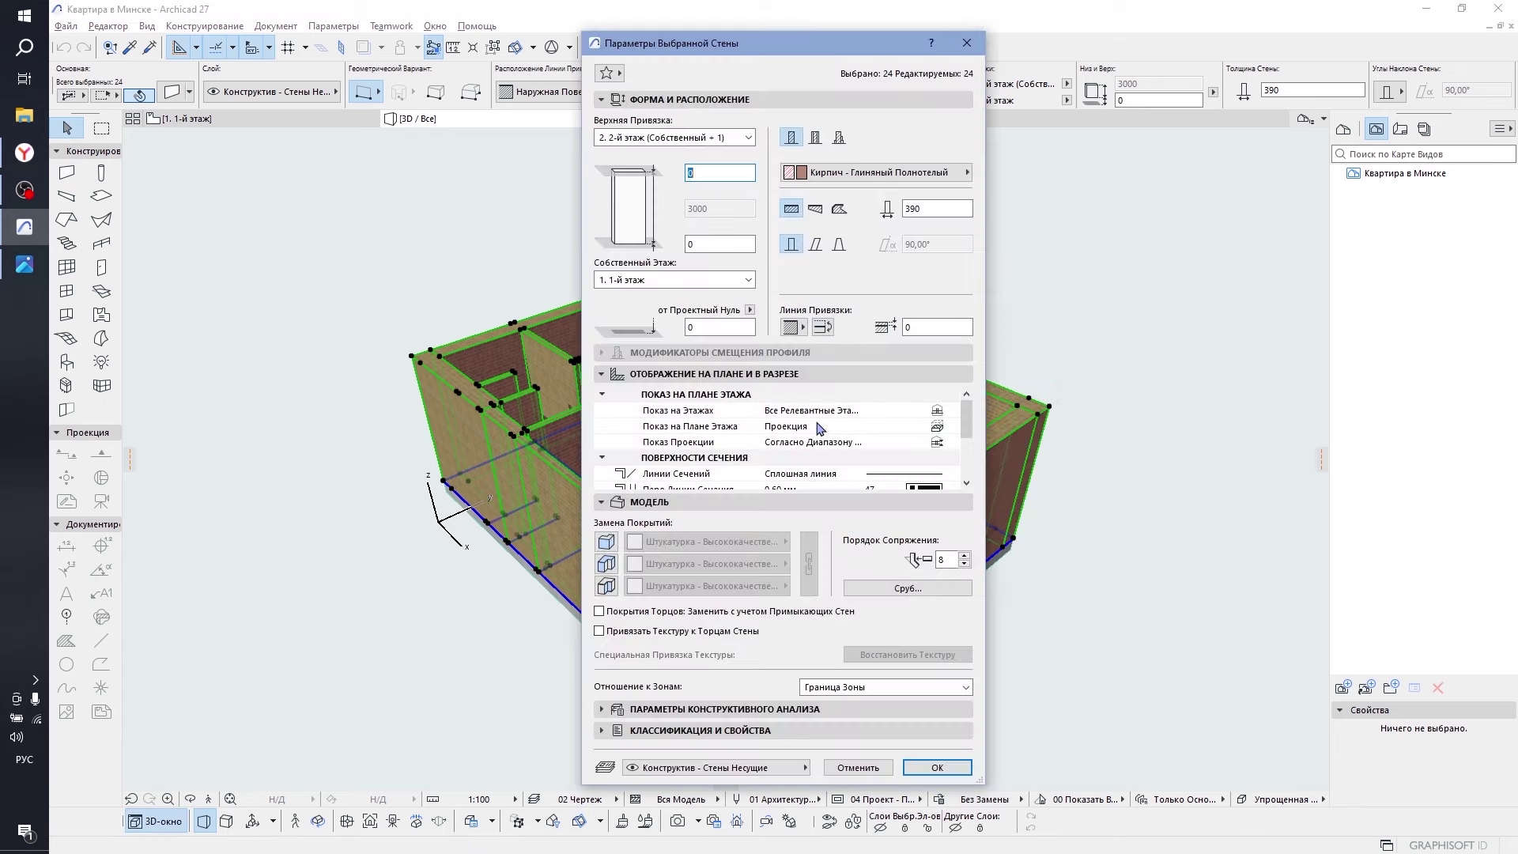
click(966, 43)
mouse_move(847, 325)
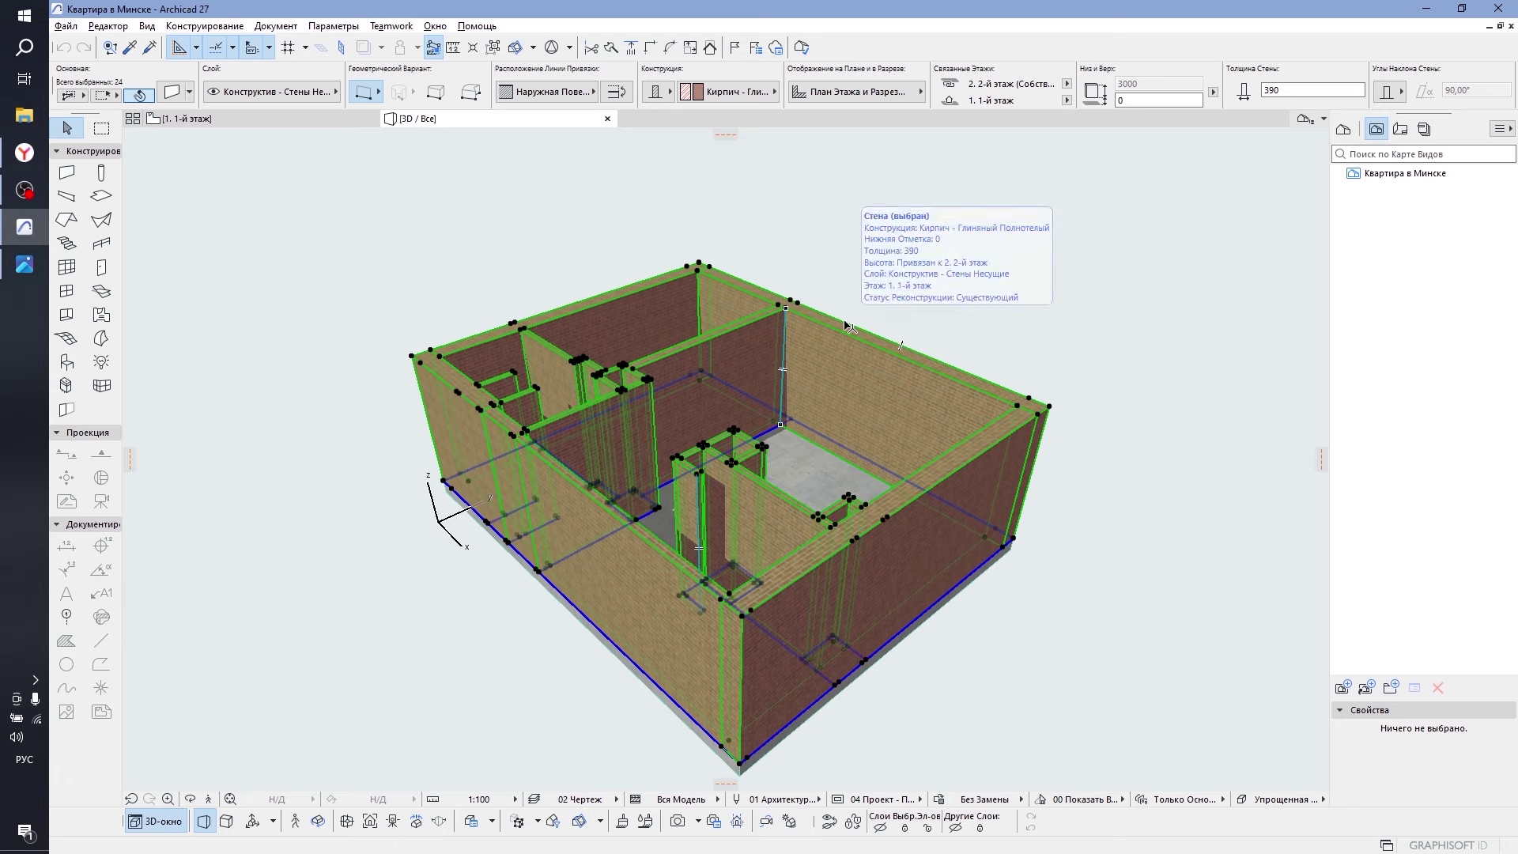
key(ctrl+t)
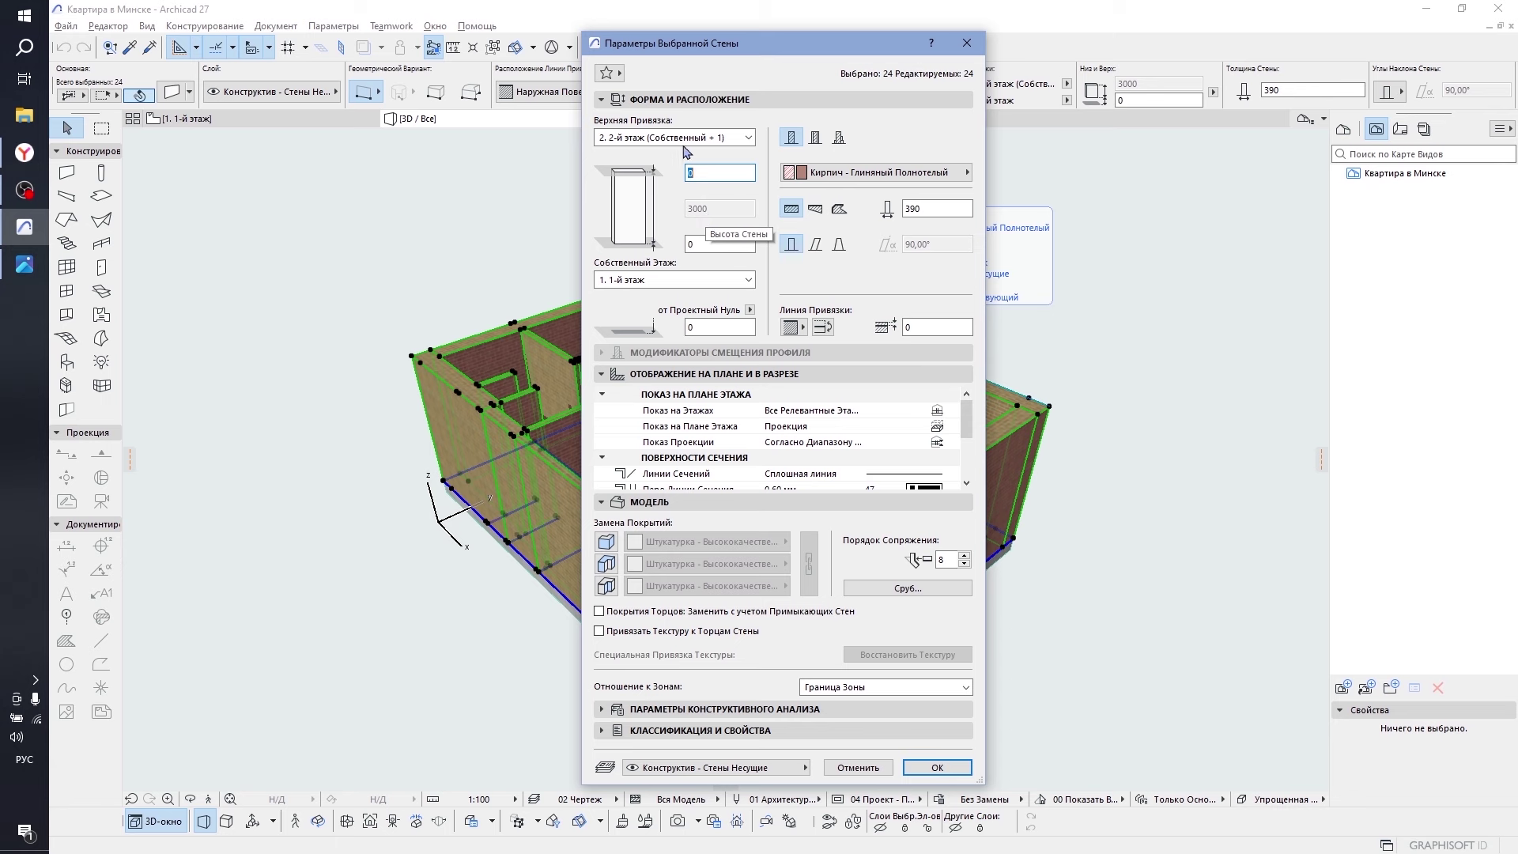
Set the walls' Top Link to Не Связан with a 1000 mm height
click(669, 142)
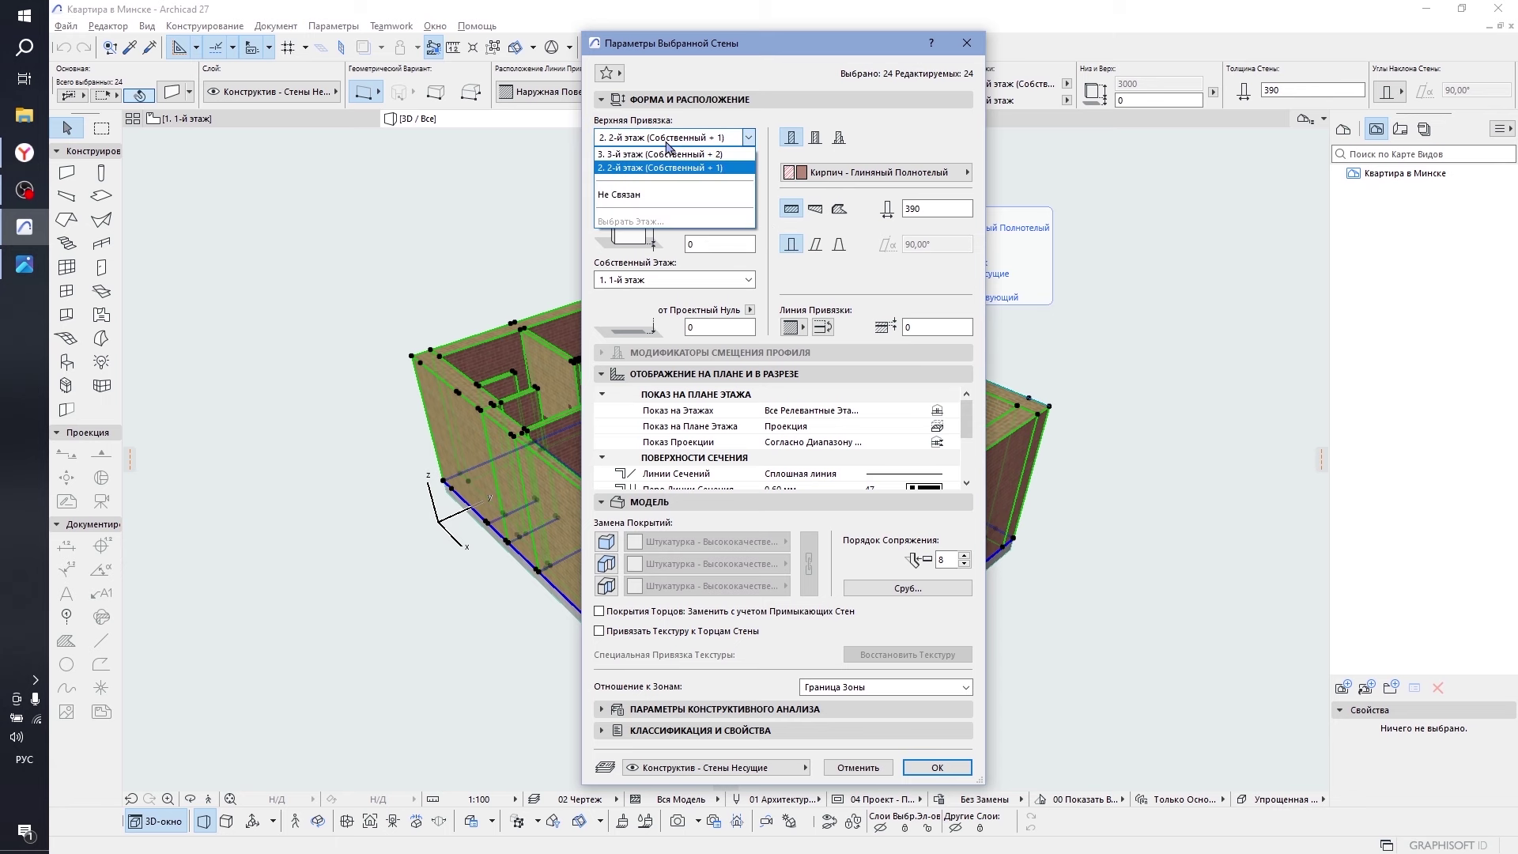
click(645, 196)
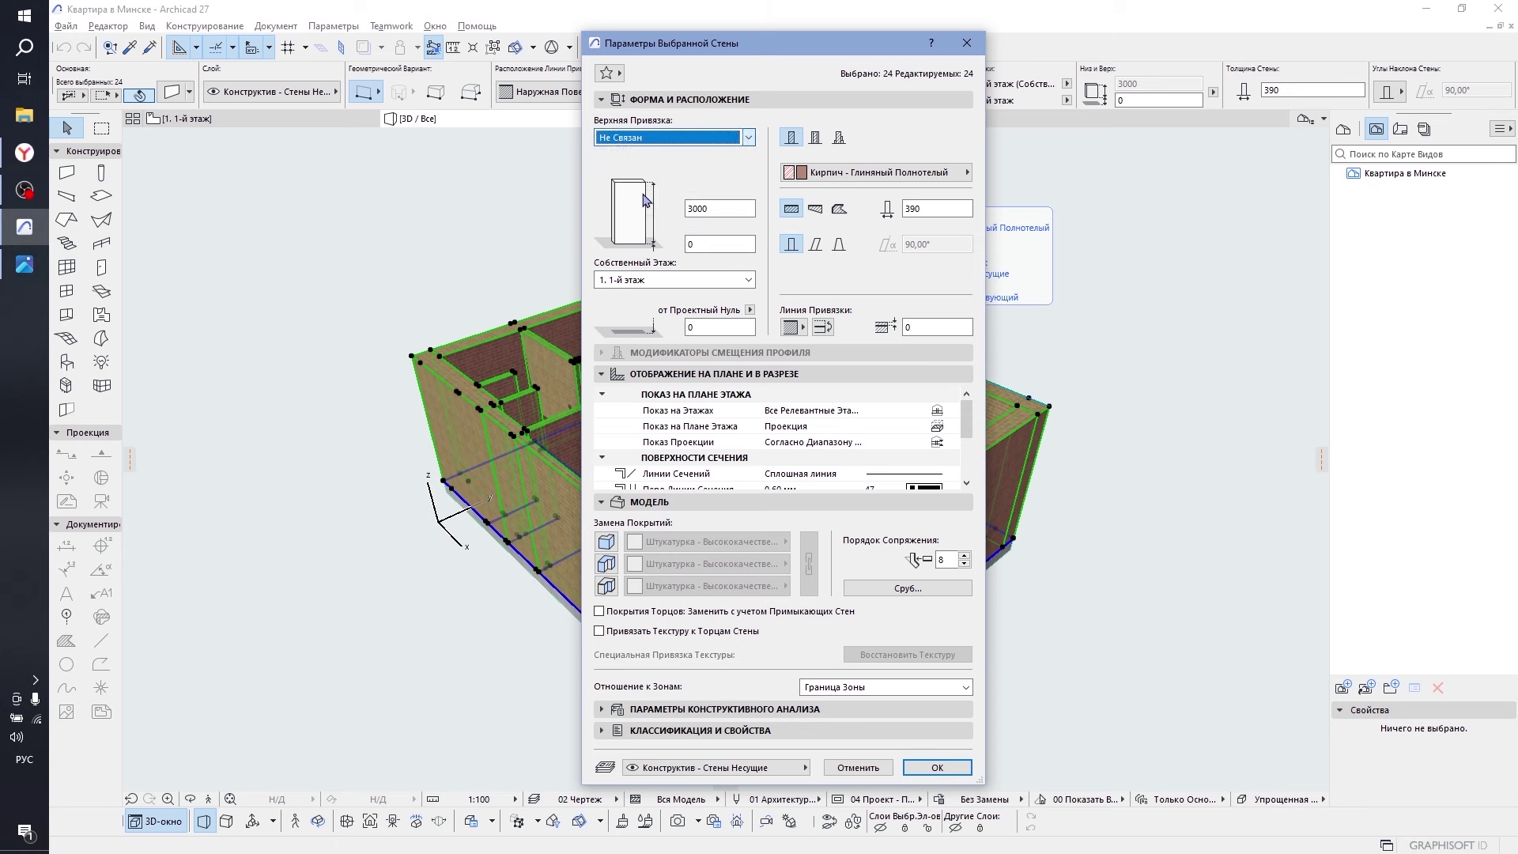
double_click(687, 208)
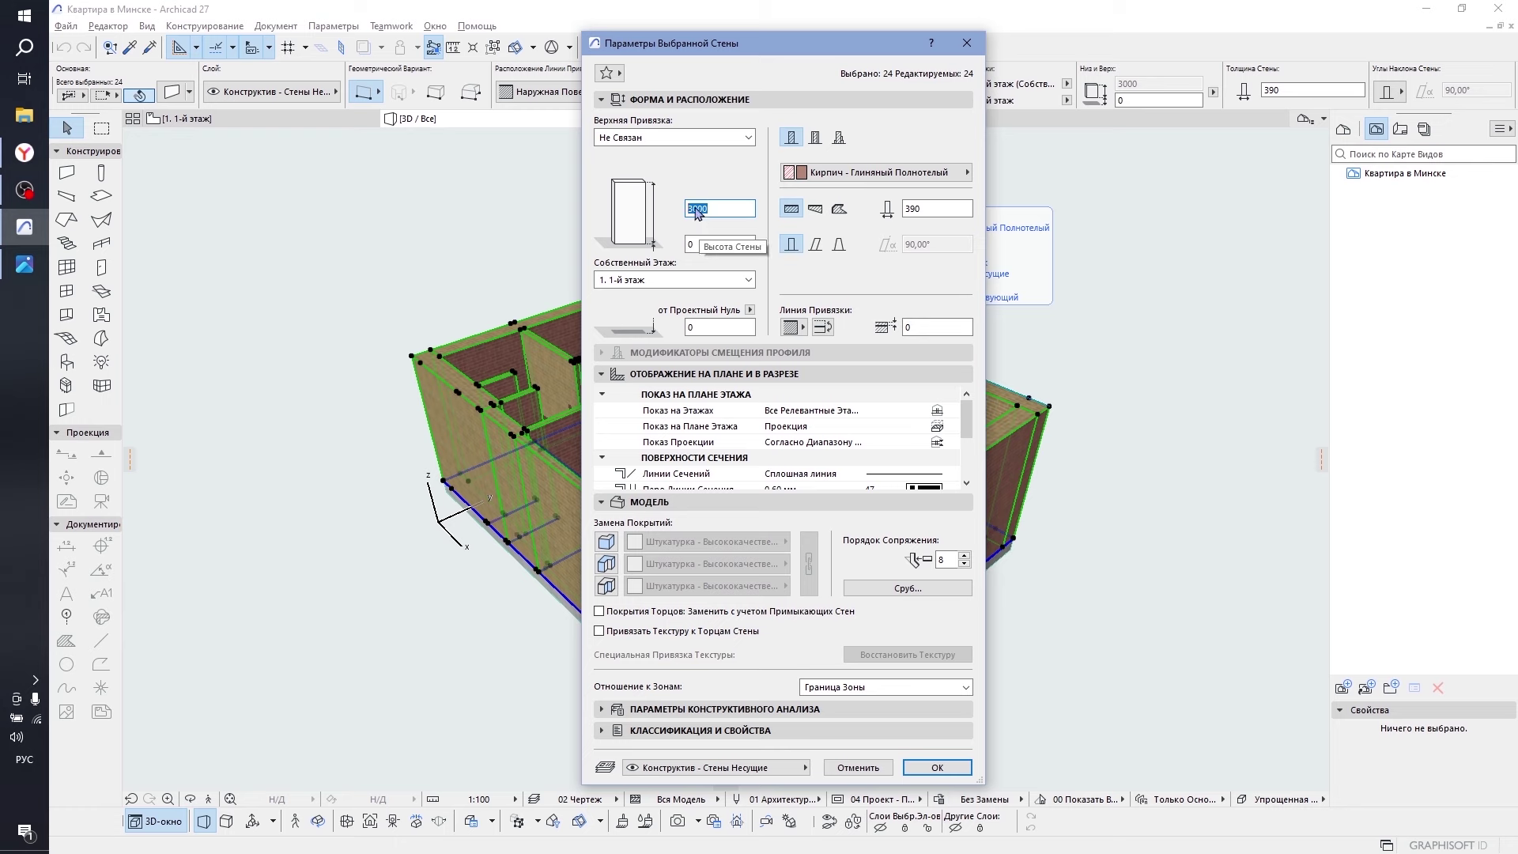
text(100)
key(Return)
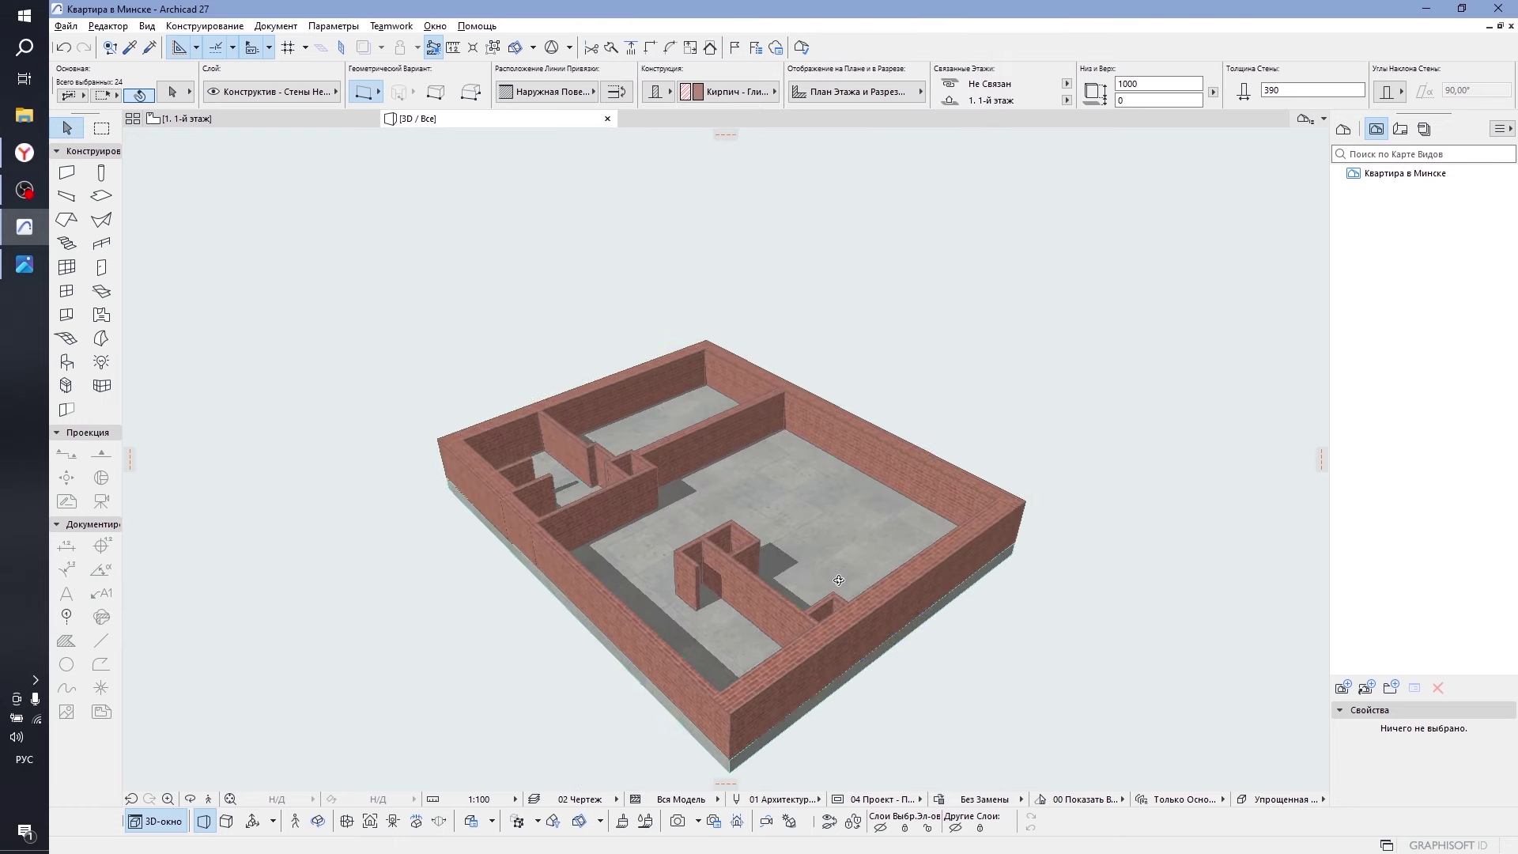
Change the wall height to 3000 mm in the Info Box and deselect
click(1158, 83)
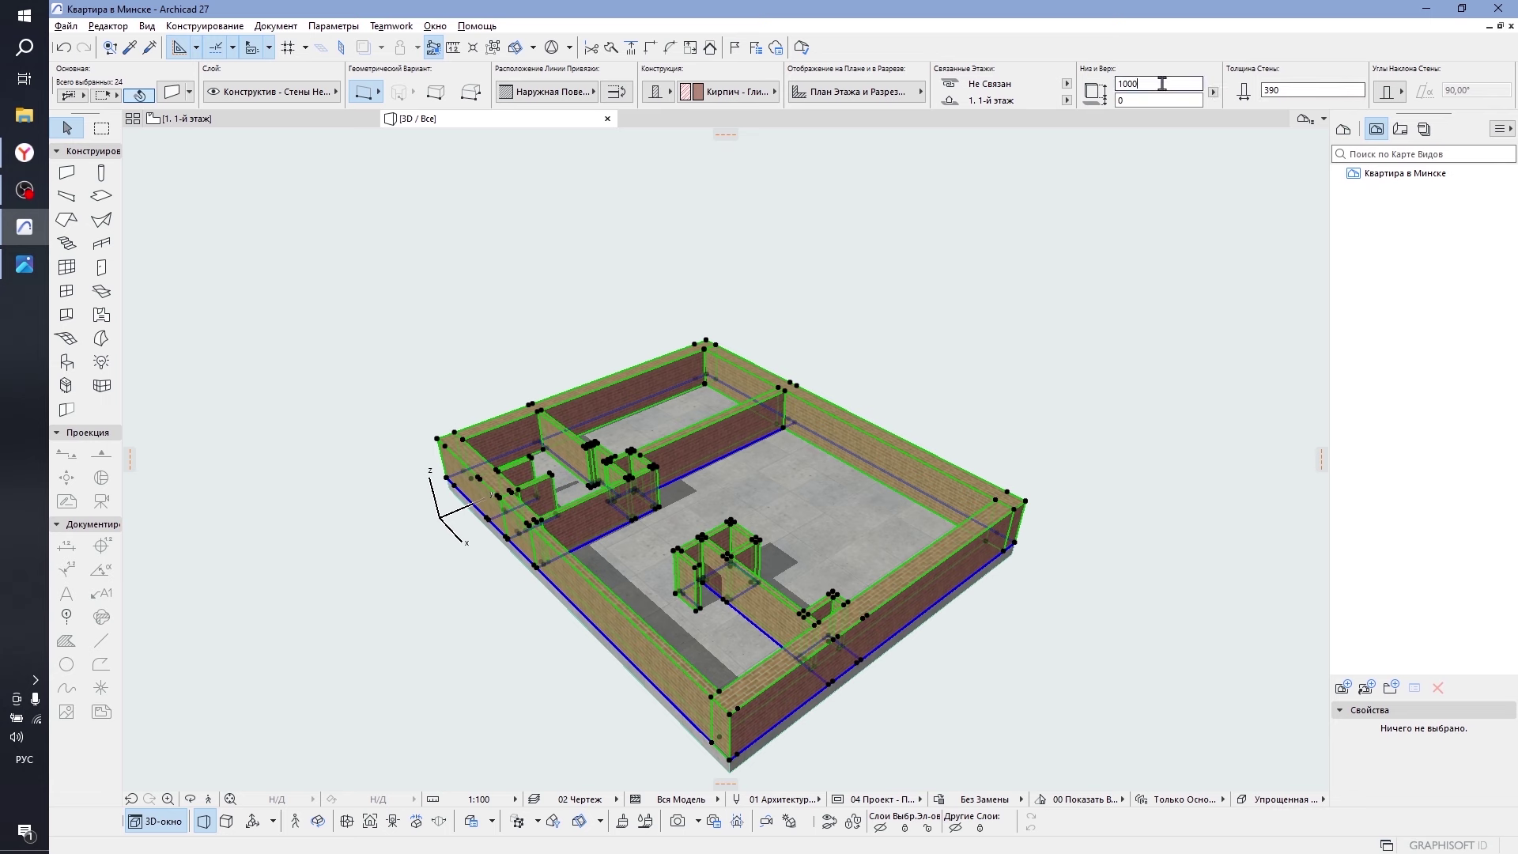
text(3)
key(Return)
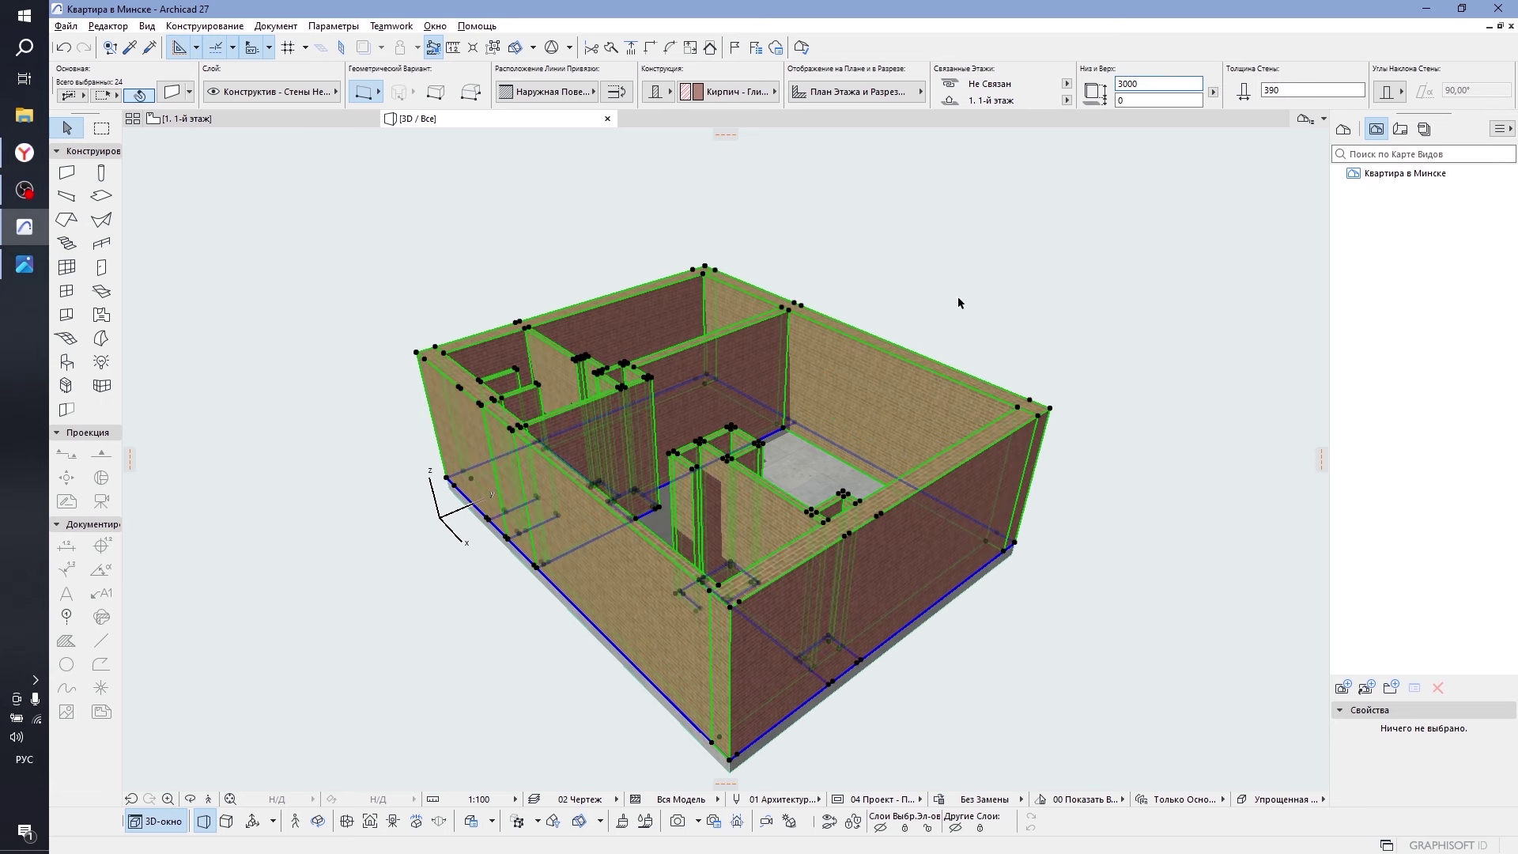
click(958, 303)
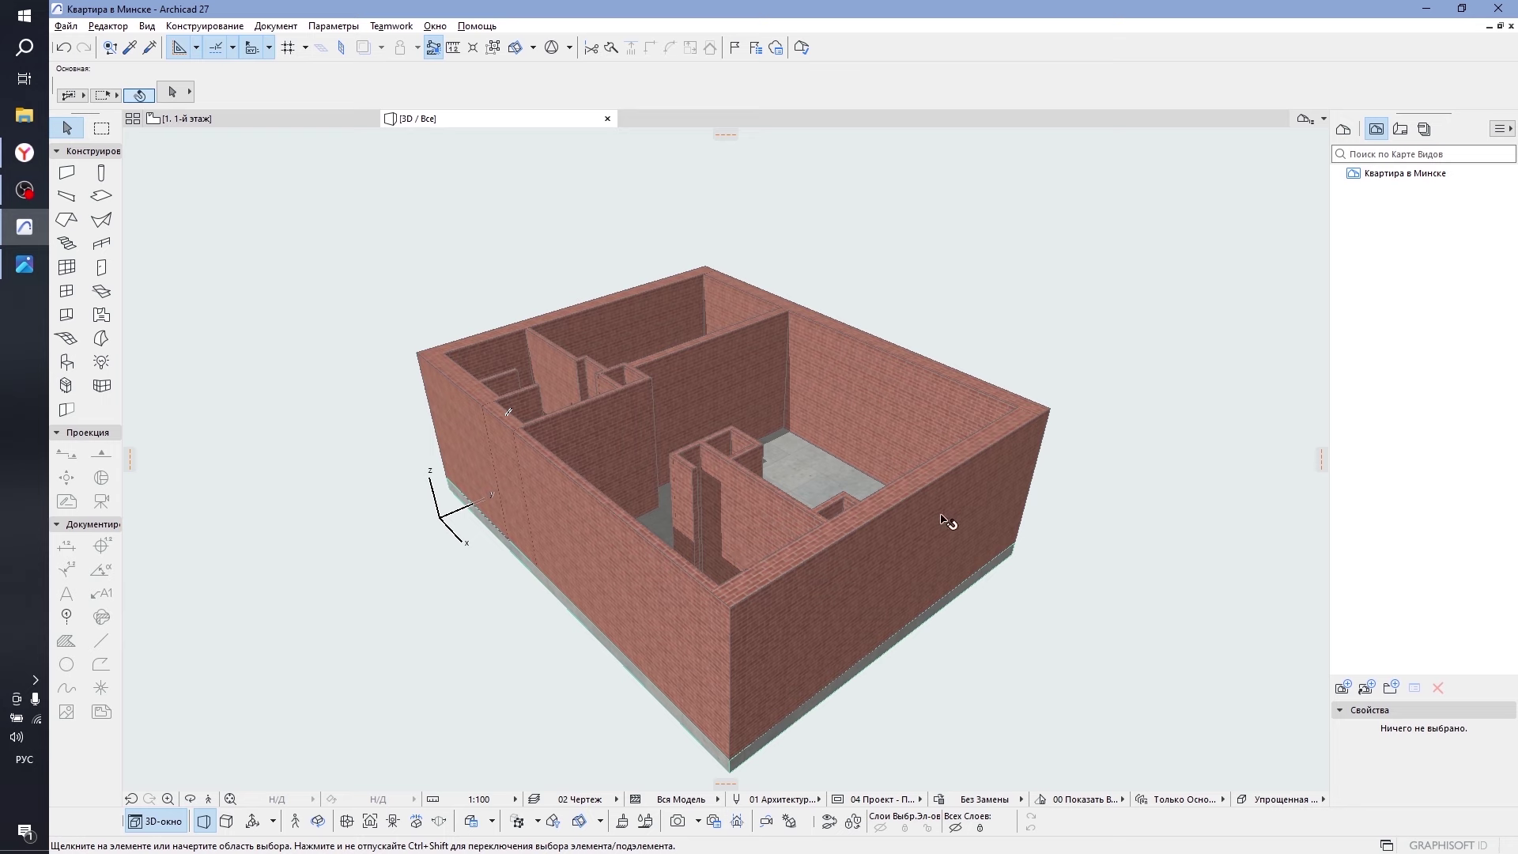
Select all walls, open their settings and enable surface overrides on every face
click(68, 175)
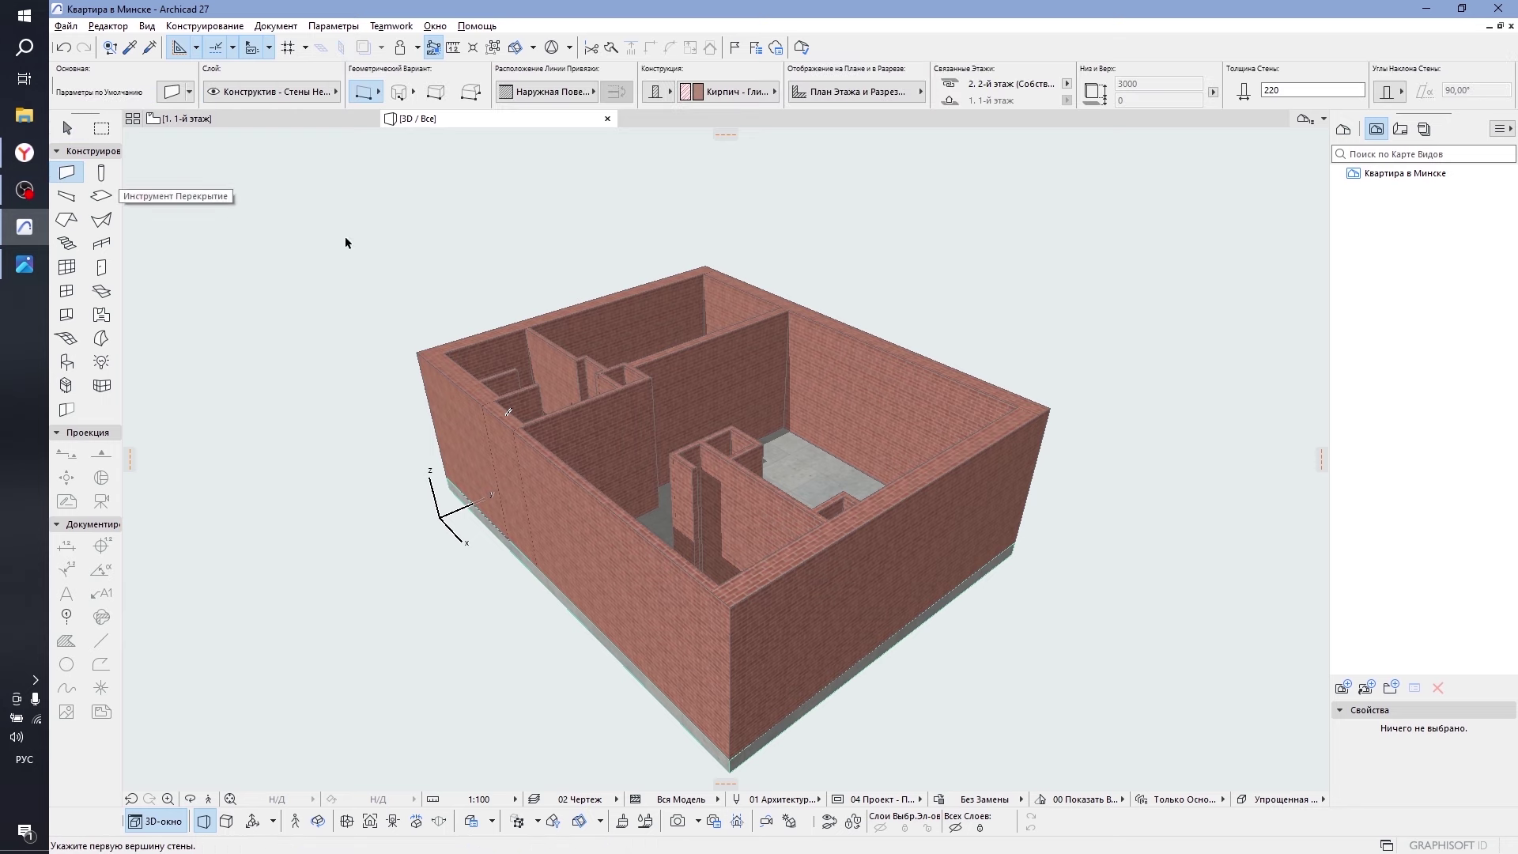
key(ctrl+a)
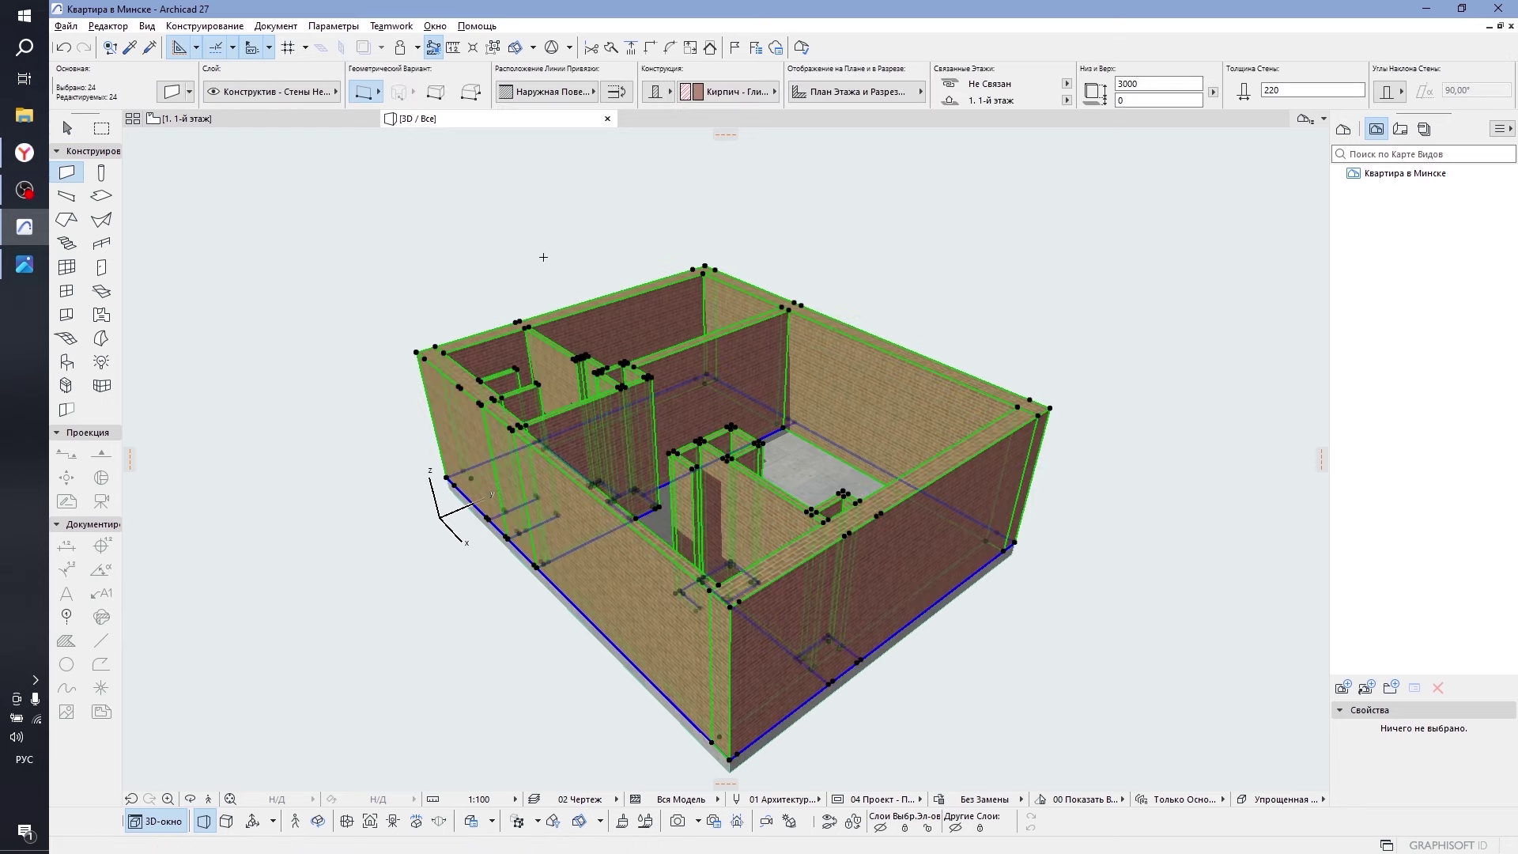
key(ctrl+t)
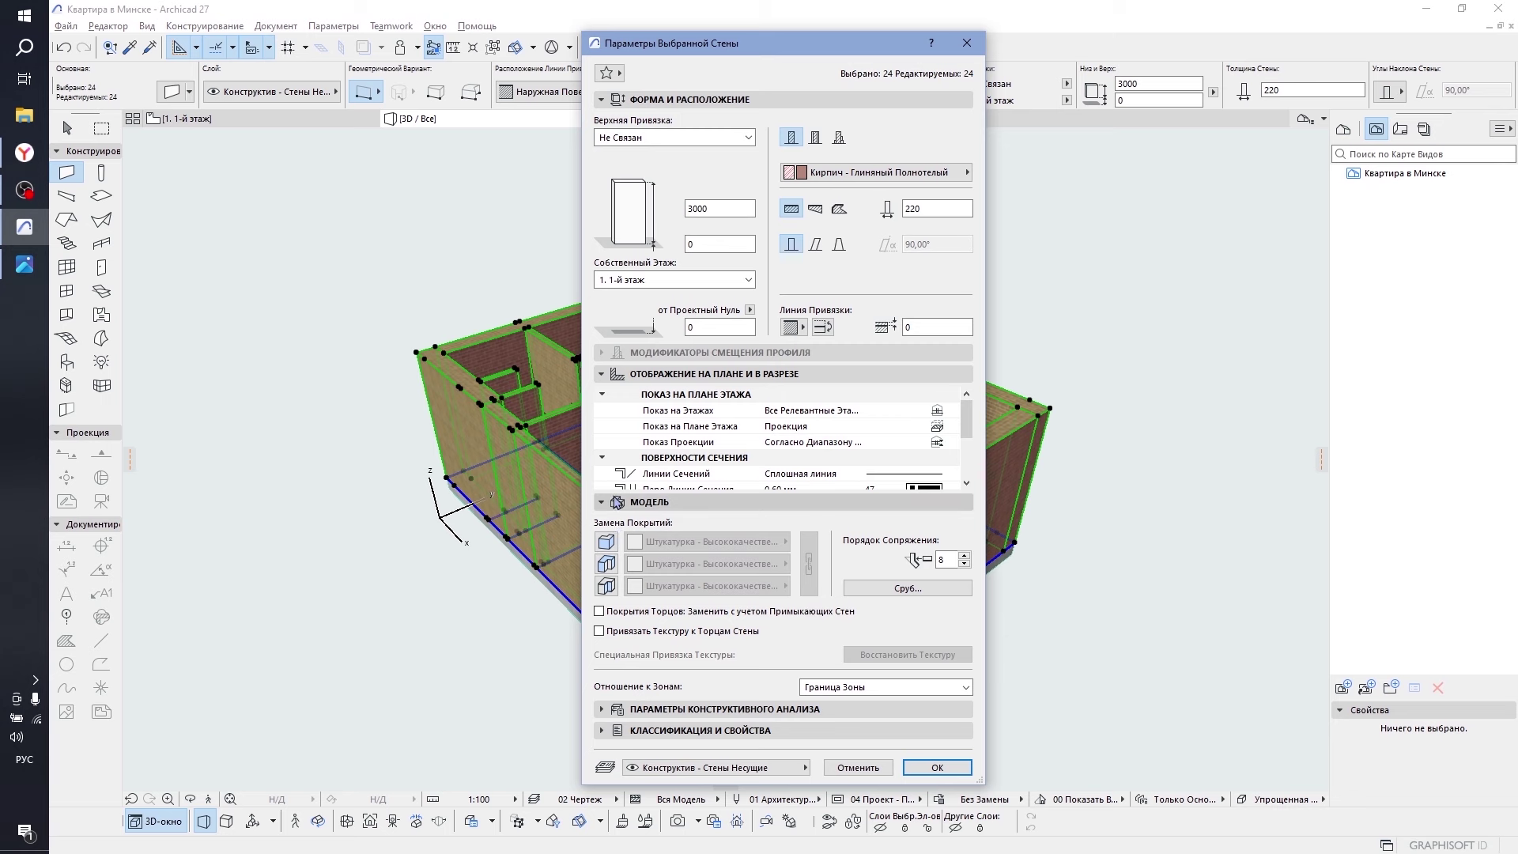
click(605, 544)
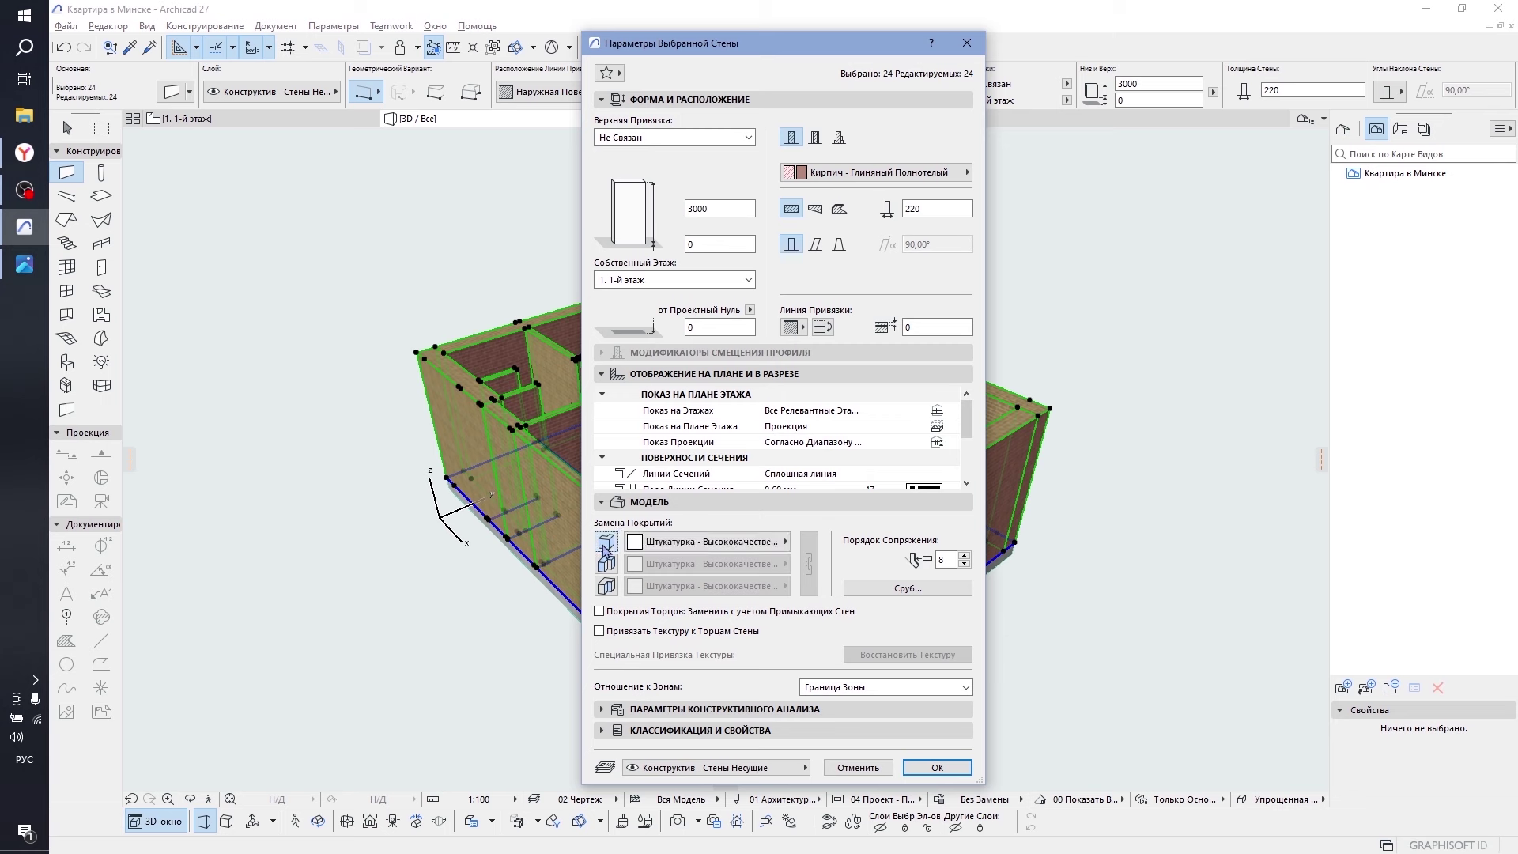
click(605, 585)
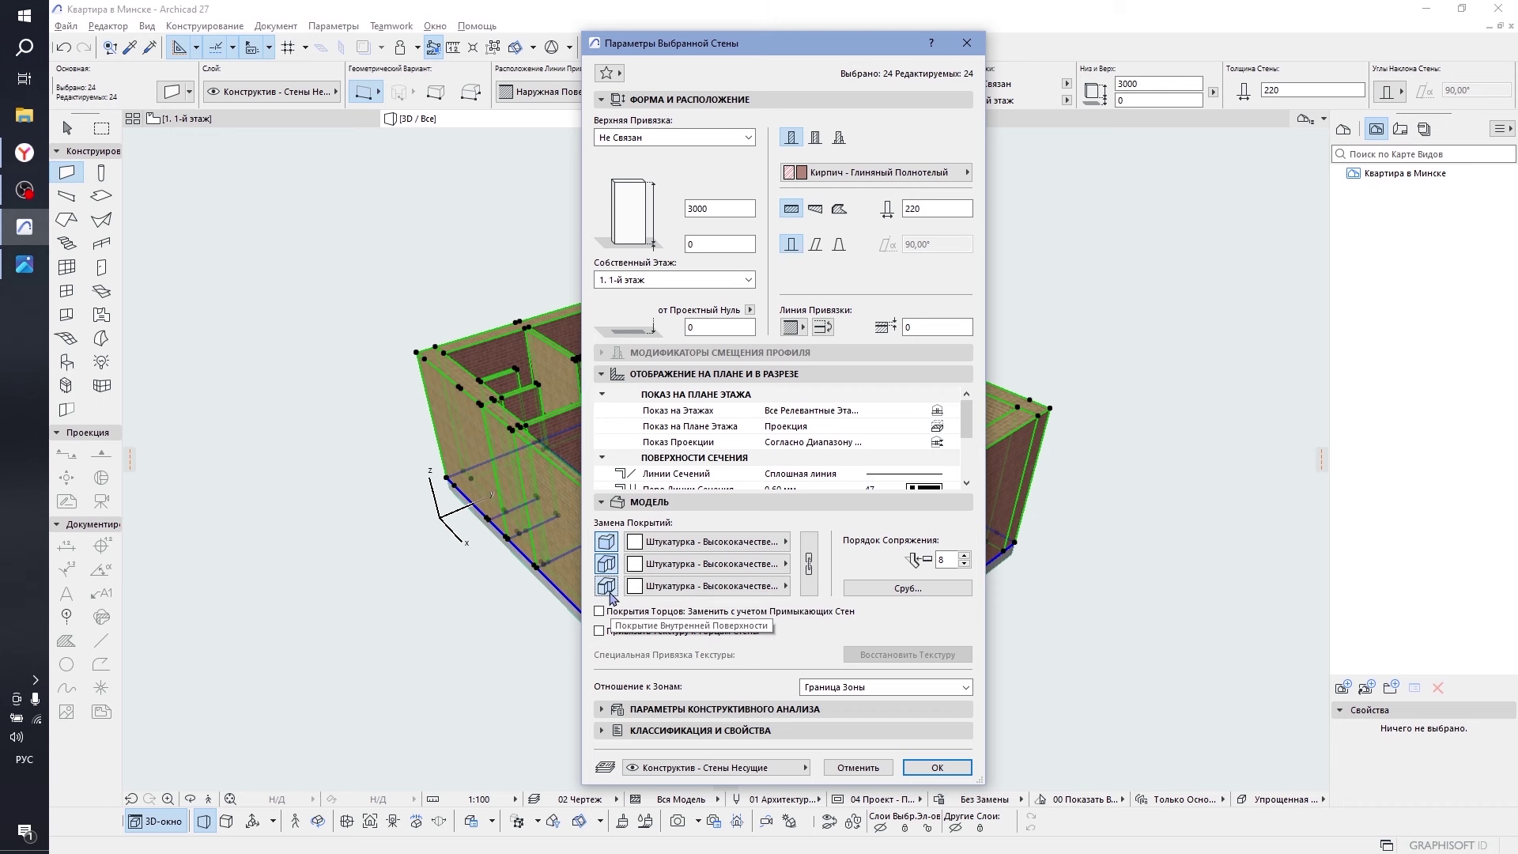
Apply Краска - Белила Титановые, found by searching 'белил', to all linked wall faces
click(667, 544)
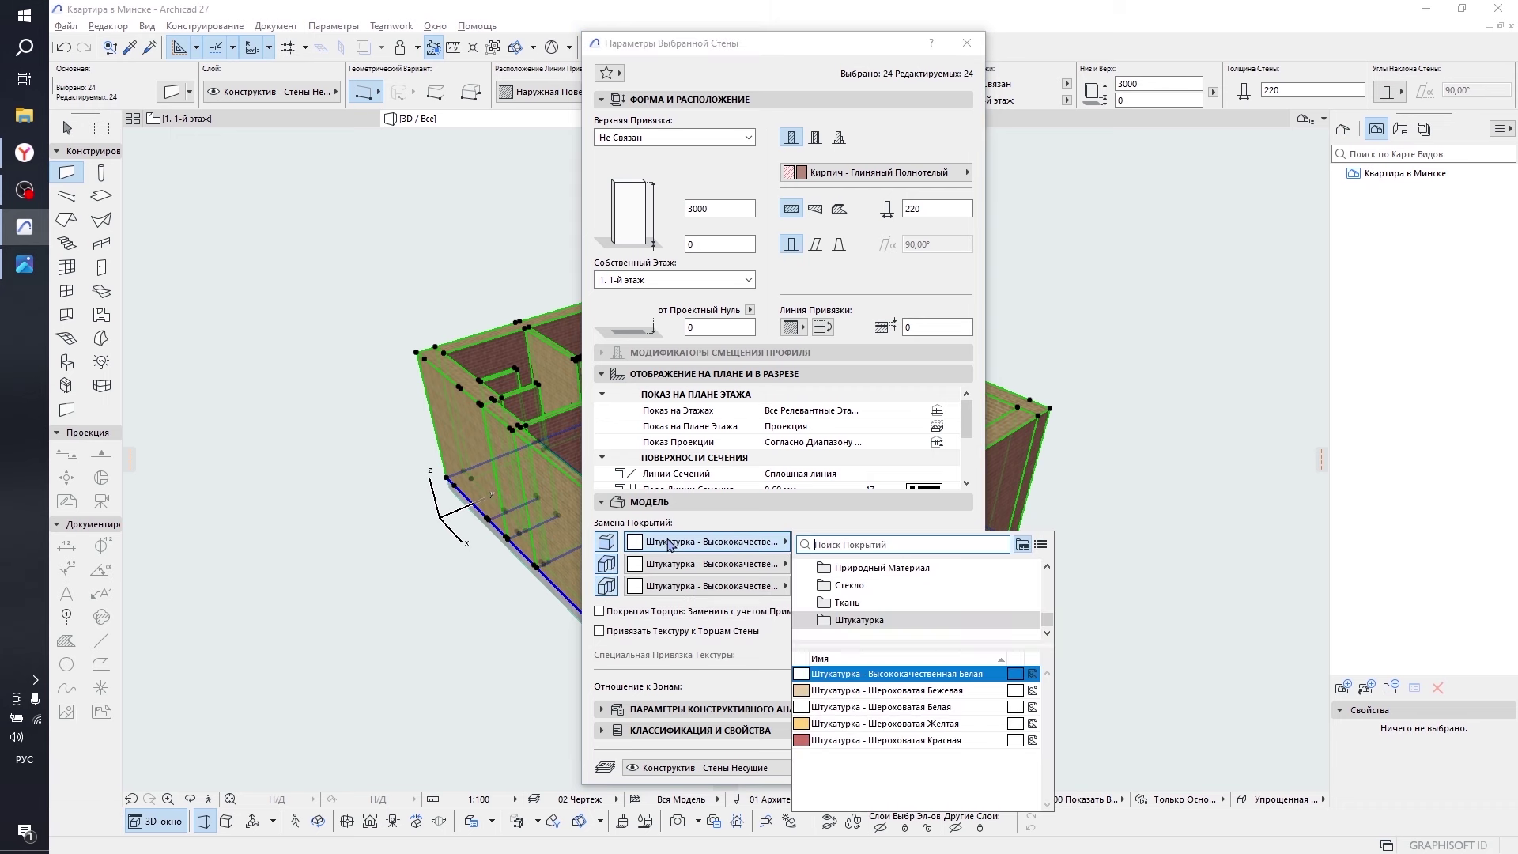
click(1041, 544)
scroll(988, 475, up, 3)
scroll(949, 356, up, 4)
scroll(925, 237, up, 4)
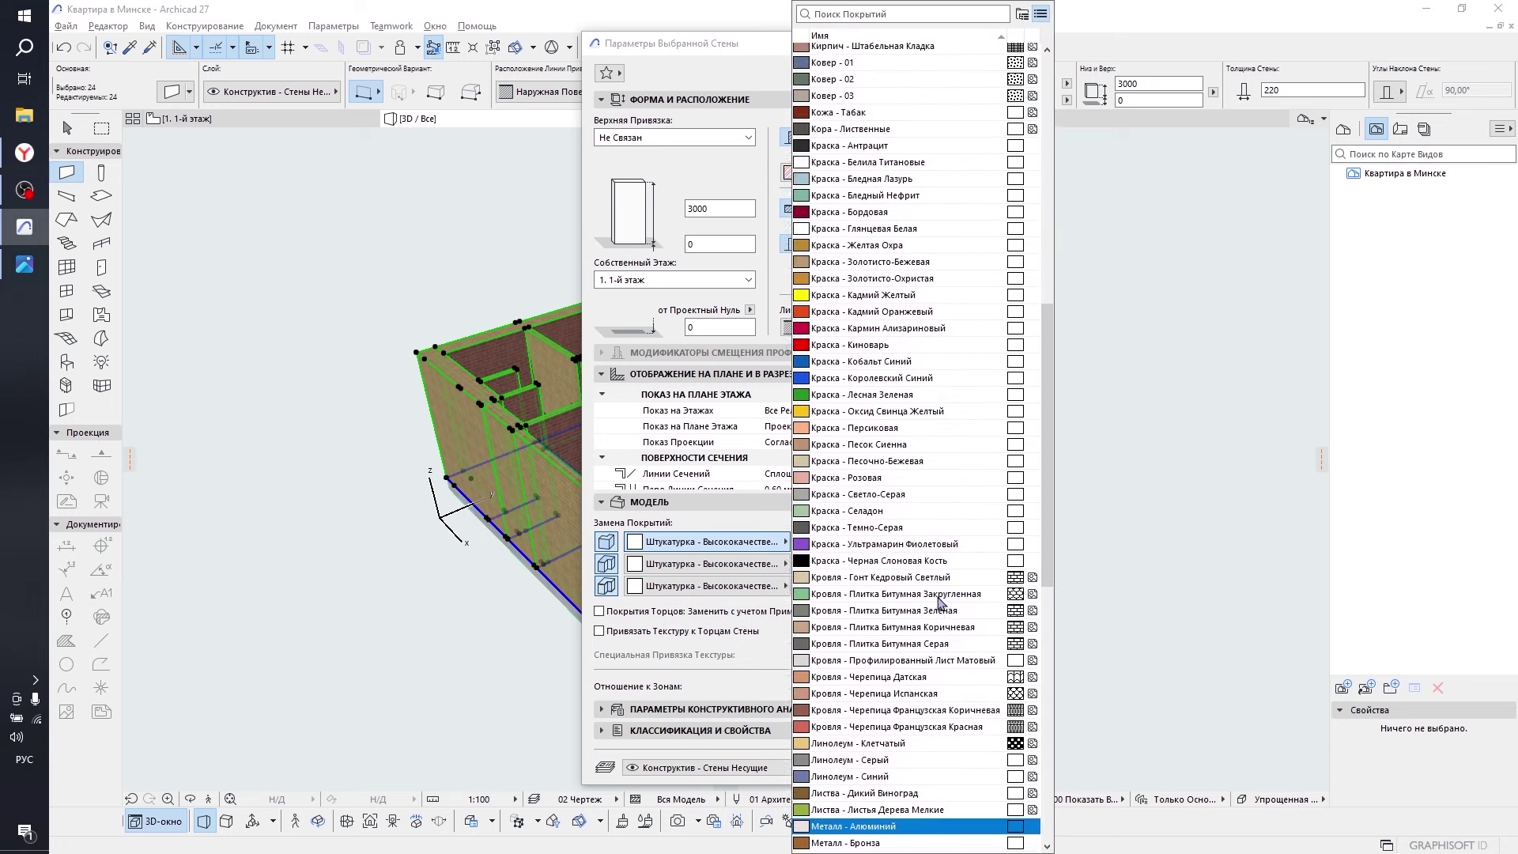
scroll(901, 158, up, 3)
click(838, 14)
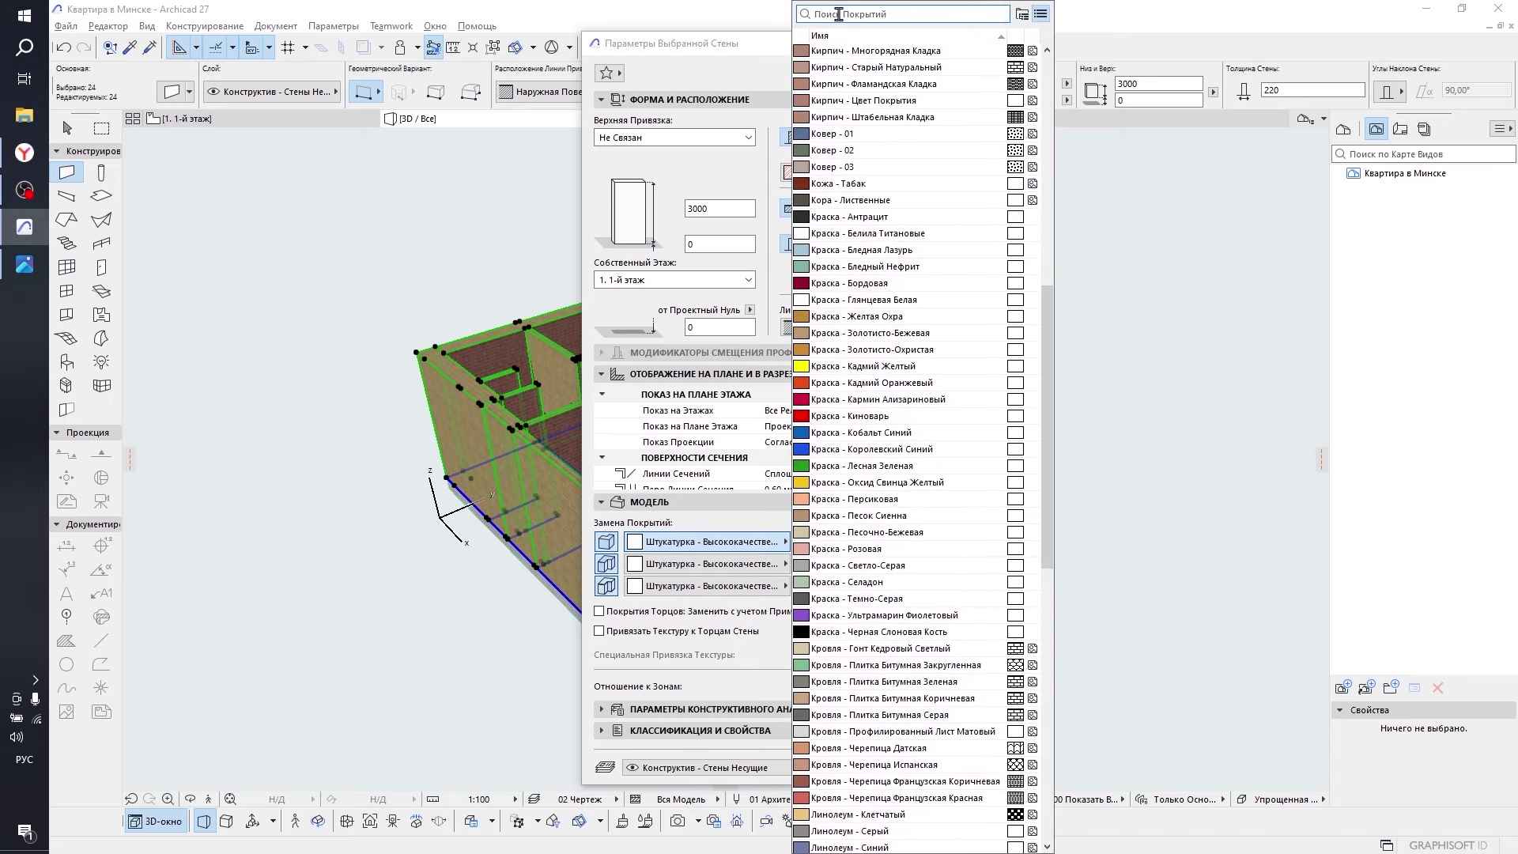
text(белил)
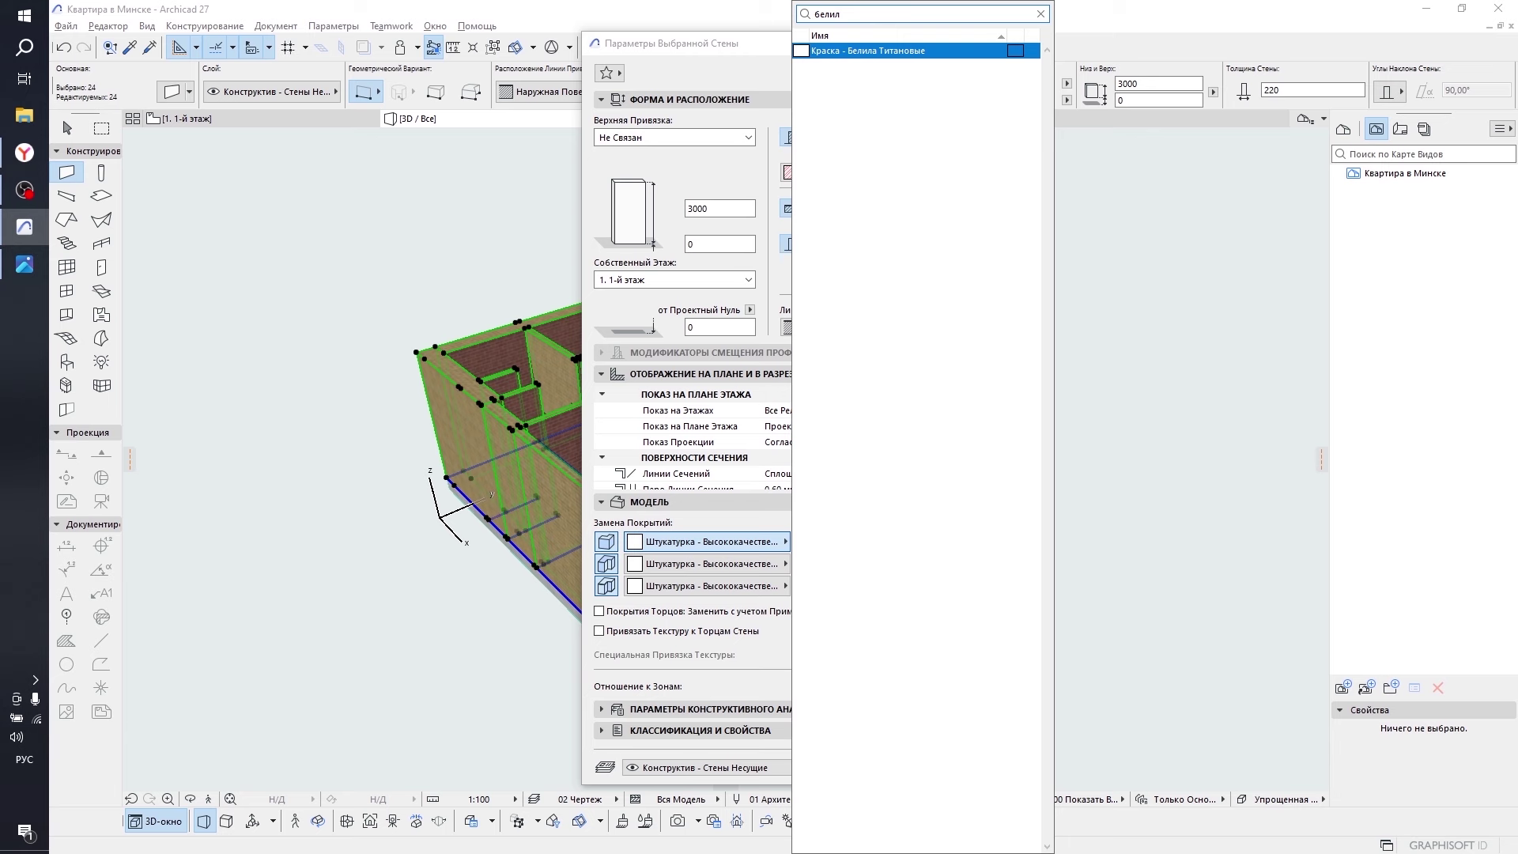
key(Return)
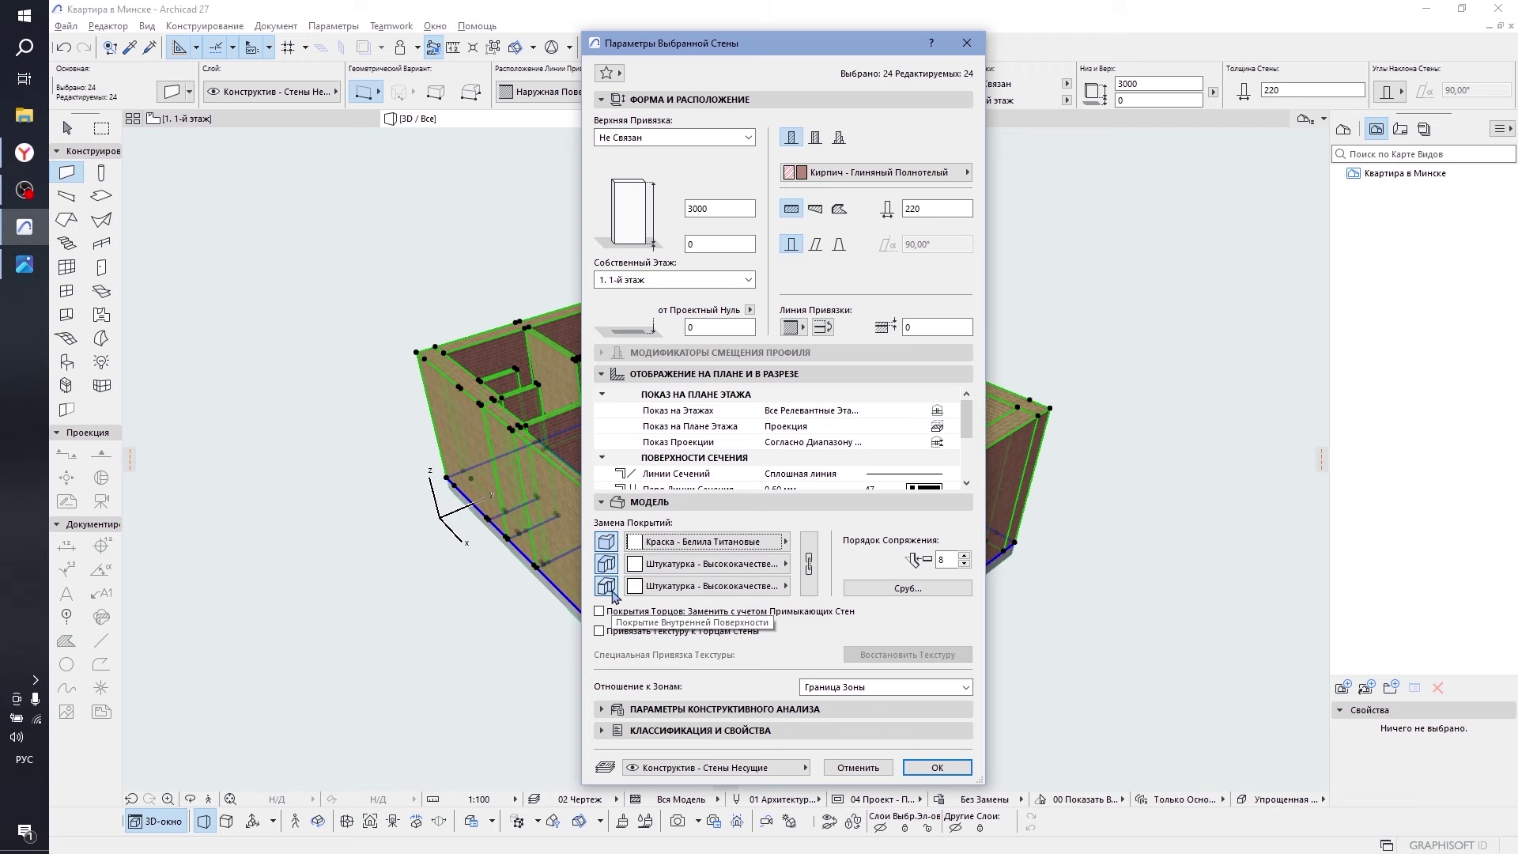
click(810, 561)
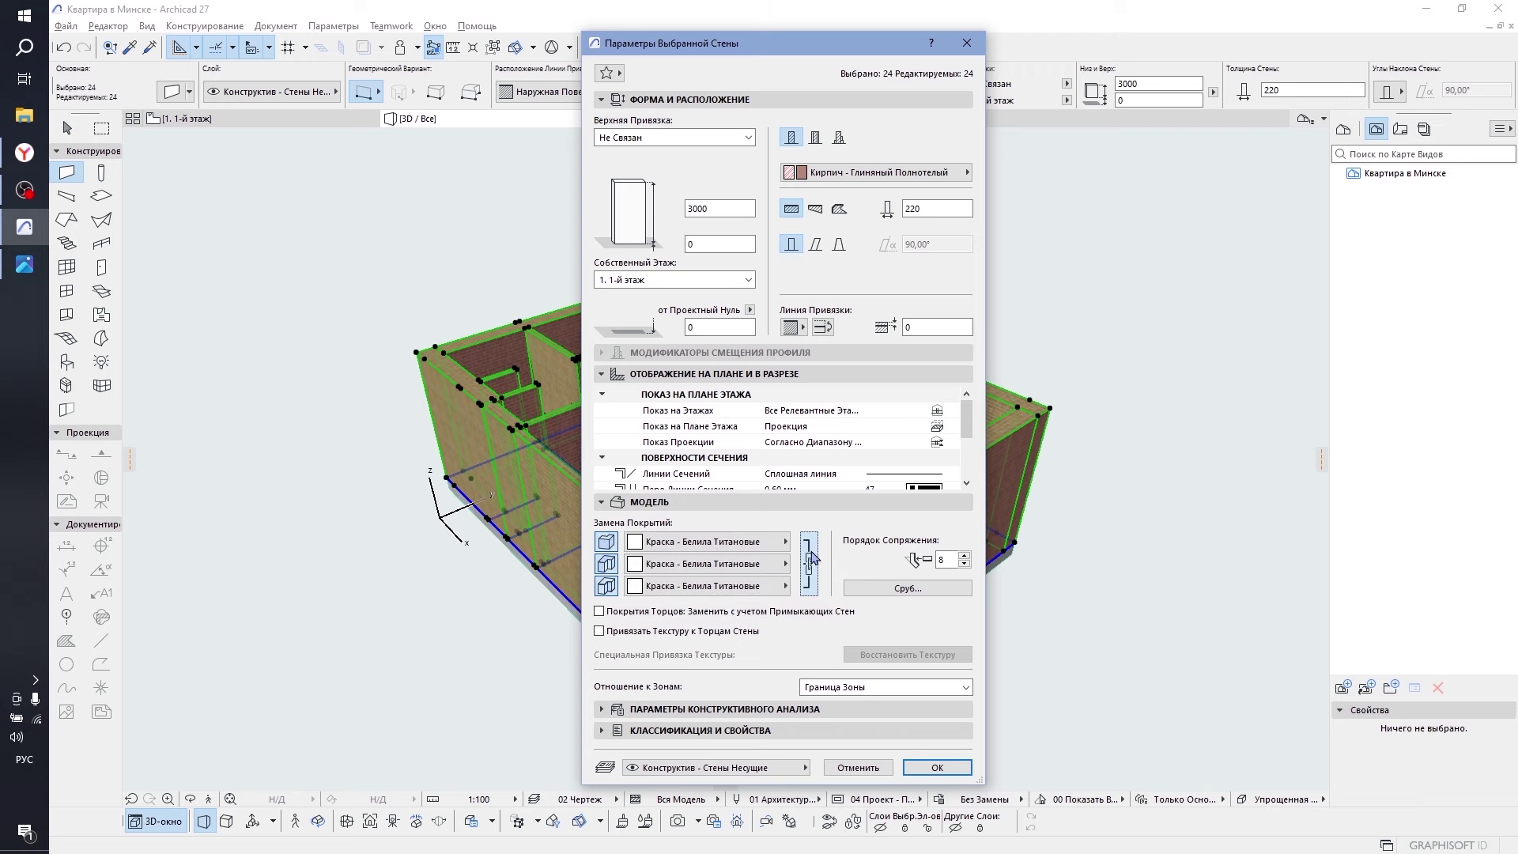
click(937, 766)
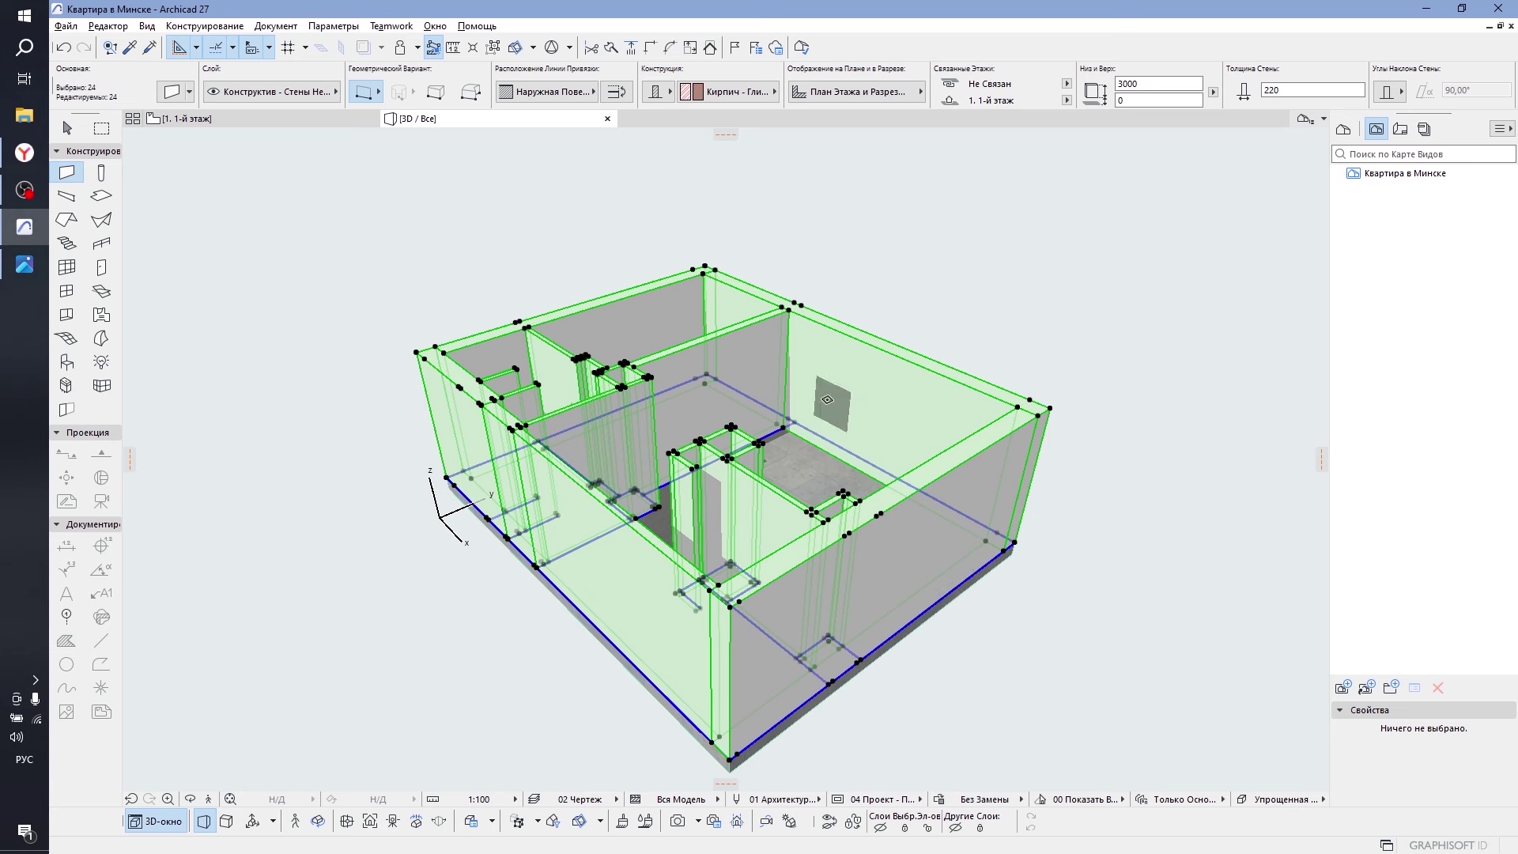
Override every floor slab surface with Дерево - Дуб Светлый
key(Escape)
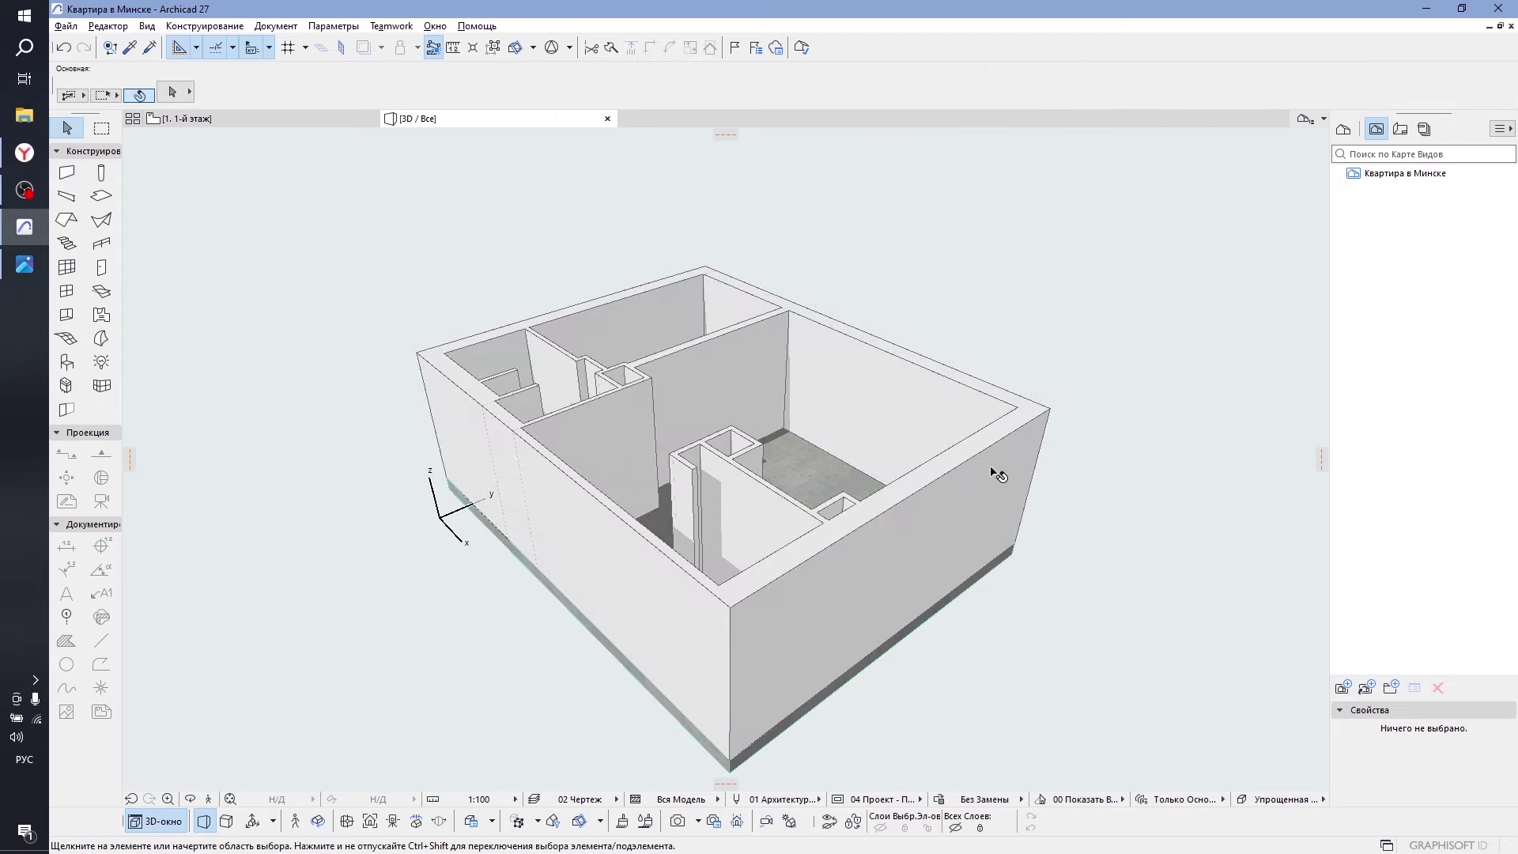
mouse_move(761, 493)
shift+middle_down()
mouse_move(609, 494)
mouse_move(544, 531)
mouse_move(847, 566)
mouse_move(1156, 532)
mouse_move(1077, 566)
mouse_move(775, 514)
mouse_move(745, 475)
shift+middle_up()
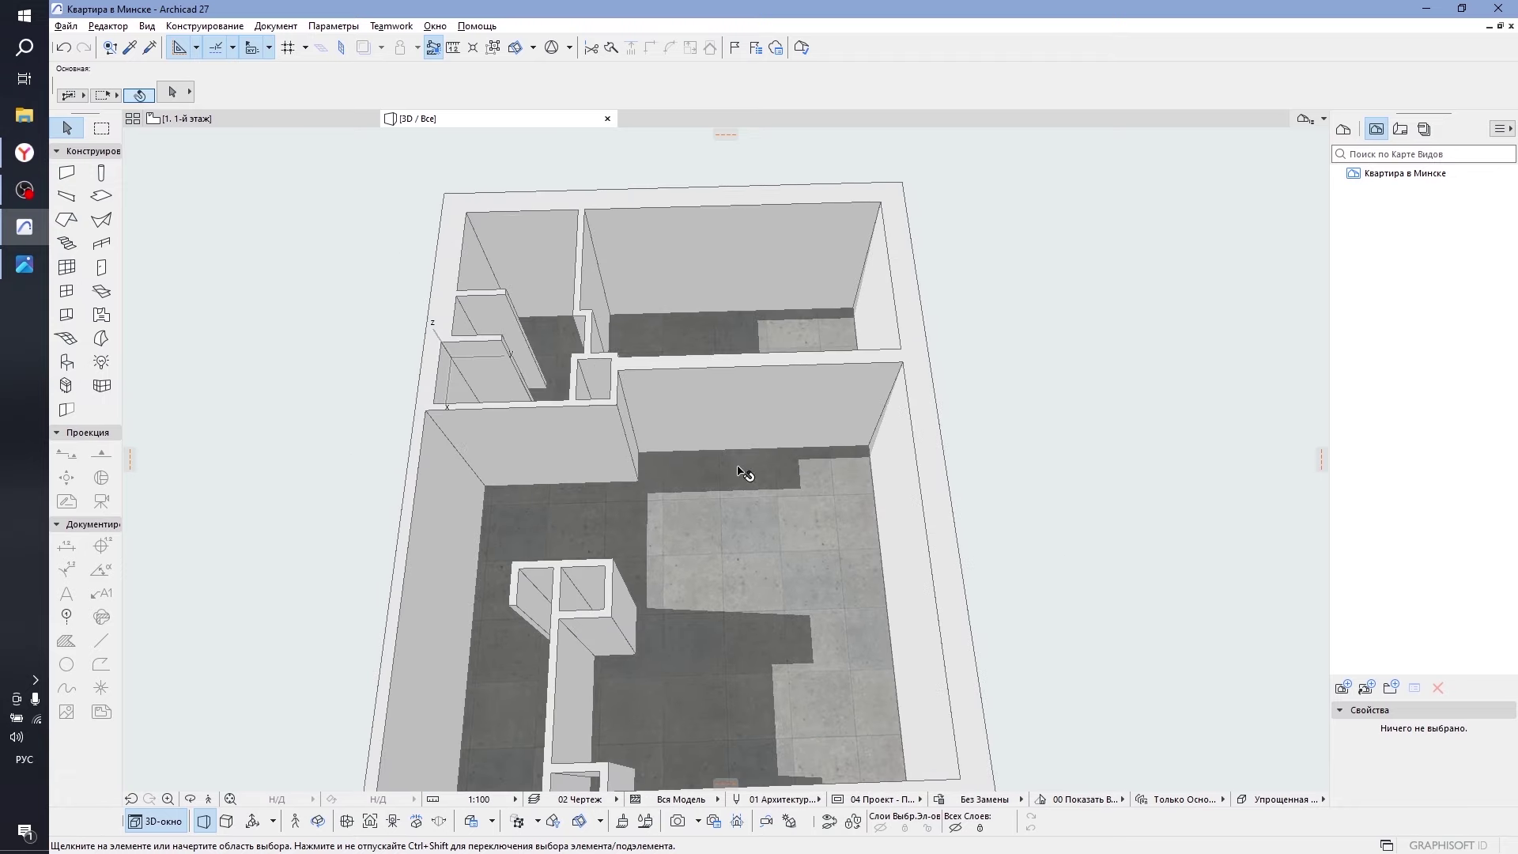
click(680, 512)
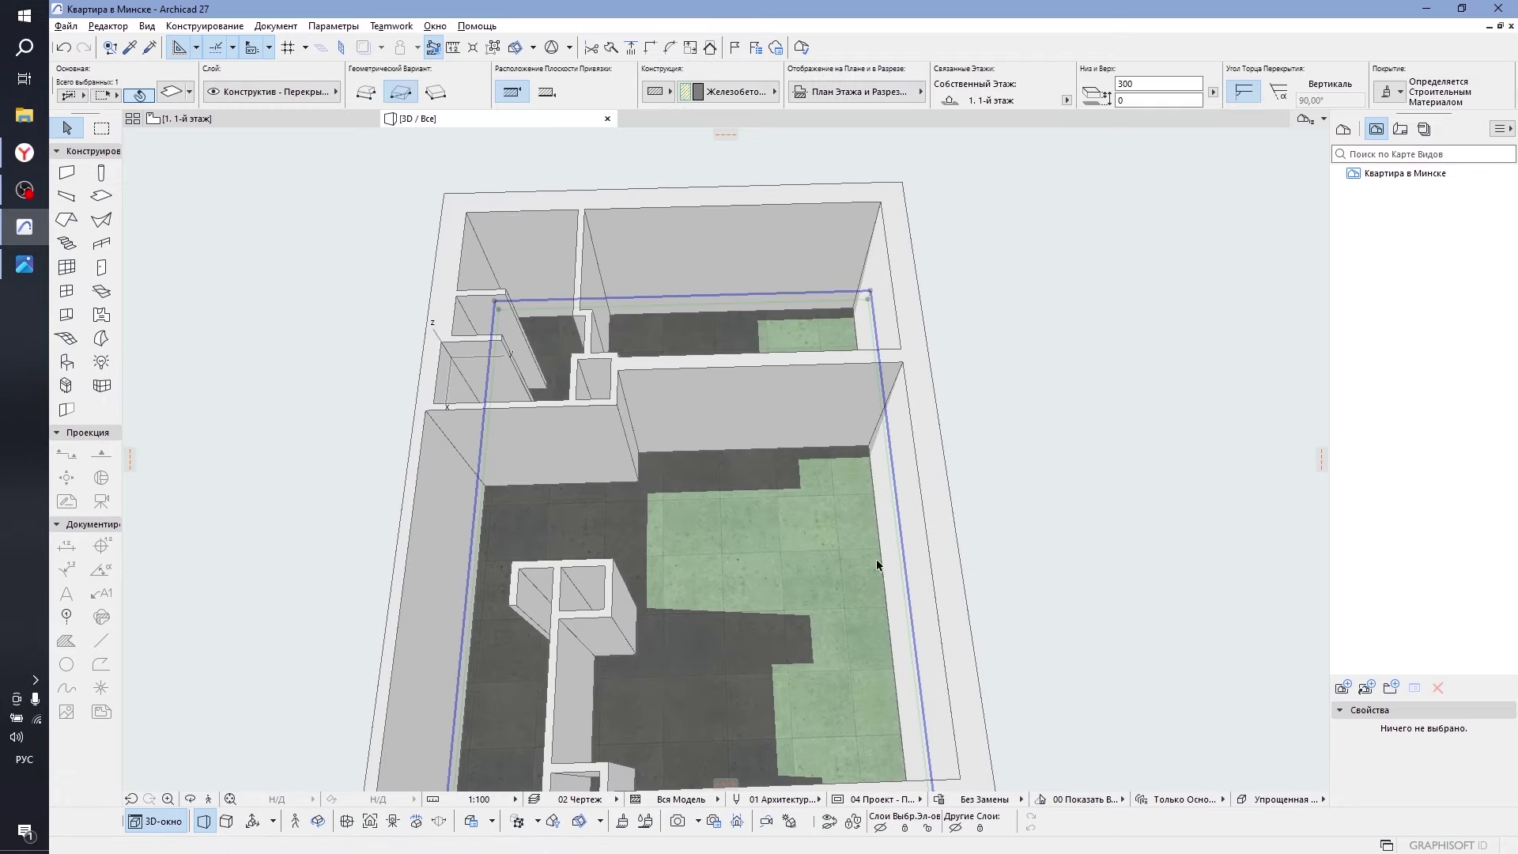
double_click(801, 486)
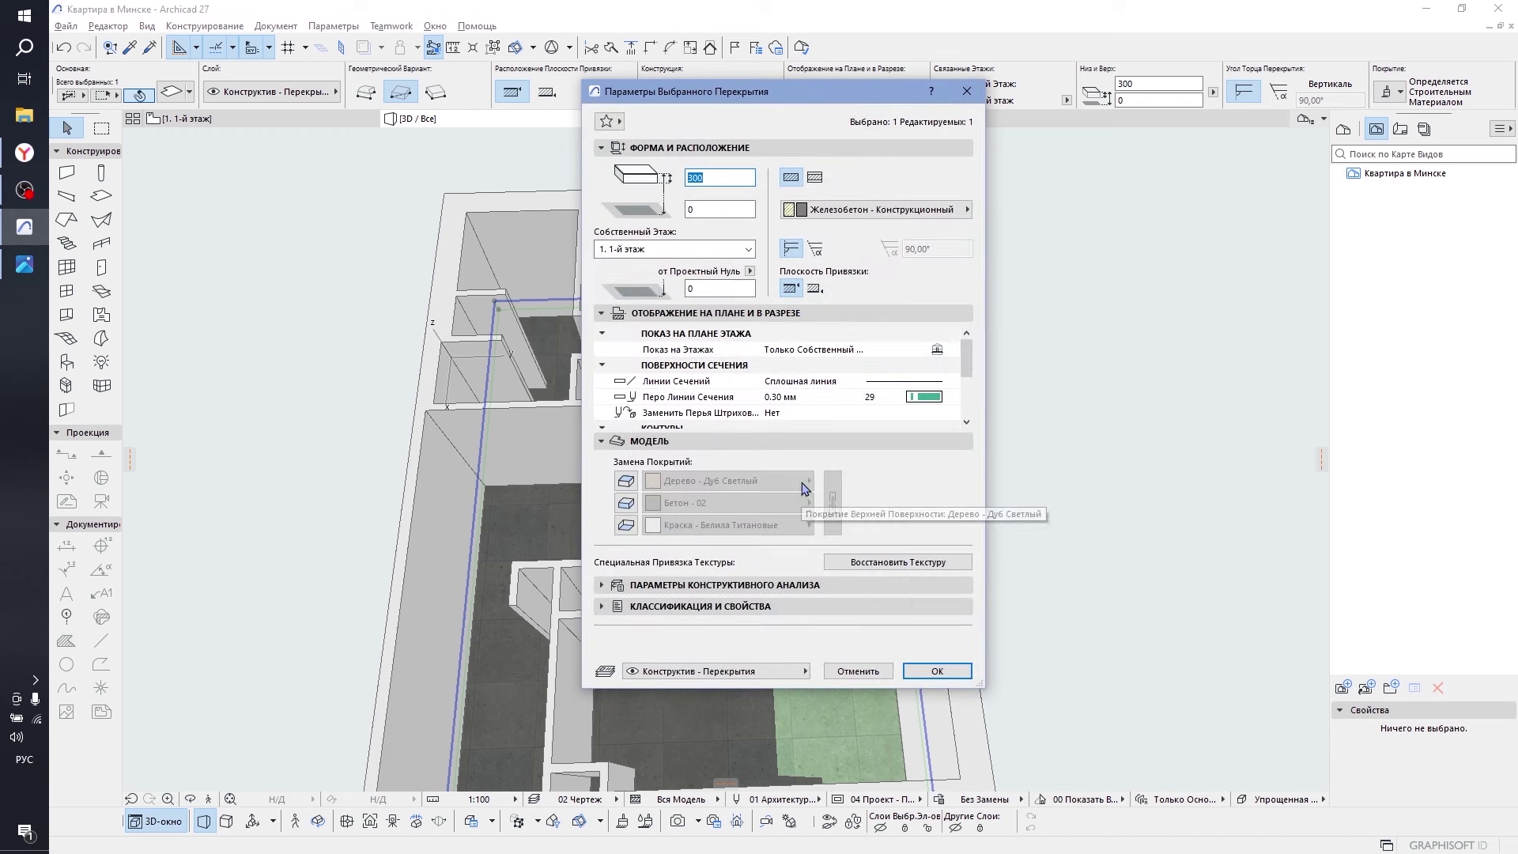
click(626, 481)
click(626, 525)
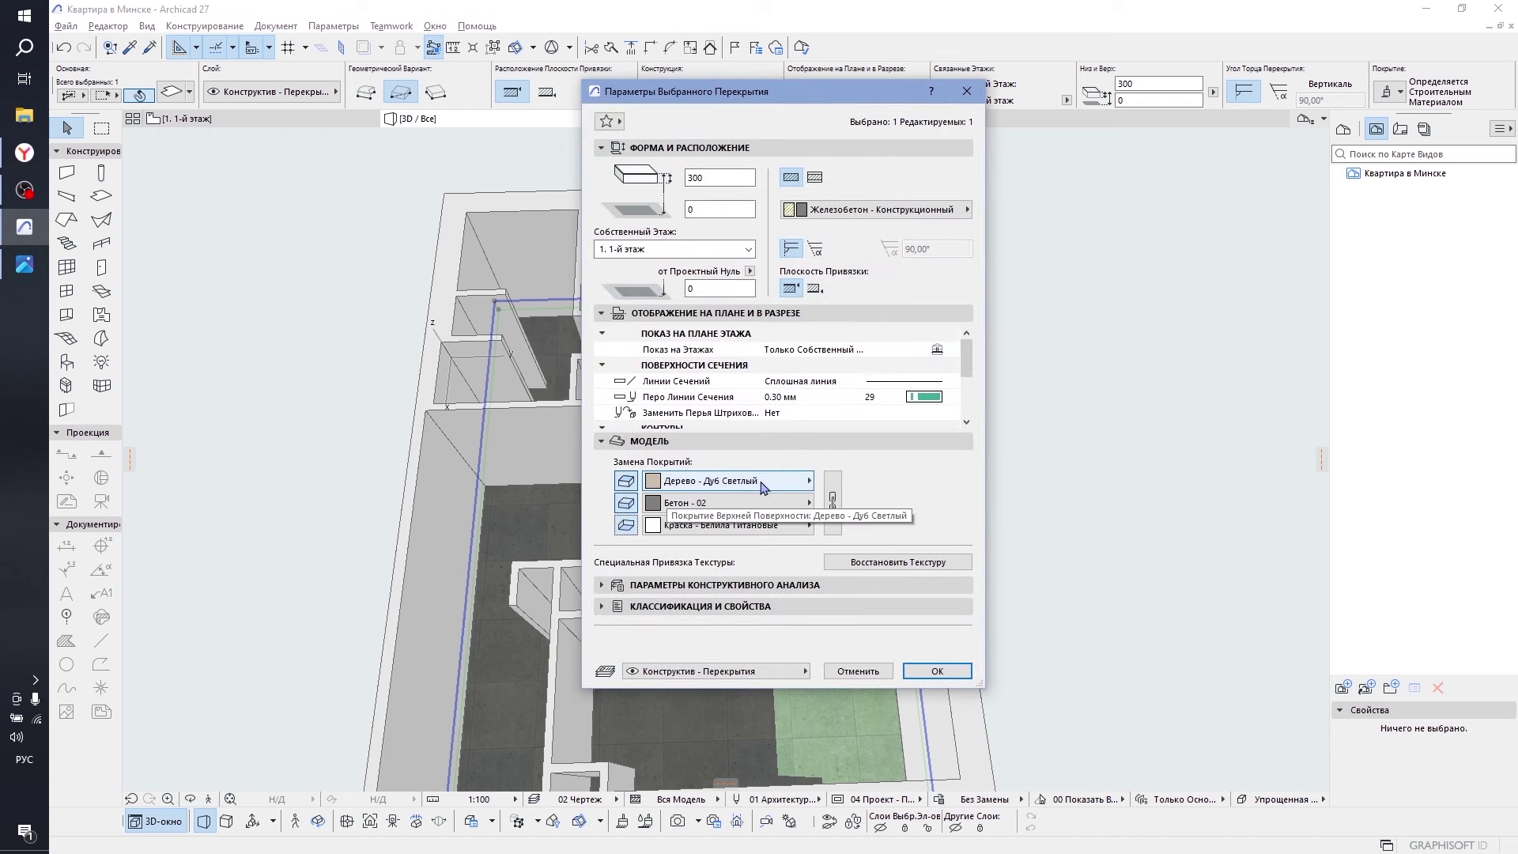
click(833, 503)
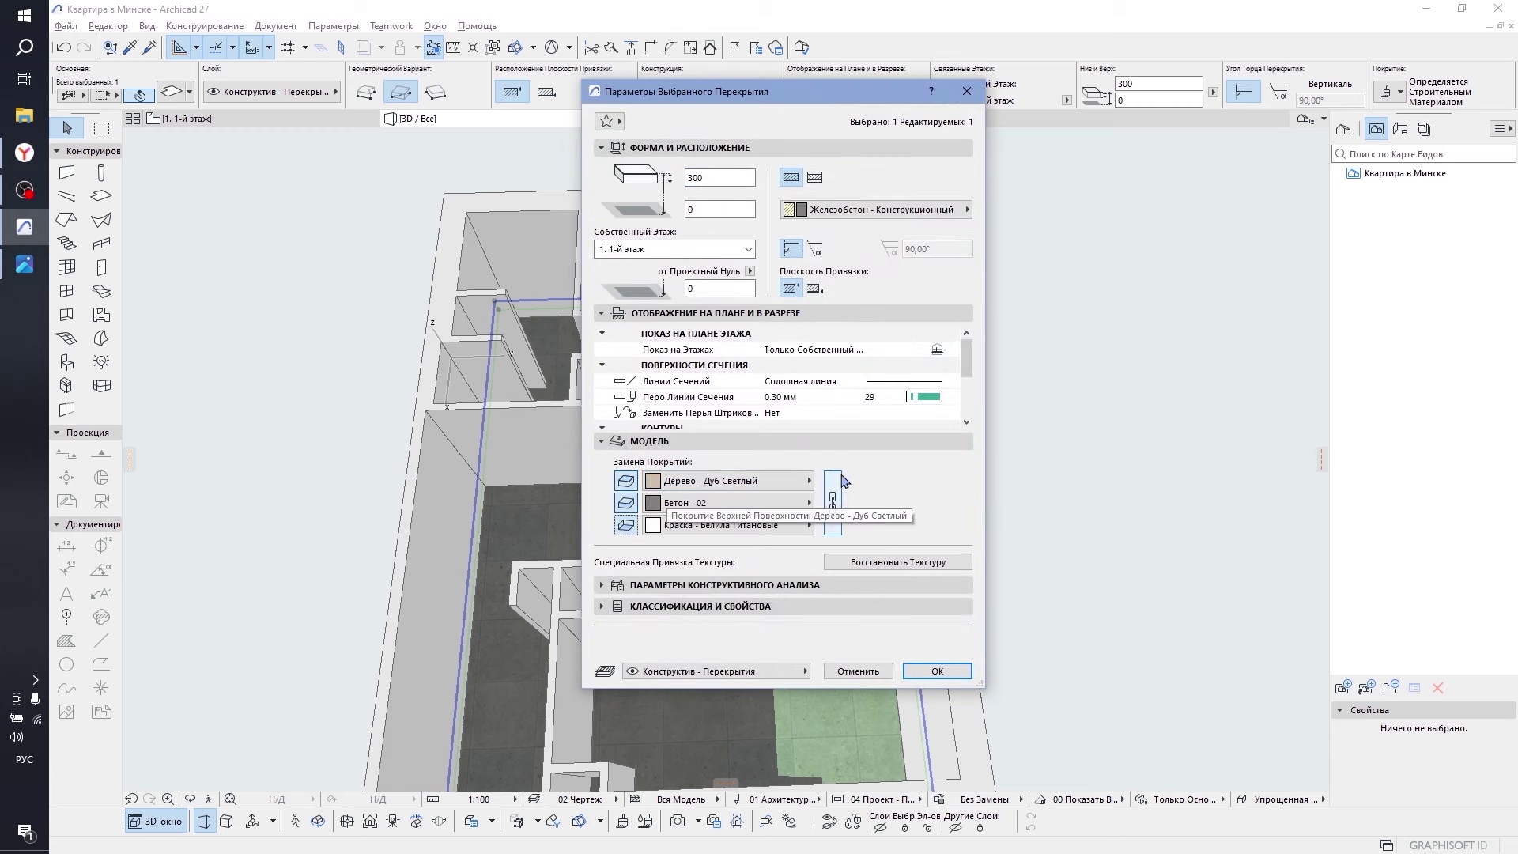
click(960, 678)
shift+middle_drag(962, 681, 926, 541)
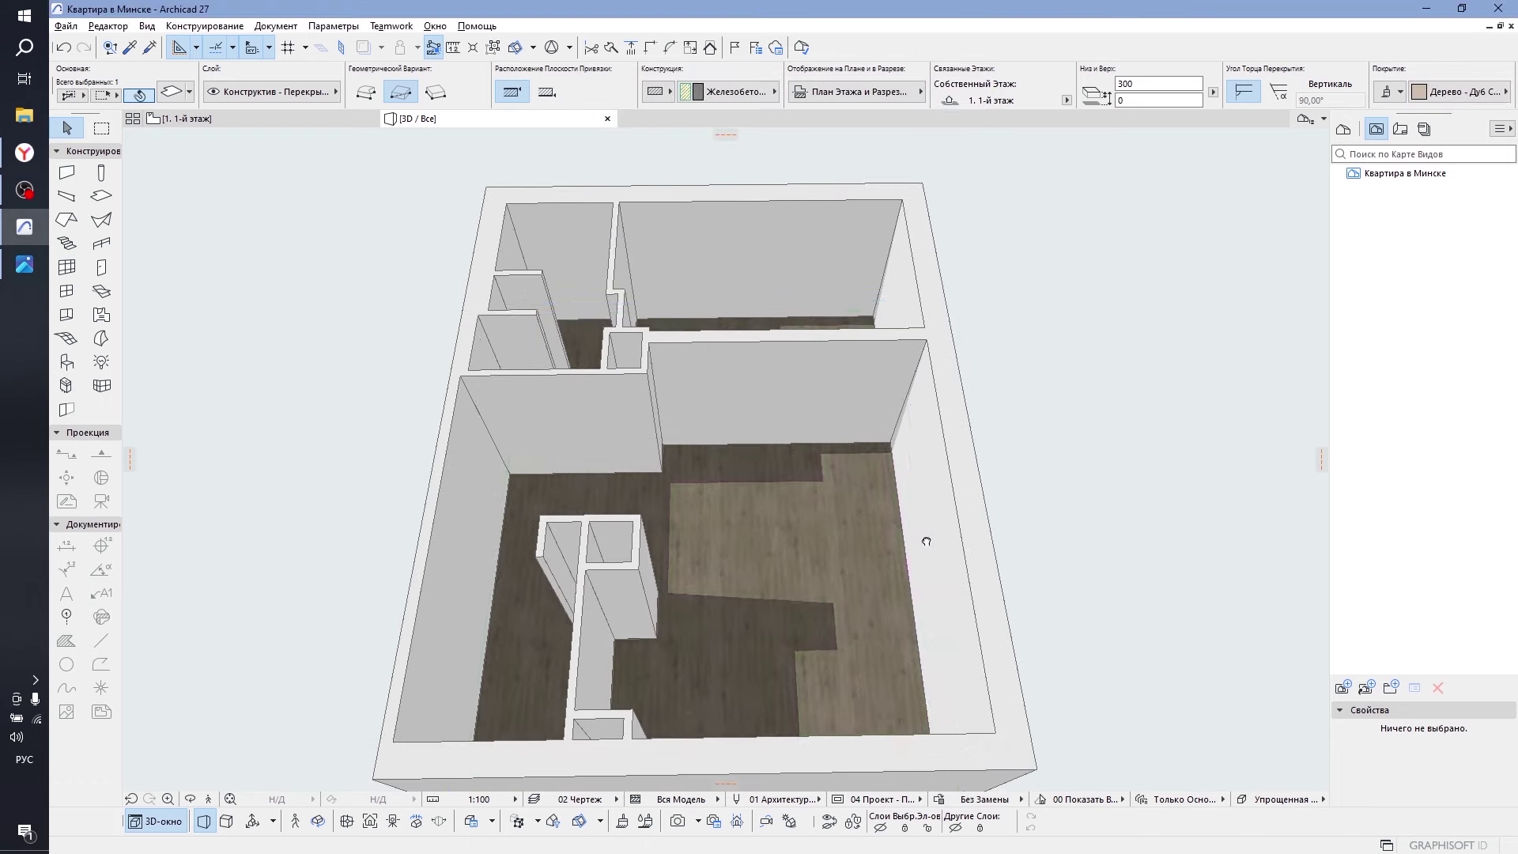
key(alt+Tab)
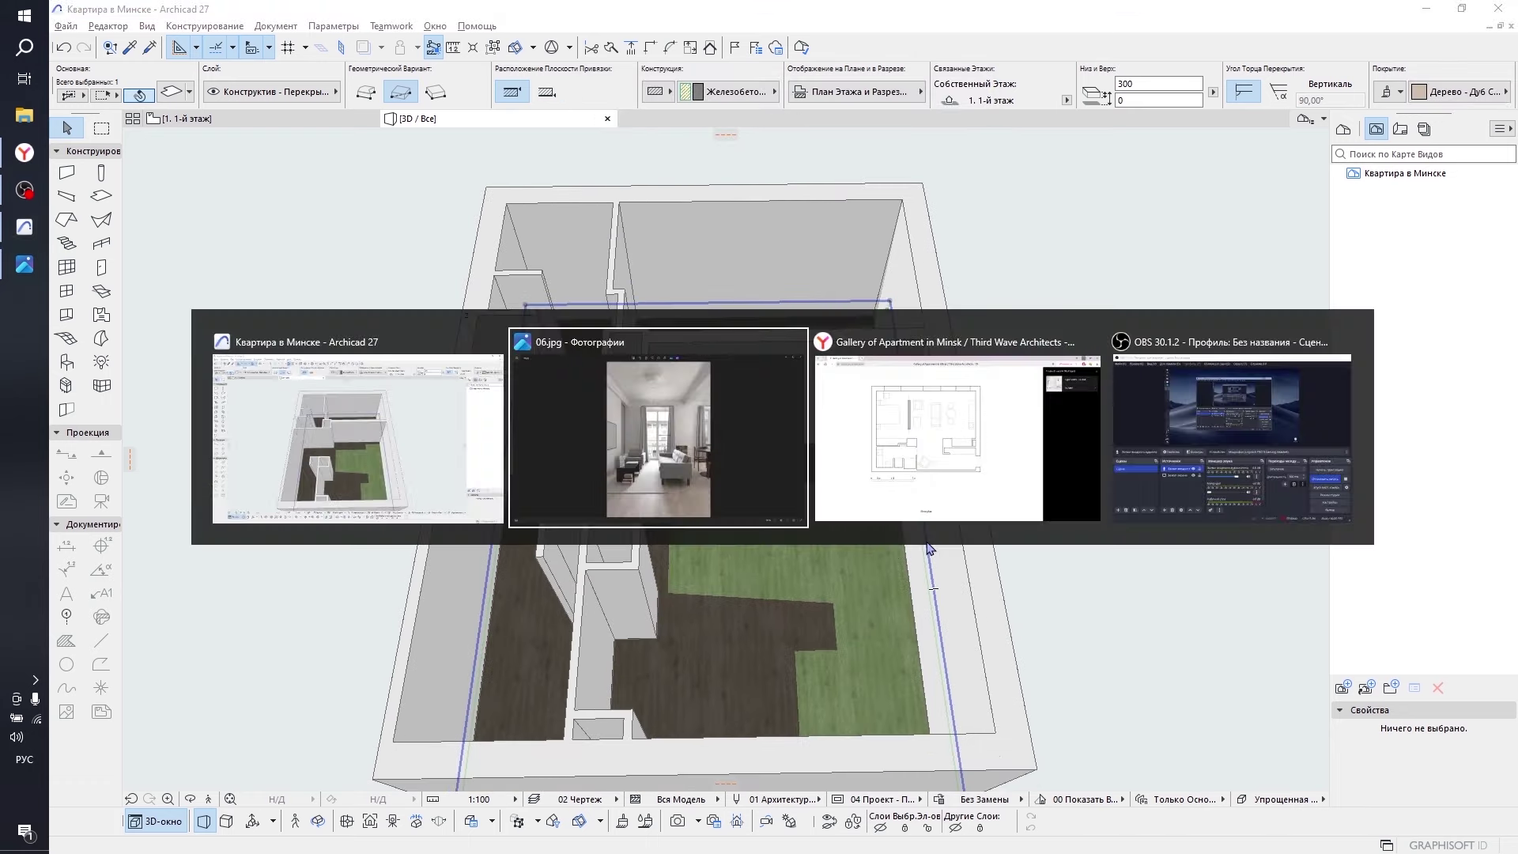
key(Right)
key(Right)
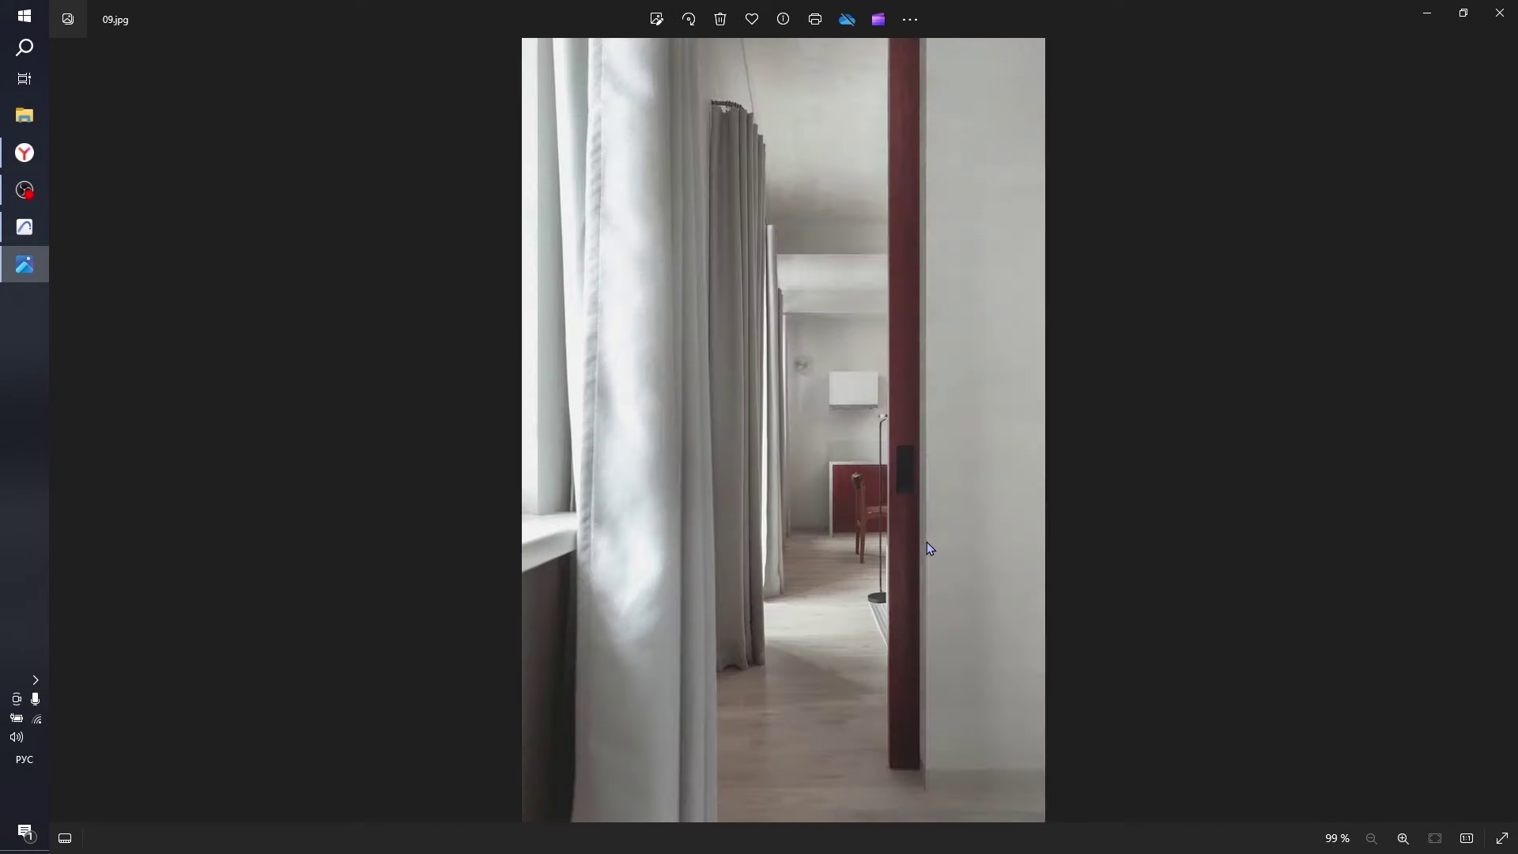
key(Left)
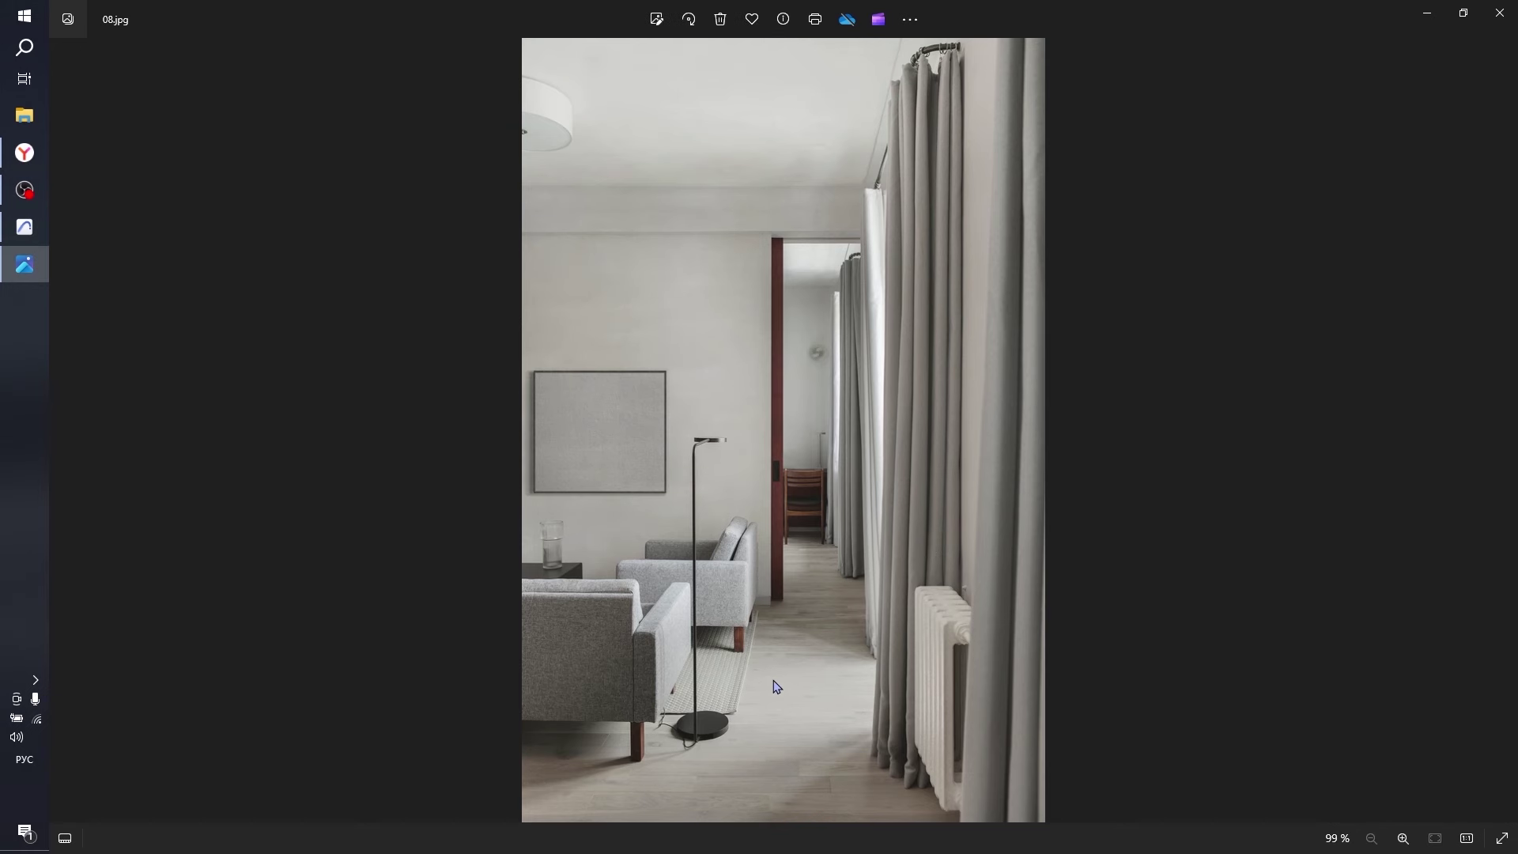
key(alt+Tab)
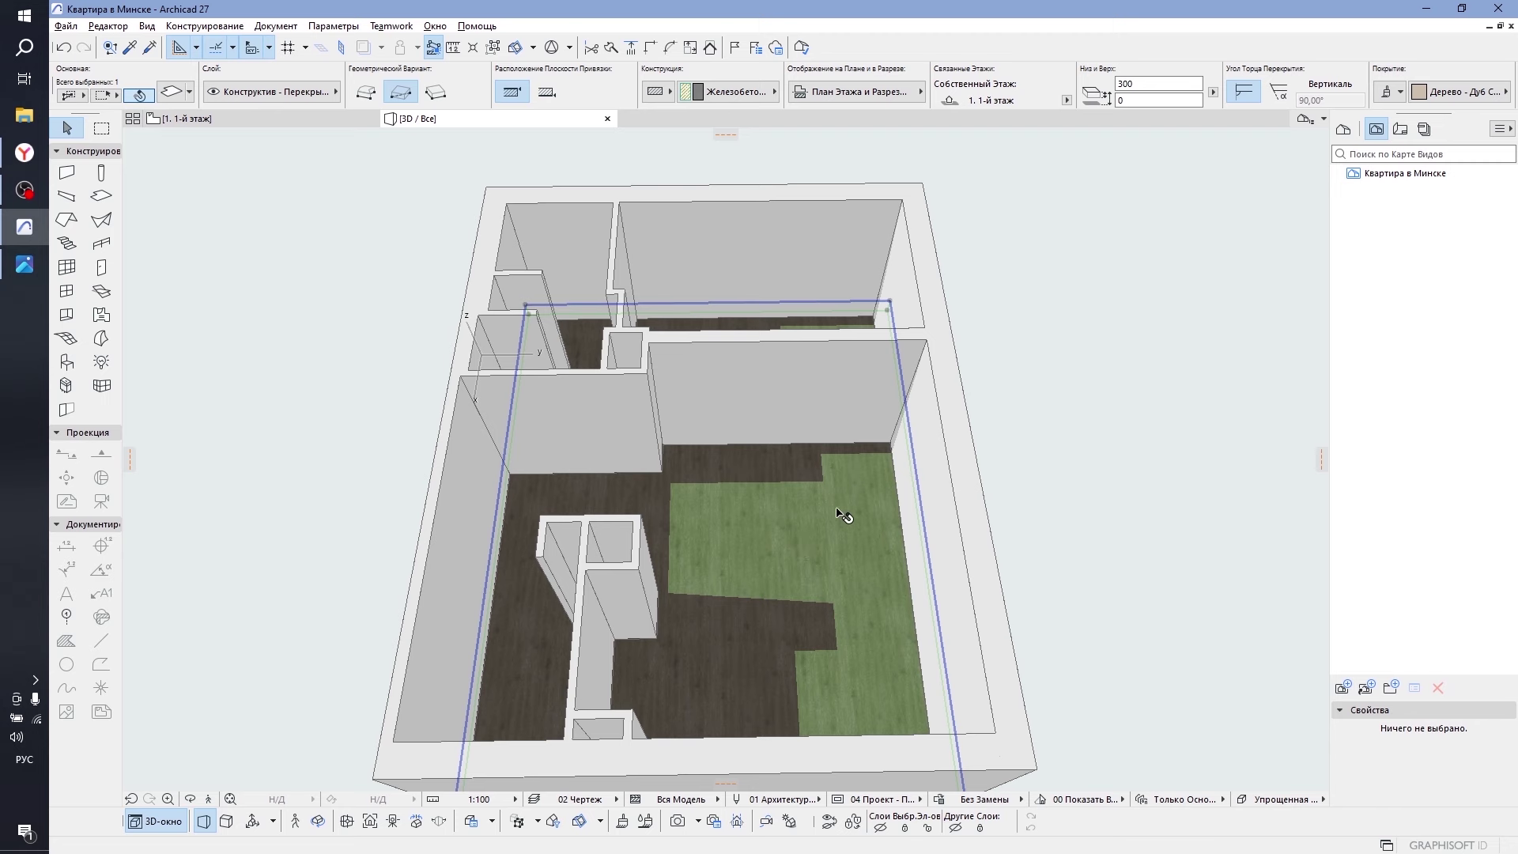
Rotate the floor texture 90° with Align 3D Texture, then undo it
click(275, 26)
mouse_move(303, 330)
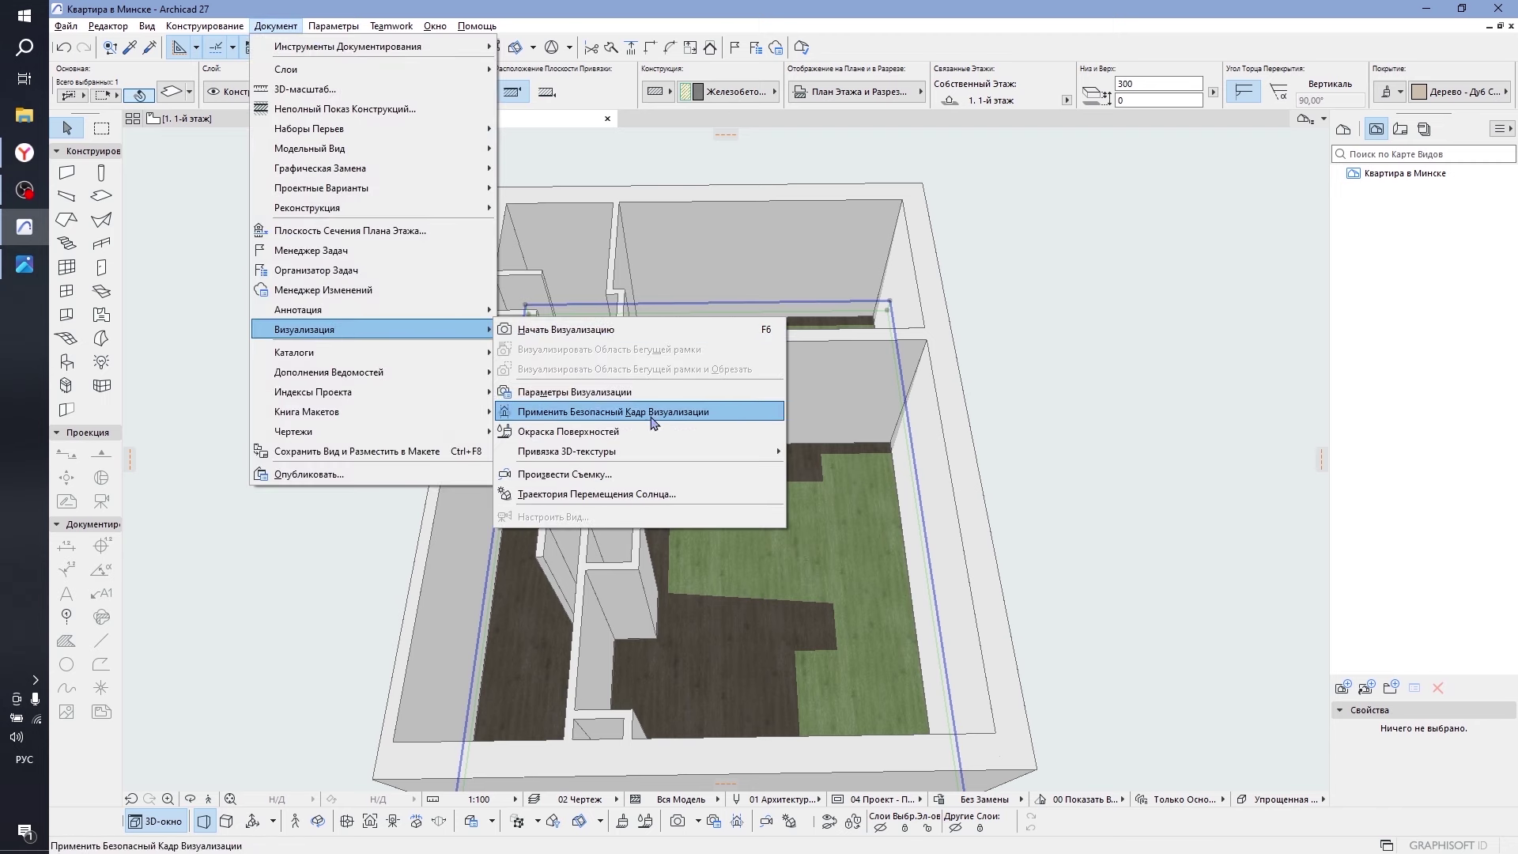
mouse_move(567, 450)
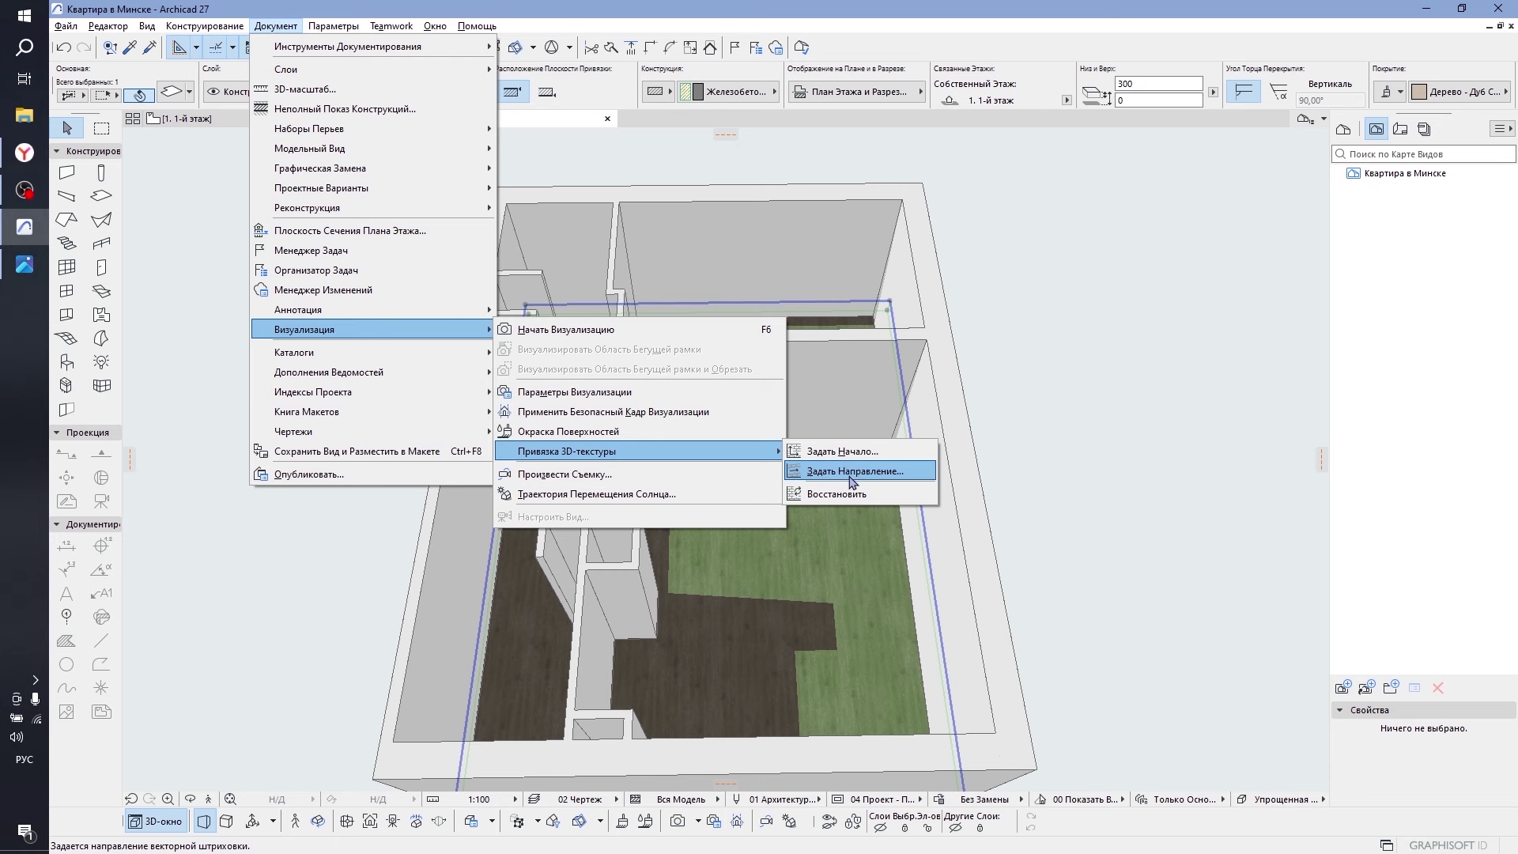
click(849, 475)
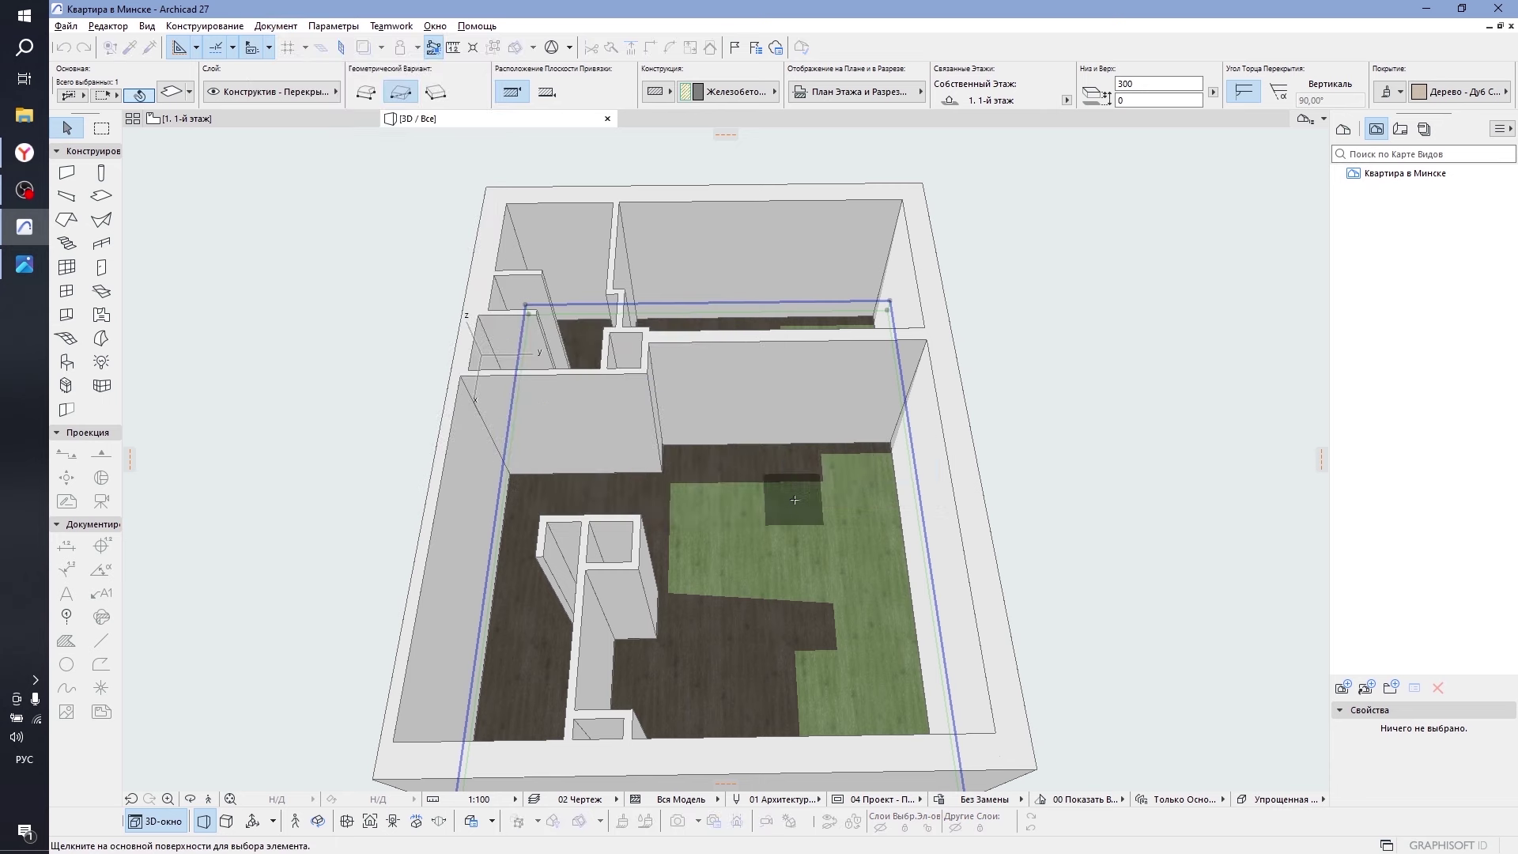
click(764, 533)
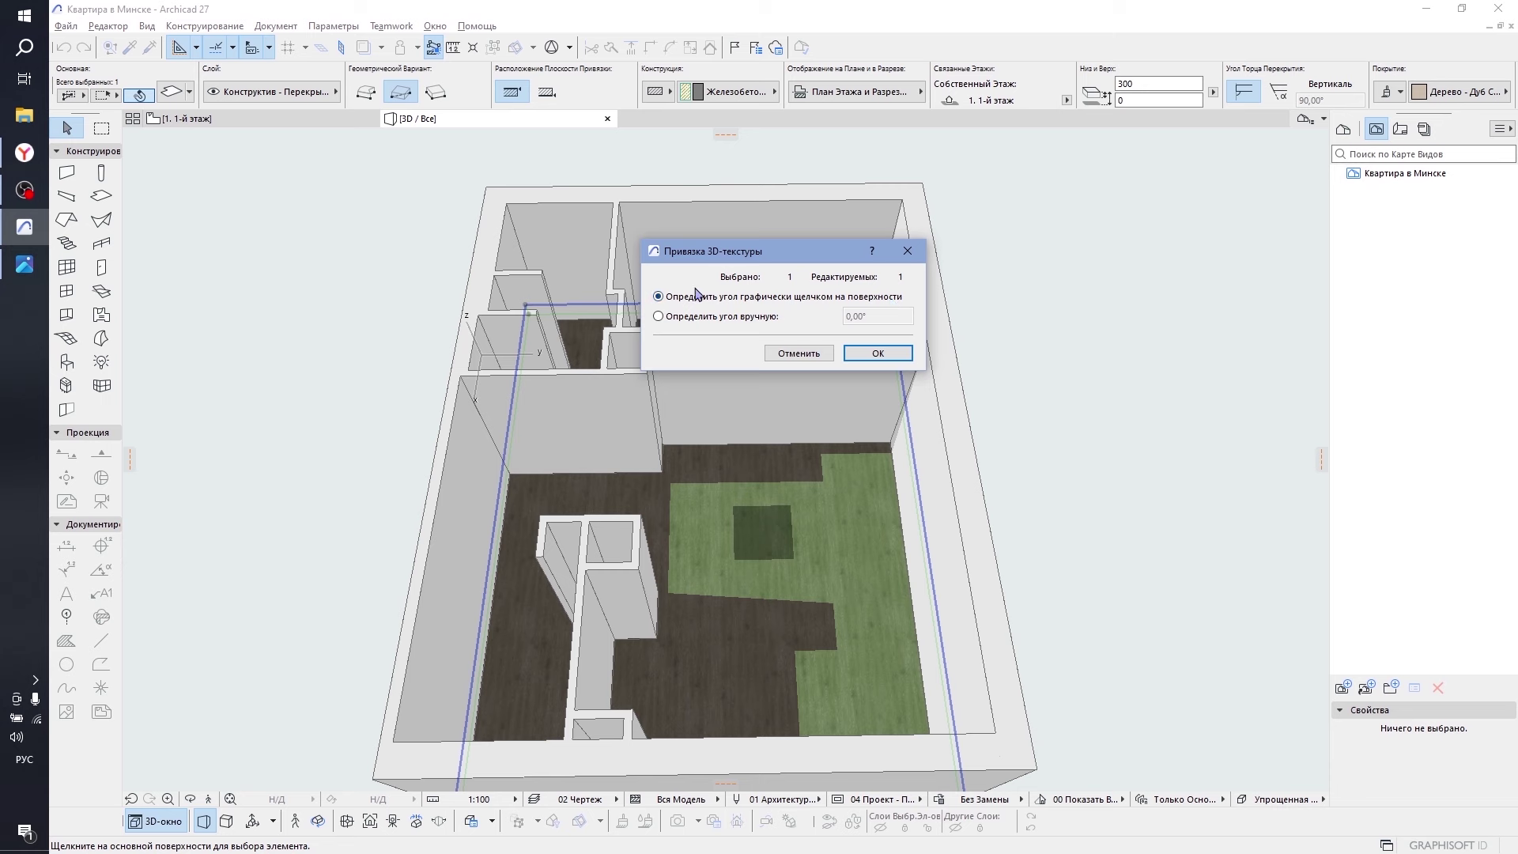
click(677, 318)
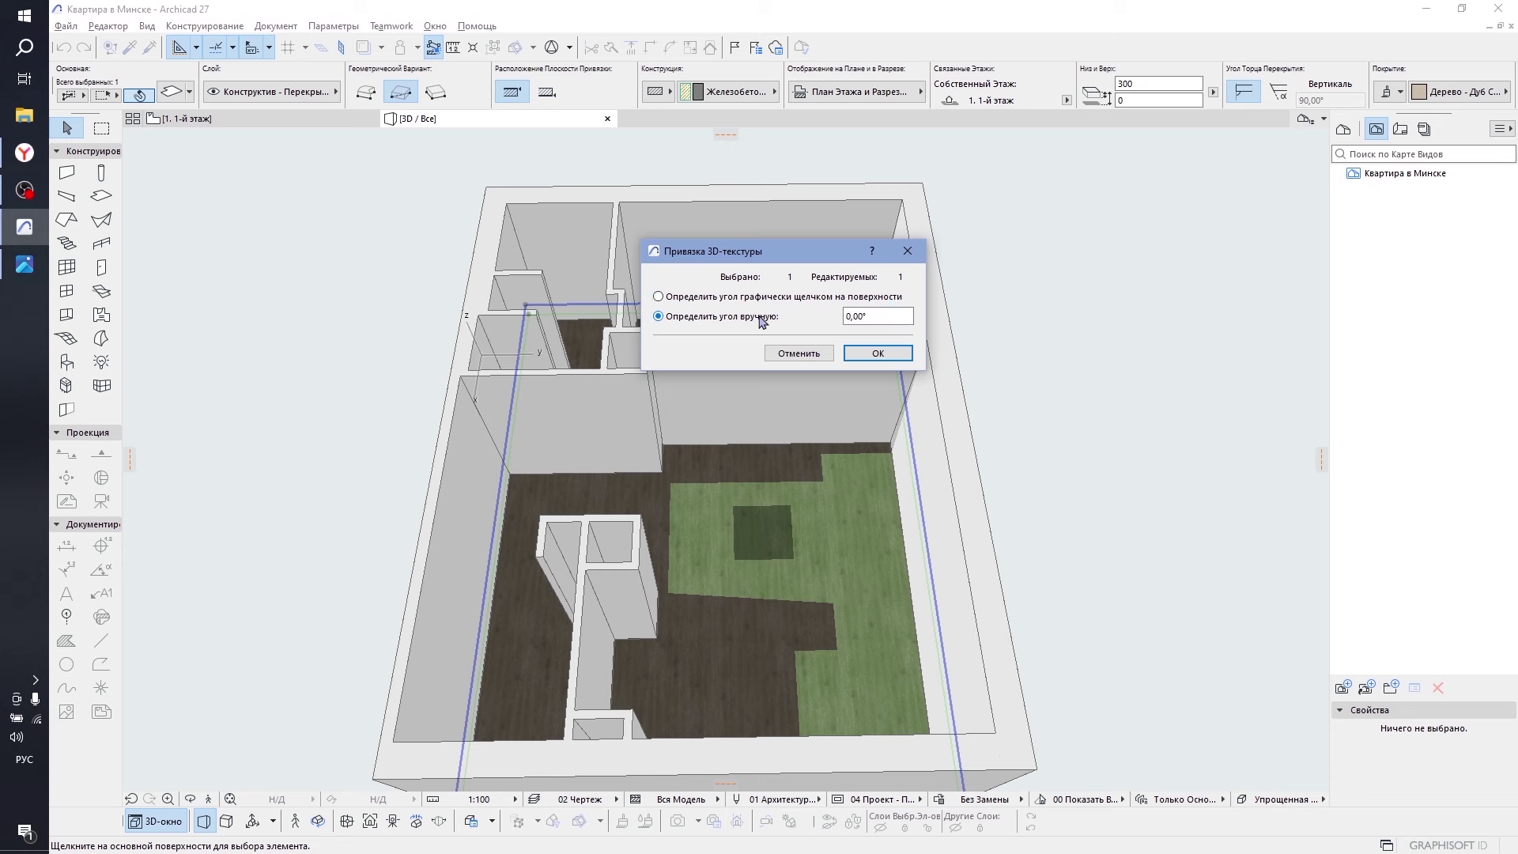
drag(869, 316, 848, 315)
text(90)
key(Return)
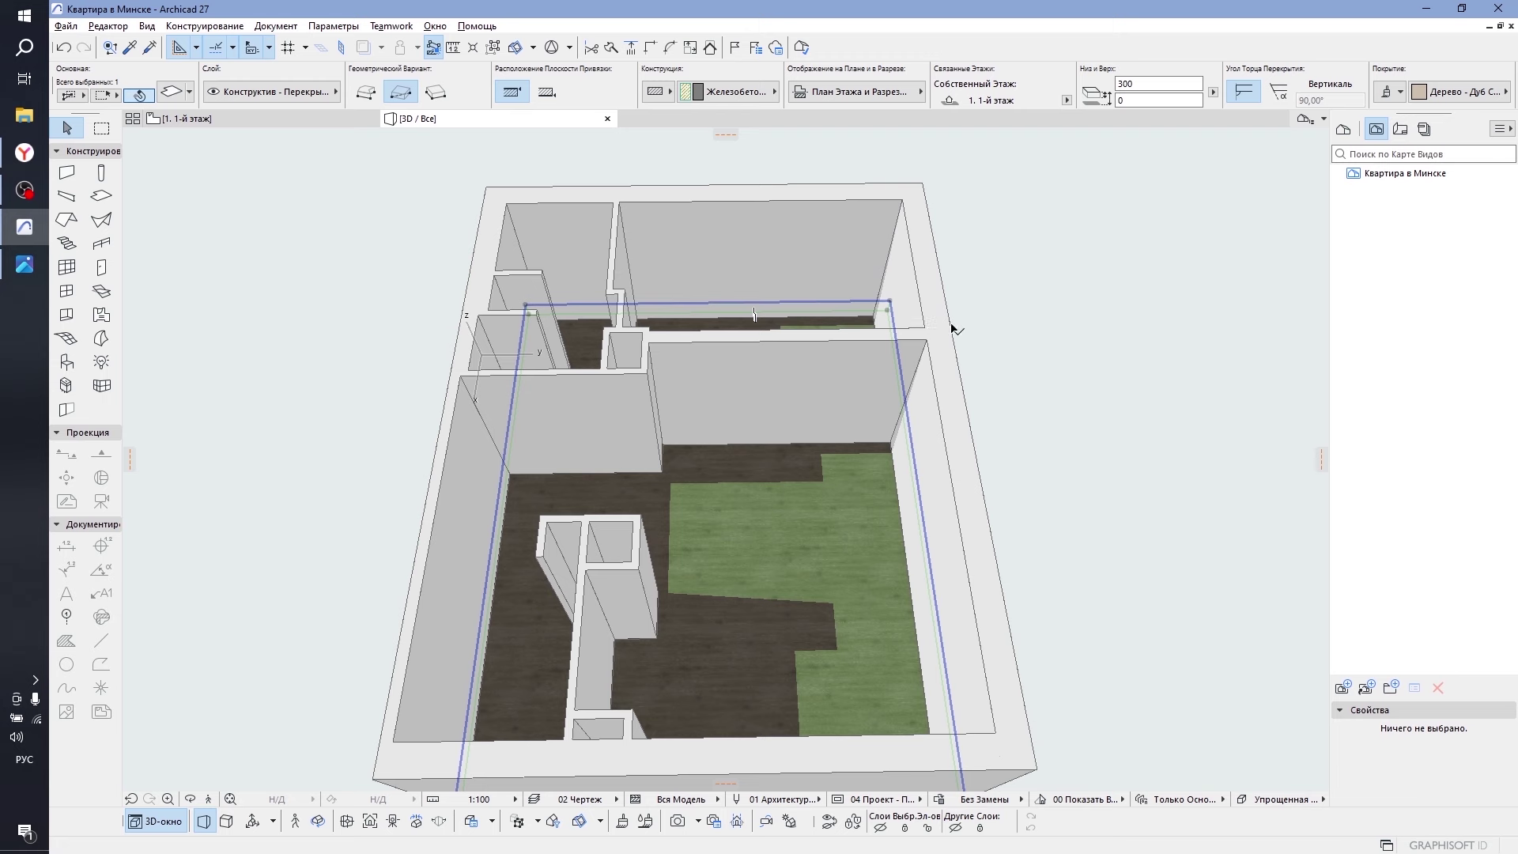
key(ctrl+z)
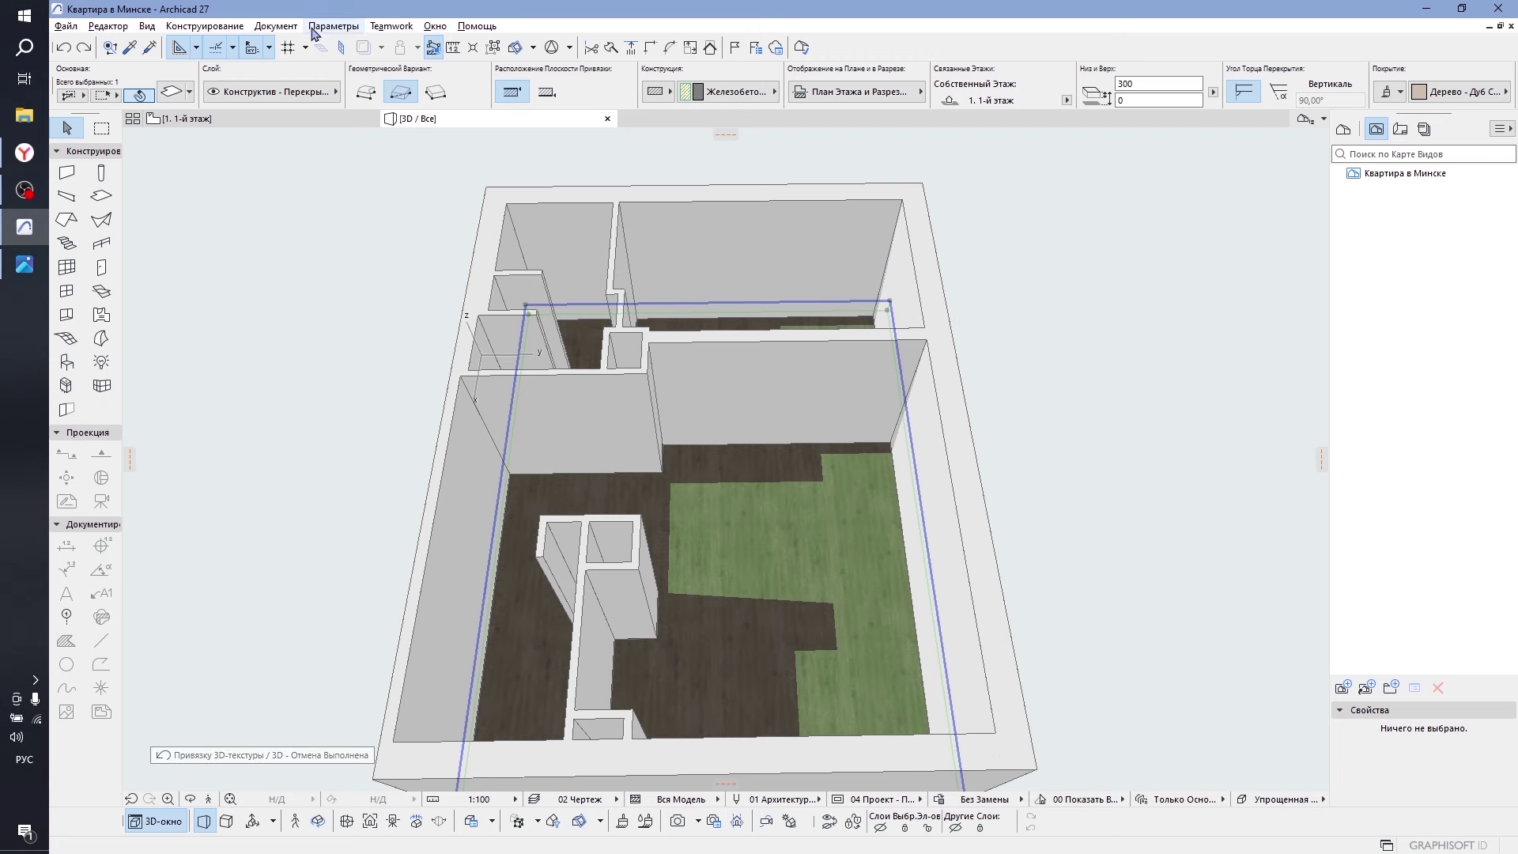
Reset the floor texture origin with Set Direction, cancelling the direction with Esc
click(276, 26)
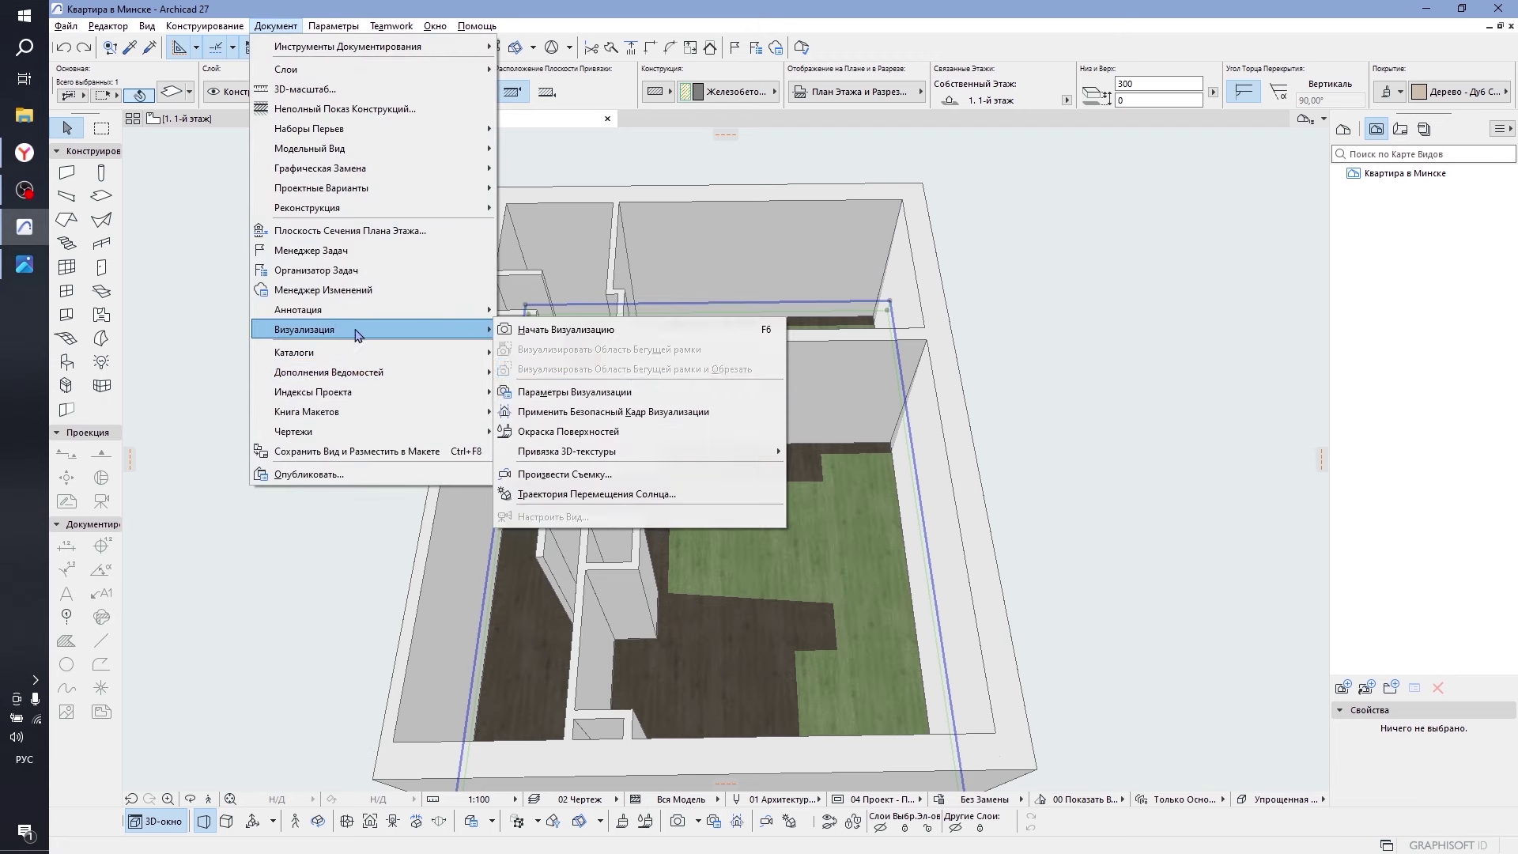
mouse_move(567, 451)
click(845, 470)
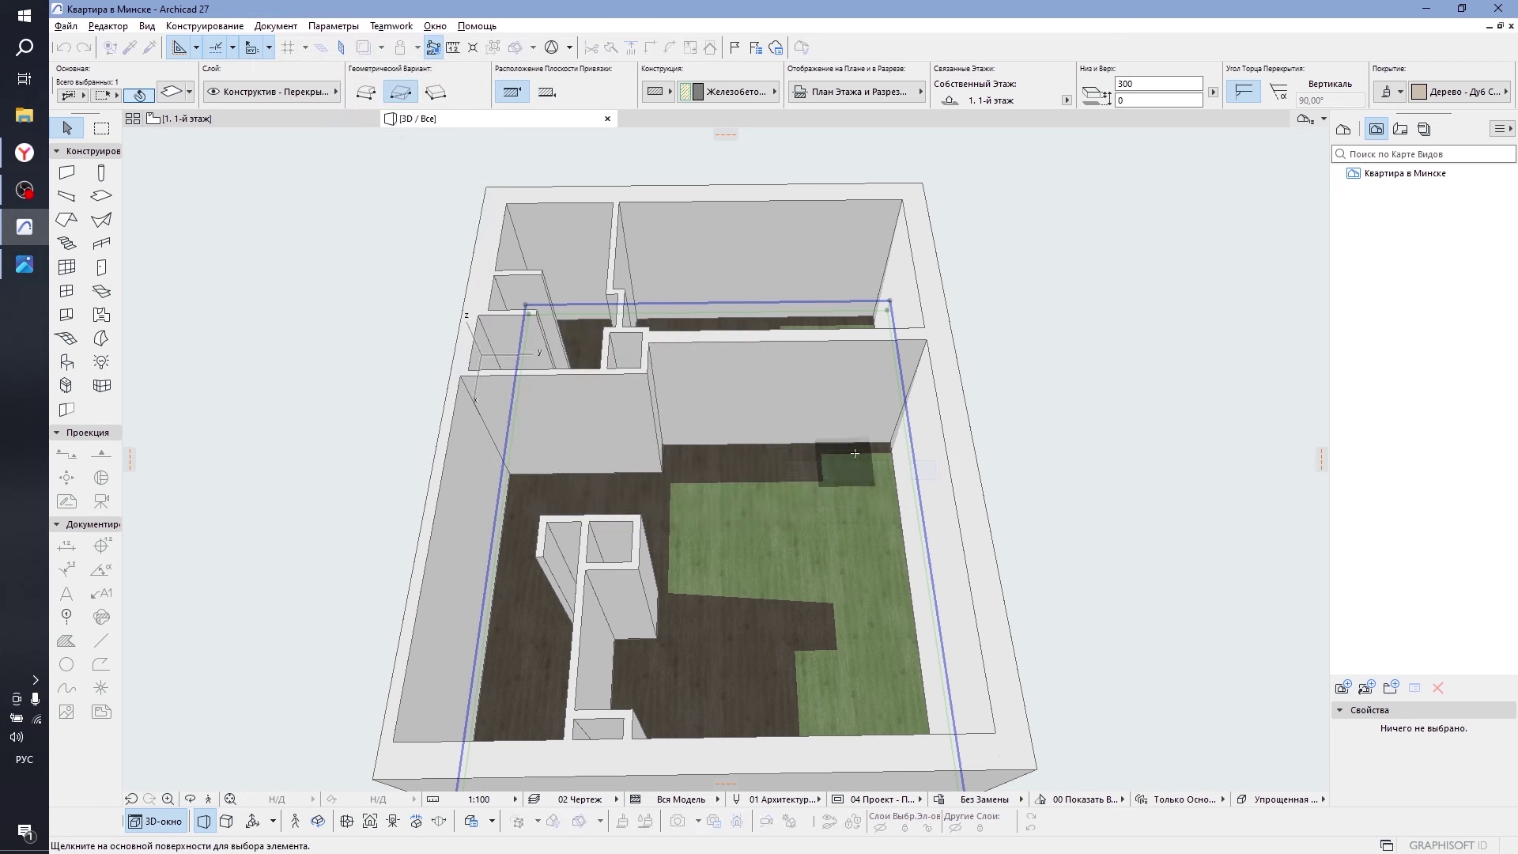
click(732, 519)
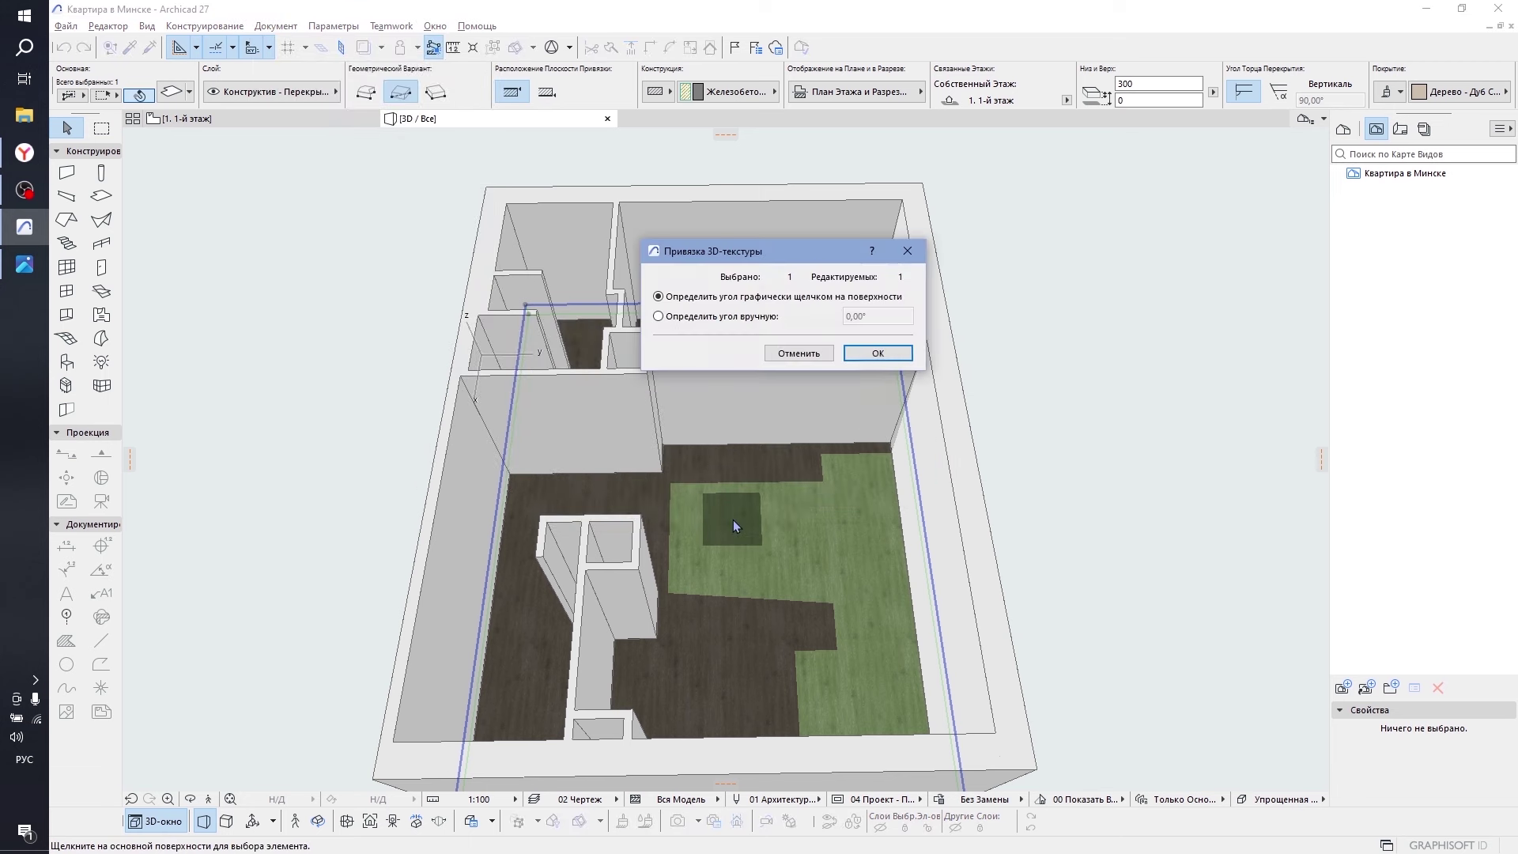
click(870, 353)
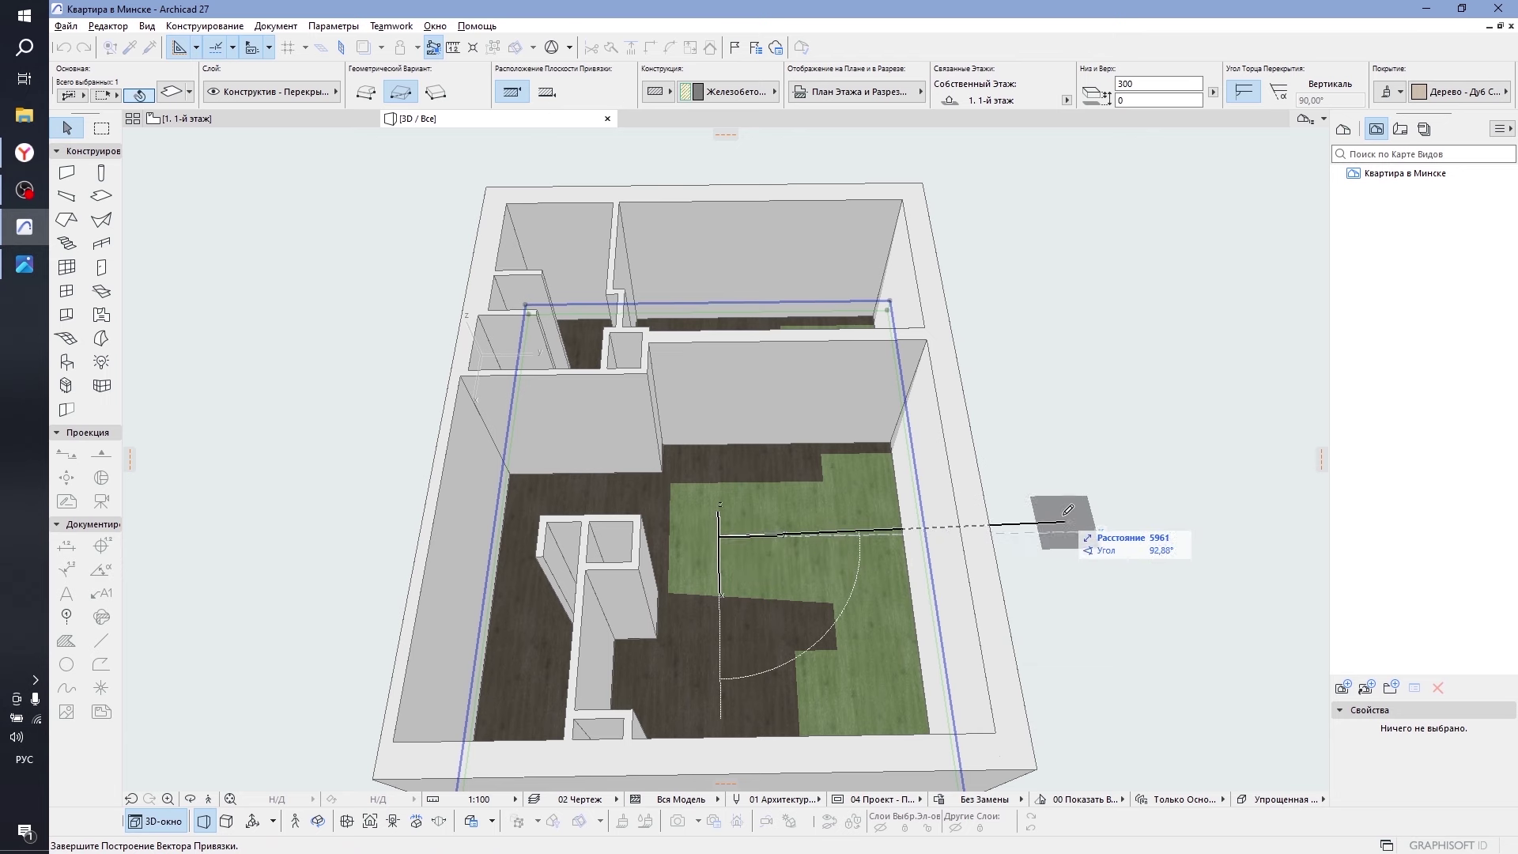
key(Escape)
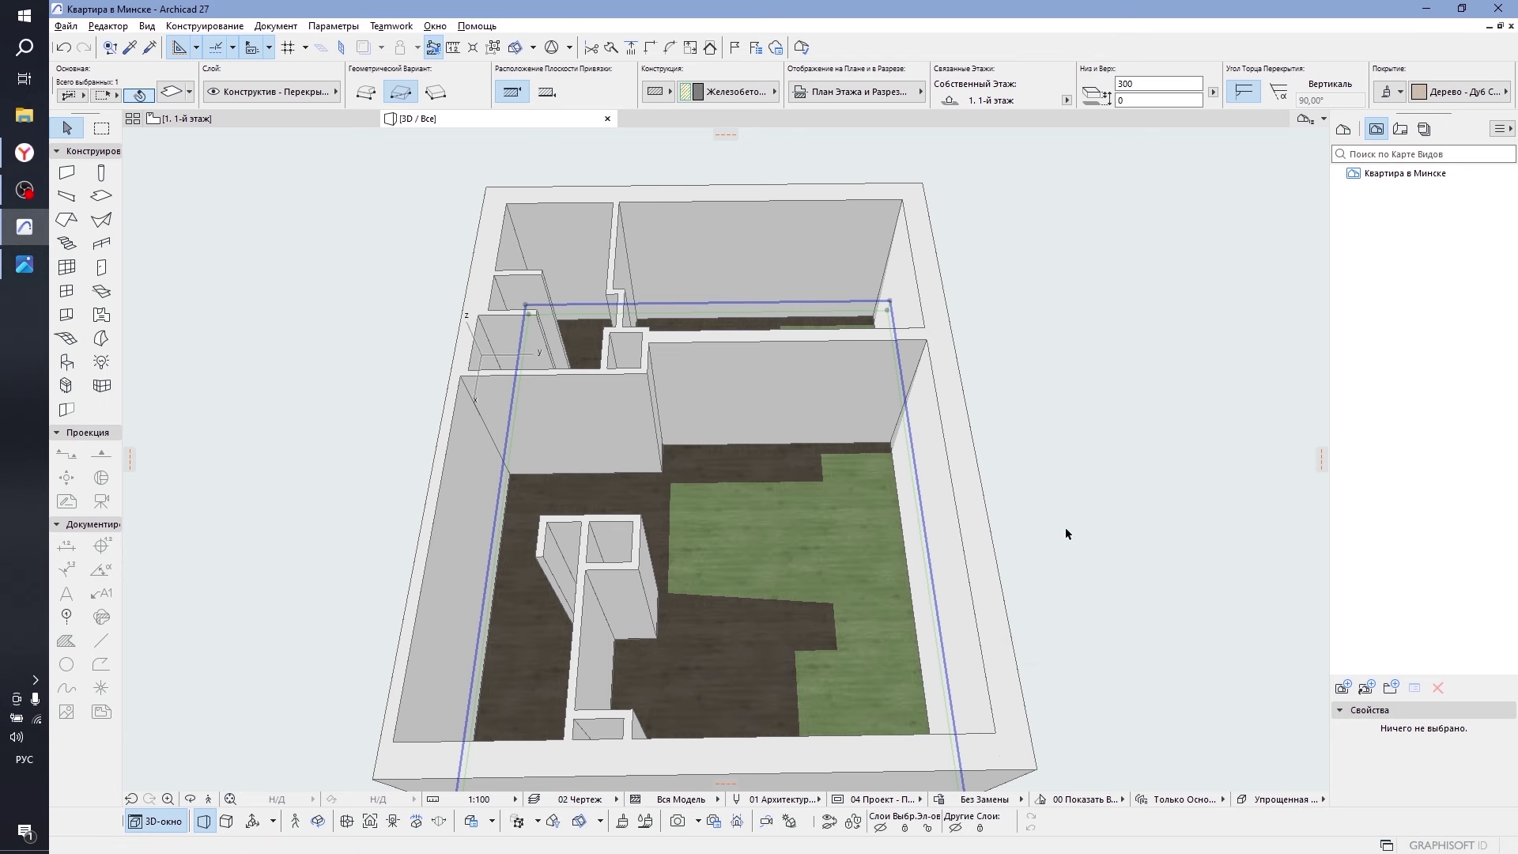
mouse_move(1013, 496)
shift+middle_down()
mouse_move(544, 471)
mouse_move(553, 531)
shift+middle_up()
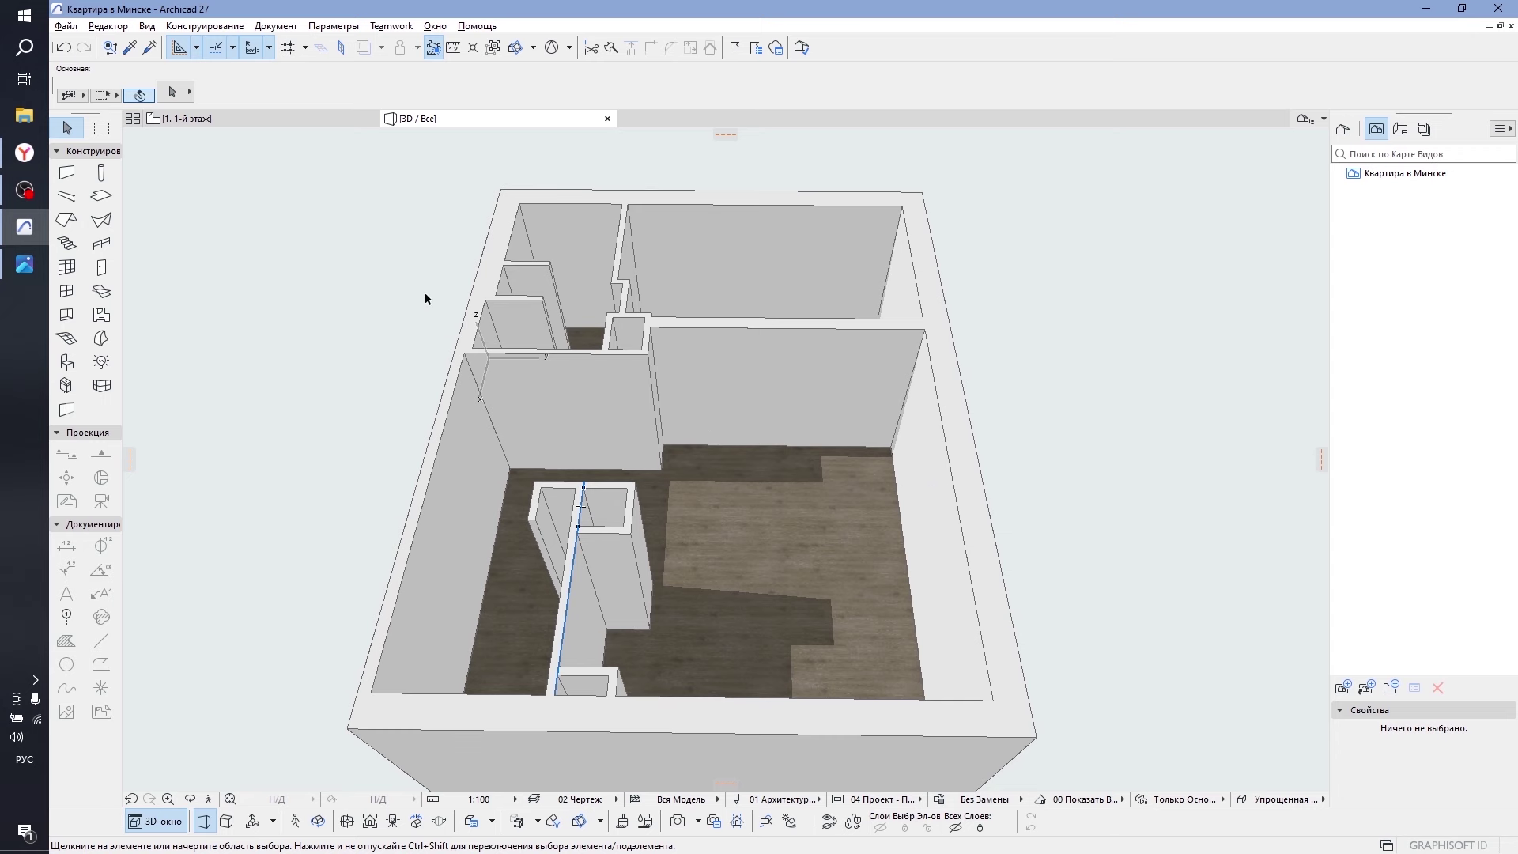
On the first-floor plan, open the default Door settings for Однопольная Дверь 27
key(F2)
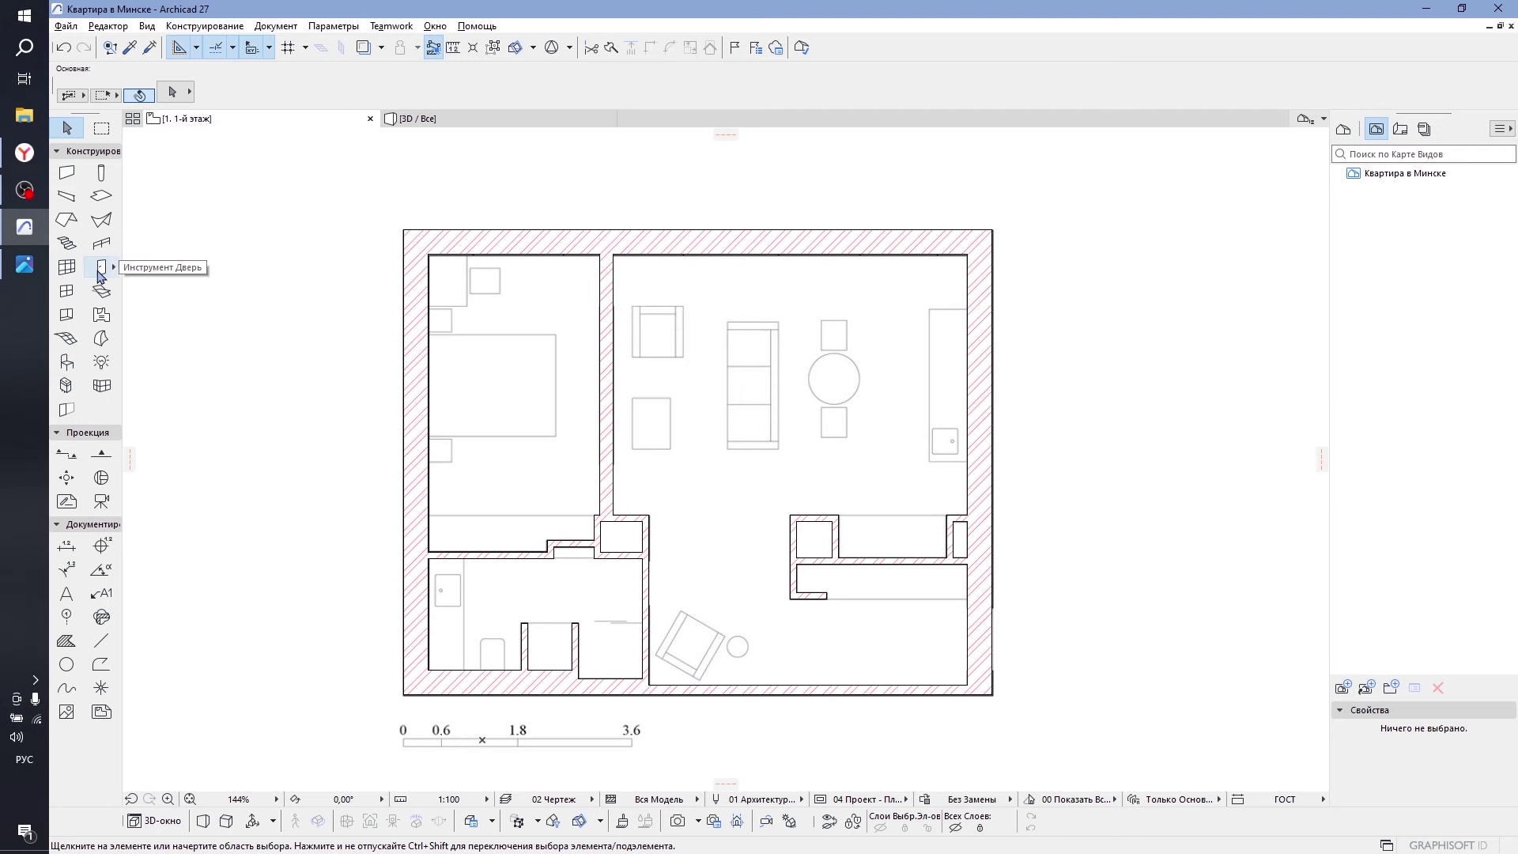
double_click(102, 269)
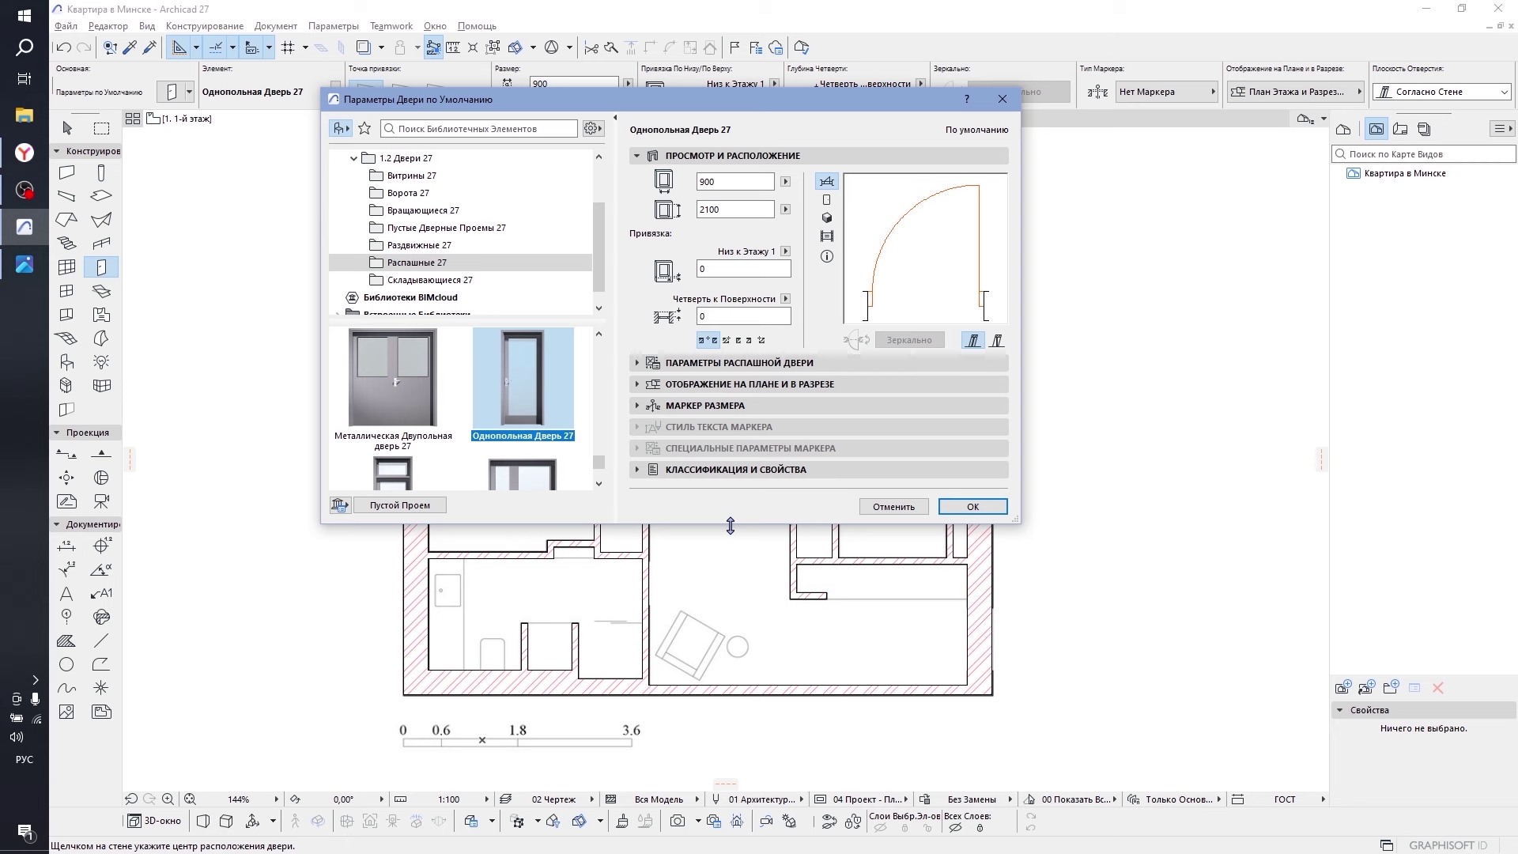
drag(730, 526, 738, 704)
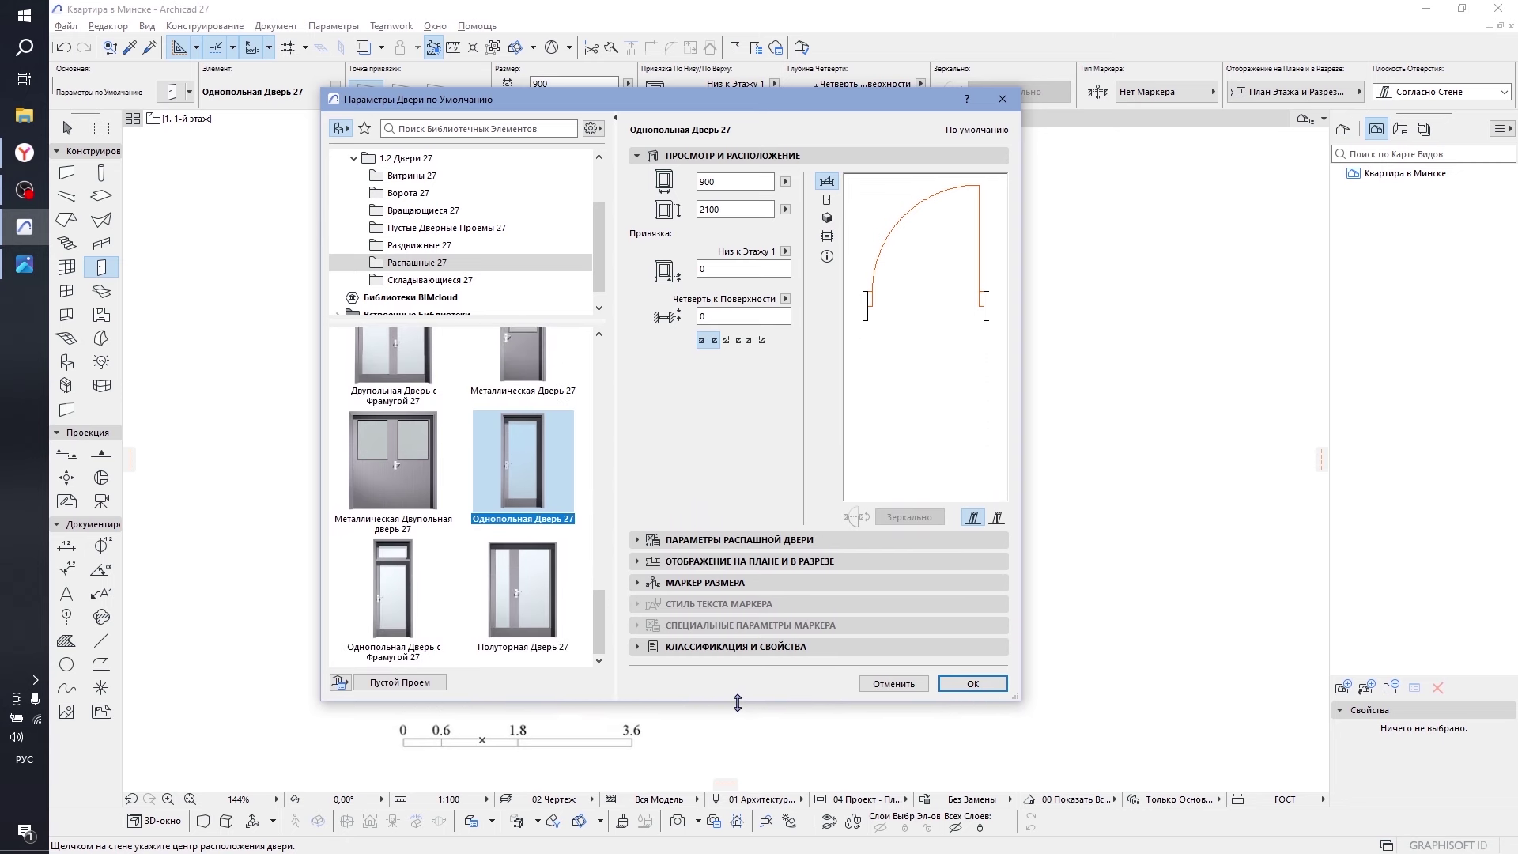
drag(680, 99, 746, 104)
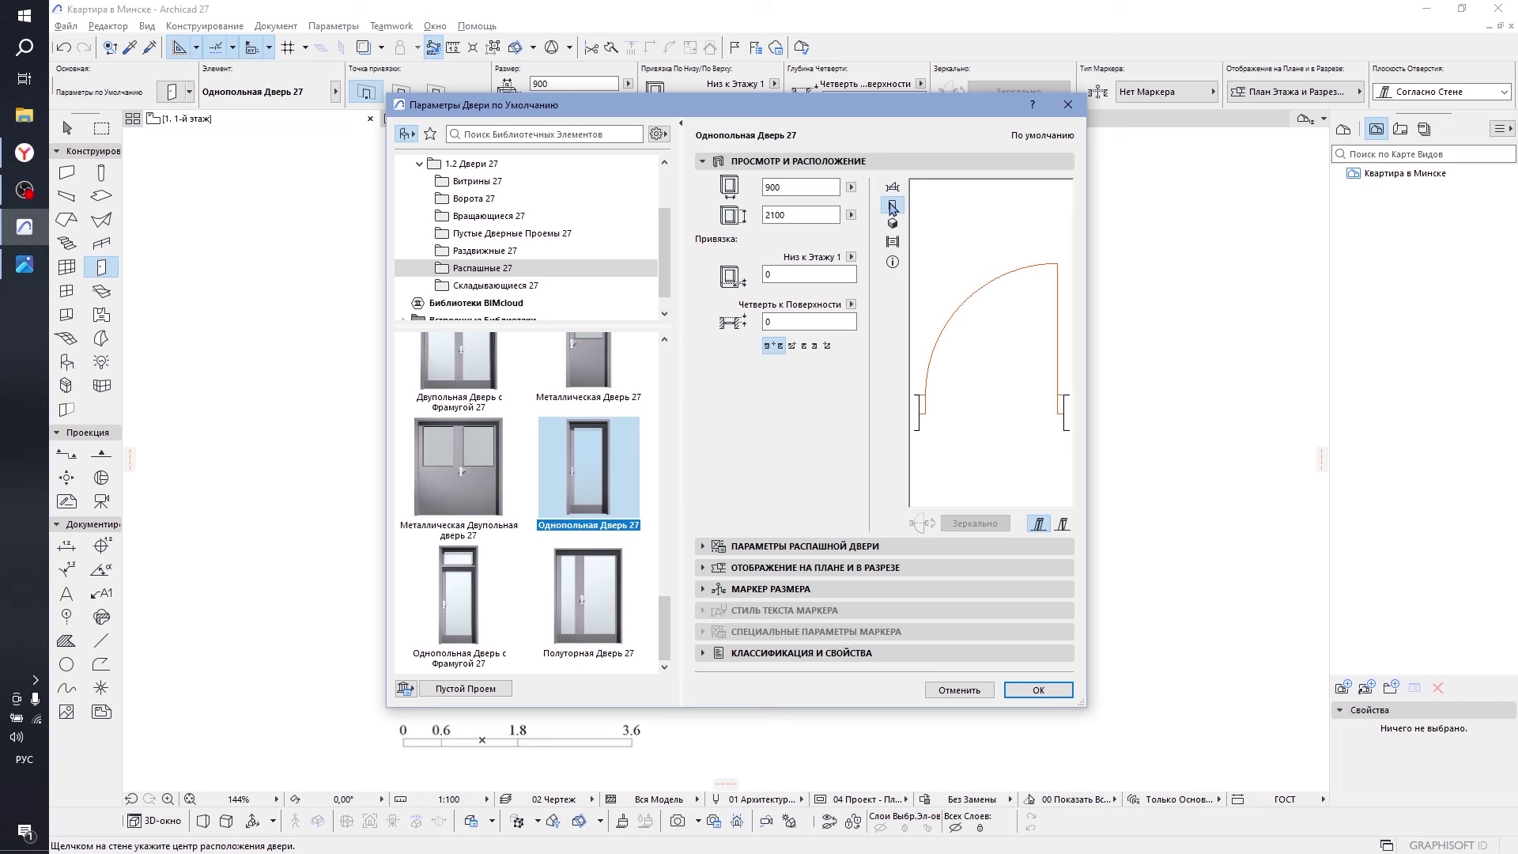
Preview the door in elevation, 3D, library image, information and plan views
click(893, 204)
click(893, 224)
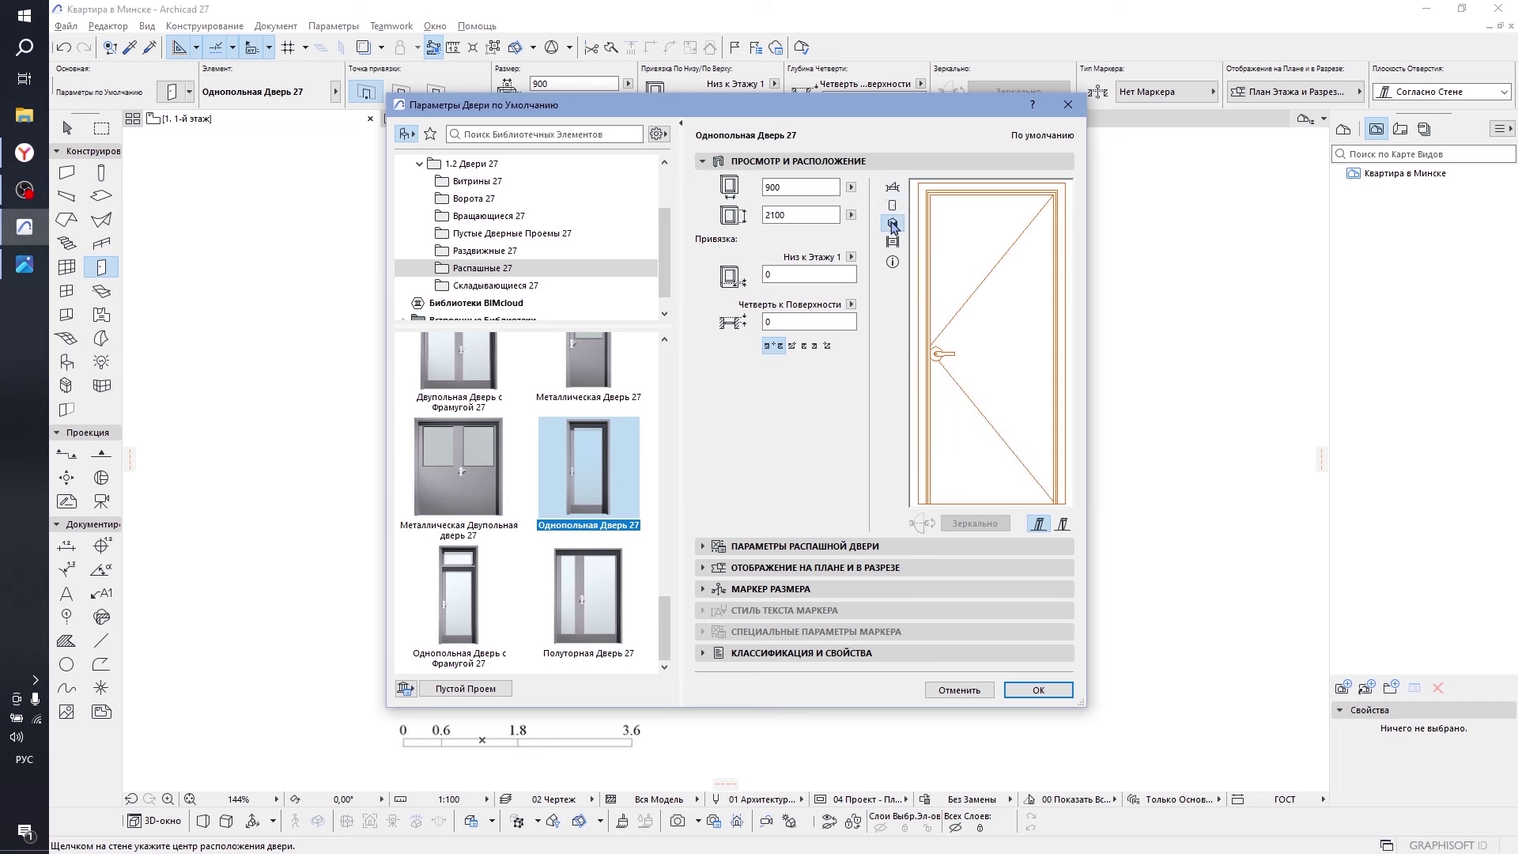
click(892, 243)
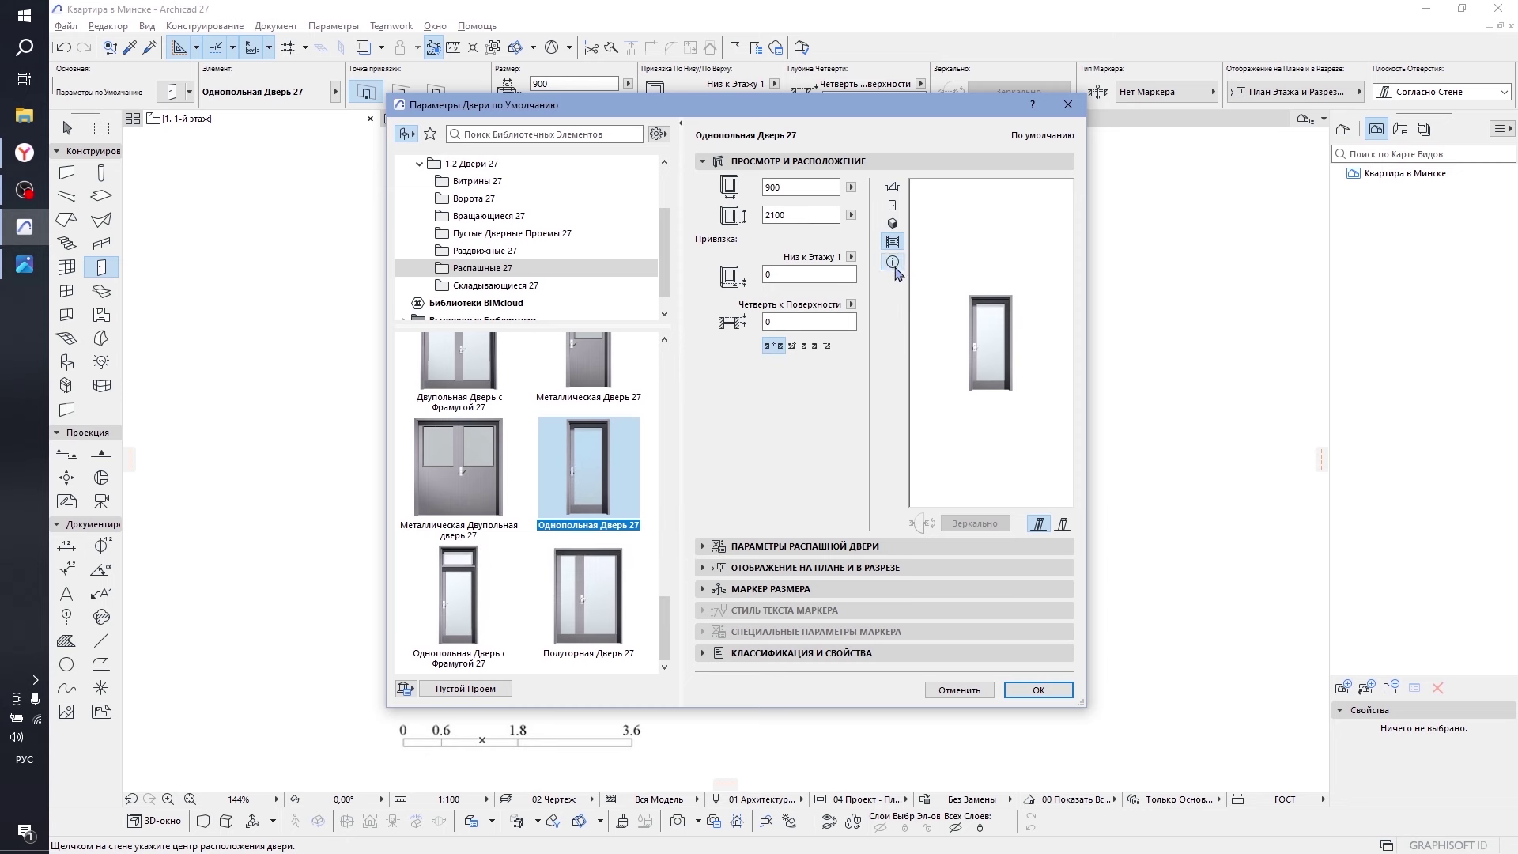
click(892, 262)
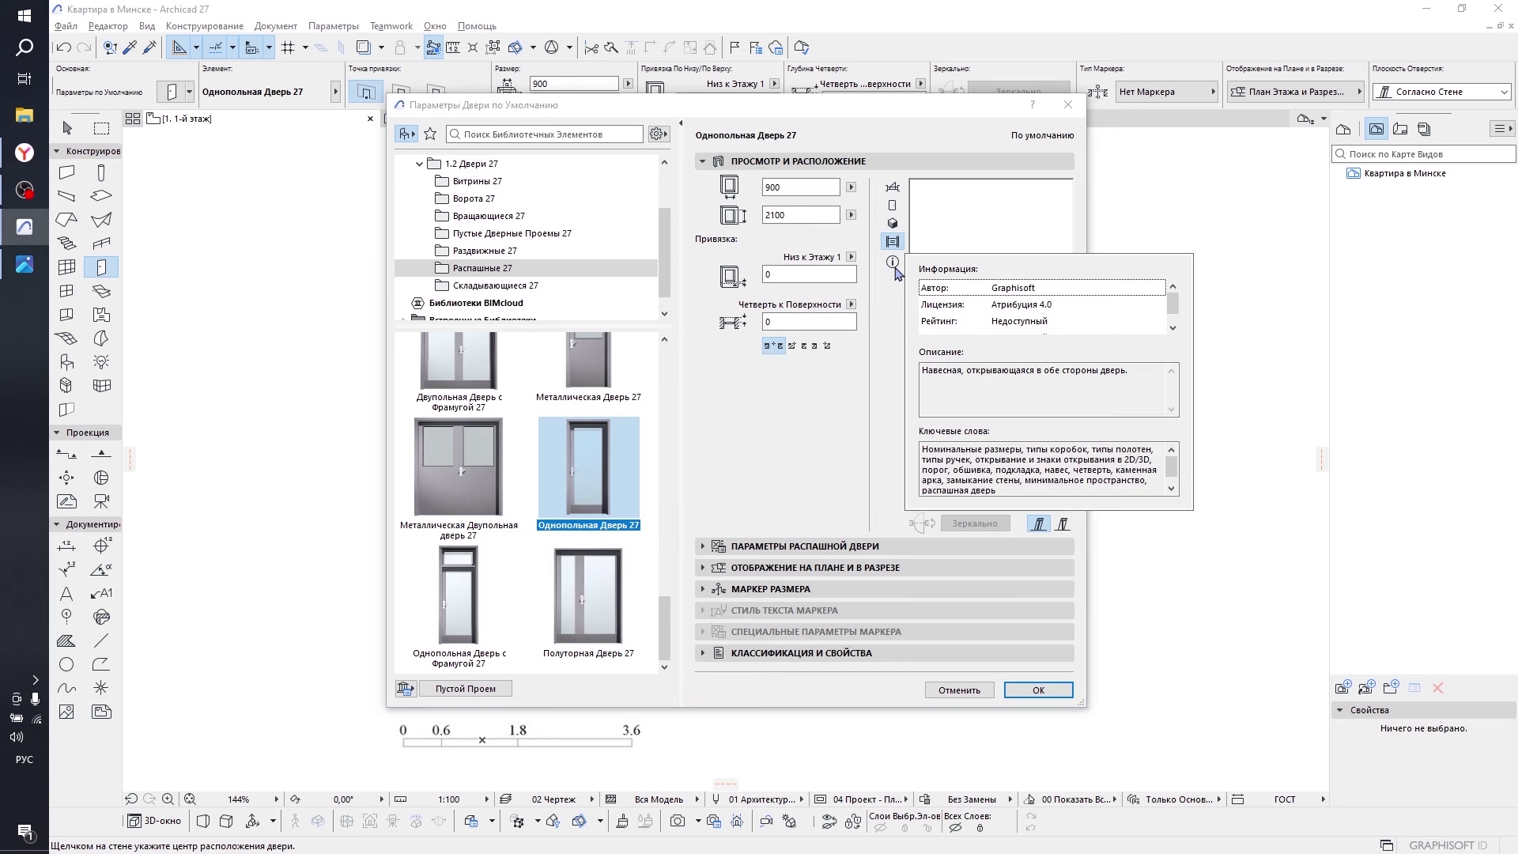
click(897, 273)
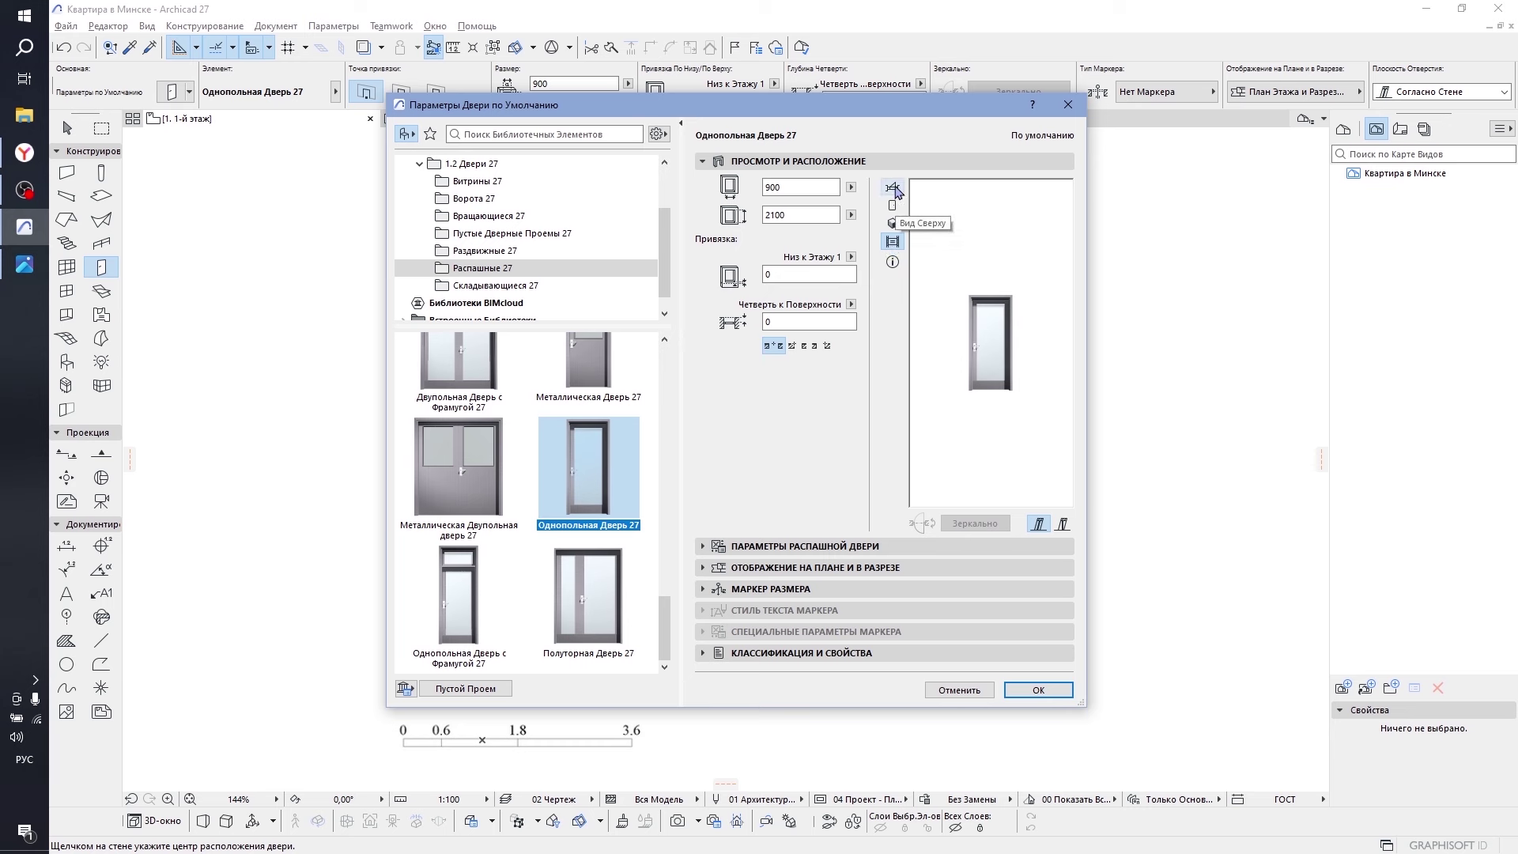
click(896, 189)
click(893, 224)
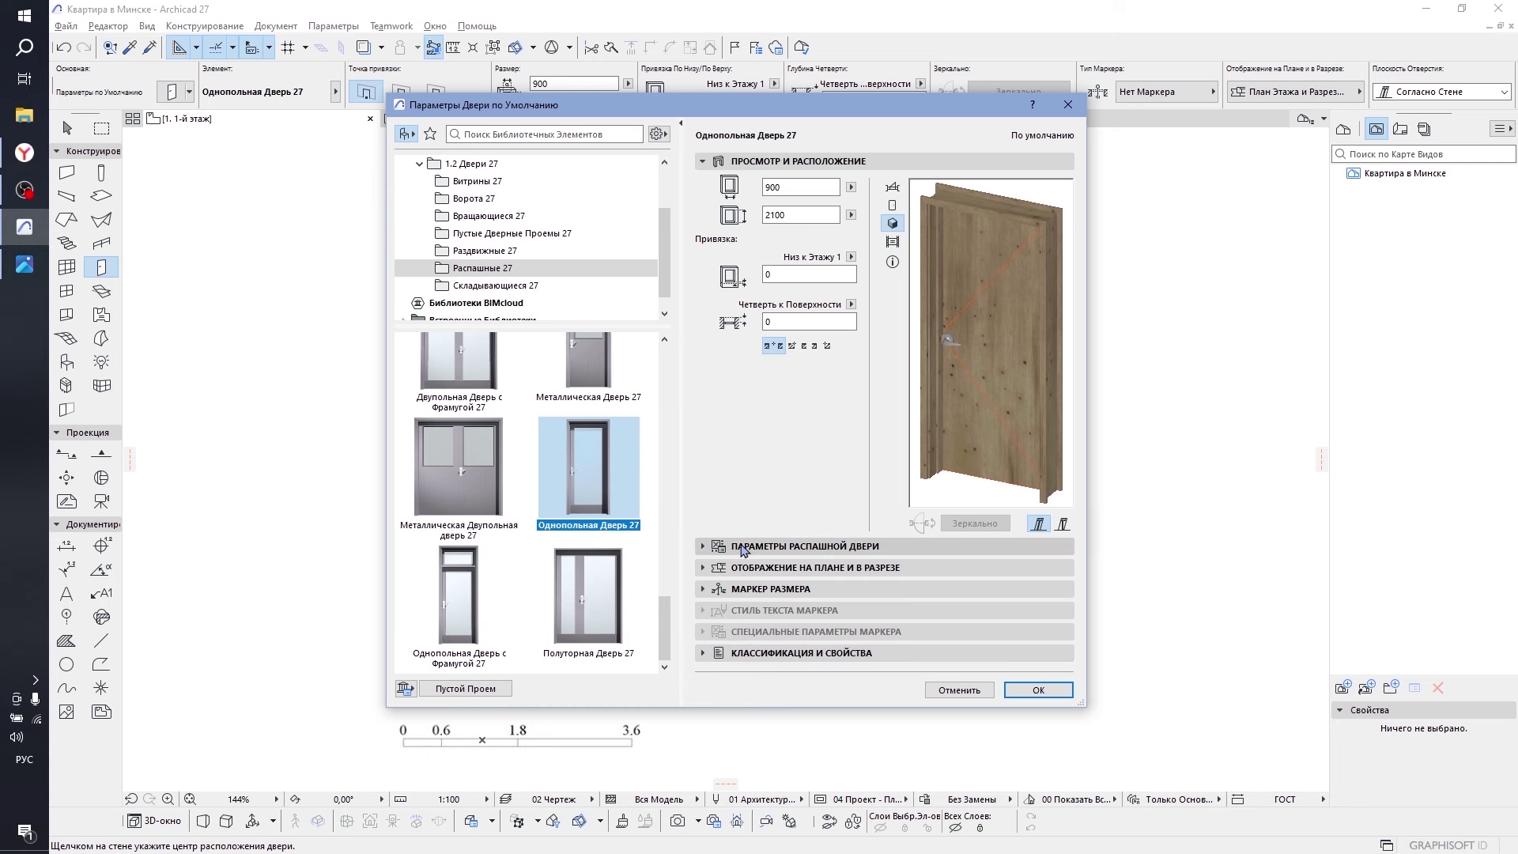
Review the swing and plan/section panels and accept the 900 × 2100 door defaults
click(743, 547)
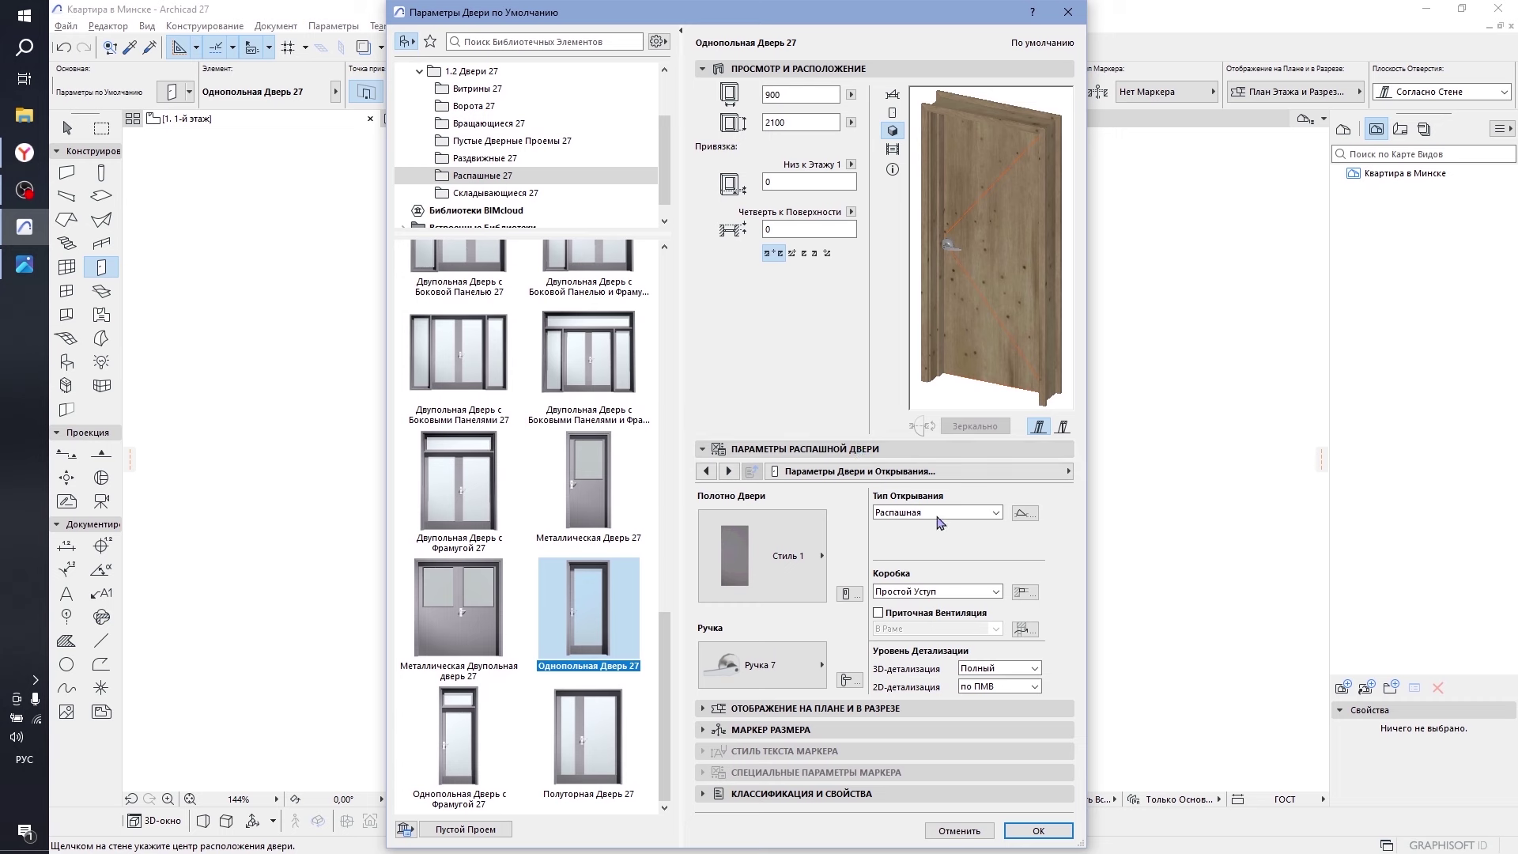
click(787, 710)
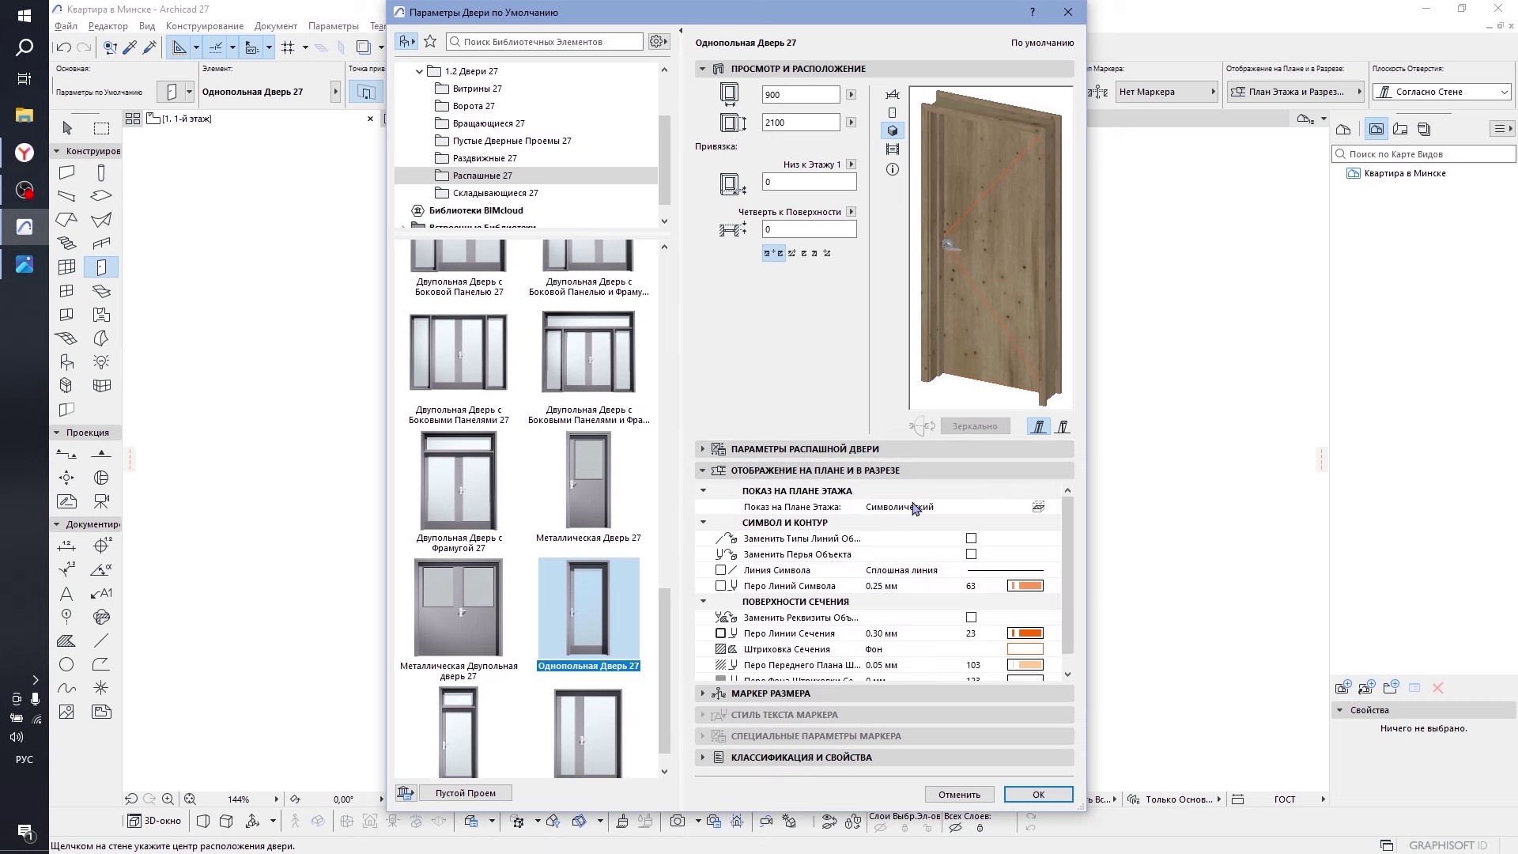
scroll(830, 546, down, 1)
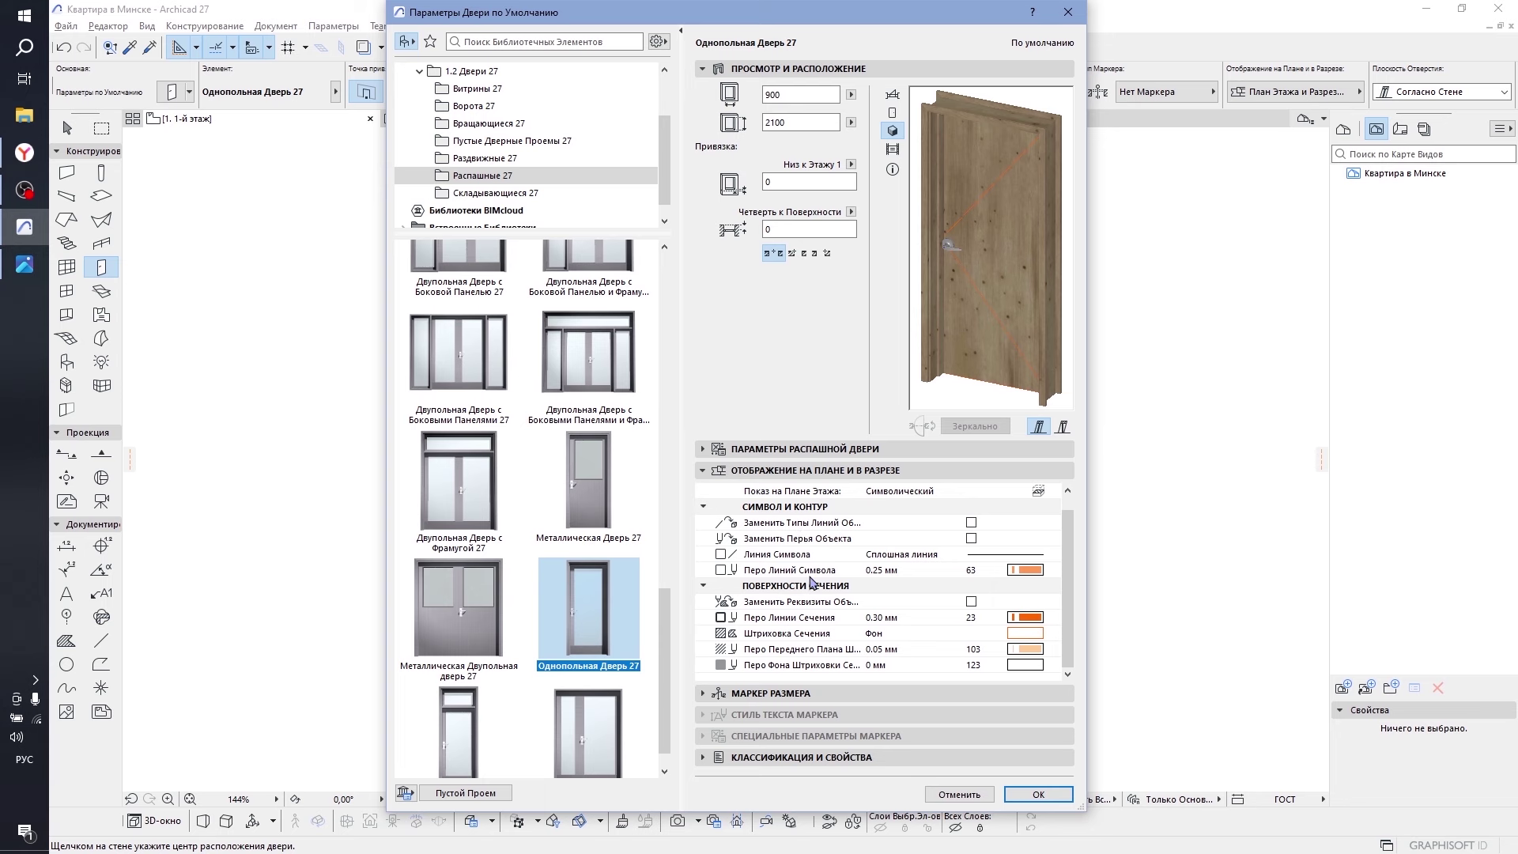
click(832, 471)
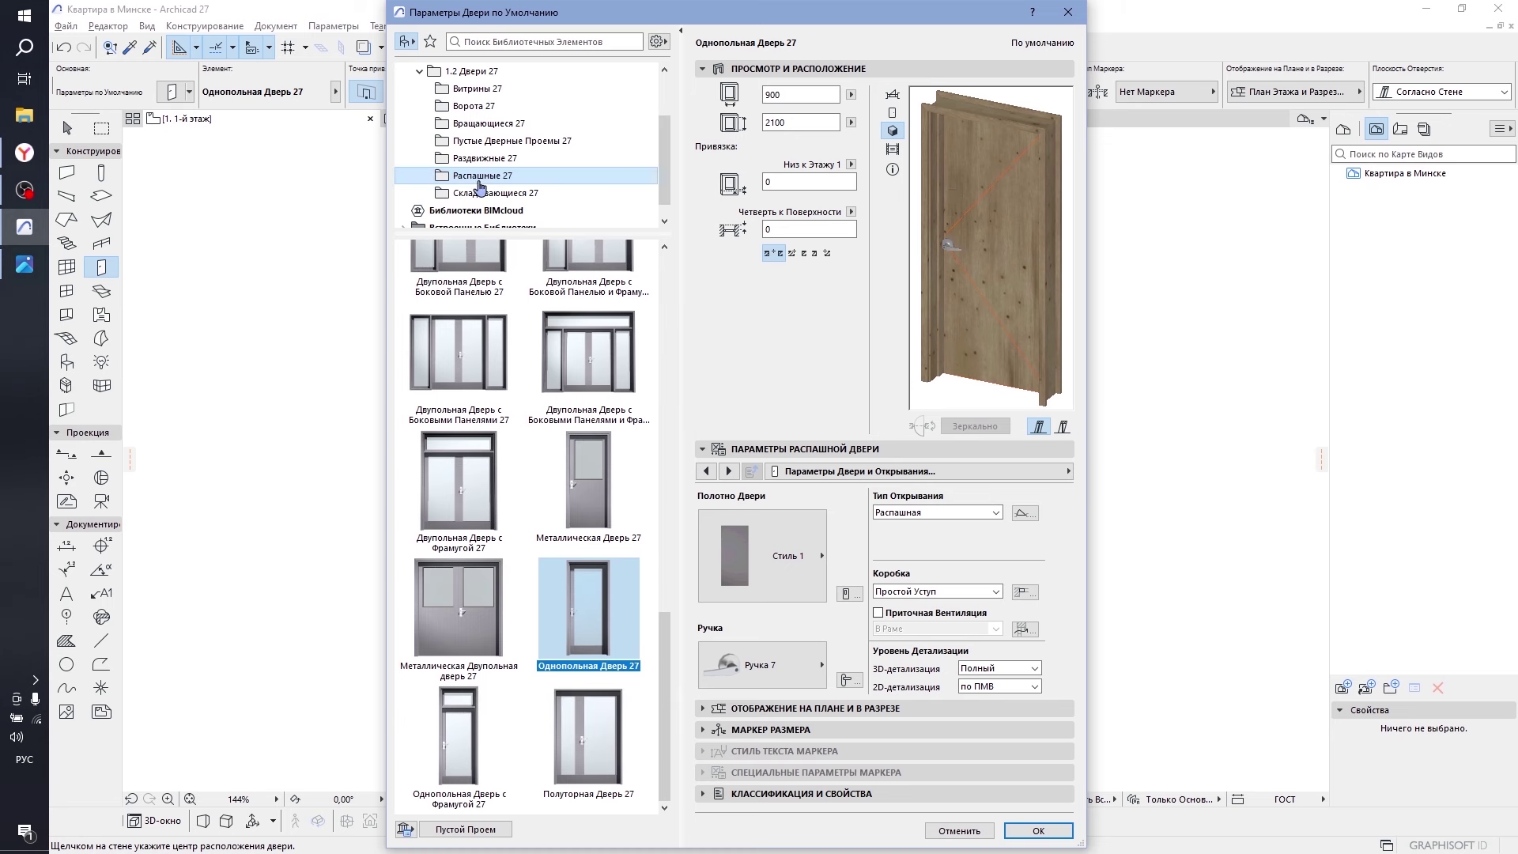
click(1035, 829)
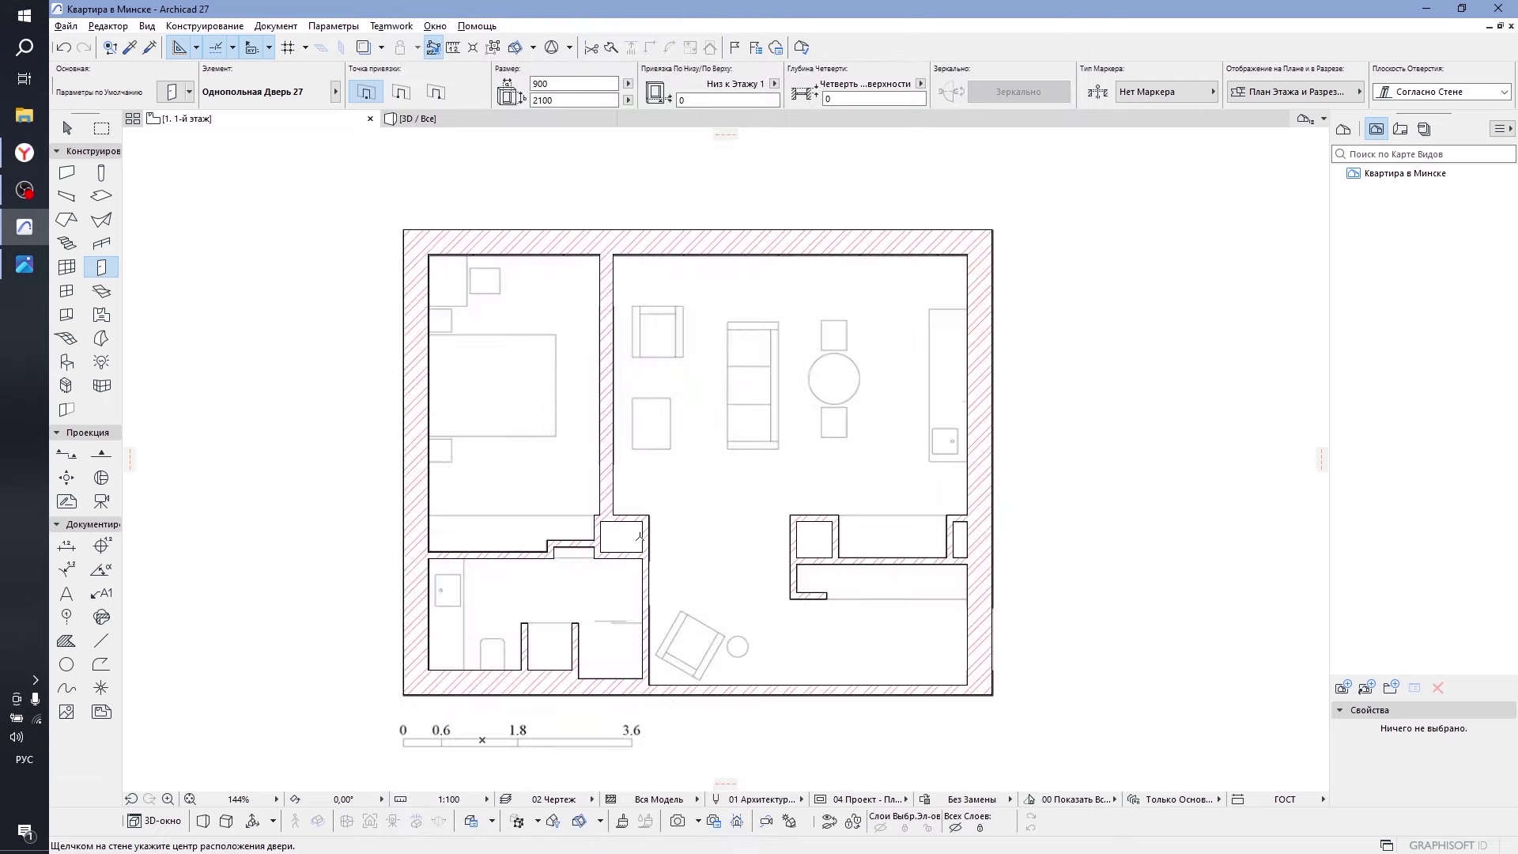
Place the door in the wall beside the armchair, swinging toward the armchair
scroll(641, 538, up, 3)
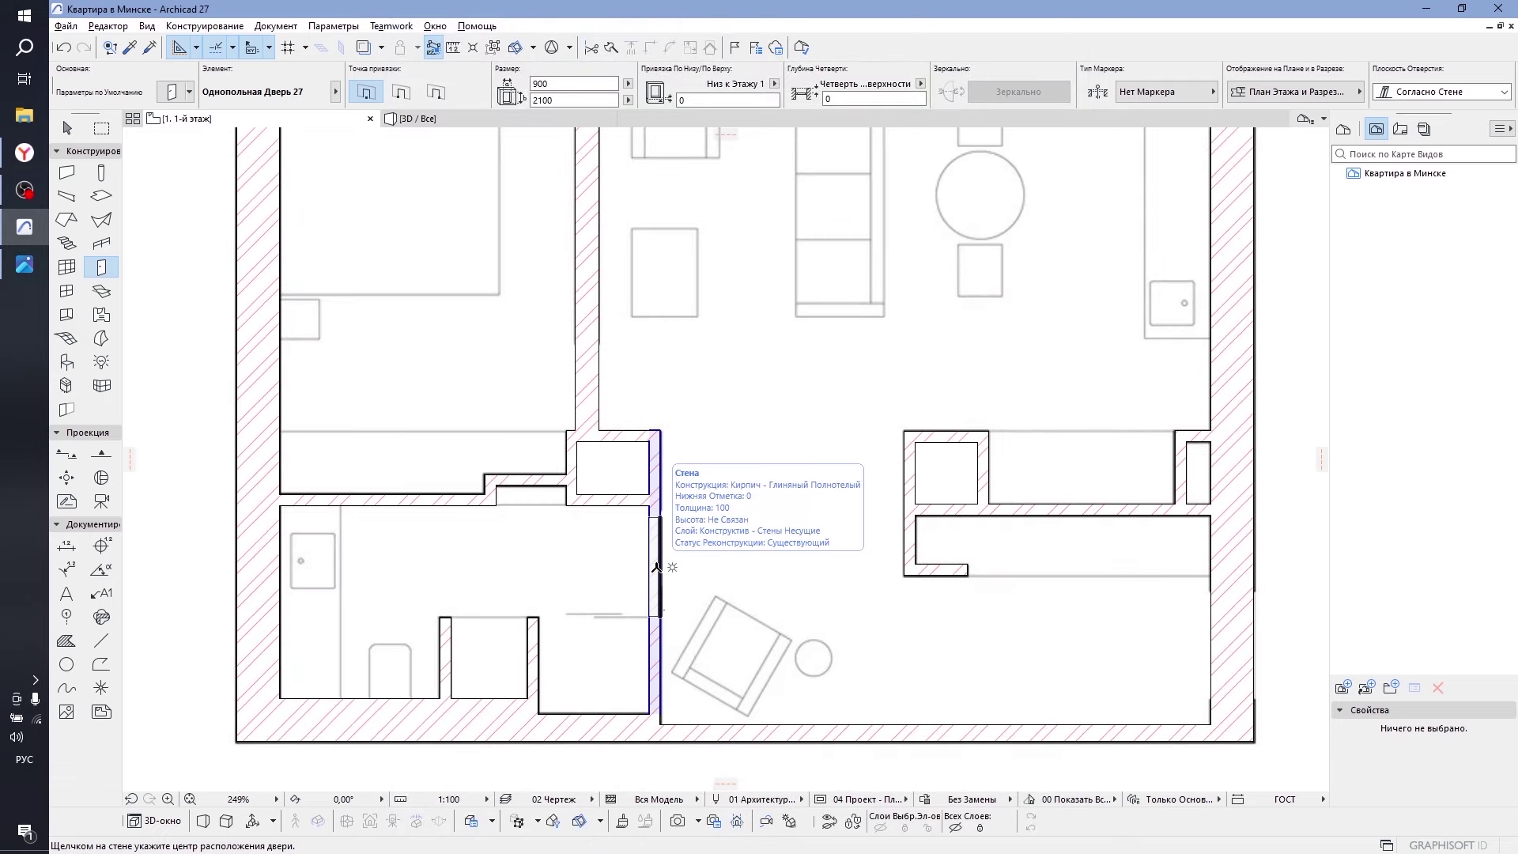
click(656, 567)
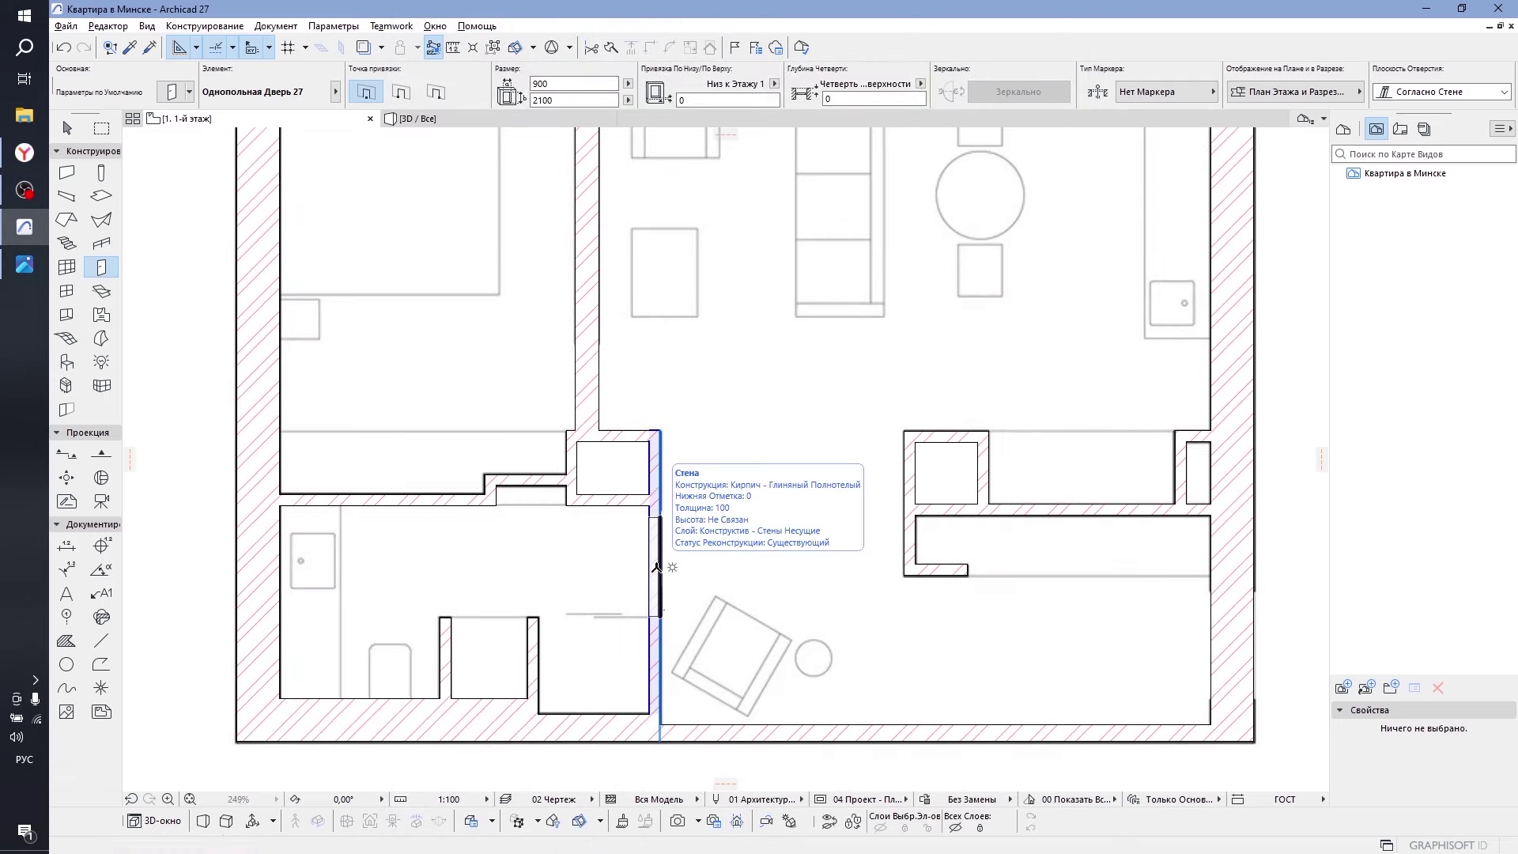
click(763, 600)
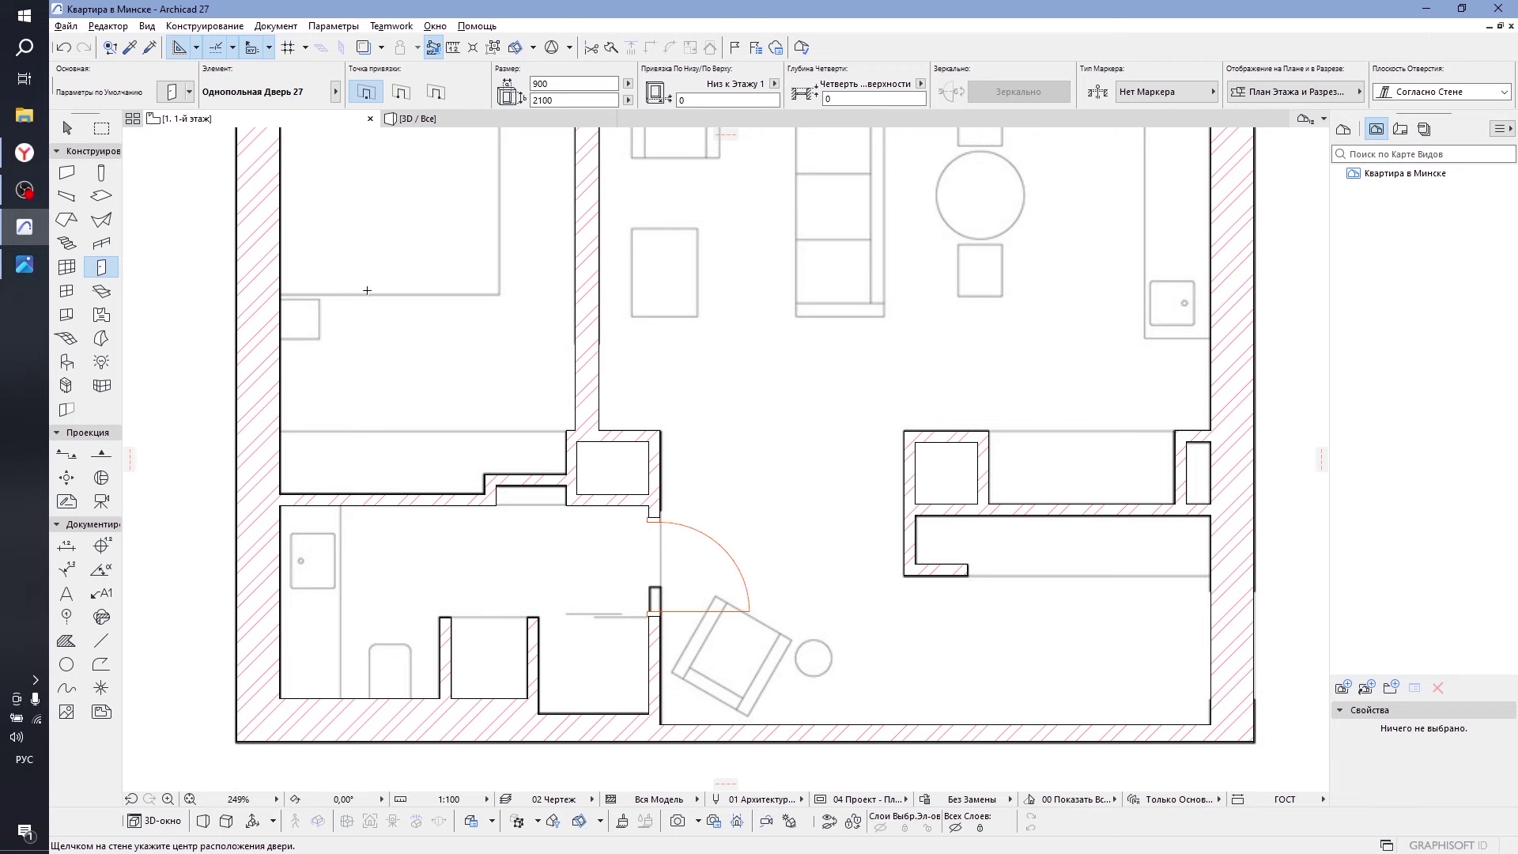
click(68, 128)
Zoom and orbit the 3D model to face the new door at eye level
key(F3)
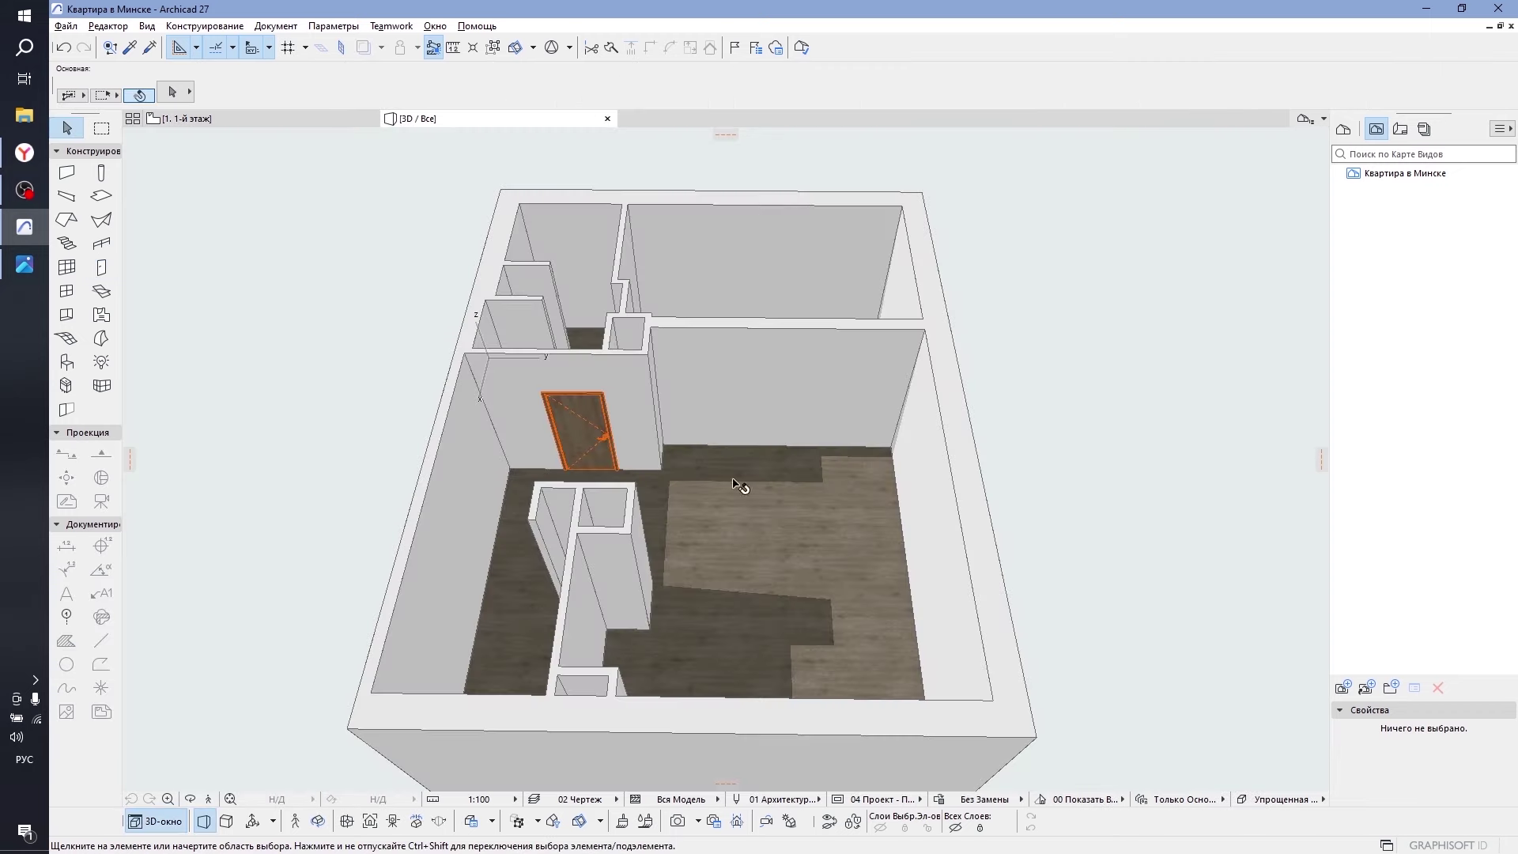
scroll(735, 484, up, 2)
scroll(600, 407, up, 2)
scroll(695, 407, up, 2)
scroll(792, 469, up, 2)
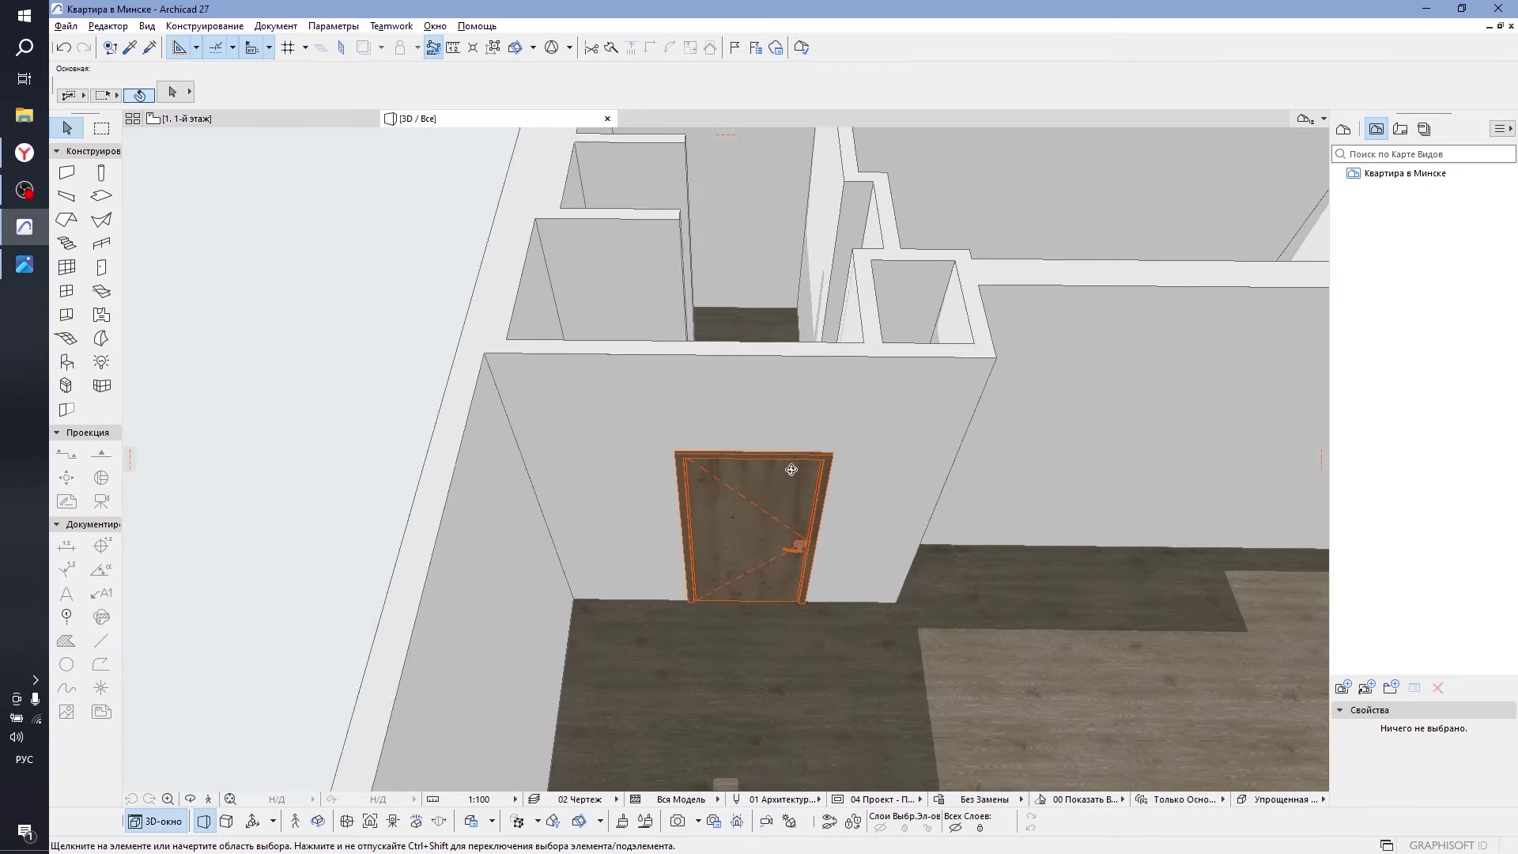
shift+middle_drag(791, 470, 759, 471)
scroll(688, 515, up, 2)
mouse_move(688, 516)
shift+middle_down()
mouse_move(711, 414)
mouse_move(773, 312)
mouse_move(742, 312)
mouse_move(761, 330)
shift+middle_up()
scroll(717, 455, up, 2)
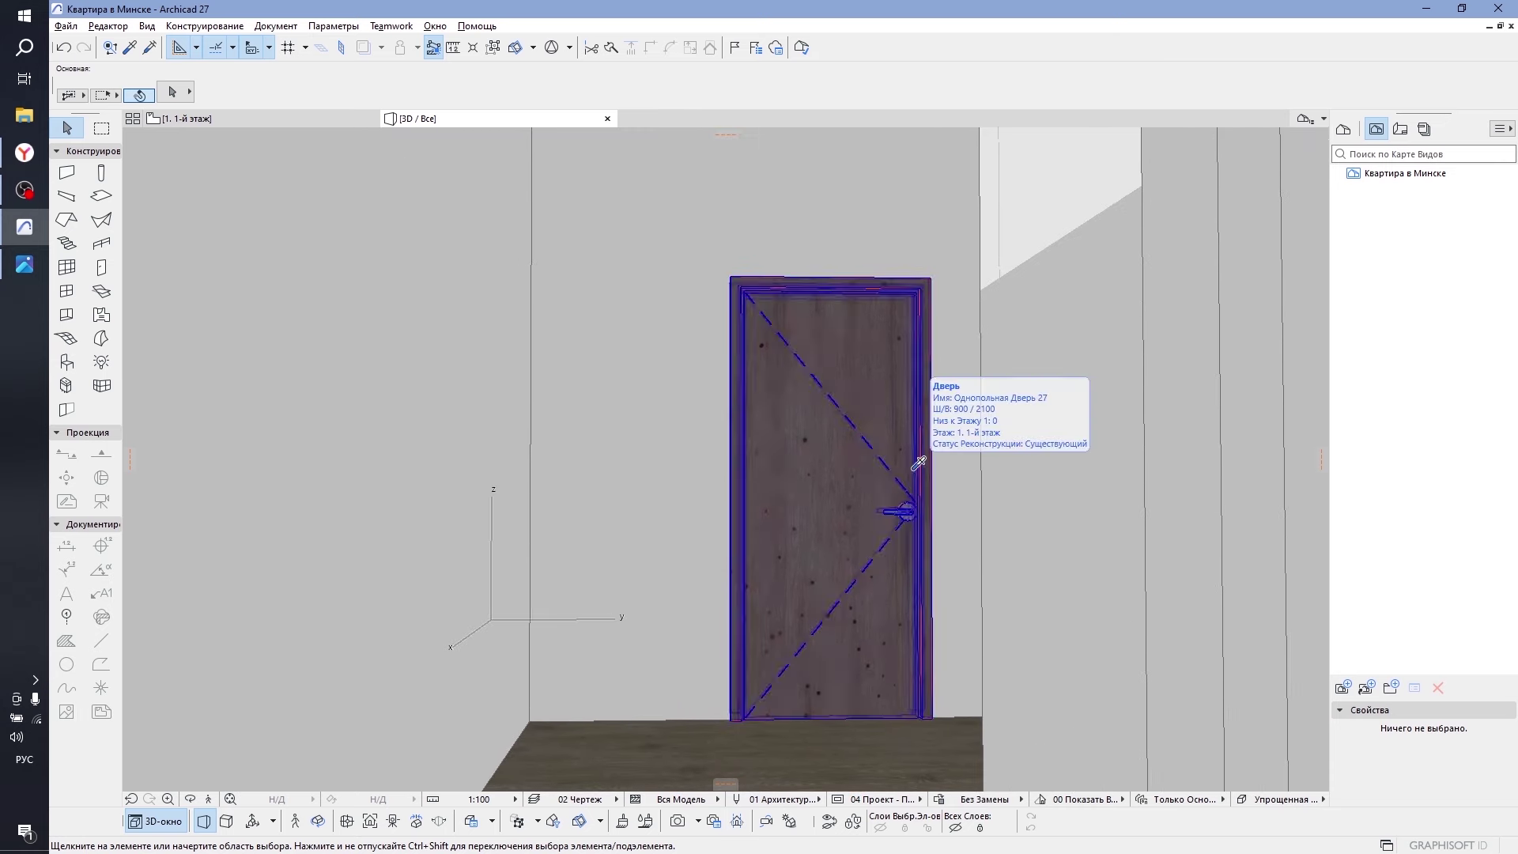
View the next reference photo, 018.jpg with the tall red door, then return to Archicad
key(alt+Tab)
key(Right)
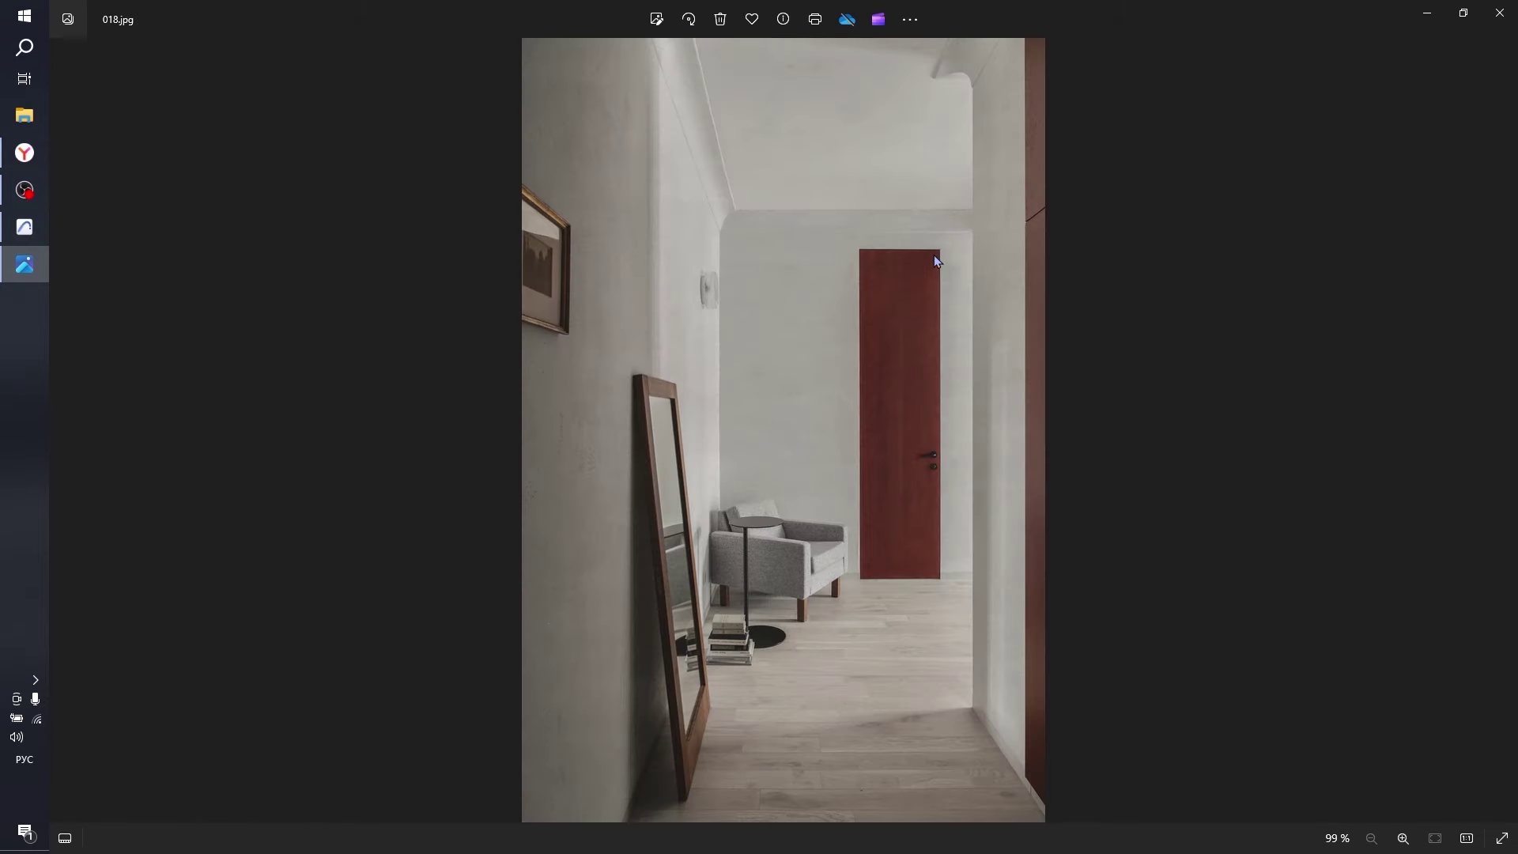
key(alt+Tab)
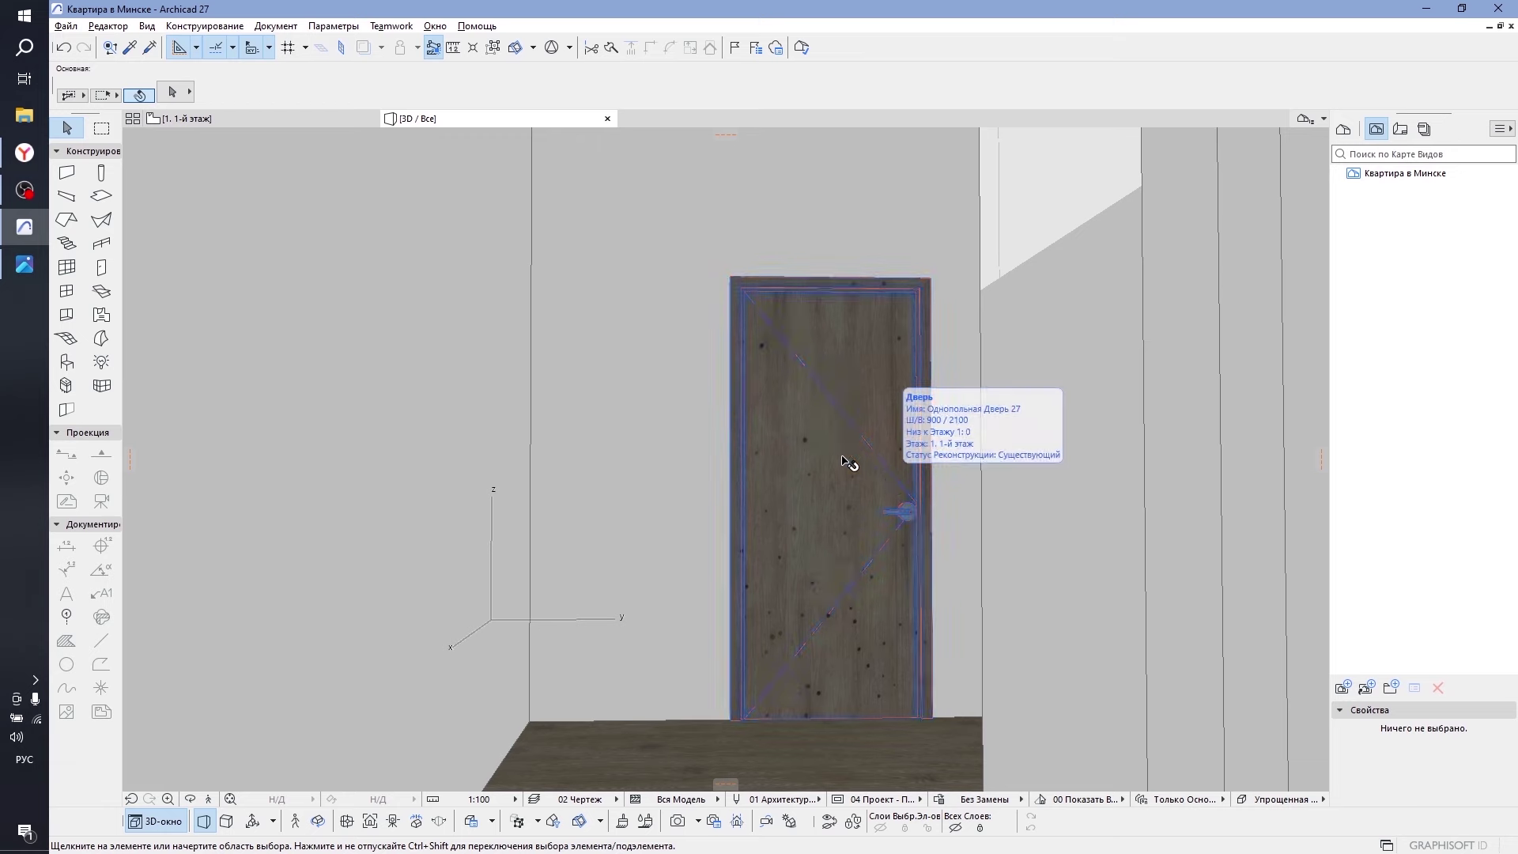
On the ground-floor plan, move the hallway door up against the wall corner
click(348, 118)
scroll(667, 490, up, 3)
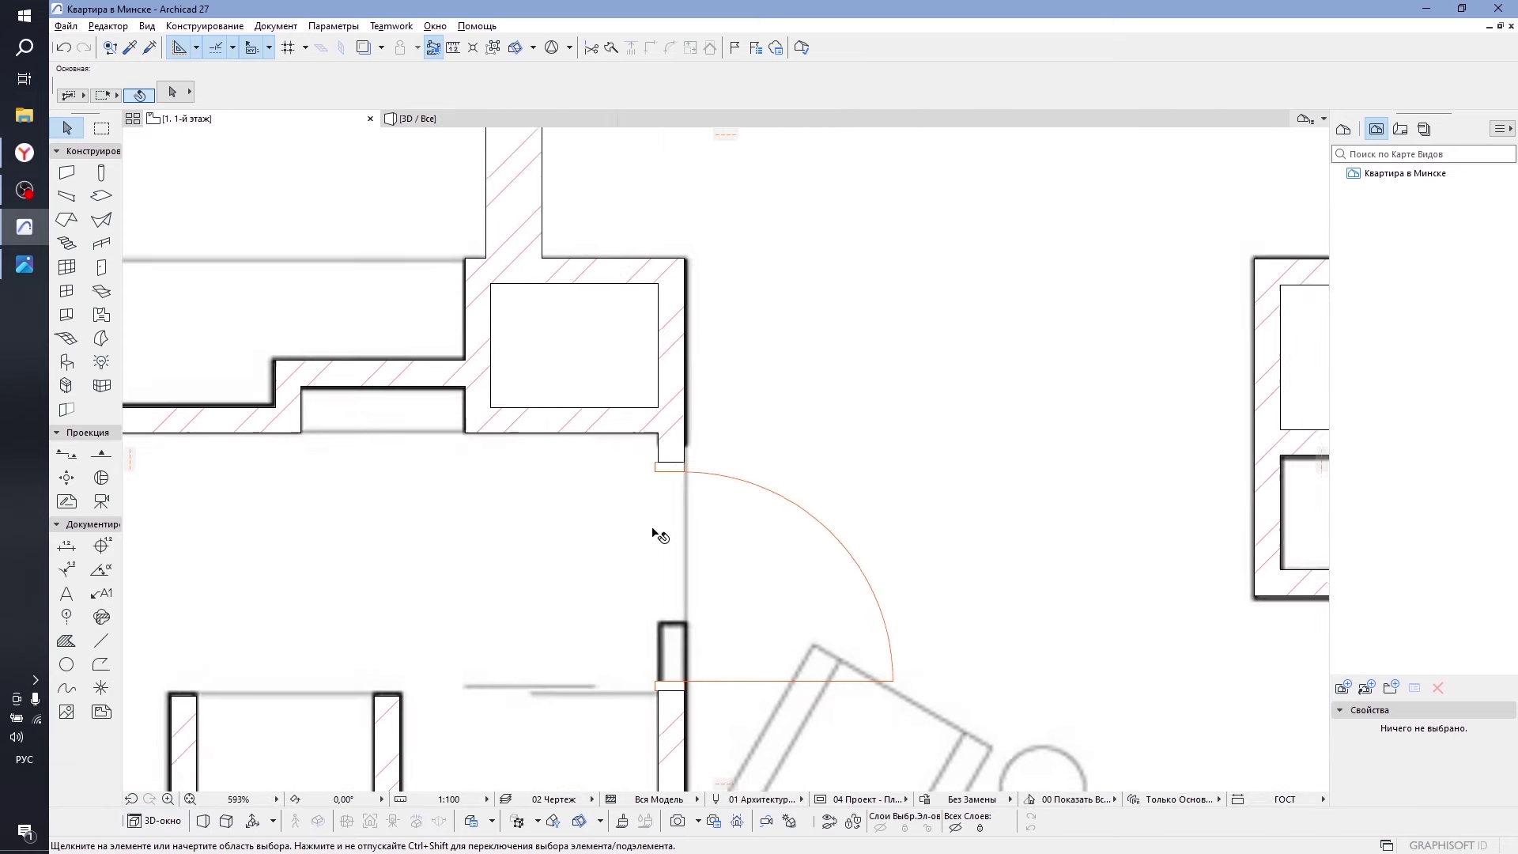
scroll(654, 434, up, 3)
scroll(695, 468, up, 2)
click(685, 459)
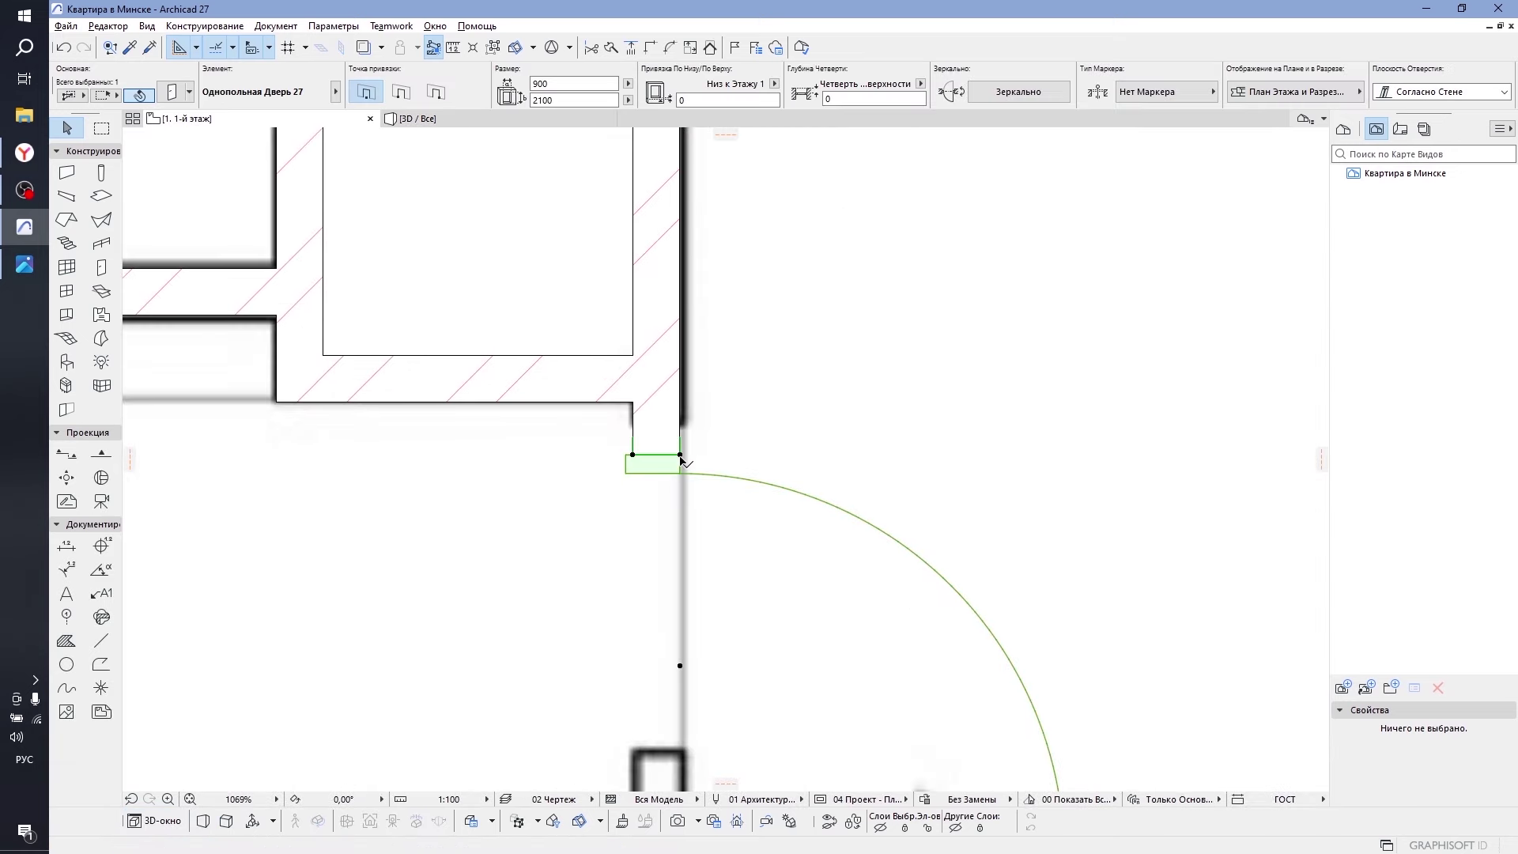
click(681, 456)
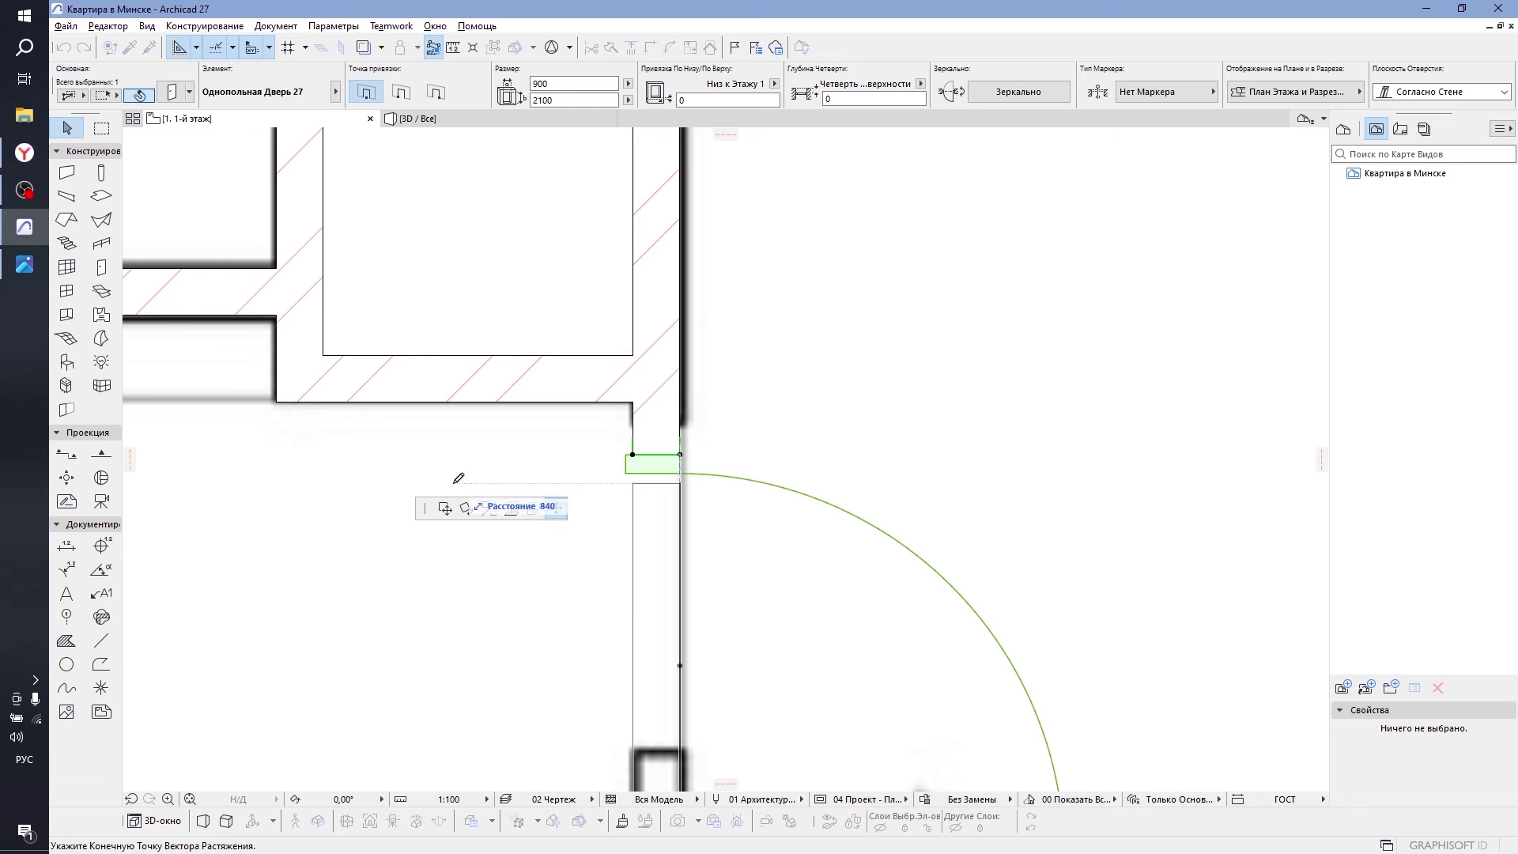
click(441, 514)
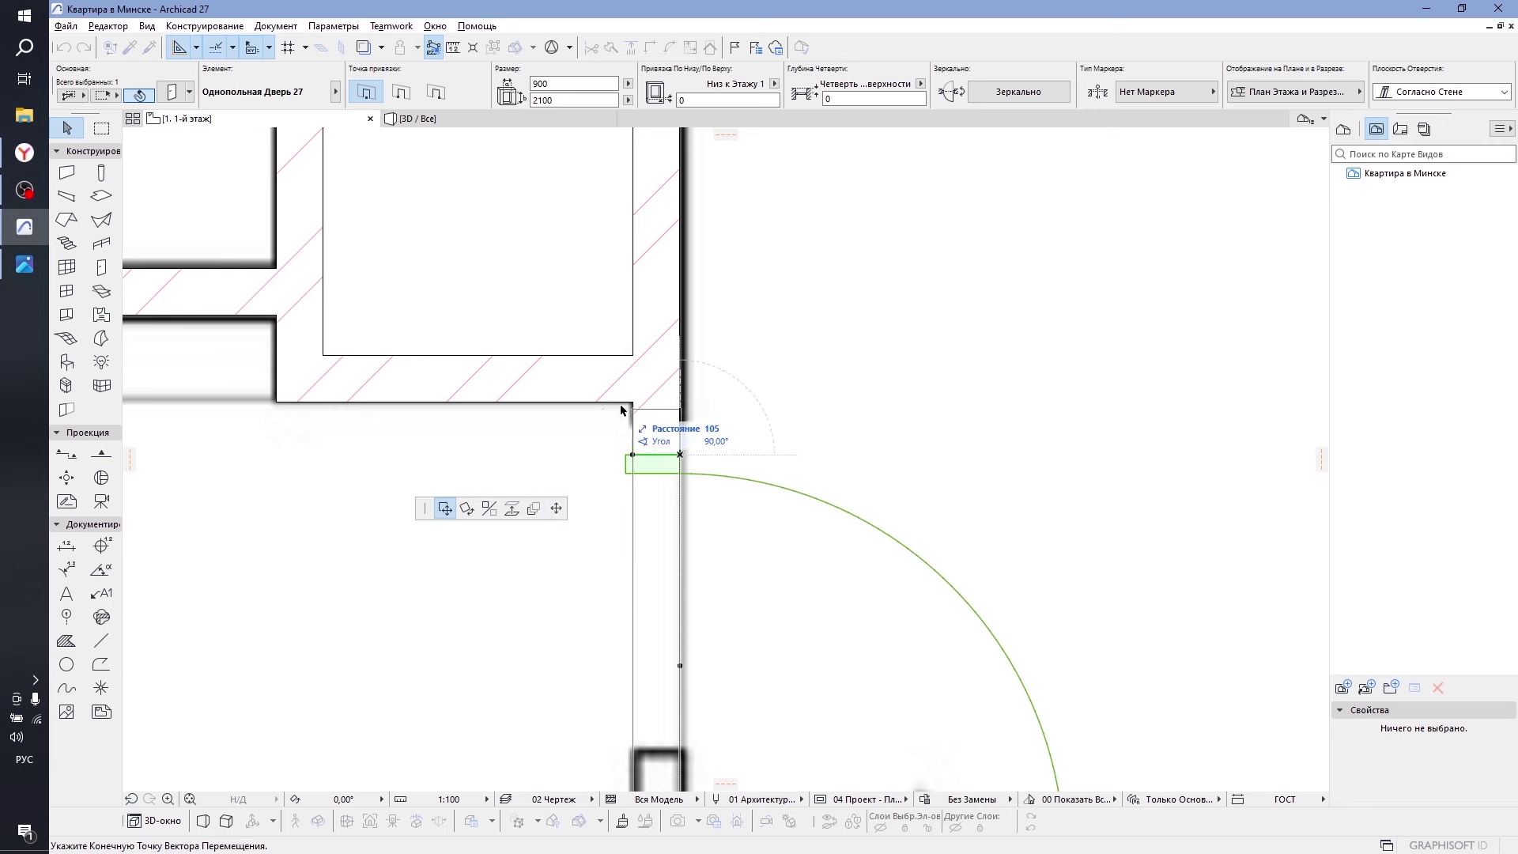
scroll(675, 427, up, 3)
click(696, 416)
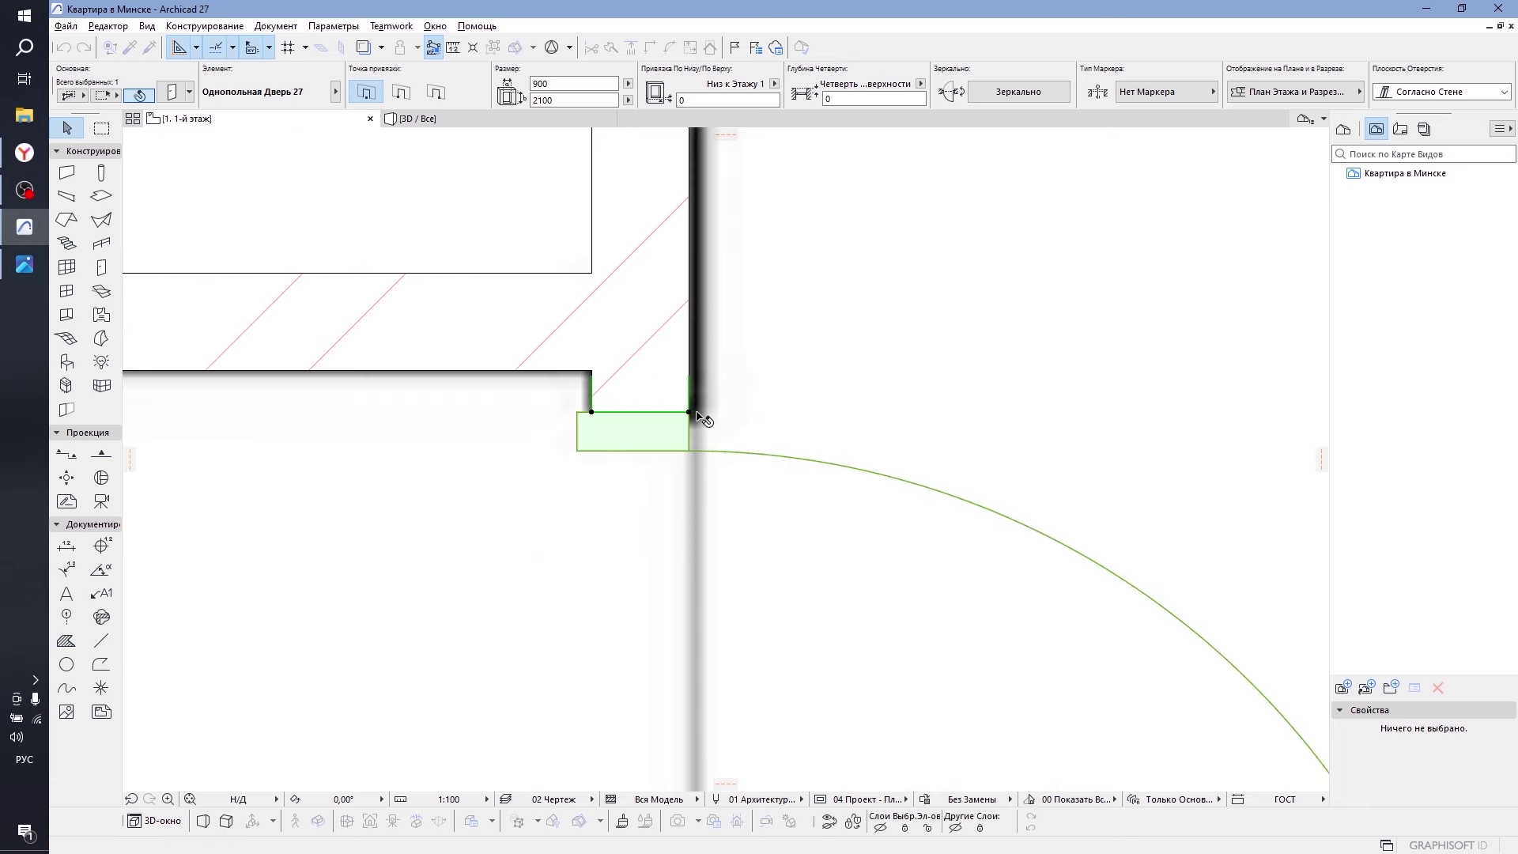
Stretch the hallway door's width from 900 down to 700 mm
scroll(688, 442, down, 4)
scroll(656, 542, up, 1)
scroll(654, 540, up, 1)
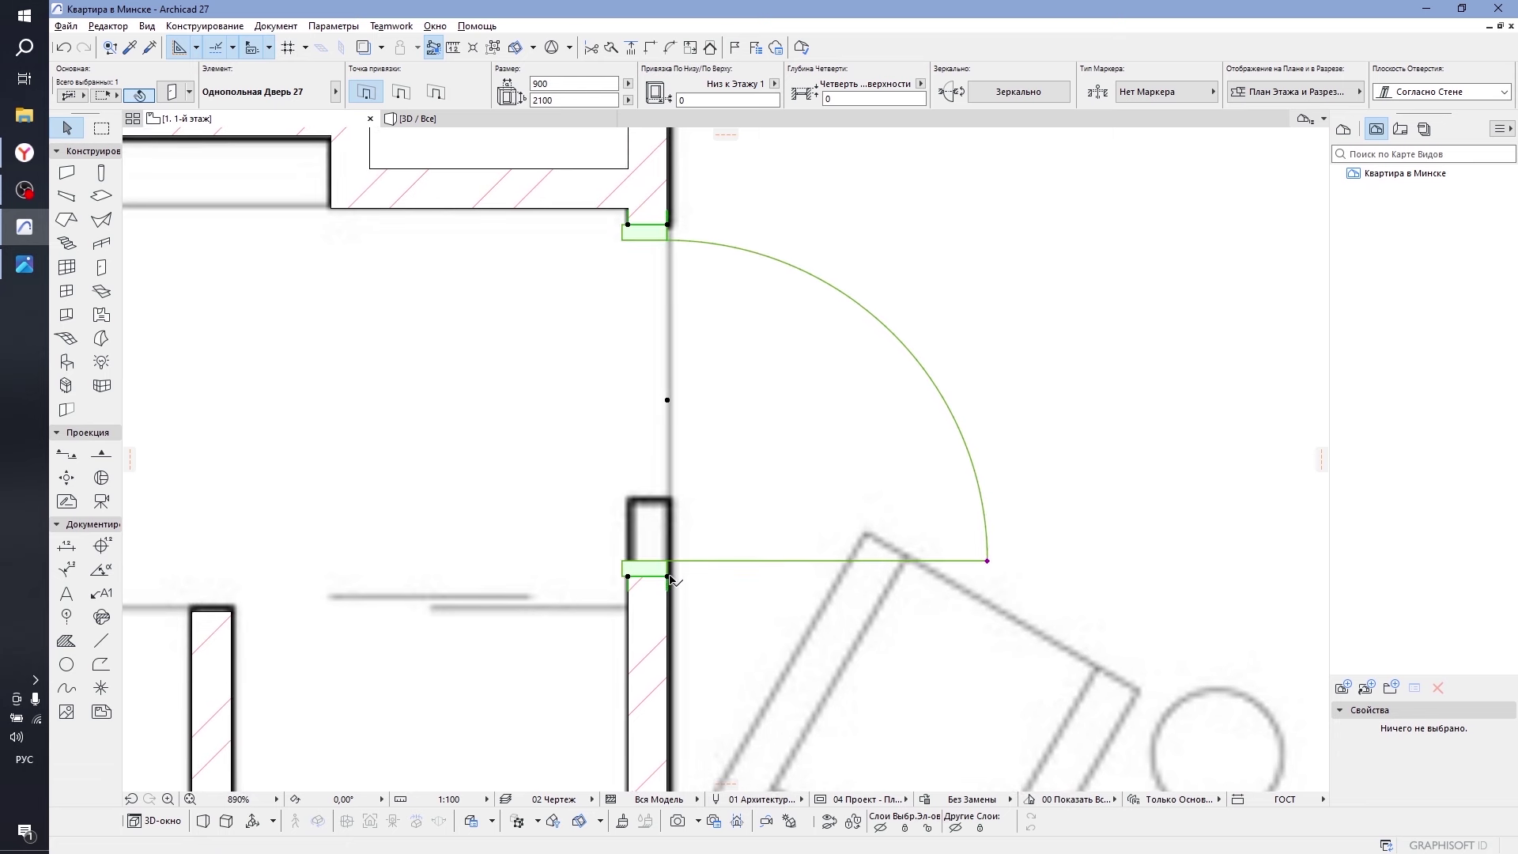
click(629, 575)
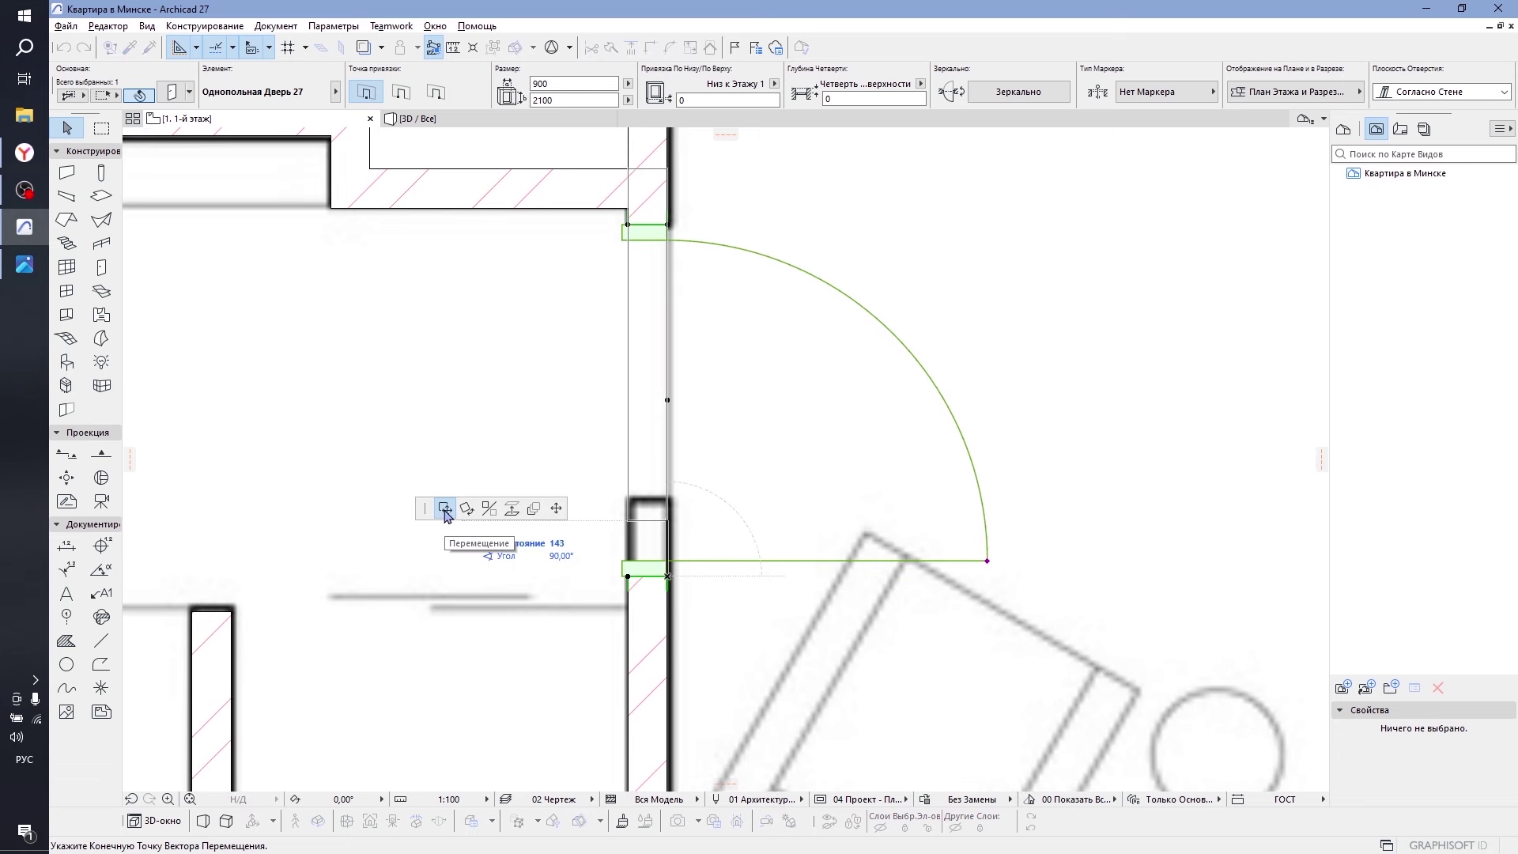
click(555, 508)
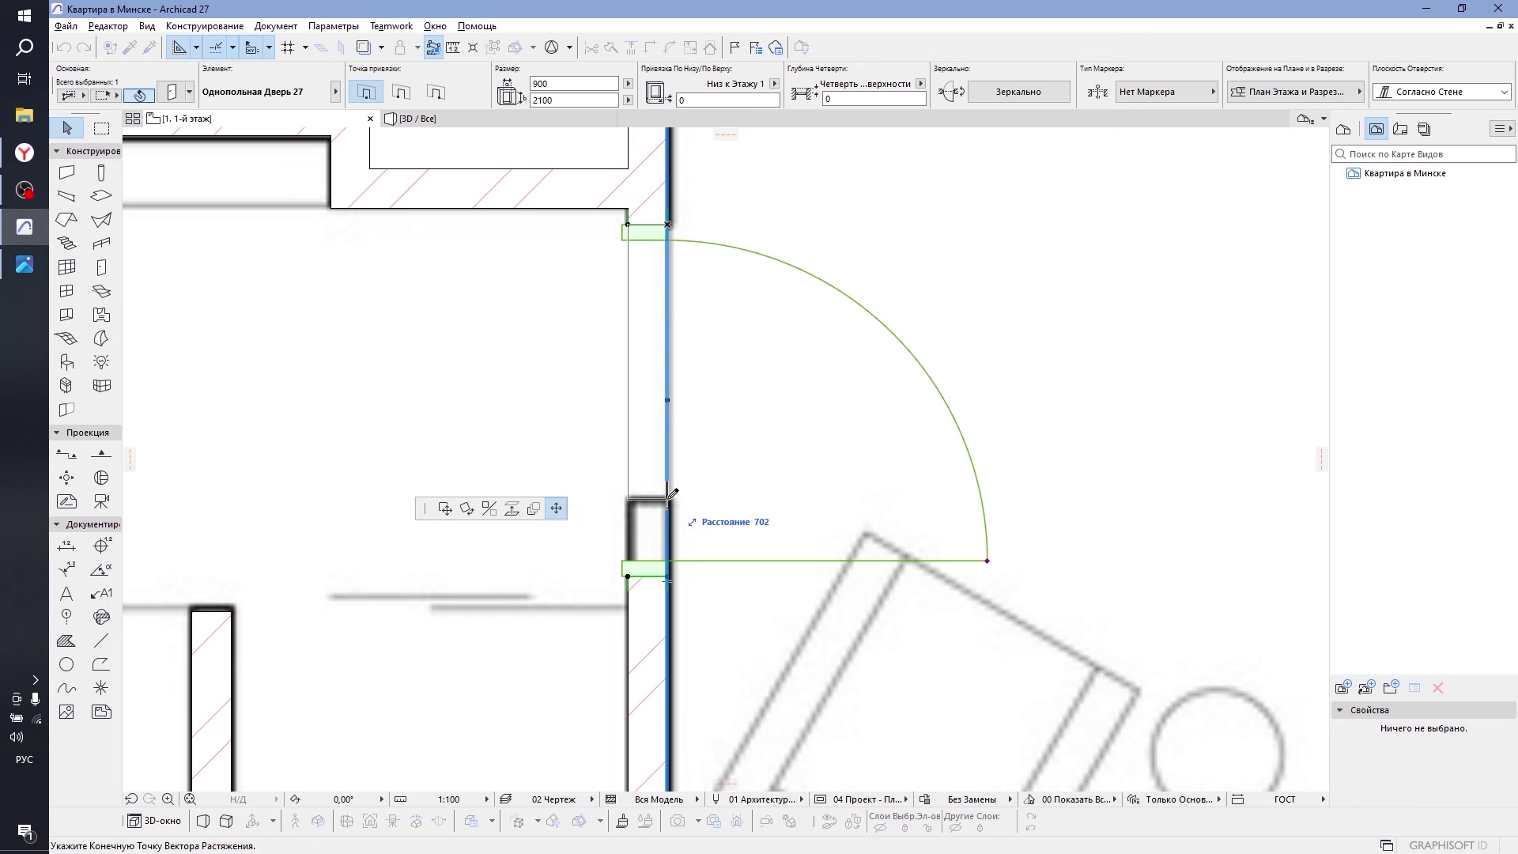
click(668, 498)
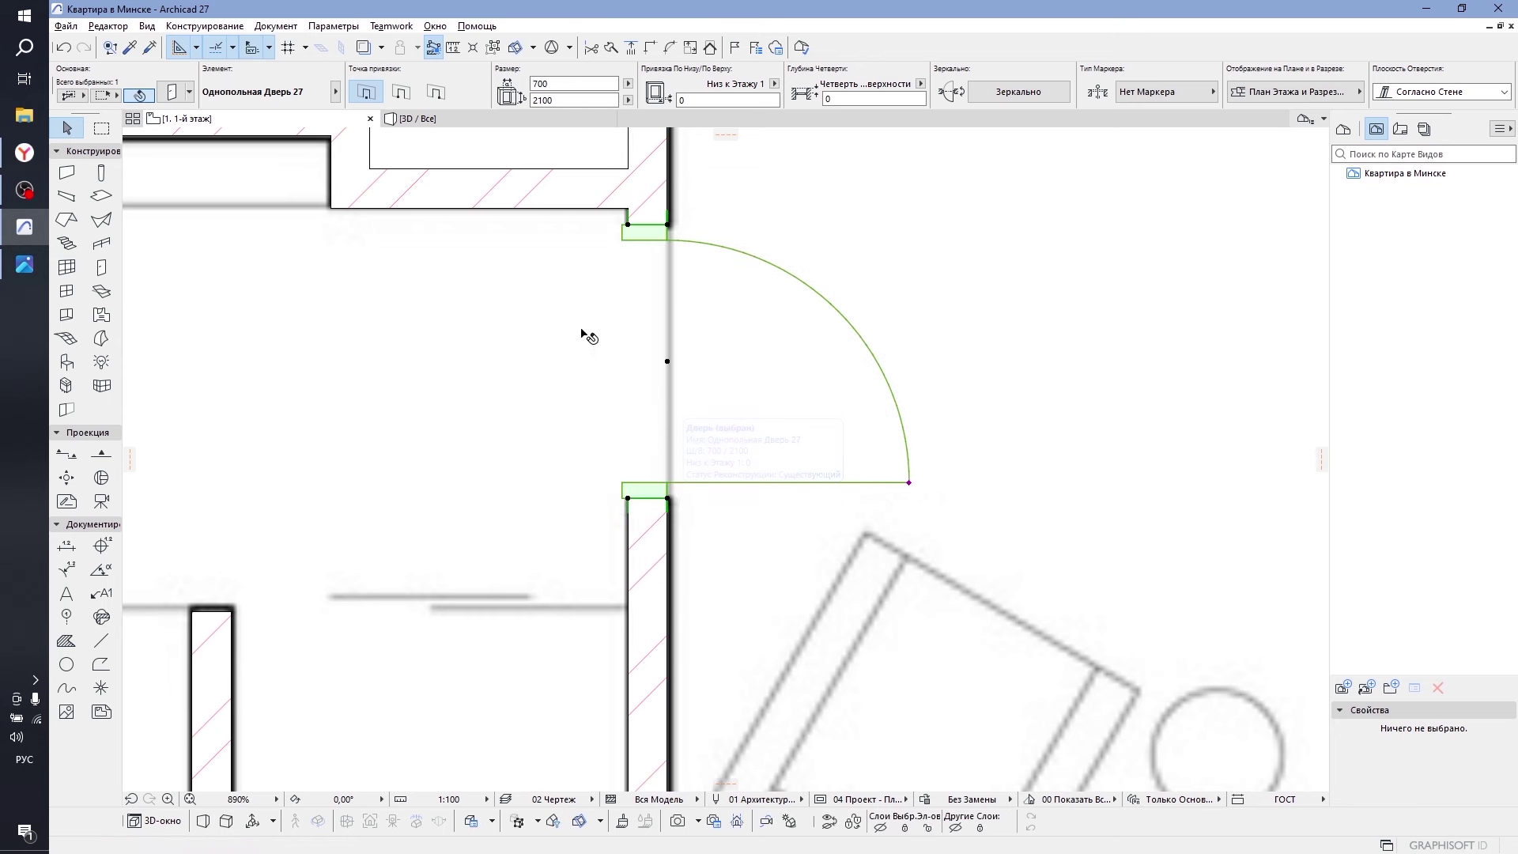
scroll(615, 310, down, 3)
middle_drag(615, 311, 615, 360)
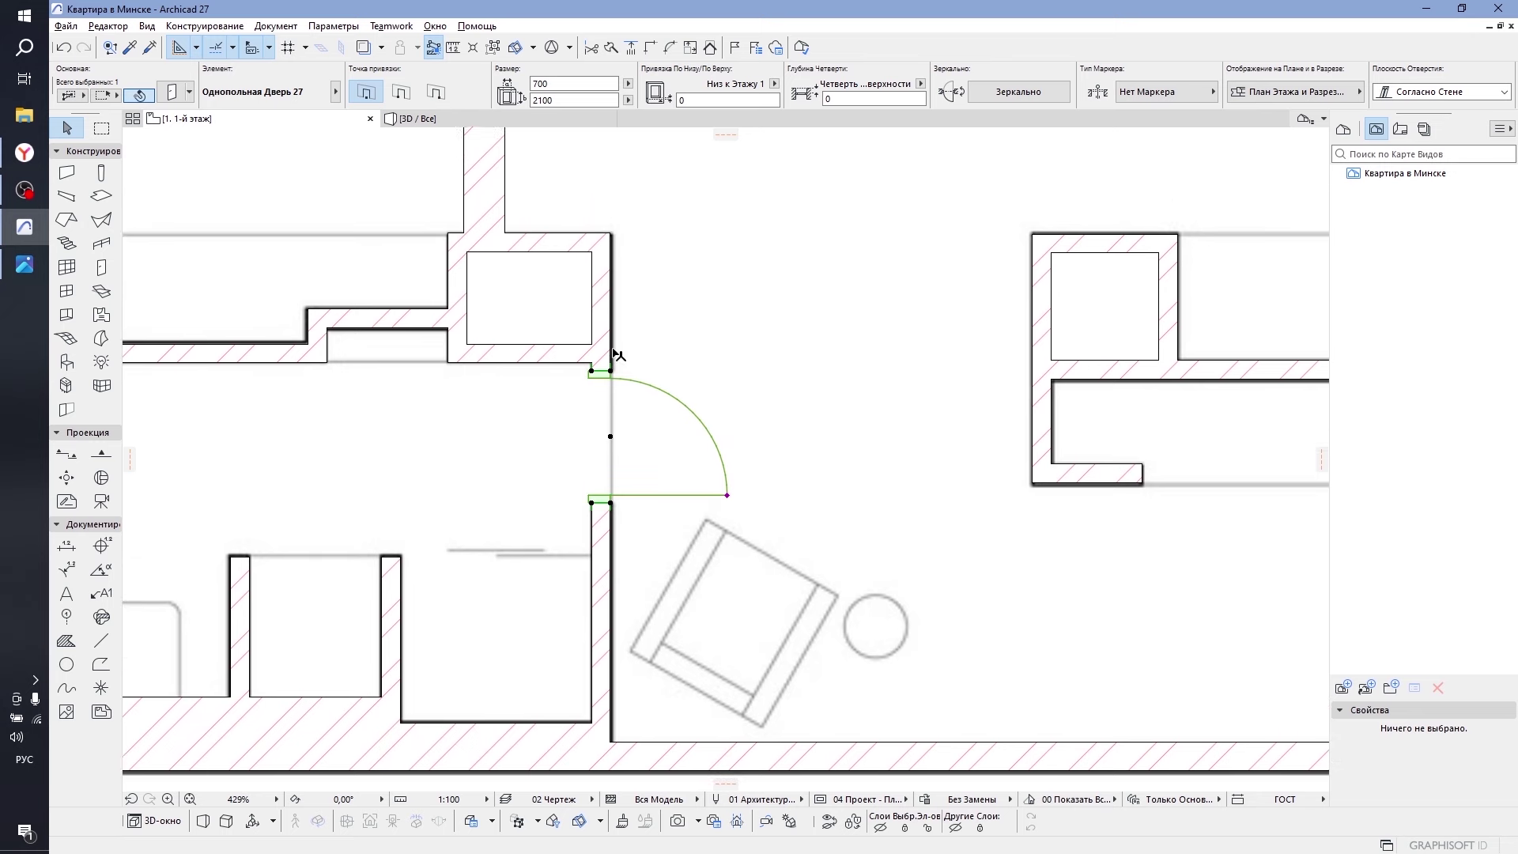
click(455, 118)
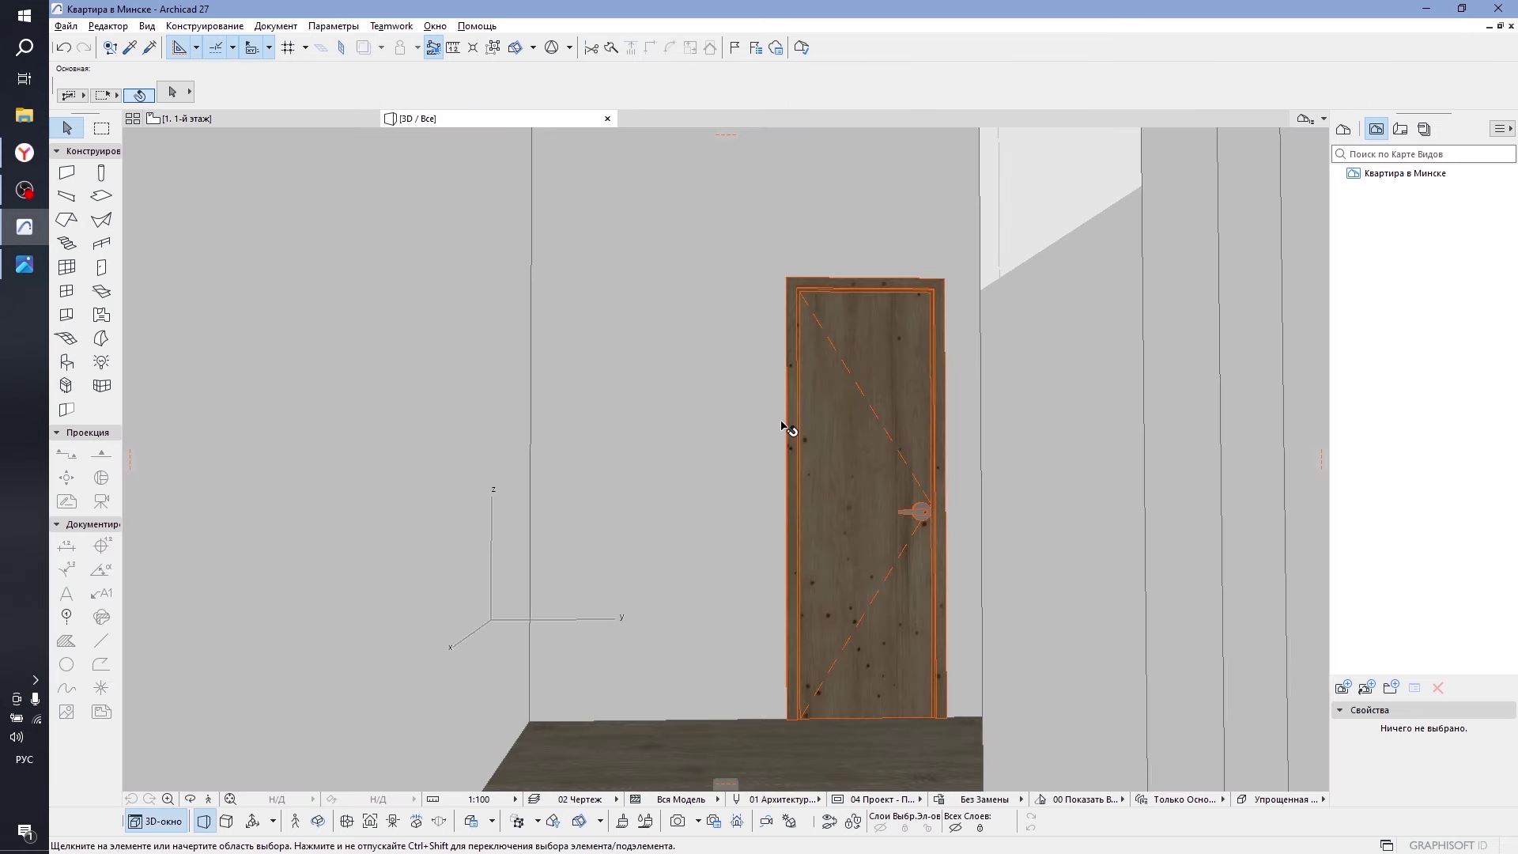
Select the hallway door in 3D and set its Info Box height to 2800 mm
click(827, 376)
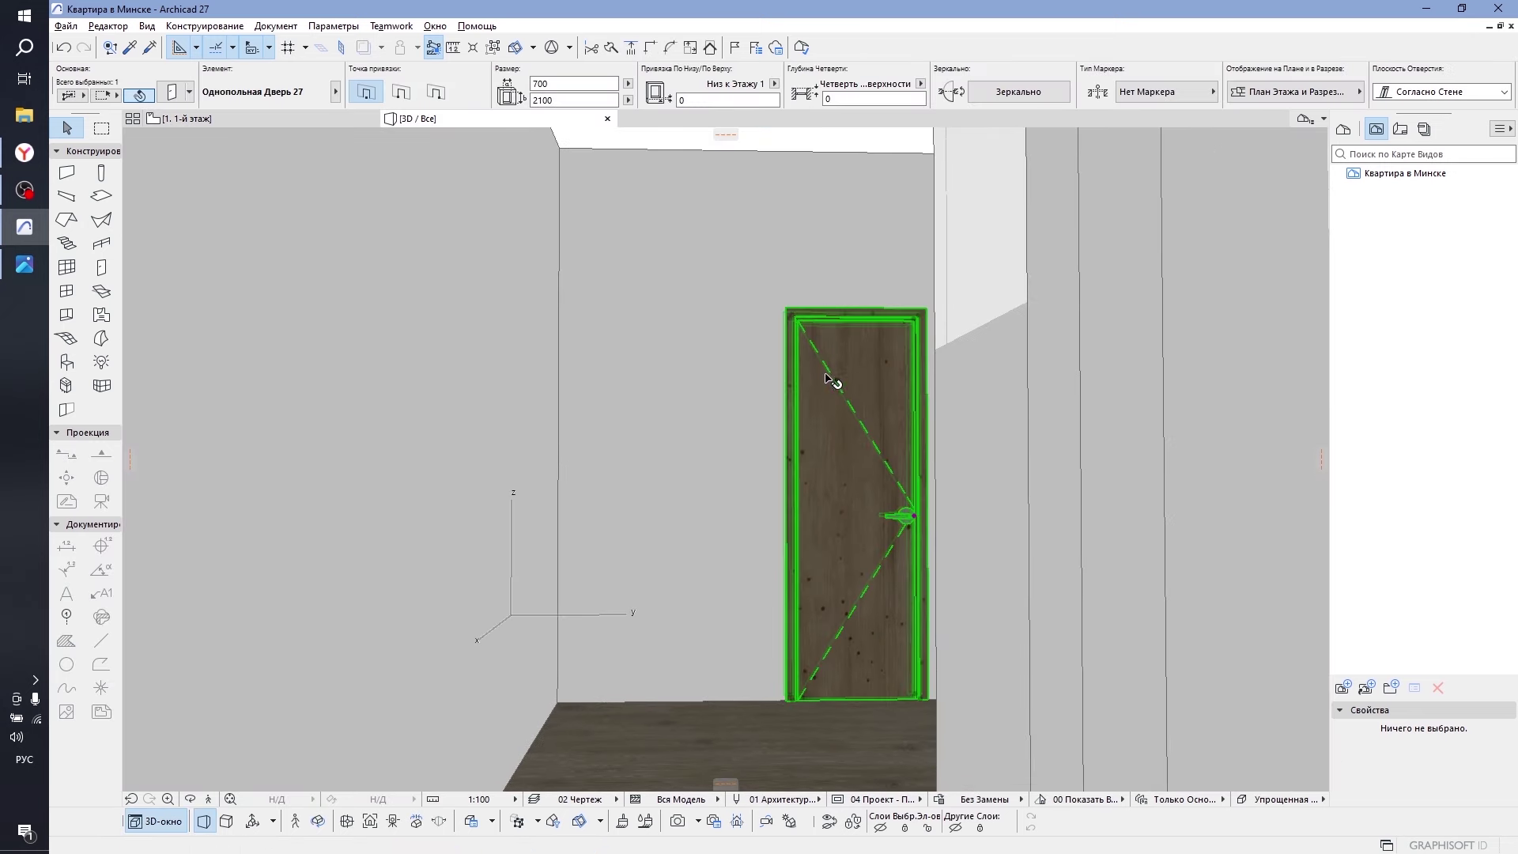
double_click(565, 101)
text(2)
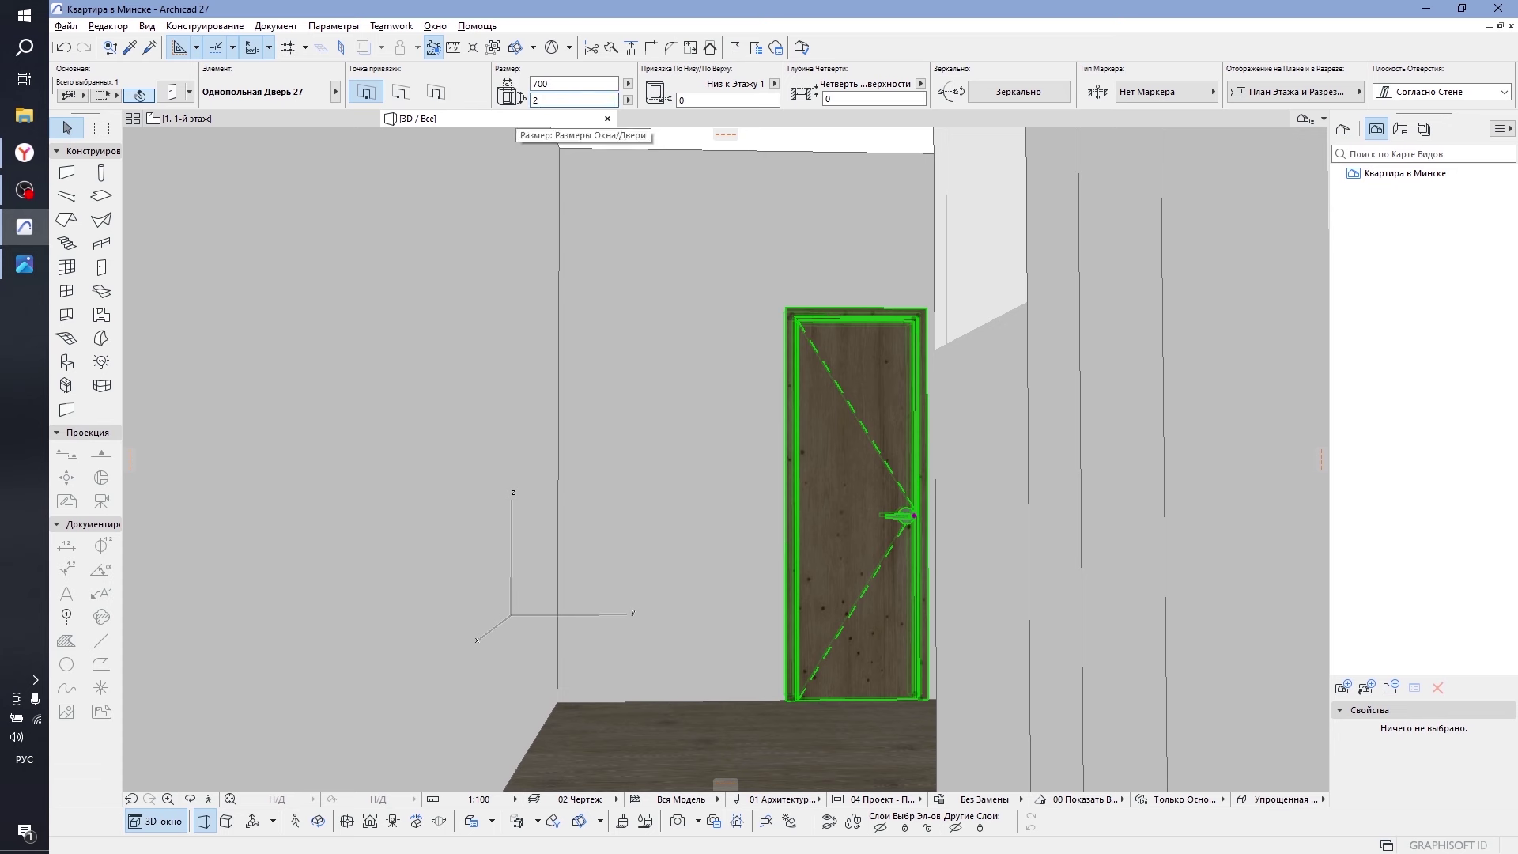
key(Return)
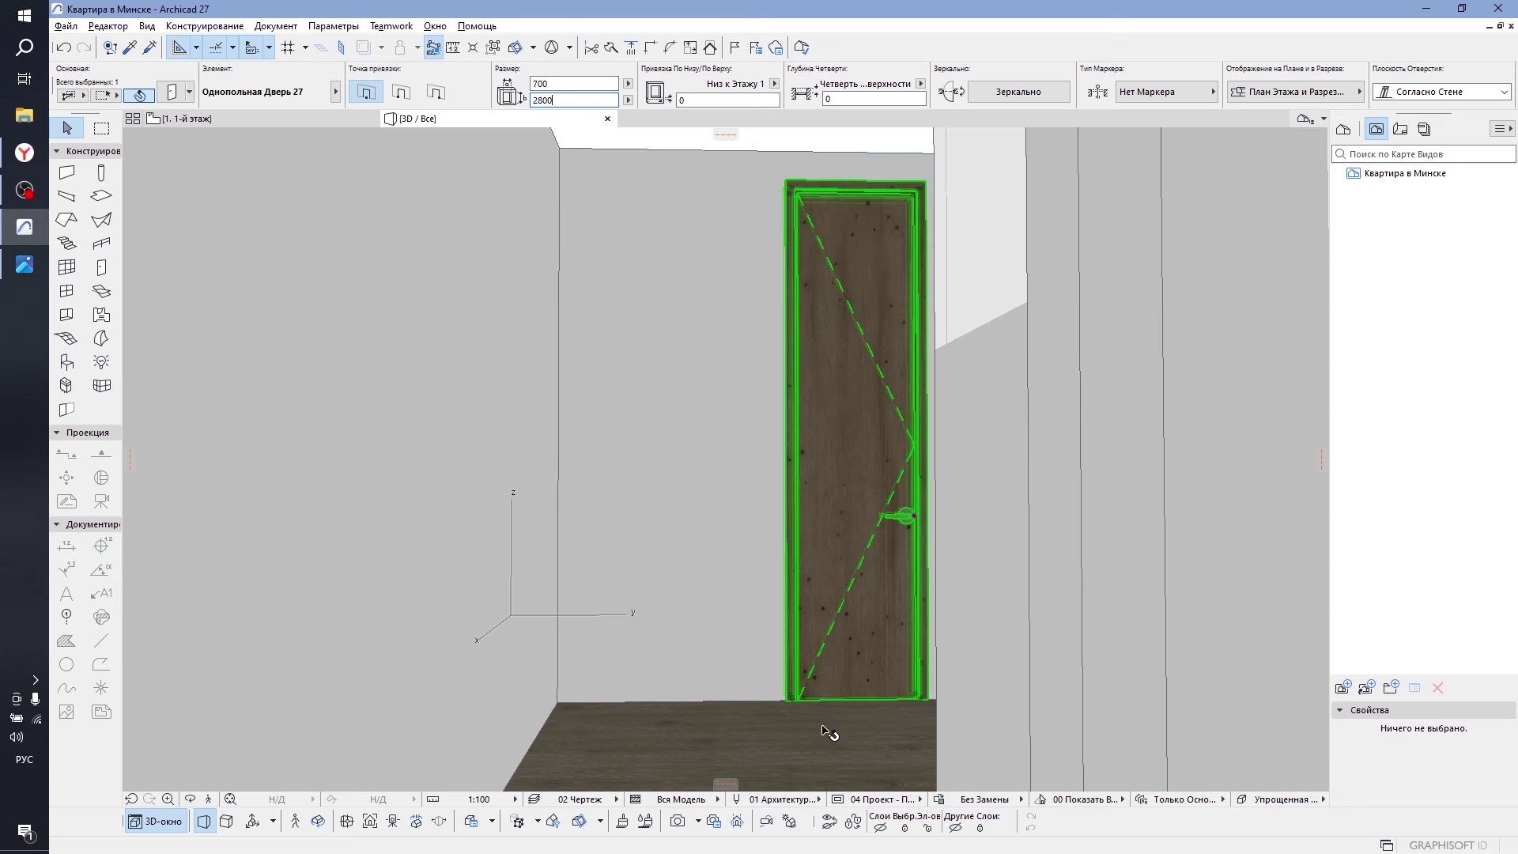
shift+middle_drag(823, 729, 817, 722)
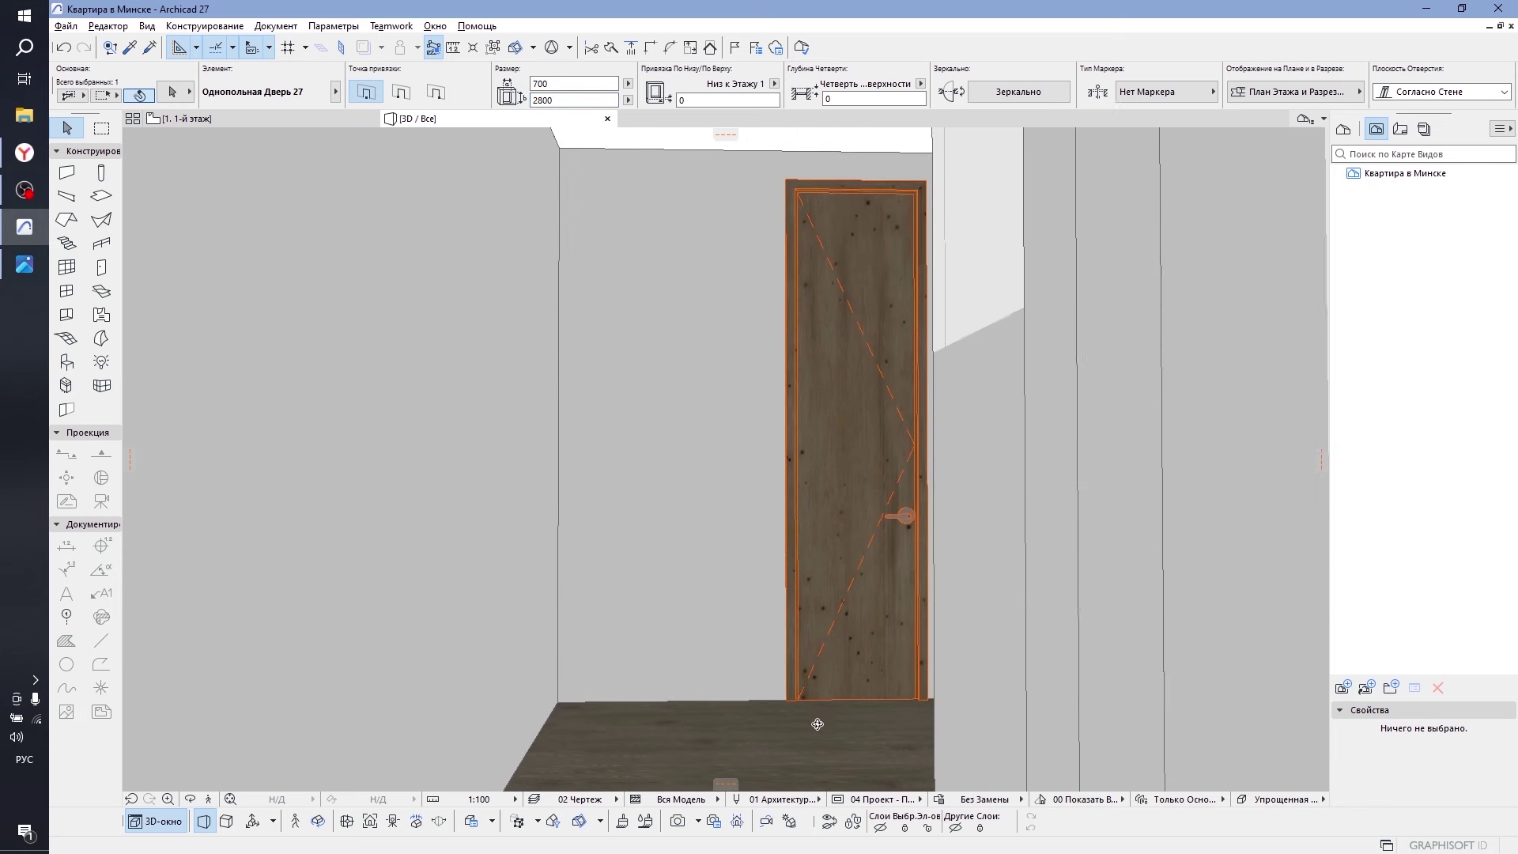
In Door Settings, keep panel style Стиль 1 and choose the Ручка 9 handle
double_click(857, 283)
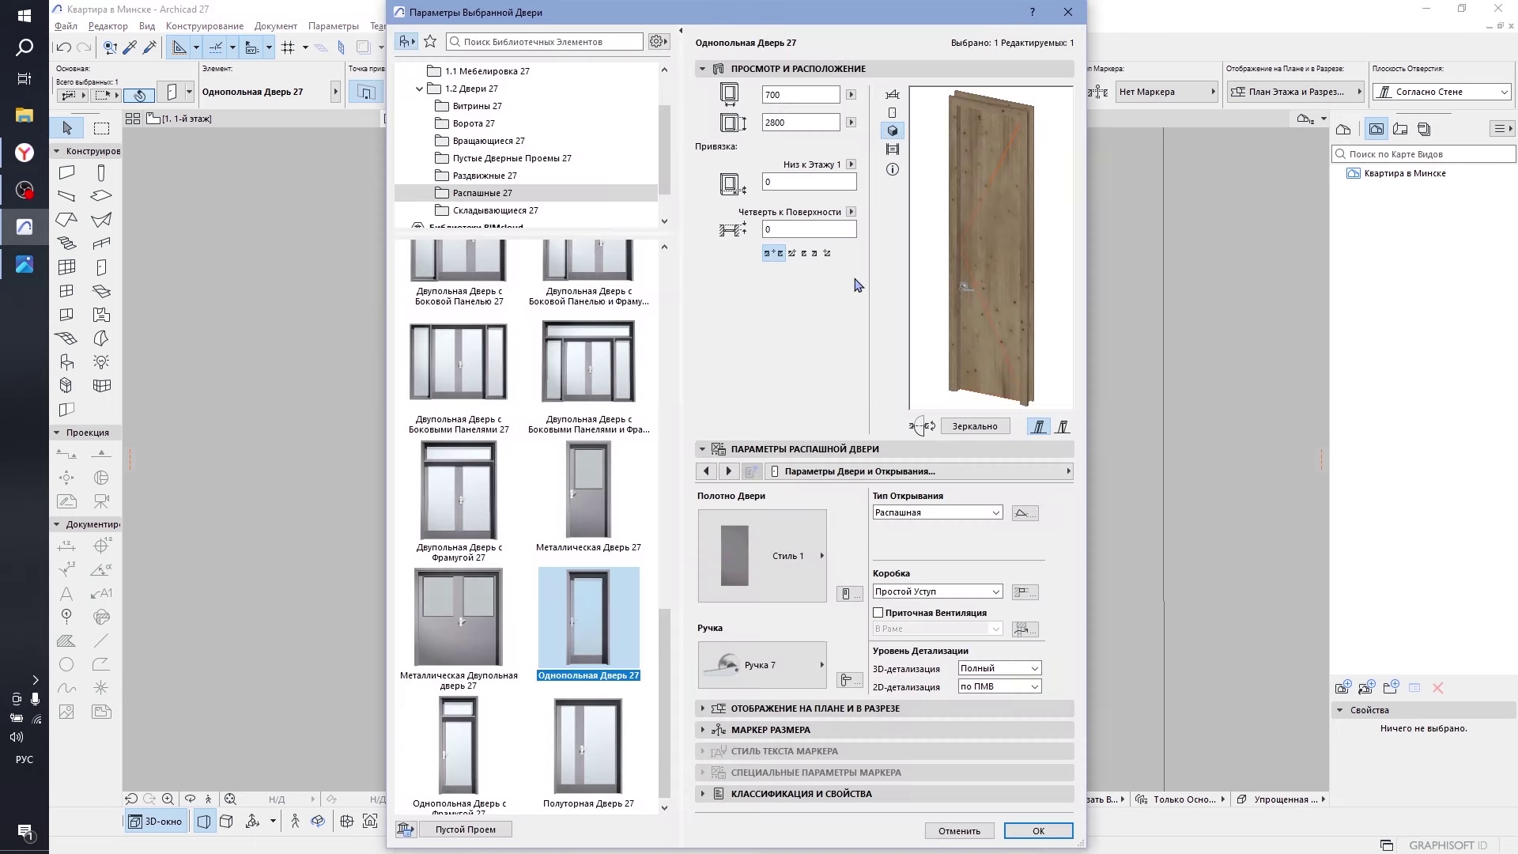
click(802, 563)
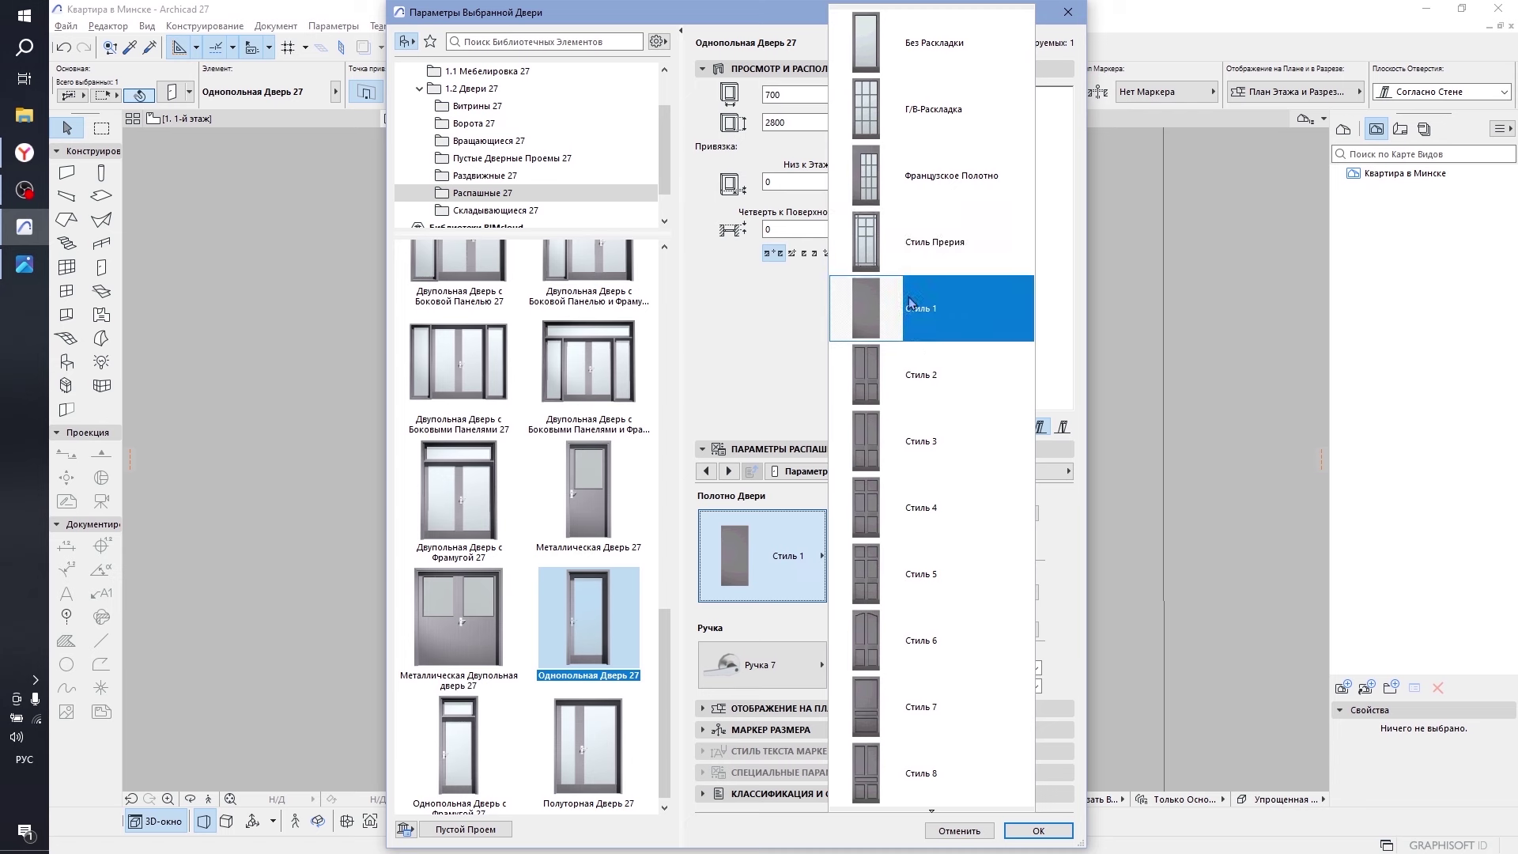
click(842, 294)
click(820, 673)
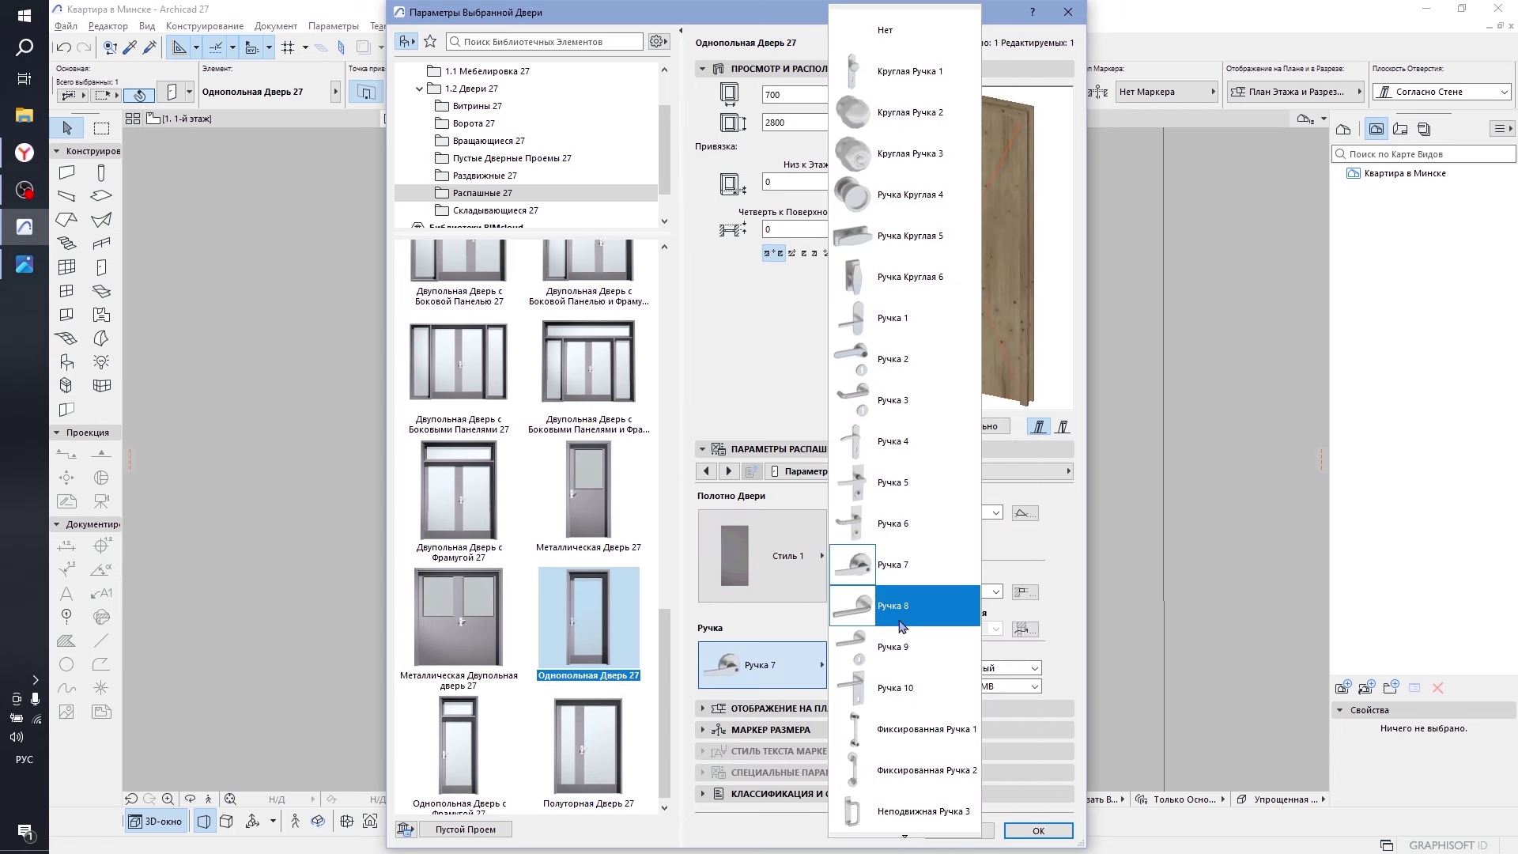
click(867, 662)
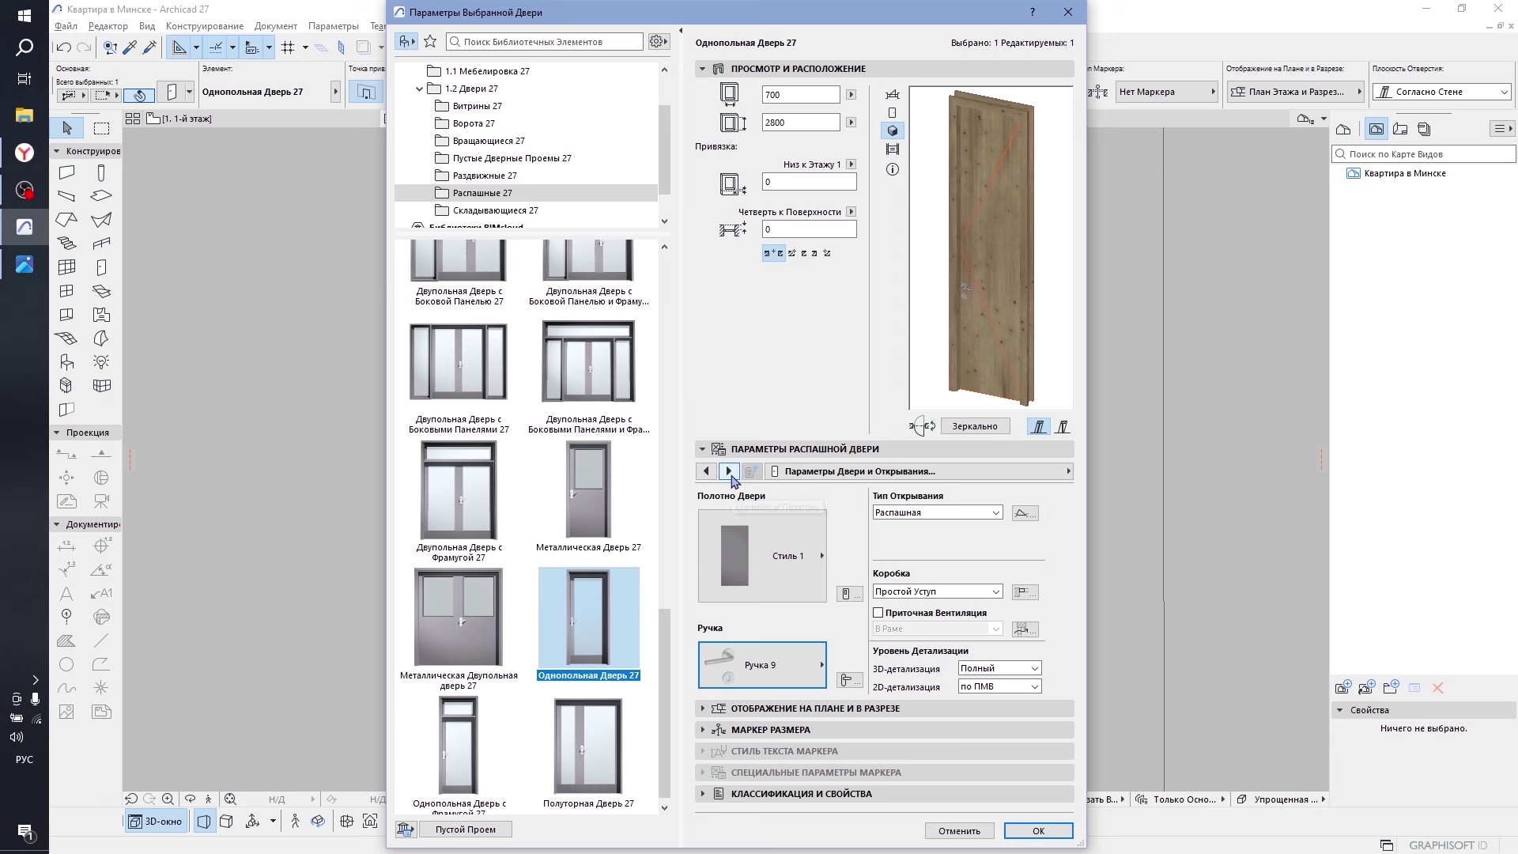
On the Дополнительные Элементы page, turn off the Снаружи and Внутри casings and apply
click(729, 472)
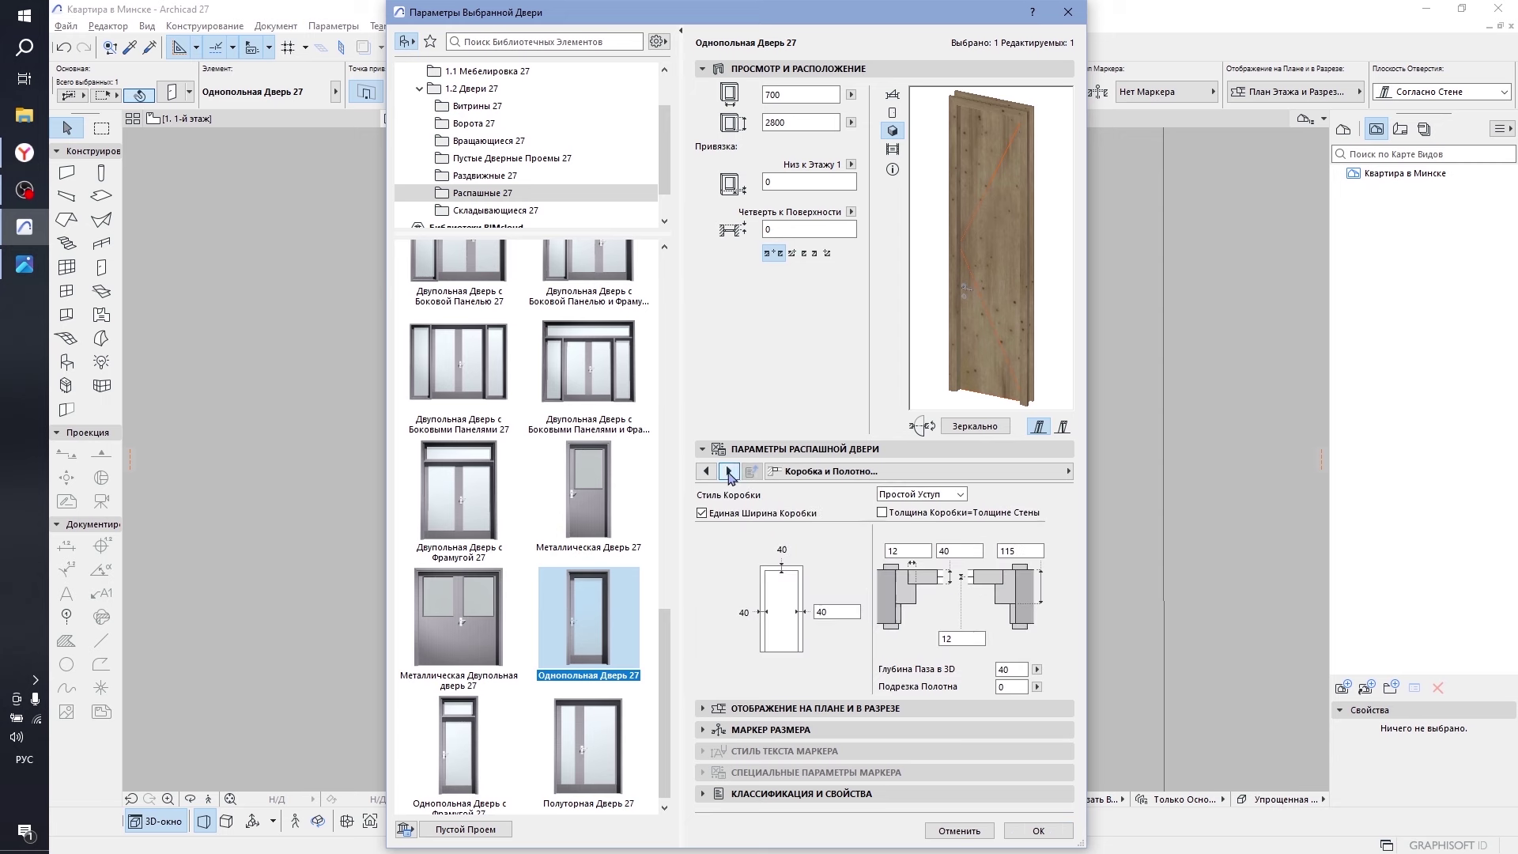
click(729, 471)
click(706, 472)
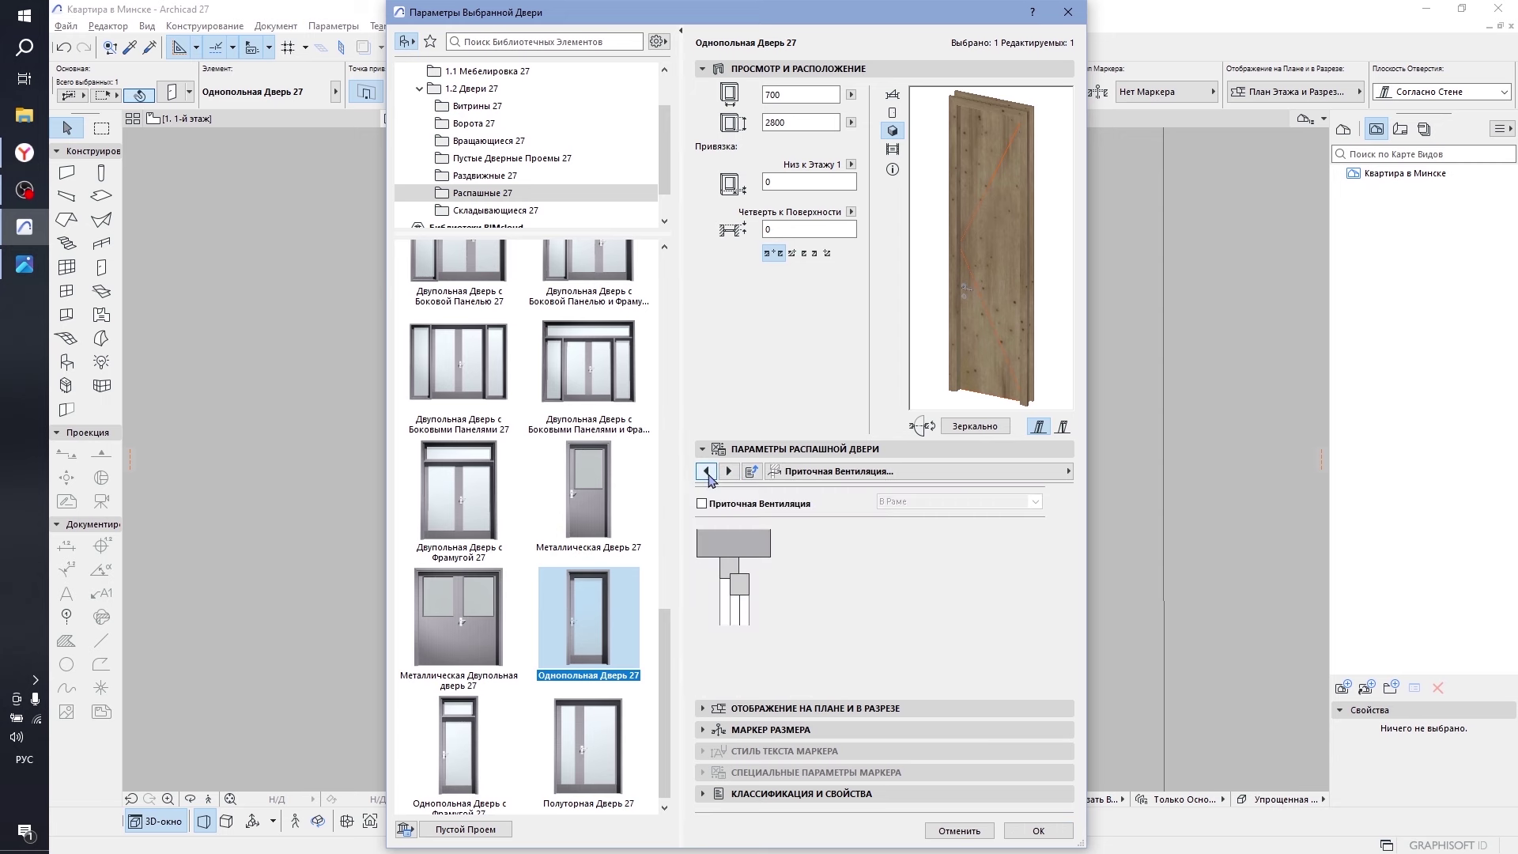
click(1064, 472)
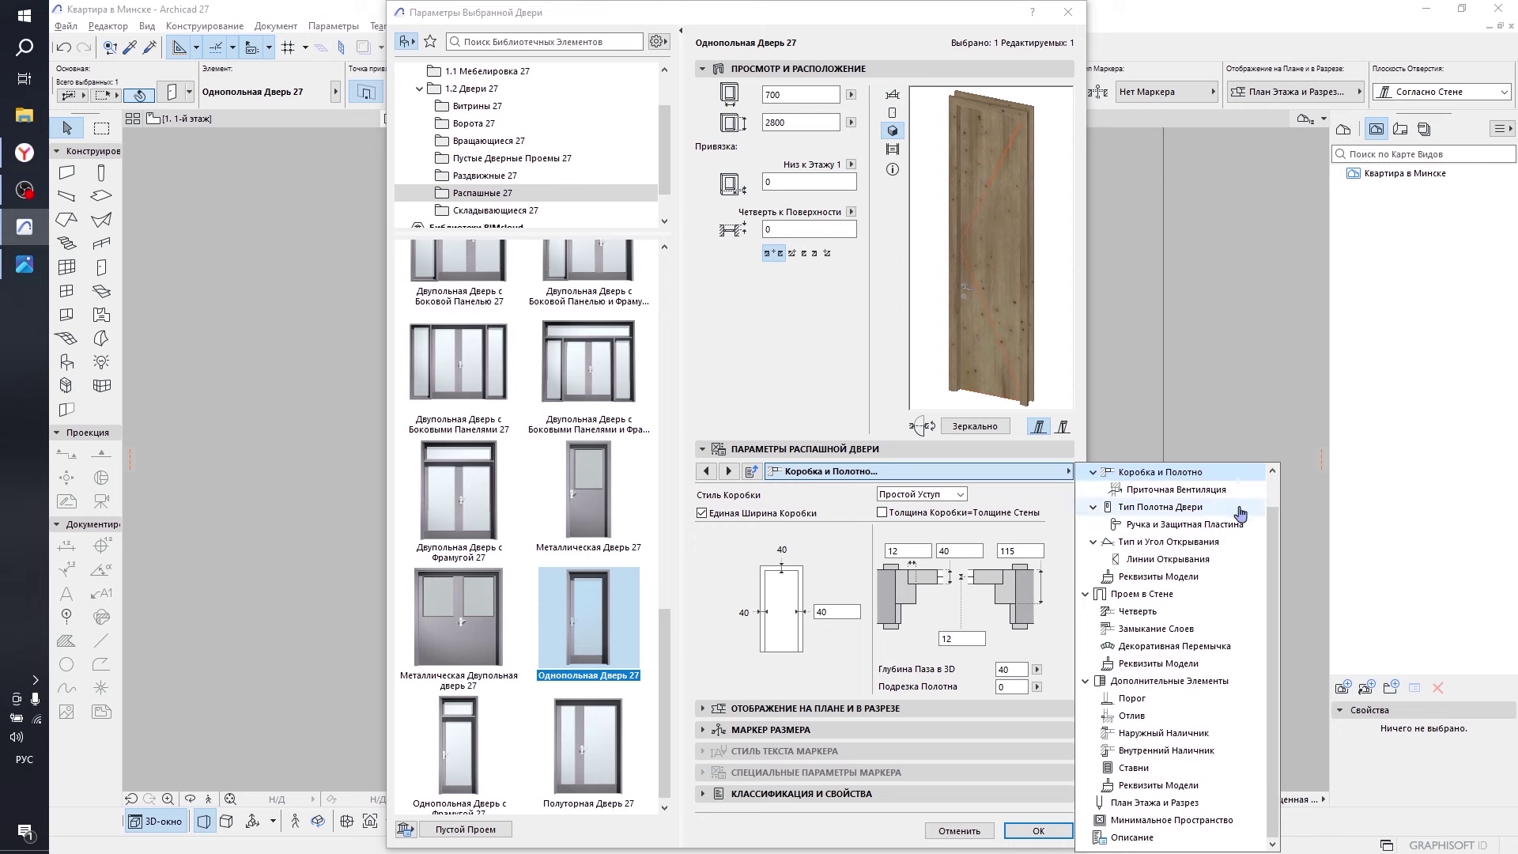
scroll(1270, 490, up, 1)
scroll(1270, 490, down, 1)
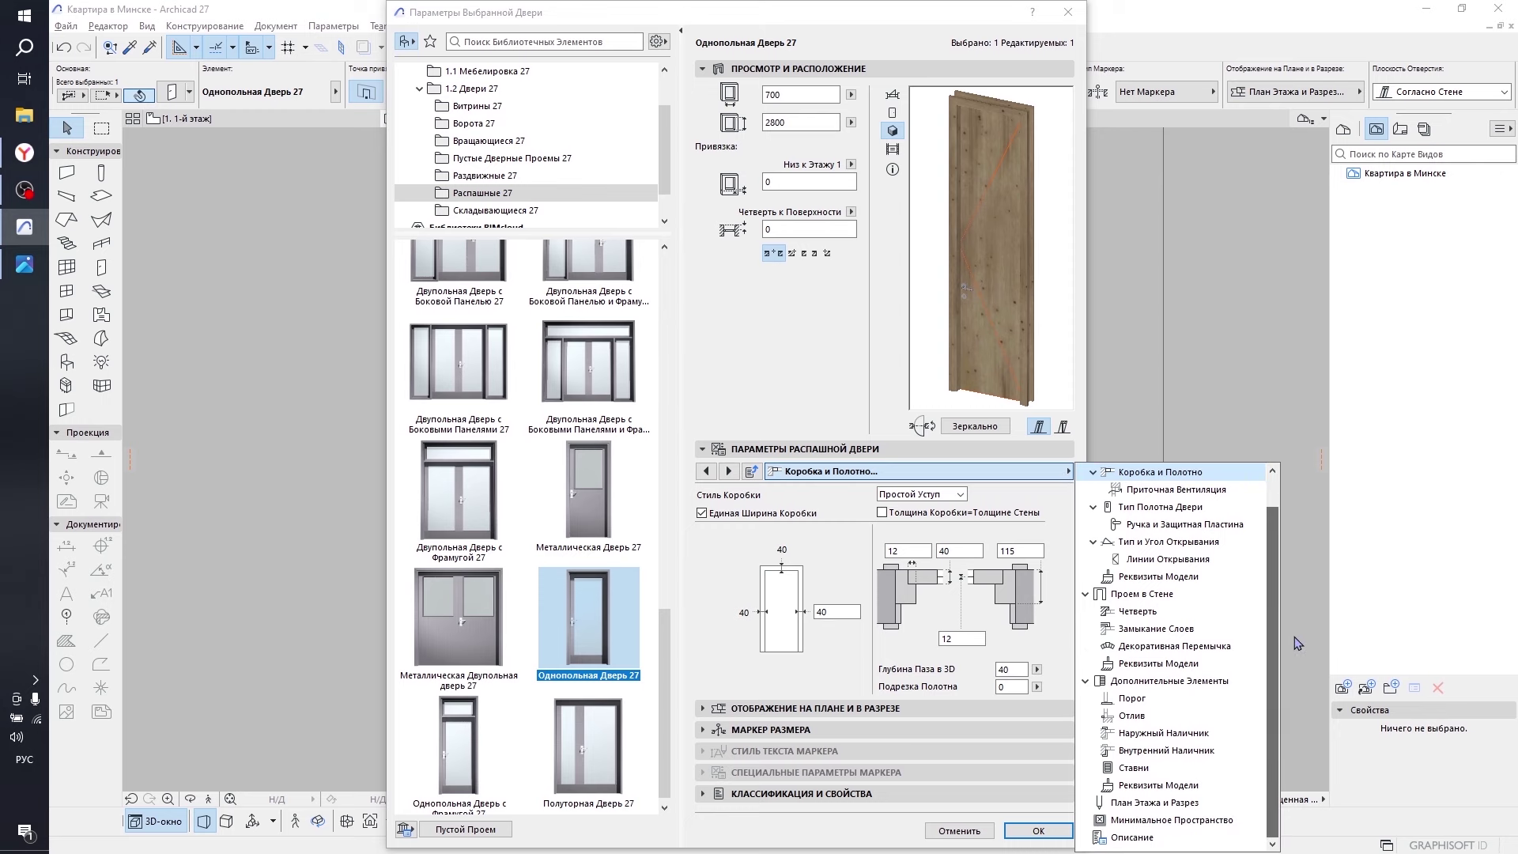
click(1150, 684)
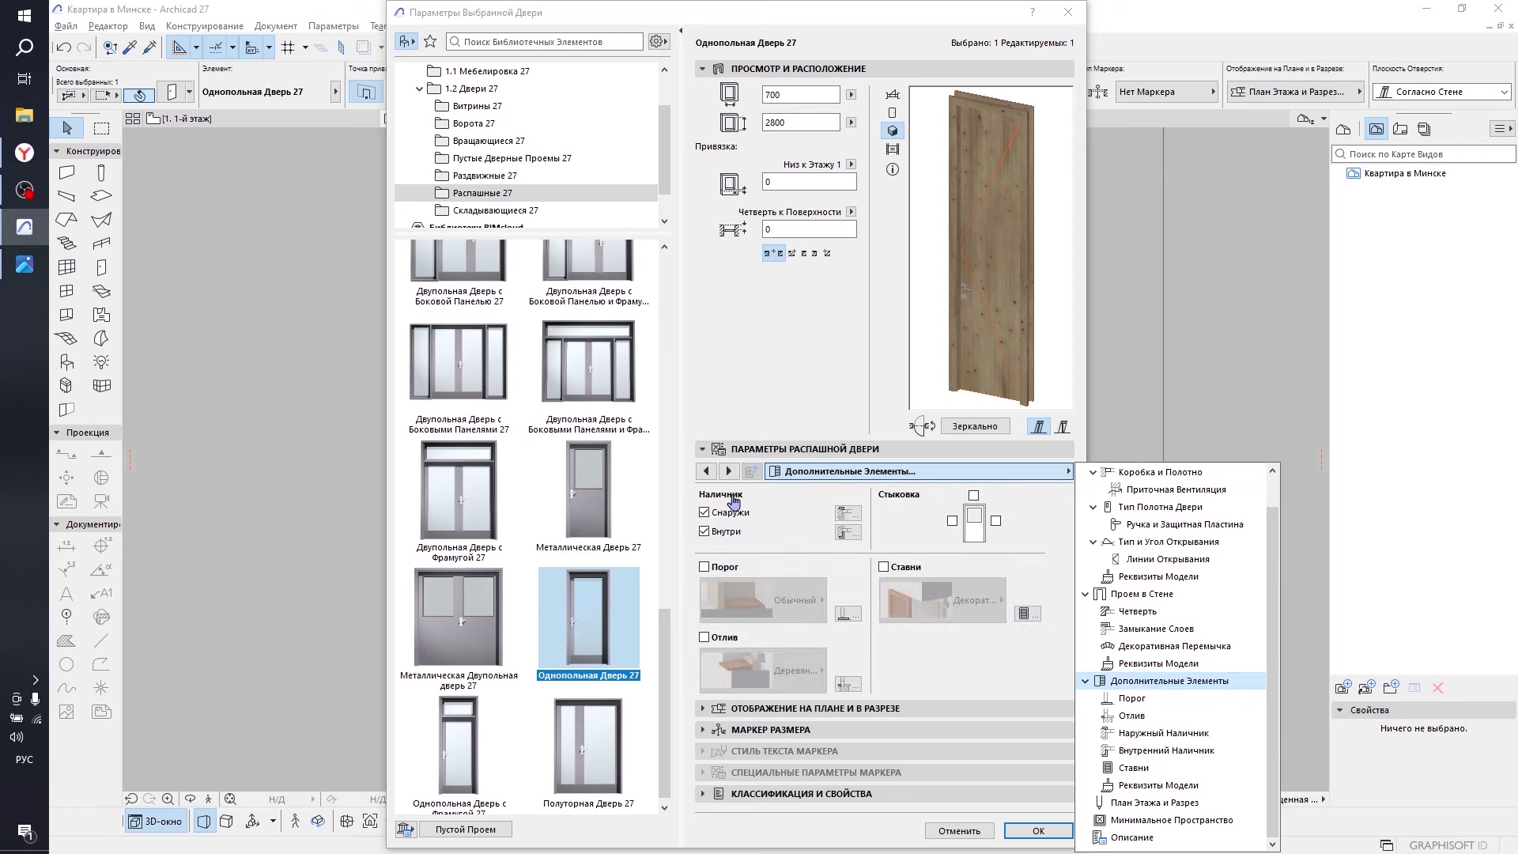
click(704, 522)
click(704, 512)
click(704, 531)
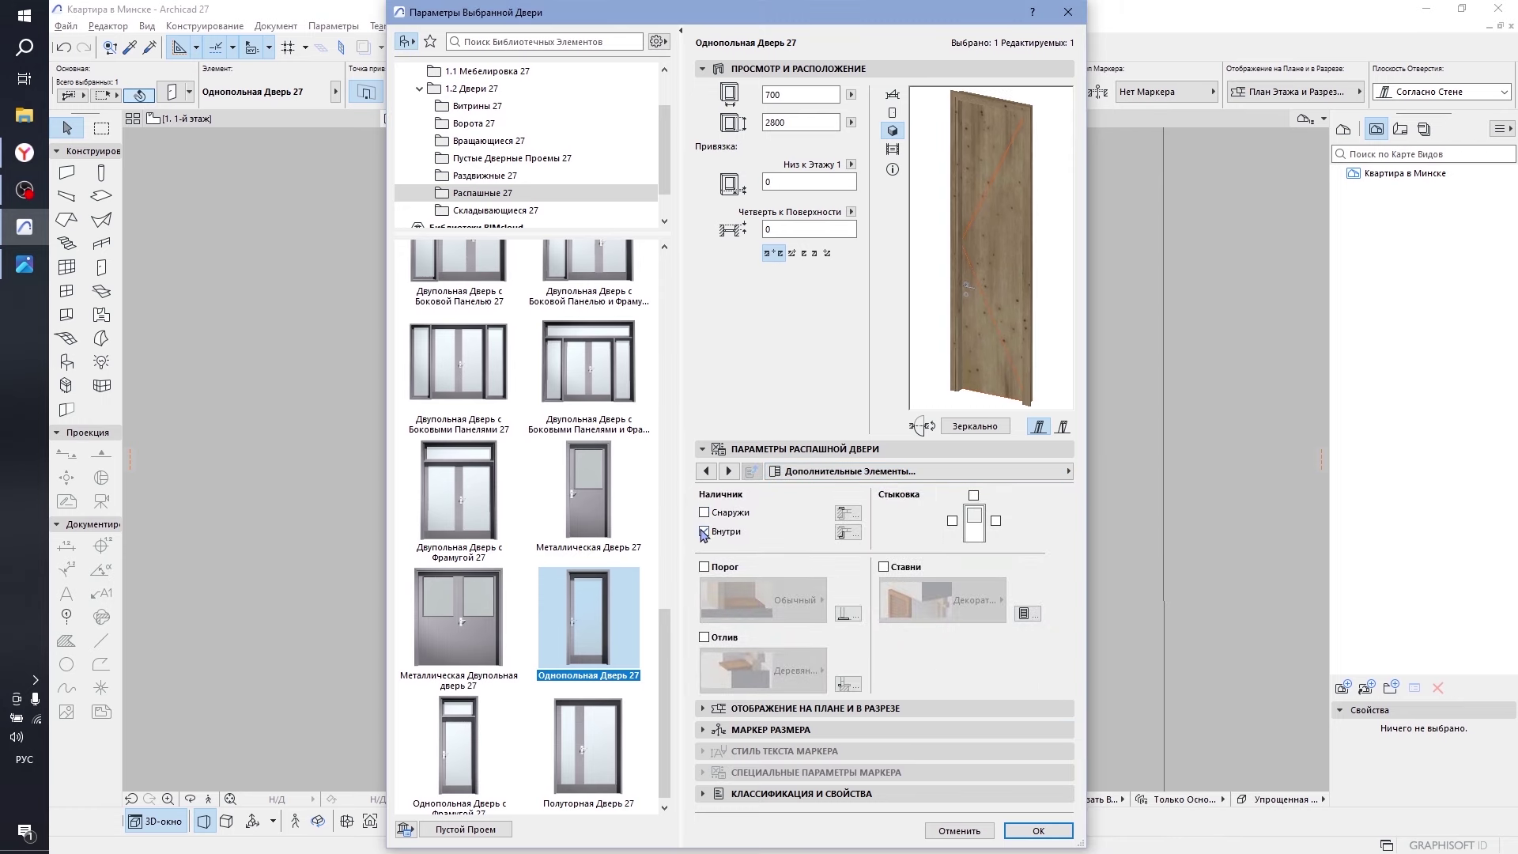
click(1052, 835)
Orbit the 3D view to face the hallway door, then select it and open its settings
key(Escape)
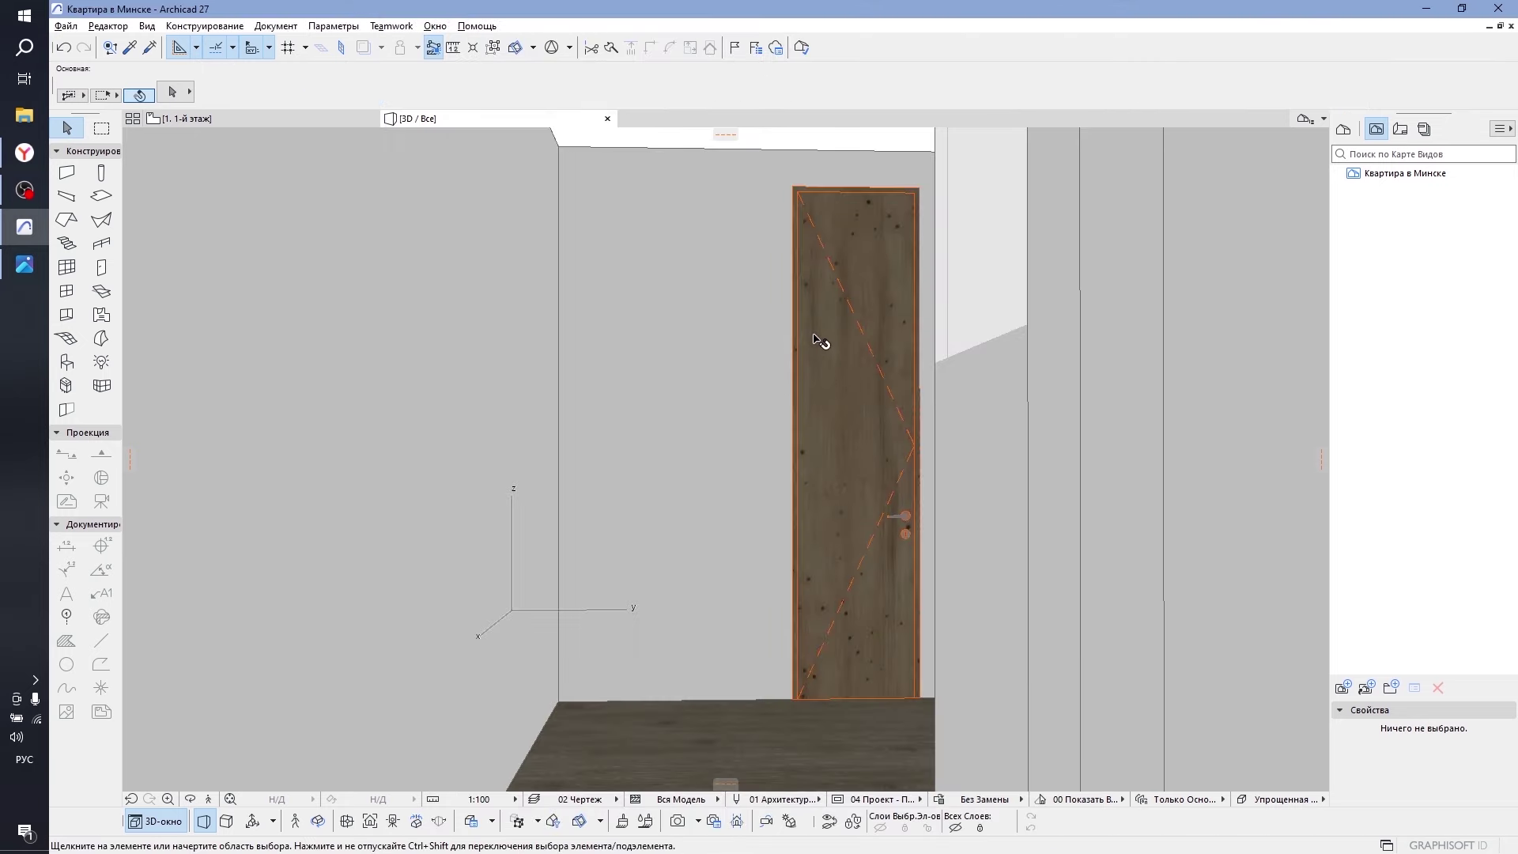
mouse_move(766, 345)
mouse_down()
mouse_move(807, 546)
mouse_move(769, 362)
mouse_move(1061, 510)
mouse_up()
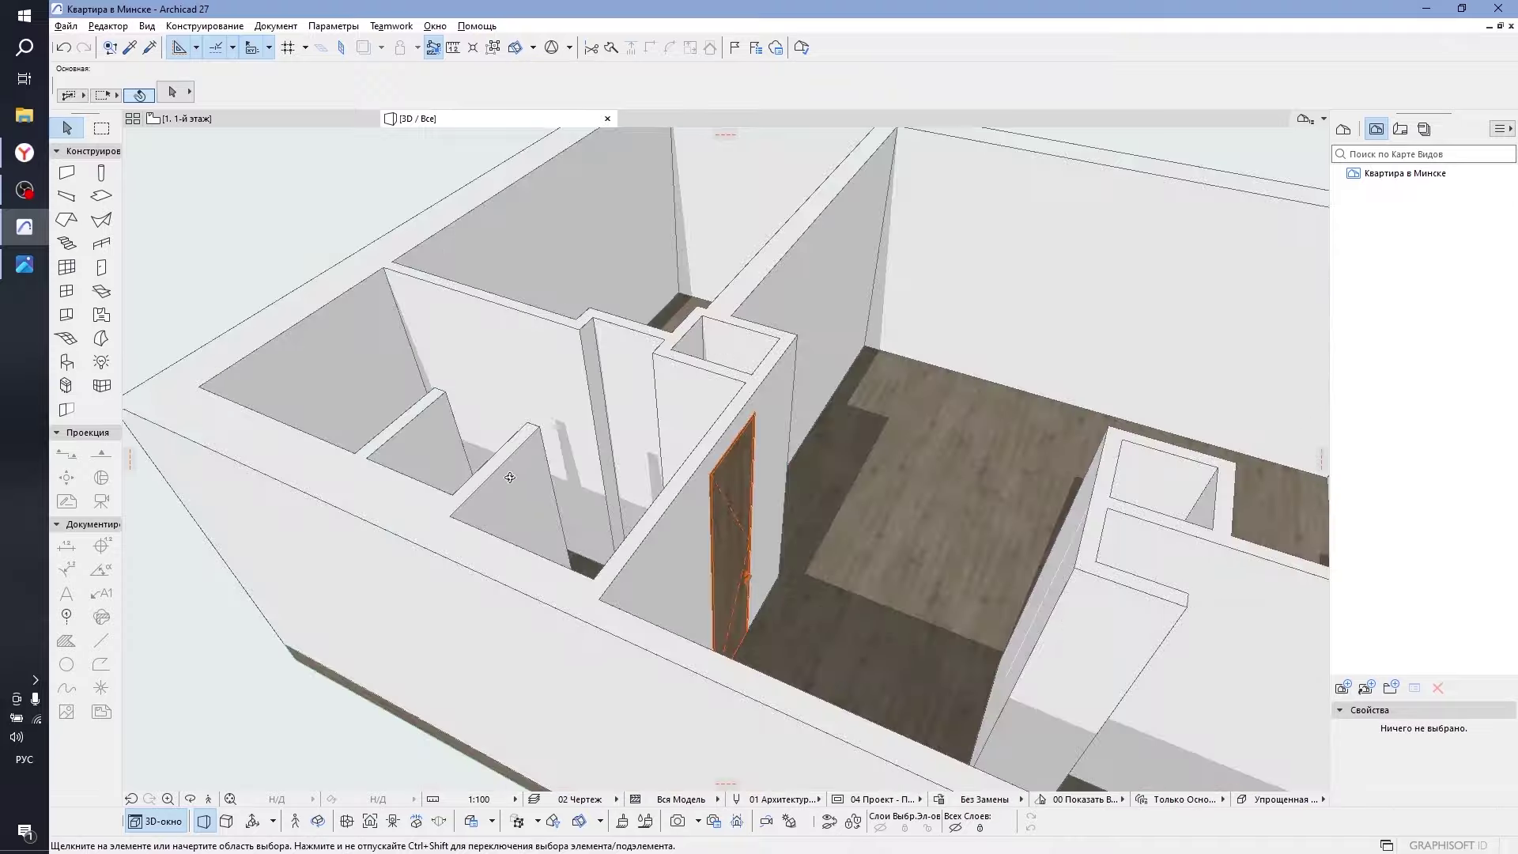
scroll(1061, 510, up, 2)
scroll(710, 566, up, 2)
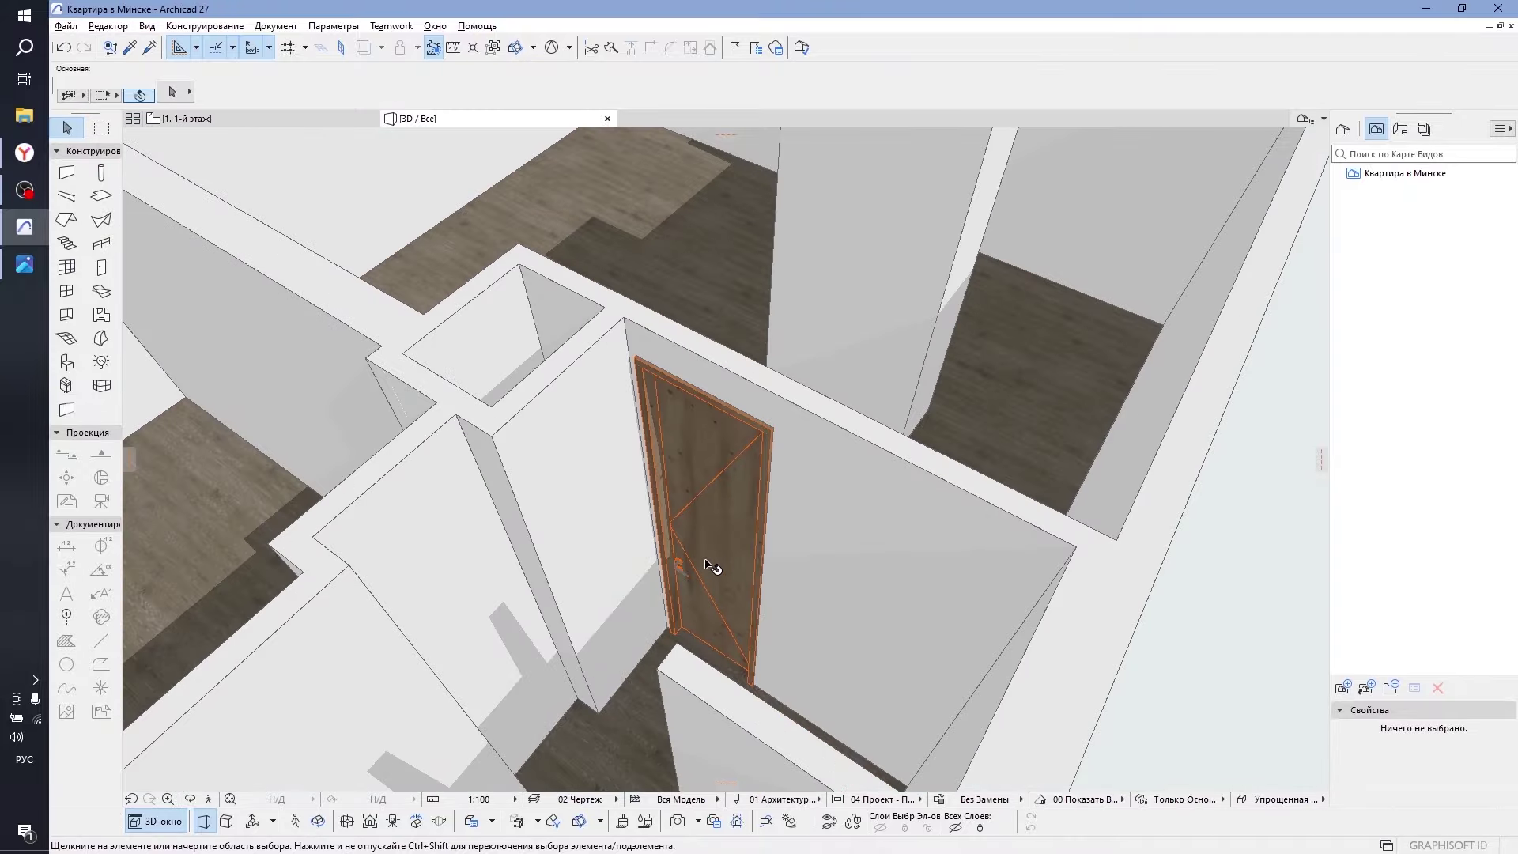
mouse_move(710, 566)
mouse_down()
mouse_move(822, 434)
mouse_move(888, 445)
mouse_move(874, 481)
mouse_move(519, 559)
mouse_move(959, 477)
mouse_move(466, 431)
mouse_move(719, 558)
mouse_move(701, 485)
mouse_up()
scroll(701, 484, up, 3)
scroll(651, 314, up, 2)
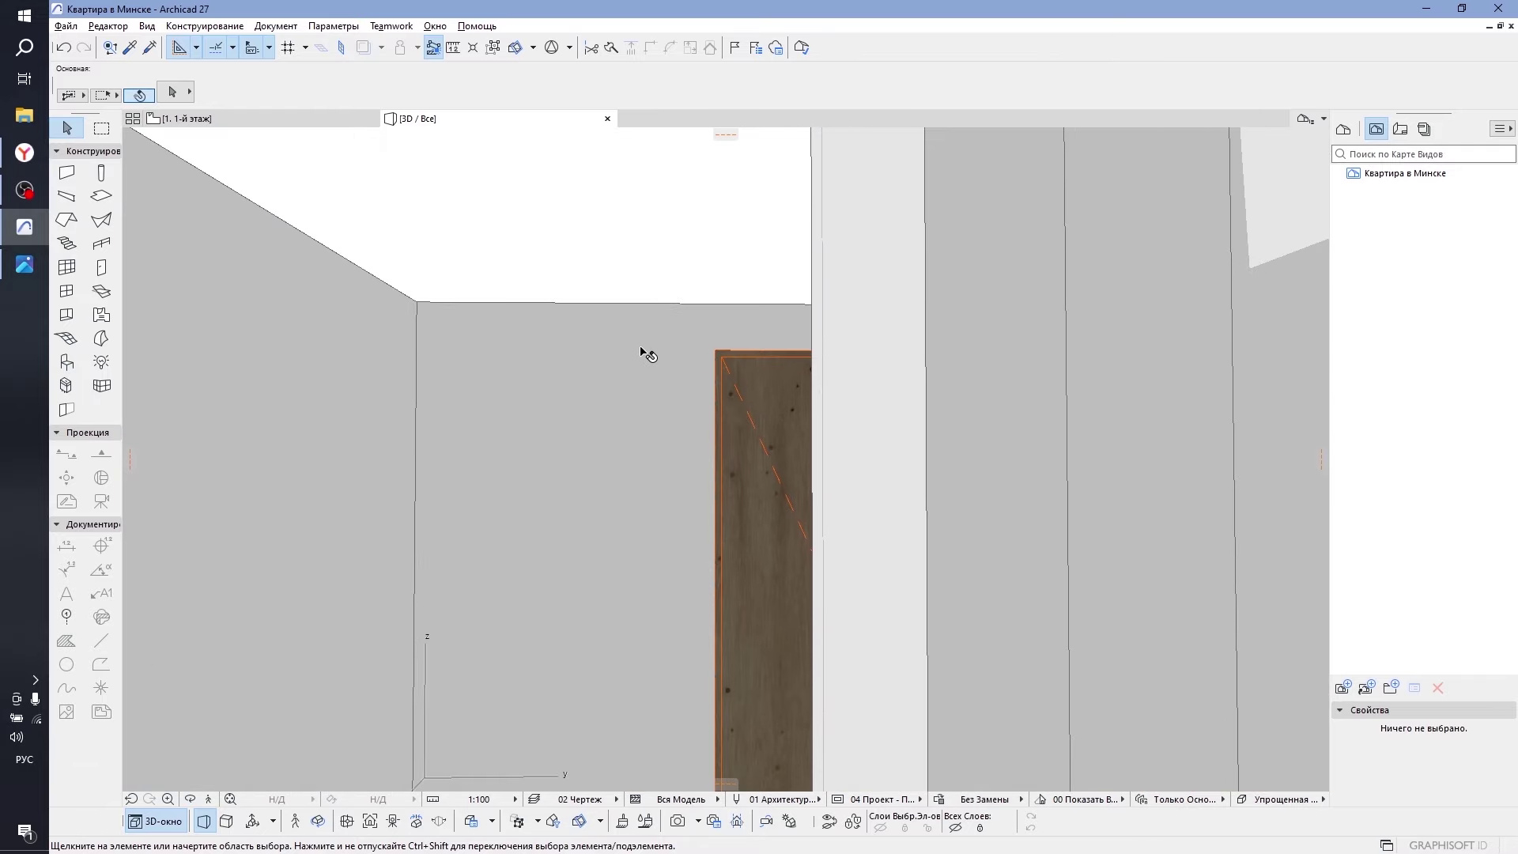
mouse_move(640, 360)
mouse_down()
mouse_move(695, 475)
mouse_move(830, 335)
mouse_move(980, 251)
mouse_up()
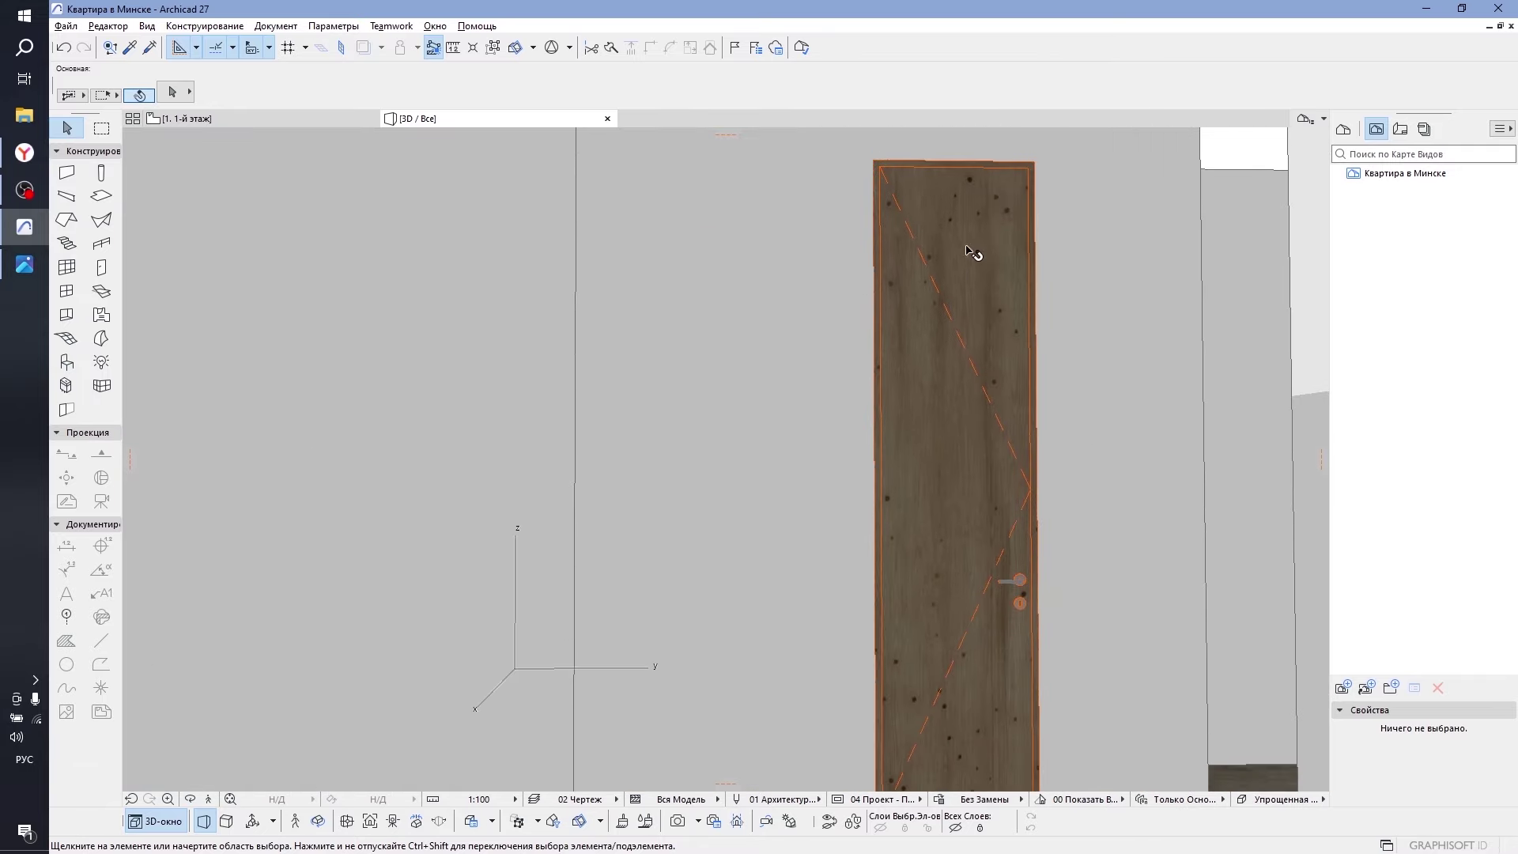
click(980, 287)
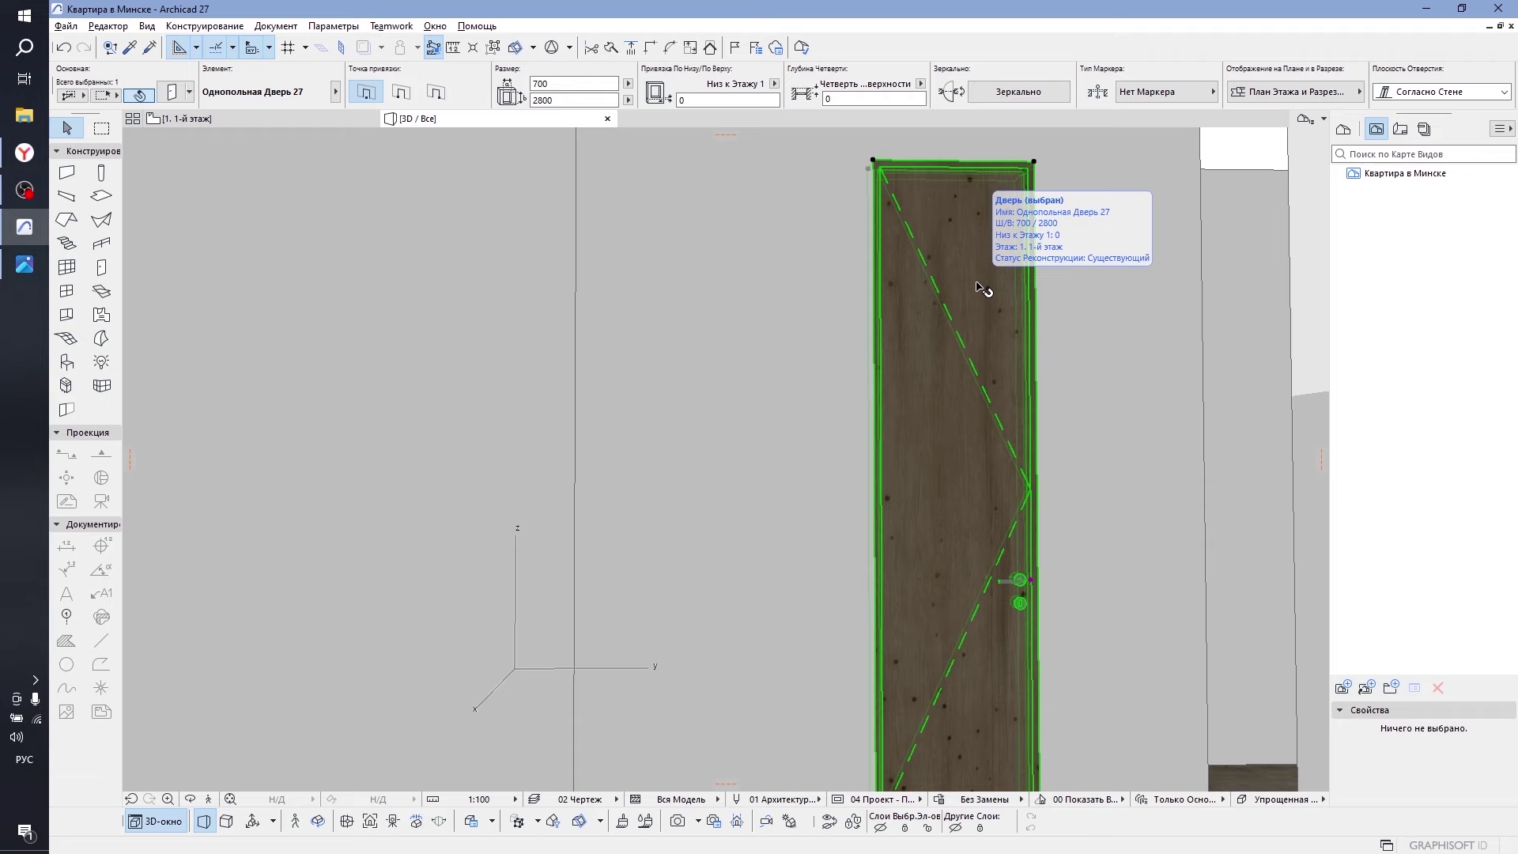
double_click(983, 287)
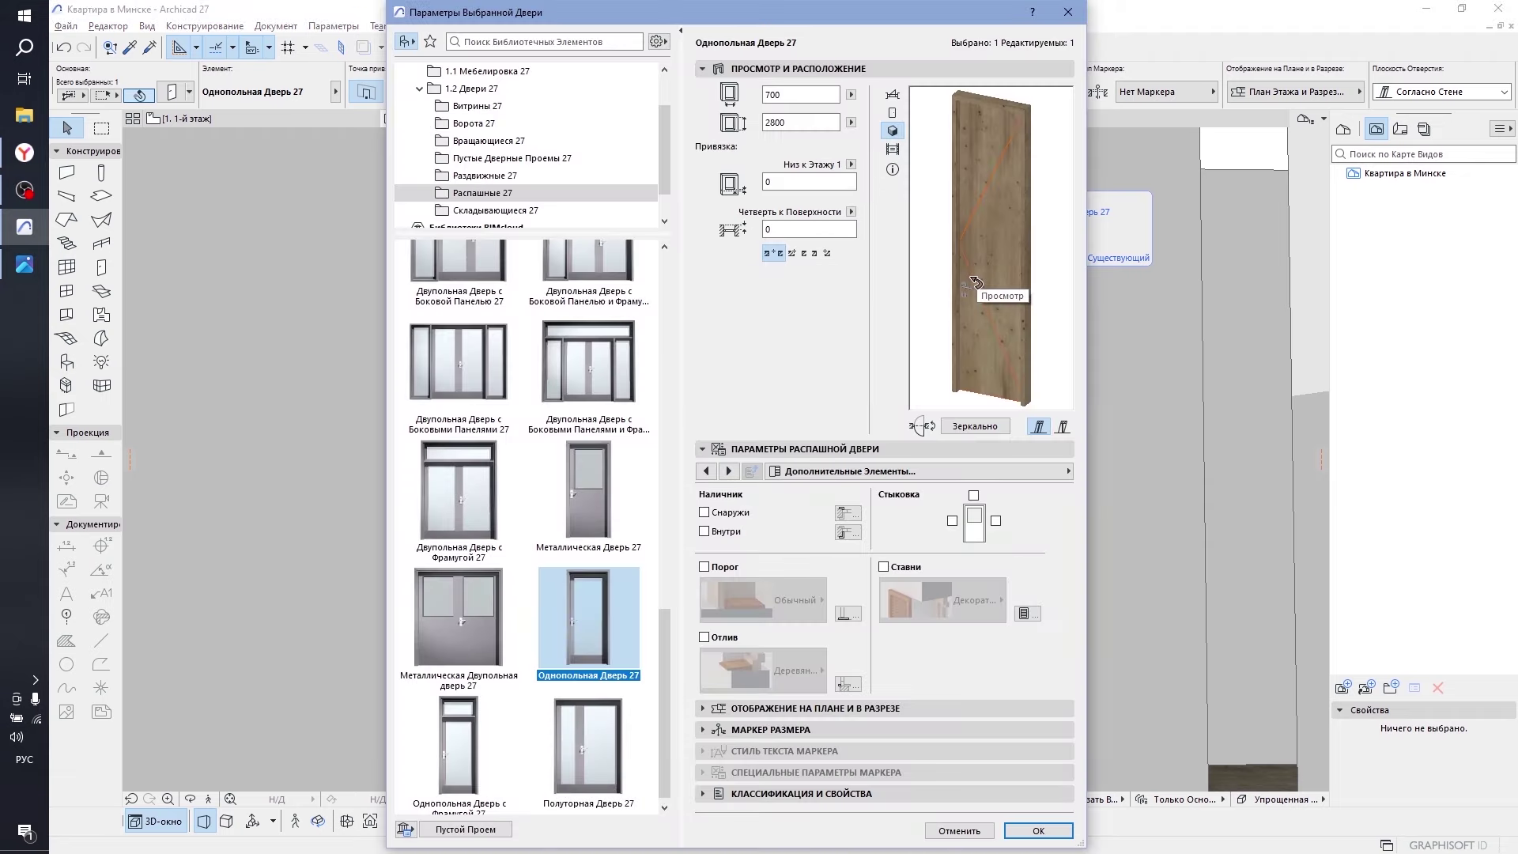
Close the door settings unchanged and orbit to see the door in its wall
click(1067, 12)
mouse_move(983, 228)
mouse_down()
mouse_move(864, 245)
mouse_move(830, 389)
mouse_move(909, 427)
mouse_up()
scroll(830, 389, down, 5)
scroll(909, 427, up, 5)
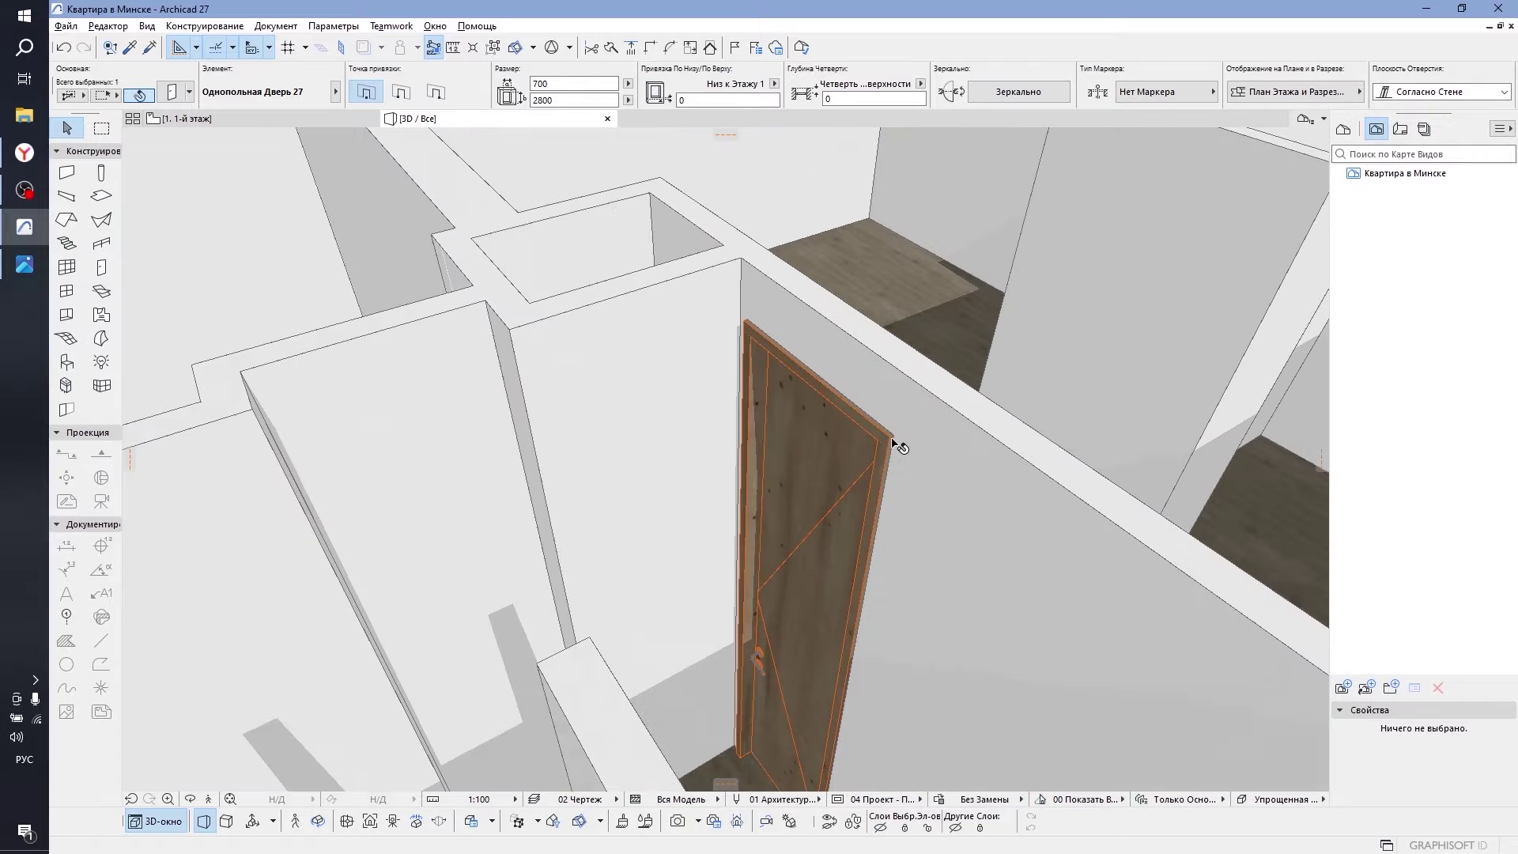
scroll(917, 433, up, 5)
scroll(877, 429, down, 2)
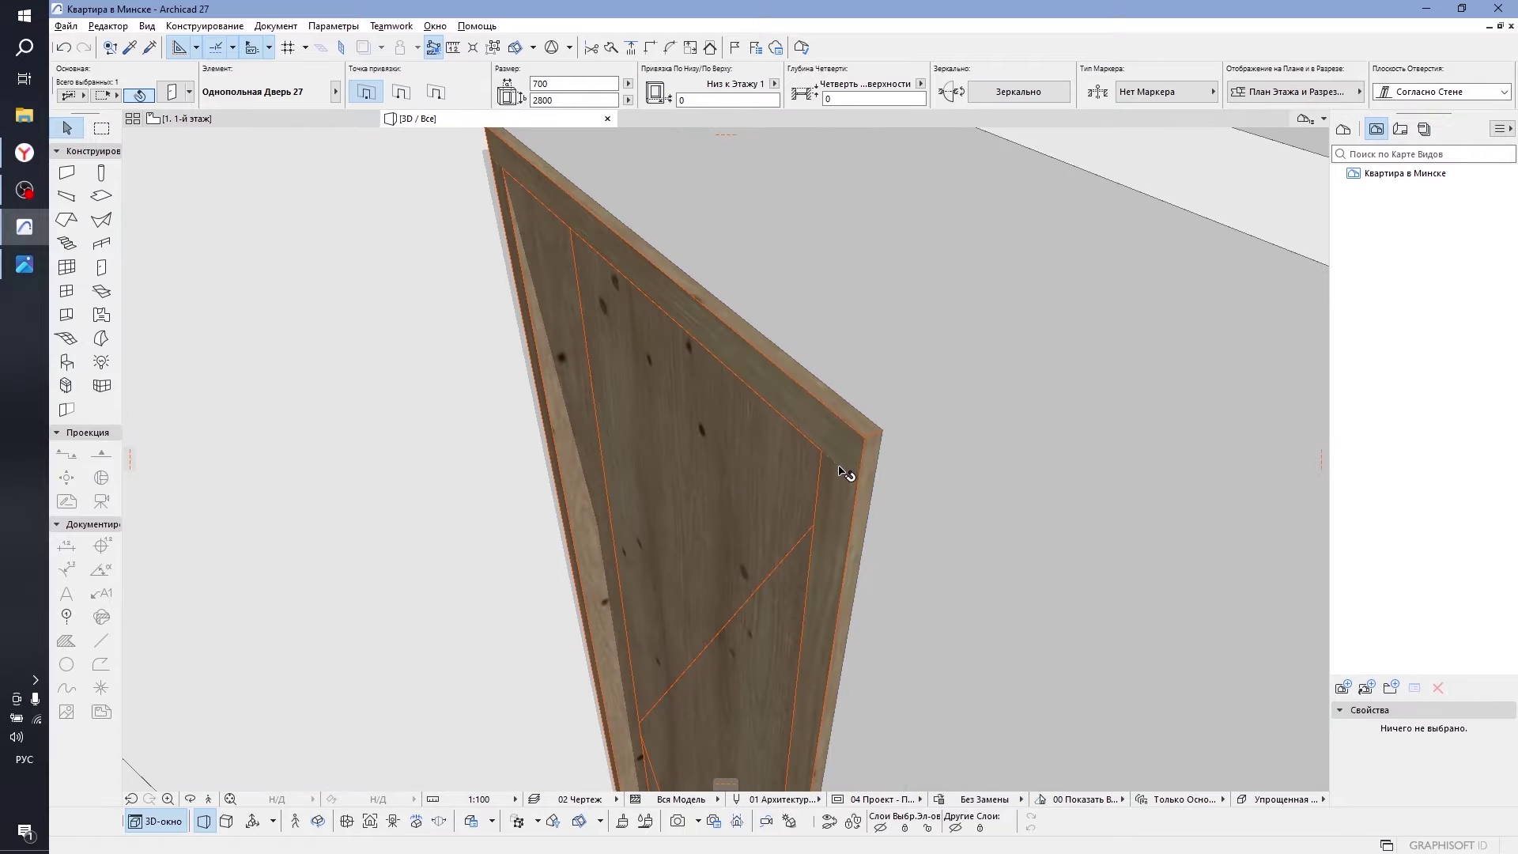
scroll(853, 466, down, 2)
scroll(854, 466, down, 3)
shift+middle_drag(1184, 475, 940, 484)
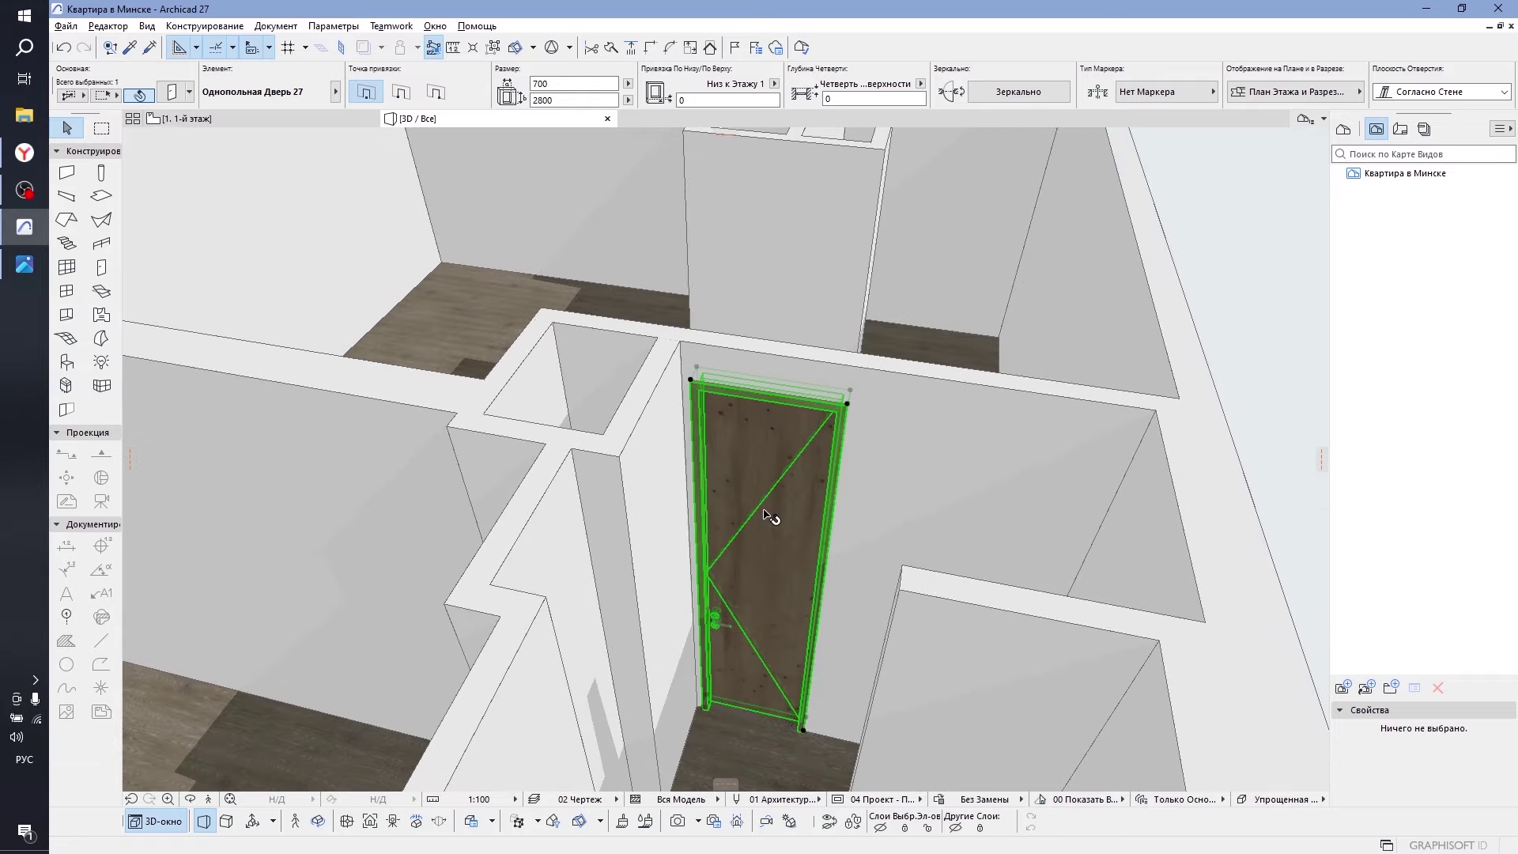
On the Коробка и Полотно page, tick Толщина Коробки=Толщине Стены and apply
double_click(771, 518)
click(948, 471)
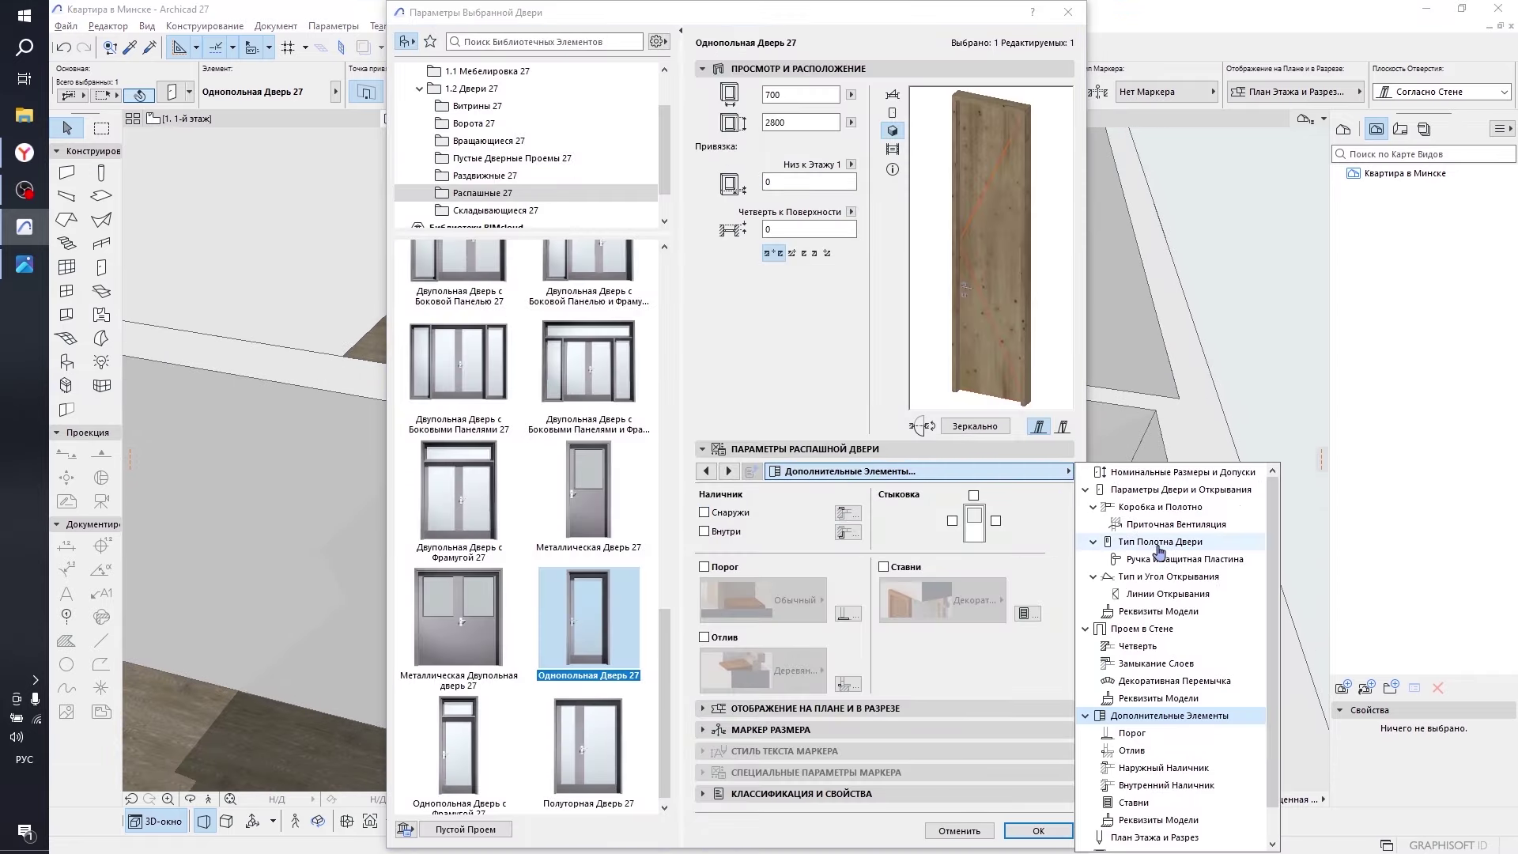
click(1226, 510)
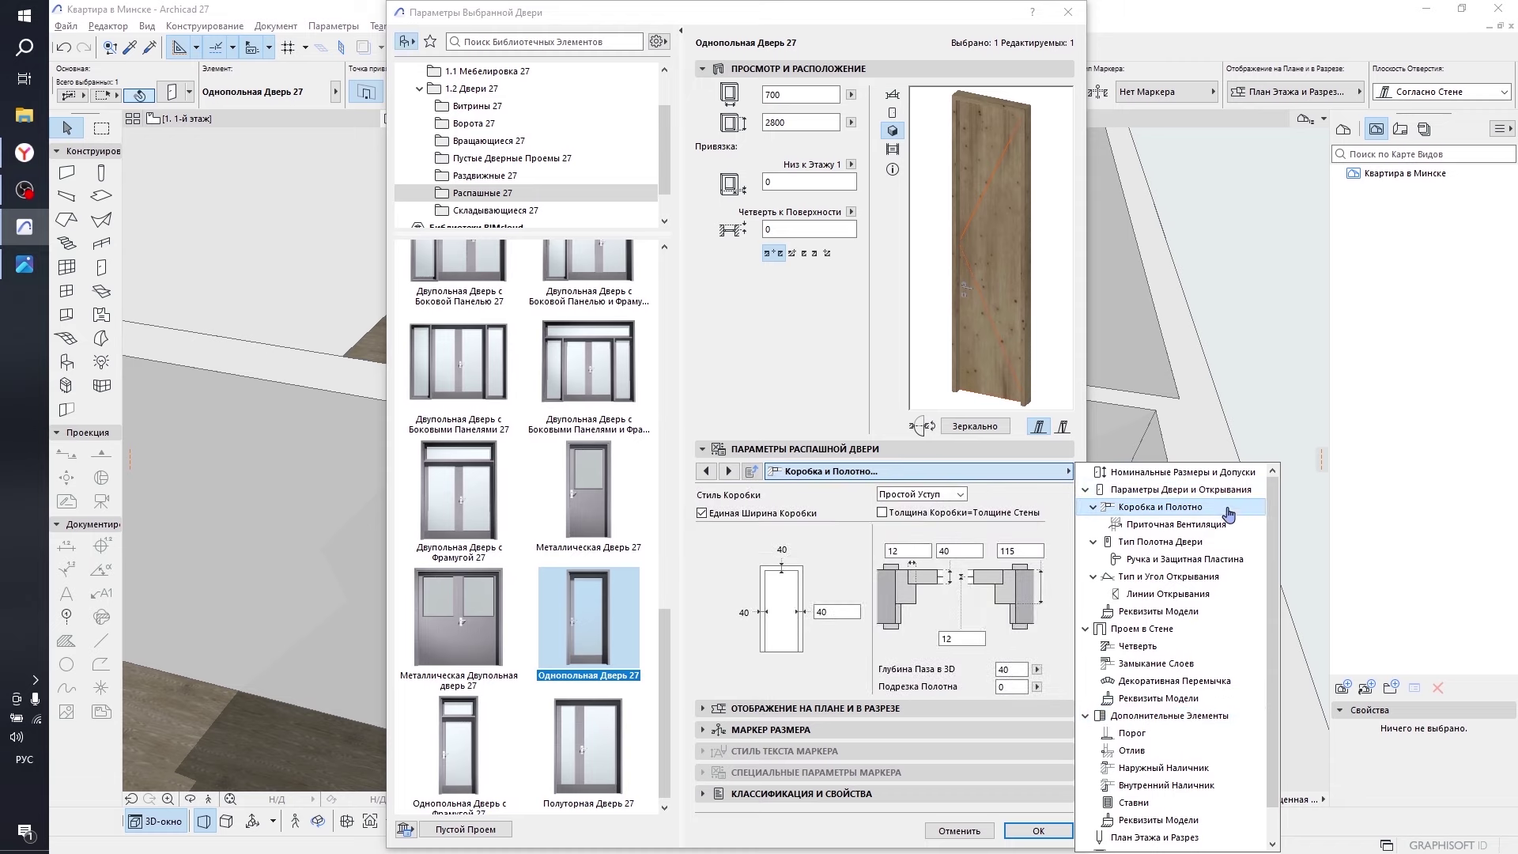
click(886, 520)
click(886, 514)
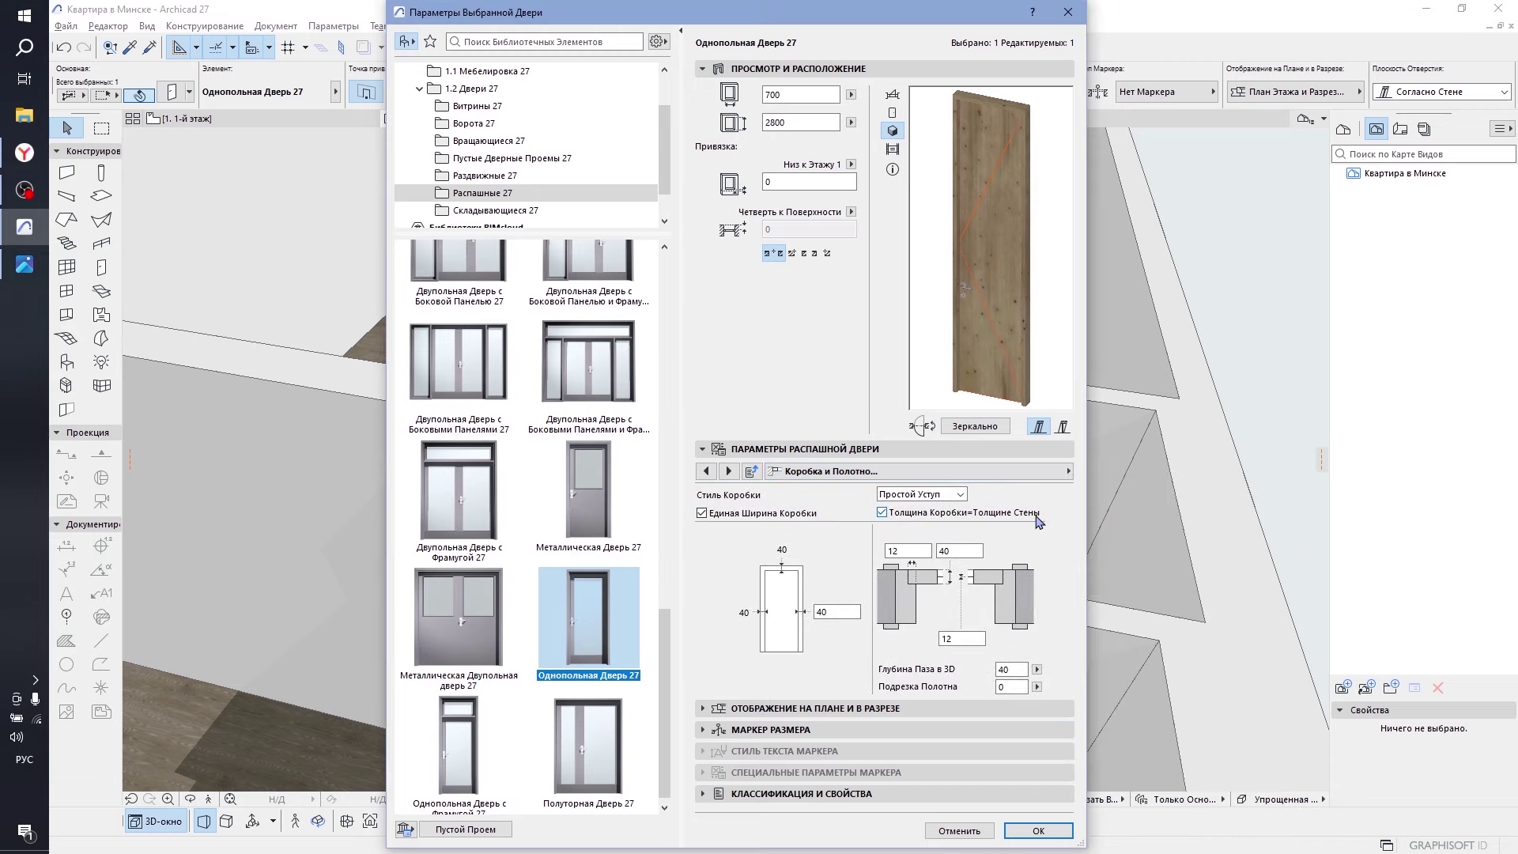
click(1038, 830)
scroll(965, 501, up, 2)
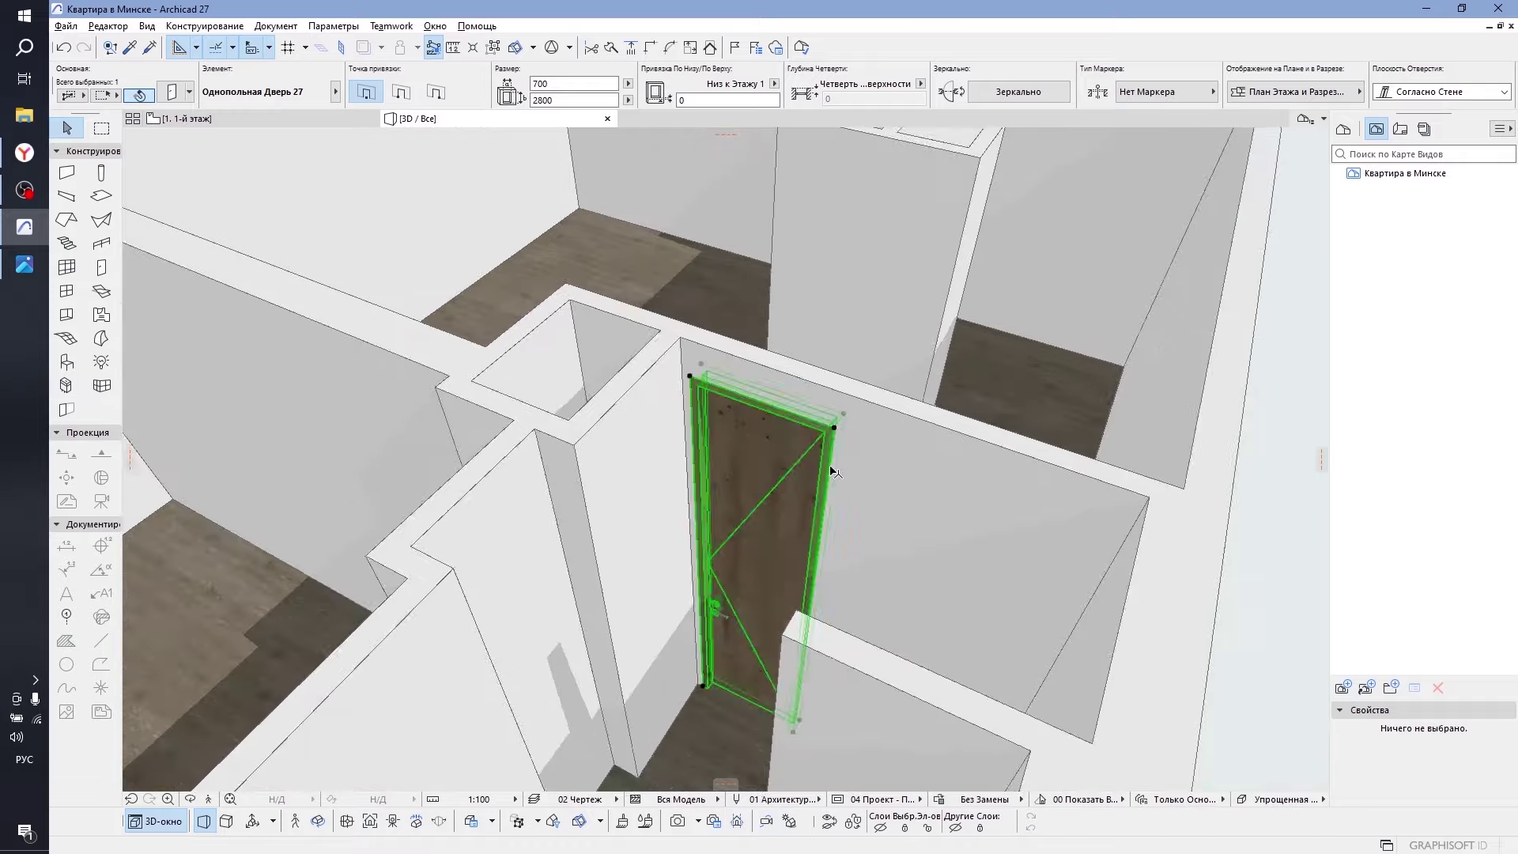
scroll(838, 437, up, 3)
scroll(838, 437, up, 2)
scroll(838, 437, down, 2)
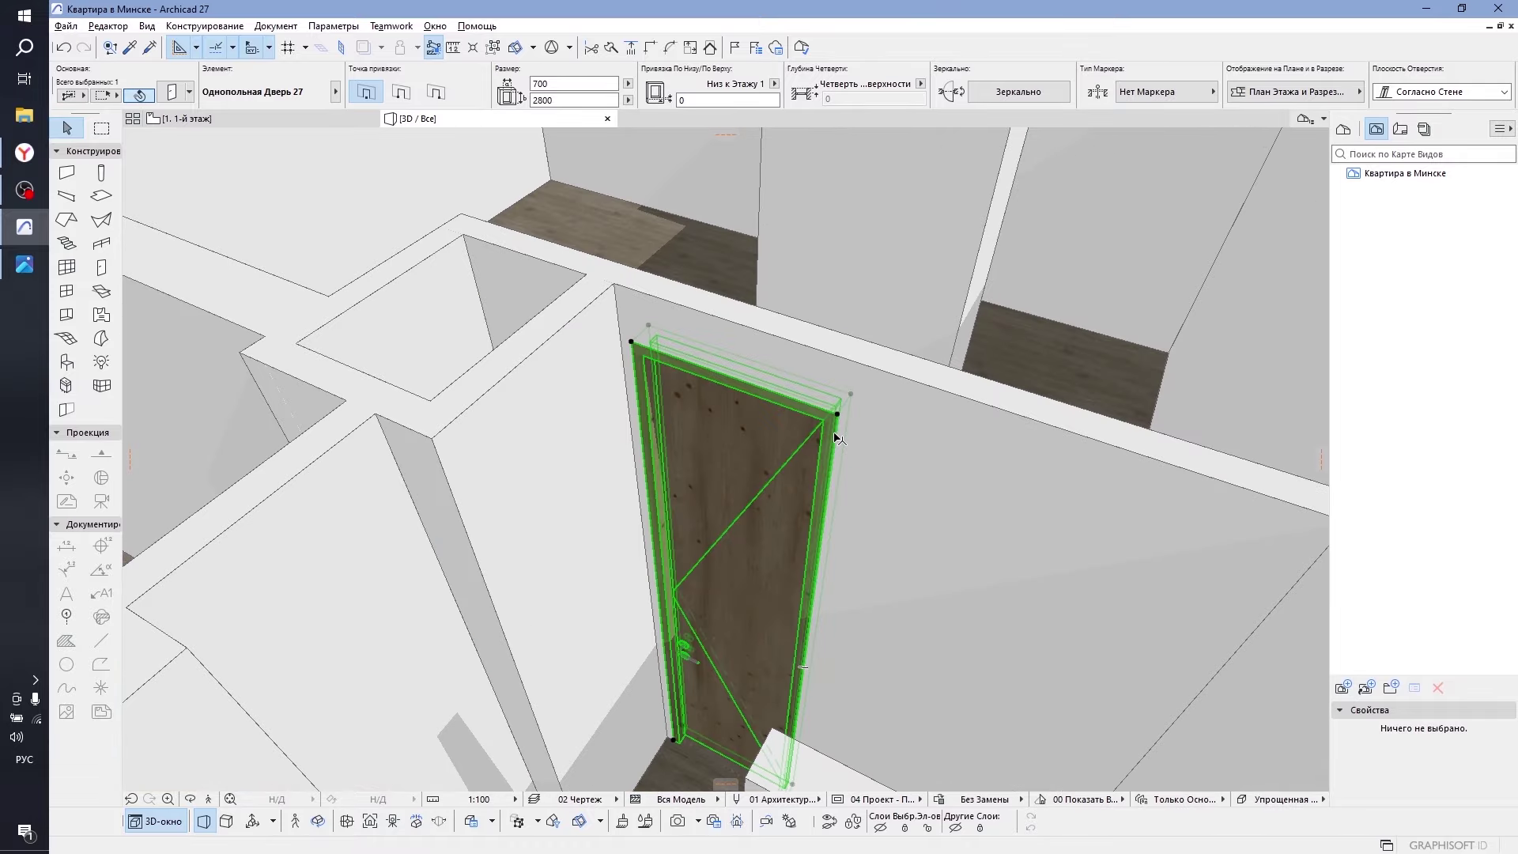
Give all door frame and leaf surfaces the Дерево - Махагони Горизонтальное finish
key(ctrl+t)
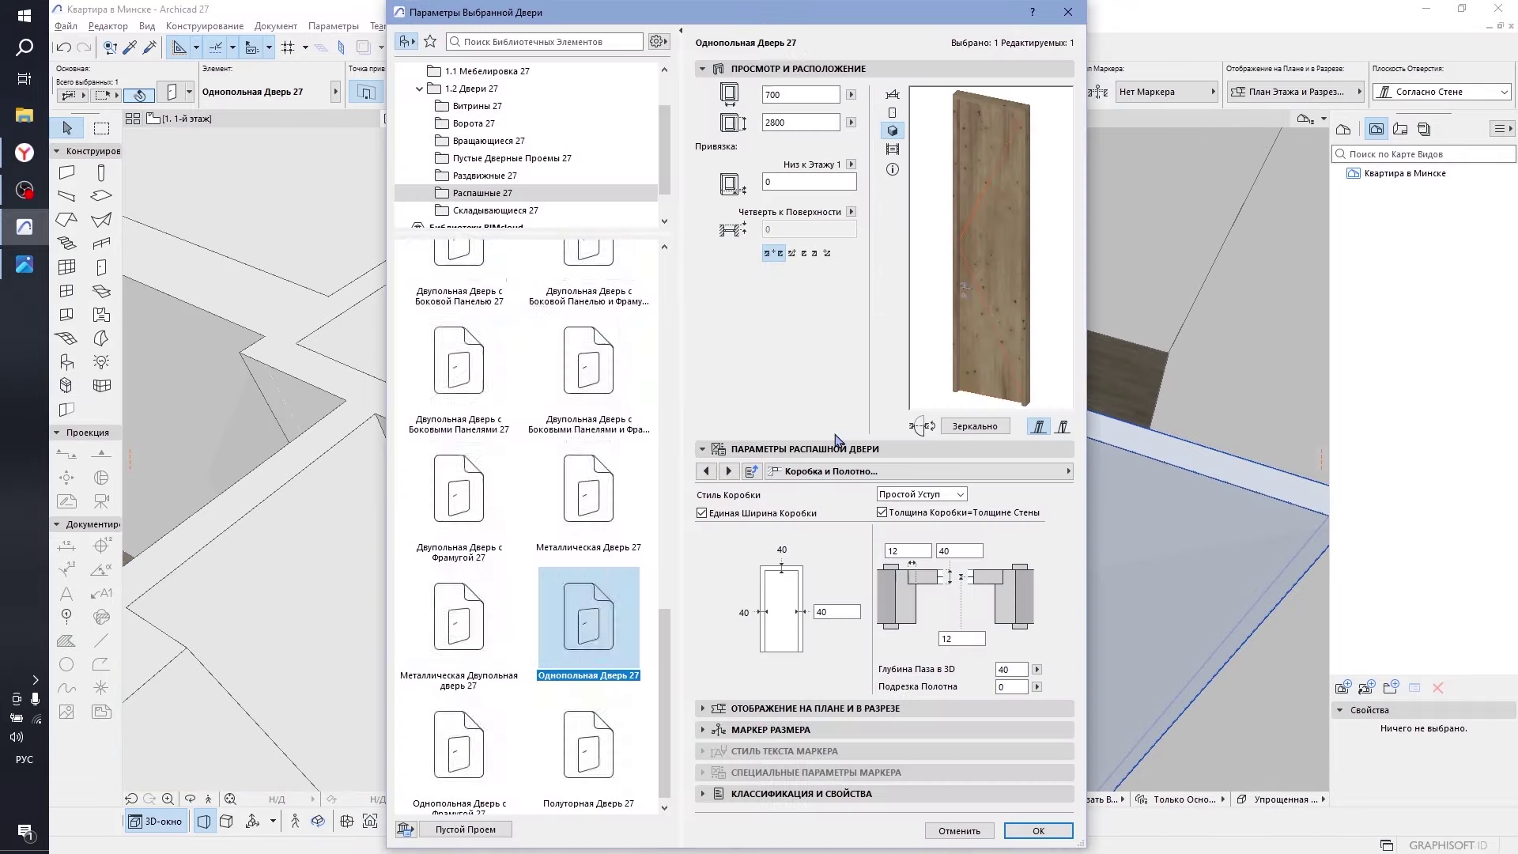
click(827, 474)
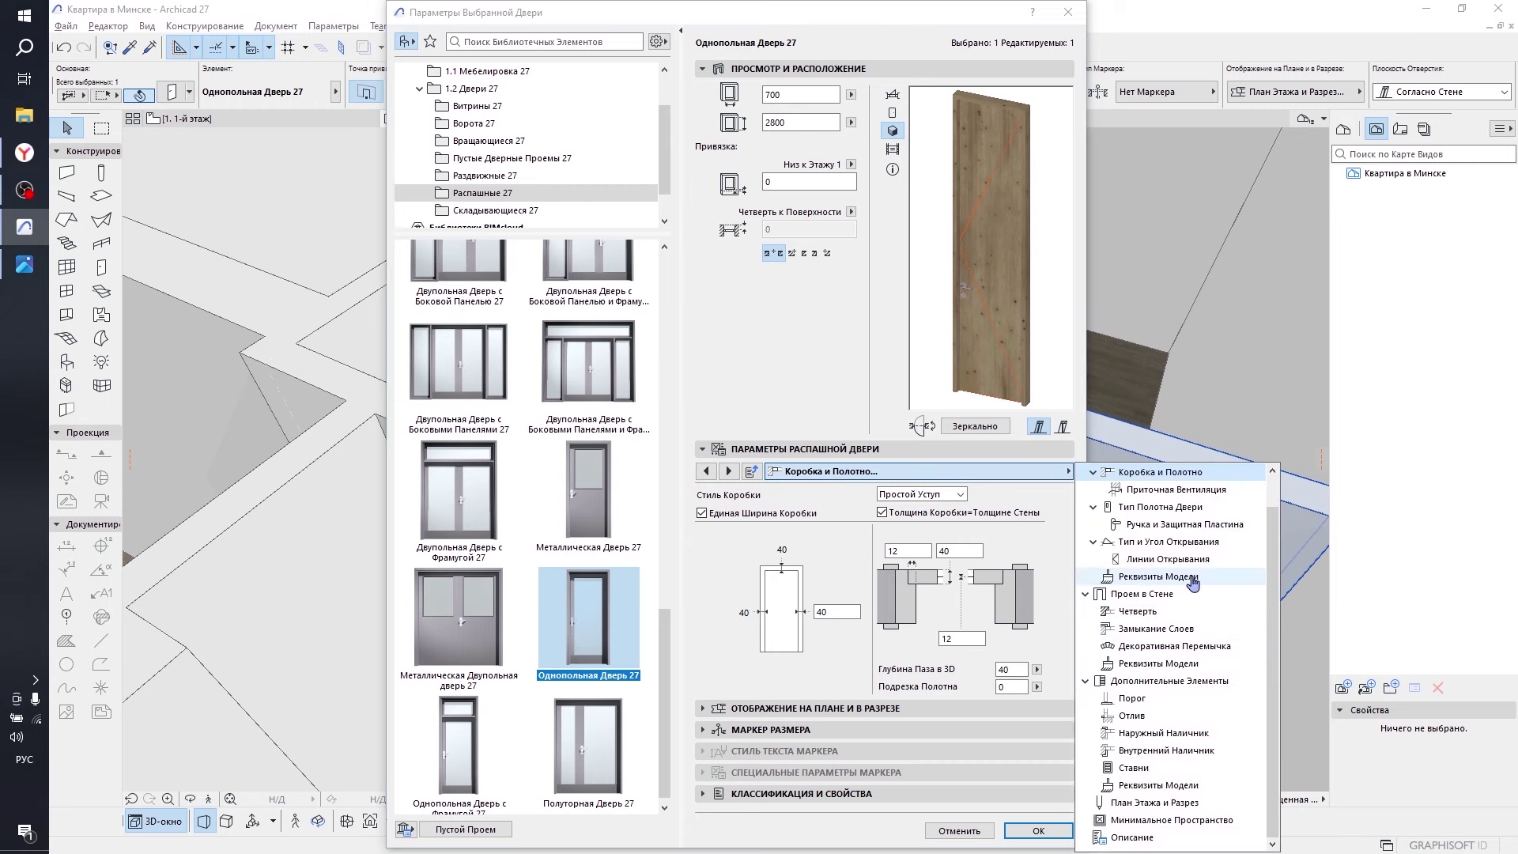
click(1192, 582)
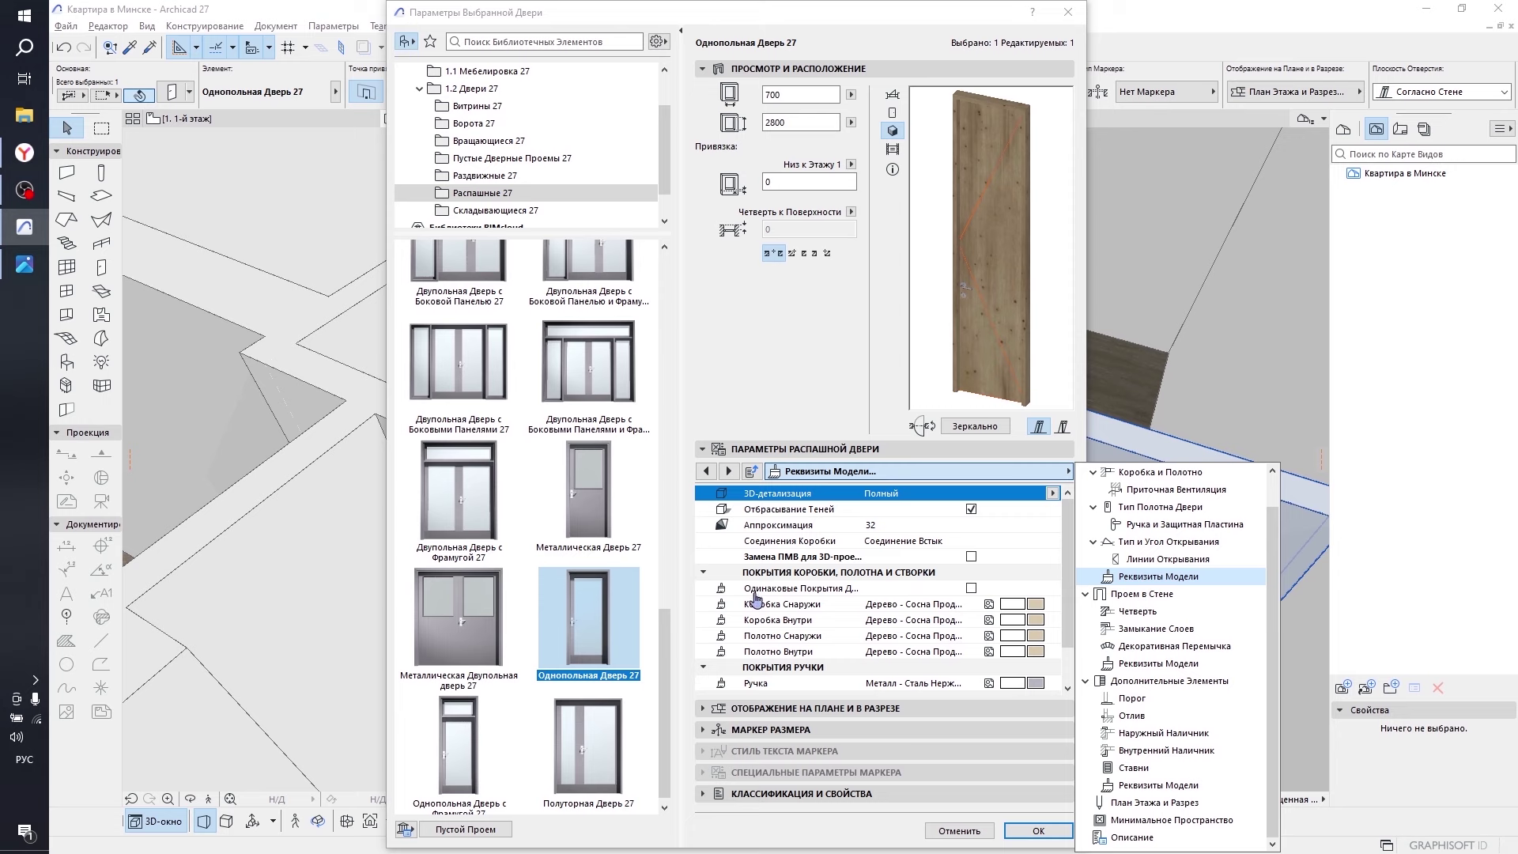
click(971, 588)
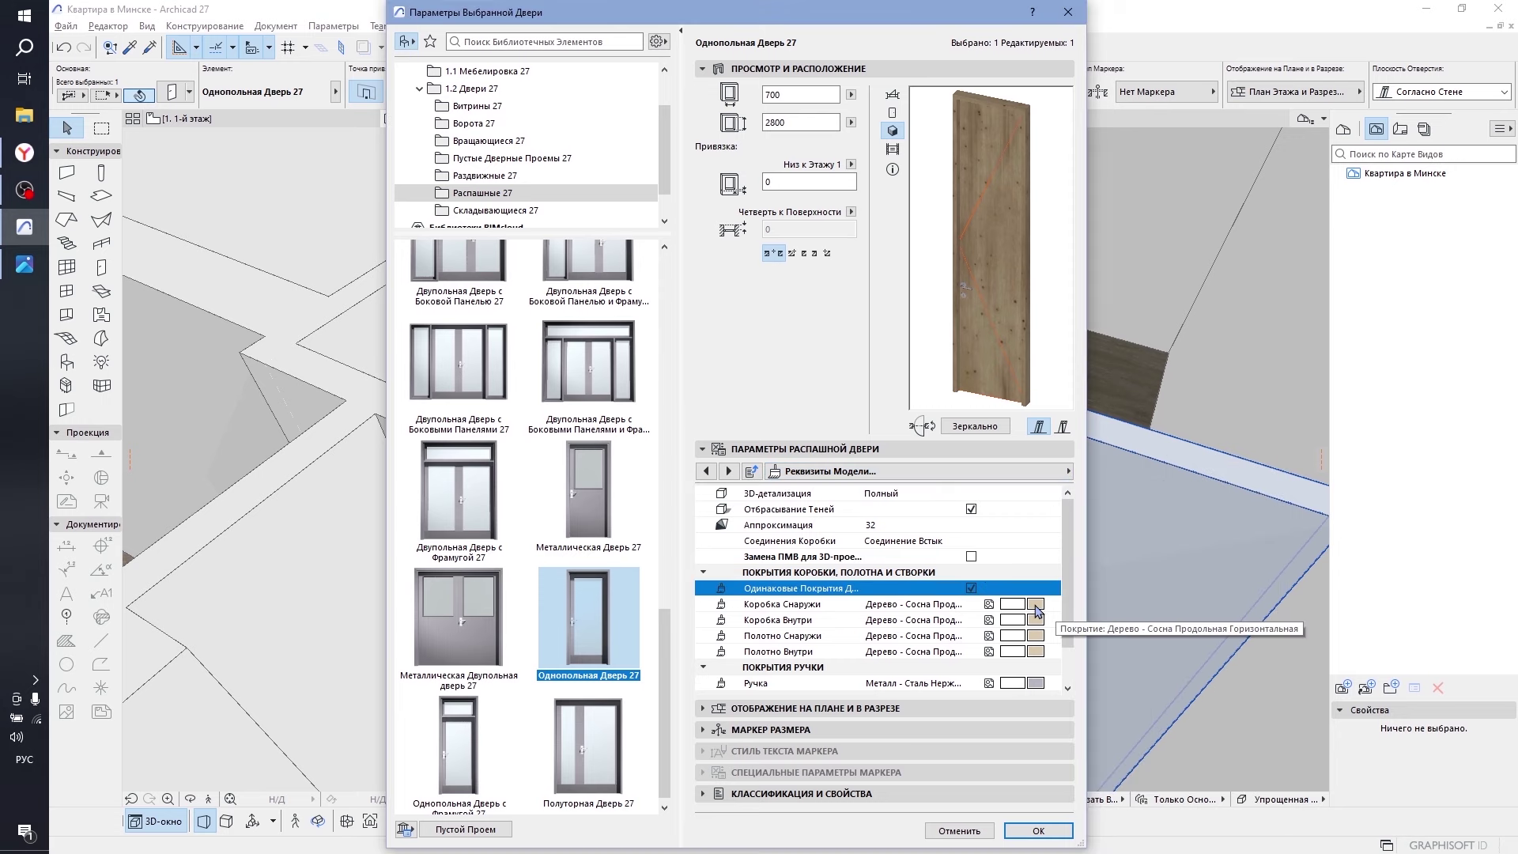
click(971, 589)
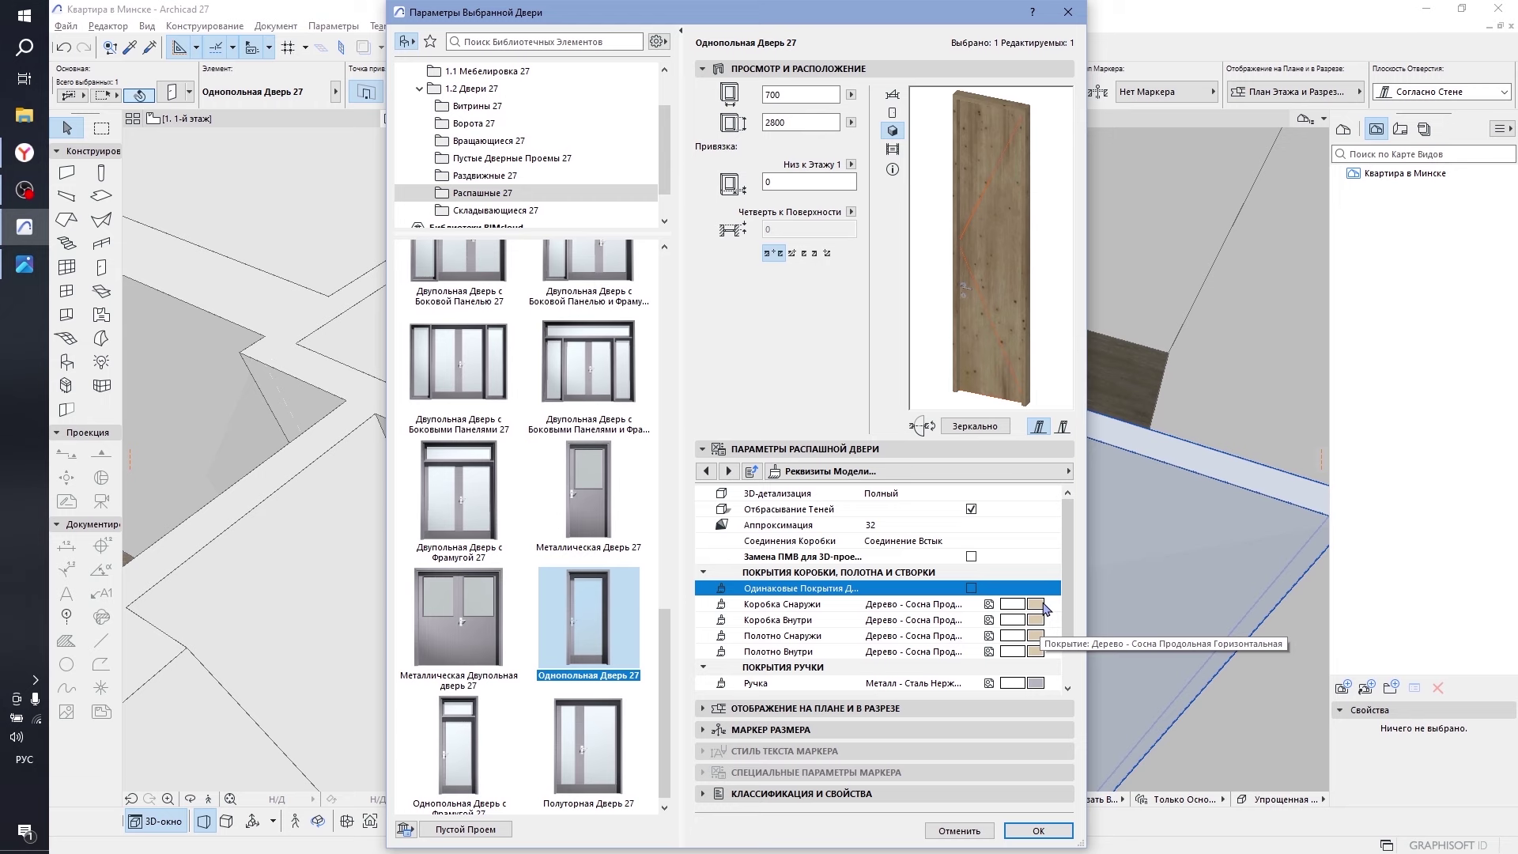
click(1036, 605)
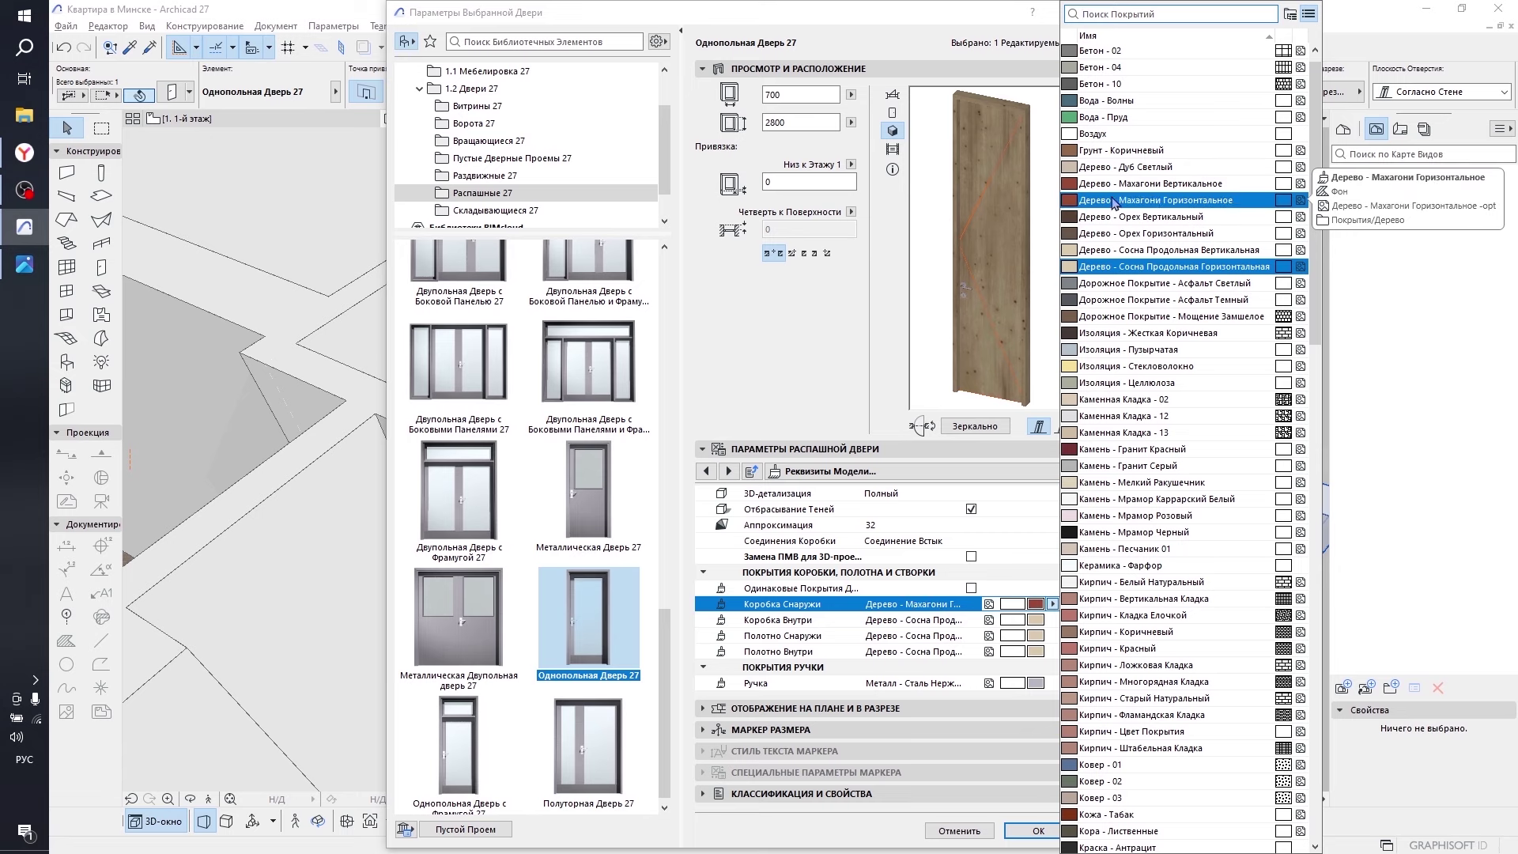
click(1236, 204)
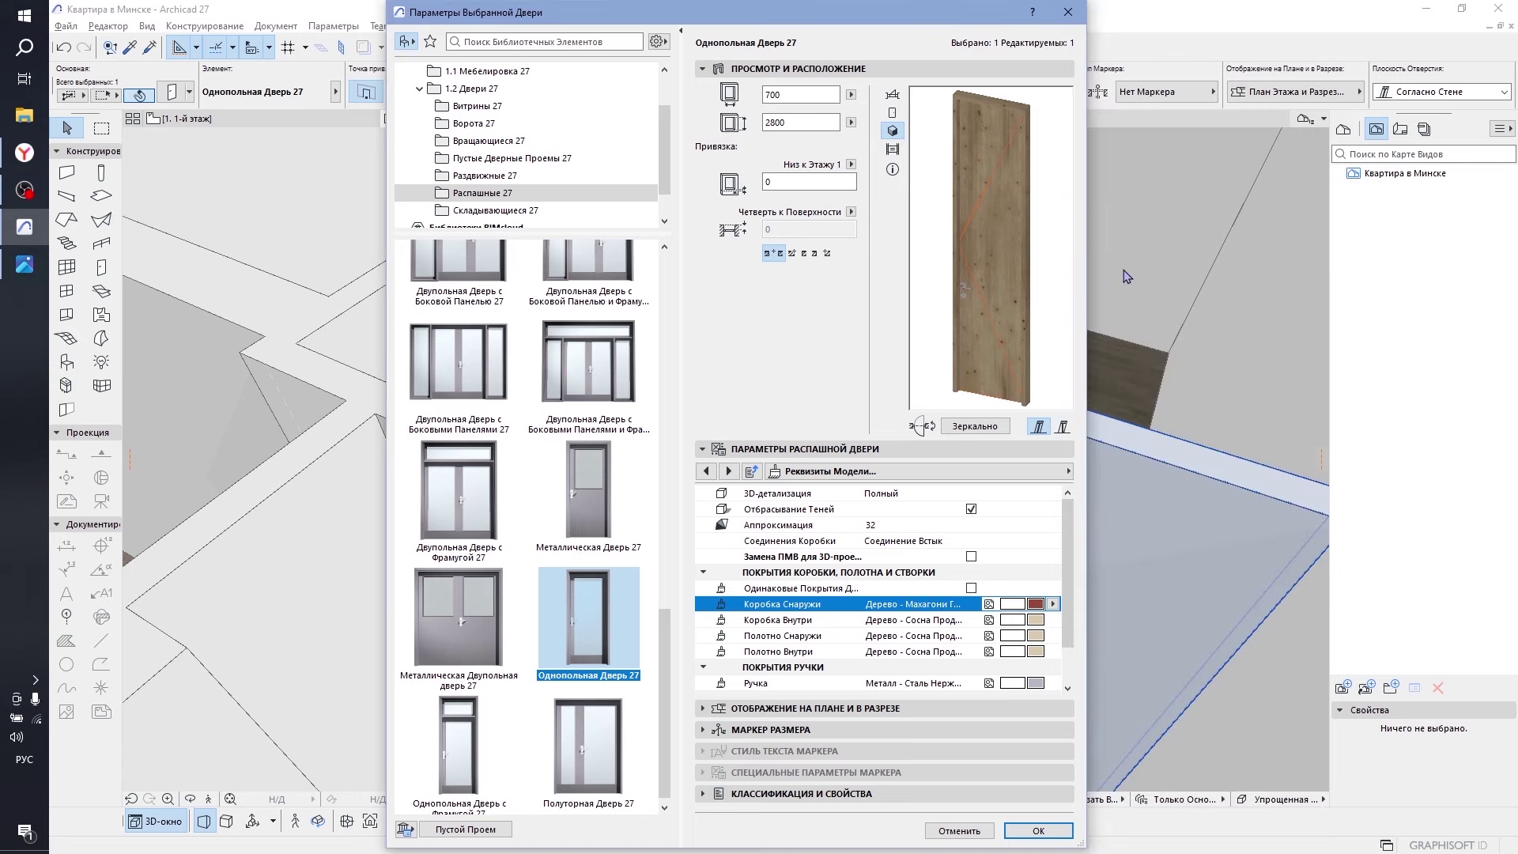
click(971, 589)
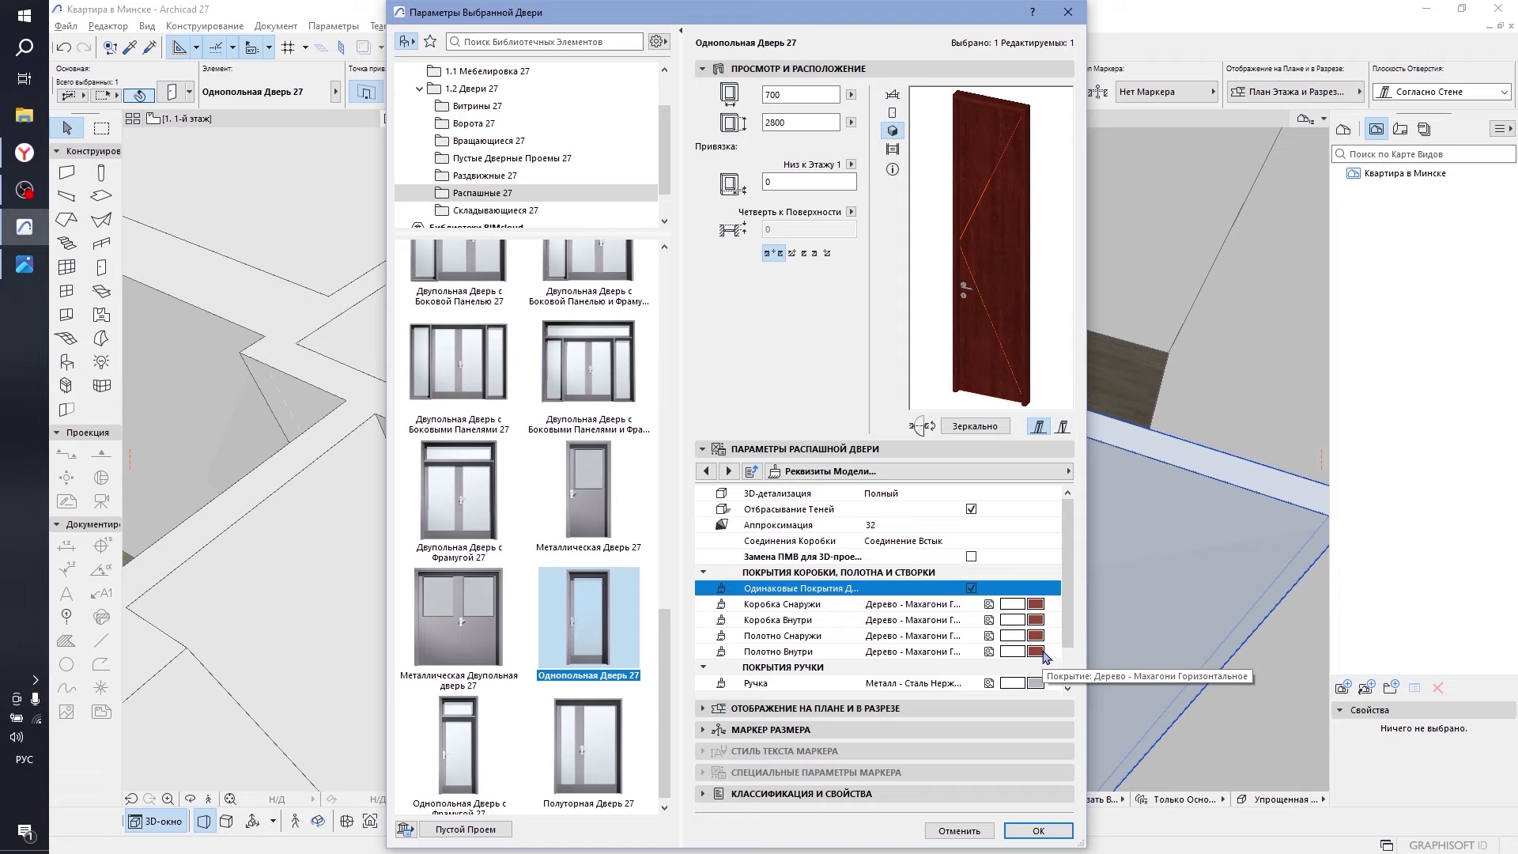
click(1036, 830)
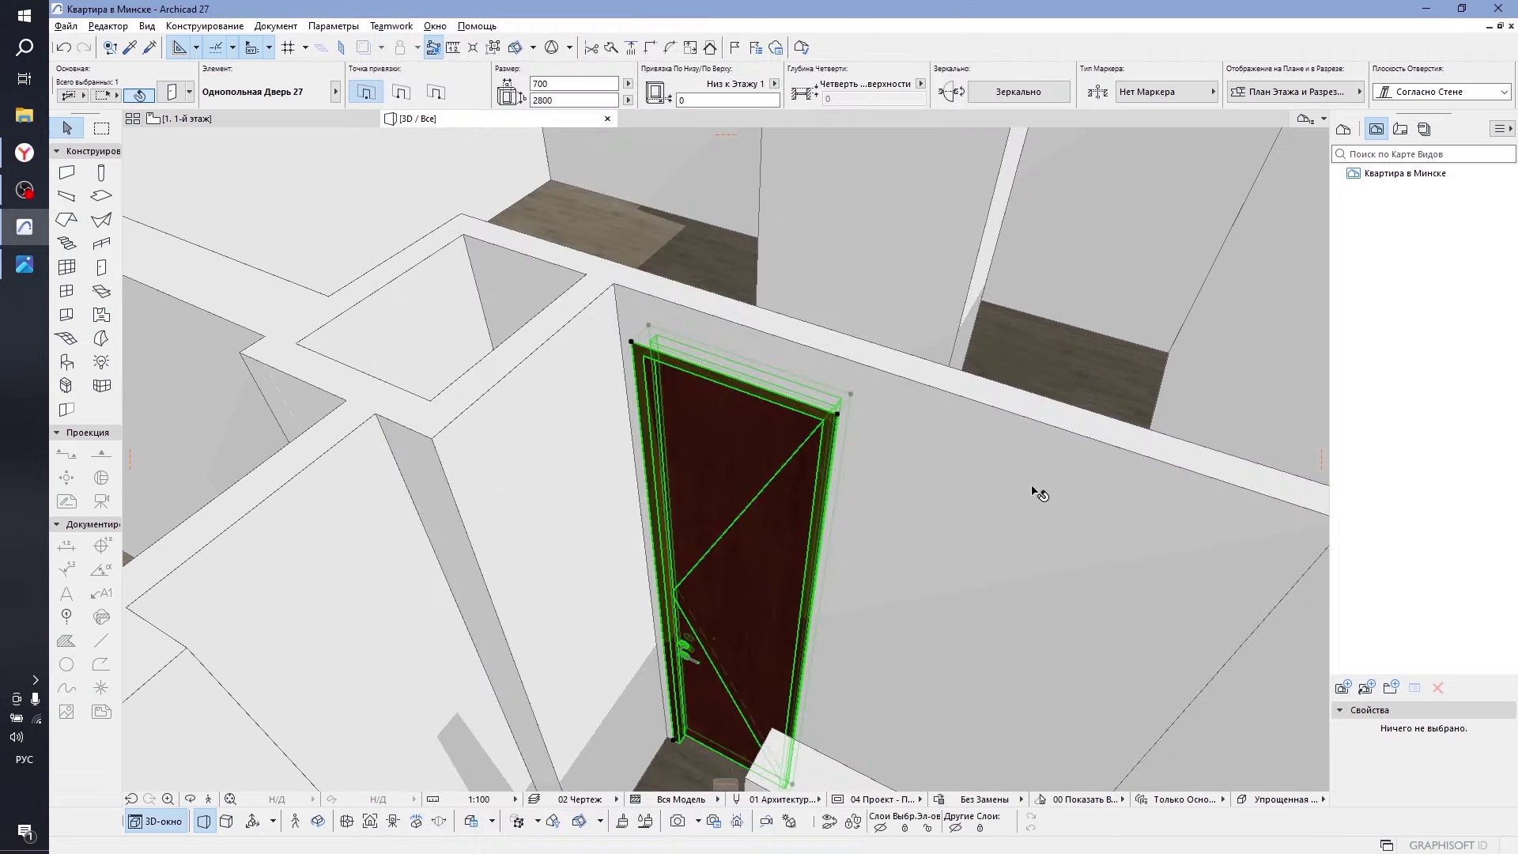
Orbit toward the mahogany door and compare it with the reference photos
mouse_move(1034, 490)
shift+middle_down()
mouse_move(599, 471)
mouse_move(732, 502)
mouse_move(566, 464)
mouse_move(779, 525)
mouse_move(716, 425)
mouse_move(814, 424)
shift+middle_up()
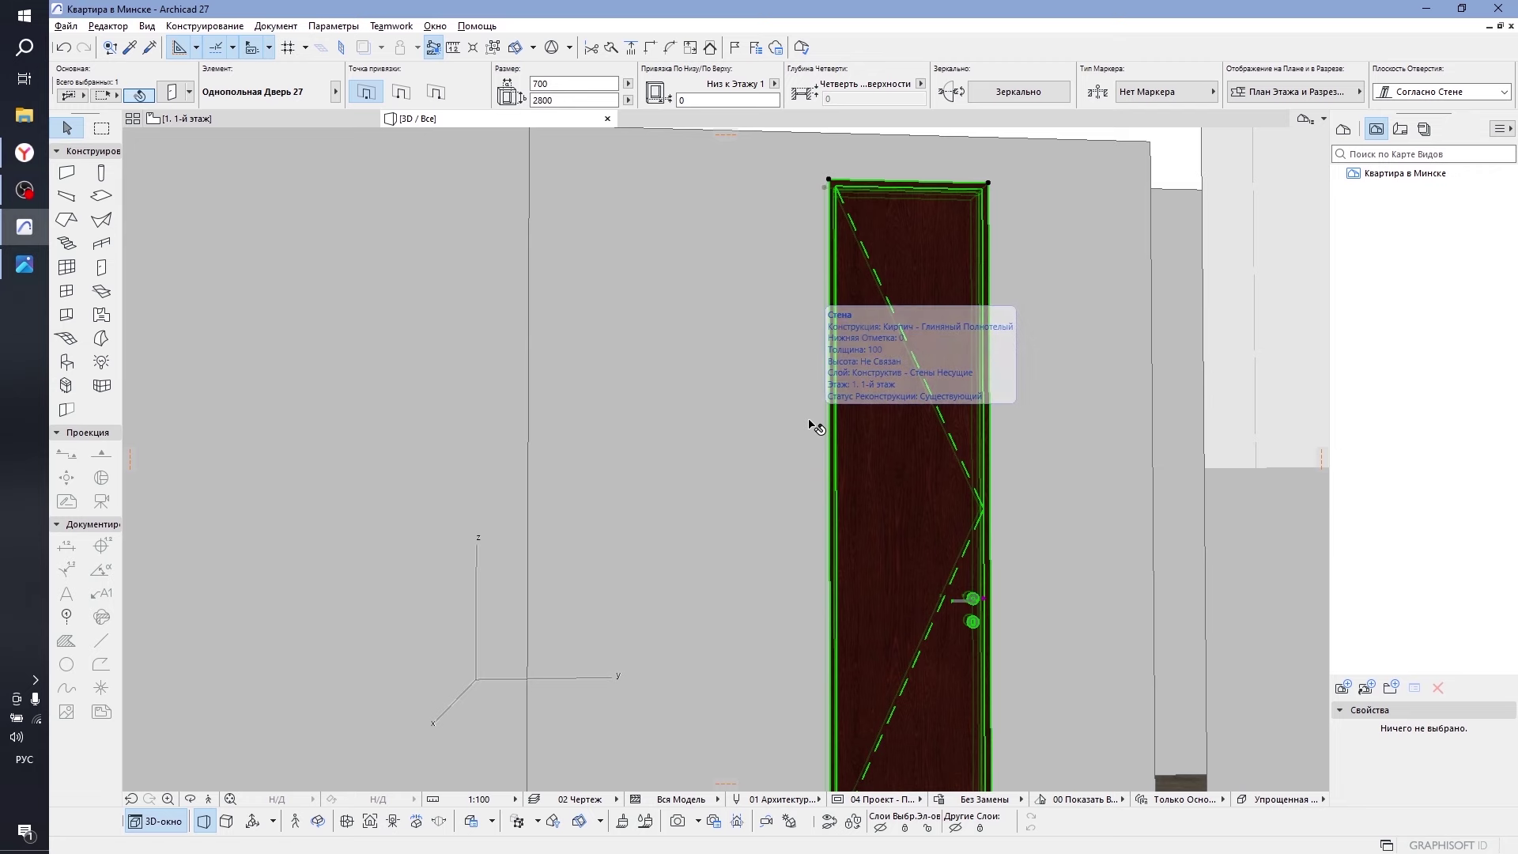
key(alt+Tab)
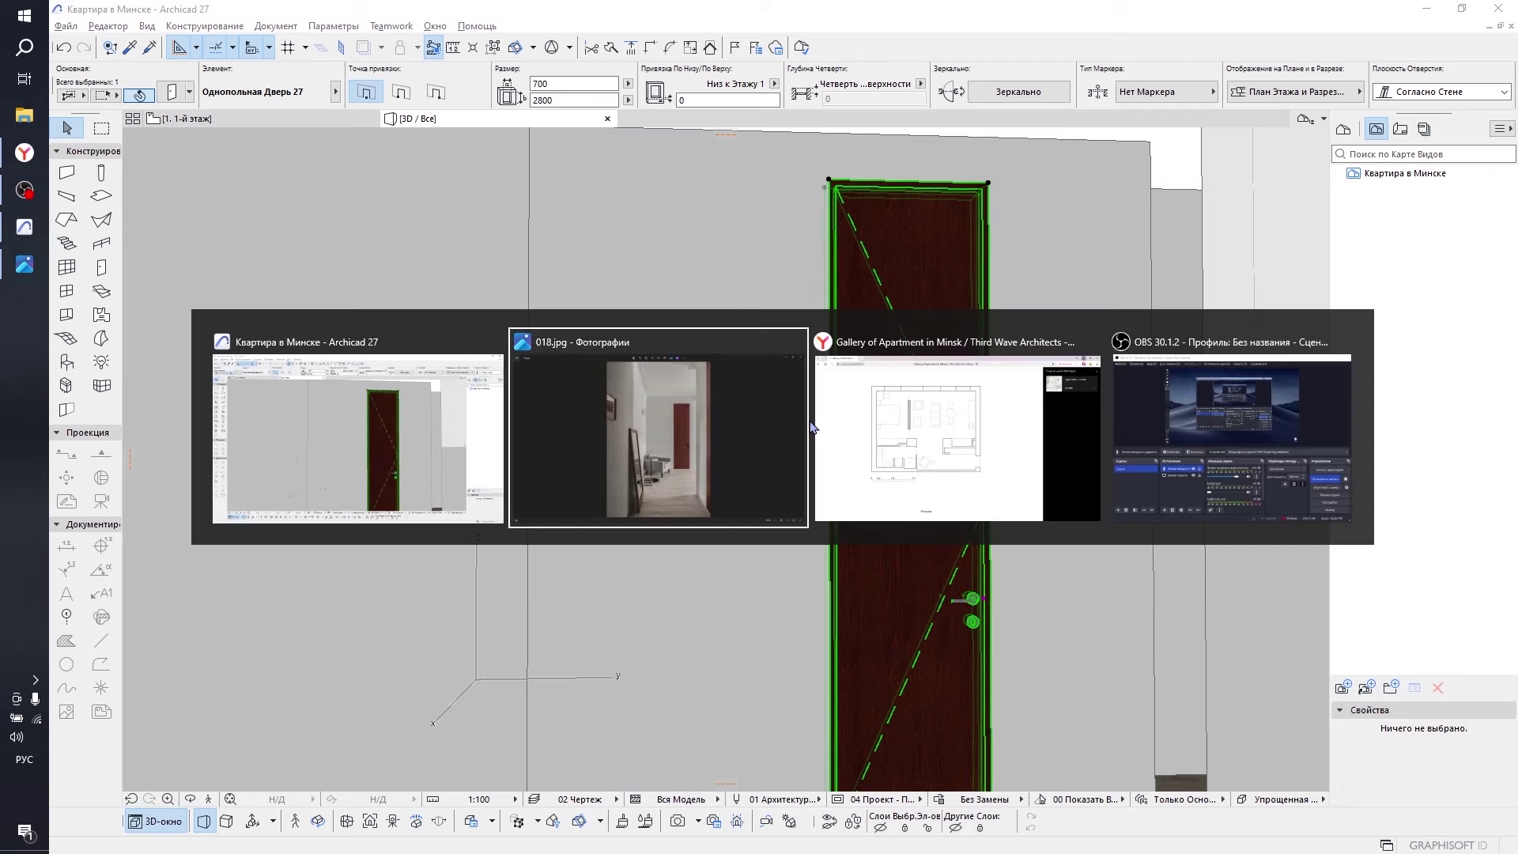
key(Right)
key(Right)
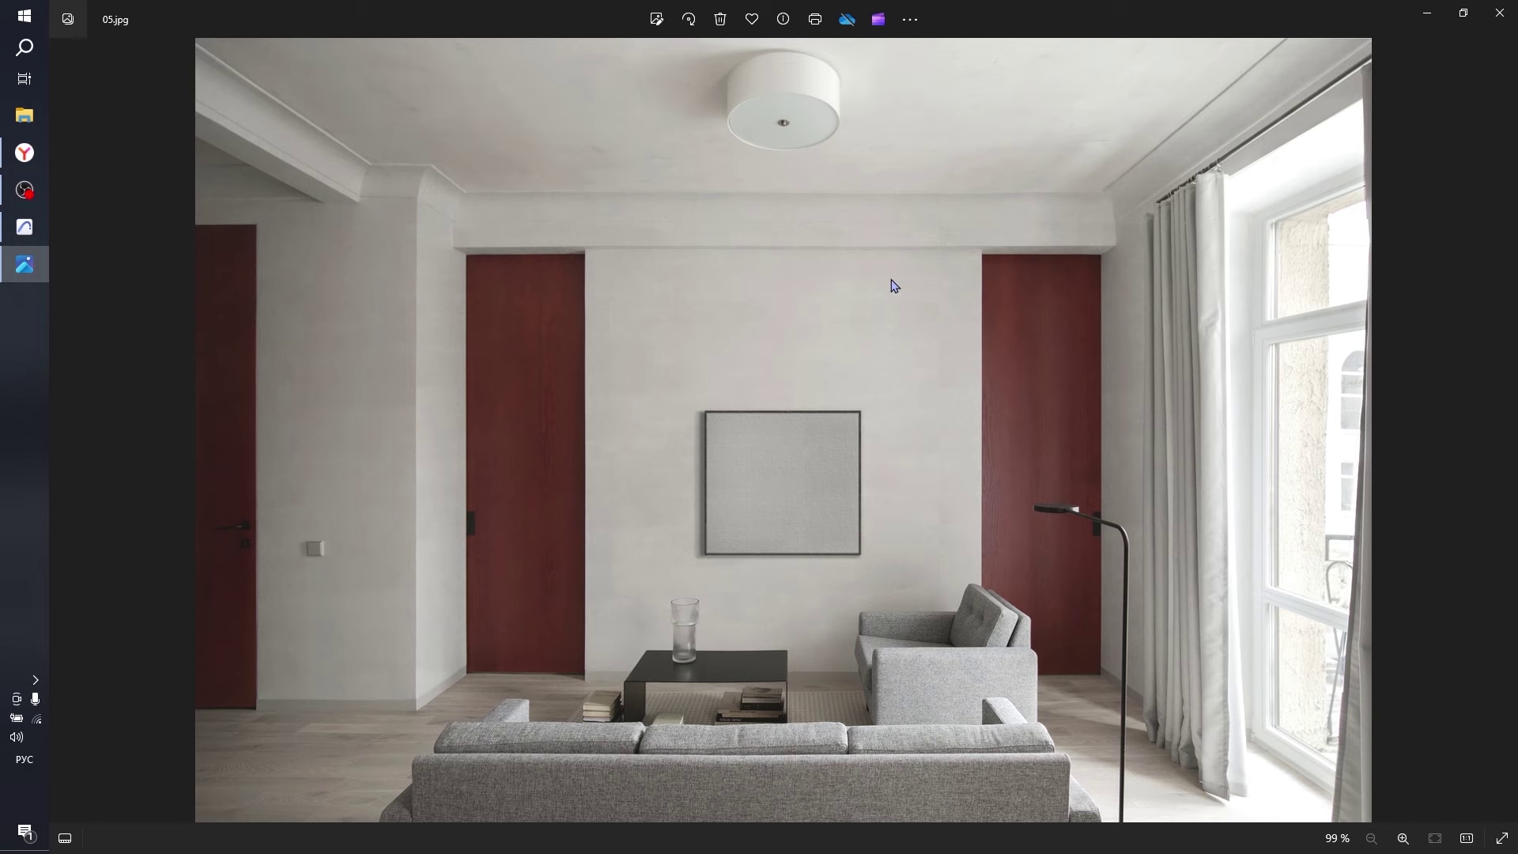
key(alt+Tab)
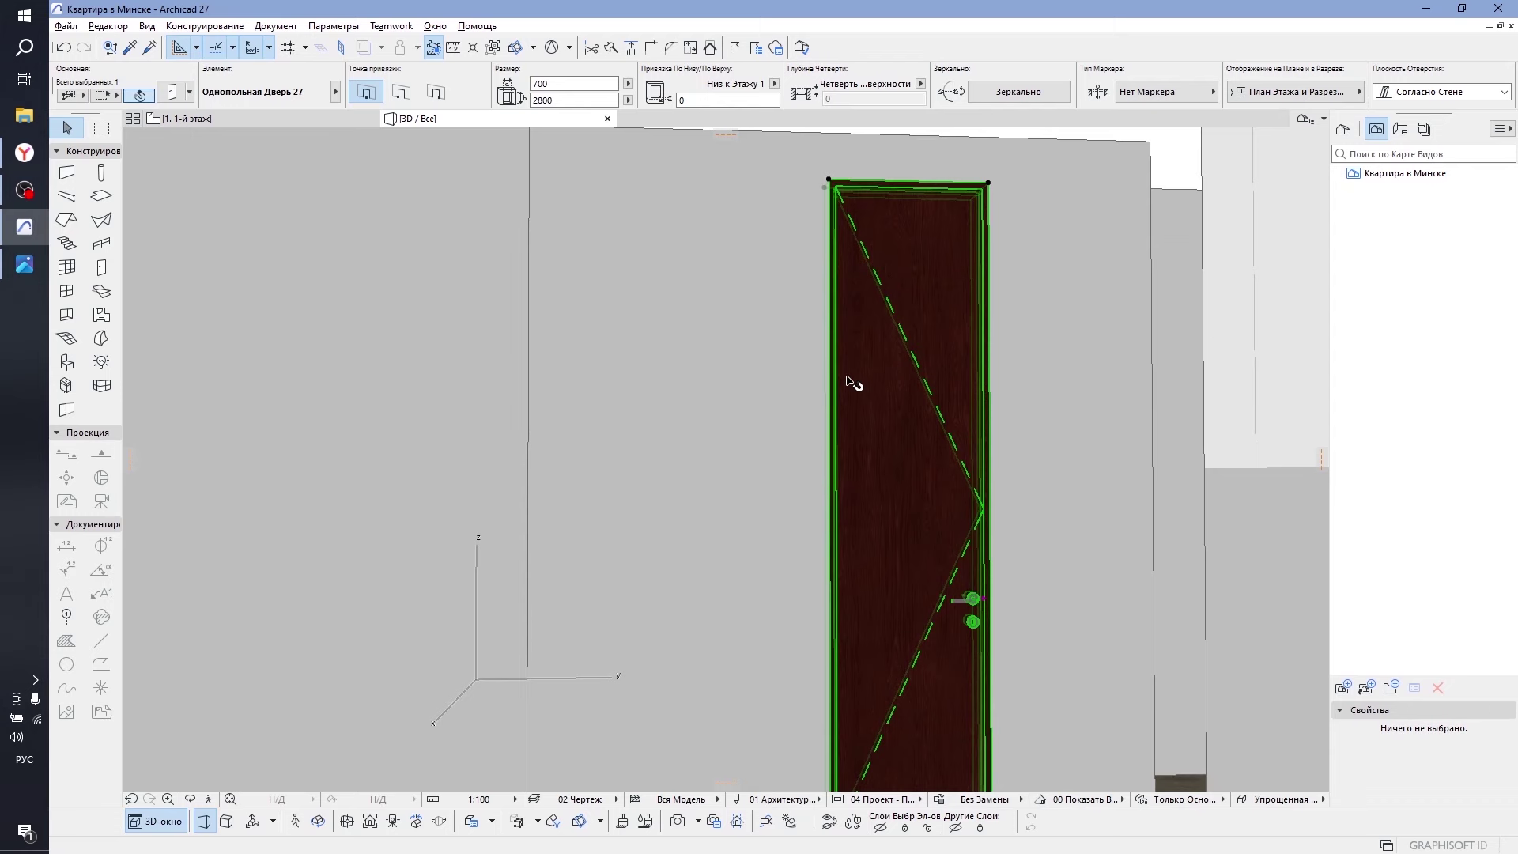
Switch to the floor plan and select the bathroom door
click(847, 390)
shift+middle_drag(848, 390, 439, 267)
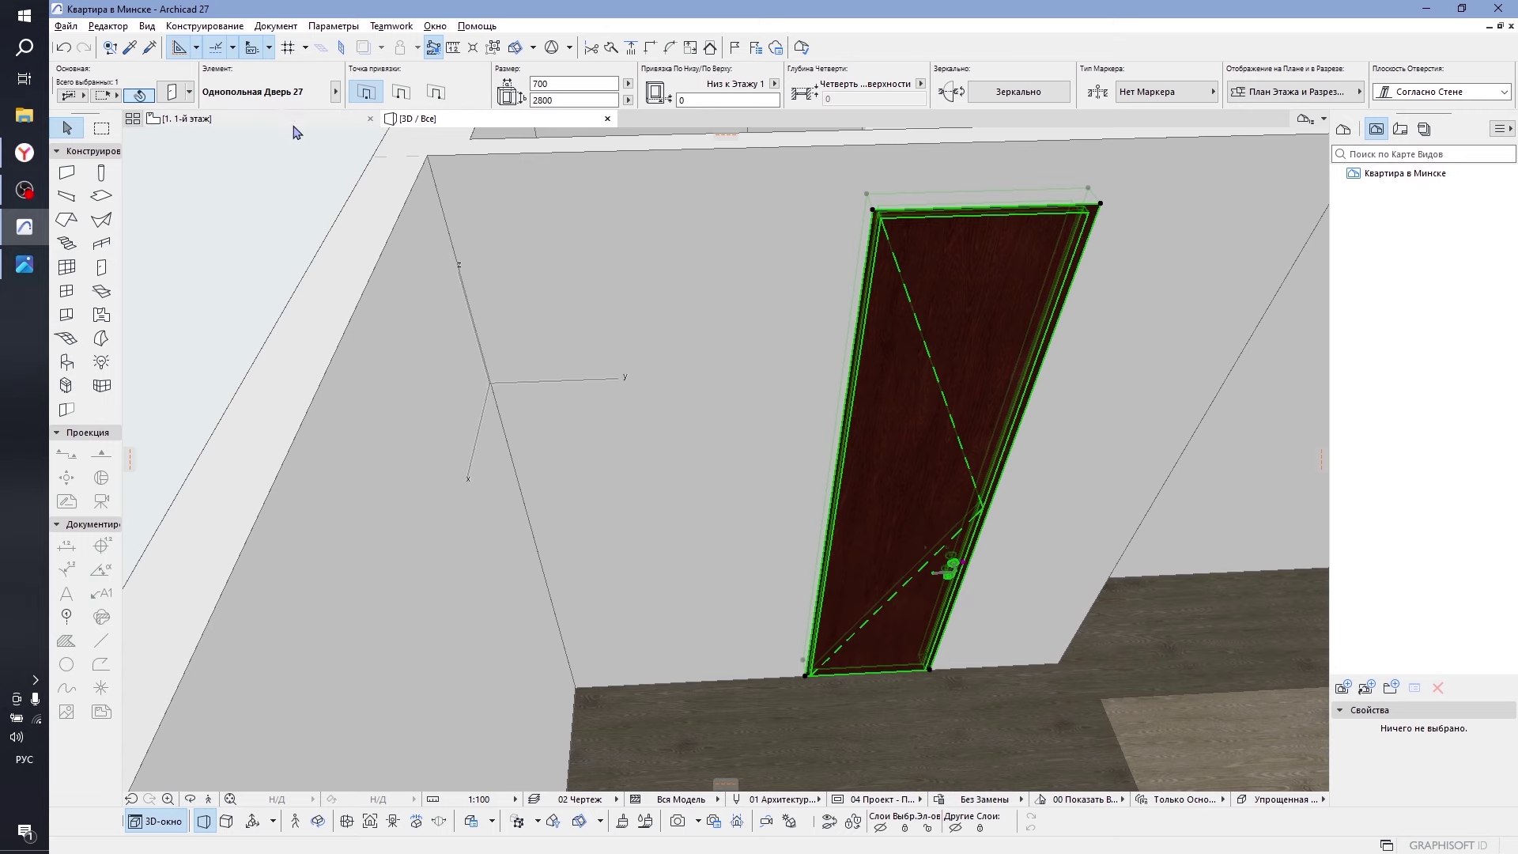
click(297, 128)
scroll(464, 573, down, 5)
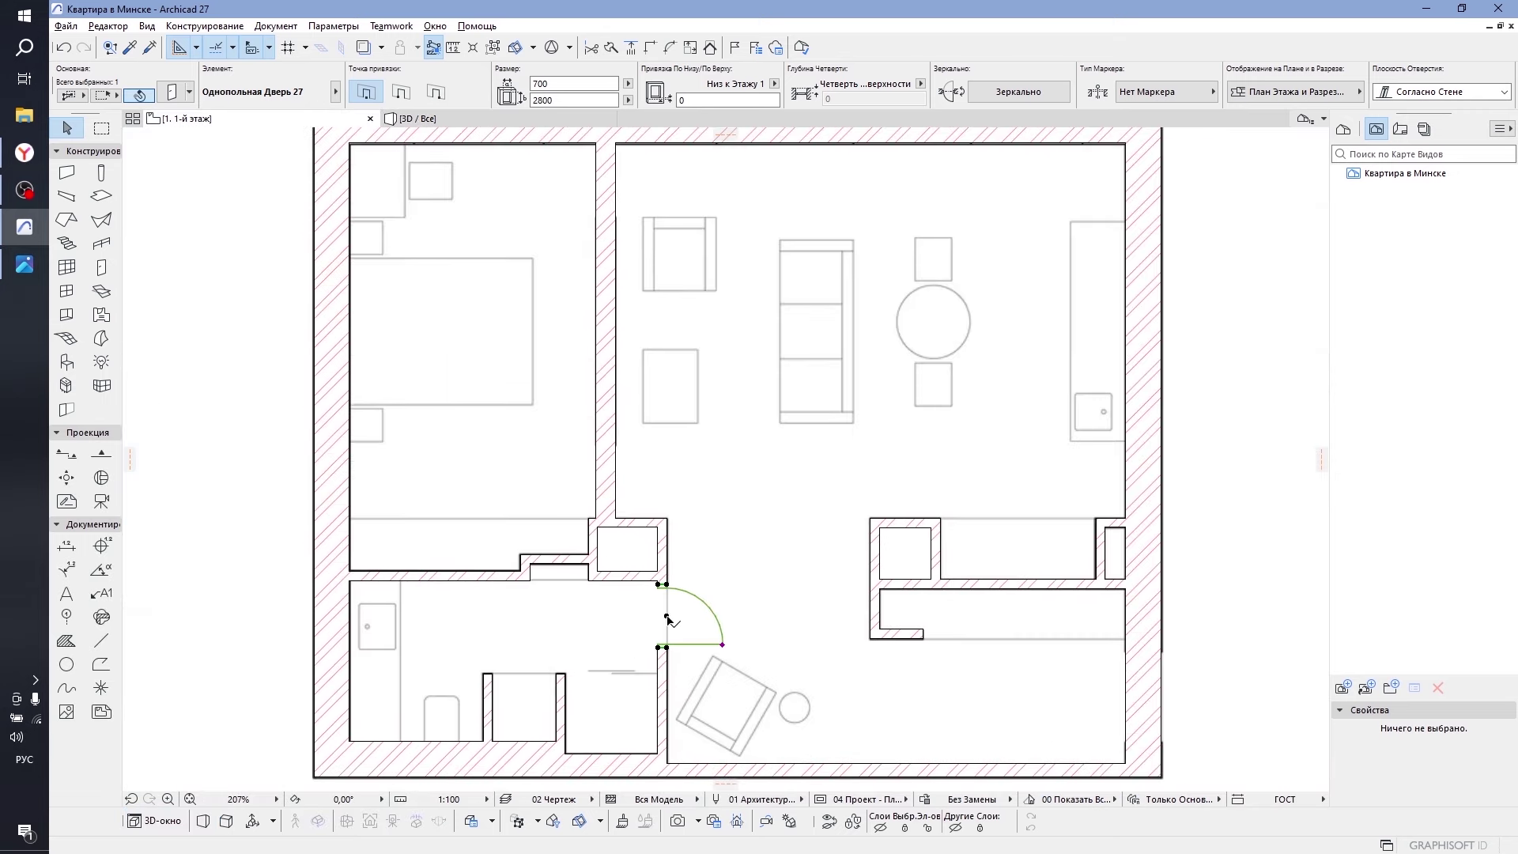
scroll(764, 423, down, 3)
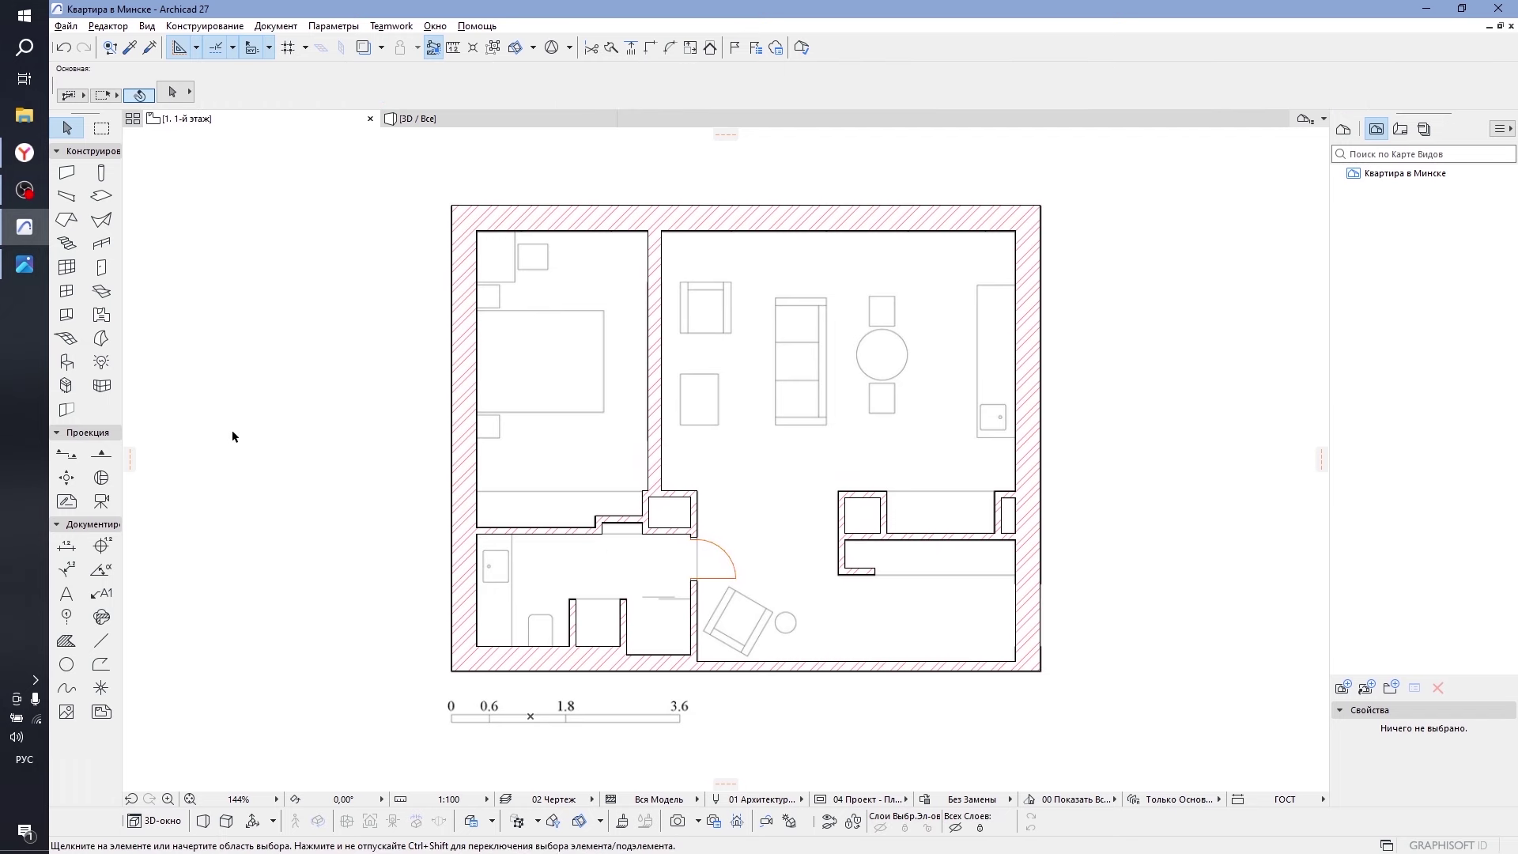
scroll(672, 474, up, 7)
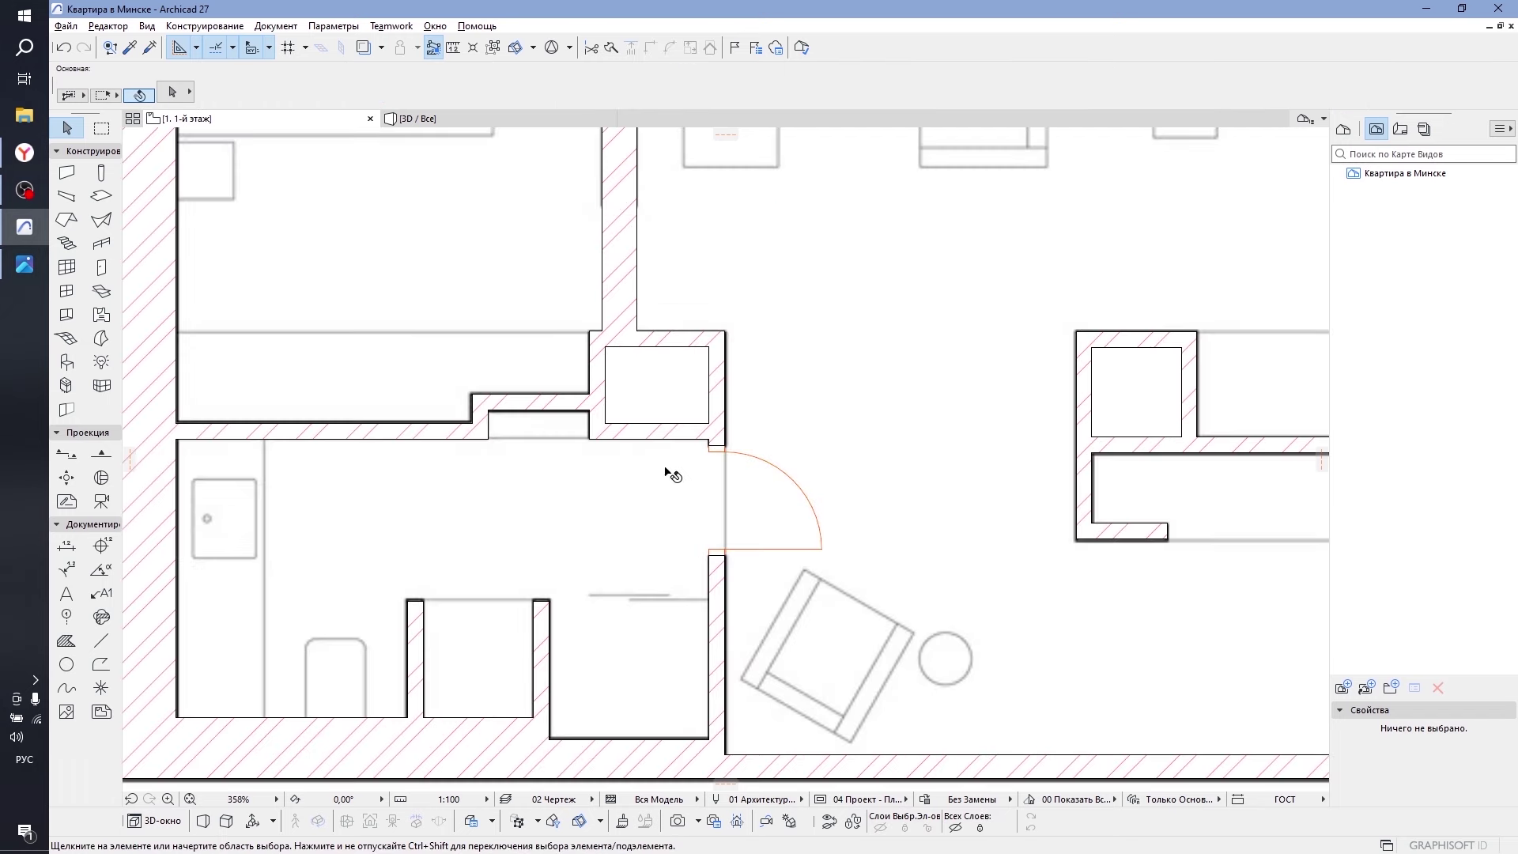
click(717, 458)
click(717, 456)
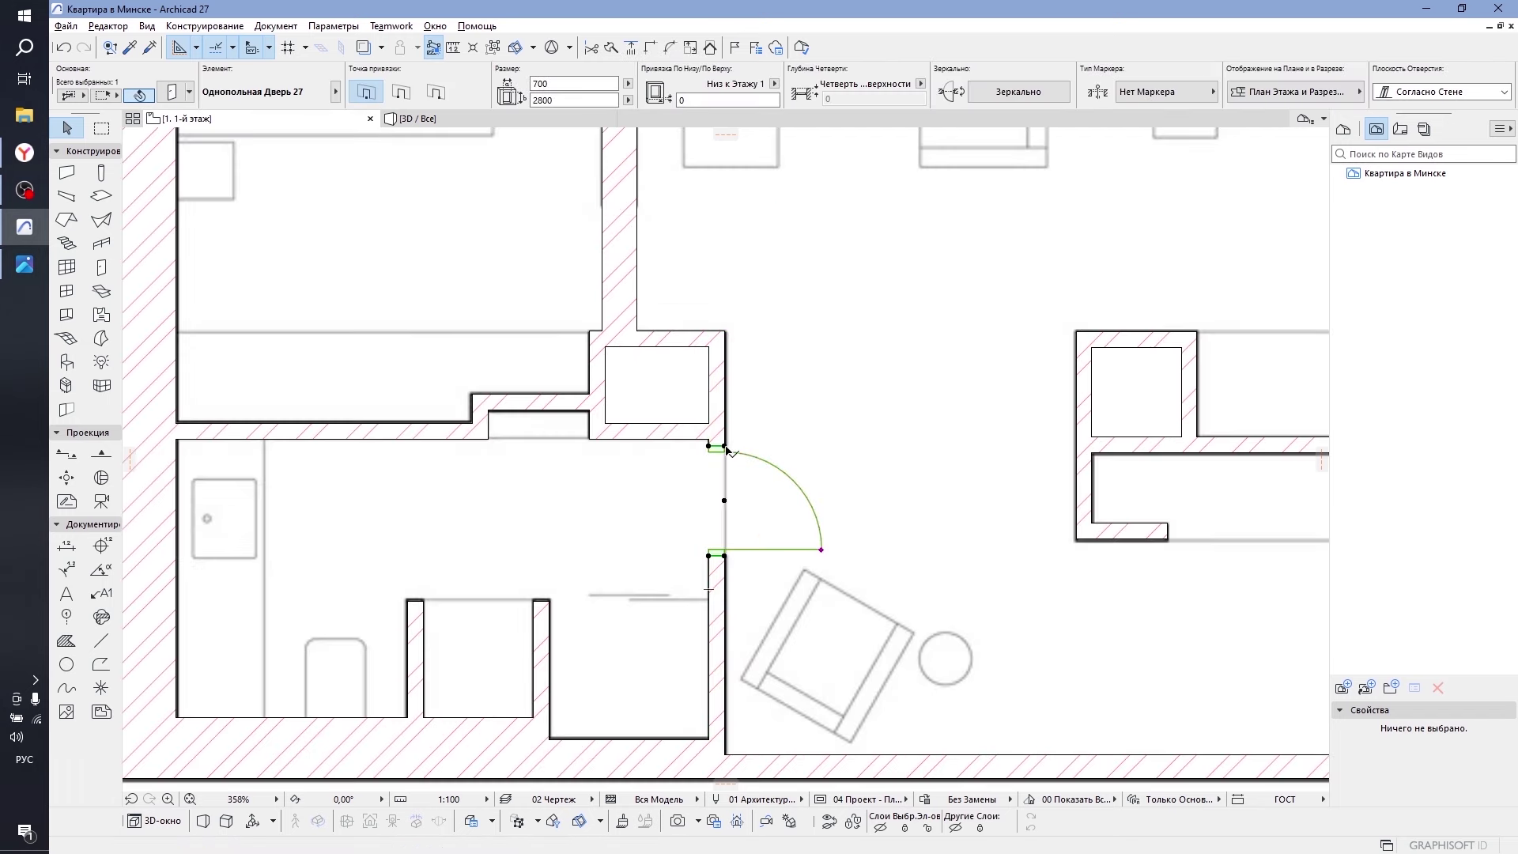
Swap the door for a double door with transom, then undo back to the single door
double_click(101, 267)
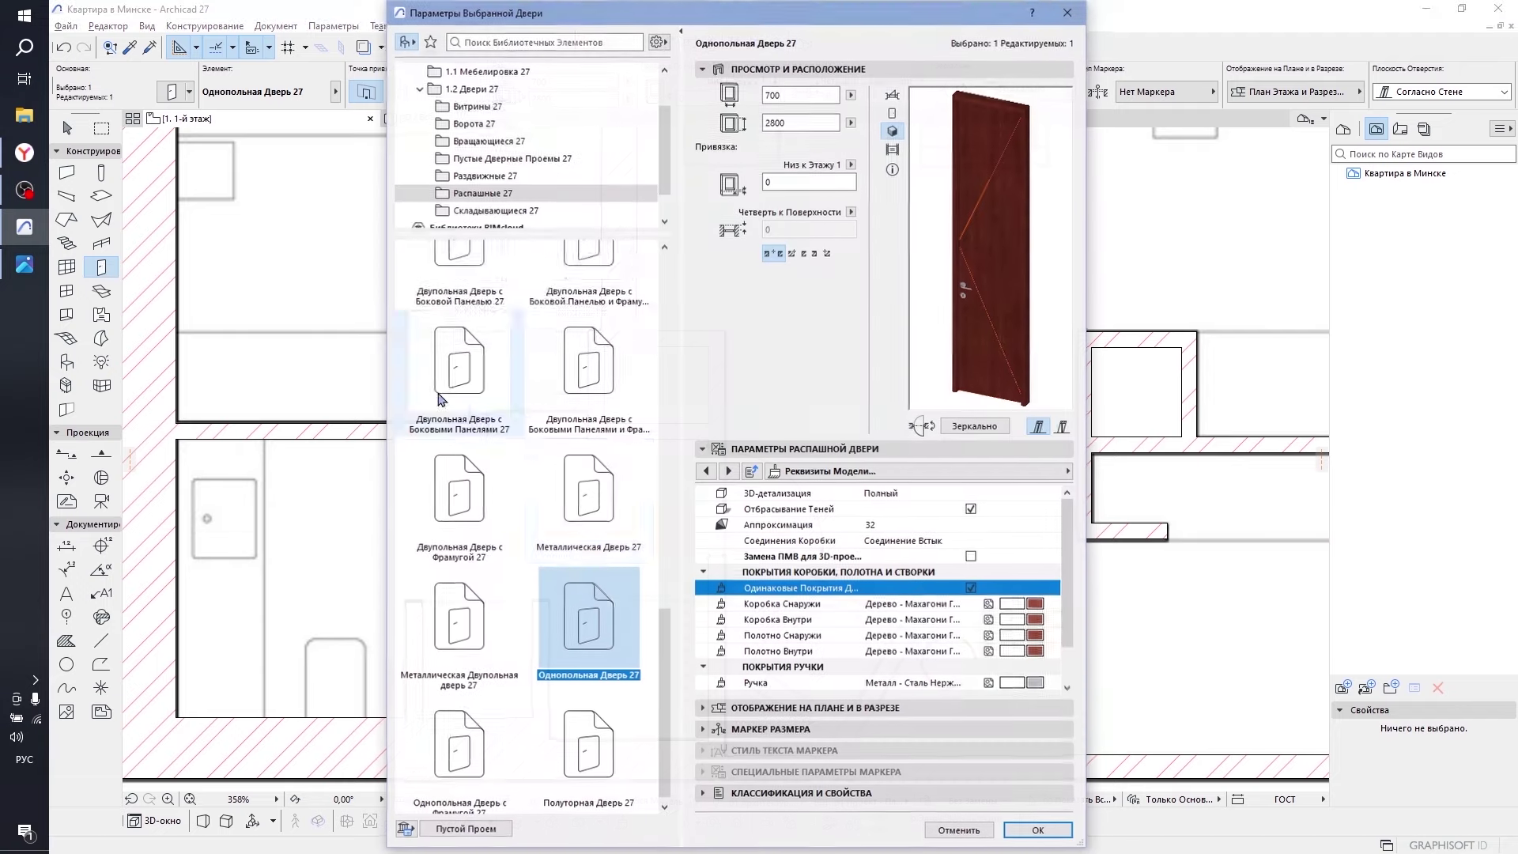
click(489, 549)
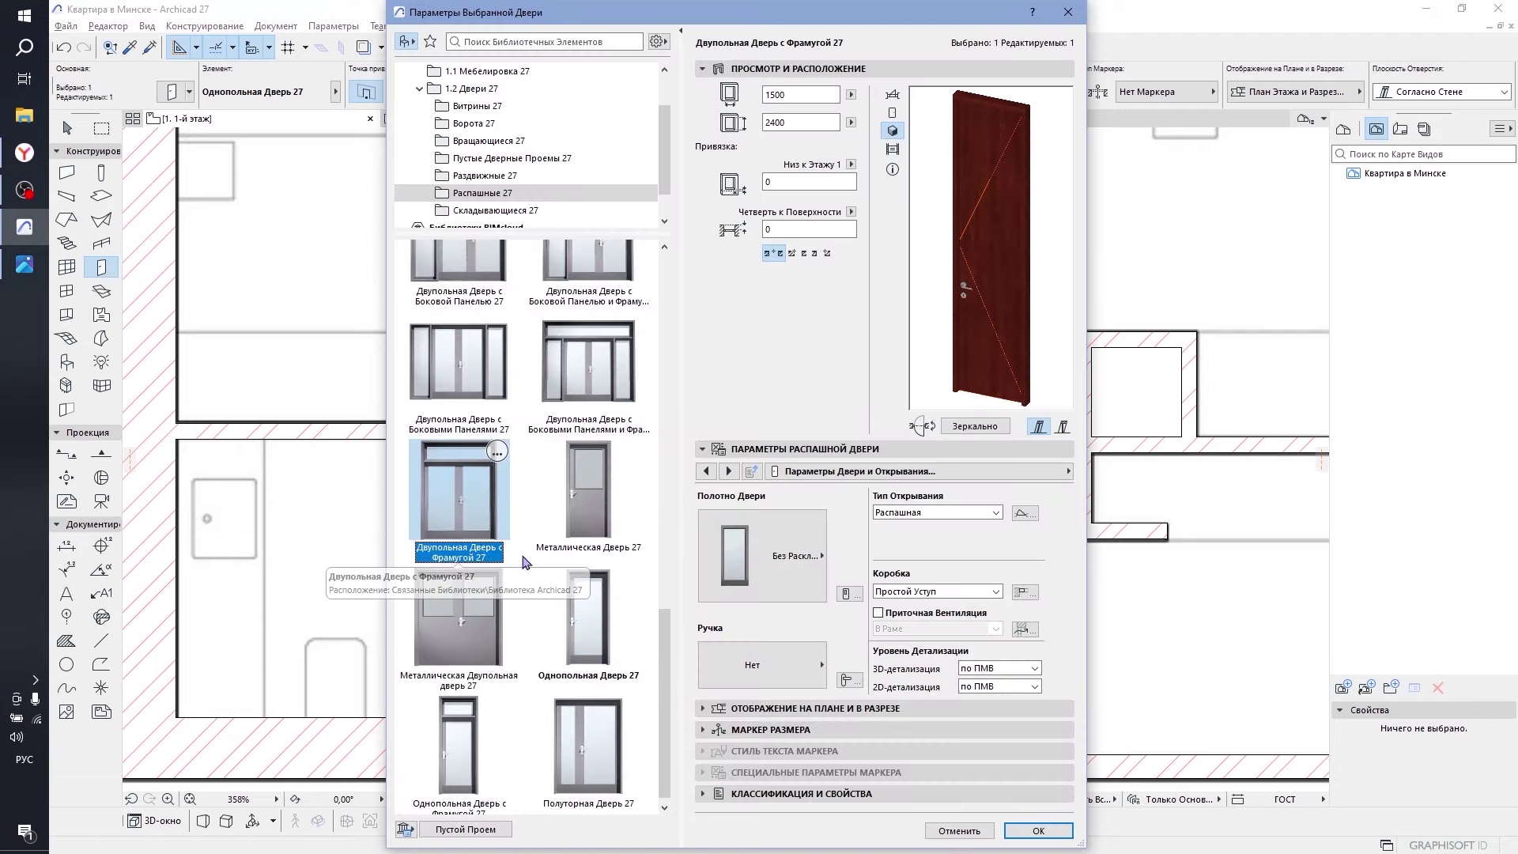
click(1034, 829)
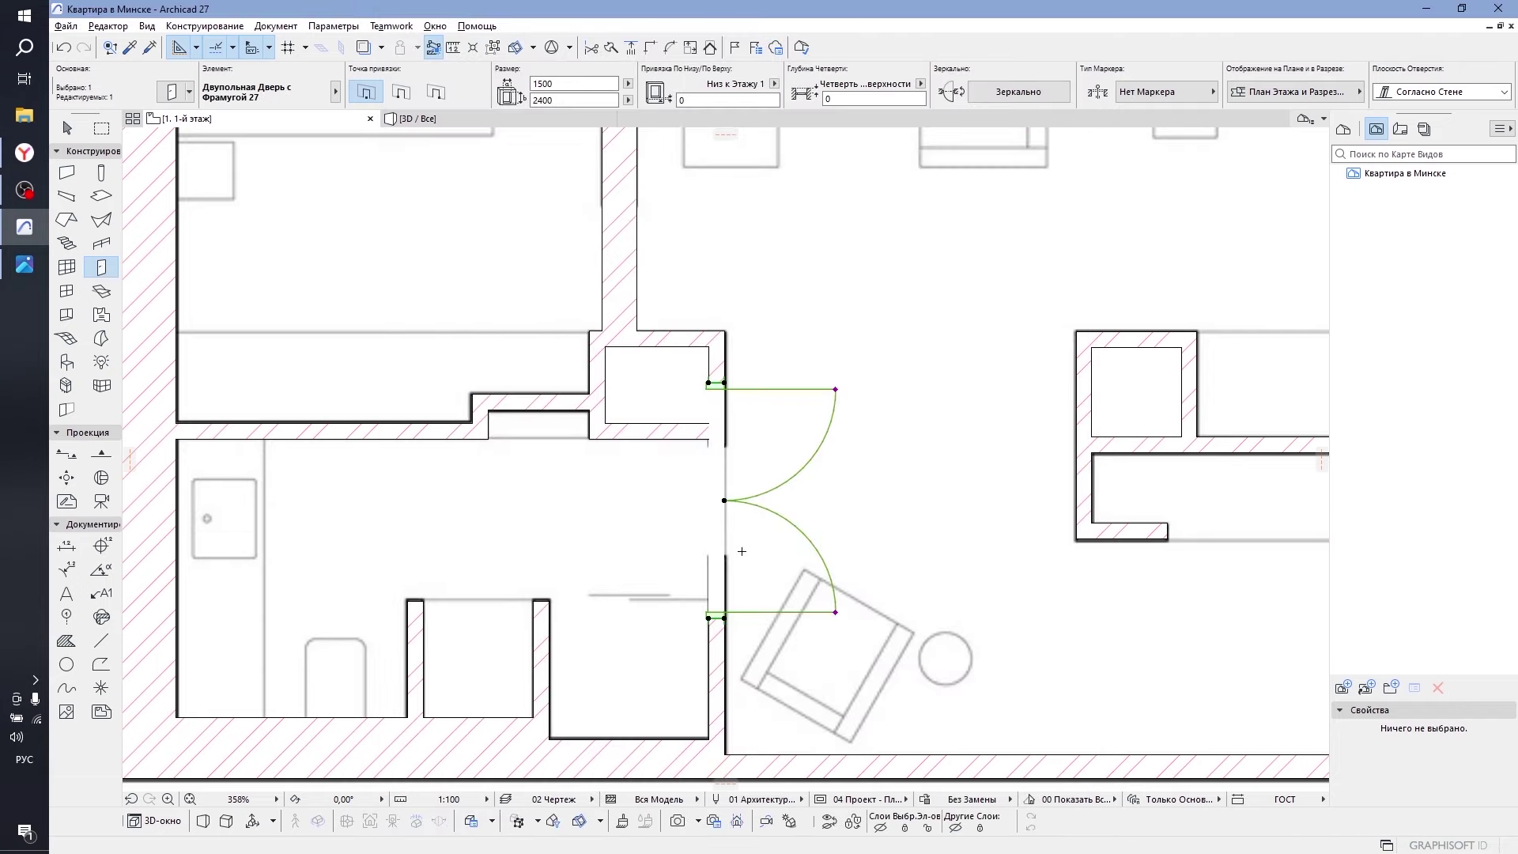
key(ctrl+z)
scroll(809, 615, down, 2)
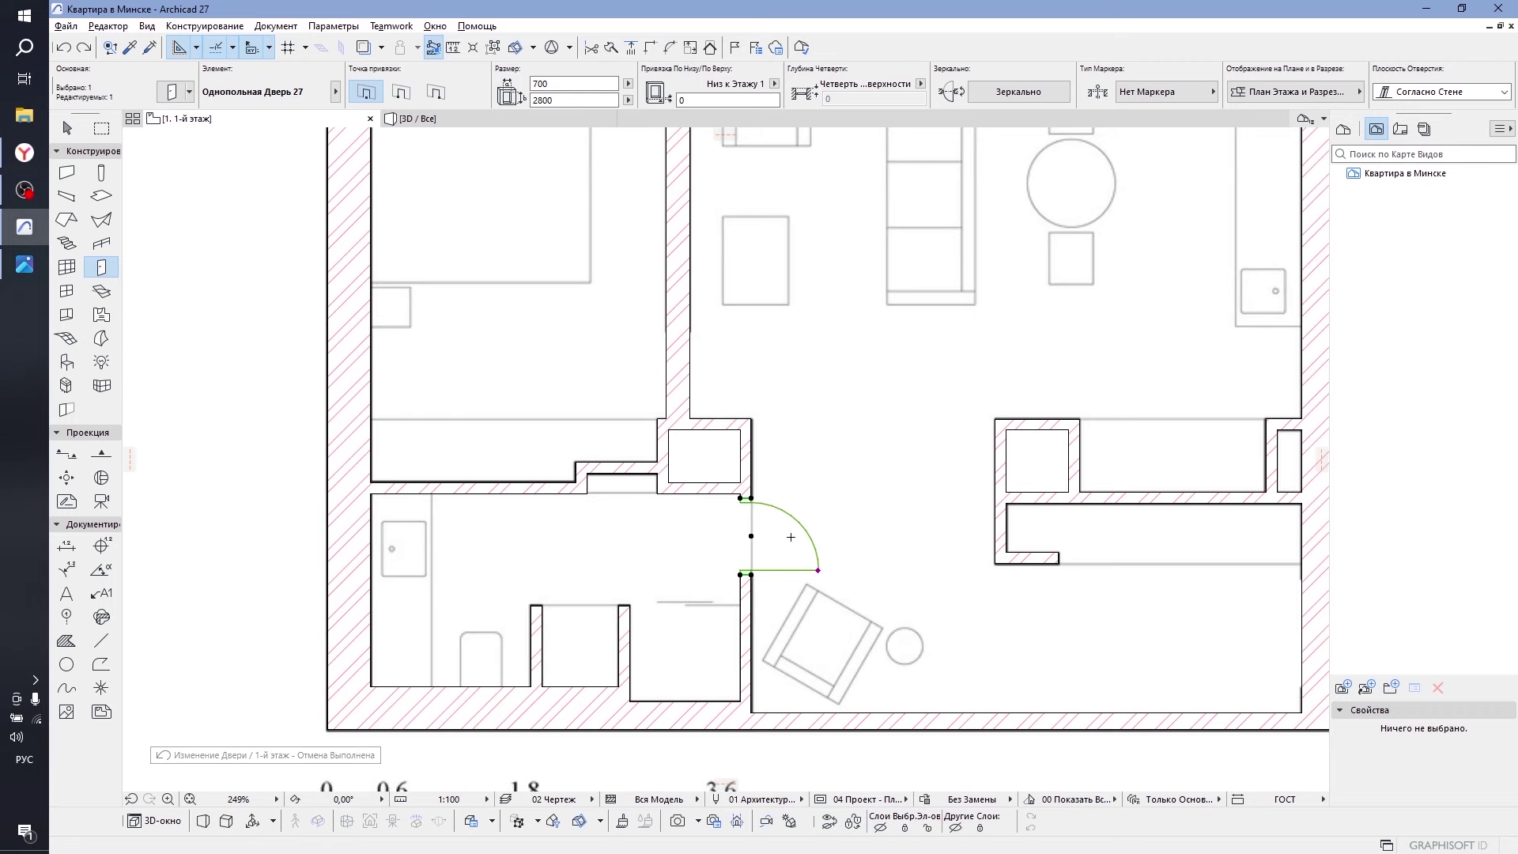
key(Escape)
scroll(822, 490, up, 5)
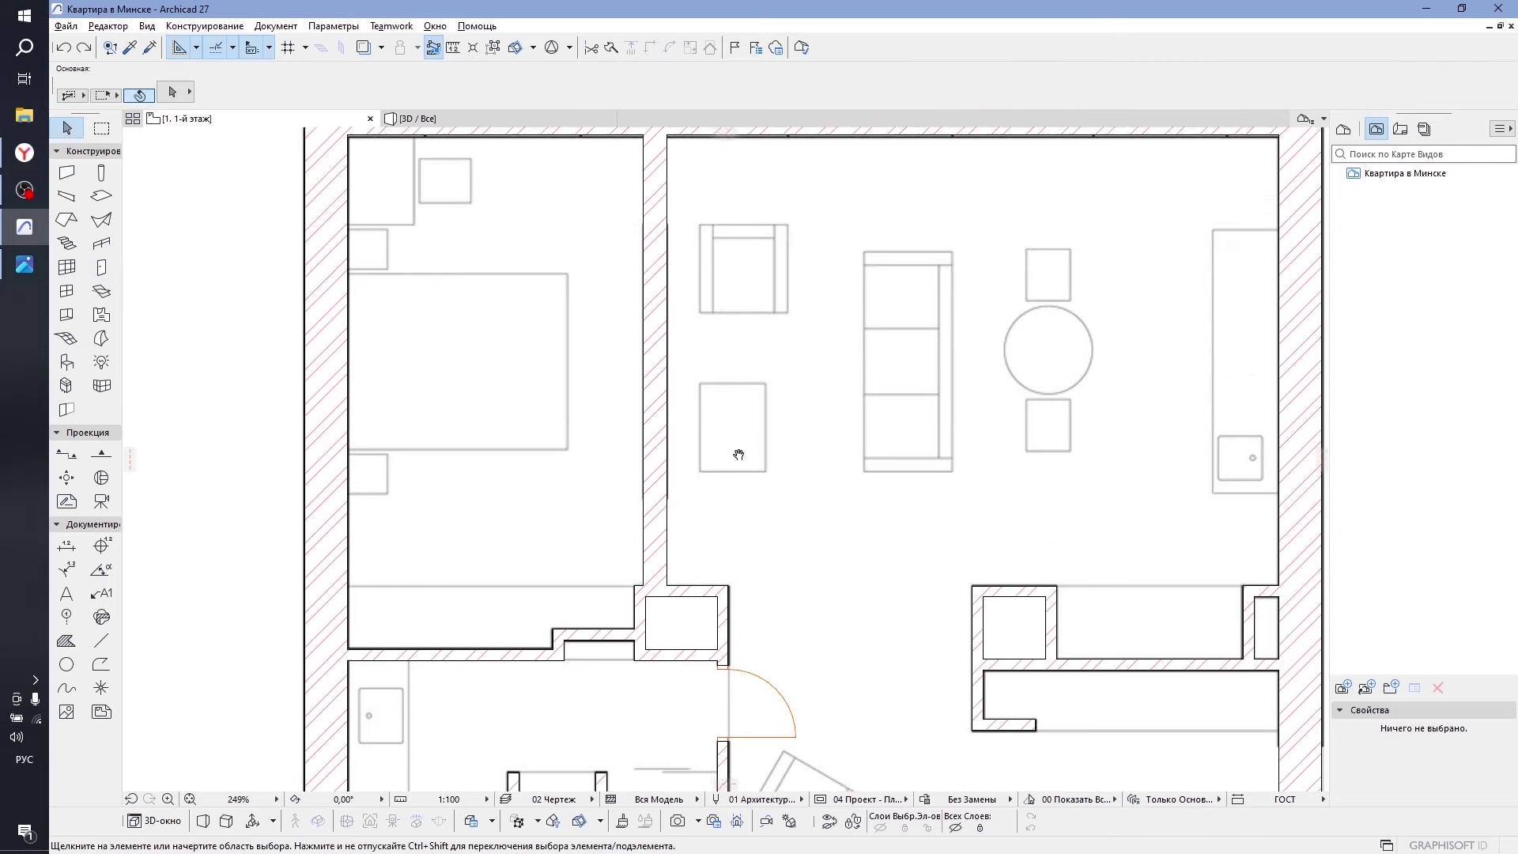
click(101, 290)
Place a Раздвижная Дверь с Карманом 27 pocket door in the bedroom–living room wall
double_click(100, 273)
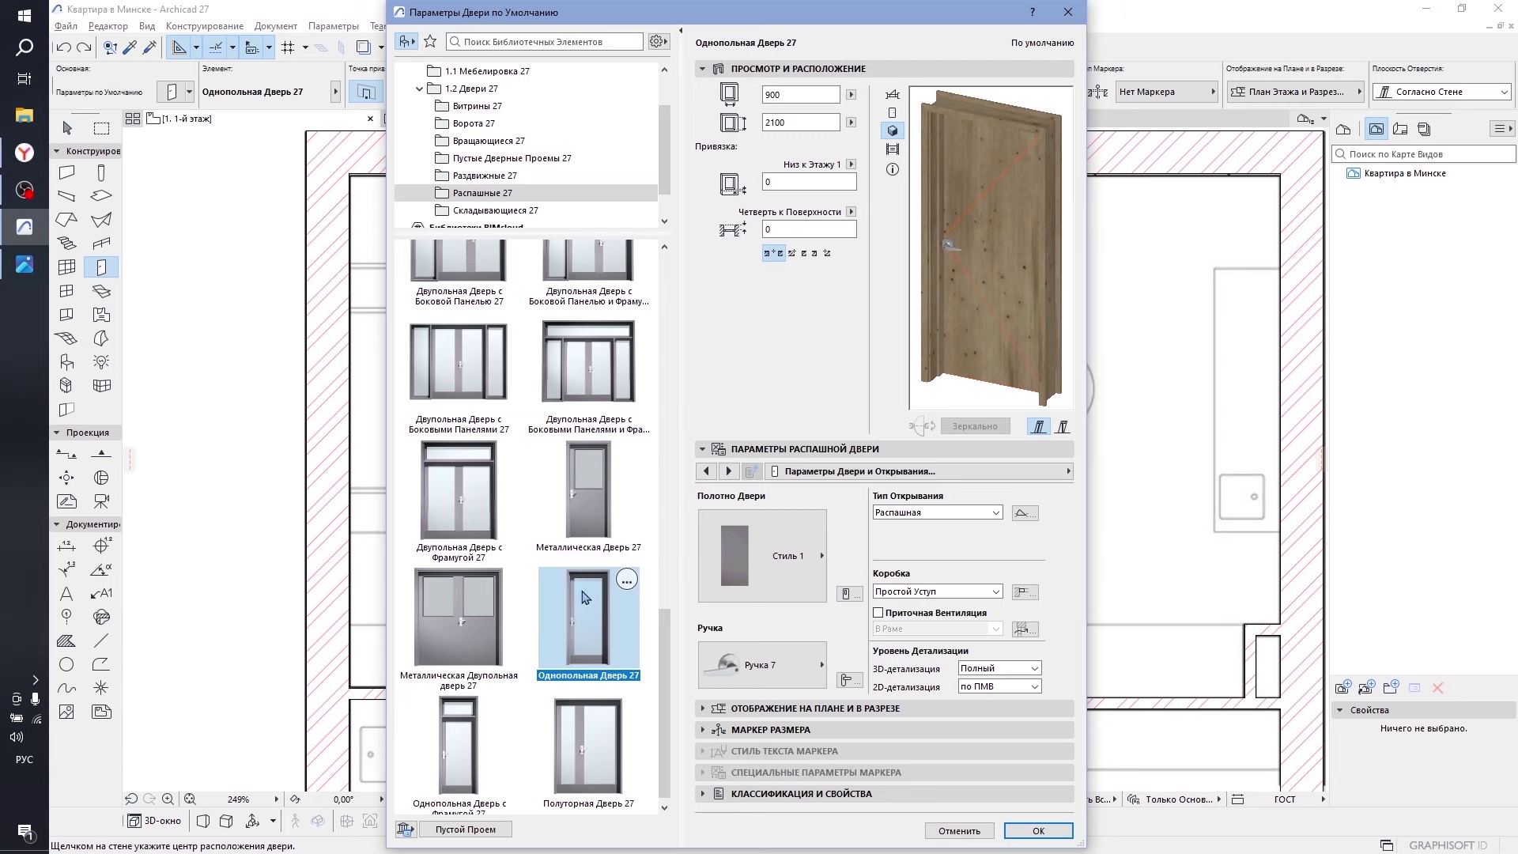
click(513, 183)
click(477, 813)
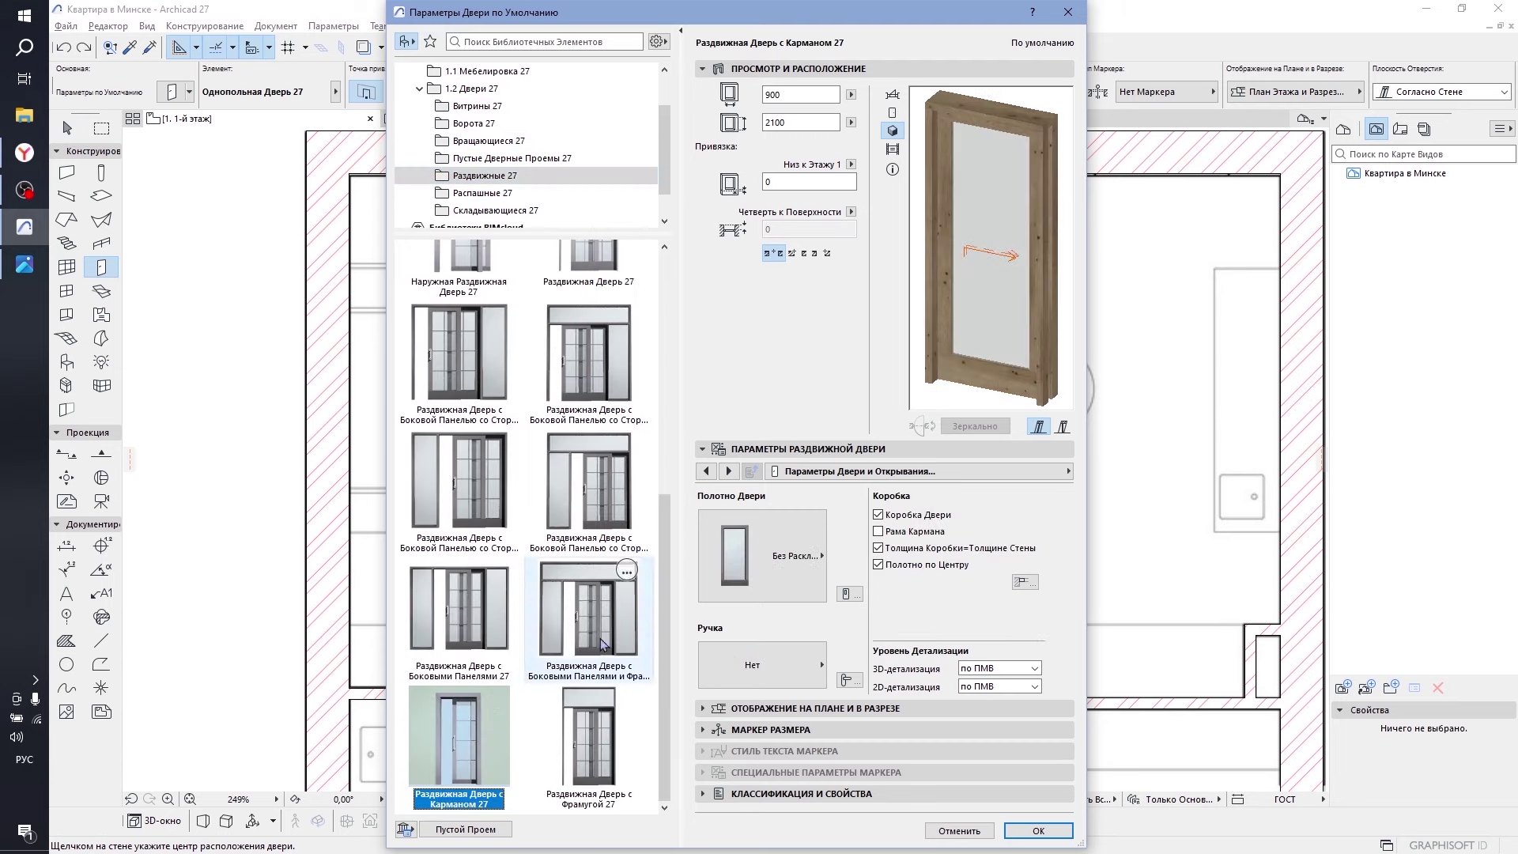
click(1038, 830)
scroll(777, 627, up, 3)
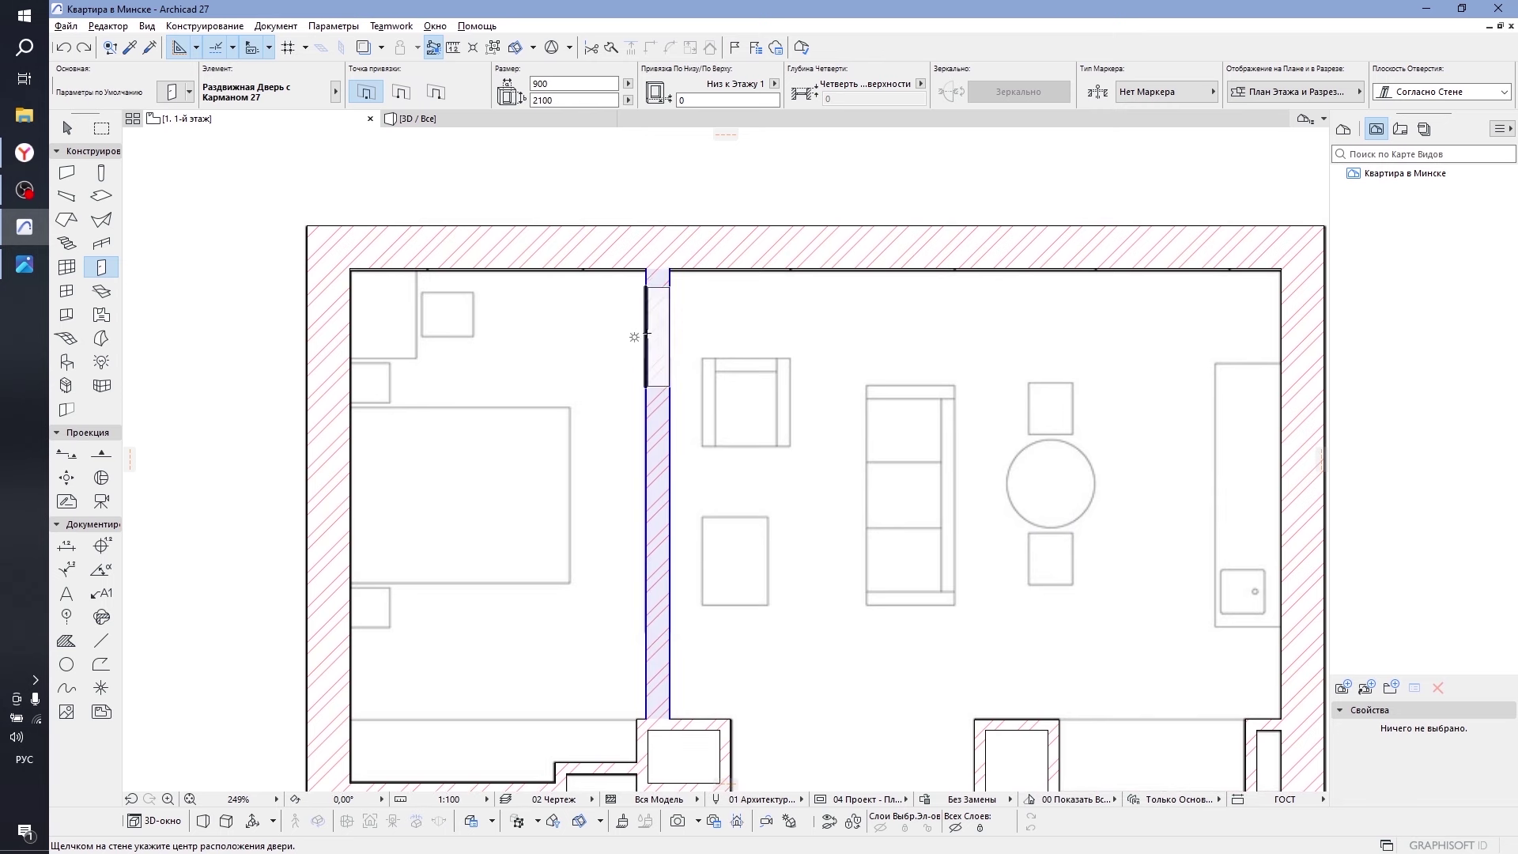
click(648, 326)
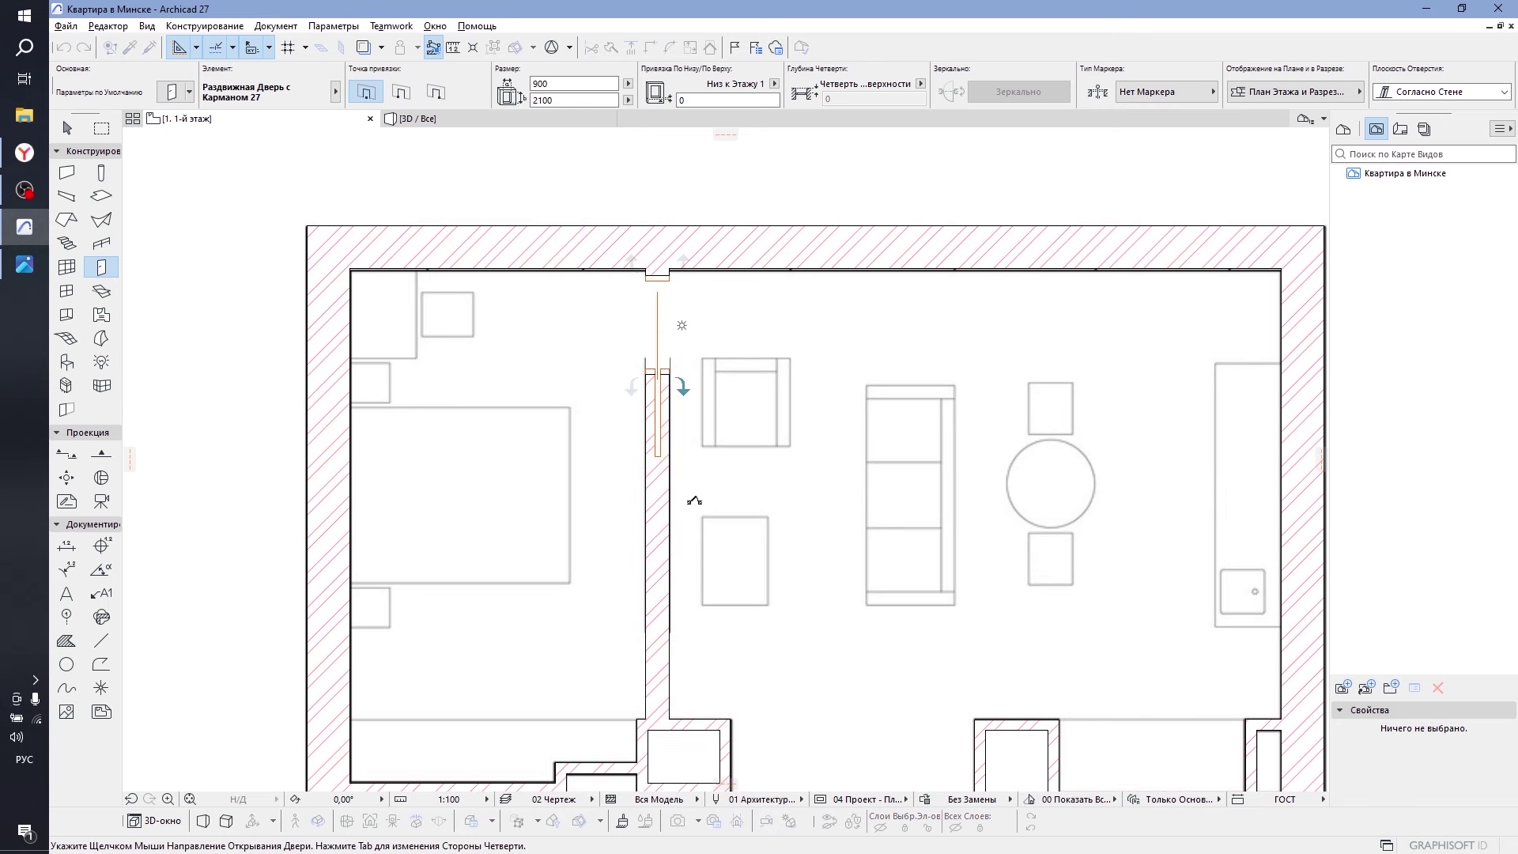
click(694, 500)
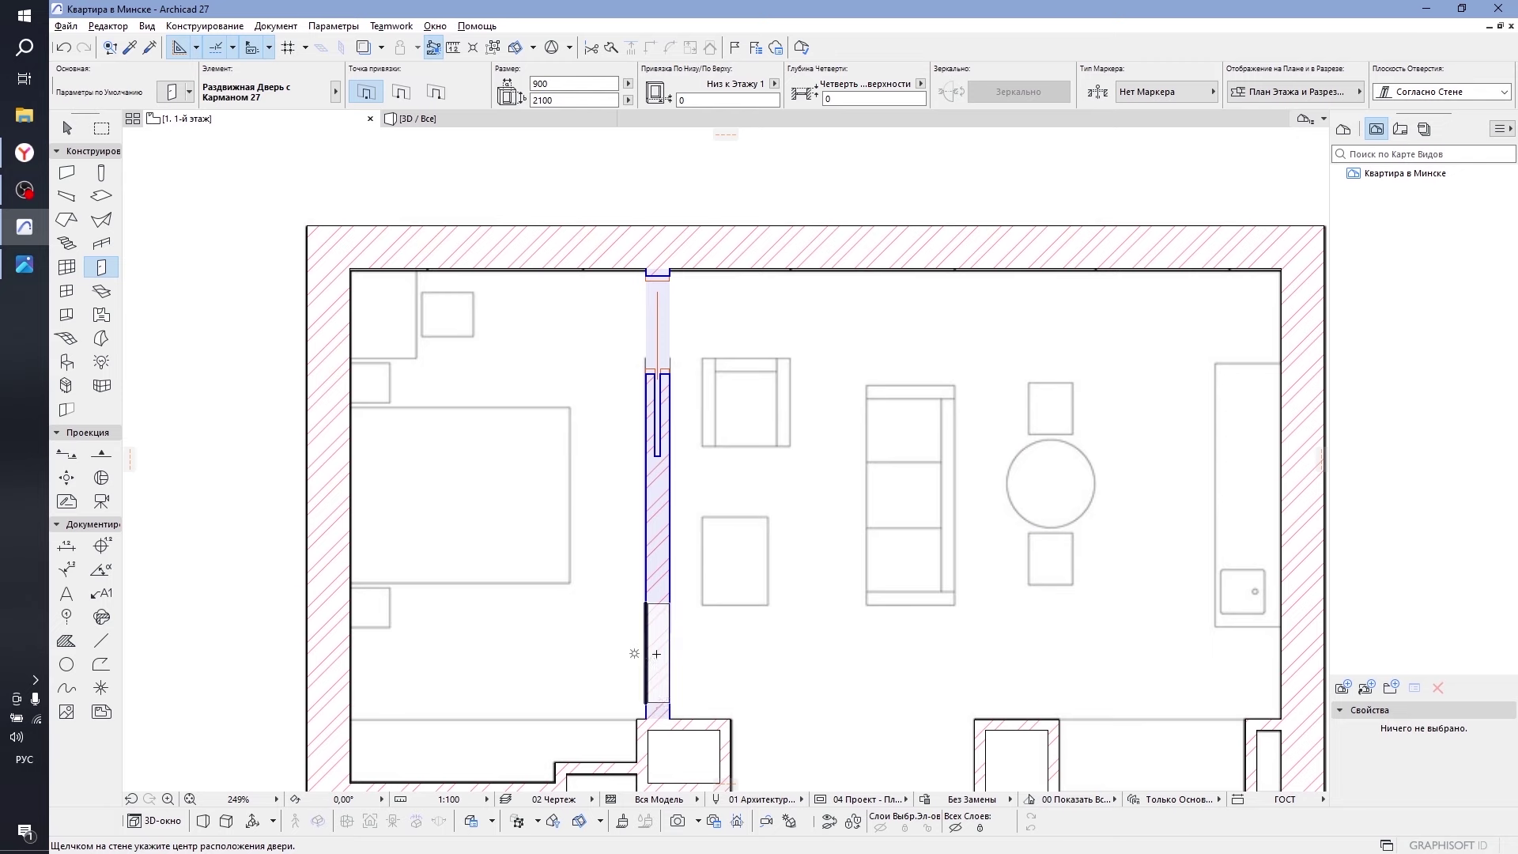
key(Escape)
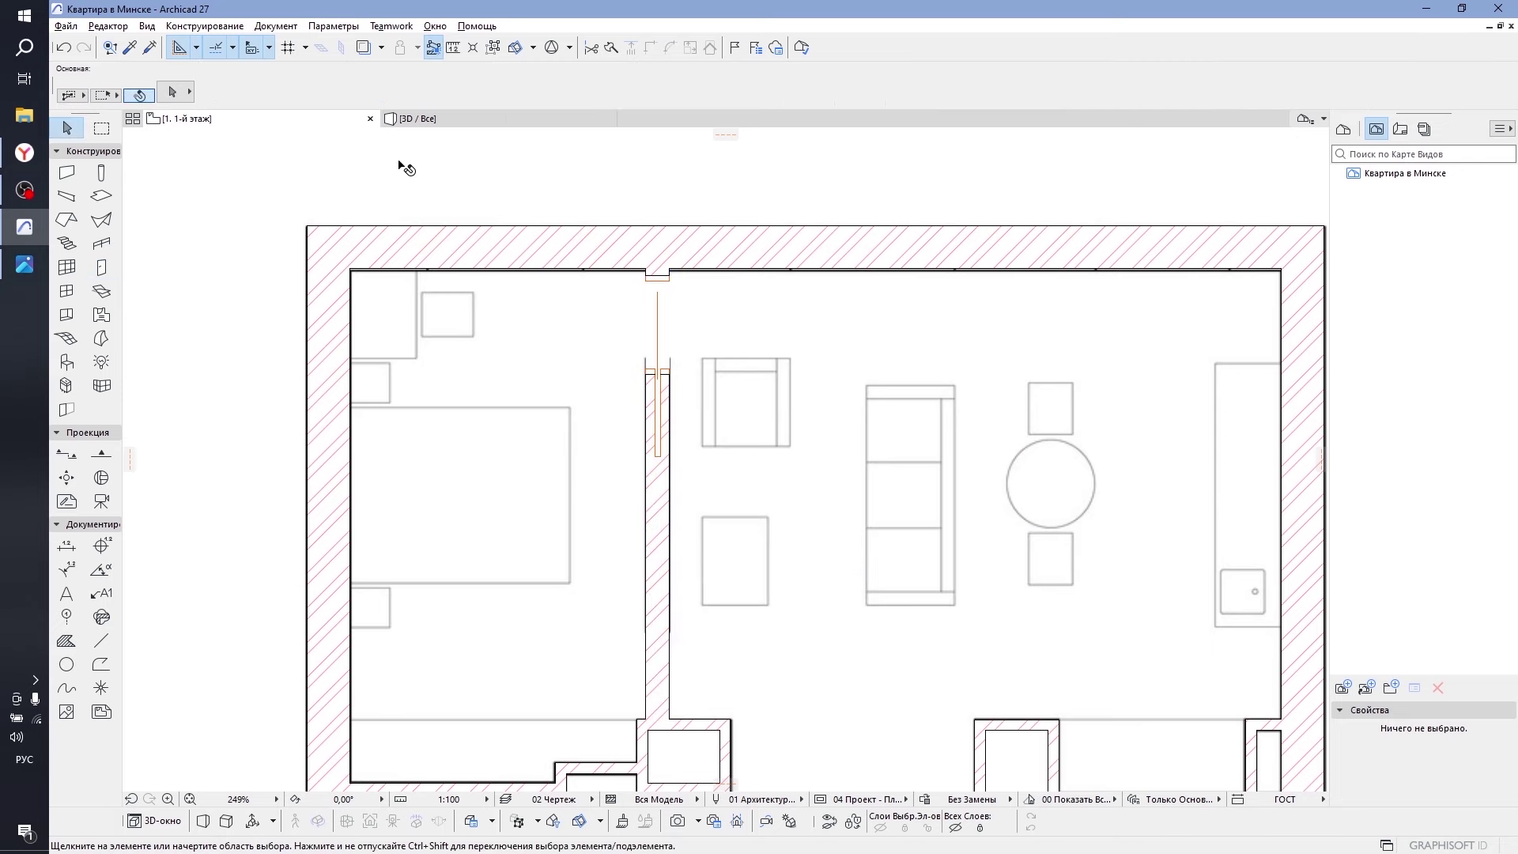
click(392, 120)
In 3D, select the pocket sliding door and set its height to 2800
mouse_move(1050, 467)
shift+middle_down()
mouse_move(796, 535)
mouse_move(918, 532)
mouse_move(637, 596)
mouse_move(610, 451)
mouse_move(667, 501)
mouse_move(672, 387)
shift+middle_up()
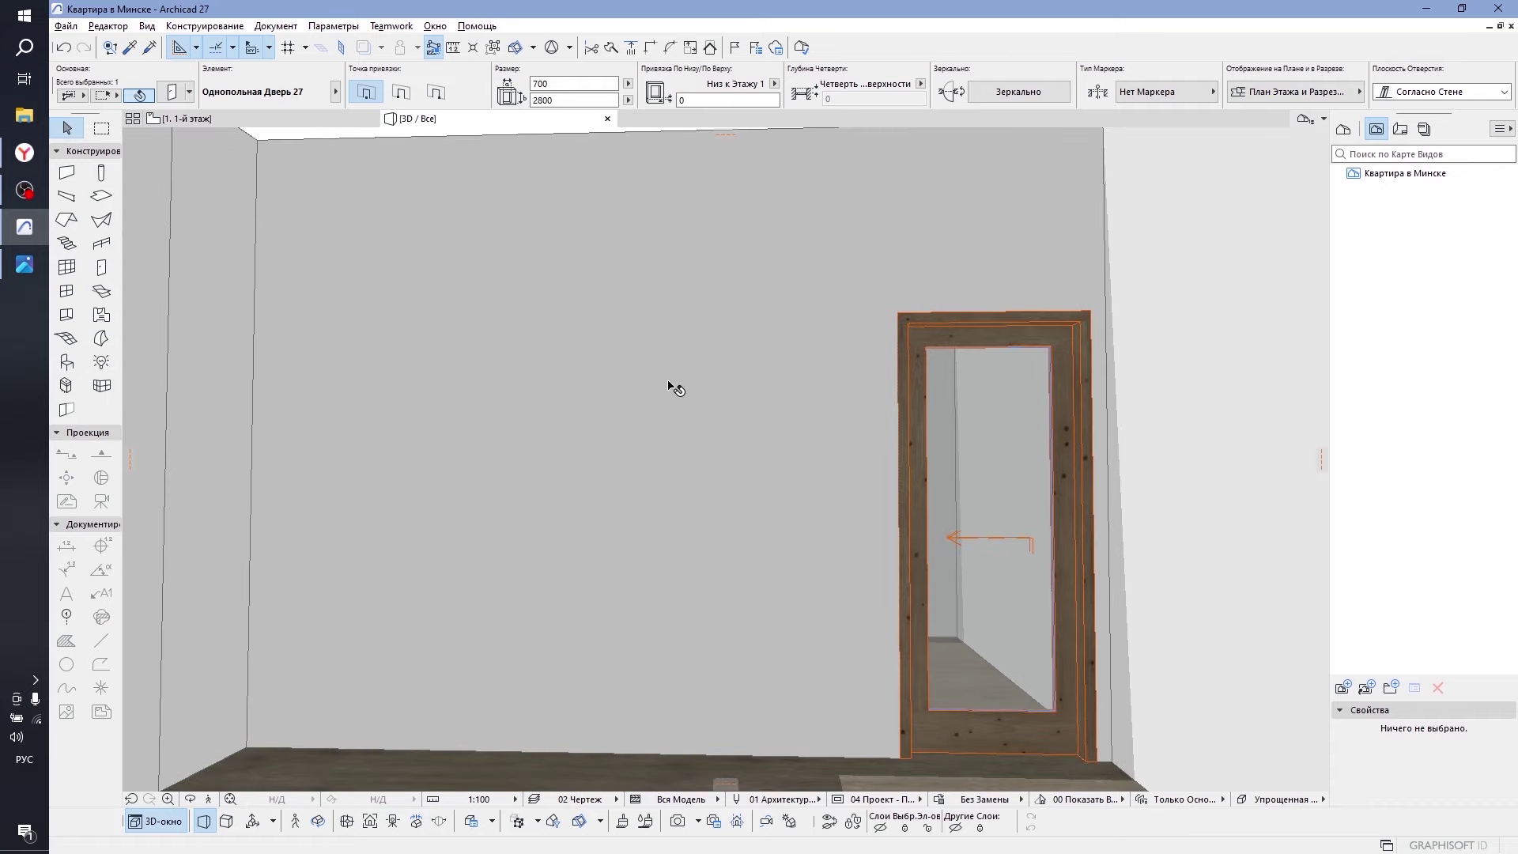
click(917, 338)
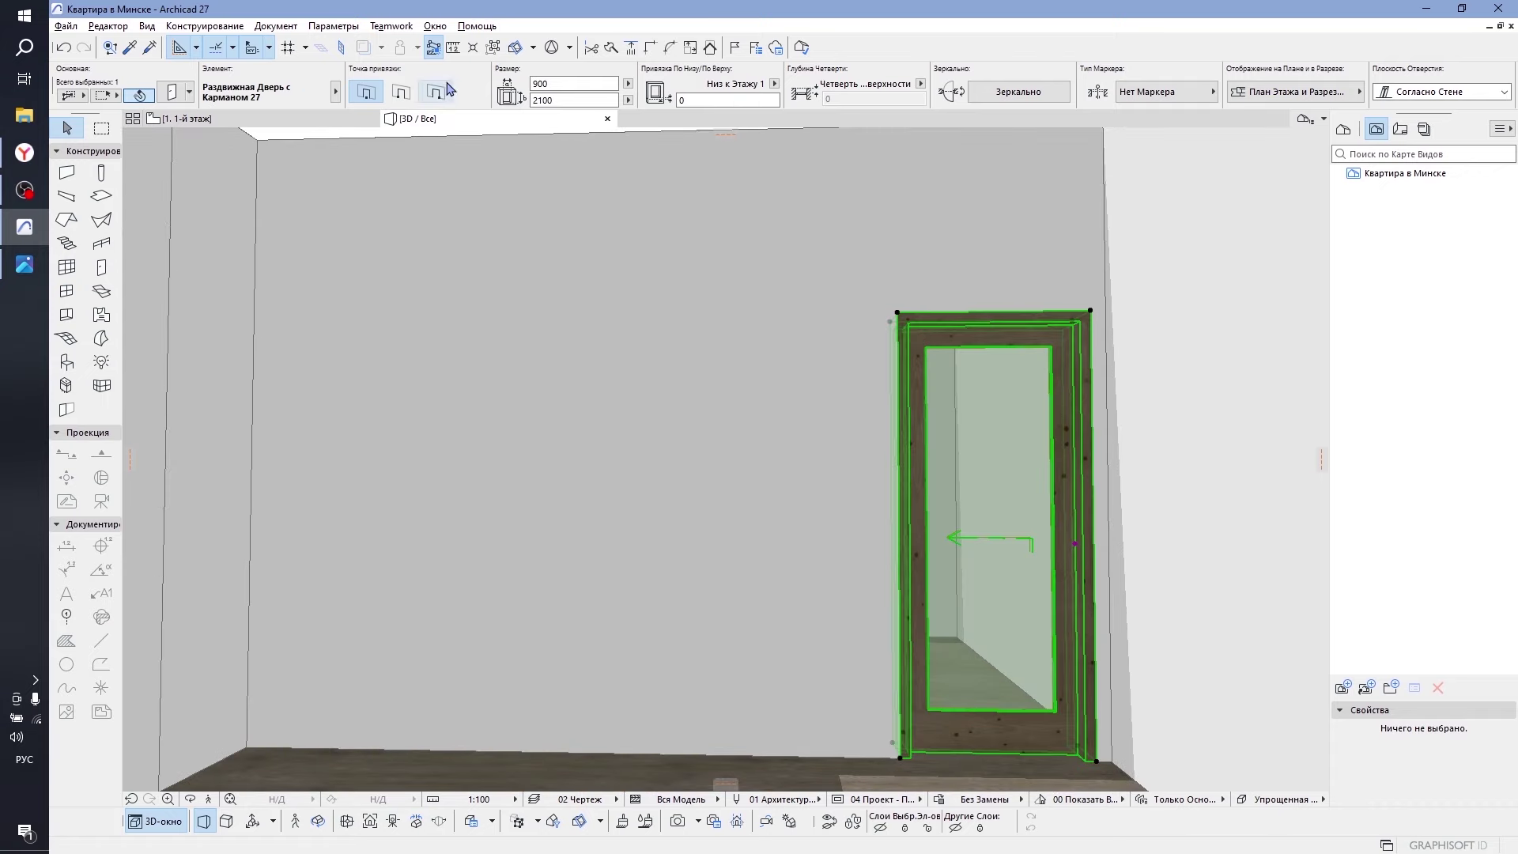
double_click(578, 100)
text(2)
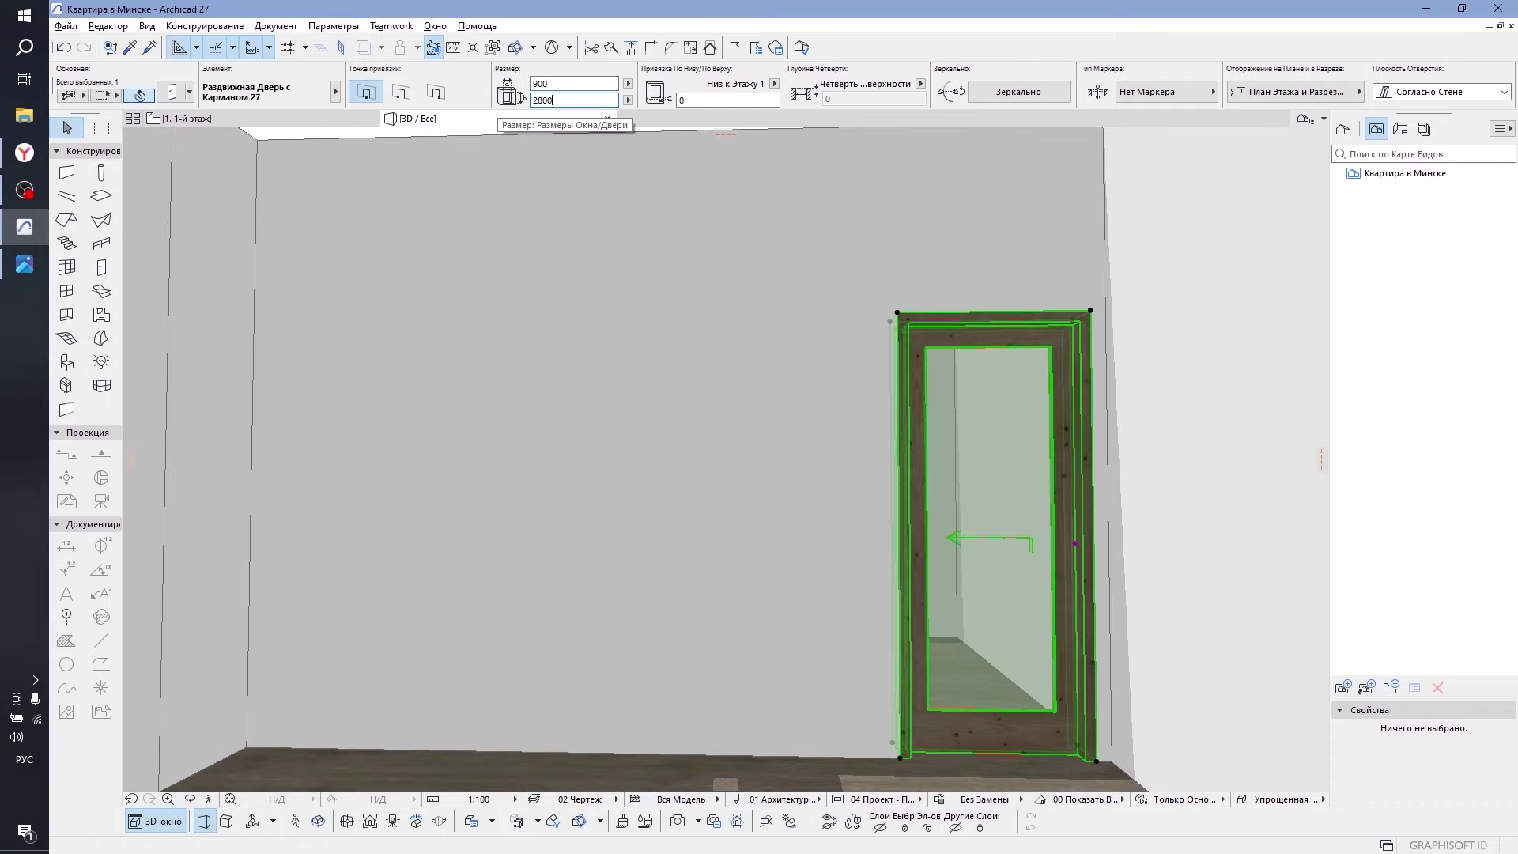
key(Return)
Return to the first-floor plan and pick the sliding door's corner
click(298, 121)
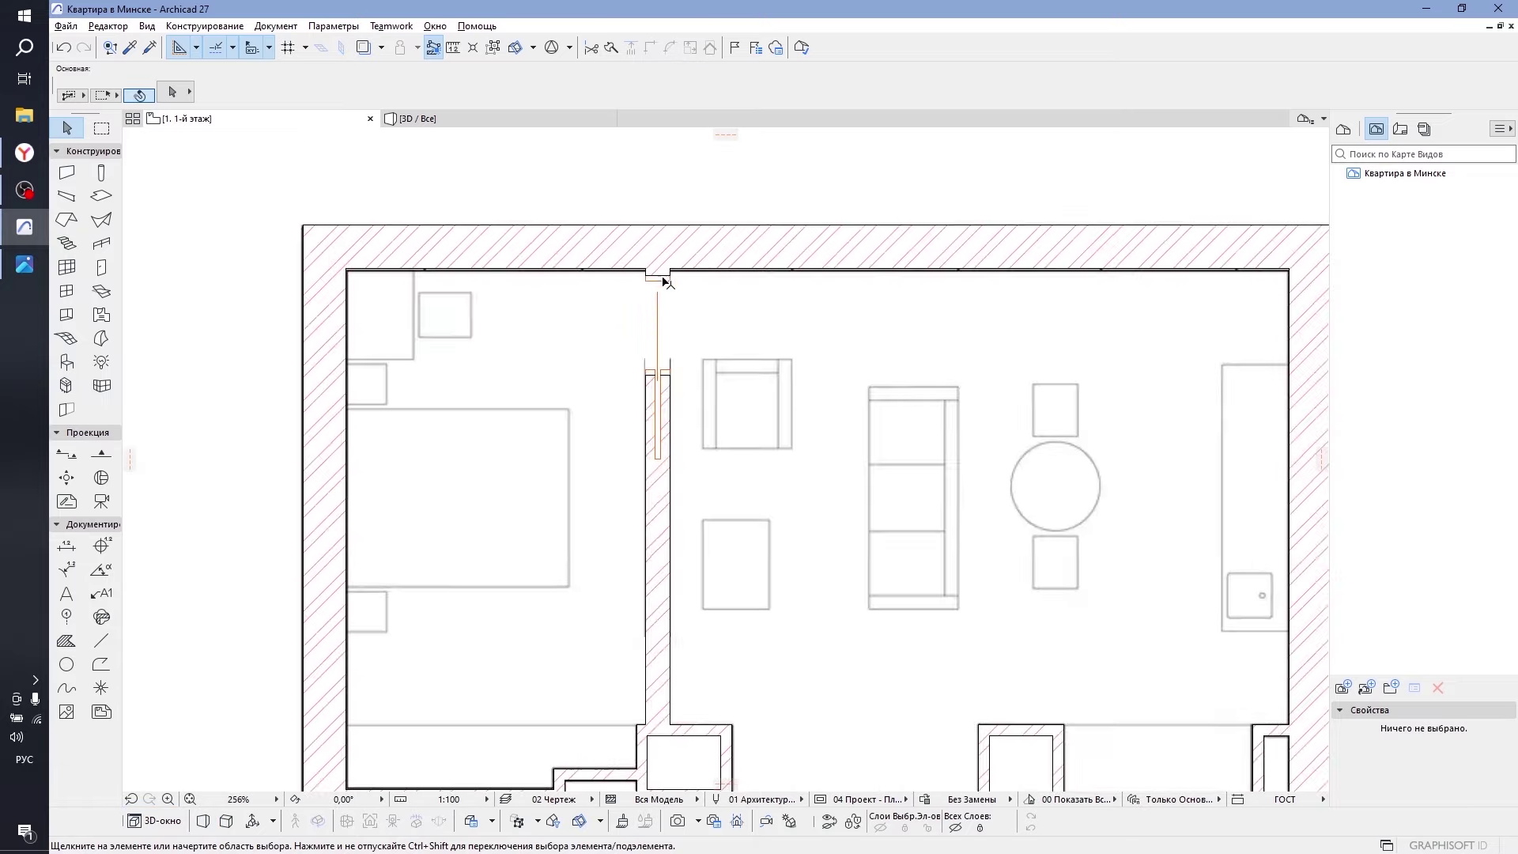
scroll(666, 281, up, 3)
scroll(681, 282, up, 2)
click(684, 277)
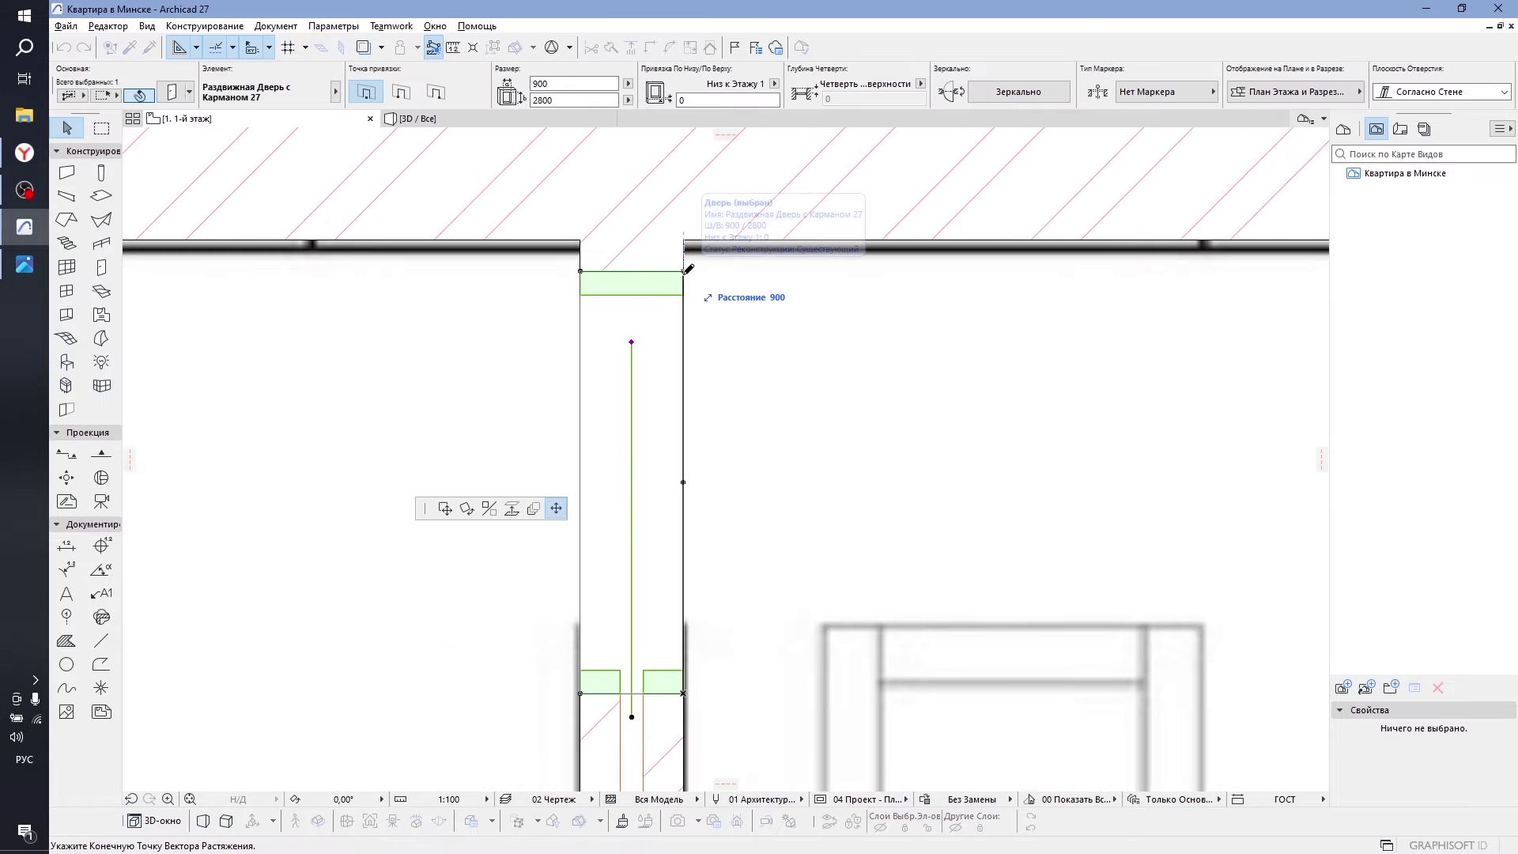
Move the pocket sliding door so its edge sits flush on the outer wall line
click(445, 508)
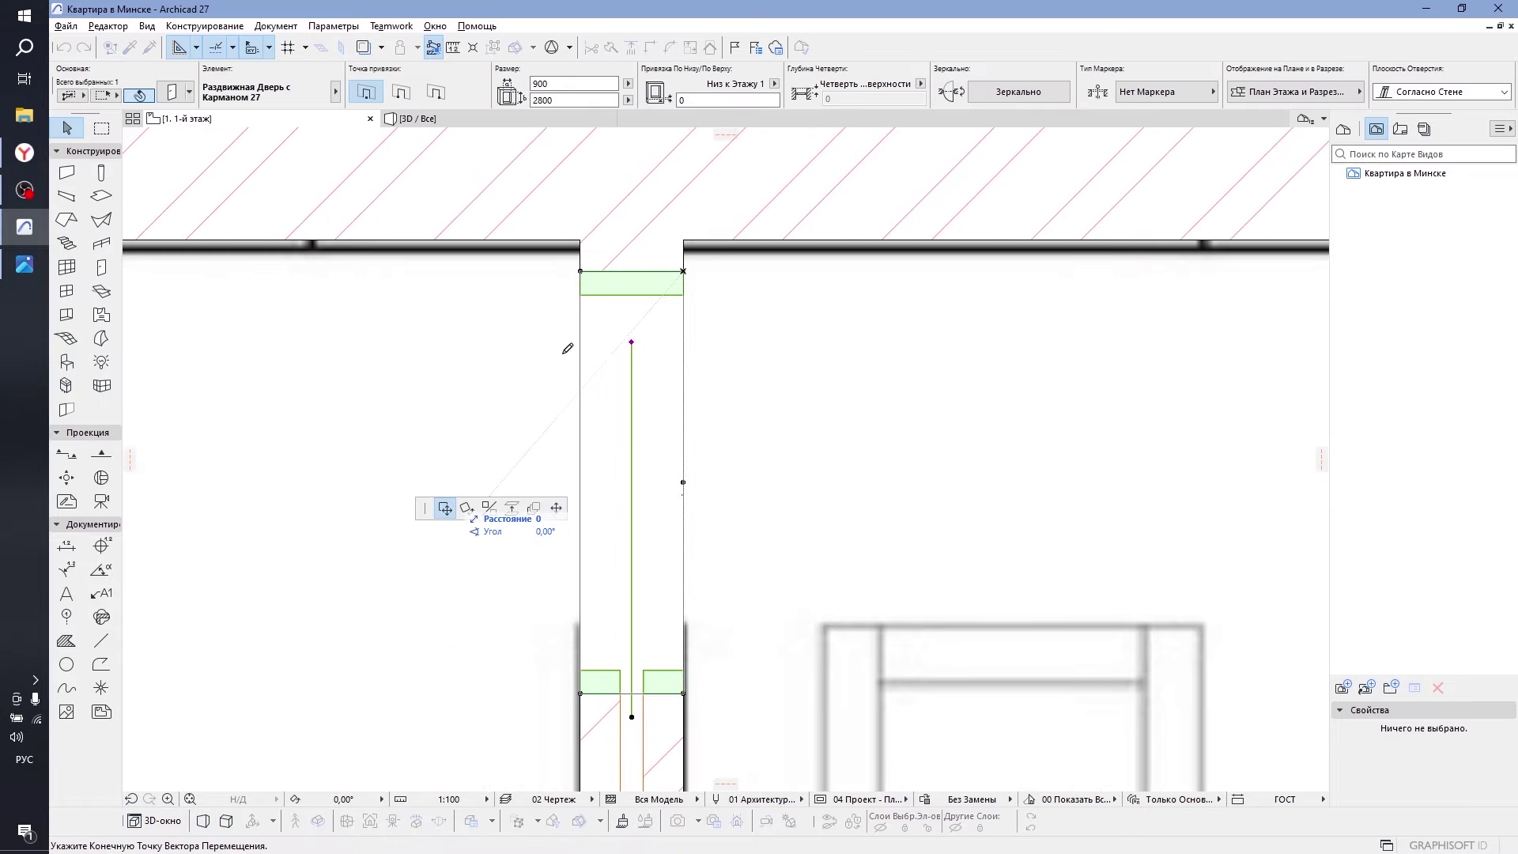
click(683, 236)
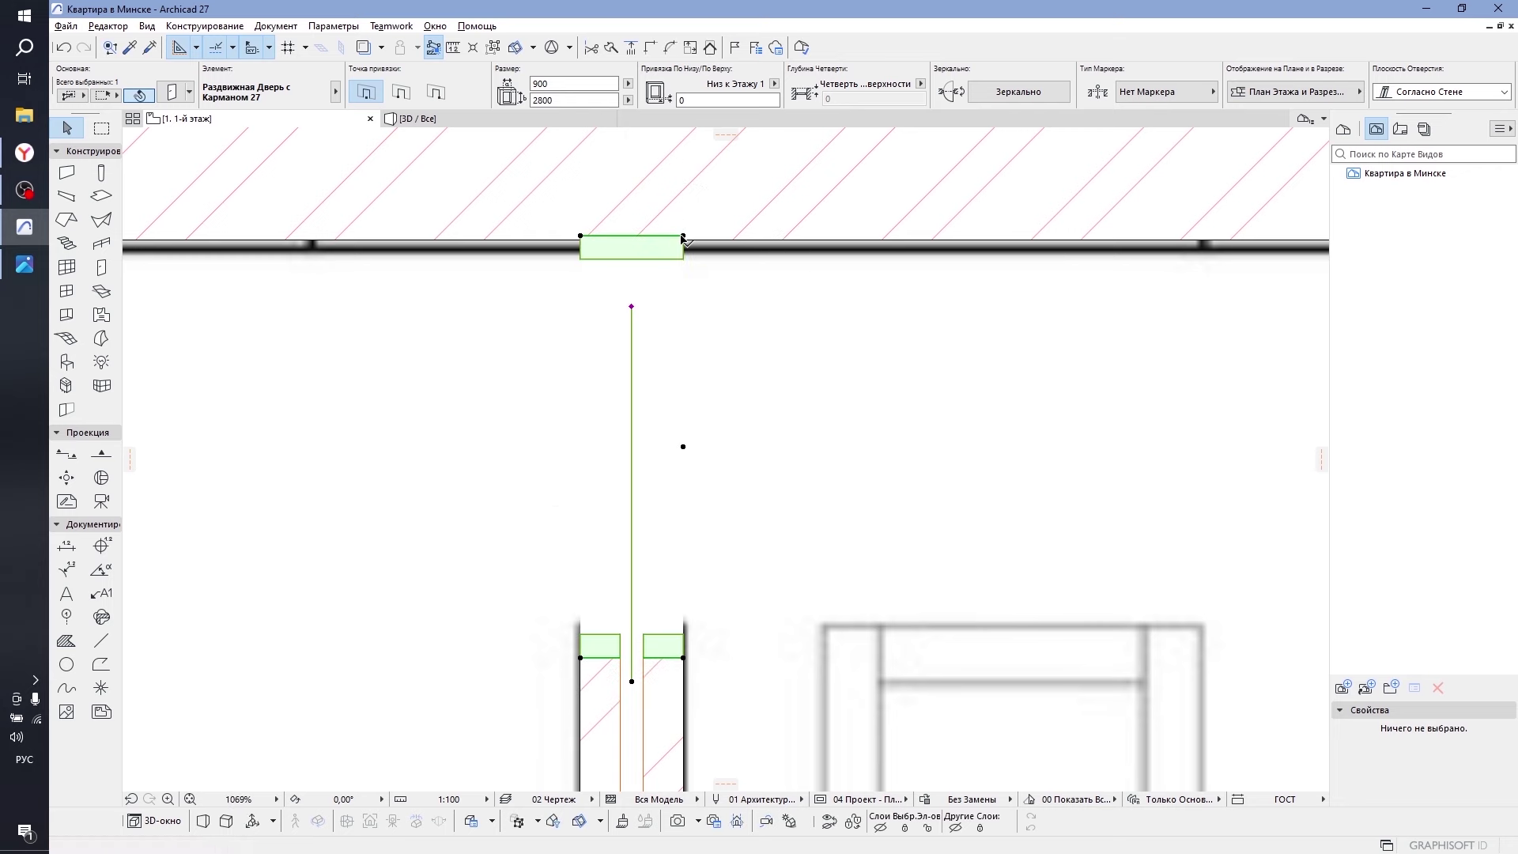
scroll(683, 237, up, 5)
scroll(639, 269, up, 3)
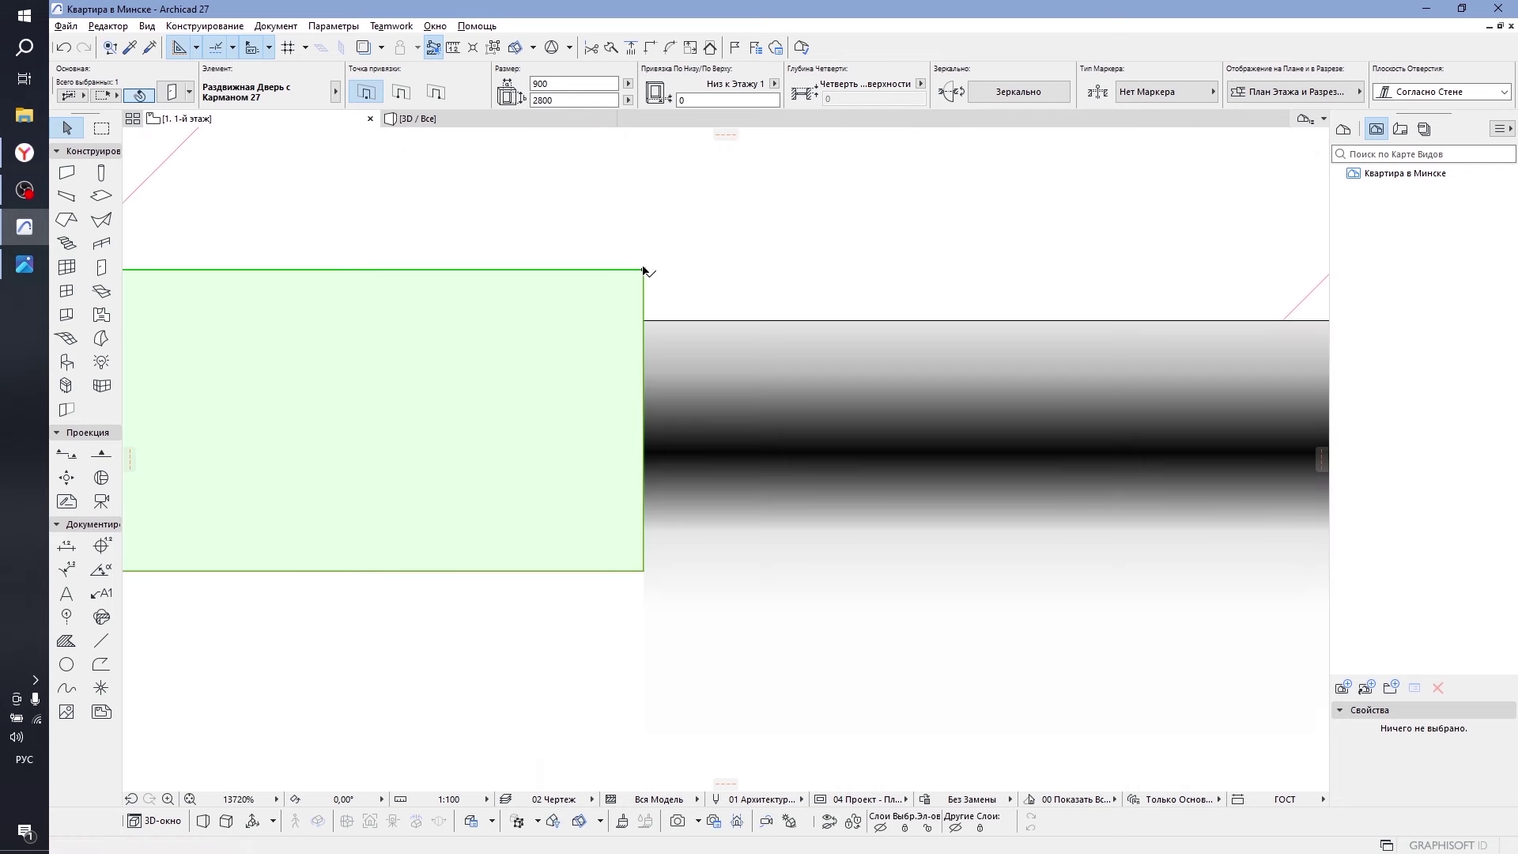
click(644, 270)
click(645, 321)
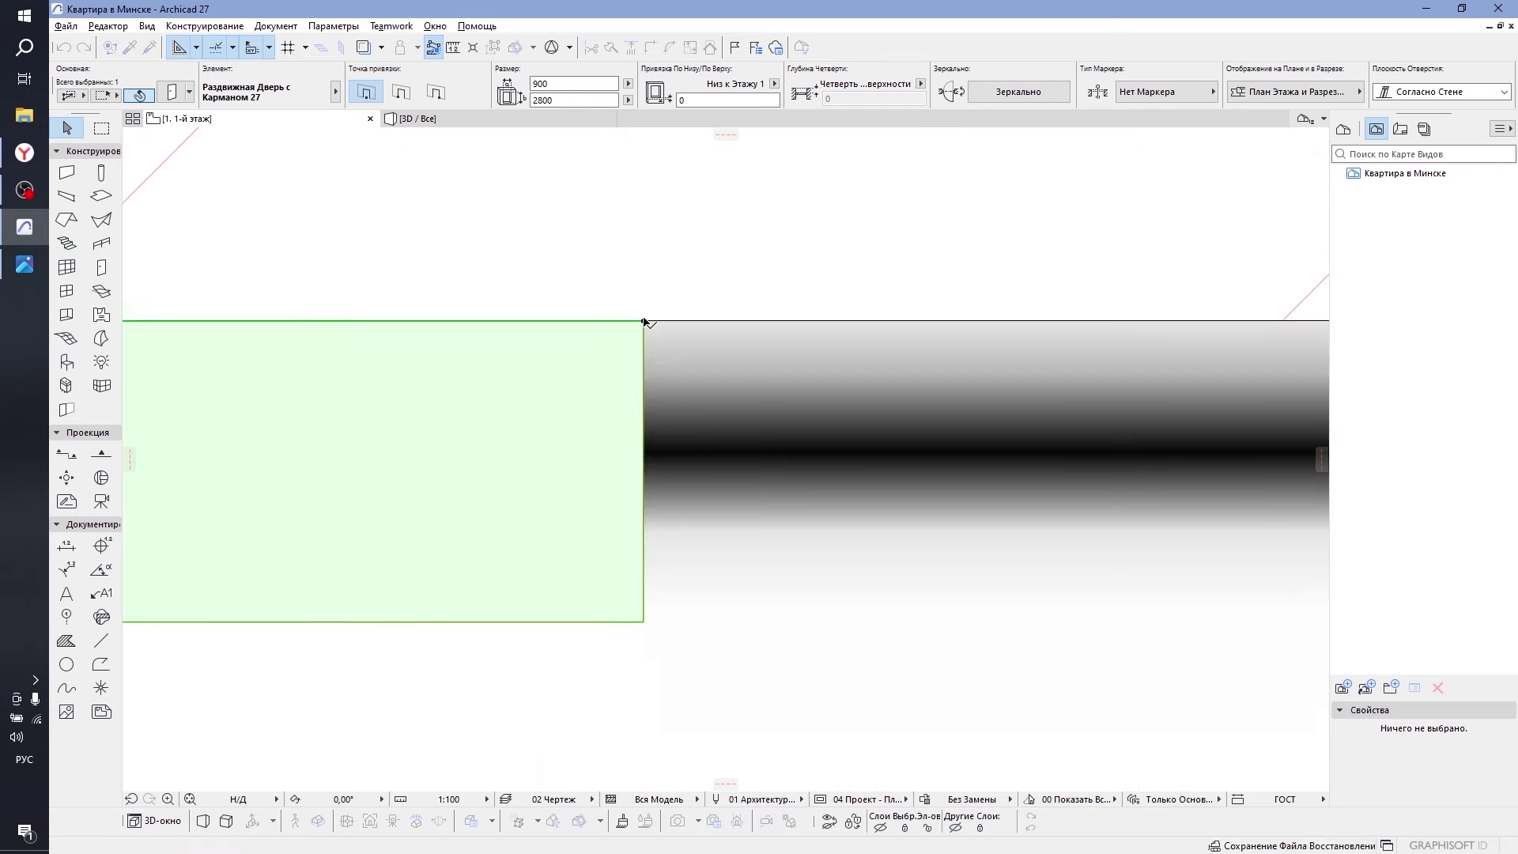
scroll(644, 320, down, 5)
scroll(656, 380, down, 3)
scroll(633, 474, up, 3)
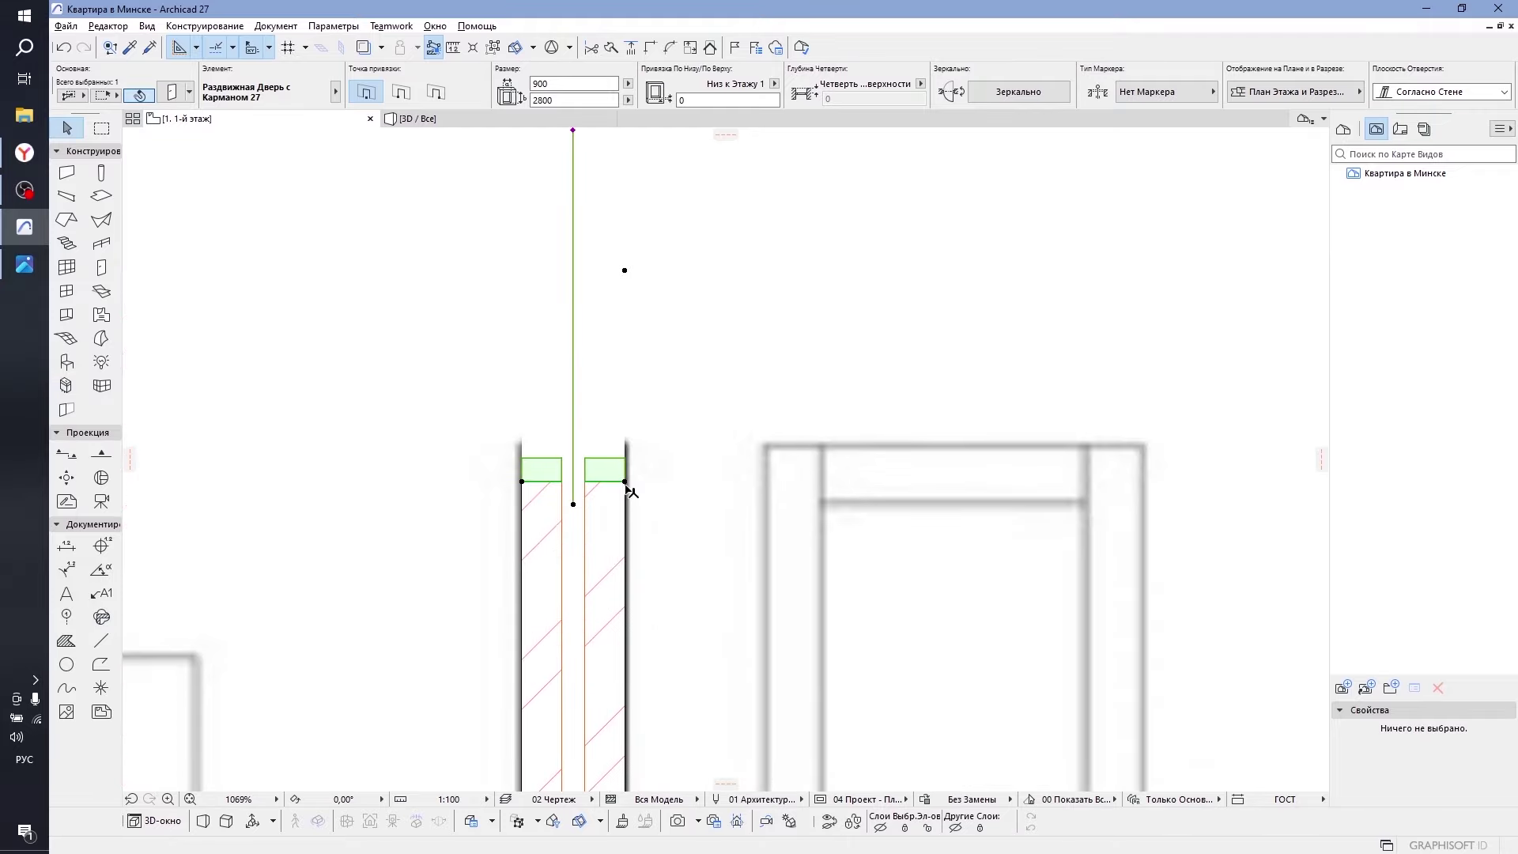
Stretch the pocket sliding door's width from 900 down to 800
click(625, 482)
click(556, 508)
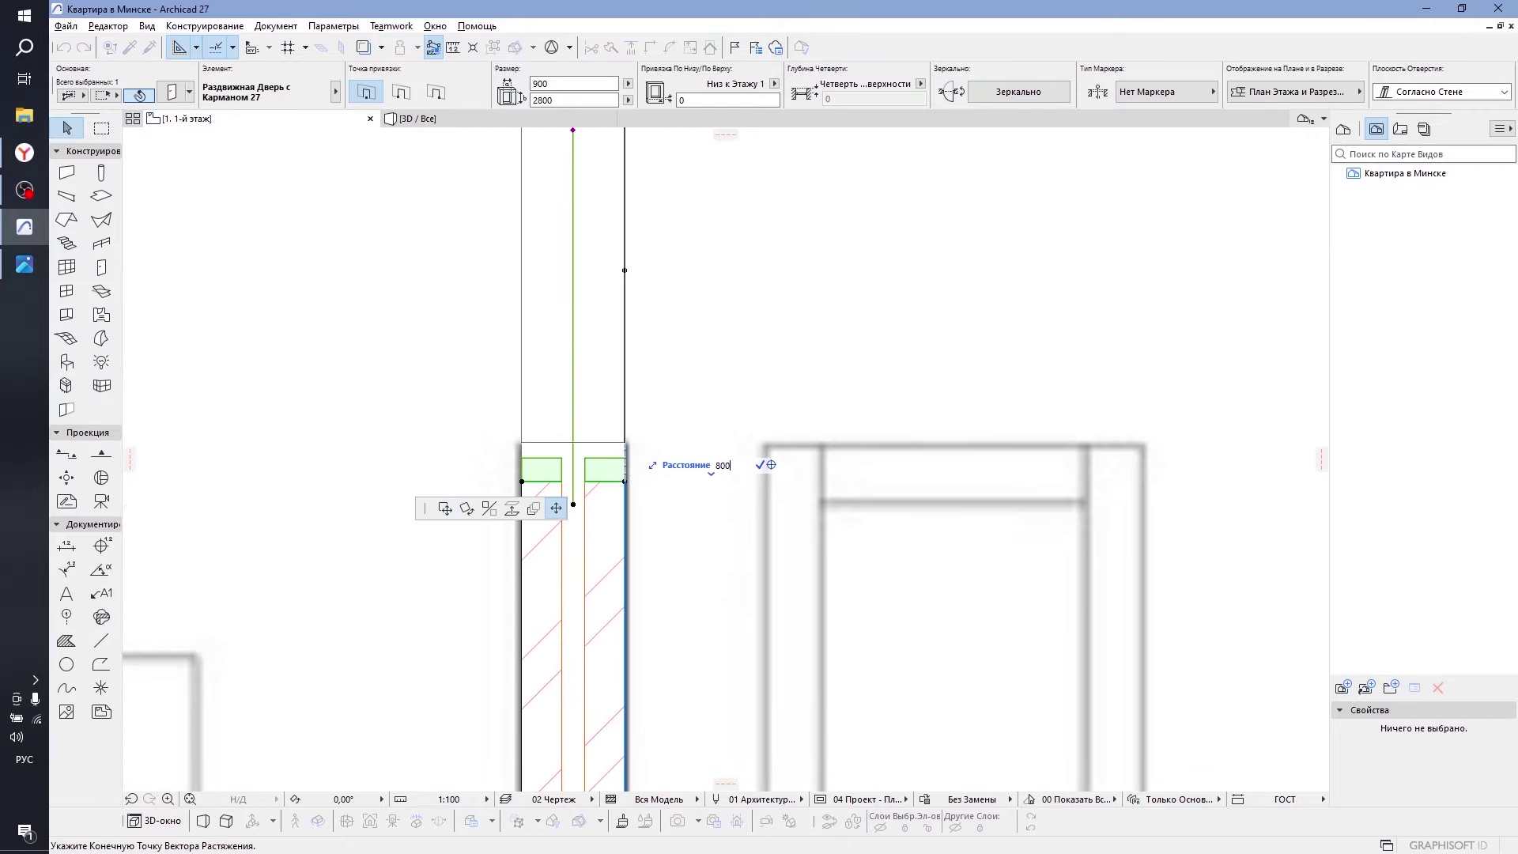
click(626, 437)
scroll(626, 430, down, 2)
scroll(627, 430, down, 2)
scroll(625, 411, up, 1)
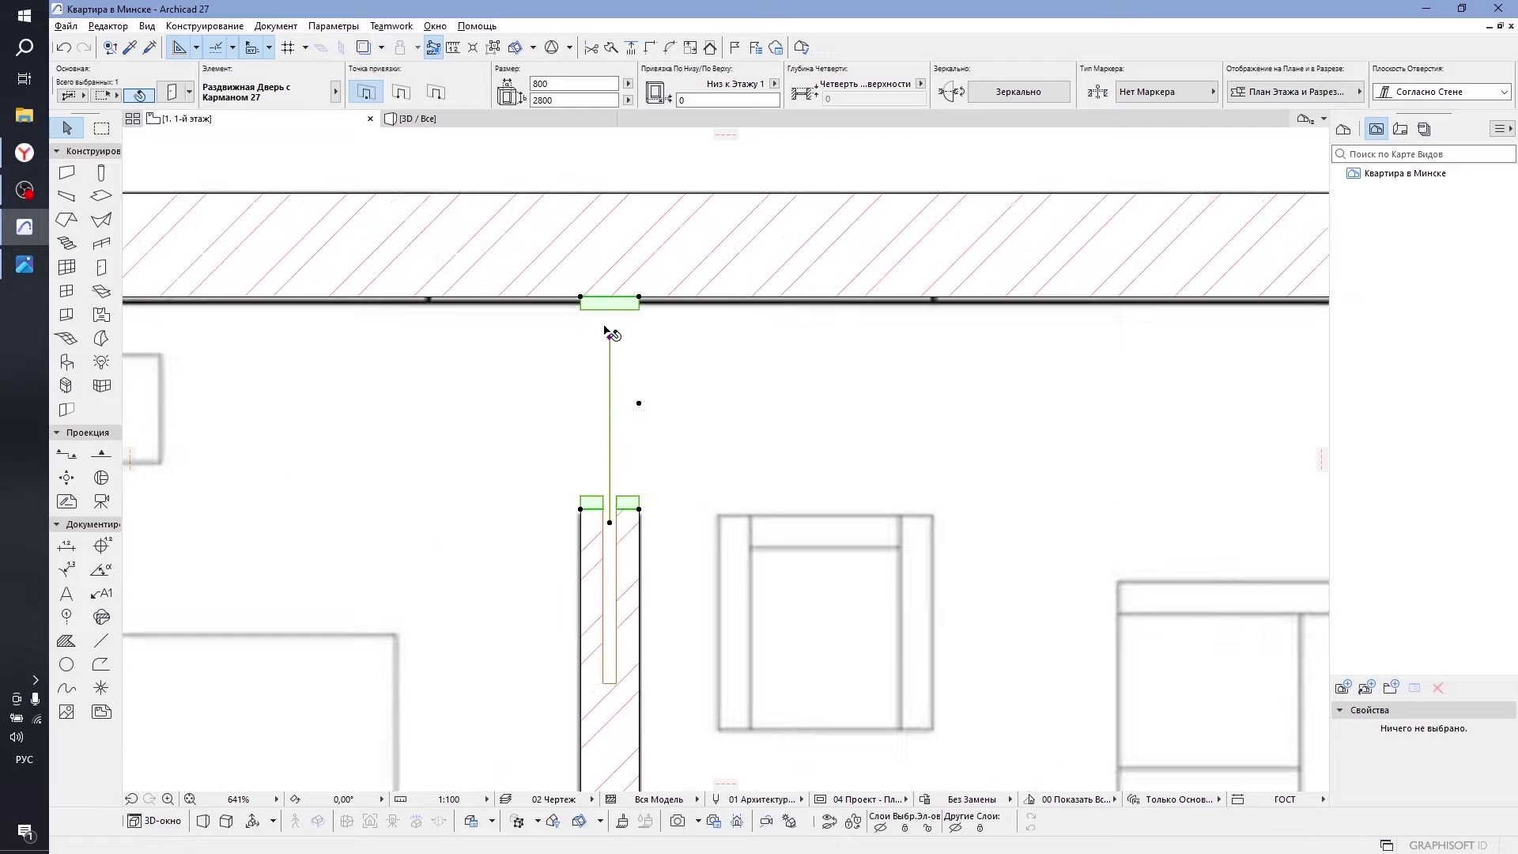
scroll(610, 332, up, 3)
scroll(601, 316, down, 4)
click(445, 120)
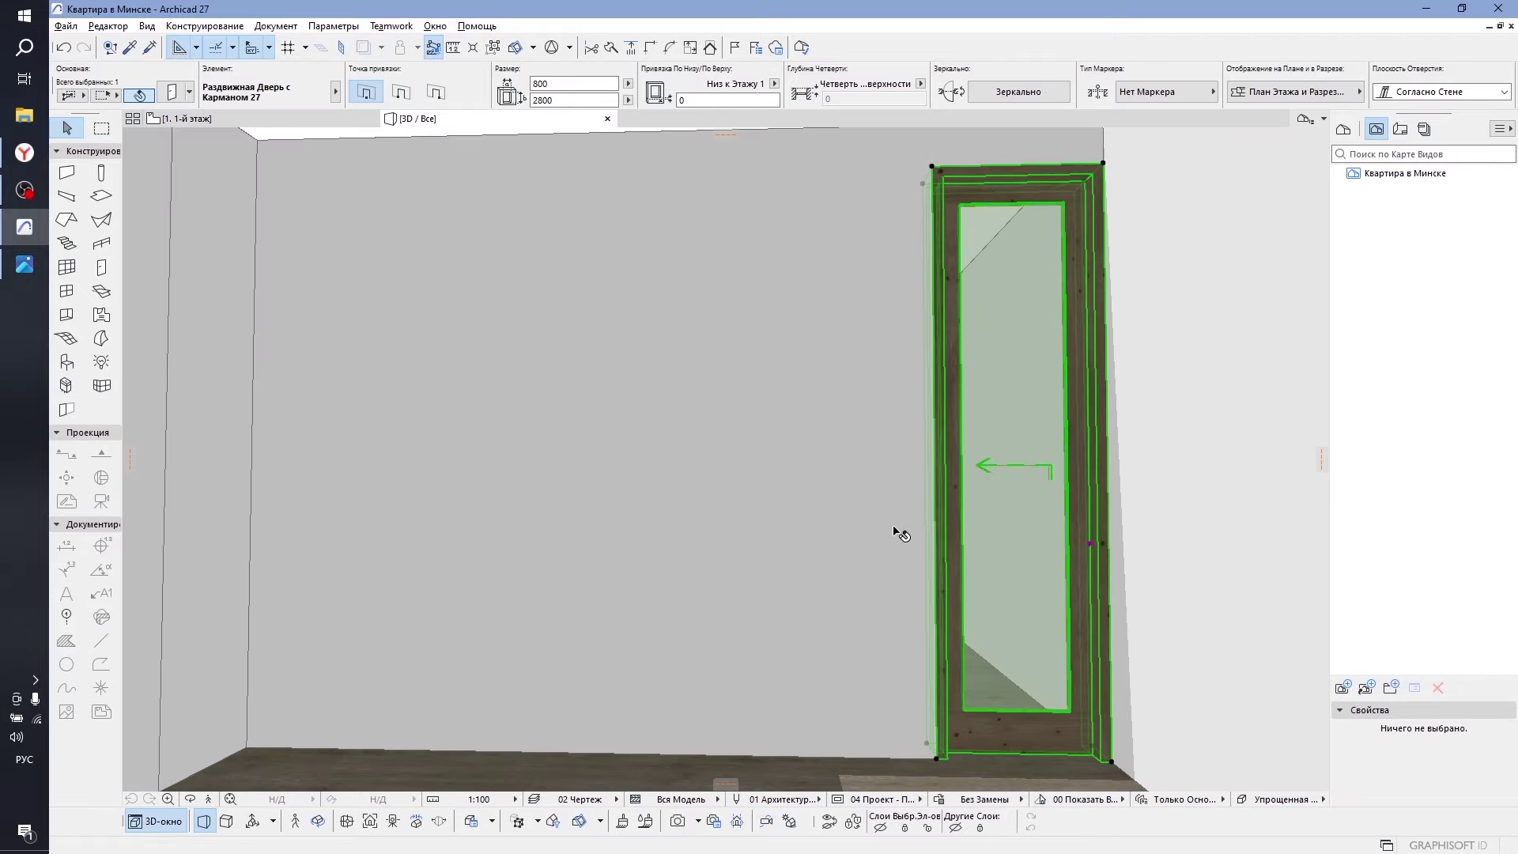
Give the pocket sliding door a Стиль 1 leaf and a Фиксированная Ручка 5 handle
shift+middle_drag(898, 532, 916, 575)
click(930, 555)
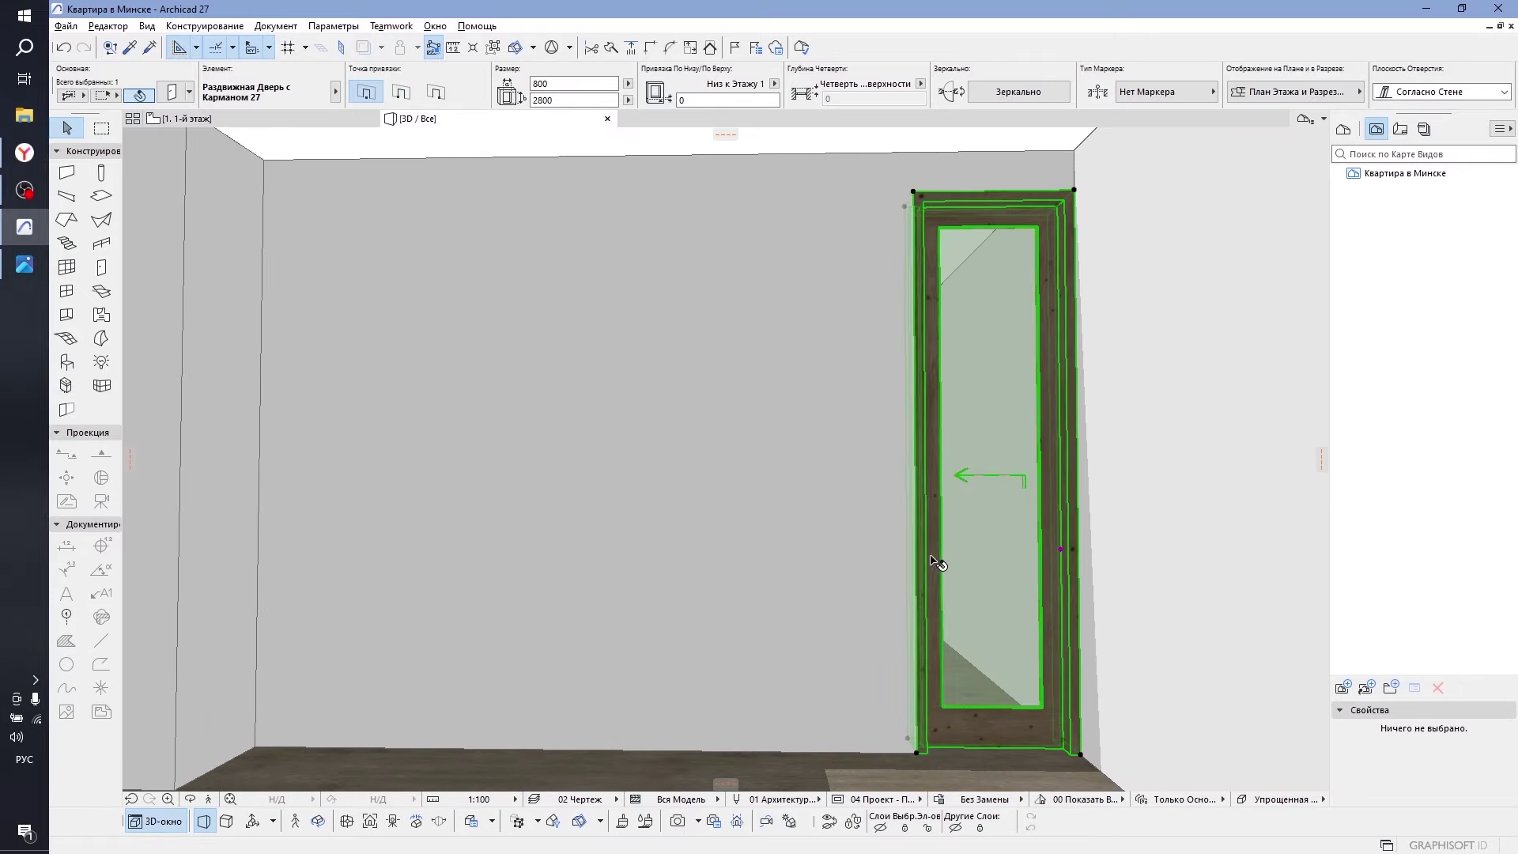
double_click(940, 556)
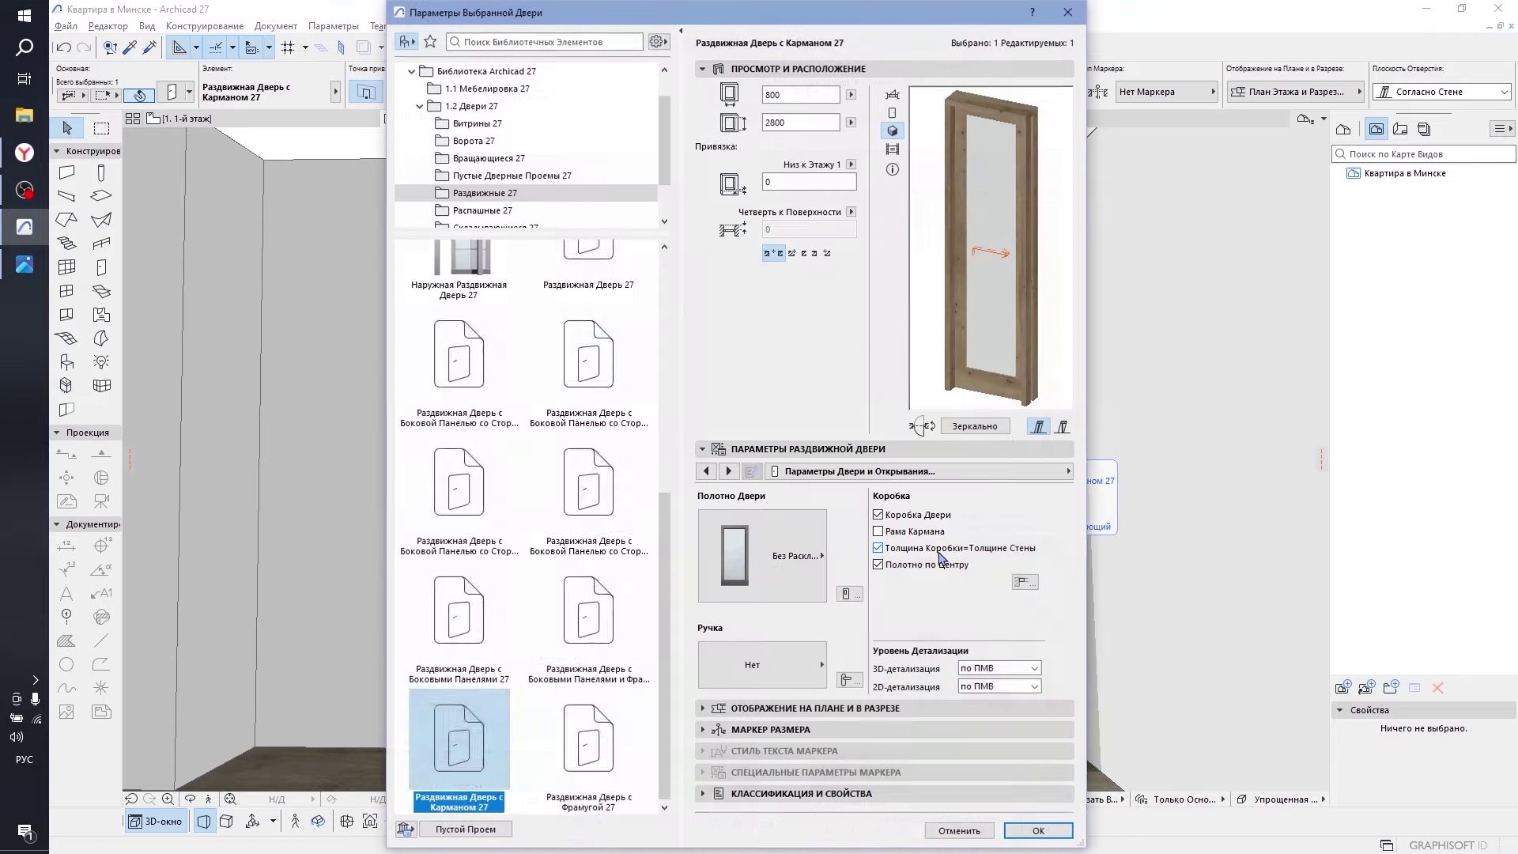
click(788, 556)
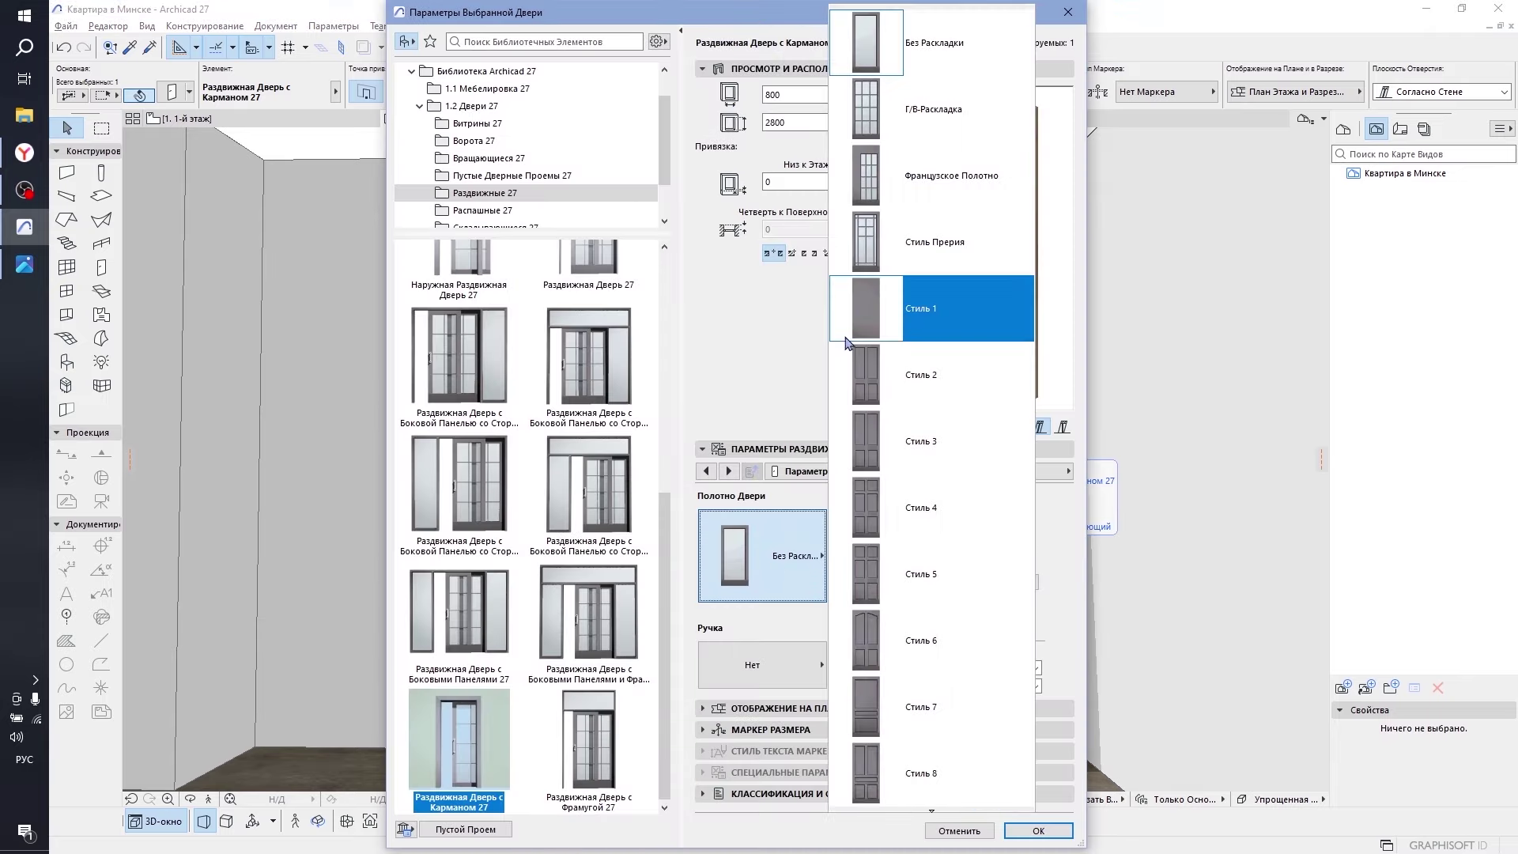
click(926, 318)
click(797, 669)
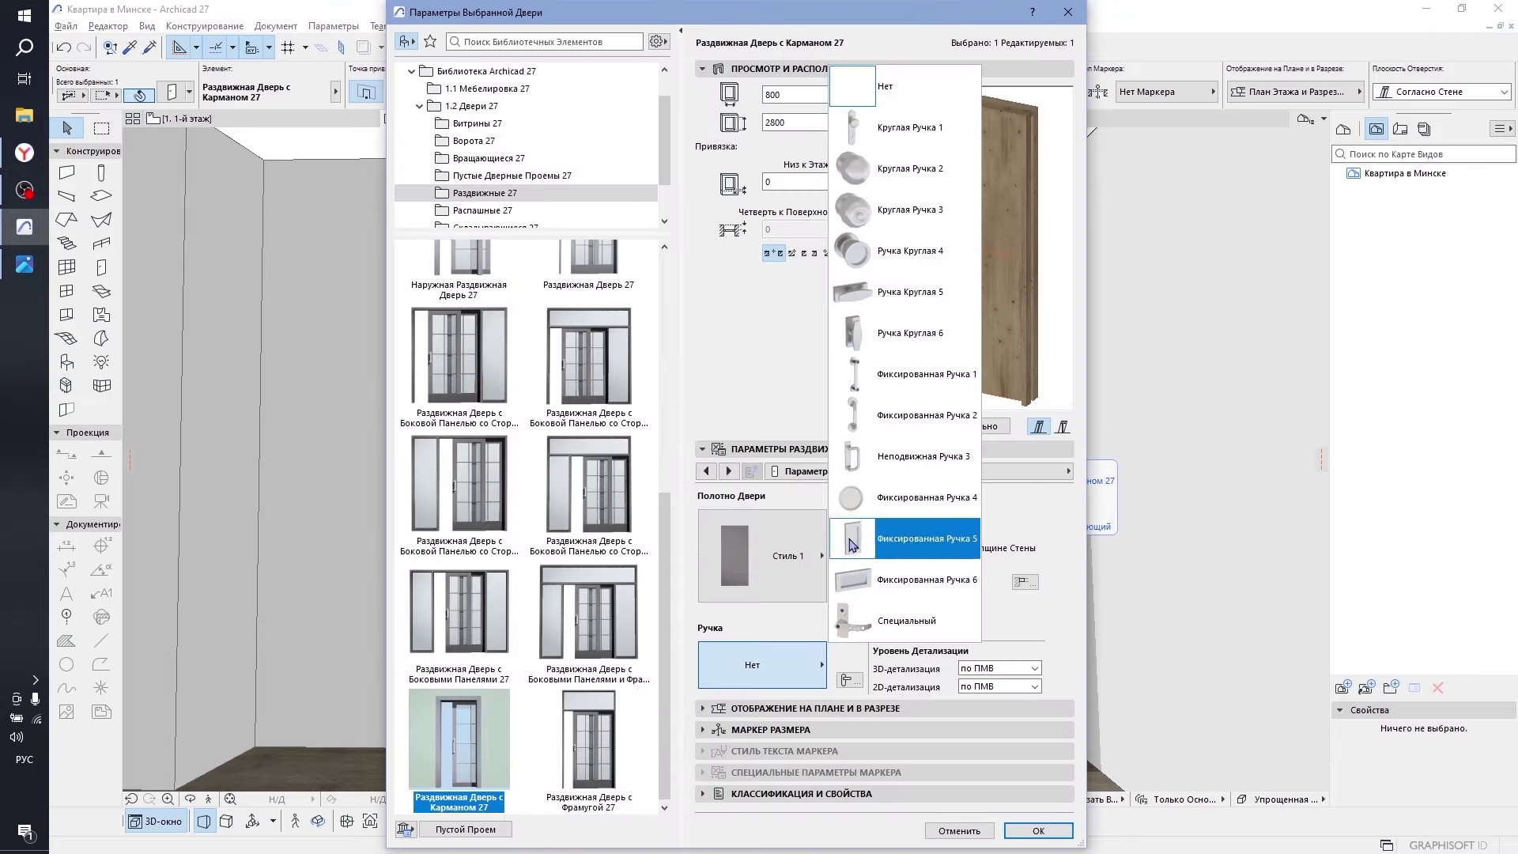
click(947, 545)
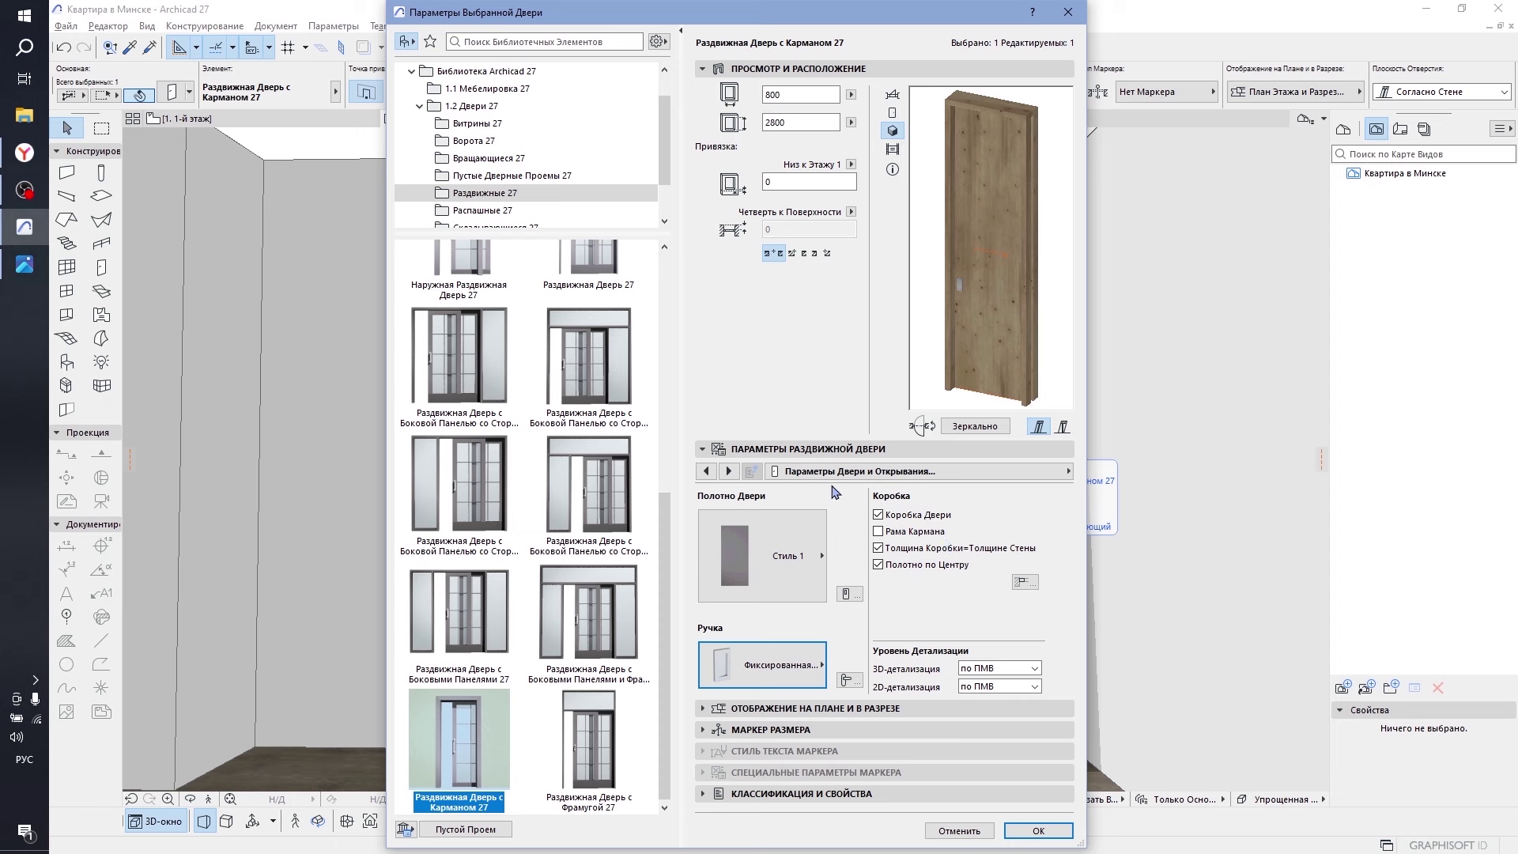
Review the additional elements and frame/leaf parameters, then confirm the 800×2800 door settings
click(818, 474)
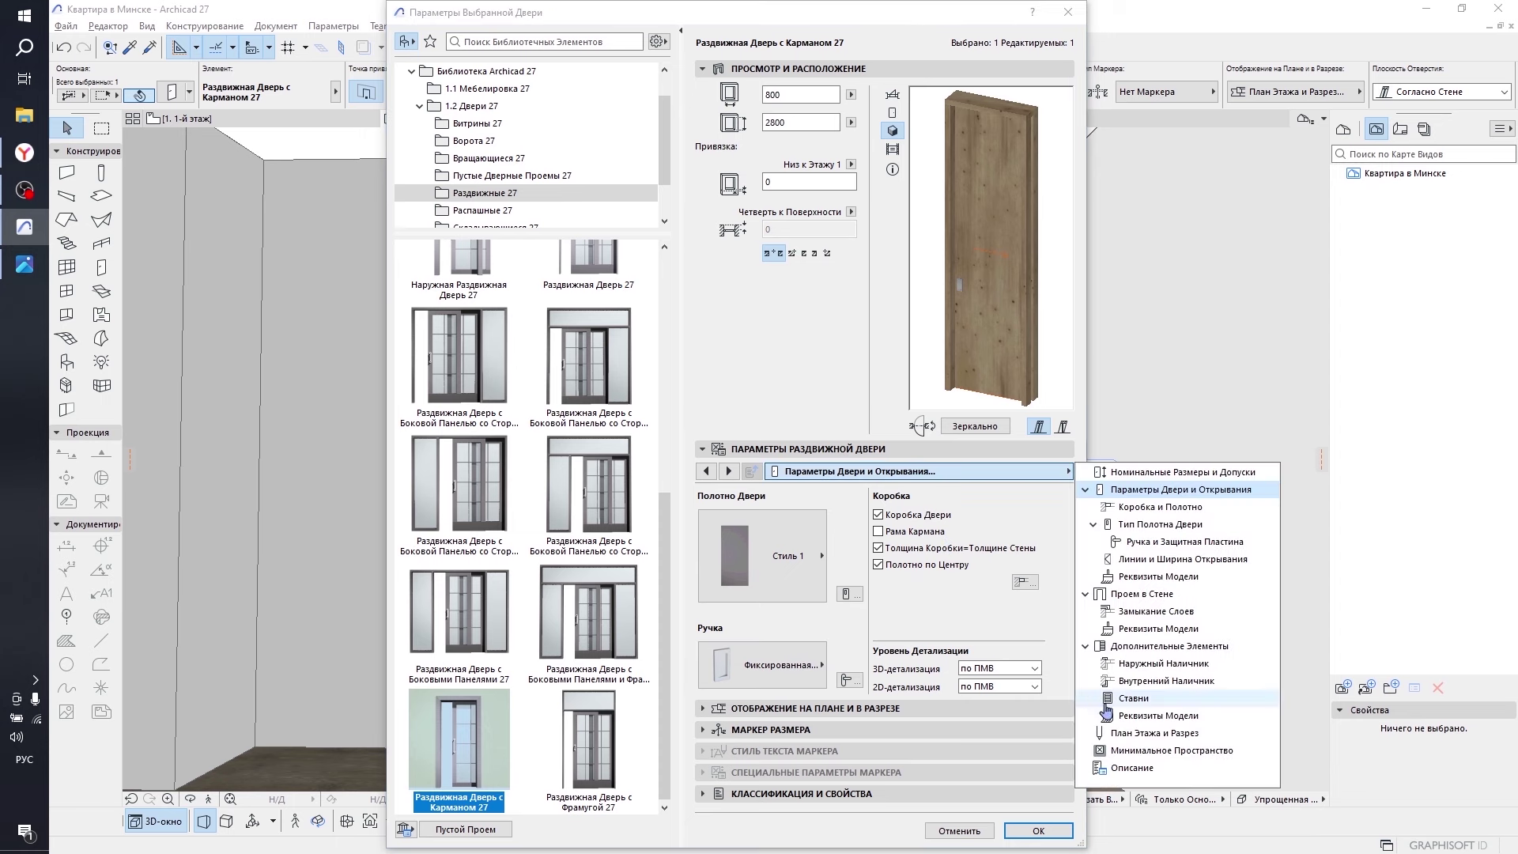
click(1146, 646)
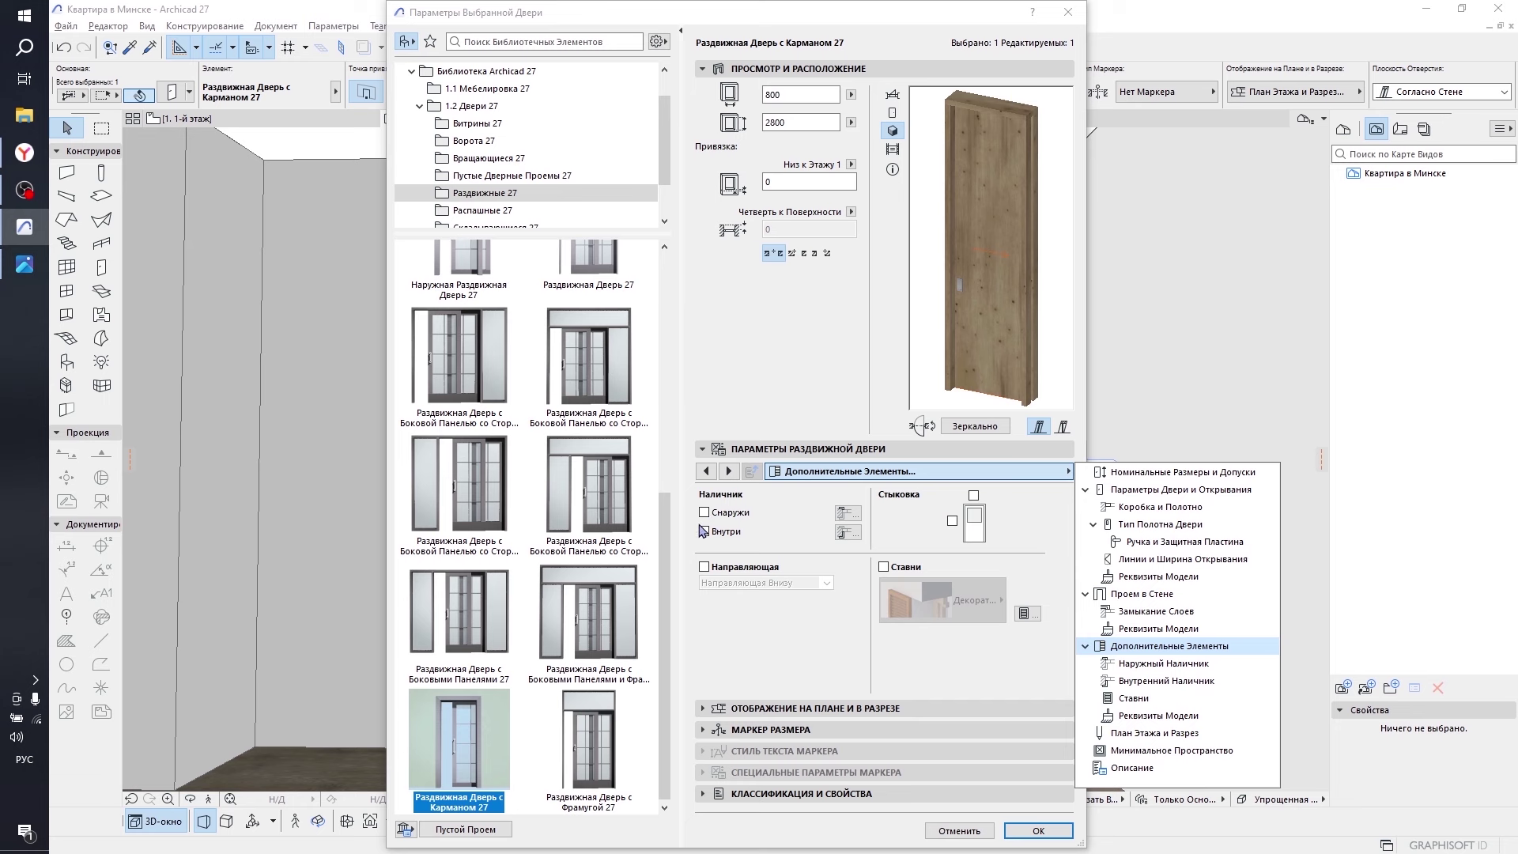
click(1128, 510)
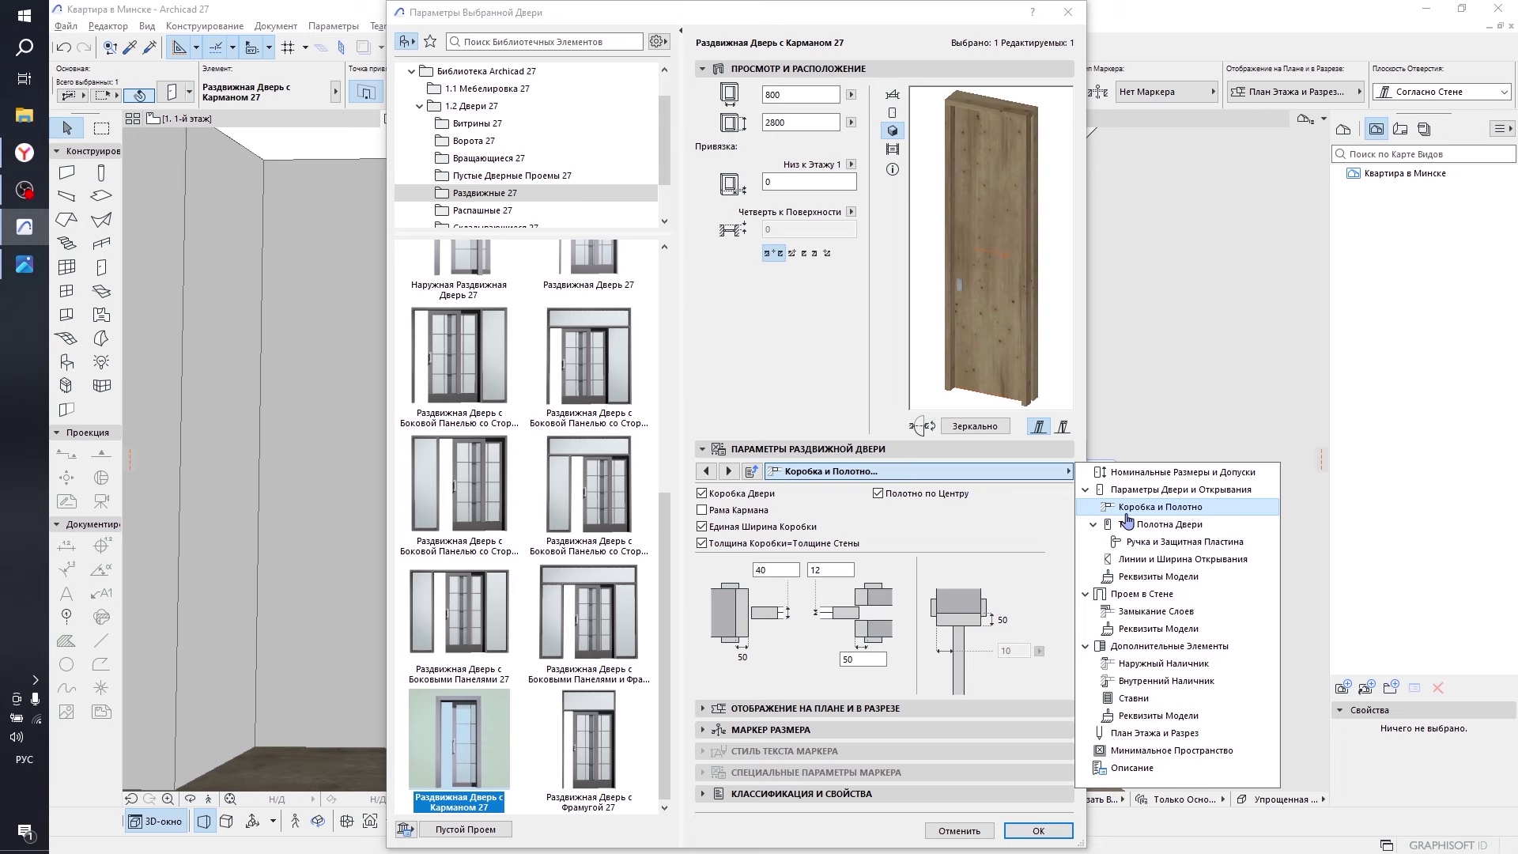
click(800, 45)
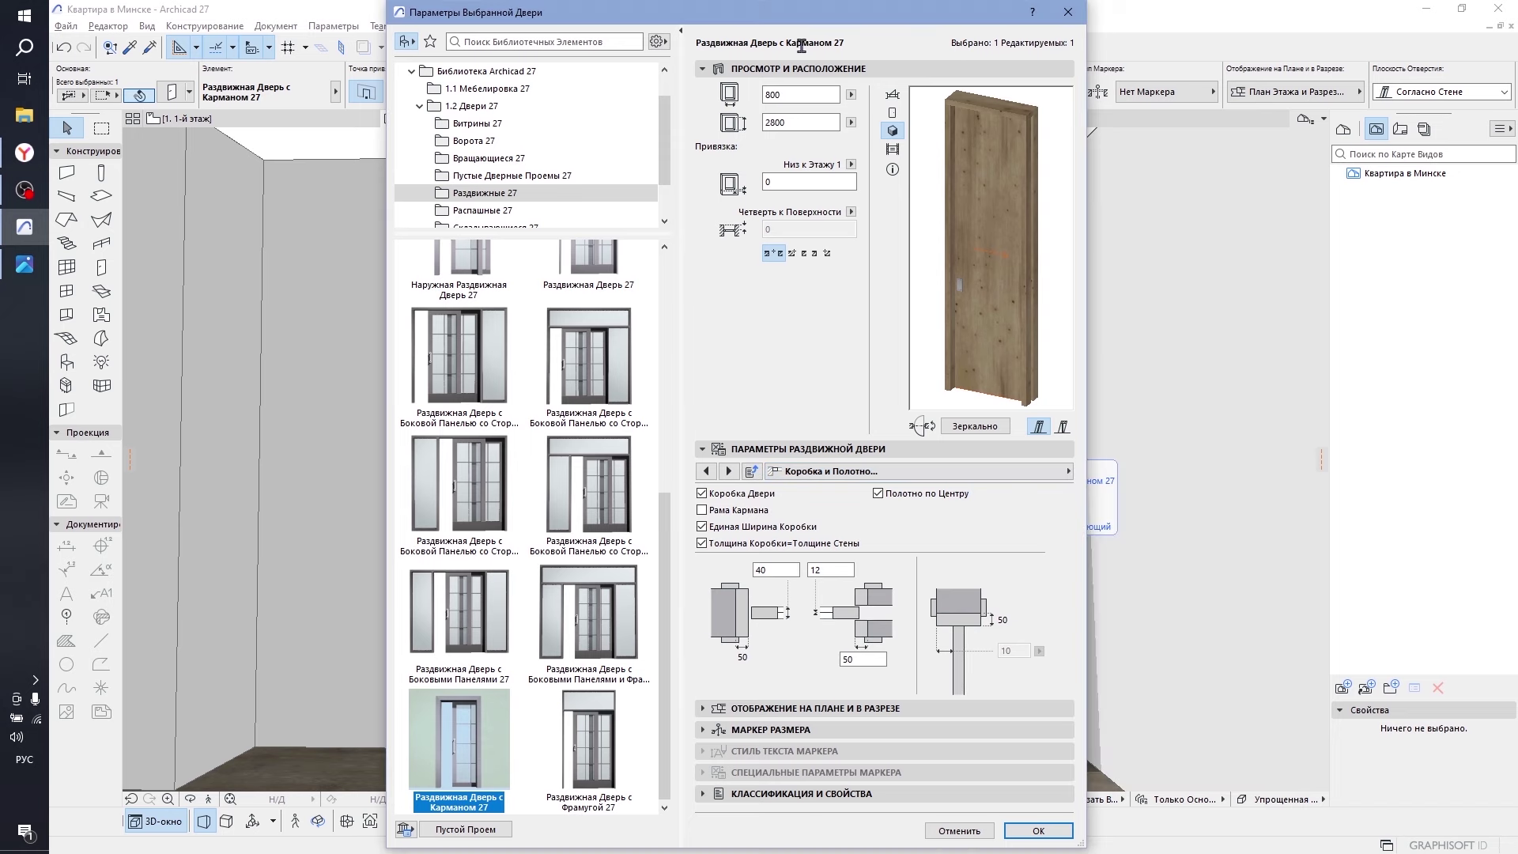
drag(889, 19, 589, 31)
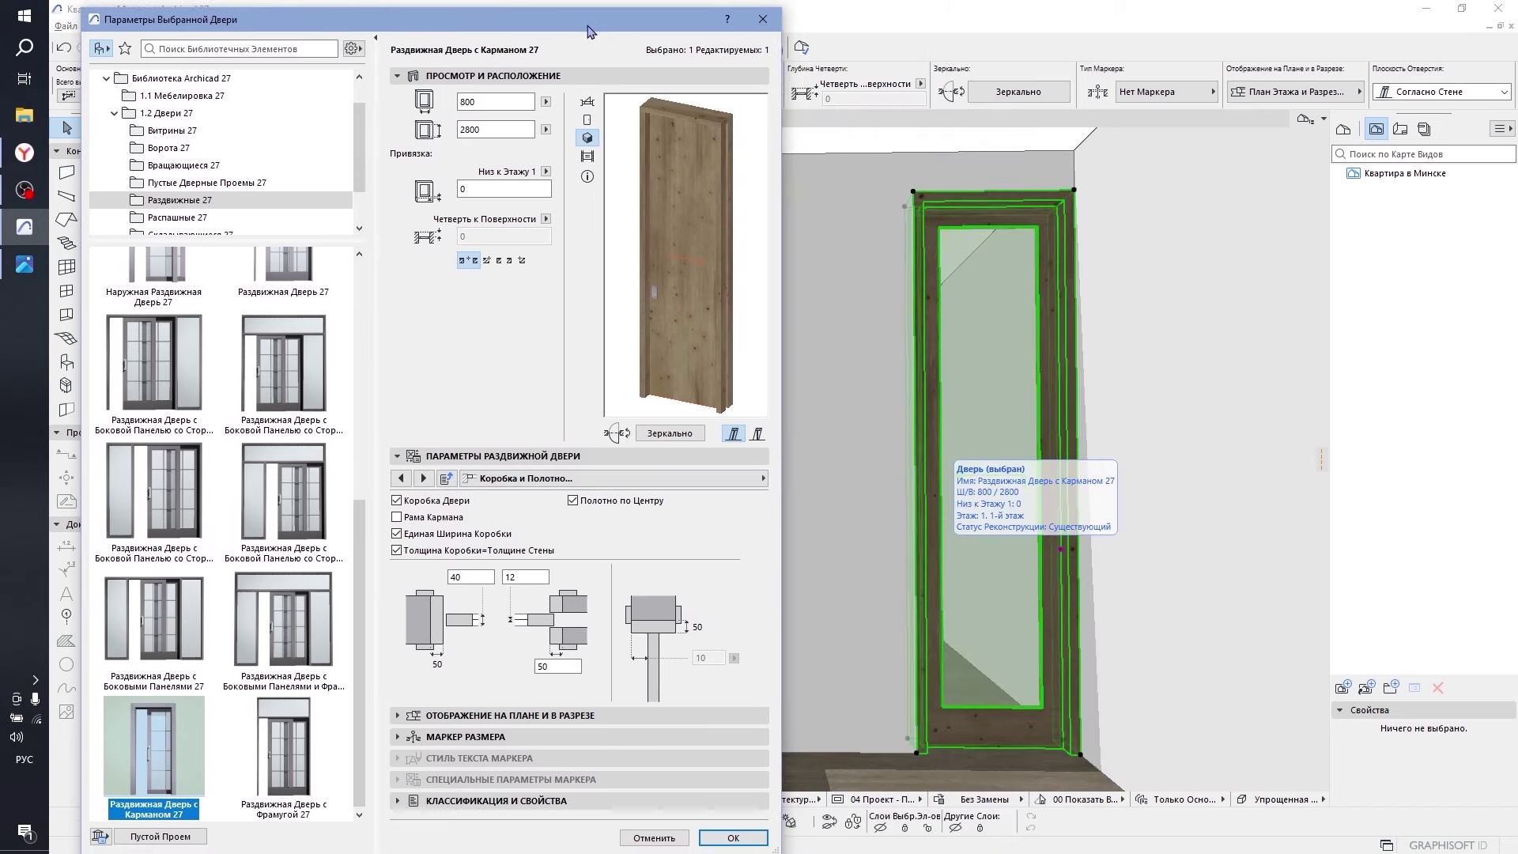
click(732, 837)
Orbit around the door and compare it with the reference room photo
scroll(959, 221, up, 2)
shift+middle_drag(986, 253, 835, 349)
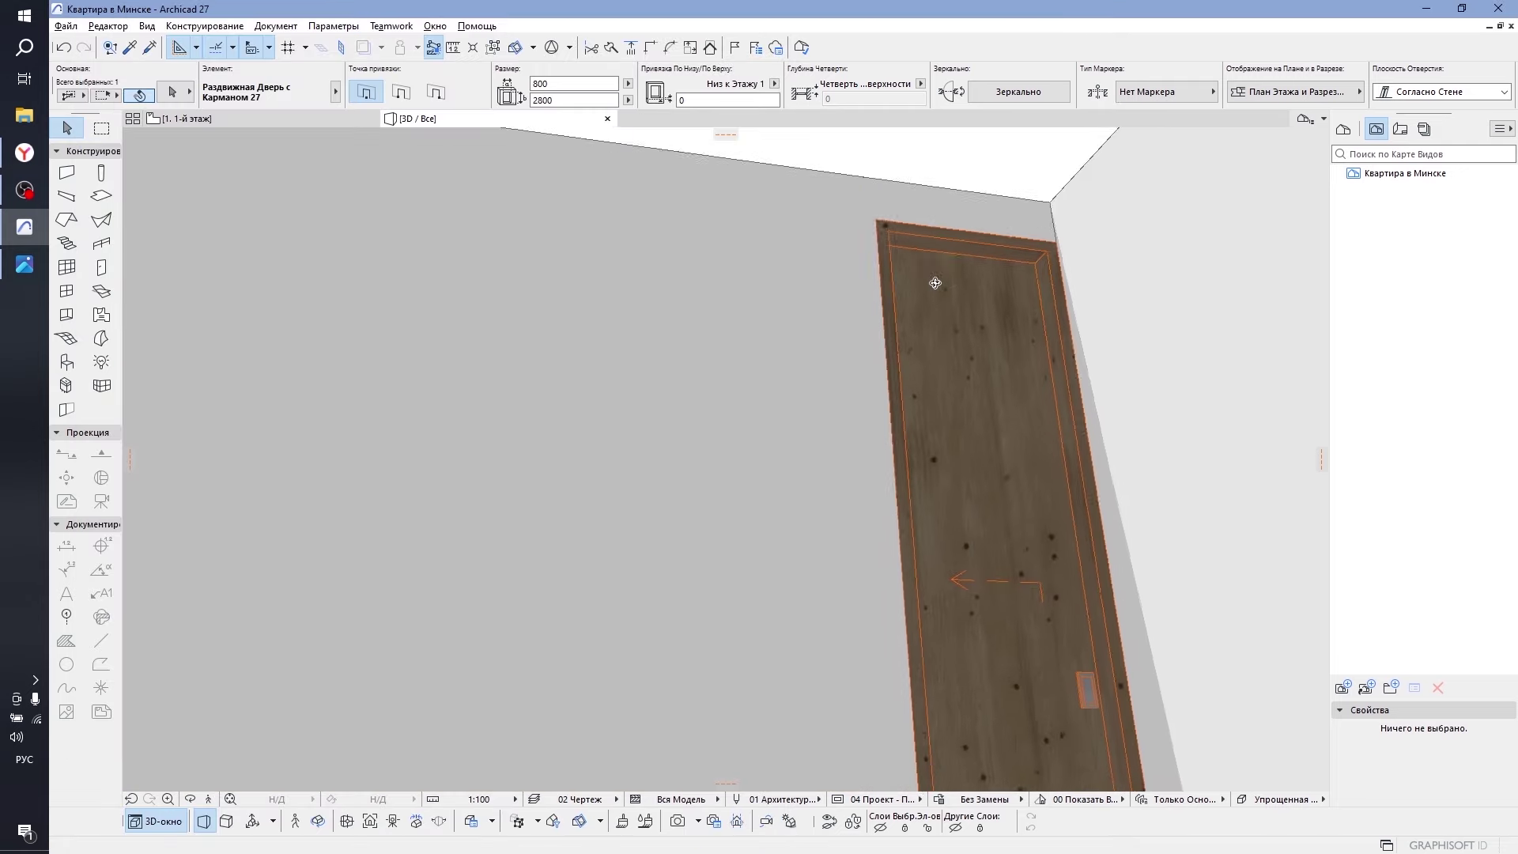
key(alt+Tab)
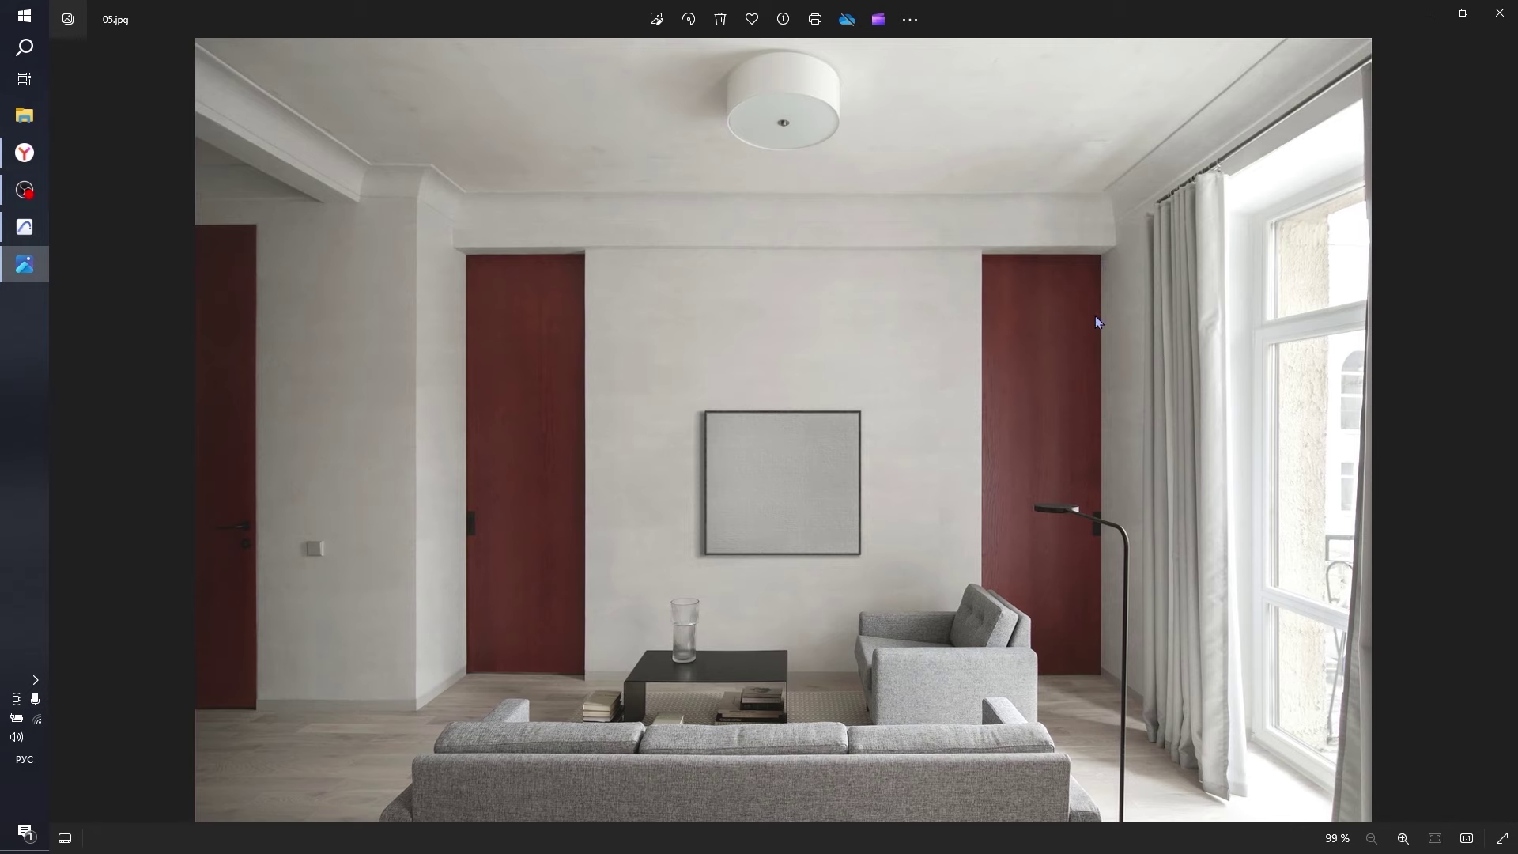
key(alt+Tab)
mouse_move(1038, 323)
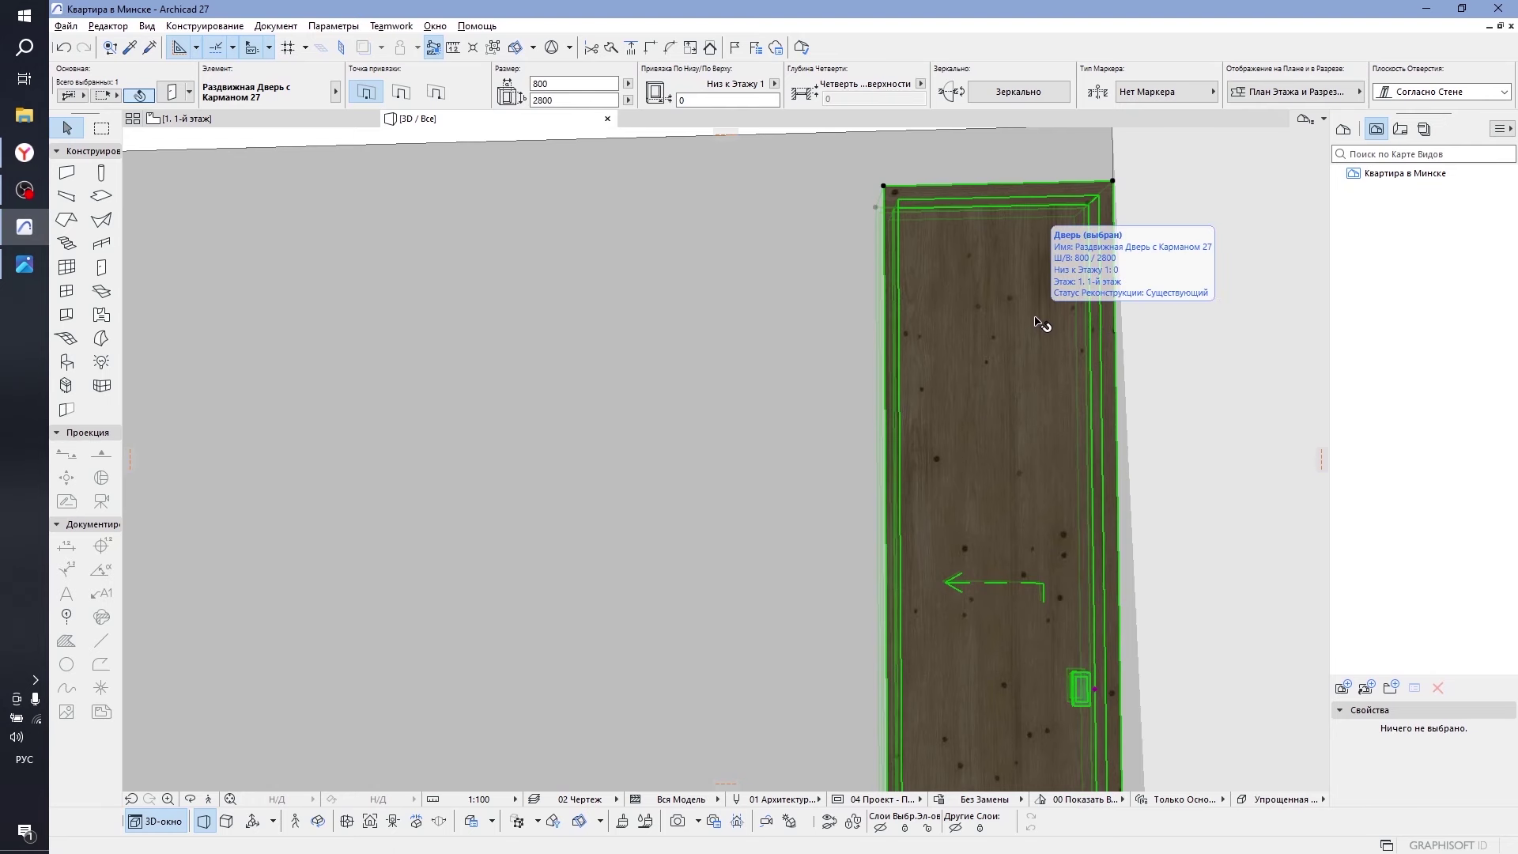
Remove the pocket door's frame by unchecking Коробка Двери
double_click(1028, 318)
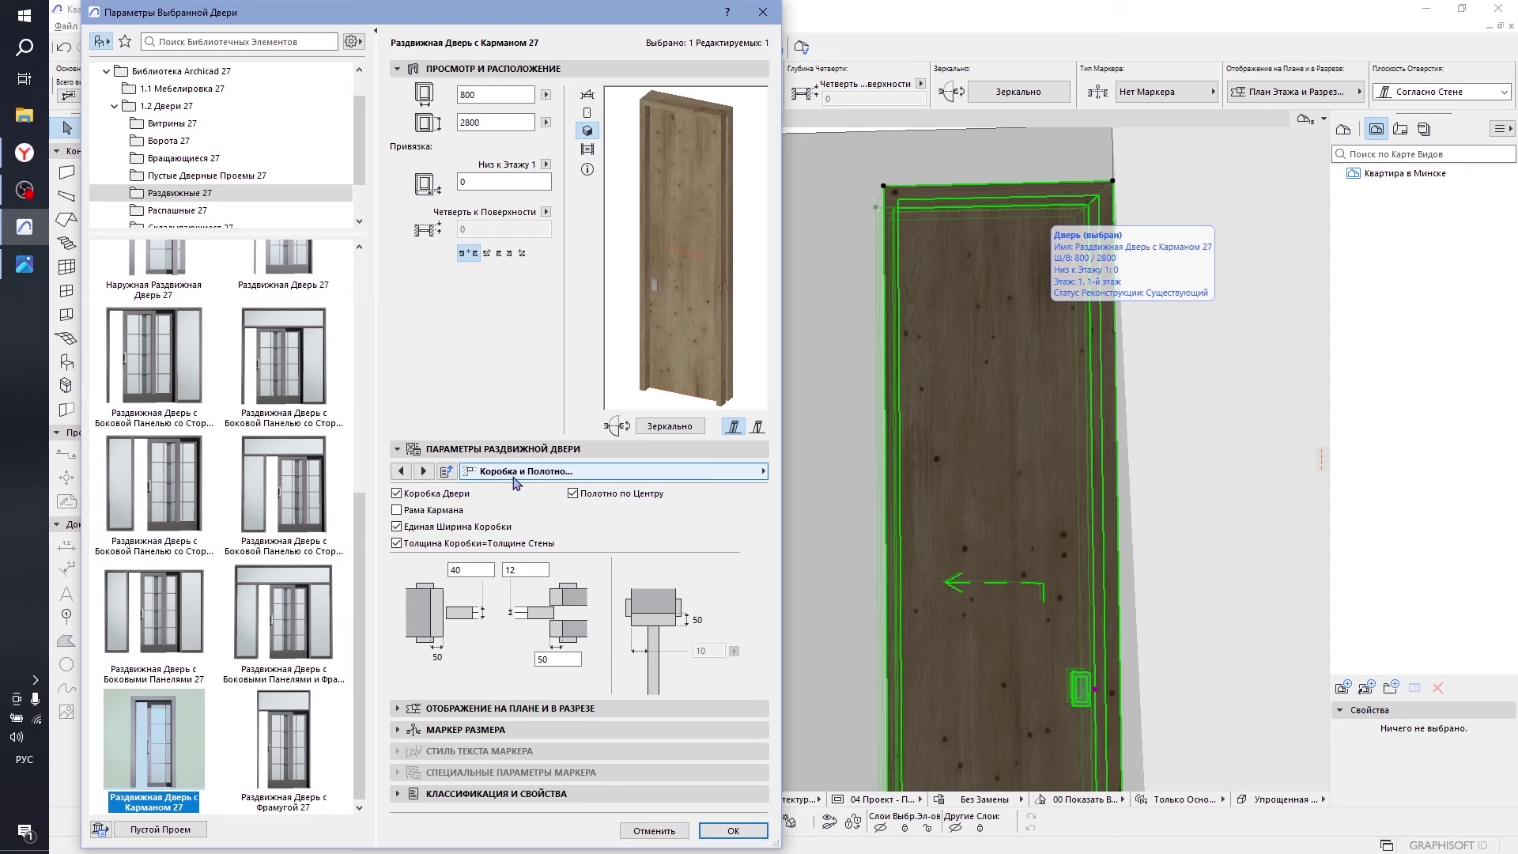
click(397, 494)
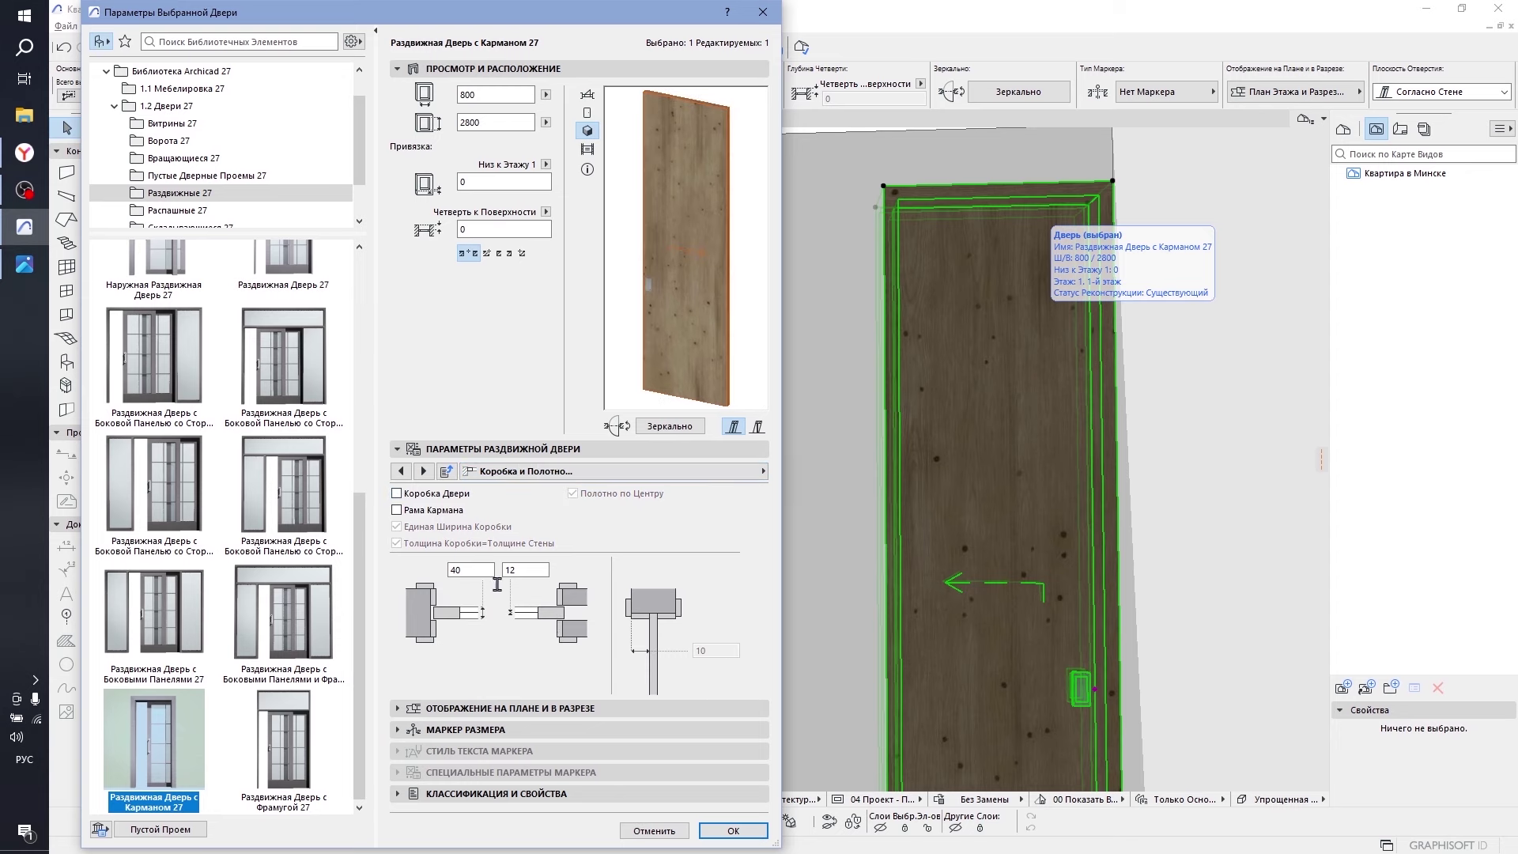
click(725, 831)
mouse_move(820, 570)
shift+middle_down()
mouse_move(771, 618)
mouse_move(790, 566)
shift+middle_up()
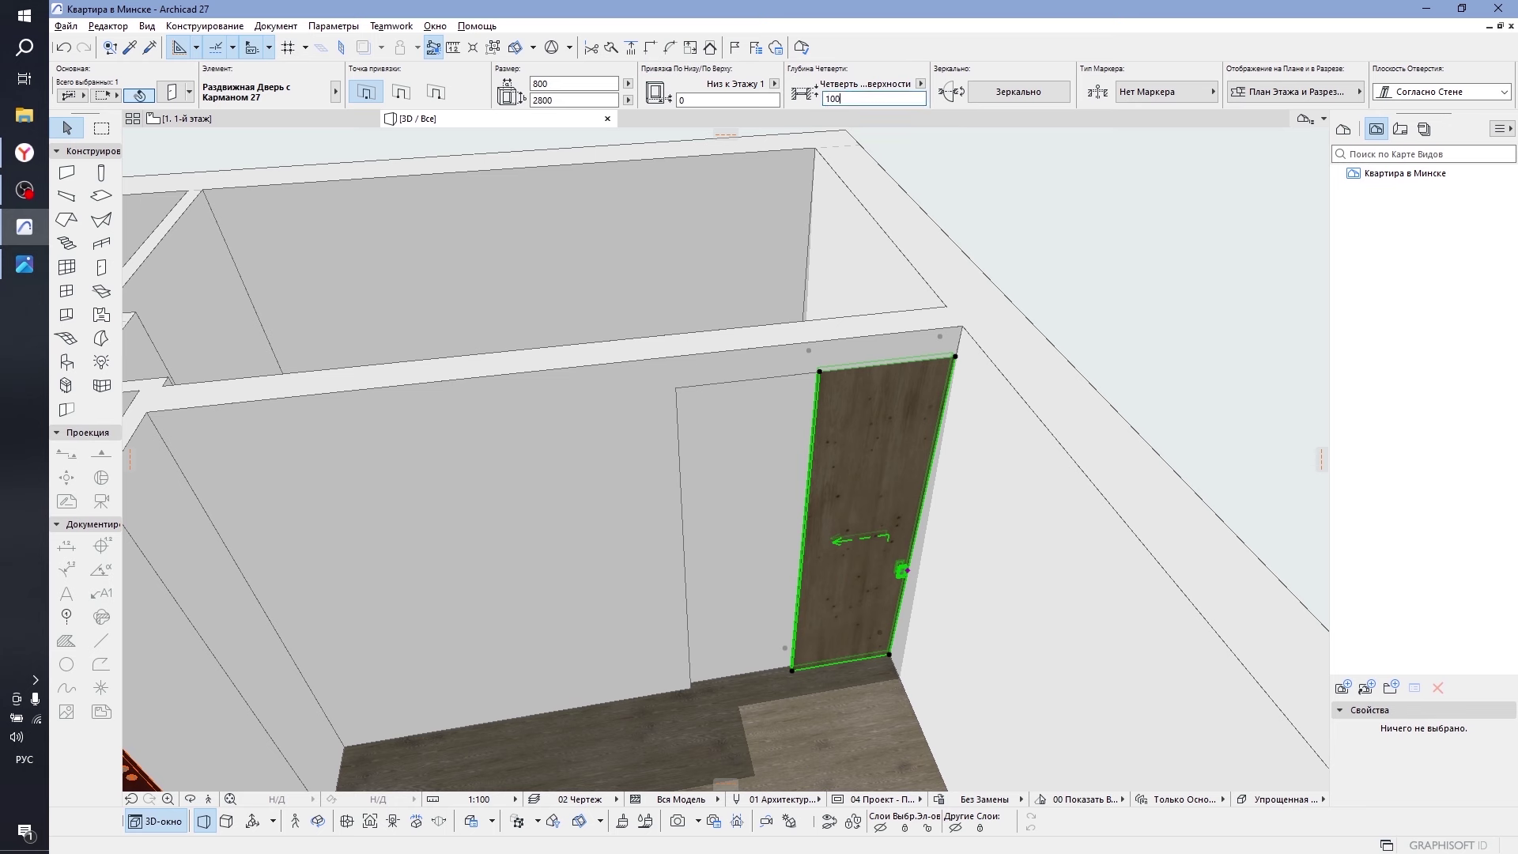
key(Escape)
scroll(915, 410, up, 3)
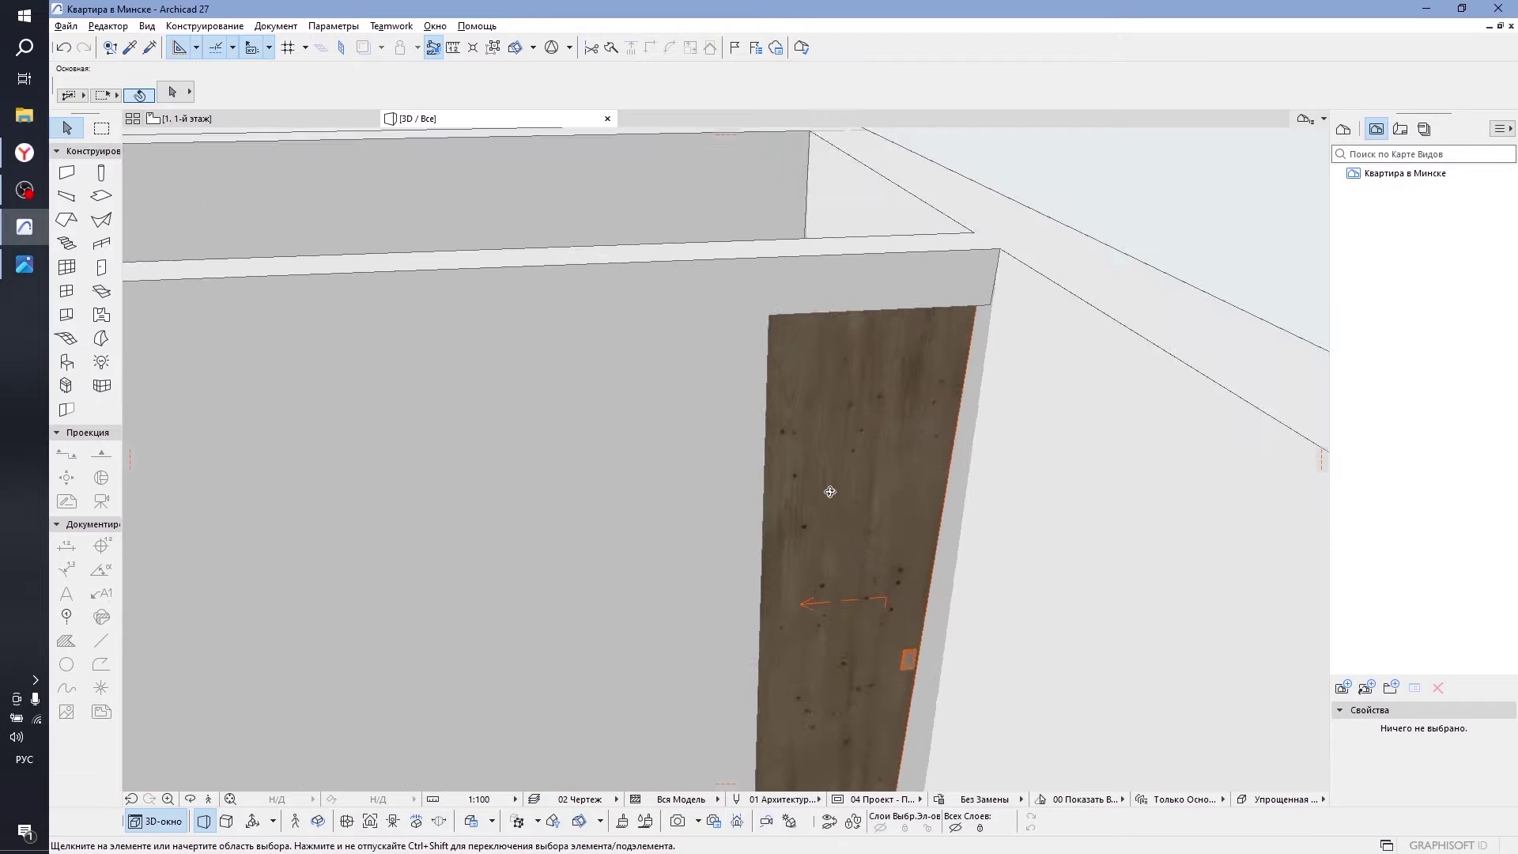
scroll(820, 501, up, 2)
scroll(739, 423, up, 2)
mouse_move(778, 310)
shift+middle_down()
mouse_move(881, 464)
mouse_move(934, 418)
shift+middle_up()
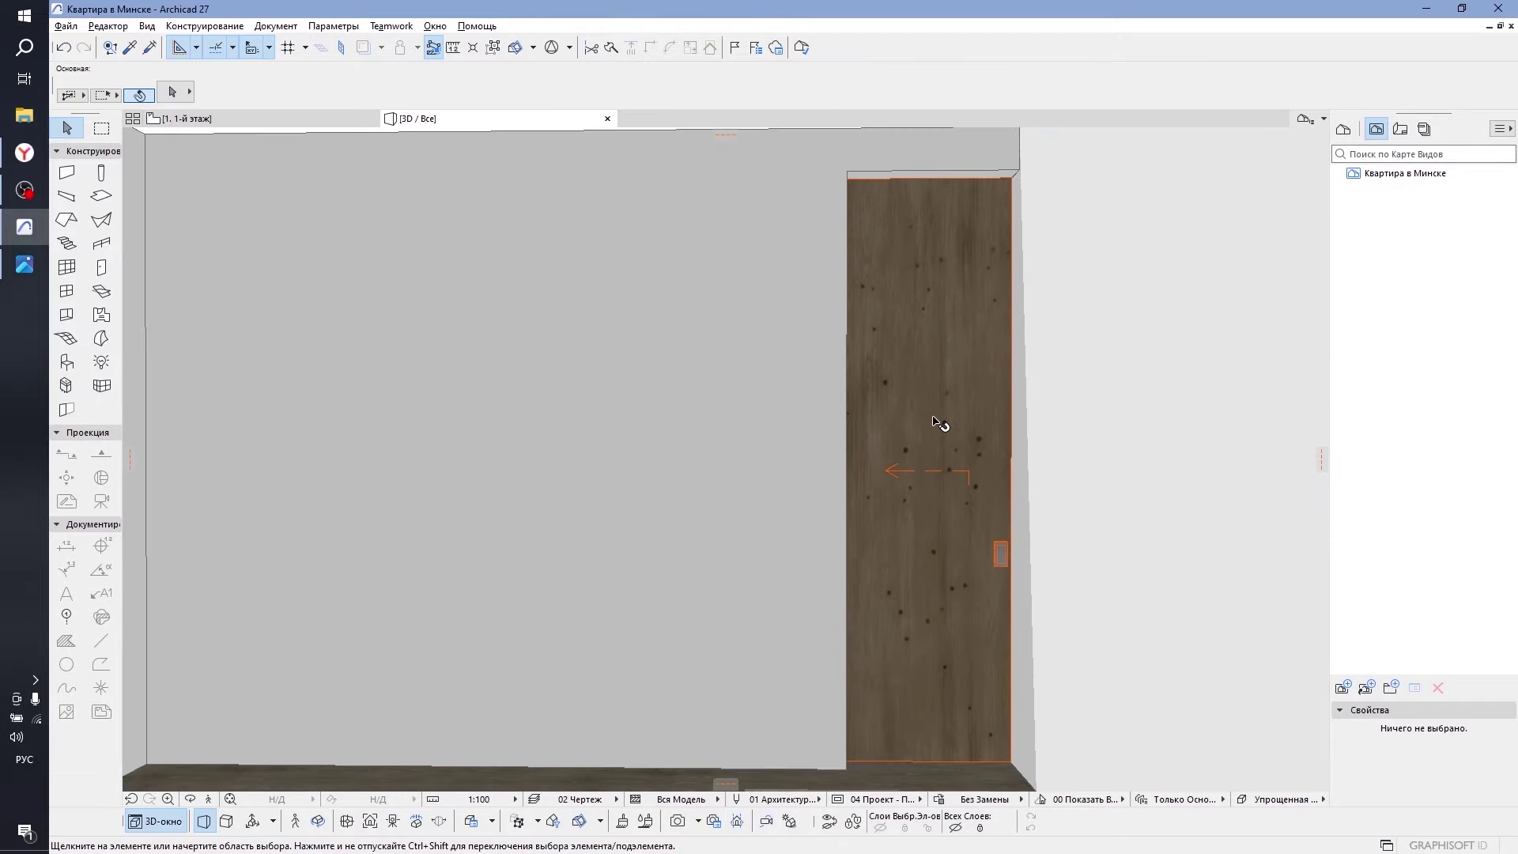
Set all door surfaces to Дерево - Махагони Горизонтальное with Одинаковые Покрытия checked
double_click(917, 321)
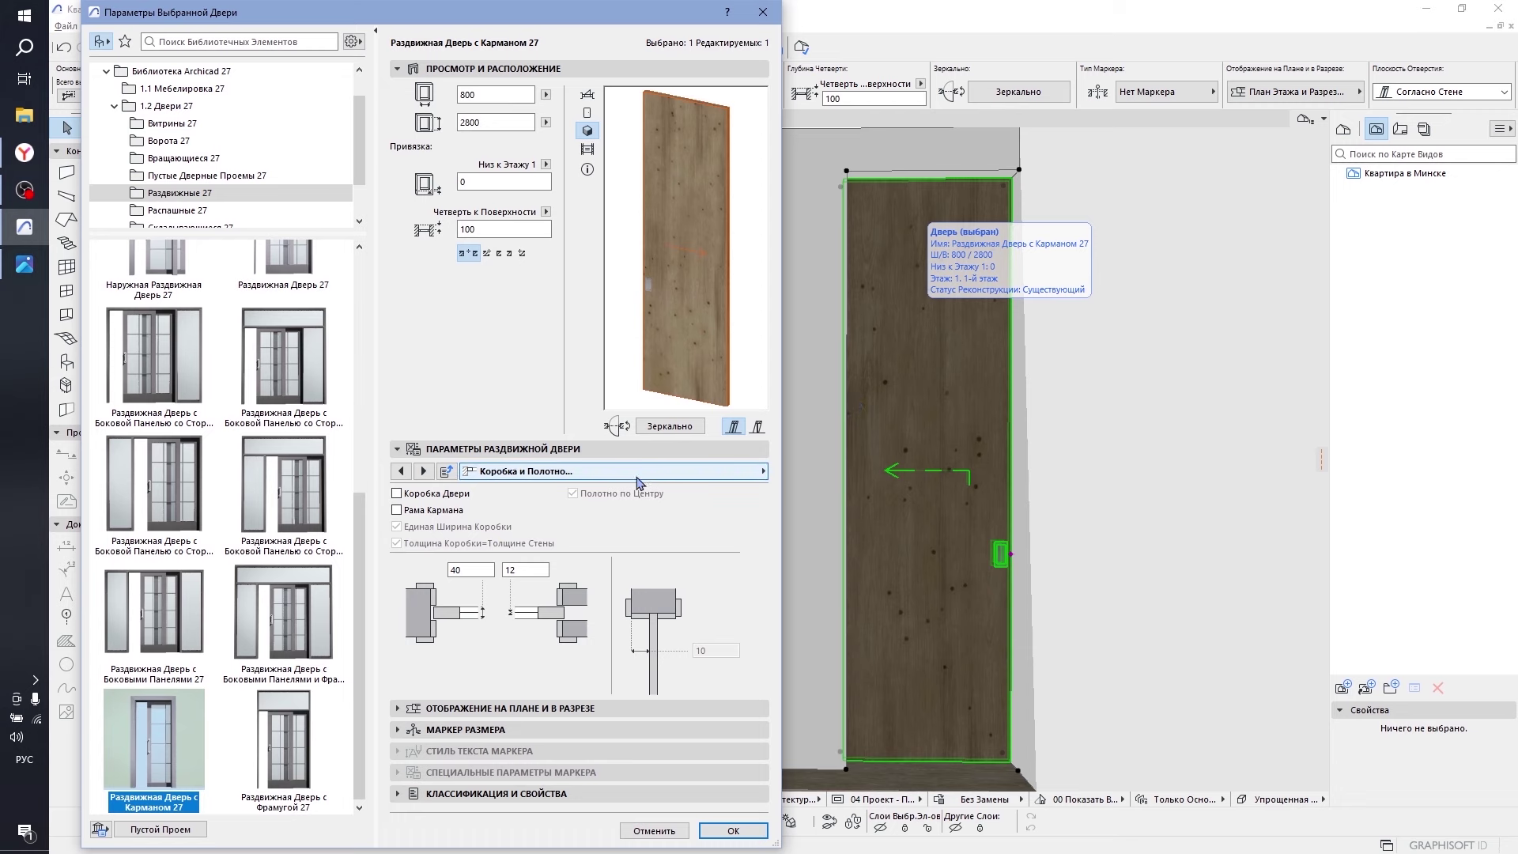
click(639, 473)
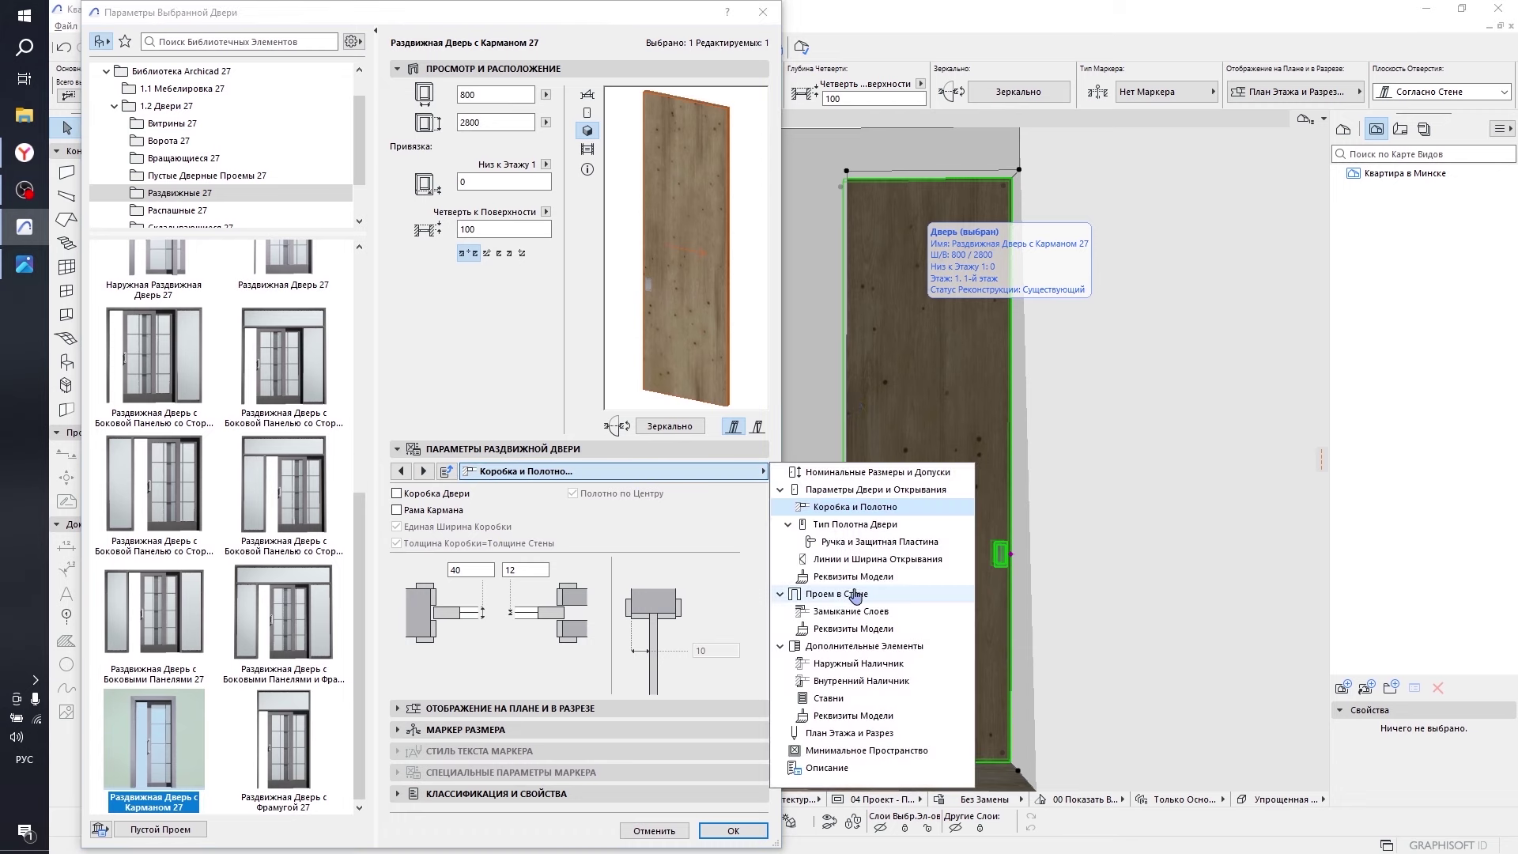
click(854, 578)
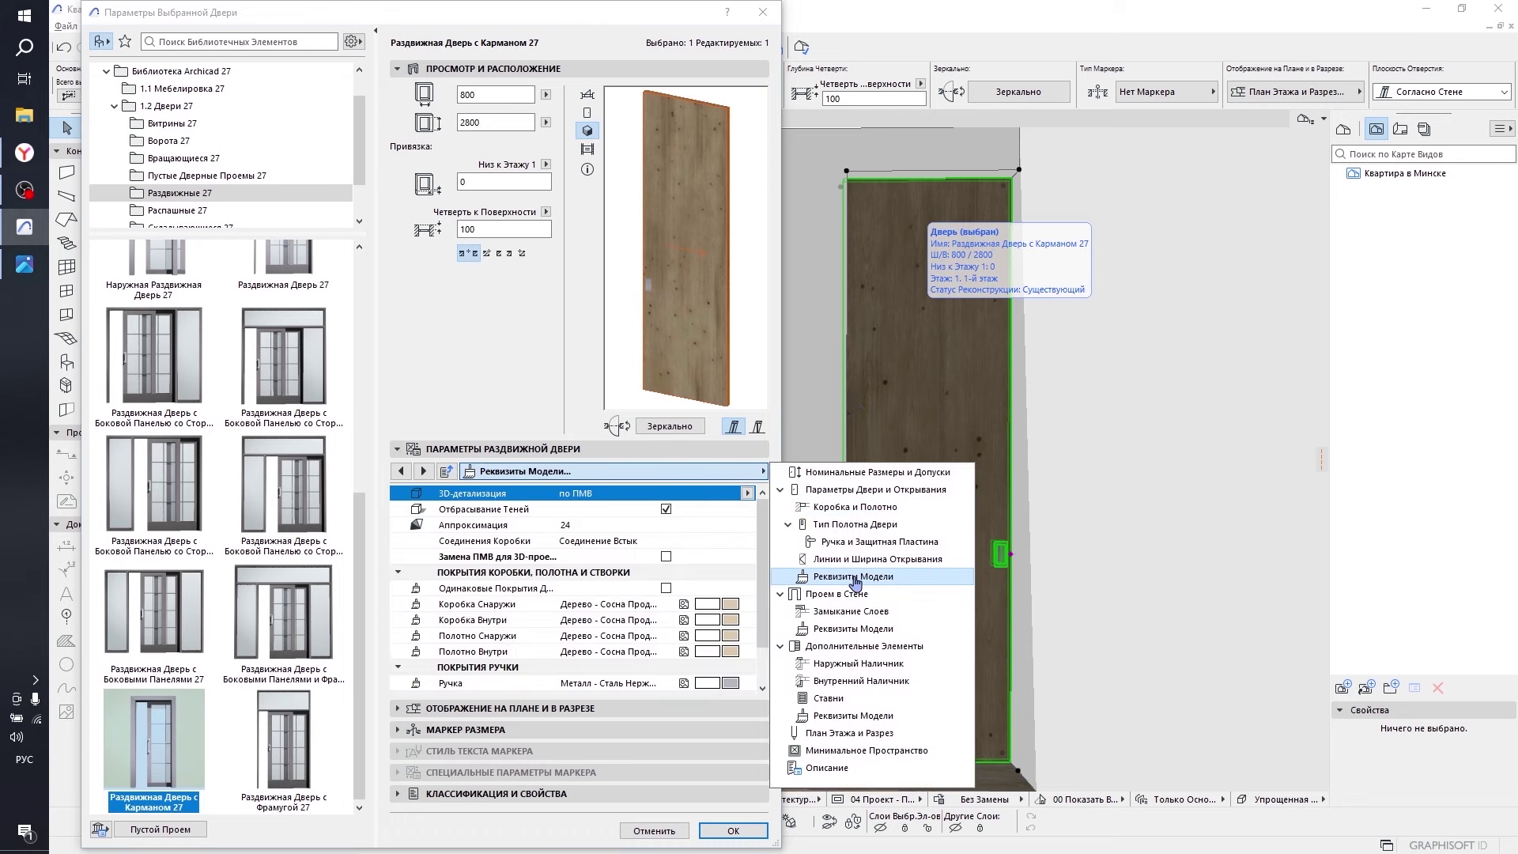
click(666, 587)
click(726, 604)
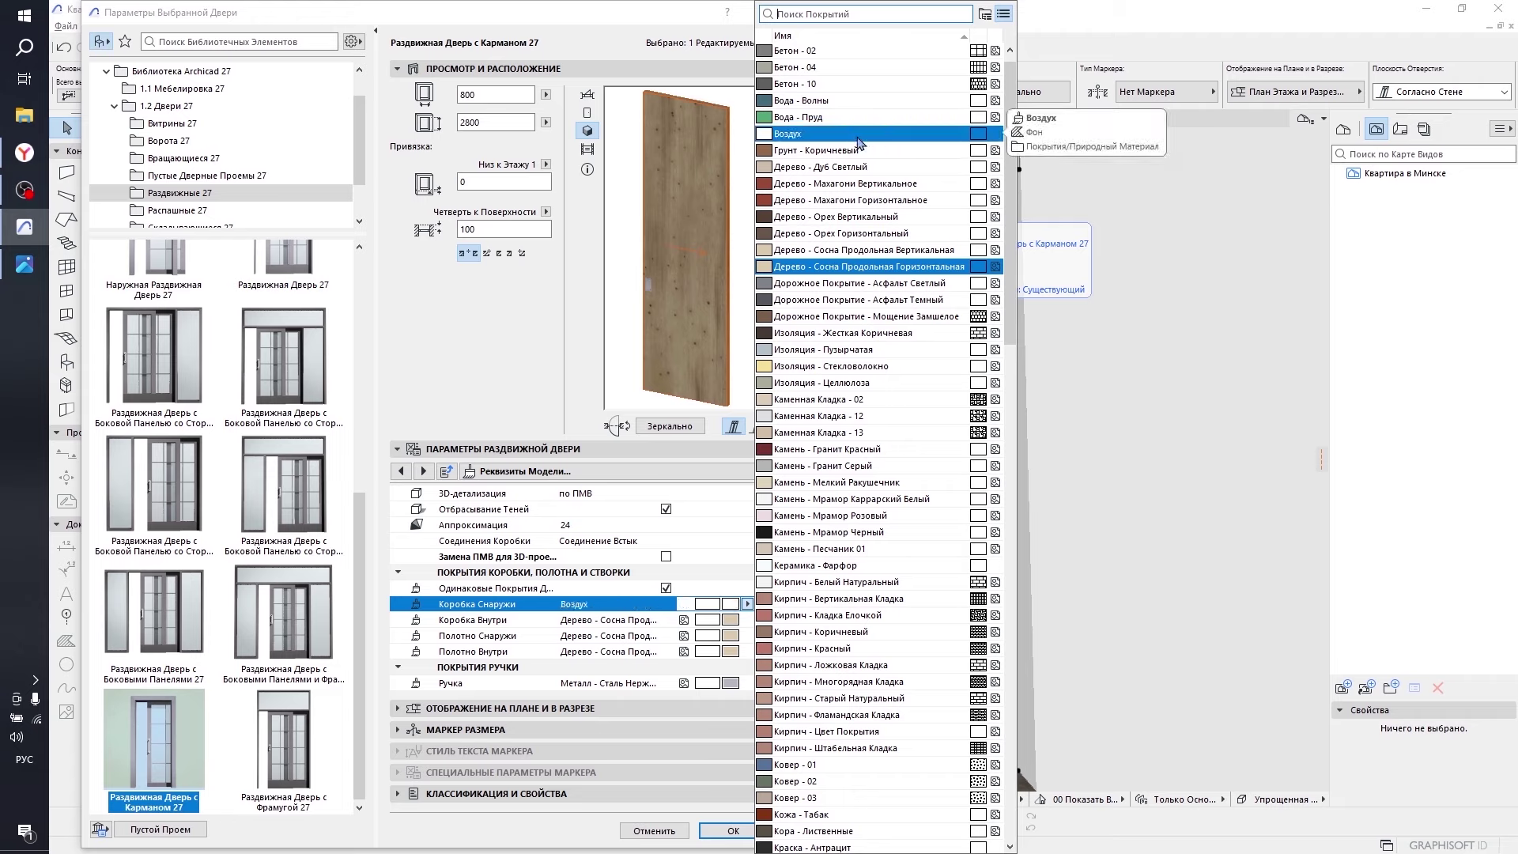
click(850, 203)
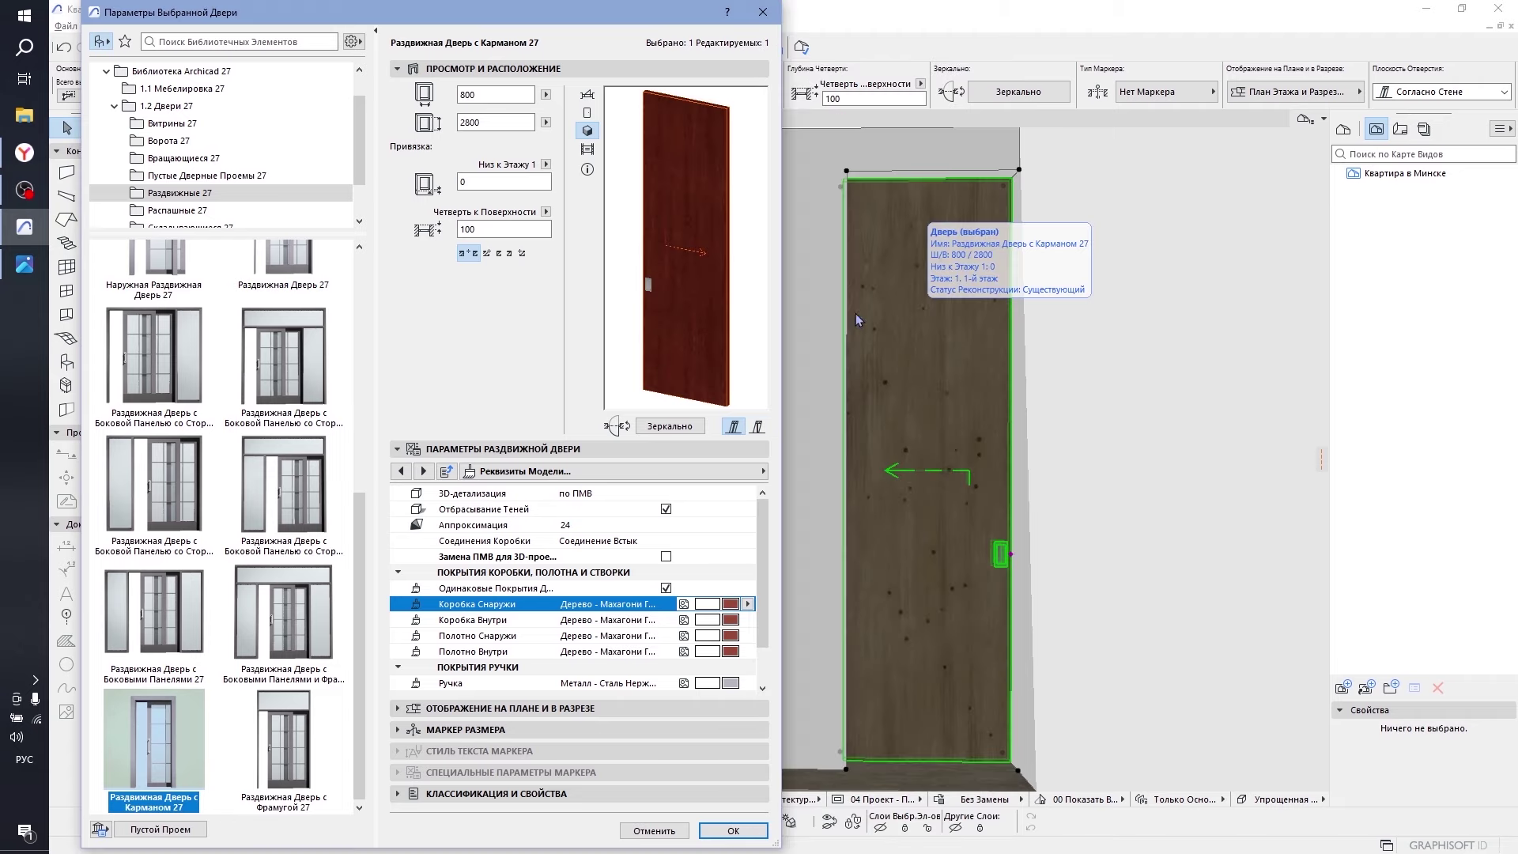
click(740, 834)
shift+middle_drag(891, 570, 939, 570)
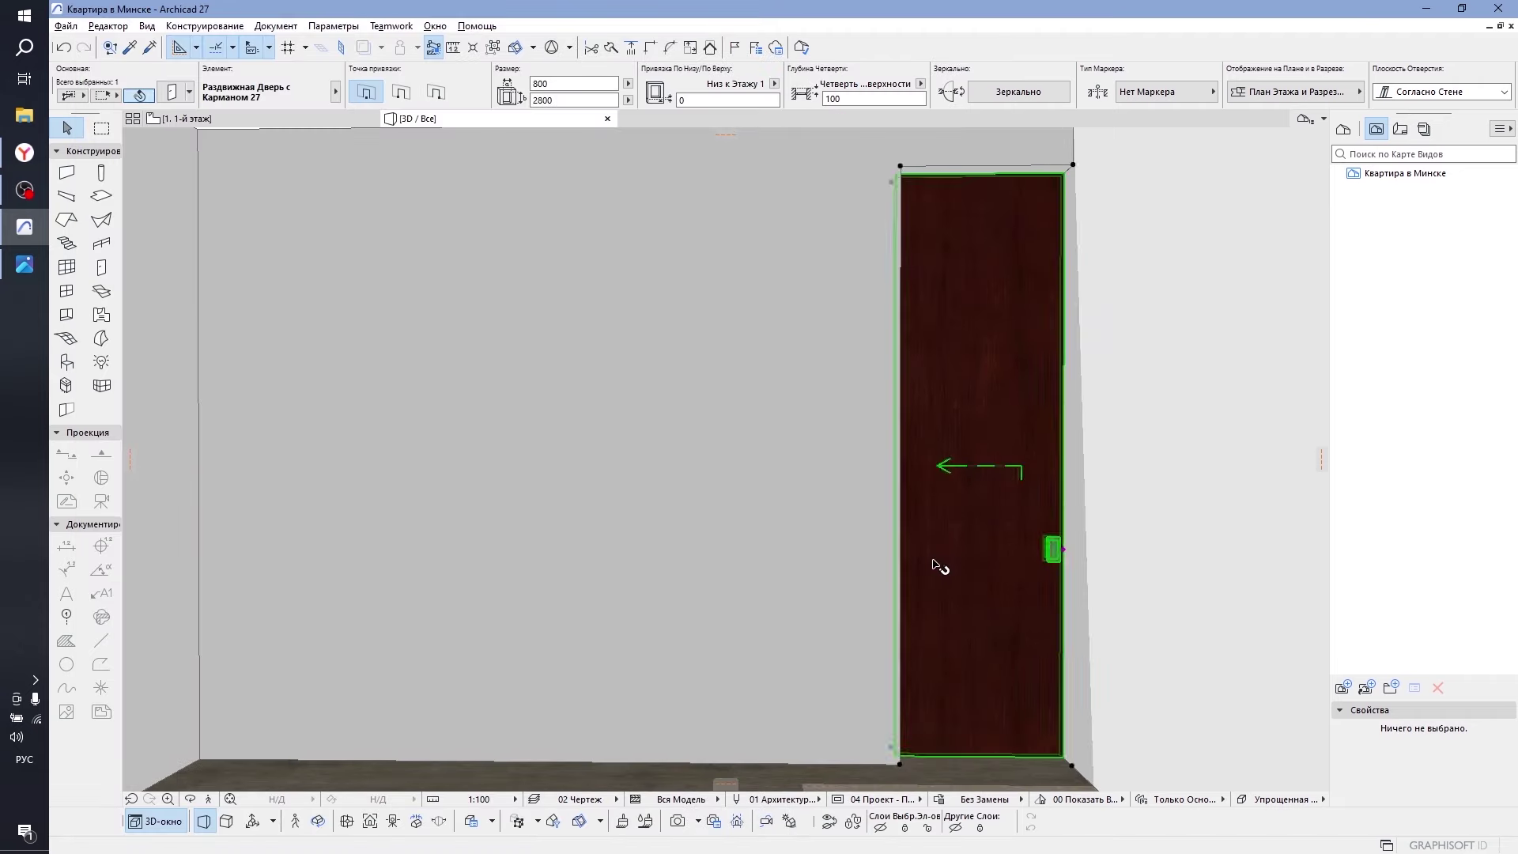
click(962, 387)
click(1065, 552)
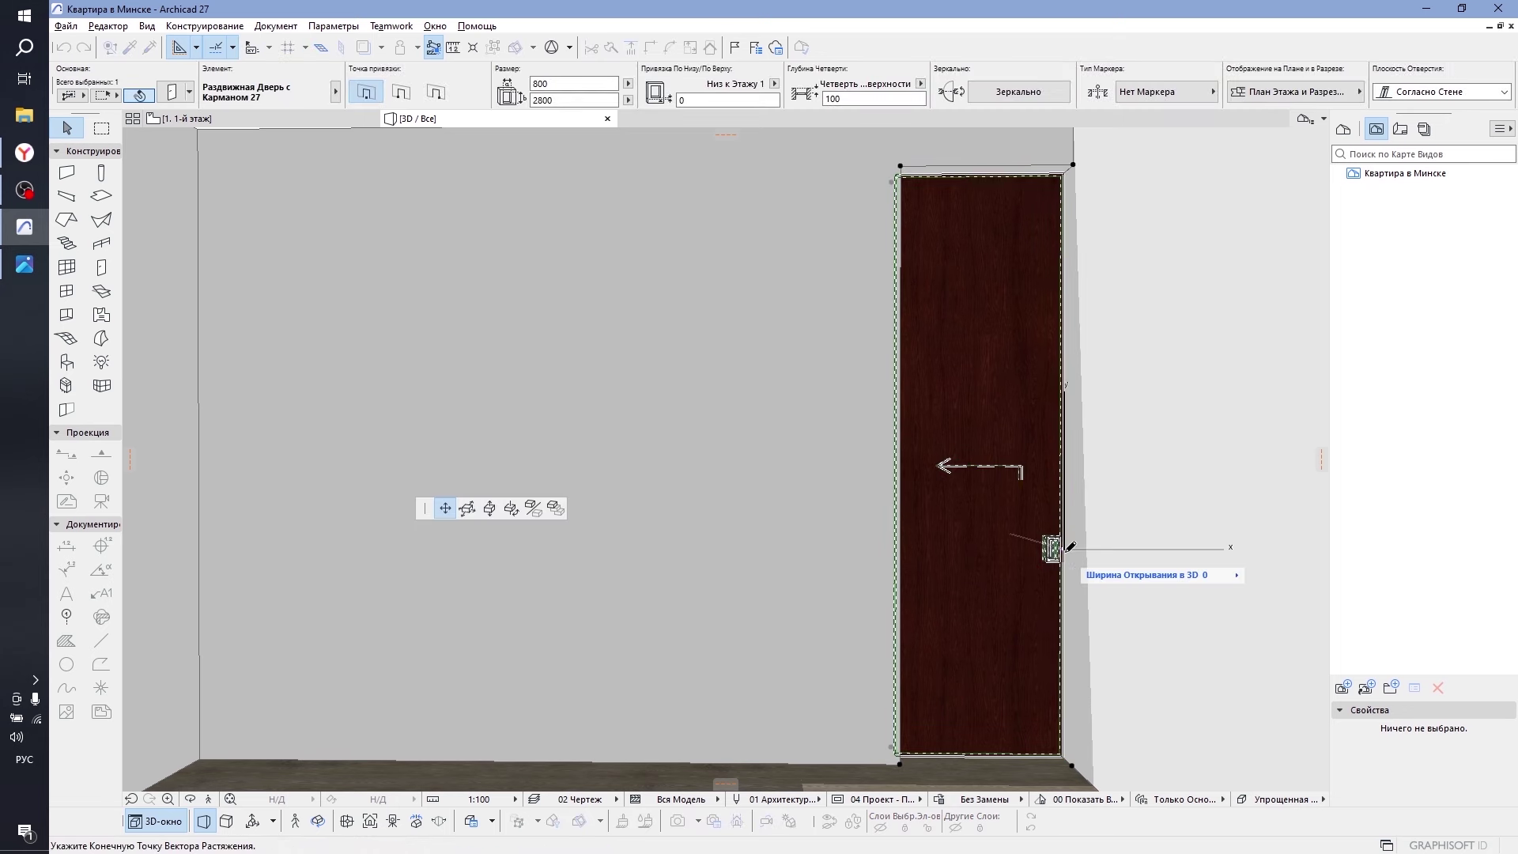
click(974, 553)
key(Escape)
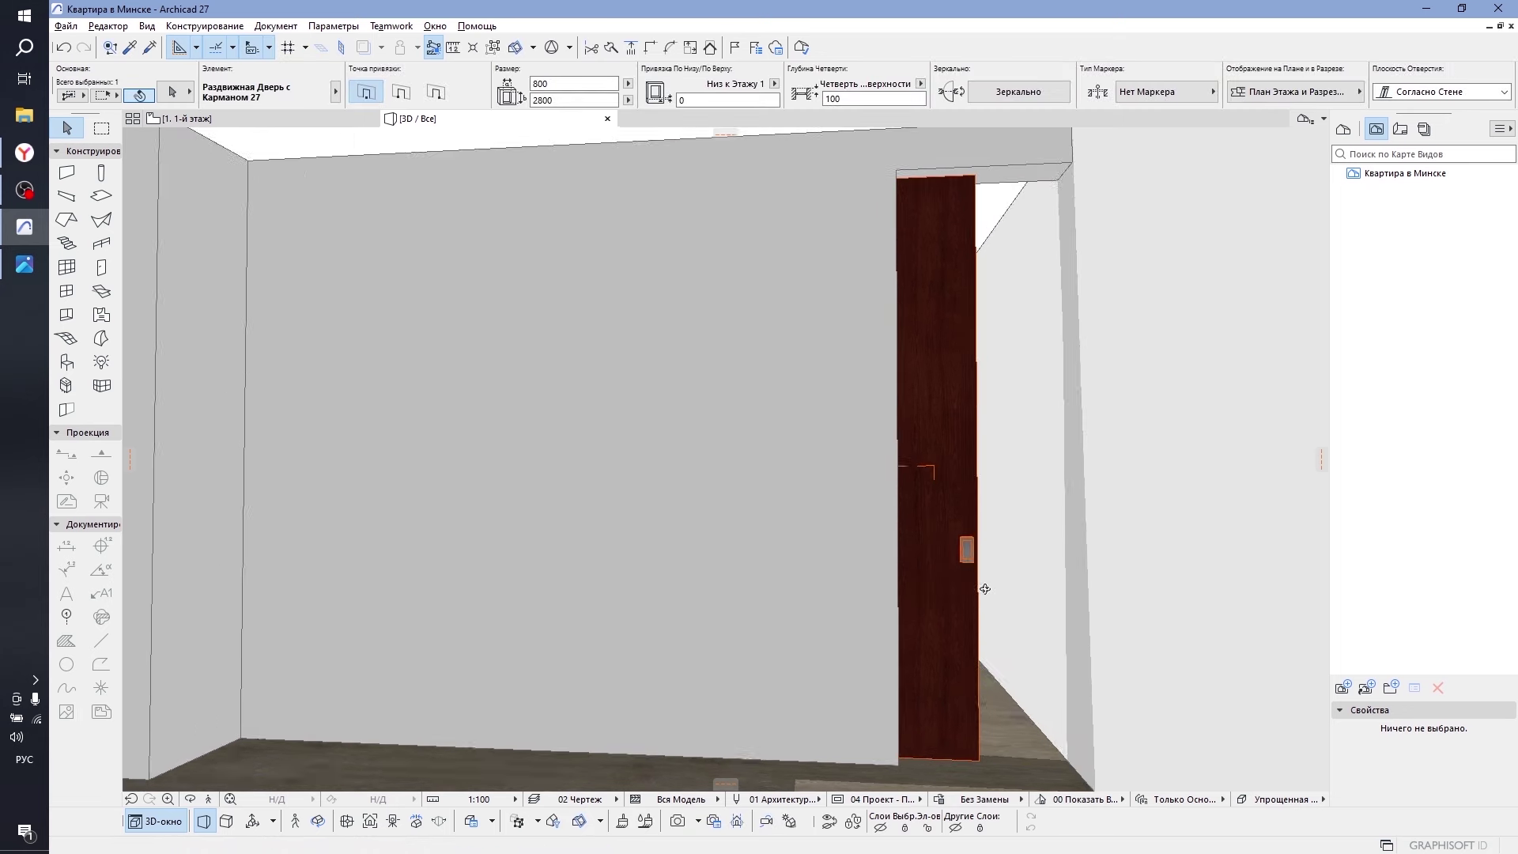
scroll(1032, 592, down, 3)
scroll(1032, 593, up, 3)
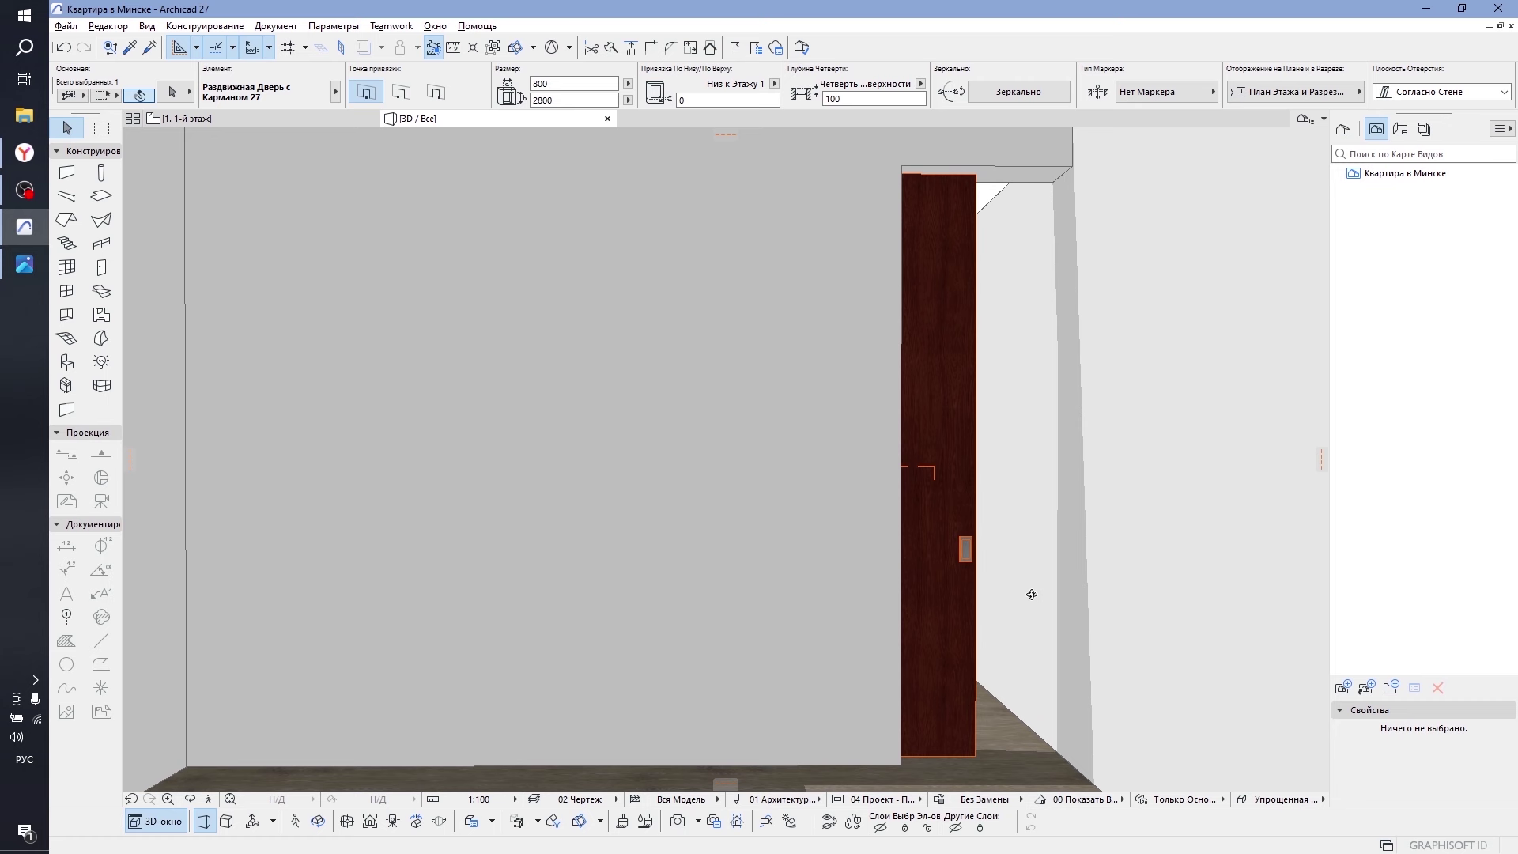
click(976, 549)
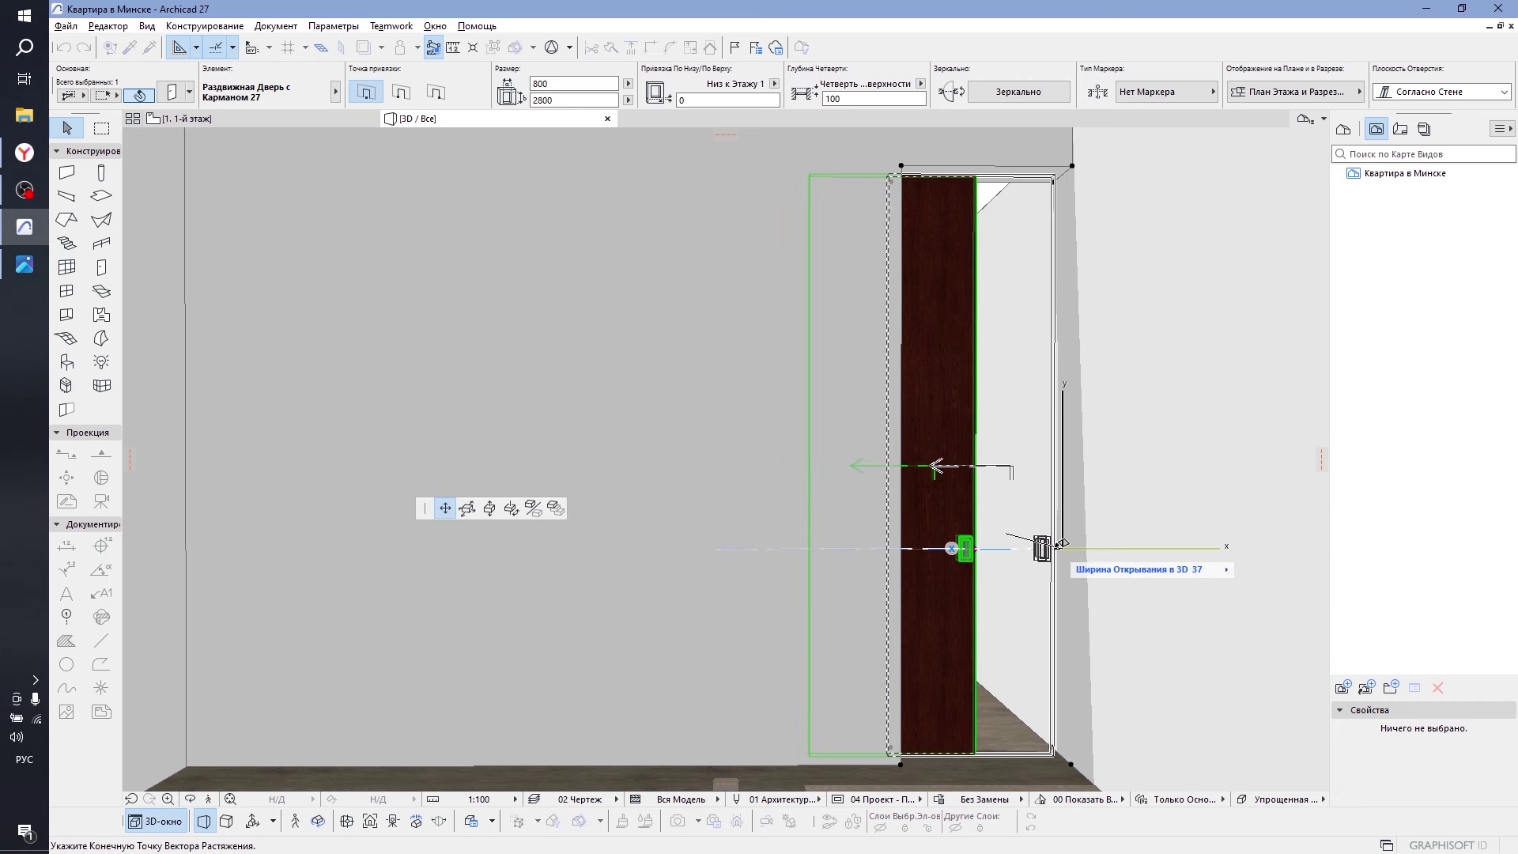
click(1059, 545)
key(Escape)
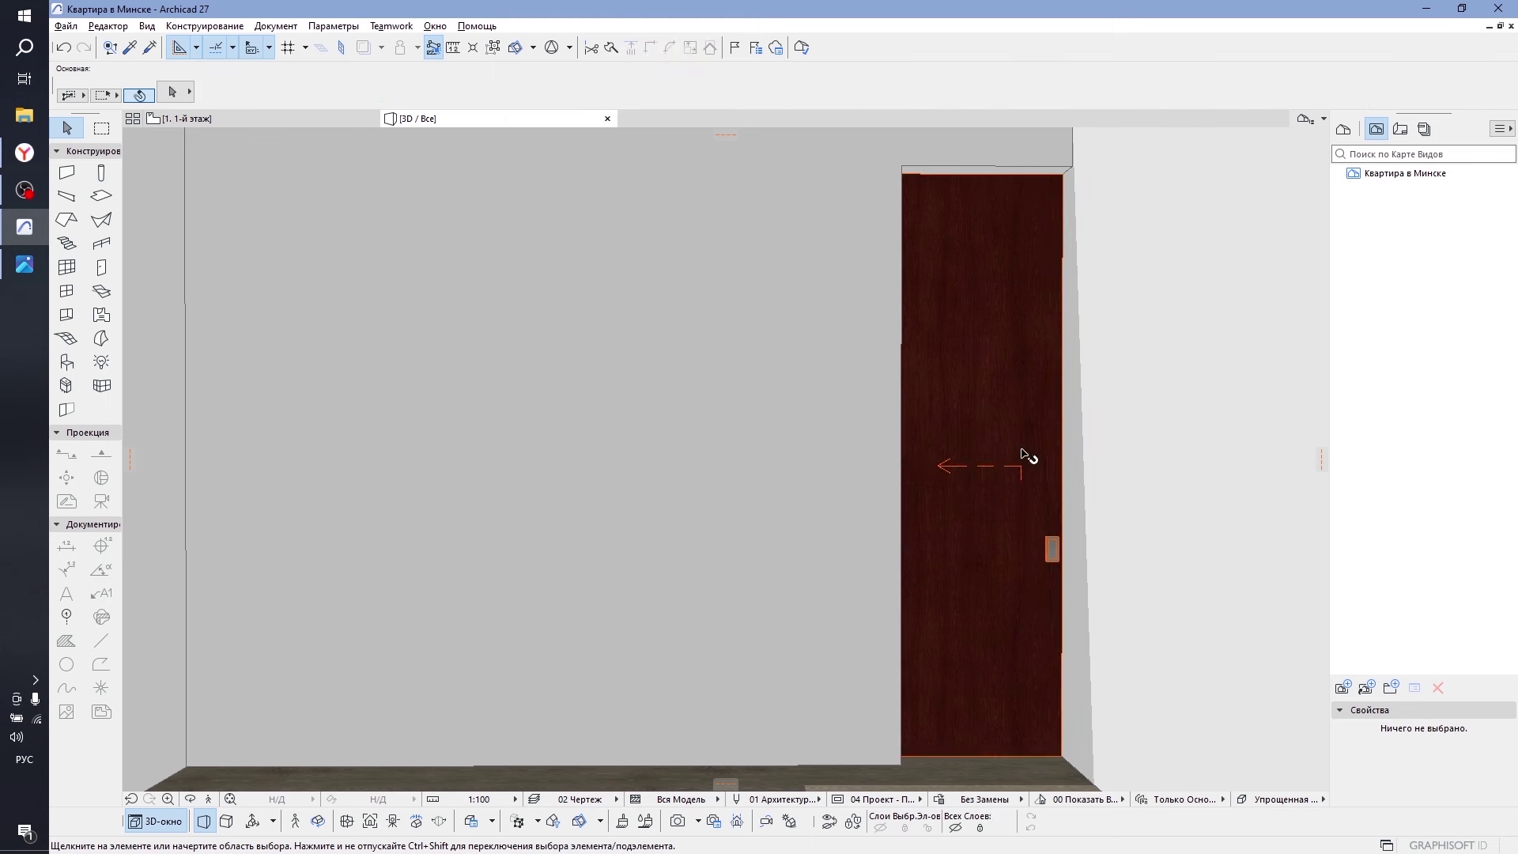
shift+middle_drag(1058, 565, 1048, 566)
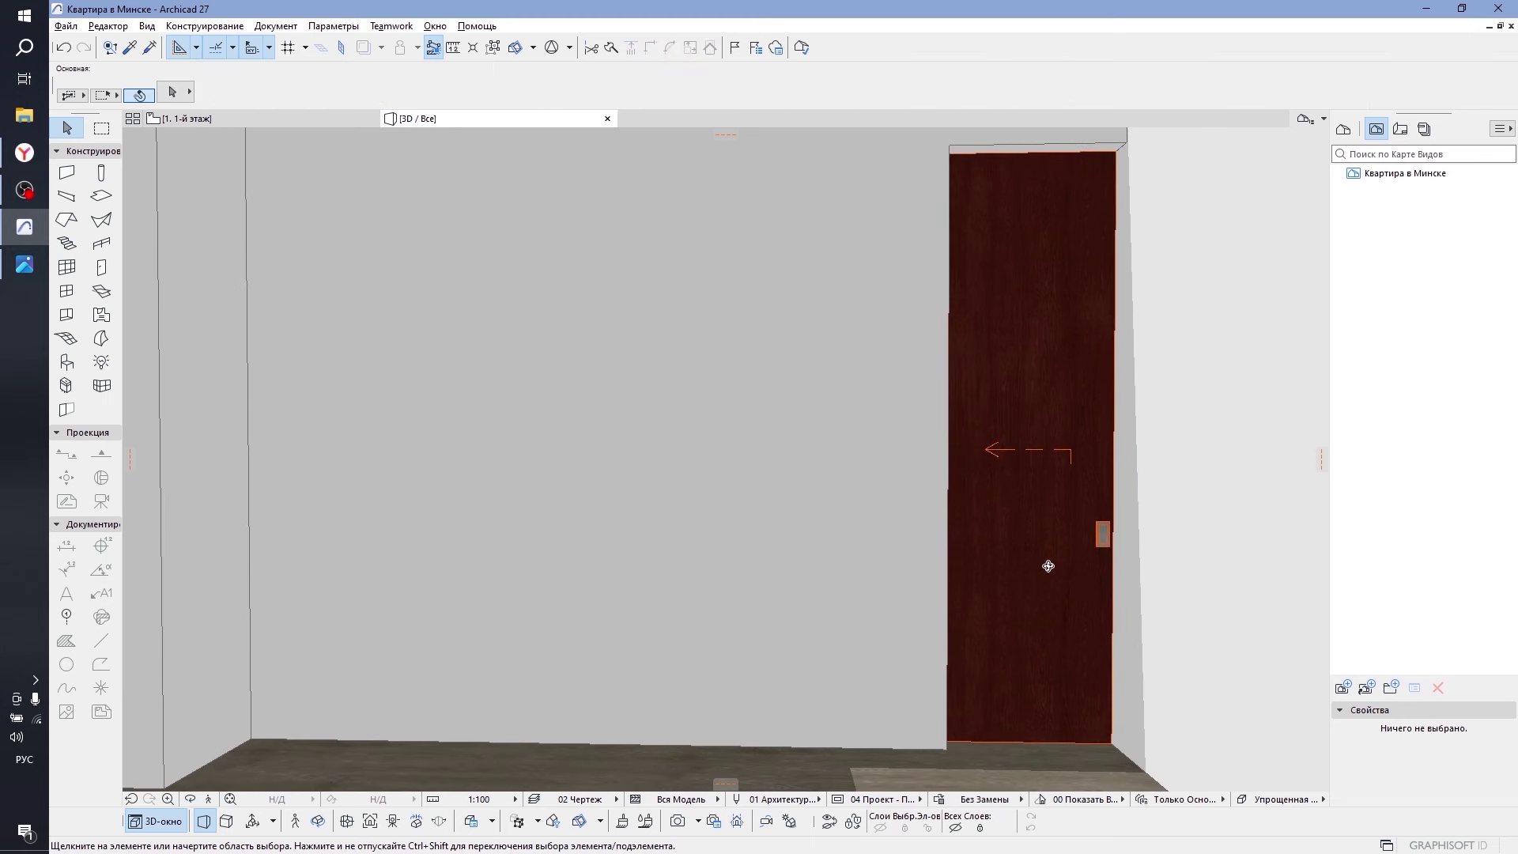
mouse_move(249, 118)
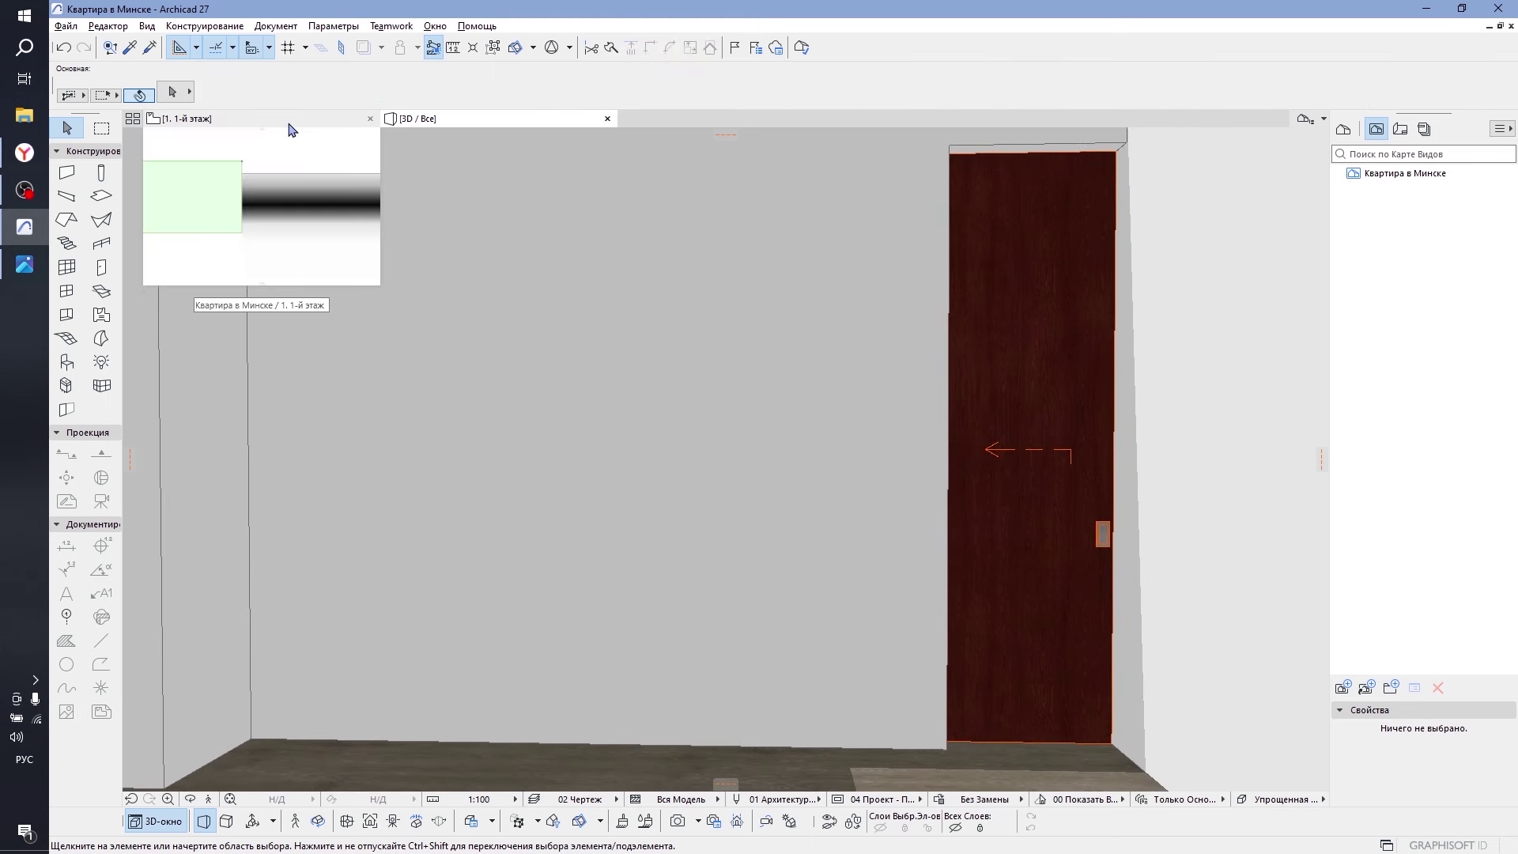
click(1099, 438)
click(1103, 532)
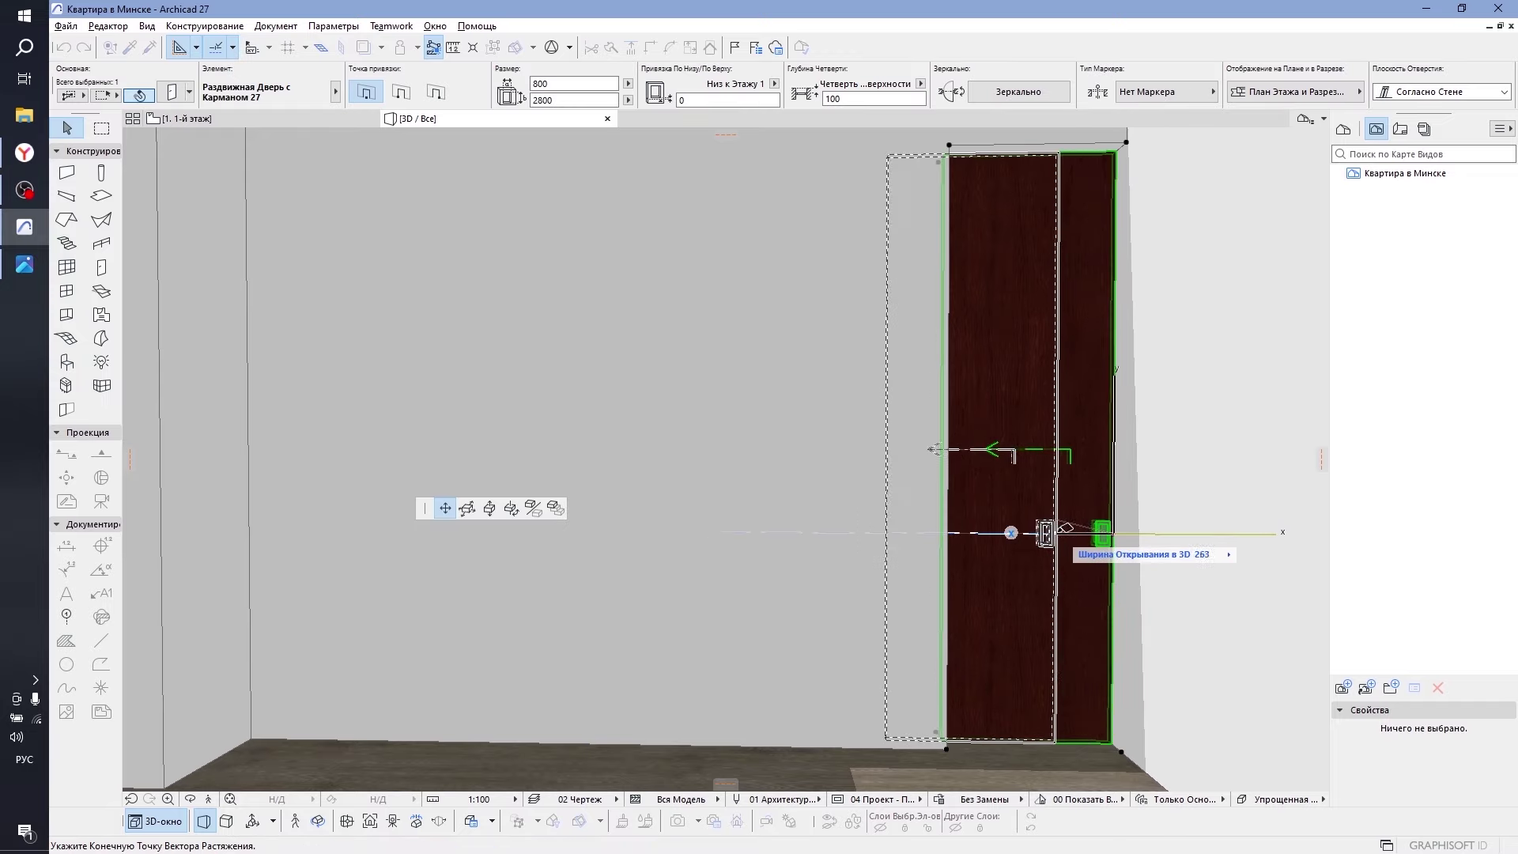
key(Escape)
mouse_move(1045, 532)
shift+middle_down()
mouse_move(618, 532)
mouse_move(609, 506)
shift+middle_up()
Test the single-leaf door's opening angle via the pet palette, entering 0
click(609, 506)
click(670, 525)
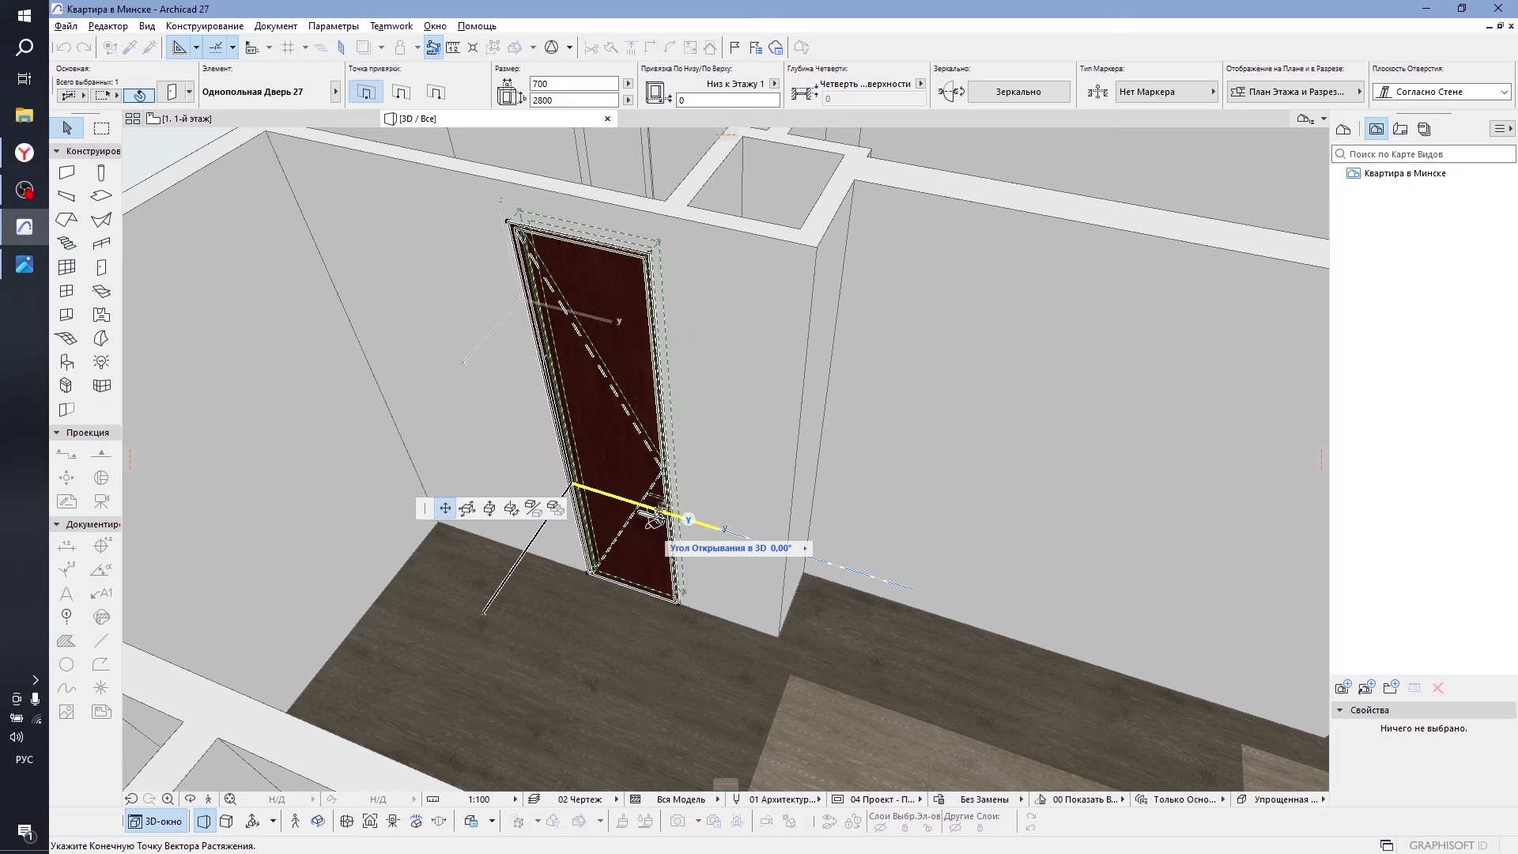
click(650, 520)
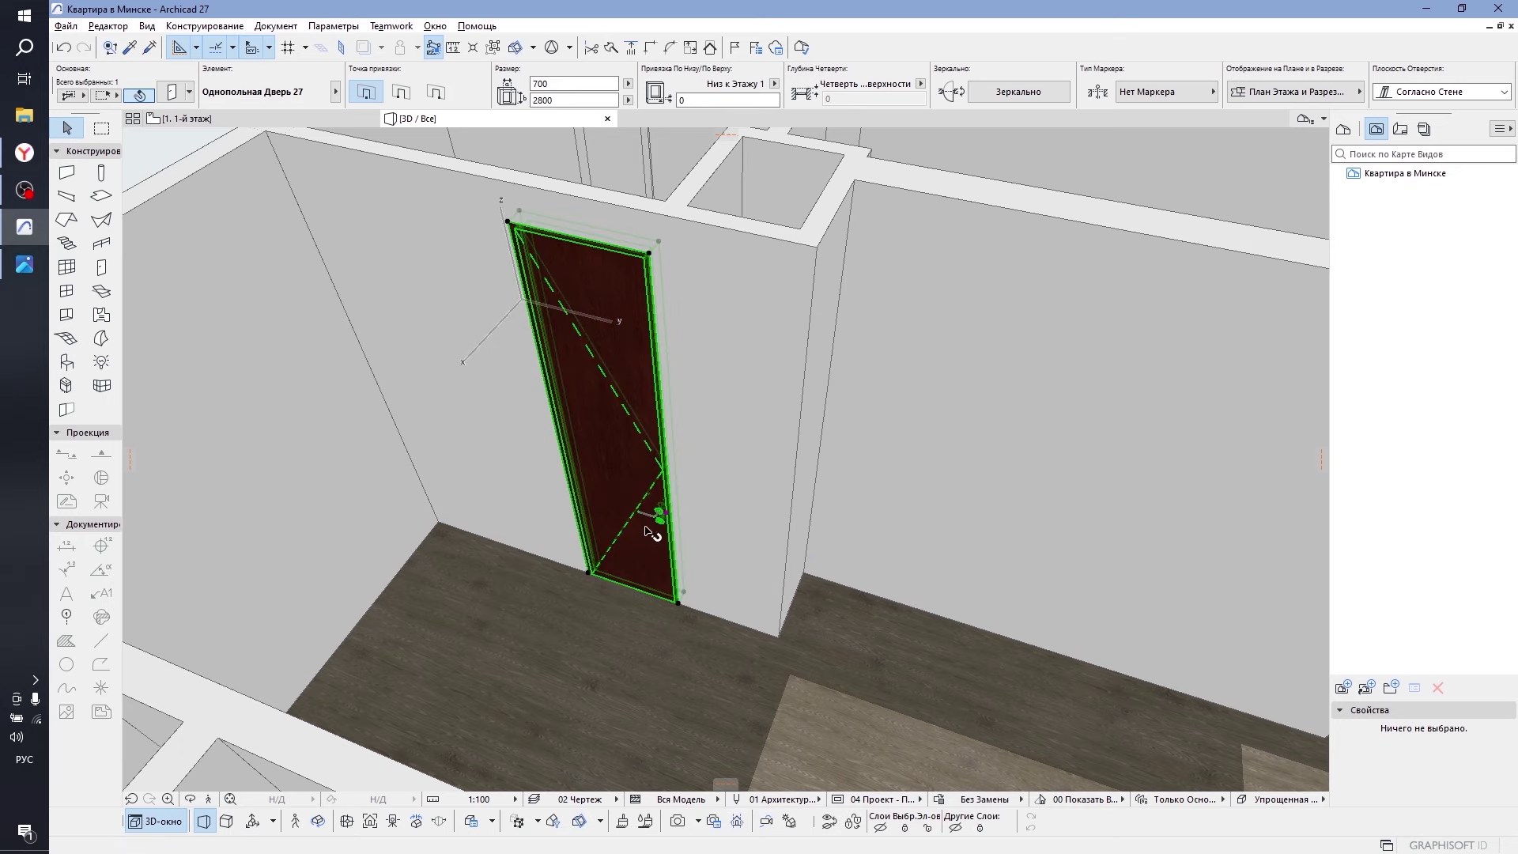
scroll(655, 524, up, 5)
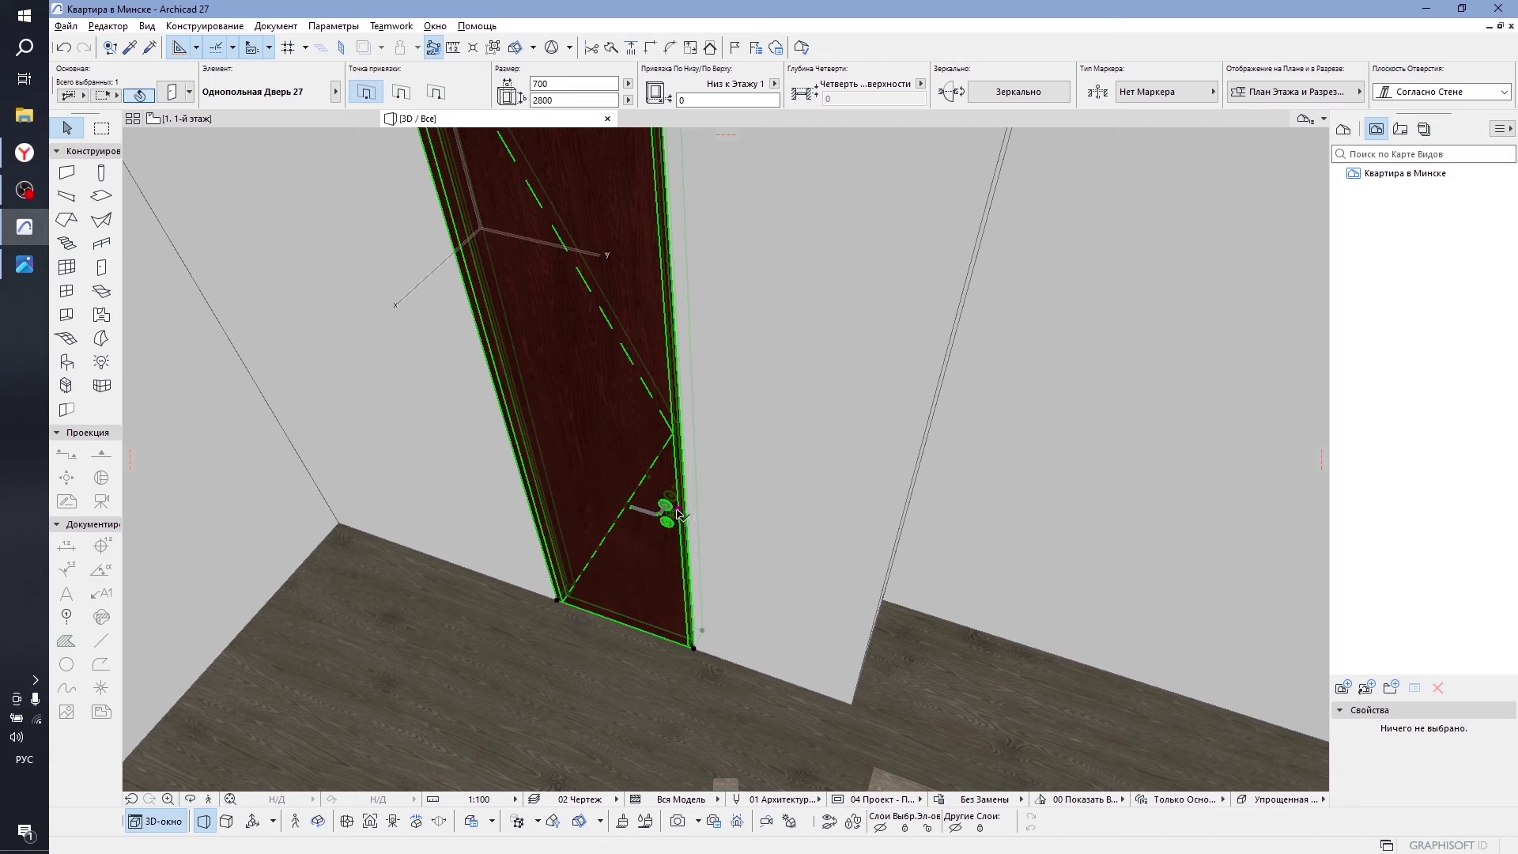
click(680, 511)
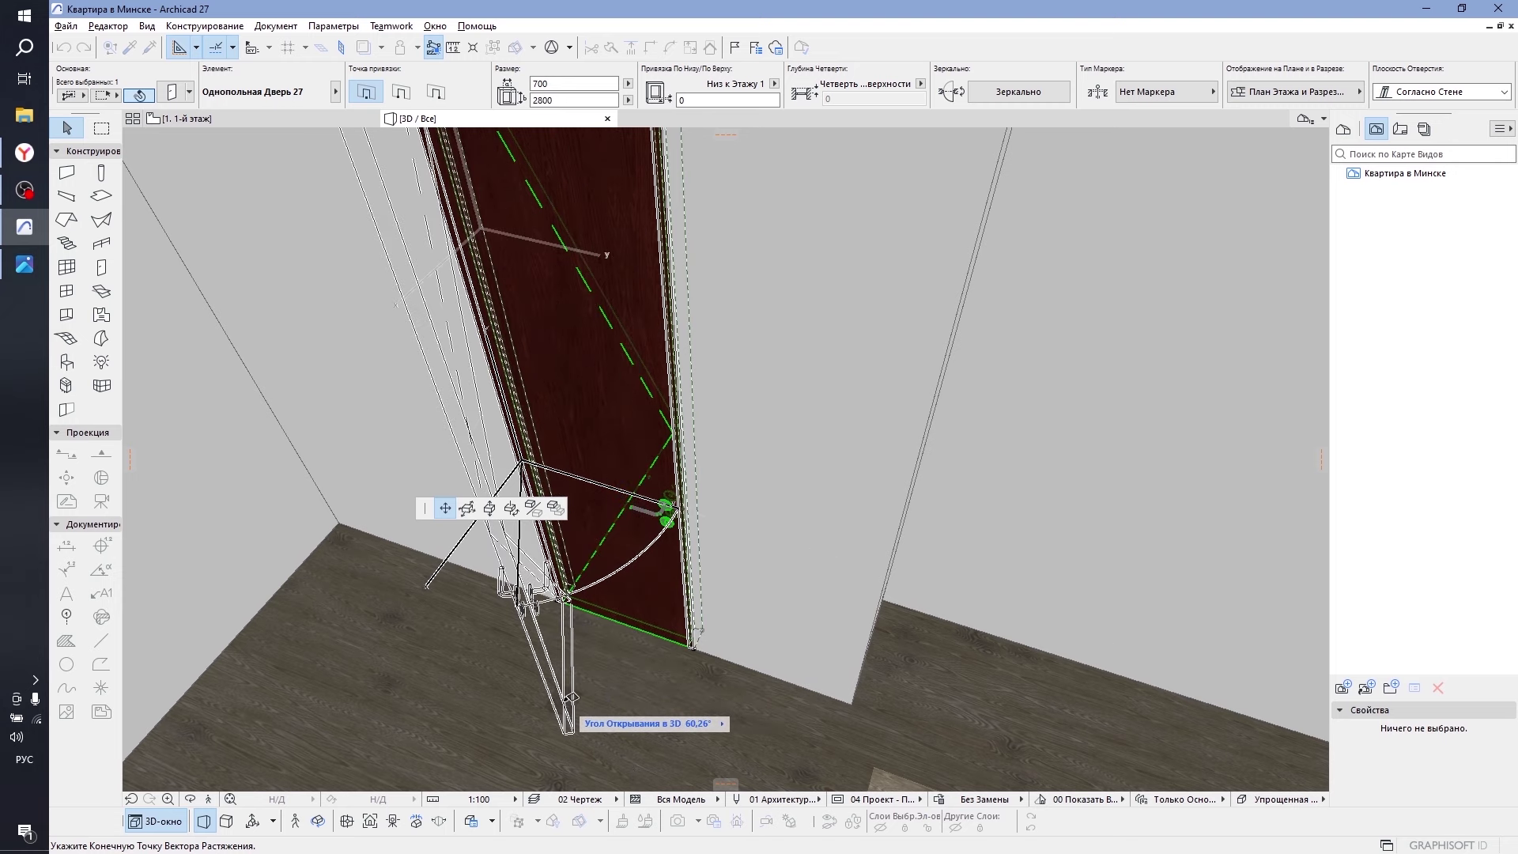
text(60)
key(Return)
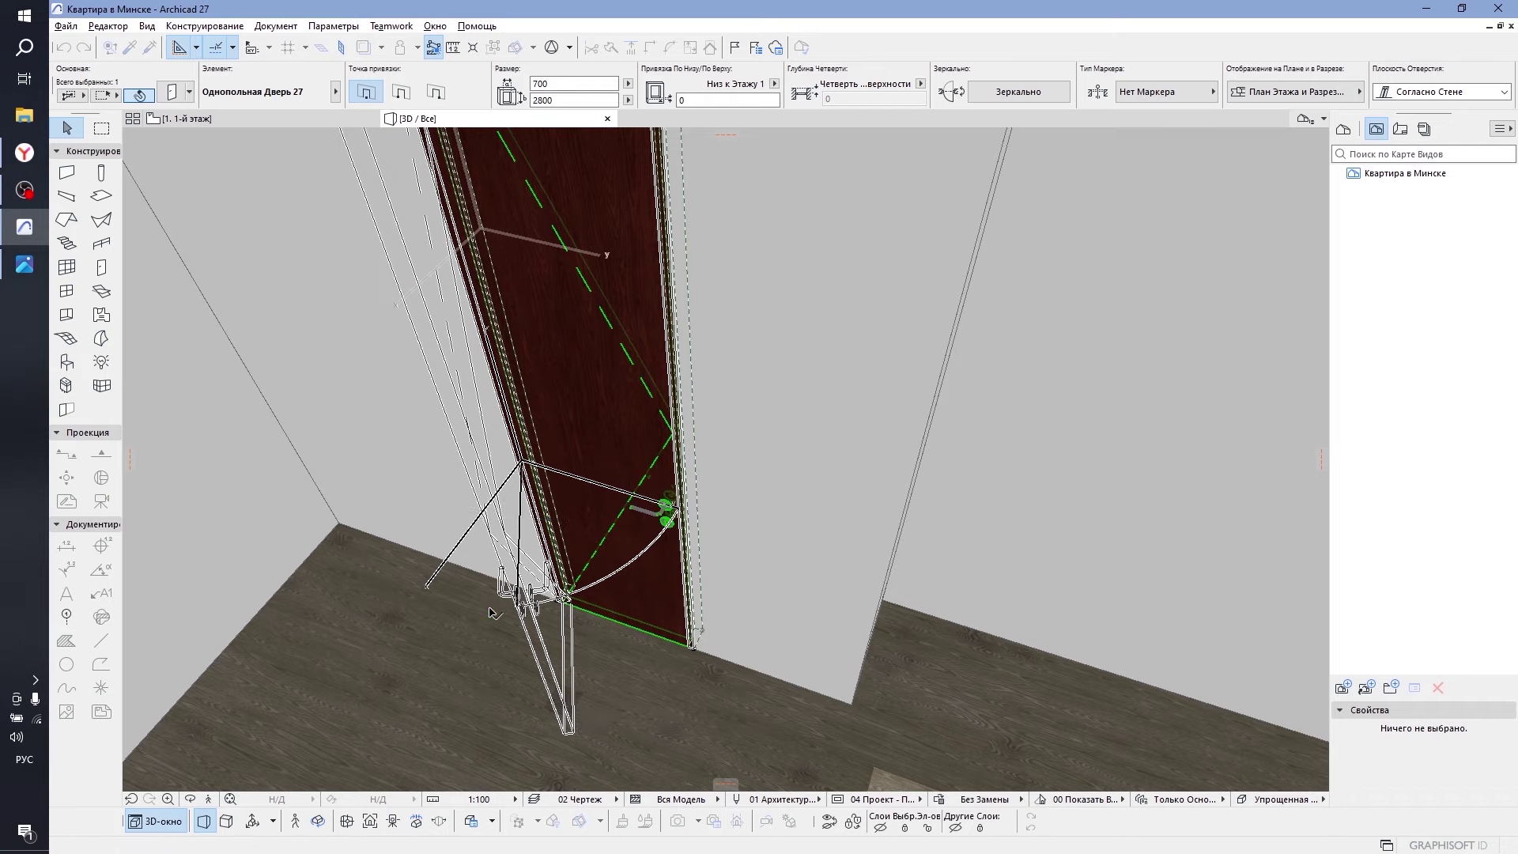
scroll(514, 593, down, 3)
mouse_move(444, 522)
shift+middle_down()
mouse_move(871, 515)
mouse_move(303, 524)
shift+middle_up()
Undo the opening-angle change and switch to the '1. 1-й этаж' floor plan
key(ctrl+z)
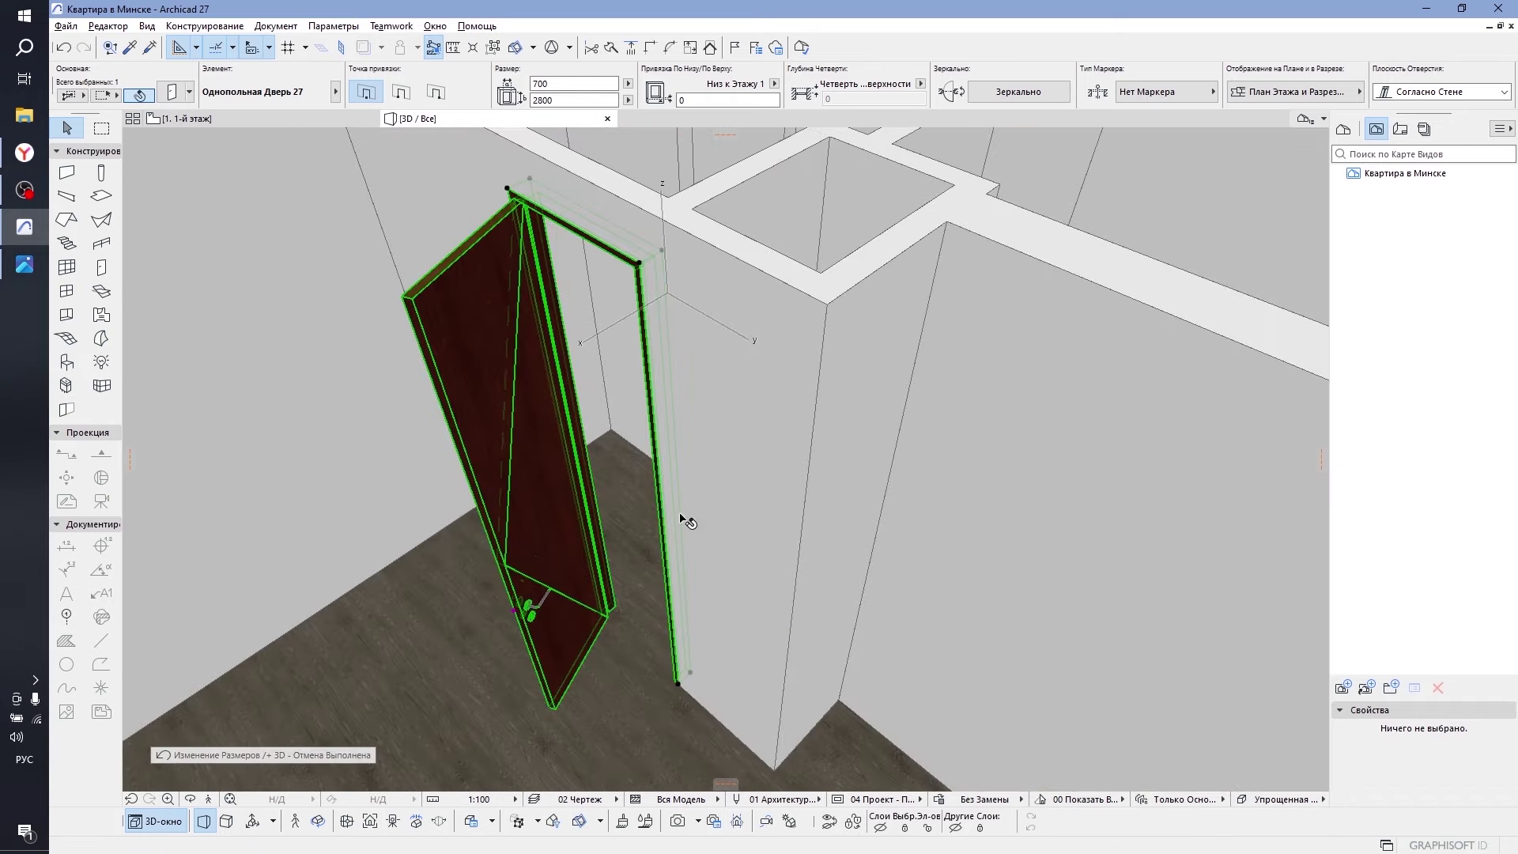
mouse_move(688, 518)
shift+middle_down()
mouse_move(467, 383)
mouse_move(841, 411)
mouse_move(803, 410)
shift+middle_up()
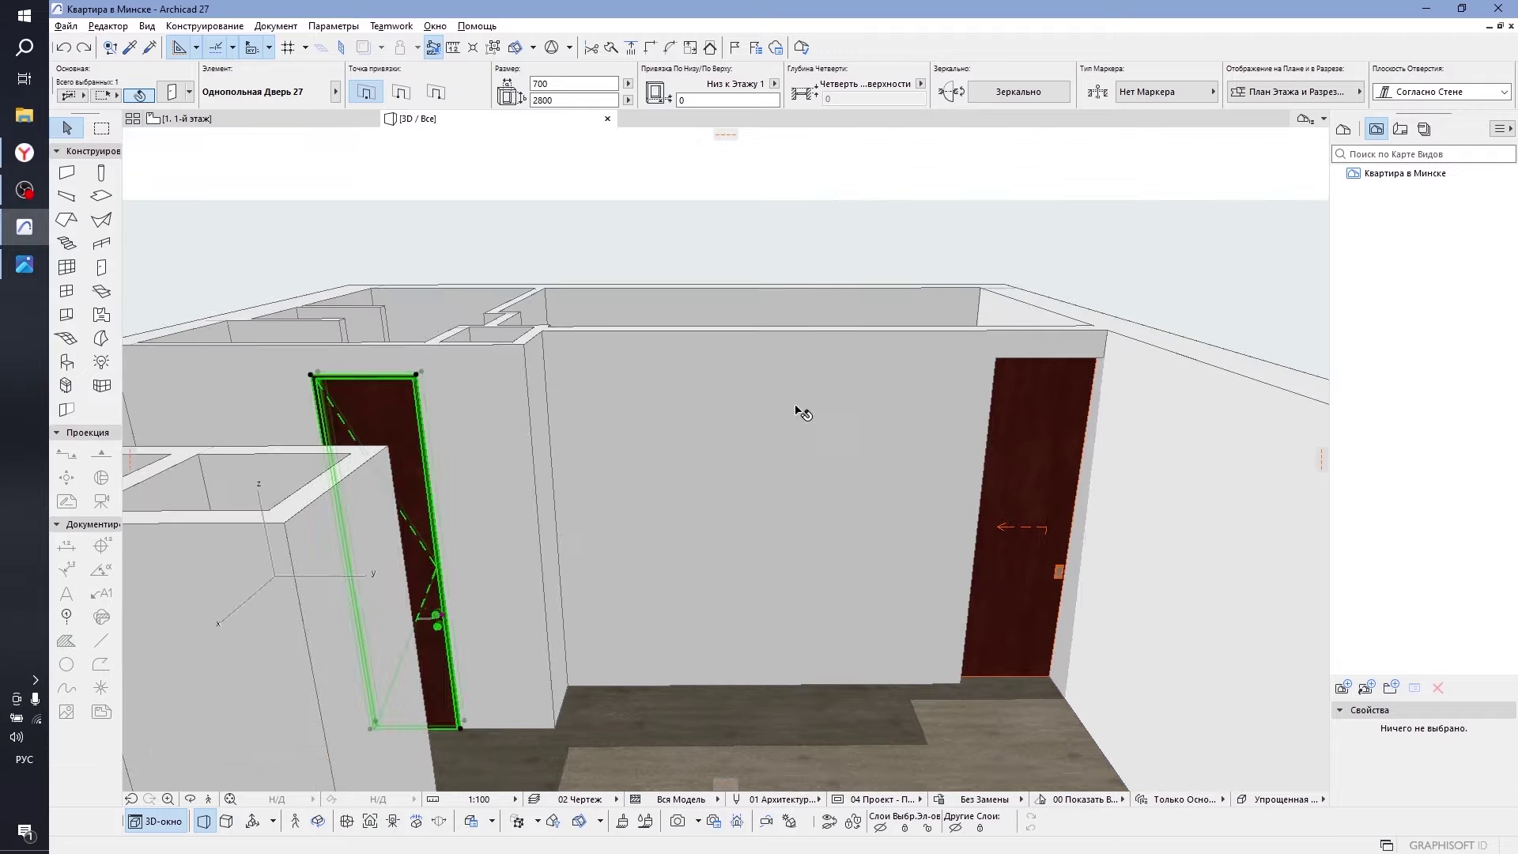
scroll(915, 498, up, 3)
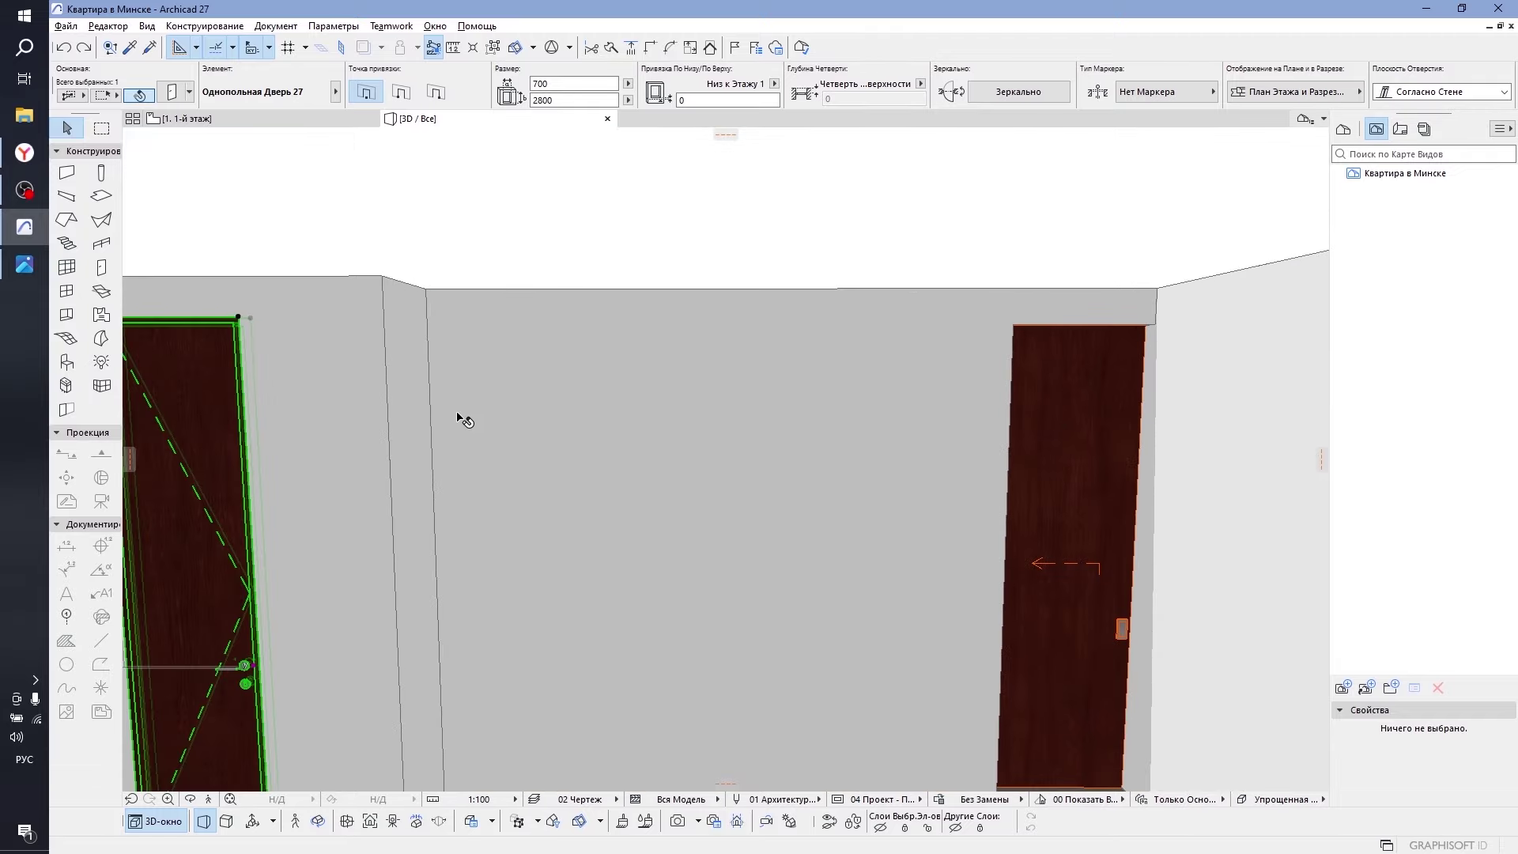
click(297, 119)
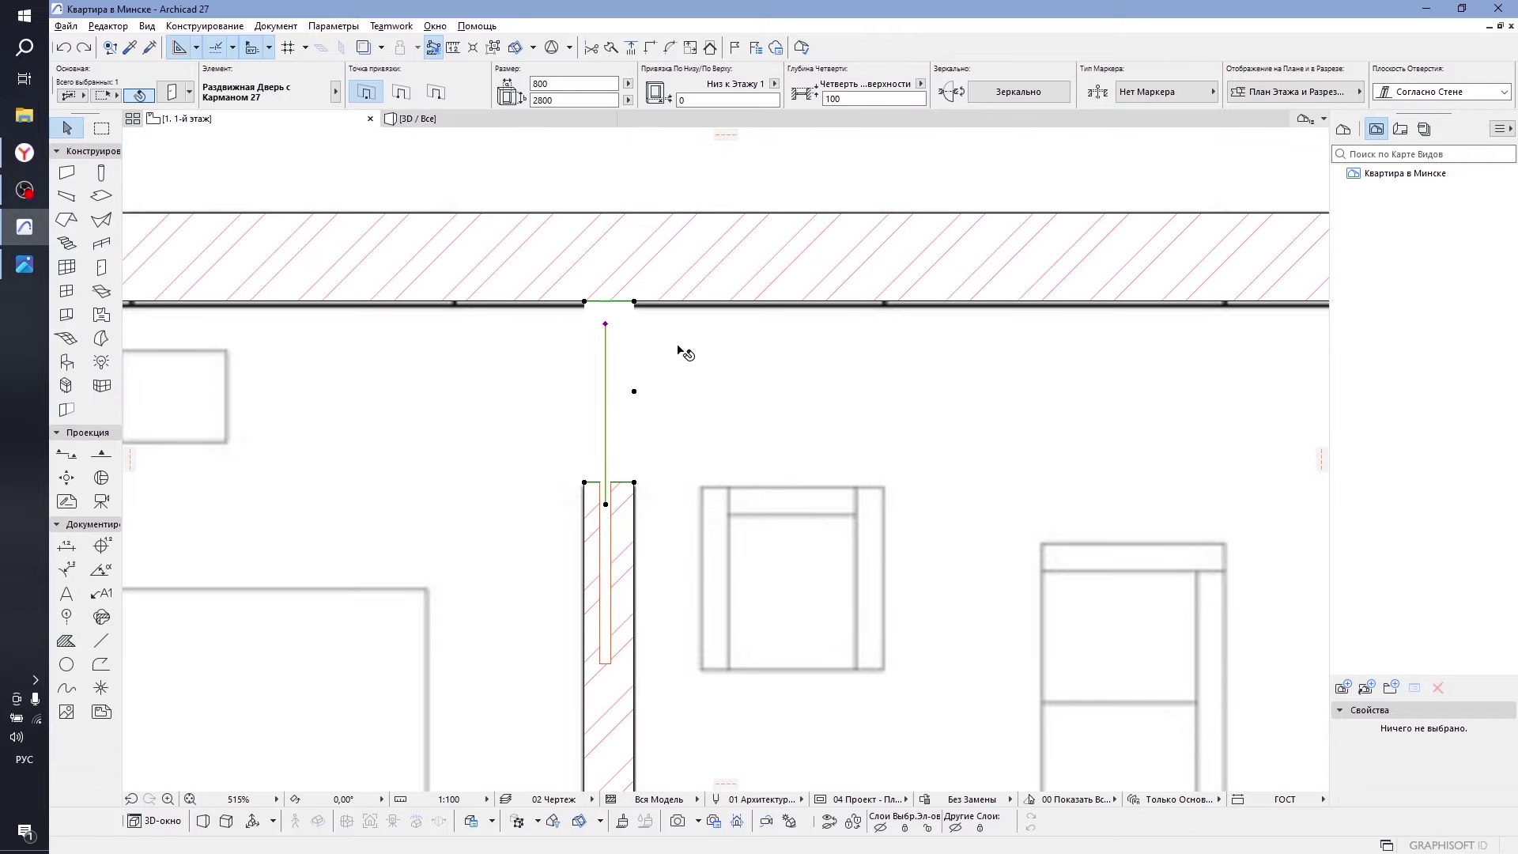
Eyedrop the existing sliding door and place a matching pocket door in the partition wall
click(684, 353)
scroll(620, 271, down, 3)
scroll(620, 311, down, 3)
scroll(878, 439, up, 2)
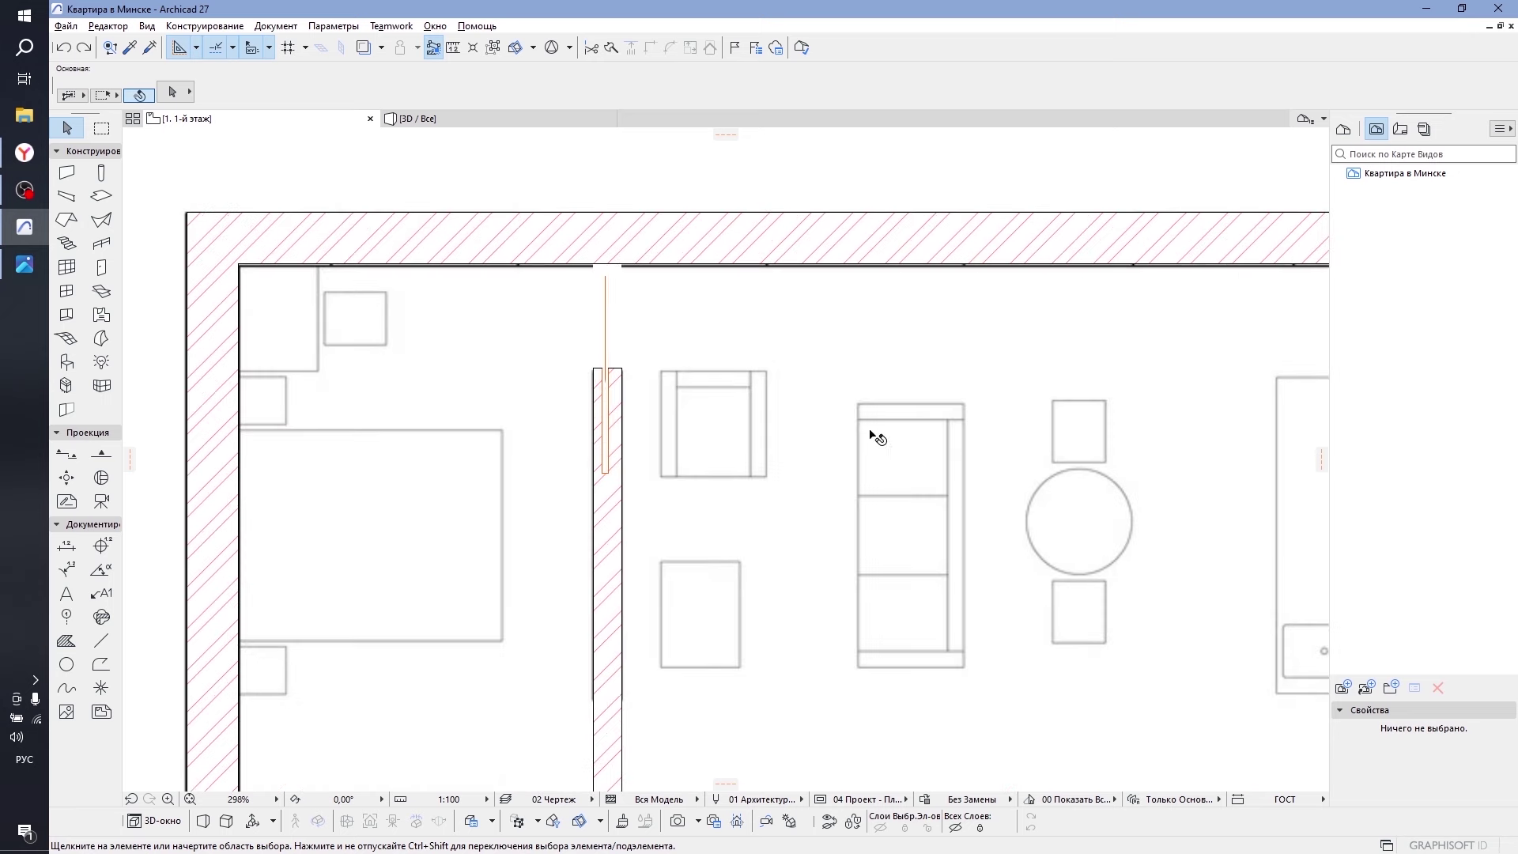
scroll(599, 368, up, 3)
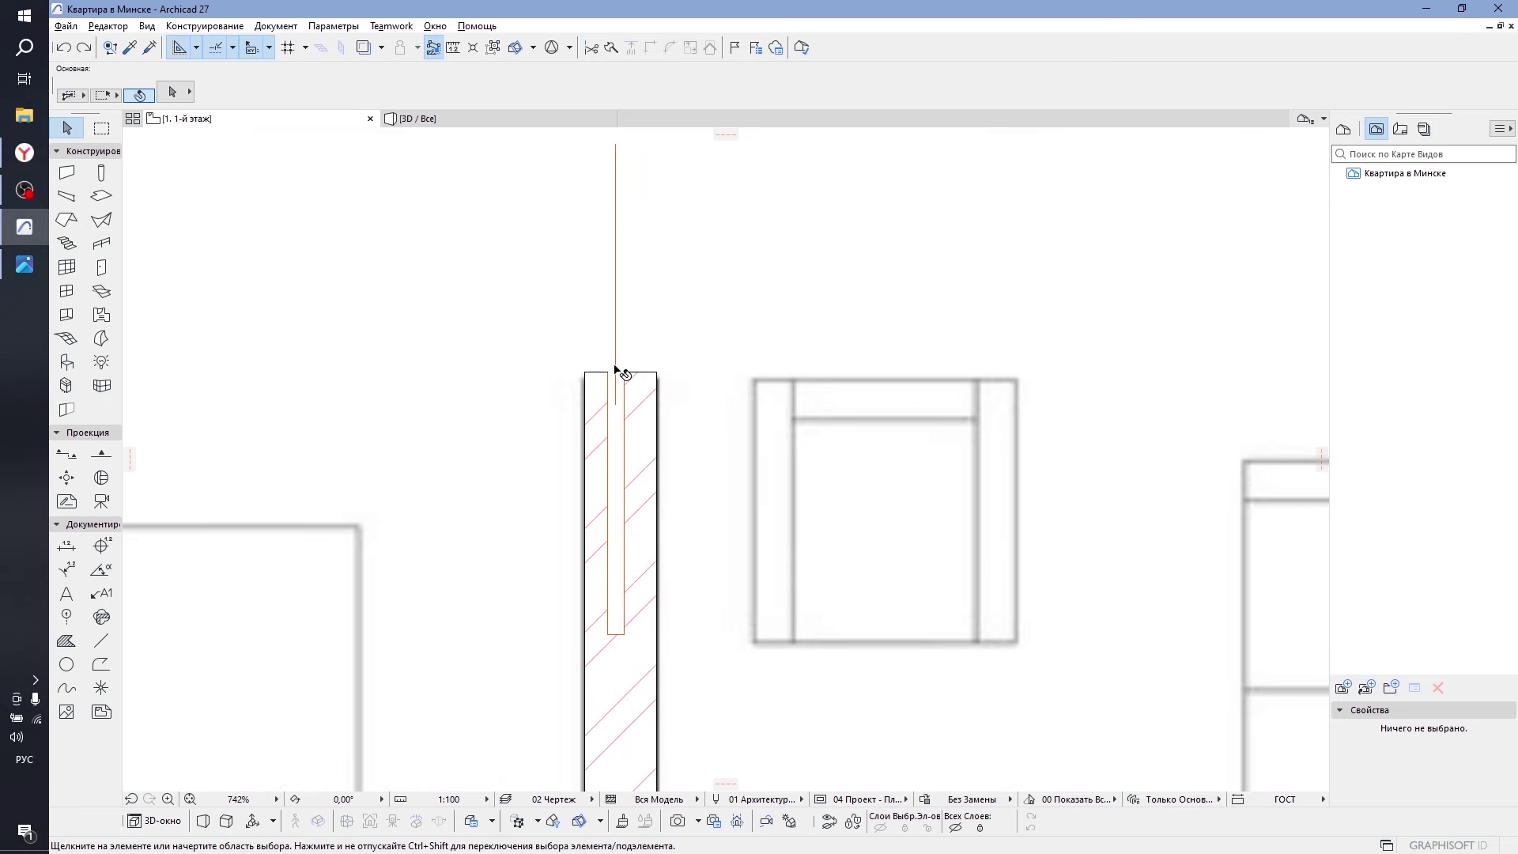
alt+click(663, 365)
scroll(599, 290, down, 3)
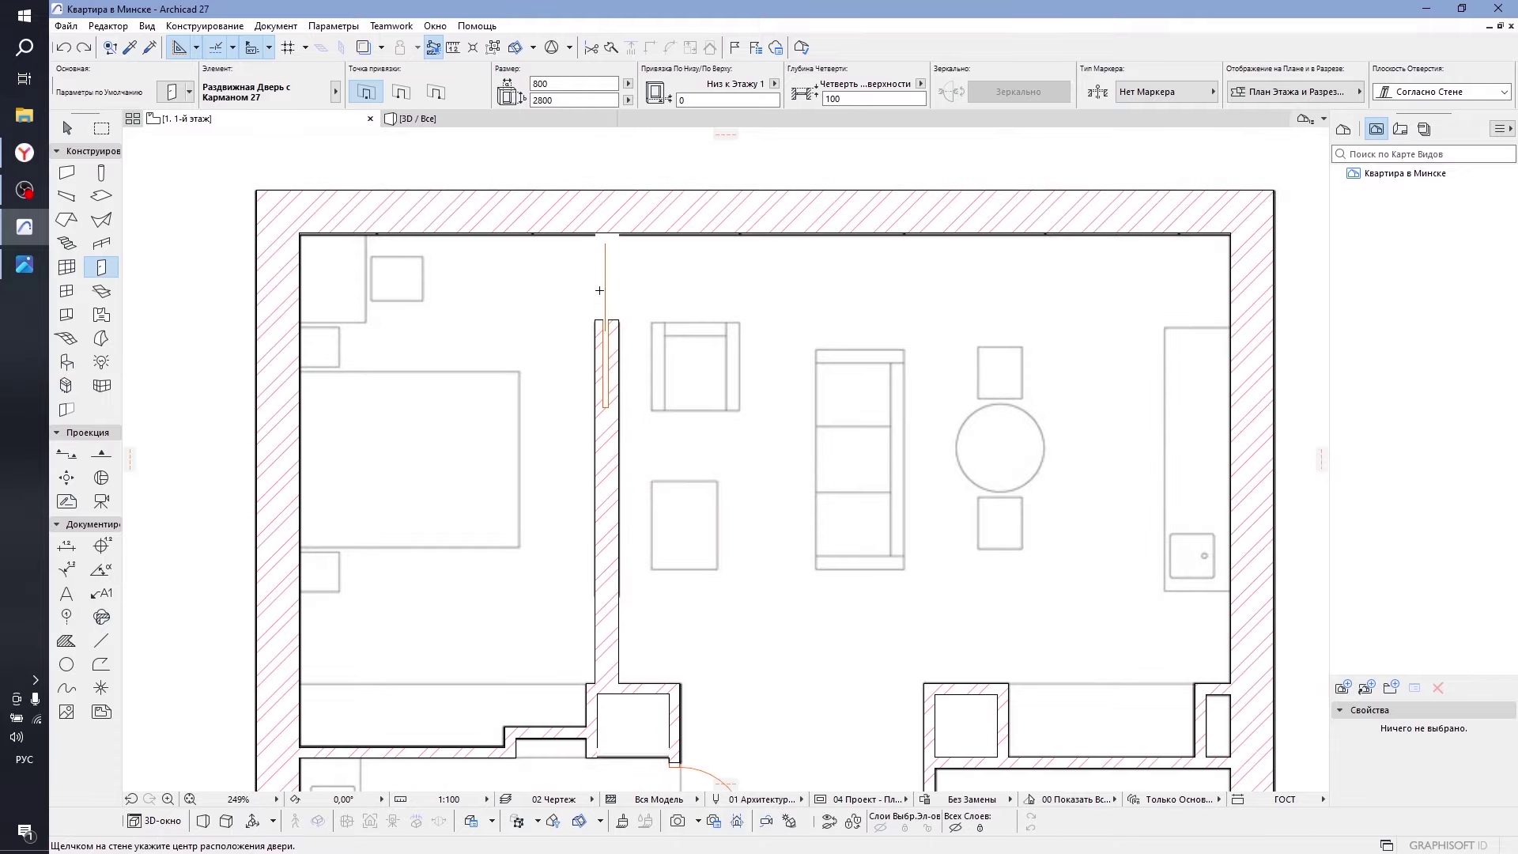
scroll(612, 545, up, 2)
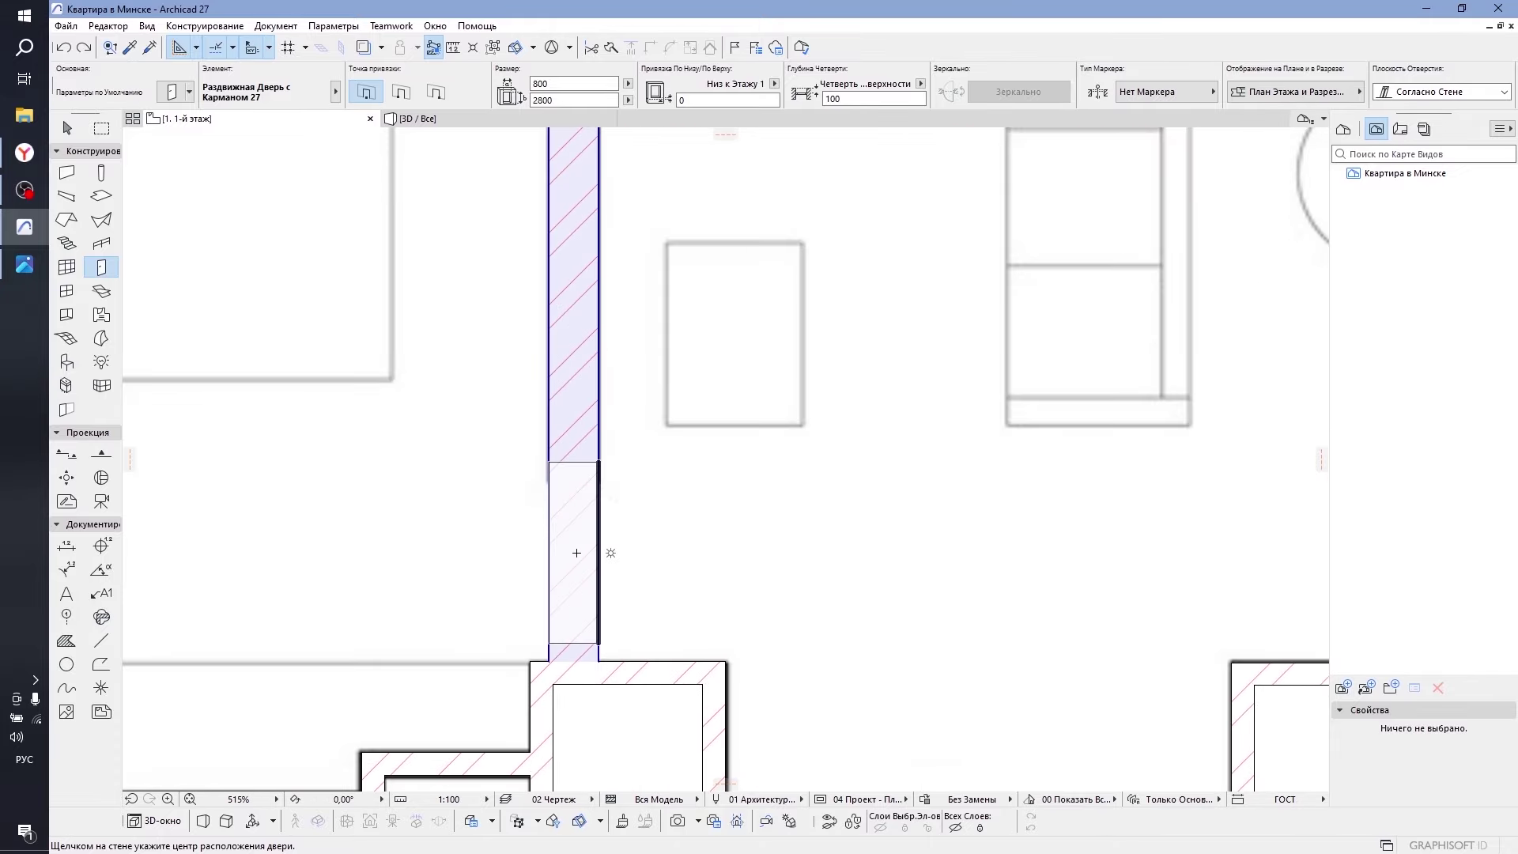
click(577, 553)
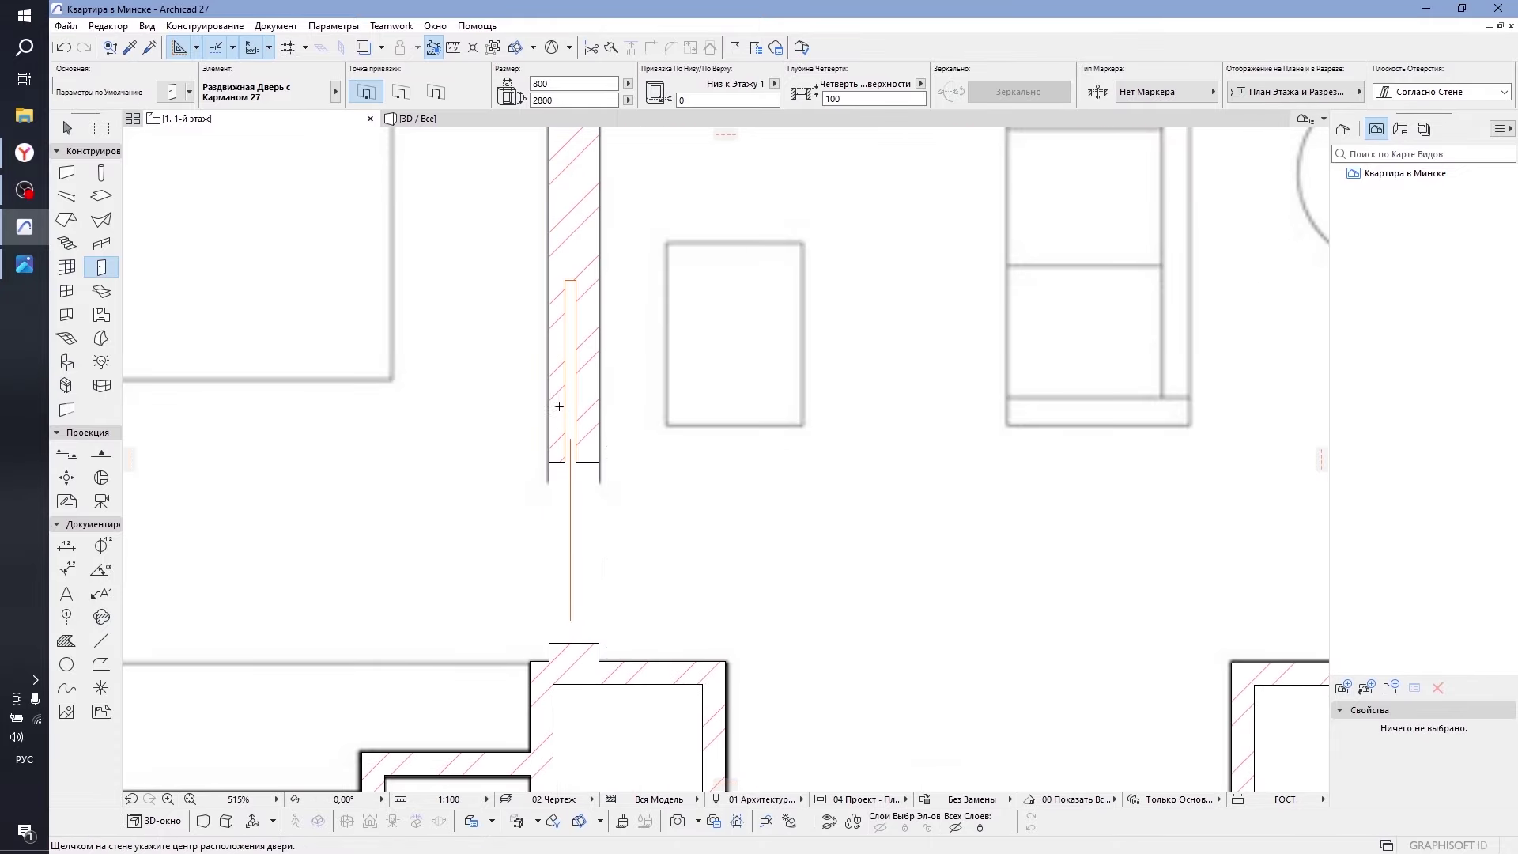
Move the new door so it lines up with the wall's end
click(67, 127)
scroll(596, 677, up, 1)
scroll(596, 672, up, 1)
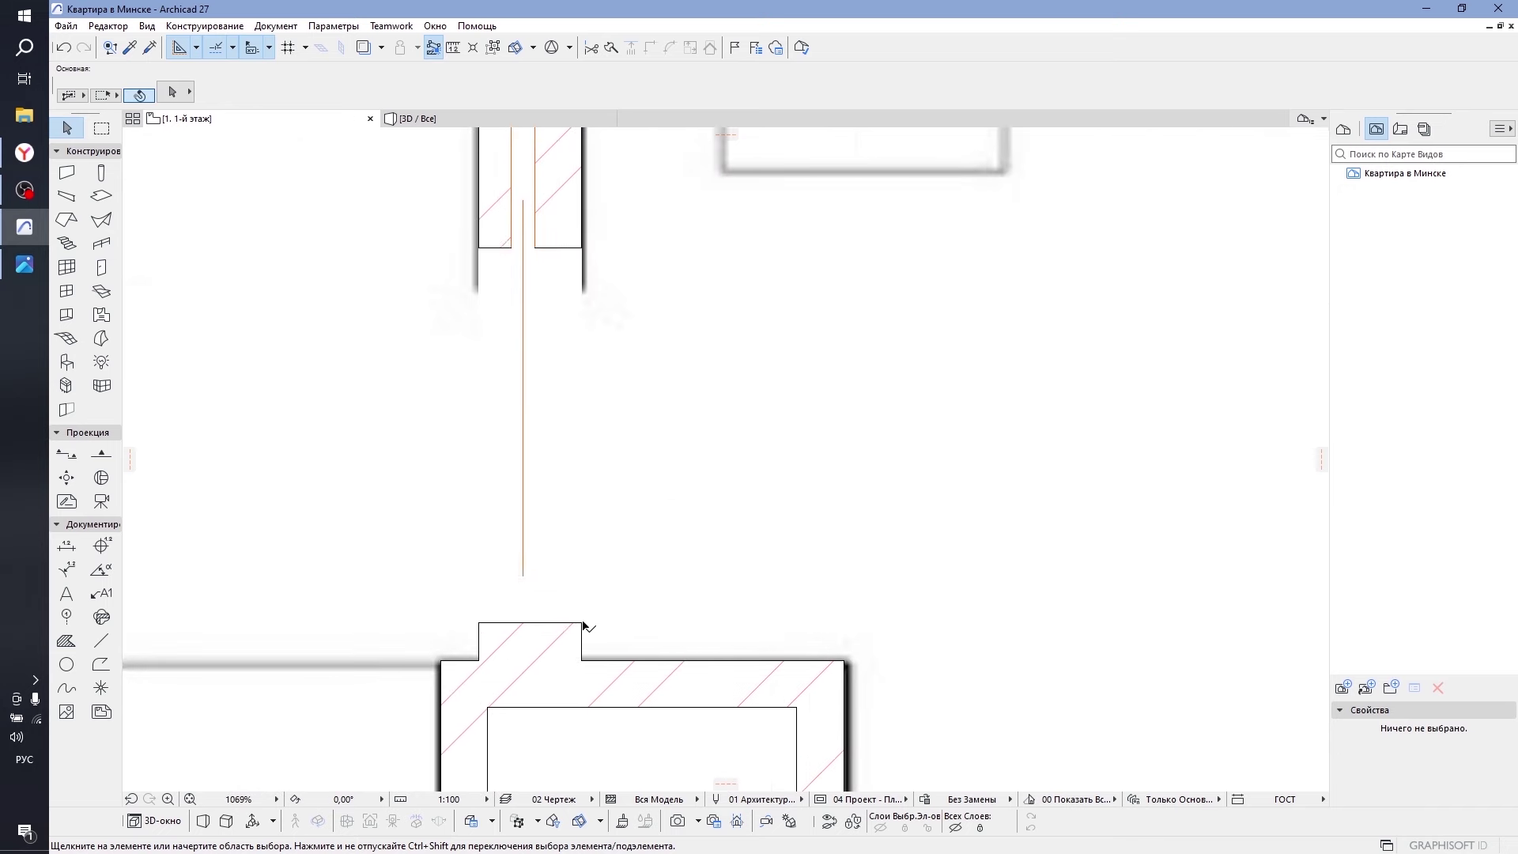
click(523, 435)
click(582, 623)
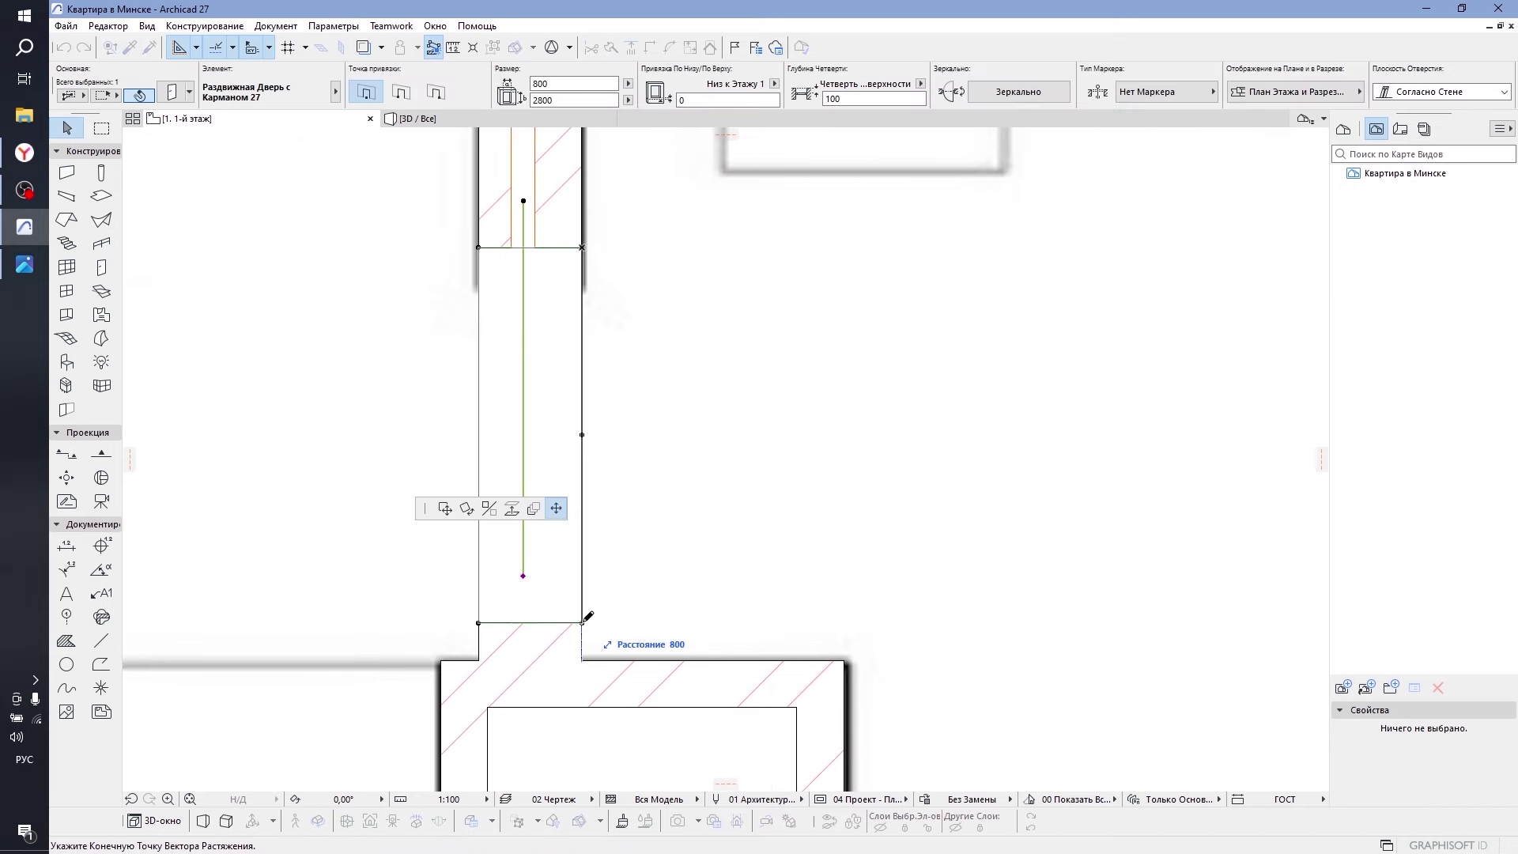
click(445, 512)
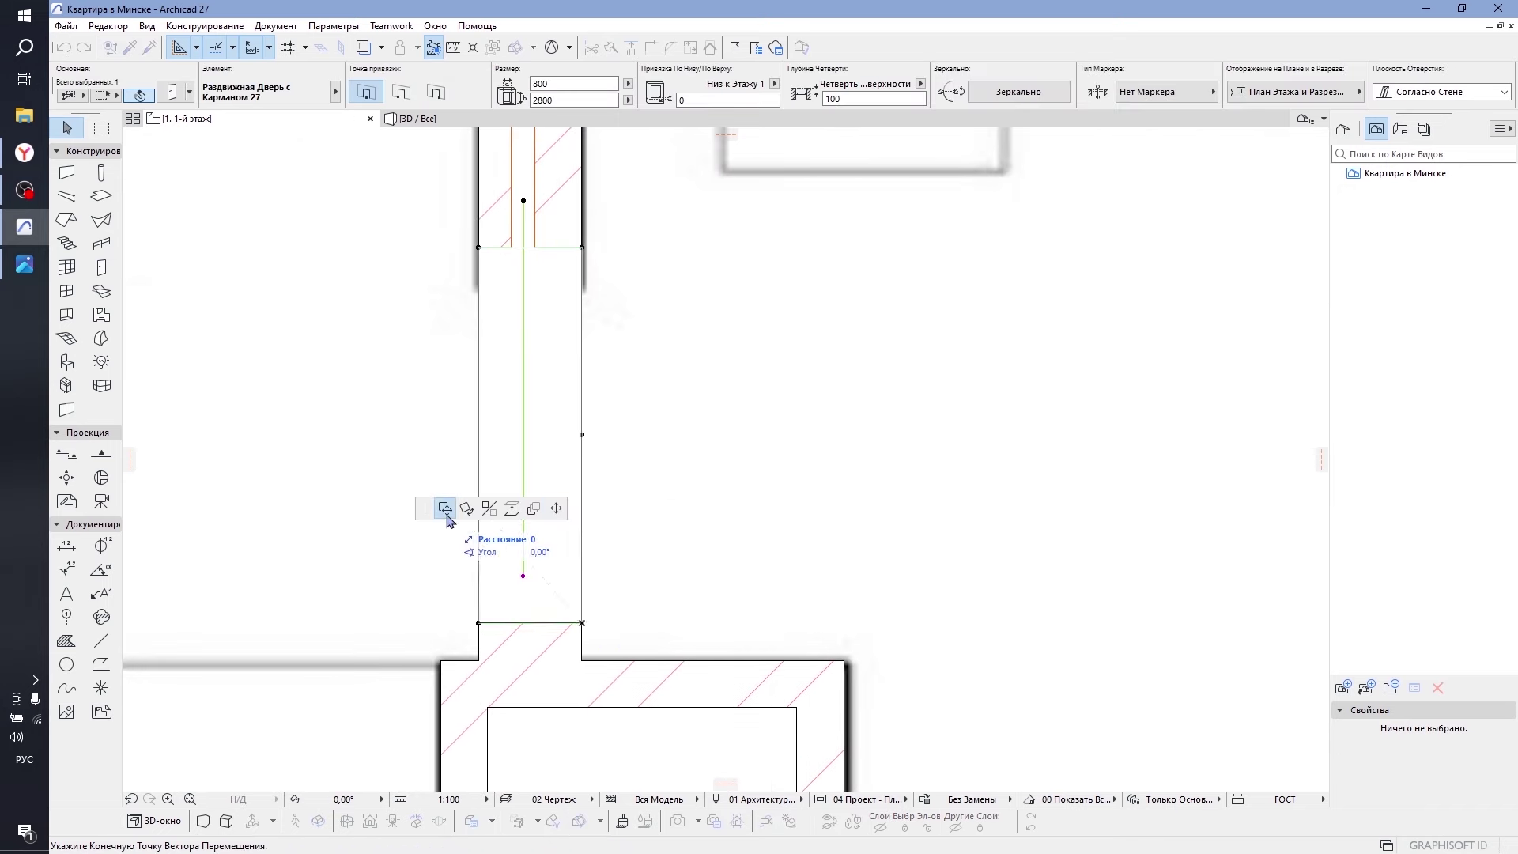
click(582, 660)
scroll(582, 664, down, 5)
Check both doors in 3D, return to the first-floor plan, and open default window settings
click(459, 118)
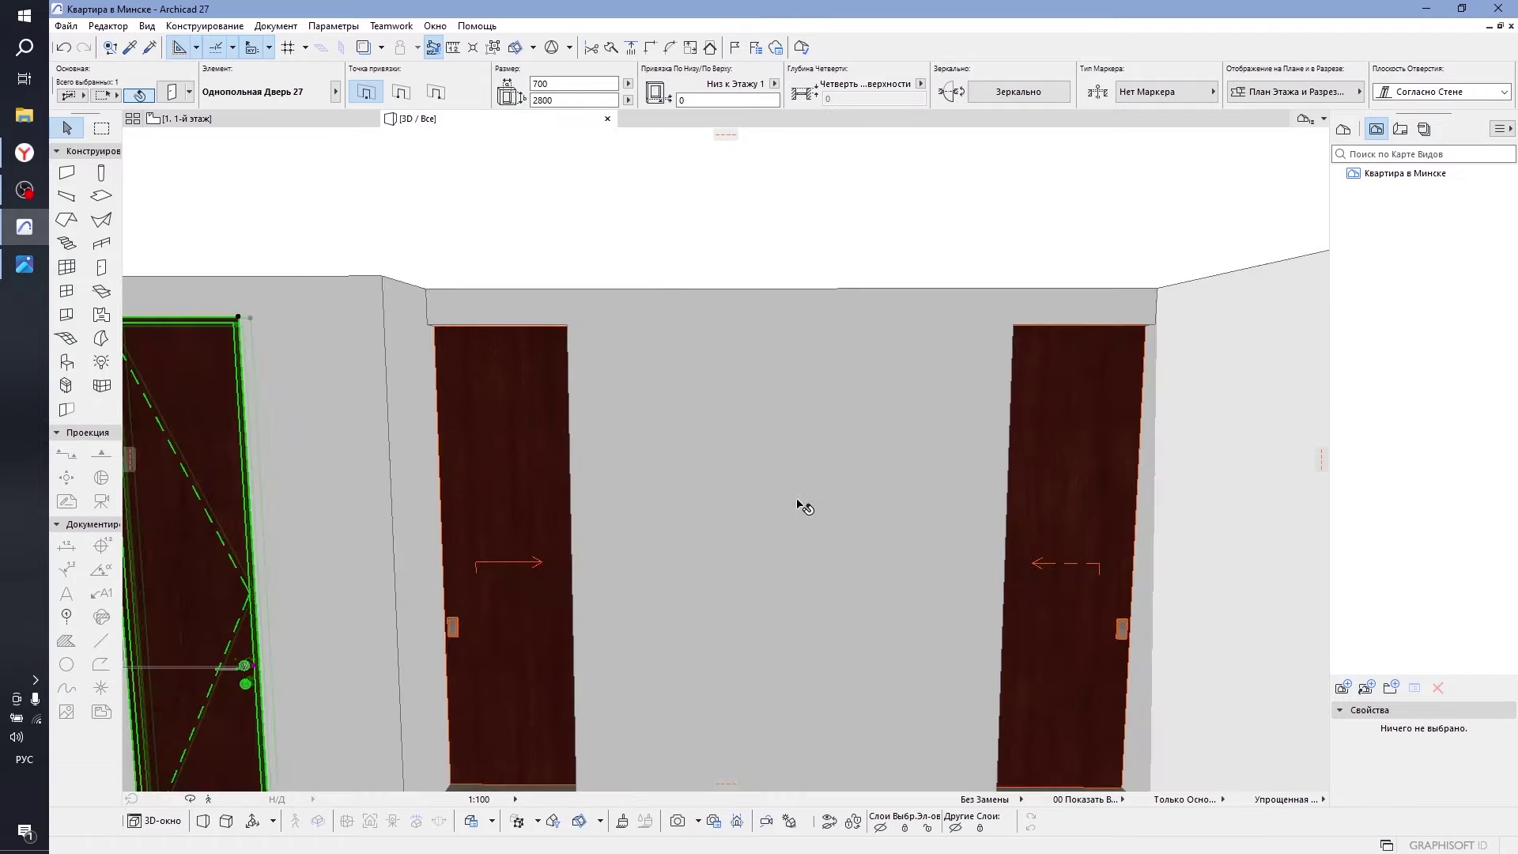
mouse_move(804, 505)
middle_down()
mouse_move(742, 493)
mouse_move(729, 451)
mouse_move(740, 485)
mouse_move(763, 494)
mouse_move(771, 481)
middle_up()
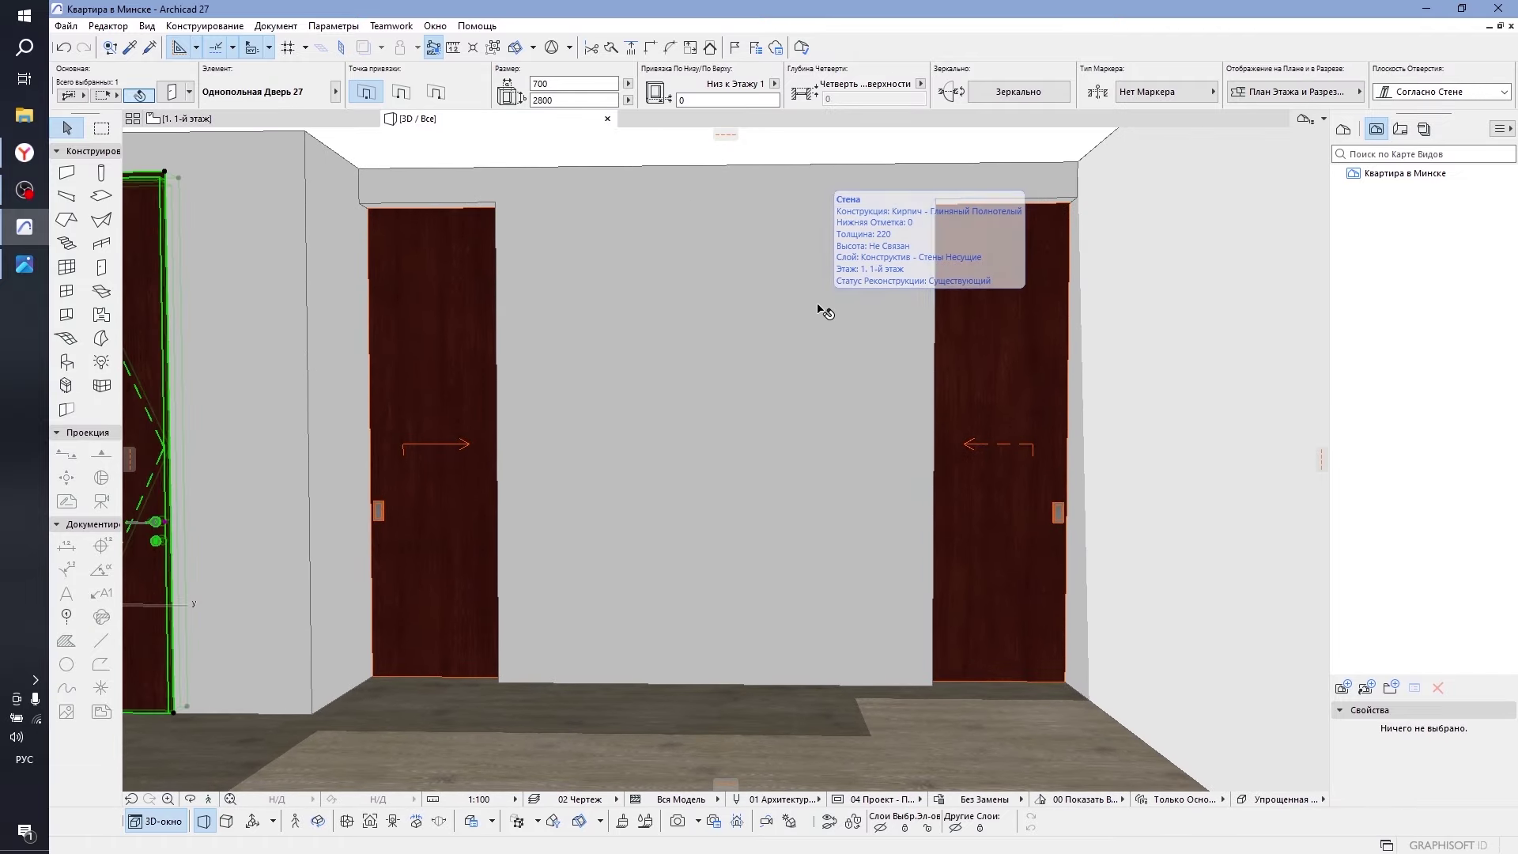
click(307, 123)
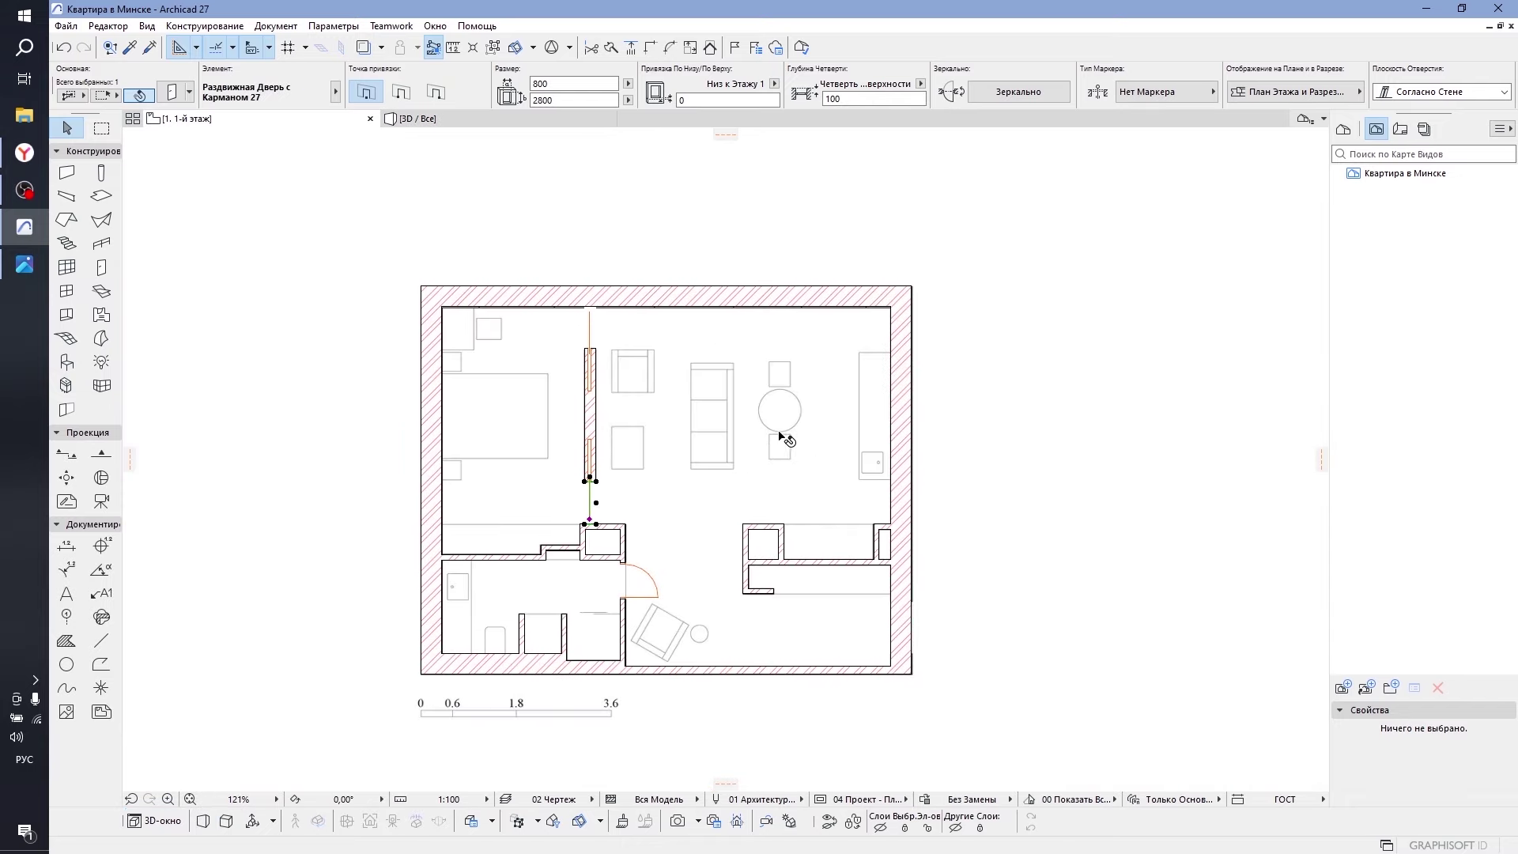
double_click(63, 294)
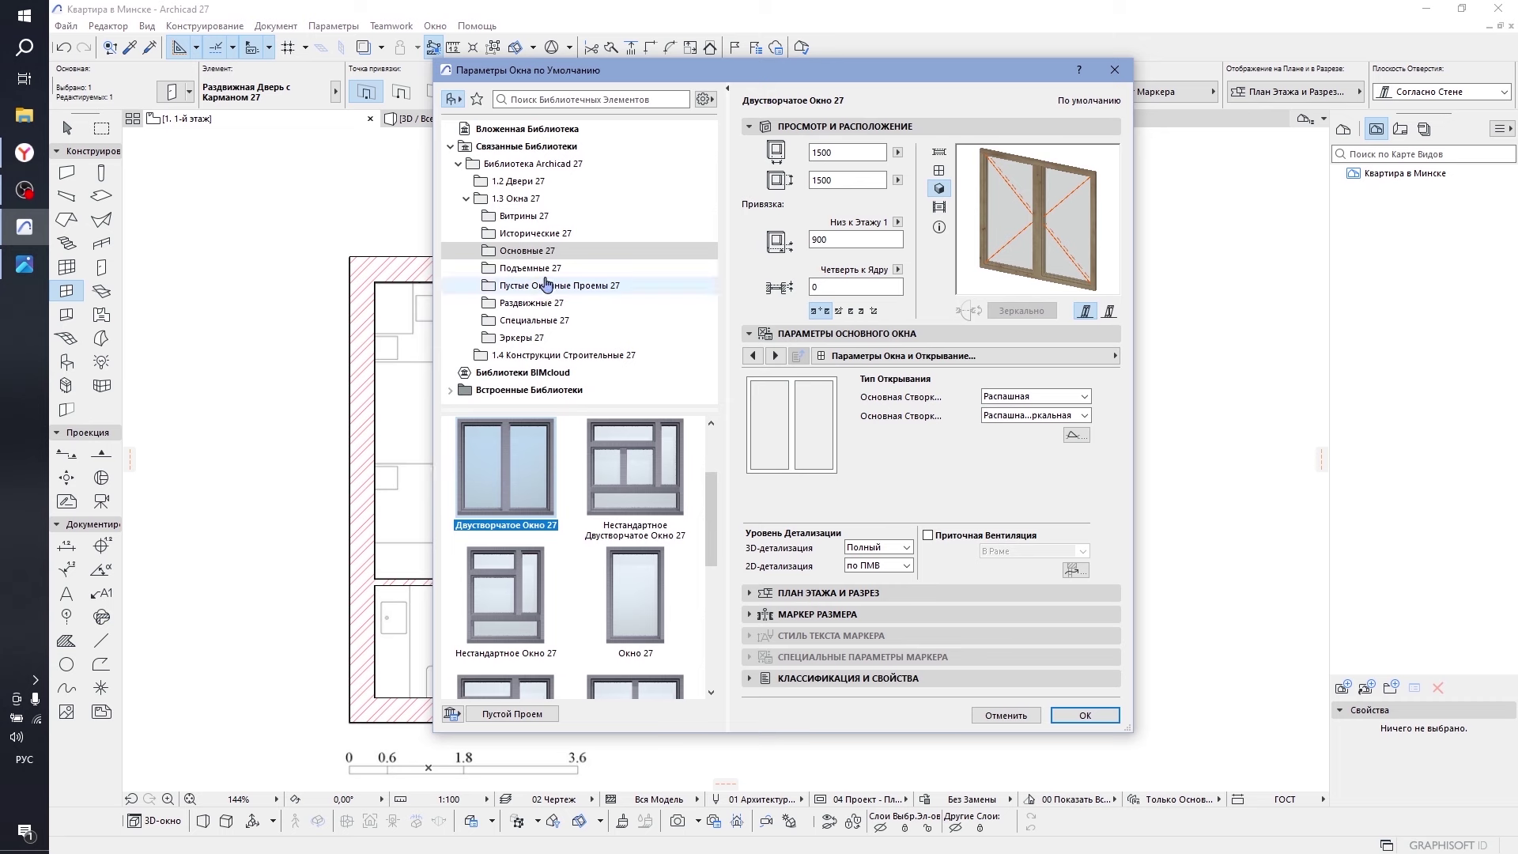
Choose Двустворчатое Окно 27 from Основные 27 as the window type and zoom to the top wall
click(537, 223)
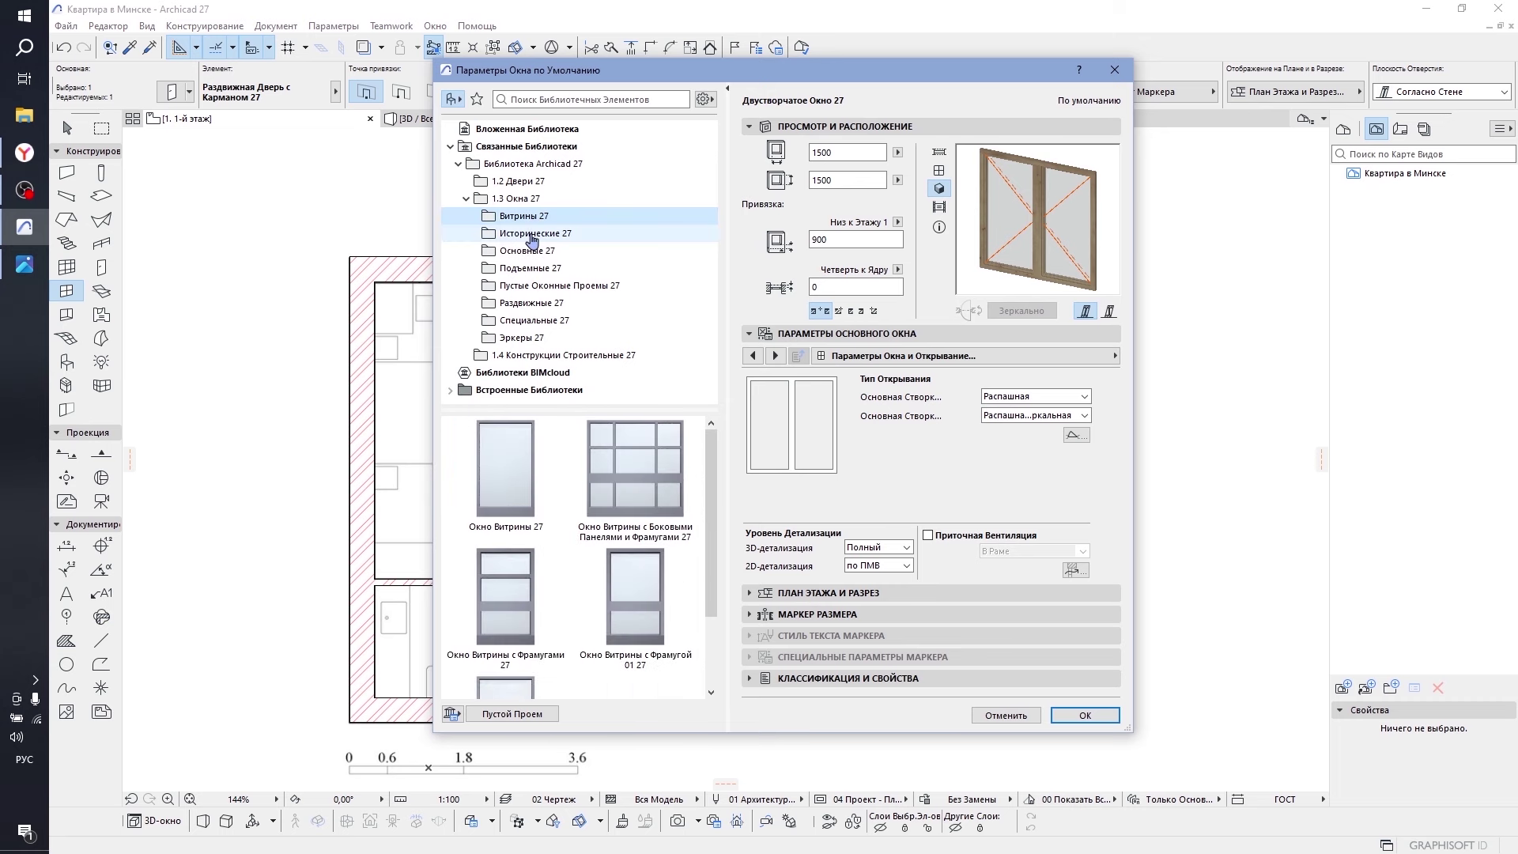
click(531, 234)
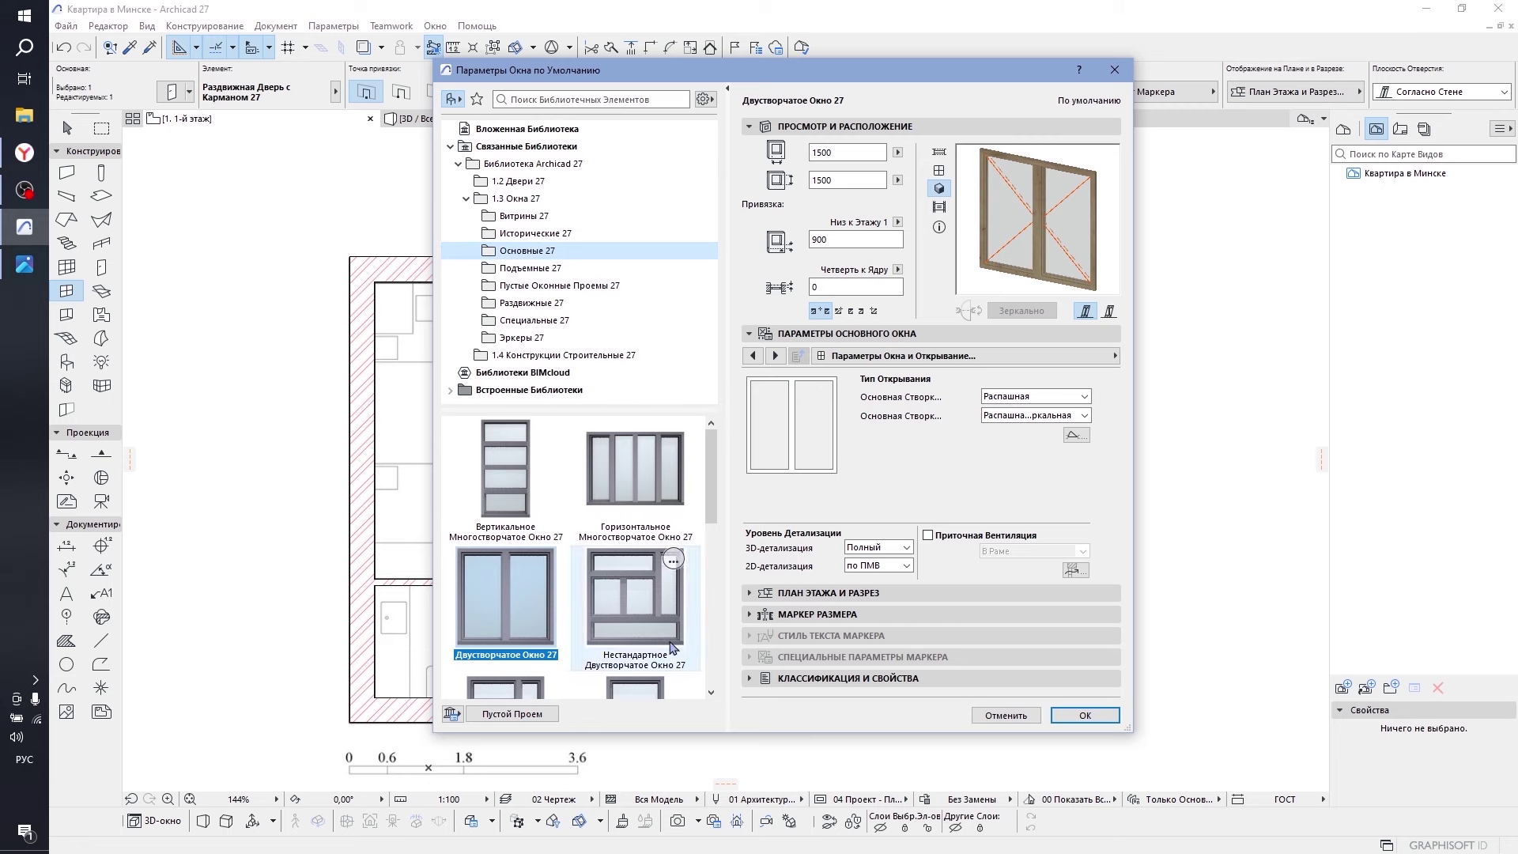
click(1076, 717)
scroll(909, 277, up, 2)
scroll(901, 229, up, 3)
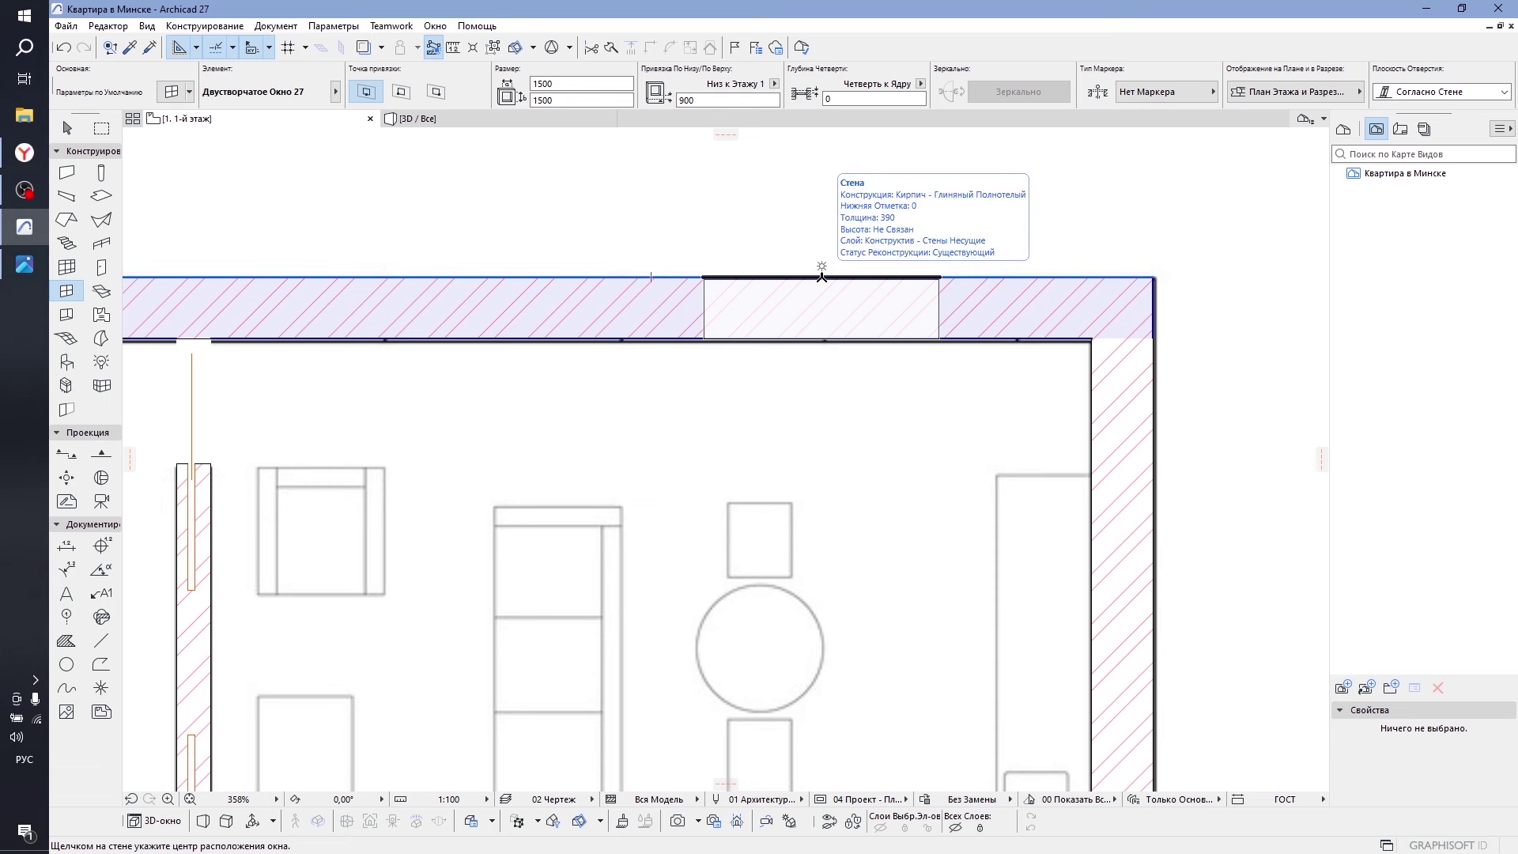
Place the double-leaf window in the top wall, set its opening side, and inspect it in 3D
click(820, 296)
click(1115, 193)
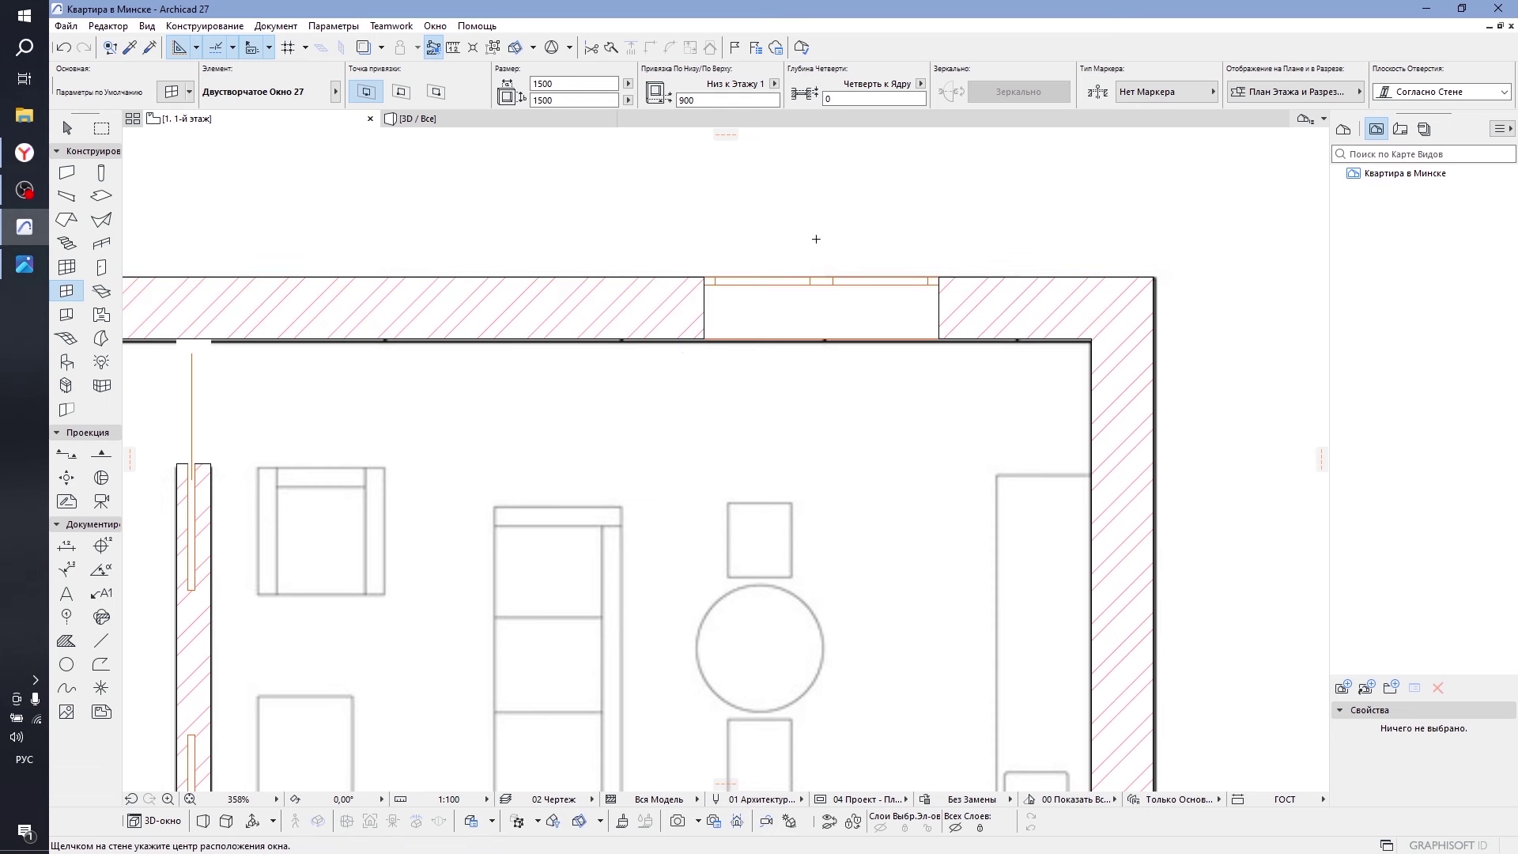
click(67, 128)
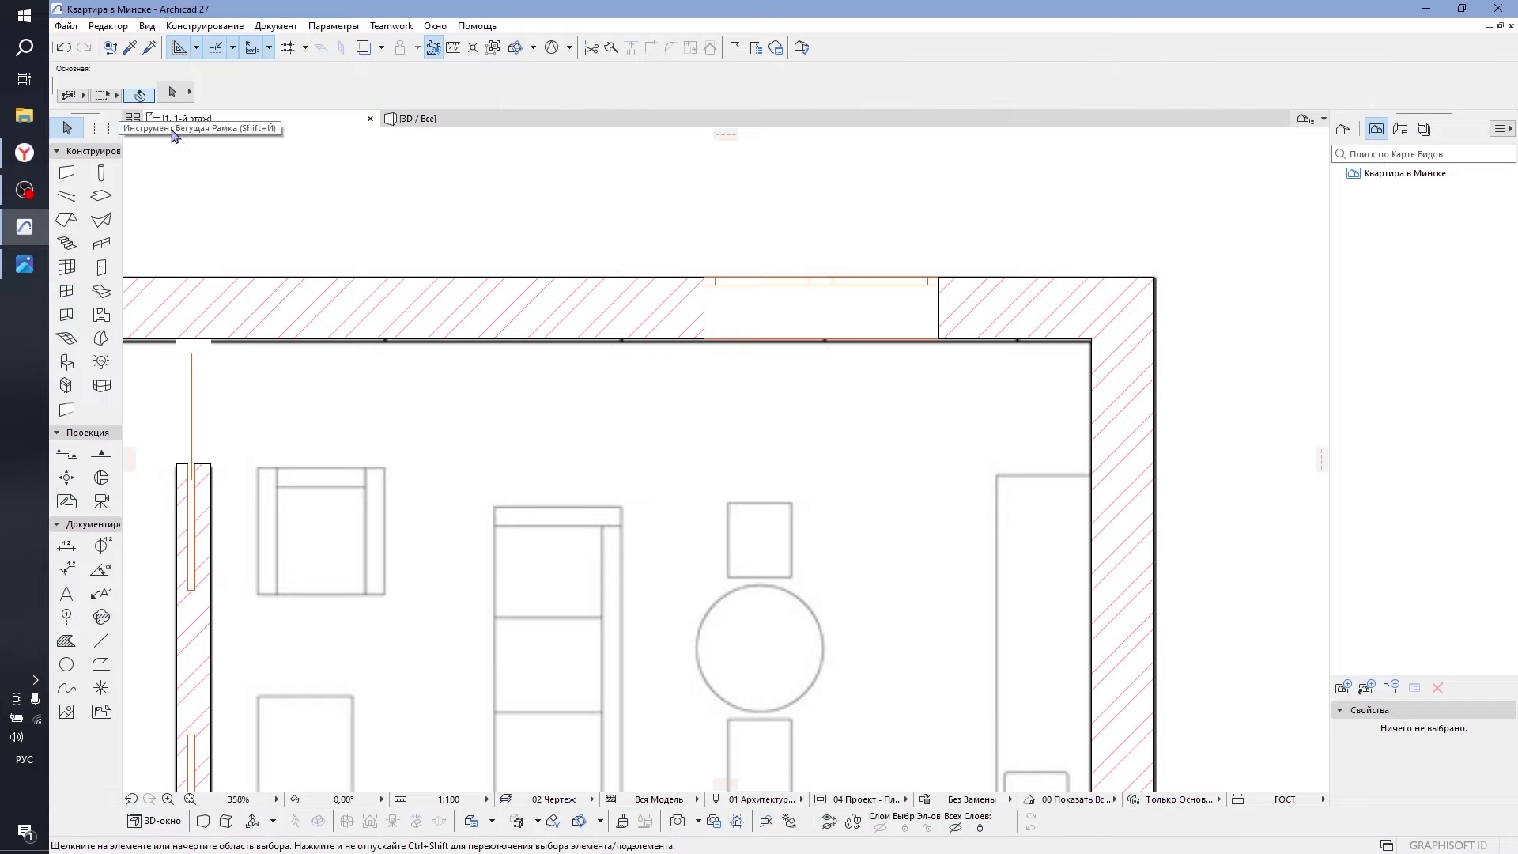
click(468, 114)
mouse_move(570, 343)
shift+middle_down()
mouse_move(1121, 534)
mouse_move(807, 453)
mouse_move(760, 555)
mouse_move(888, 480)
mouse_move(653, 522)
mouse_move(828, 507)
mouse_move(1009, 654)
mouse_move(937, 460)
mouse_move(840, 278)
mouse_move(935, 258)
shift+middle_up()
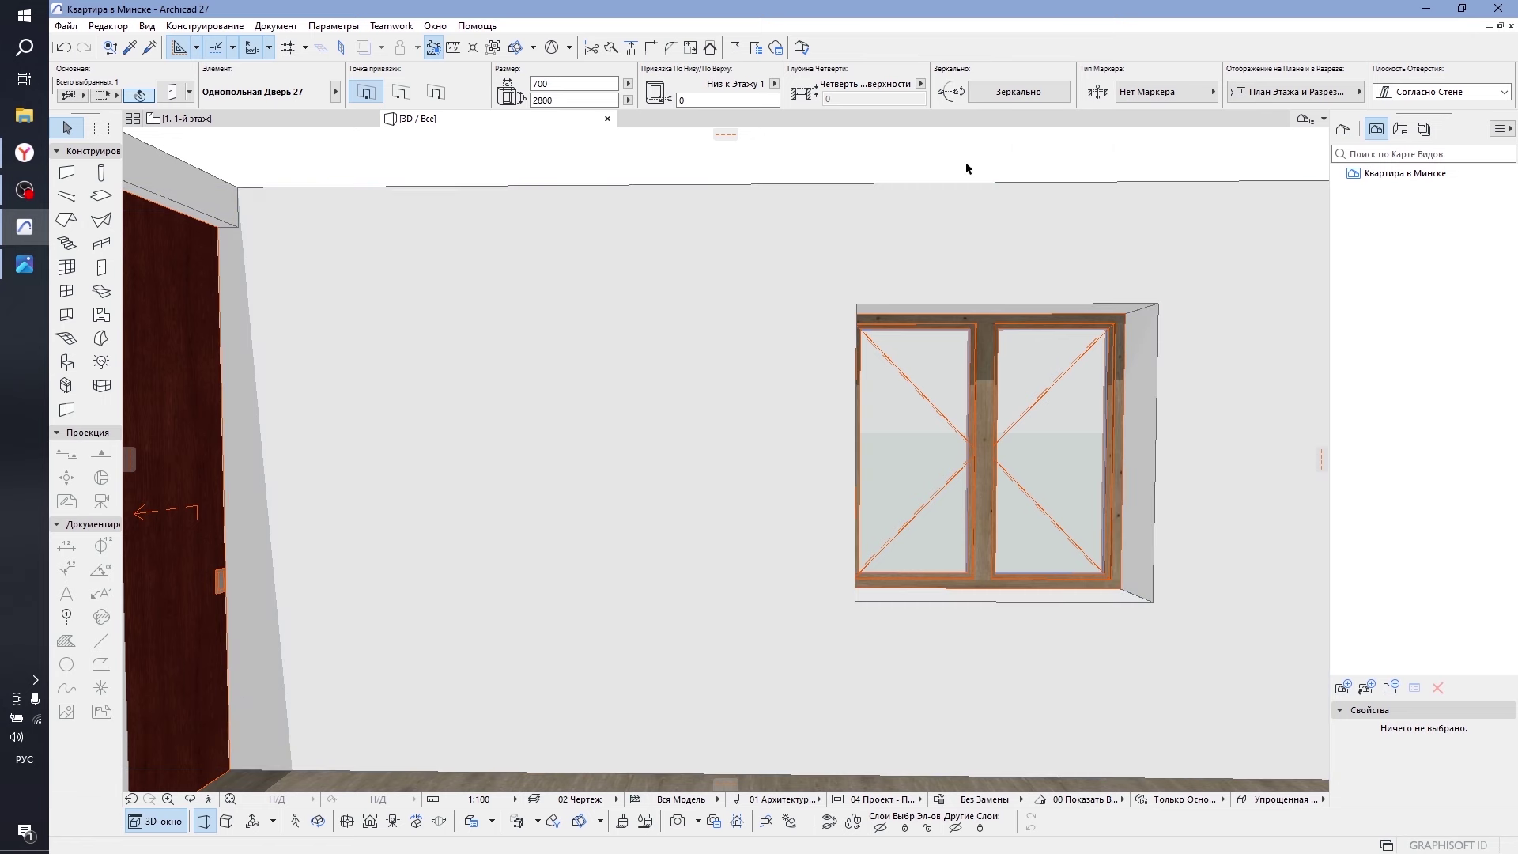
click(317, 118)
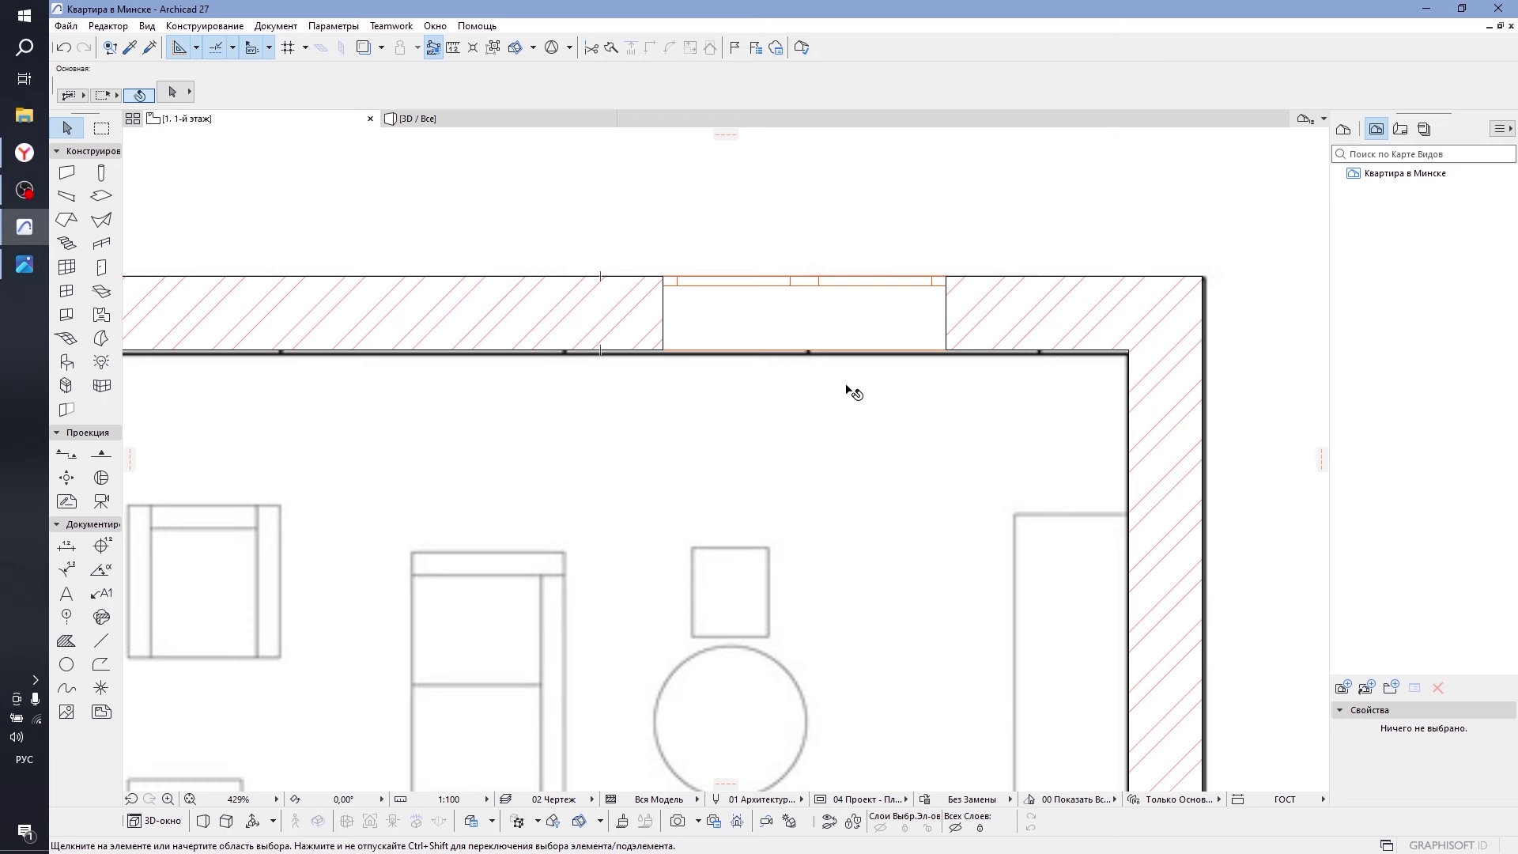
Copy the reference plan image 952 mm upward and pan to center the top wall
scroll(800, 462, down, 5)
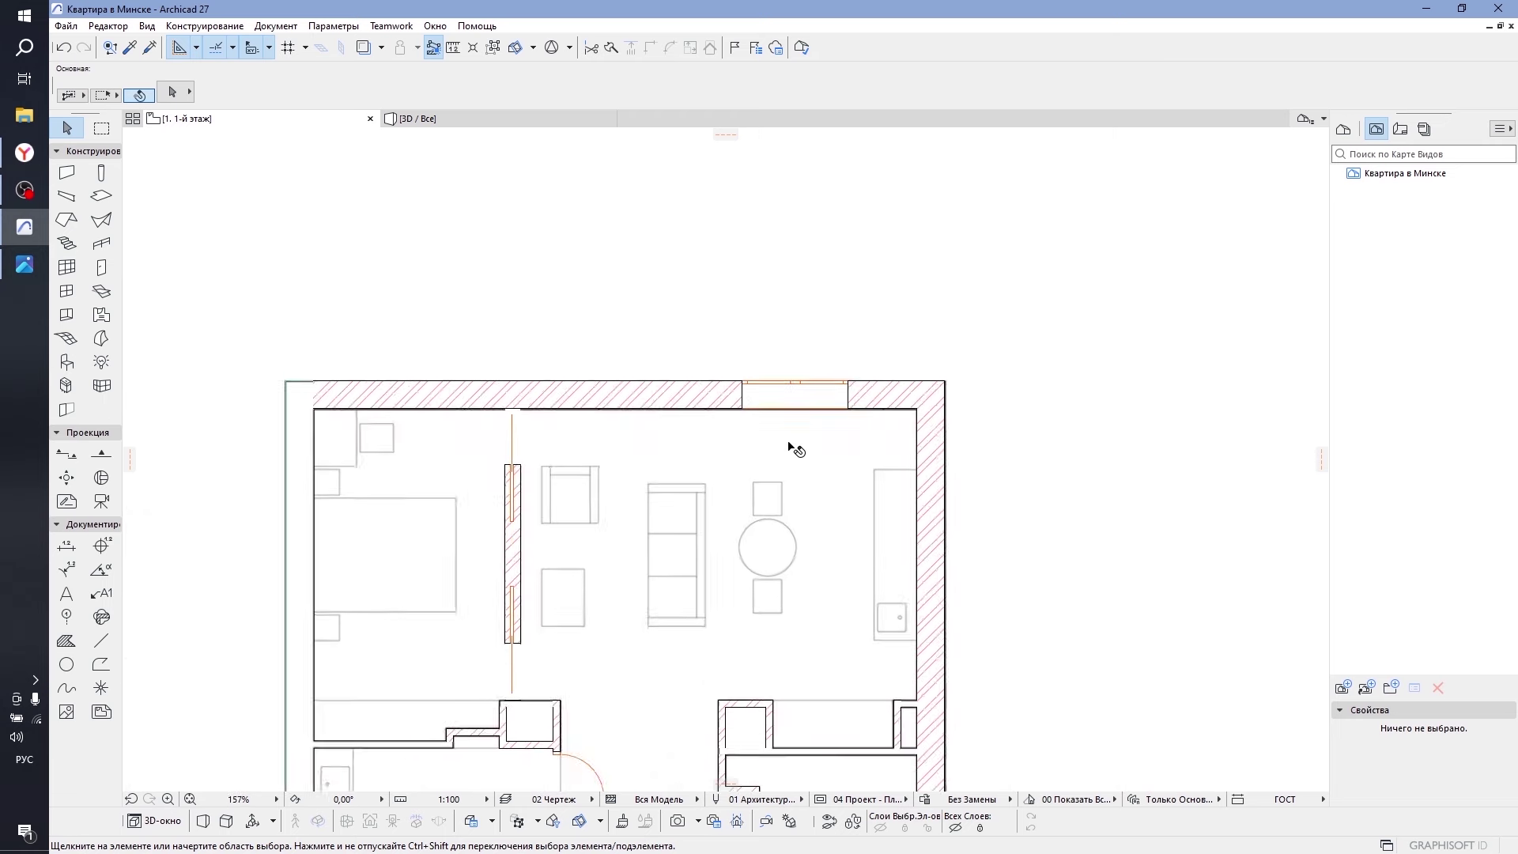
click(813, 371)
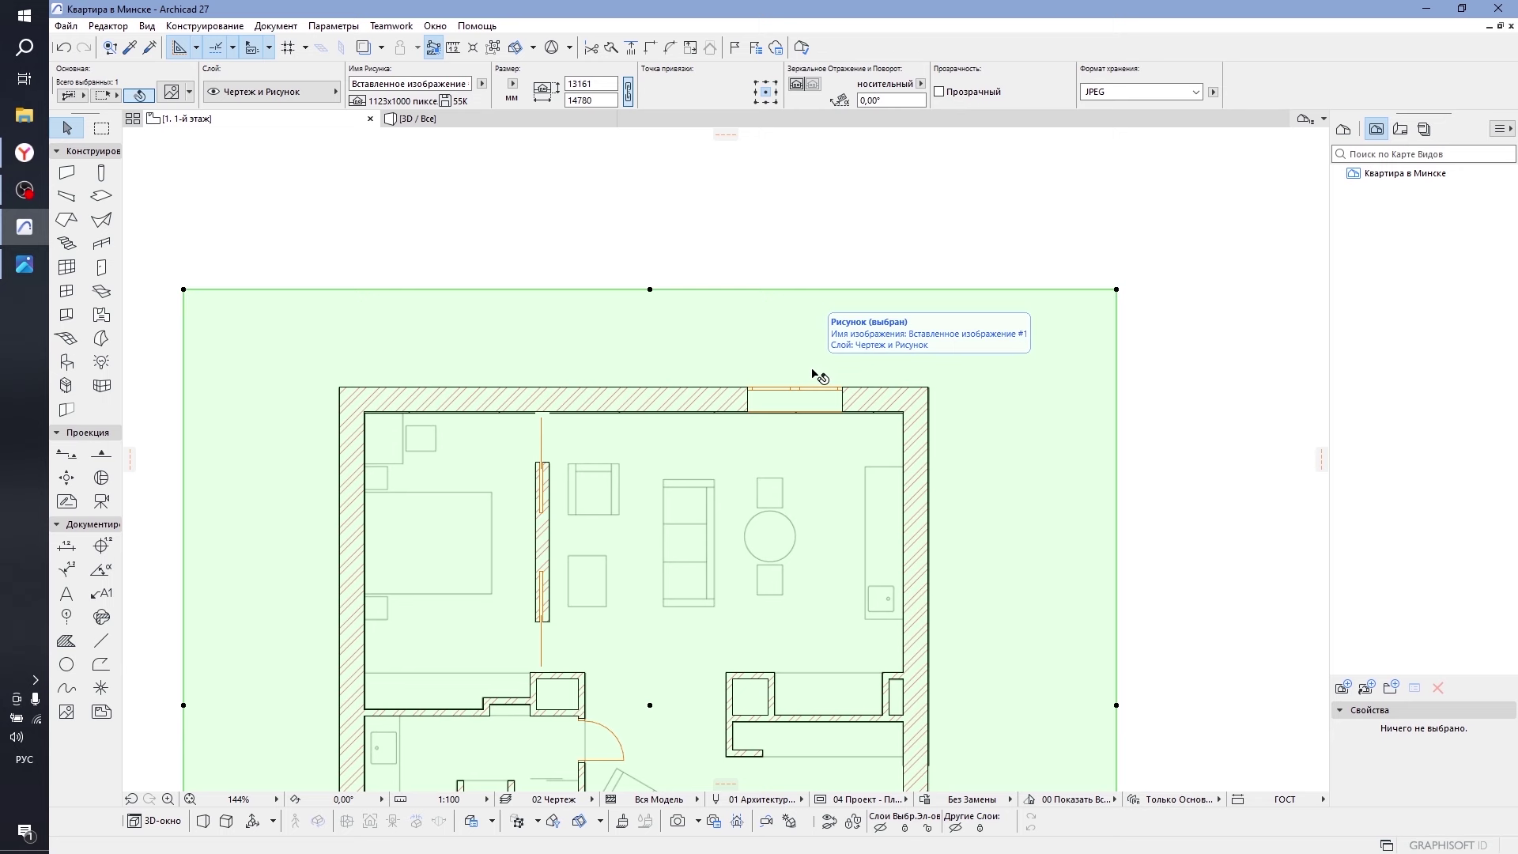
click(813, 370)
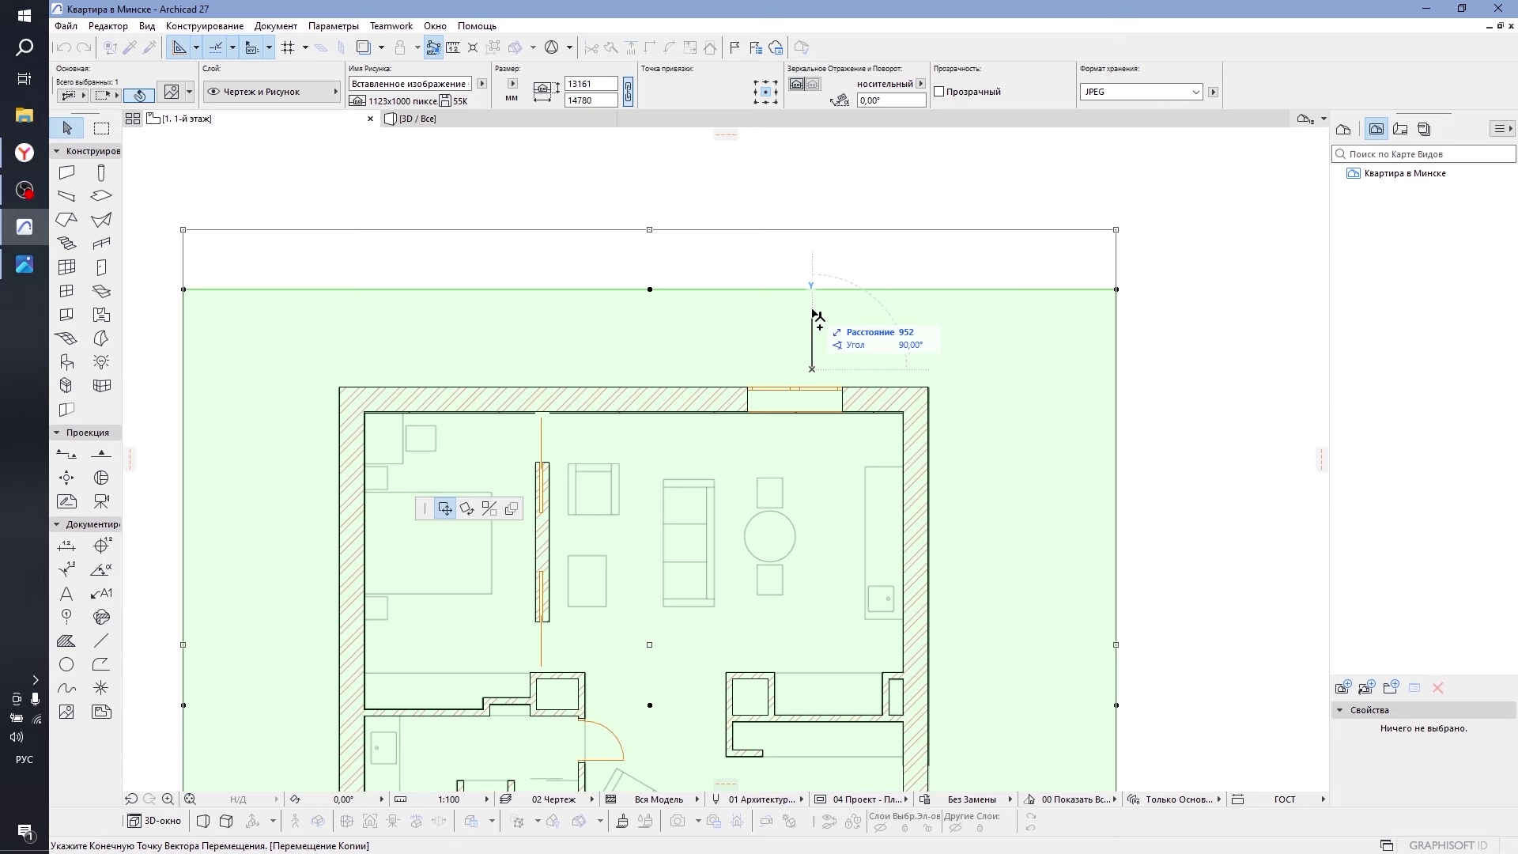
click(817, 316)
scroll(844, 401, up, 3)
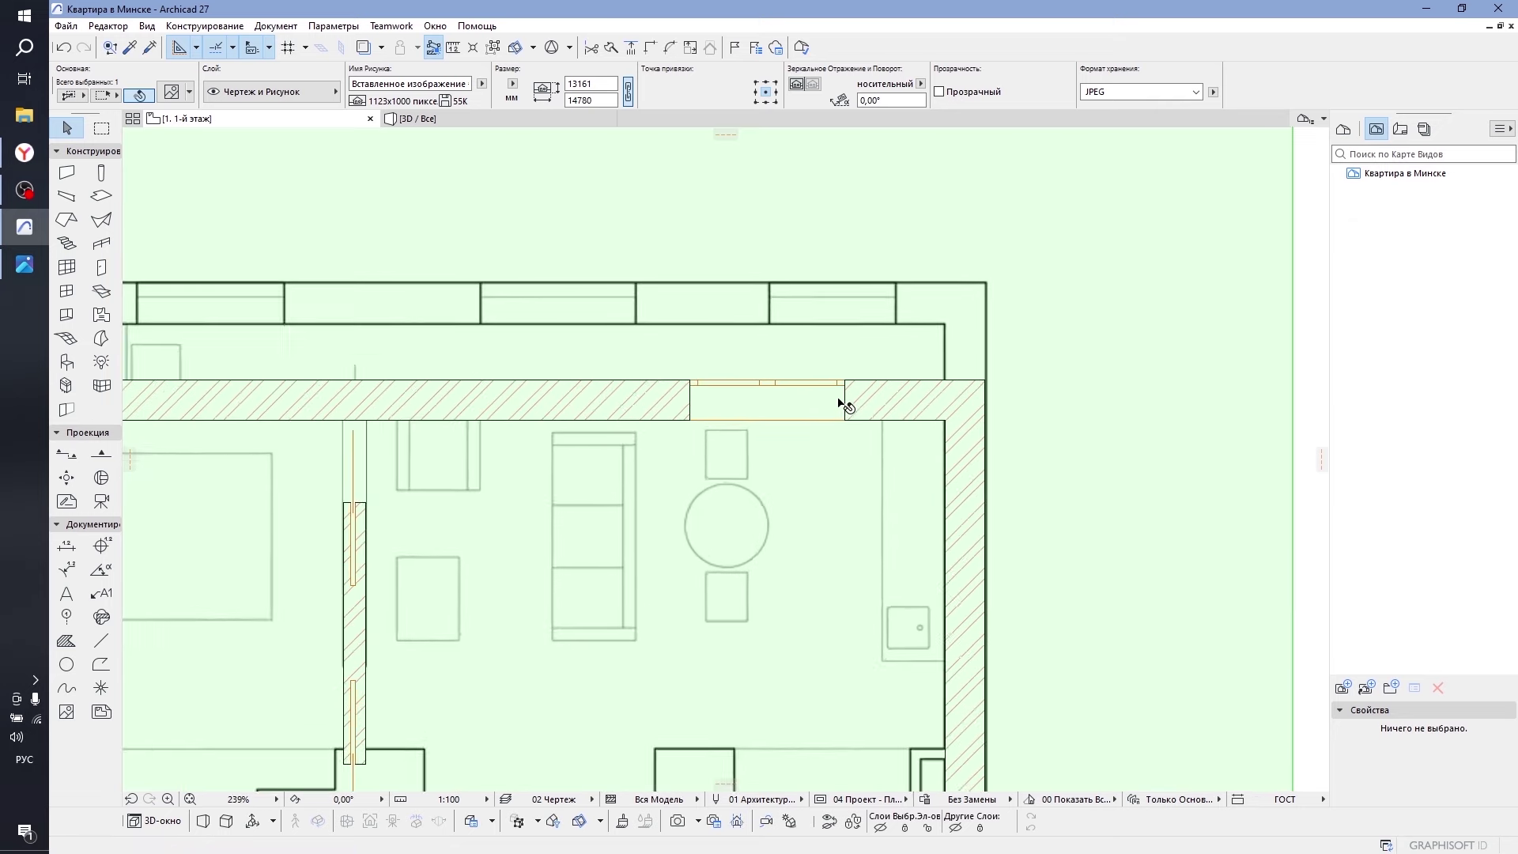
scroll(870, 353, up, 2)
middle_drag(868, 350, 858, 461)
Shift the double-leaf window right along the wall and stretch it to 1200 mm
key(Escape)
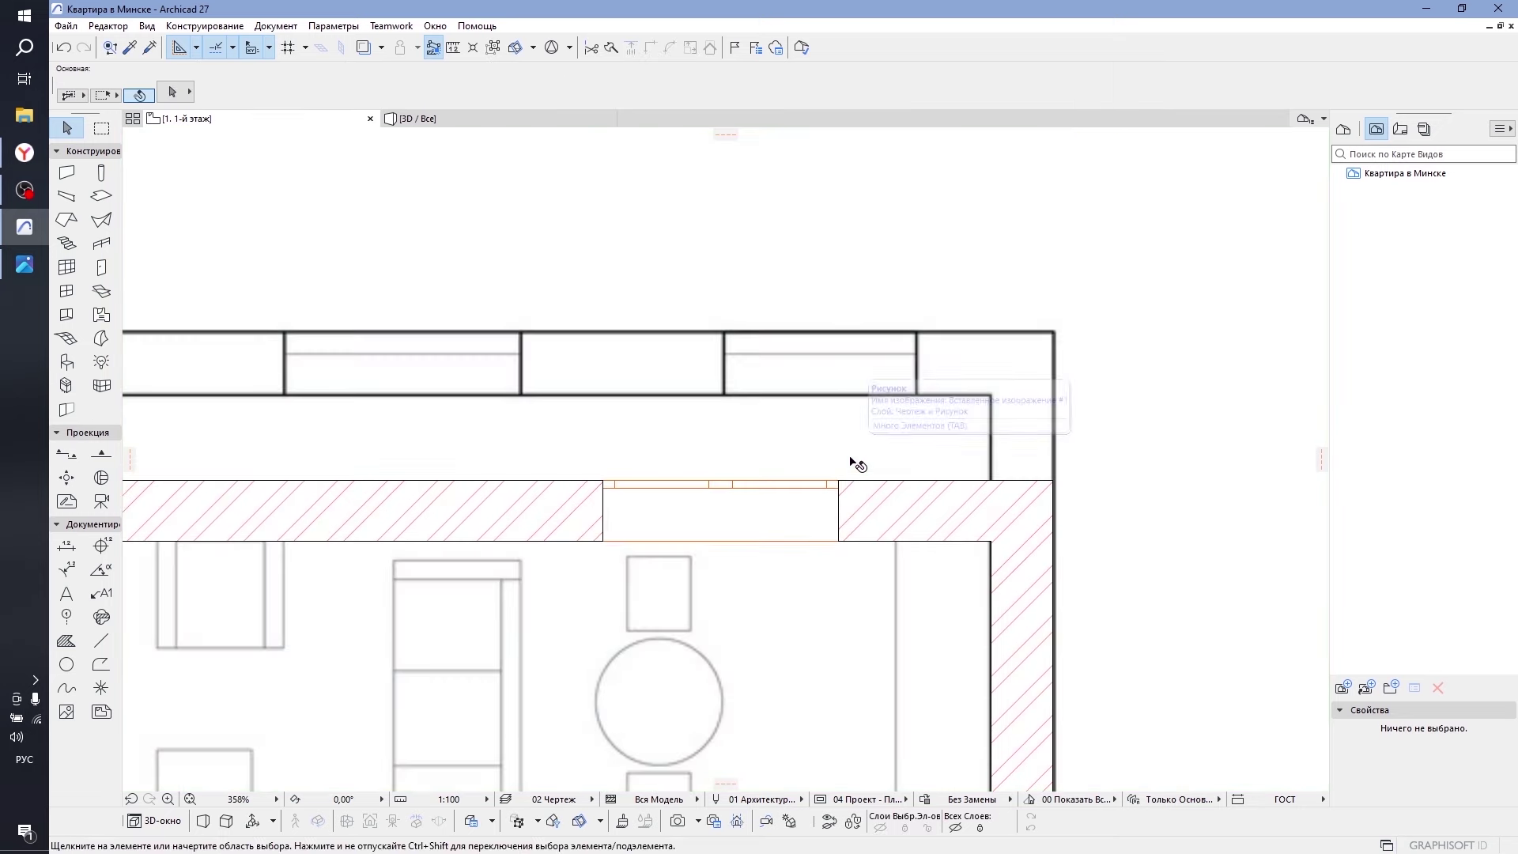
click(838, 482)
click(839, 481)
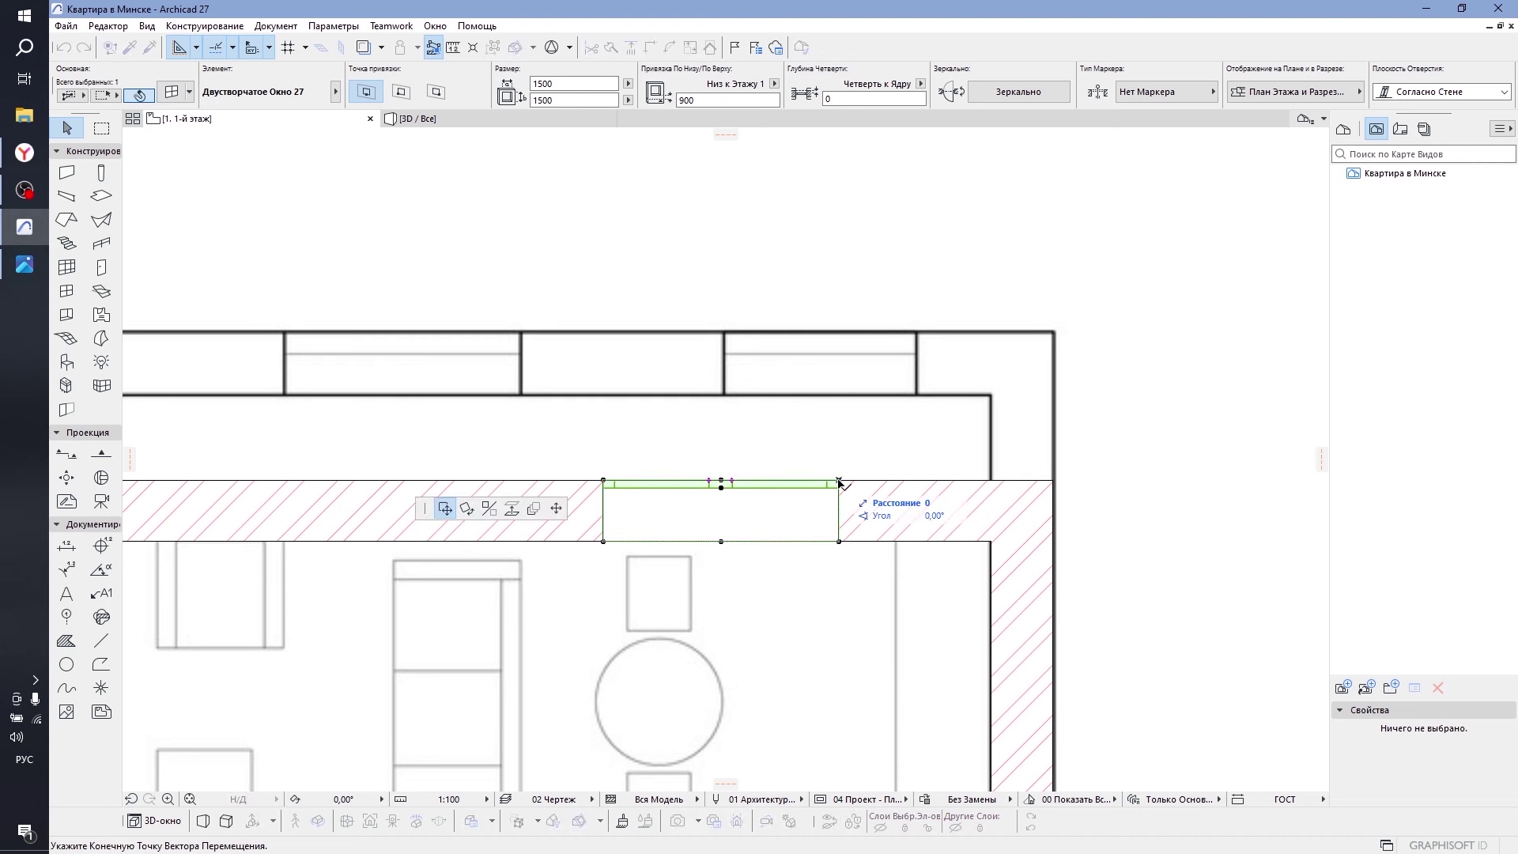
click(917, 398)
click(683, 481)
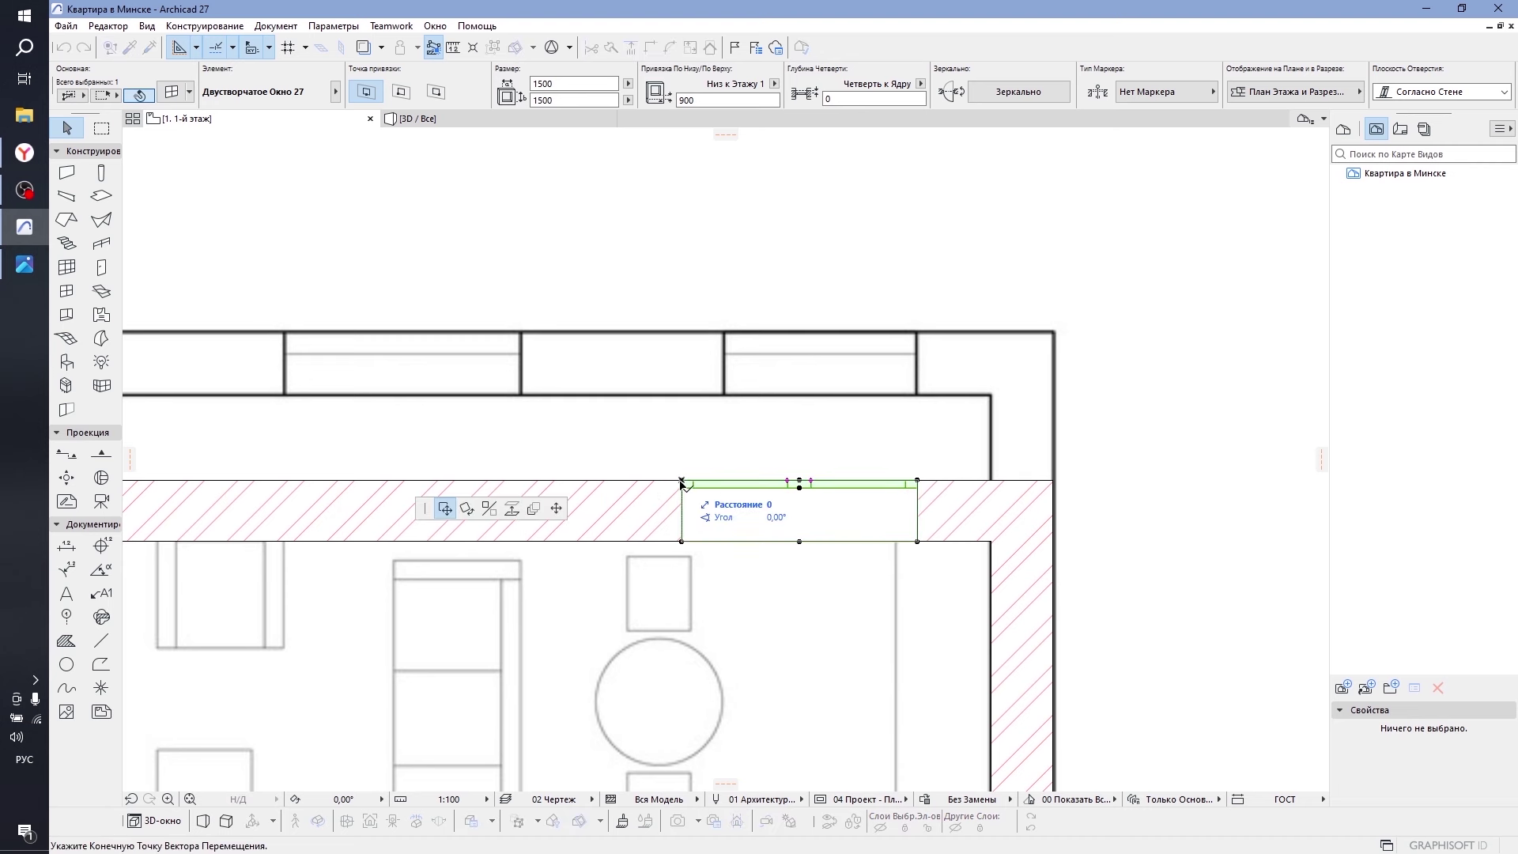
click(557, 509)
text(1200)
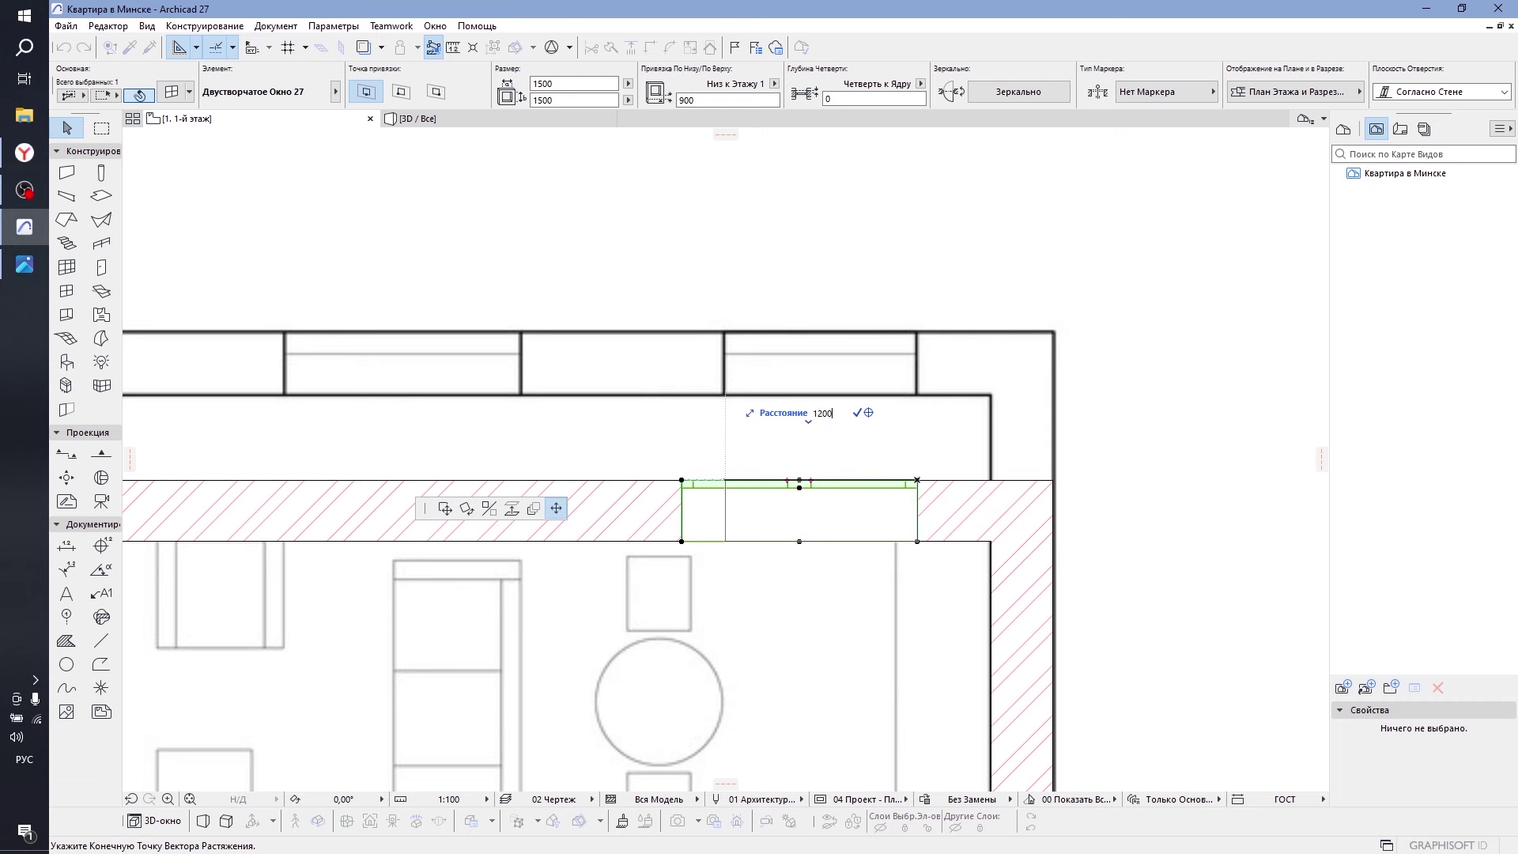
key(Return)
click(419, 119)
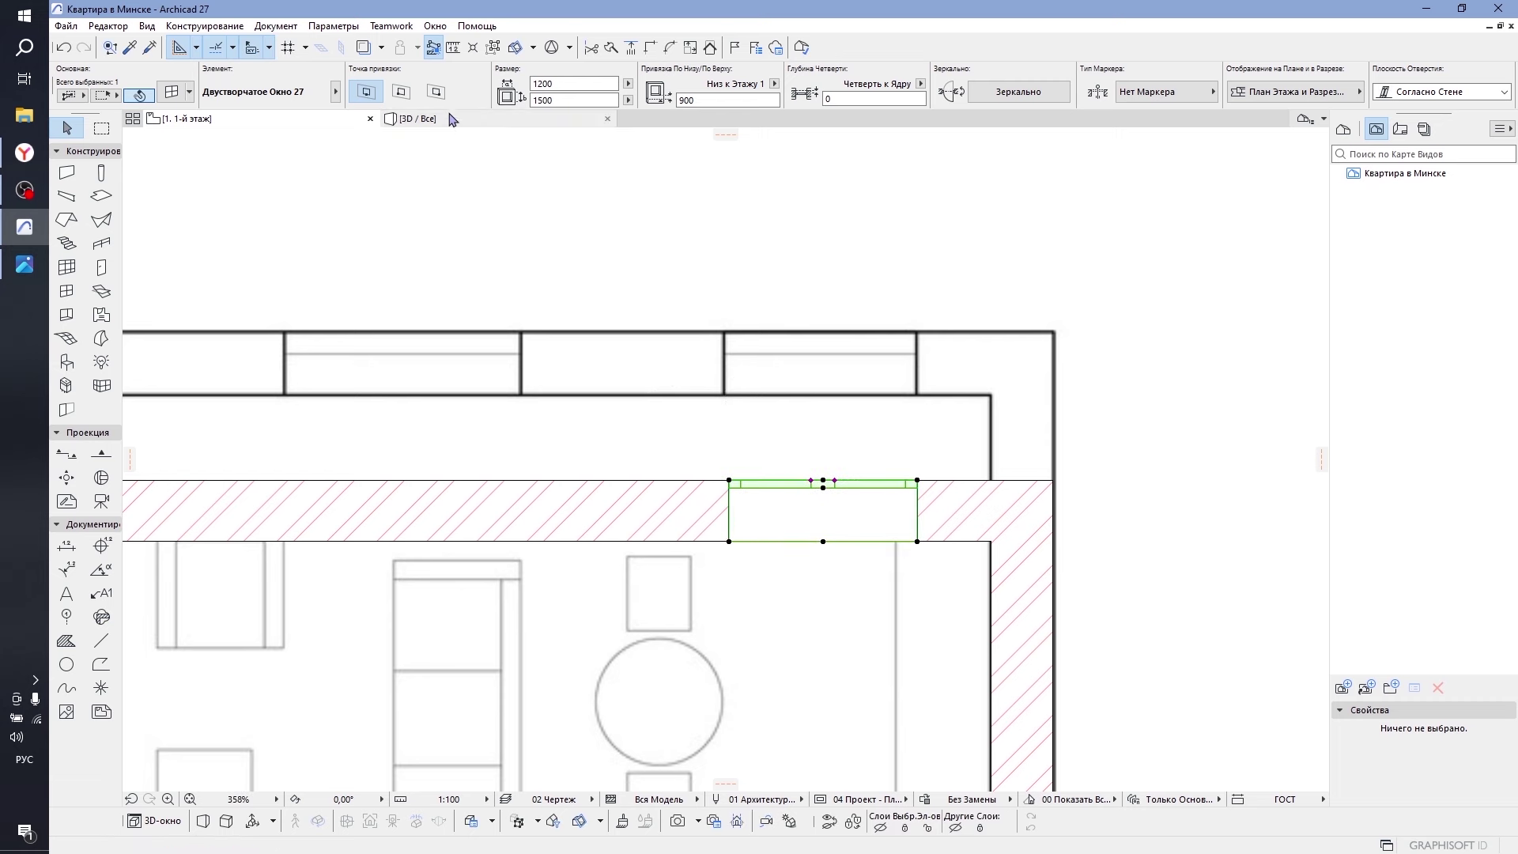
Bring up reference photo 06.jpg in Photos
click(12, 275)
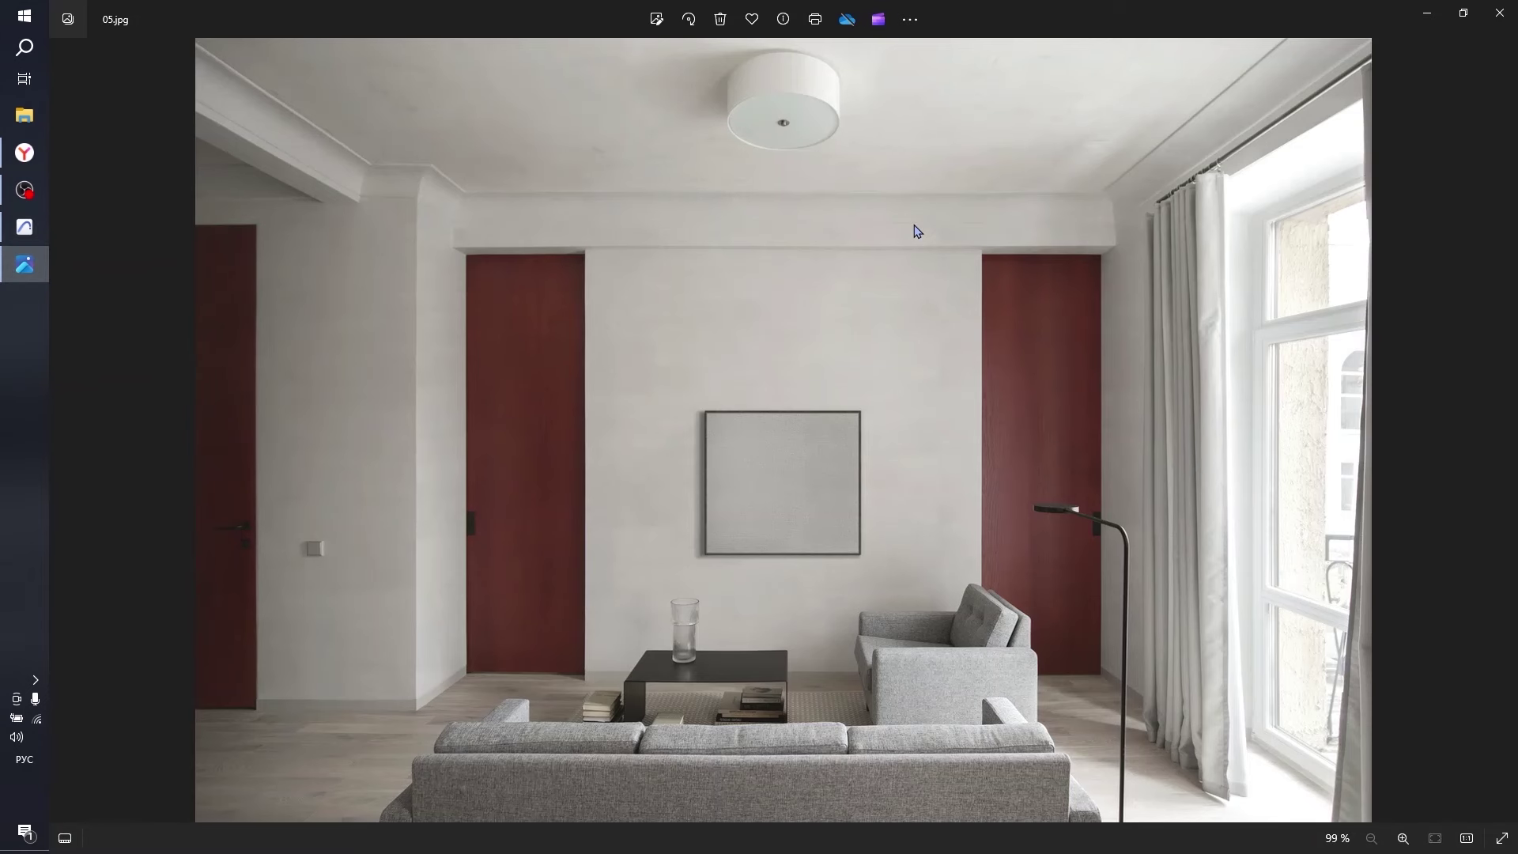
key(Right)
key(Right)
key(Left)
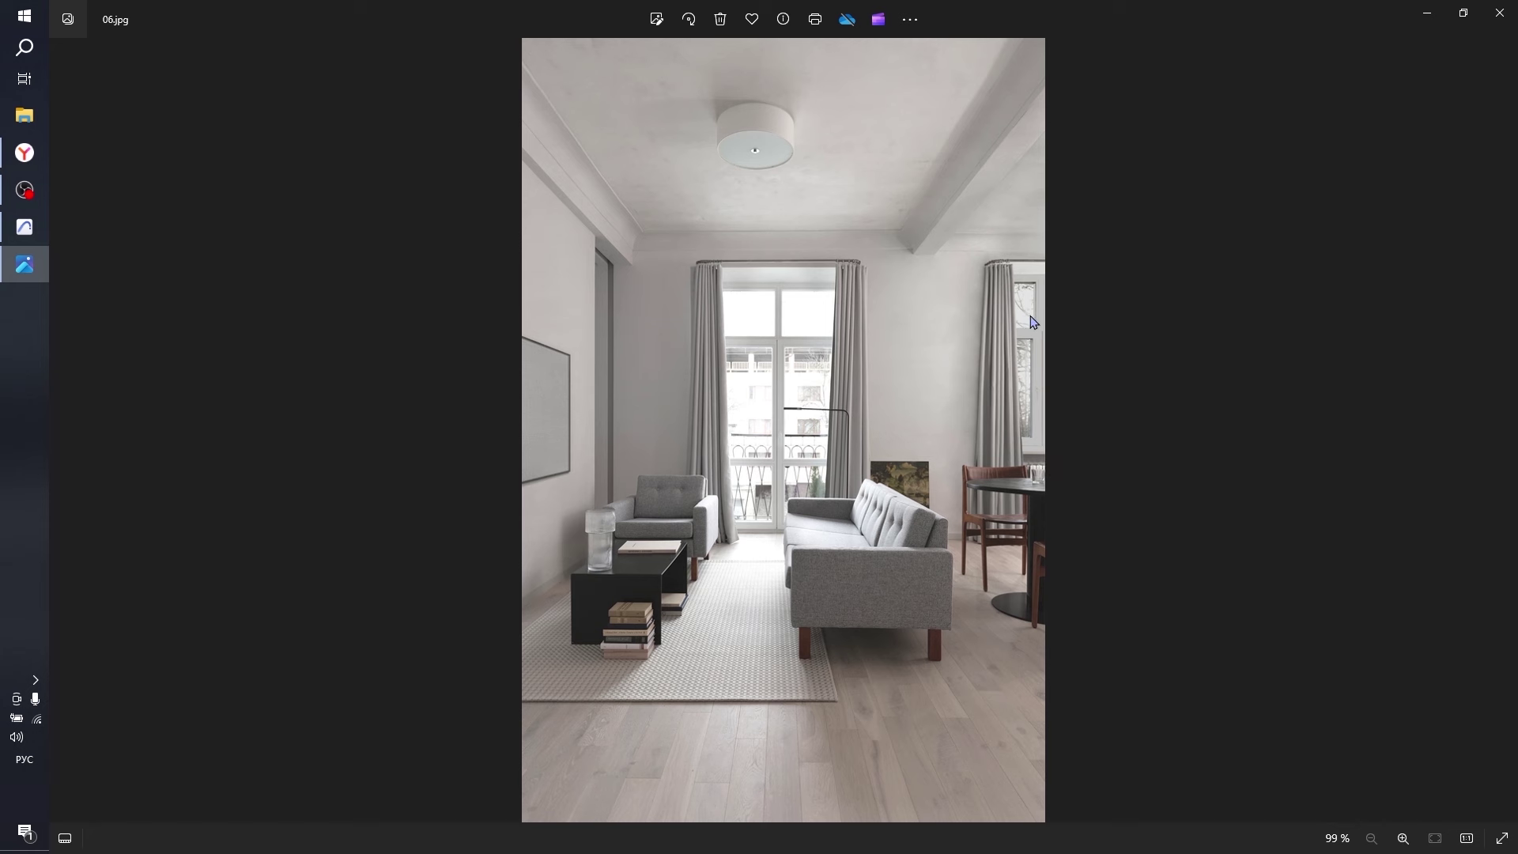
Switch from the 06.jpg photo in Windows Photos back to the Archicad 27 apartment model
key(alt+Tab)
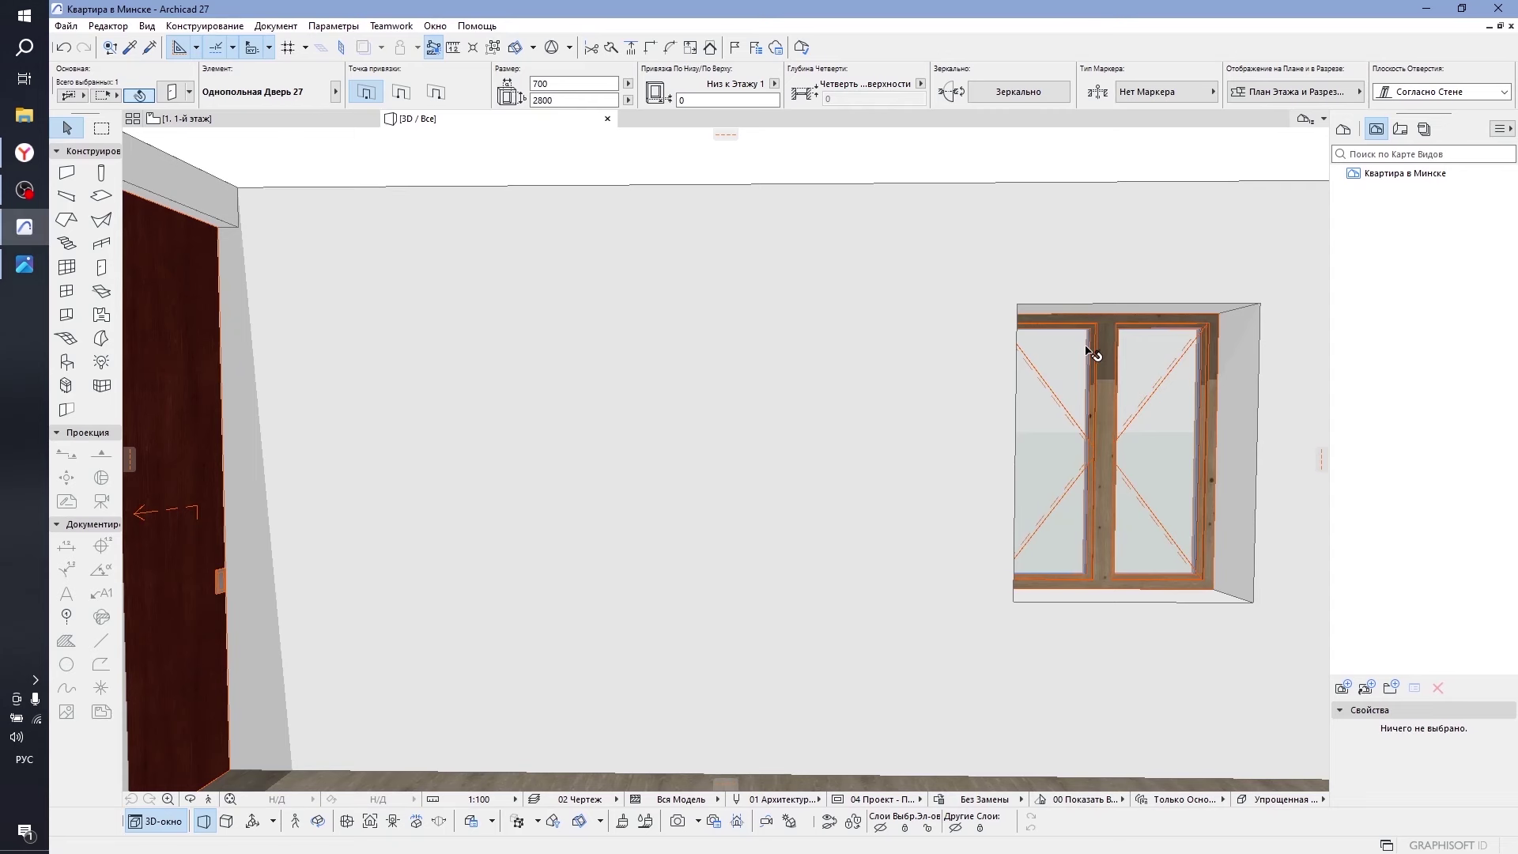
Select the double window and give it a 750 sill height and 1800 height
click(1079, 432)
middle_drag(1079, 432, 1085, 415)
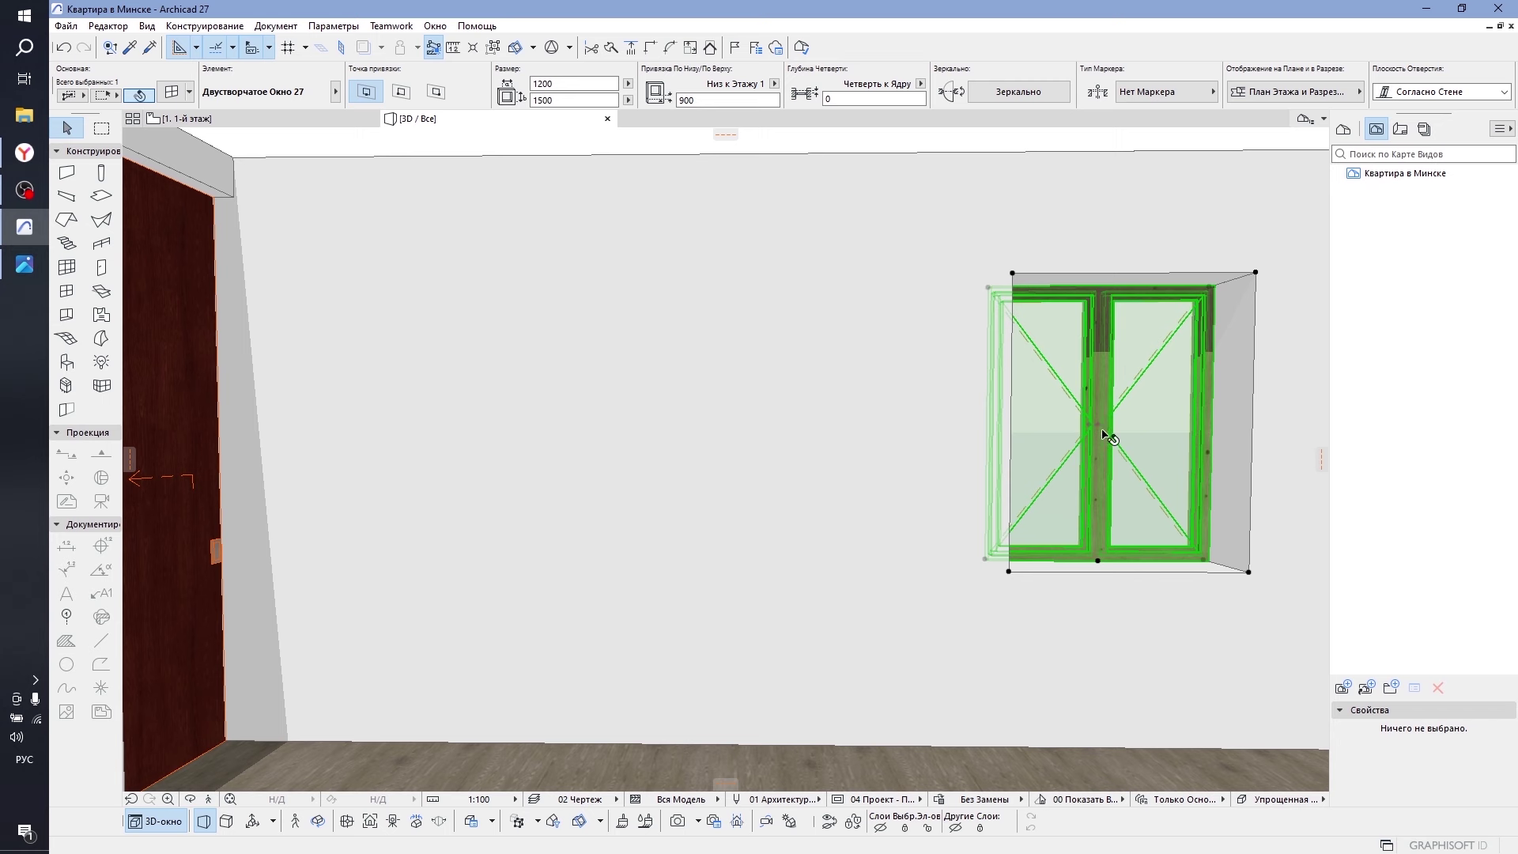
click(706, 100)
text(0)
click(564, 98)
text(1800)
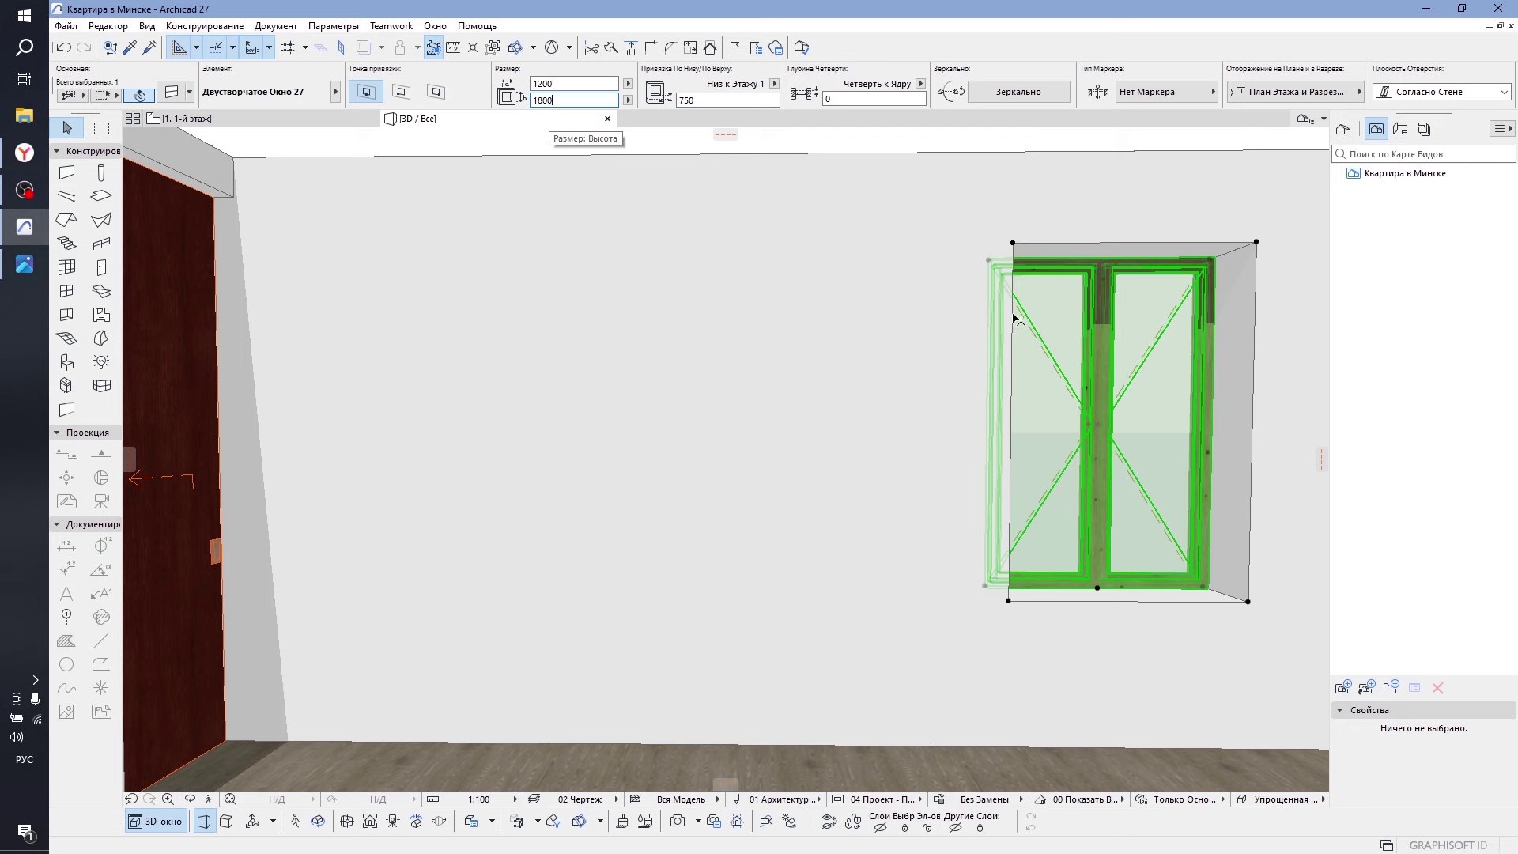
double_click(1059, 366)
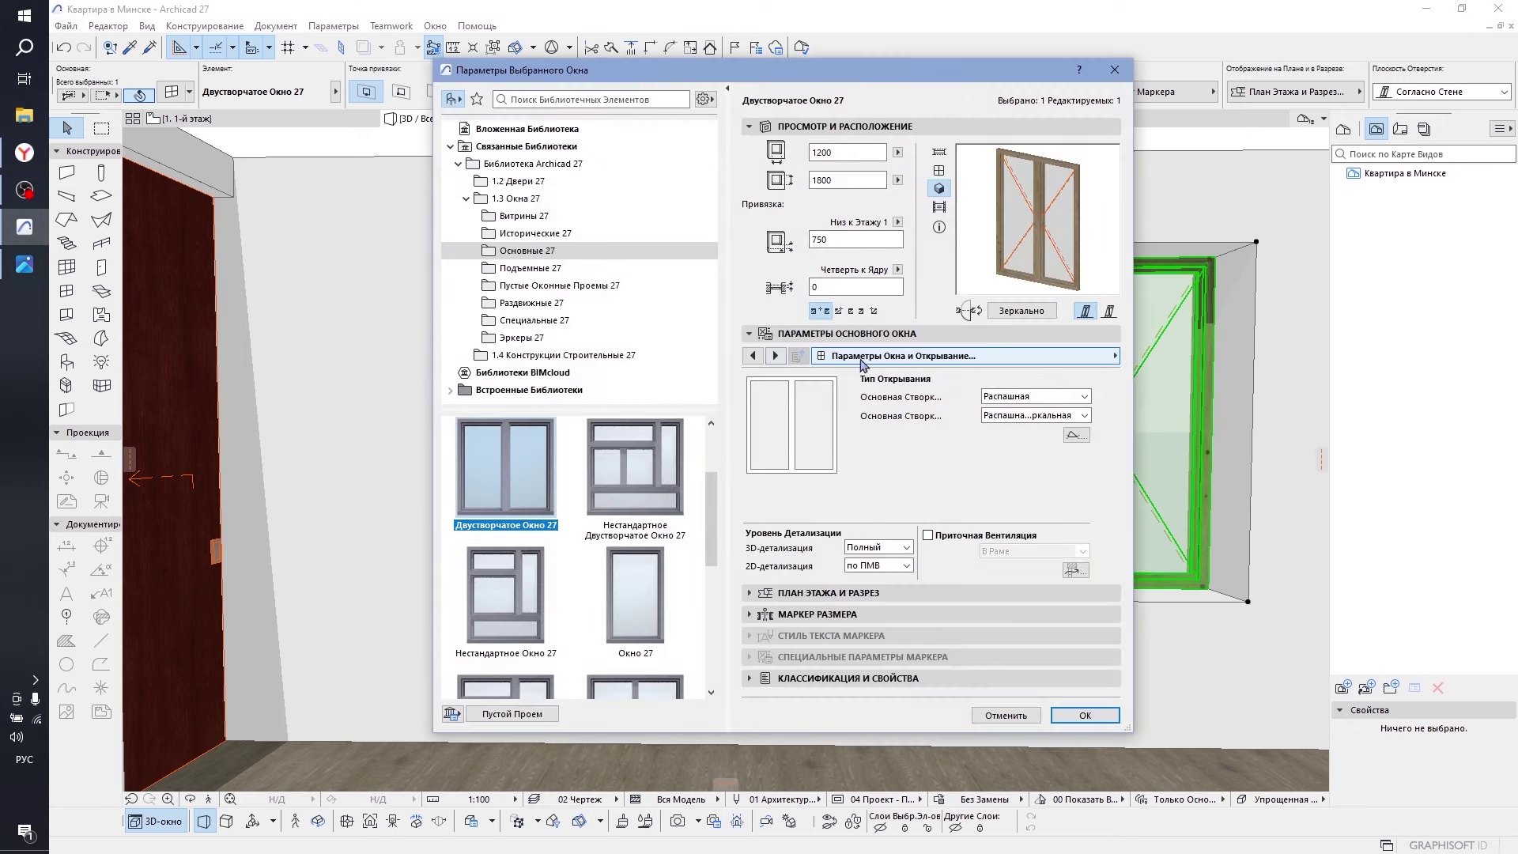
Add a top transom split by a mullion to the double window
click(774, 356)
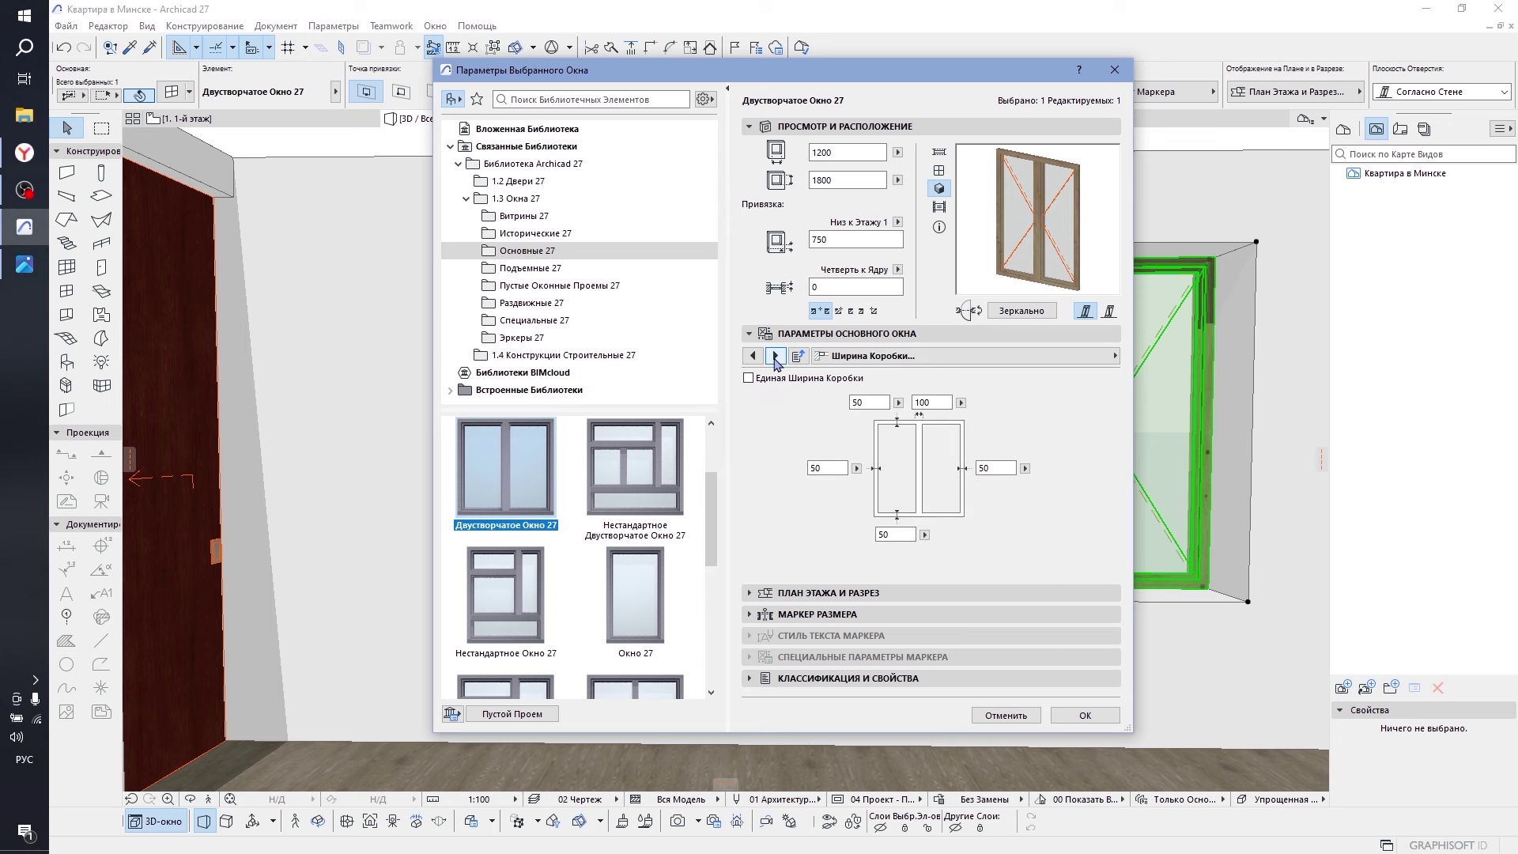
click(774, 356)
click(775, 356)
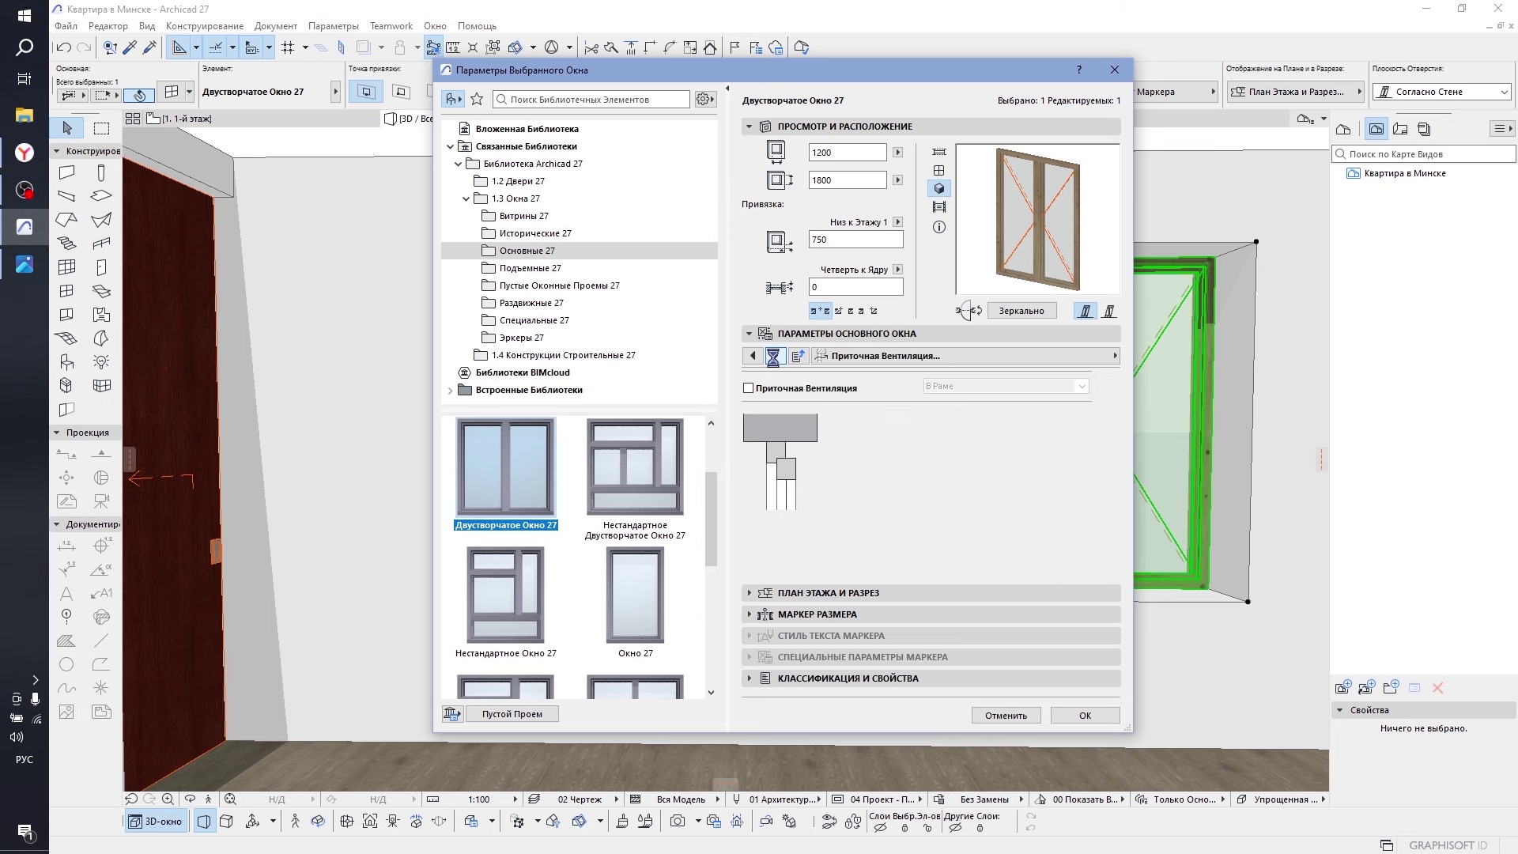
click(775, 355)
click(753, 356)
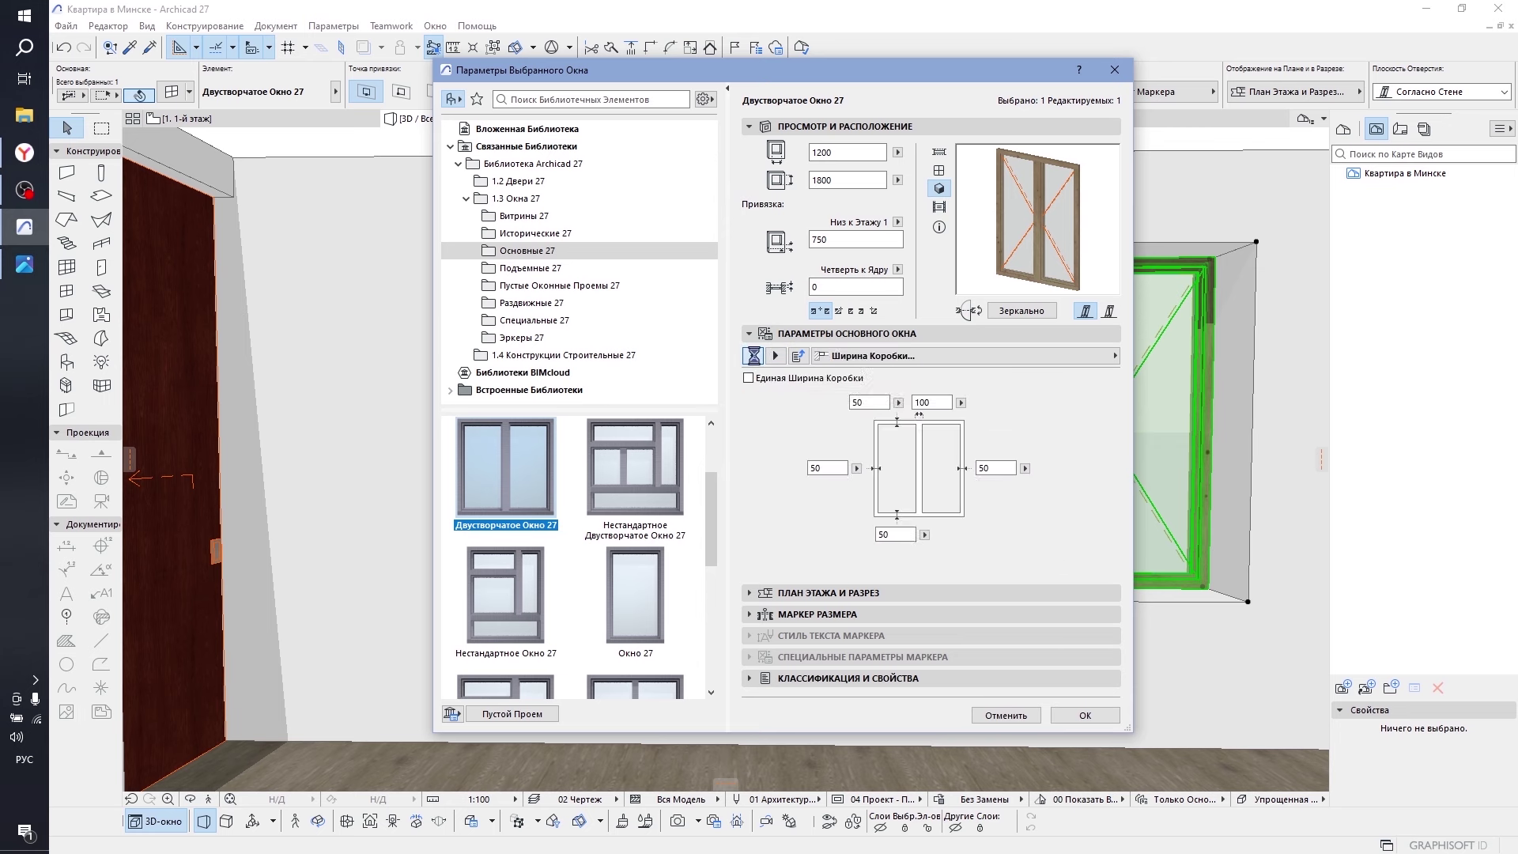
click(753, 356)
click(755, 356)
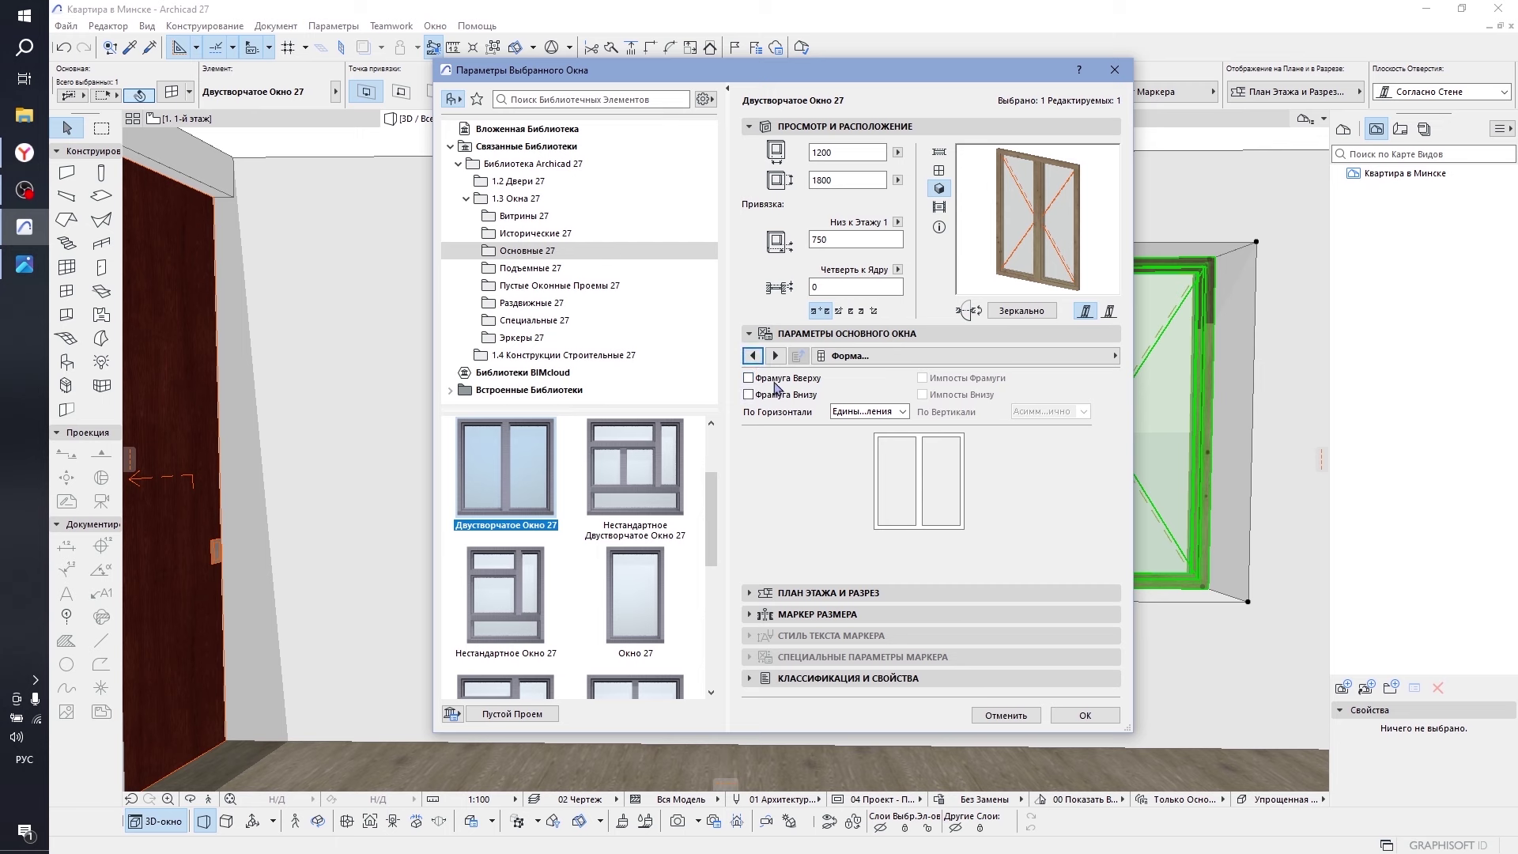
click(749, 378)
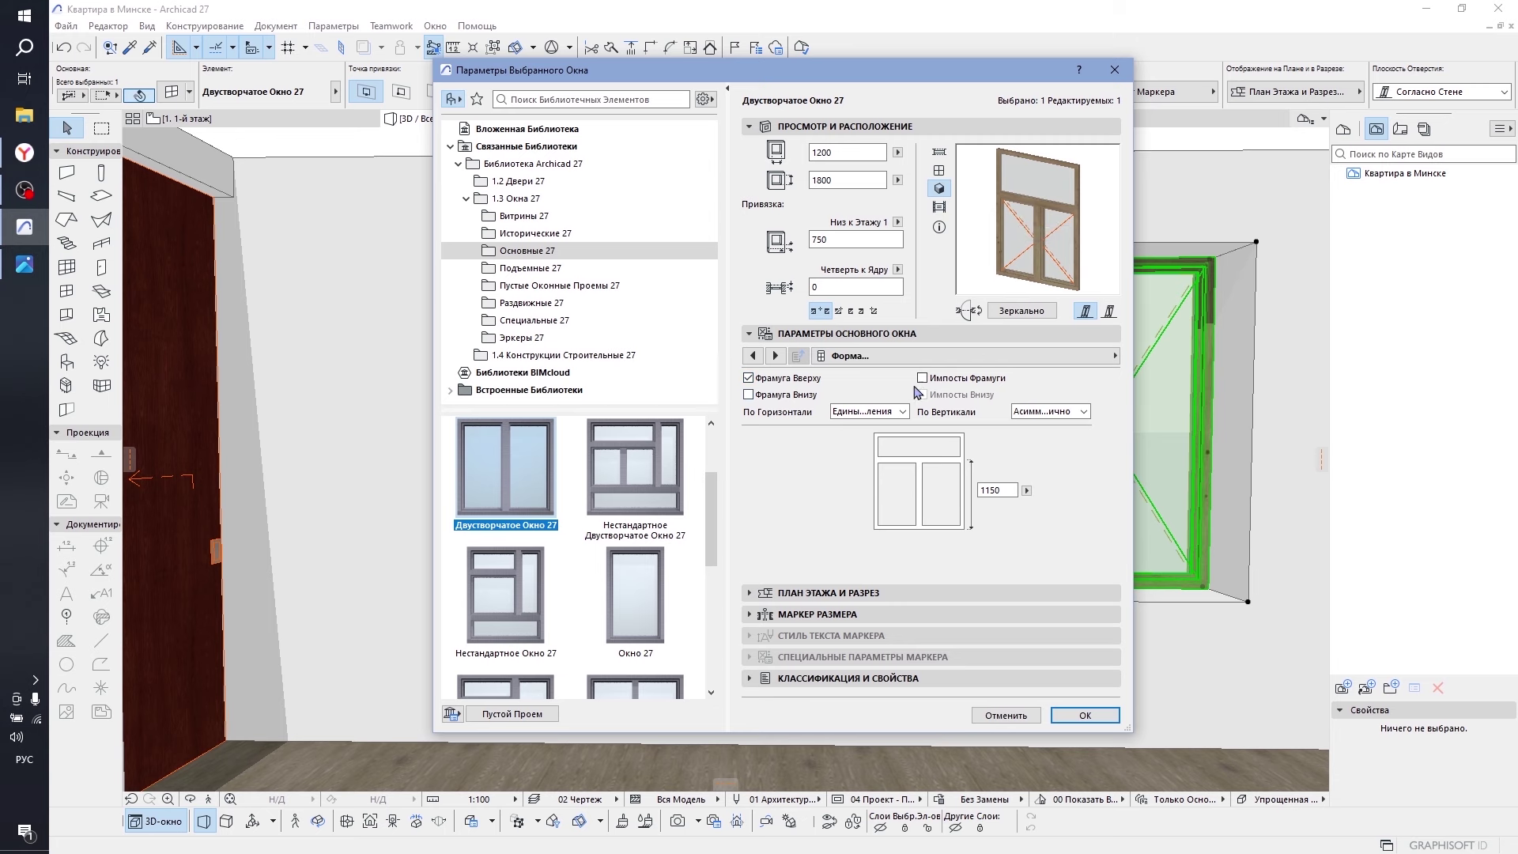
click(940, 385)
click(1103, 715)
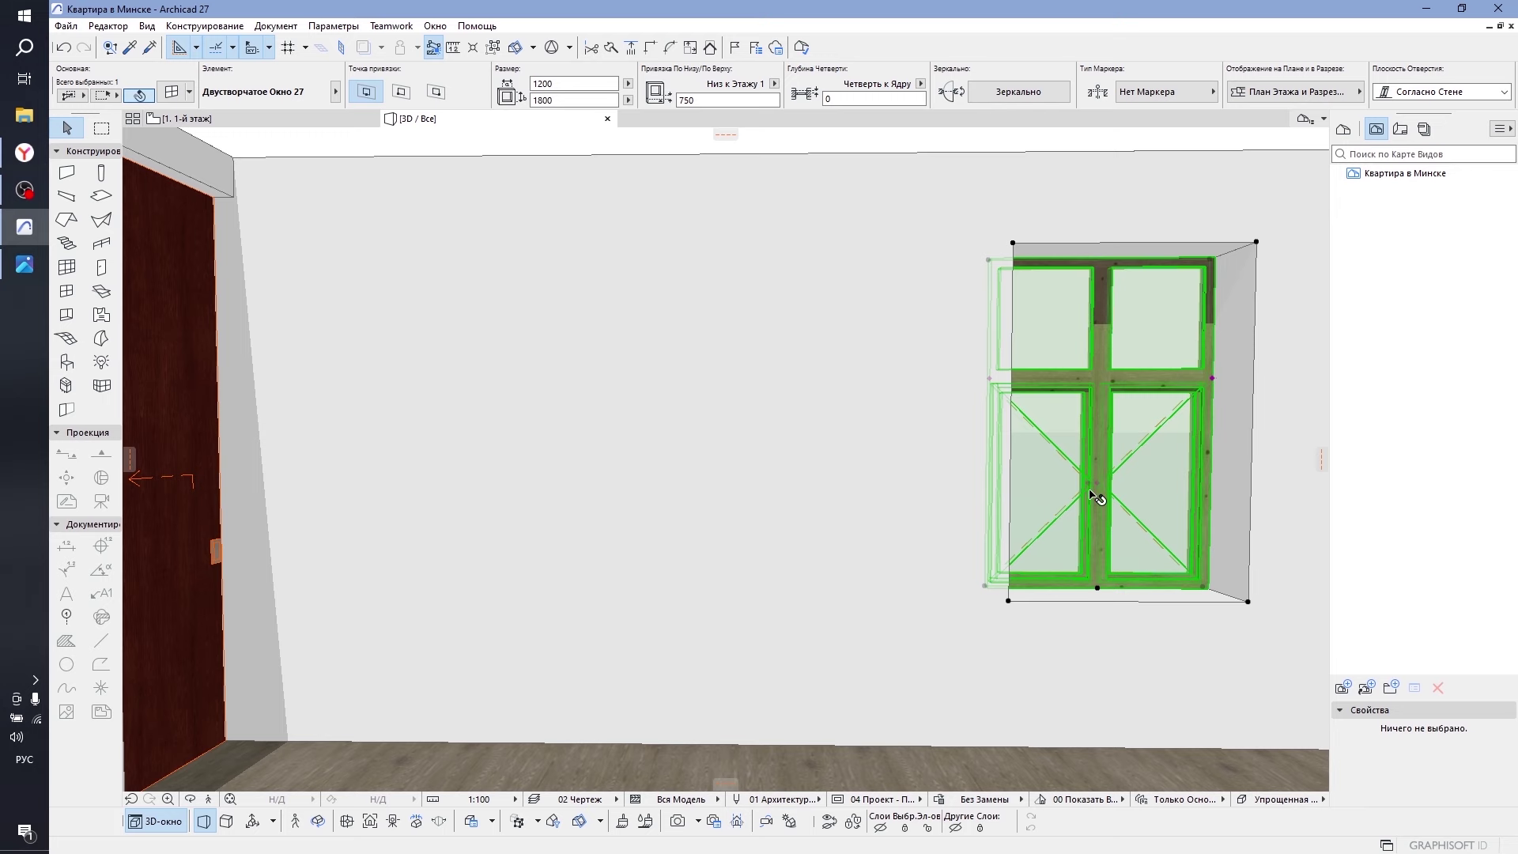
Turn on window handles for the double window in the Стиль 10 style
double_click(1094, 411)
click(846, 362)
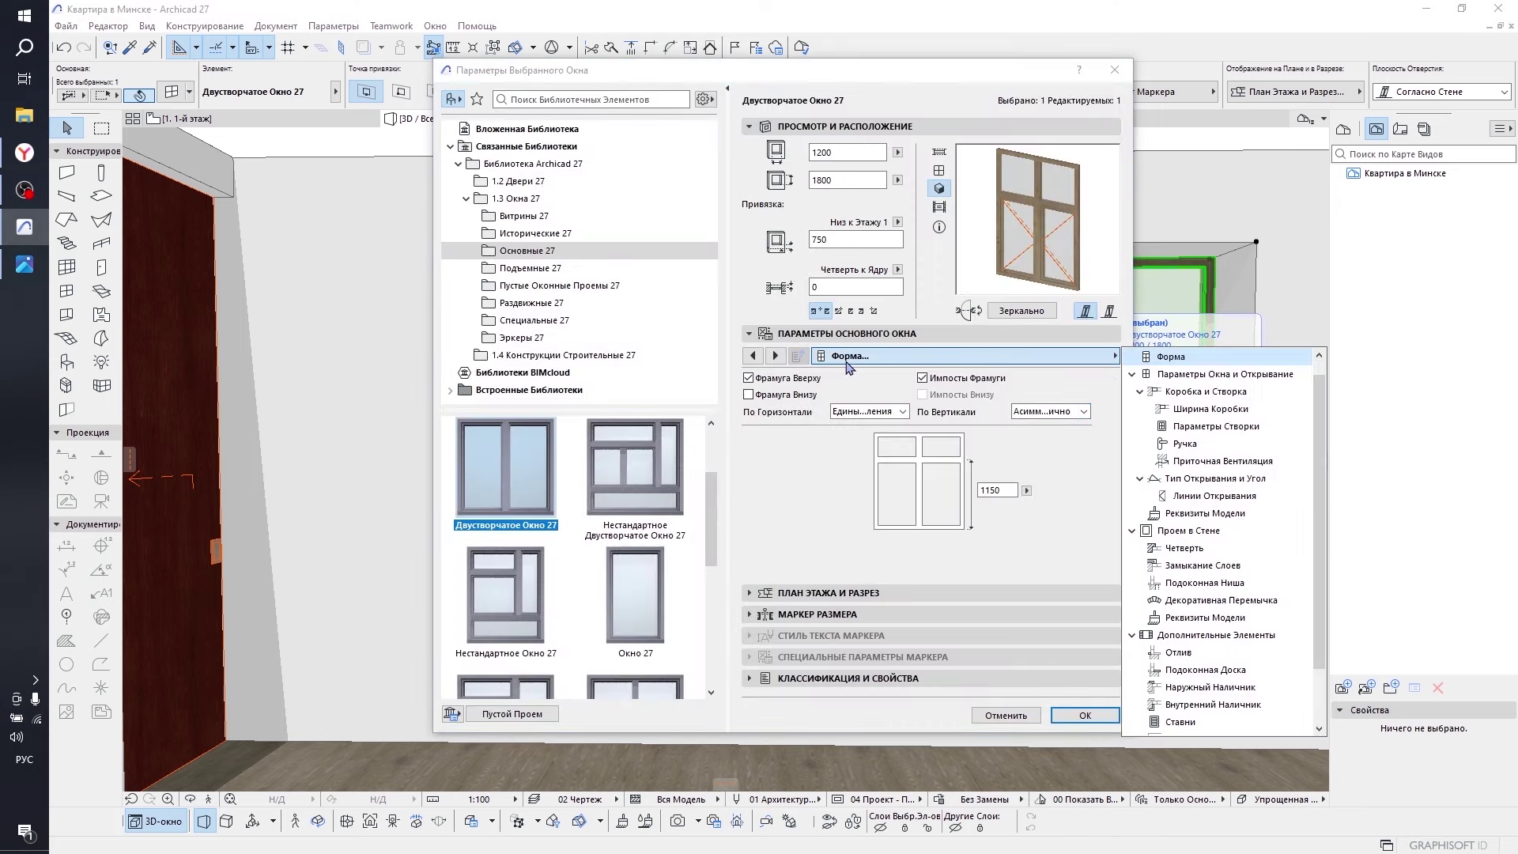
click(1186, 443)
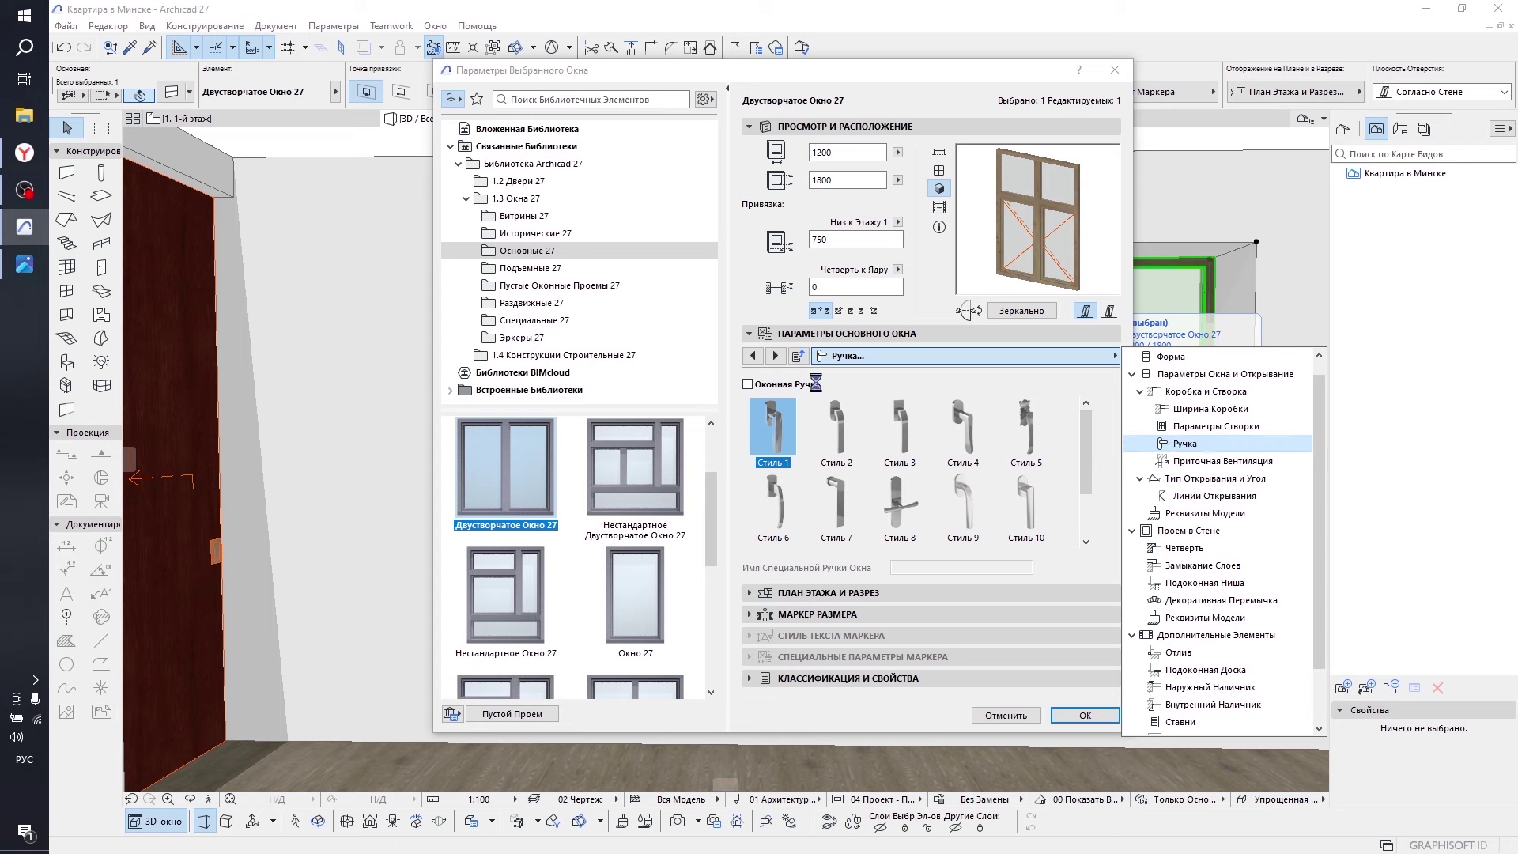
click(747, 384)
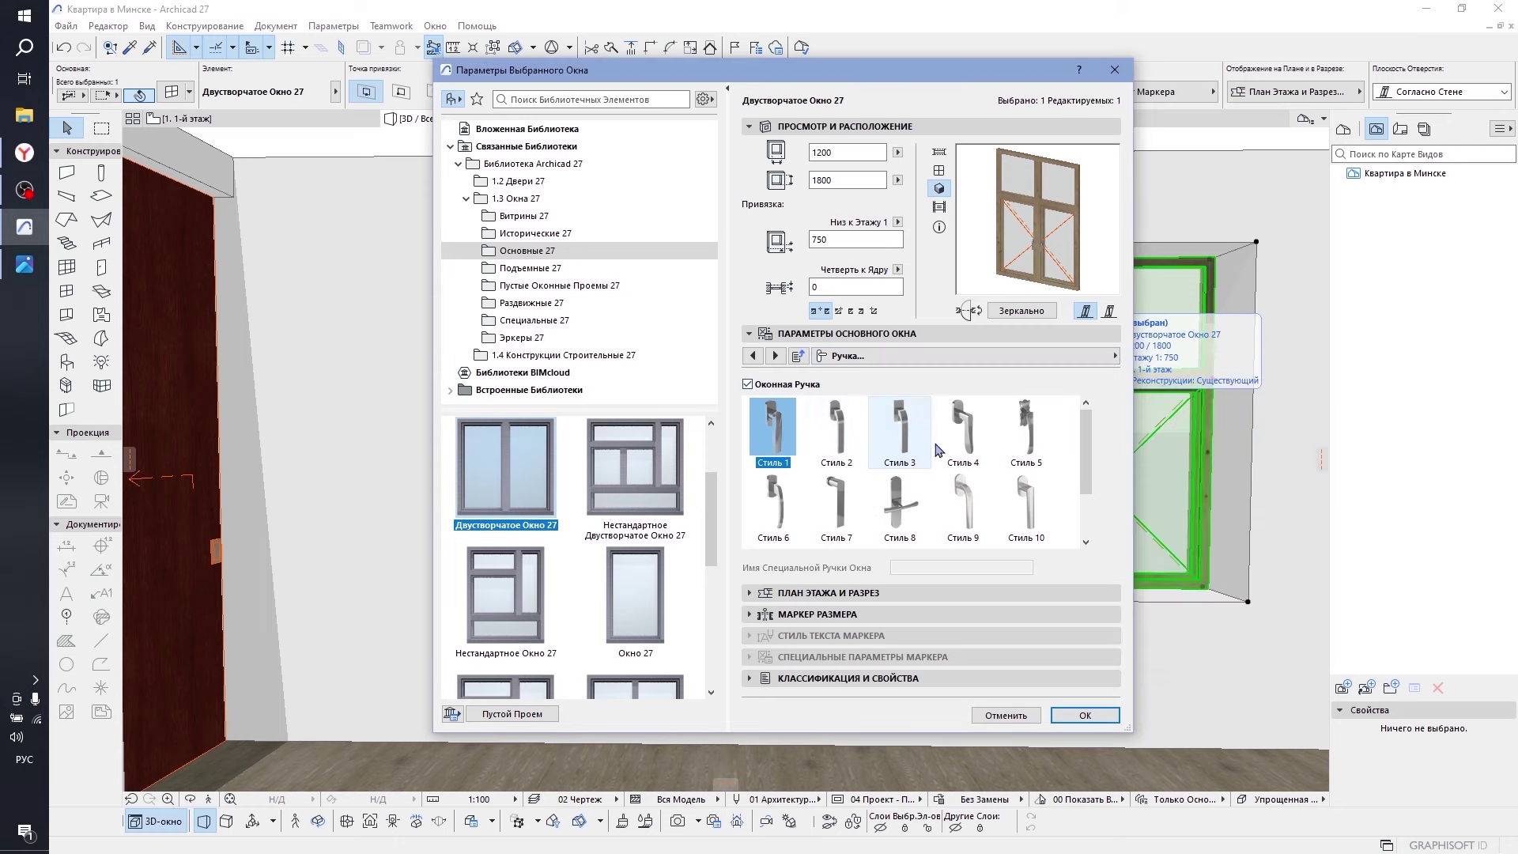
click(1020, 483)
click(1086, 715)
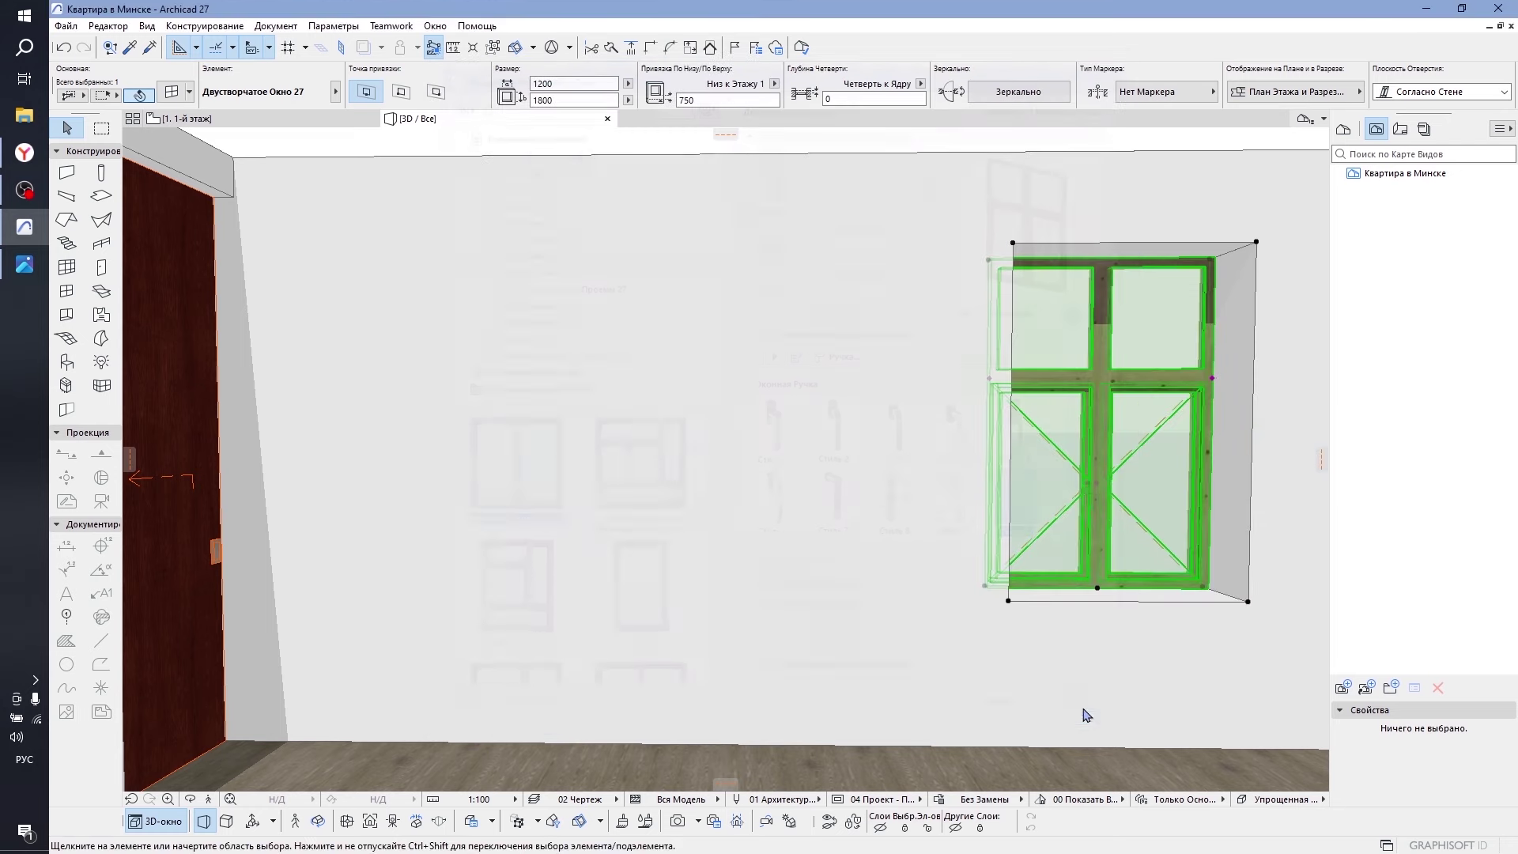
Orbit and zoom around the window to inspect its handles and central mullion
drag(1117, 609, 931, 536)
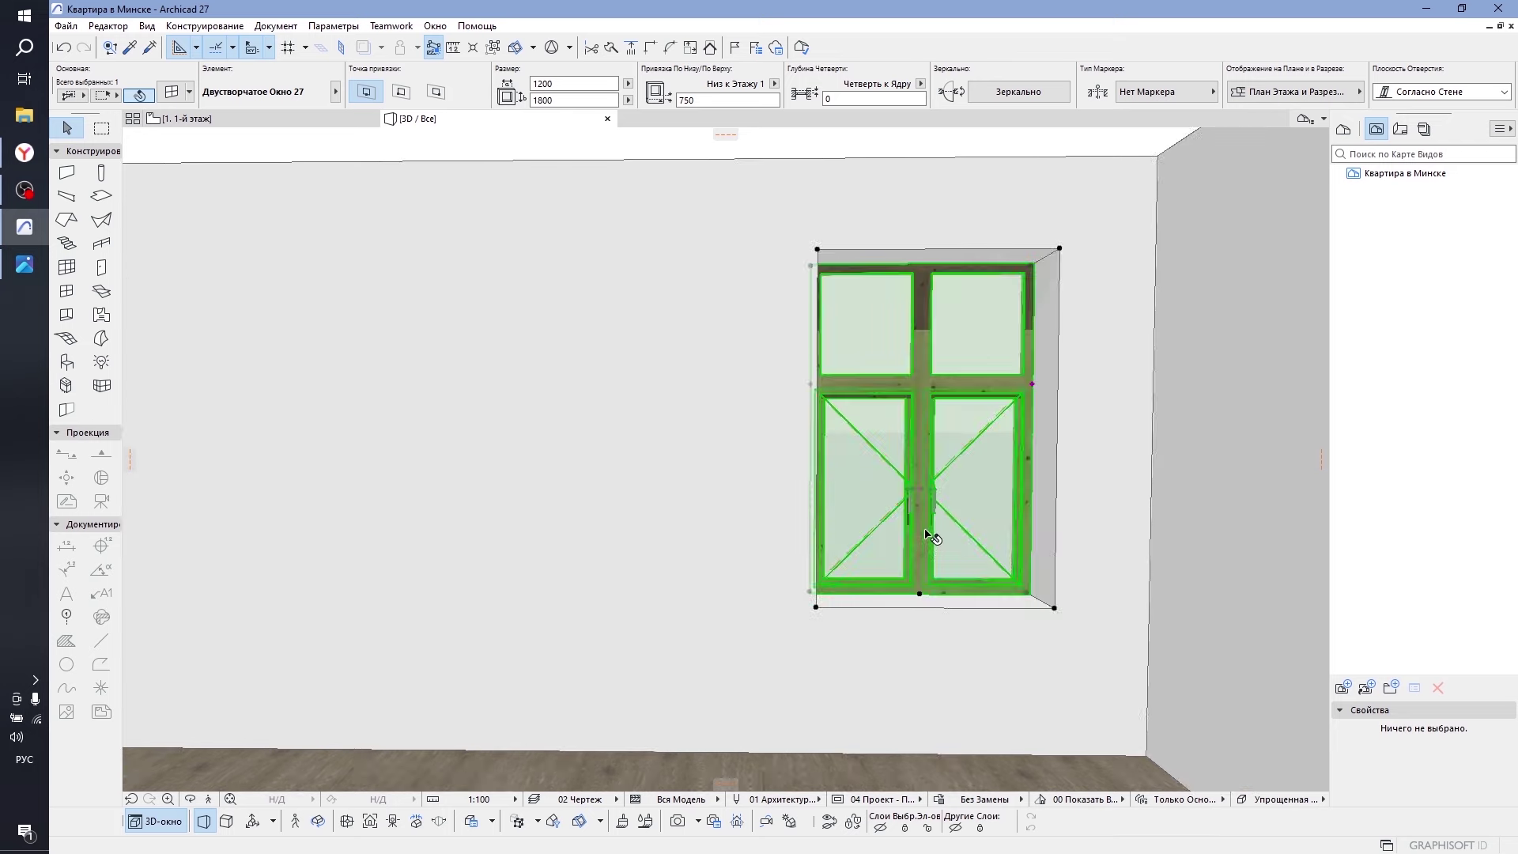
key(Escape)
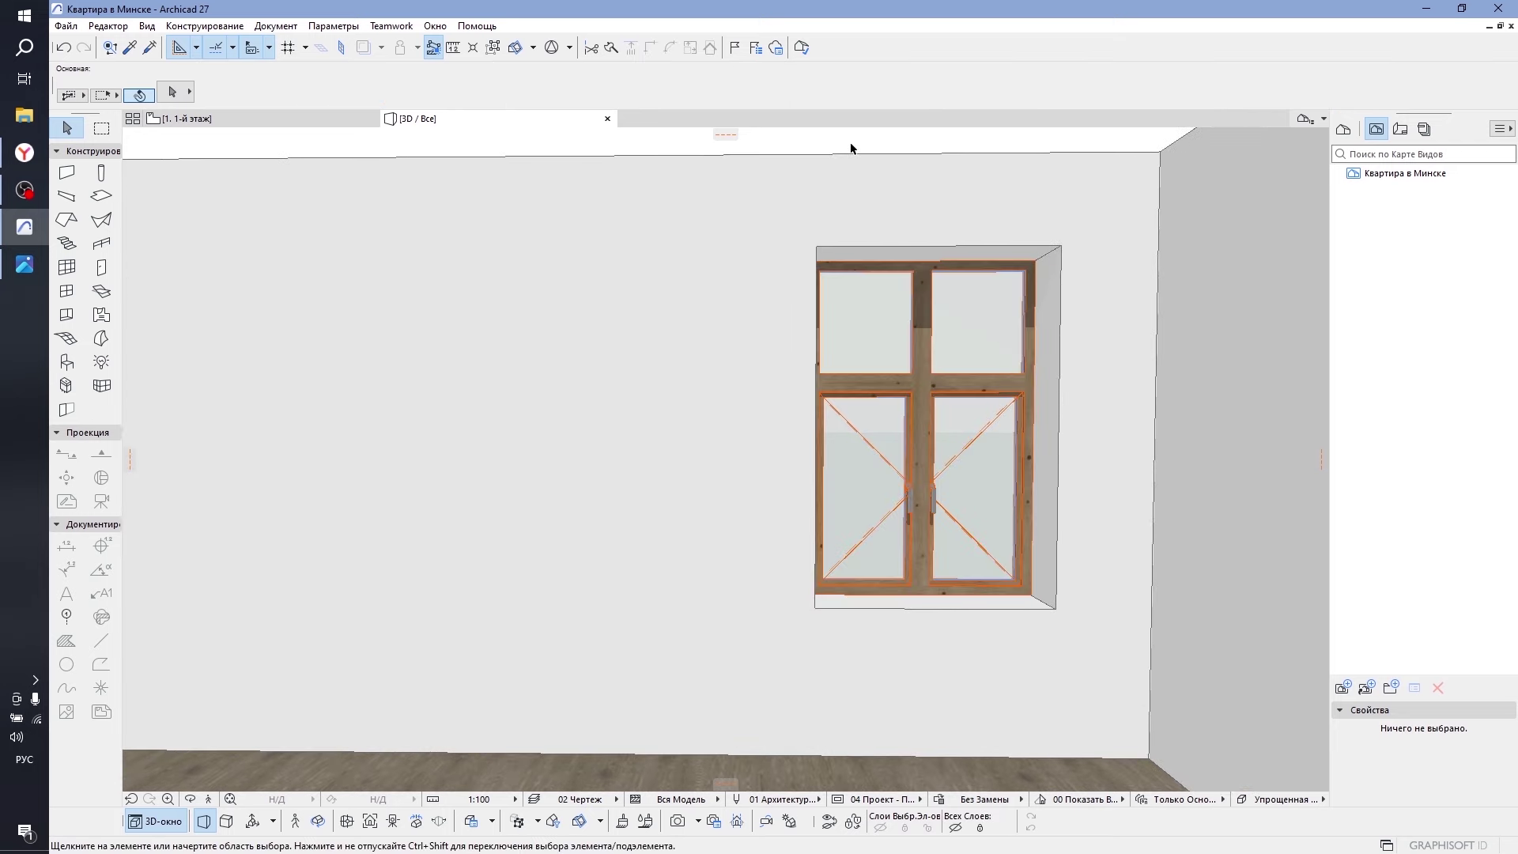
scroll(971, 516, up, 2)
scroll(952, 529, up, 2)
scroll(932, 521, up, 3)
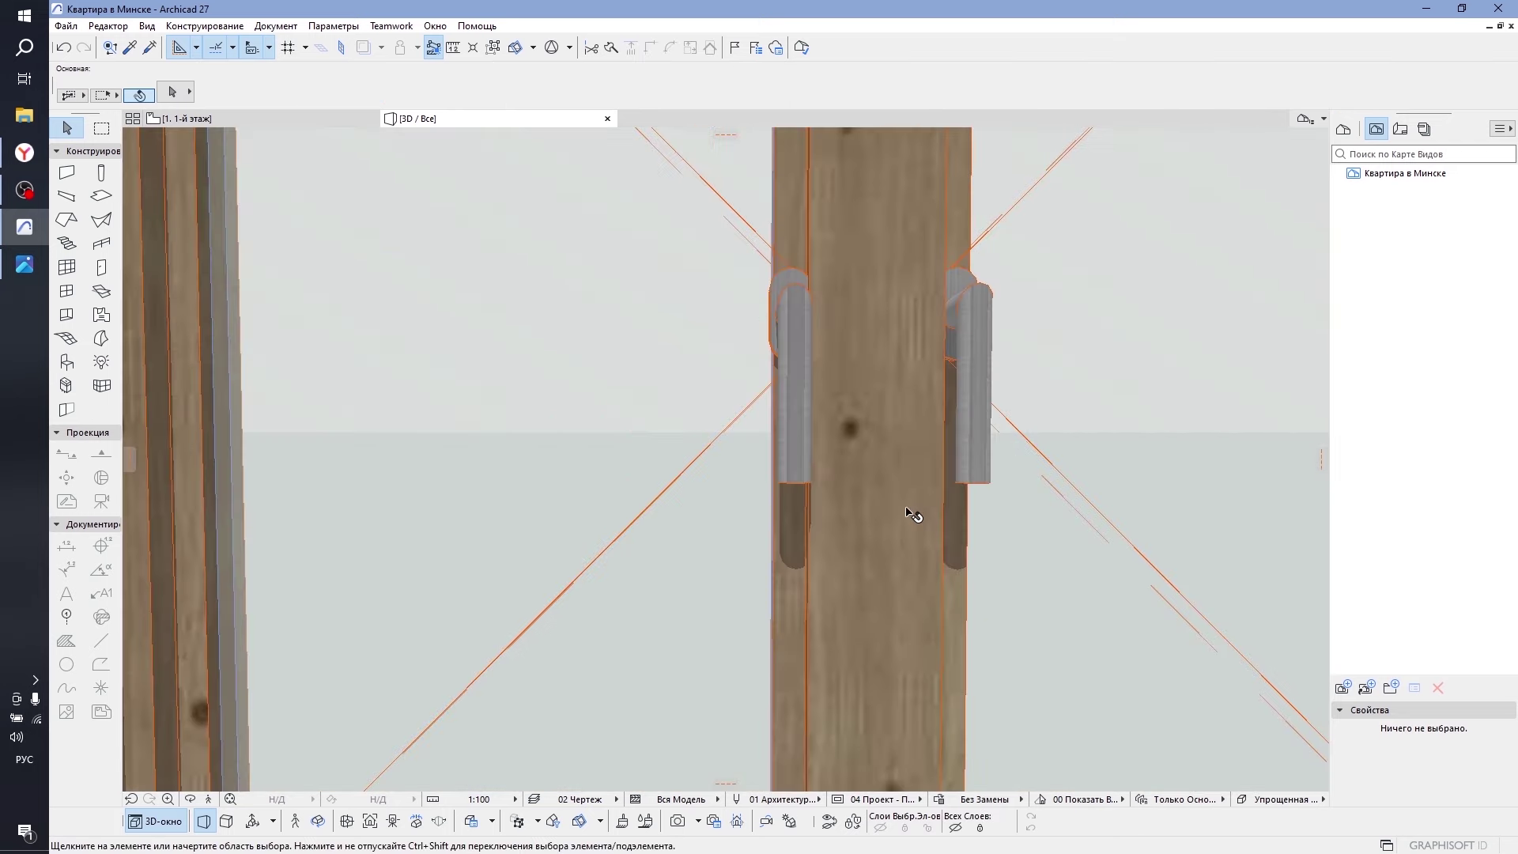
scroll(909, 515, up, 2)
scroll(905, 520, down, 3)
mouse_move(905, 520)
mouse_down()
mouse_move(1033, 495)
mouse_move(772, 488)
mouse_up()
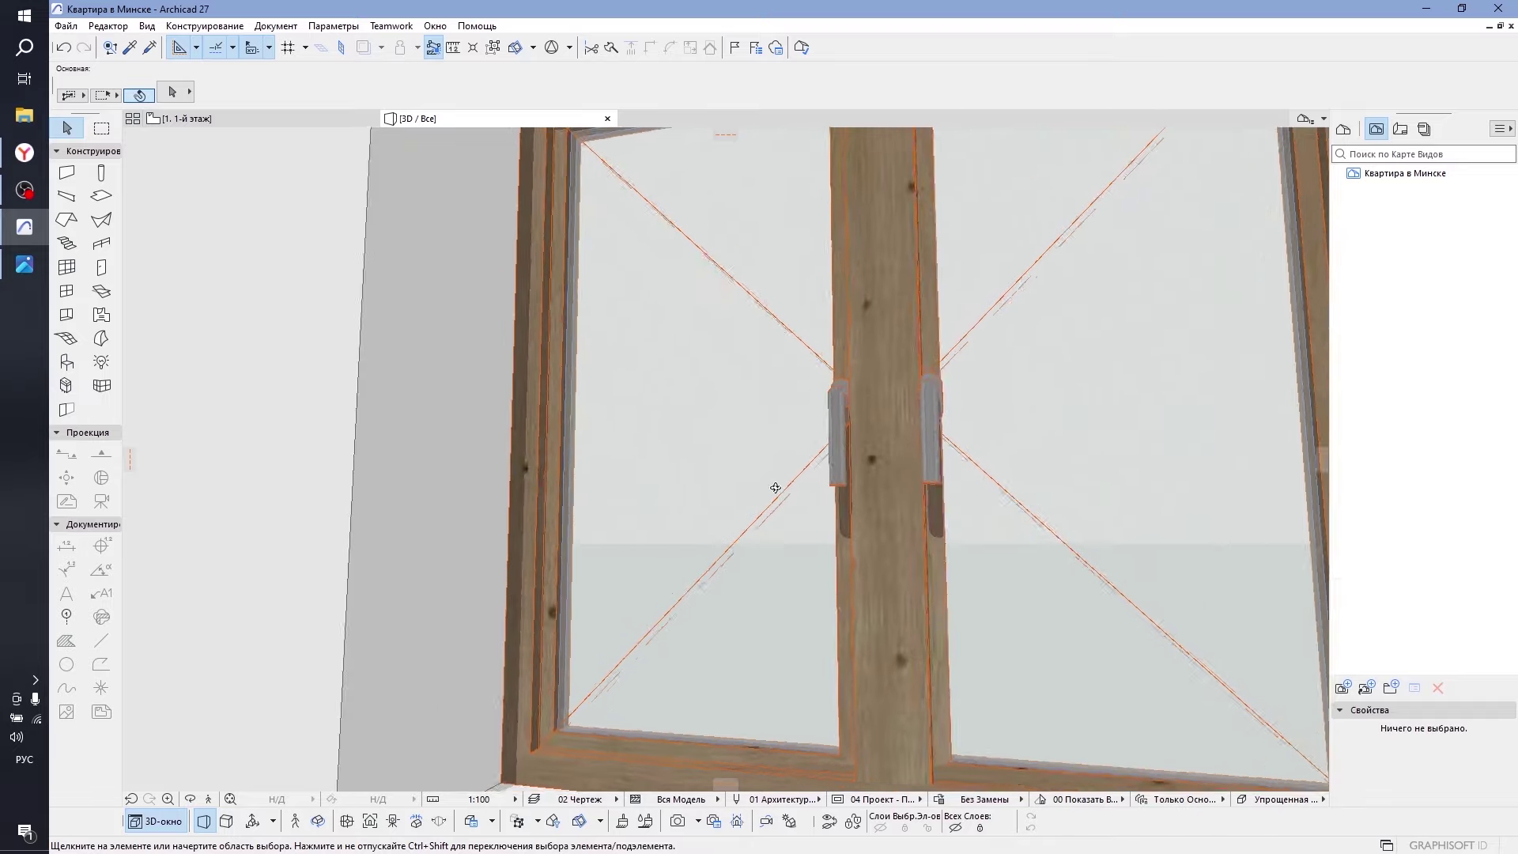
scroll(754, 490, down, 3)
scroll(884, 508, down, 2)
mouse_move(952, 552)
mouse_down()
mouse_move(864, 474)
mouse_move(1013, 502)
mouse_up()
scroll(741, 495, up, 4)
scroll(741, 495, down, 3)
scroll(1020, 510, up, 3)
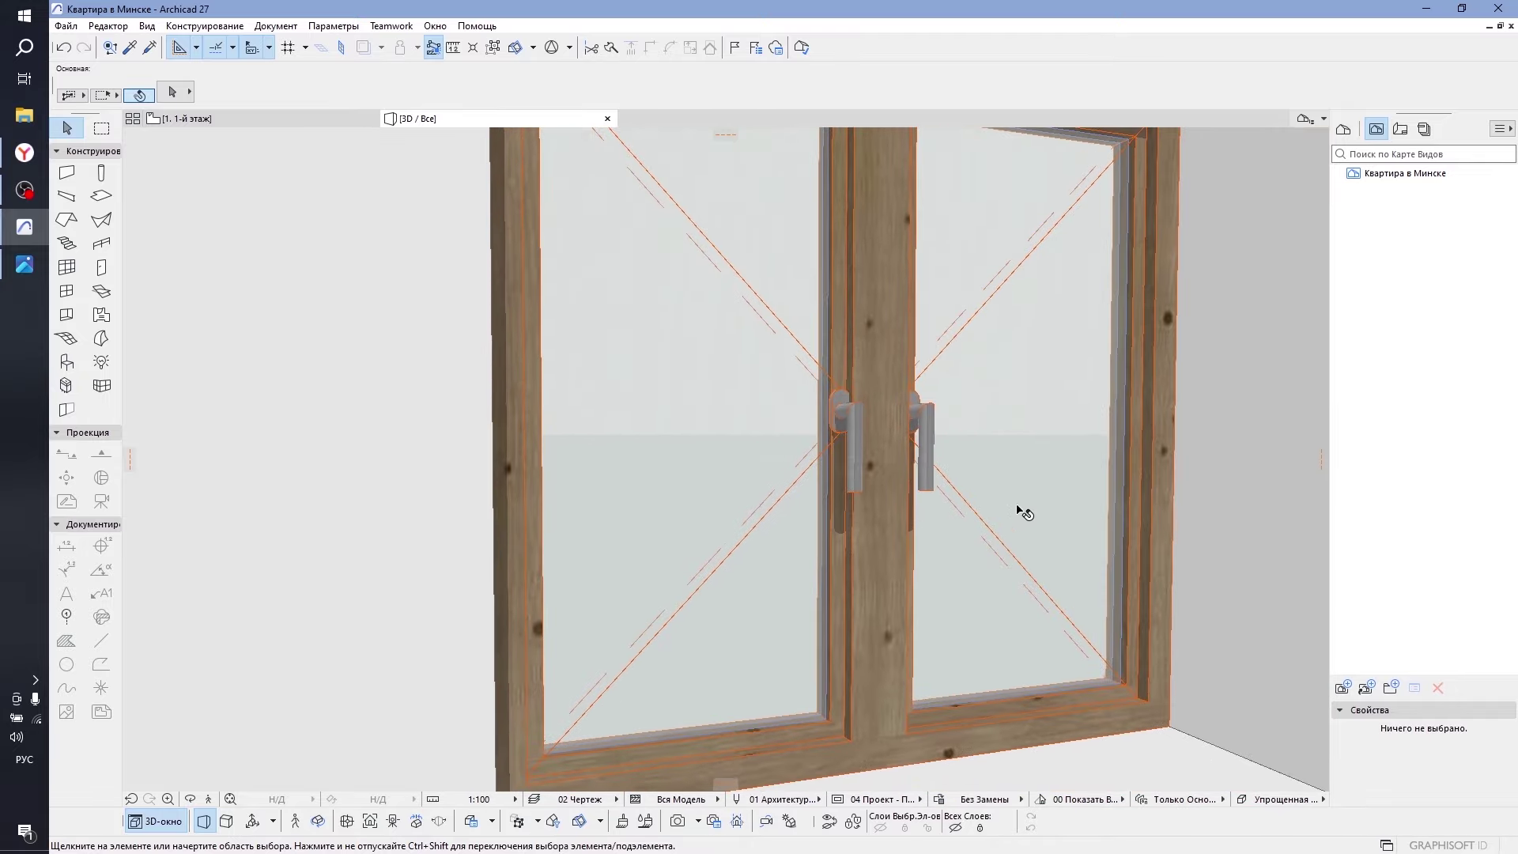
Mirror the double window so its sashes and handles flip, then review it from several angles
click(864, 247)
click(1018, 100)
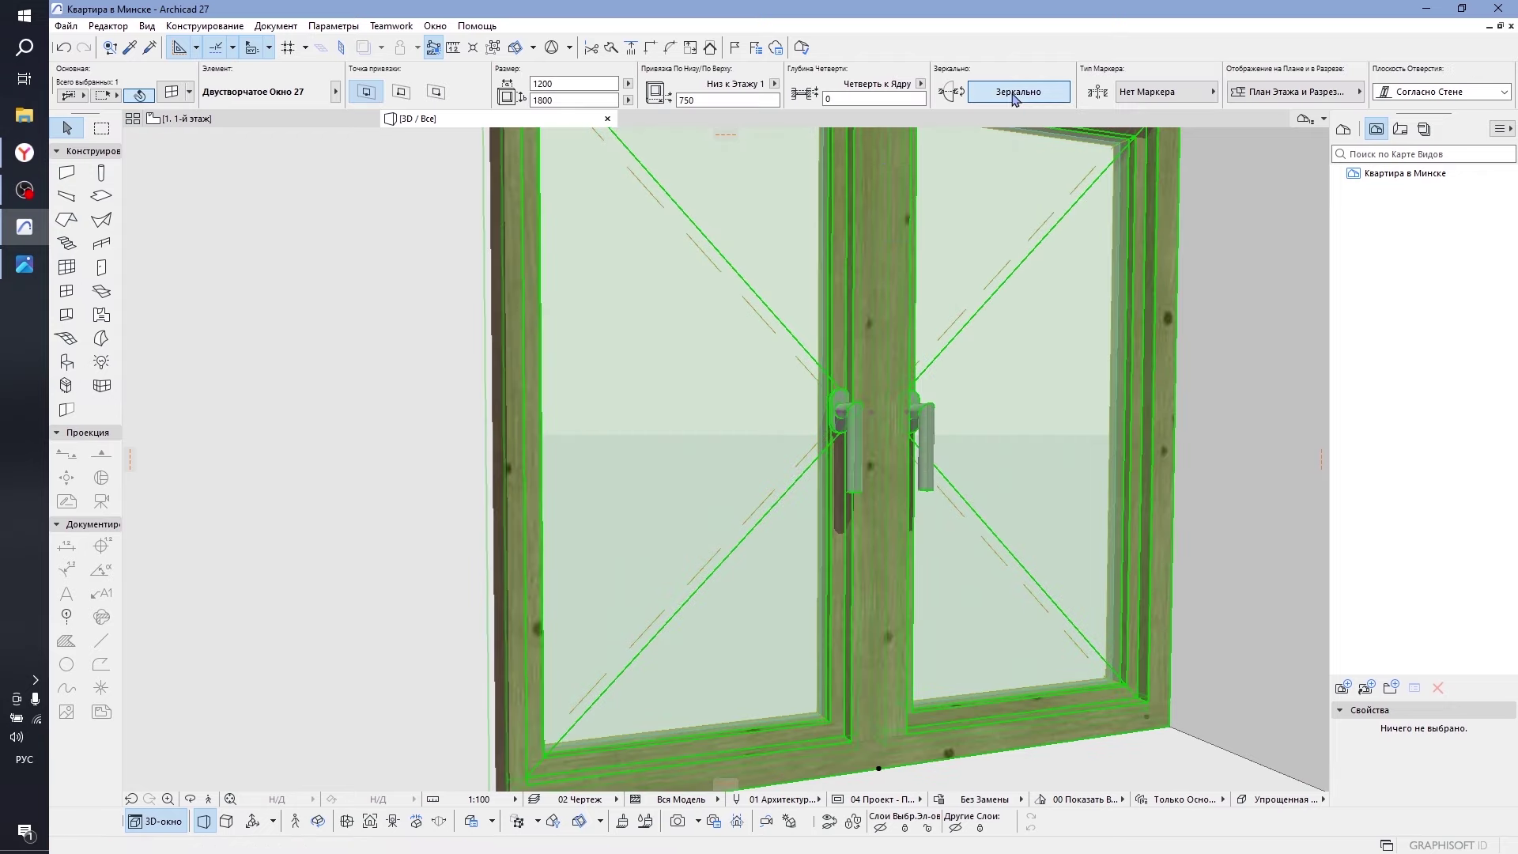
key(Escape)
scroll(1009, 513, down, 2)
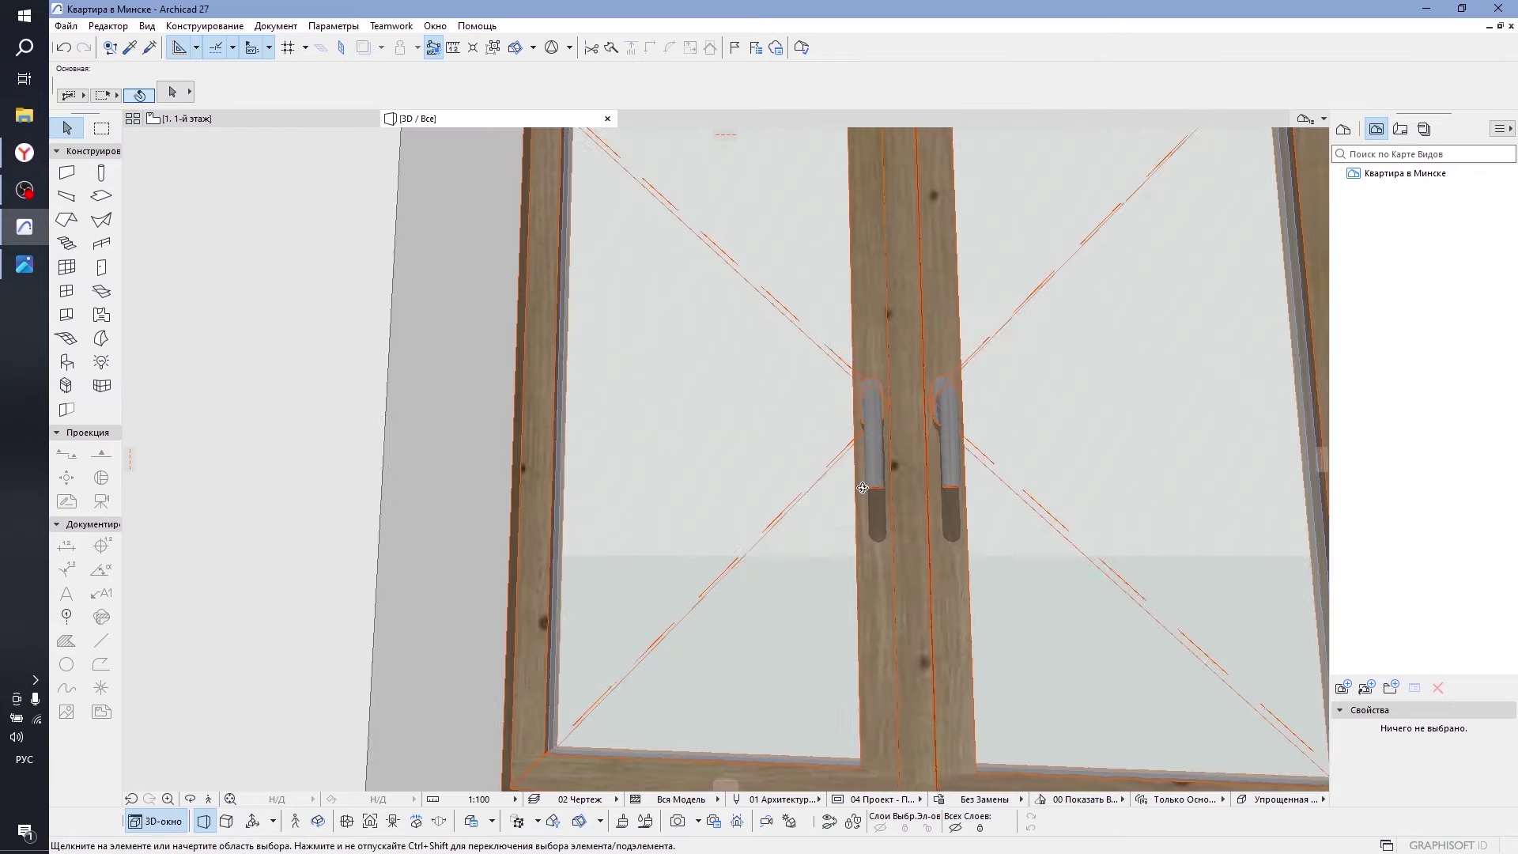
drag(1009, 513, 979, 403)
scroll(727, 449, up, 3)
scroll(989, 532, down, 3)
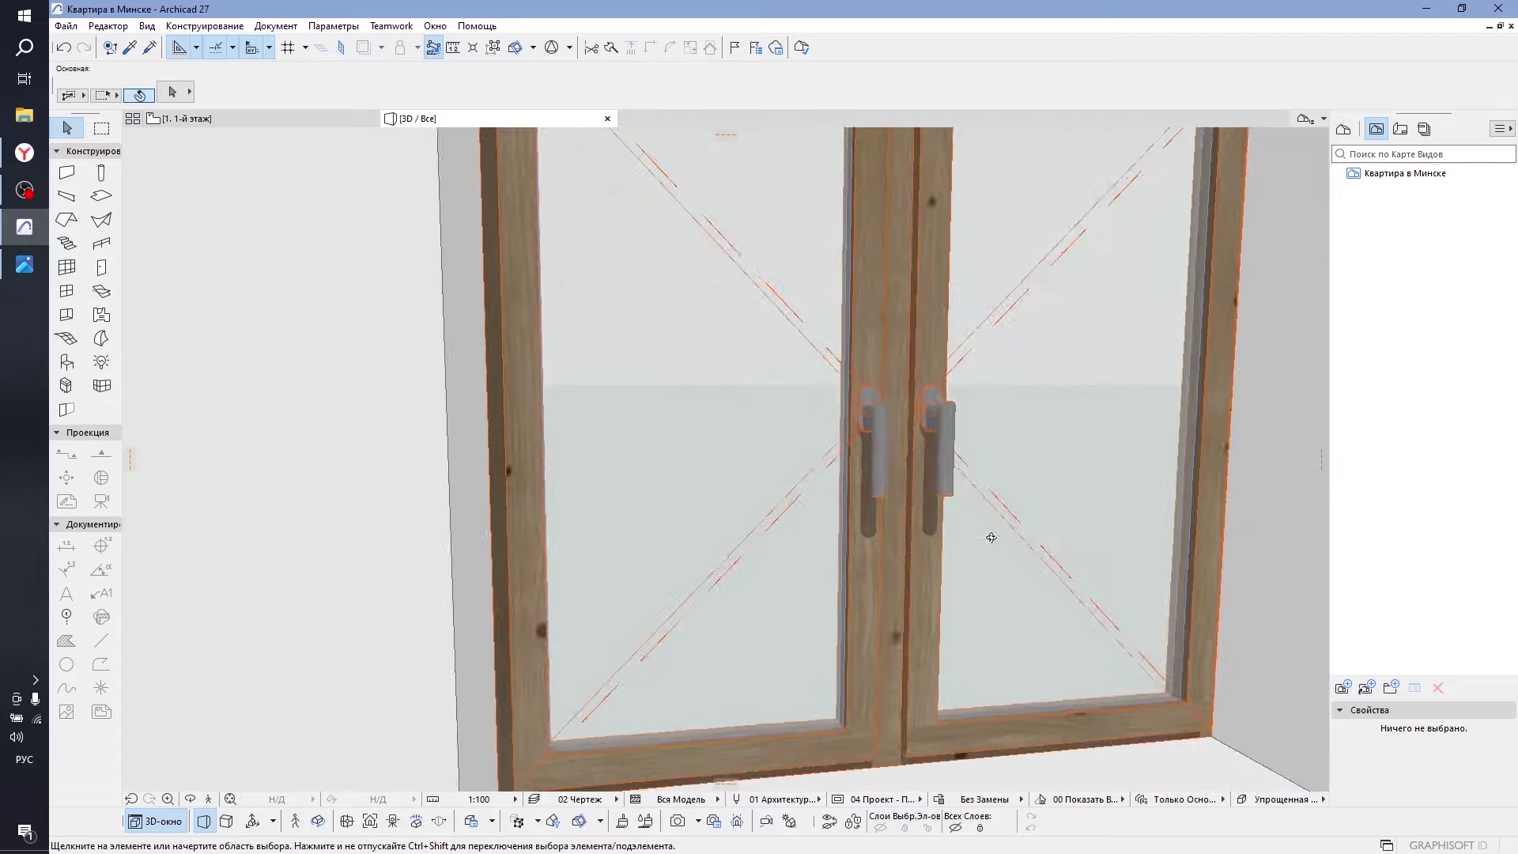
mouse_move(989, 532)
mouse_down()
mouse_move(1012, 618)
mouse_move(914, 627)
mouse_up()
scroll(1012, 618, down, 3)
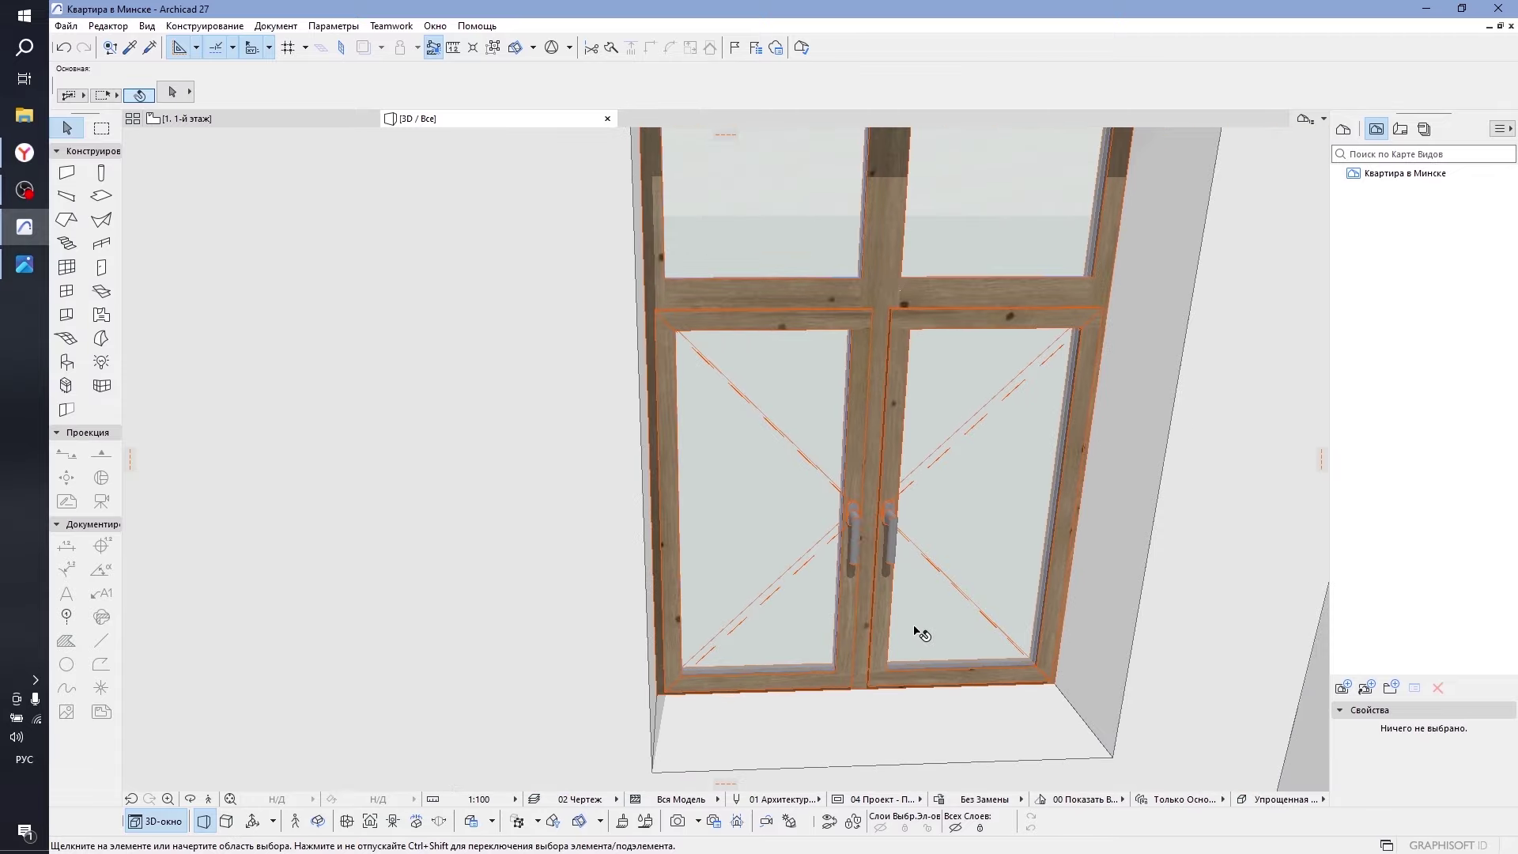
scroll(915, 627, down, 2)
click(904, 444)
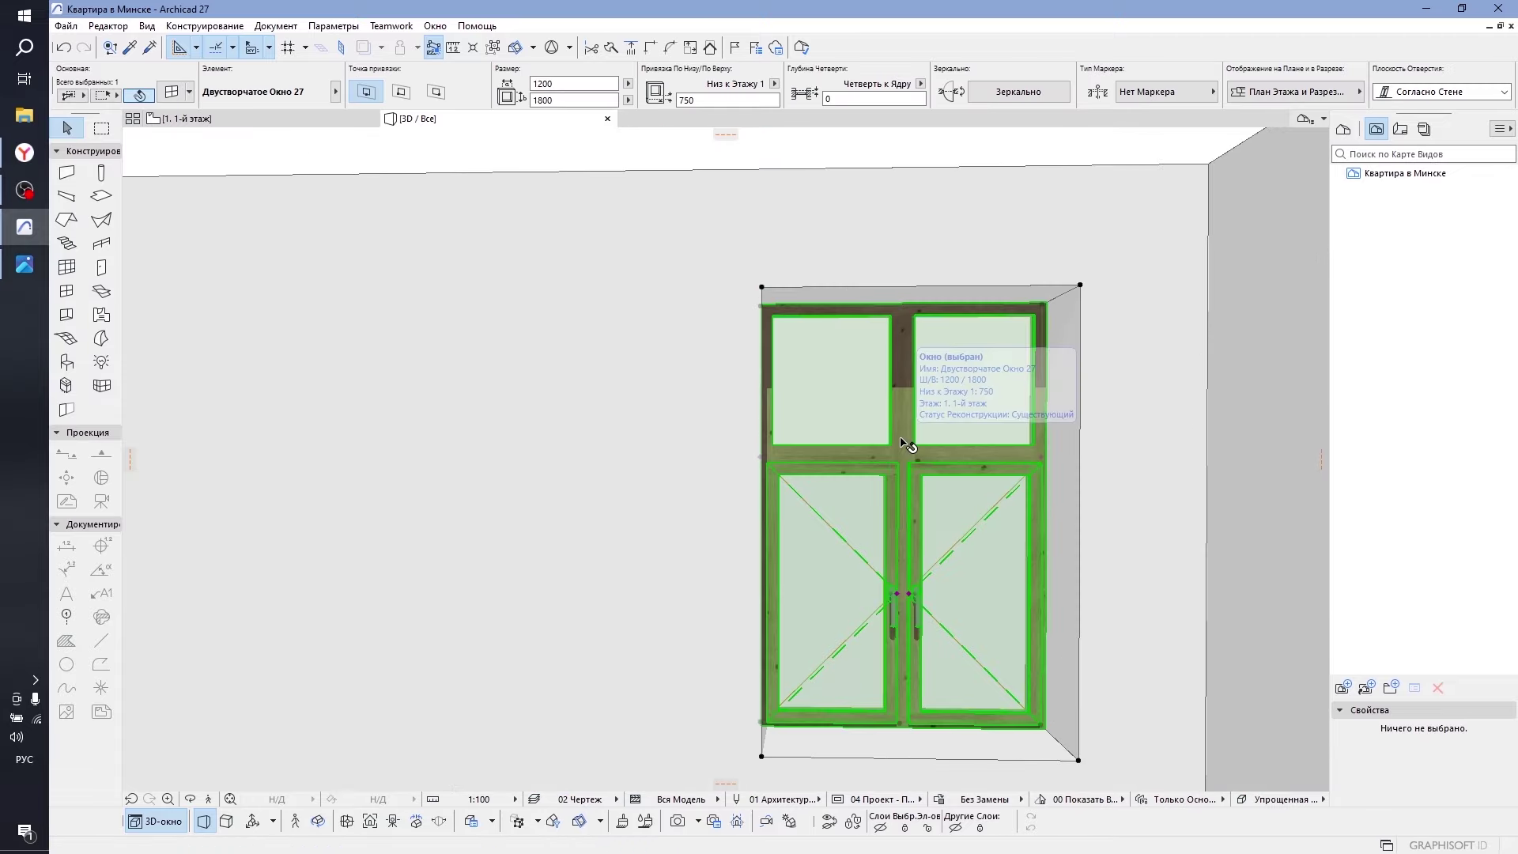
Change the window's outer frame material to the white paint found by searching 'белил'
double_click(903, 444)
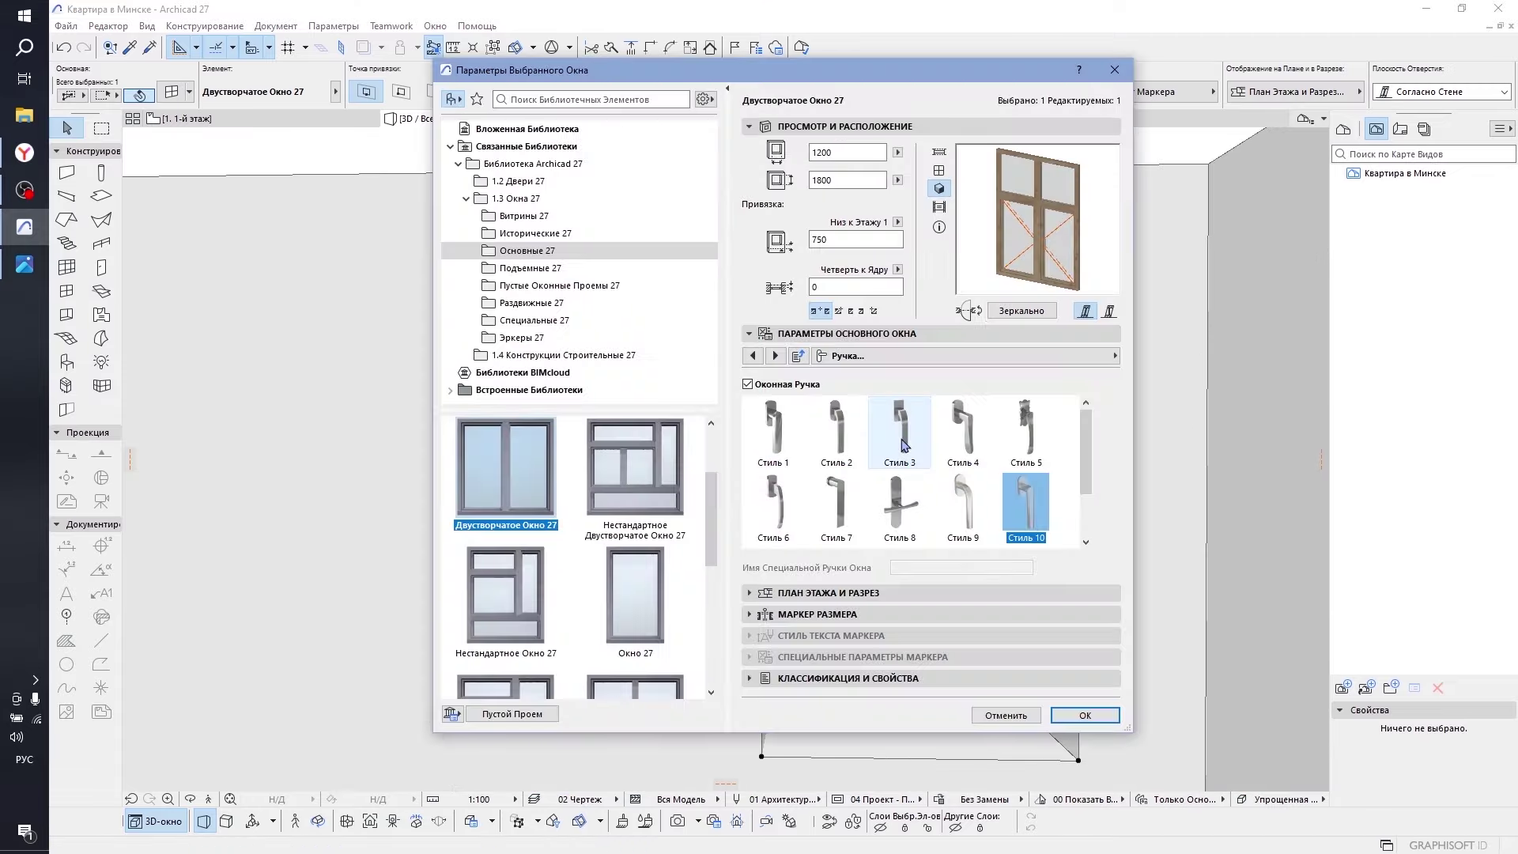
click(855, 360)
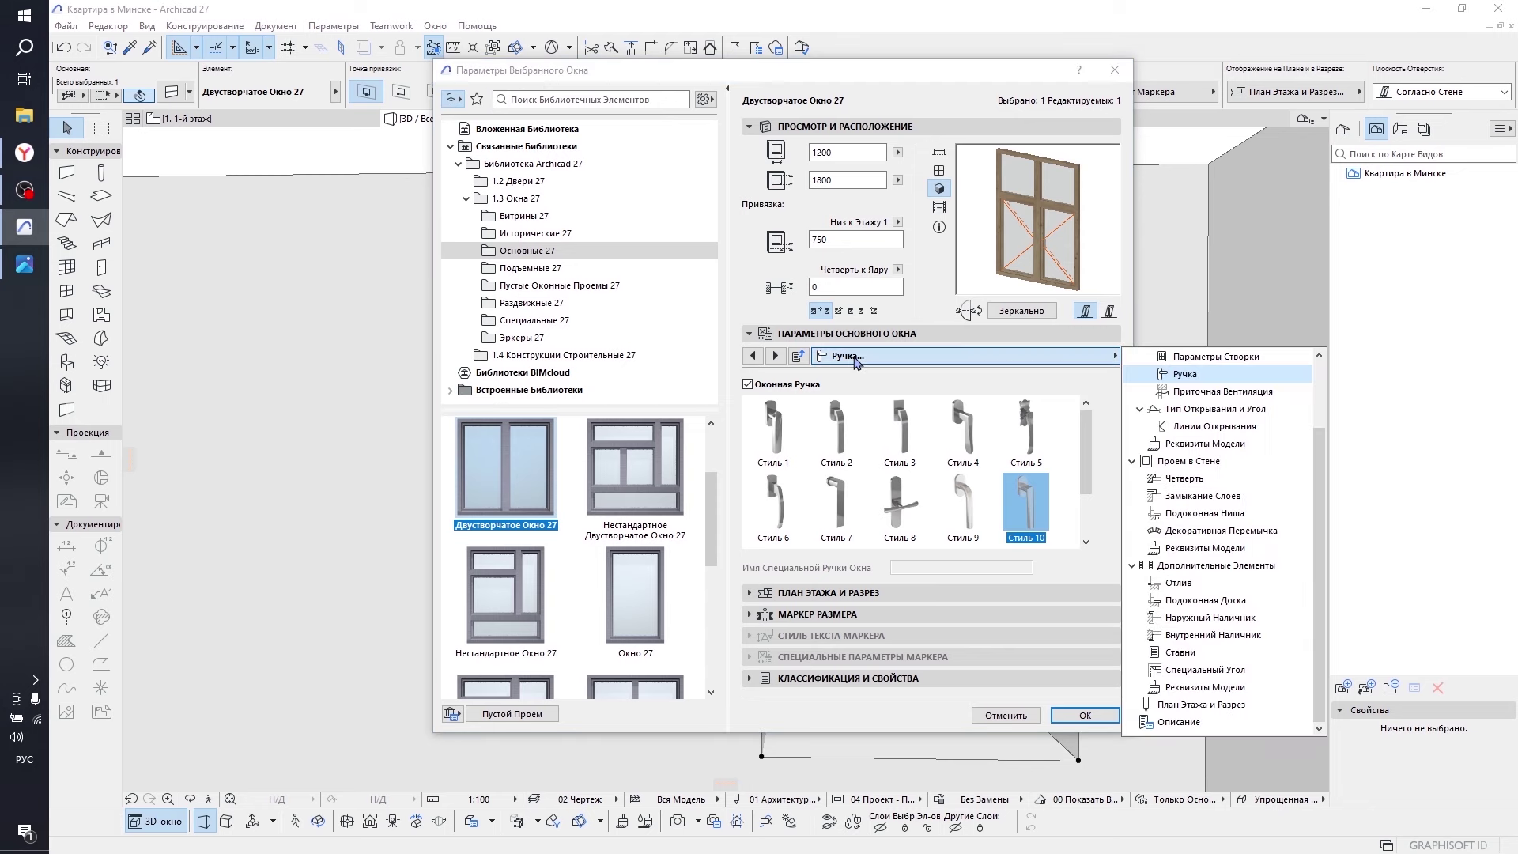
click(1192, 446)
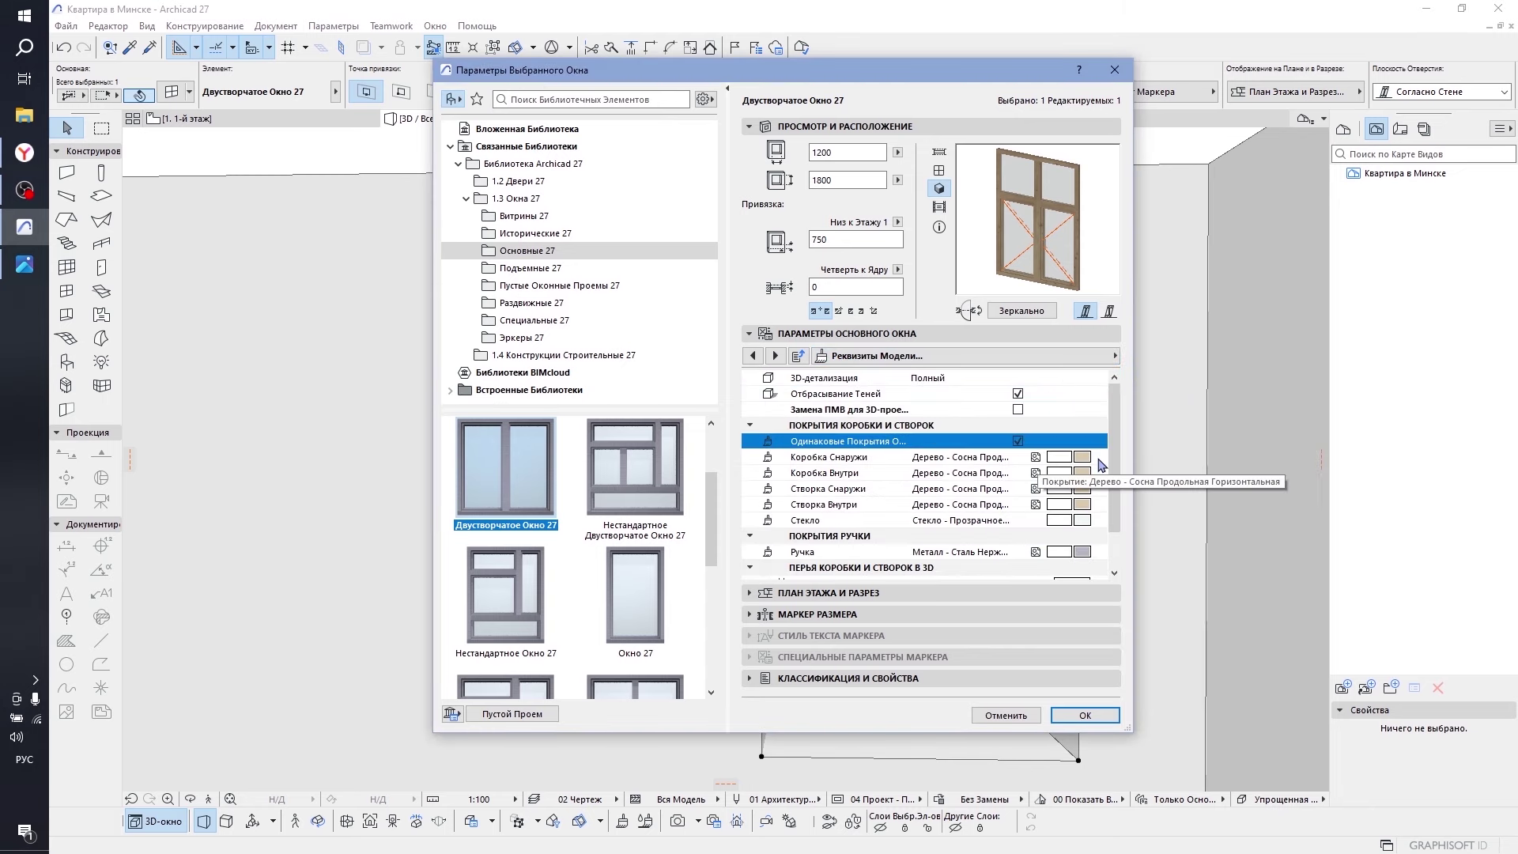
click(1100, 458)
text(белил)
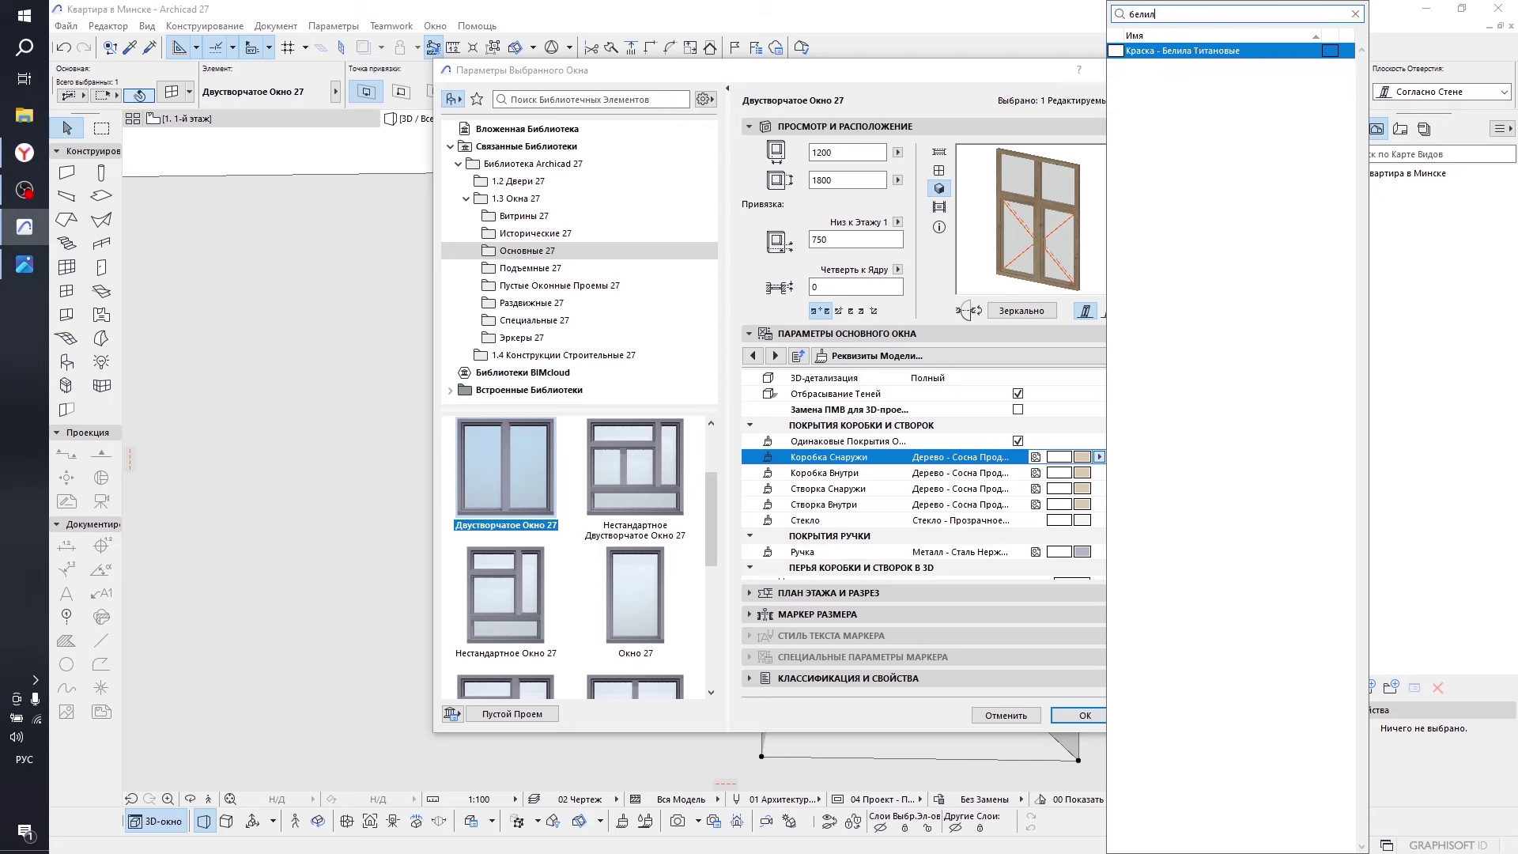
key(Return)
key(Return)
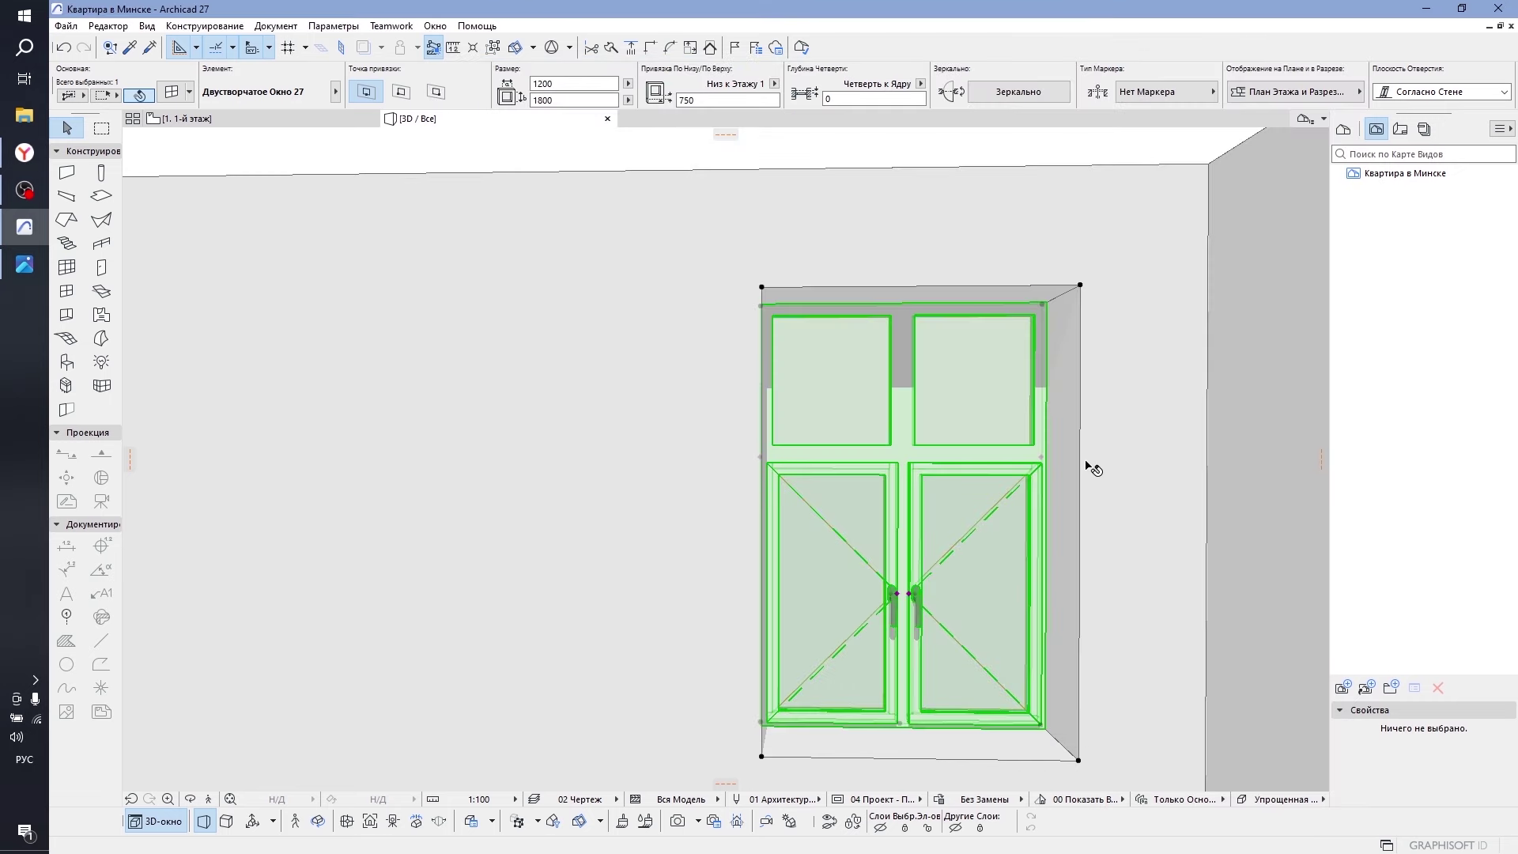
Compare the 3D view of the door and wall against the 06.jpg reference photo
mouse_move(410, 657)
mouse_down()
mouse_move(763, 485)
mouse_move(719, 553)
mouse_move(726, 572)
mouse_move(664, 592)
mouse_up()
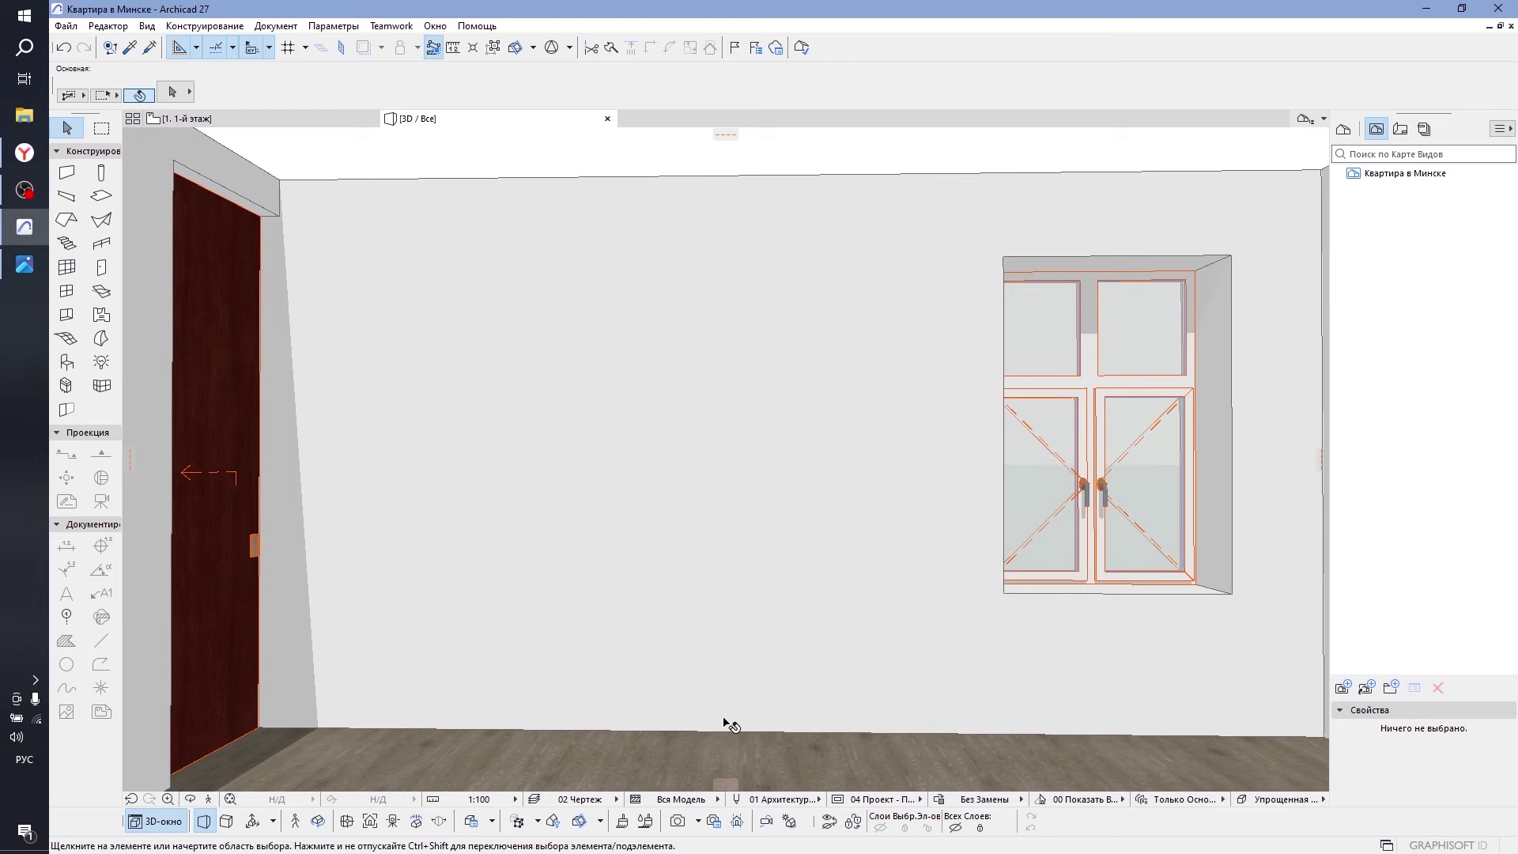
key(alt+Tab)
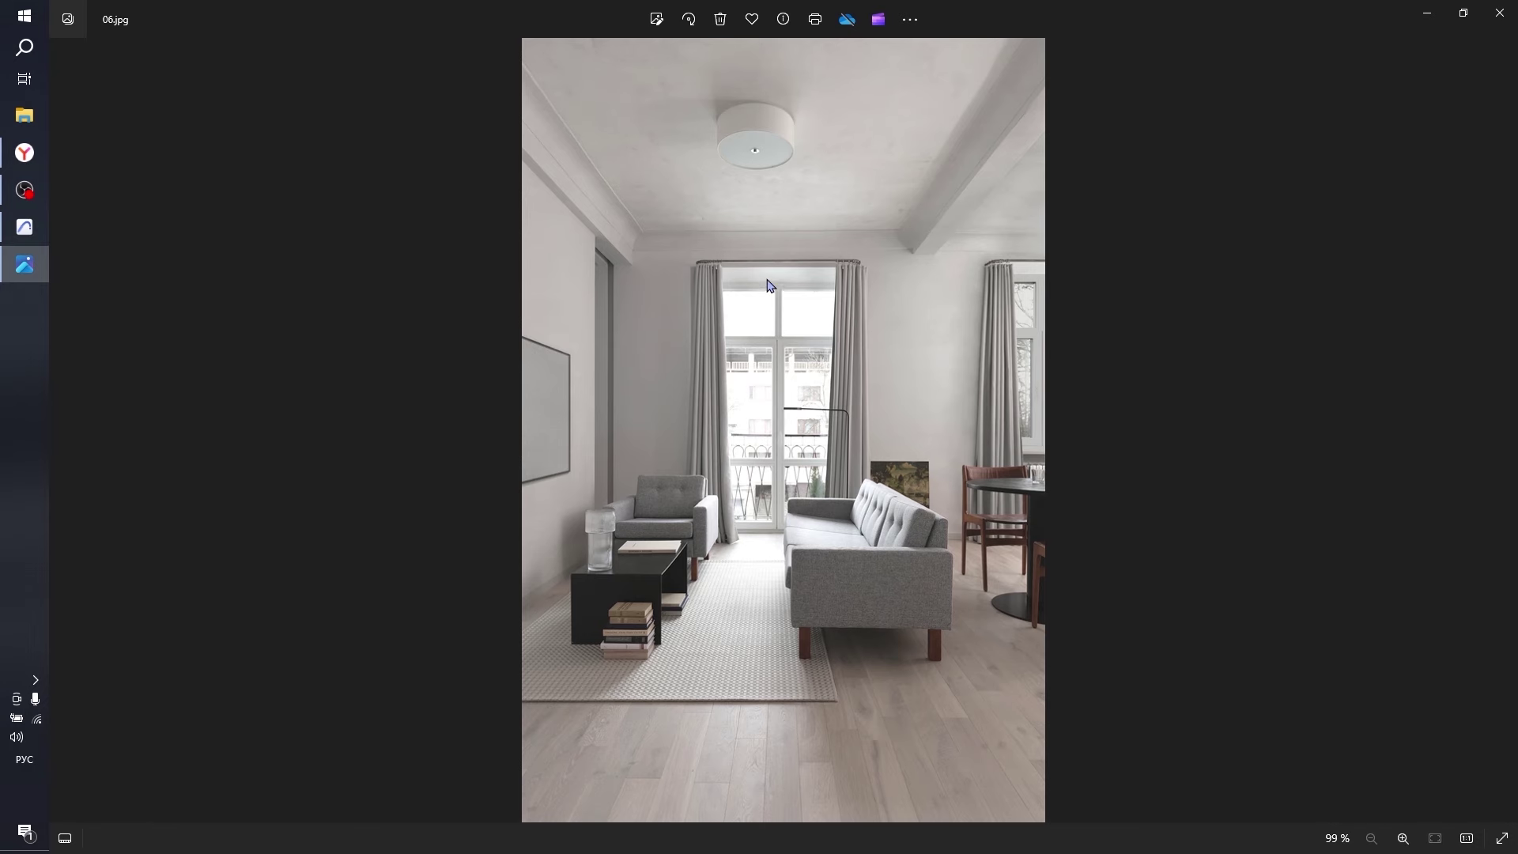
key(alt+Tab)
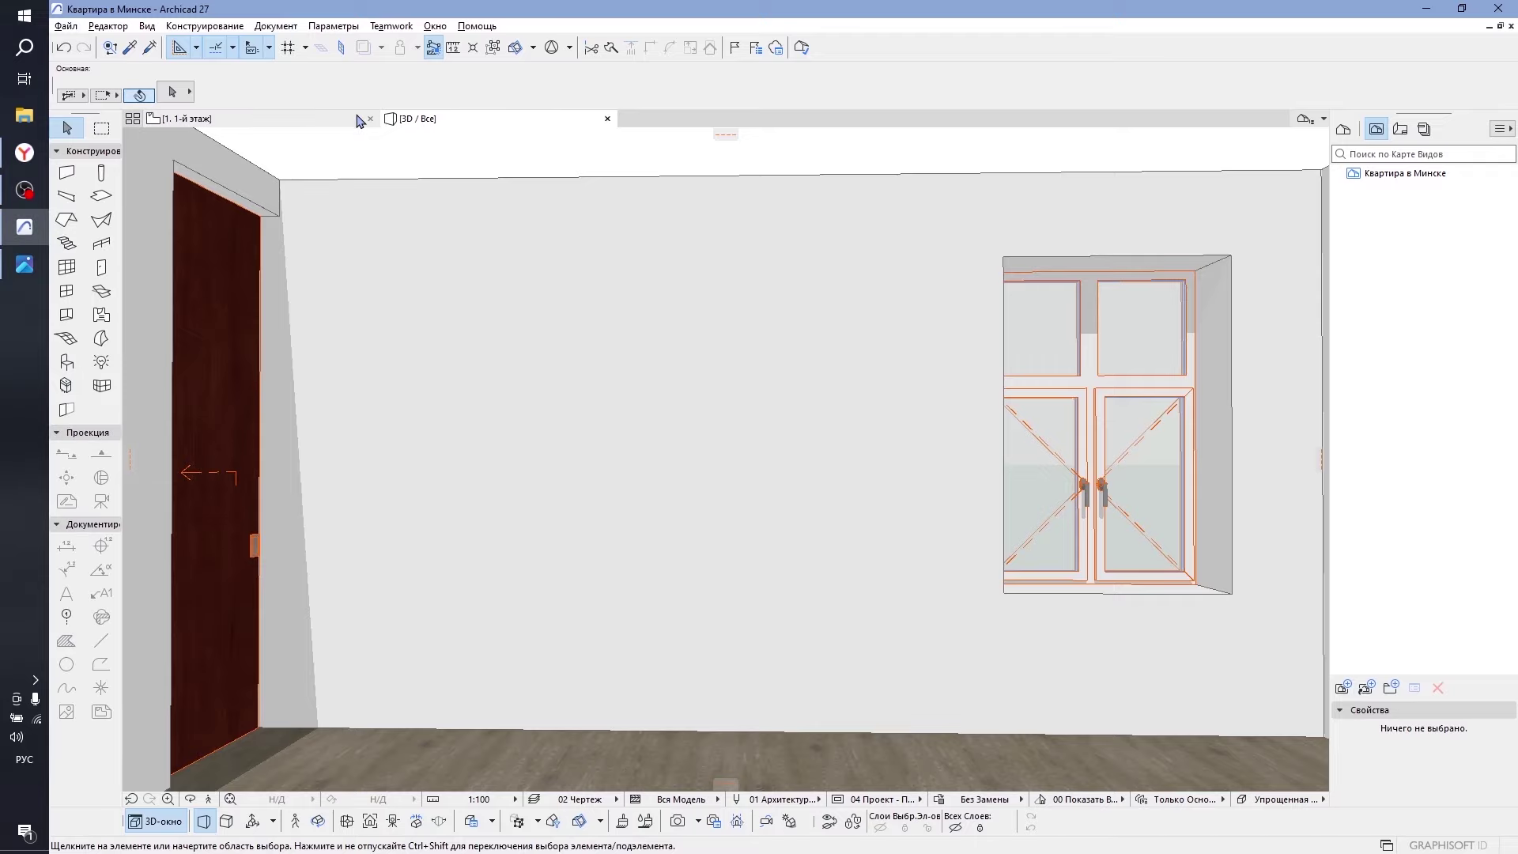
Switch to the floor plan, zoom to the living-room wall and clear the selection
click(338, 121)
scroll(1083, 332, down, 2)
scroll(888, 389, down, 3)
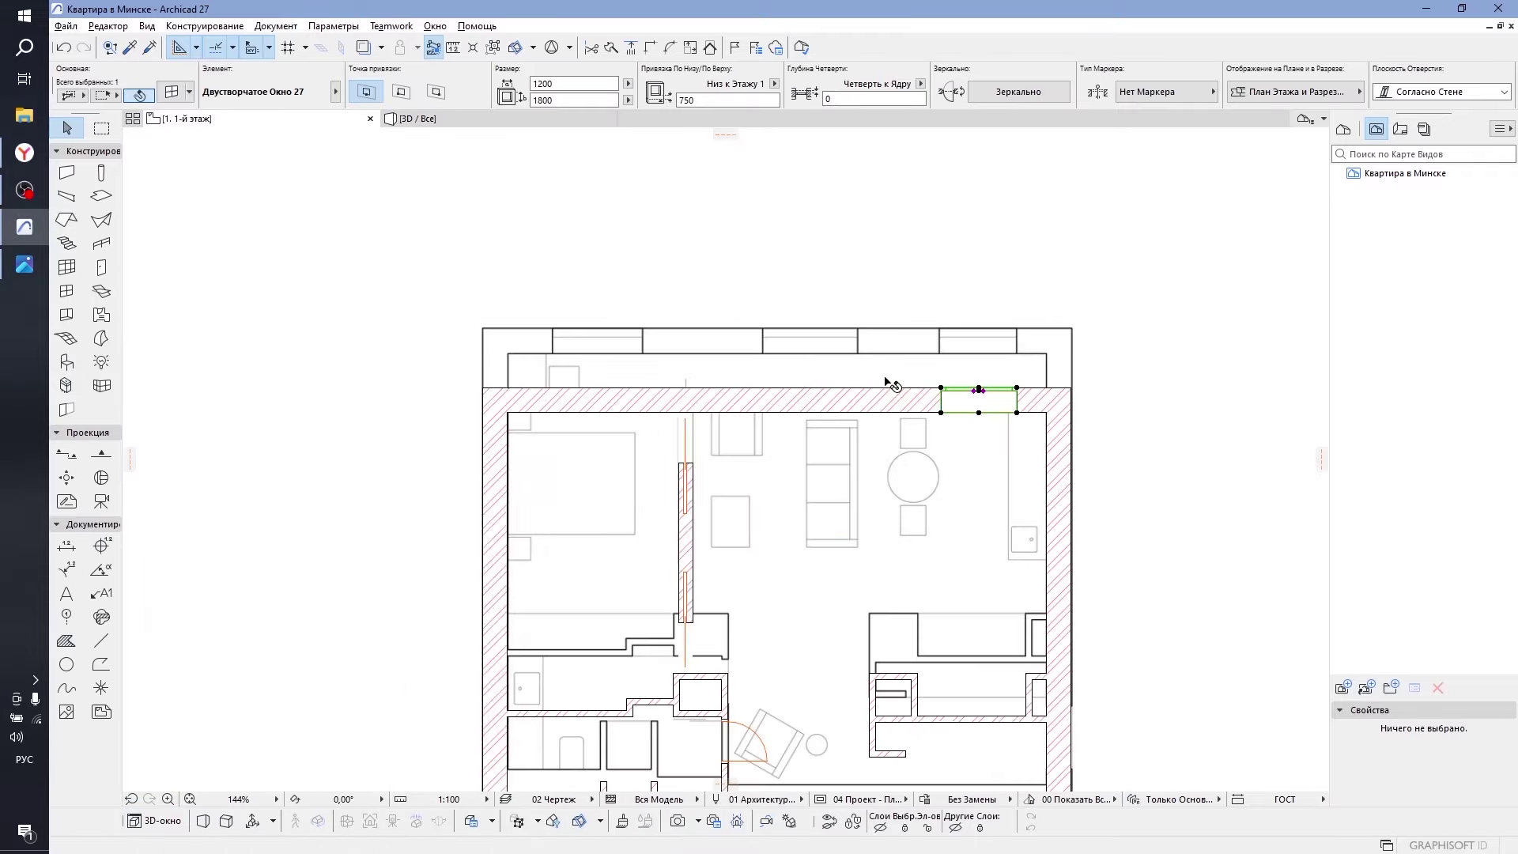
scroll(884, 399, up, 4)
scroll(722, 414, down, 3)
scroll(825, 427, down, 1)
scroll(826, 427, up, 2)
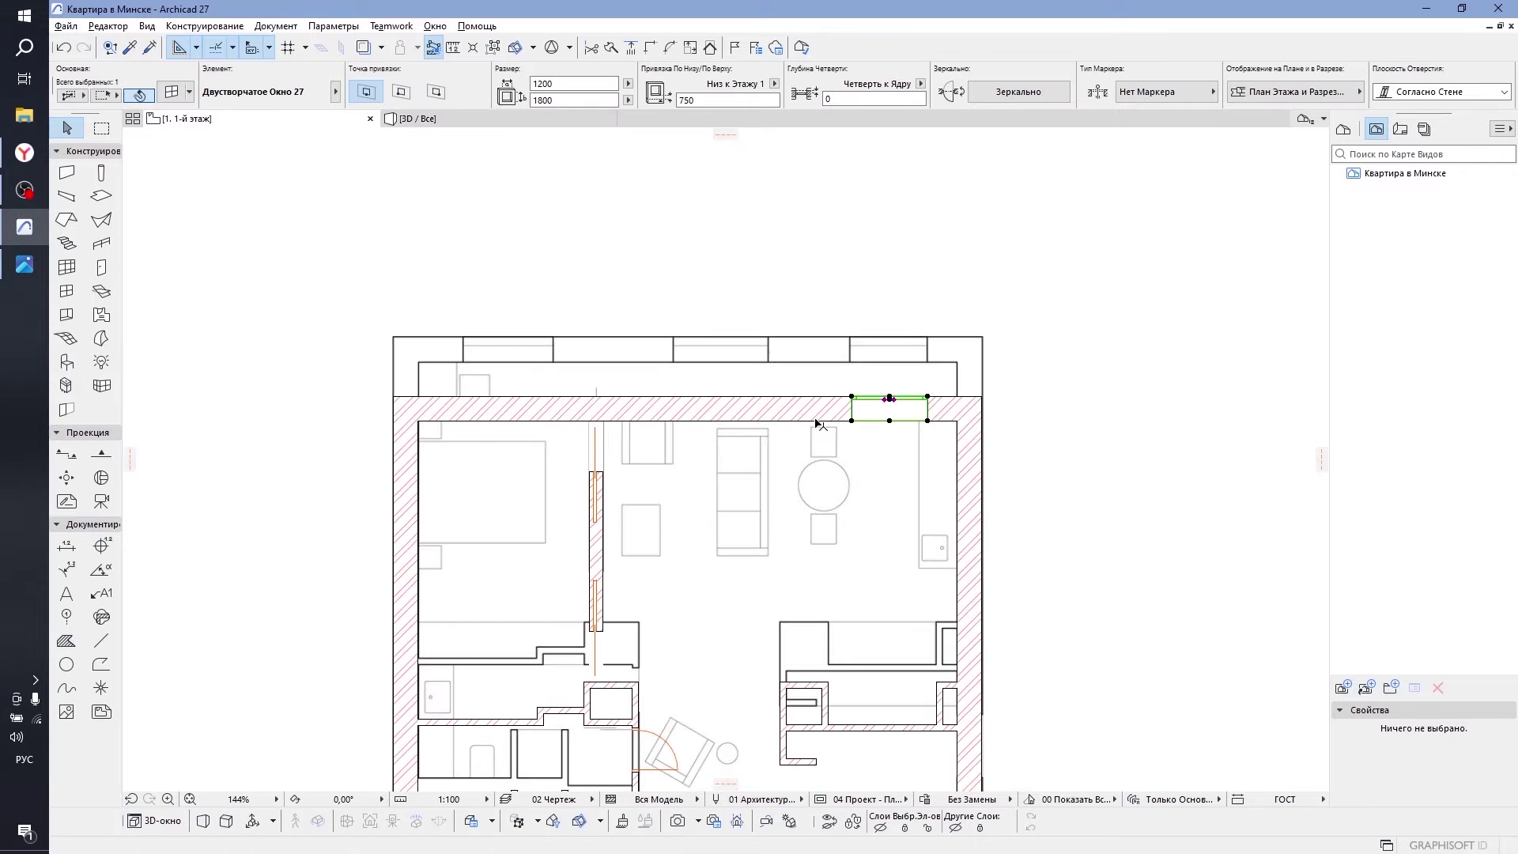
key(Escape)
scroll(708, 421, up, 1)
scroll(708, 421, up, 1)
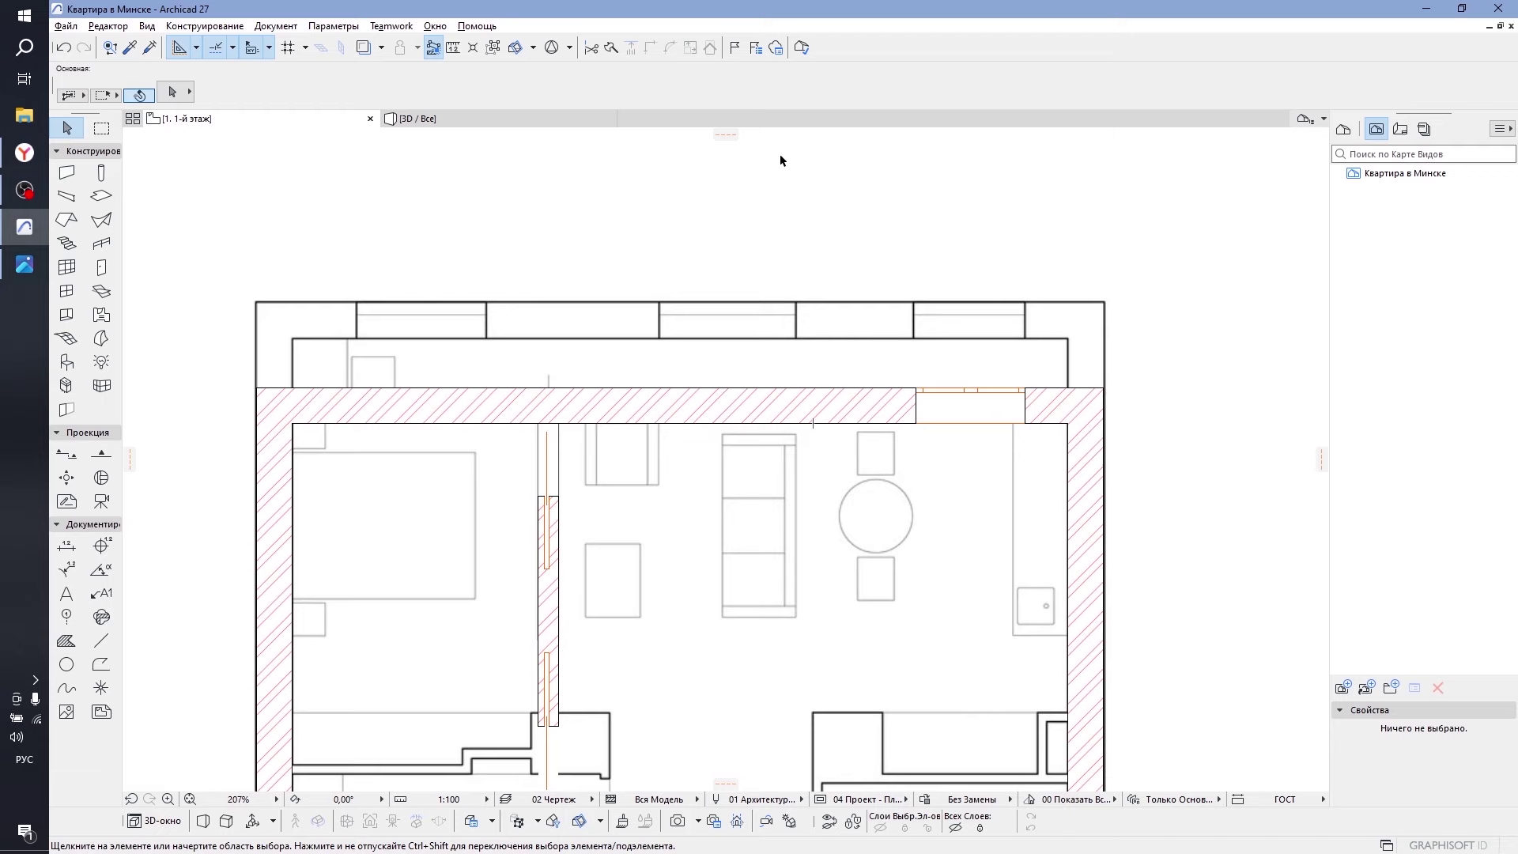
Set Балконный Блок 01 27 as the window type by searching the library for 'балко'
double_click(66, 291)
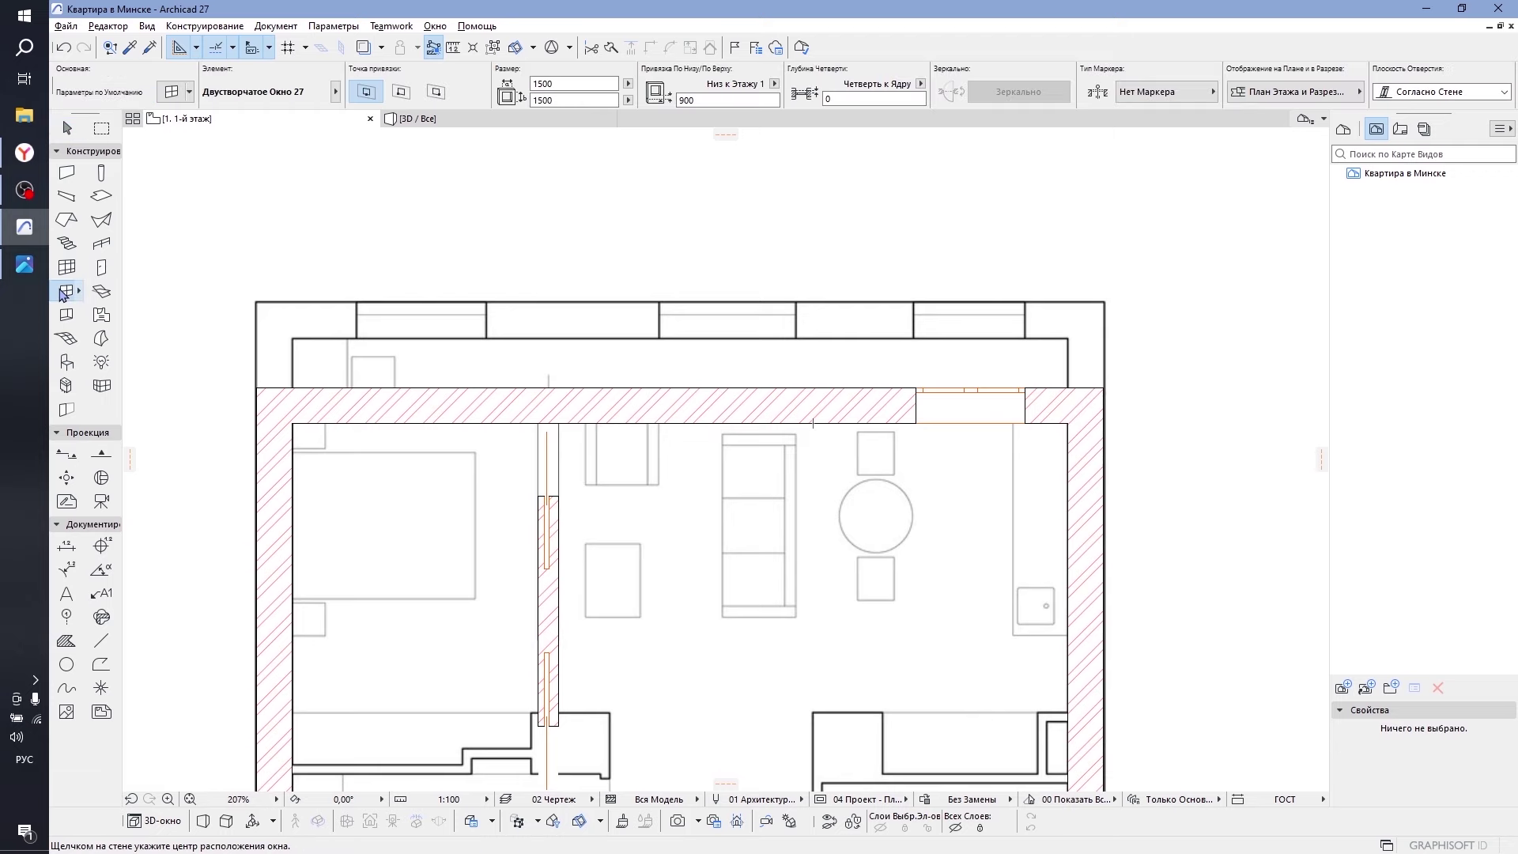
click(512, 98)
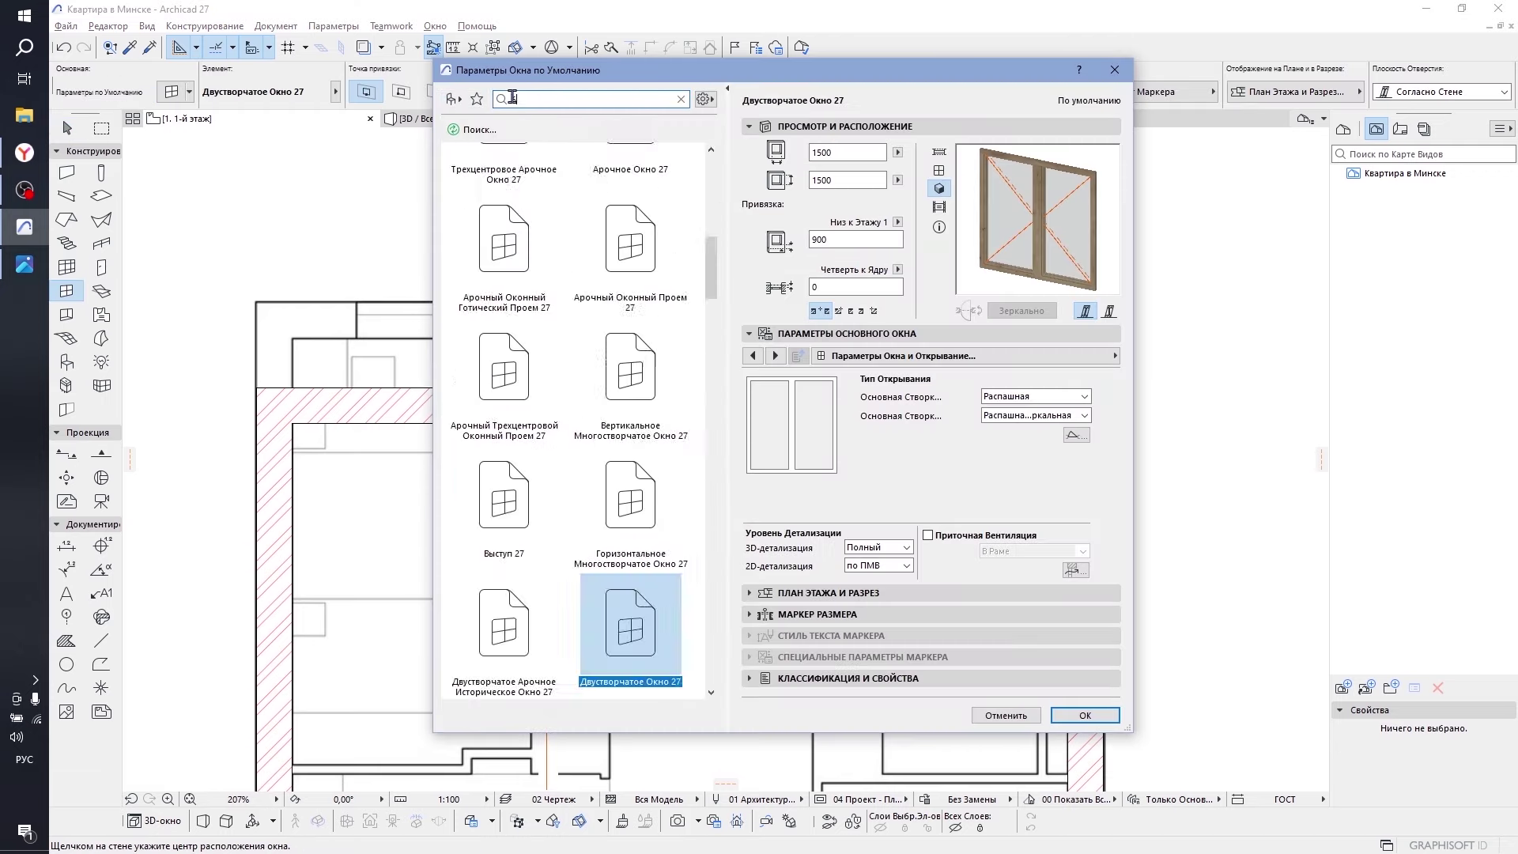
text(балко)
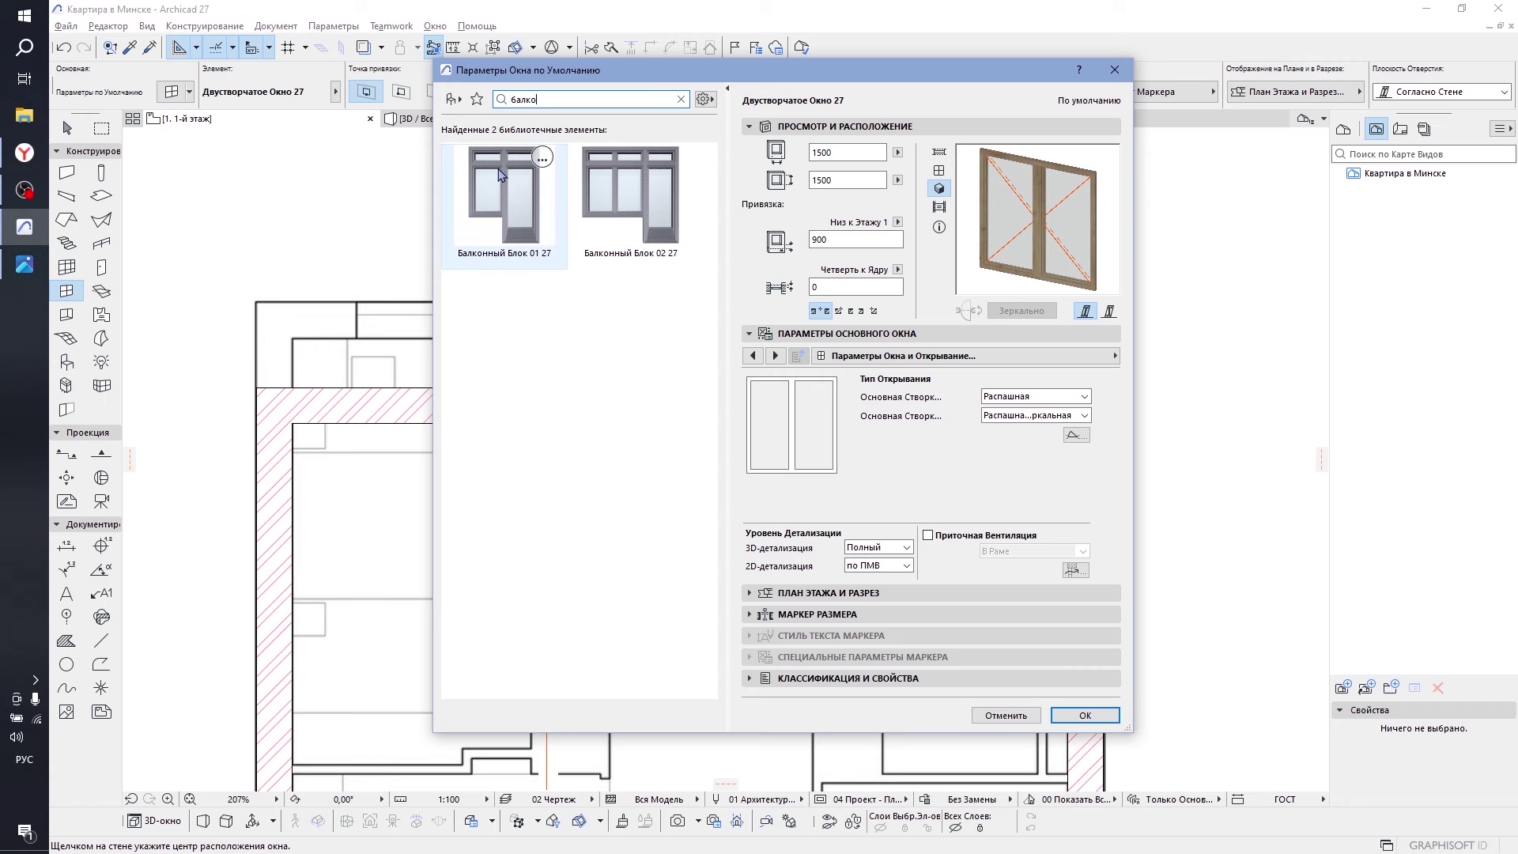
click(497, 181)
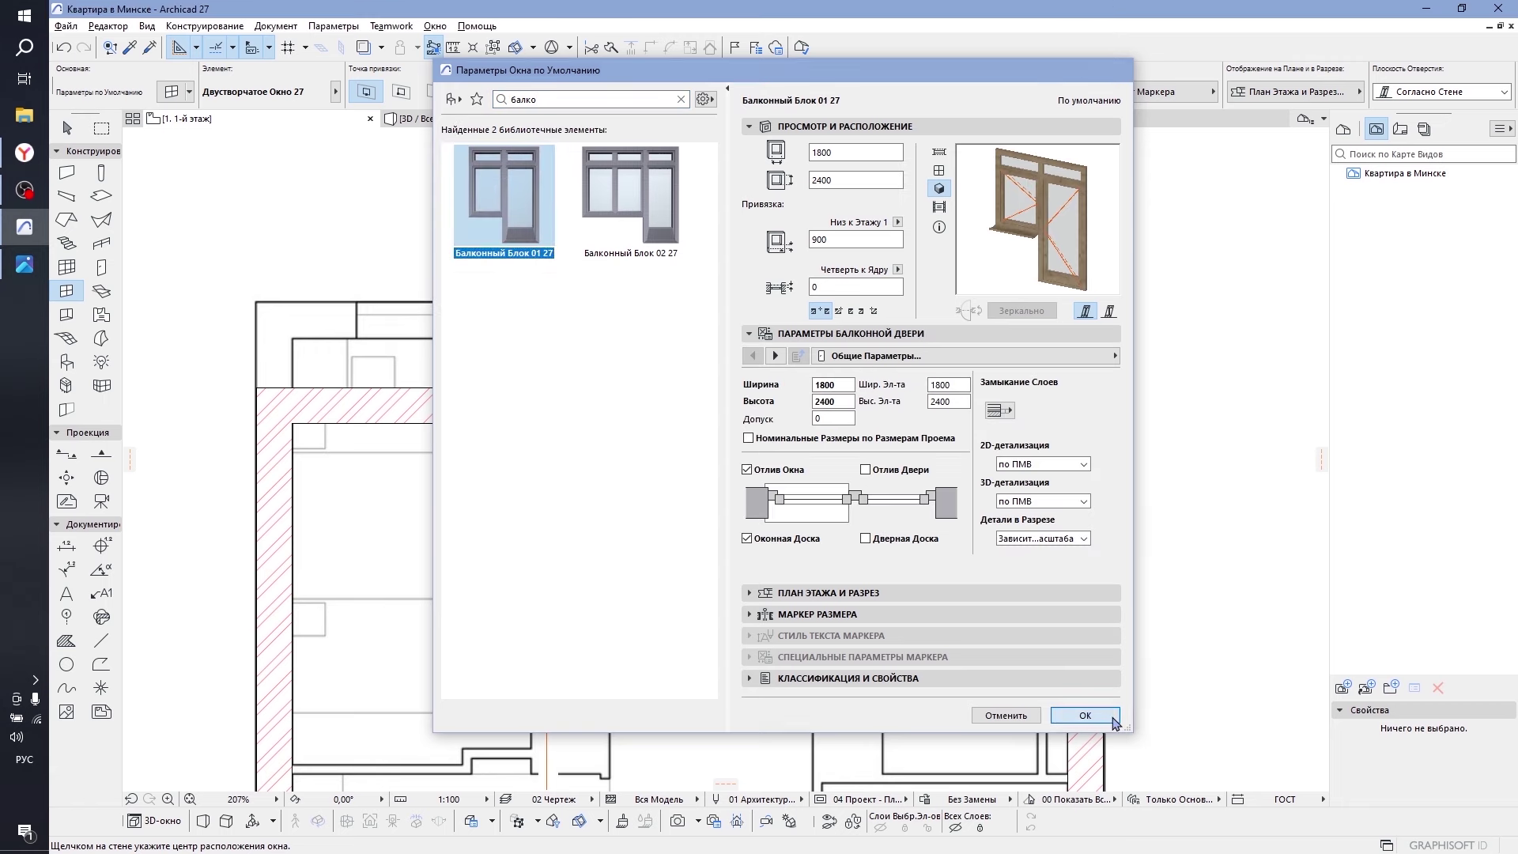
click(1085, 715)
Place the balcony block in the upper wall and set its opening side
click(713, 409)
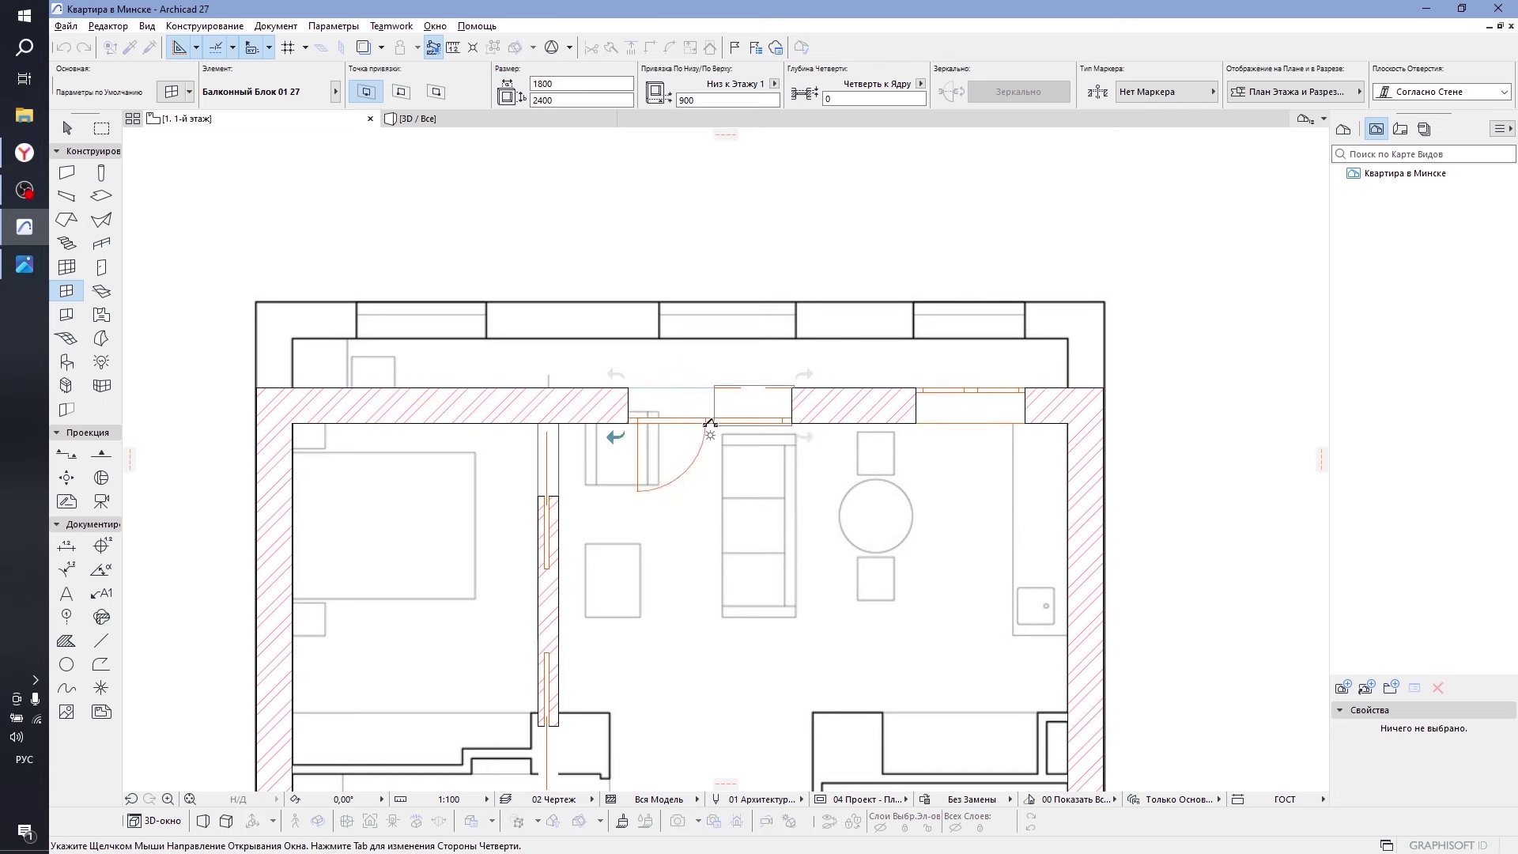
click(780, 468)
scroll(780, 469, up, 2)
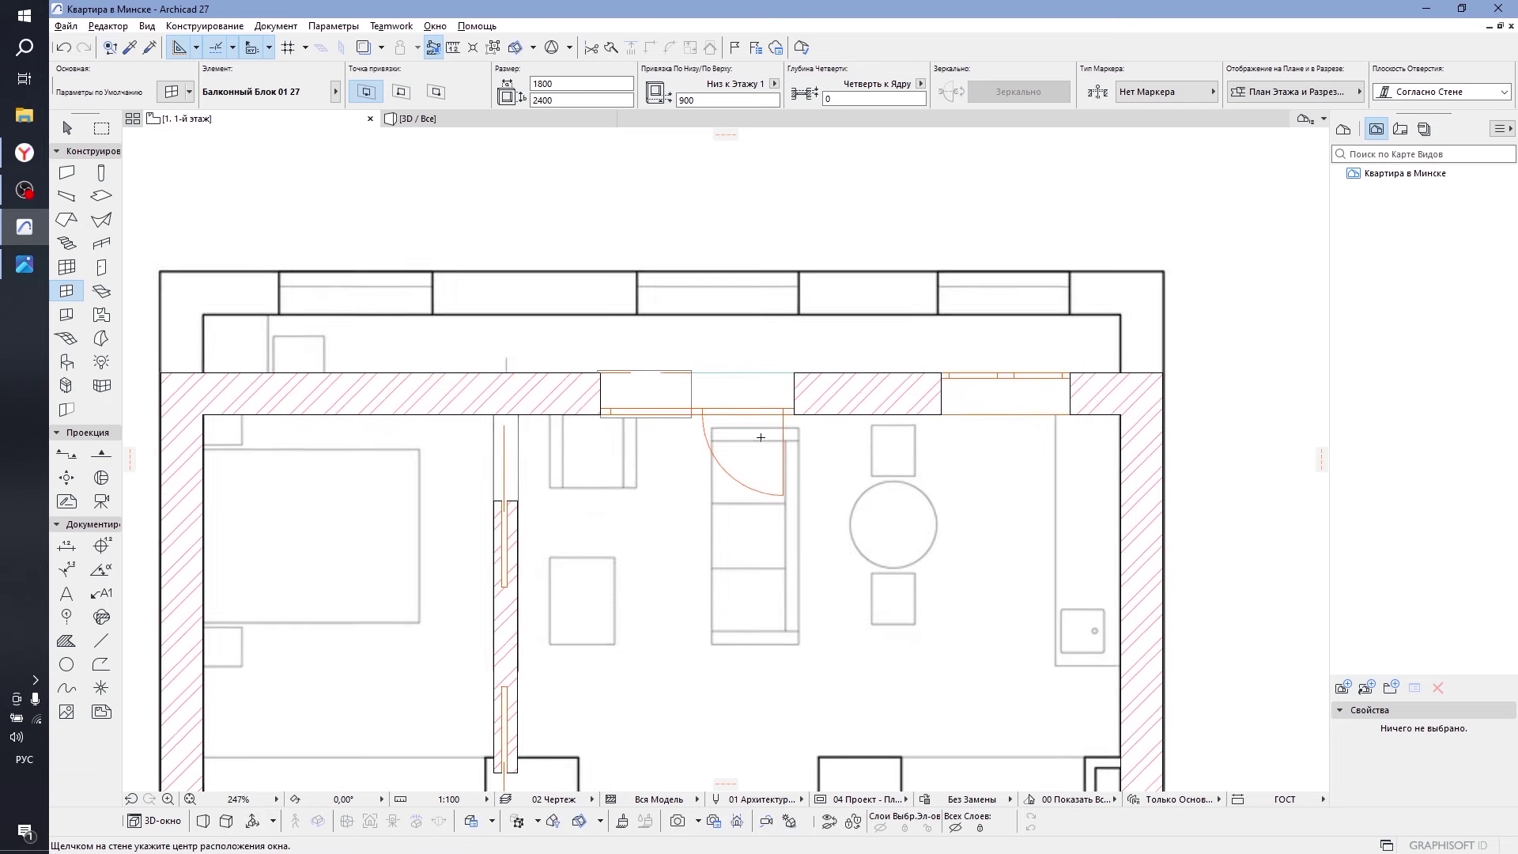
In 3D, lower the balcony block's bottom height from 900 to 0
click(470, 120)
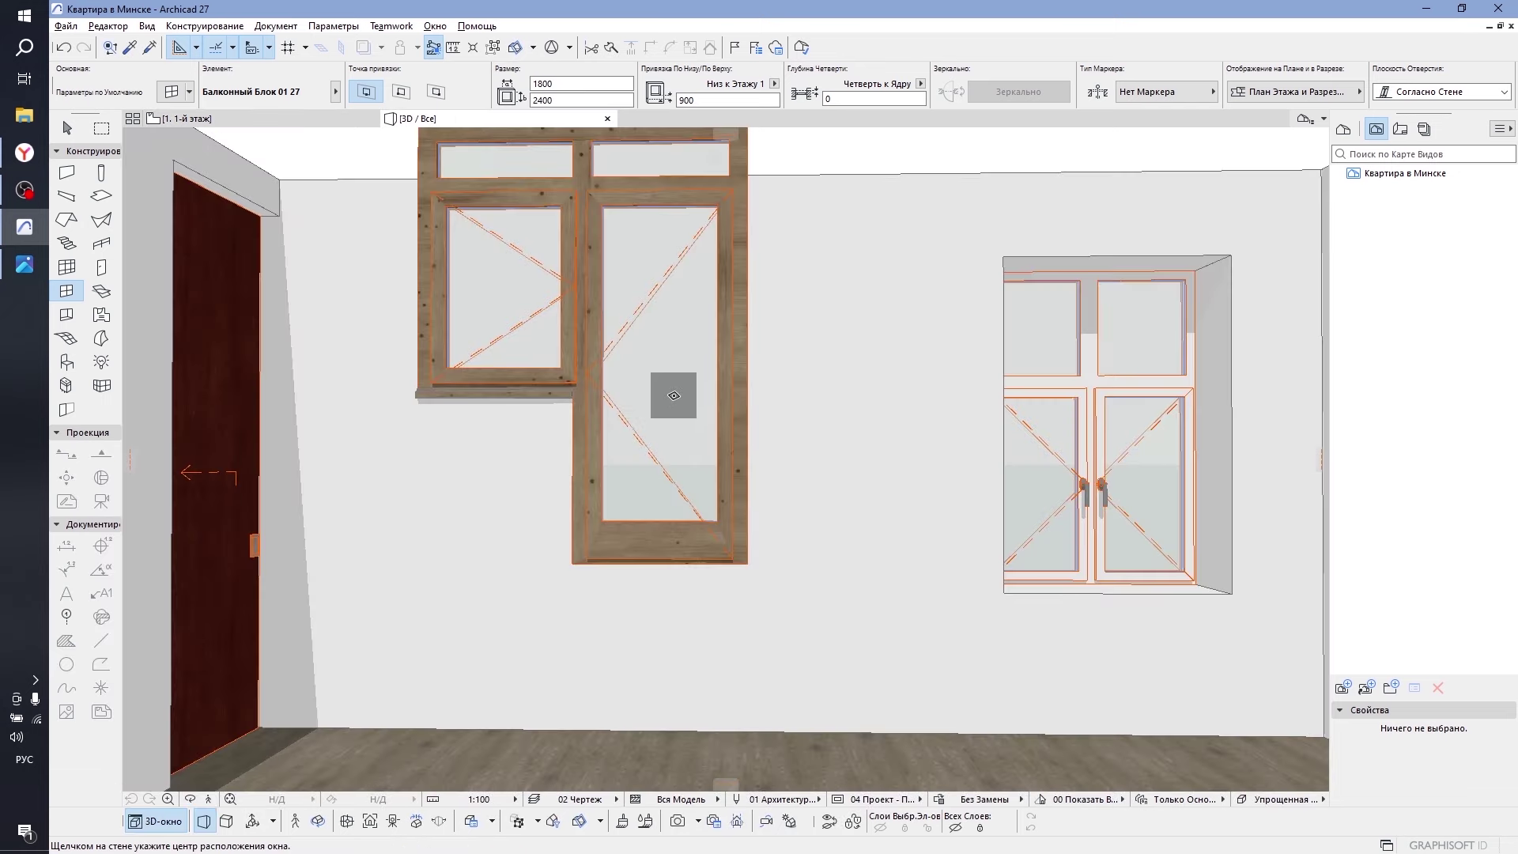
click(690, 553)
click(699, 100)
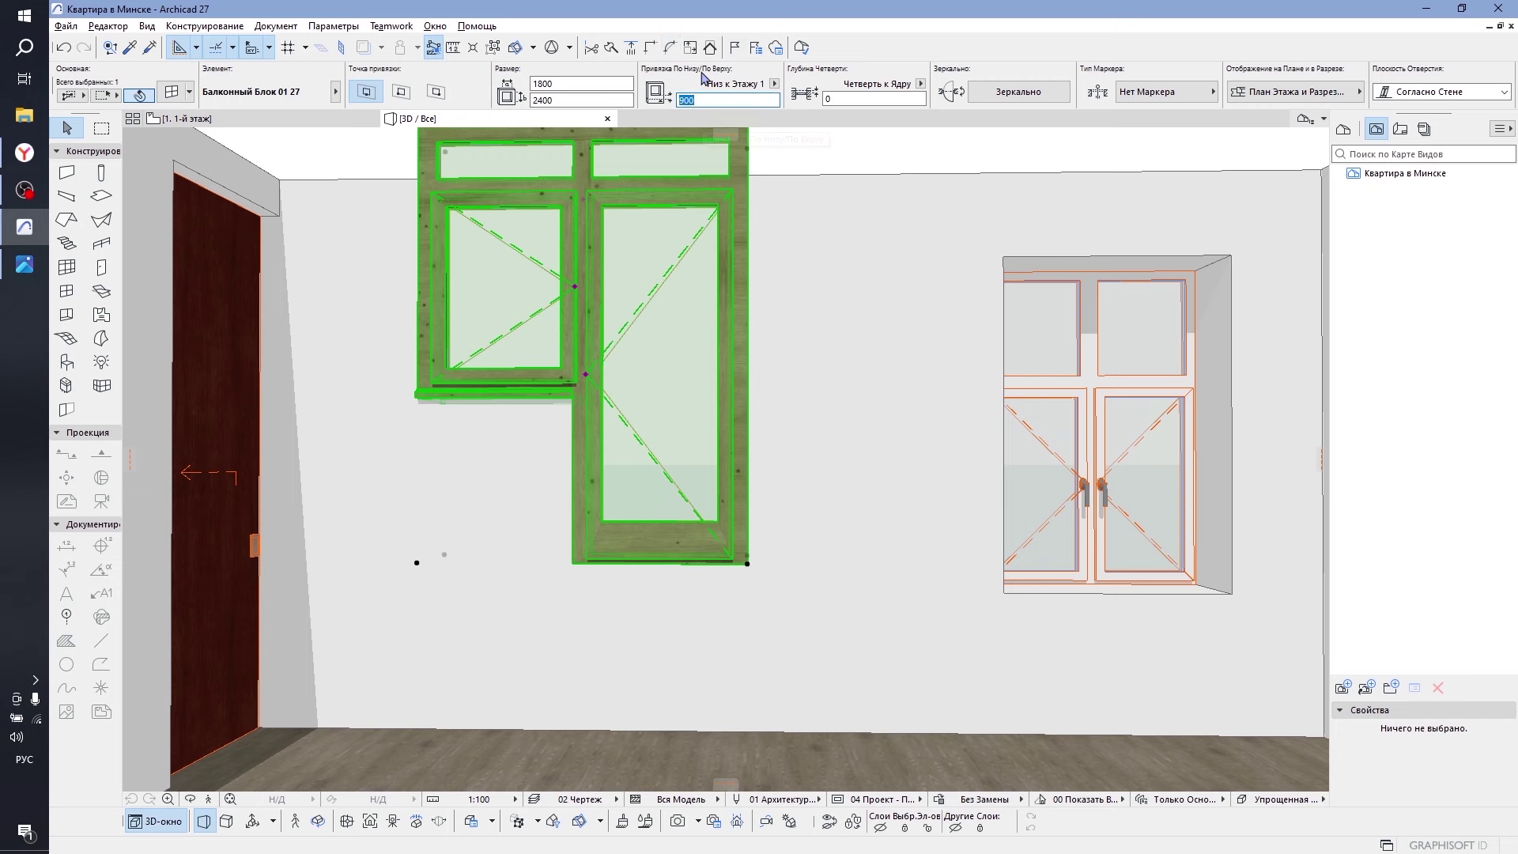
text(0)
key(Return)
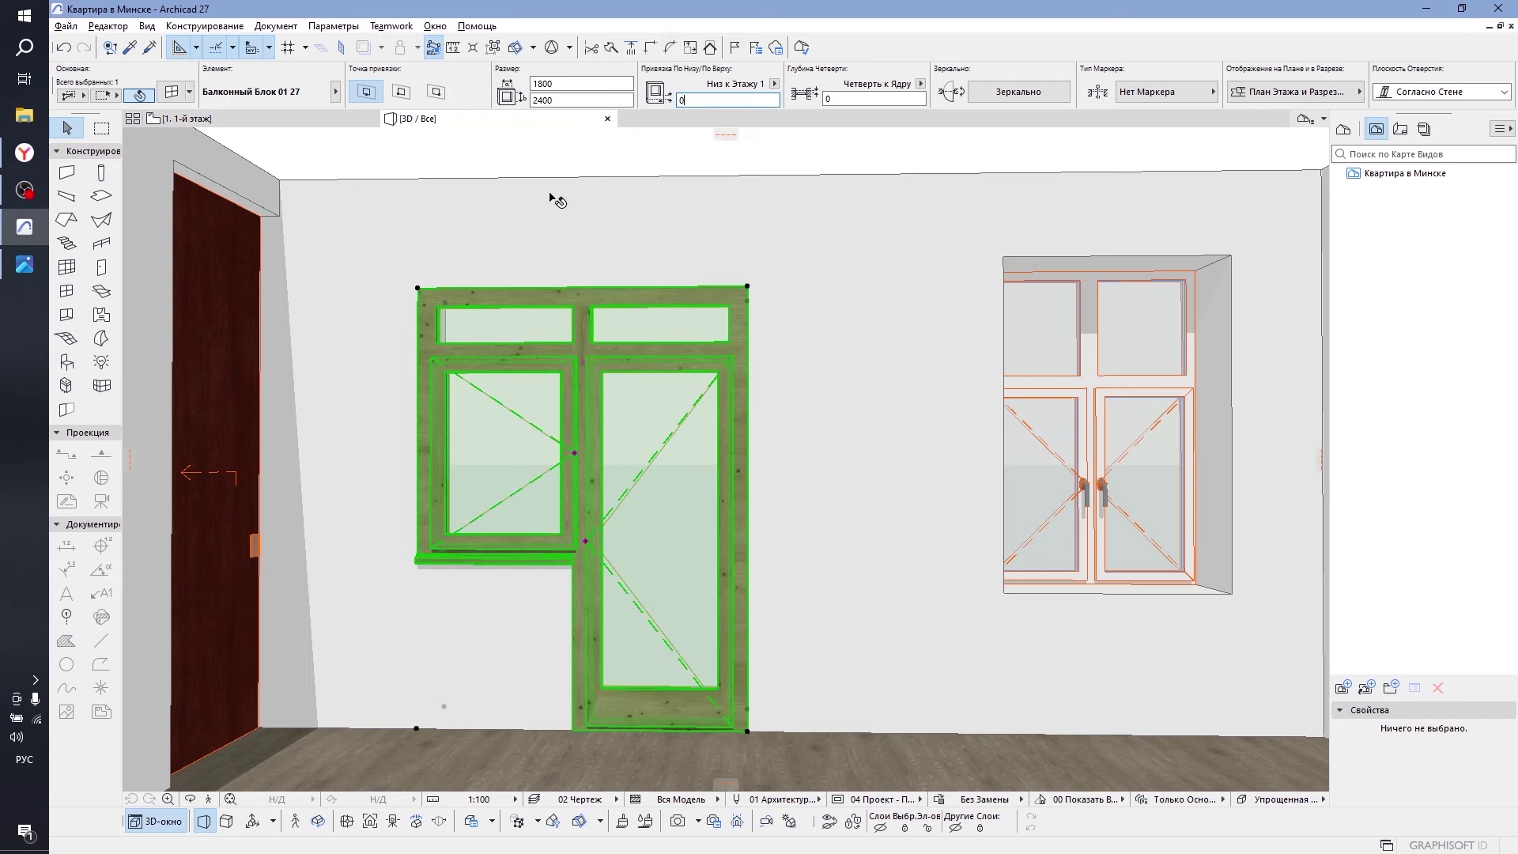
click(529, 140)
scroll(566, 502, up, 5)
scroll(566, 502, down, 4)
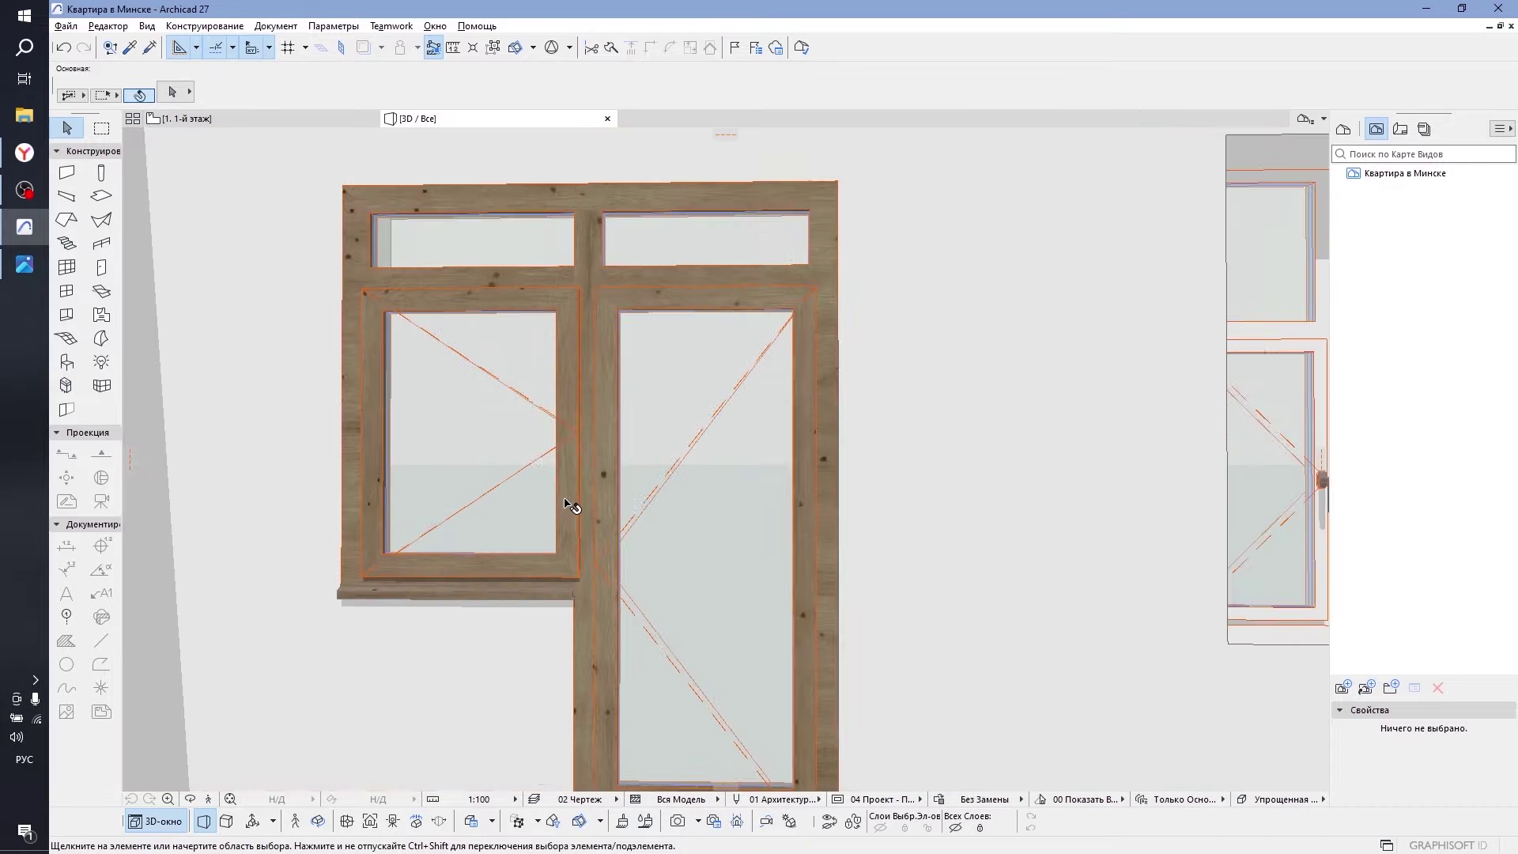
scroll(692, 491, up, 1)
scroll(693, 490, down, 3)
scroll(1232, 502, up, 3)
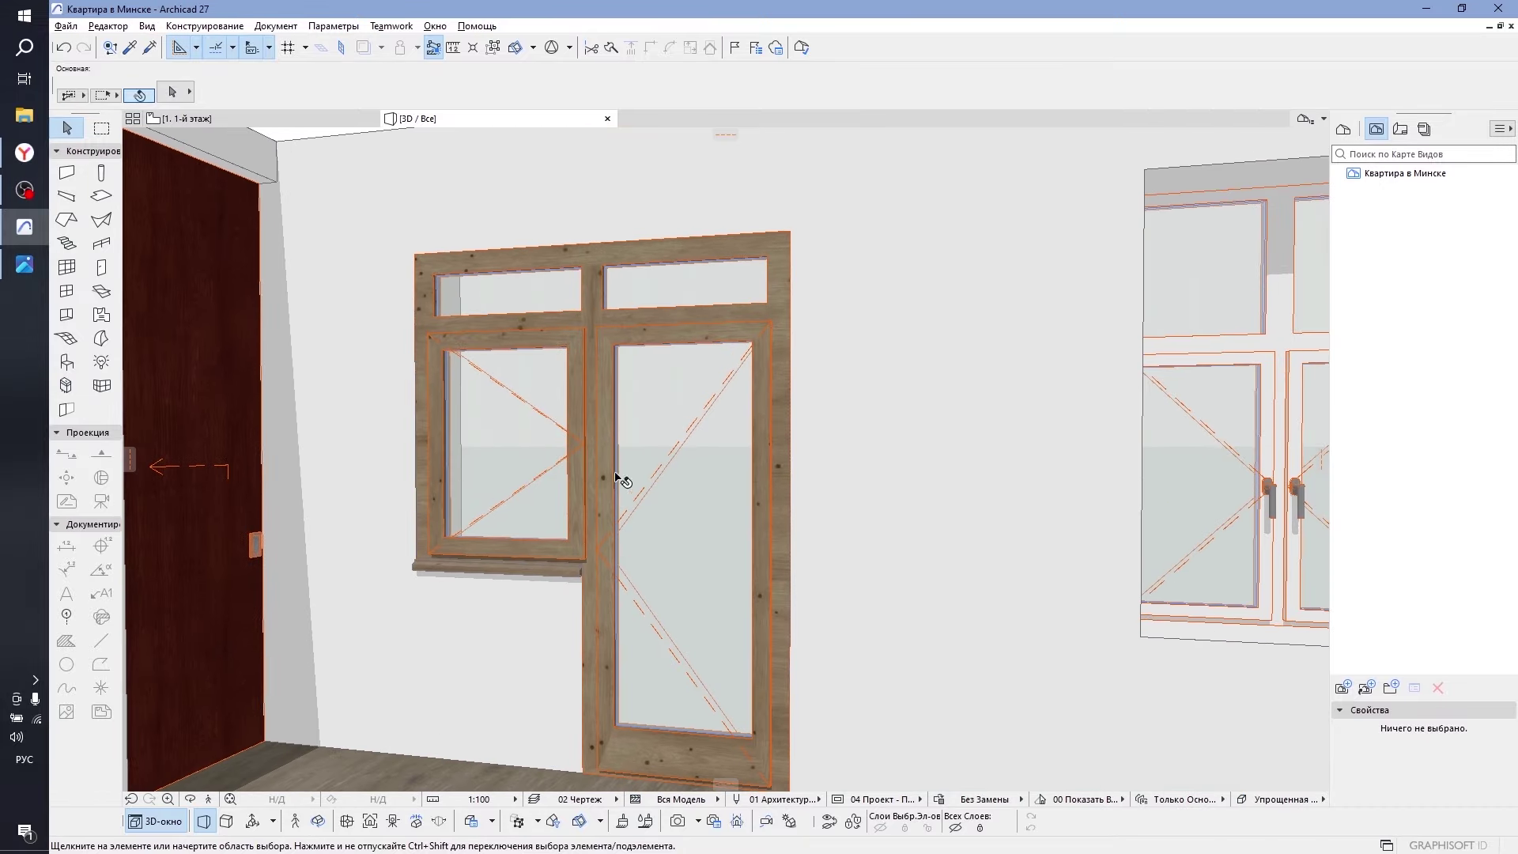
Open the balcony block's settings to look at its handle options
click(591, 444)
double_click(576, 396)
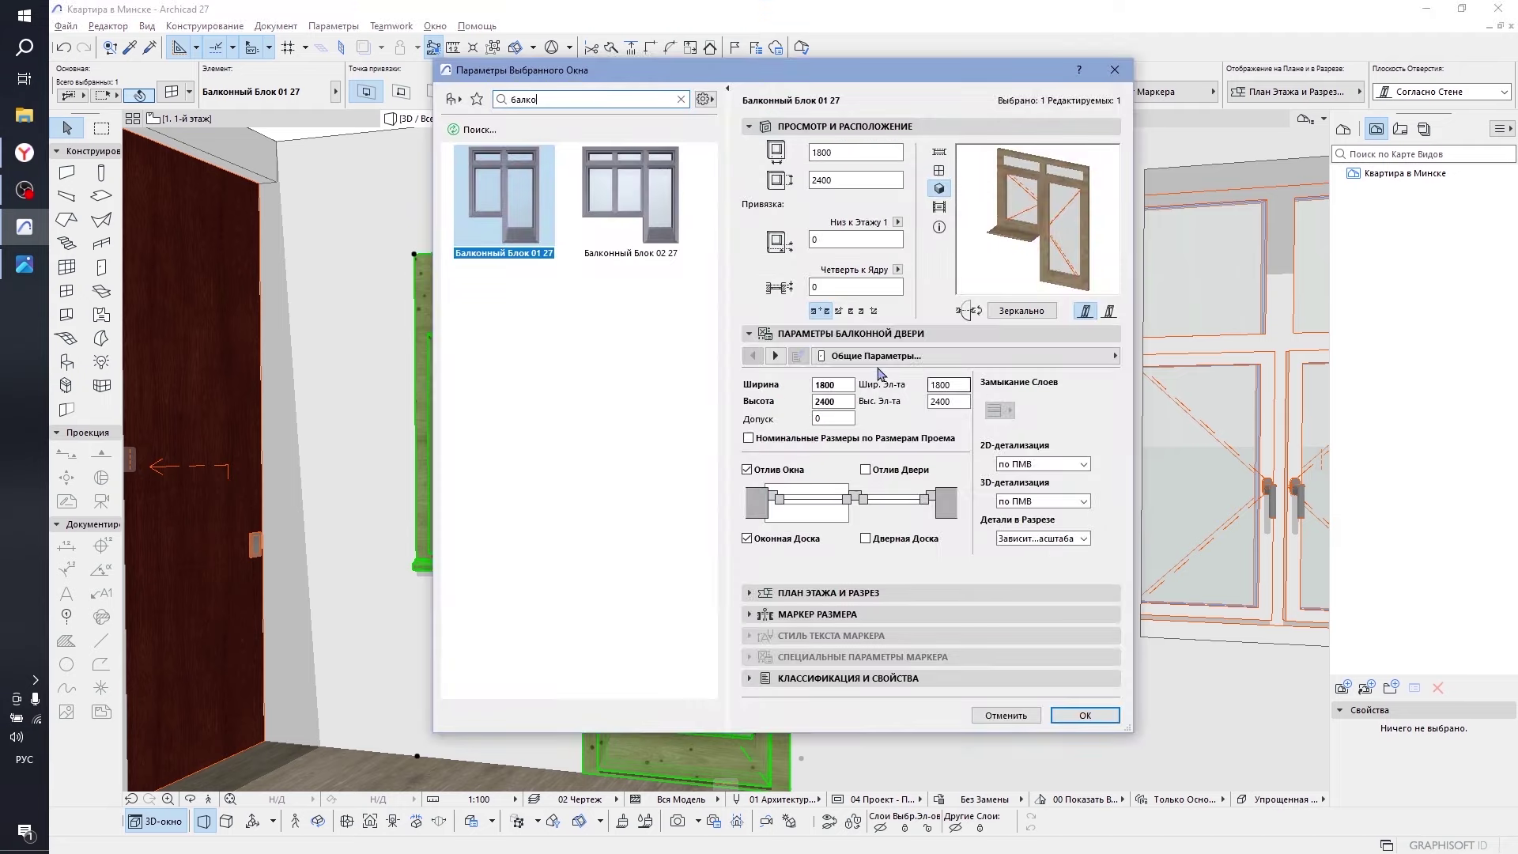
click(869, 356)
click(1177, 461)
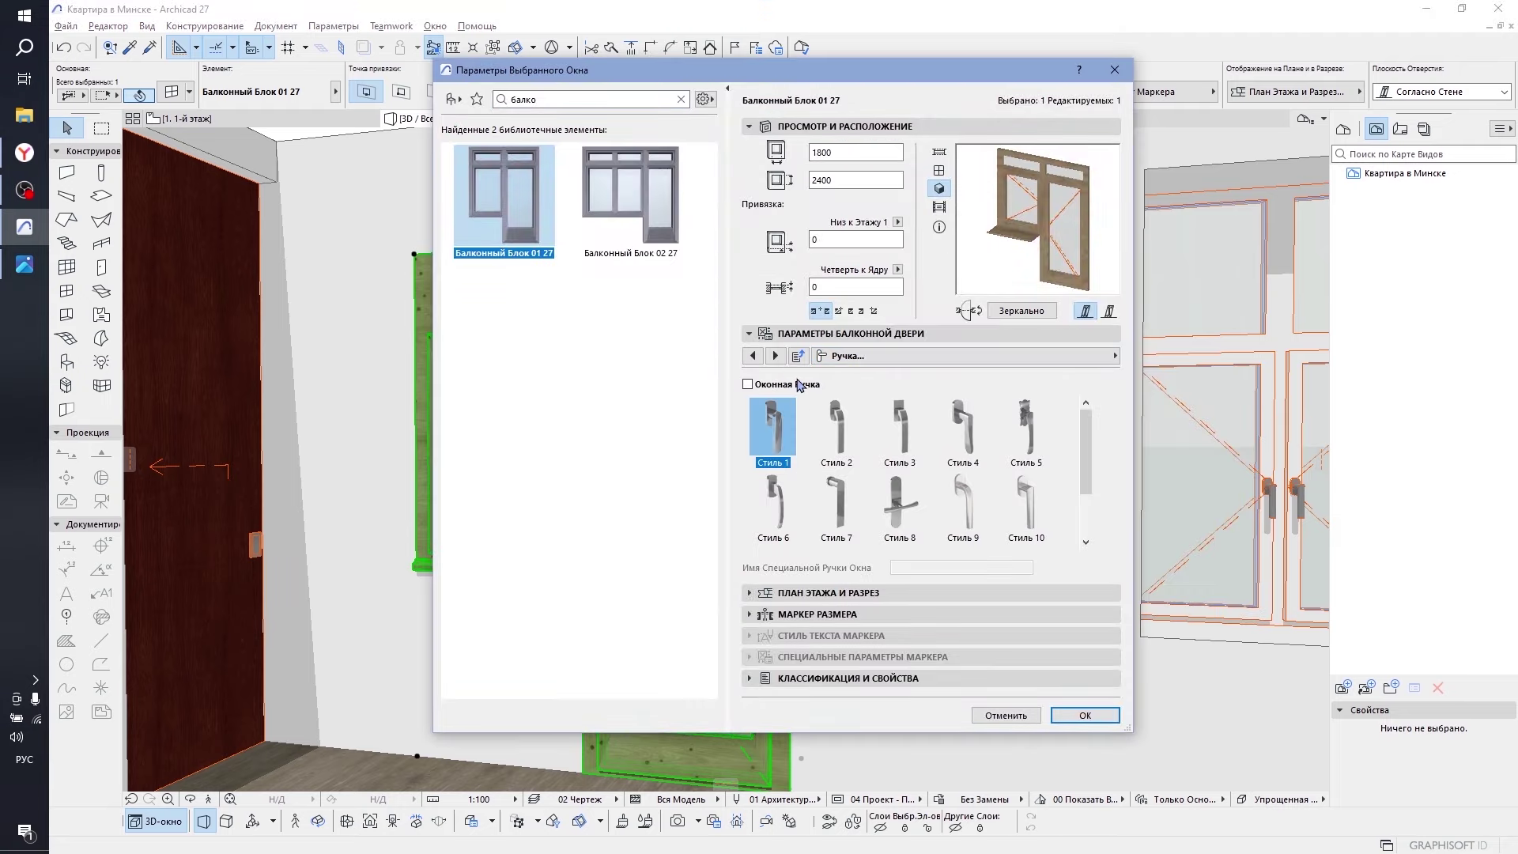
click(1077, 715)
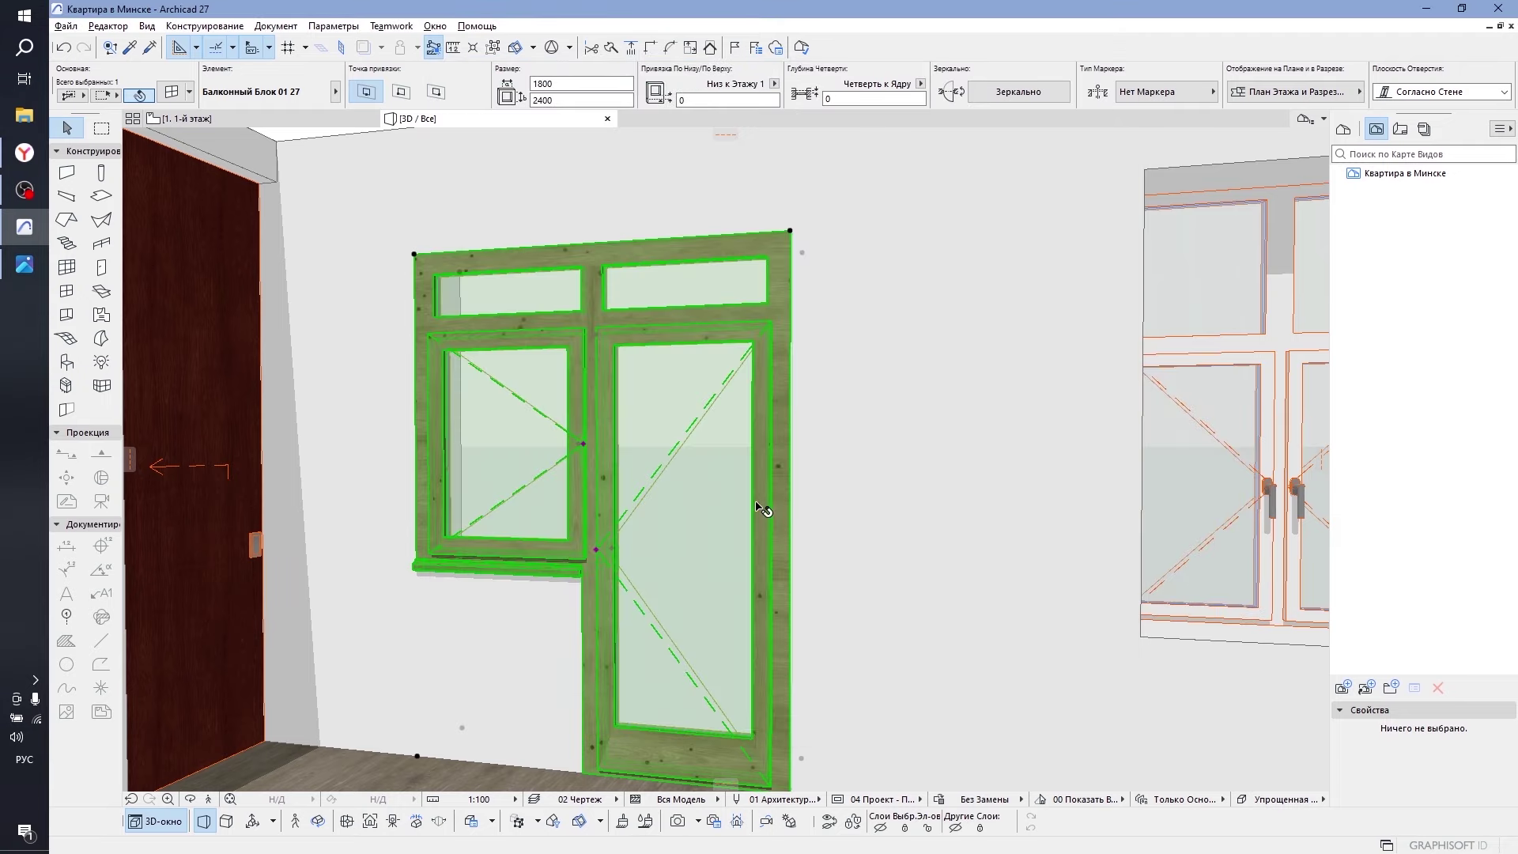
shift+middle_drag(616, 466, 659, 432)
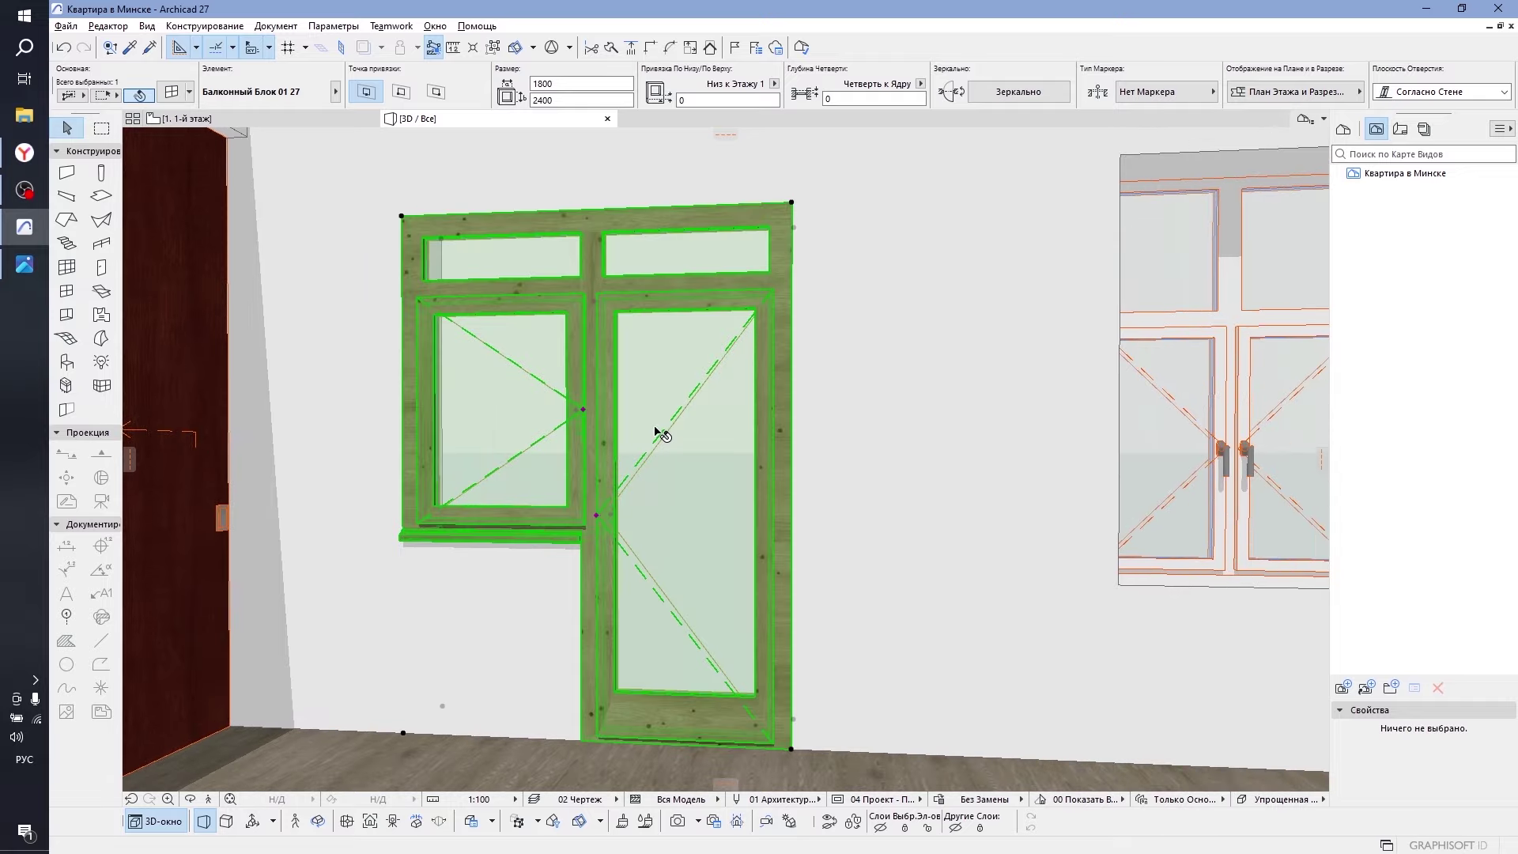
Give the balcony block Стиль 10 window handles and orbit to inspect them
double_click(658, 432)
scroll(909, 475, up, 2)
click(1025, 502)
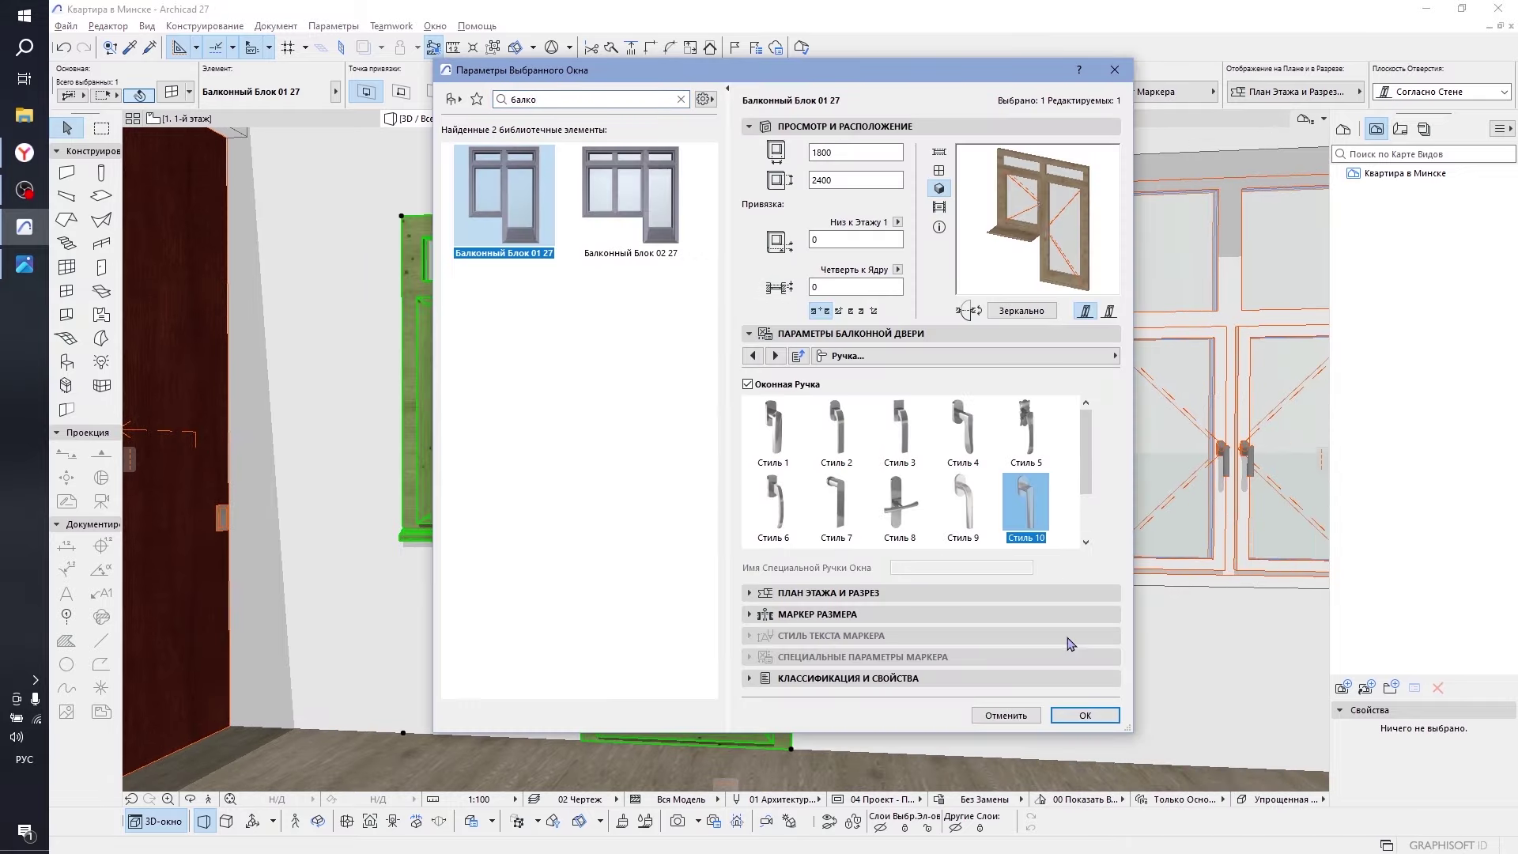
click(1085, 715)
mouse_move(752, 475)
shift+middle_down()
mouse_move(239, 381)
mouse_move(646, 449)
mouse_move(806, 573)
mouse_move(390, 501)
mouse_move(913, 382)
mouse_move(773, 400)
shift+middle_up()
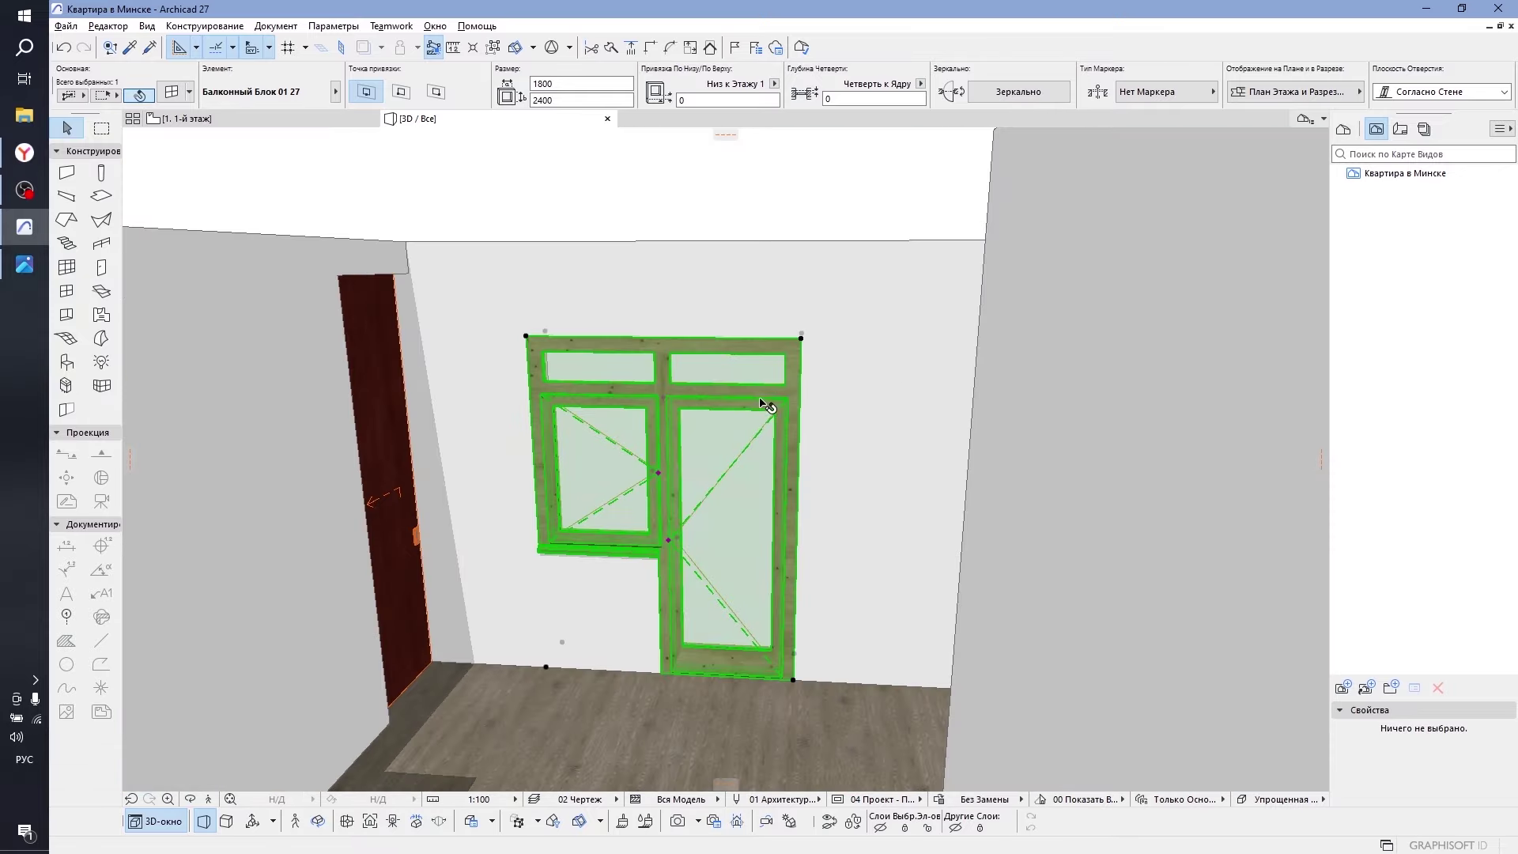
scroll(771, 443, down, 2)
mouse_move(767, 506)
shift+middle_down()
mouse_move(751, 532)
mouse_move(739, 514)
mouse_move(775, 480)
mouse_move(603, 511)
mouse_move(769, 512)
shift+middle_up()
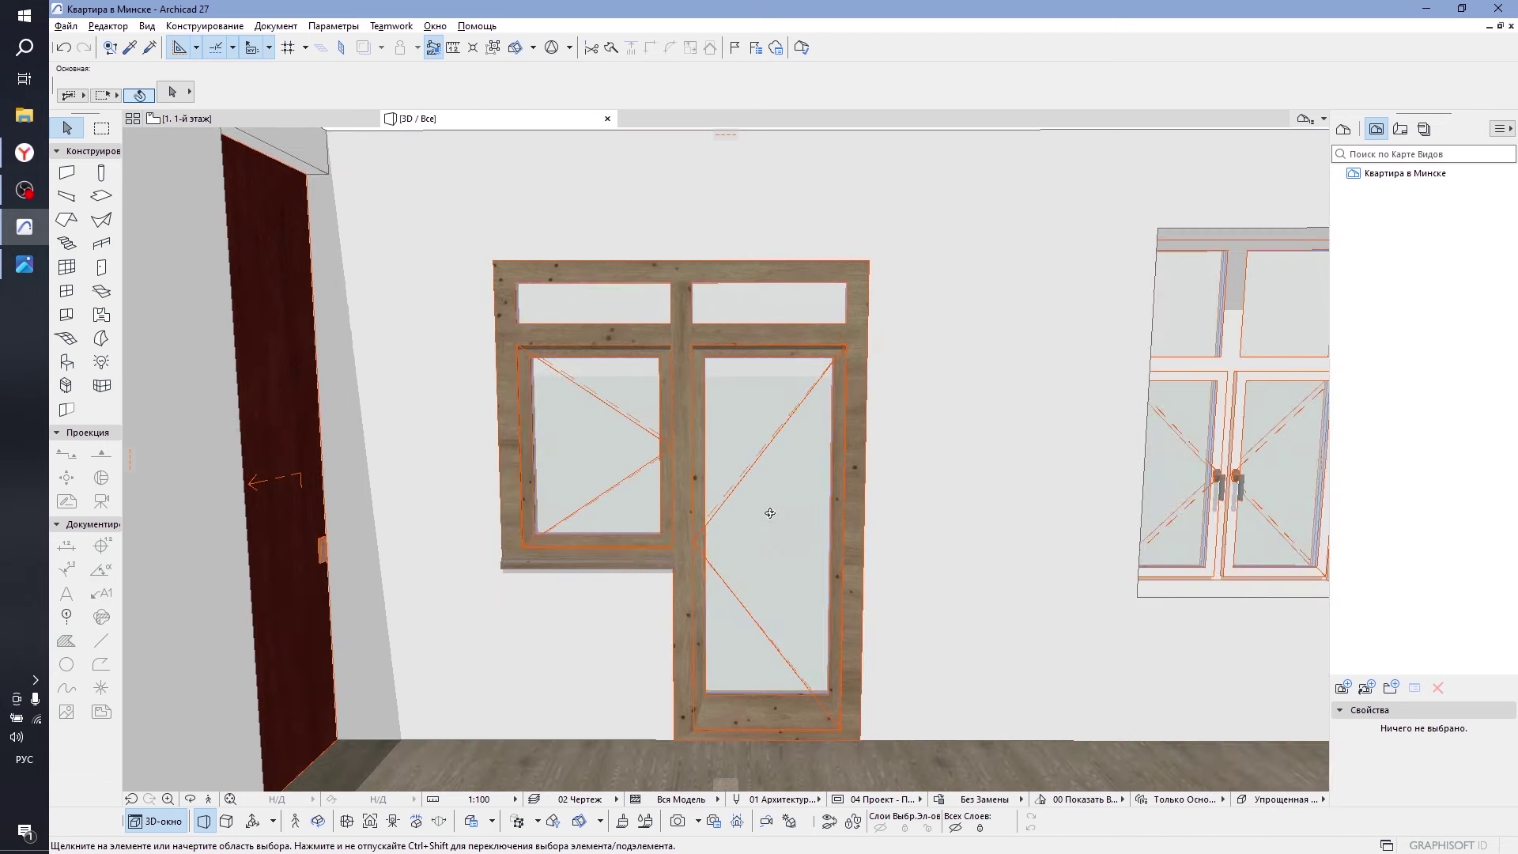
On the floor plan, move the balcony block further left along the wall
click(186, 118)
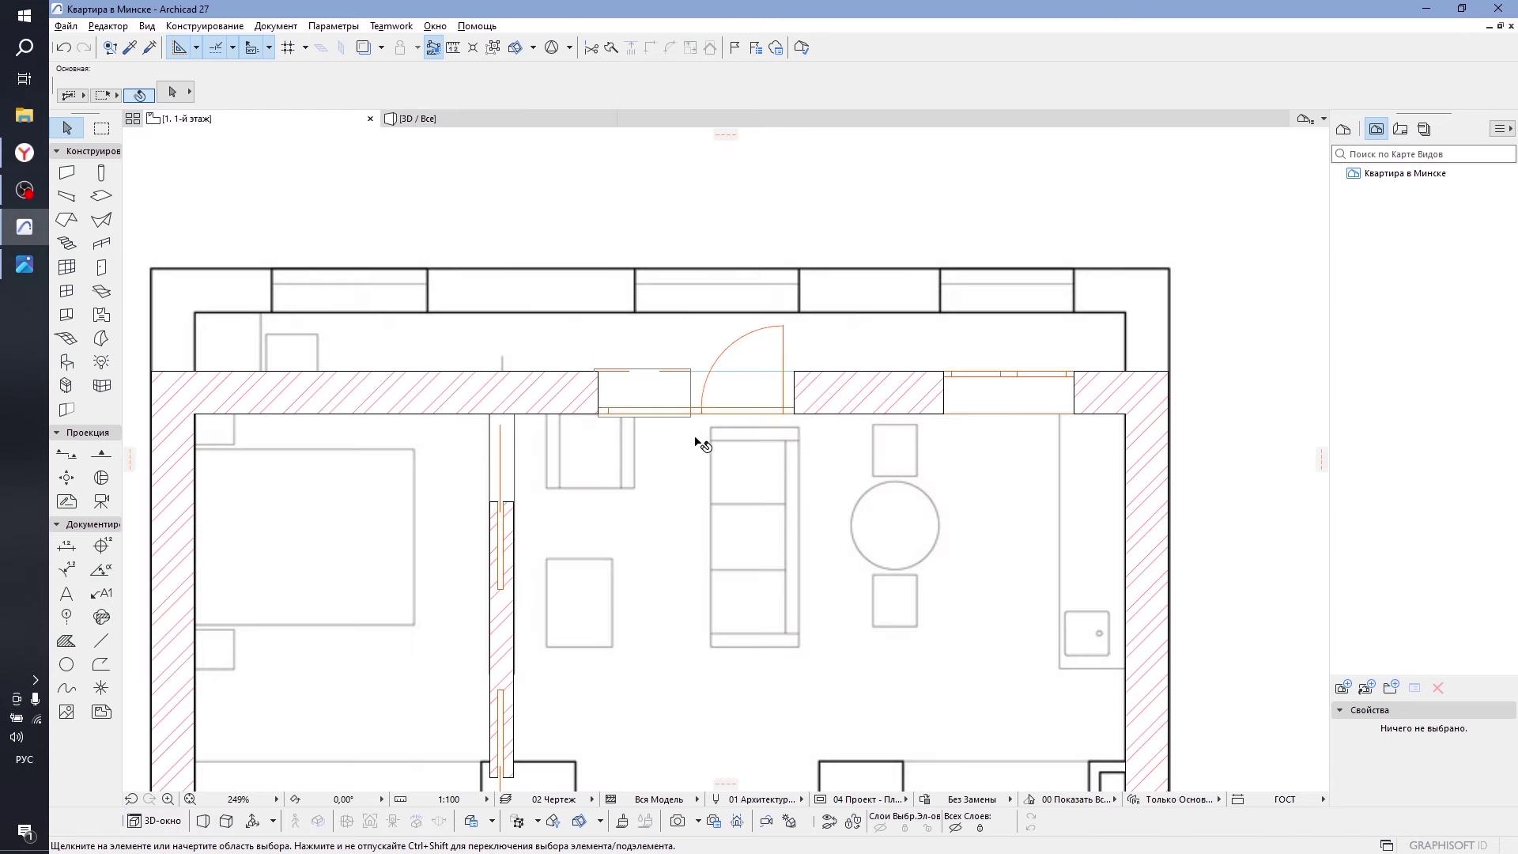
scroll(702, 445, down, 2)
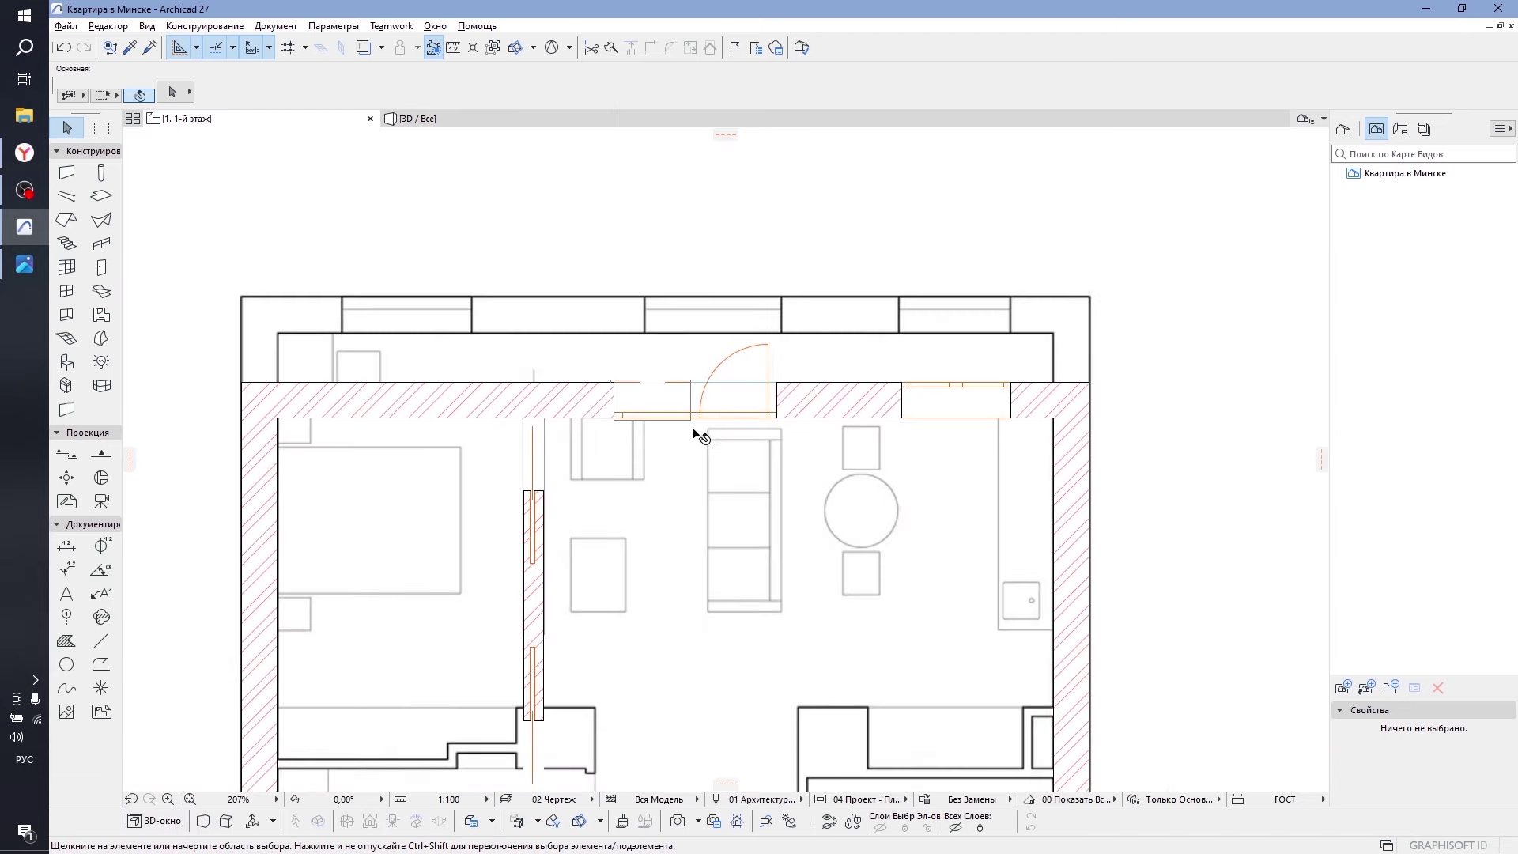
click(775, 422)
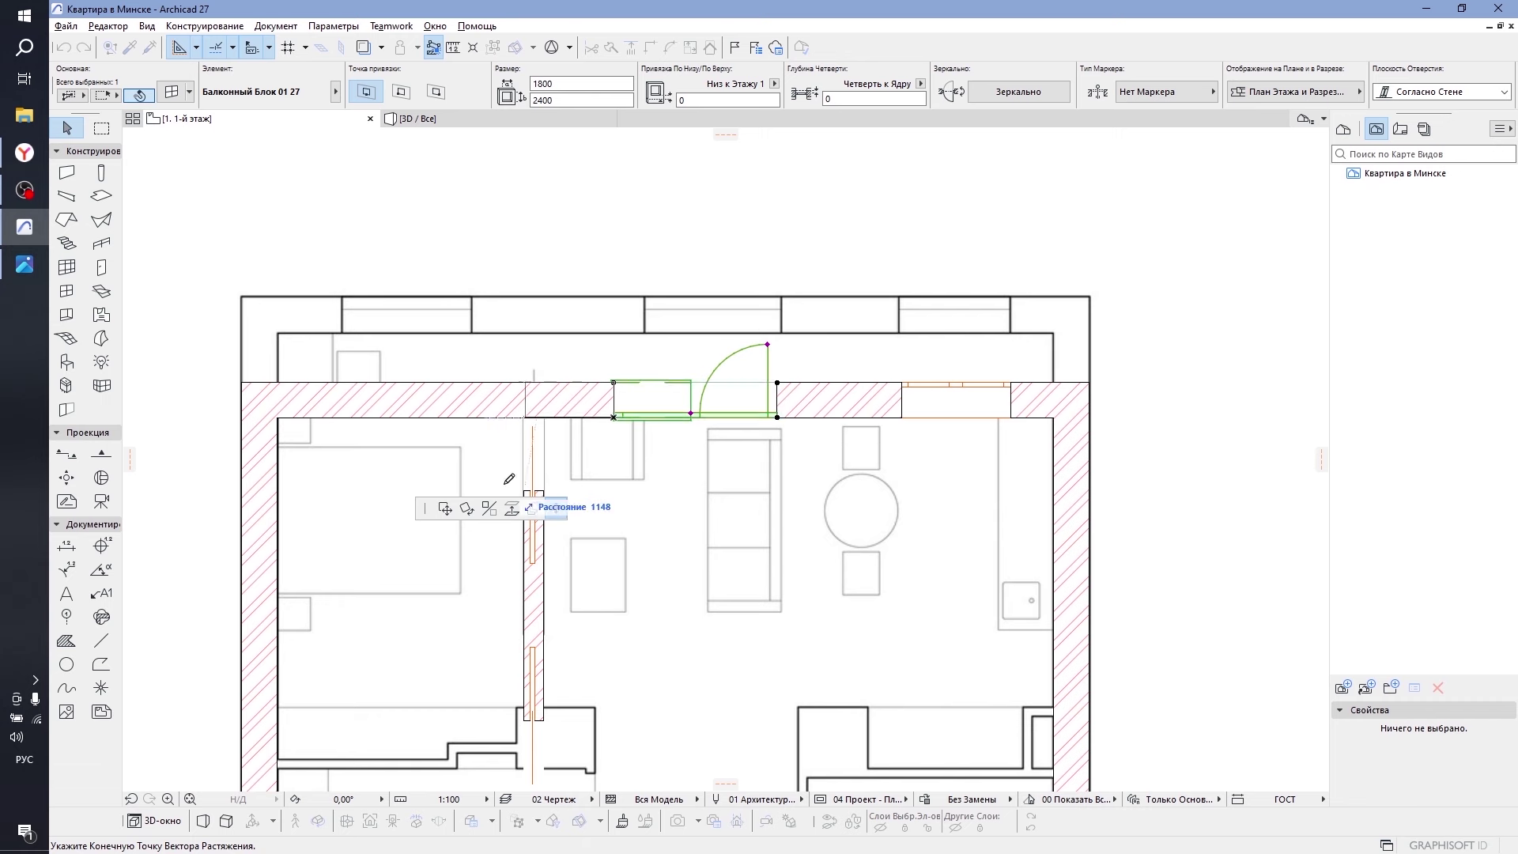
click(579, 417)
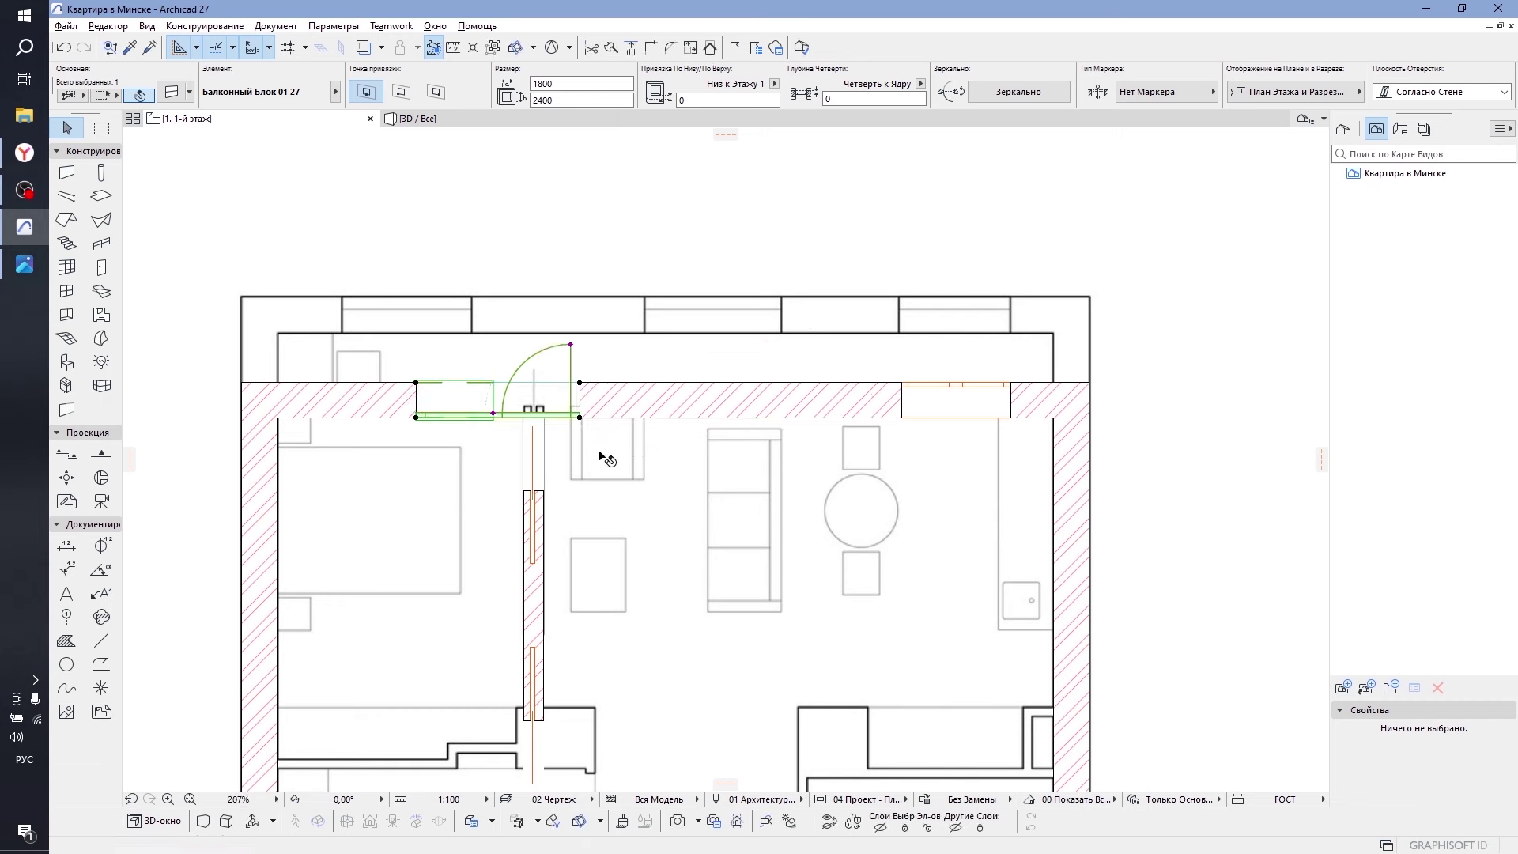
alt+click(581, 419)
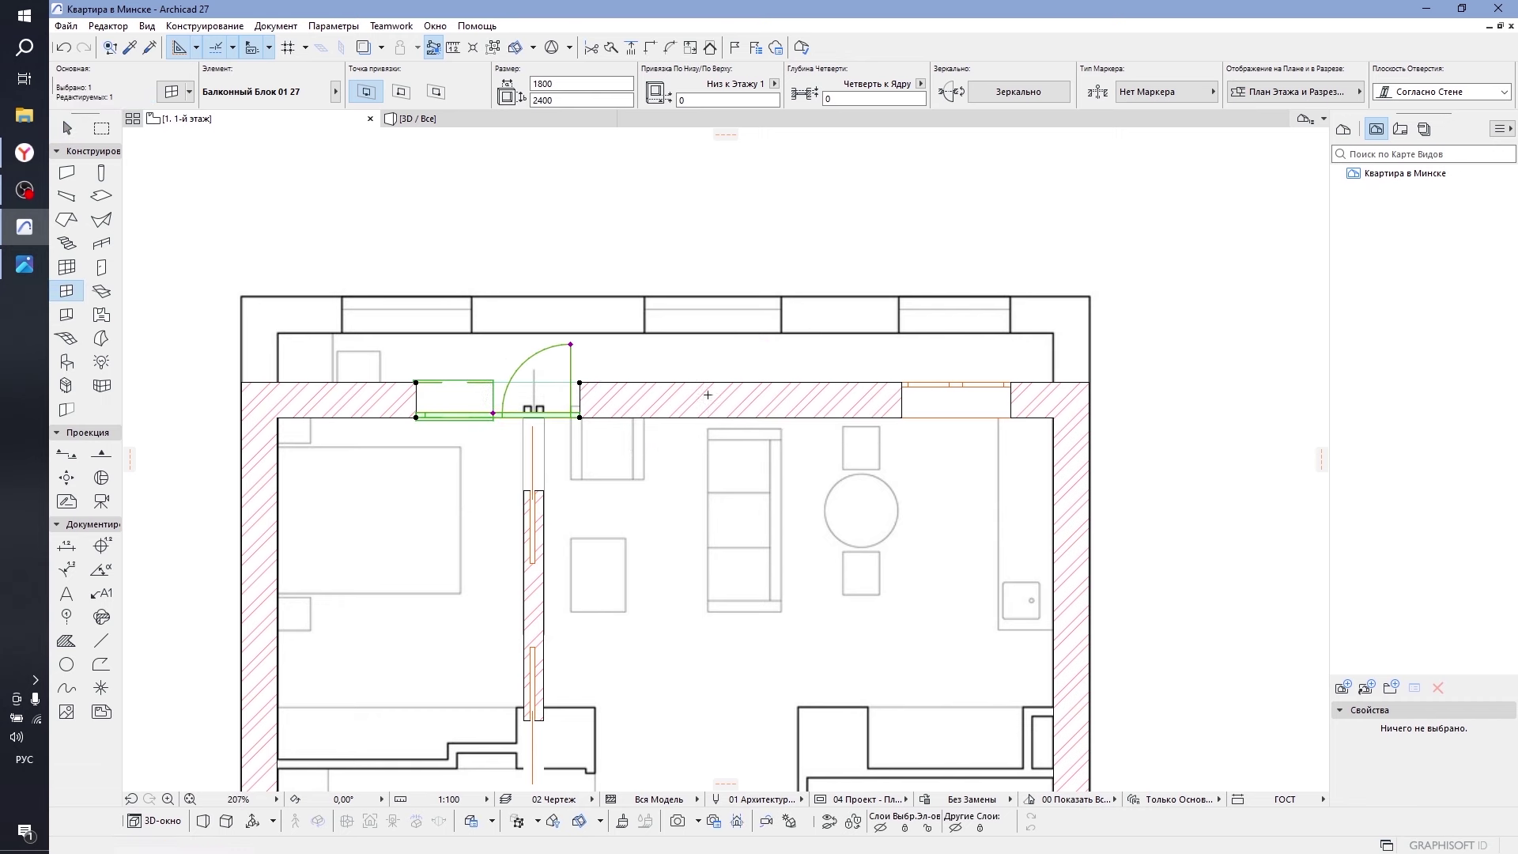
key(Escape)
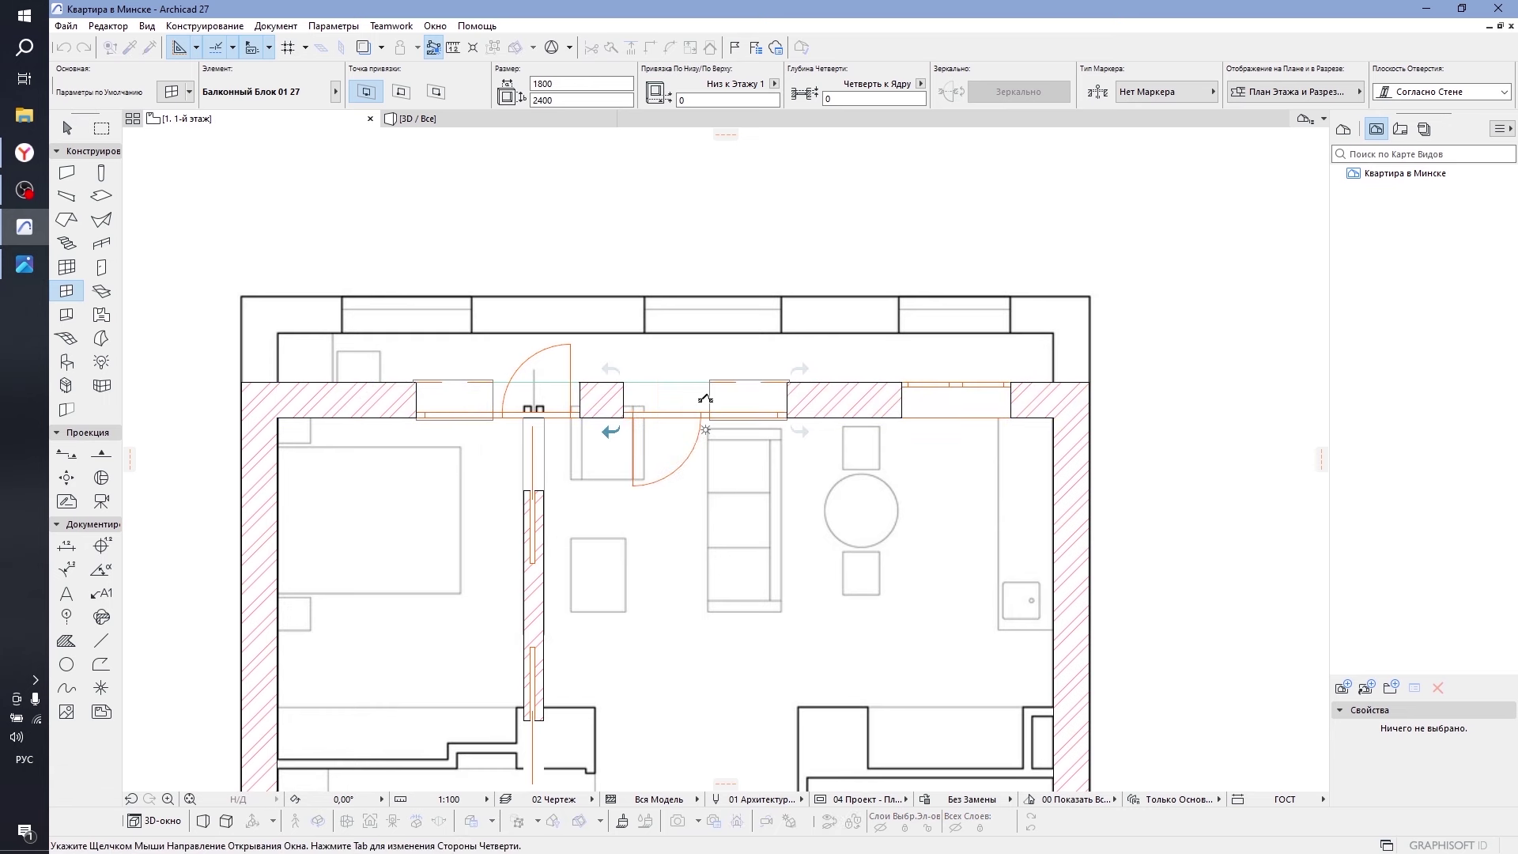
Place a second balcony block in the wall and check the door unit in 3D
click(698, 391)
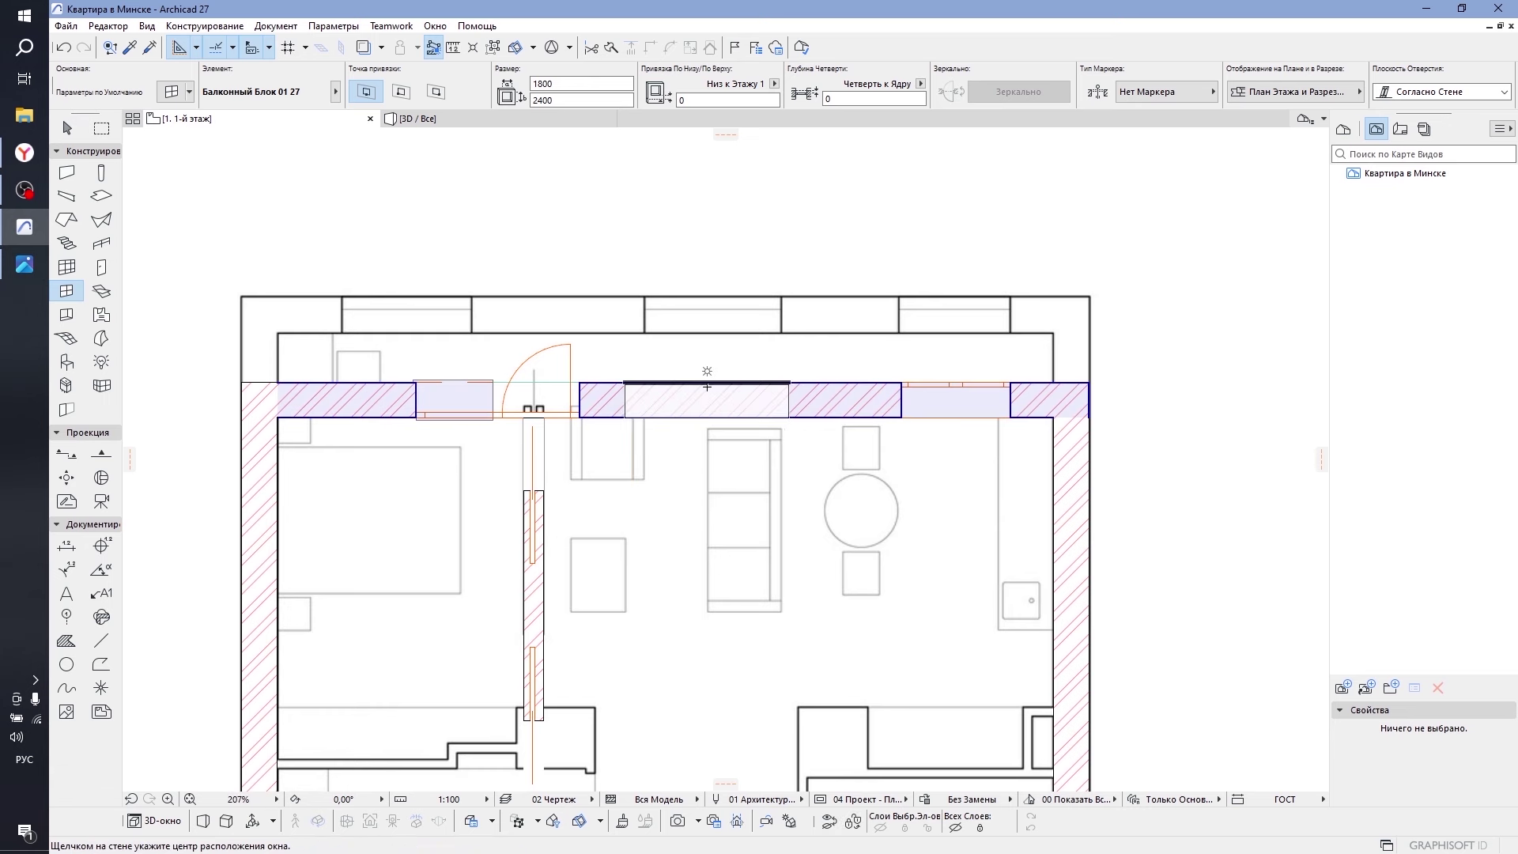
click(700, 364)
key(Escape)
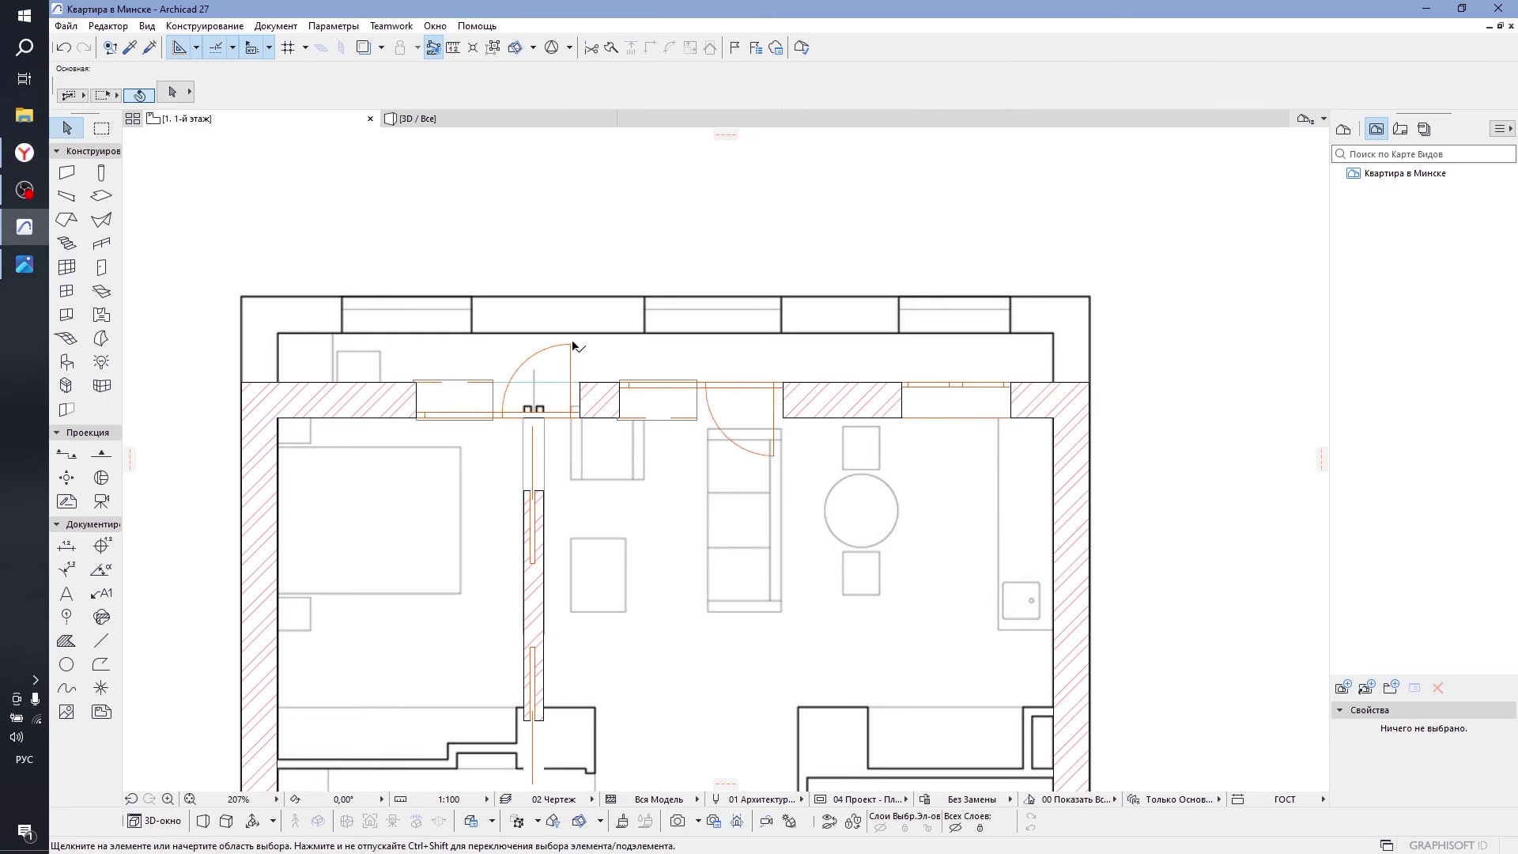
click(583, 385)
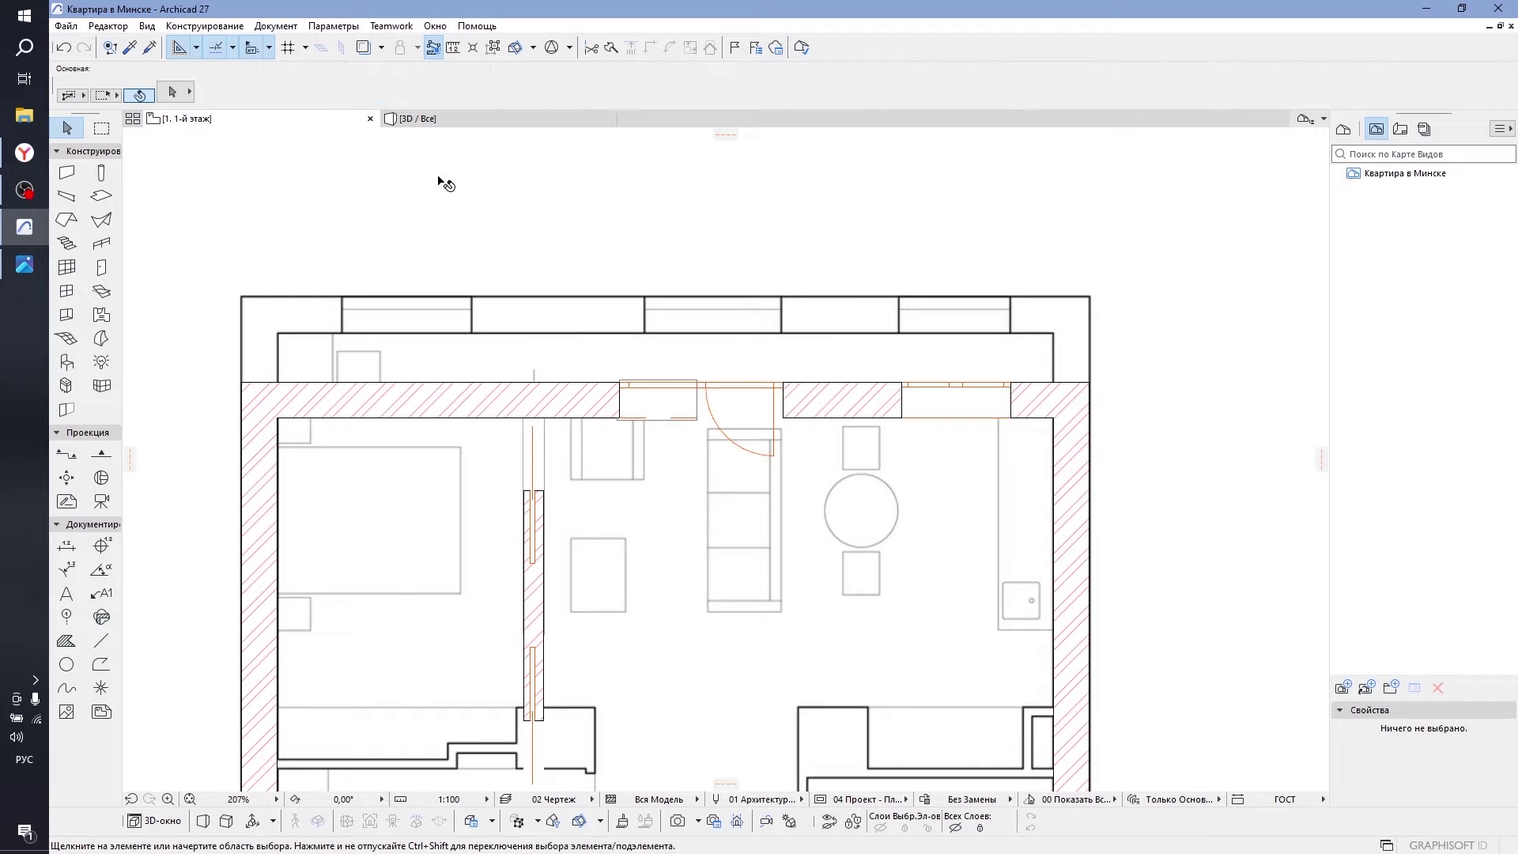
click(417, 118)
shift+middle_drag(751, 474, 814, 463)
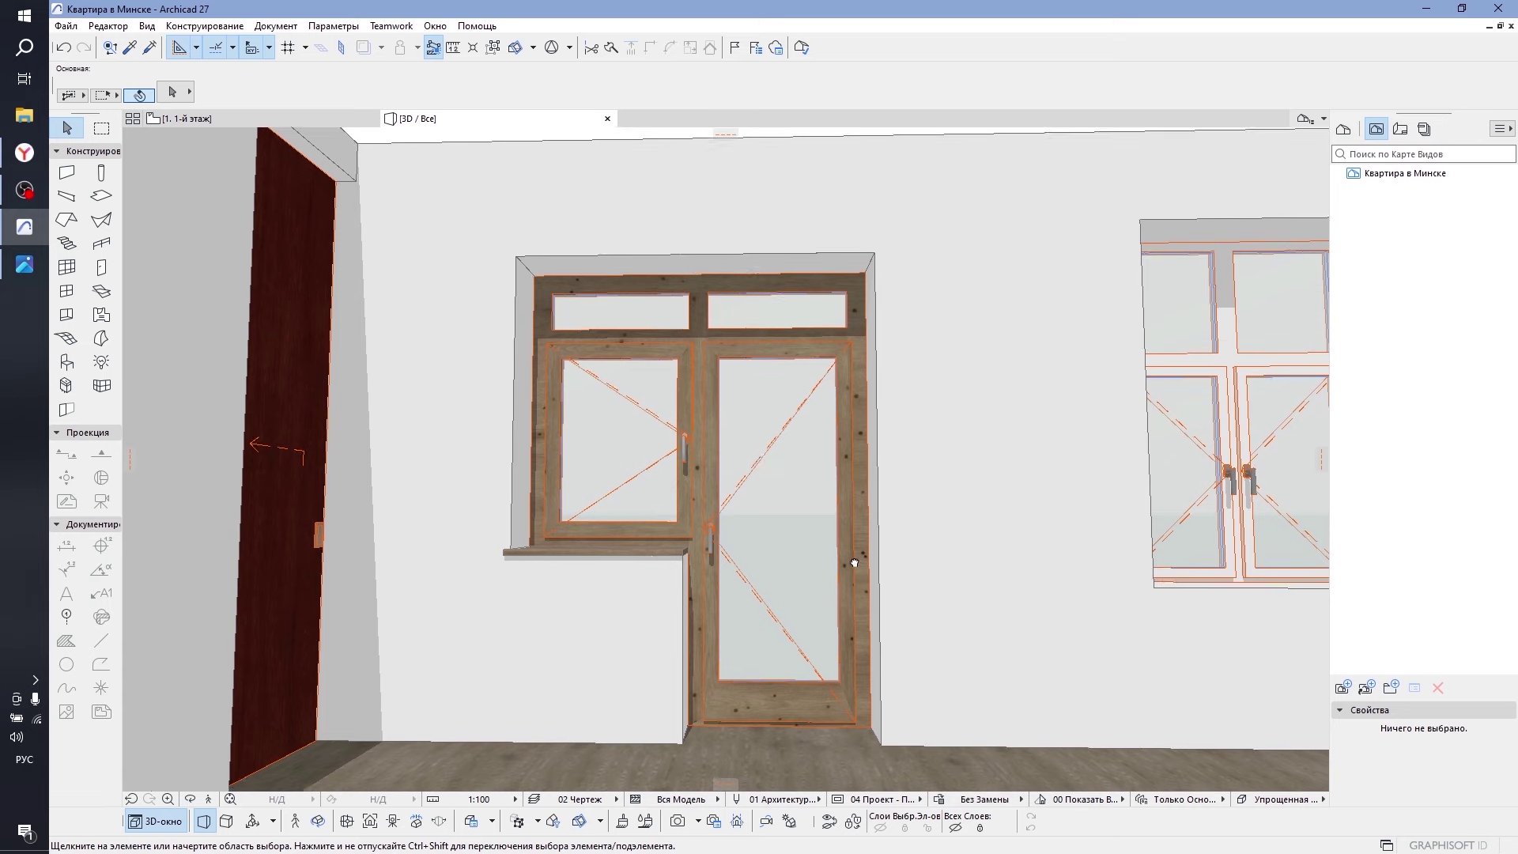
click(812, 458)
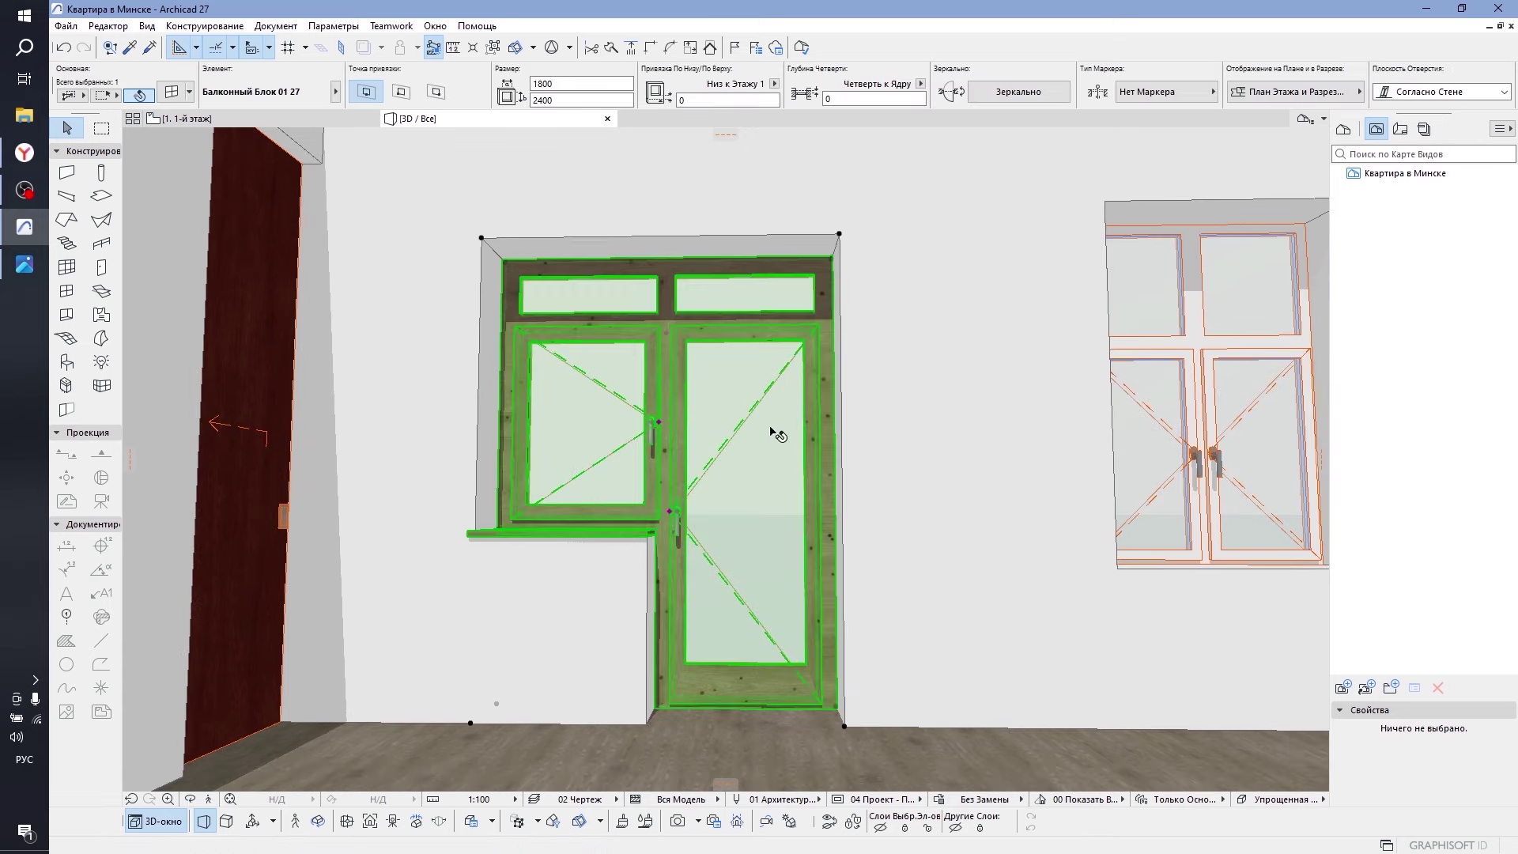
Shift the balcony door slightly along the wall and stretch its width to 1500 mm
key(F2)
scroll(749, 389, up, 3)
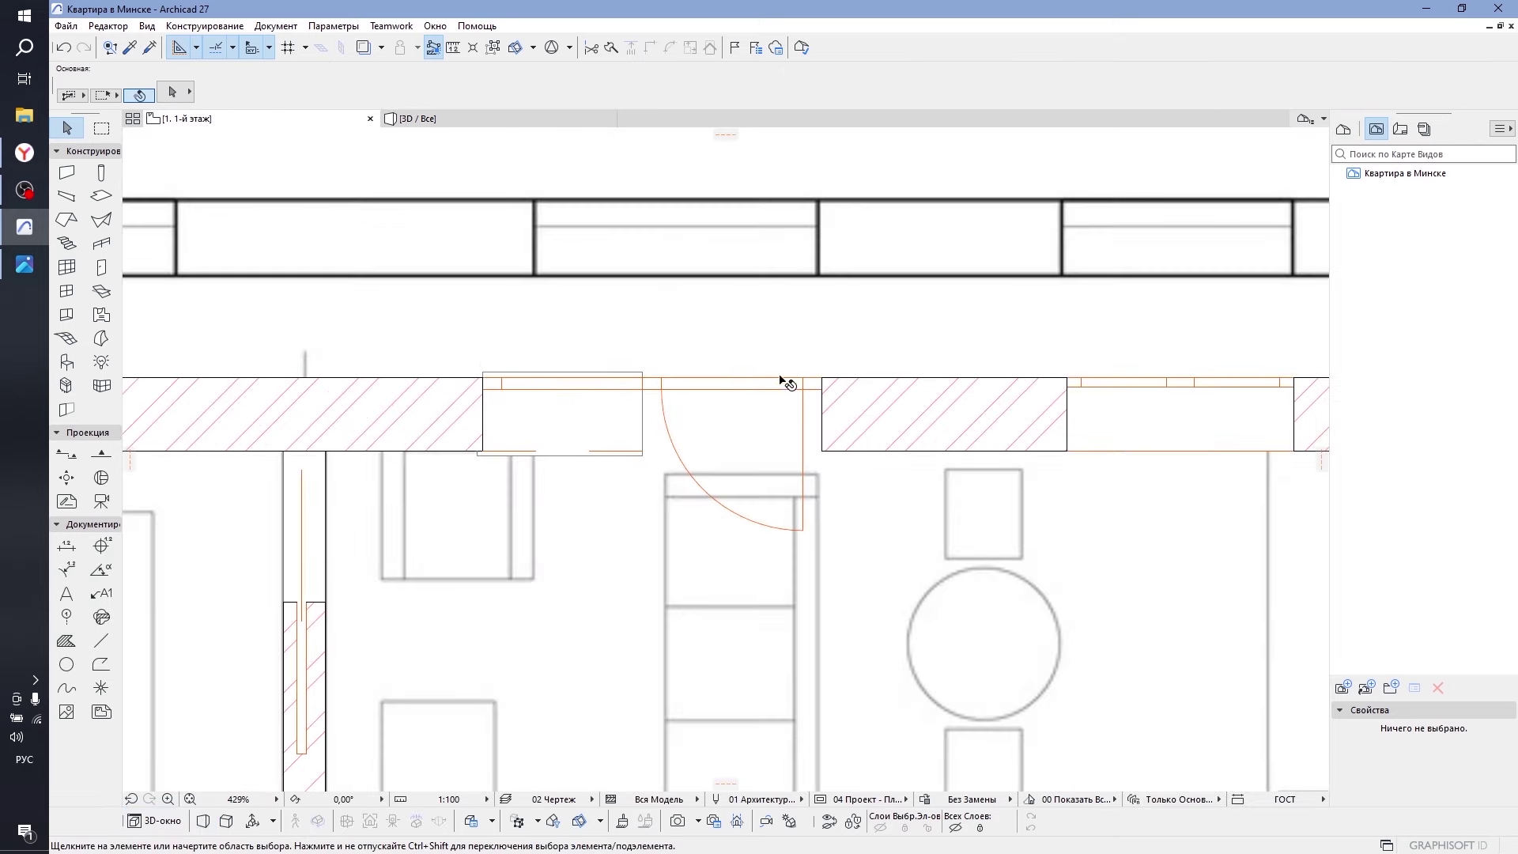
click(822, 383)
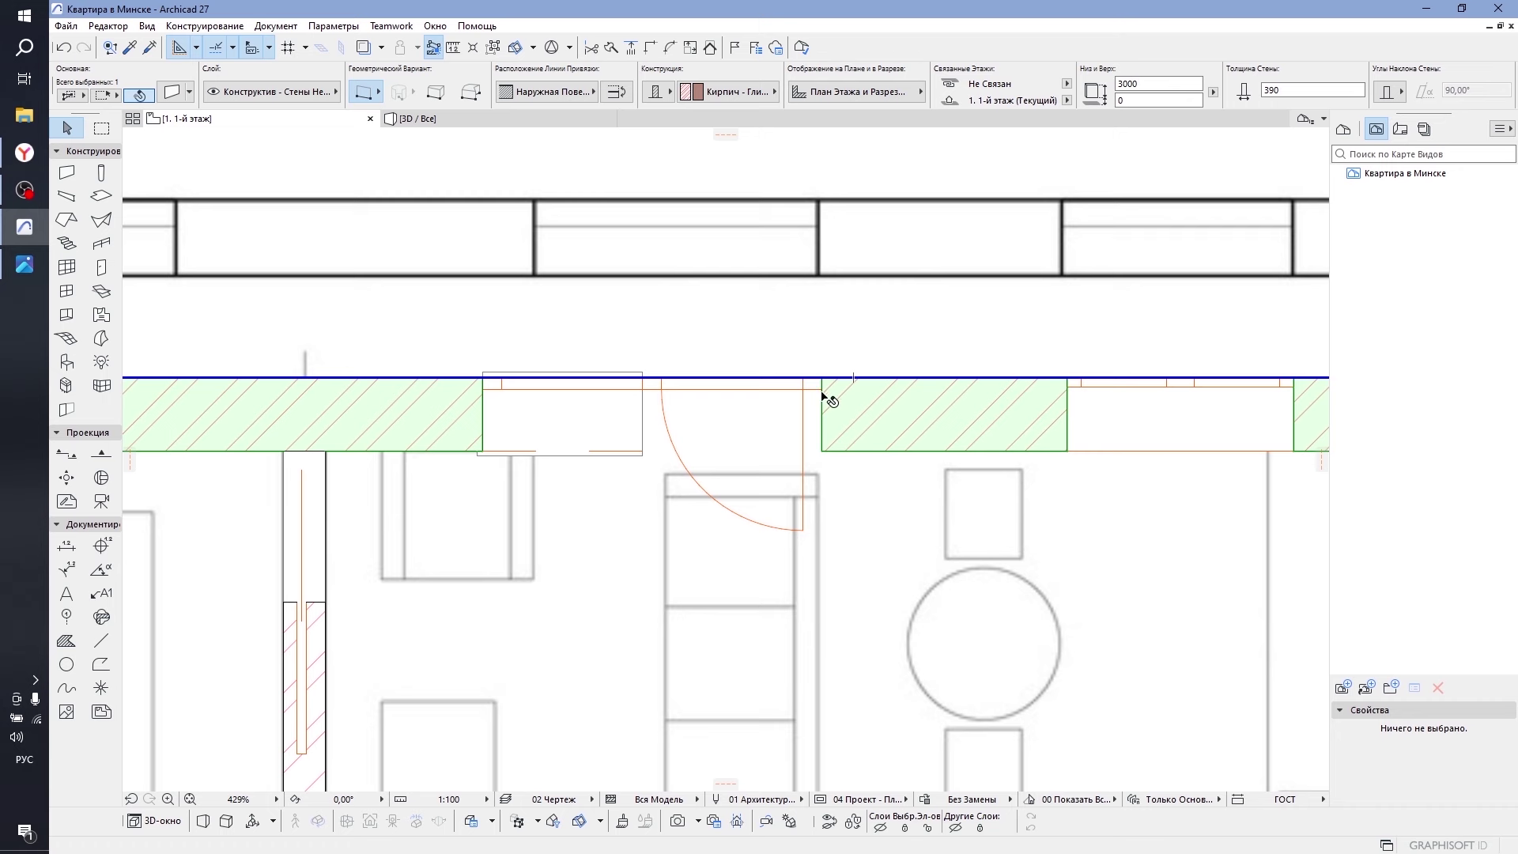
click(822, 381)
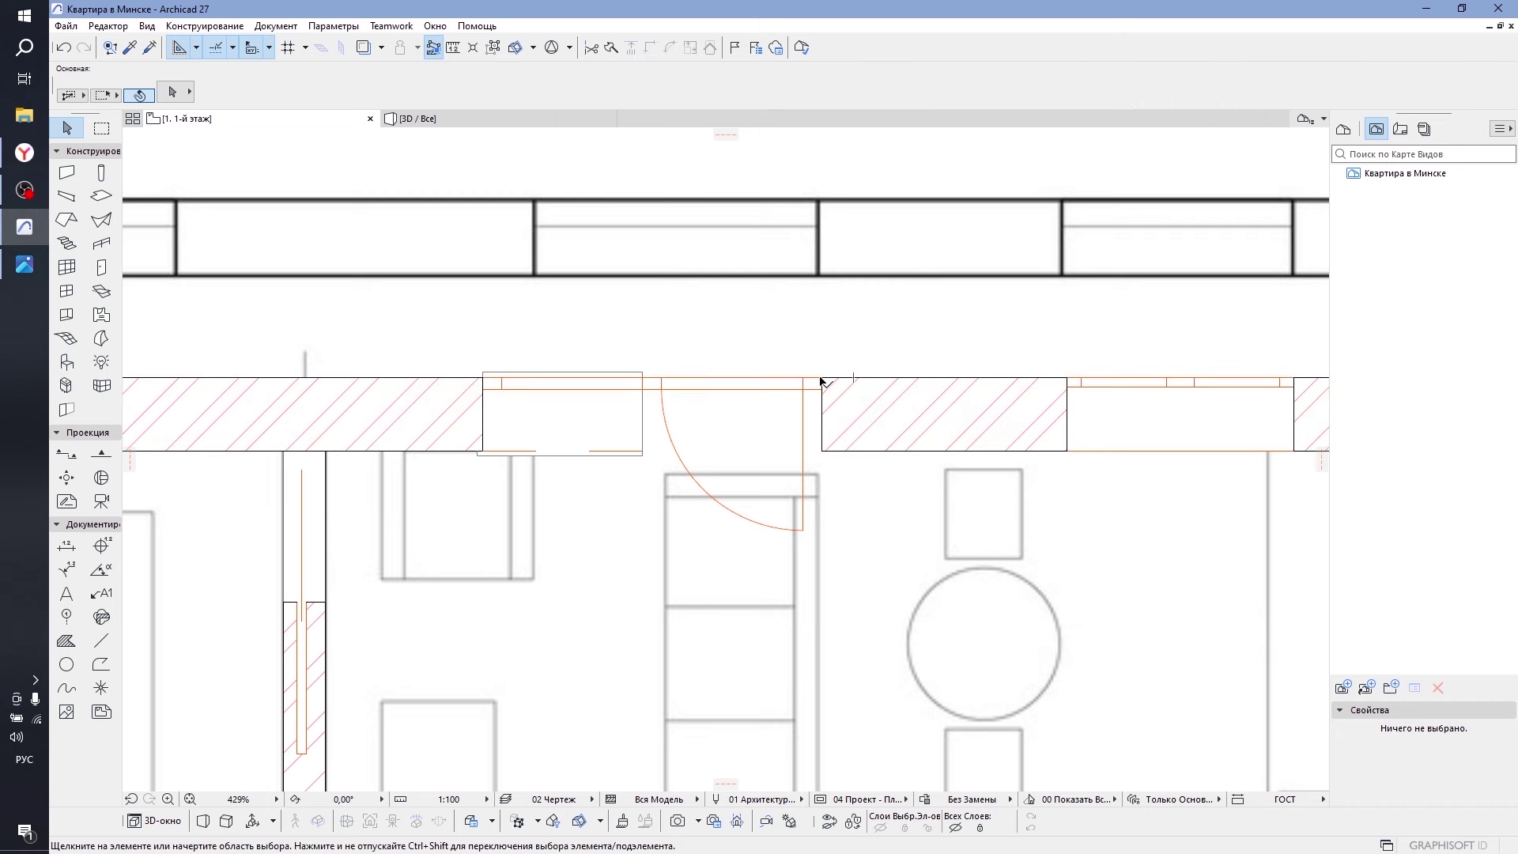
click(816, 280)
click(477, 378)
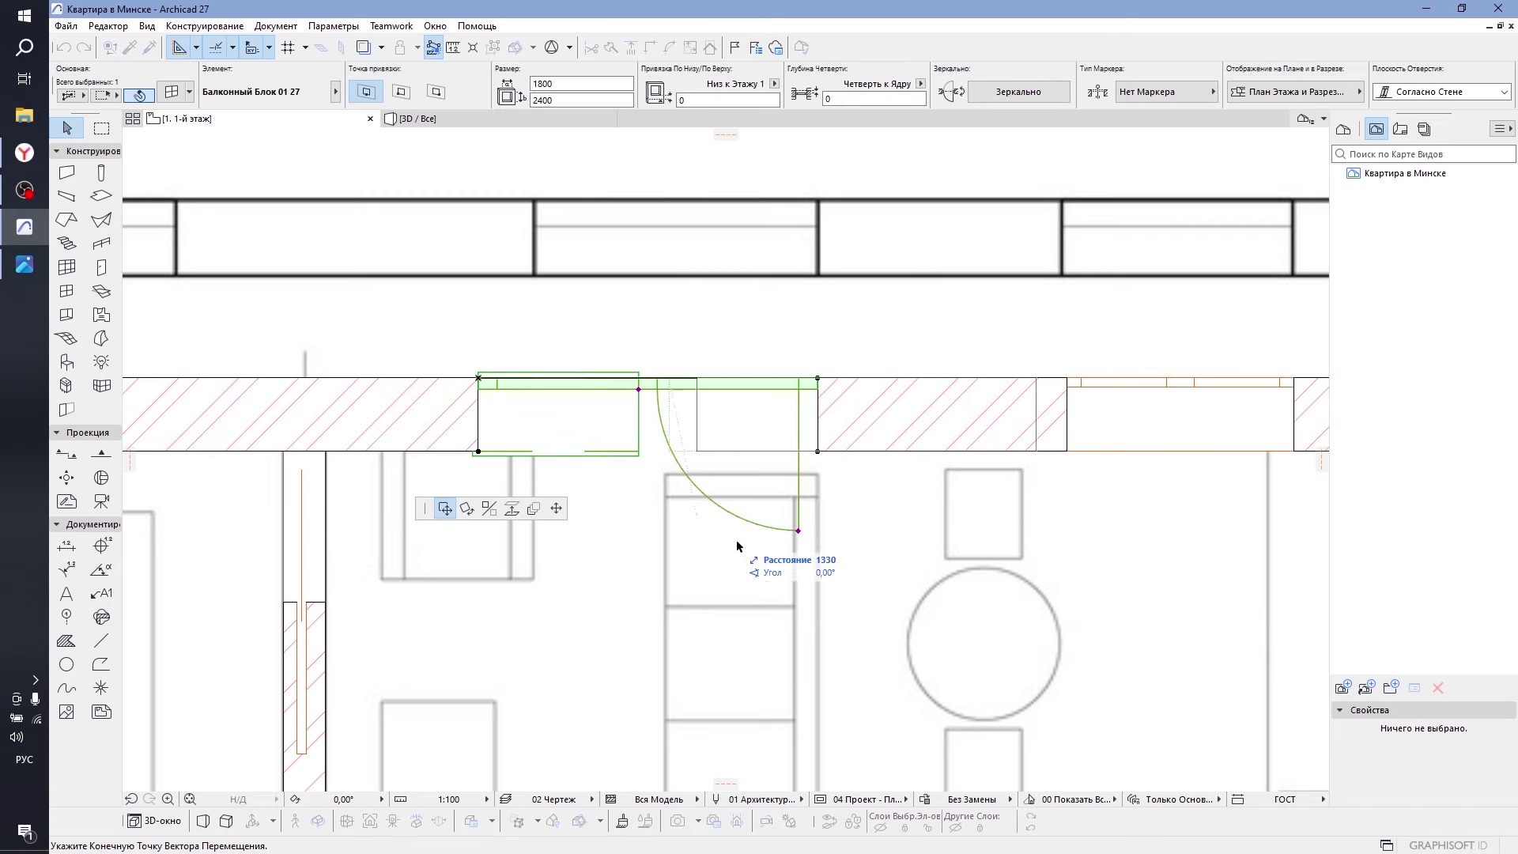
click(556, 508)
text(1500)
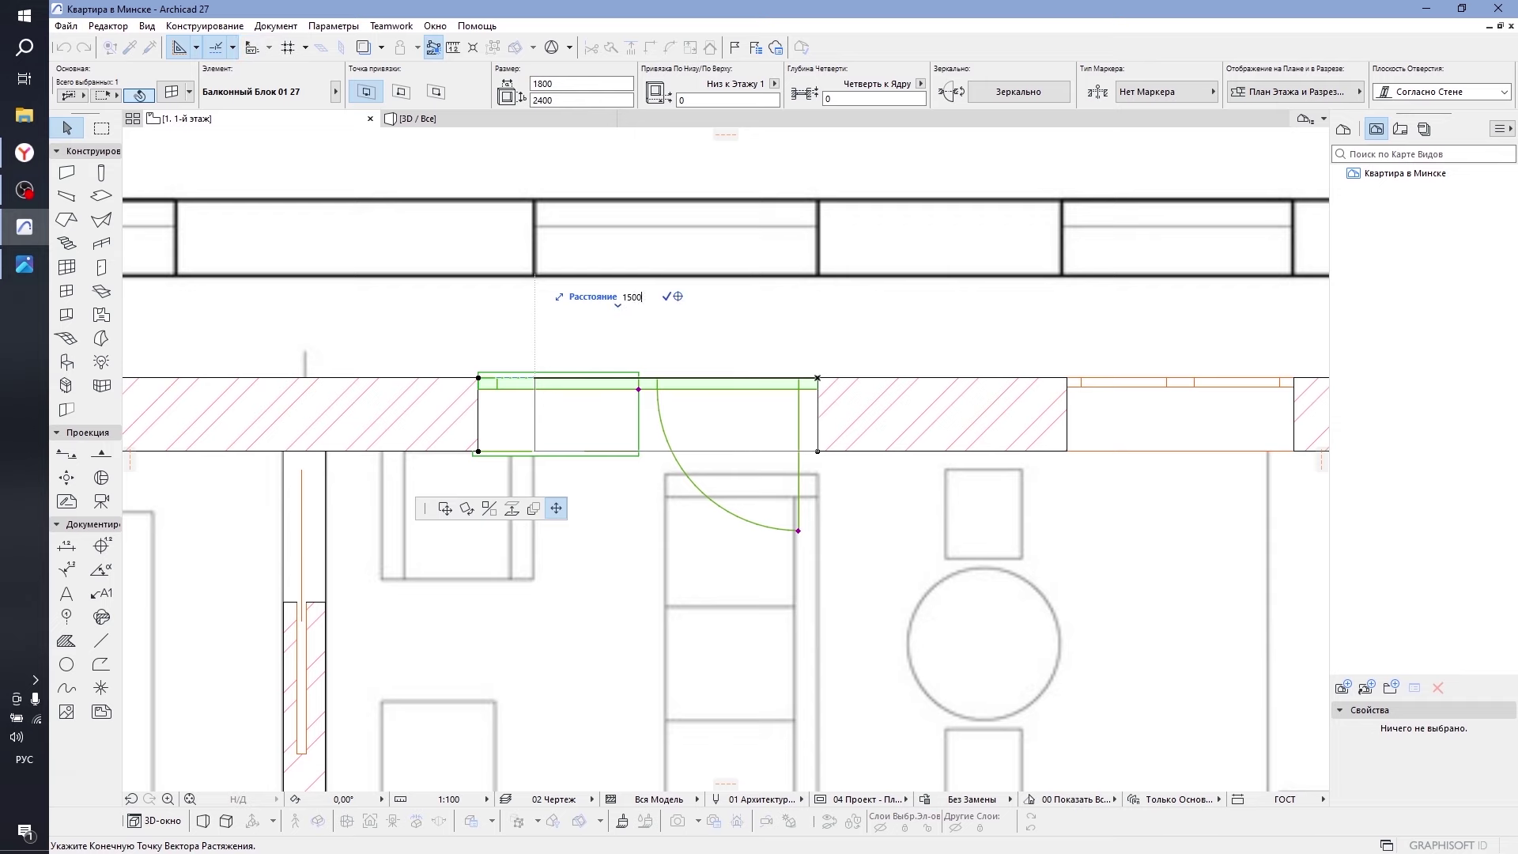
key(Return)
click(417, 118)
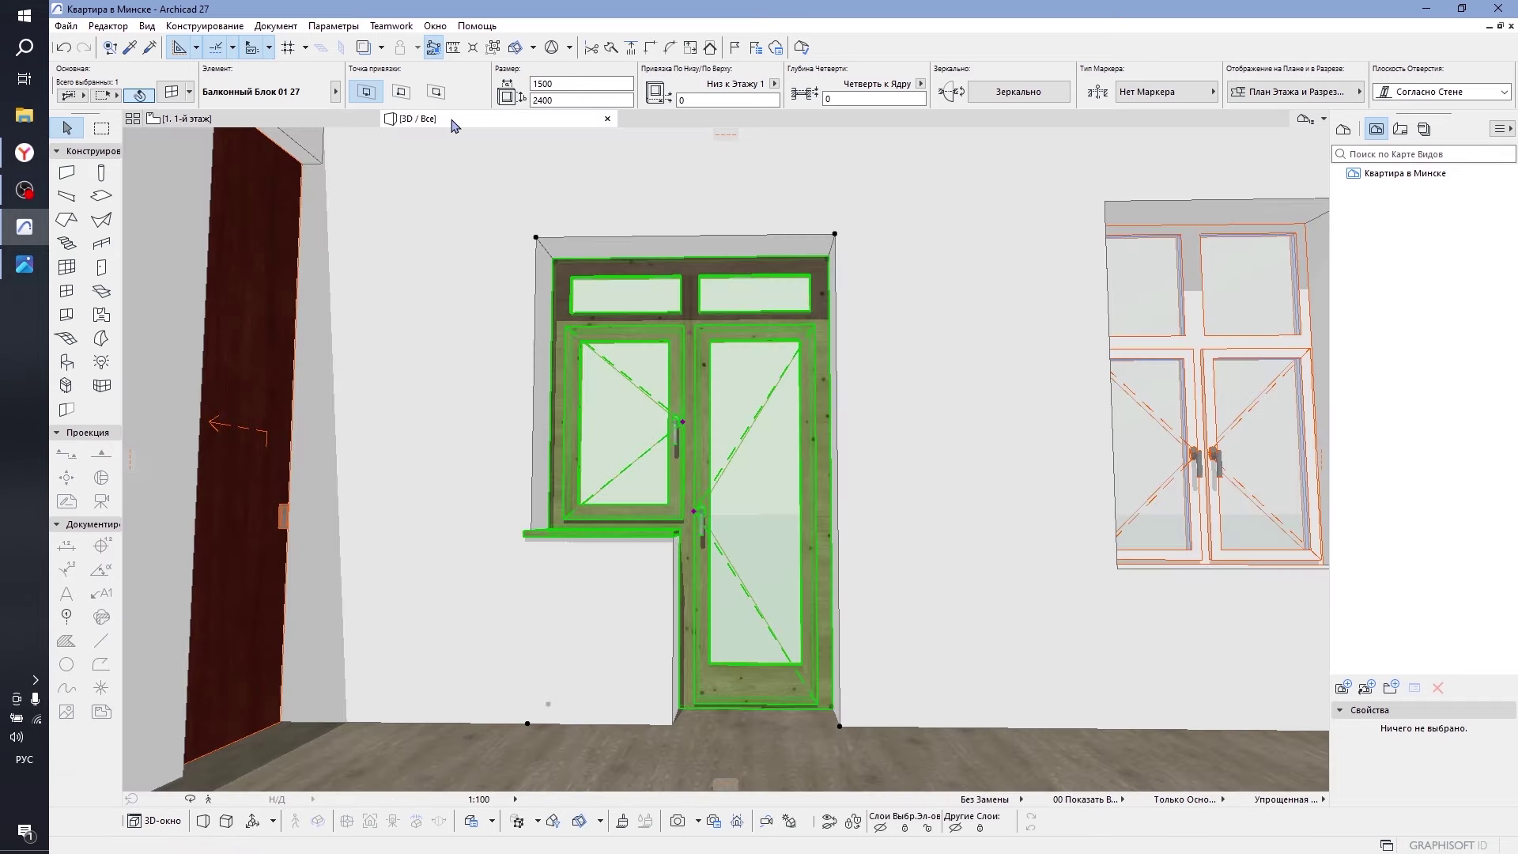
Select the 1500-wide balcony unit in 3D and stretch its height to 2550
shift+middle_drag(773, 416, 759, 406)
click(785, 245)
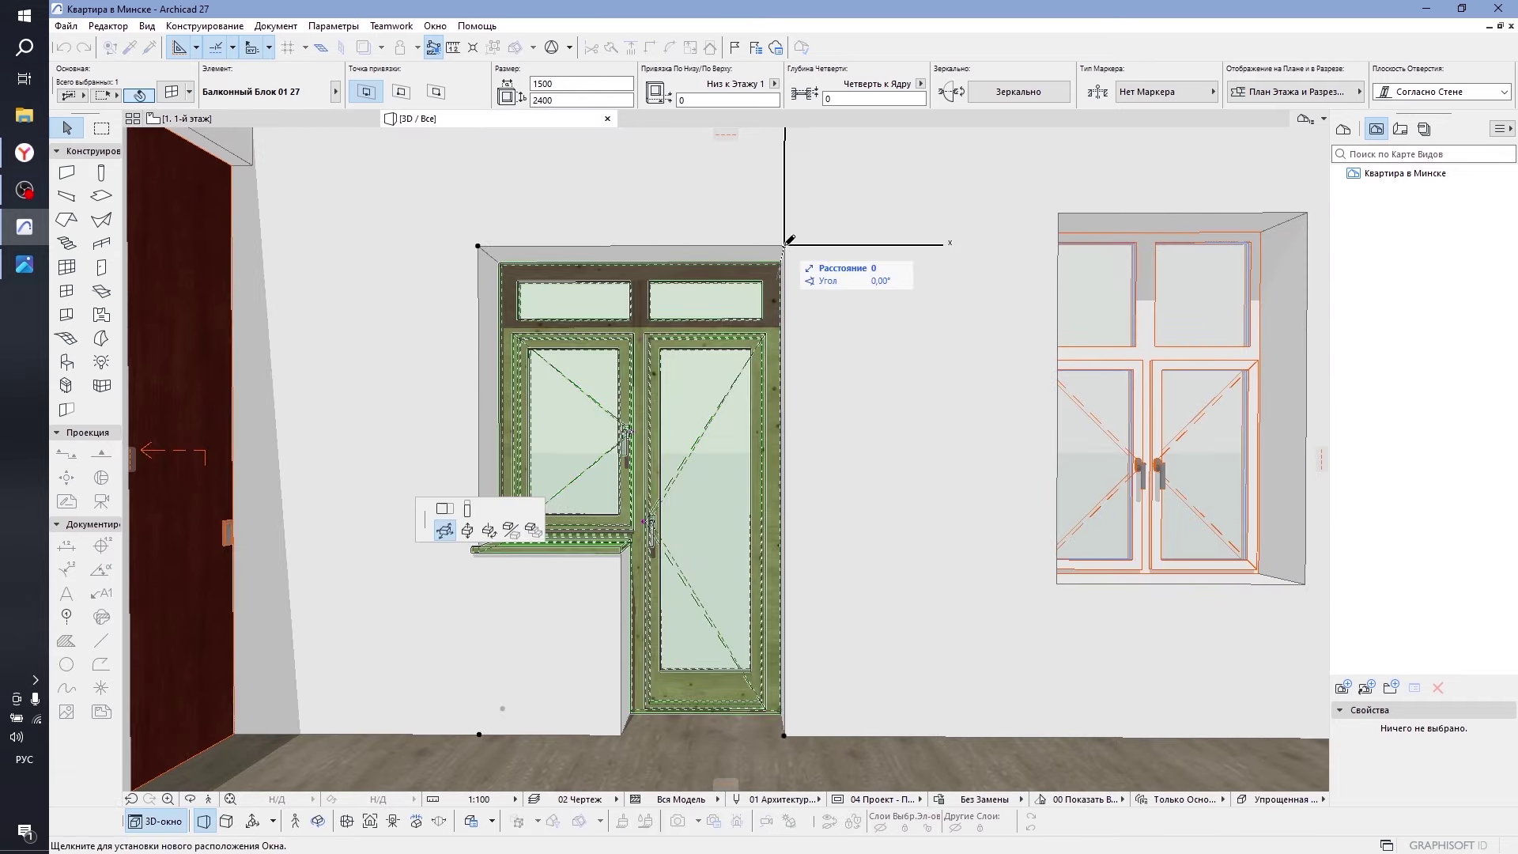
click(468, 510)
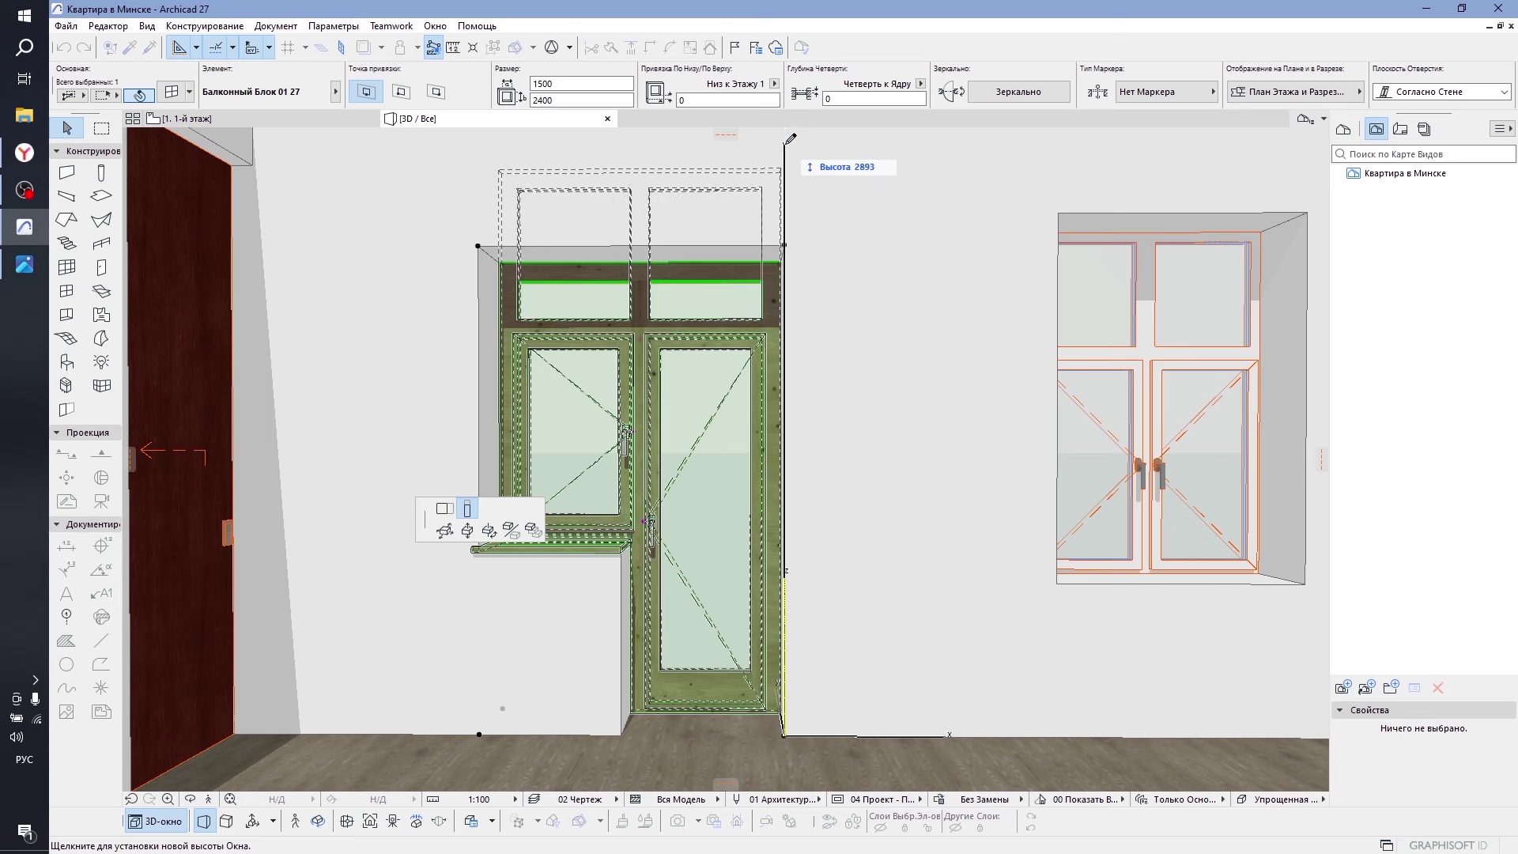
click(1061, 212)
middle_drag(1046, 237, 1016, 255)
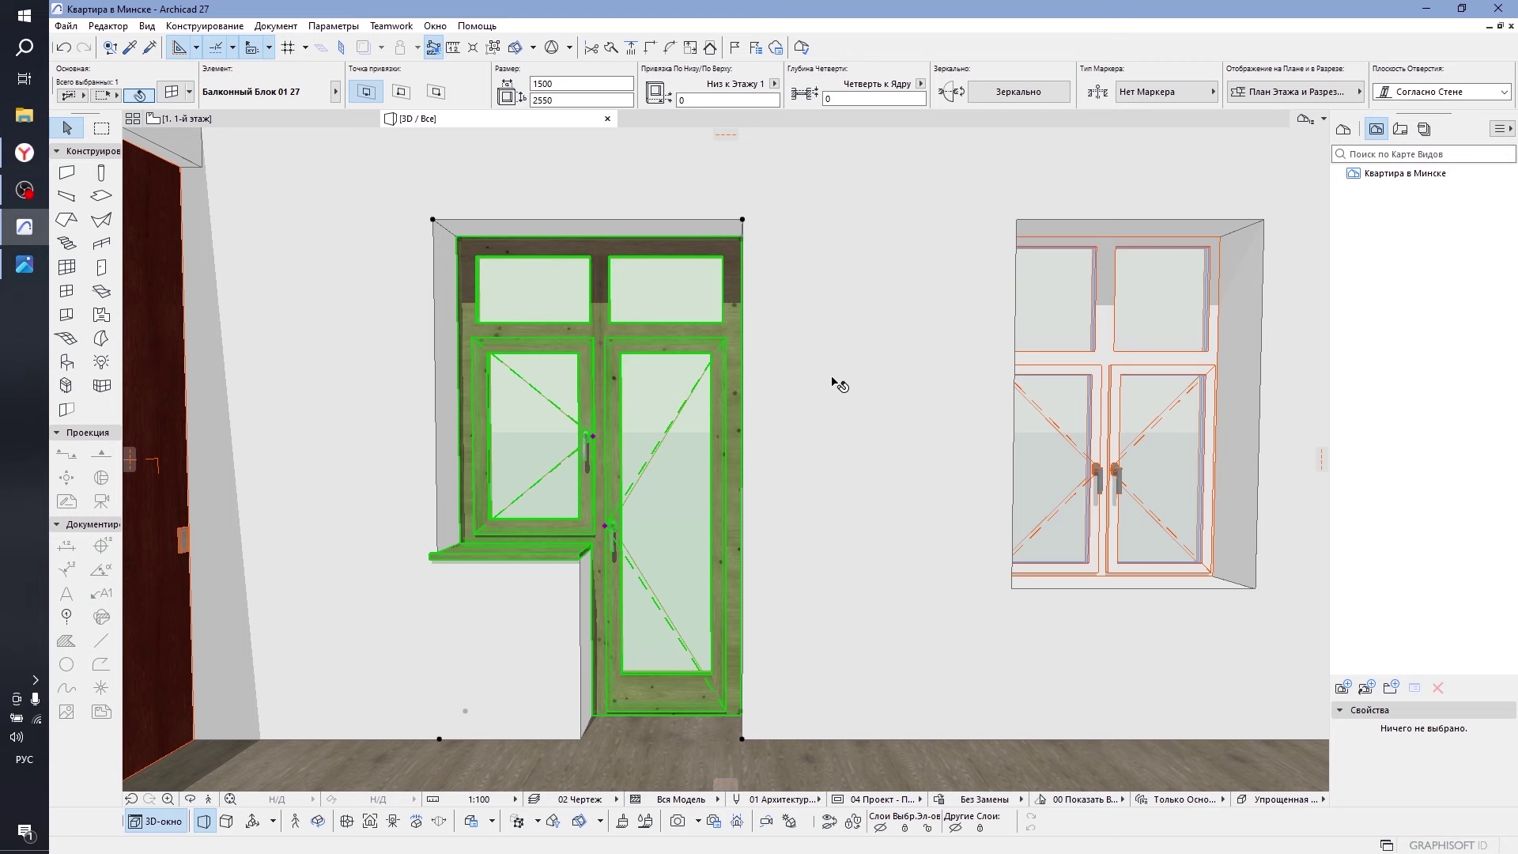
key(ctrl+t)
click(1107, 356)
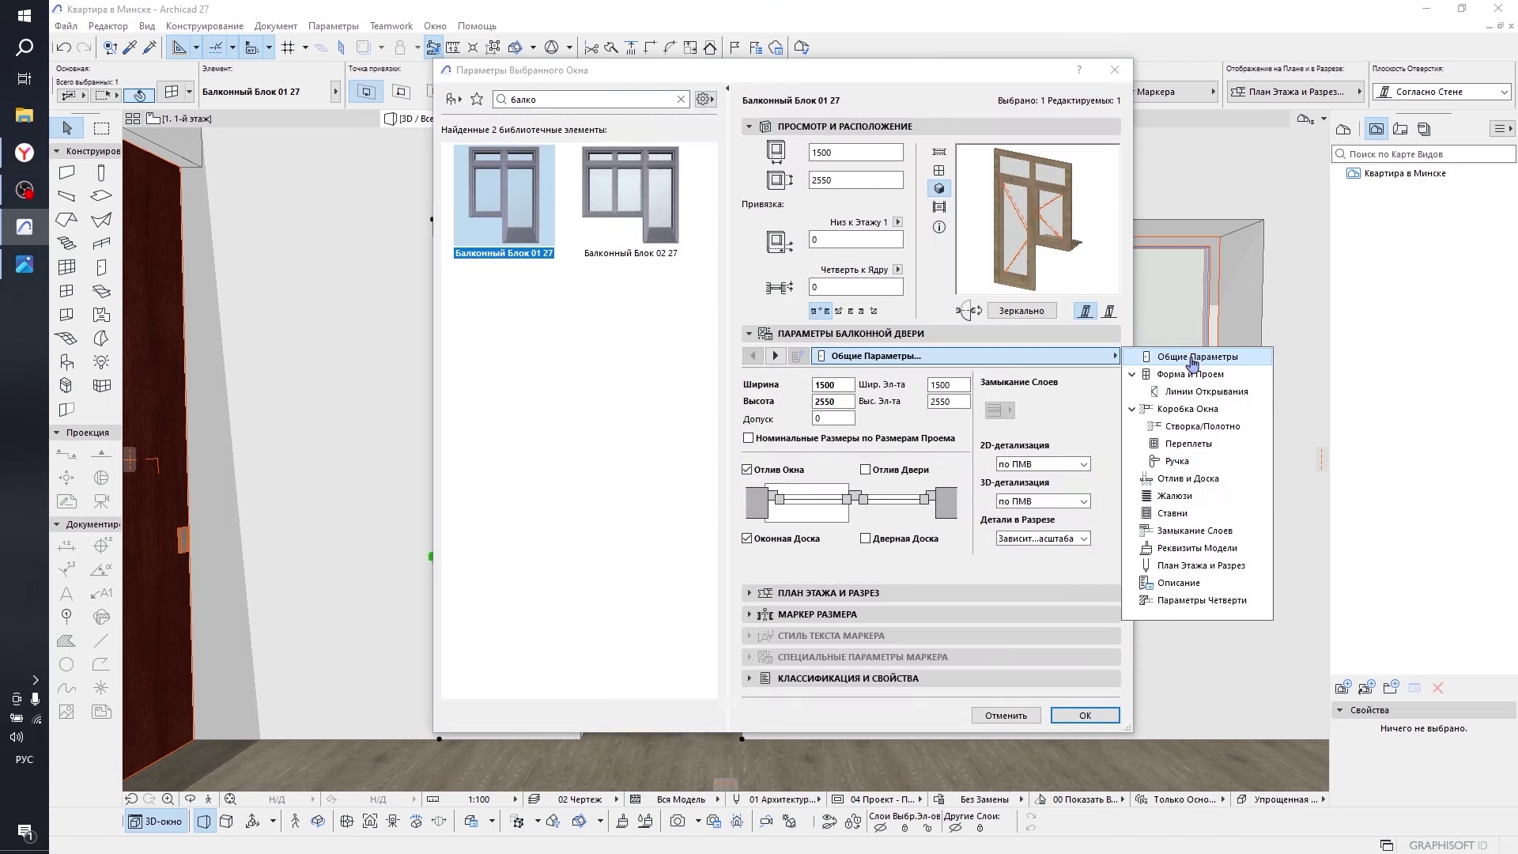
Remove the balcony unit's outer sill and window board and set its 900 parapet height to 0
click(775, 474)
click(775, 475)
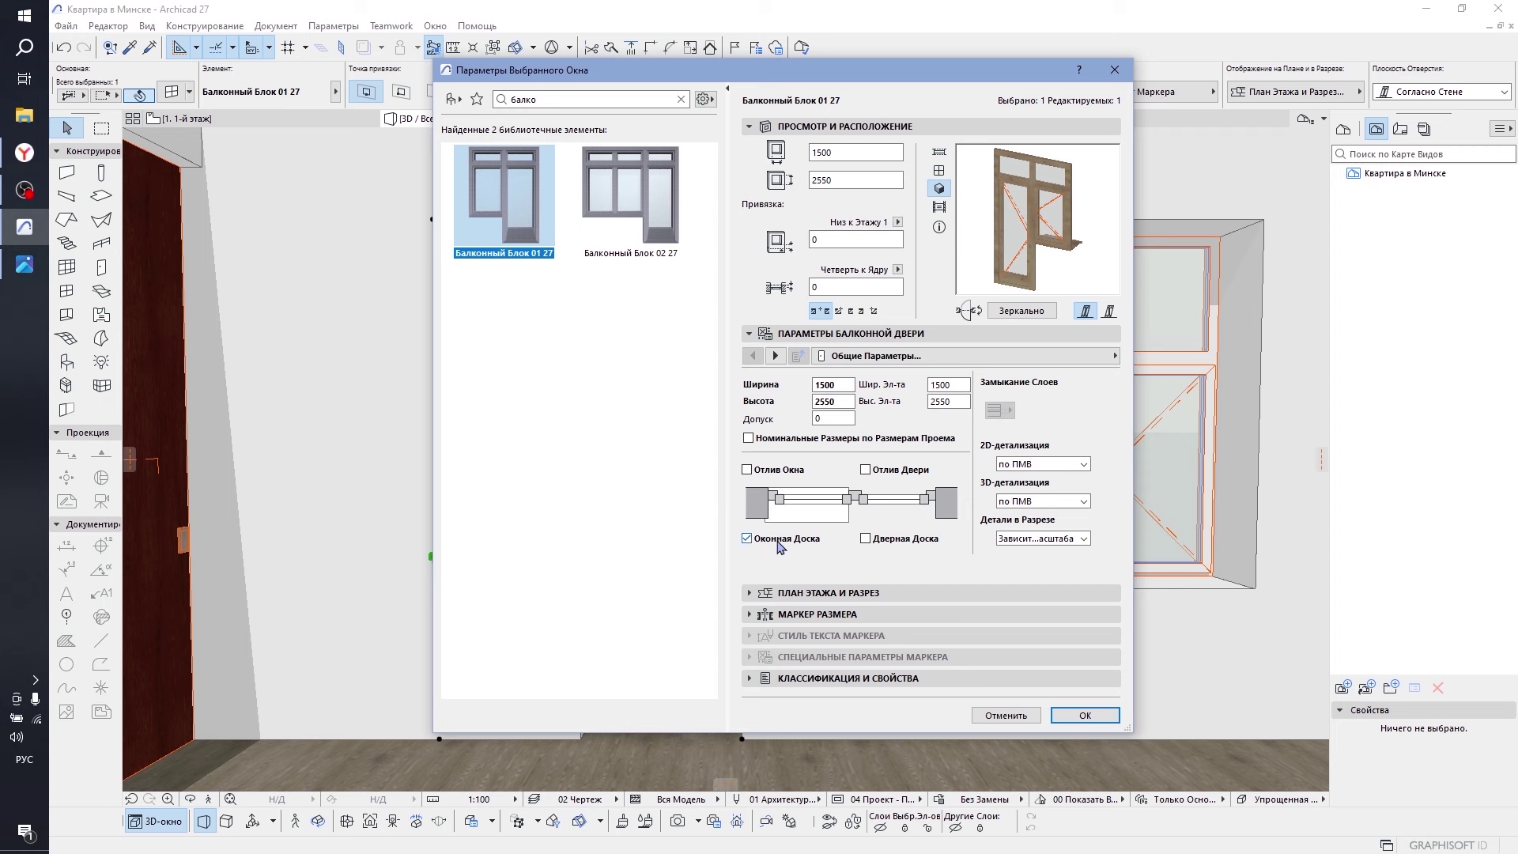
click(780, 542)
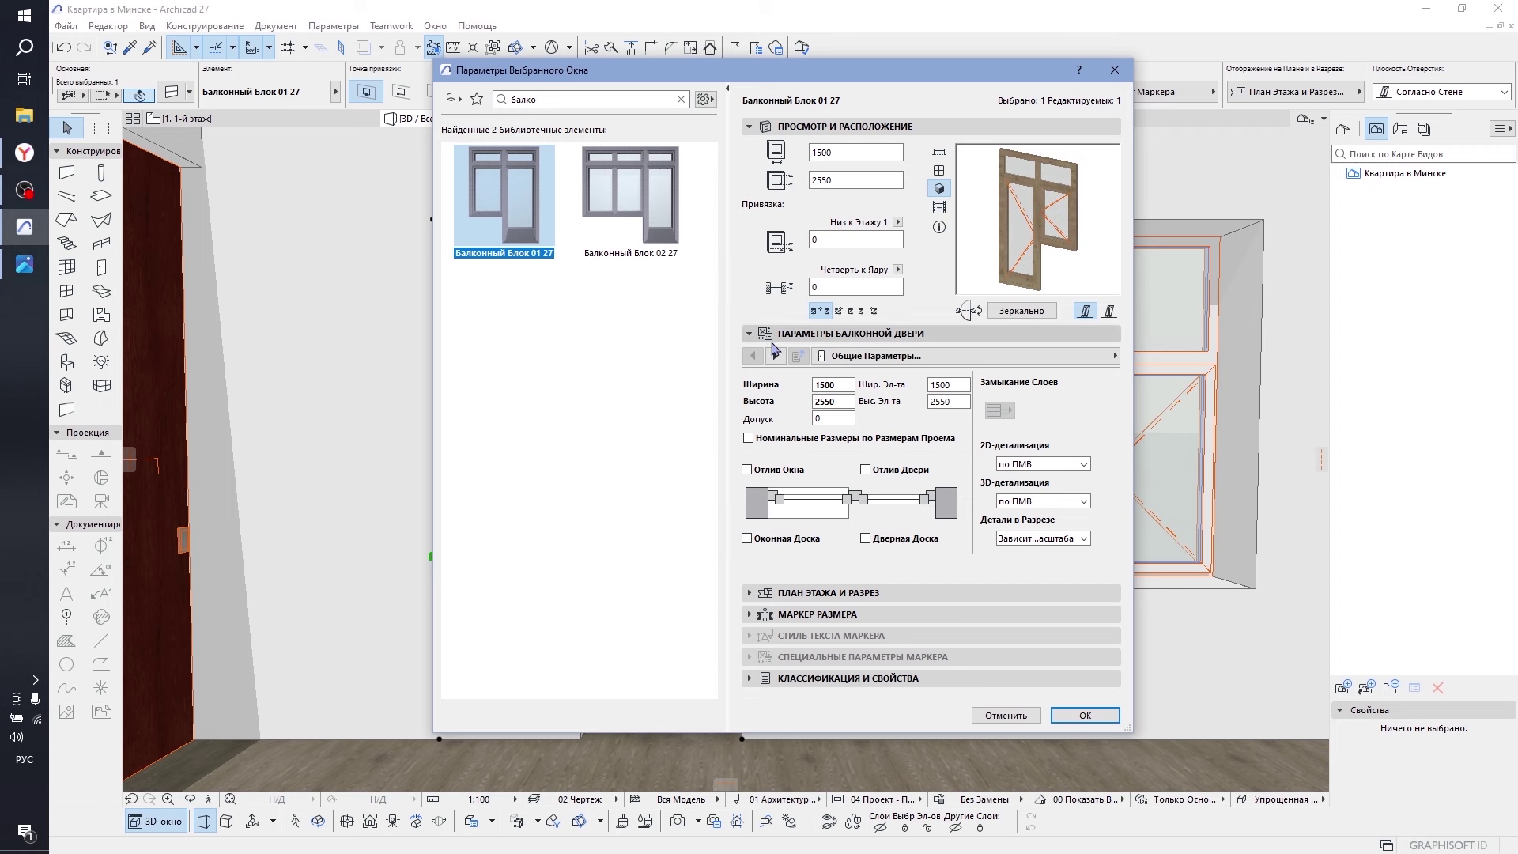
click(775, 355)
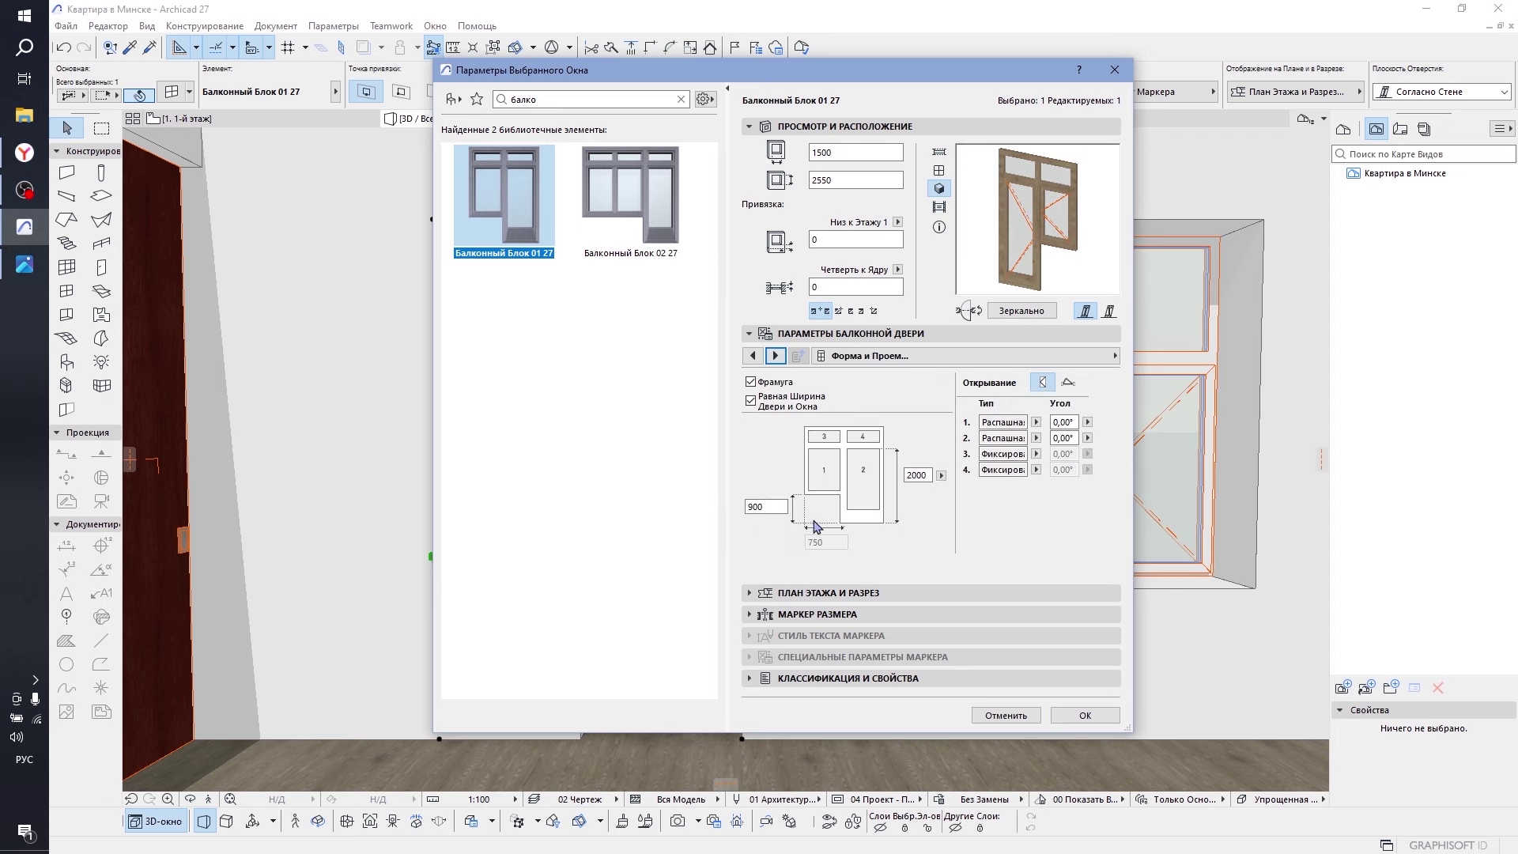
click(773, 507)
text(0)
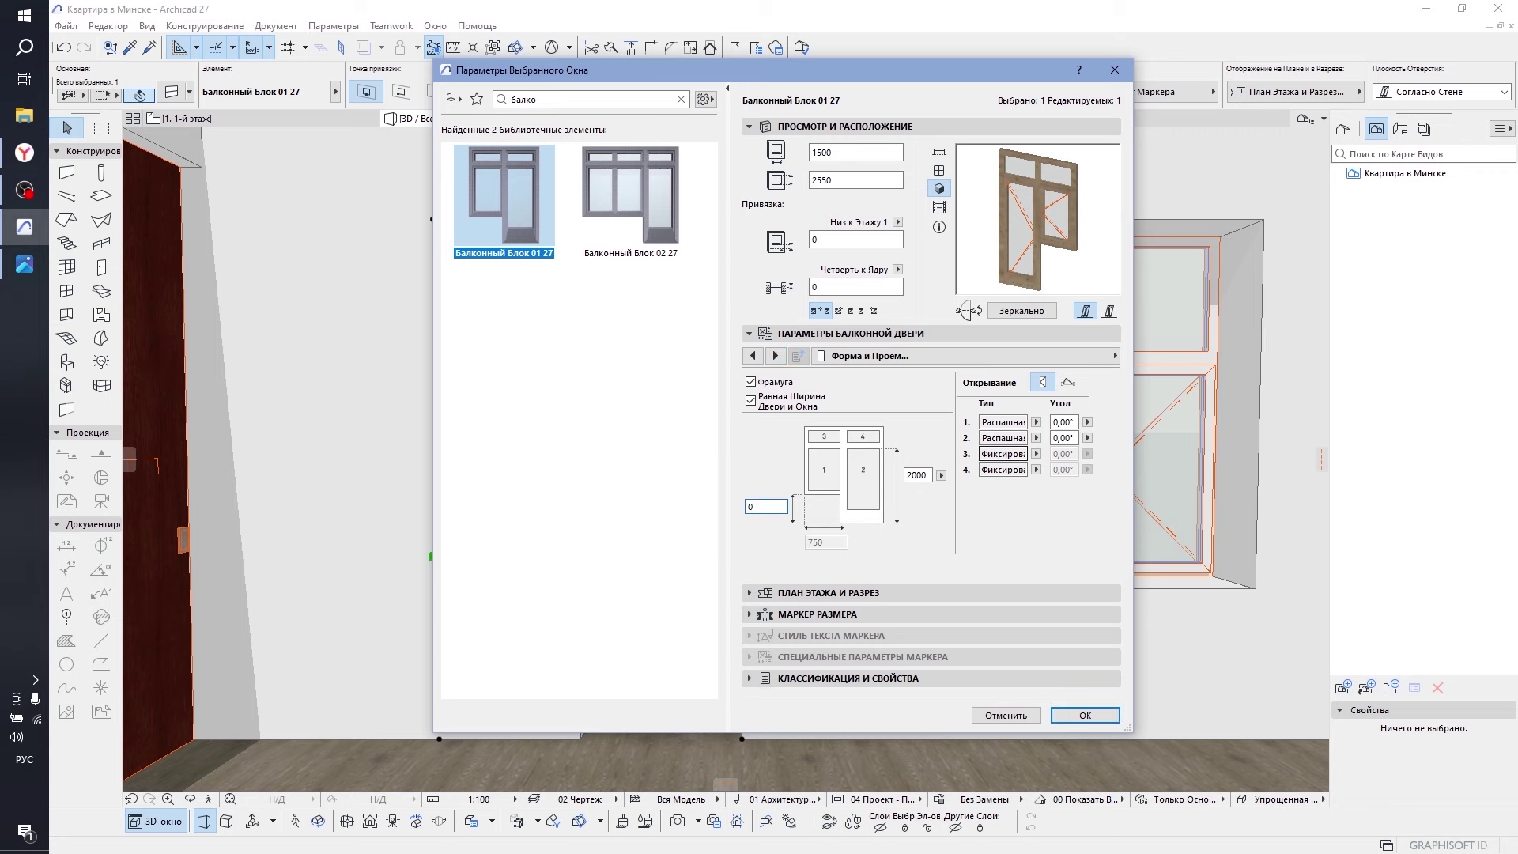
key(Return)
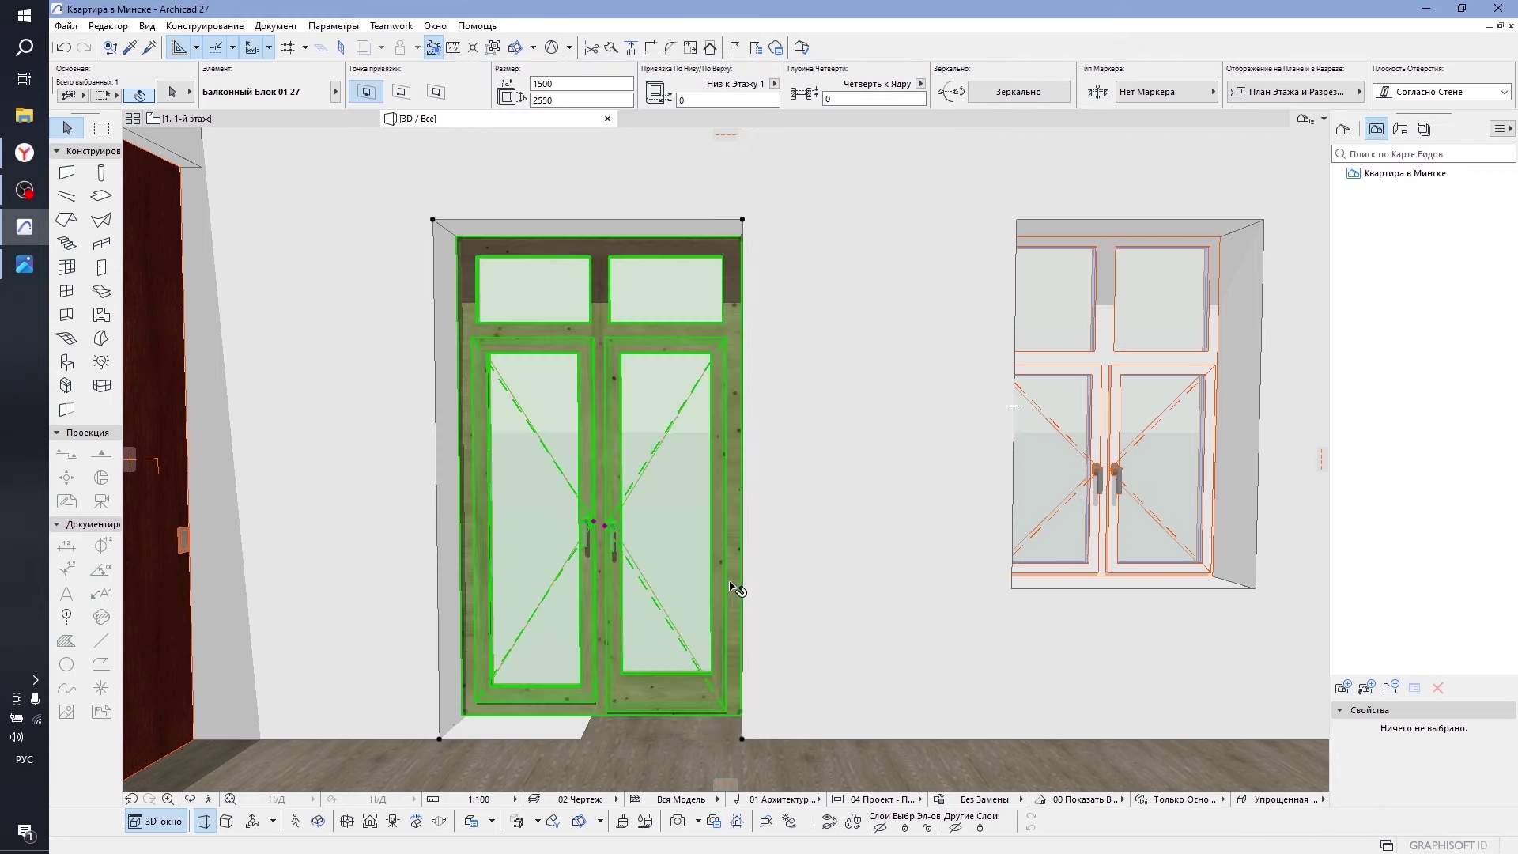
Move the balcony door vertically down slightly so its bottom offset becomes -1
mouse_move(801, 356)
mouse_down()
mouse_move(566, 700)
mouse_move(632, 672)
mouse_move(671, 618)
mouse_up()
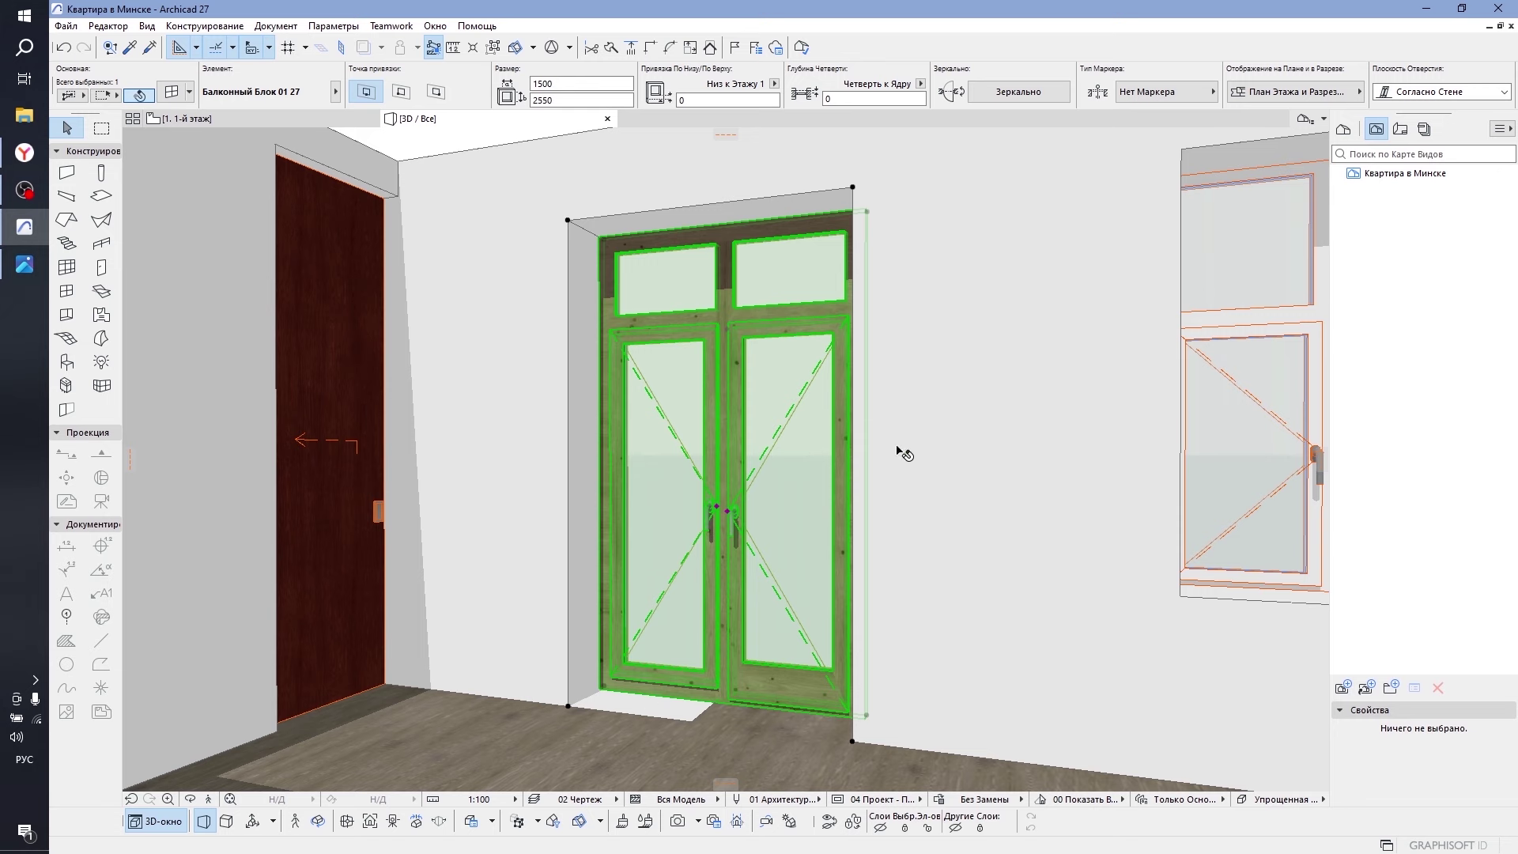
drag(707, 557, 709, 642)
click(709, 642)
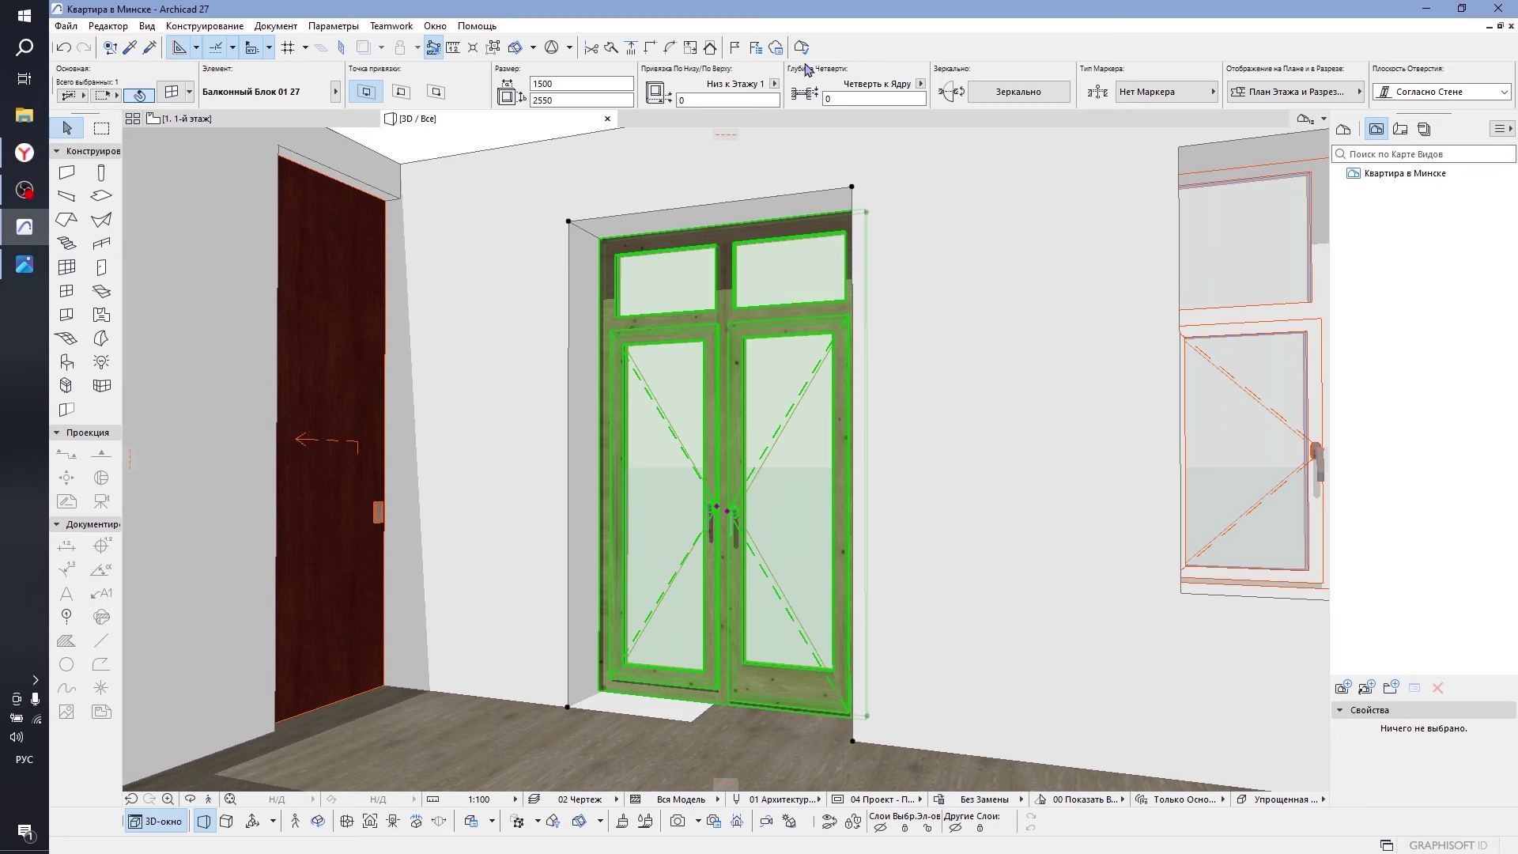
shift+middle_drag(711, 391, 721, 396)
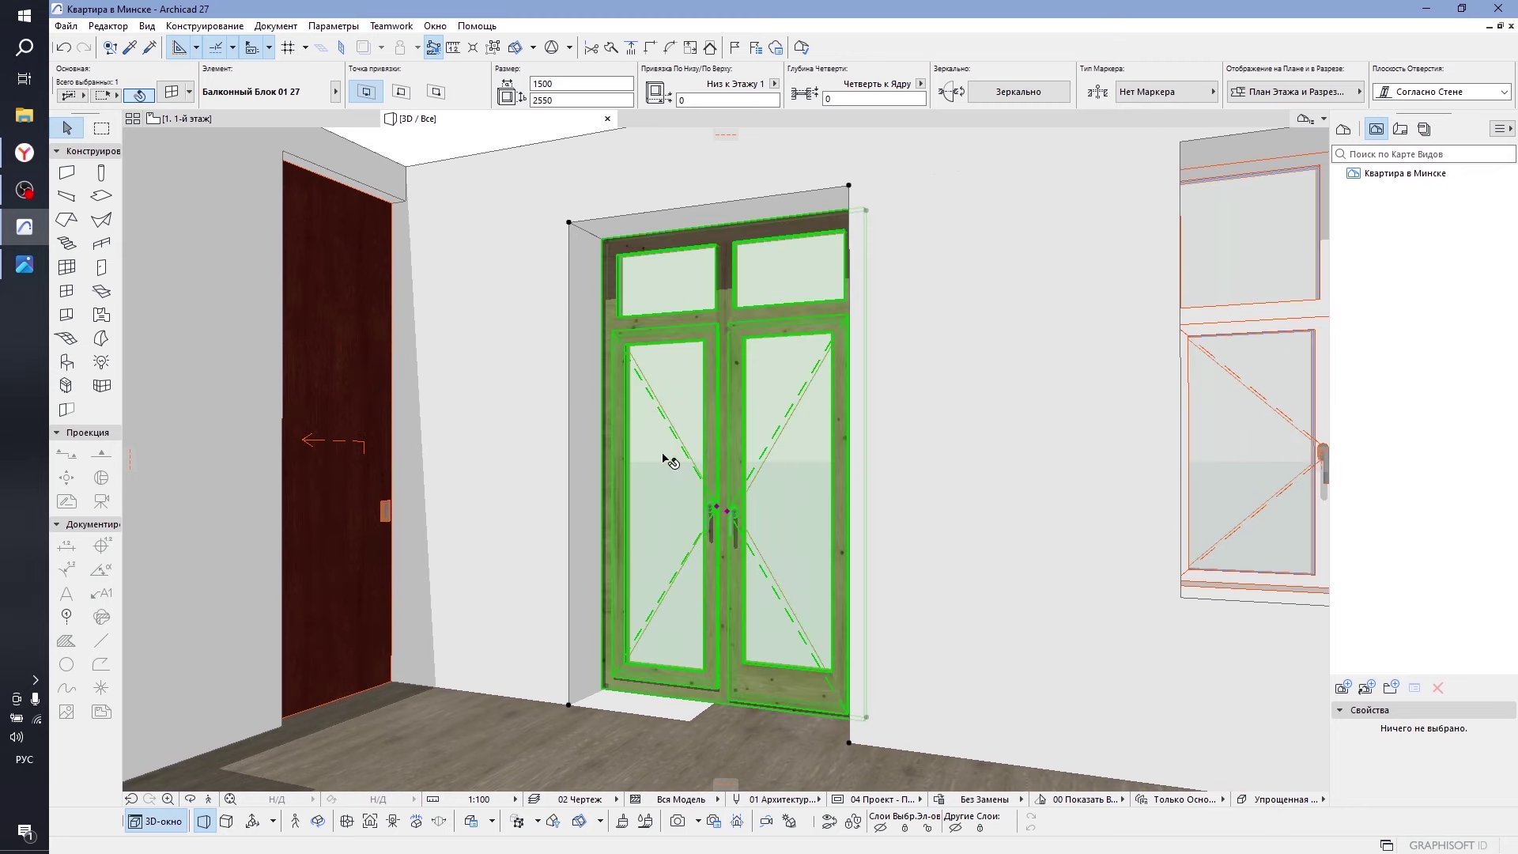
click(730, 333)
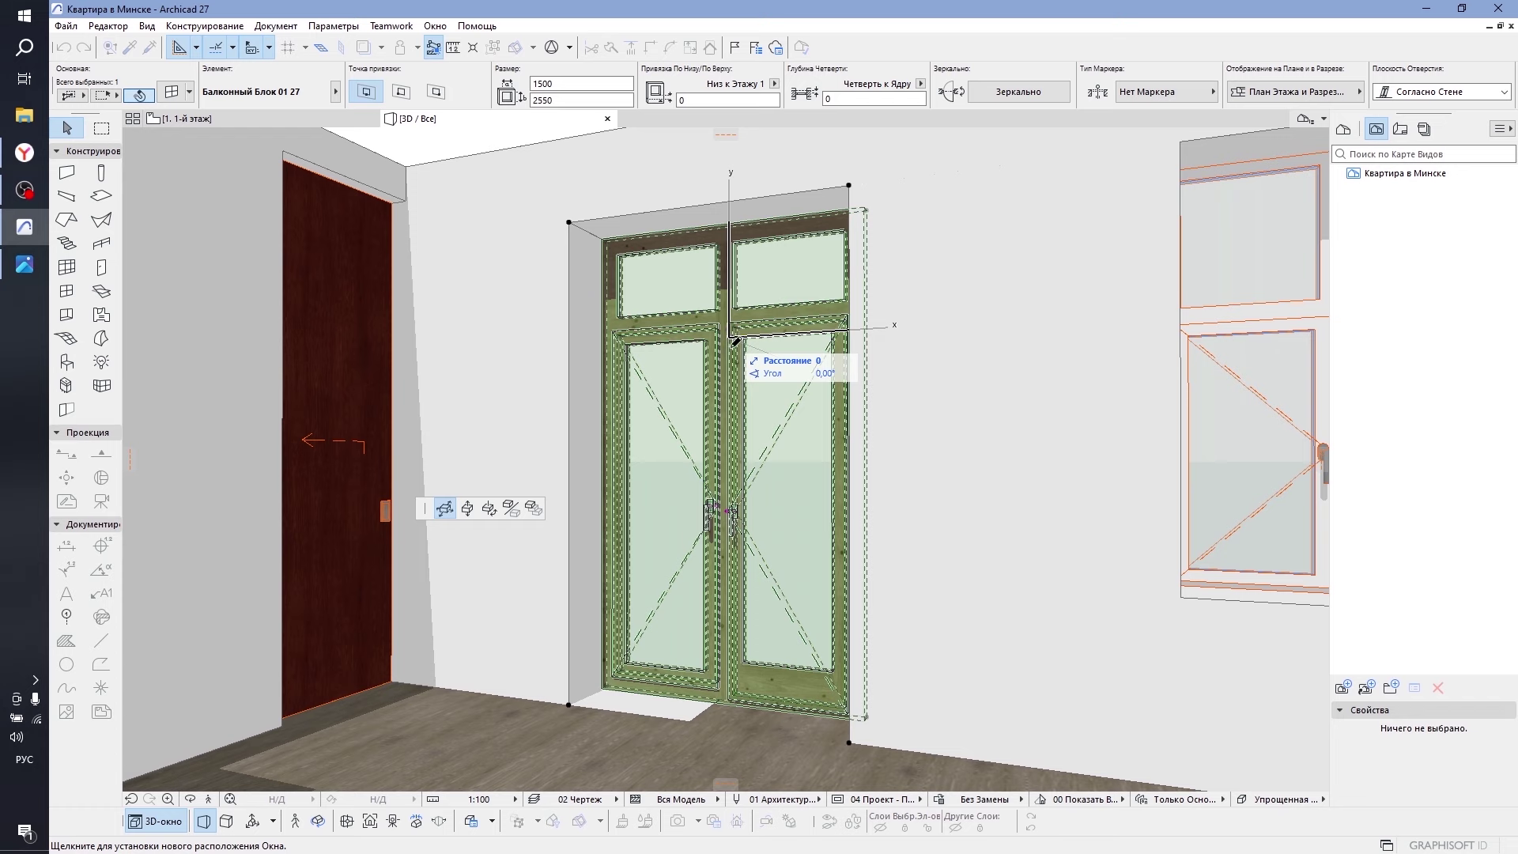
click(467, 509)
text(1)
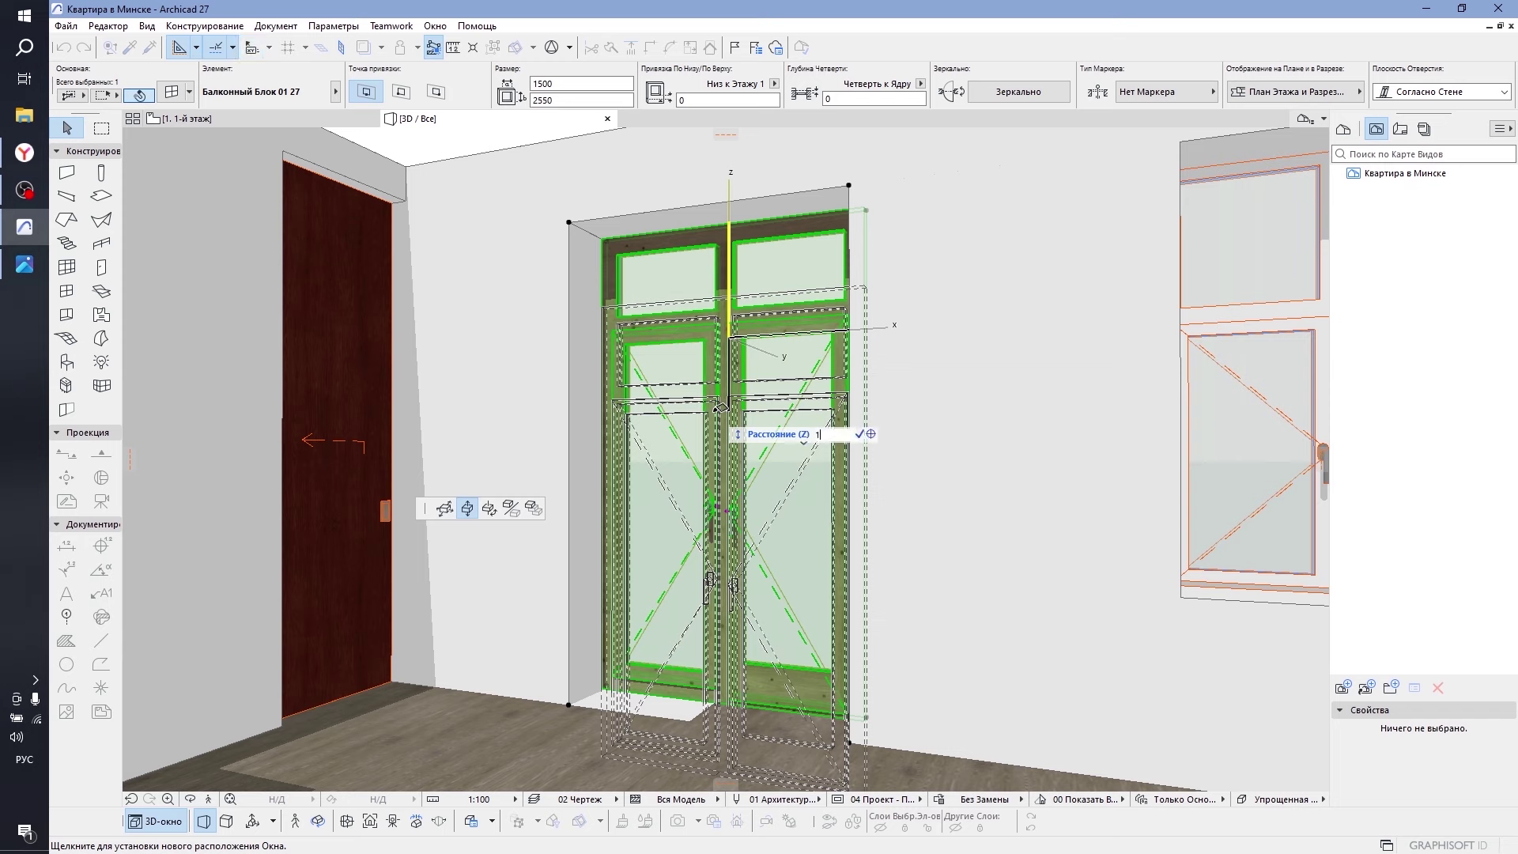
click(729, 341)
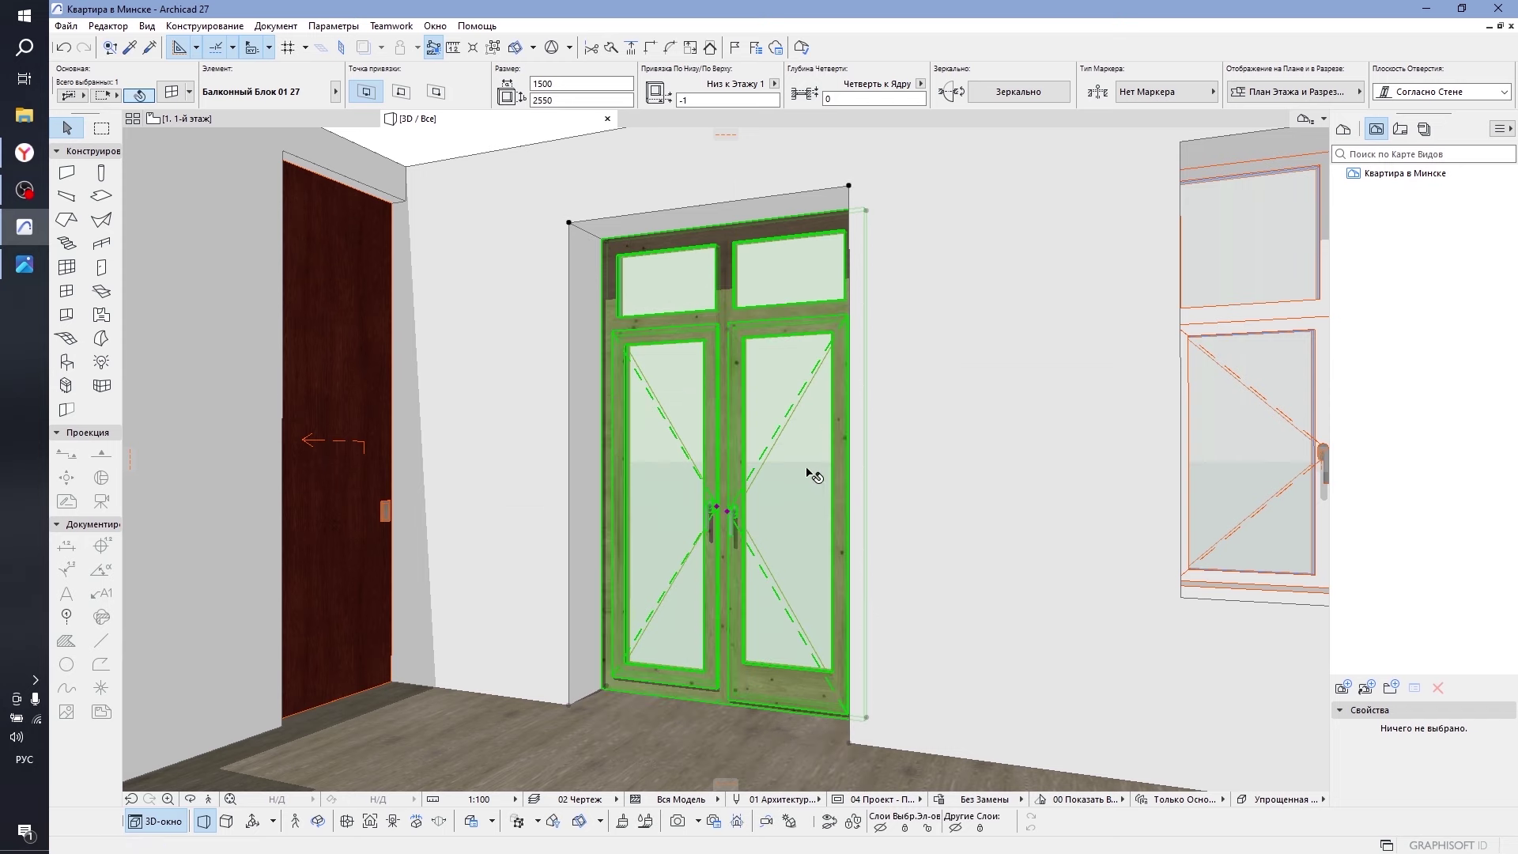
key(Escape)
mouse_move(681, 520)
mouse_down()
mouse_move(724, 535)
mouse_move(830, 518)
mouse_move(791, 558)
mouse_move(787, 542)
mouse_up()
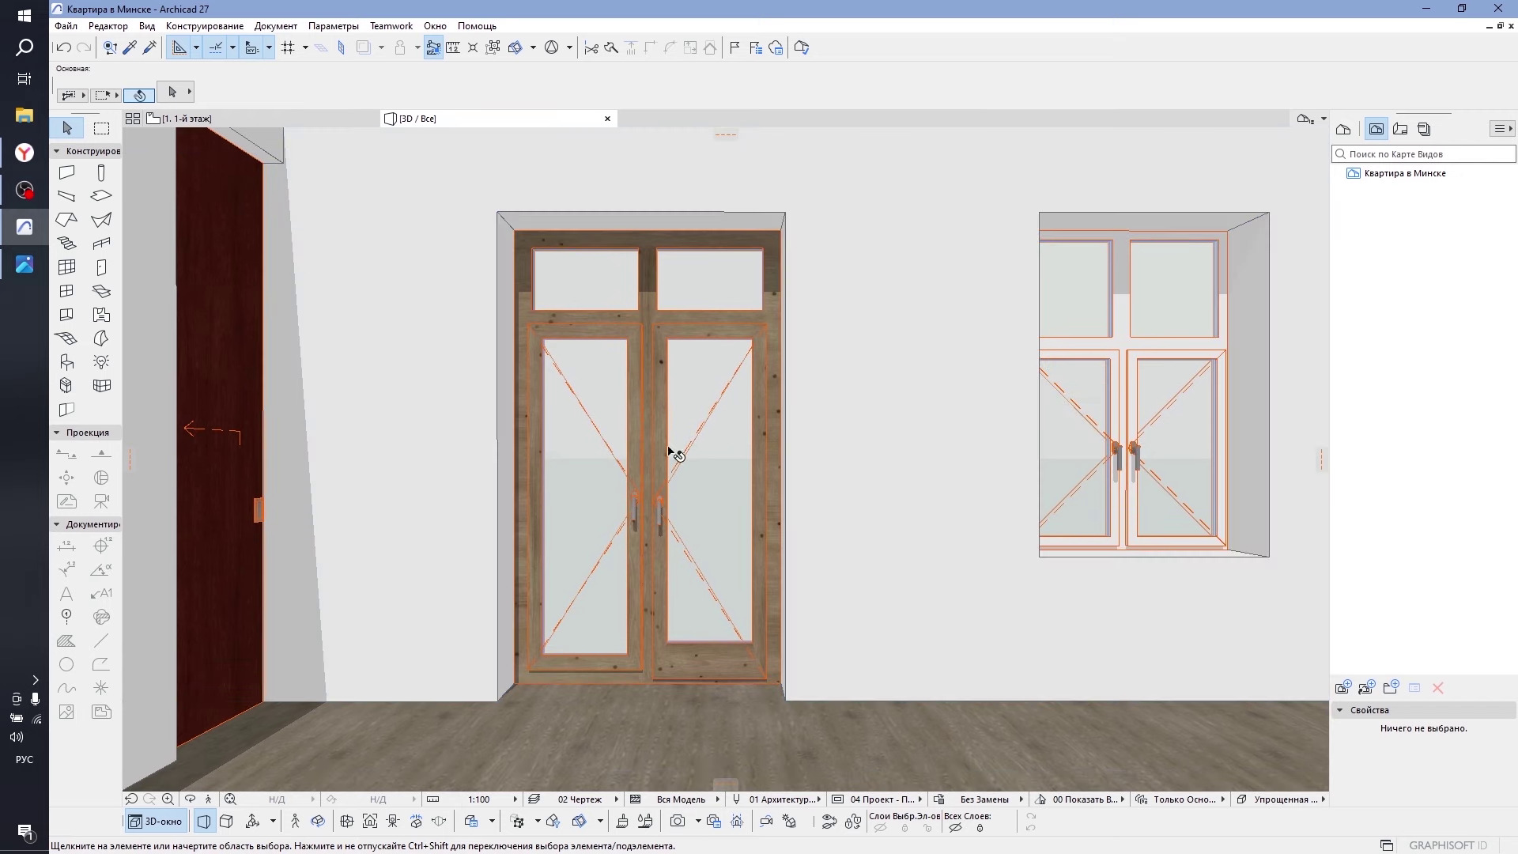
mouse_move(646, 450)
click(603, 440)
Set leaf 1 of the balcony door to Фиксированное Остекление (fixed glazing)
click(648, 454)
double_click(648, 455)
text(балко)
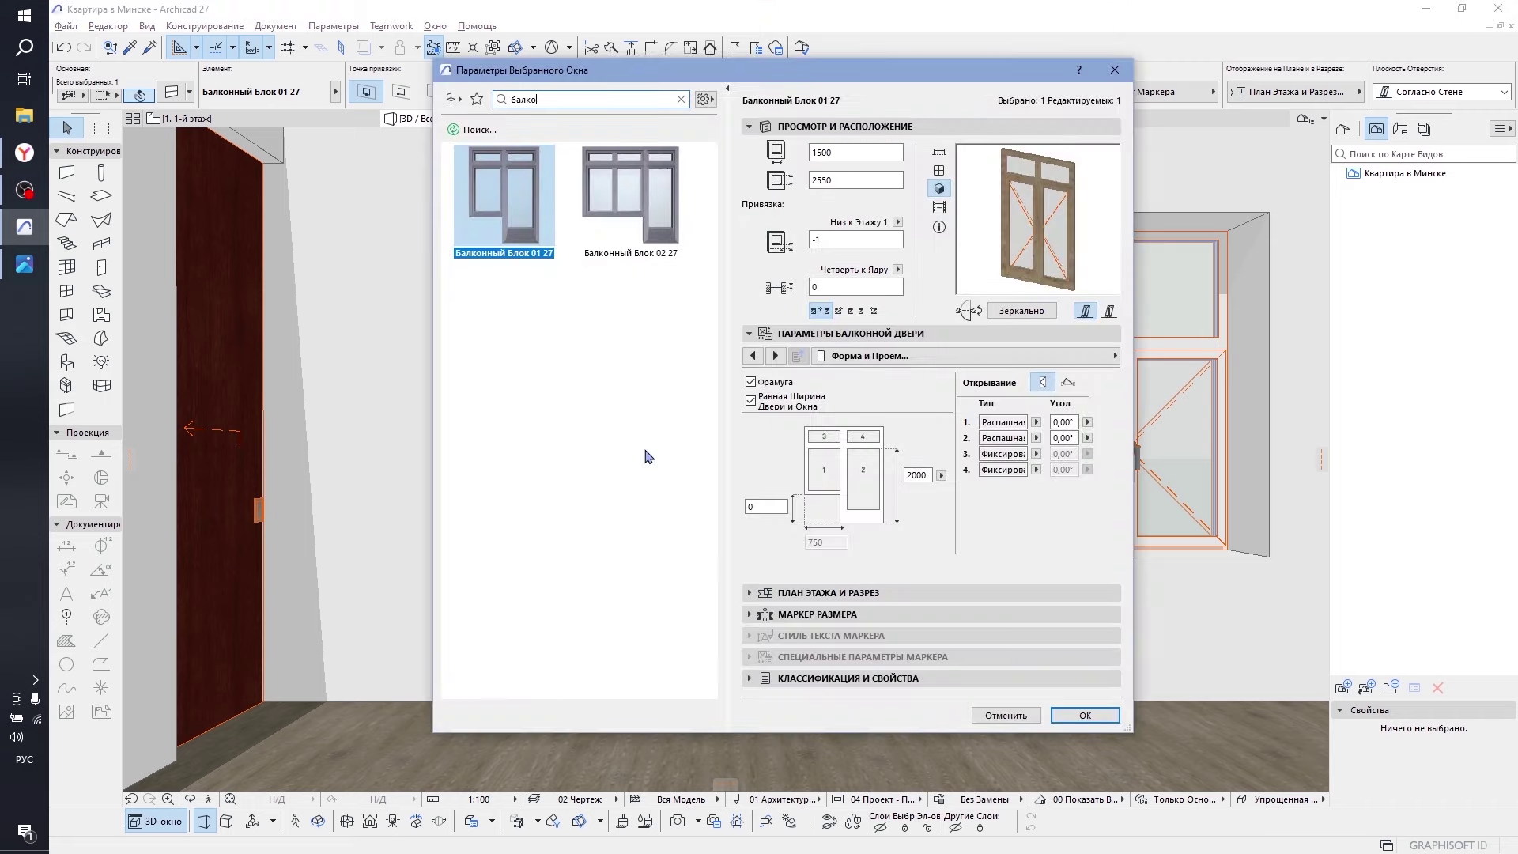
click(774, 356)
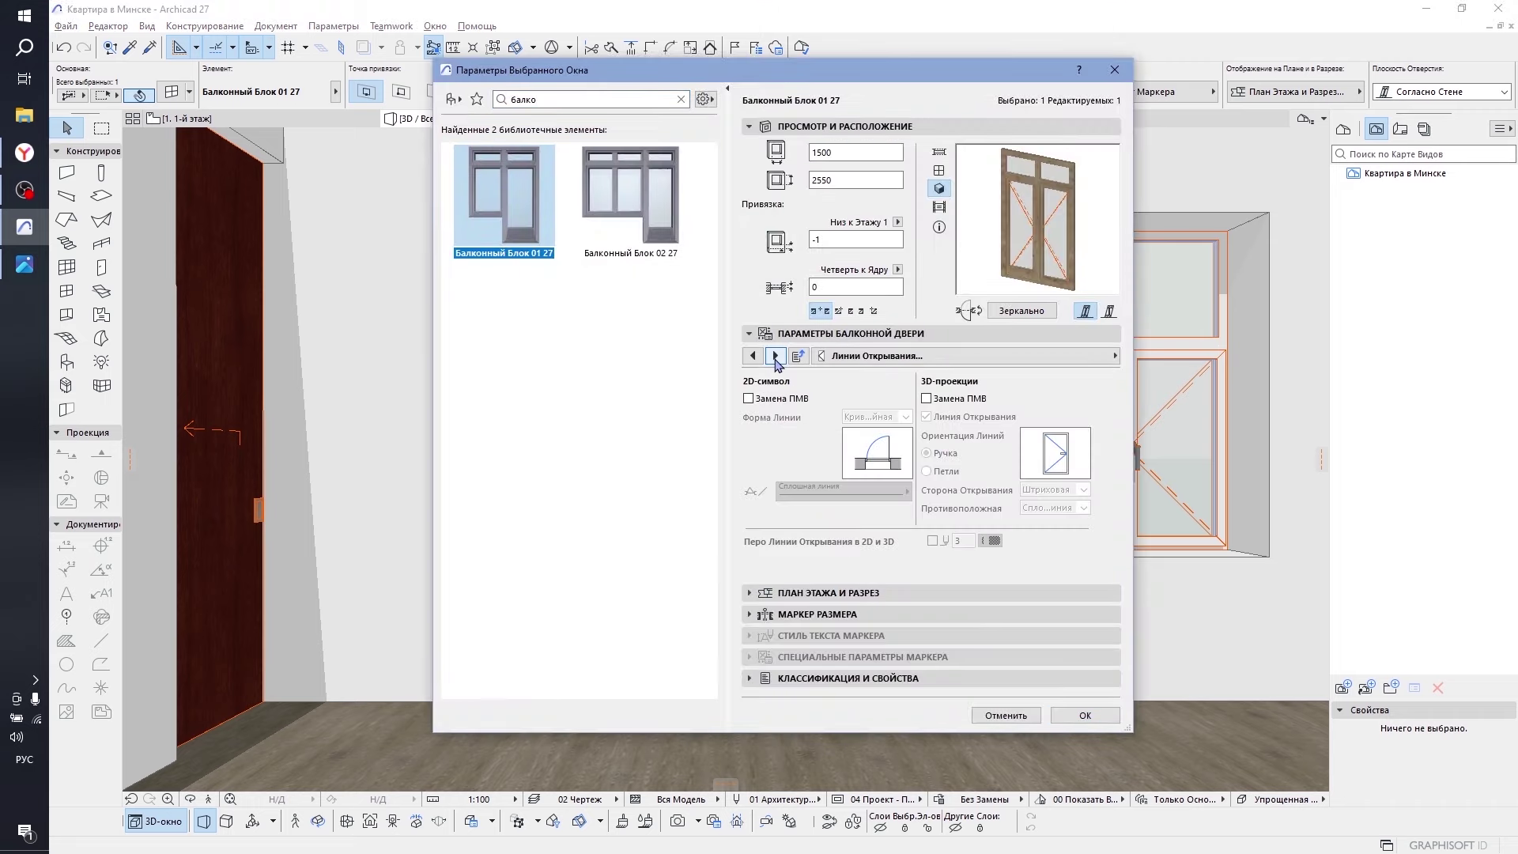
click(775, 356)
click(751, 355)
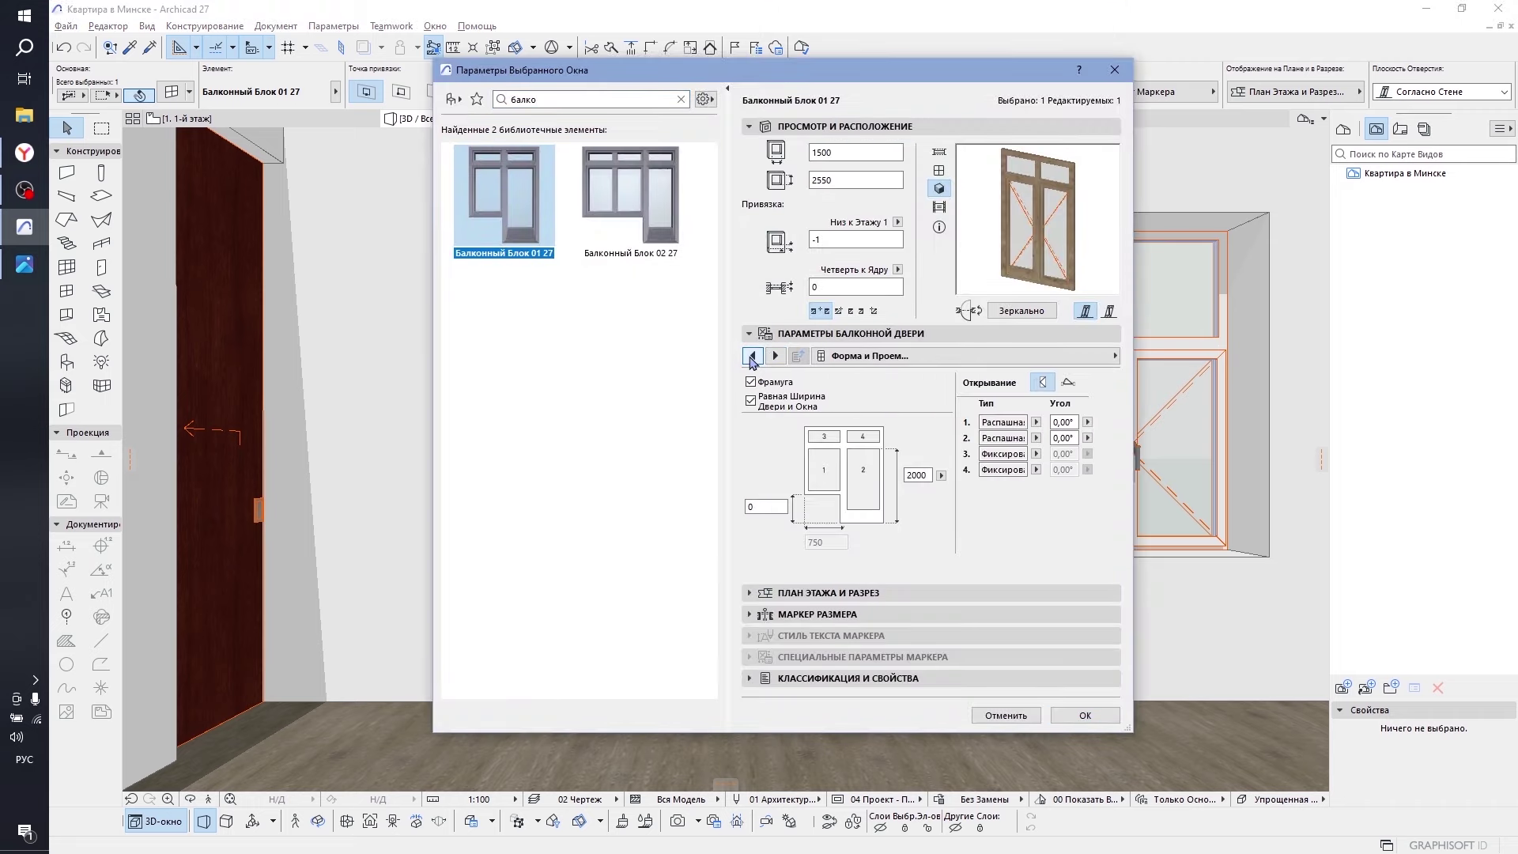
click(775, 356)
click(1036, 423)
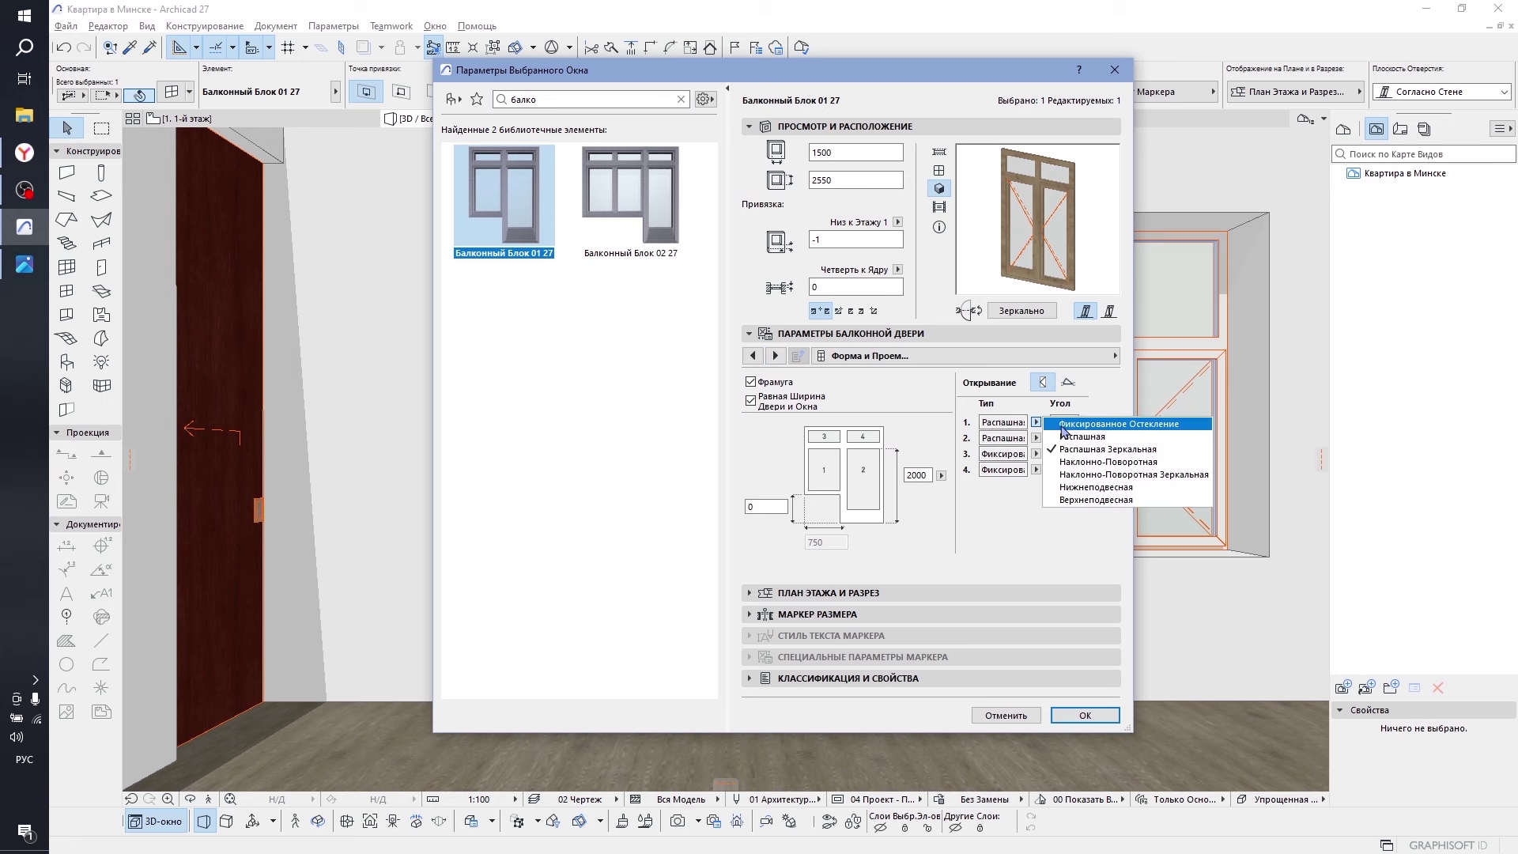
click(1098, 425)
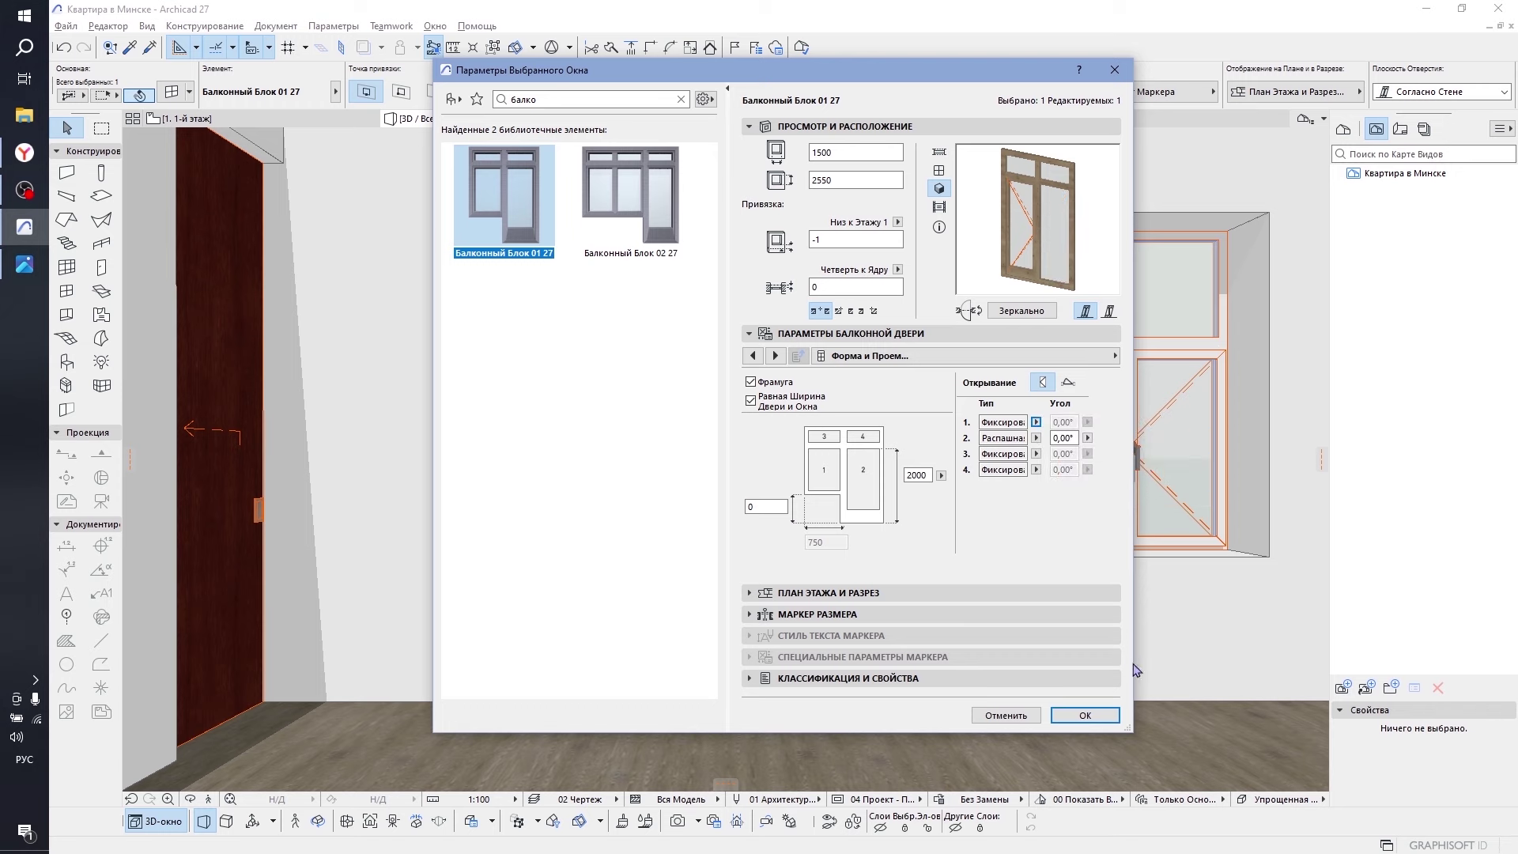
click(1085, 715)
Tick uniform door surfaces and give the outer frame Краска - Белила Титановые paint
double_click(673, 338)
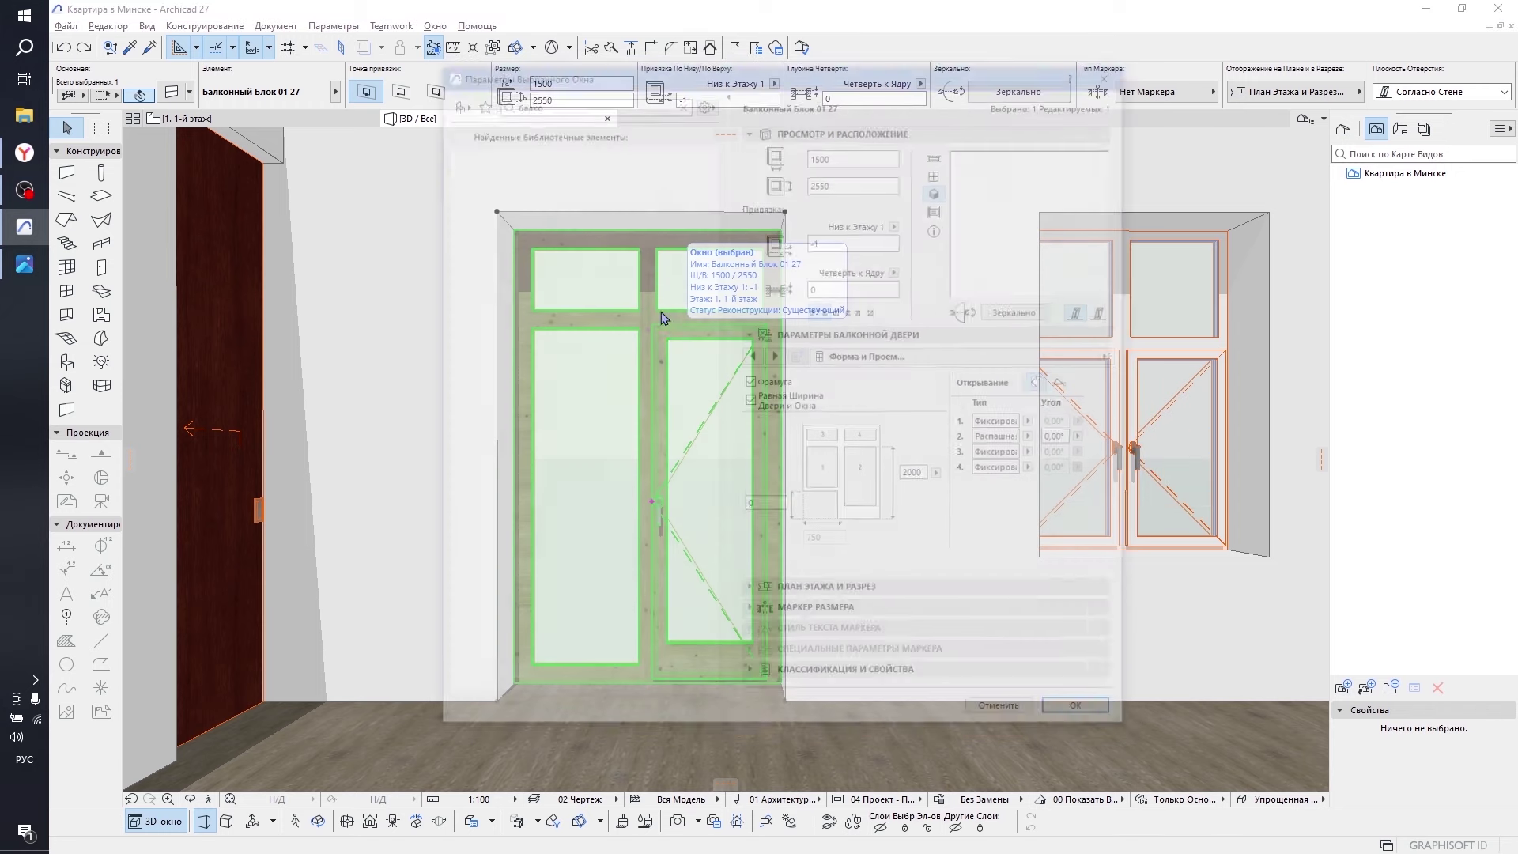
click(1107, 355)
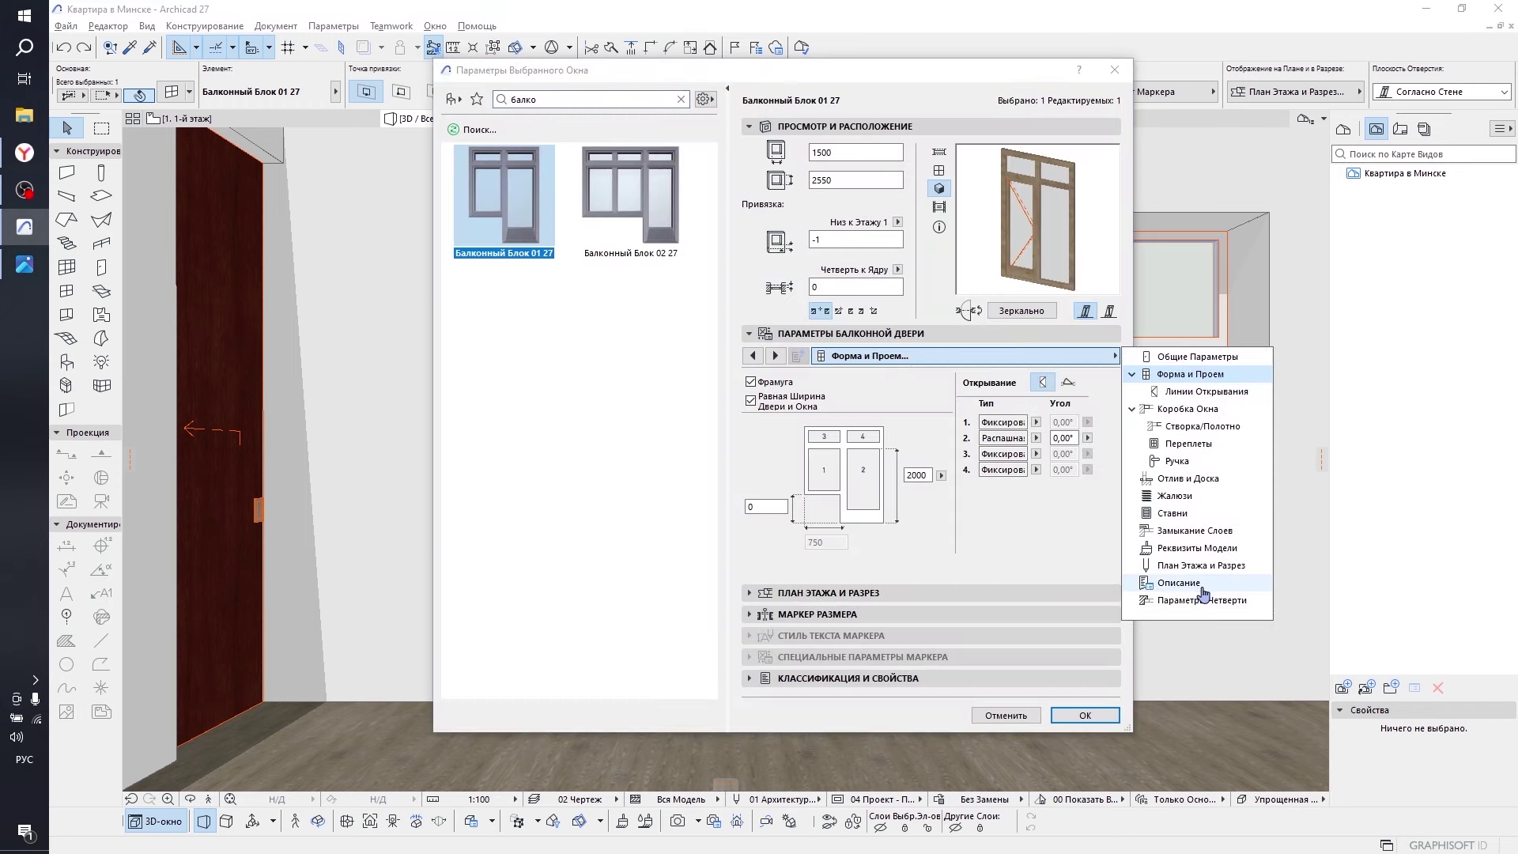
click(1190, 547)
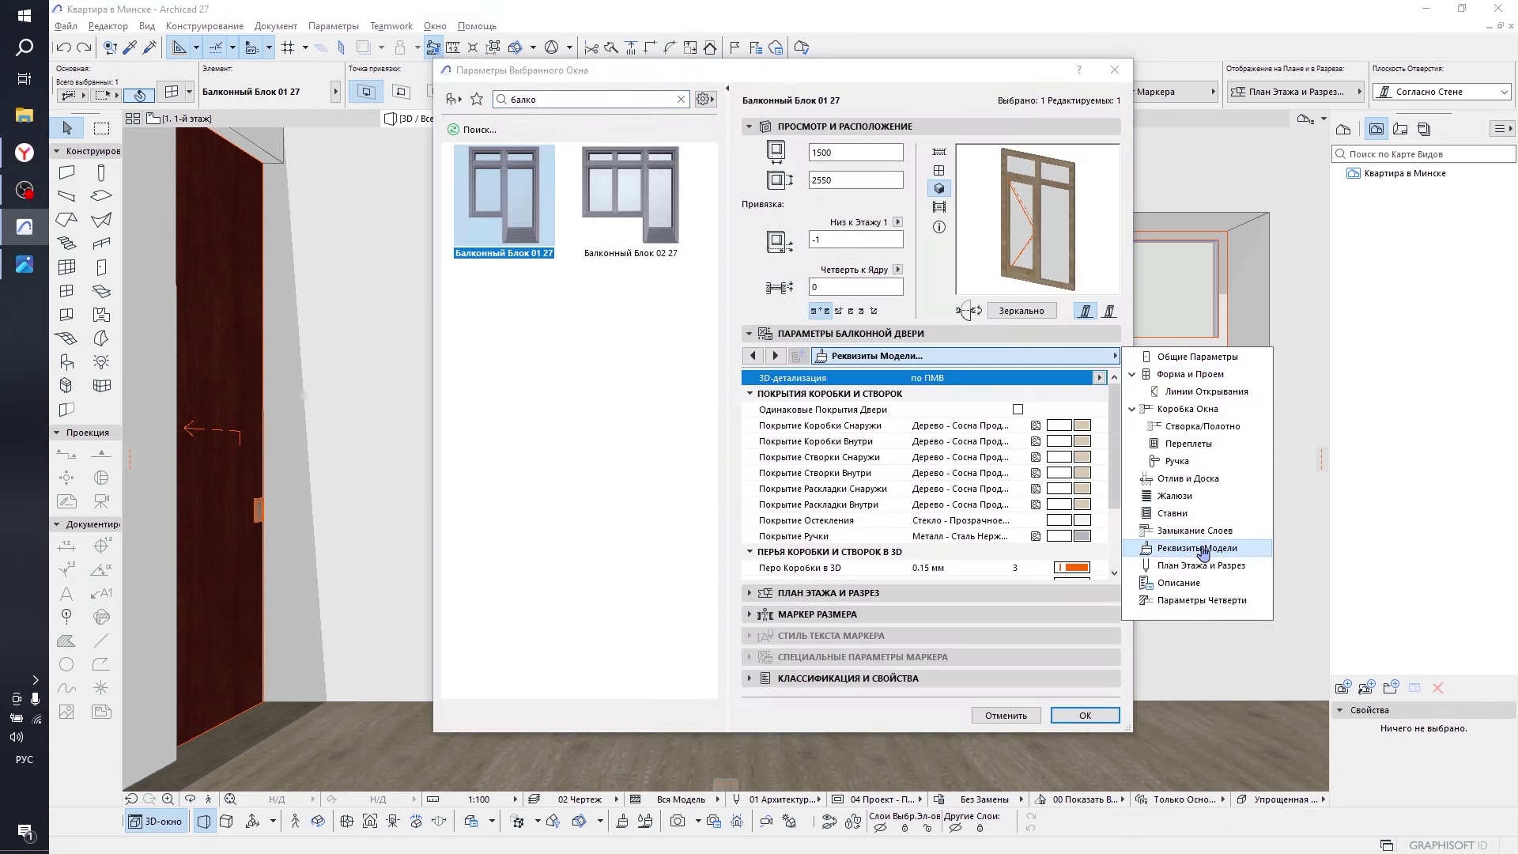
click(1018, 409)
click(1018, 410)
click(1083, 425)
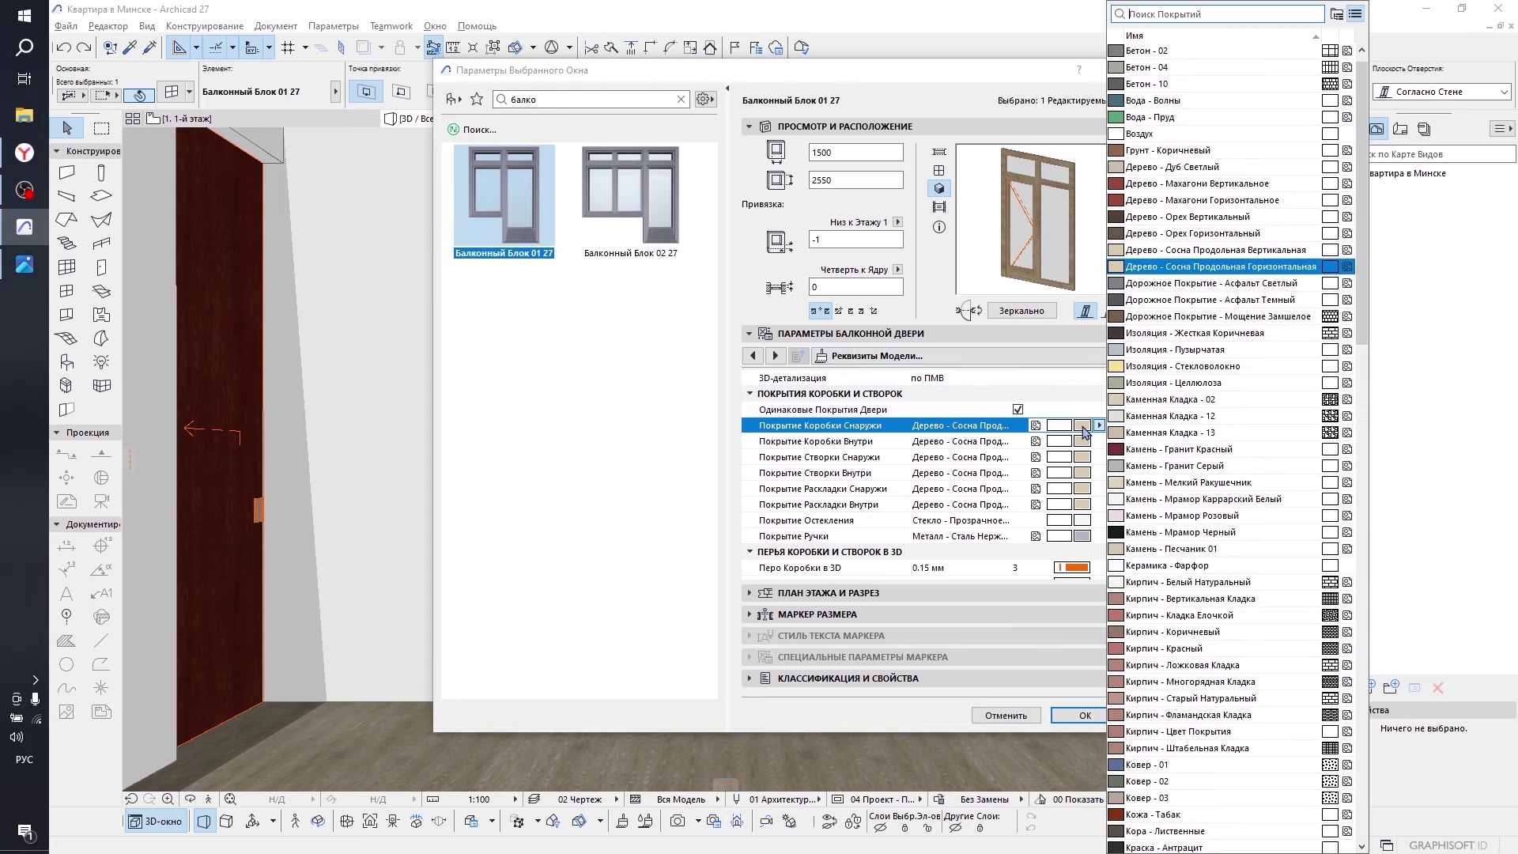
text(белил)
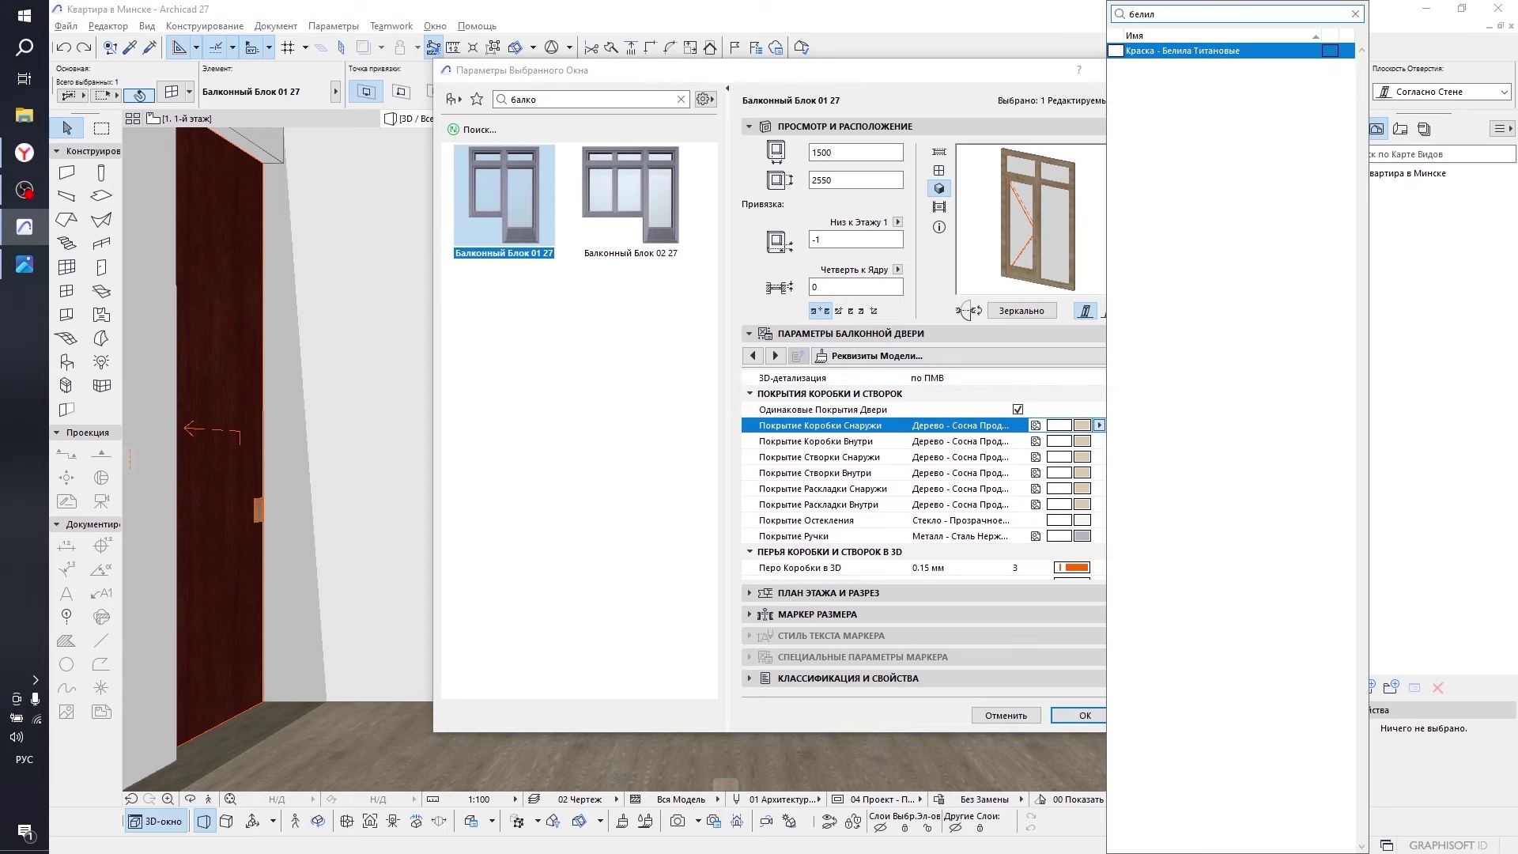
key(Return)
key(Return)
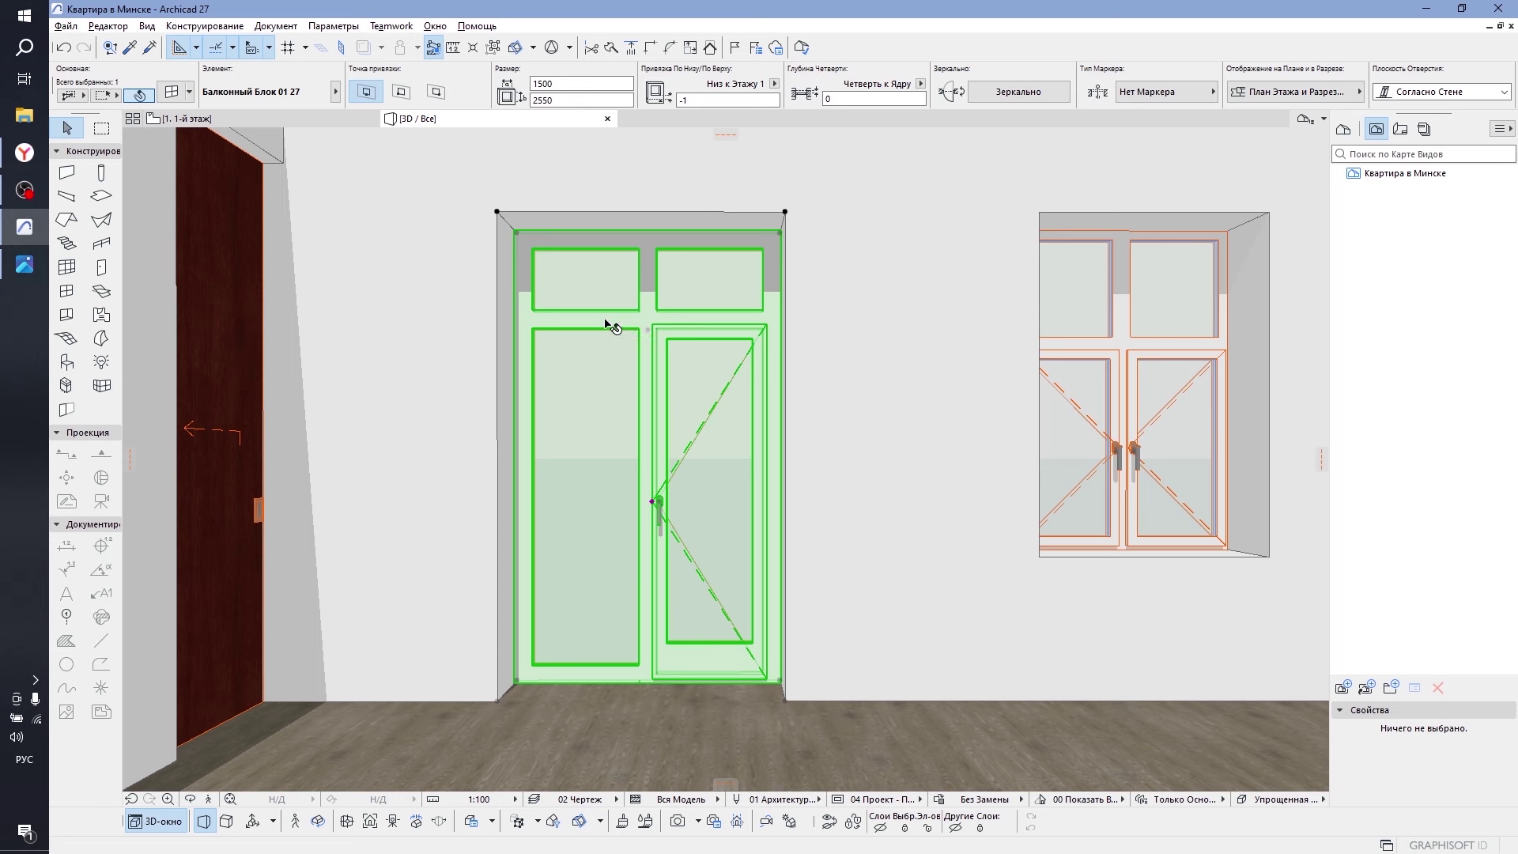
Edit the transom height of the right double-casement window on its shape settings page
click(1136, 351)
double_click(1136, 351)
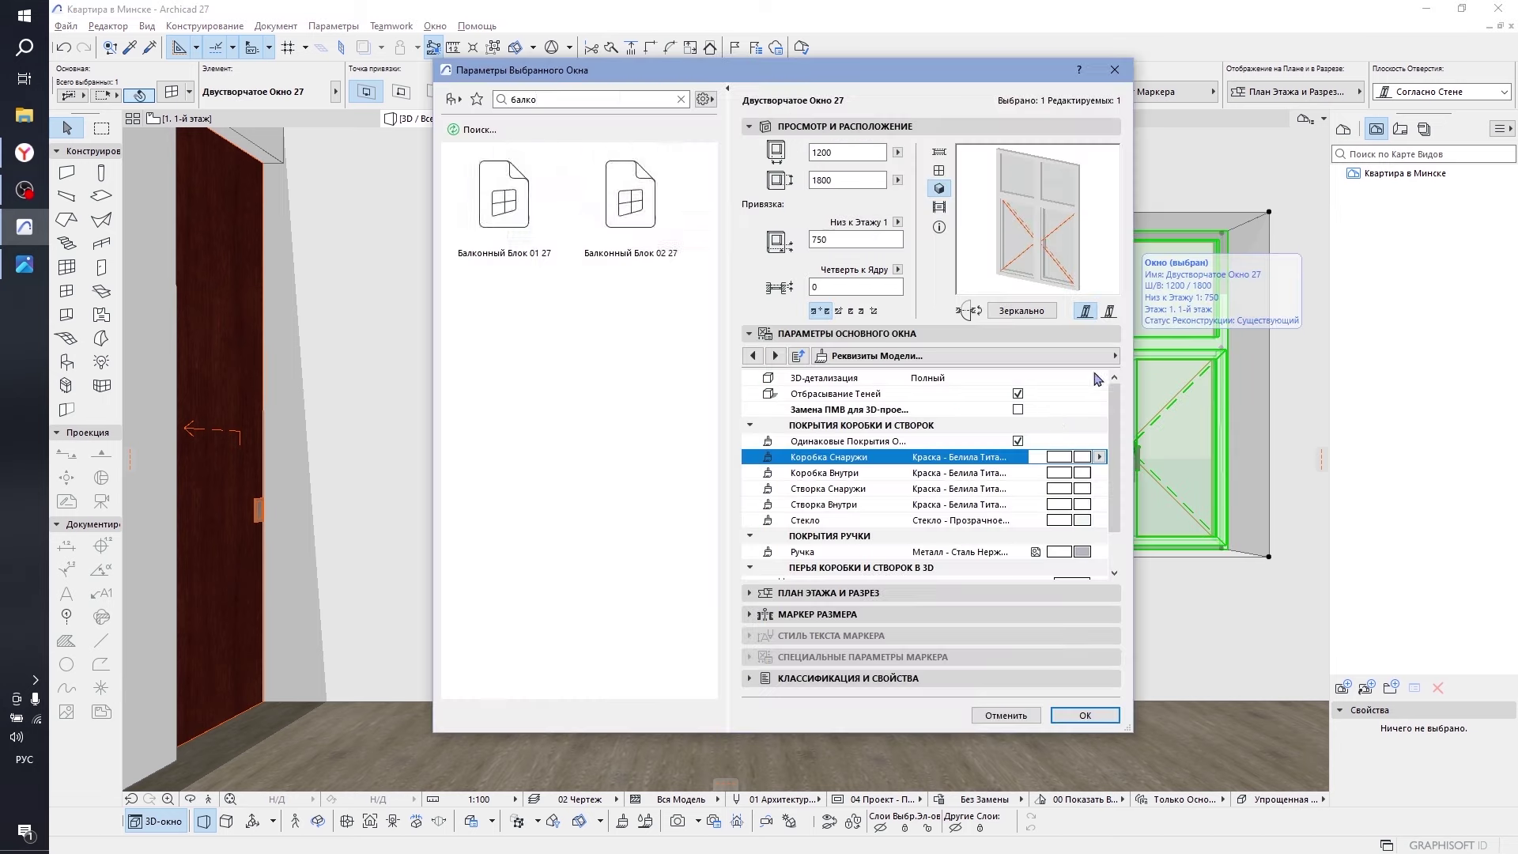
click(877, 356)
scroll(1146, 443, up, 2)
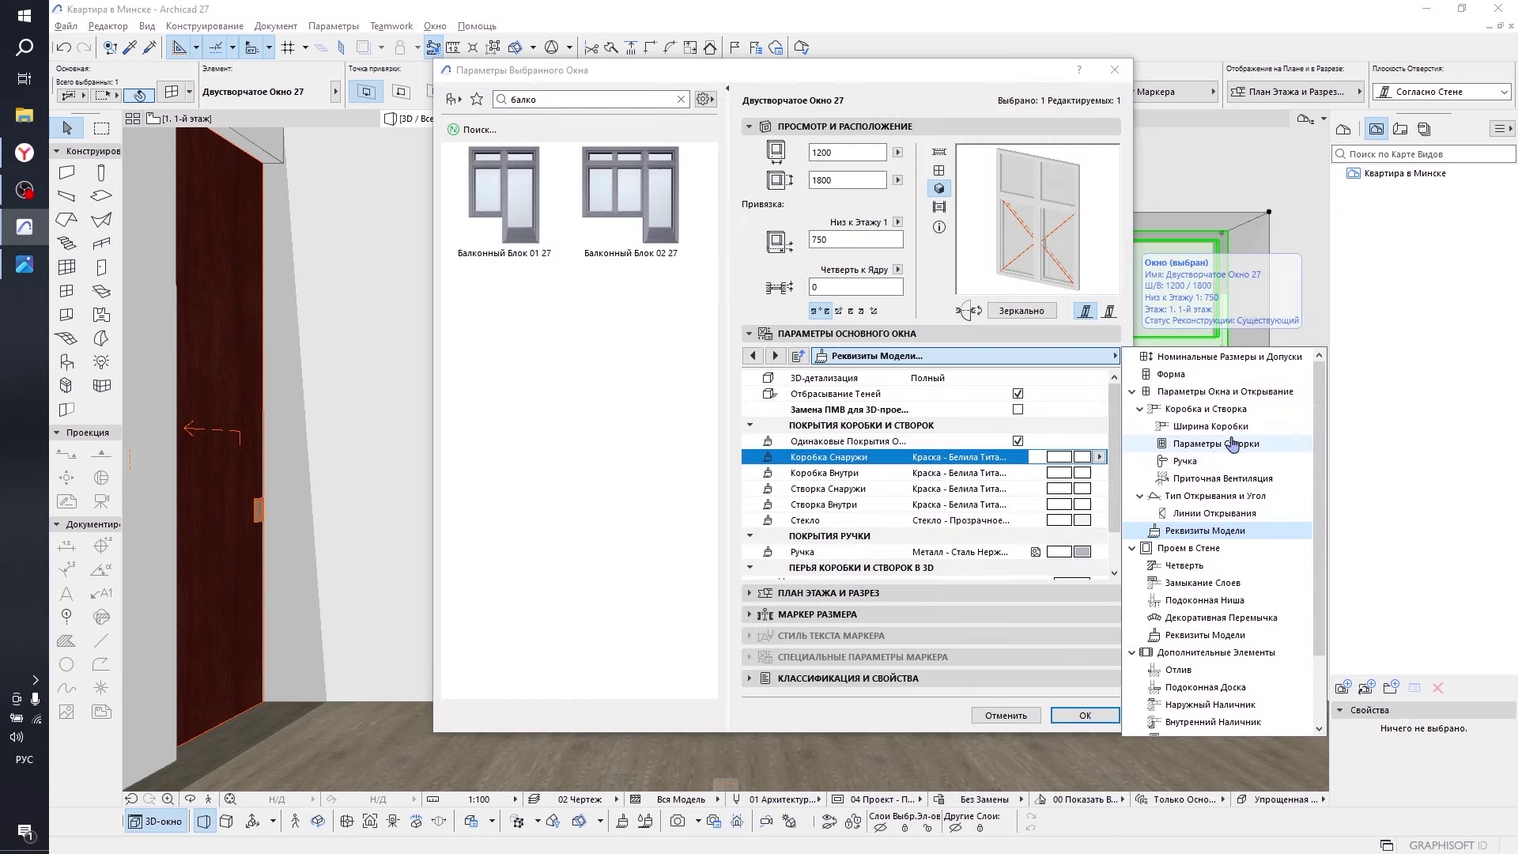
click(1170, 374)
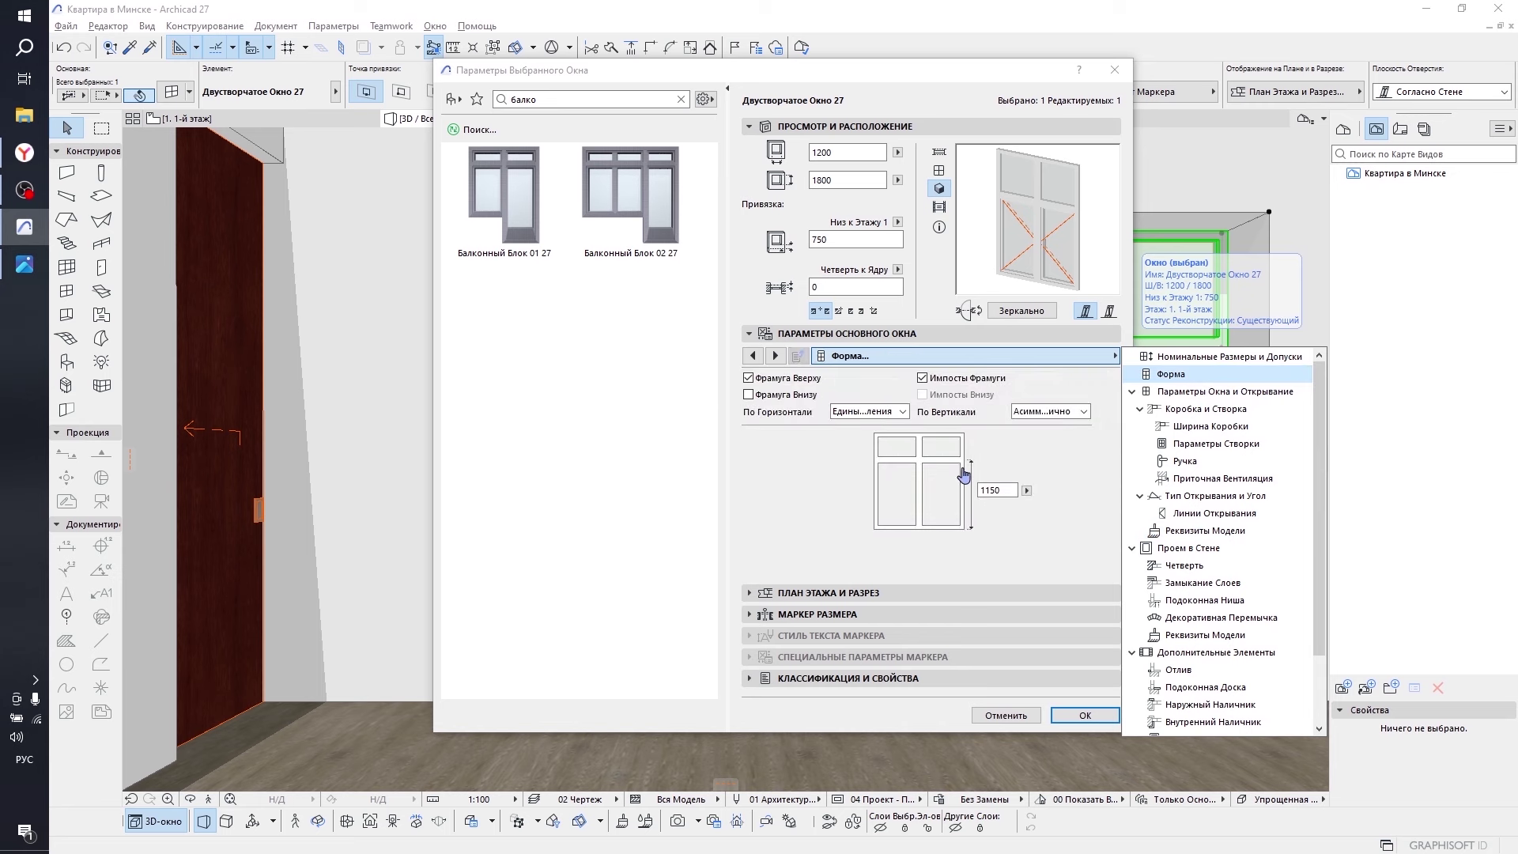
click(992, 490)
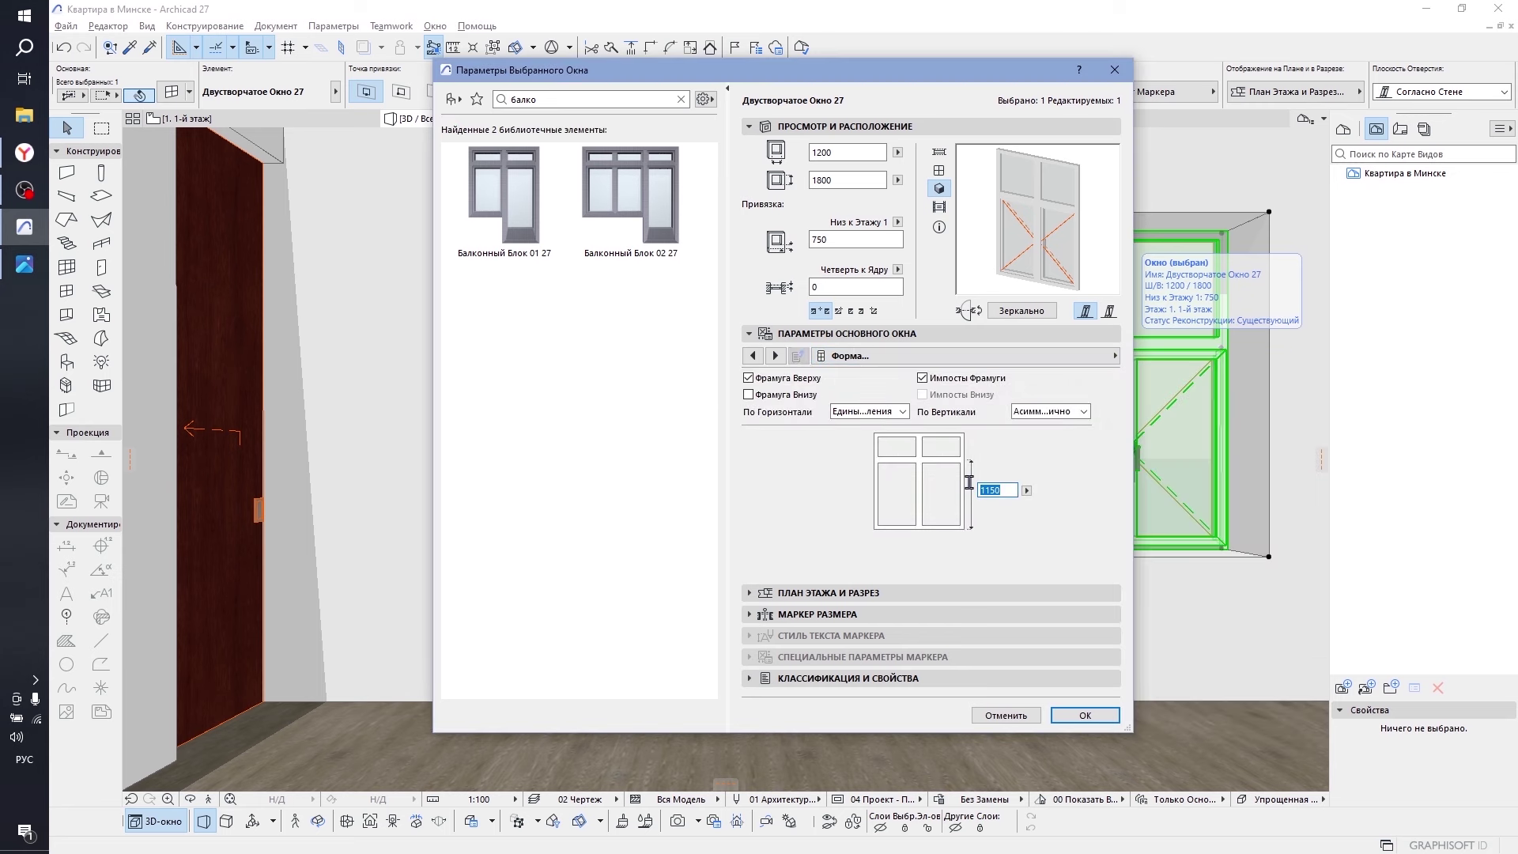
text(130)
key(Return)
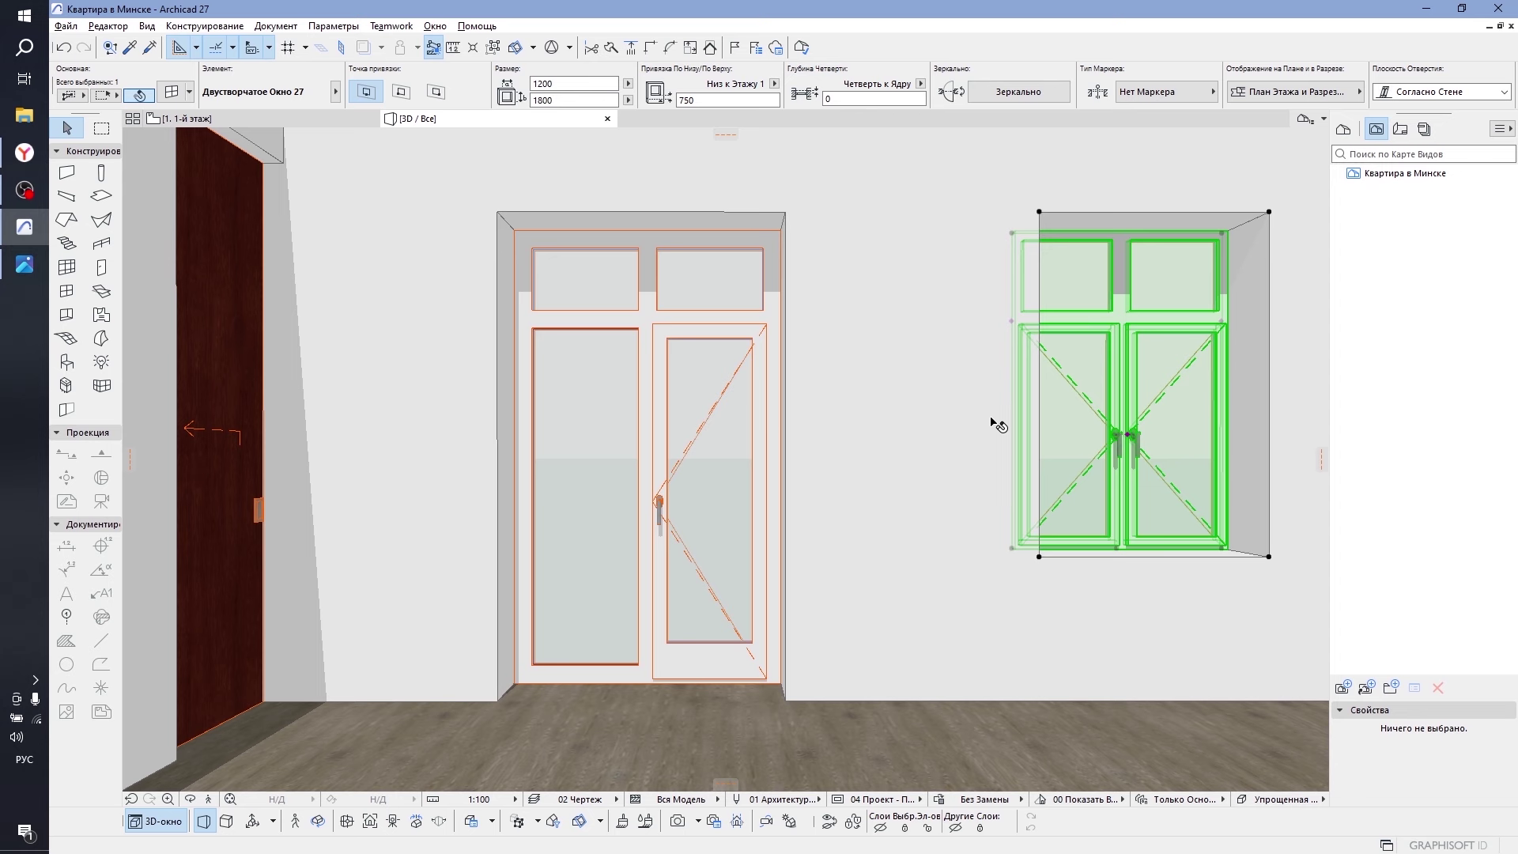
Stretch the balcony door's transom up to the right window's transom level
click(696, 314)
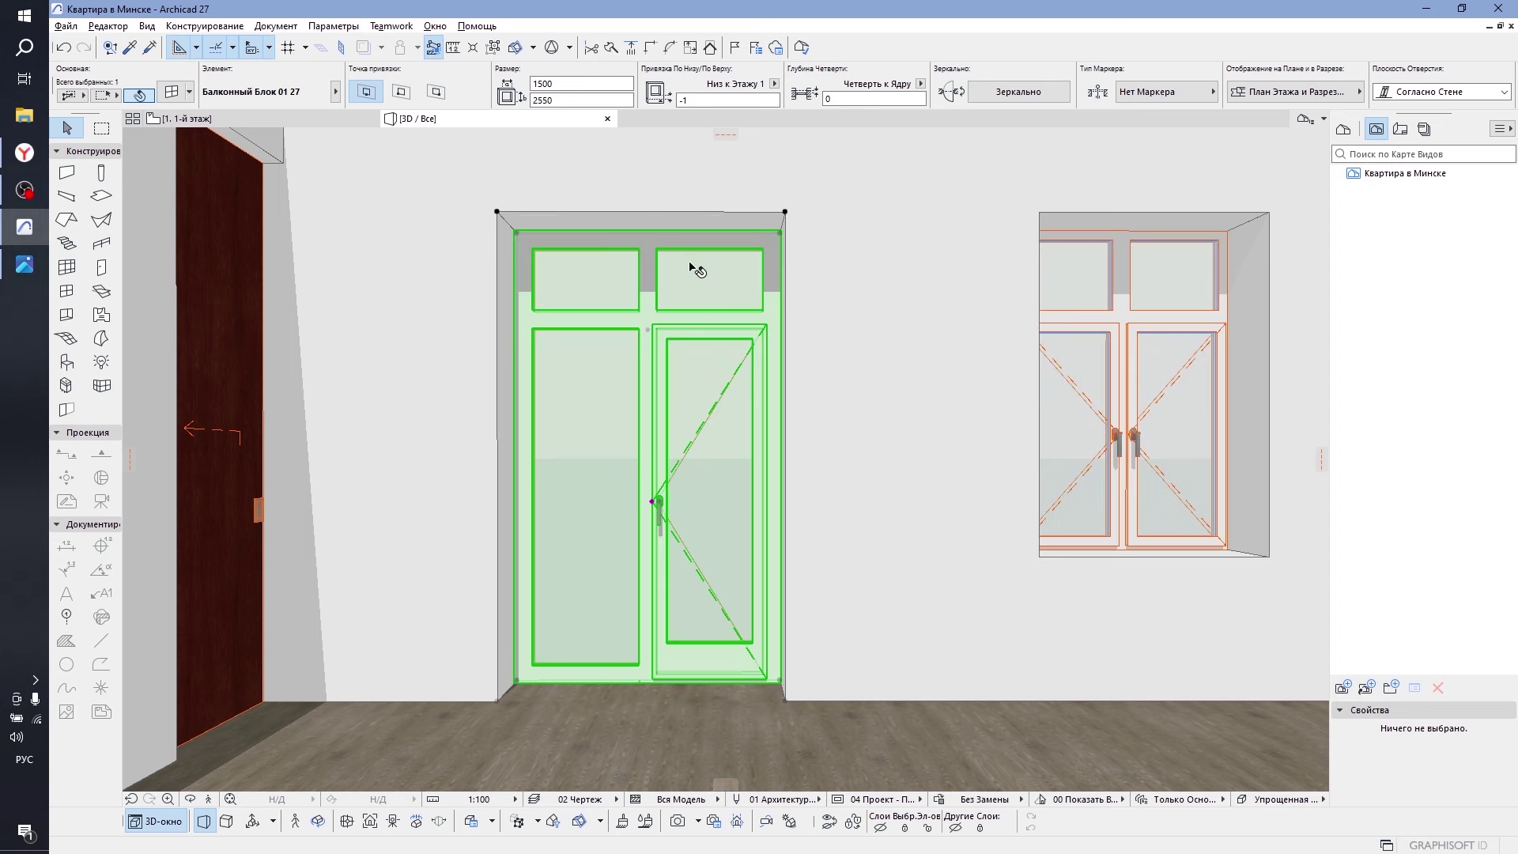
click(648, 334)
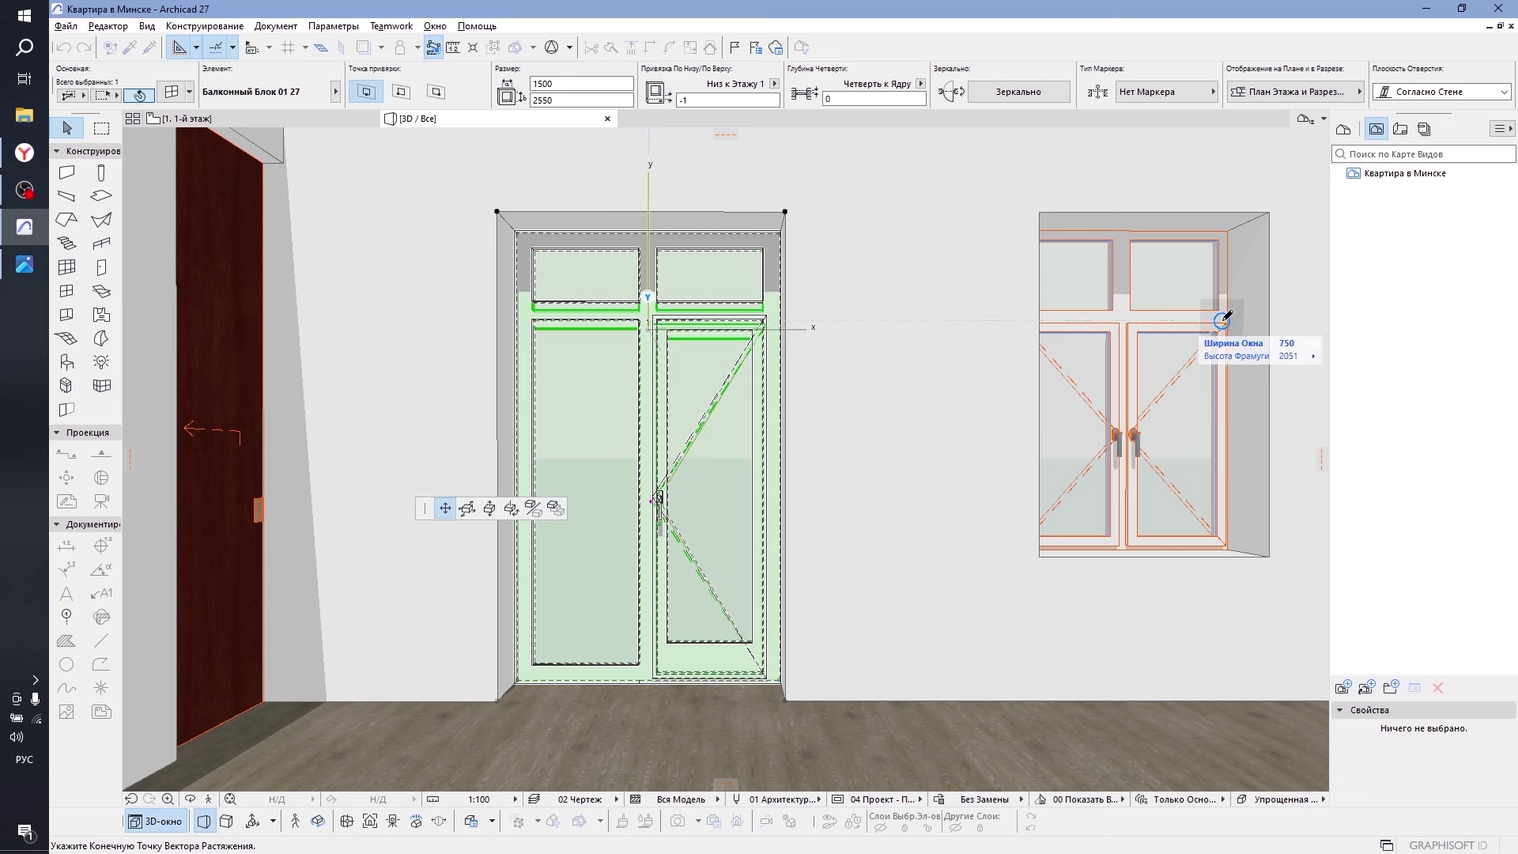
click(1223, 320)
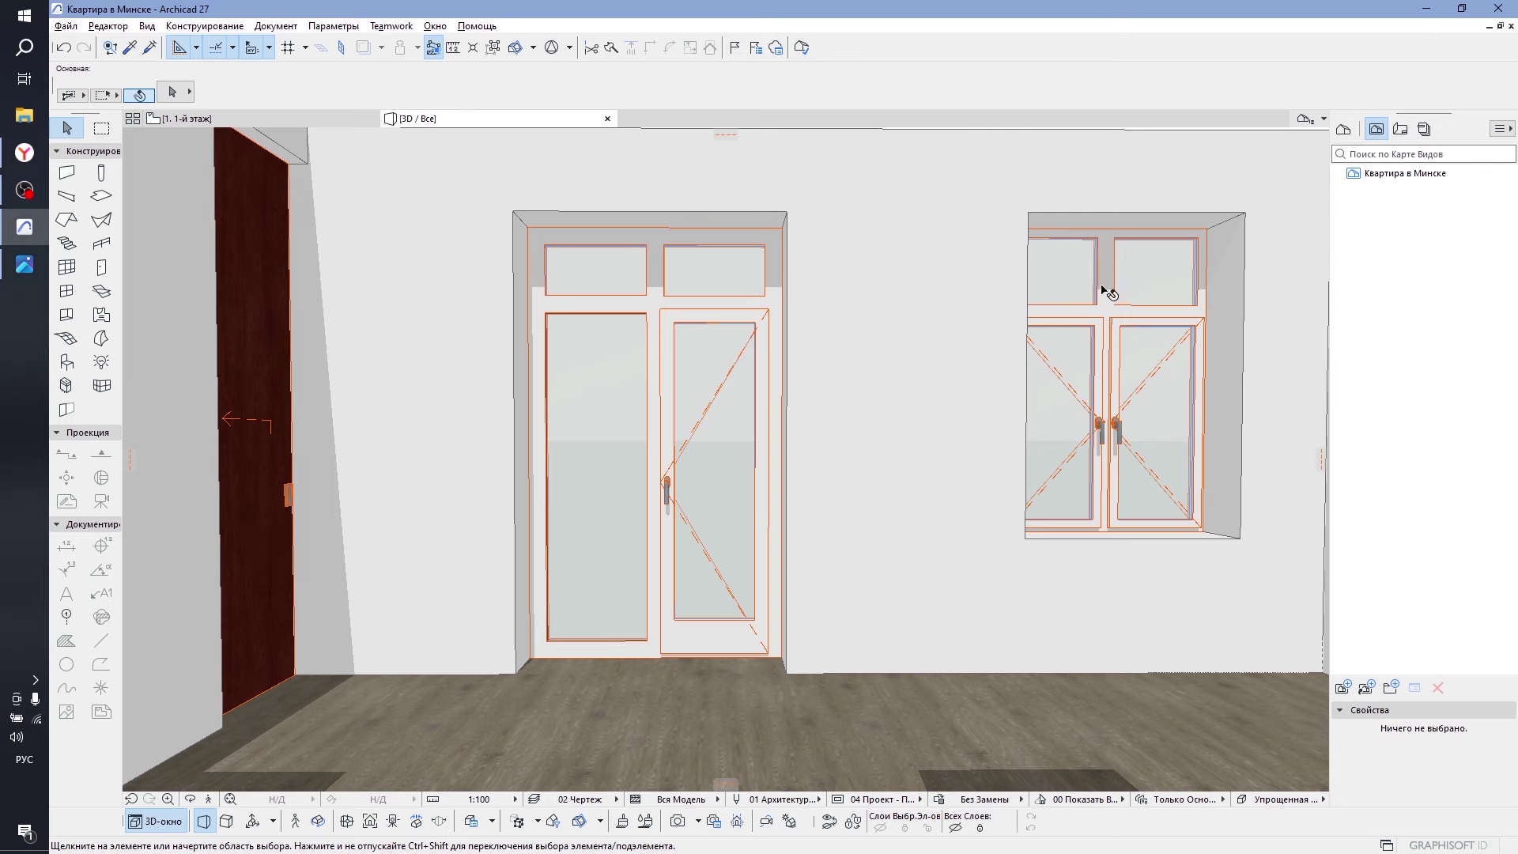
On the floor plan, drag the double window into the wall section left of the door
click(182, 119)
scroll(776, 400, down, 1)
scroll(775, 400, down, 2)
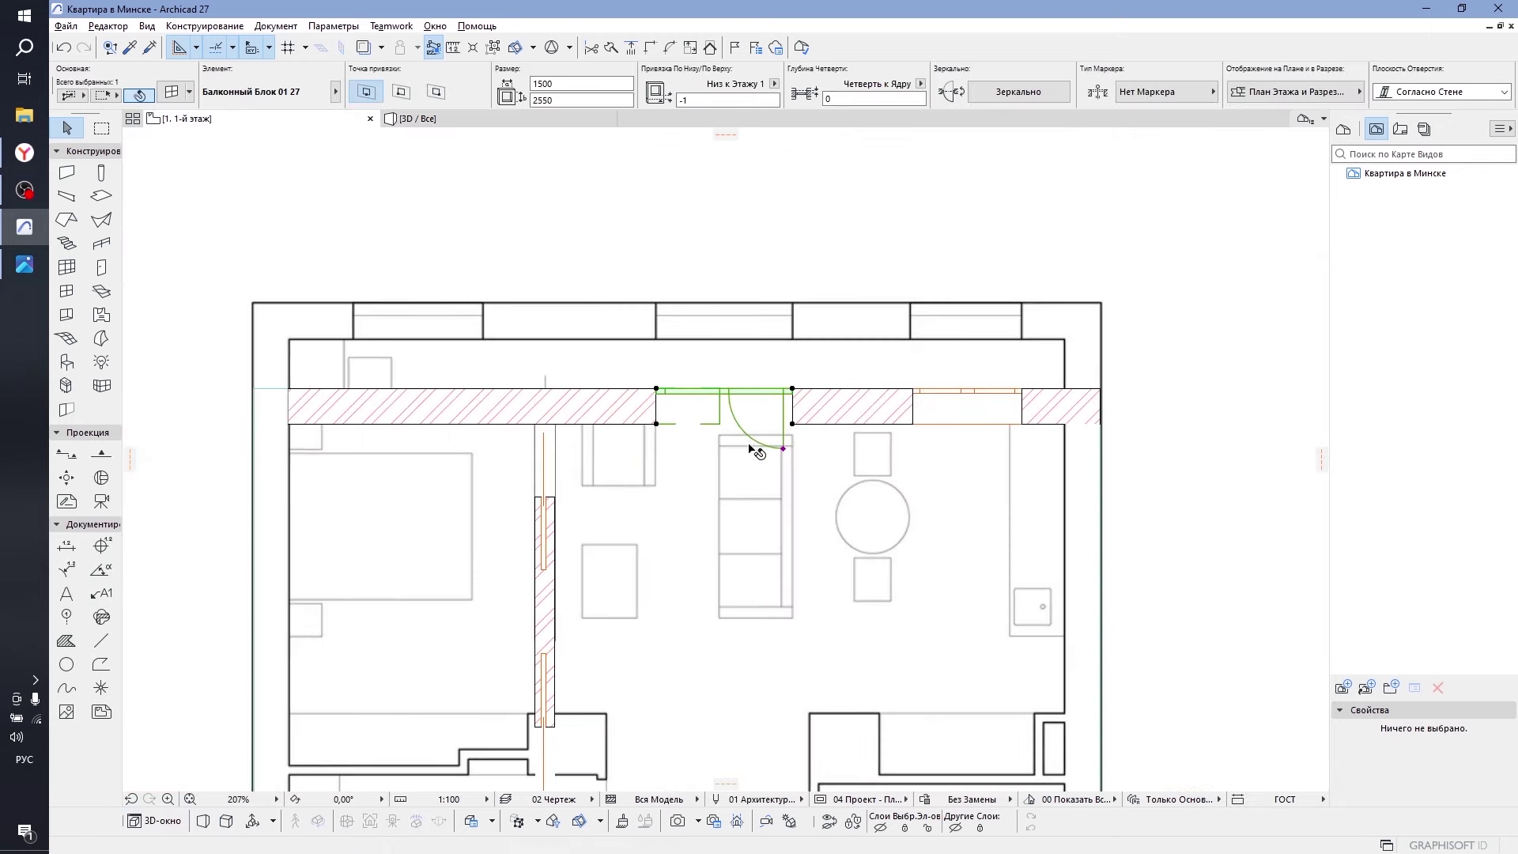
scroll(909, 451, down, 2)
click(1241, 363)
scroll(989, 407, up, 3)
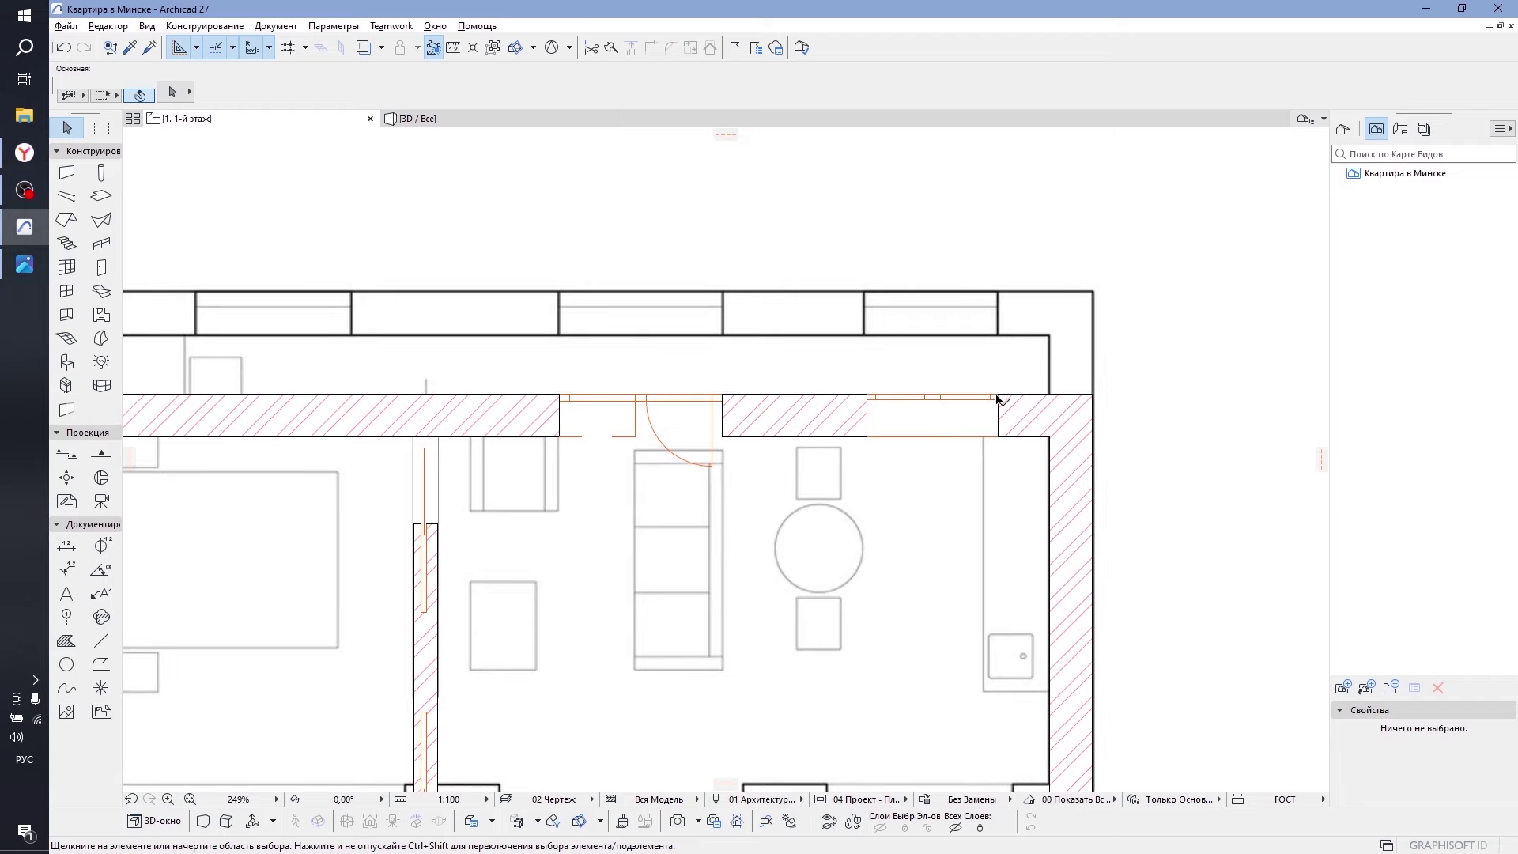
click(998, 399)
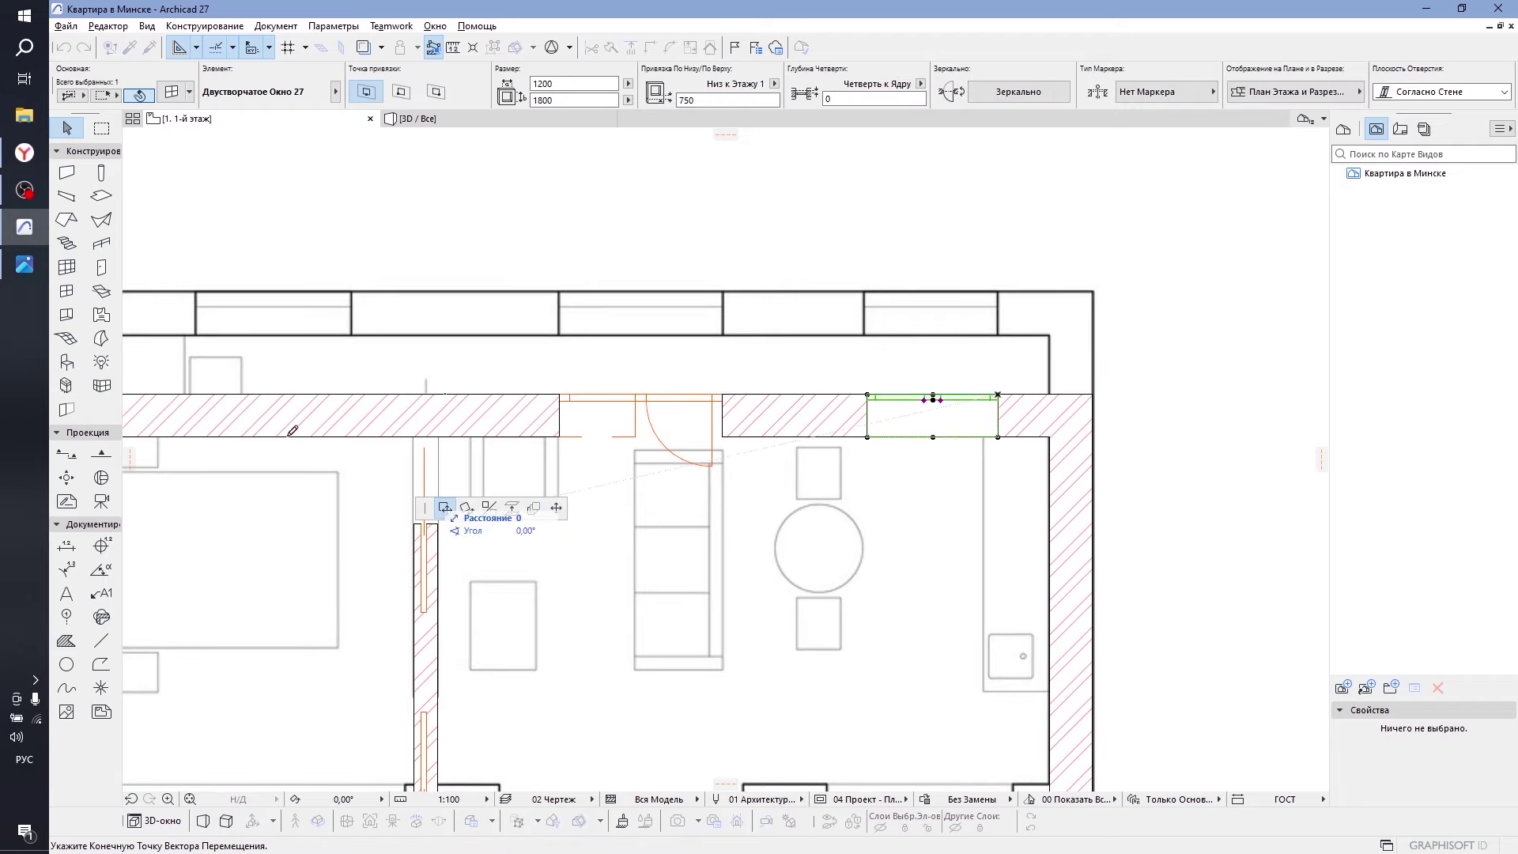
middle_drag(292, 431, 660, 473)
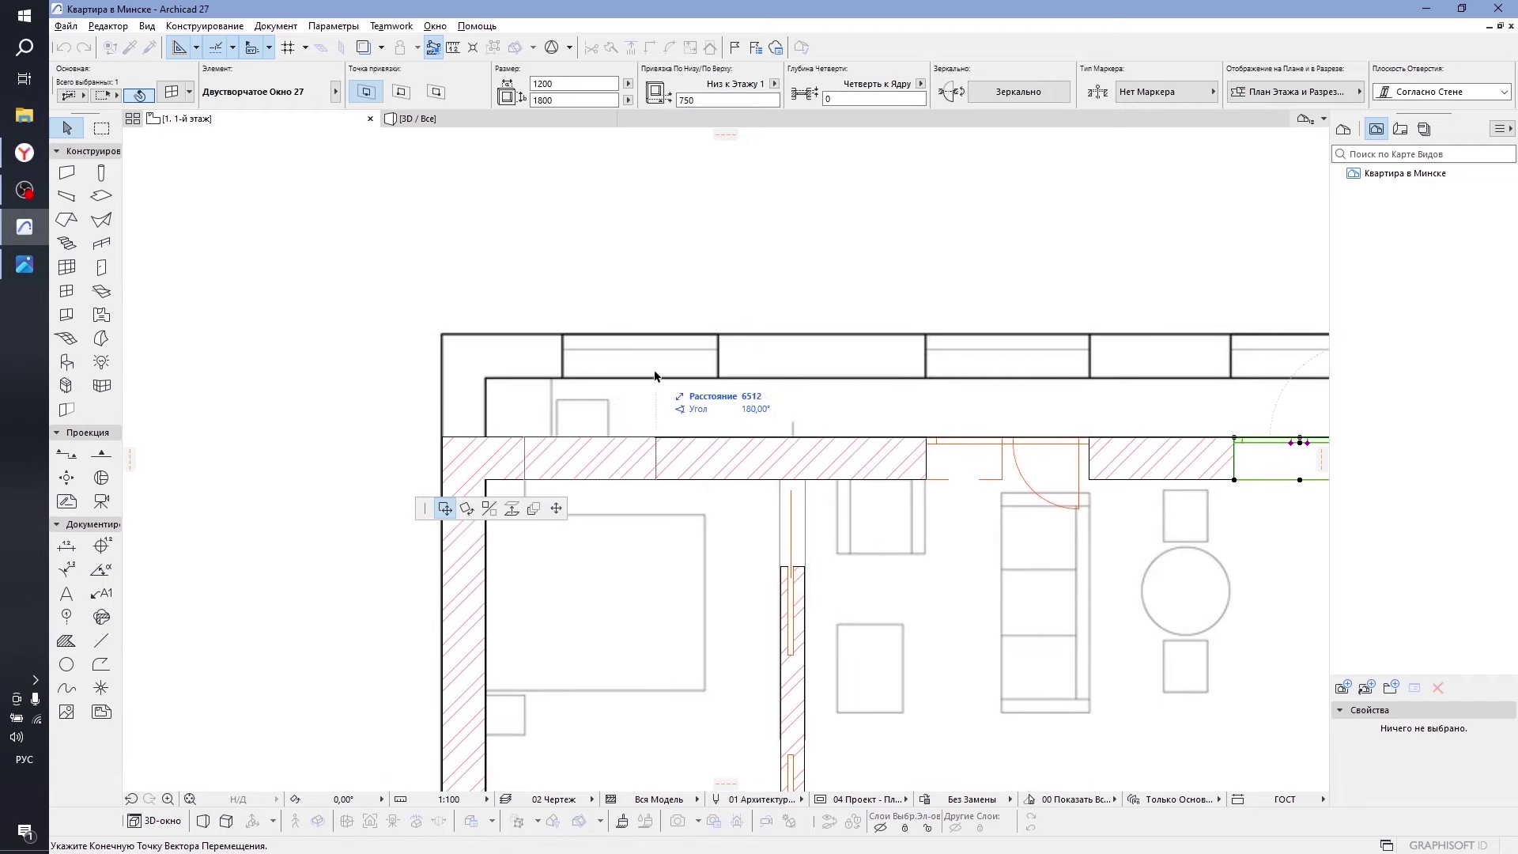
click(716, 337)
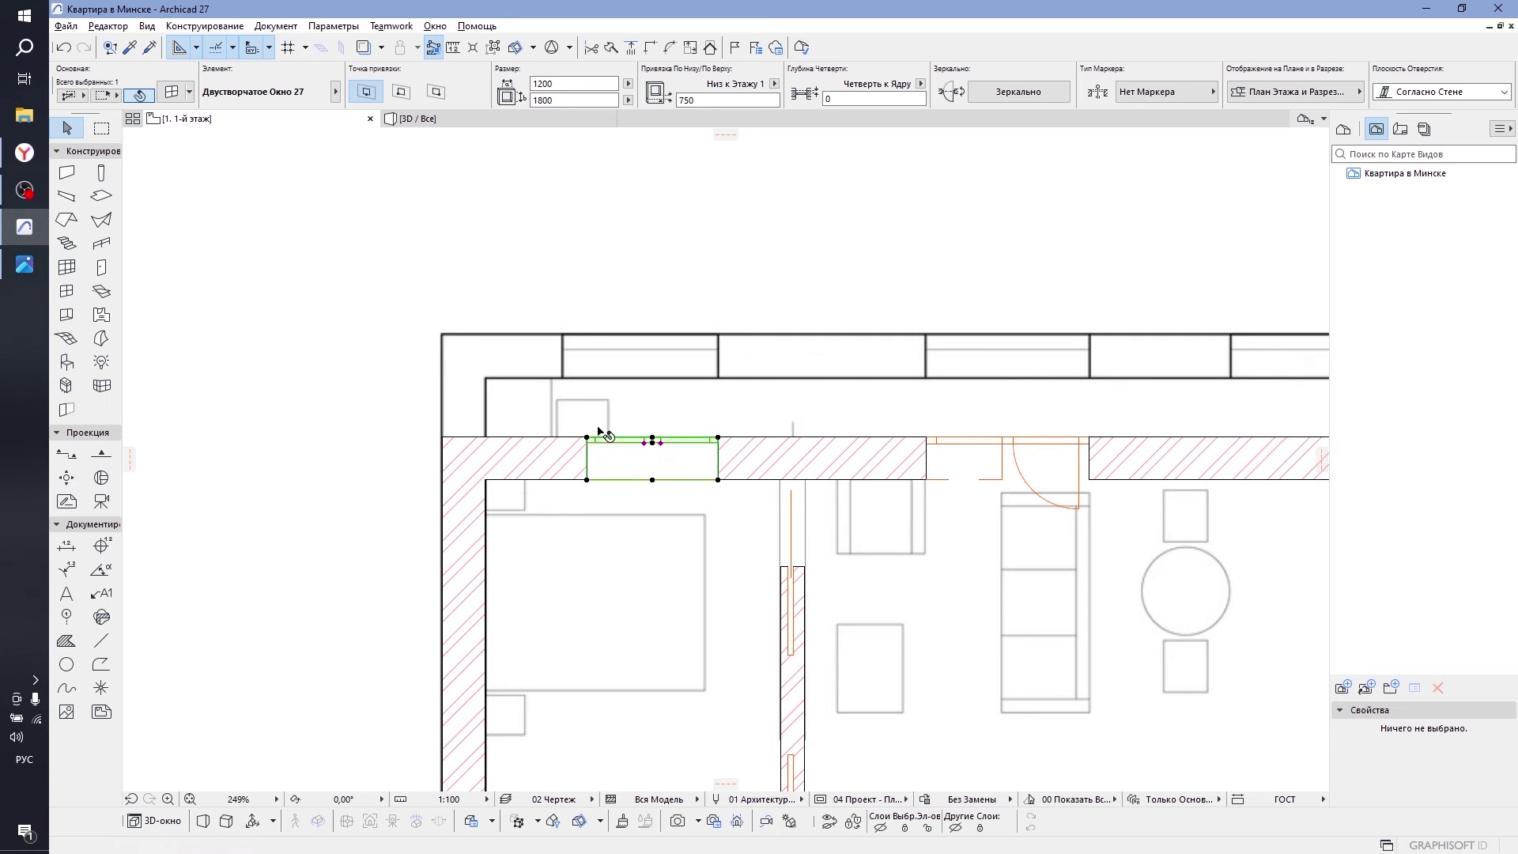
Widen the window to 1400, check it in 3D, then undo the resize back to 1200
click(588, 437)
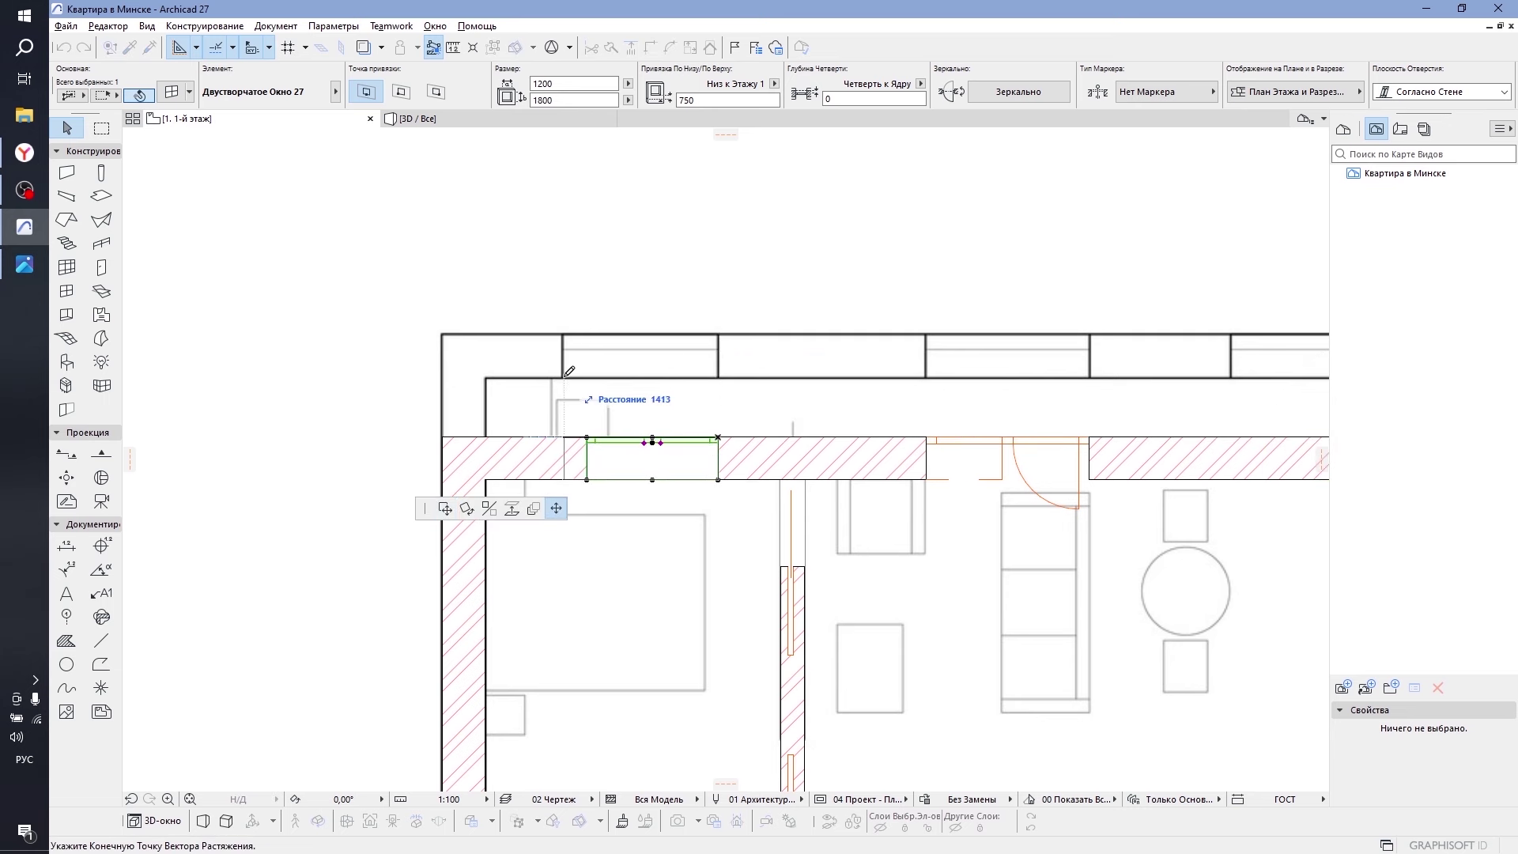
text(14)
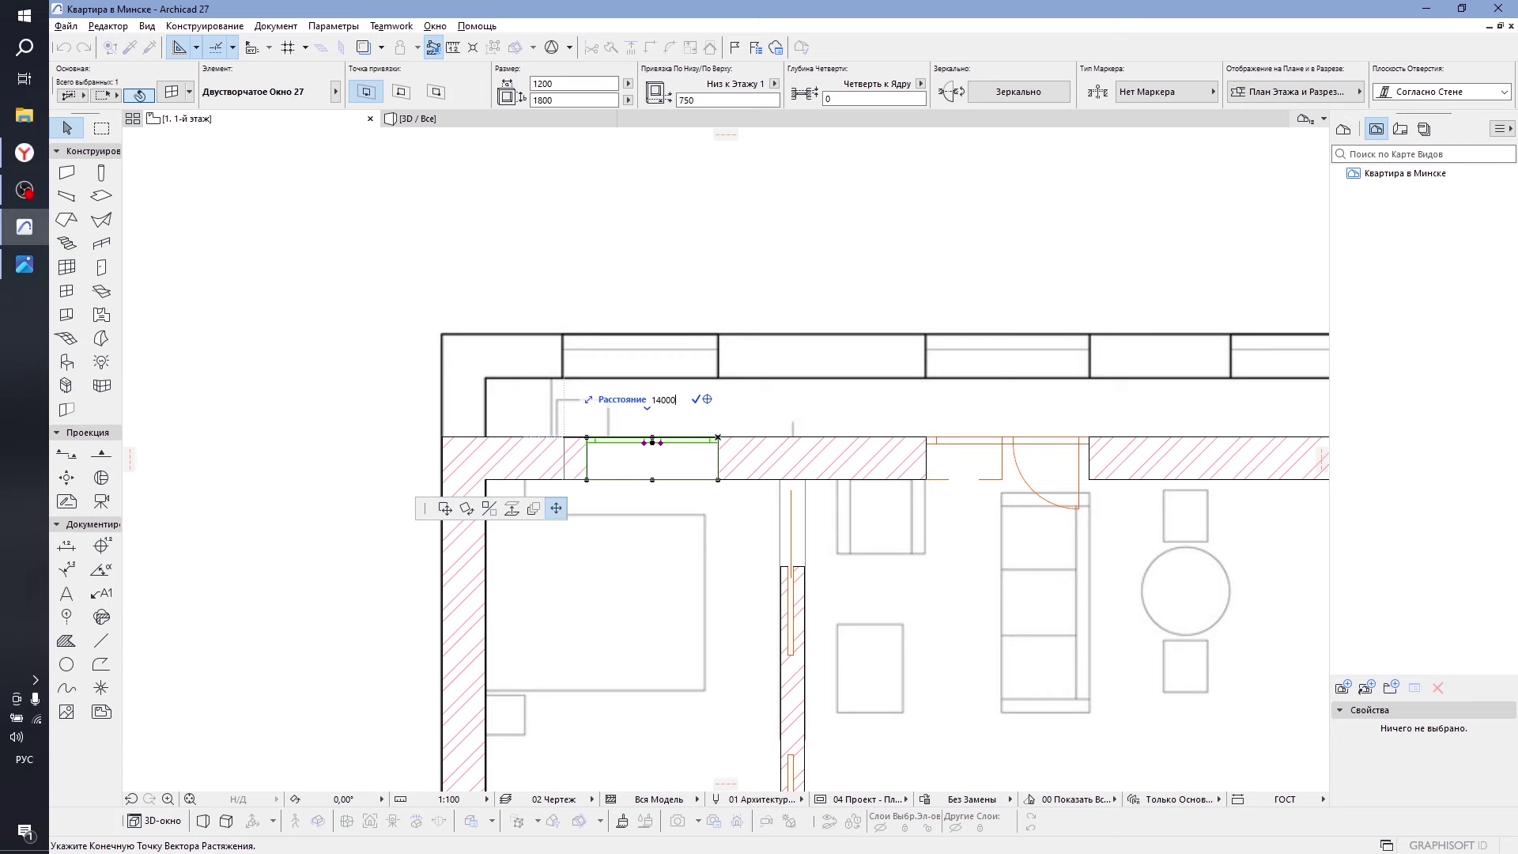
key(Return)
key(F3)
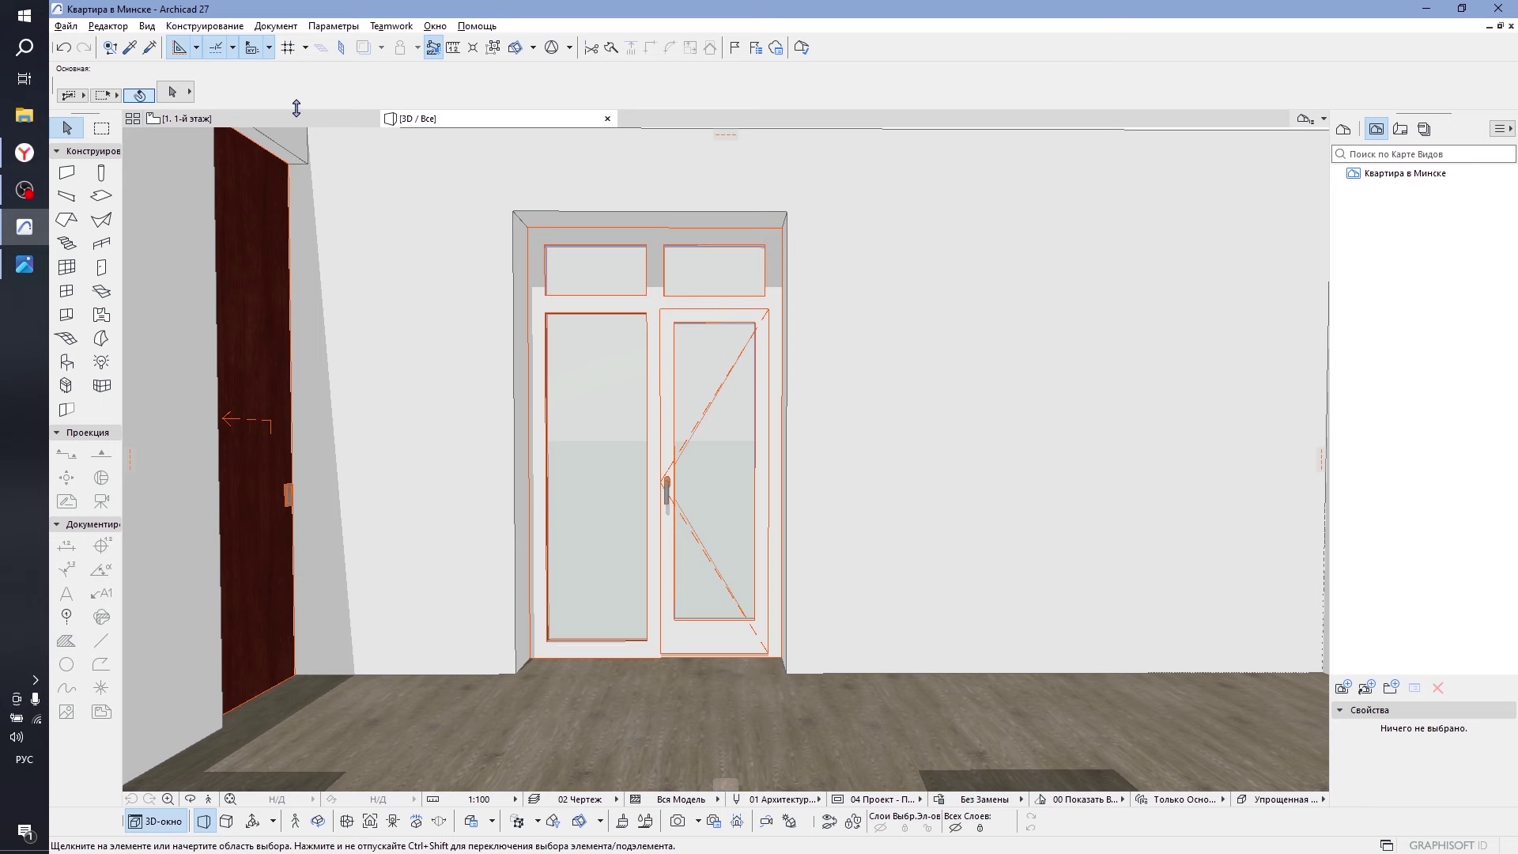
key(F2)
key(ctrl+z)
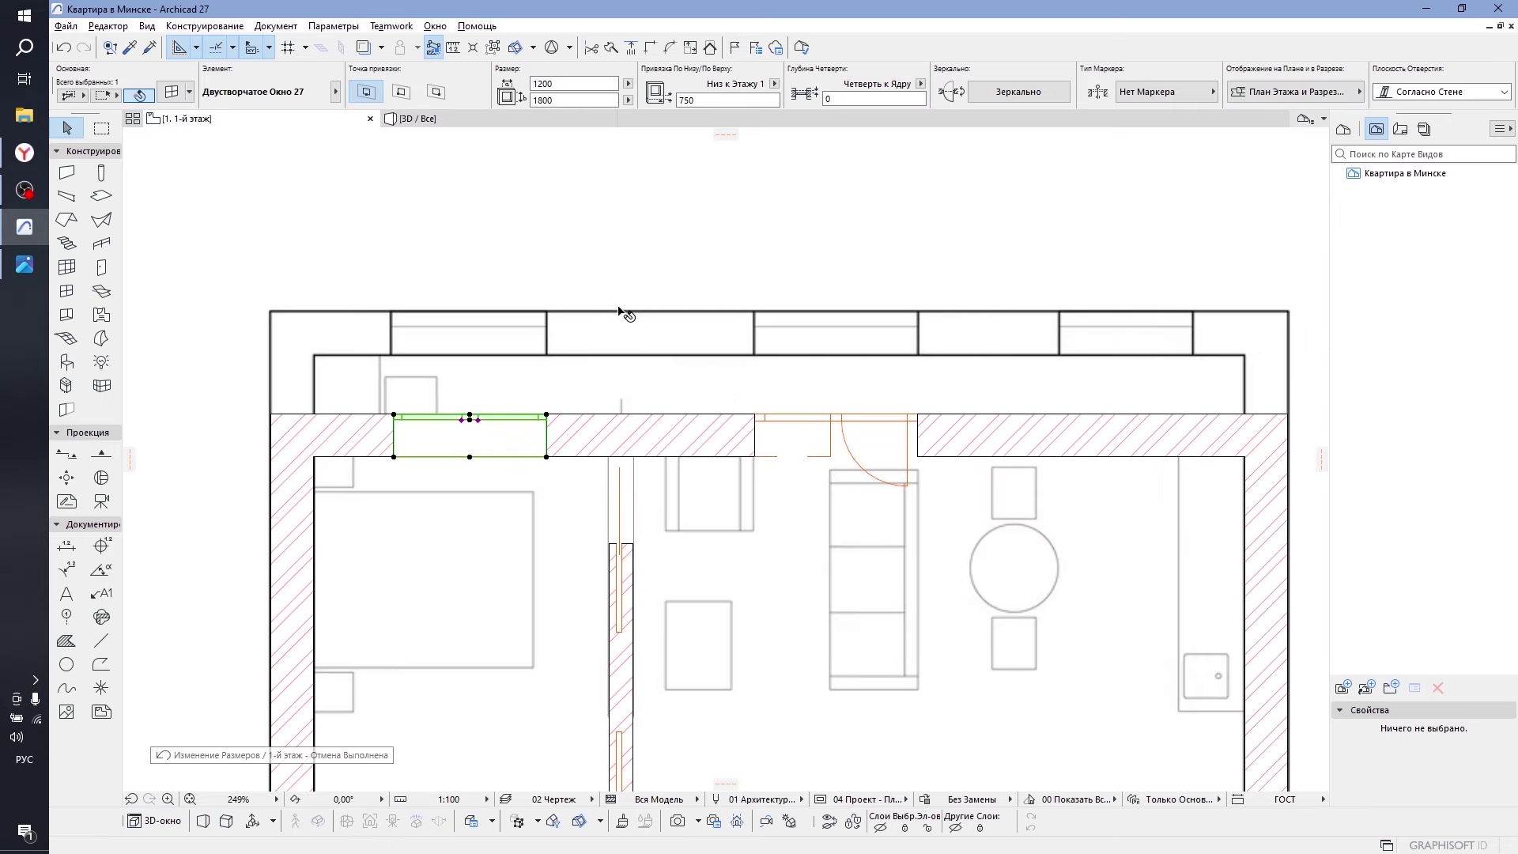
Redo the window move into the left wall section and stretch its left edge to 1400 width
key(ctrl+z)
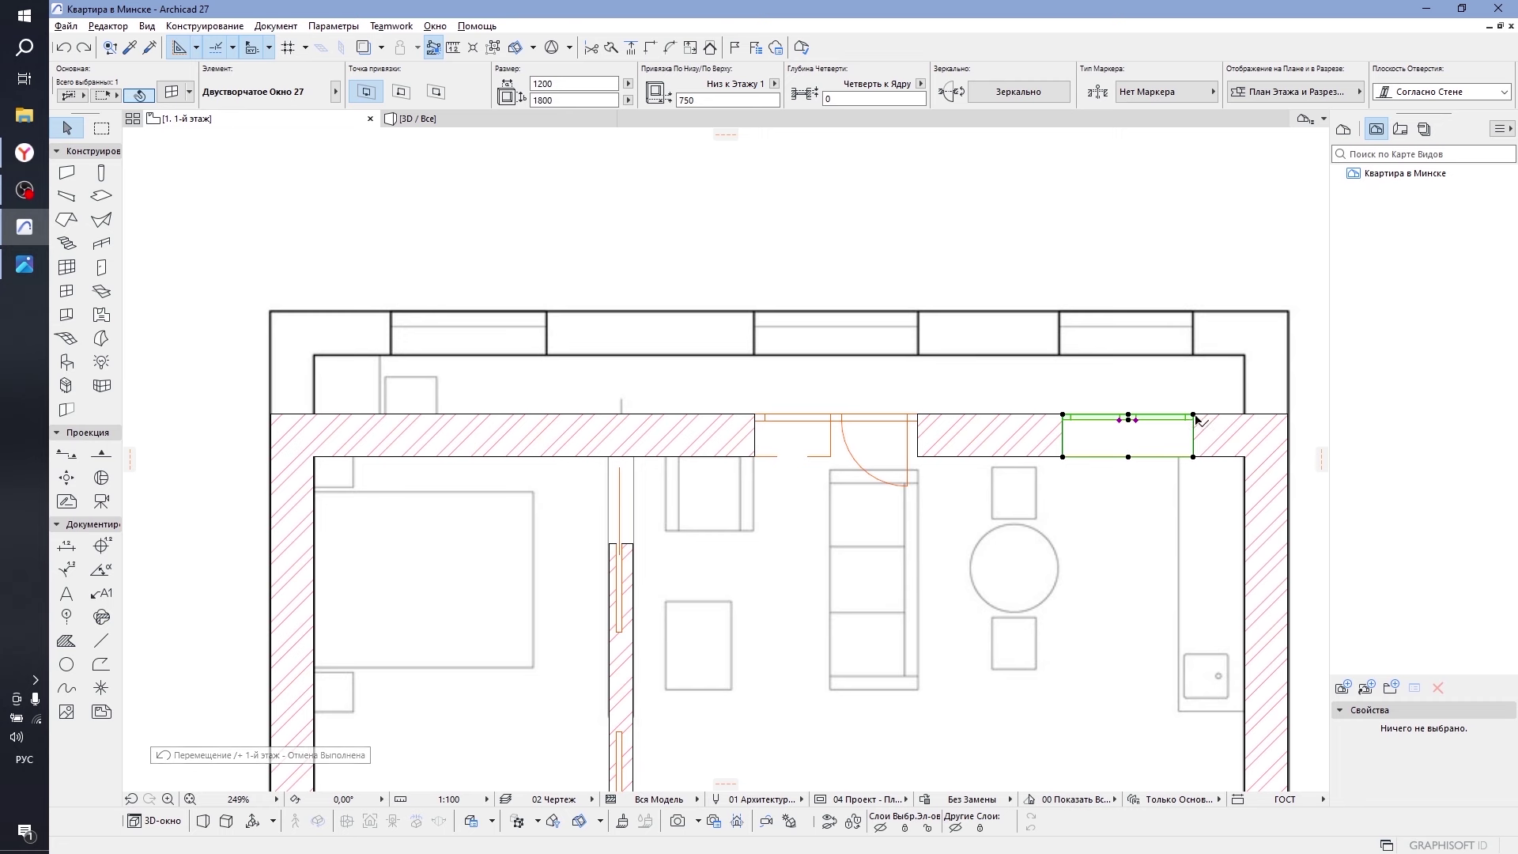
click(1195, 419)
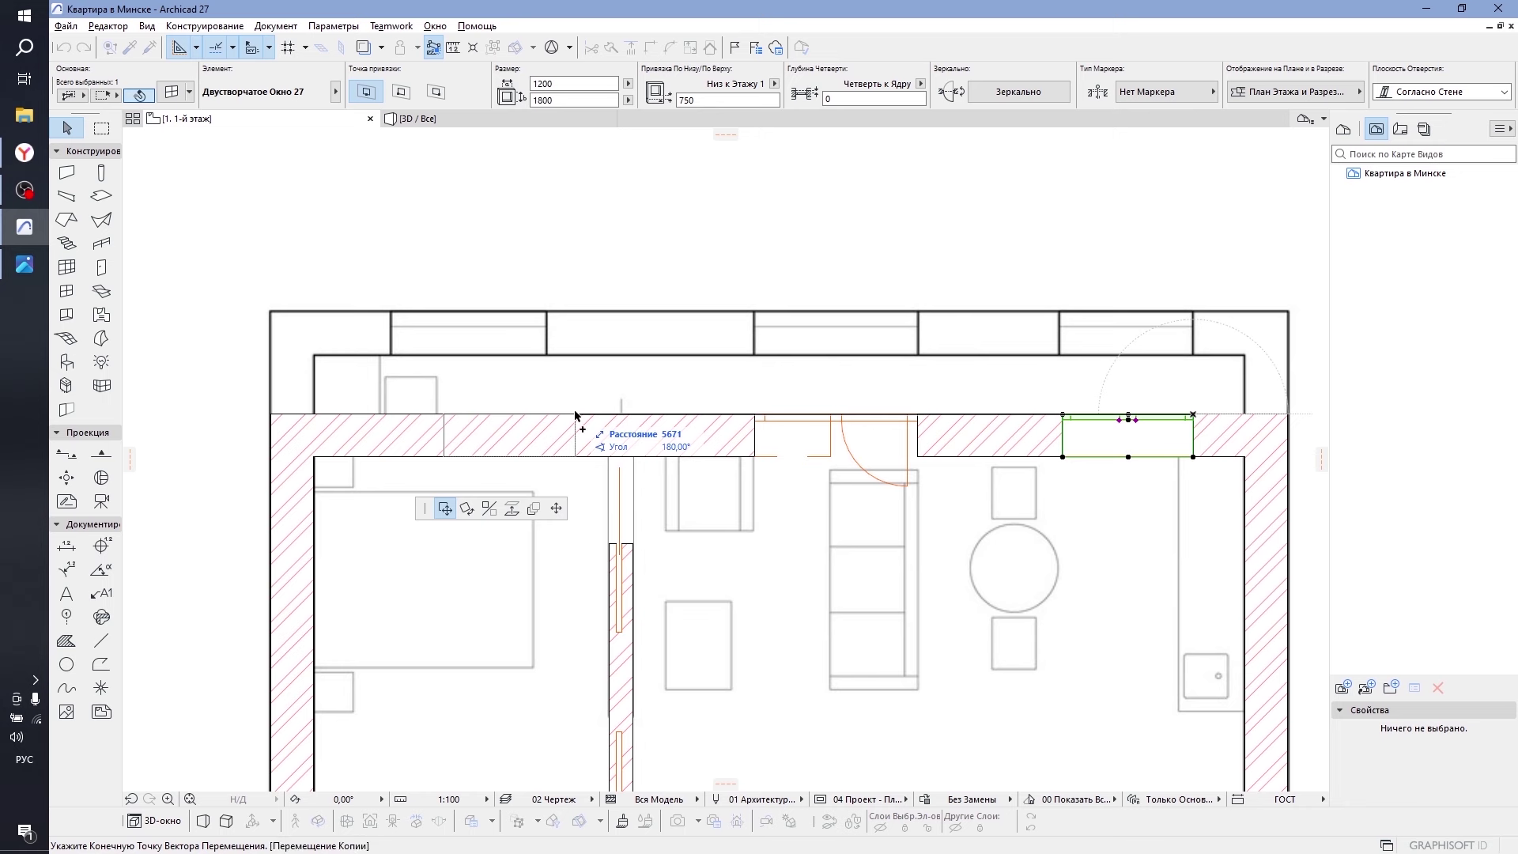
click(411, 414)
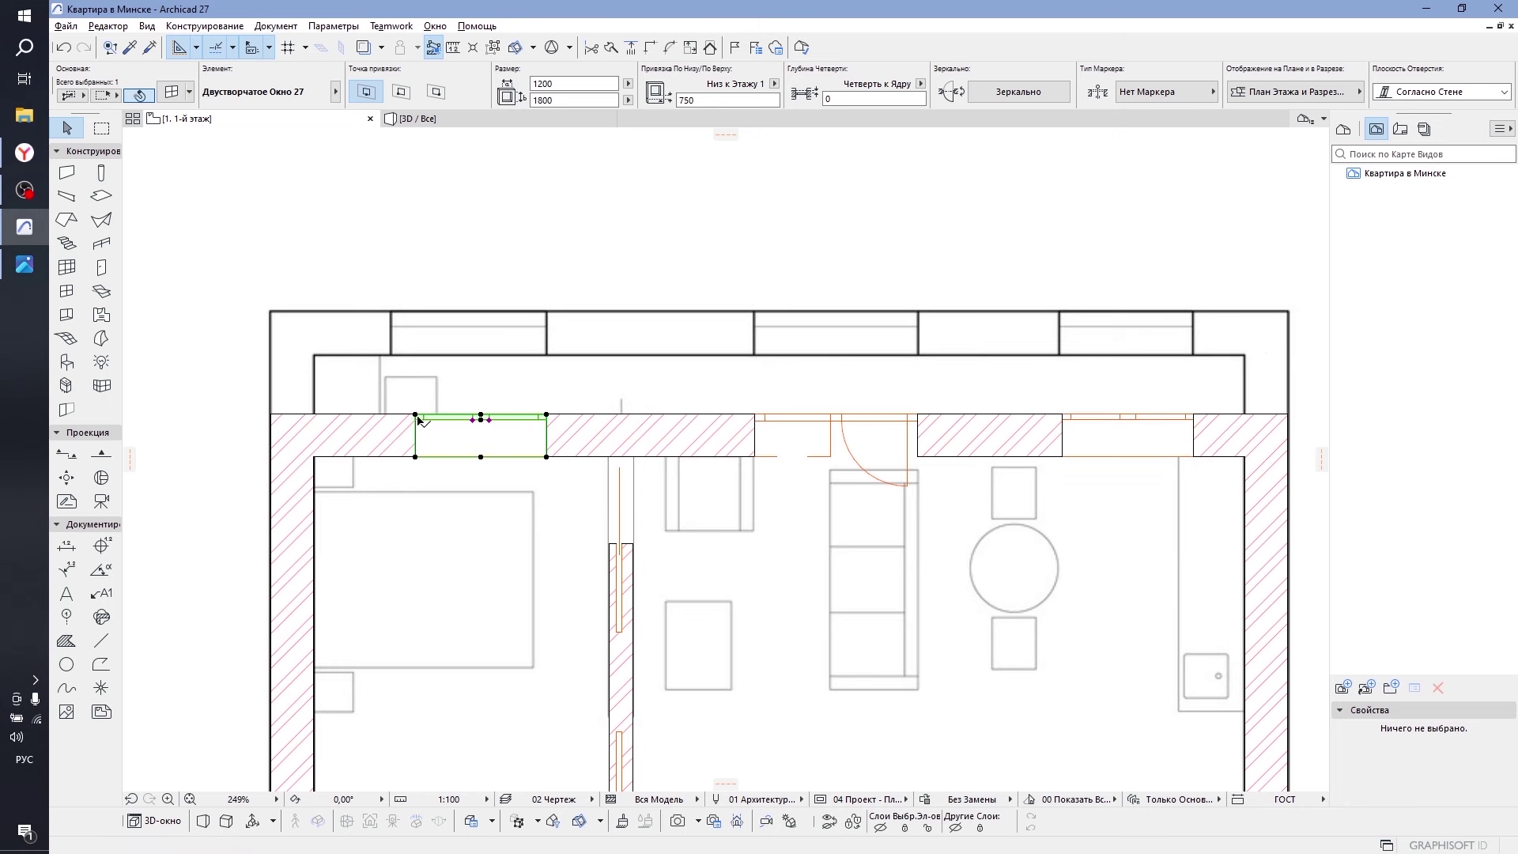
click(417, 416)
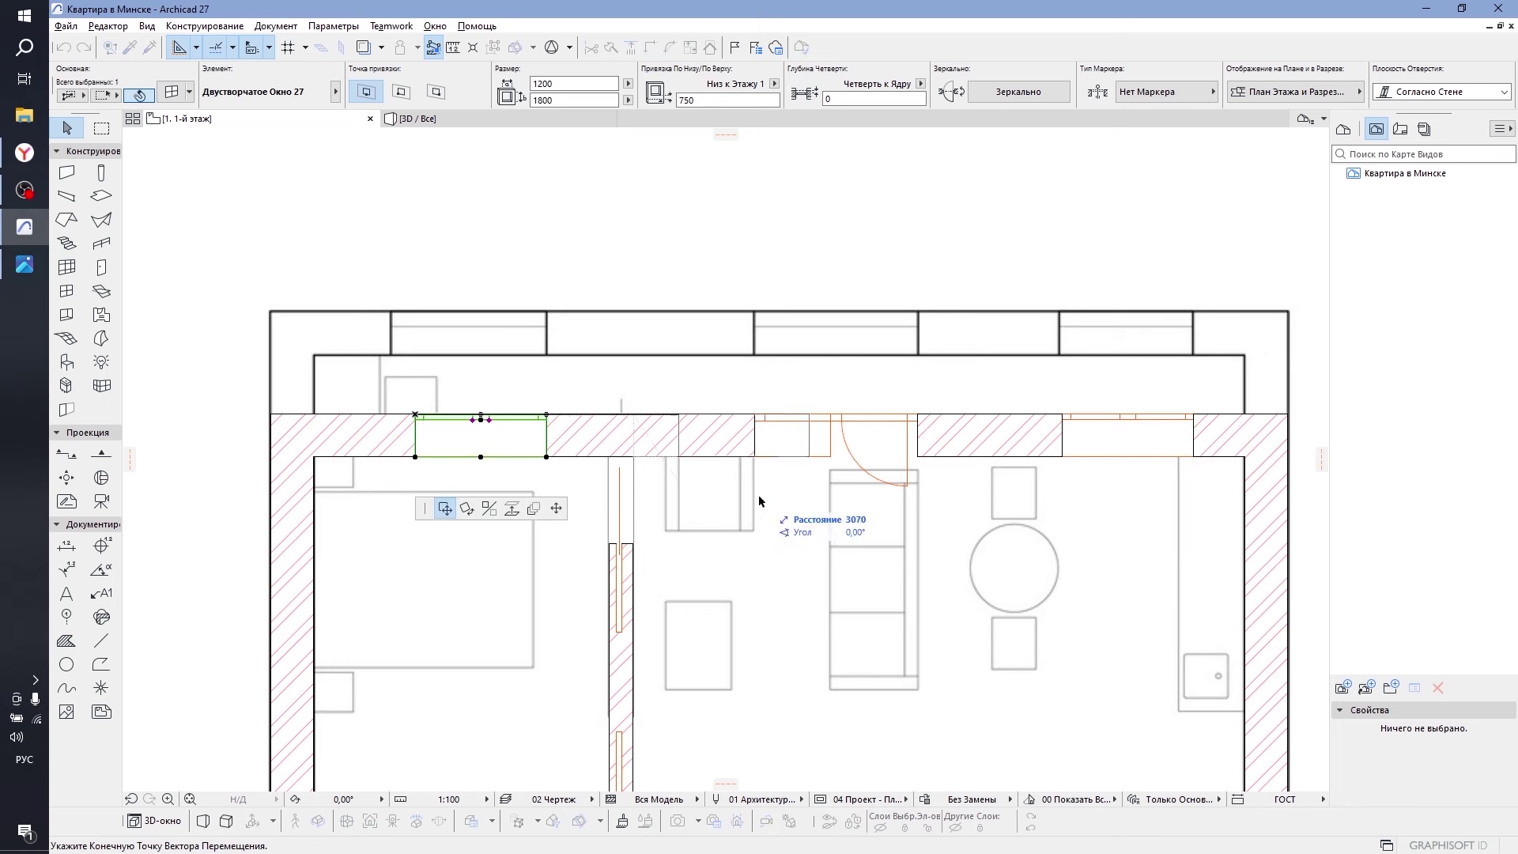
click(393, 349)
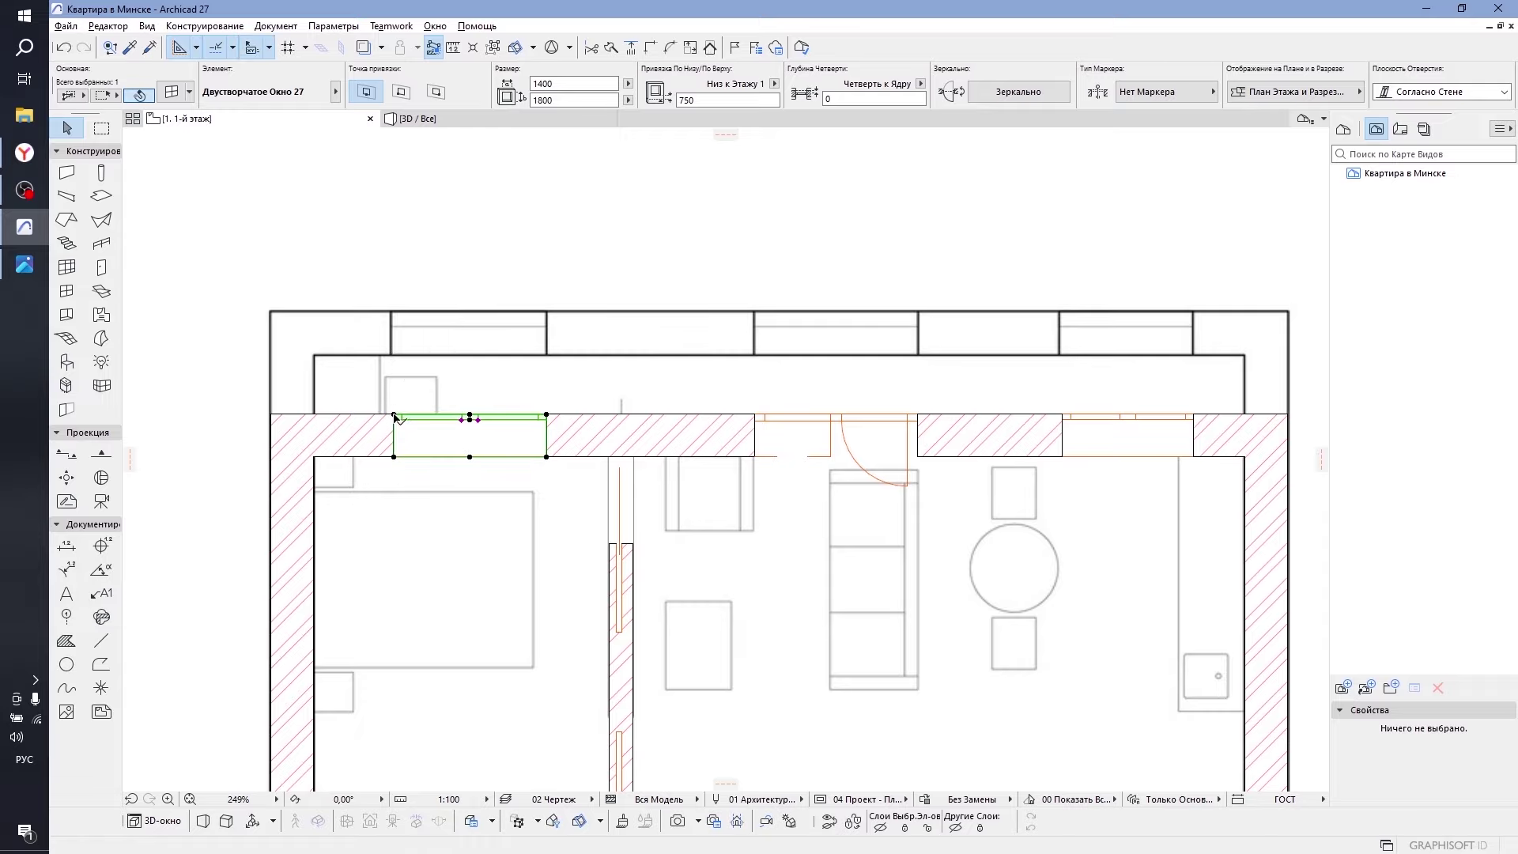
Check the apartment from a bird's-eye 3D view, then switch to the kitchen reference photo
click(415, 119)
mouse_move(752, 535)
shift+middle_down()
mouse_move(730, 572)
mouse_move(696, 515)
mouse_move(783, 502)
mouse_move(851, 516)
mouse_move(655, 521)
shift+middle_up()
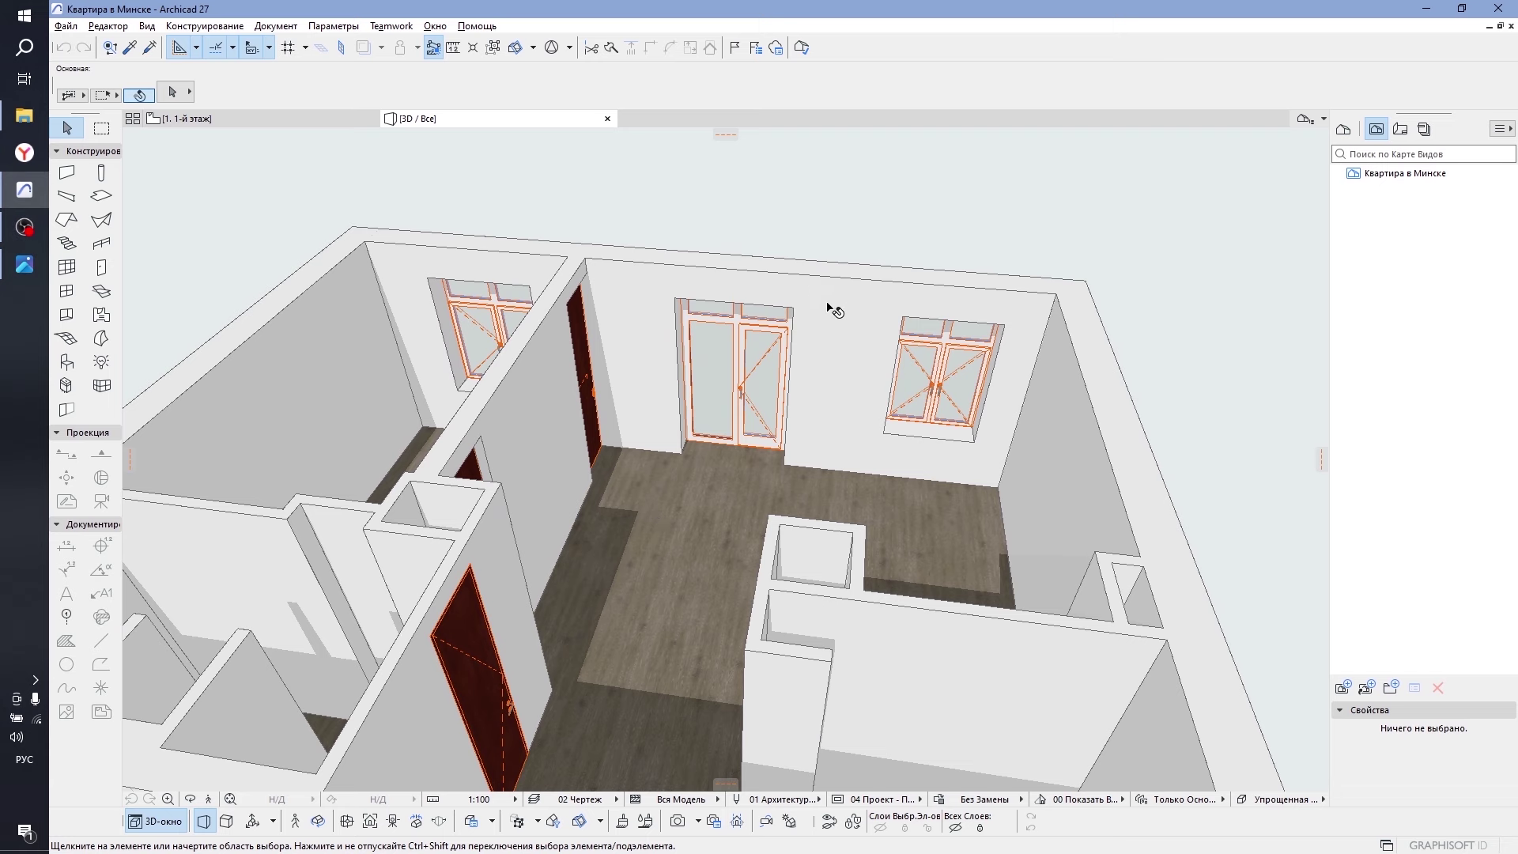
key(alt+Tab)
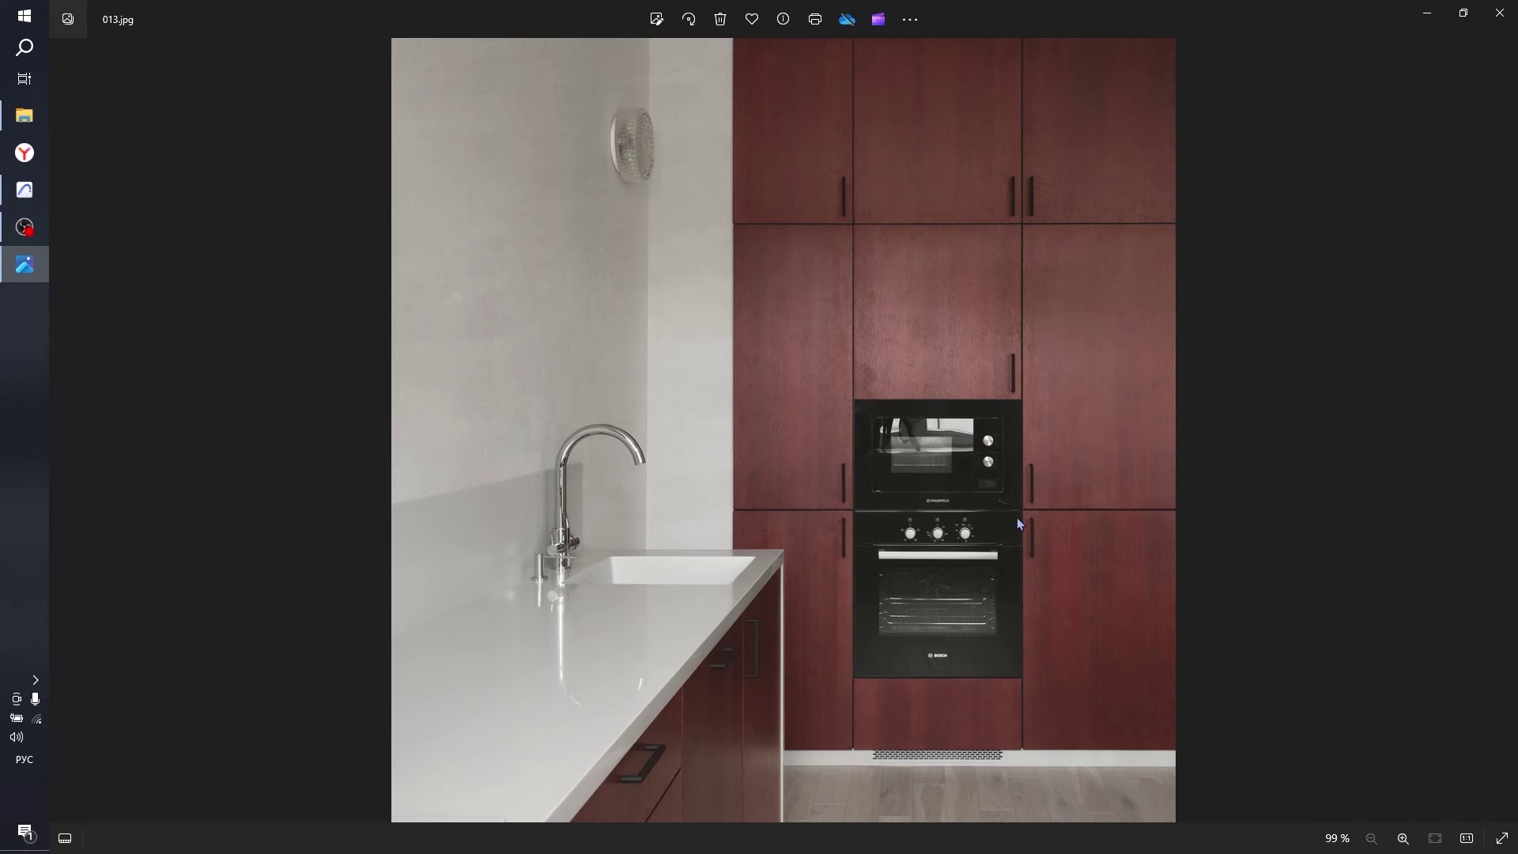
Return to Archicad's 1st-floor plan and zoom in to about 298% on the kitchen niche
click(24, 190)
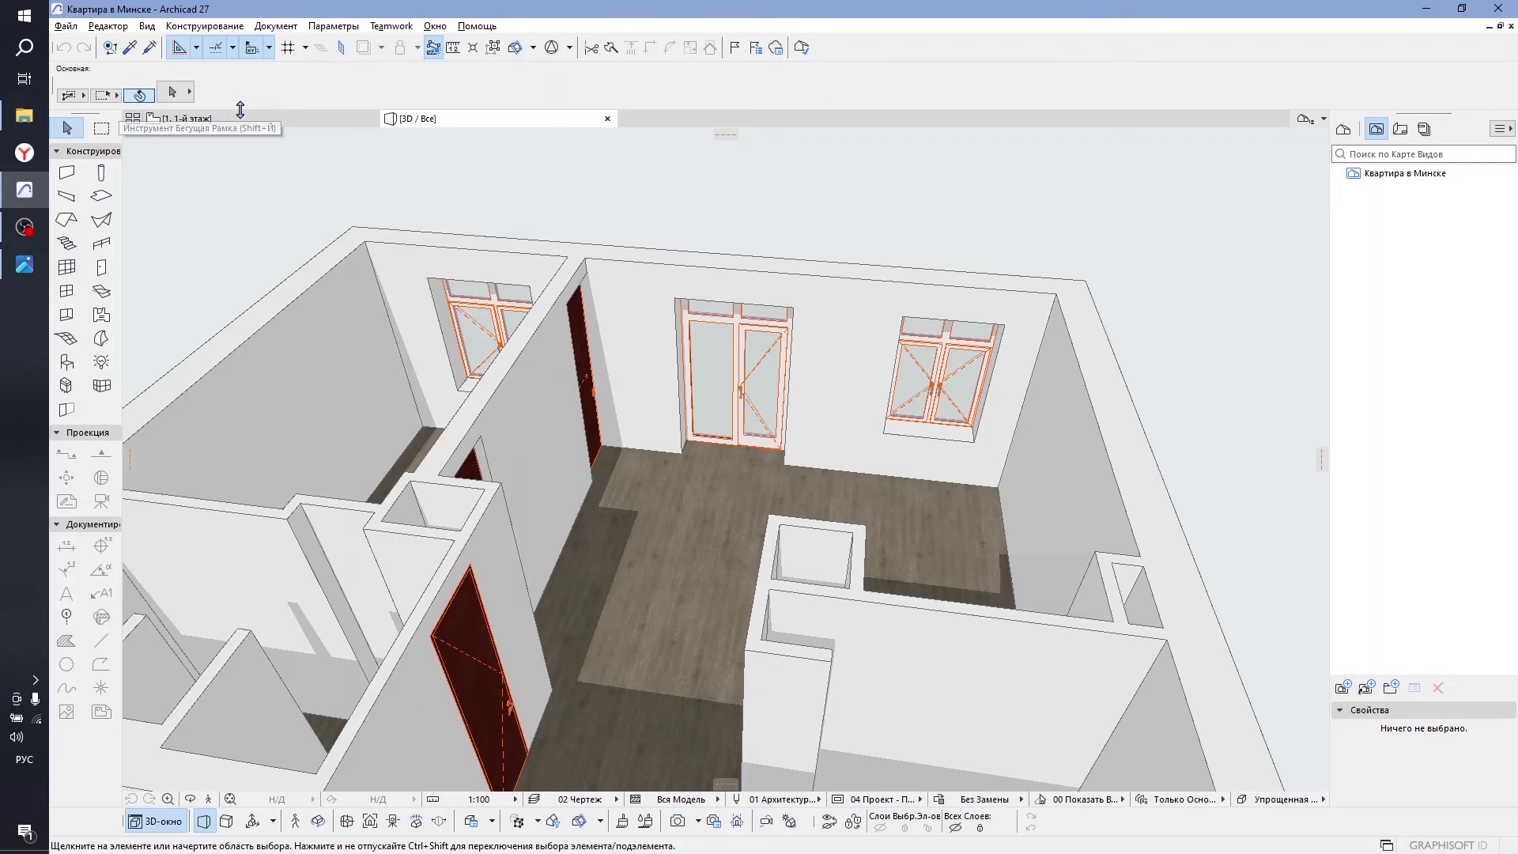
click(251, 123)
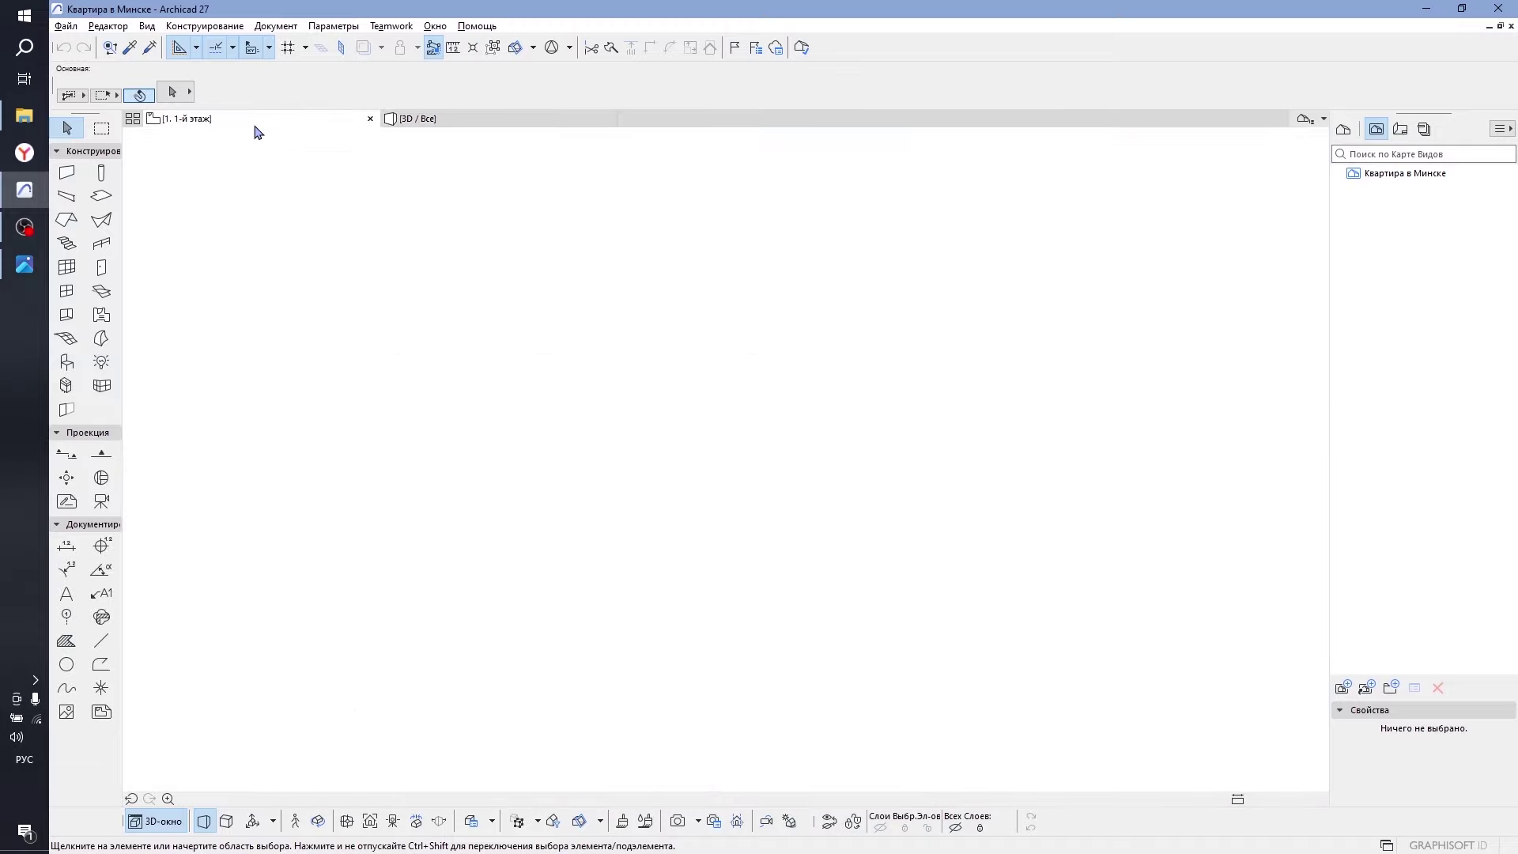
scroll(564, 277, down, 5)
scroll(576, 284, down, 2)
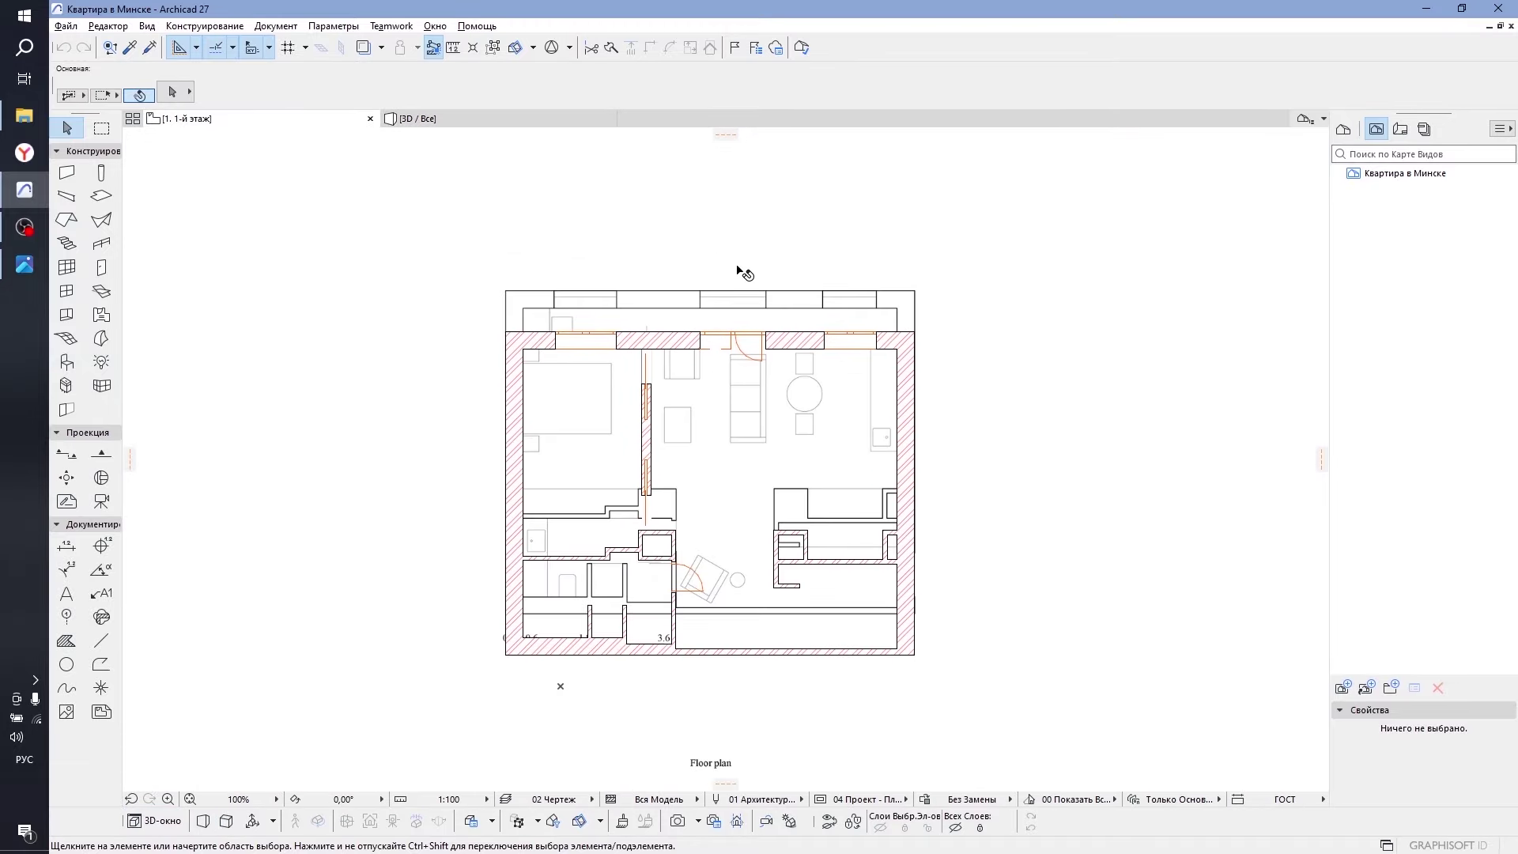
click(681, 301)
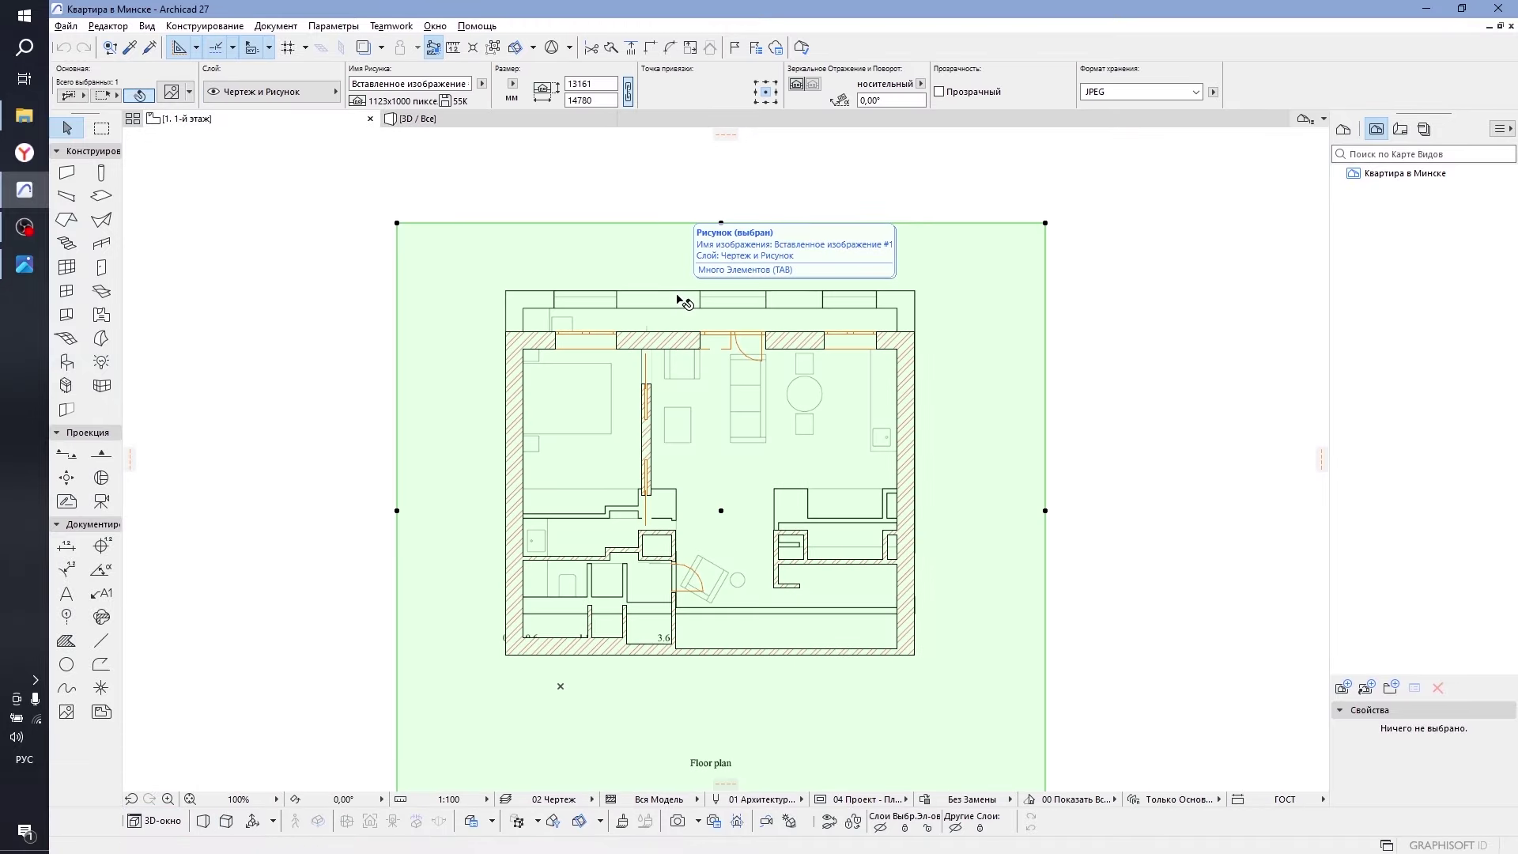
key(Escape)
scroll(862, 565, up, 2)
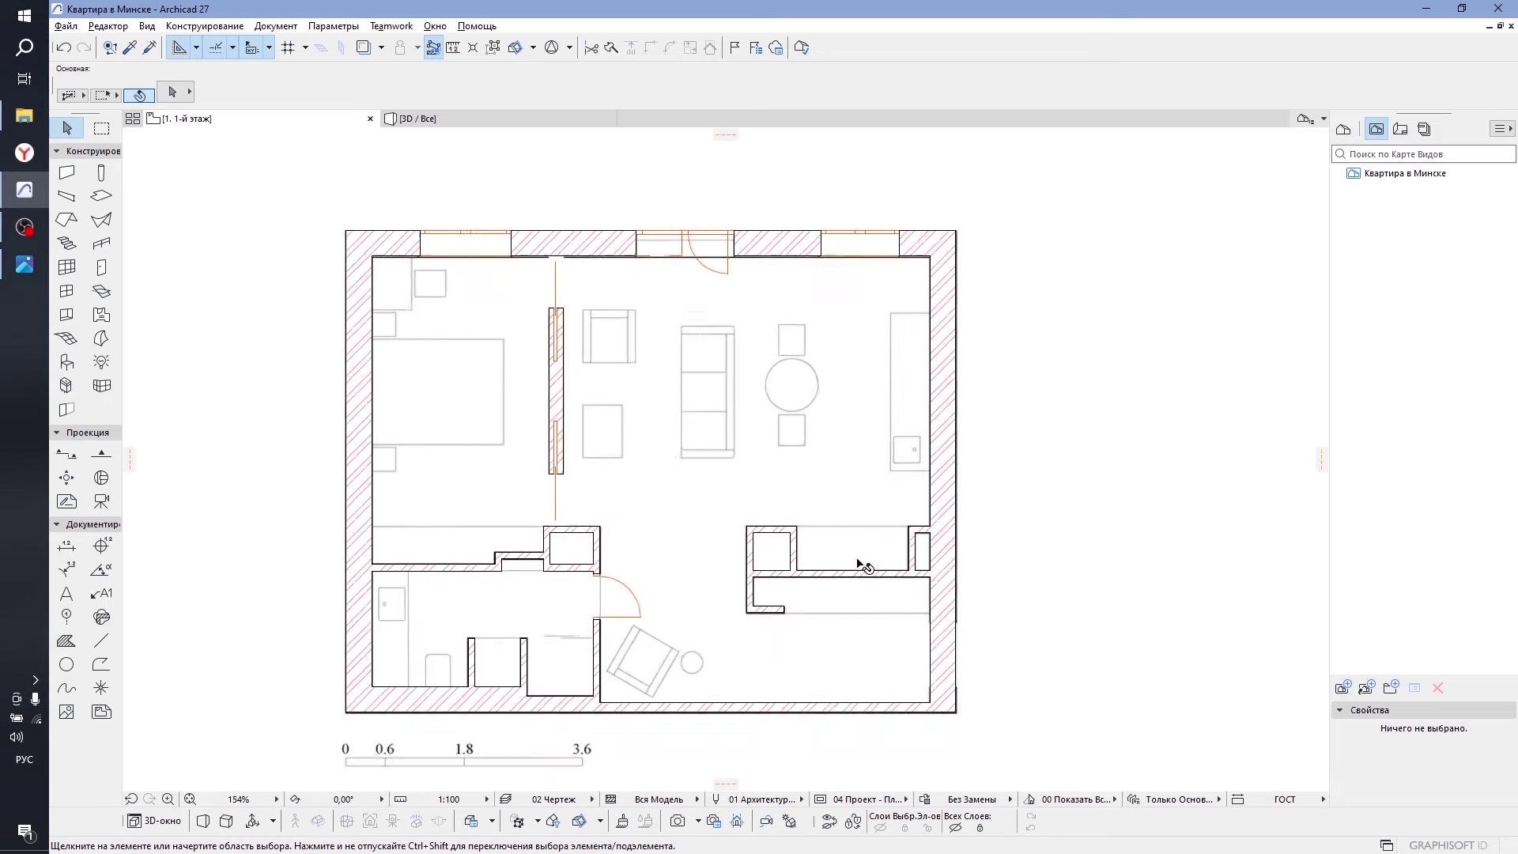
scroll(862, 565, up, 1)
scroll(695, 598, up, 2)
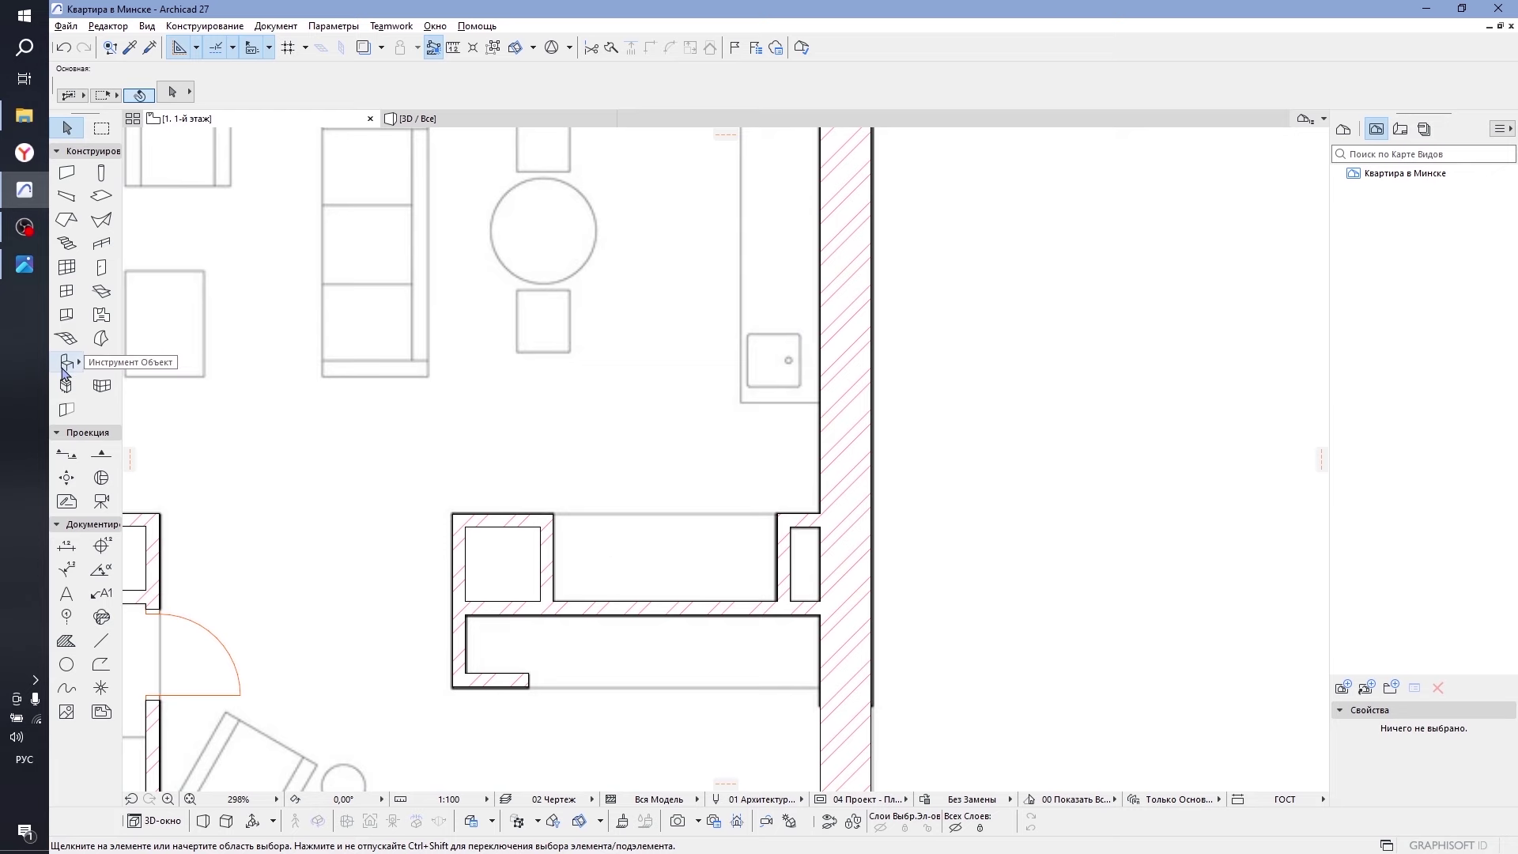
Browse the object library to the 1.1 Мебелировка 27 > Мебель Кухонная folder
double_click(66, 364)
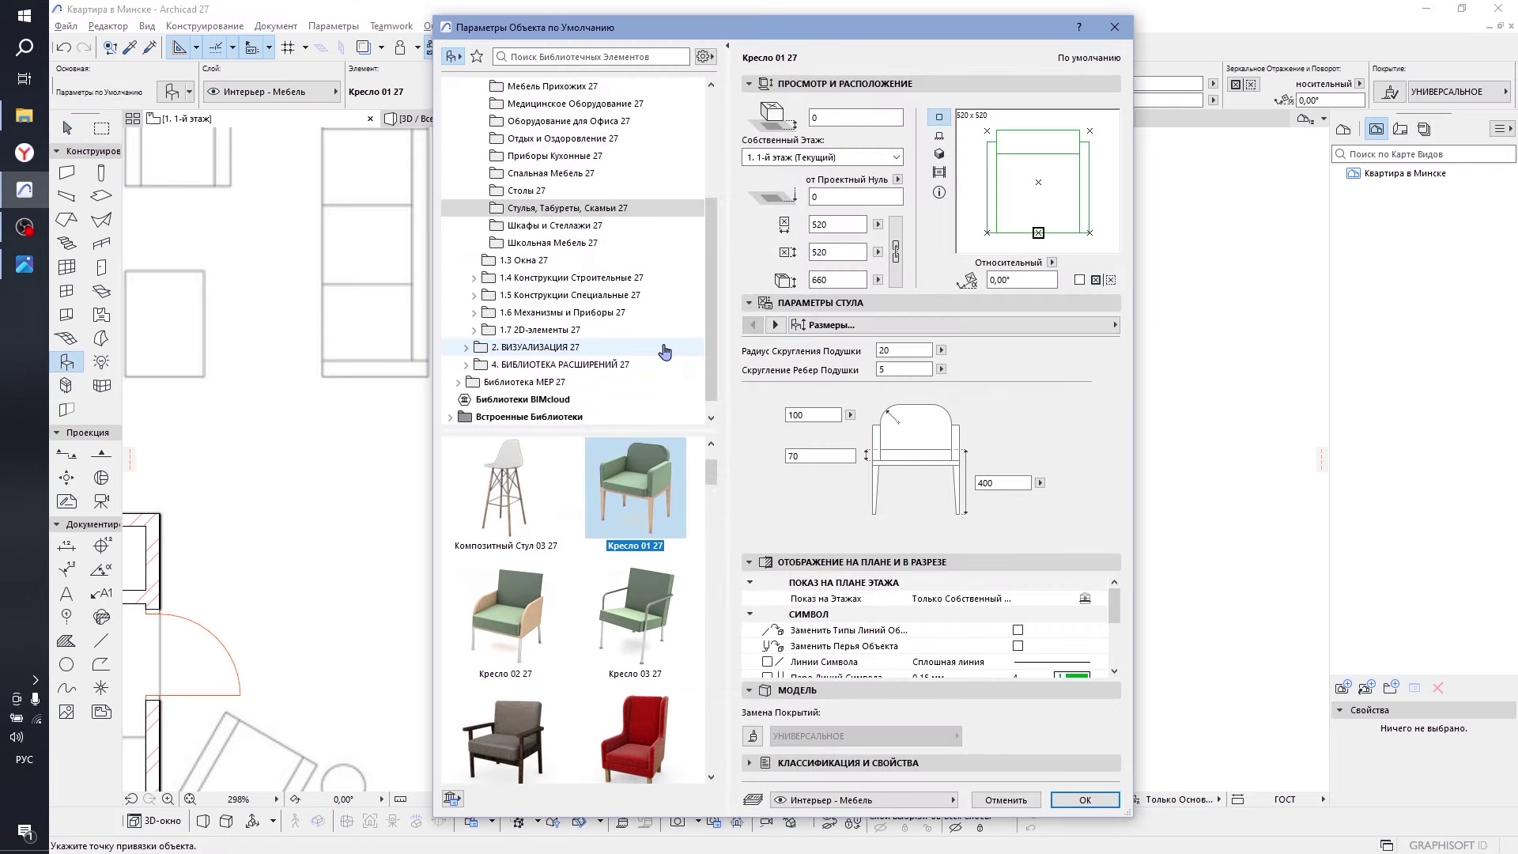
scroll(664, 351, up, 3)
scroll(601, 340, up, 2)
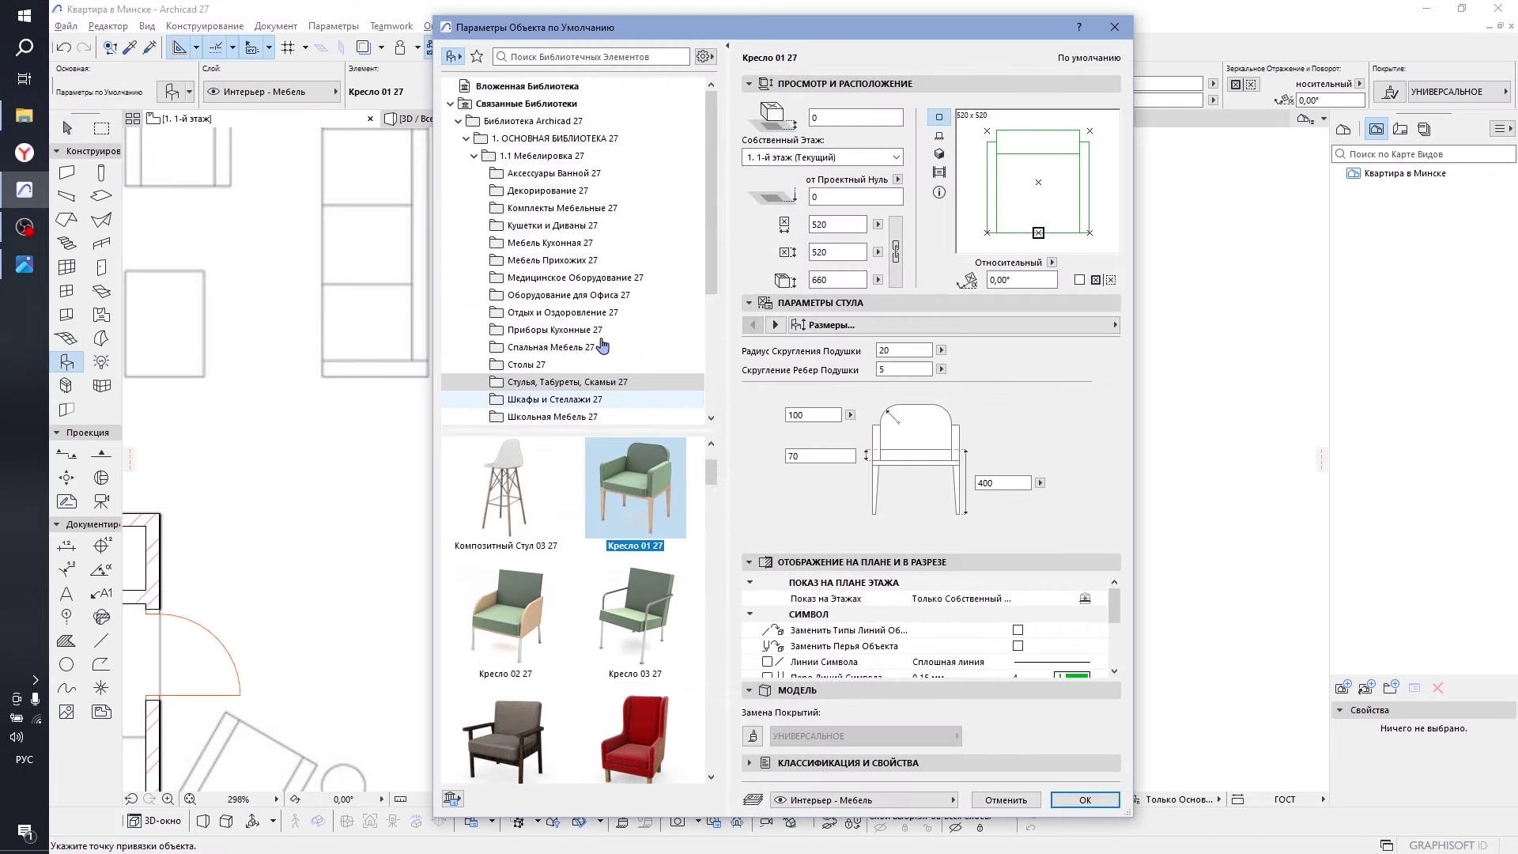
click(573, 191)
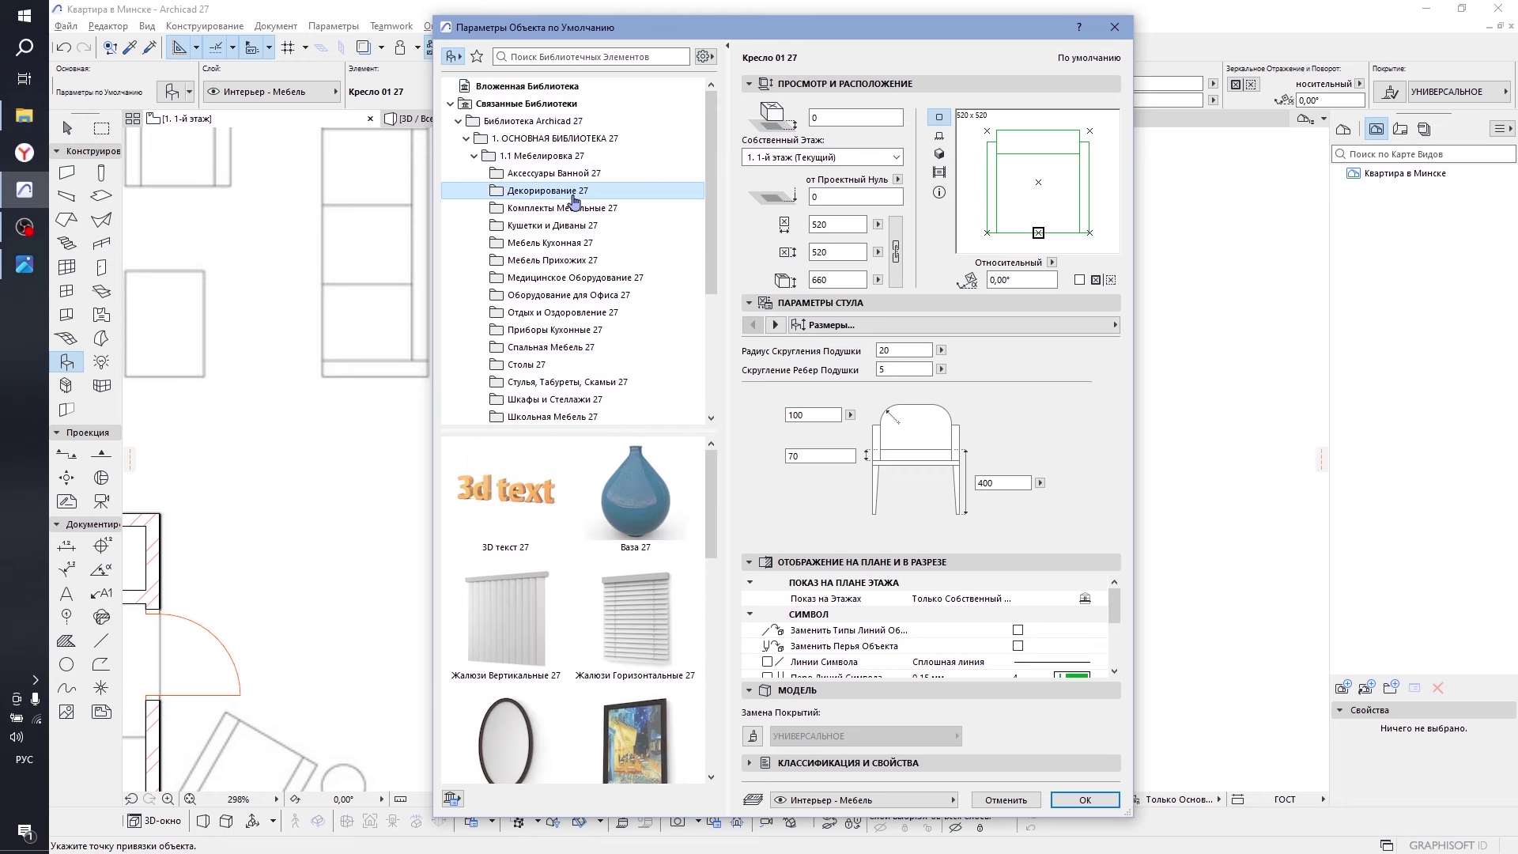
click(573, 208)
click(557, 225)
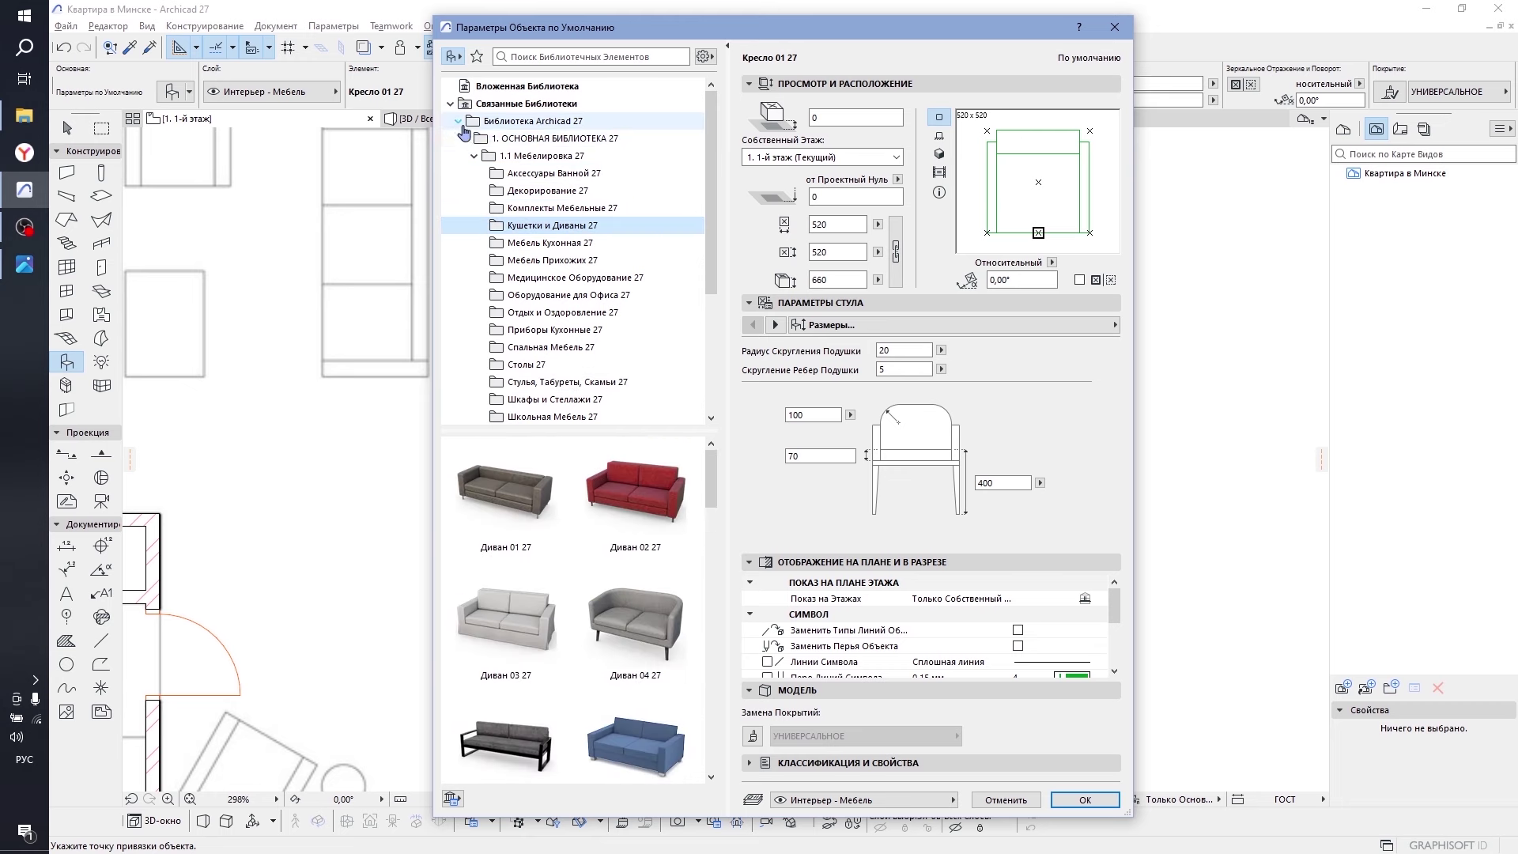
click(458, 121)
scroll(474, 130, down, 1)
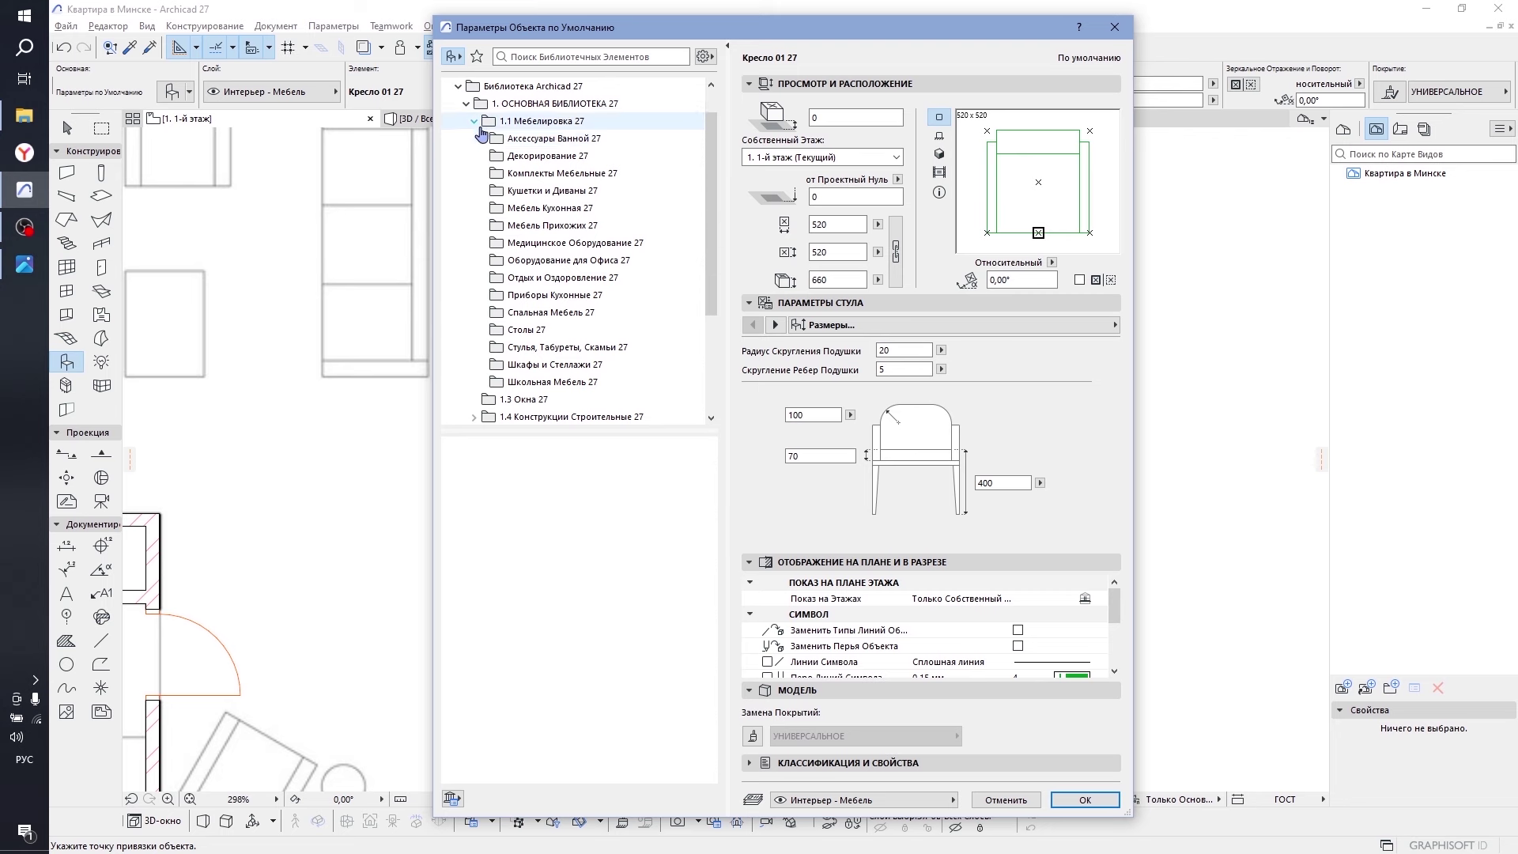
click(475, 122)
scroll(529, 162, up, 1)
click(538, 160)
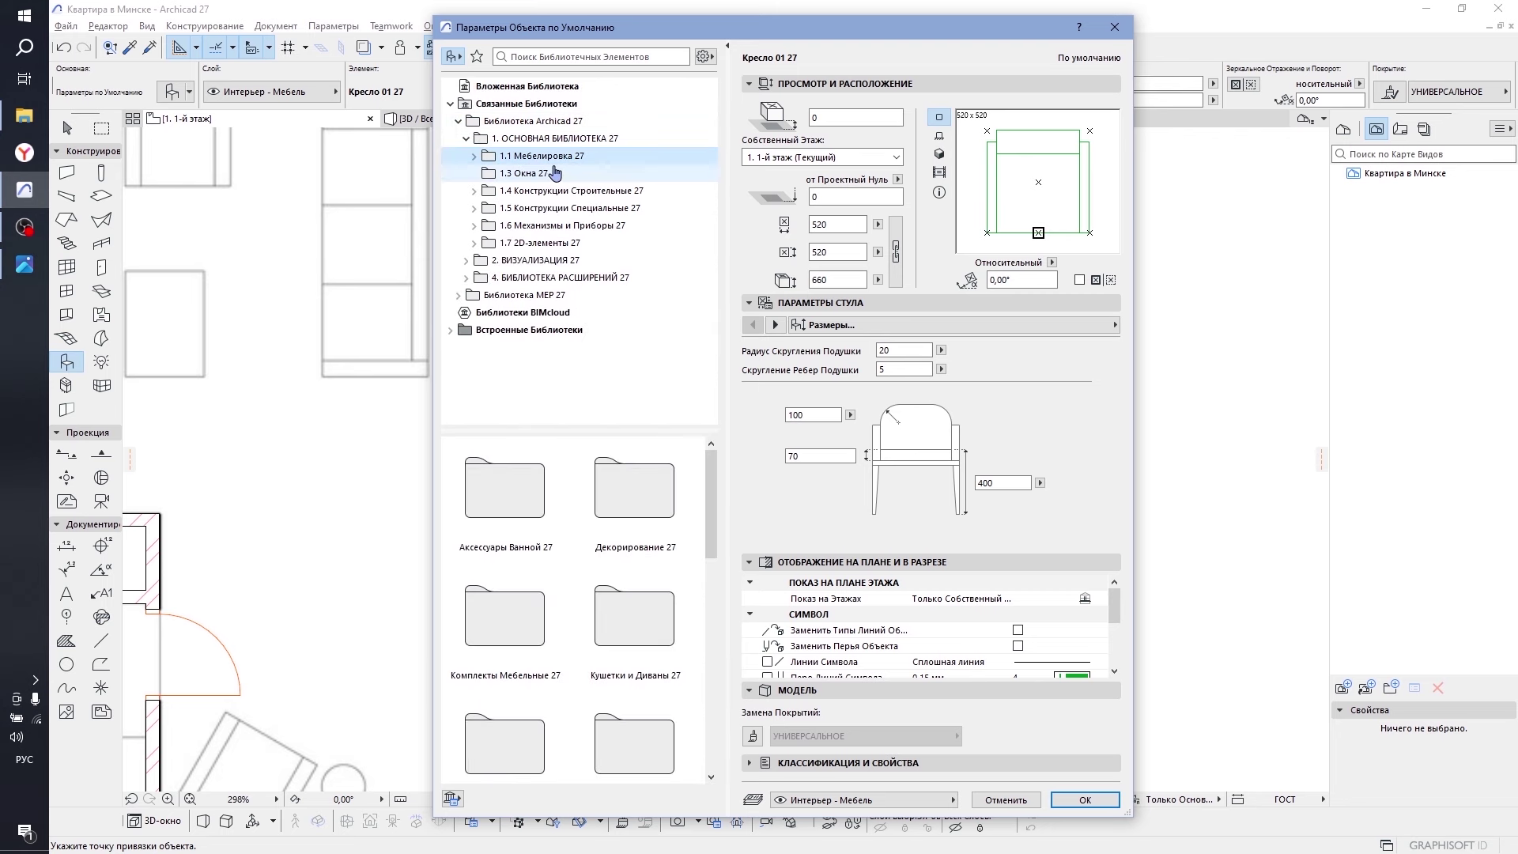
click(564, 176)
click(601, 192)
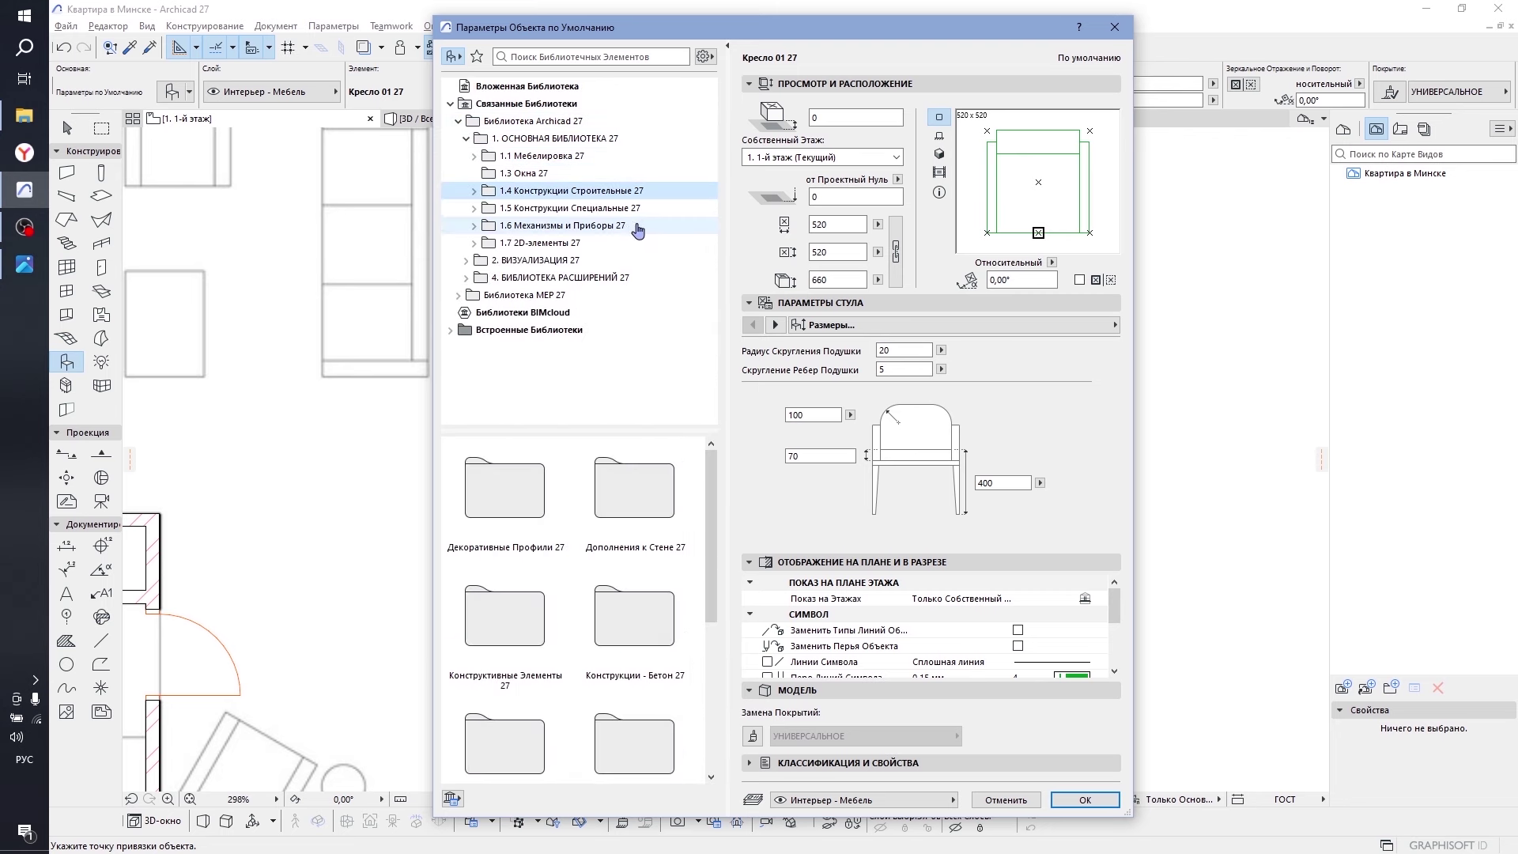
click(606, 227)
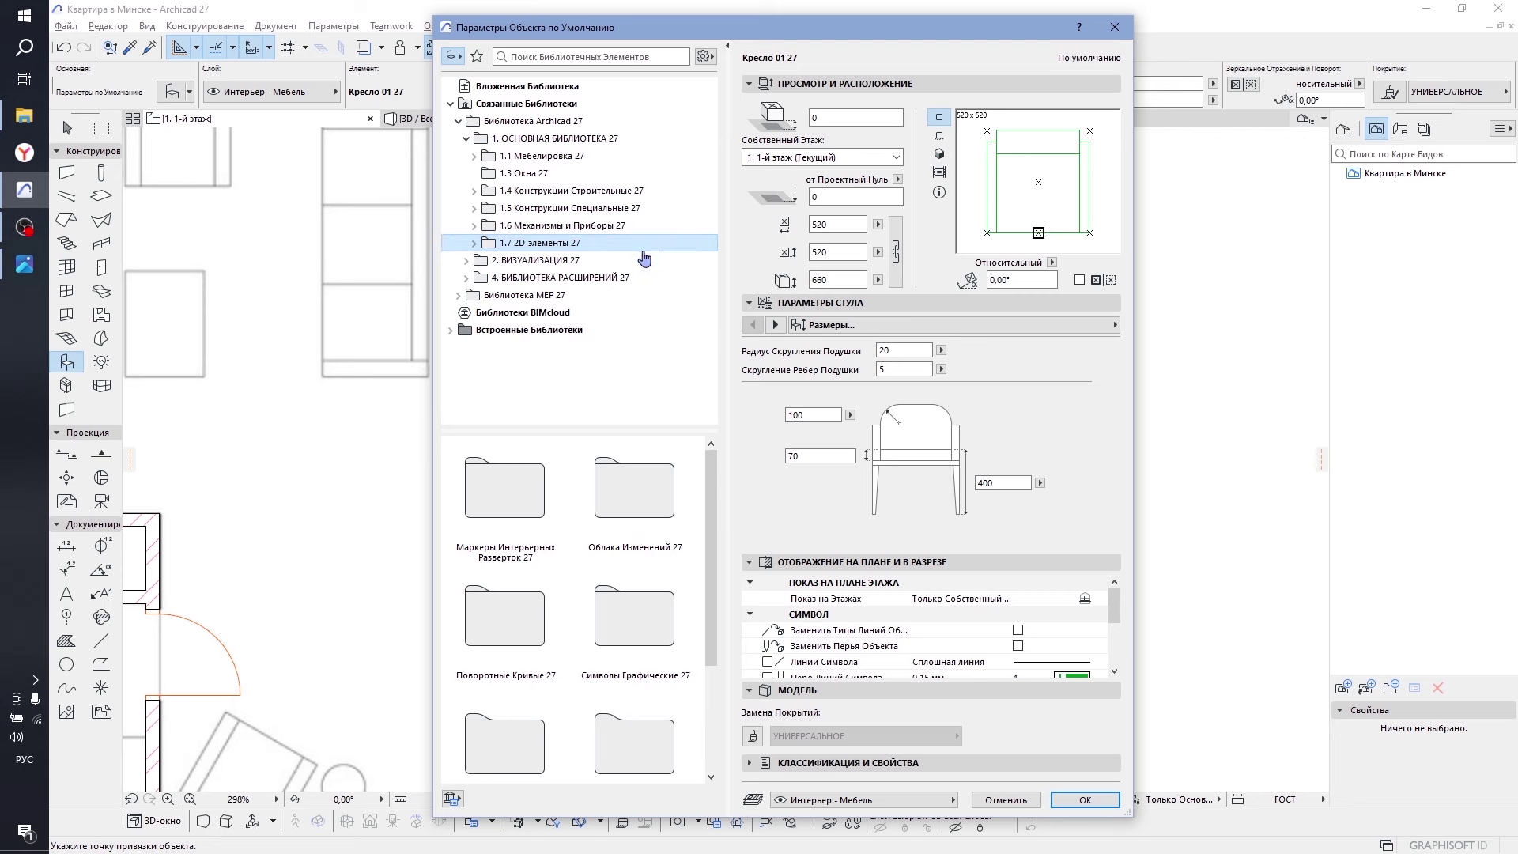
click(510, 261)
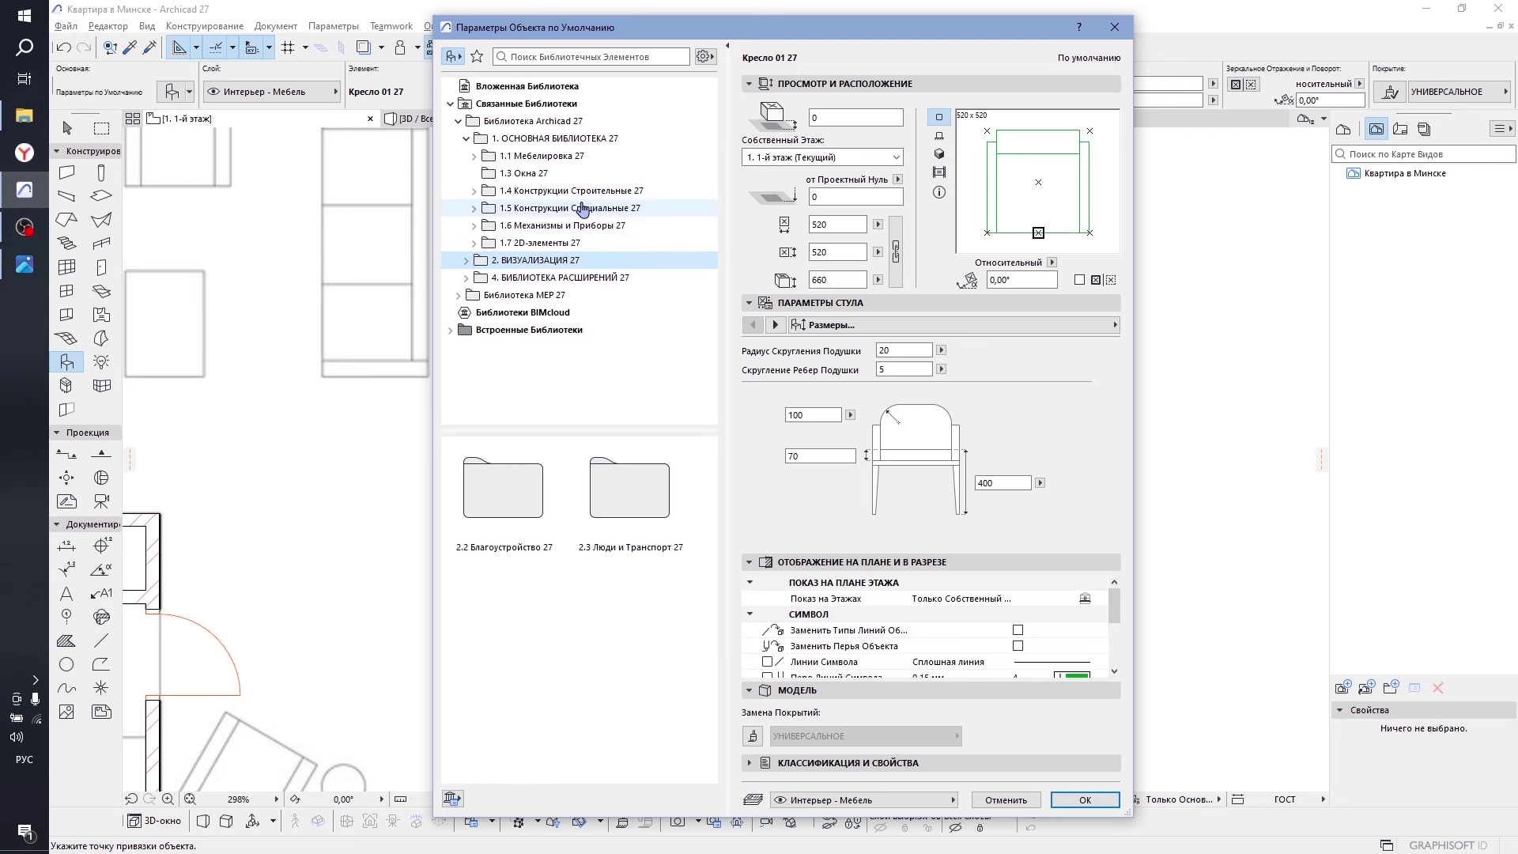
click(474, 156)
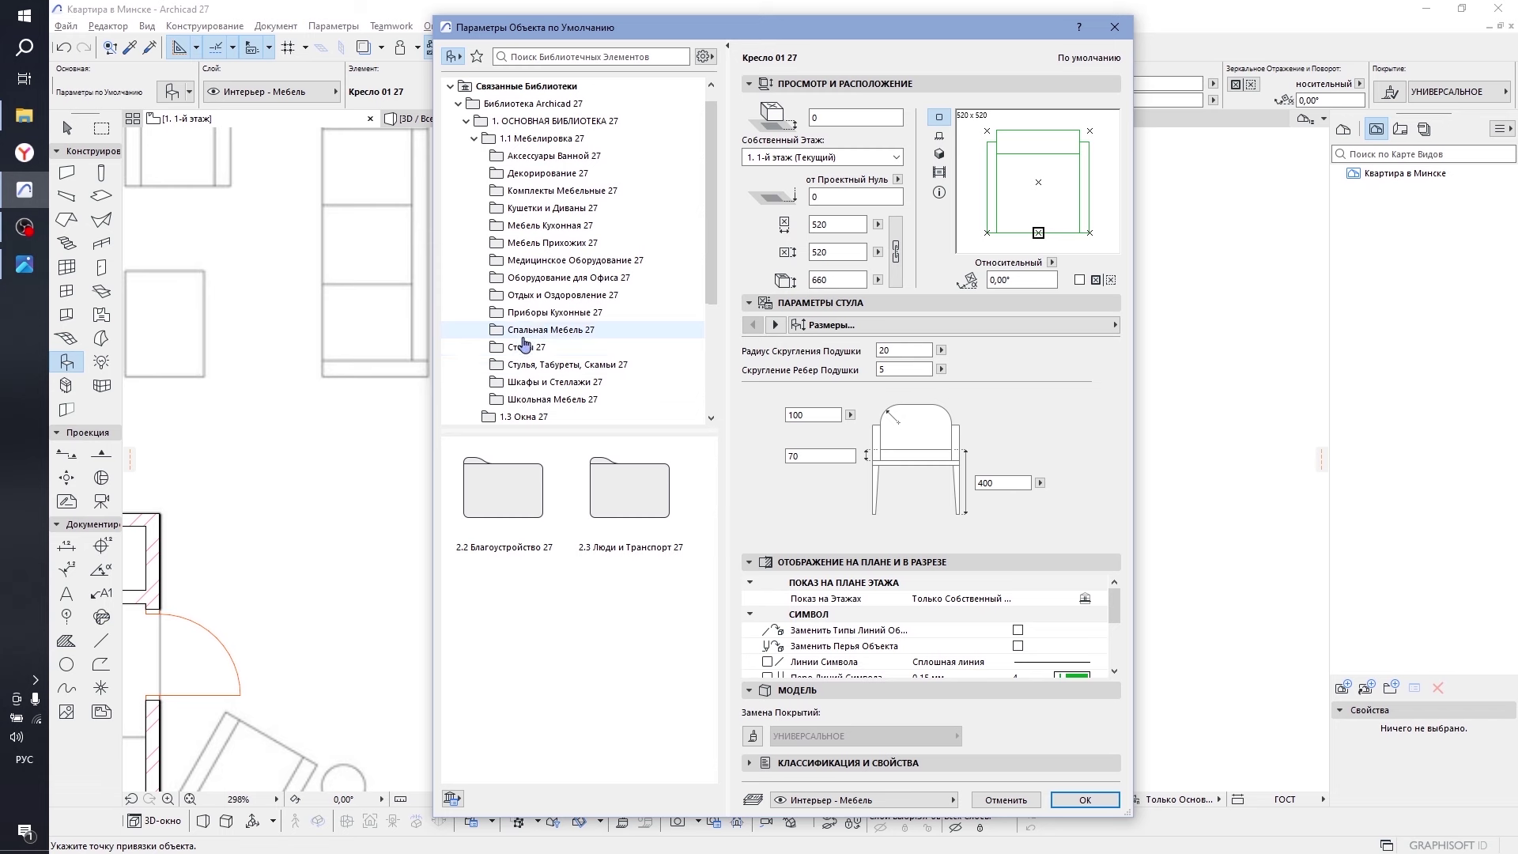
click(581, 227)
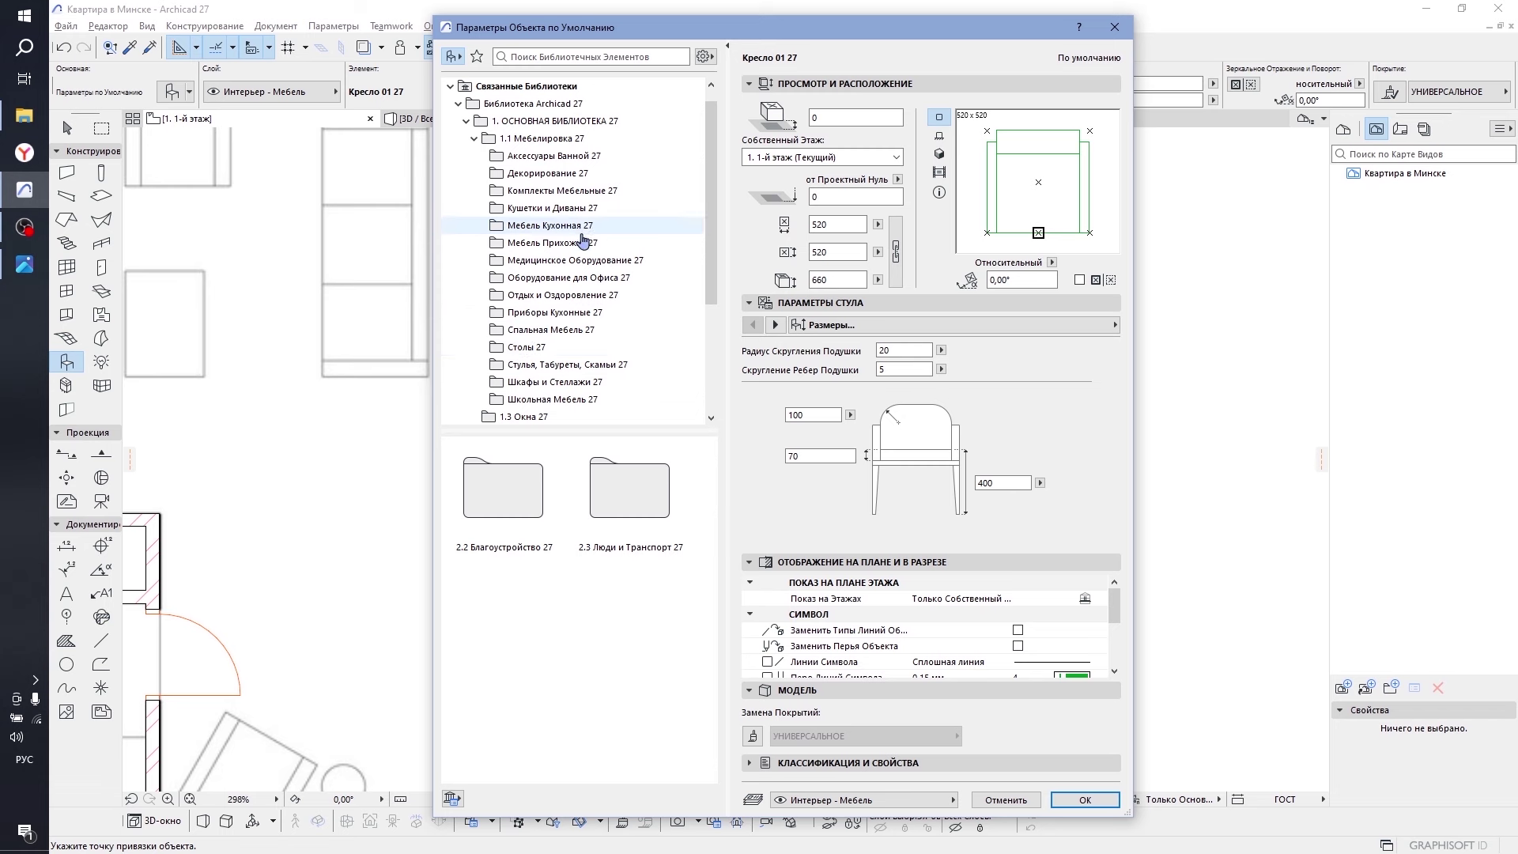
scroll(613, 625, down, 3)
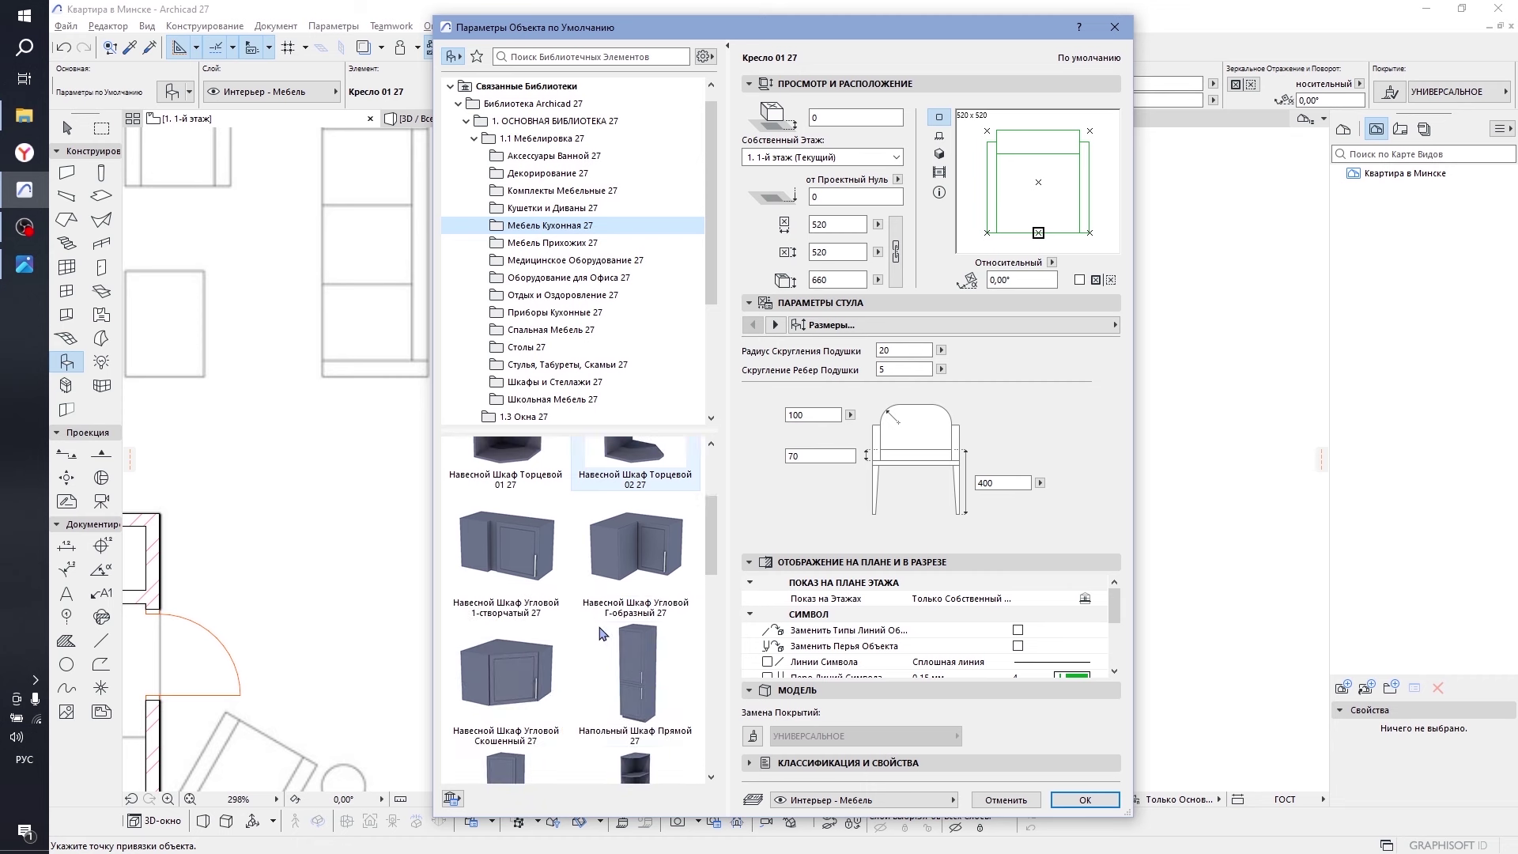
scroll(624, 656, down, 1)
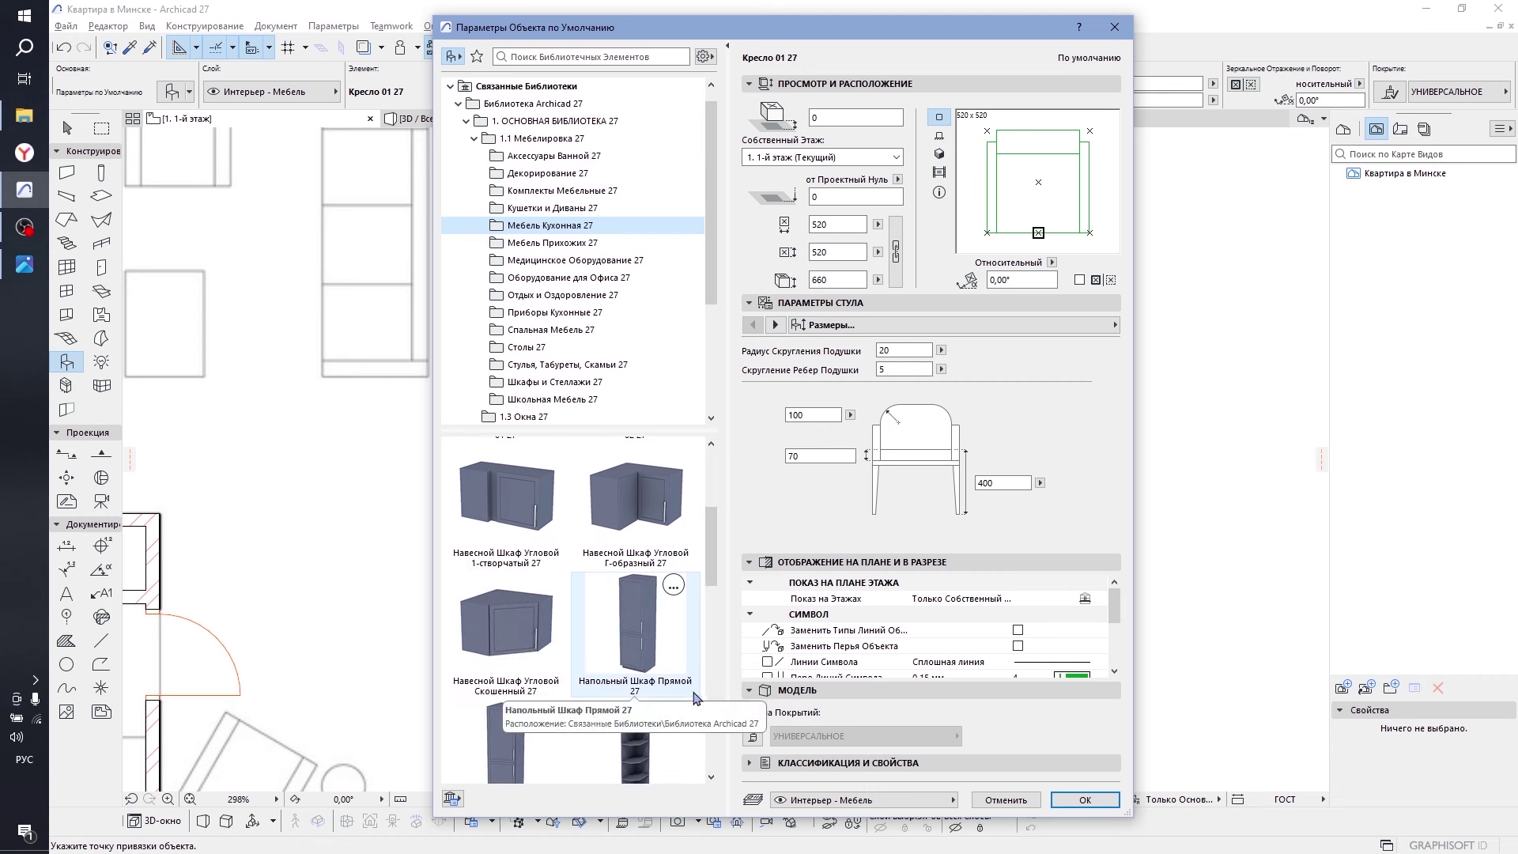
Pick Напольный Шкаф Прямой 27 (600×580, 2000 high), search 'шкаф', and confirm it
click(658, 671)
scroll(659, 632, up, 2)
scroll(659, 617, up, 2)
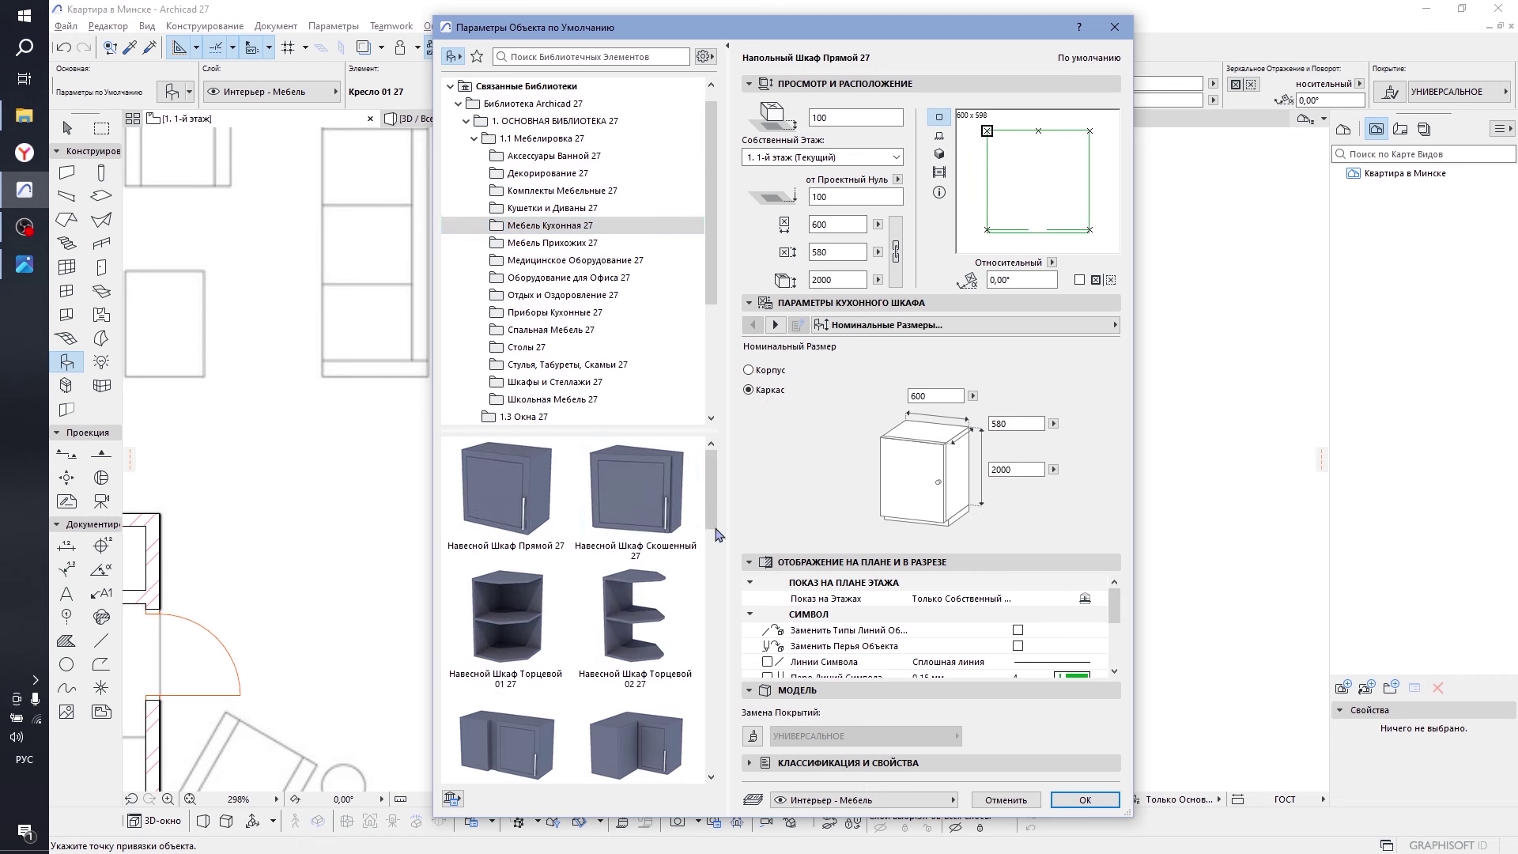
click(551, 57)
text(шкаф)
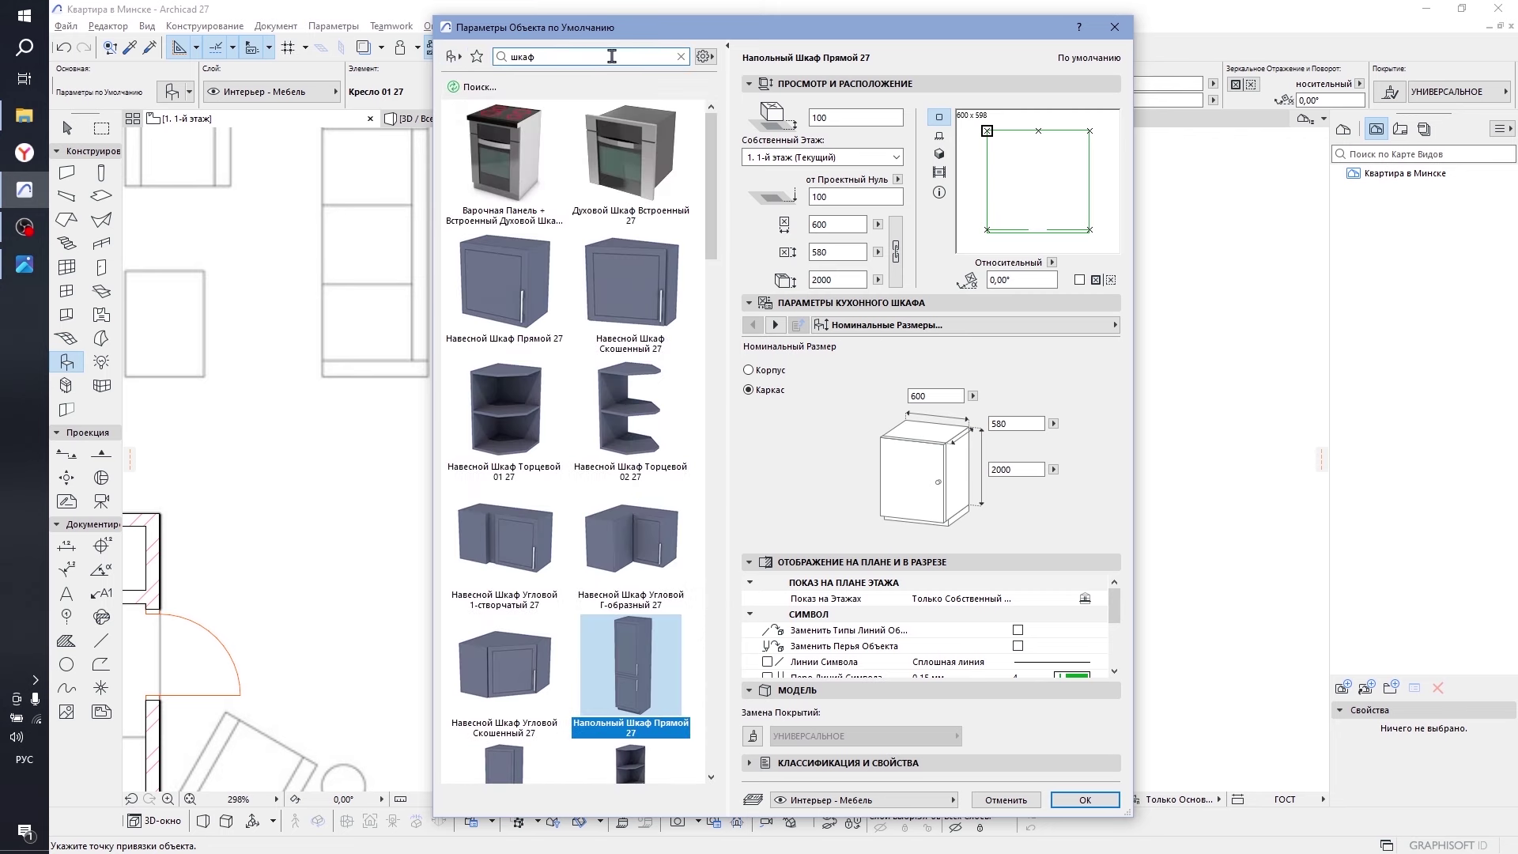
scroll(668, 526, down, 2)
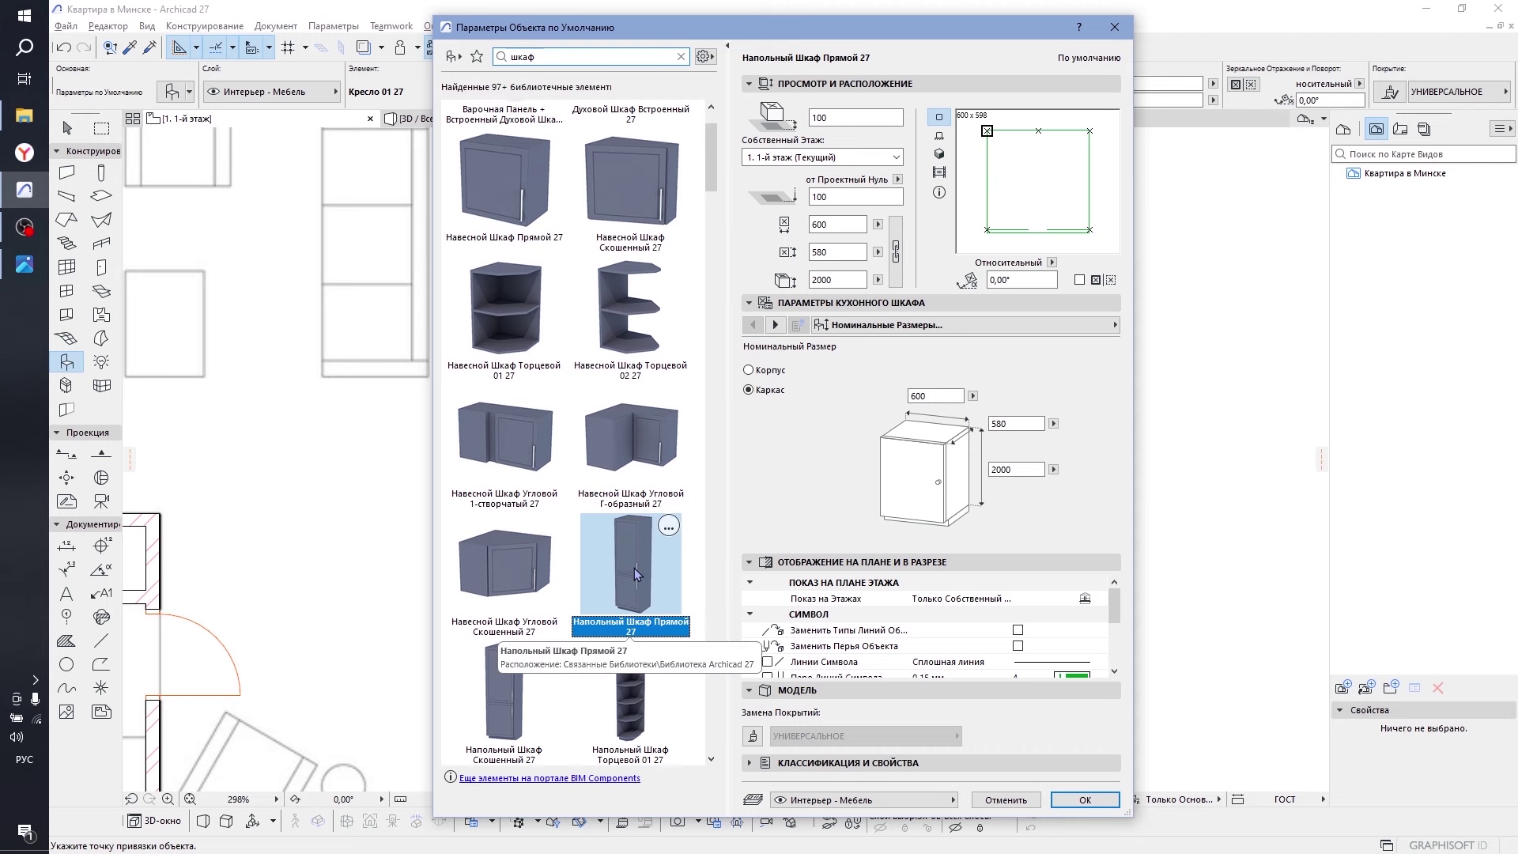
click(1085, 799)
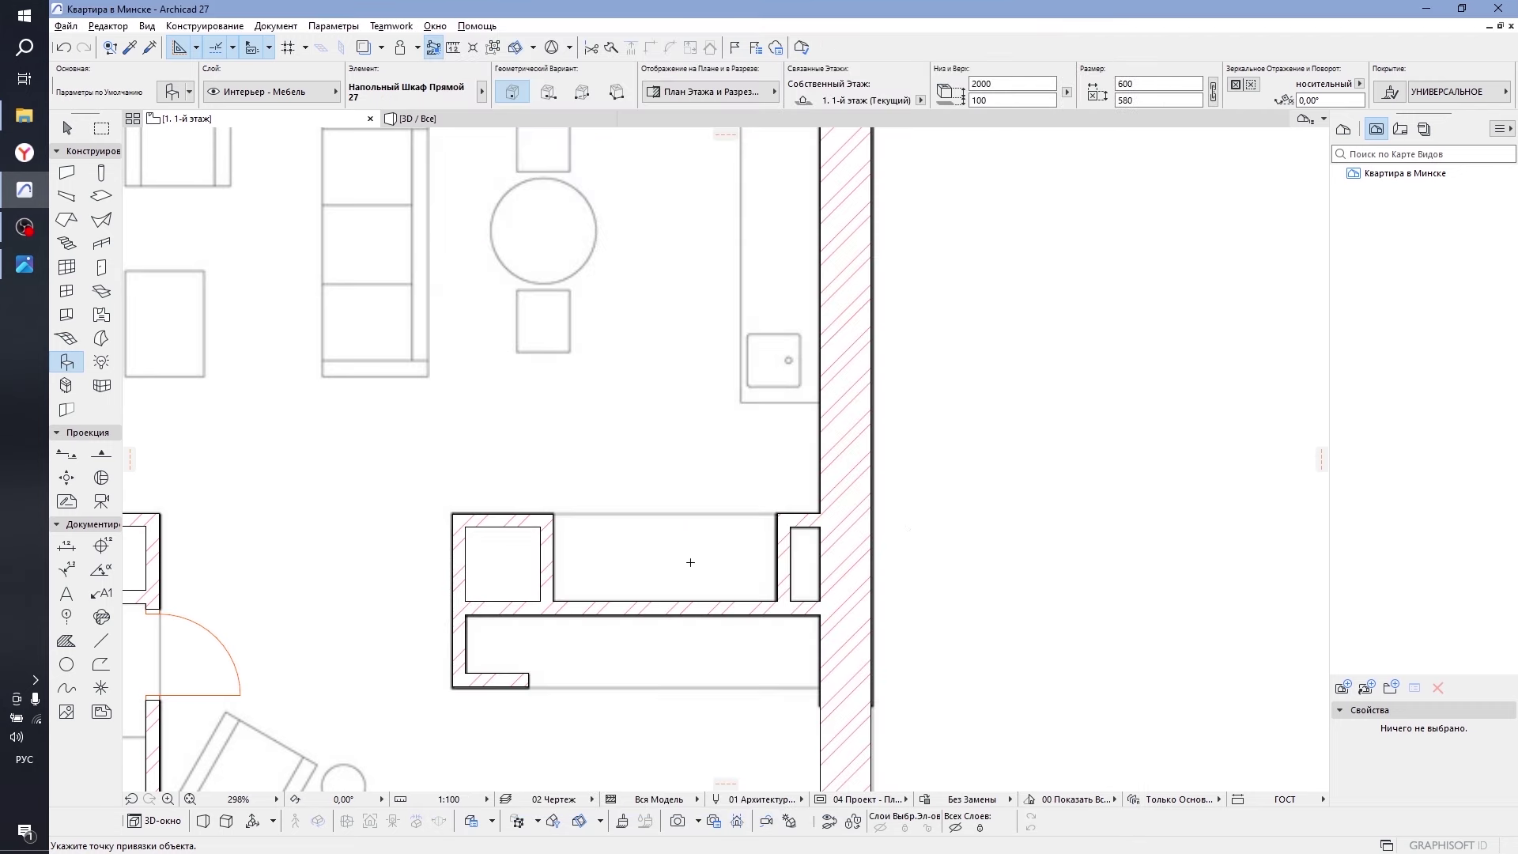
Place the Напольный Шкаф Прямой 27 cabinet in the kitchen niche and rotate it 180° about its top midpoint
click(729, 637)
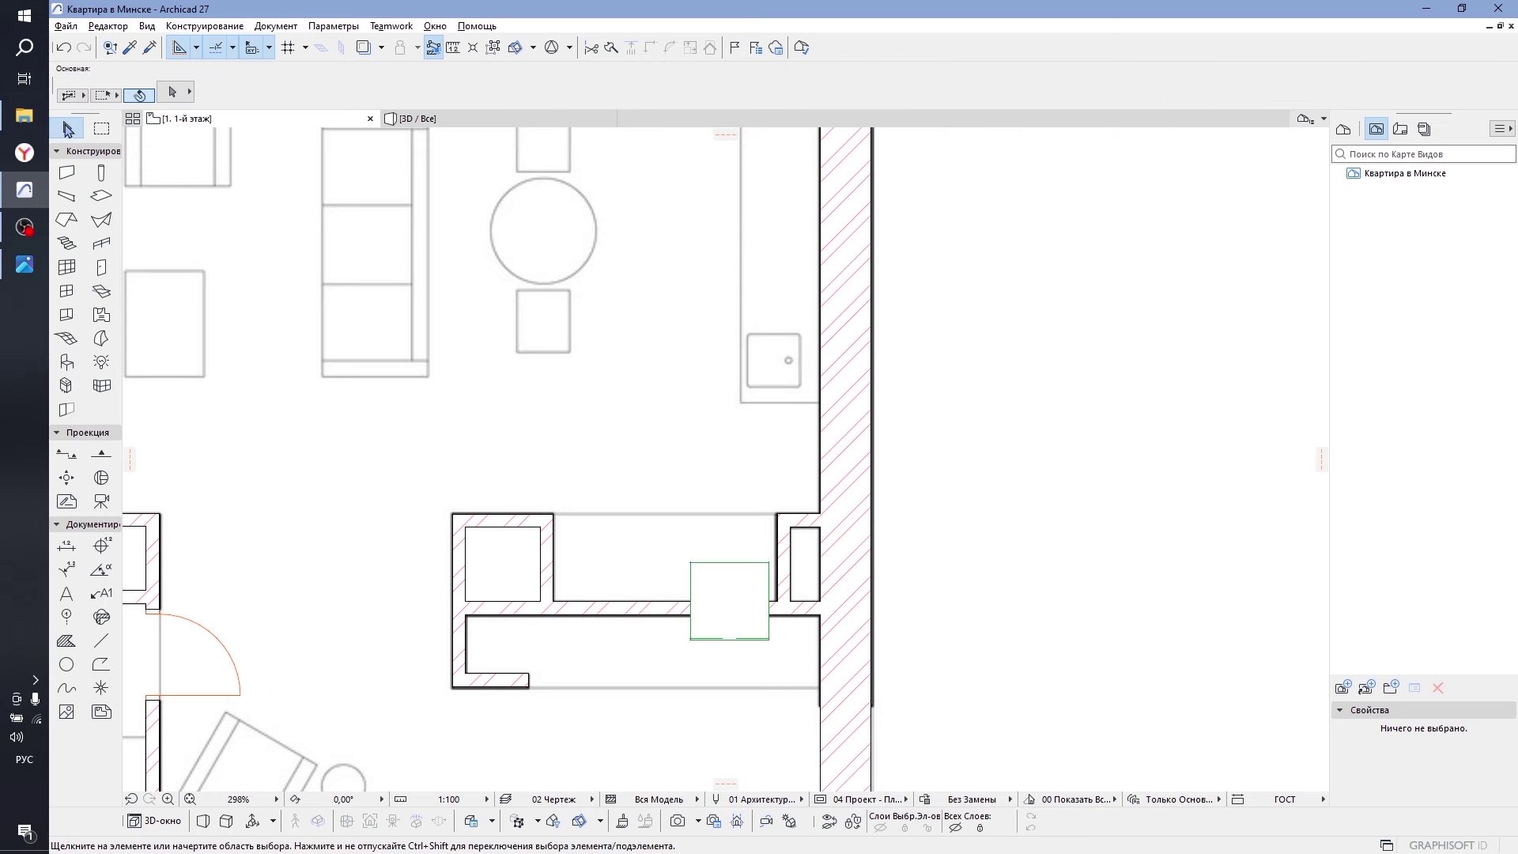
scroll(692, 651, up, 4)
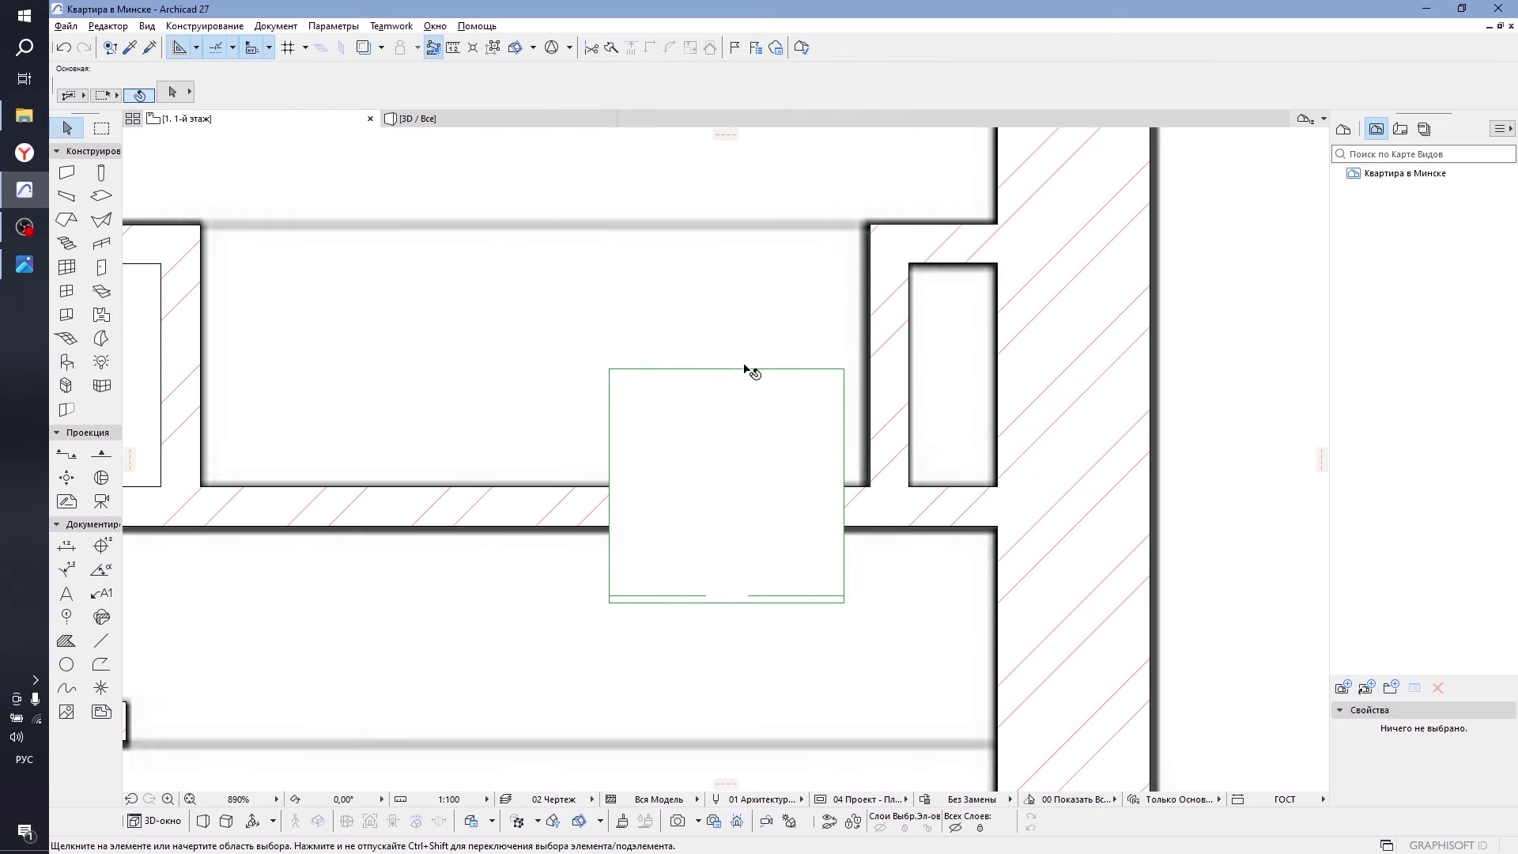
click(733, 420)
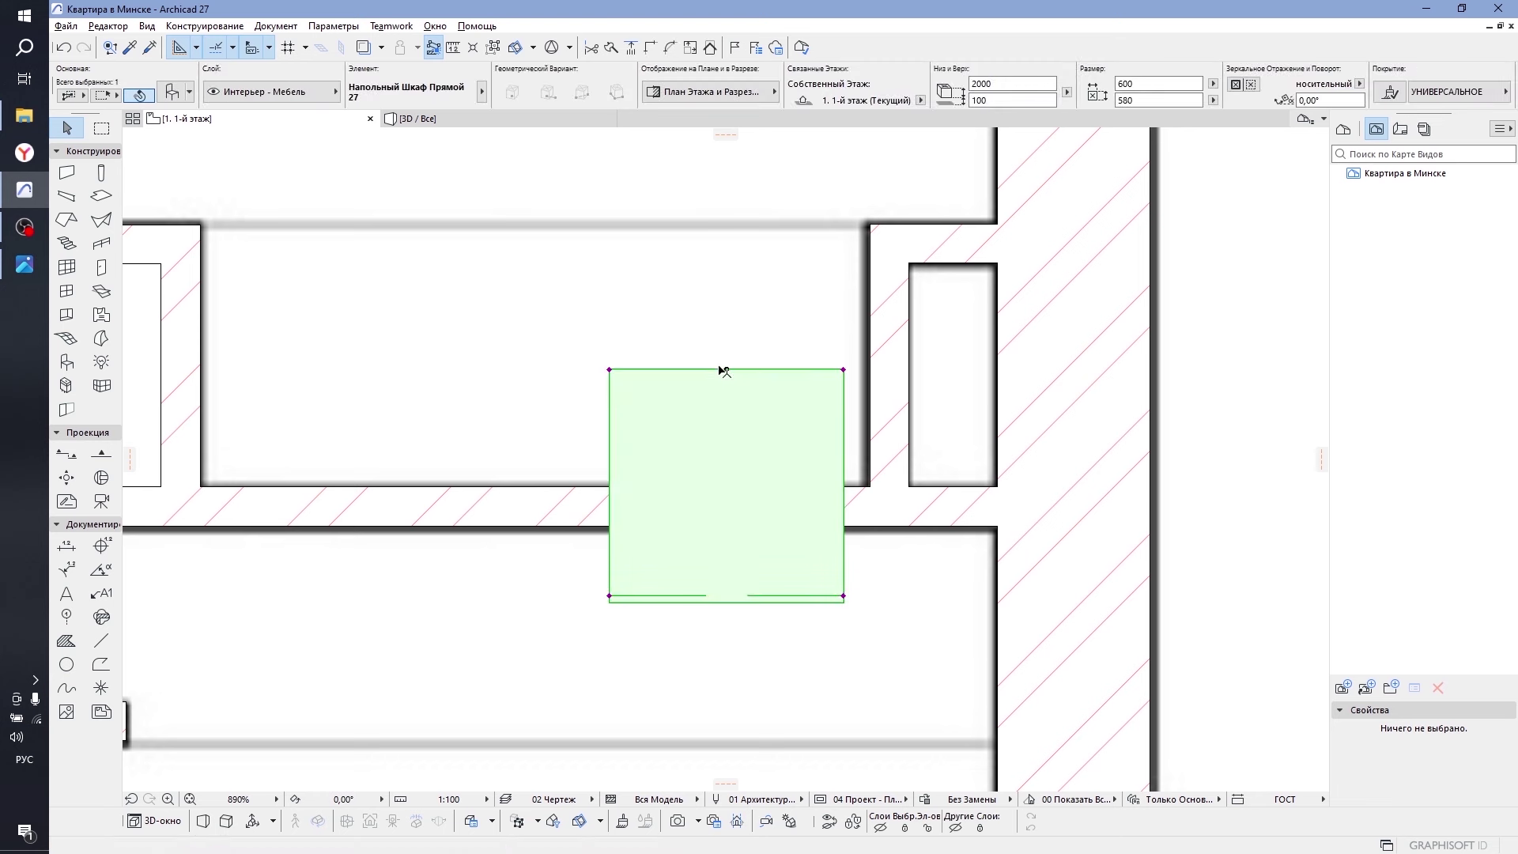
click(729, 368)
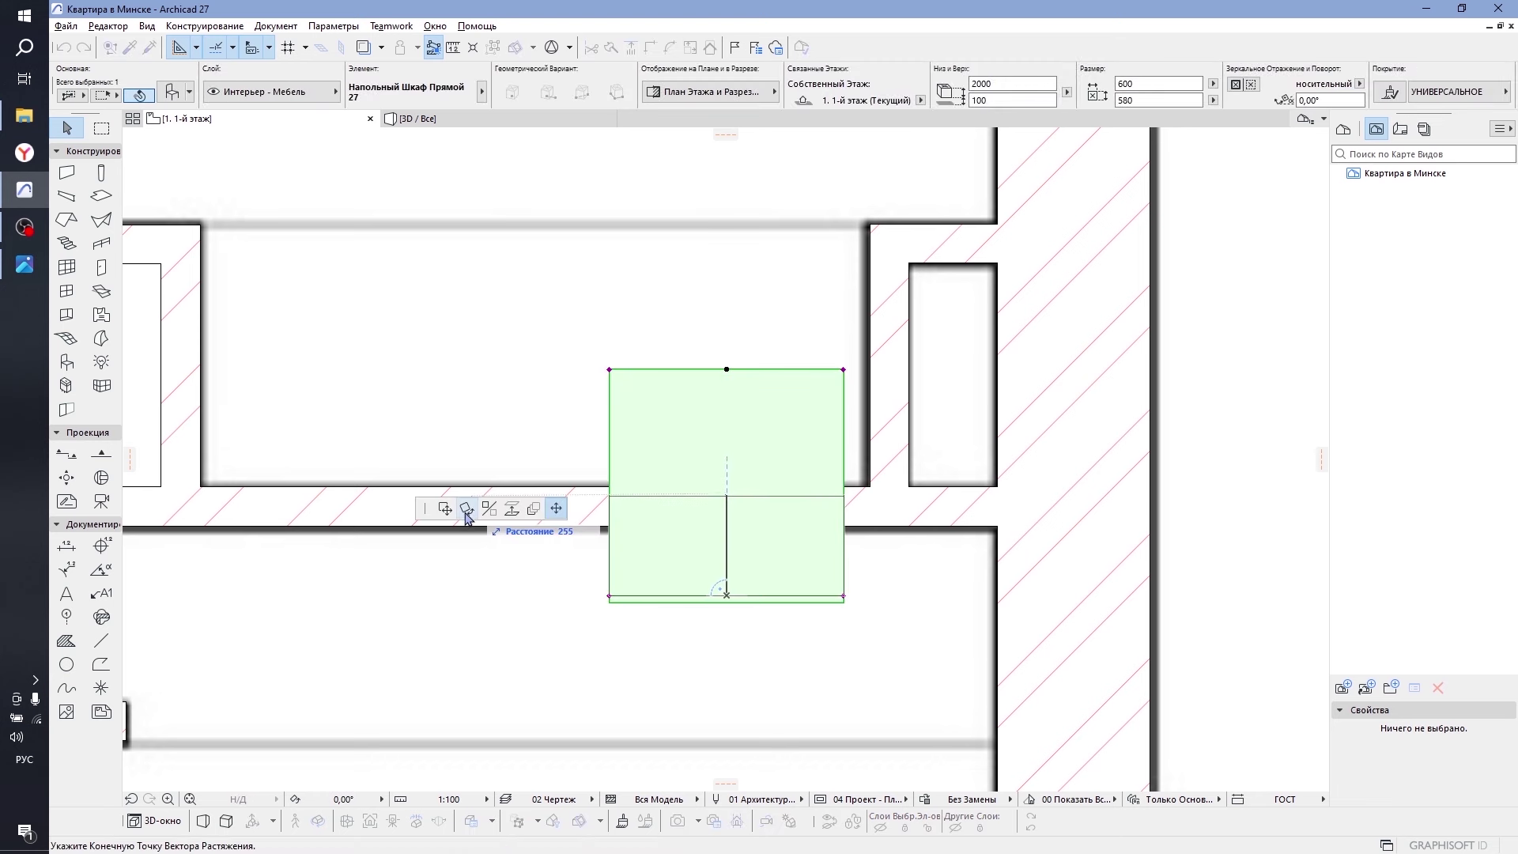
click(467, 507)
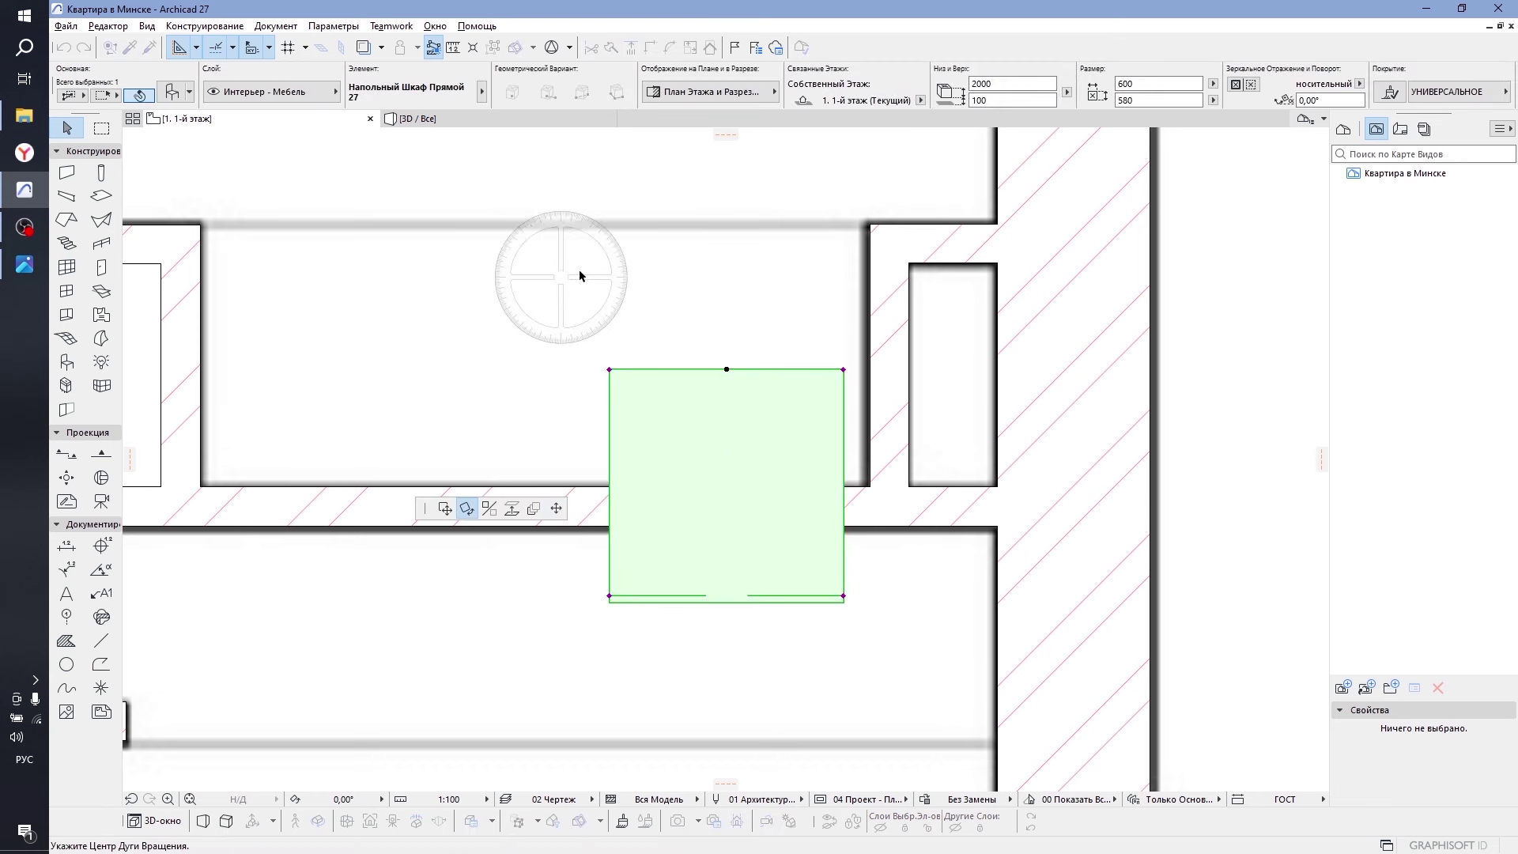
click(726, 370)
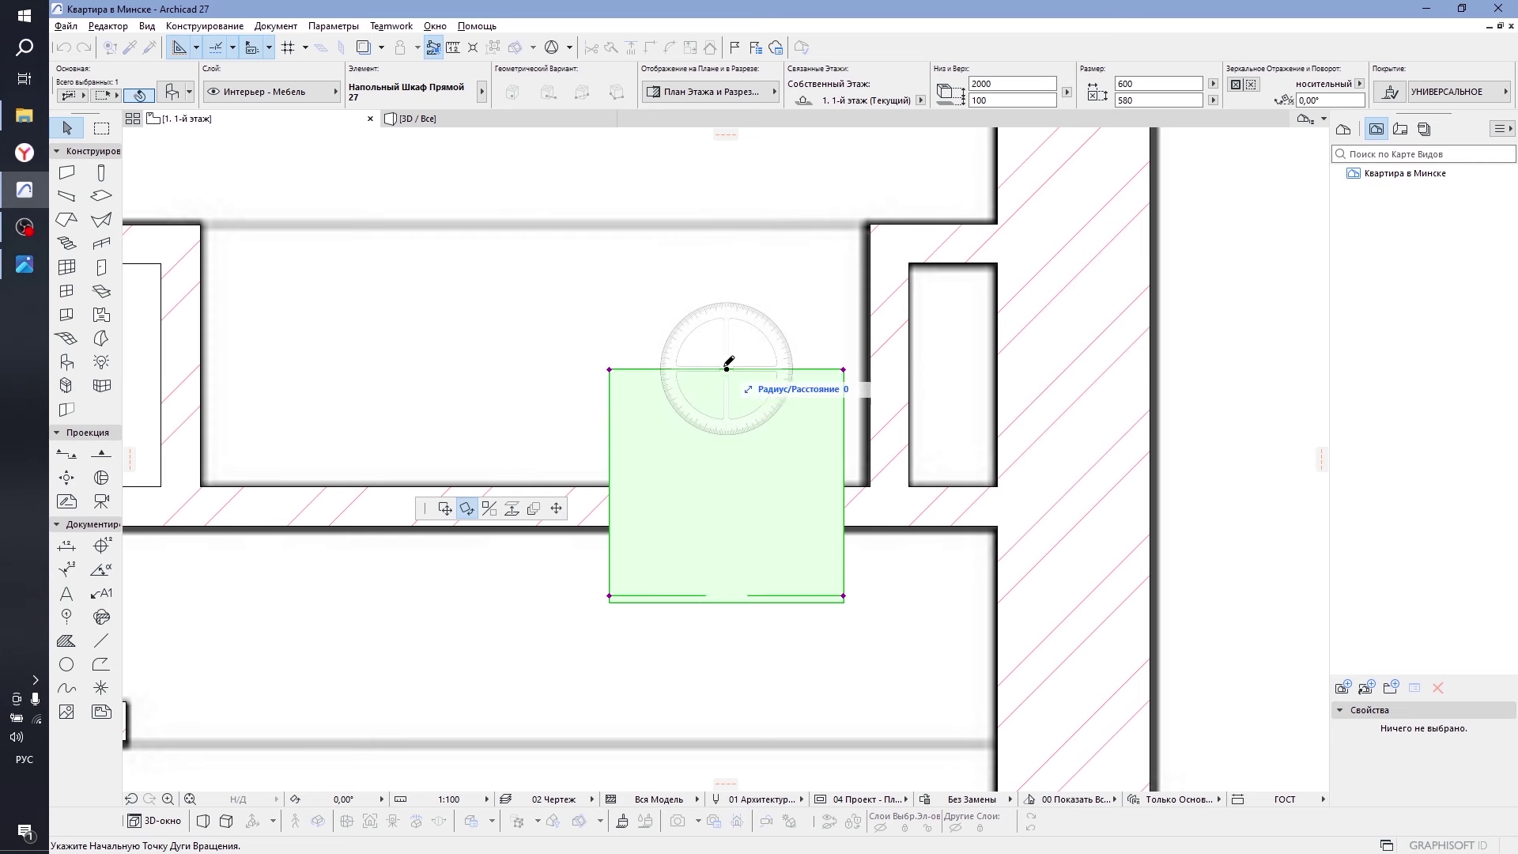
click(468, 369)
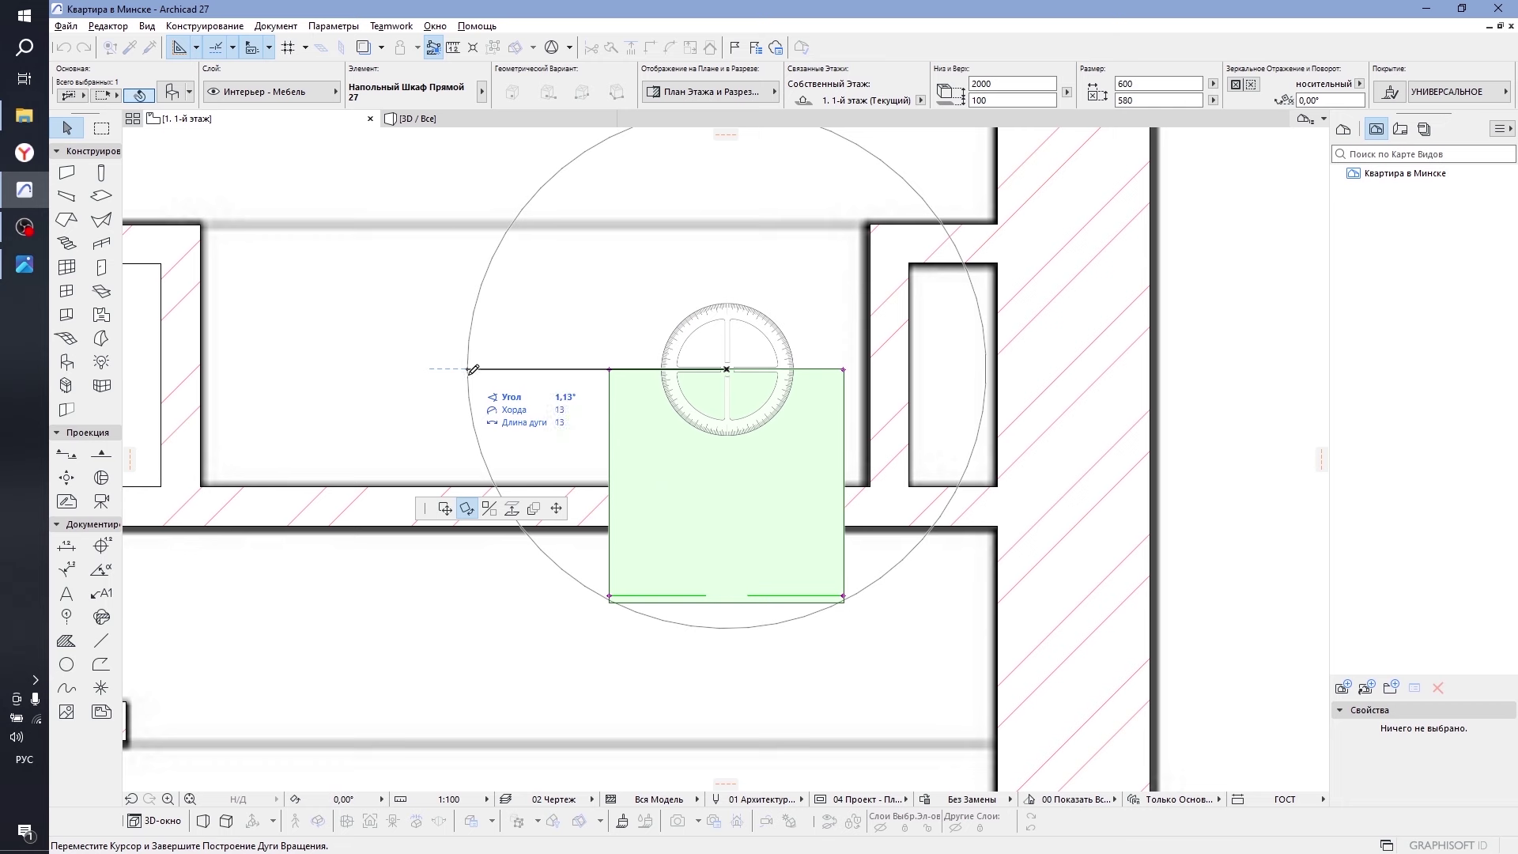
click(1204, 362)
scroll(686, 573, down, 2)
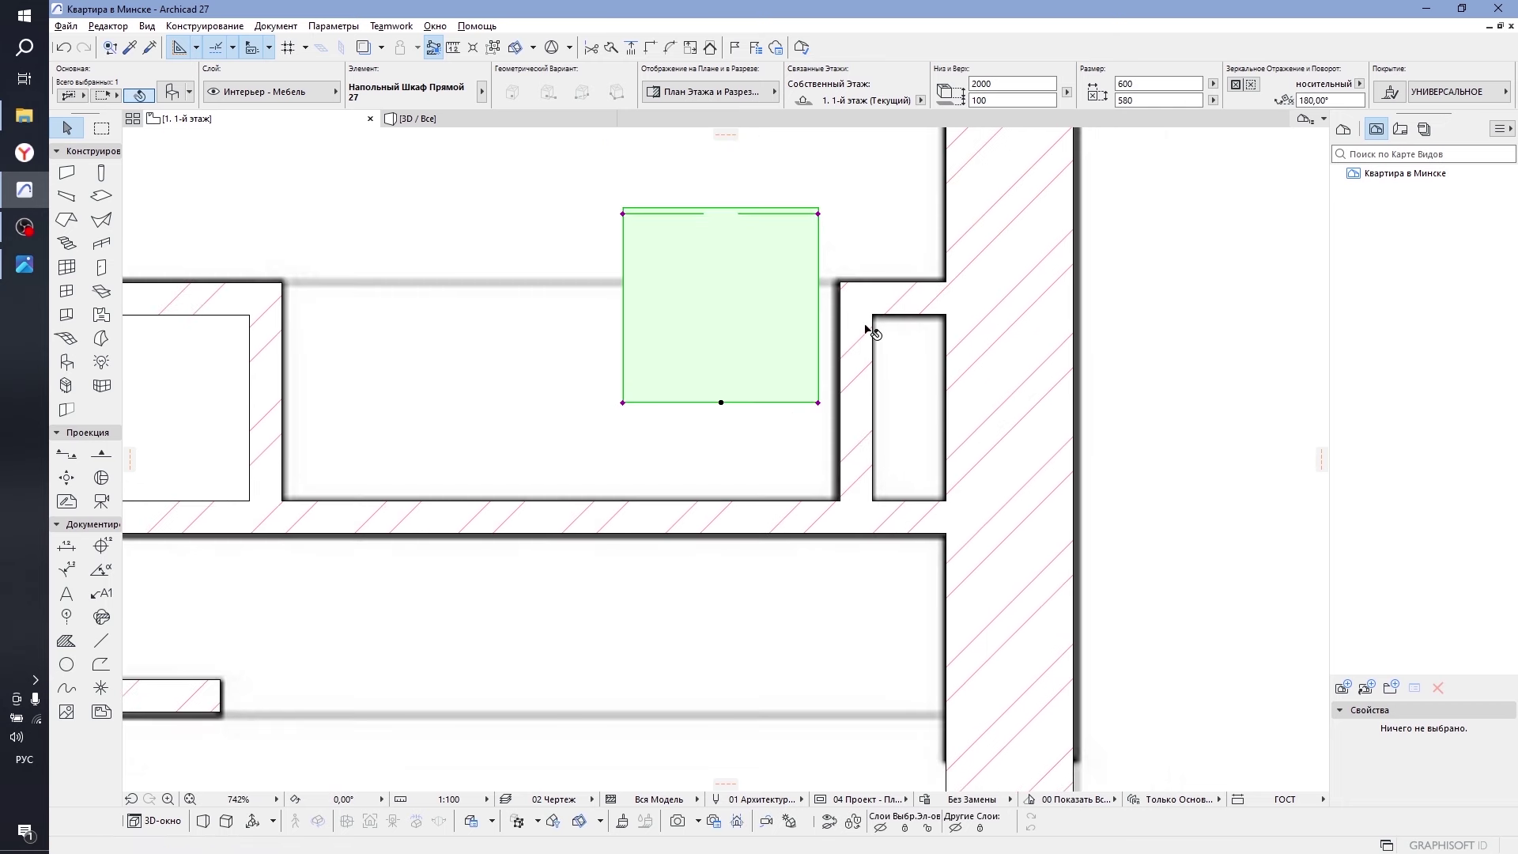
Move the cabinet by its corner into the niche against the wall
click(819, 403)
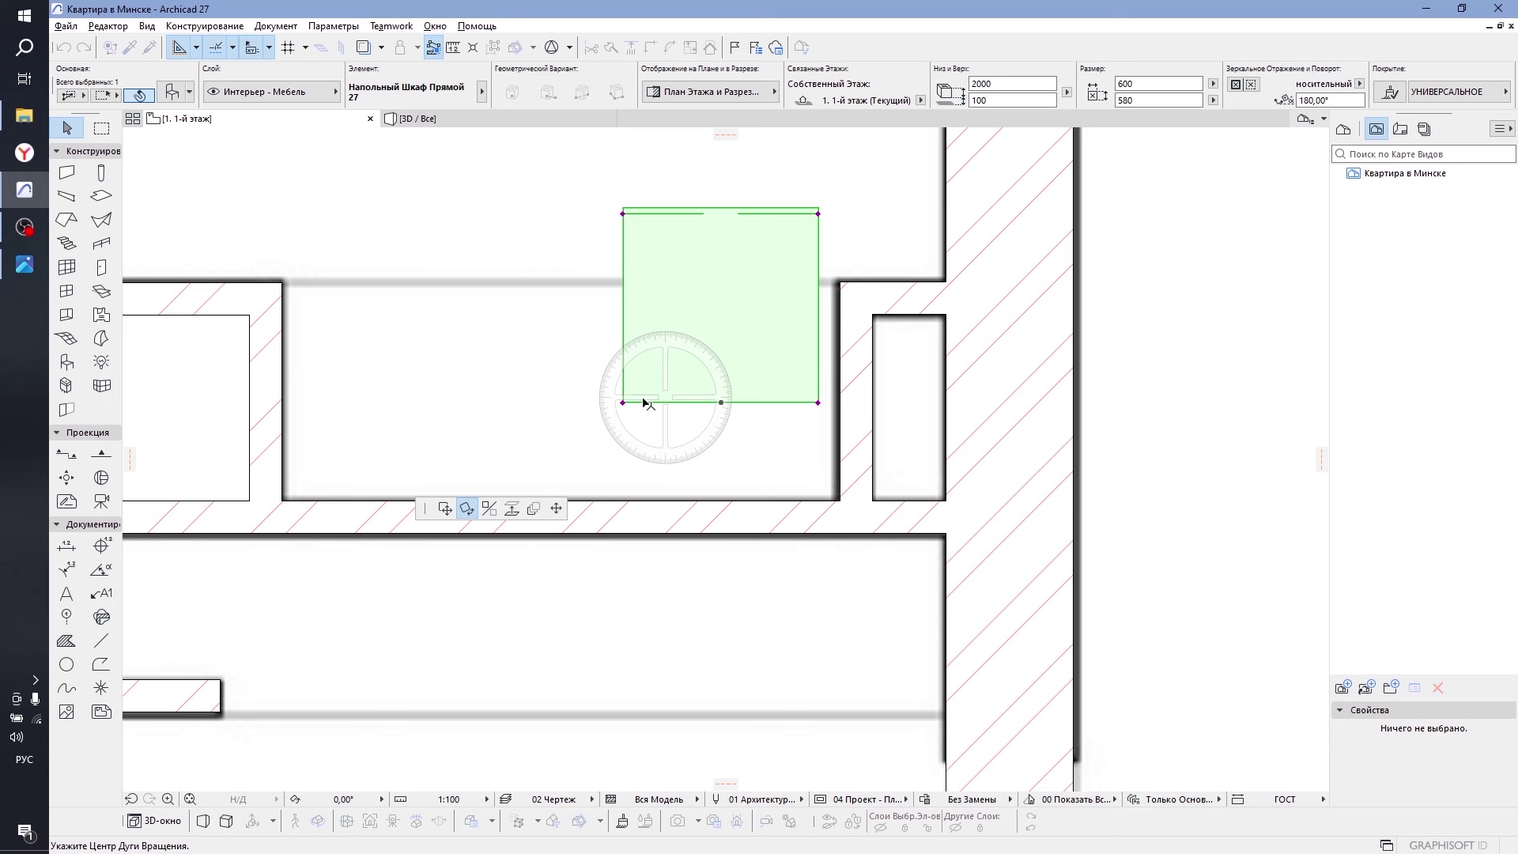
click(818, 403)
click(836, 500)
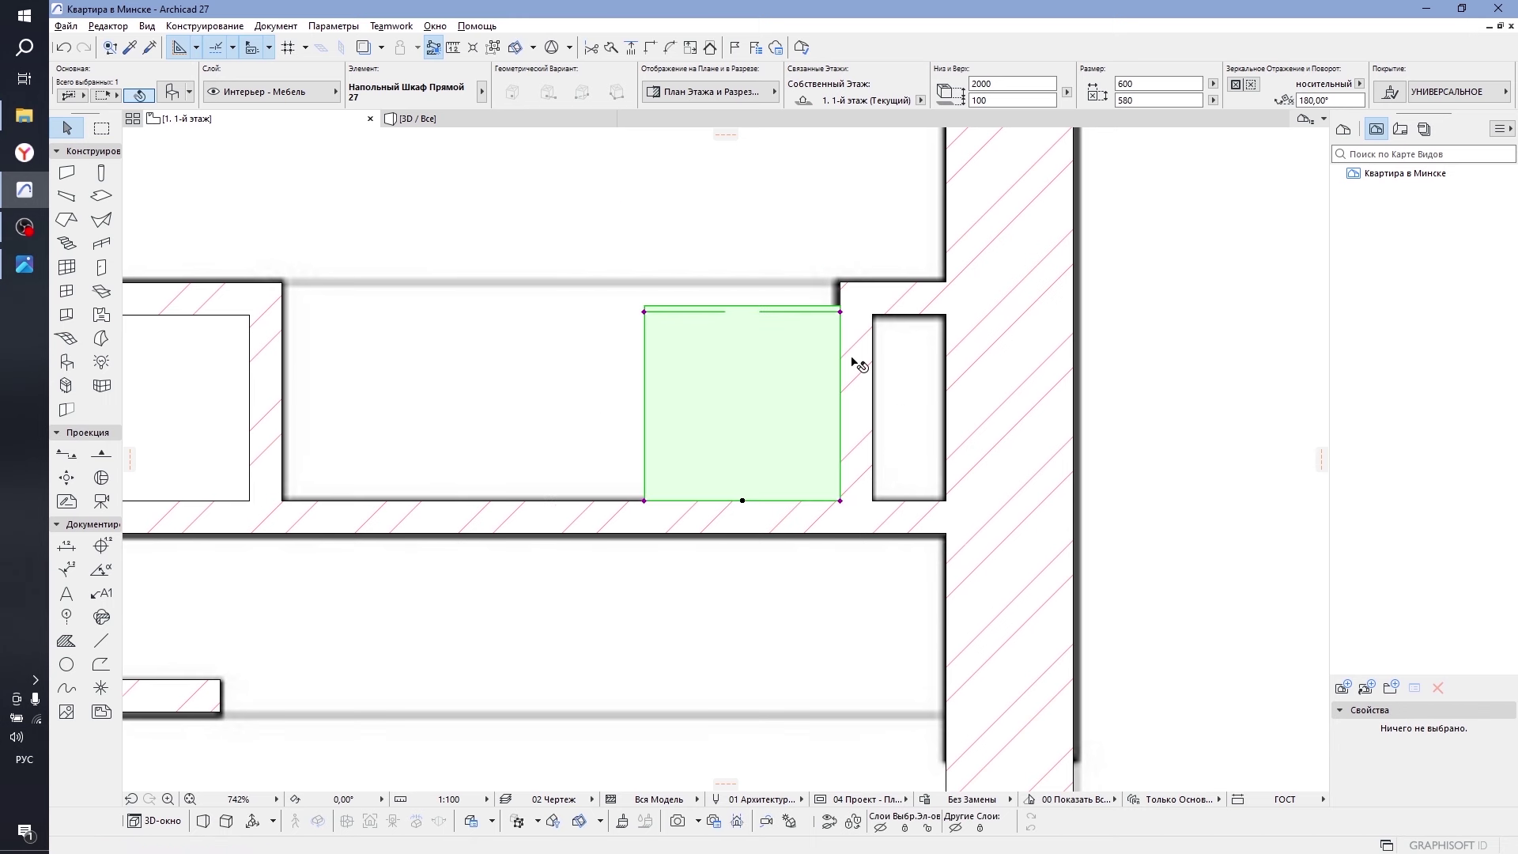
middle_drag(843, 321, 840, 423)
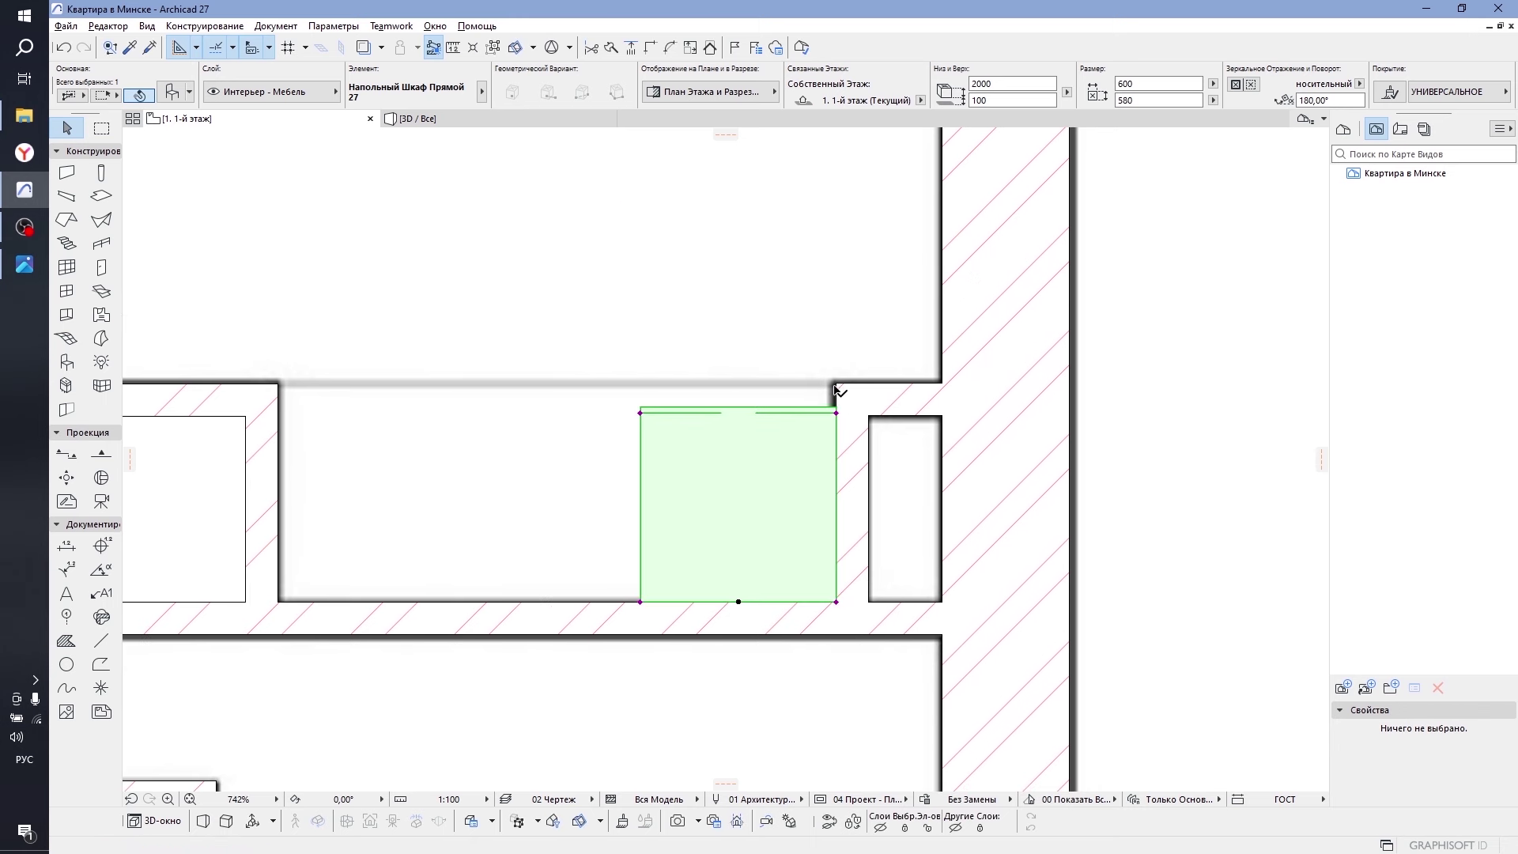
scroll(837, 423, up, 3)
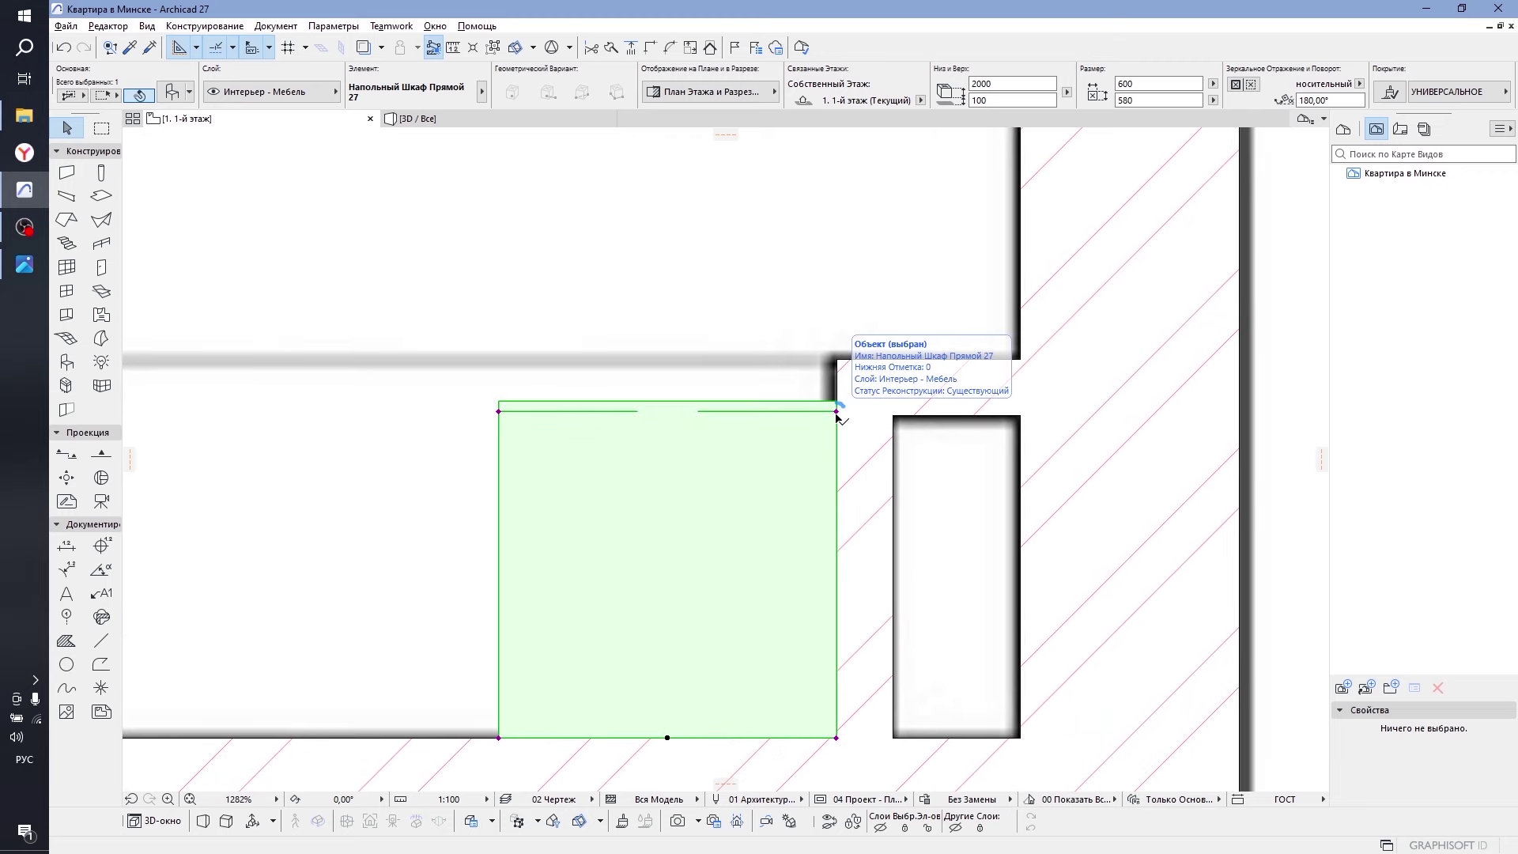
Stretch the cabinet's back edge up to the niche wall, undoing one accidental edit
click(836, 411)
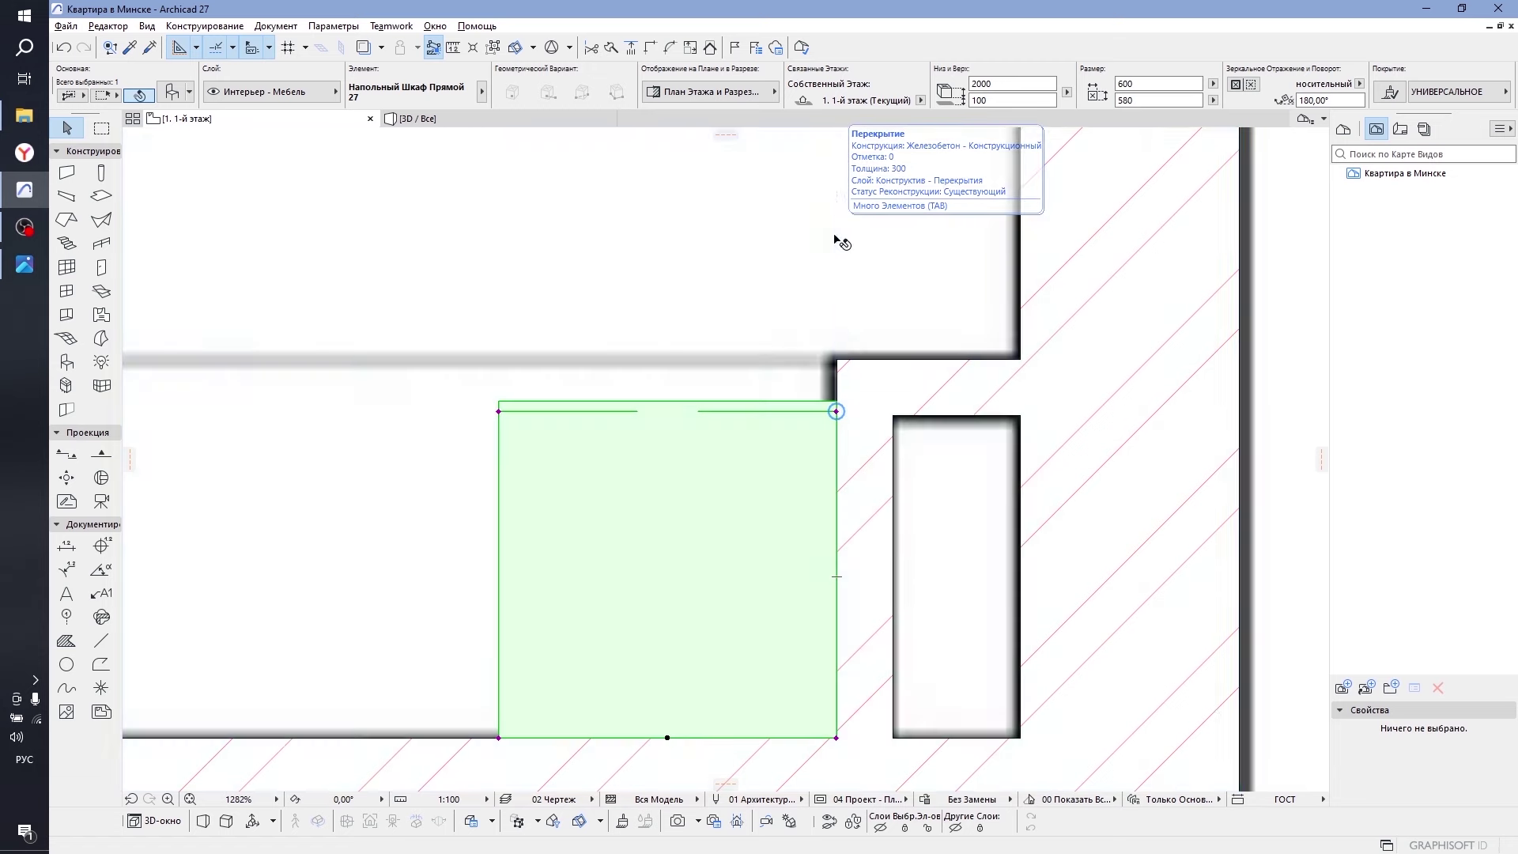
key(ctrl+z)
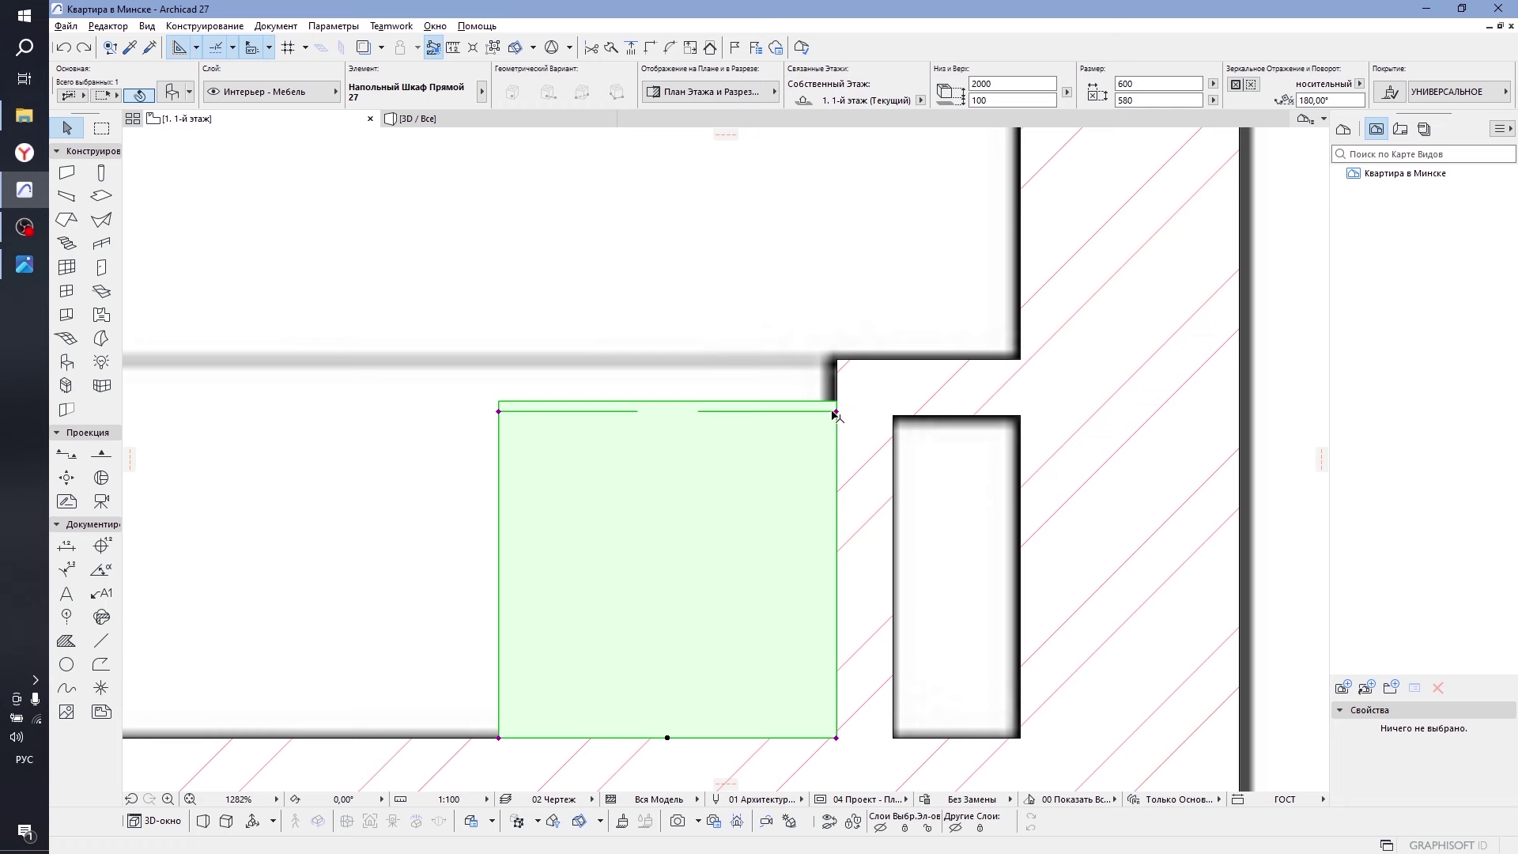
click(836, 411)
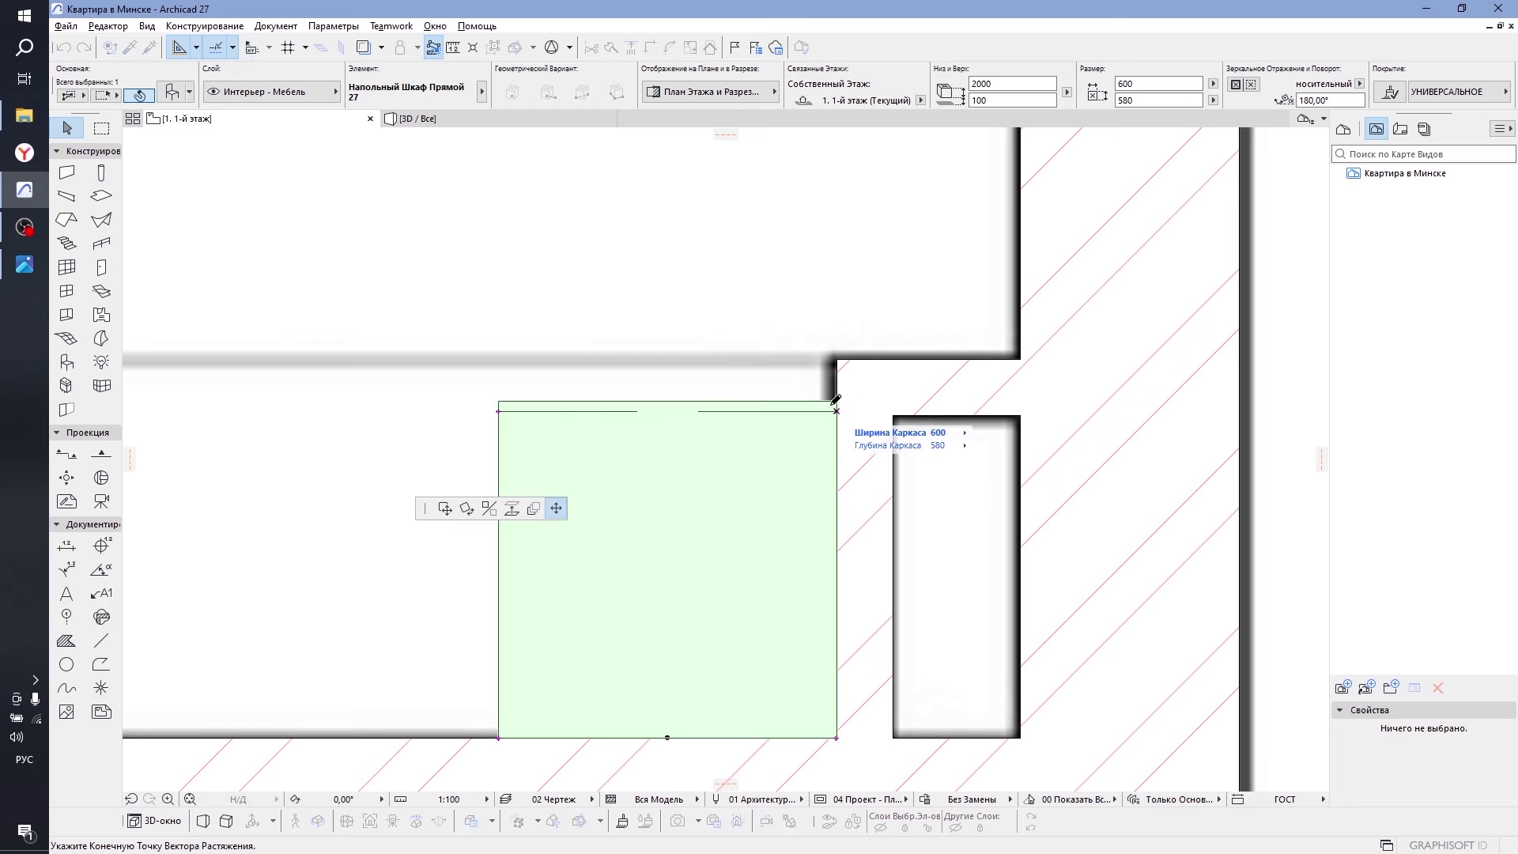
click(840, 362)
scroll(839, 362, up, 5)
scroll(840, 366, up, 2)
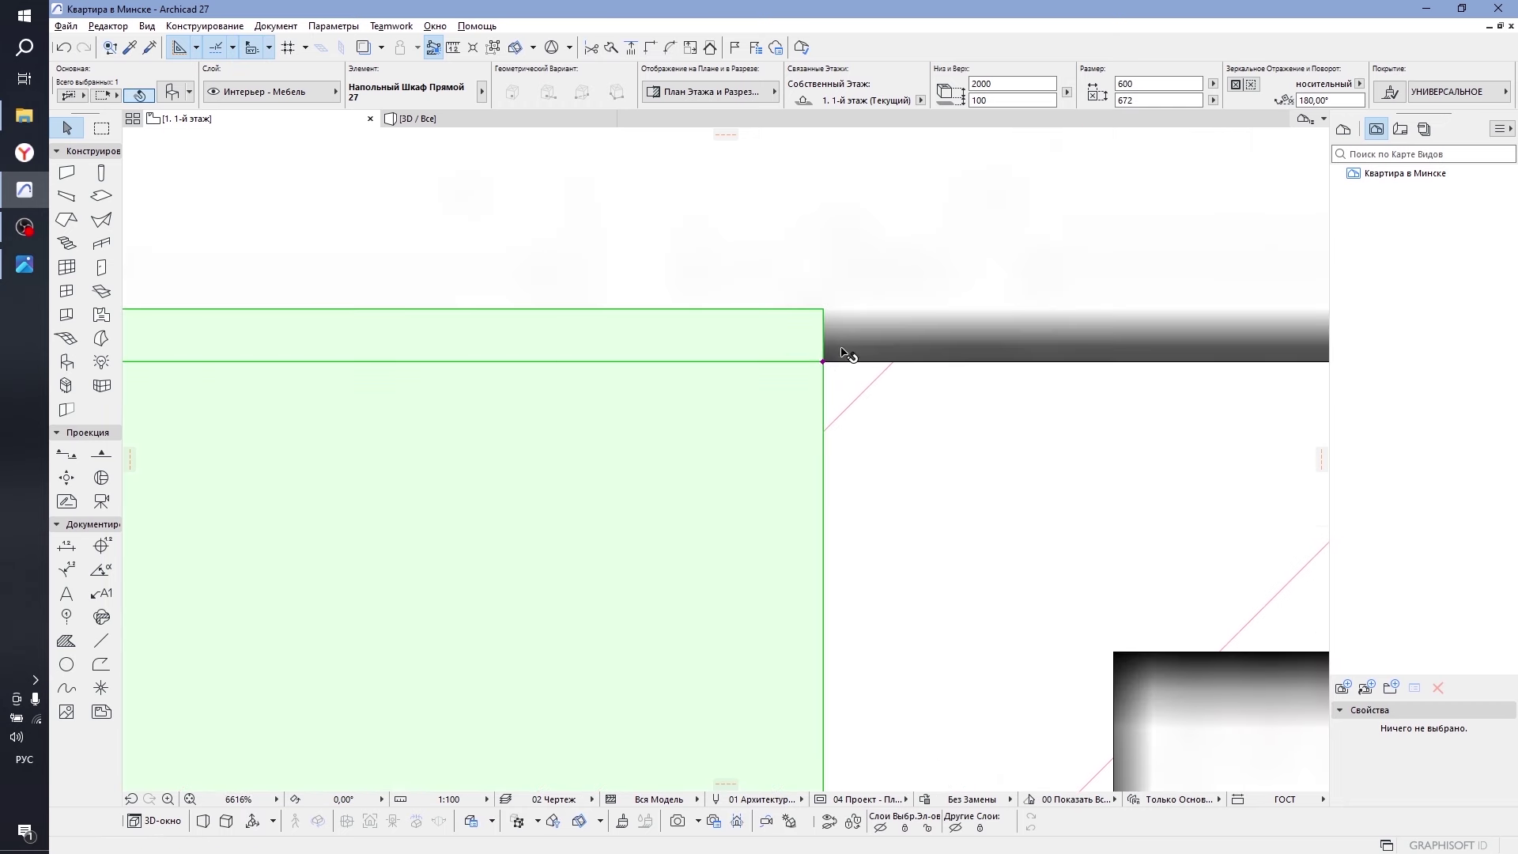
scroll(824, 315, down, 4)
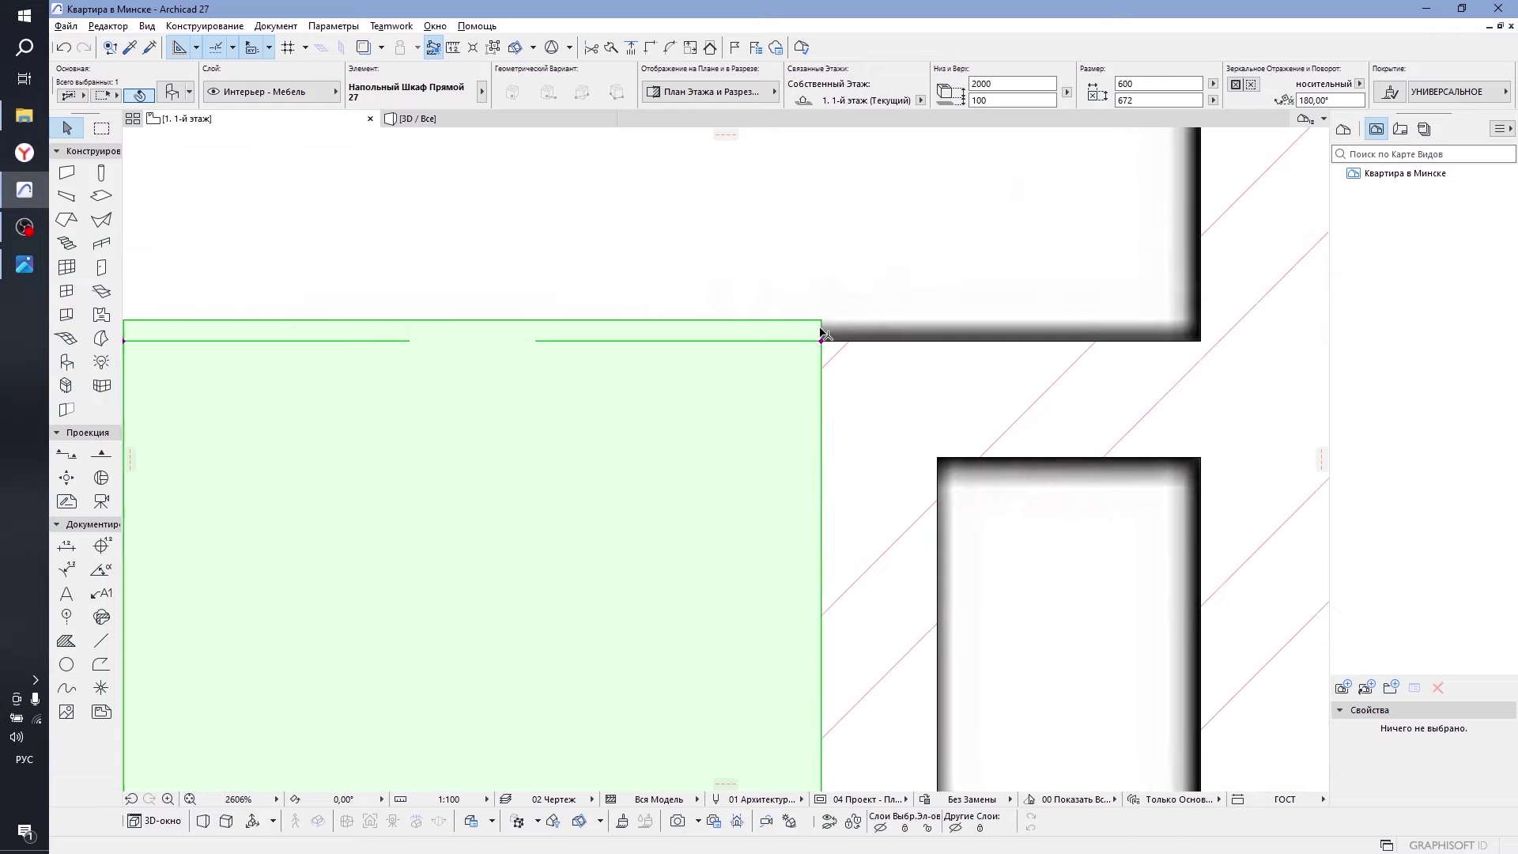
scroll(822, 324, down, 3)
middle_drag(794, 476, 808, 452)
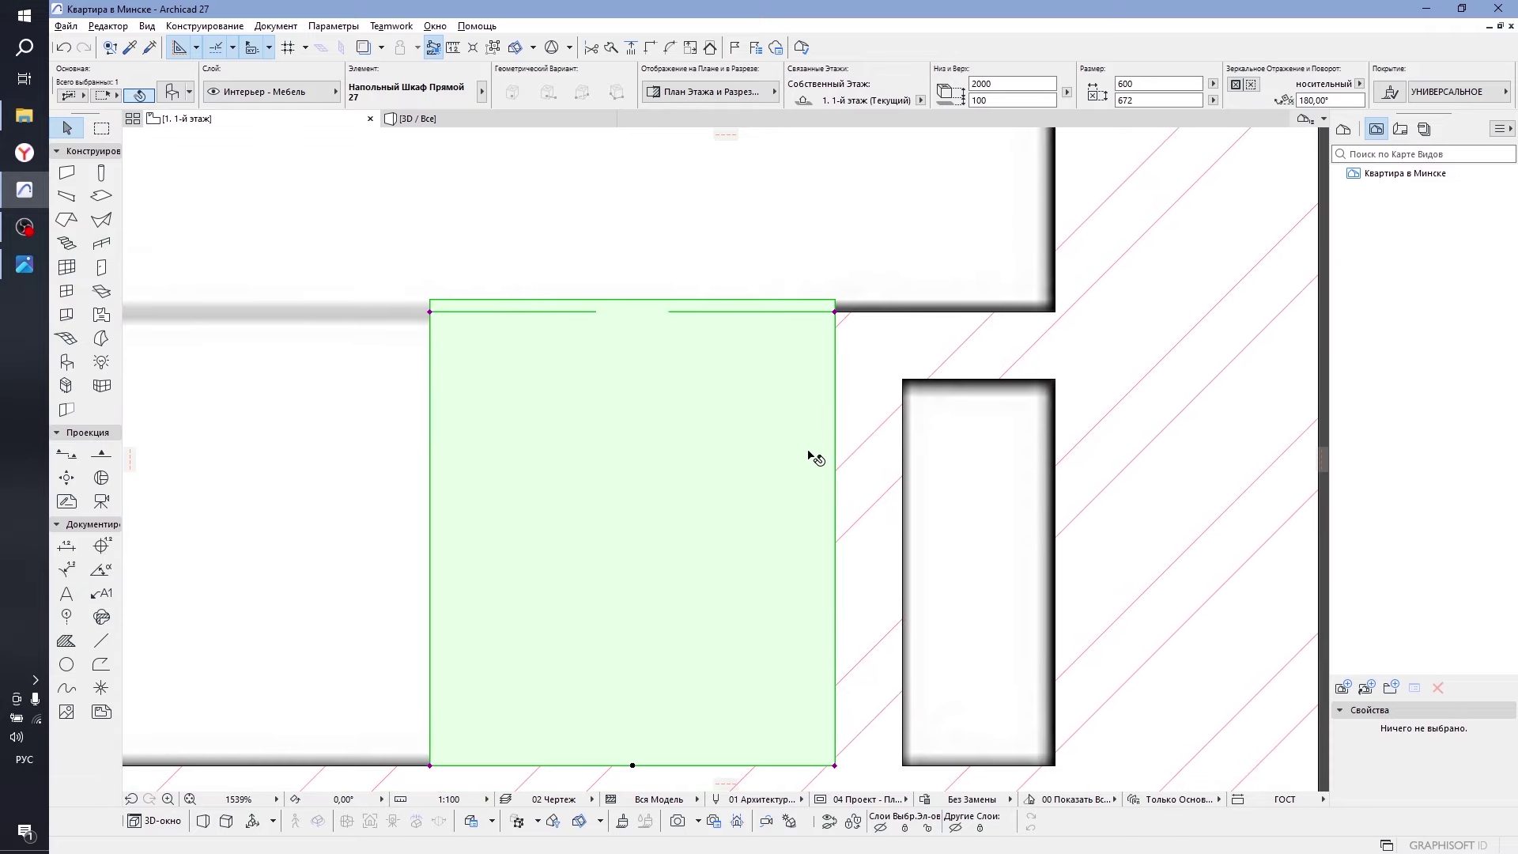
Switch the cabinet to Корпус body sizing, snap its 672-deep back to the wall, and show 3D
double_click(710, 457)
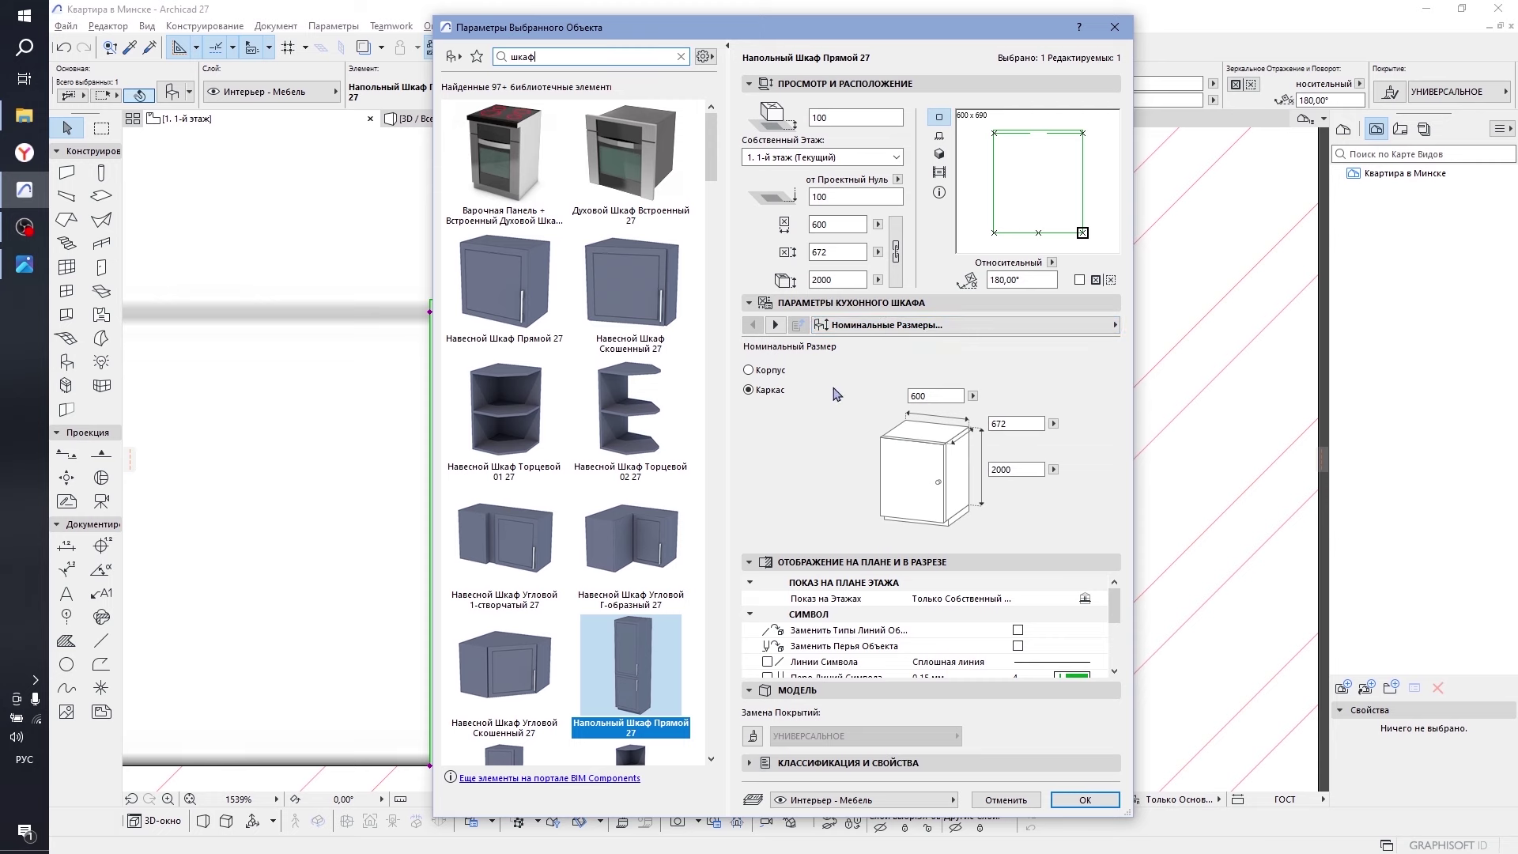
click(748, 370)
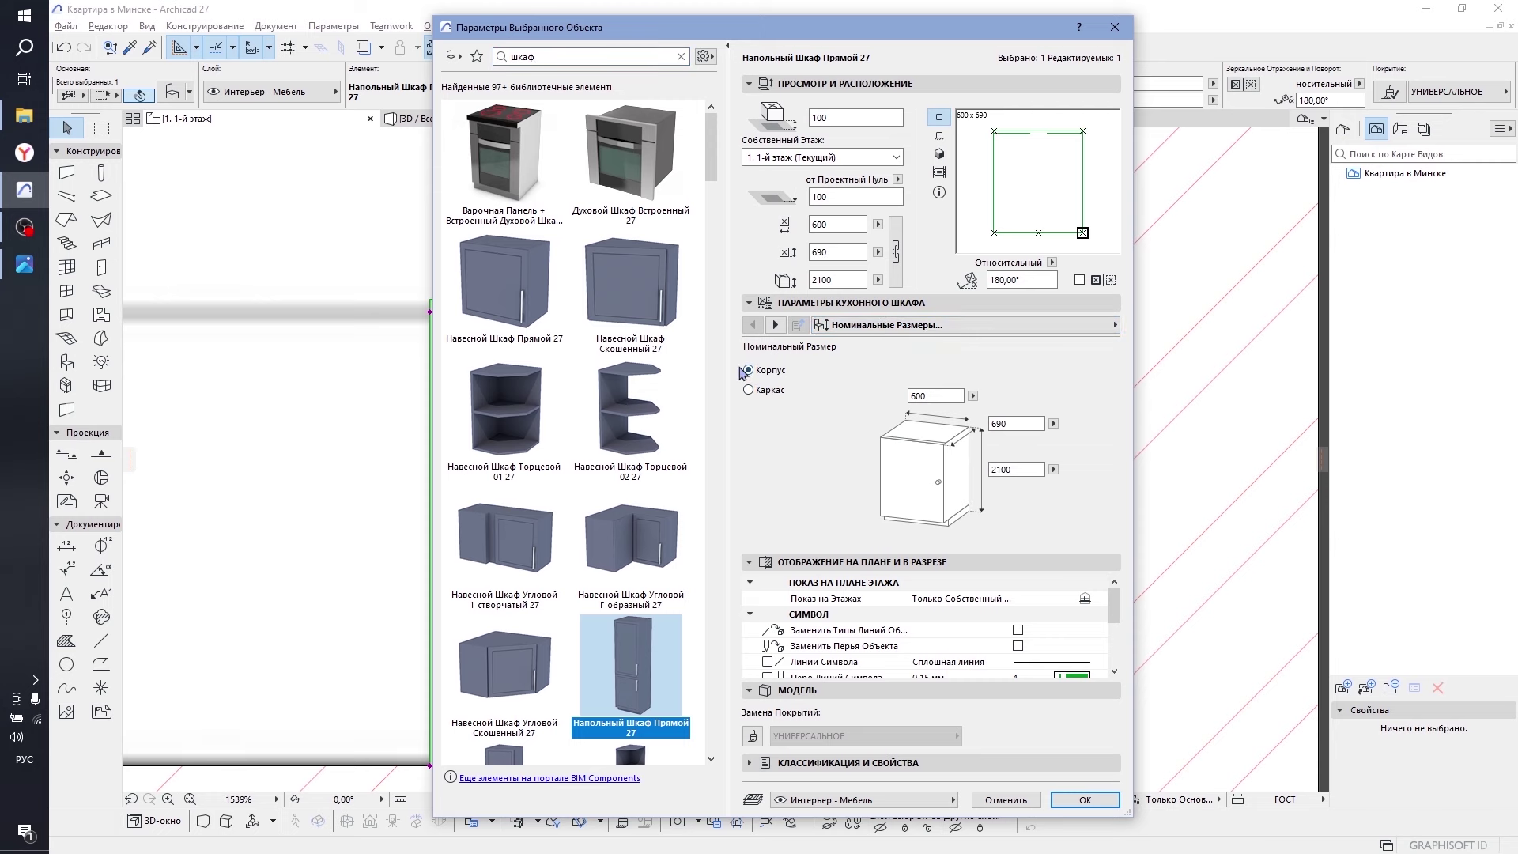
click(1084, 799)
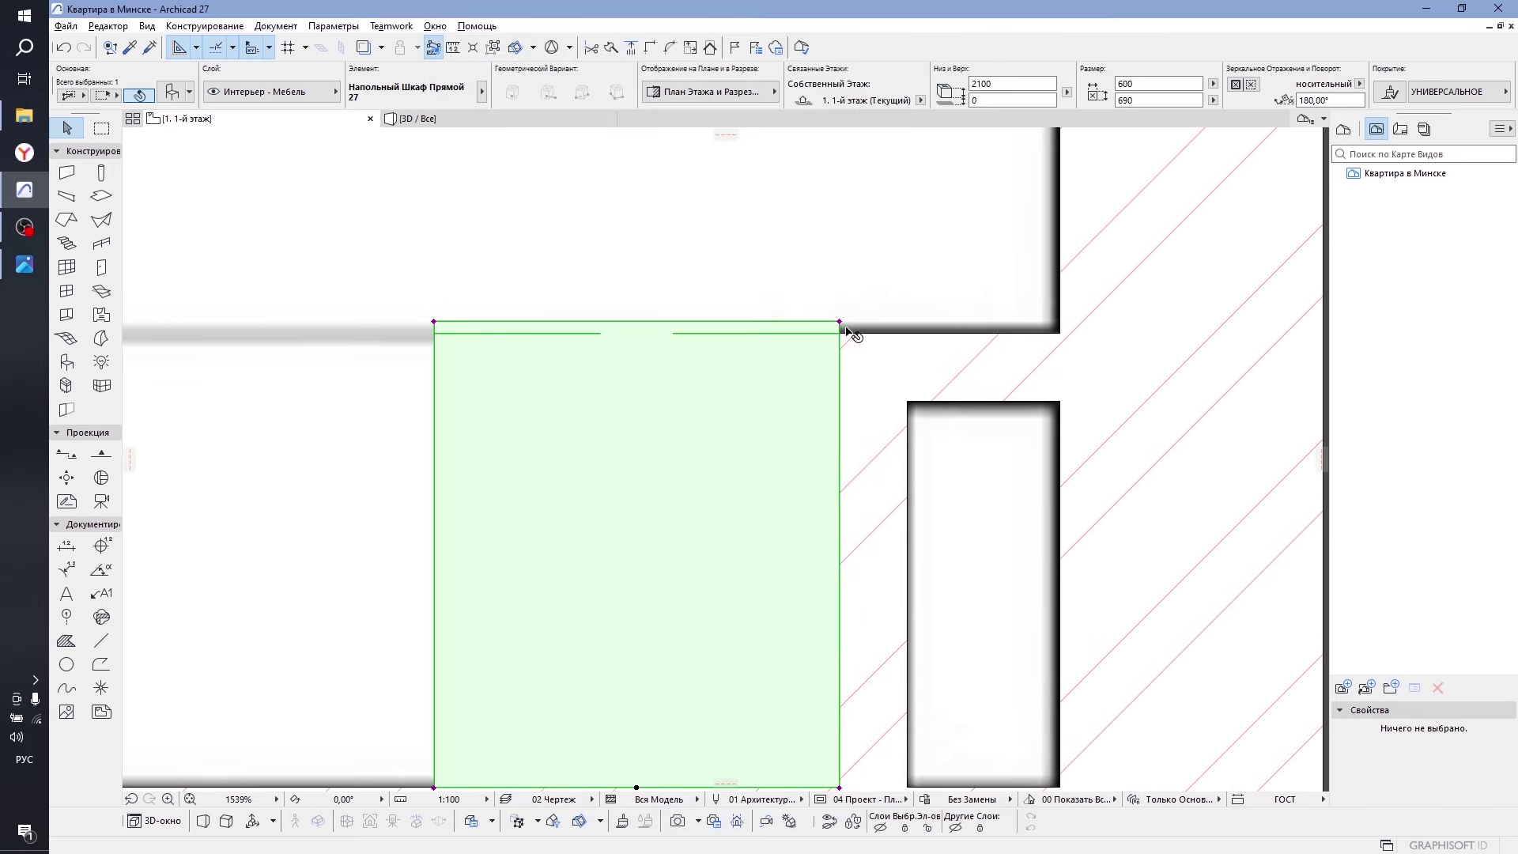
scroll(842, 326, up, 3)
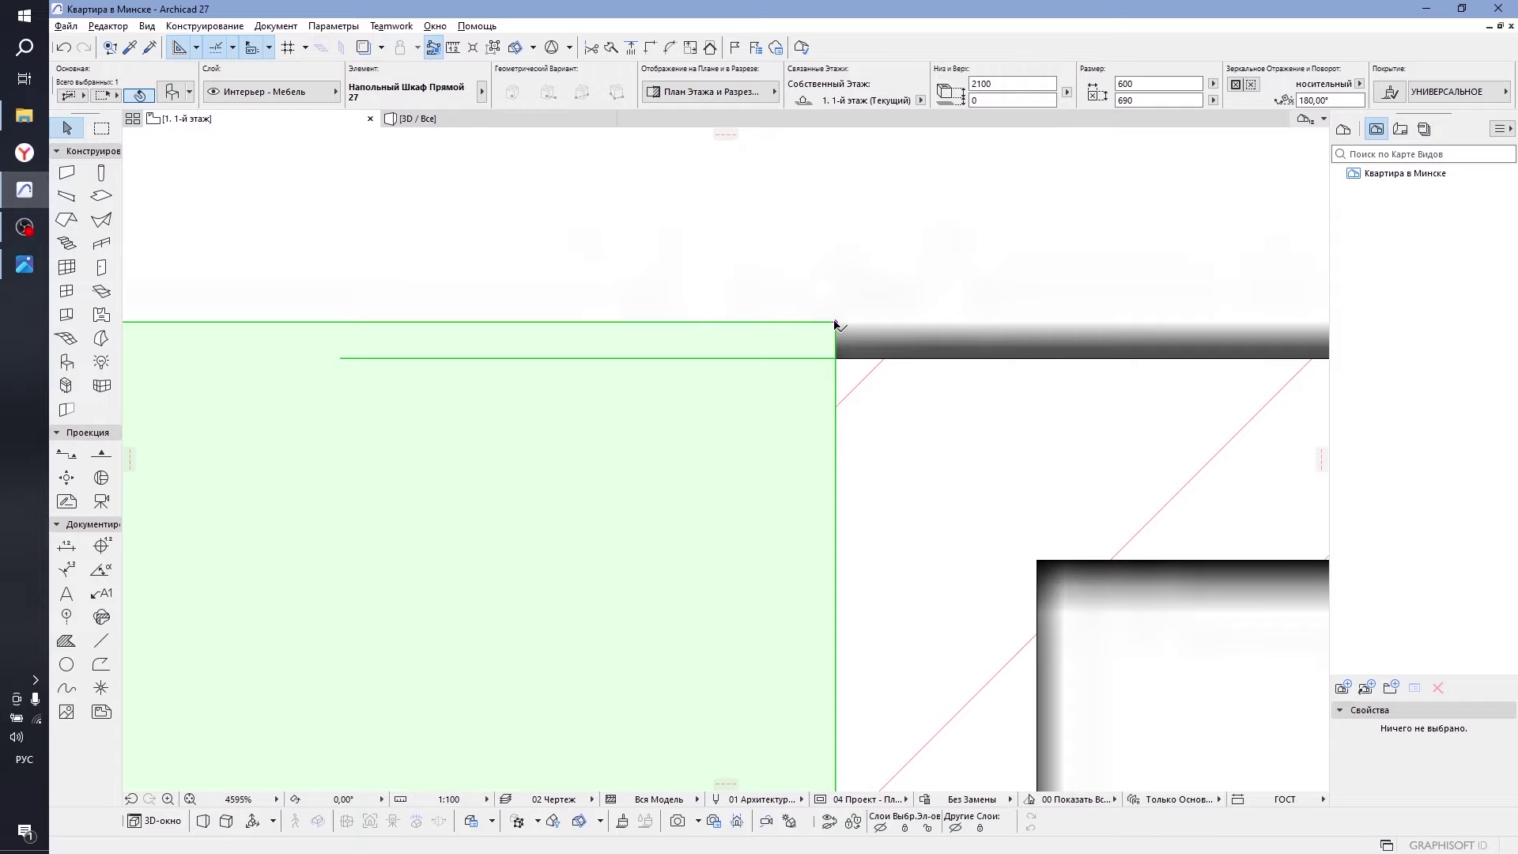
click(835, 324)
click(836, 358)
scroll(840, 360, down, 4)
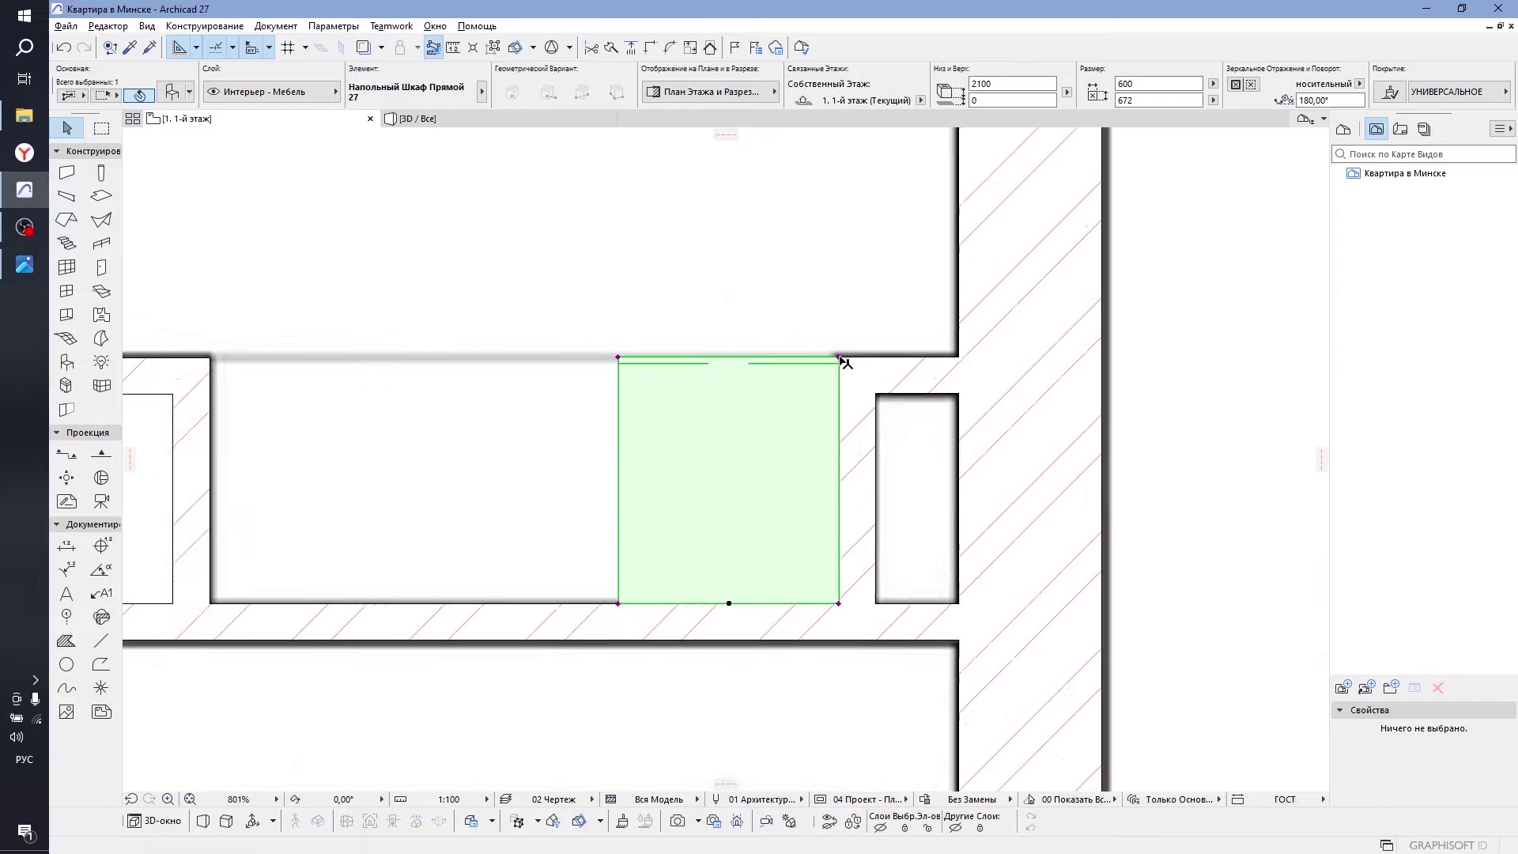
scroll(839, 359, down, 1)
click(443, 119)
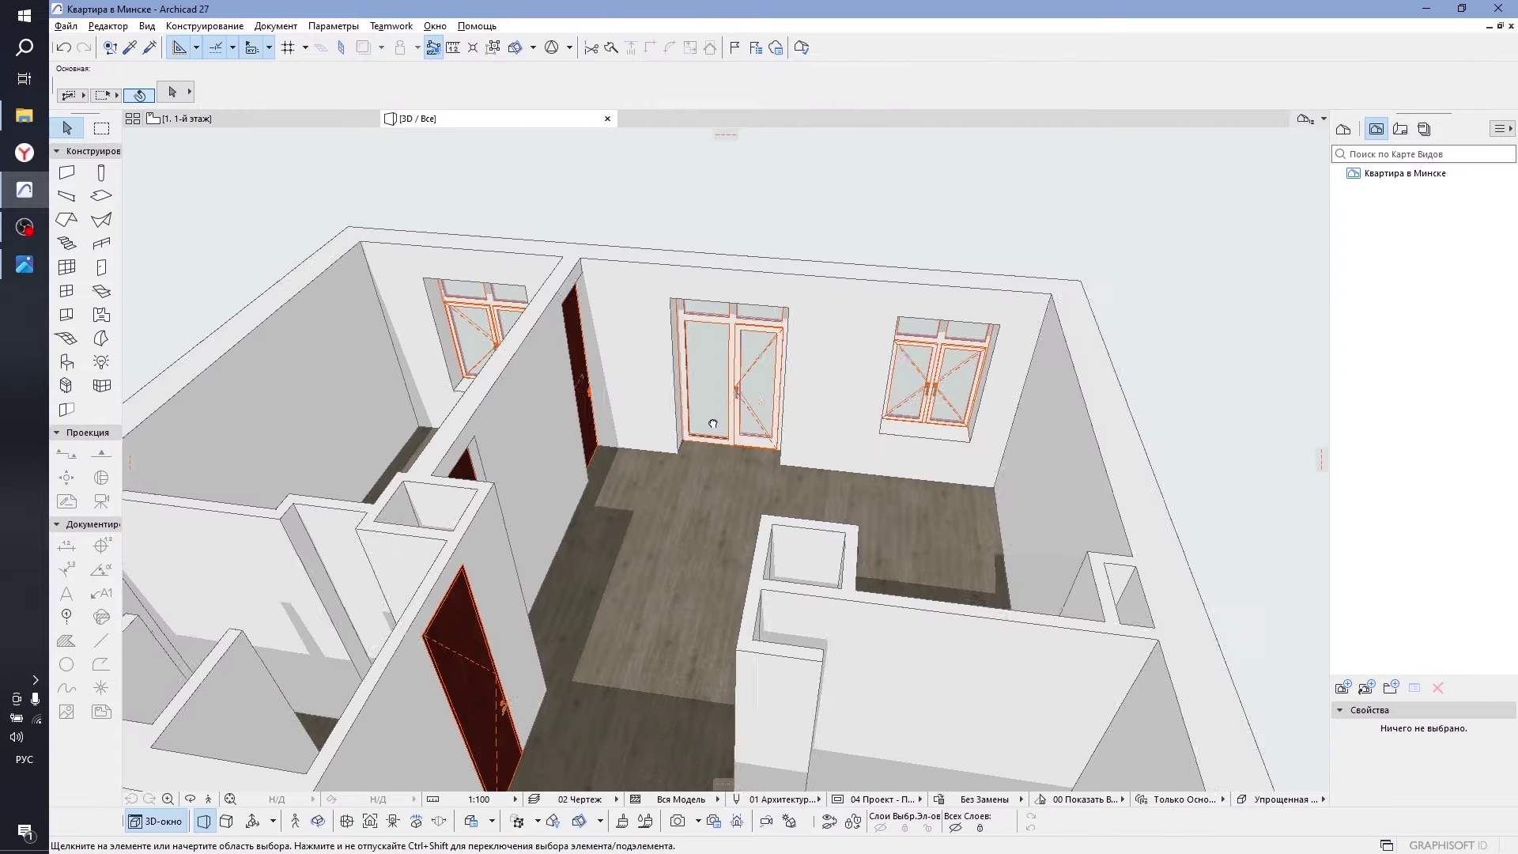
Zoom and orbit to a level front view of the tall cabinet, then switch to photo 013.jpg
shift+middle_drag(1028, 396, 1195, 483)
scroll(888, 210, up, 2)
scroll(765, 372, up, 3)
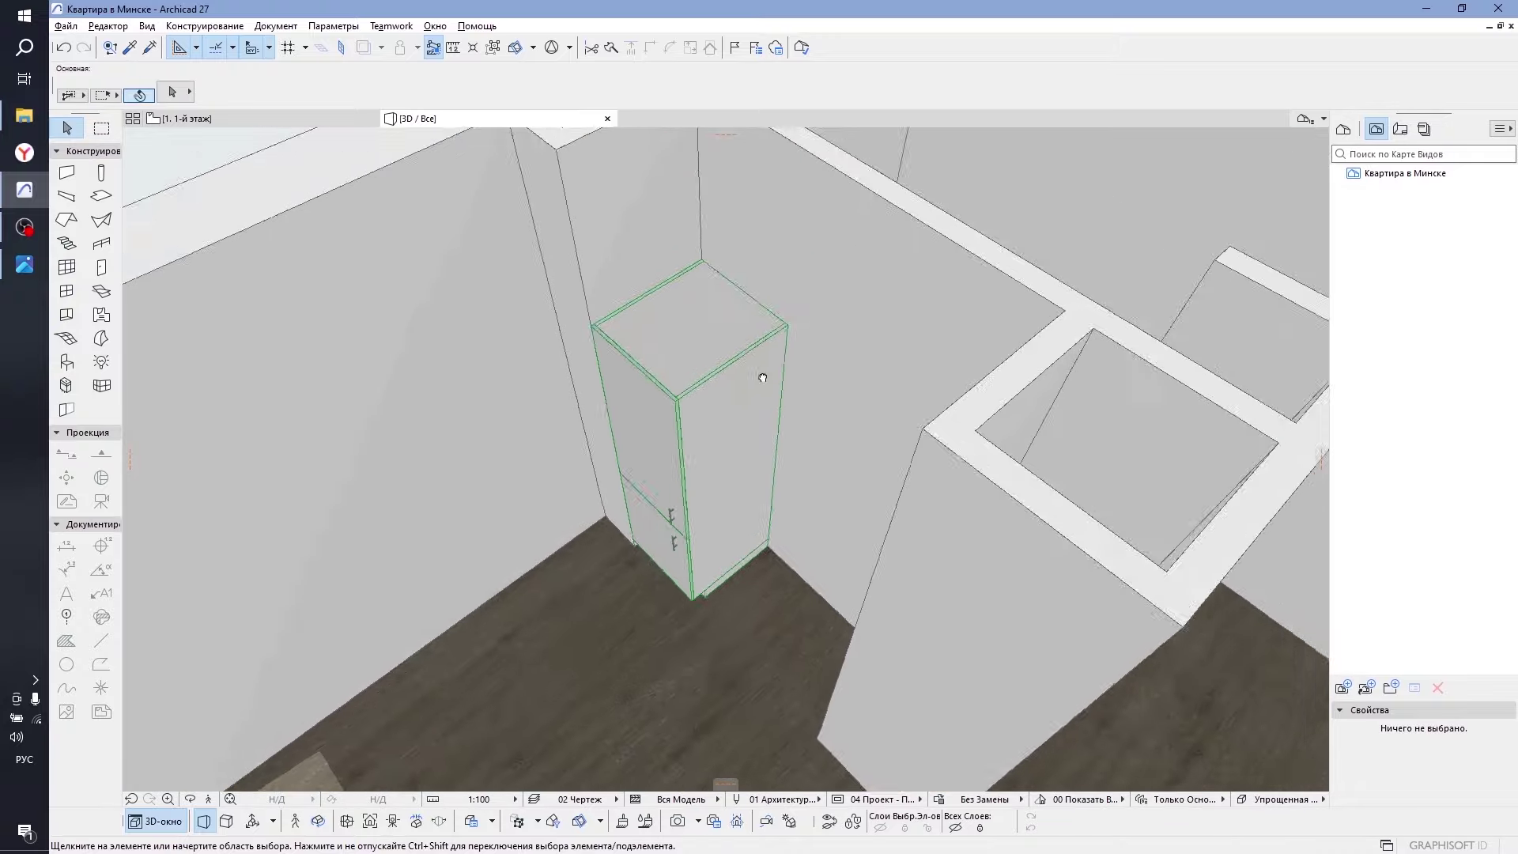
scroll(903, 475, up, 2)
scroll(903, 475, up, 1)
mouse_move(903, 474)
shift+middle_down()
mouse_move(885, 424)
mouse_move(833, 471)
mouse_move(913, 482)
mouse_move(929, 530)
mouse_move(894, 532)
shift+middle_up()
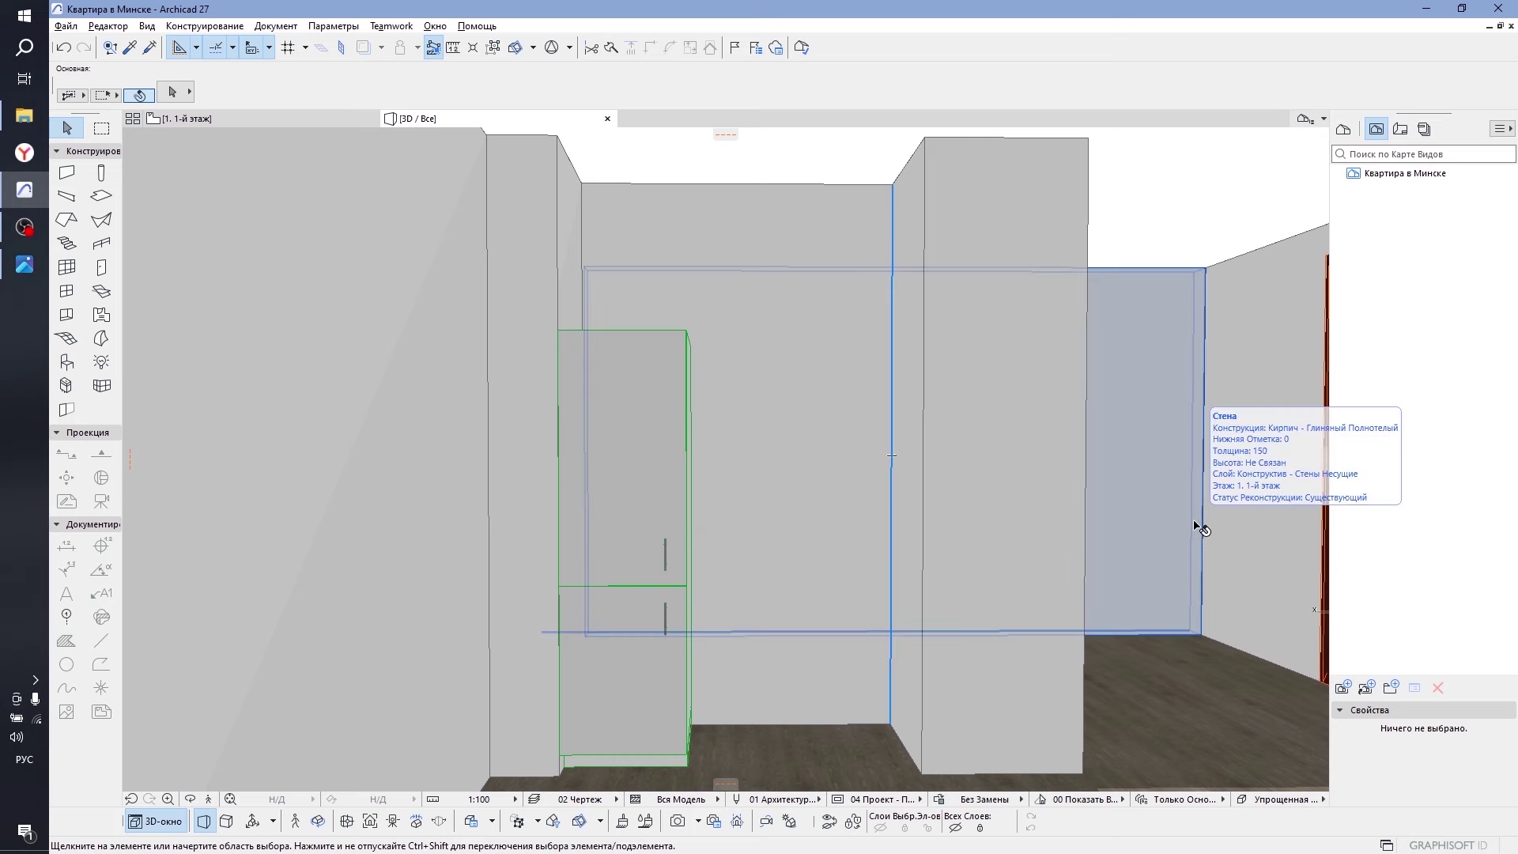
key(alt+Tab)
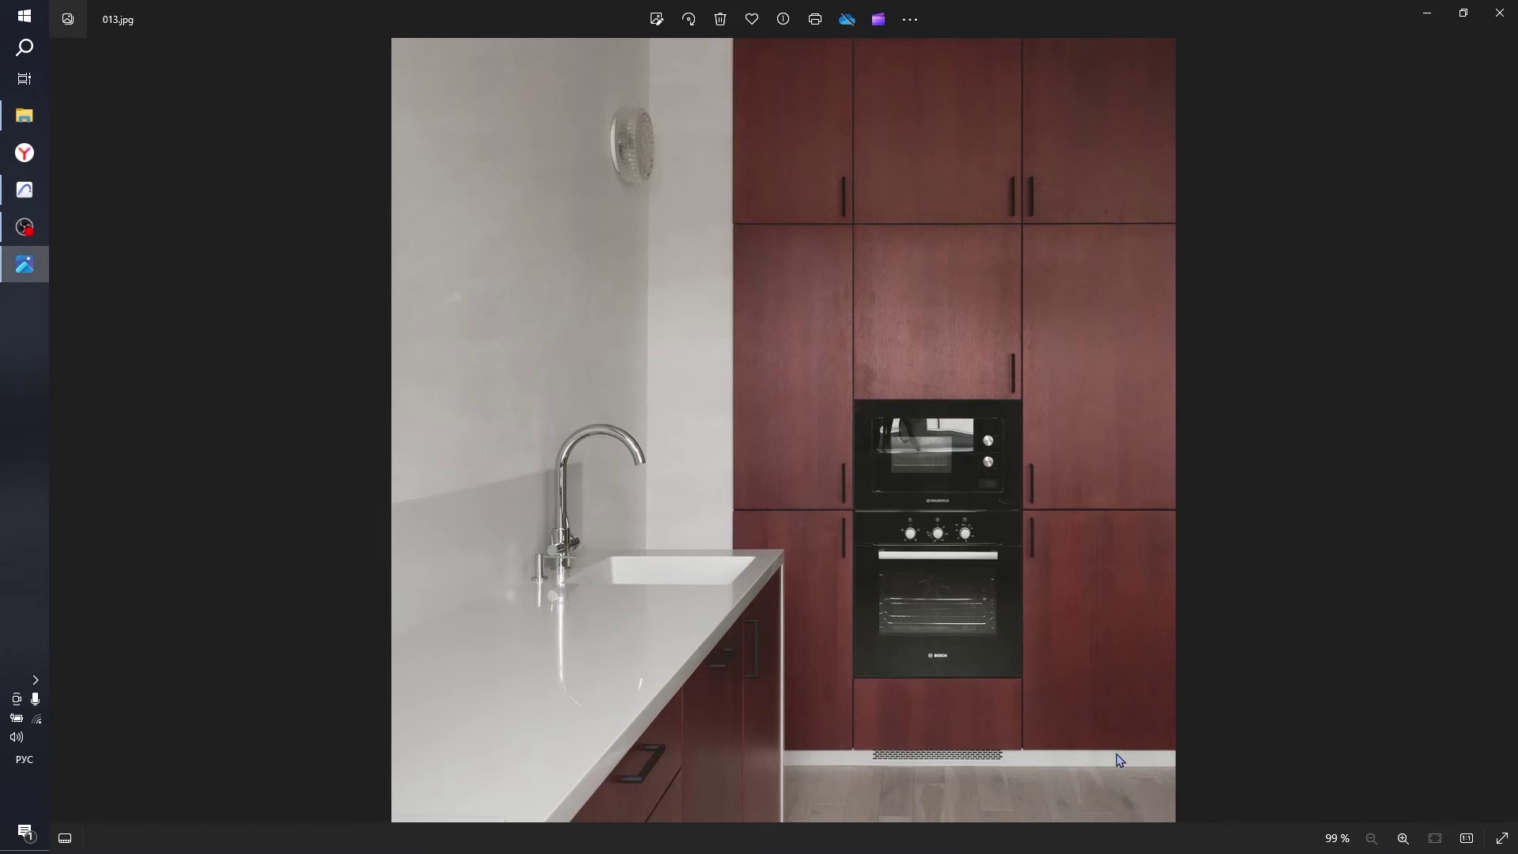
Compare reference photos 013.jpg and 012.jpg, alternating with the Archicad 3D model
key(Left)
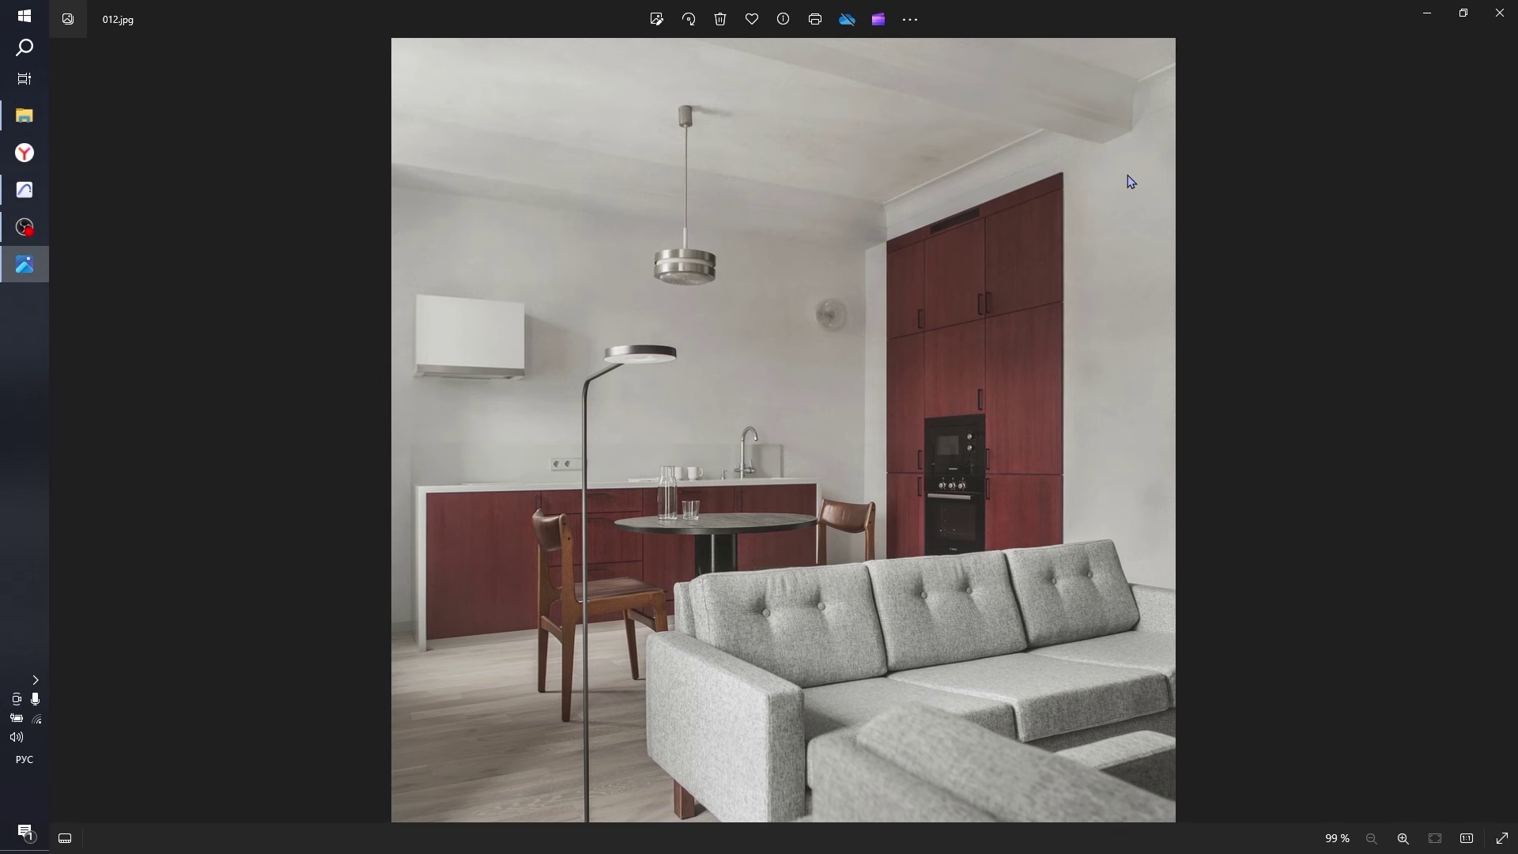
key(alt+Tab)
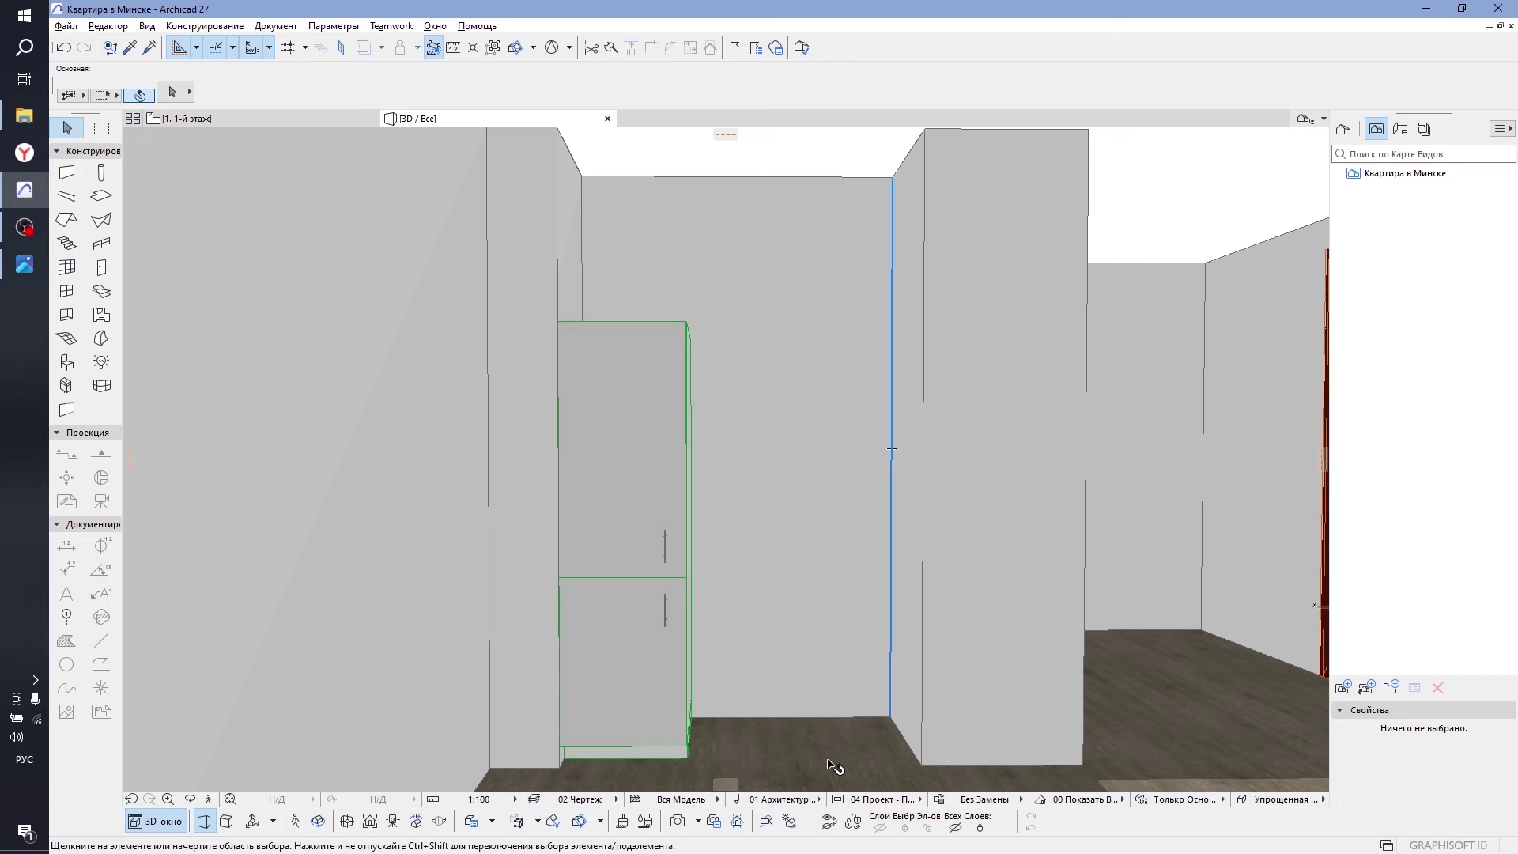
key(alt+Tab)
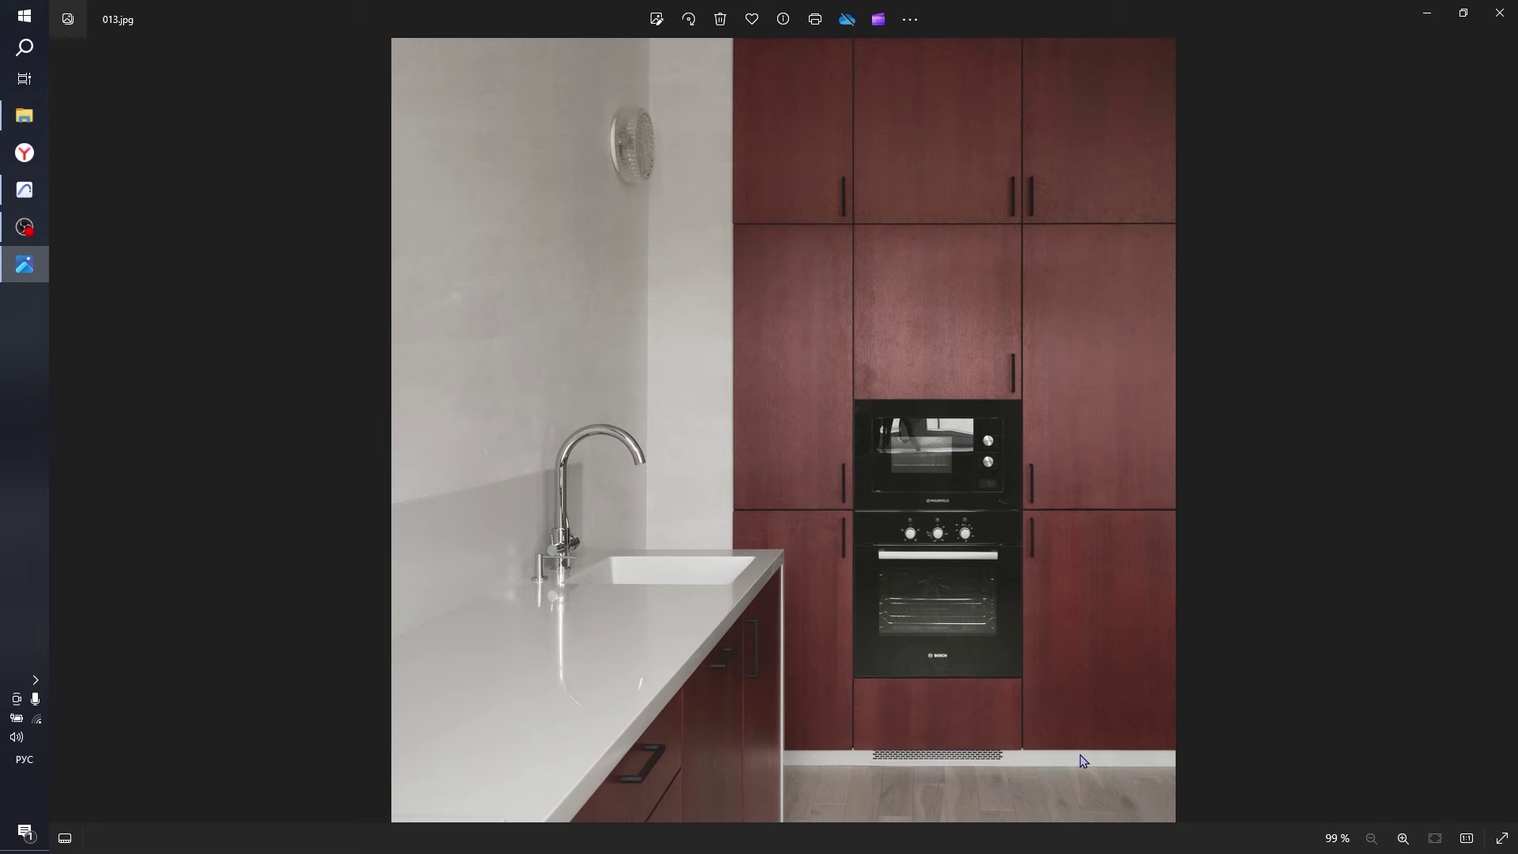
key(alt+Tab)
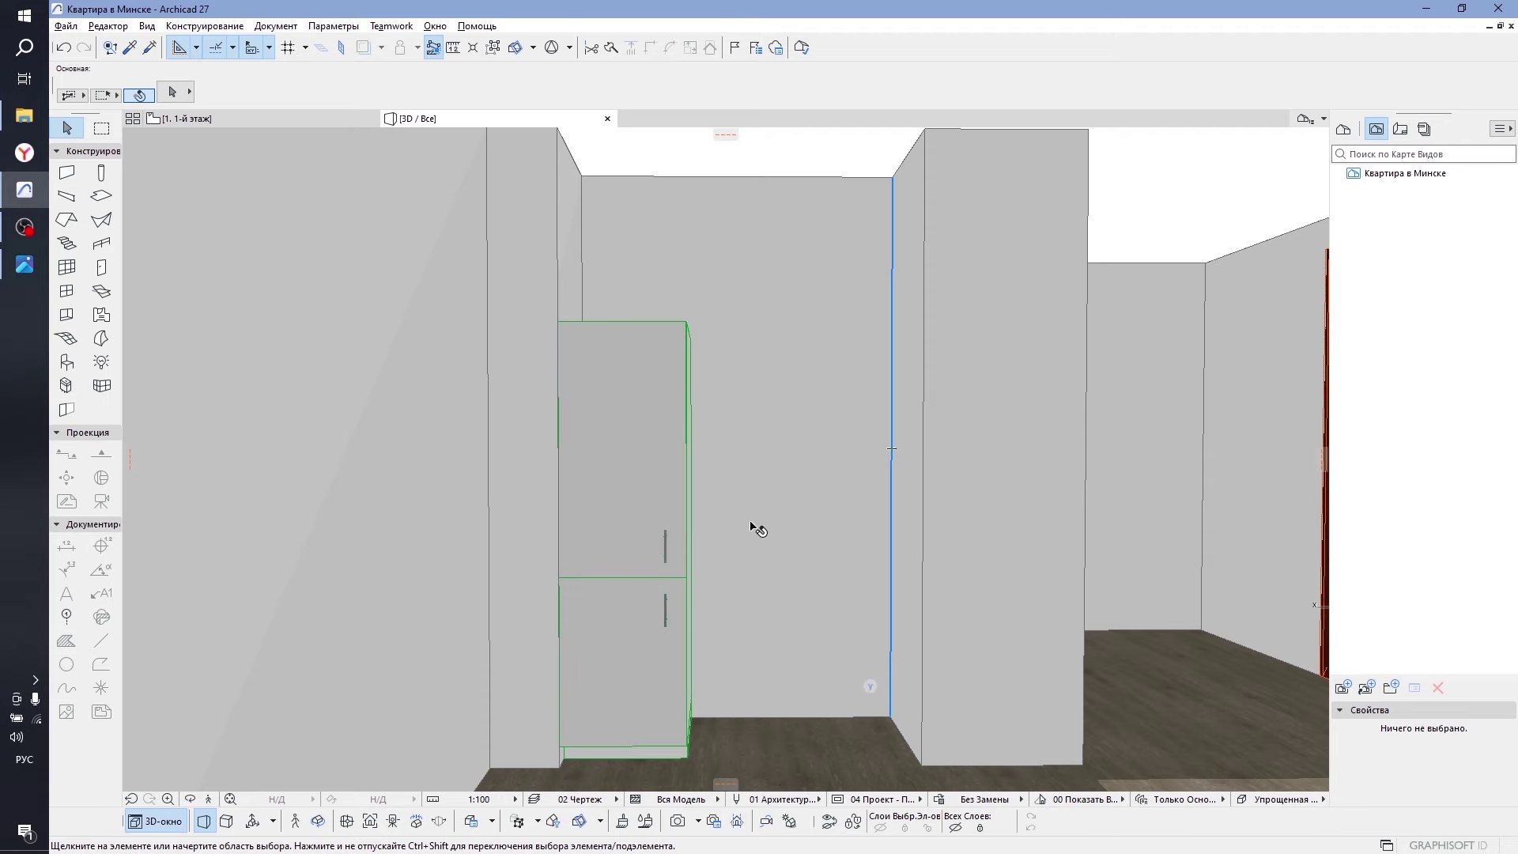
Turn off the cabinet's Основание base in its Object Settings
double_click(660, 506)
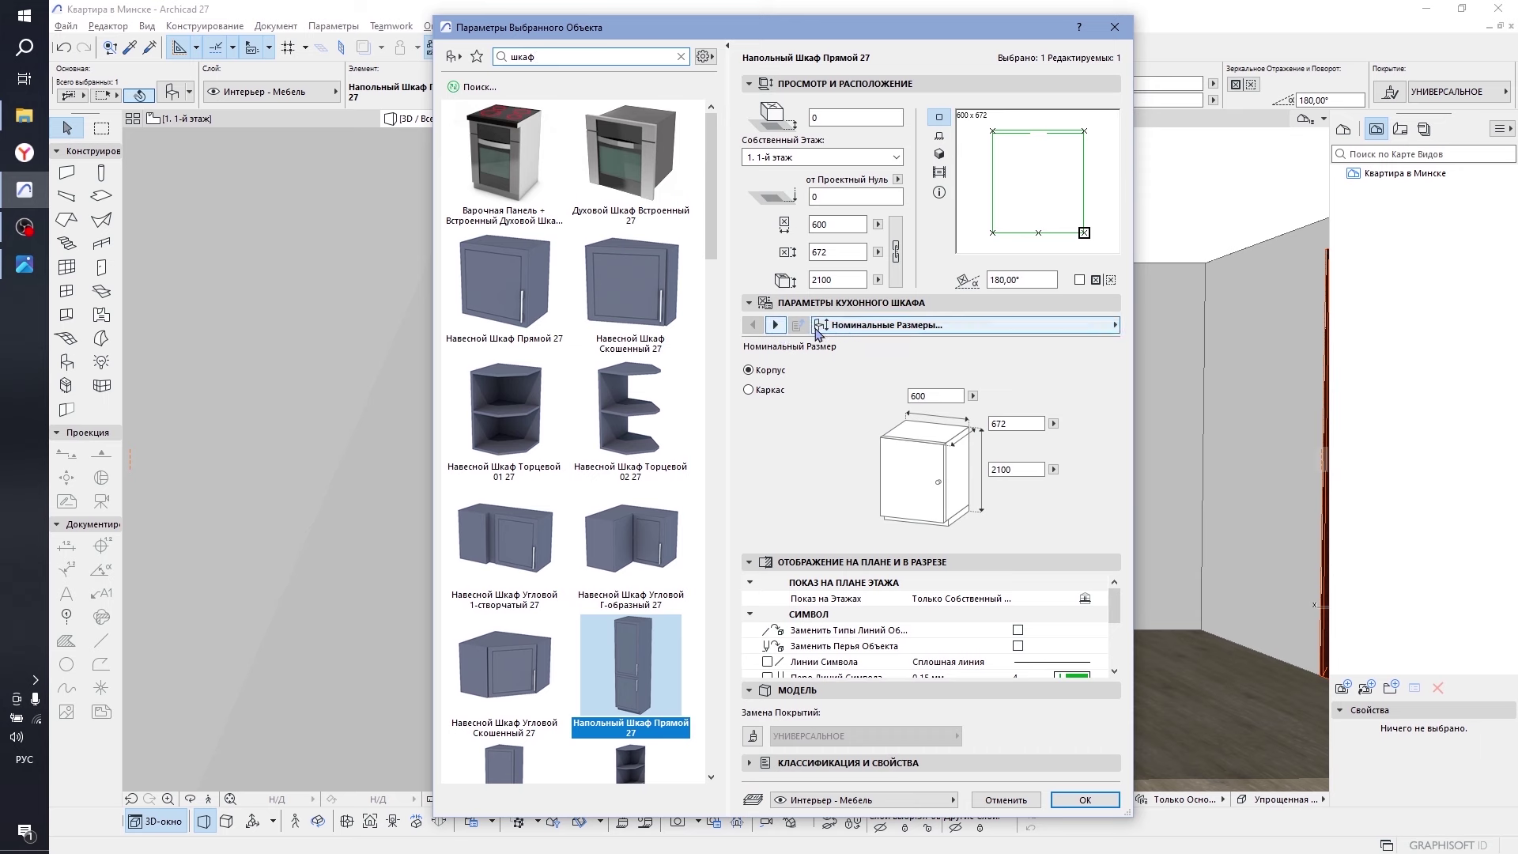
click(847, 331)
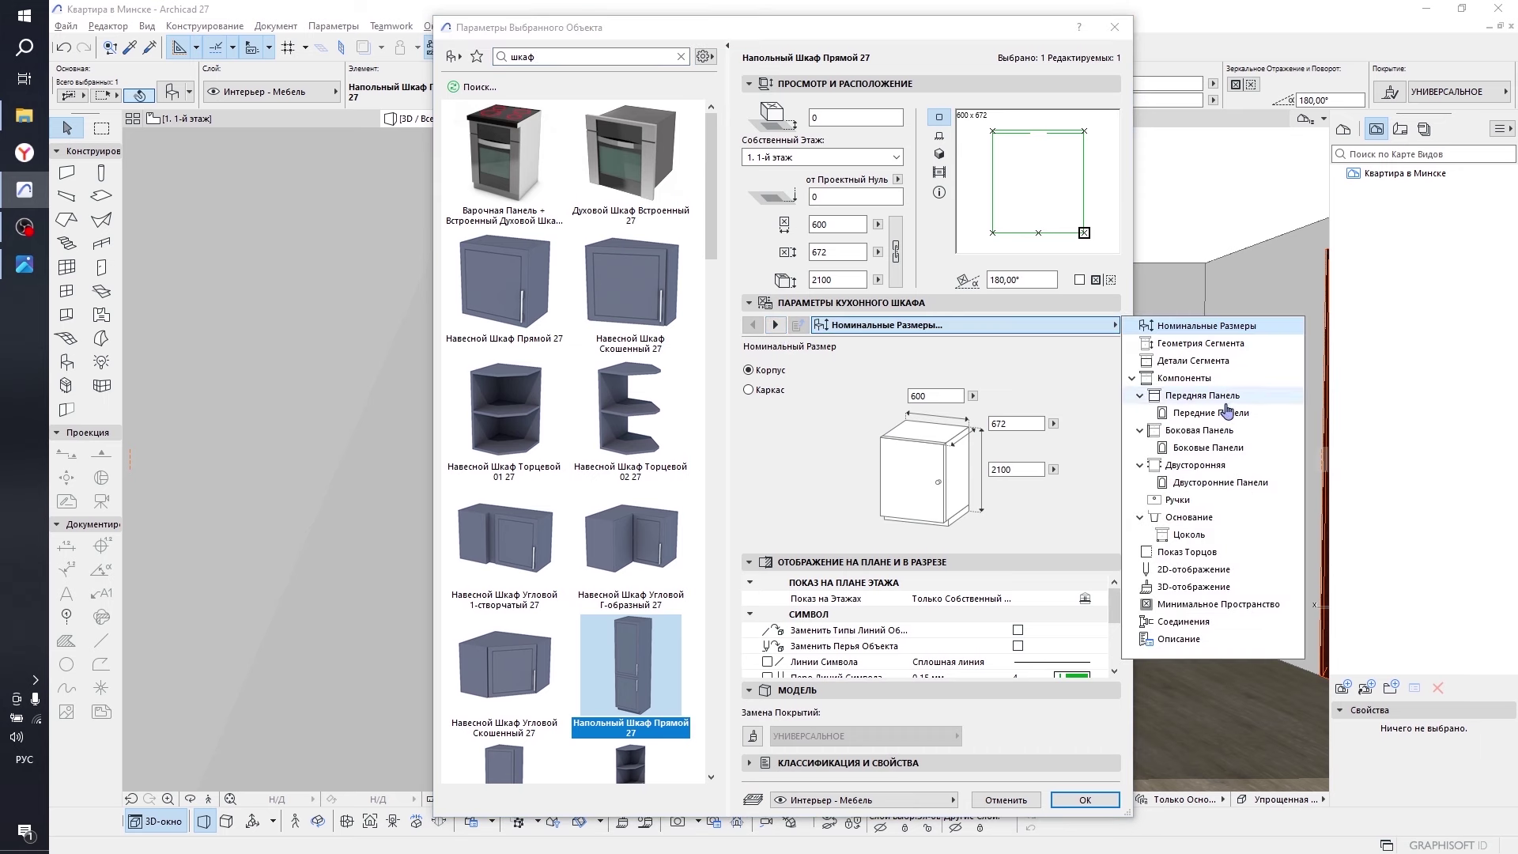
click(1188, 517)
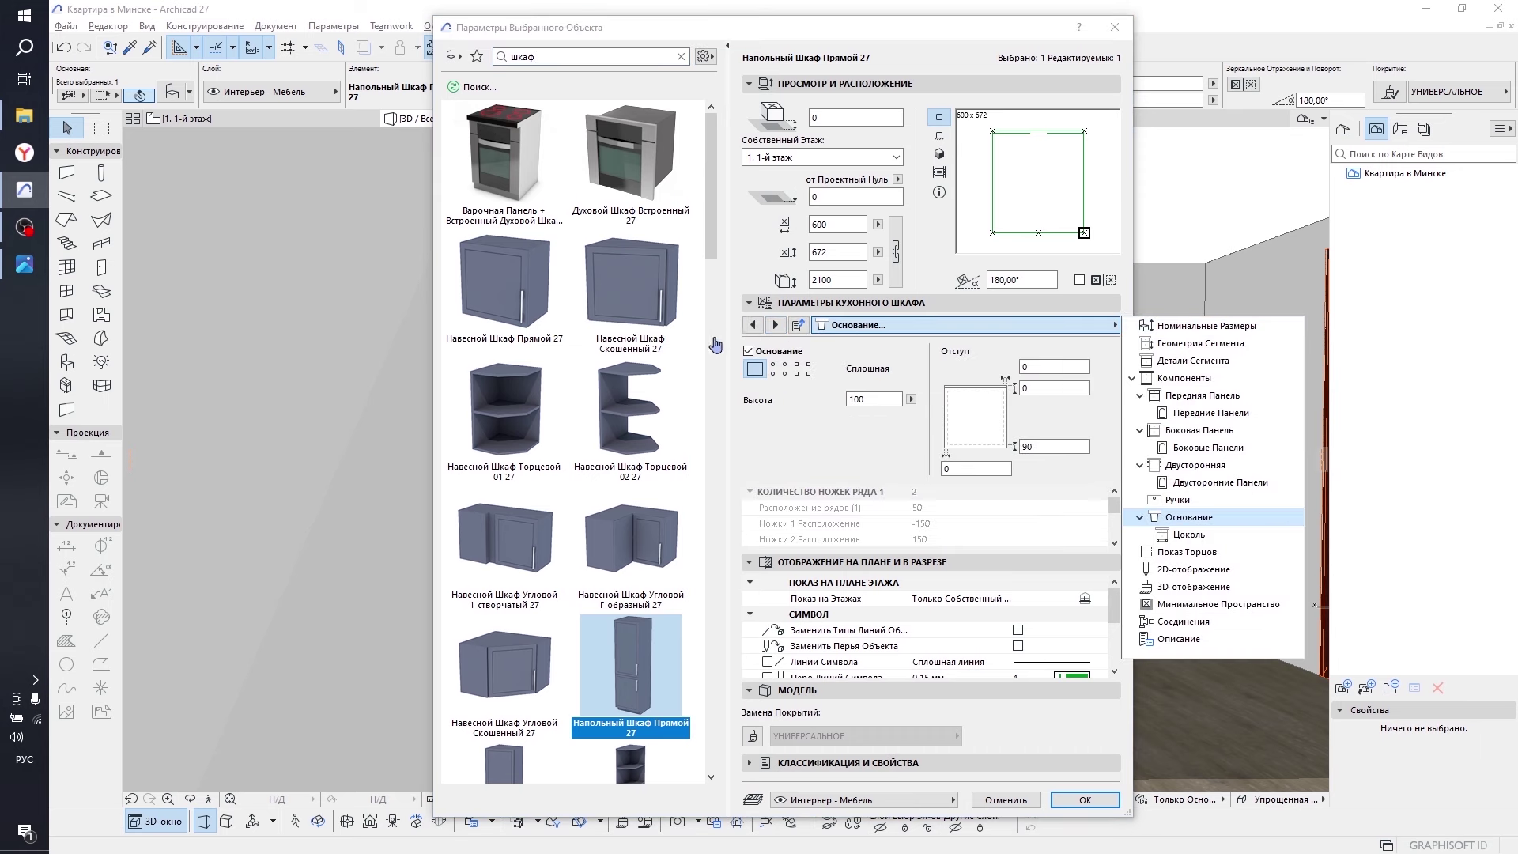
click(748, 351)
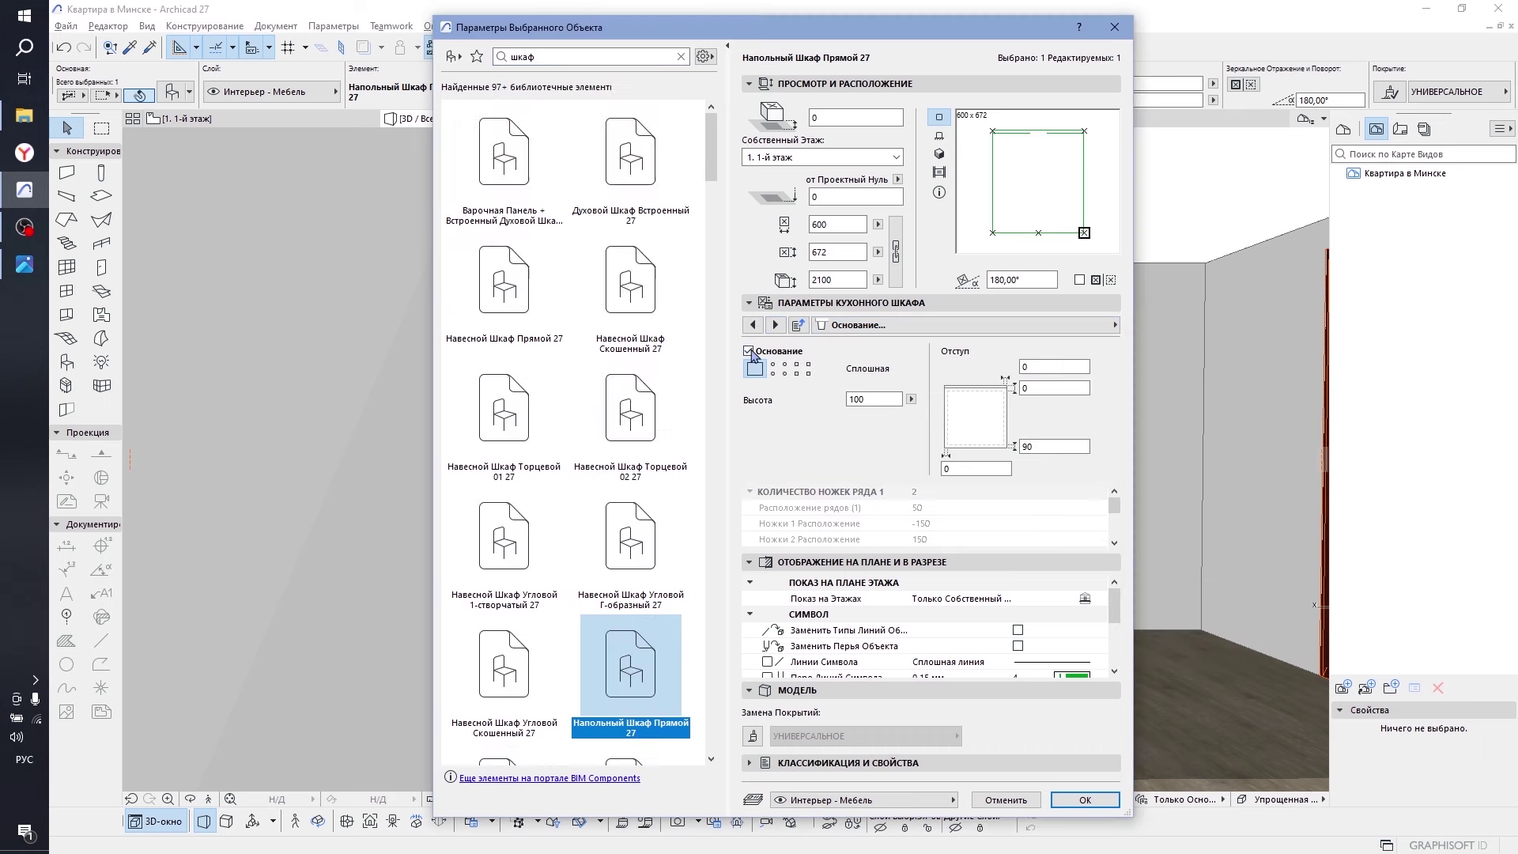
click(1085, 800)
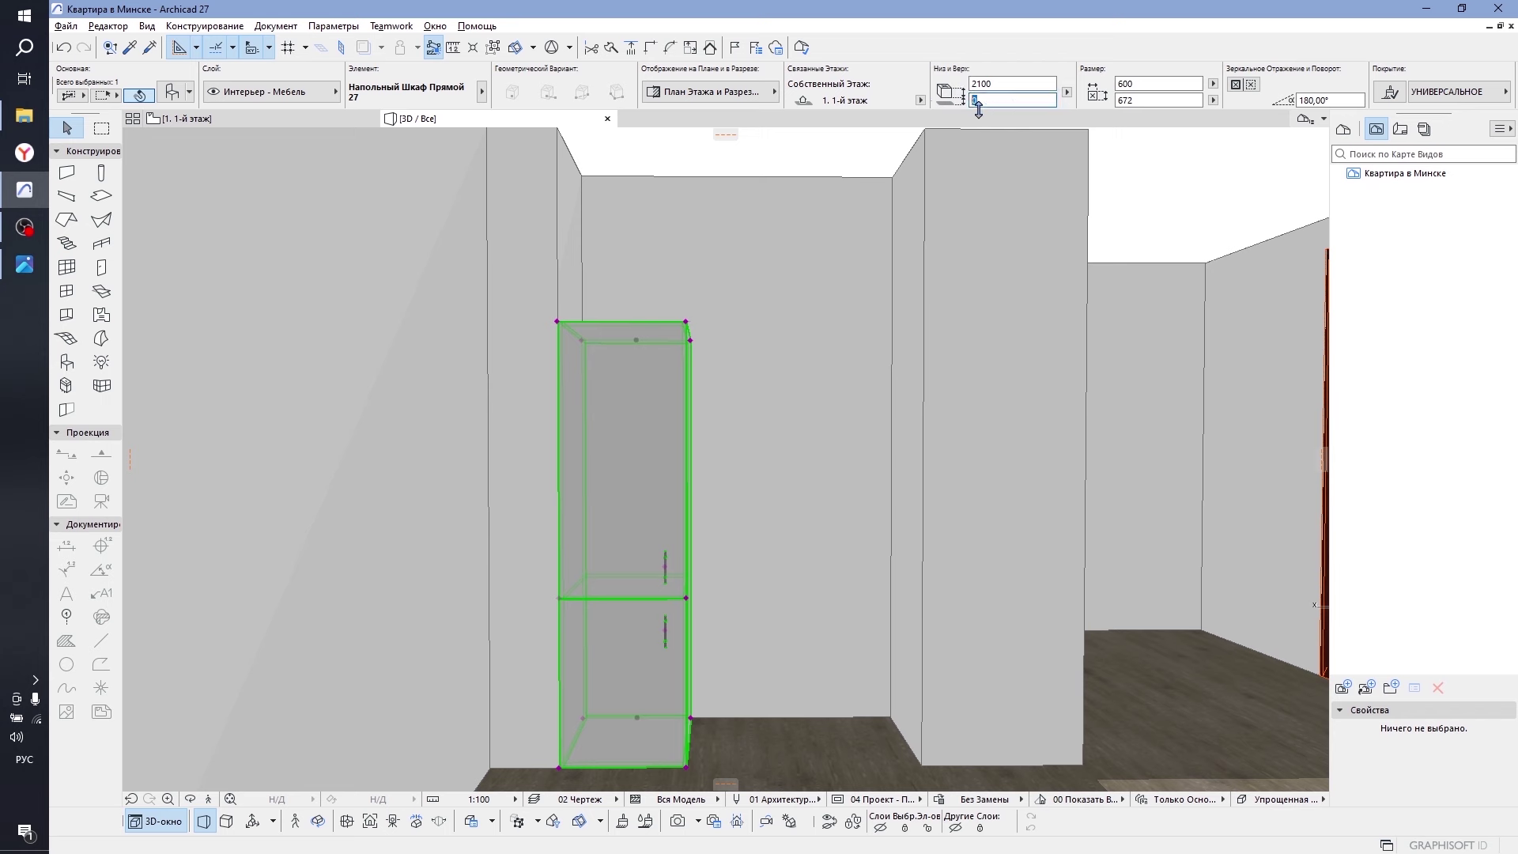
Give the cabinet a 100 bottom offset, then return to the floor plan and deselect it
text(100)
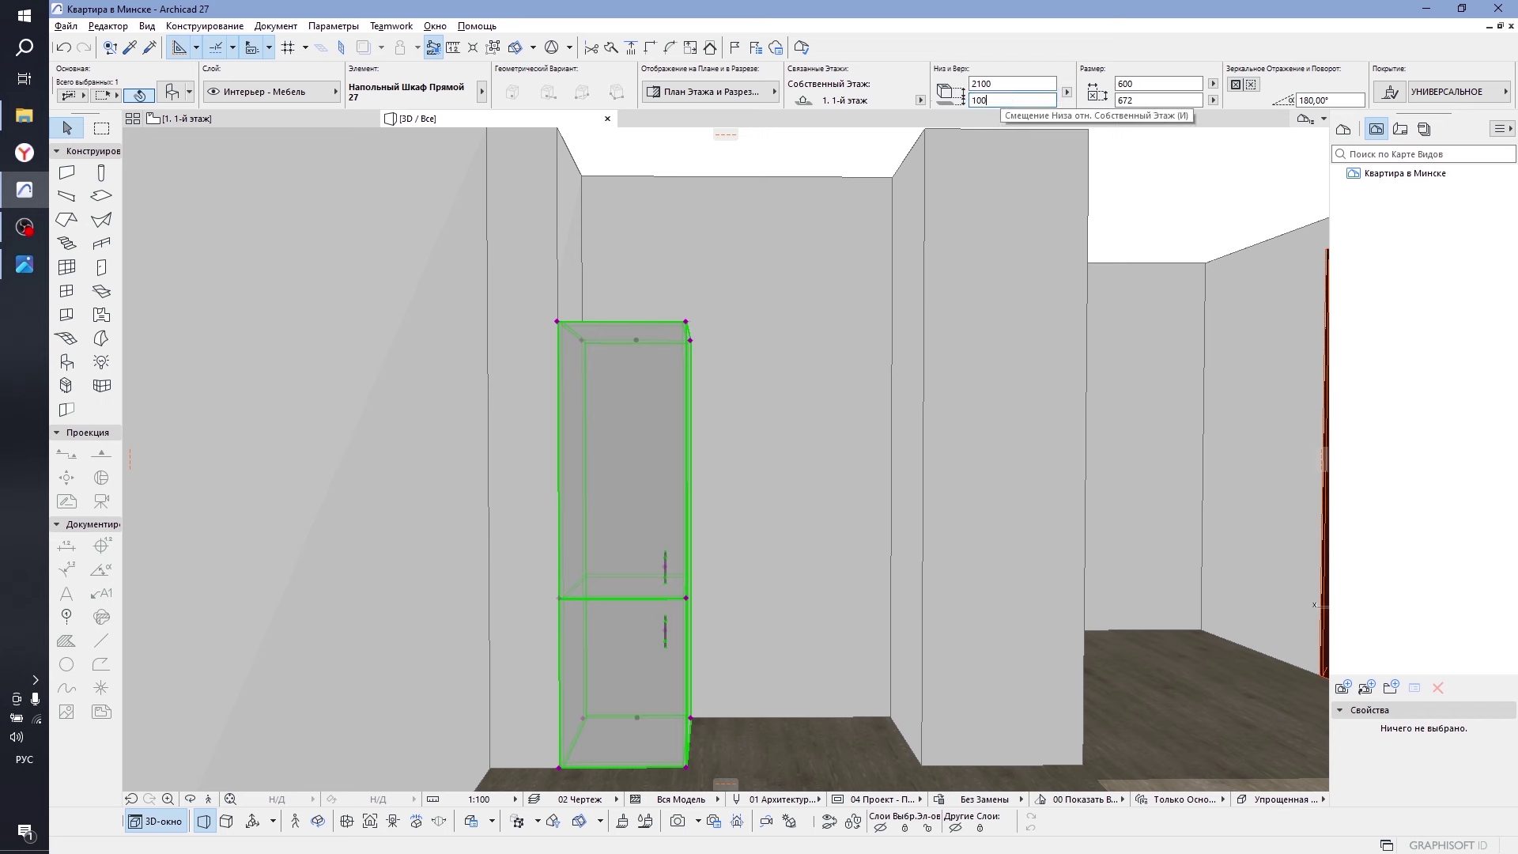
key(Return)
middle_drag(870, 419, 844, 457)
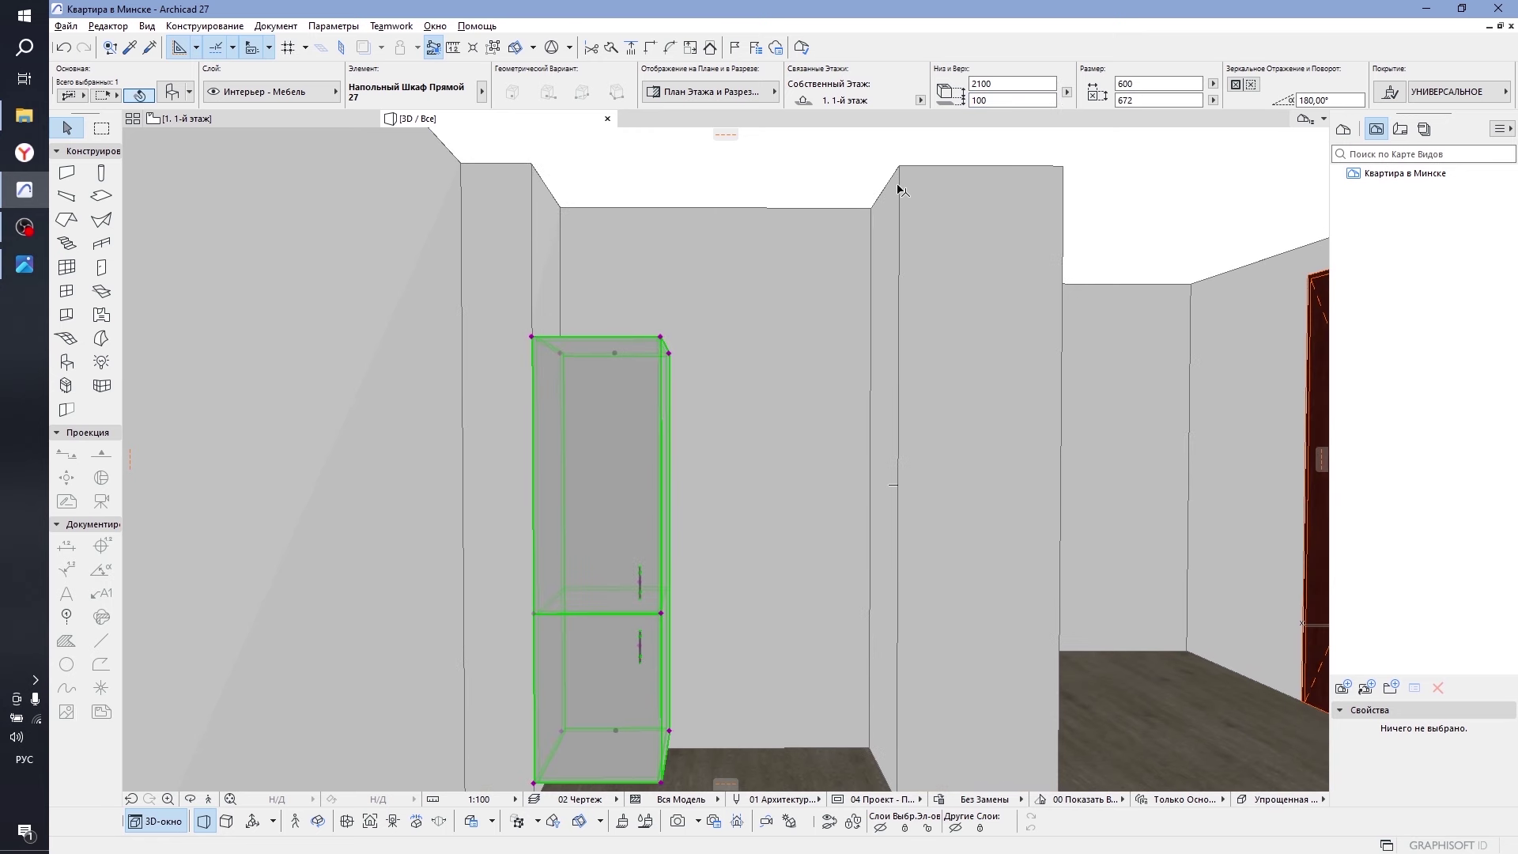
click(261, 118)
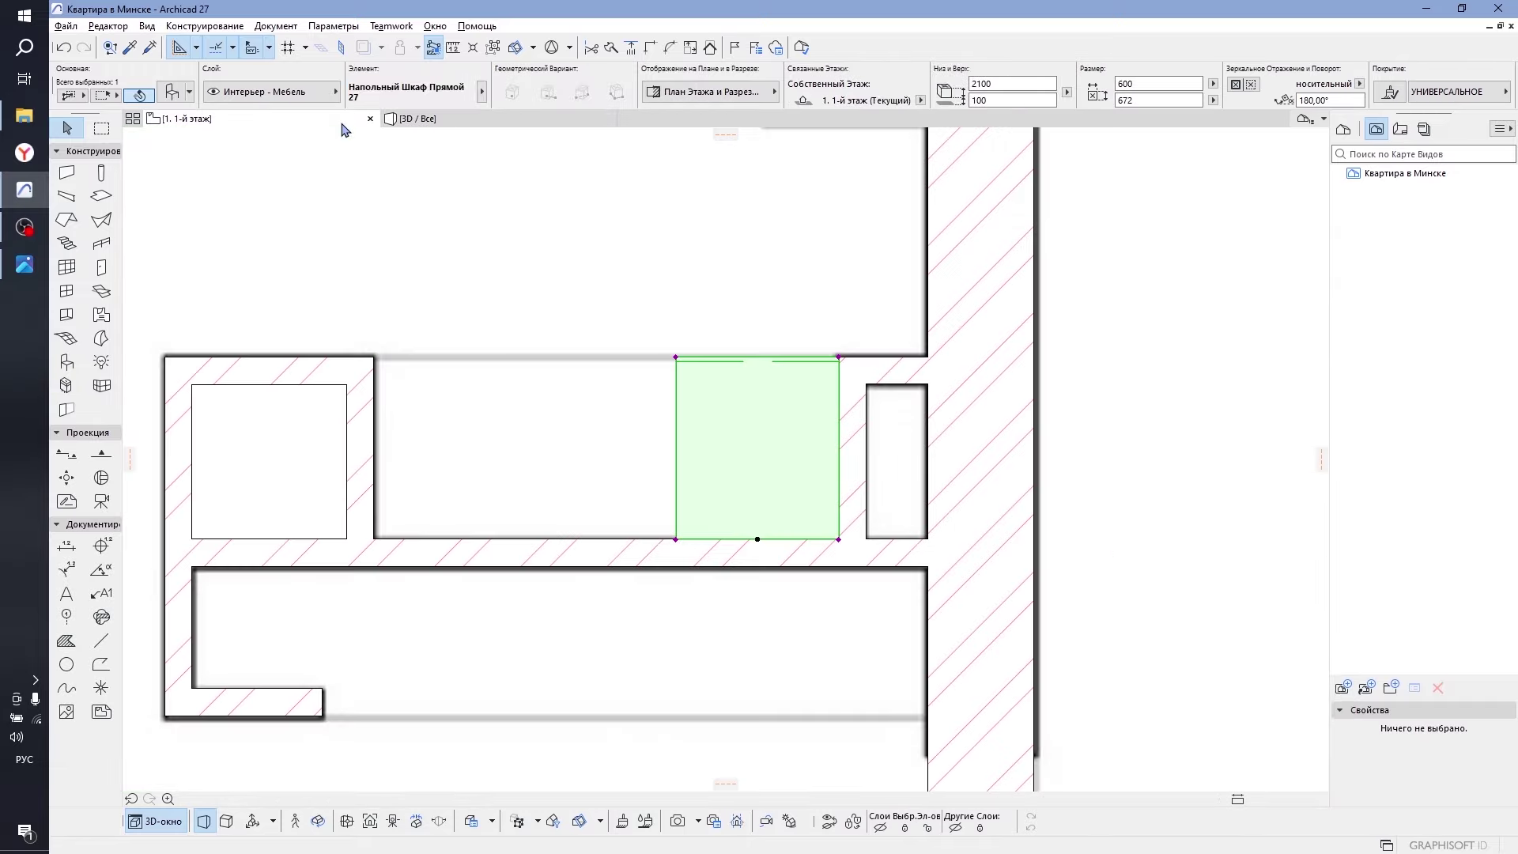
scroll(632, 422, down, 3)
click(924, 429)
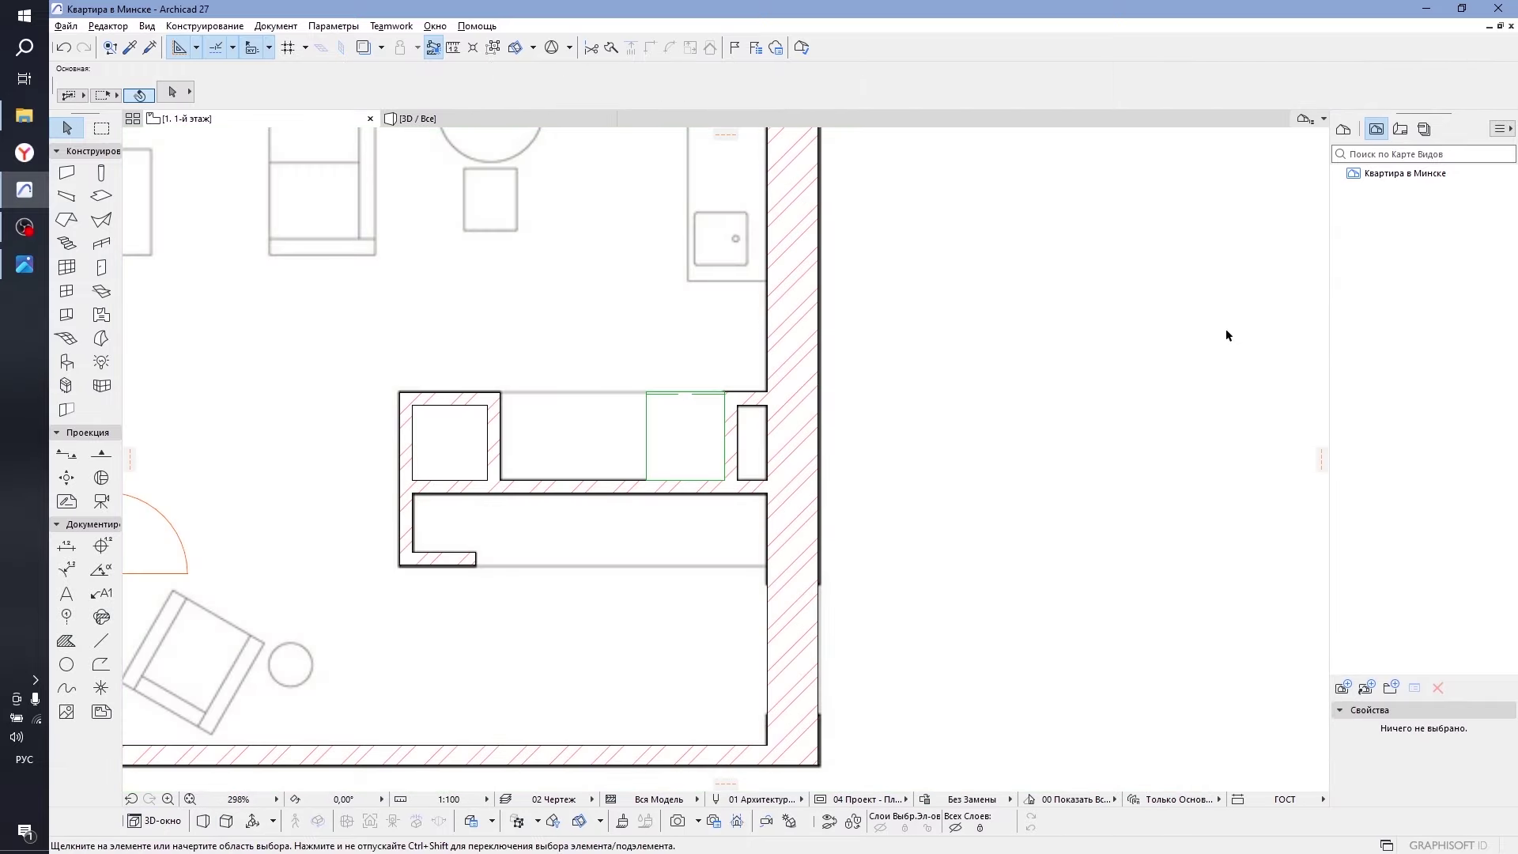
Draw a rectangular slab covering the kitchen niche in the floor plan
click(101, 195)
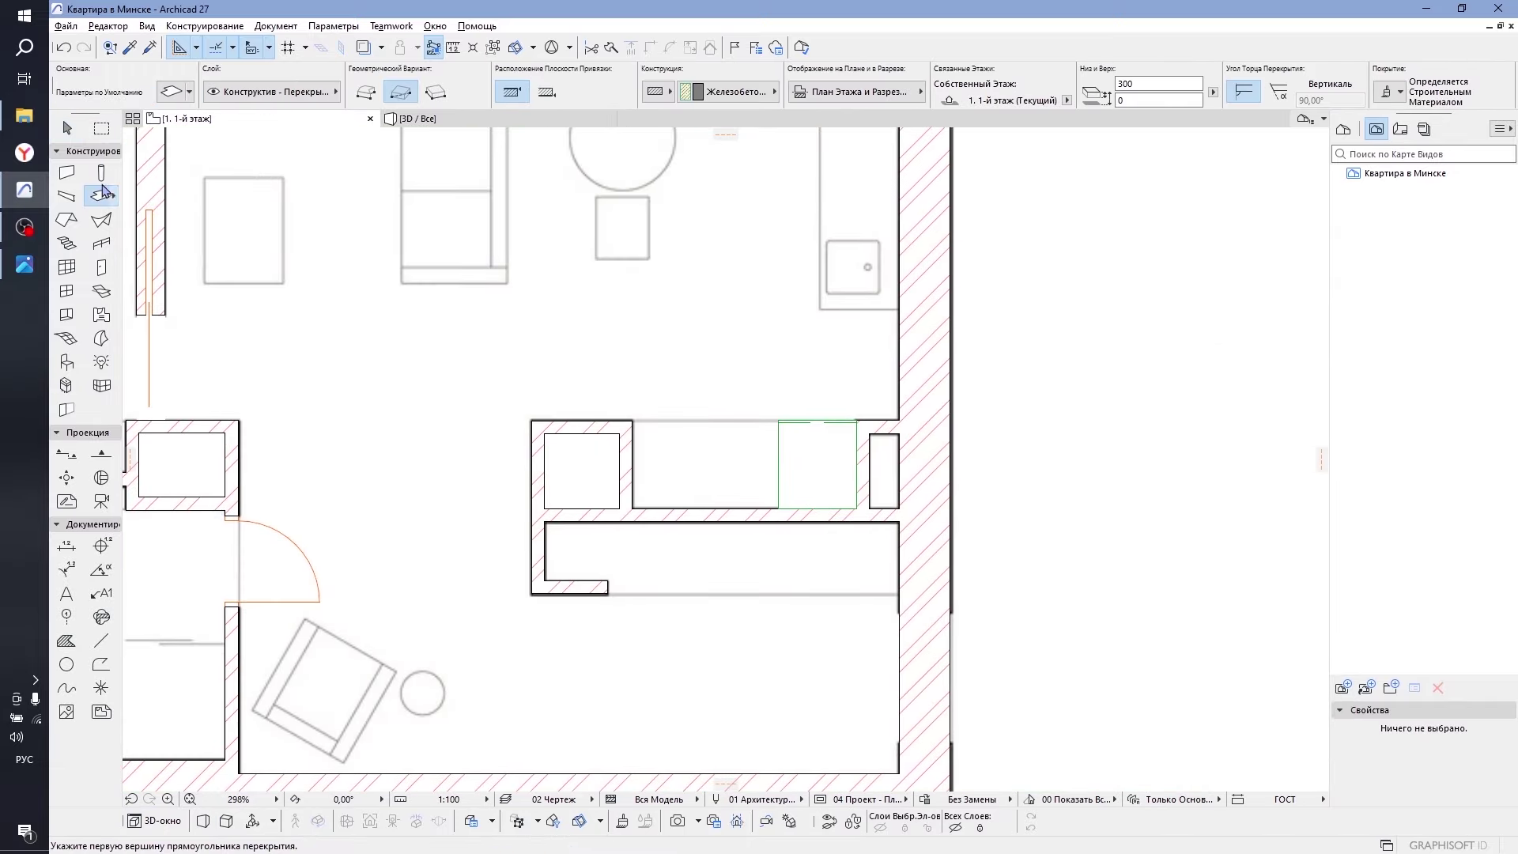
scroll(659, 508, up, 4)
click(604, 507)
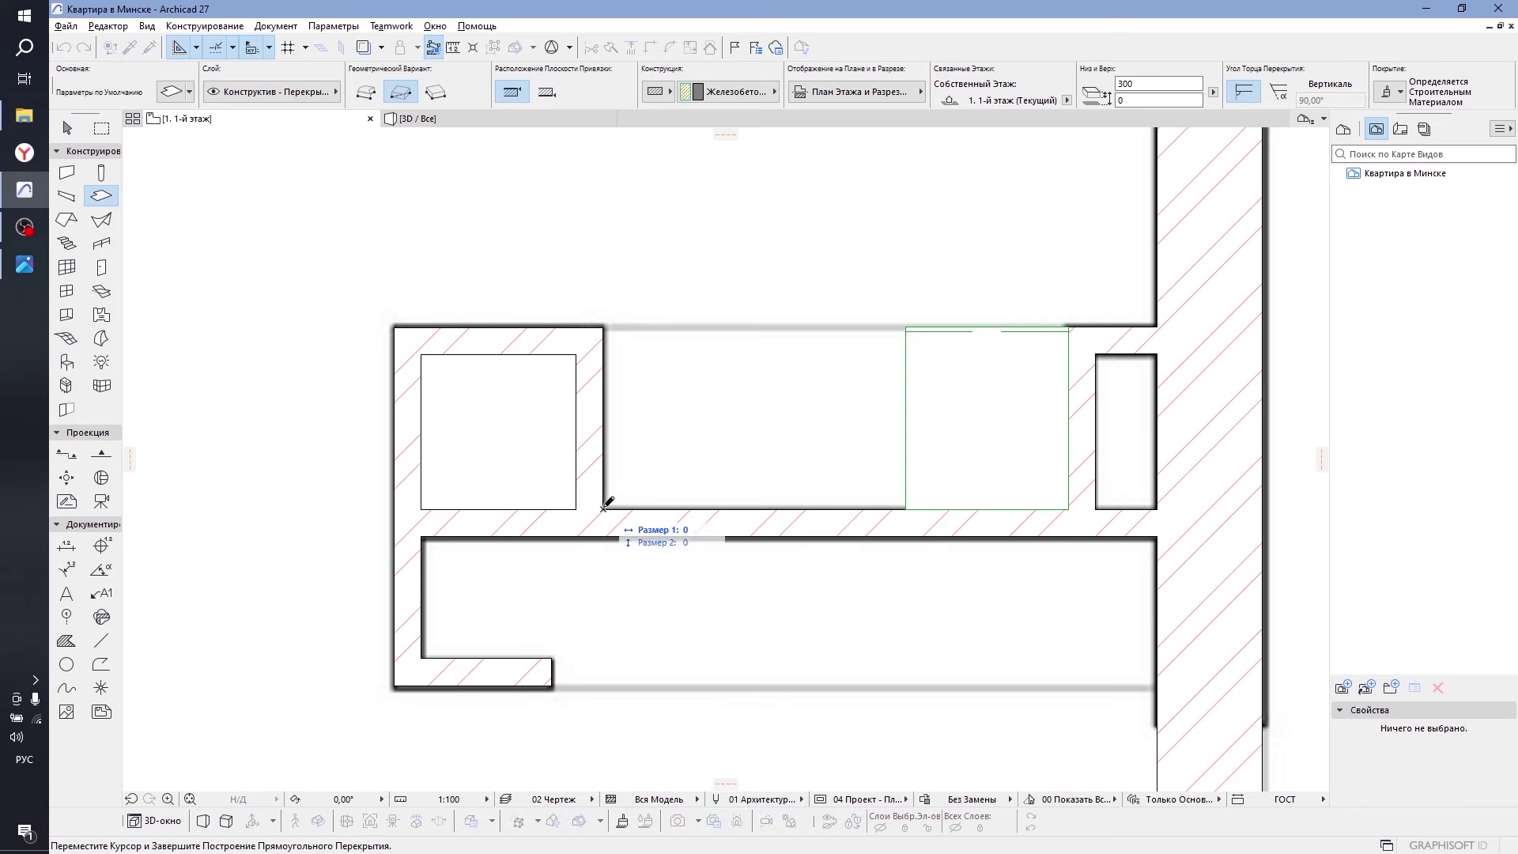
click(1076, 319)
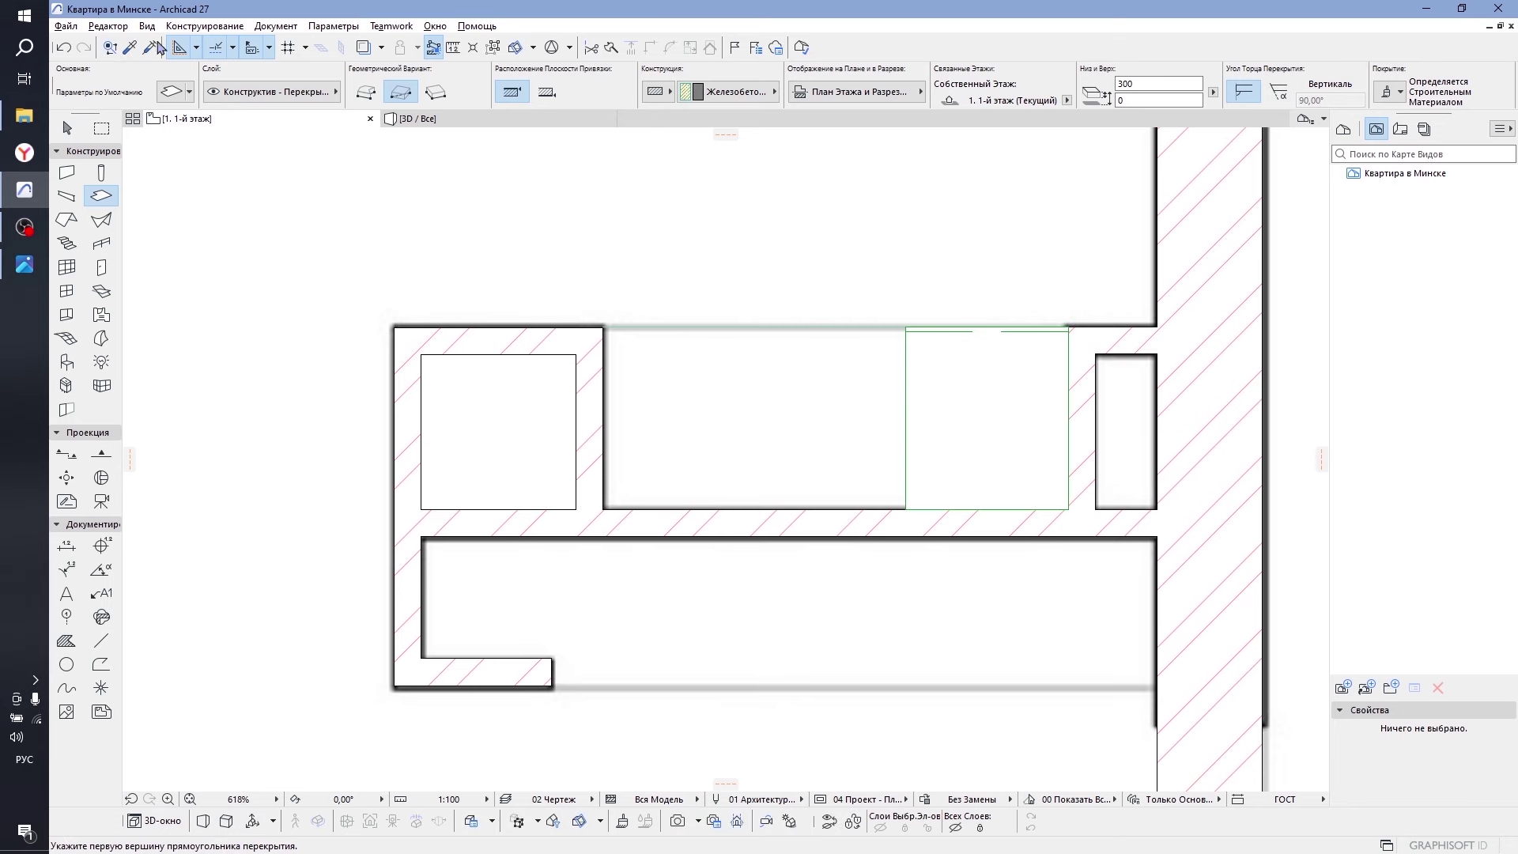
click(66, 127)
In 3D, move the niche slab up by its corner to the 3000 ceiling level
click(416, 119)
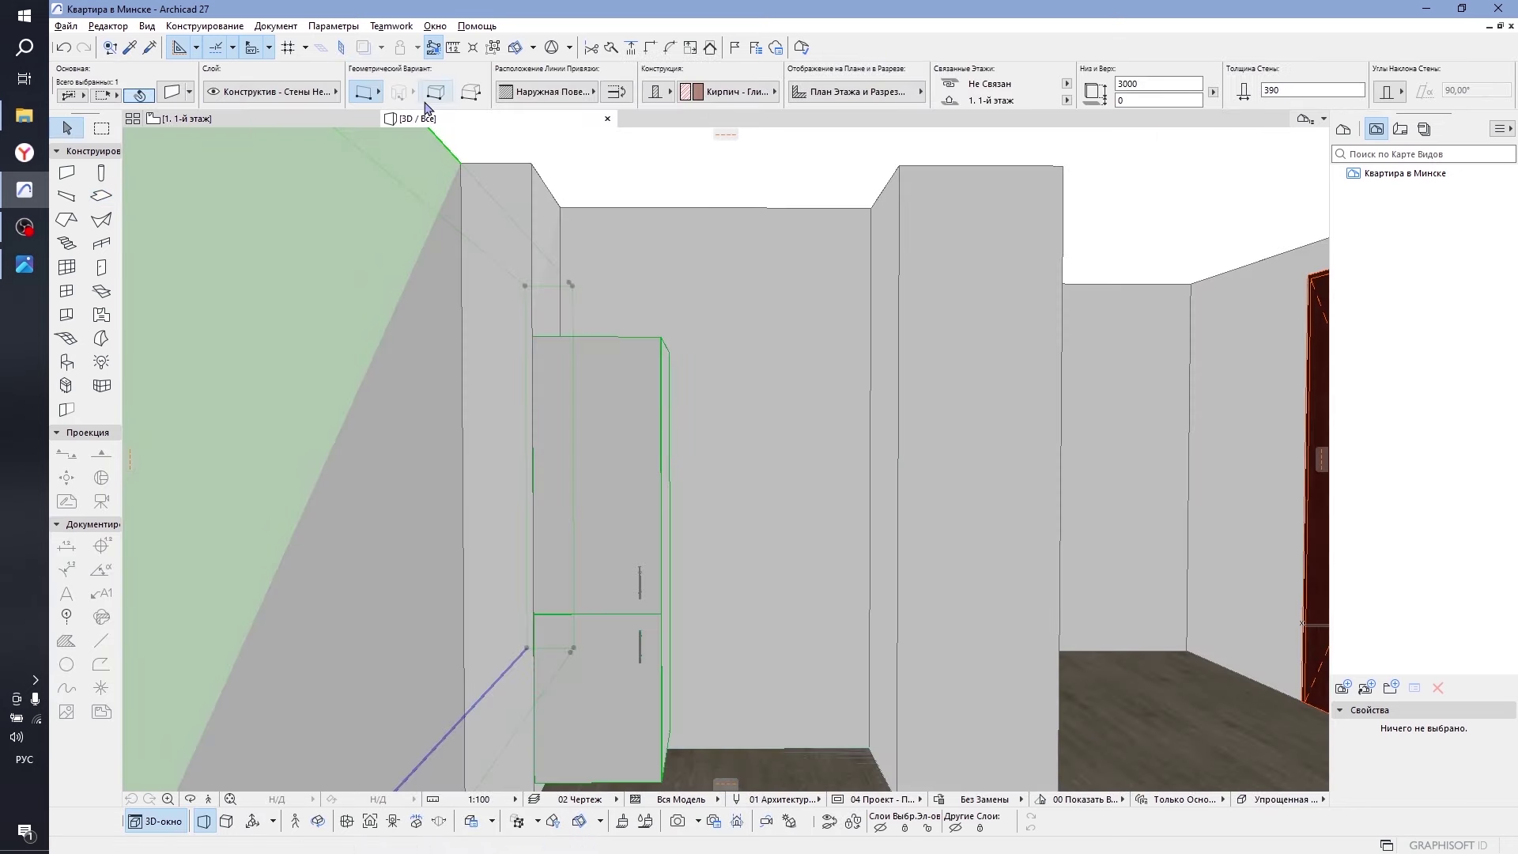
mouse_move(834, 610)
middle_down()
mouse_move(817, 545)
mouse_move(783, 613)
mouse_move(808, 635)
mouse_move(843, 584)
mouse_move(856, 694)
middle_up()
click(855, 694)
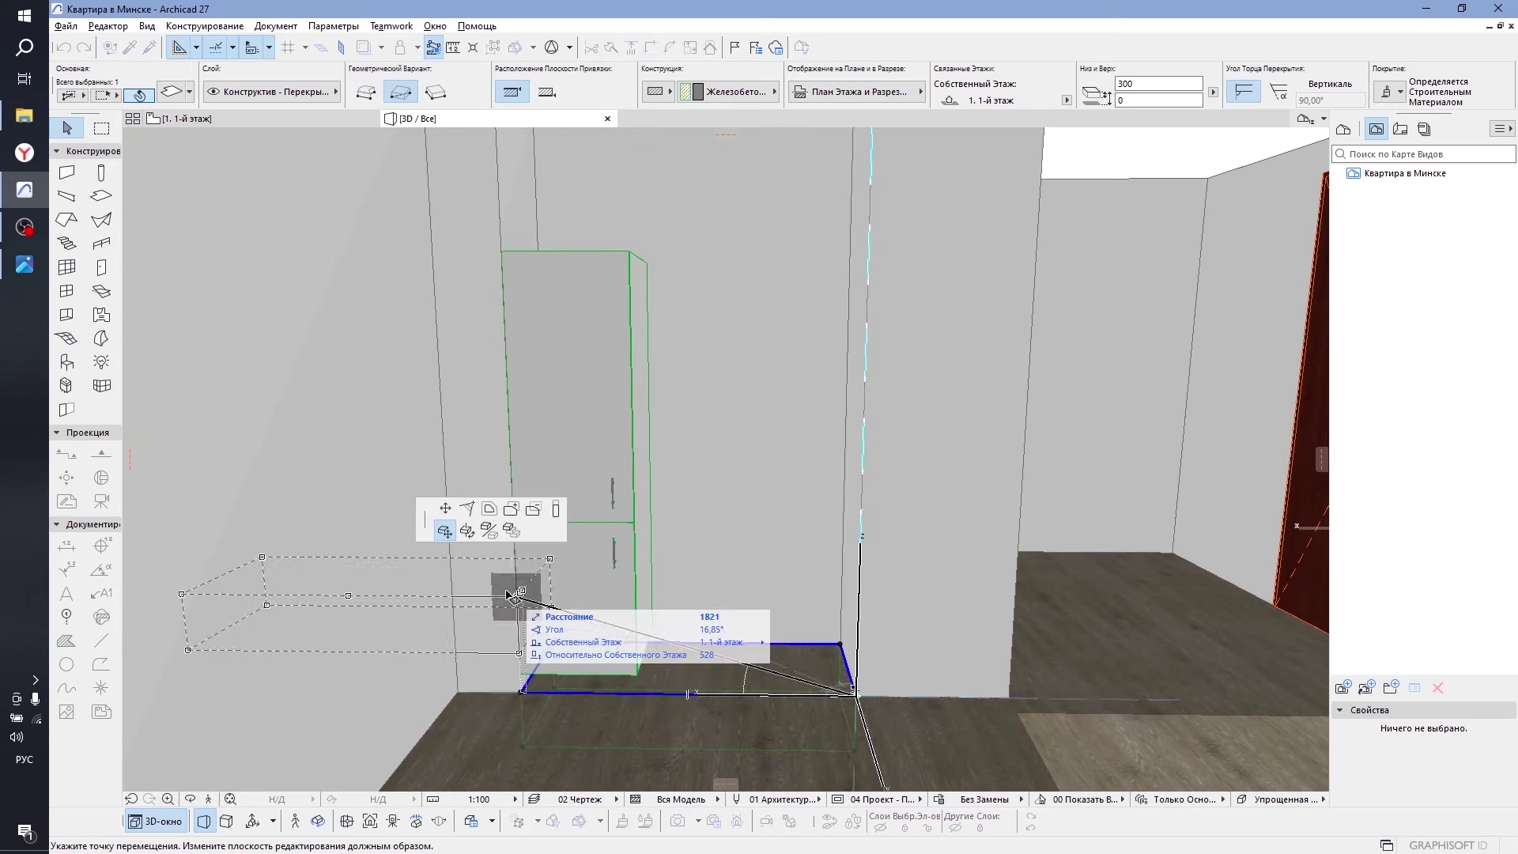
mouse_move(898, 322)
shift+middle_down()
mouse_move(870, 414)
mouse_move(847, 339)
shift+middle_up()
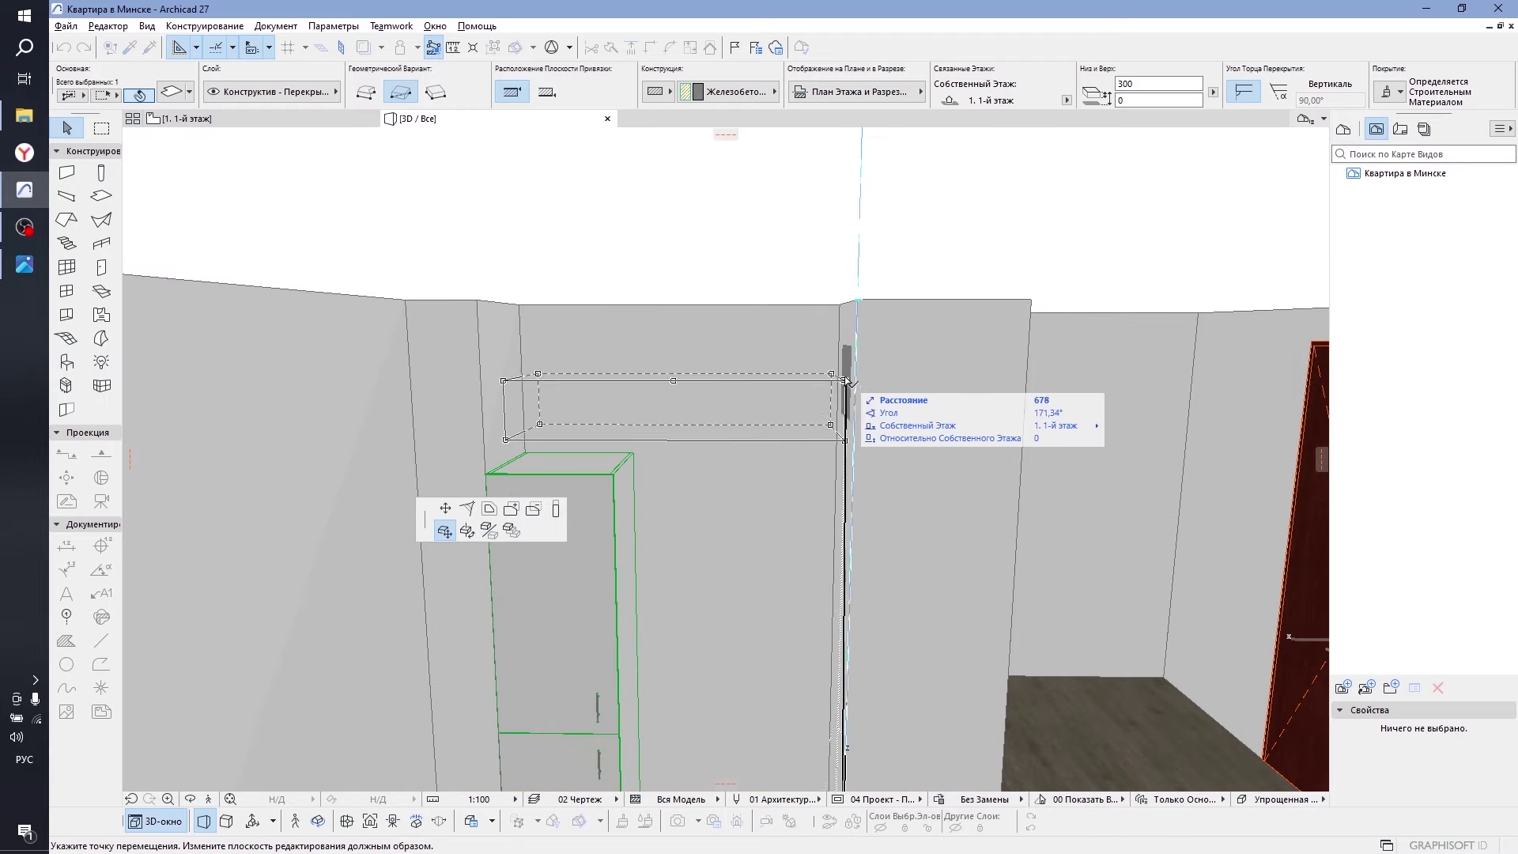
click(856, 322)
mouse_move(741, 516)
middle_down()
mouse_move(733, 410)
mouse_move(640, 380)
middle_up()
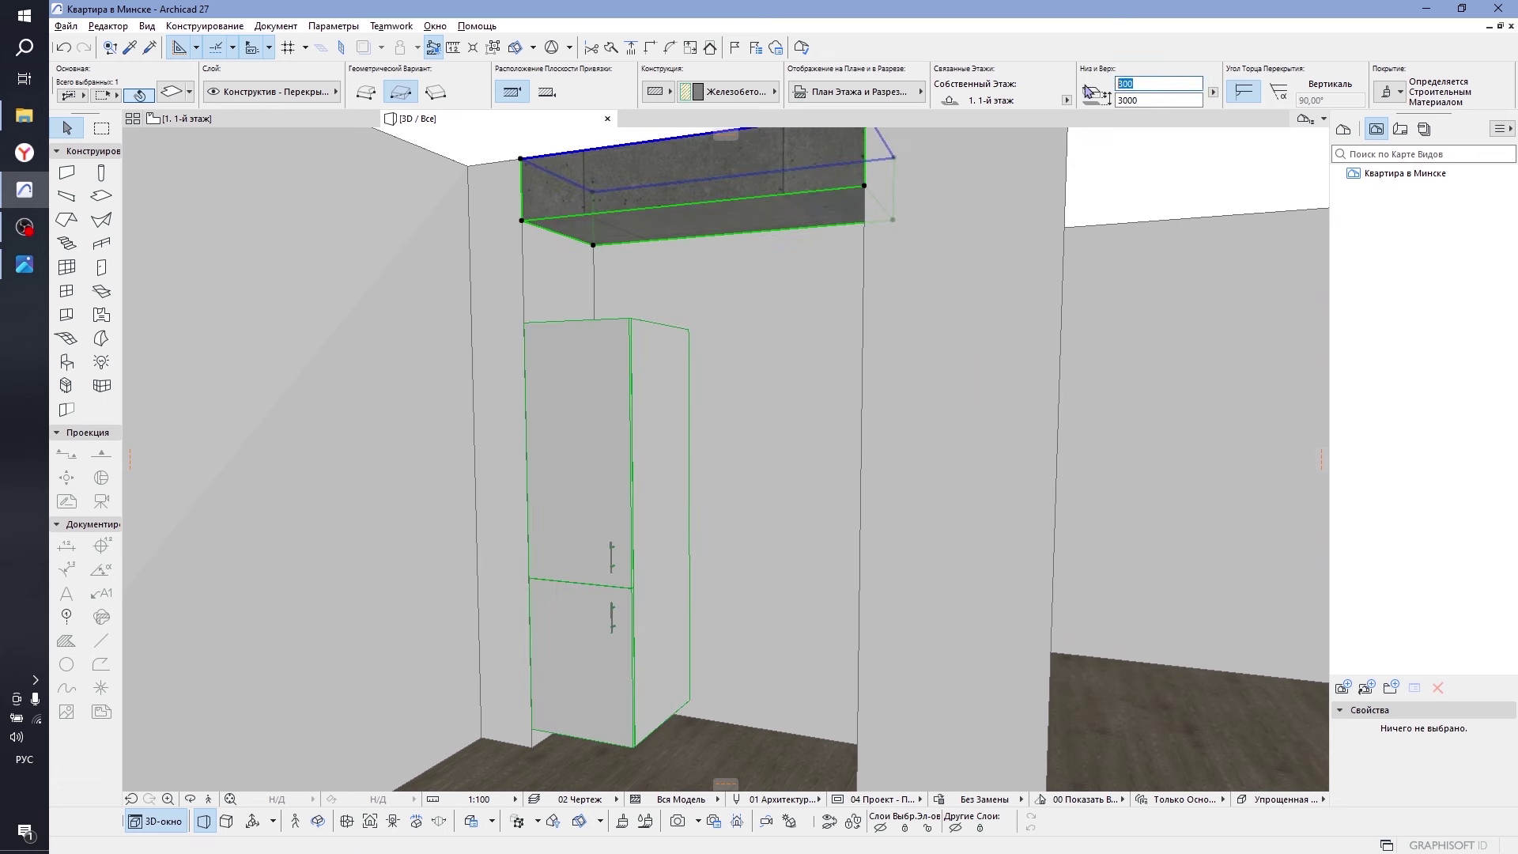
Confirm 400 slab thickness and override all slab surfaces with Краска - Белила Титановые paint
key(Return)
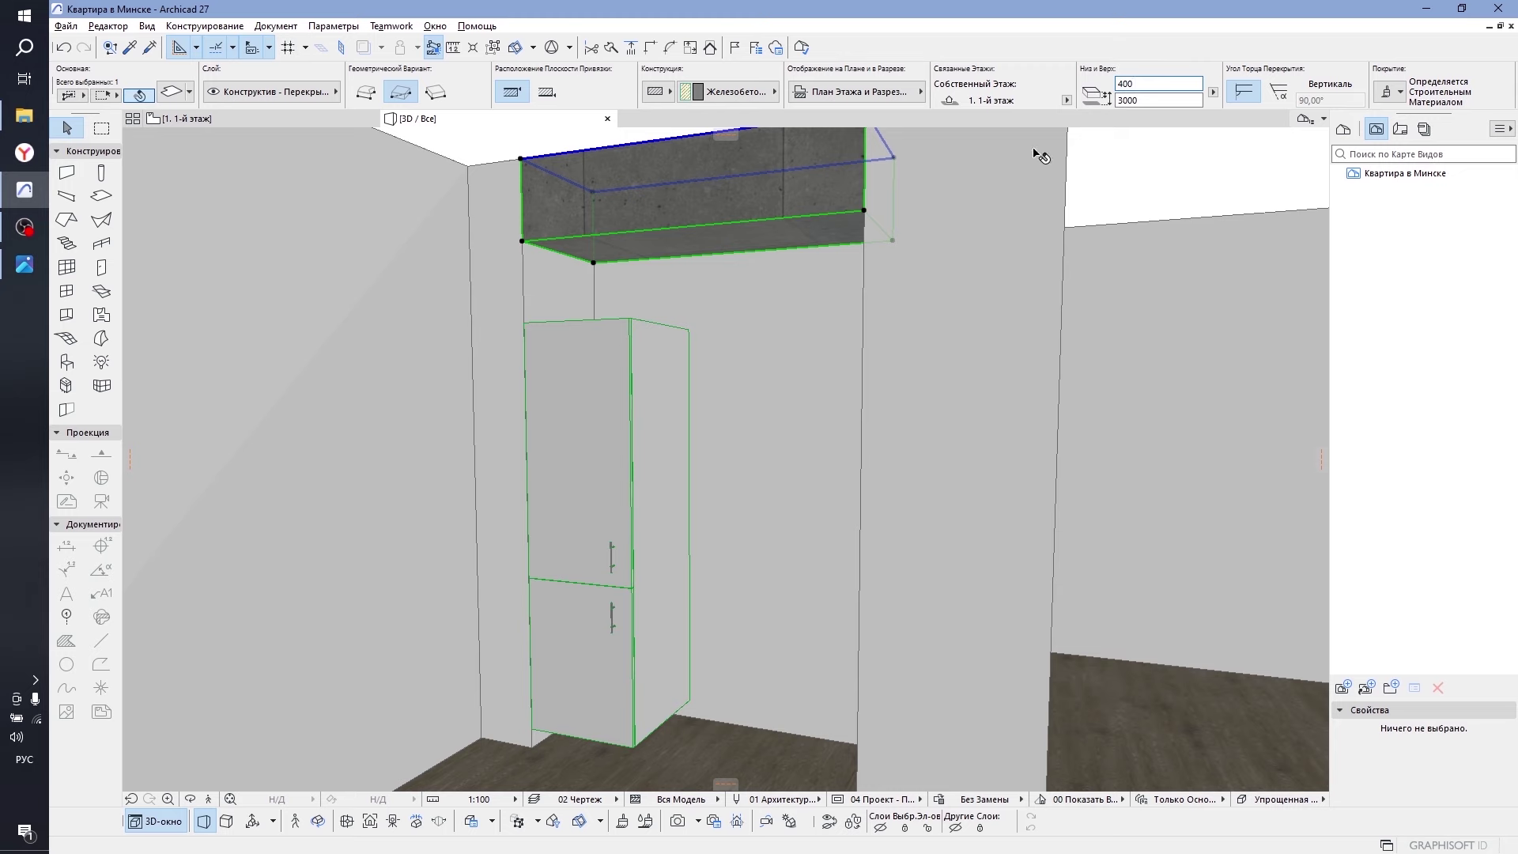
scroll(688, 360, down, 2)
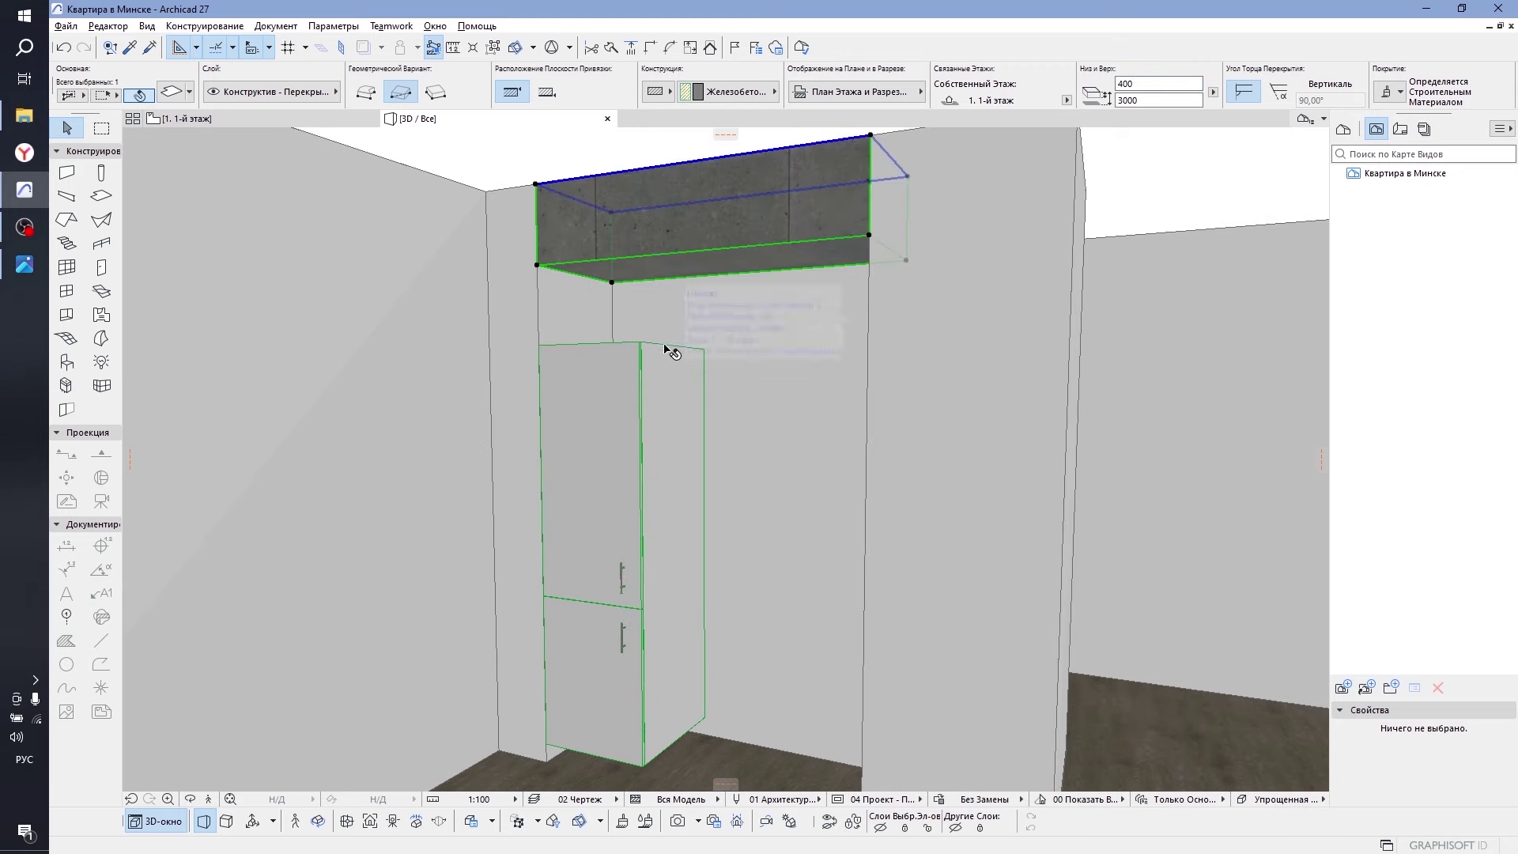
key(ctrl+t)
click(625, 481)
click(625, 525)
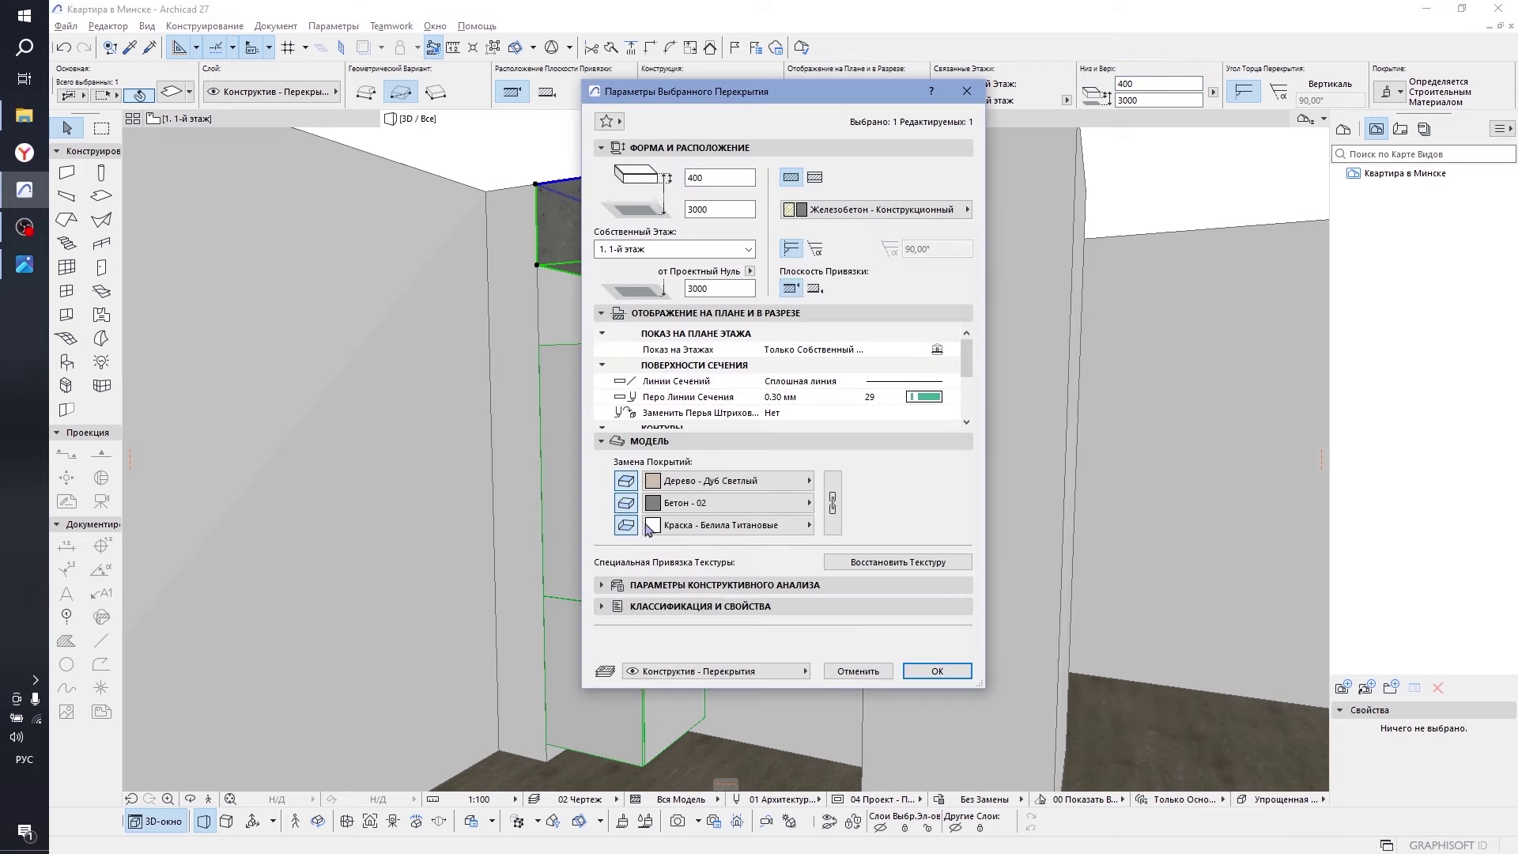
click(725, 482)
text(краска)
key(Return)
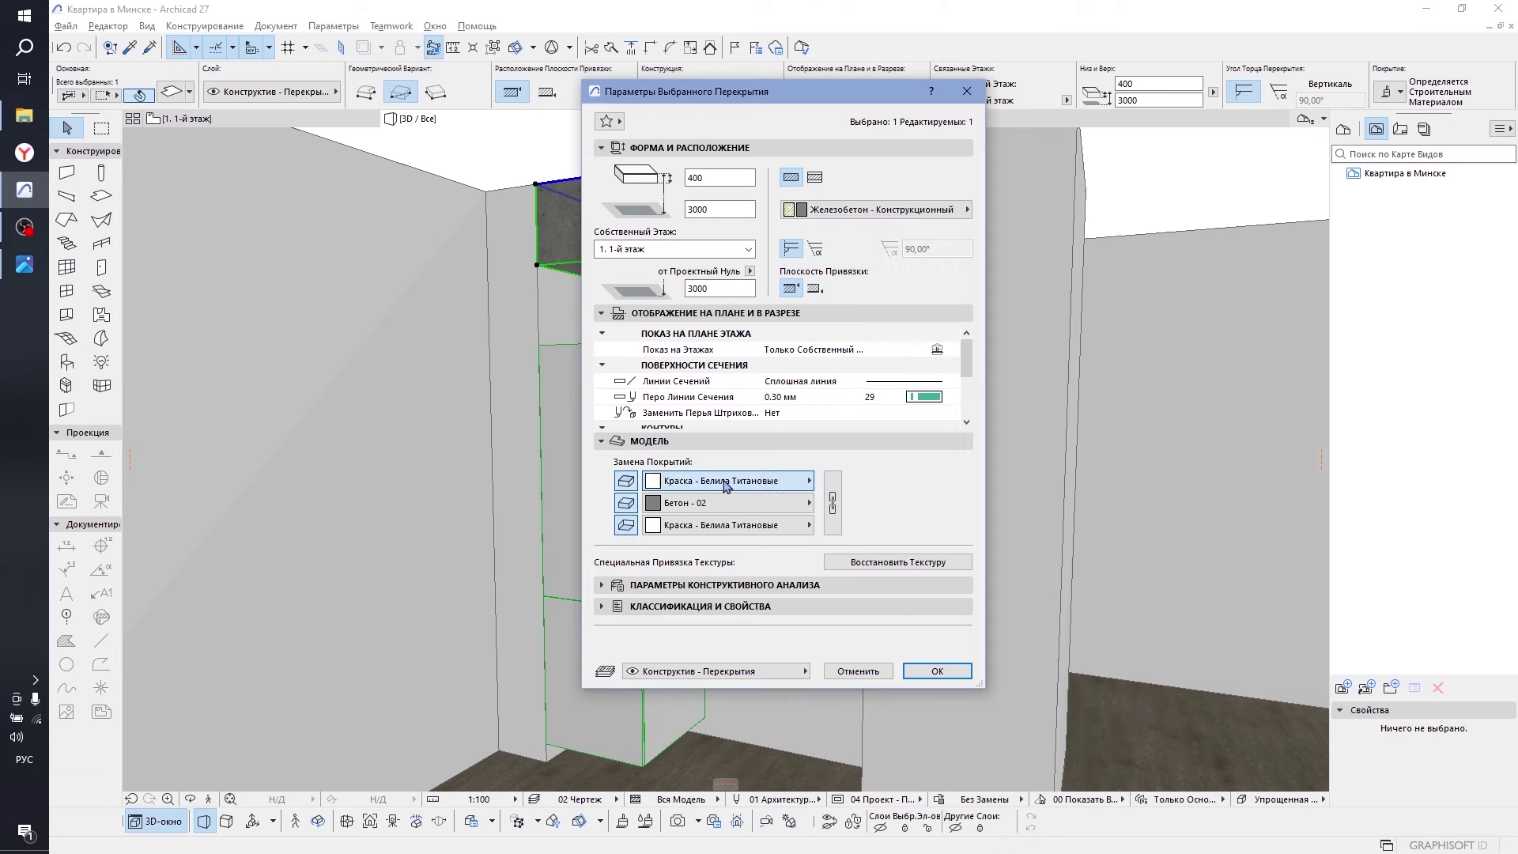
click(833, 496)
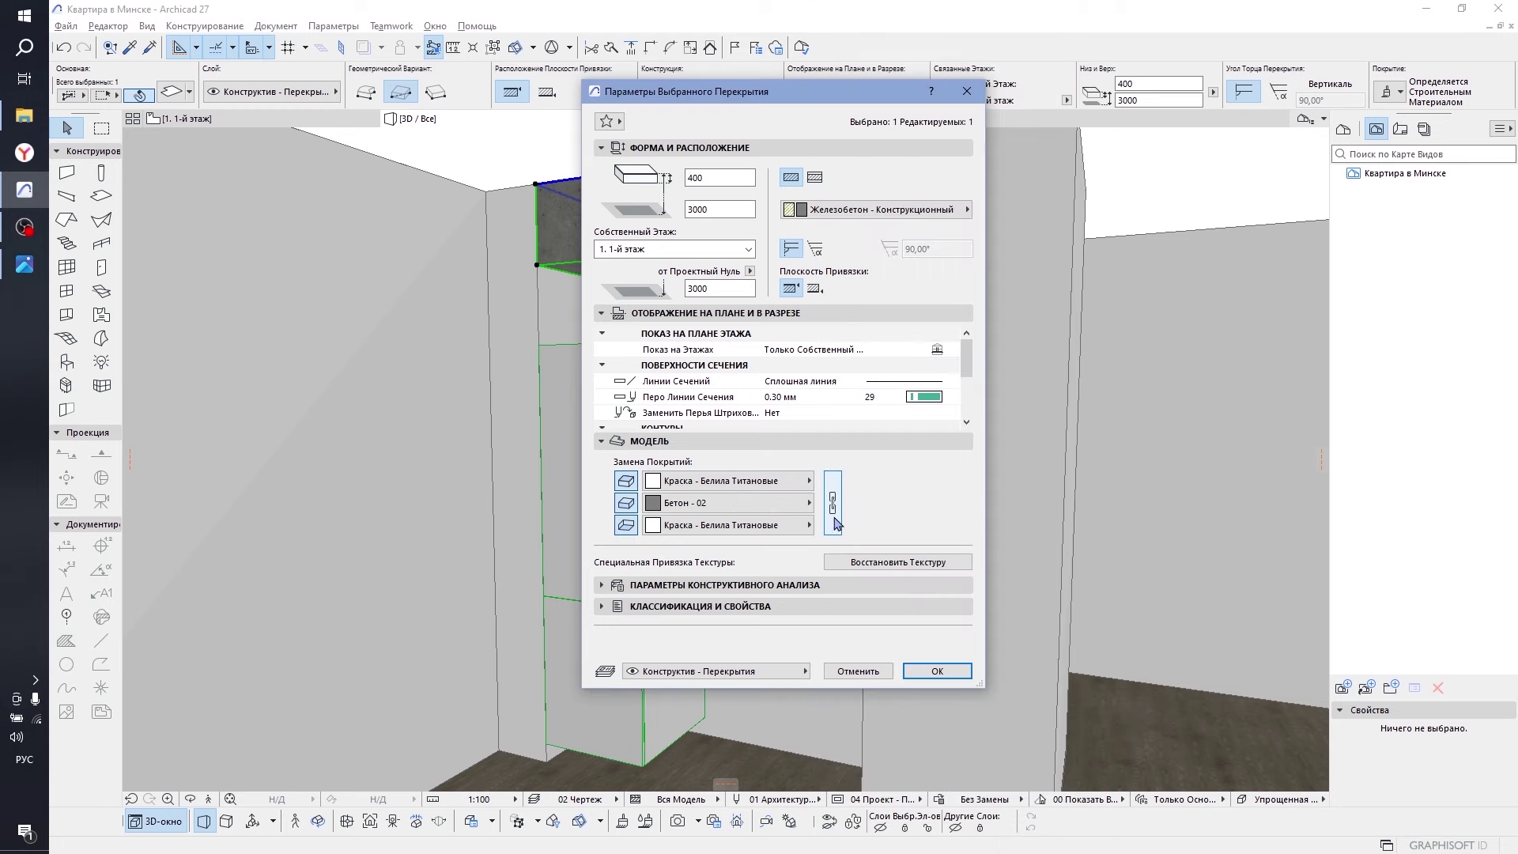
click(923, 668)
mouse_move(803, 598)
shift+middle_down()
mouse_move(718, 524)
mouse_move(772, 524)
mouse_move(704, 525)
mouse_move(694, 541)
shift+middle_up()
Stretch the tall cabinet's height from its top corner to 2500
click(589, 348)
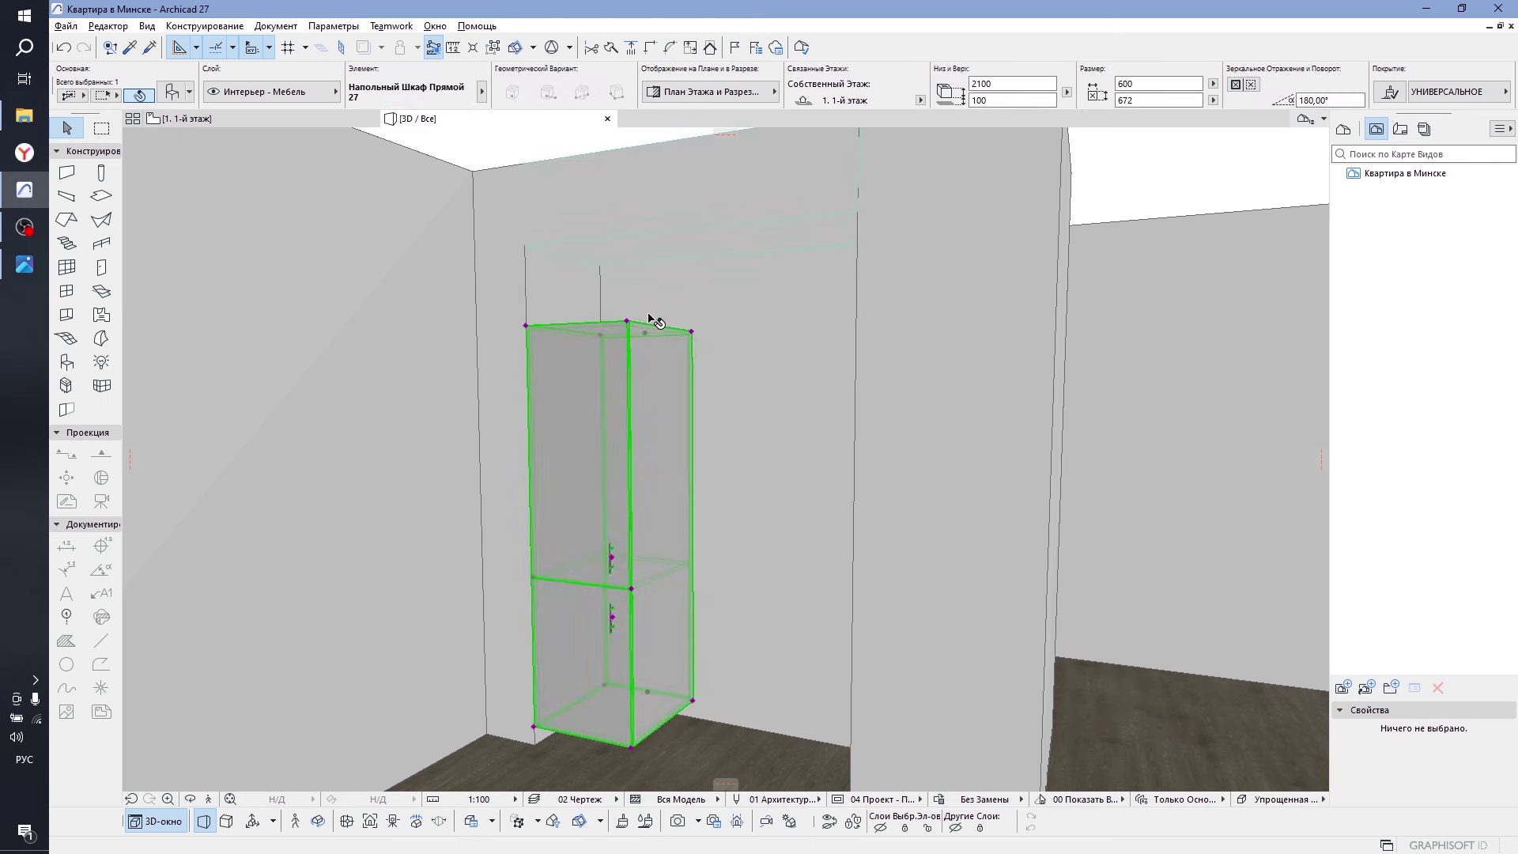
click(628, 322)
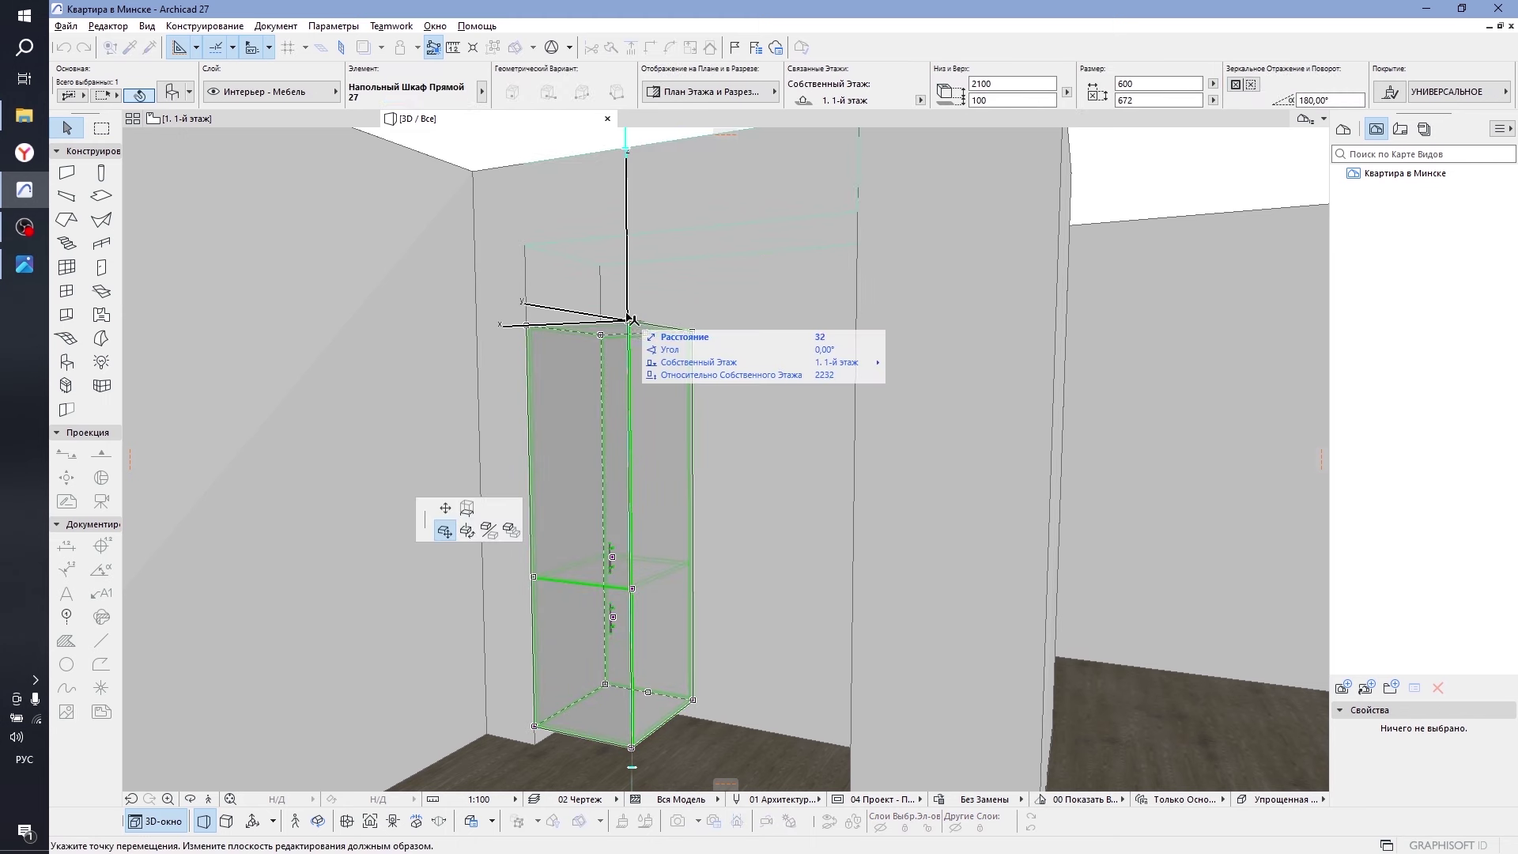
click(467, 508)
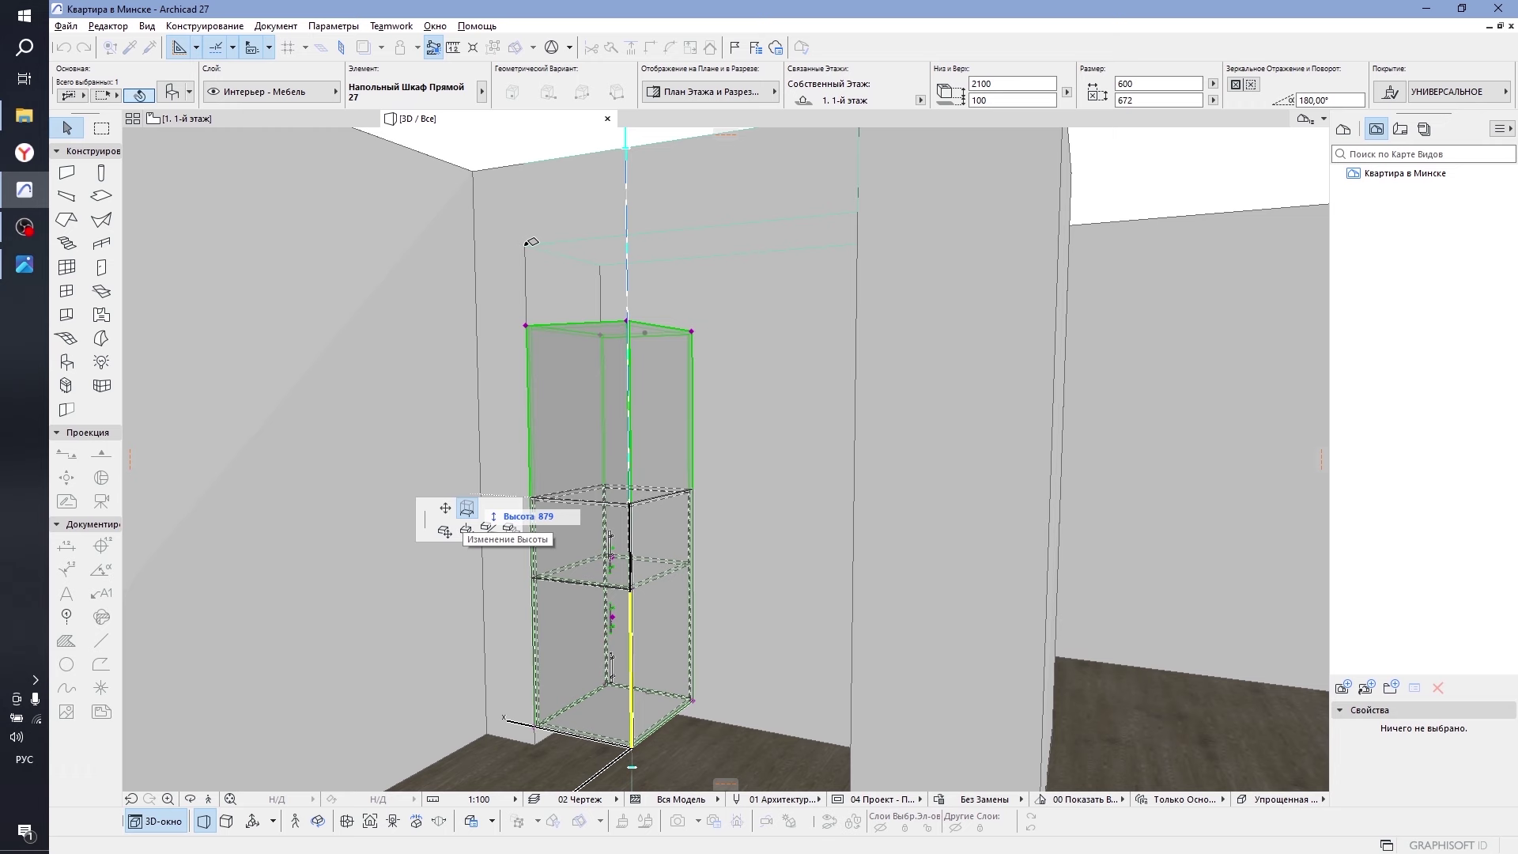
text(2500)
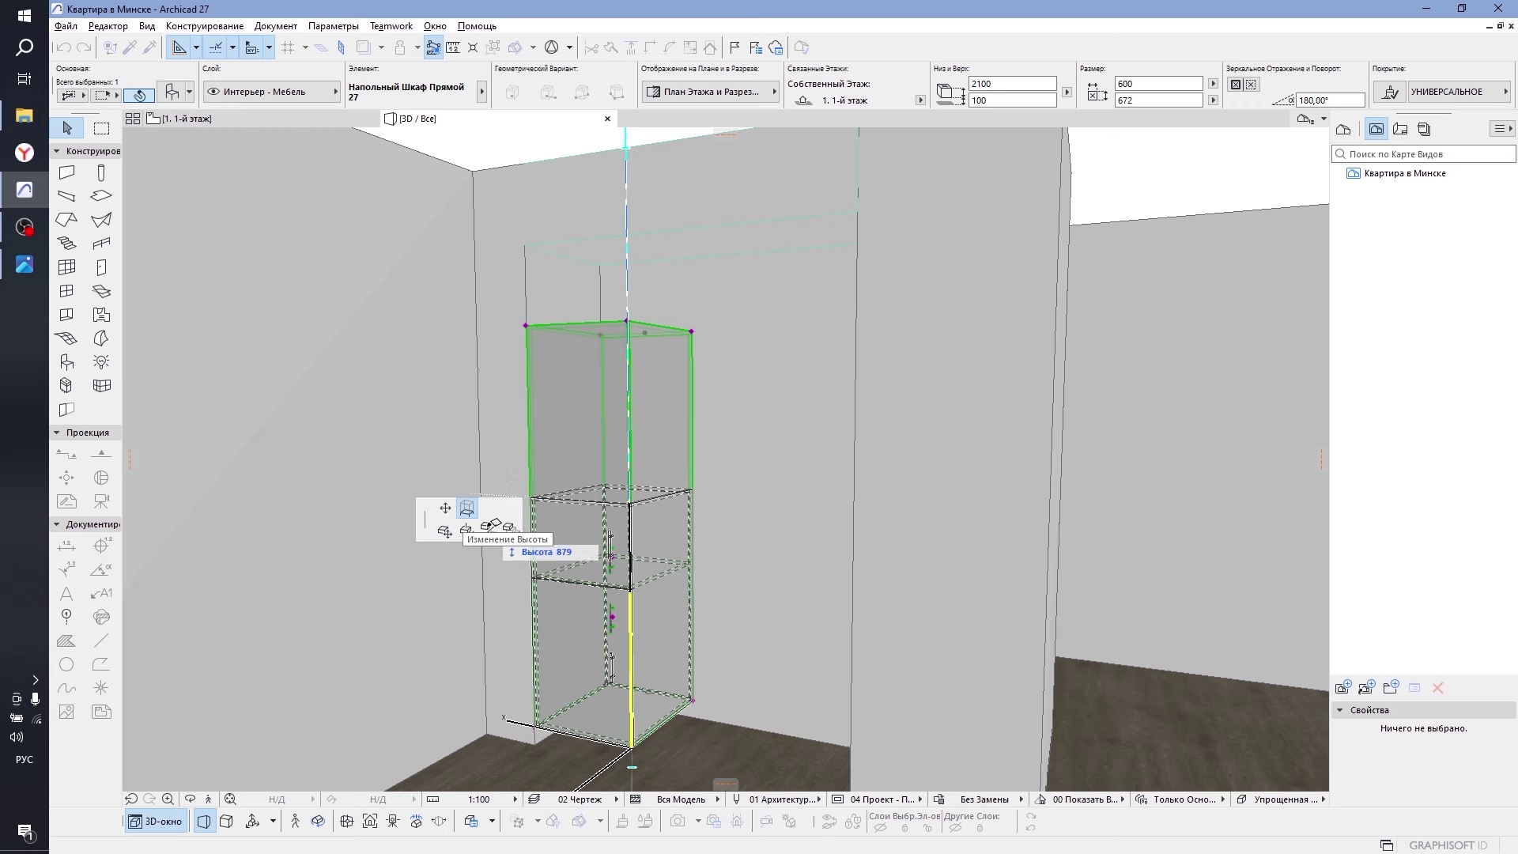
key(Return)
mouse_move(639, 467)
shift+middle_down()
mouse_move(728, 495)
mouse_move(976, 471)
mouse_move(888, 485)
shift+middle_up()
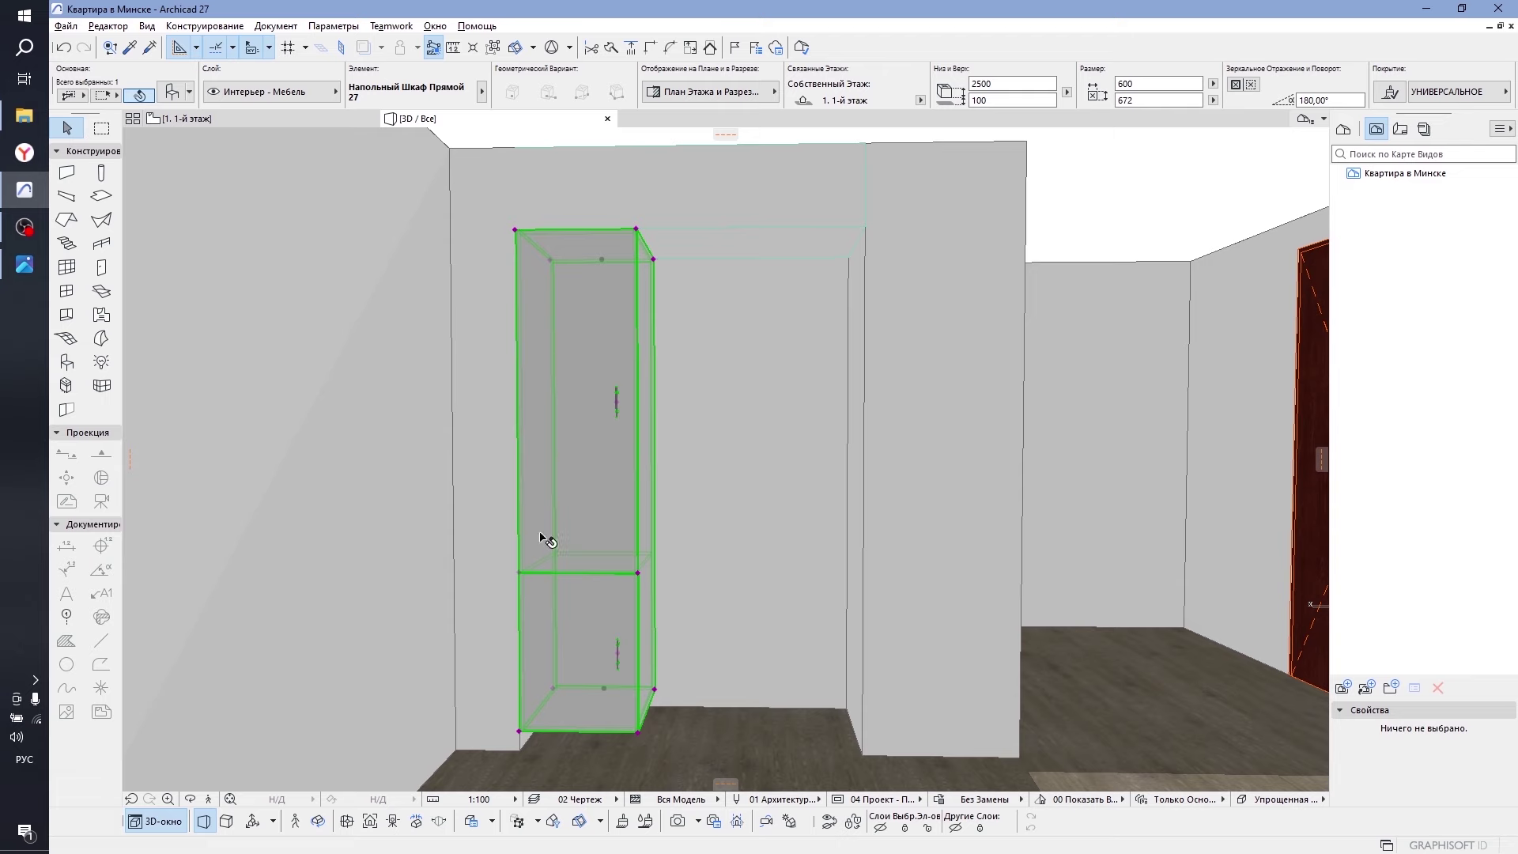
double_click(639, 574)
Set Количество Сегментов to 3 on the Геометрия Сегмента page, checking the reference photo
click(1114, 325)
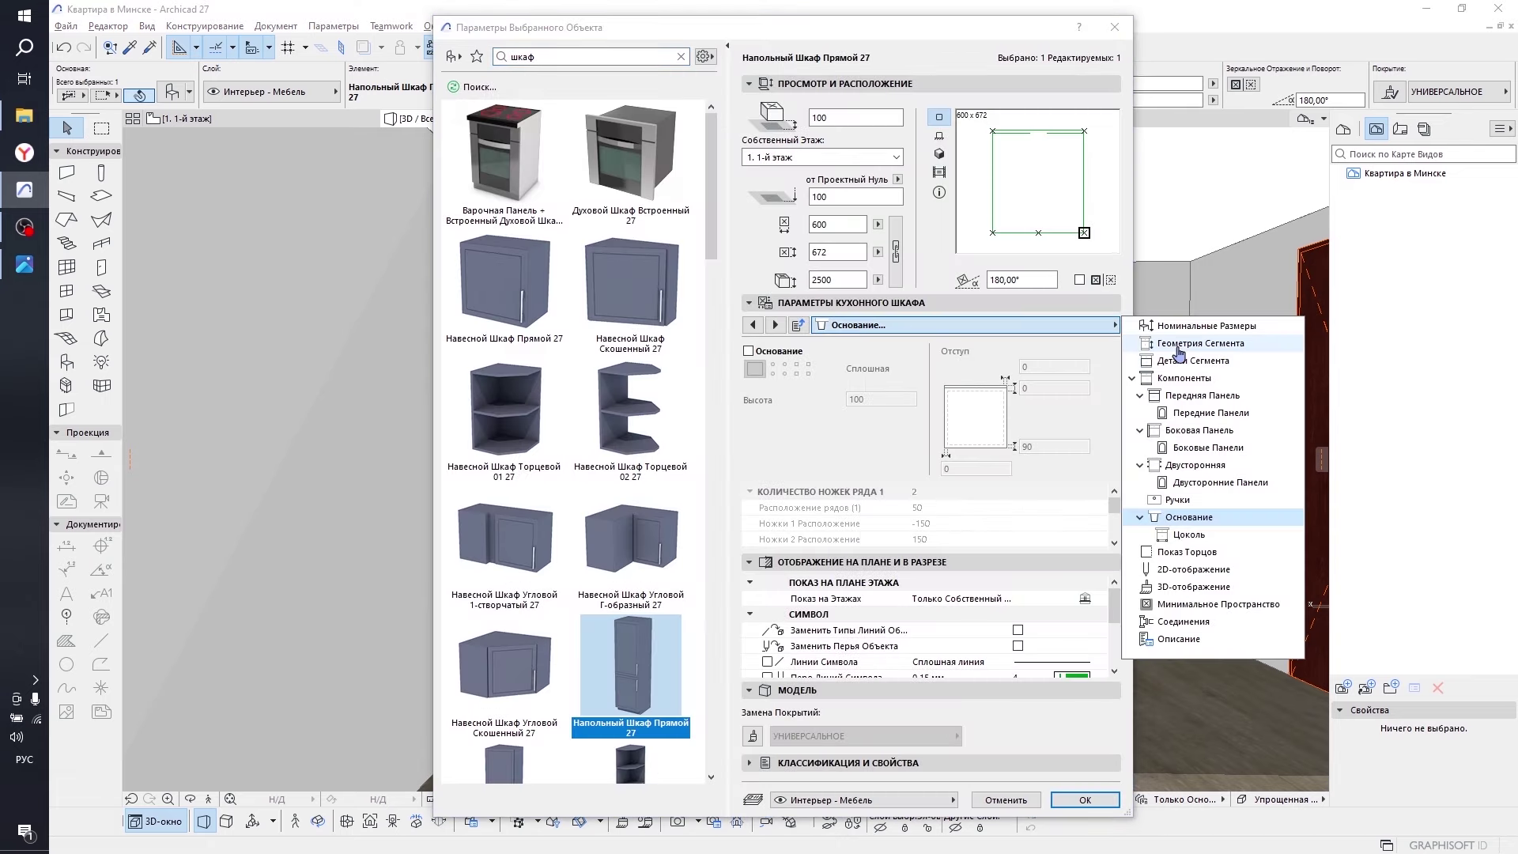
click(1177, 346)
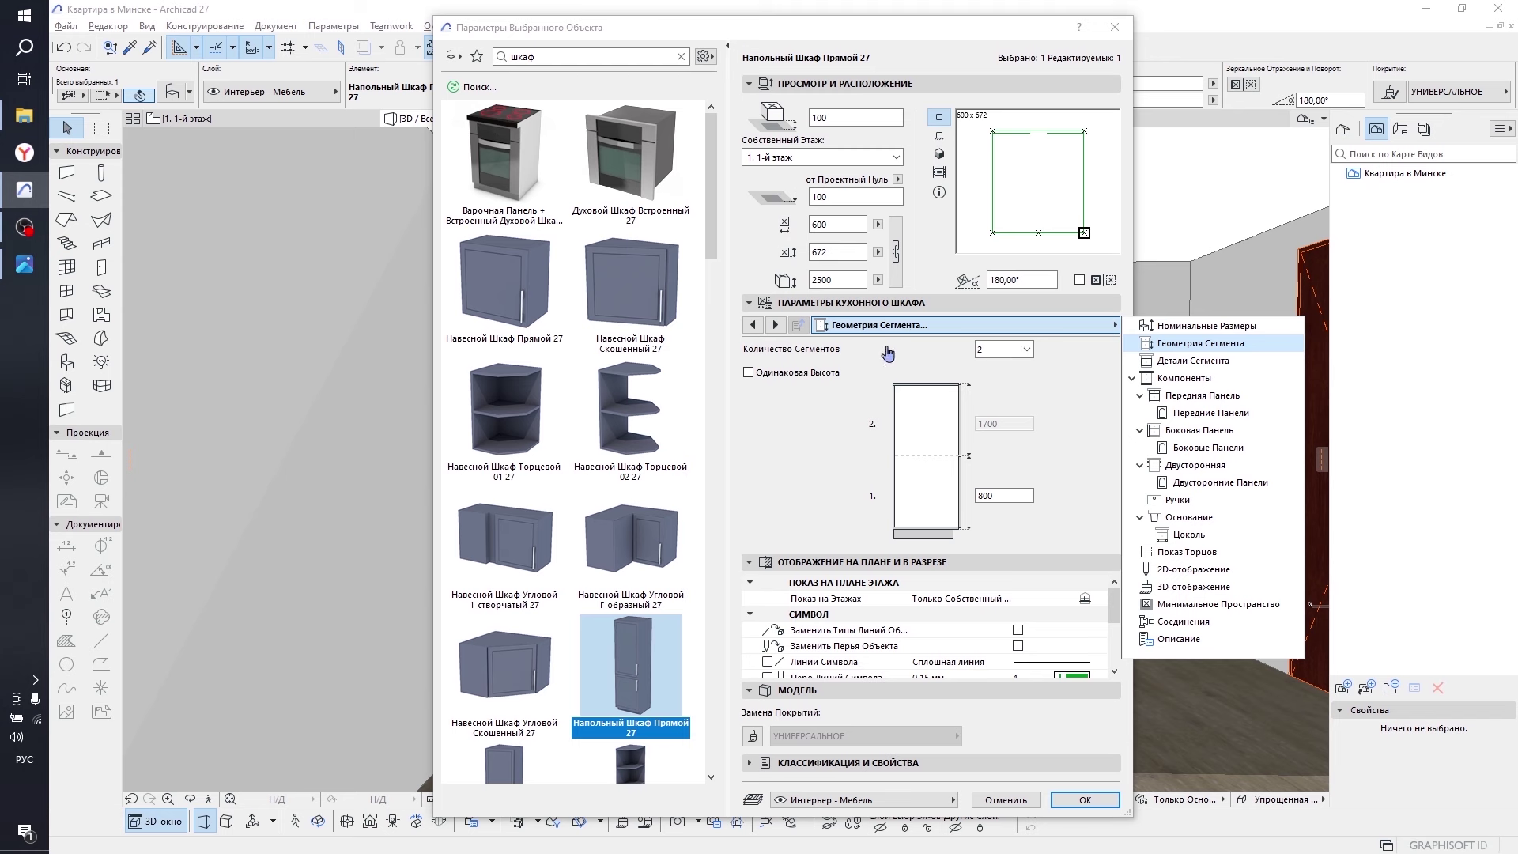
click(1024, 349)
click(984, 401)
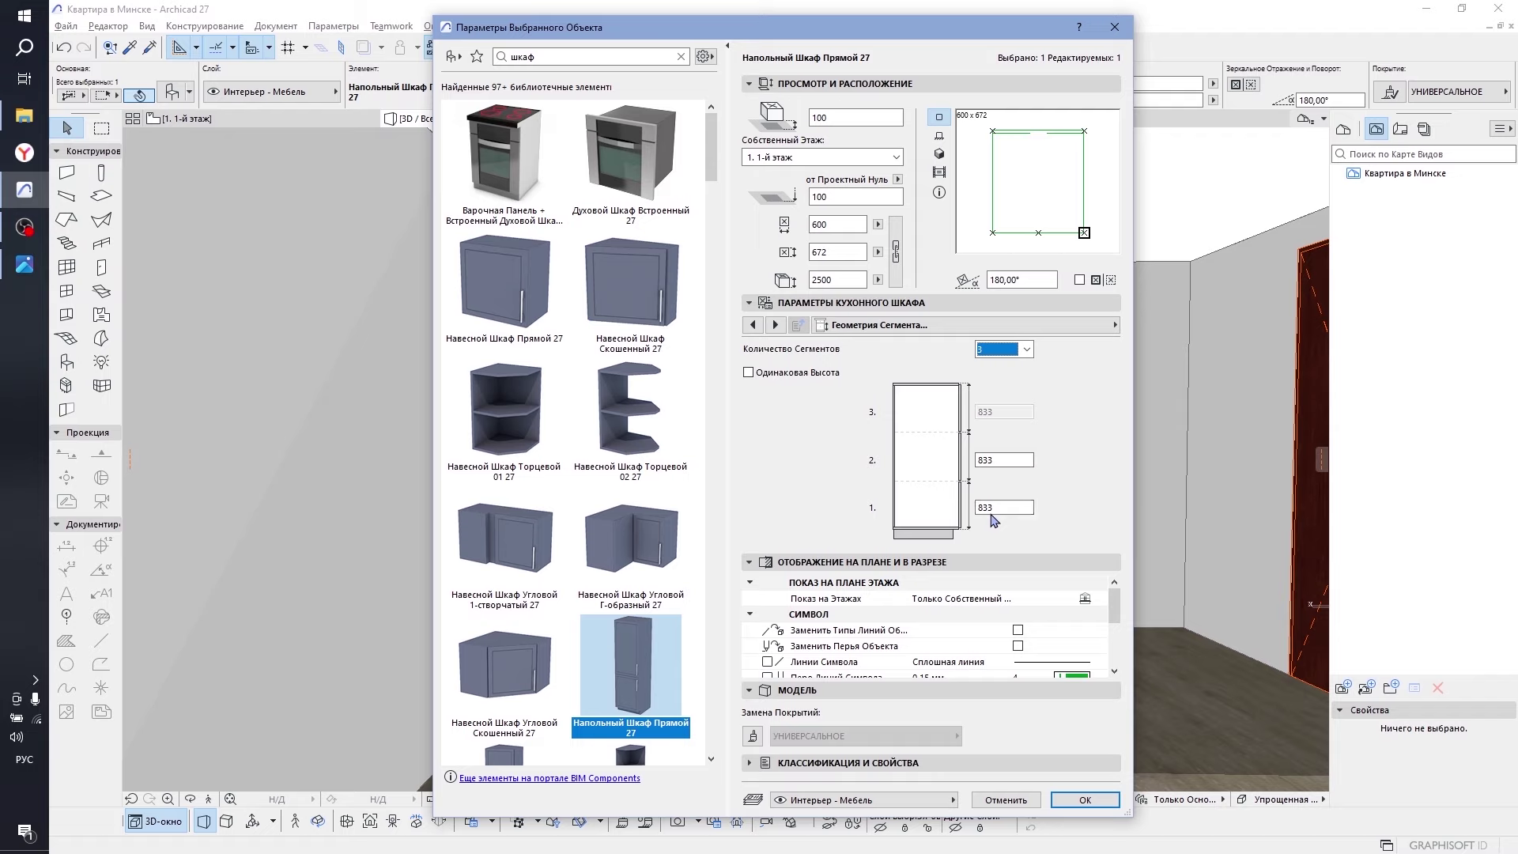
key(alt+Tab)
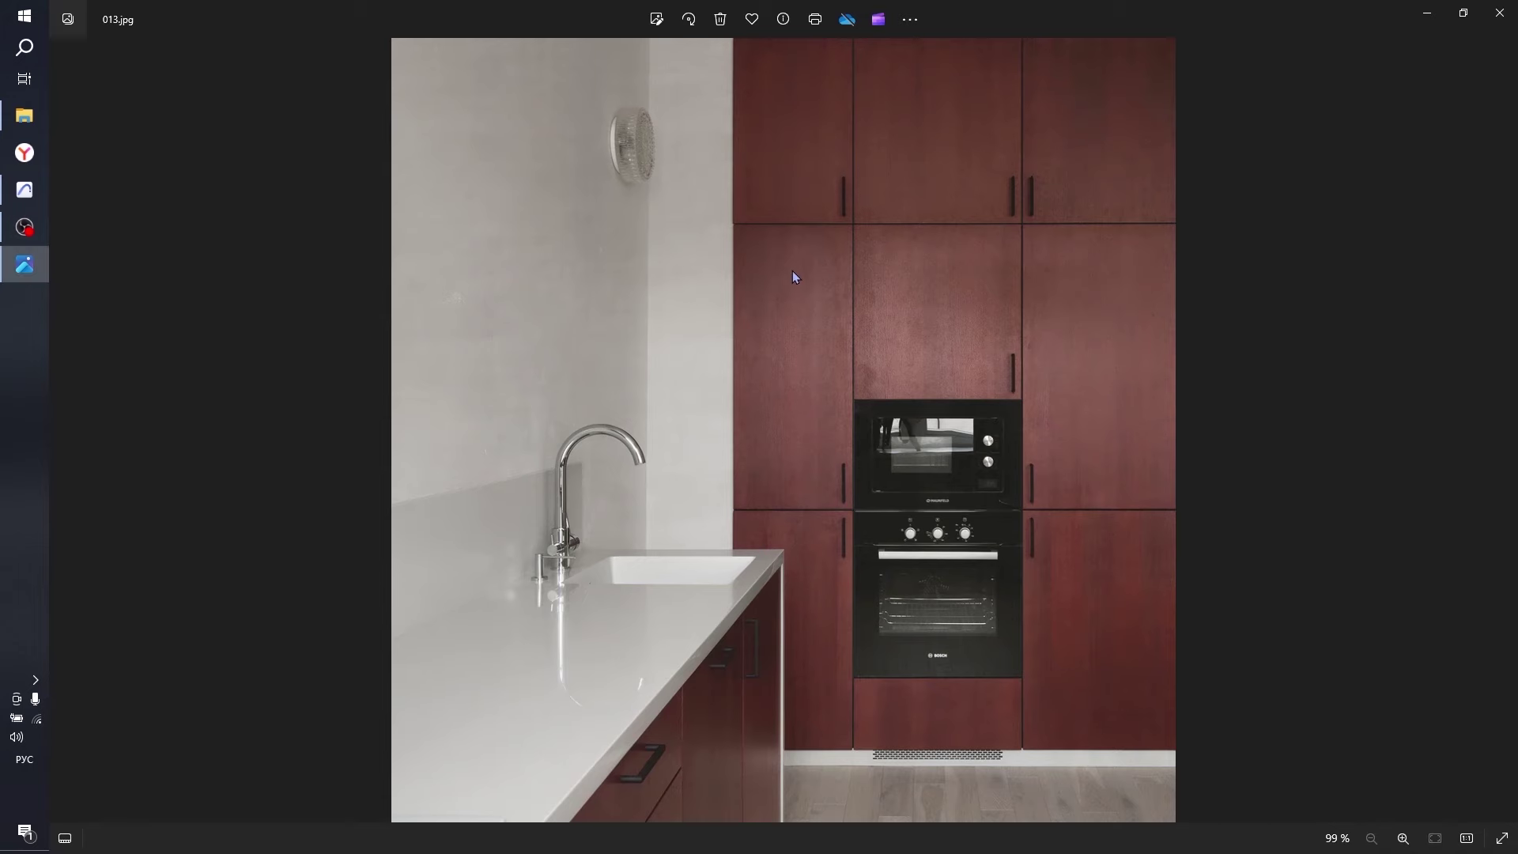
key(alt+Tab)
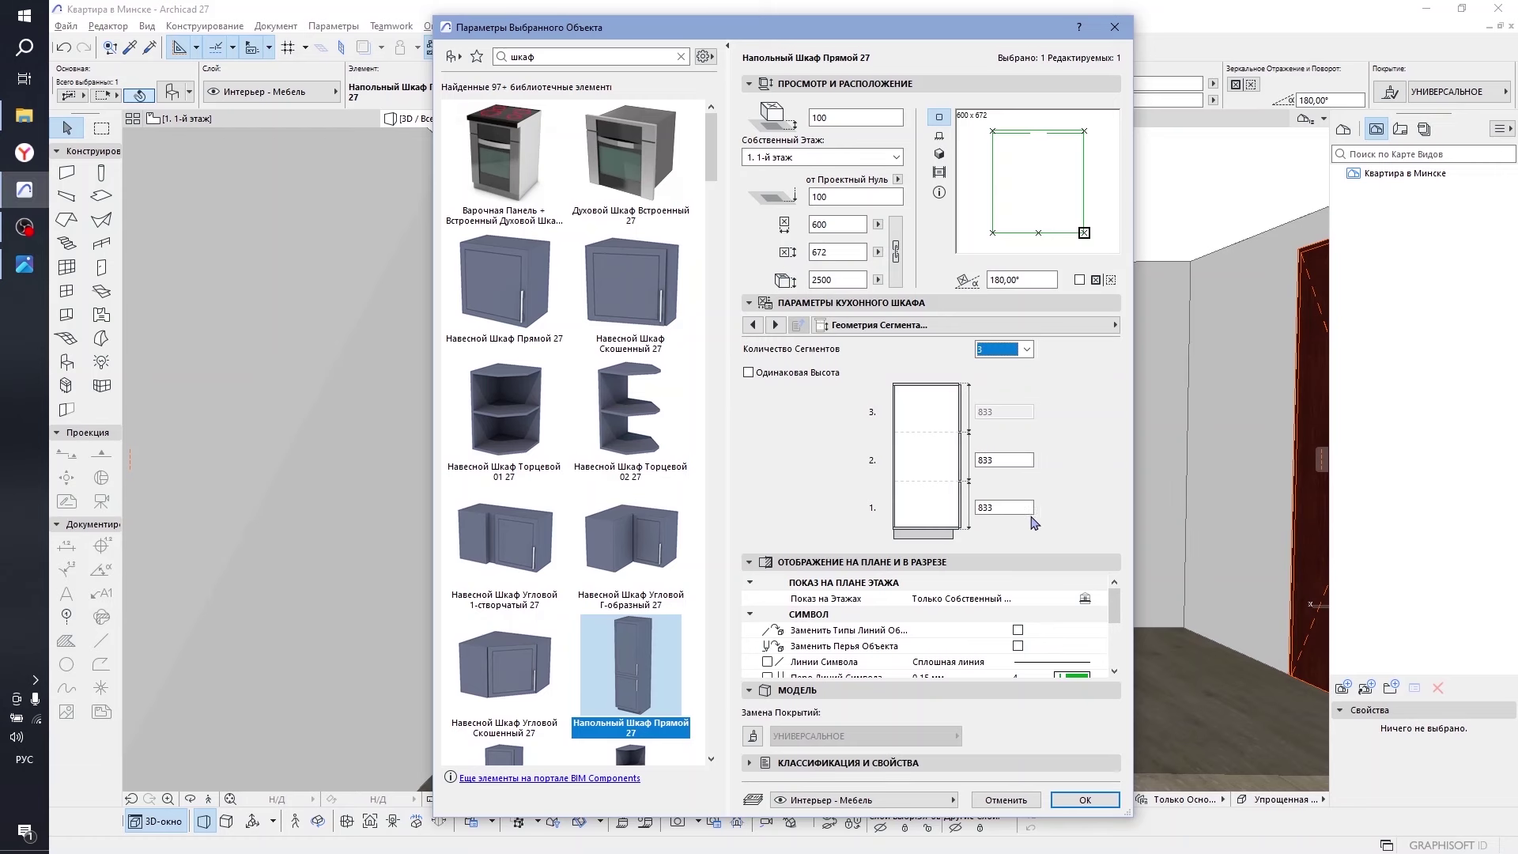
Try editing the cabinet's segment heights, apply, then undo the change
click(1026, 510)
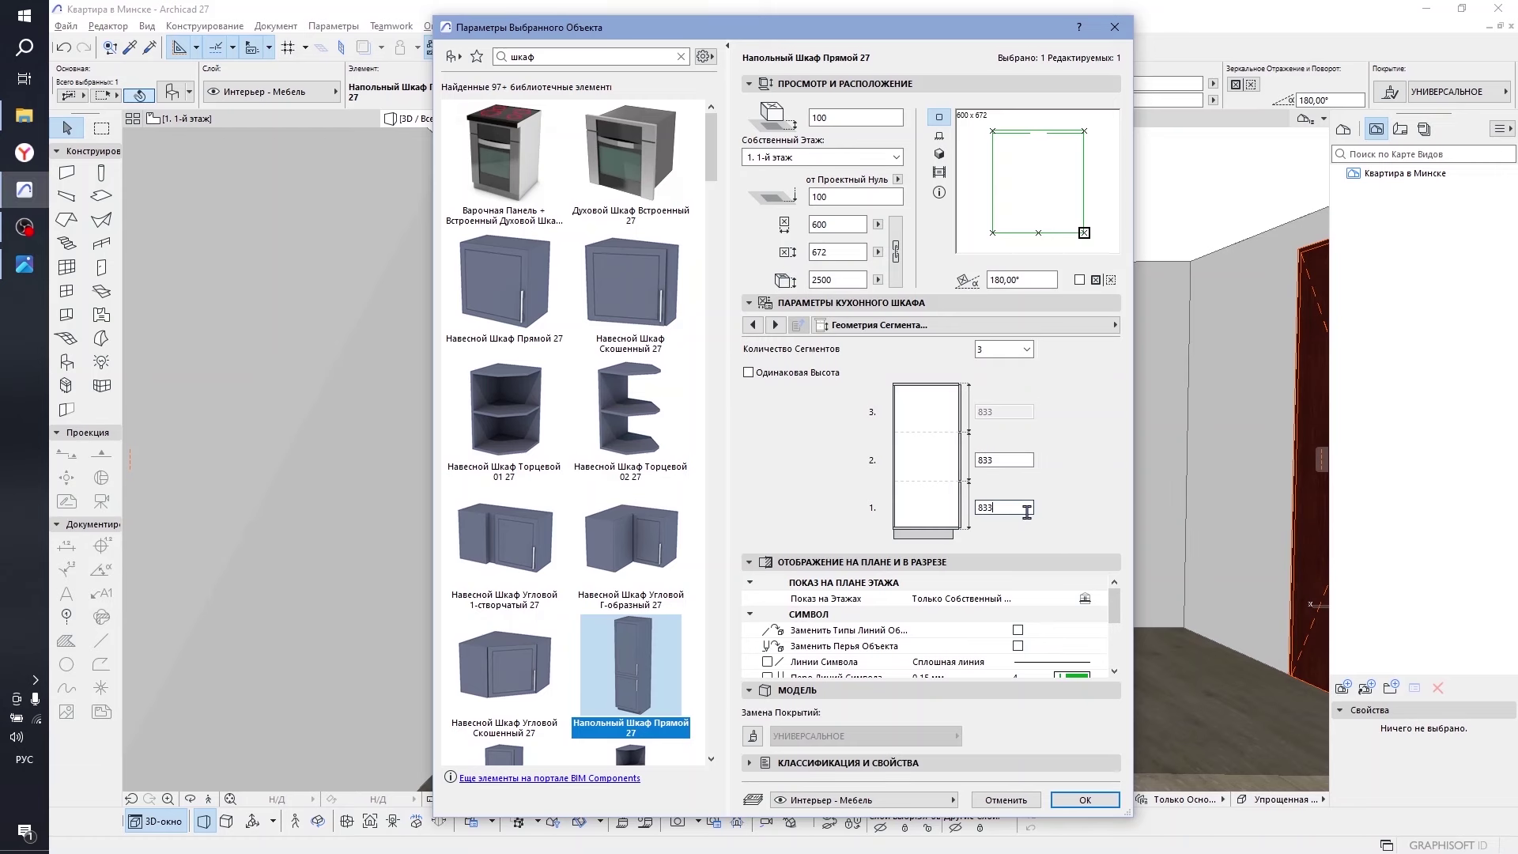
double_click(1008, 461)
text(1000)
click(1089, 798)
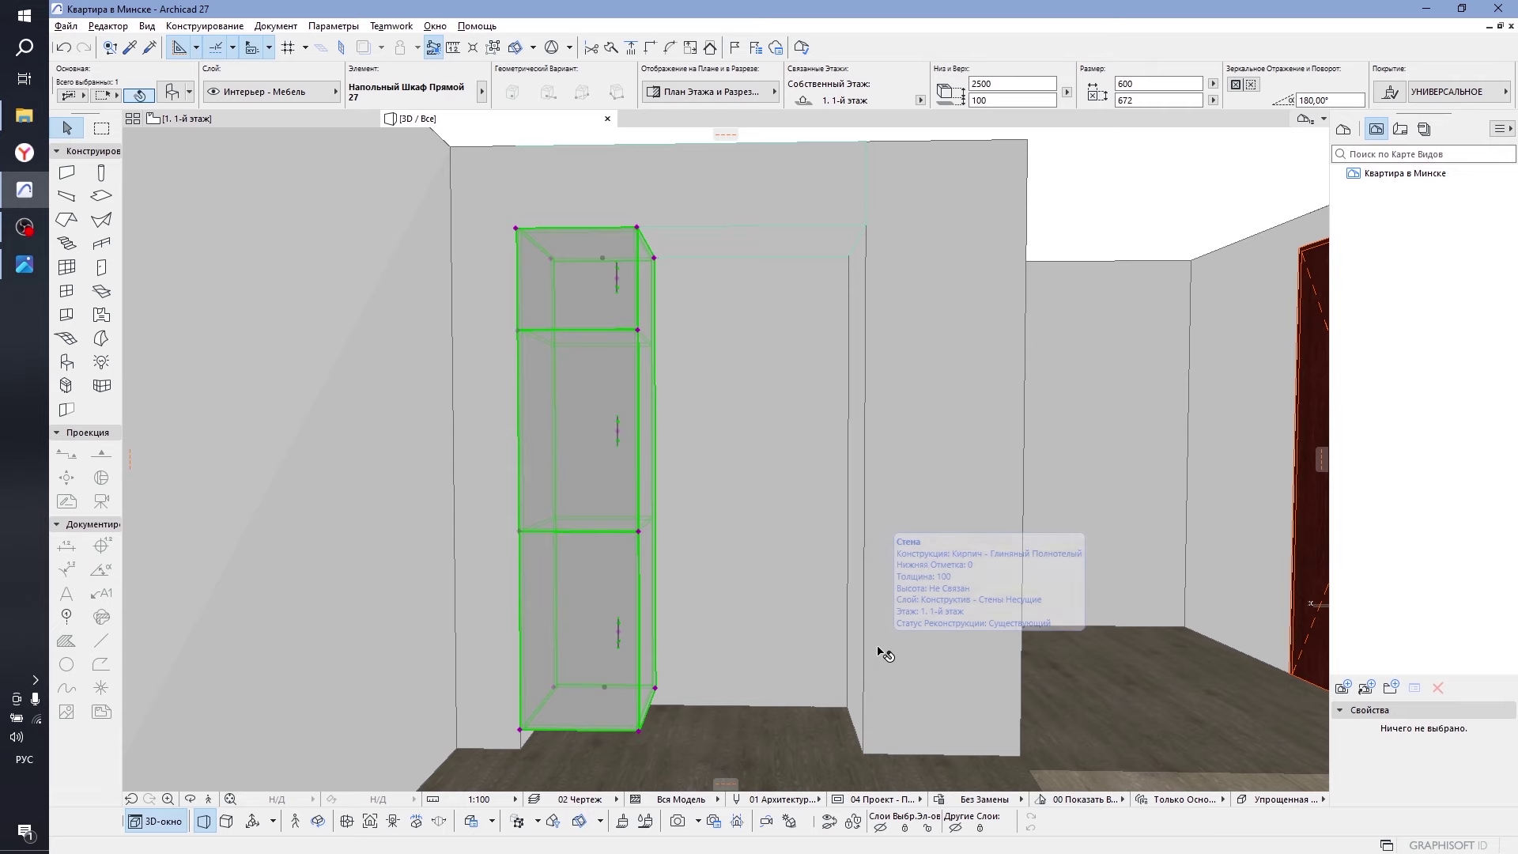
key(ctrl+z)
Set the cabinet to 3 segments with heights 900, 900 and 700 and apply
key(ctrl+t)
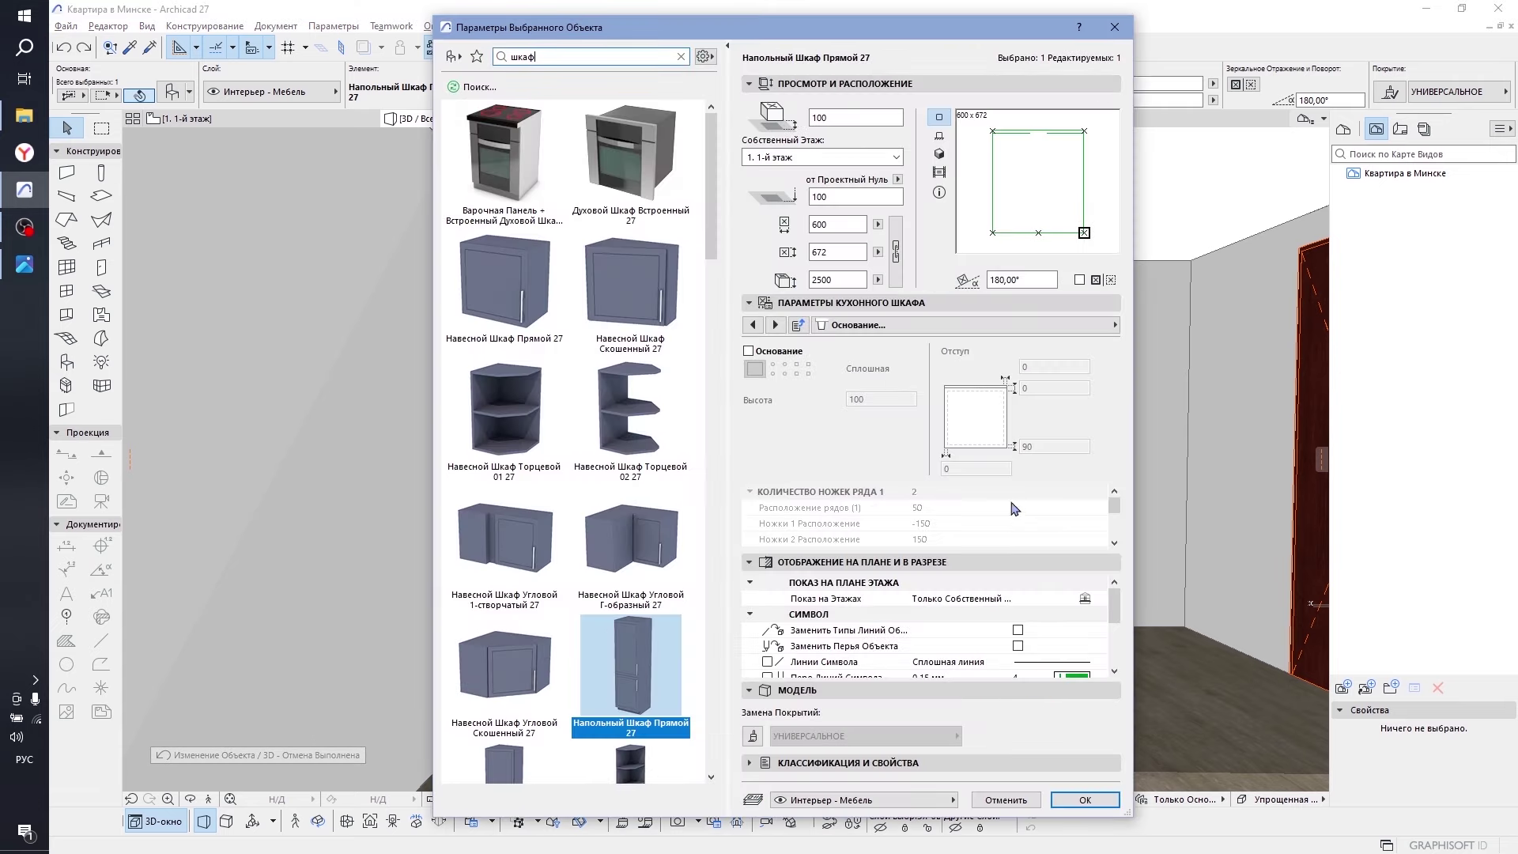
click(948, 325)
click(1170, 342)
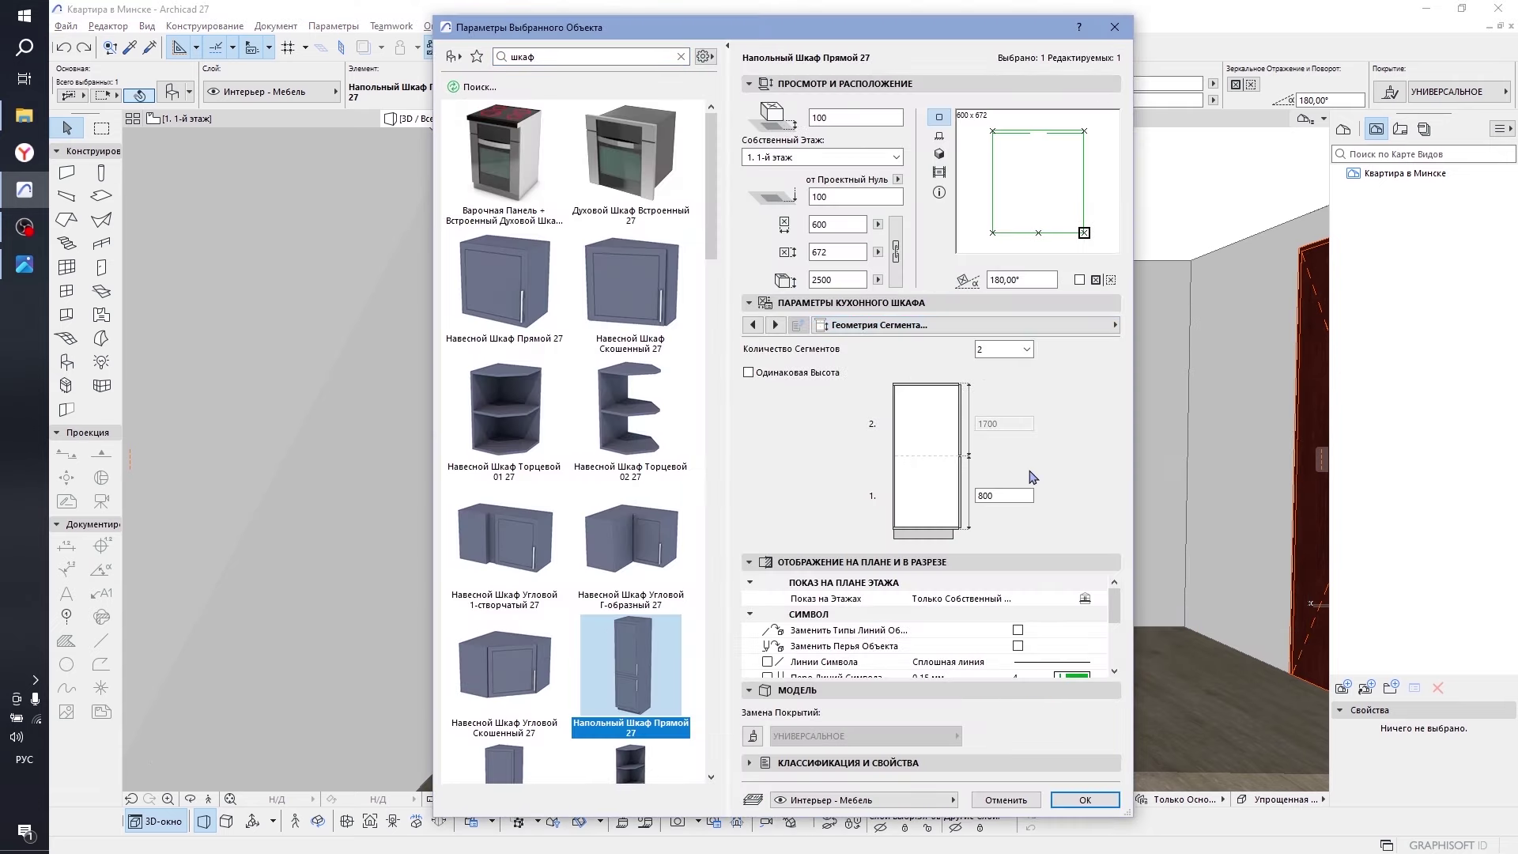
click(1004, 349)
click(1012, 399)
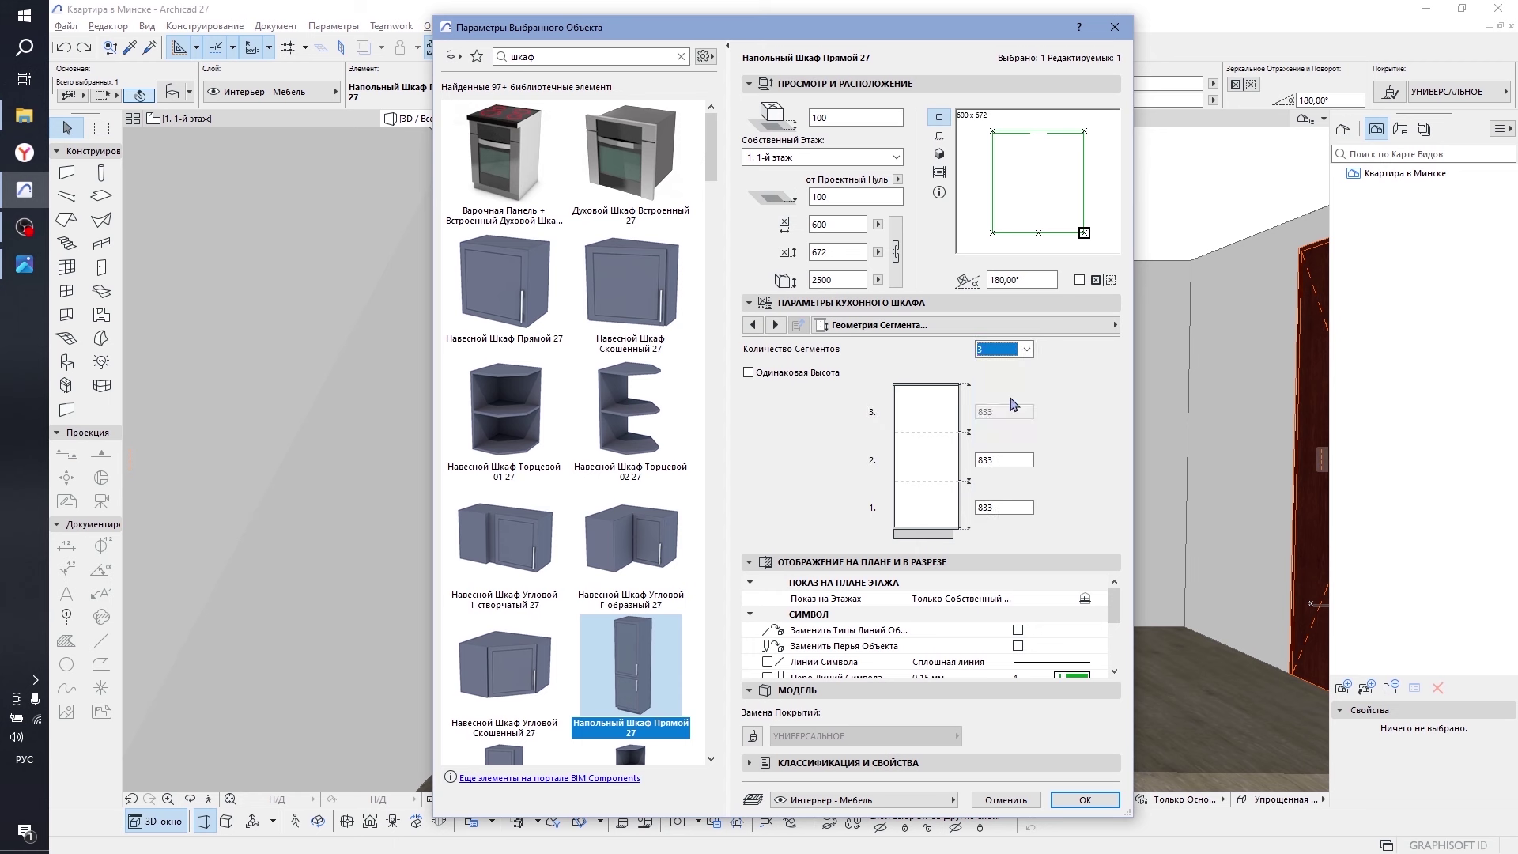
click(1007, 509)
click(1098, 795)
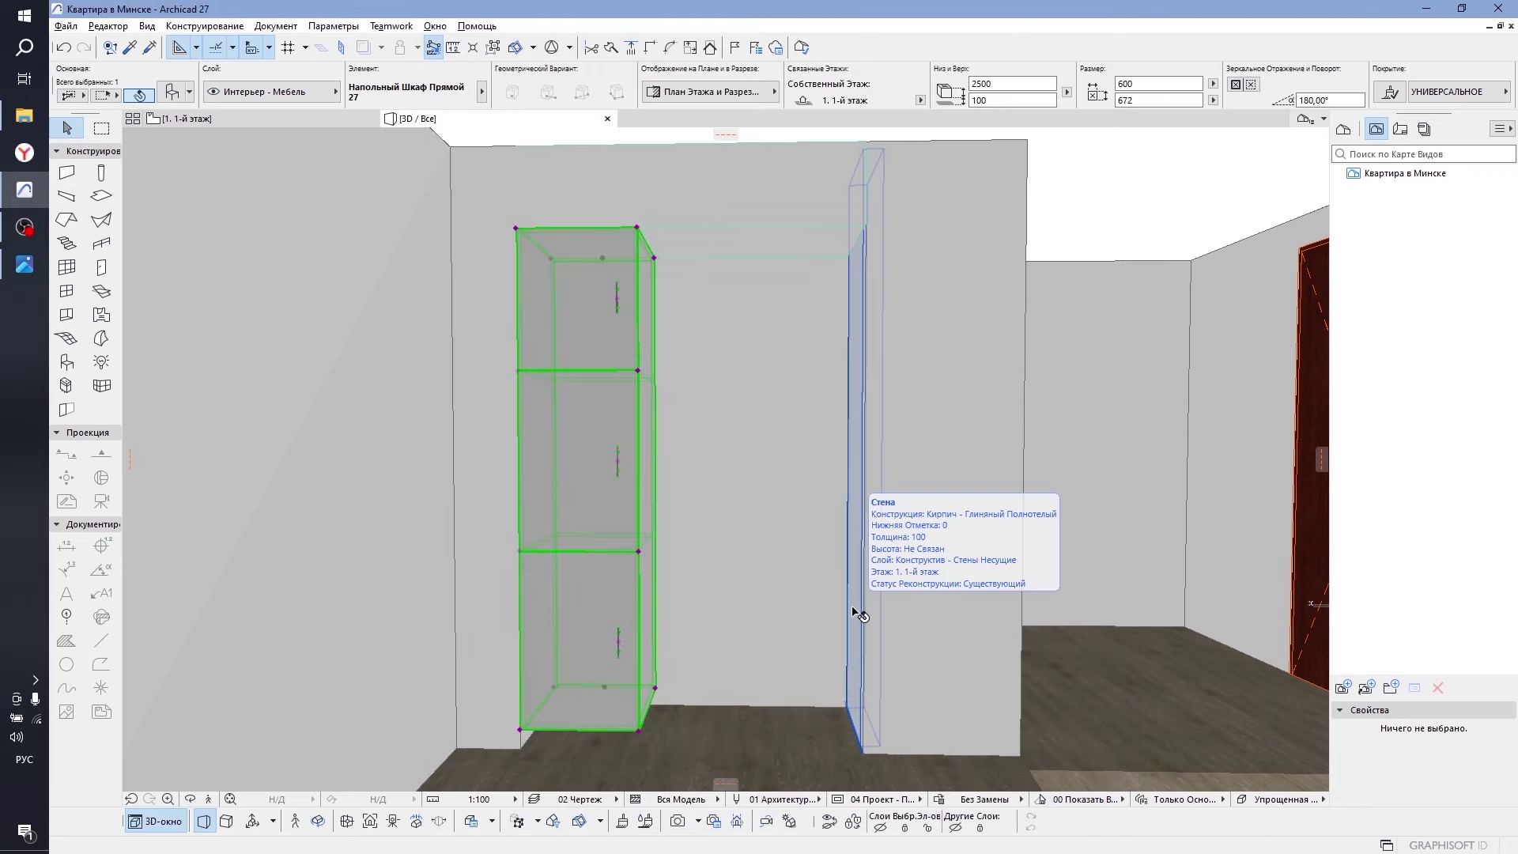
Reopen the cabinet settings on the 3D-отображение coverings page
key(ctrl+t)
click(1091, 325)
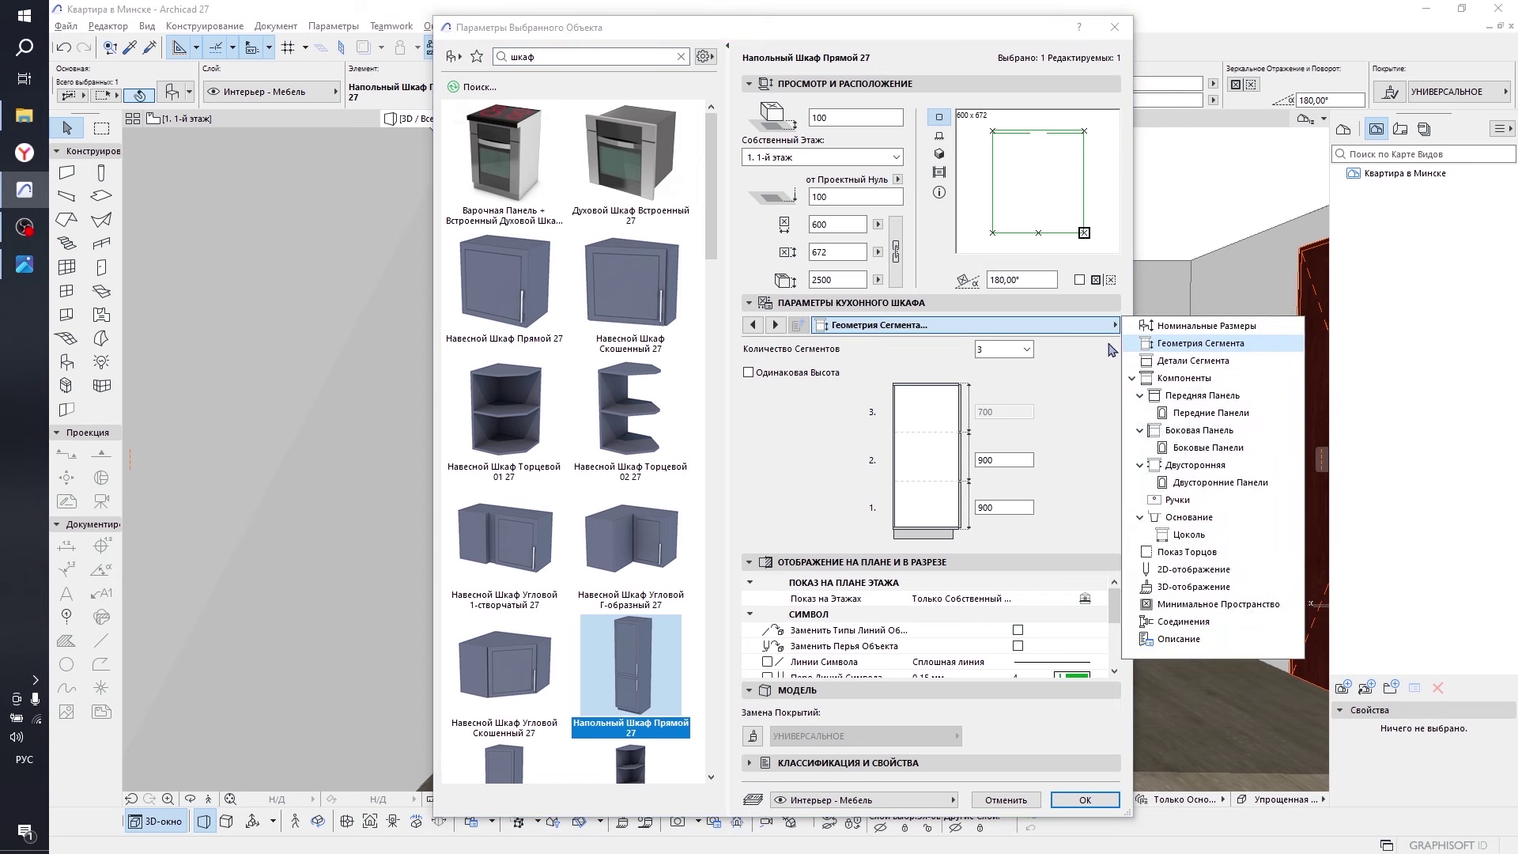
click(1184, 589)
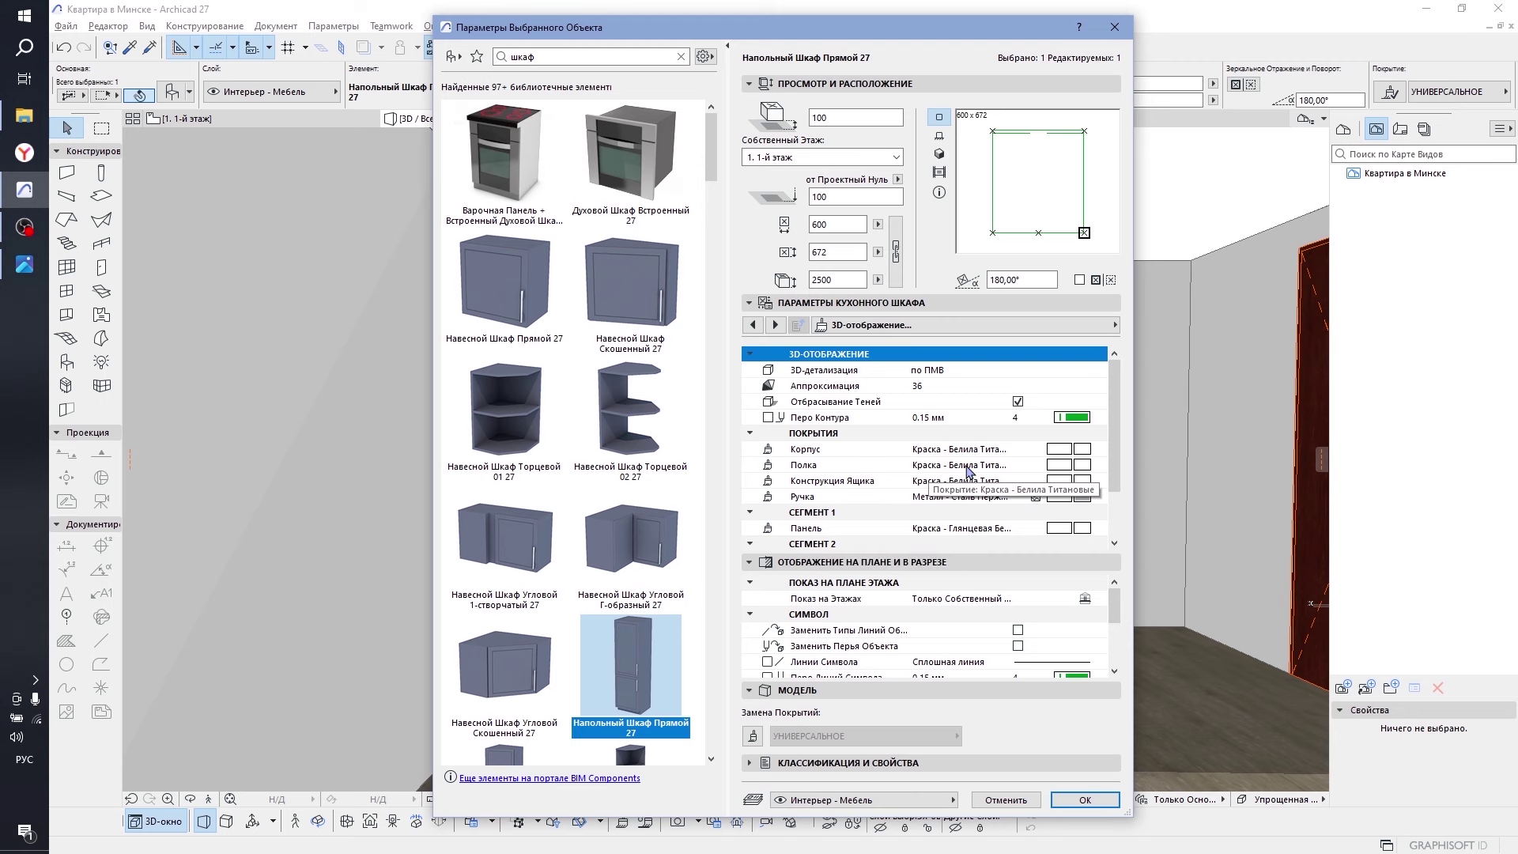
Set the cabinet body and shelf surfaces to Дерево - Махагони using the surface search
click(1090, 452)
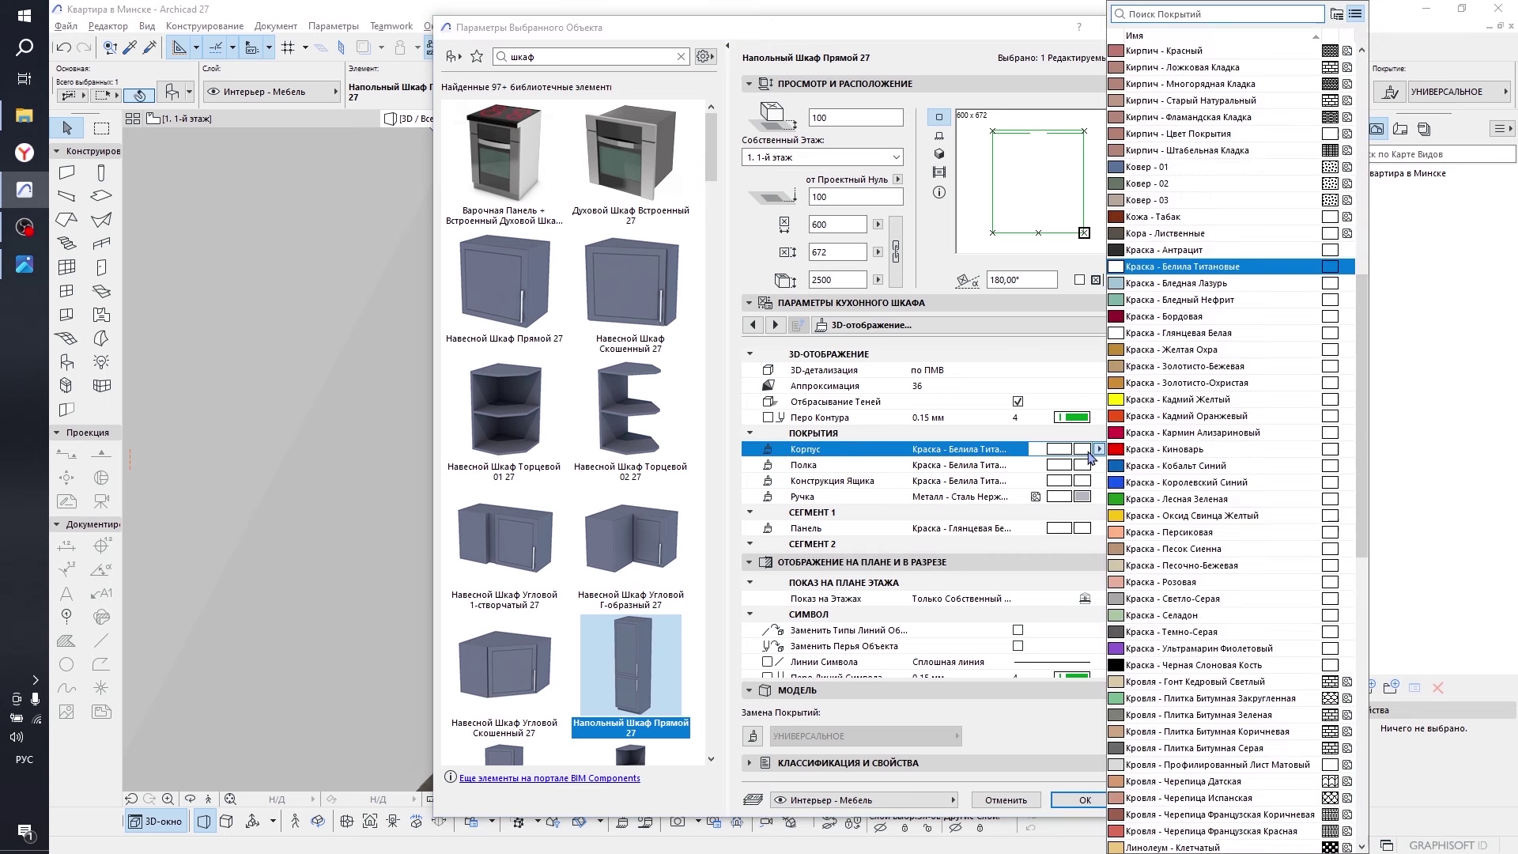
text(махаго)
key(Return)
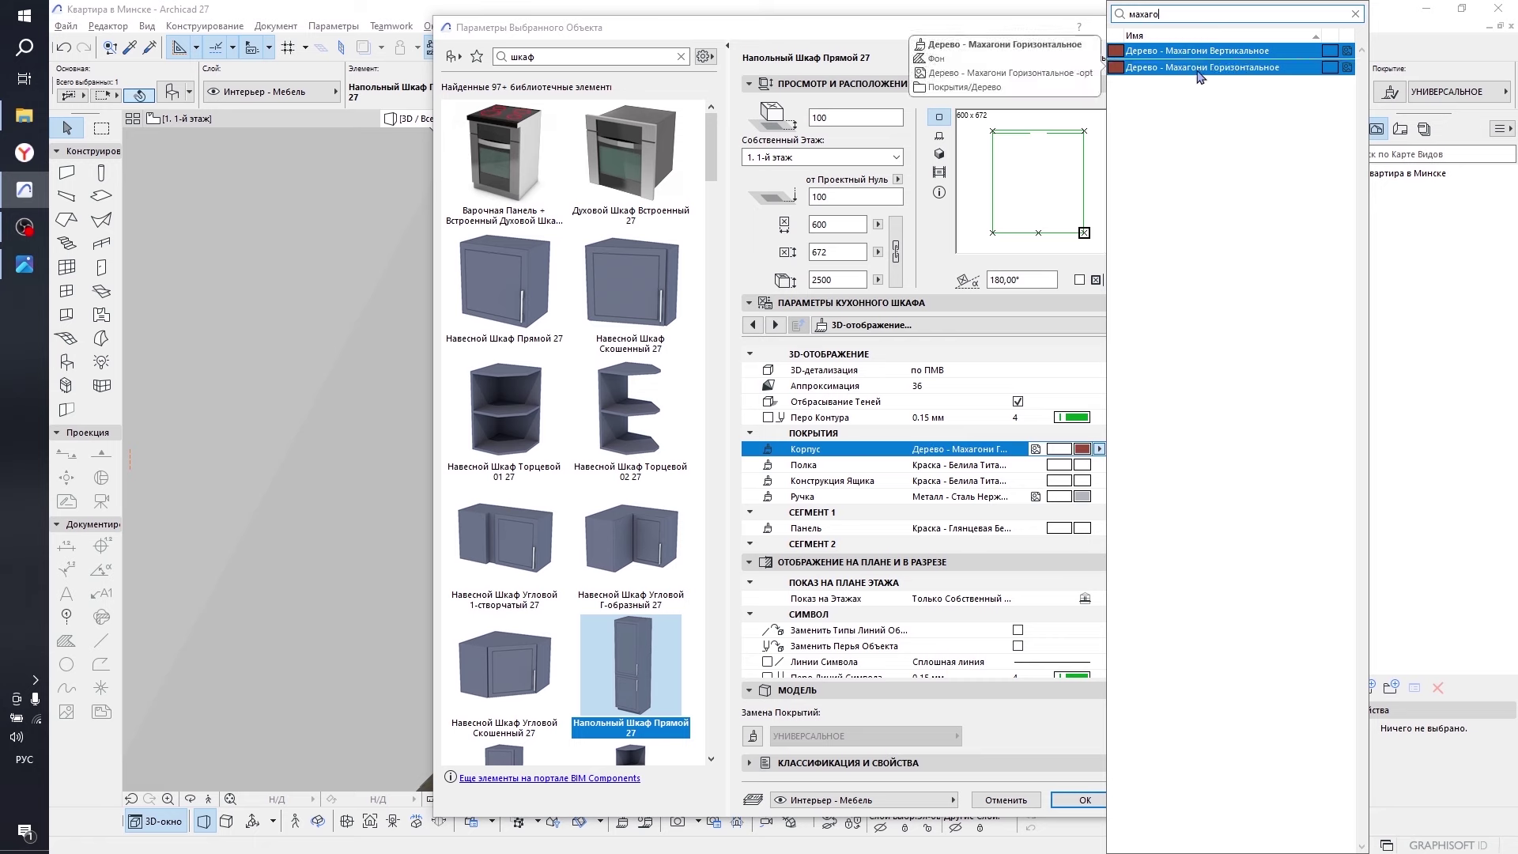
click(1083, 466)
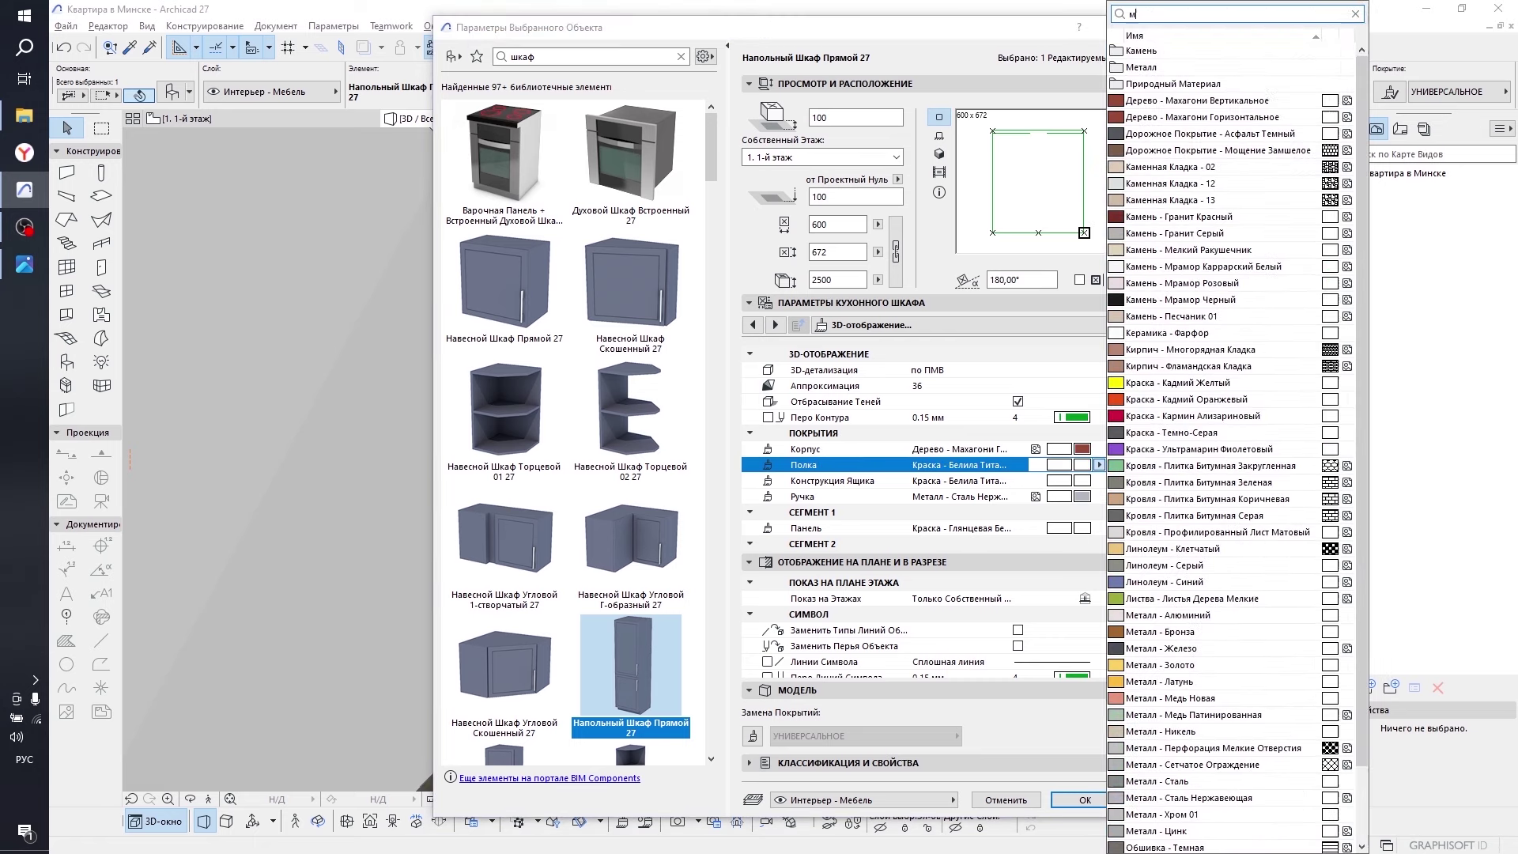
text(махаг)
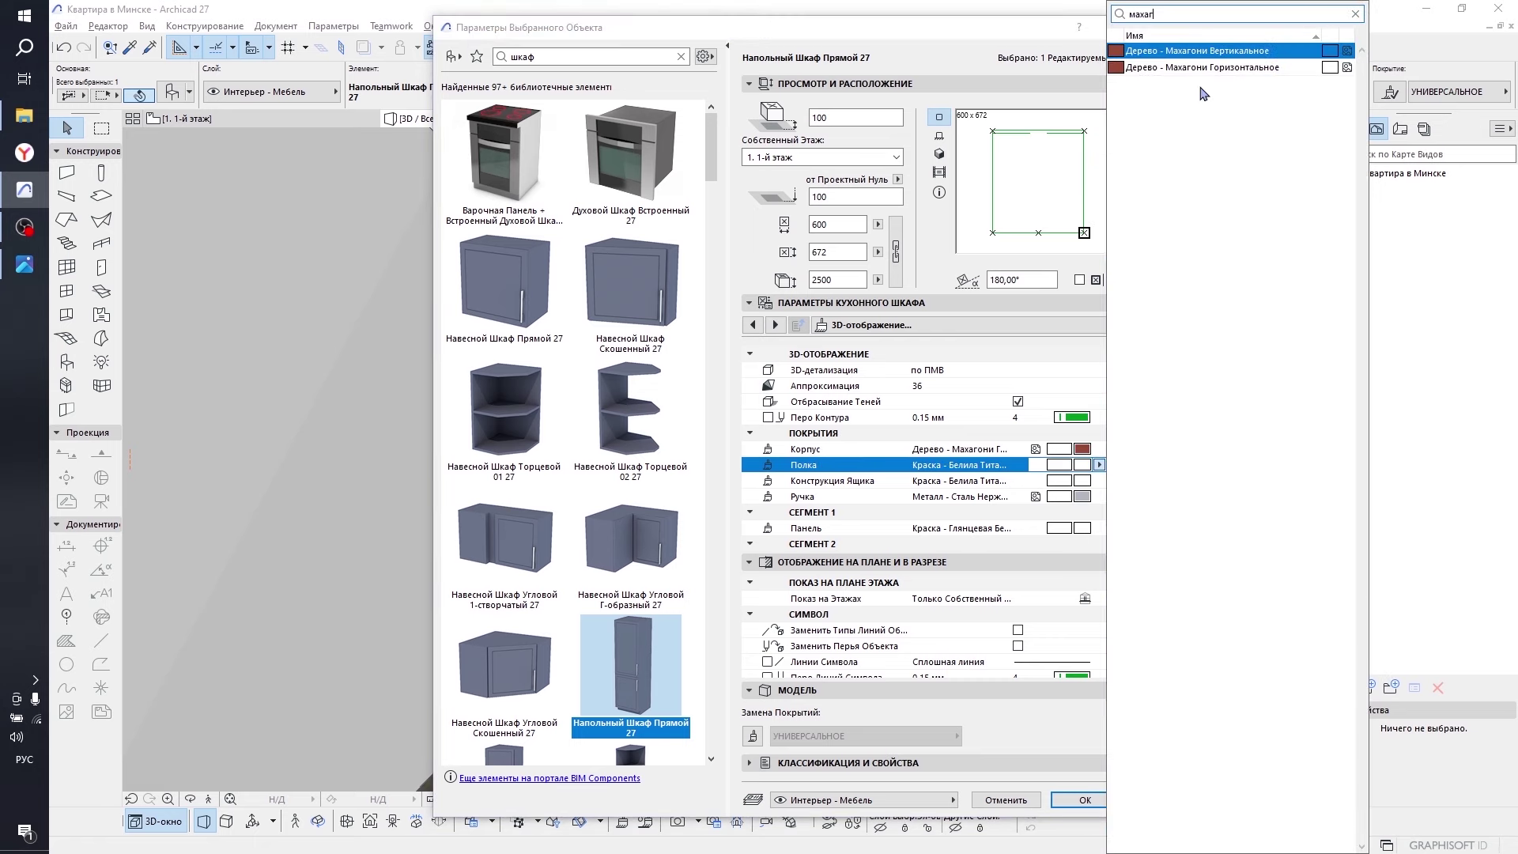
key(Return)
Set the drawer construction to Дерево - Махагони, apply, and view the cabinet head-on
click(1083, 481)
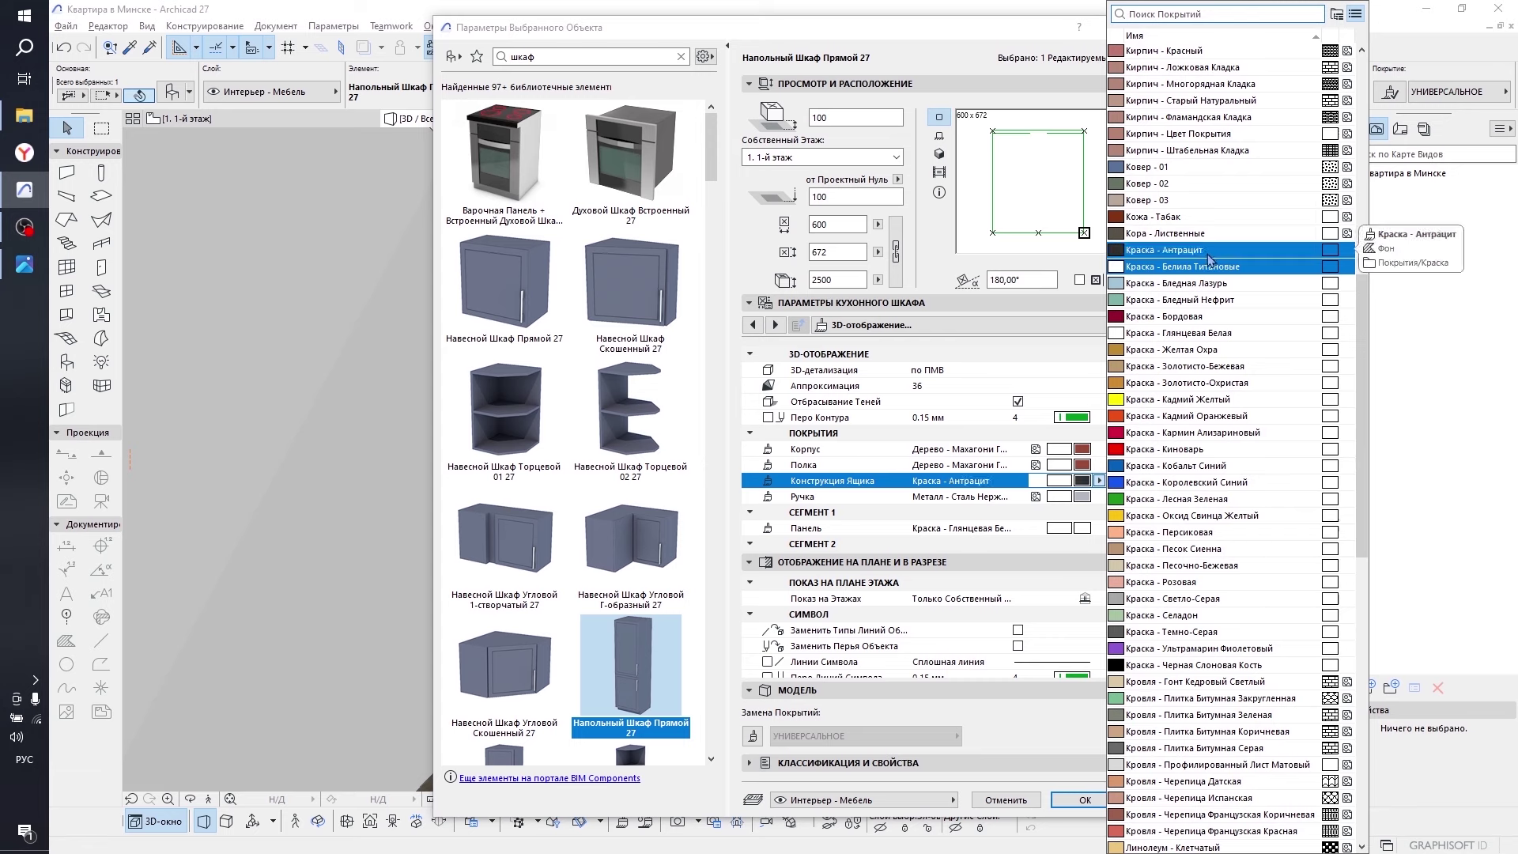
click(1199, 269)
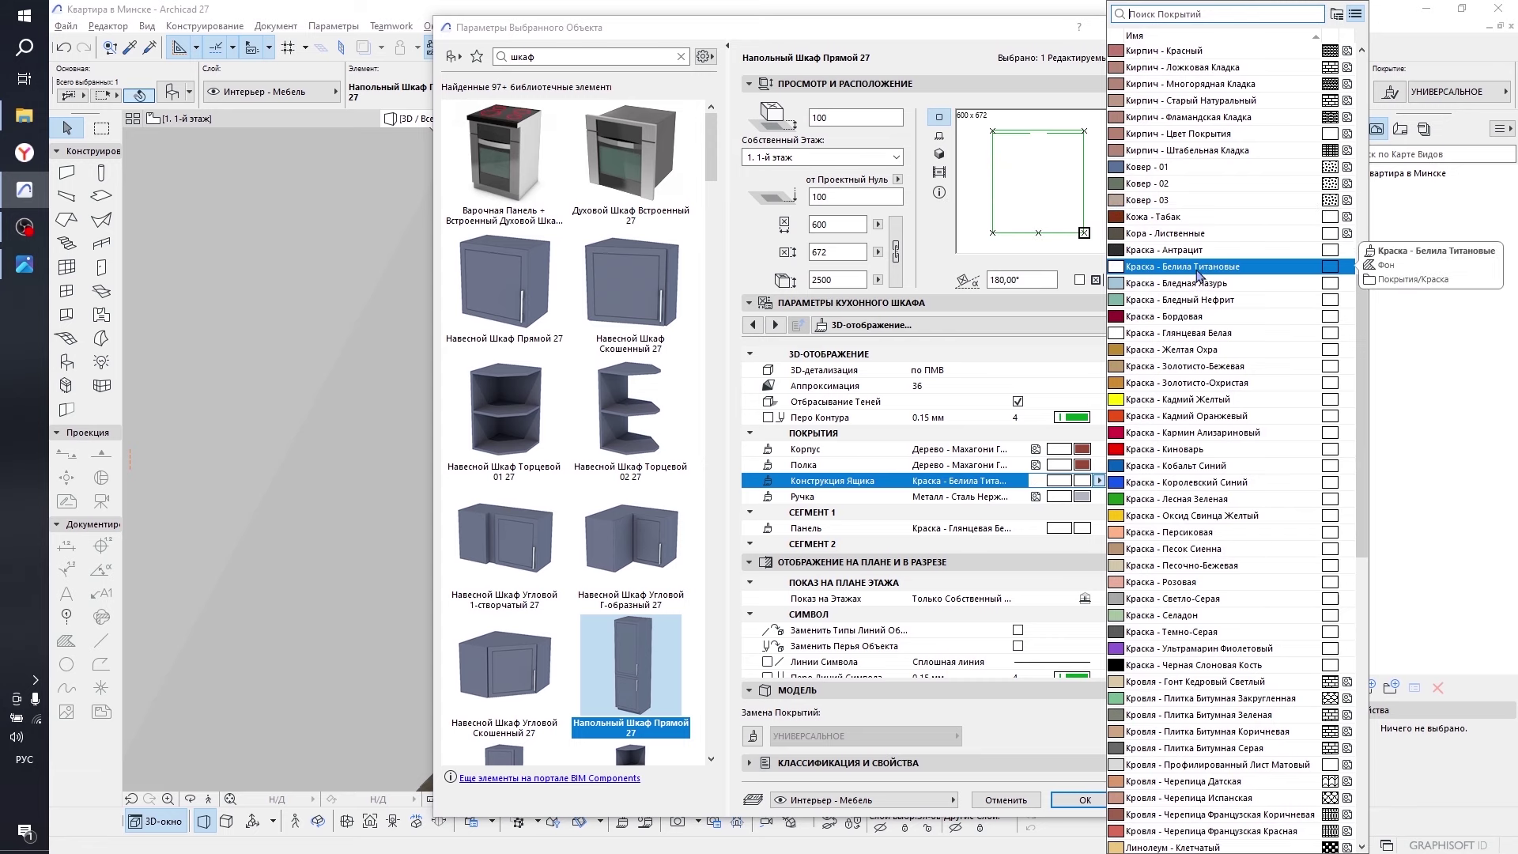
text(махаго)
key(Return)
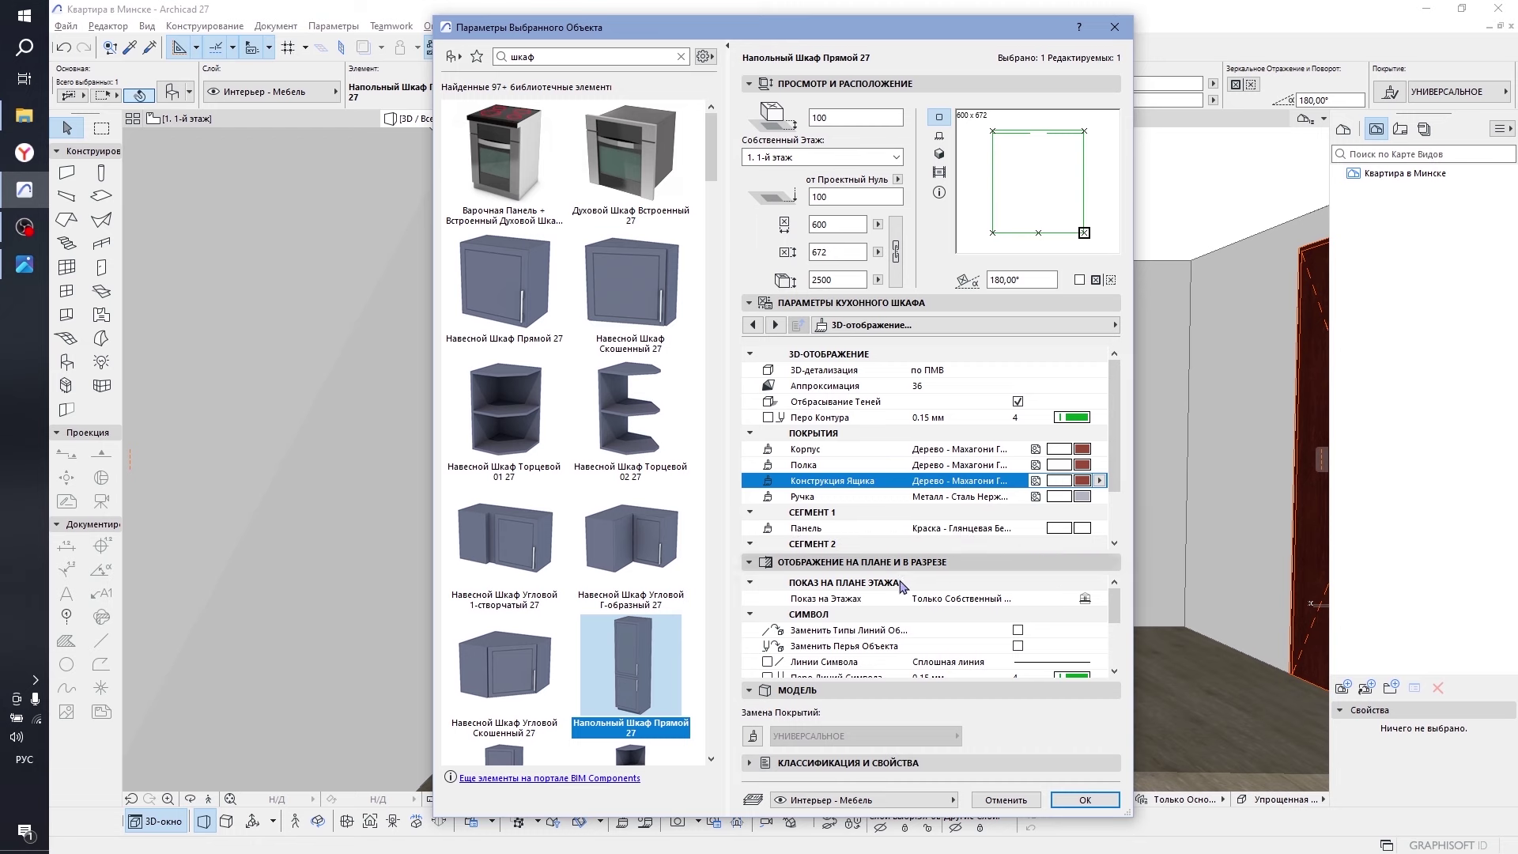
click(1085, 799)
shift+middle_drag(699, 499, 638, 288)
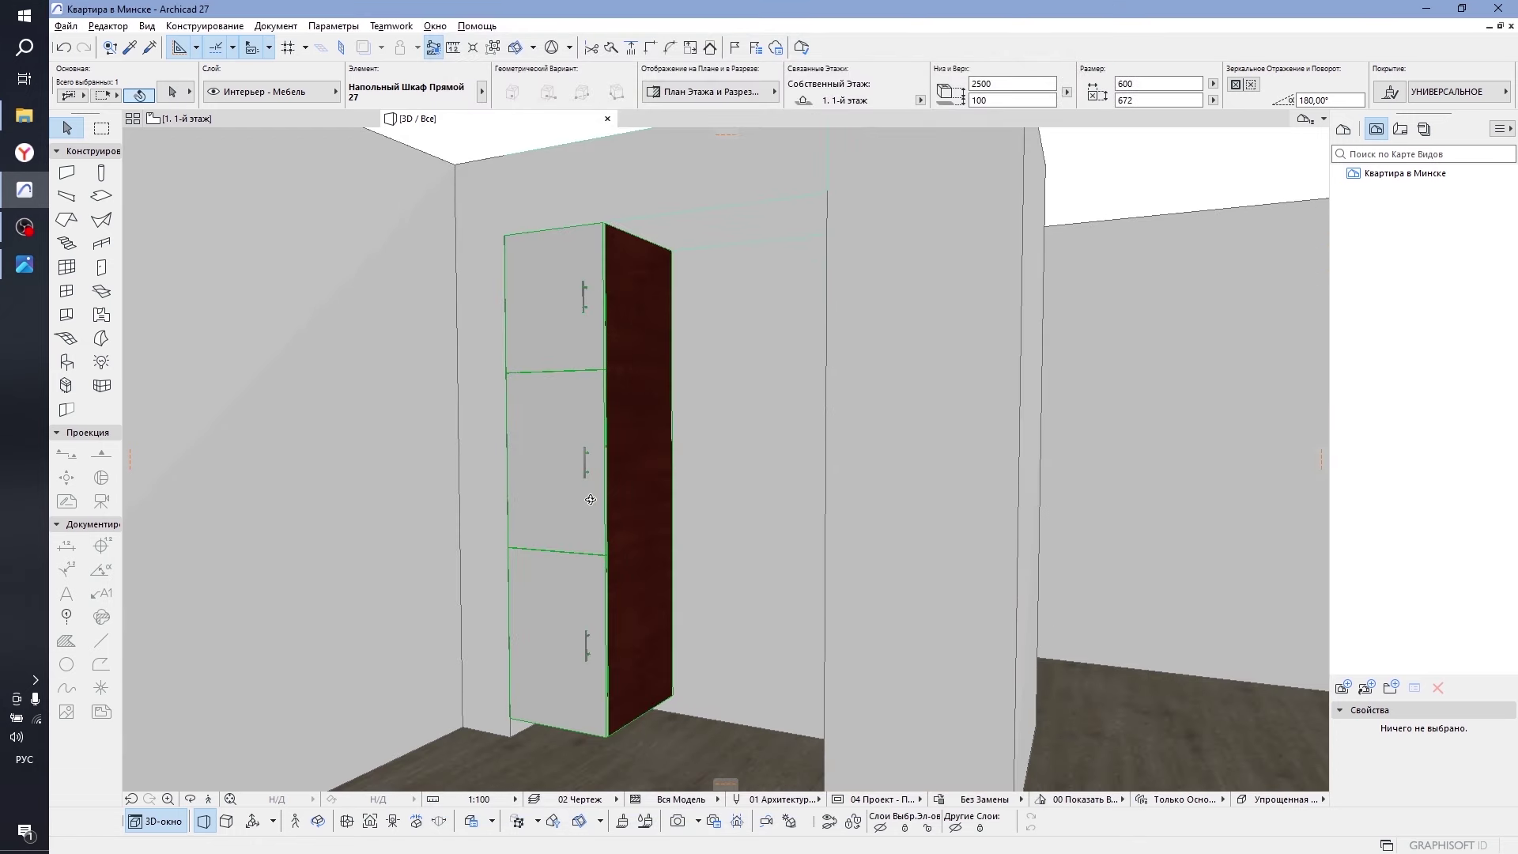
shift+middle_drag(648, 452, 801, 605)
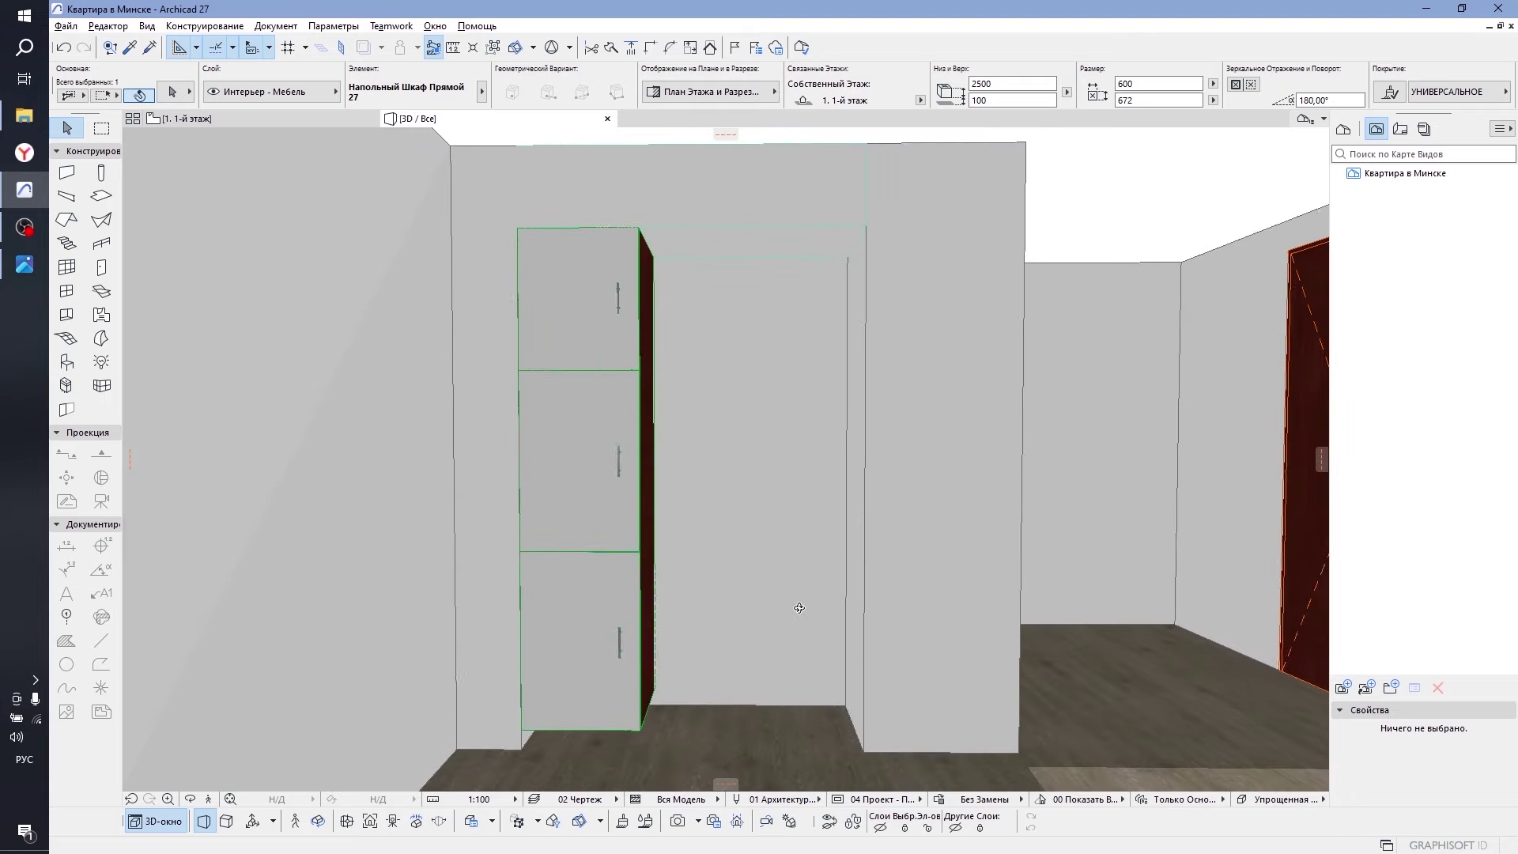
Set the Сегмент 1, 2 and 3 door panels to Дерево - Махагони
key(ctrl+t)
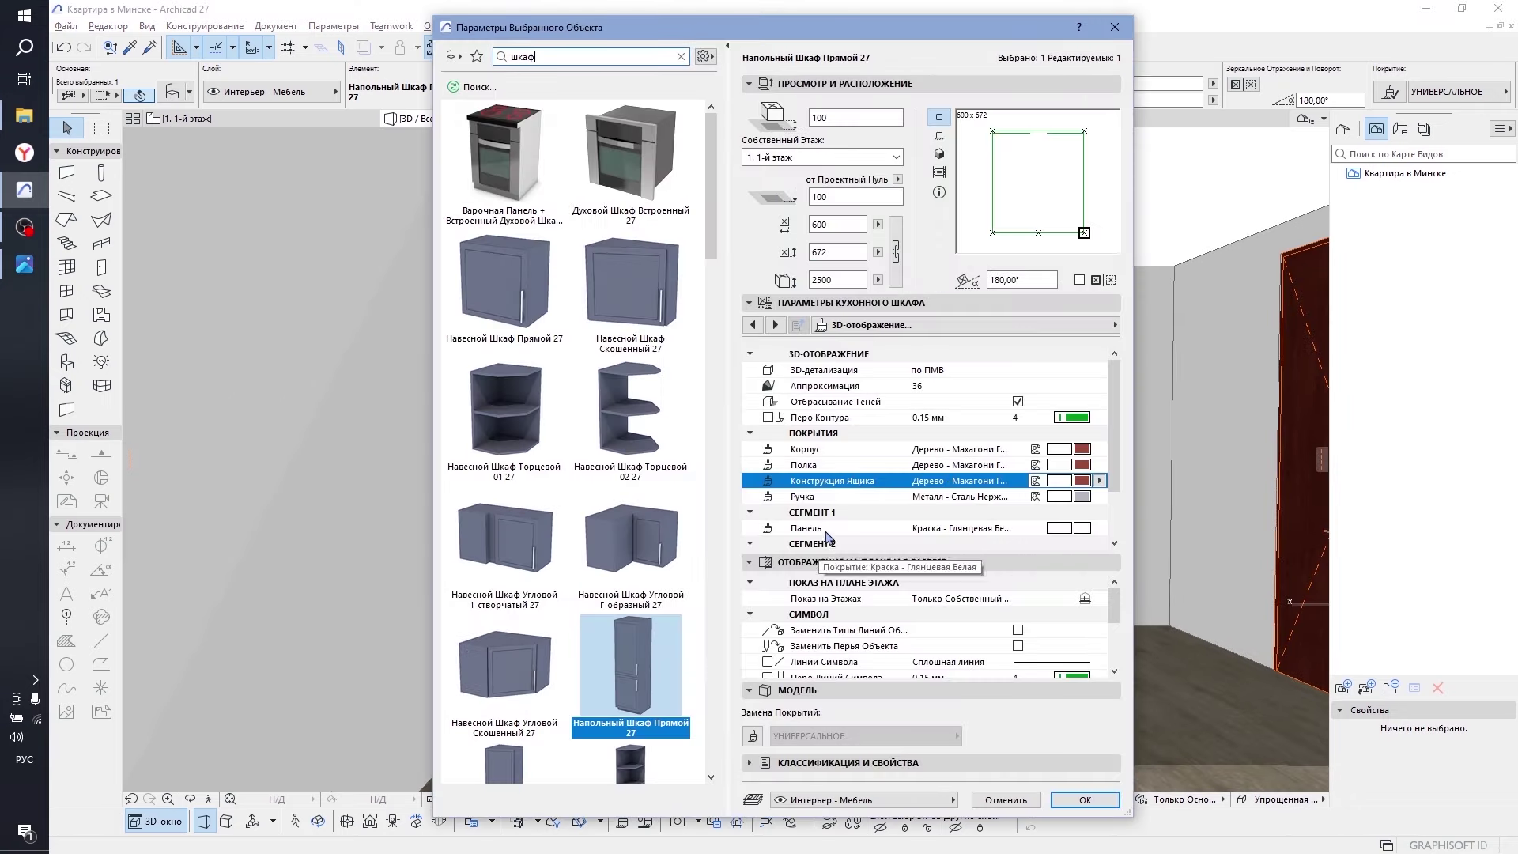
scroll(817, 462, down, 2)
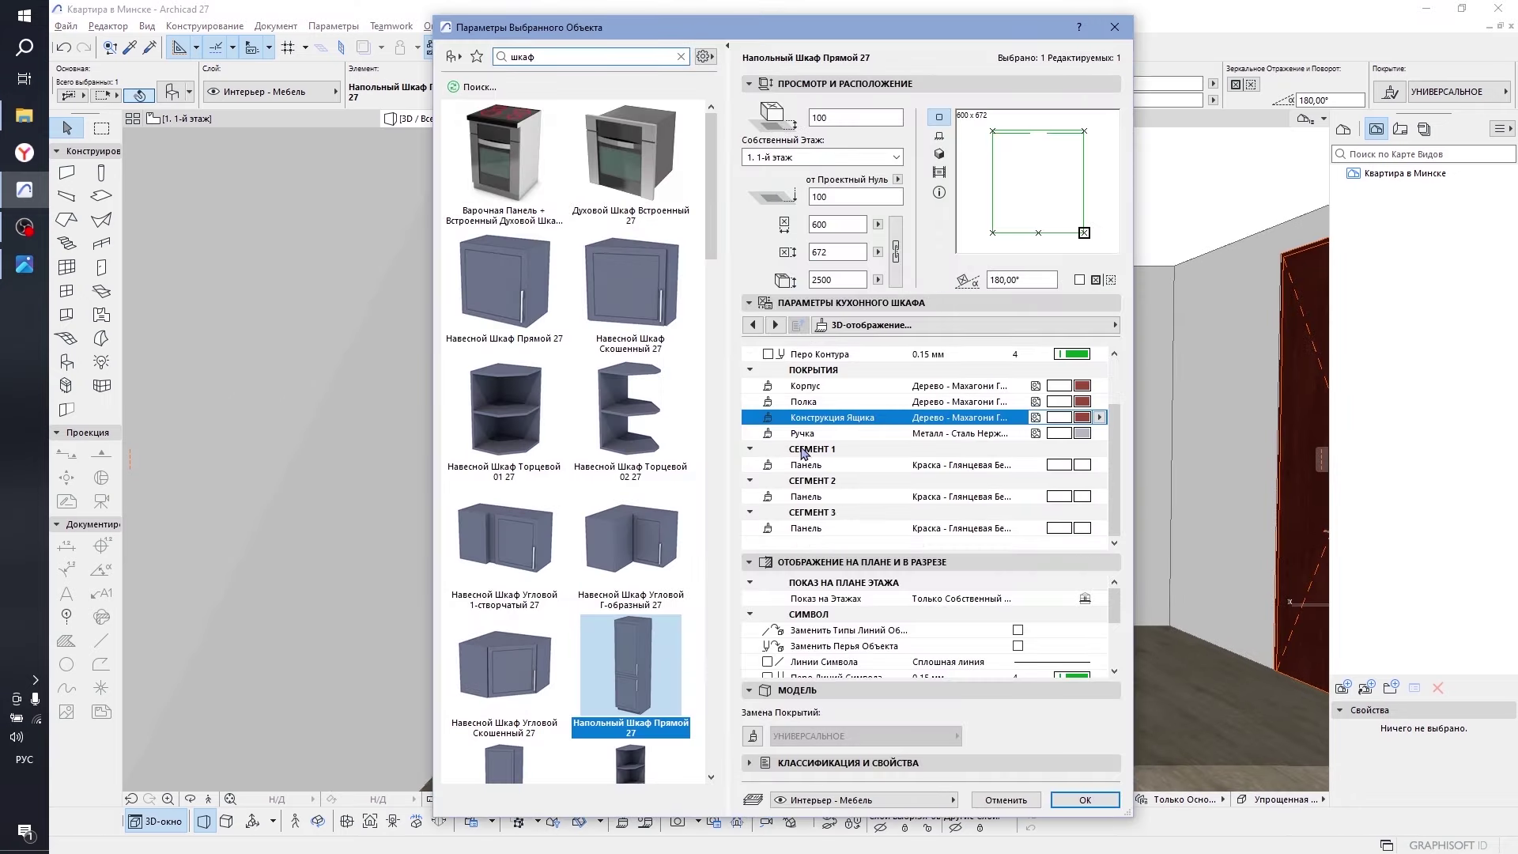
click(1081, 465)
text(махаго)
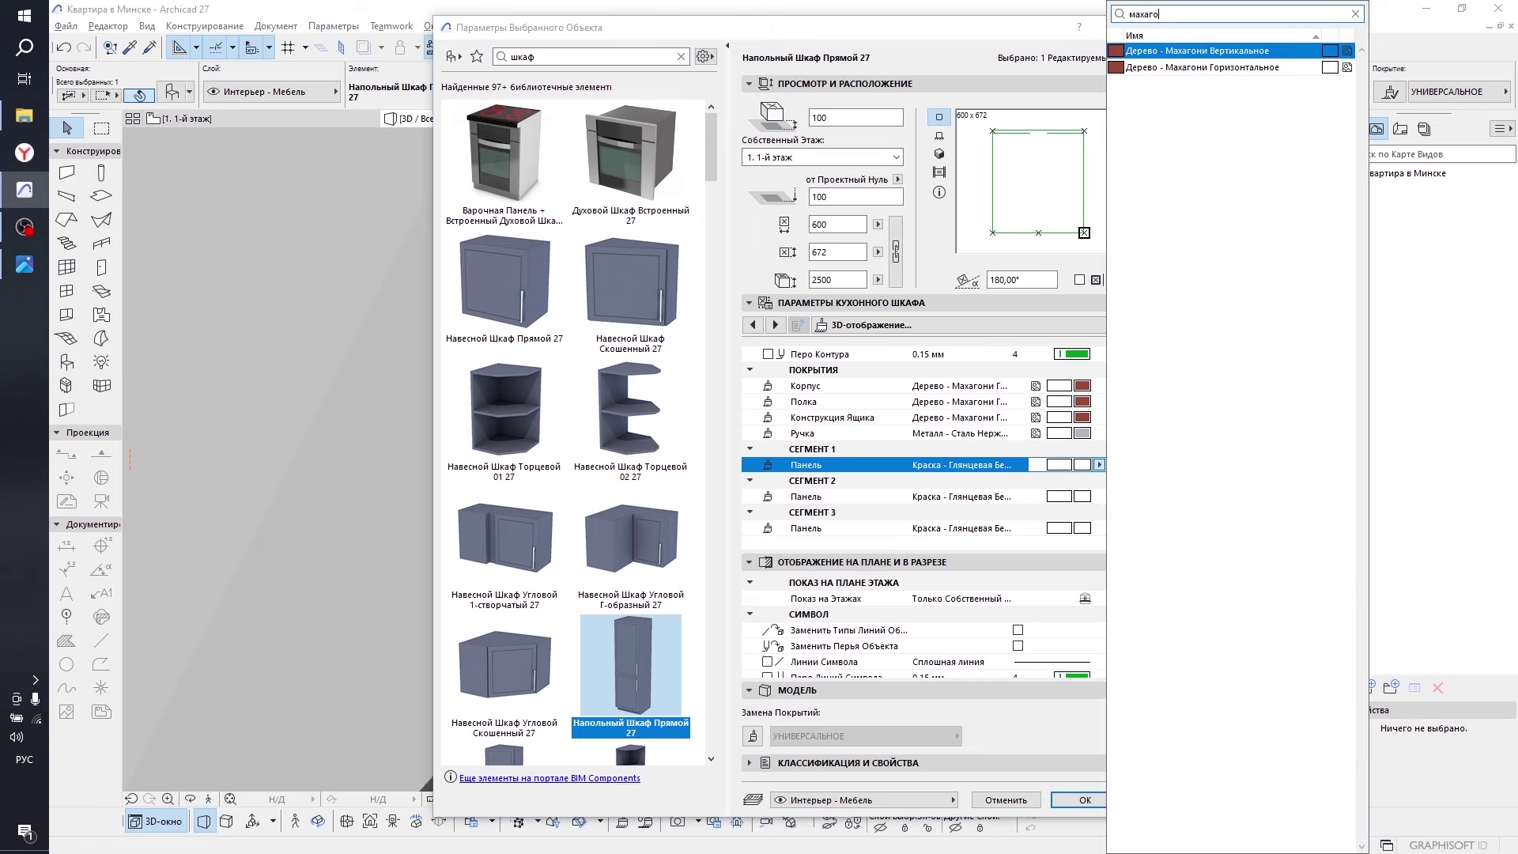
click(1201, 67)
click(1081, 496)
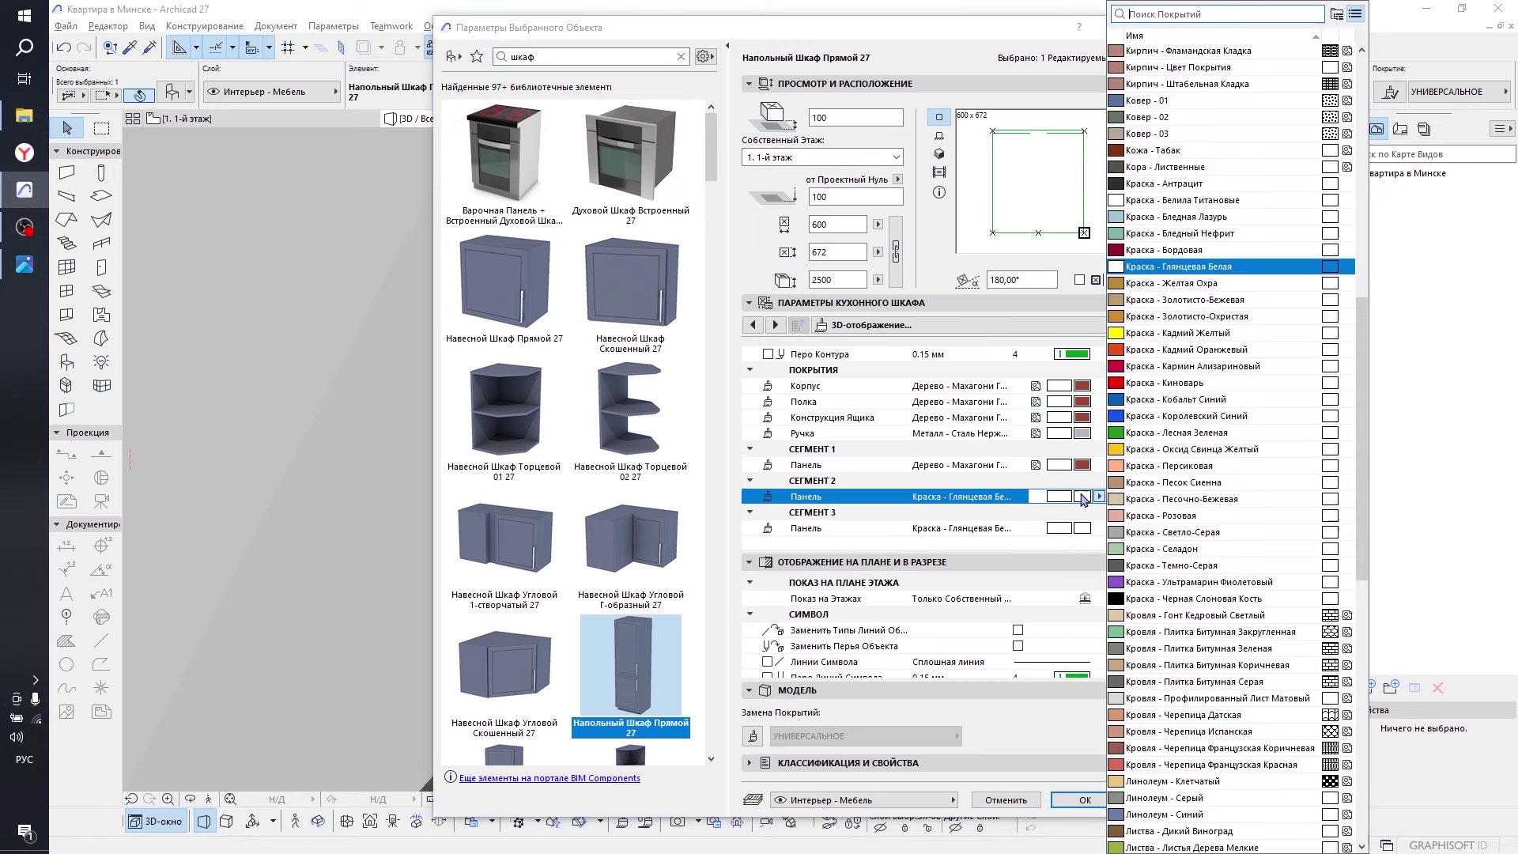
text(махао)
key(BackSpace)
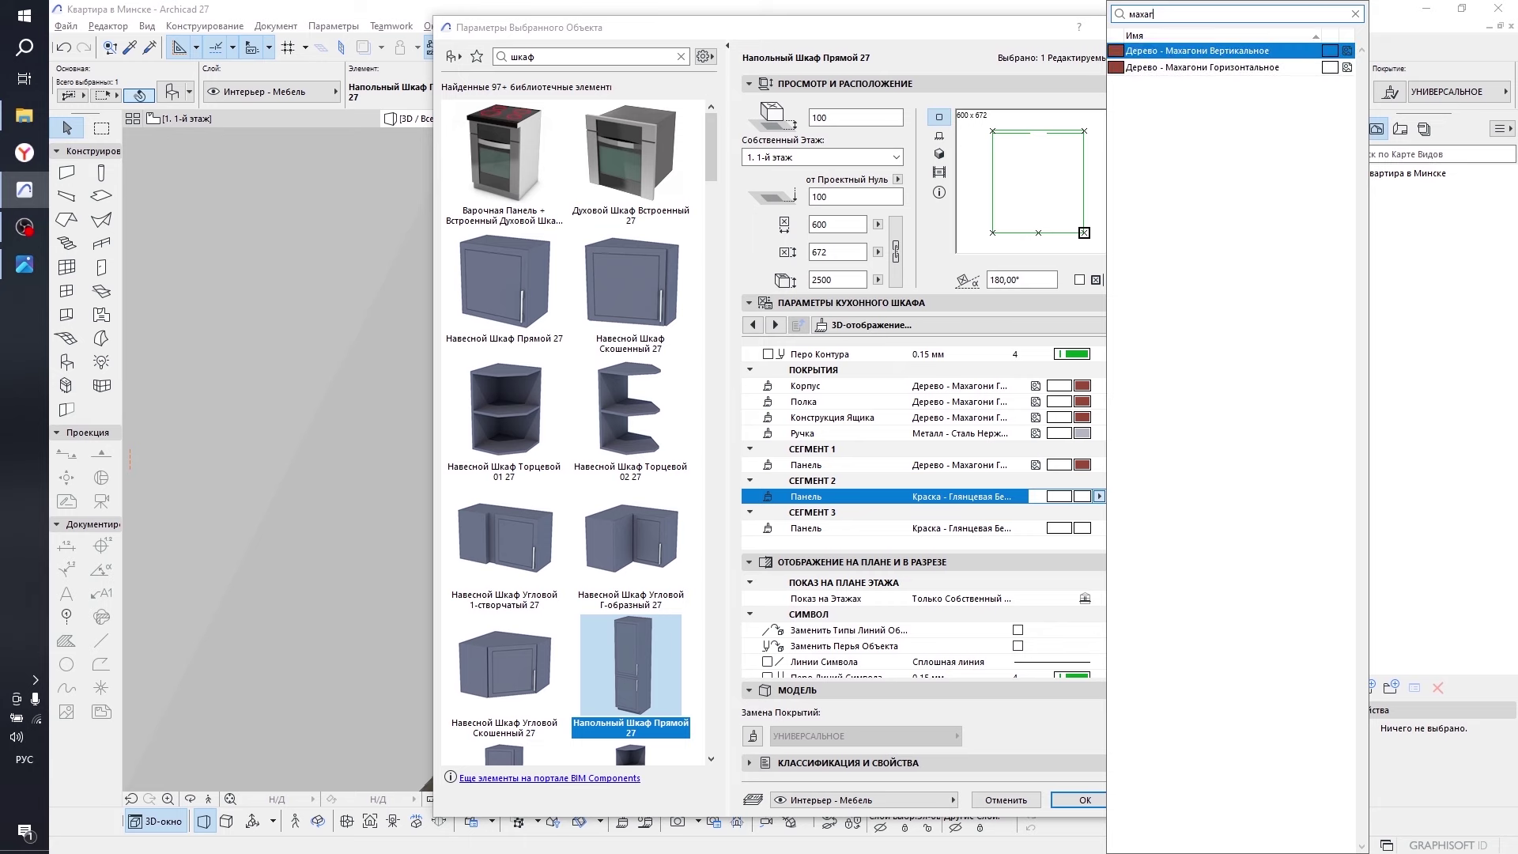
click(1202, 61)
click(1083, 528)
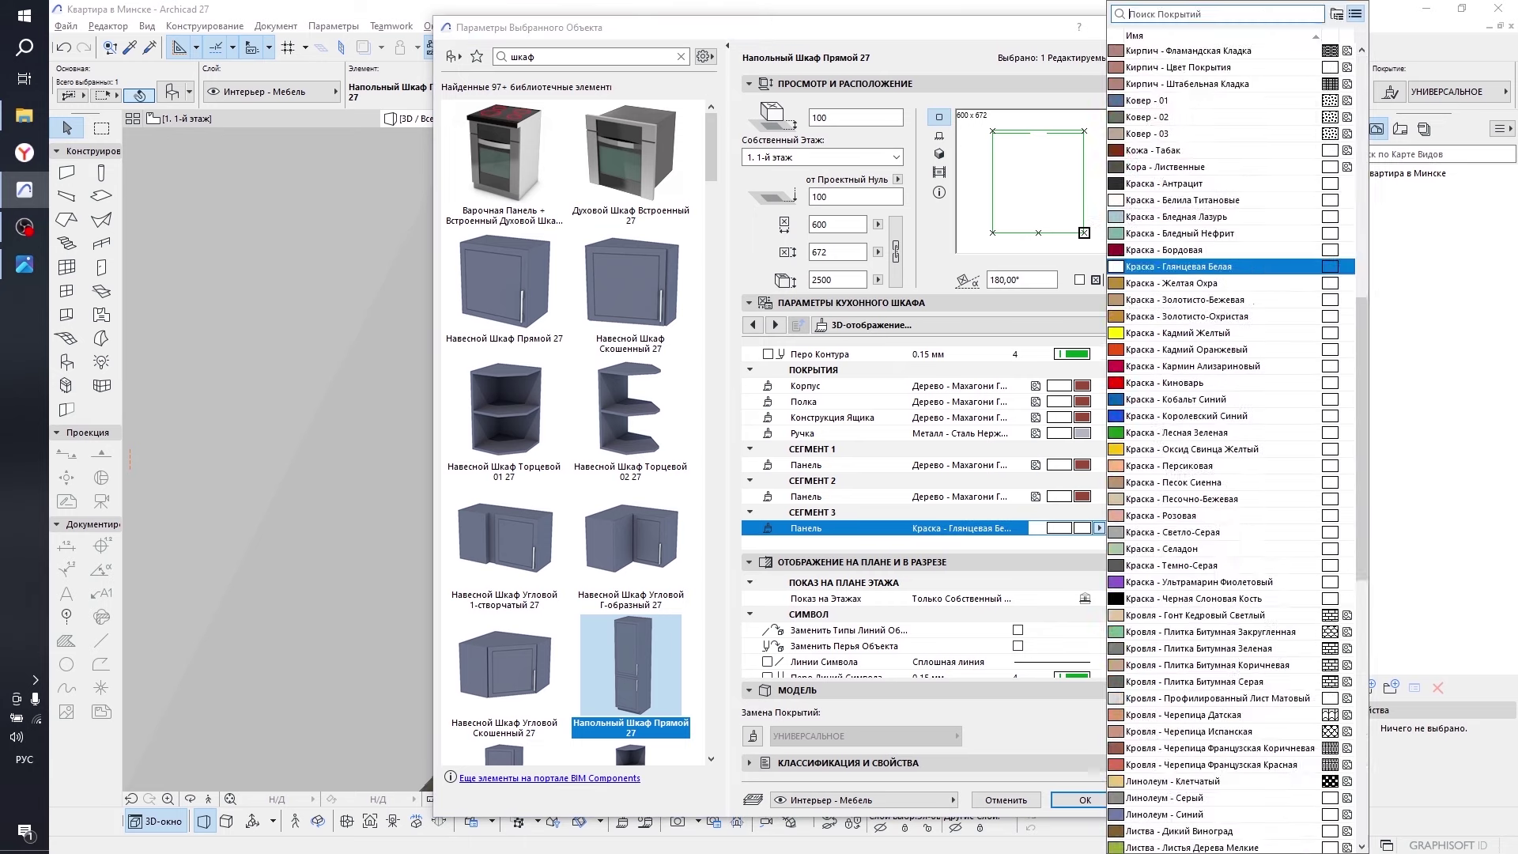
text(махаго)
key(Return)
key(Return)
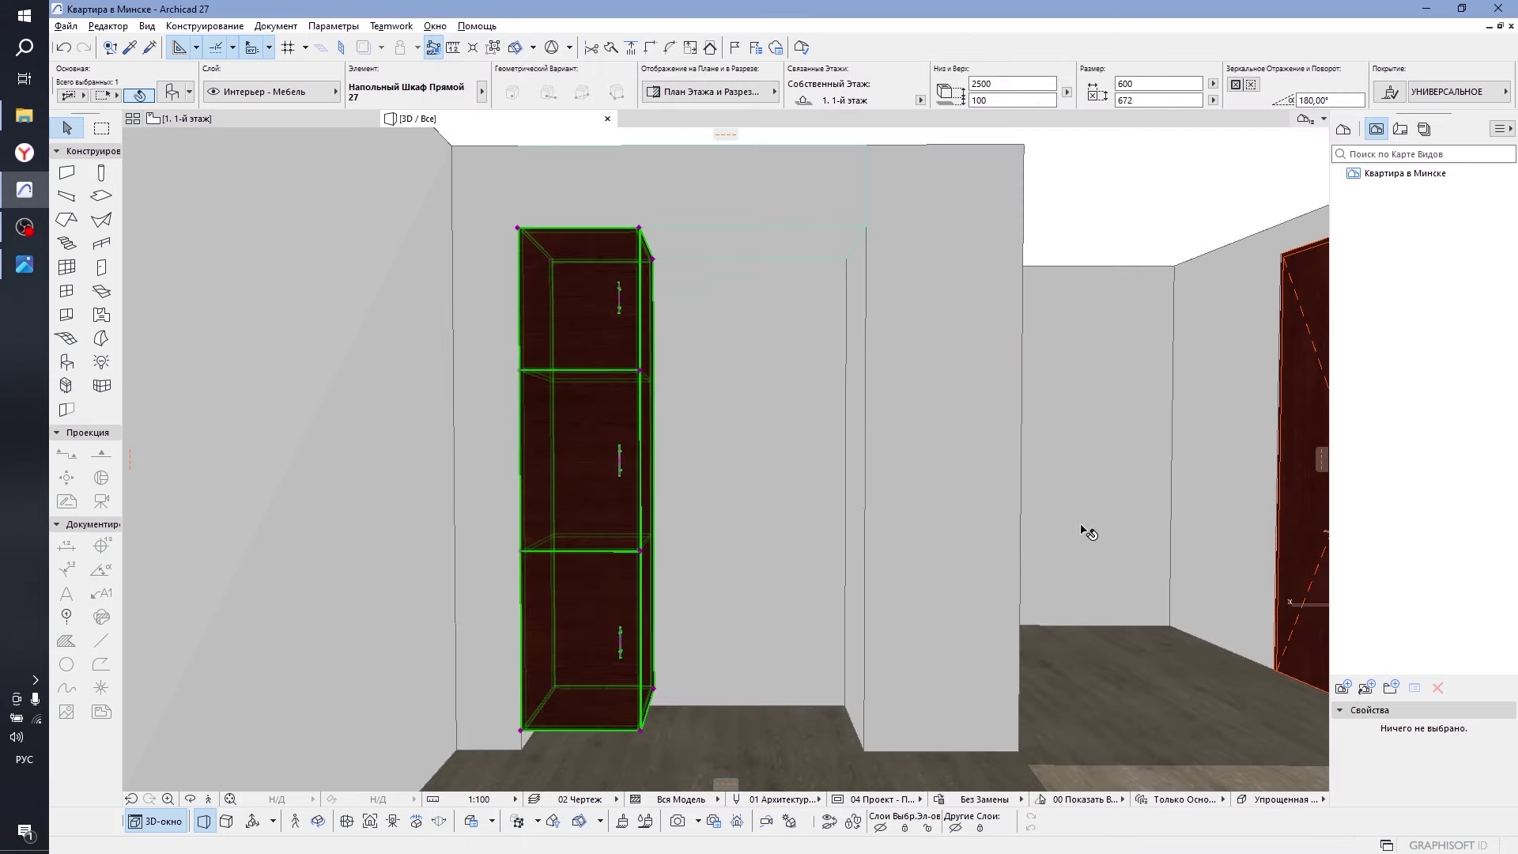
Zoom and orbit to a straight front view of the cabinet
scroll(869, 538, up, 2)
scroll(915, 532, up, 2)
scroll(620, 532, up, 3)
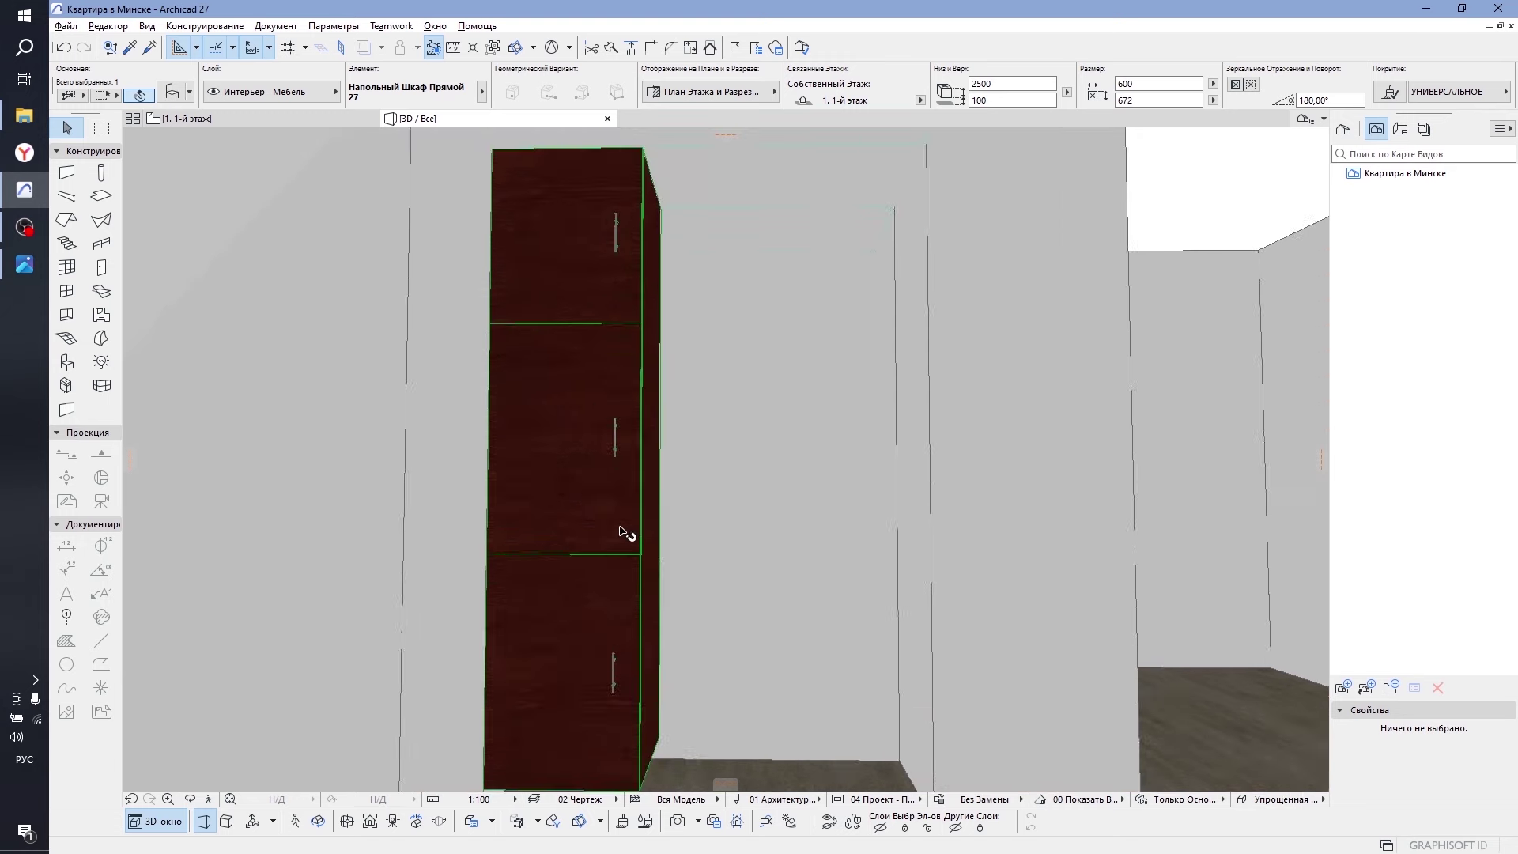
scroll(572, 506, up, 3)
scroll(632, 453, down, 3)
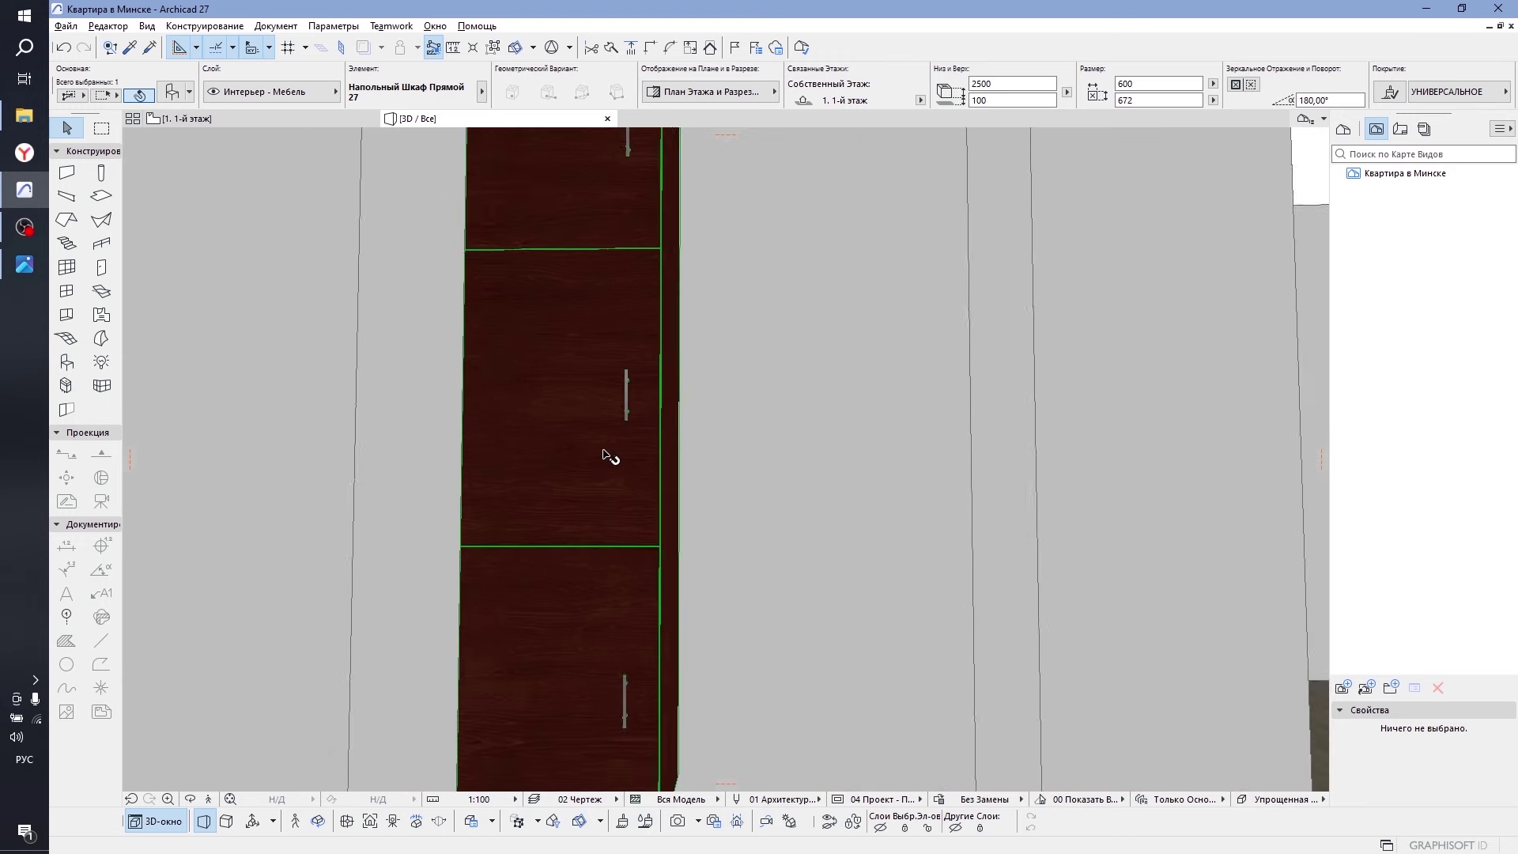
scroll(607, 451, down, 3)
scroll(607, 451, down, 2)
mouse_move(593, 489)
shift+middle_down()
mouse_move(400, 498)
mouse_move(704, 474)
shift+middle_up()
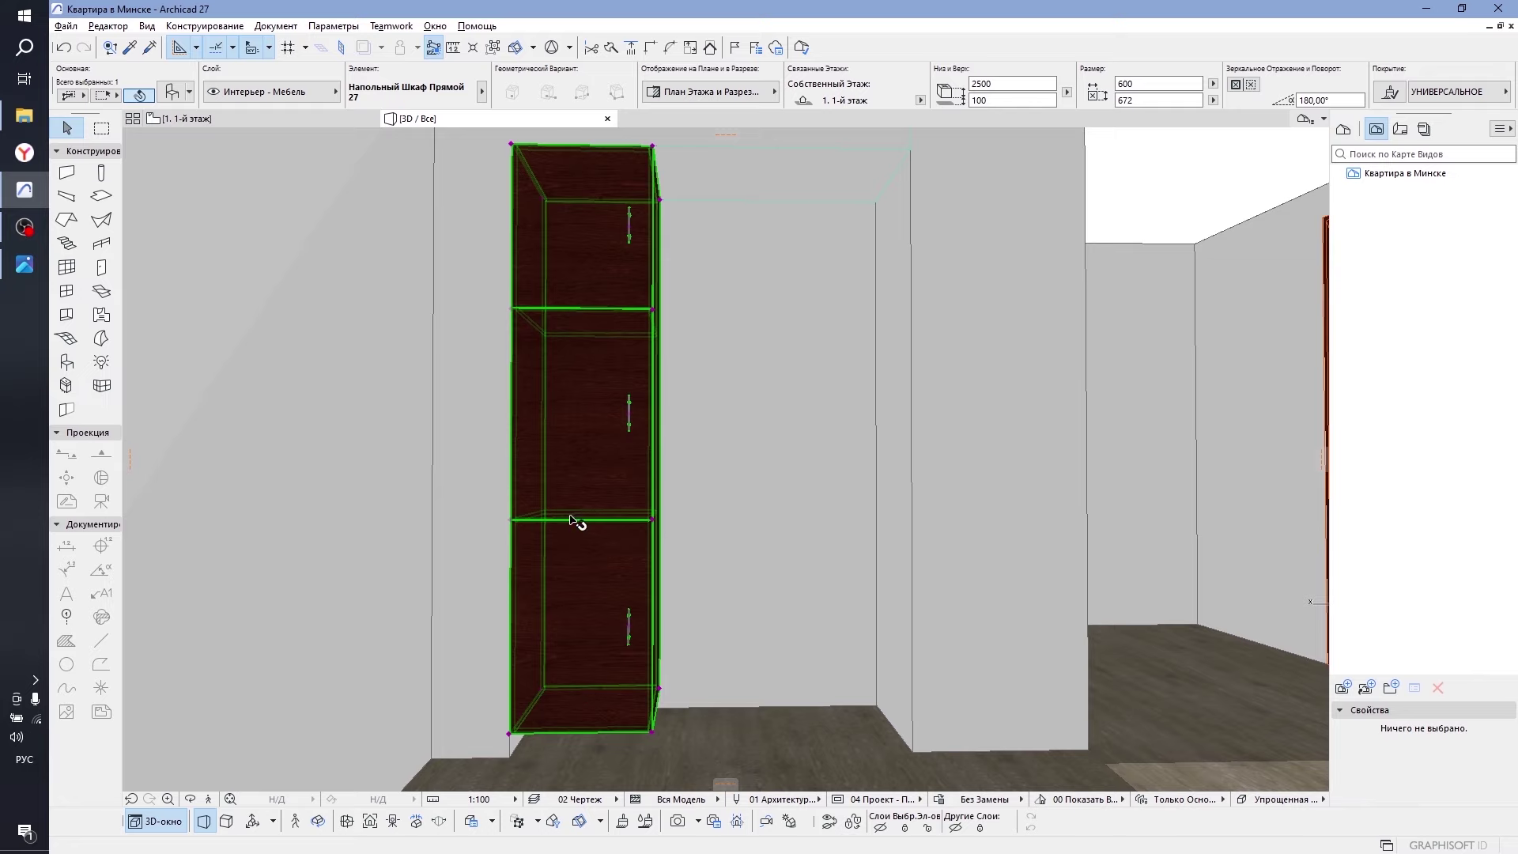
Change the body, shelf and drawer construction surfaces to Дерево - Махагони Вертикальное
double_click(613, 394)
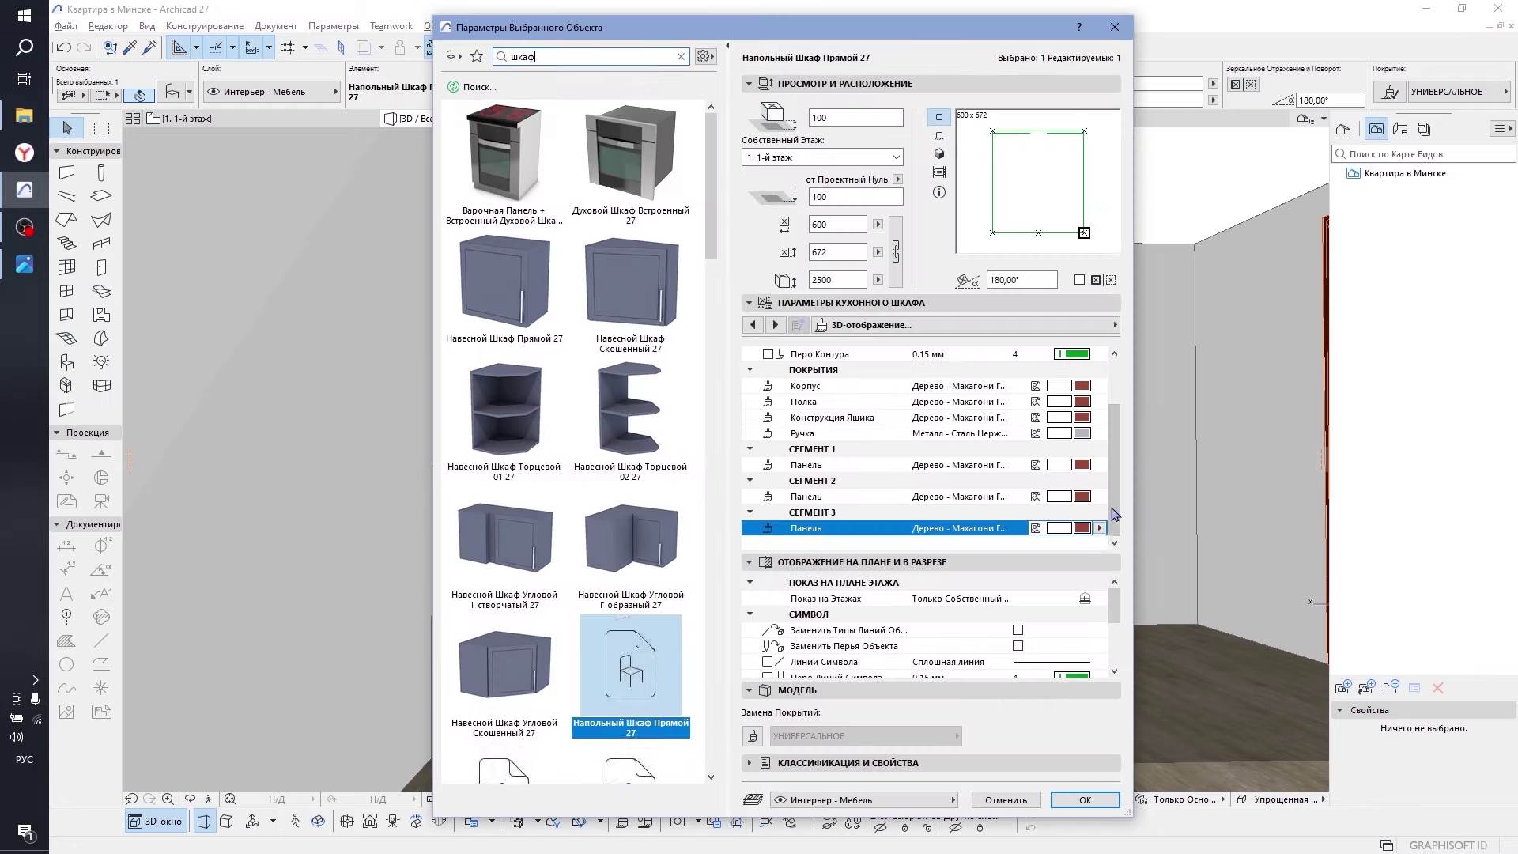
click(1099, 385)
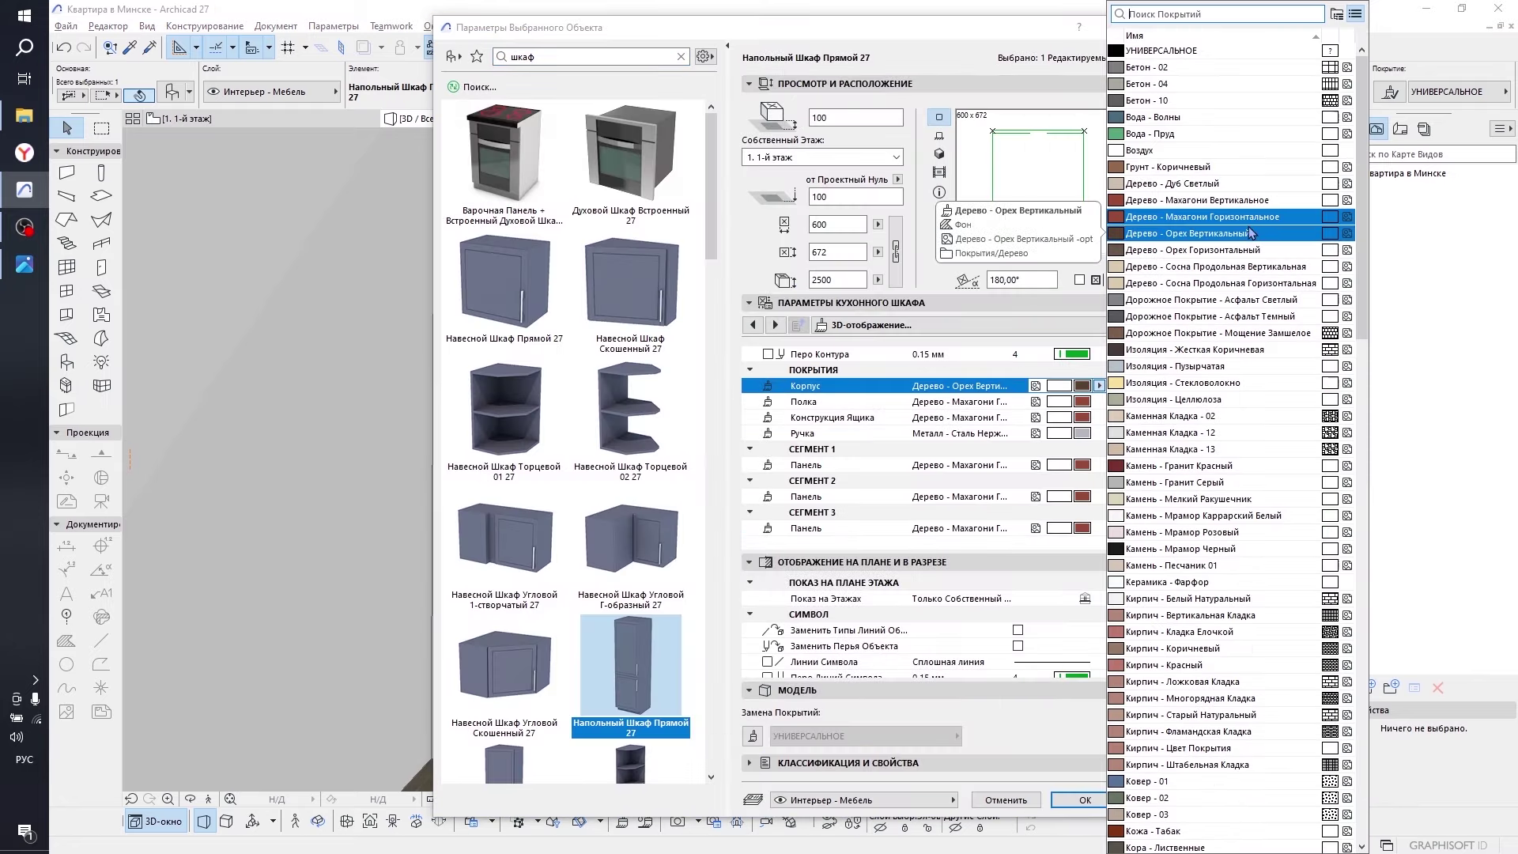
click(1217, 200)
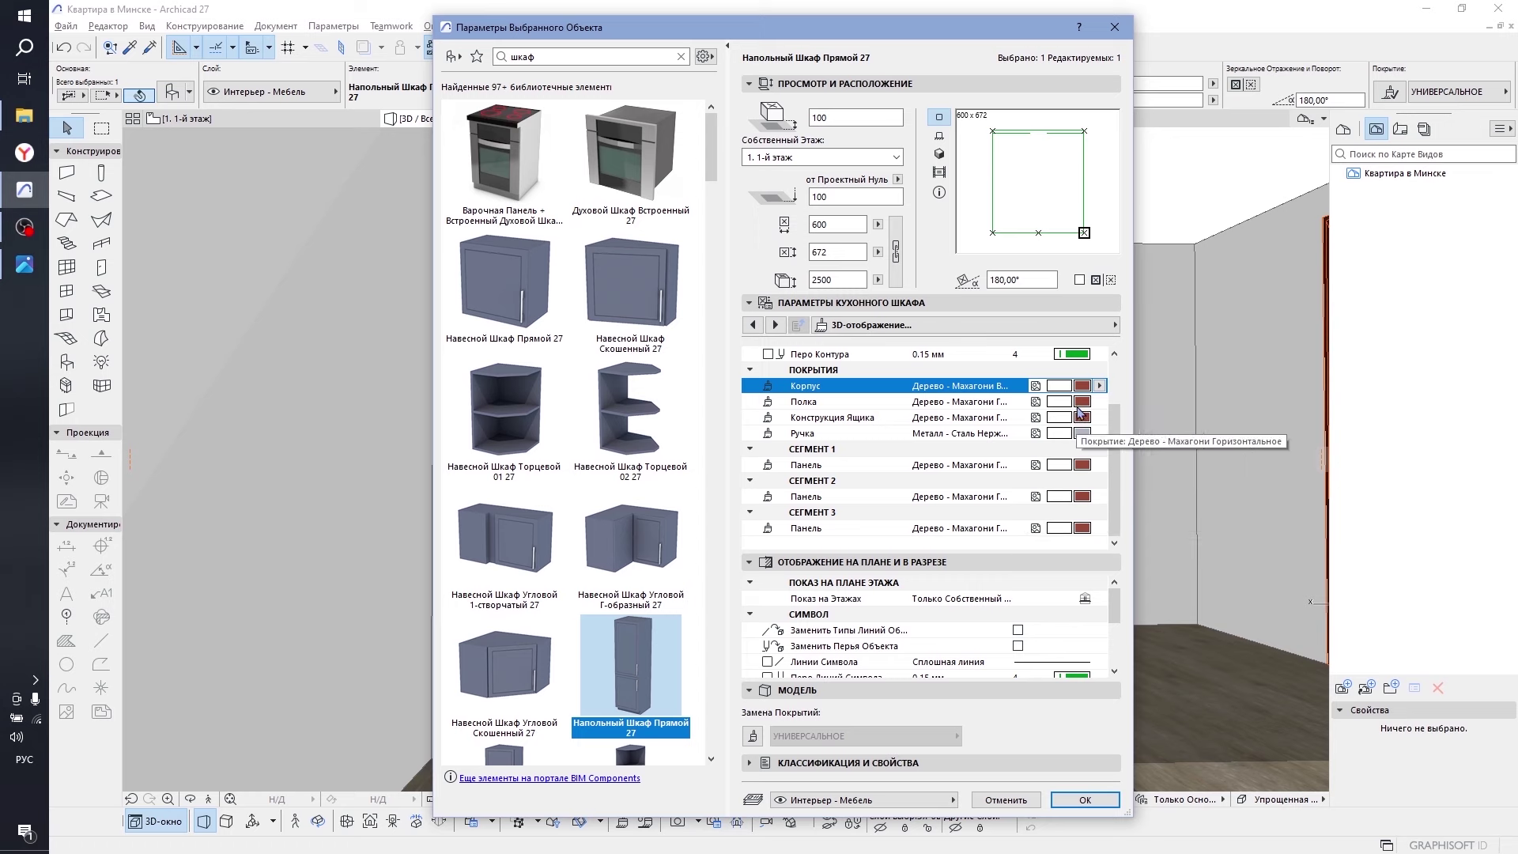
click(1099, 401)
click(1209, 212)
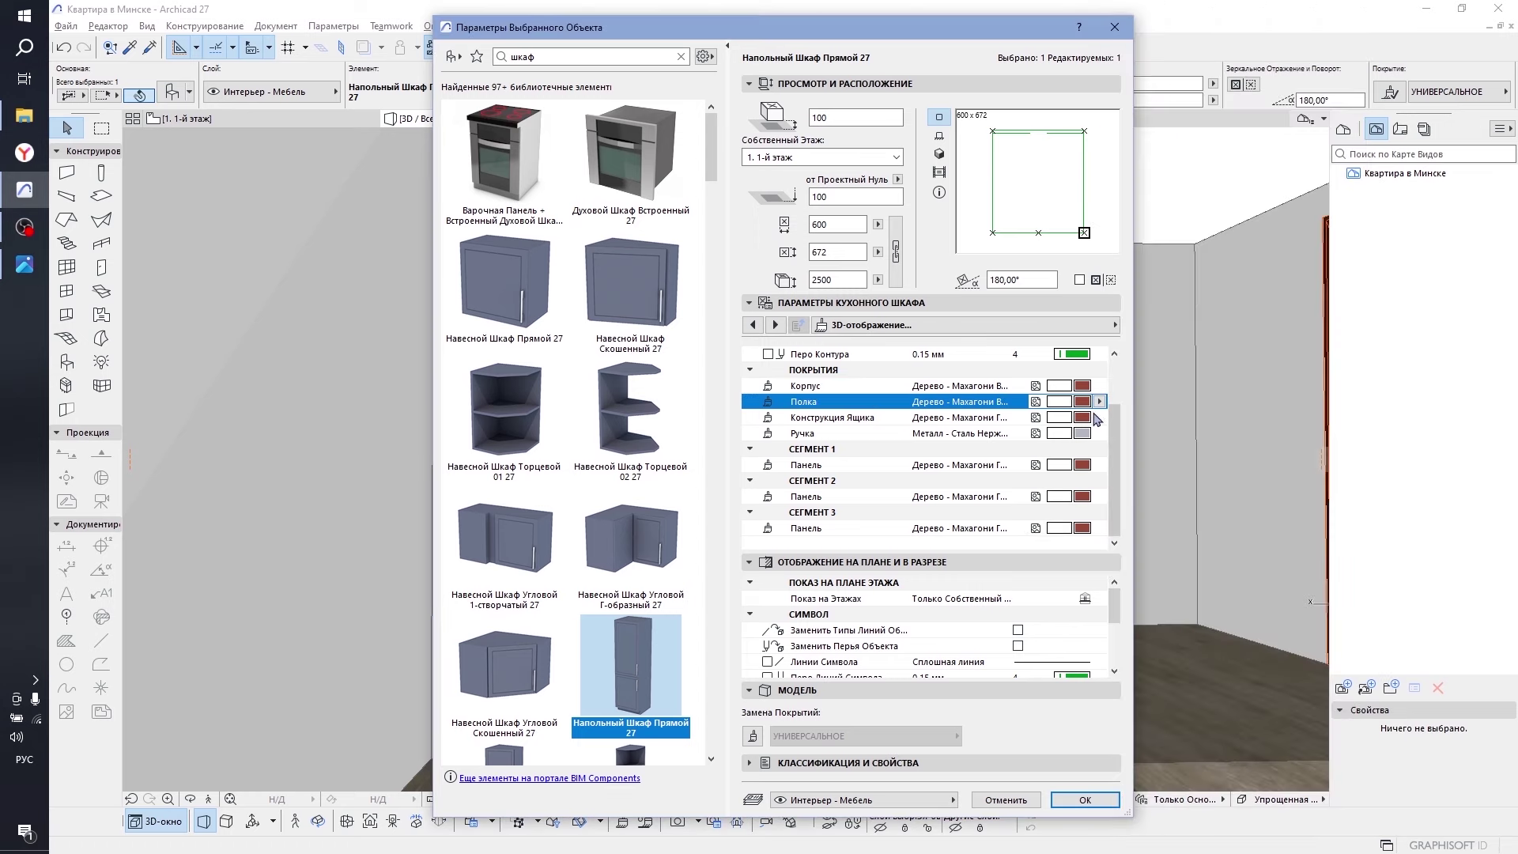
click(1099, 416)
click(1209, 208)
Make all three segment panels Дерево - Махагони Вертикальное, apply, and check the finish
click(1098, 464)
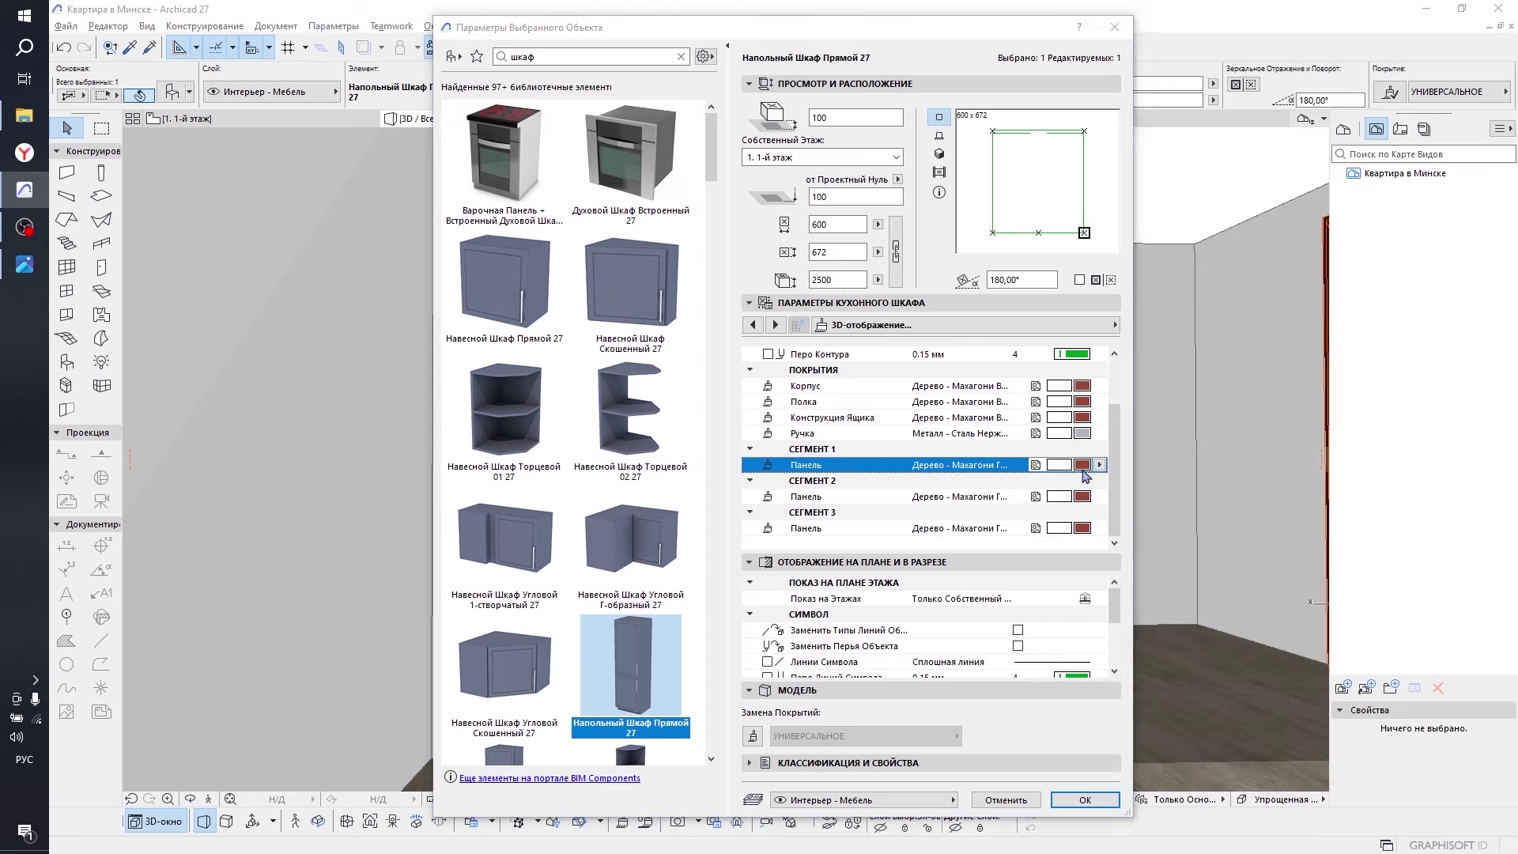
click(1196, 215)
click(1083, 496)
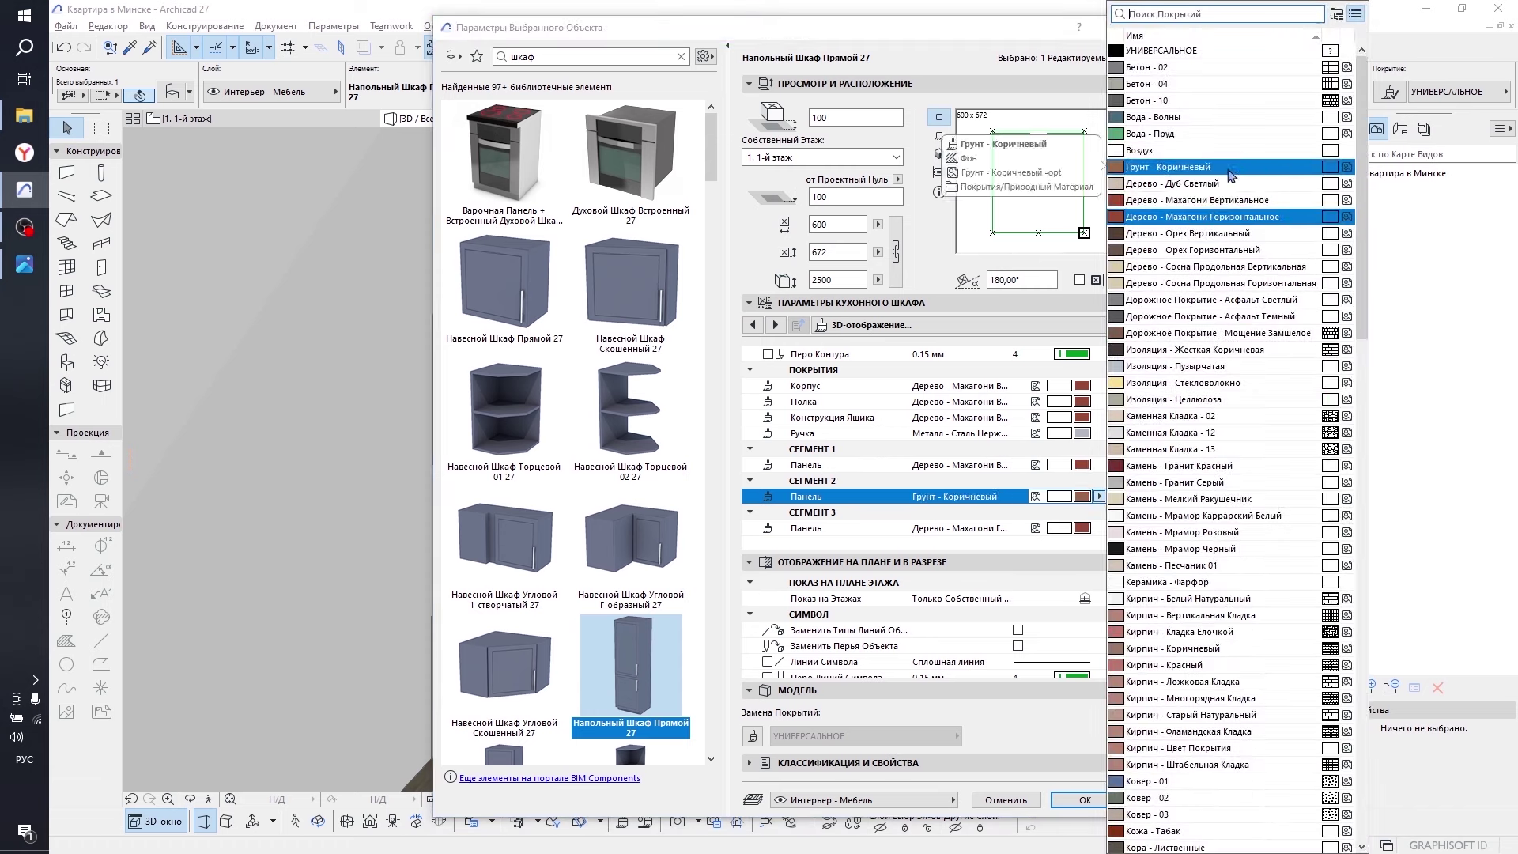
click(1209, 200)
click(1082, 528)
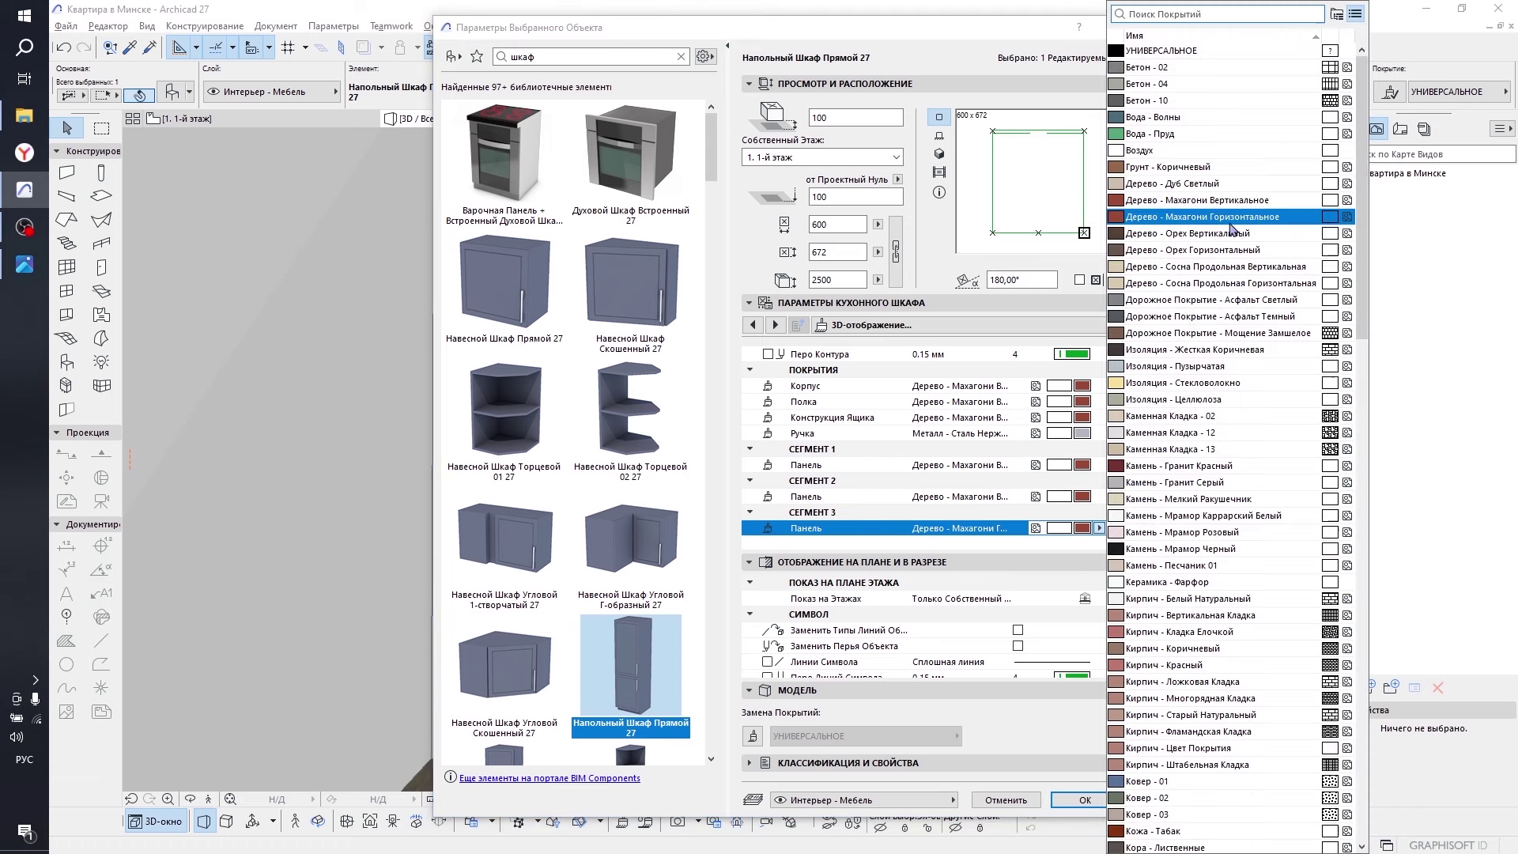
click(1209, 200)
key(Return)
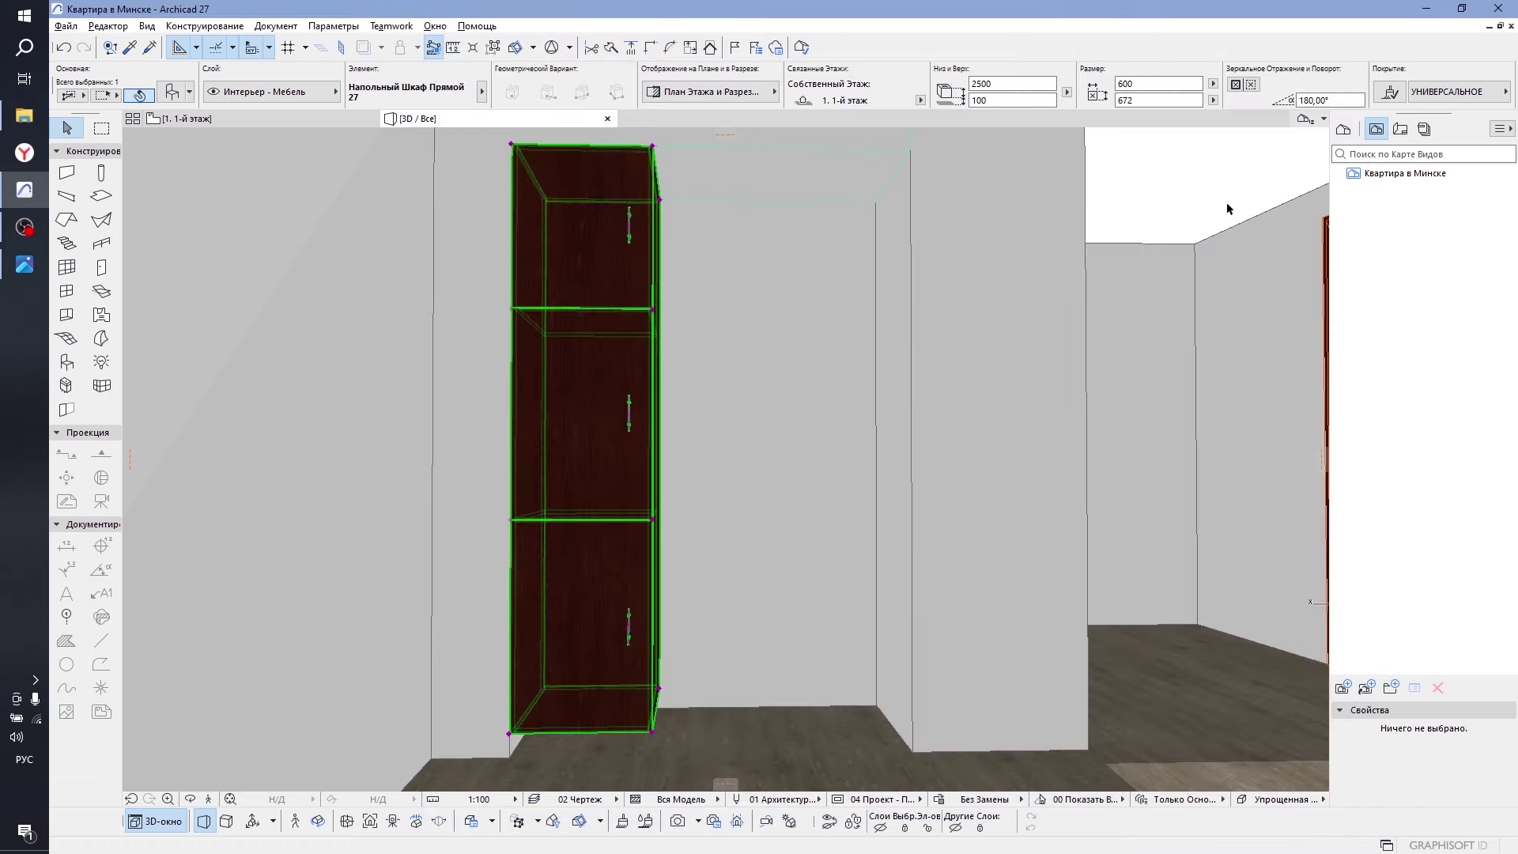
mouse_move(1227, 208)
shift+middle_down()
mouse_move(805, 485)
mouse_move(633, 356)
shift+middle_up()
Switch the cabinet to D-образная handles with a Краска - Антрацит surface
double_click(653, 516)
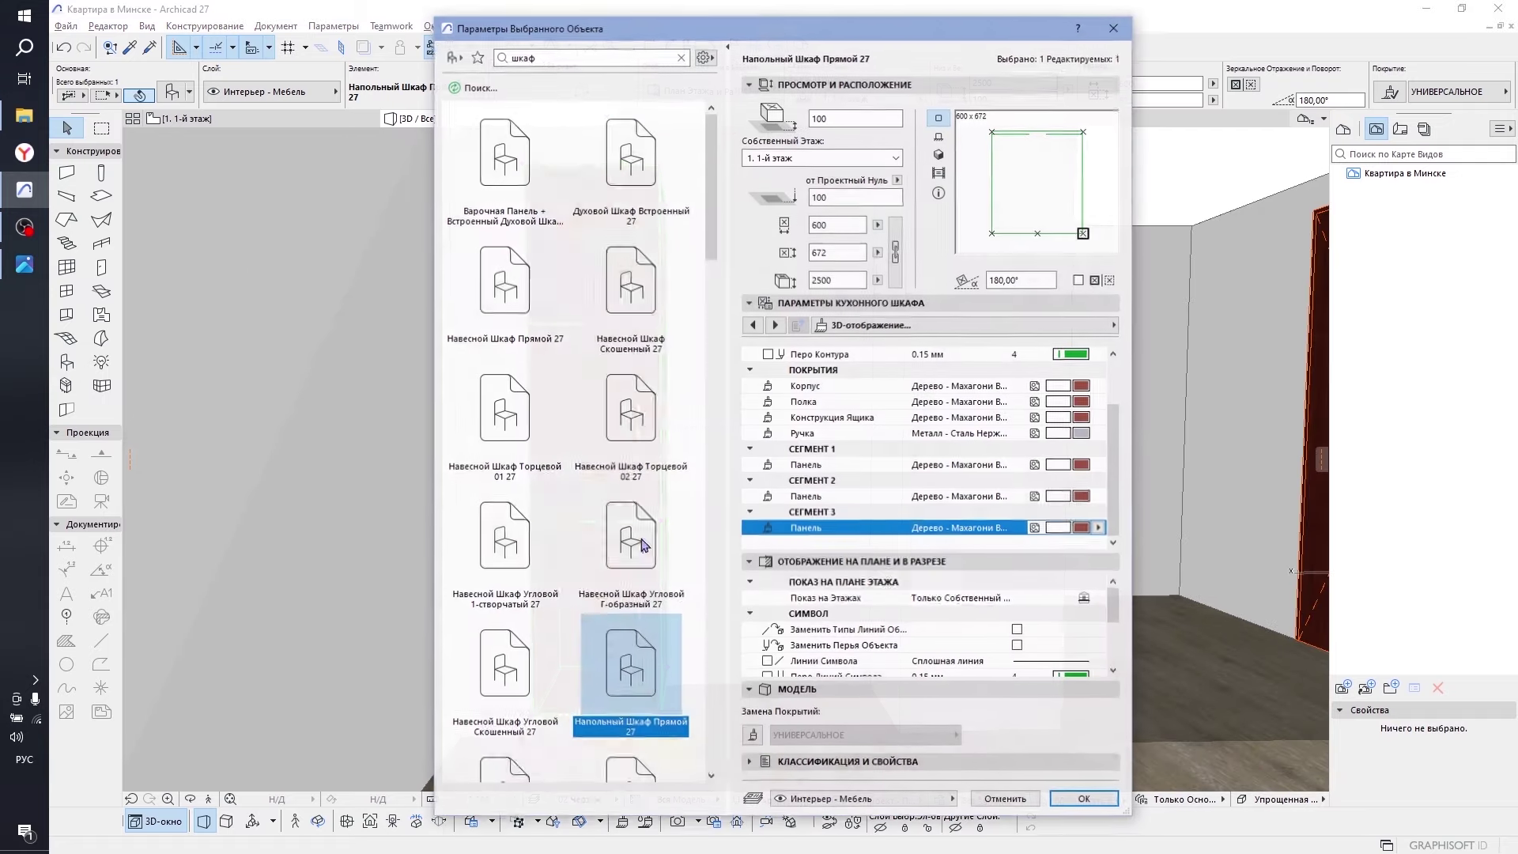
click(1027, 325)
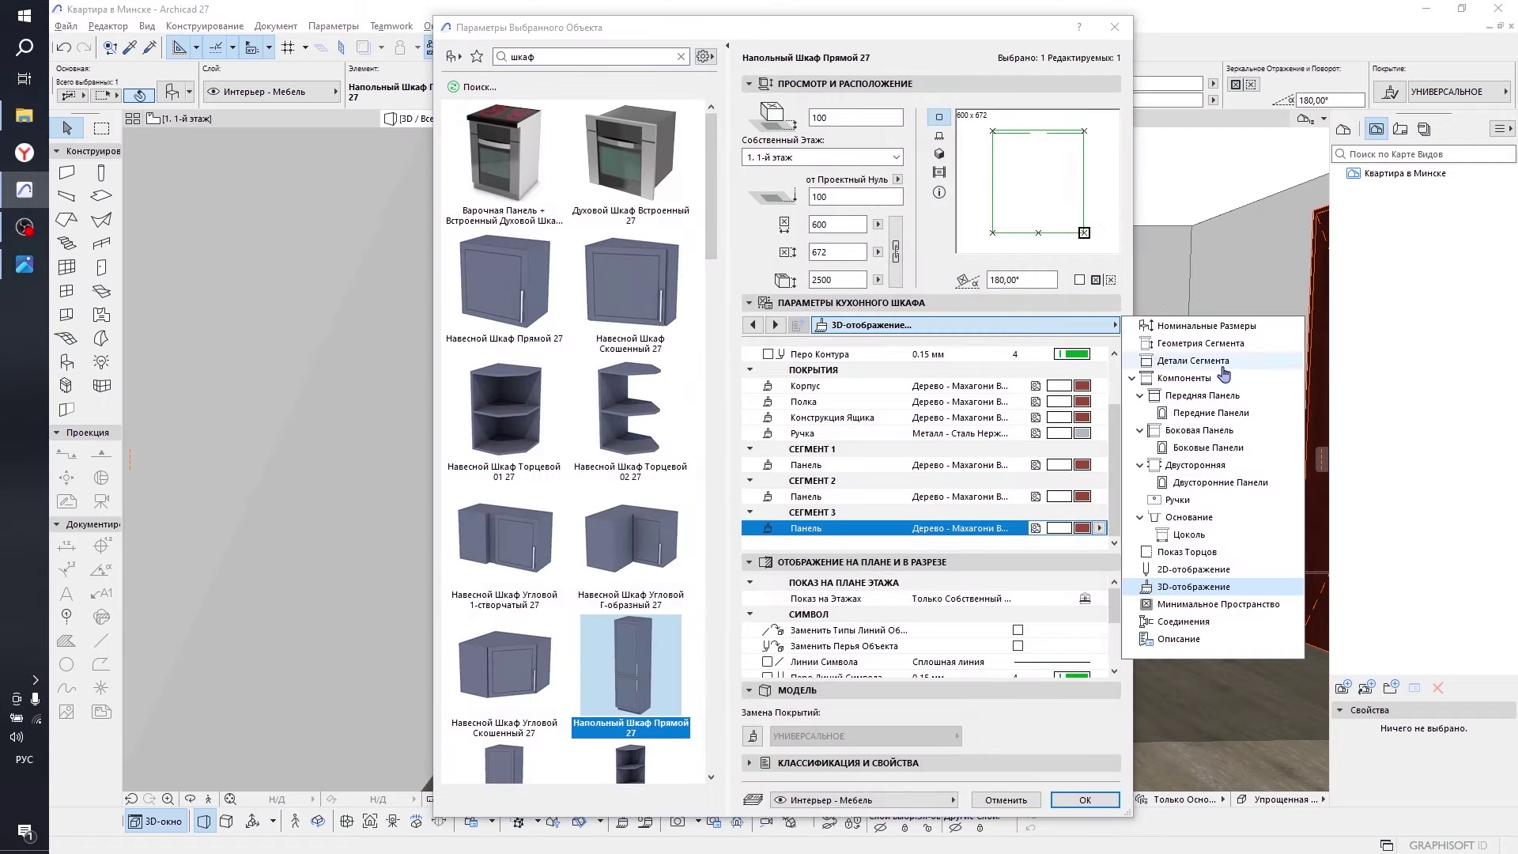
click(1189, 508)
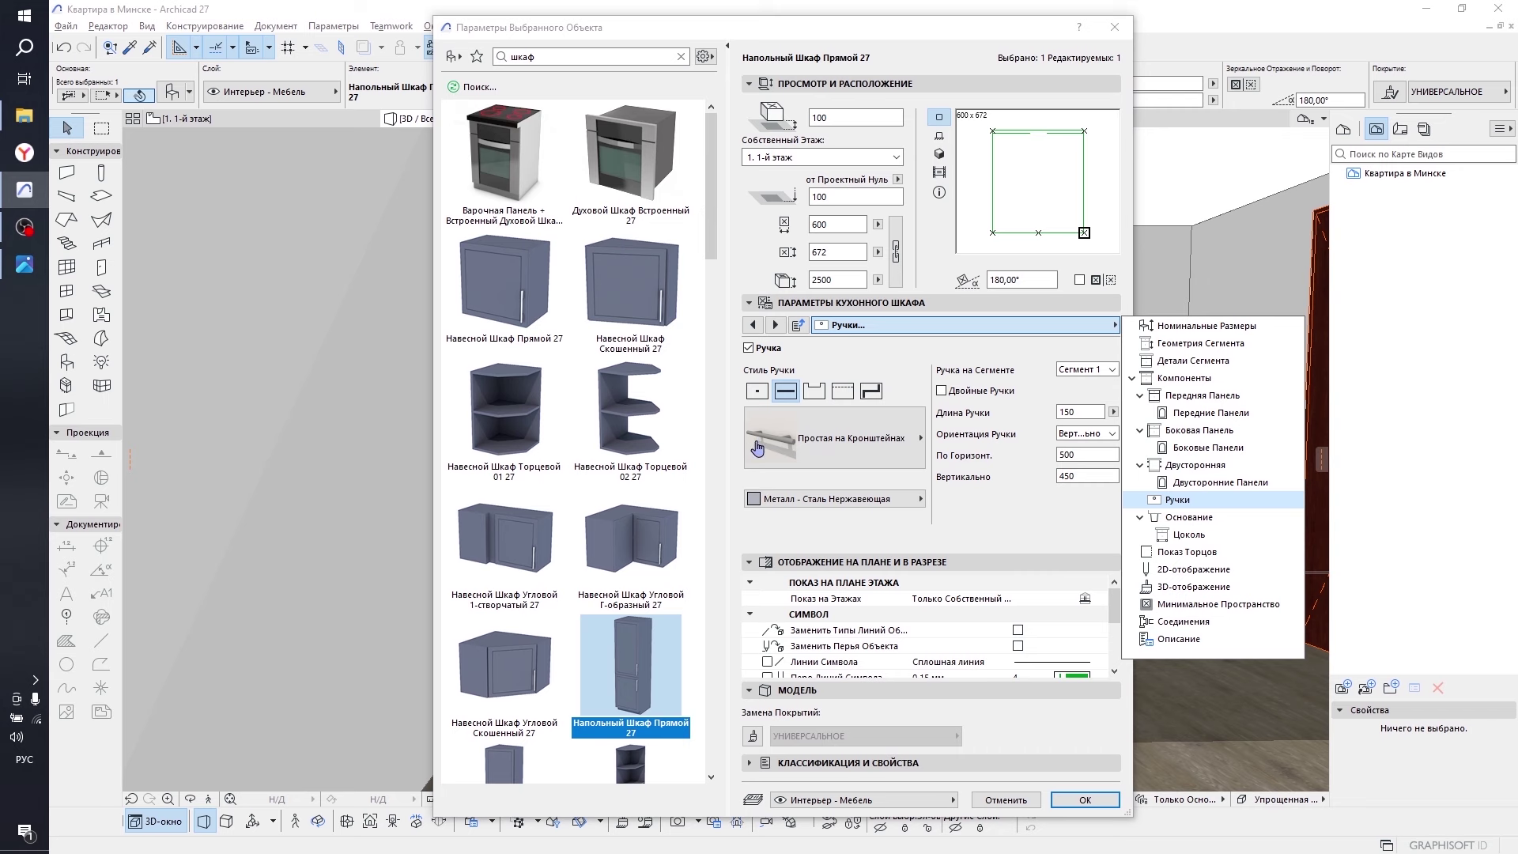
click(883, 457)
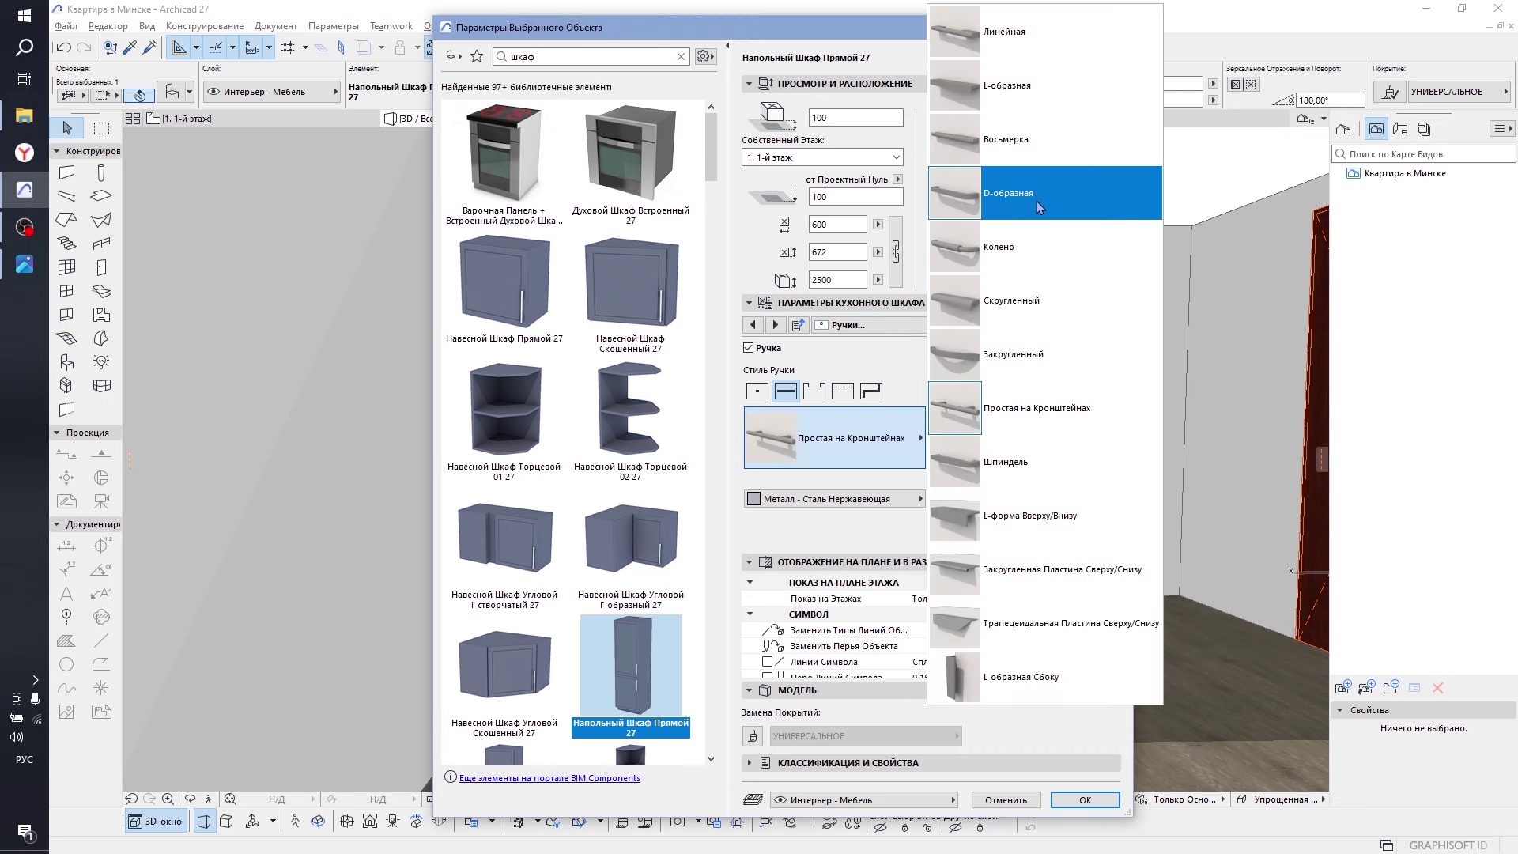
click(1036, 200)
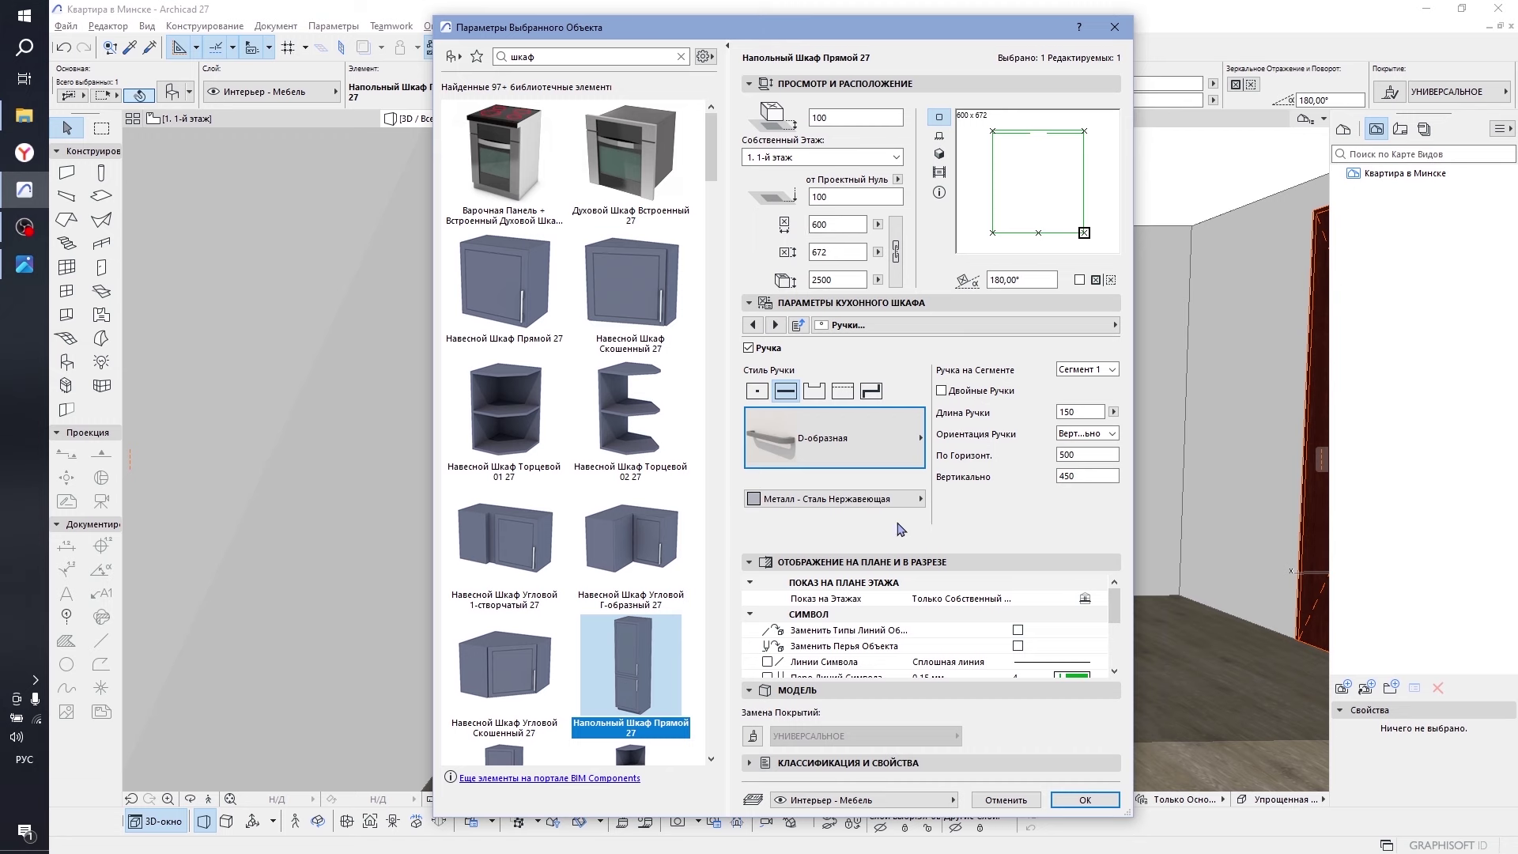
click(891, 499)
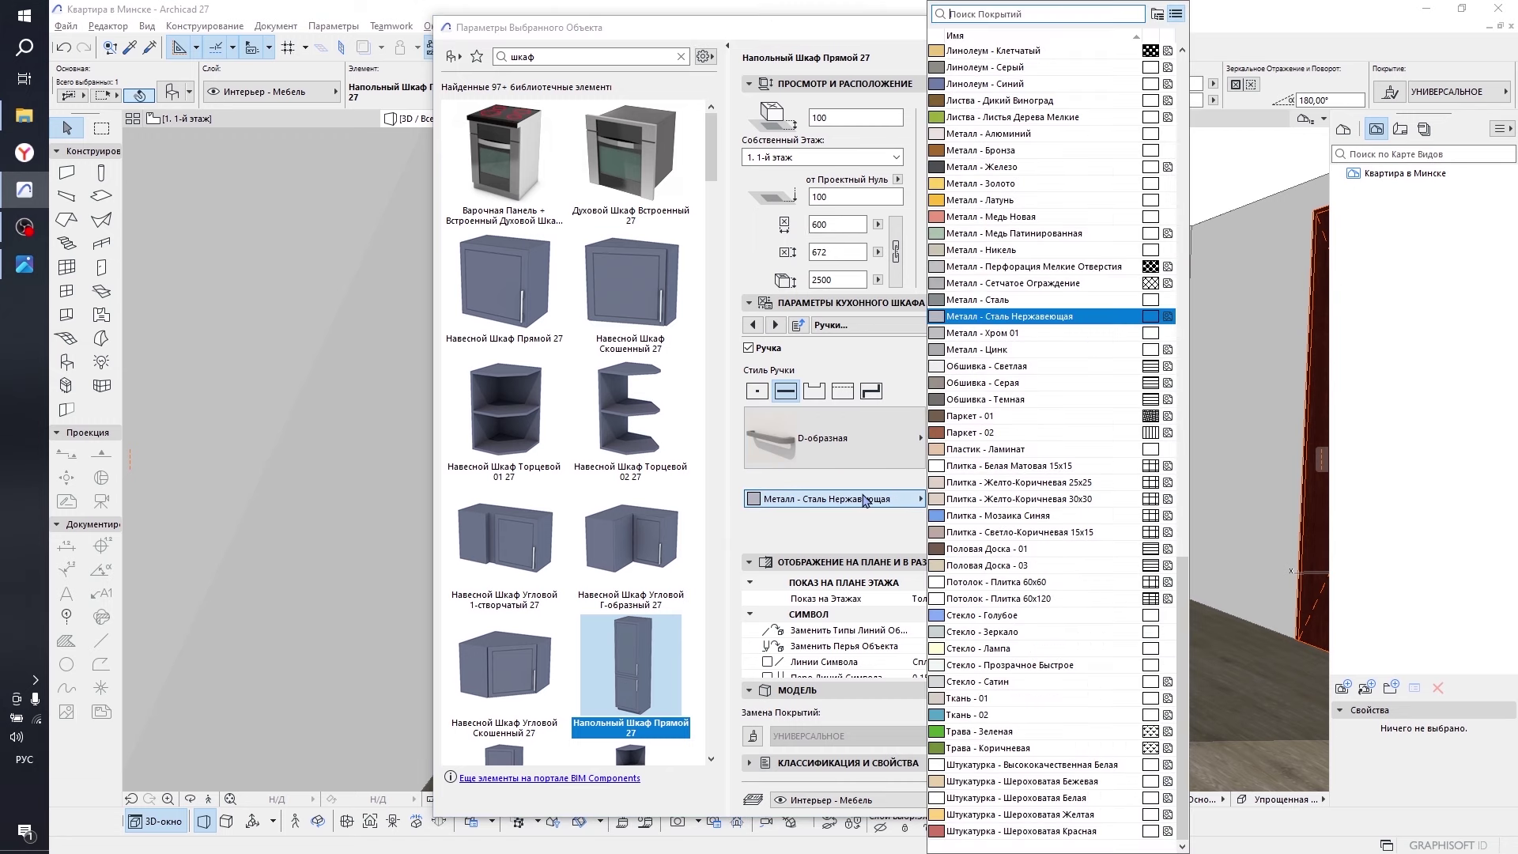
text(антр)
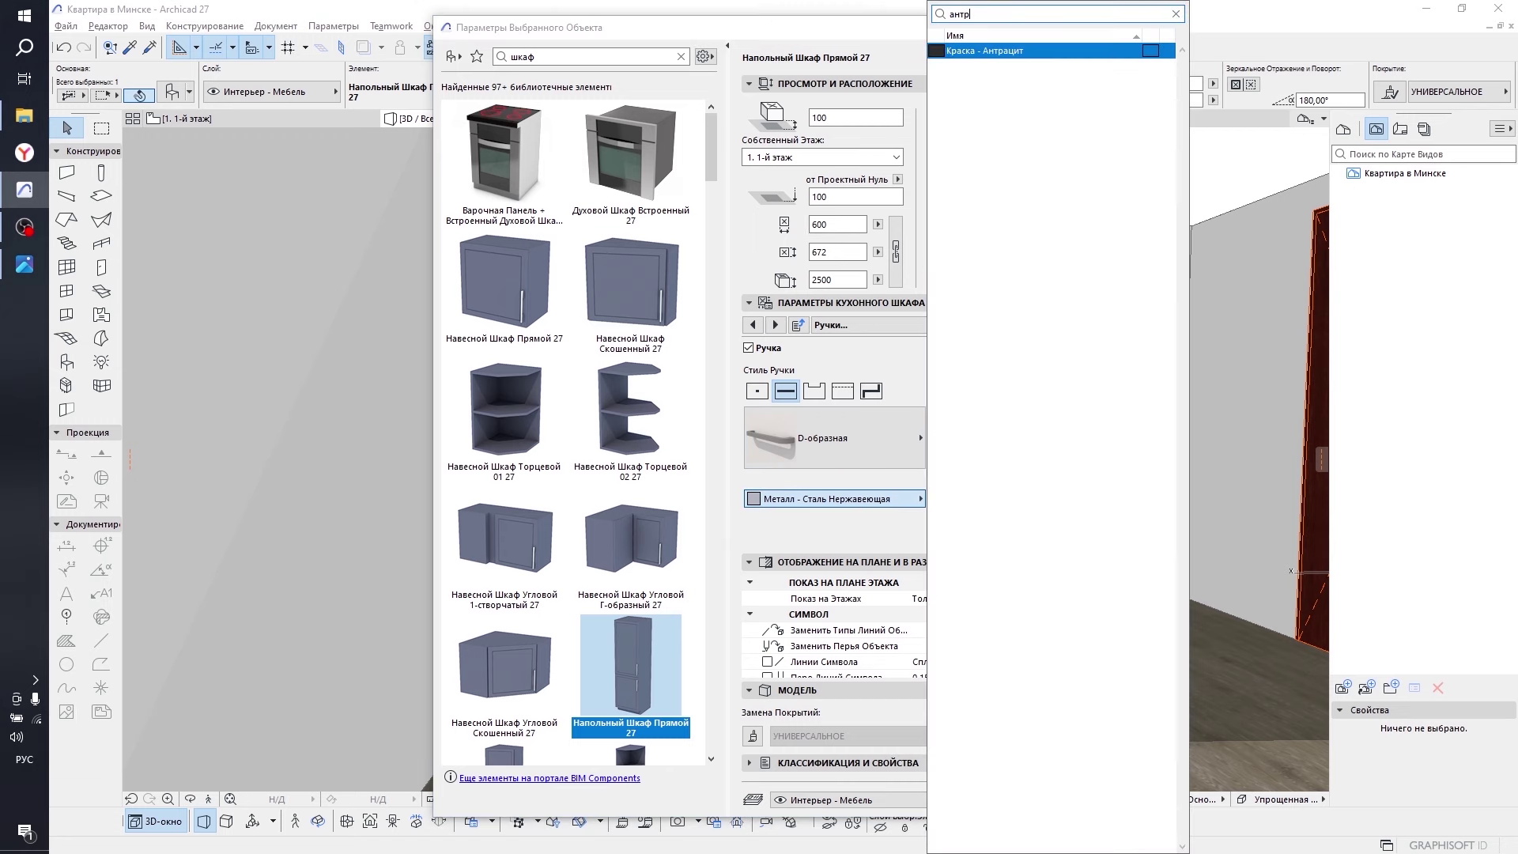
key(Return)
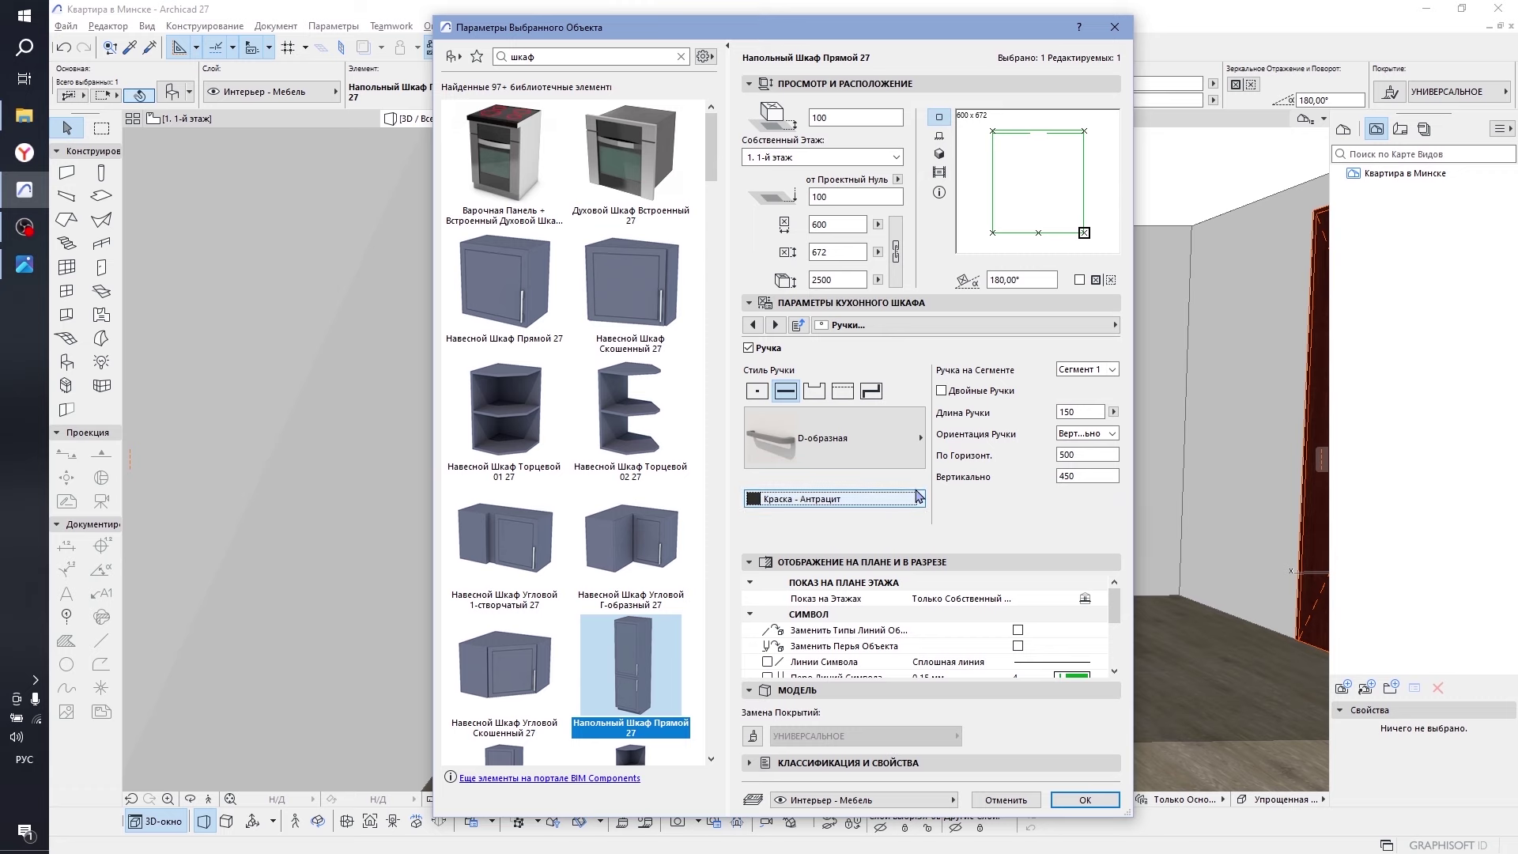
Apply the handle settings, then reopen the cabinet and inspect its 3D preview
click(1085, 799)
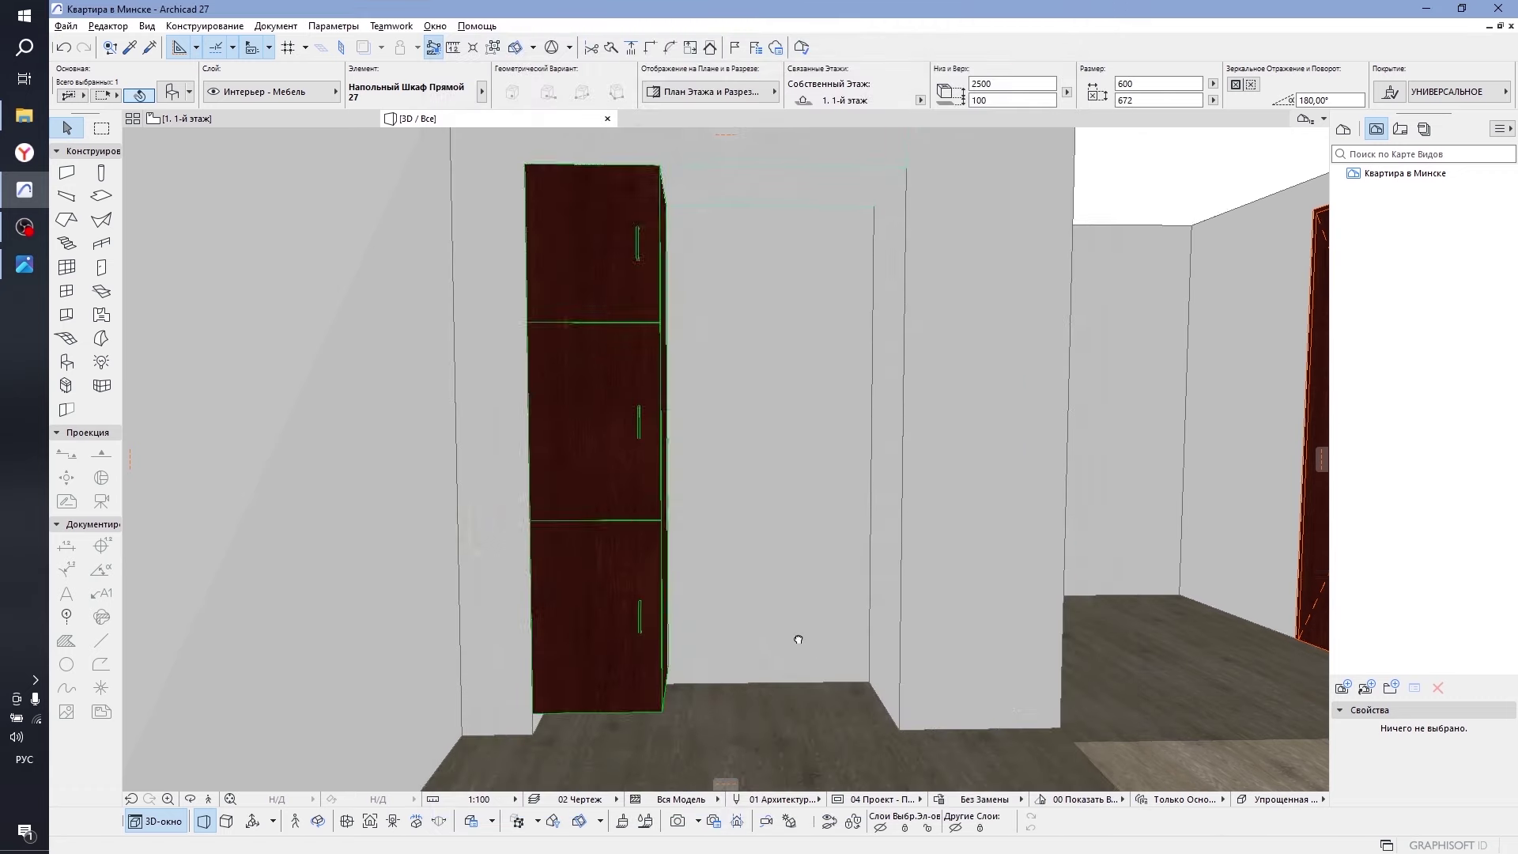
shift+middle_drag(796, 637, 671, 563)
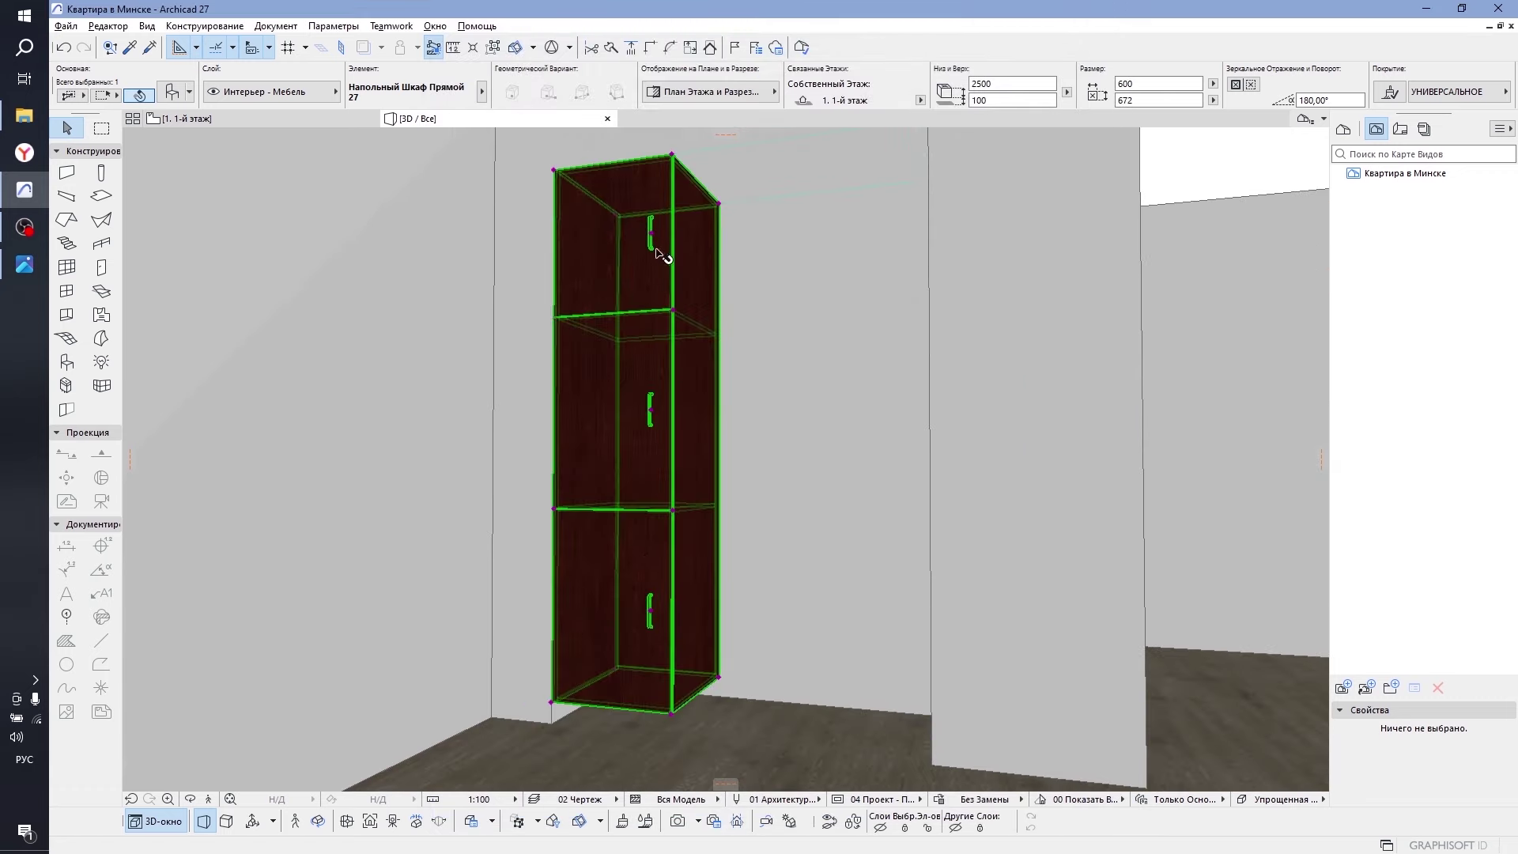
double_click(700, 389)
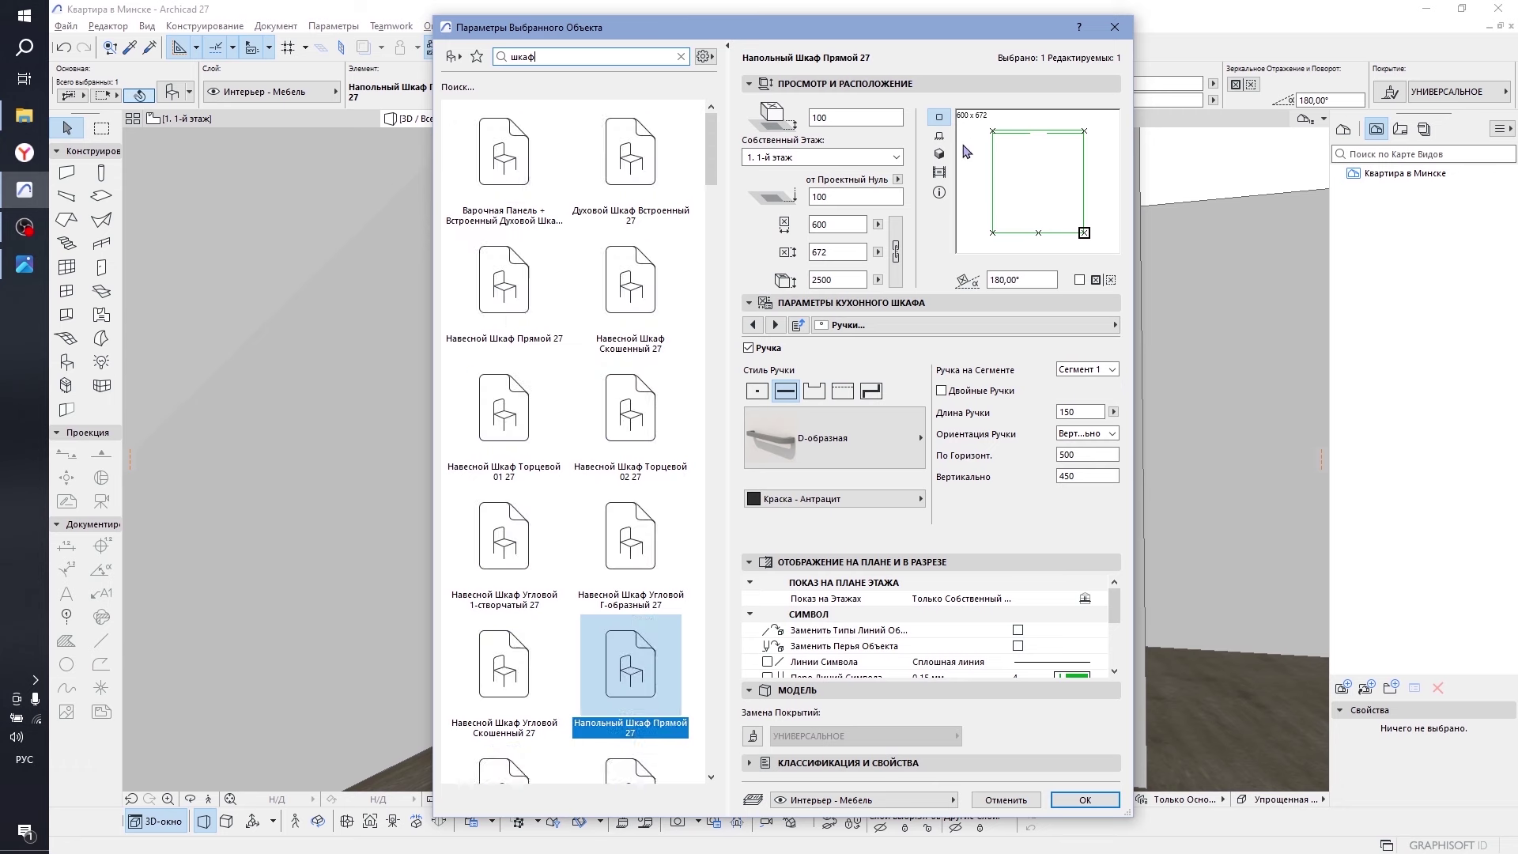
click(939, 154)
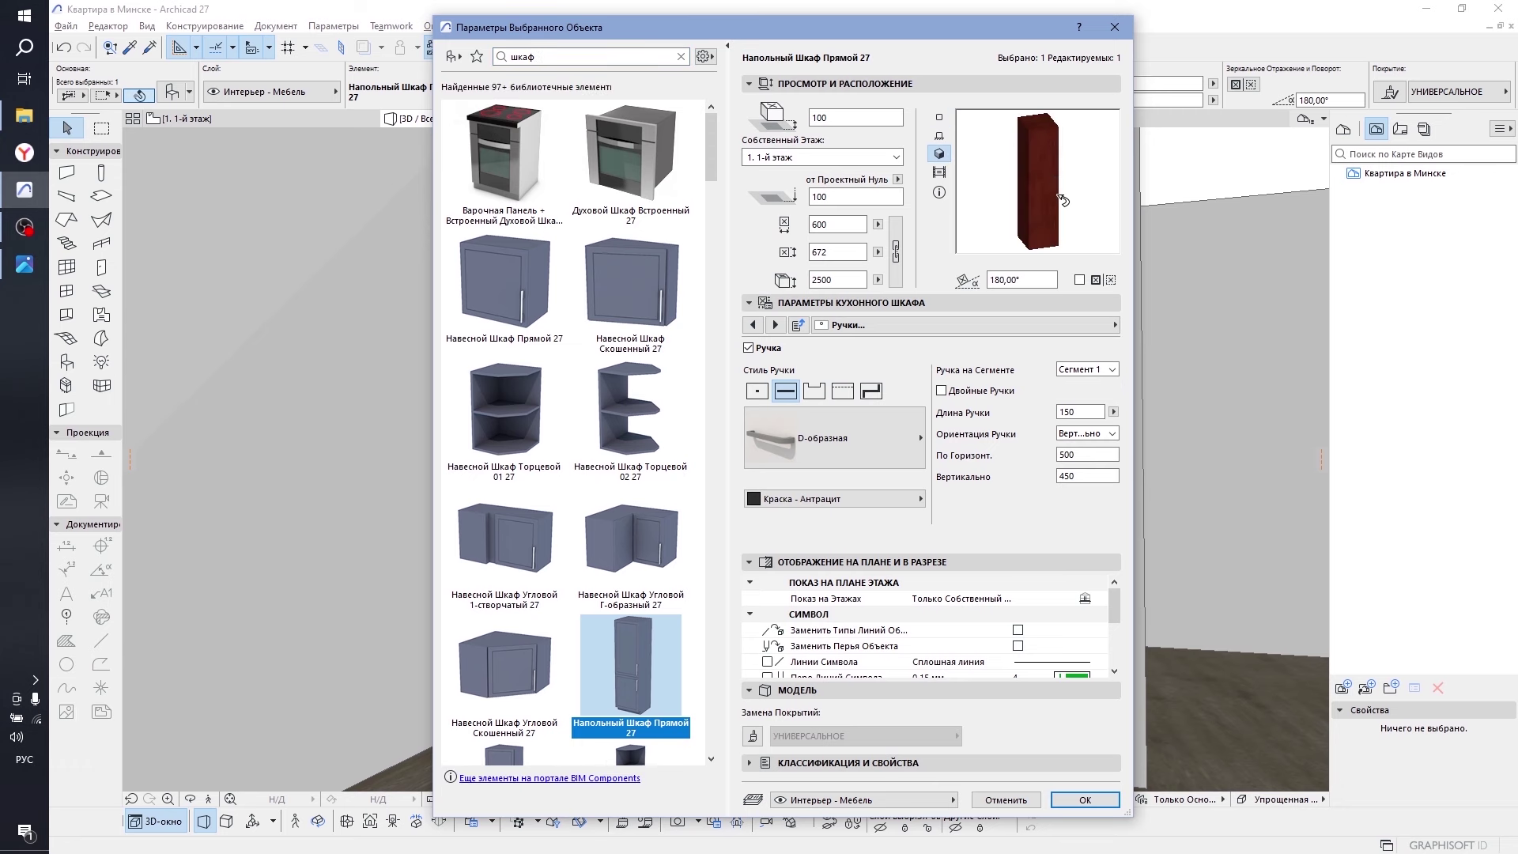
mouse_move(1057, 197)
mouse_down()
mouse_move(1059, 181)
mouse_move(1010, 196)
mouse_move(1035, 200)
mouse_up()
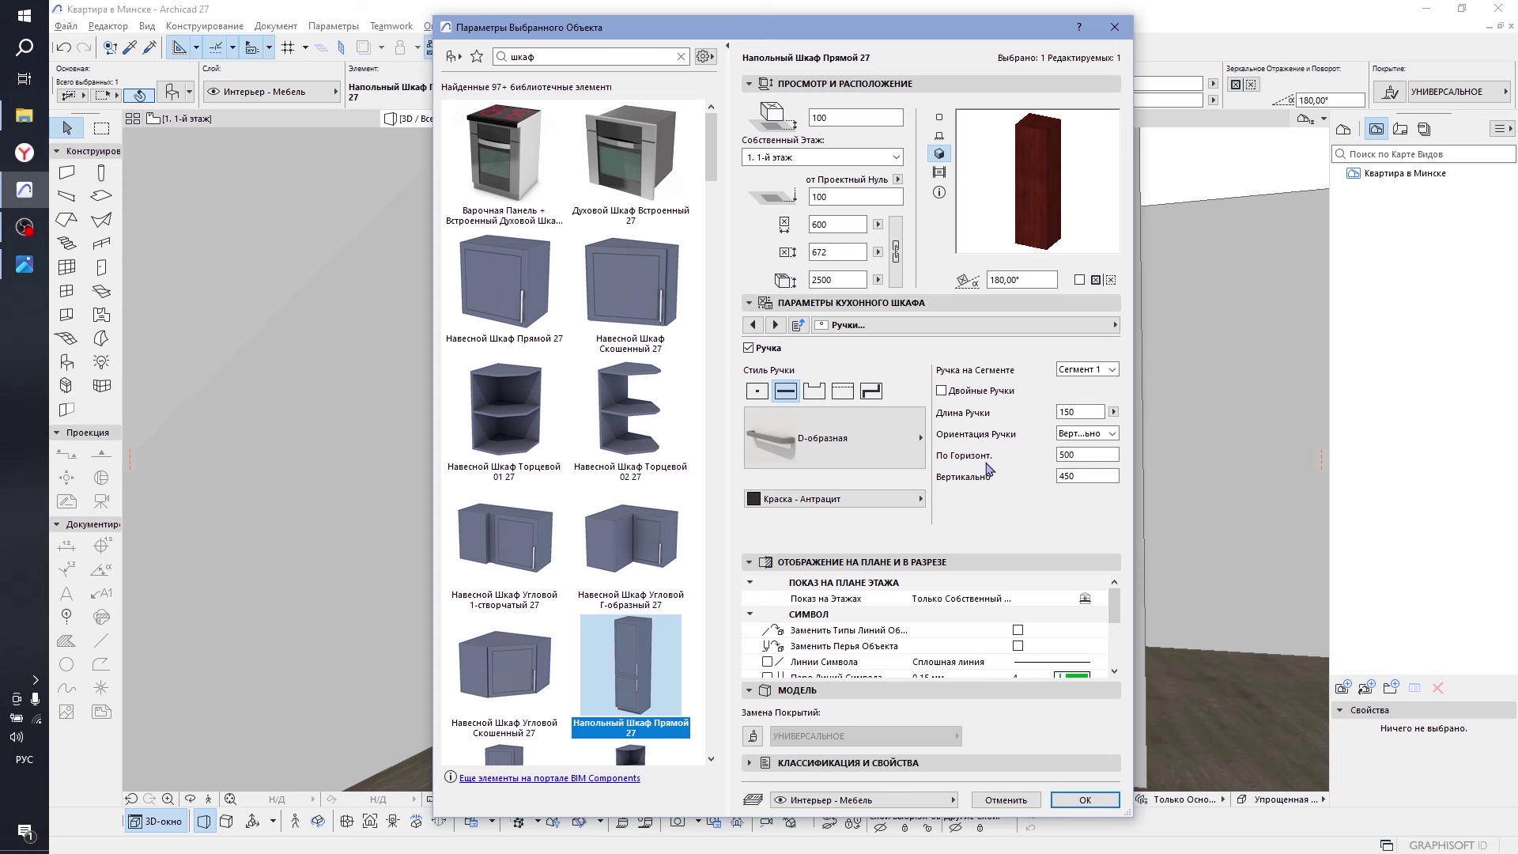
Set the bottom handle's vertical offset to 0, apply, and inspect the result
double_click(1073, 457)
double_click(1090, 475)
text(0)
click(1085, 799)
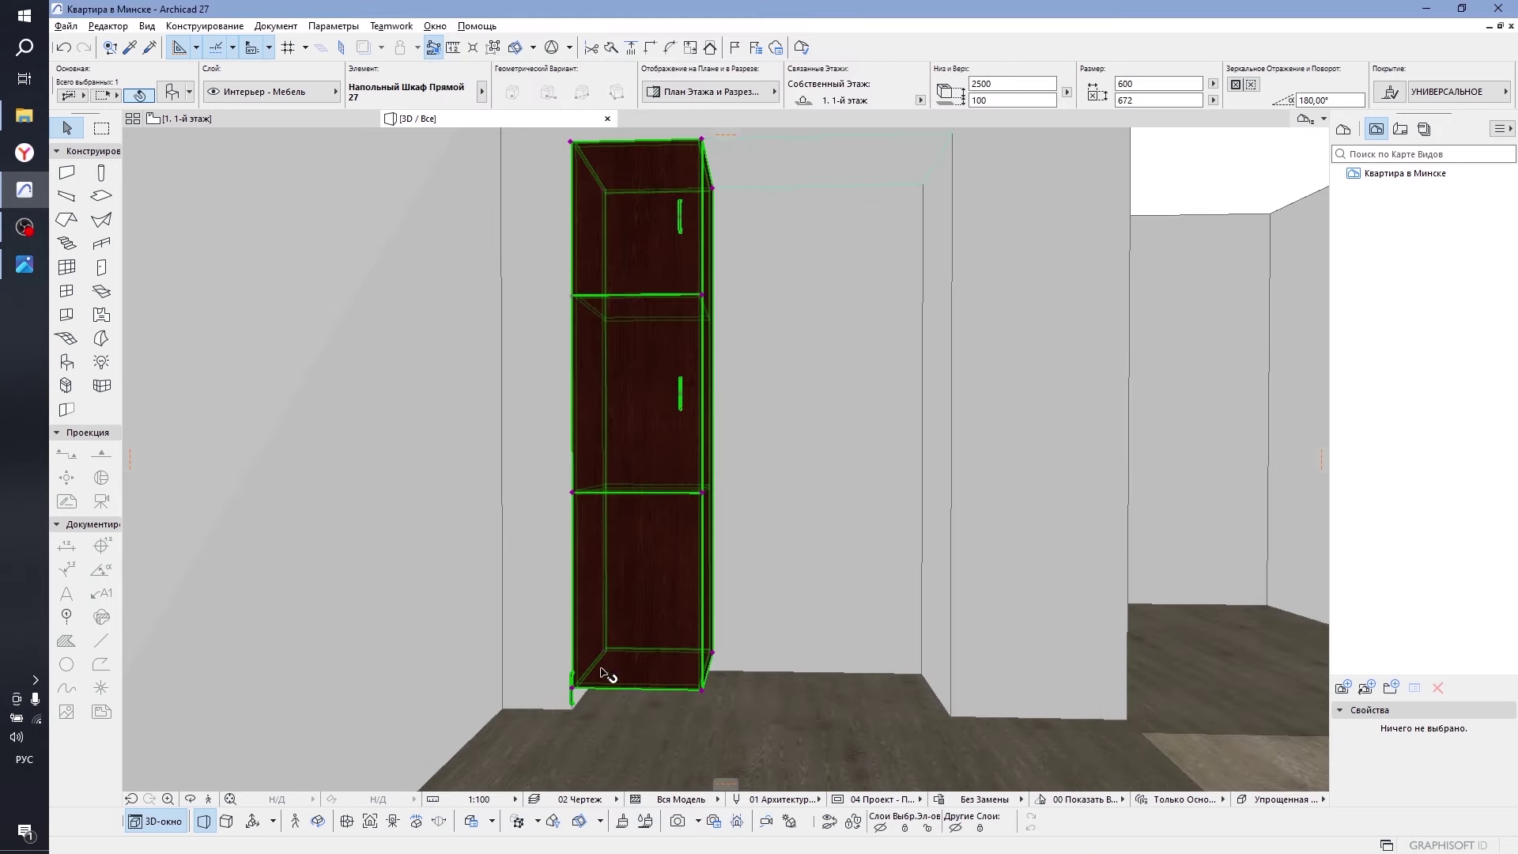
shift+middle_drag(607, 674, 544, 673)
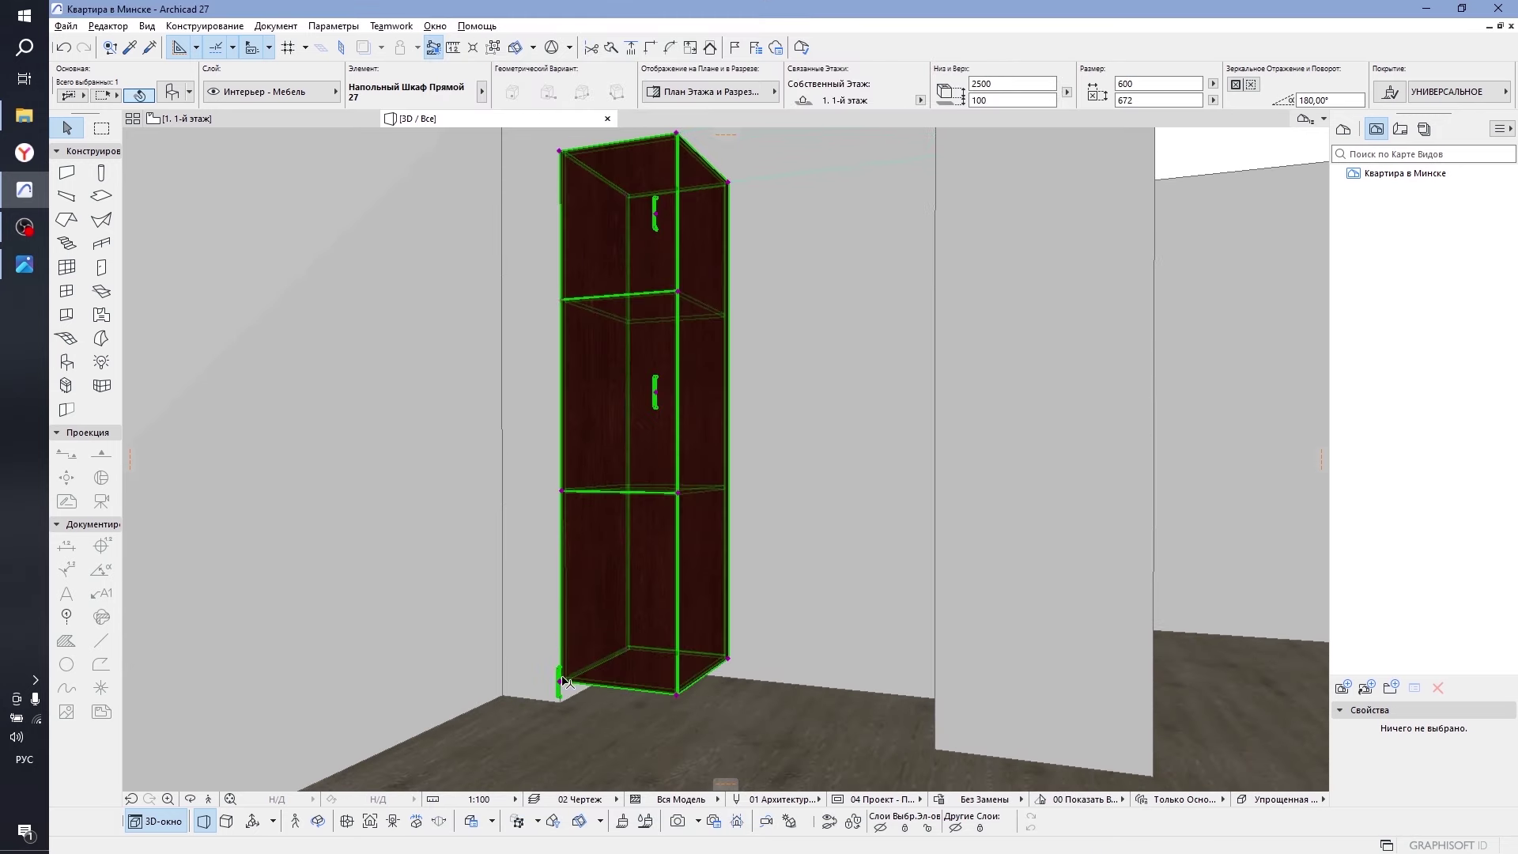
Raise the handle to 600, then settle on 100 horizontal and 700 vertical offsets
double_click(580, 508)
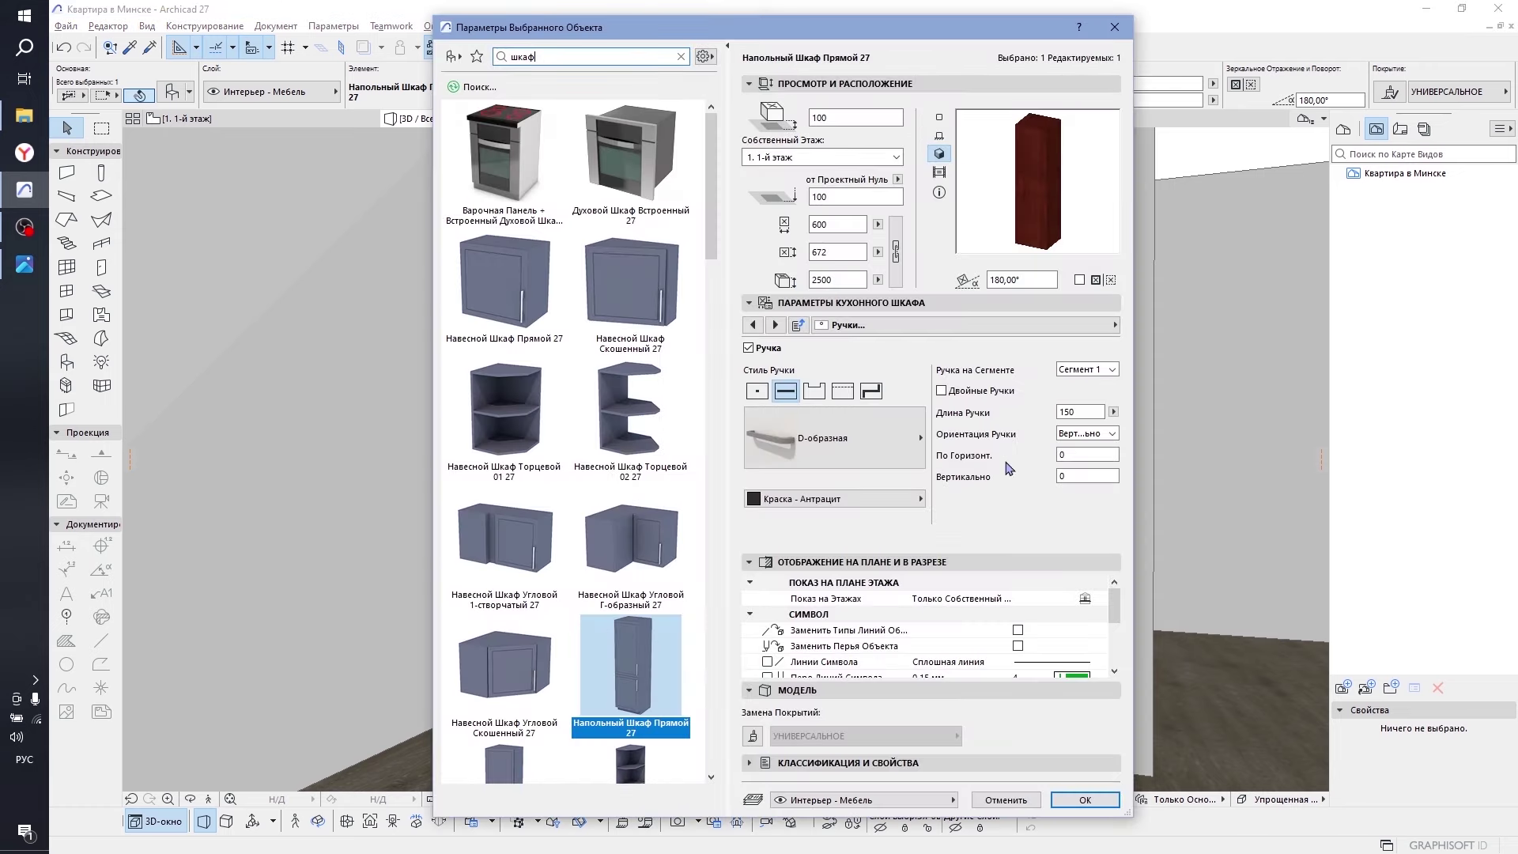
click(1096, 476)
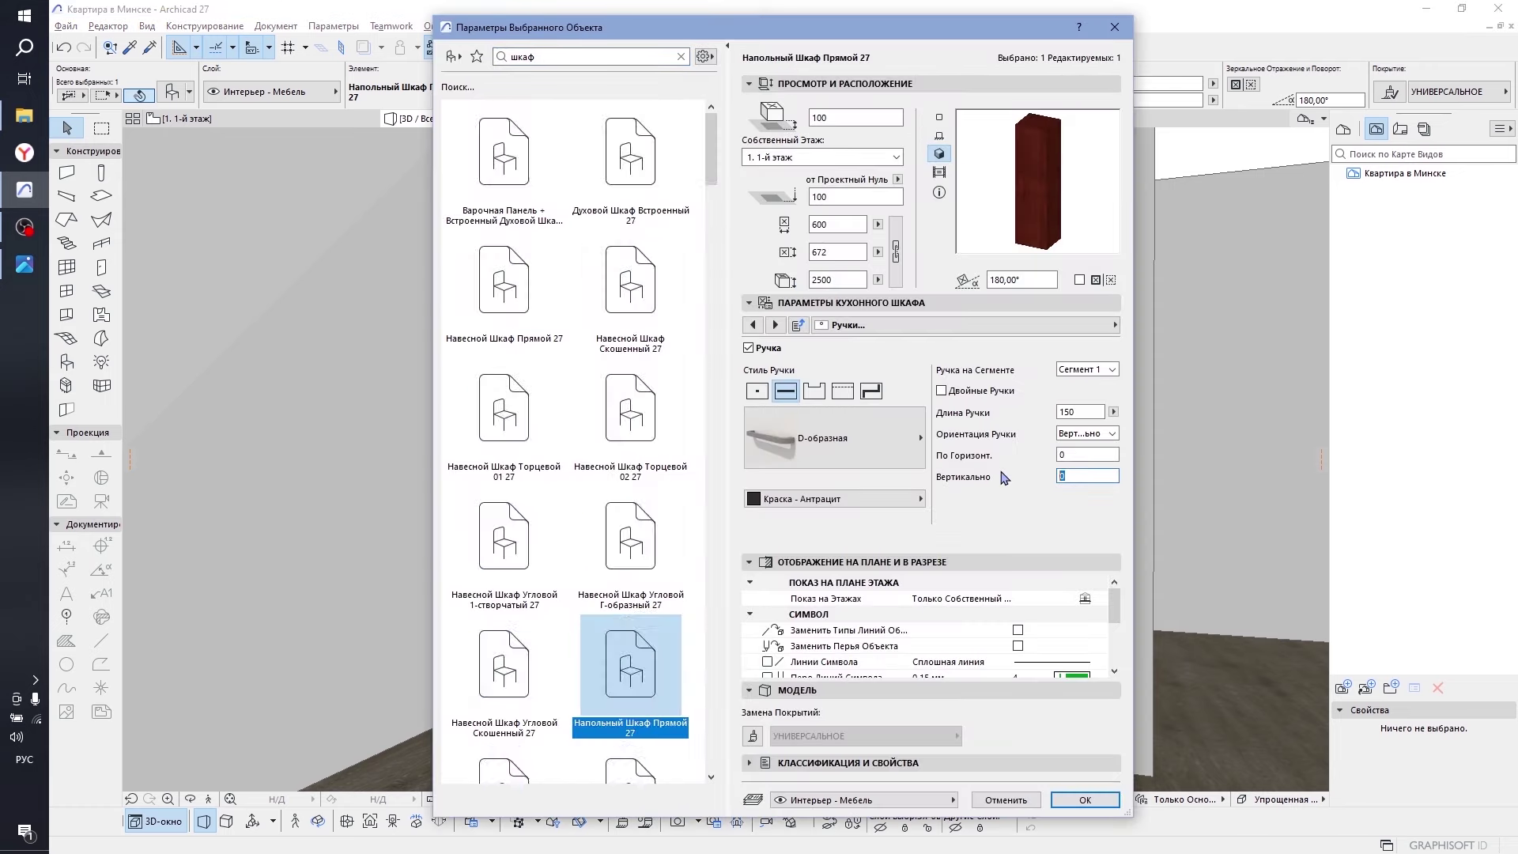
text(600)
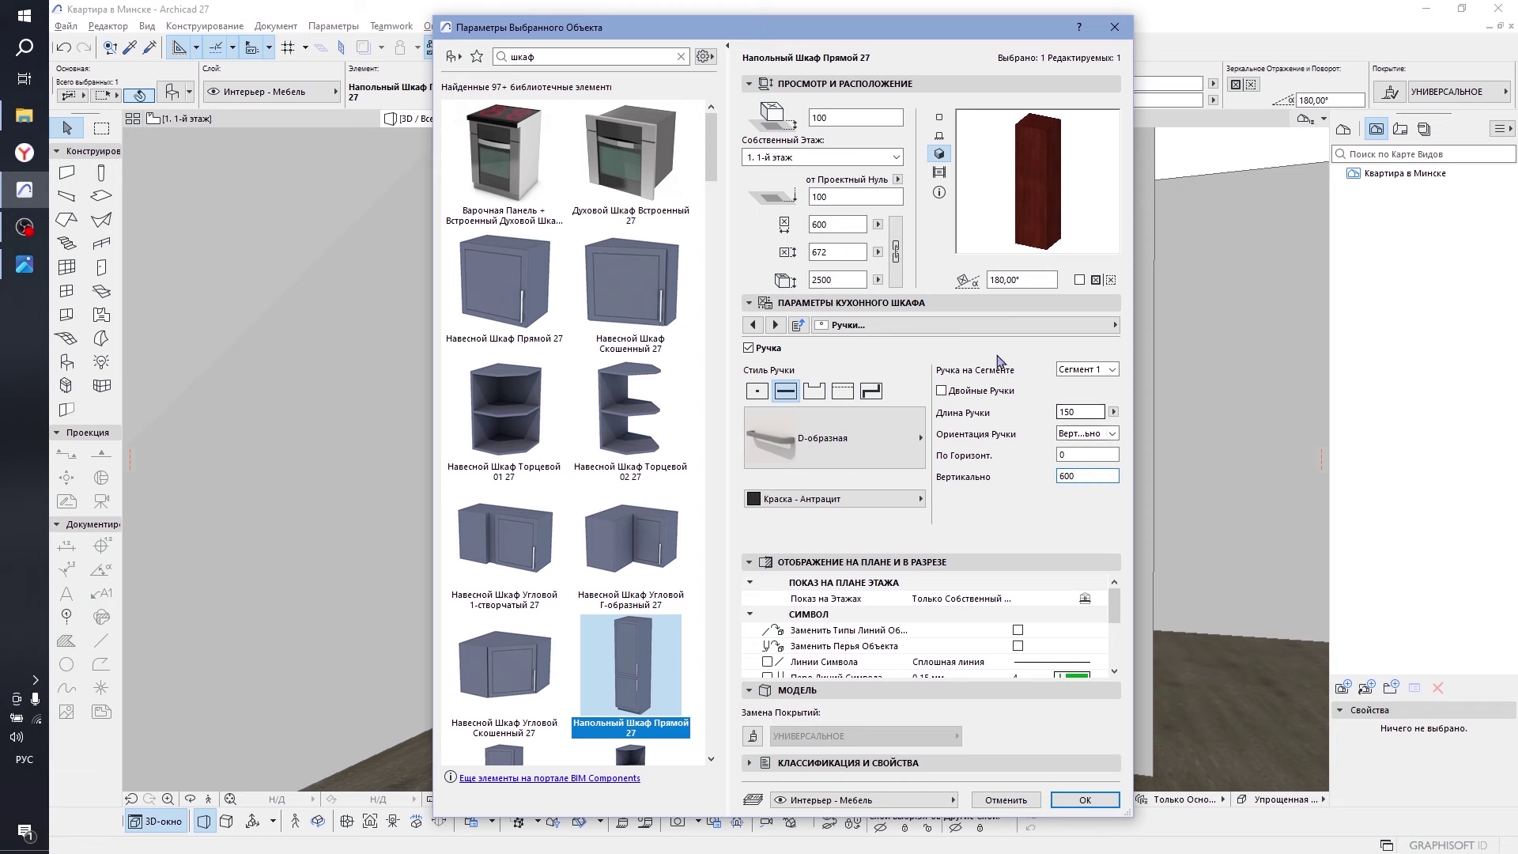
key(shift+Tab)
key(Return)
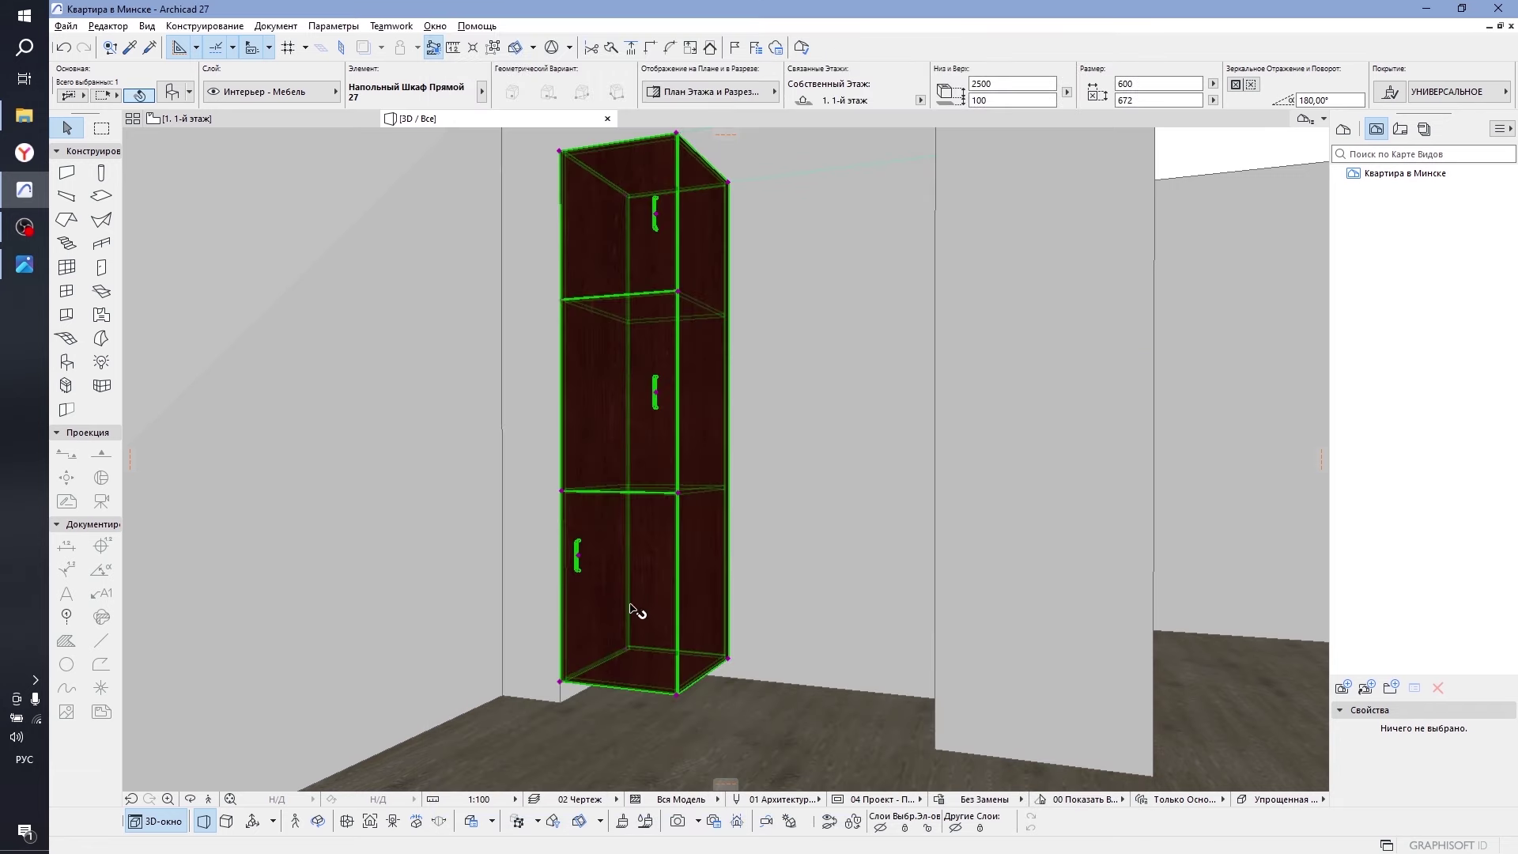
double_click(681, 568)
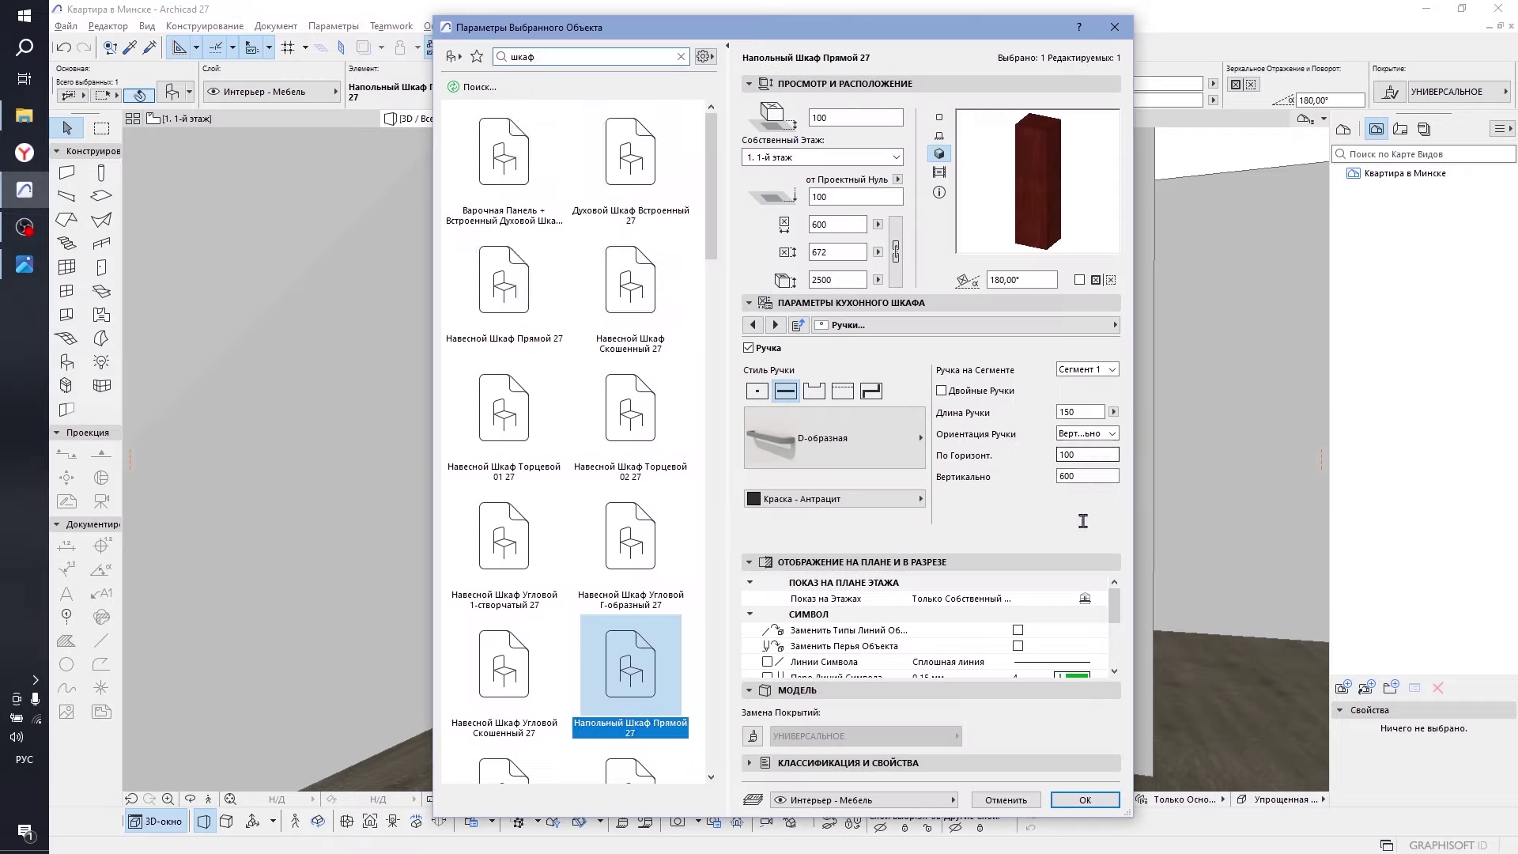
key(Return)
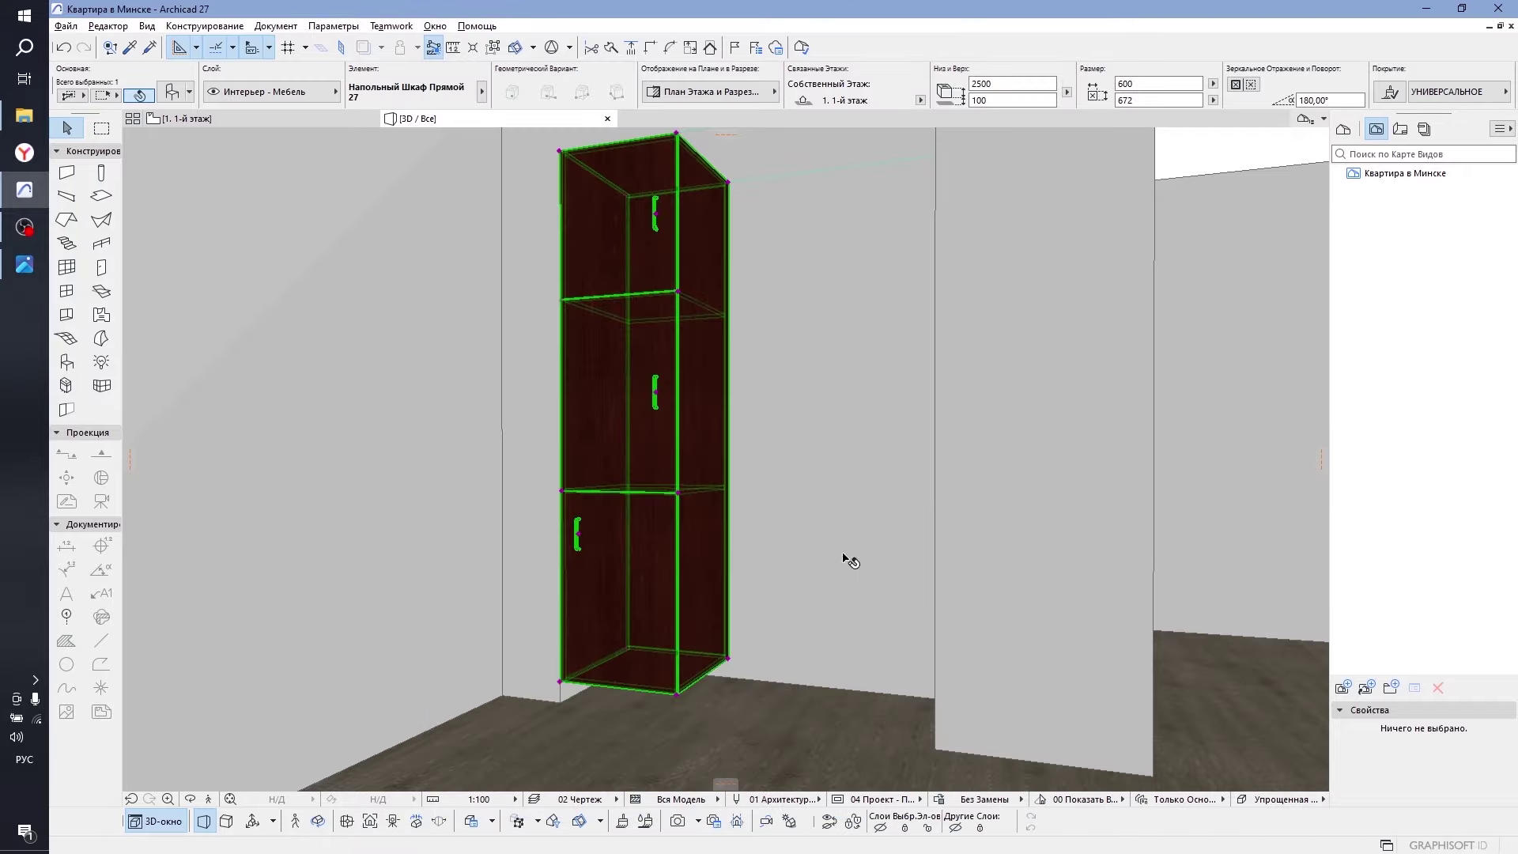
double_click(601, 570)
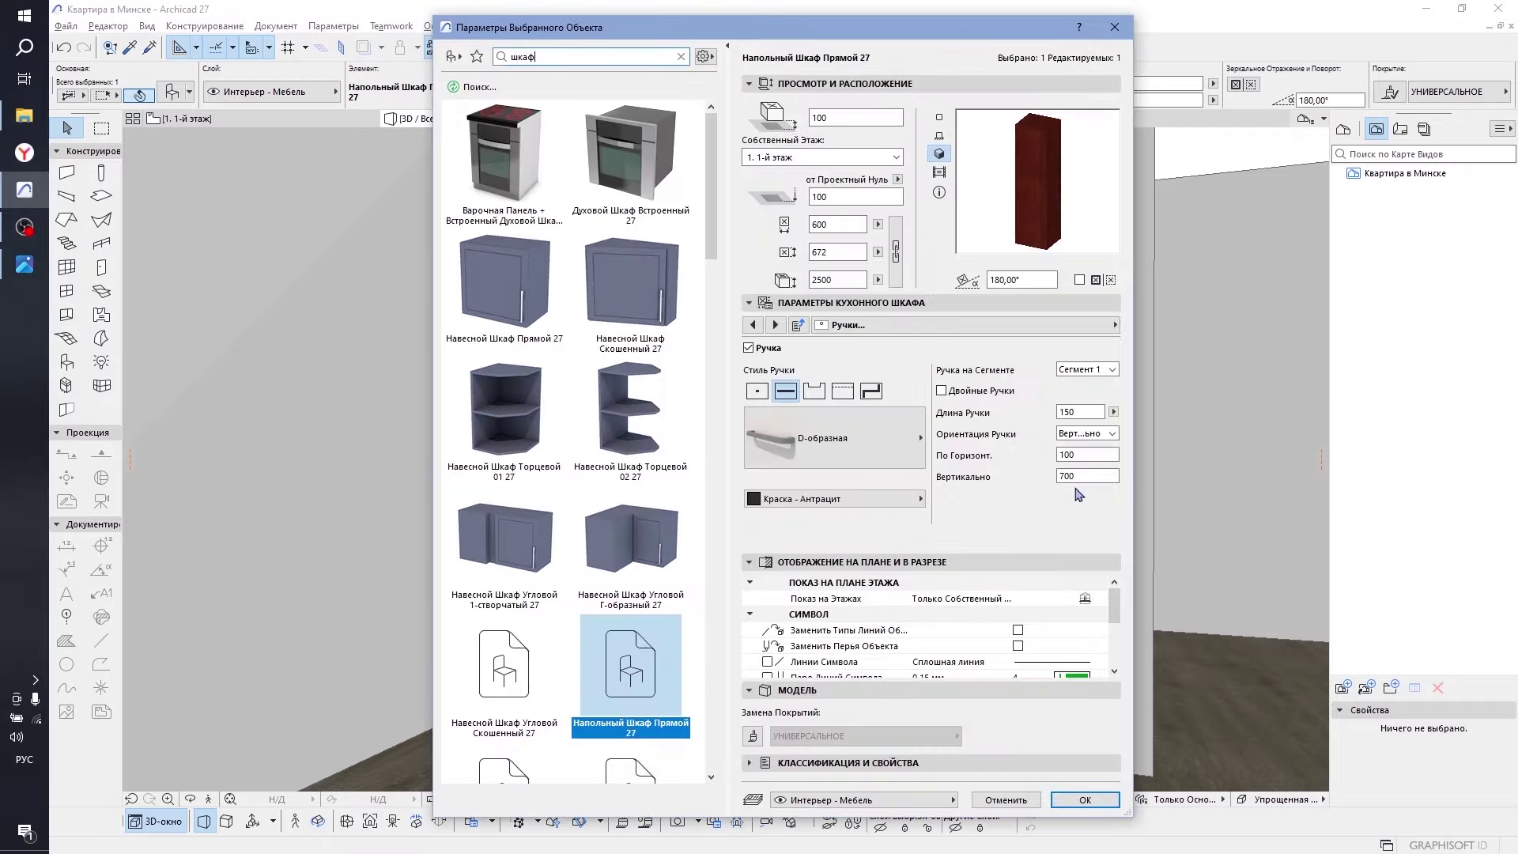
key(Return)
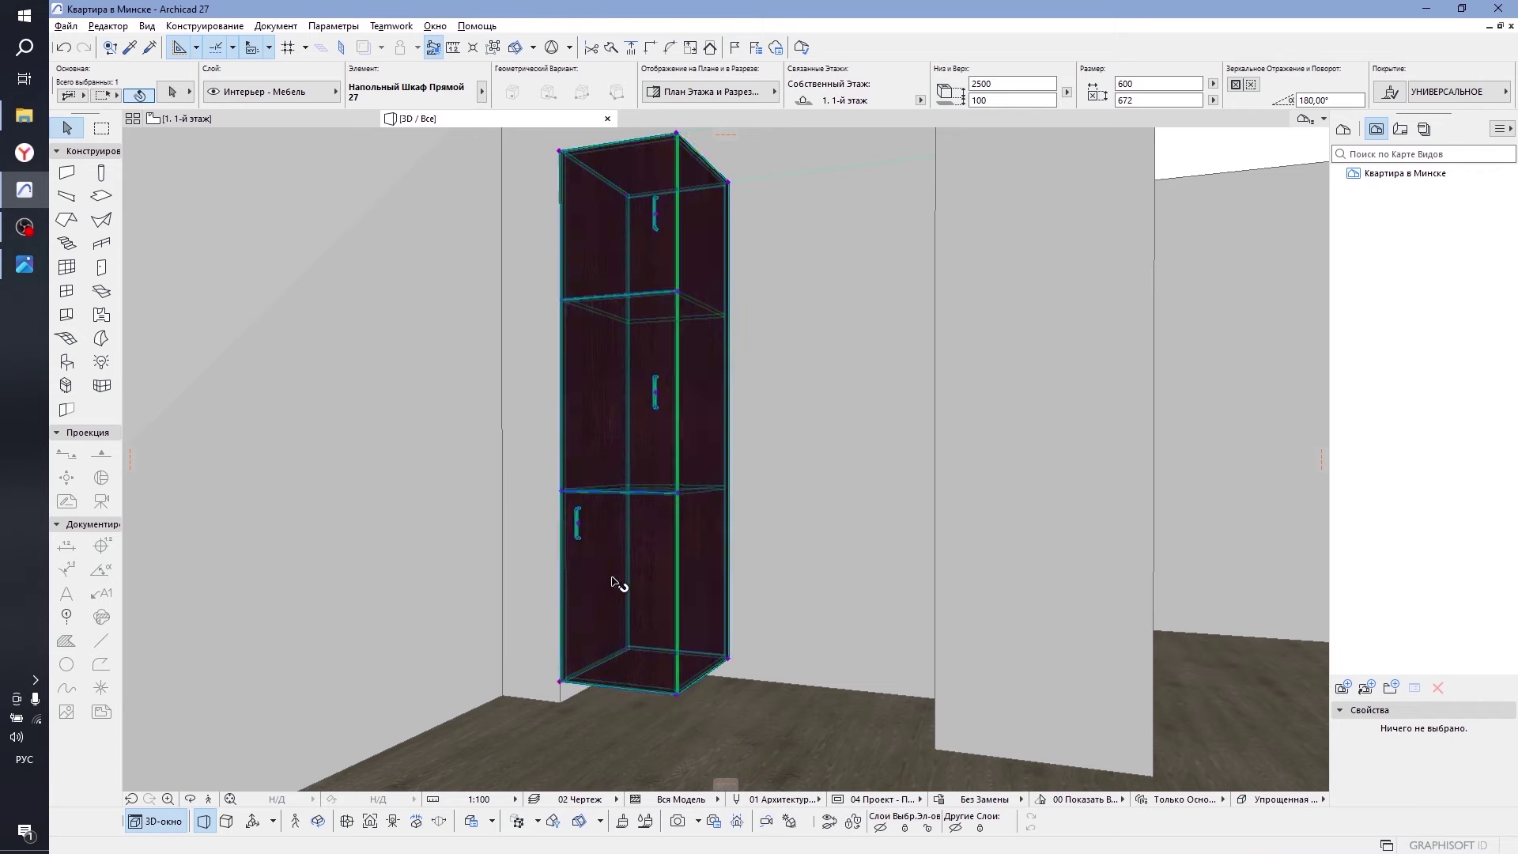
Apply offsets of 50 horizontal and 750 vertical to the bottom segment's handle
scroll(617, 582, up, 3)
scroll(542, 549, up, 3)
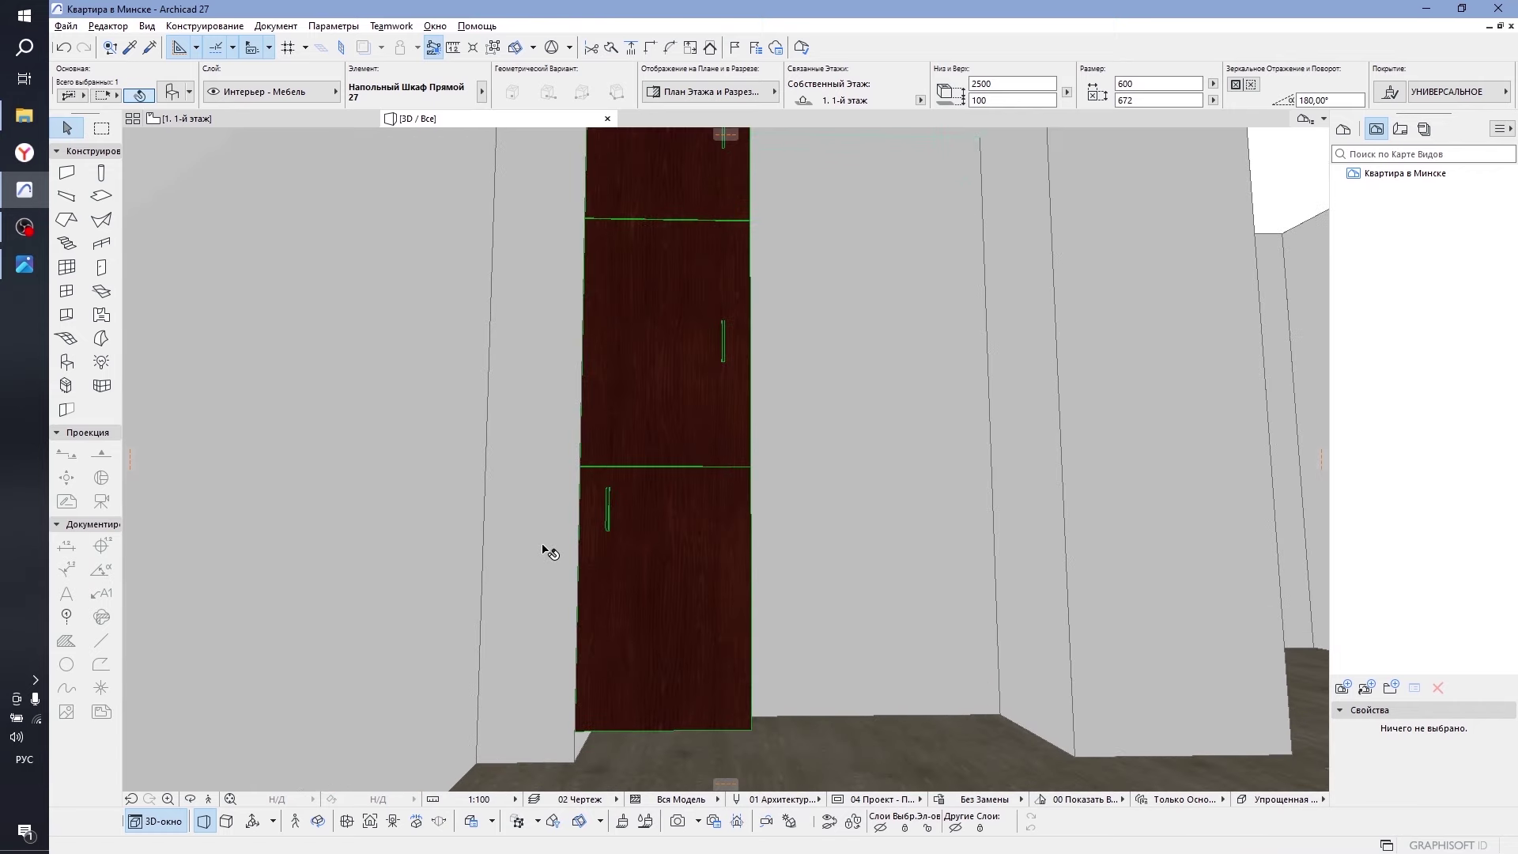
scroll(553, 548, up, 3)
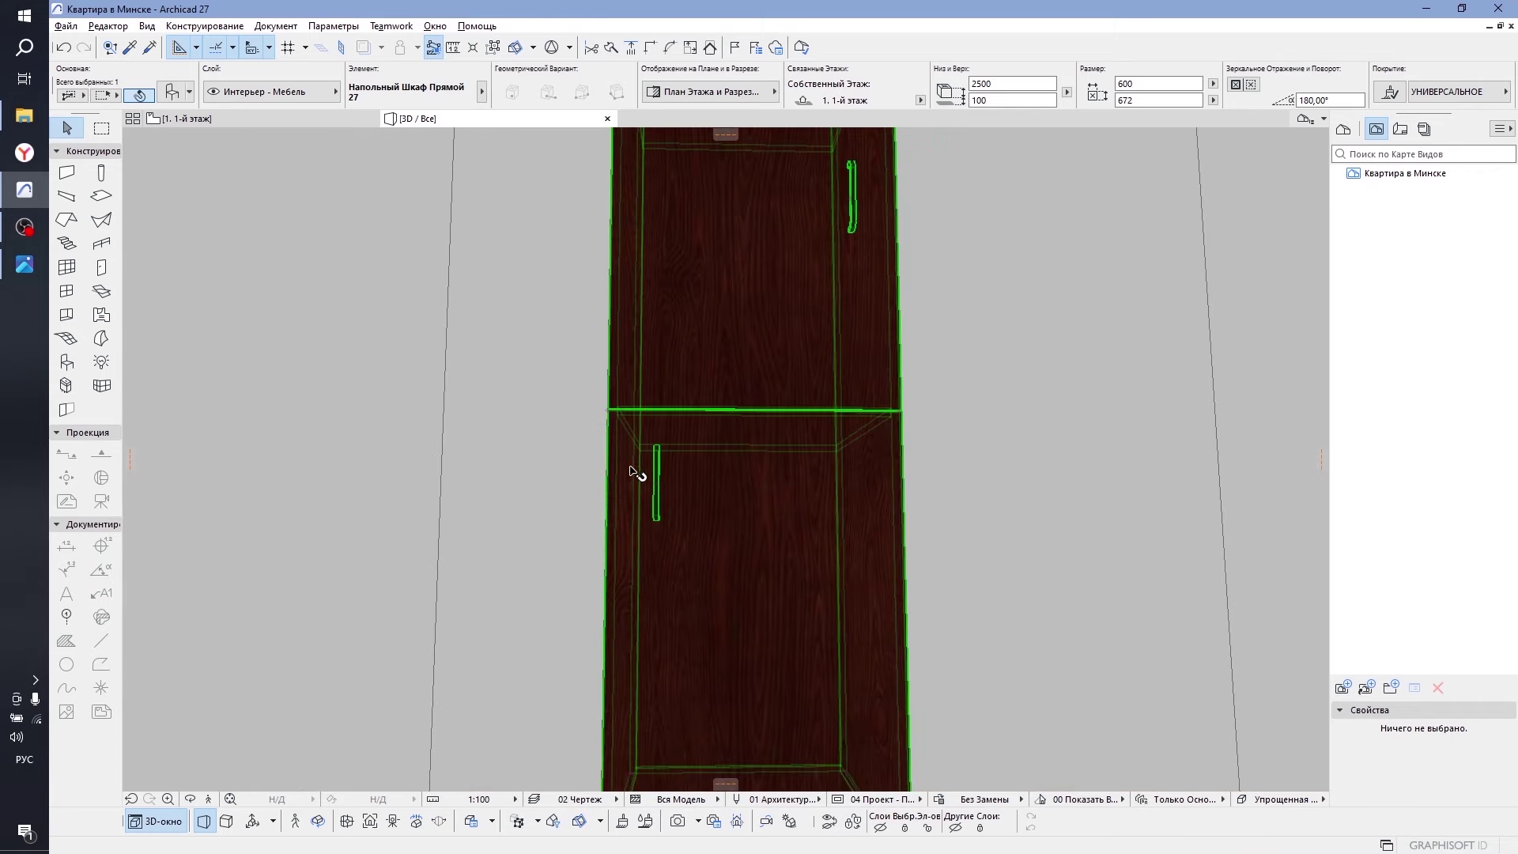
key(ctrl+t)
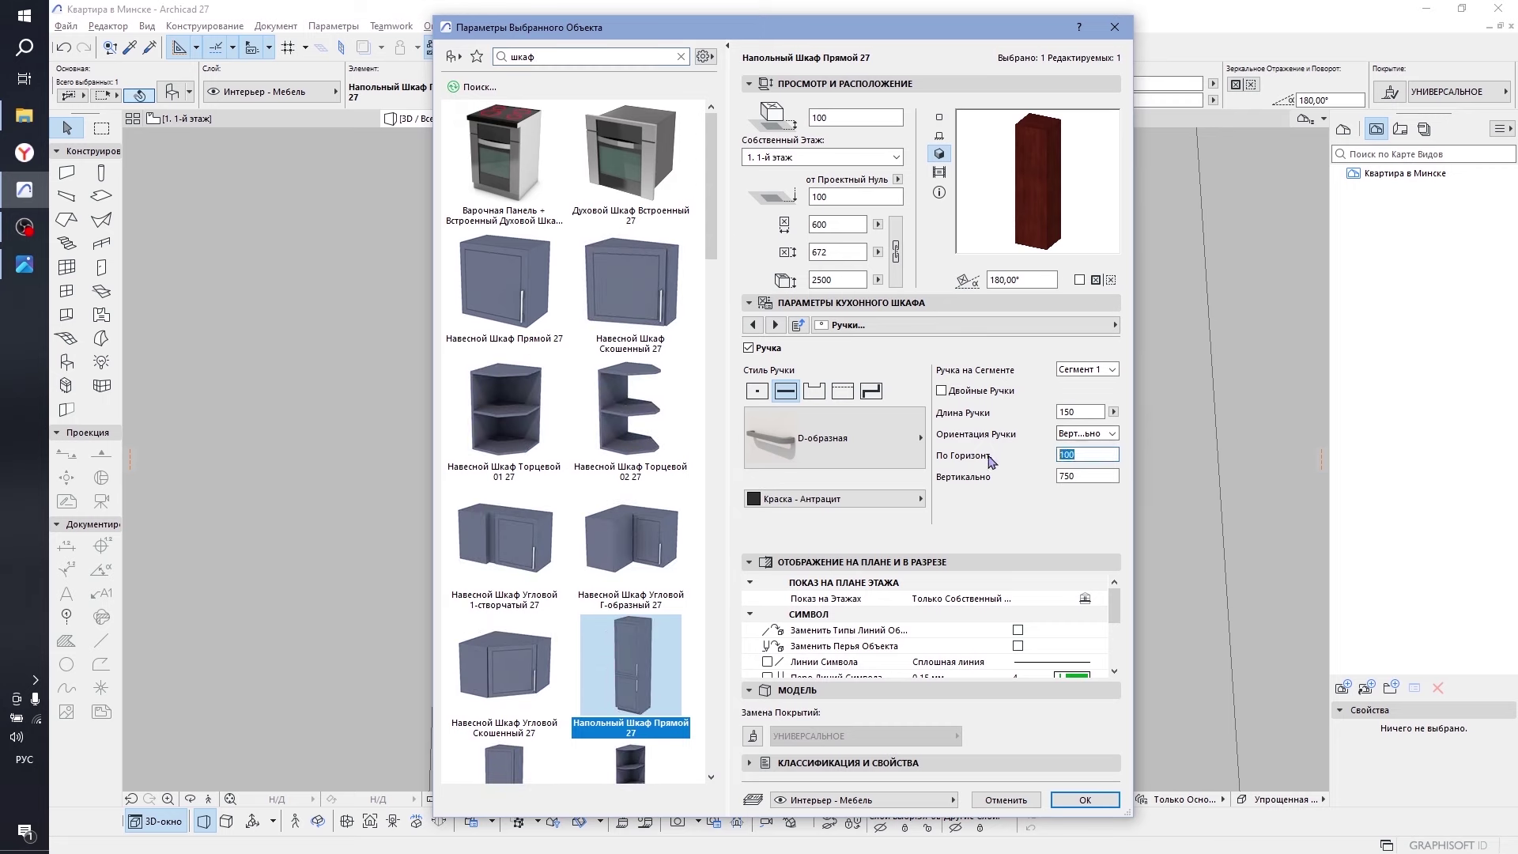
key(Return)
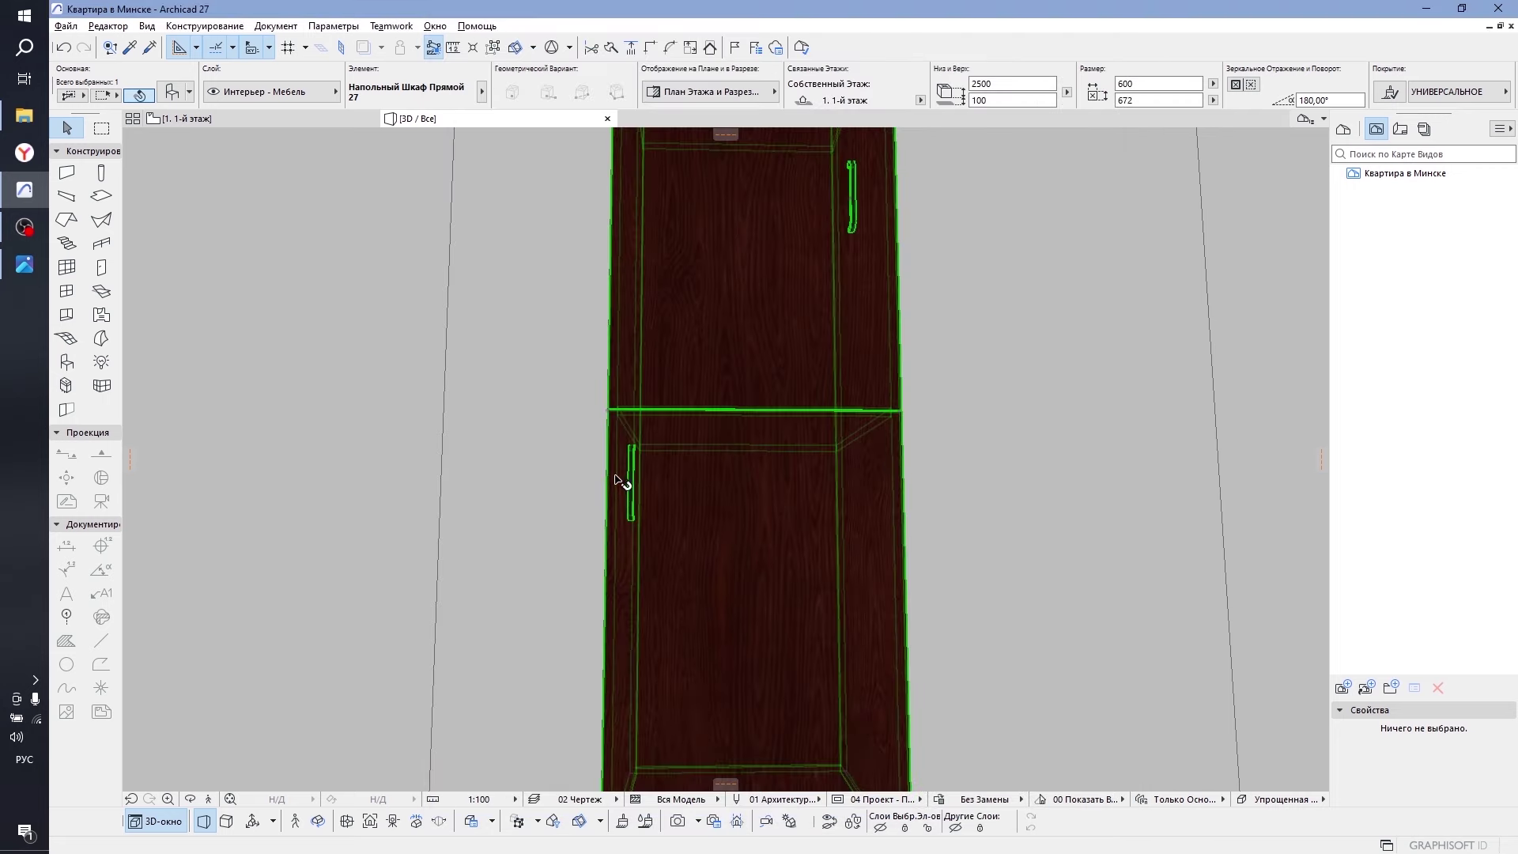
Give the Сегмент 2 handle a 50 vertical and 150 horizontal offset, then select it
mouse_move(741, 540)
shift+middle_down()
mouse_move(610, 538)
mouse_move(762, 536)
mouse_move(644, 559)
mouse_move(687, 579)
mouse_move(721, 528)
shift+middle_up()
scroll(689, 576, down, 3)
scroll(692, 569, down, 2)
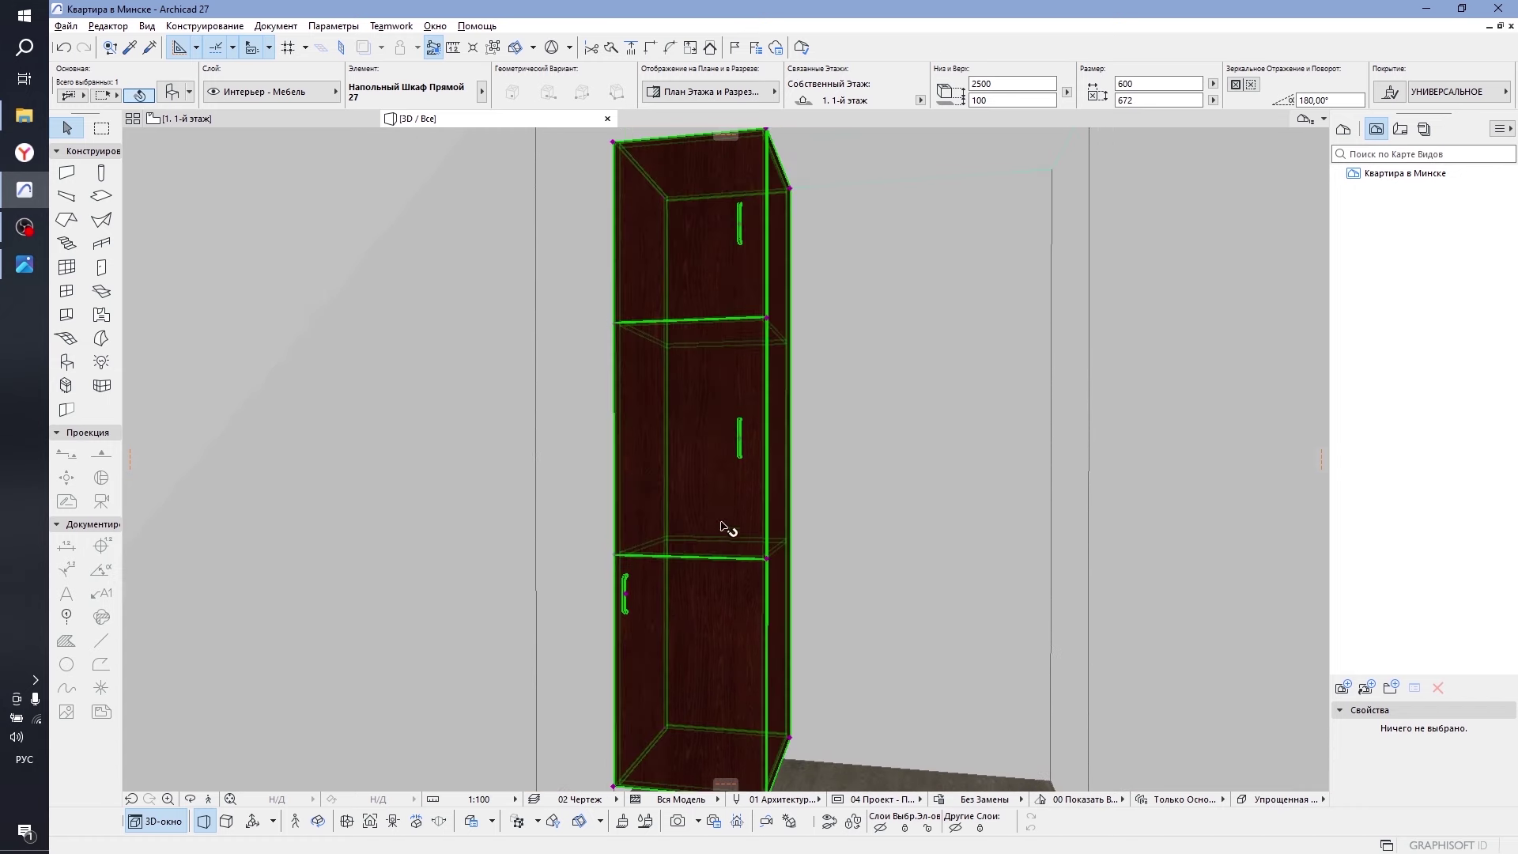
double_click(745, 463)
click(1075, 369)
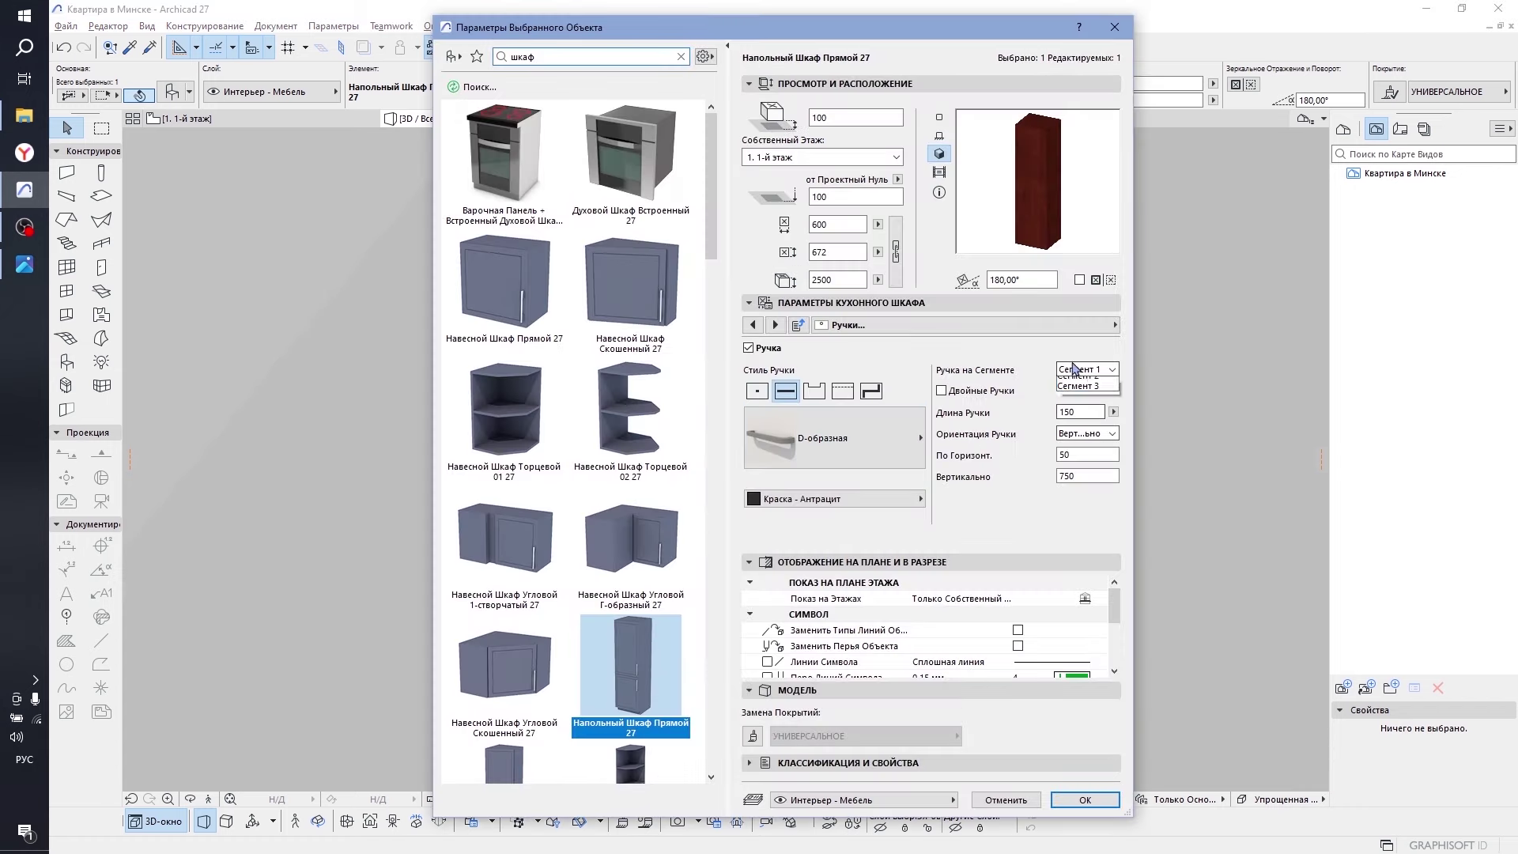
click(1086, 395)
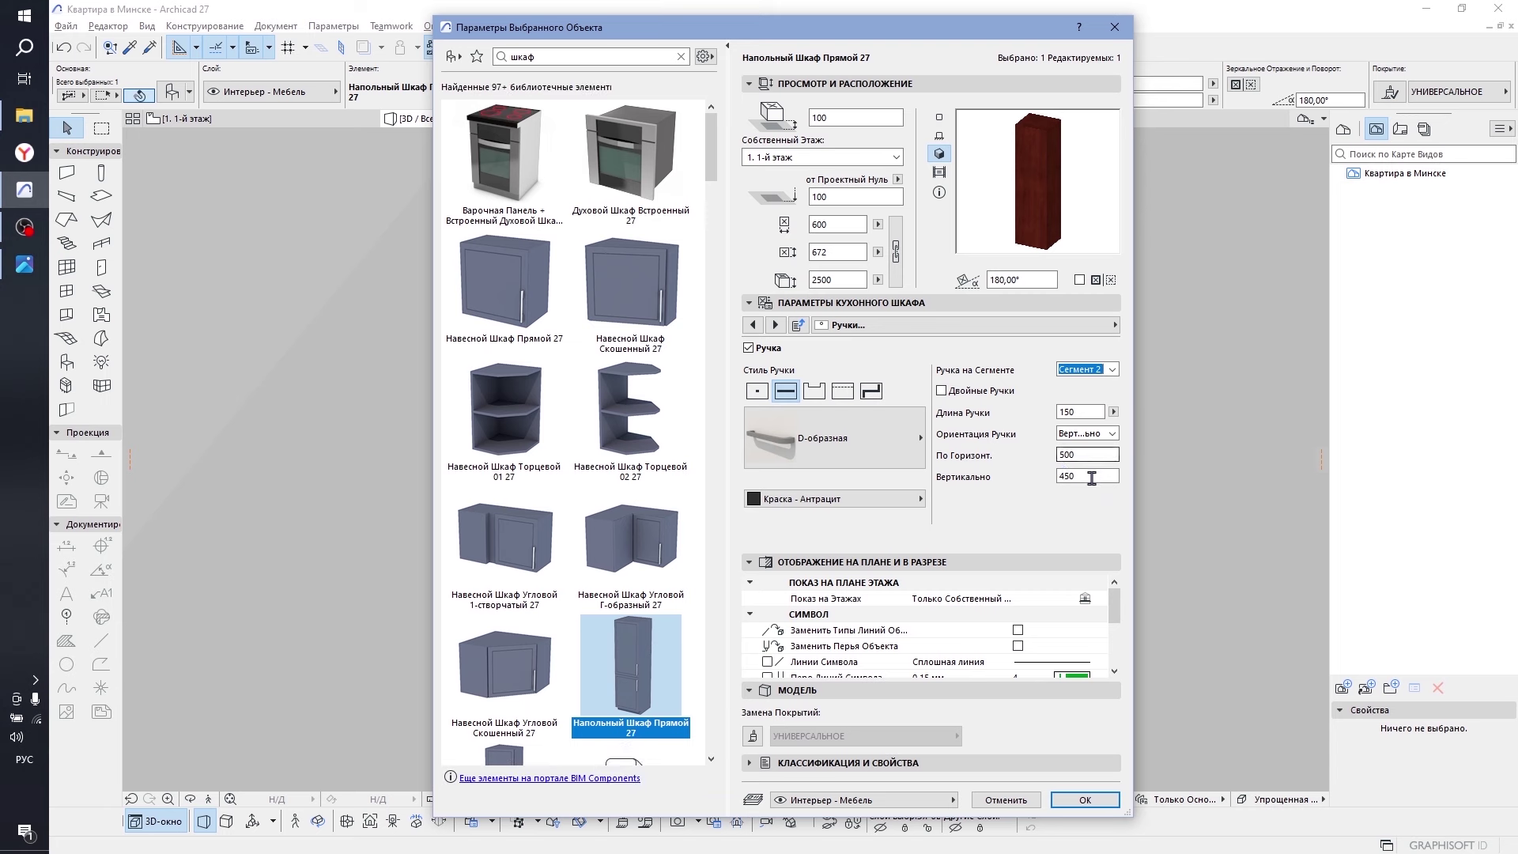
click(1063, 475)
text(50)
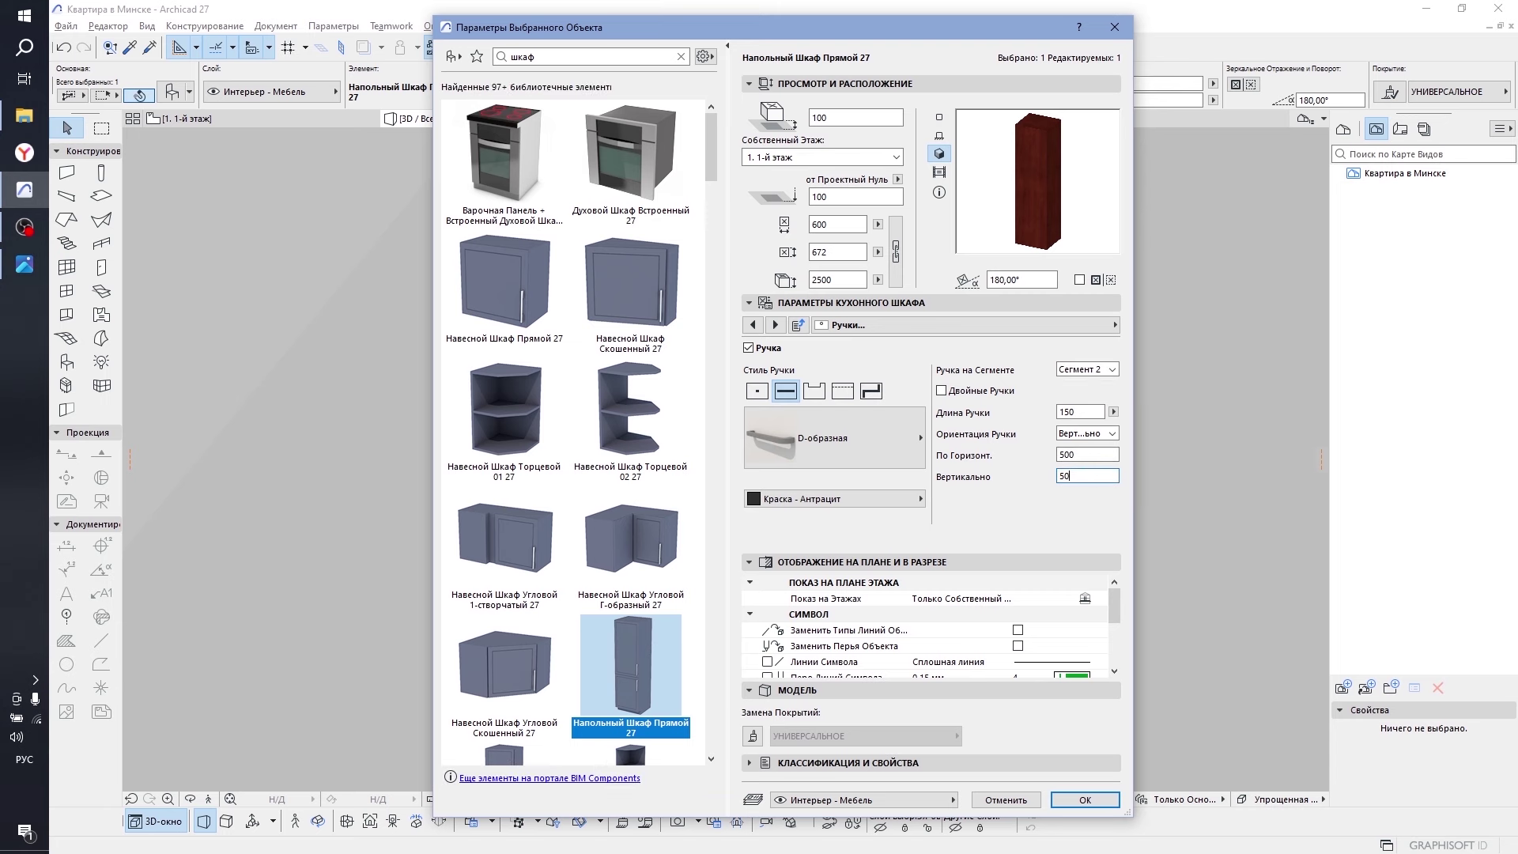
key(shift+Tab)
text(0)
key(Return)
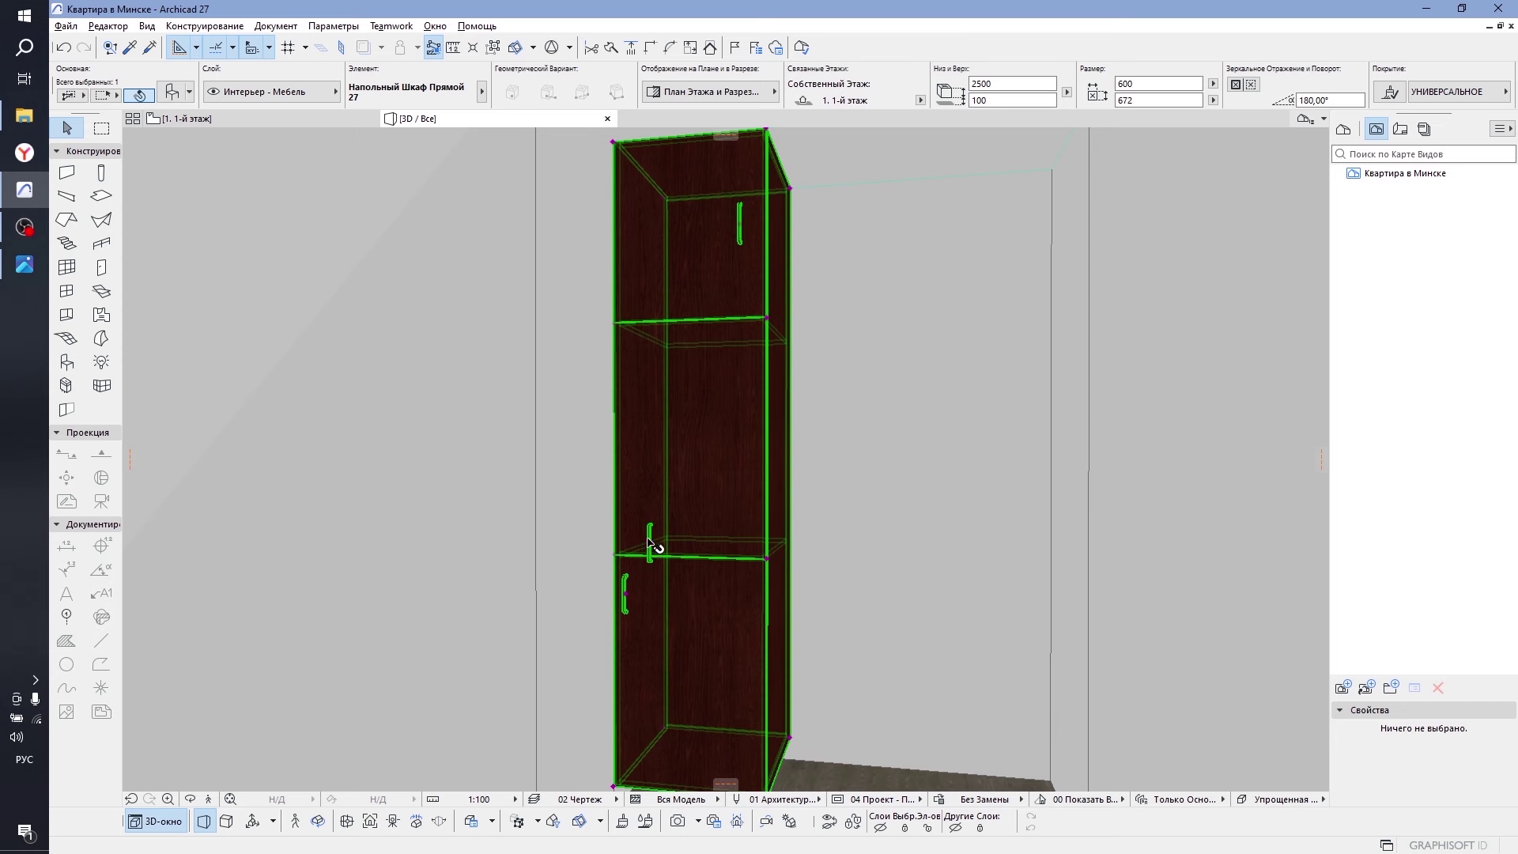
click(648, 542)
scroll(650, 546, up, 3)
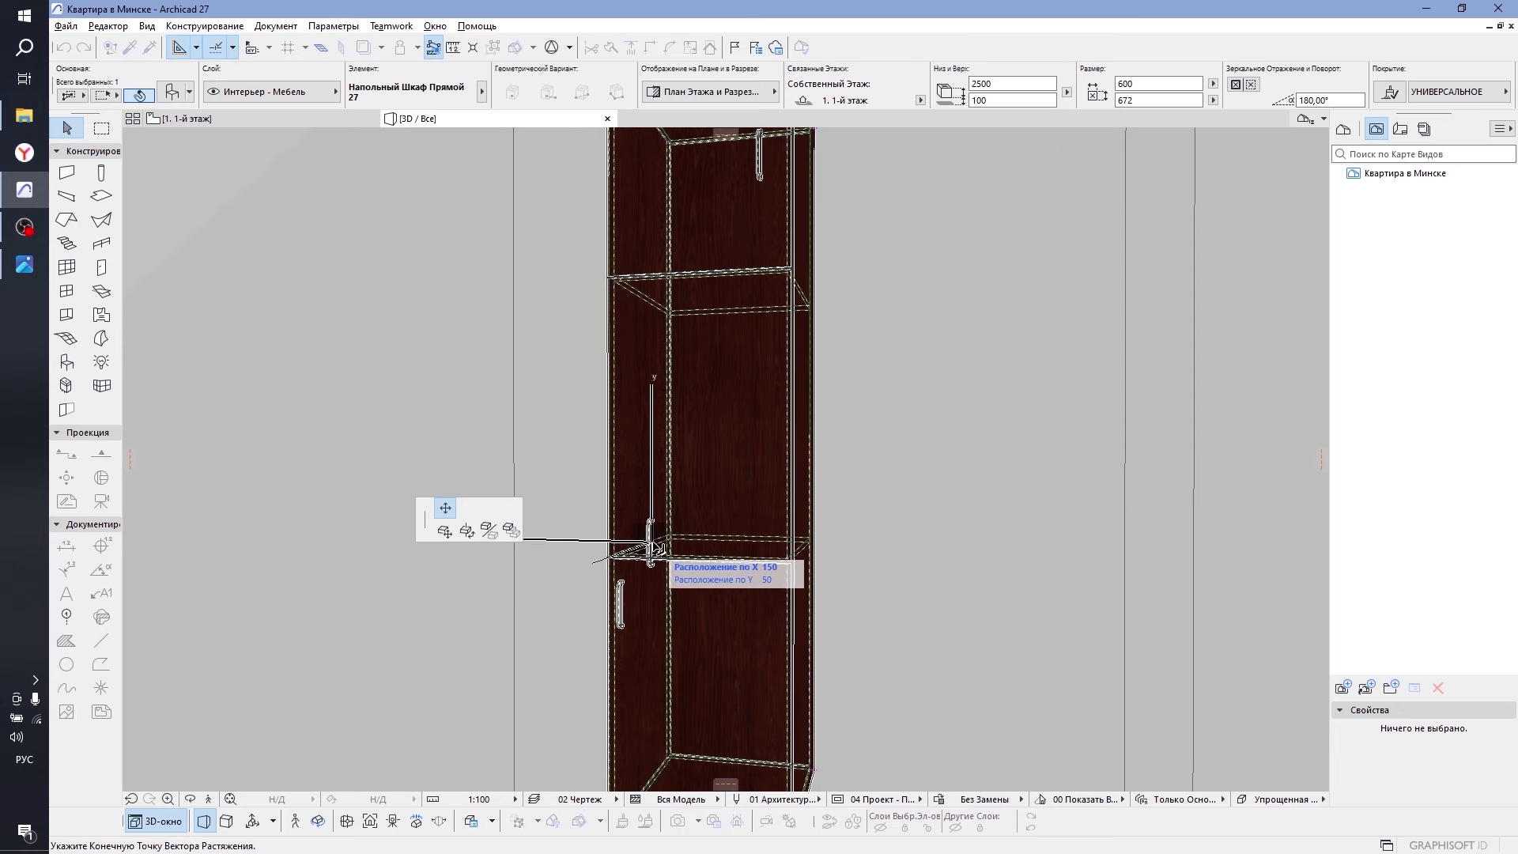
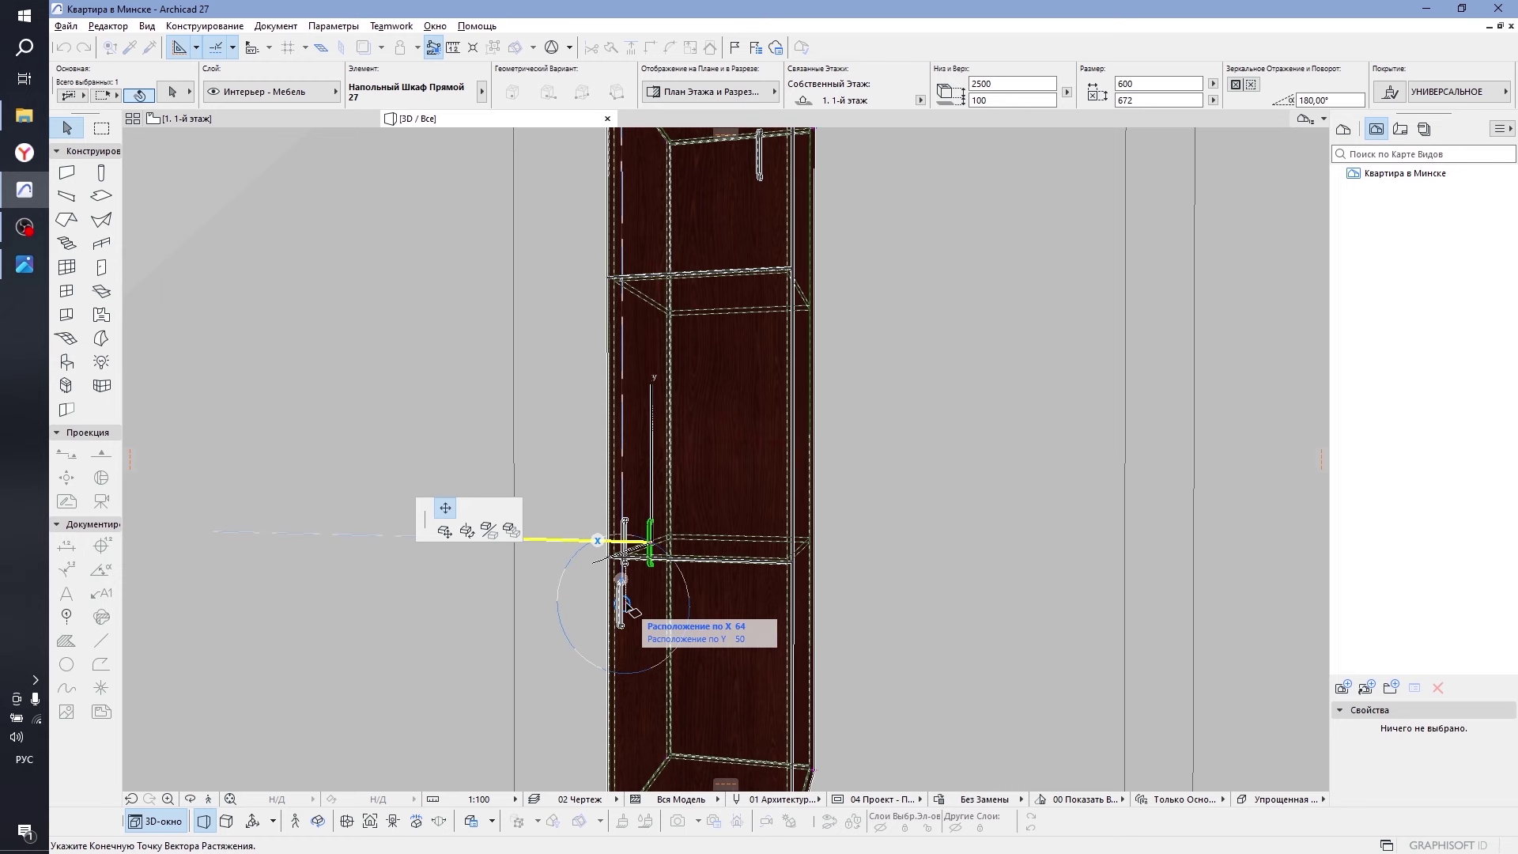
Stretch the D-handles on the tall cabinet door to a new lower position
click(632, 610)
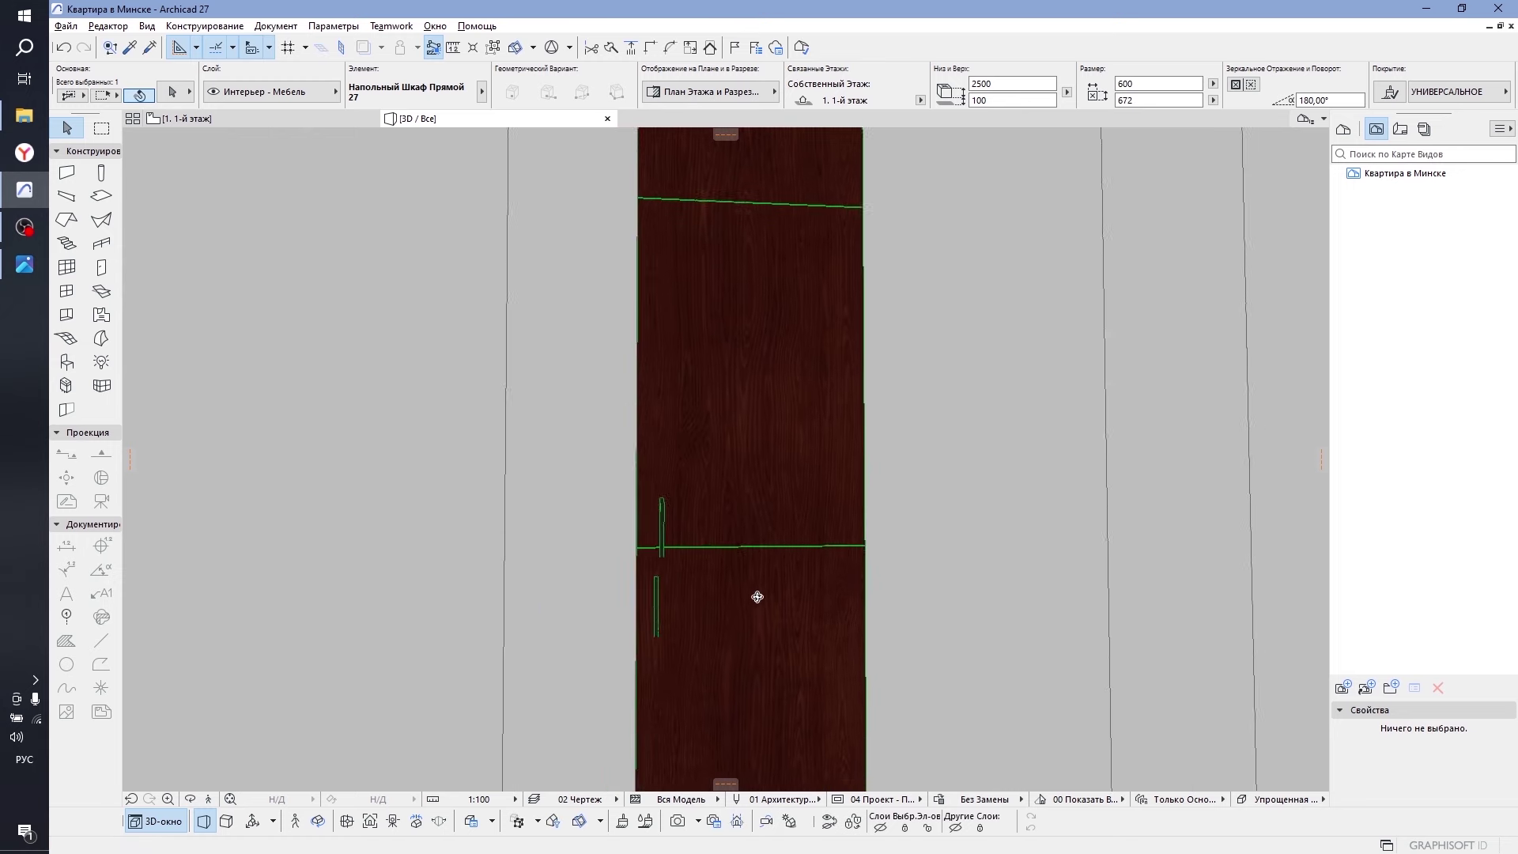
scroll(664, 593, up, 3)
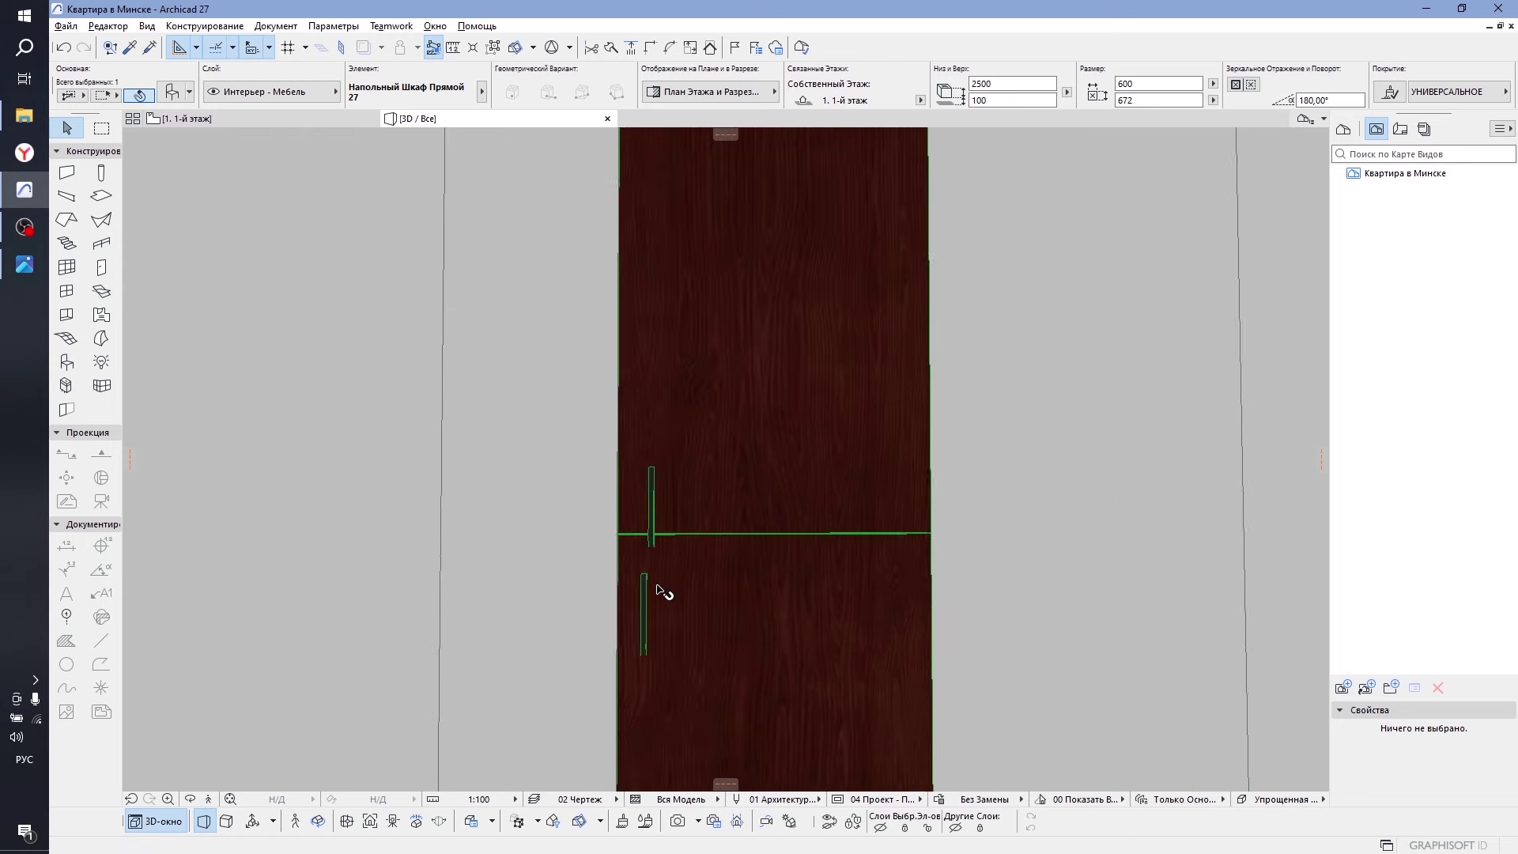
mouse_move(664, 594)
shift+middle_down()
mouse_move(603, 614)
mouse_move(622, 491)
shift+middle_up()
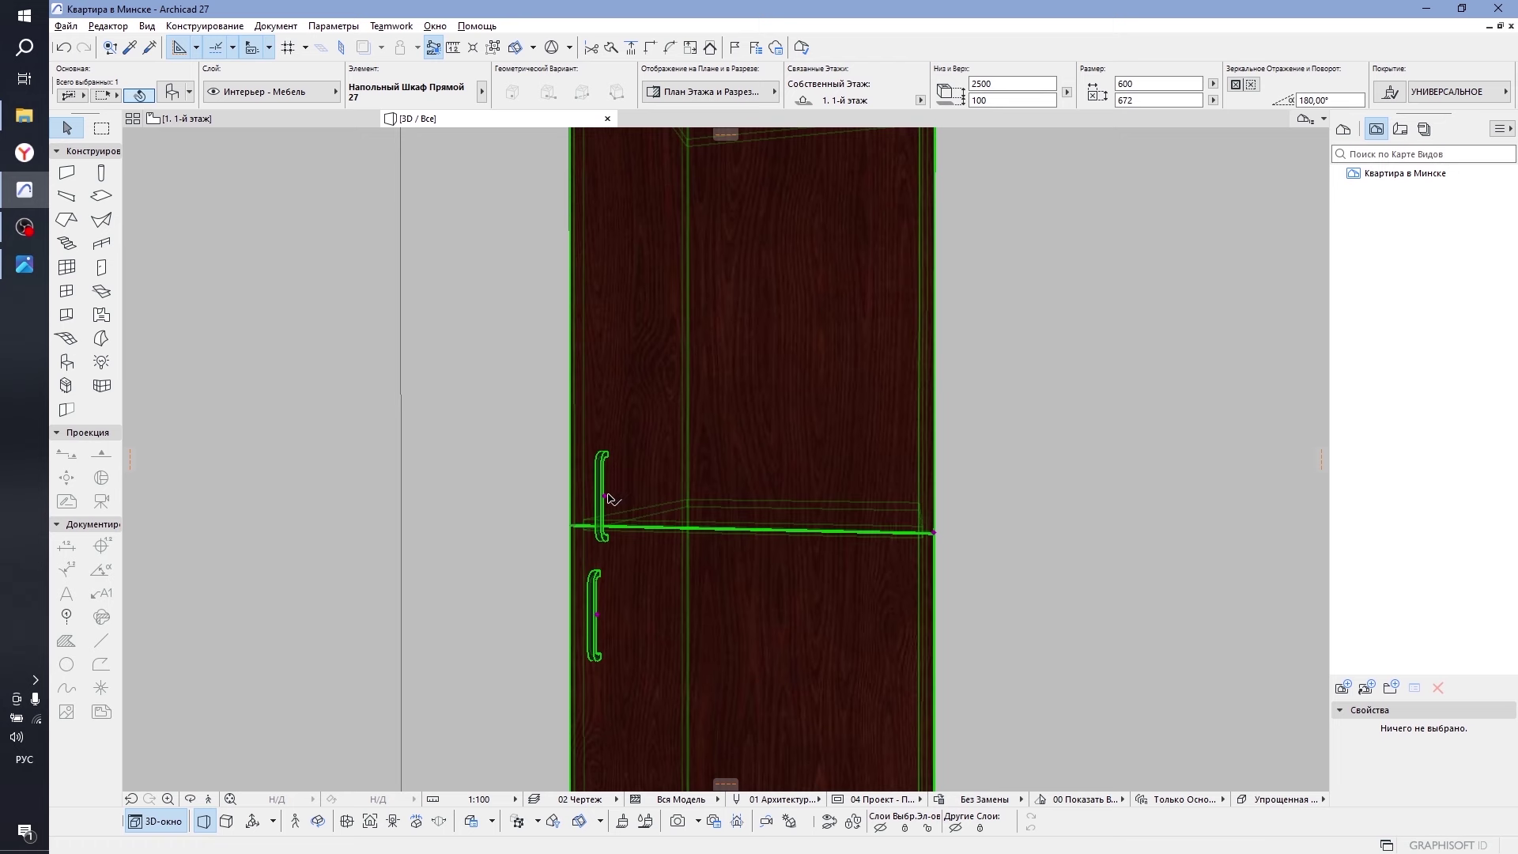
click(606, 496)
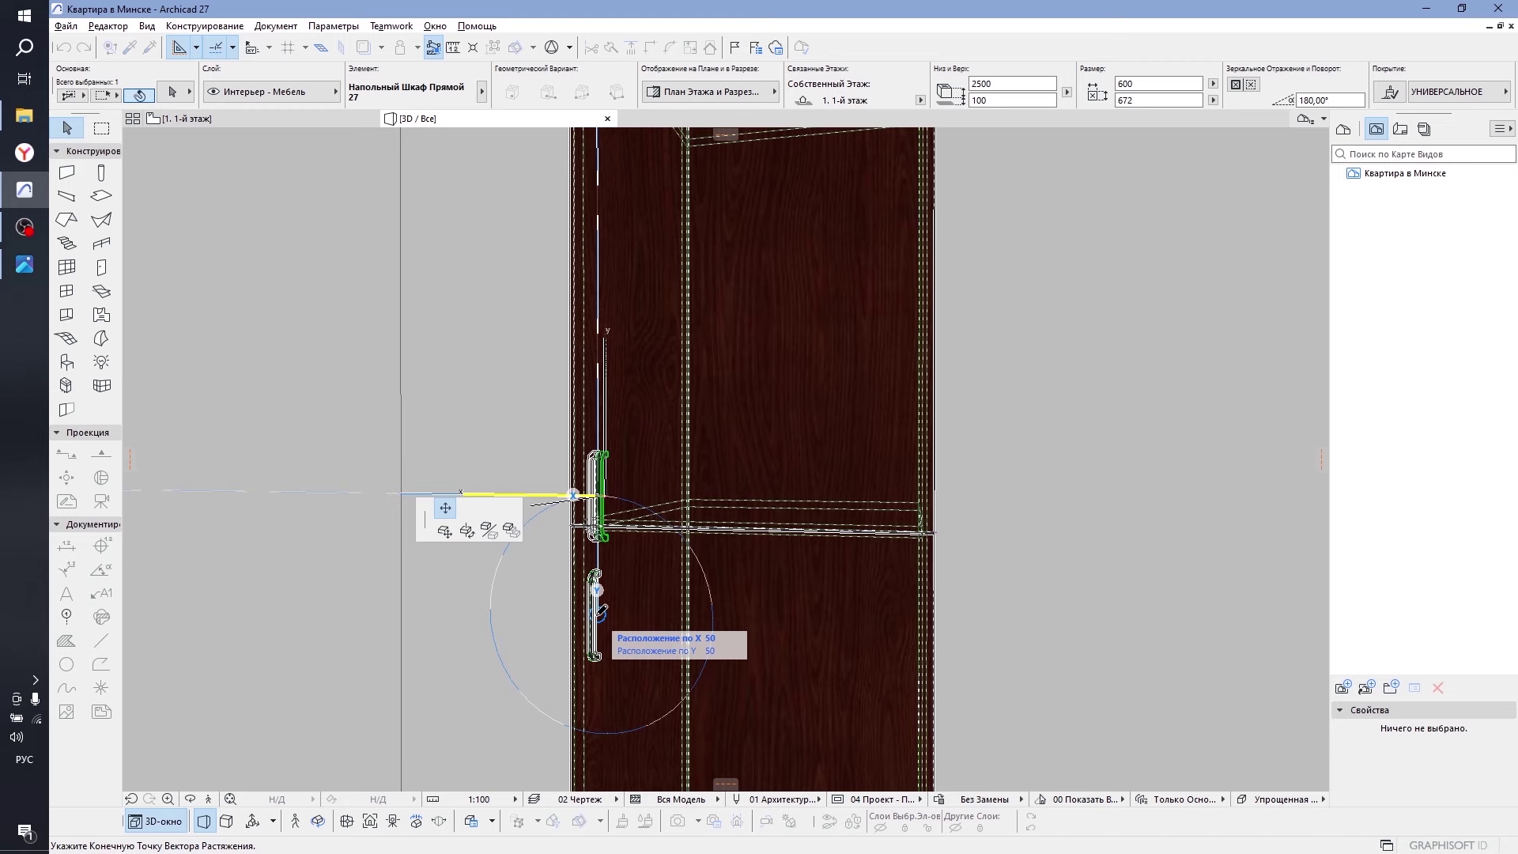
click(599, 610)
mouse_move(634, 614)
shift+middle_down()
mouse_move(783, 580)
mouse_move(751, 606)
shift+middle_up()
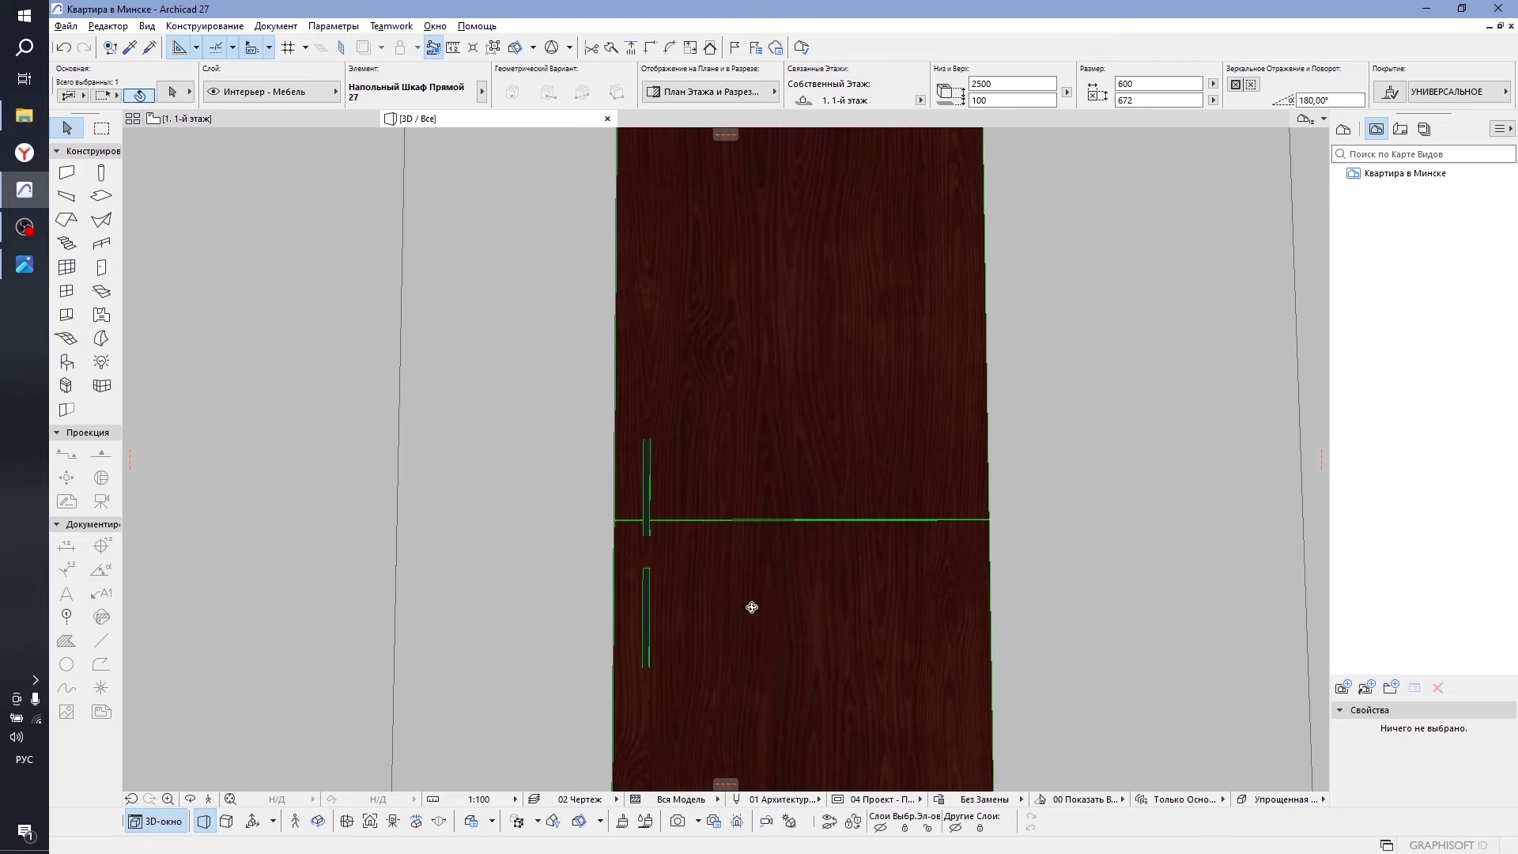
Set the handles' vertical offset (Вертикально) to 150 and compare with the kitchen reference photo
double_click(674, 510)
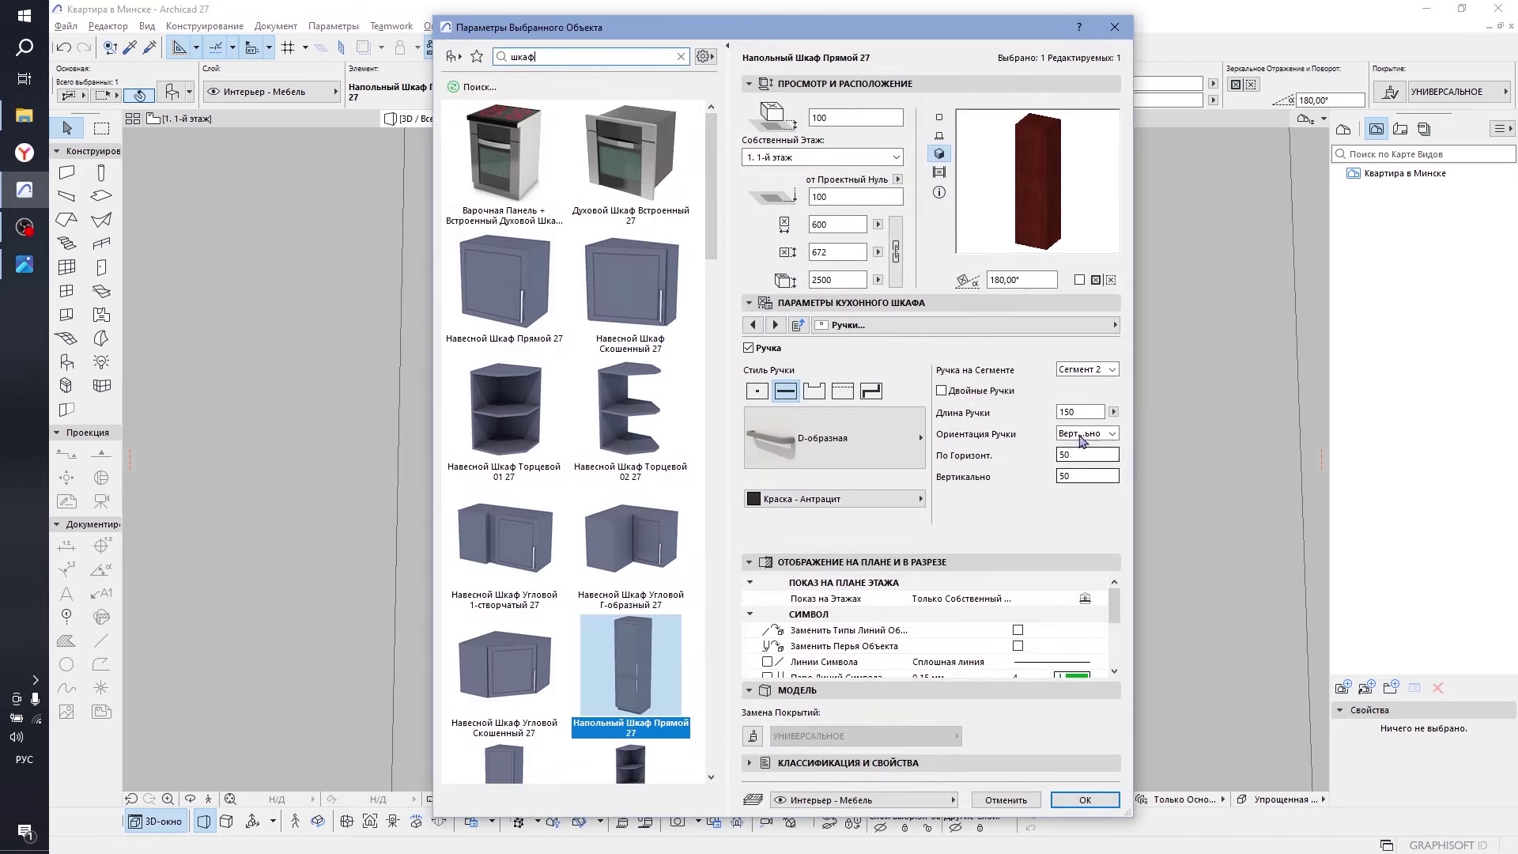
key(Tab)
text(00)
key(Return)
mouse_move(675, 524)
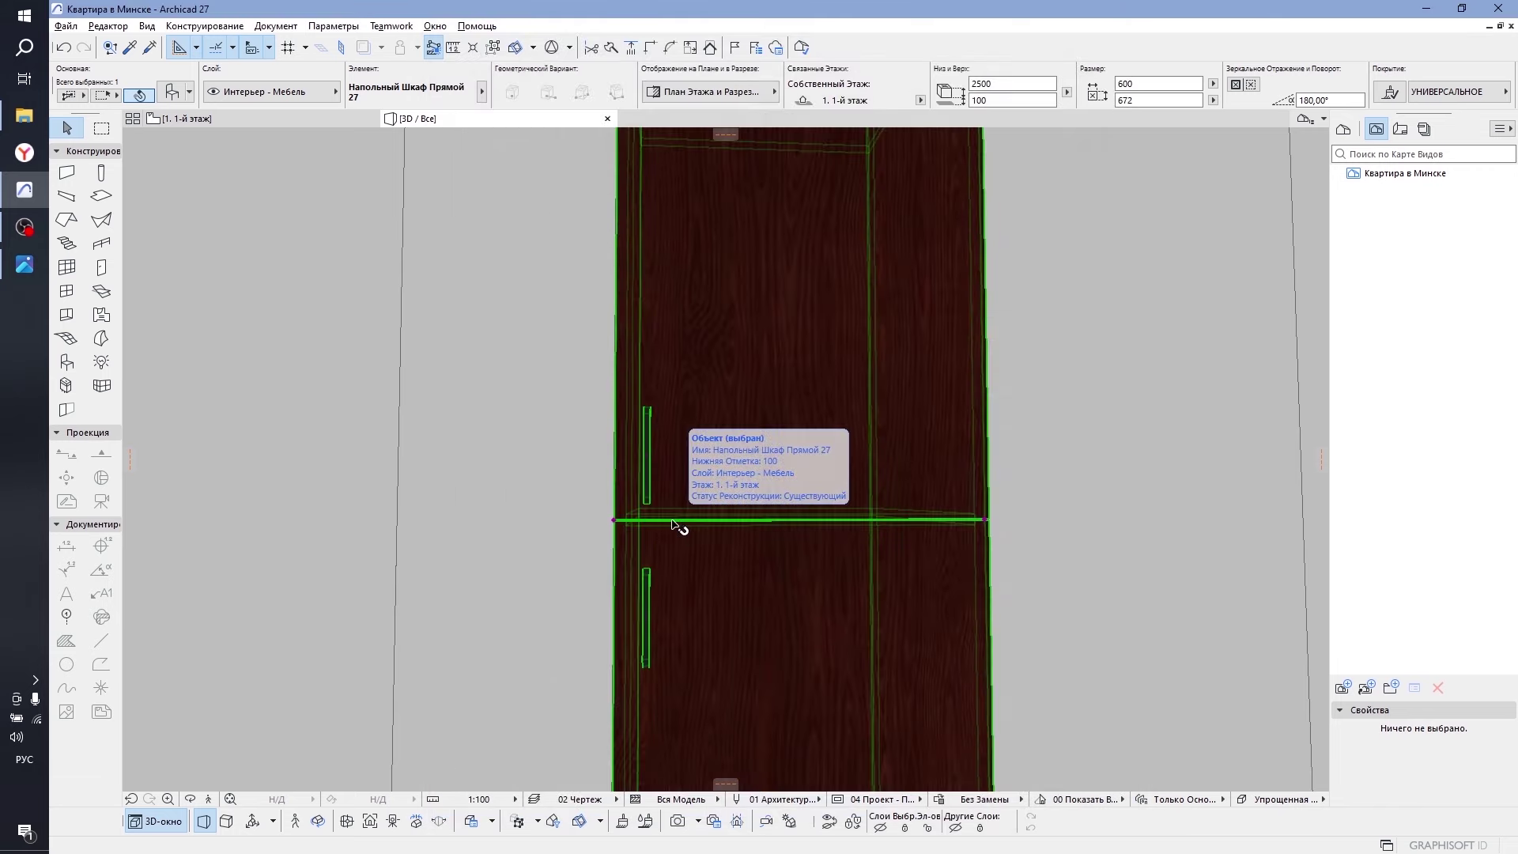
double_click(894, 456)
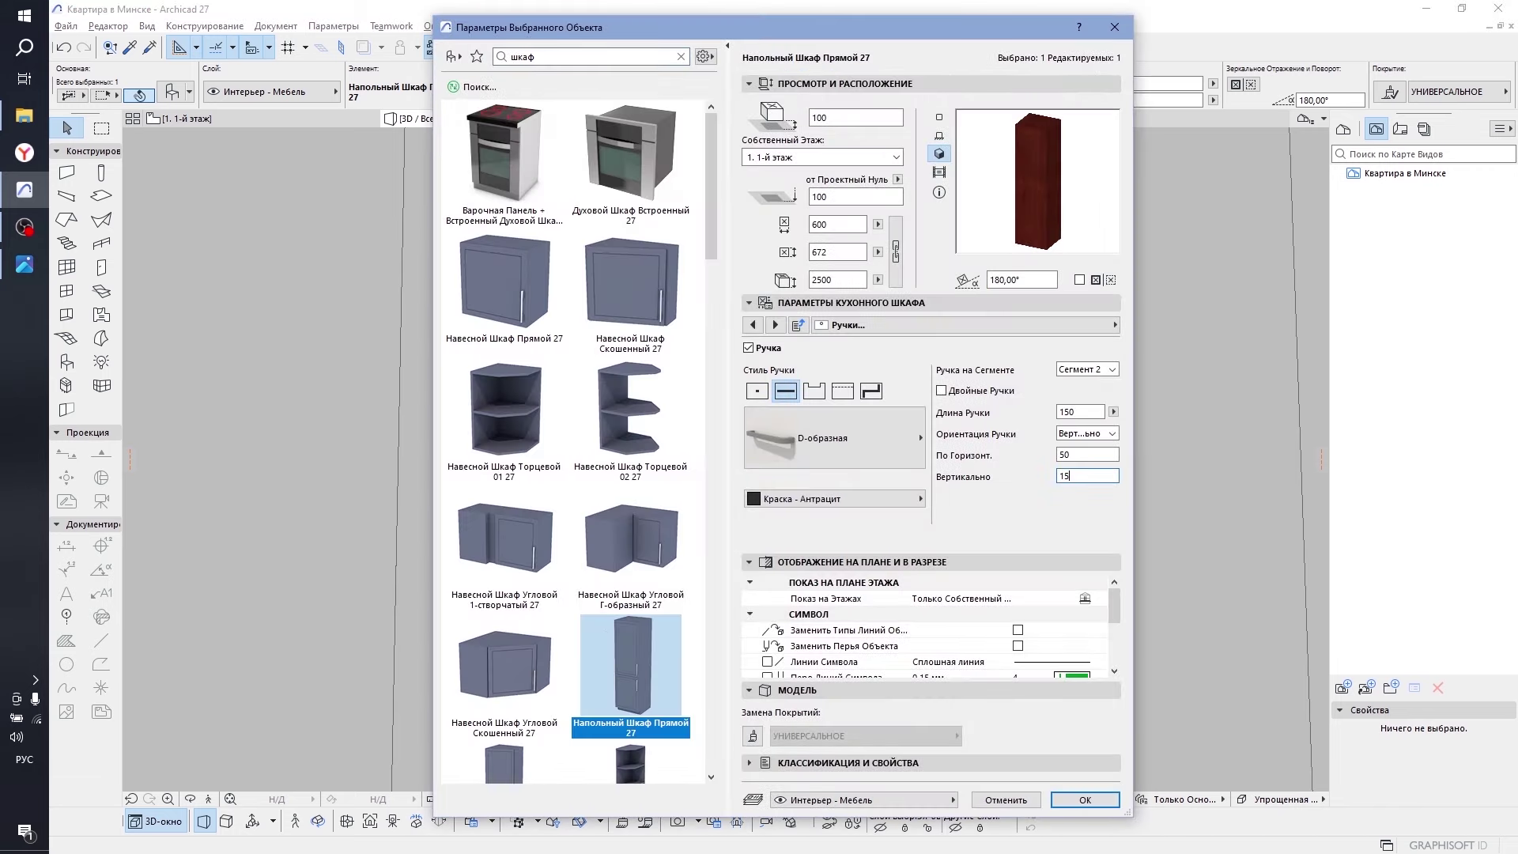
text(0)
key(Return)
scroll(680, 543, down, 2)
scroll(883, 523, down, 2)
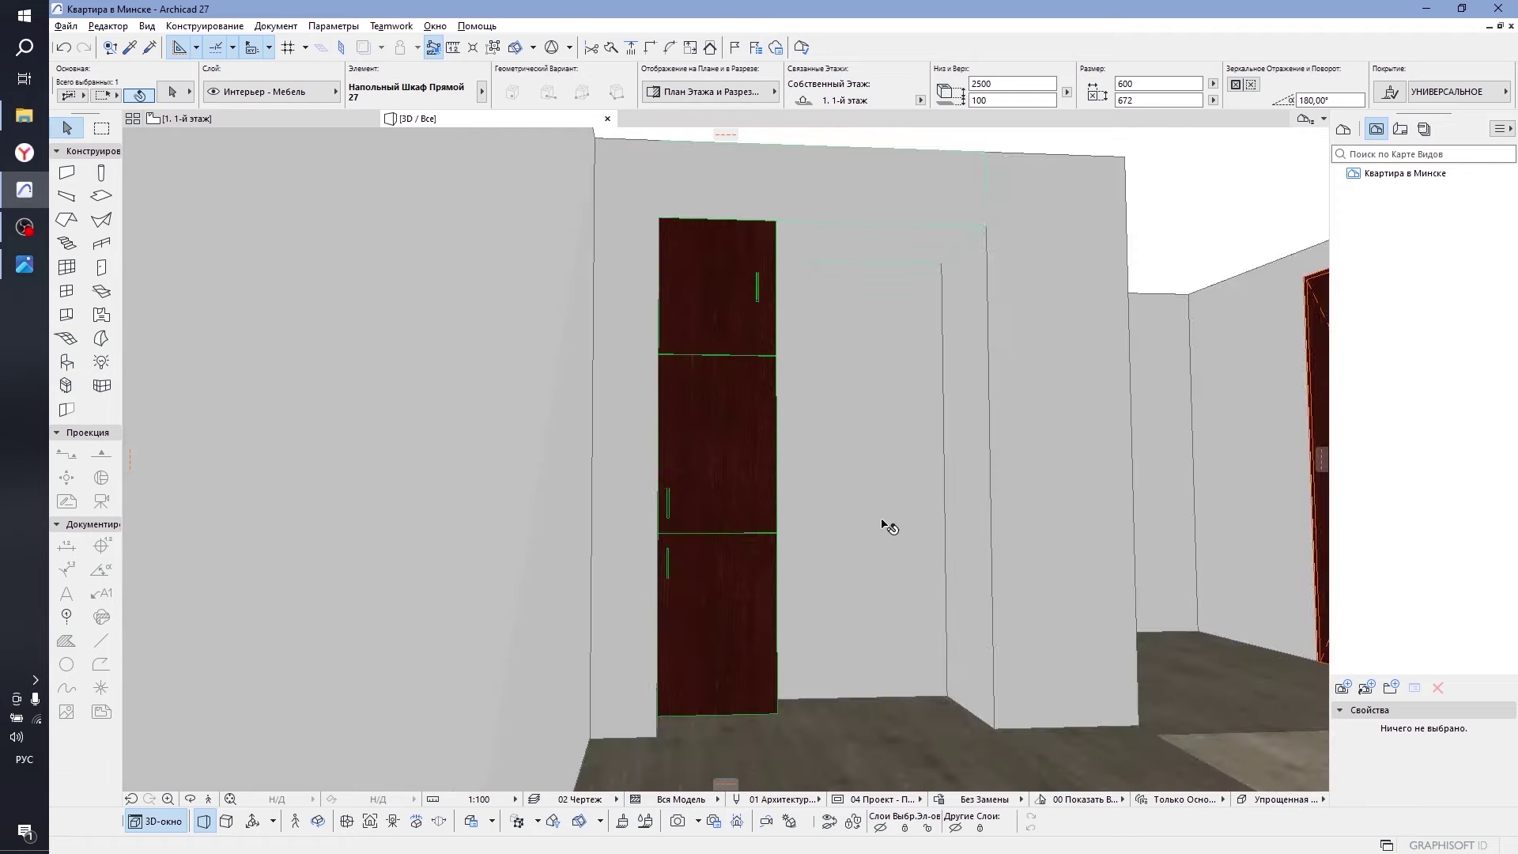
shift+middle_drag(883, 524, 748, 536)
key(alt+Tab)
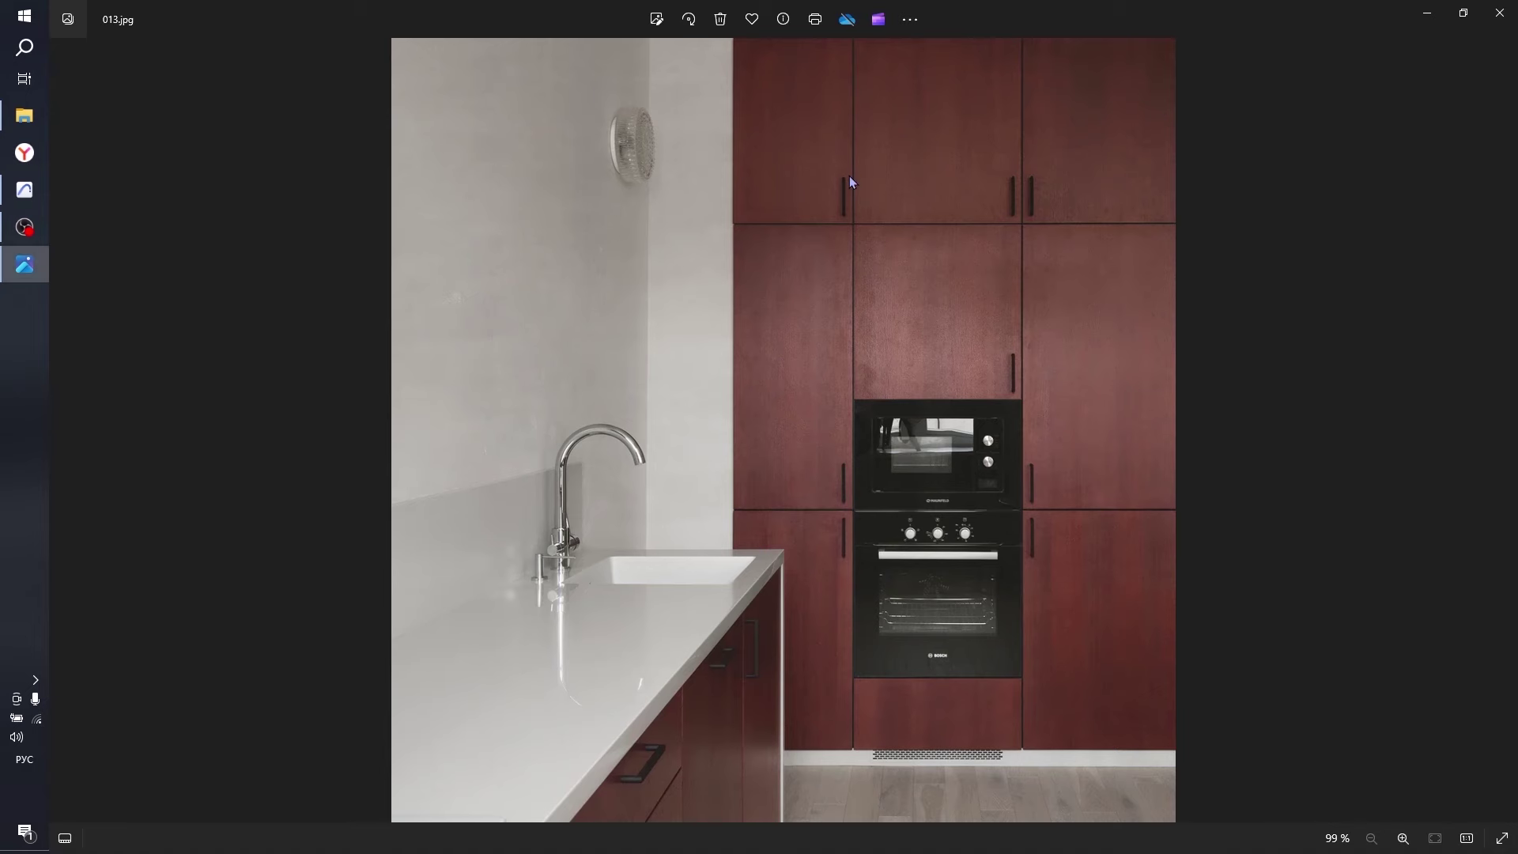
key(alt+Tab)
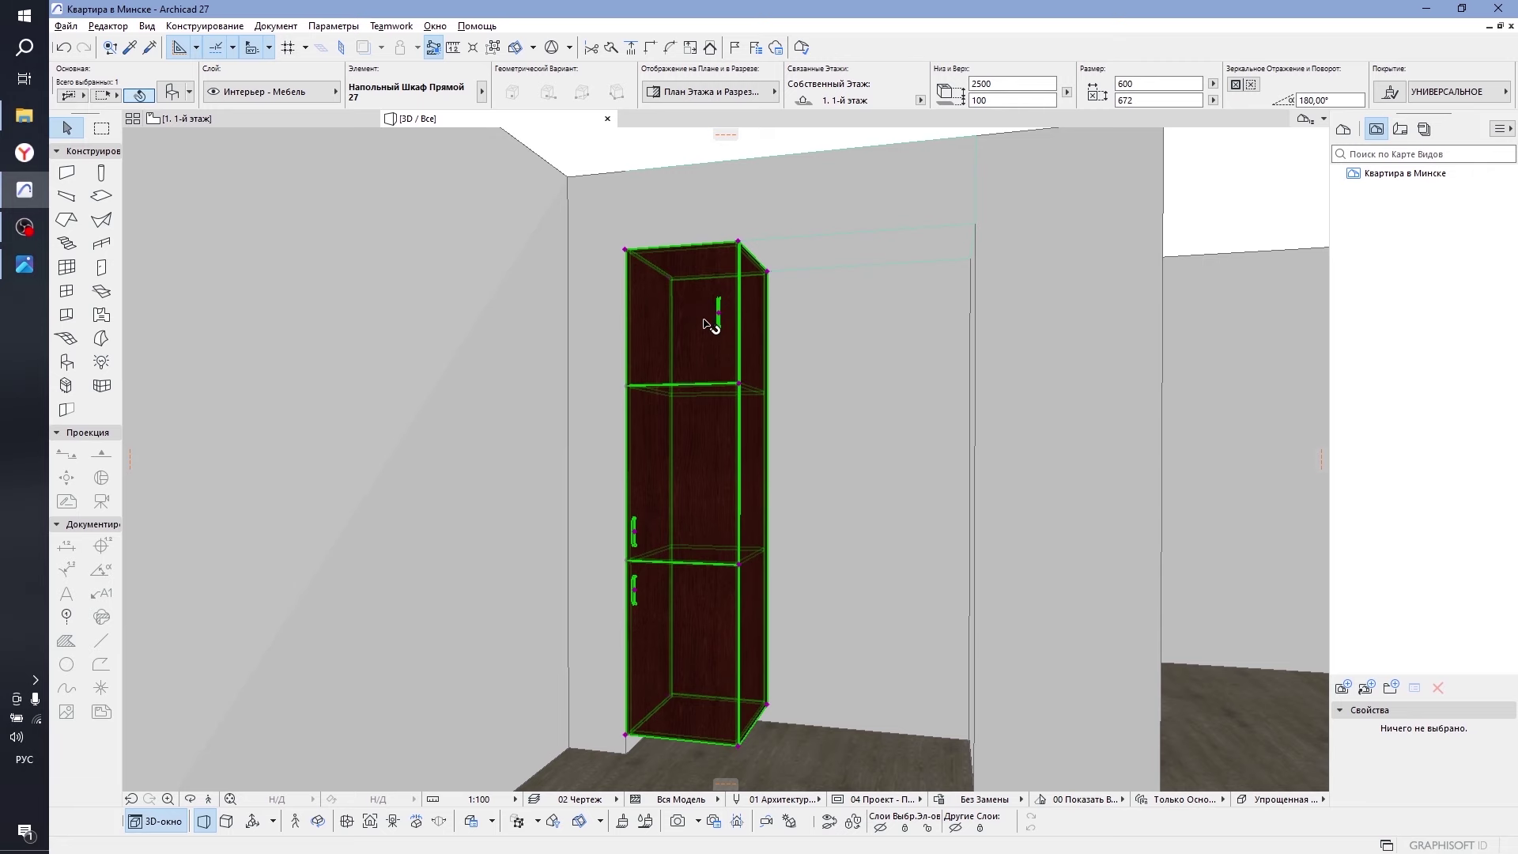
Place the cabinet handle on Сегмент 3 with an adjusted horizontal offset, then show the floor plan
double_click(706, 323)
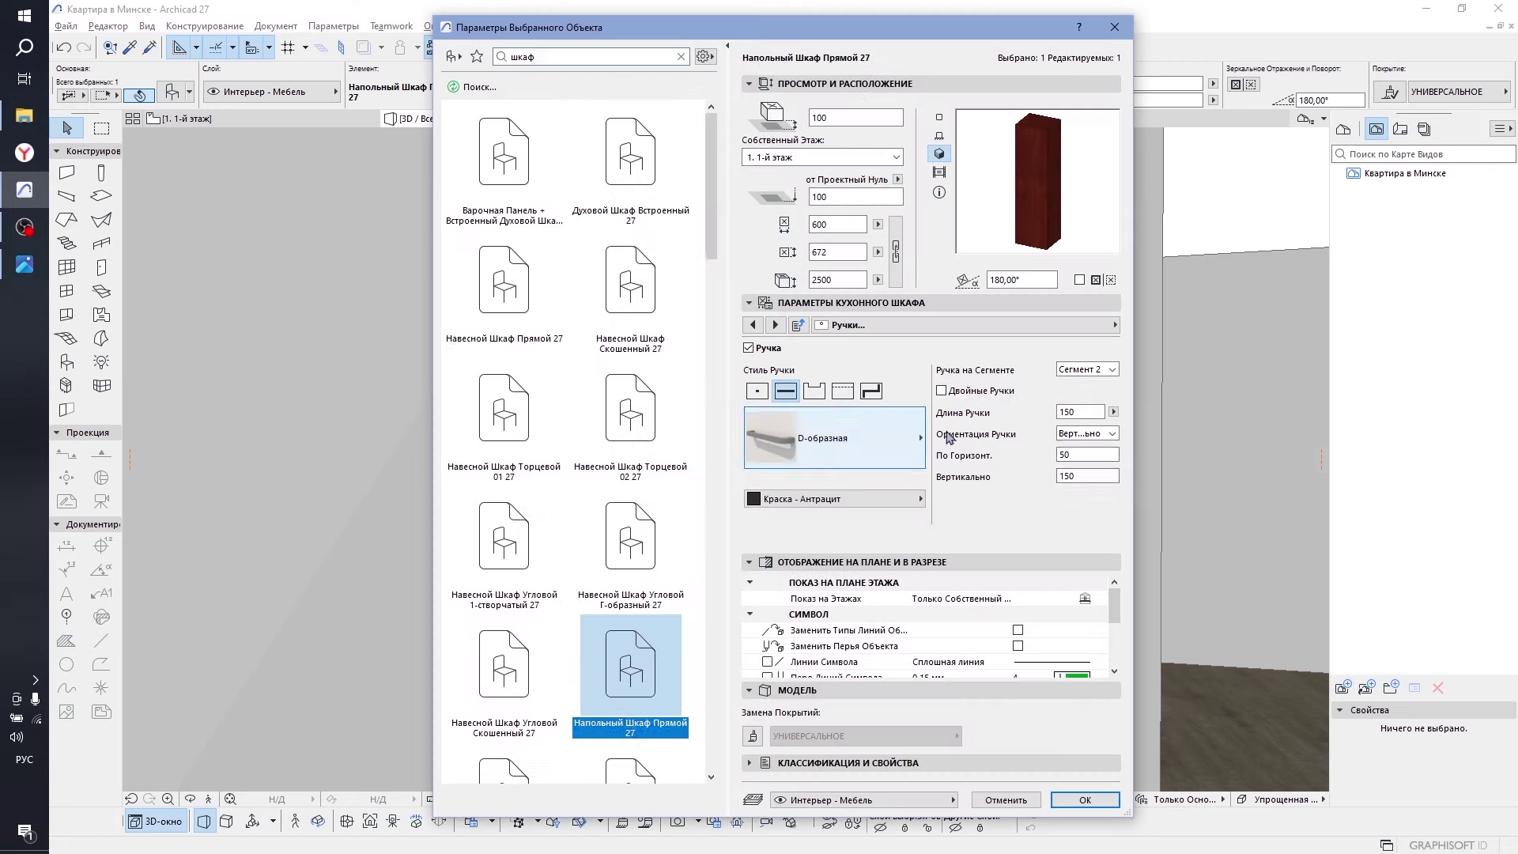
click(1087, 369)
click(1100, 409)
click(1090, 475)
text(5)
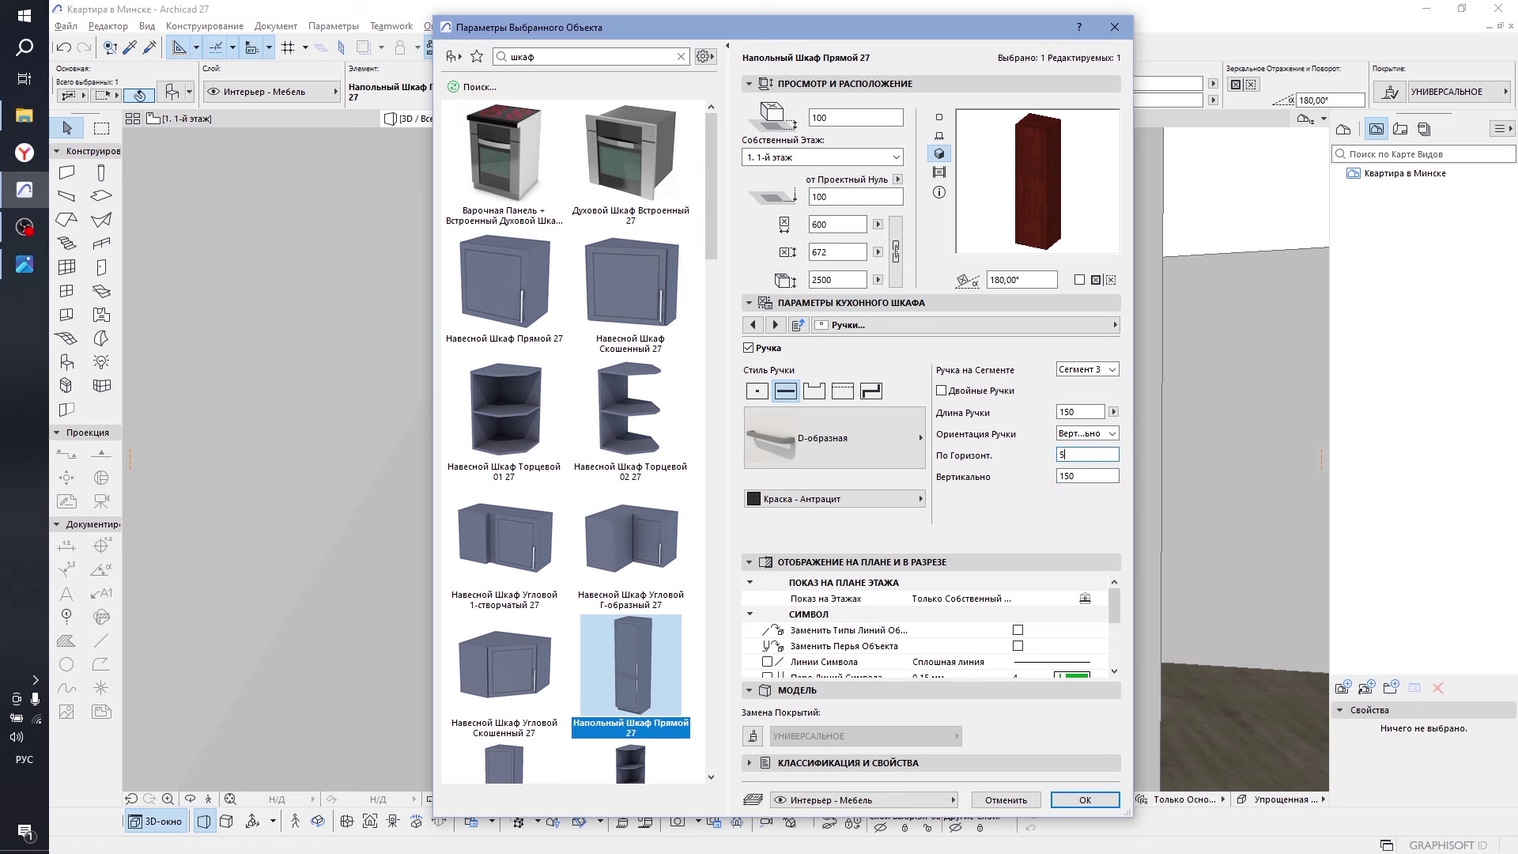
key(Return)
shift+middle_drag(706, 506, 668, 746)
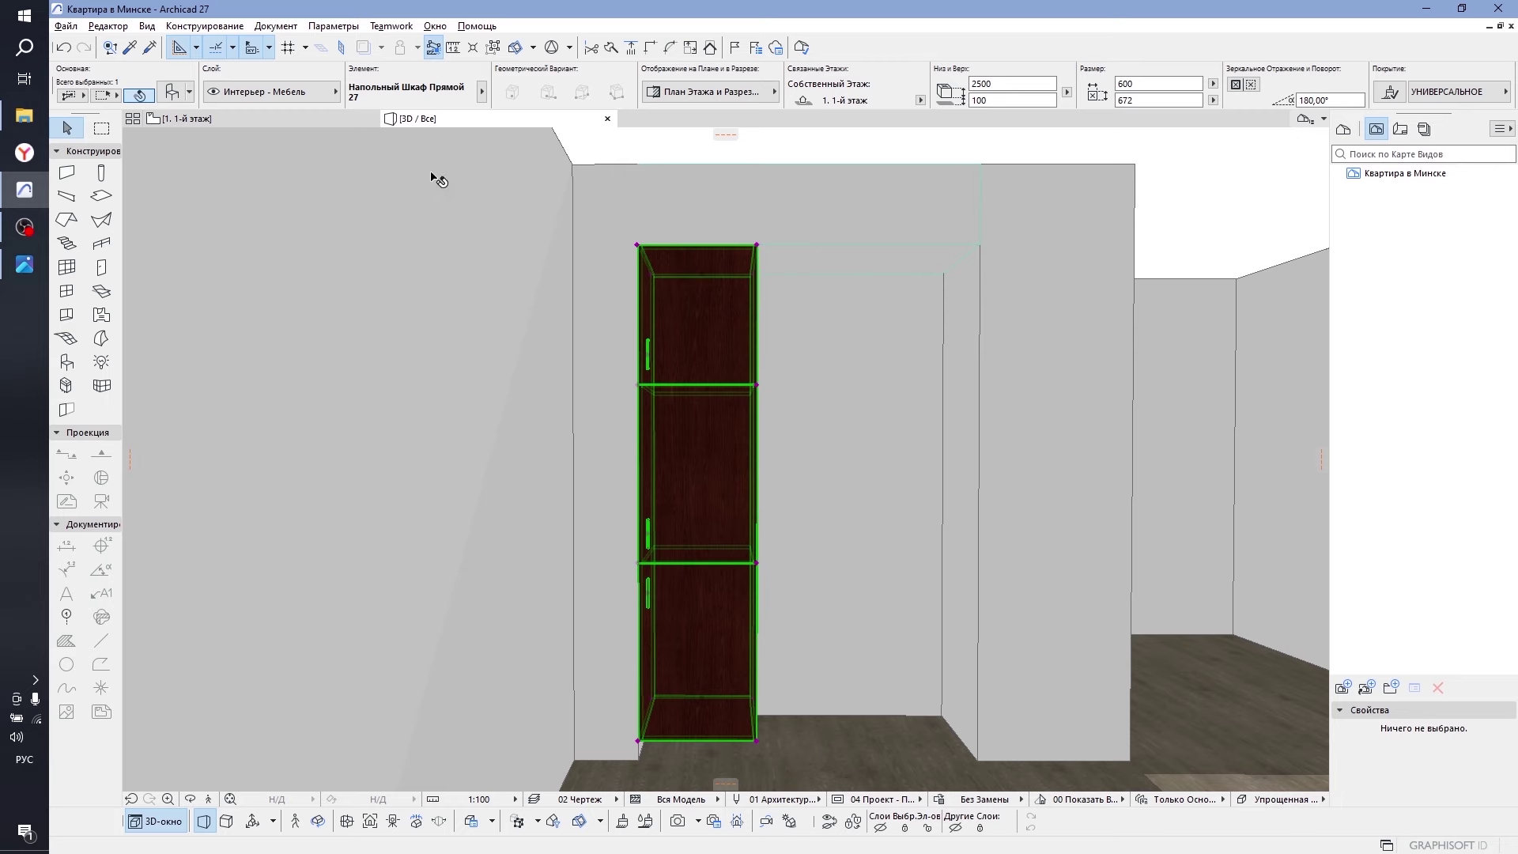
click(314, 129)
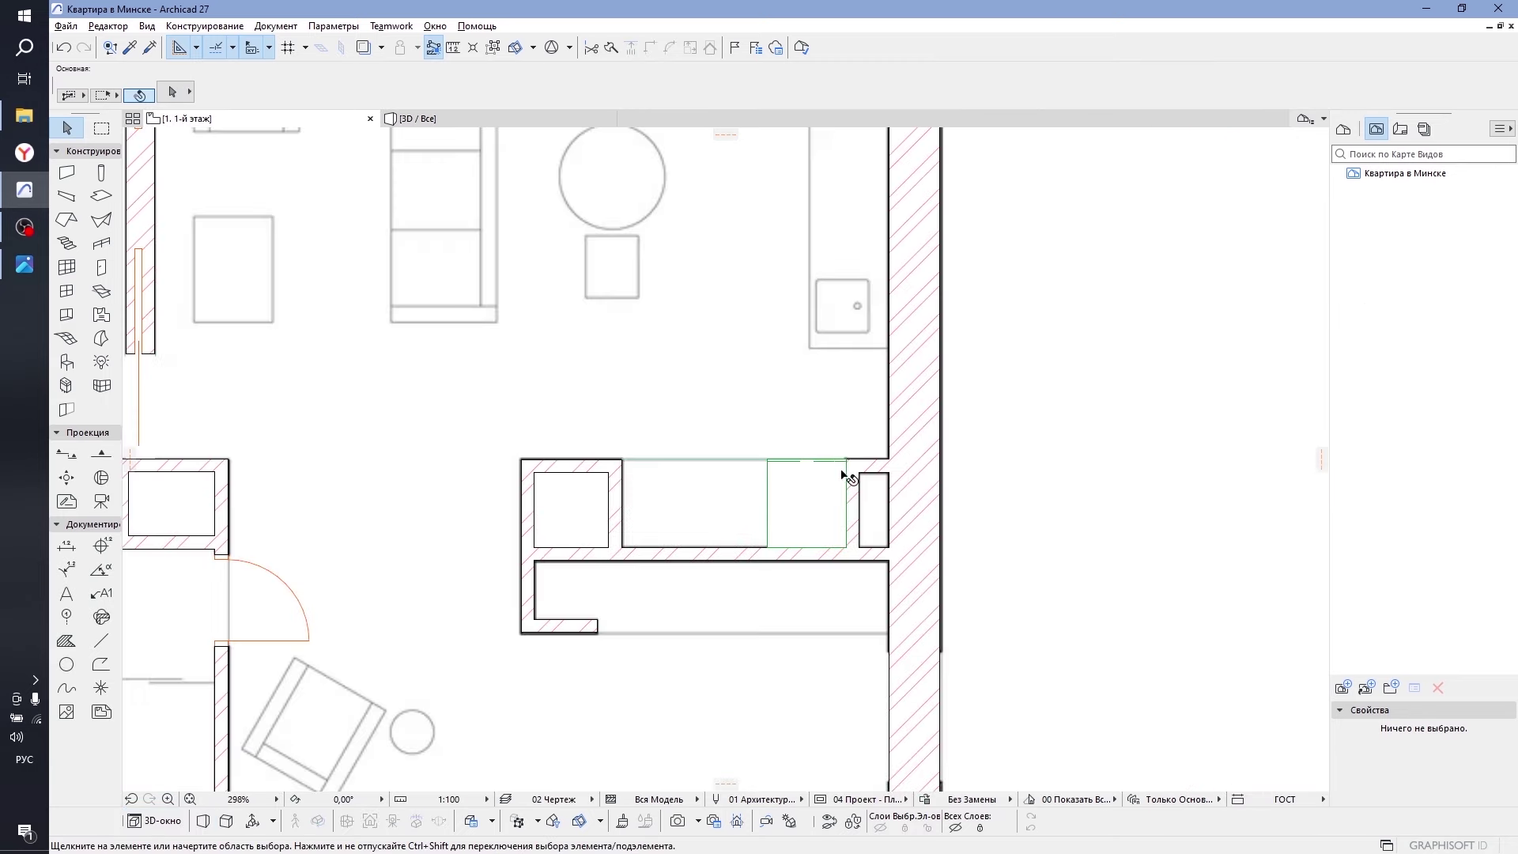
Mirror the tall cabinet about a vertical axis through its bottom node and check it in 3D
scroll(815, 505, up, 2)
scroll(822, 503, up, 2)
click(800, 532)
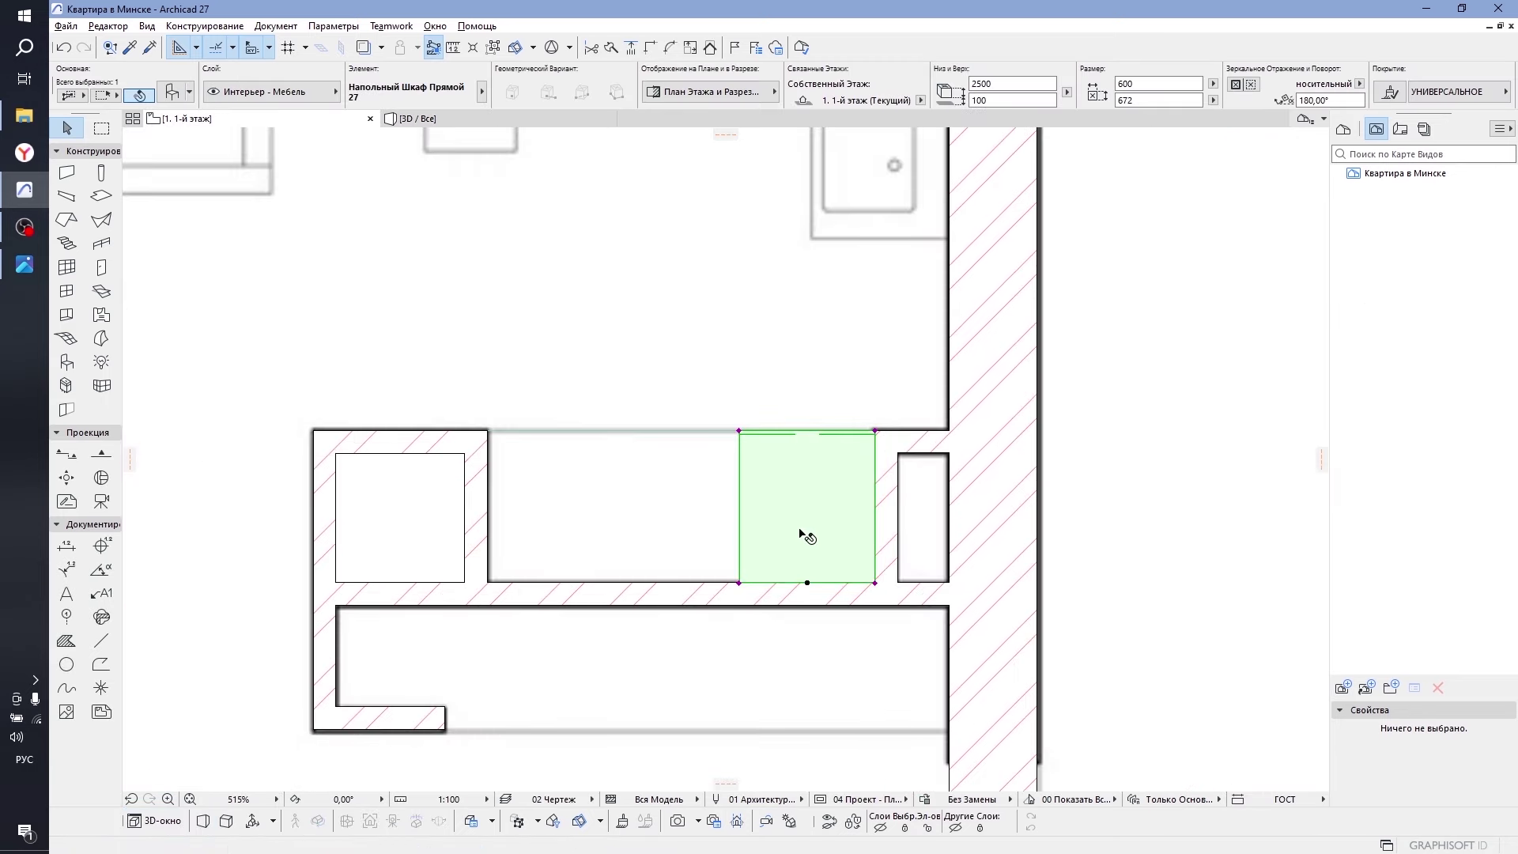
click(807, 584)
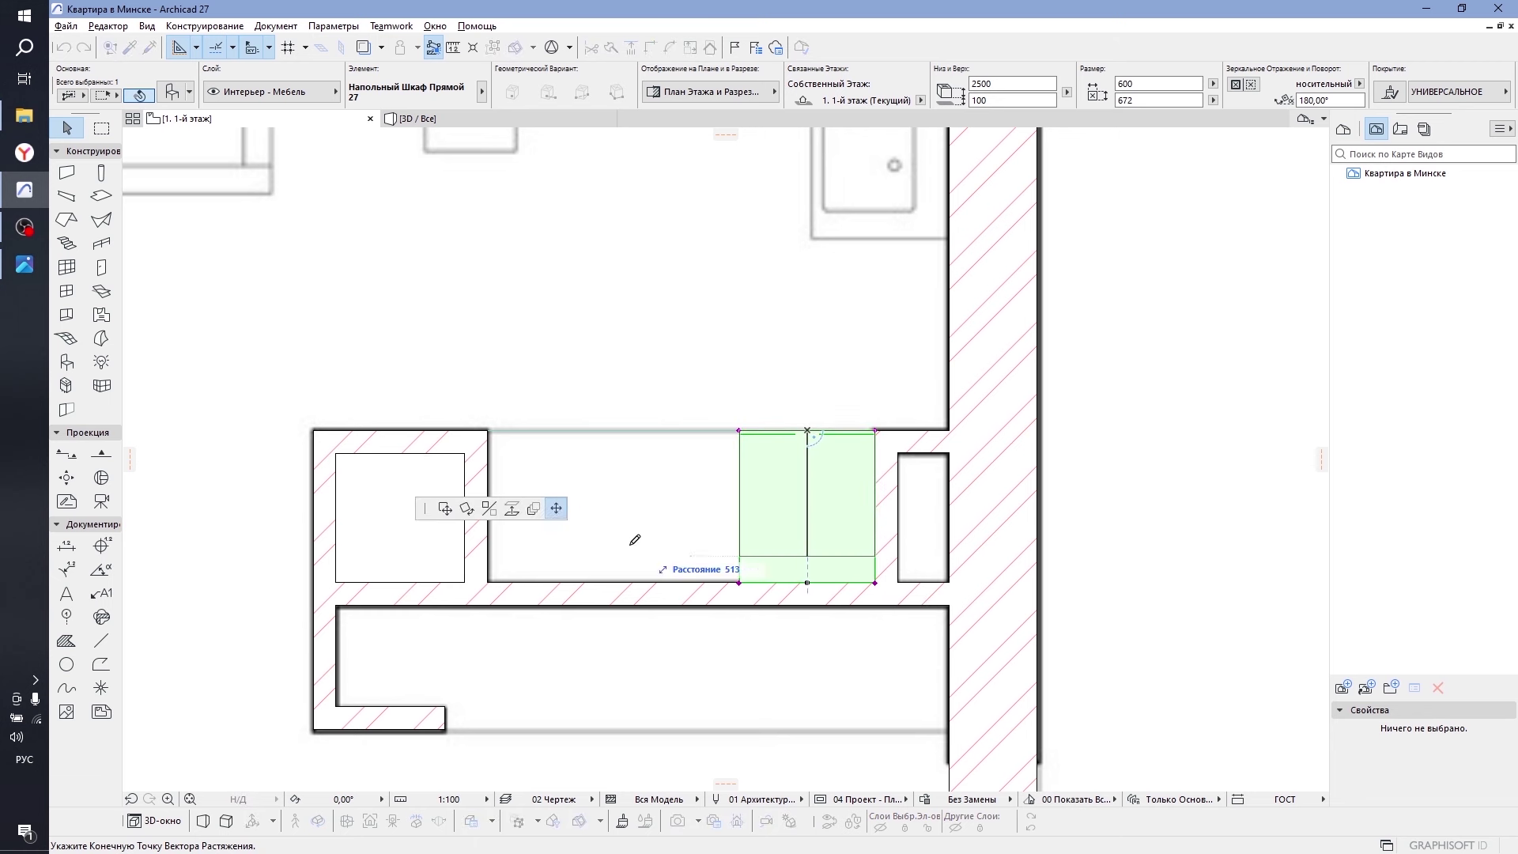
click(489, 511)
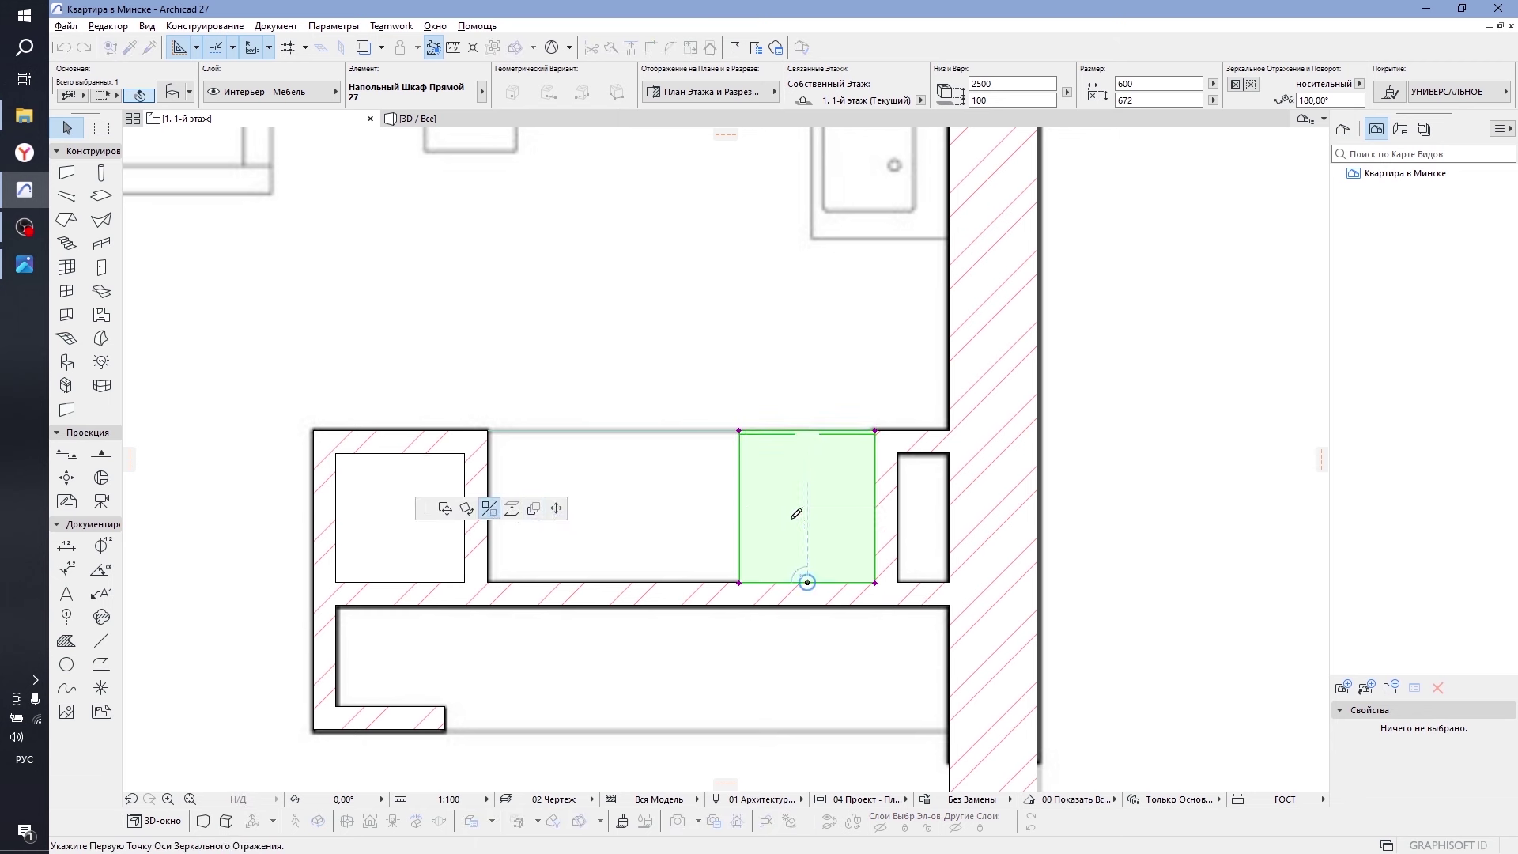
click(807, 582)
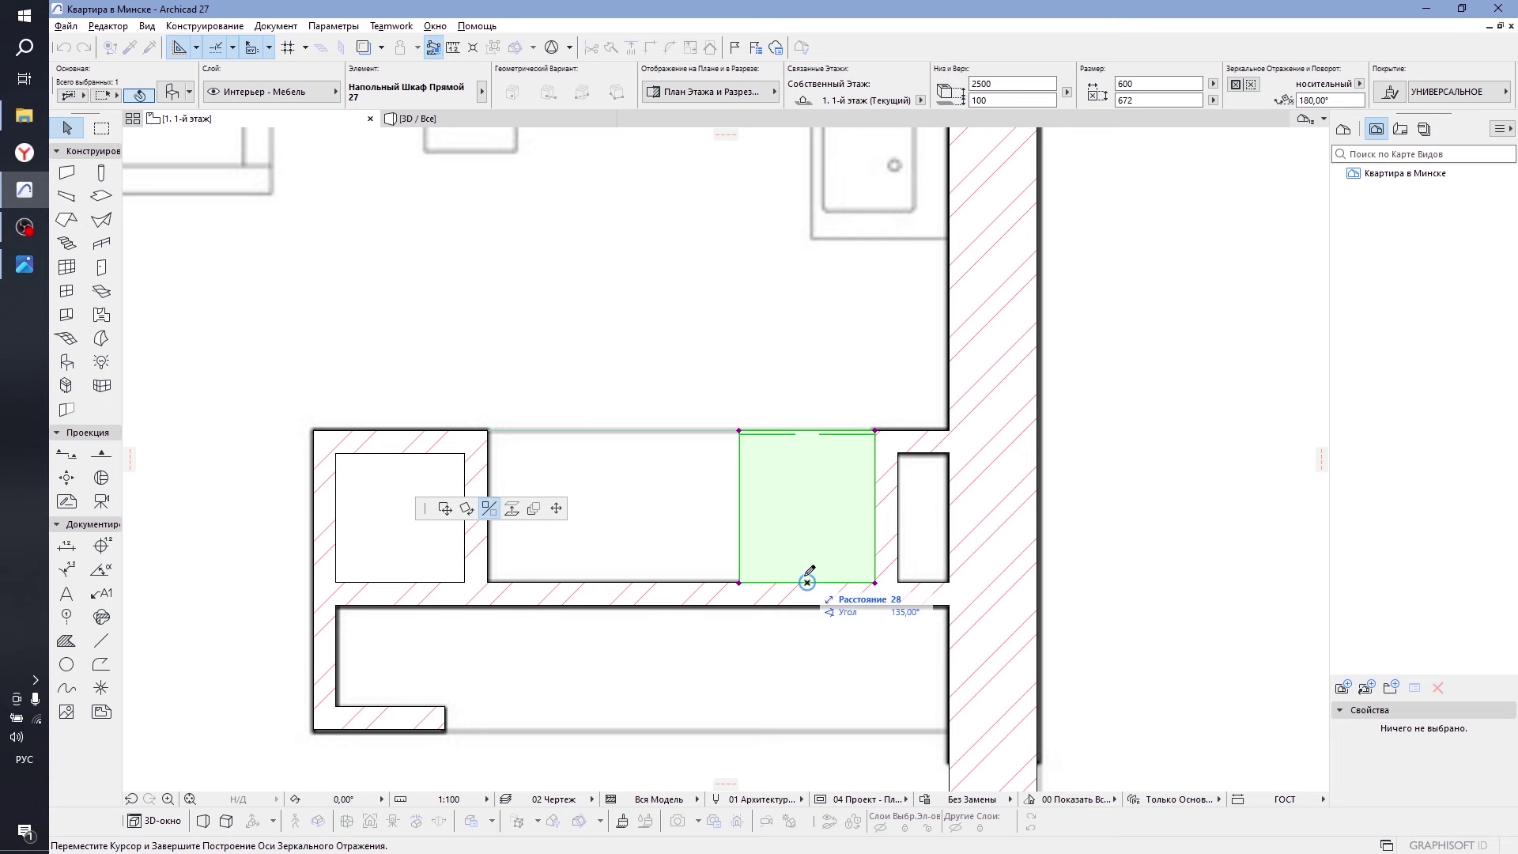
click(813, 306)
click(419, 119)
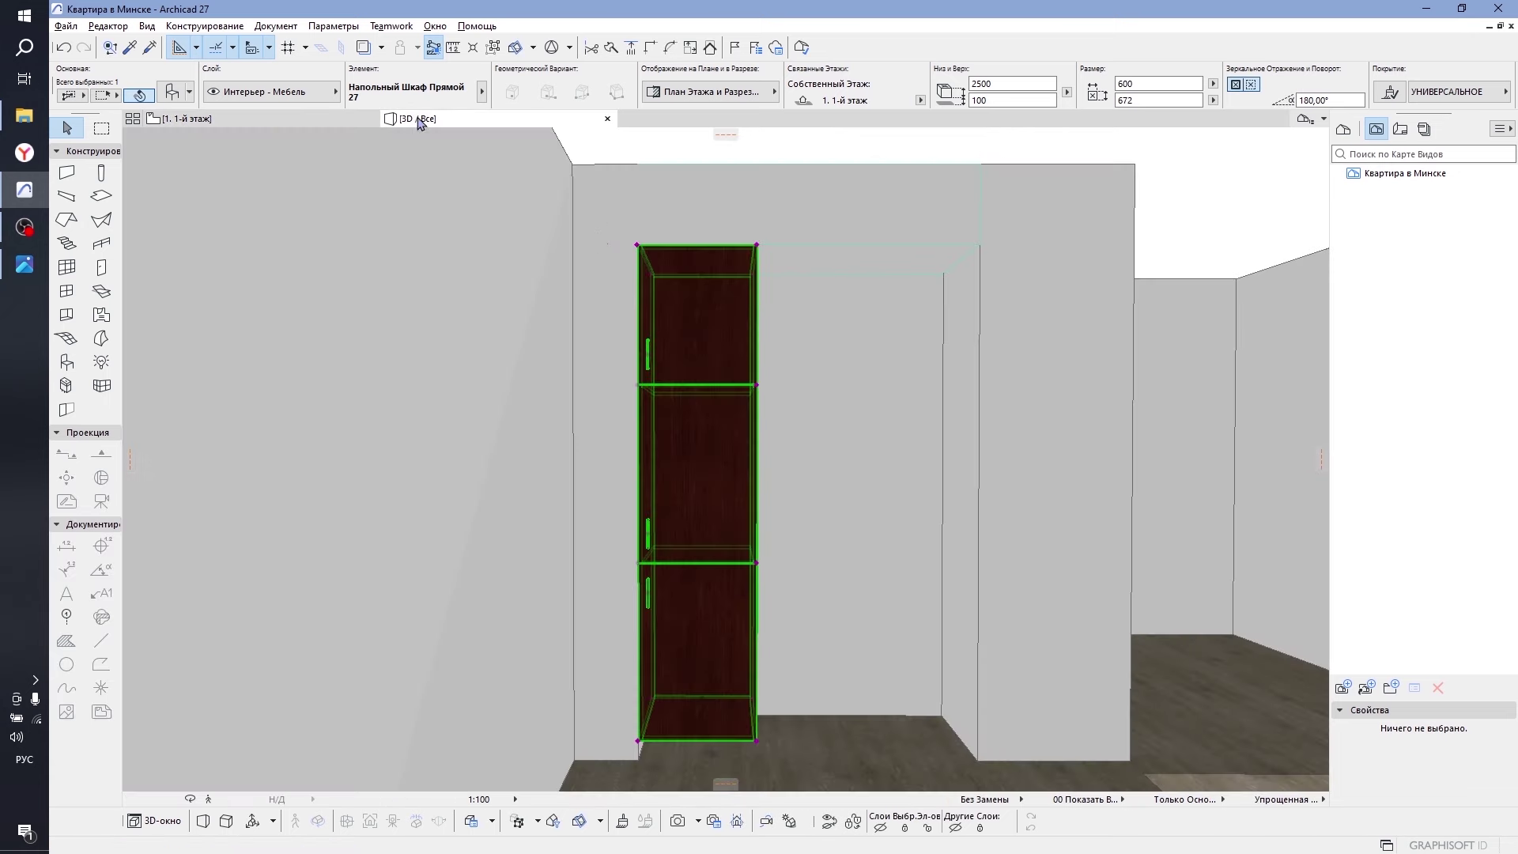
mouse_move(807, 533)
shift+middle_down()
mouse_move(742, 458)
mouse_move(597, 498)
mouse_move(782, 498)
mouse_move(677, 497)
shift+middle_up()
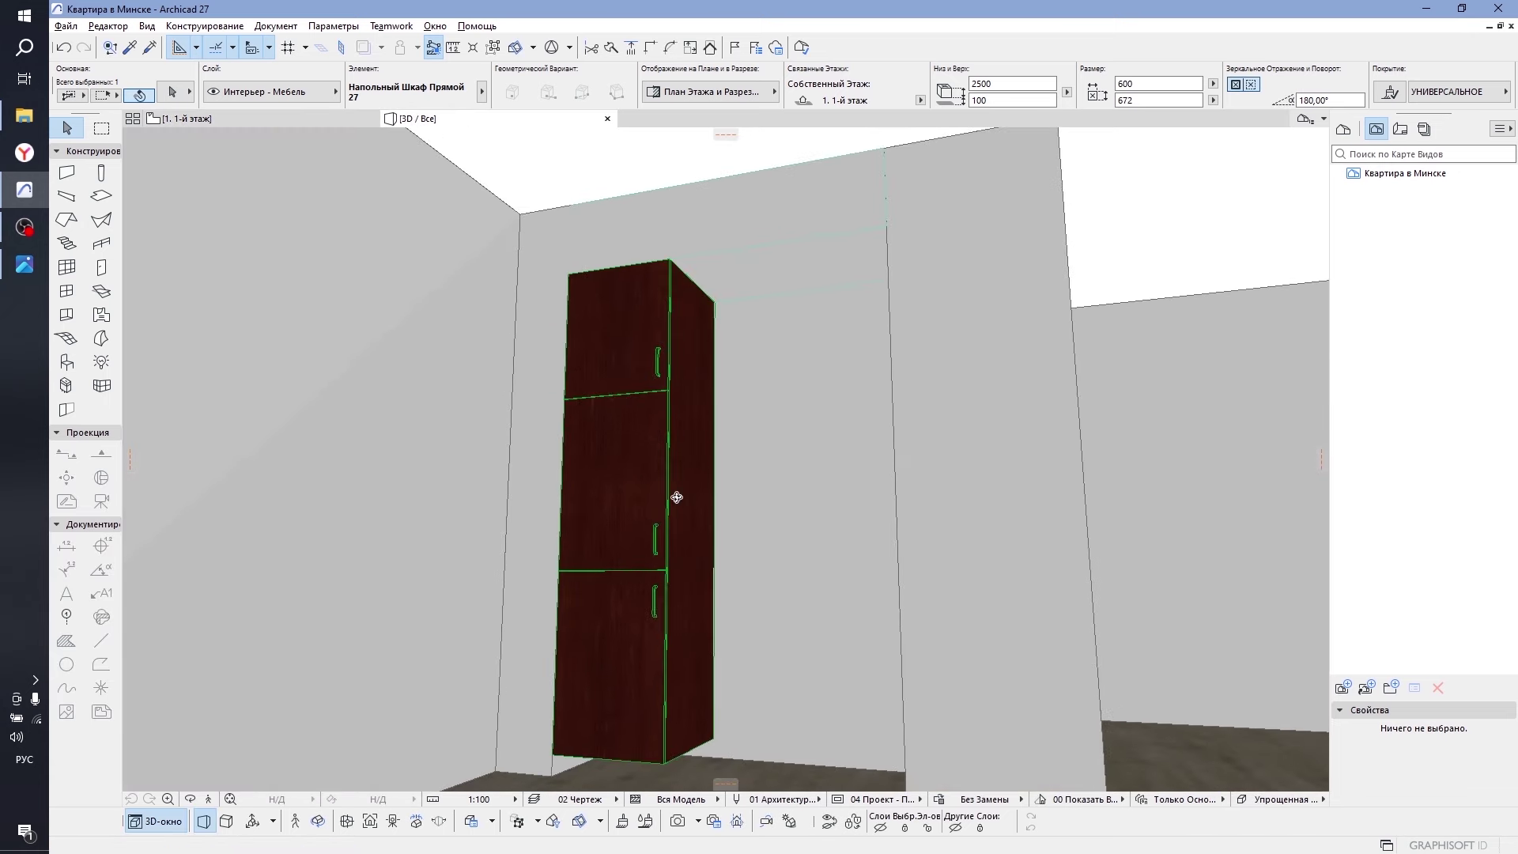
click(272, 119)
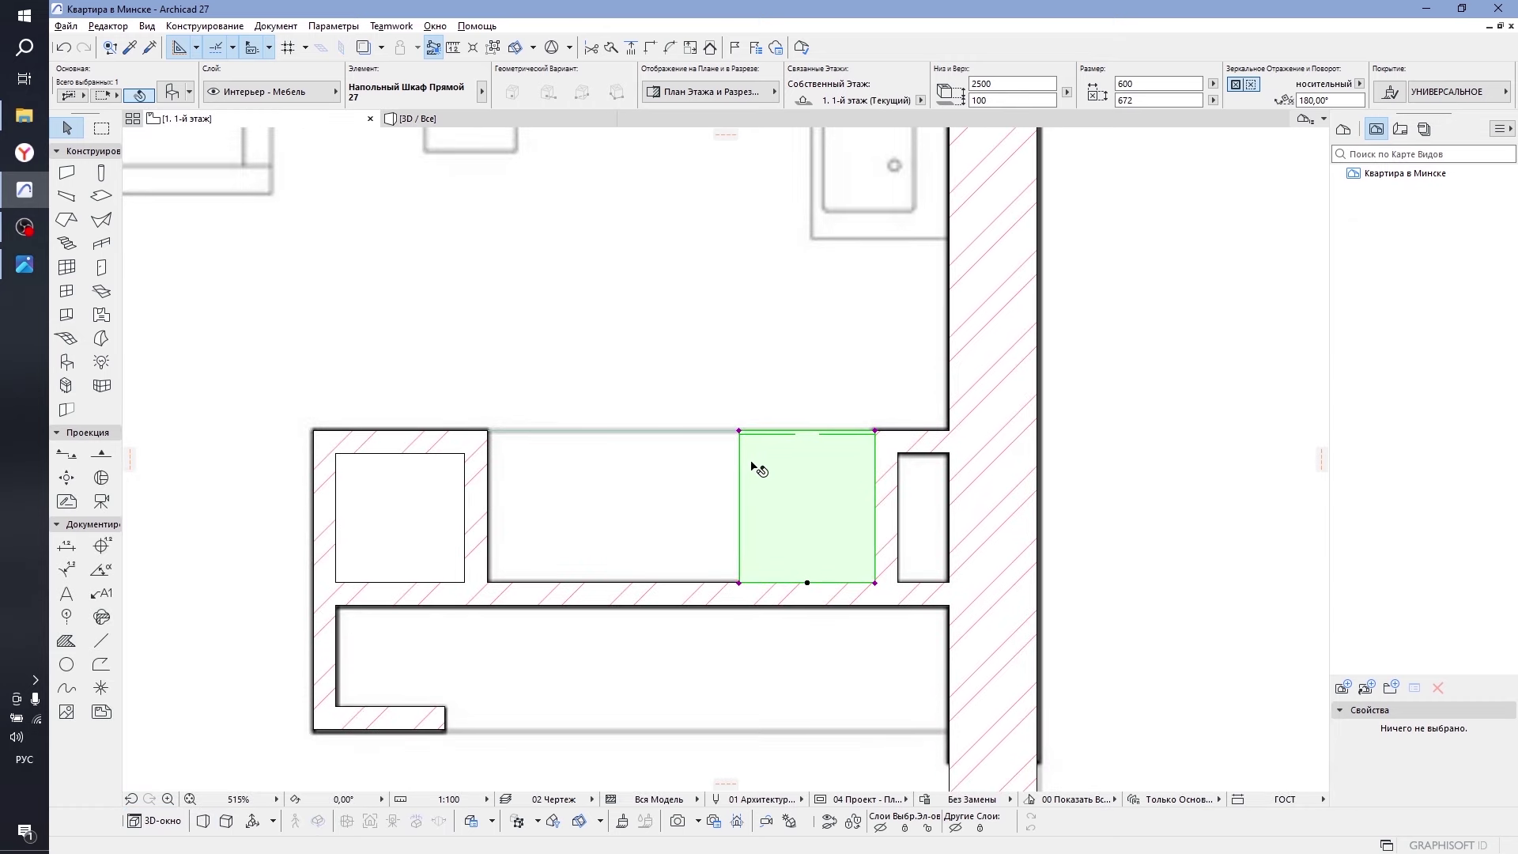
Place two copies of the tall cabinet alongside it in the plan
click(741, 433)
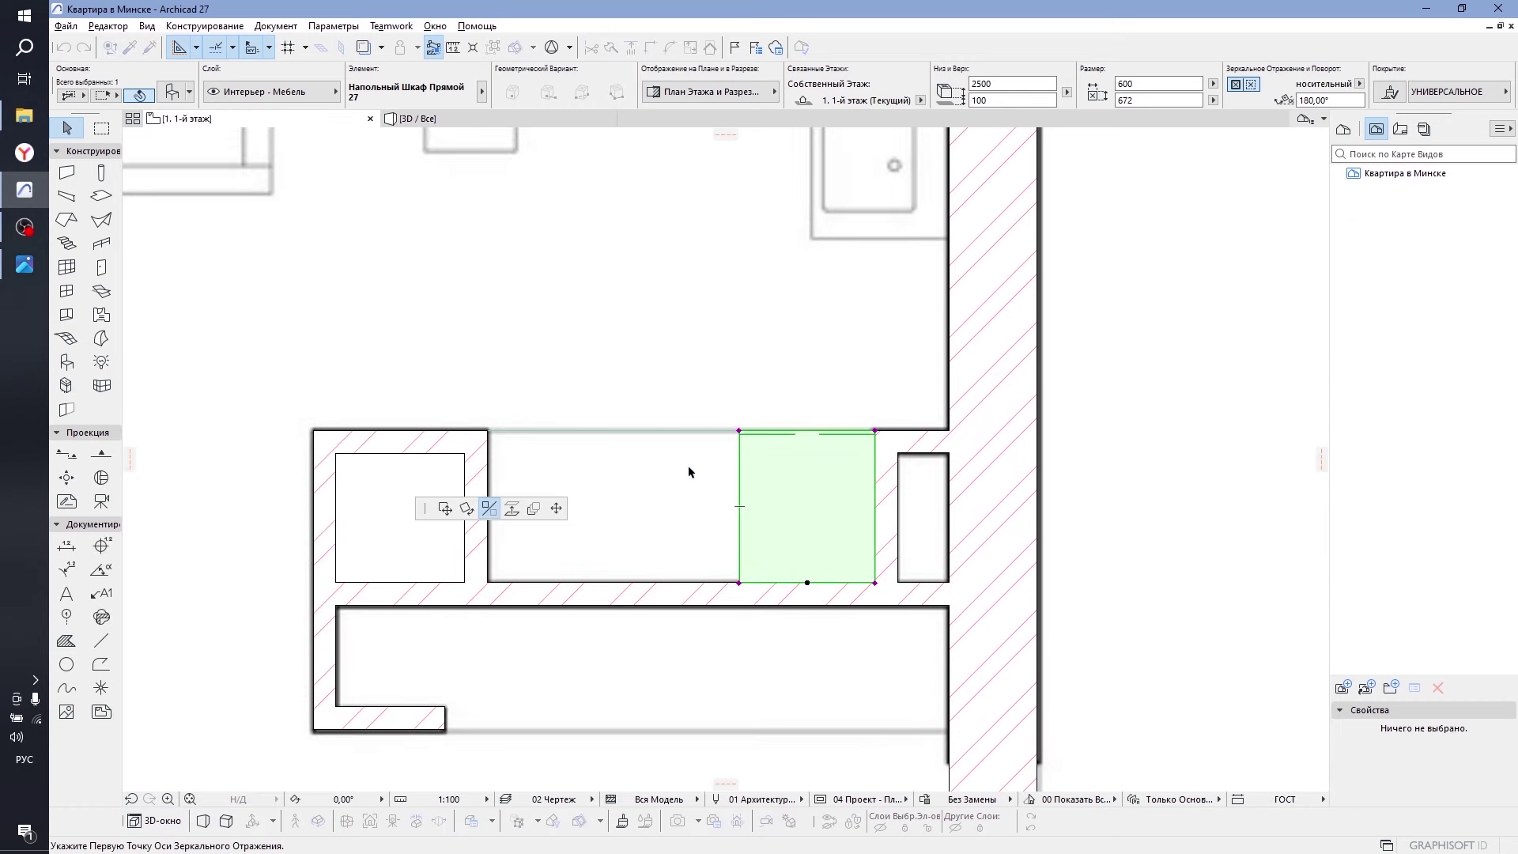
key(ctrl)
click(487, 433)
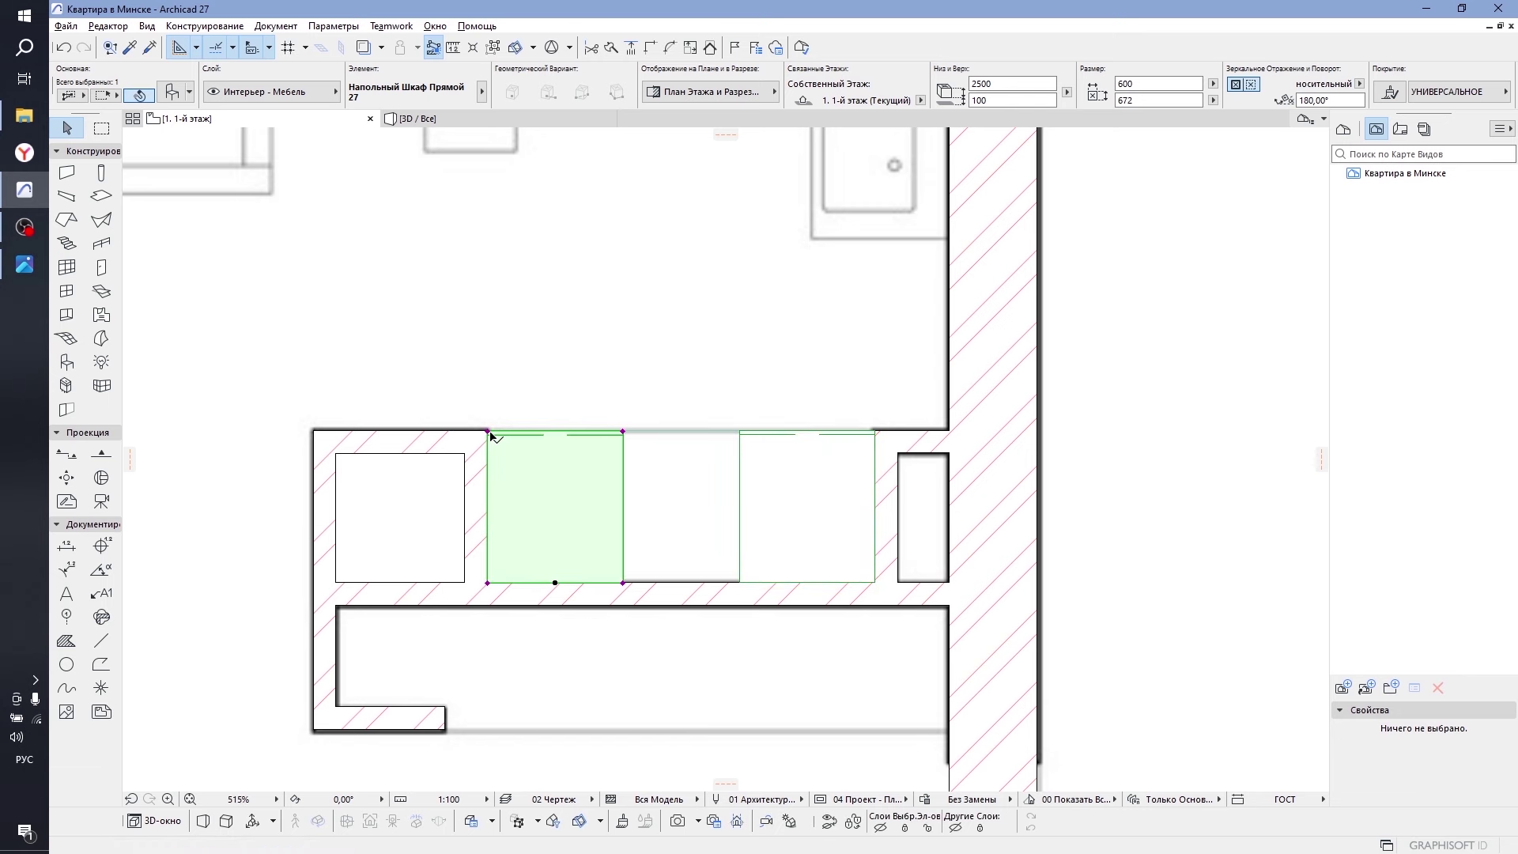
click(624, 432)
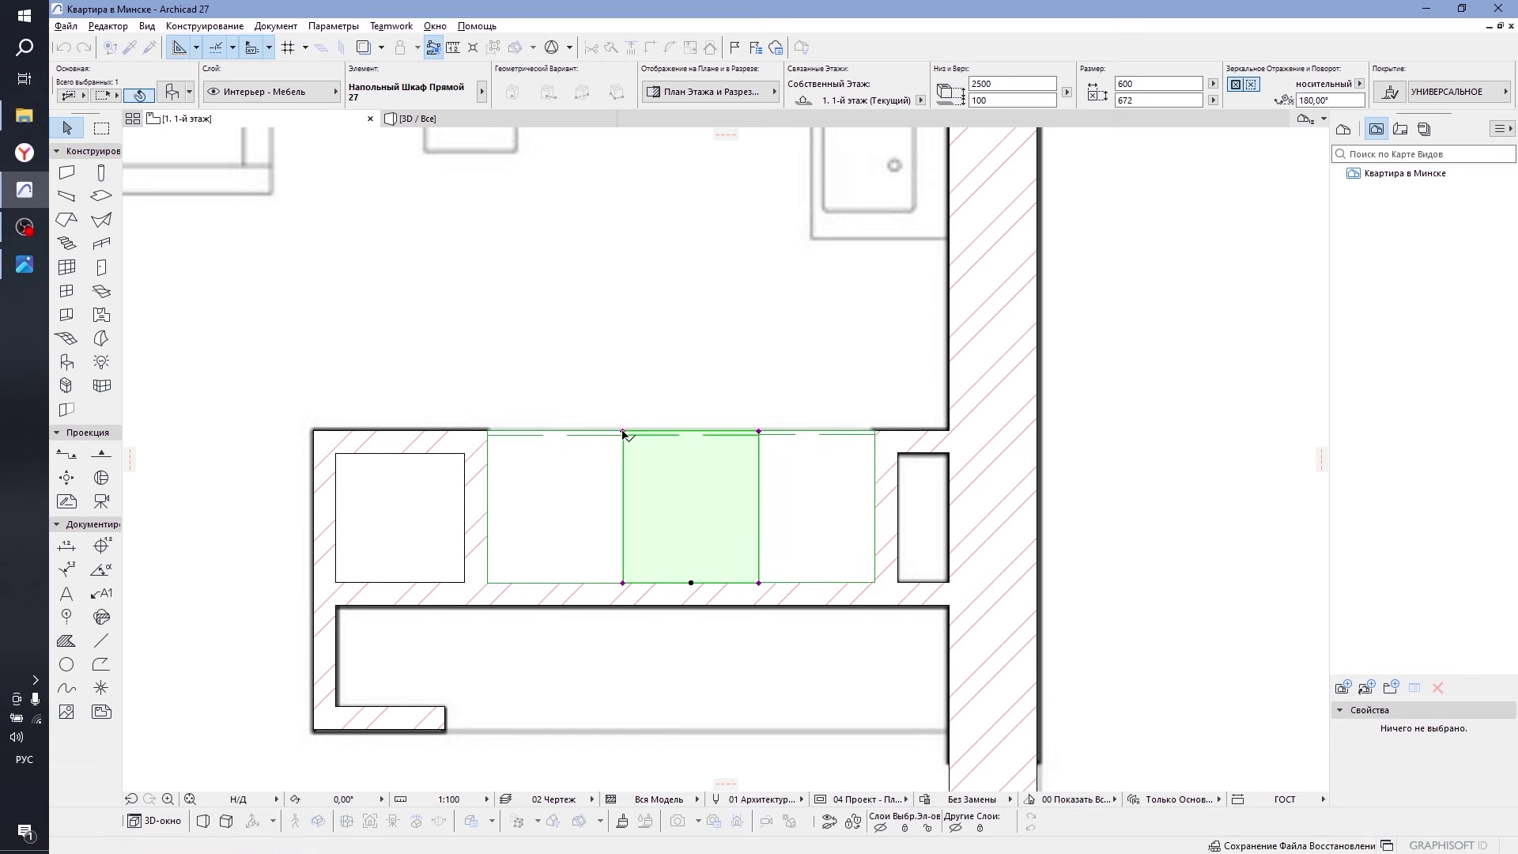
scroll(696, 513, up, 2)
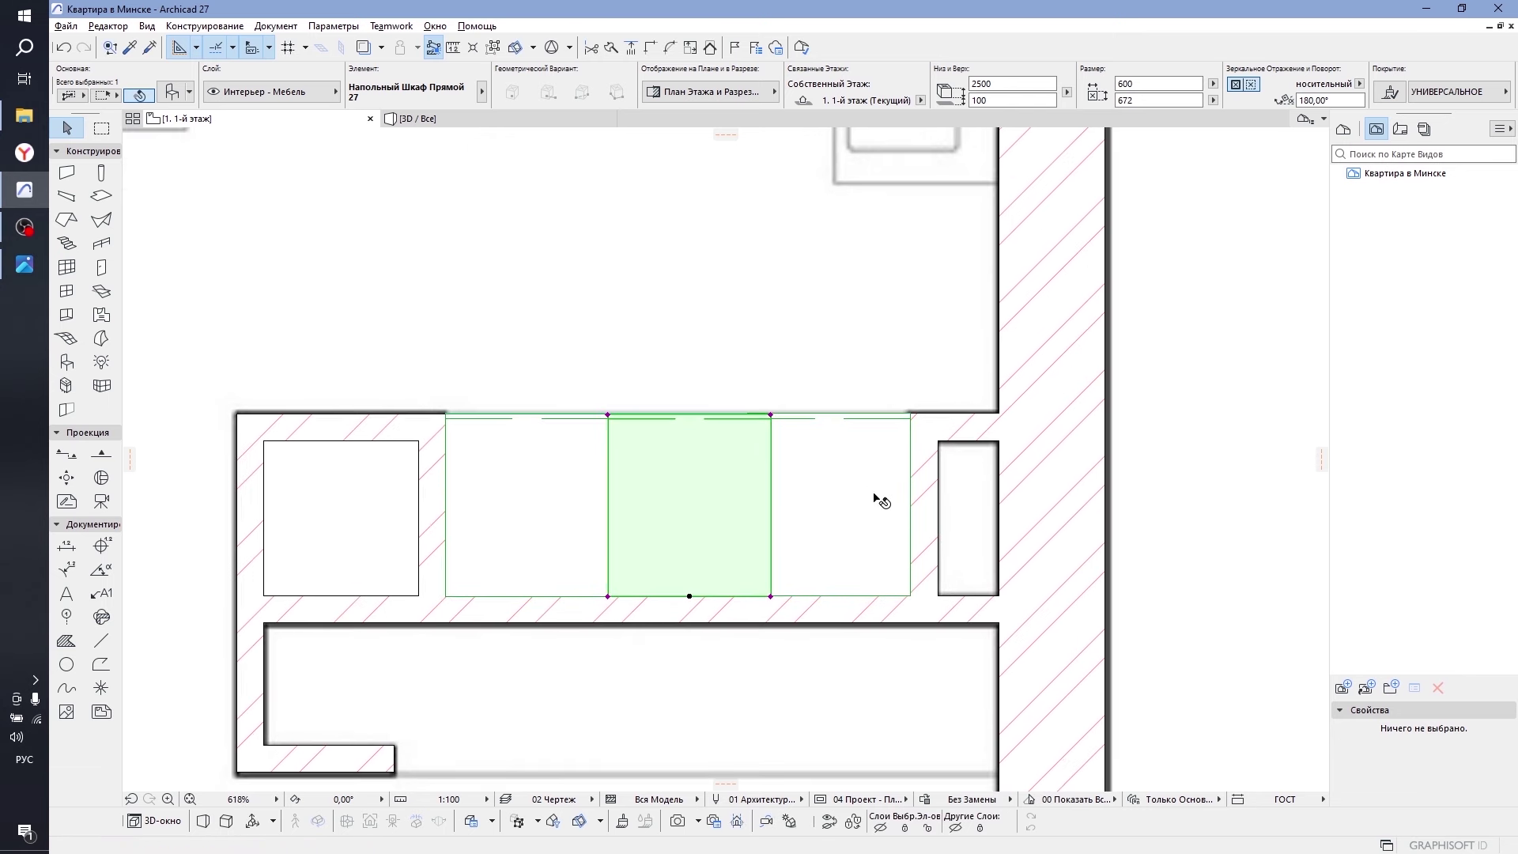
Narrow the rightmost cabinet to 514 width and check the cabinet row in 3D
click(853, 485)
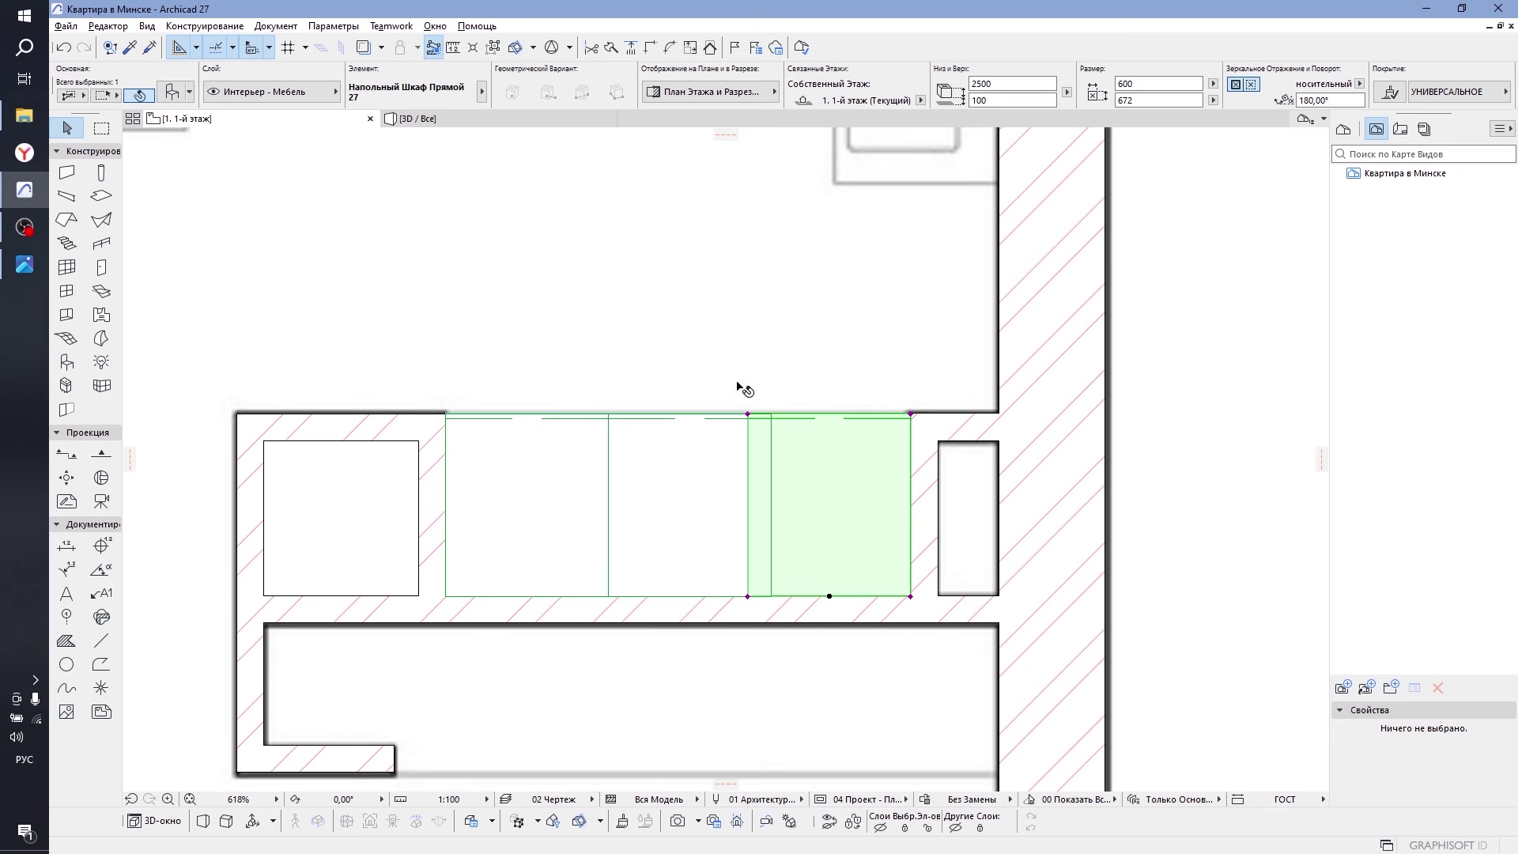
click(748, 413)
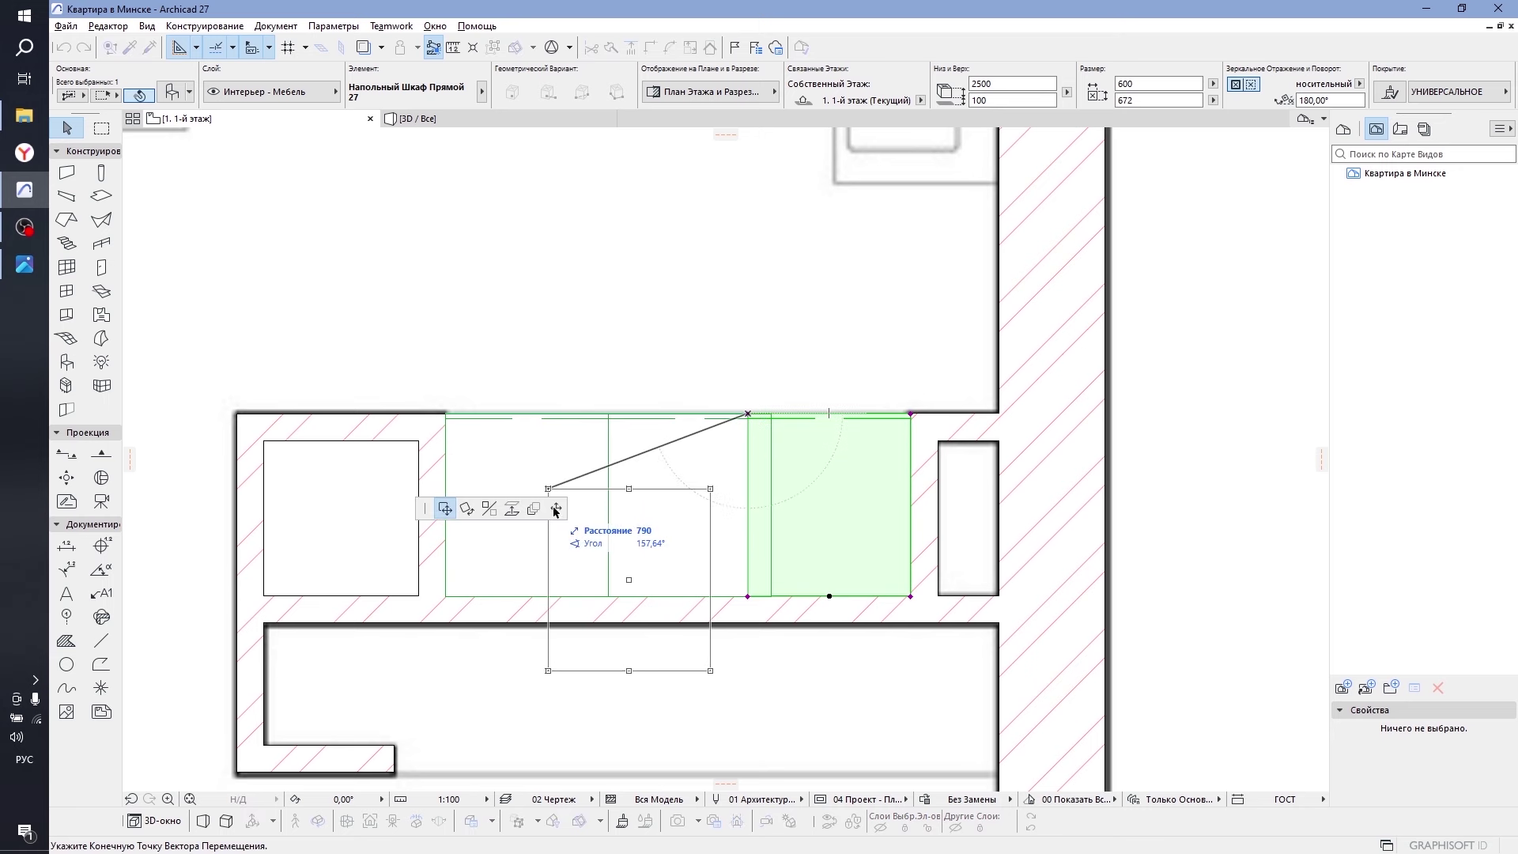
click(772, 413)
click(433, 122)
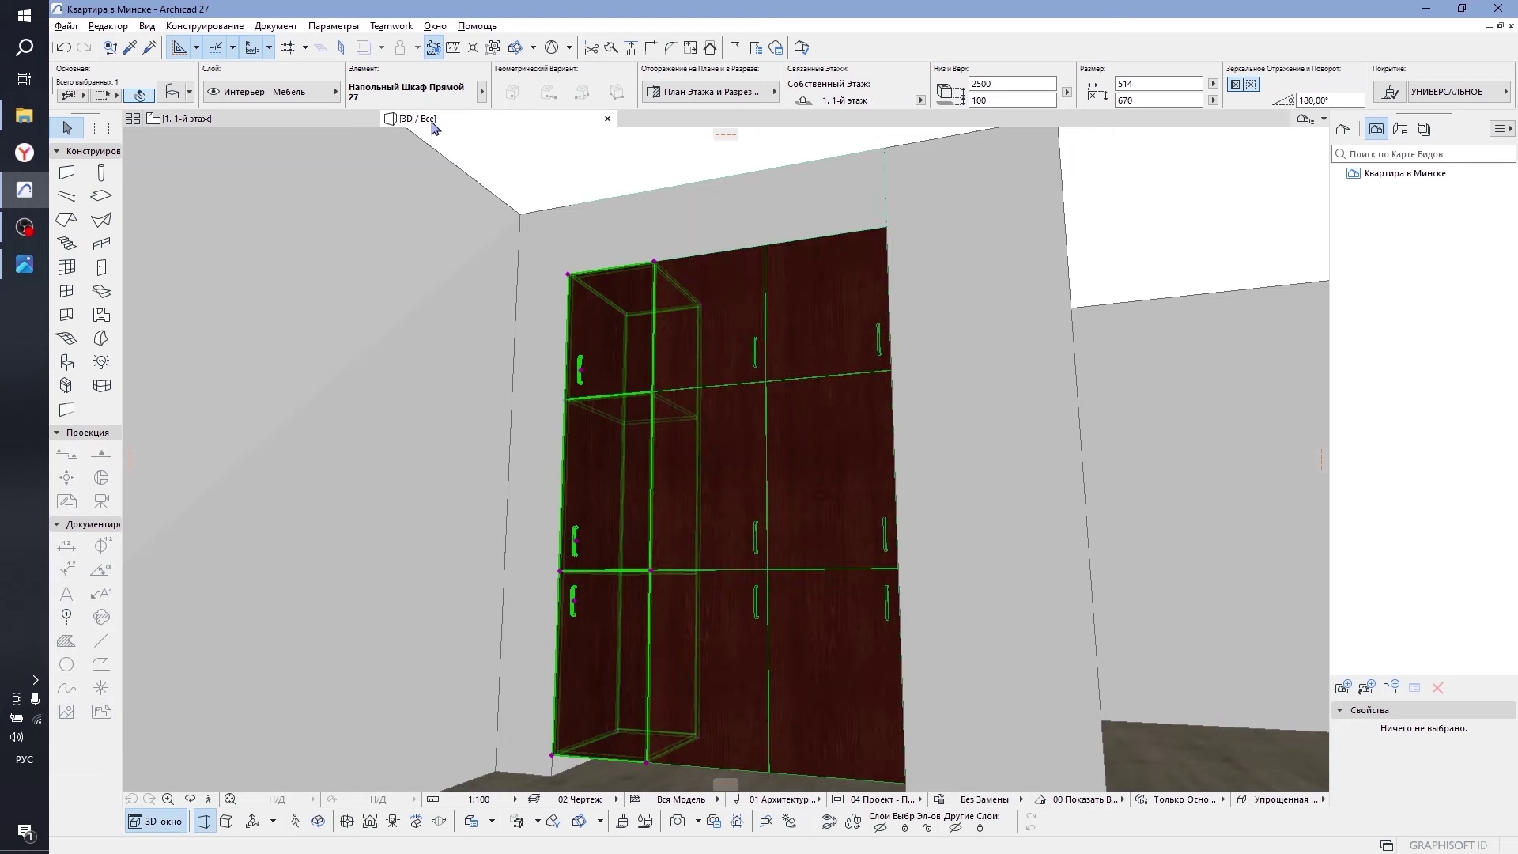
mouse_move(805, 411)
shift+middle_down()
mouse_move(856, 403)
mouse_move(636, 366)
shift+middle_up()
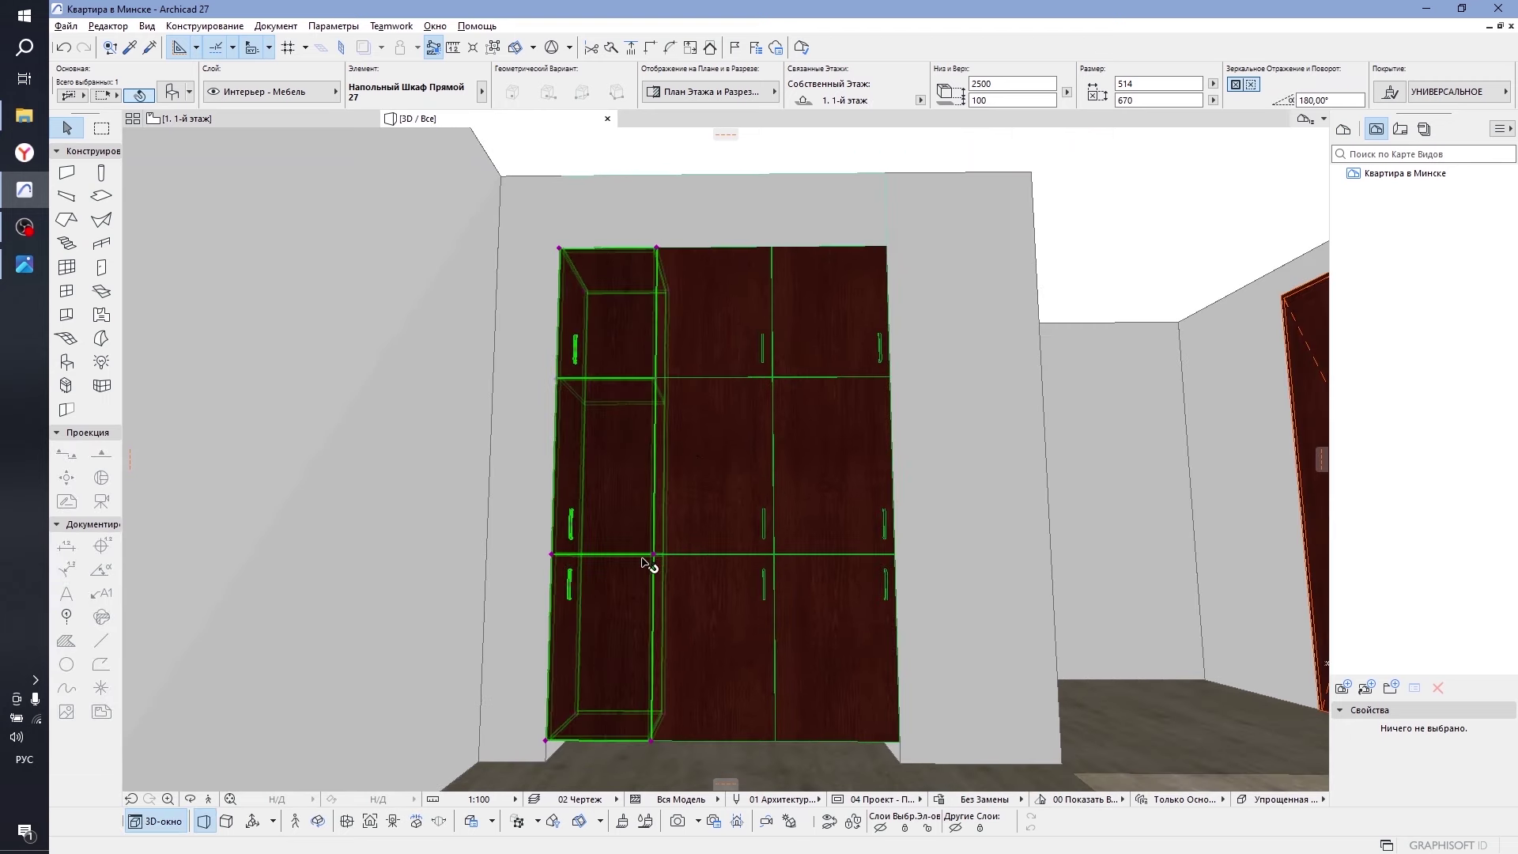
mouse_move(679, 499)
shift+middle_down()
mouse_move(724, 508)
mouse_move(746, 475)
mouse_move(750, 492)
shift+middle_up()
Mirror the right cabinet in place about a vertical axis through its centre and check it in 3D
click(309, 120)
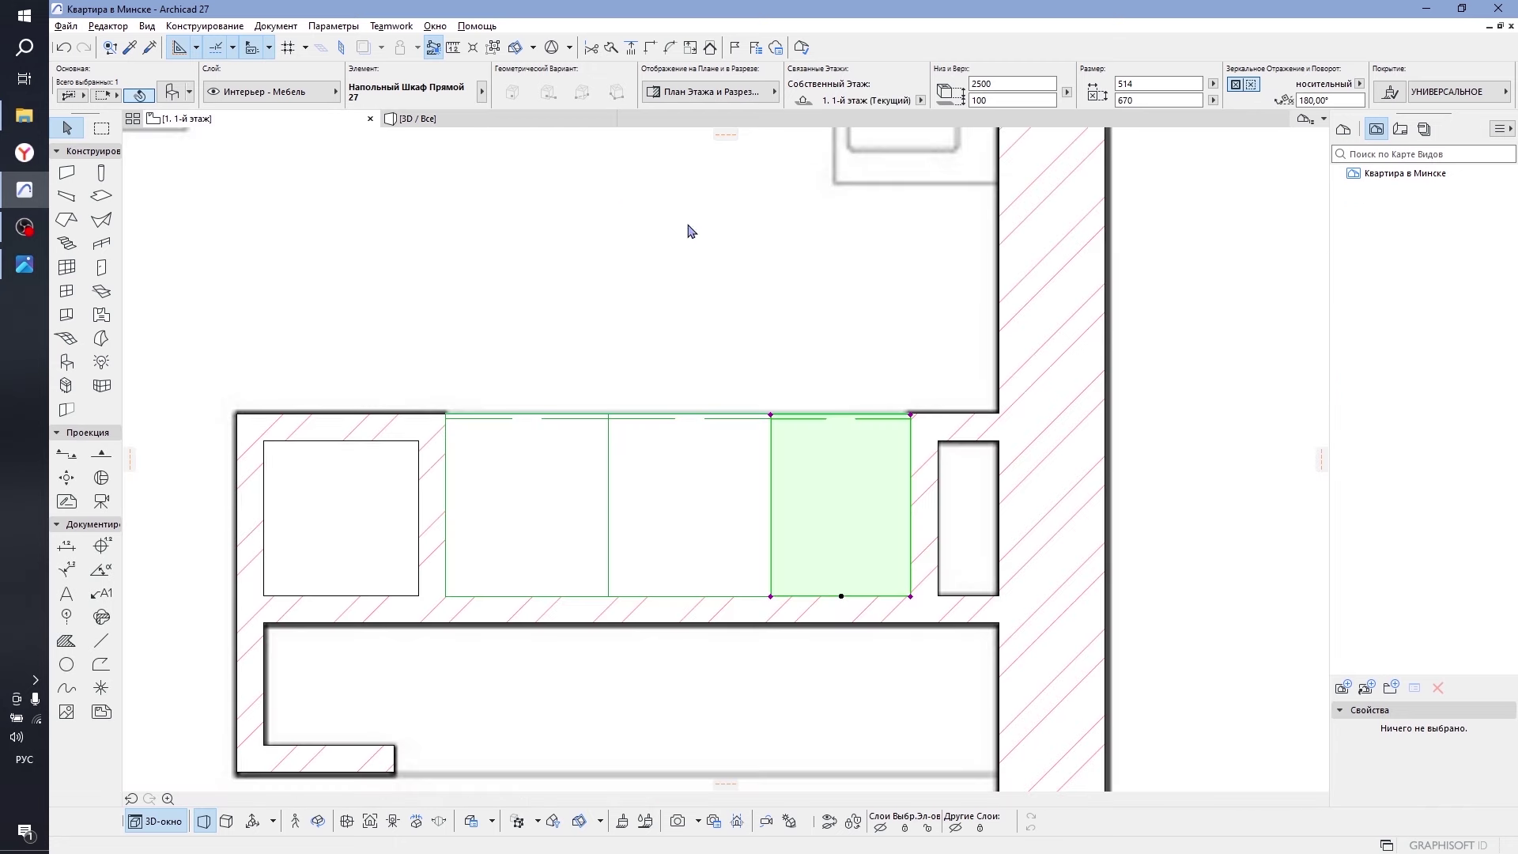
click(841, 596)
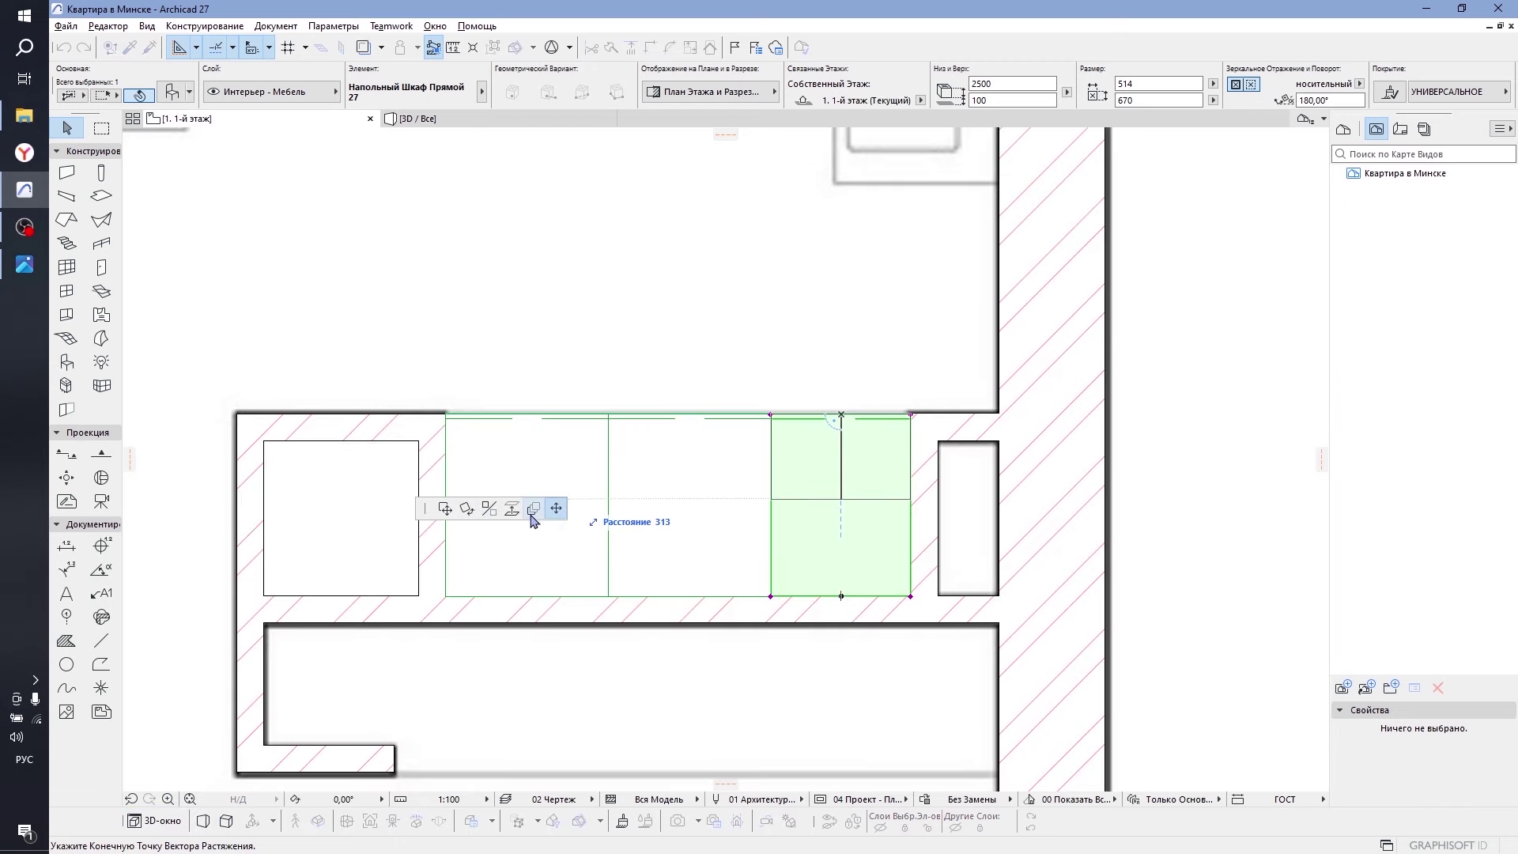
click(490, 508)
click(841, 596)
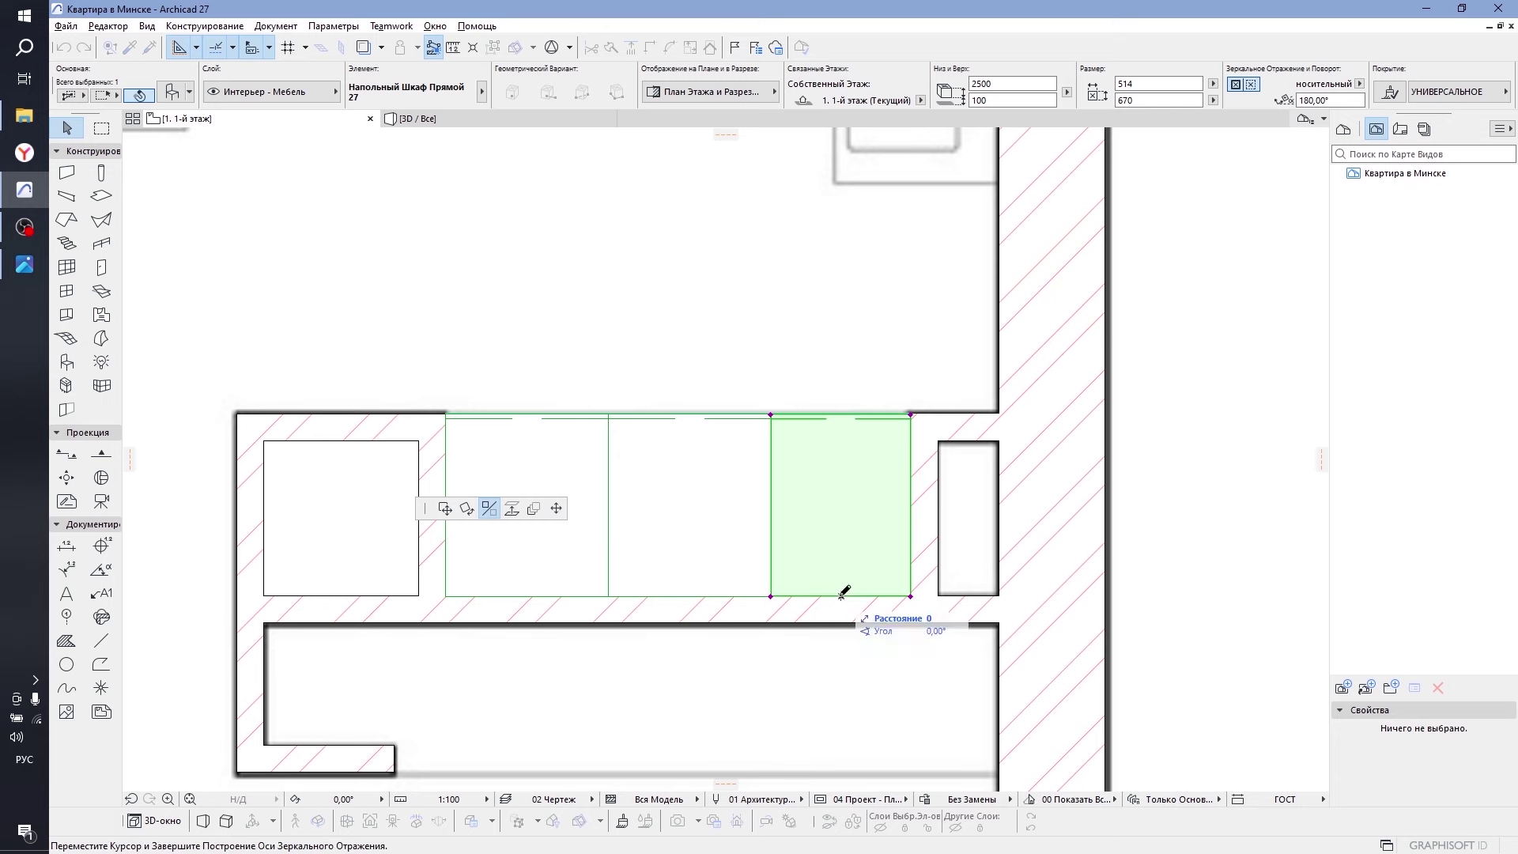
click(841, 344)
click(419, 118)
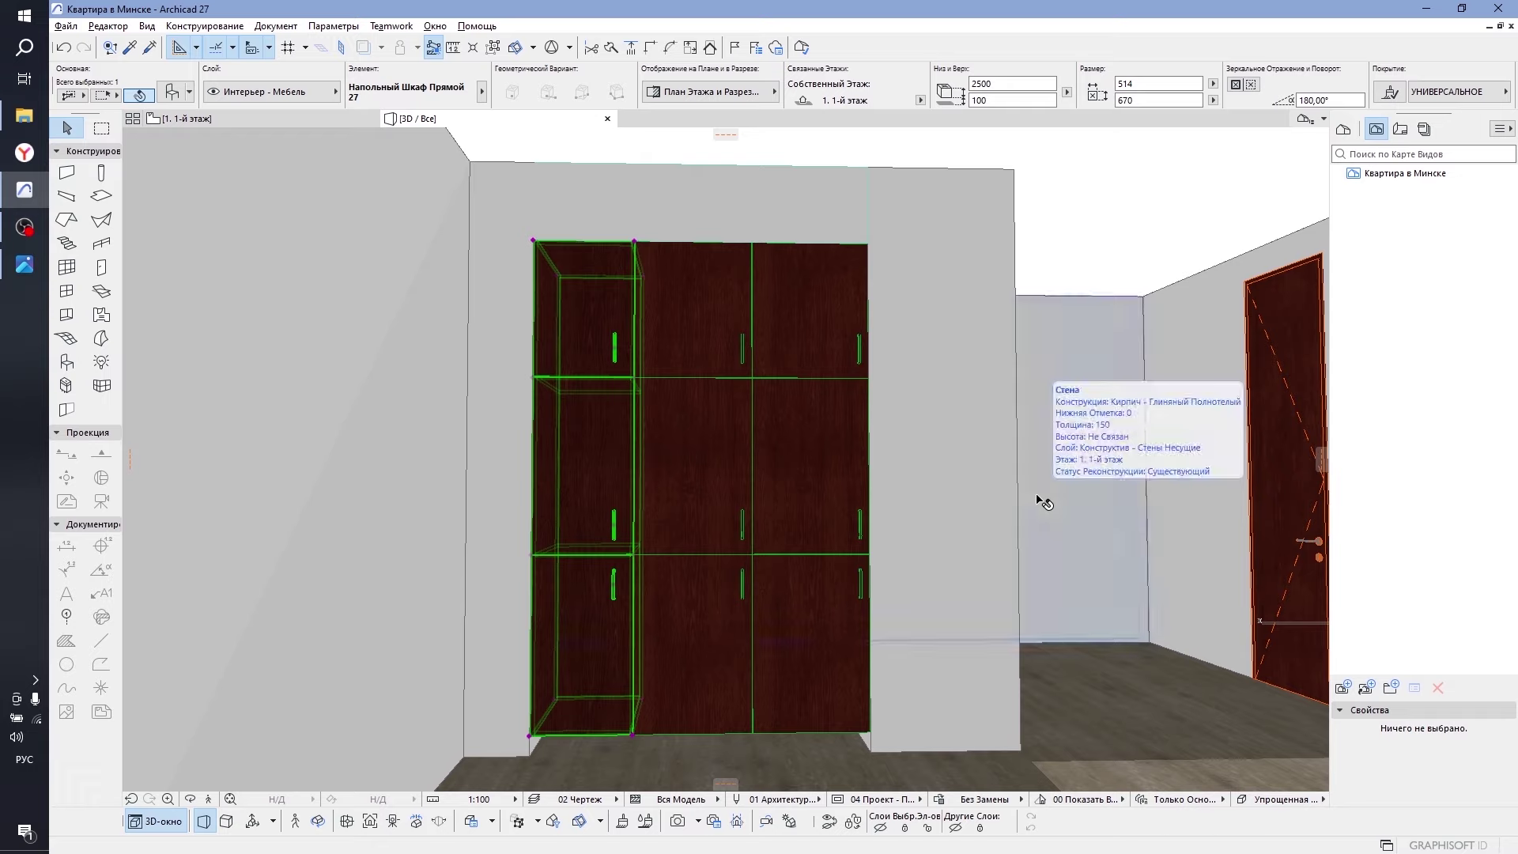
key(alt+Tab)
key(alt+Tab)
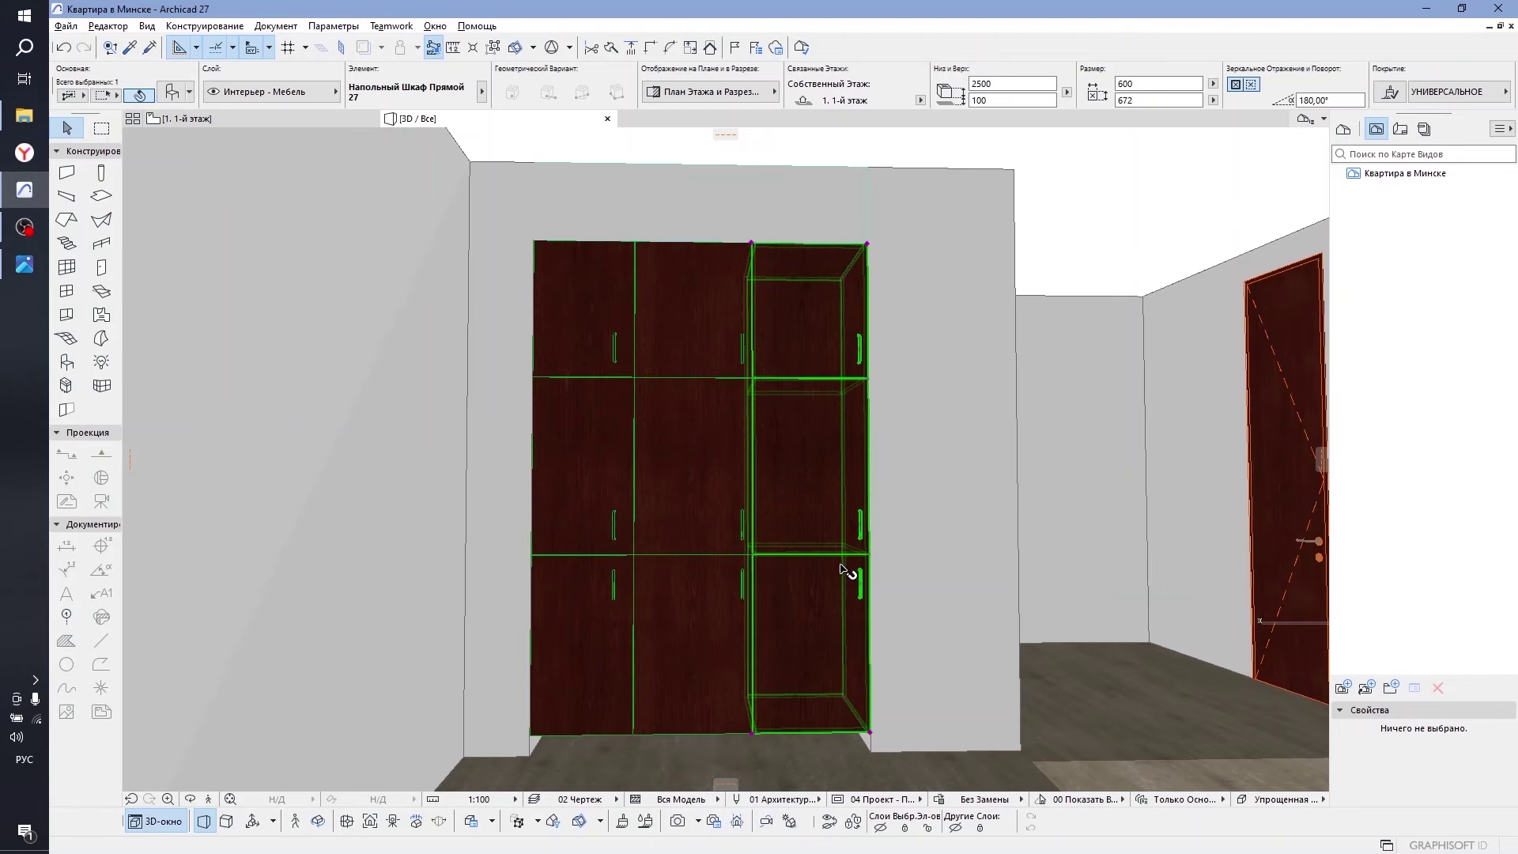
key(F2)
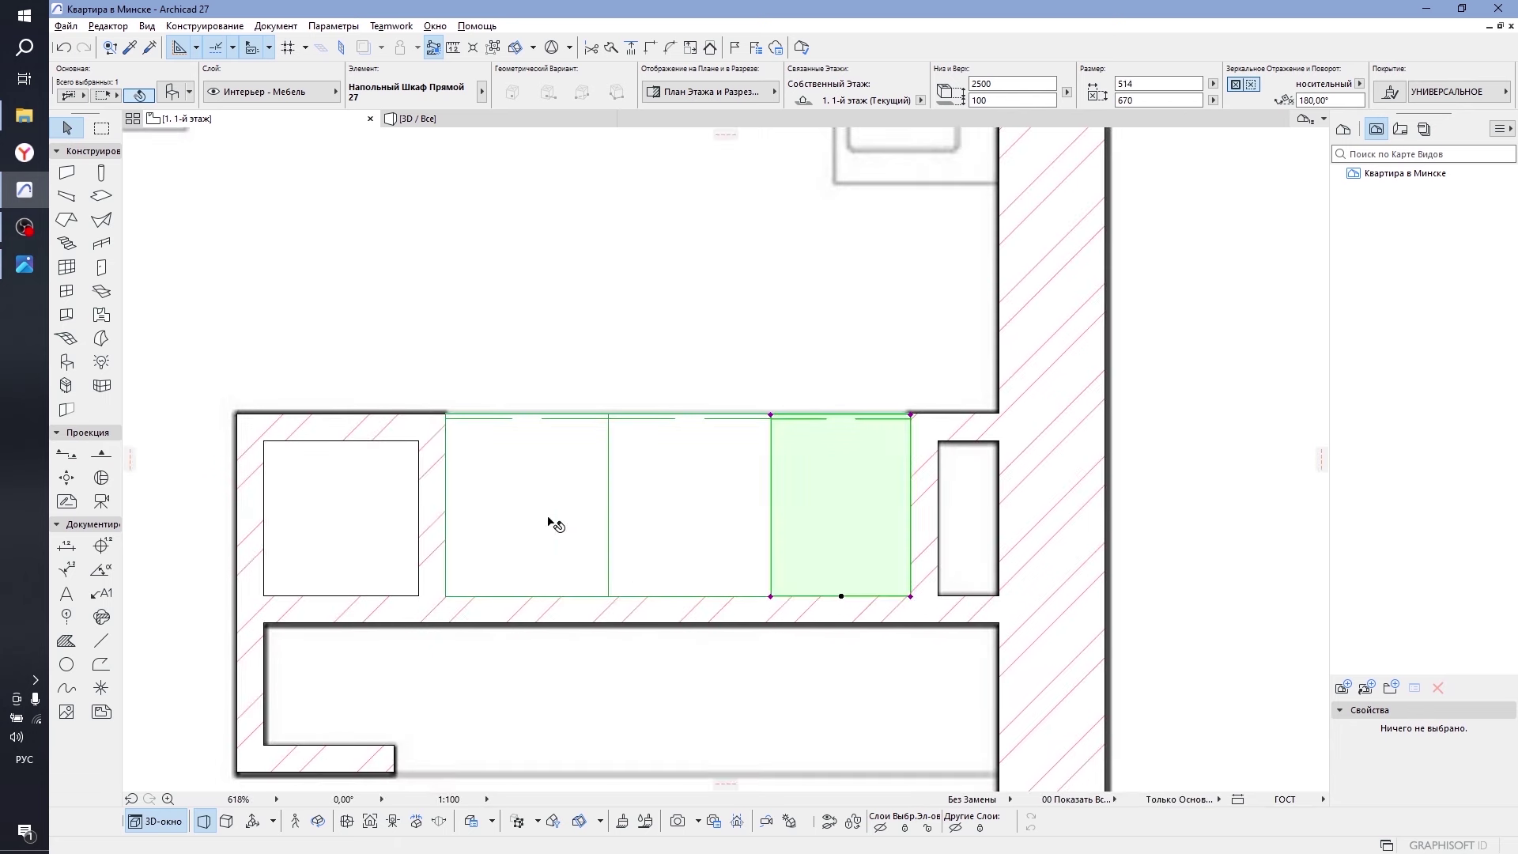
Mirror the left cabinet in place the same way and view the result in 3D
click(526, 596)
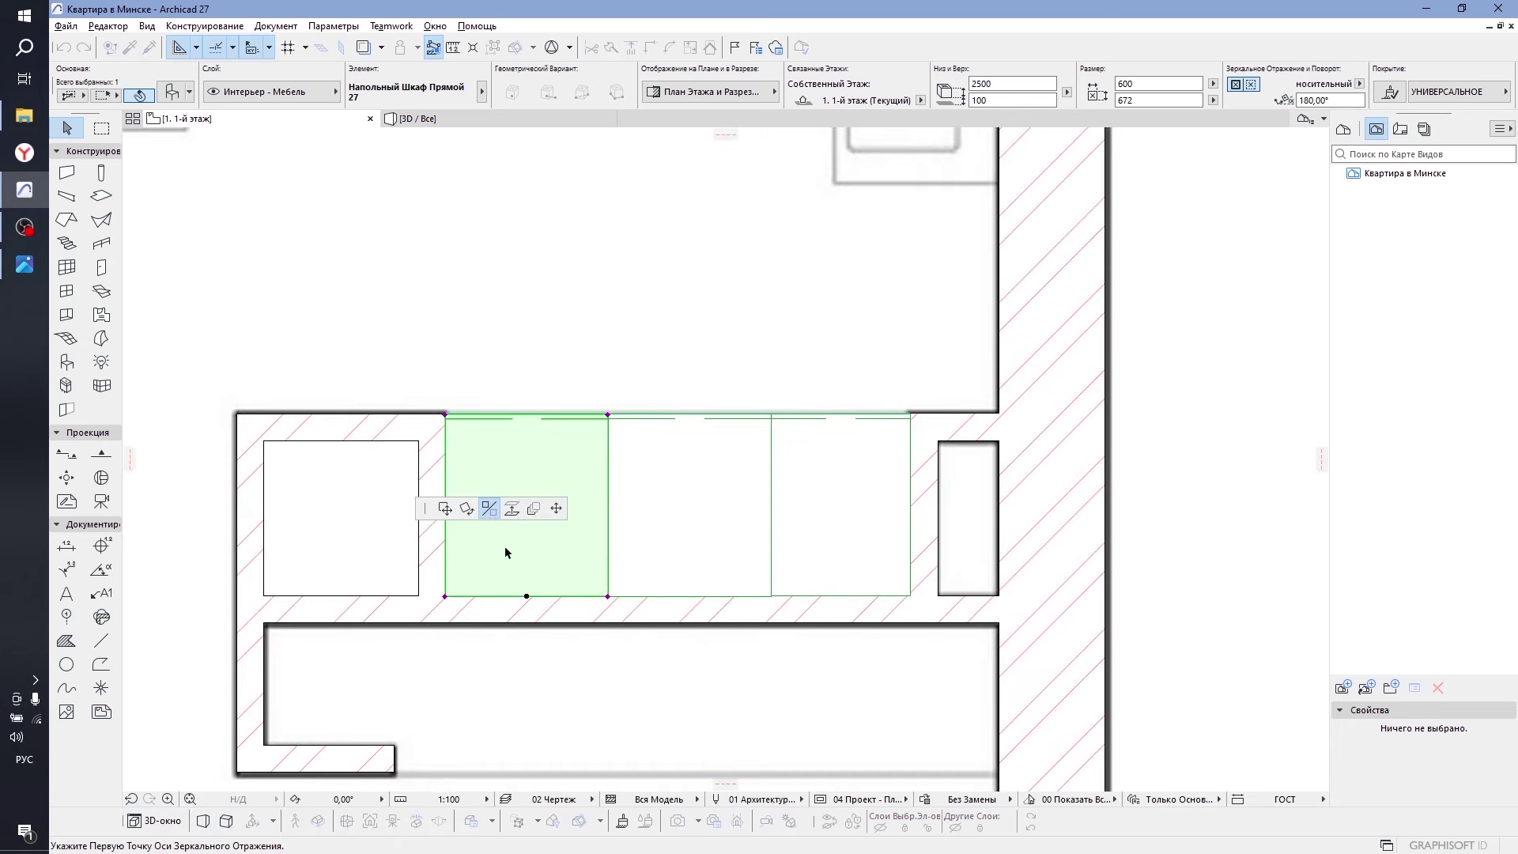
click(526, 596)
click(527, 352)
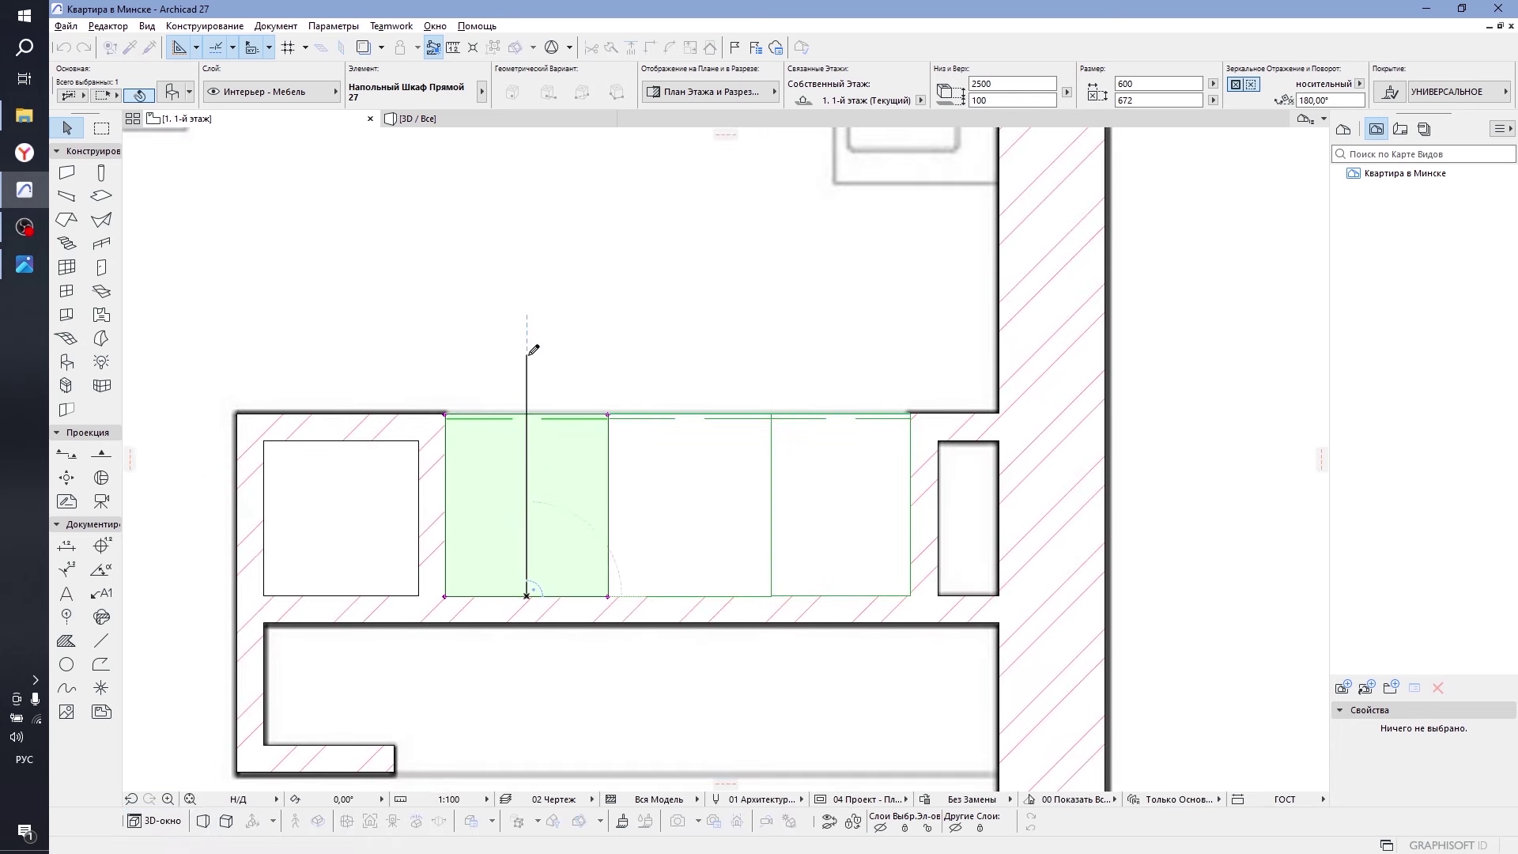
click(419, 118)
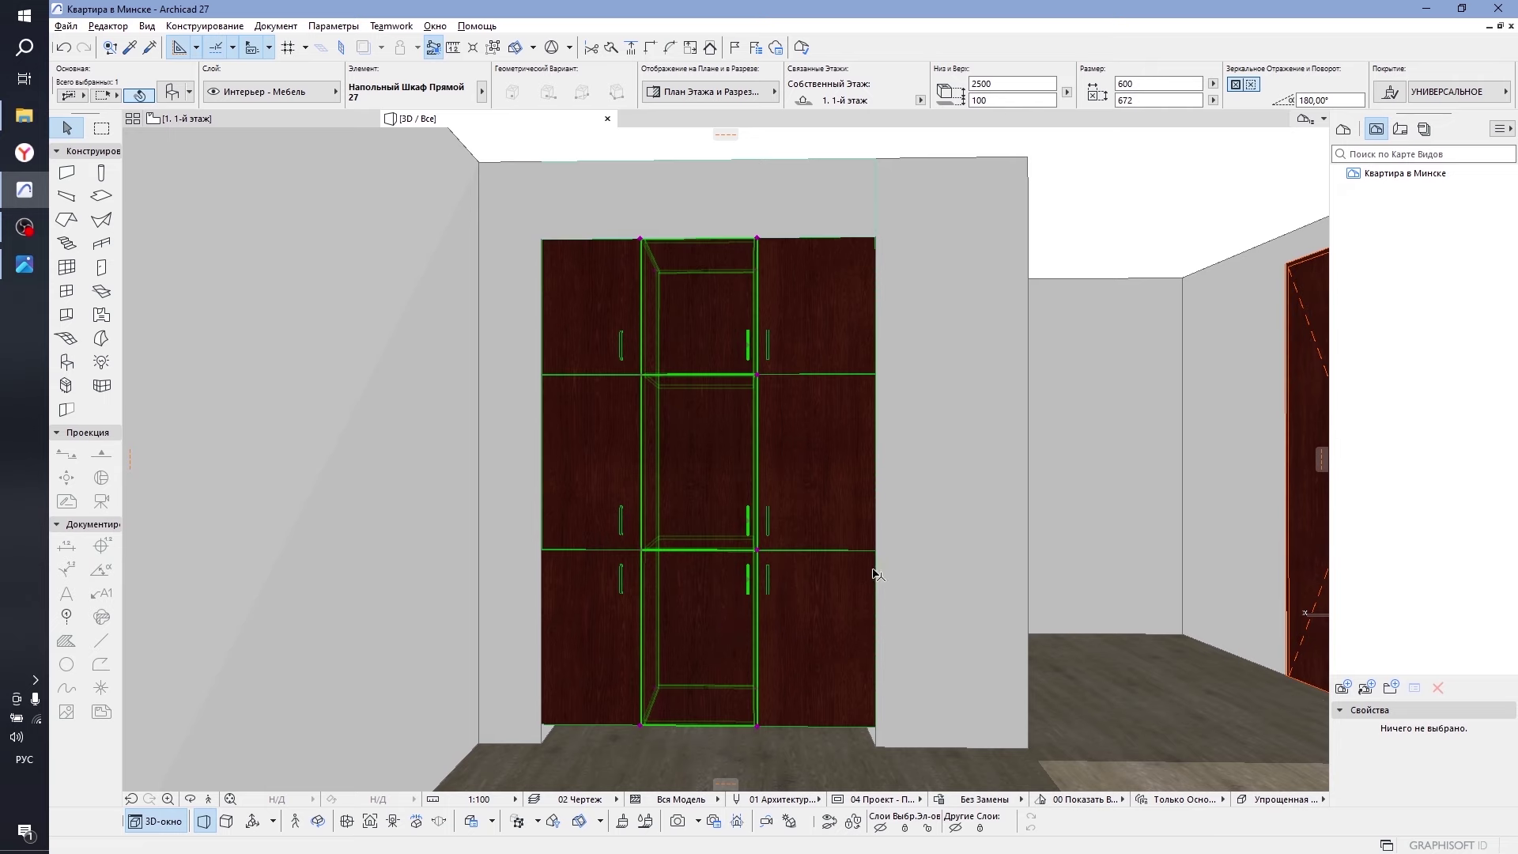
Give the middle cabinet four segments with separate functions, making segment 2 open without a door
double_click(841, 539)
click(1099, 325)
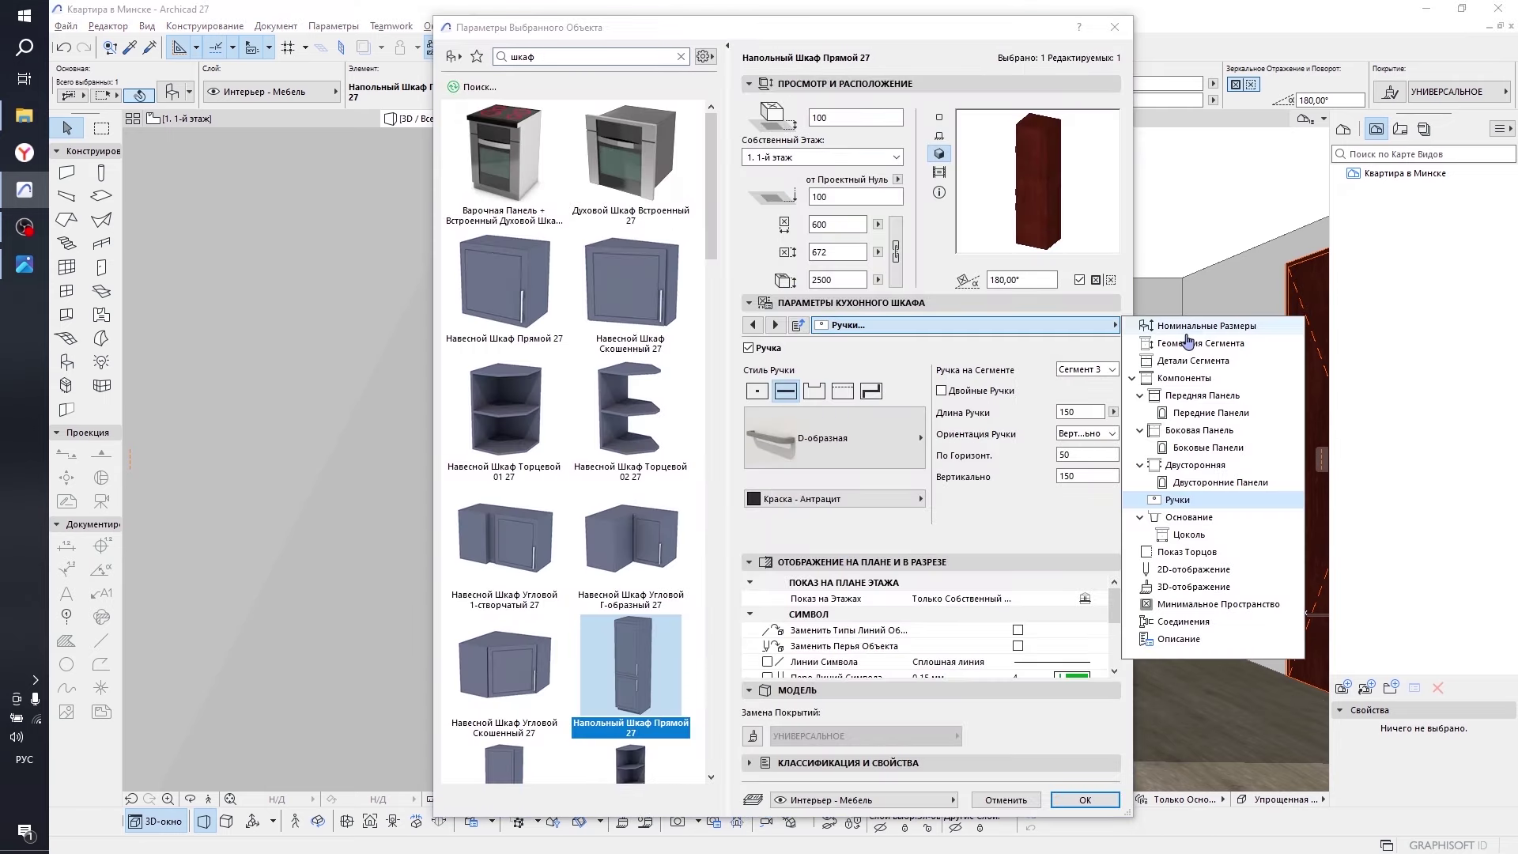
click(1200, 345)
click(993, 350)
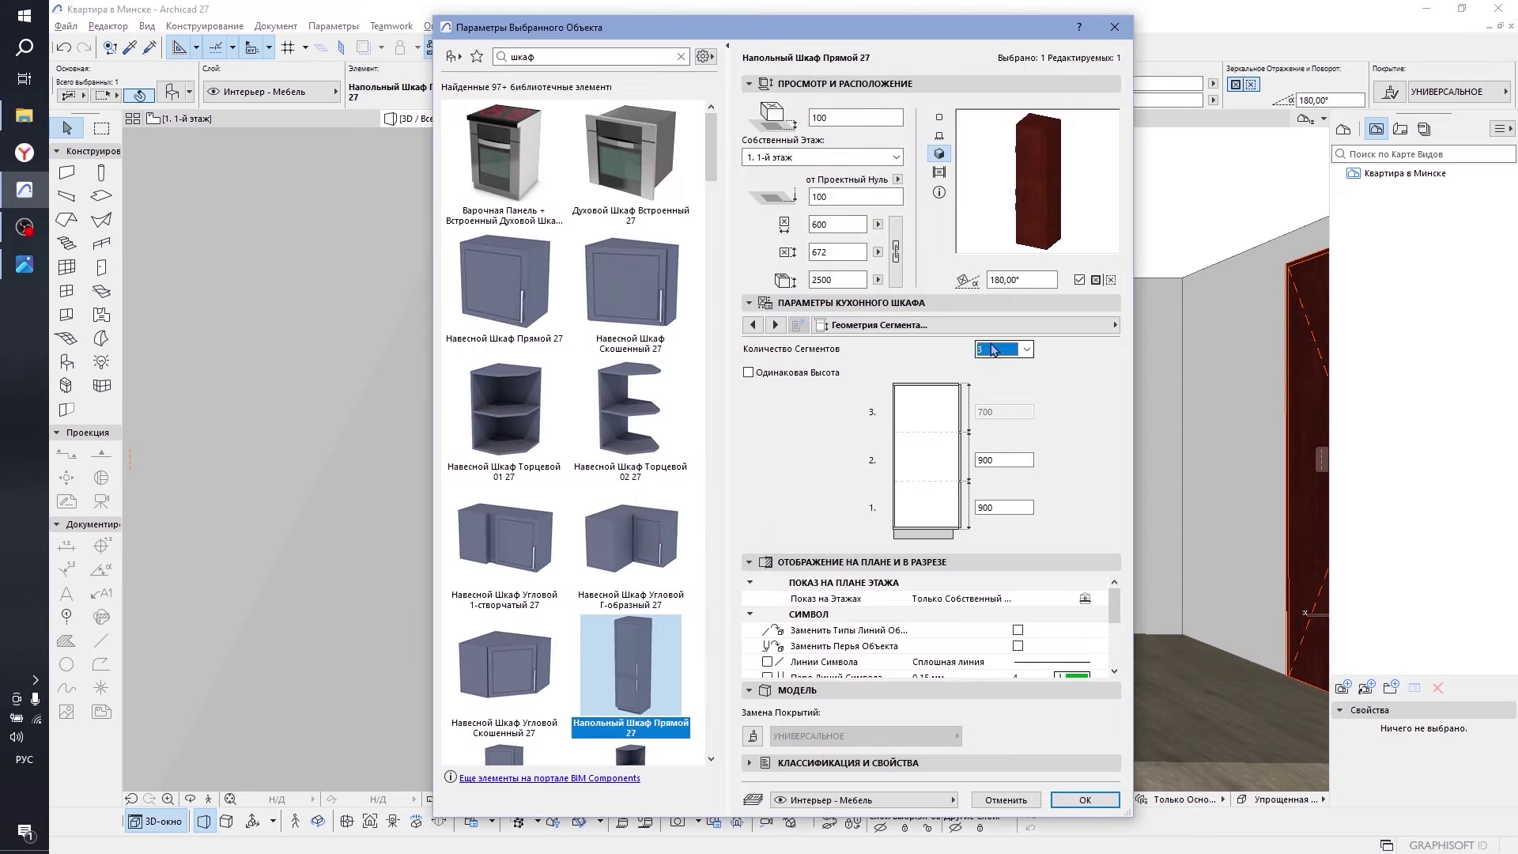
click(1024, 349)
click(995, 405)
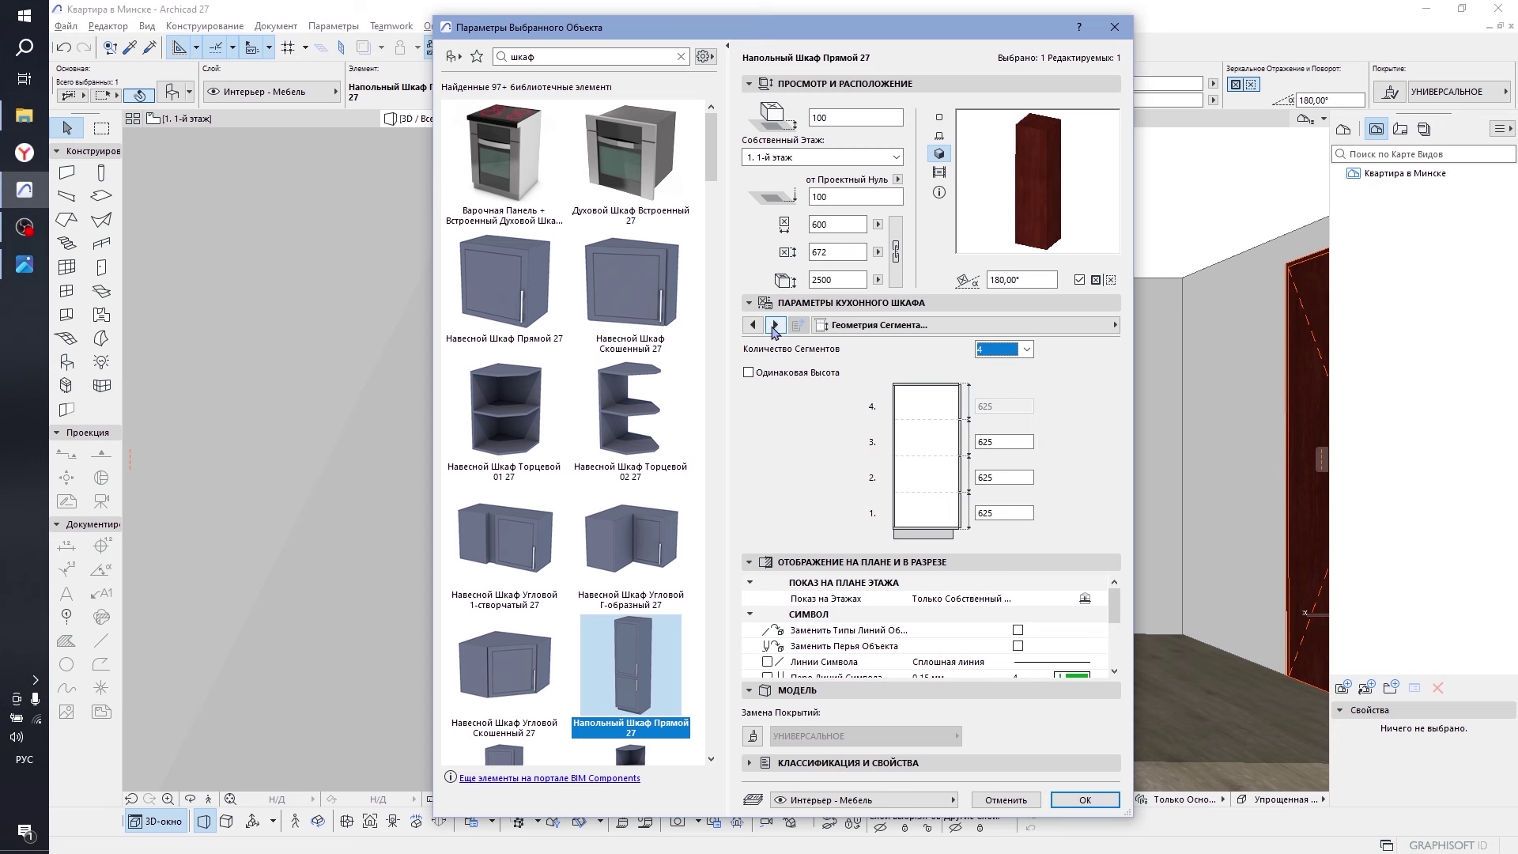
click(775, 326)
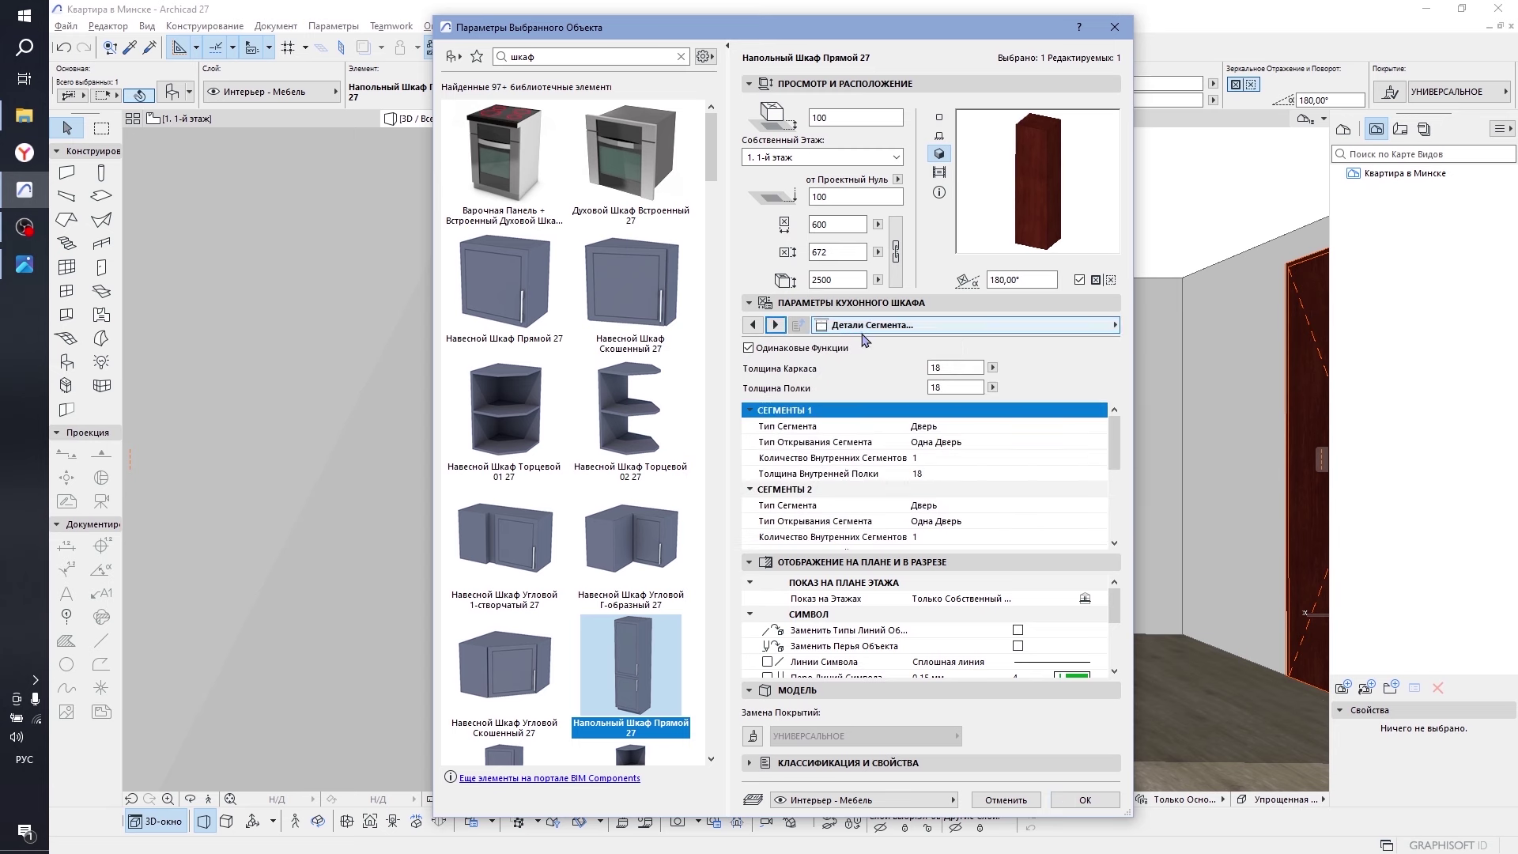
click(774, 351)
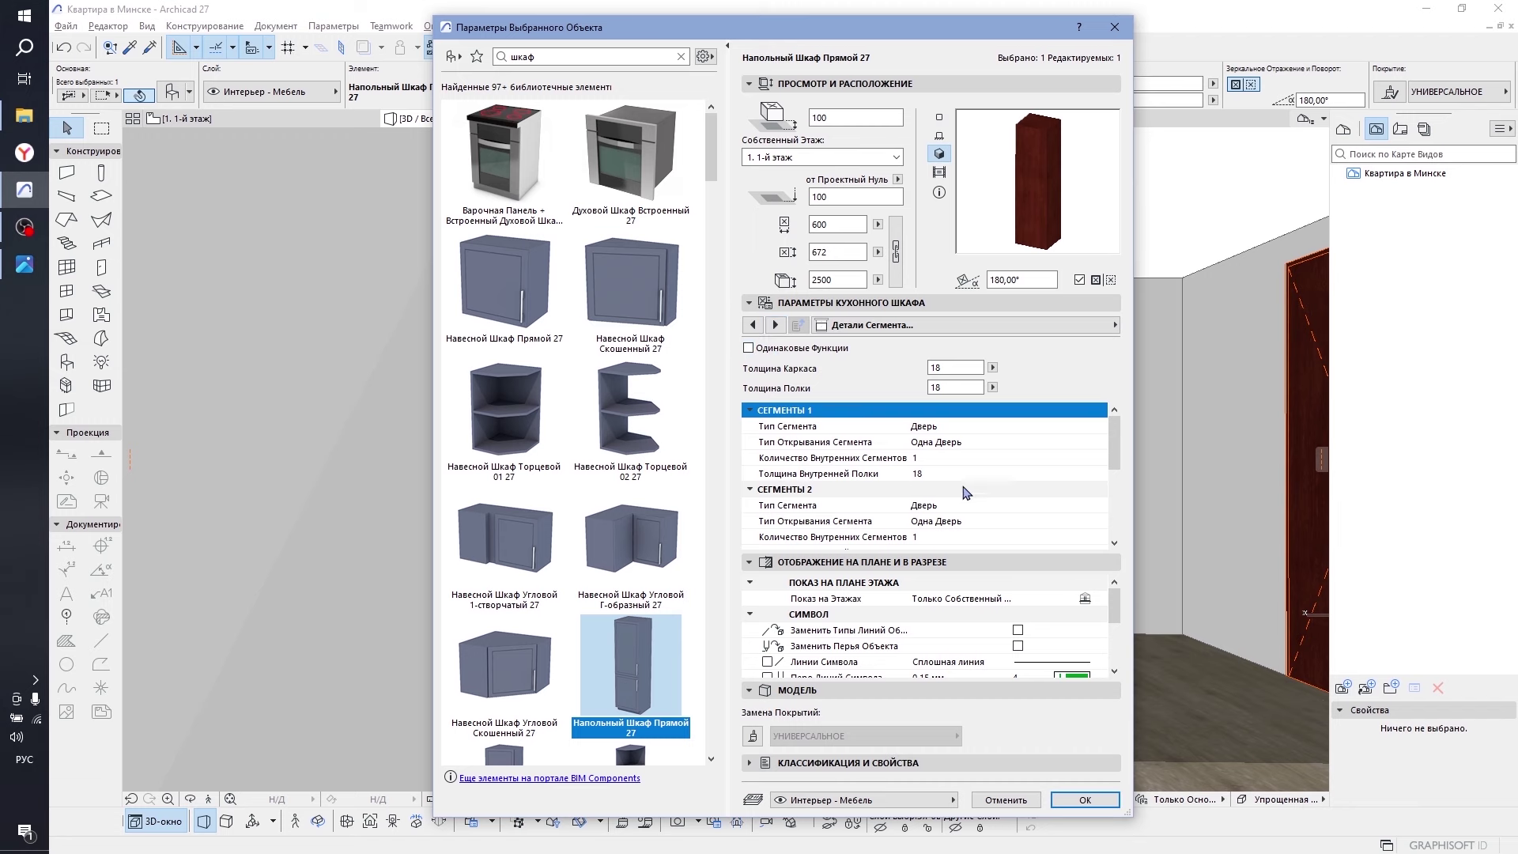
click(1099, 505)
click(1138, 516)
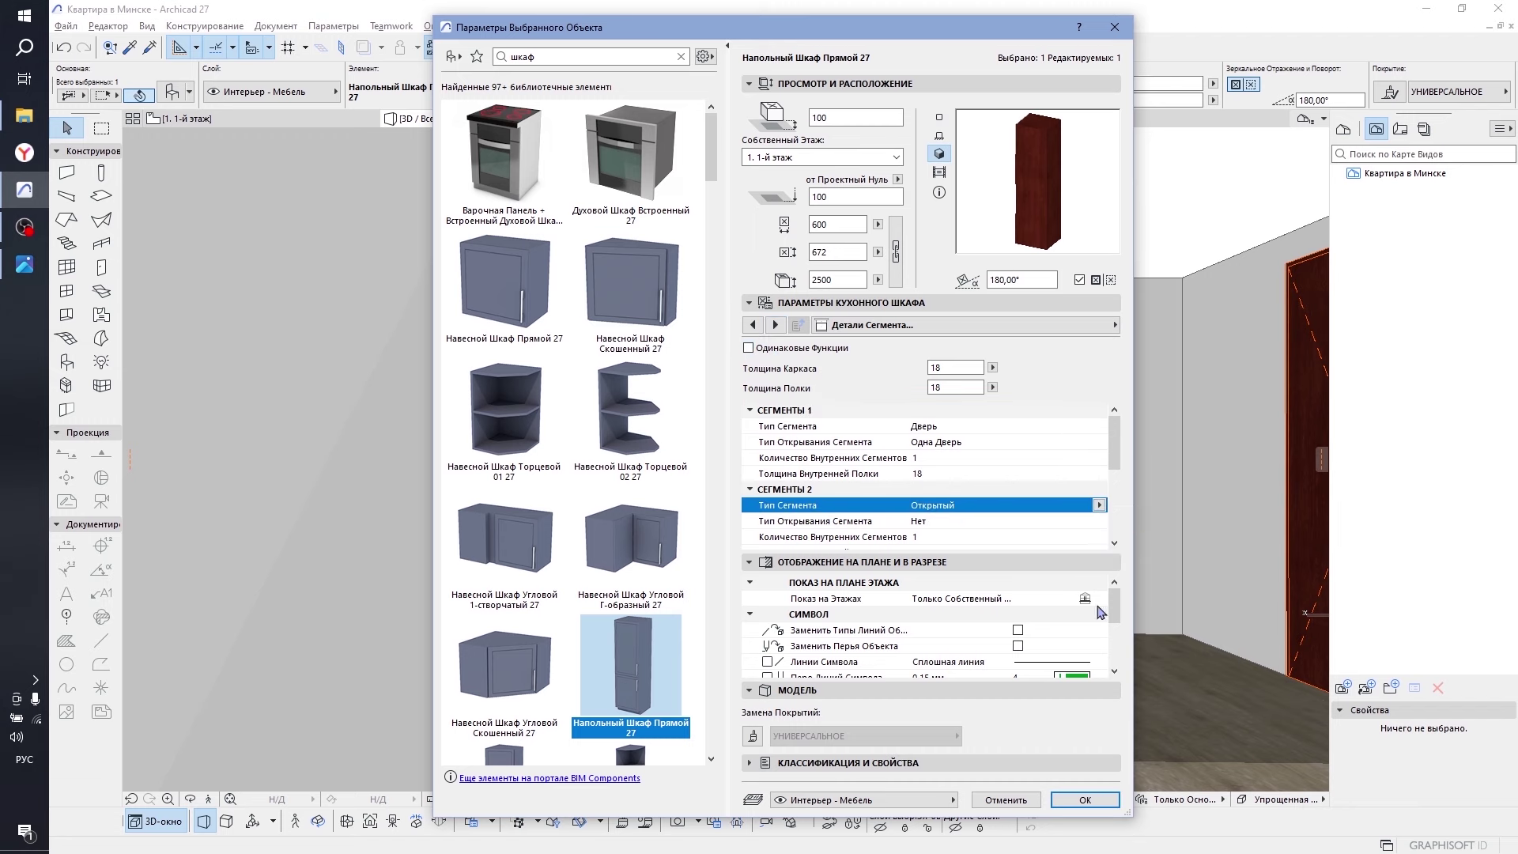
click(1087, 799)
mouse_move(757, 603)
shift+middle_down()
mouse_move(680, 554)
mouse_move(688, 289)
shift+middle_up()
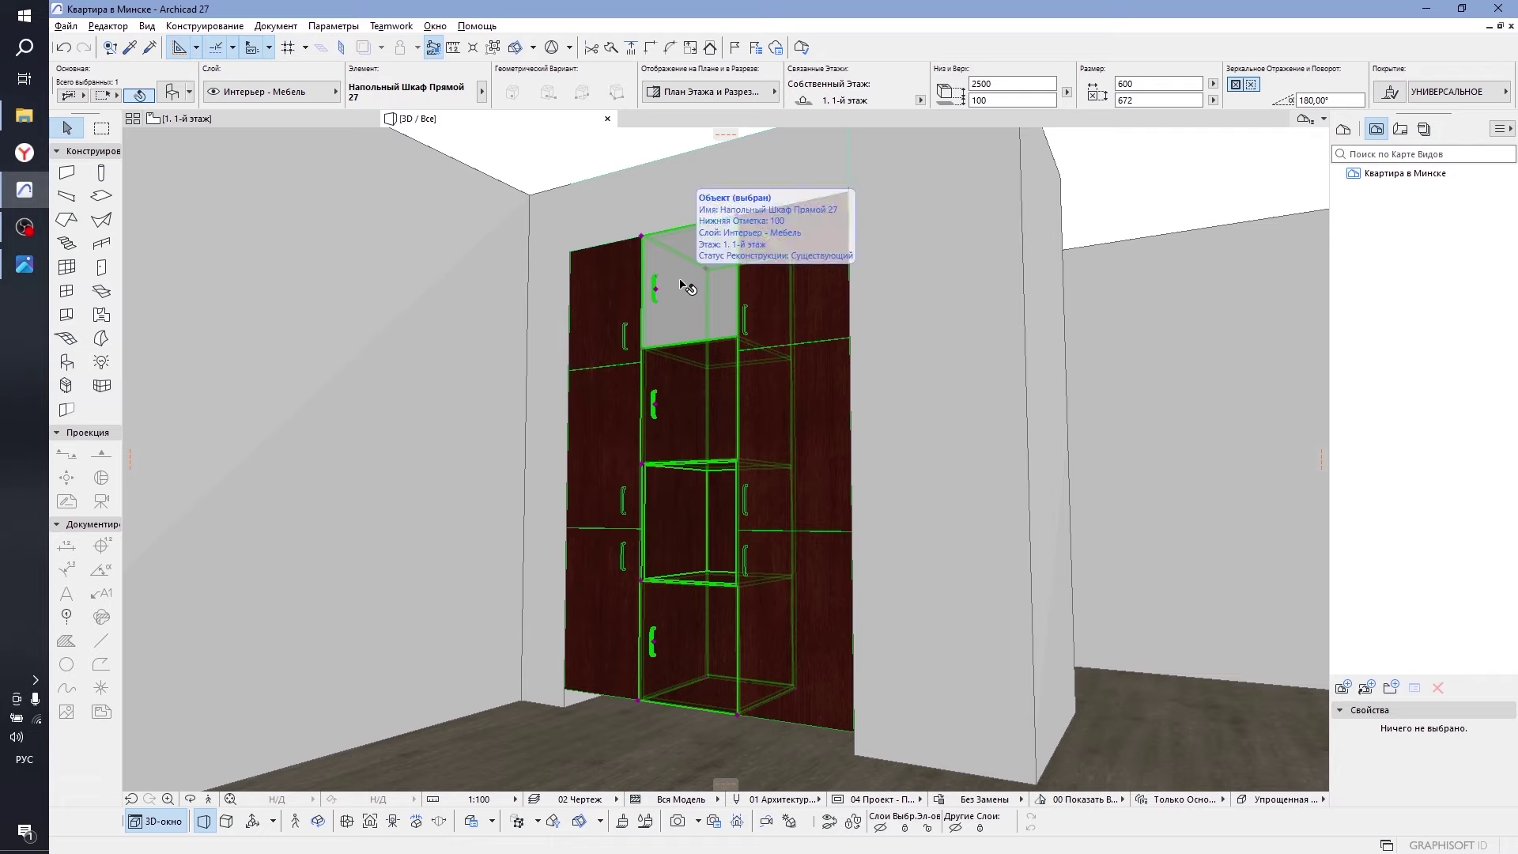
Cover segment 4's panel with Mahogany and compare with the kitchen reference photo
double_click(680, 288)
click(1115, 325)
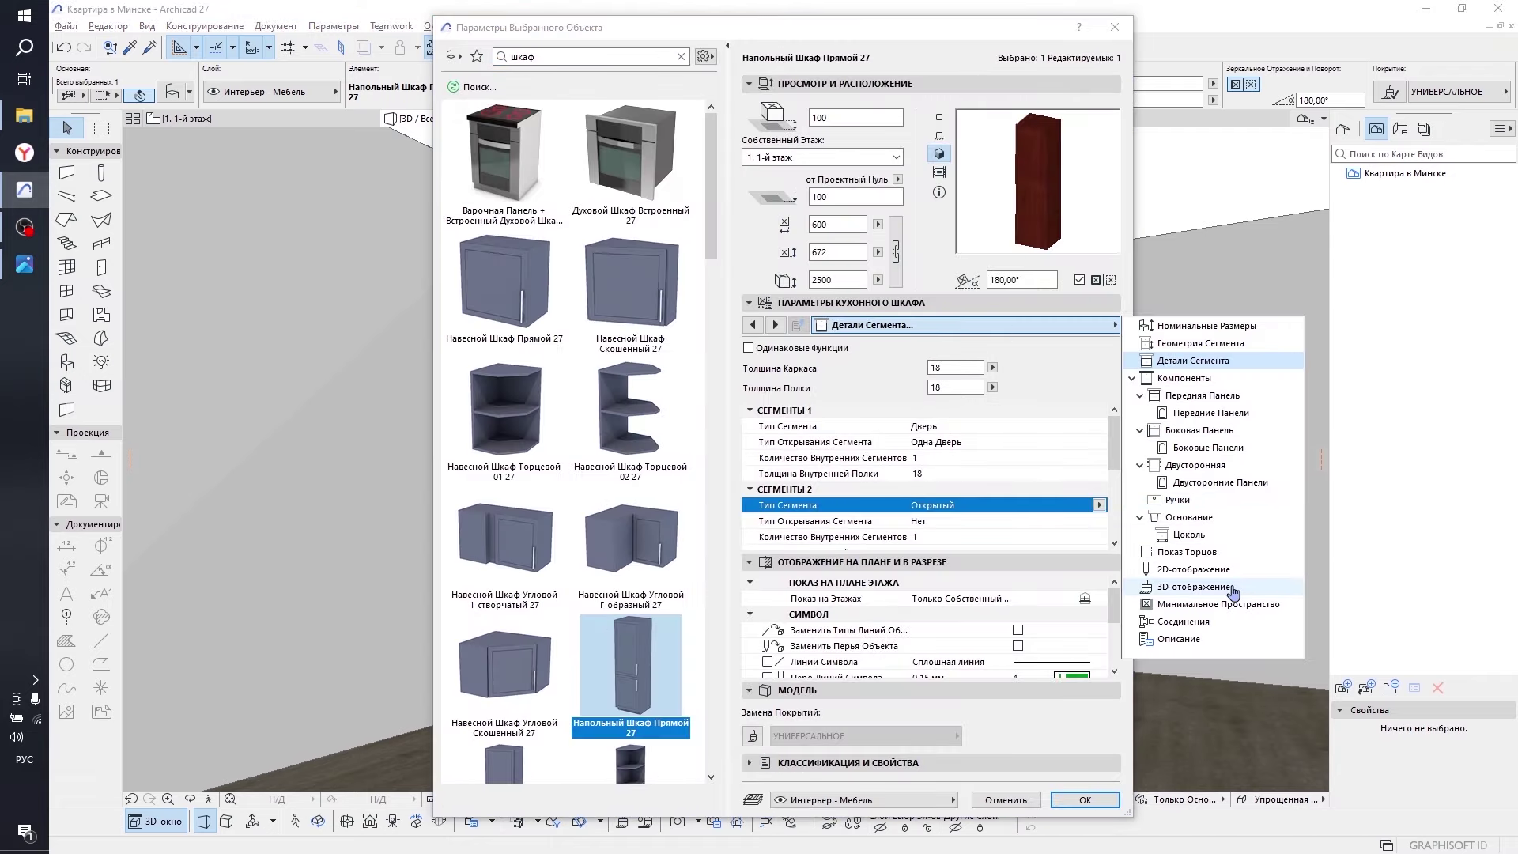
click(1194, 587)
click(1083, 528)
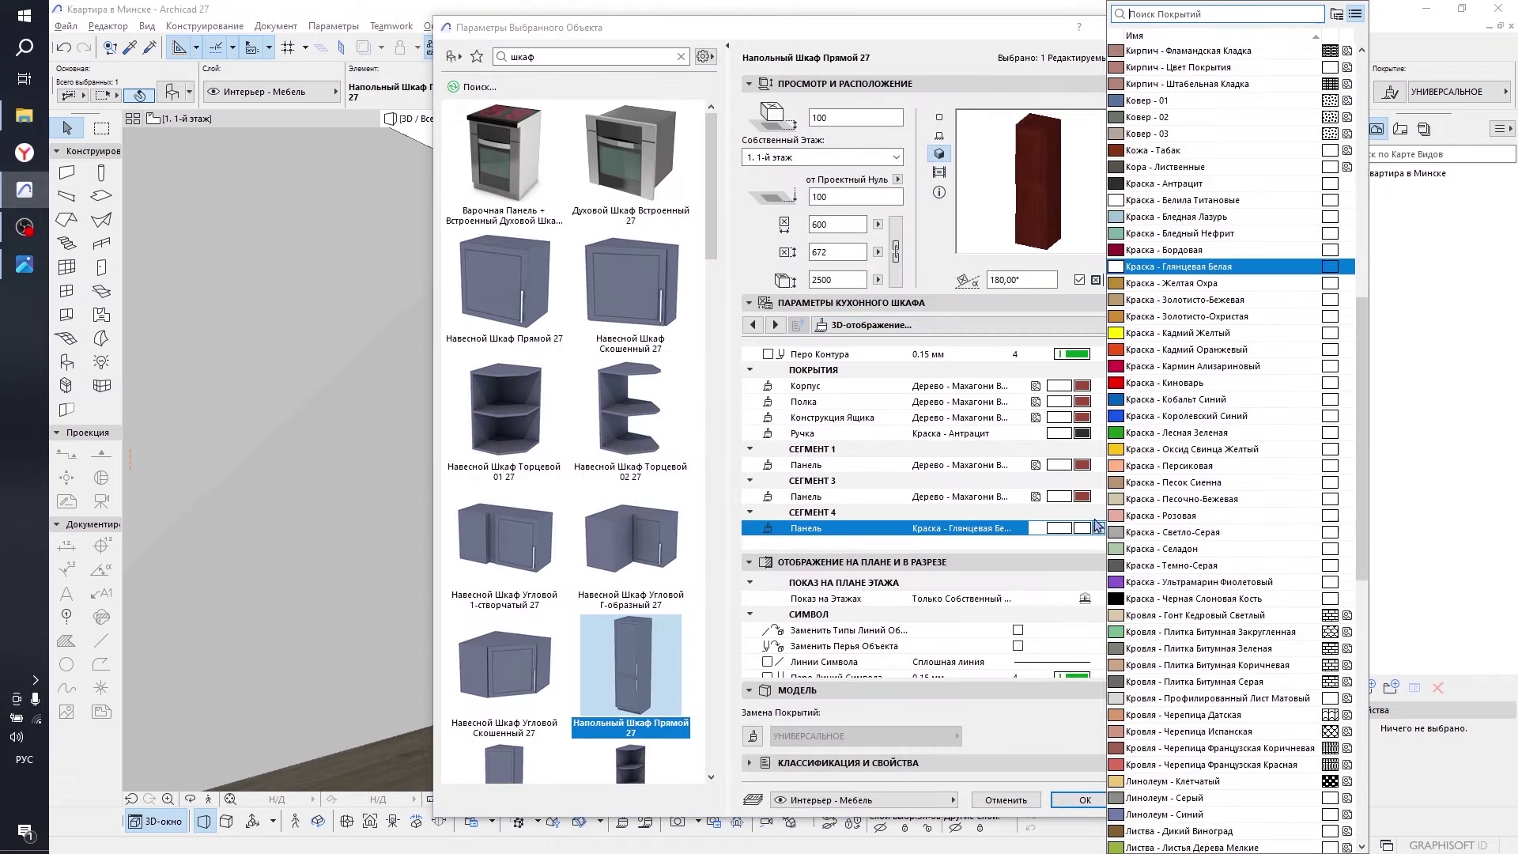
text(махаго)
key(Return)
key(Return)
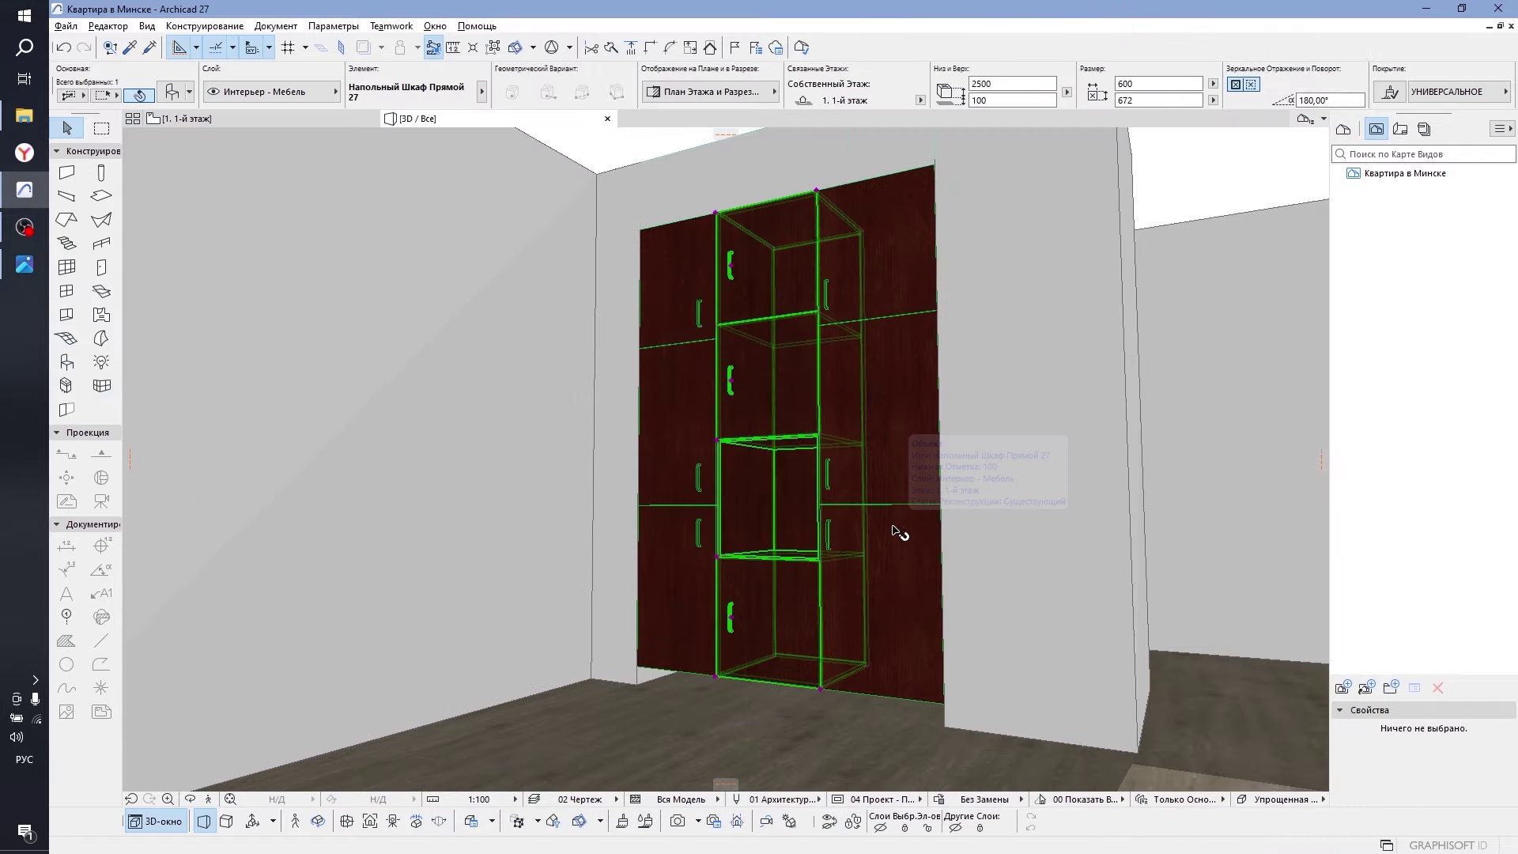
key(alt+Tab)
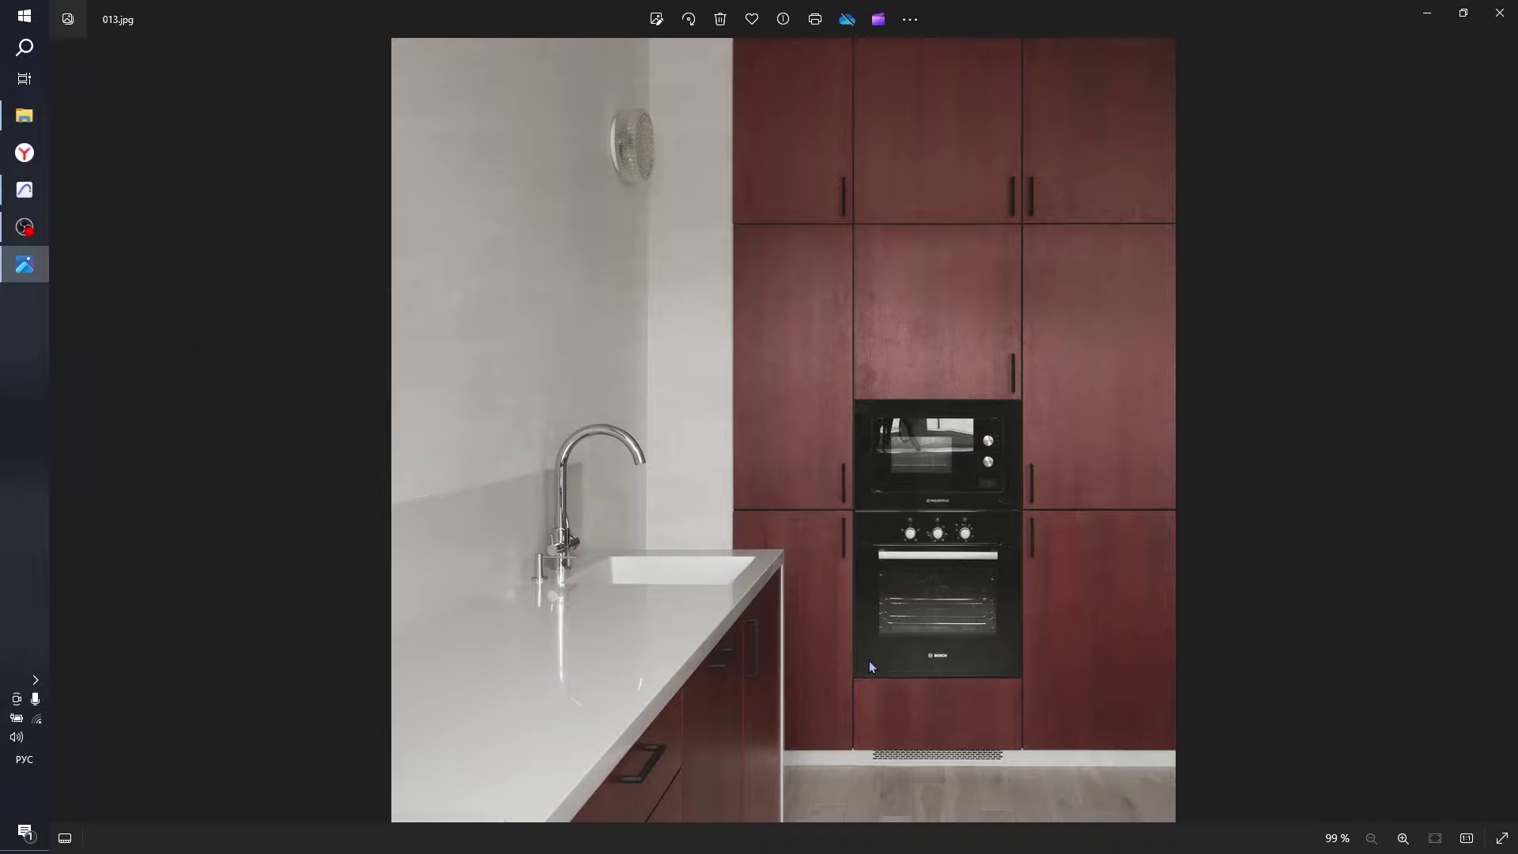
key(alt+Tab)
scroll(771, 627, up, 3)
scroll(759, 628, up, 2)
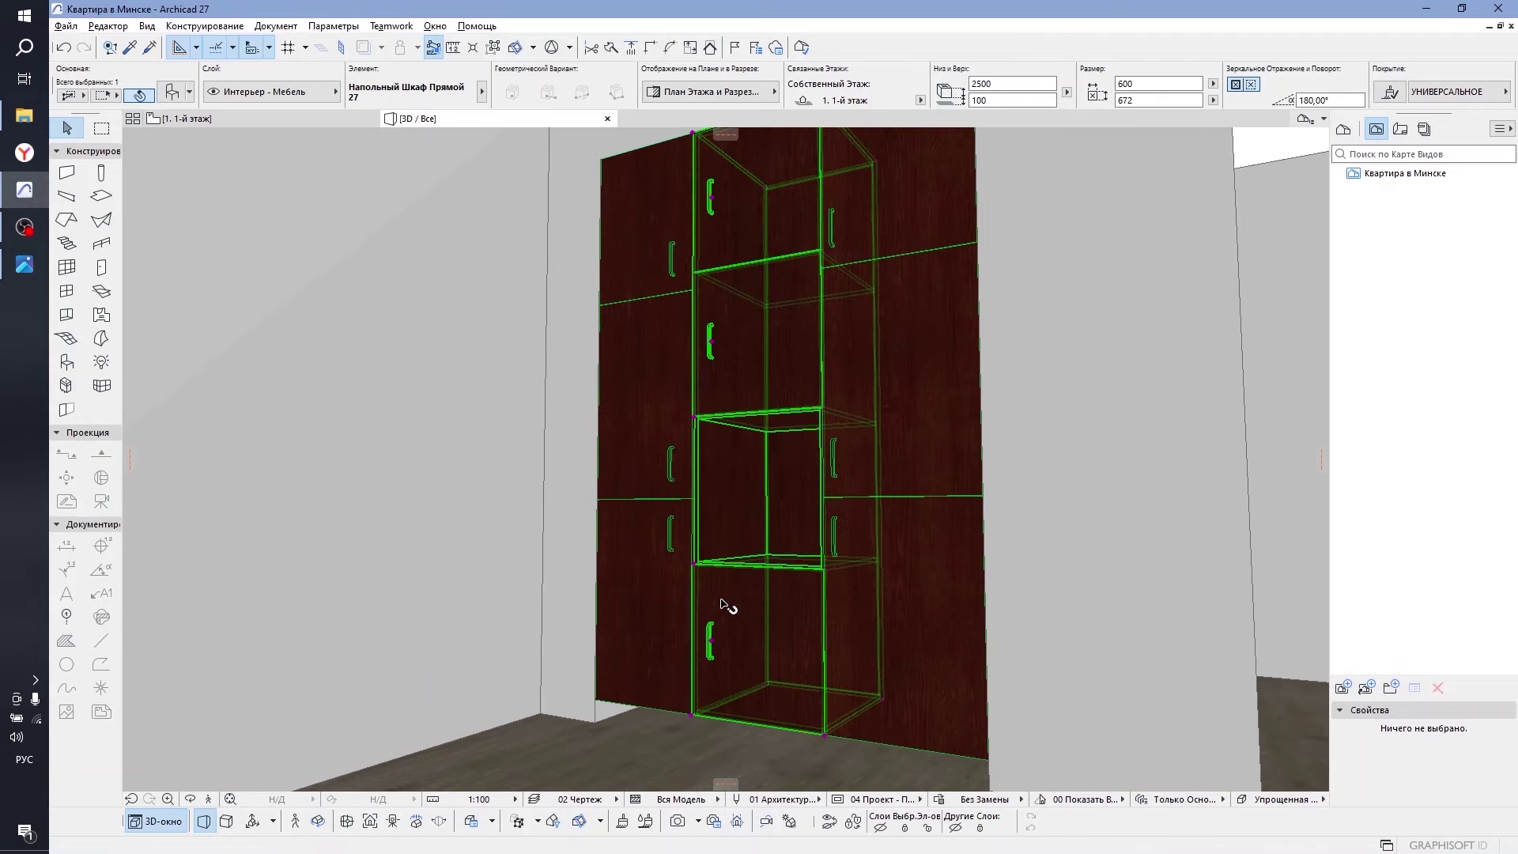
Stretch the middle cabinet's shelf heights to shorten the bottom segment and enlarge the open niche
scroll(716, 585, down, 2)
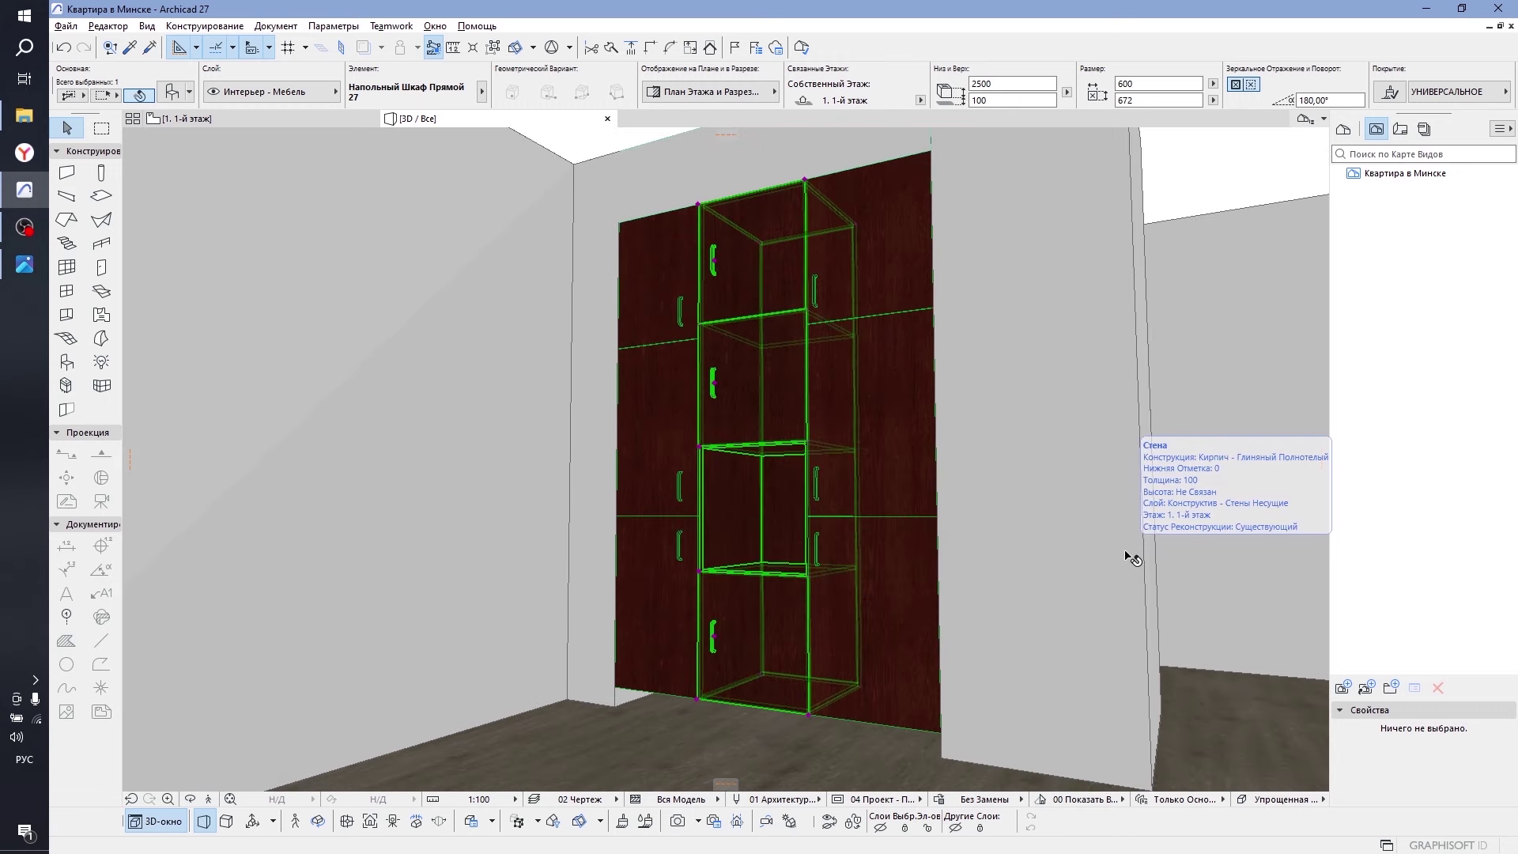
click(699, 570)
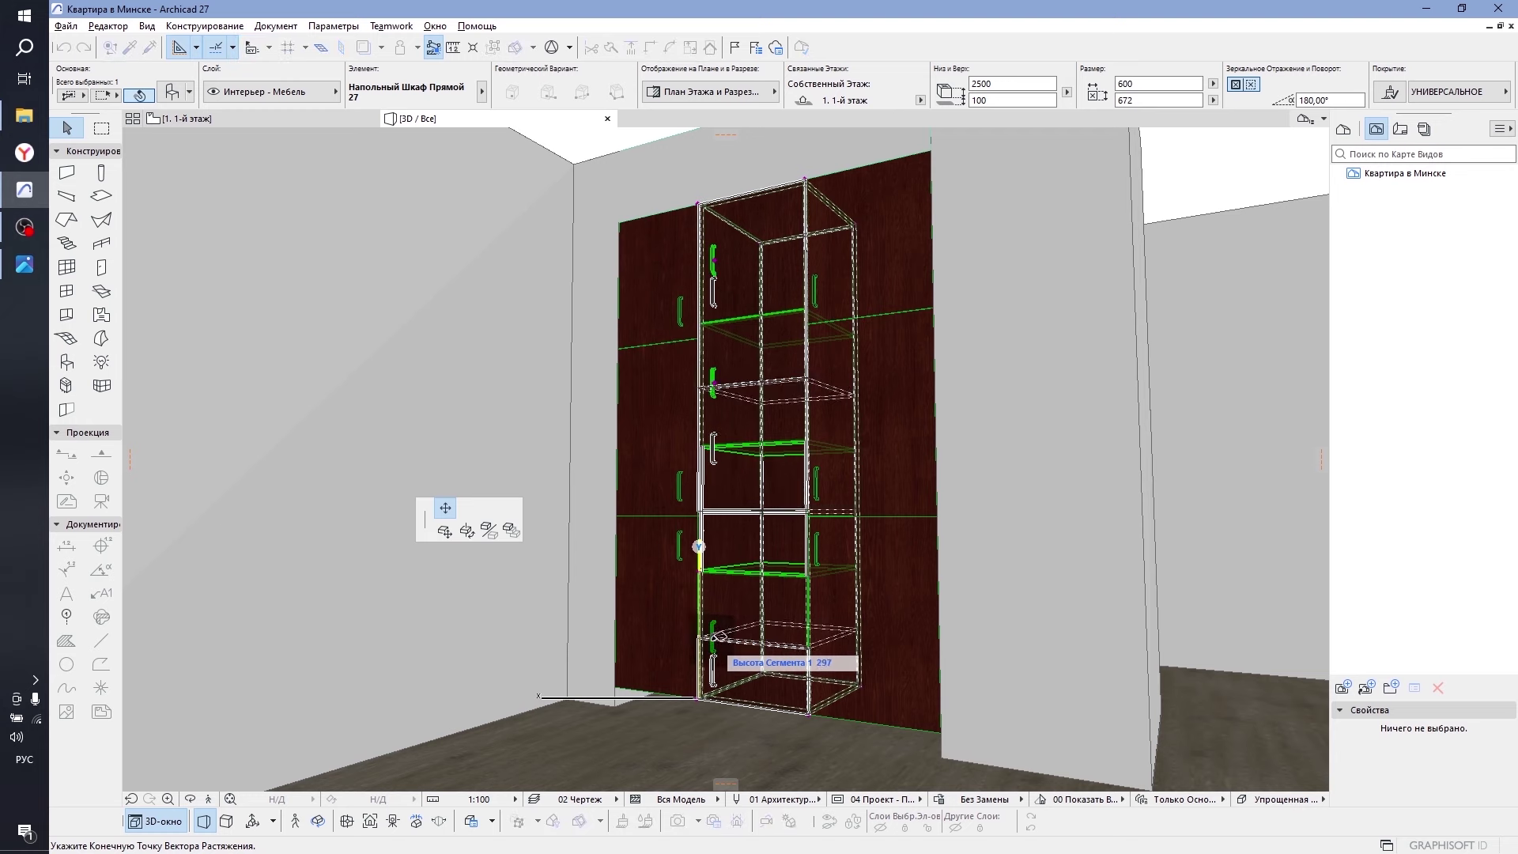
click(726, 618)
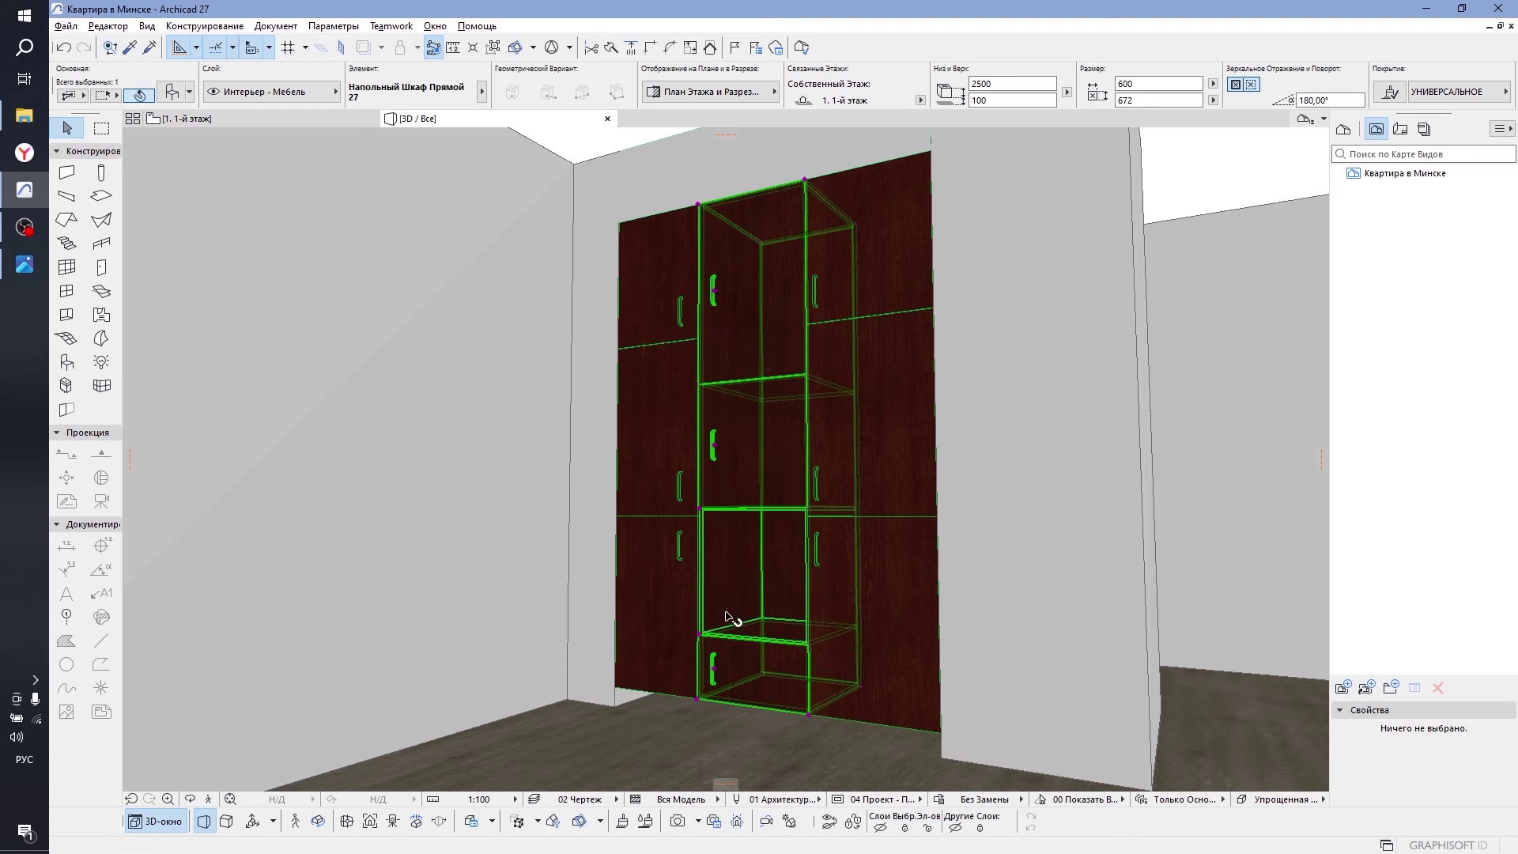
click(698, 510)
click(699, 435)
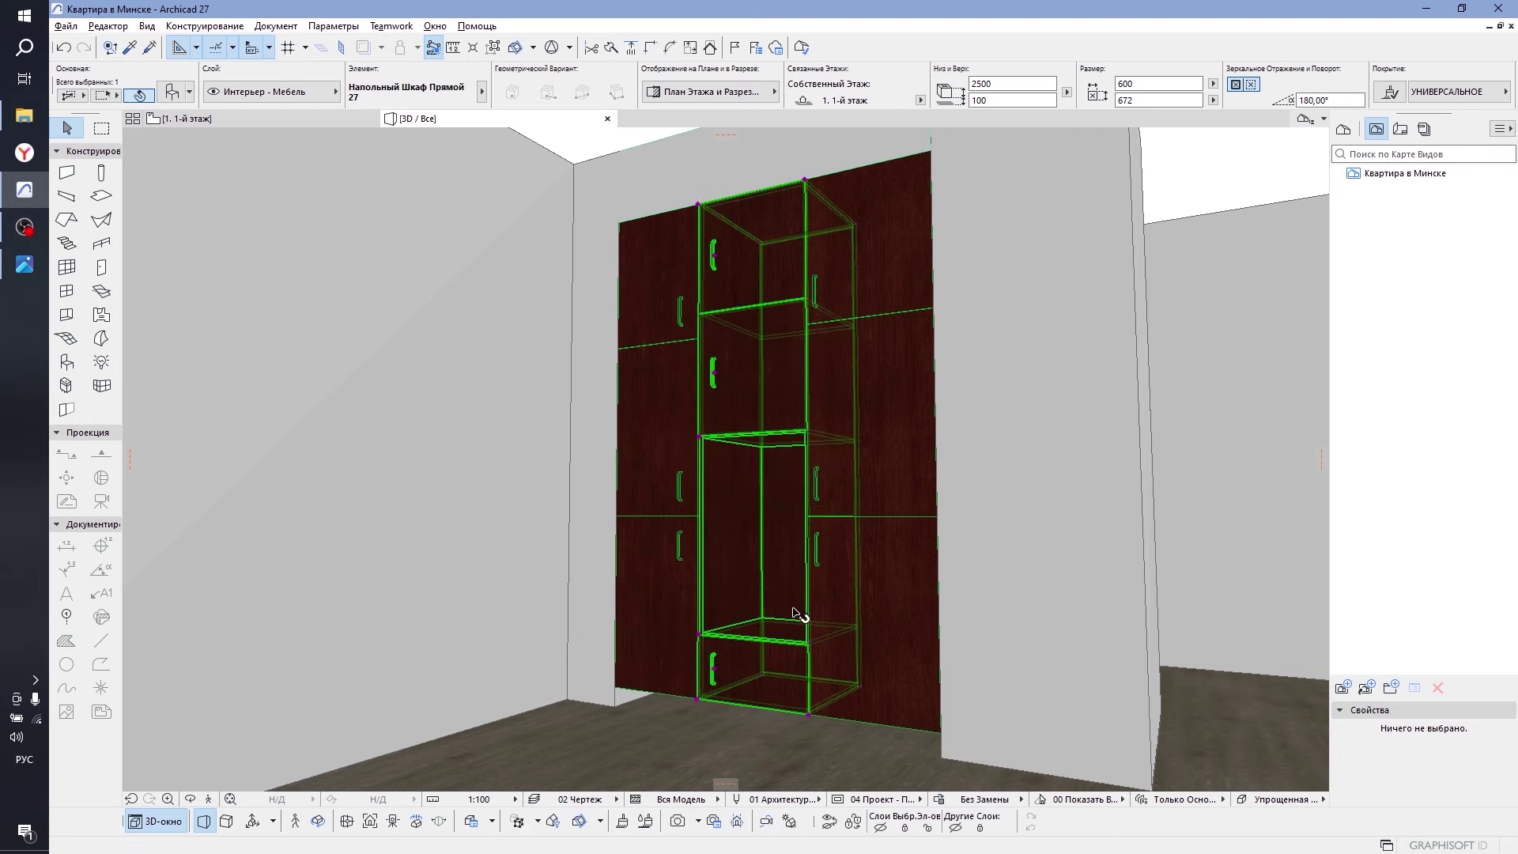
click(237, 118)
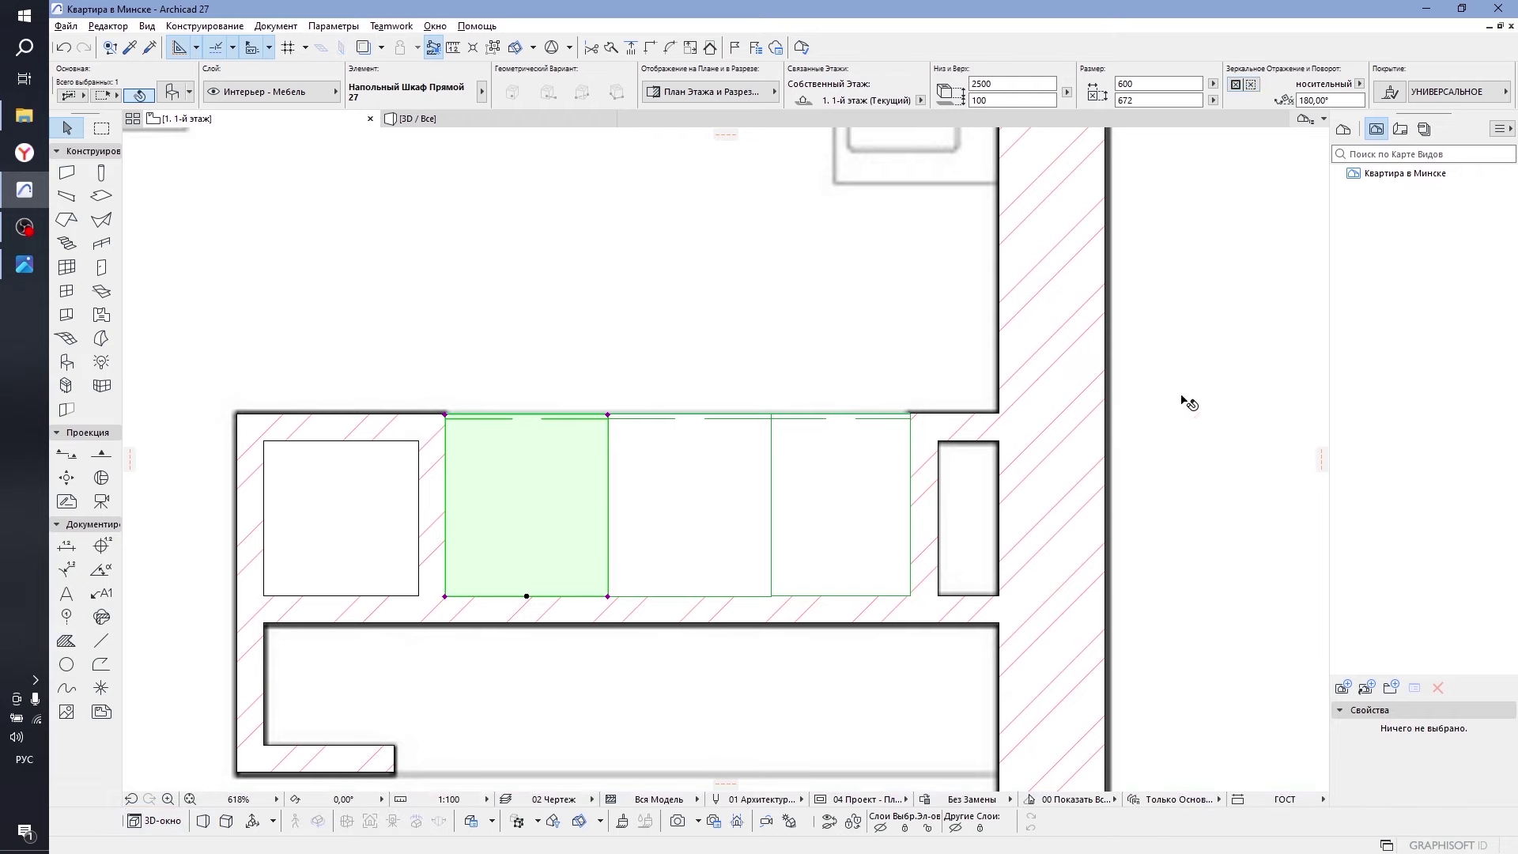
Set the default object to Built-in Oven 27 with the Microwave and Oven appliance type
click(837, 443)
scroll(837, 444, down, 5)
key(Escape)
scroll(814, 496, up, 3)
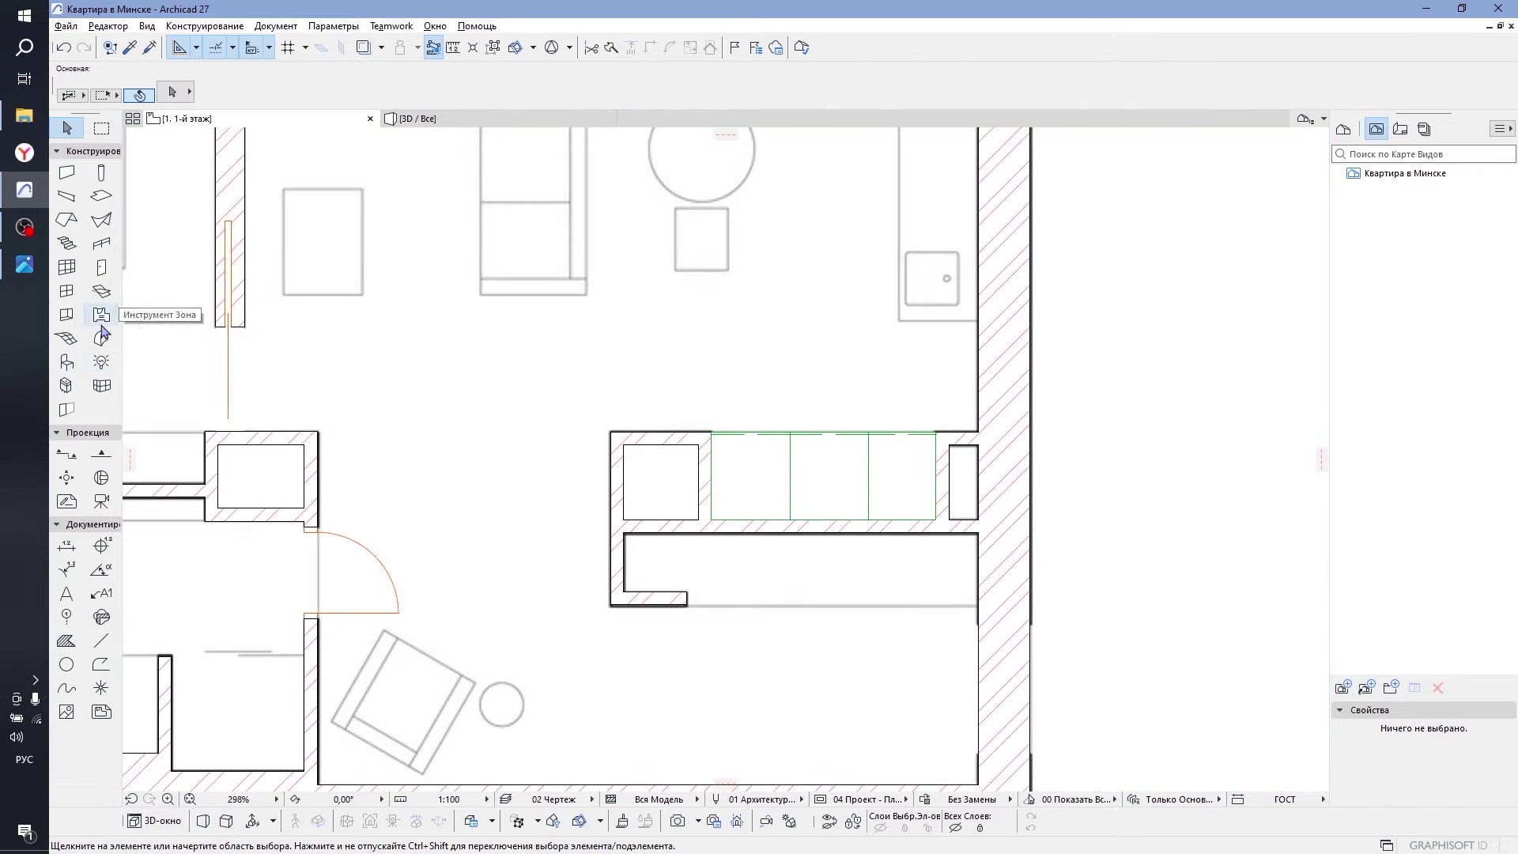
double_click(67, 362)
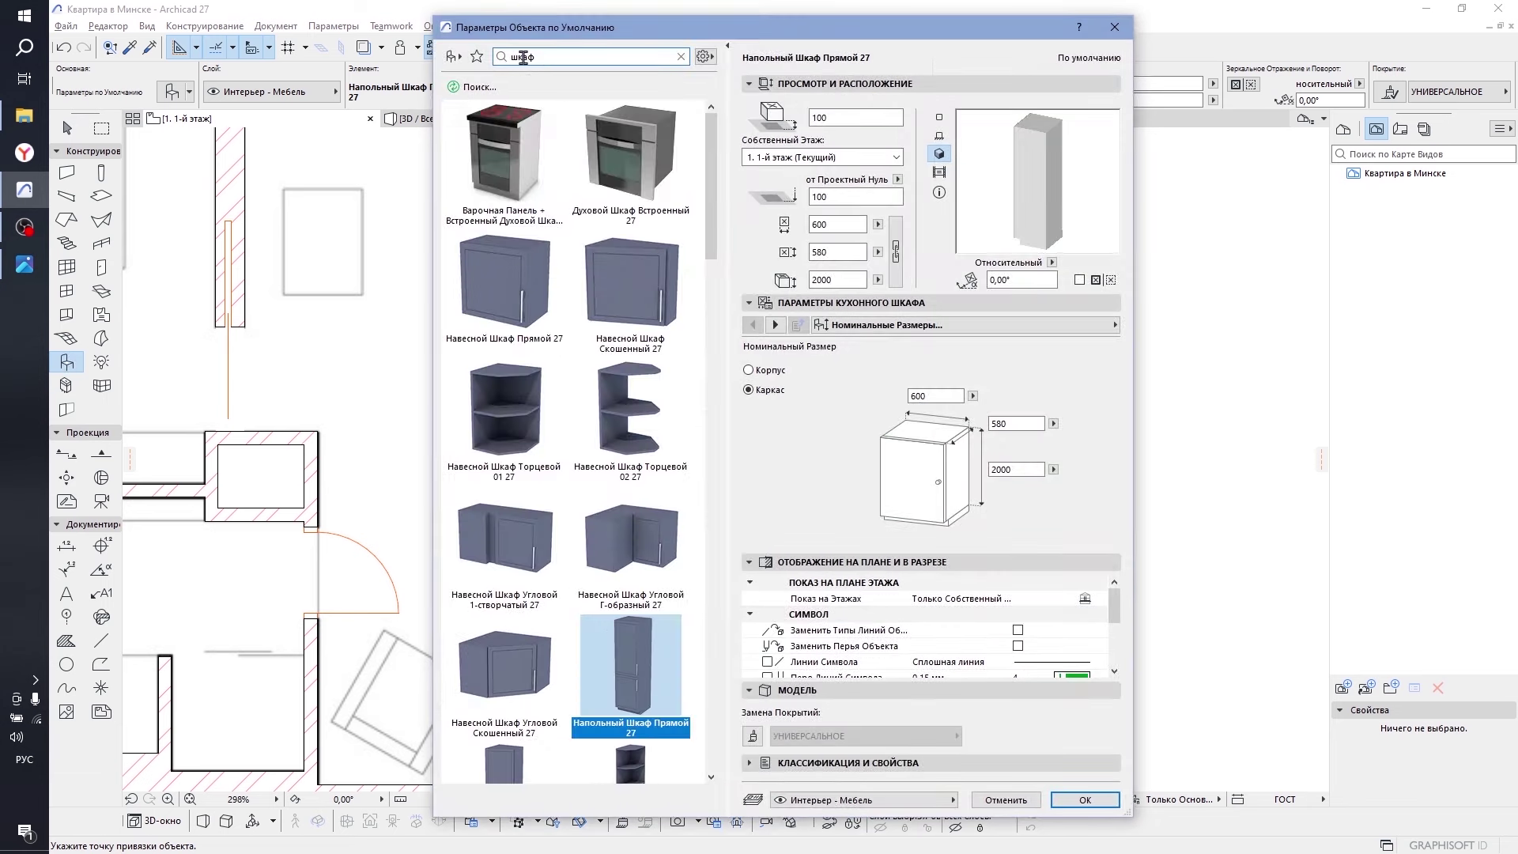
click(620, 189)
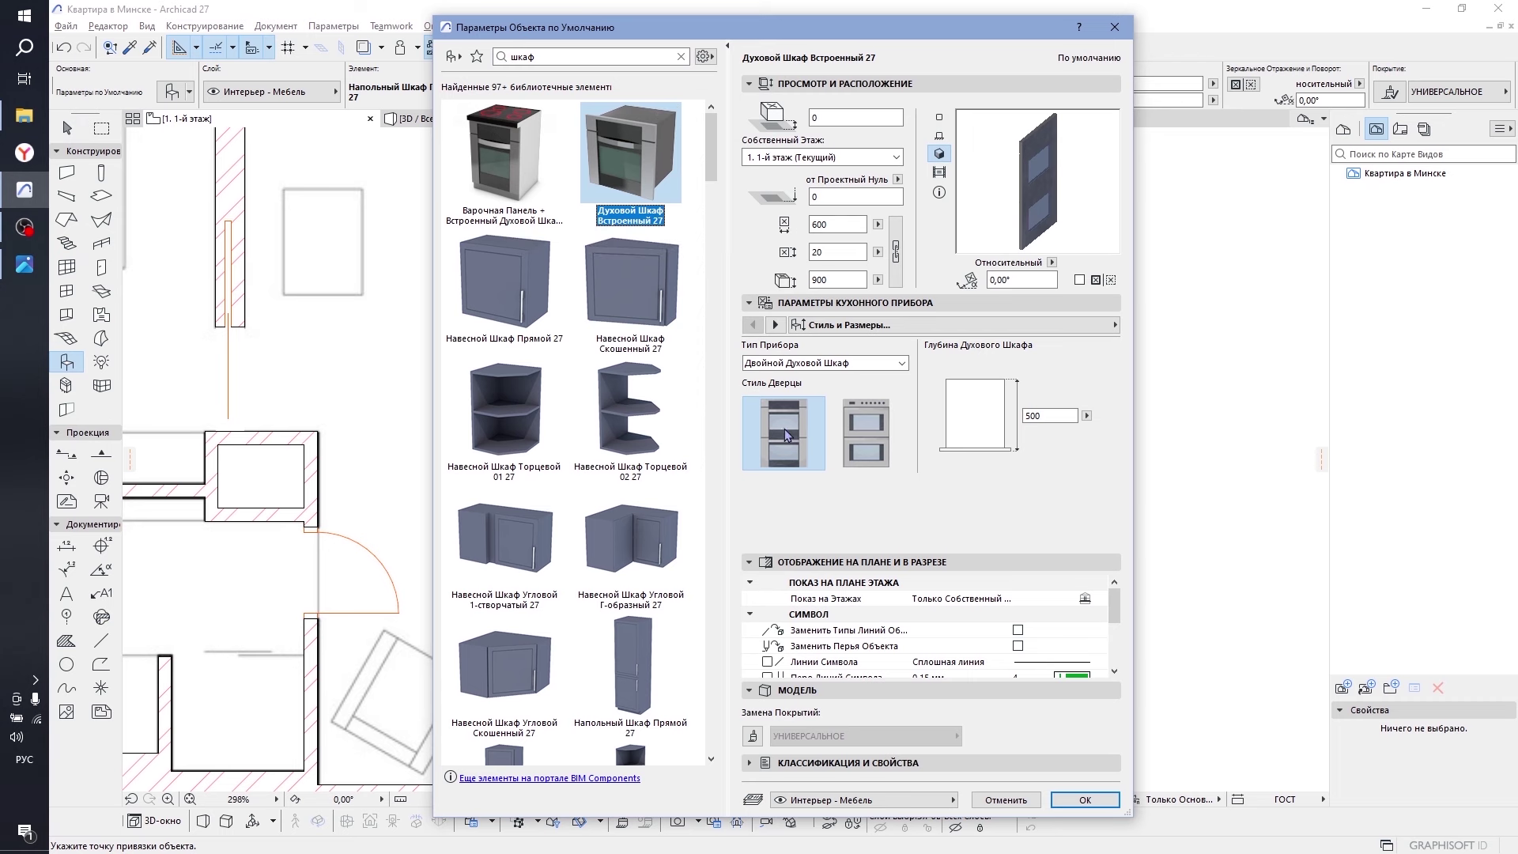
click(823, 363)
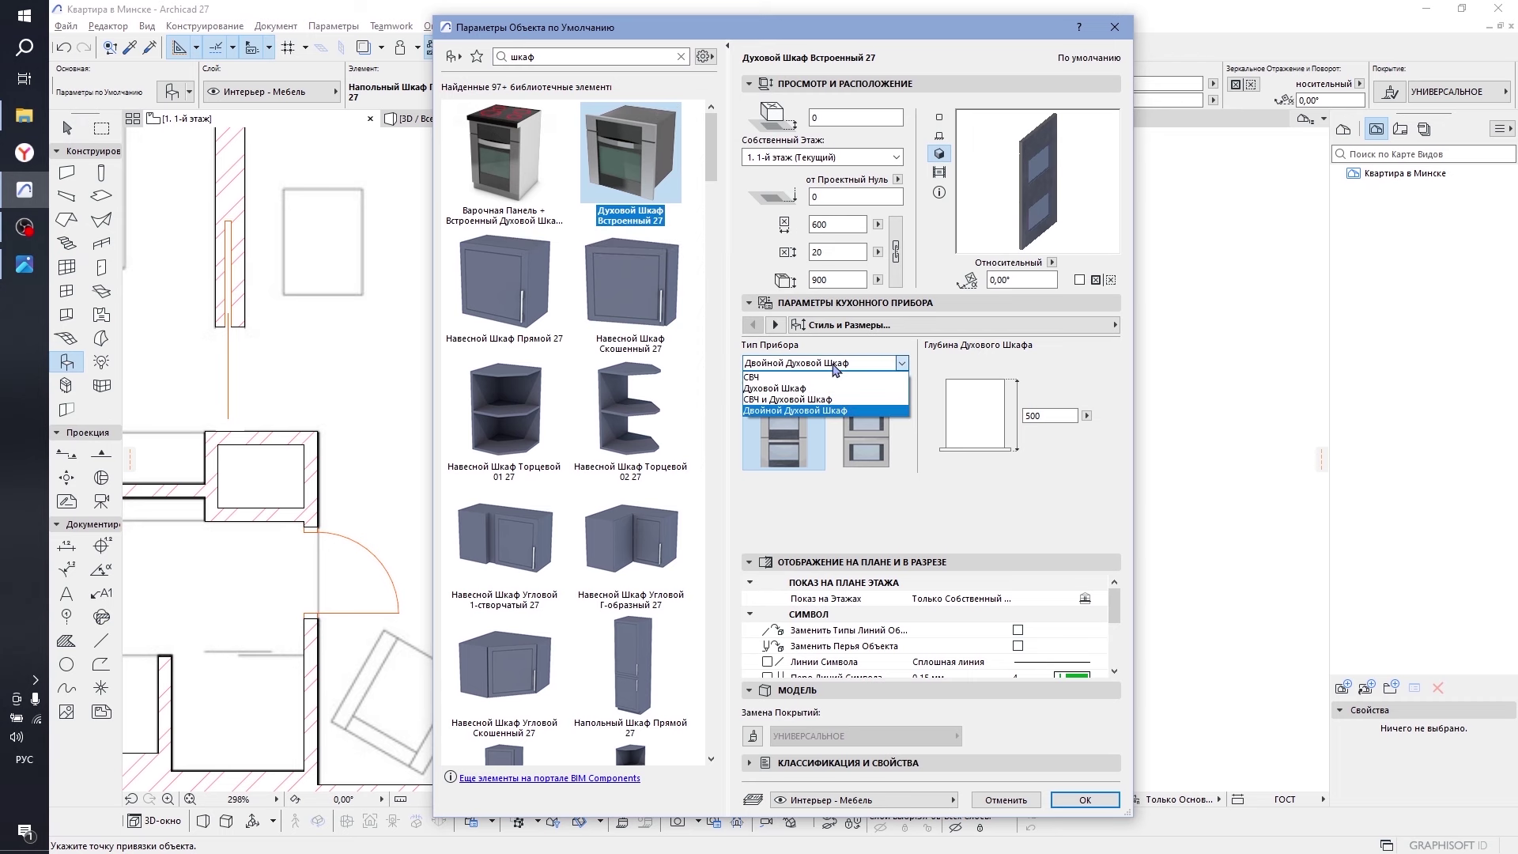
click(774, 399)
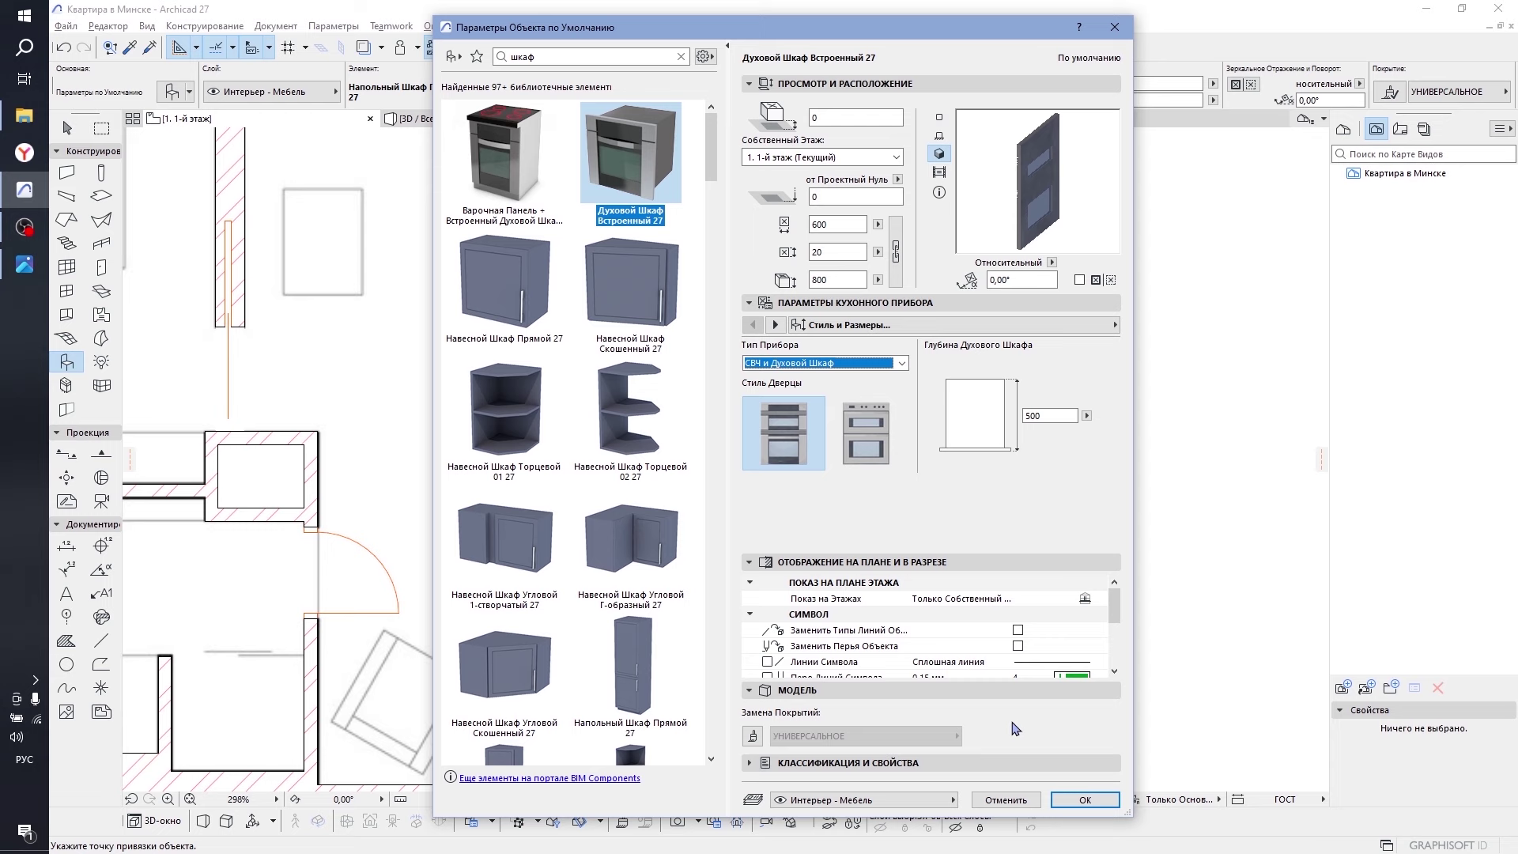
click(1085, 800)
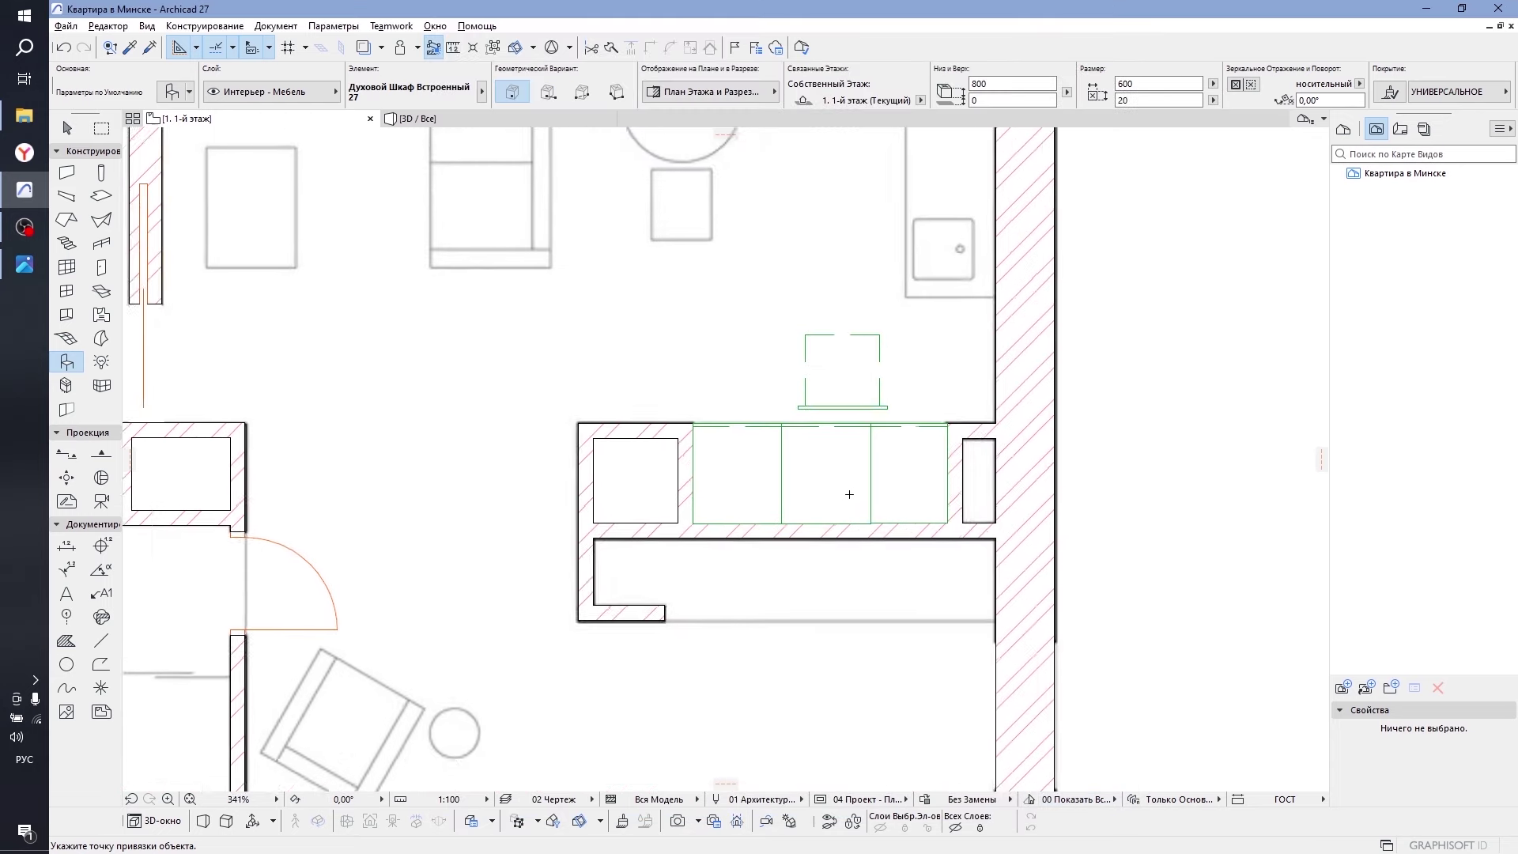
Rotate the built-in oven 180° in the floor plan
scroll(807, 355, up, 3)
click(67, 127)
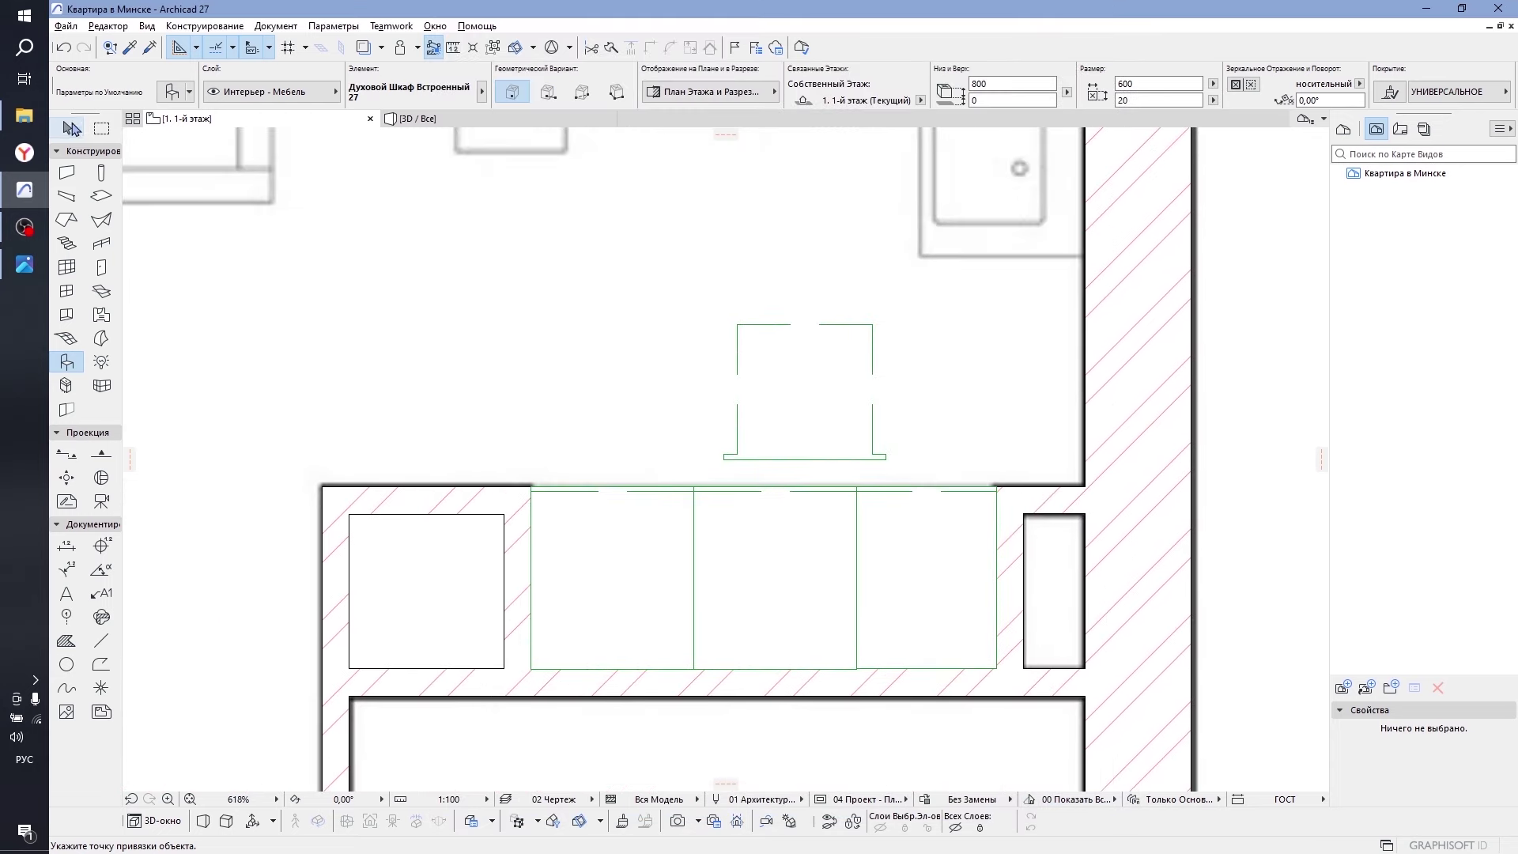
click(870, 371)
click(807, 458)
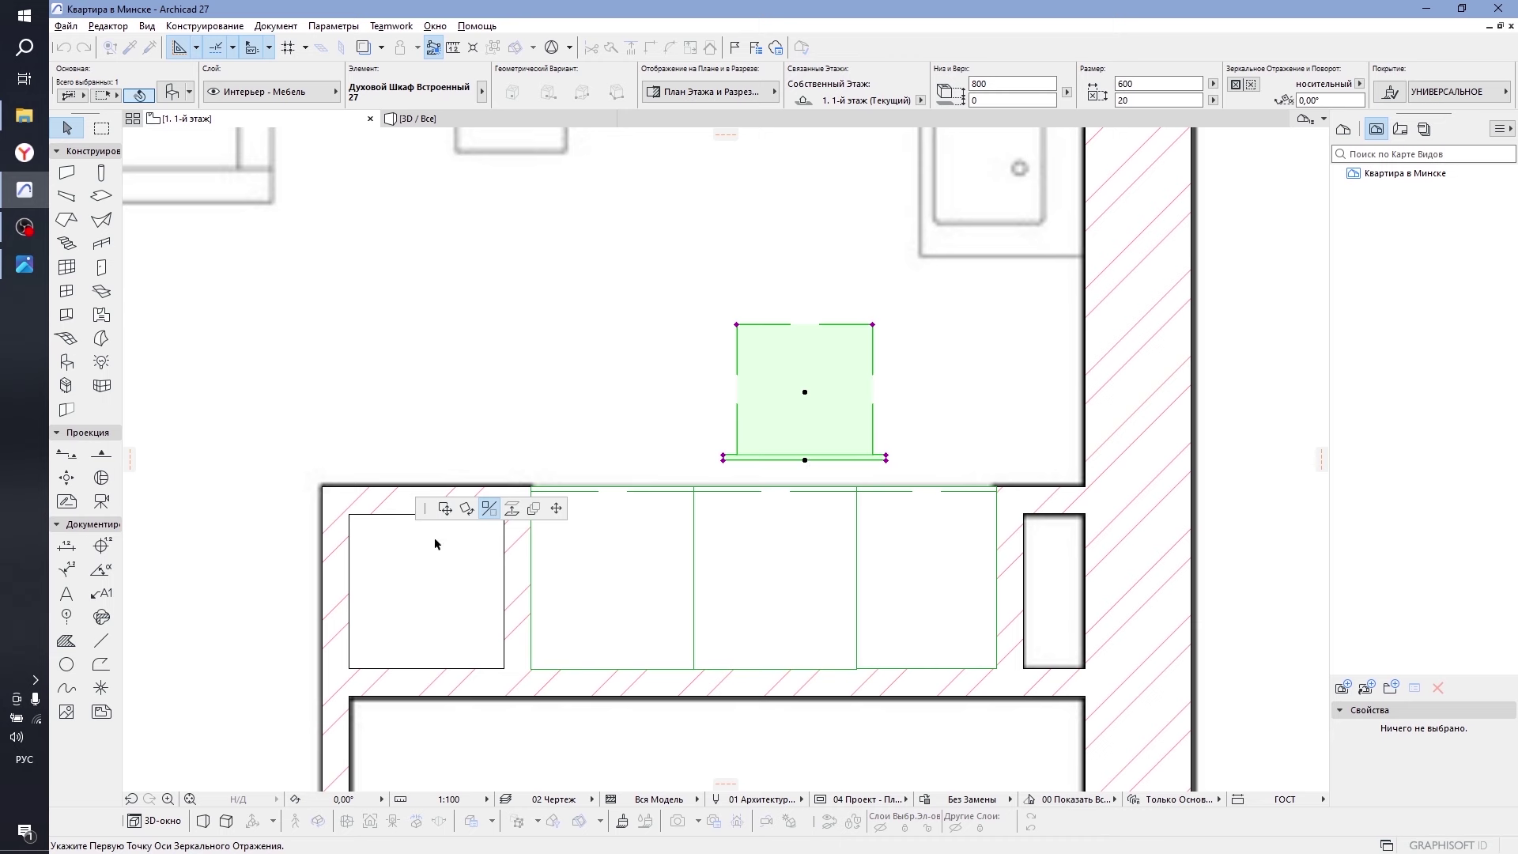
click(467, 508)
click(804, 459)
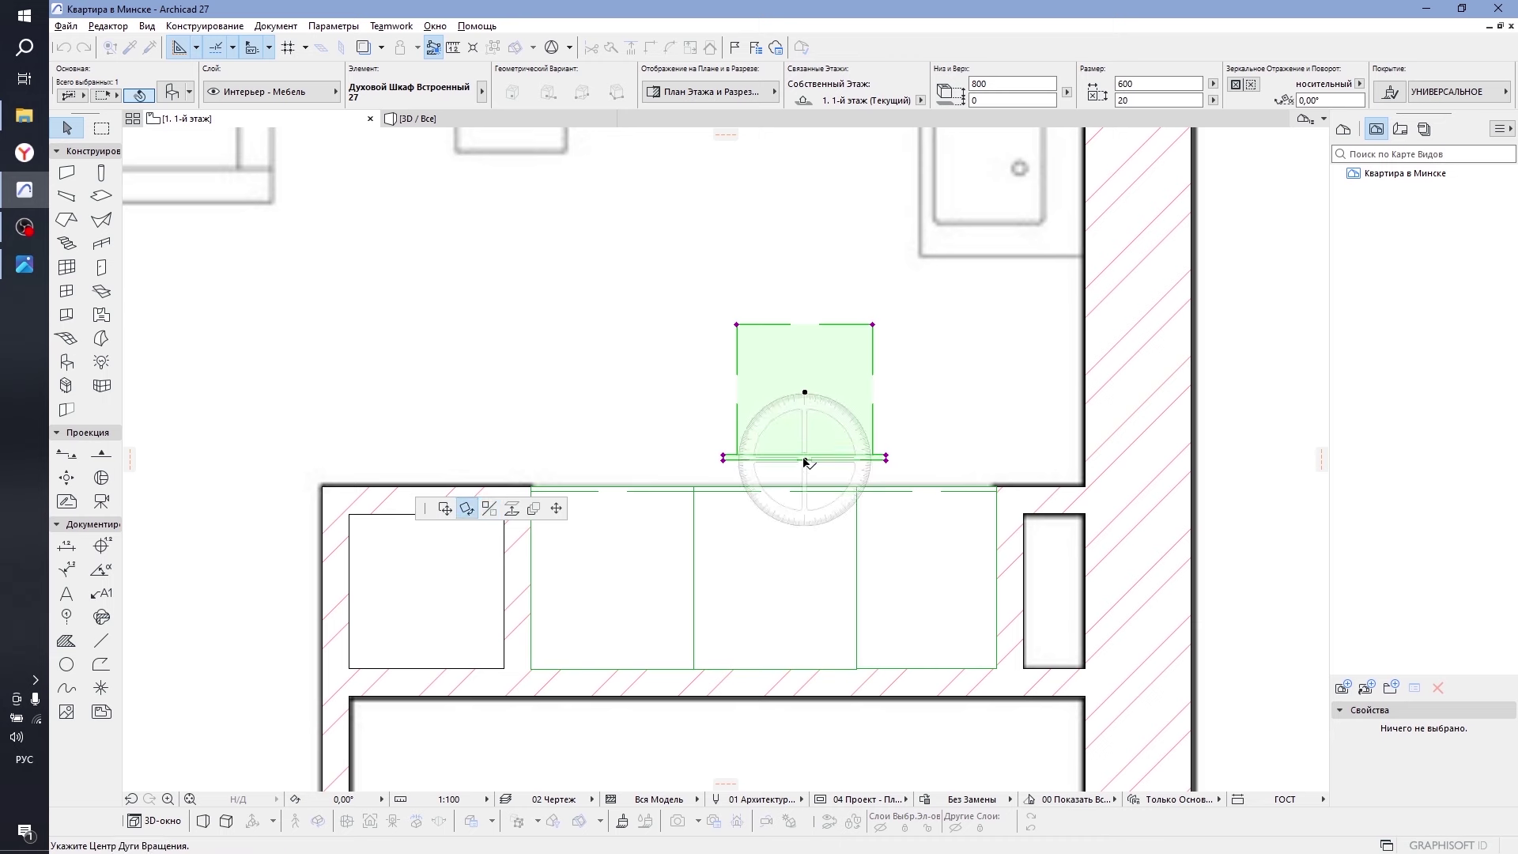
click(640, 463)
click(974, 463)
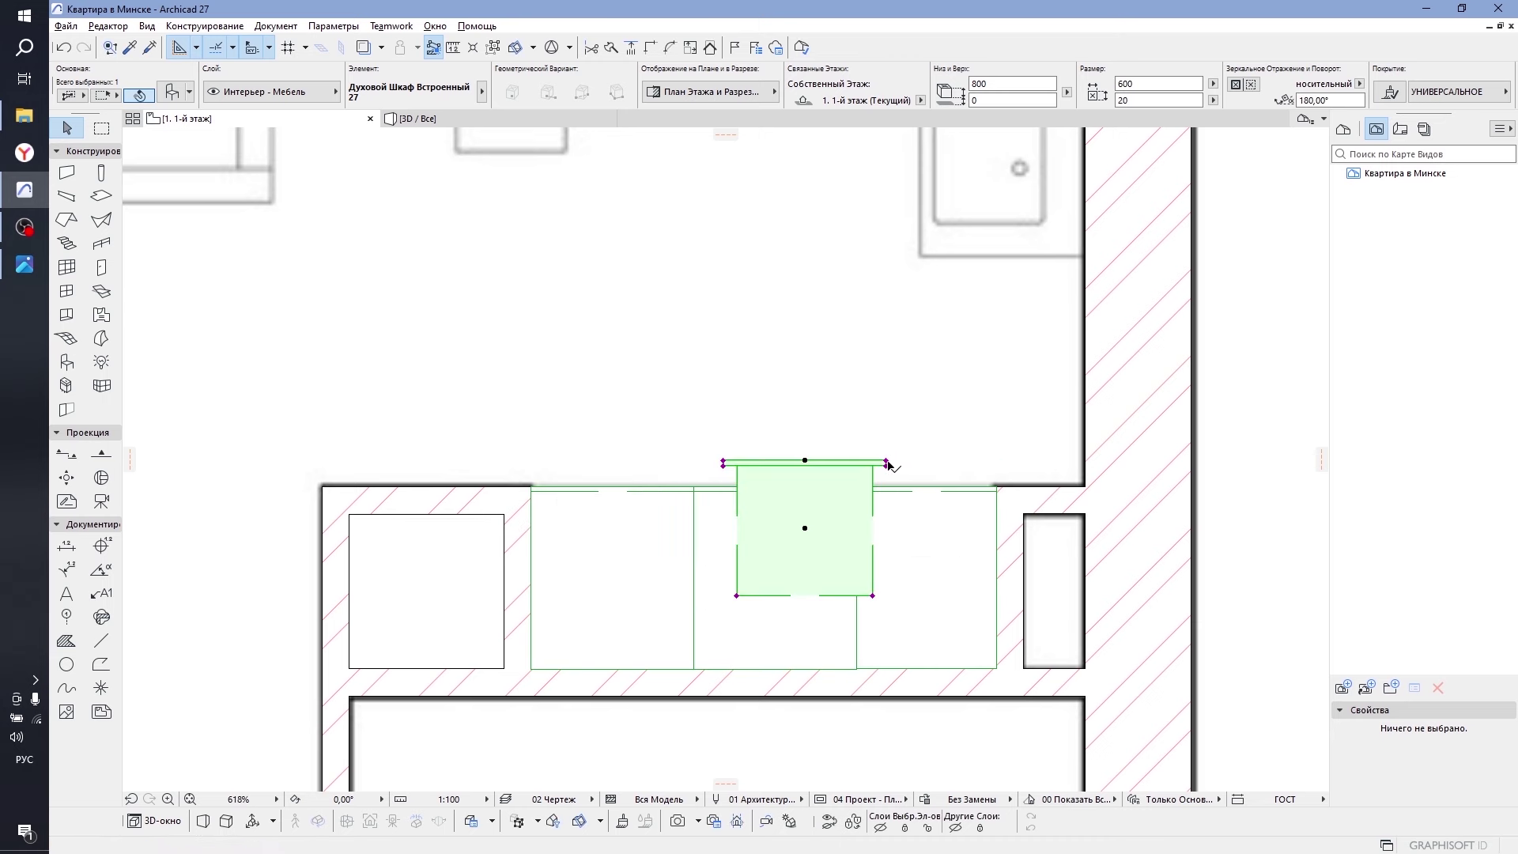
Move the oven into the middle cabinet gap against the wall and view it in 3D
click(888, 464)
click(445, 508)
click(806, 518)
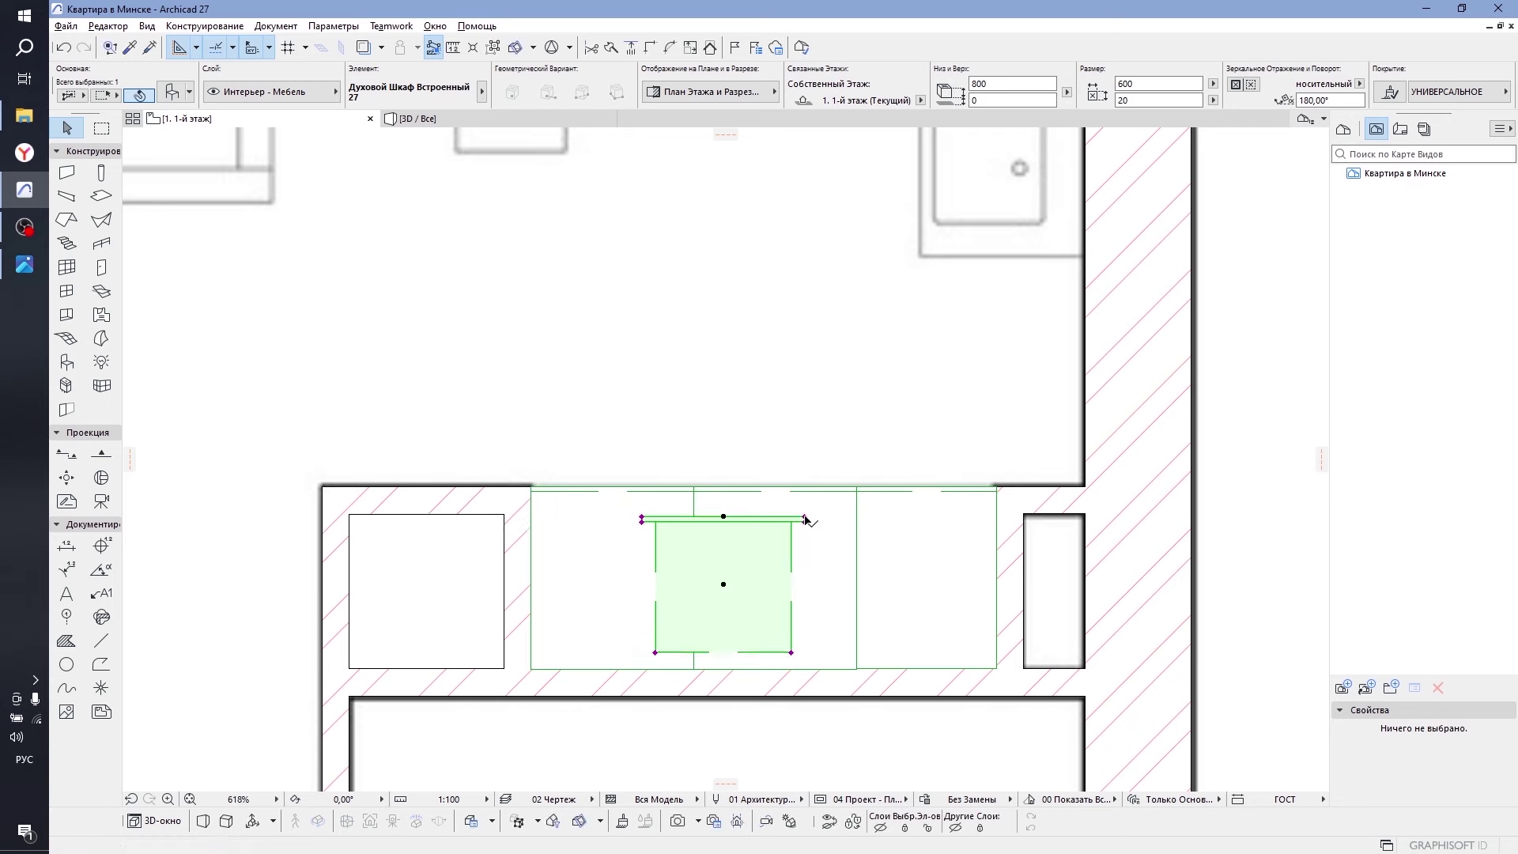
scroll(842, 502, up, 5)
click(883, 463)
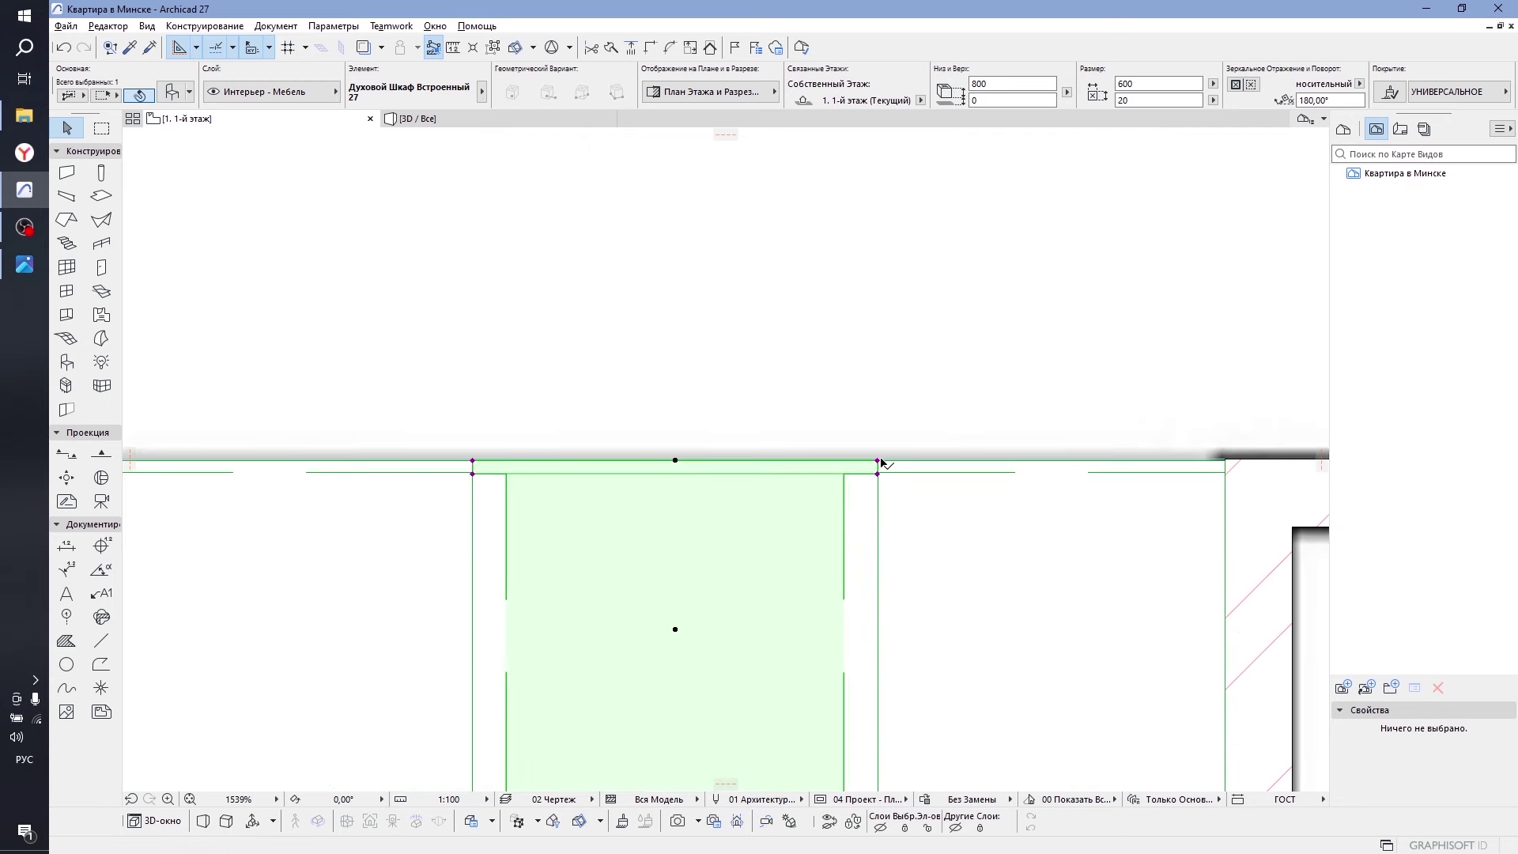
click(411, 118)
mouse_move(680, 505)
shift+middle_down()
mouse_move(713, 584)
mouse_move(687, 589)
shift+middle_up()
click(687, 589)
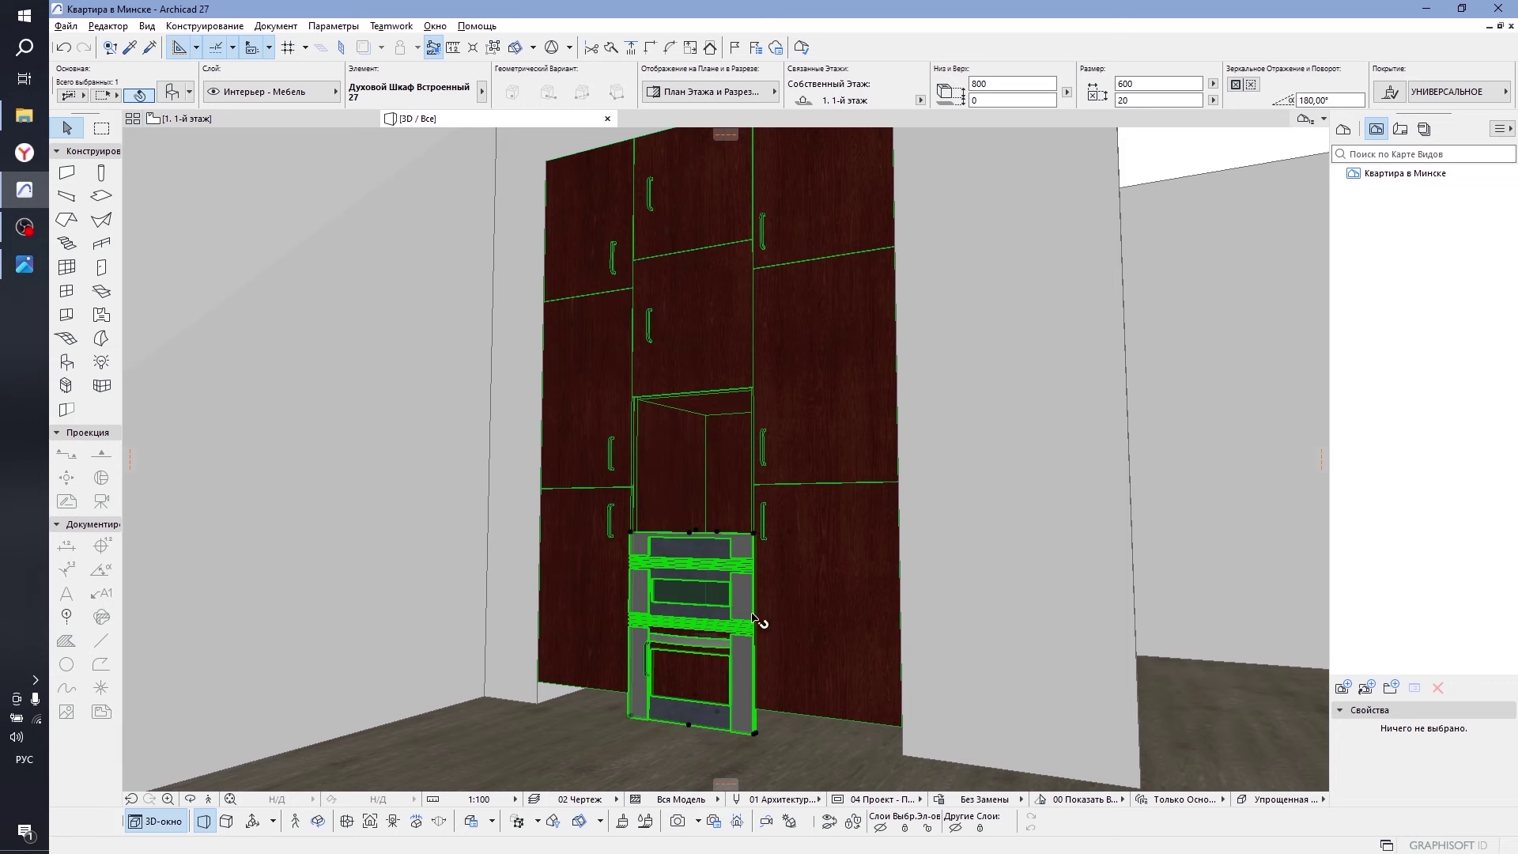
Inspect the tall cabinet's first segment height in its Segment Geometry settings
click(701, 377)
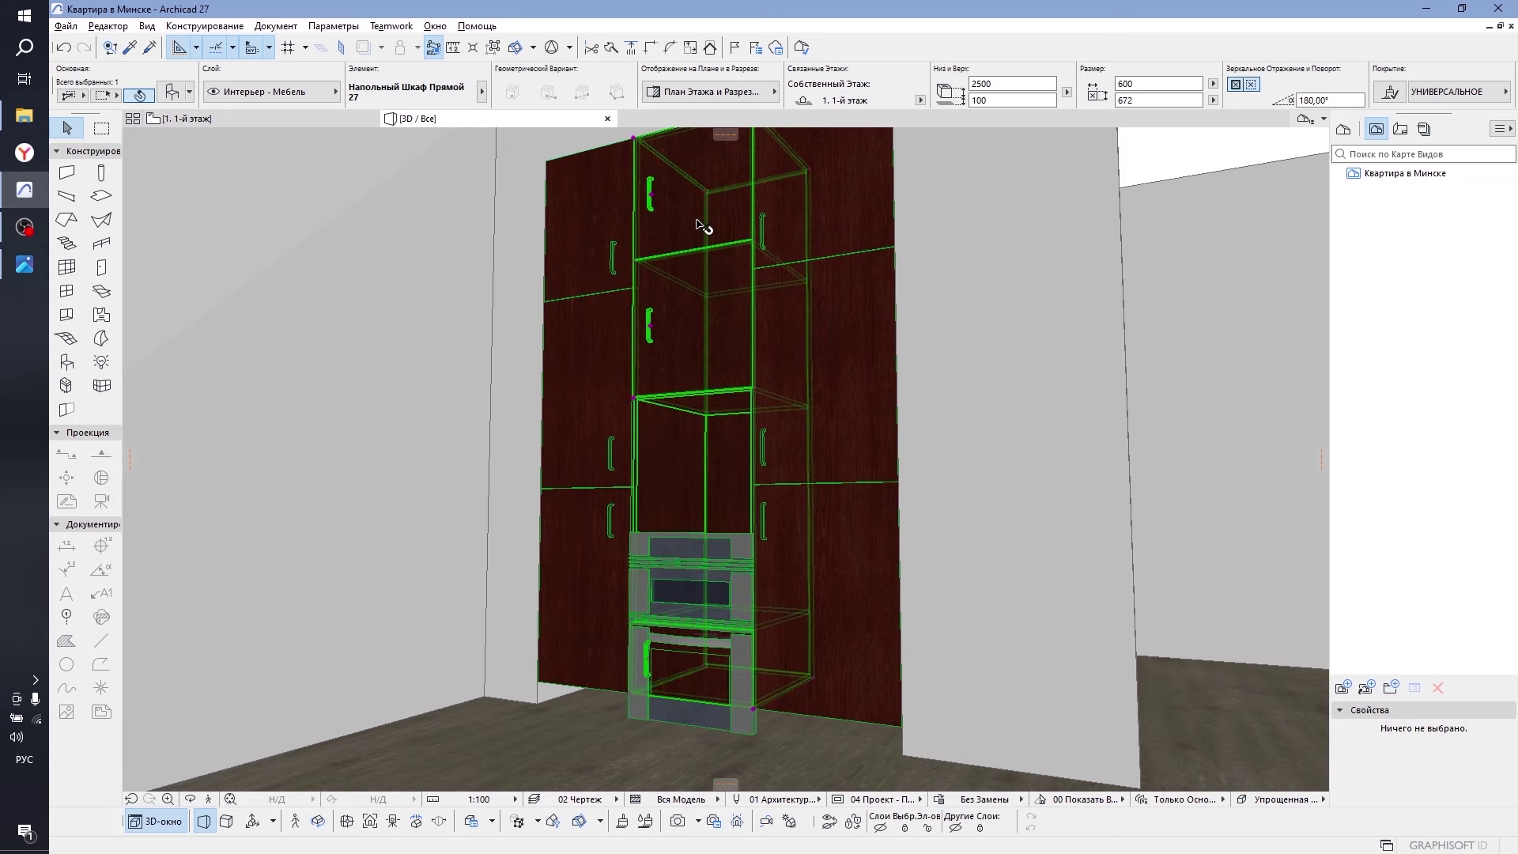
double_click(713, 448)
click(1091, 325)
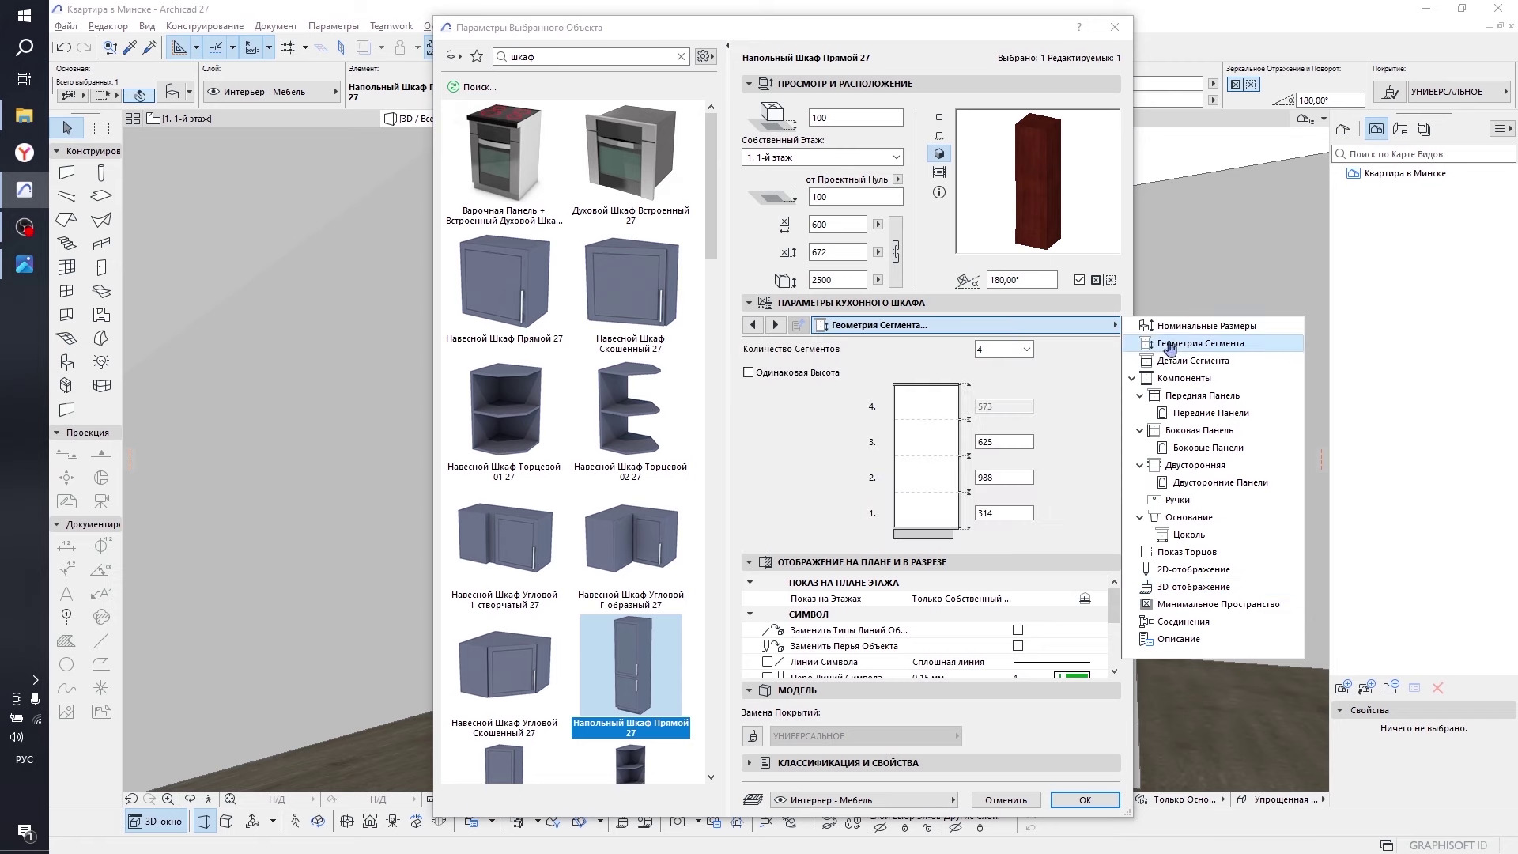
click(989, 514)
drag(983, 513, 1015, 514)
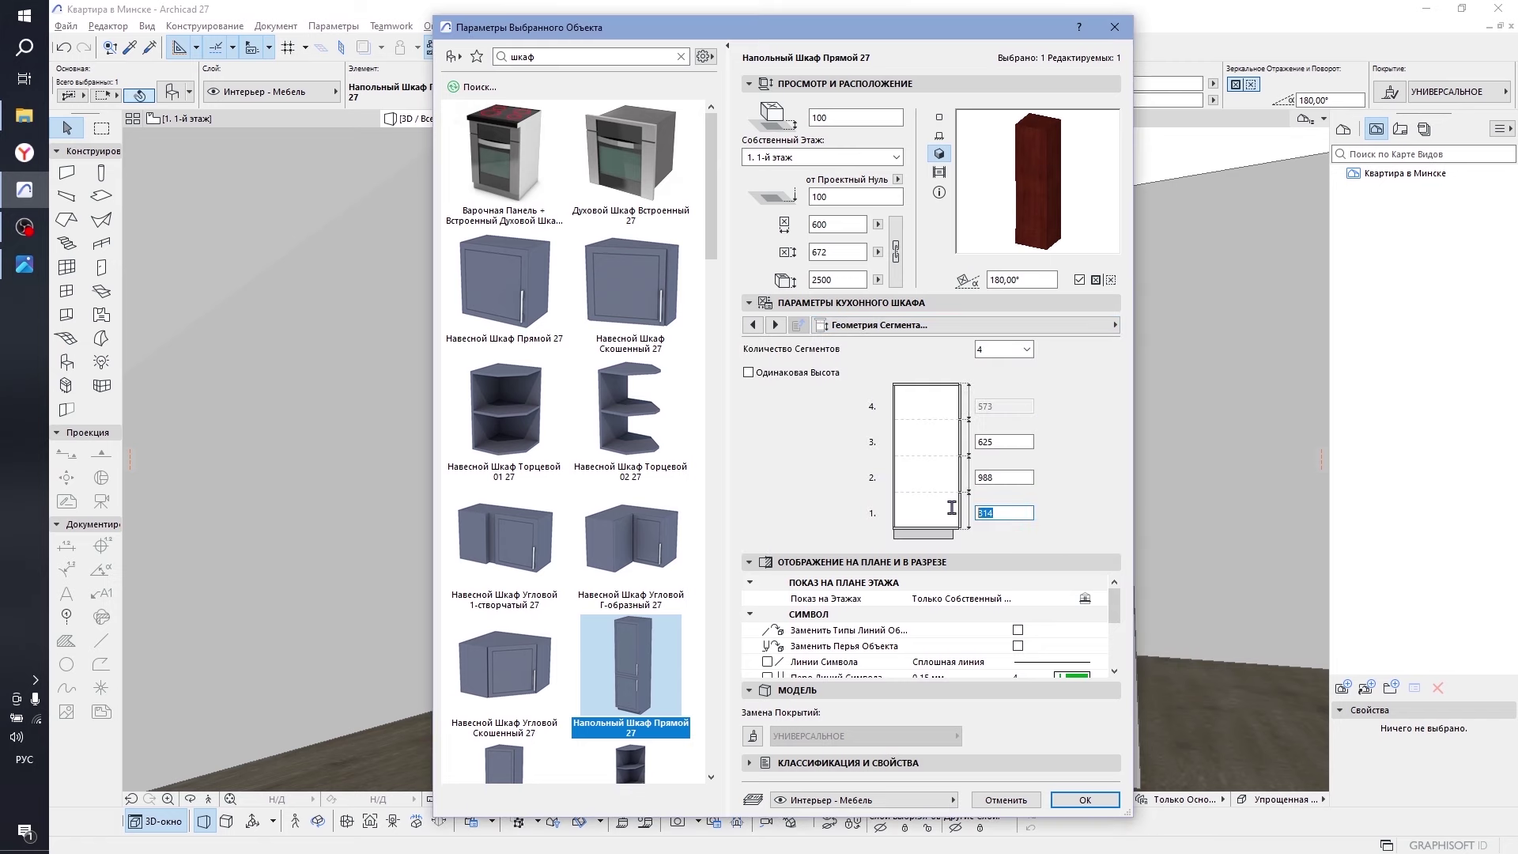
text(350)
key(Return)
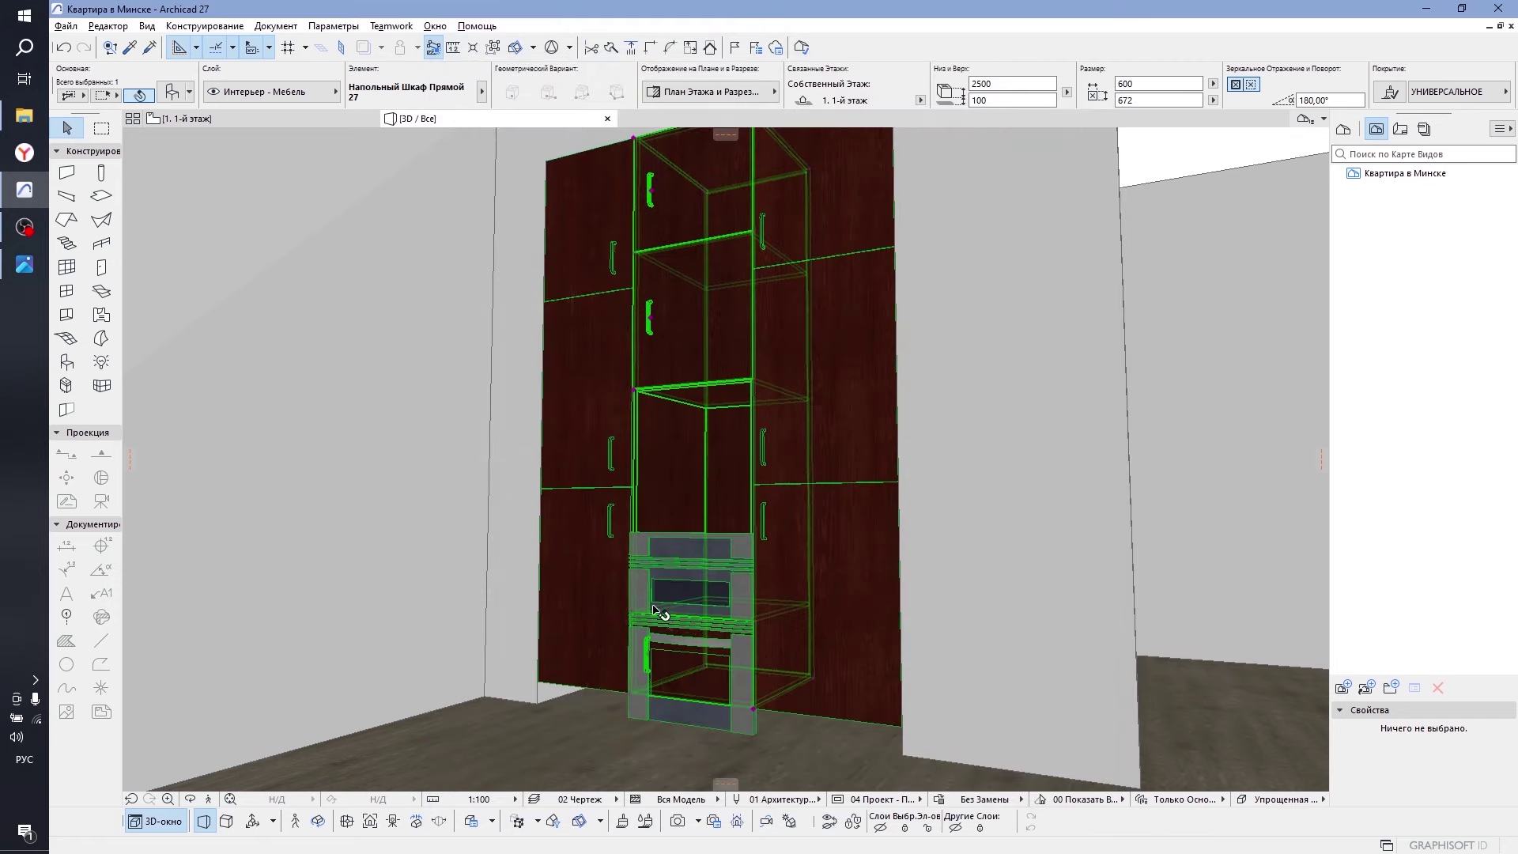
Set the built-in oven's bottom elevation to 450 in the Info Box
click(697, 555)
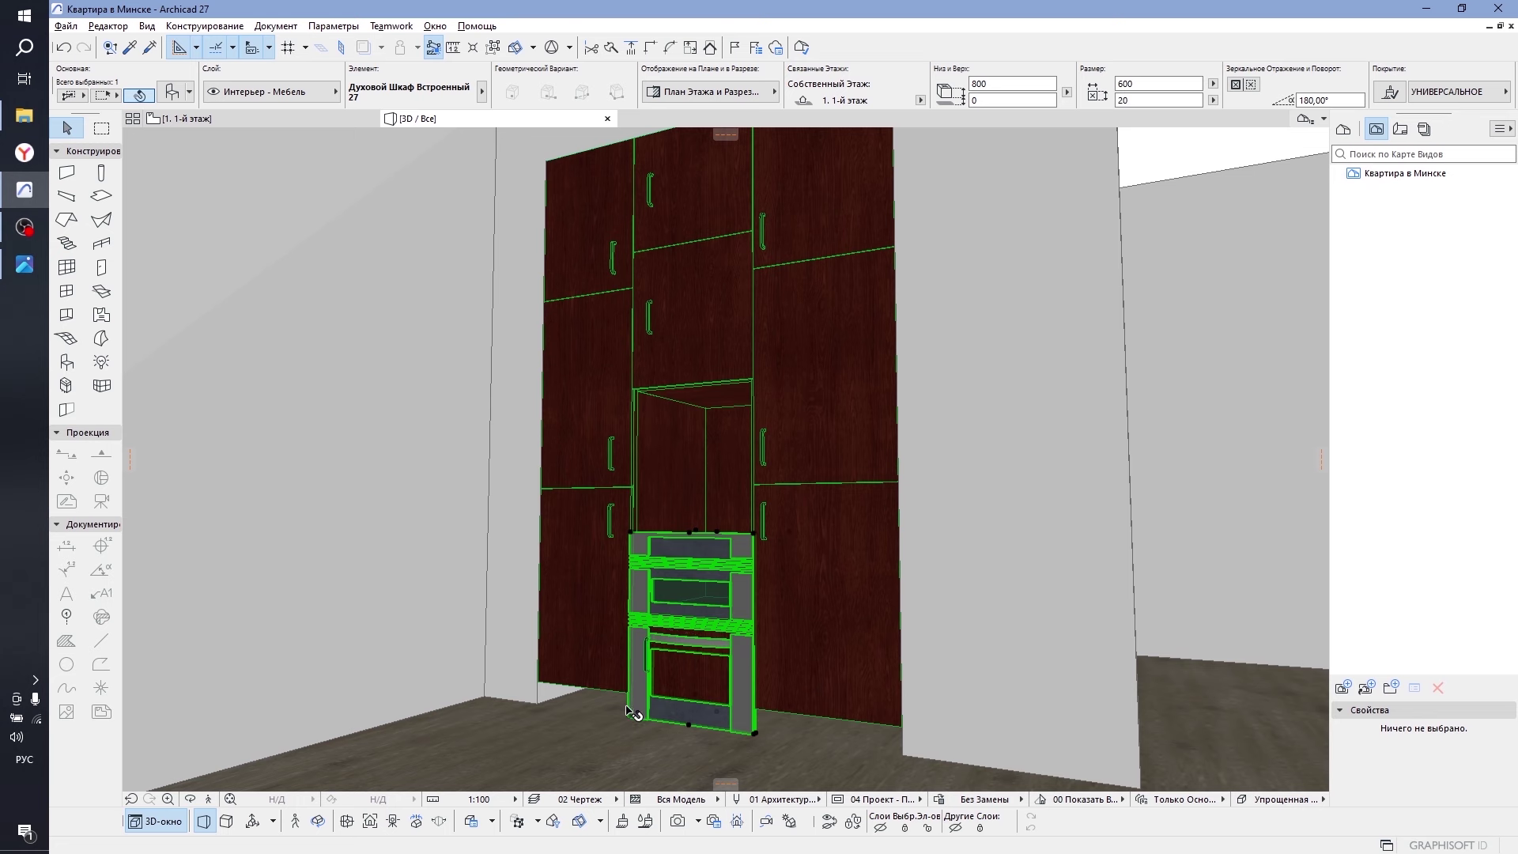
click(971, 100)
text(0)
key(Return)
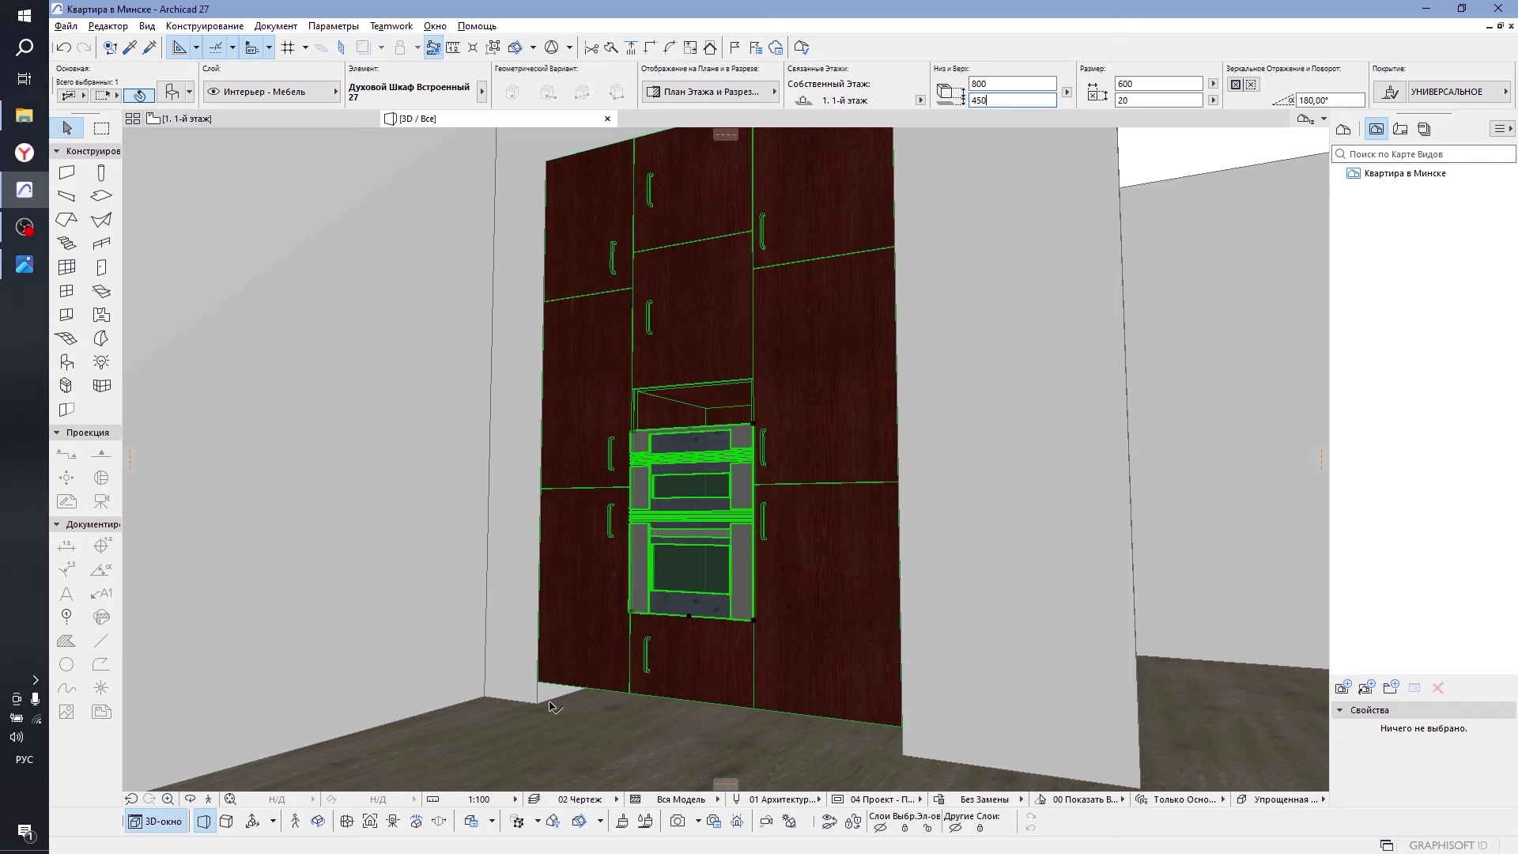
mouse_move(672, 627)
shift+middle_down()
mouse_move(677, 525)
mouse_move(779, 532)
mouse_move(674, 563)
shift+middle_up()
Stretch the tall cabinet's second segment height to 800
scroll(676, 562, up, 2)
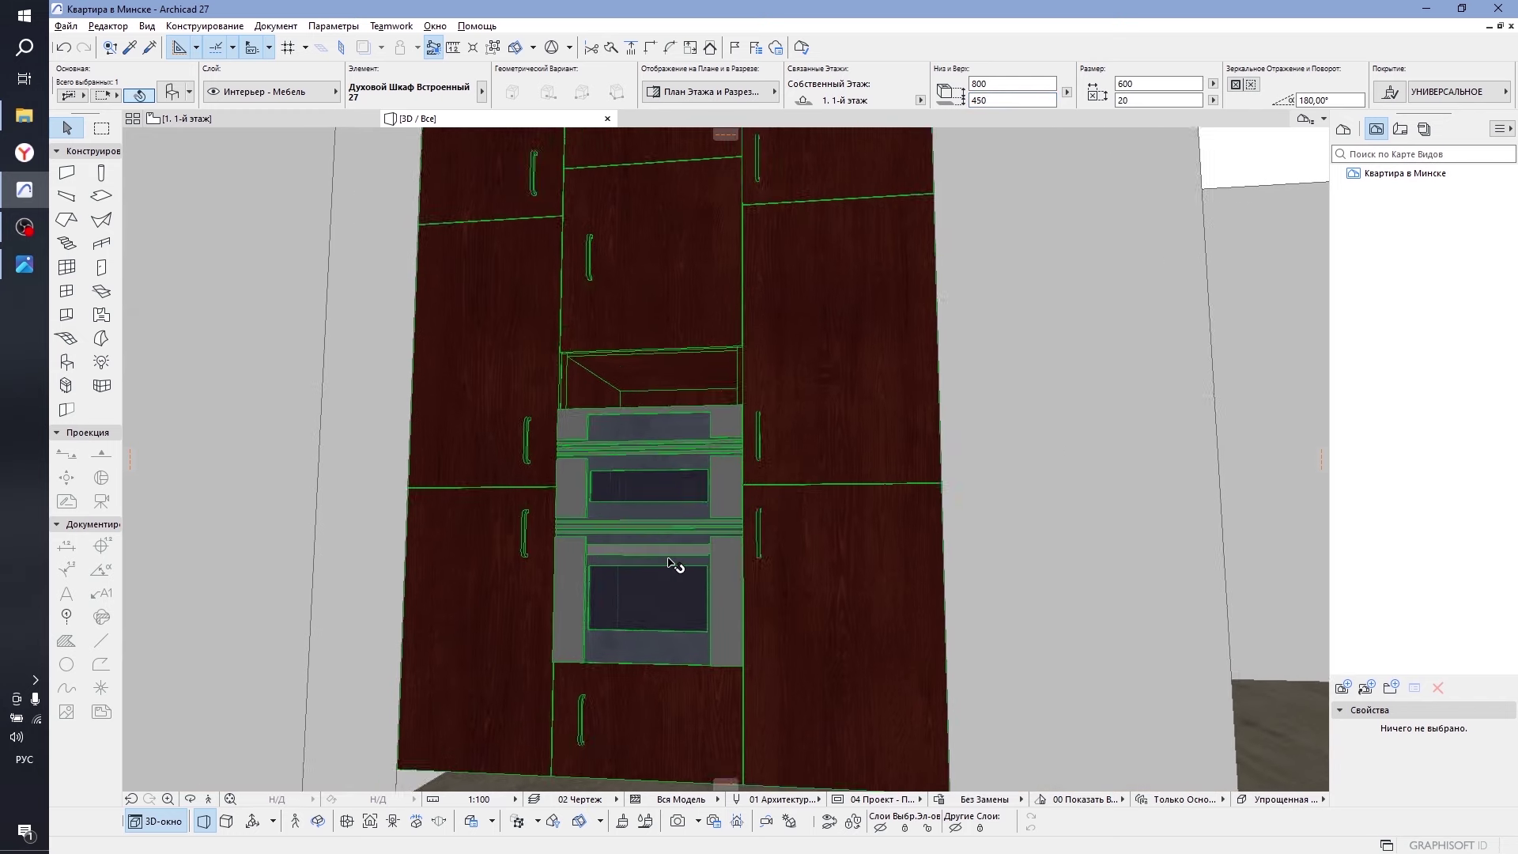
scroll(683, 562, up, 2)
scroll(692, 561, up, 1)
scroll(703, 562, up, 1)
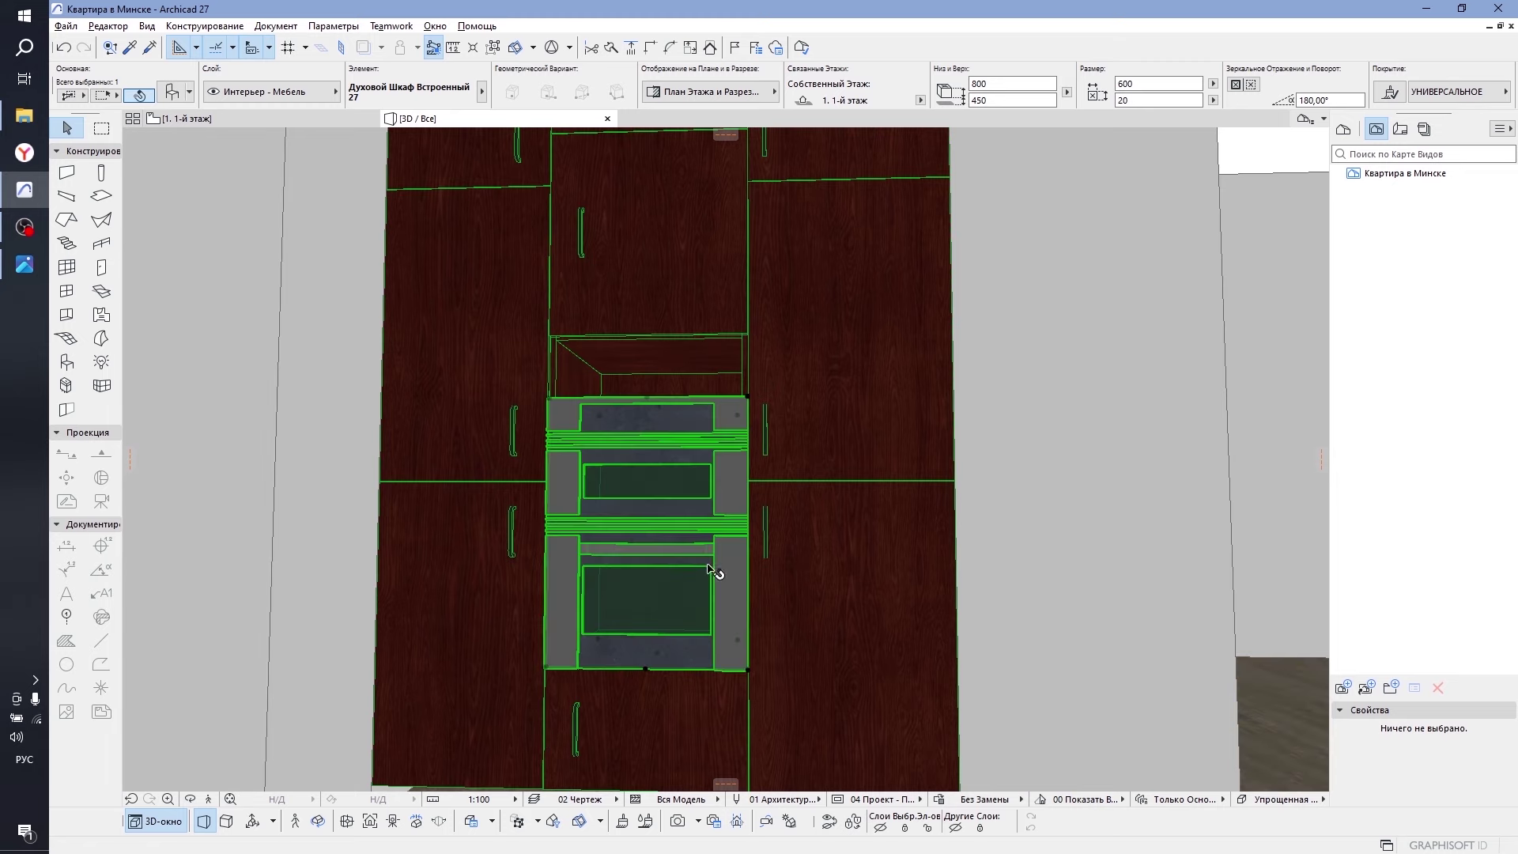
click(573, 321)
click(551, 338)
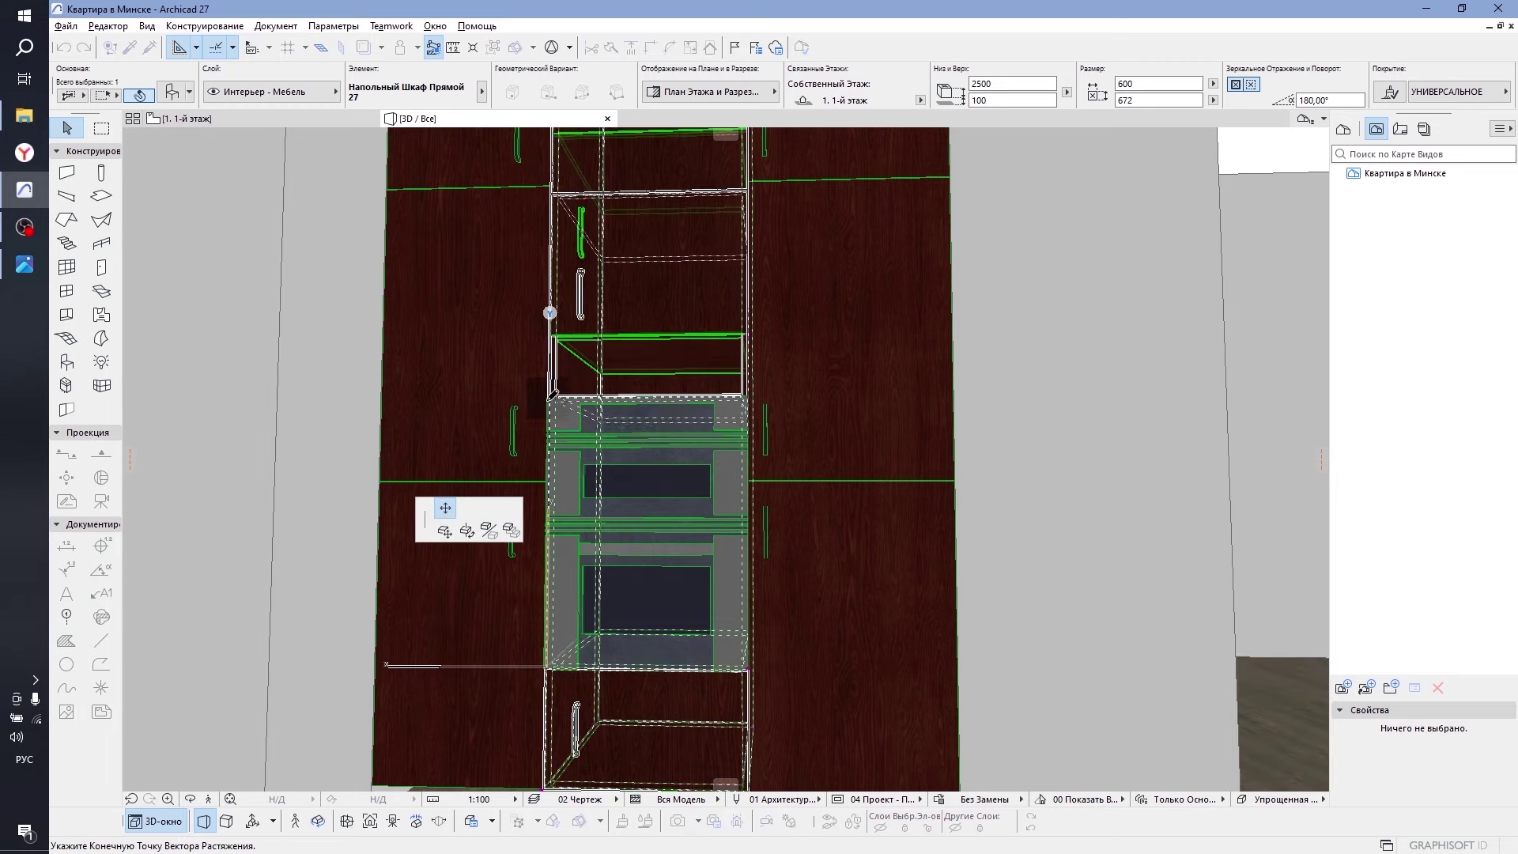
click(552, 396)
Stretch the third segment height to 650 and compare with the kitchen reference photo
mouse_move(938, 525)
shift+middle_down()
mouse_move(780, 518)
mouse_move(695, 396)
mouse_move(701, 566)
mouse_move(547, 384)
mouse_move(582, 366)
mouse_move(820, 353)
mouse_move(597, 376)
shift+middle_up()
click(599, 366)
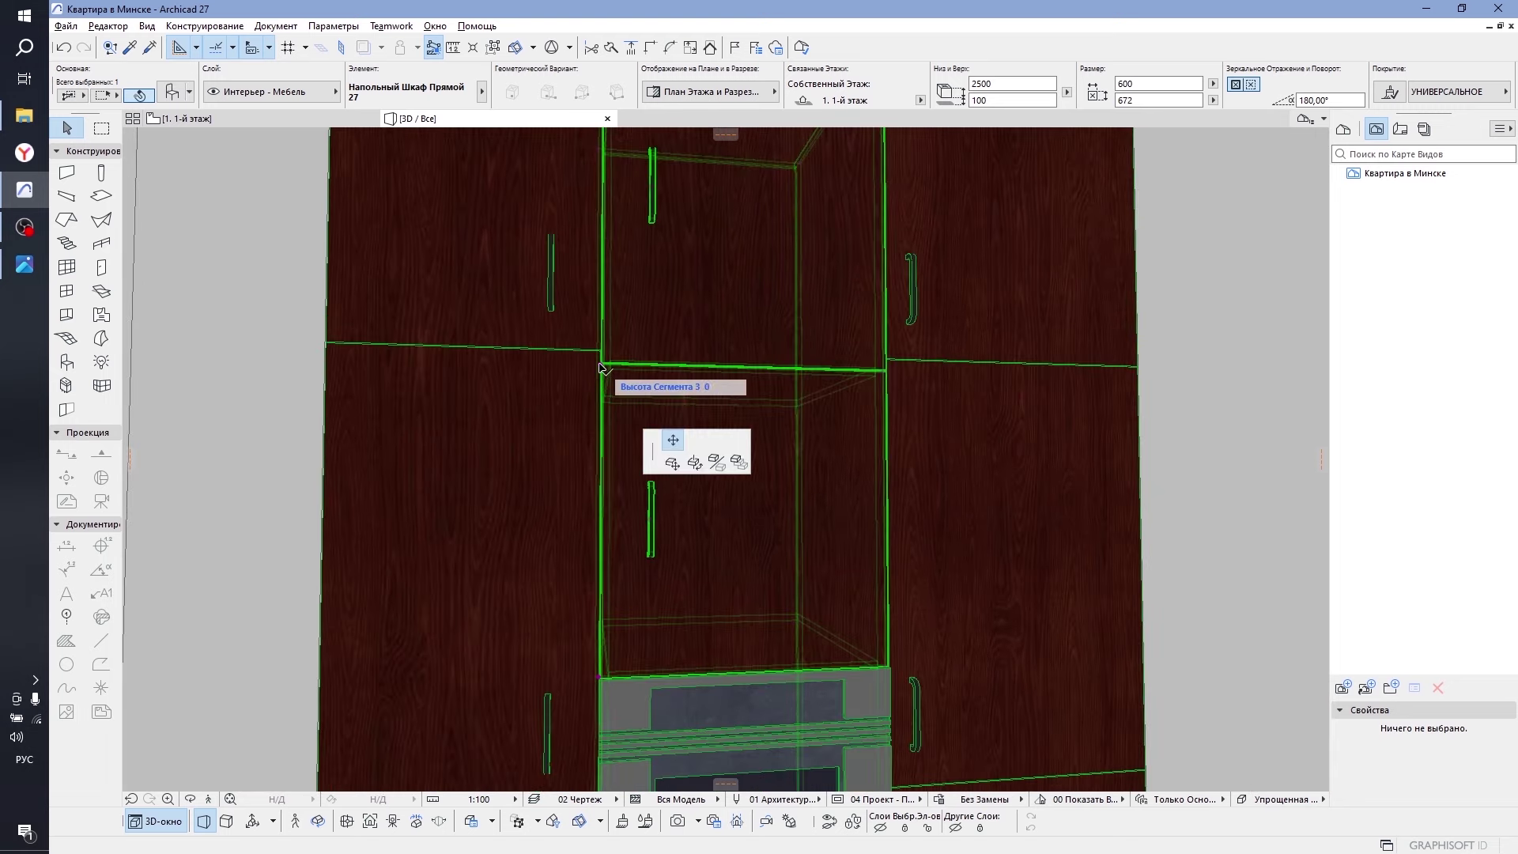
click(339, 350)
scroll(613, 441, down, 3)
mouse_move(875, 611)
shift+middle_down()
mouse_move(840, 610)
mouse_move(781, 560)
mouse_move(791, 542)
mouse_move(771, 502)
shift+middle_up()
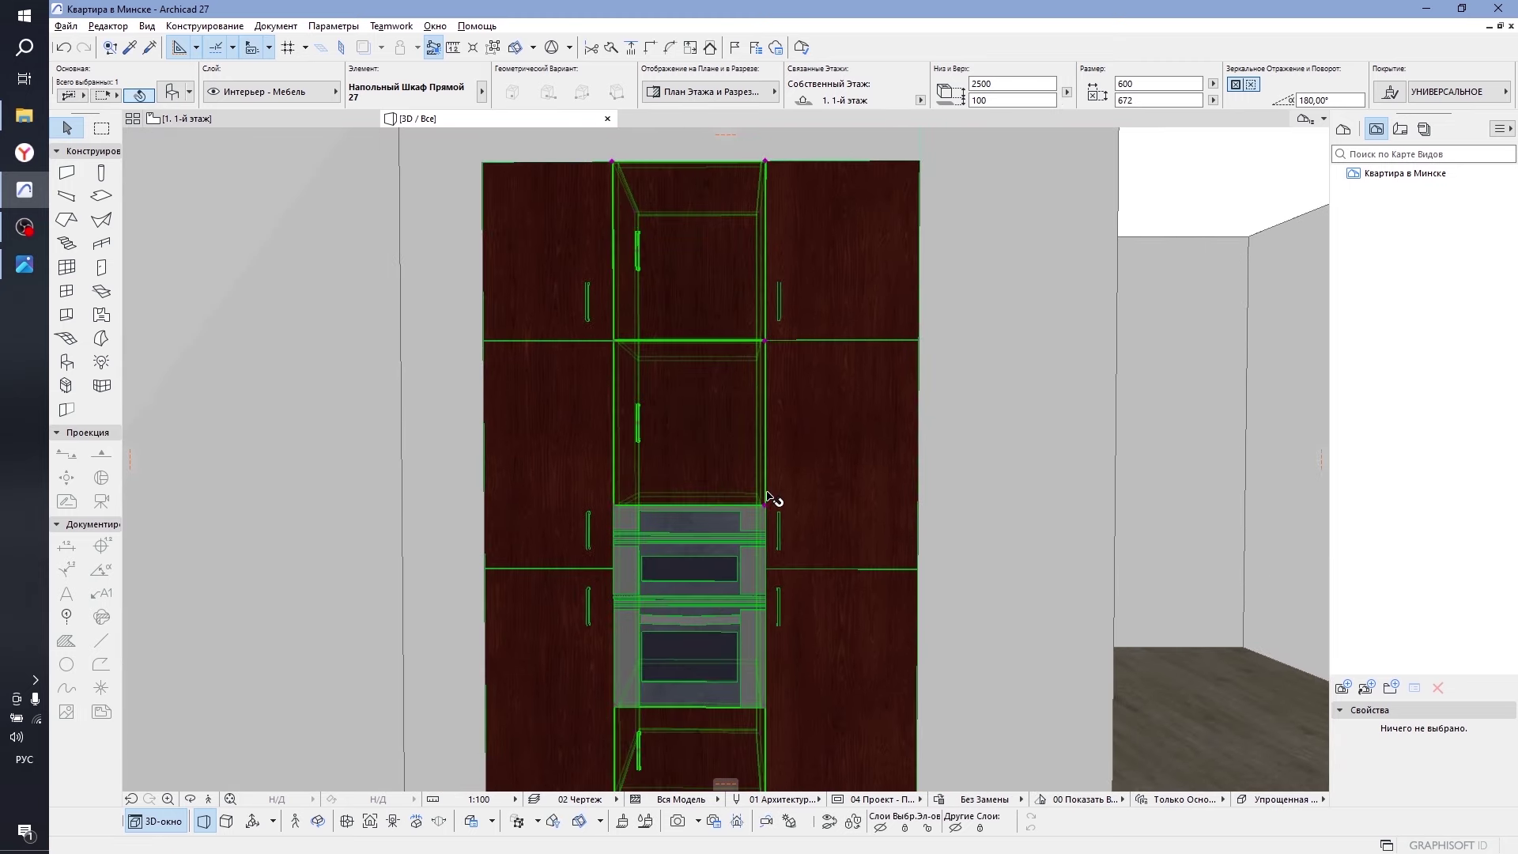
key(alt+Tab)
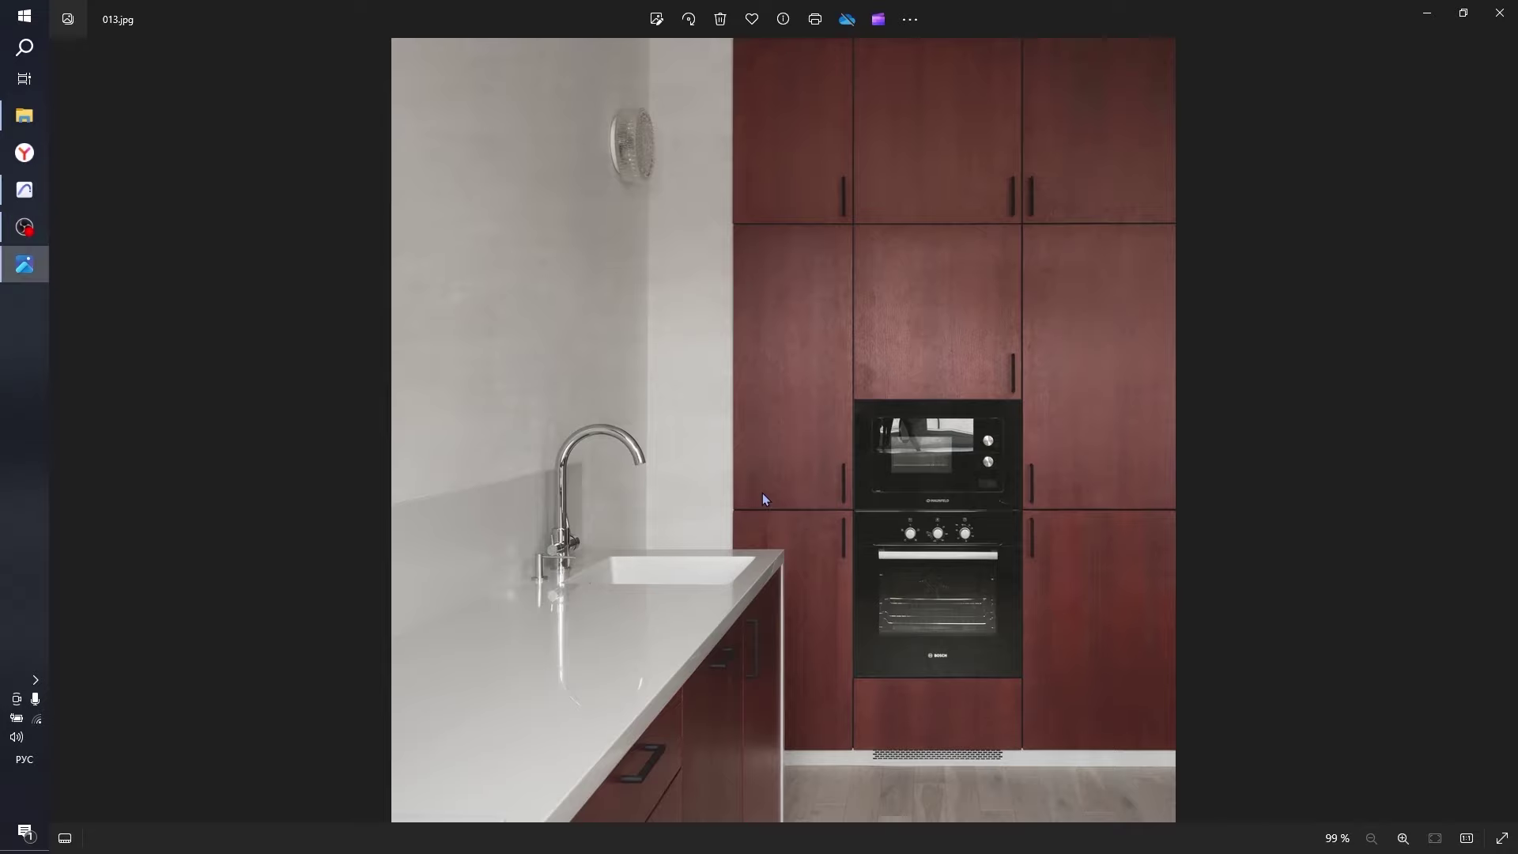
key(alt+Tab)
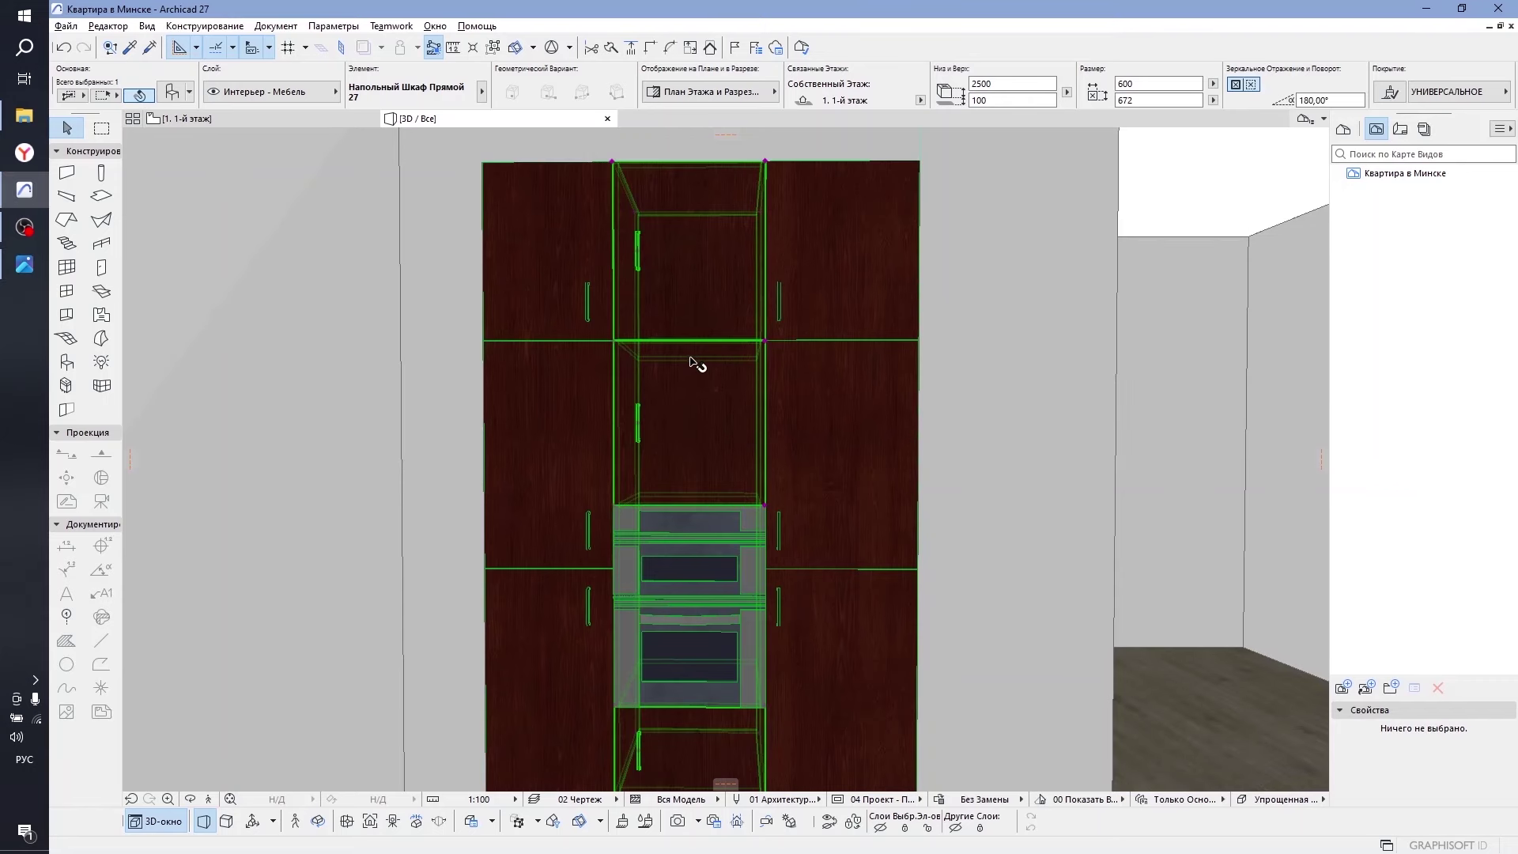
Move the middle tall cabinet's upper door handle to a 150 vertical offset, level with its neighbours
scroll(704, 316, up, 2)
scroll(751, 308, up, 2)
mouse_move(791, 336)
shift+middle_down()
mouse_move(766, 400)
mouse_move(598, 240)
shift+middle_up()
click(567, 247)
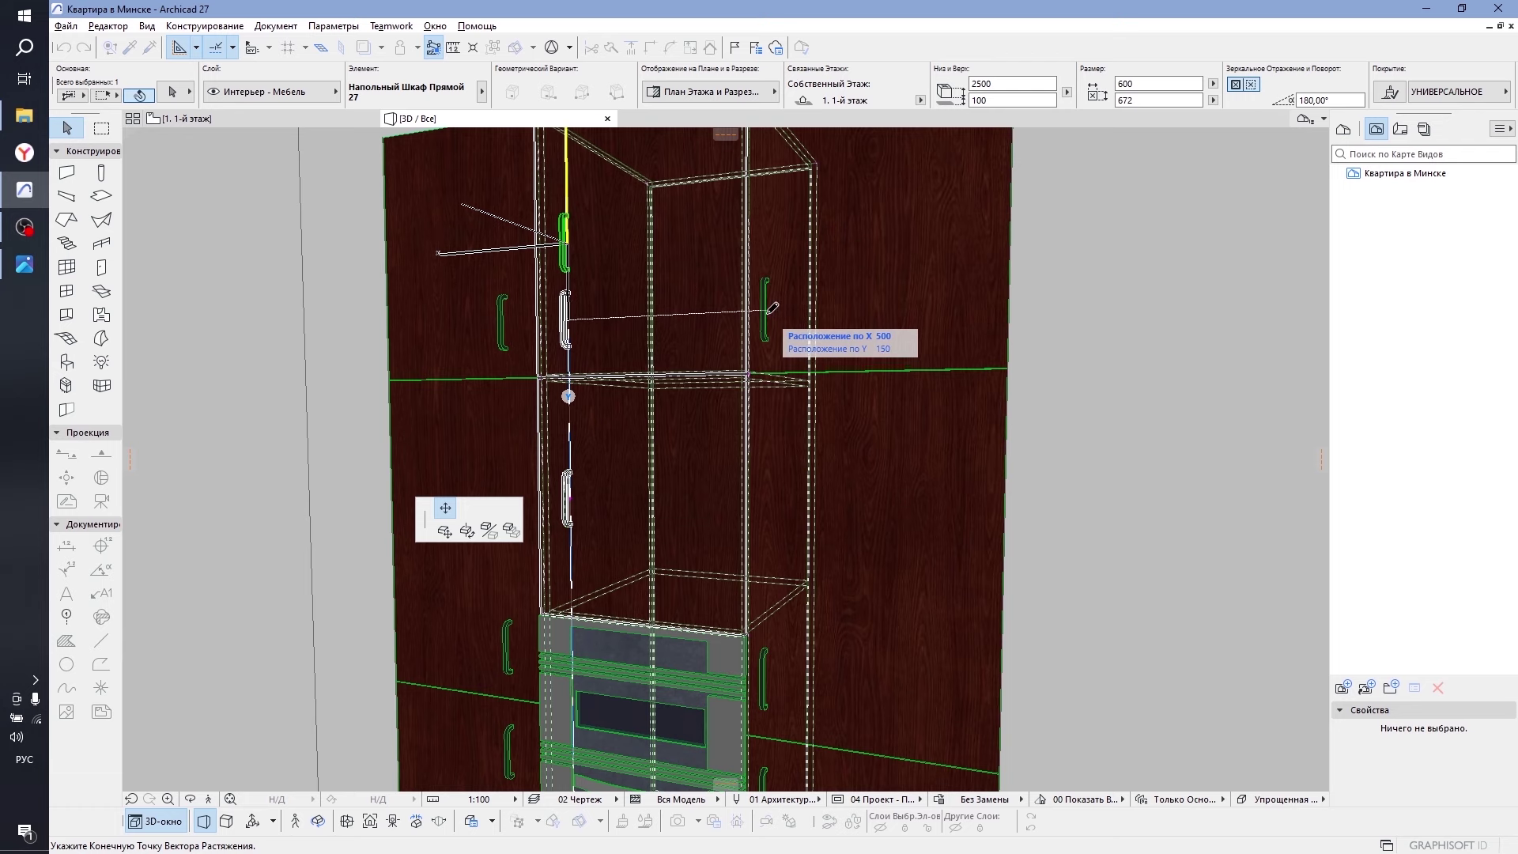
click(768, 317)
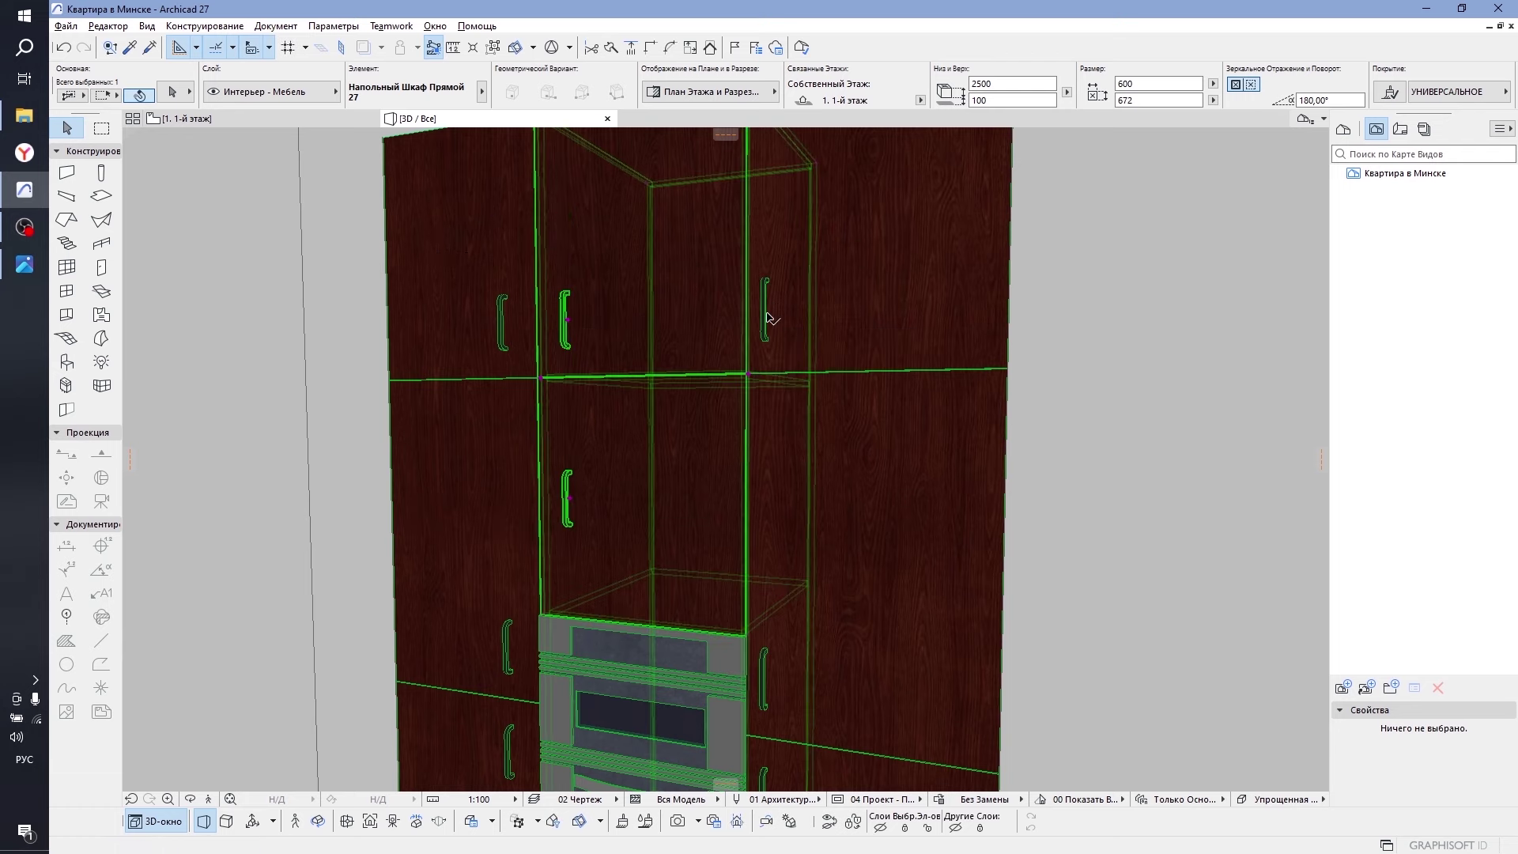
middle_drag(664, 468, 564, 343)
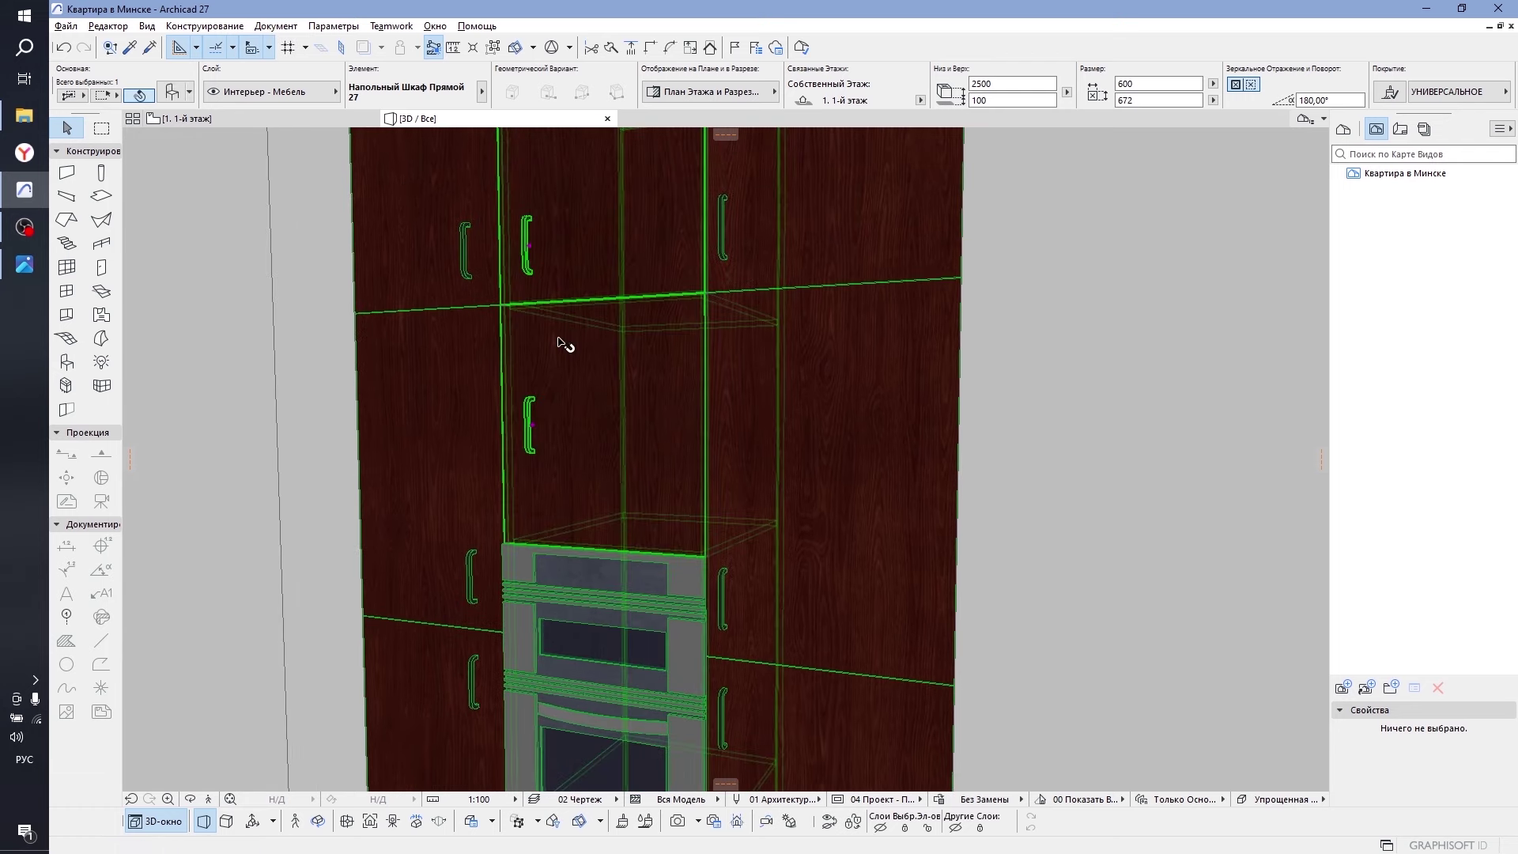
mouse_move(538, 278)
shift+middle_down()
mouse_move(678, 289)
mouse_move(694, 486)
shift+middle_up()
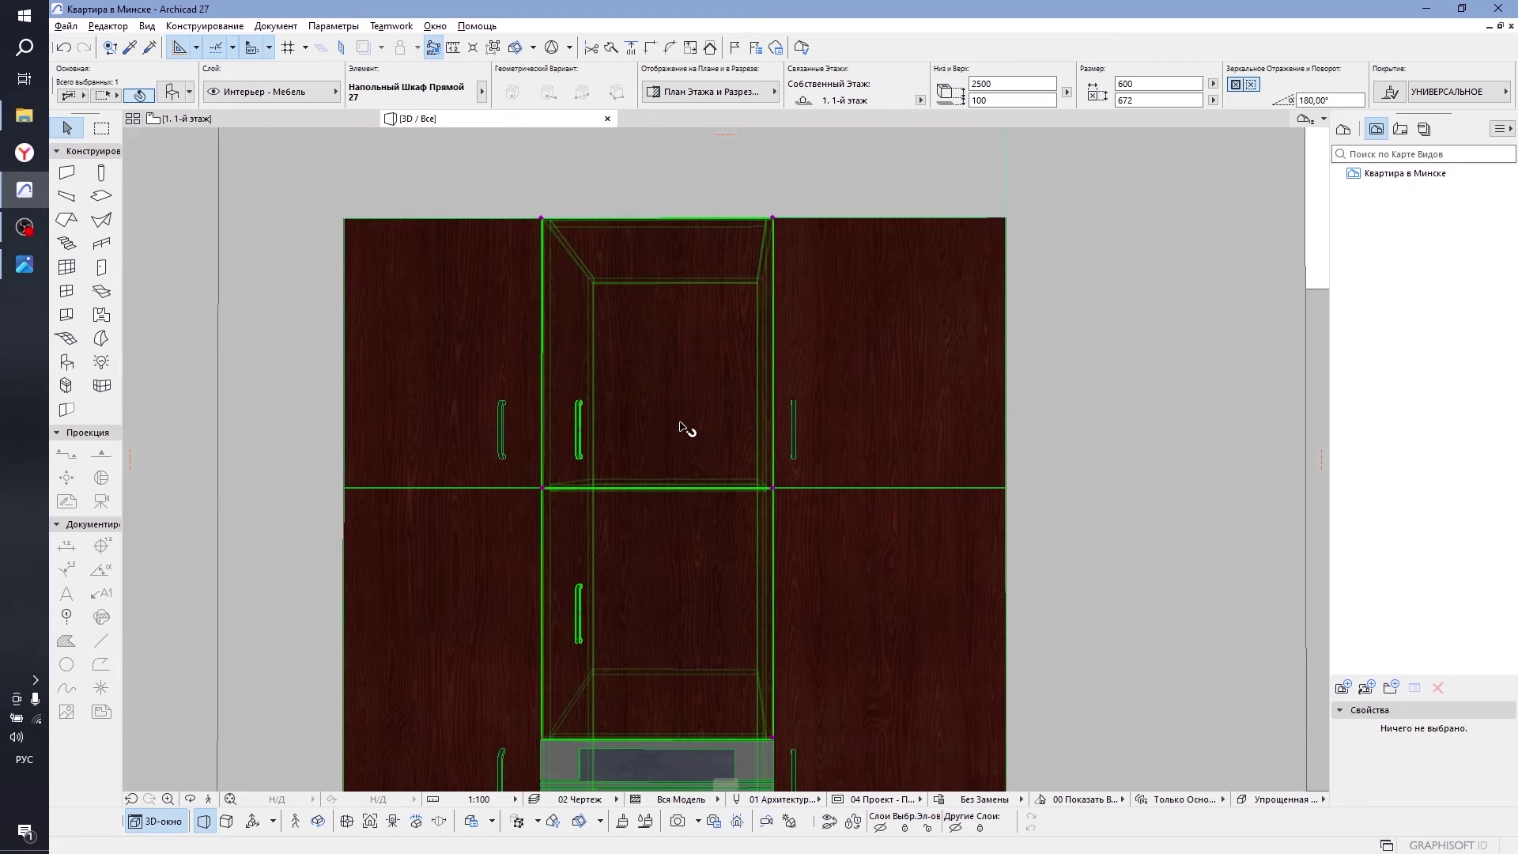
Set the tall cabinet's handle horizontal offset (По Горизонт.) to 50 on the Ручки page
double_click(724, 439)
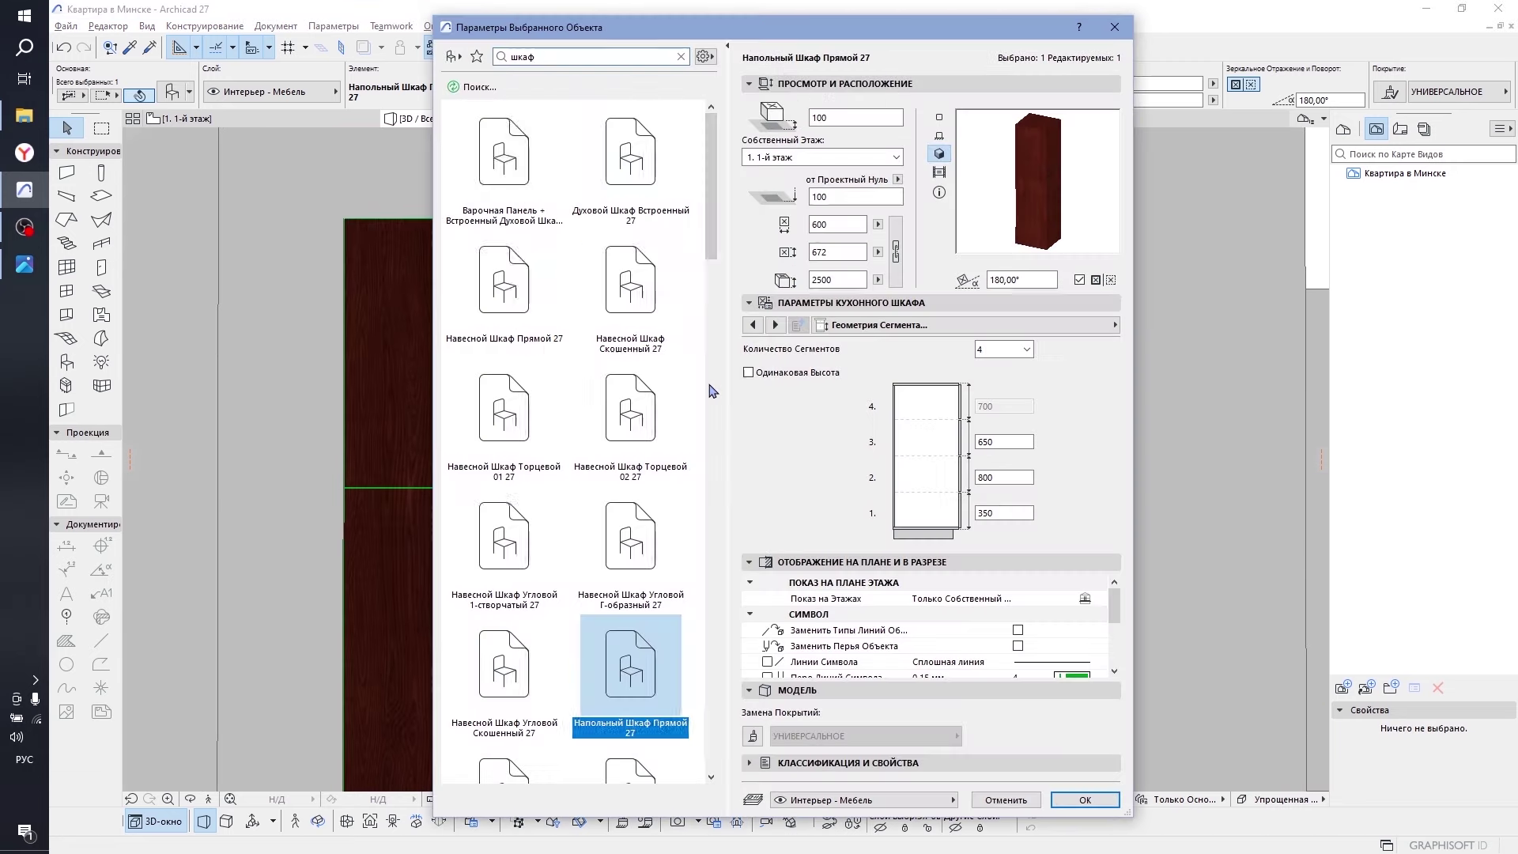
click(877, 330)
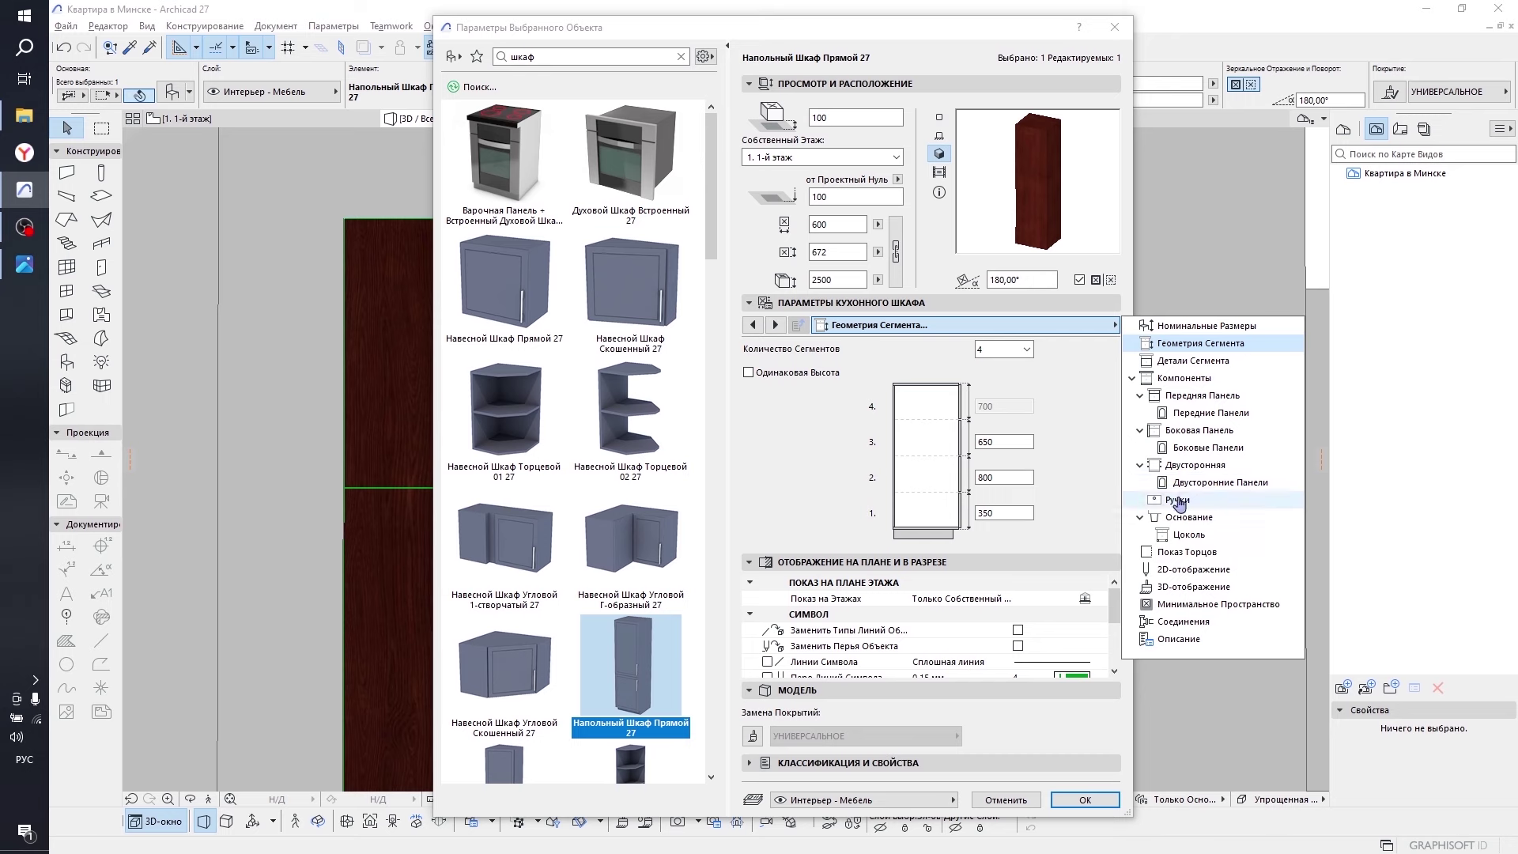
click(1177, 499)
drag(1089, 453, 1028, 453)
text(50)
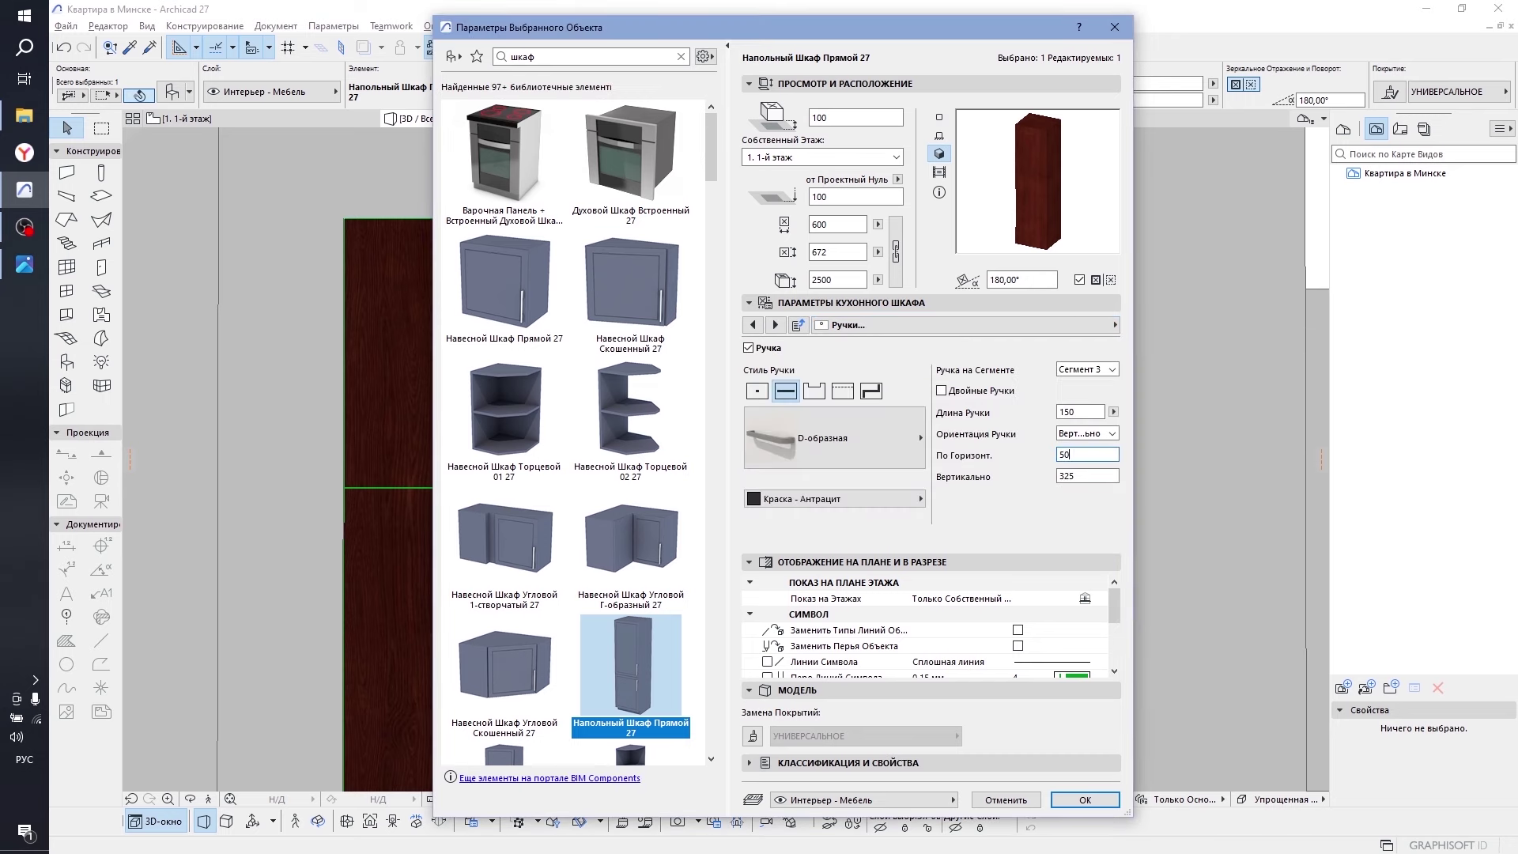
key(Return)
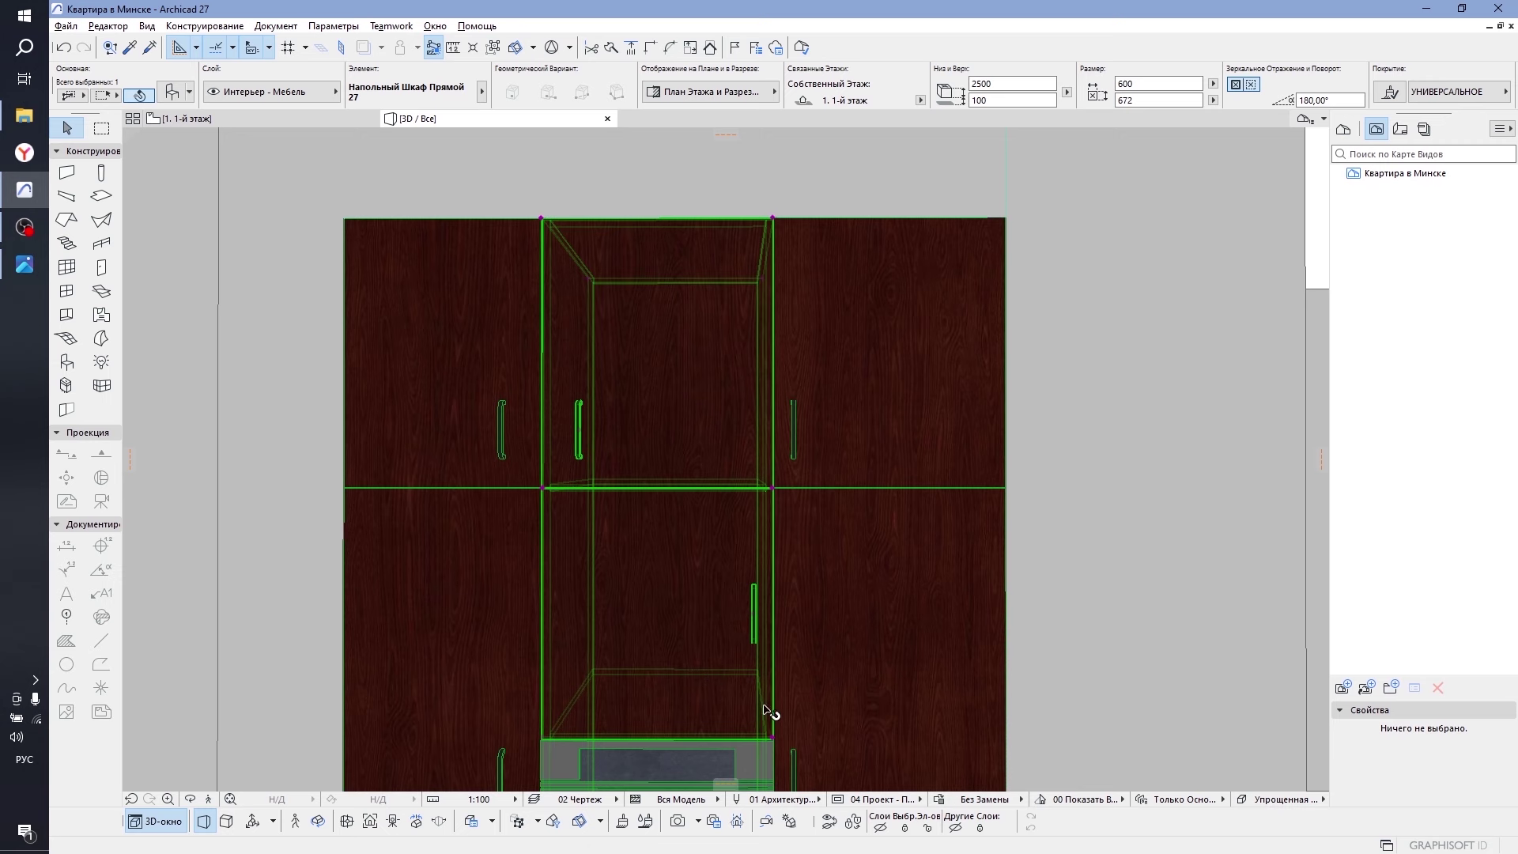
Put the cabinet's handle on Сегмент 4 and confirm its offset value
double_click(637, 359)
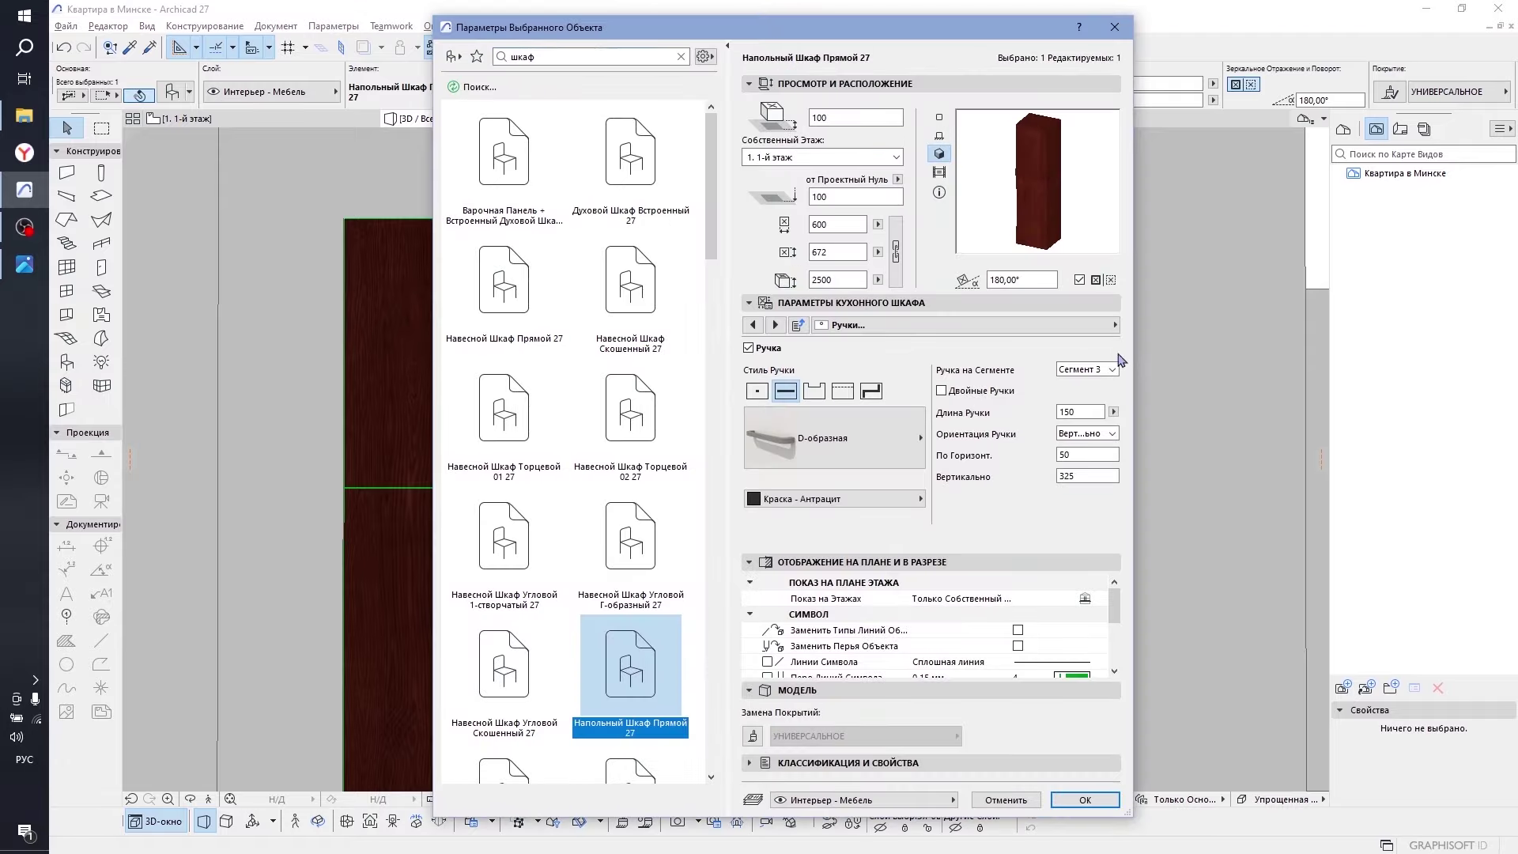
click(1110, 369)
click(1111, 369)
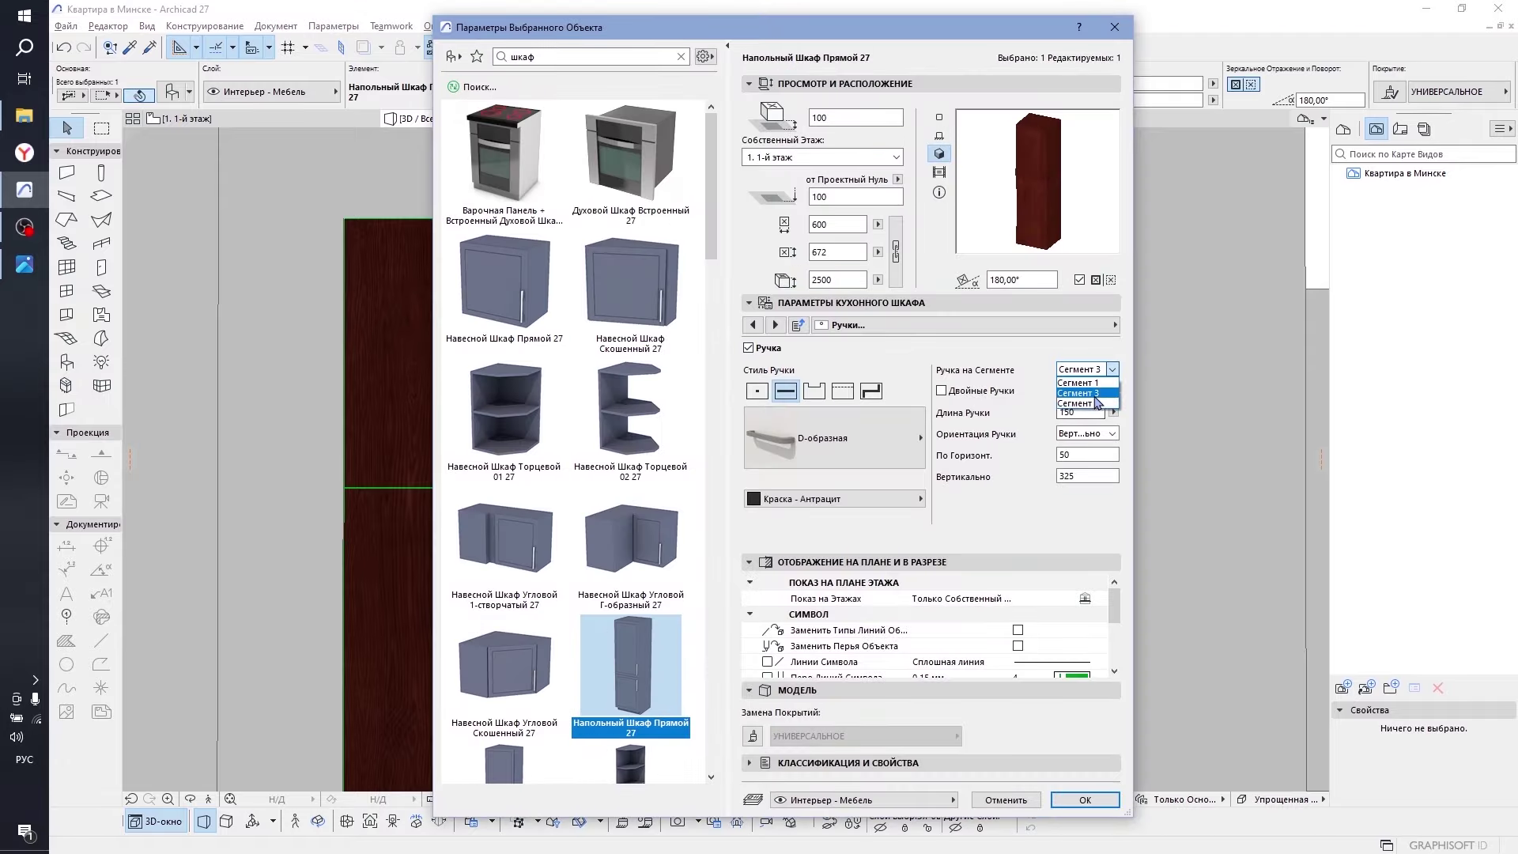
click(1111, 369)
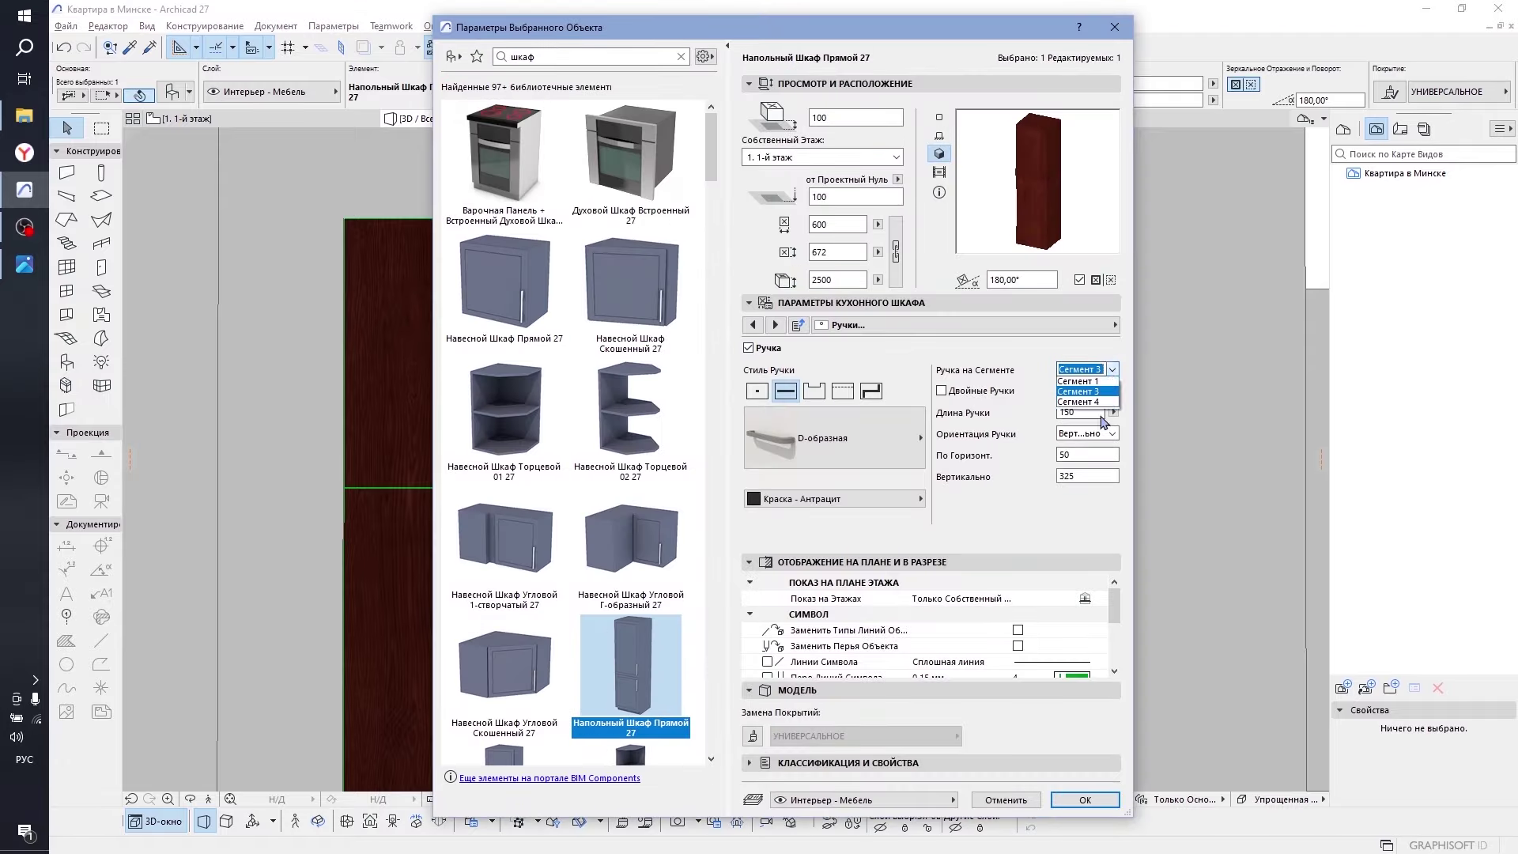
click(1079, 402)
double_click(1089, 454)
text(5)
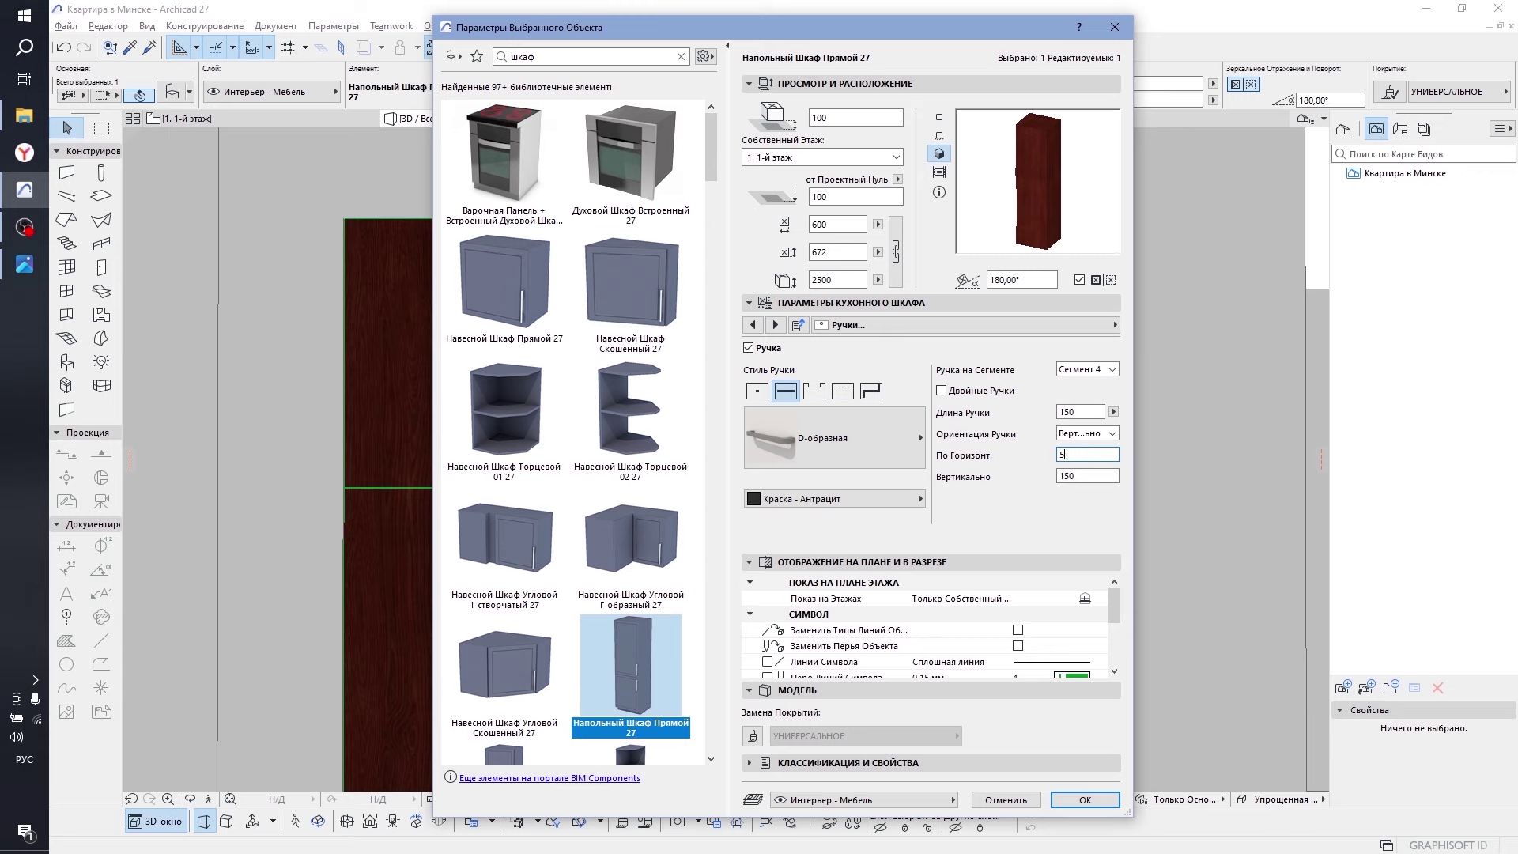
text(0)
key(Return)
mouse_move(795, 556)
mouse_down()
mouse_move(753, 491)
mouse_move(791, 421)
mouse_move(864, 441)
mouse_move(809, 435)
mouse_up()
Stretch the cabinet door handle to X 50 and Y 150
click(806, 427)
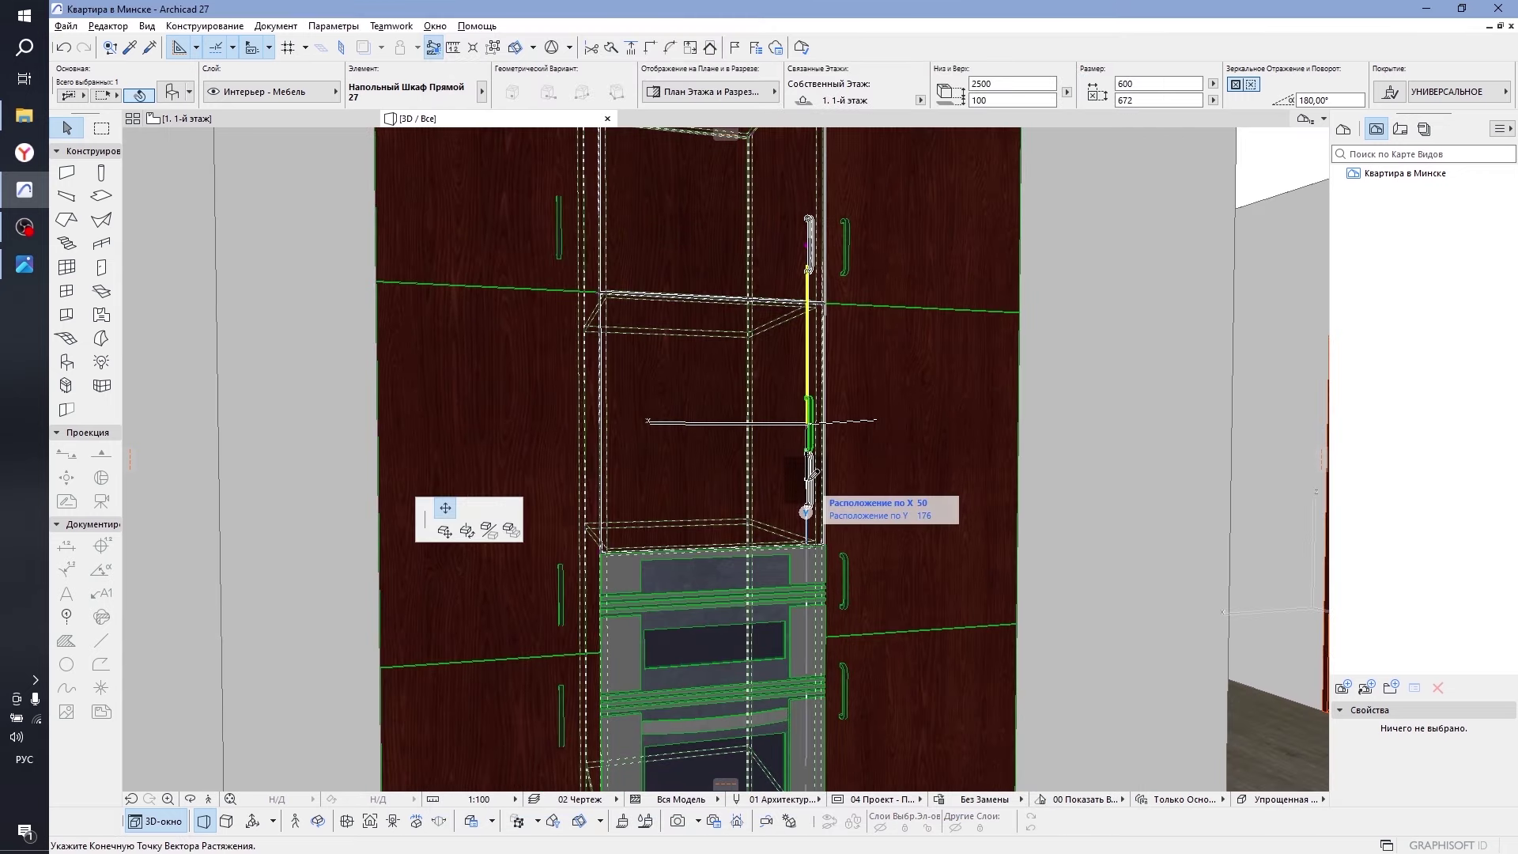
text(150)
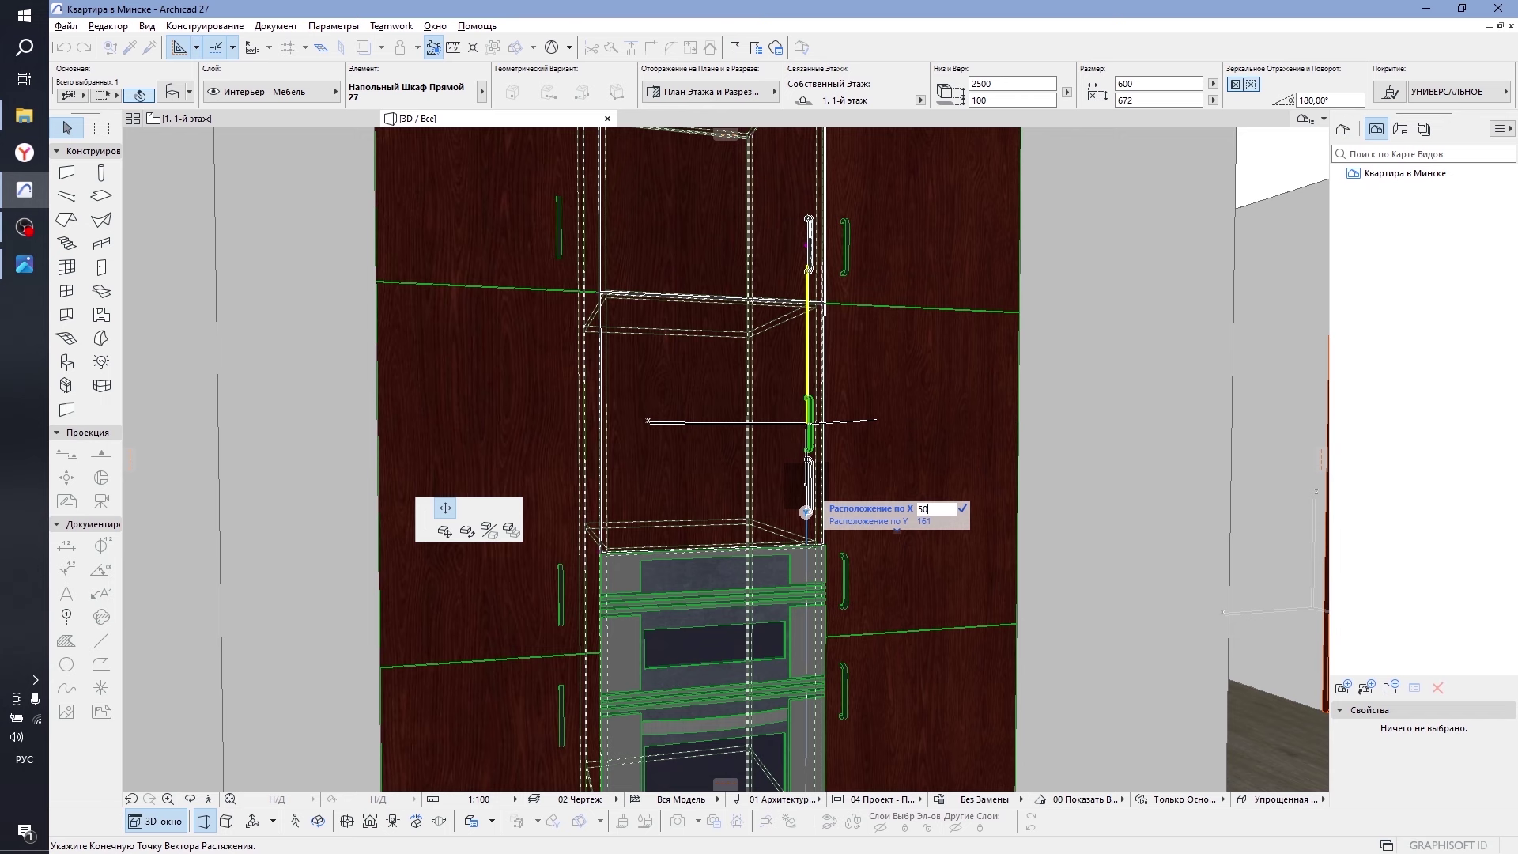
key(Tab)
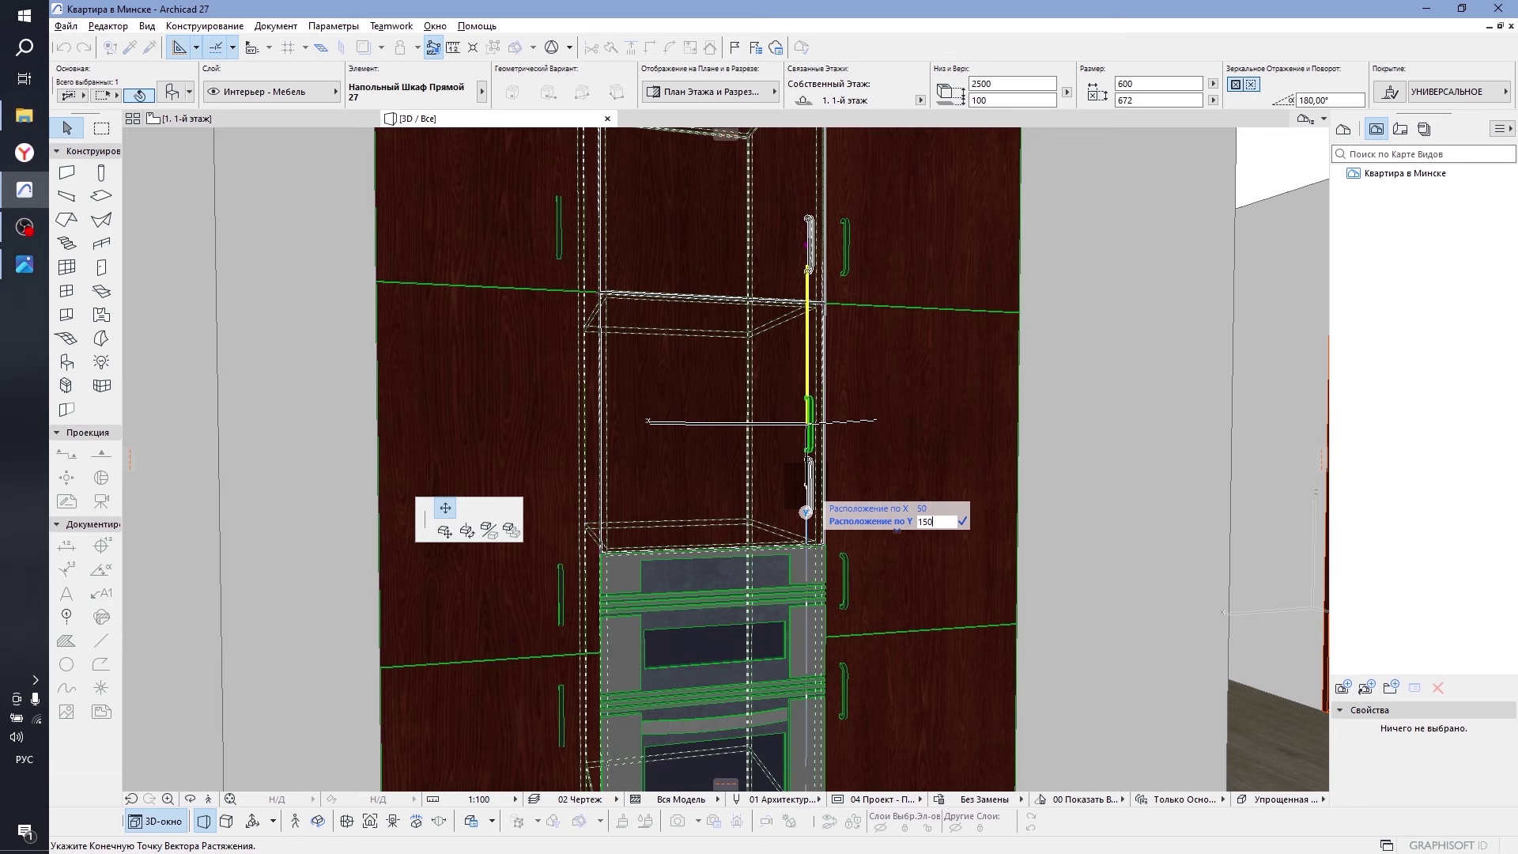
key(Return)
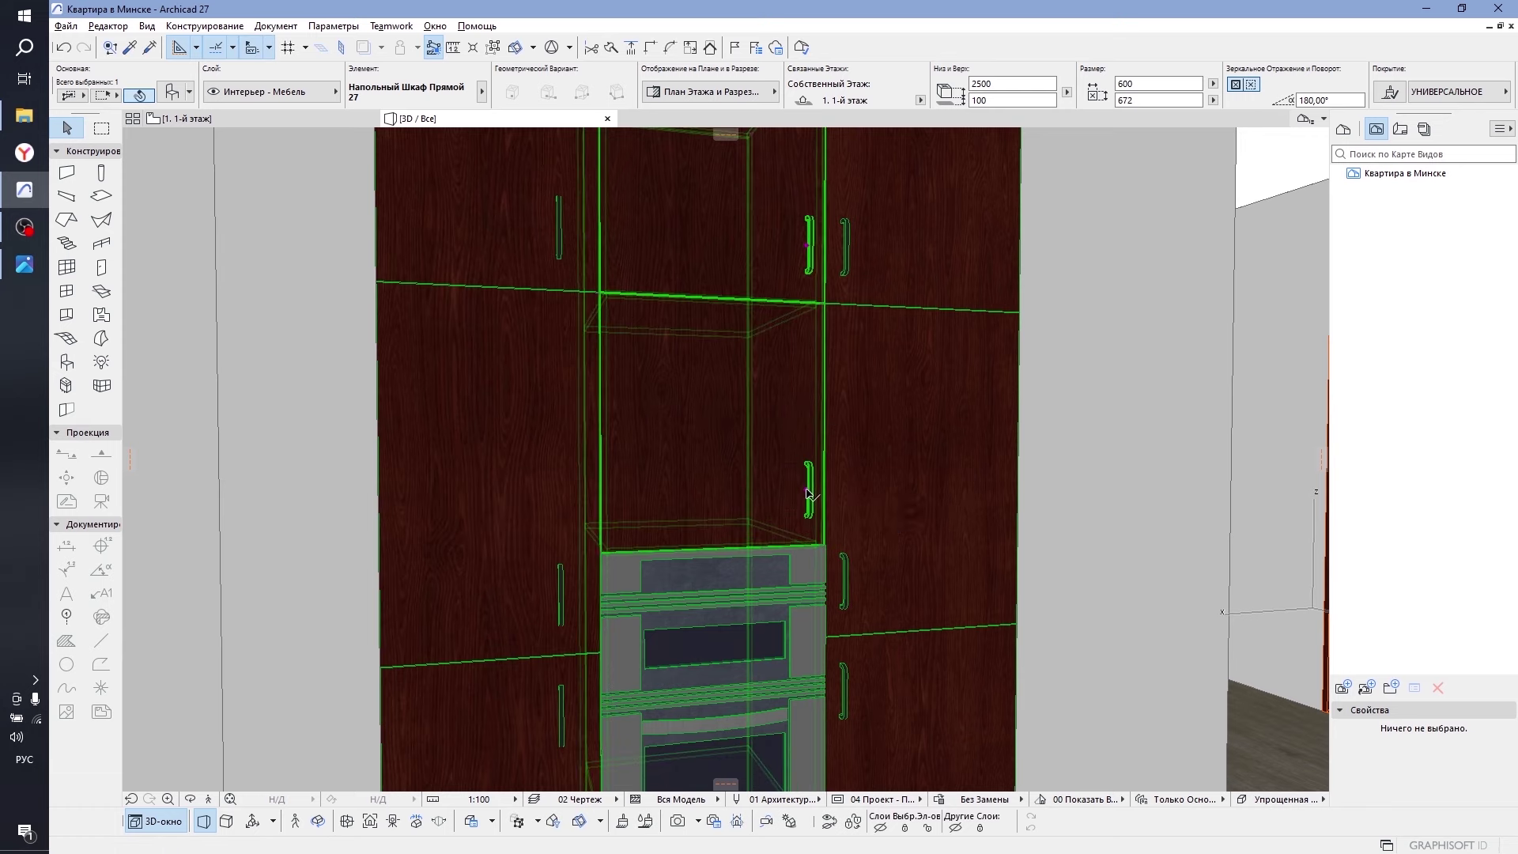
Move the lower door's handle toward its right edge, then view reference photo 013.jpg
scroll(781, 507, down, 3)
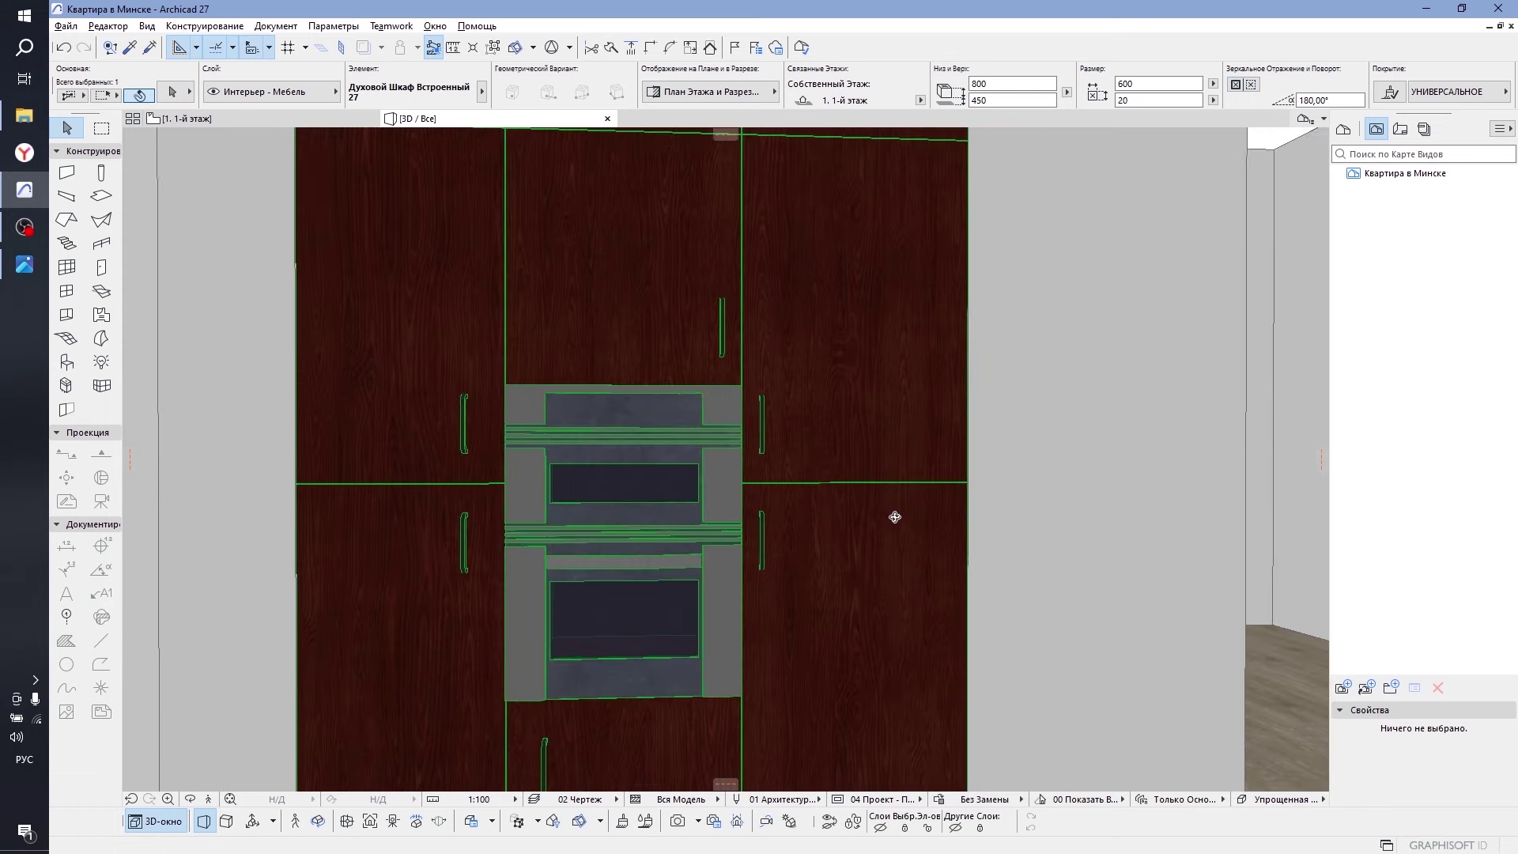
scroll(891, 515, down, 5)
middle_drag(823, 596, 708, 567)
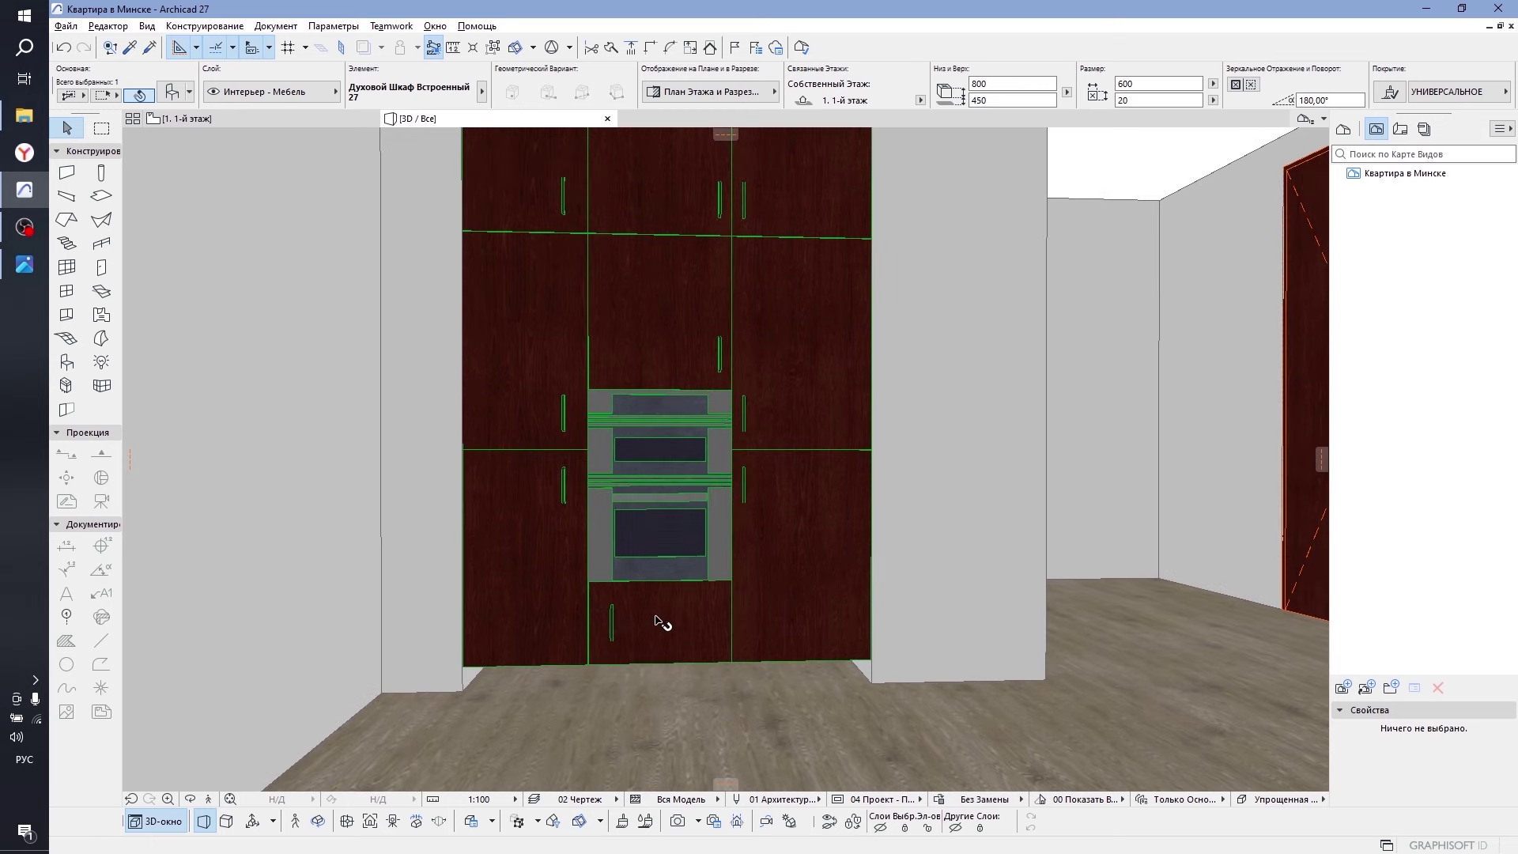
click(637, 620)
mouse_move(722, 634)
shift+middle_down()
mouse_move(583, 644)
mouse_move(618, 644)
shift+middle_up()
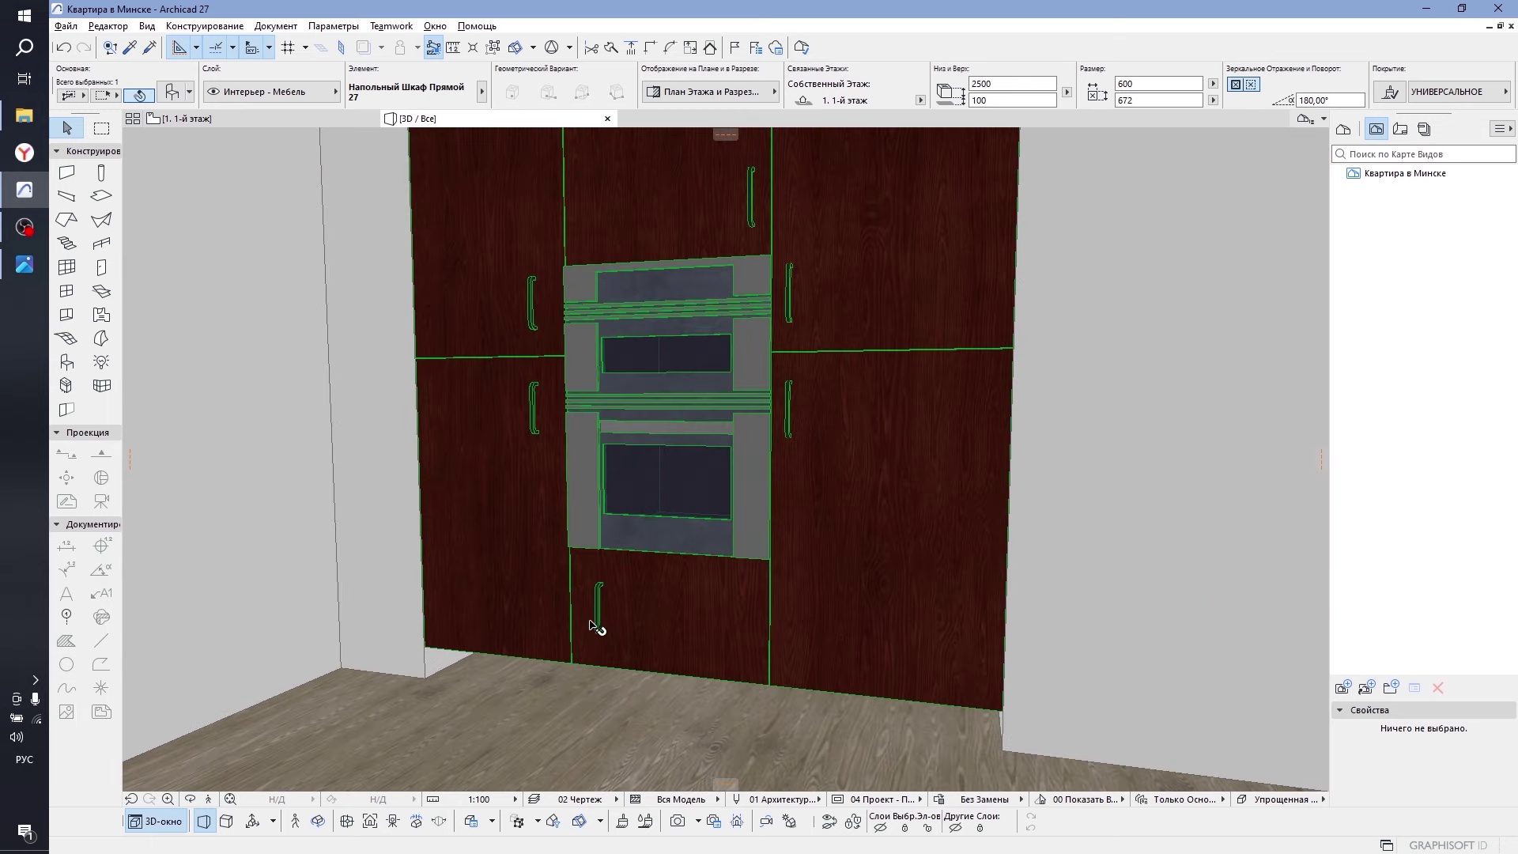
click(595, 613)
scroll(609, 606, up, 2)
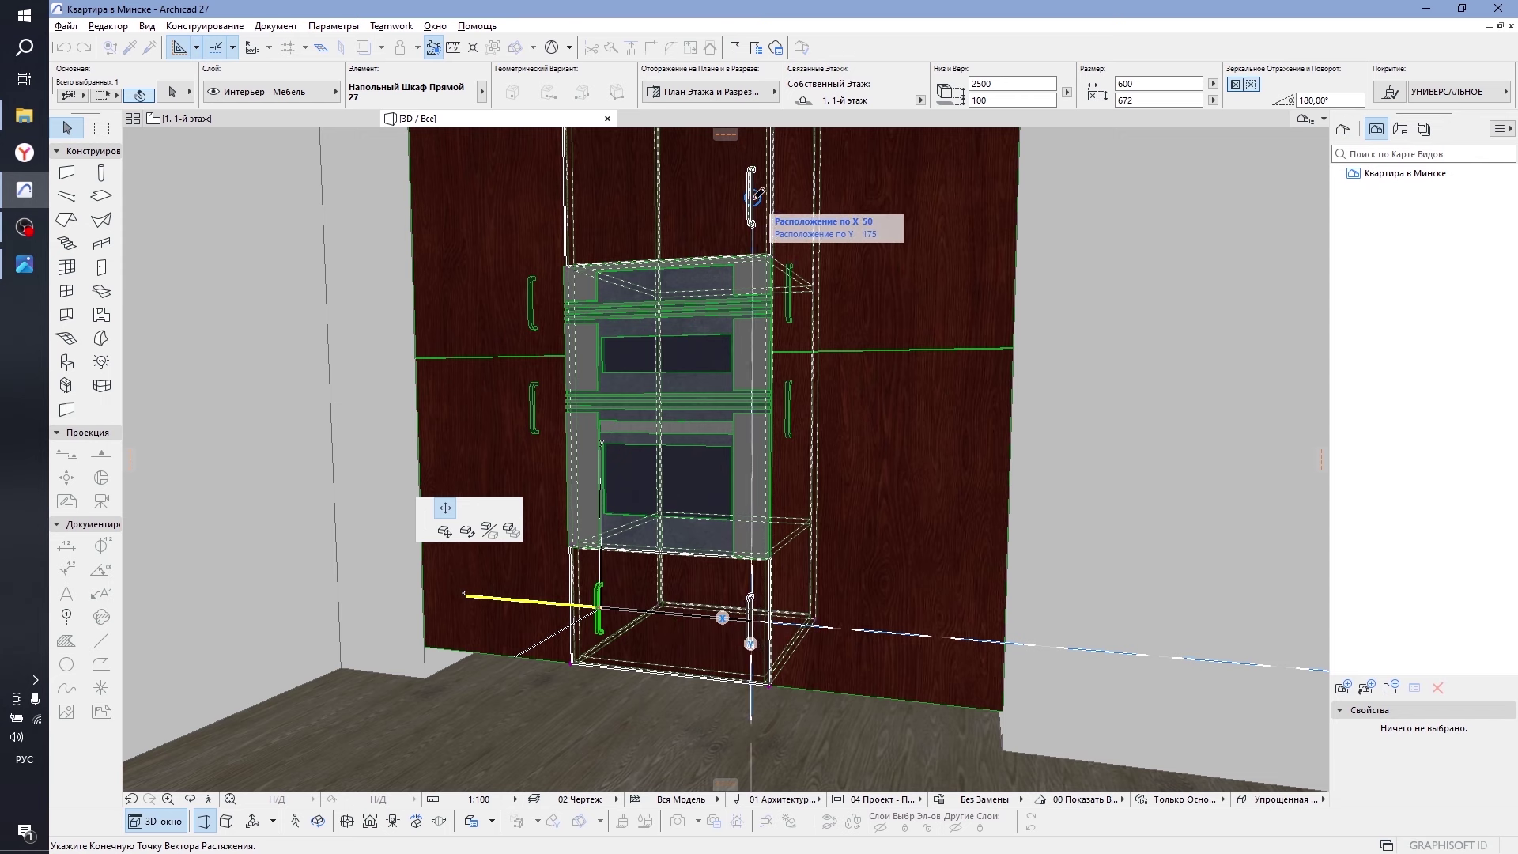
click(755, 194)
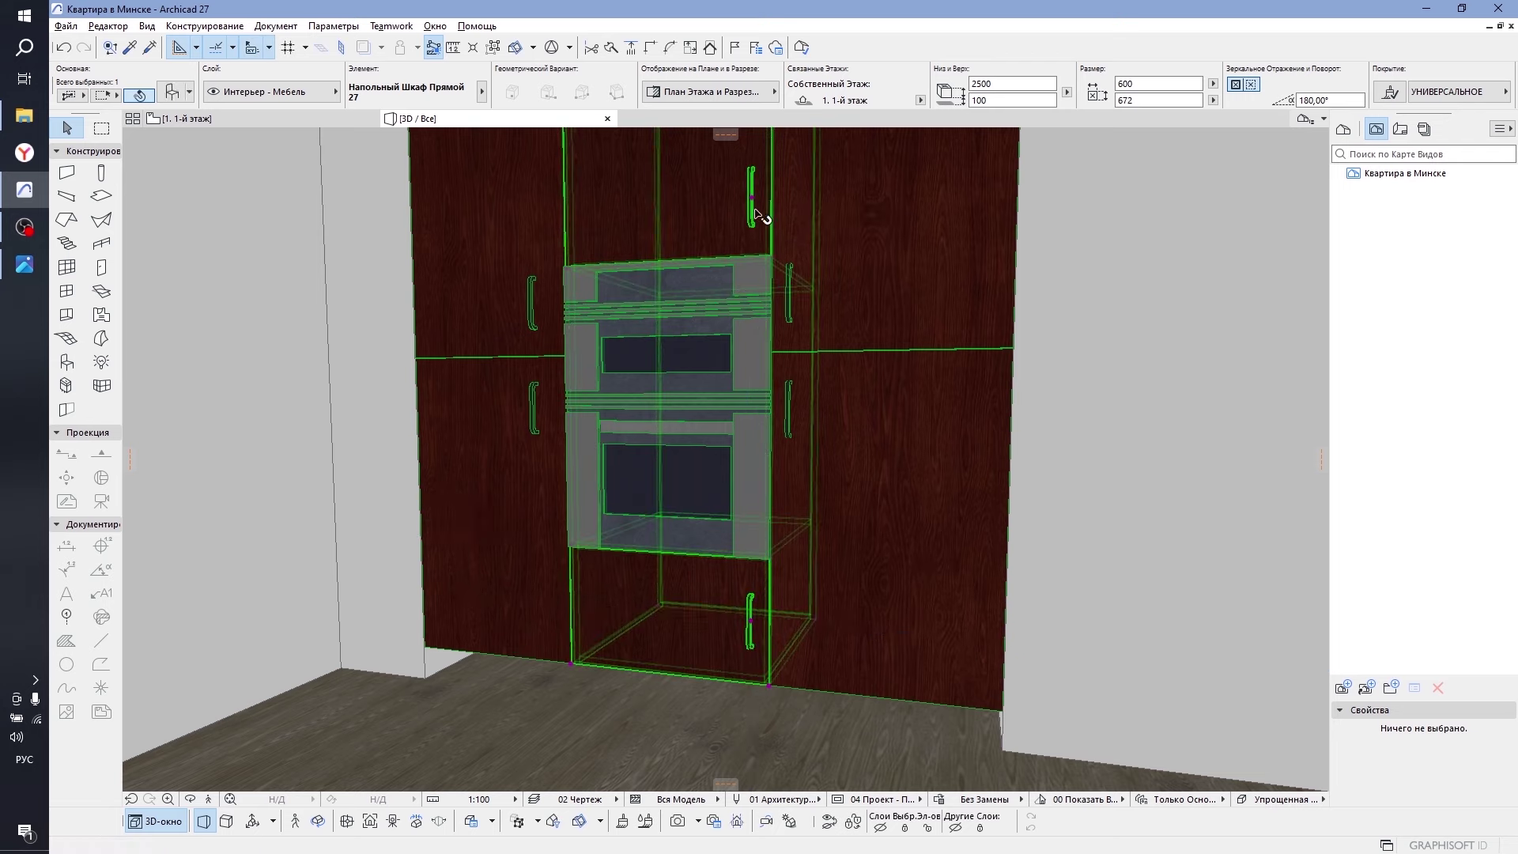
mouse_move(694, 592)
shift+middle_down()
mouse_move(783, 595)
mouse_move(775, 585)
shift+middle_up()
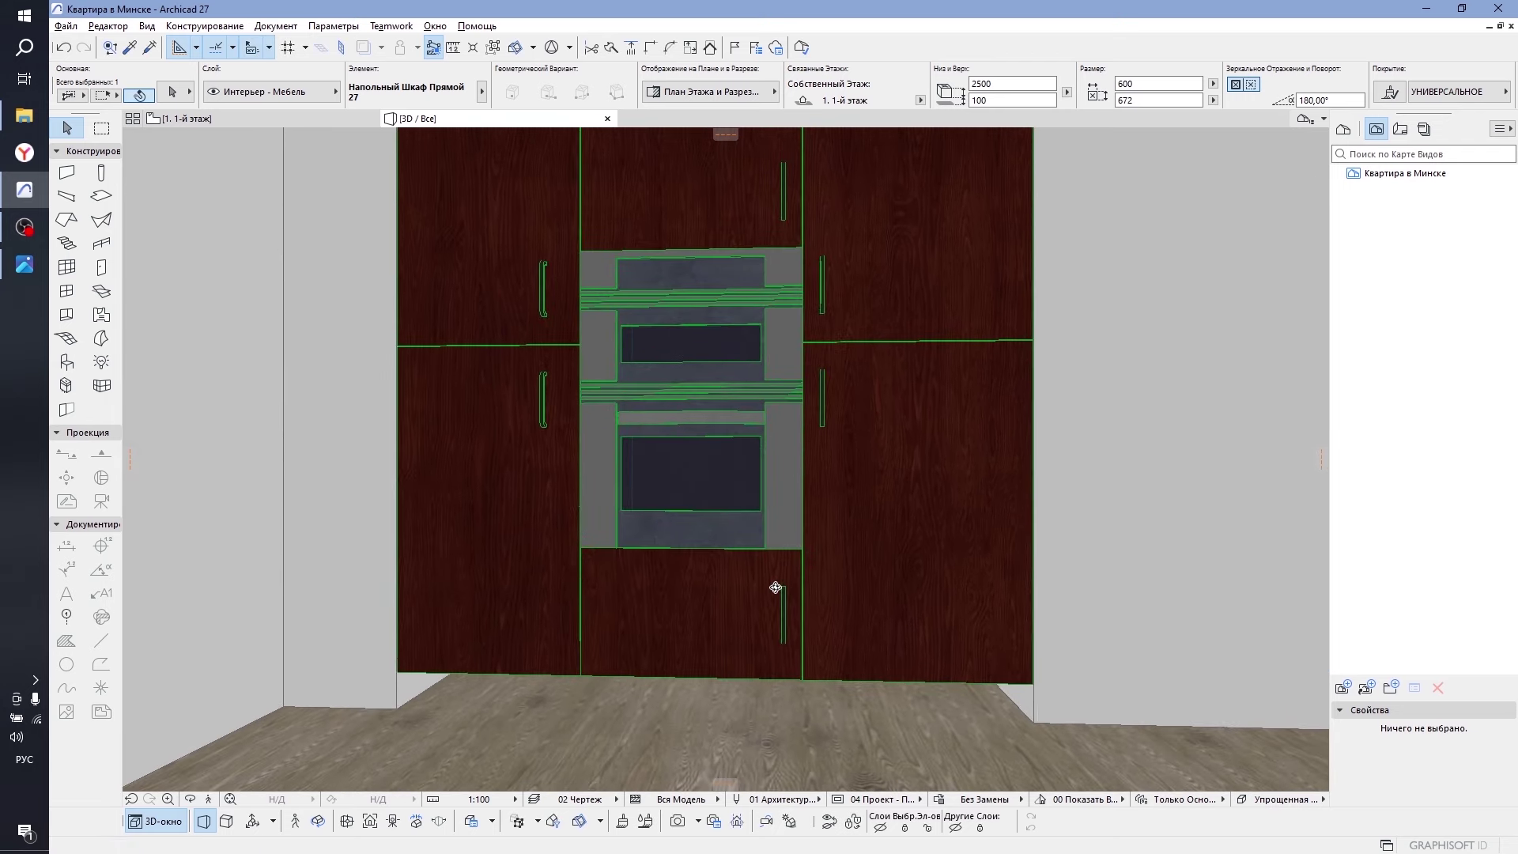
key(alt+Tab)
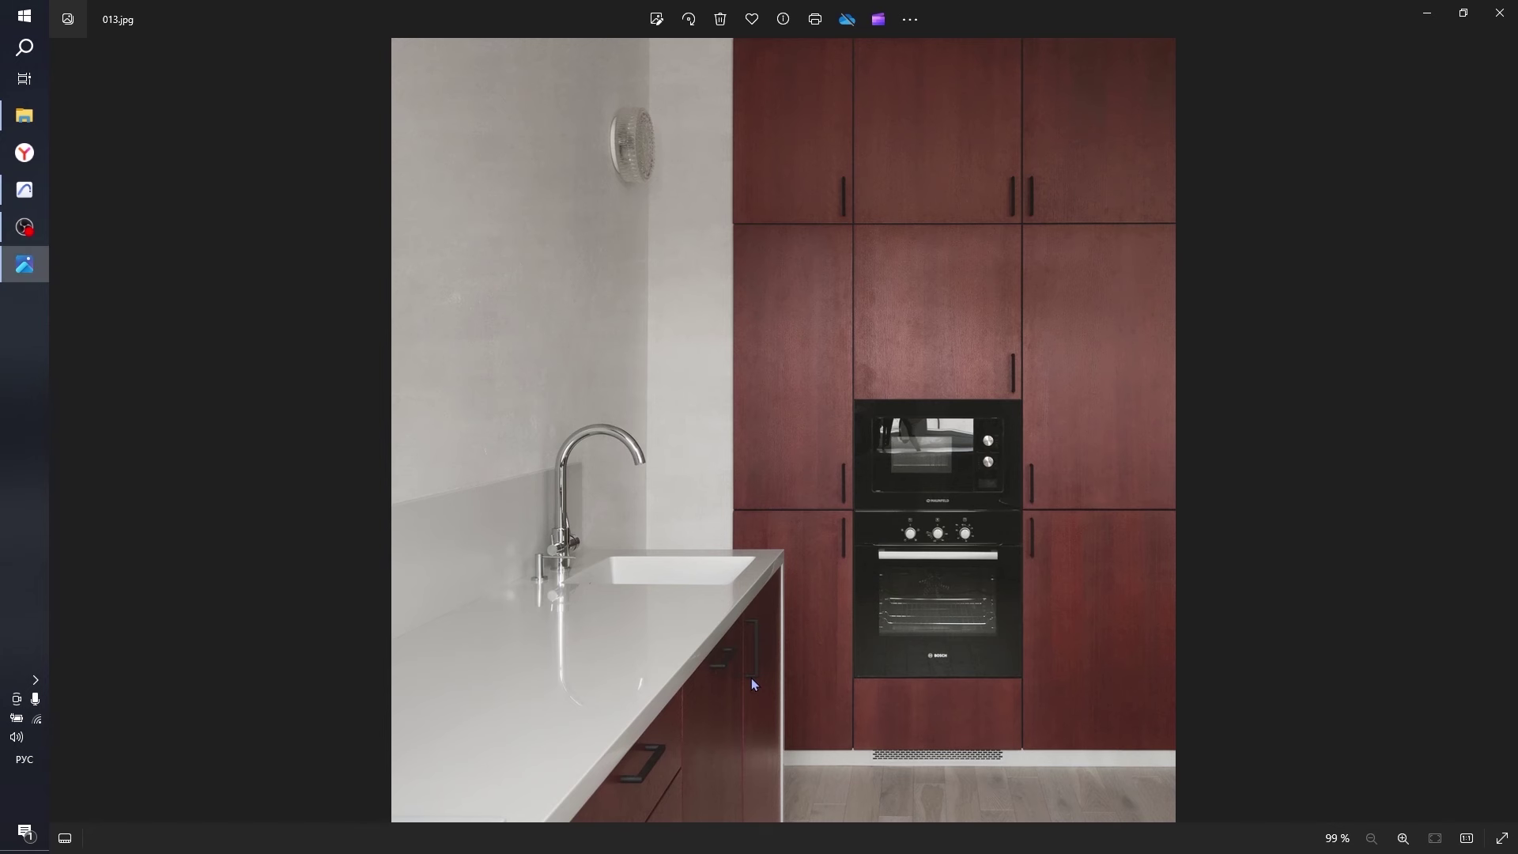
Return to Archicad, undo the last cabinet change and reframe the kitchen wall
key(alt+Tab)
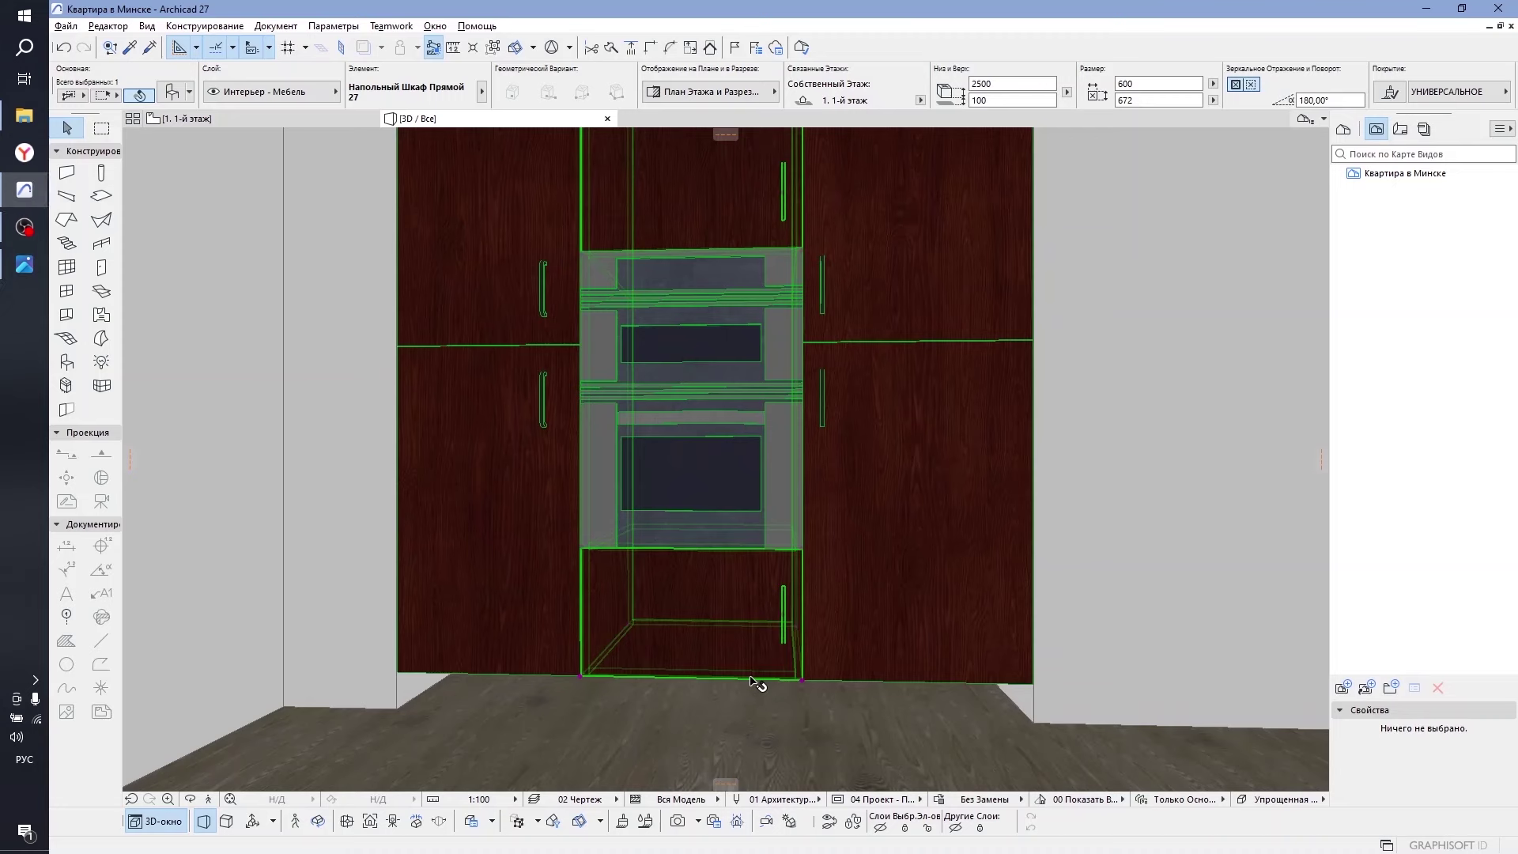
key(ctrl+z)
shift+middle_drag(892, 589, 854, 609)
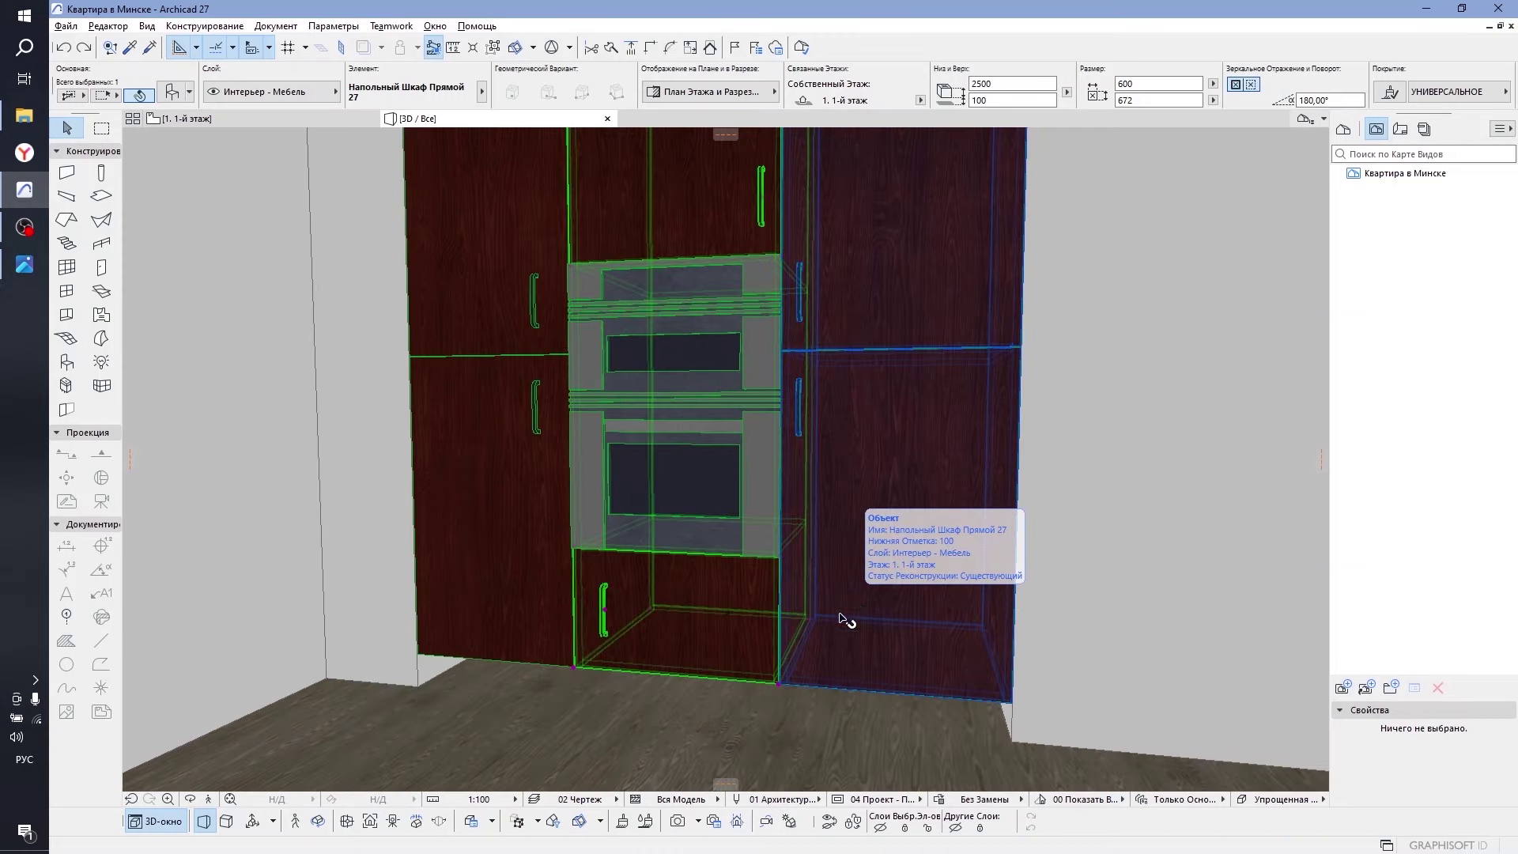
scroll(846, 621, down, 5)
shift+middle_drag(738, 667, 728, 661)
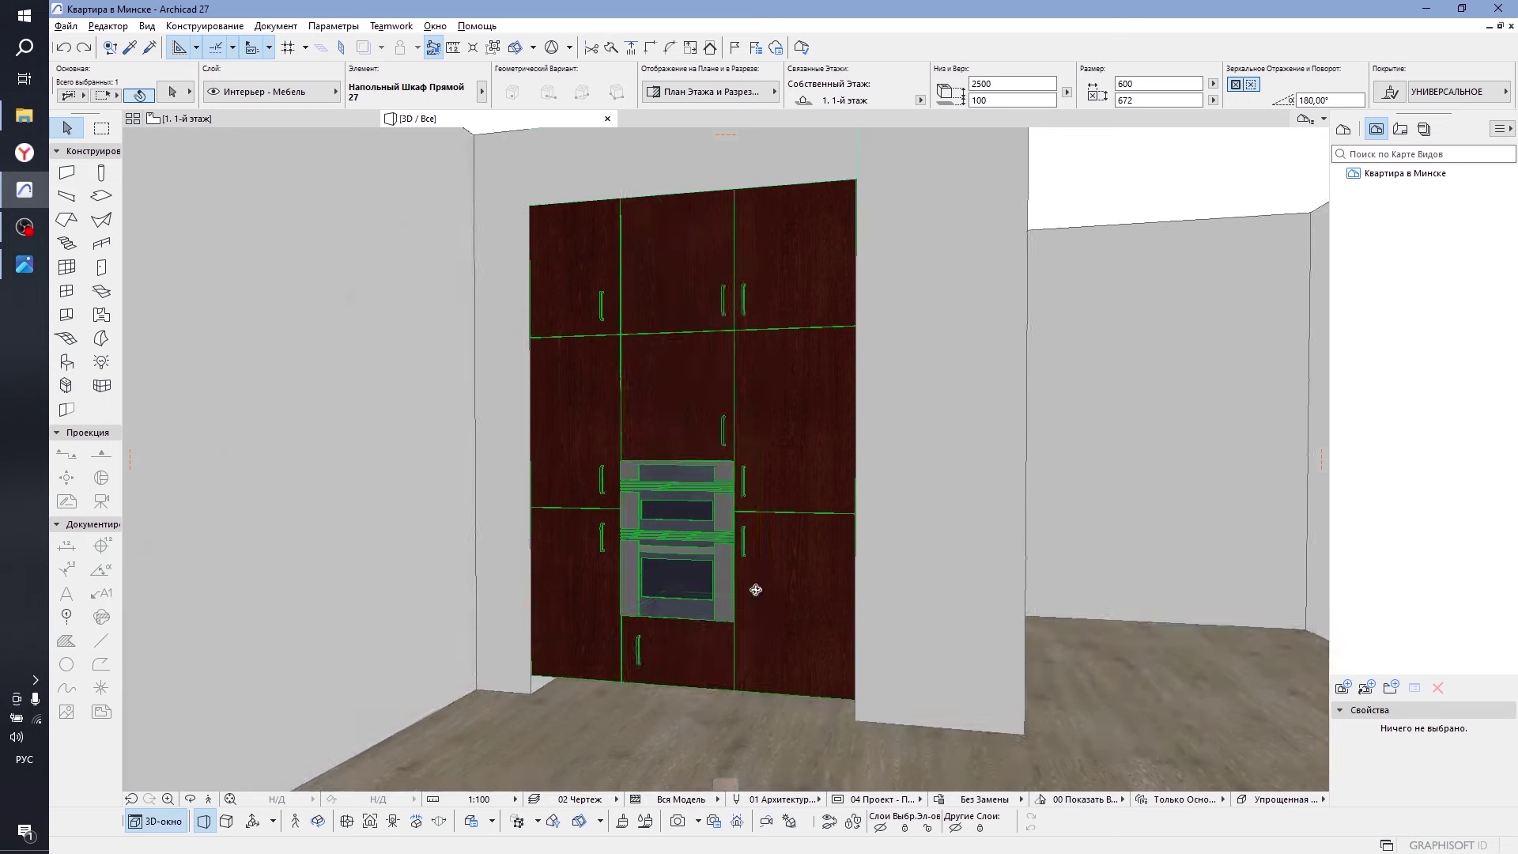
shift+middle_drag(610, 699, 601, 661)
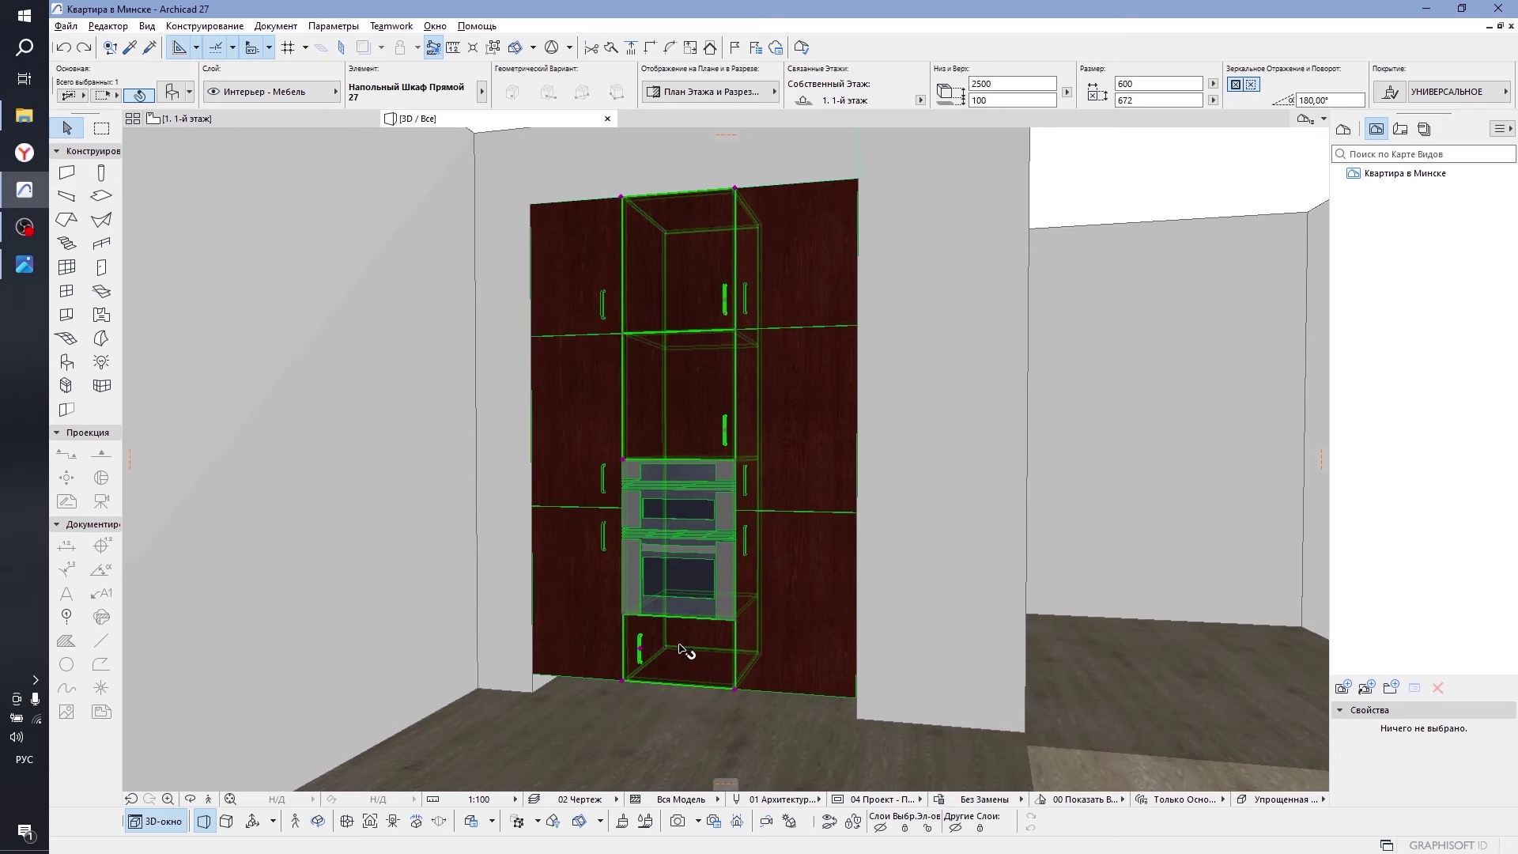
Try moving the handle to Сегмент 1 with Ручка unchecked, then undo that change
double_click(682, 646)
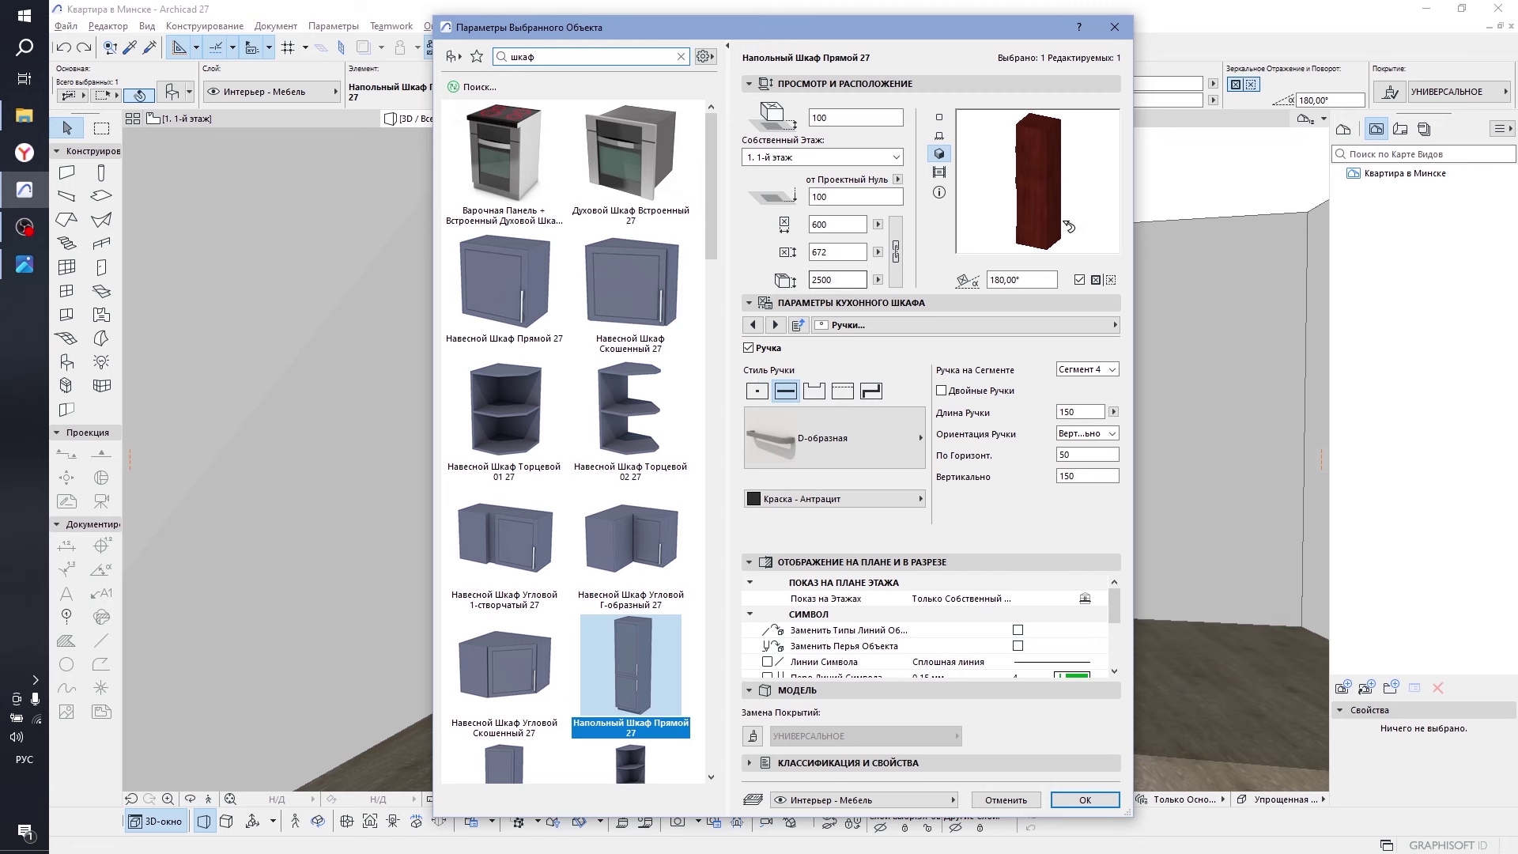
click(1108, 369)
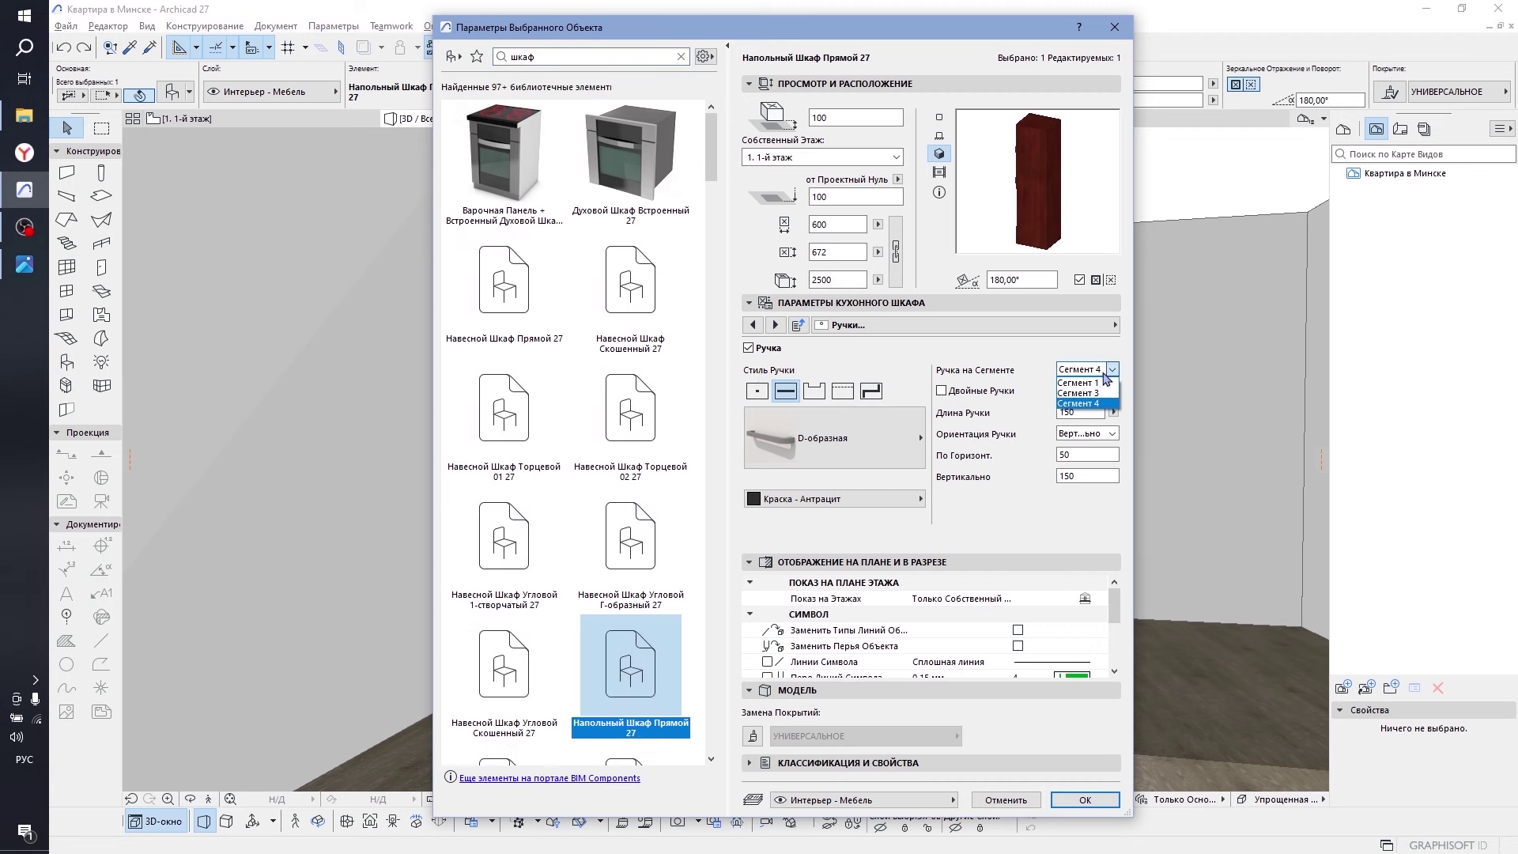
click(755, 350)
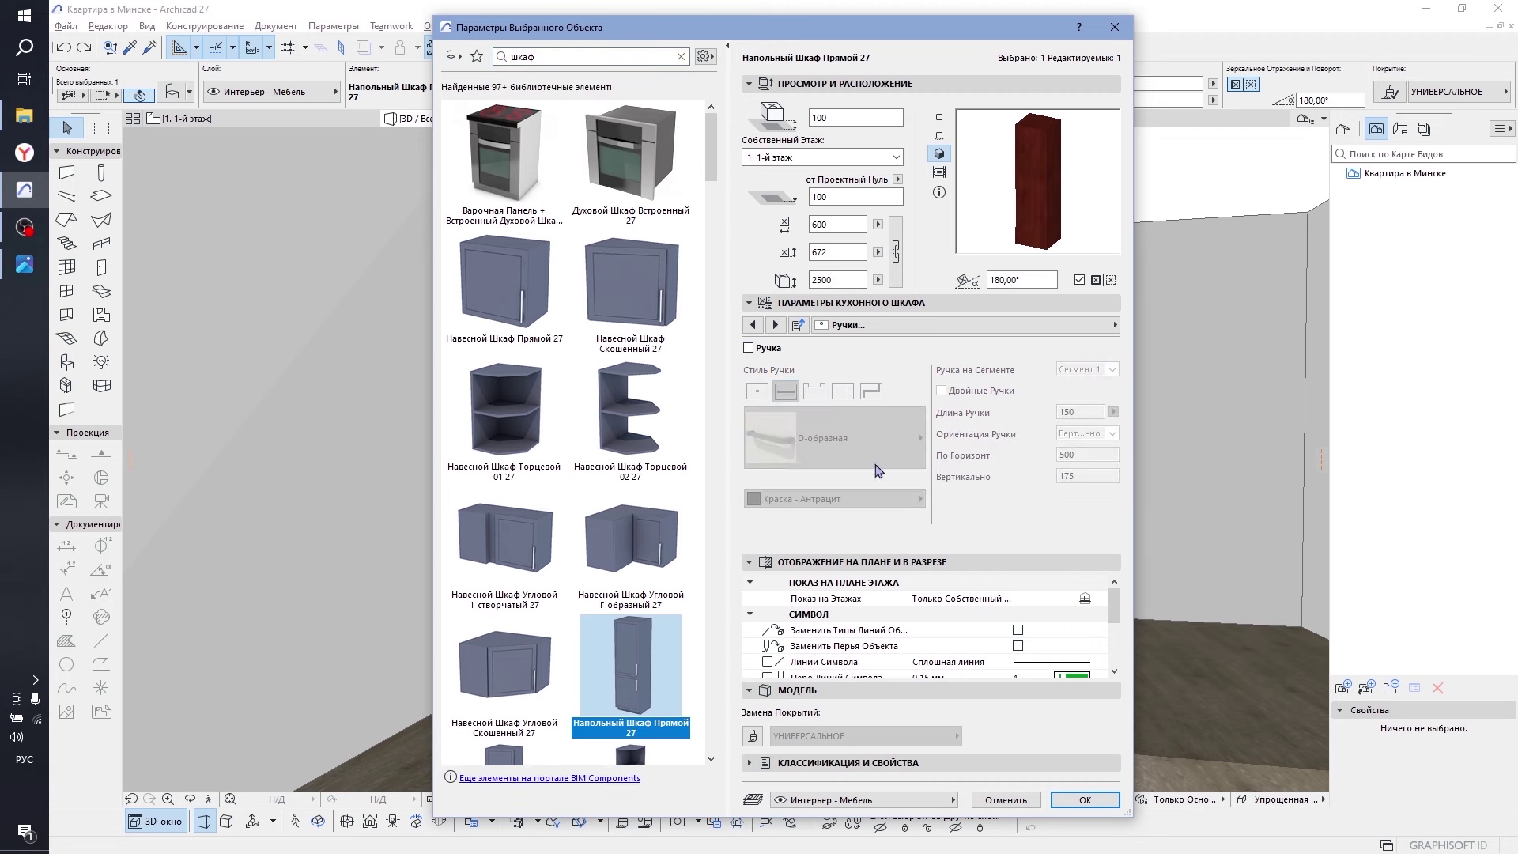
click(1099, 801)
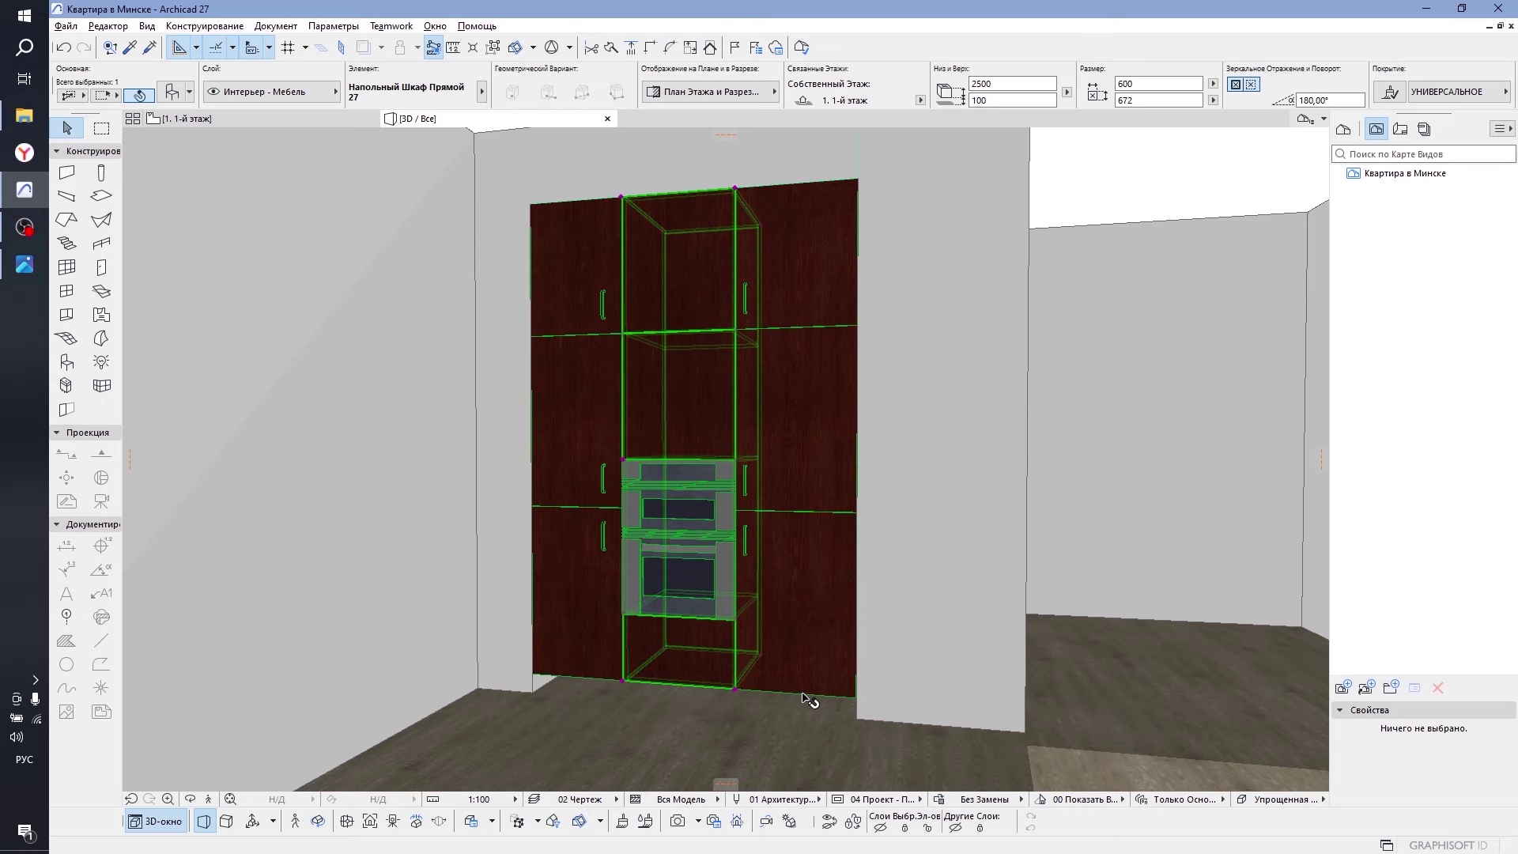
key(ctrl+z)
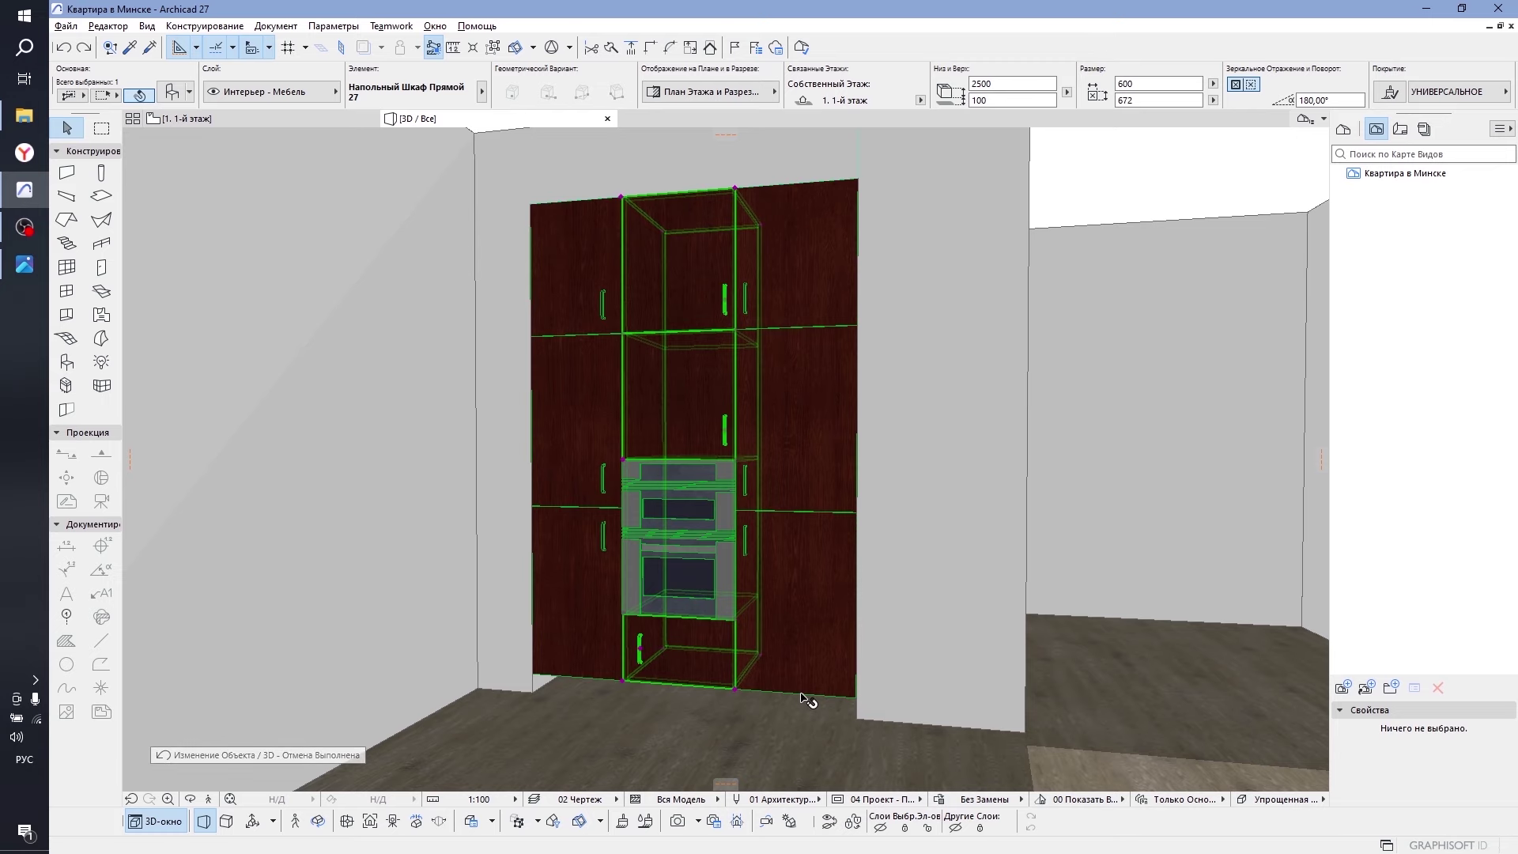
Change segment 1's Тип Сегмента in Детали Сегмента so it becomes a plain front
key(ctrl+t)
click(1114, 325)
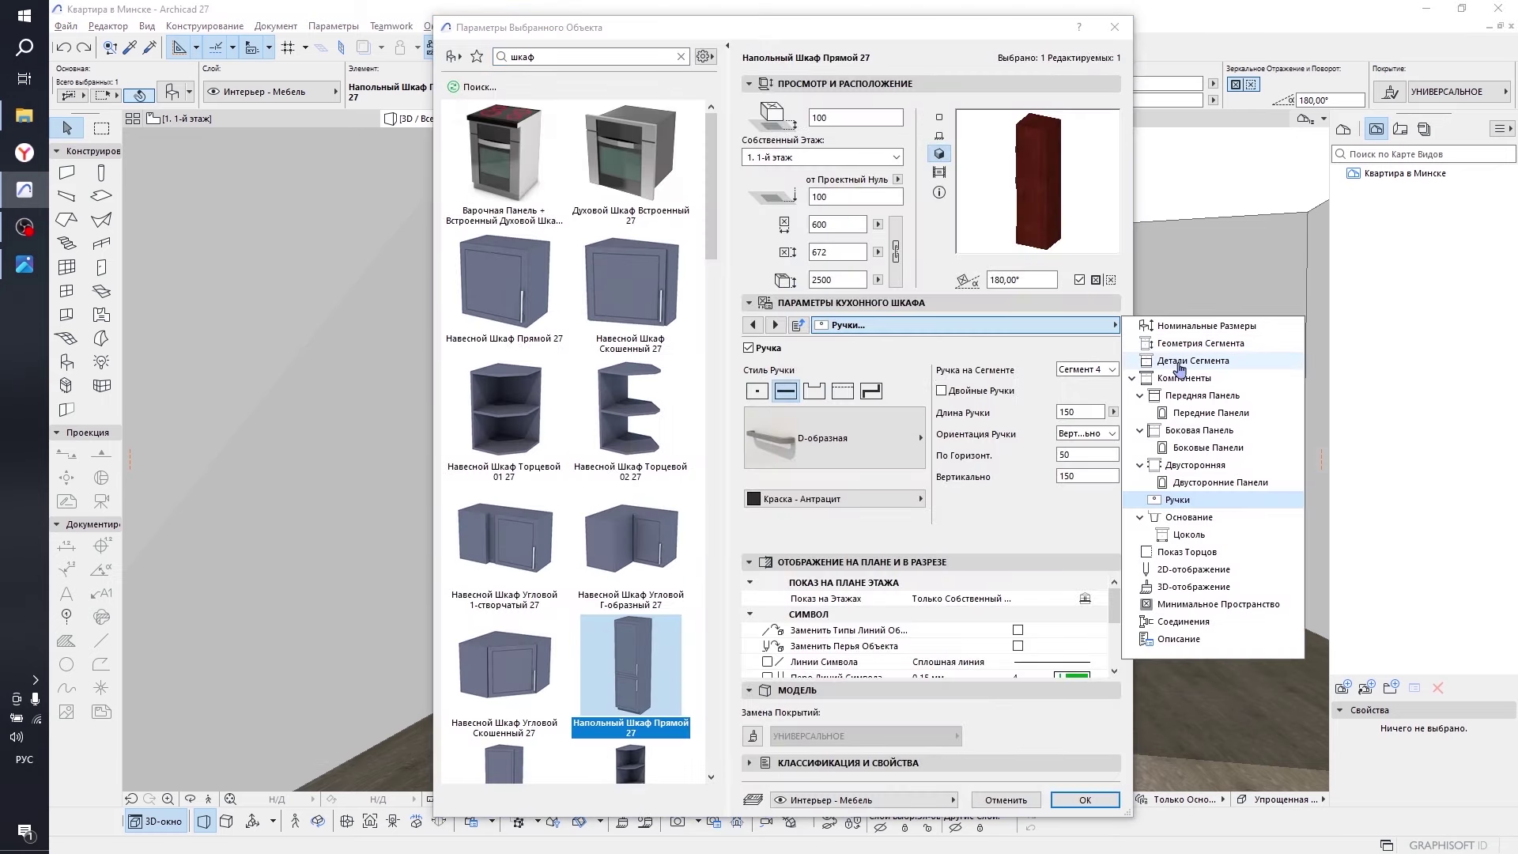
click(1179, 363)
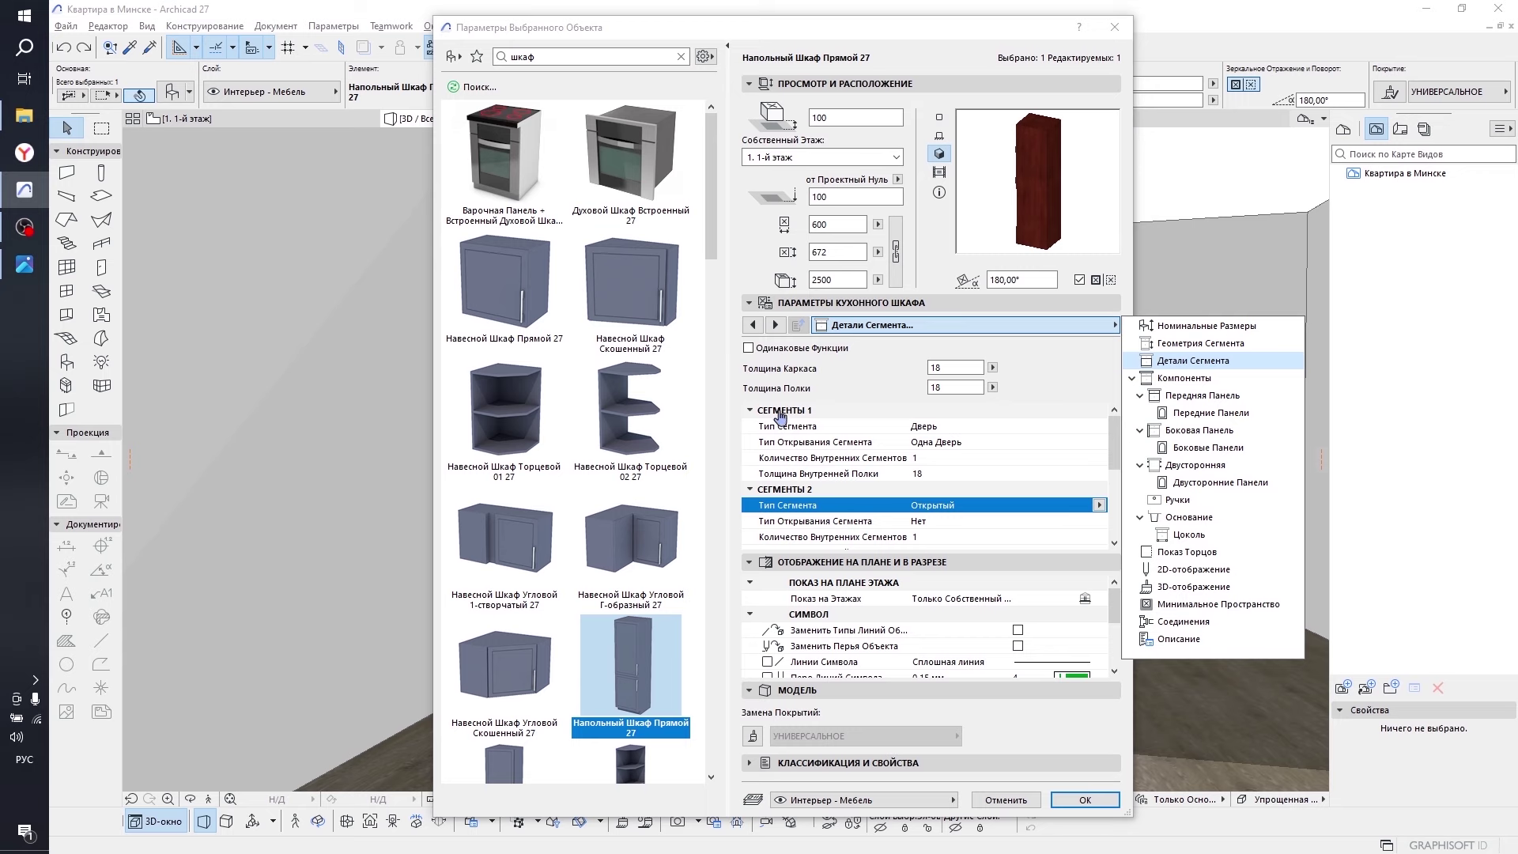
click(1016, 420)
click(1071, 428)
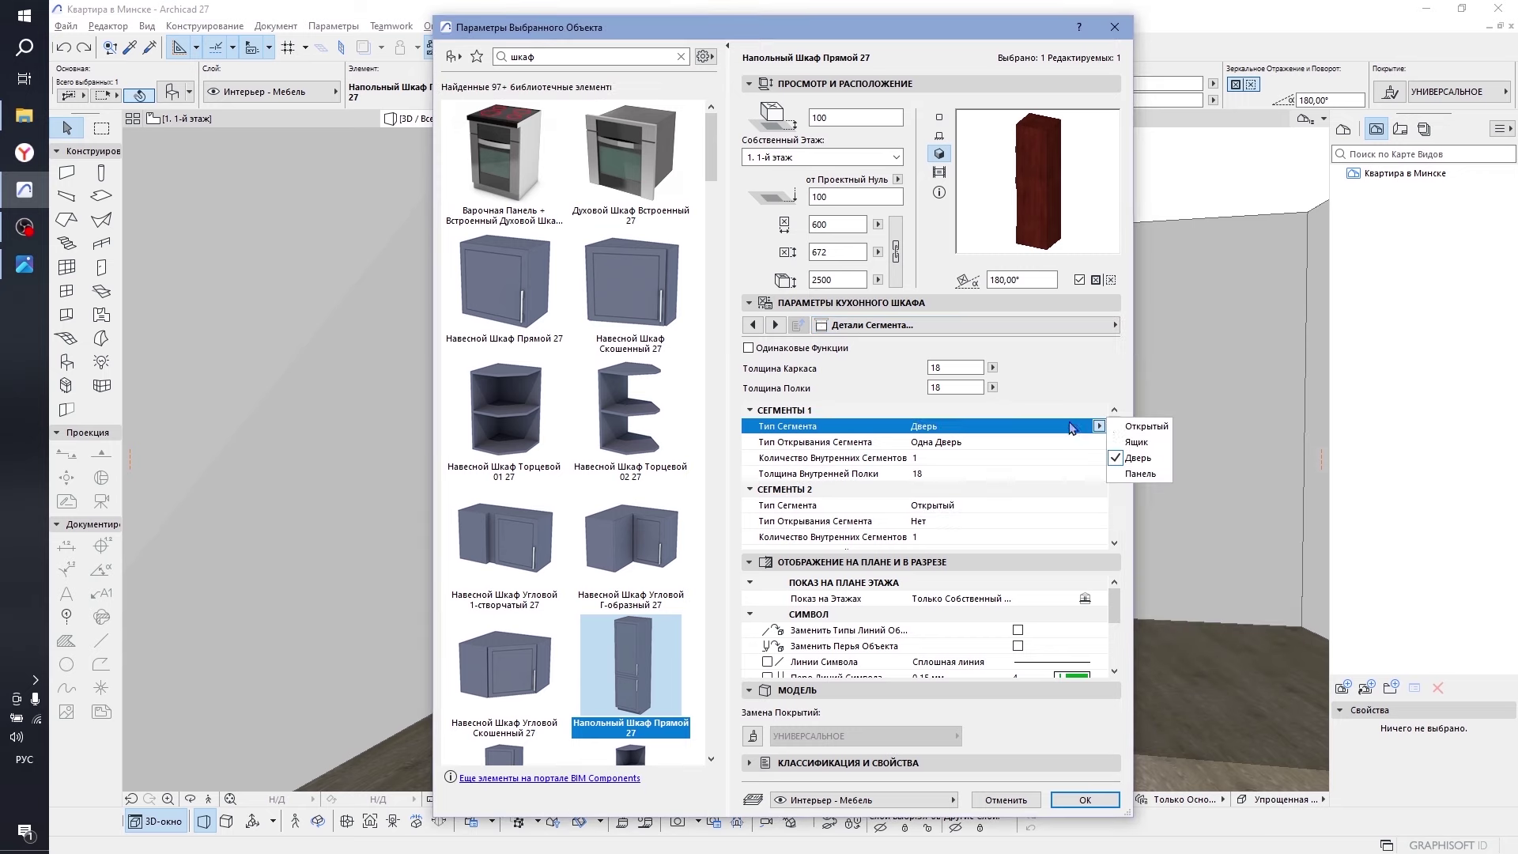
click(1136, 442)
click(1084, 799)
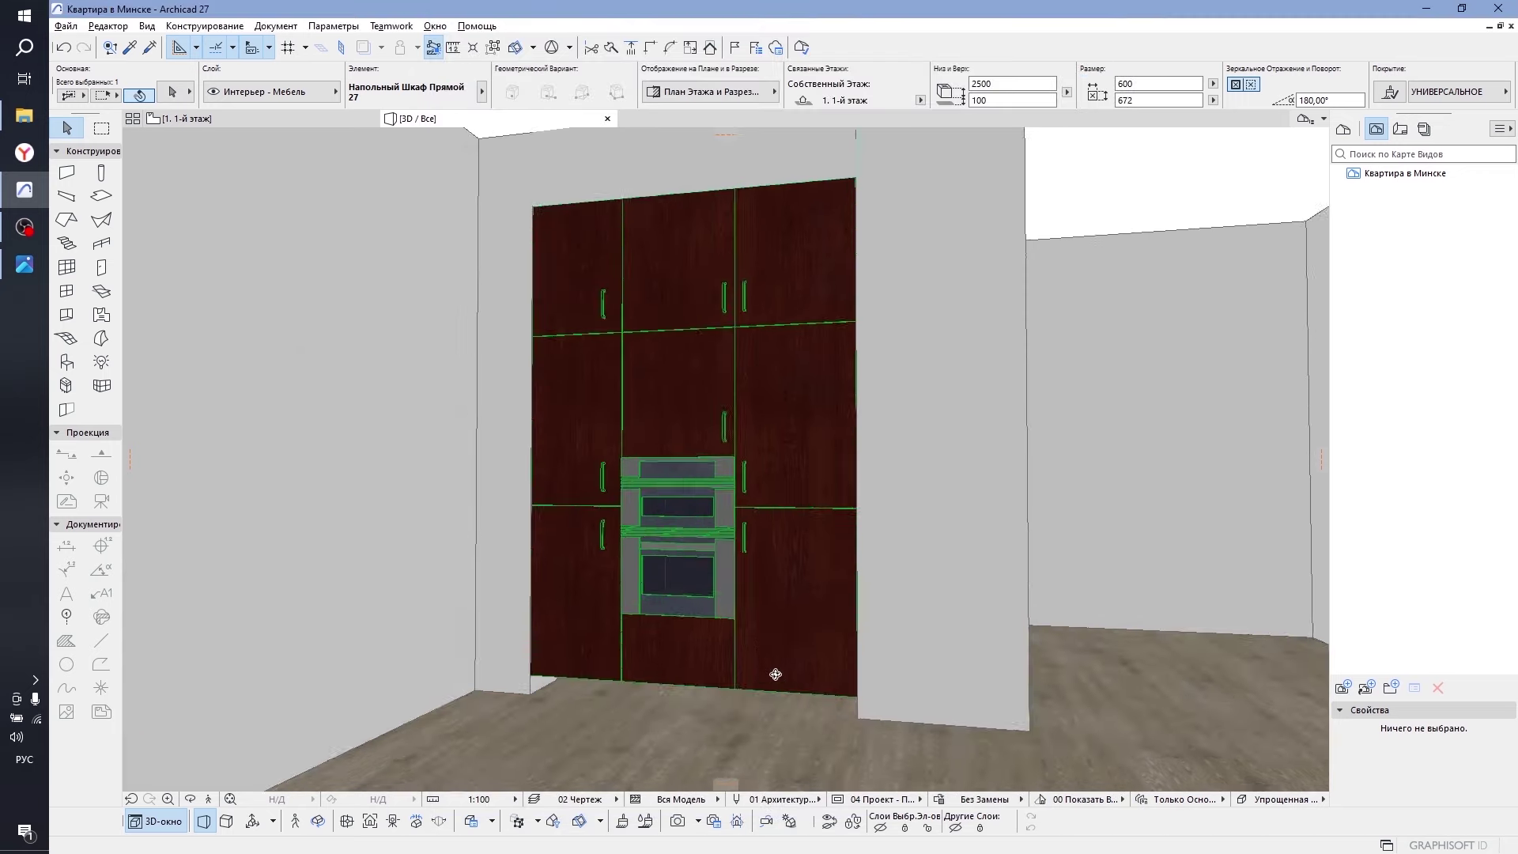
Move the slab down to floor level with its top at 0 and height 100
mouse_move(774, 673)
shift+middle_down()
mouse_move(751, 630)
mouse_move(685, 664)
mouse_move(868, 678)
mouse_move(867, 664)
mouse_move(863, 679)
shift+middle_up()
shift+middle_drag(1152, 464, 605, 185)
click(604, 185)
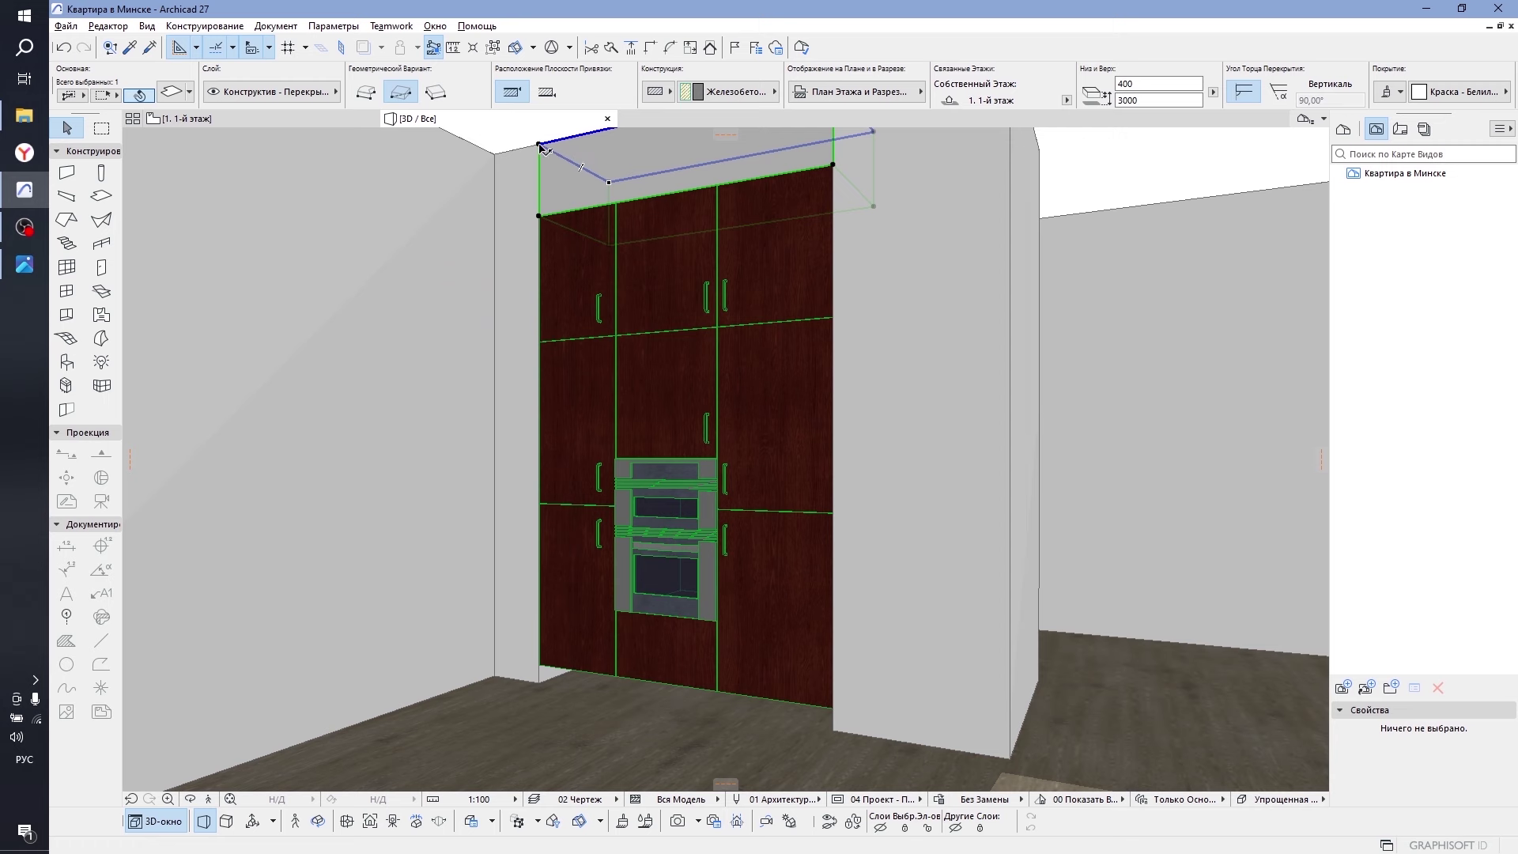
click(539, 214)
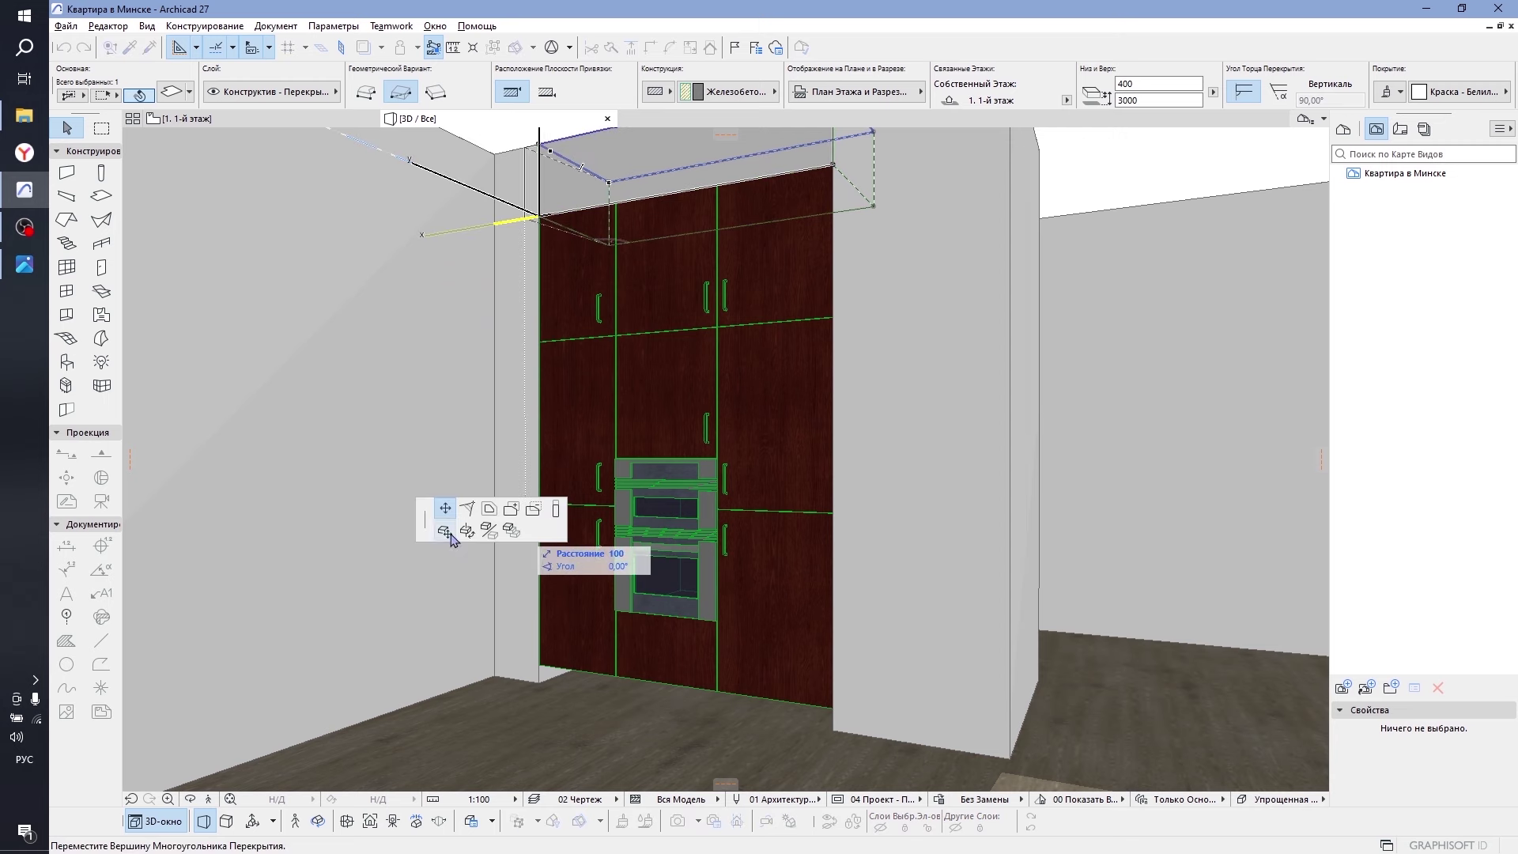
click(445, 533)
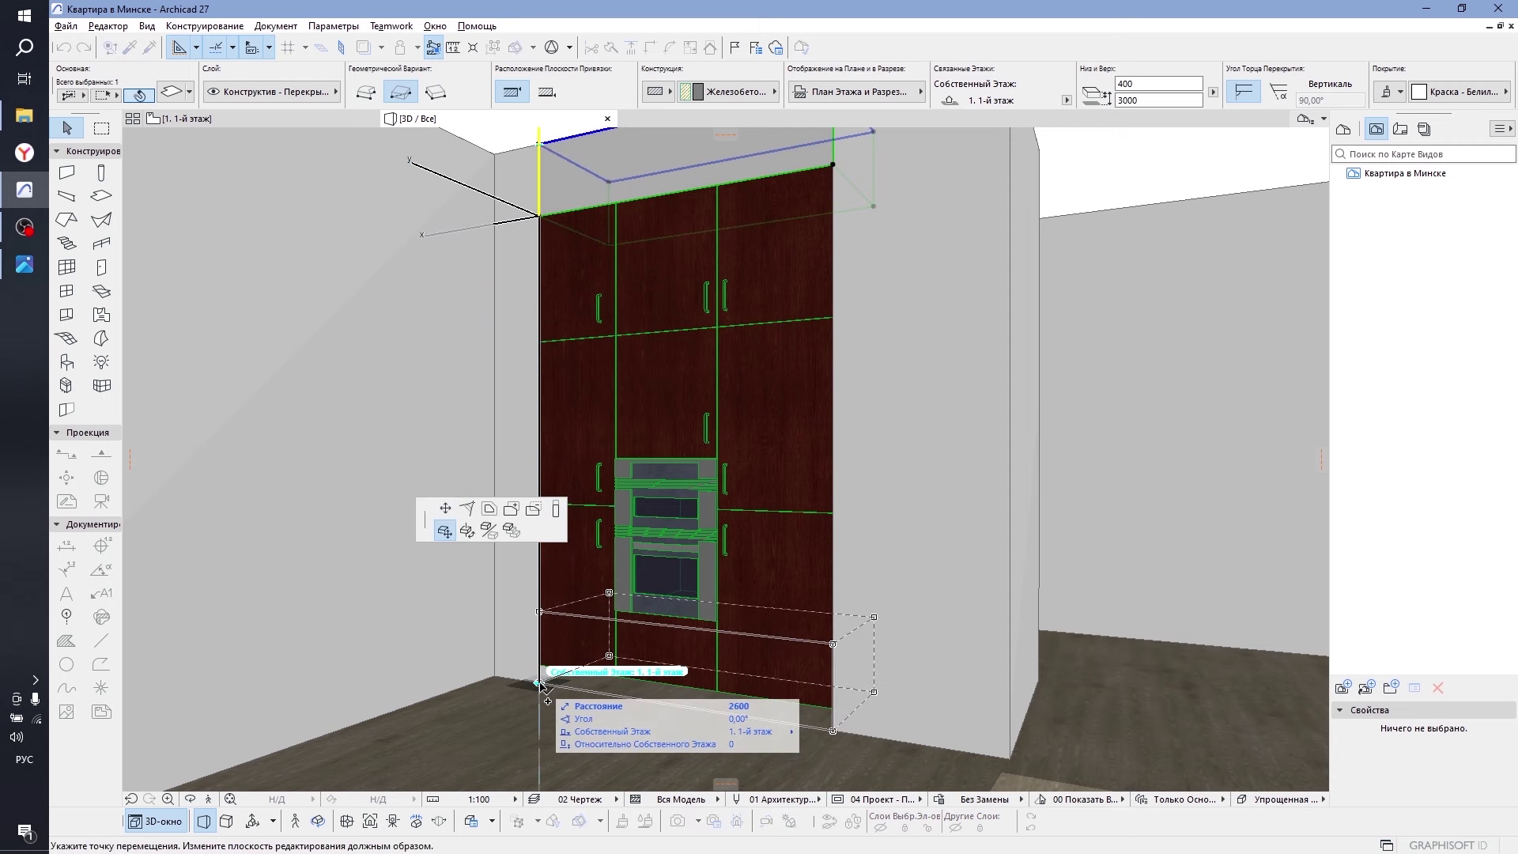
click(540, 683)
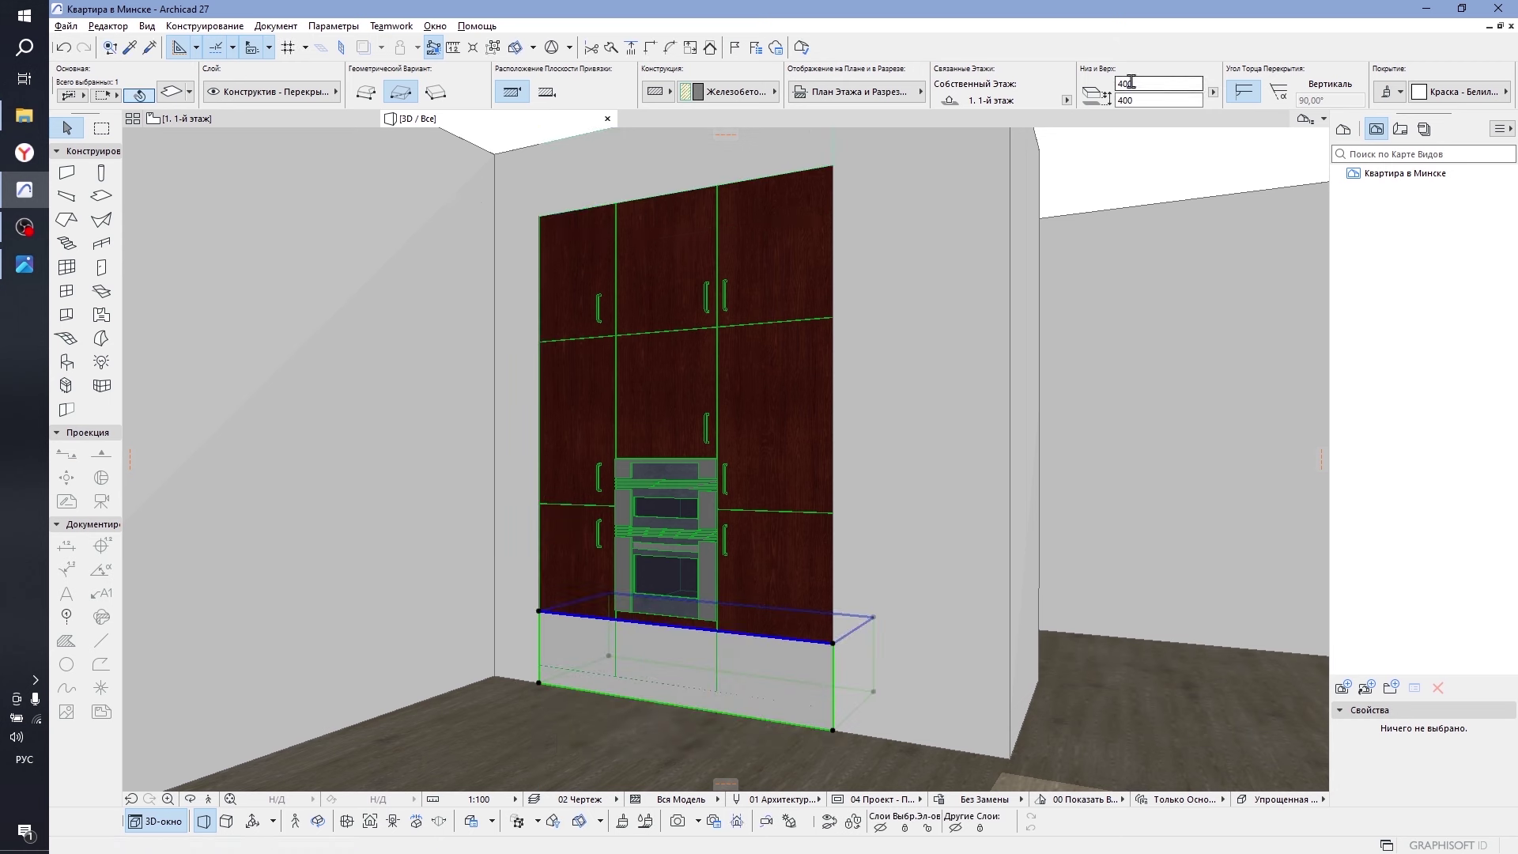
click(1158, 85)
text(100)
key(Return)
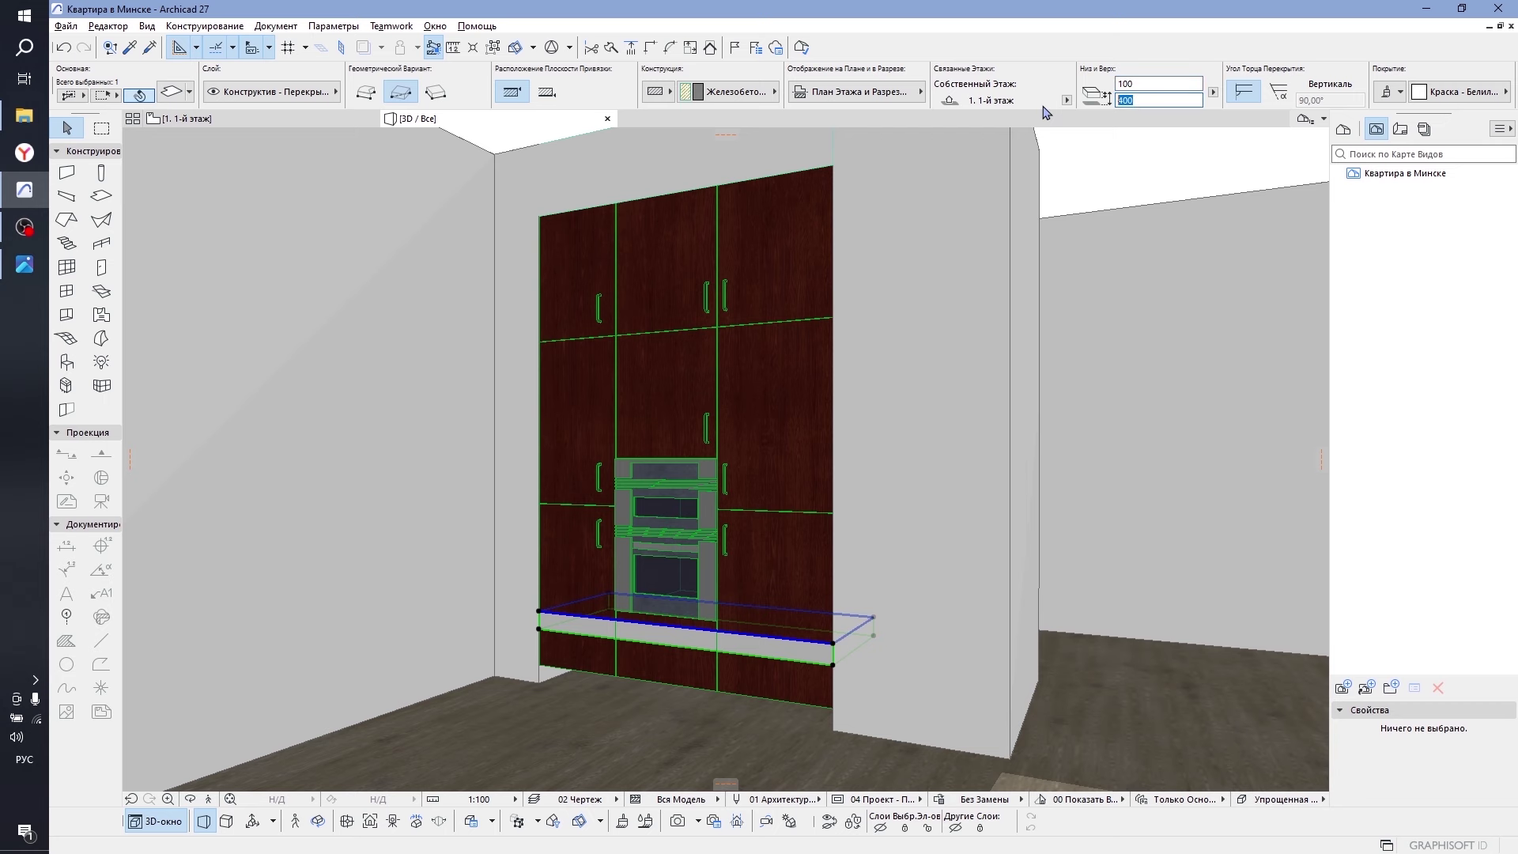
text(0)
key(Return)
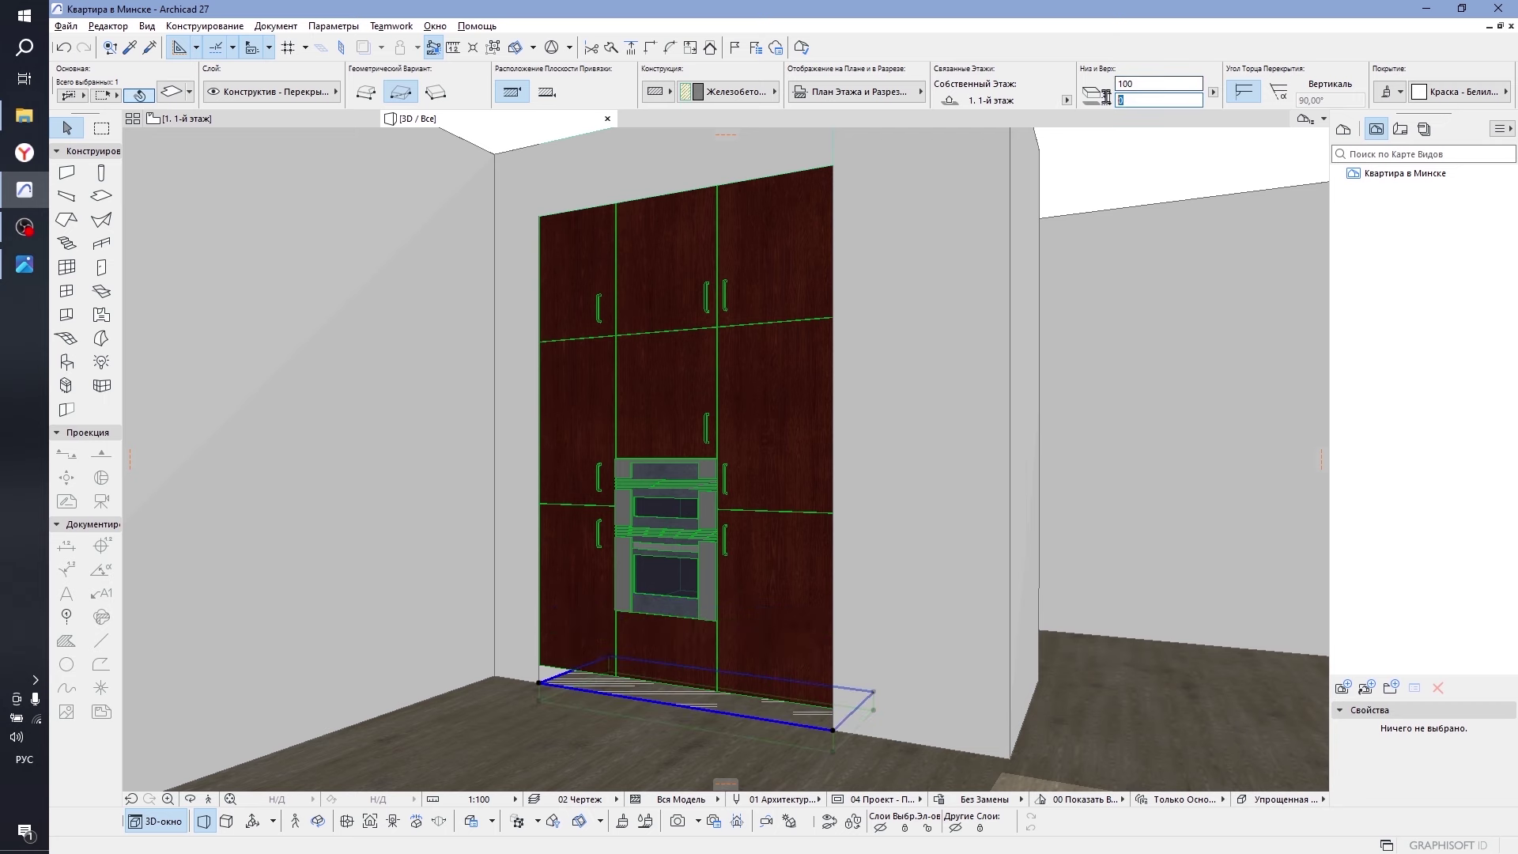
text(00)
key(Return)
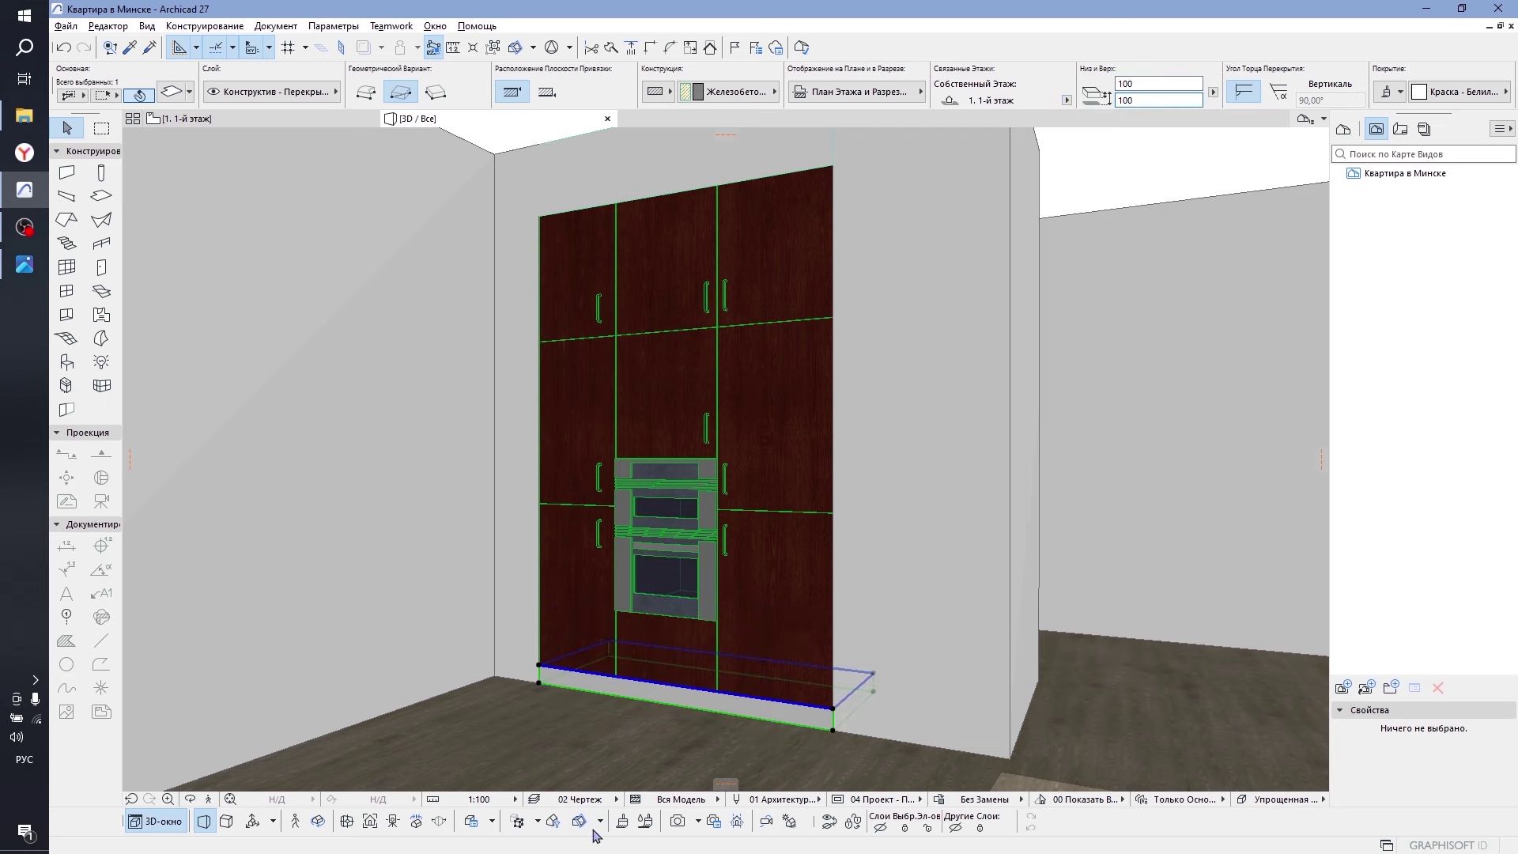
scroll(647, 732, up, 3)
Offset the plinth slab's front edge by 151 mm along the cabinet base
shift+middle_drag(648, 732, 694, 634)
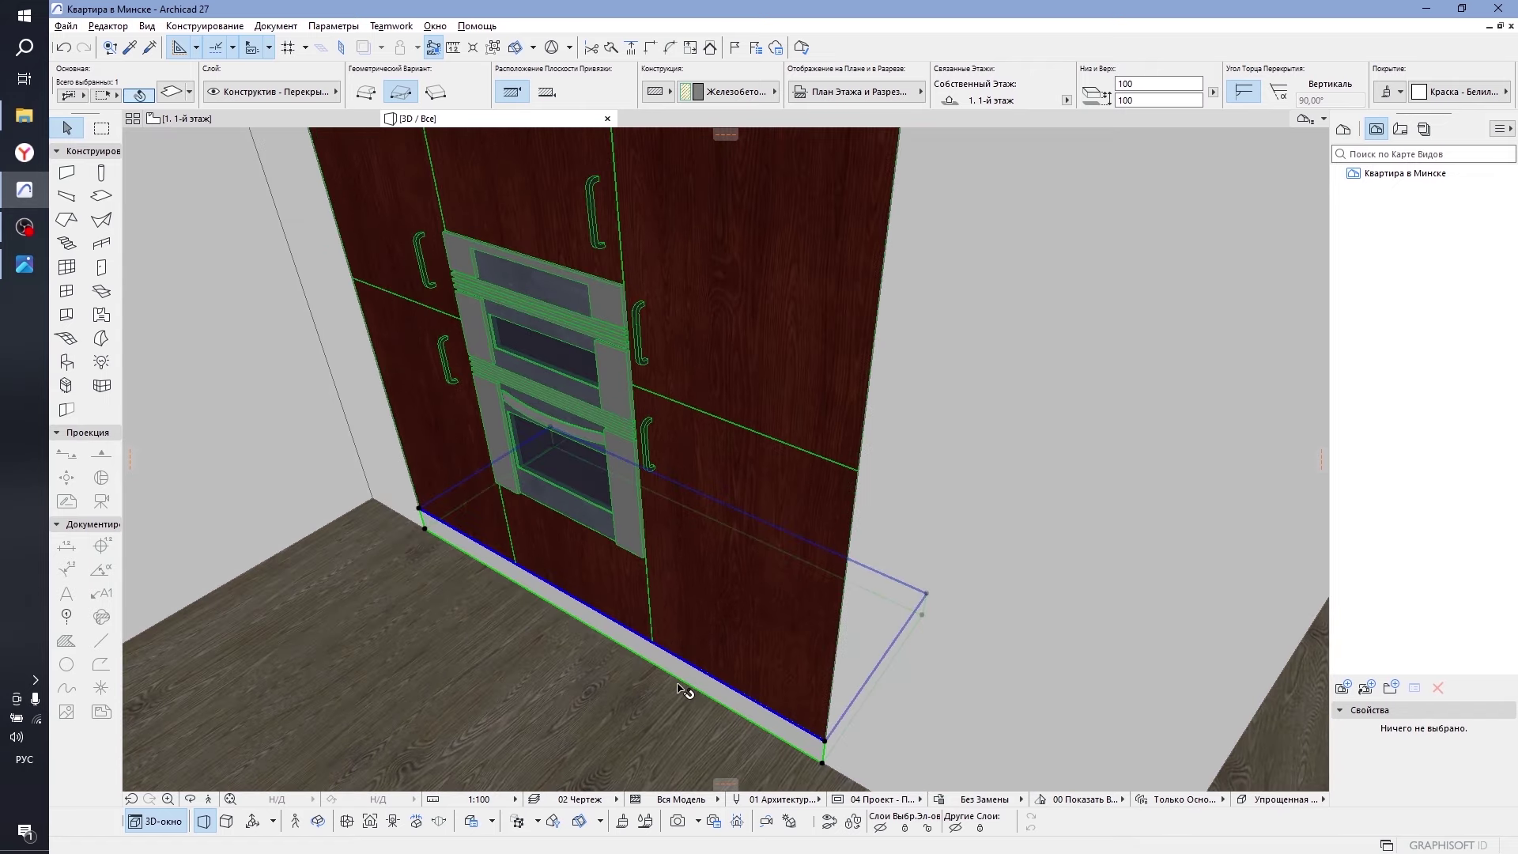
shift+middle_drag(683, 684, 692, 656)
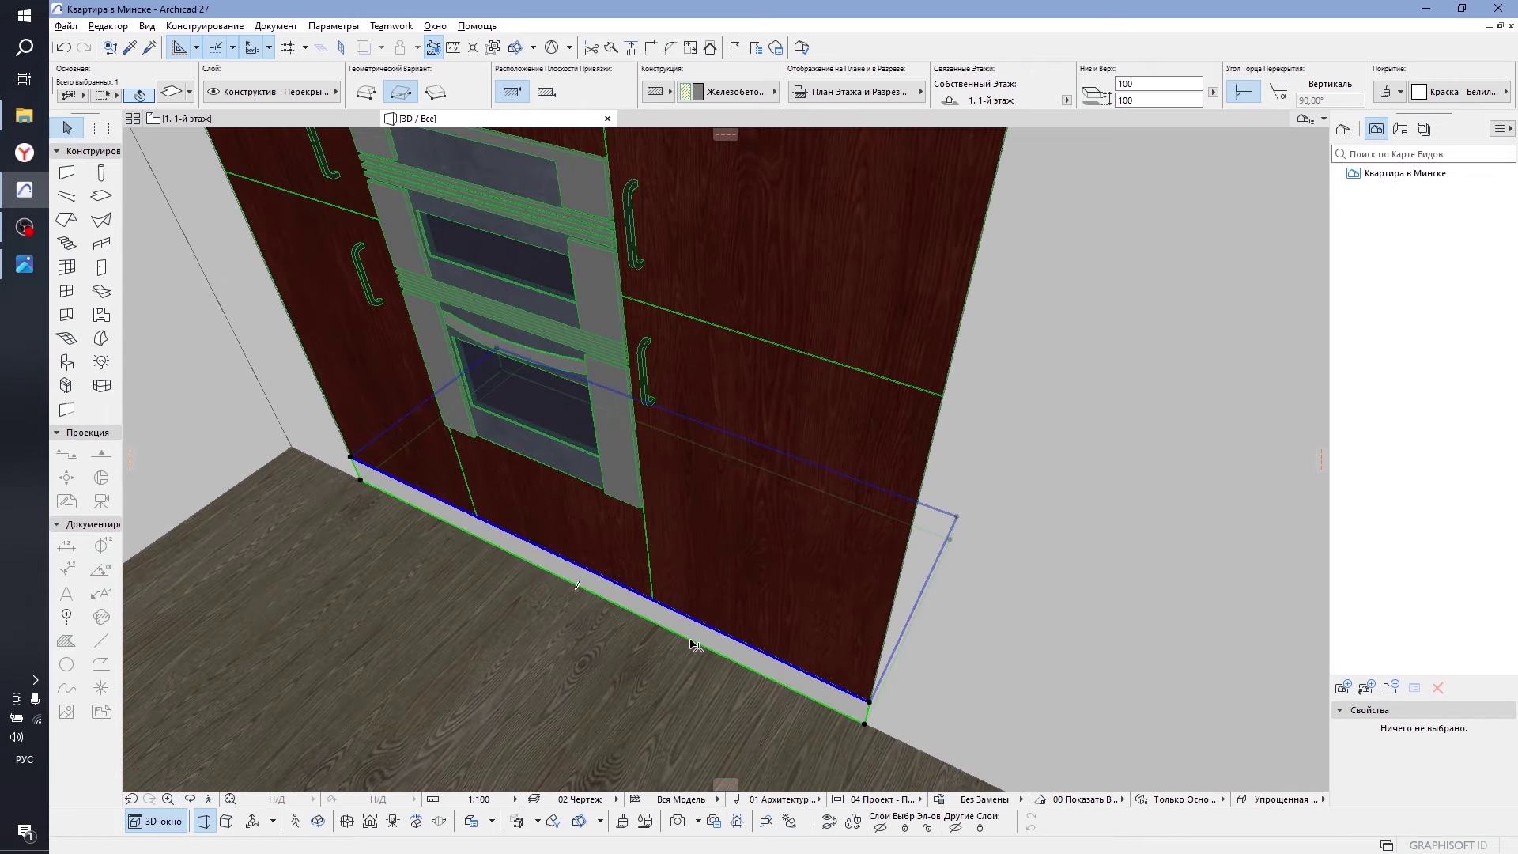
click(690, 642)
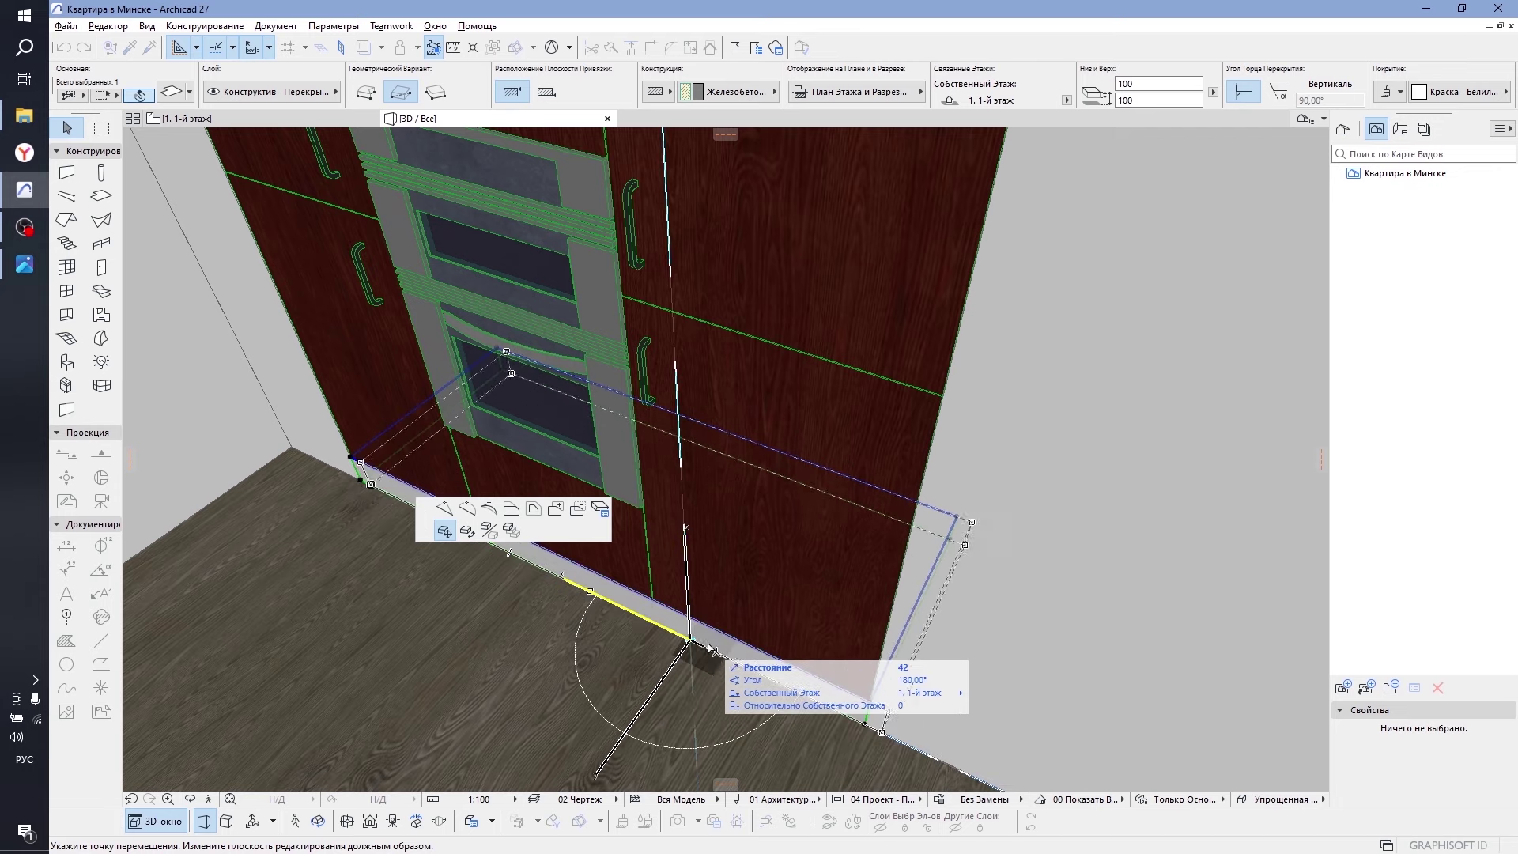
click(510, 512)
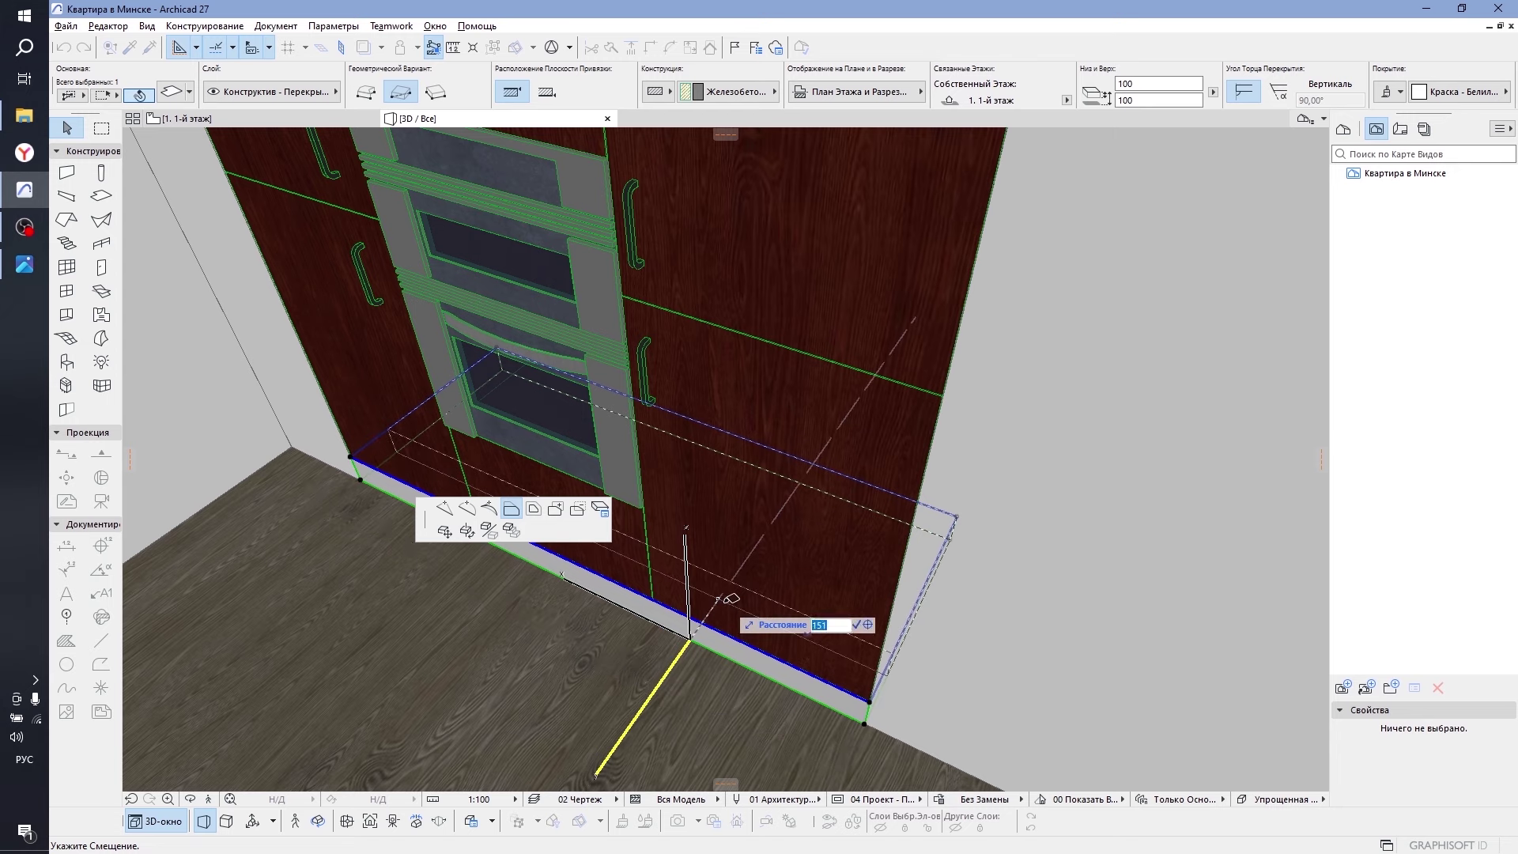
click(699, 631)
mouse_move(700, 631)
shift+middle_down()
mouse_move(774, 468)
mouse_move(848, 495)
mouse_move(915, 491)
mouse_move(644, 630)
mouse_move(596, 630)
mouse_move(671, 642)
shift+middle_up()
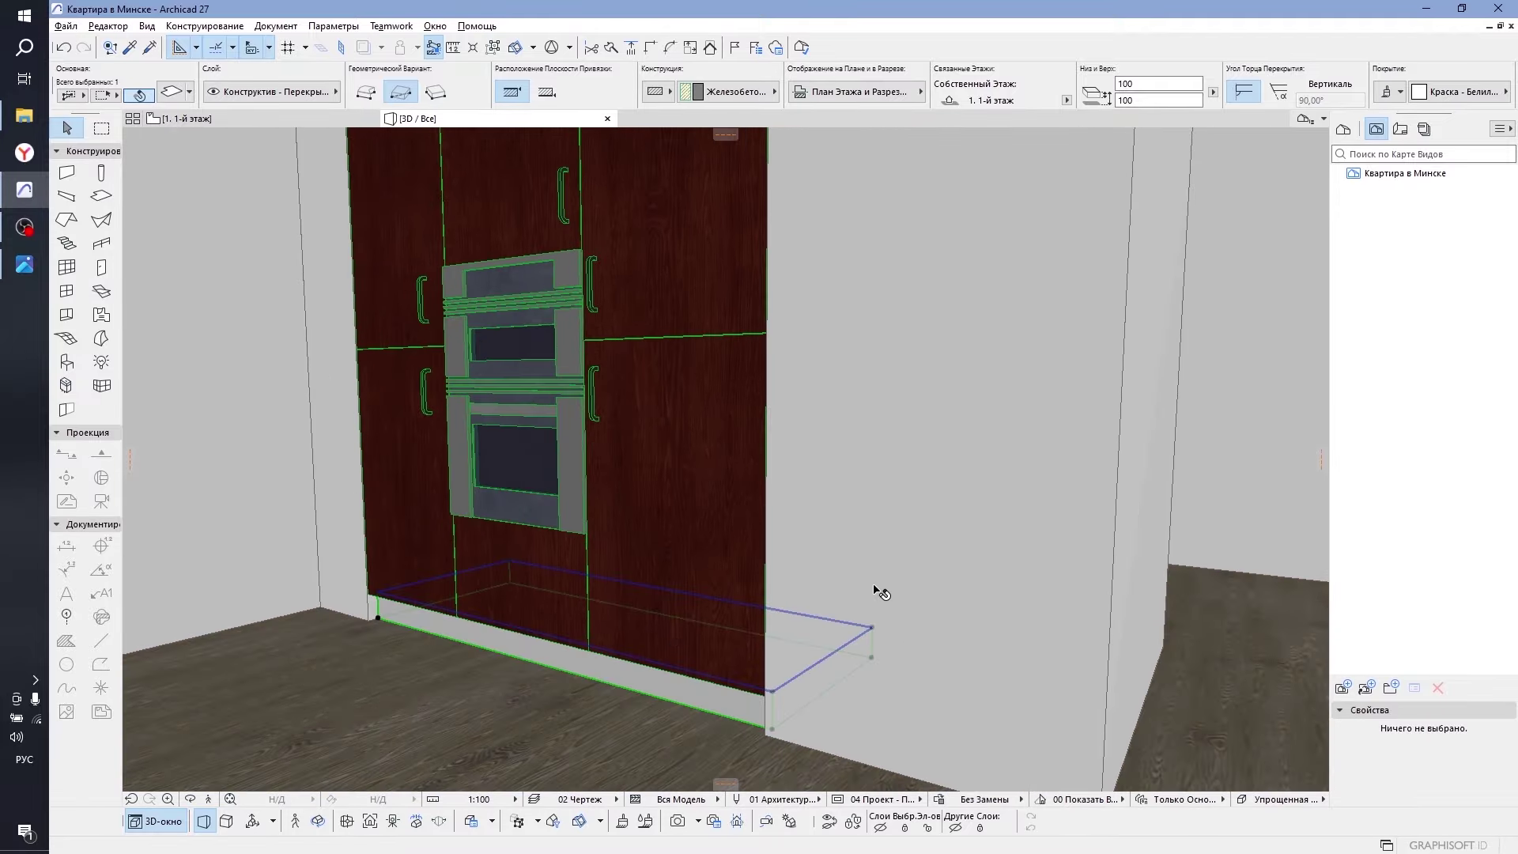
key(alt+Tab)
key(Right)
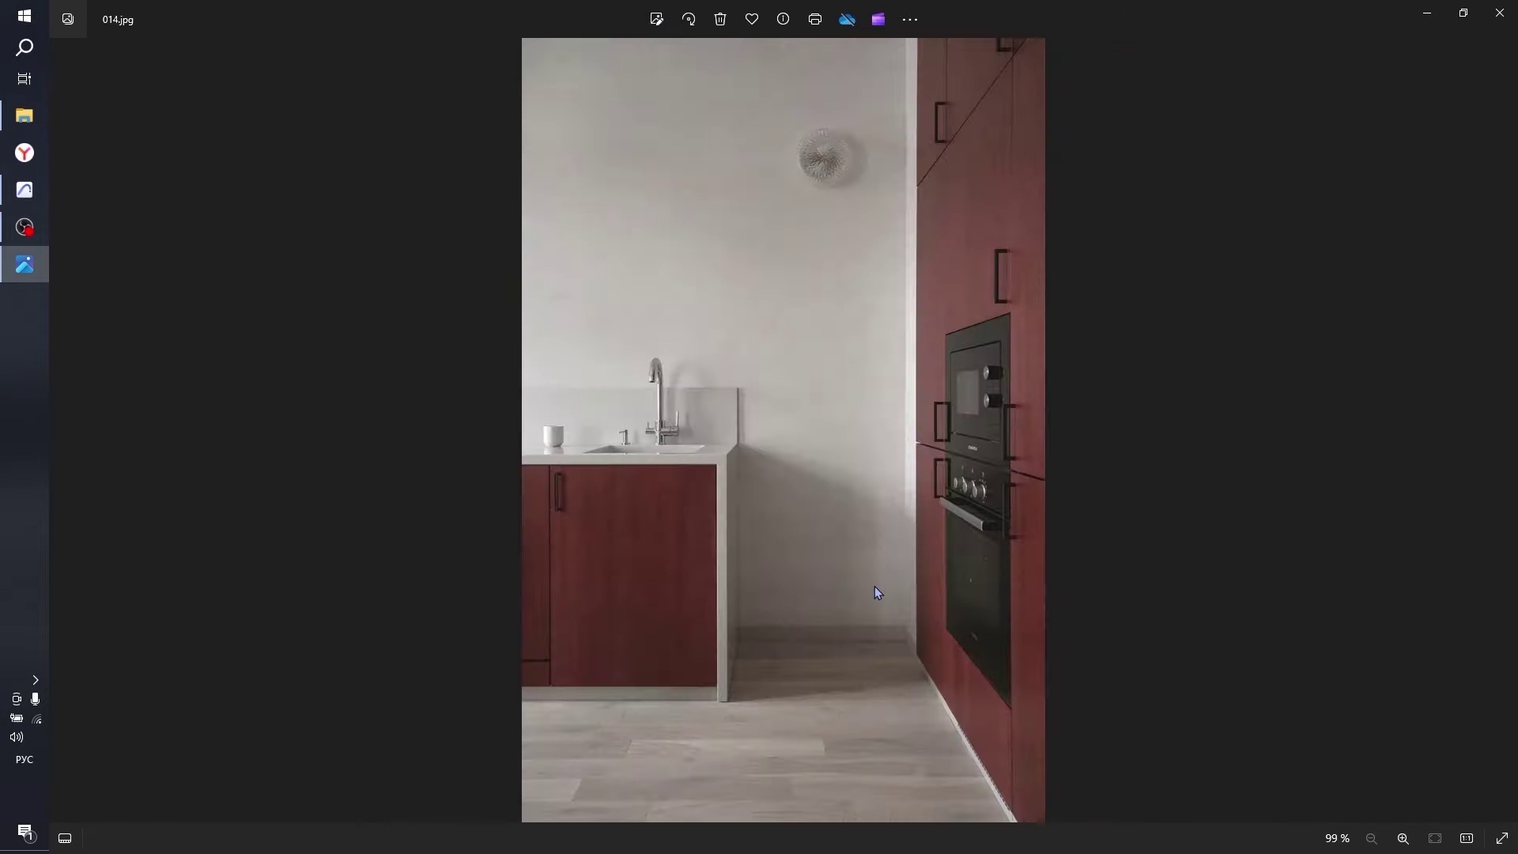
key(Right)
scroll(935, 467, up, 1)
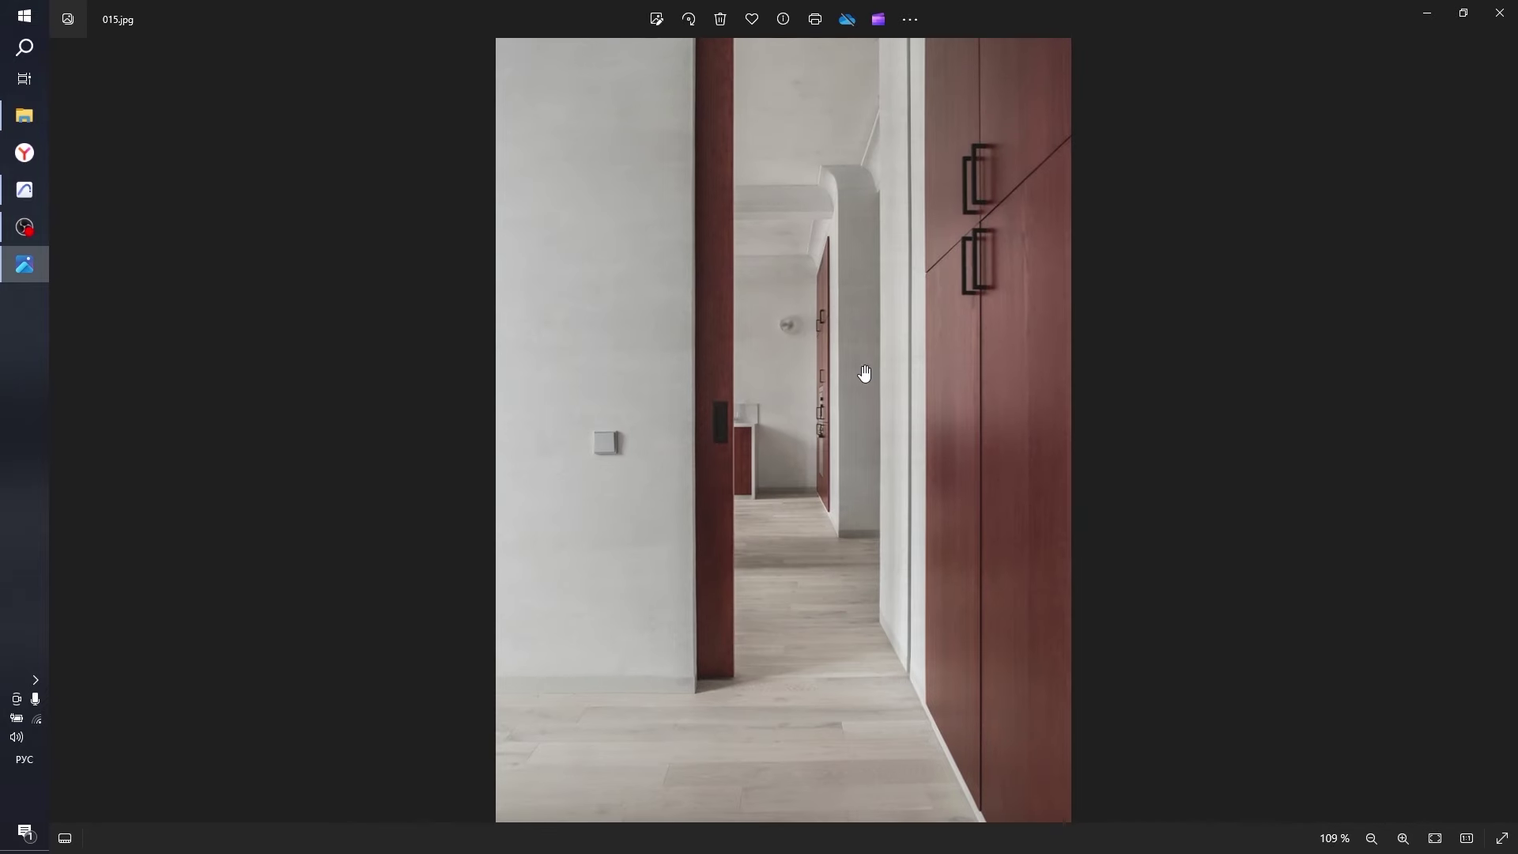
scroll(866, 290, up, 2)
scroll(912, 270, up, 2)
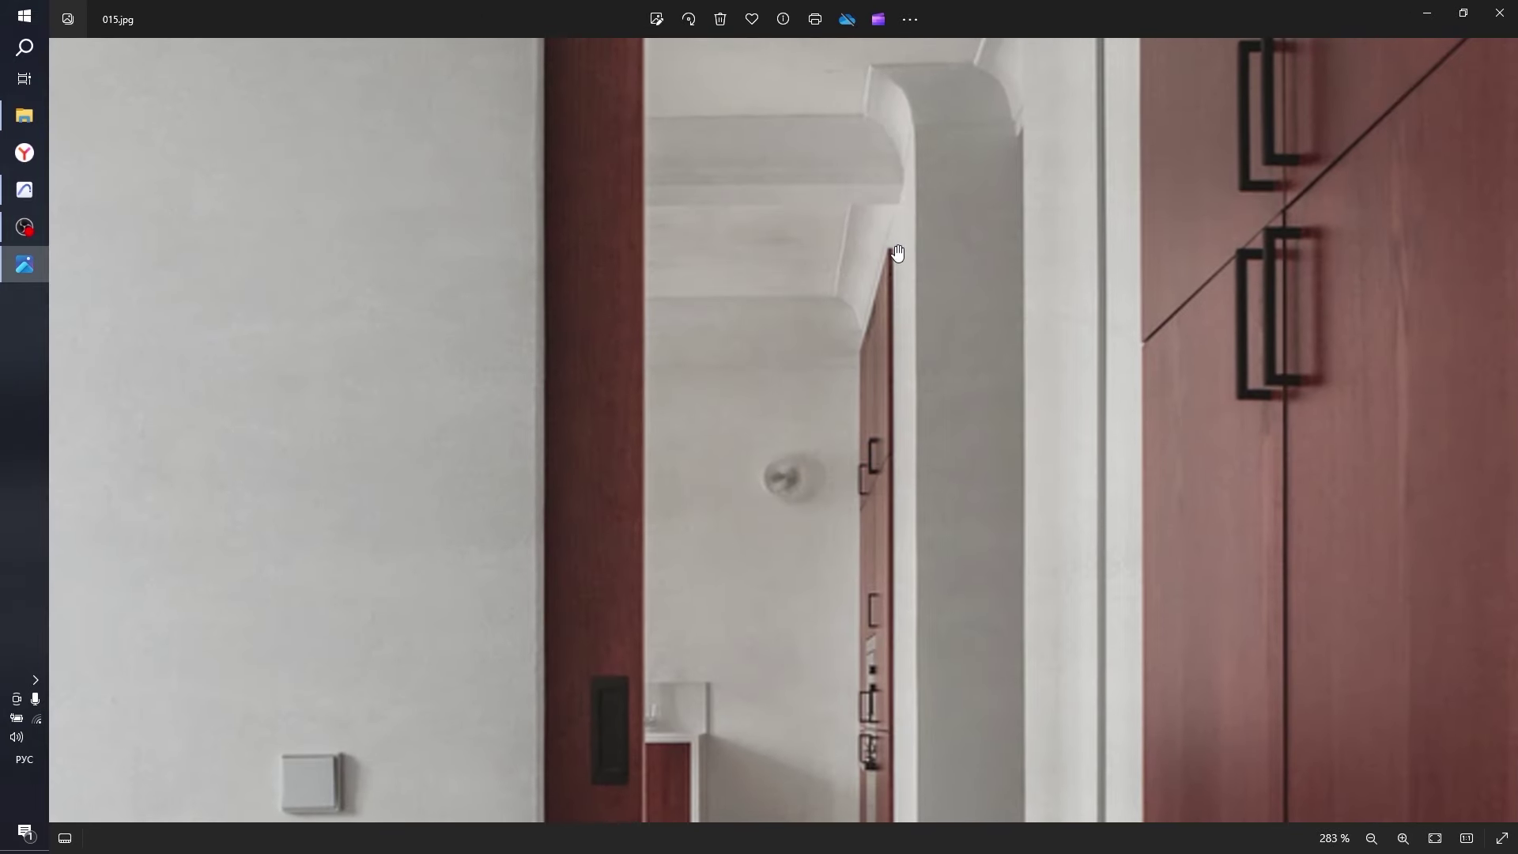
scroll(902, 257, down, 1)
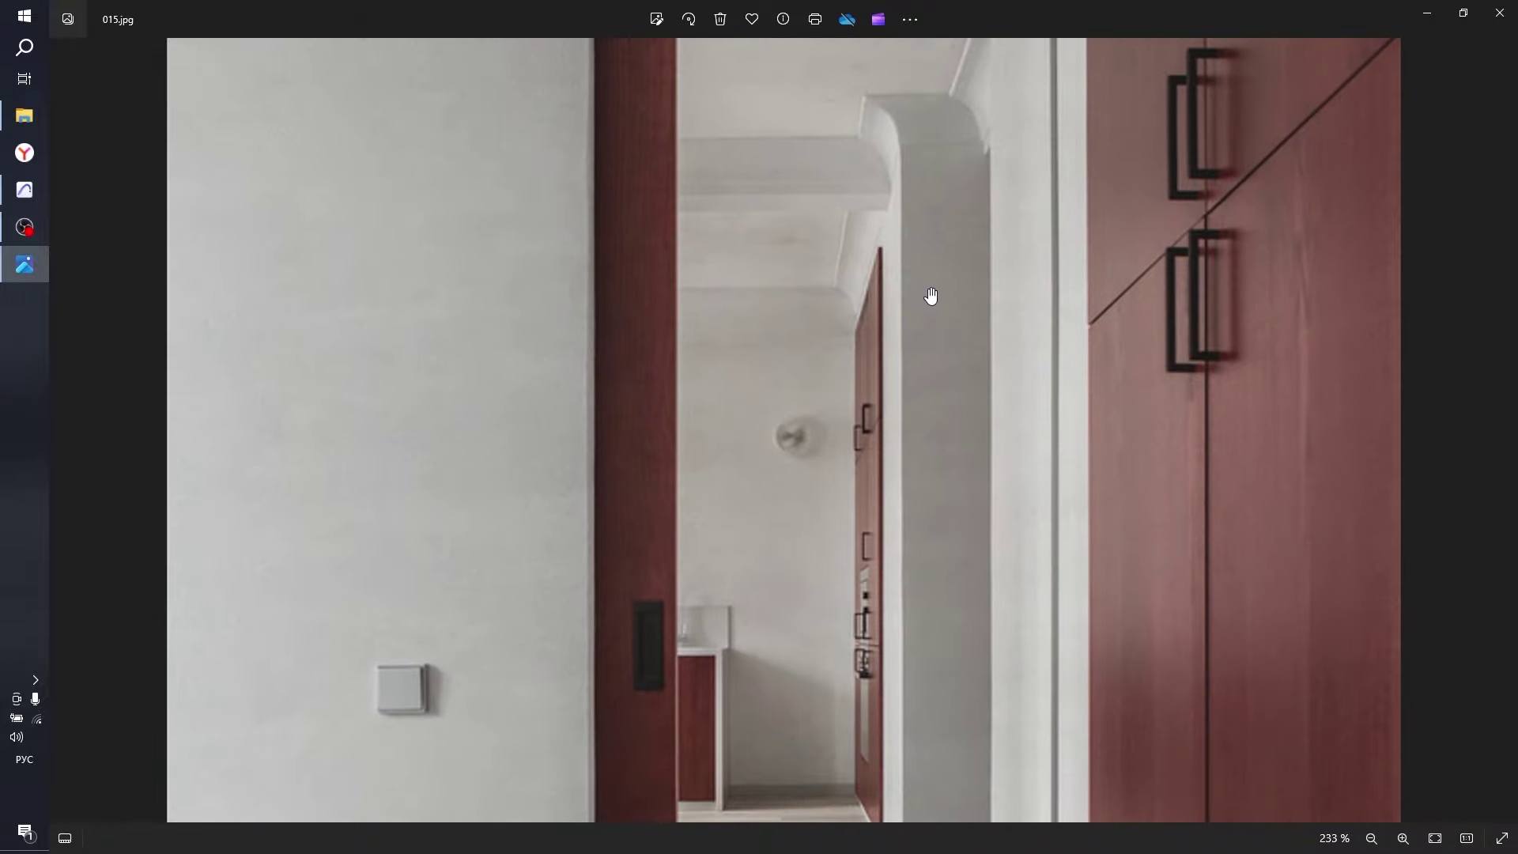
key(alt+Tab)
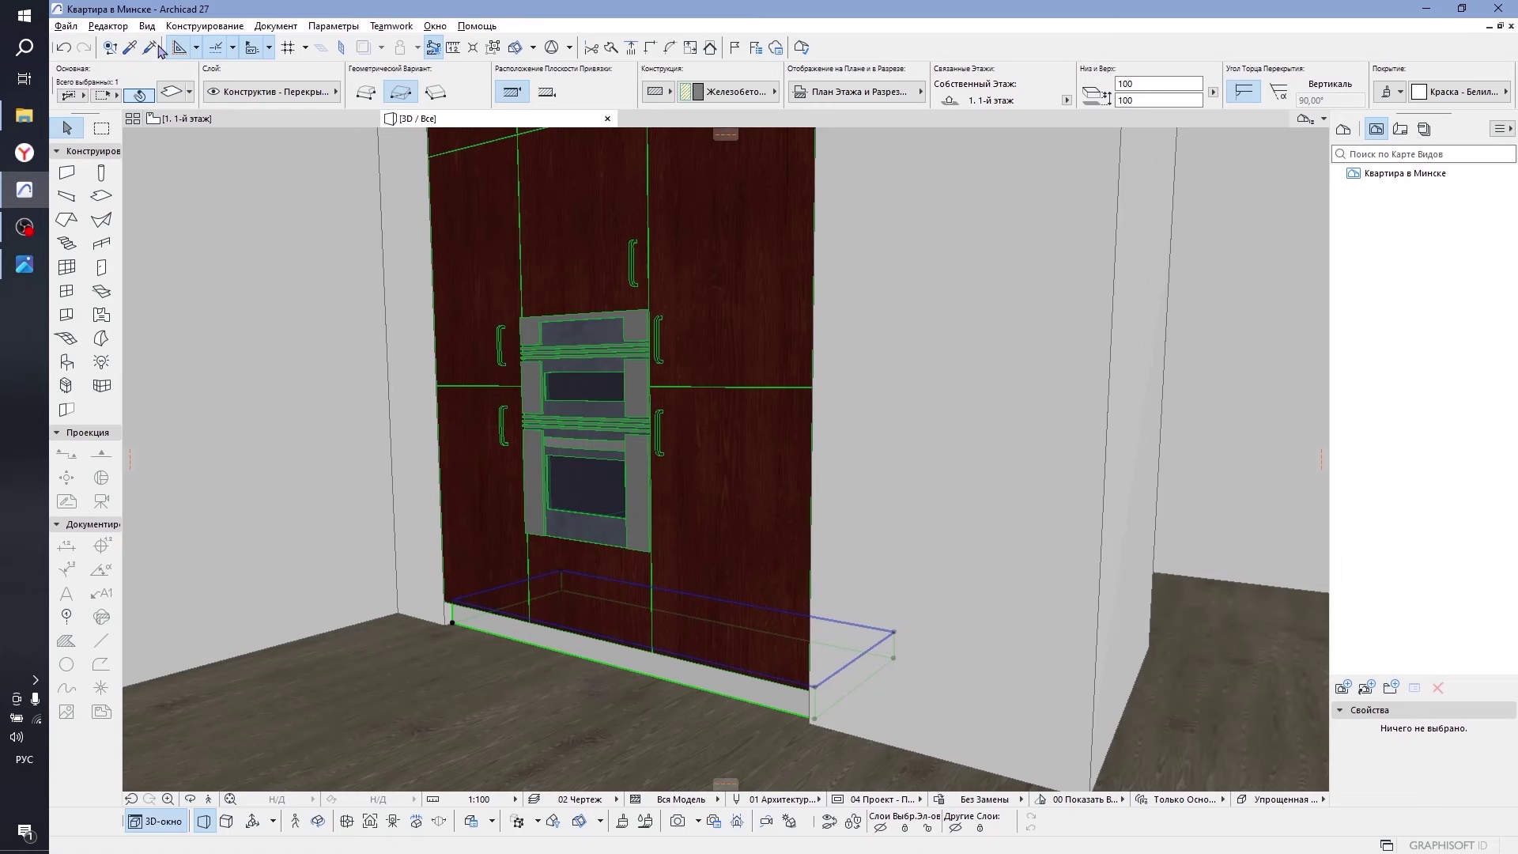
Show the '1. 1-й этаж' plan zoomed onto the kitchen cabinets and begin a selection box
click(186, 118)
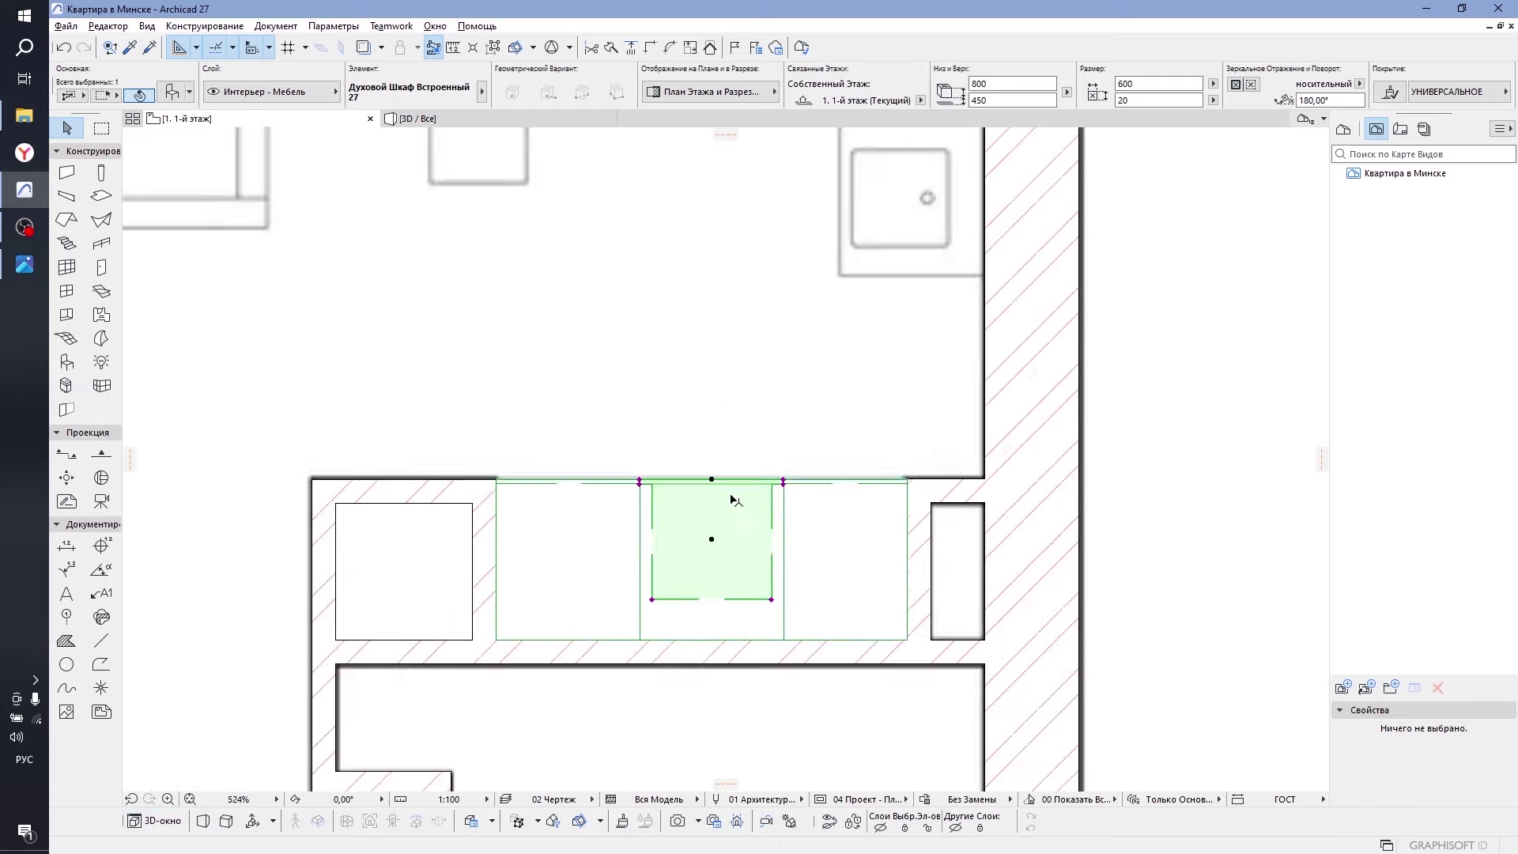
scroll(733, 500, down, 4)
click(1107, 376)
click(1238, 406)
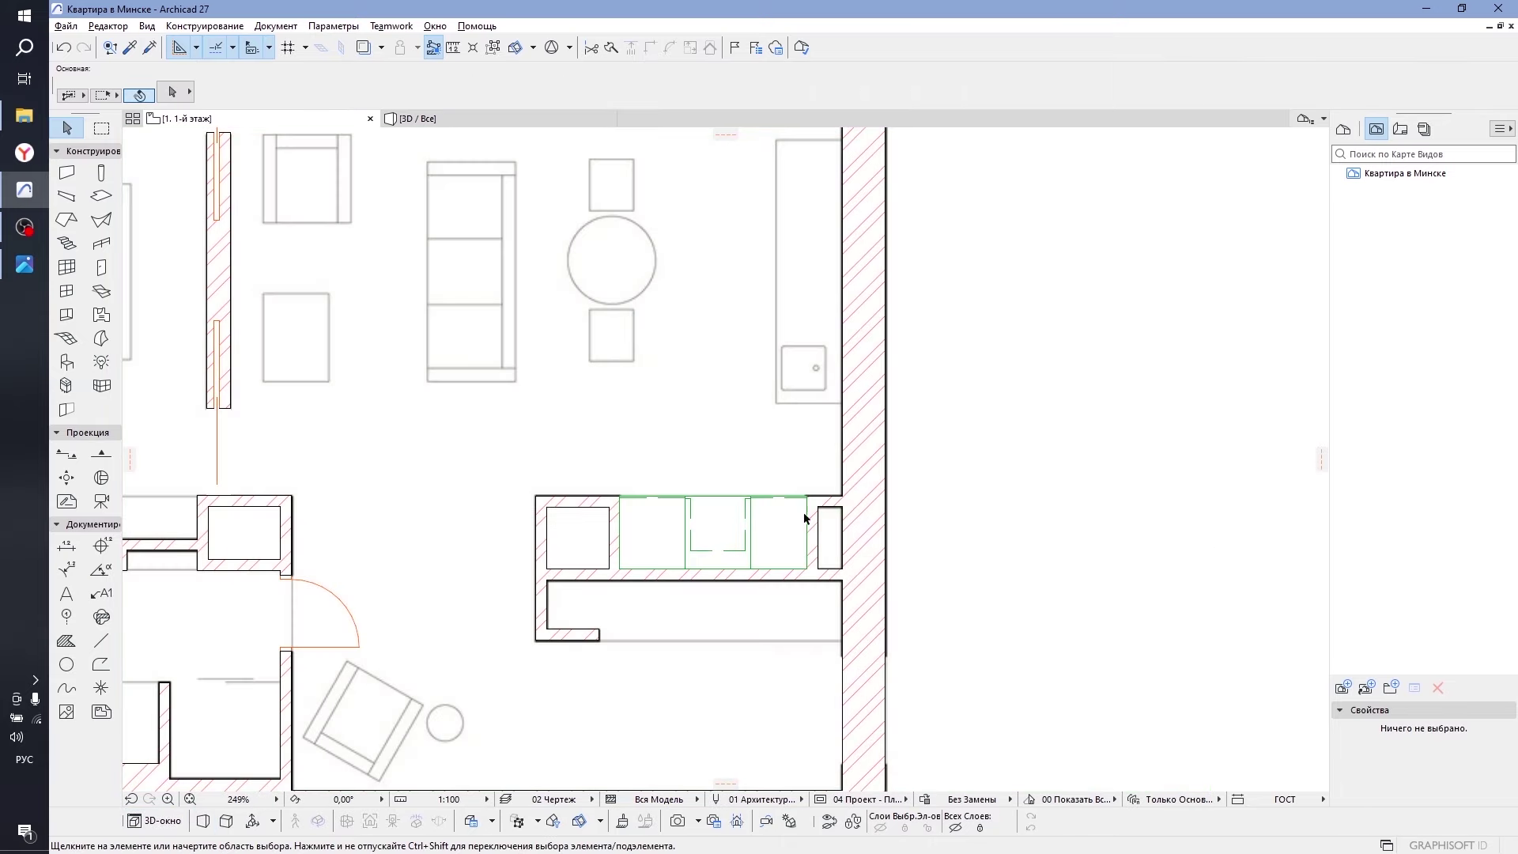
scroll(759, 526, up, 6)
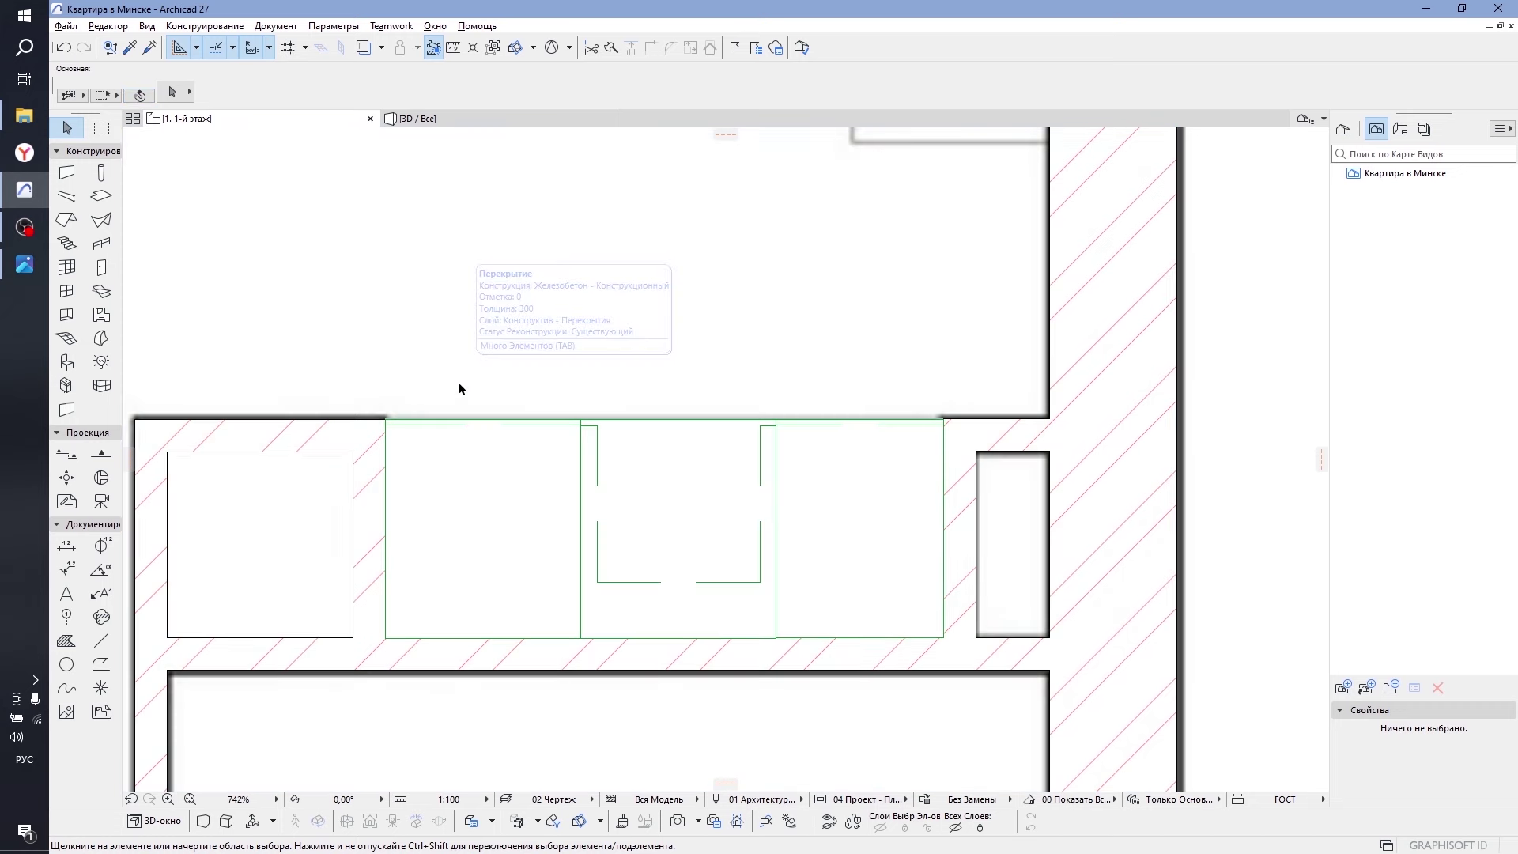
click(452, 377)
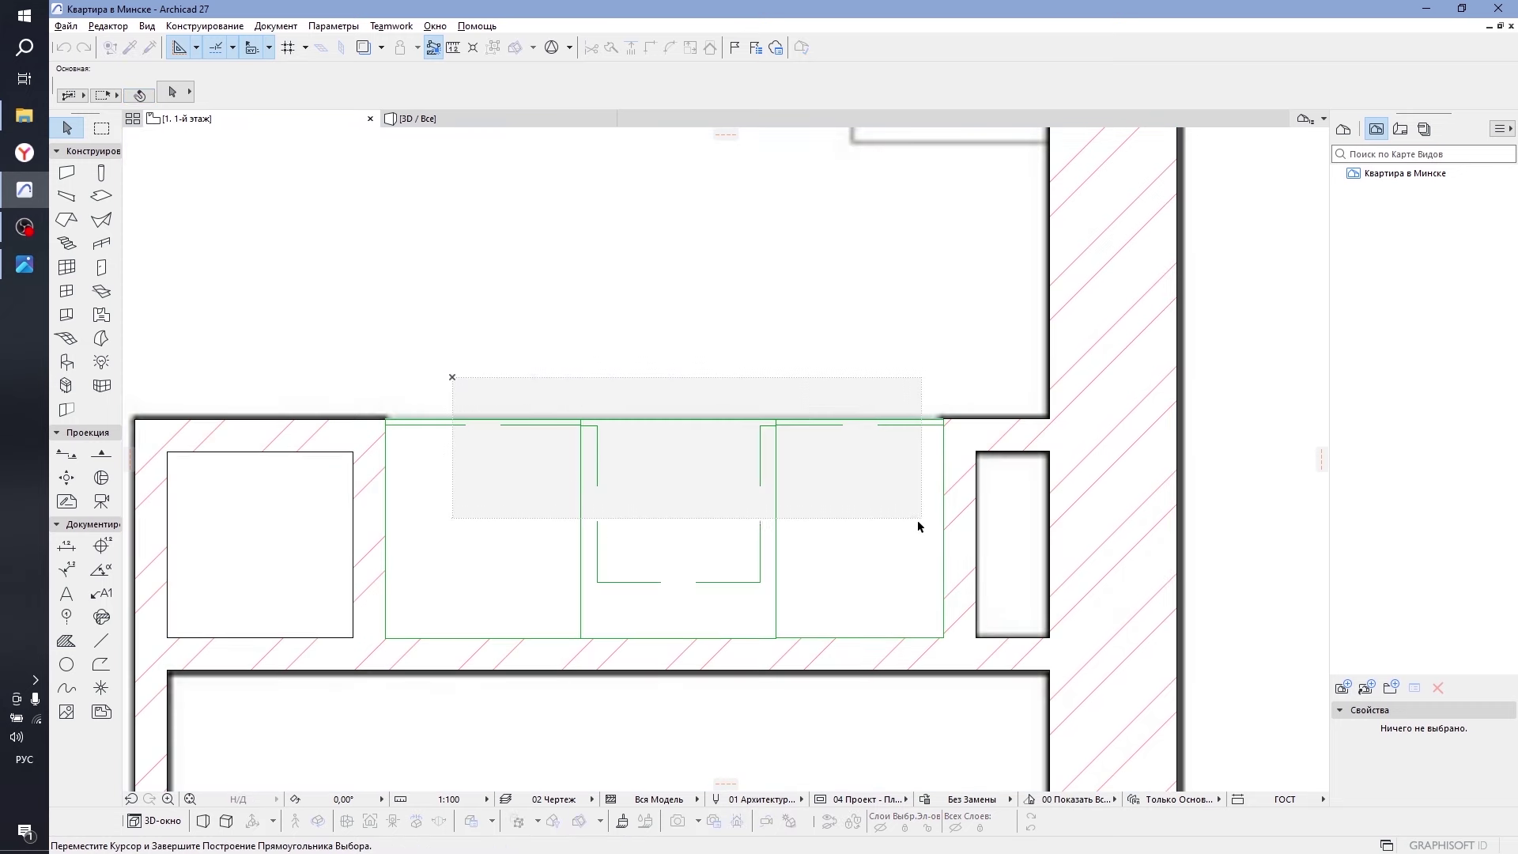
Select the plinth slab and move it back by 20
click(873, 516)
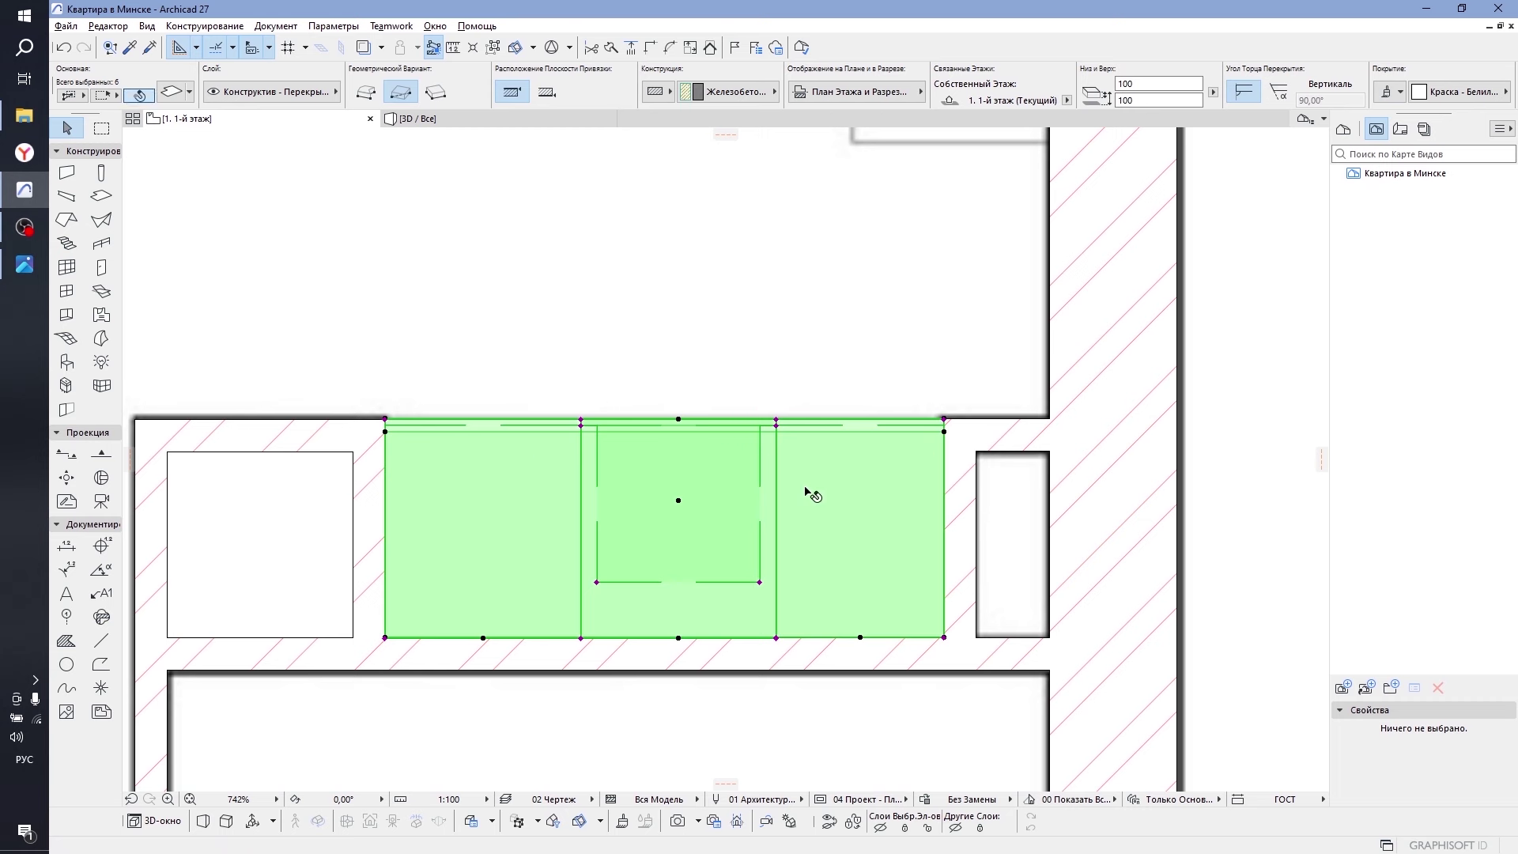
click(385, 638)
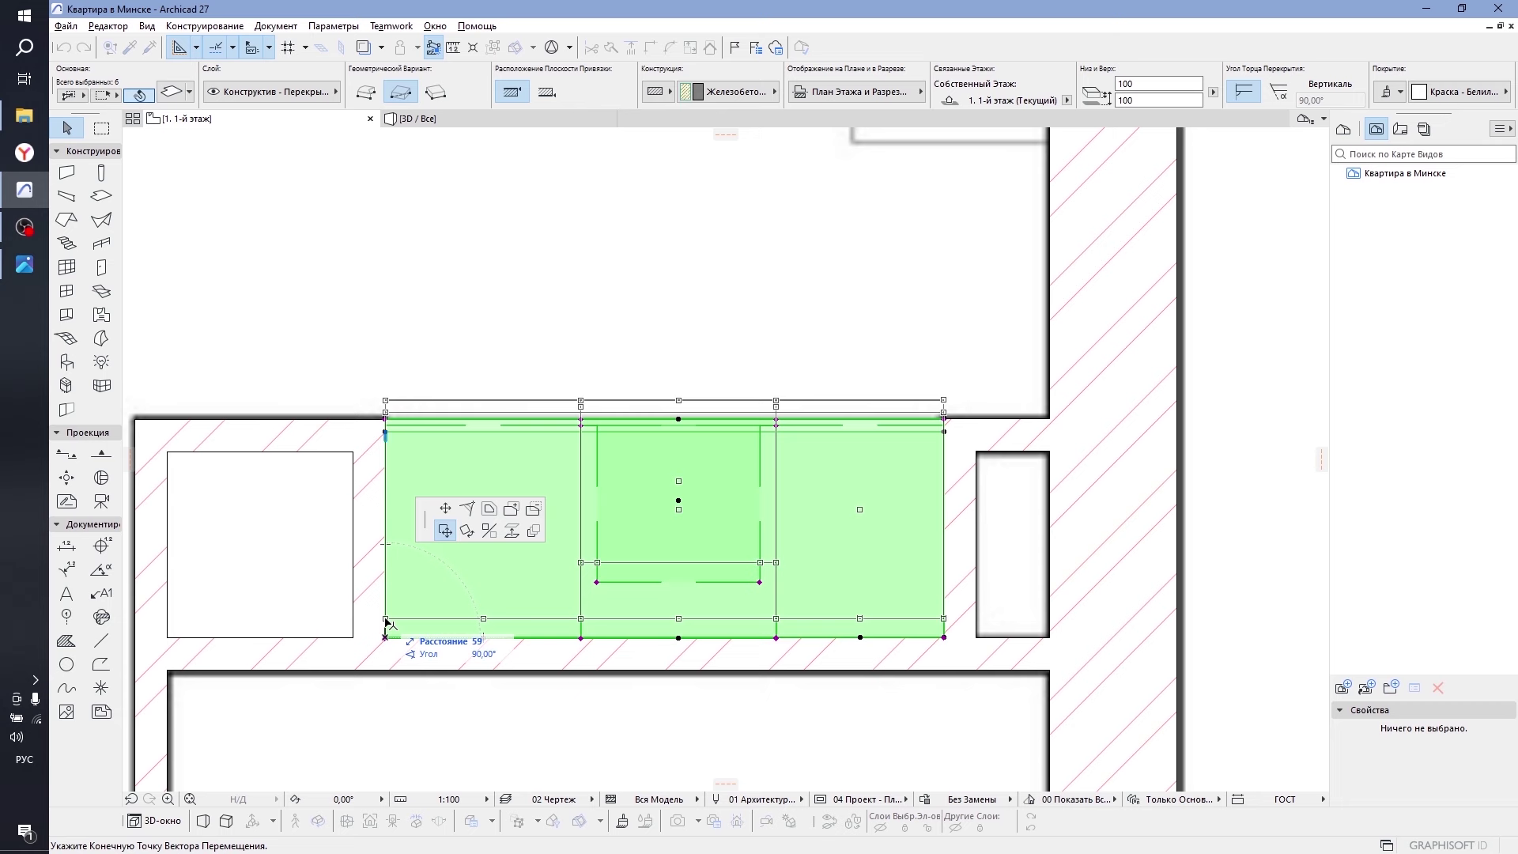
key(Return)
scroll(506, 642, up, 1)
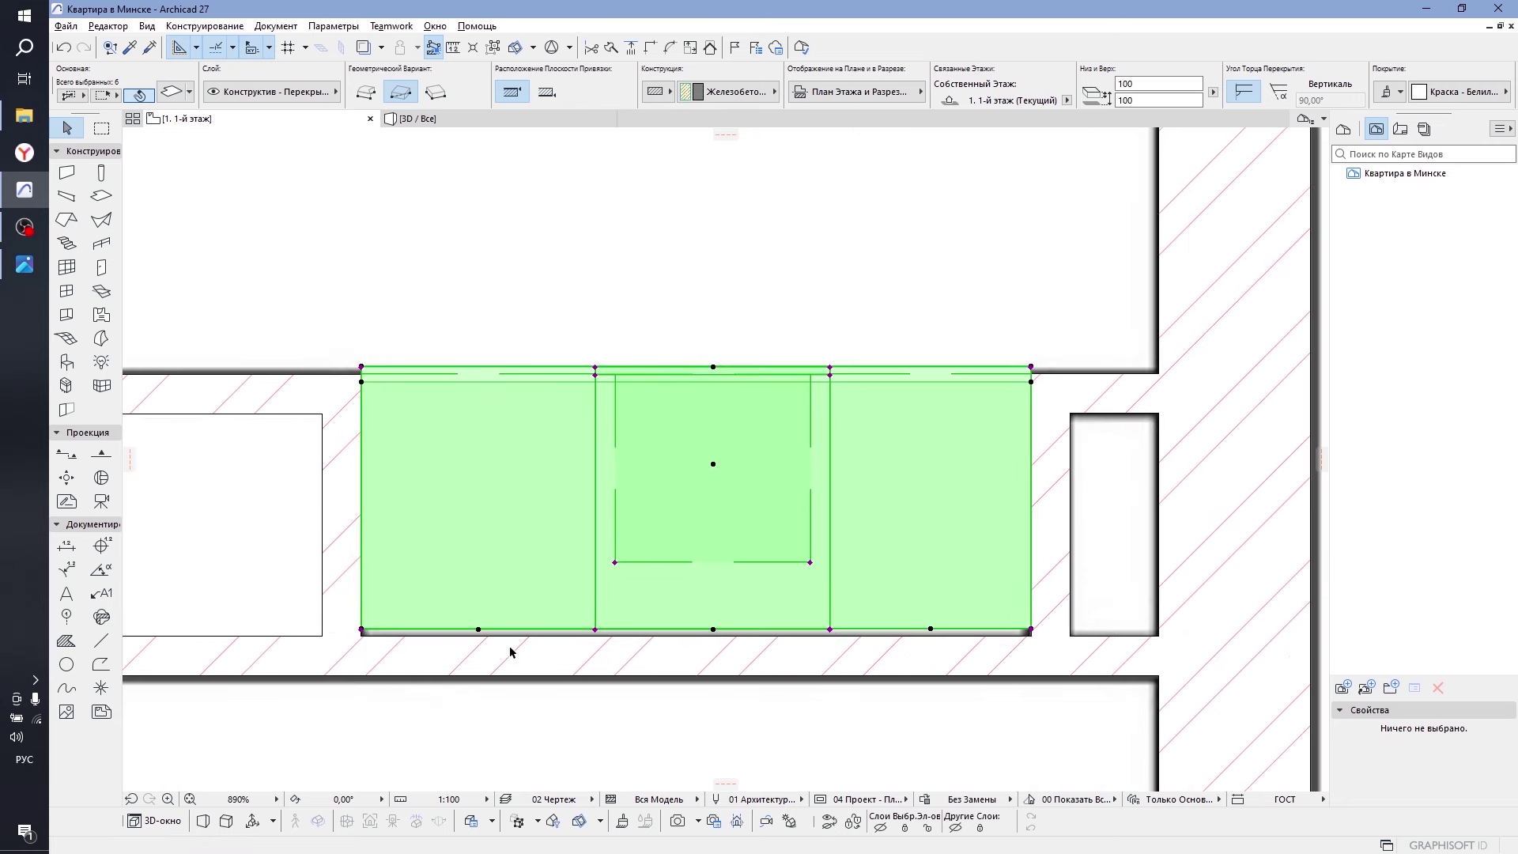
key(Escape)
Deepen the left and right tall wardrobes to 690 by stretching their fronts 18 and 20
click(478, 629)
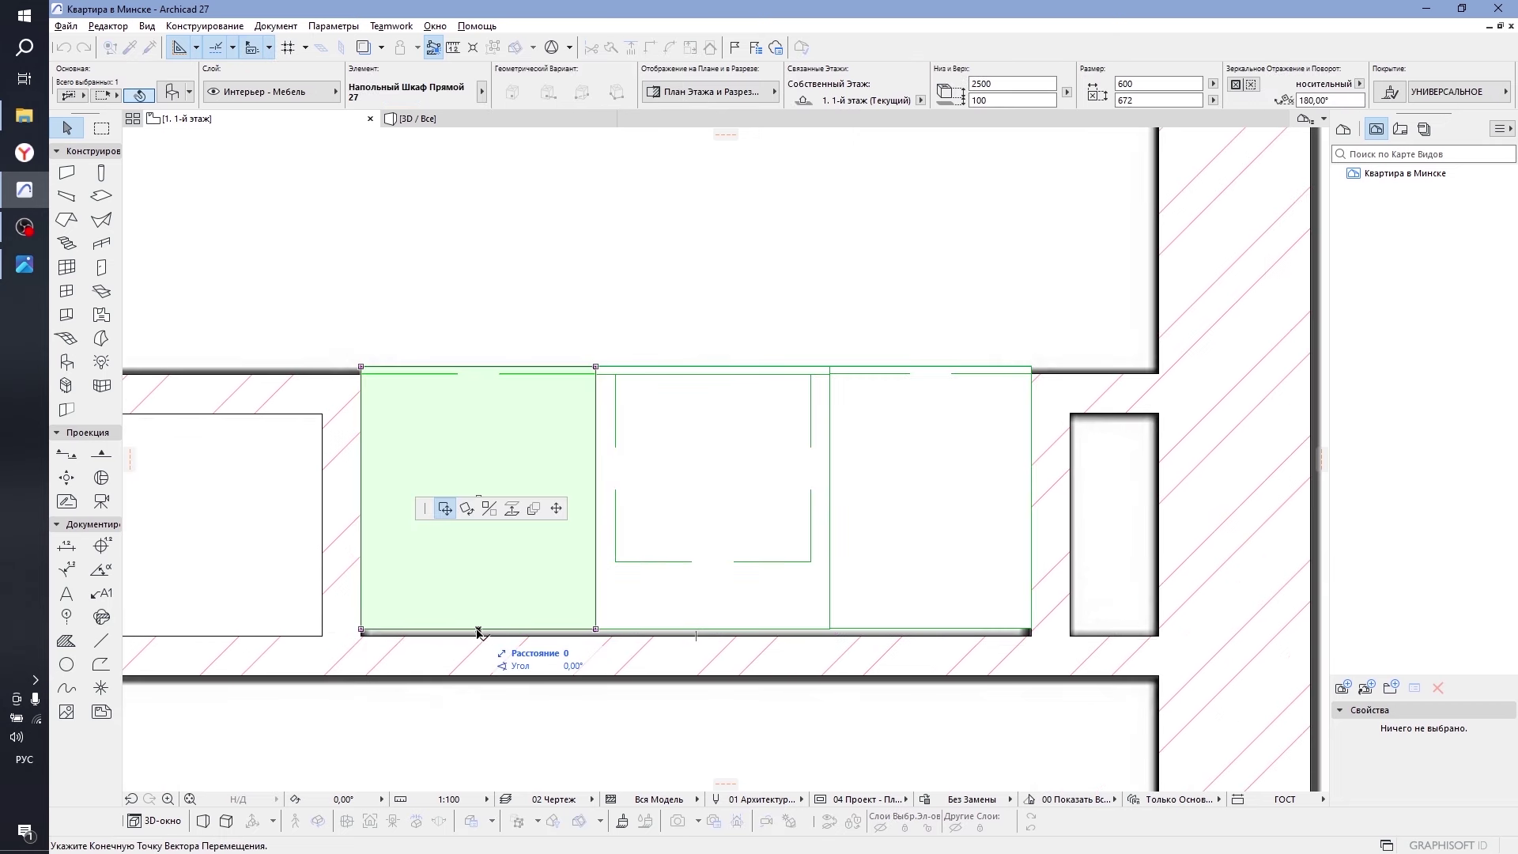
click(556, 508)
text(18)
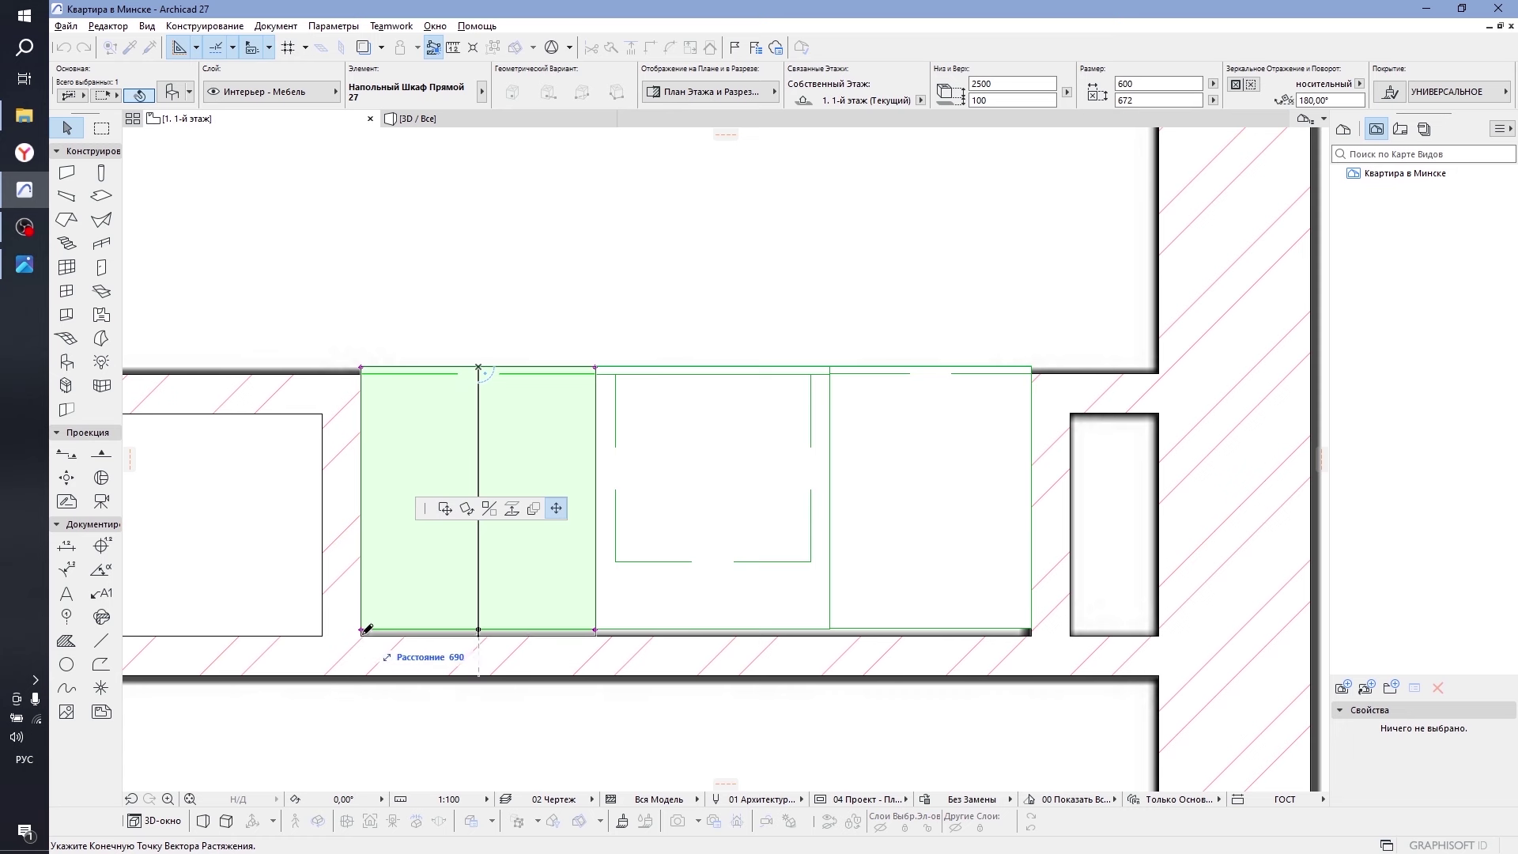
key(Return)
click(679, 613)
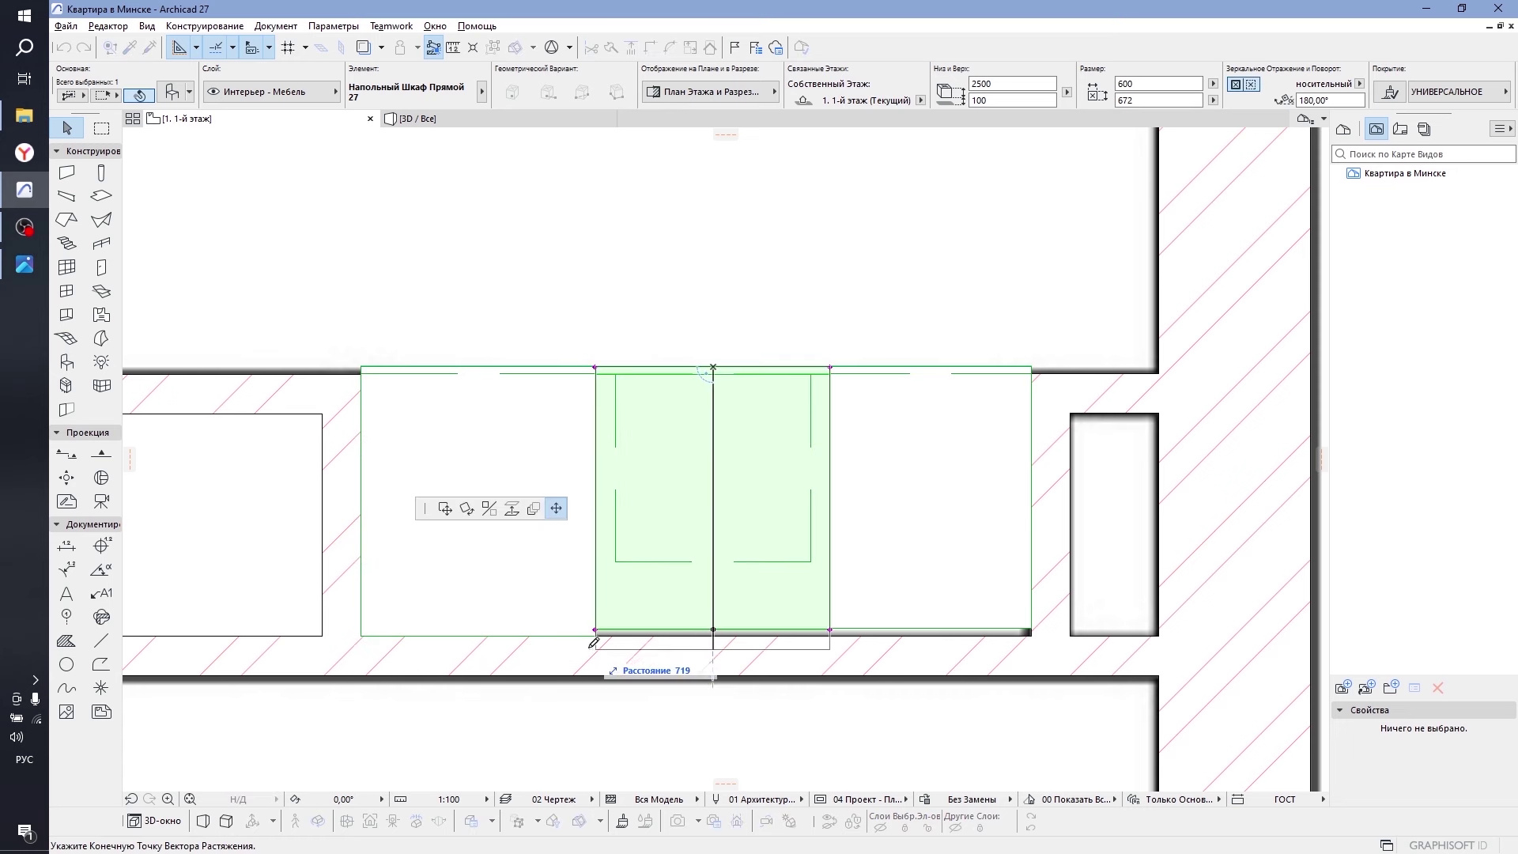
key(Escape)
click(901, 605)
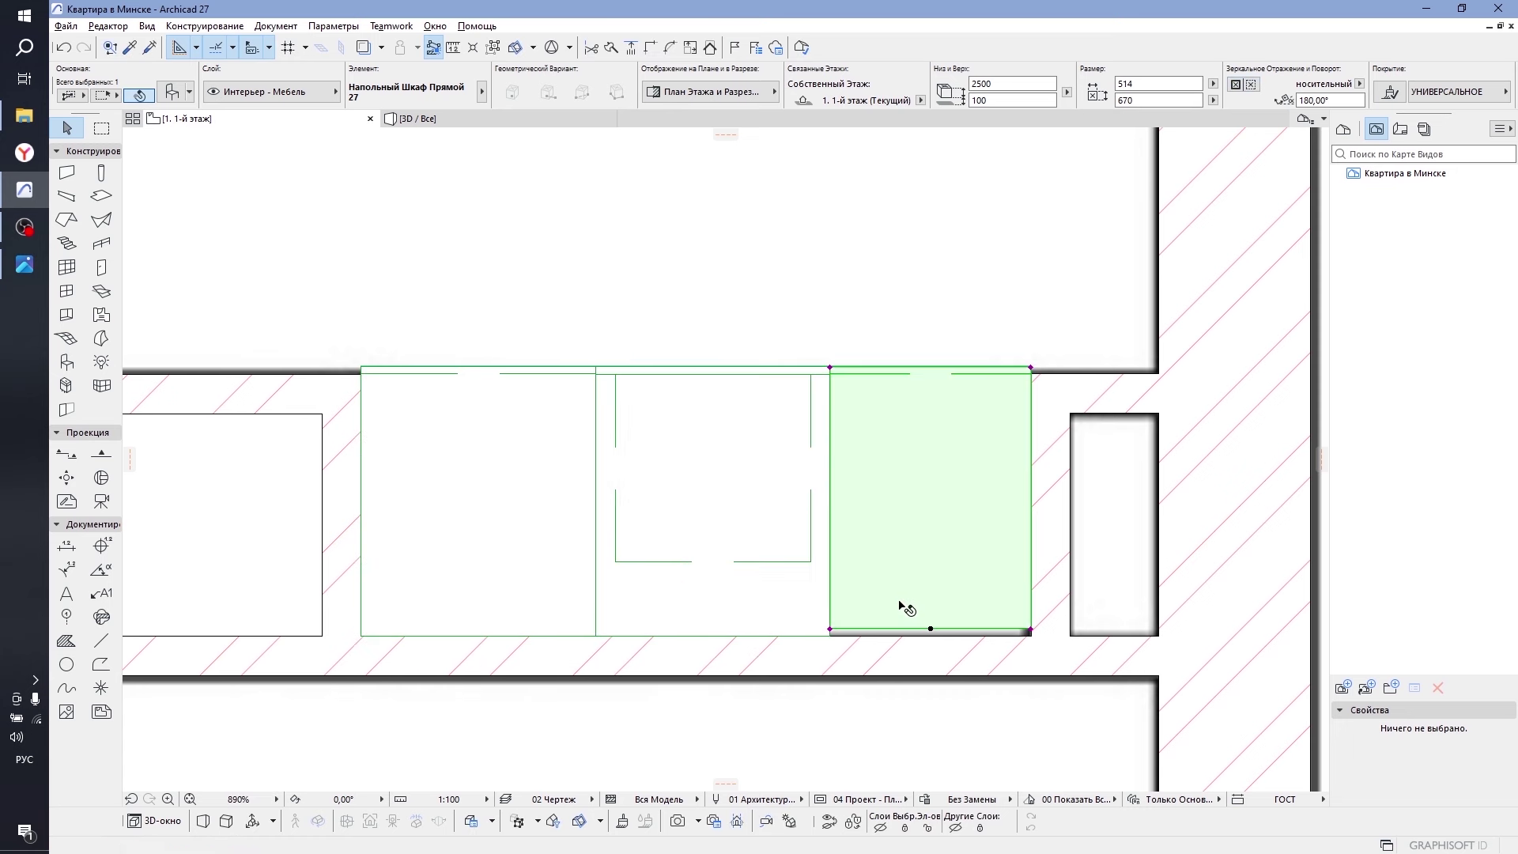
click(930, 630)
text(20)
key(Return)
click(431, 118)
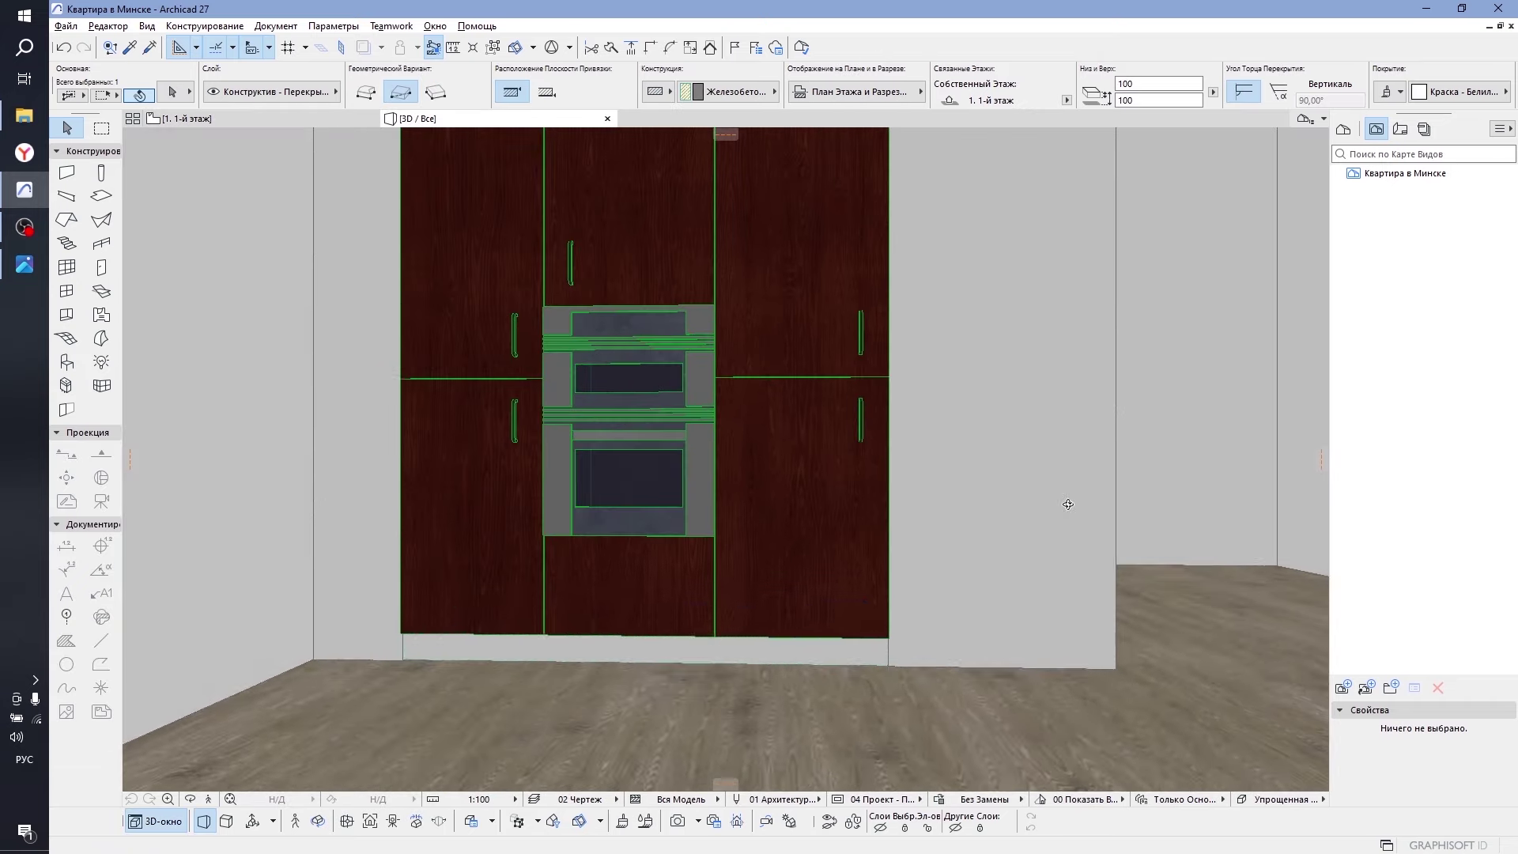
Pan, zoom out and level the 3D view to face the deepened wardrobes straight-on
mouse_move(1068, 504)
middle_down()
mouse_move(941, 694)
mouse_move(952, 730)
middle_up()
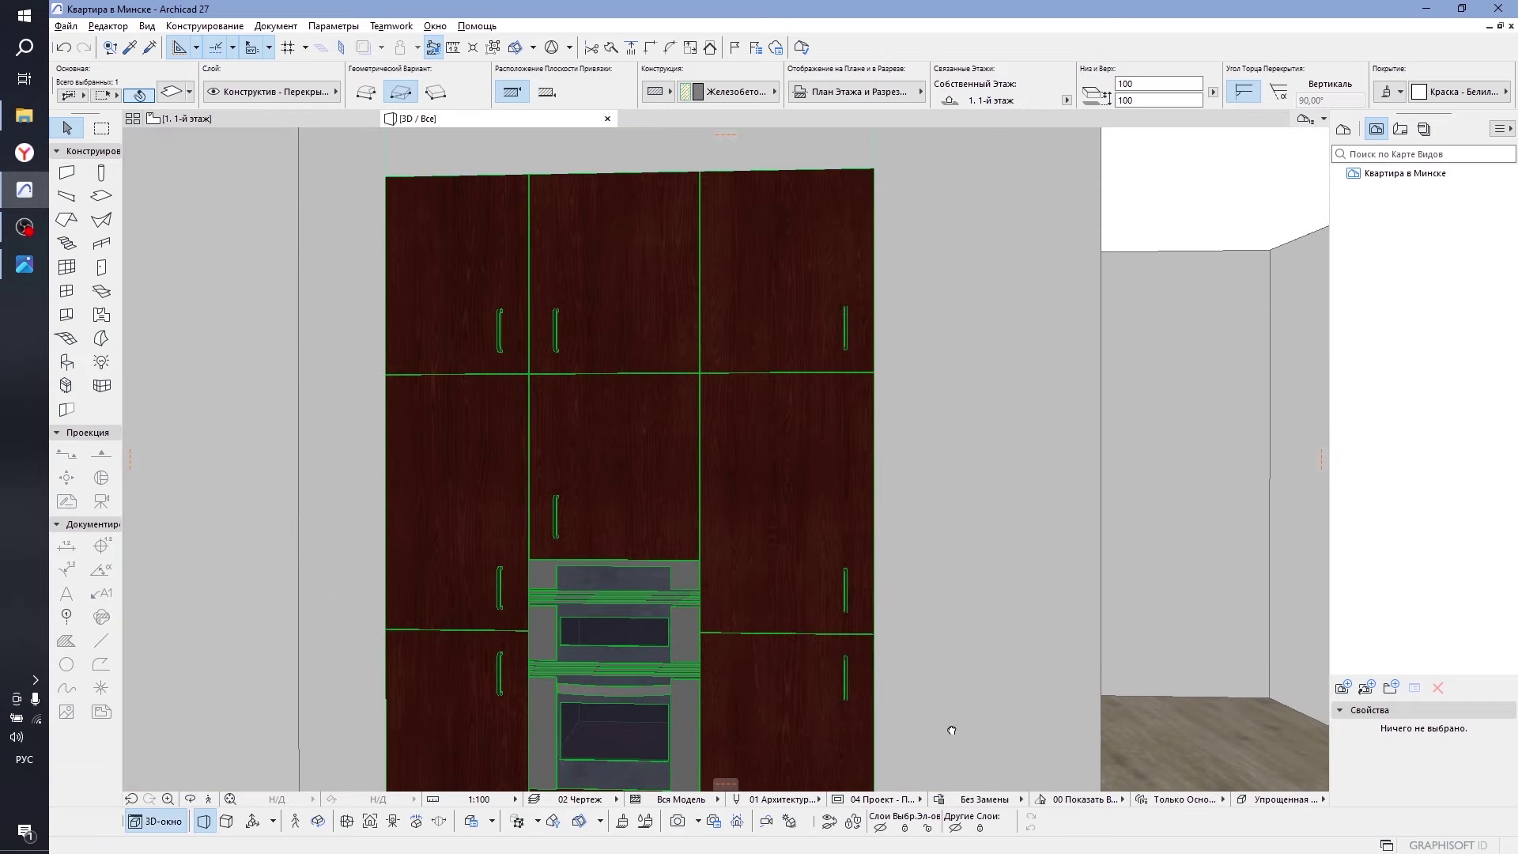
scroll(983, 661, down, 2)
scroll(762, 577, down, 2)
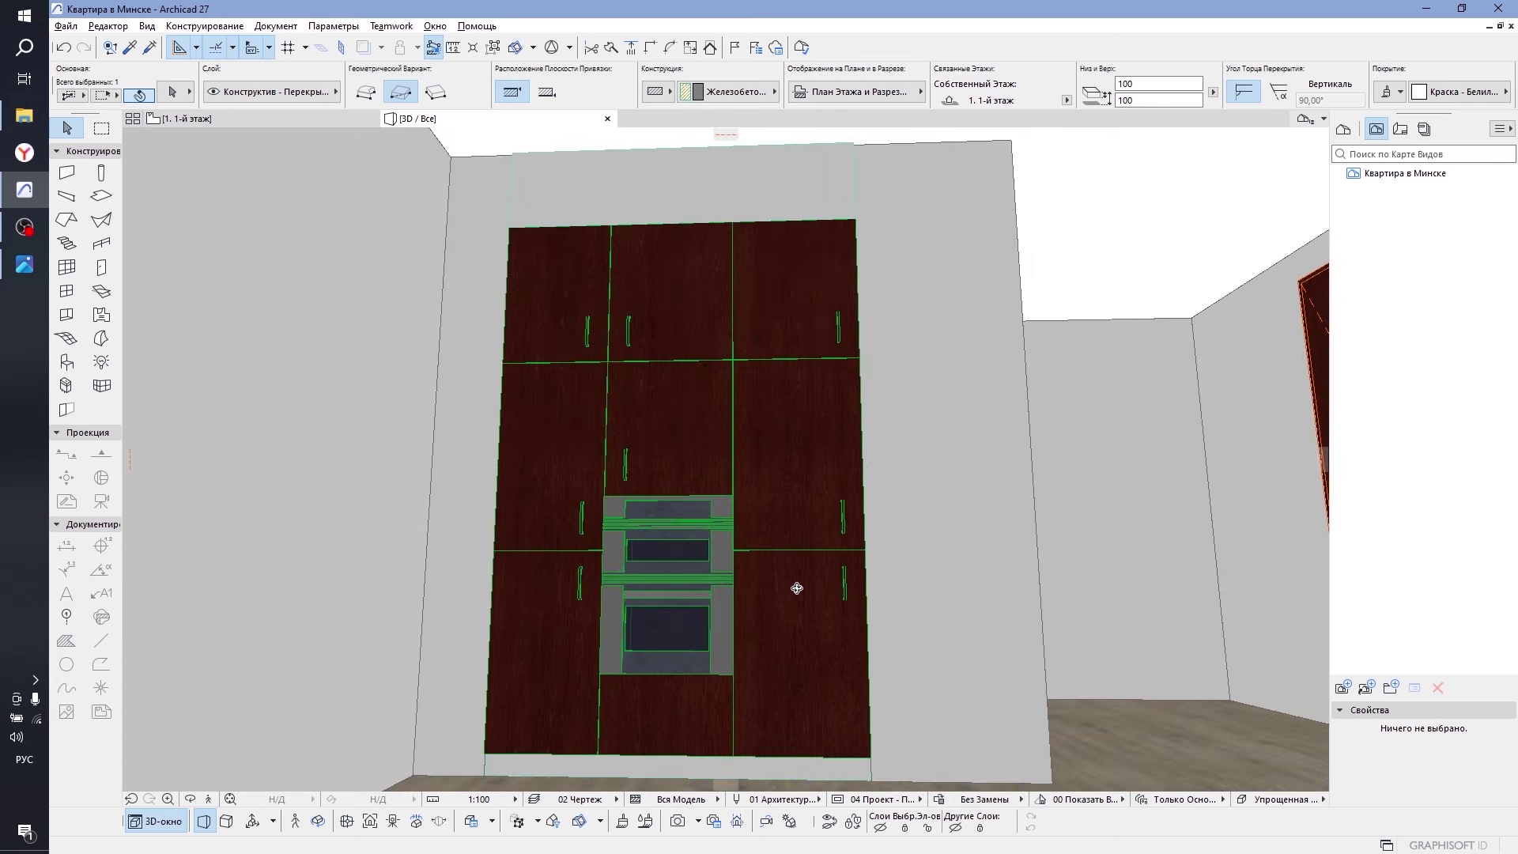
mouse_move(797, 588)
shift+middle_down()
mouse_move(790, 604)
mouse_move(902, 611)
mouse_move(874, 621)
shift+middle_up()
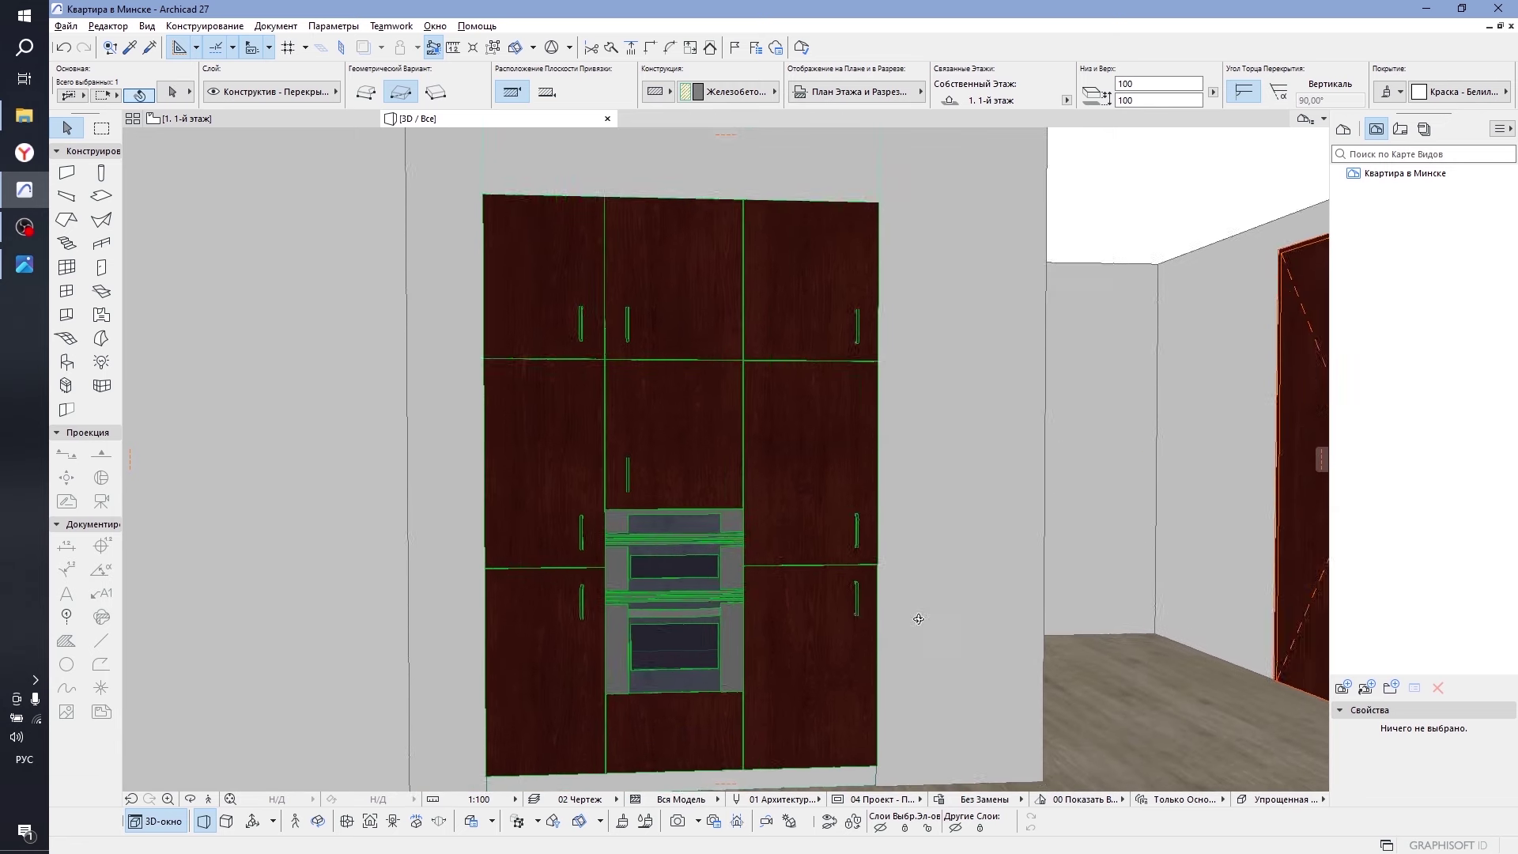
Mirror the first tall cabinet about a vertical axis through its edge and check it in 3D
click(250, 119)
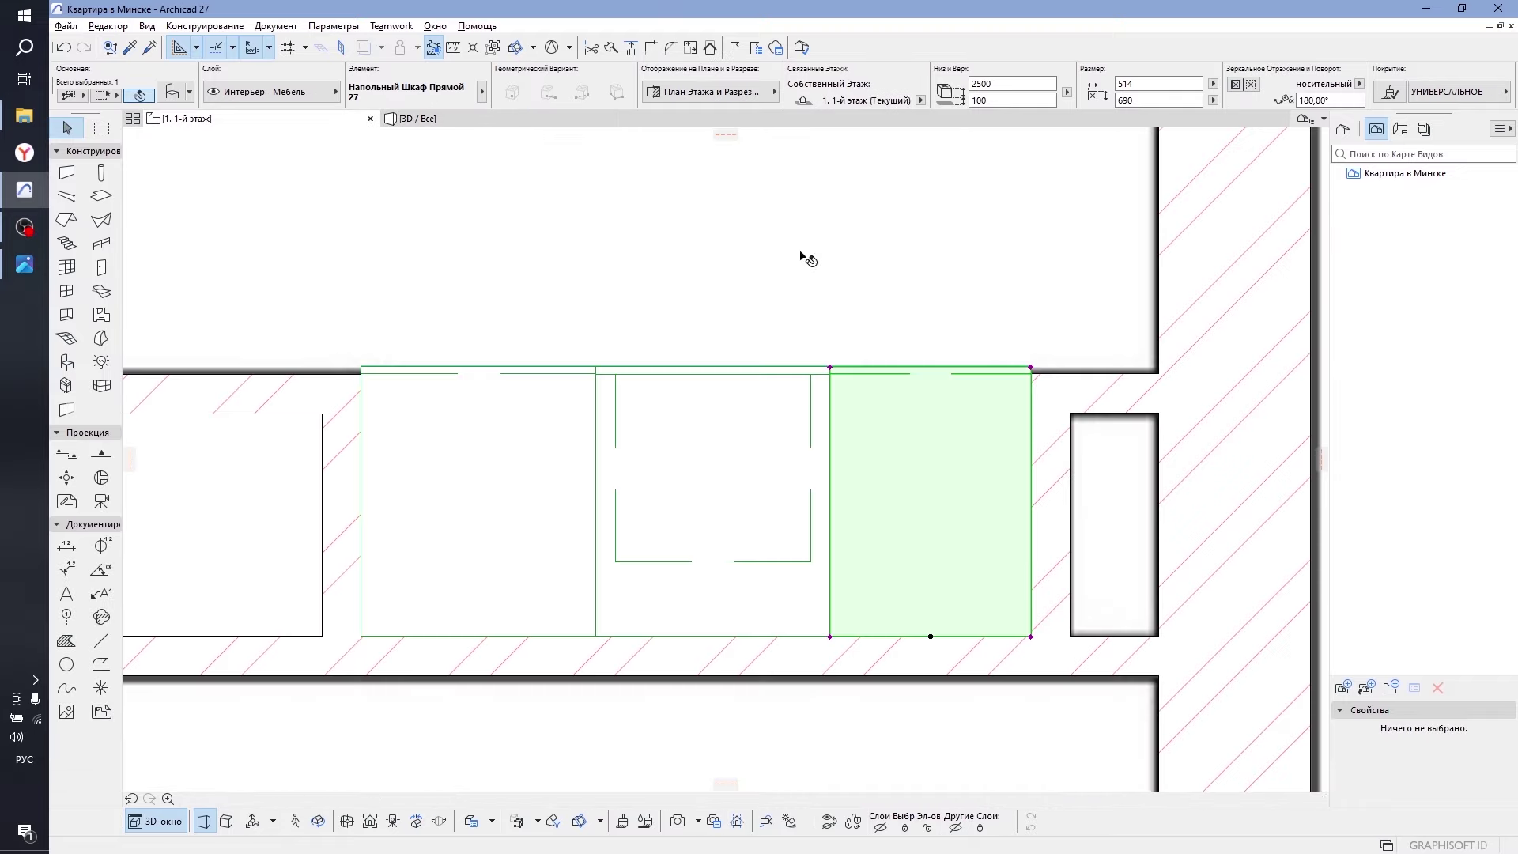
click(714, 636)
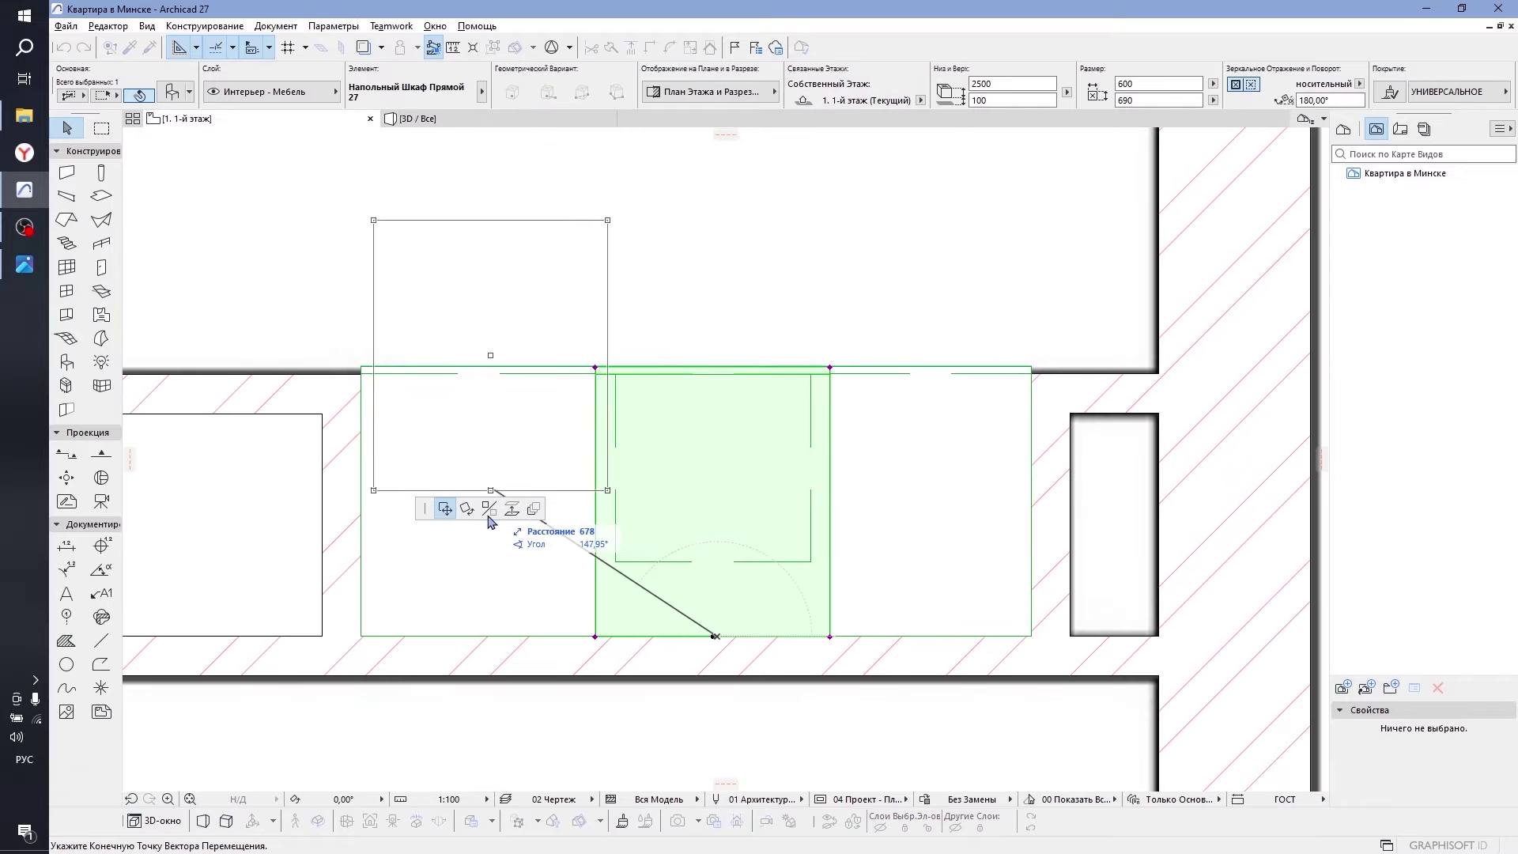
click(489, 508)
click(714, 636)
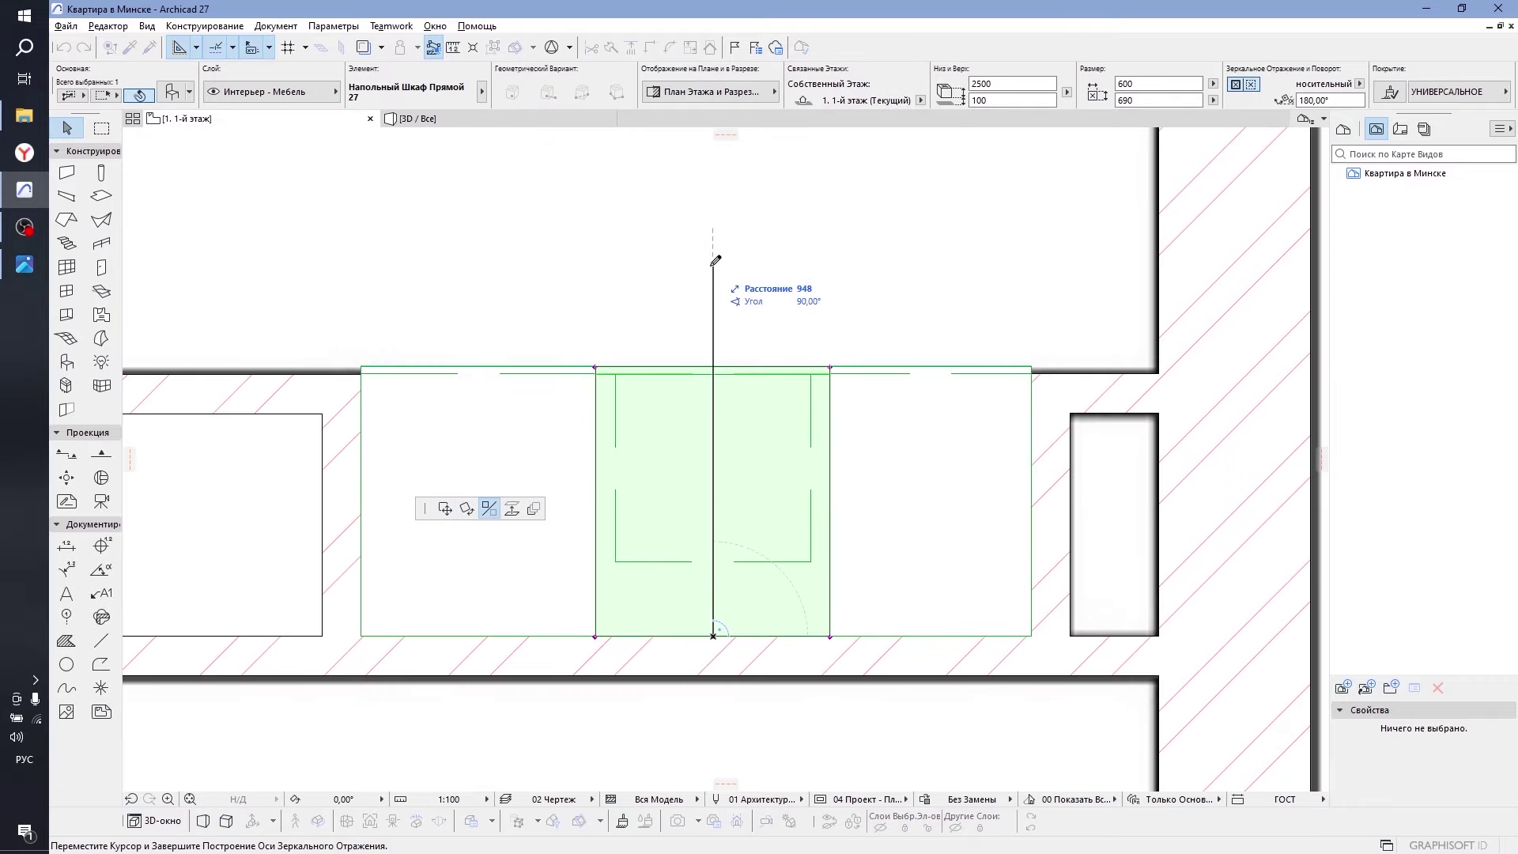
click(714, 254)
click(437, 119)
mouse_move(763, 424)
middle_down()
mouse_move(821, 518)
mouse_move(824, 484)
mouse_move(823, 517)
middle_up()
click(779, 261)
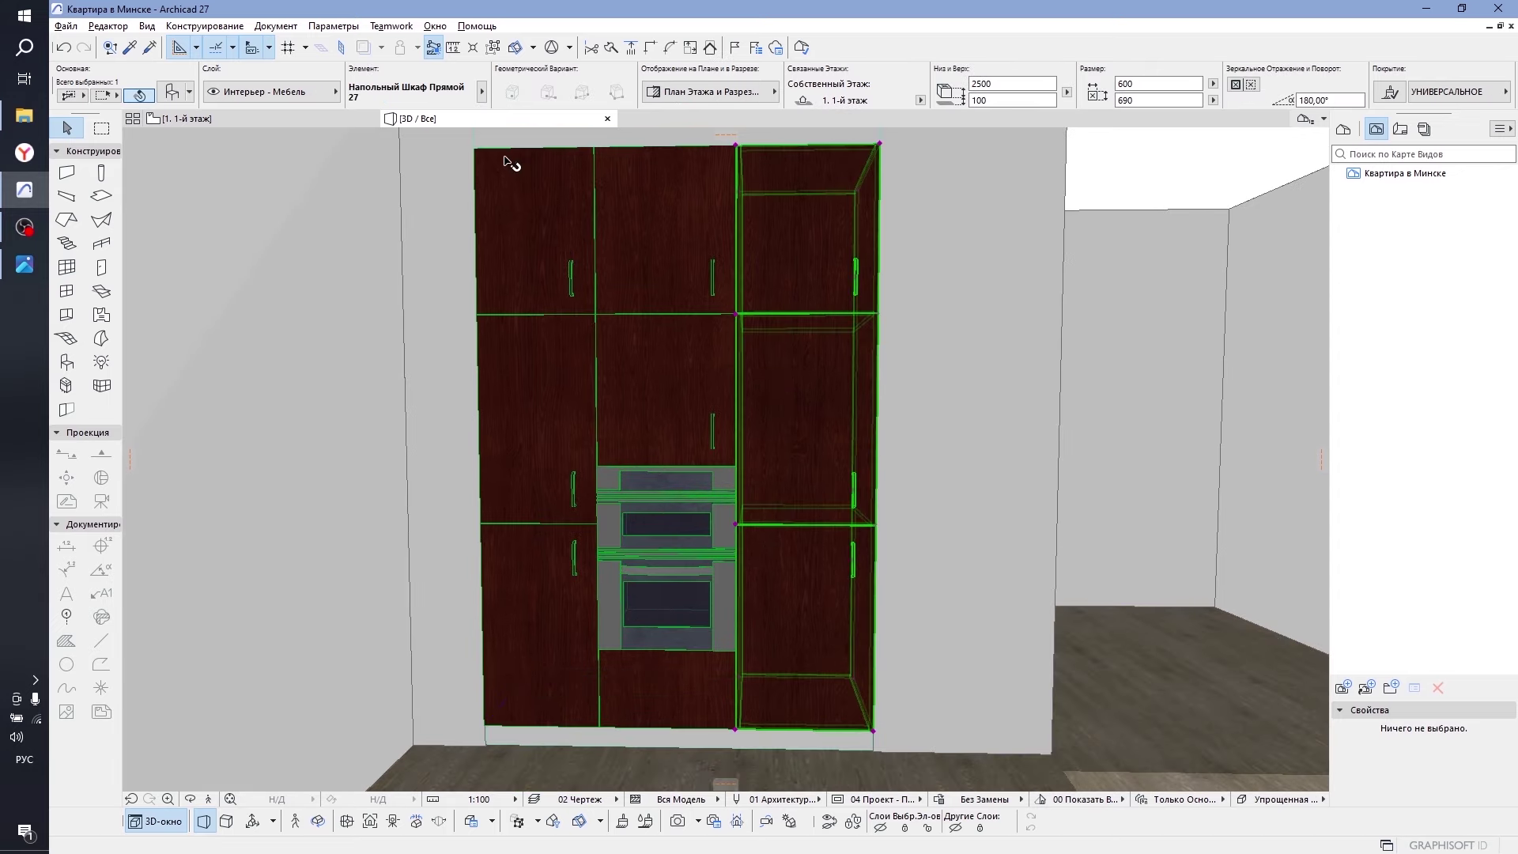
Mirror the left tall cabinet about its edge so its handle faces the oven cabinet
click(298, 120)
click(518, 557)
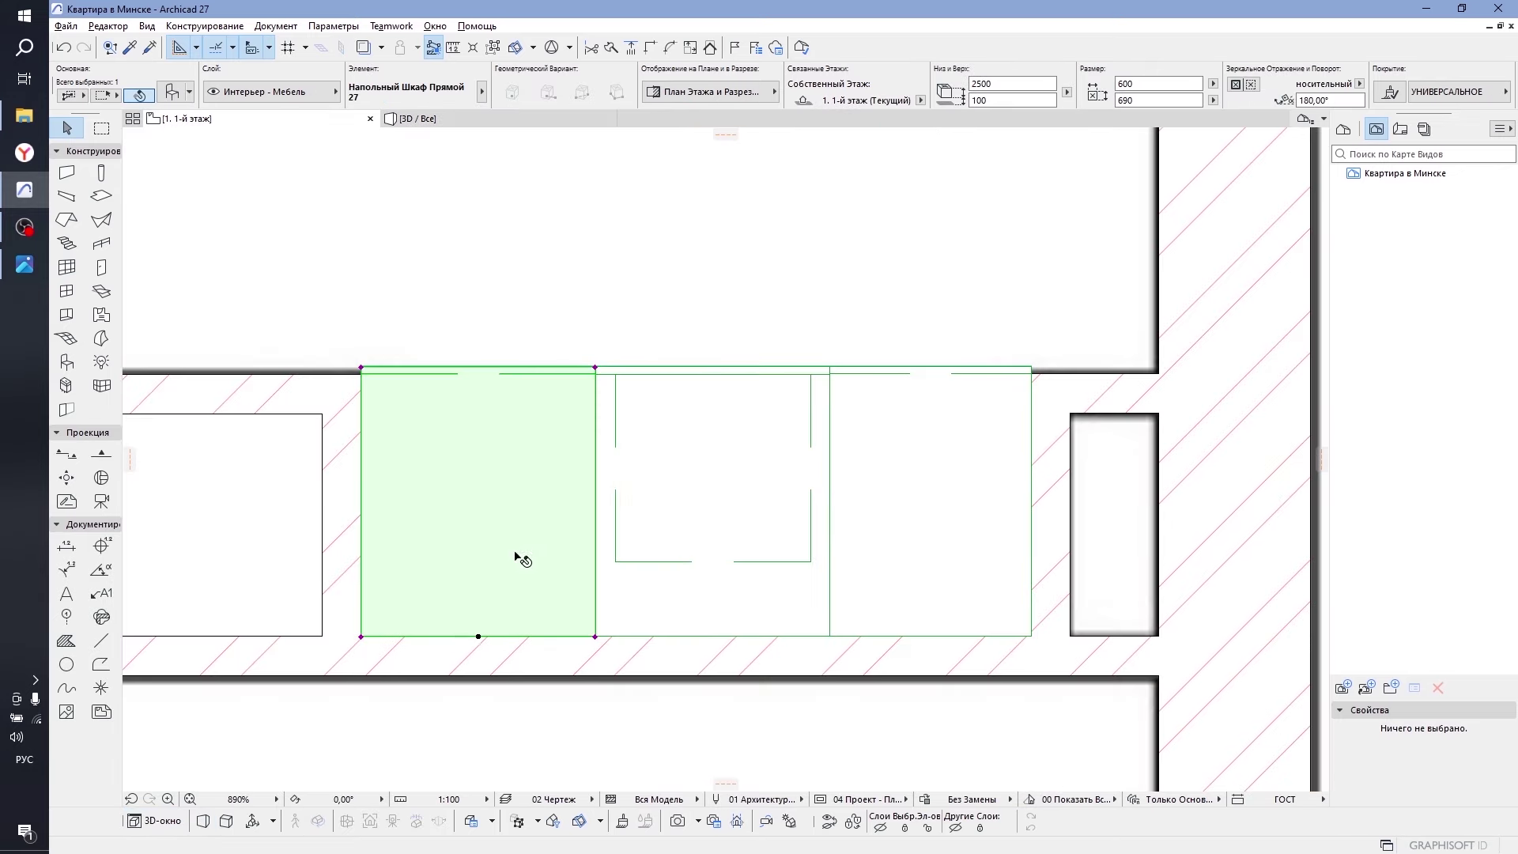
click(479, 637)
click(489, 508)
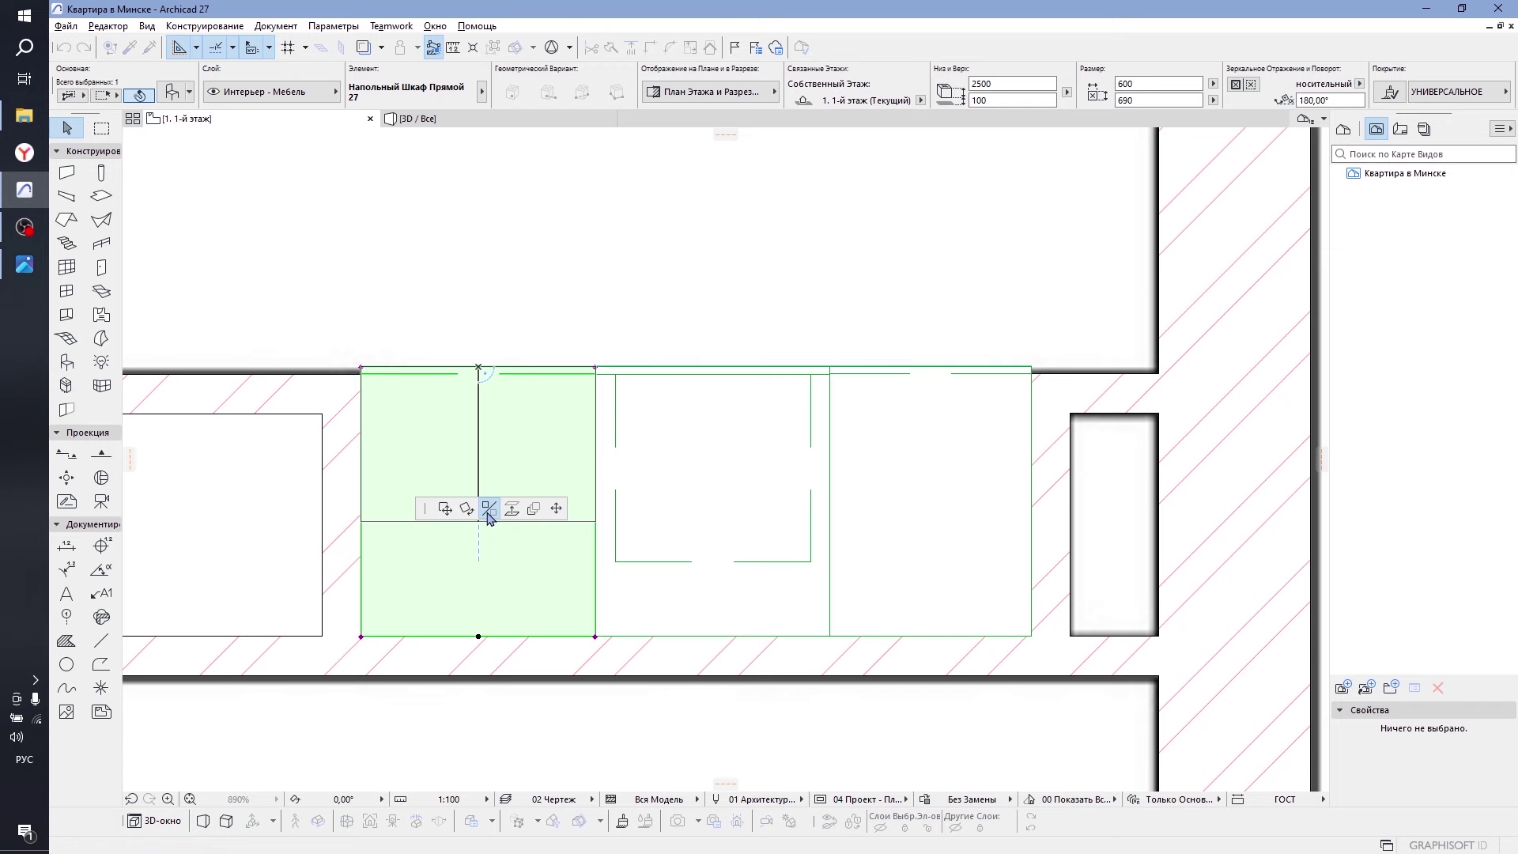
click(478, 637)
click(478, 288)
click(412, 120)
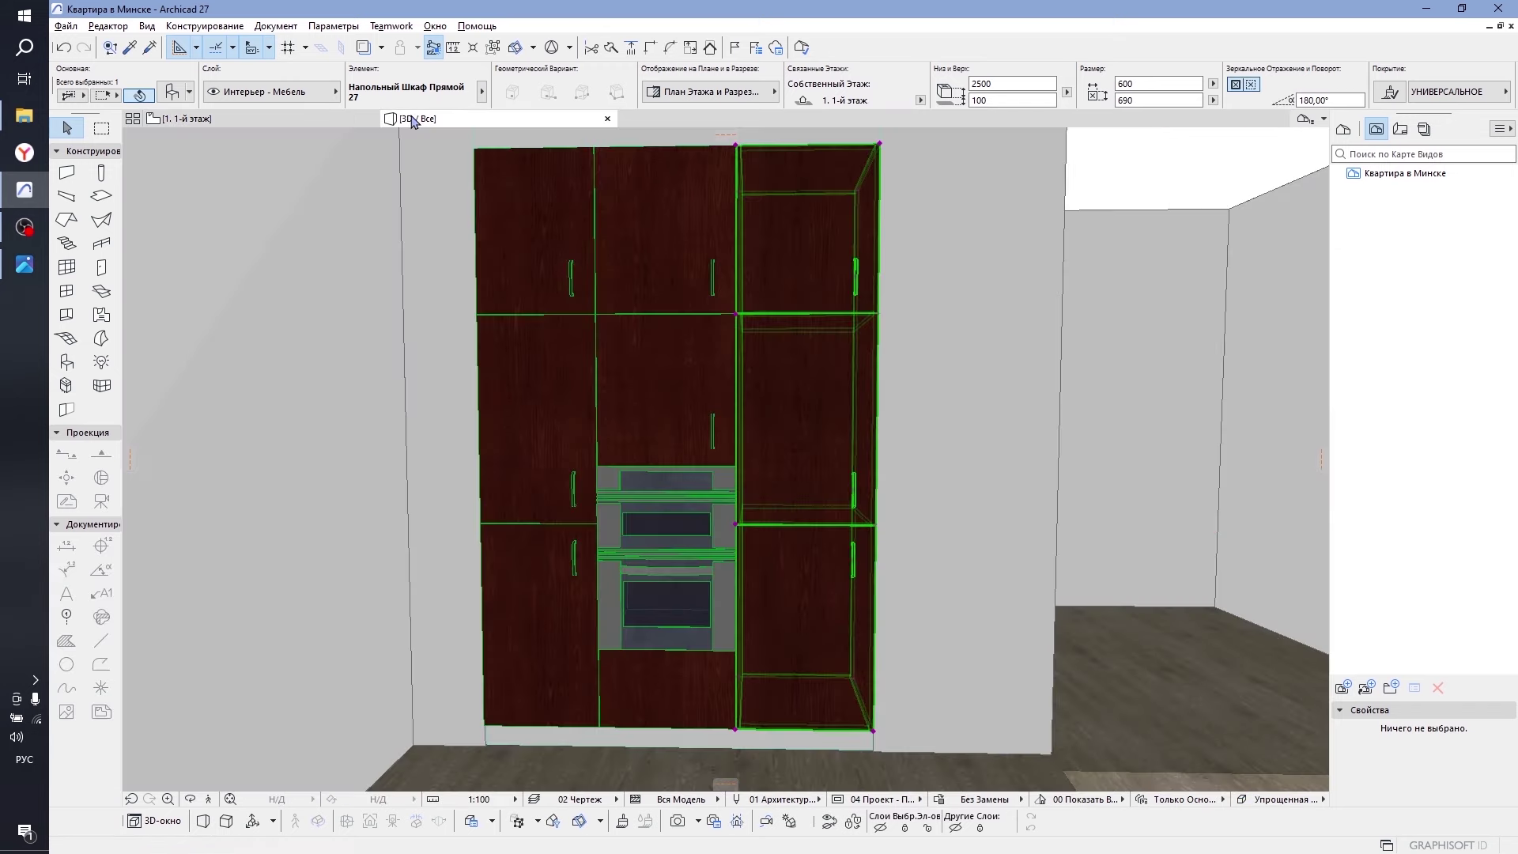
scroll(842, 452, down, 3)
scroll(854, 475, down, 2)
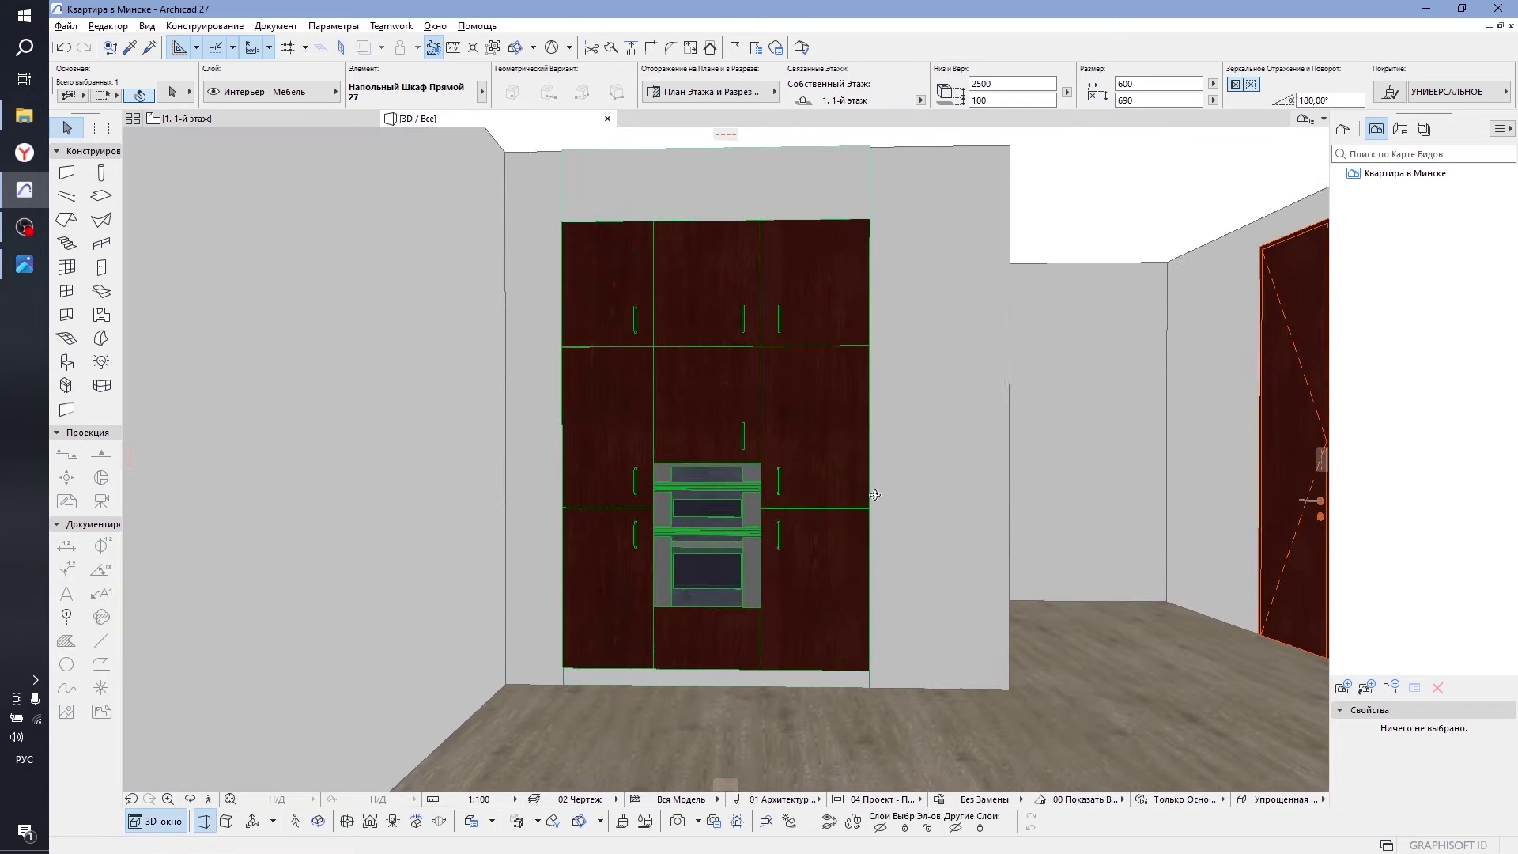
Apply the 07 Серый pen set in place of 01 Архитектурный М 1:100, viewing the oven cabinets
mouse_move(875, 495)
shift+middle_down()
mouse_move(829, 498)
mouse_move(830, 475)
mouse_move(823, 566)
mouse_move(874, 620)
mouse_move(852, 613)
mouse_move(938, 459)
shift+middle_up()
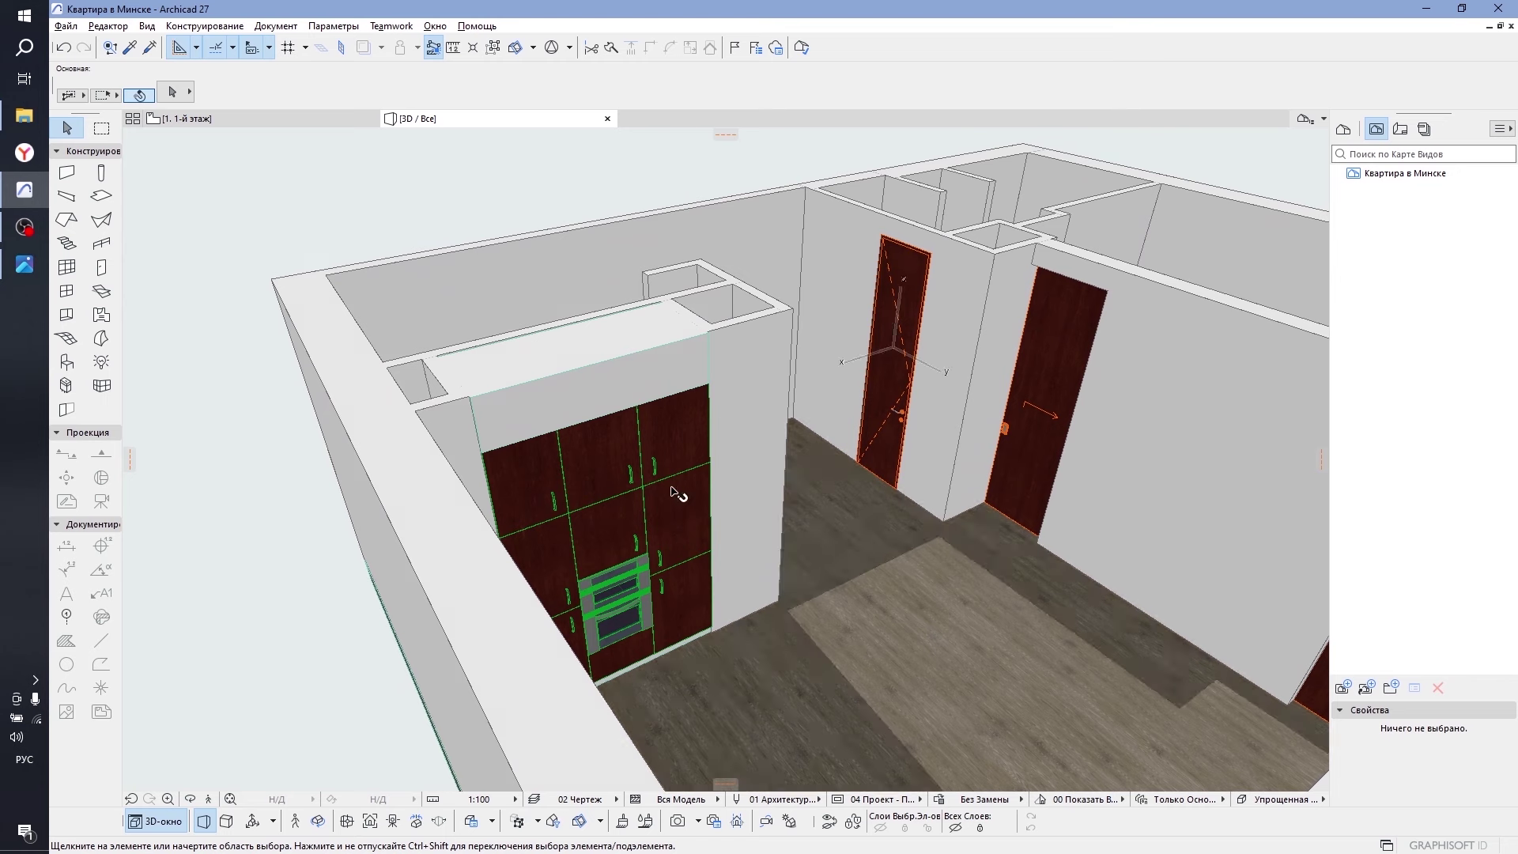
click(641, 437)
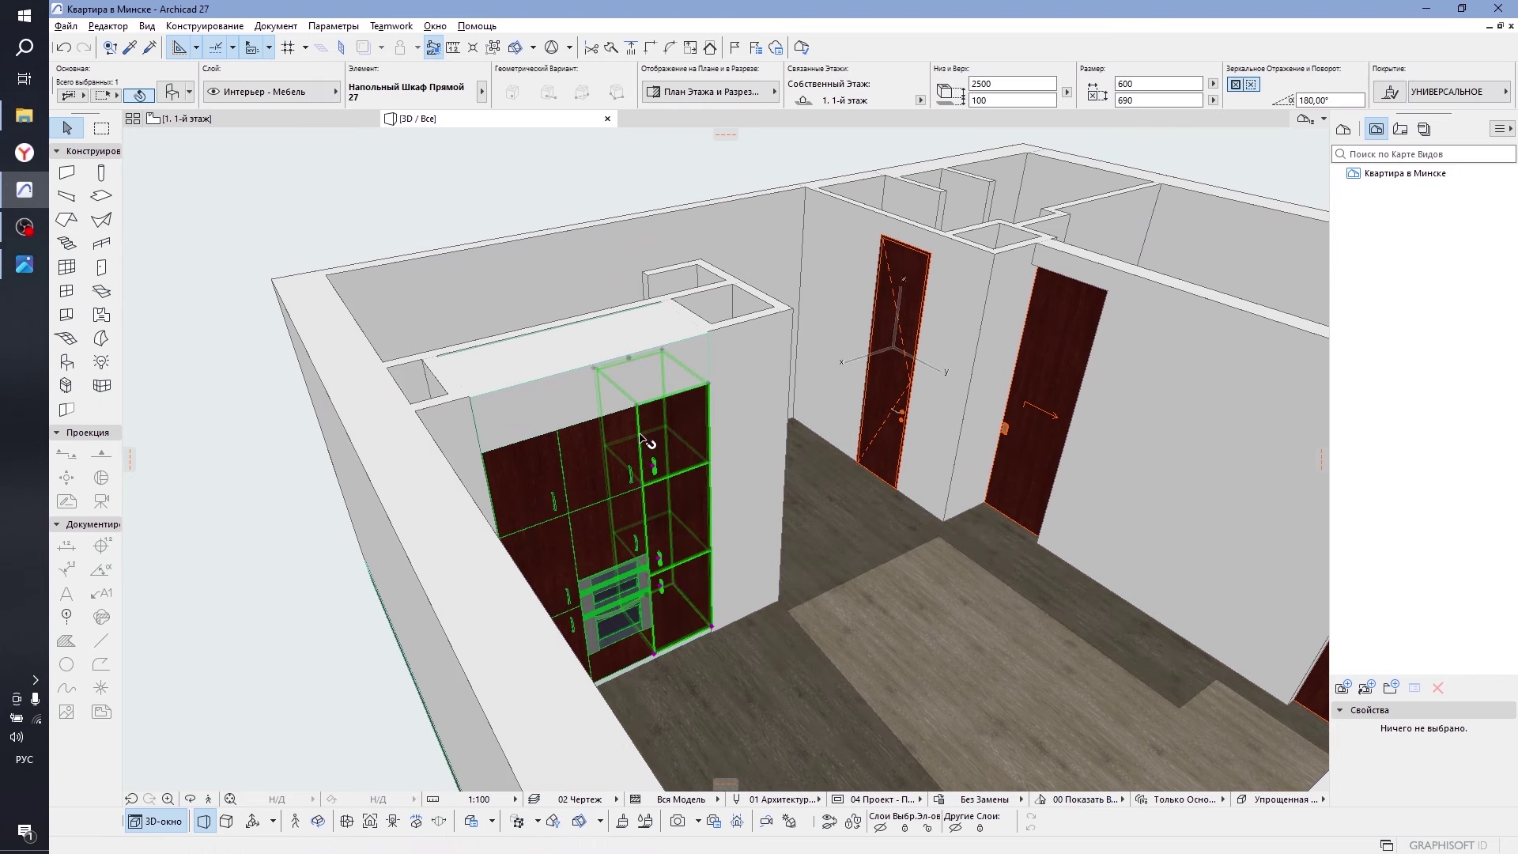
click(909, 339)
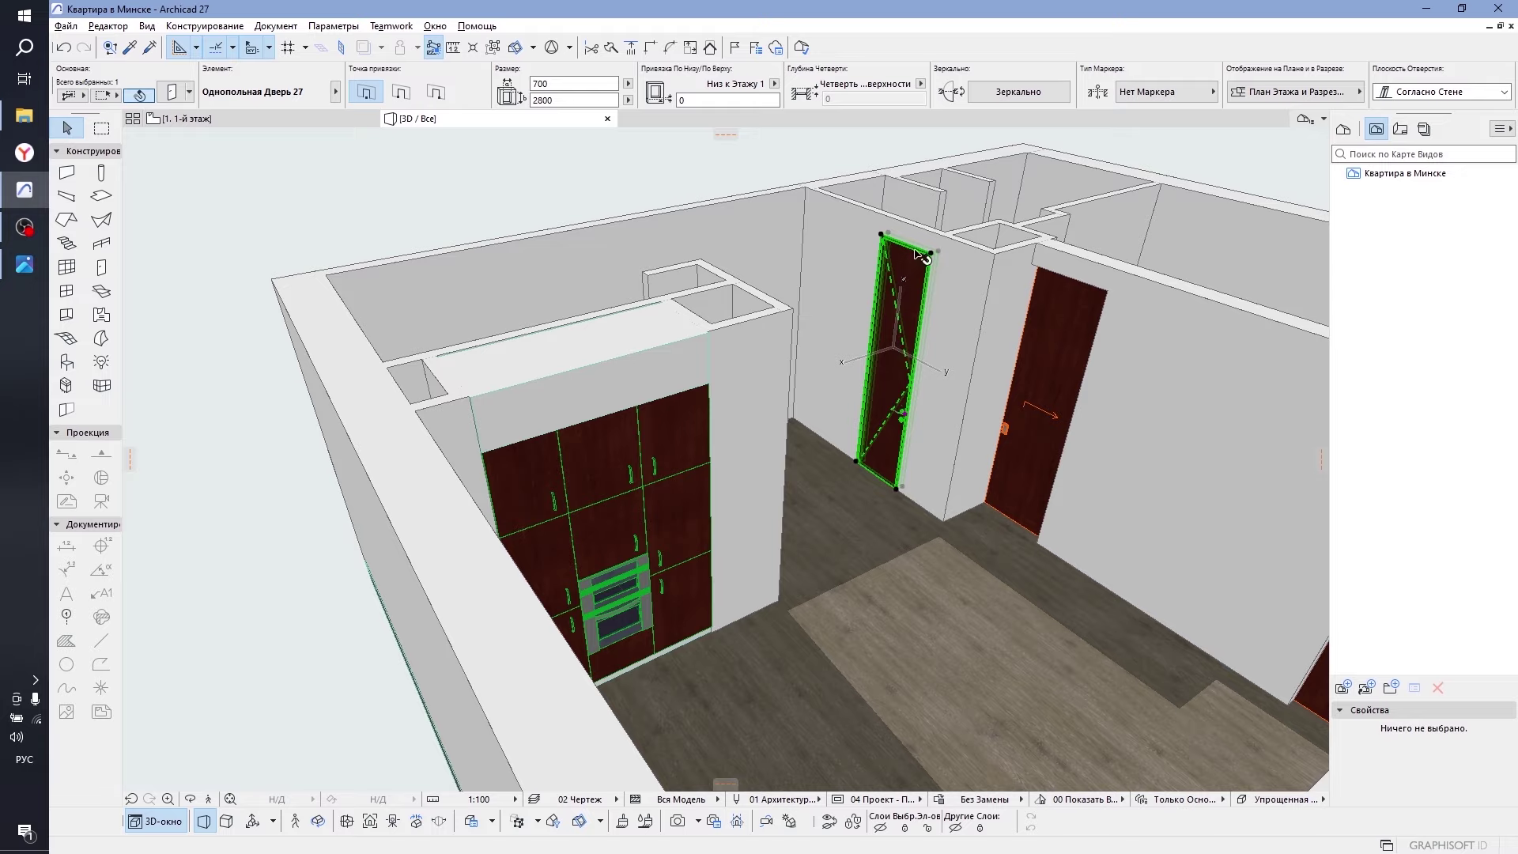
mouse_move(939, 568)
shift+middle_down()
mouse_move(790, 525)
mouse_move(928, 619)
mouse_move(858, 614)
mouse_move(532, 434)
mouse_move(746, 468)
shift+middle_up()
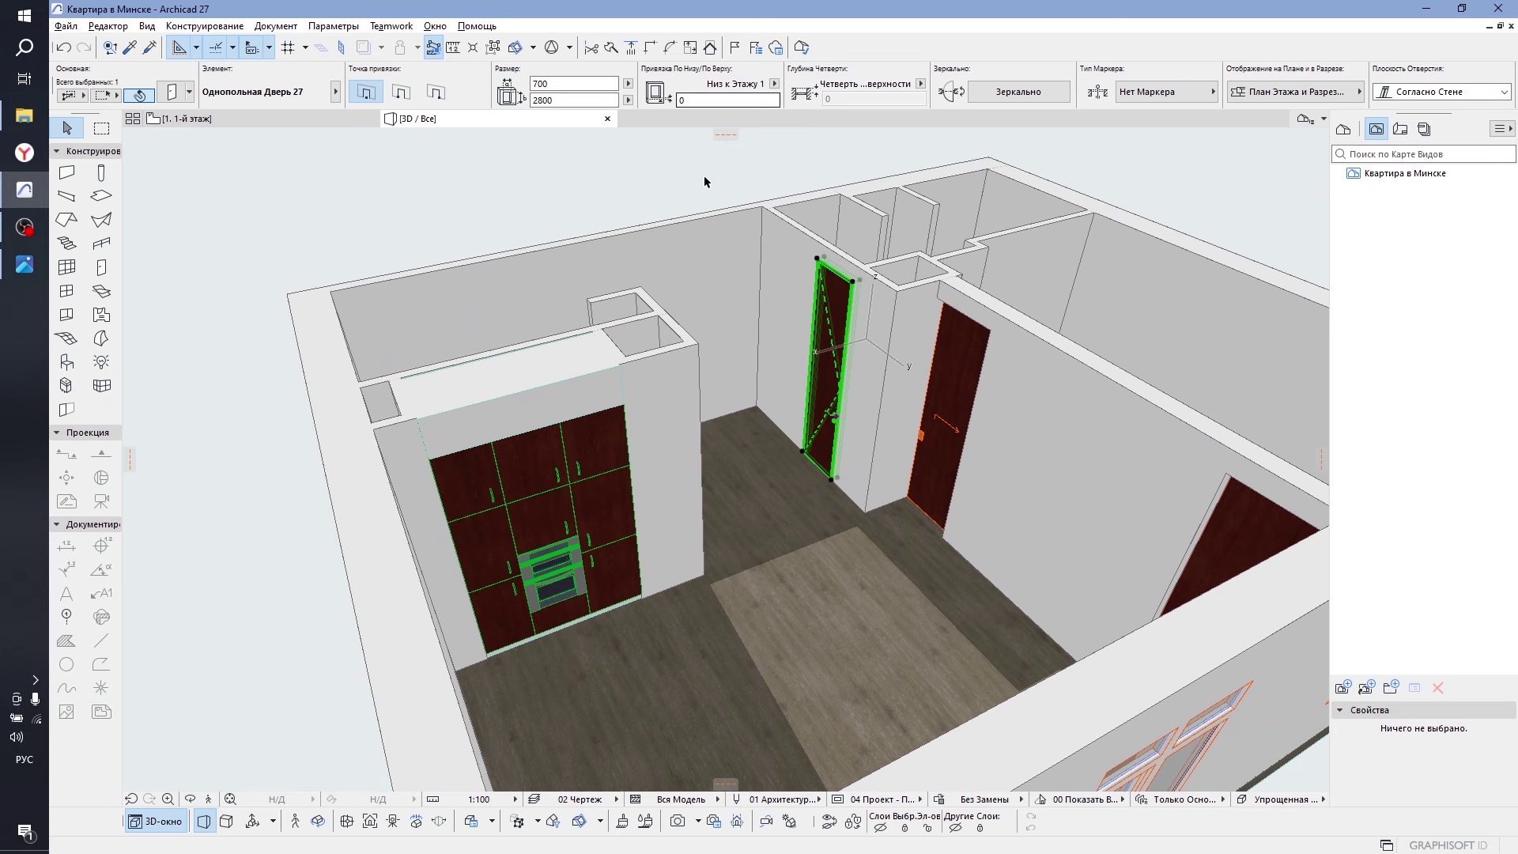
key(Escape)
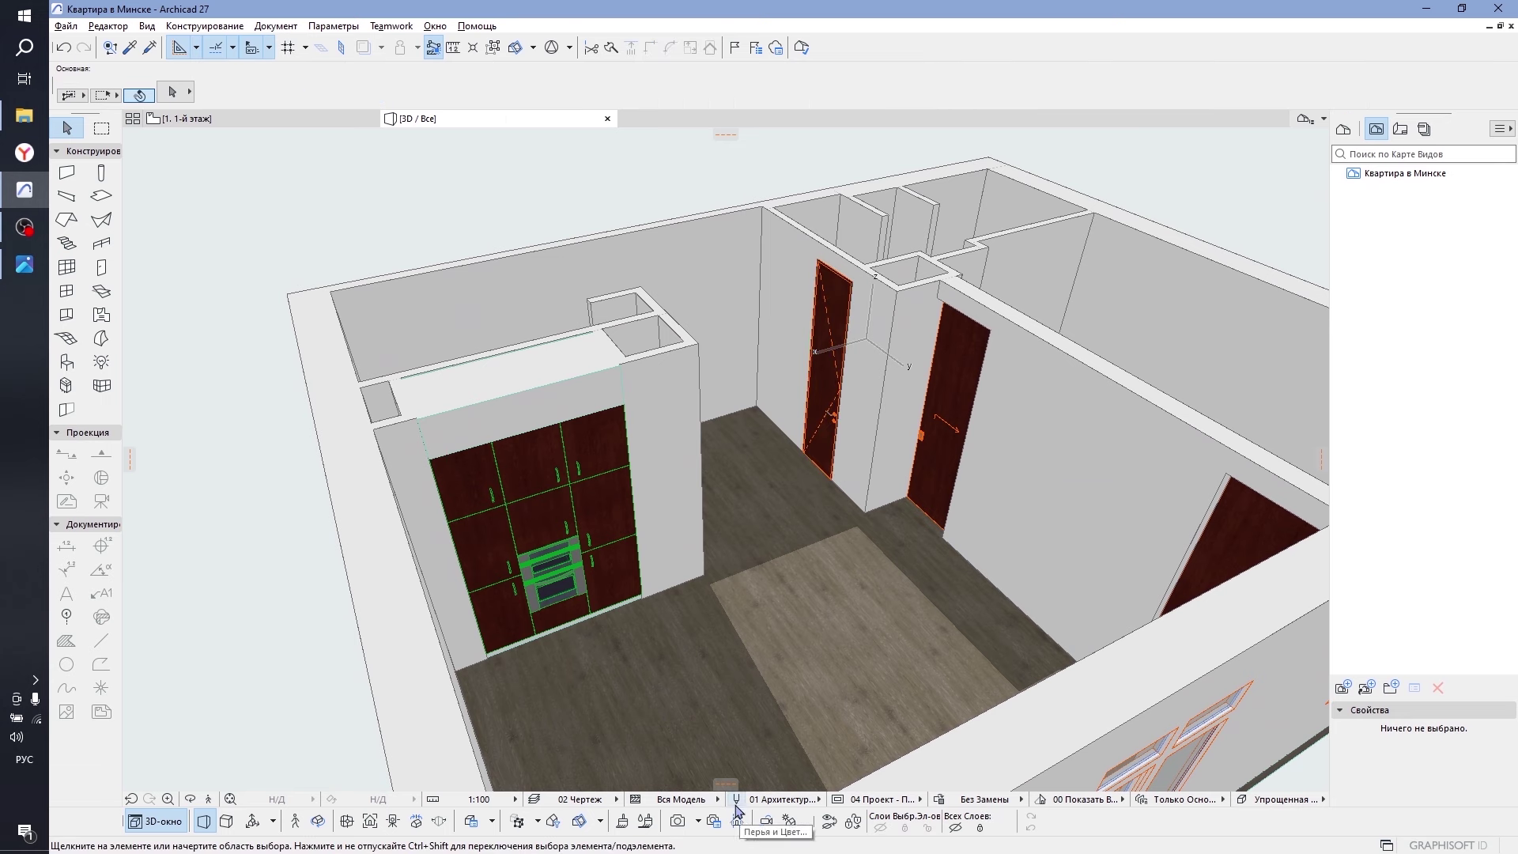
click(782, 803)
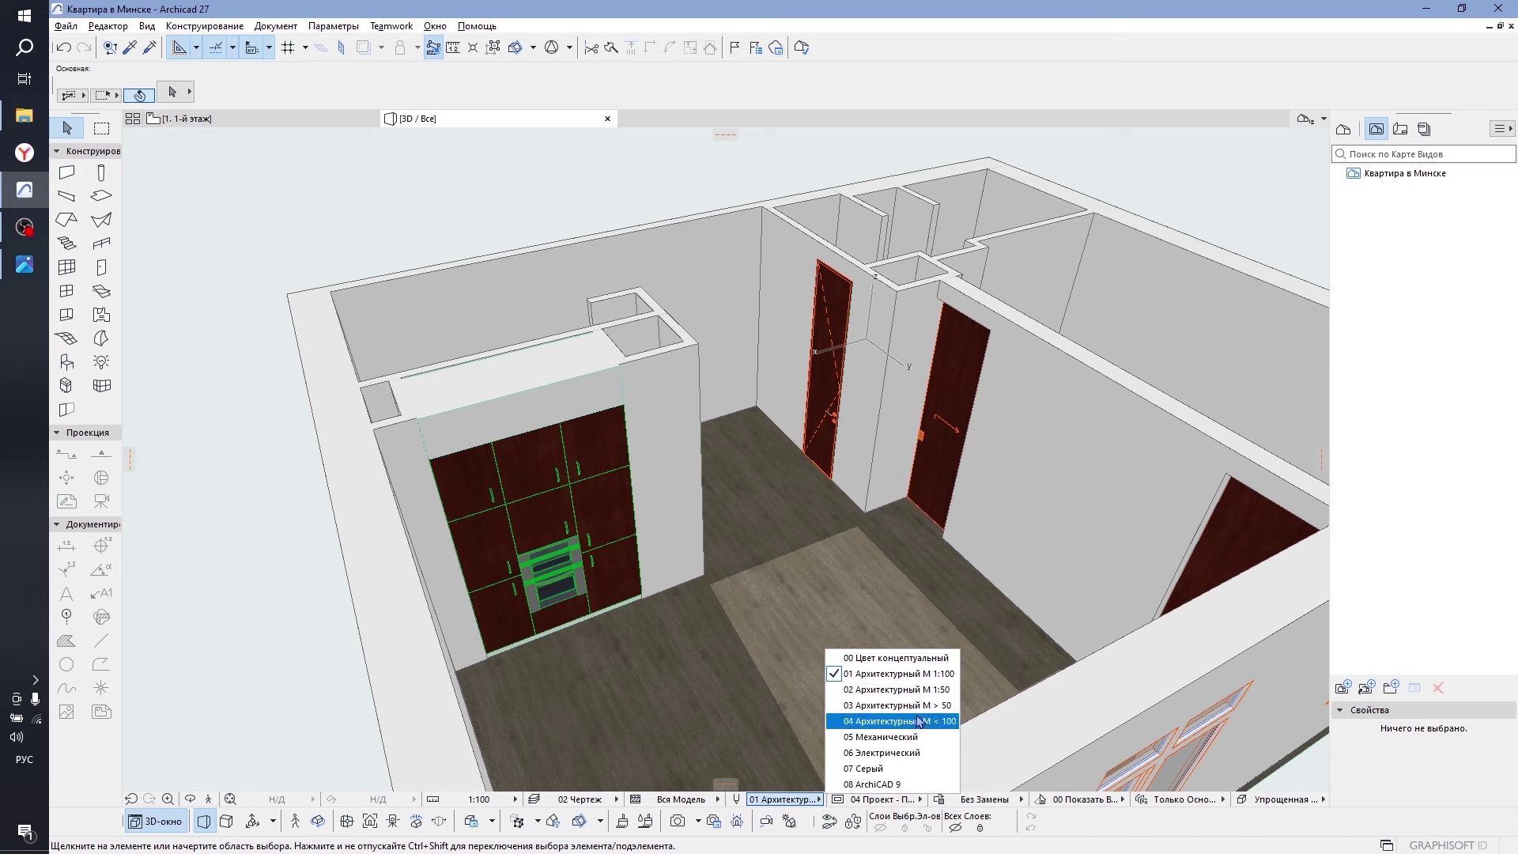
click(883, 770)
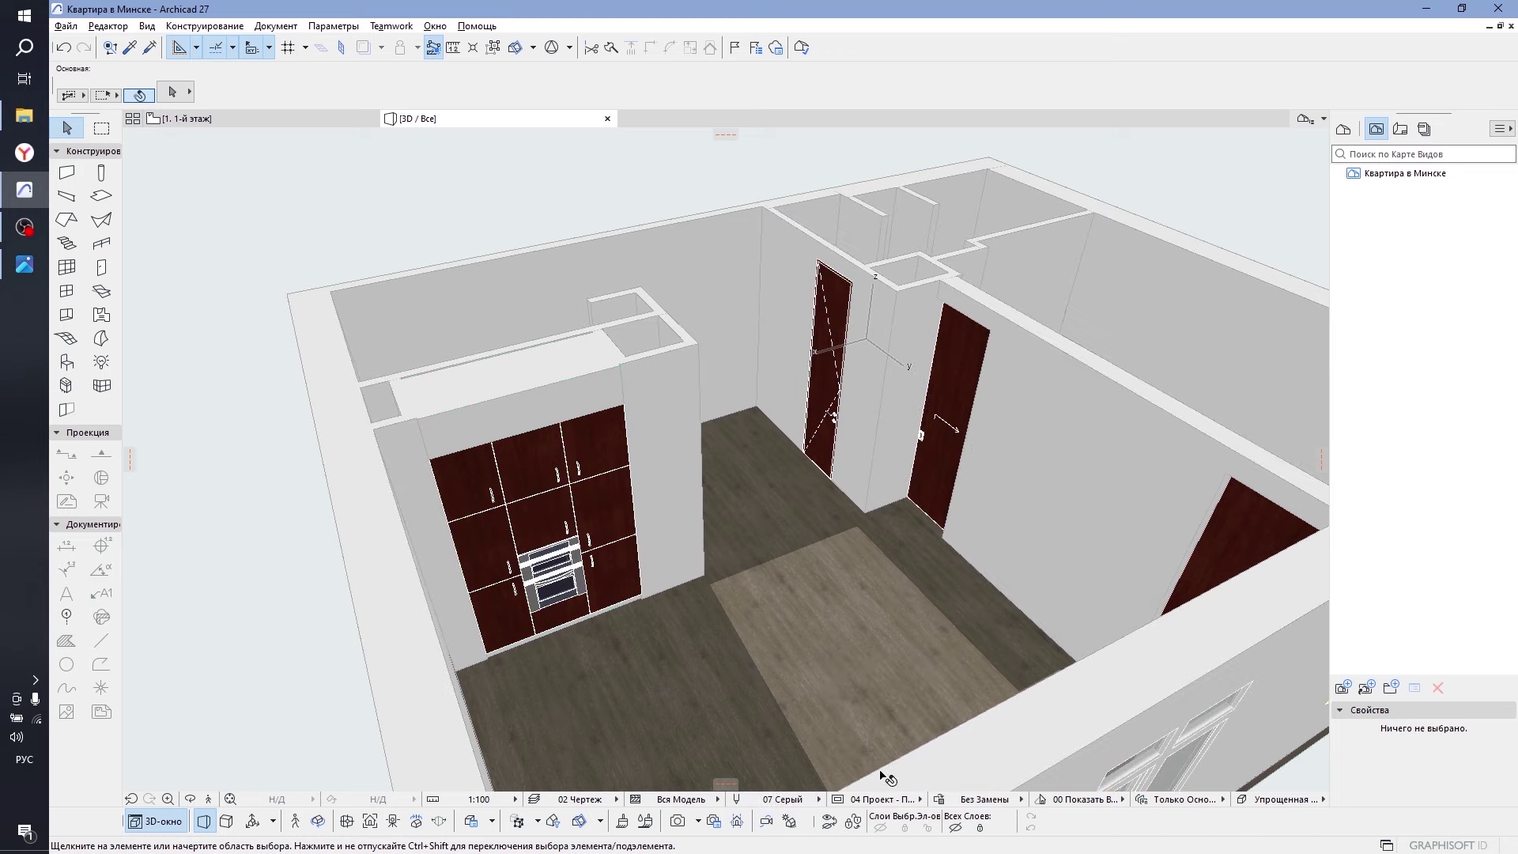
mouse_move(804, 715)
mouse_down()
mouse_move(722, 619)
mouse_move(1105, 628)
mouse_move(778, 625)
mouse_move(755, 461)
mouse_move(813, 668)
mouse_up()
scroll(779, 625, up, 3)
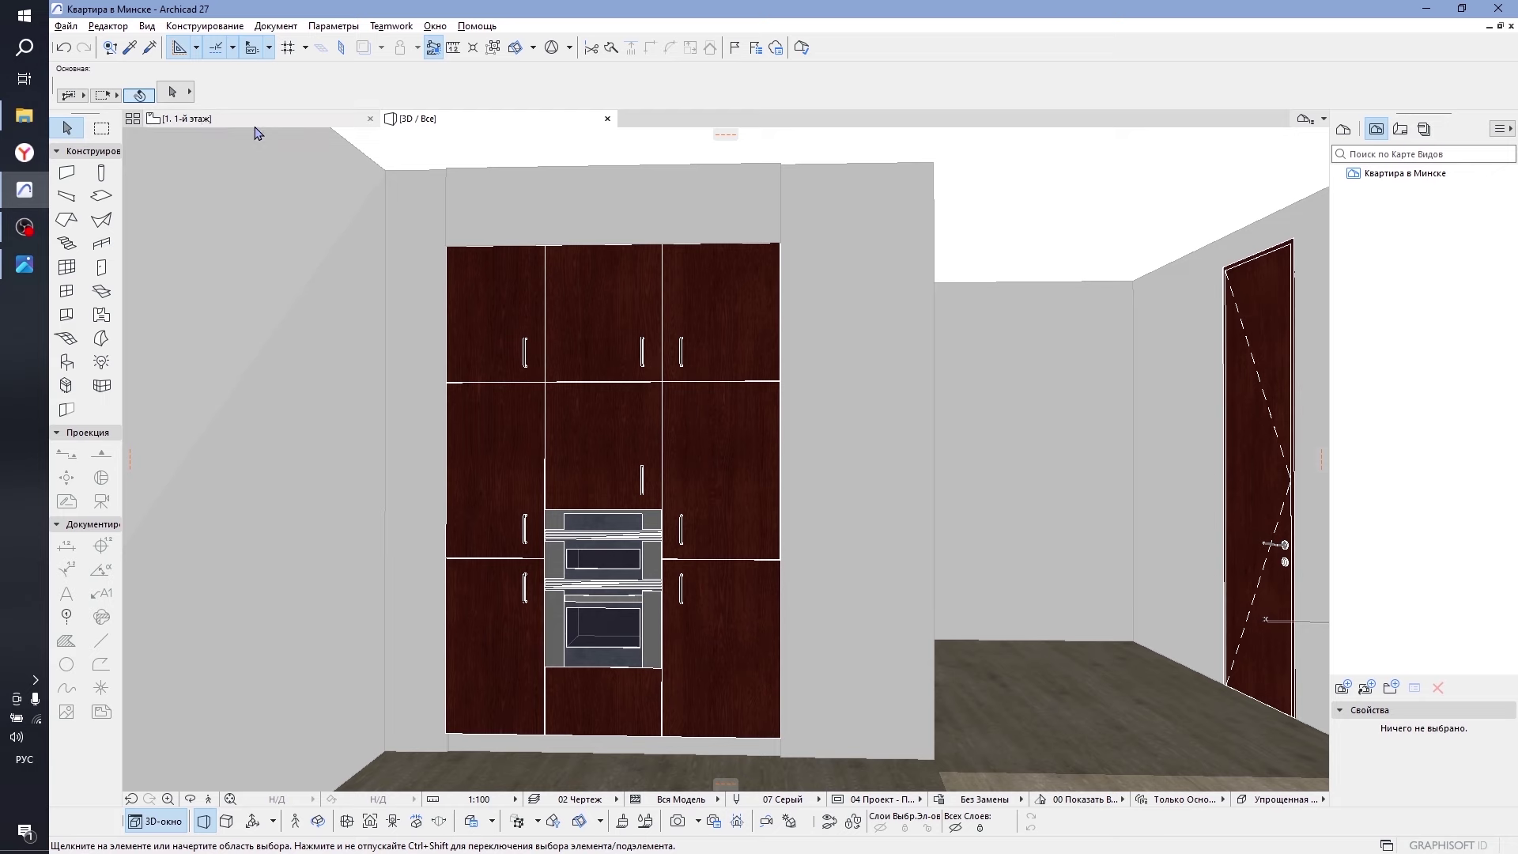
Make Секция Прямая 27 the default object, sized by Столешница to 600 × 620 × 935 mm
click(202, 125)
scroll(708, 474, down, 4)
scroll(677, 451, down, 2)
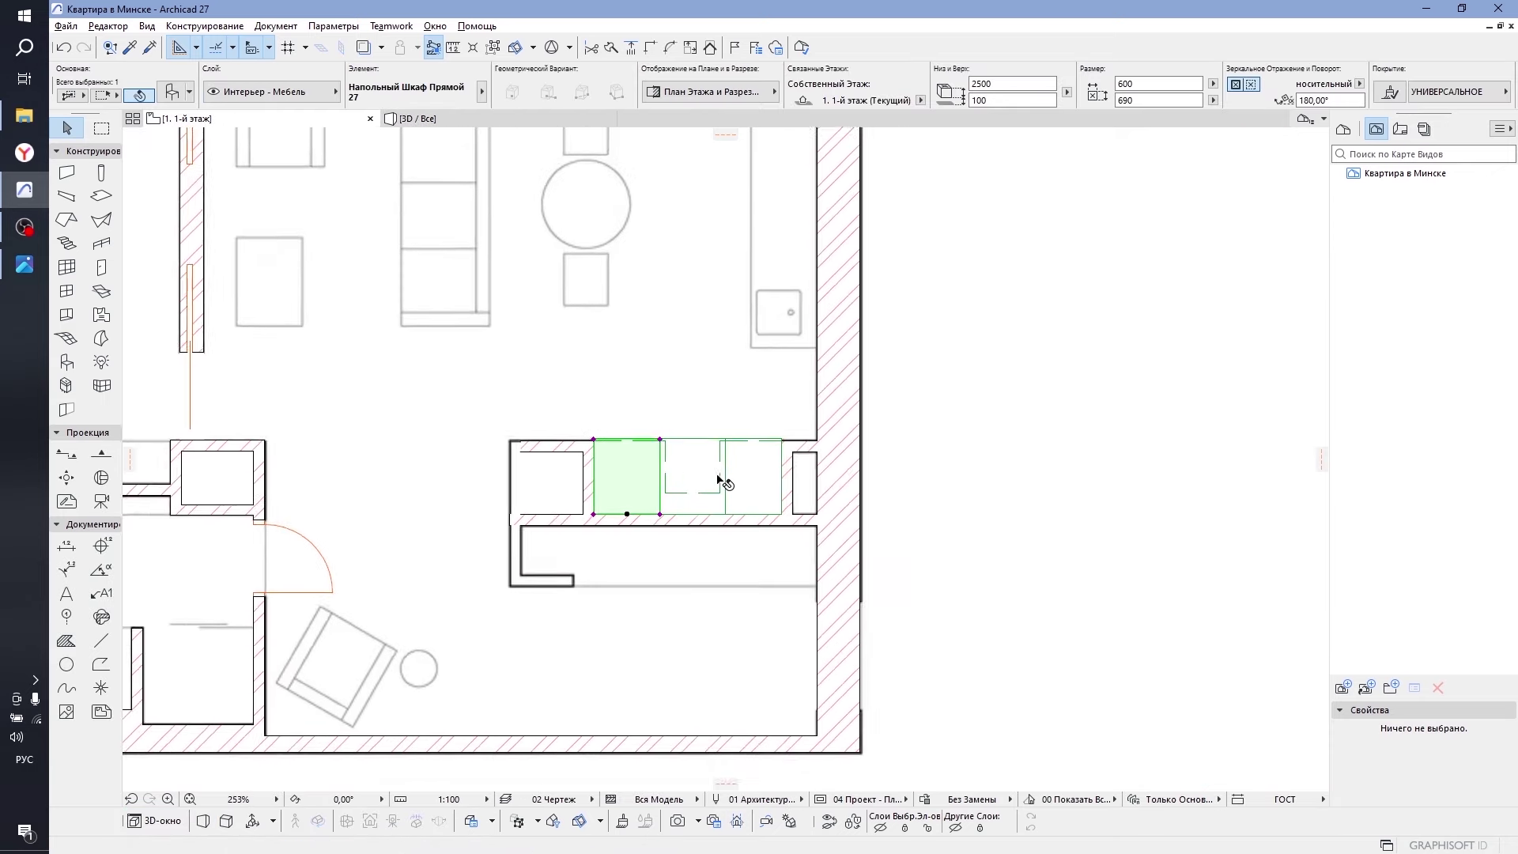
middle_drag(718, 477, 730, 624)
key(Escape)
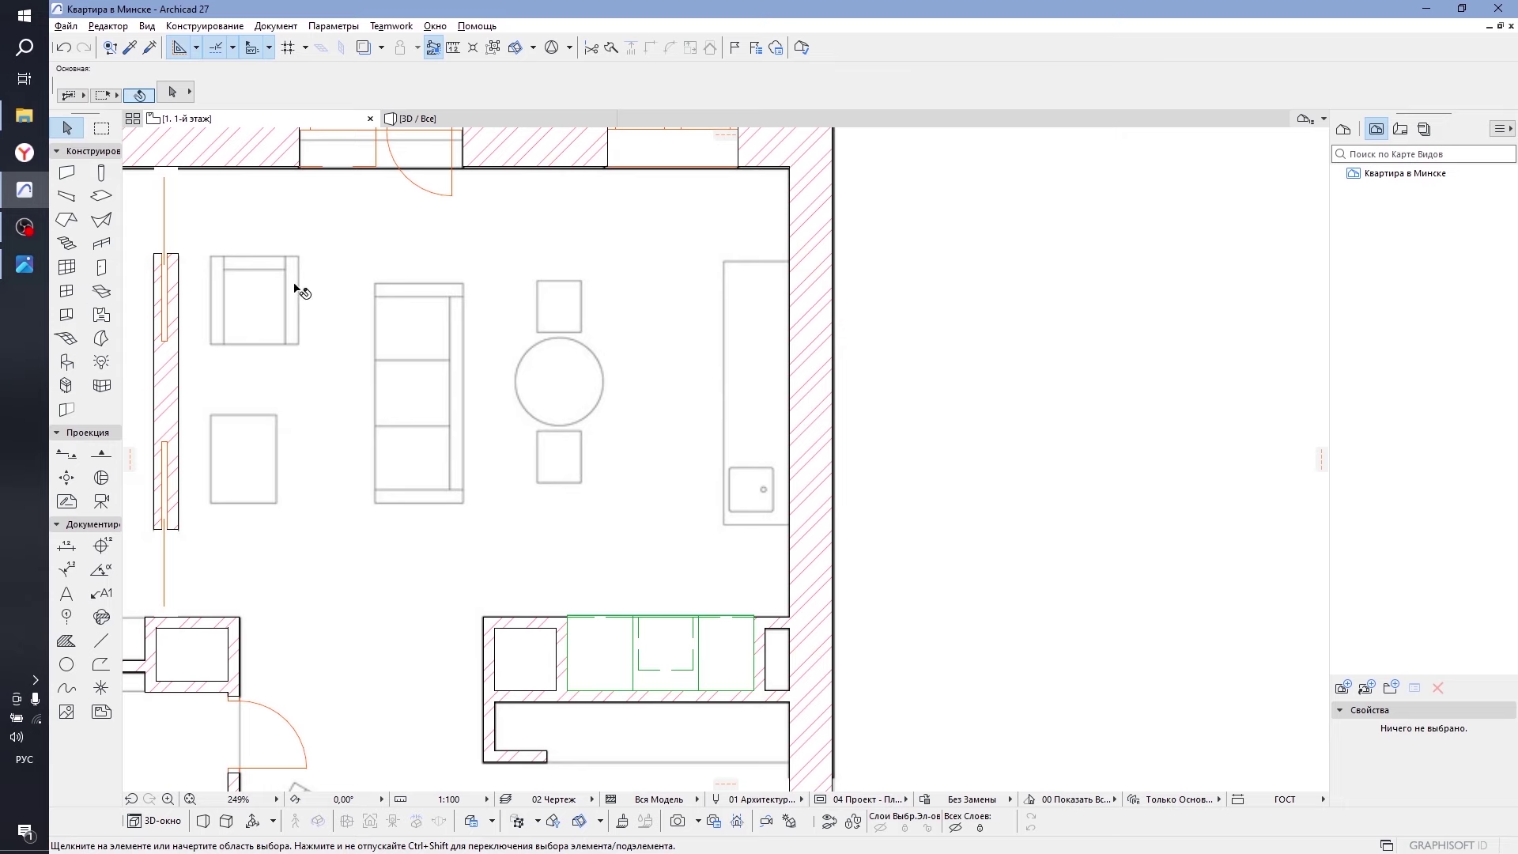
double_click(67, 361)
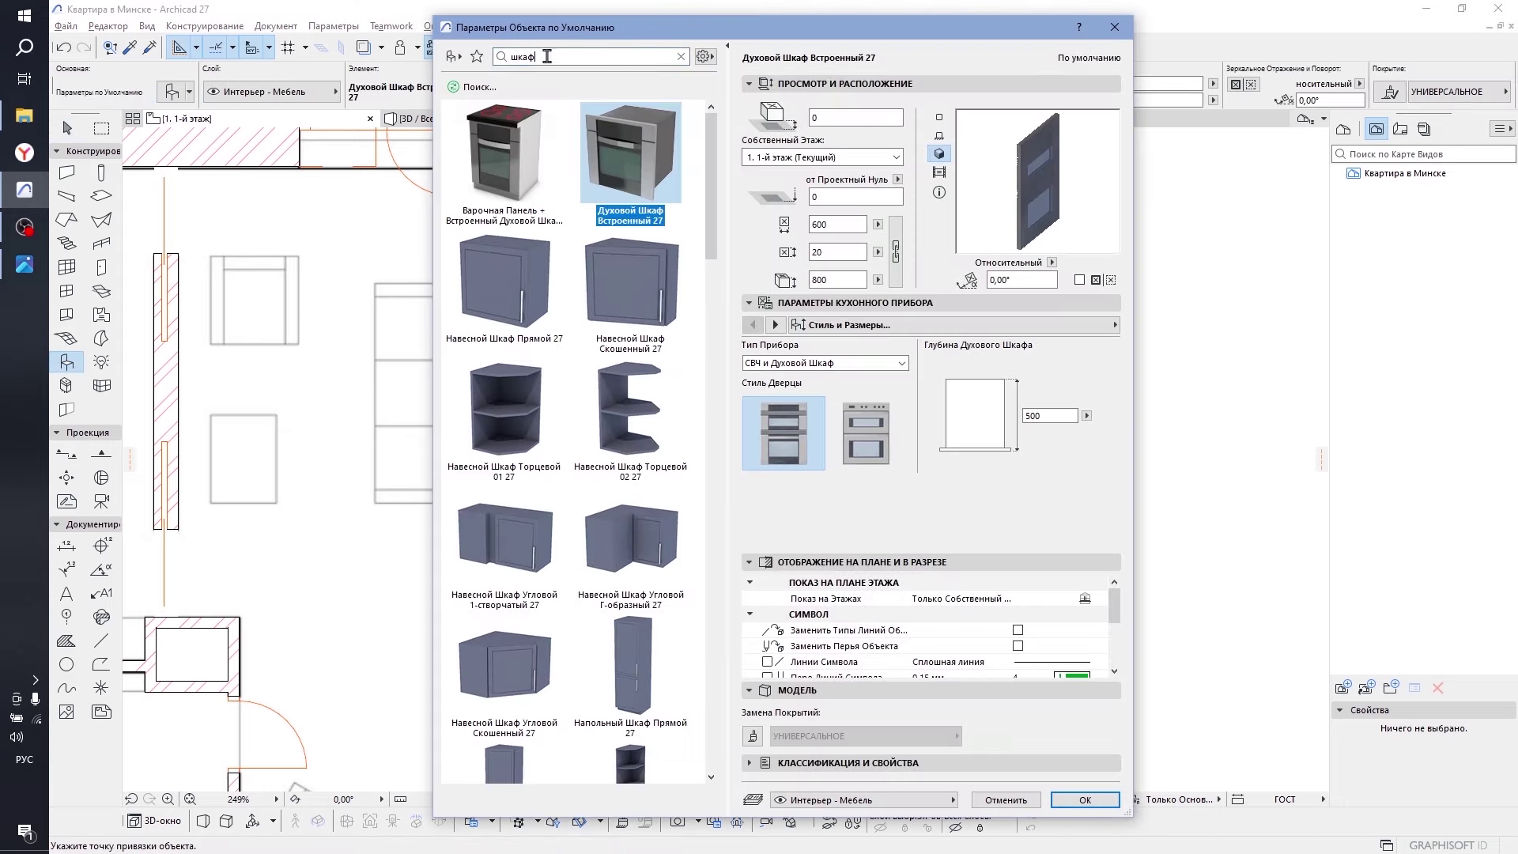
text(секция)
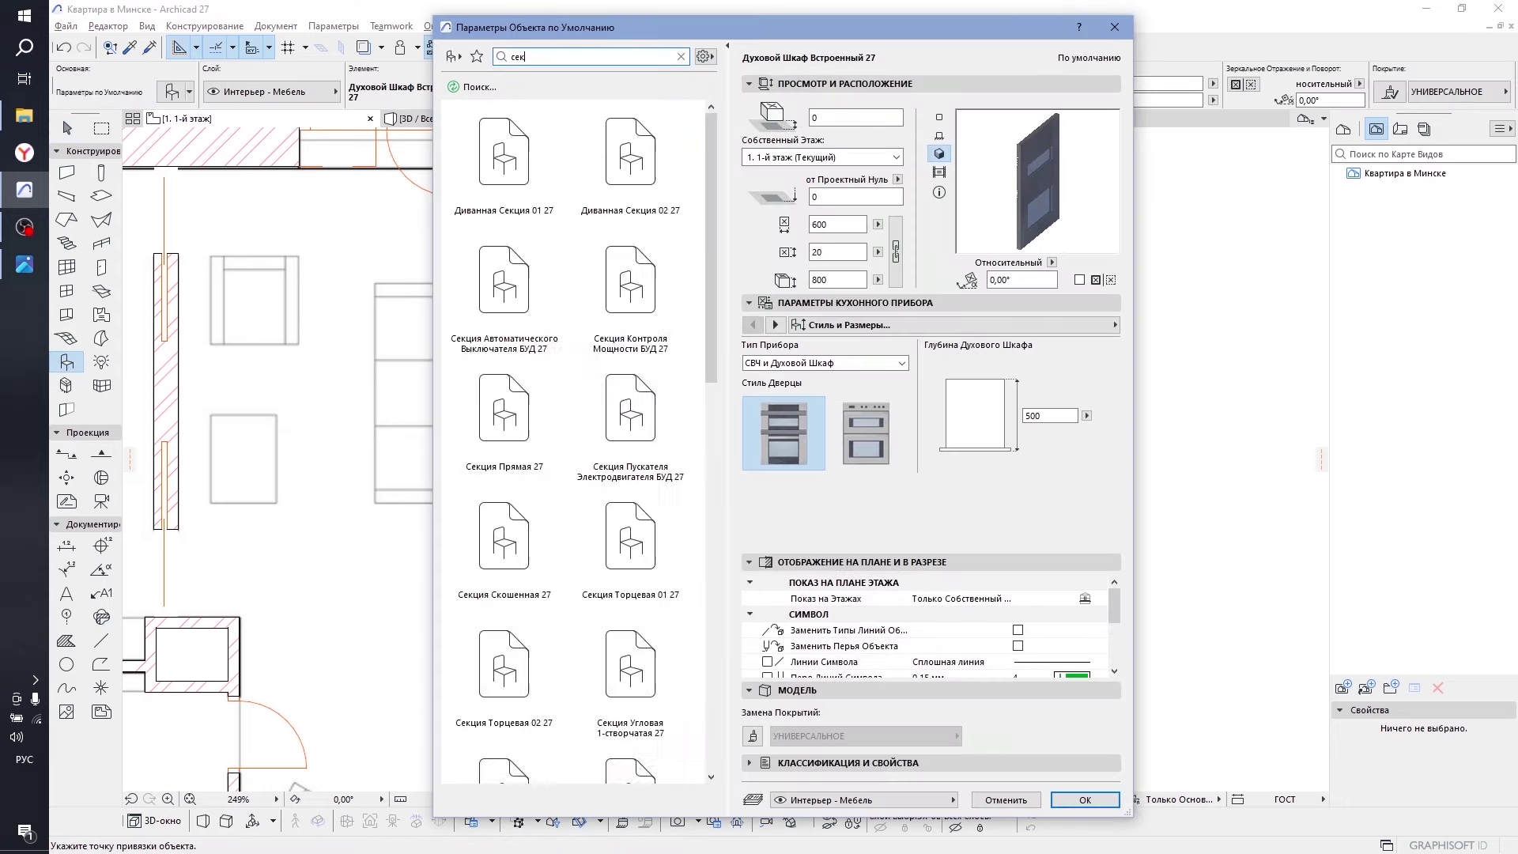
click(511, 463)
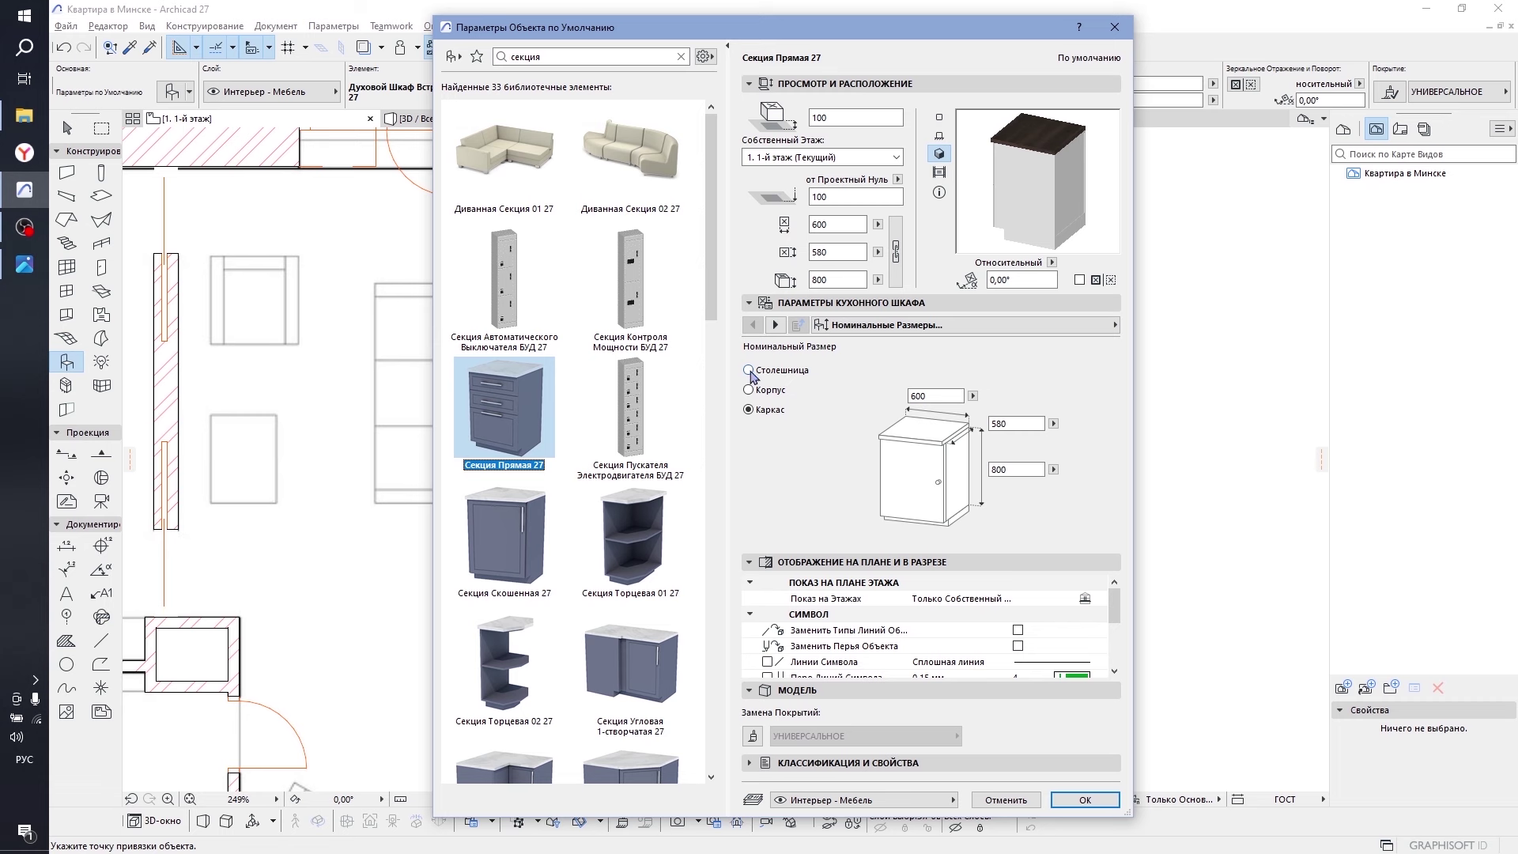
click(748, 371)
Place the base cabinet on the plan and rotate it 270° to face the room
click(1084, 799)
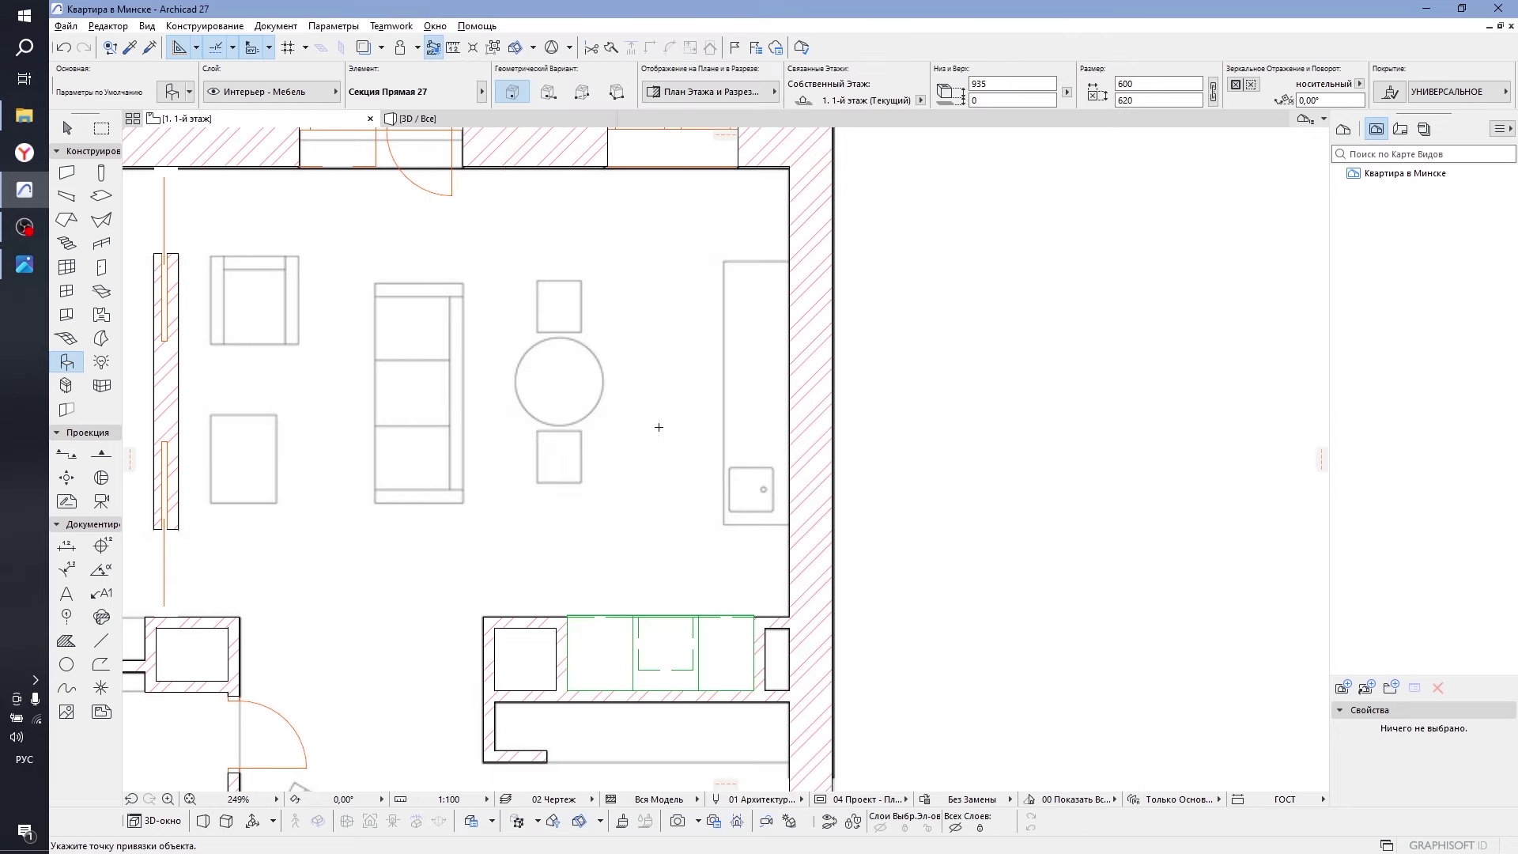
scroll(730, 313, up, 3)
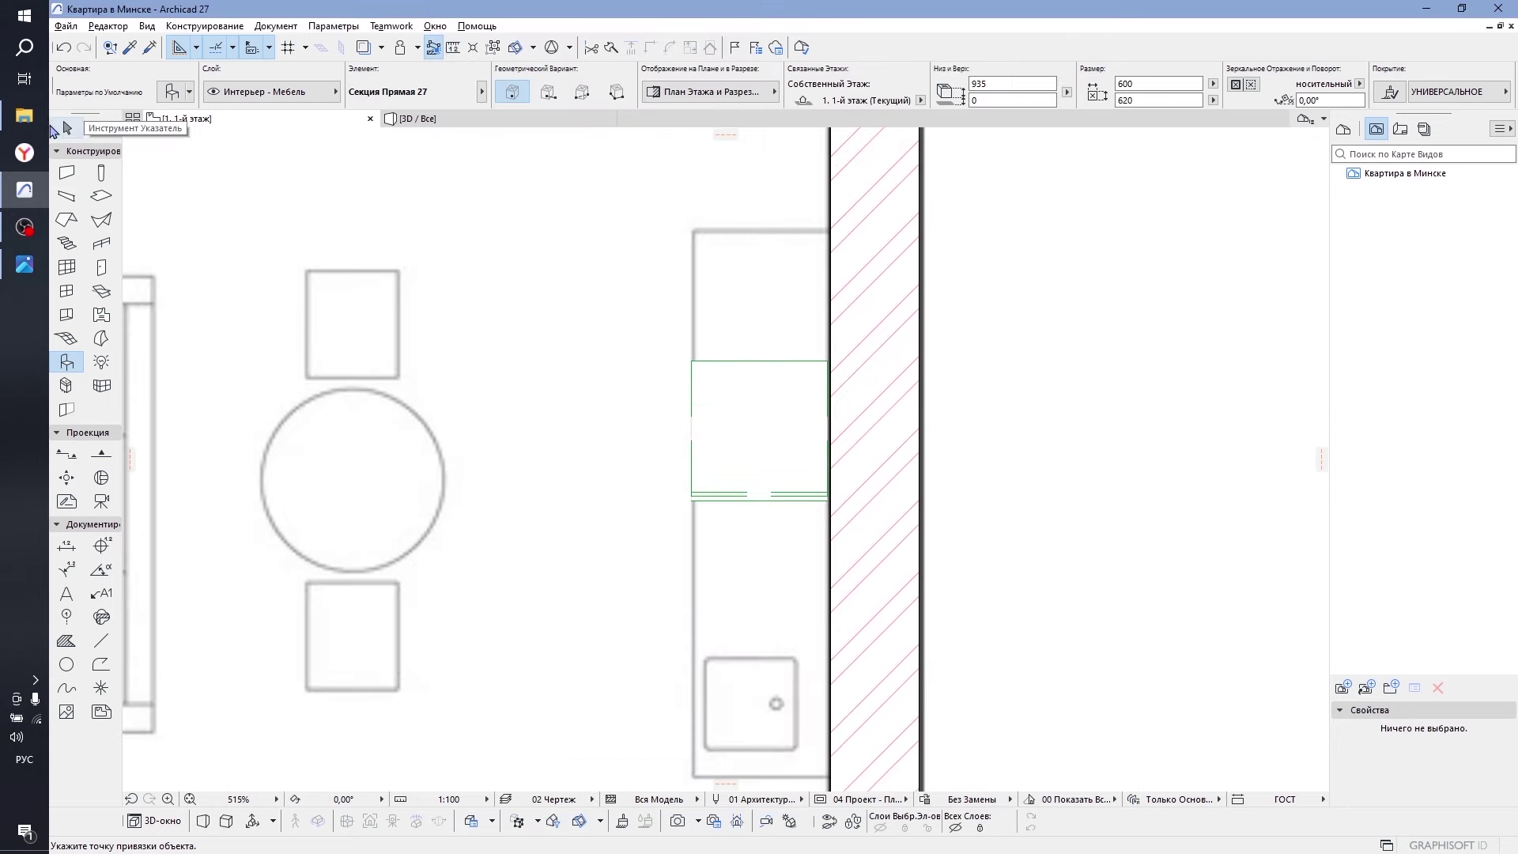
click(66, 127)
click(771, 419)
click(759, 361)
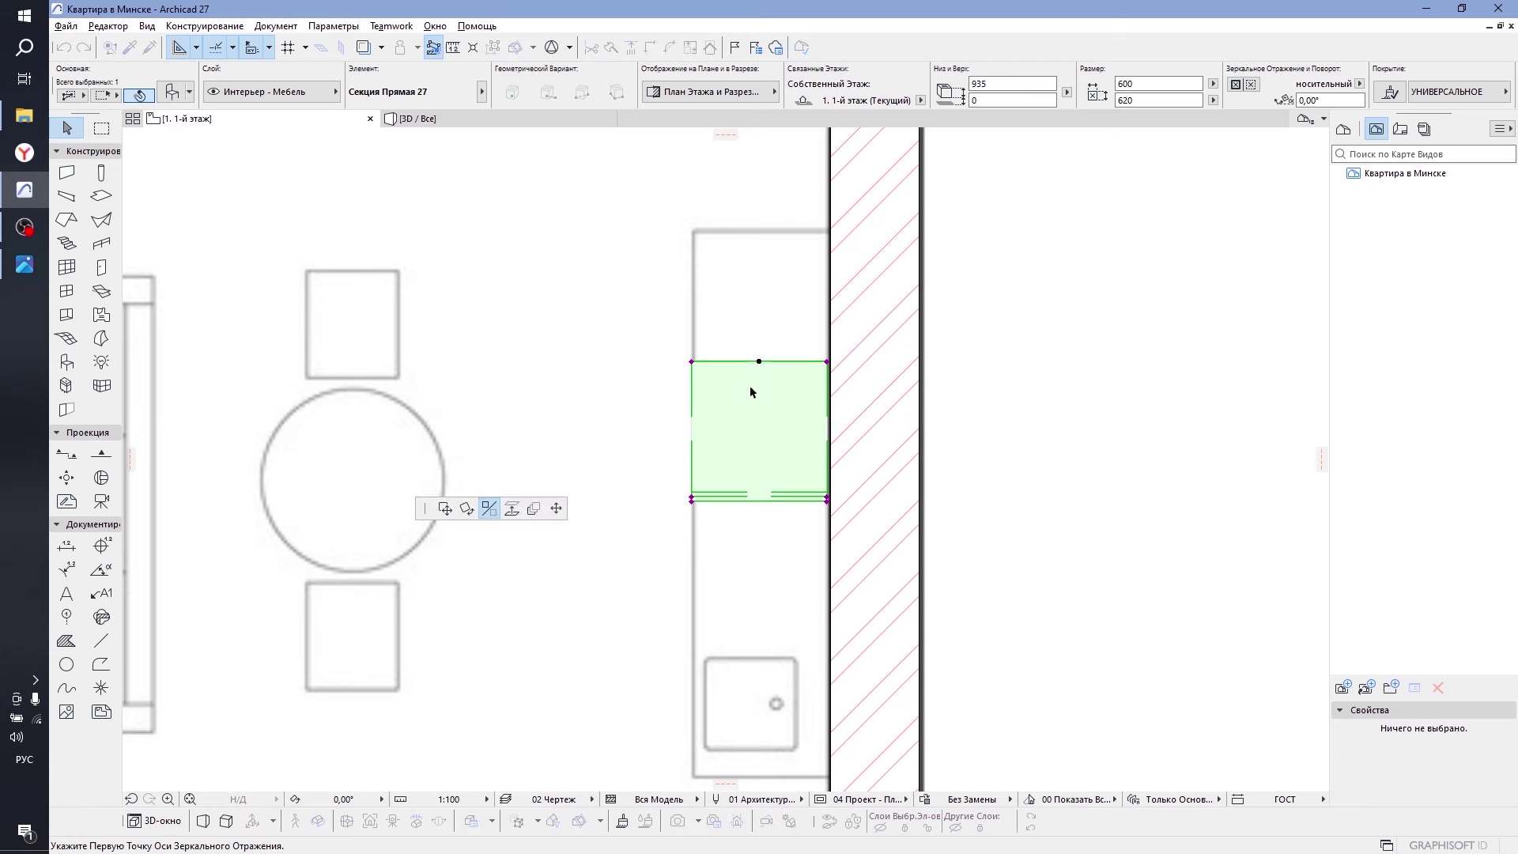
click(467, 508)
click(759, 361)
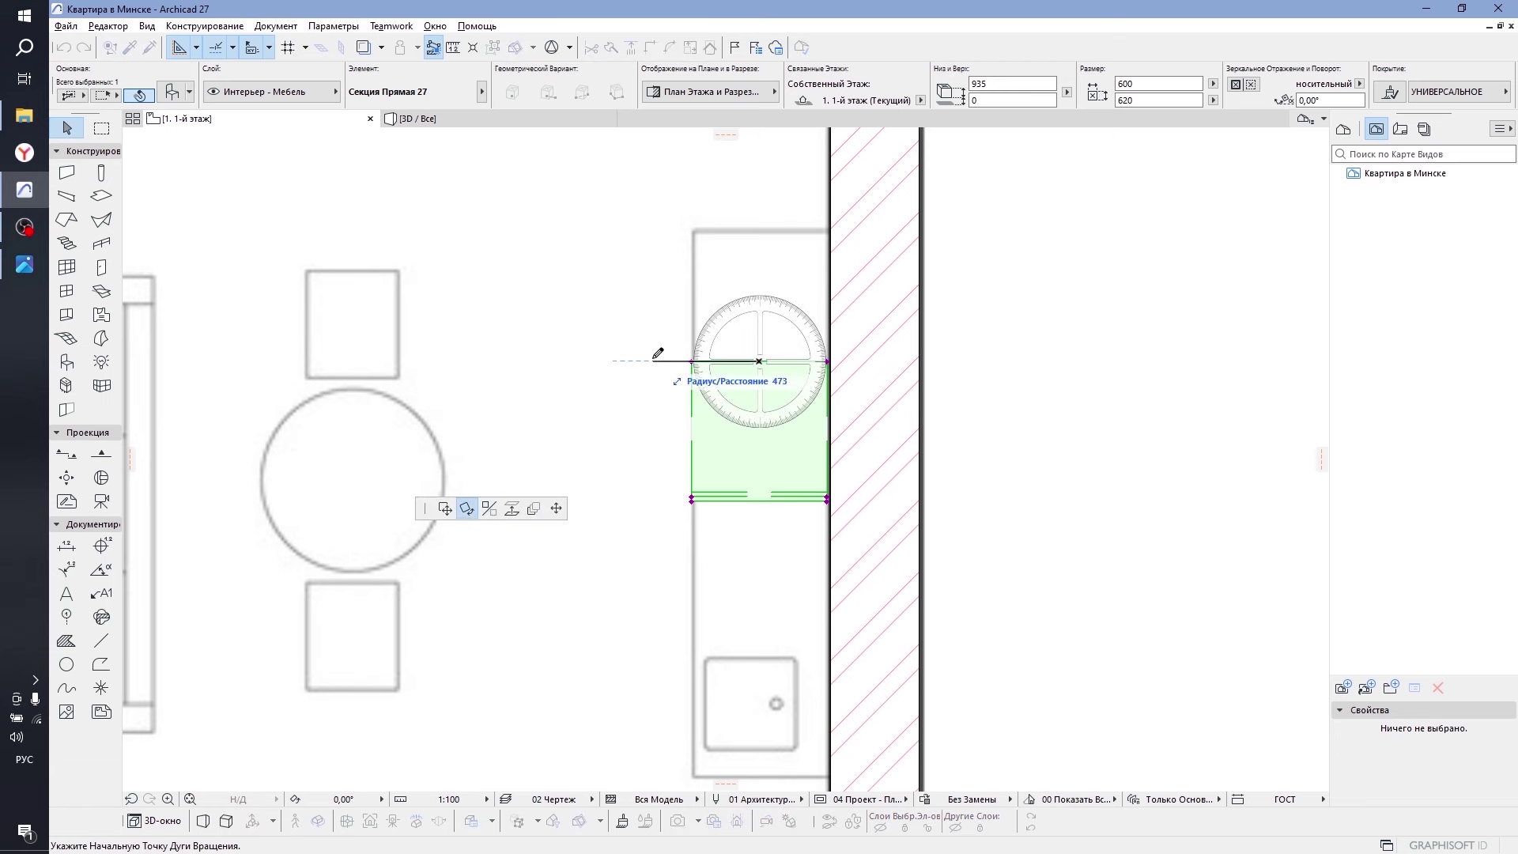
click(654, 362)
click(759, 237)
Snap the cabinet into the wall corner and compare it with reference photo 011.jpg
click(759, 362)
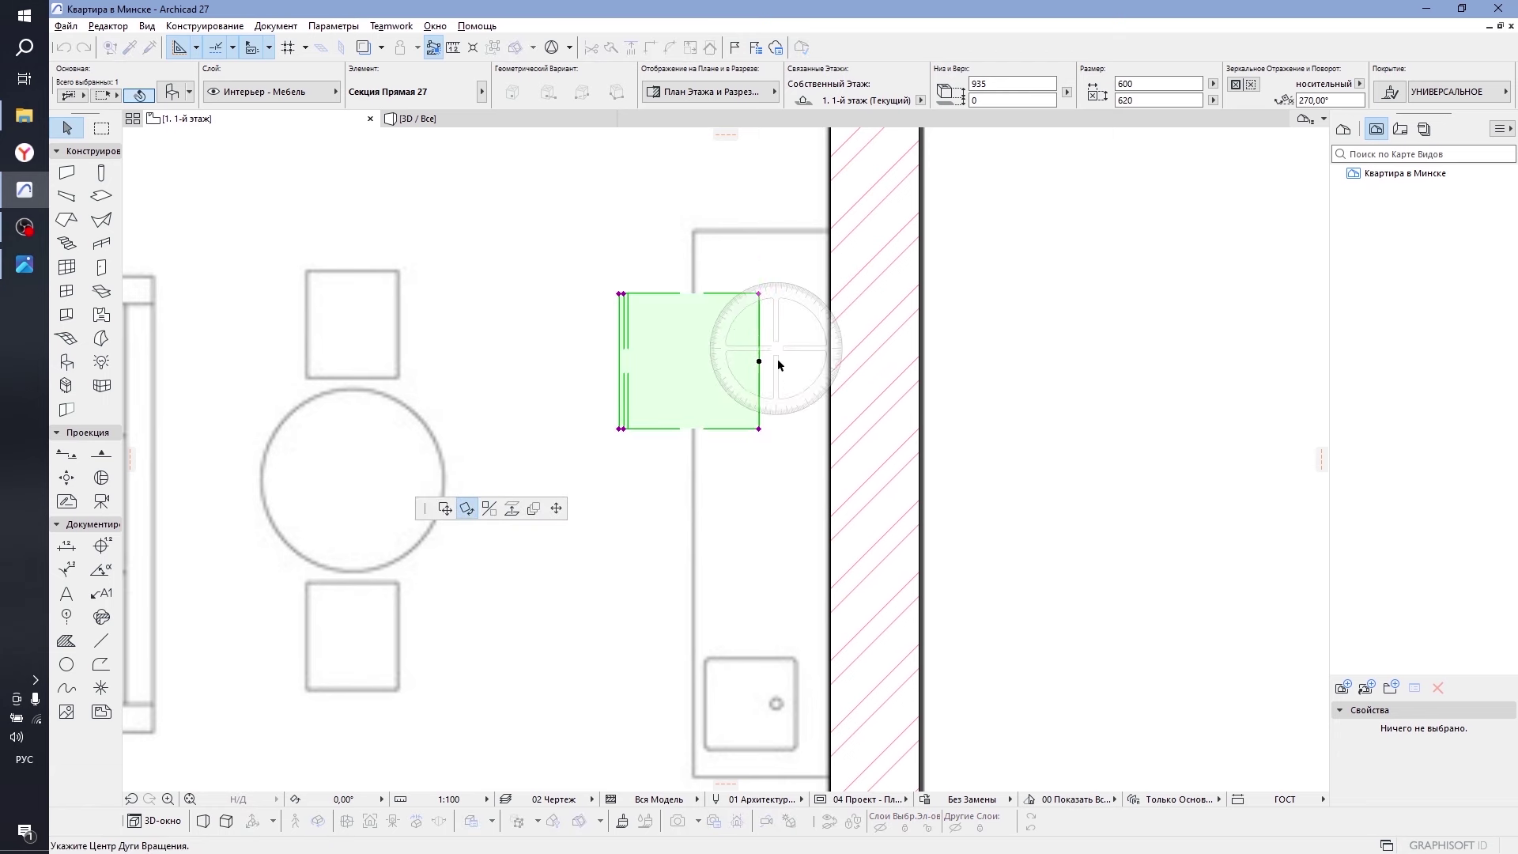
click(445, 508)
scroll(791, 253, up, 1)
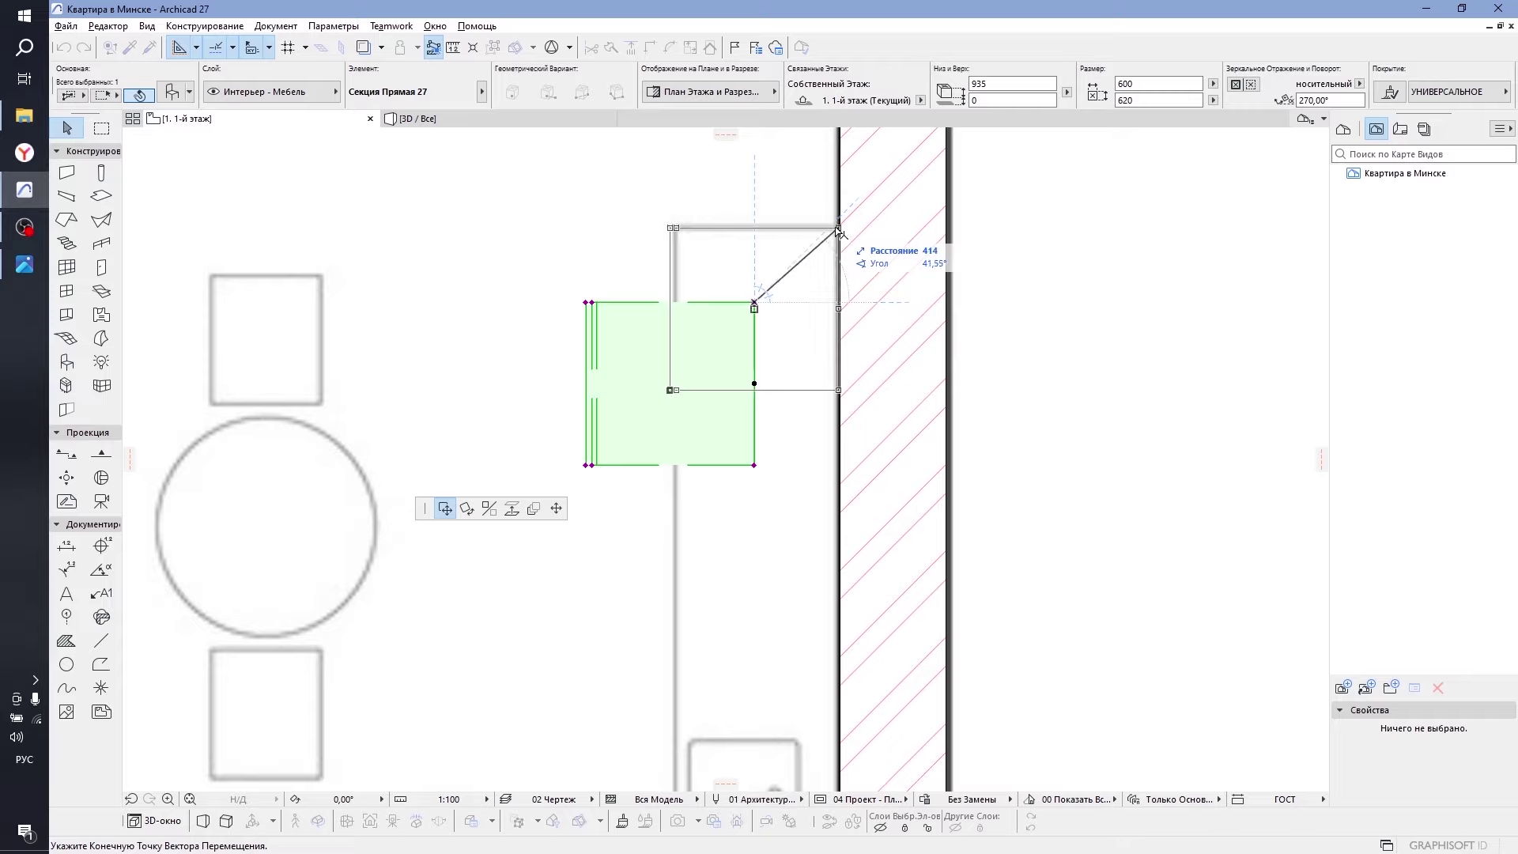
click(836, 229)
click(426, 118)
mouse_move(975, 508)
shift+middle_down()
mouse_move(723, 659)
mouse_move(700, 372)
shift+middle_up()
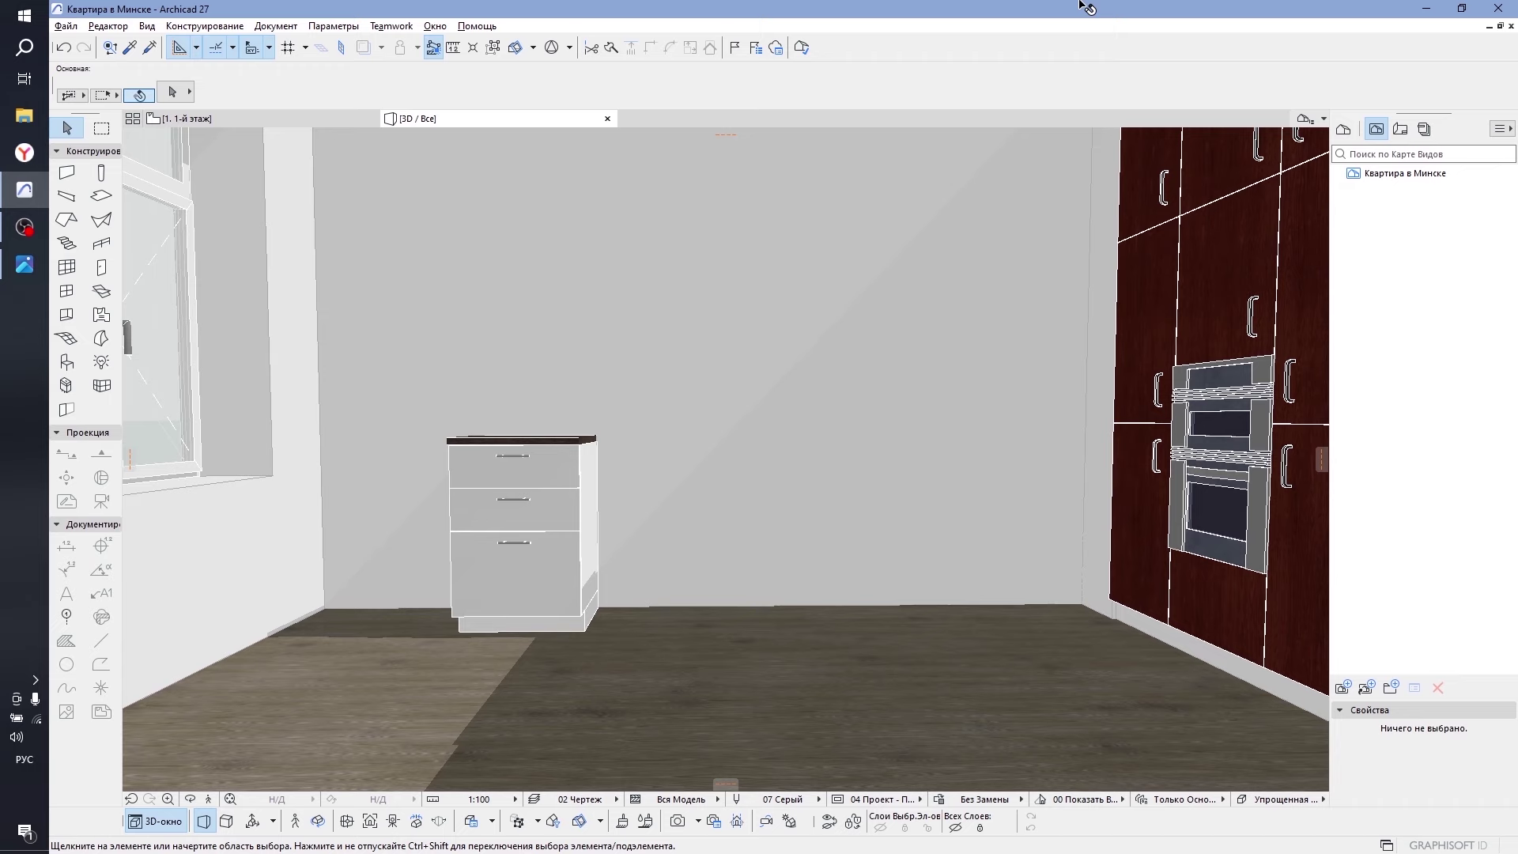
key(alt+Tab)
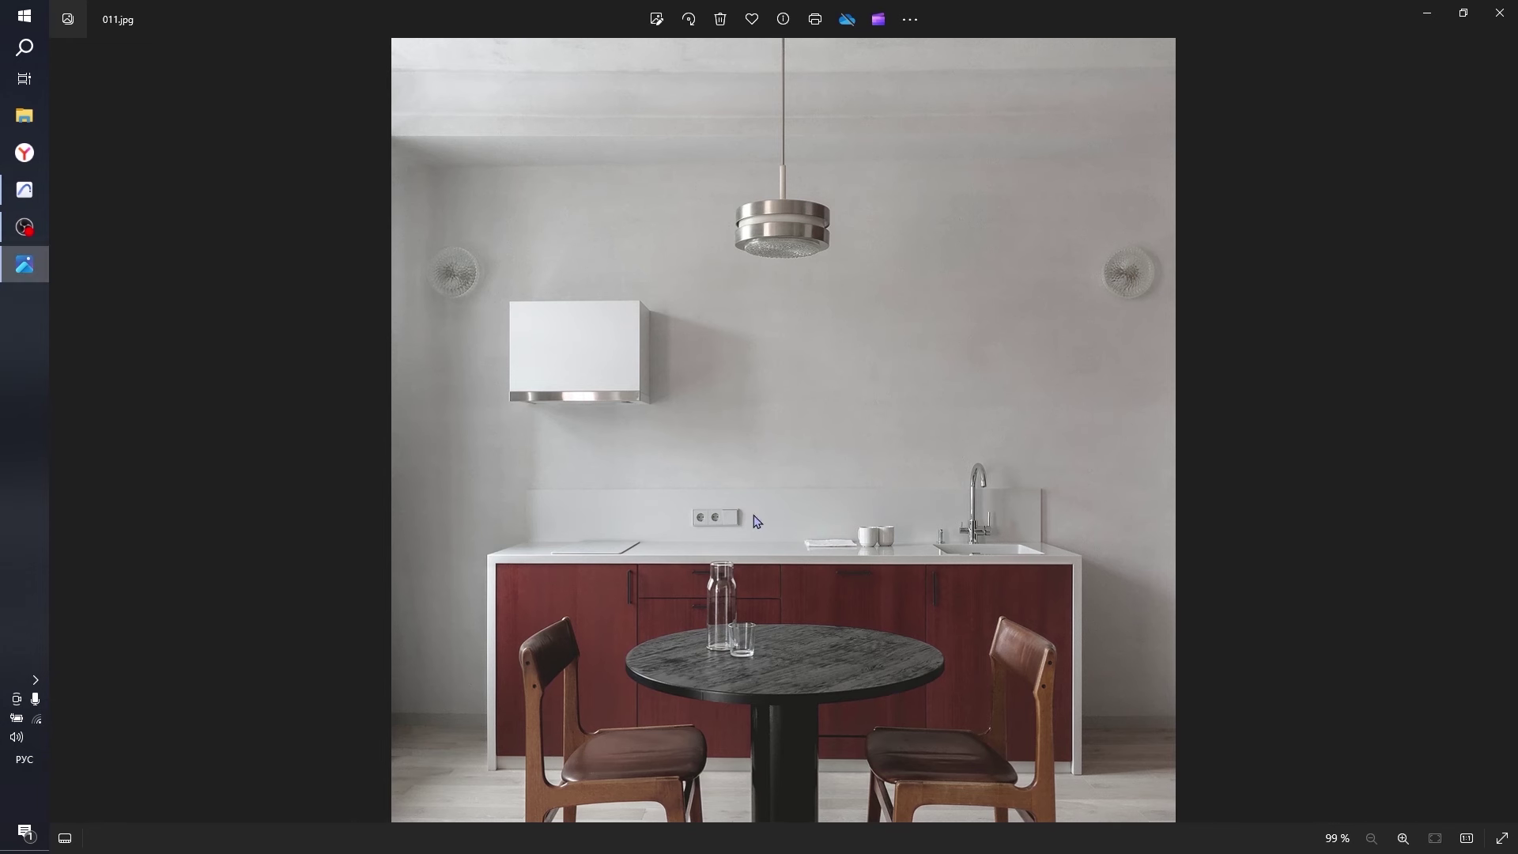
key(alt+Tab)
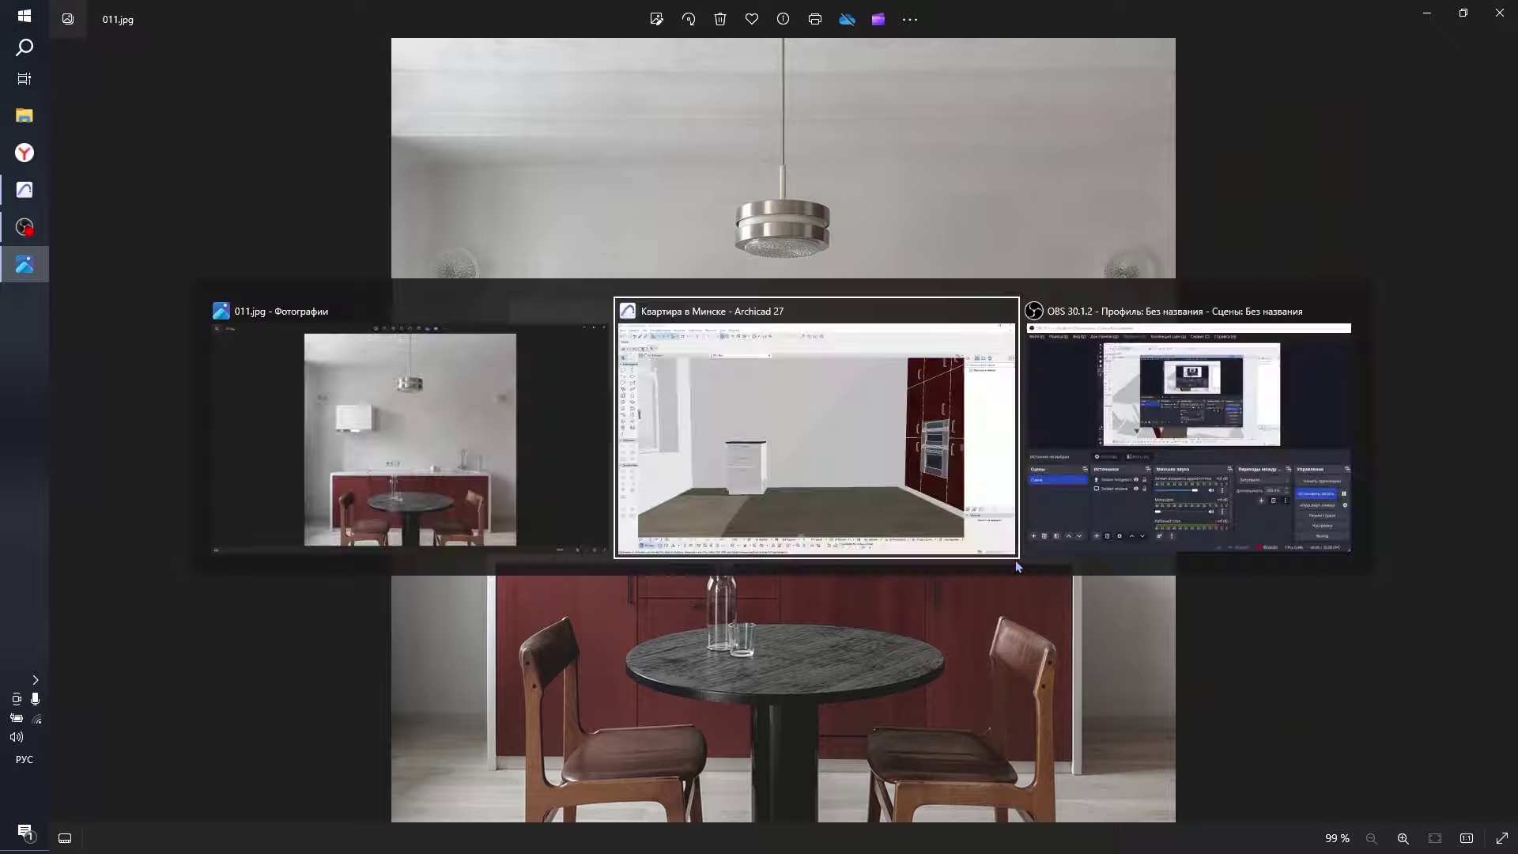
Open the base cabinet's settings and reduce its front to a single segment
click(534, 493)
shift+middle_drag(589, 603, 662, 585)
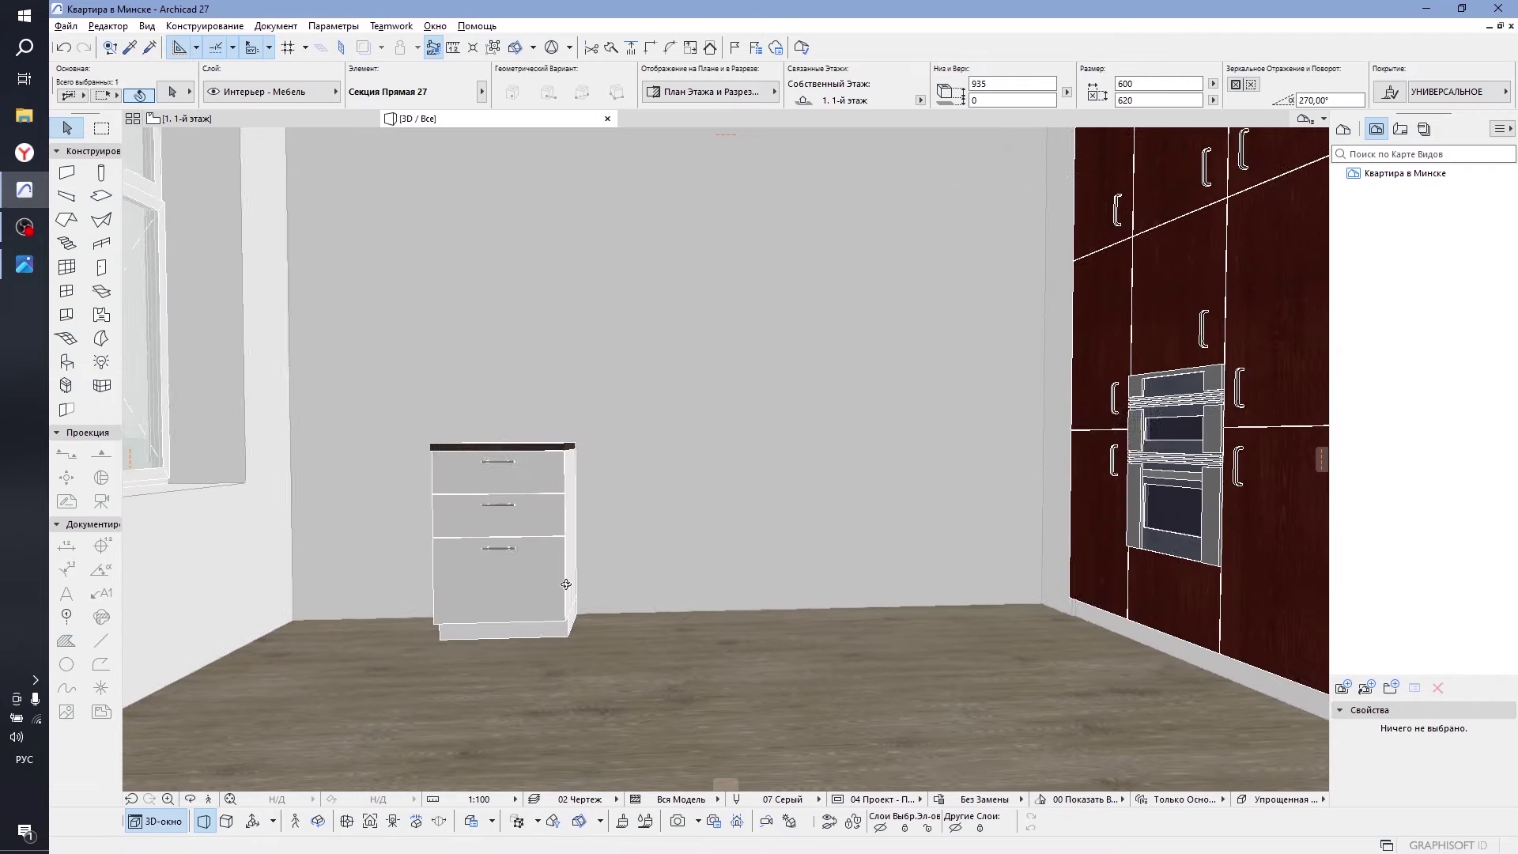
double_click(576, 563)
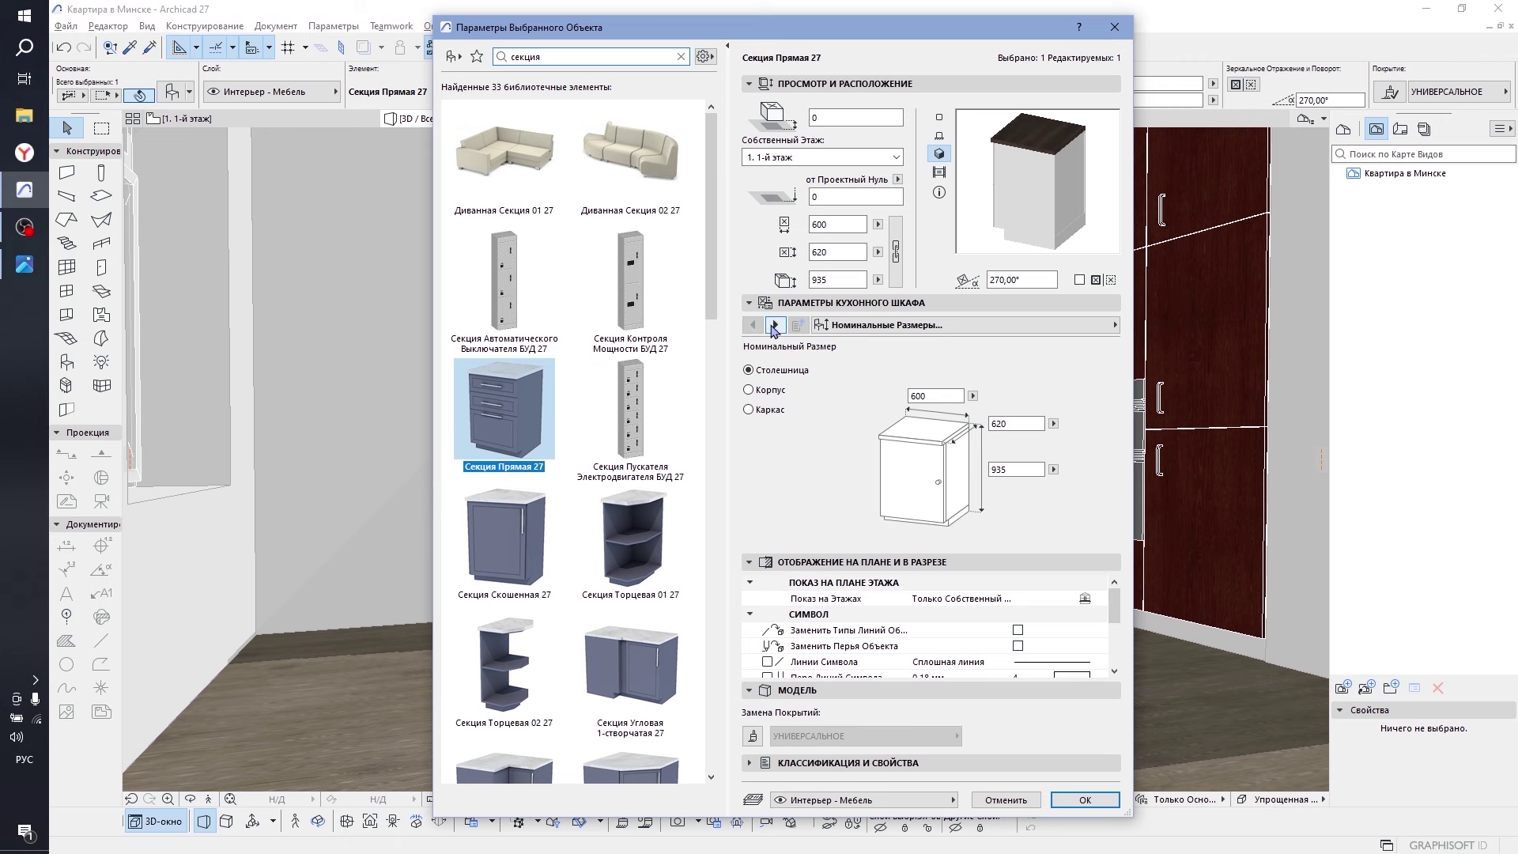
click(774, 325)
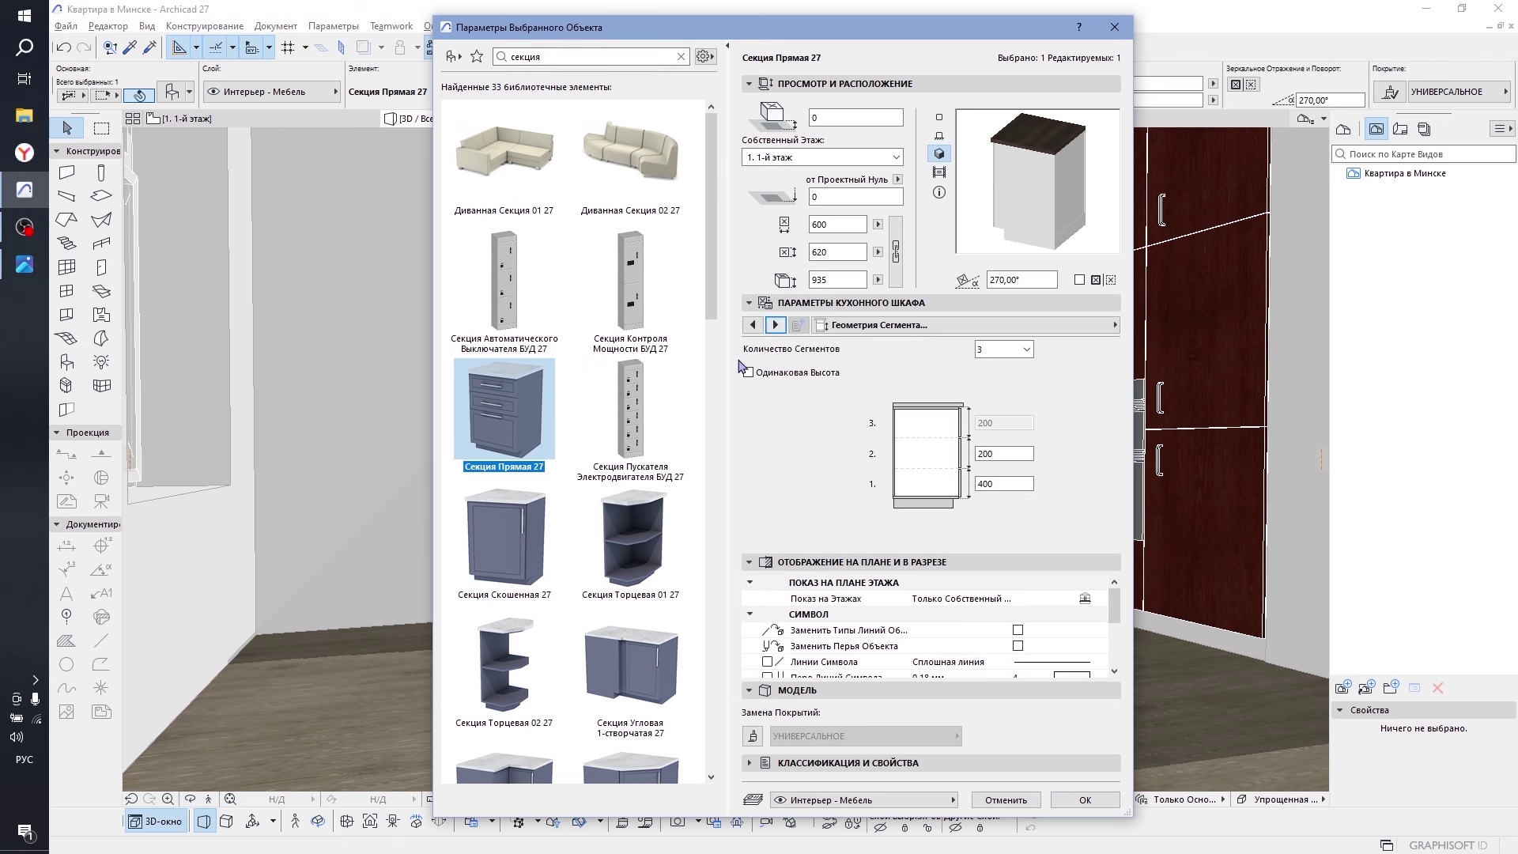
click(1025, 350)
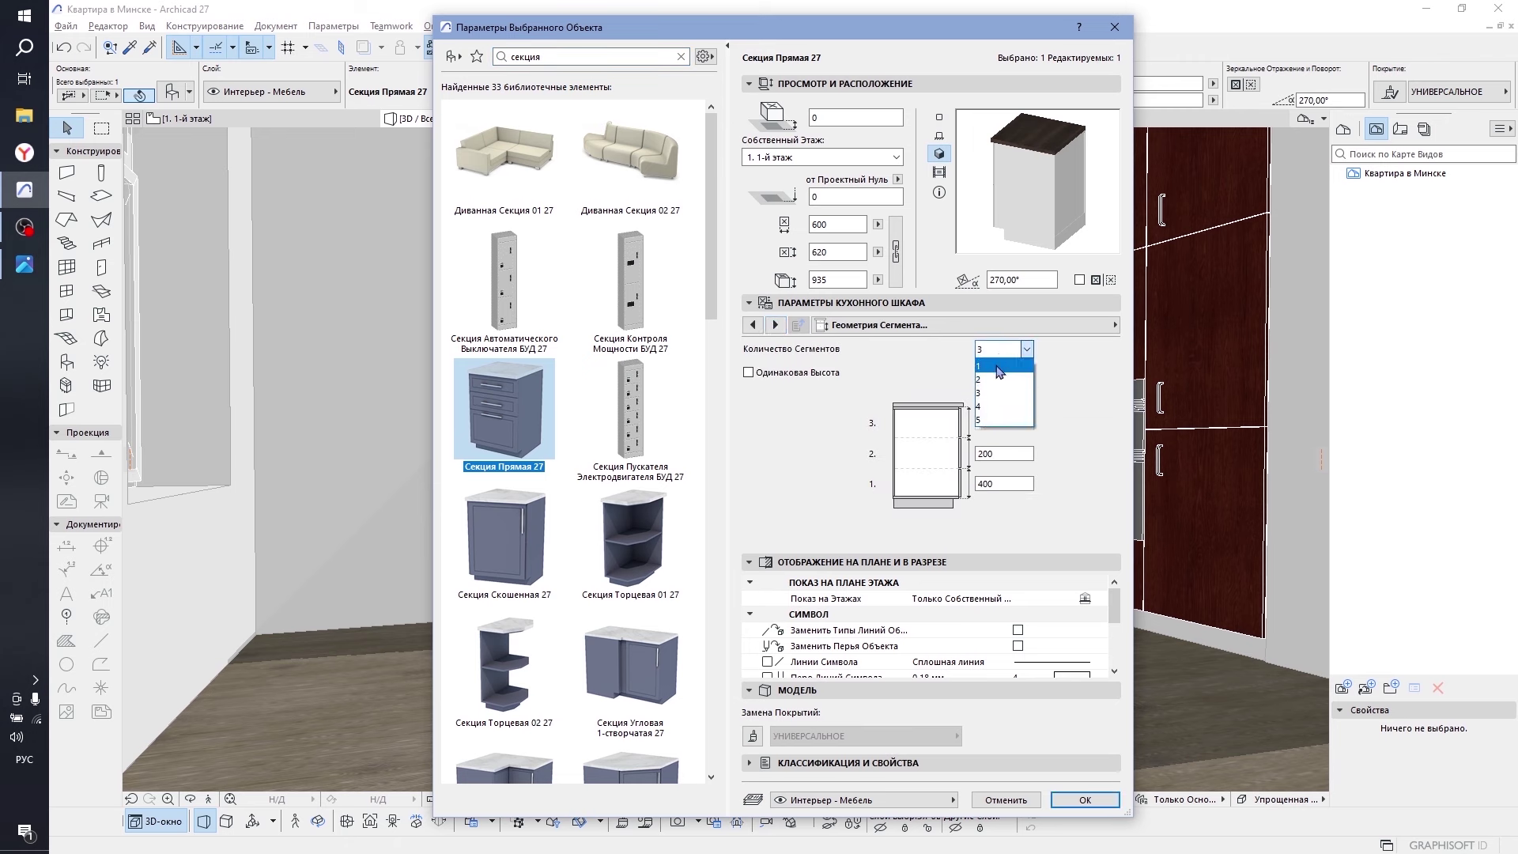
click(999, 368)
Set Тип Сегмента to Дверь on the Детали Сегмента page
click(774, 325)
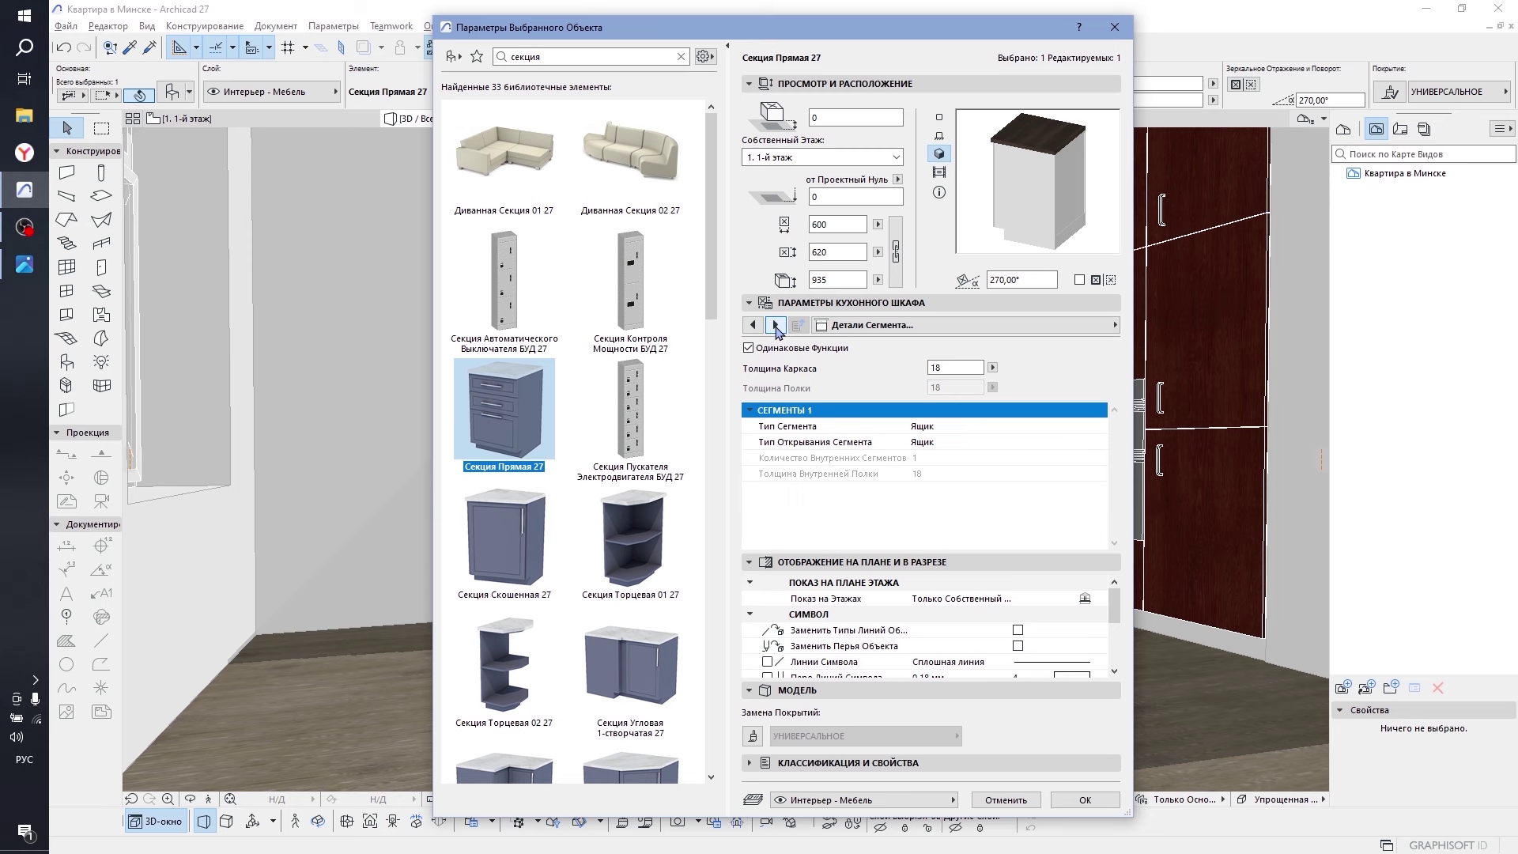
click(1022, 427)
click(1099, 426)
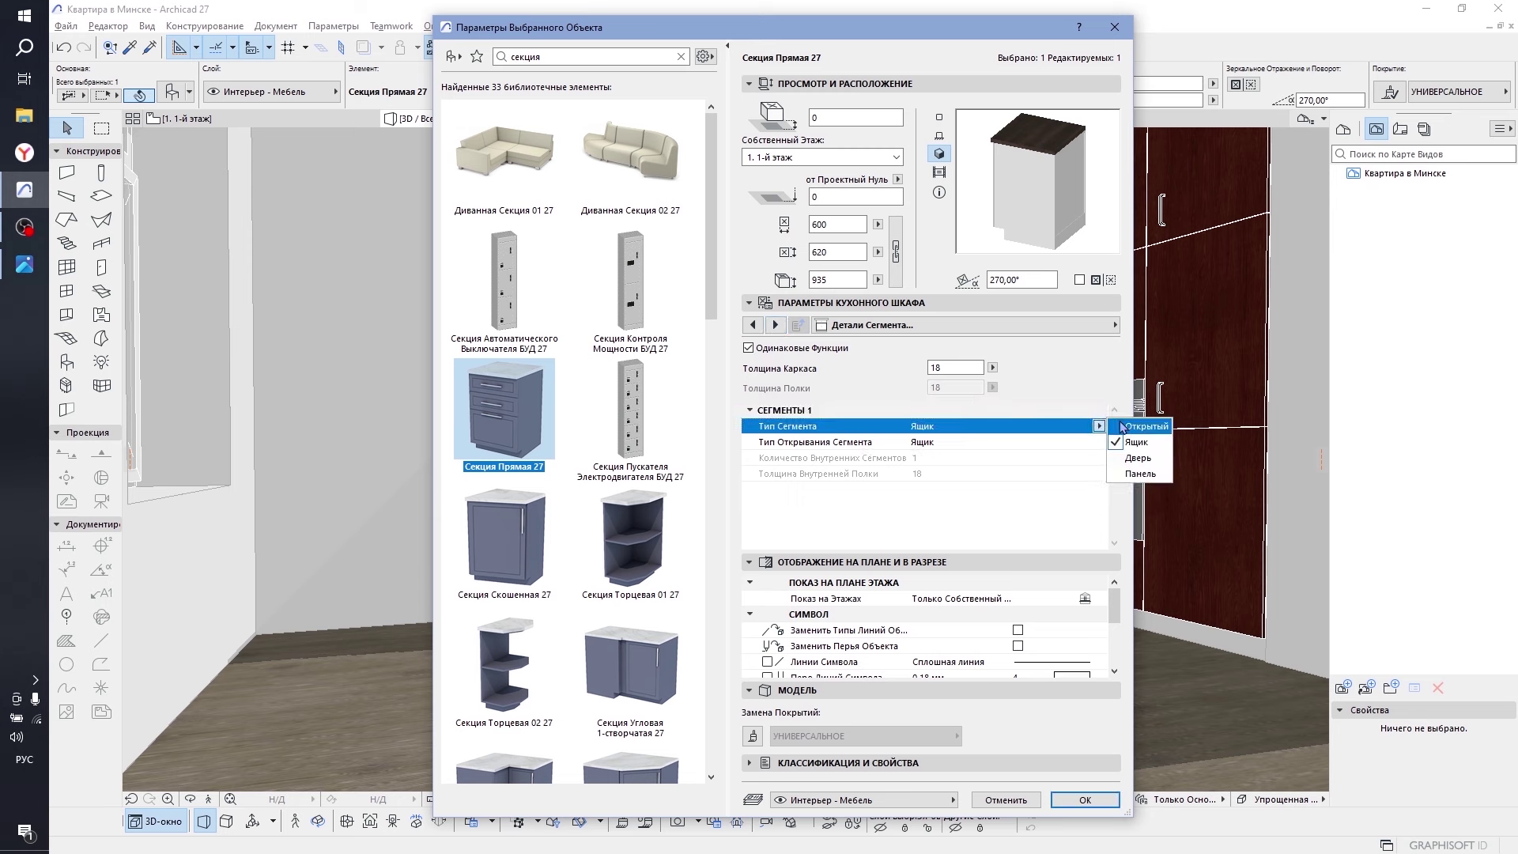
click(1139, 457)
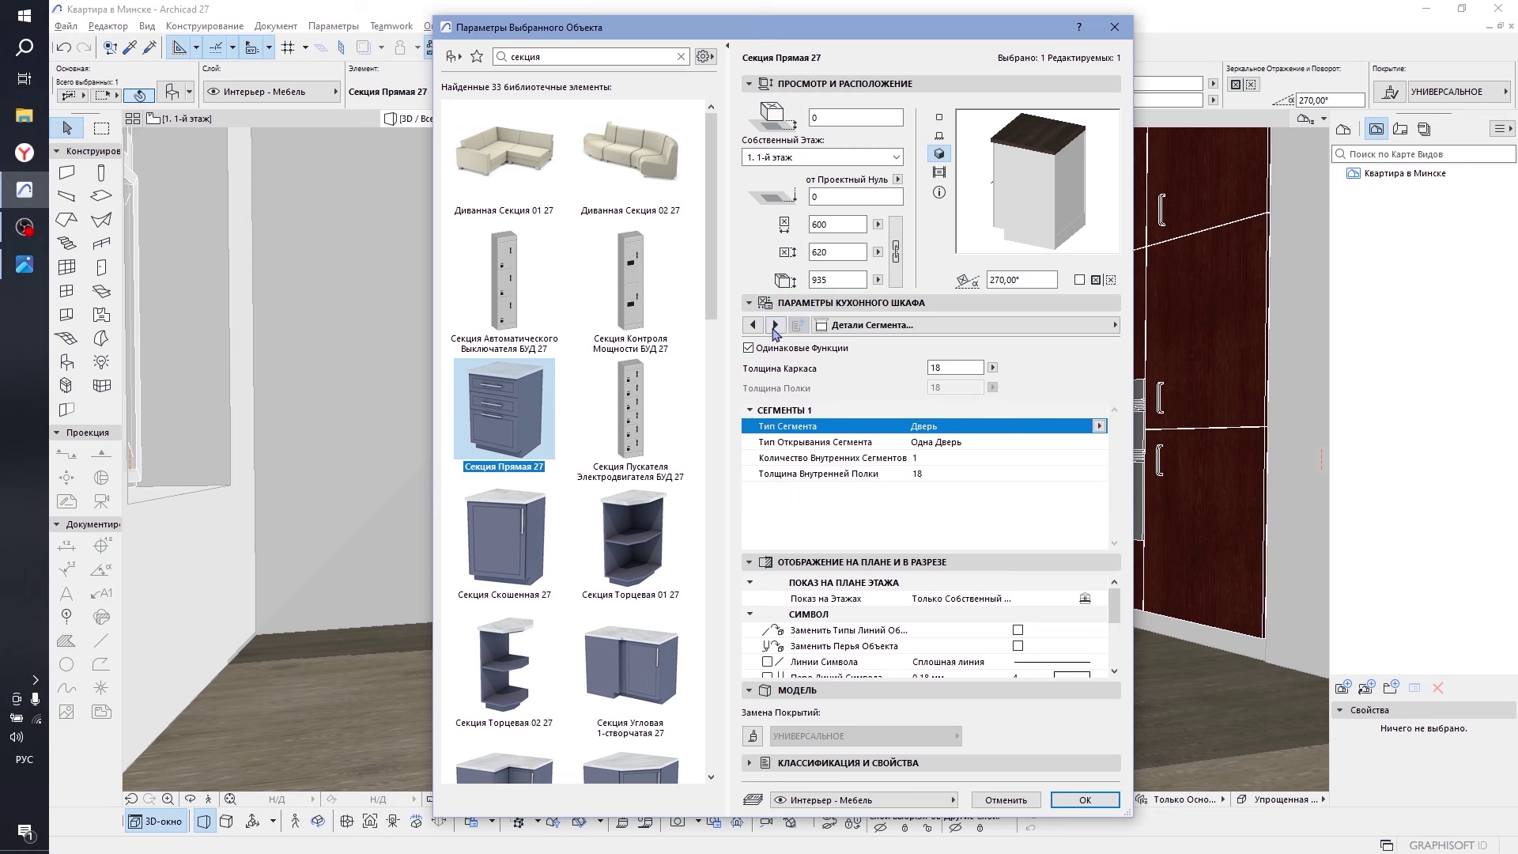
click(774, 325)
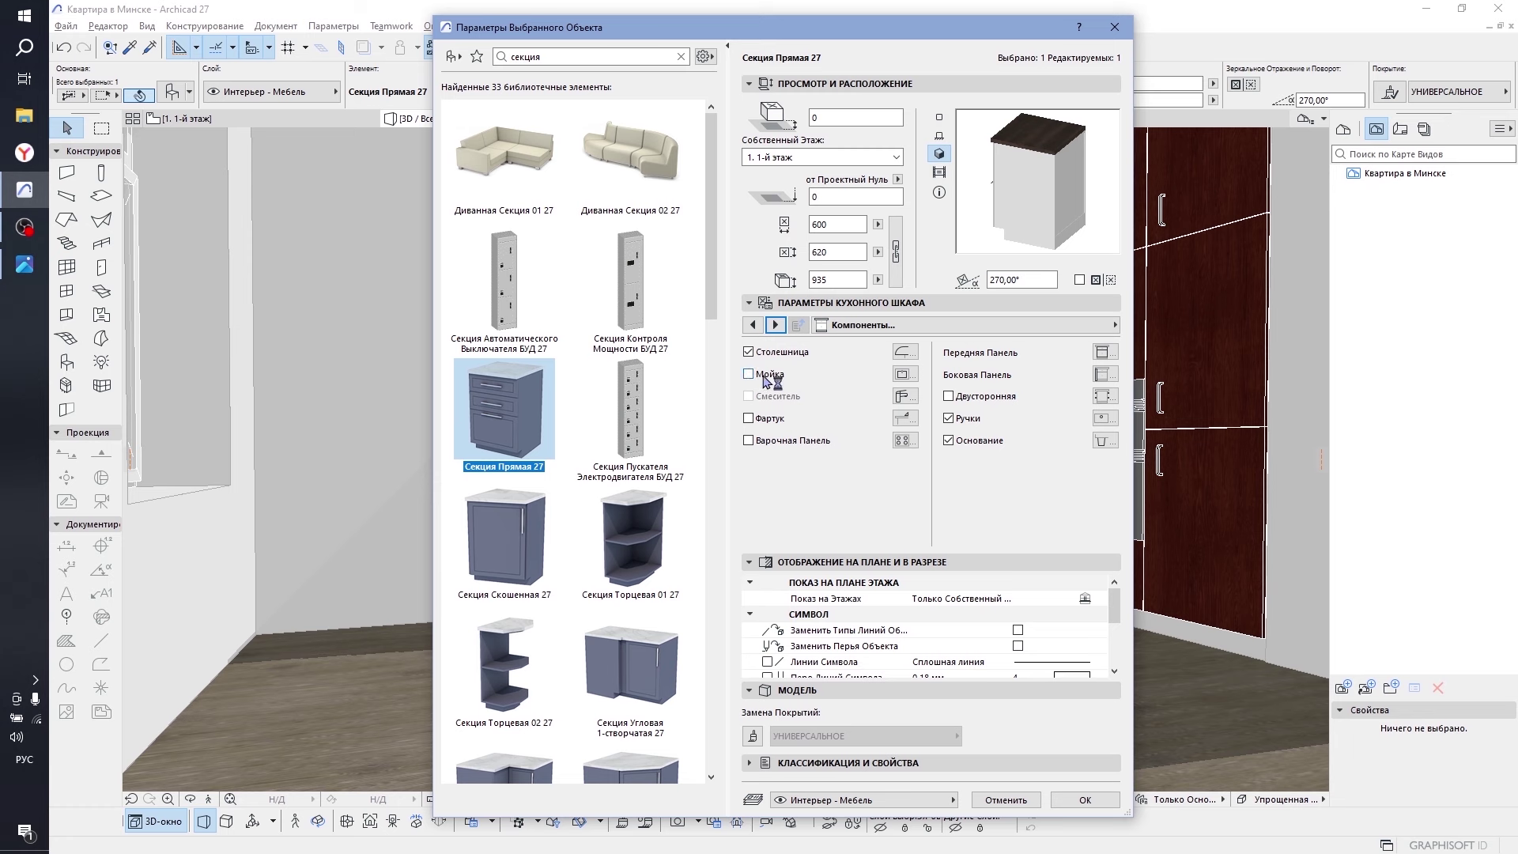
Enable the Фартук backsplash and Варочная Панель hob components on the cabinet
click(749, 418)
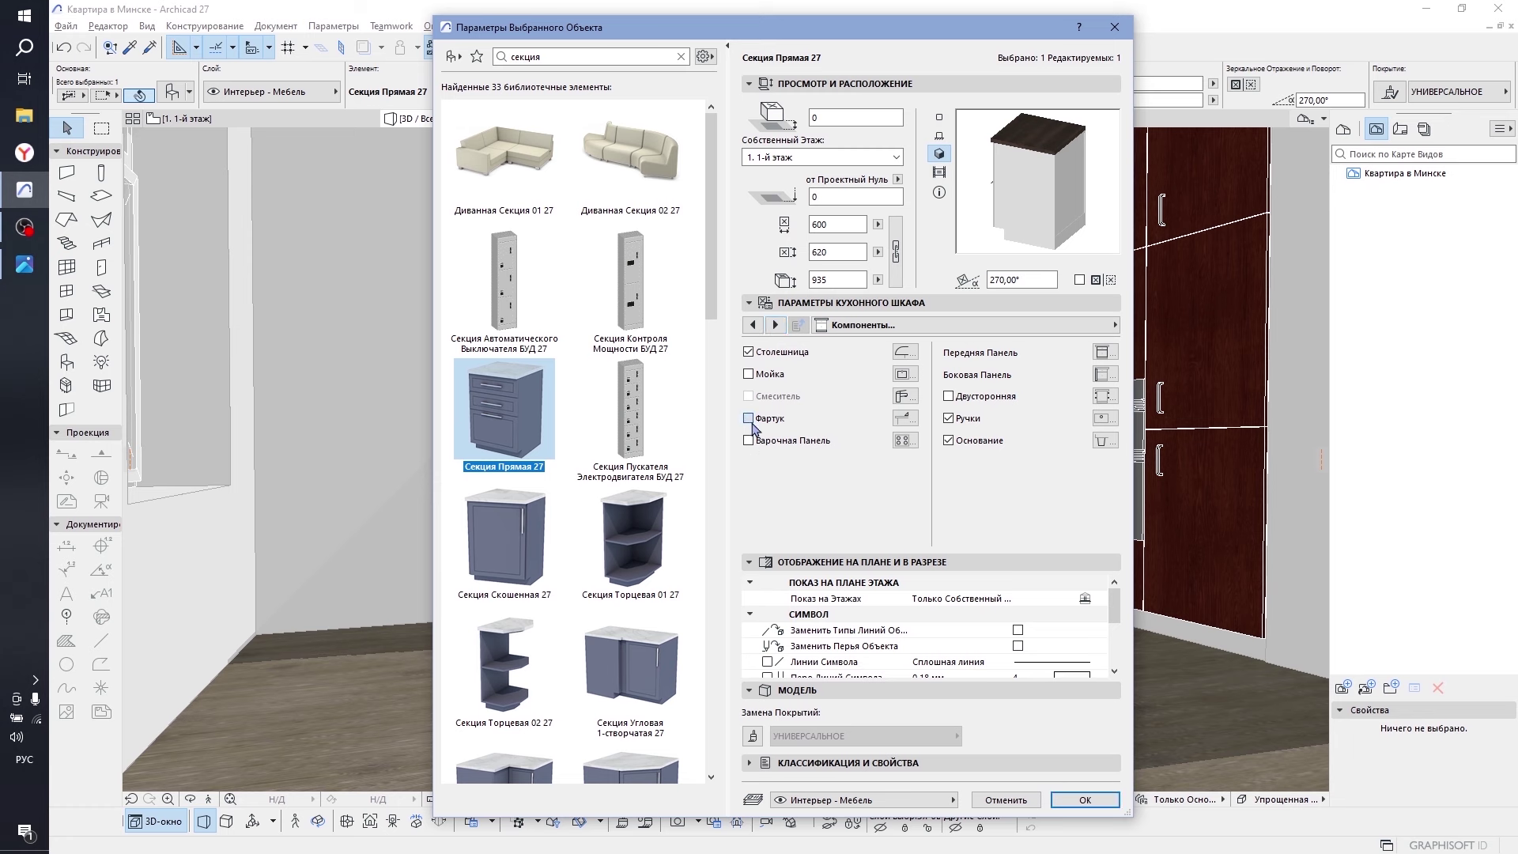
click(748, 440)
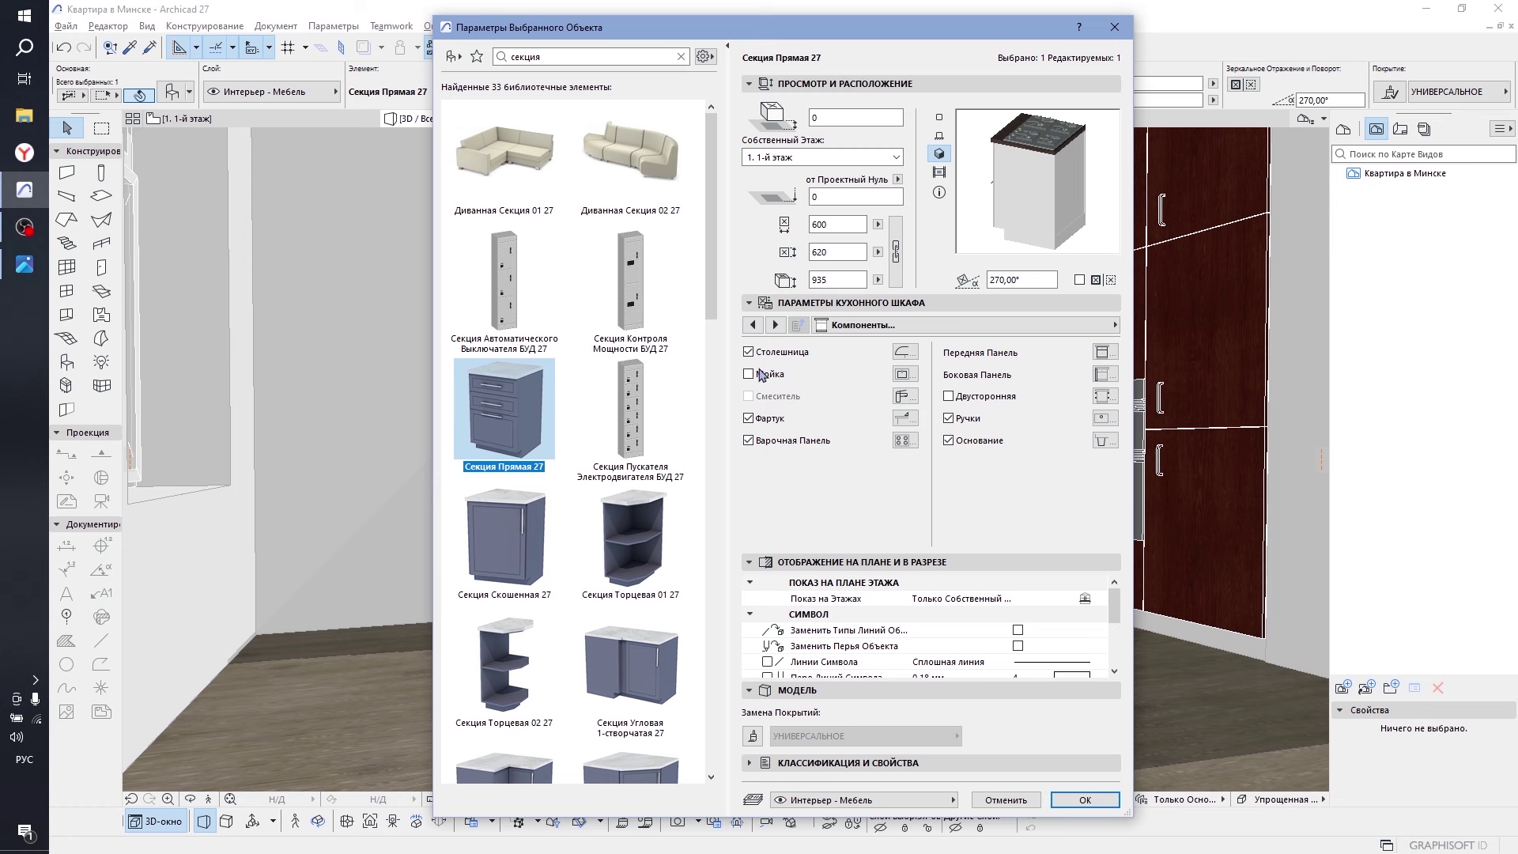
click(753, 326)
Make the hob an electric type in Стиль 2
click(905, 440)
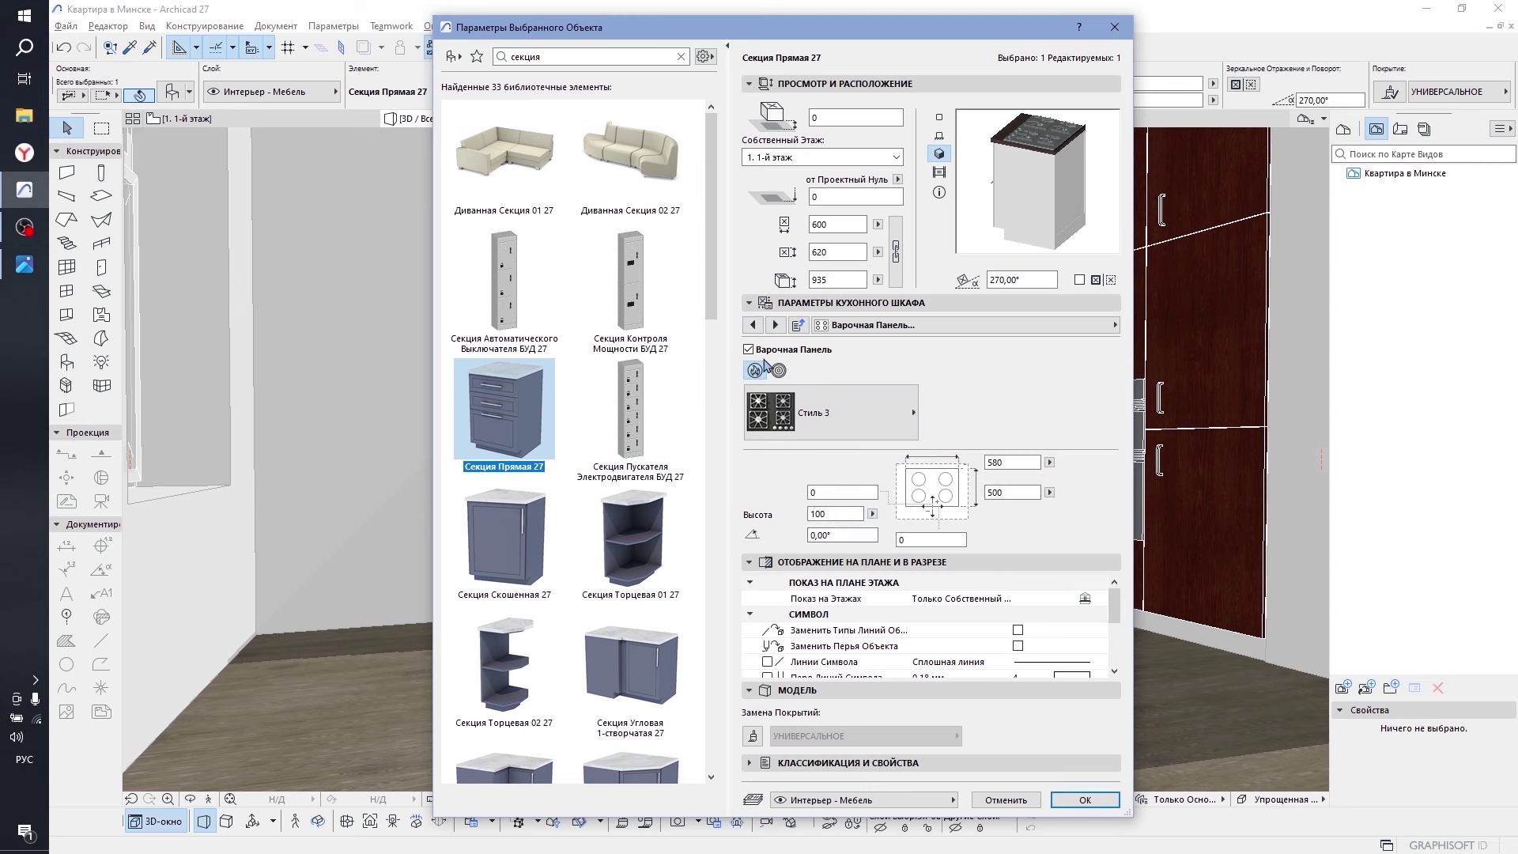
click(779, 370)
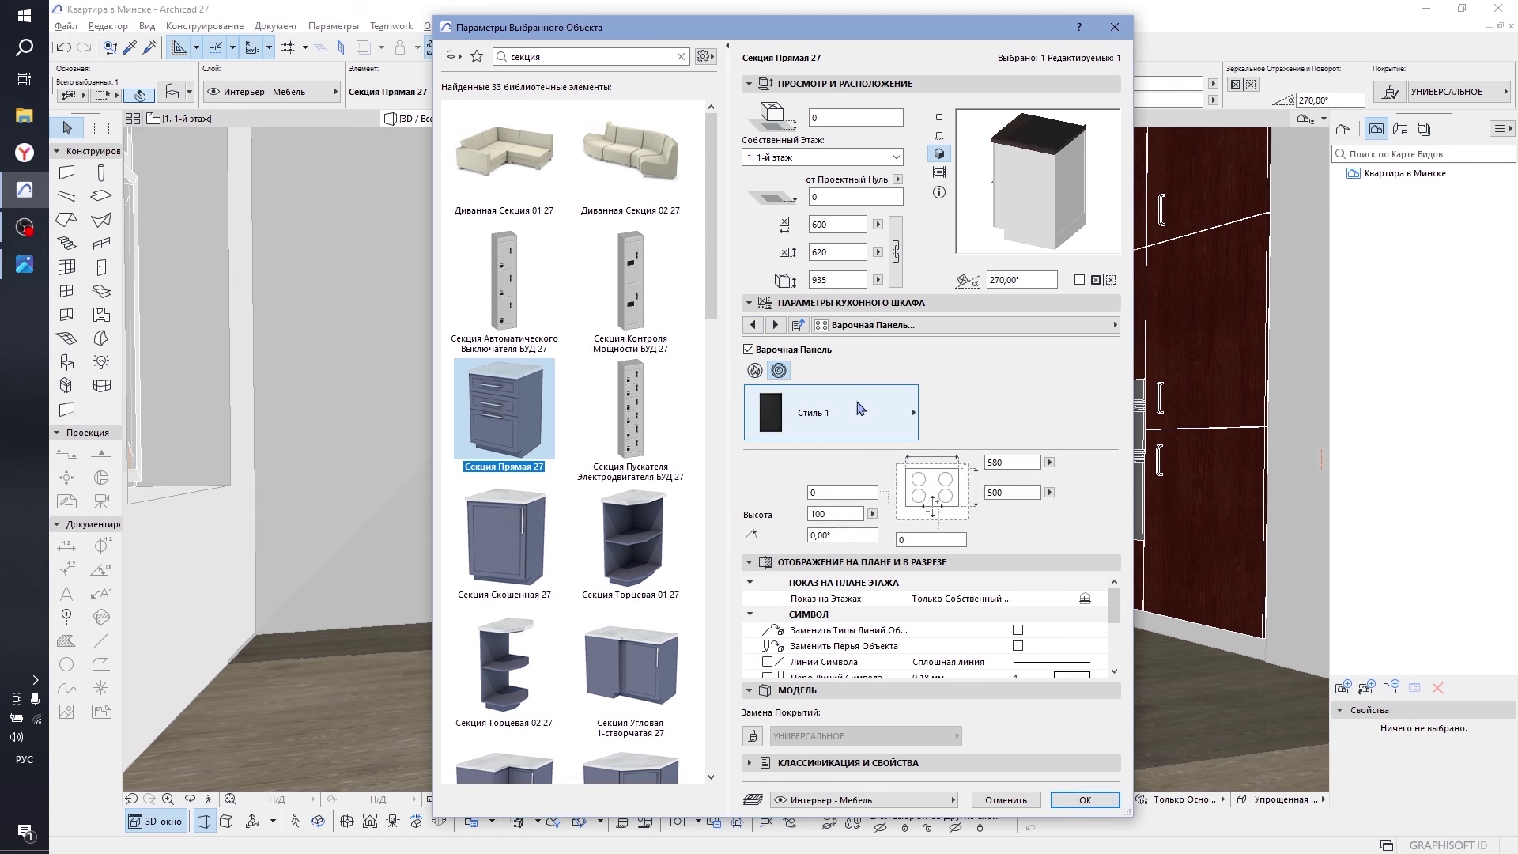
click(850, 408)
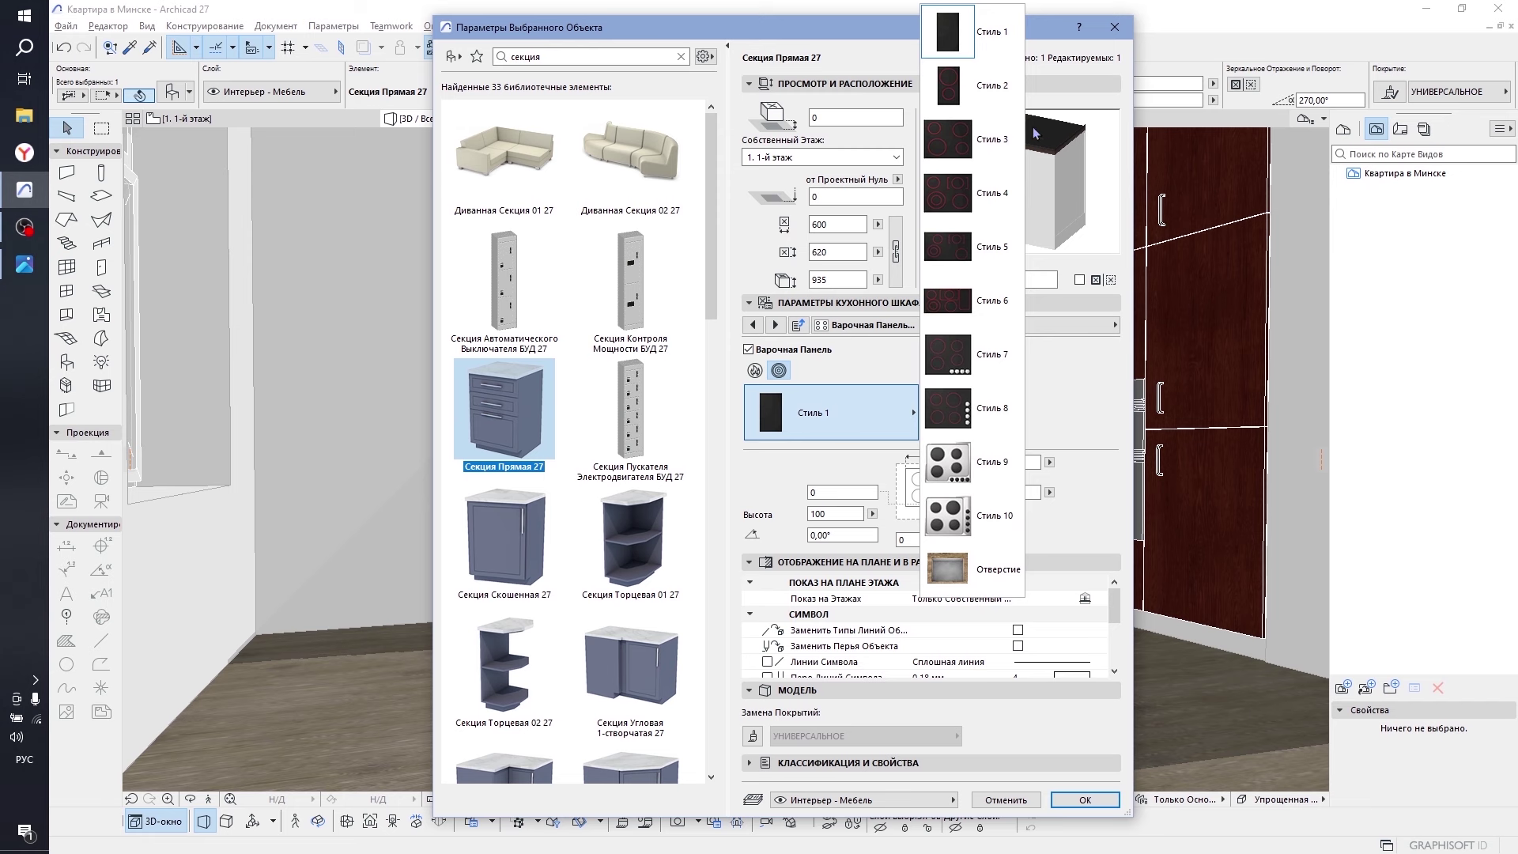
click(974, 103)
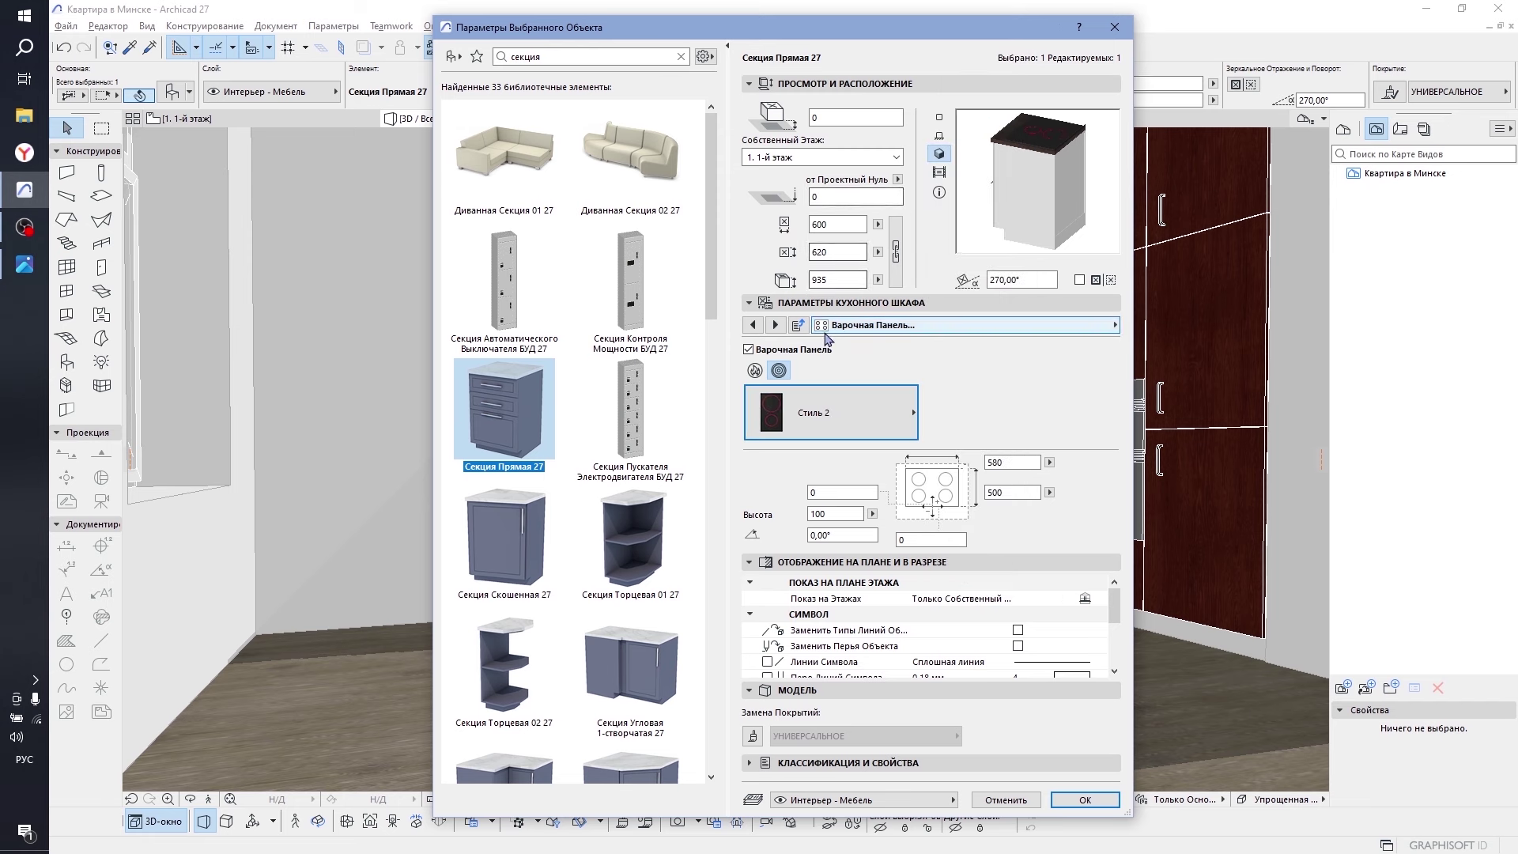
click(866, 328)
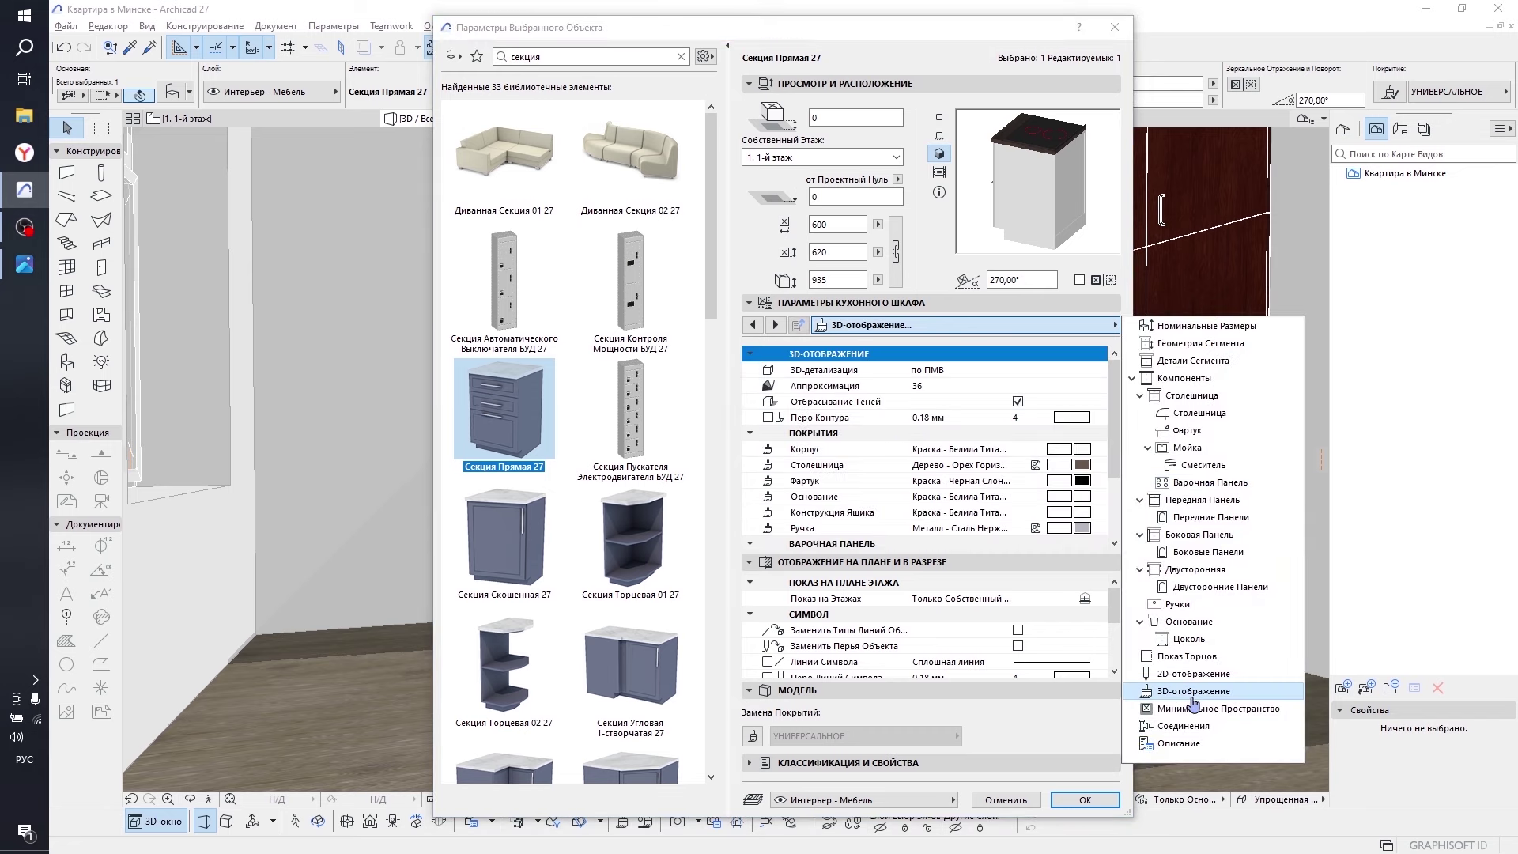
click(1189, 692)
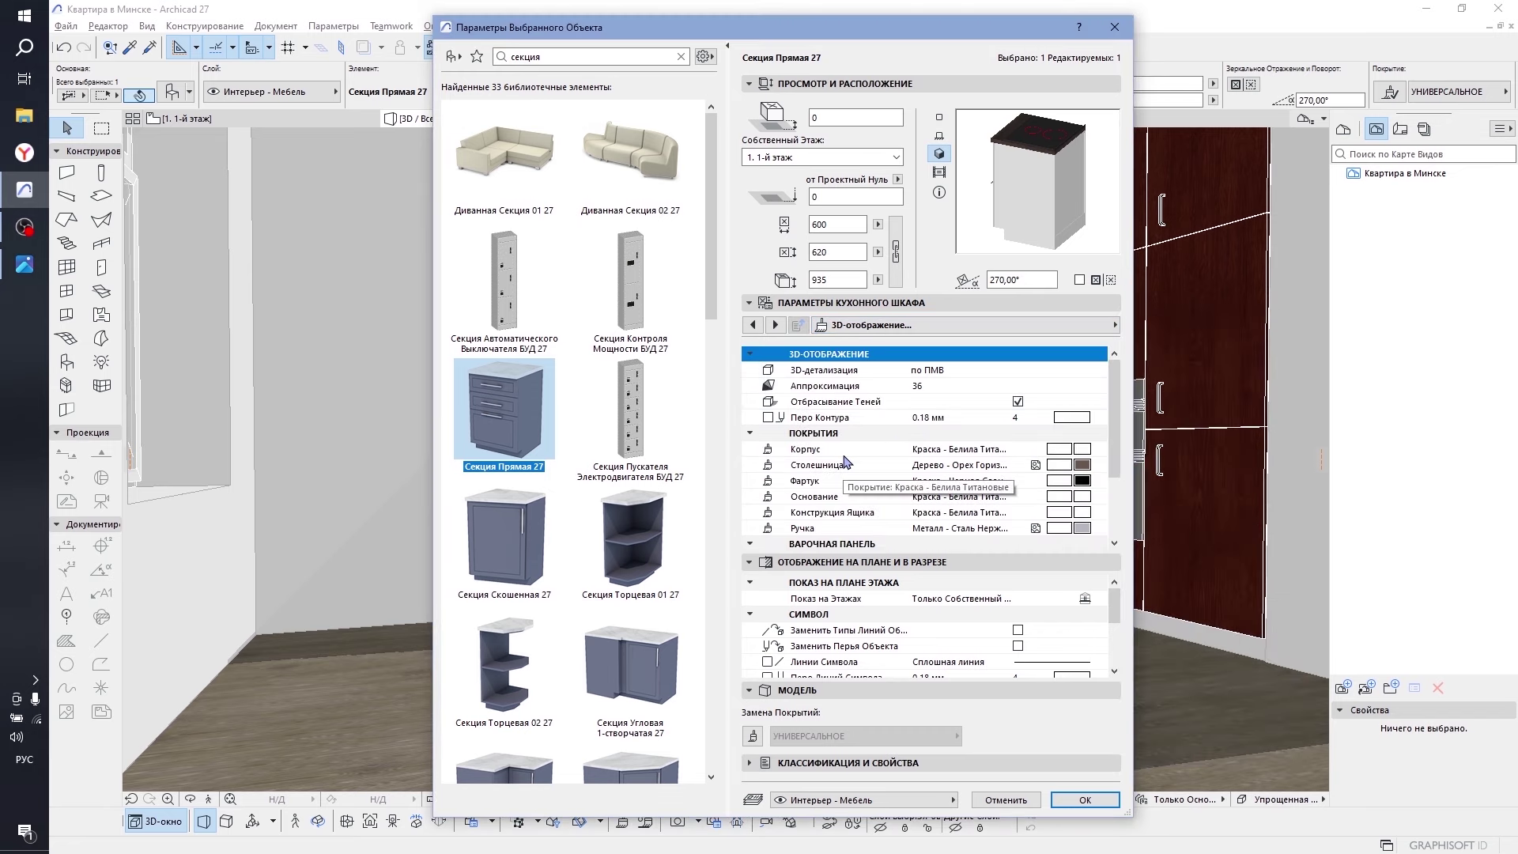
key(alt+Tab)
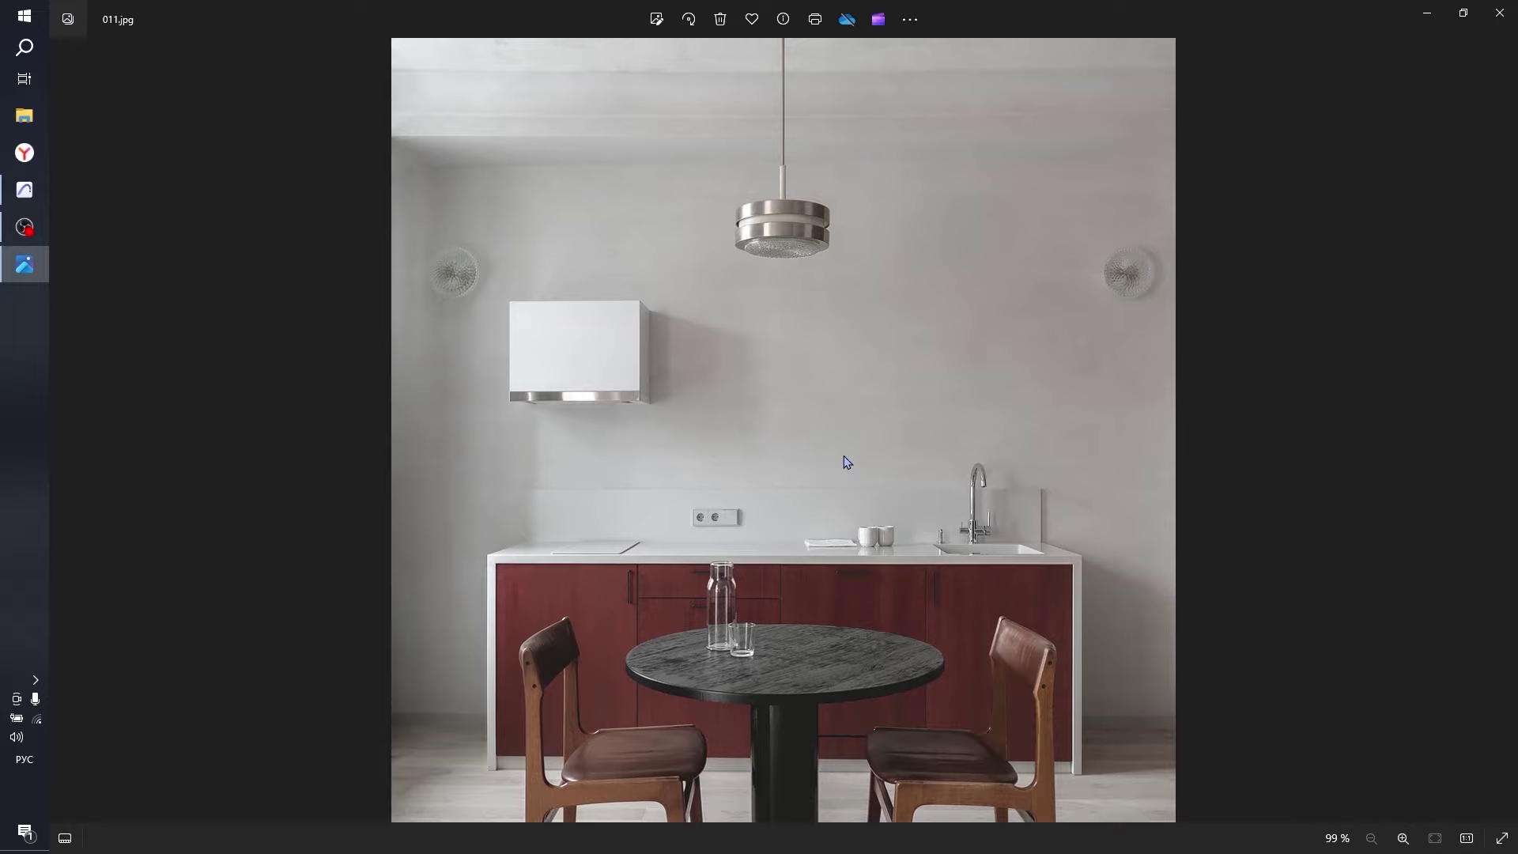
key(alt+Tab)
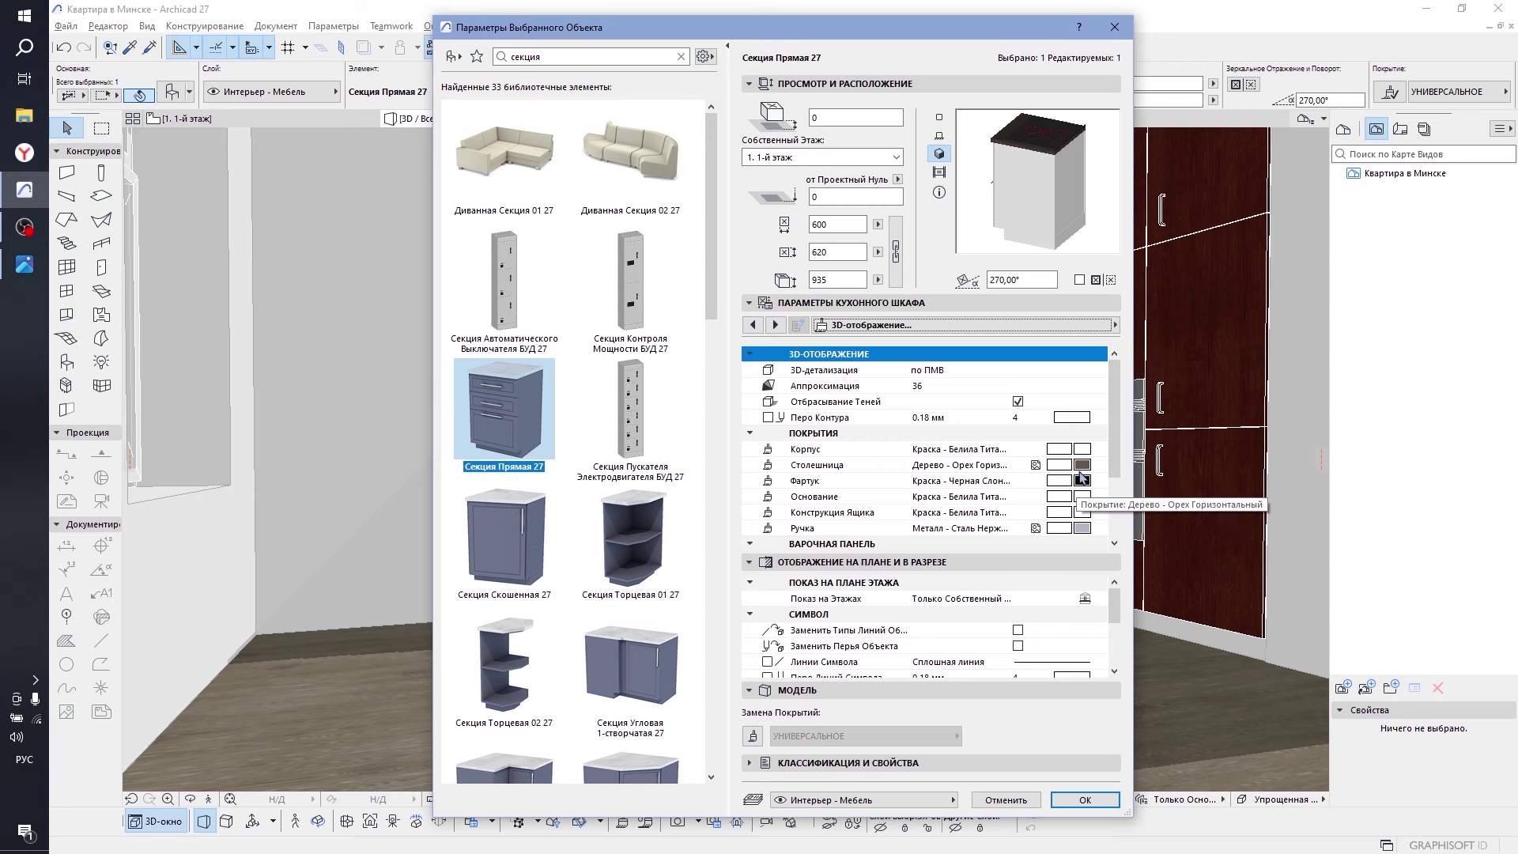
Give the countertop and backsplash Краска - Белила Титановые finish
click(1082, 468)
text(краска)
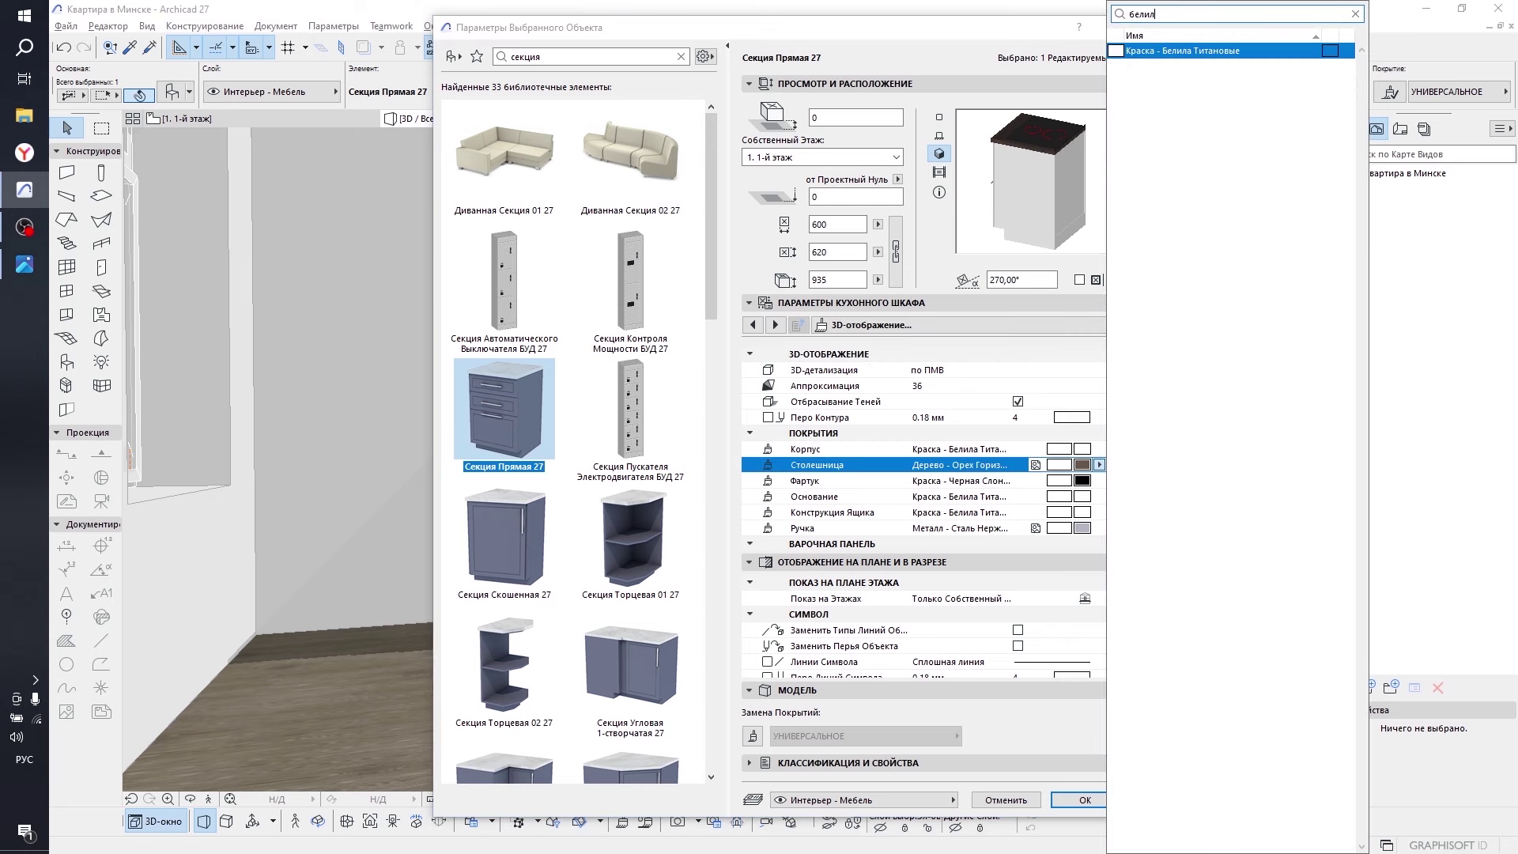
key(Return)
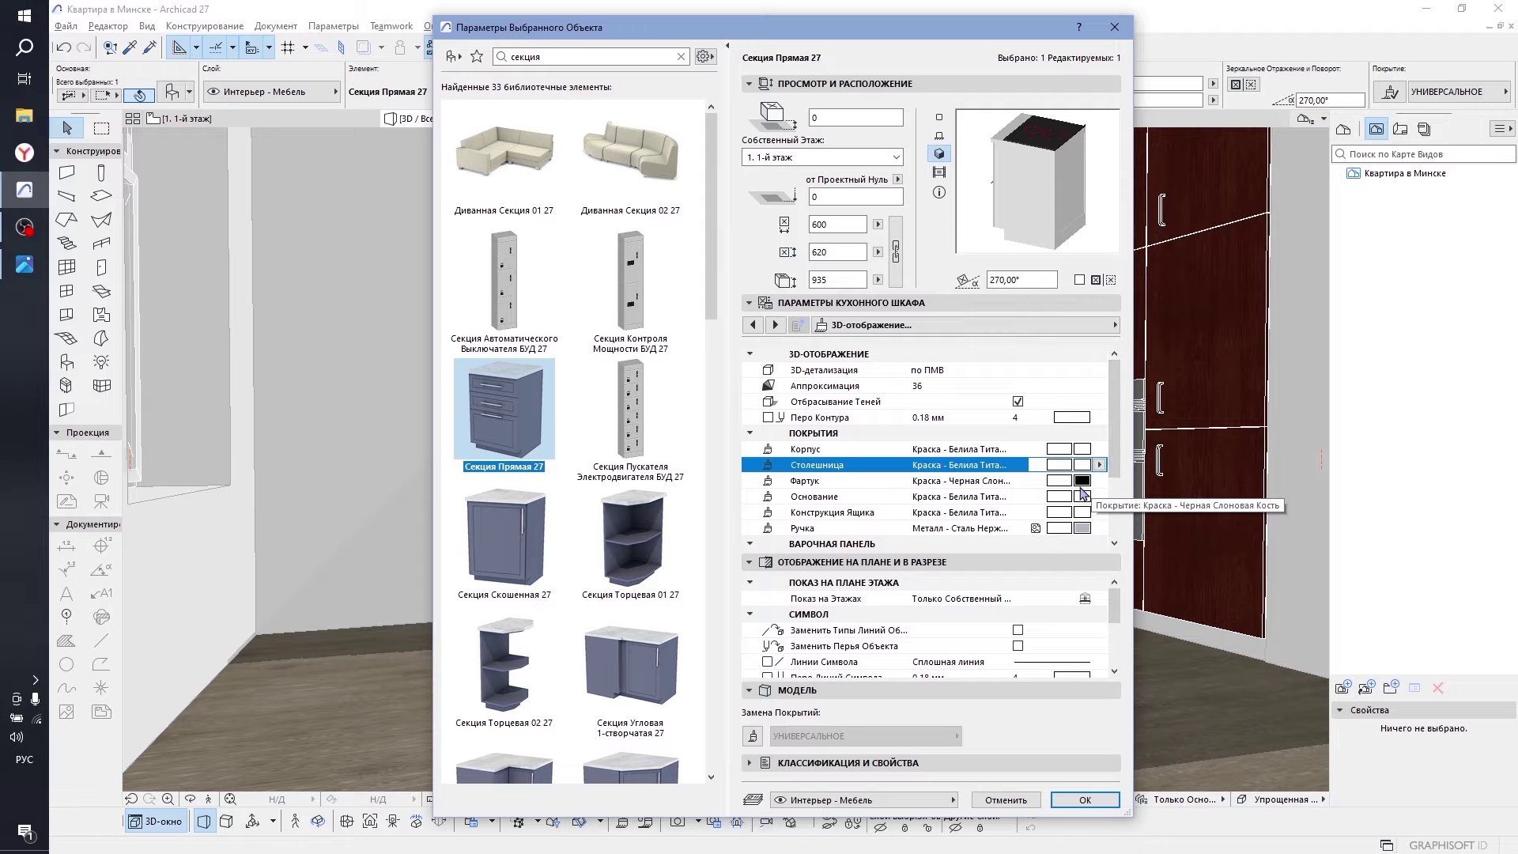
key(alt+Tab)
key(alt+Tab)
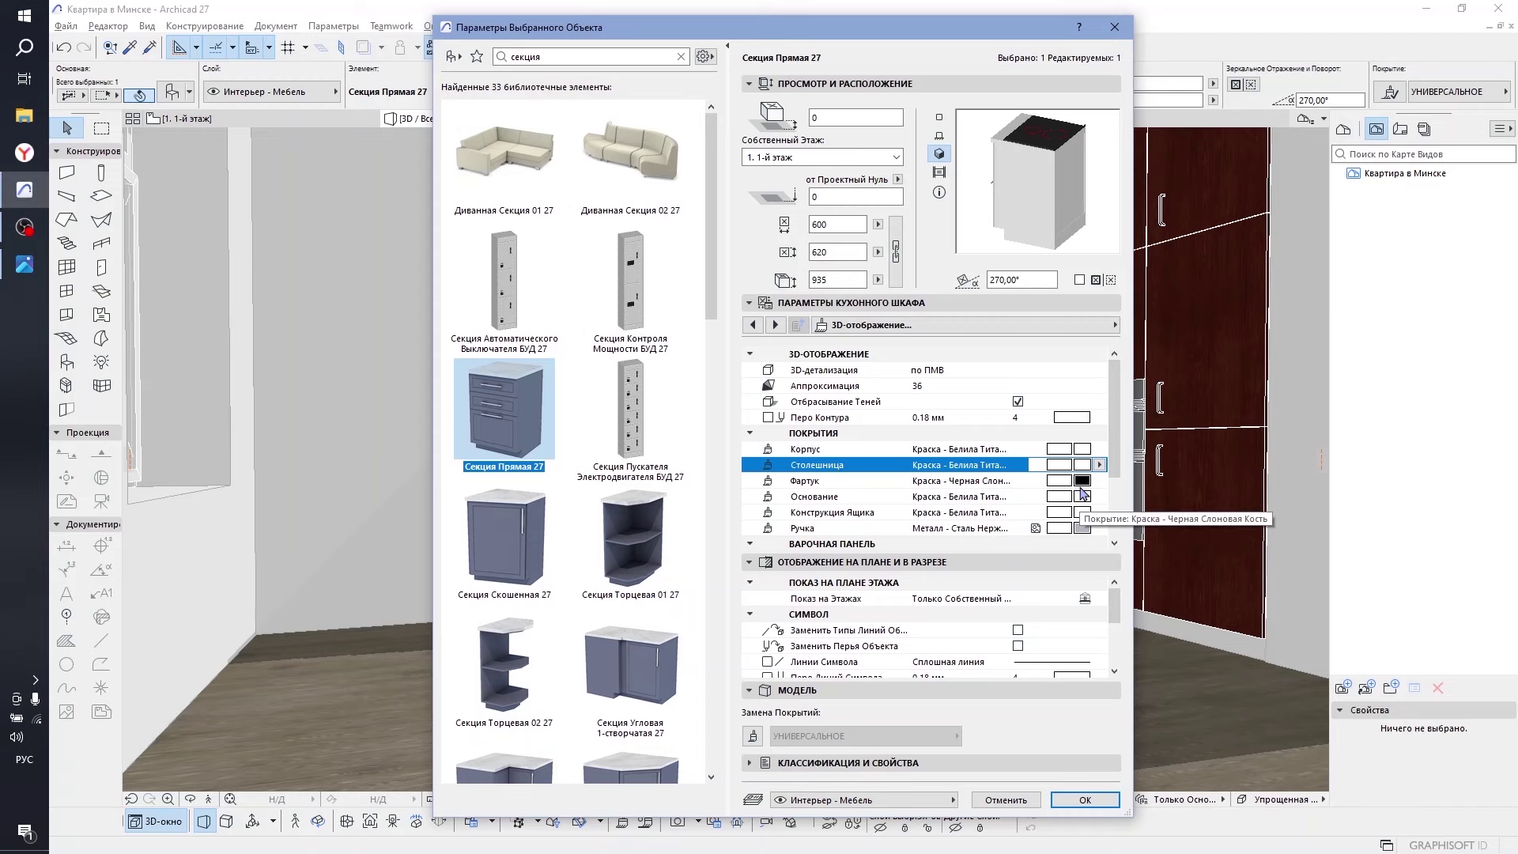
click(1084, 492)
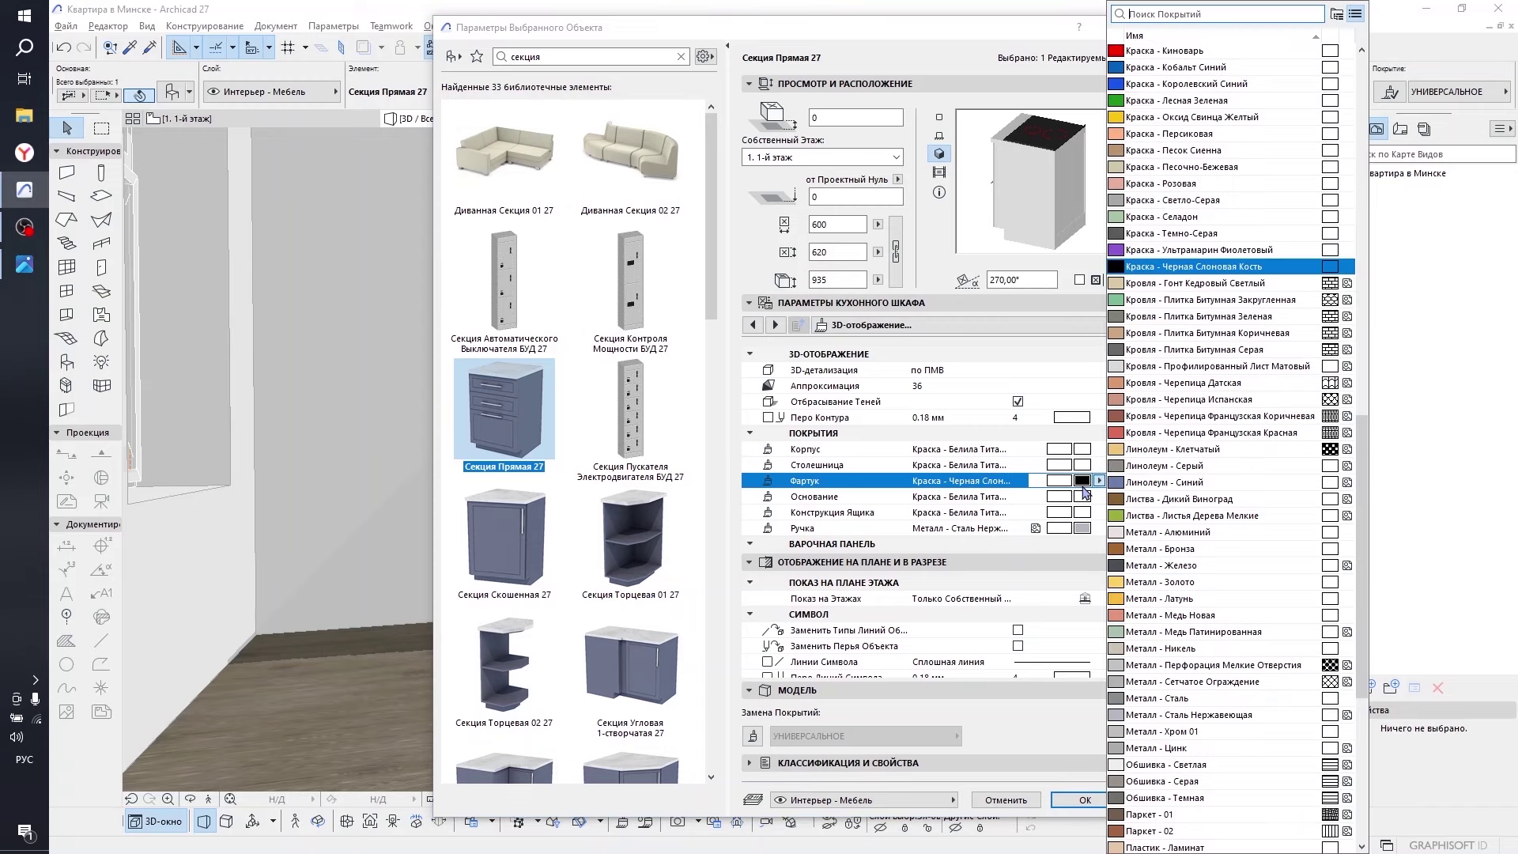
text(краска)
key(Return)
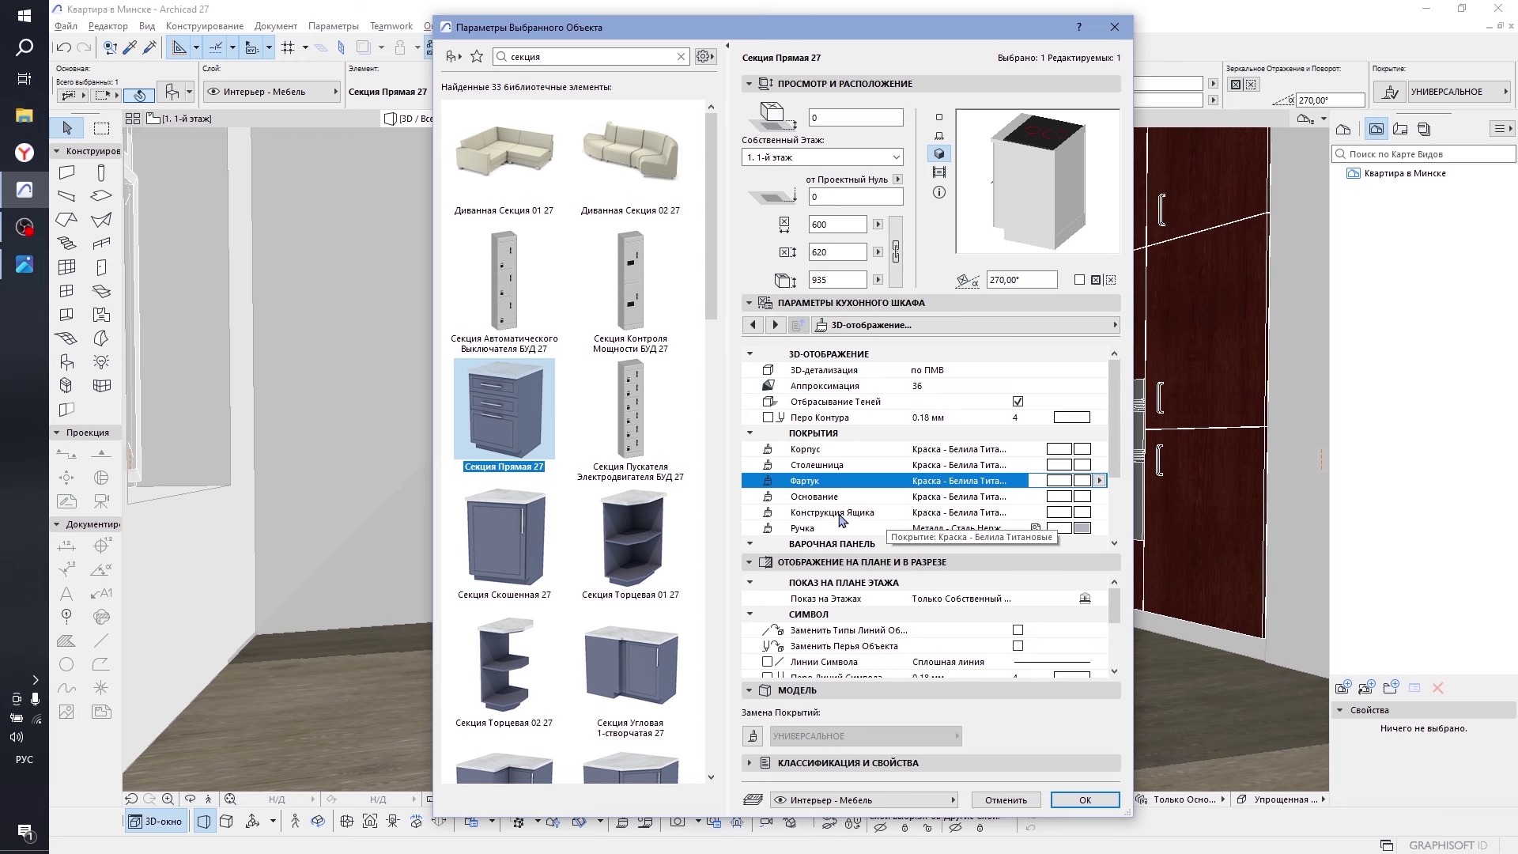
scroll(840, 518, down, 3)
Set the handle to Антрацит, hob glass to Белила Титановые and door panel to Махагони
click(1080, 481)
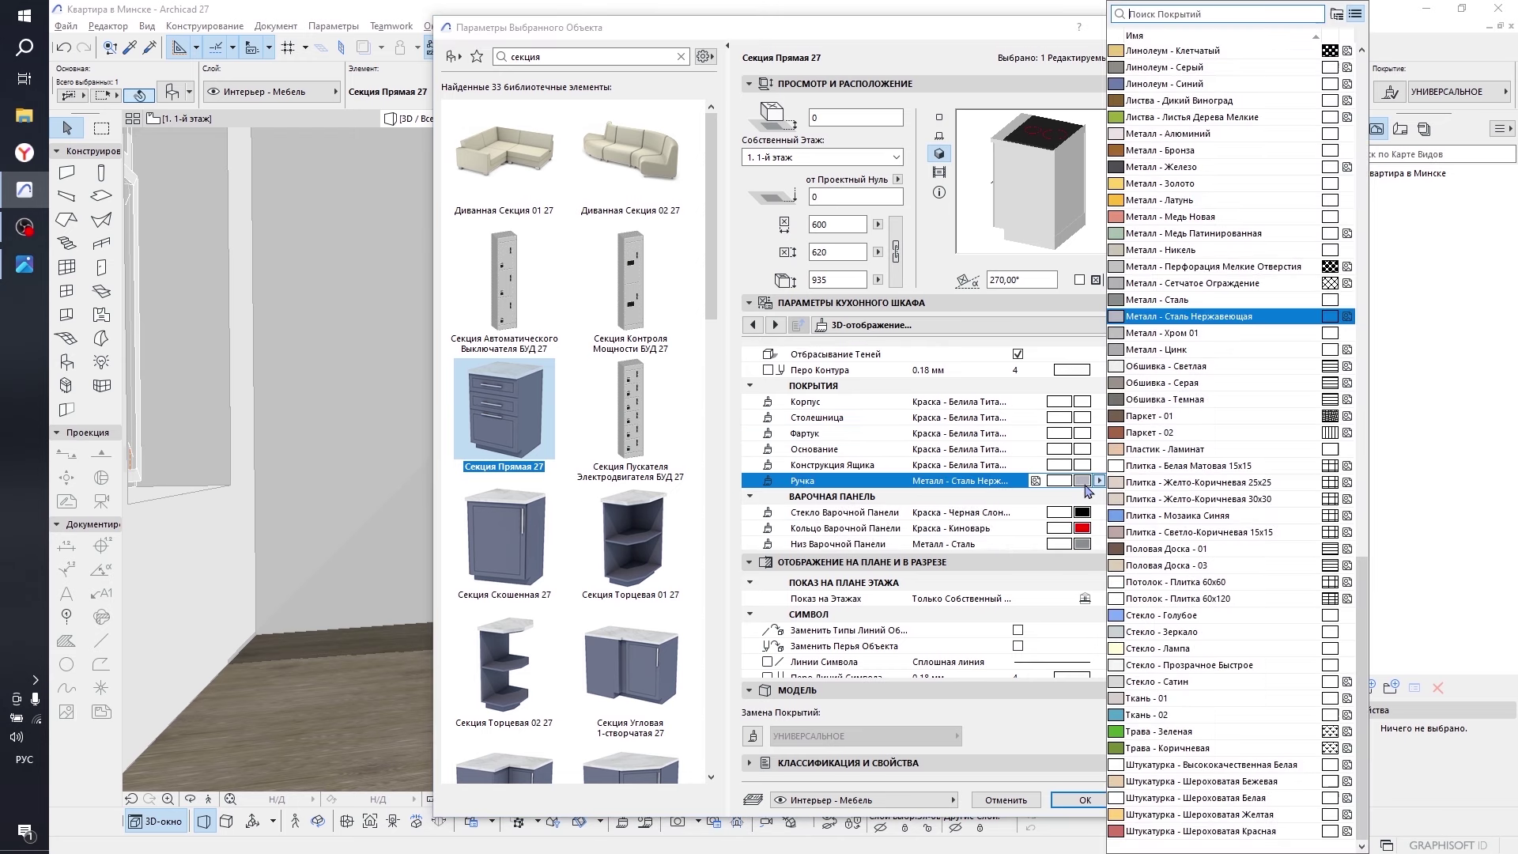
text(антрацит)
key(Return)
scroll(886, 474, down, 3)
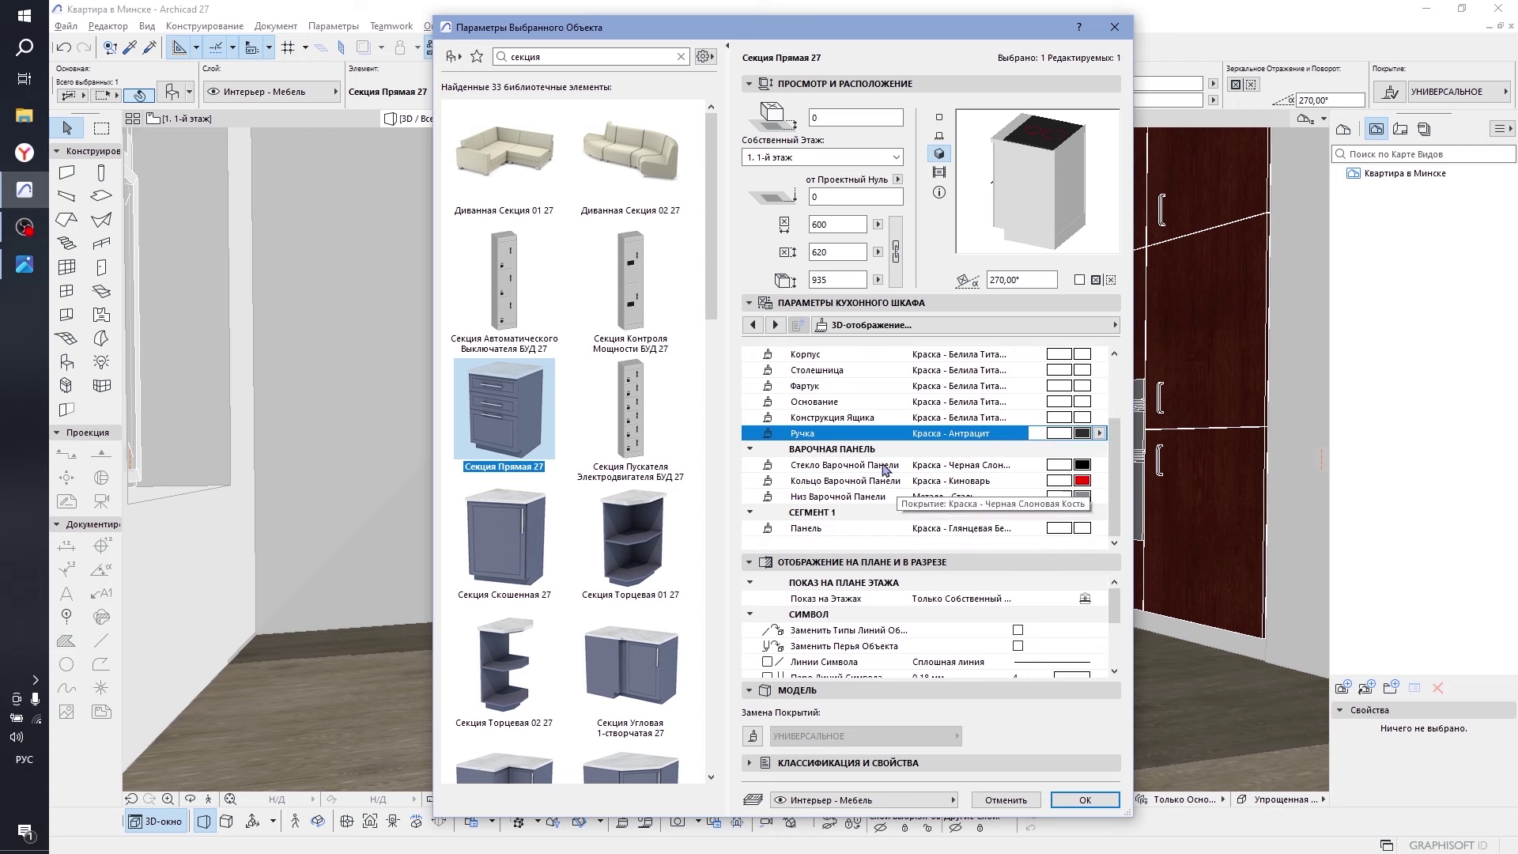
click(1081, 465)
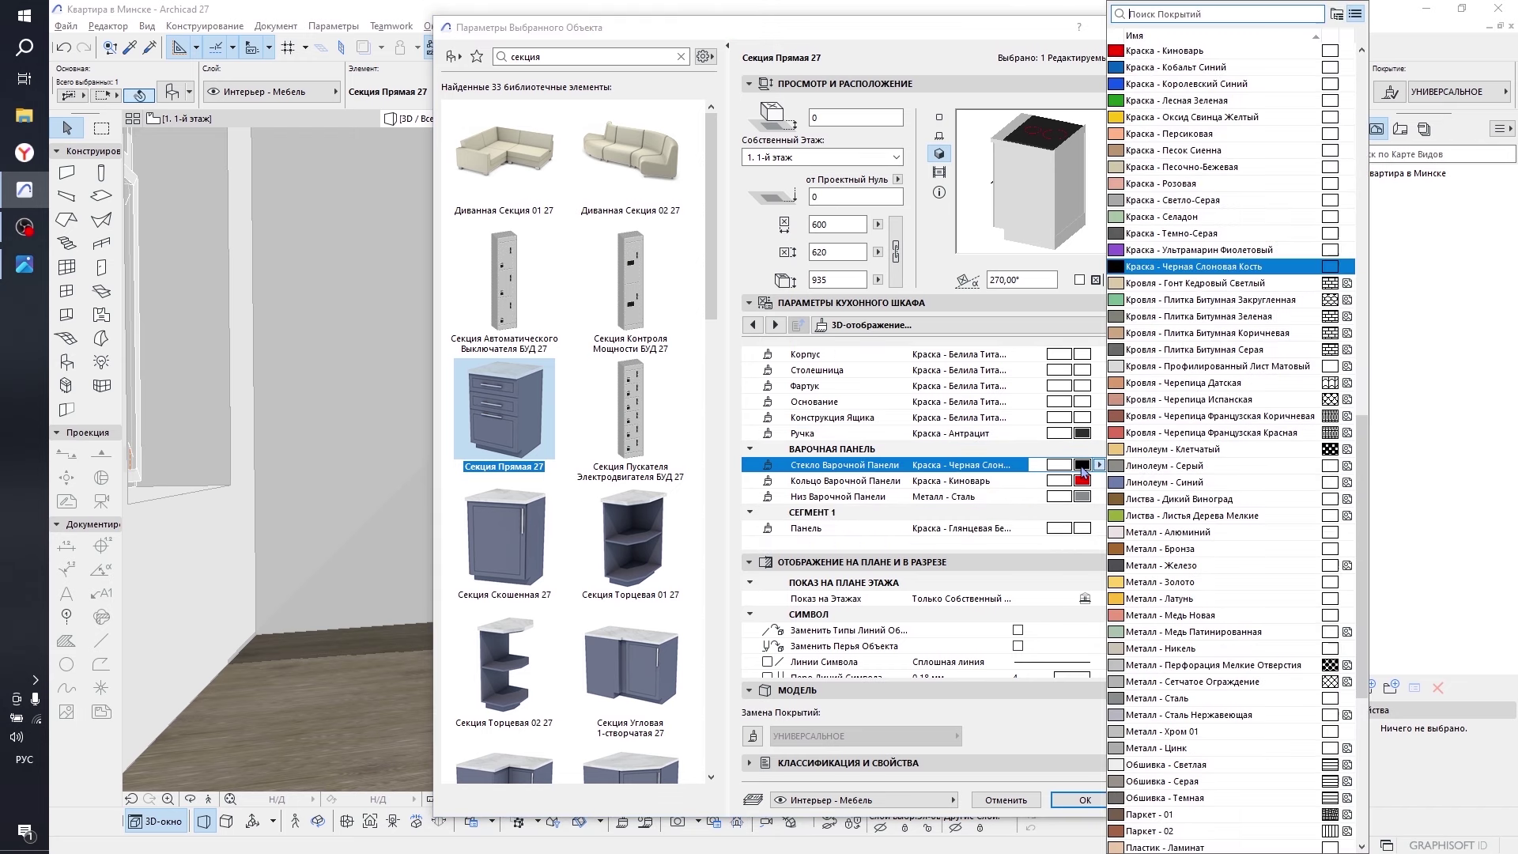
text(белила)
key(Return)
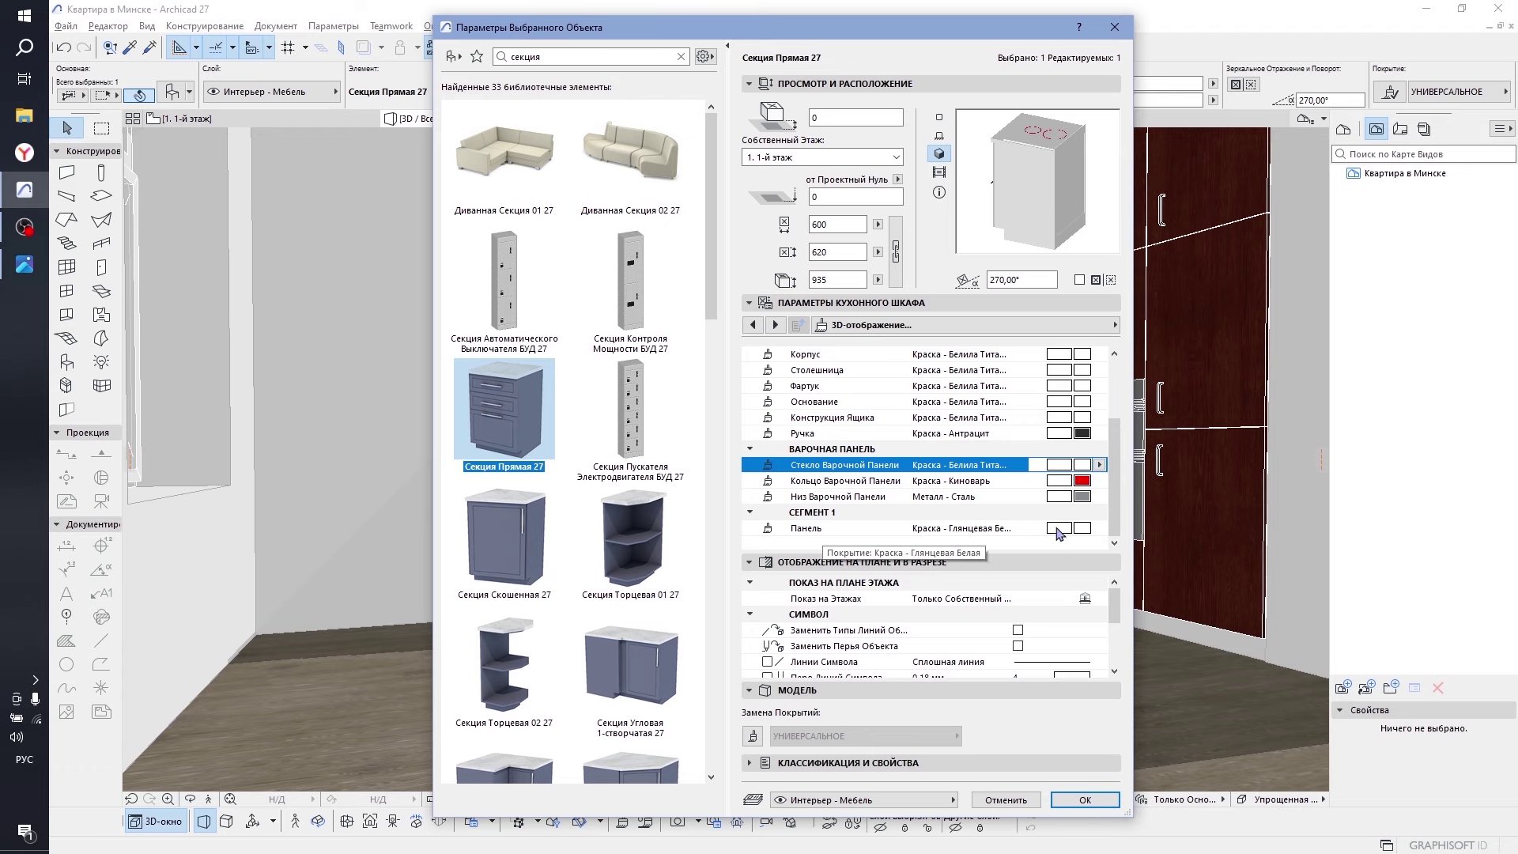
click(1059, 533)
text(махаго)
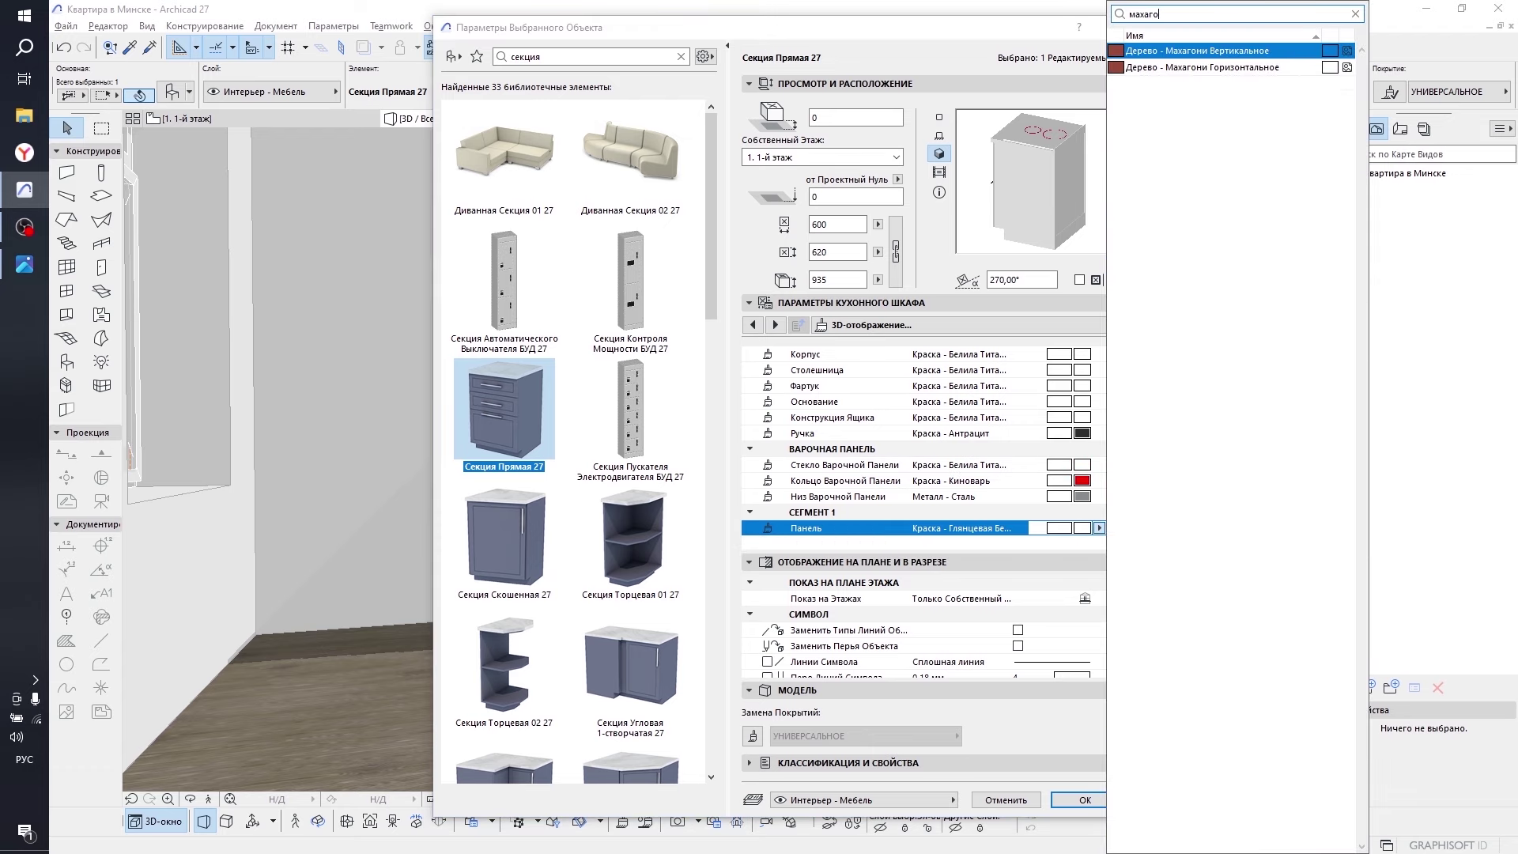
key(Return)
key(Return)
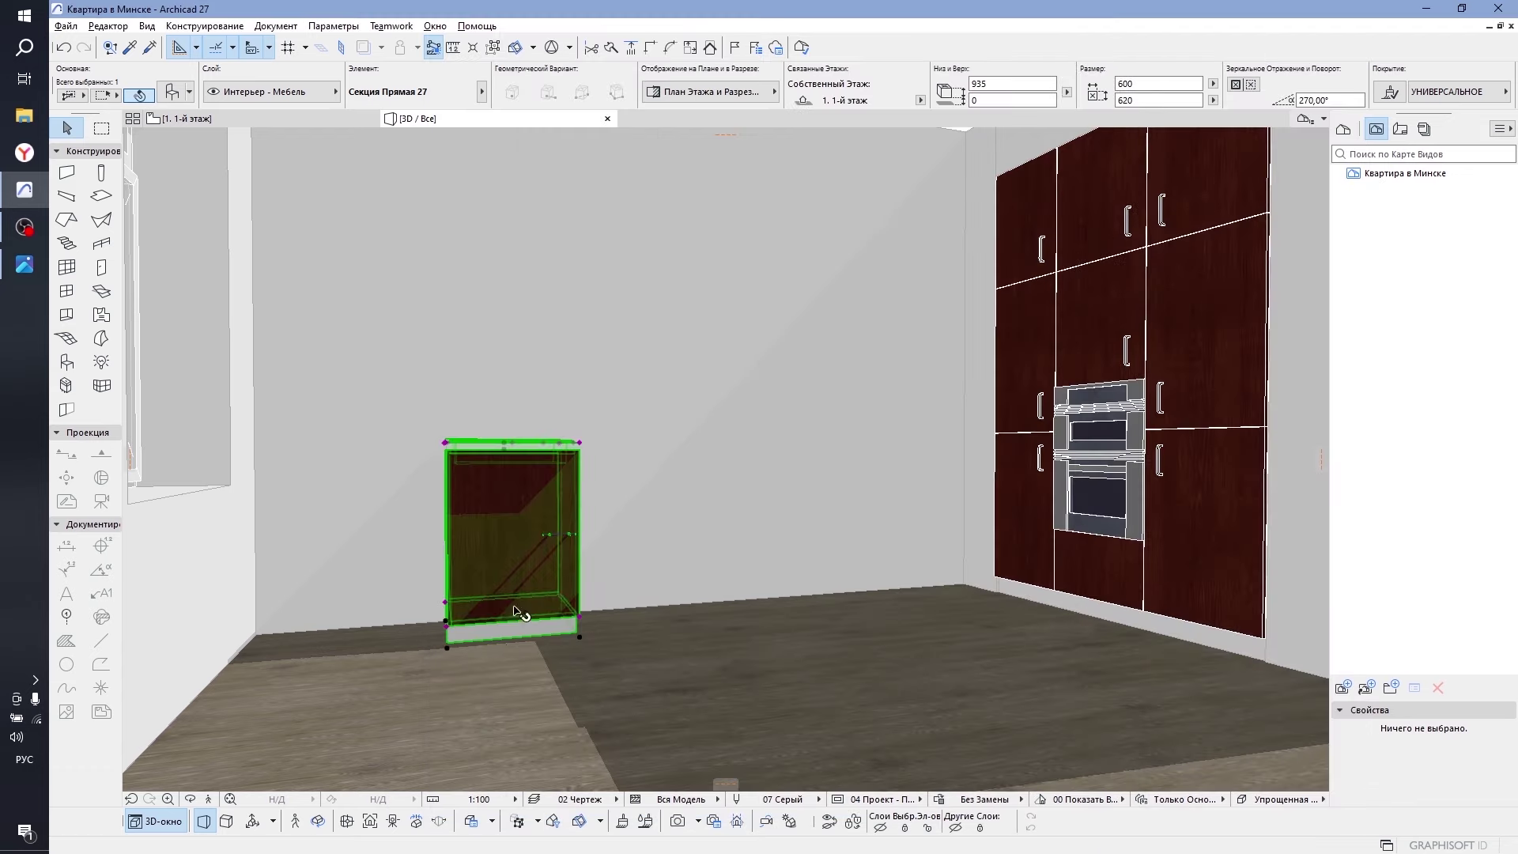
Select the base cabinet on the 1st-floor plan
mouse_move(518, 611)
shift+middle_down()
mouse_move(643, 609)
mouse_move(542, 653)
mouse_move(498, 717)
mouse_move(498, 785)
mouse_move(509, 525)
shift+middle_up()
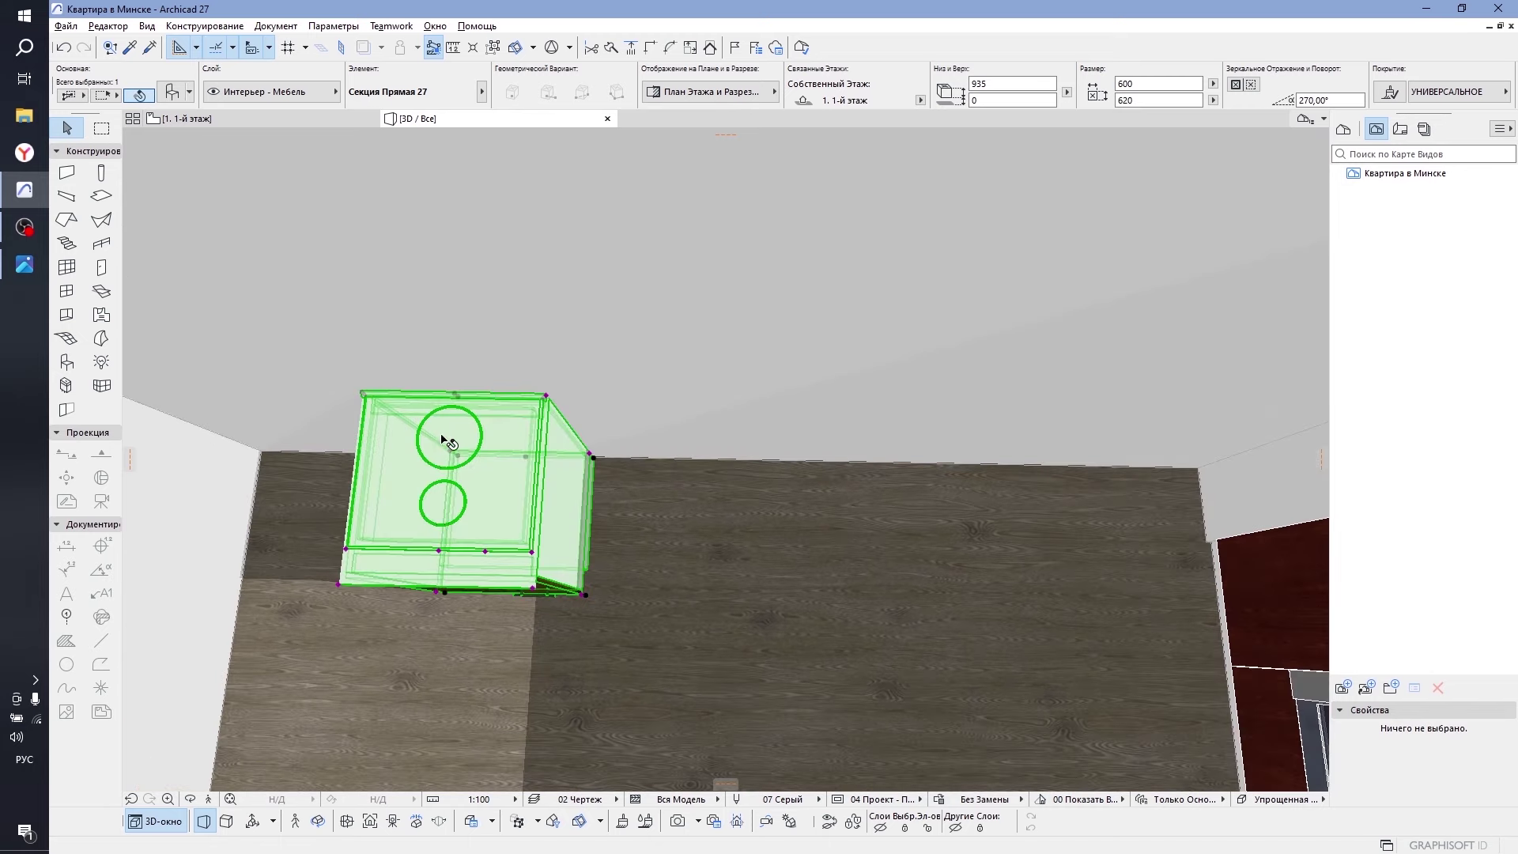
click(318, 121)
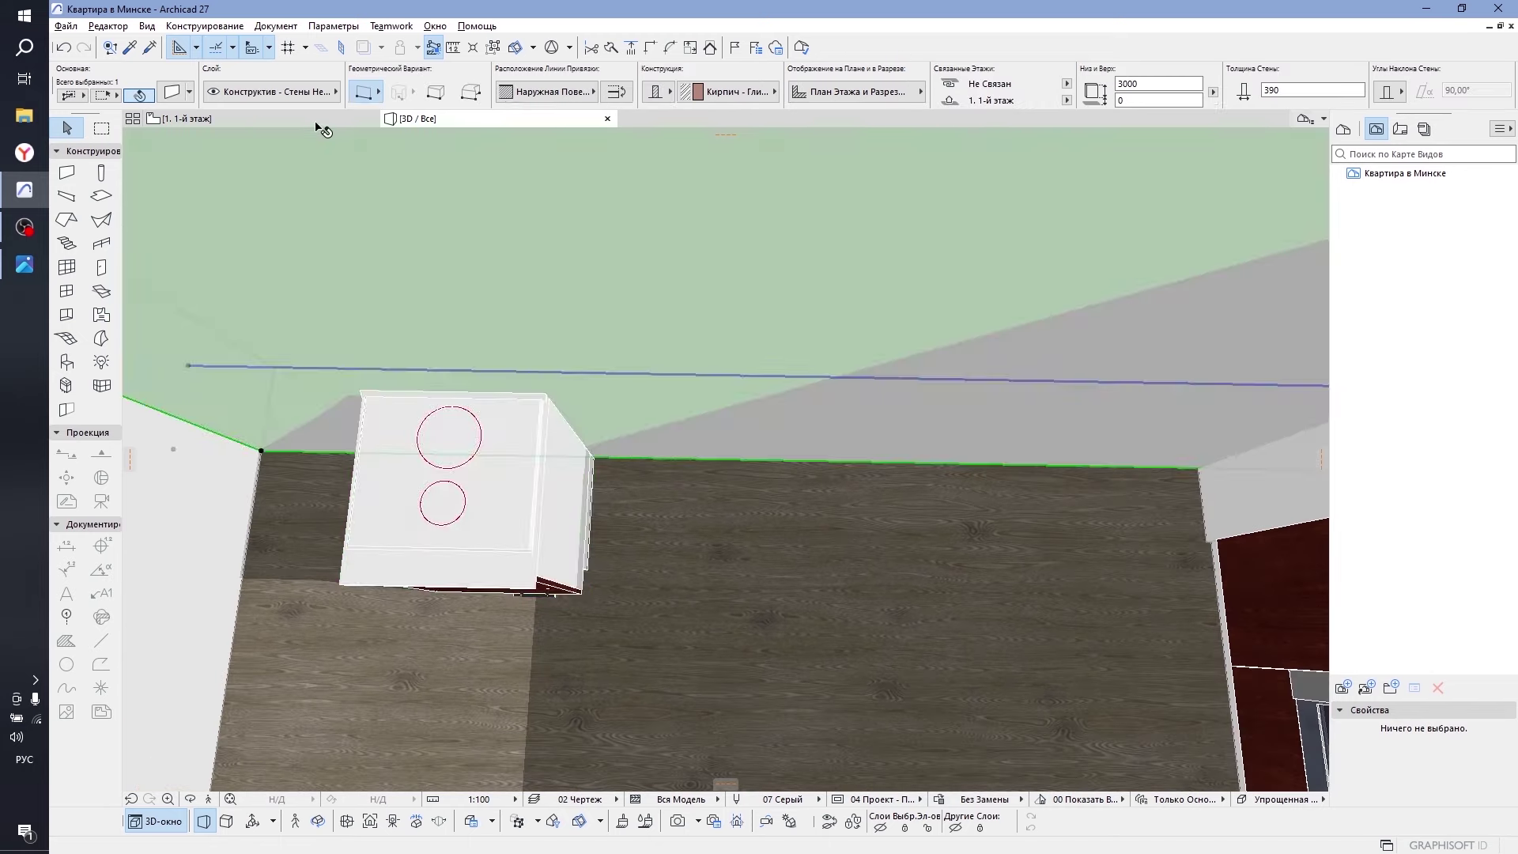
scroll(711, 490, up, 1)
key(Escape)
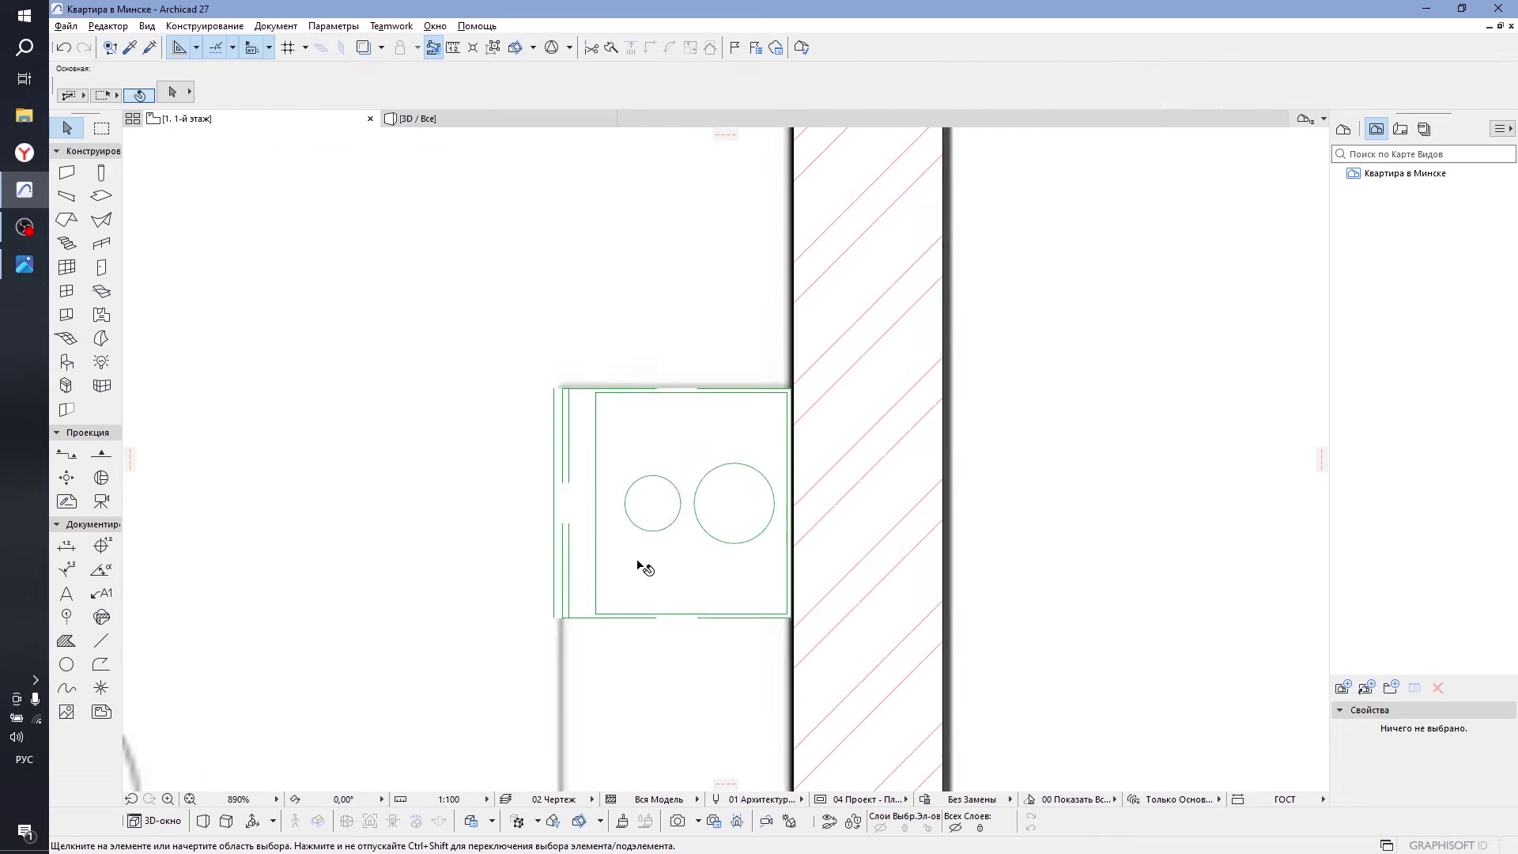
scroll(593, 537, up, 3)
click(538, 427)
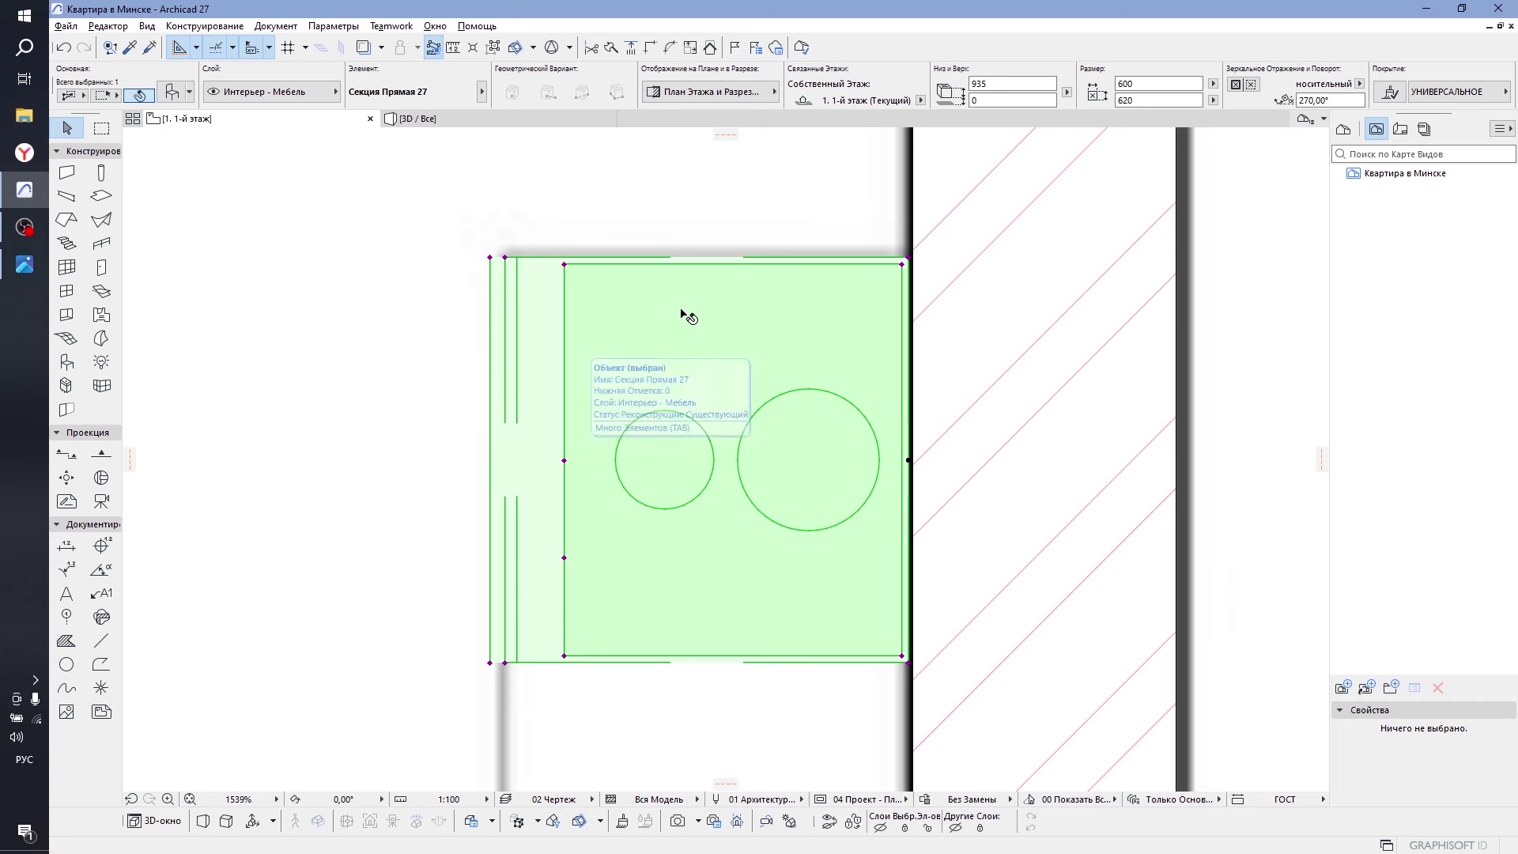
Try the hob's offset, rotation and corner hotspots, cancelling each one
click(564, 461)
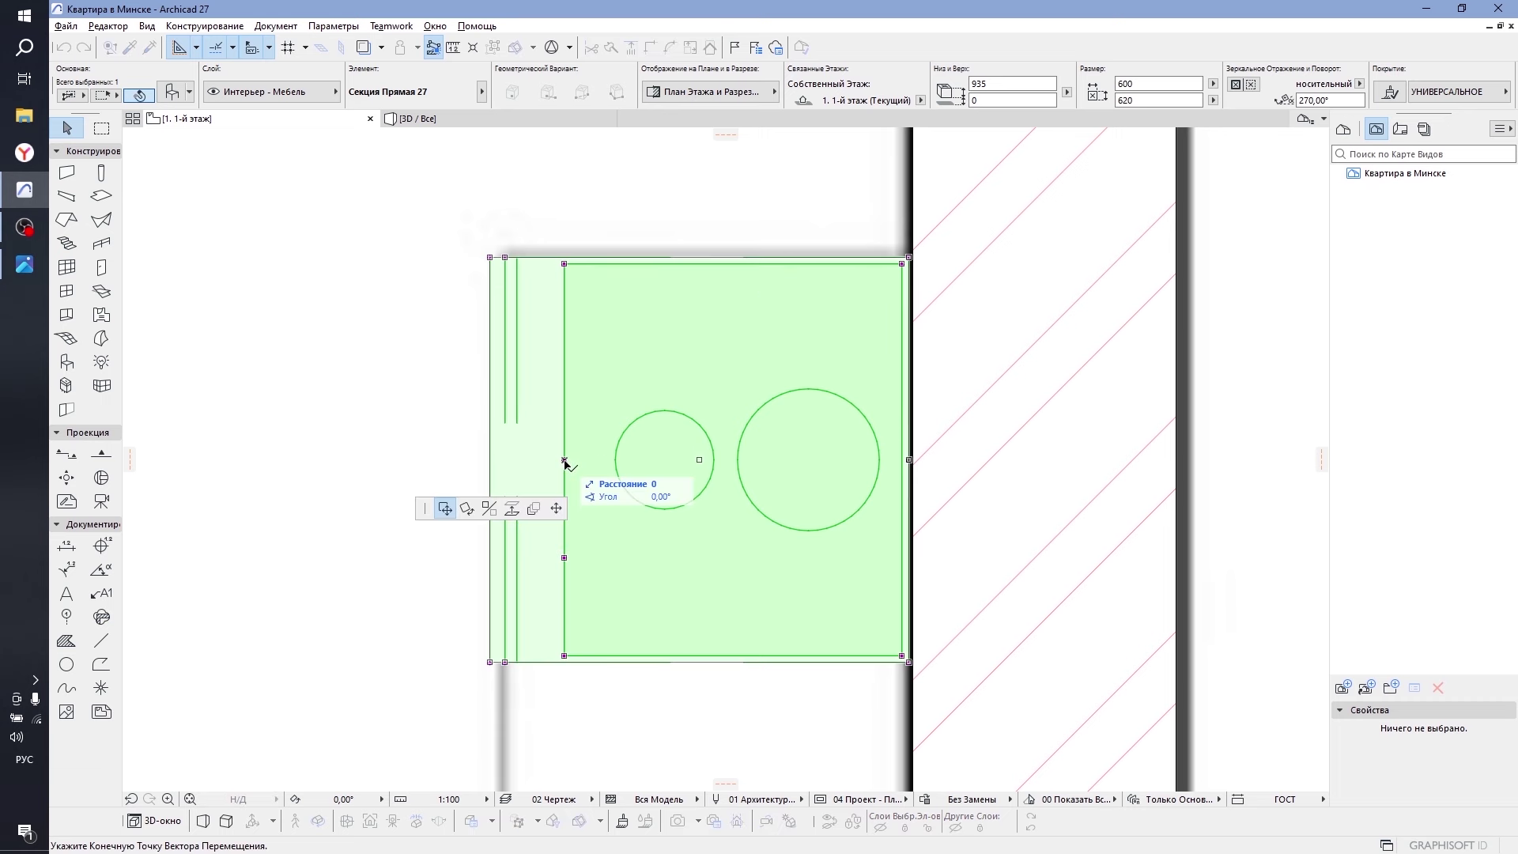
click(556, 508)
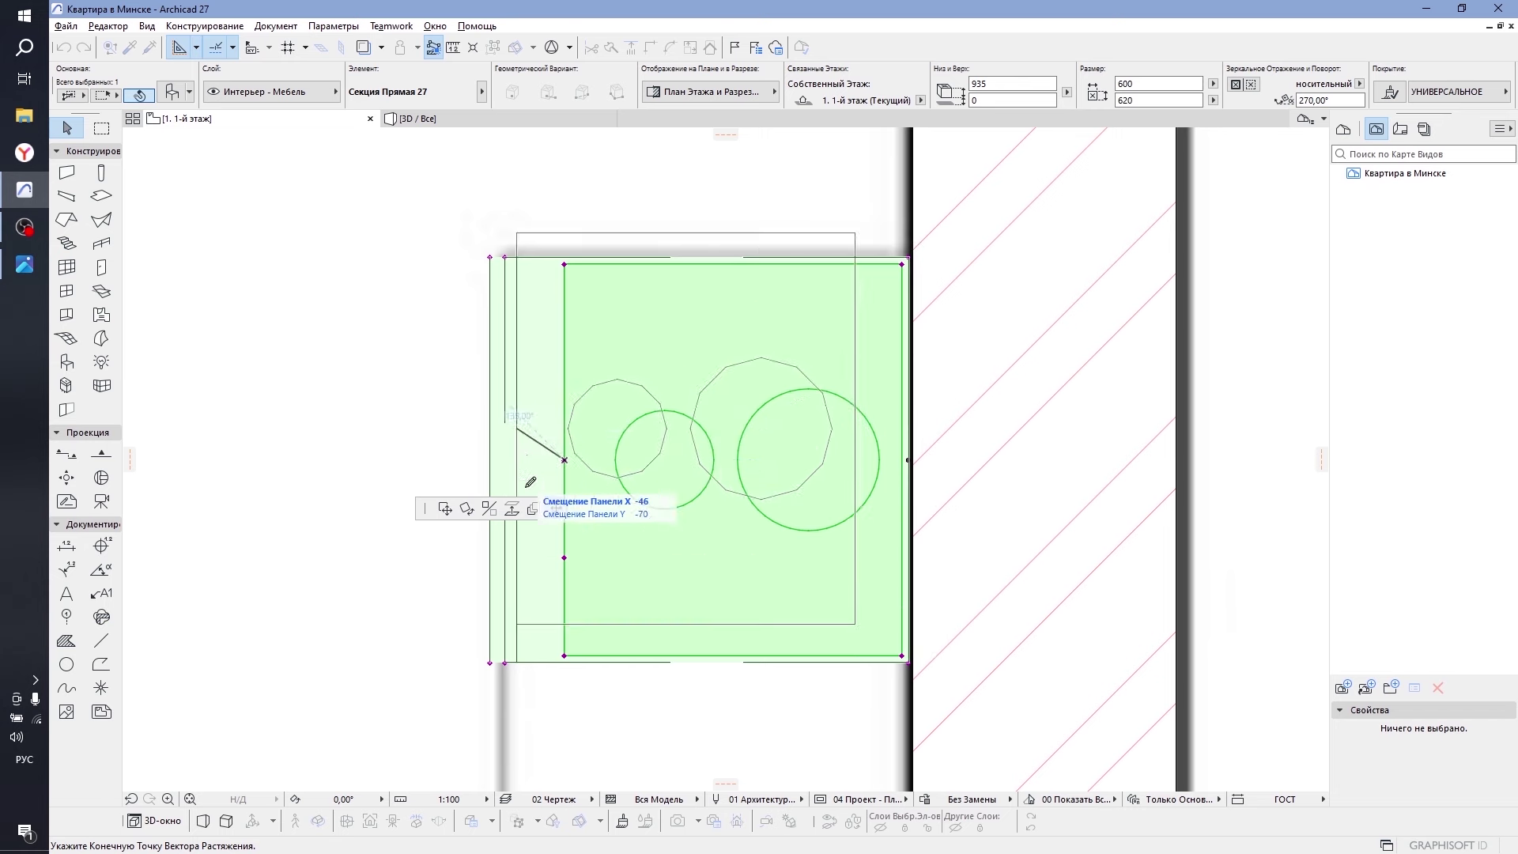
key(Escape)
click(564, 557)
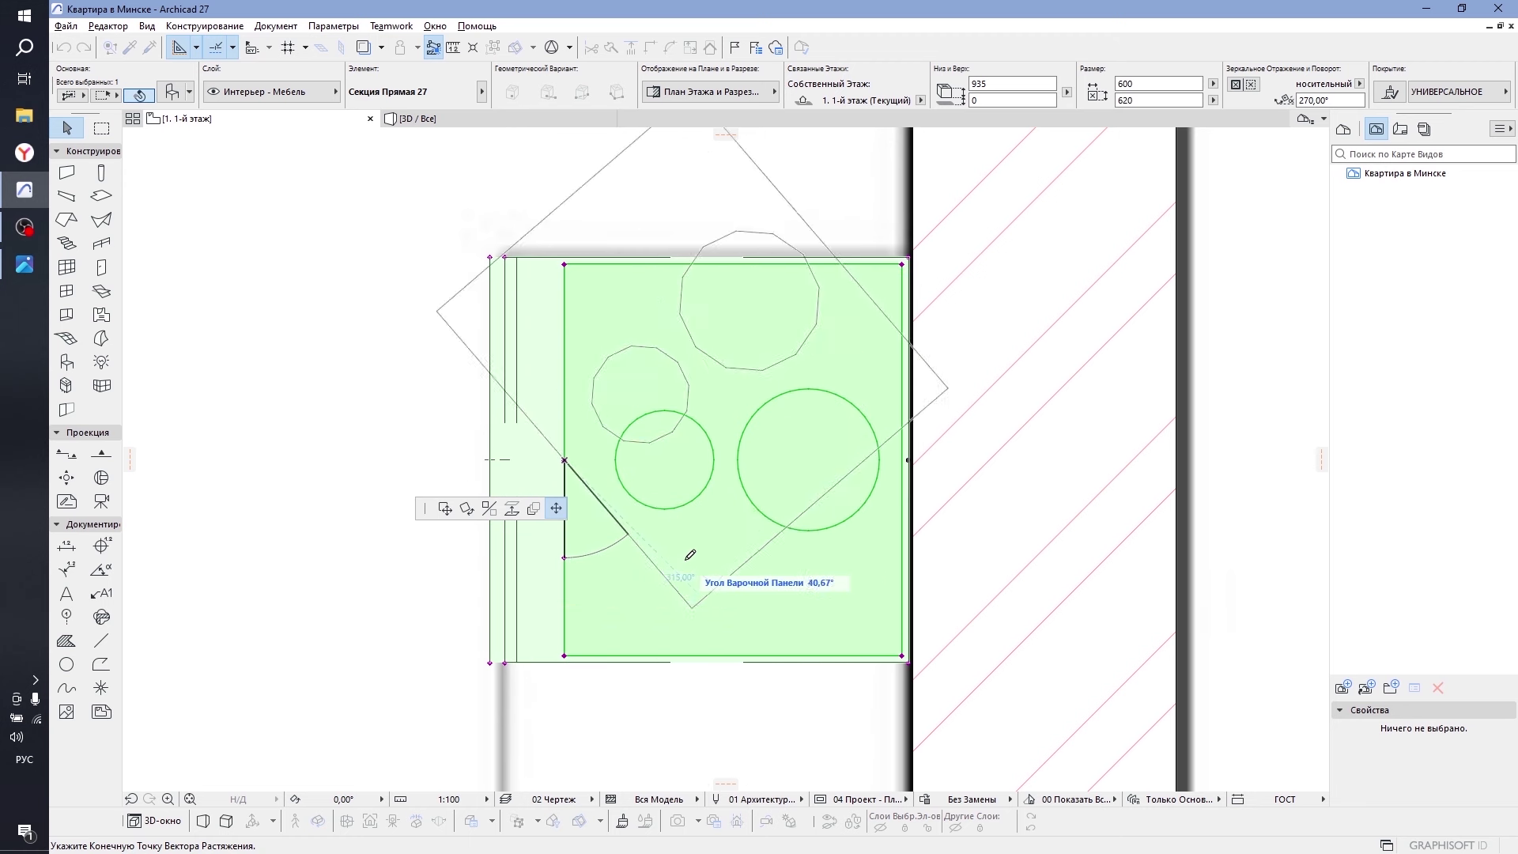
key(Escape)
click(564, 265)
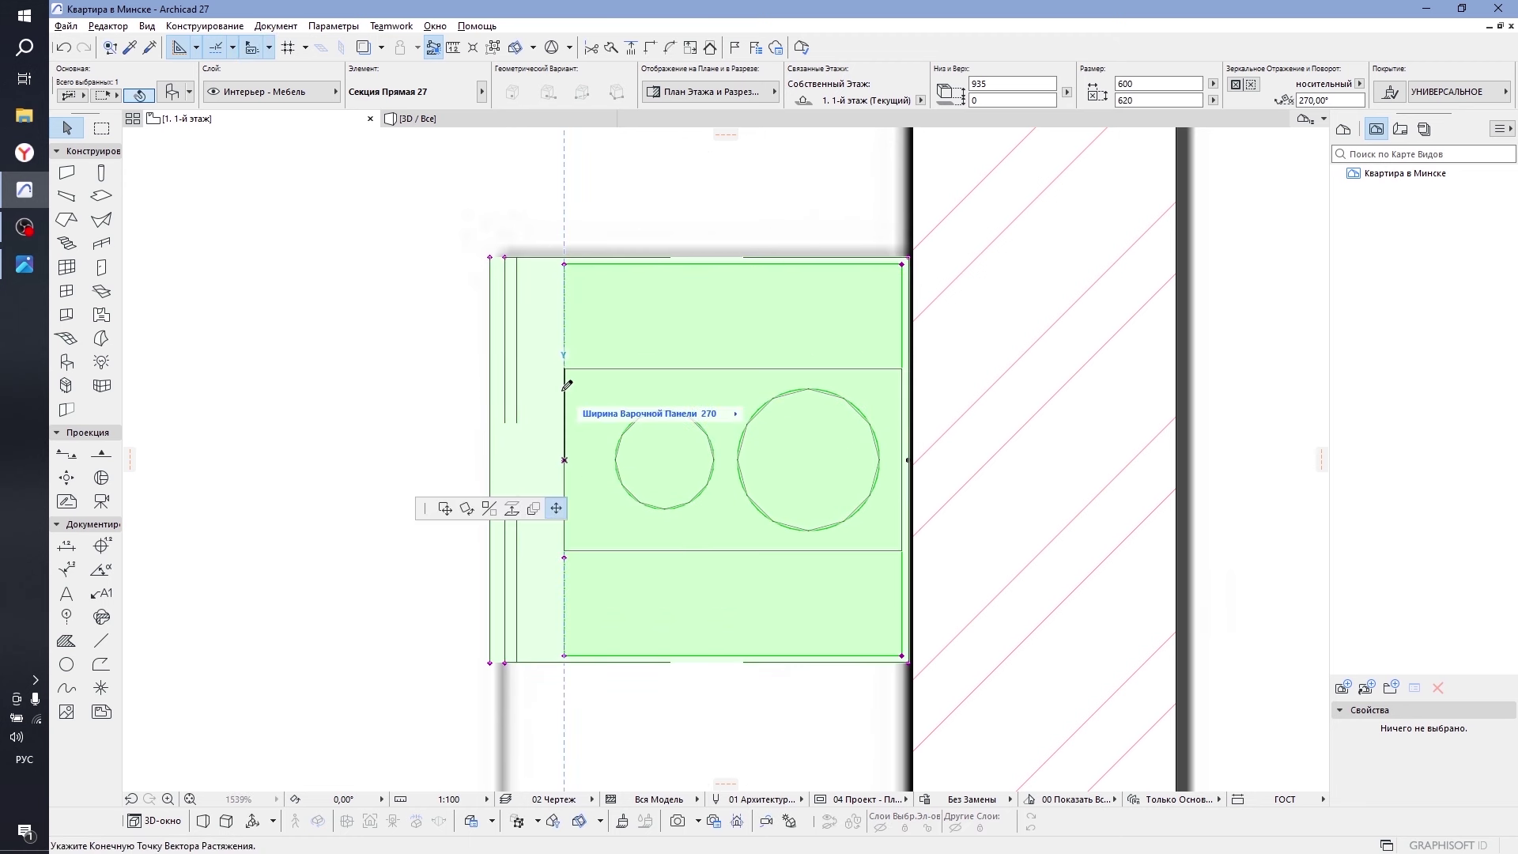
key(Escape)
Stretch the hob panel width to 270
click(564, 265)
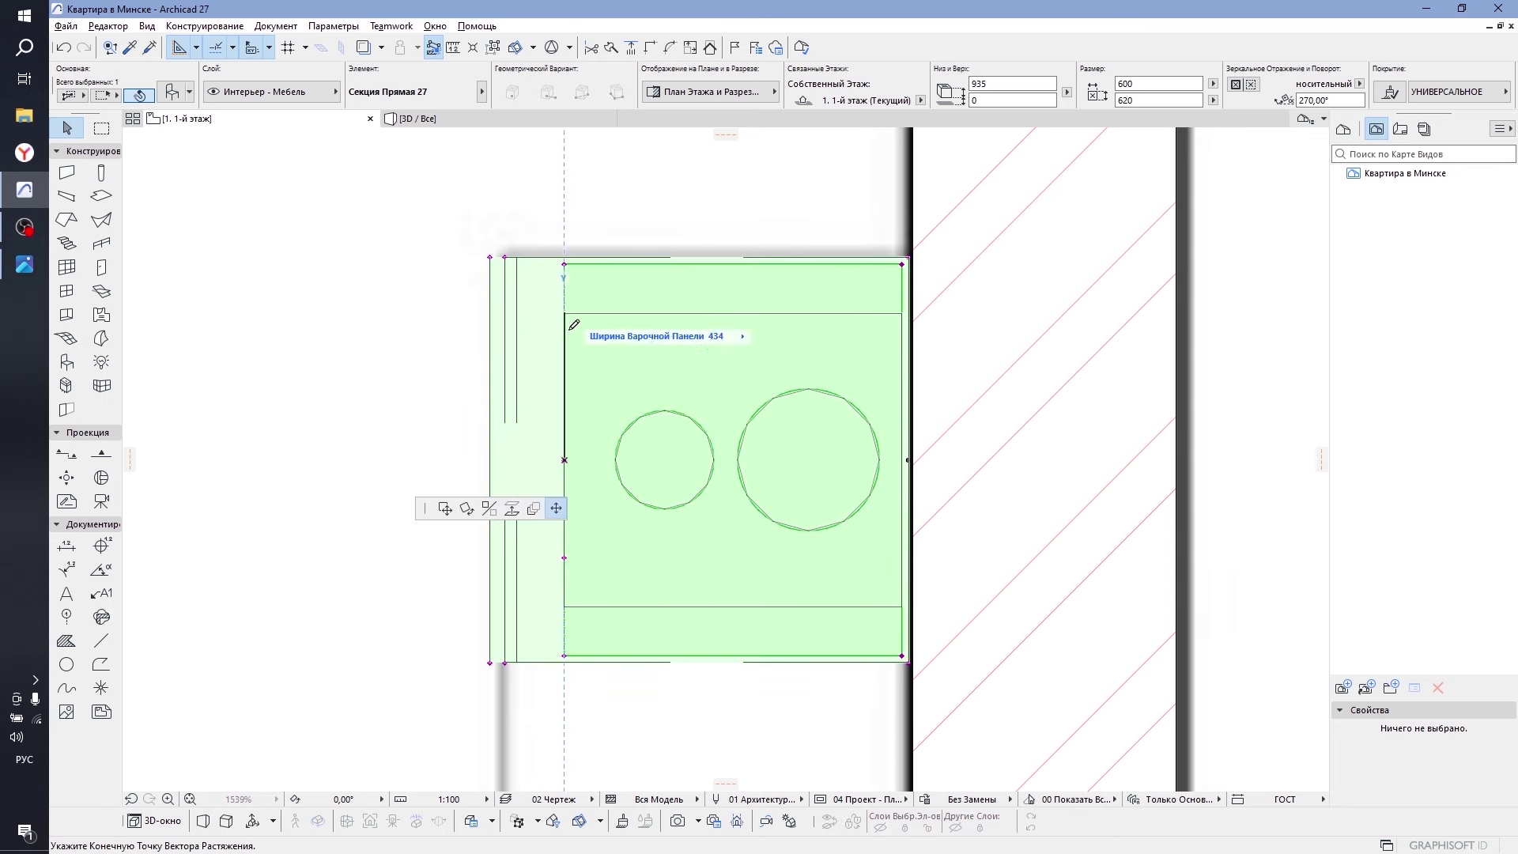
click(569, 370)
scroll(763, 498, down, 3)
scroll(781, 506, up, 2)
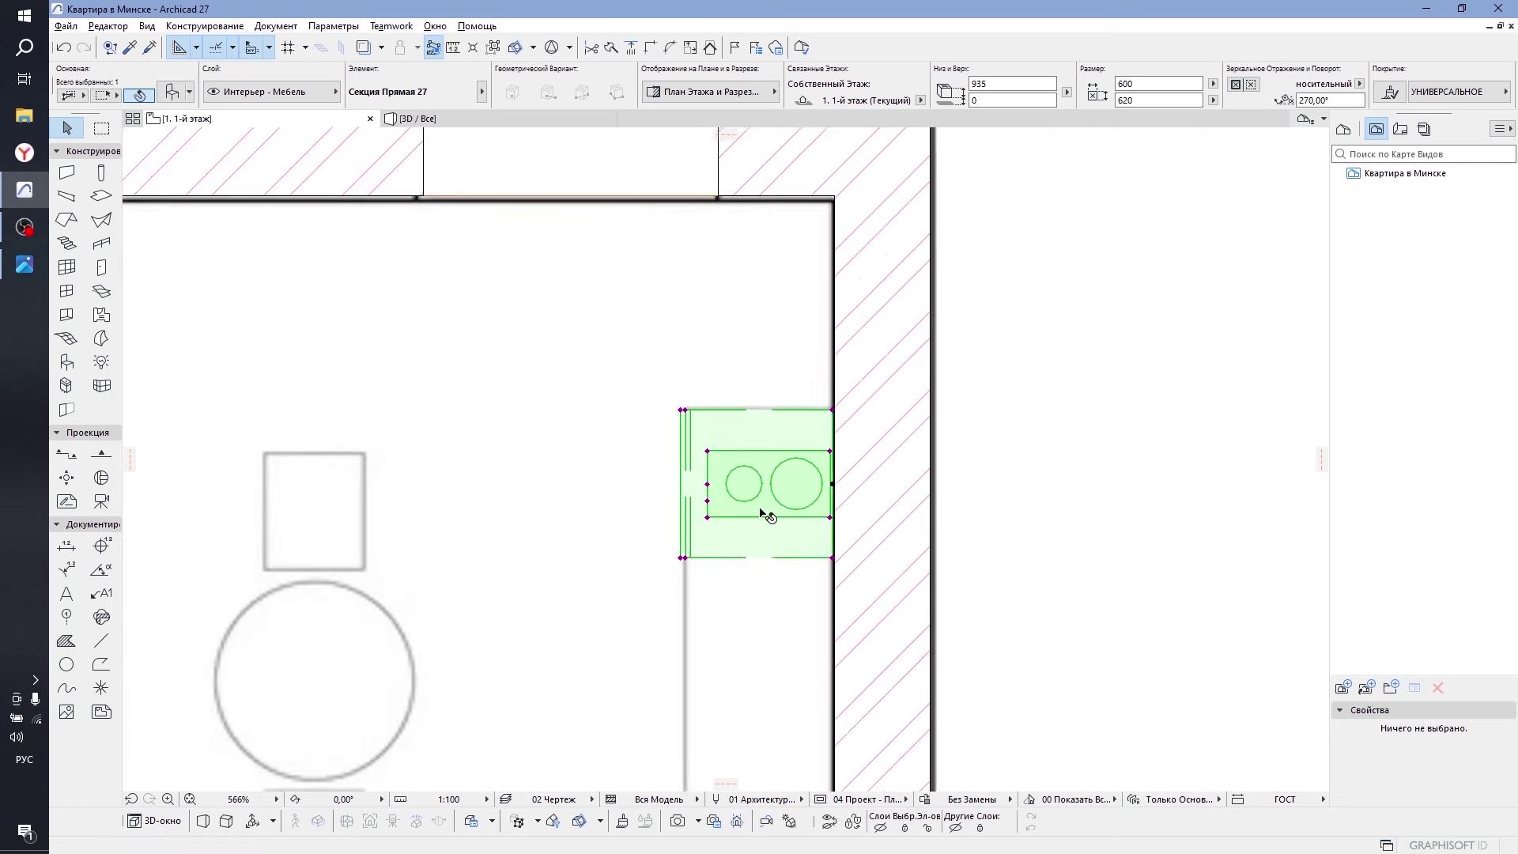
scroll(766, 509, up, 3)
Shift the hob panel's offset on the cabinet top to Y -45 in the plan
click(454, 117)
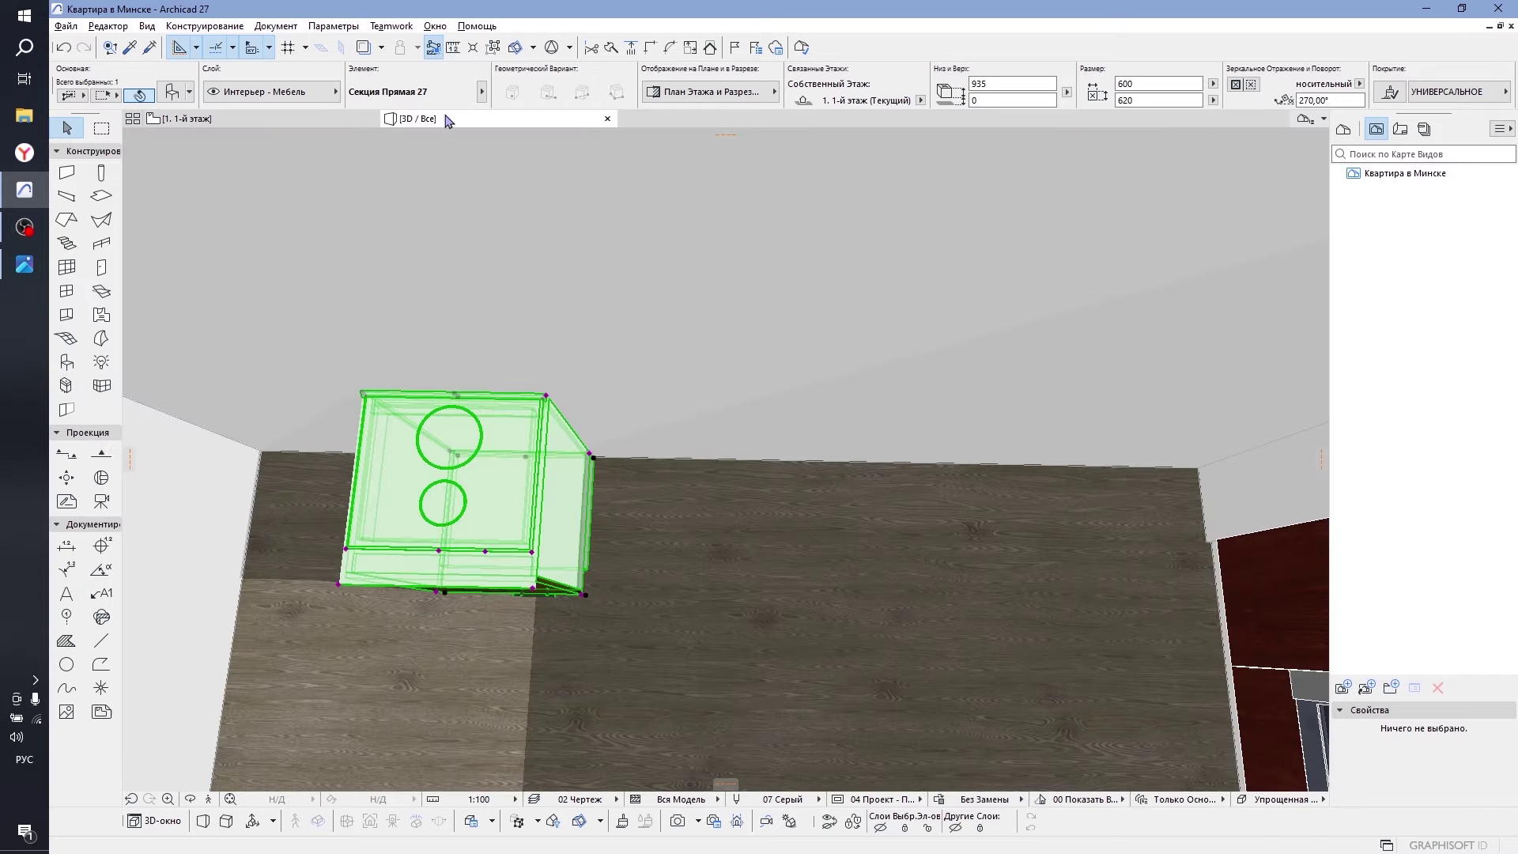
mouse_move(680, 412)
shift+middle_down()
mouse_move(687, 627)
mouse_move(685, 464)
mouse_move(562, 519)
mouse_move(490, 407)
mouse_move(603, 337)
mouse_move(583, 338)
shift+middle_up()
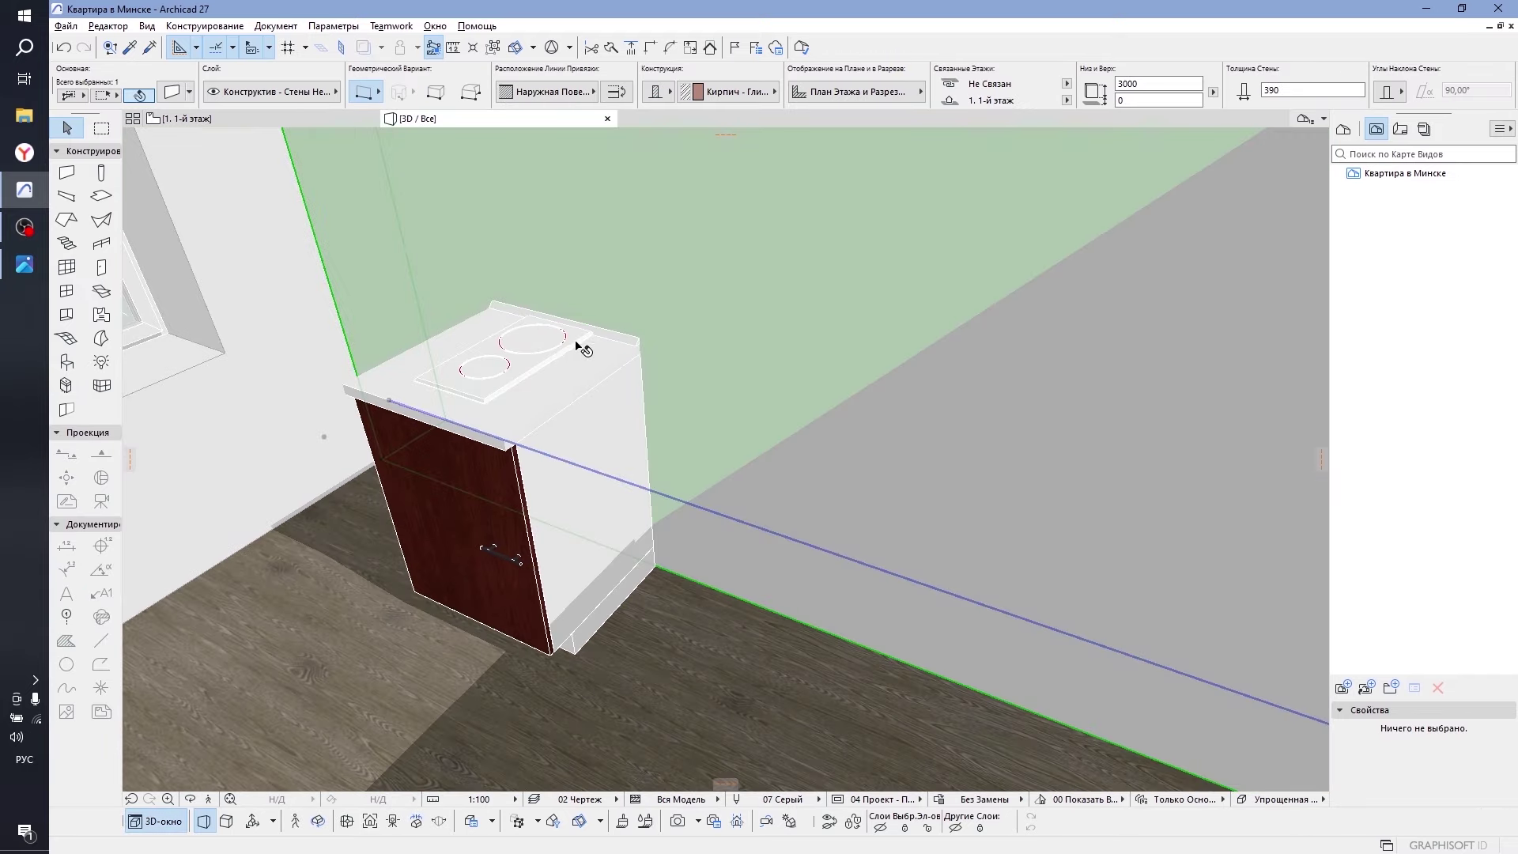
key(F2)
scroll(933, 449, up, 2)
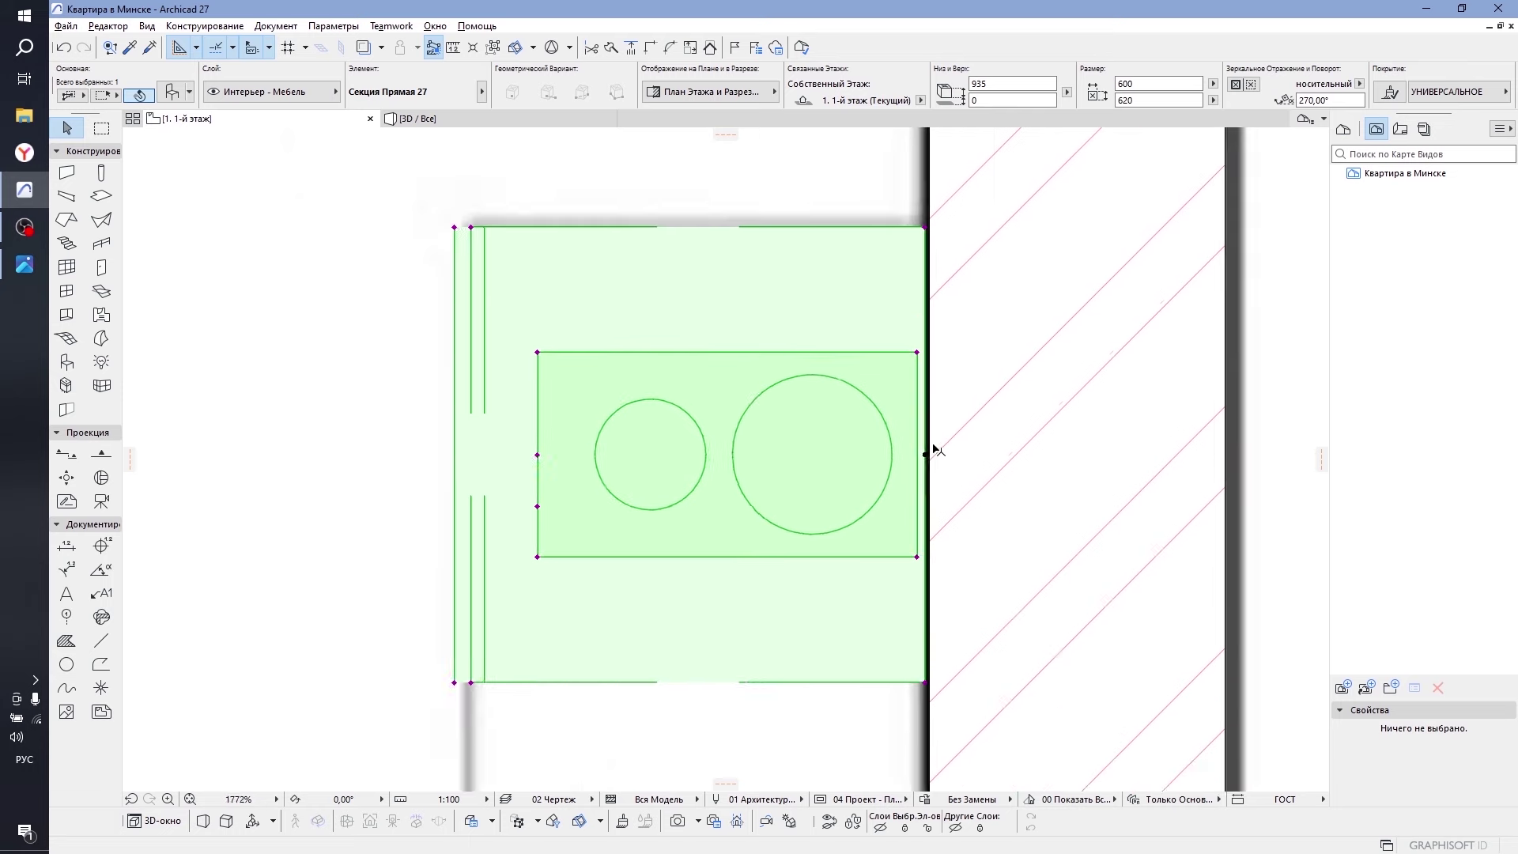
scroll(930, 442, up, 2)
click(425, 458)
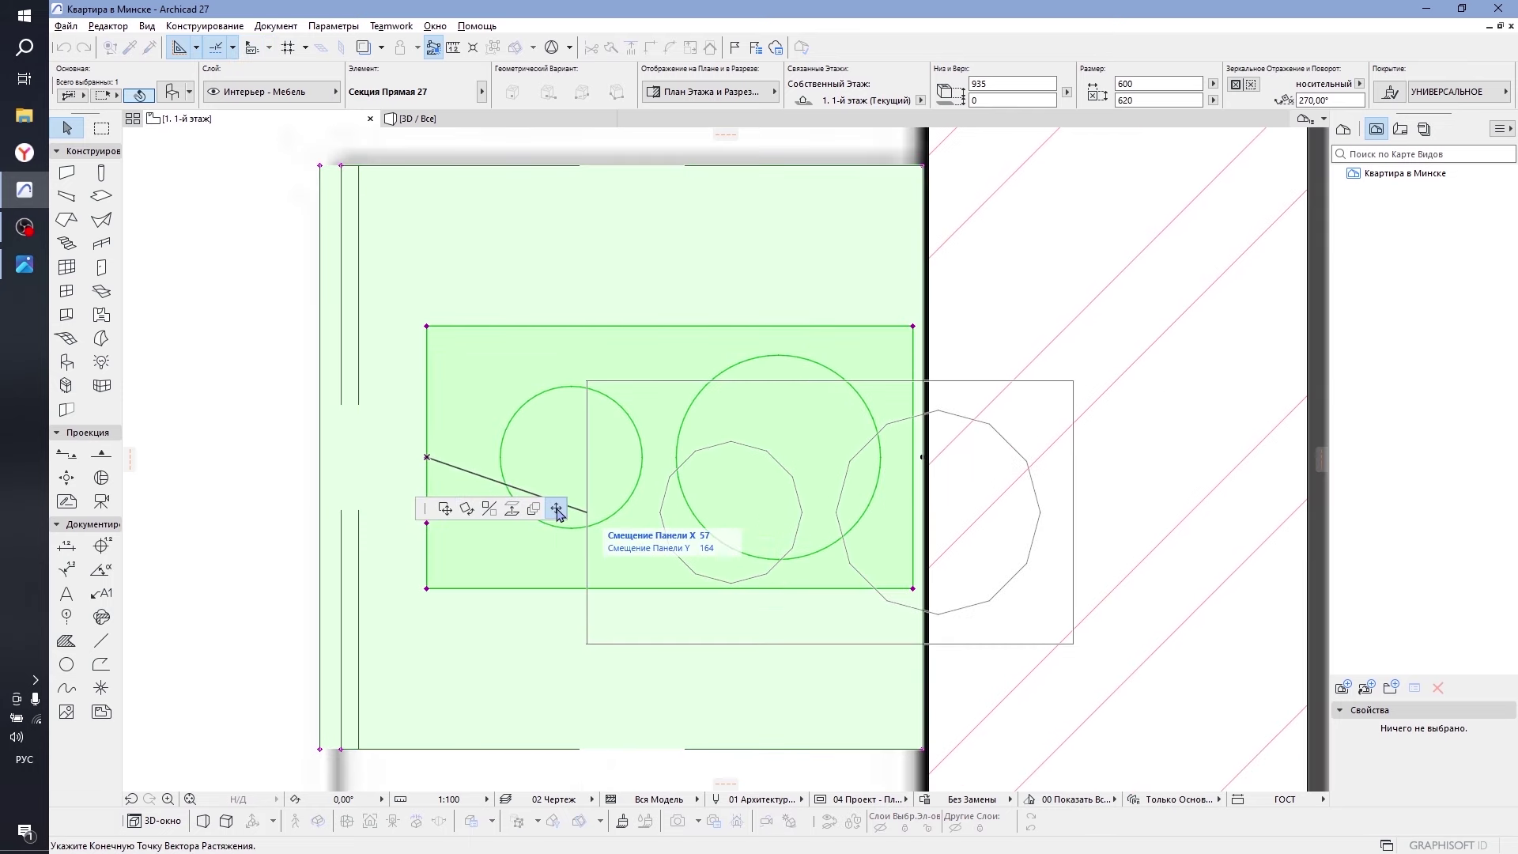
click(388, 452)
scroll(506, 379, down, 5)
Check the hob placement in 3D and open the base cabinet's settings
click(427, 120)
shift+middle_drag(490, 380, 575, 532)
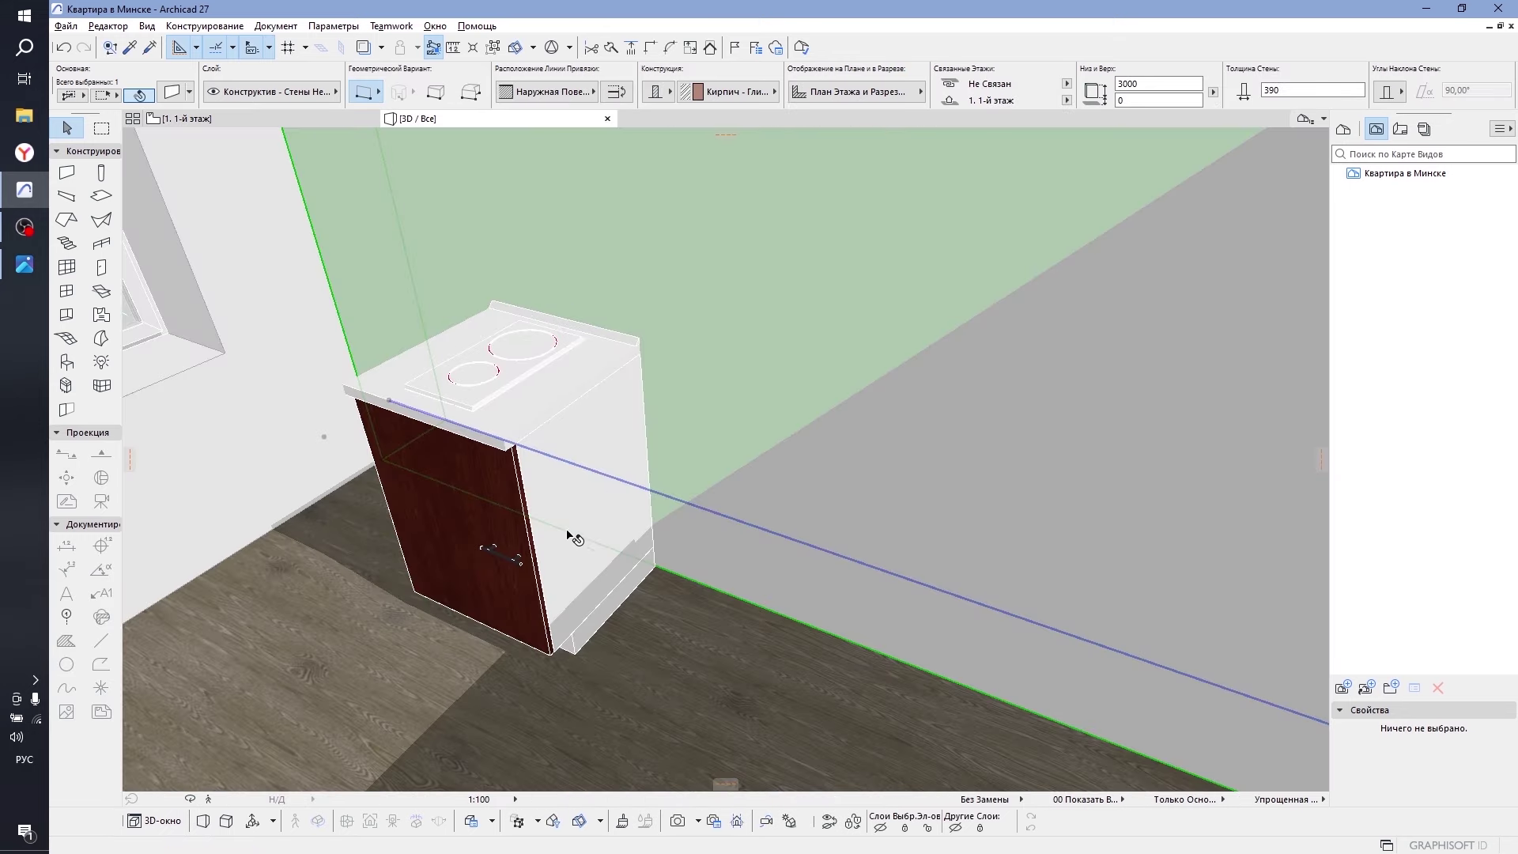
scroll(617, 490, up, 5)
key(Escape)
scroll(670, 494, down, 2)
scroll(671, 495, down, 3)
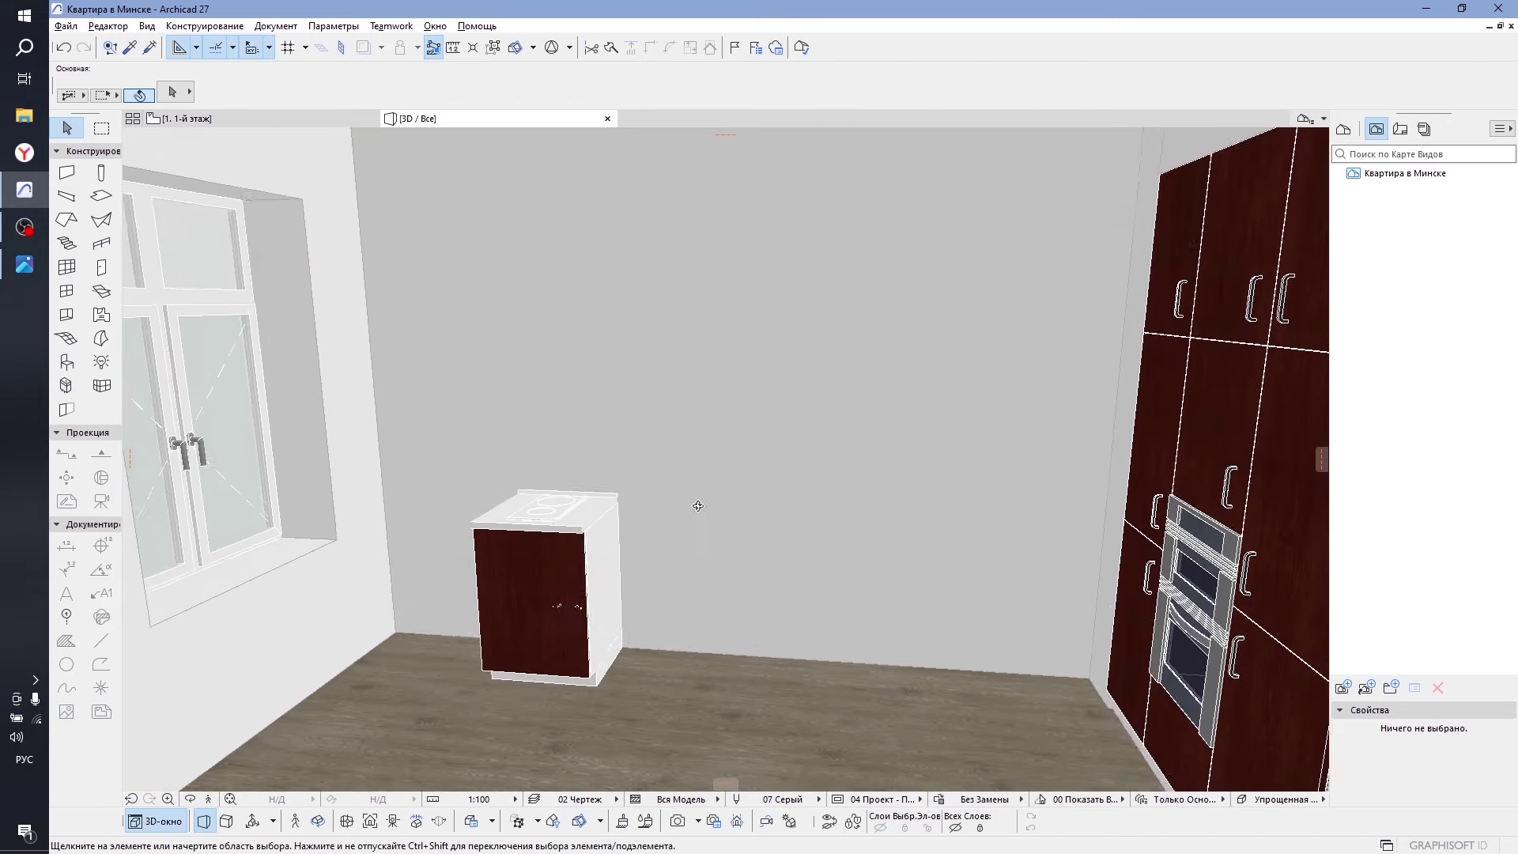
scroll(664, 510, up, 3)
scroll(711, 537, up, 2)
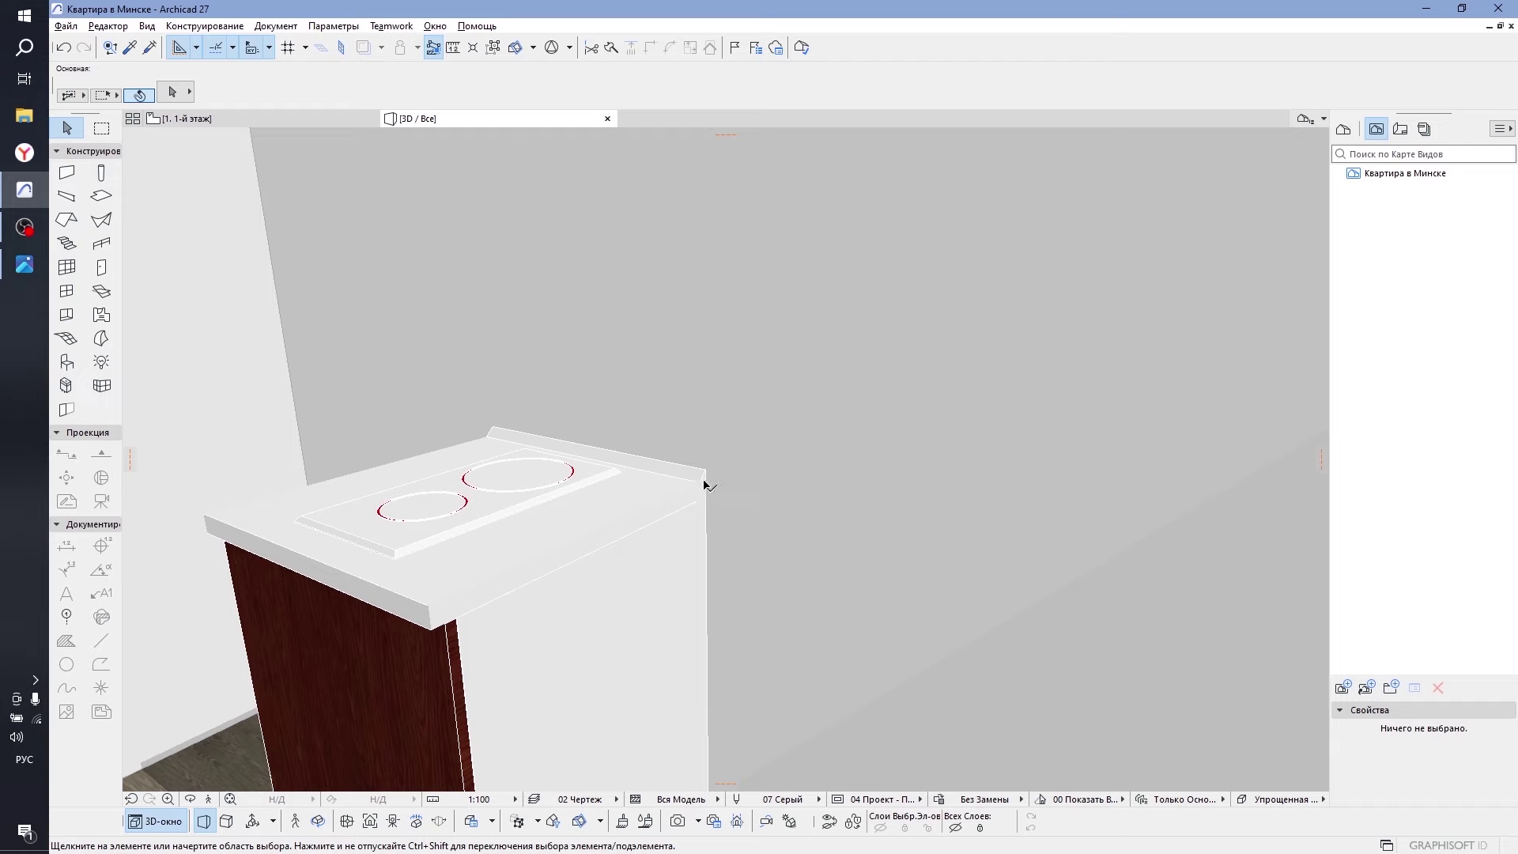
click(606, 532)
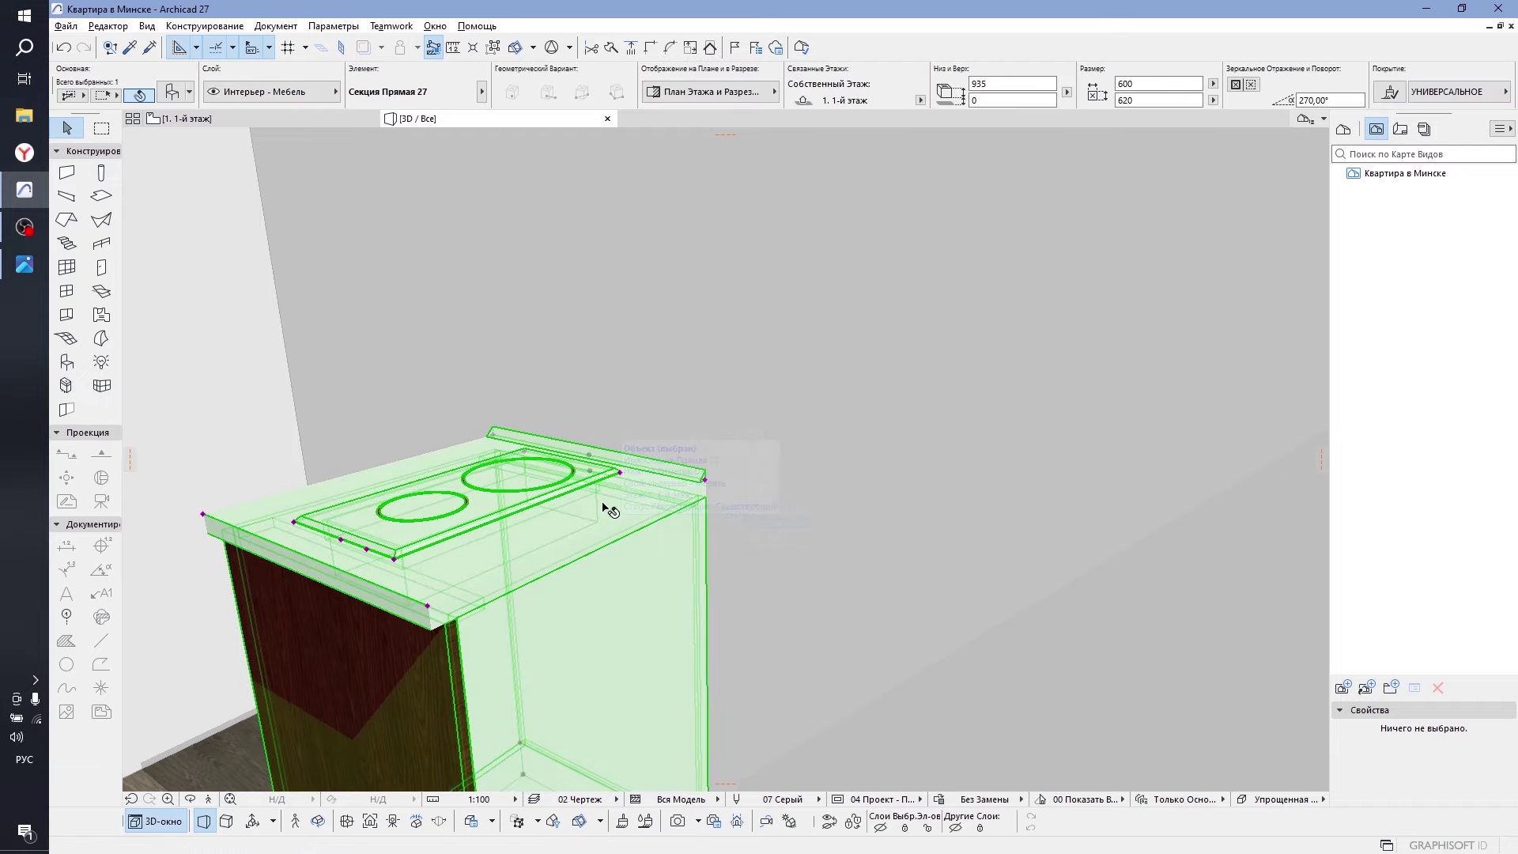
key(ctrl+t)
Make the Фартук backsplash a rectangular profile with 300 height
click(873, 325)
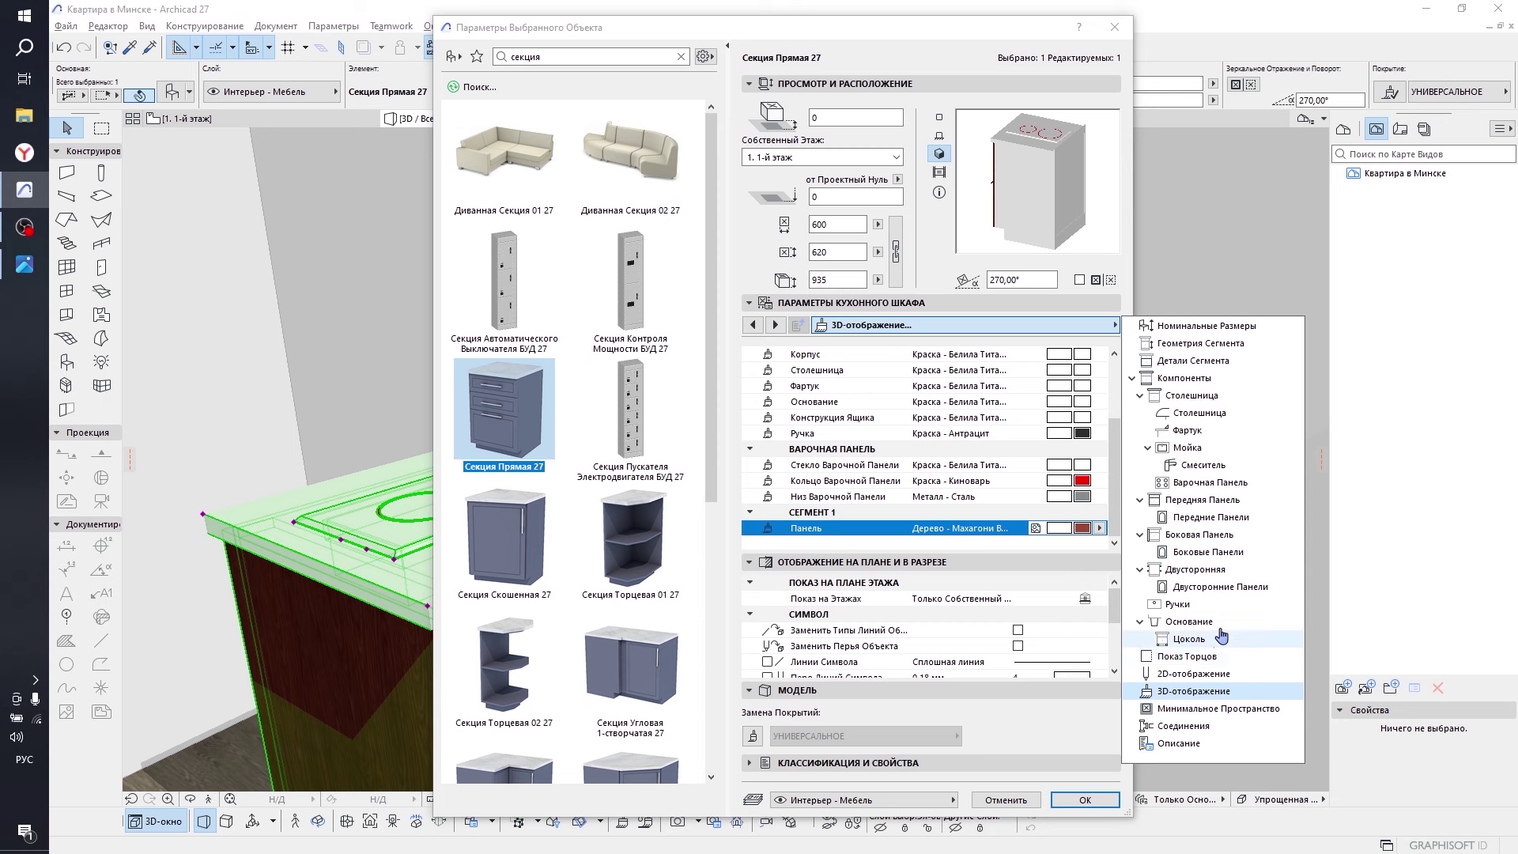
click(1205, 430)
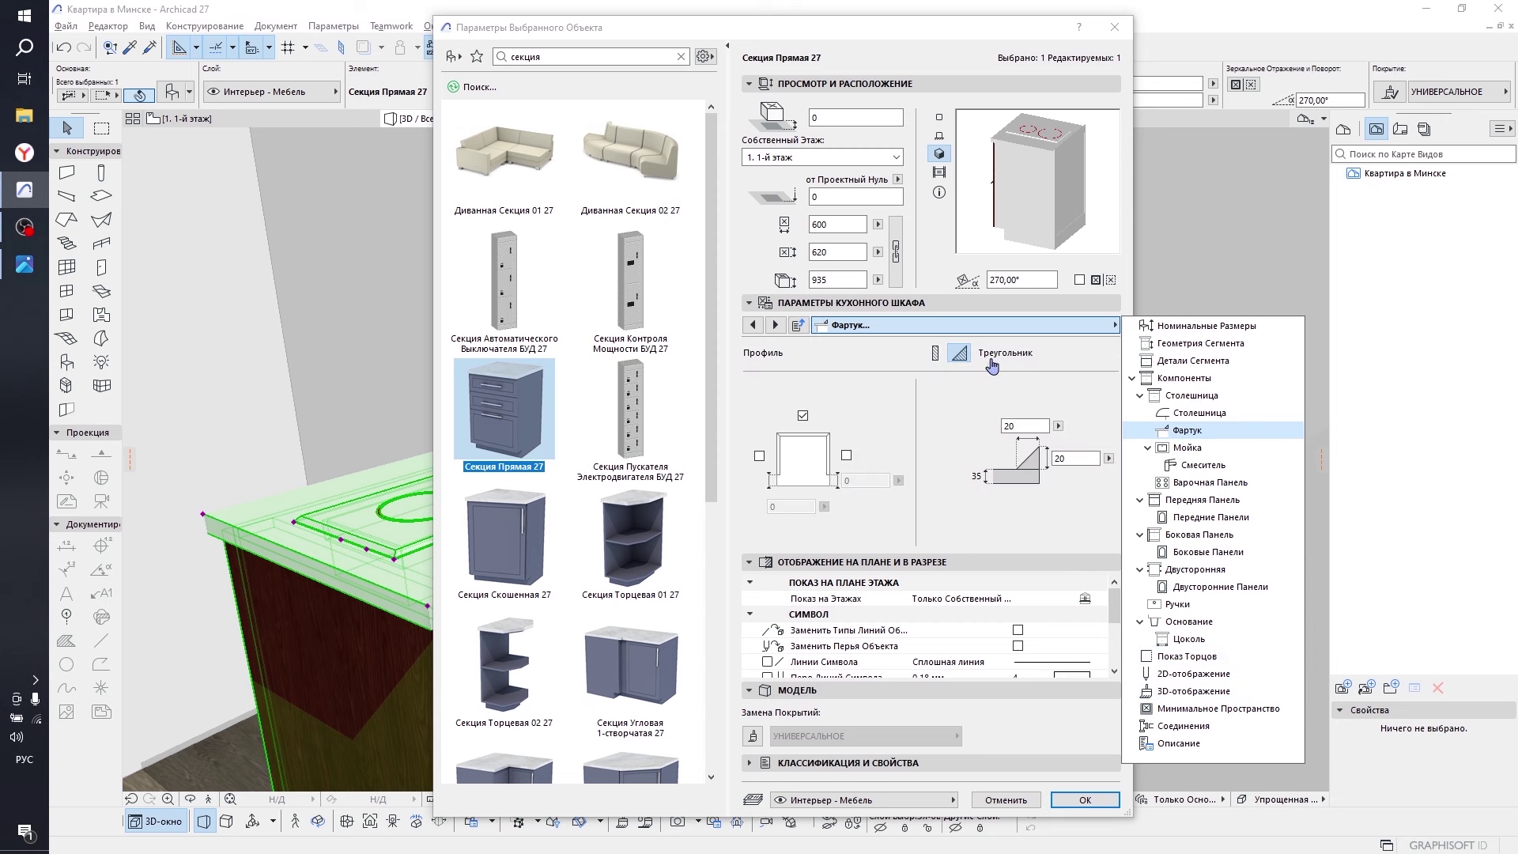
click(935, 353)
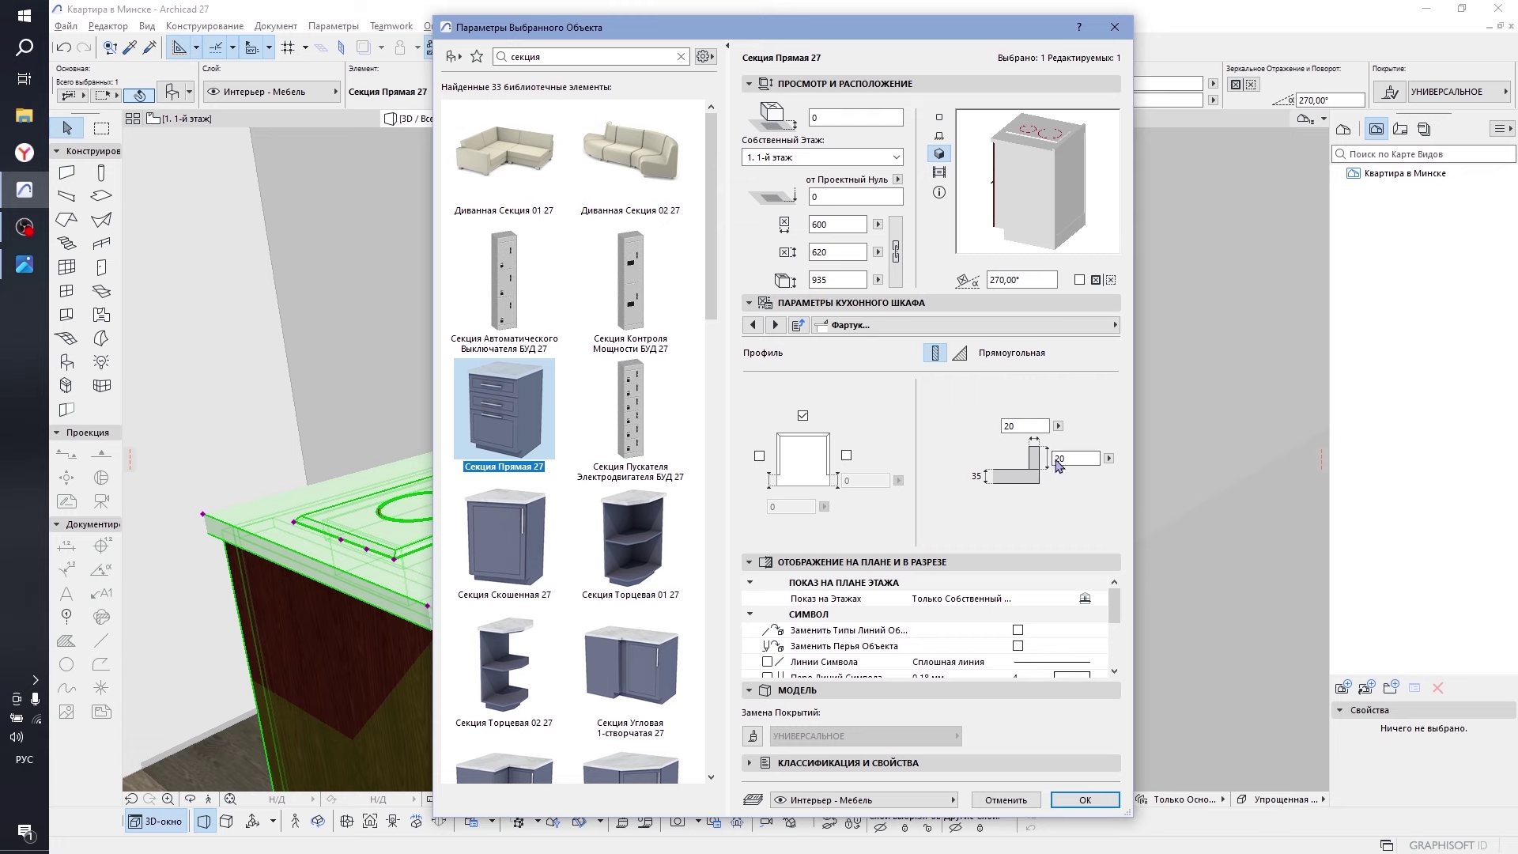
click(1063, 457)
key(Return)
mouse_move(1036, 453)
shift+middle_down()
mouse_move(786, 532)
mouse_move(854, 529)
mouse_move(787, 558)
mouse_move(667, 654)
mouse_move(653, 643)
mouse_move(665, 647)
shift+middle_up()
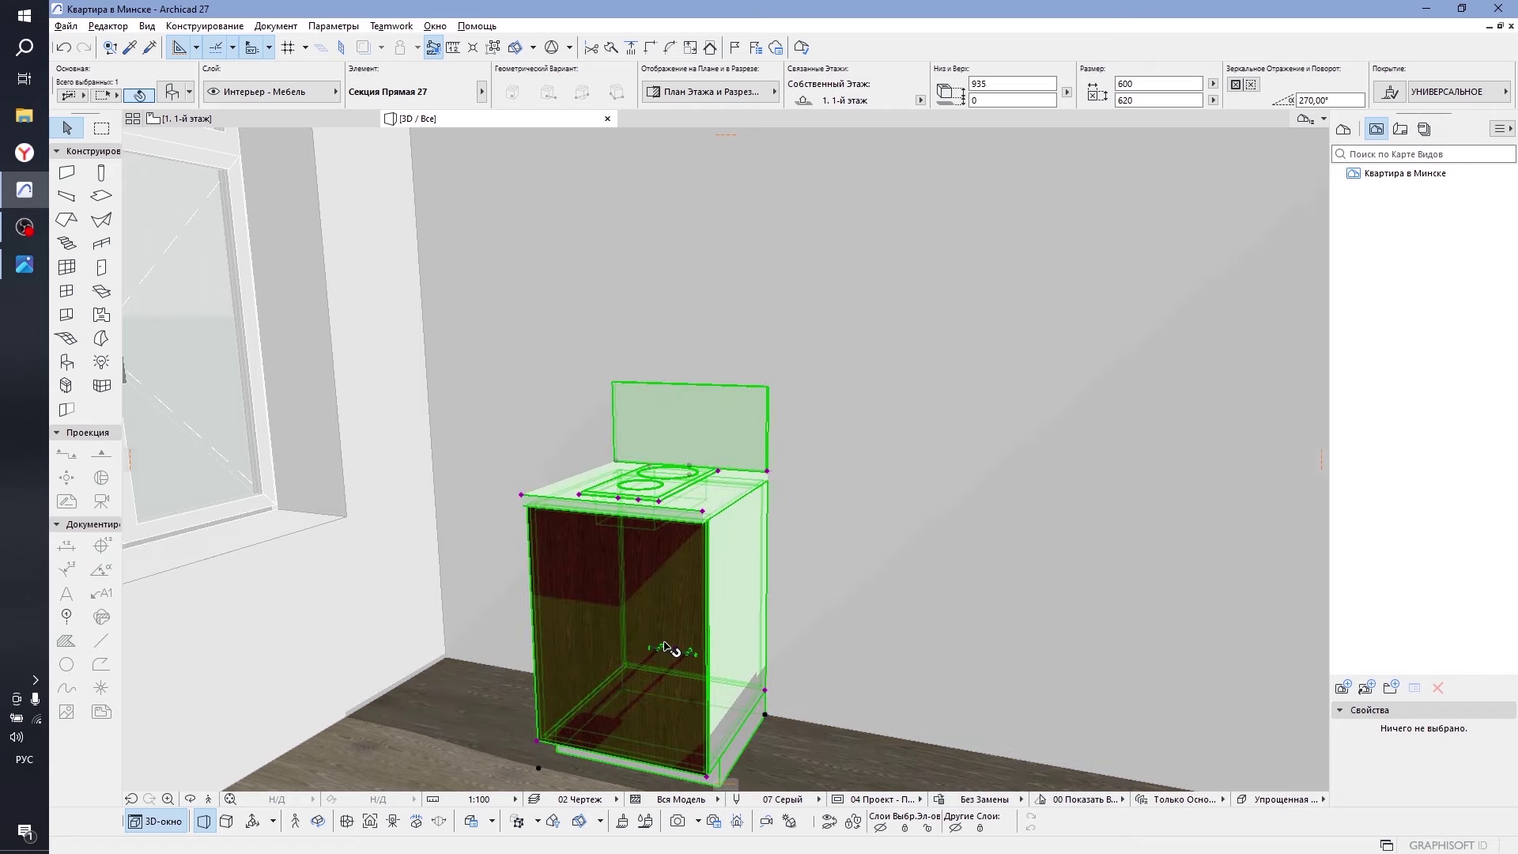
Set the door handle to D-образная style, Вертикально orientation, horizontal position 550
double_click(655, 622)
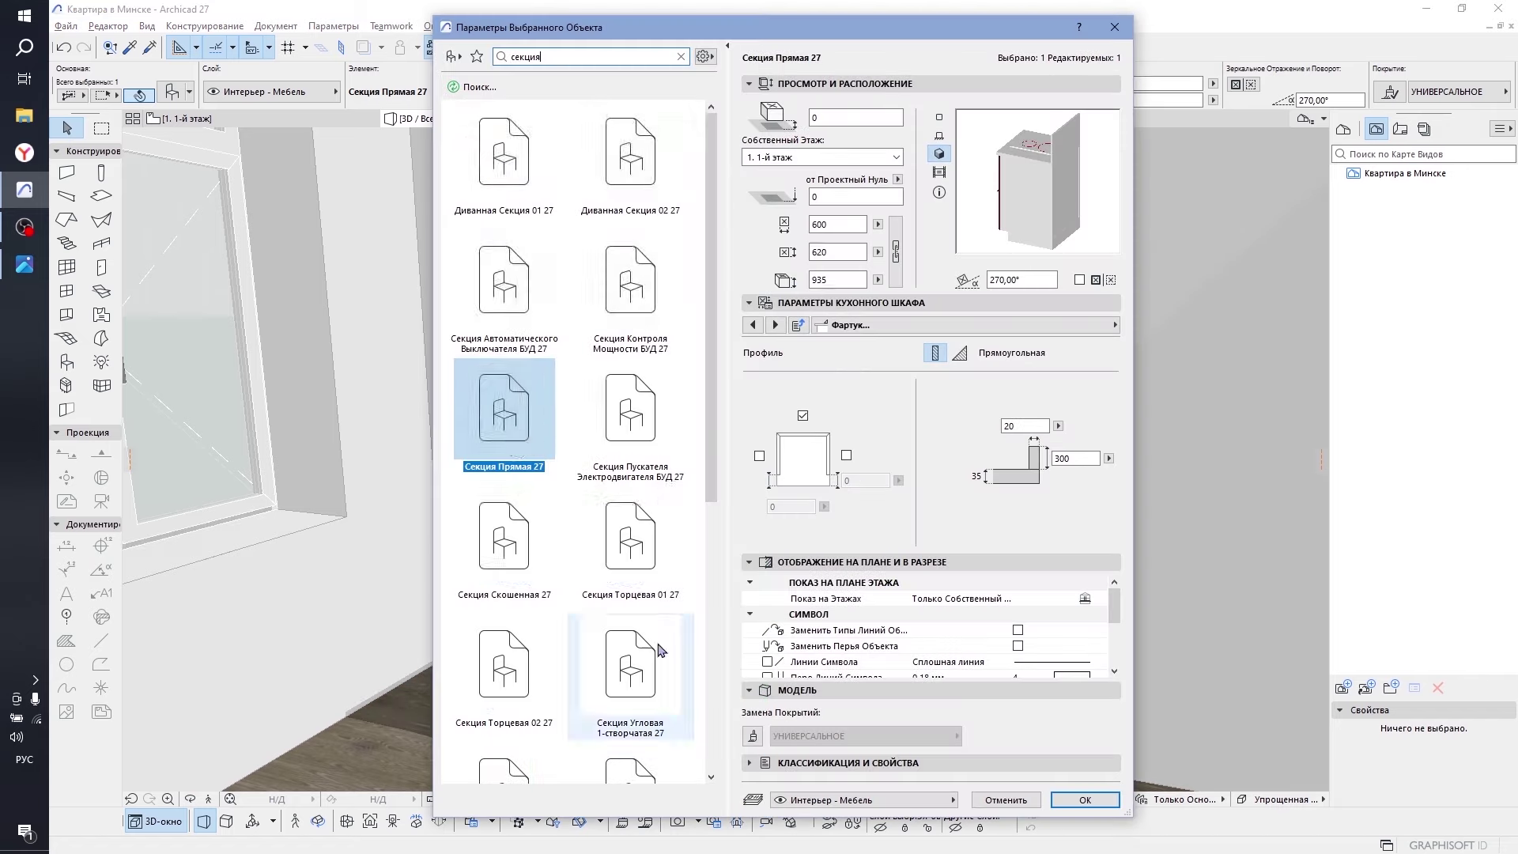
click(875, 325)
click(1182, 604)
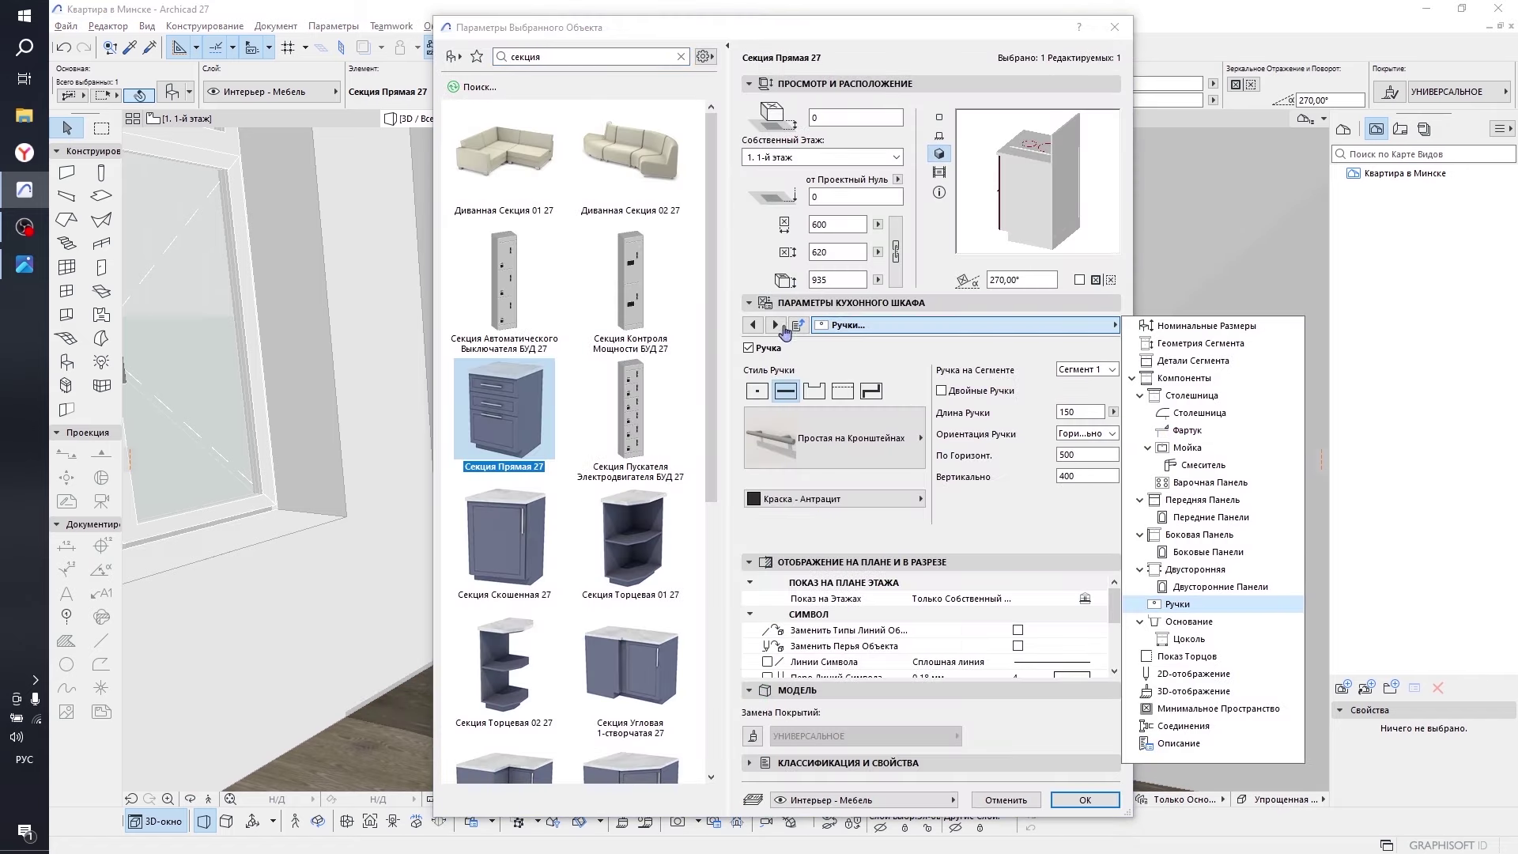
click(873, 457)
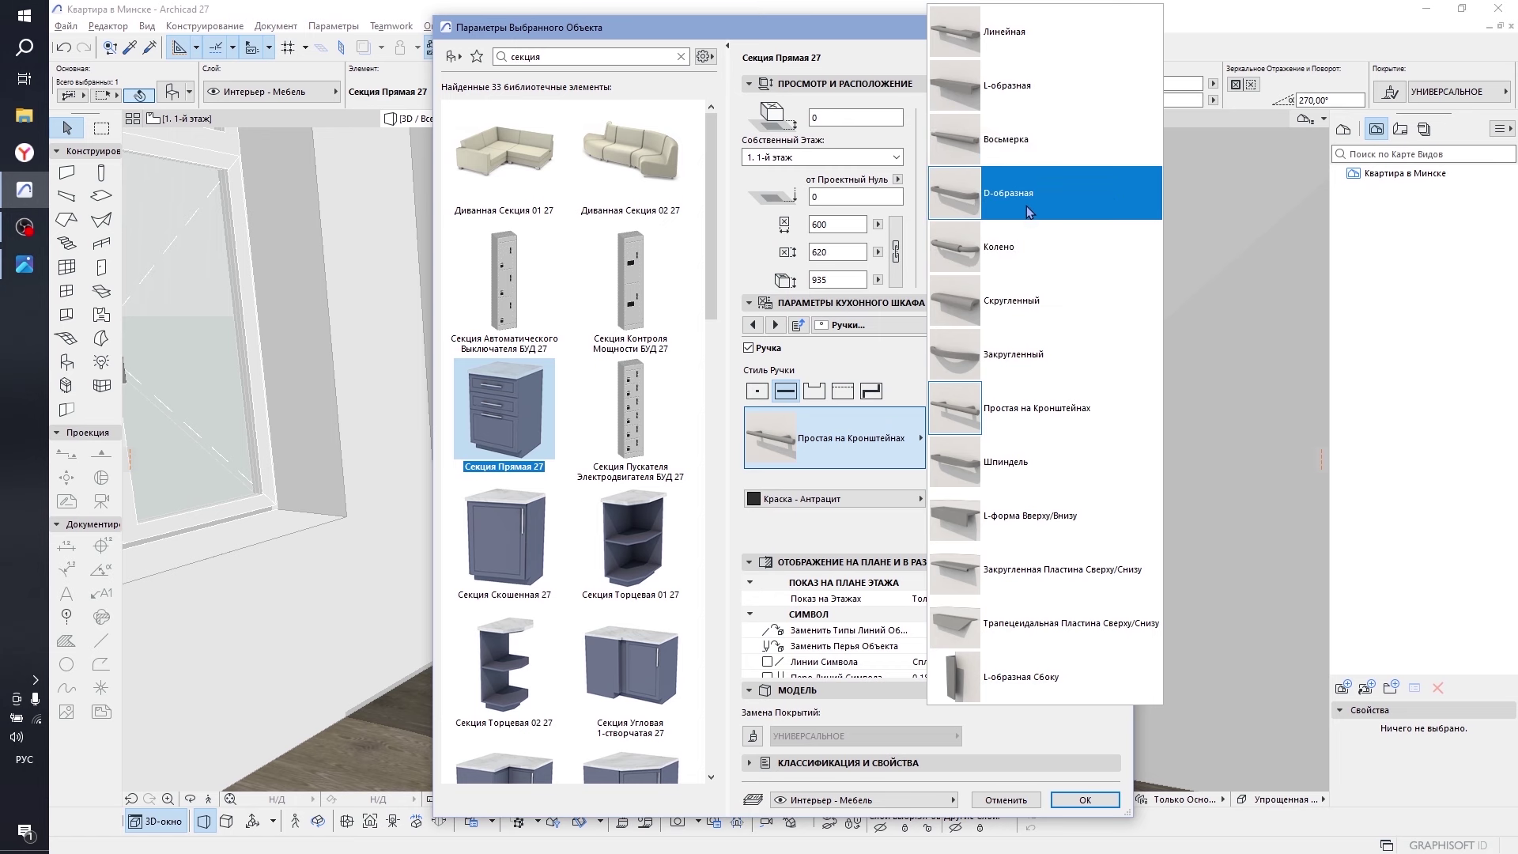
click(1026, 207)
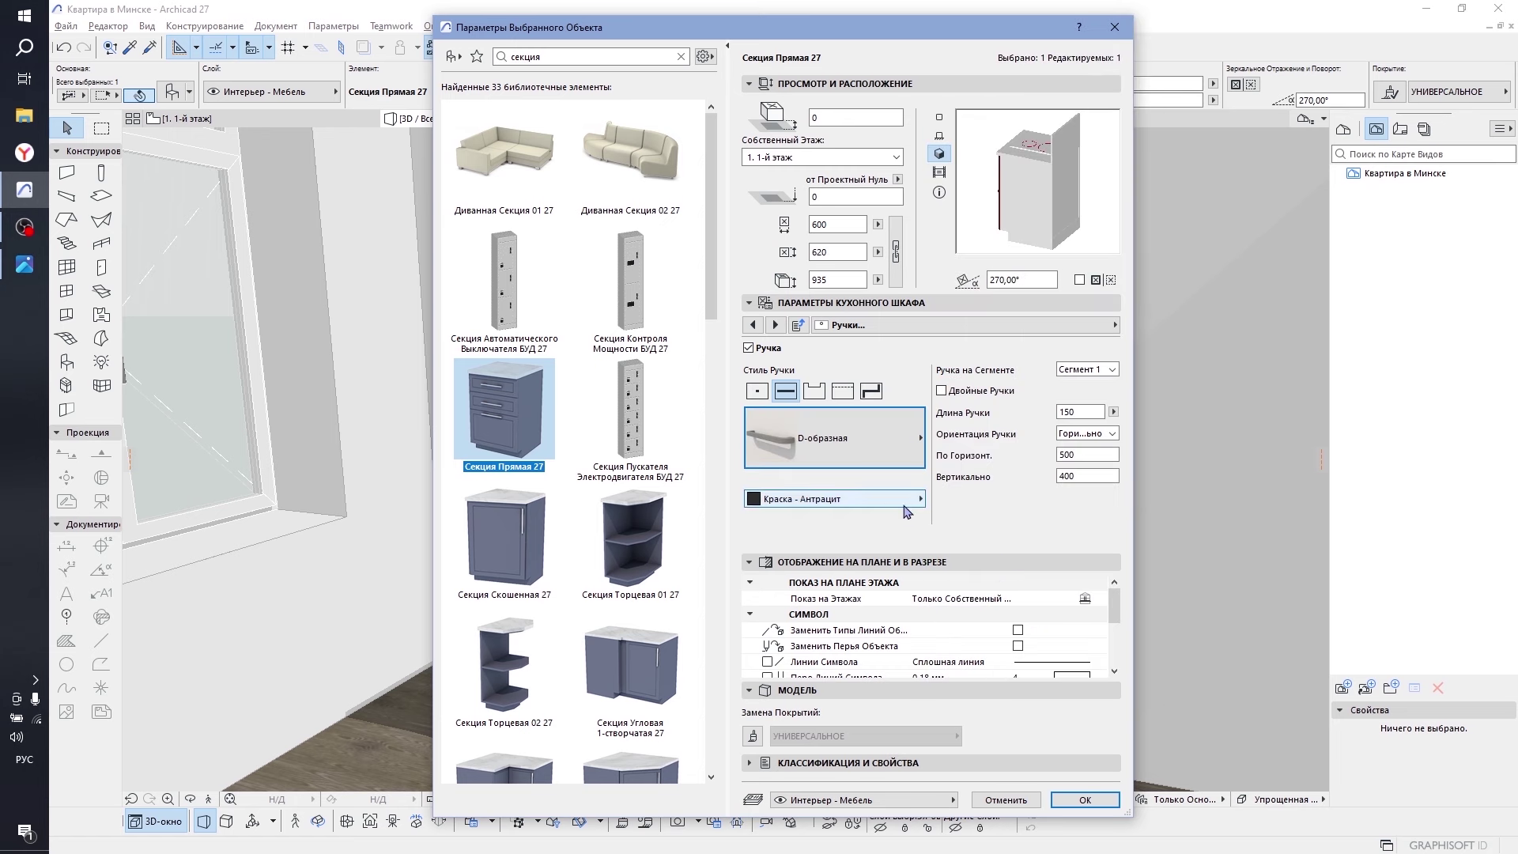
drag(1028, 182, 984, 178)
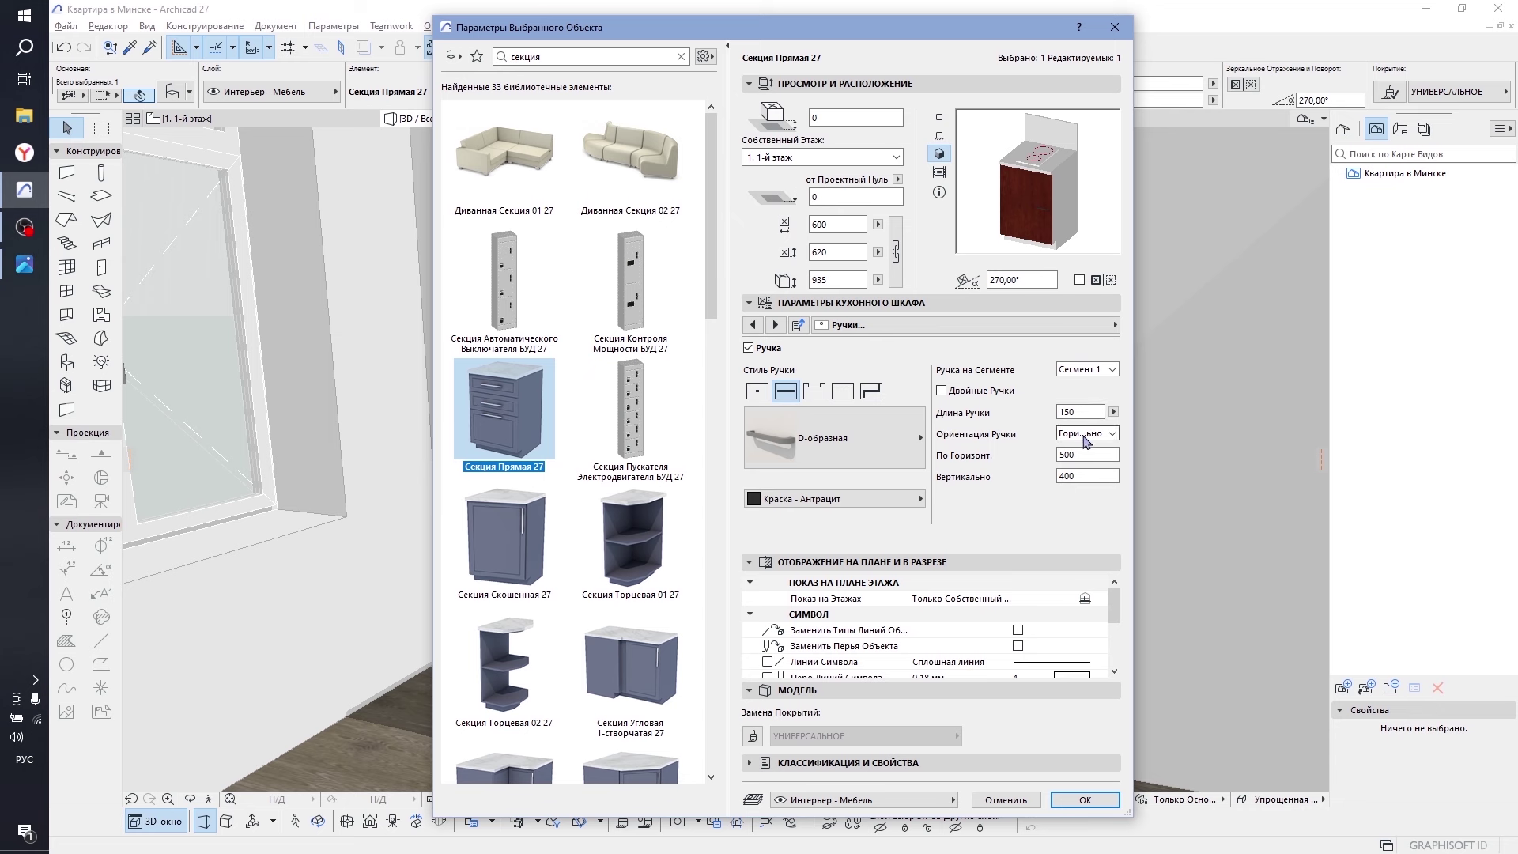
click(1089, 433)
click(1089, 456)
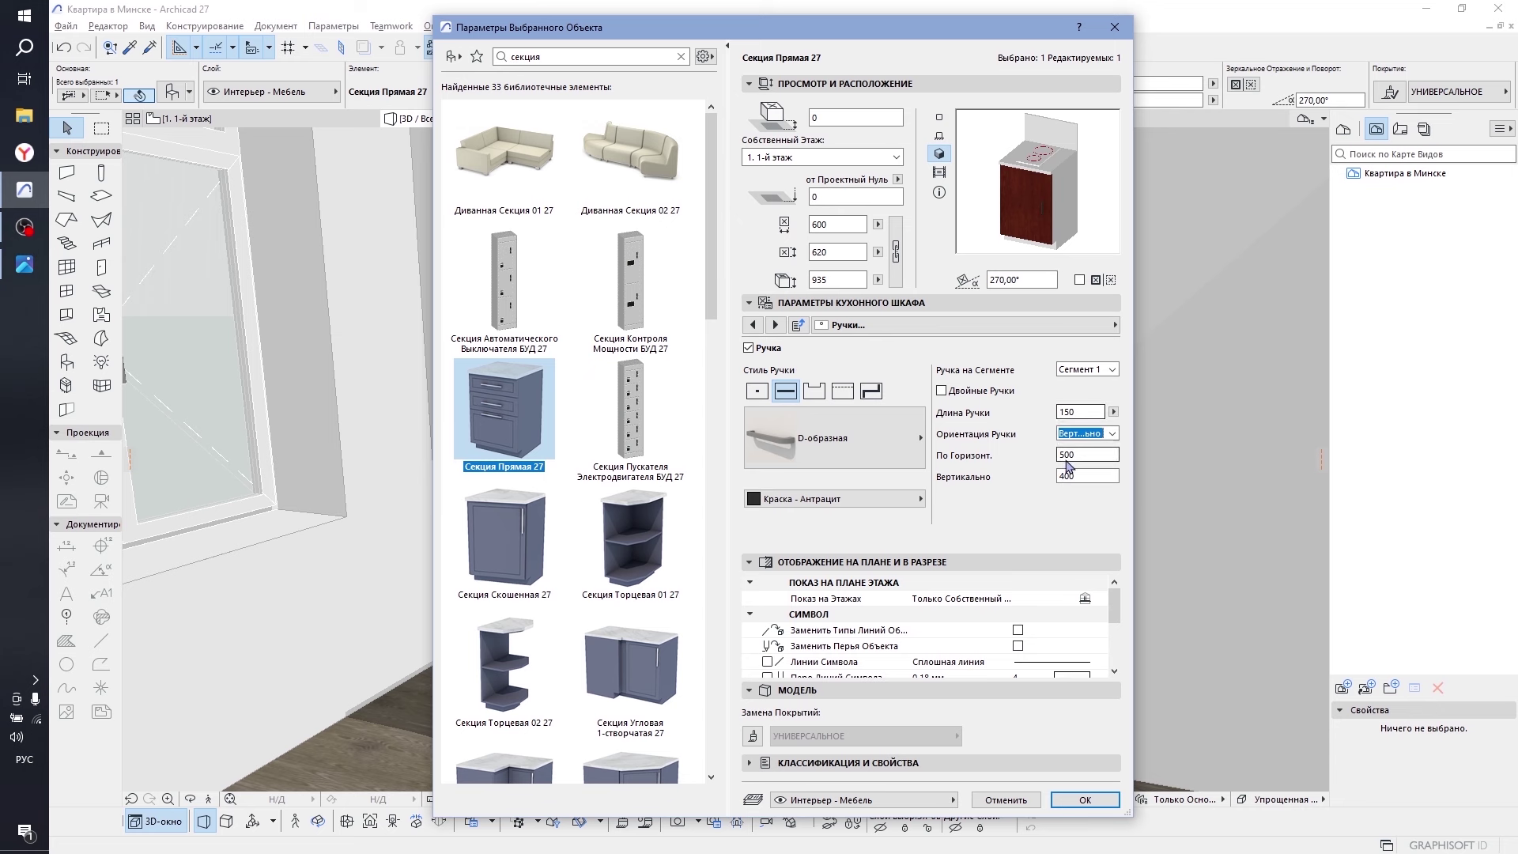
key(Tab)
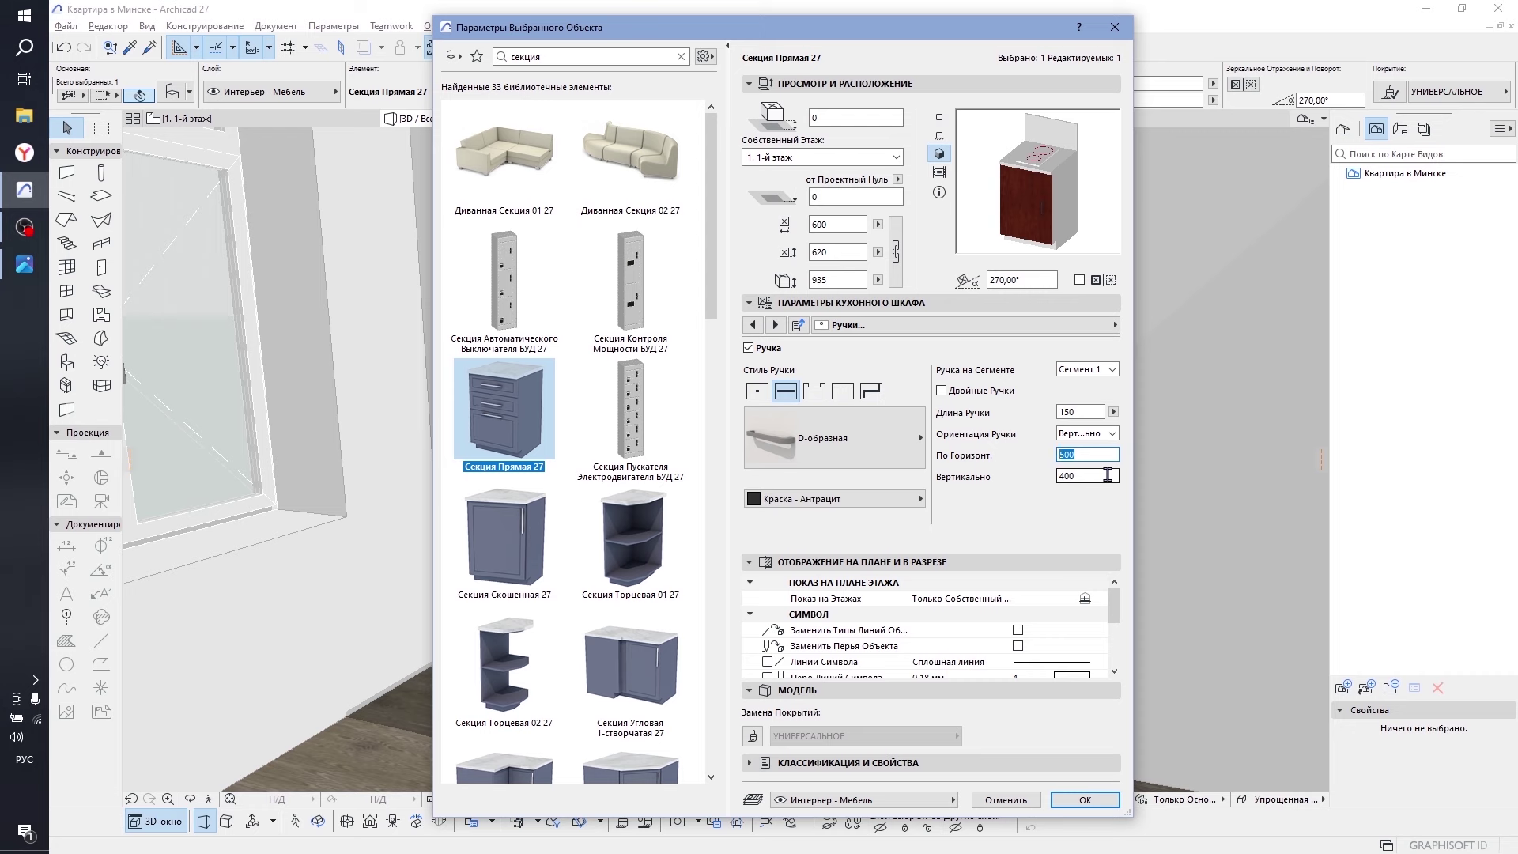
key(Tab)
text(00)
key(Return)
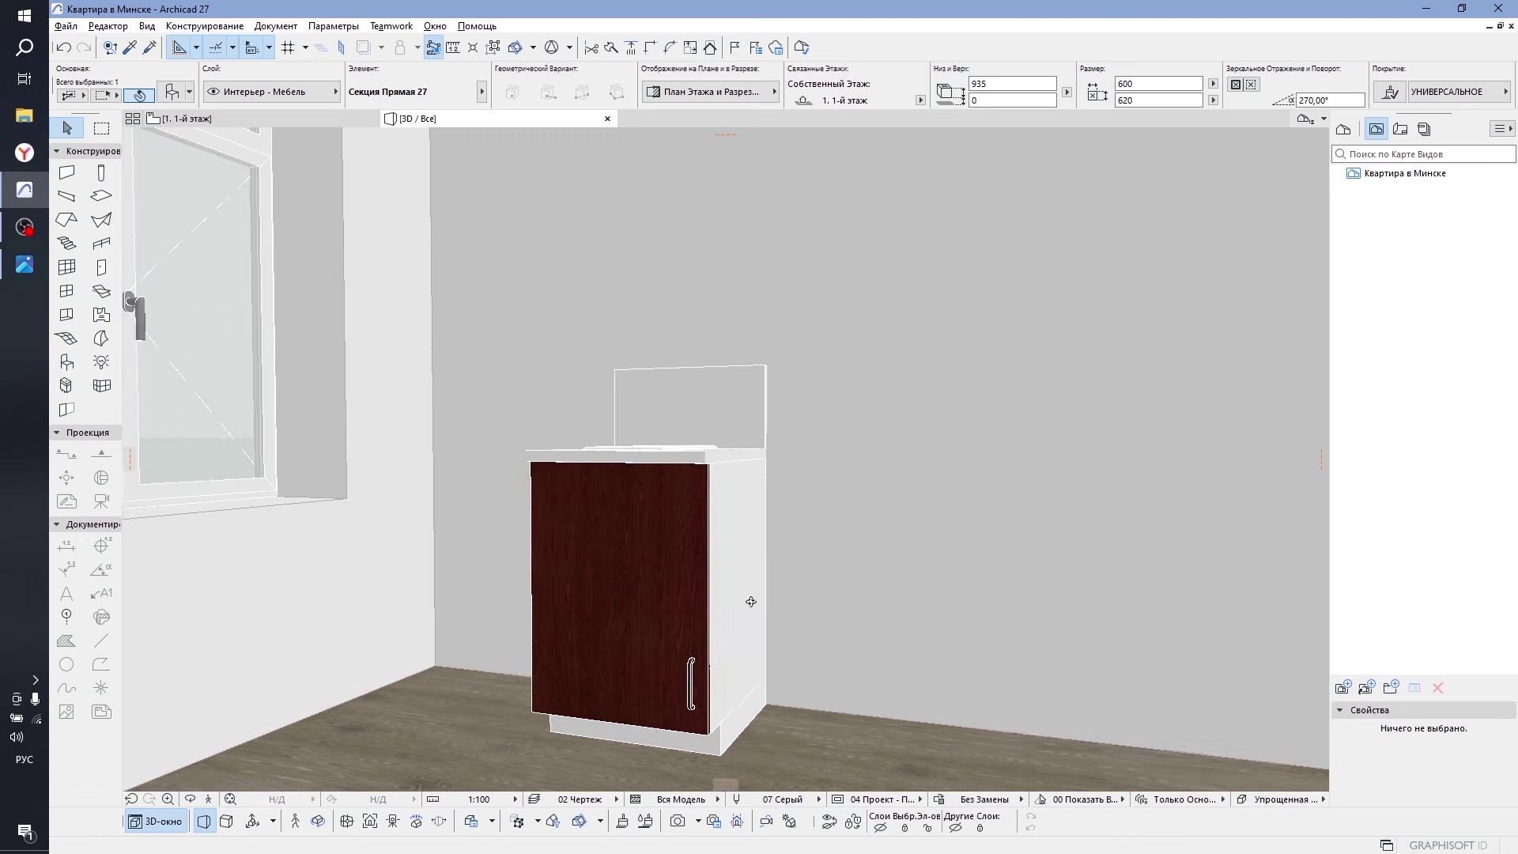
Drag the D-handle toward the door top and set its Вертикально position to 650
click(751, 602)
click(691, 679)
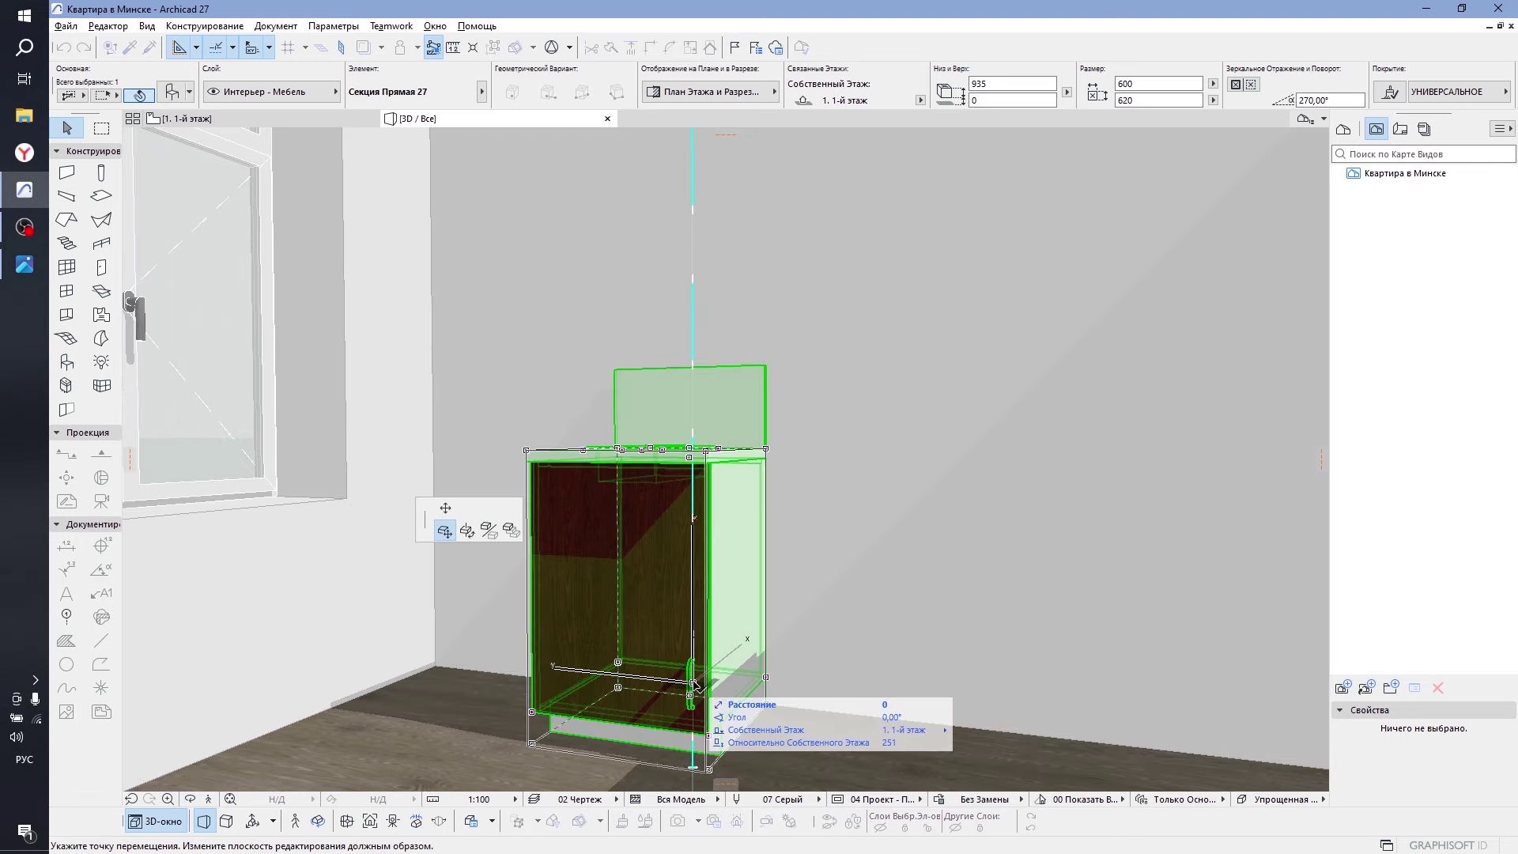
click(445, 510)
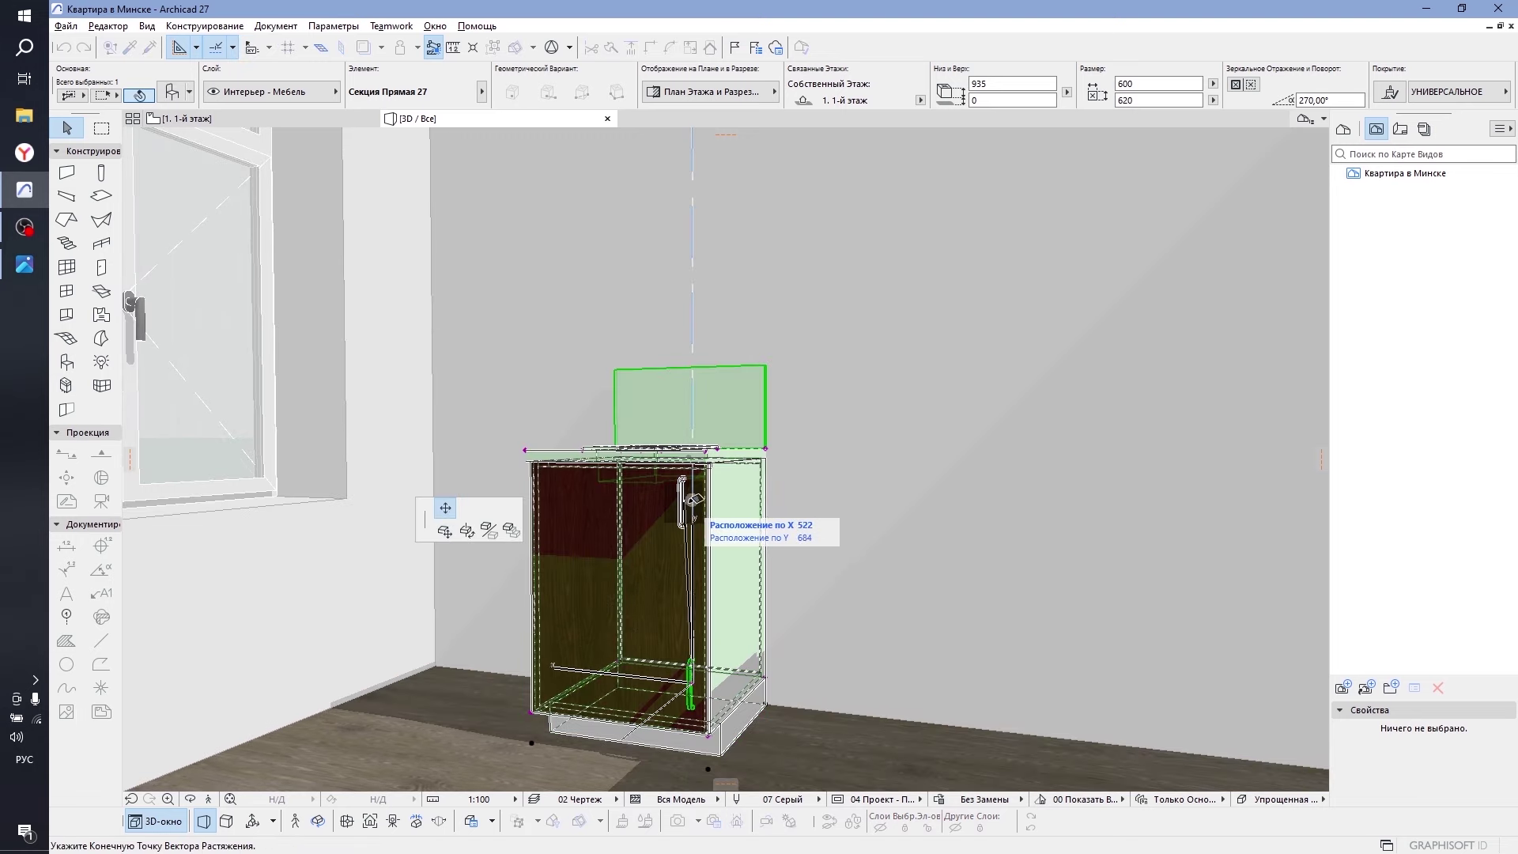
click(693, 510)
shift+middle_drag(694, 510, 766, 553)
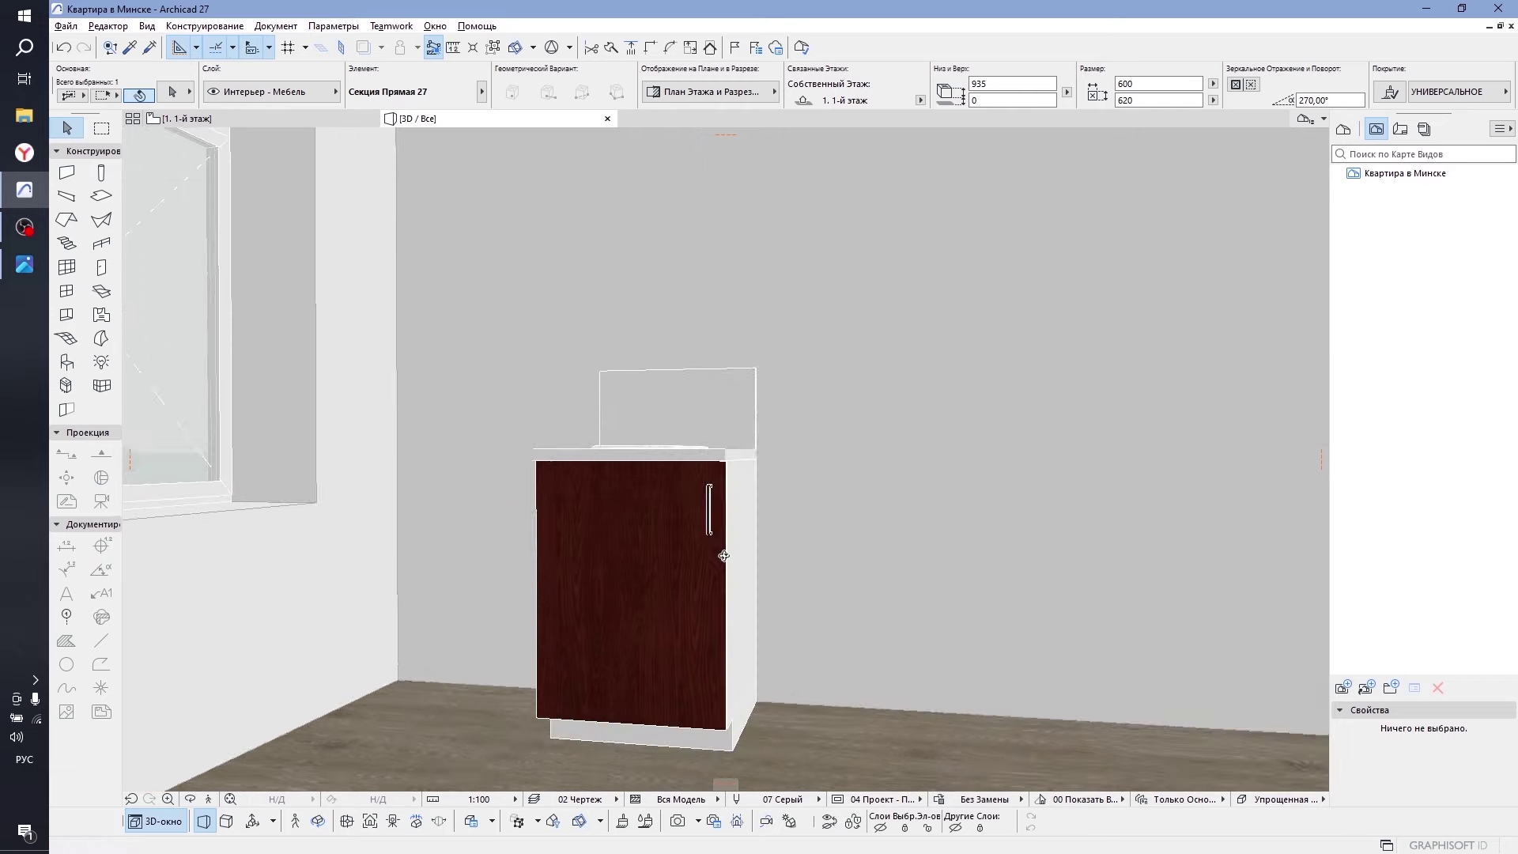
key(ctrl+t)
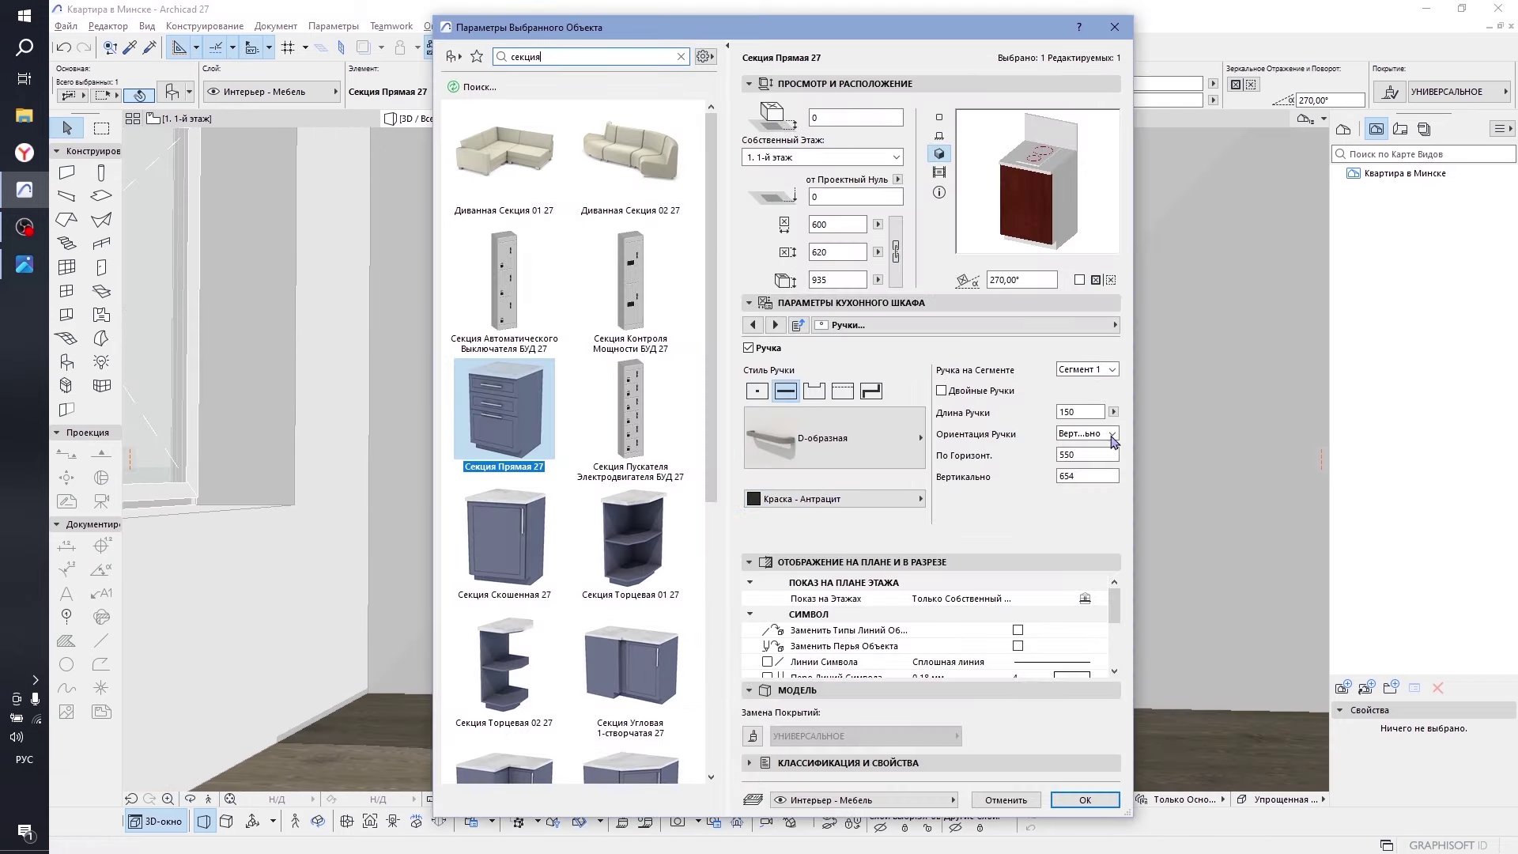
text(6)
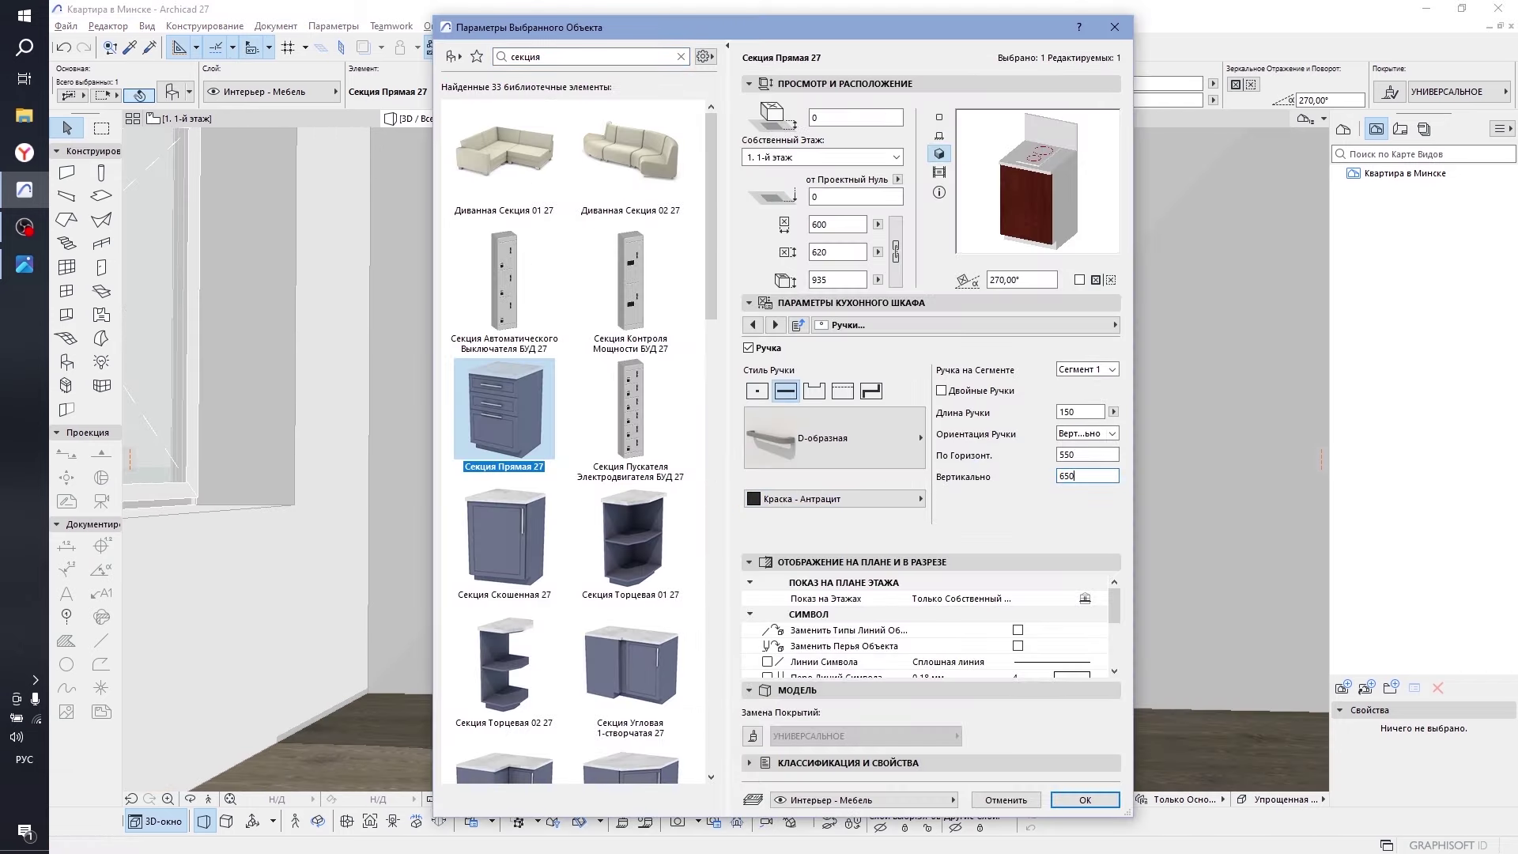
key(Return)
shift+middle_drag(772, 571, 824, 583)
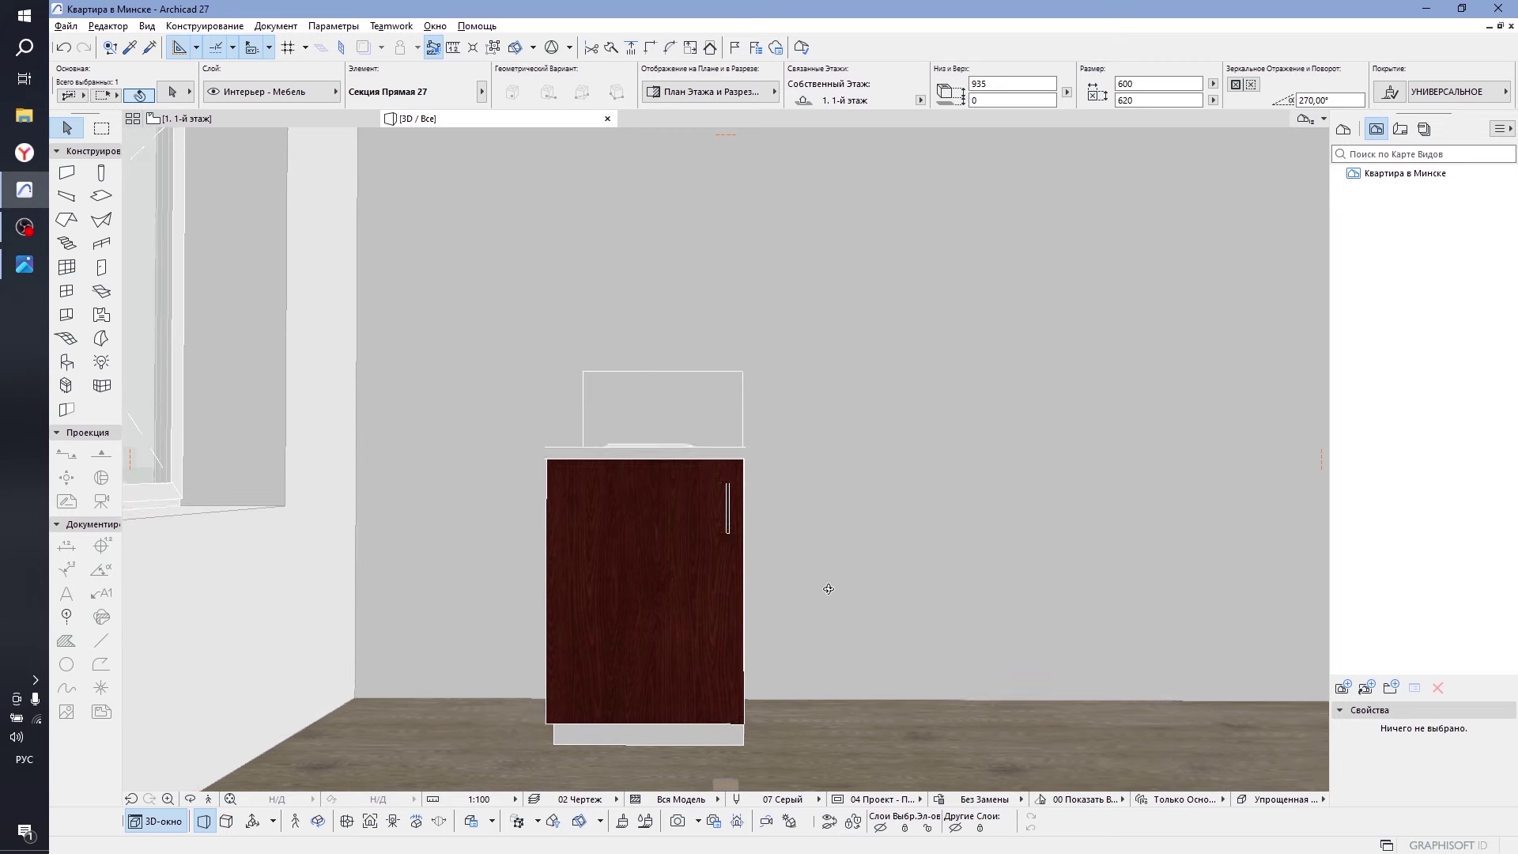
Compare the base cabinet model against reference photo 011.jpg in Photos
key(alt+Tab)
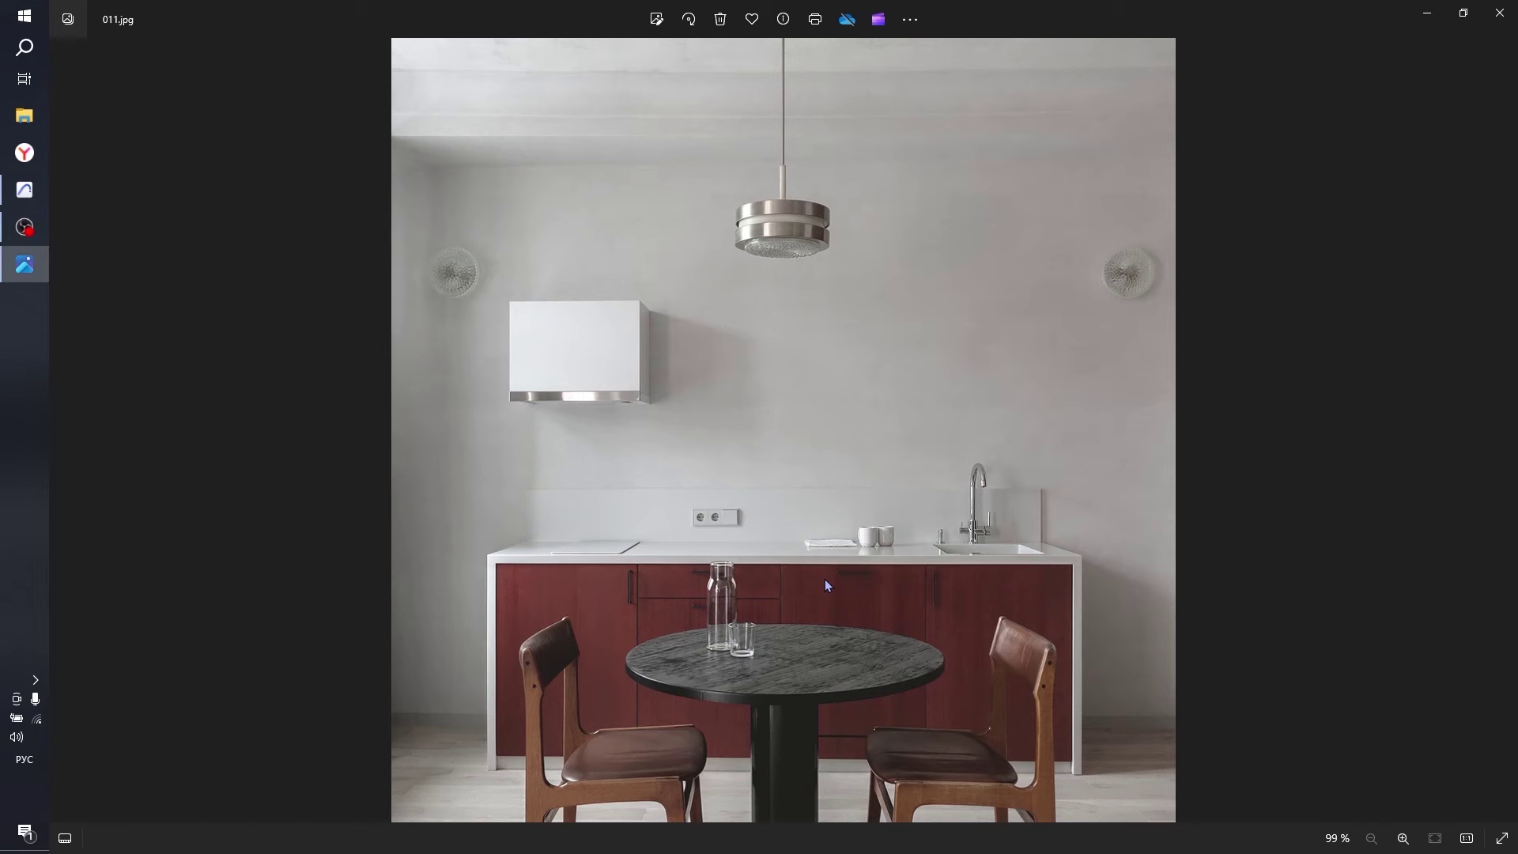
key(alt+Tab)
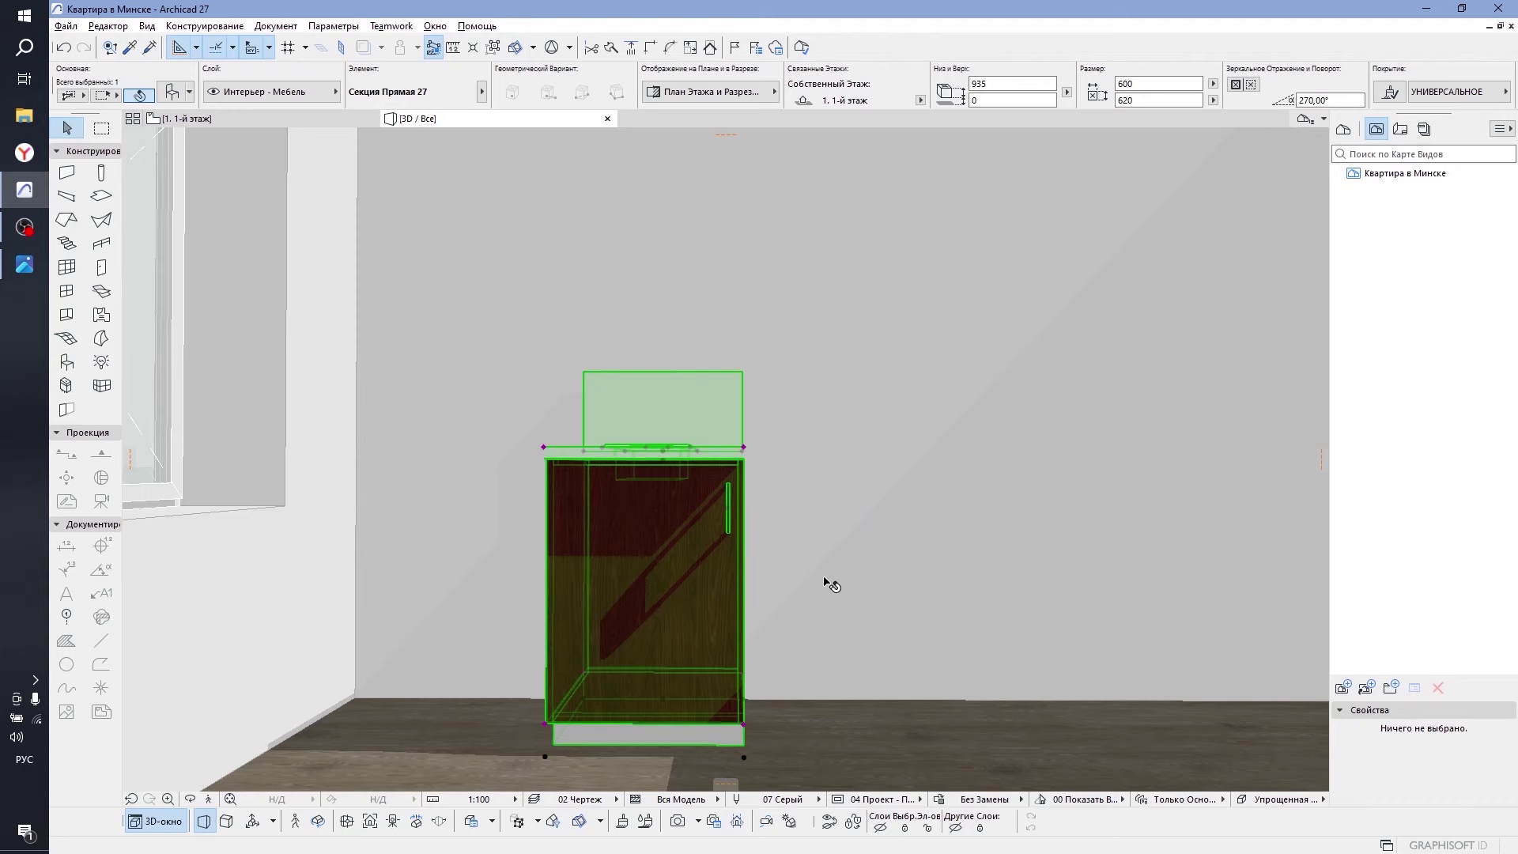
key(alt+Tab)
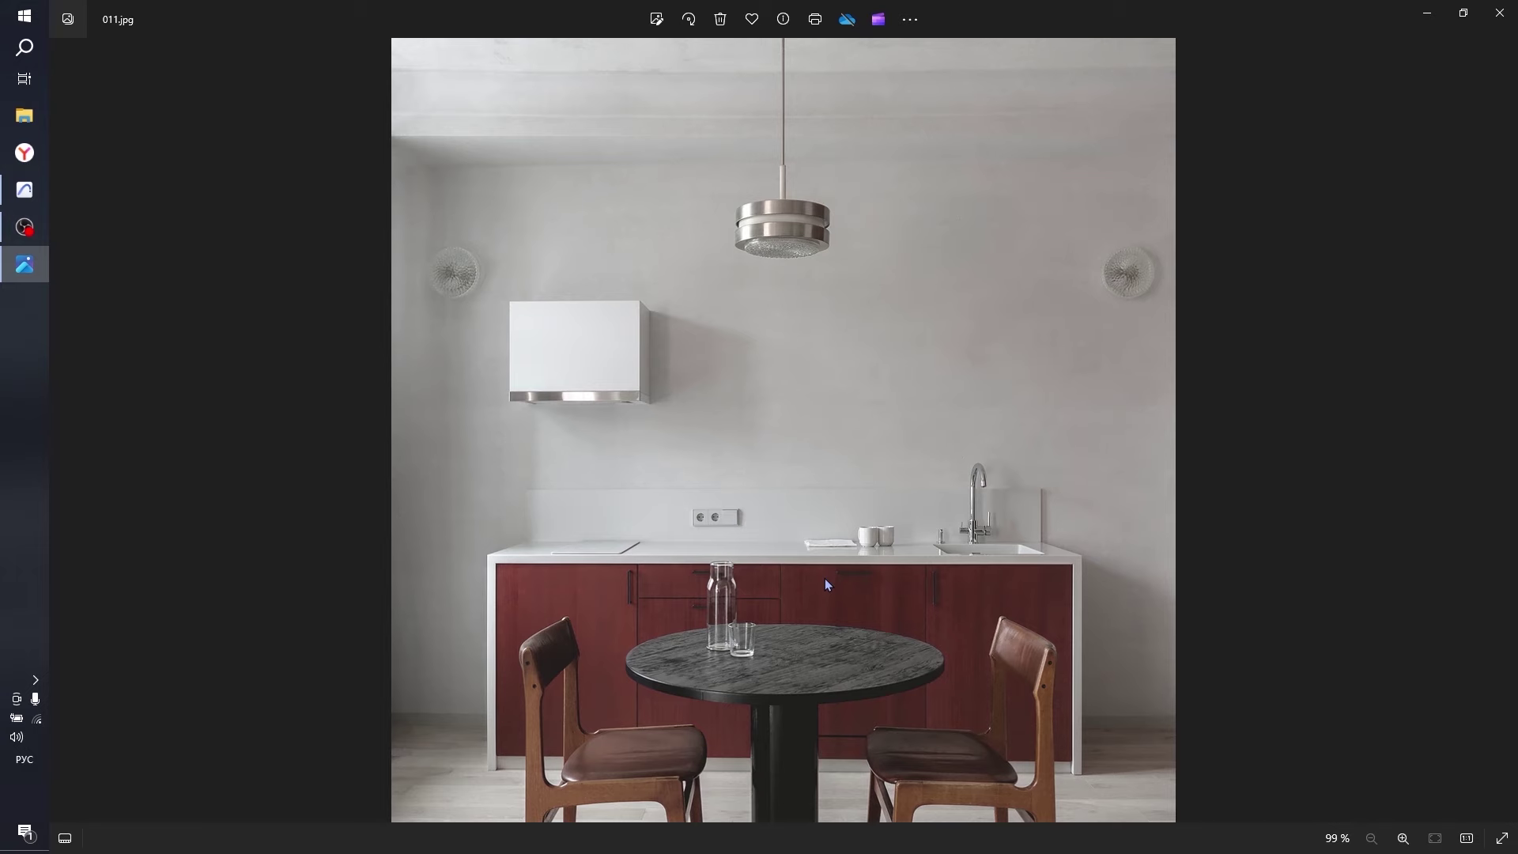
key(alt+Tab)
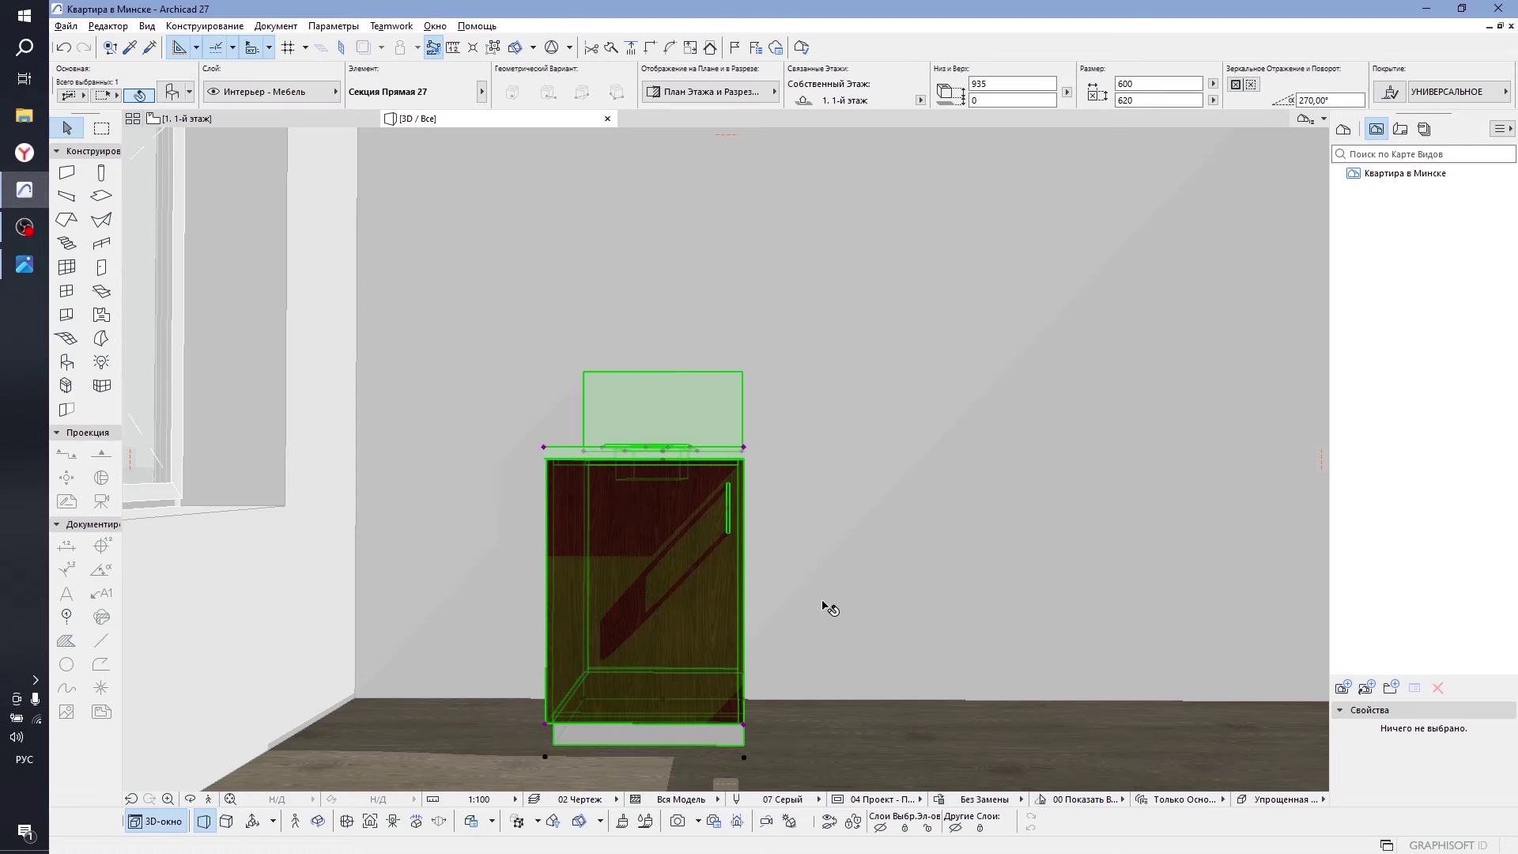
Orbit to an angled cabinet view, recheck 011.jpg, then clear the selection in Archicad
click(829, 609)
mouse_move(613, 532)
shift+middle_down()
mouse_move(745, 540)
mouse_move(644, 542)
mouse_move(677, 543)
shift+middle_up()
click(678, 542)
key(alt+Tab)
click(722, 531)
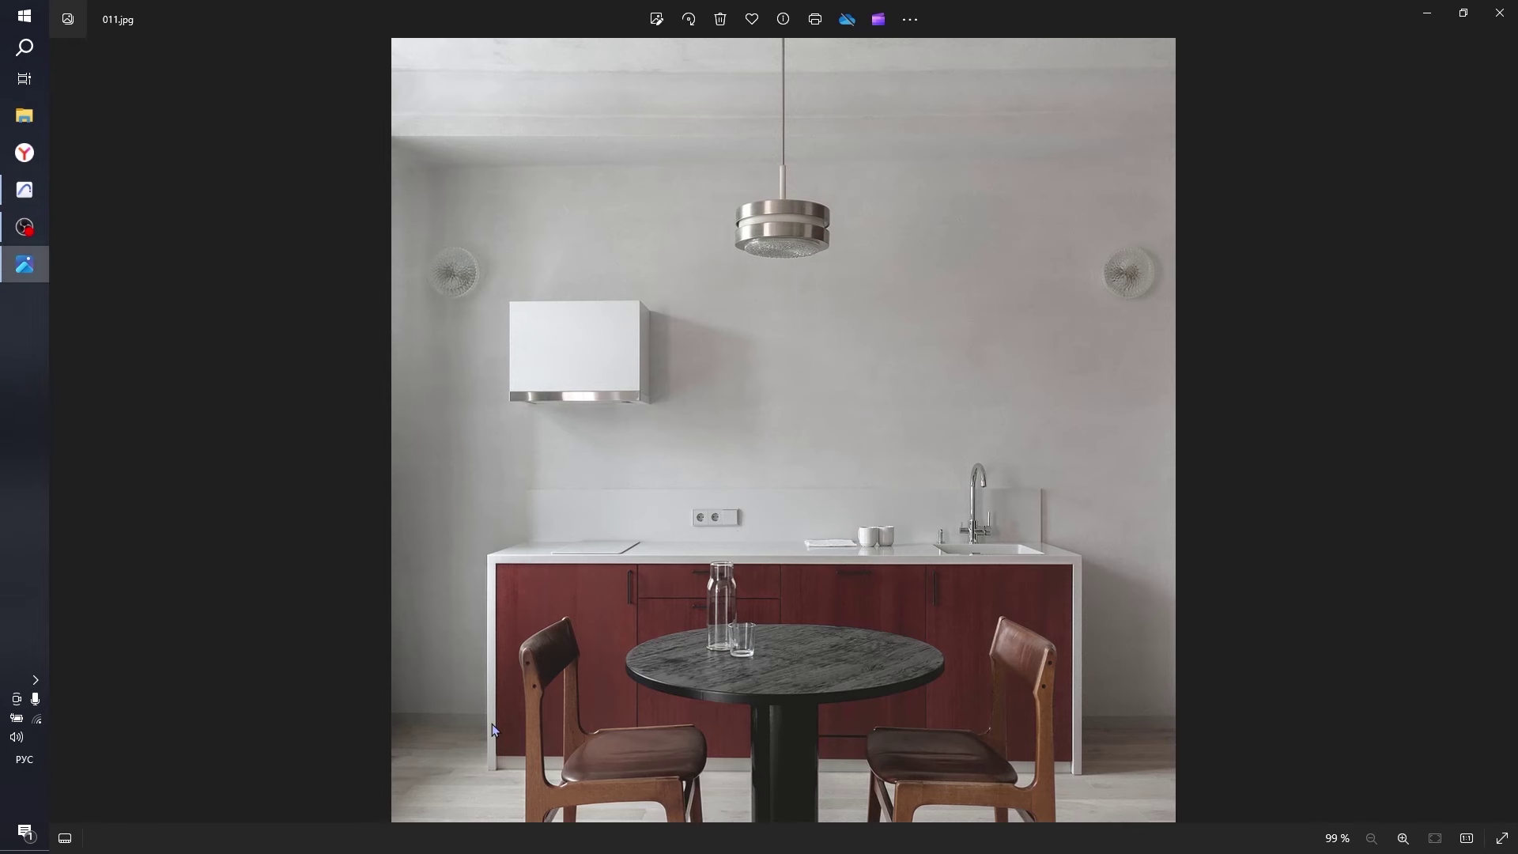
key(alt+Tab)
key(Escape)
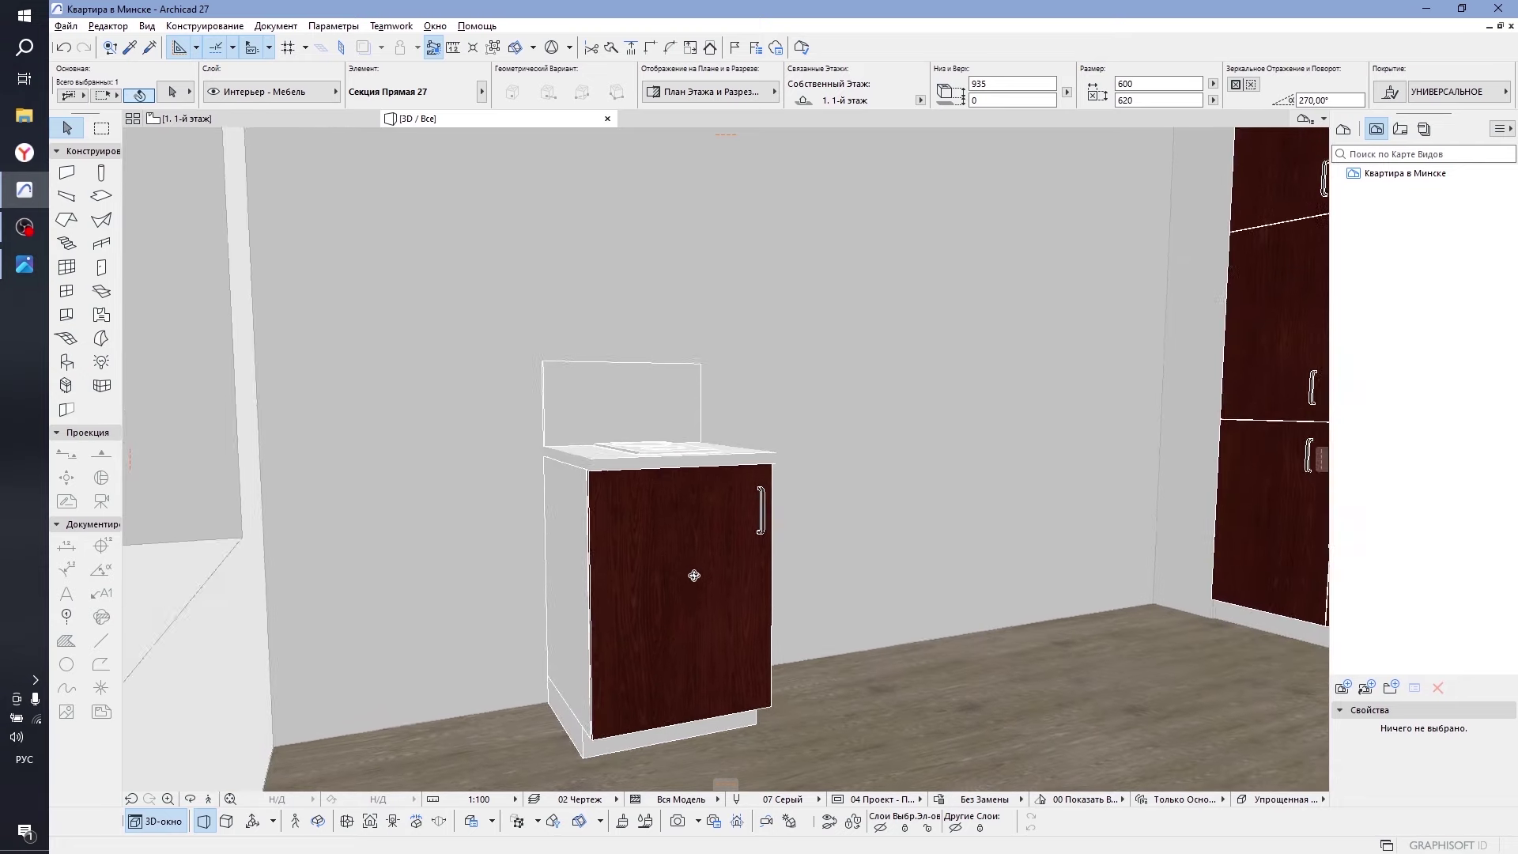
Turn on the base cabinet's left side panel on the Боковая Панель page
shift+middle_drag(694, 576, 706, 585)
click(706, 585)
double_click(669, 531)
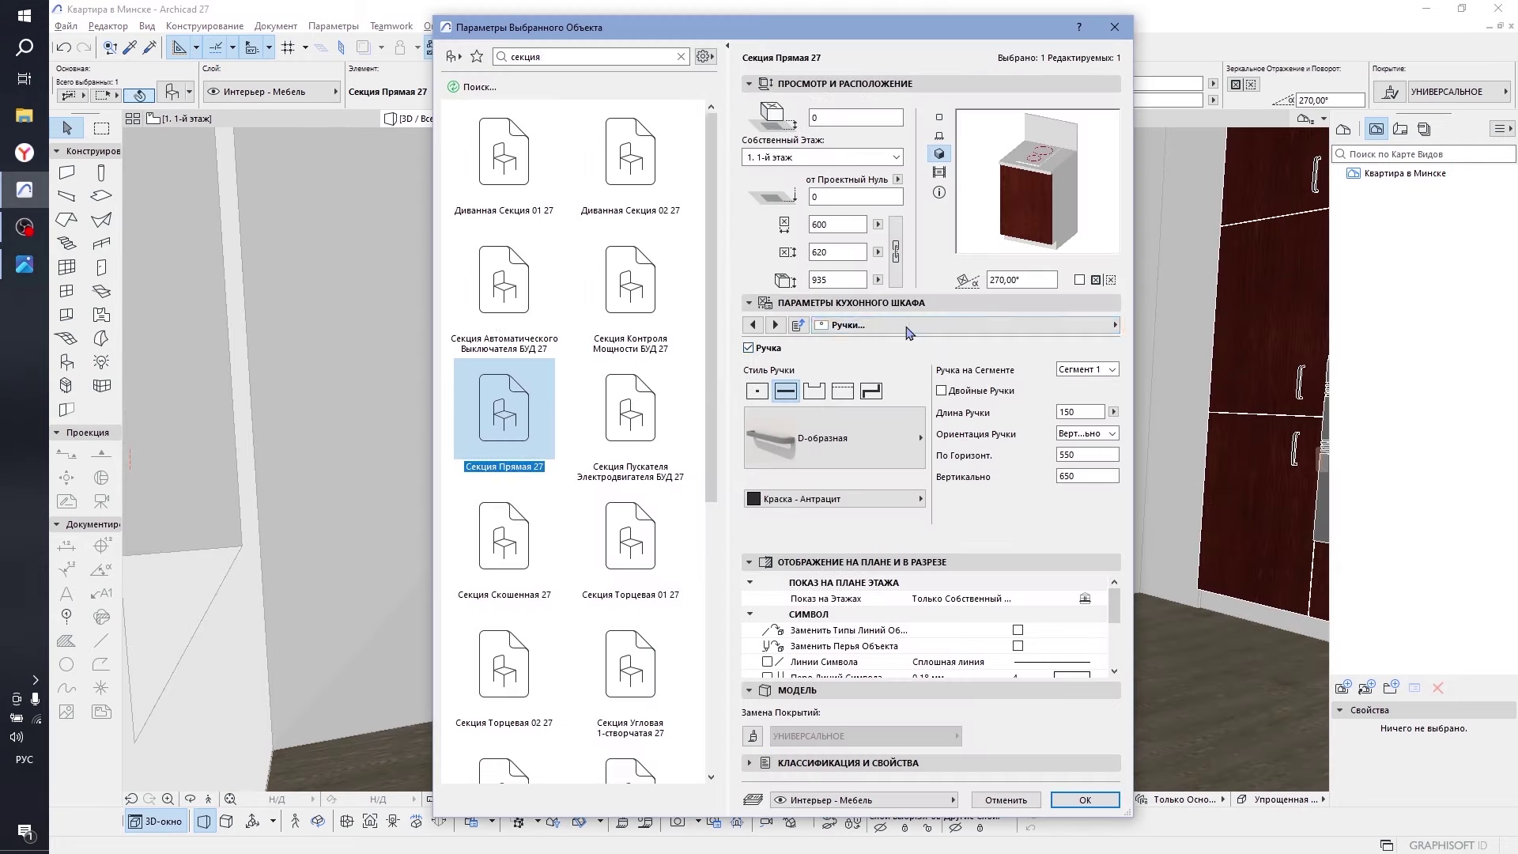
click(1107, 325)
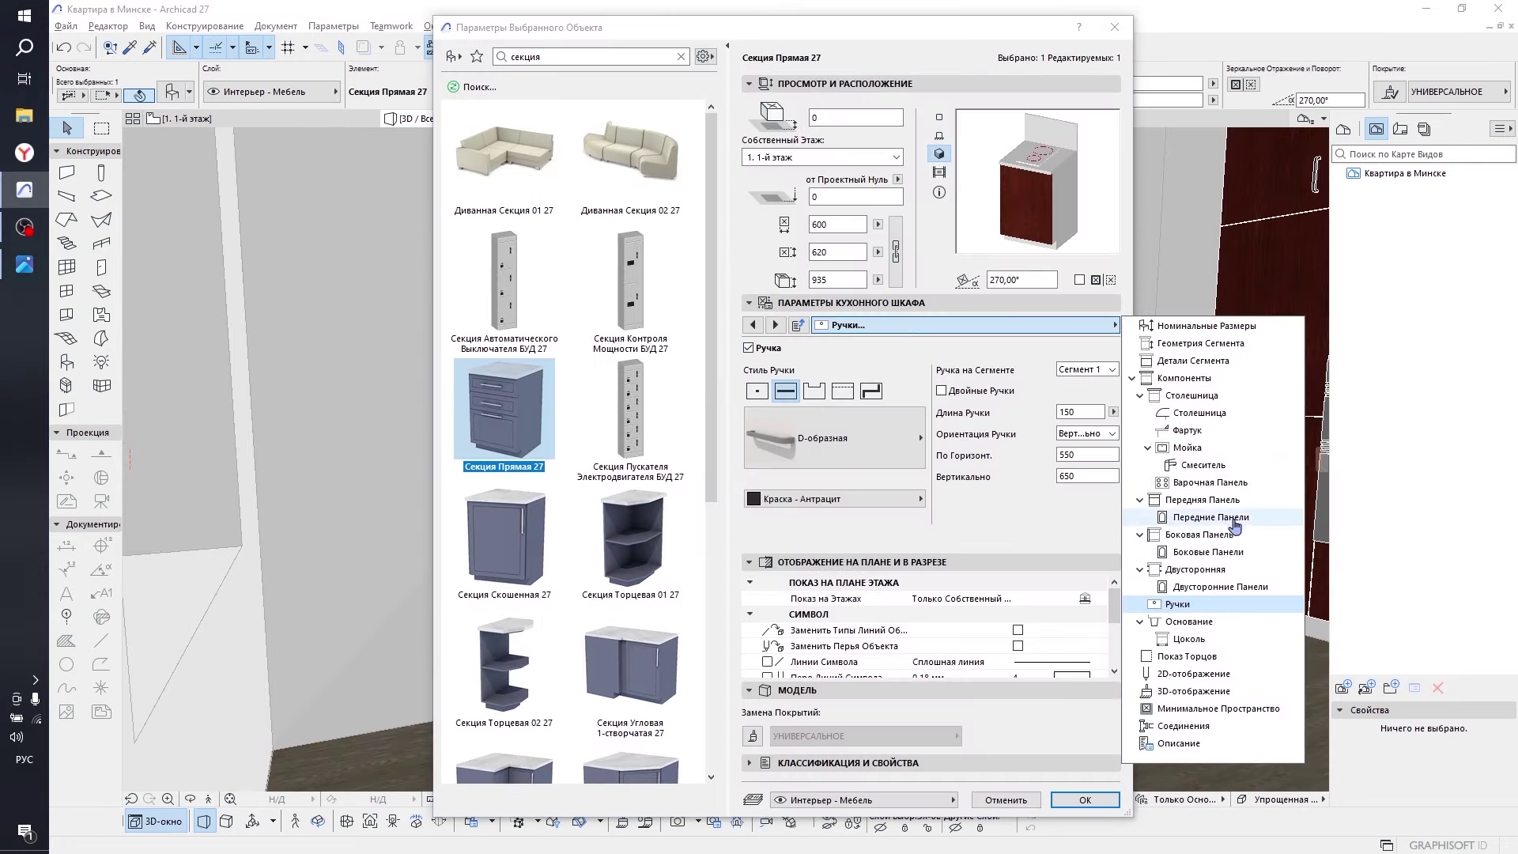
click(1217, 542)
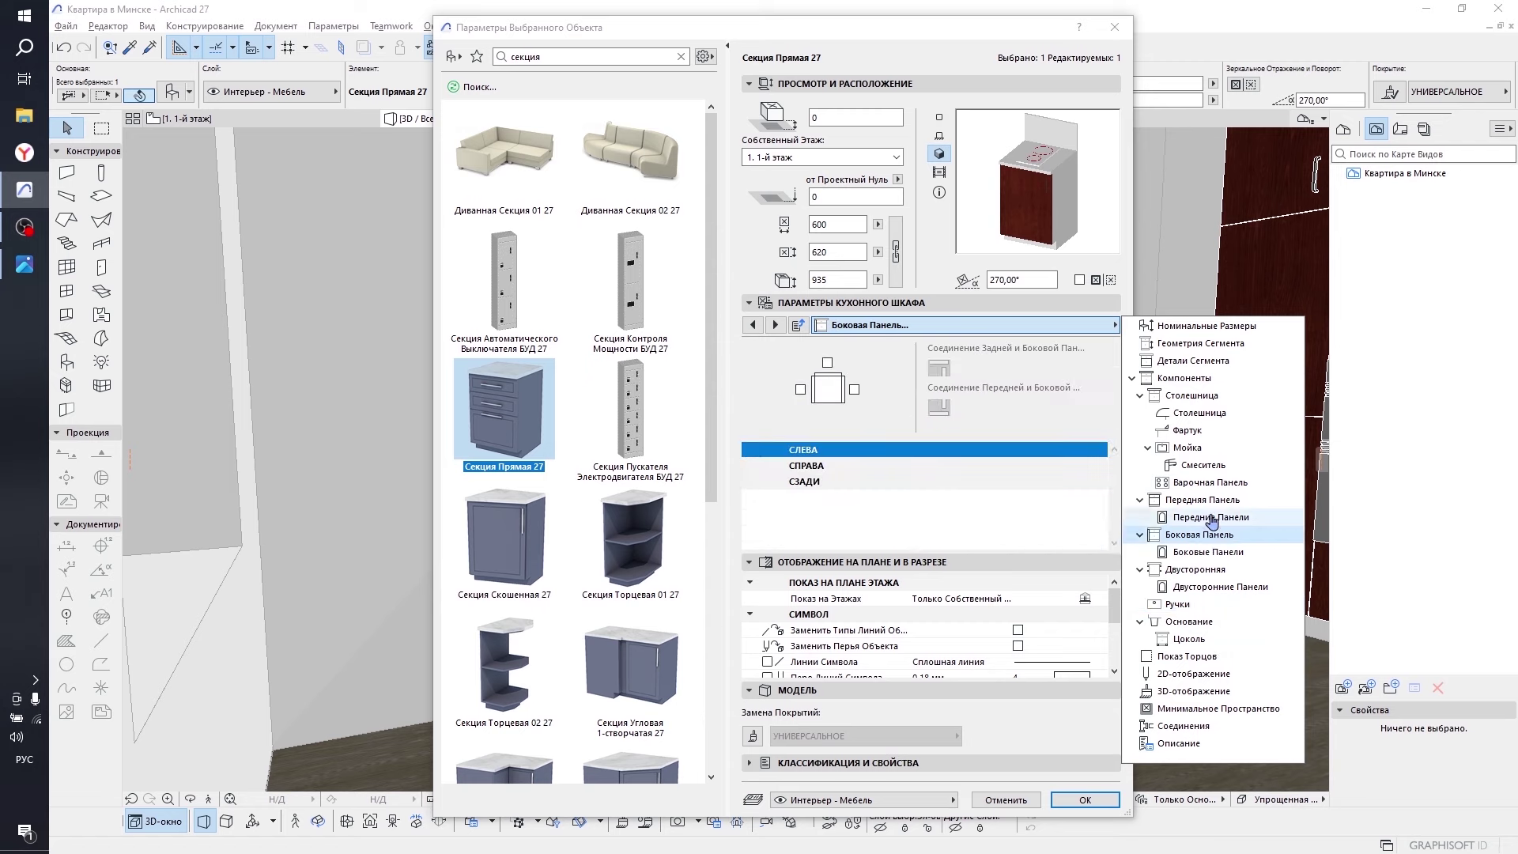
click(803, 395)
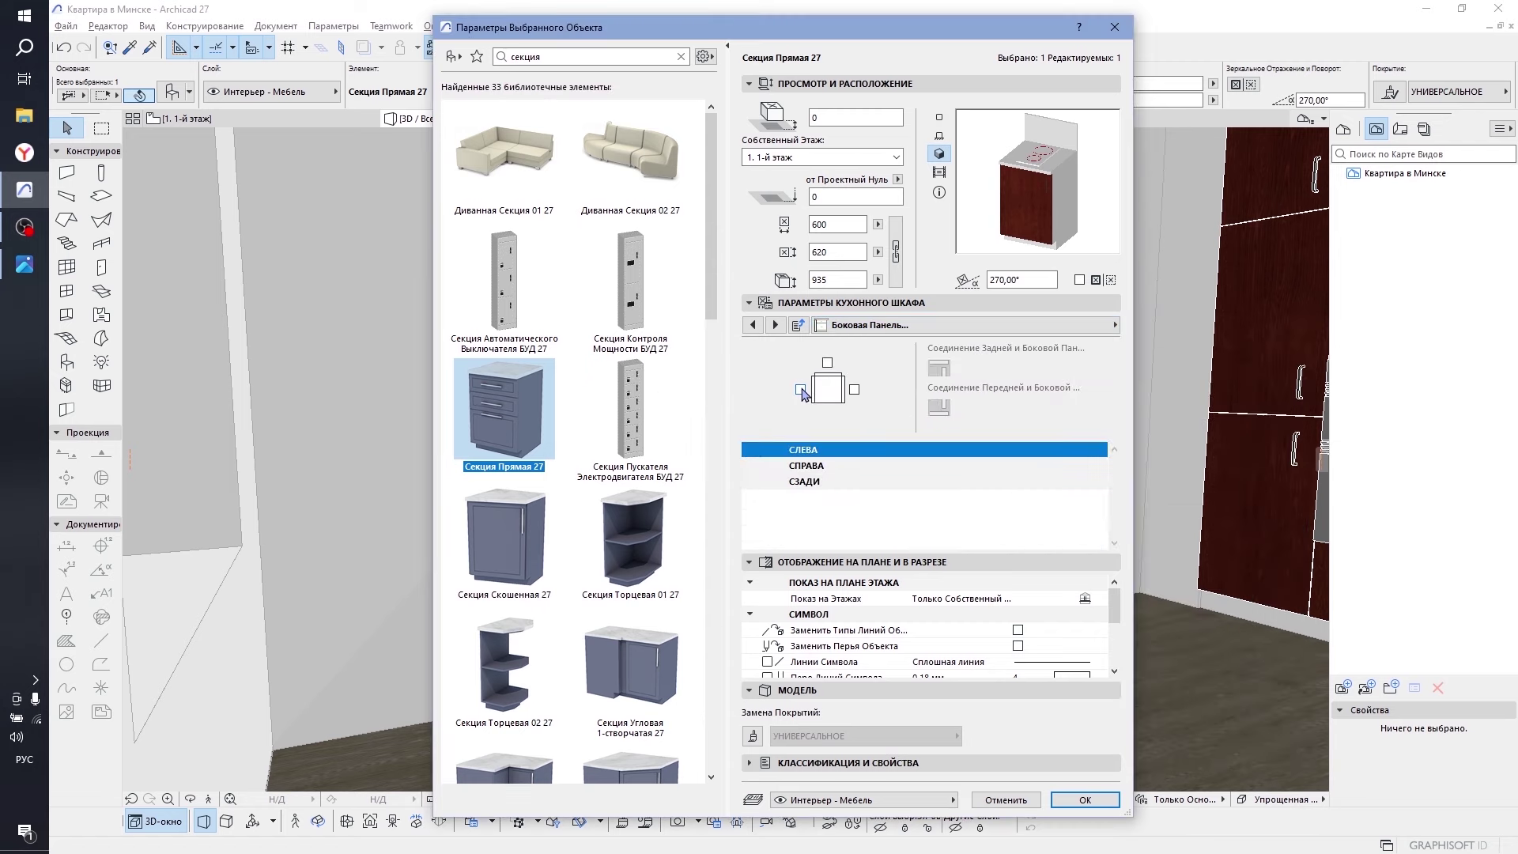
click(1080, 800)
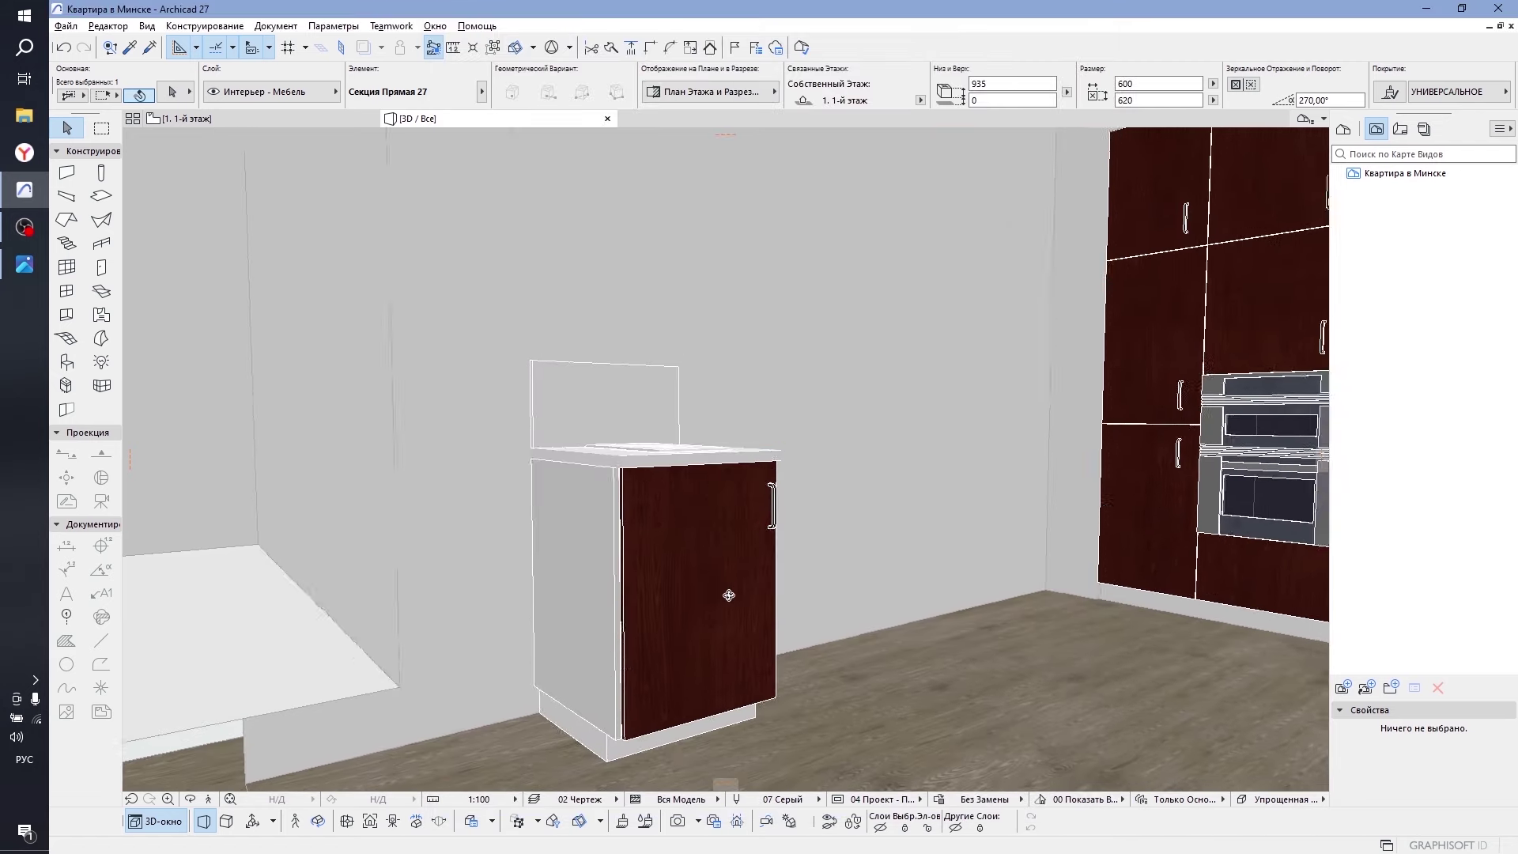
Check the countertop thickness and set Толщина Панели Слева to 35 to match
mouse_move(729, 595)
shift+middle_down()
mouse_move(554, 546)
mouse_move(611, 464)
shift+middle_up()
shift+middle_drag(611, 729, 641, 680)
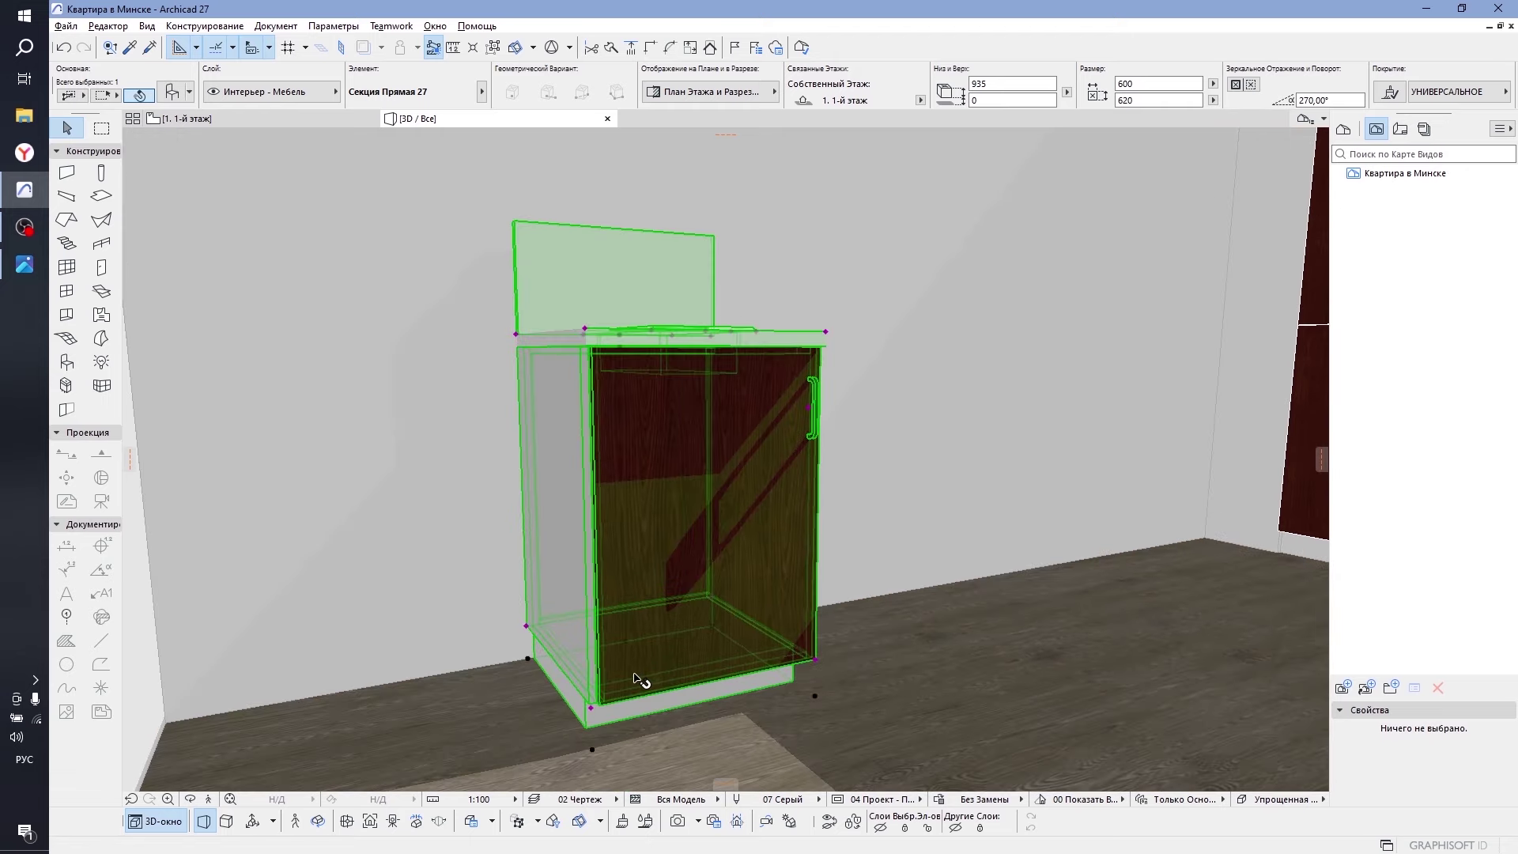
double_click(571, 462)
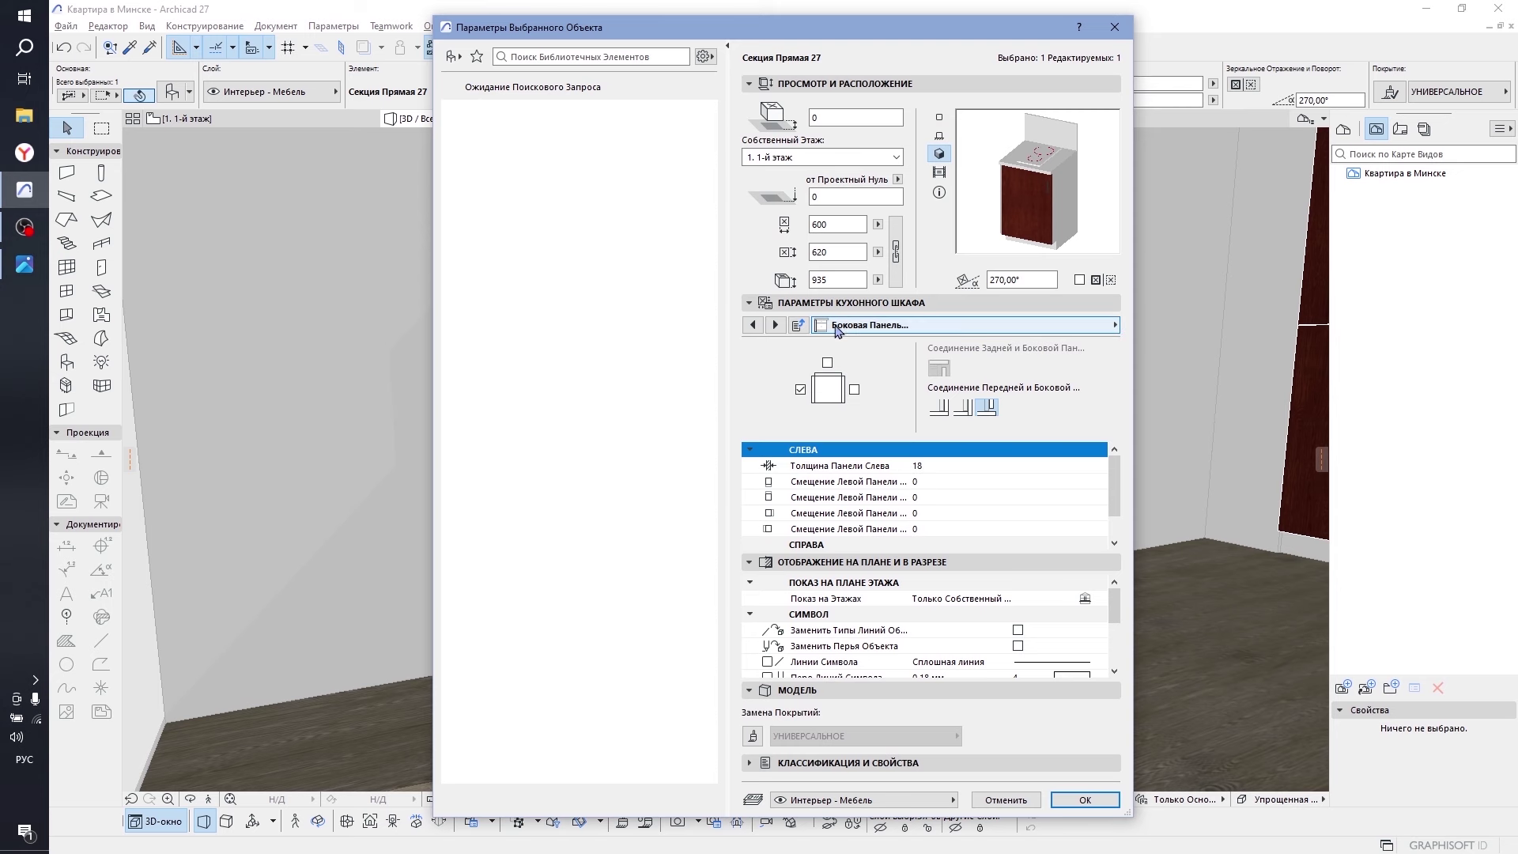
click(860, 329)
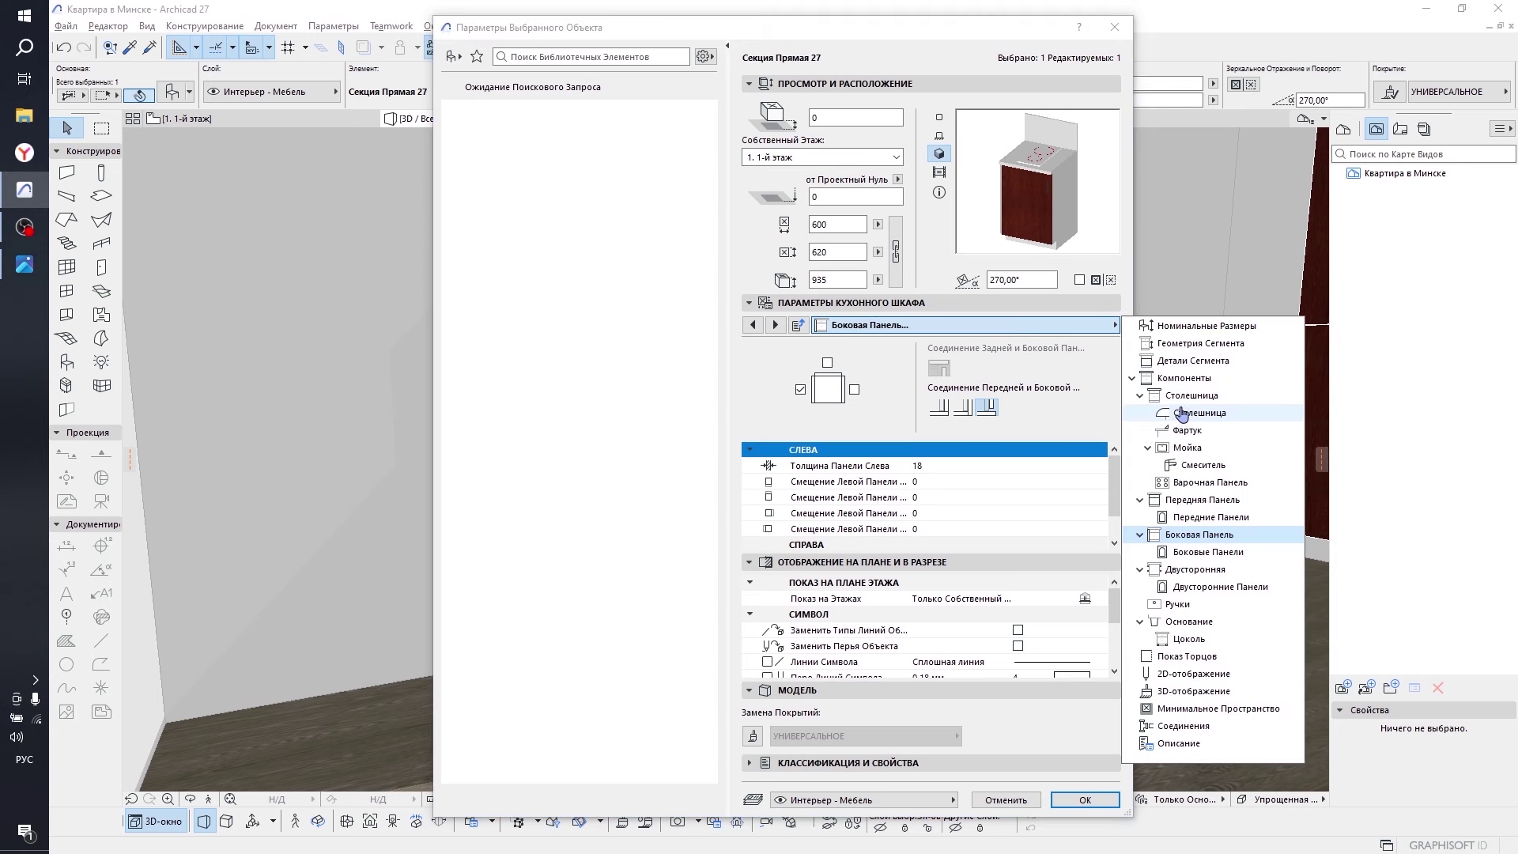
click(1199, 414)
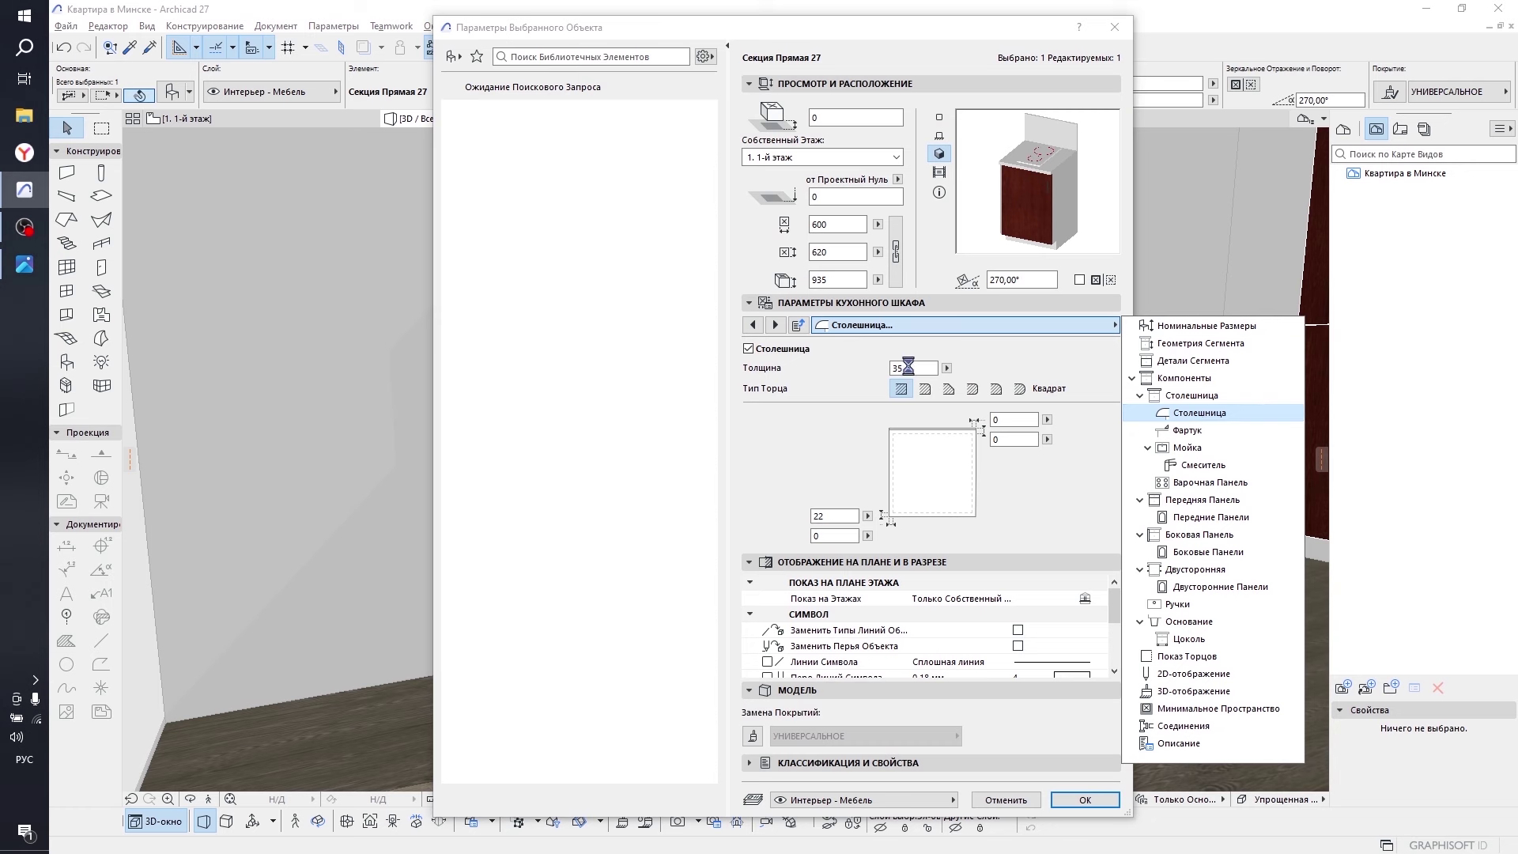
click(941, 325)
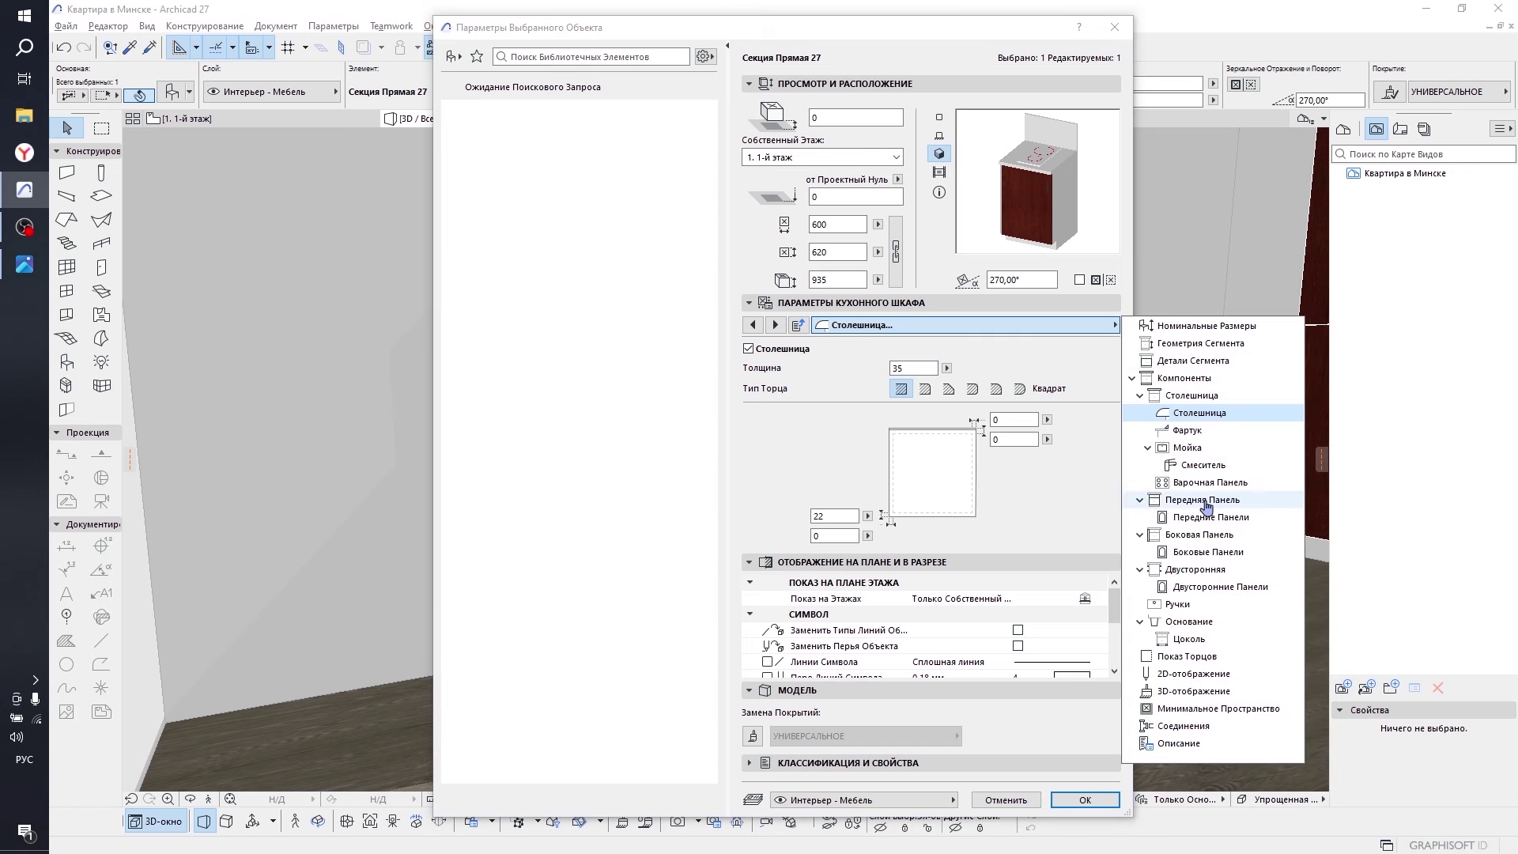
click(1200, 537)
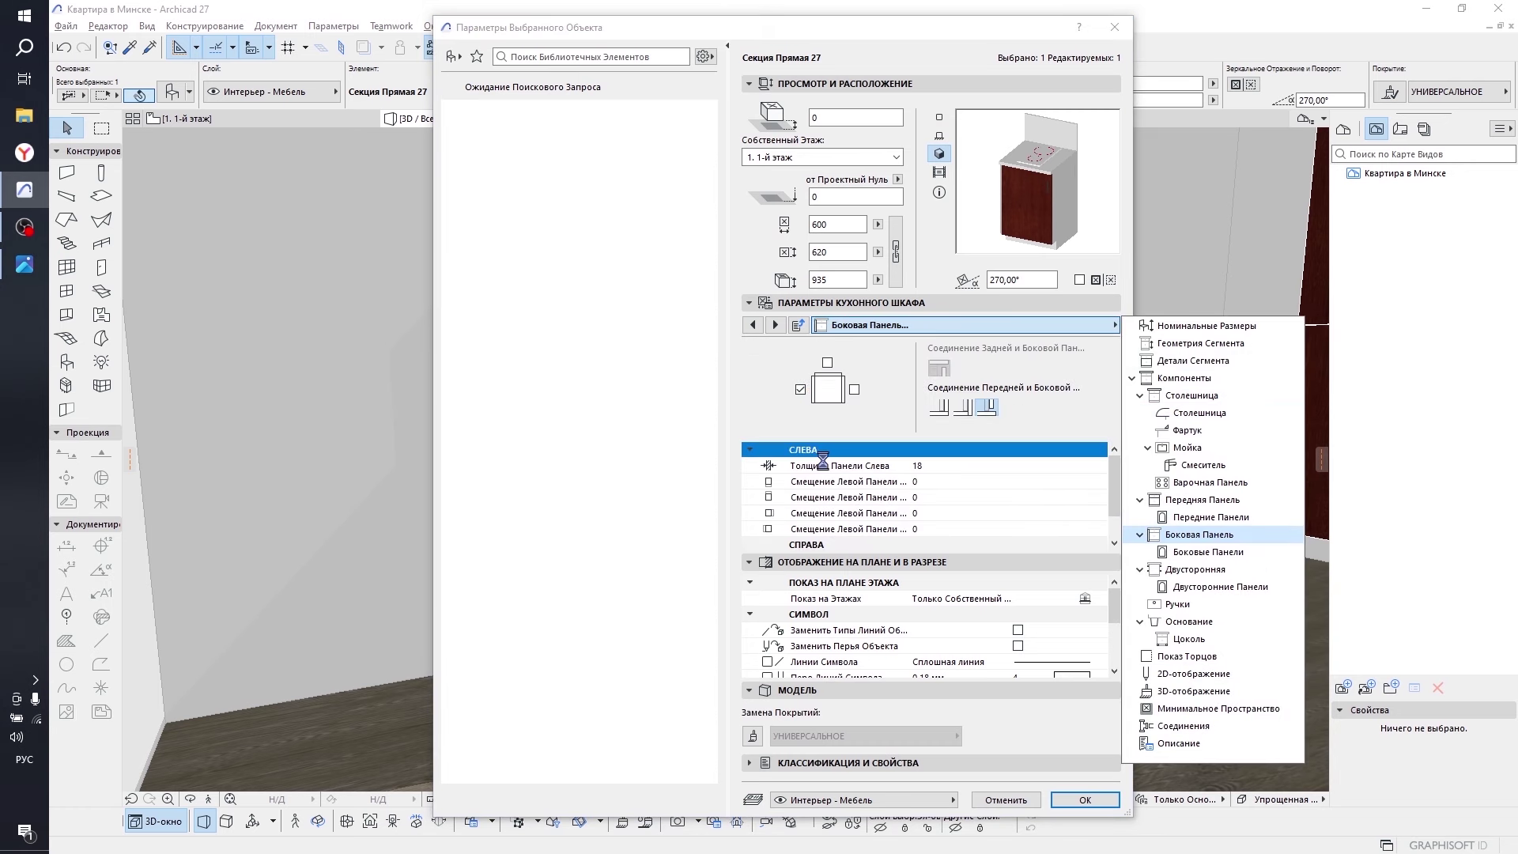
click(927, 469)
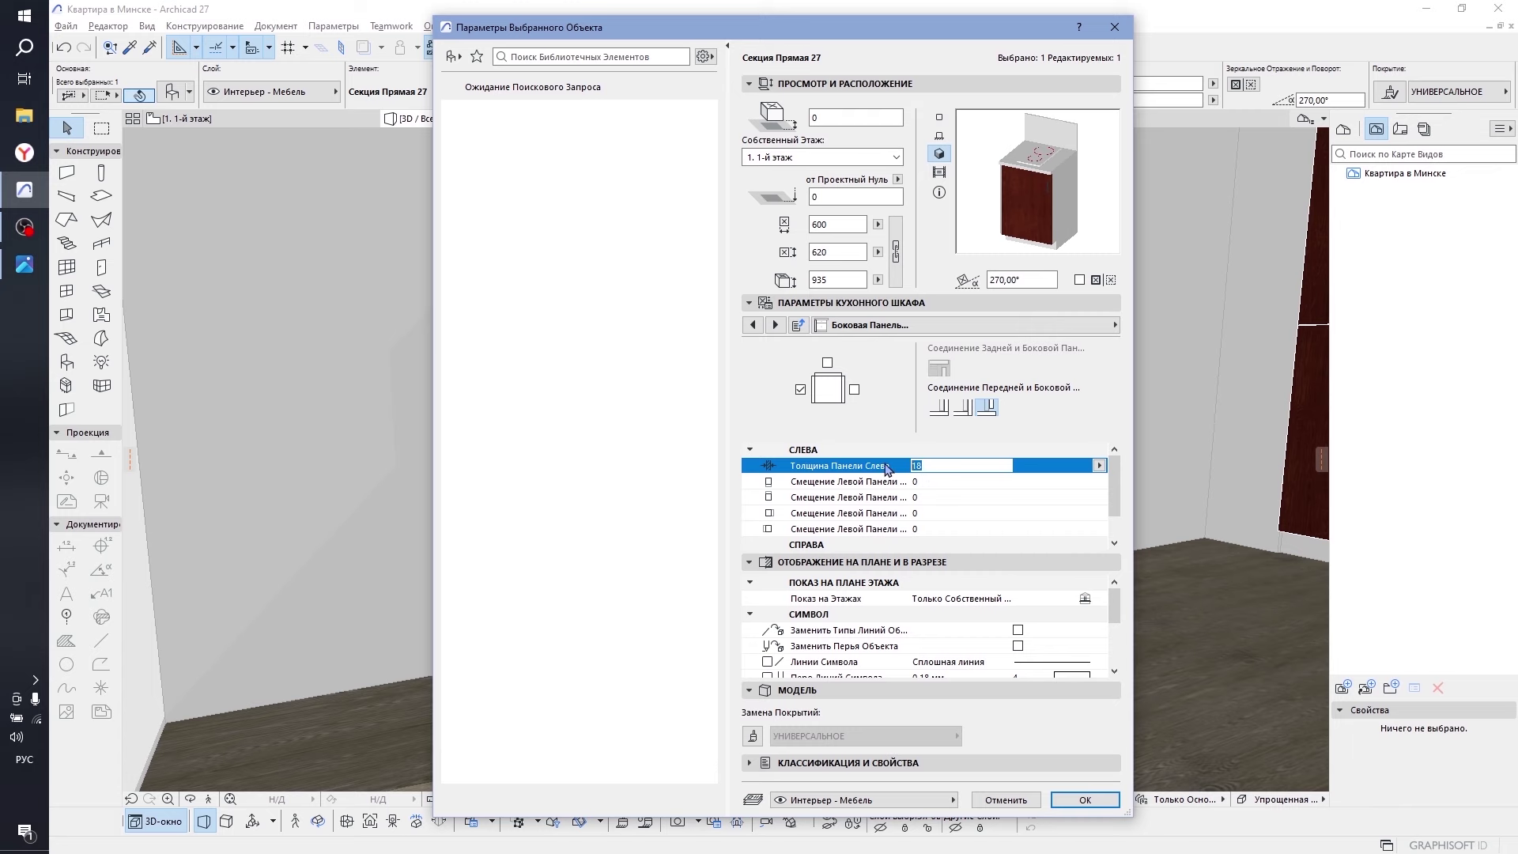
text(35)
key(Return)
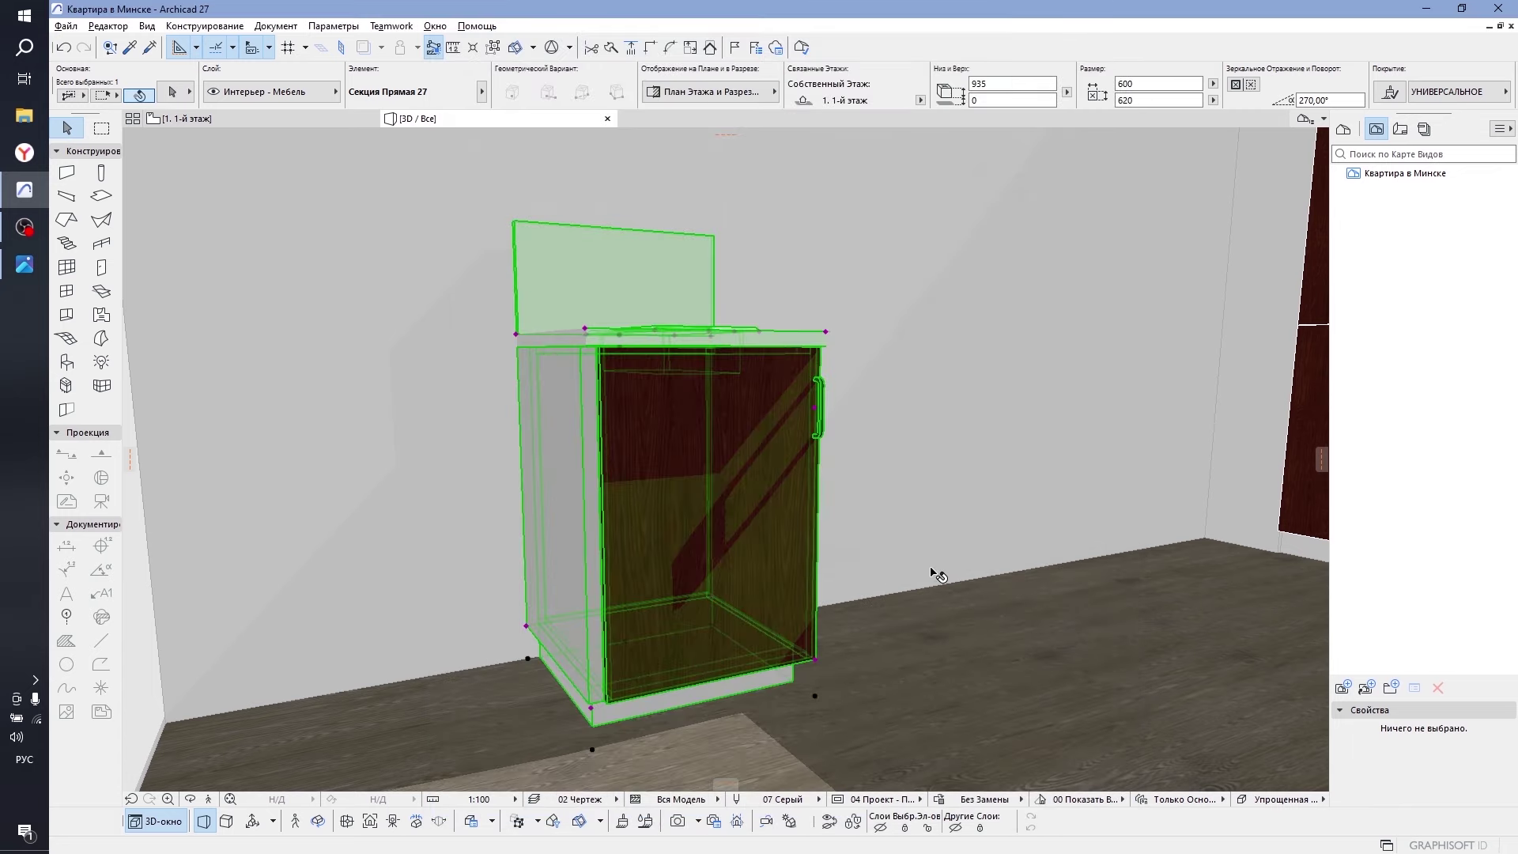
shift+middle_drag(792, 571, 822, 411)
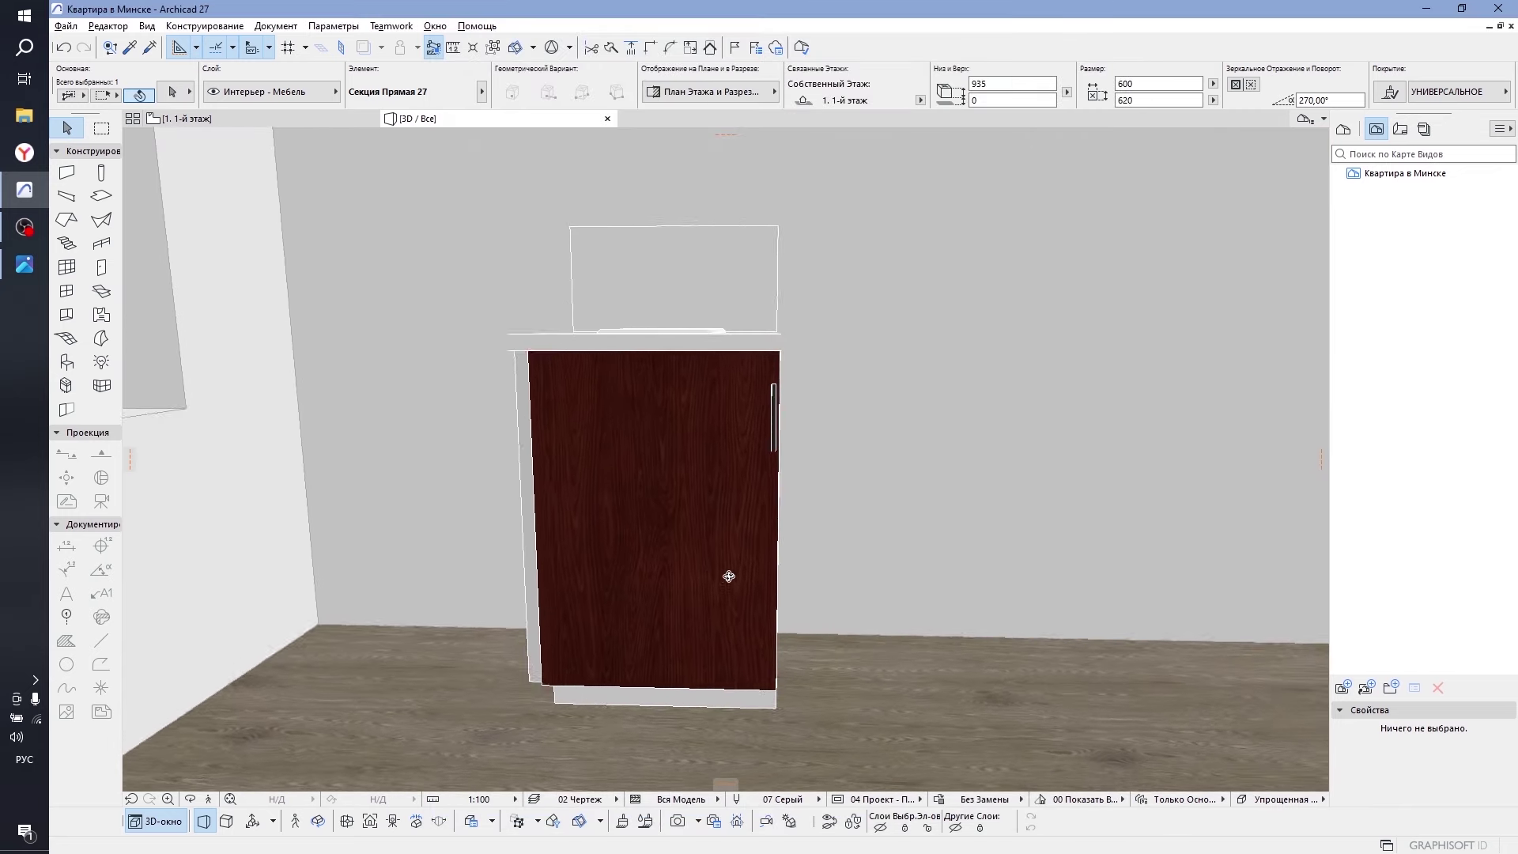
Change the Столешница bottom-left overhang offset from 22 to 5
mouse_move(689, 495)
shift+middle_down()
mouse_move(933, 458)
mouse_move(893, 536)
mouse_move(490, 434)
mouse_move(728, 396)
mouse_move(1081, 396)
mouse_move(959, 359)
mouse_move(806, 363)
mouse_move(921, 369)
shift+middle_up()
scroll(479, 428, up, 5)
scroll(922, 369, down, 3)
double_click(873, 376)
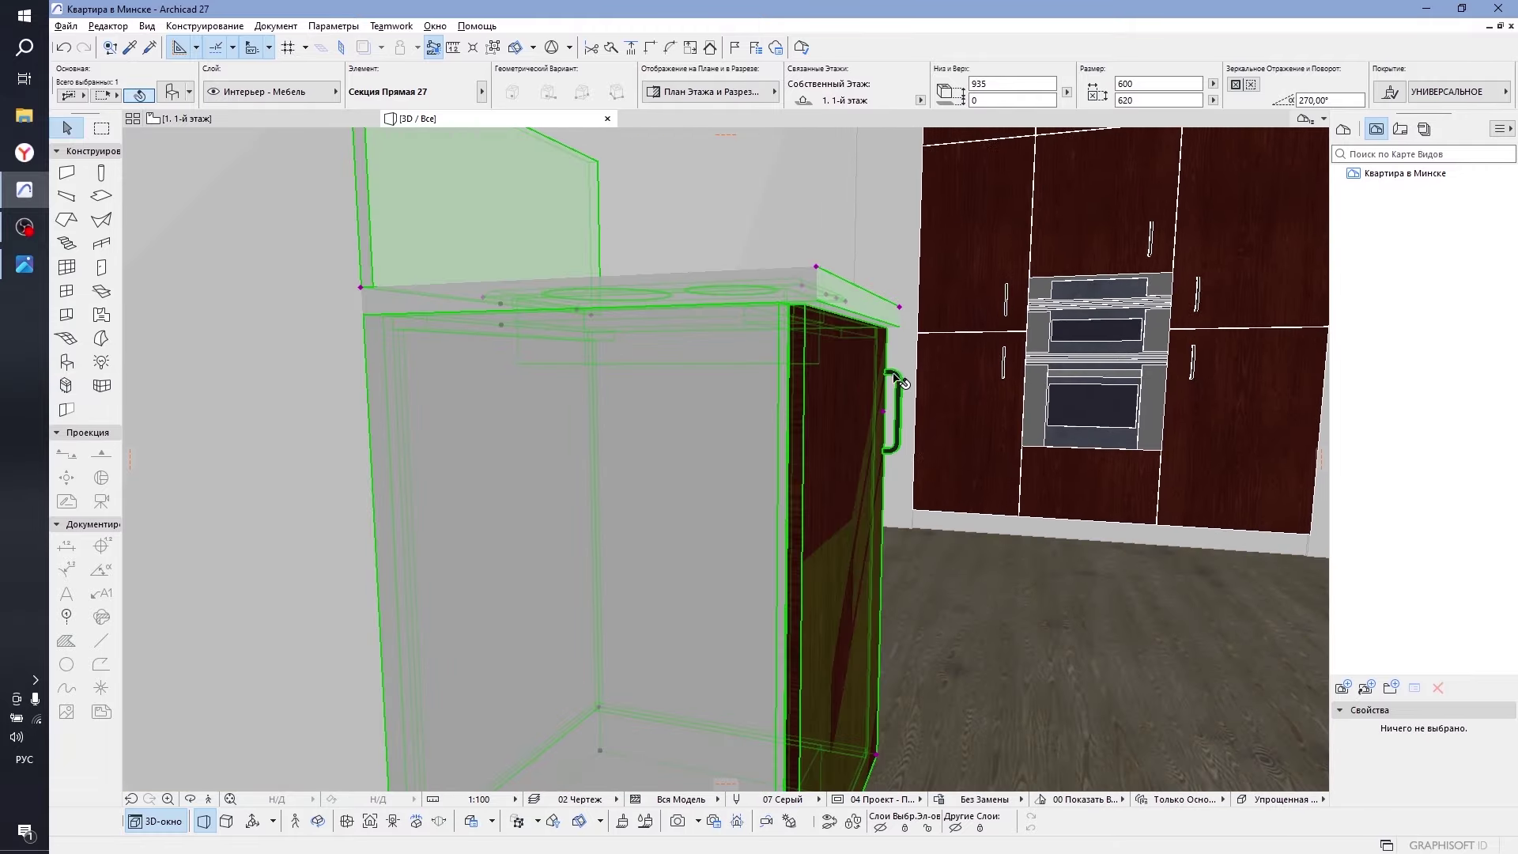
click(882, 325)
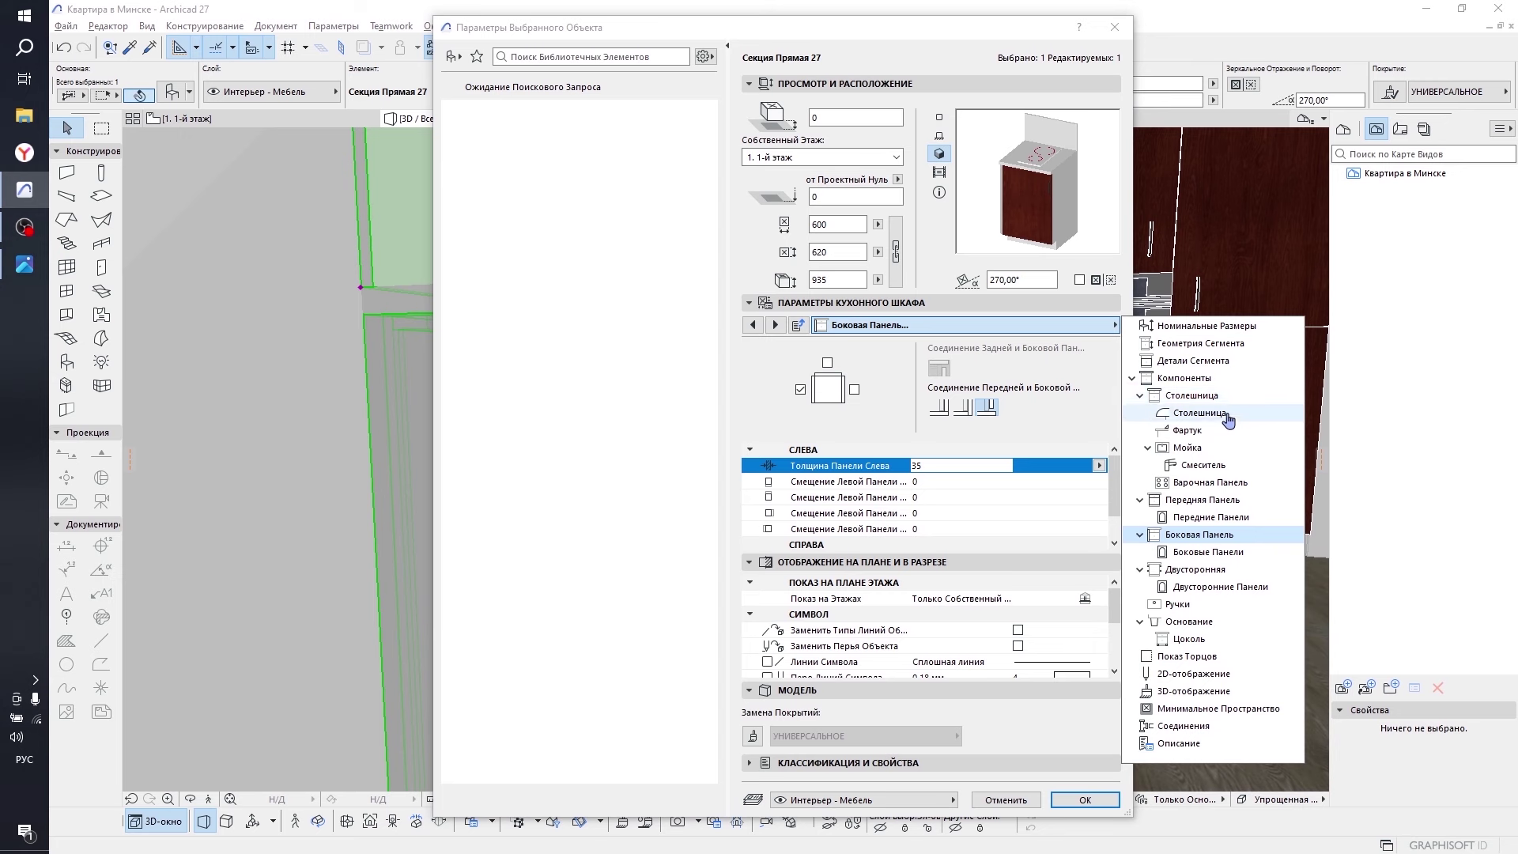
click(1145, 395)
click(827, 520)
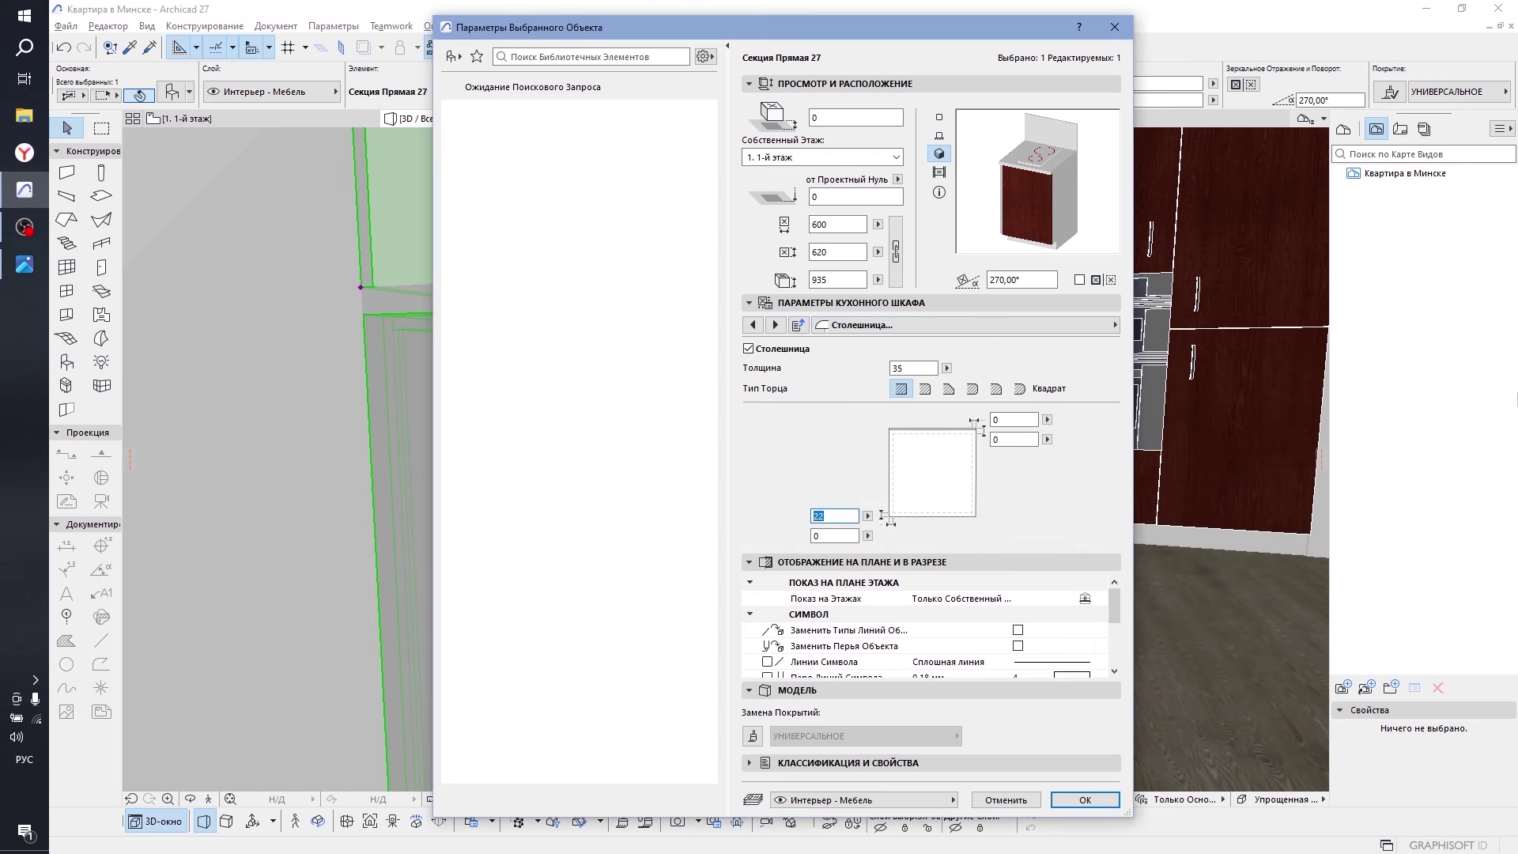
key(Return)
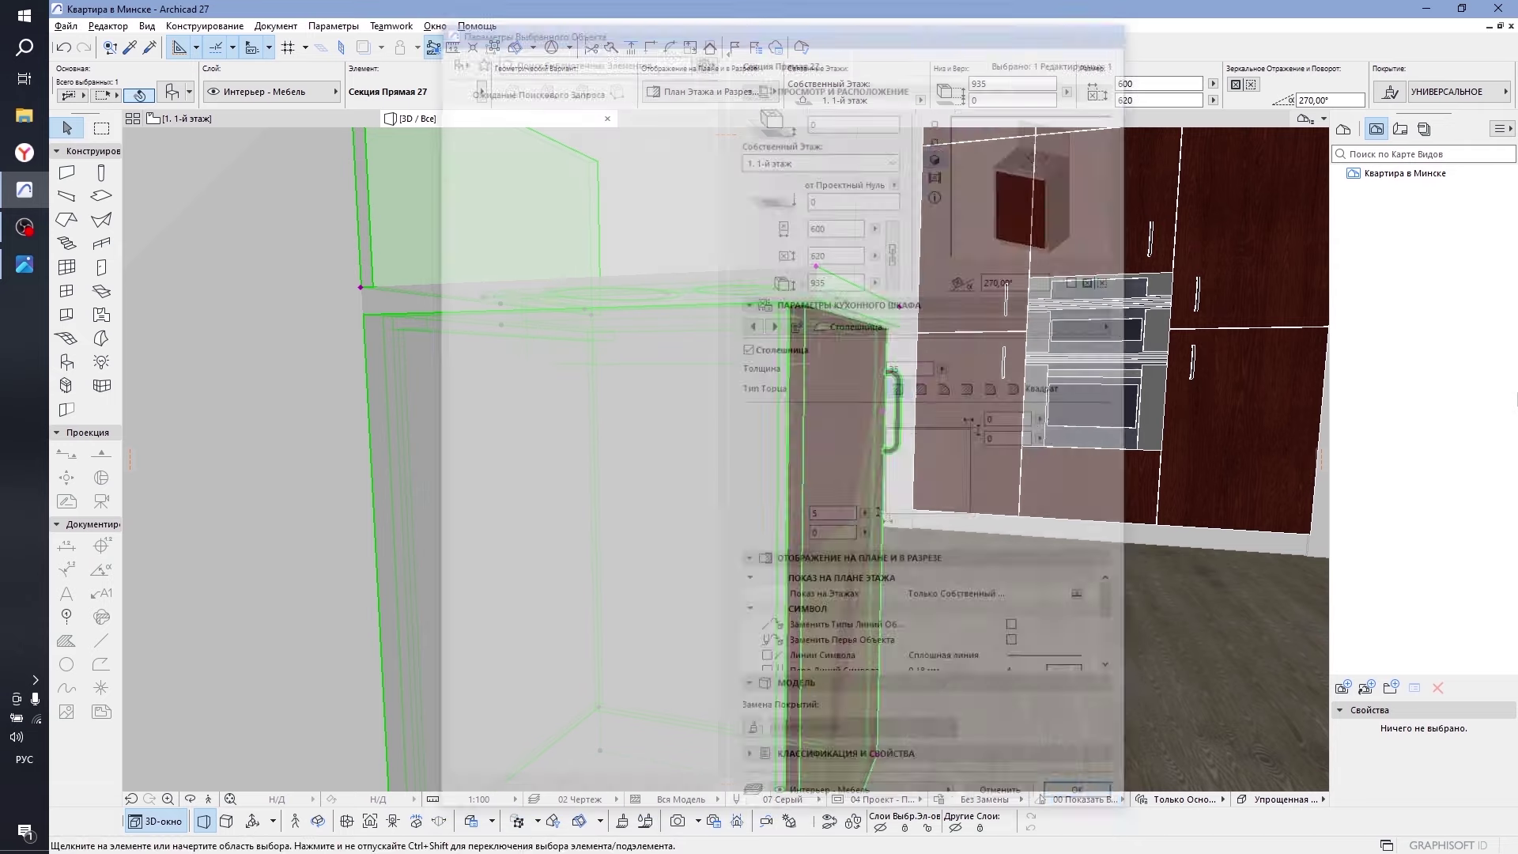
View the cabinet from above and reopen its side panel settings to verify
scroll(936, 387, up, 3)
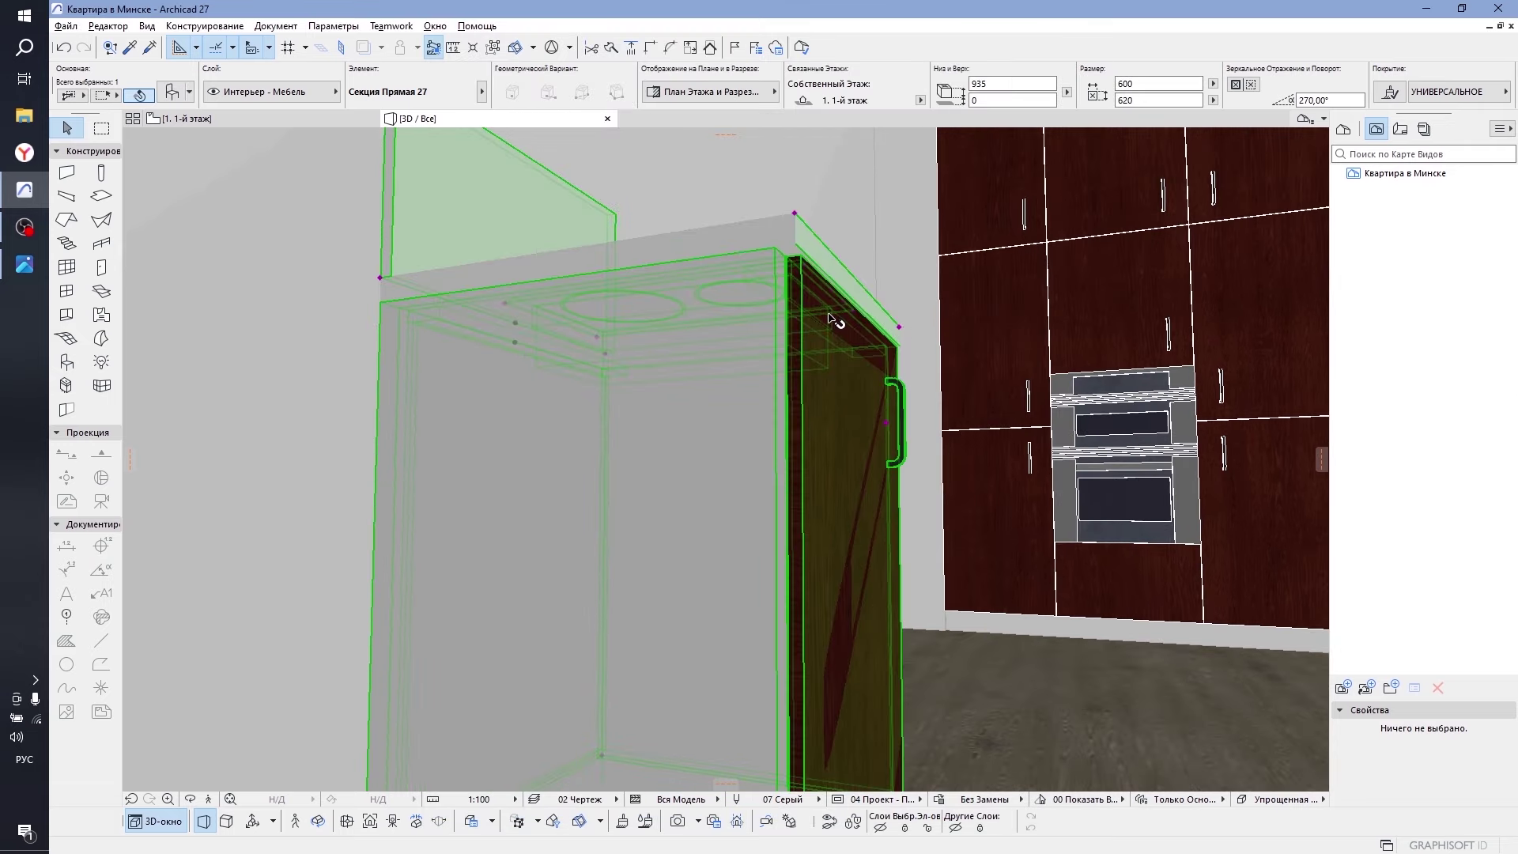
key(Escape)
scroll(843, 295, up, 1)
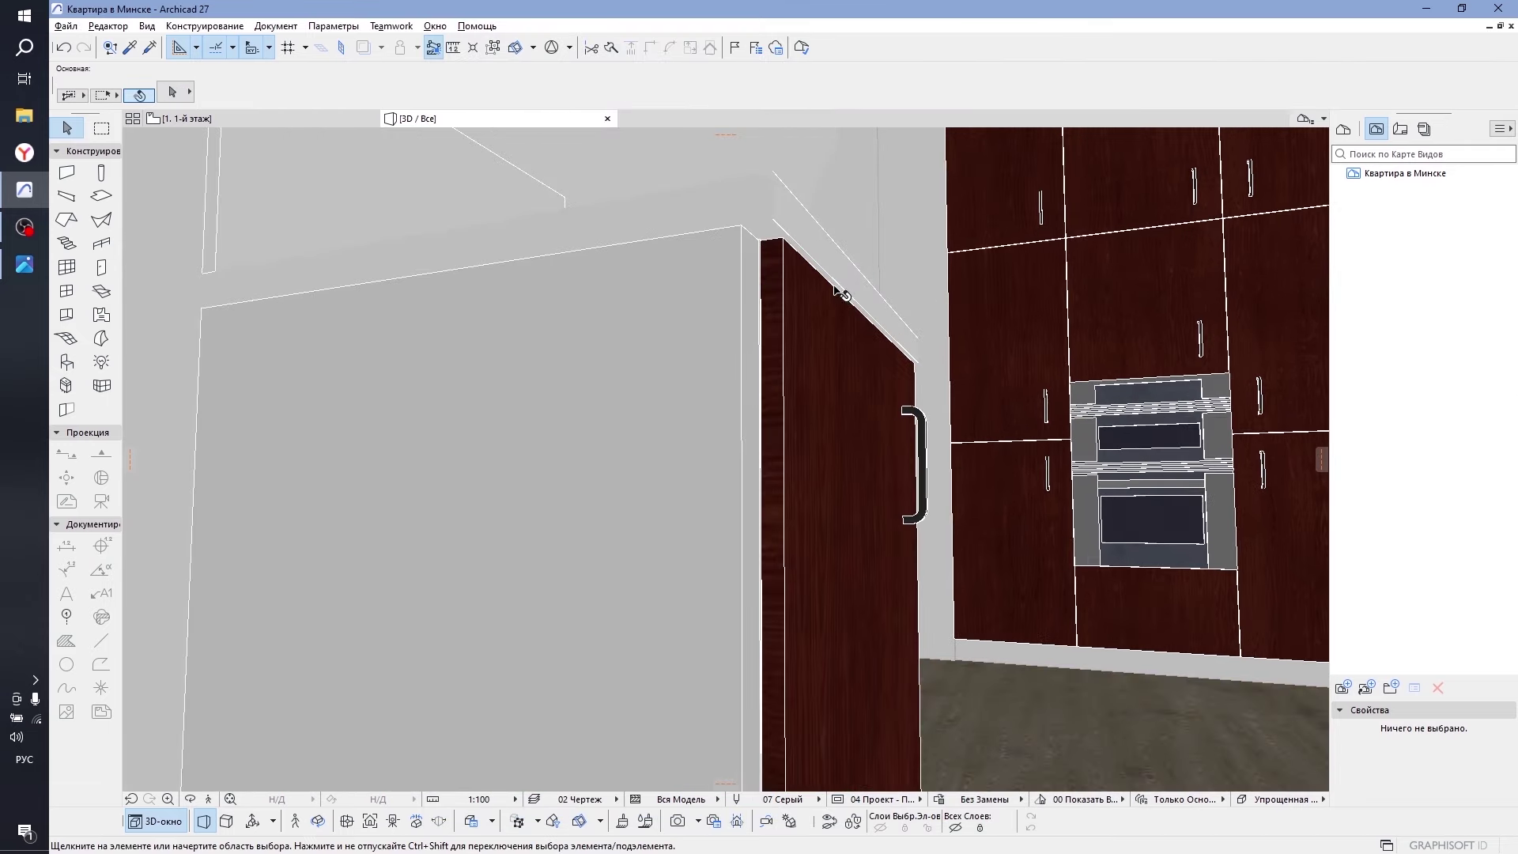
shift+middle_drag(902, 426, 719, 400)
click(739, 304)
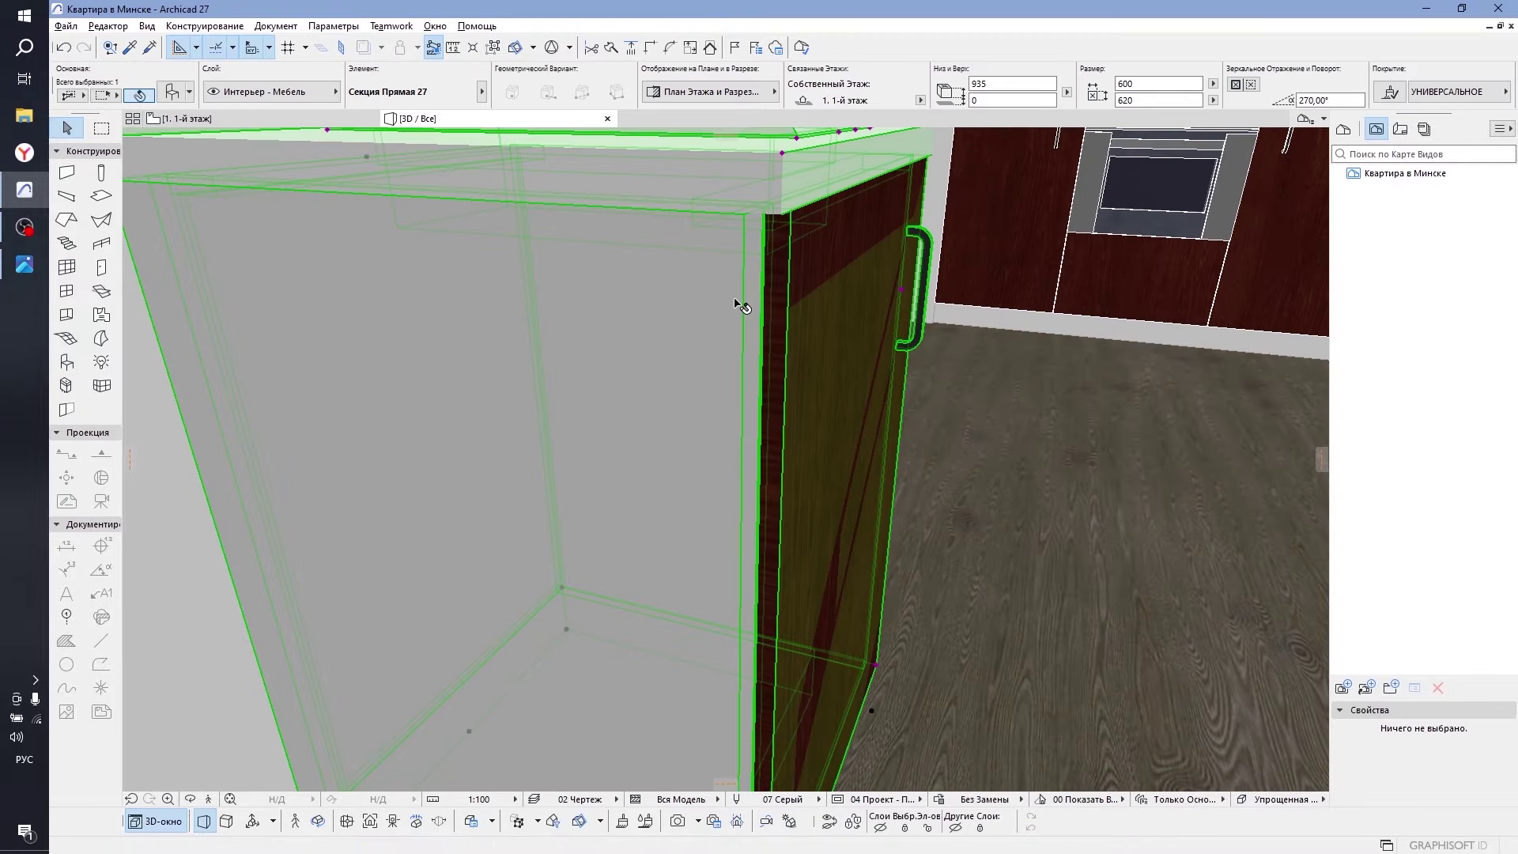
double_click(799, 375)
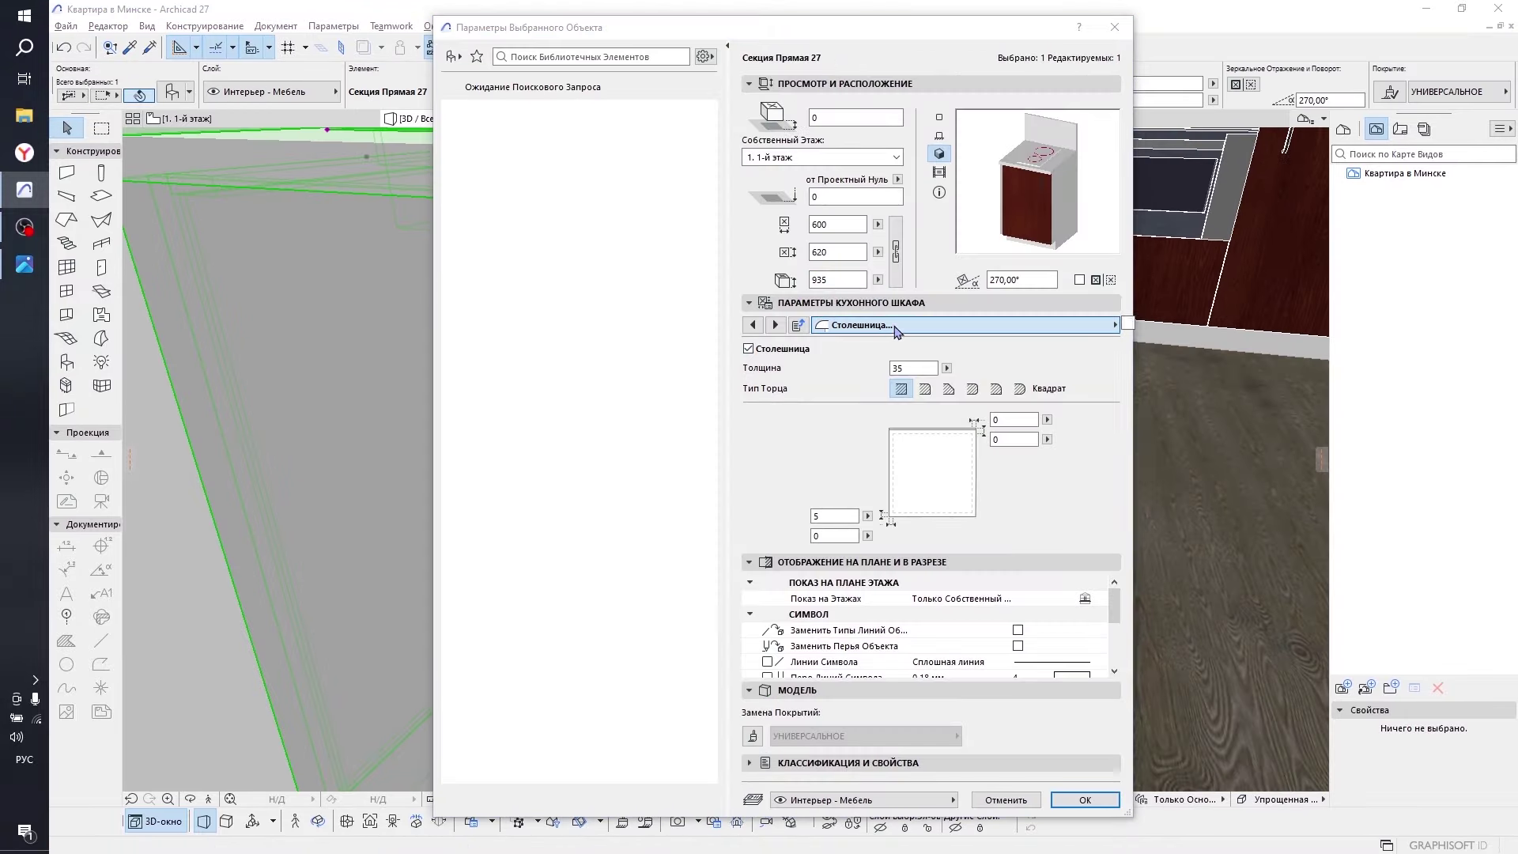
click(1028, 324)
click(1219, 533)
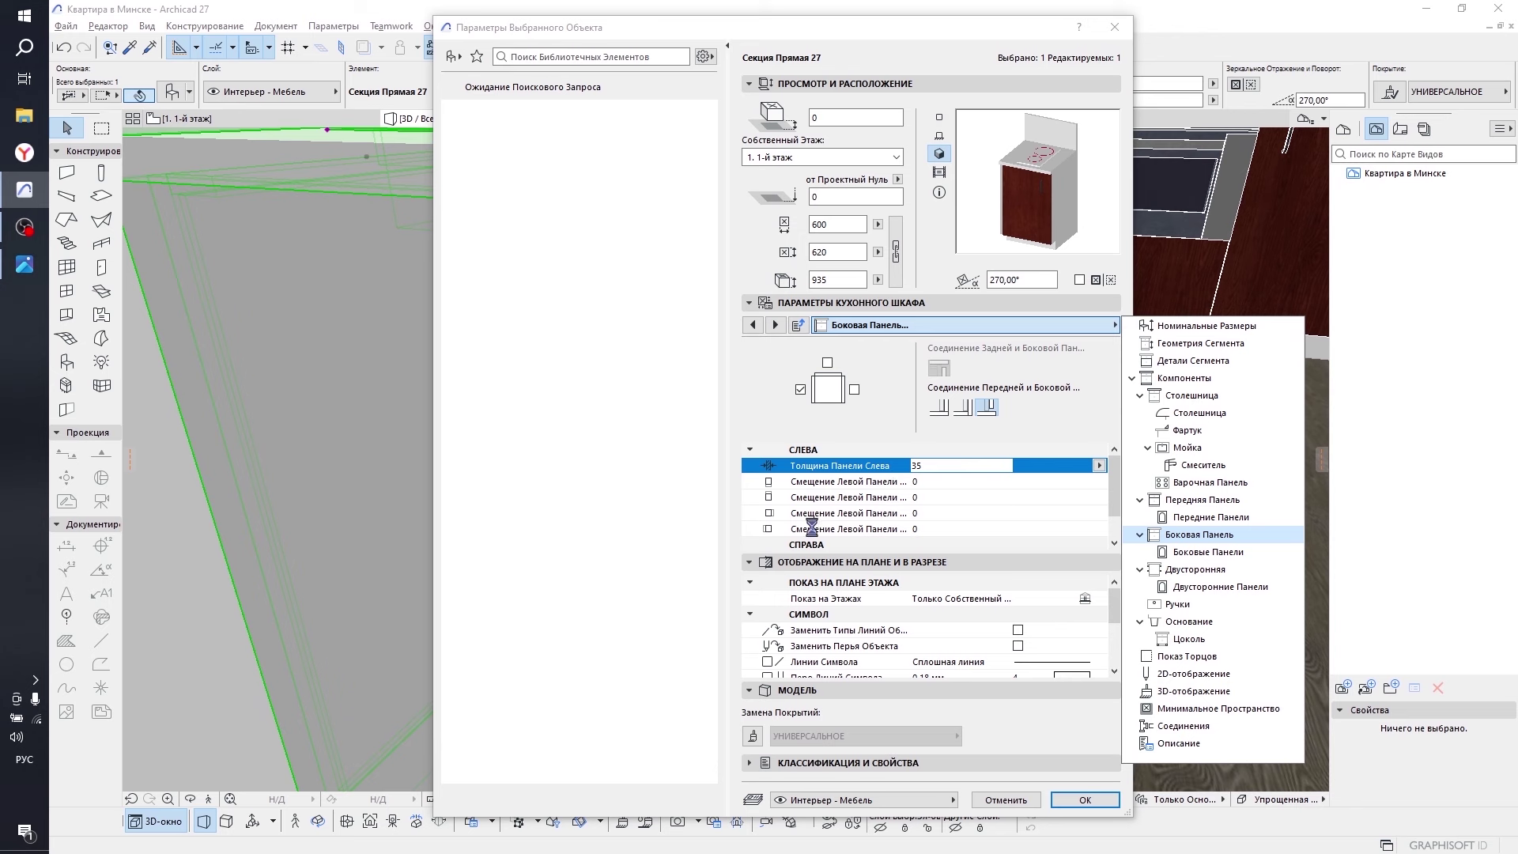
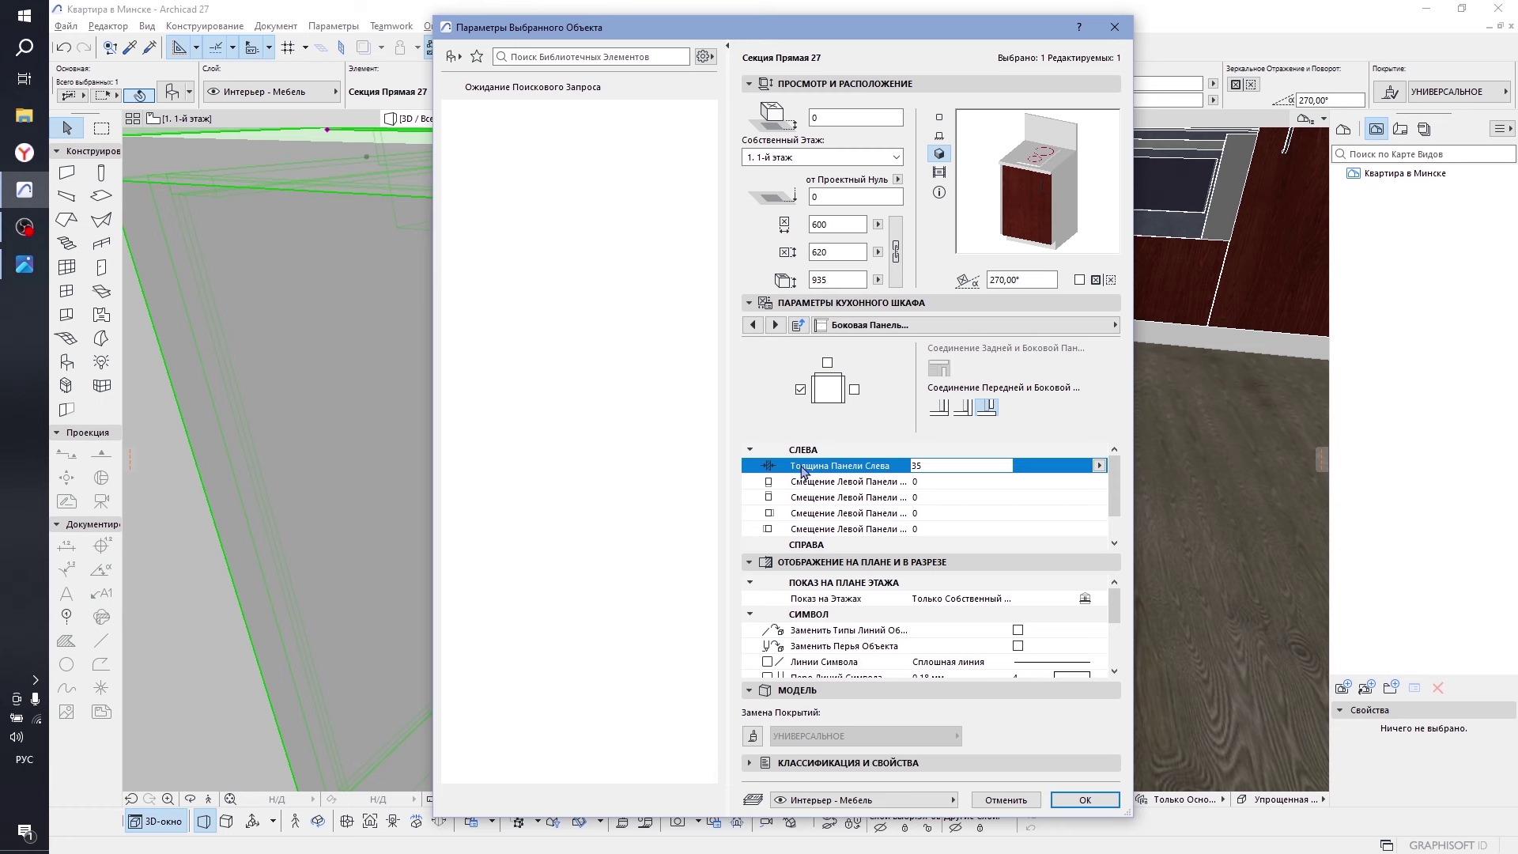
On the Боковая Панель page, set the left side-panel offset to 25 and apply it
click(909, 498)
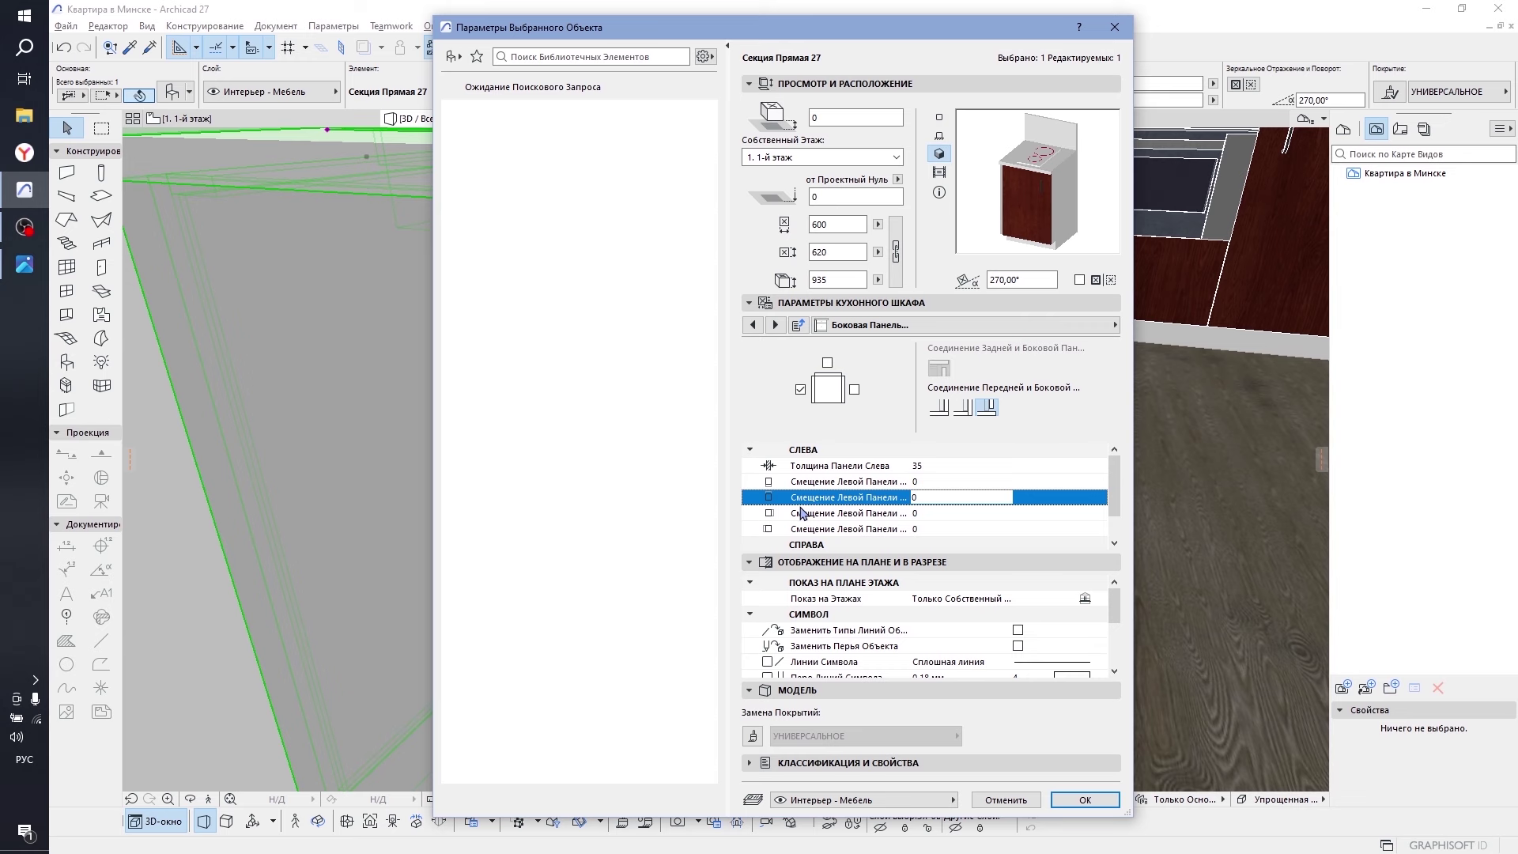
click(803, 514)
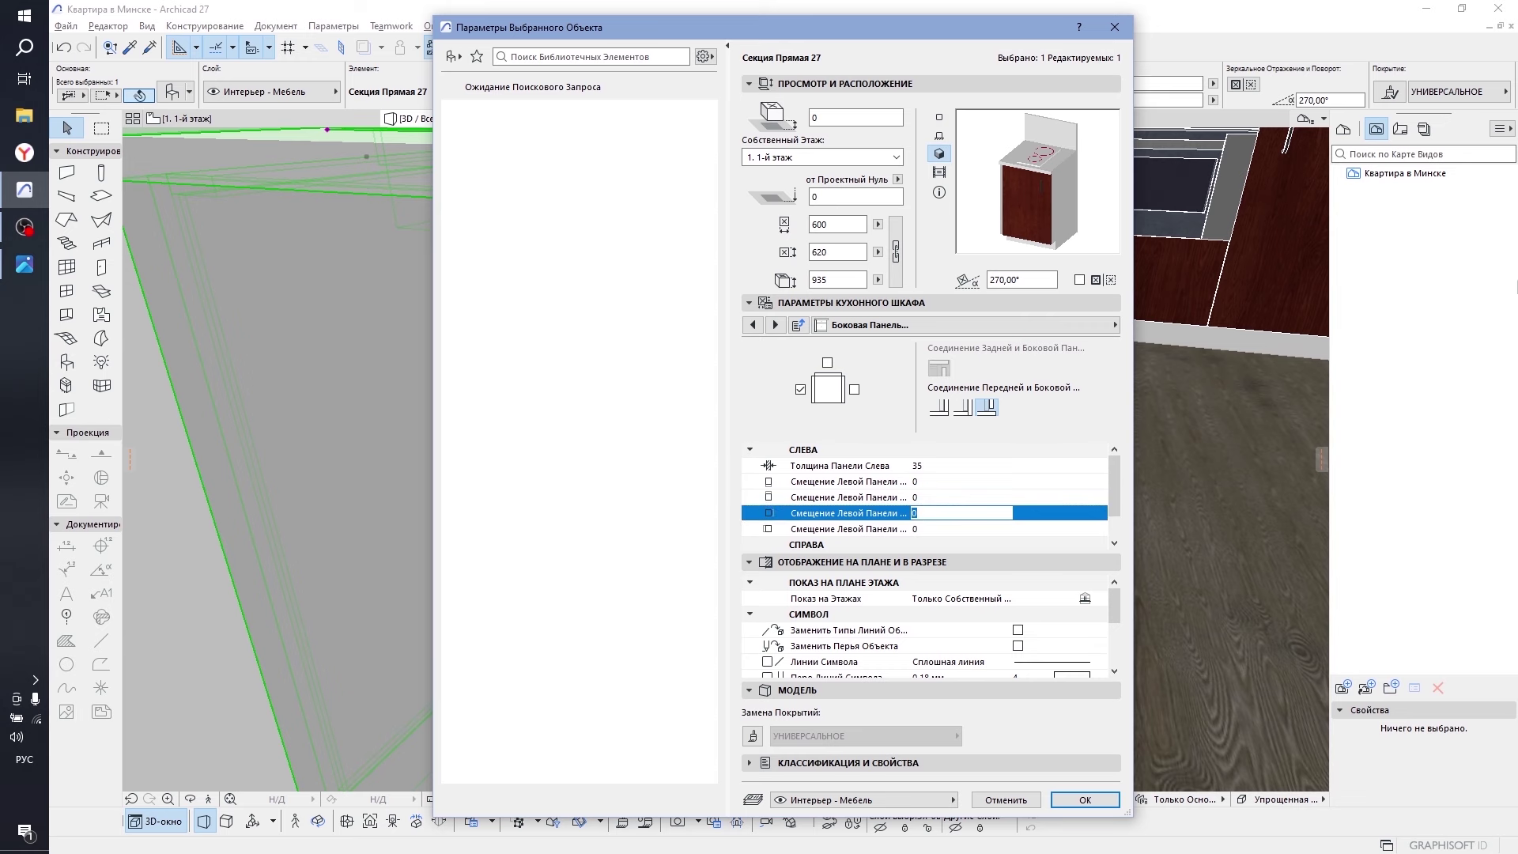
key(Return)
scroll(896, 311, up, 5)
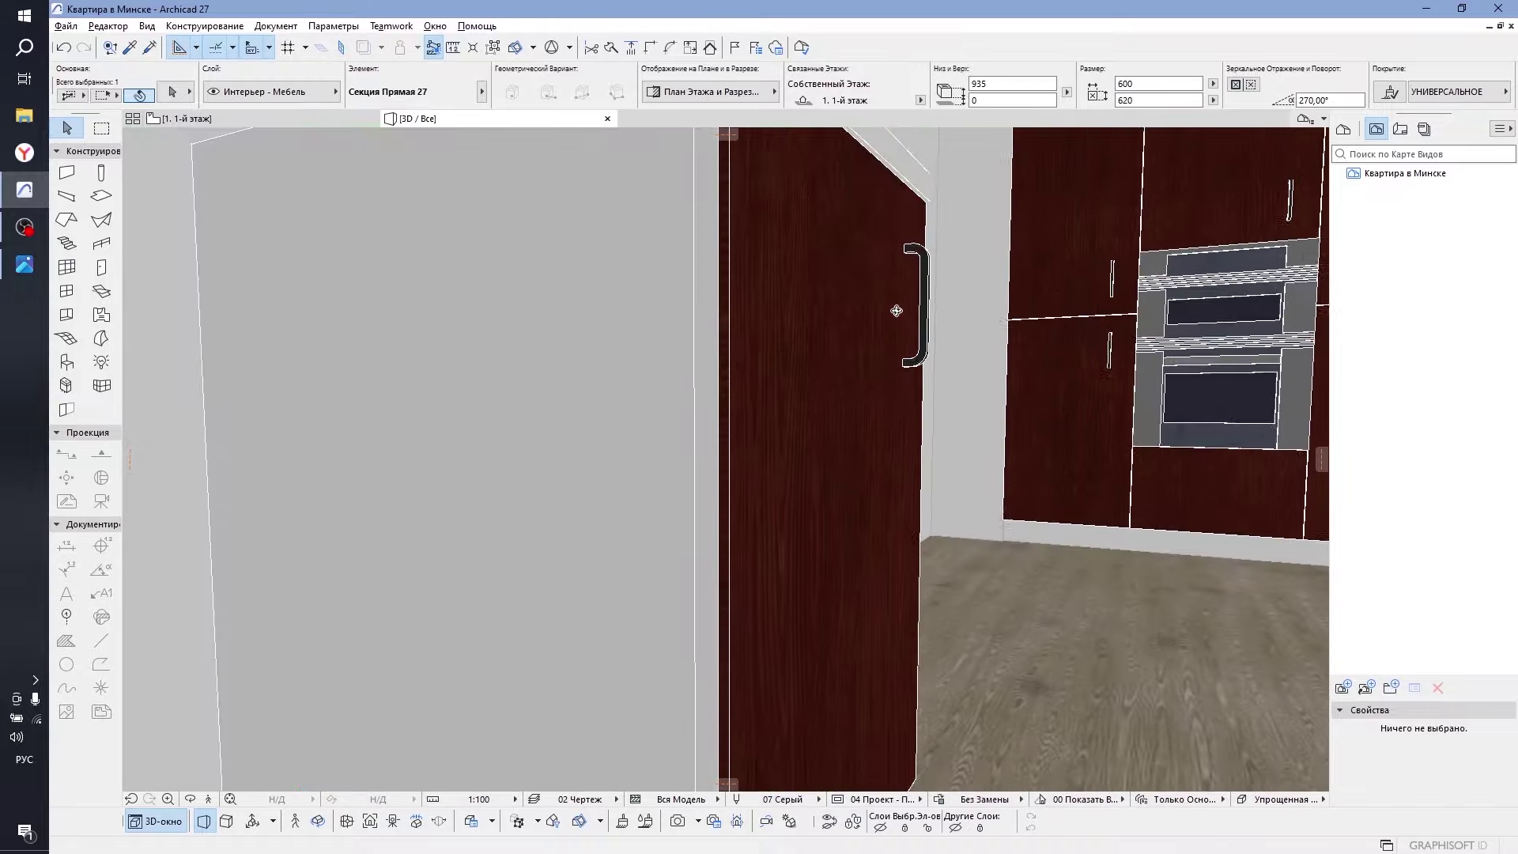
scroll(897, 311, down, 3)
scroll(830, 380, up, 2)
scroll(699, 196, up, 2)
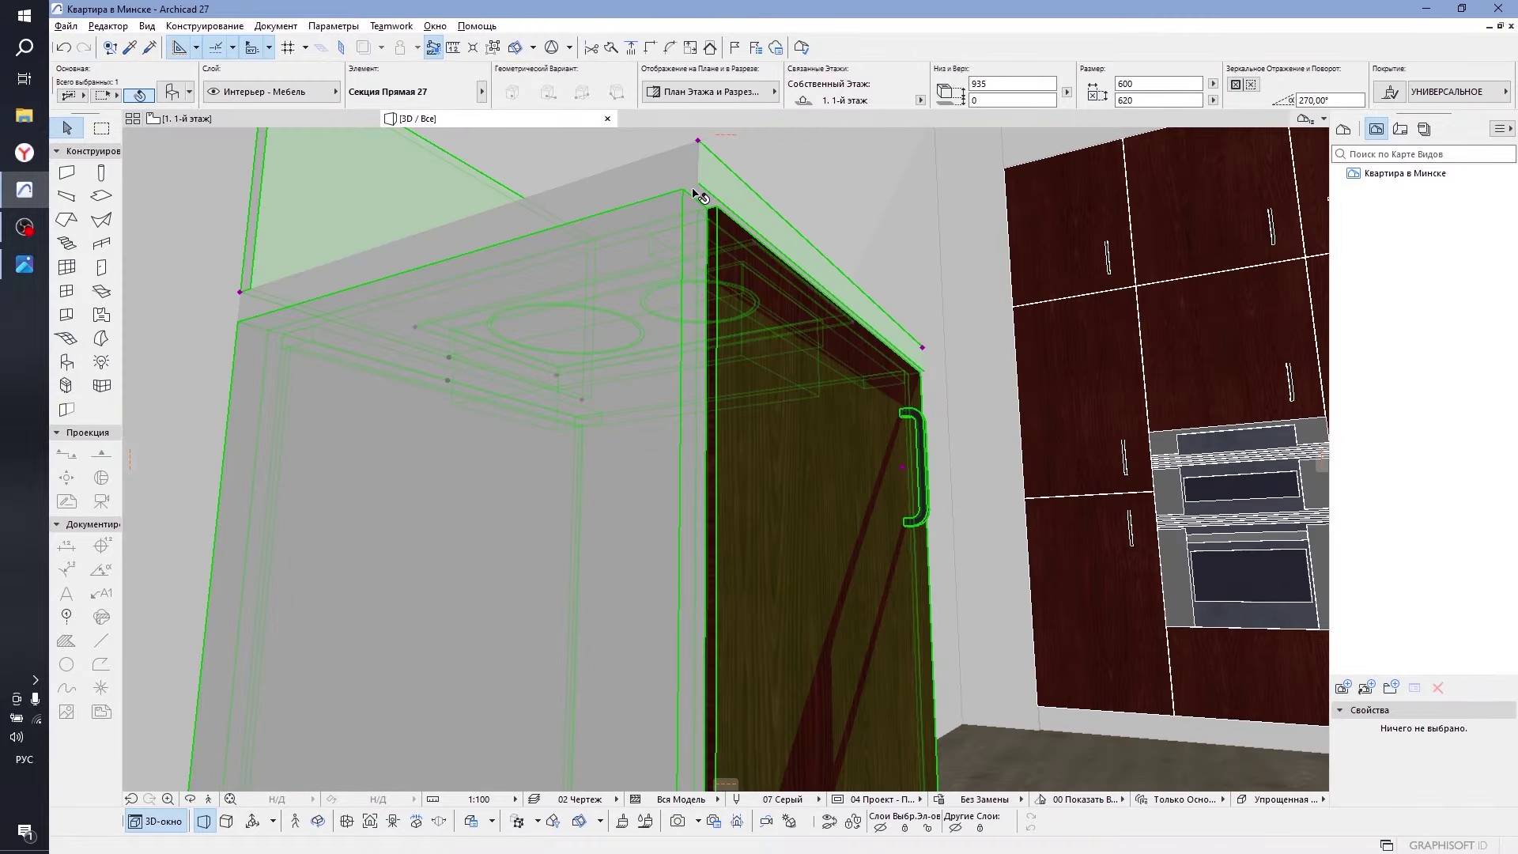
Reopen the cabinet settings twice to fine-tune the left side-panel offset
double_click(796, 241)
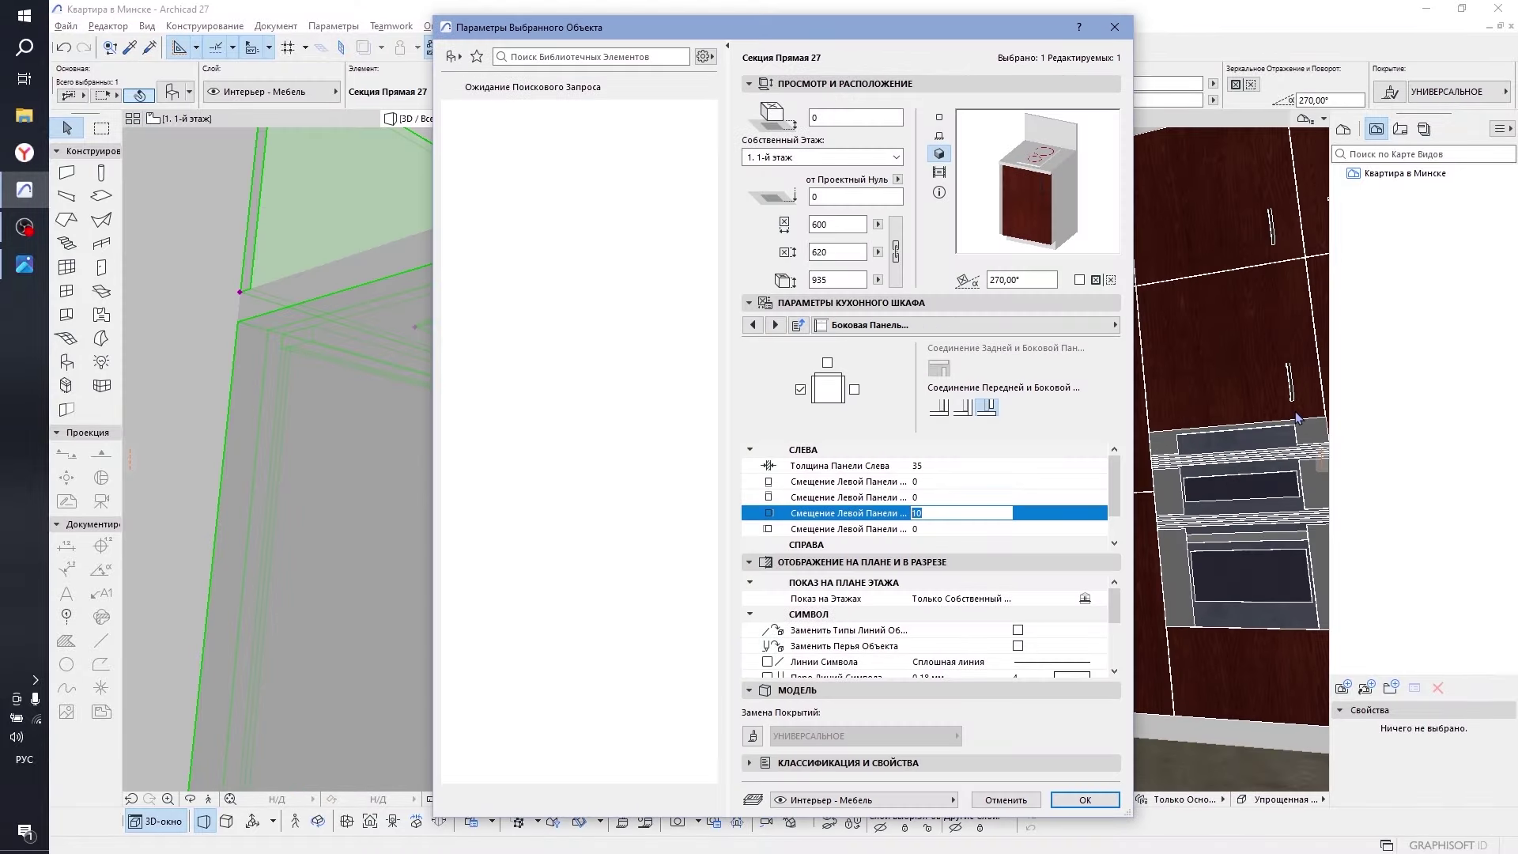
key(Return)
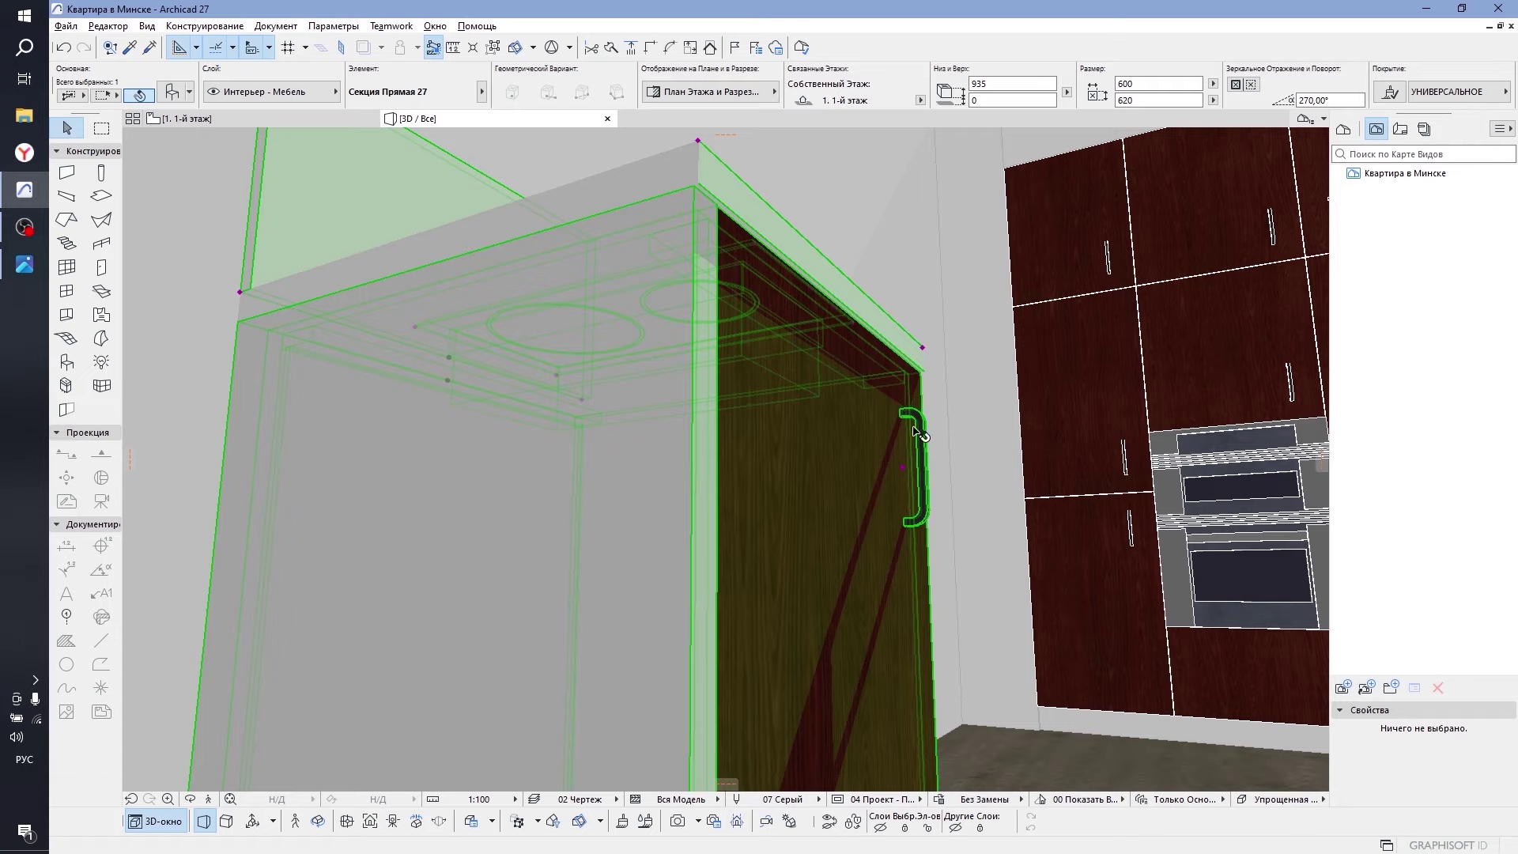
shift+middle_drag(915, 430, 830, 438)
double_click(830, 437)
text(22)
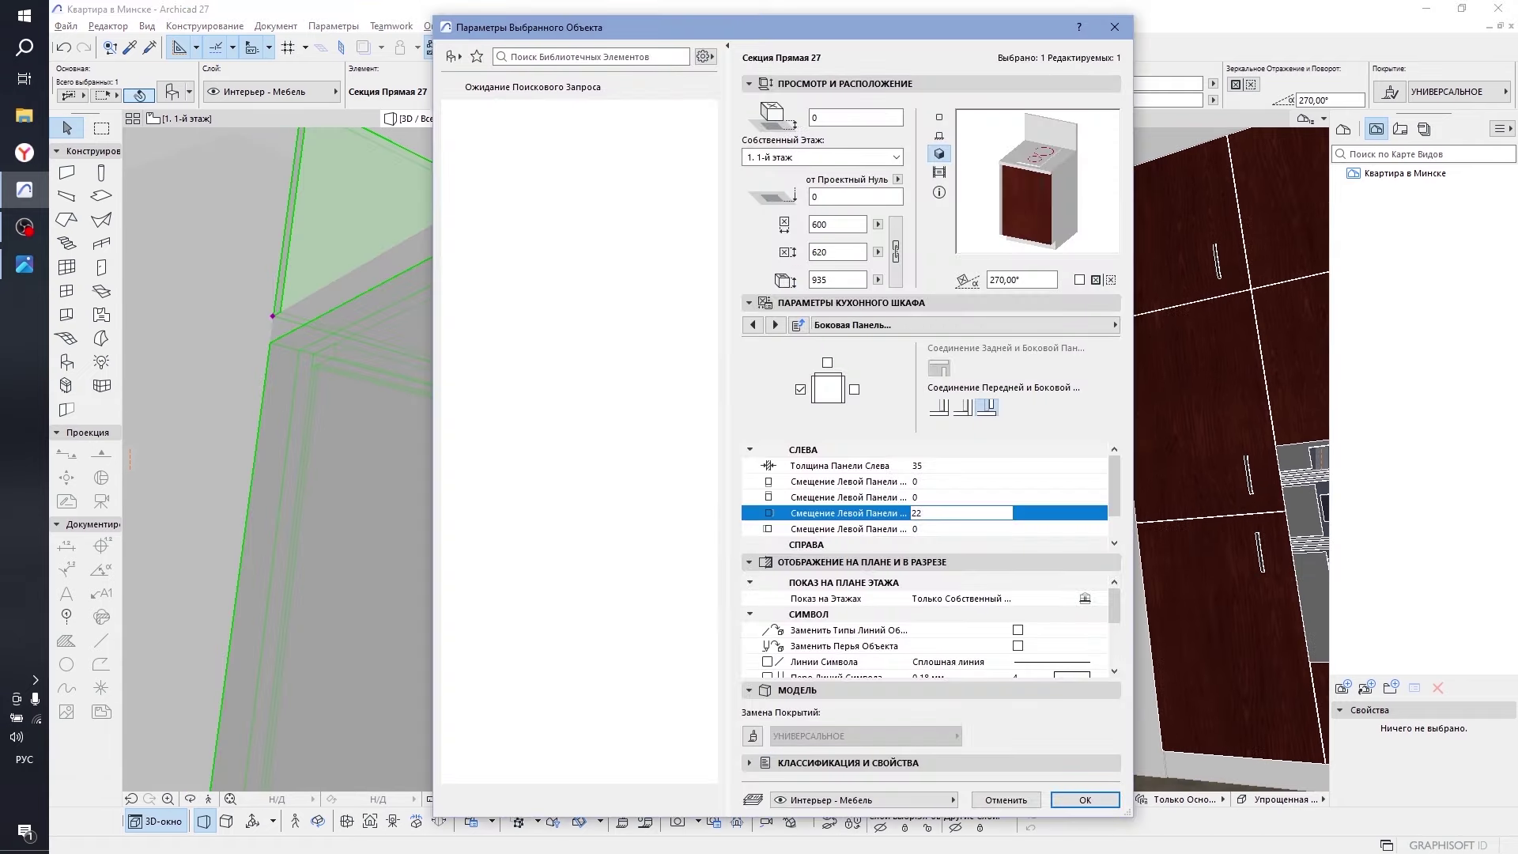
key(Return)
key(Return)
scroll(860, 515, up, 3)
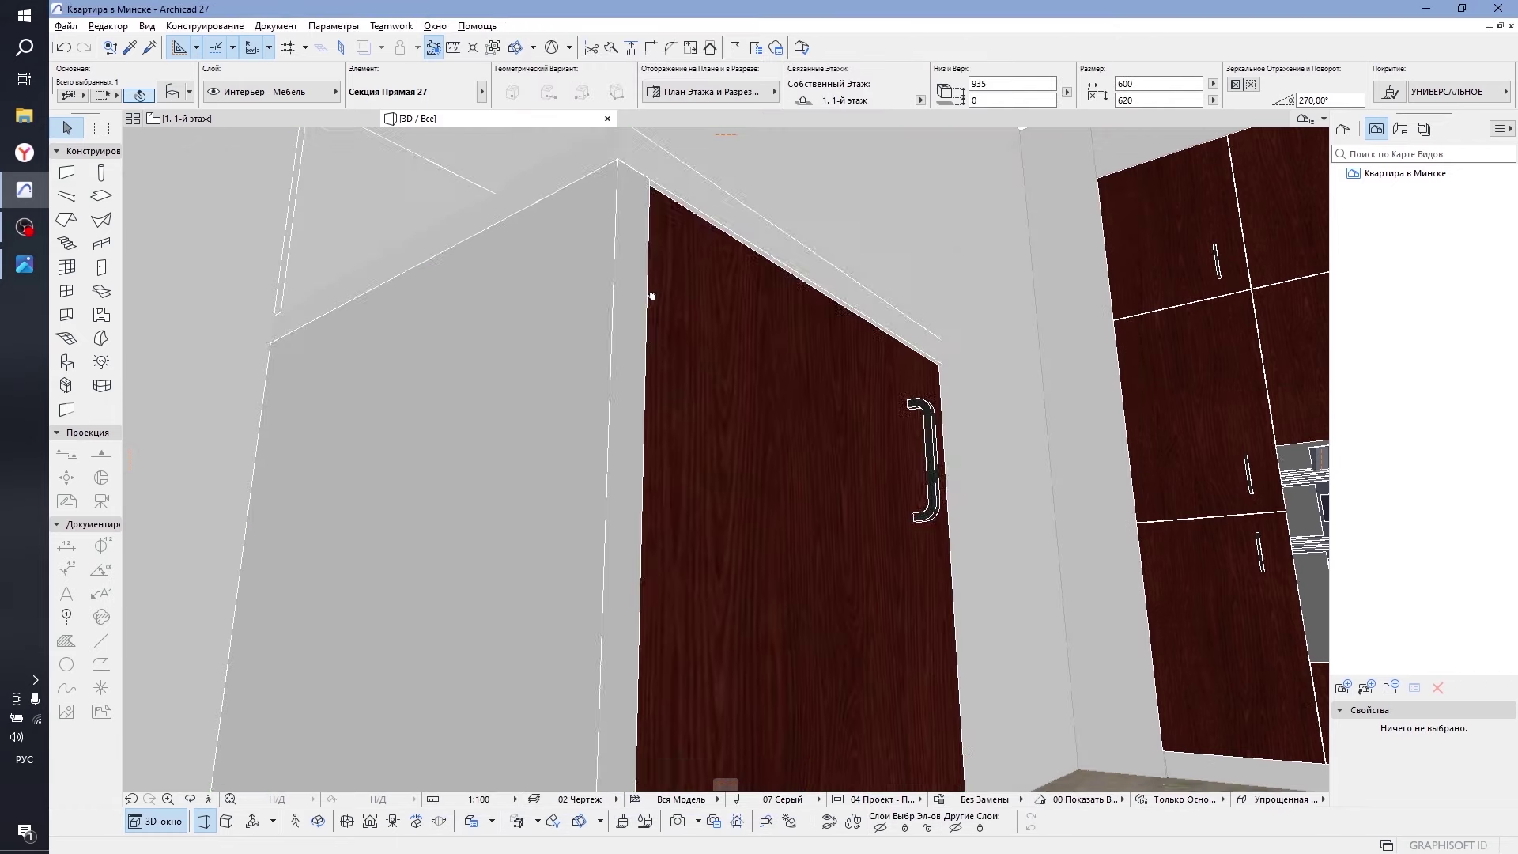
scroll(743, 345, up, 2)
Orbit and zoom to a frontal view to inspect the recessed side panel
mouse_move(743, 344)
shift+middle_down()
mouse_move(633, 373)
mouse_move(524, 451)
mouse_move(653, 406)
mouse_move(515, 423)
mouse_move(762, 230)
shift+middle_up()
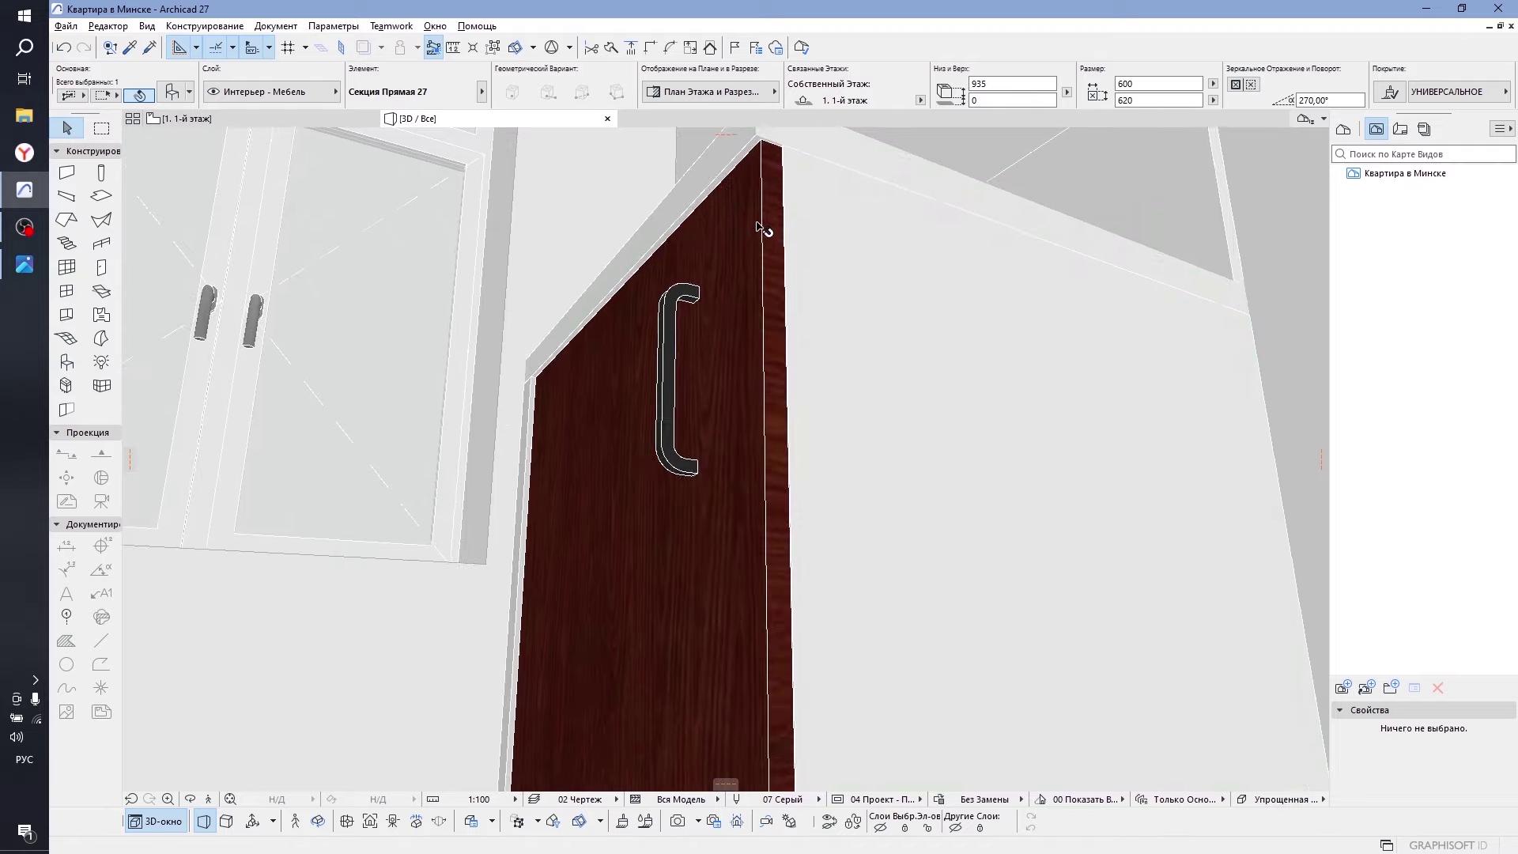
scroll(640, 295, down, 4)
scroll(638, 325, up, 1)
scroll(636, 326, up, 2)
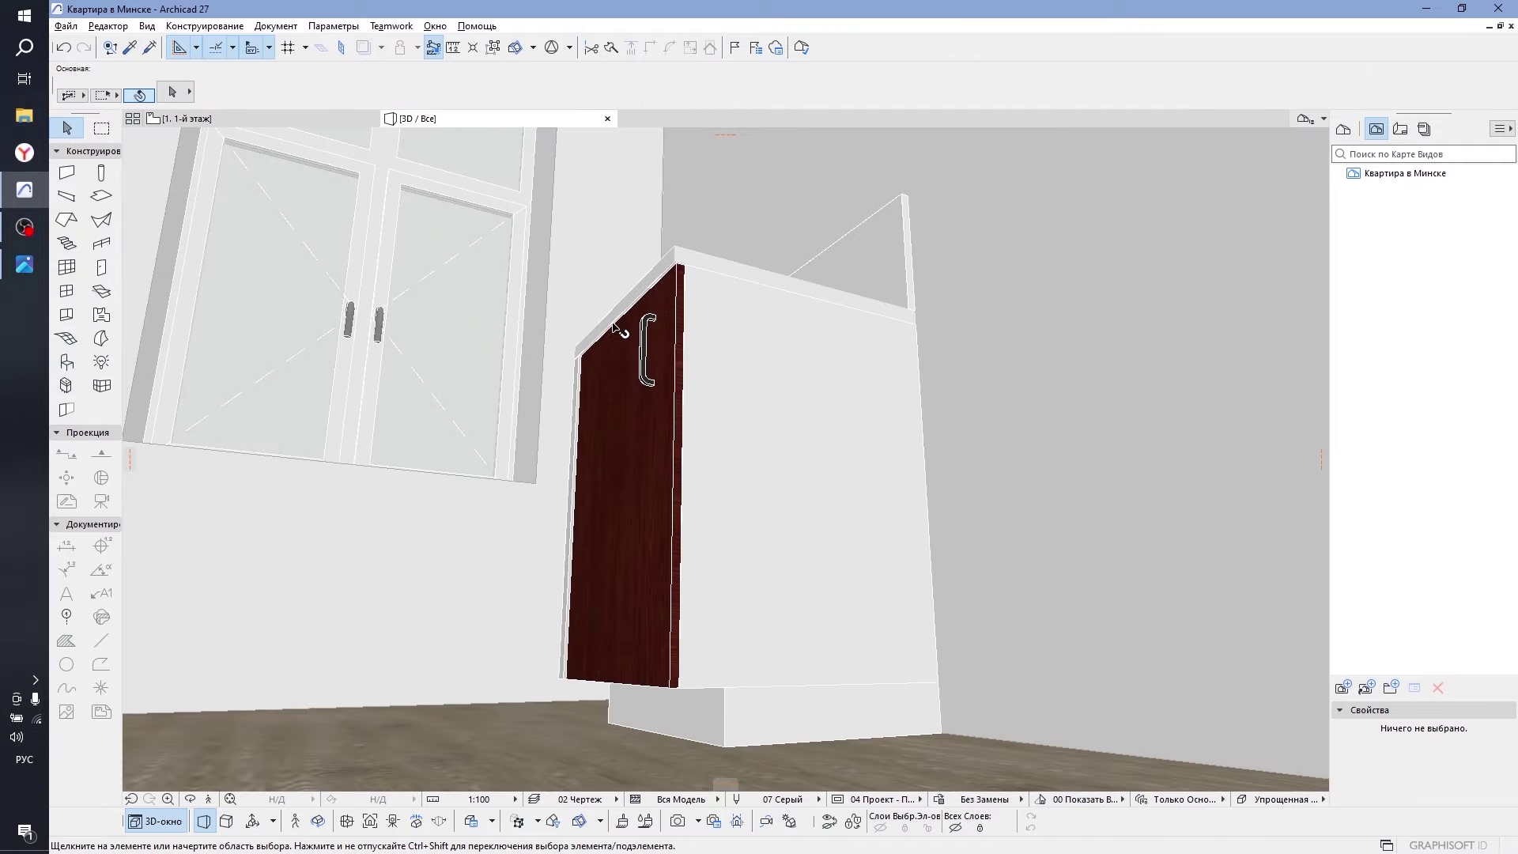
scroll(632, 325, up, 4)
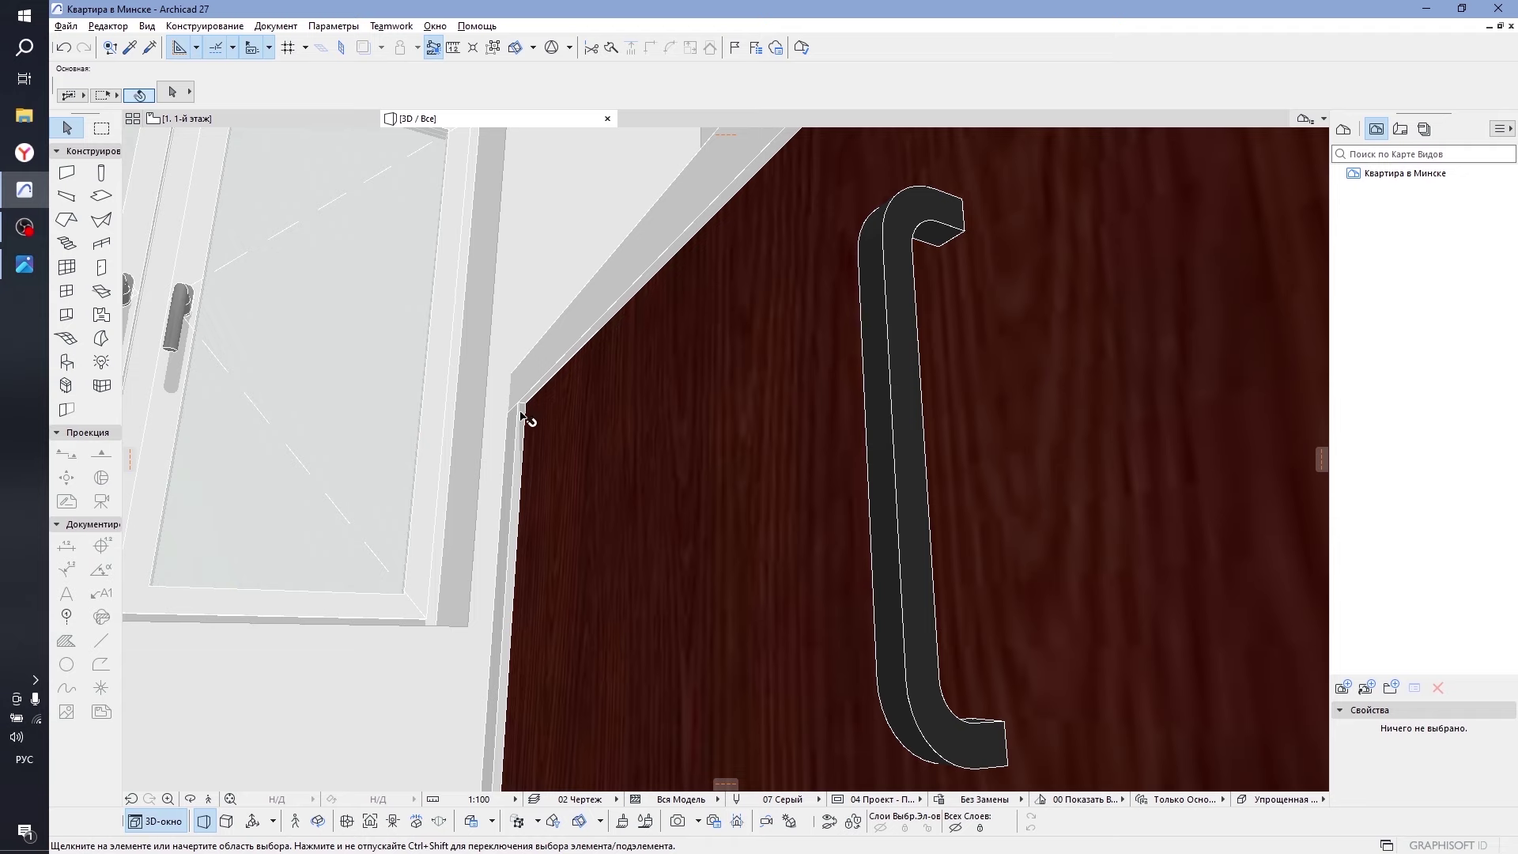
scroll(507, 571, down, 2)
scroll(546, 600, down, 2)
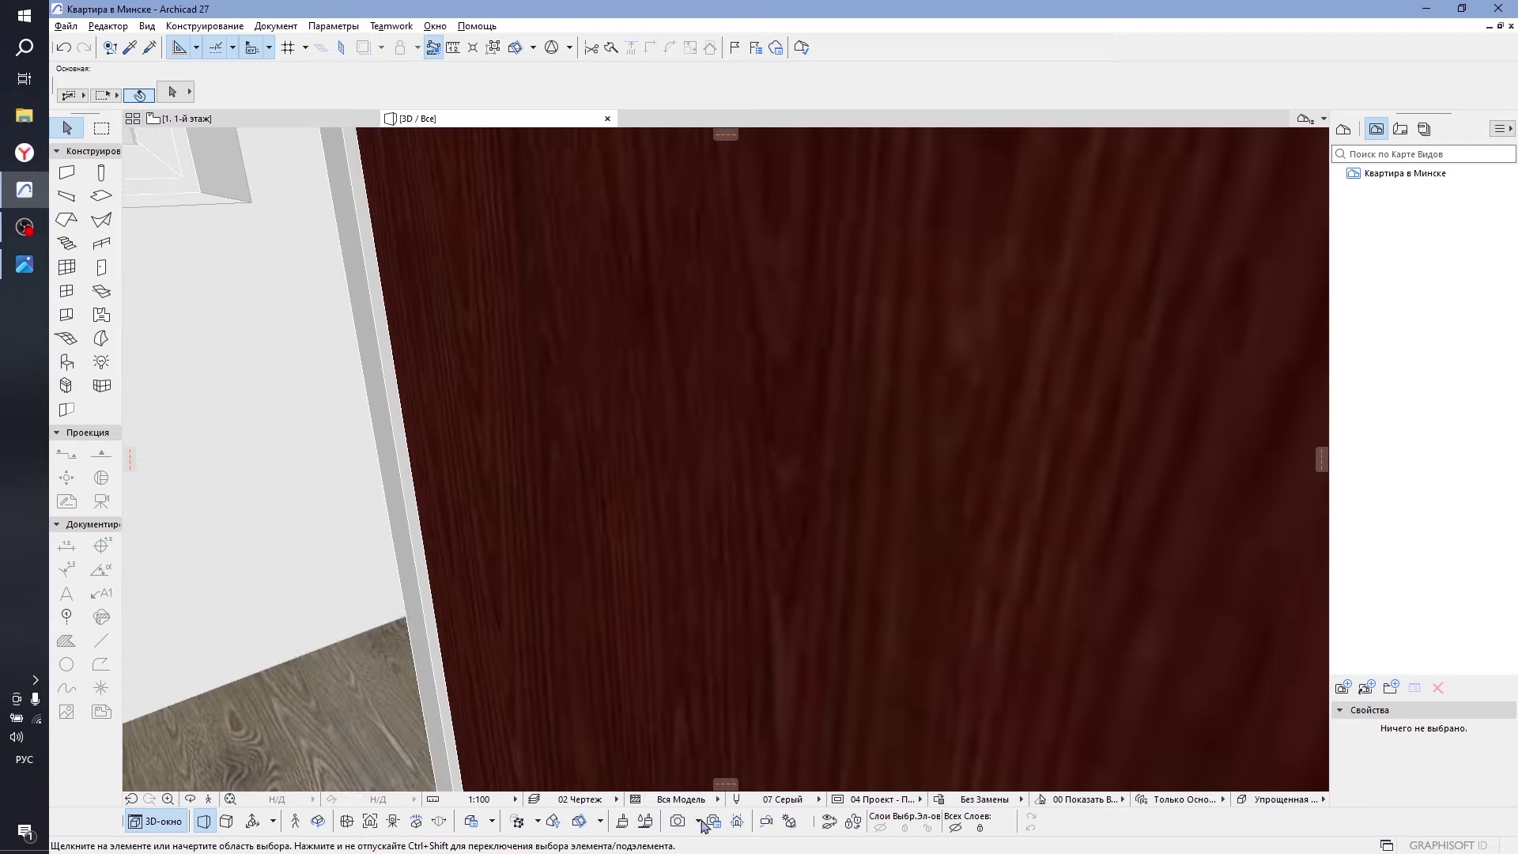
scroll(561, 585, down, 3)
scroll(567, 577, down, 1)
mouse_move(568, 577)
shift+middle_down()
mouse_move(810, 590)
mouse_move(787, 423)
shift+middle_up()
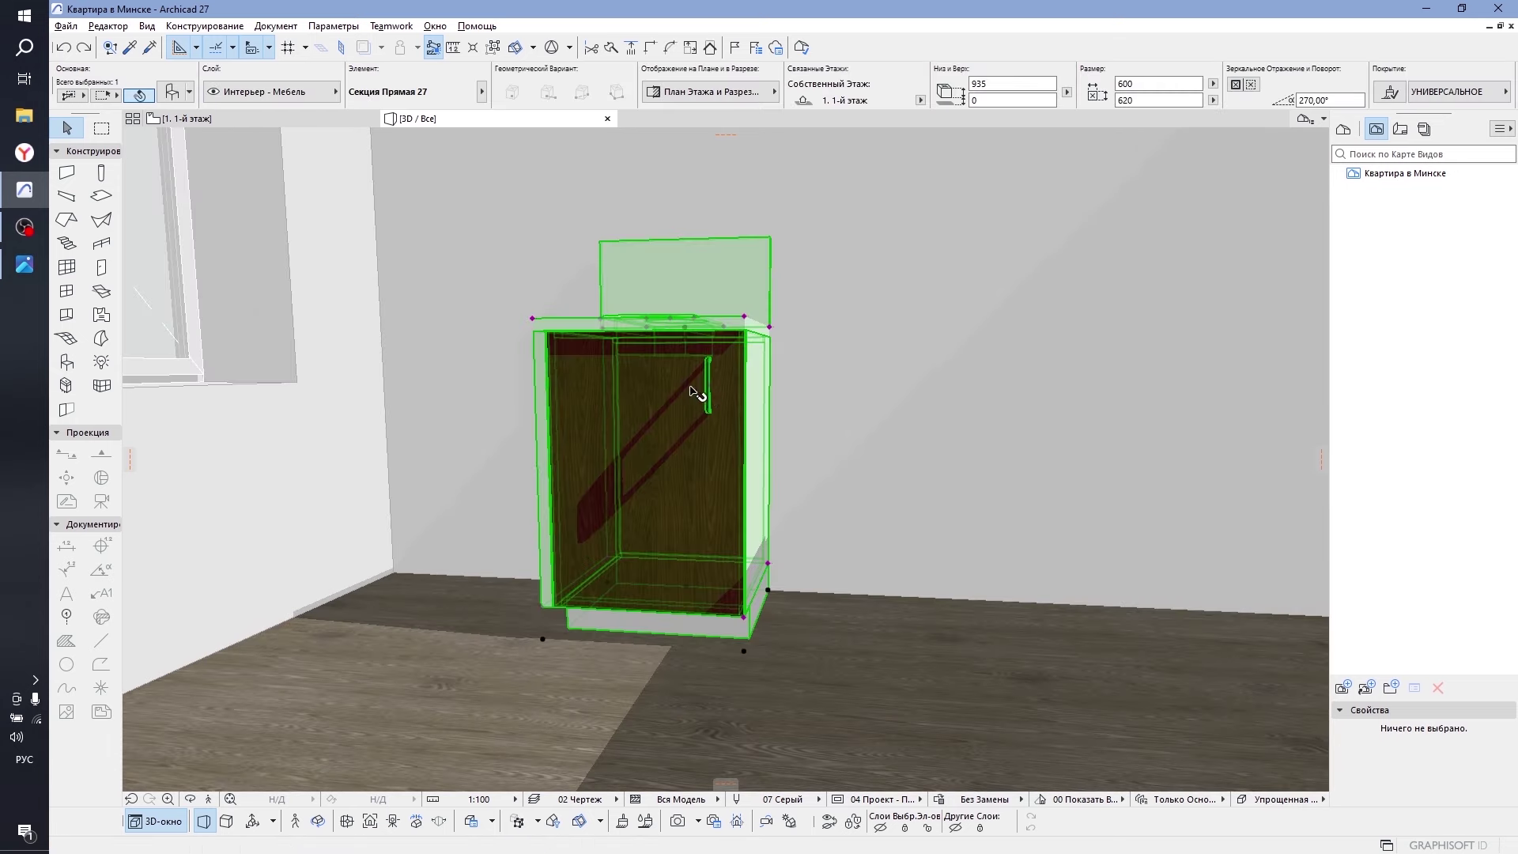
scroll(688, 391, up, 1)
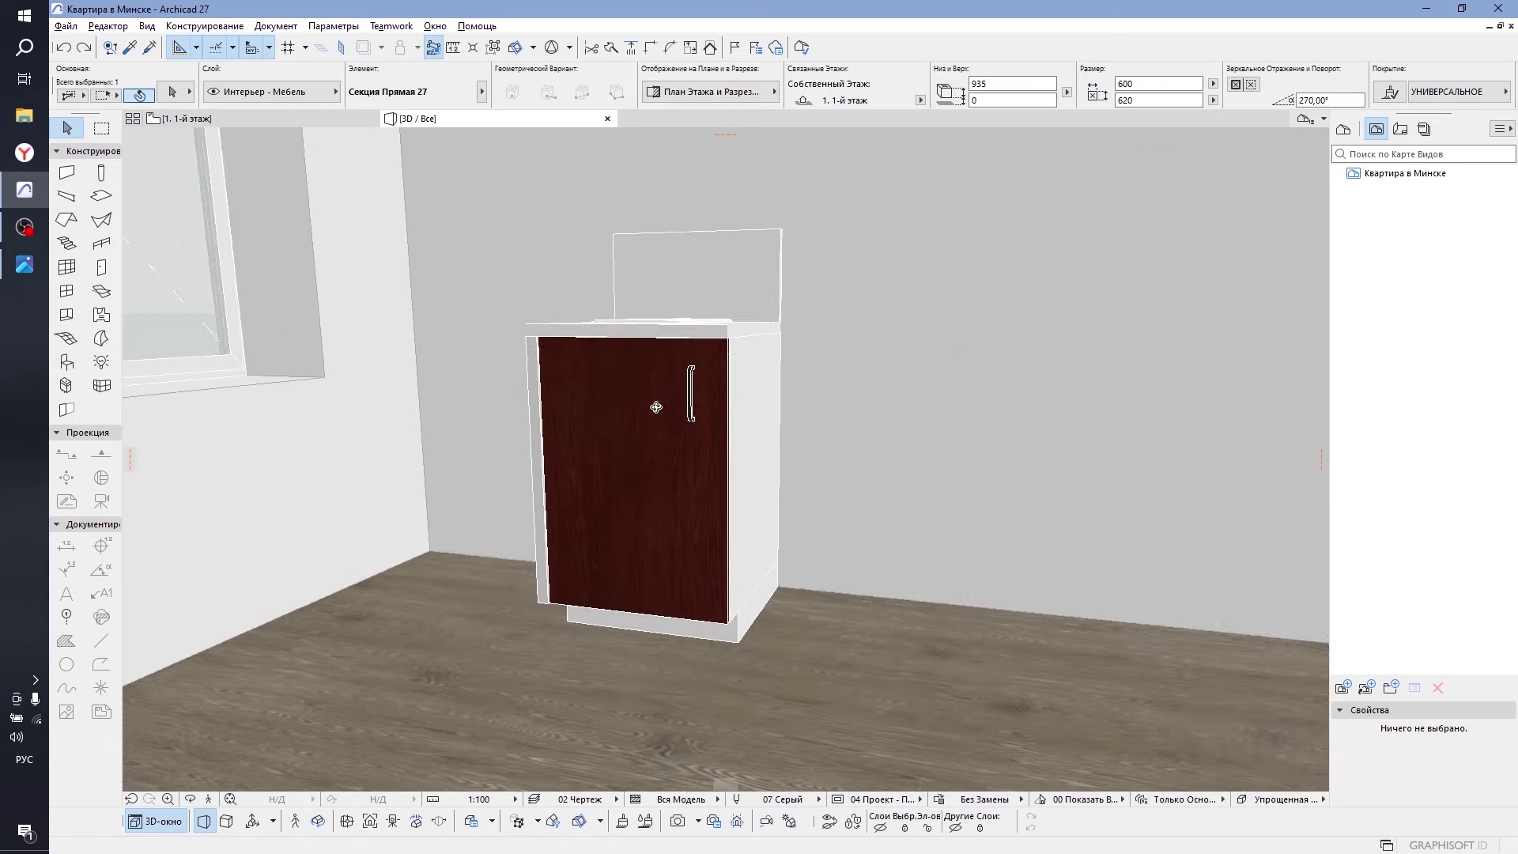
scroll(668, 411, up, 3)
On the Ручки page, set the handle's По Горизонт. position to 0
click(652, 409)
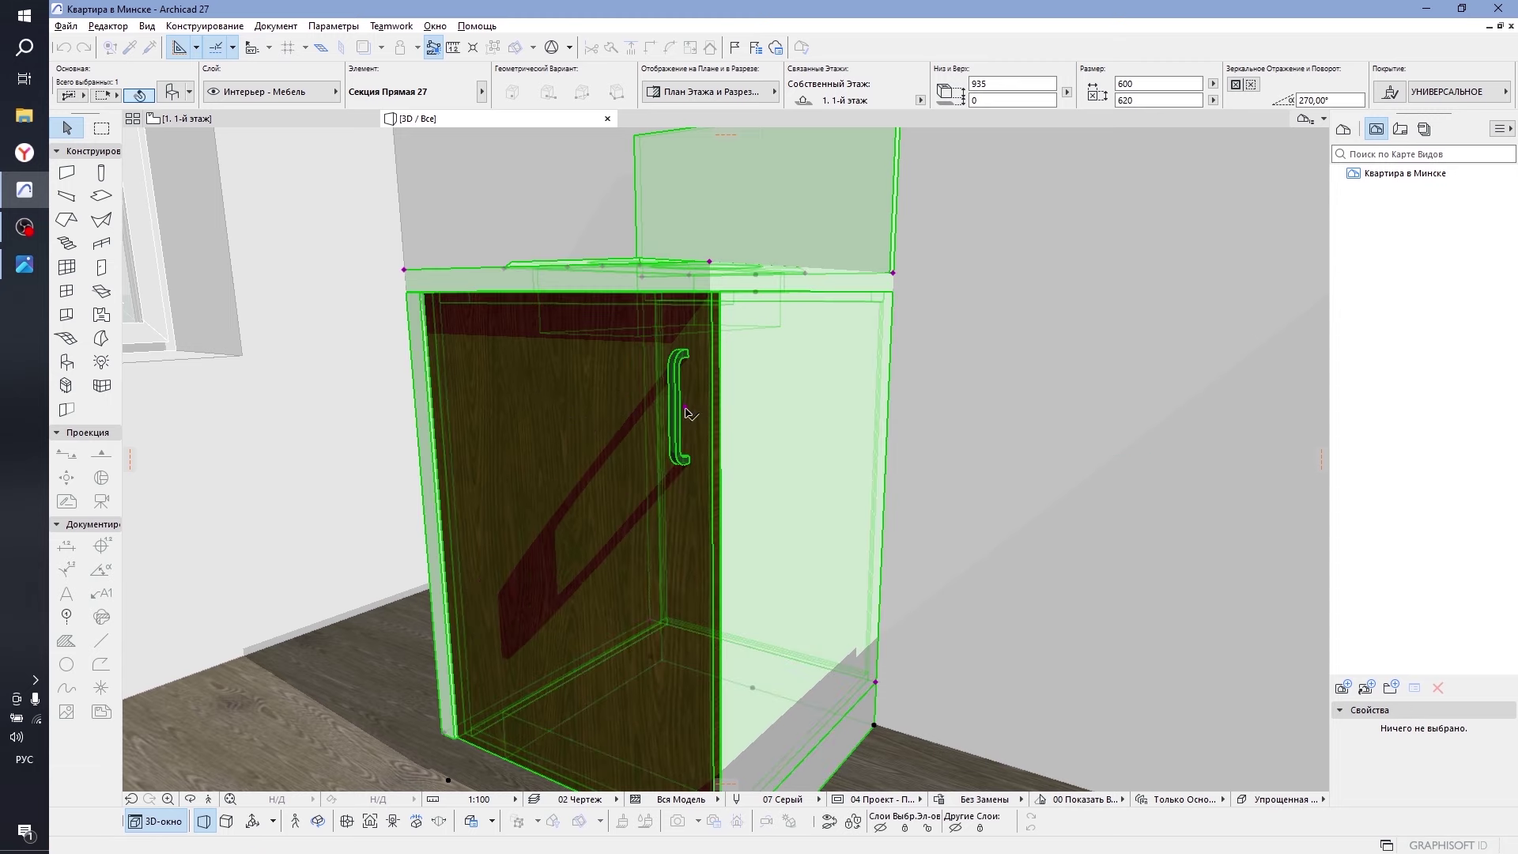
key(ctrl+t)
click(931, 327)
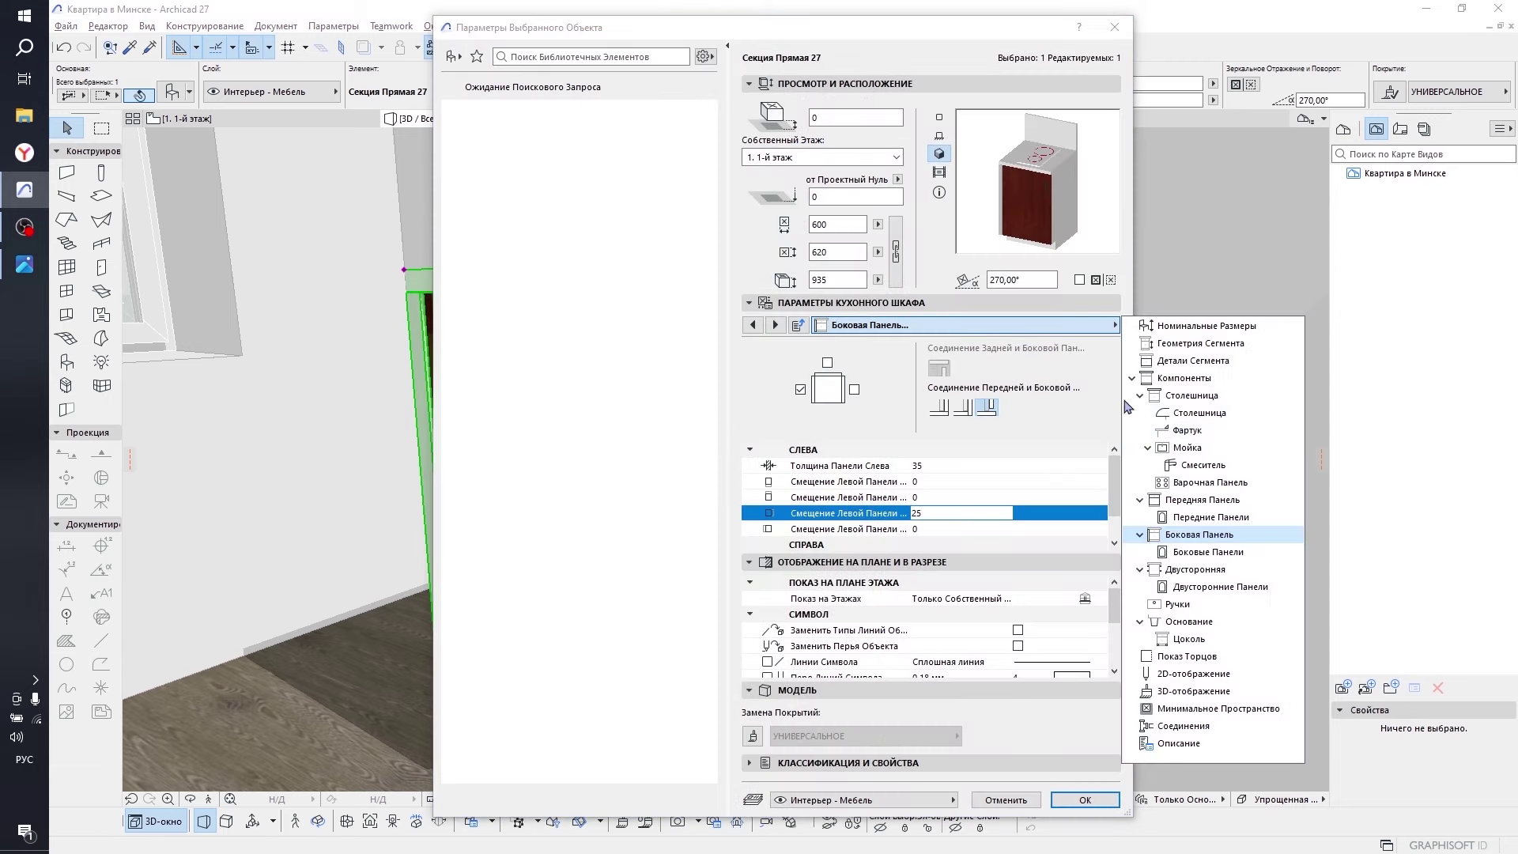
click(1232, 608)
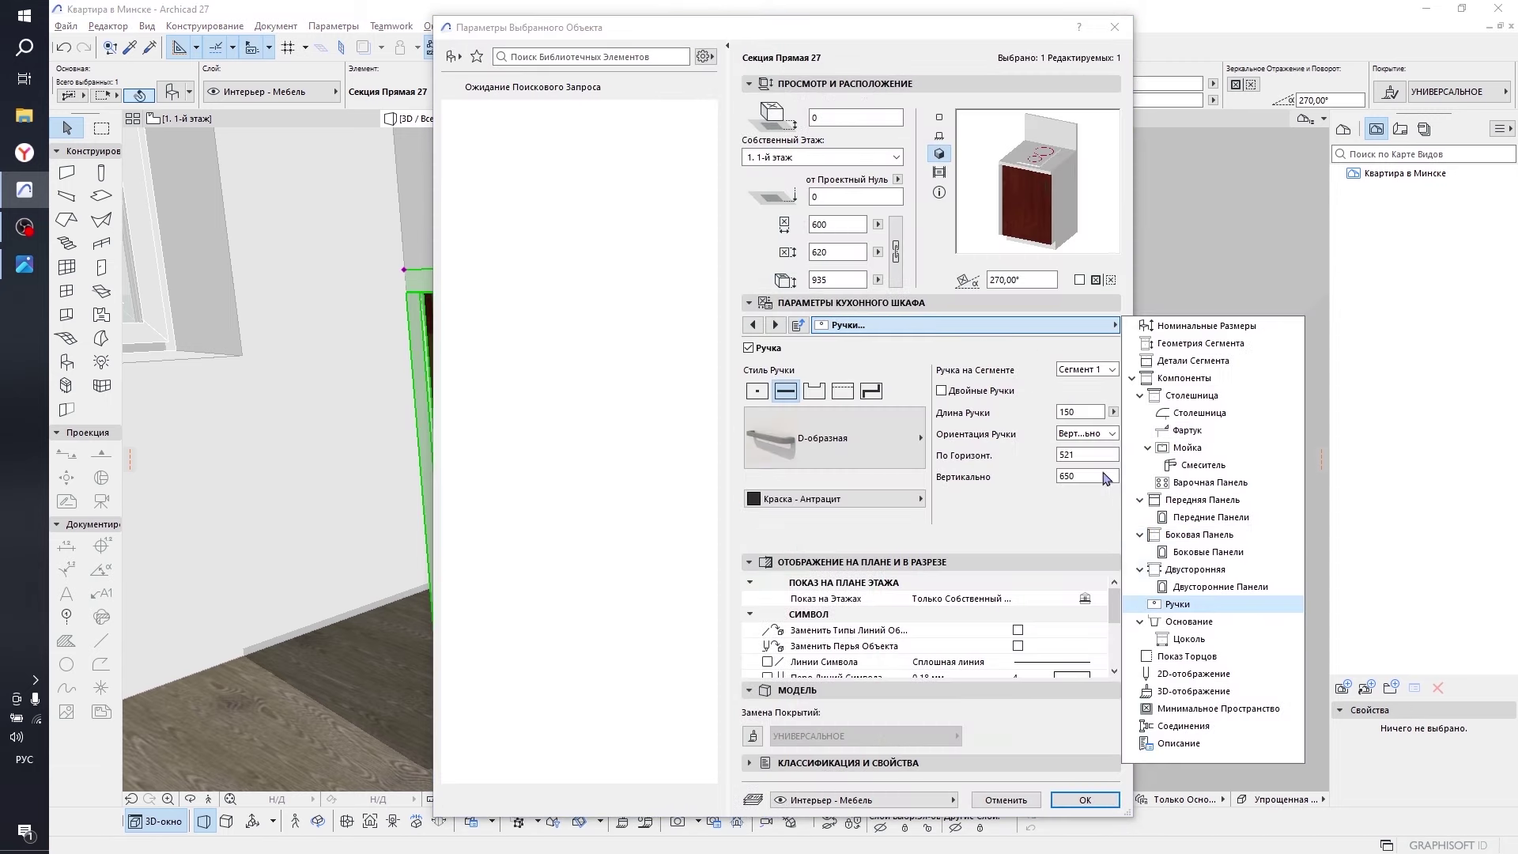
text(50)
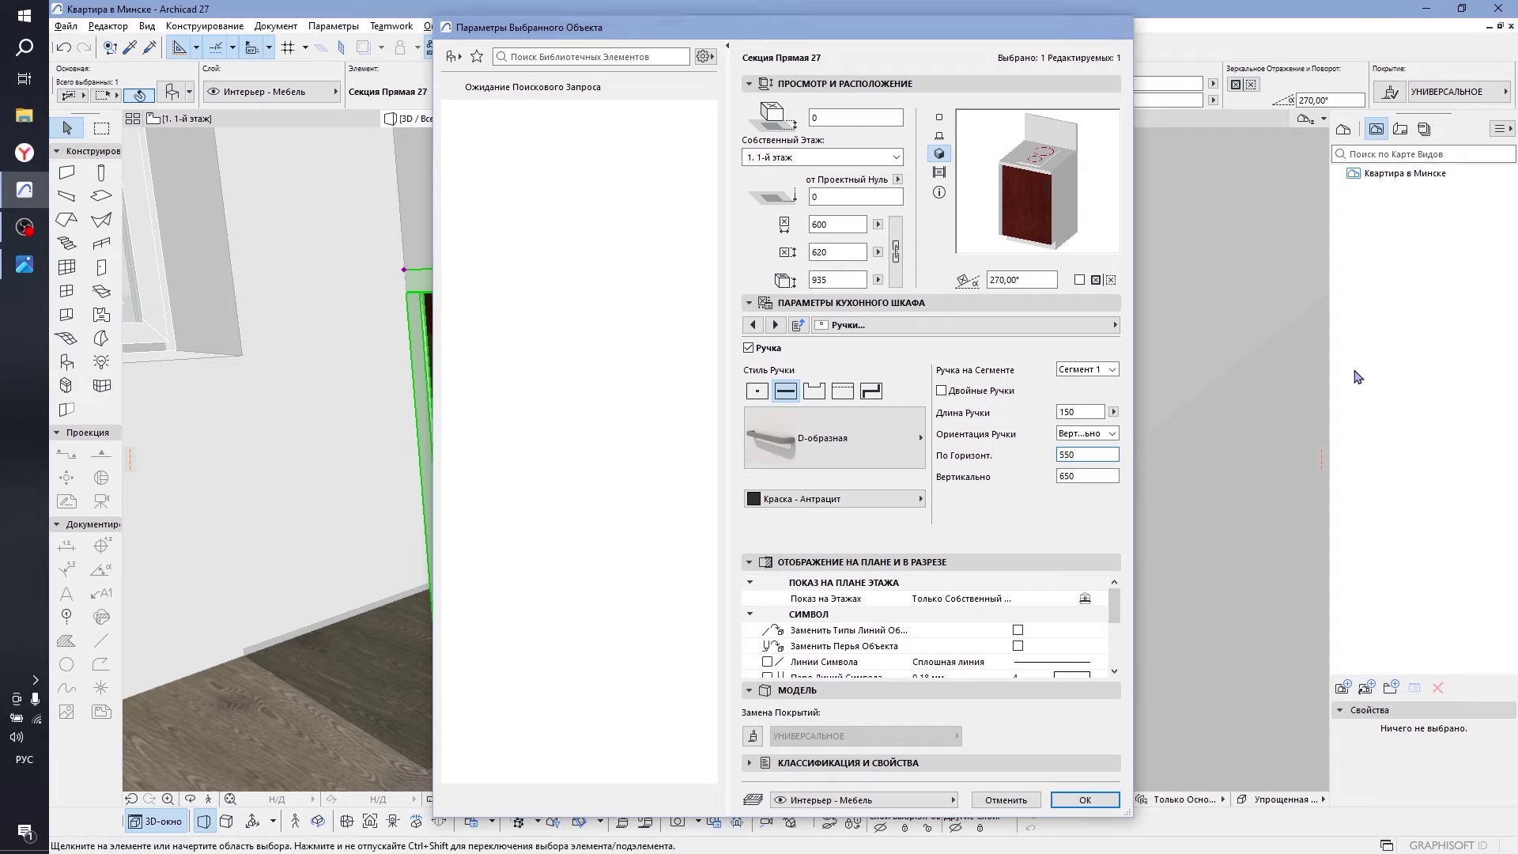
key(Return)
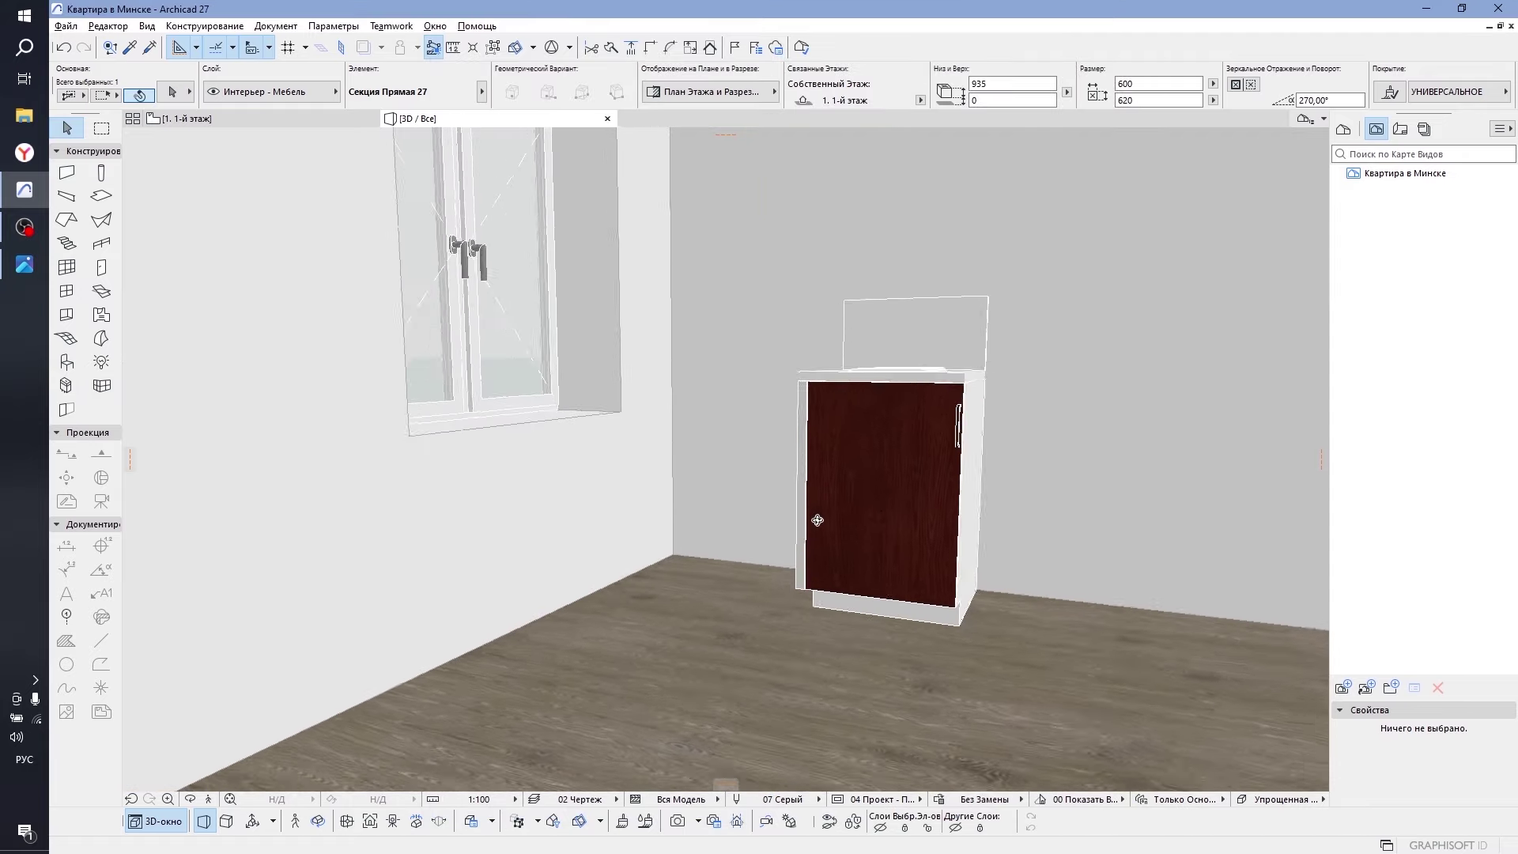
Reapply the horizontal handle value 0 and orbit to check the moved handle
double_click(890, 486)
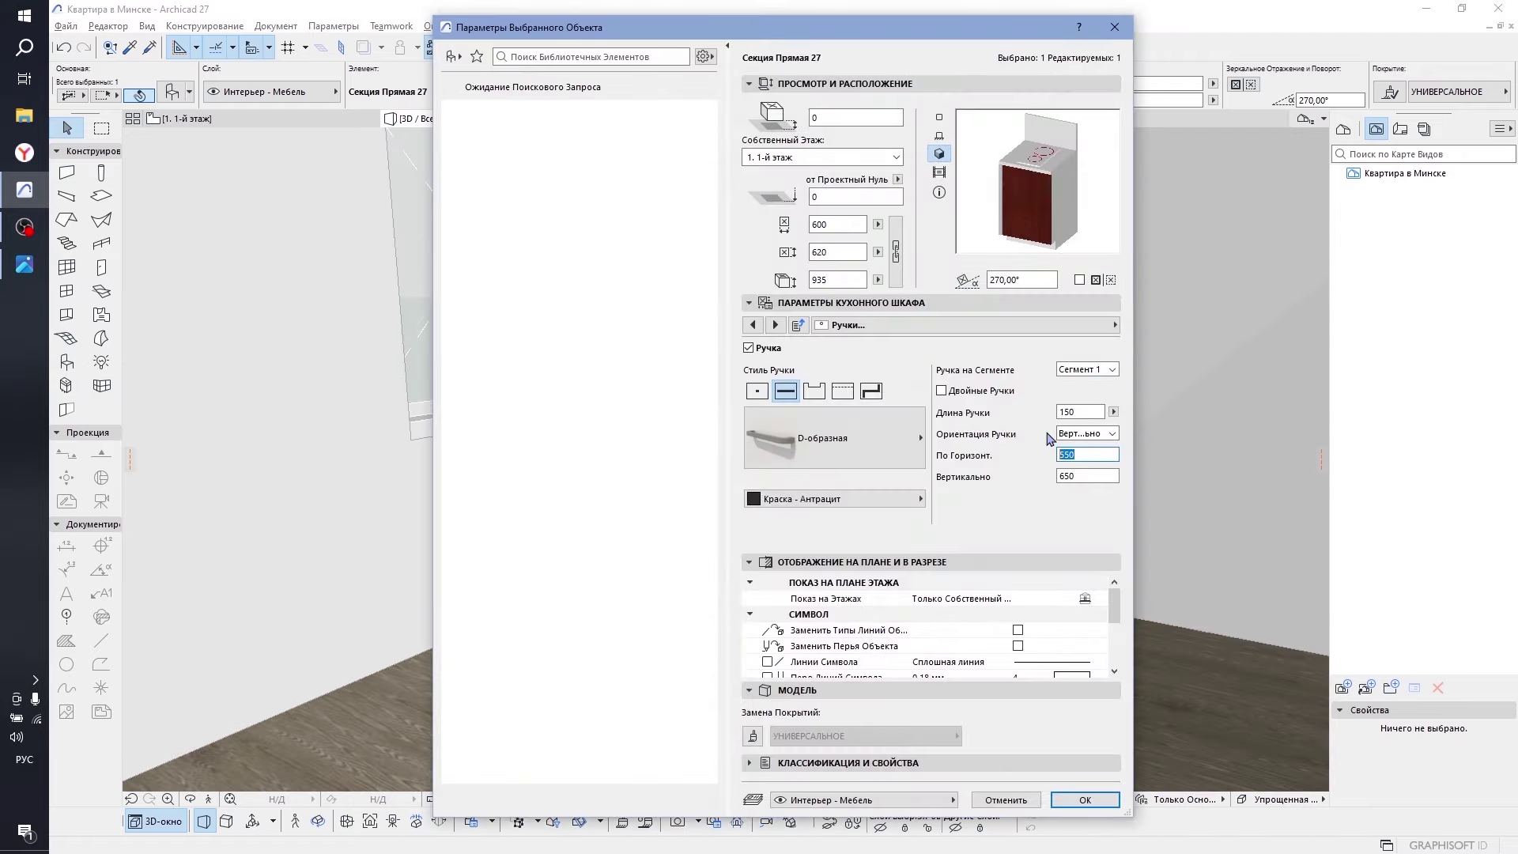
text(0)
key(Return)
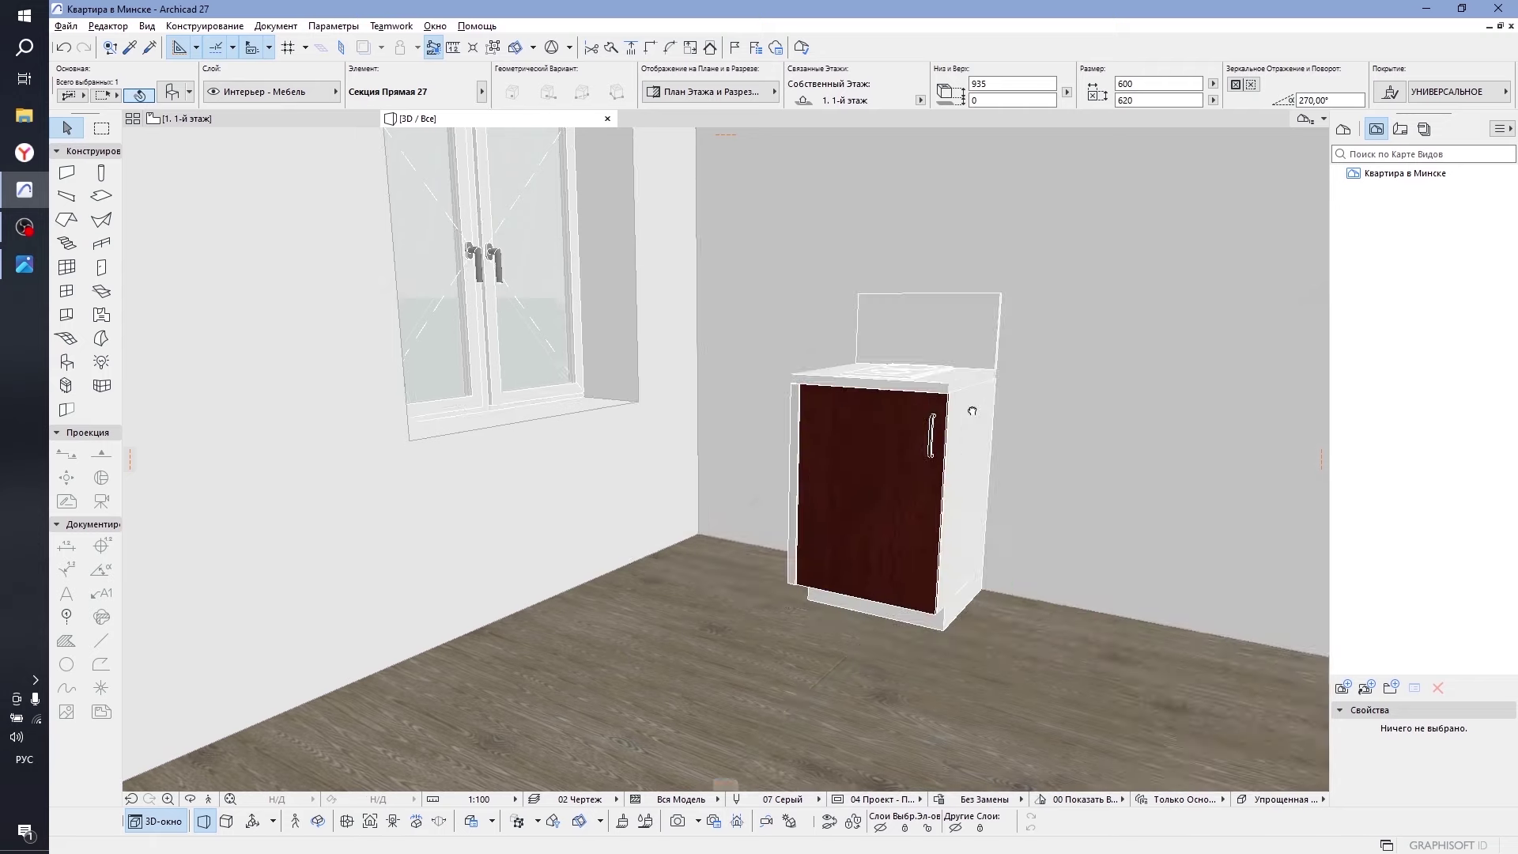
mouse_move(1051, 434)
shift+middle_down()
mouse_move(1013, 410)
mouse_move(953, 431)
shift+middle_up()
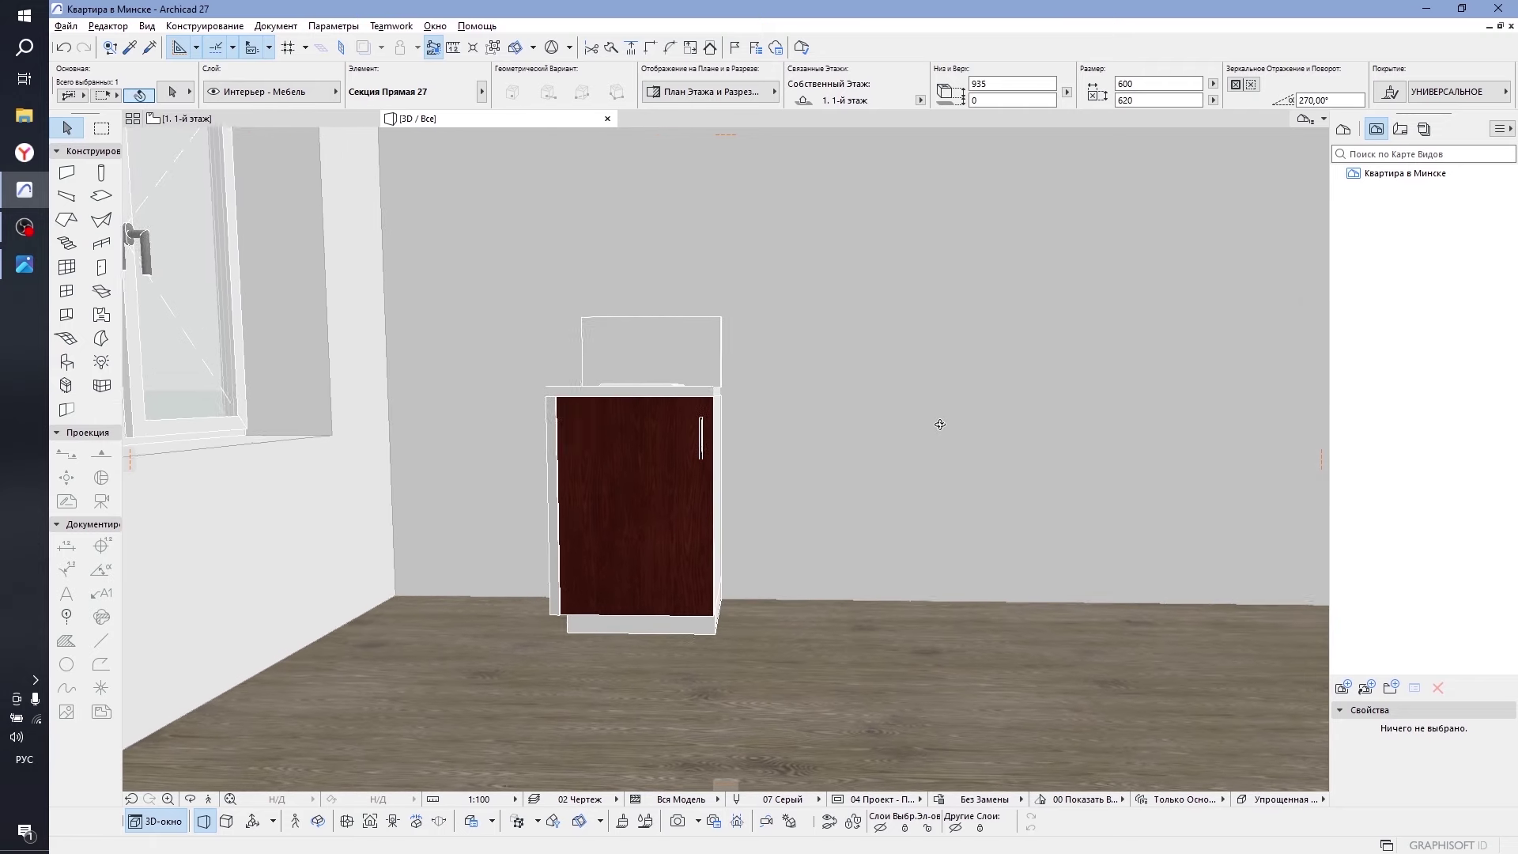
key(Escape)
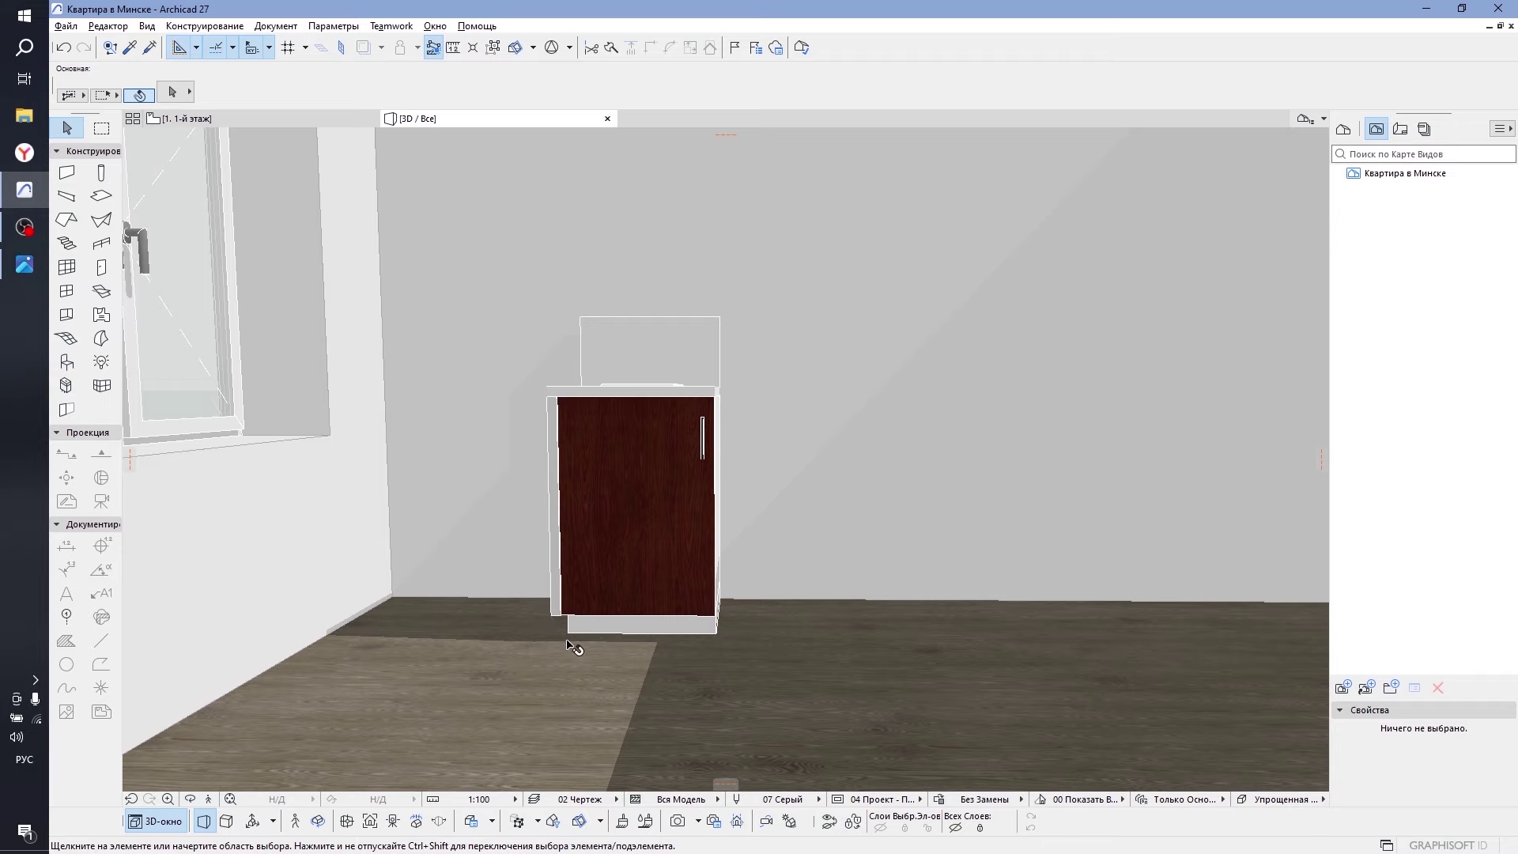
mouse_move(575, 639)
shift+middle_down()
mouse_move(620, 630)
mouse_move(630, 576)
shift+middle_up()
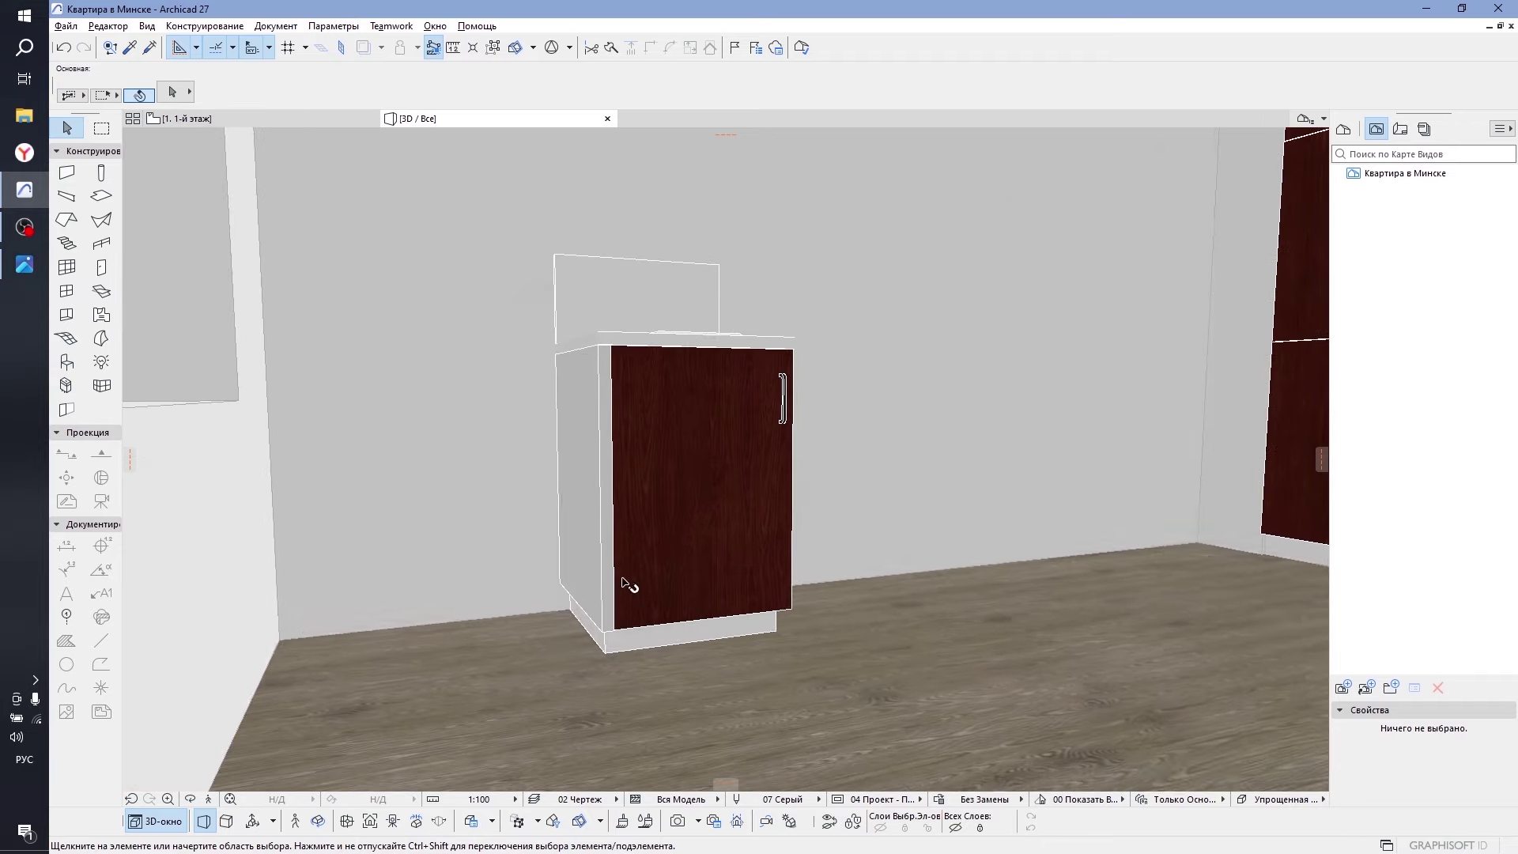
click(583, 461)
double_click(565, 434)
key(Escape)
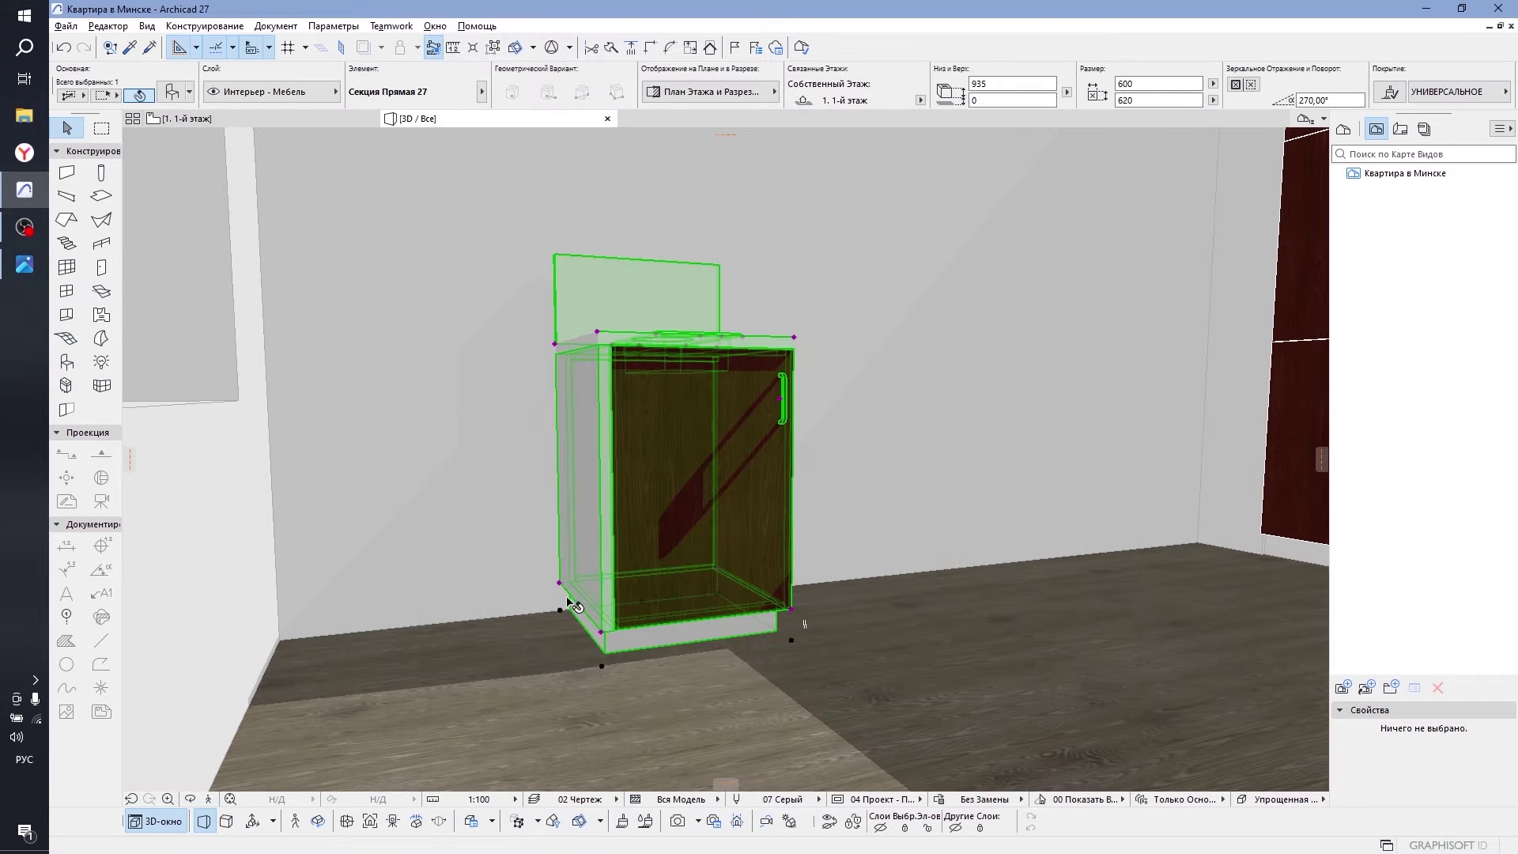
click(602, 637)
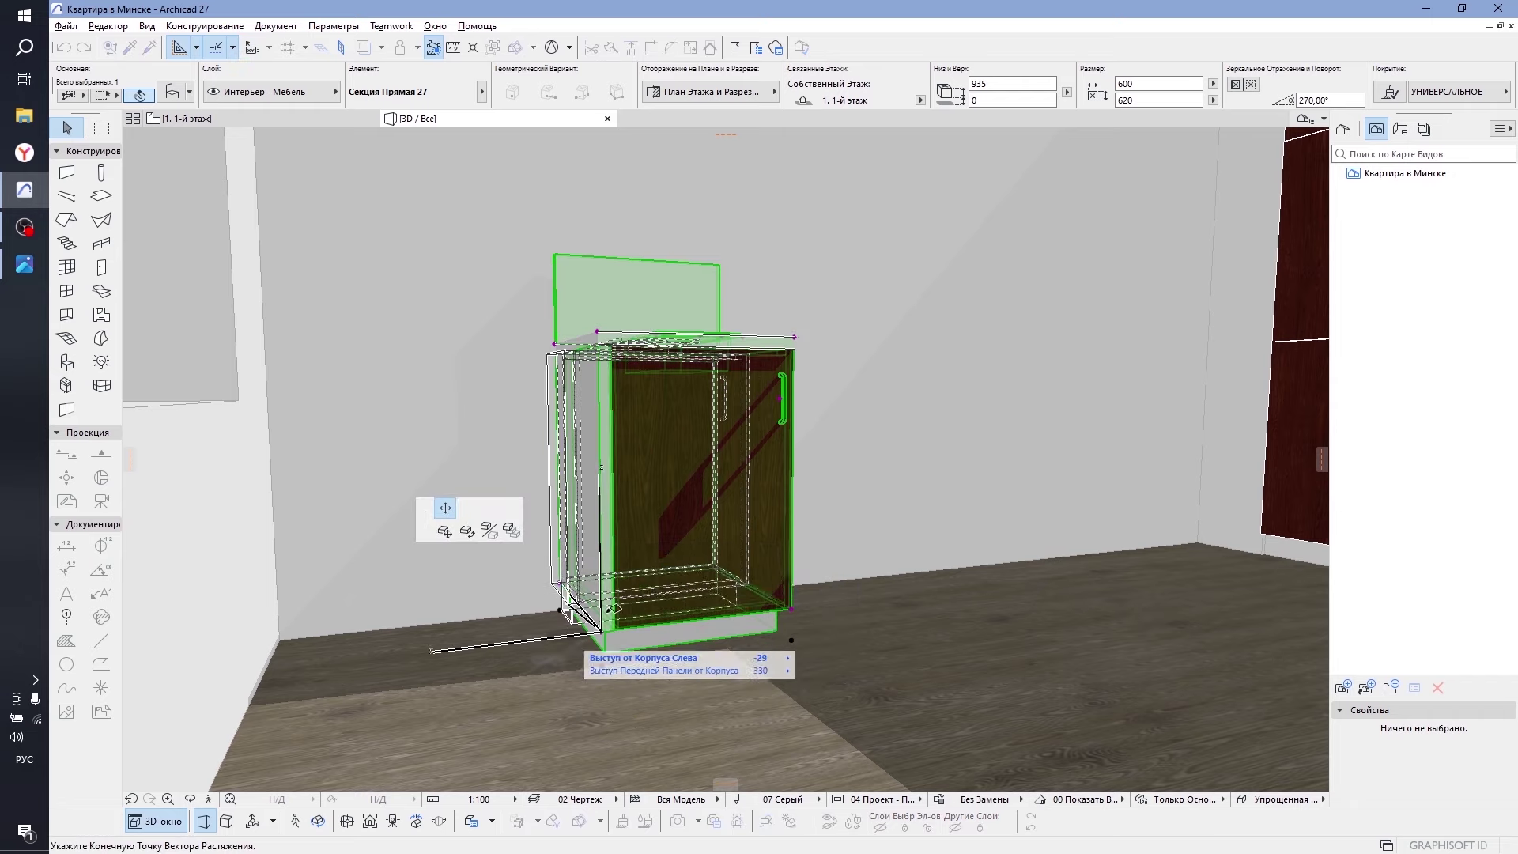
click(615, 612)
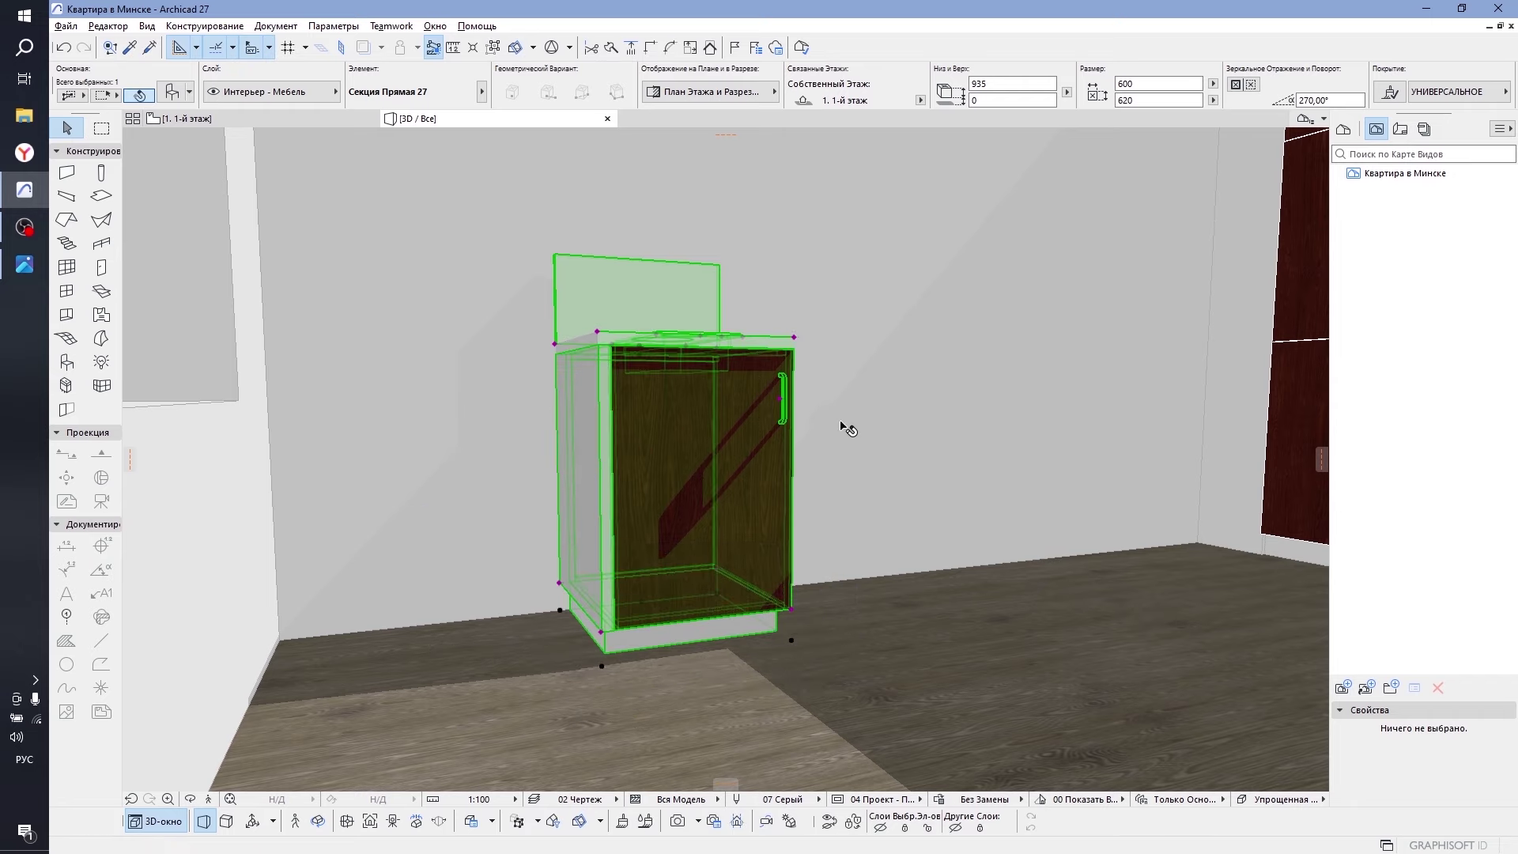
key(ctrl+t)
click(898, 325)
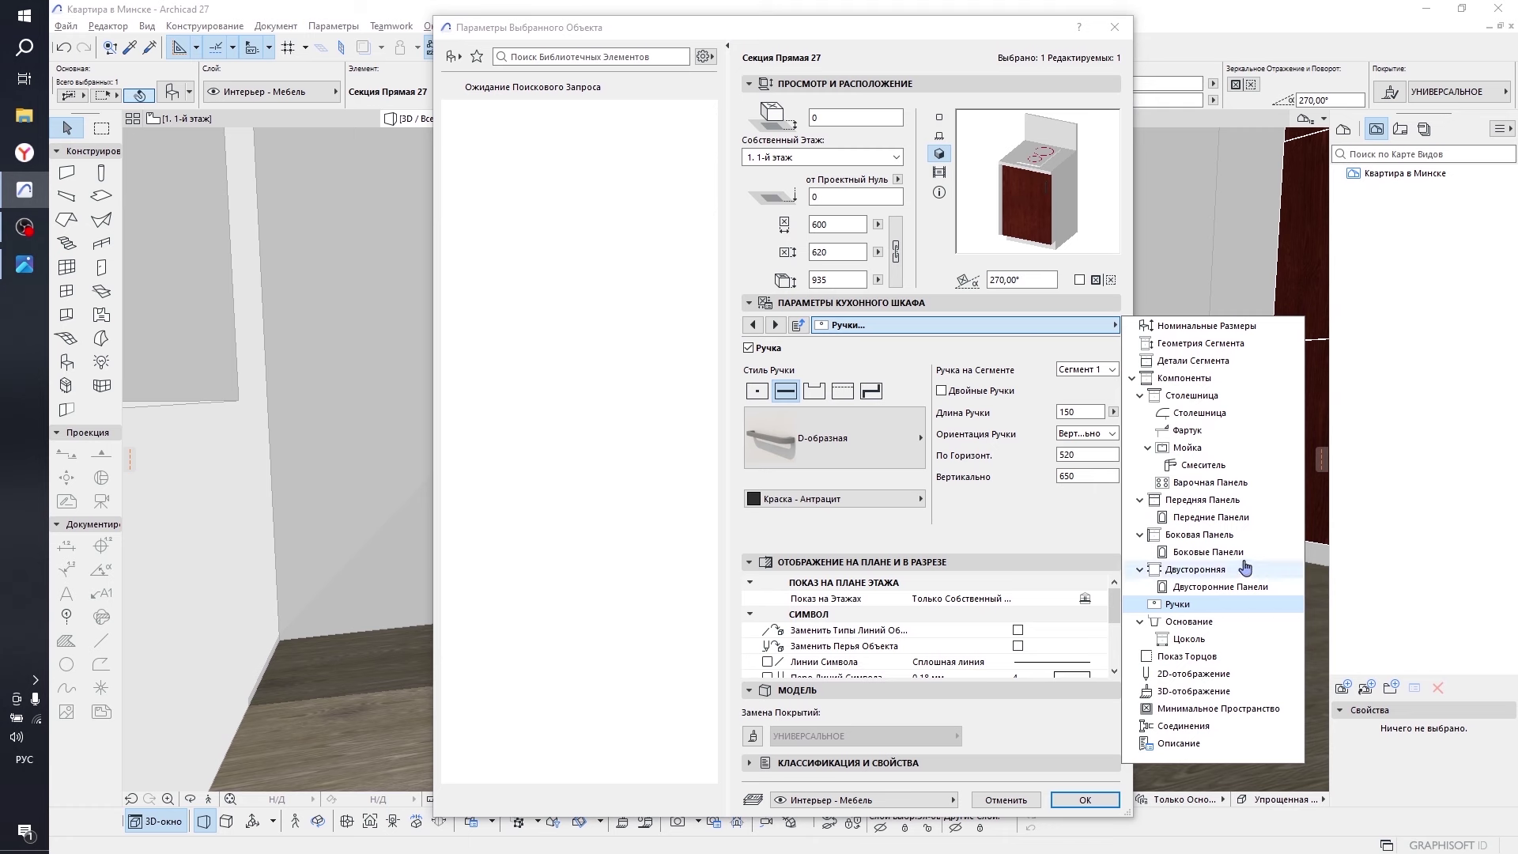
click(1199, 535)
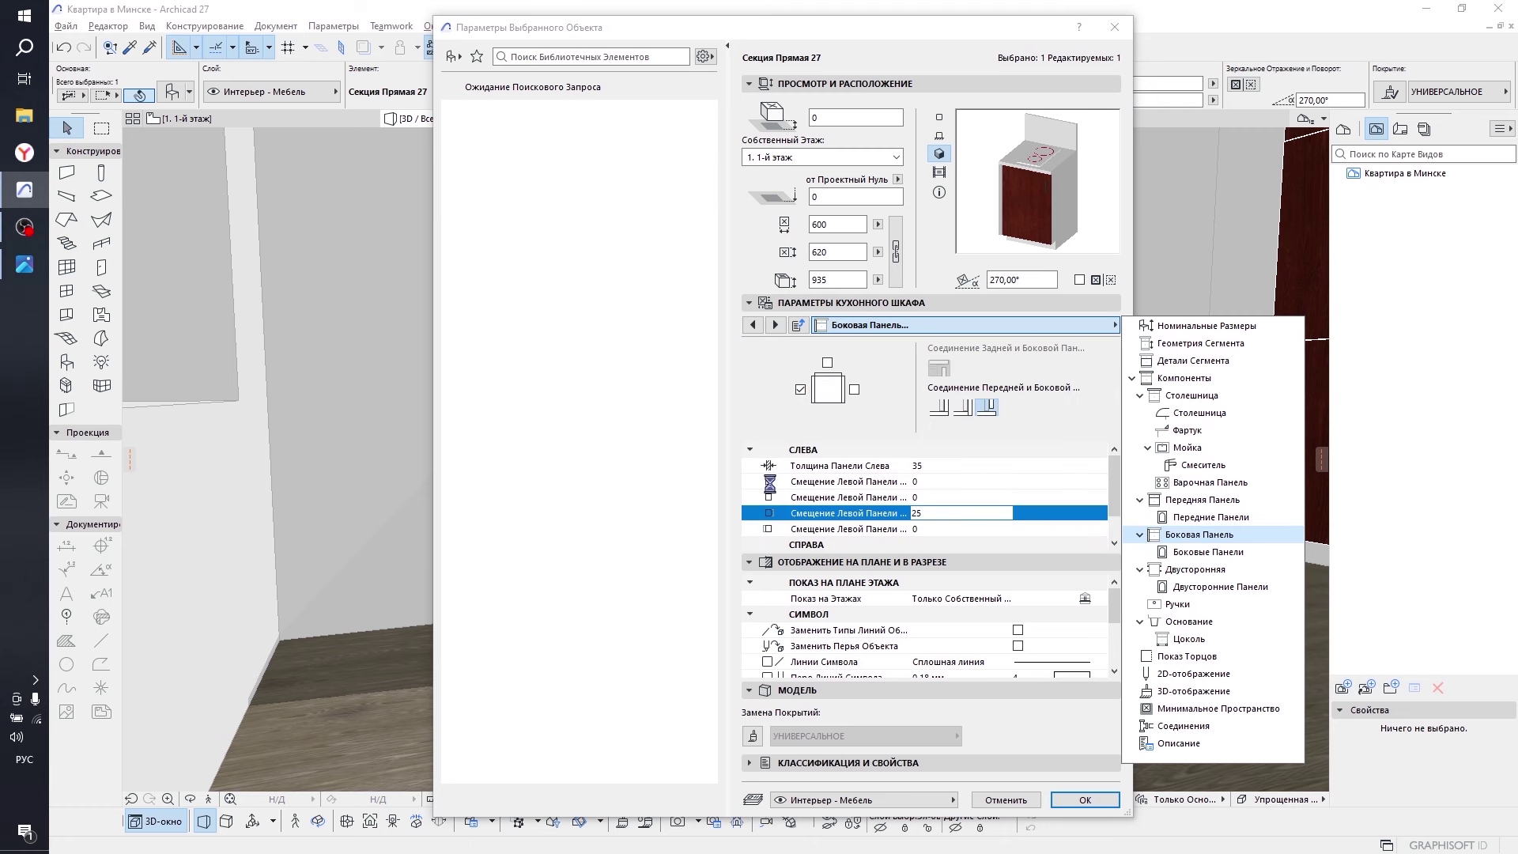
click(892, 484)
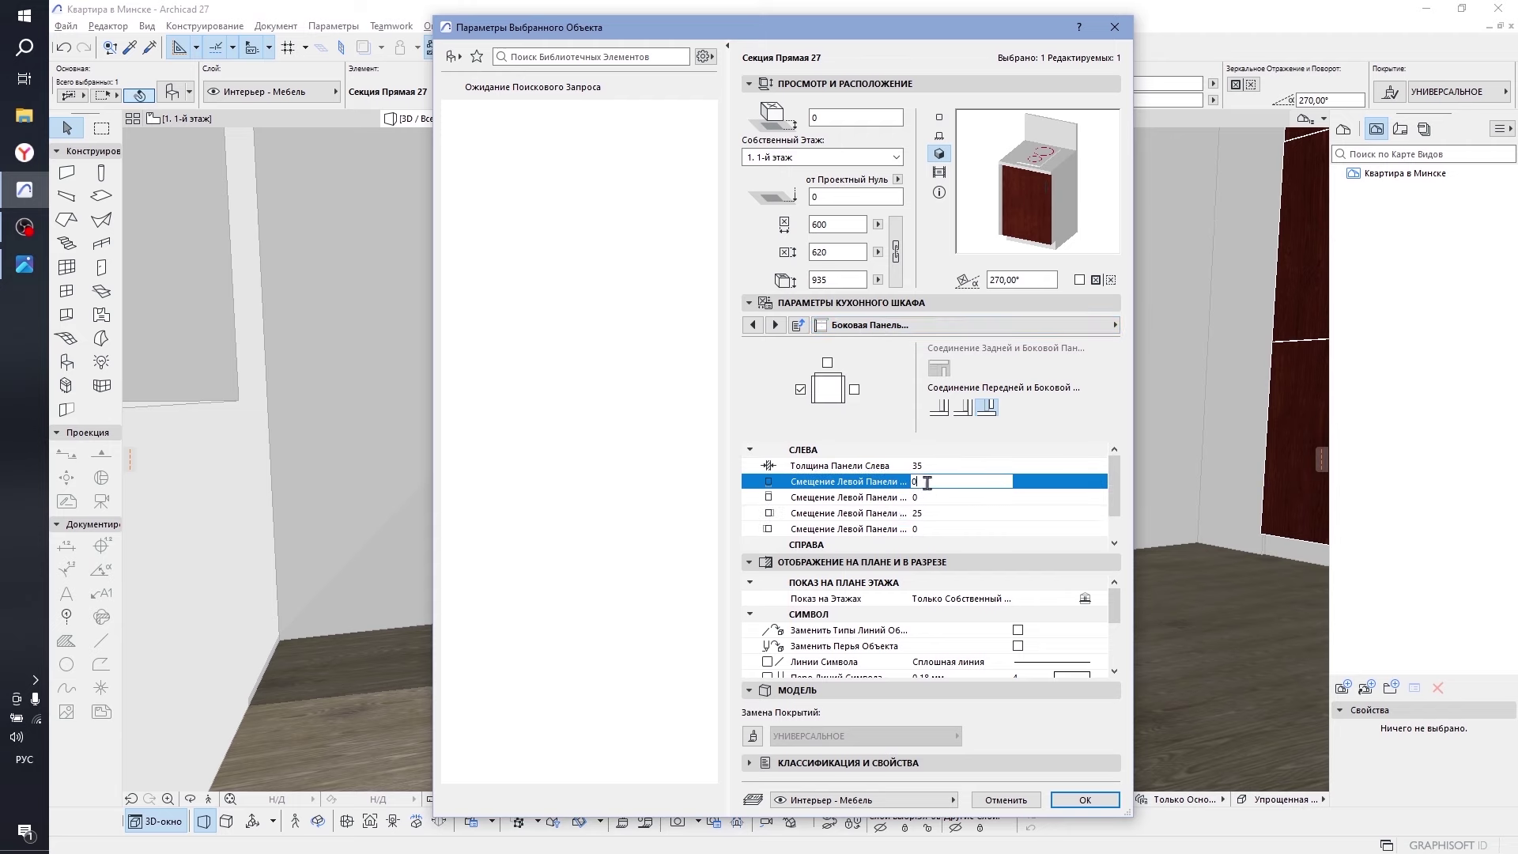
text(100)
key(Return)
key(Return)
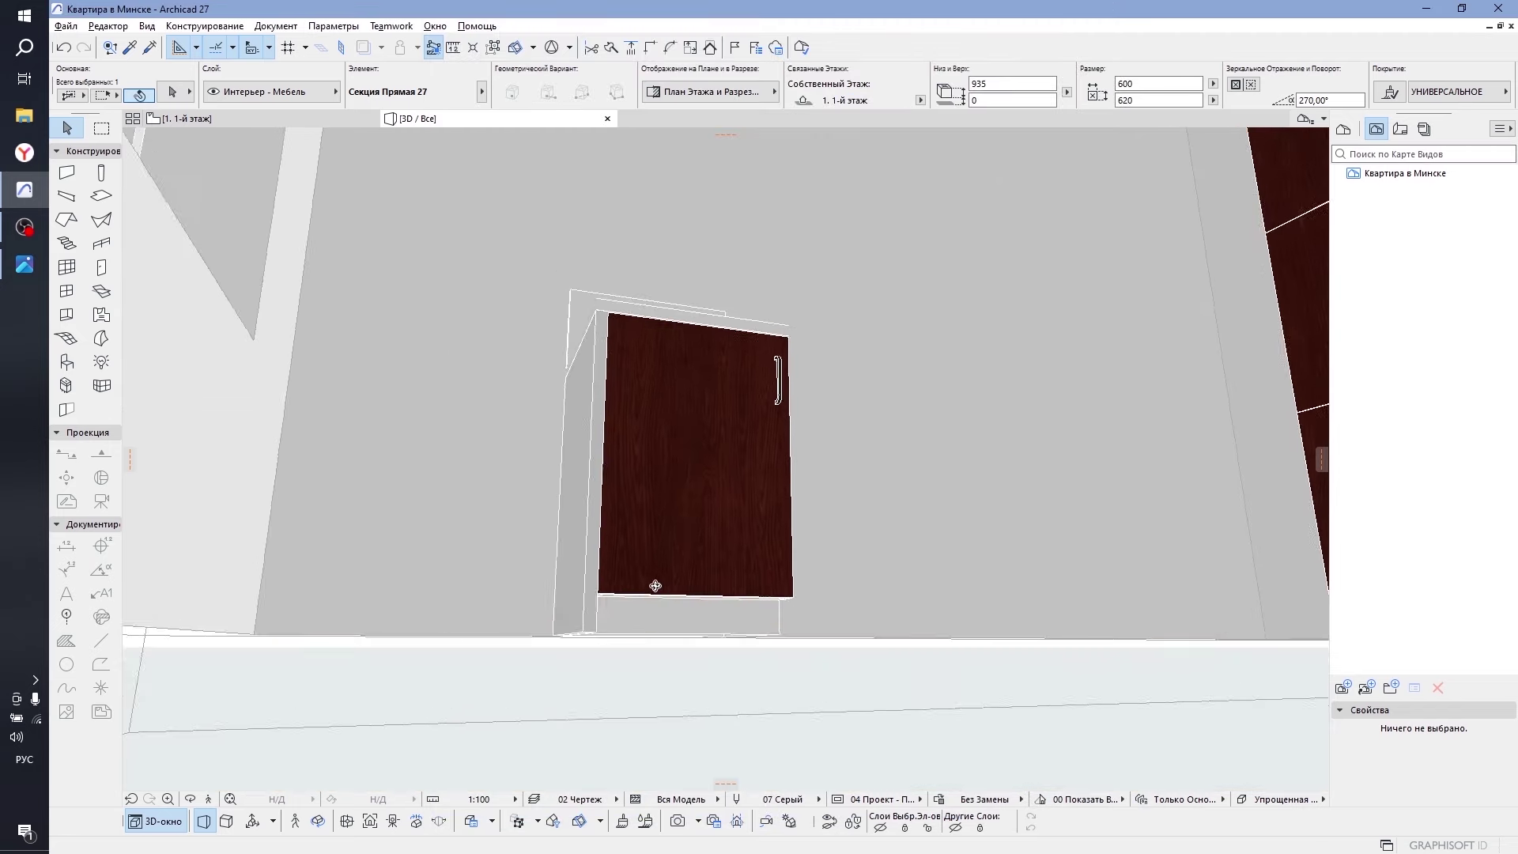
scroll(643, 586, down, 5)
scroll(712, 633, up, 5)
mouse_move(757, 635)
shift+middle_down()
mouse_move(424, 627)
mouse_move(732, 598)
mouse_move(846, 375)
shift+middle_up()
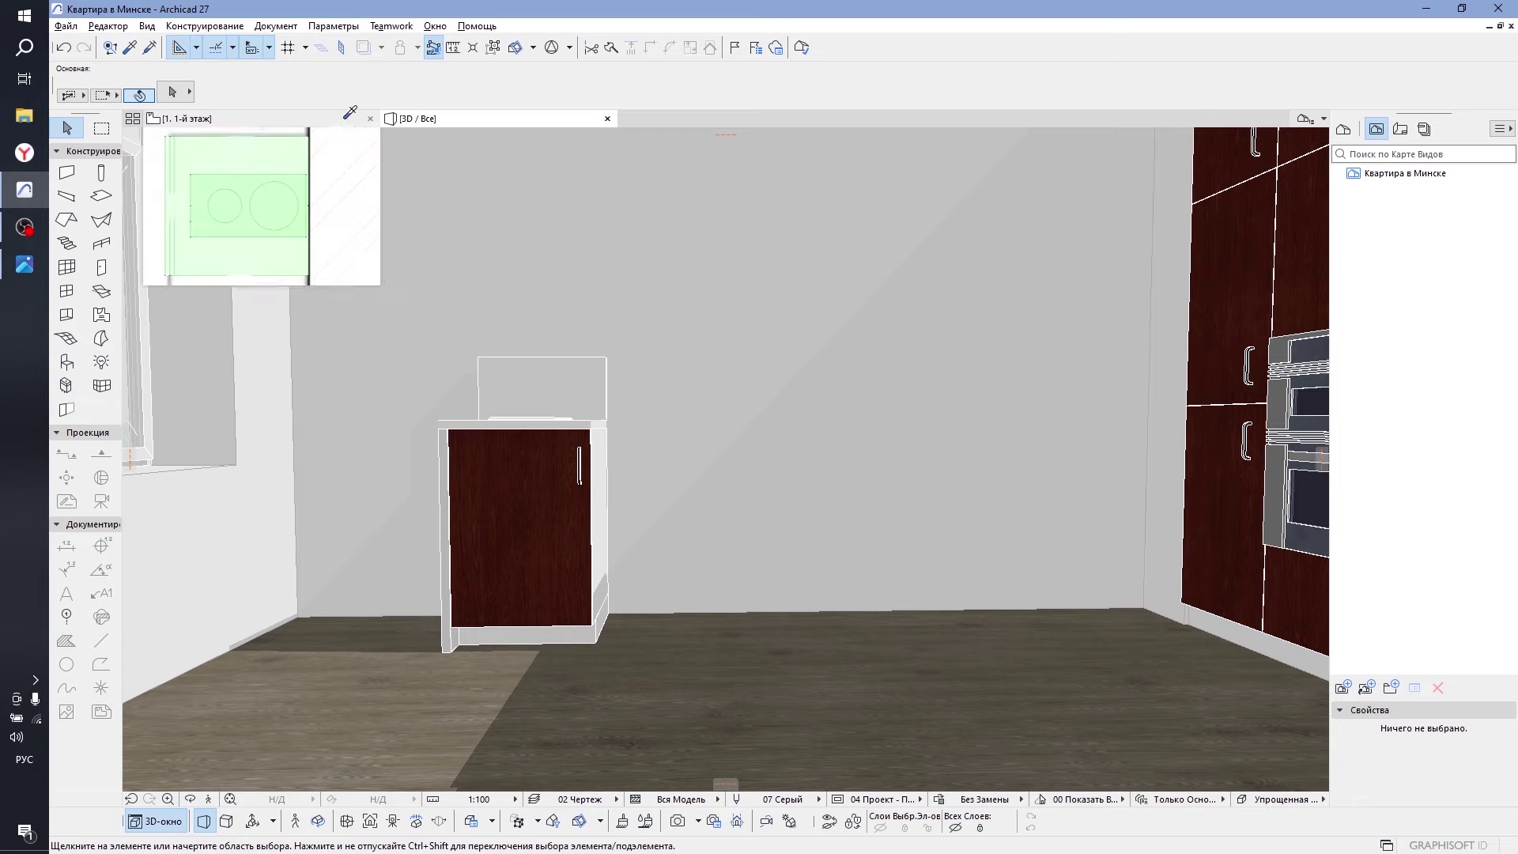
key(alt+Tab)
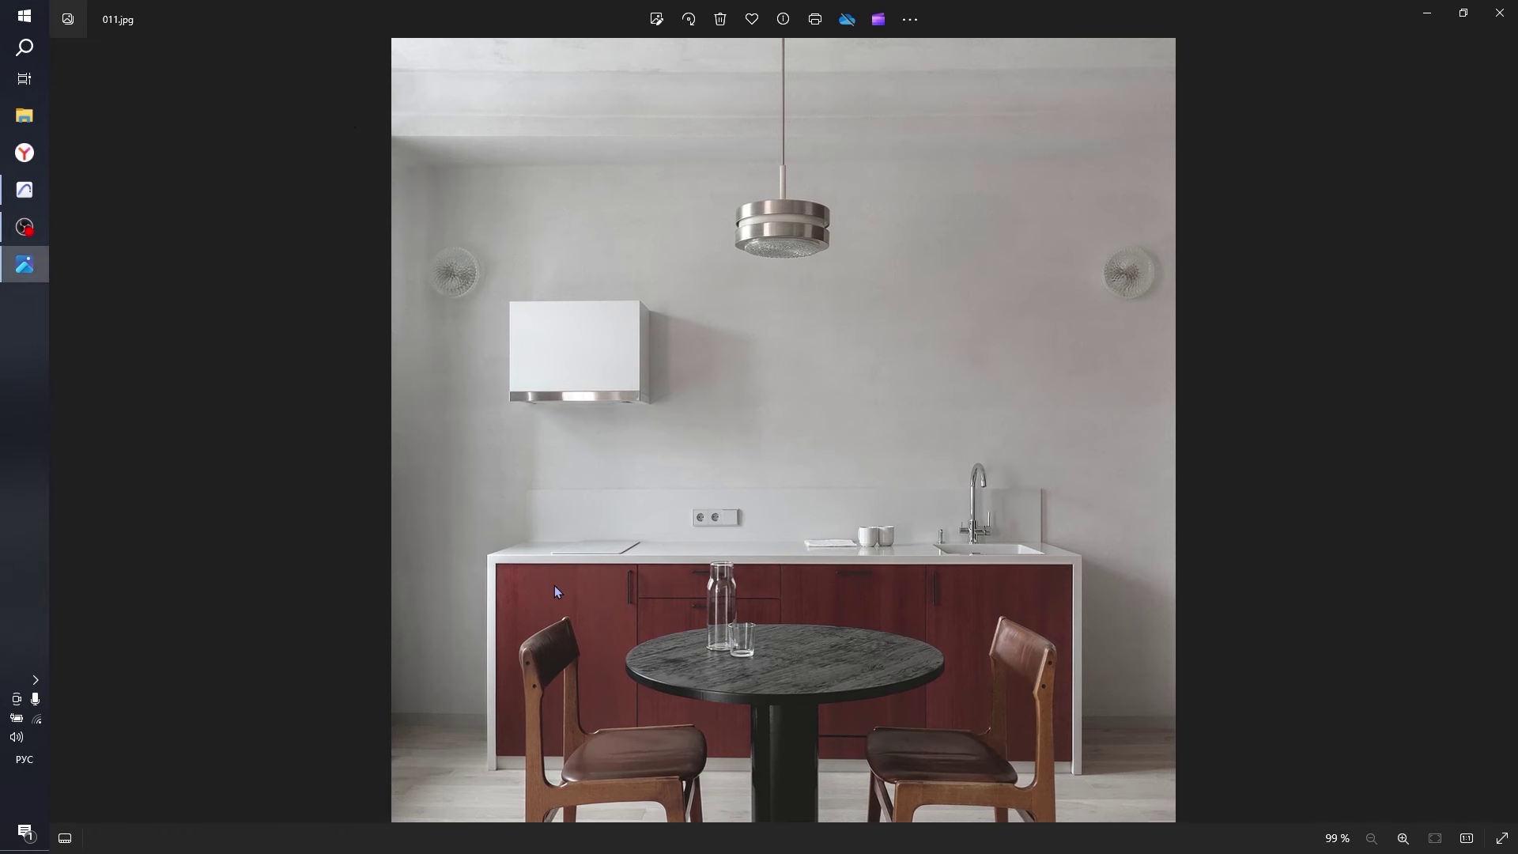
key(alt+Tab)
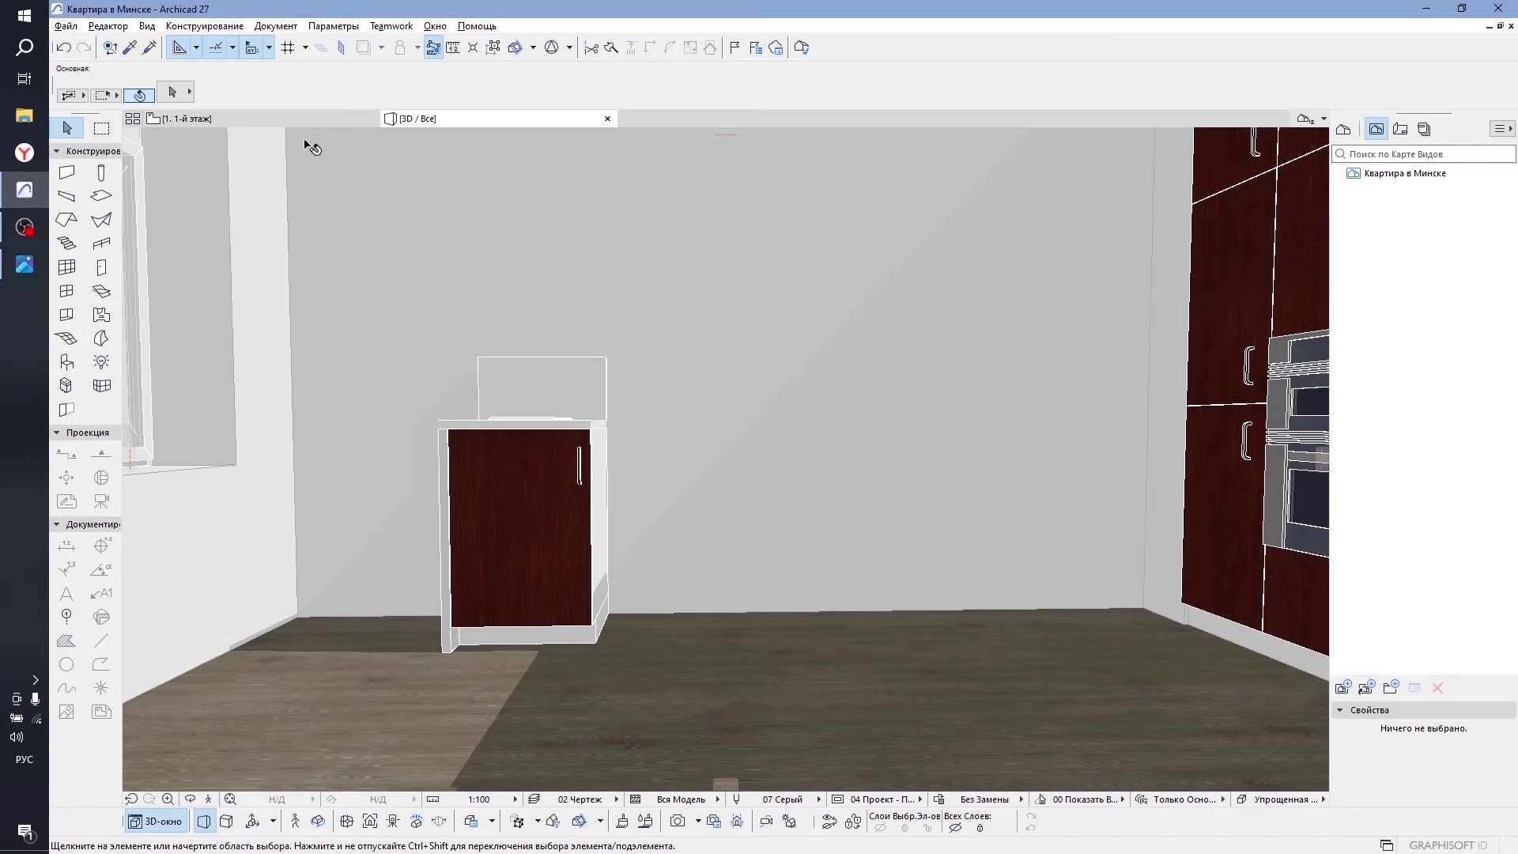
On the 1st-floor plan, place a copy of the hob cabinet further along the wall
click(268, 119)
scroll(720, 457, down, 5)
scroll(708, 408, up, 4)
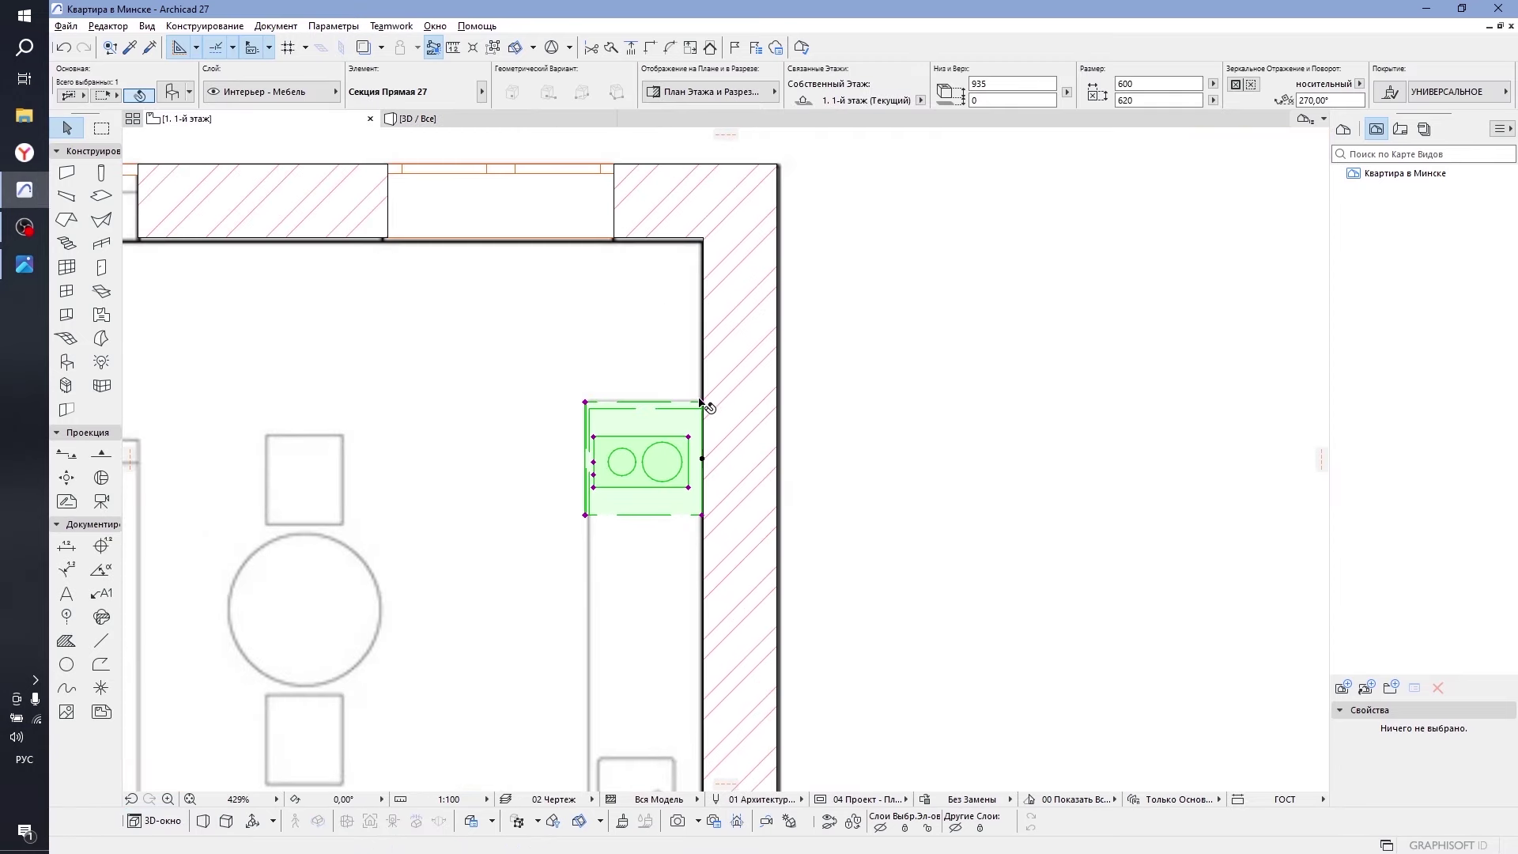
click(702, 403)
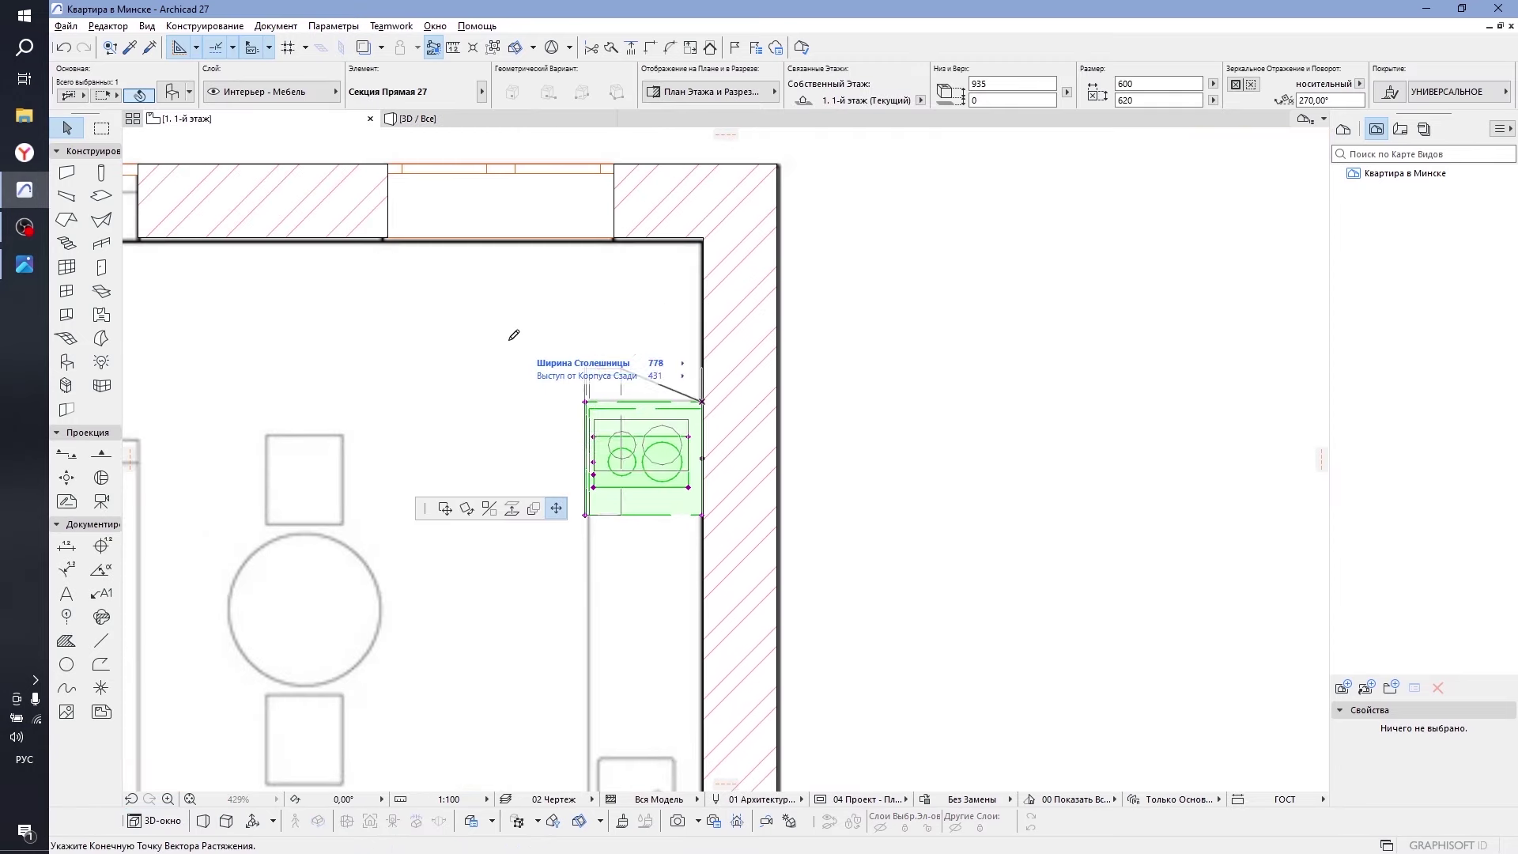
click(445, 509)
middle_drag(632, 640, 654, 417)
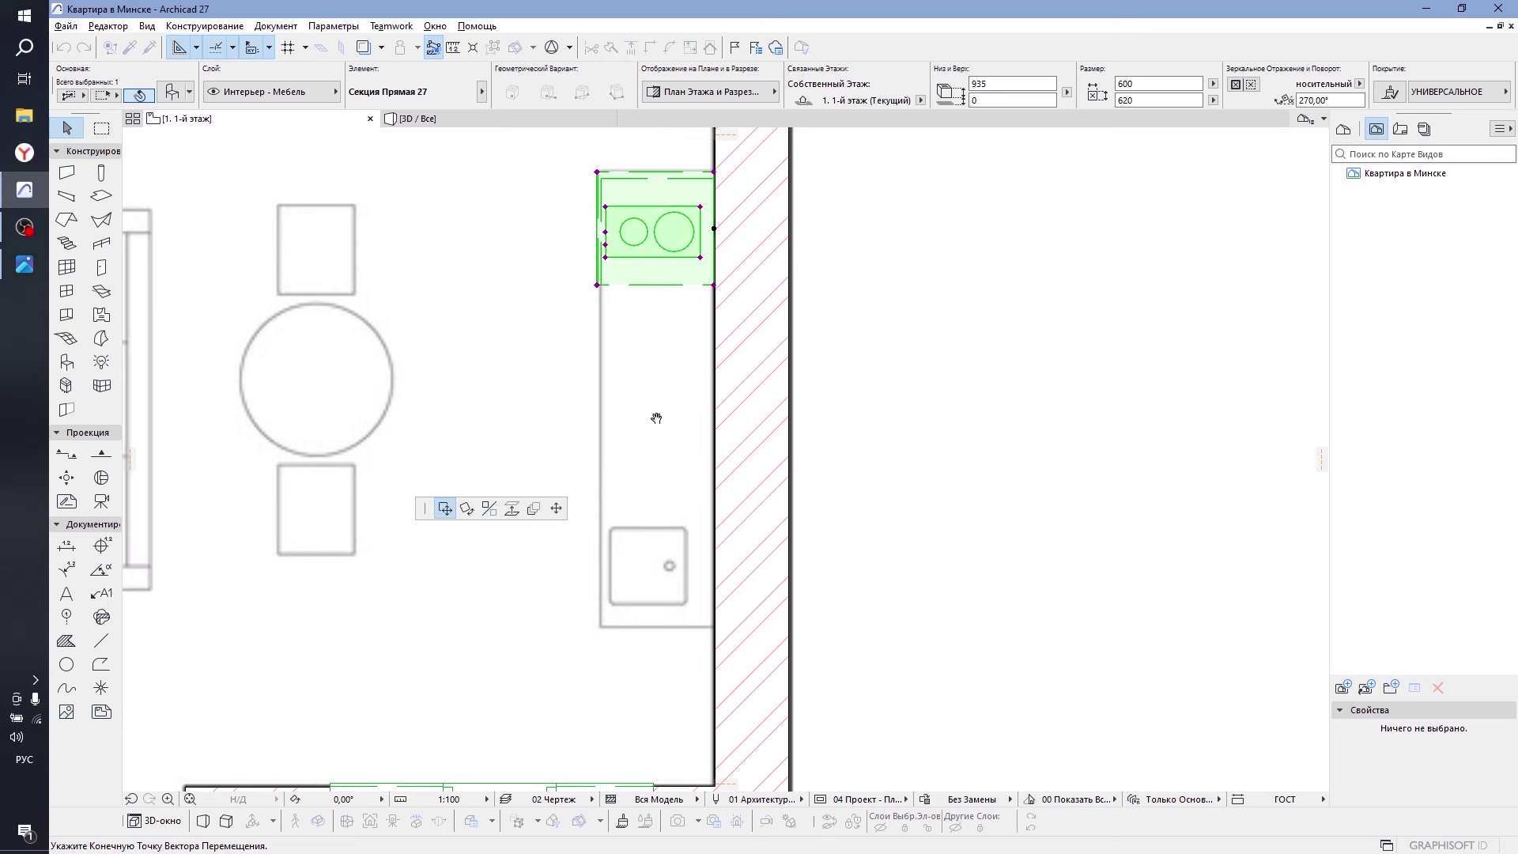
click(715, 516)
Mirror the copied cabinet, shift it 600 along the wall, and return to 3D
click(715, 516)
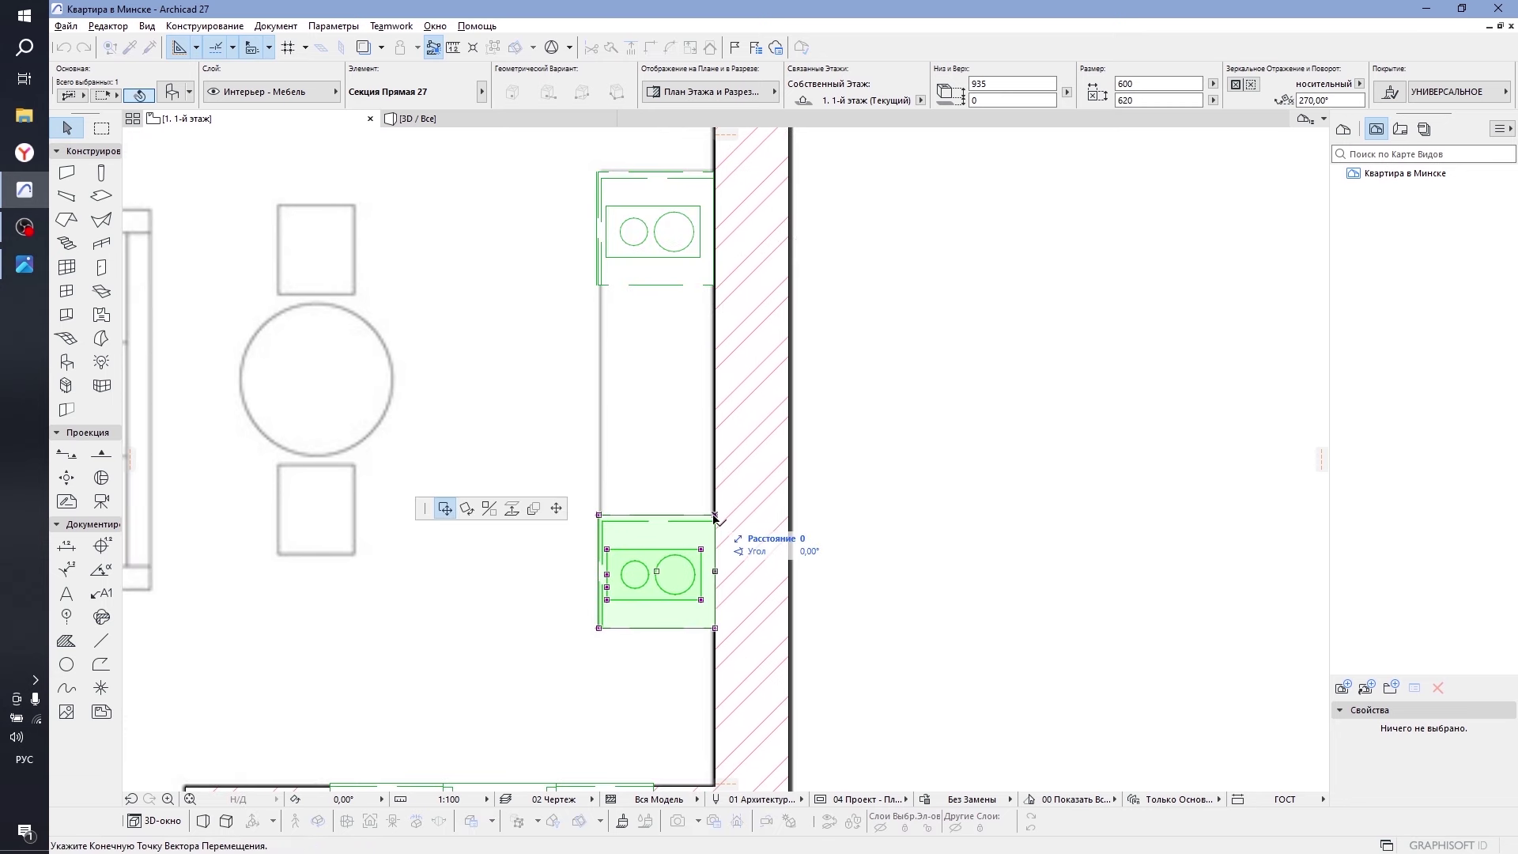
click(489, 509)
click(715, 515)
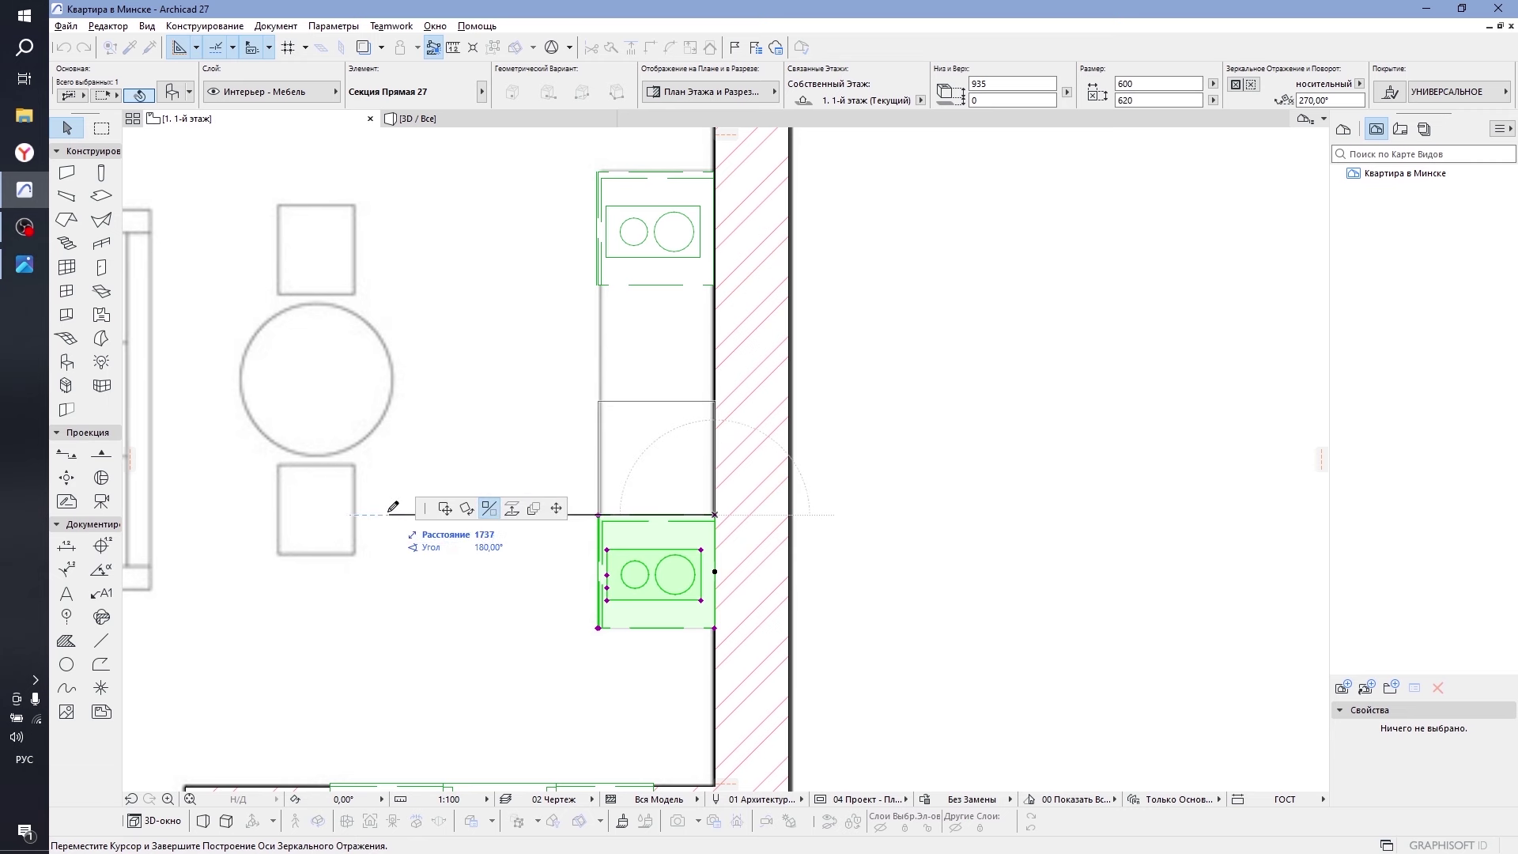
click(424, 513)
click(714, 516)
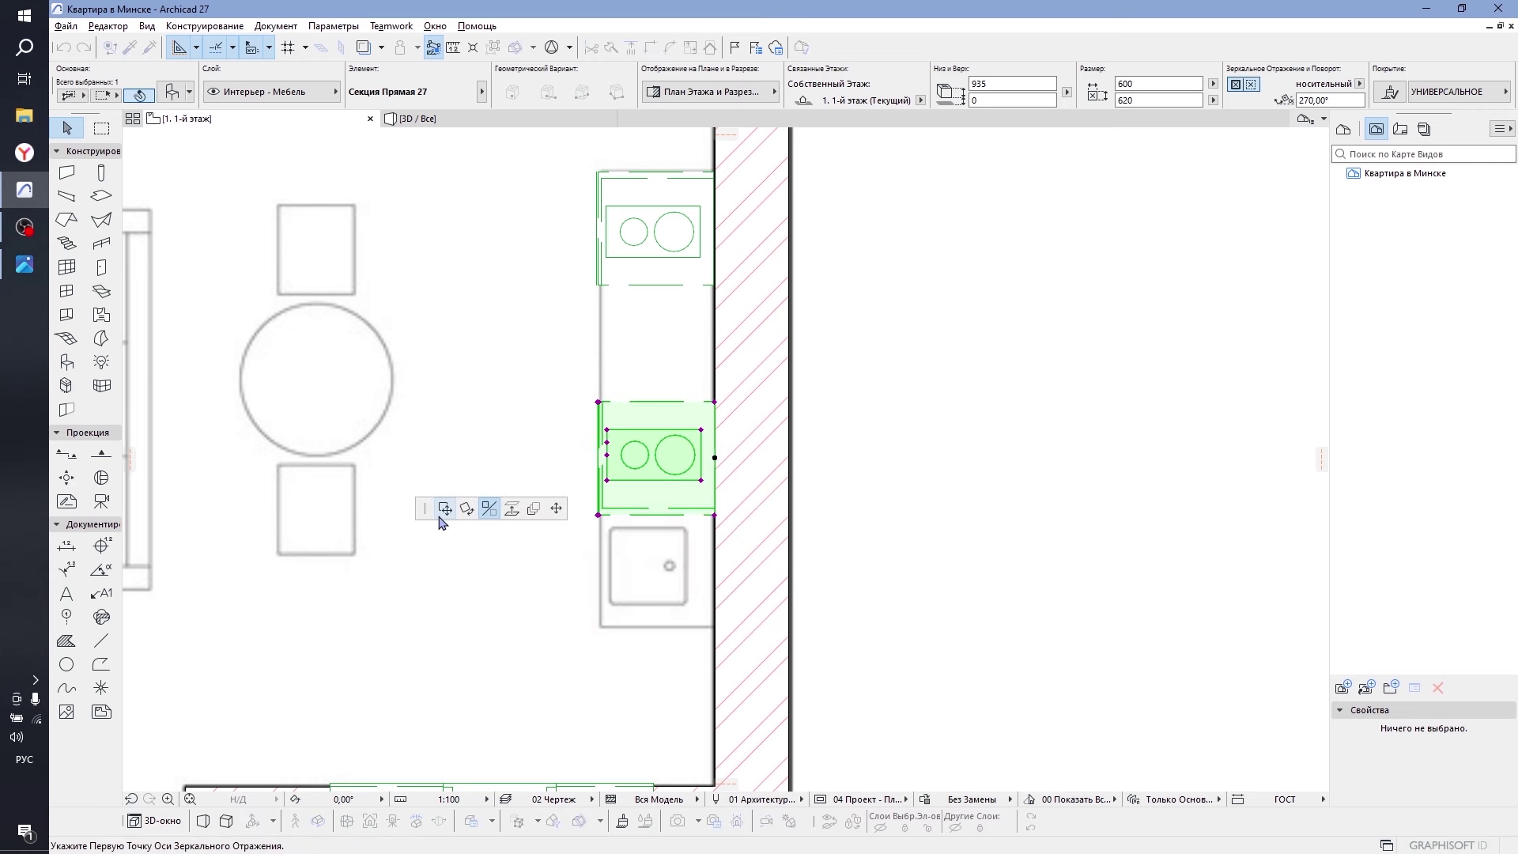
click(445, 509)
click(715, 629)
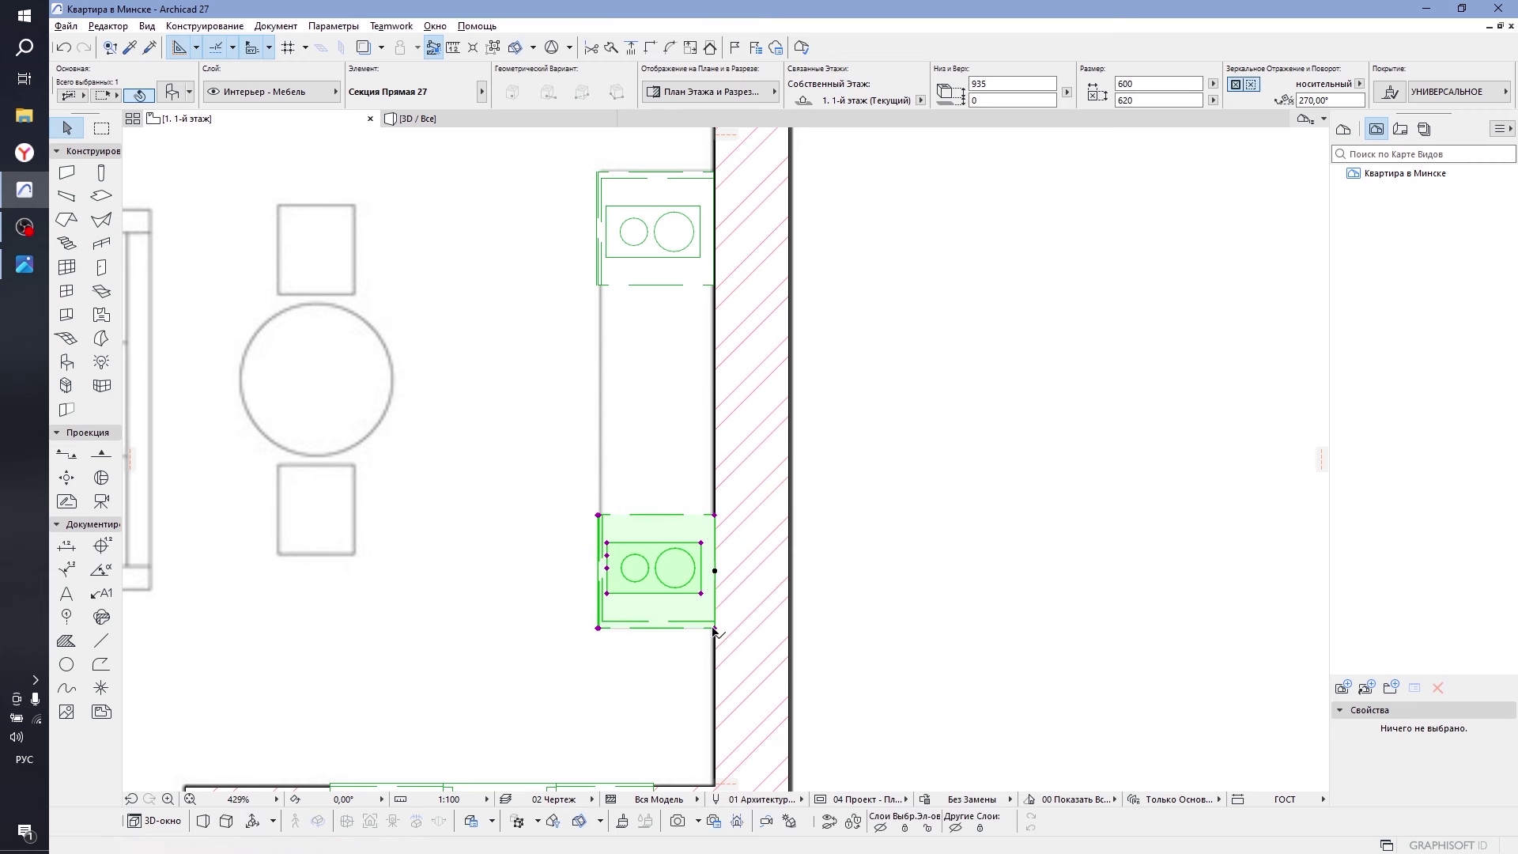
click(407, 118)
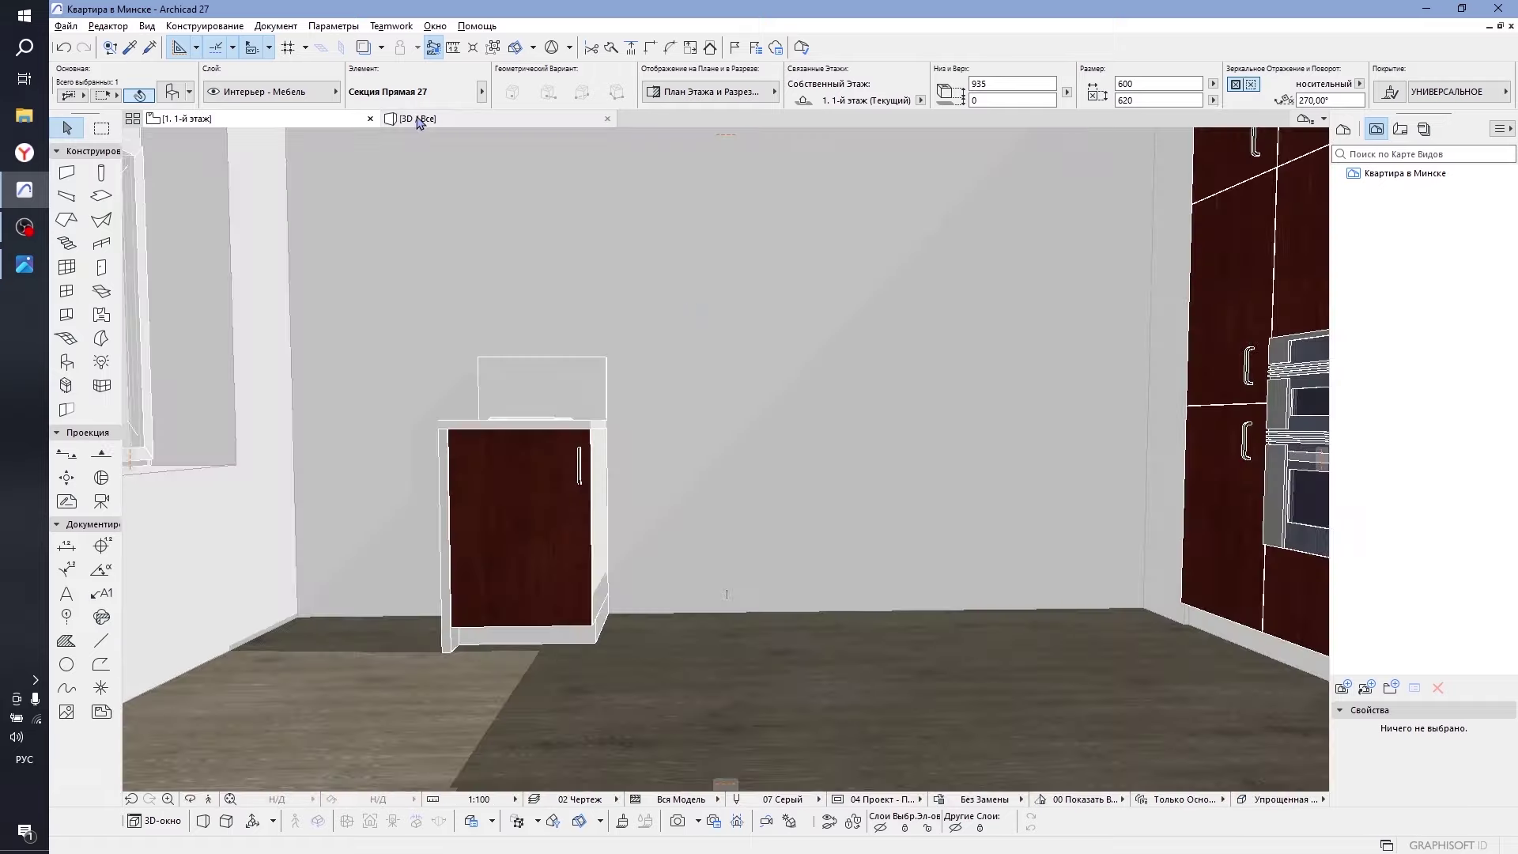
On Компоненты, replace the cabinet's Варочная Панель with a Мойка and Смеситель
mouse_move(809, 440)
shift+middle_down()
mouse_move(722, 555)
mouse_move(795, 496)
shift+middle_up()
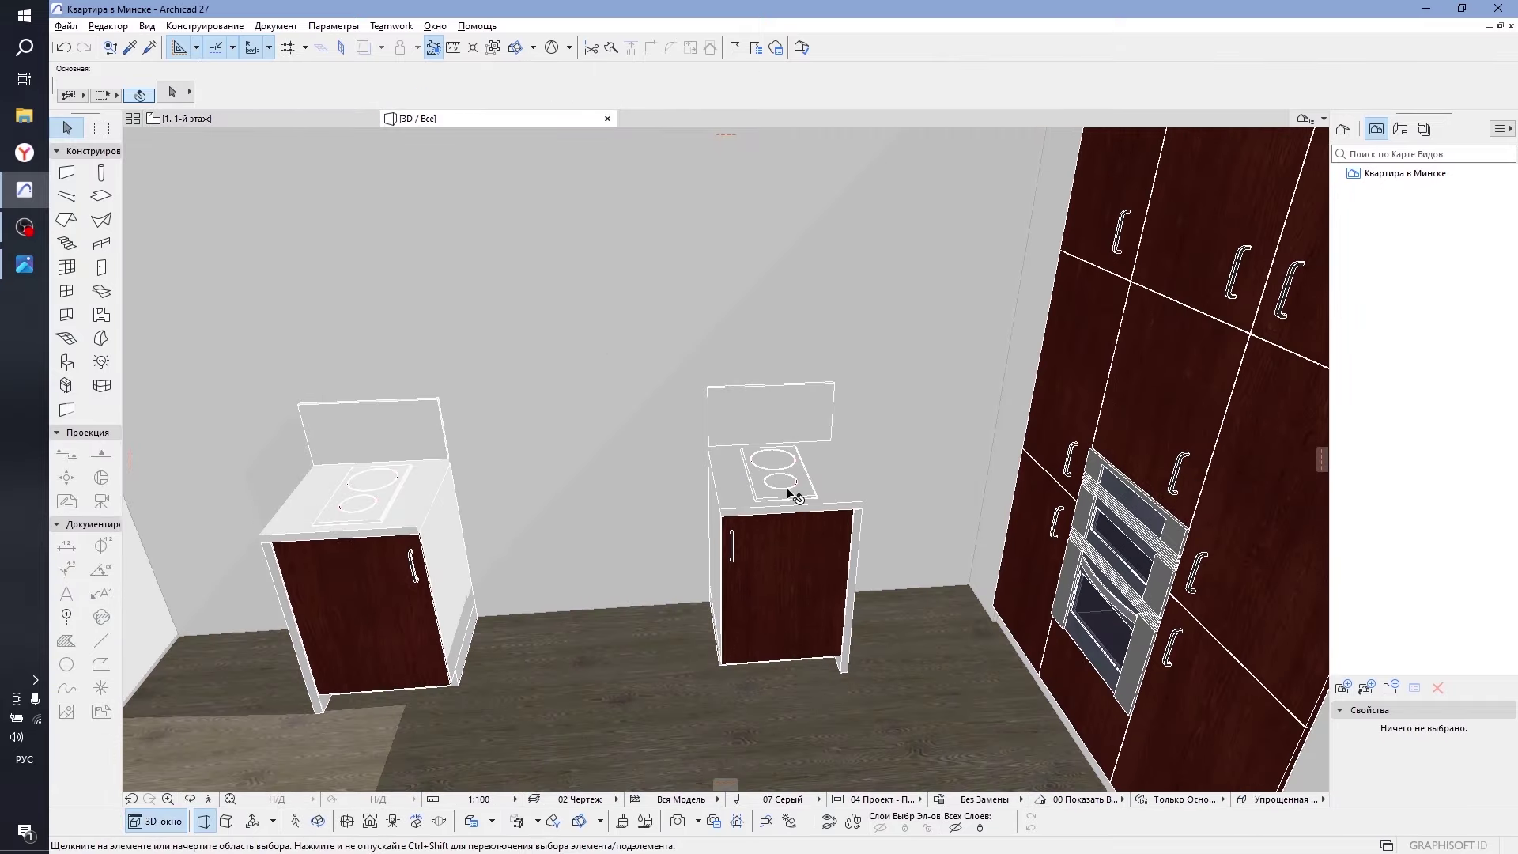
click(792, 494)
double_click(791, 494)
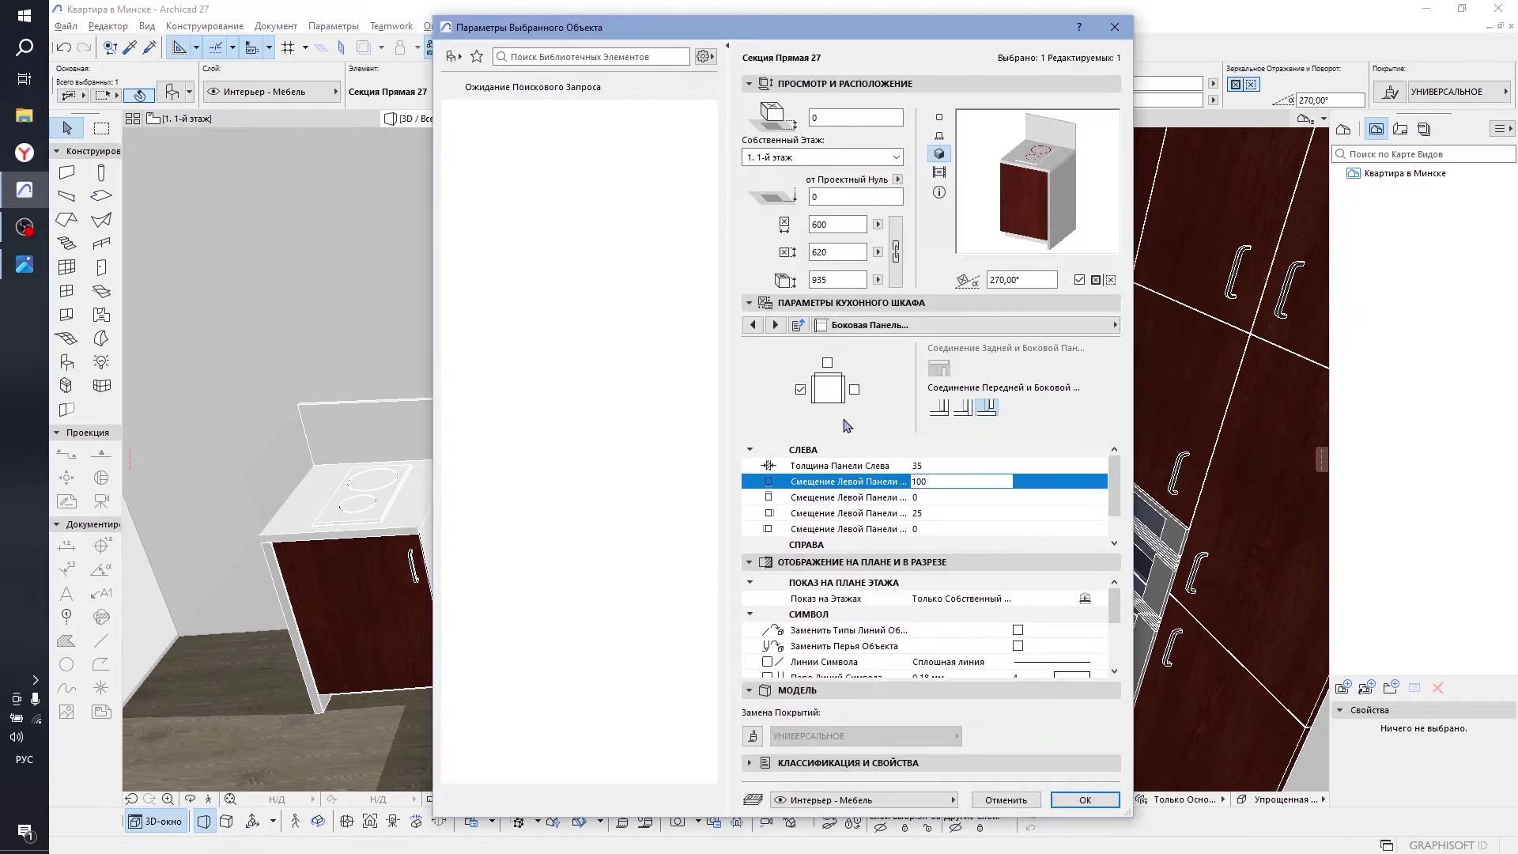
click(886, 325)
click(1181, 379)
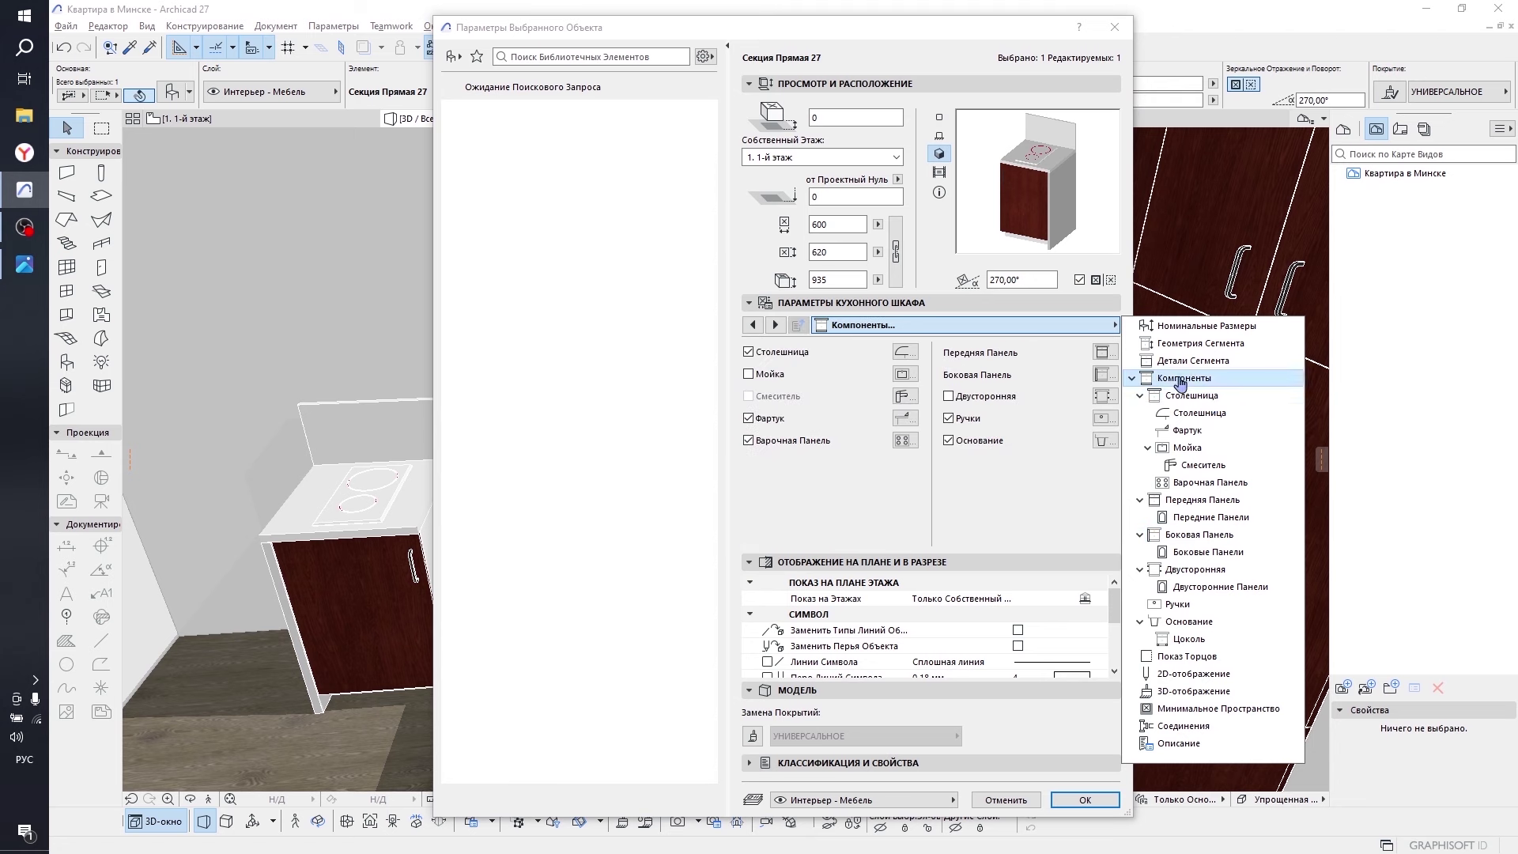
click(751, 443)
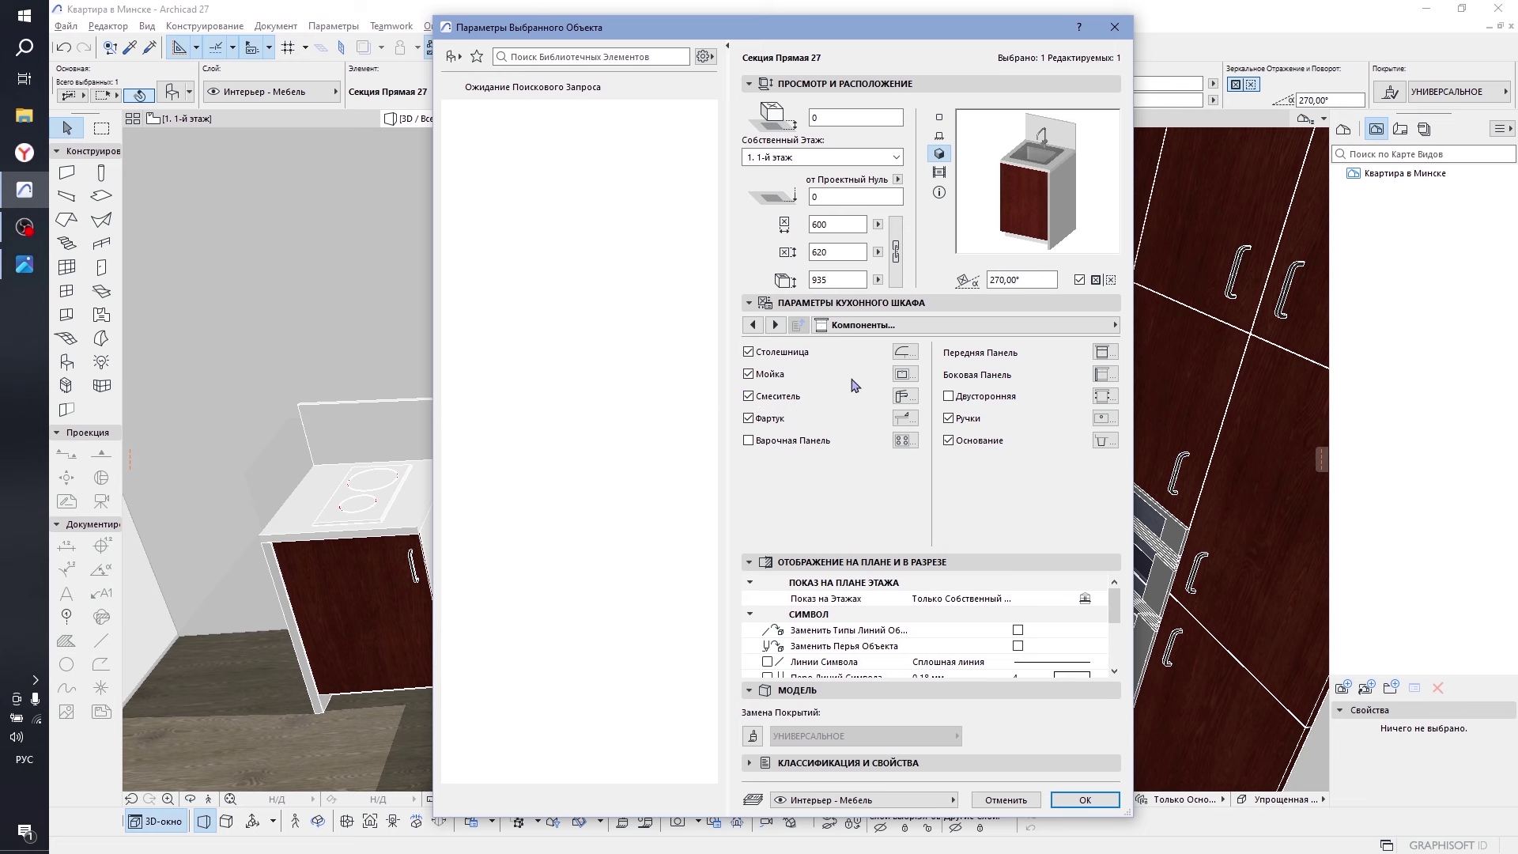
Give the sink Краска - Белила Титановые material and mount it Под Столешницей
click(905, 376)
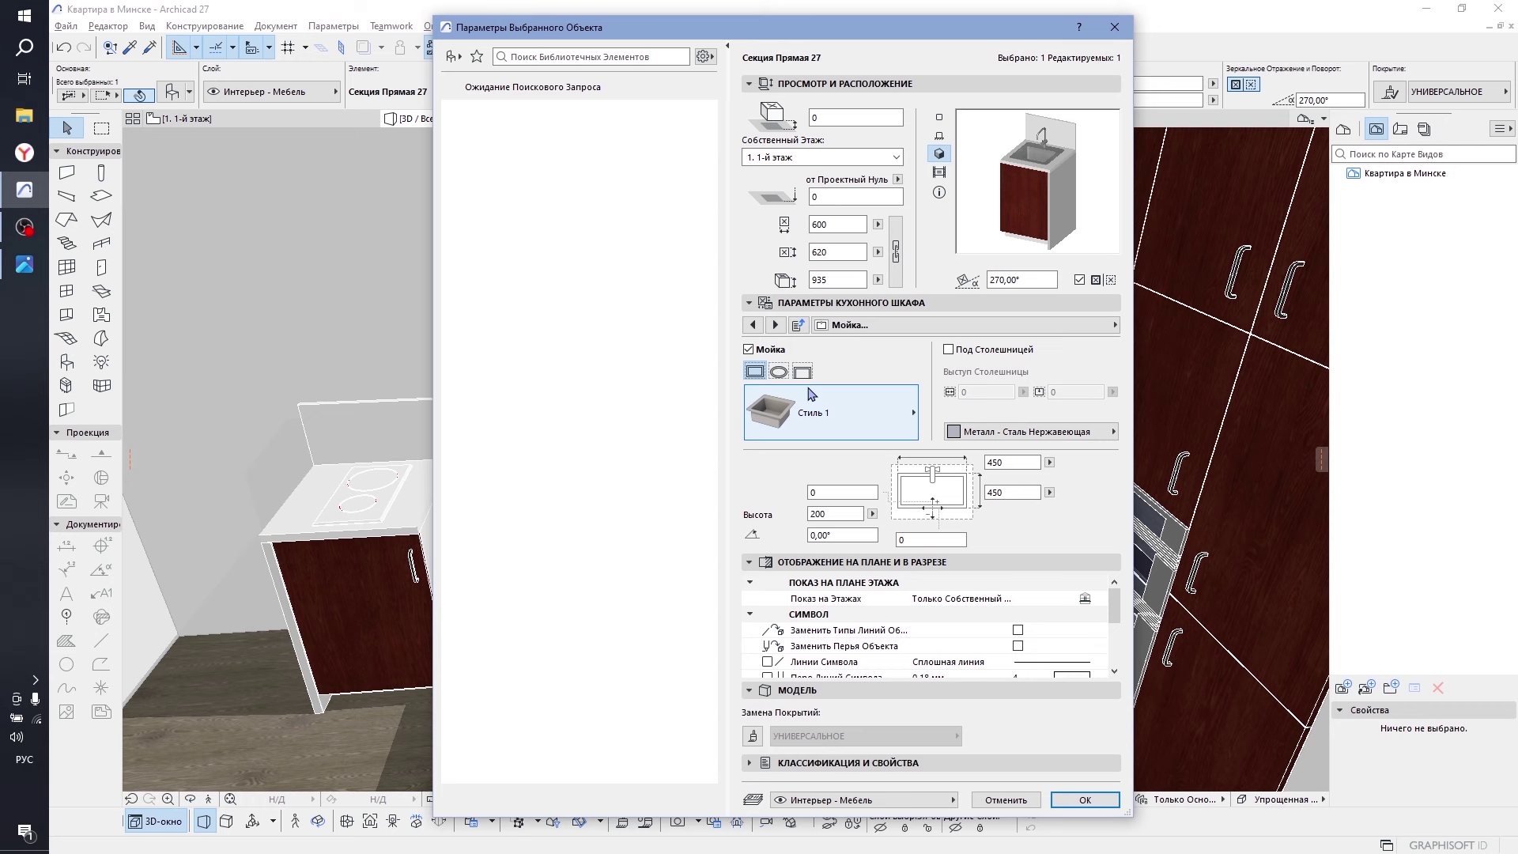
click(1080, 429)
text(бел)
click(1196, 100)
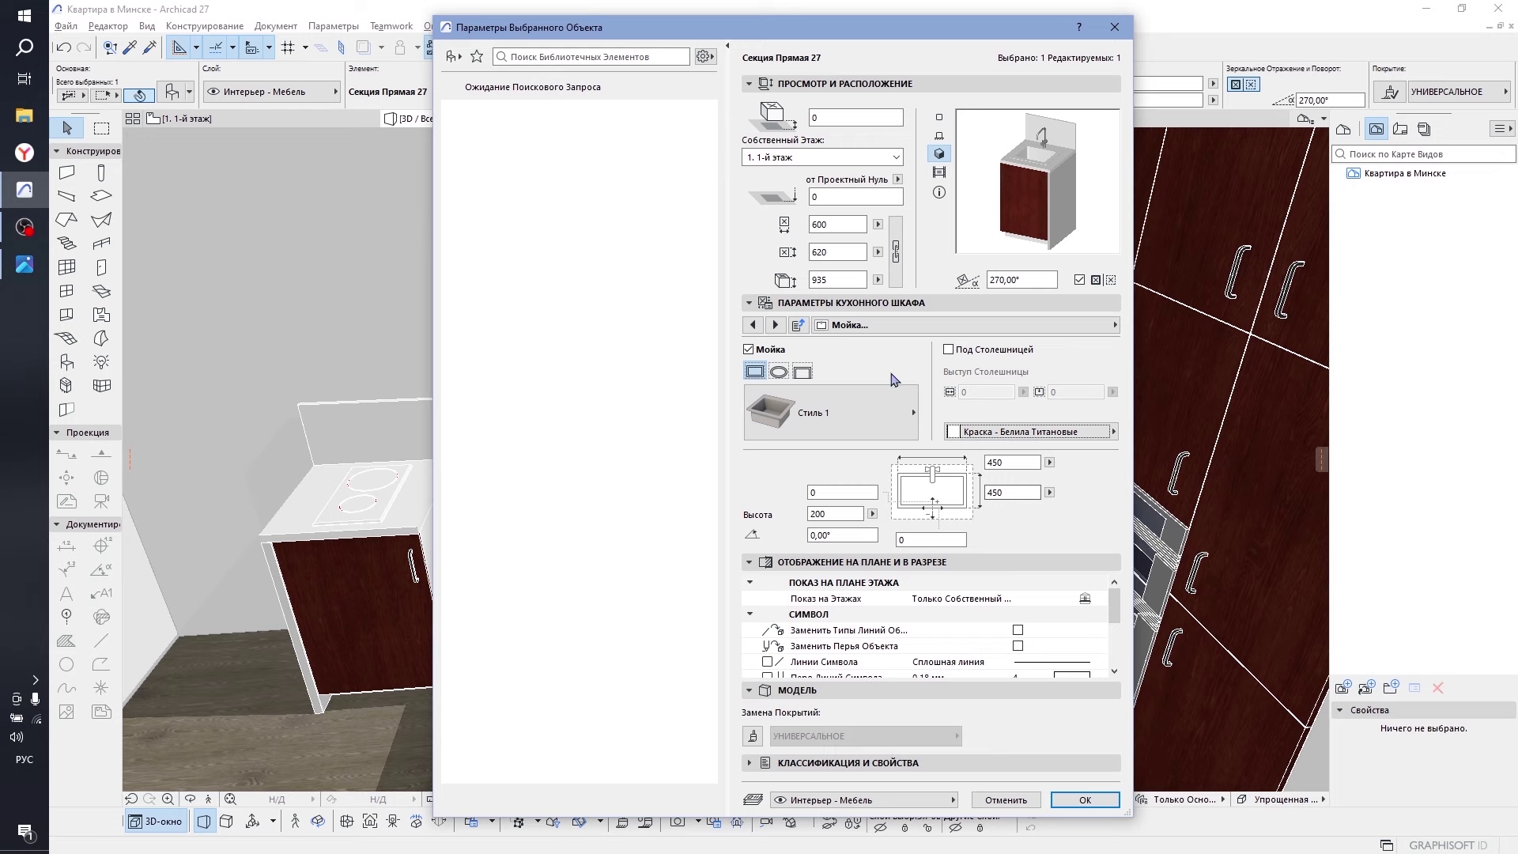
click(948, 349)
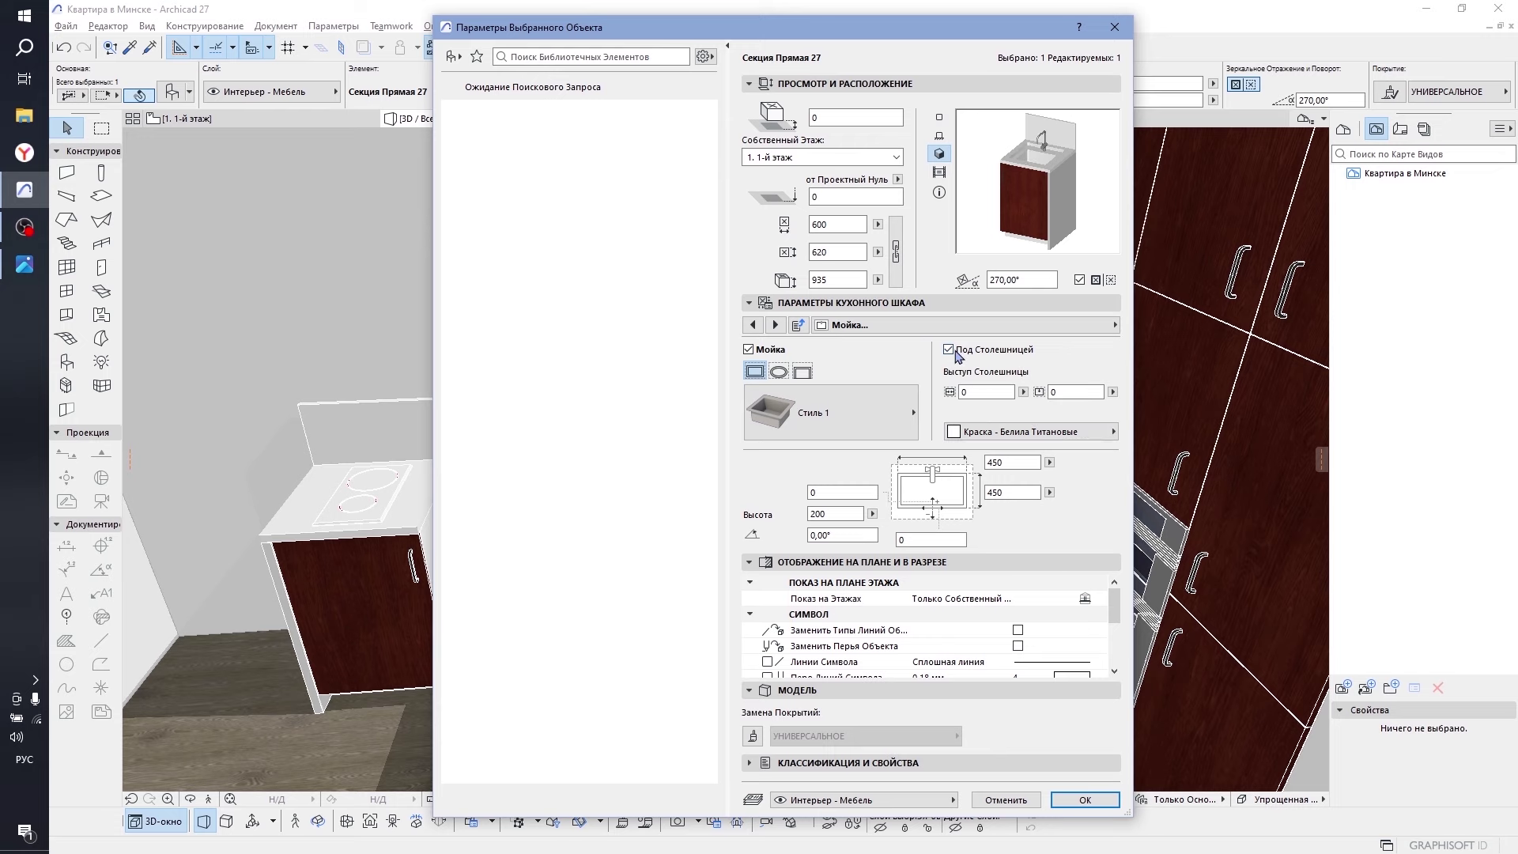
Confirm the cabinet and switch the 3D style to Детализированная Окраска с Тенями
click(1068, 807)
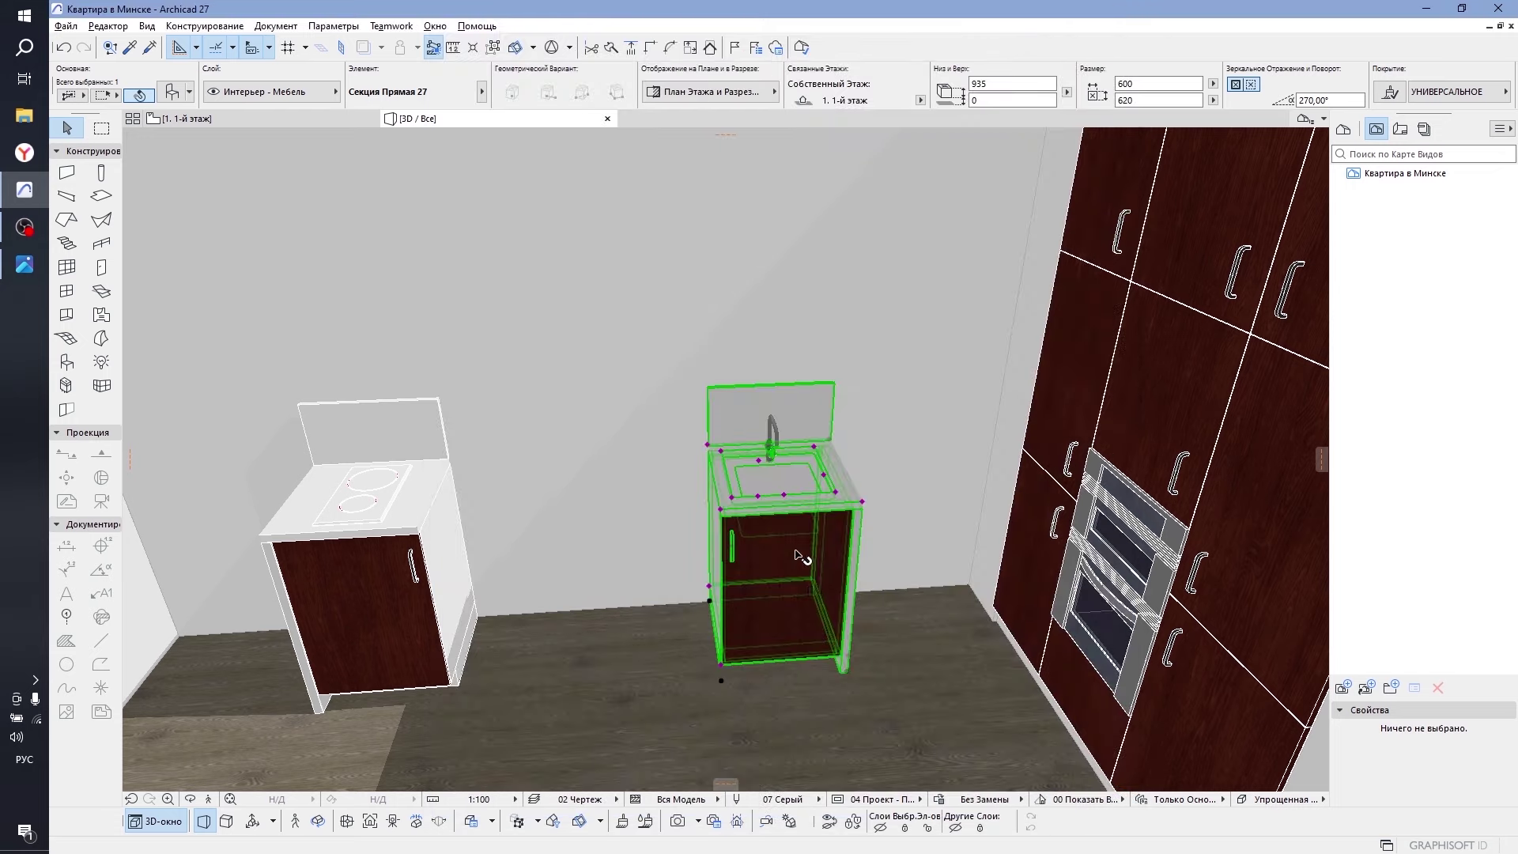
scroll(794, 517, up, 5)
mouse_move(794, 511)
shift+middle_down()
mouse_move(1062, 634)
mouse_move(888, 365)
shift+middle_up()
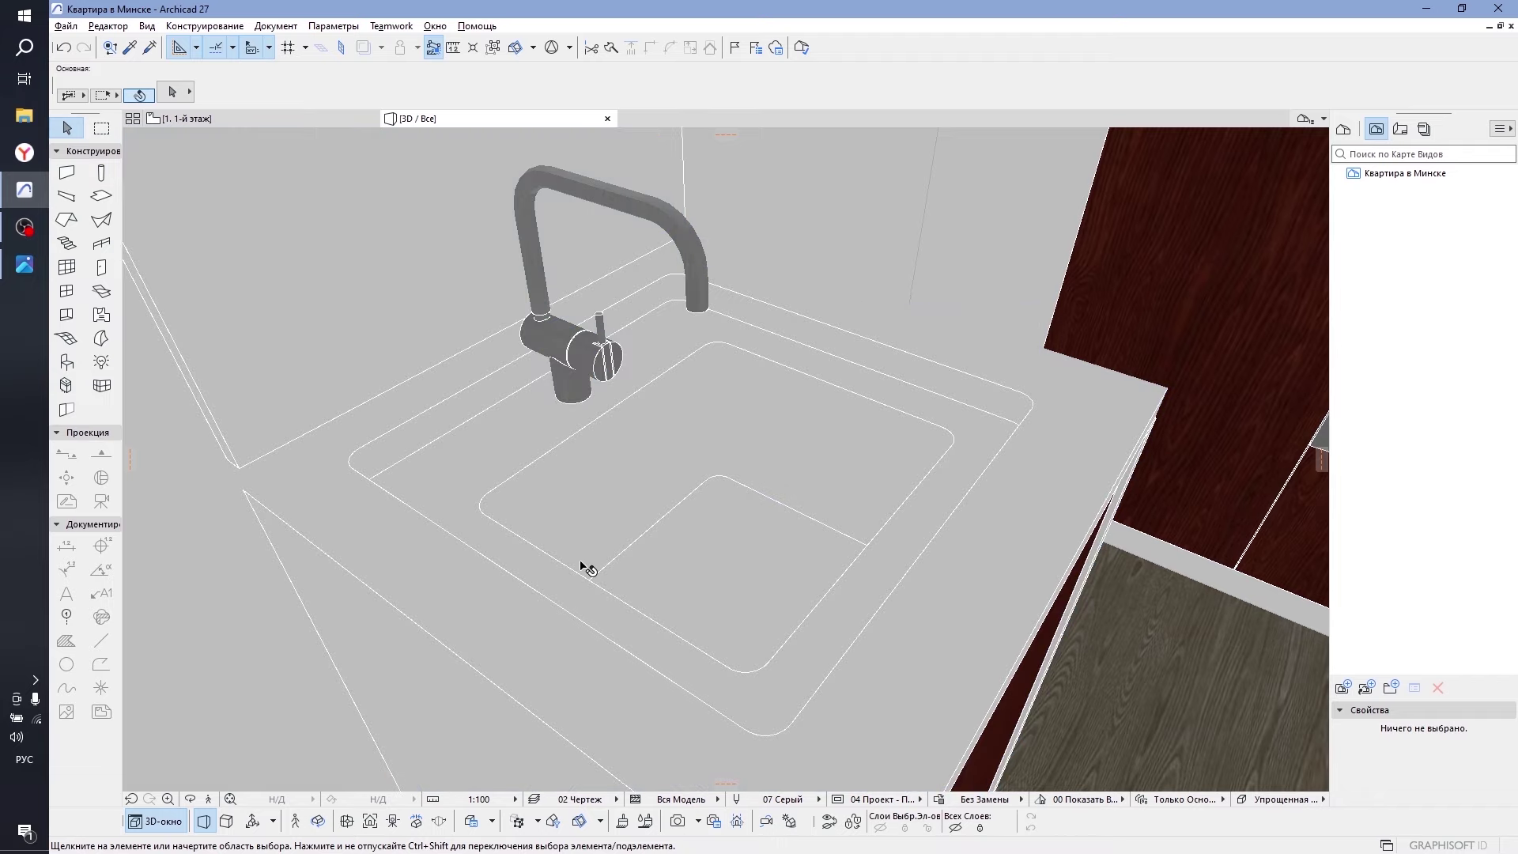
mouse_move(585, 567)
shift+middle_down()
mouse_move(803, 562)
mouse_move(746, 585)
mouse_move(798, 601)
shift+middle_up()
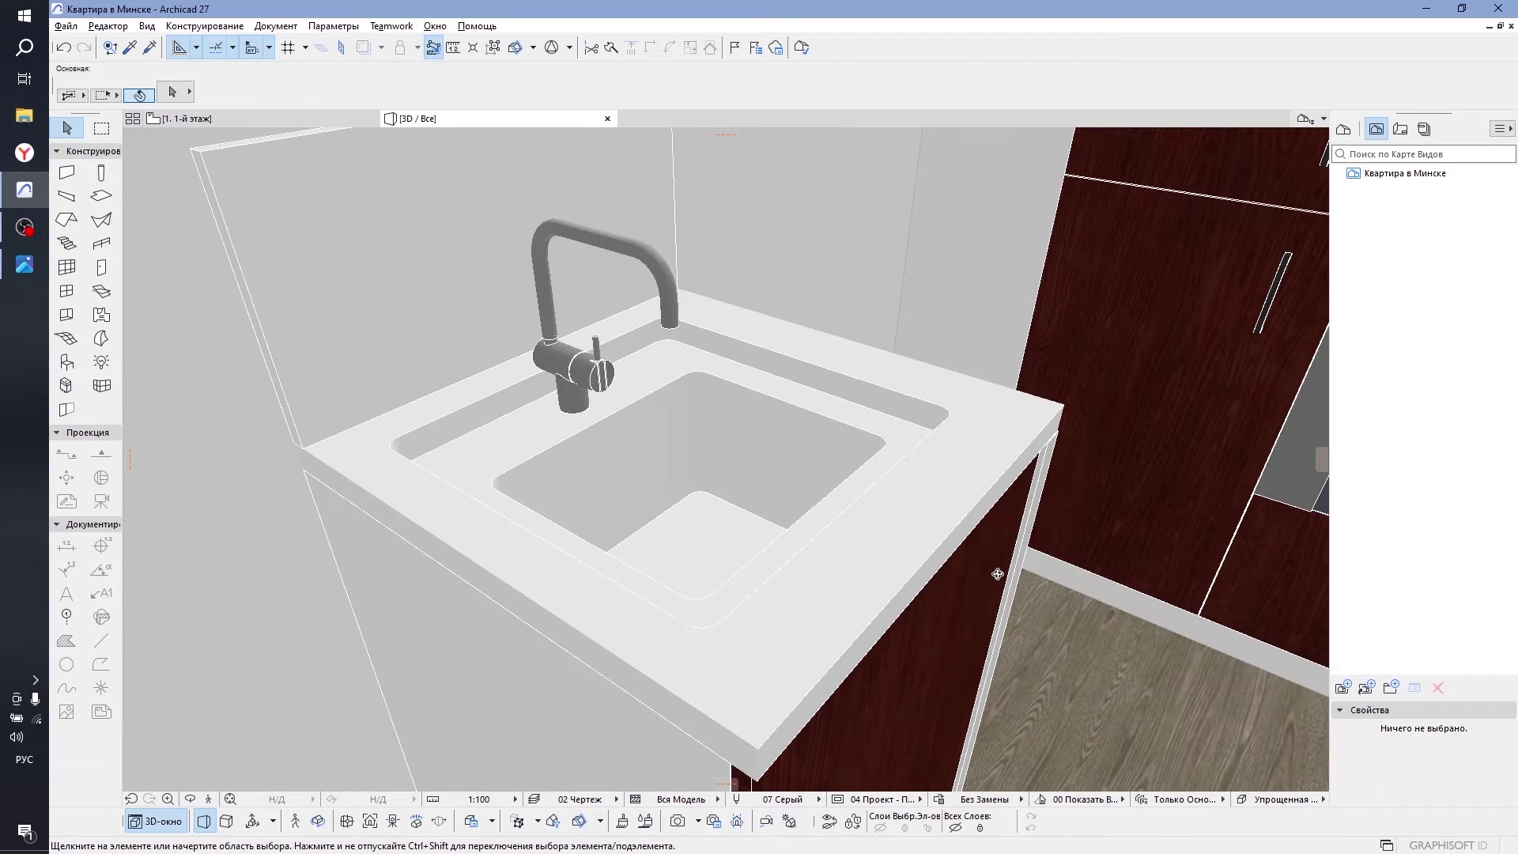
click(1301, 800)
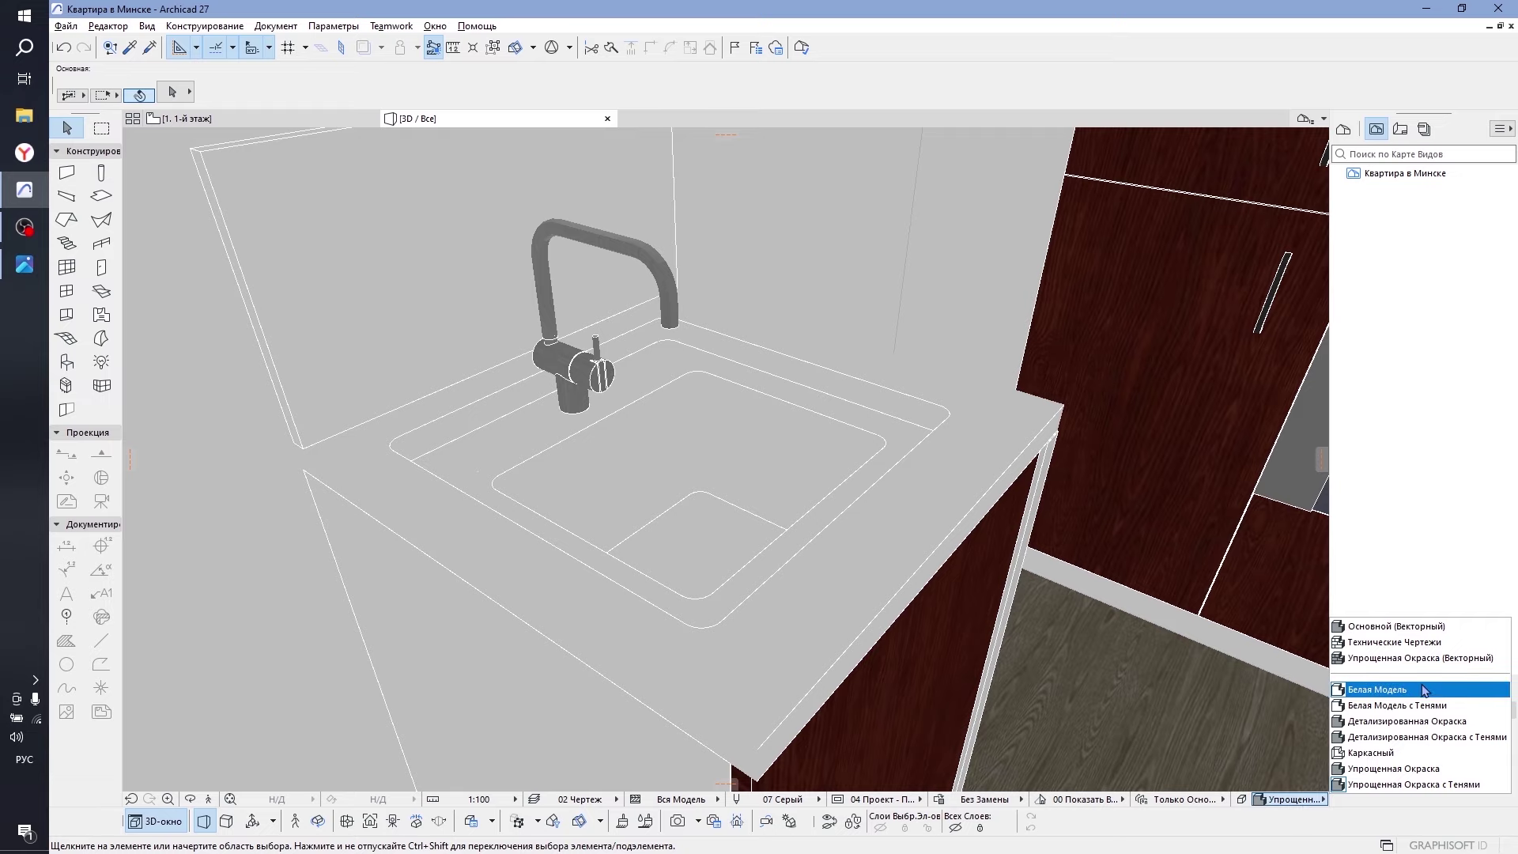
click(1389, 742)
Orbit to a higher frontal view and open the sink cabinet's settings
mouse_move(843, 509)
shift+middle_down()
mouse_move(734, 559)
mouse_move(955, 496)
mouse_move(917, 328)
shift+middle_up()
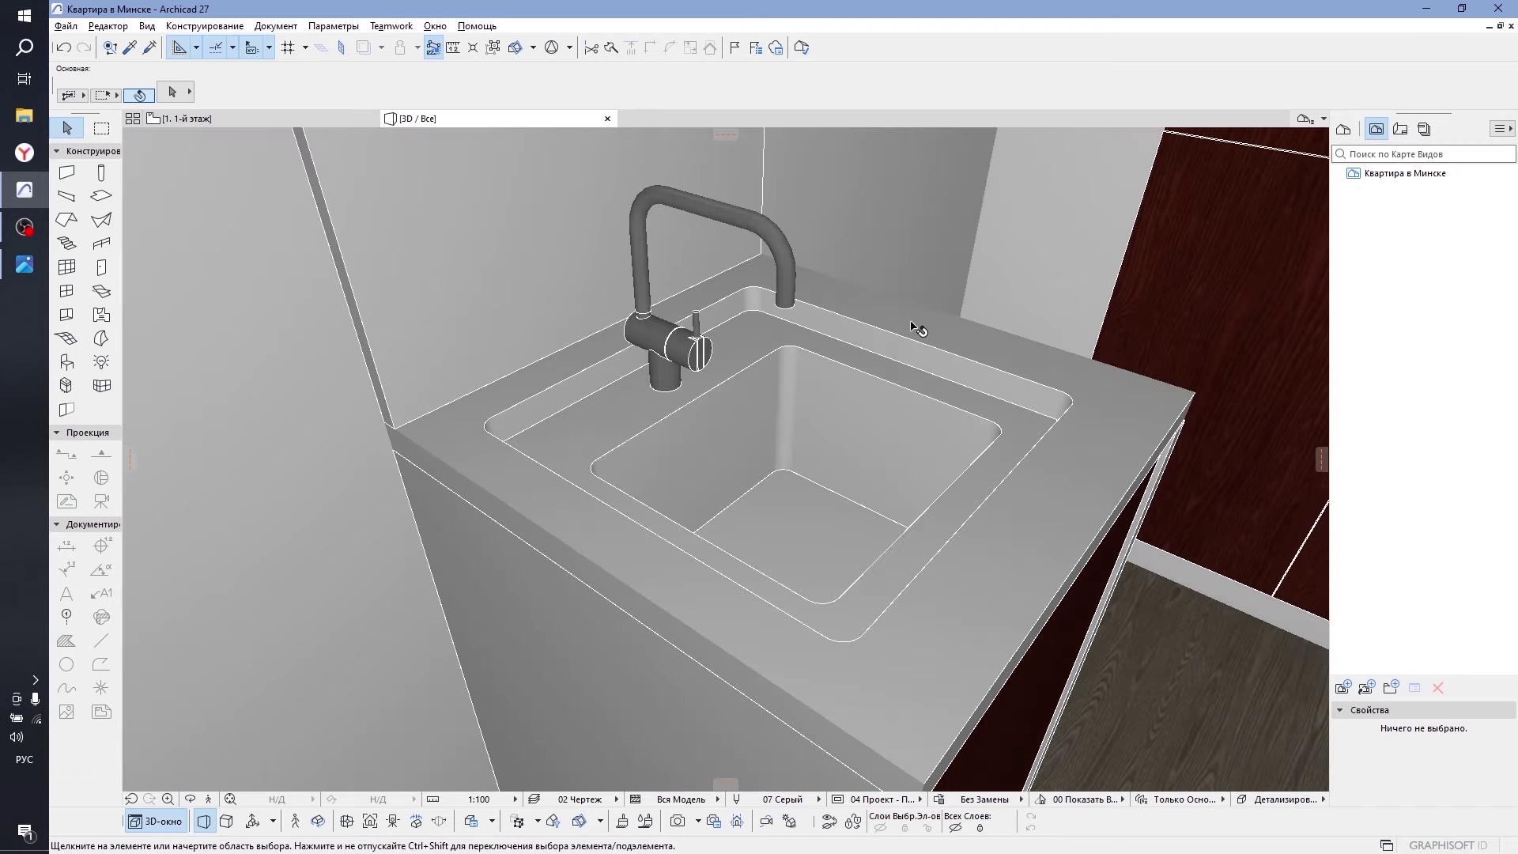
click(903, 388)
key(ctrl+t)
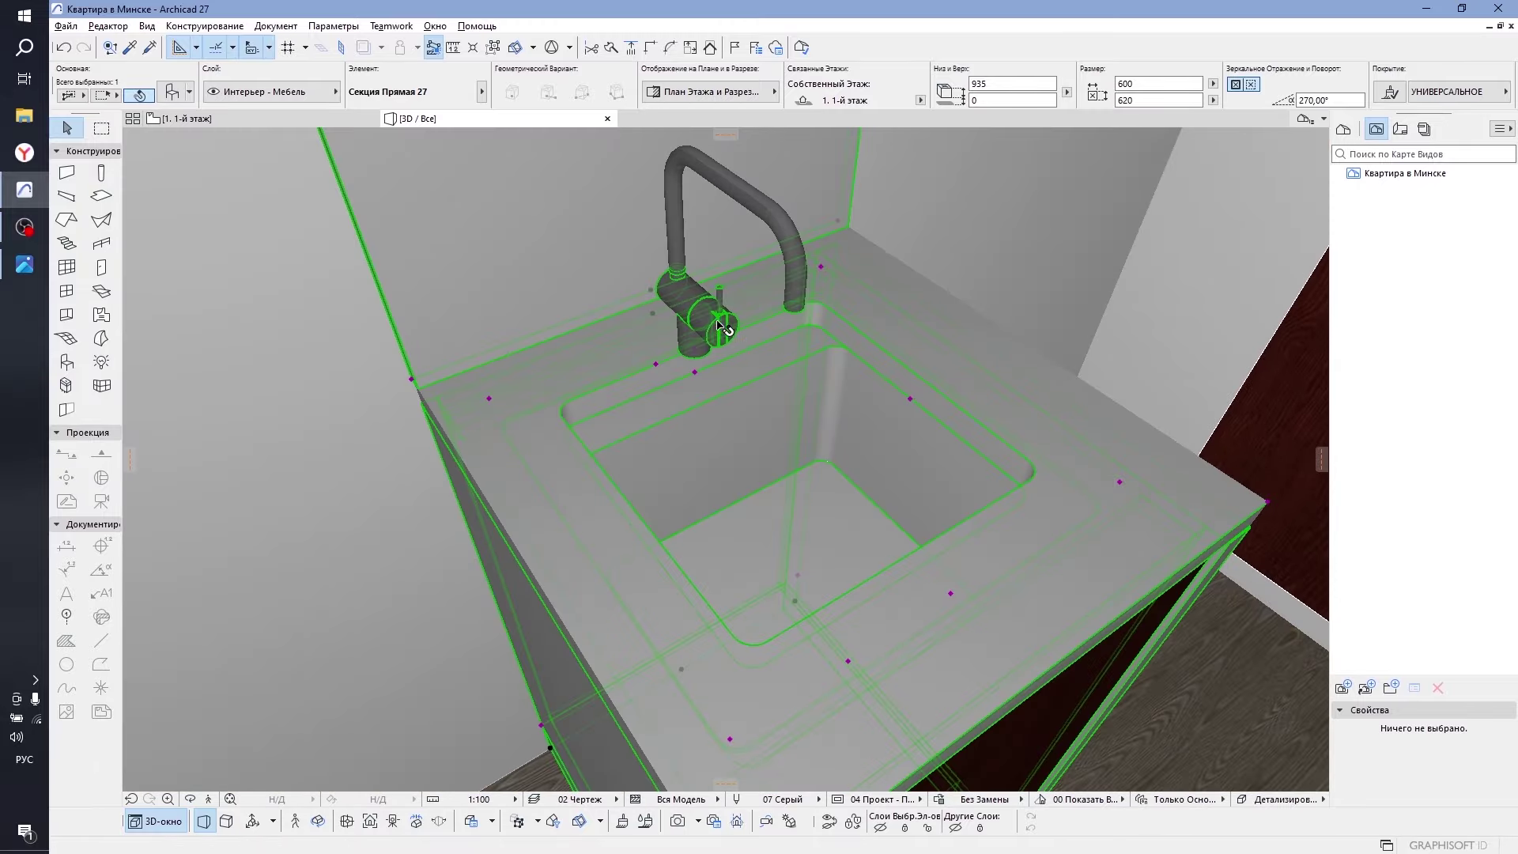
Apply the 50 front and 50 side countertop overhang and orbit to check it
double_click(792, 330)
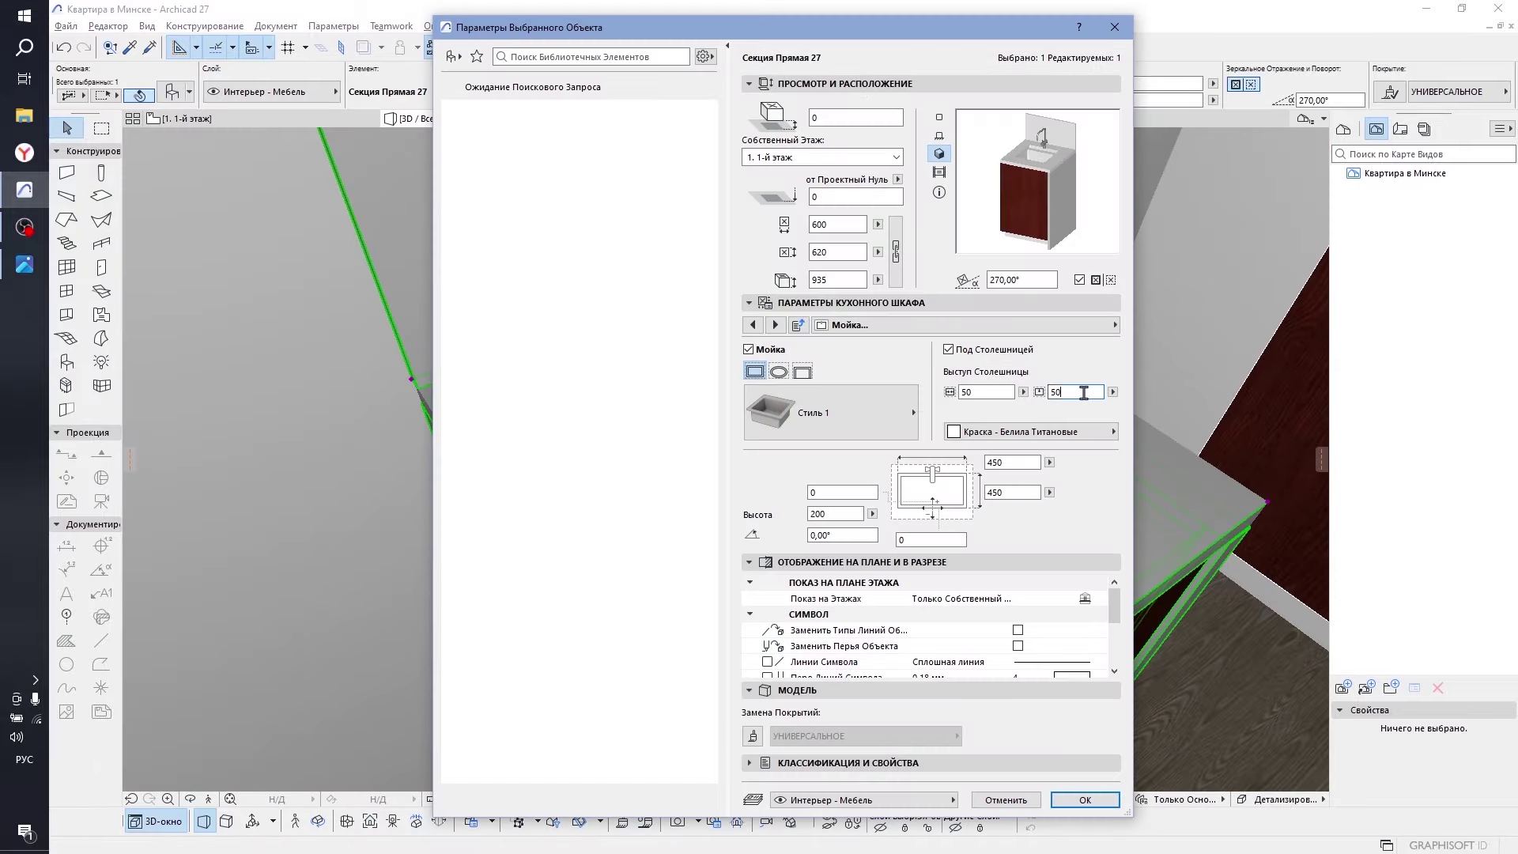
key(Return)
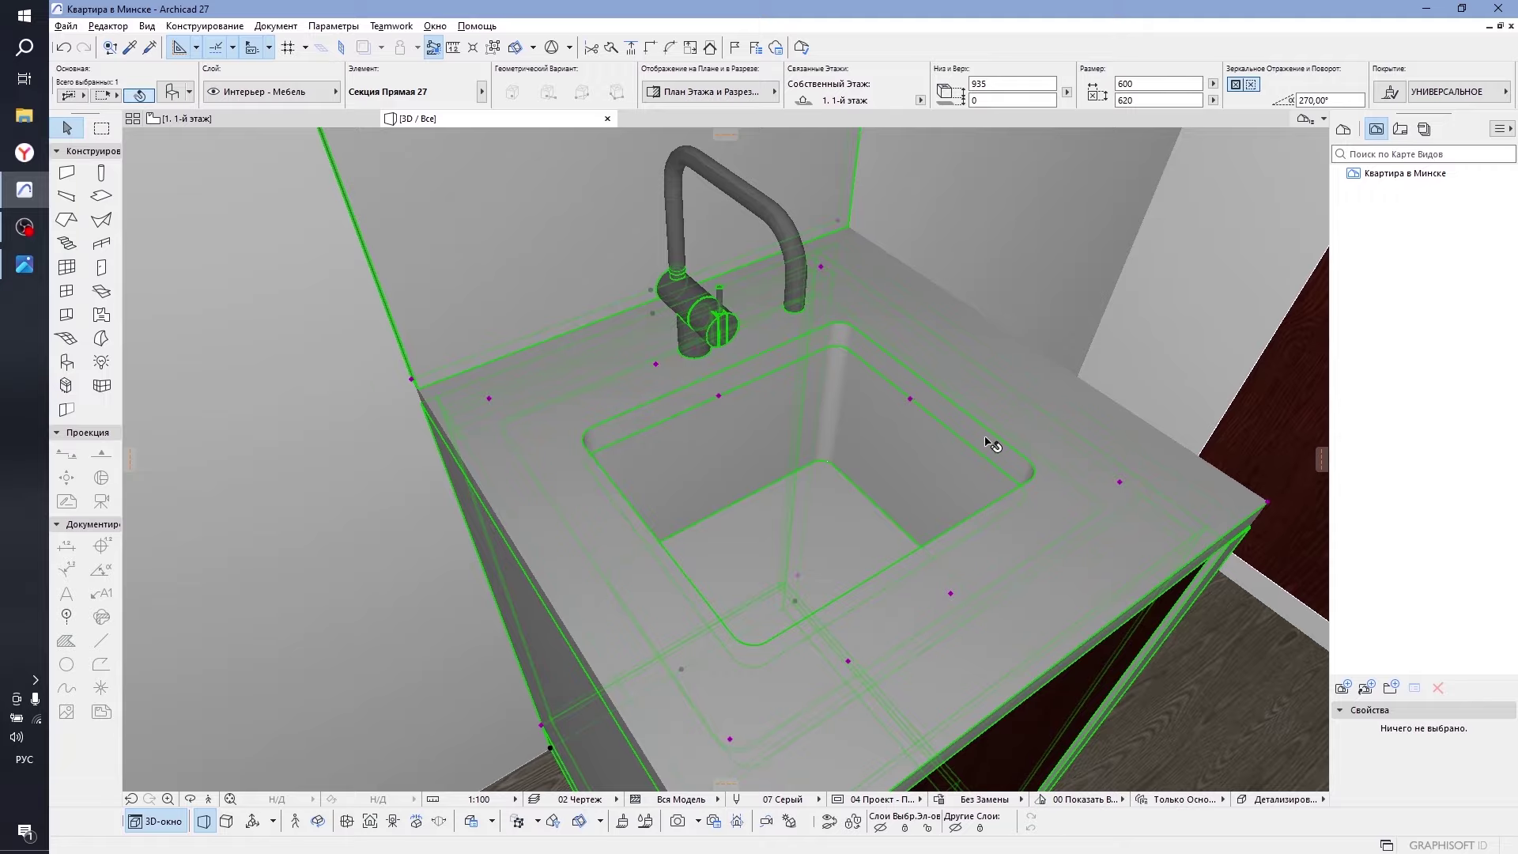
mouse_move(992, 445)
shift+middle_down()
mouse_move(741, 488)
mouse_move(602, 458)
mouse_move(875, 466)
shift+middle_up()
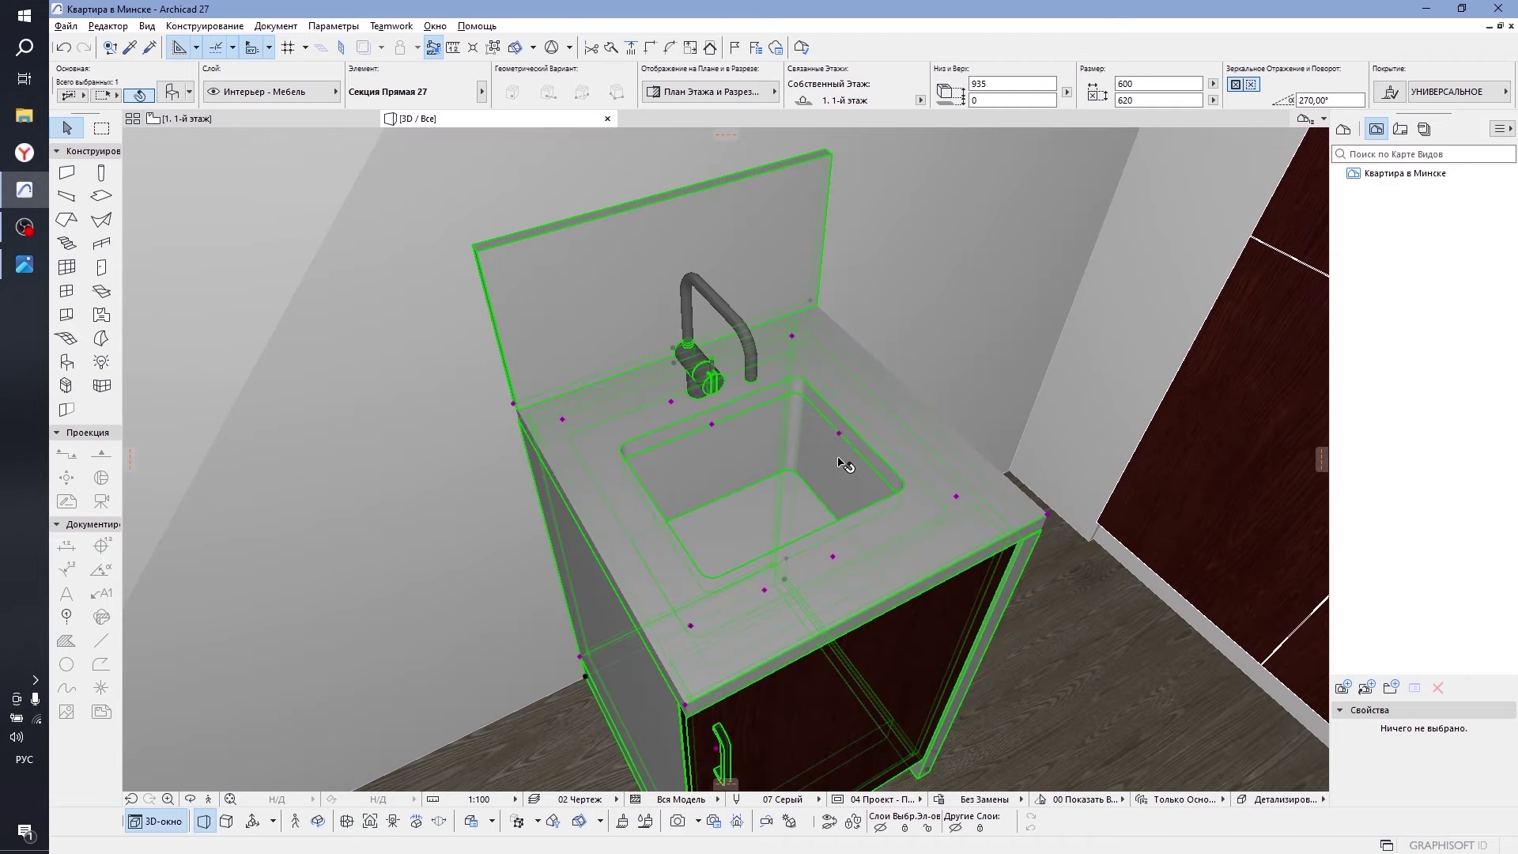
Enlarge the sink's dimensions in the cabinet settings and orbit to inspect it
double_click(820, 440)
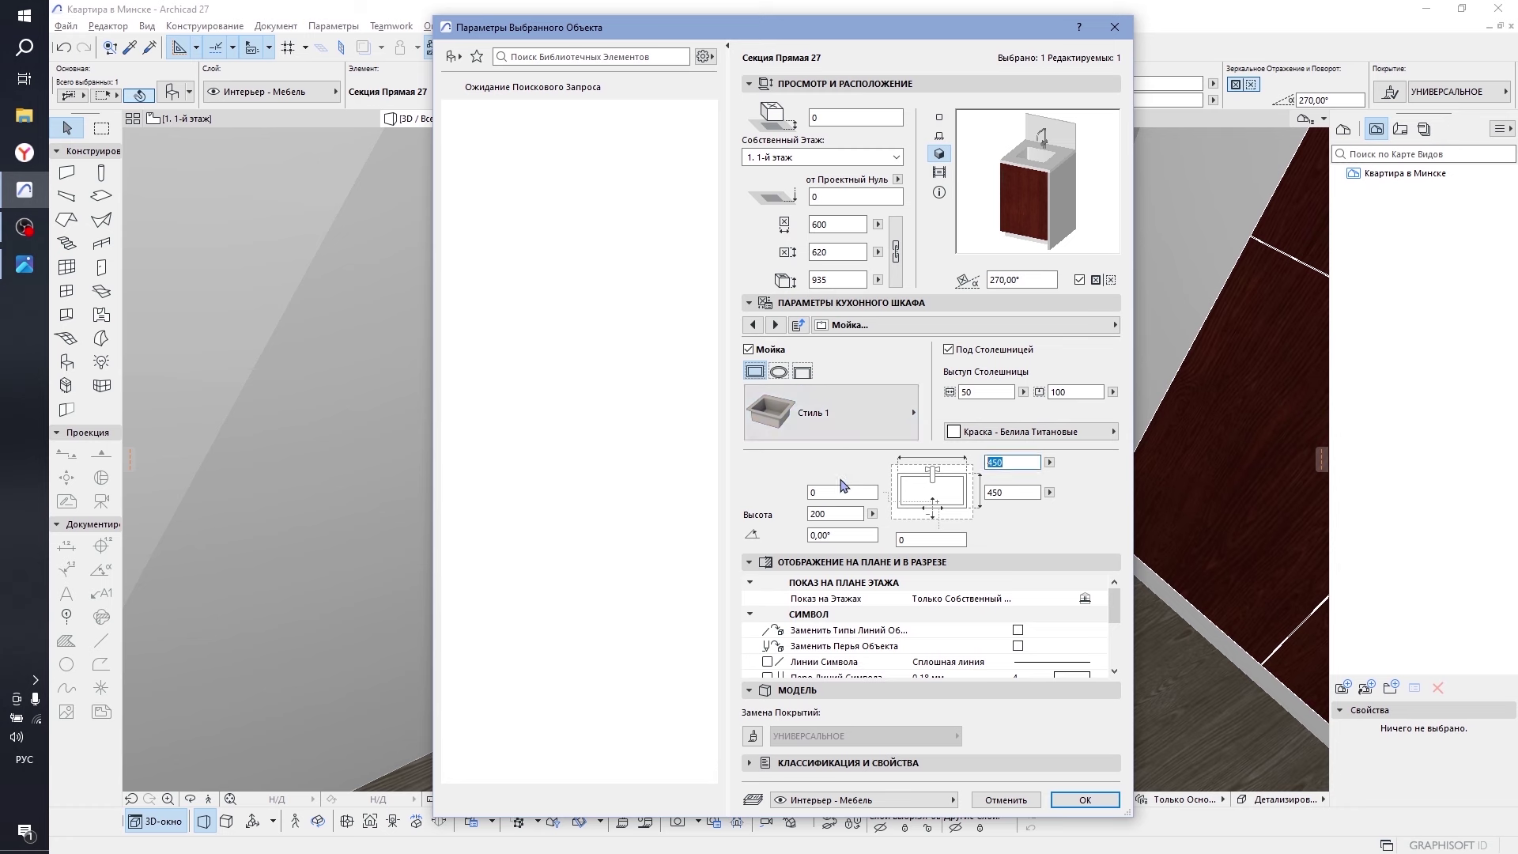
double_click(1000, 491)
text(500)
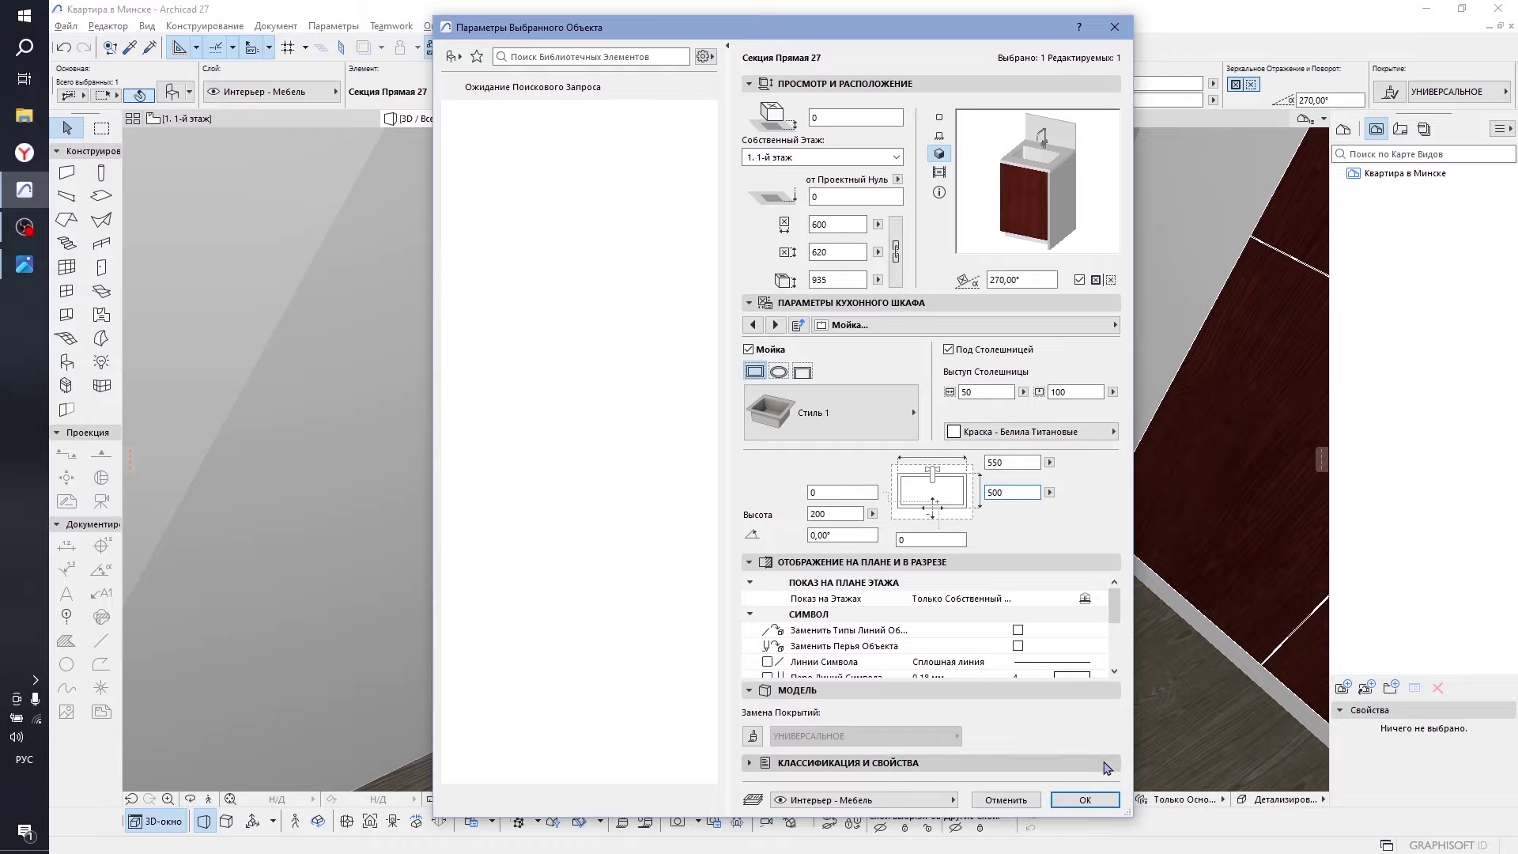
click(1084, 800)
mouse_move(862, 547)
shift+middle_down()
mouse_move(1042, 574)
mouse_move(1261, 493)
mouse_move(625, 494)
mouse_move(831, 540)
shift+middle_up()
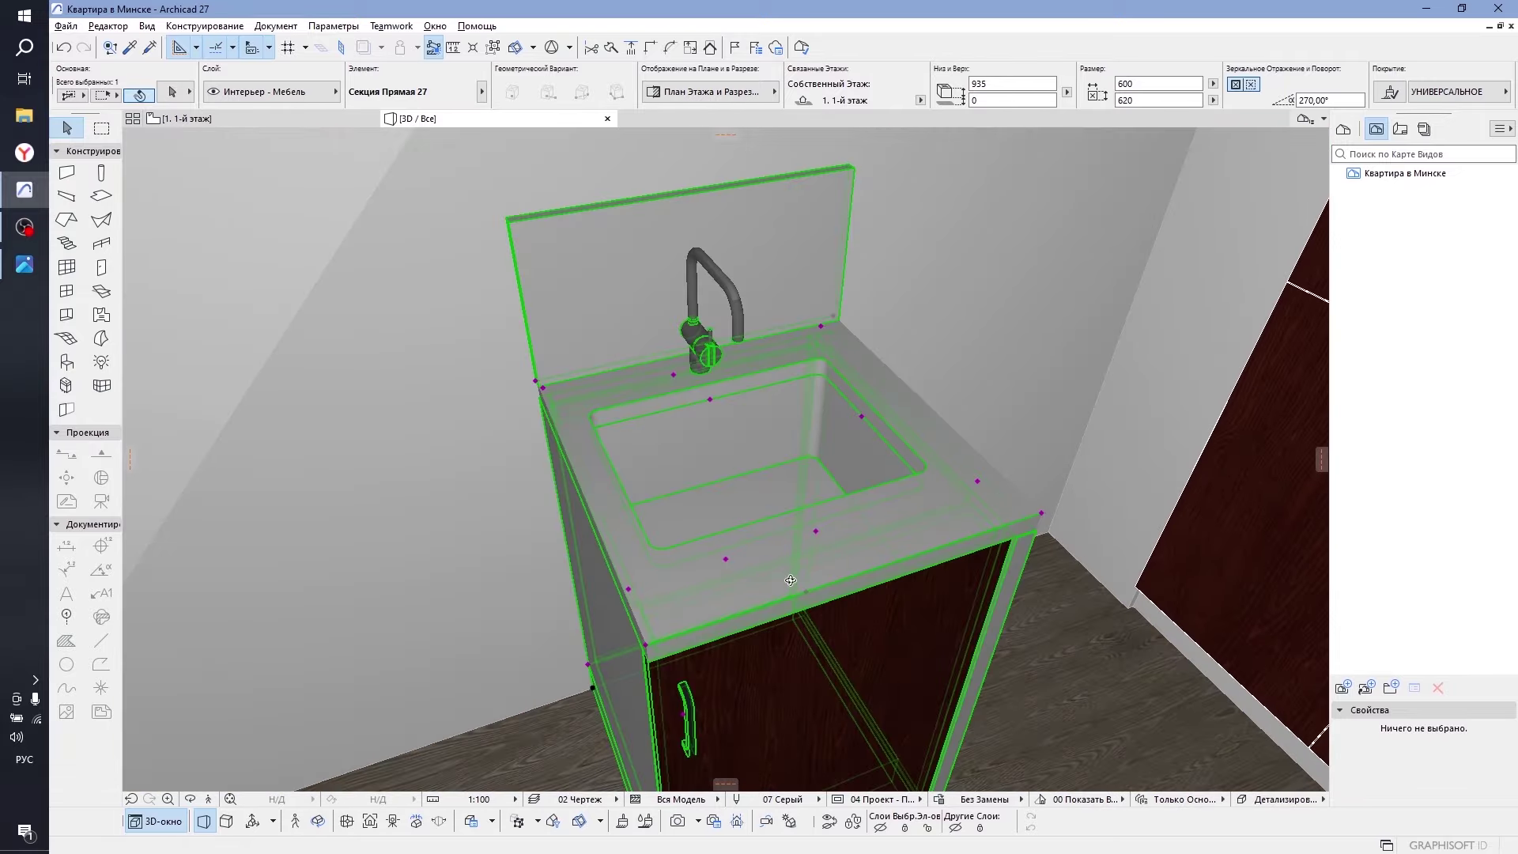
mouse_move(831, 539)
shift+middle_down()
mouse_move(936, 553)
mouse_move(900, 575)
shift+middle_up()
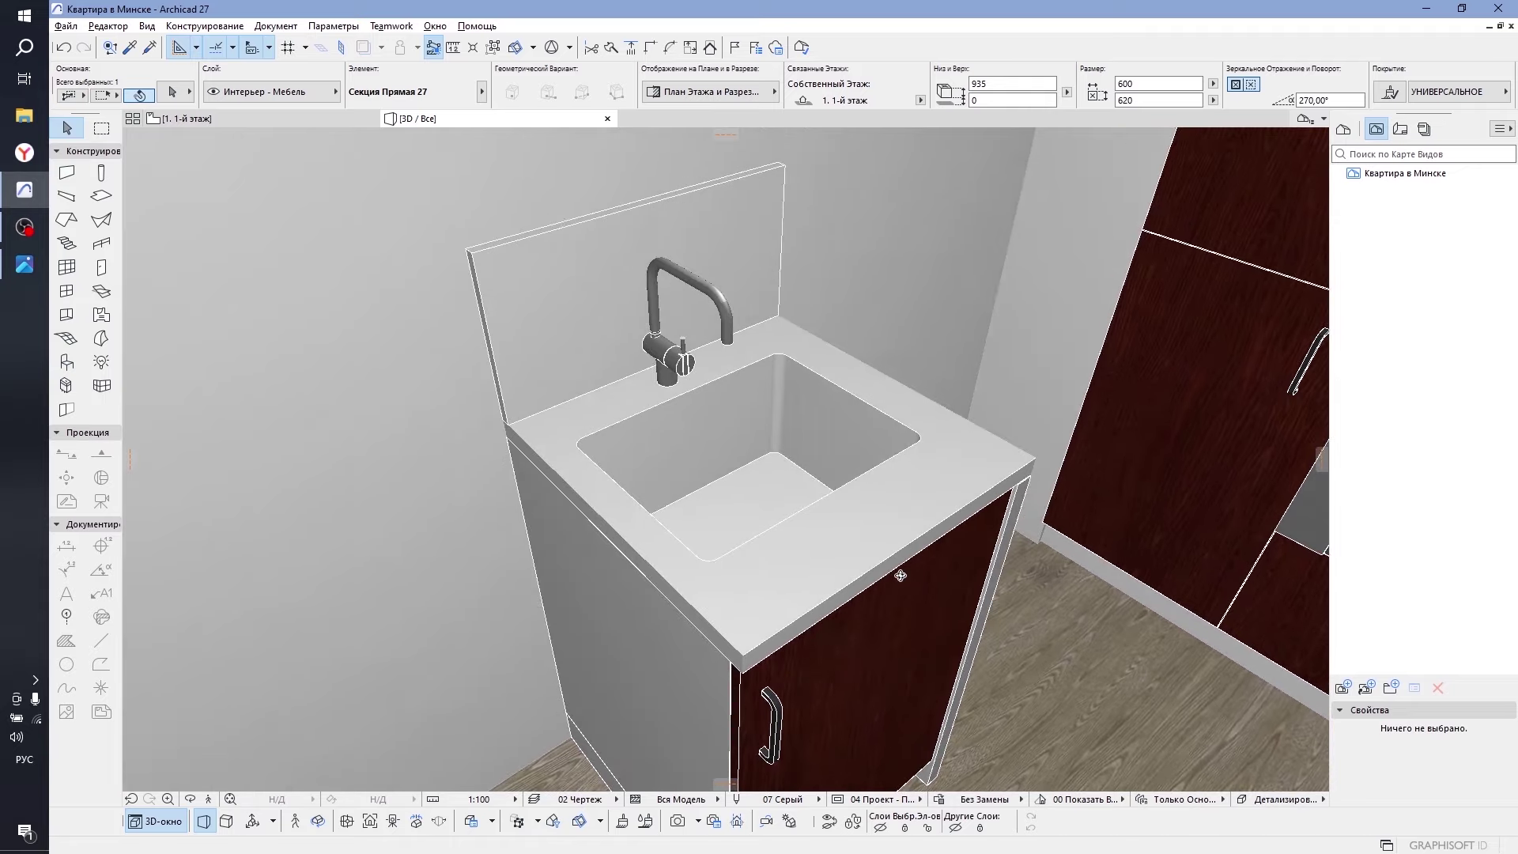
shift+middle_drag(973, 581, 871, 481)
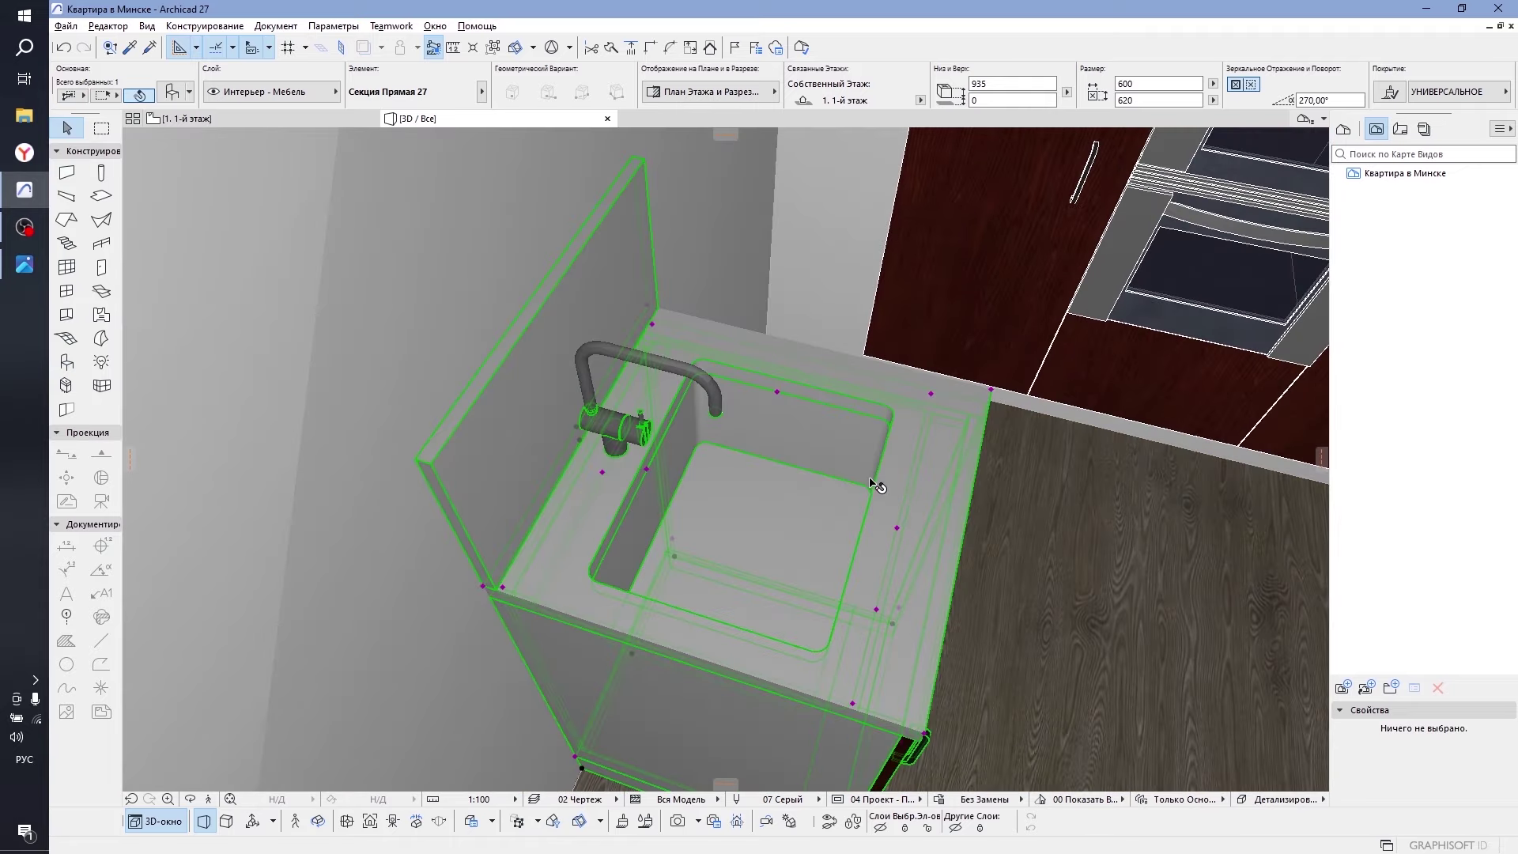
Set the sink's Y offset to 5, then view the cabinet on the floor plan
double_click(896, 470)
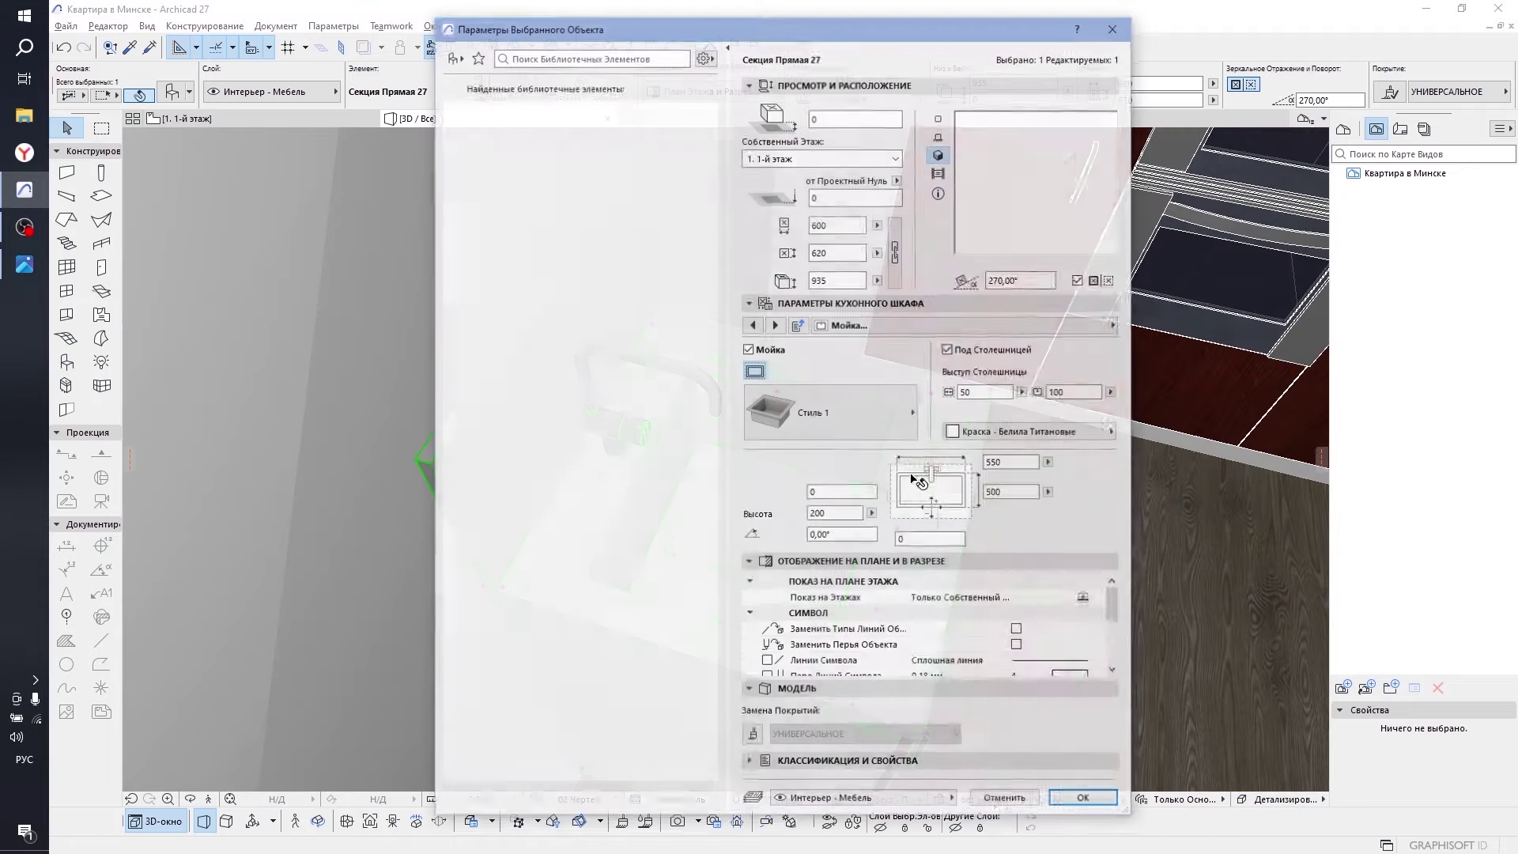
click(1012, 491)
text(5)
key(Return)
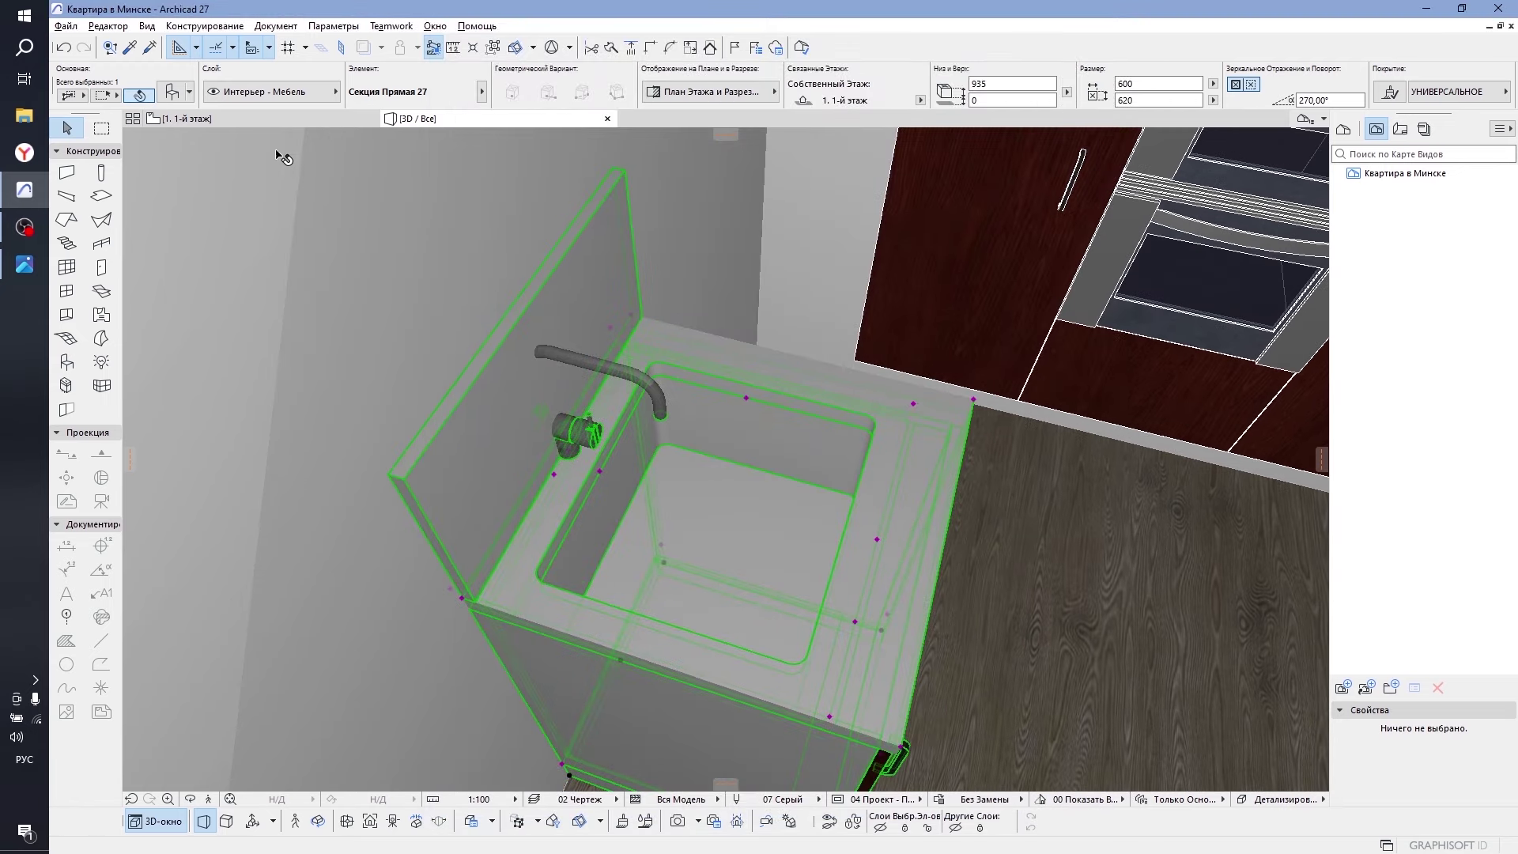
key(F2)
Zoom into the plan and cancel an attempted move of the faucet
scroll(712, 595, up, 3)
scroll(695, 593, up, 3)
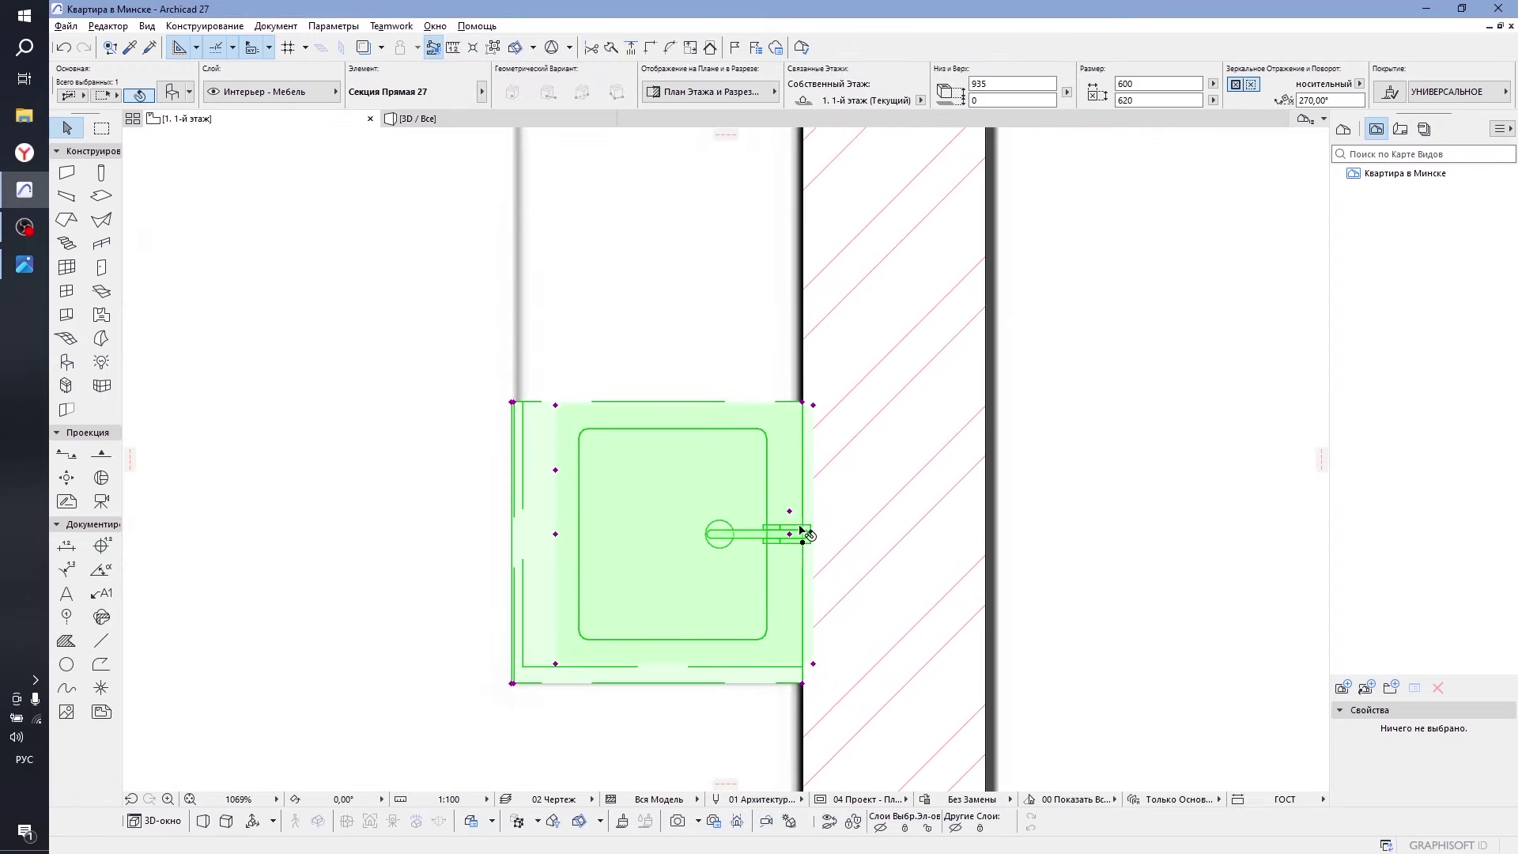
scroll(801, 531, up, 2)
click(874, 502)
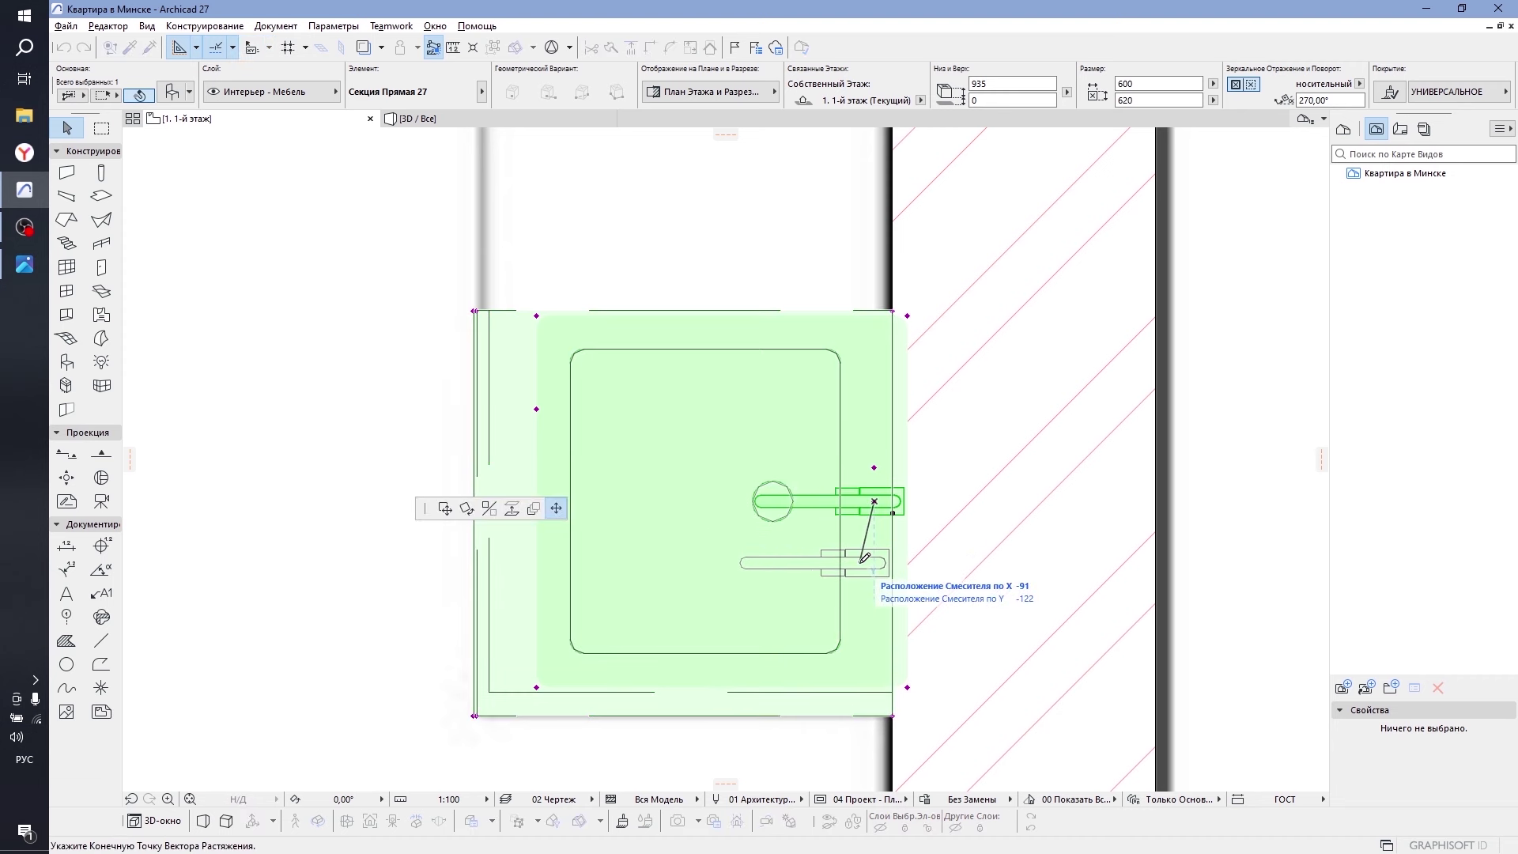
right_click(813, 551)
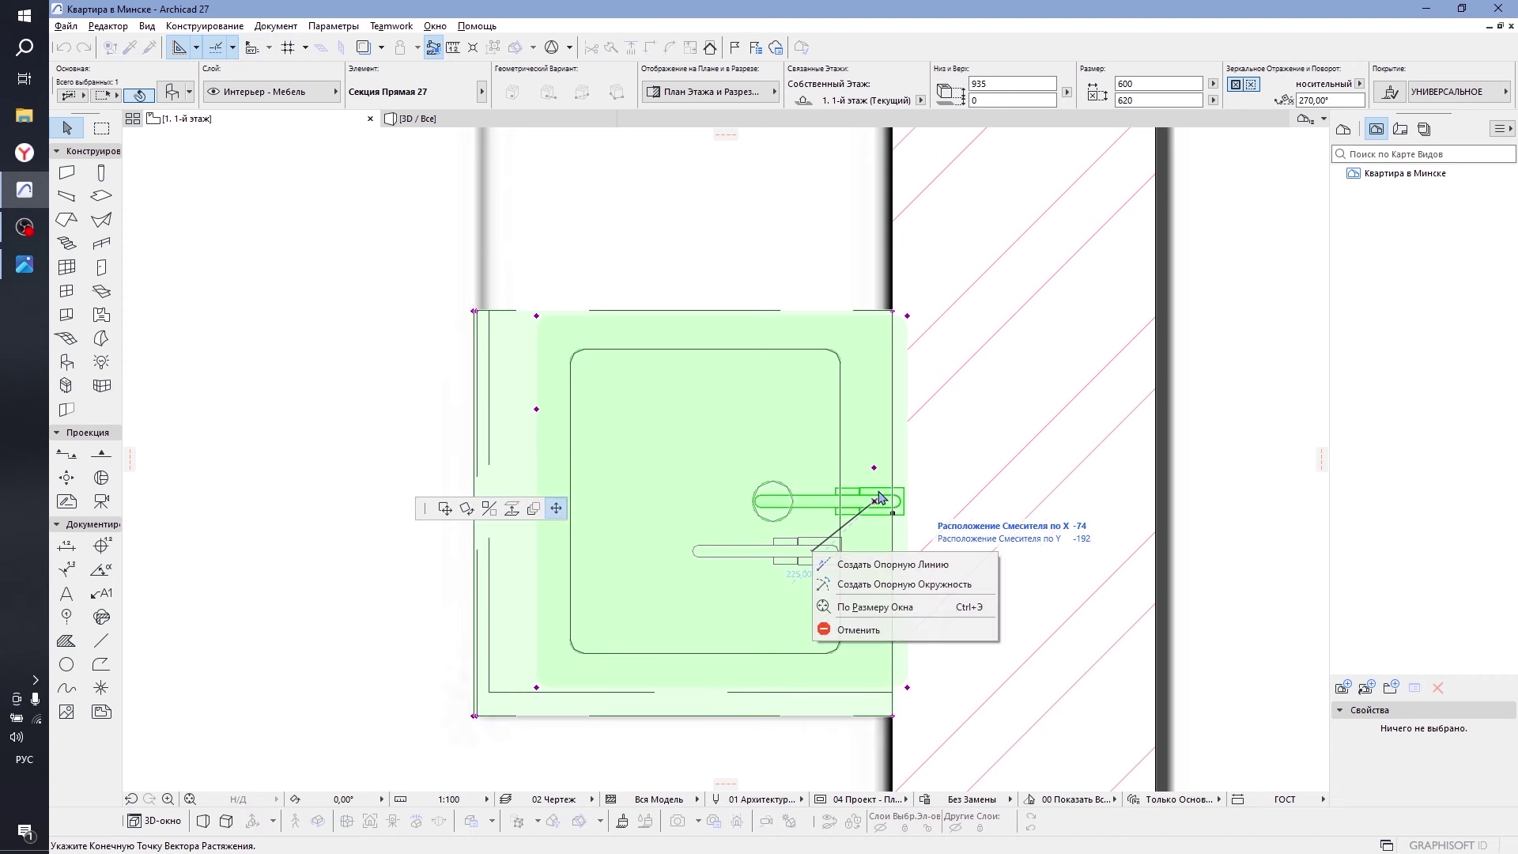
click(866, 630)
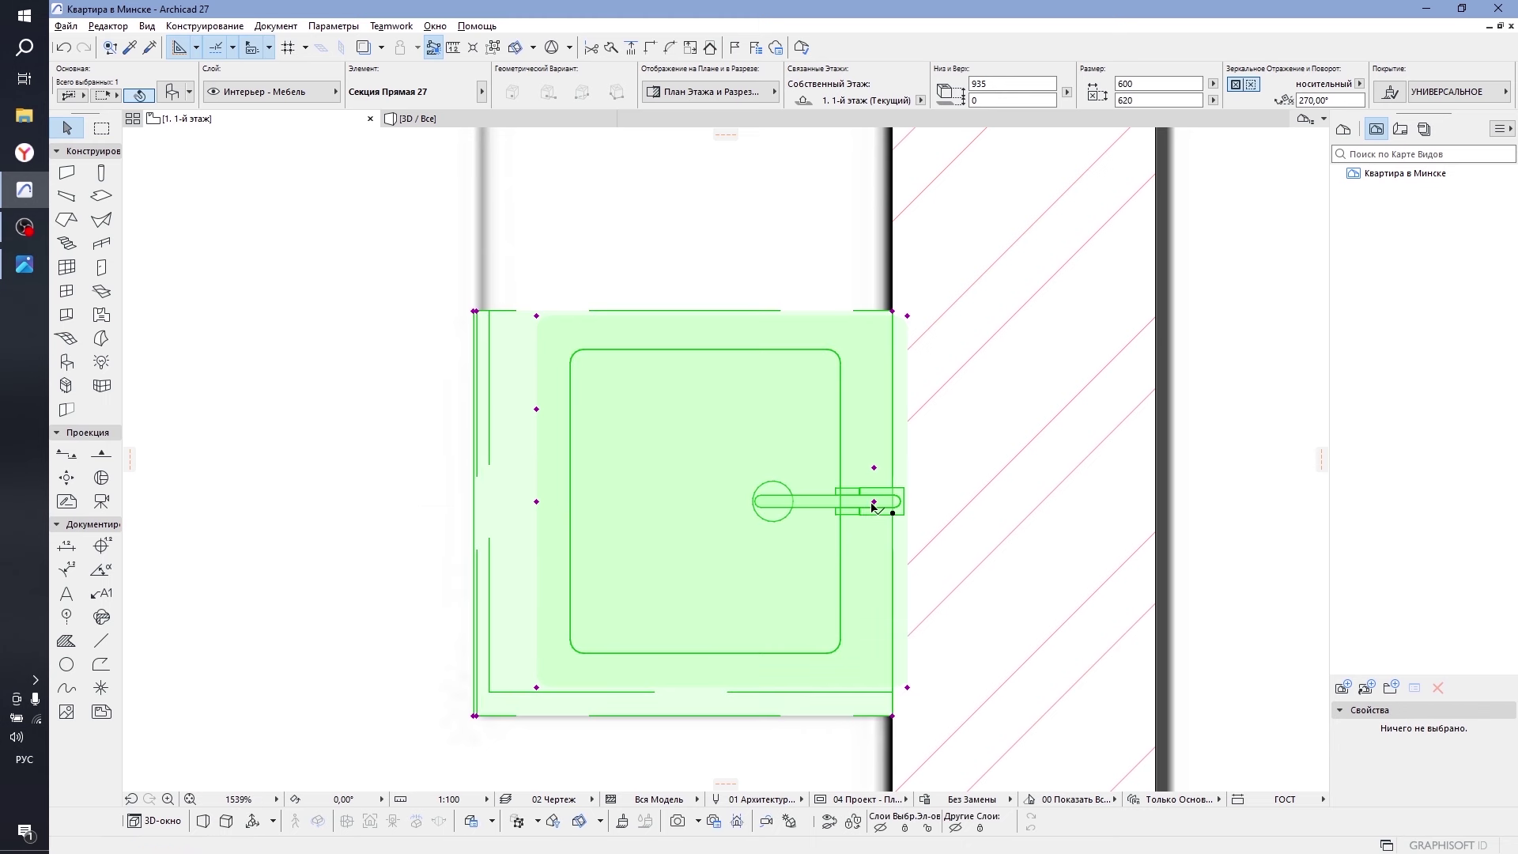
Stretch the sink basin's hotspot to a new position within the cabinet
click(537, 502)
middle_drag(524, 489, 634, 416)
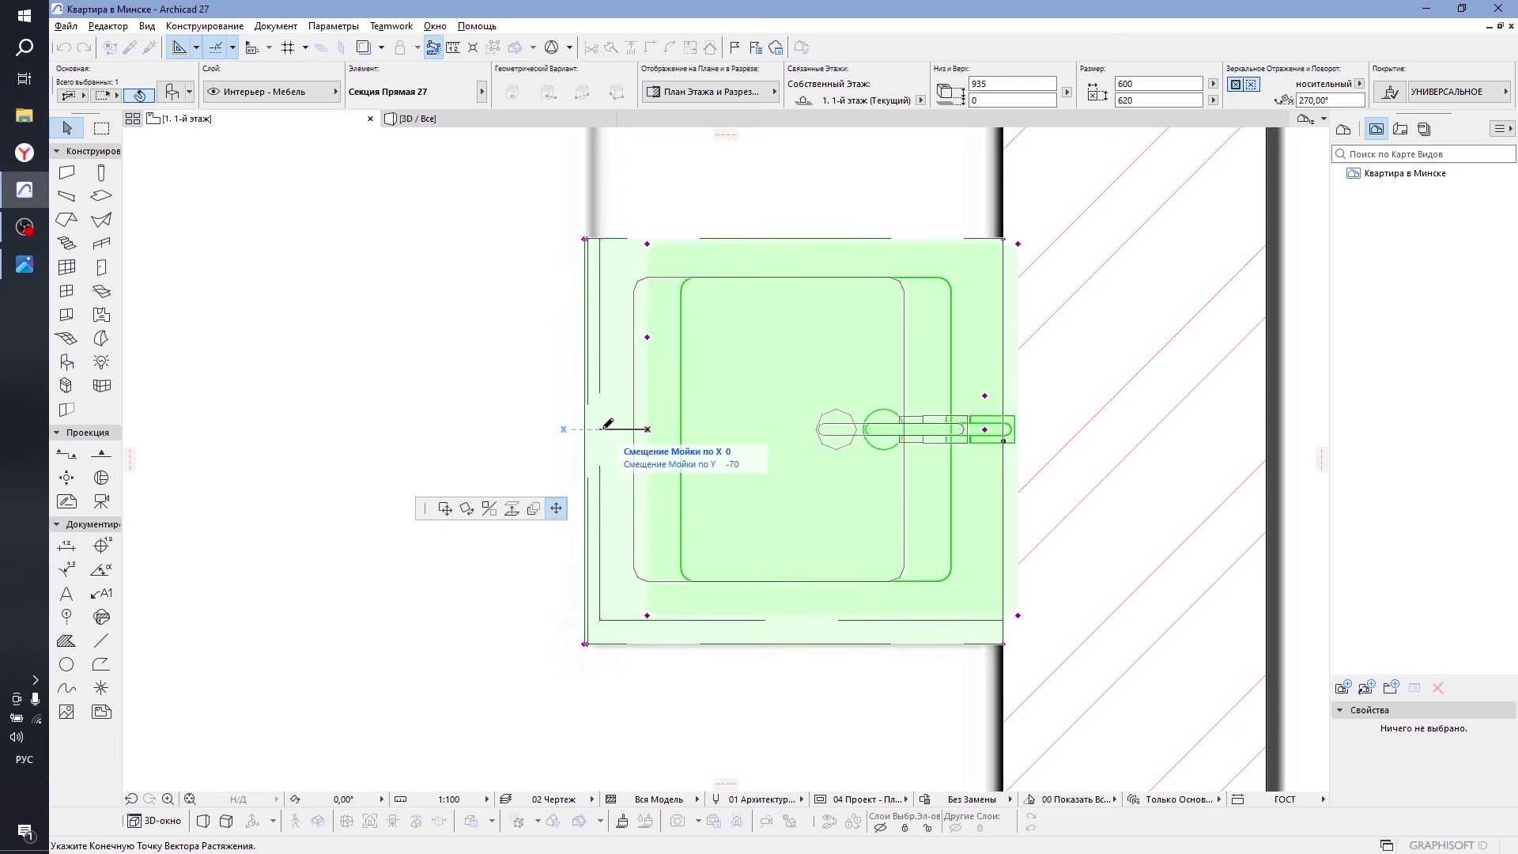
click(602, 429)
click(602, 431)
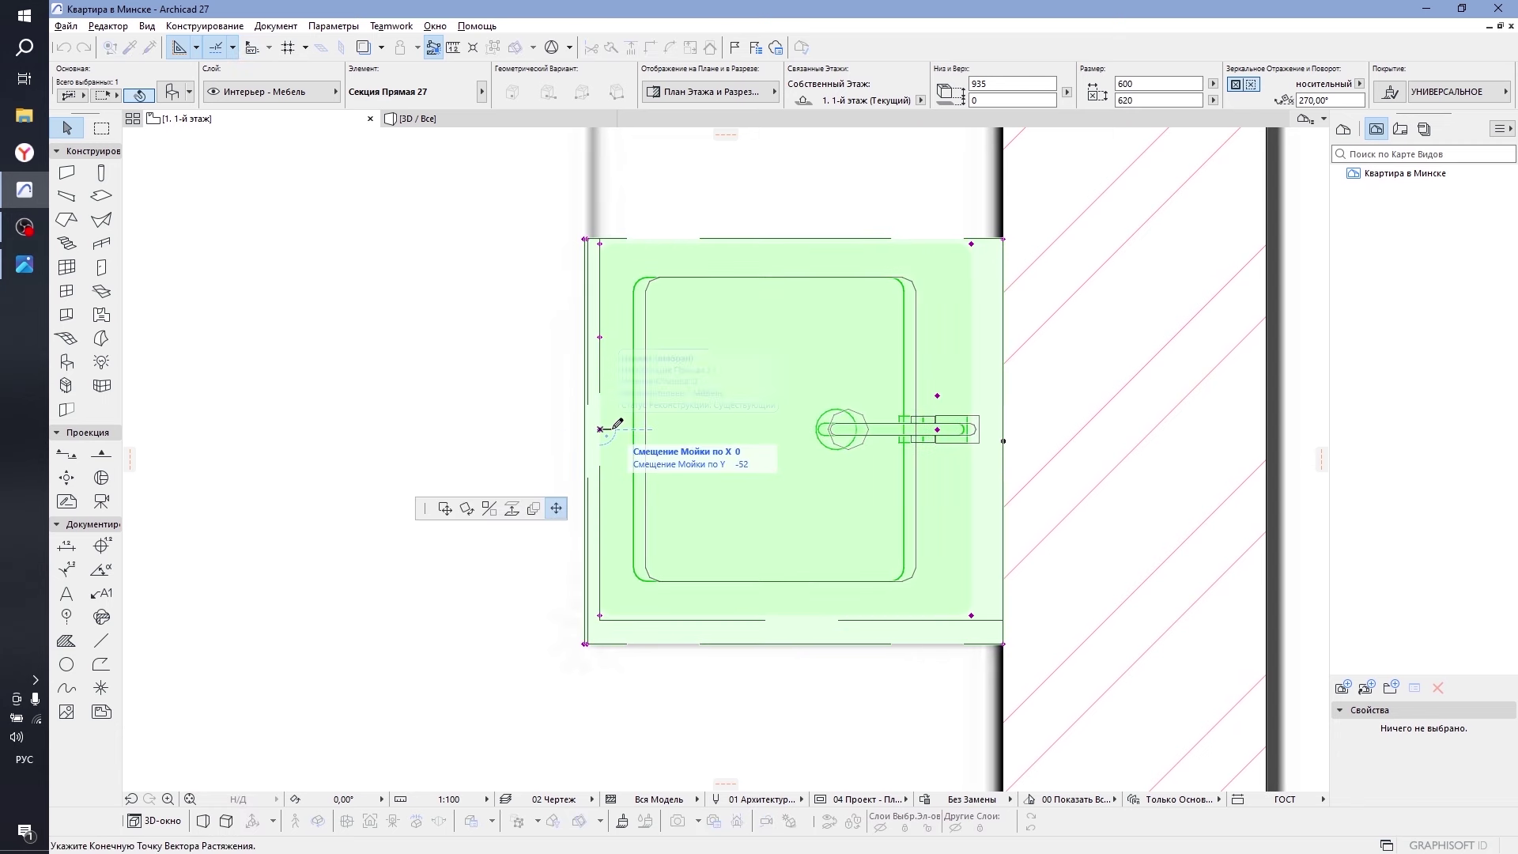
click(617, 429)
middle_drag(853, 416, 874, 424)
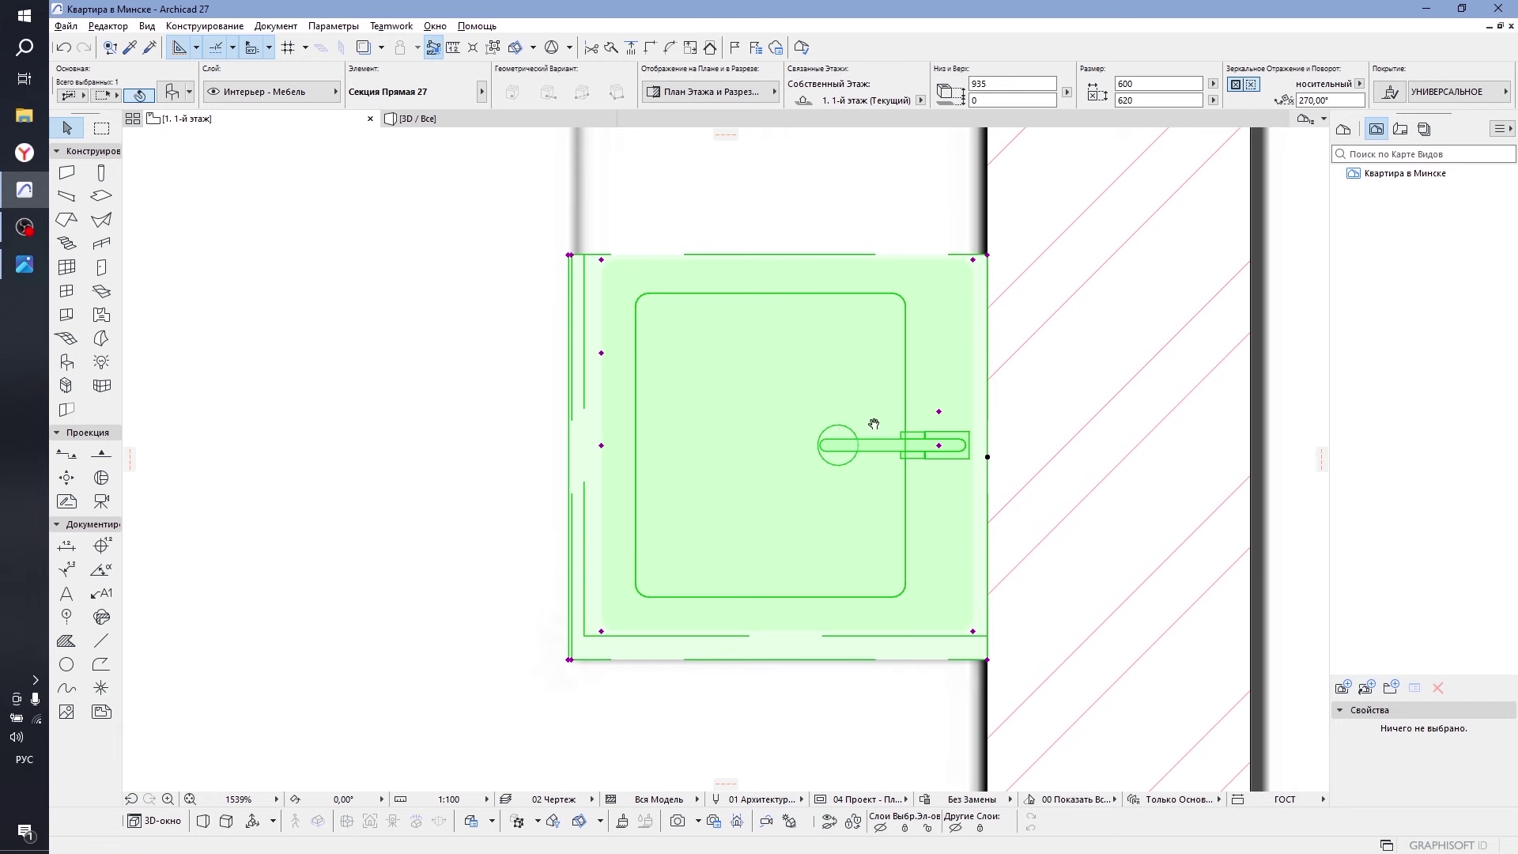
scroll(1015, 437, up, 2)
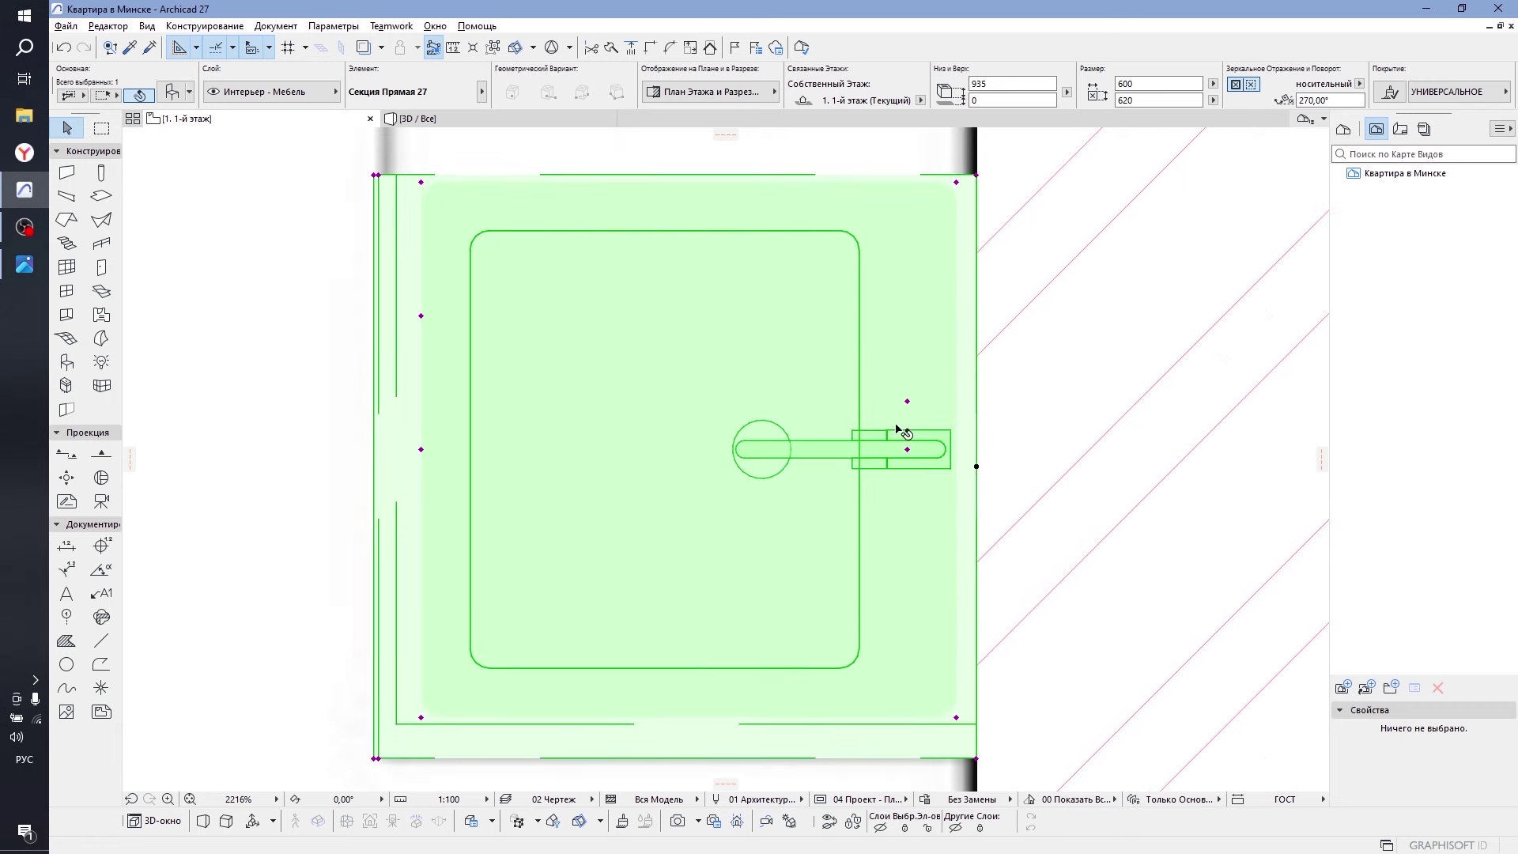
Cancel trial basin and faucet rotations, then view both cabinets frontally in 3D
click(421, 315)
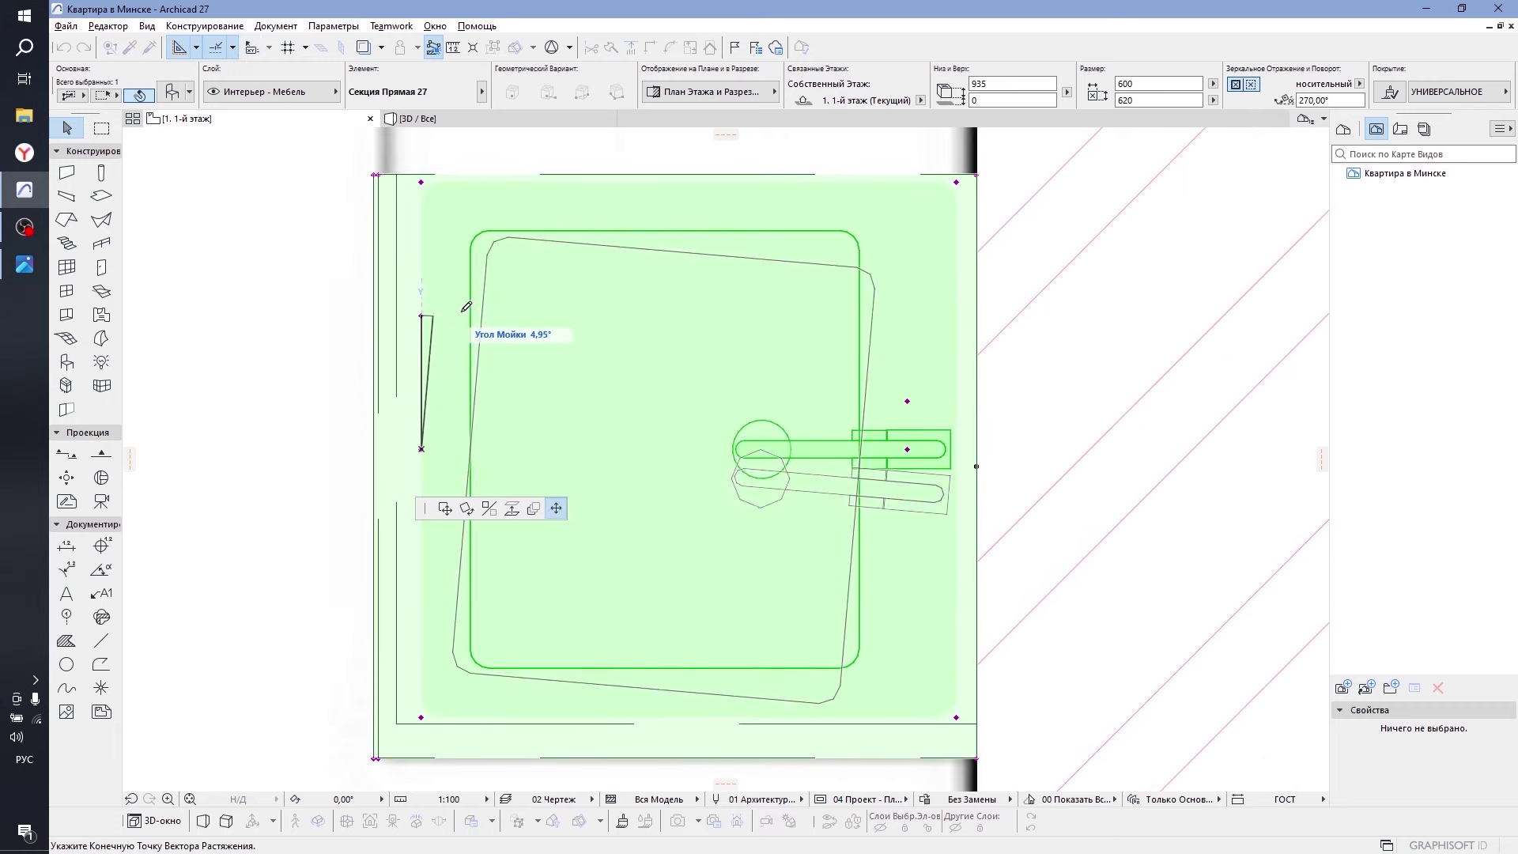
key(Escape)
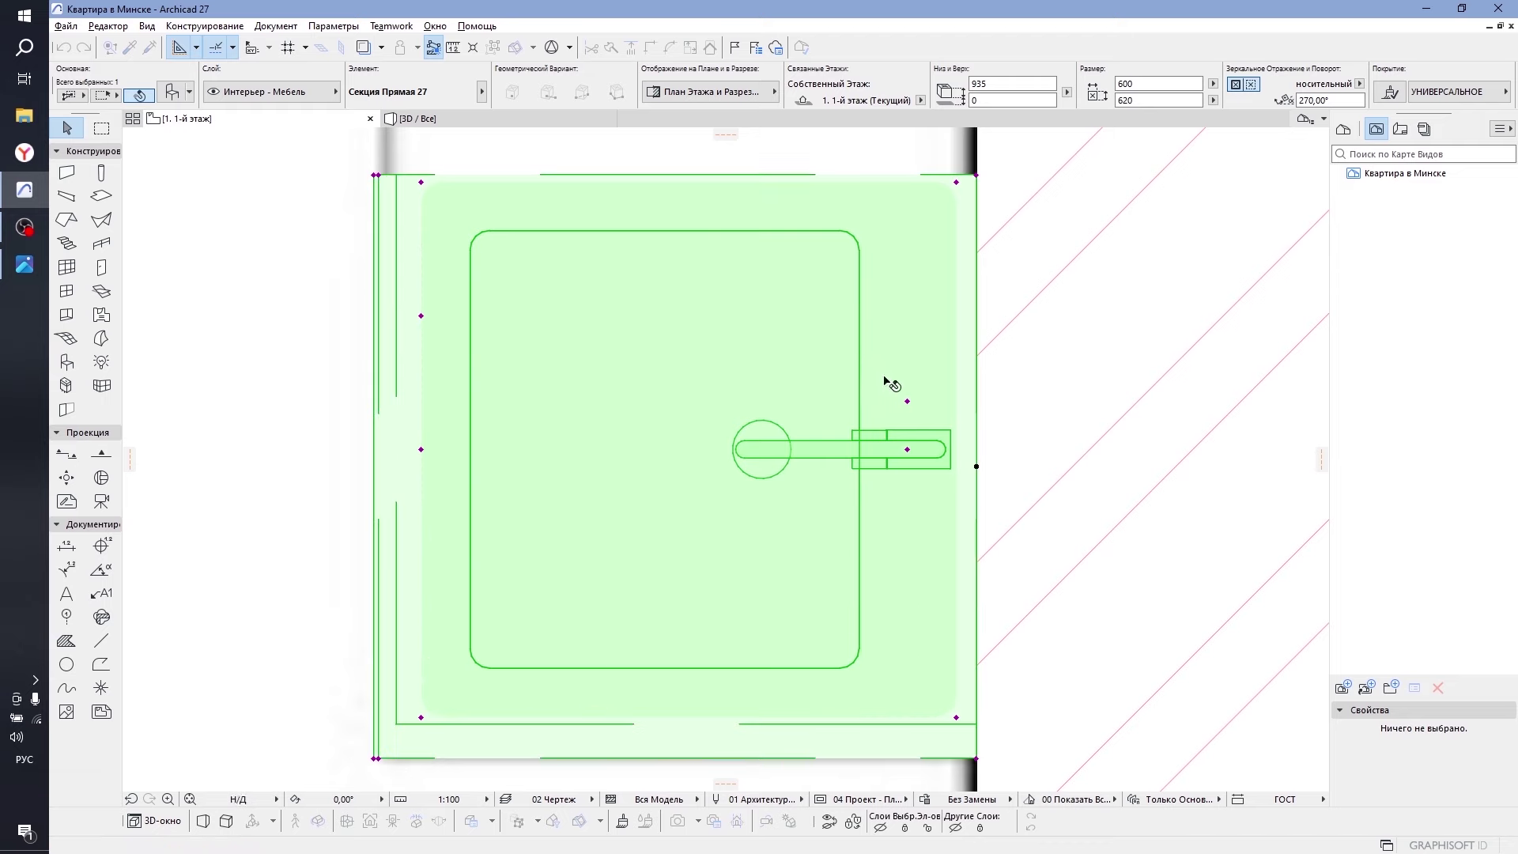
click(907, 402)
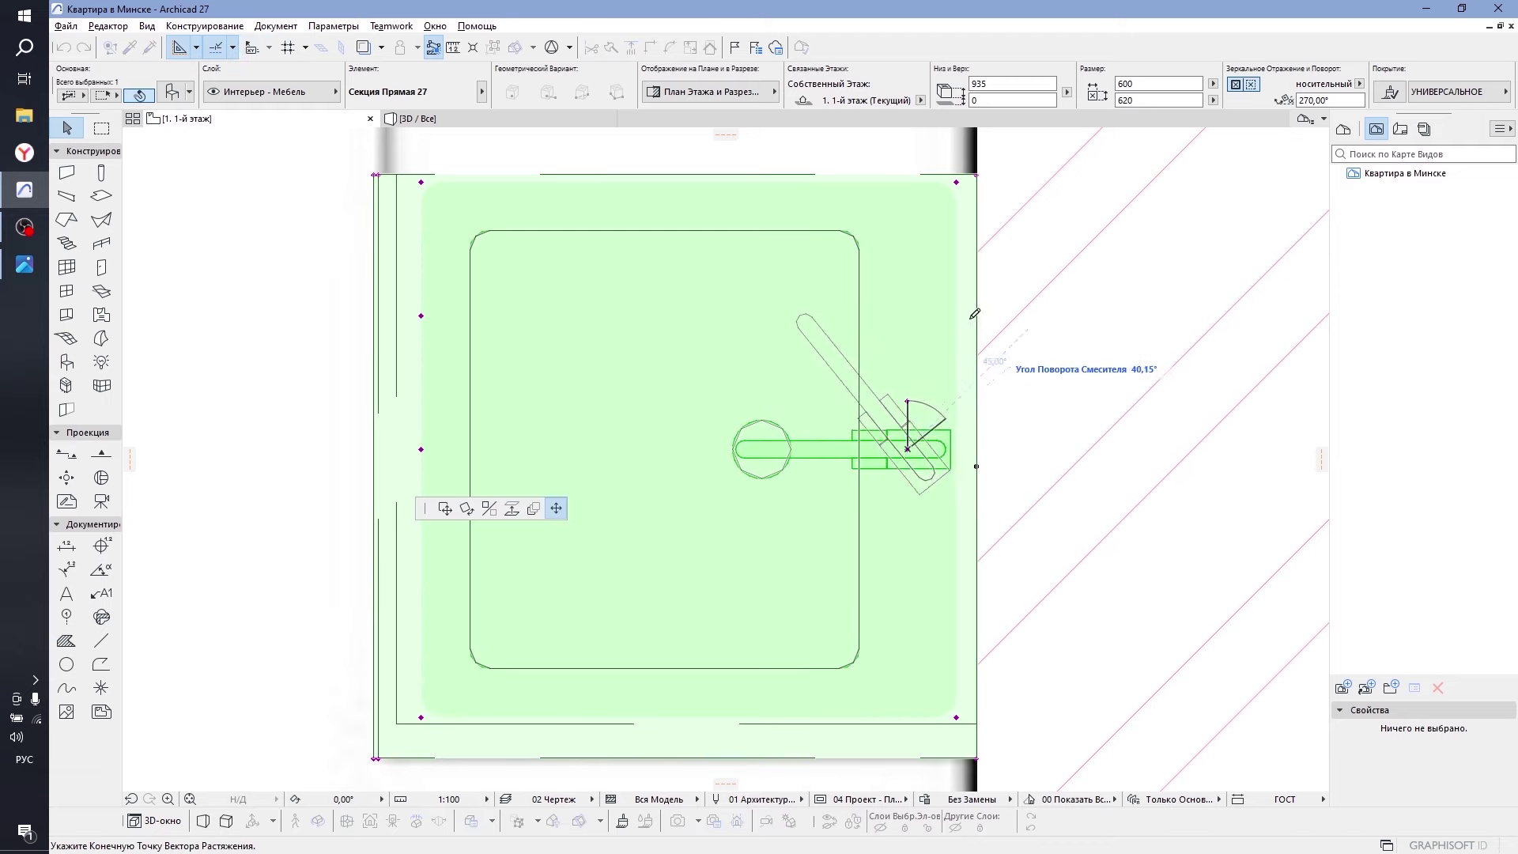
key(Escape)
click(419, 119)
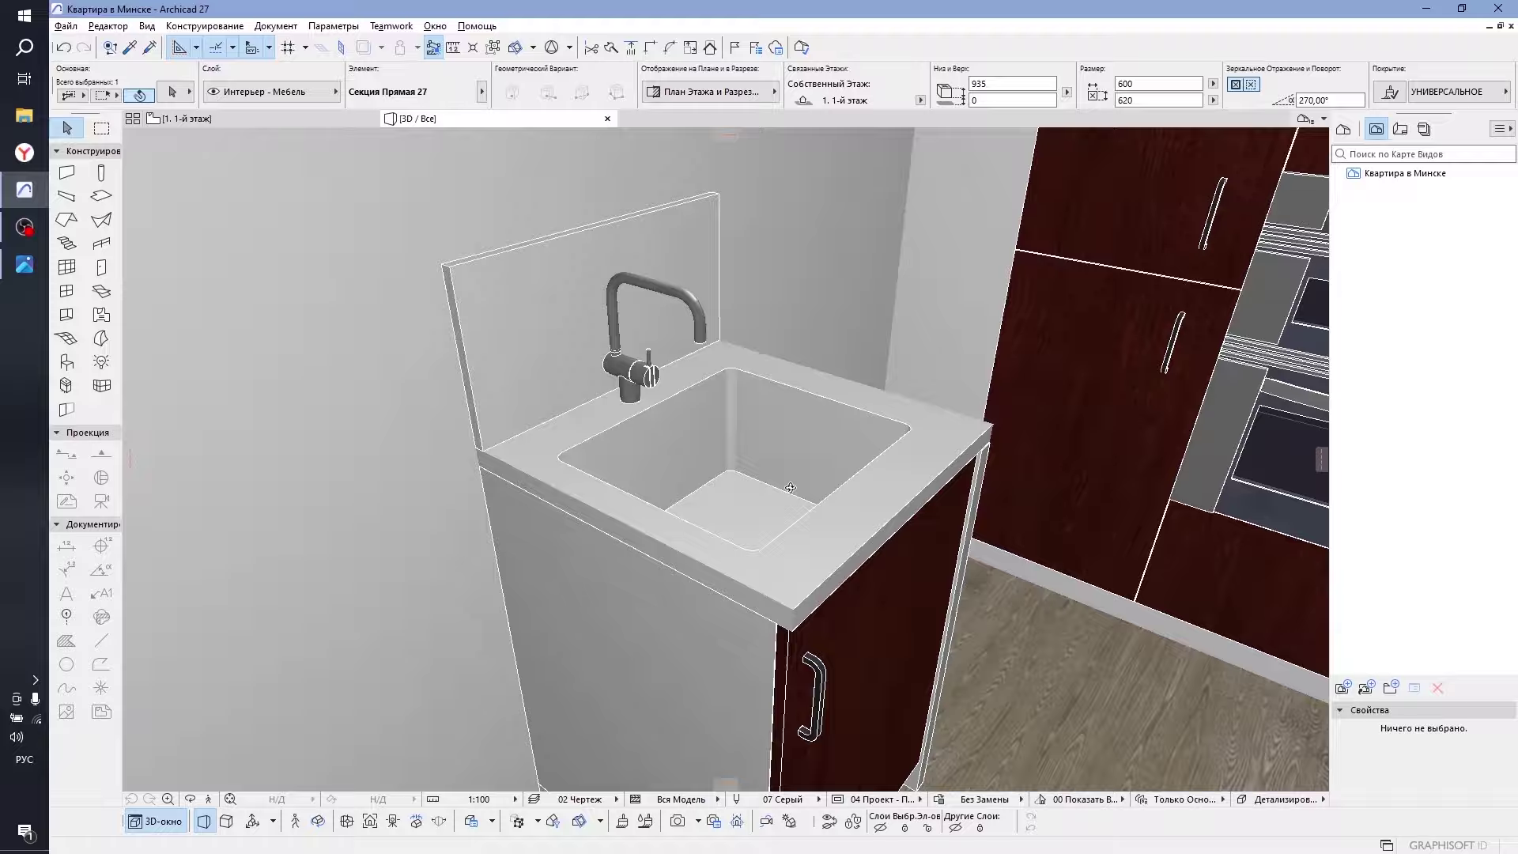
mouse_move(790, 487)
shift+middle_down()
mouse_move(474, 425)
mouse_move(458, 349)
mouse_move(468, 452)
shift+middle_up()
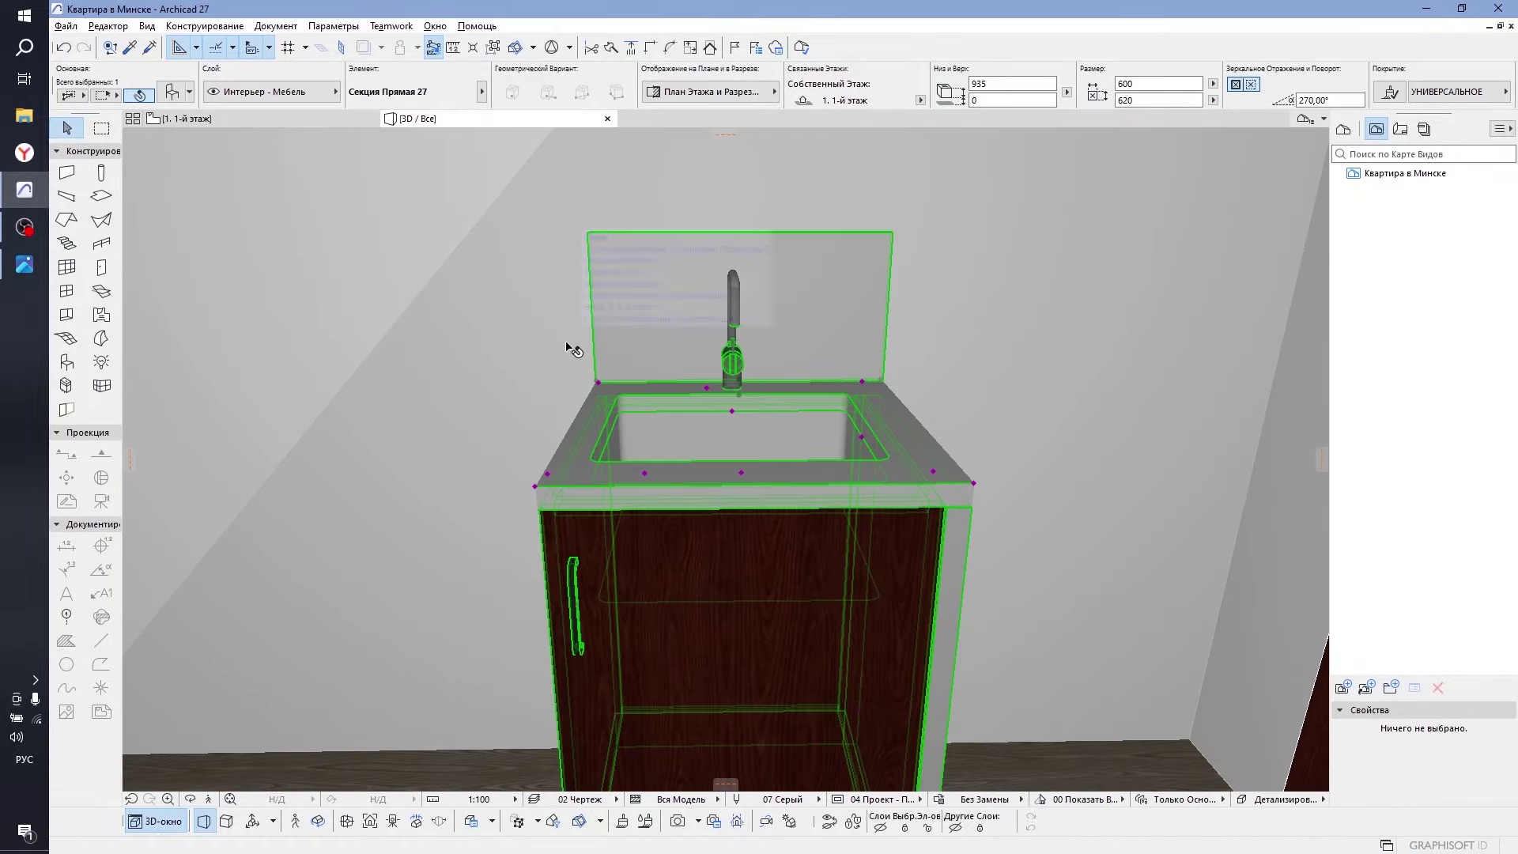
scroll(941, 485, down, 3)
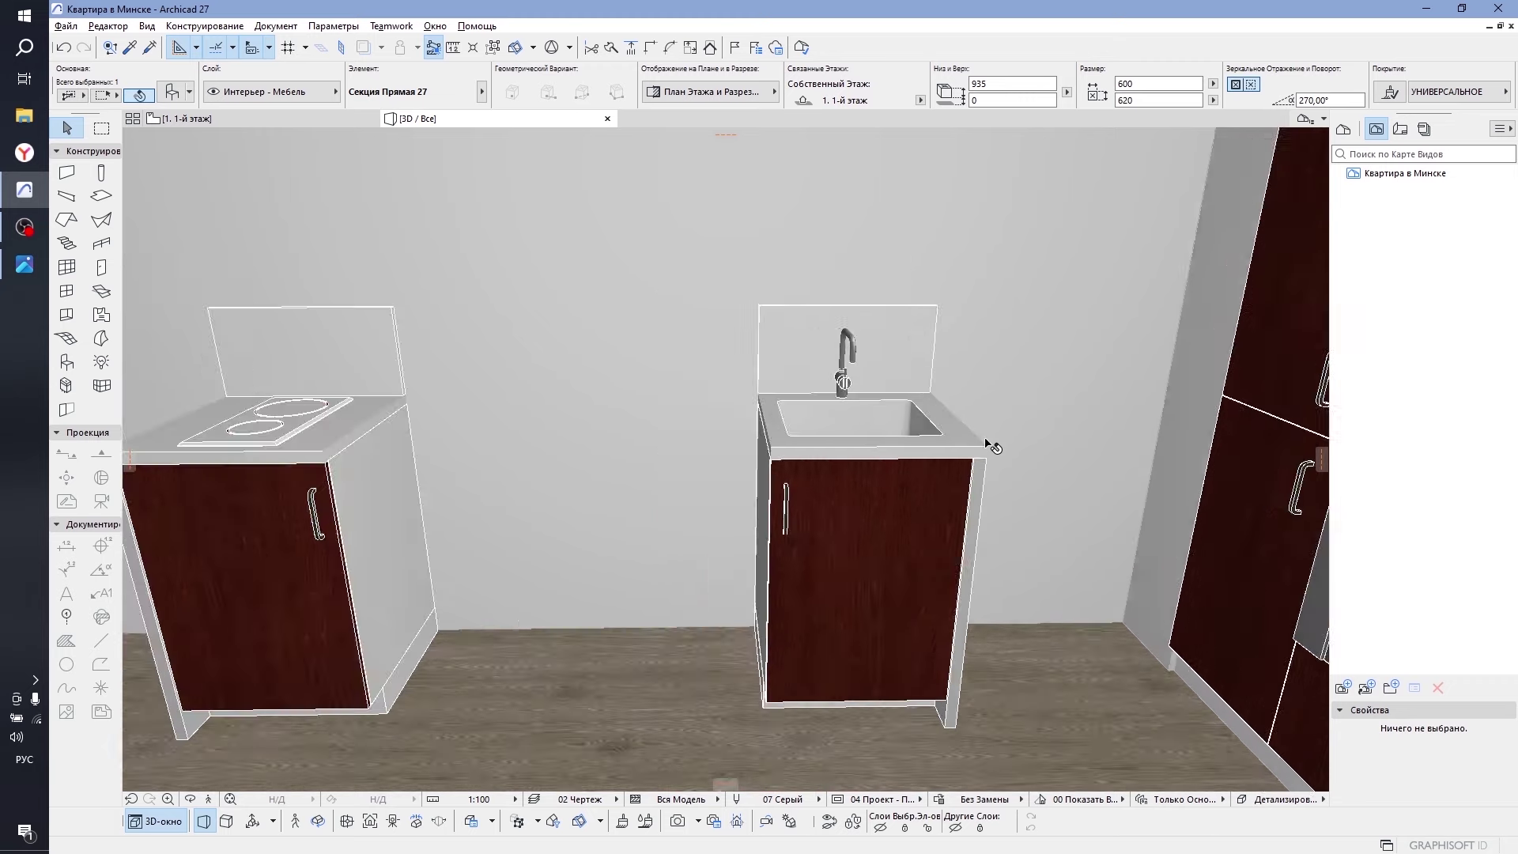
scroll(952, 488, down, 2)
Bring up reference photo 011.jpg showing dark-red cabinets, hob and undermounted sink
key(alt+Tab)
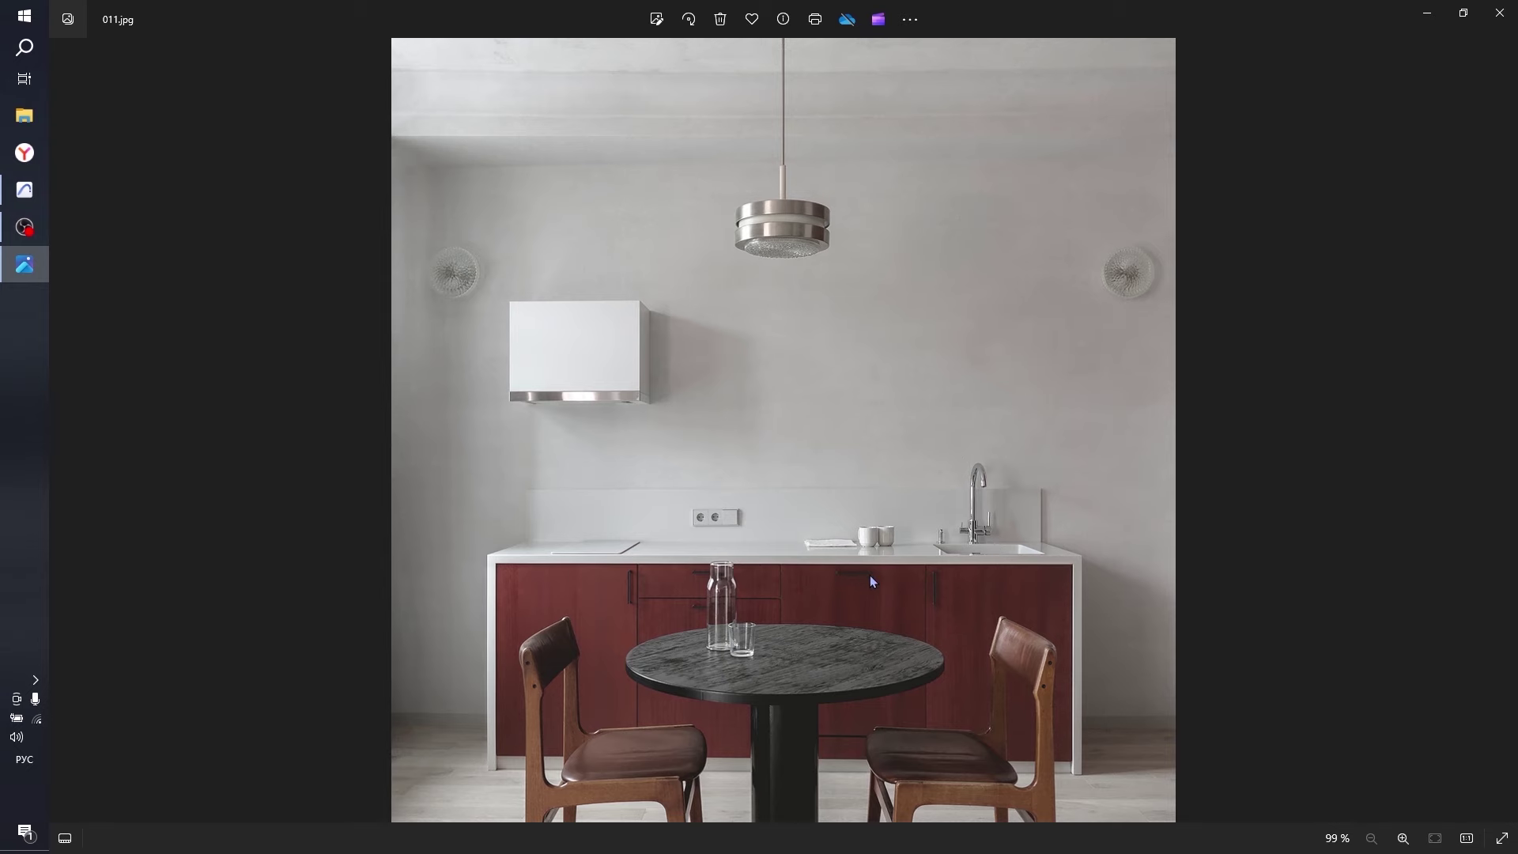
Back in Archicad's floor plan, deselect the slab and select the sink cabinet
key(alt+Tab)
click(322, 118)
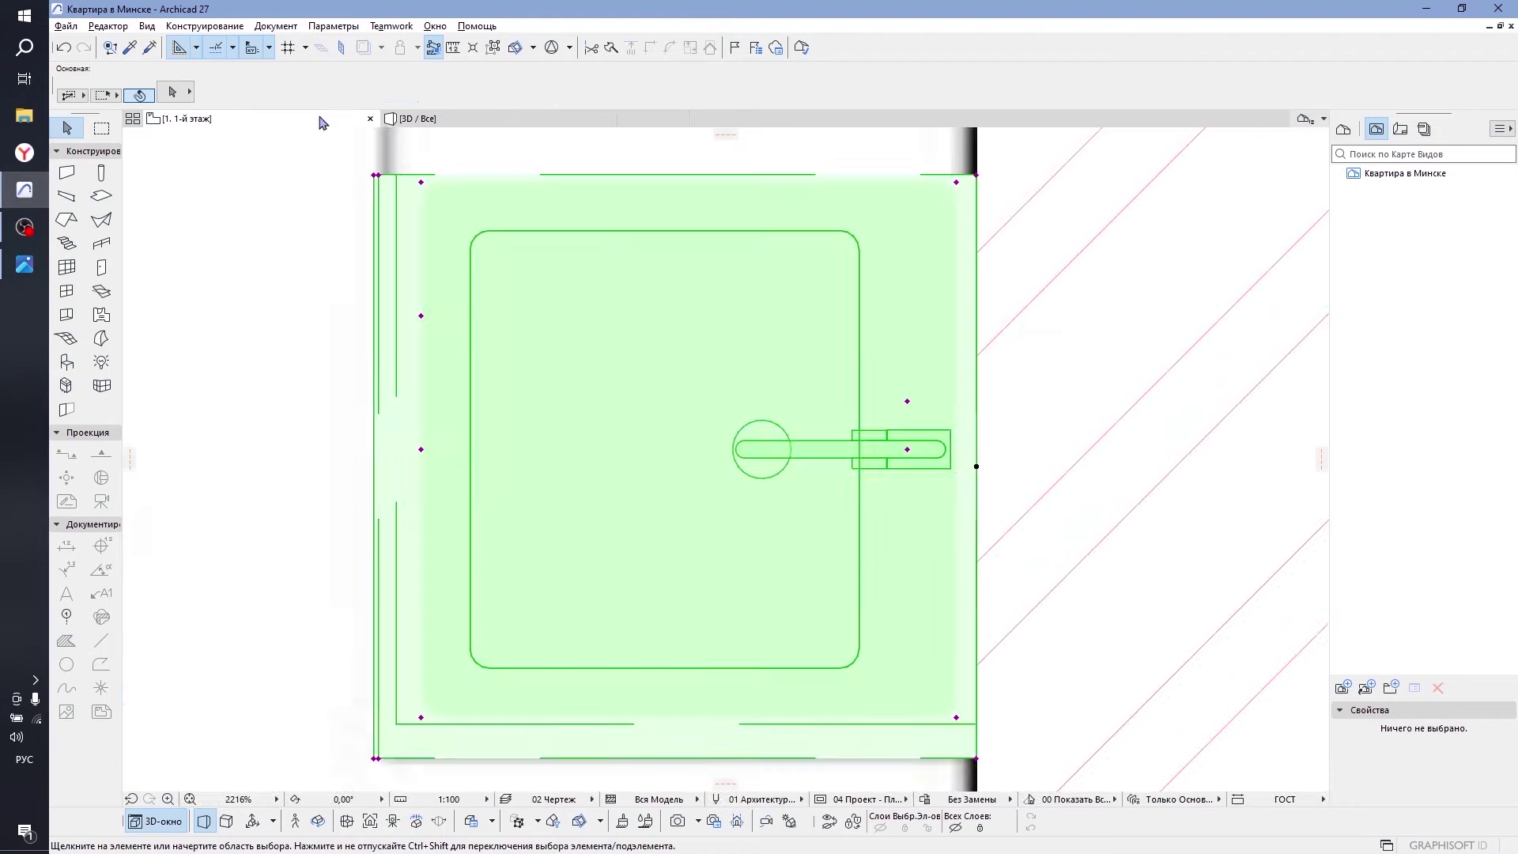
scroll(823, 498, down, 5)
scroll(1028, 520, down, 3)
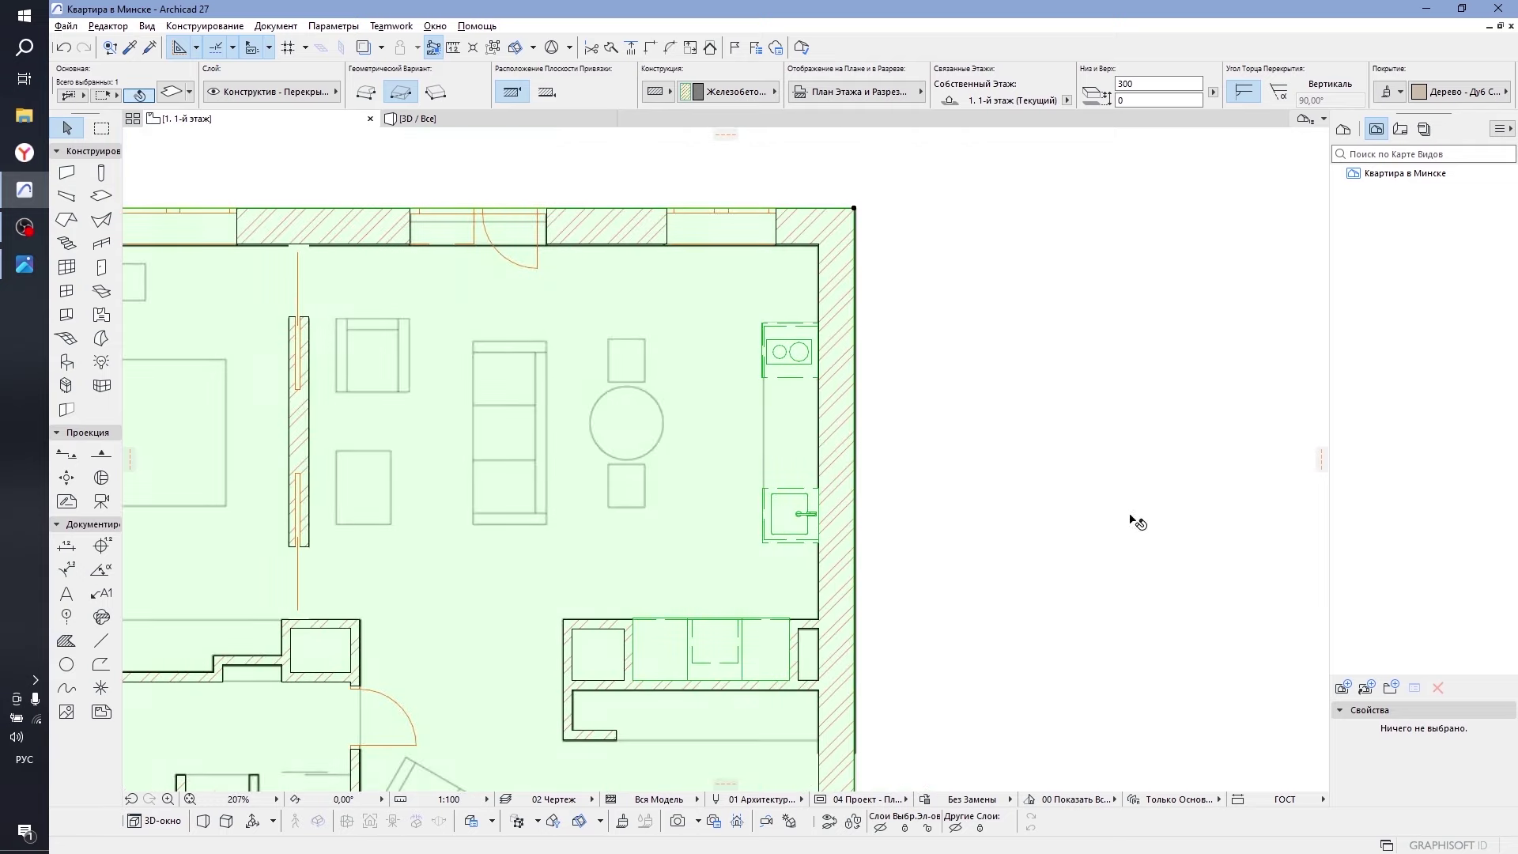
click(1137, 522)
scroll(833, 498, up, 3)
click(844, 512)
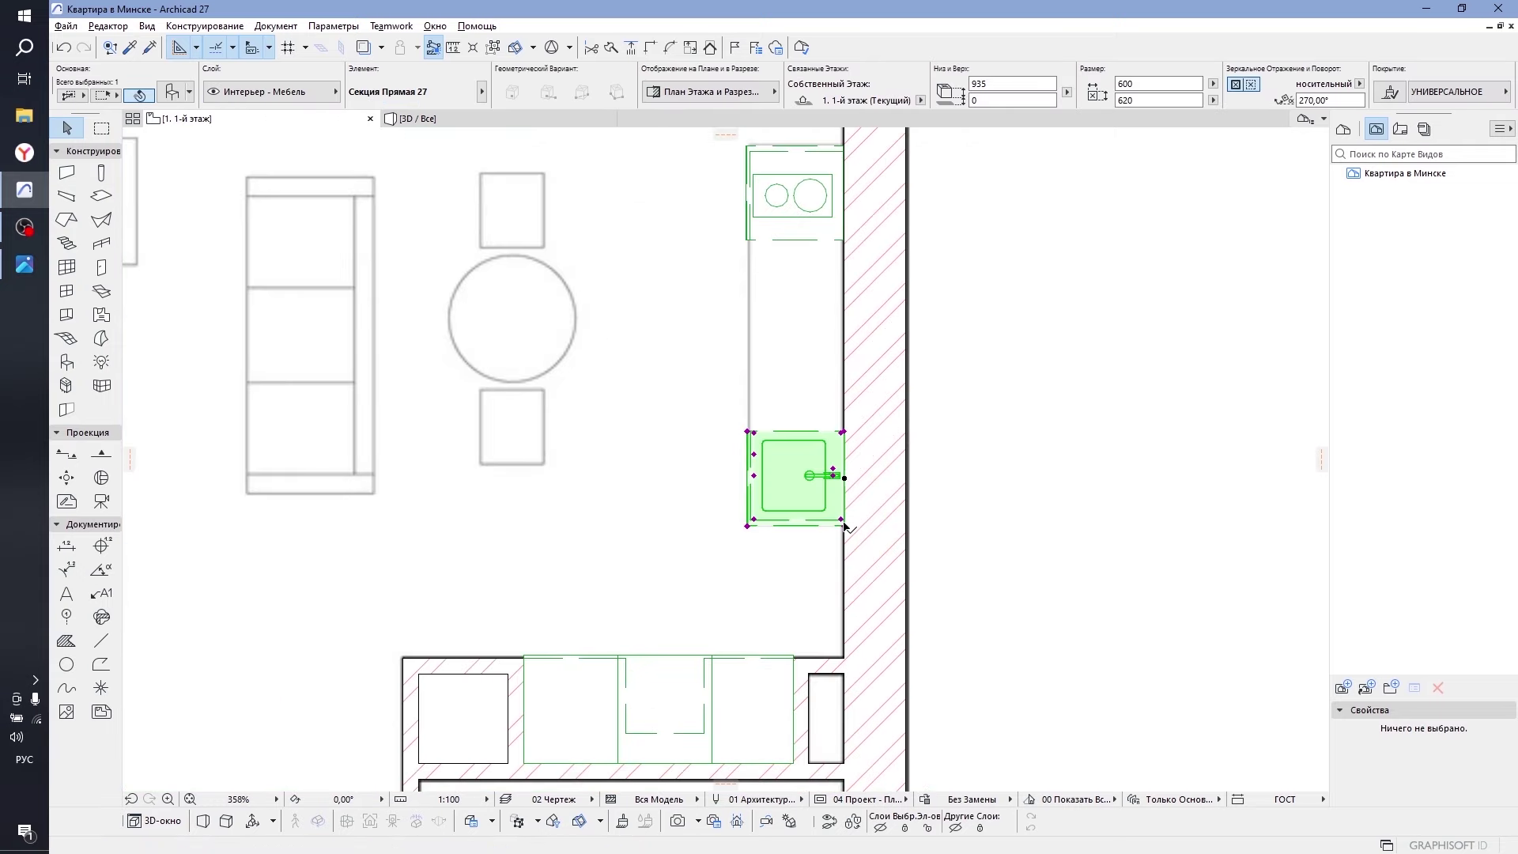
Ctrl-copy the sink cabinet 600 along the wall and view the new unit in 3D
click(844, 523)
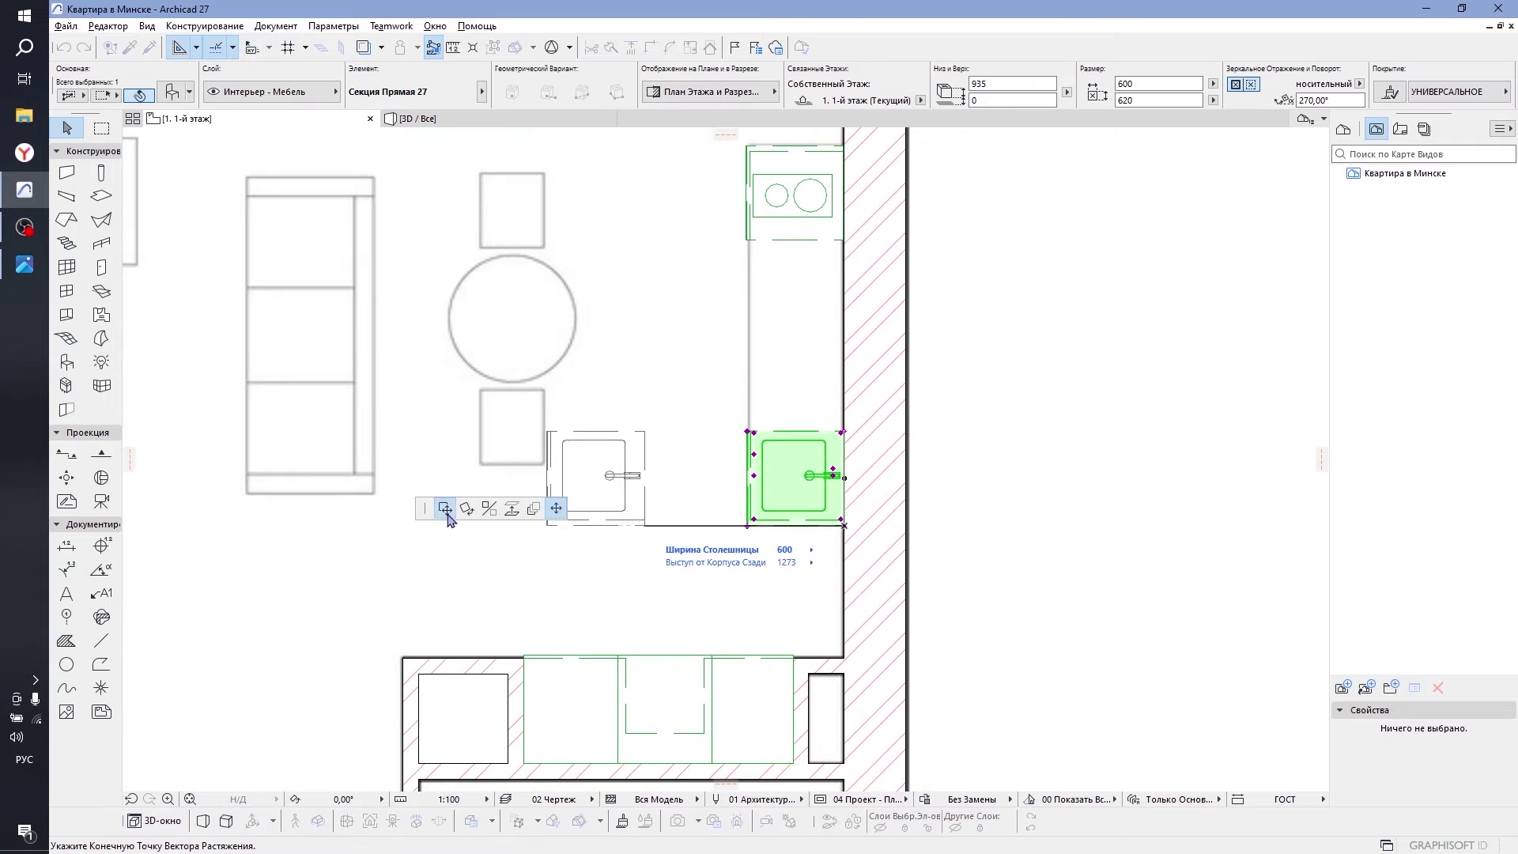
scroll(799, 449, up, 1)
scroll(799, 449, up, 3)
key(ctrl)
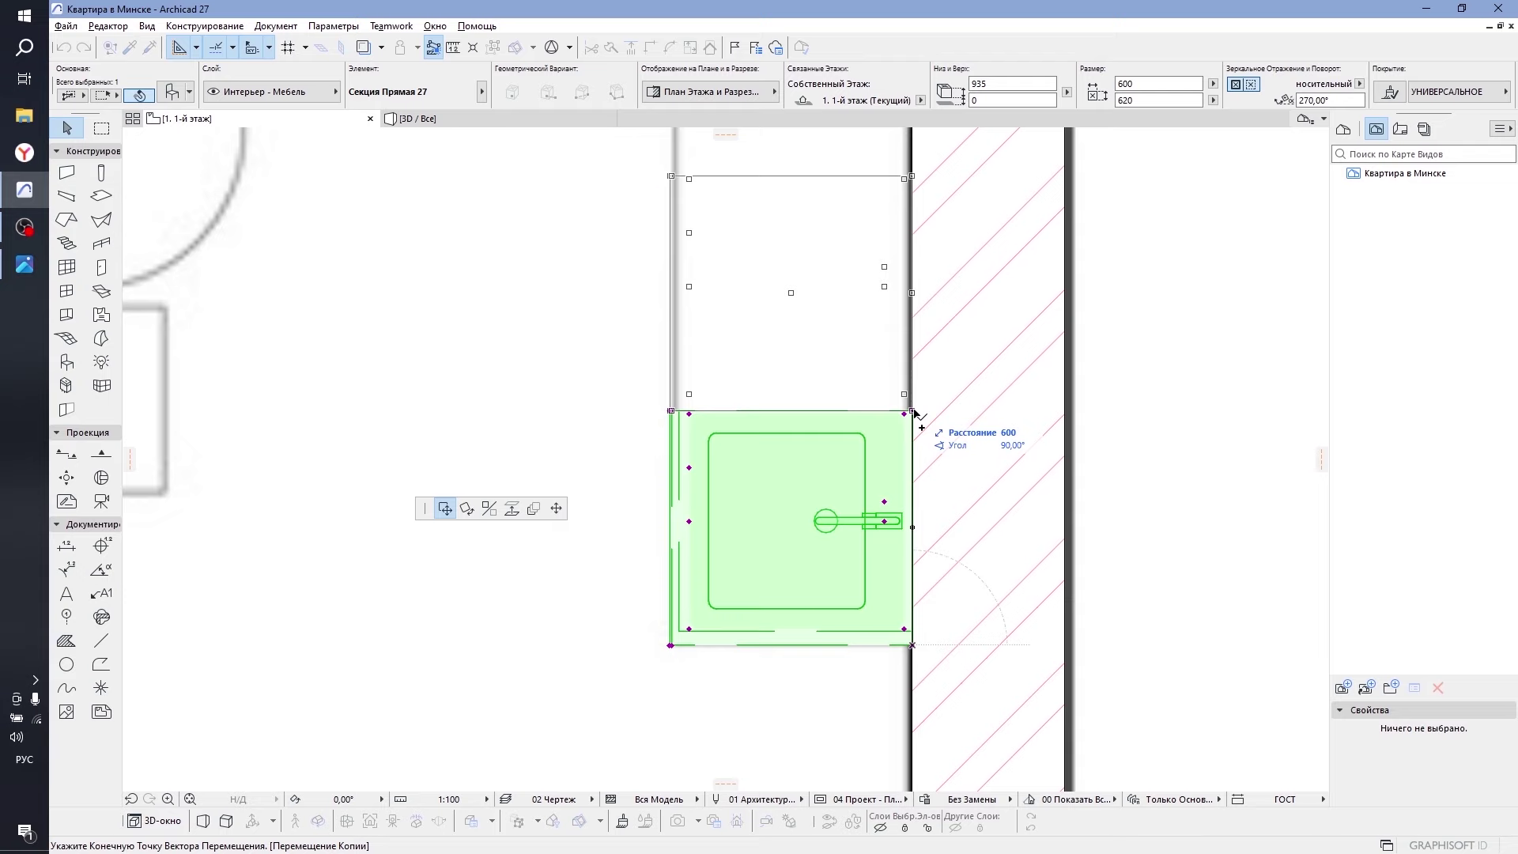
click(914, 412)
middle_drag(871, 405, 830, 474)
click(412, 118)
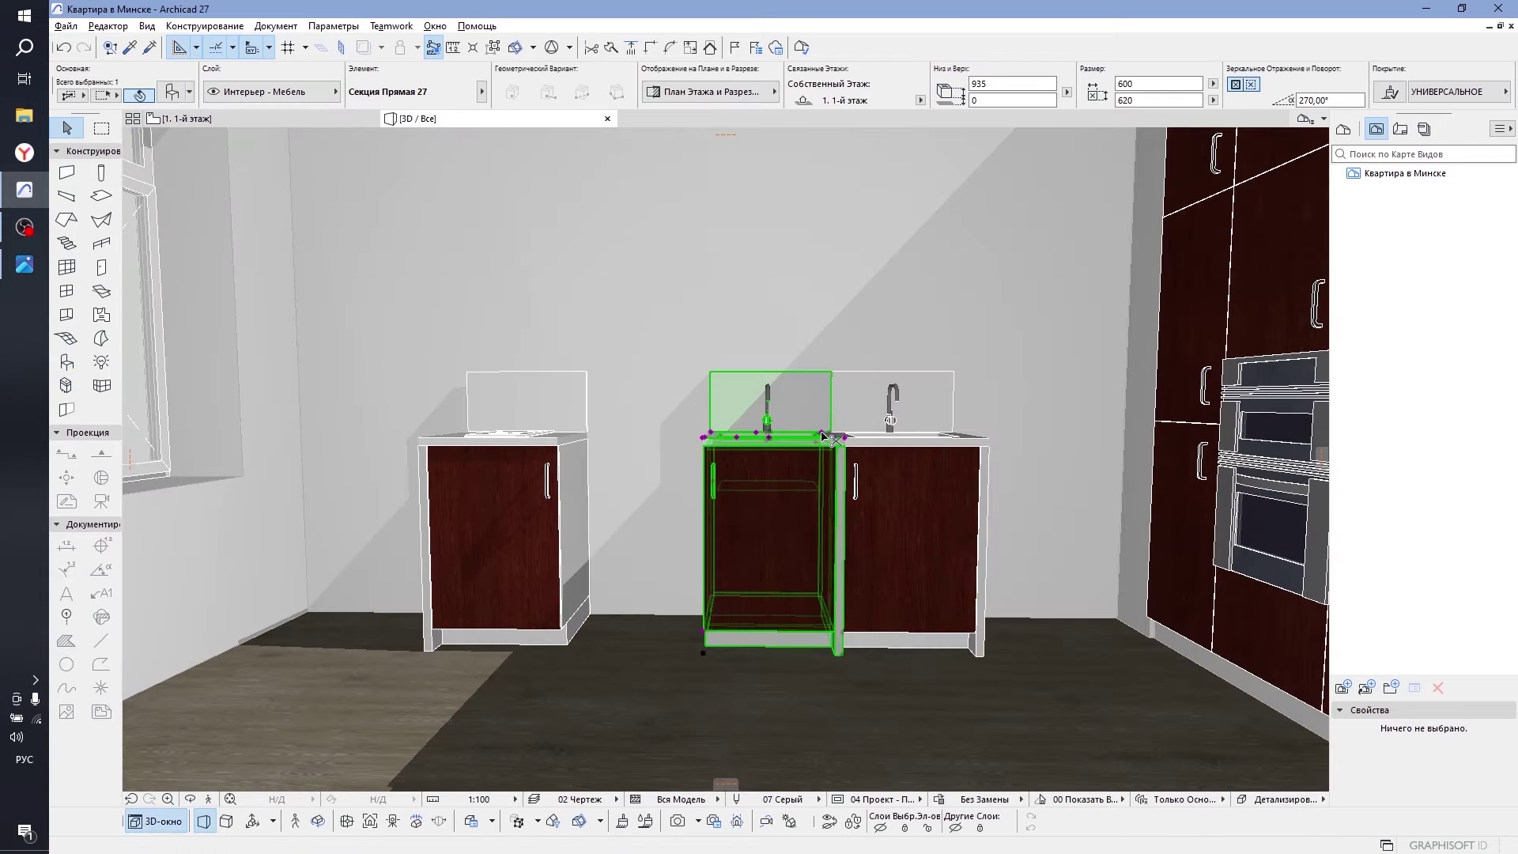
double_click(822, 435)
Remove the sink from this cabinet and review the back side panel parameters
click(1091, 325)
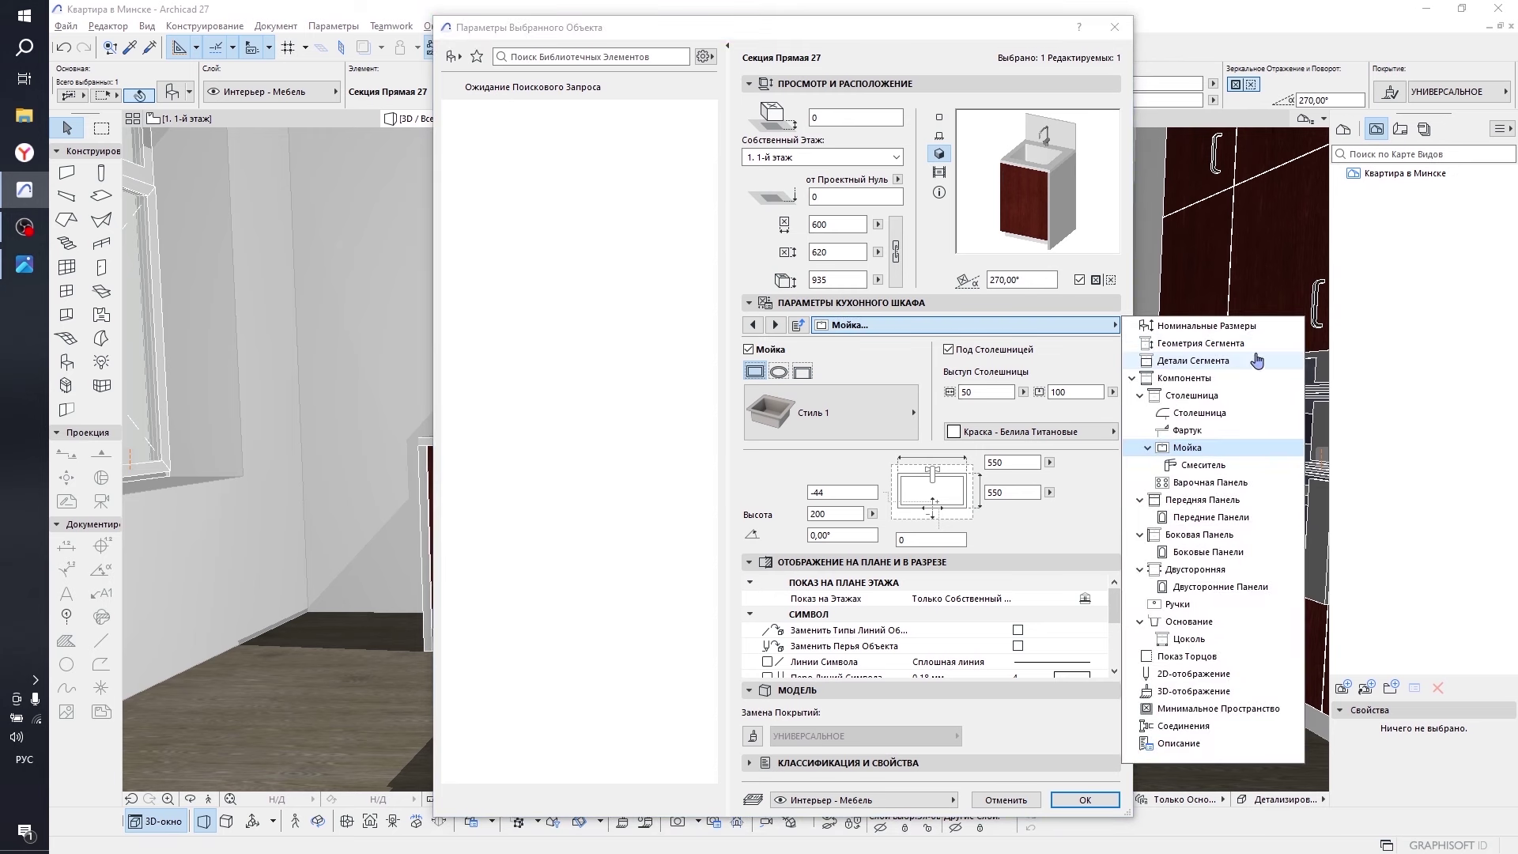
click(1257, 378)
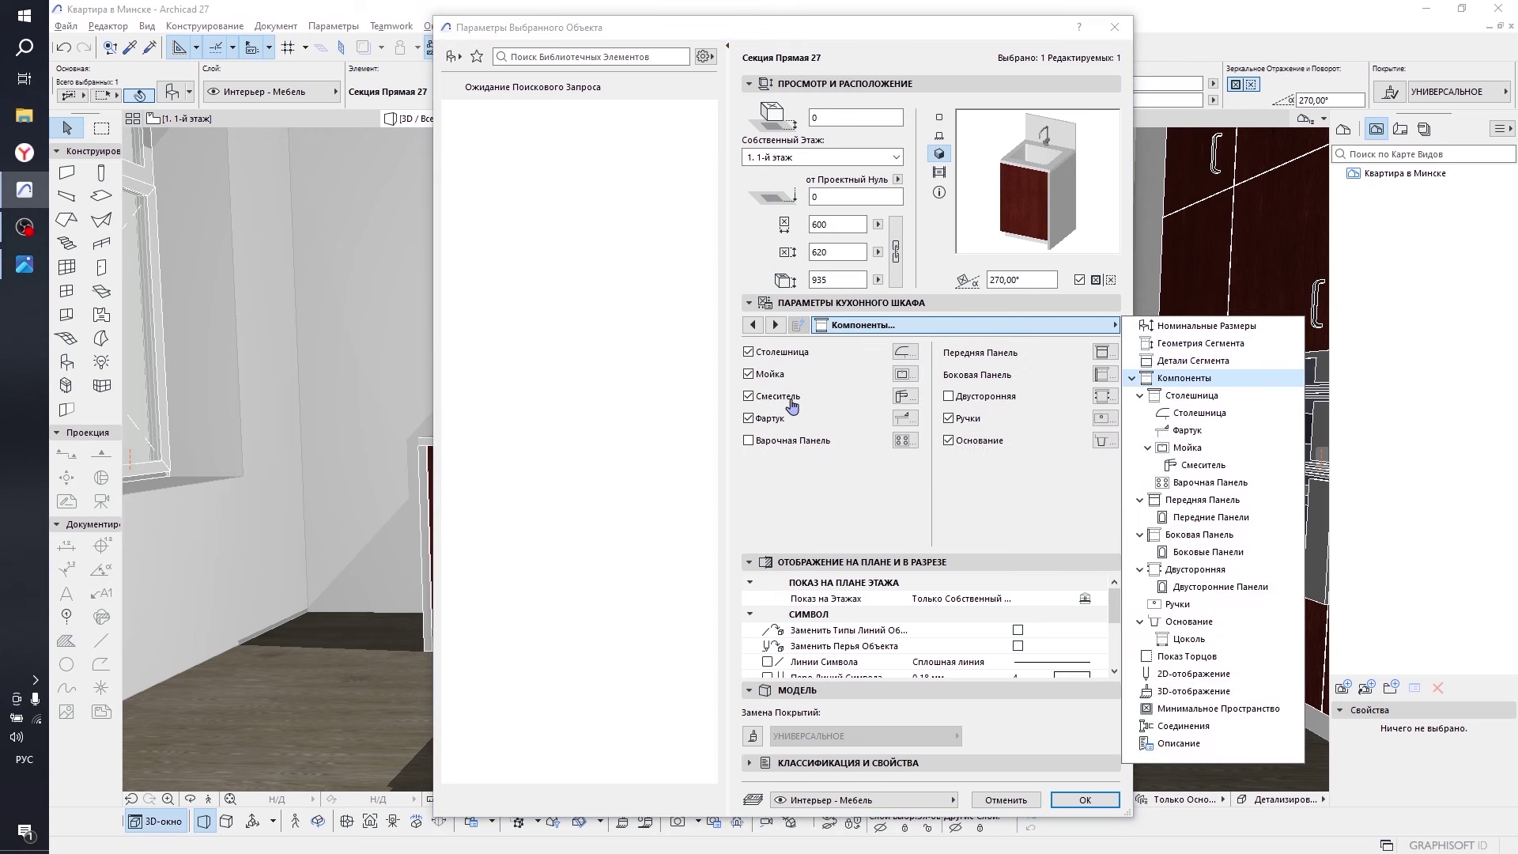
click(748, 376)
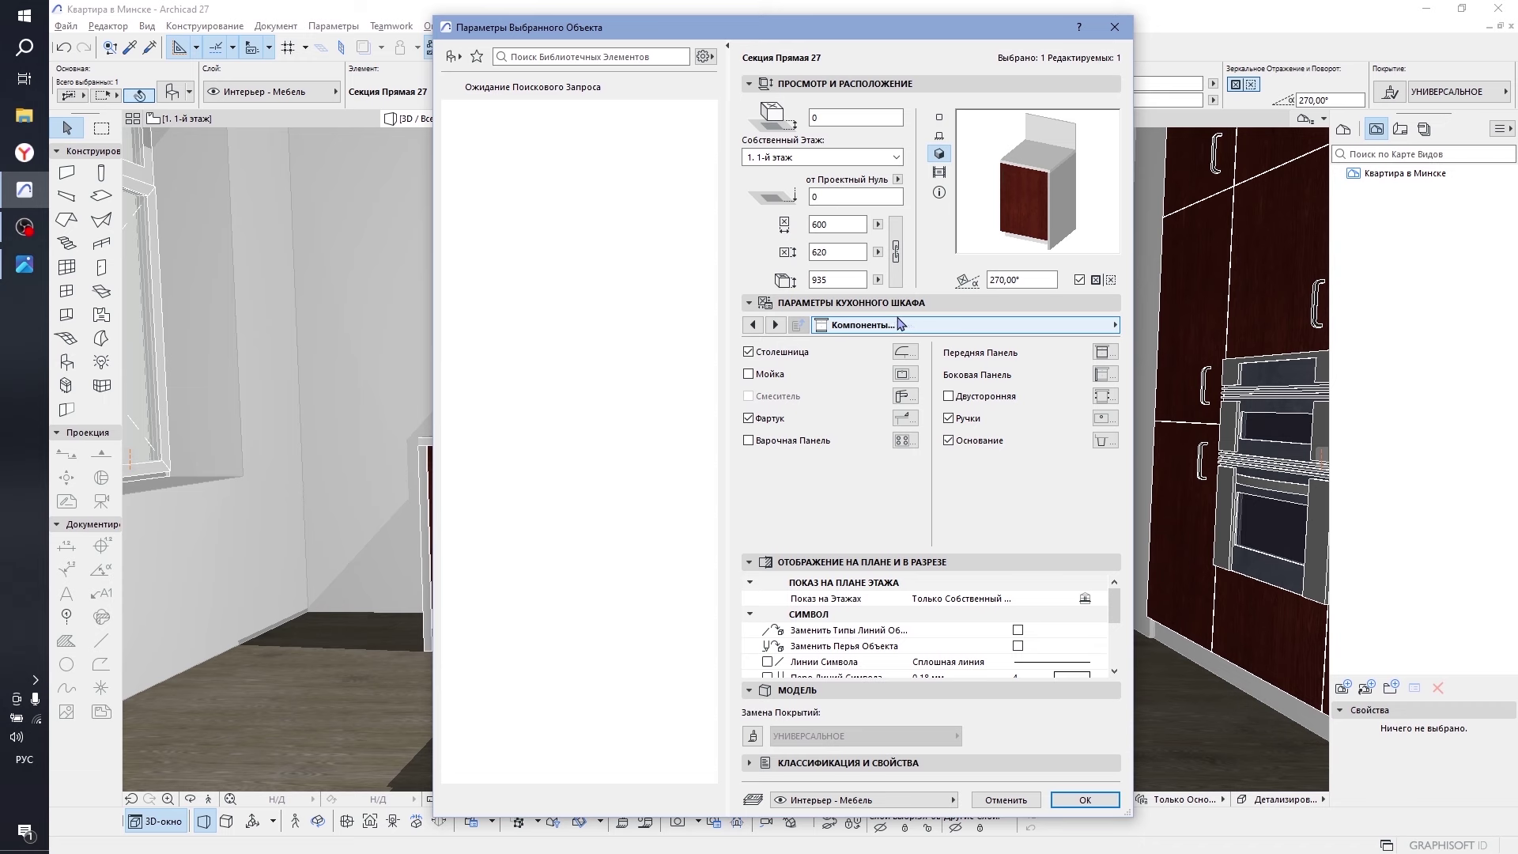
click(900, 323)
click(1199, 534)
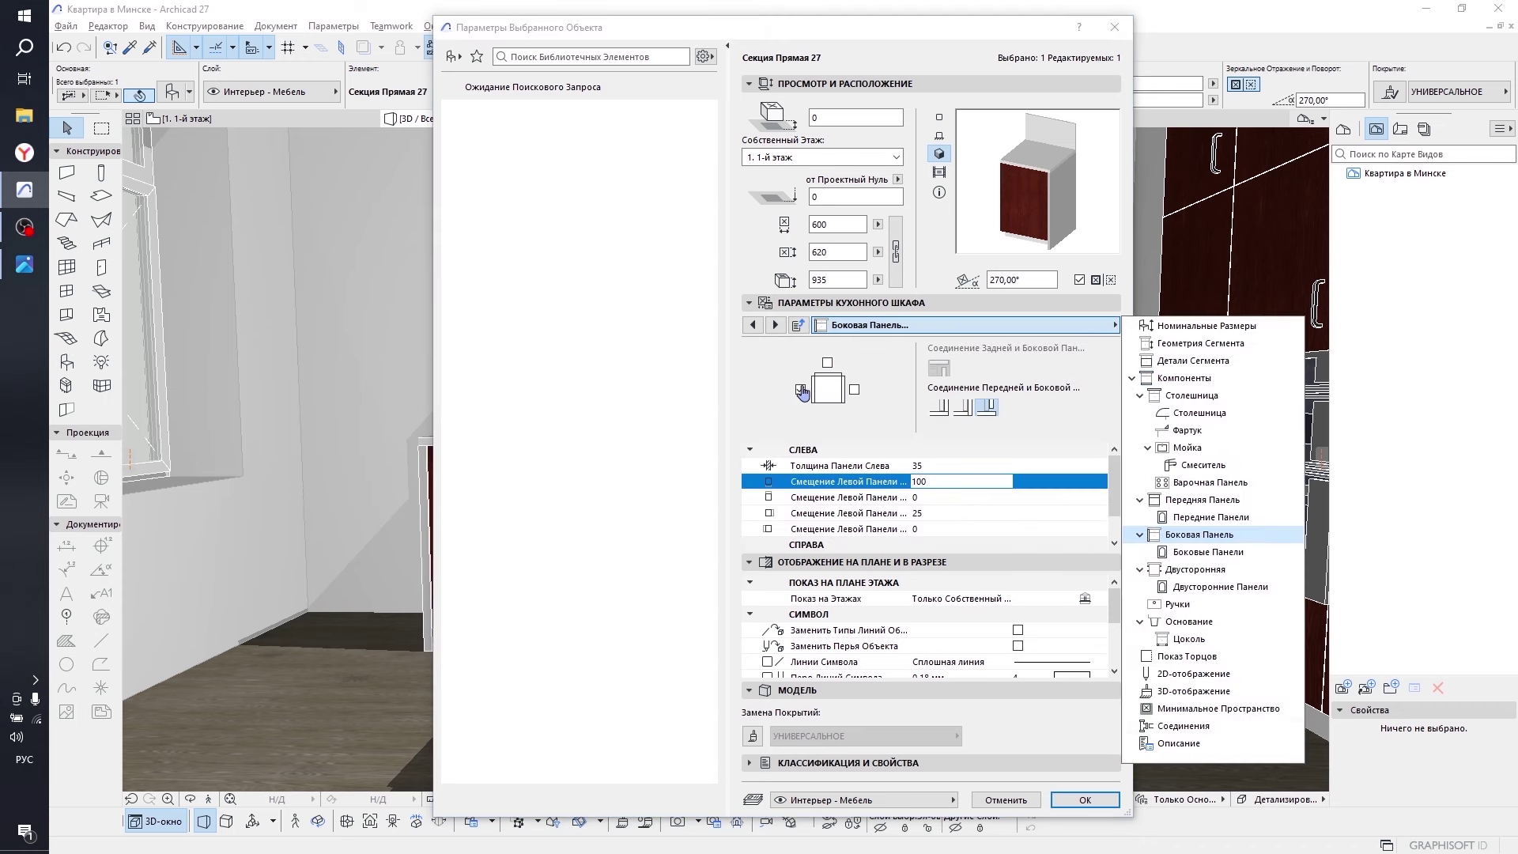
click(827, 362)
Split the cabinet front into 2 segments with a lower segment height of 150
click(917, 326)
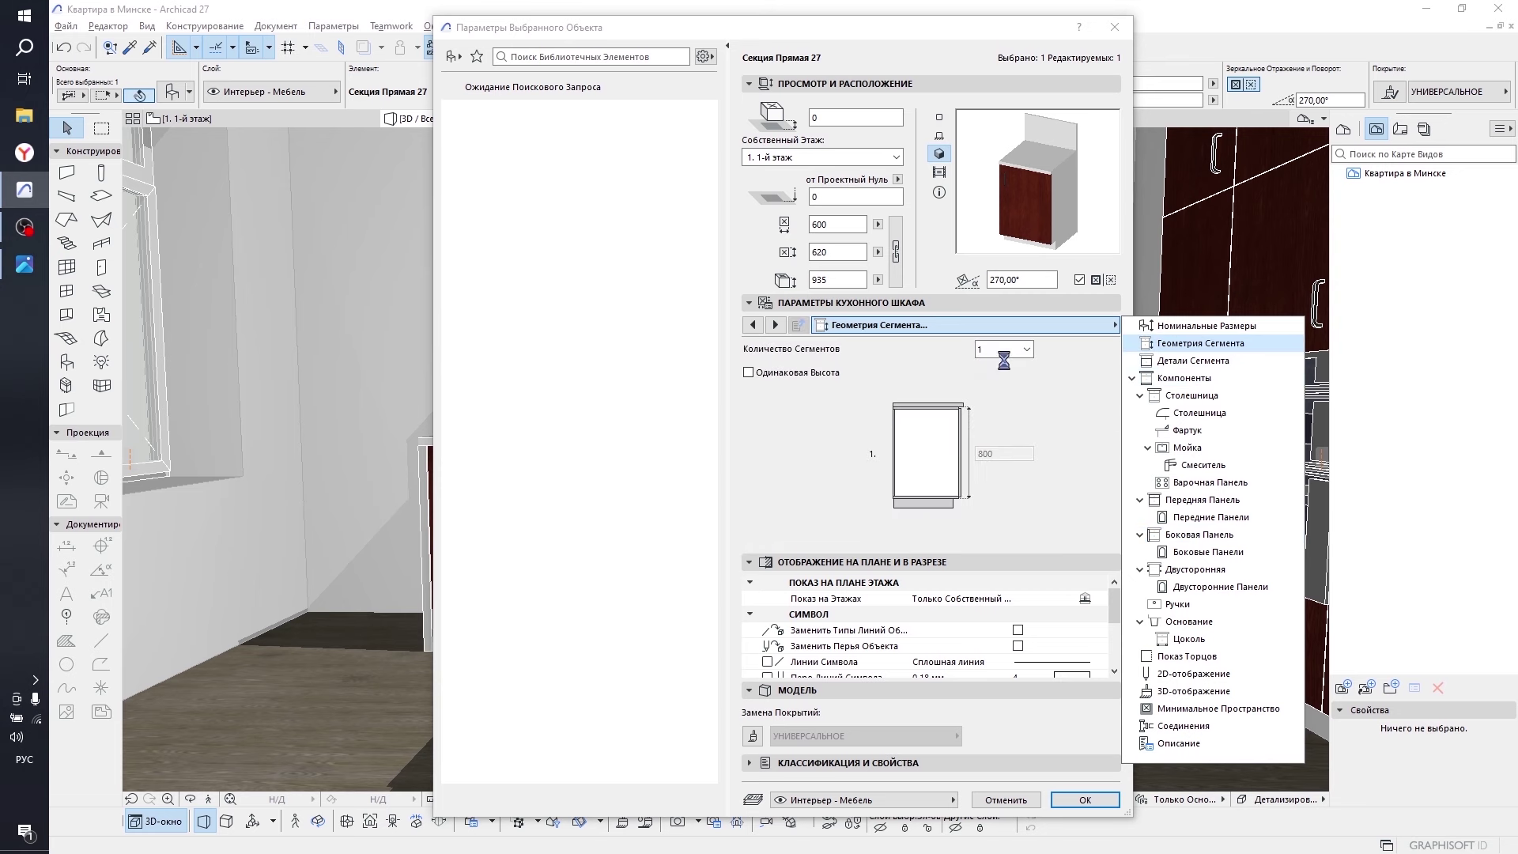
click(1021, 351)
click(999, 383)
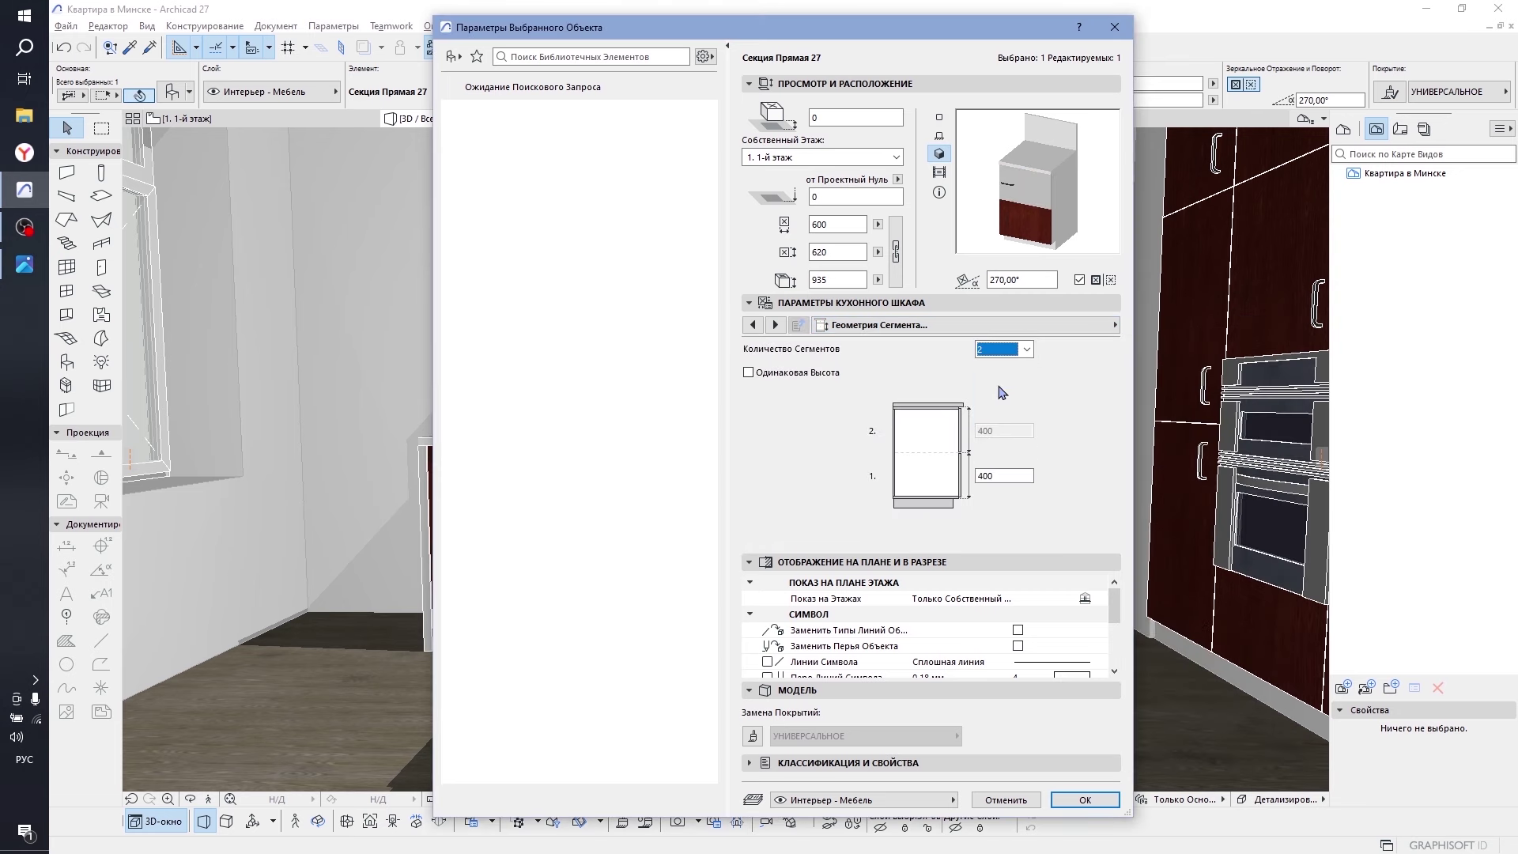
double_click(998, 474)
text(150)
key(Return)
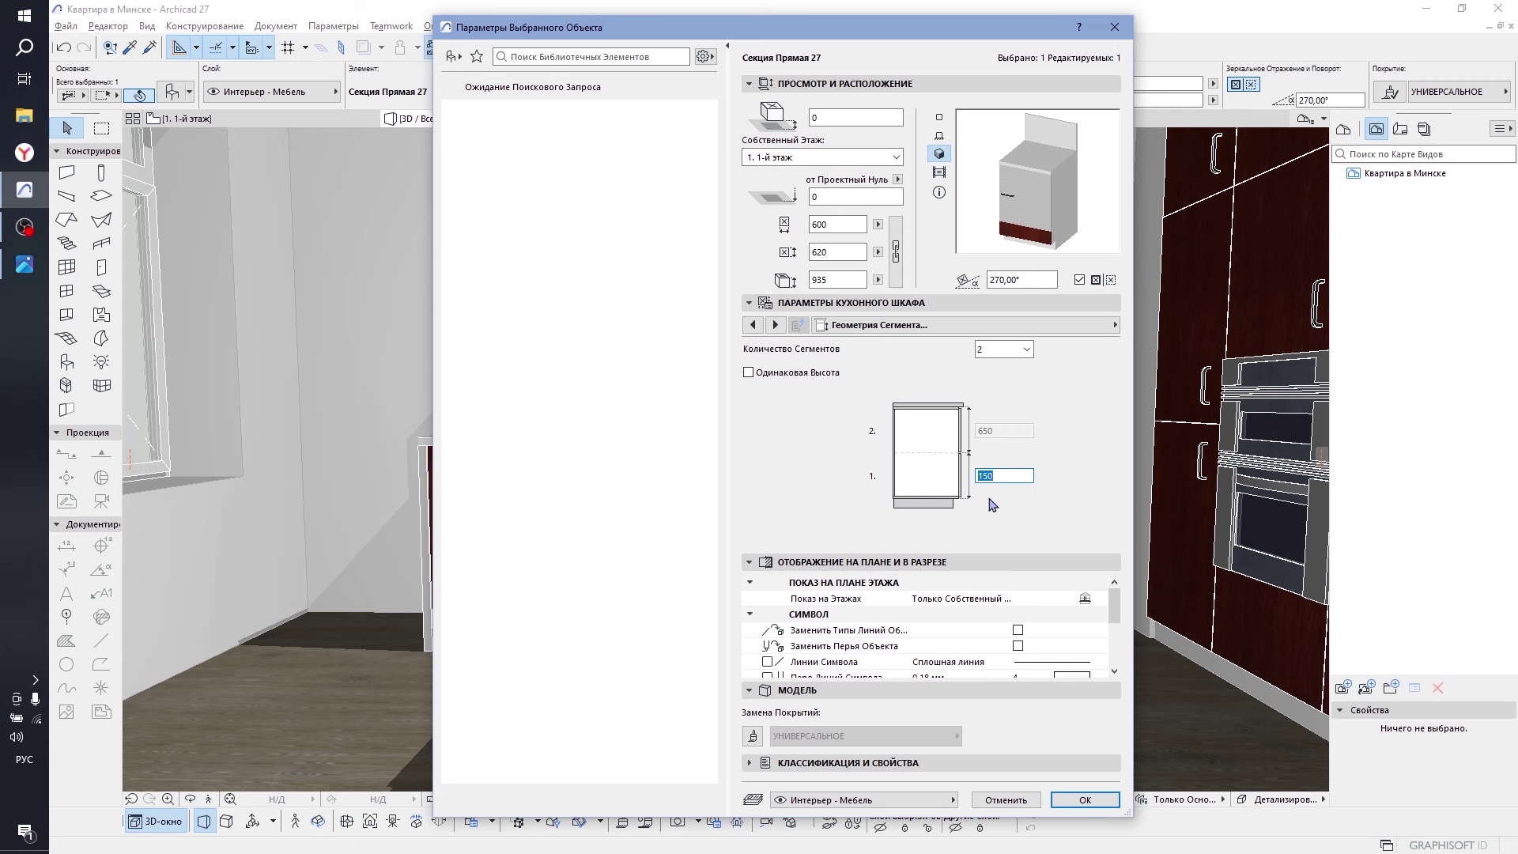
On 3D display settings, set segment 2's Панель material to Дерево - Махагони ('махаго')
click(1070, 324)
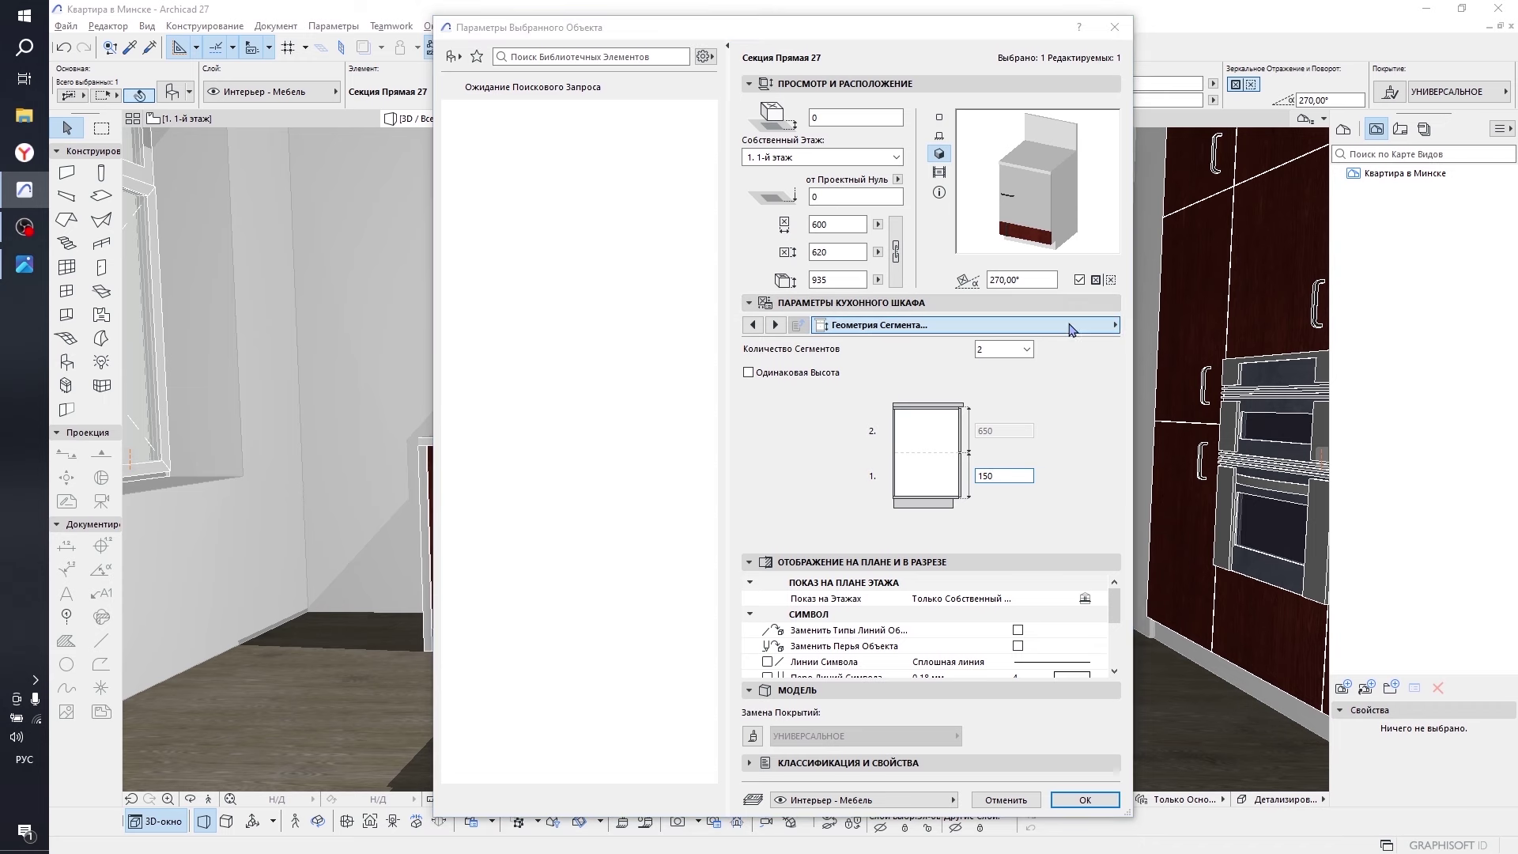
click(1213, 691)
scroll(1077, 483, down, 1)
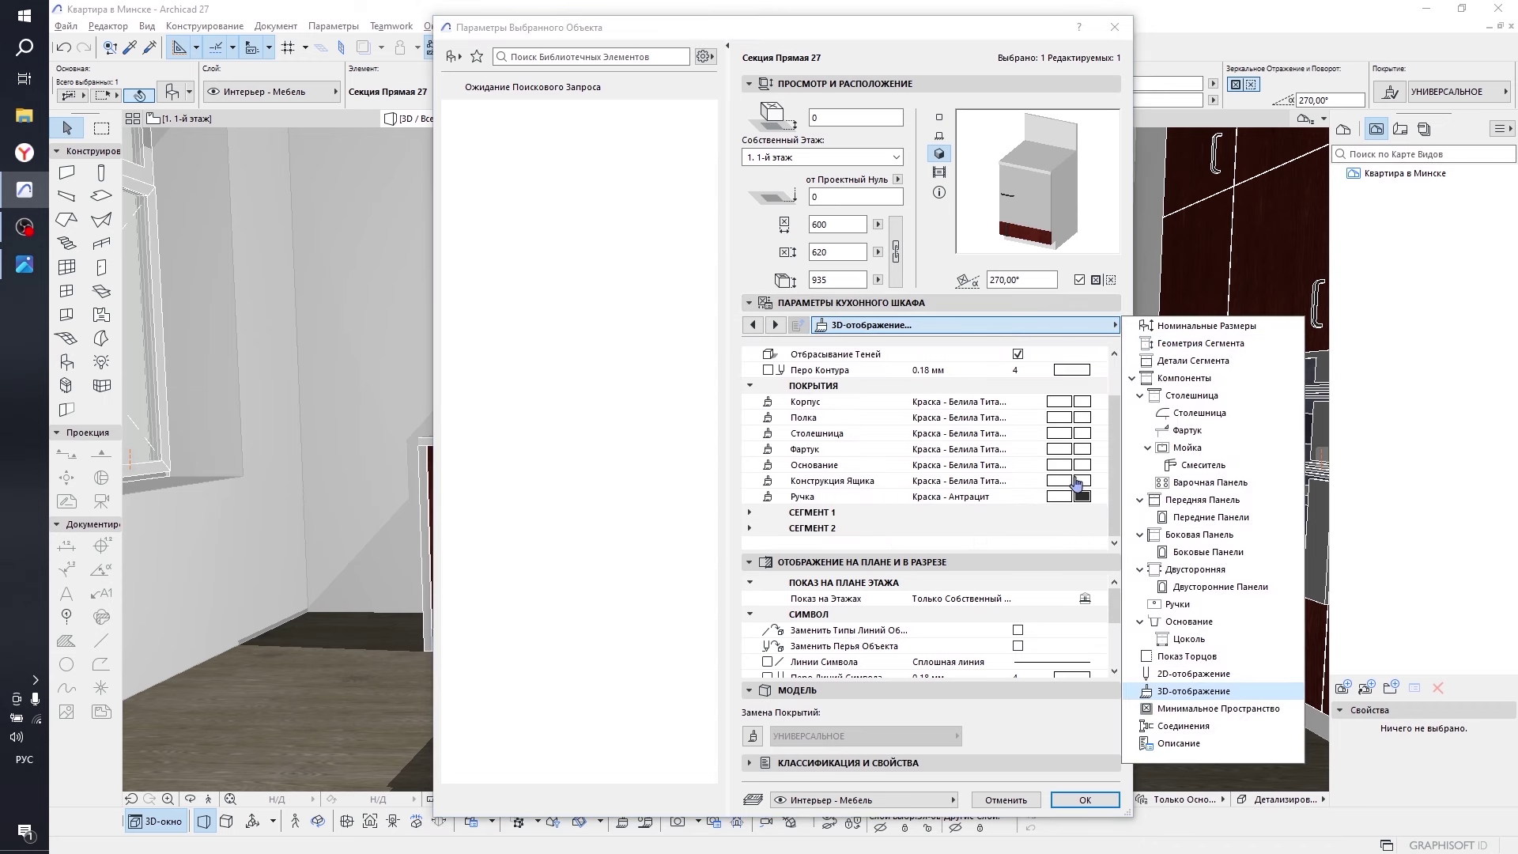
click(1087, 409)
click(750, 514)
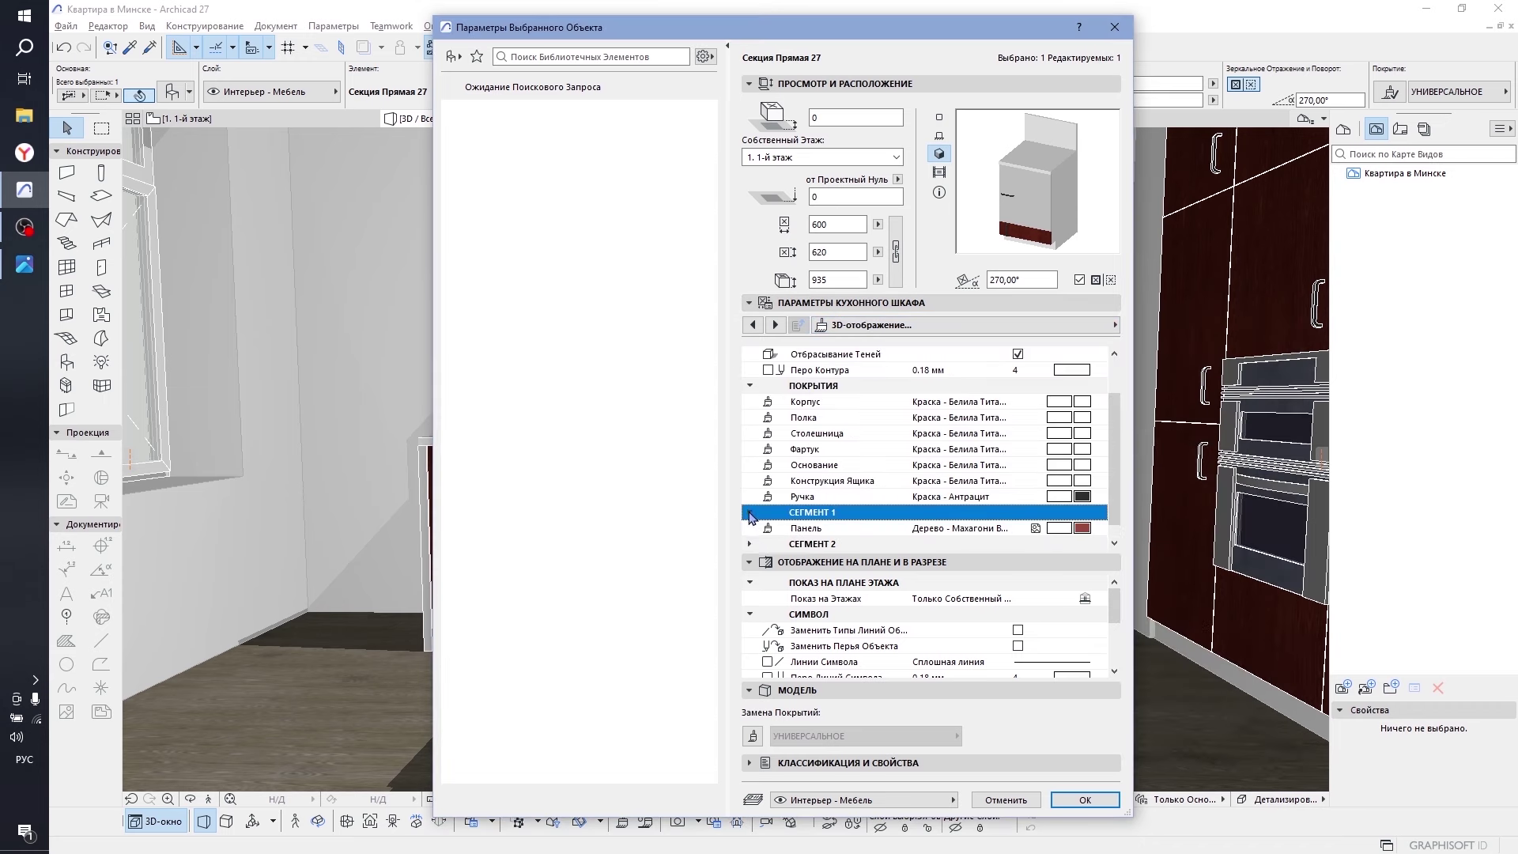
click(756, 543)
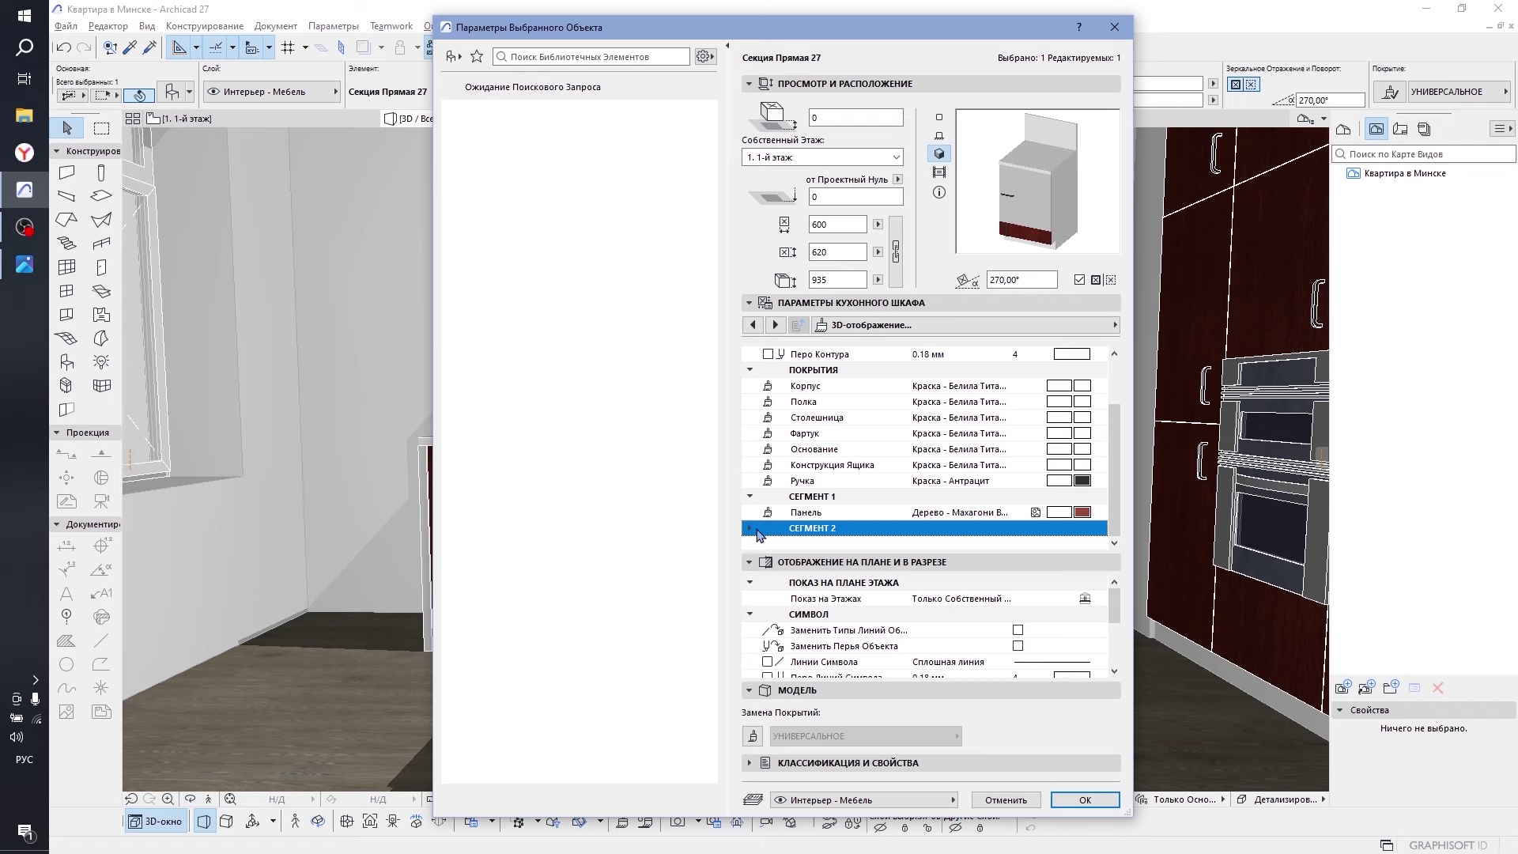
click(756, 528)
click(1080, 528)
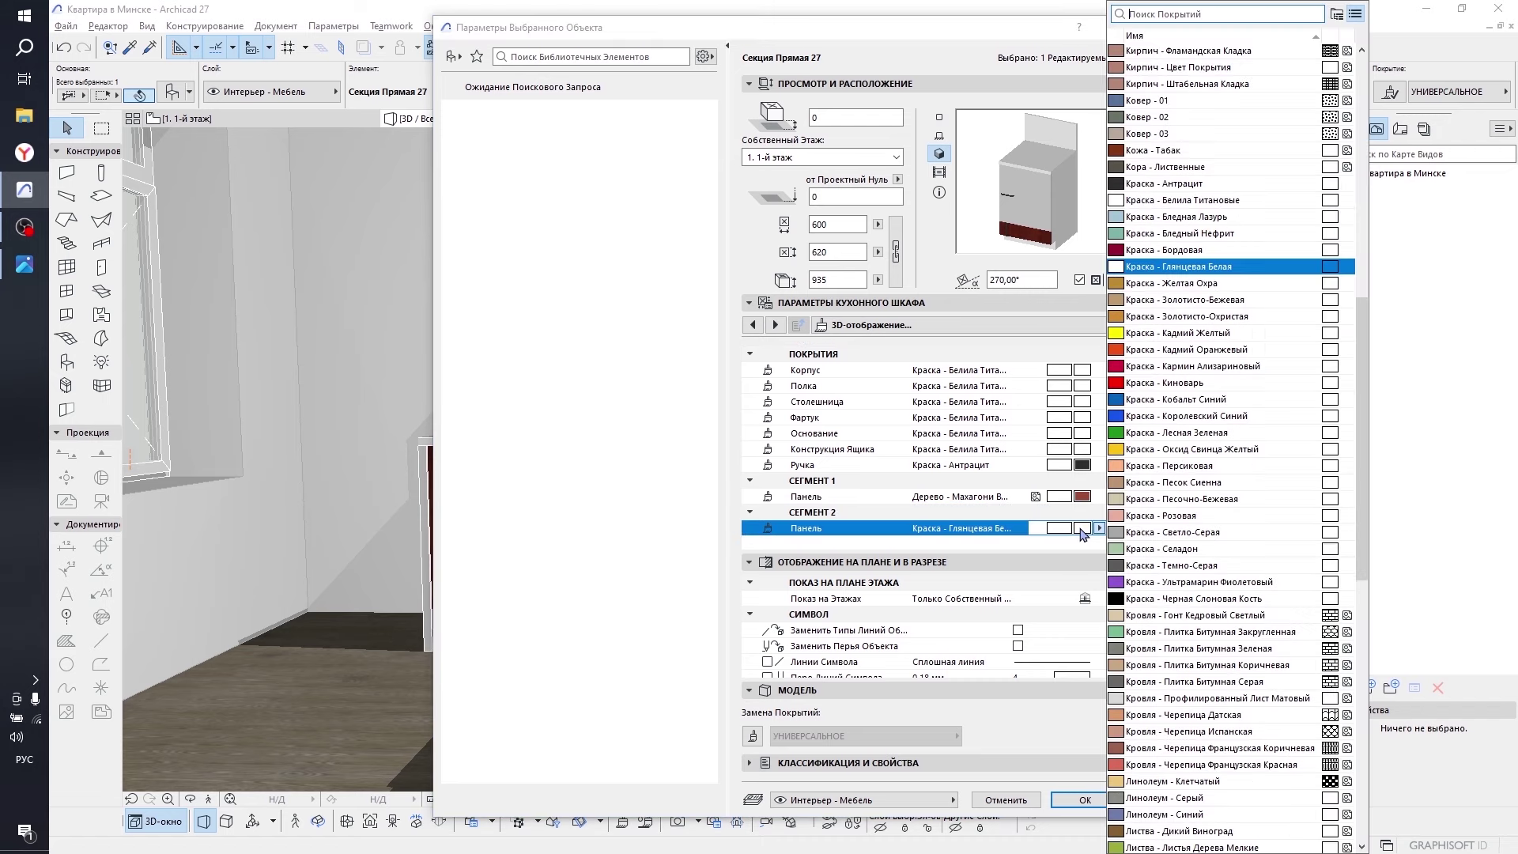
text(махаго)
key(Return)
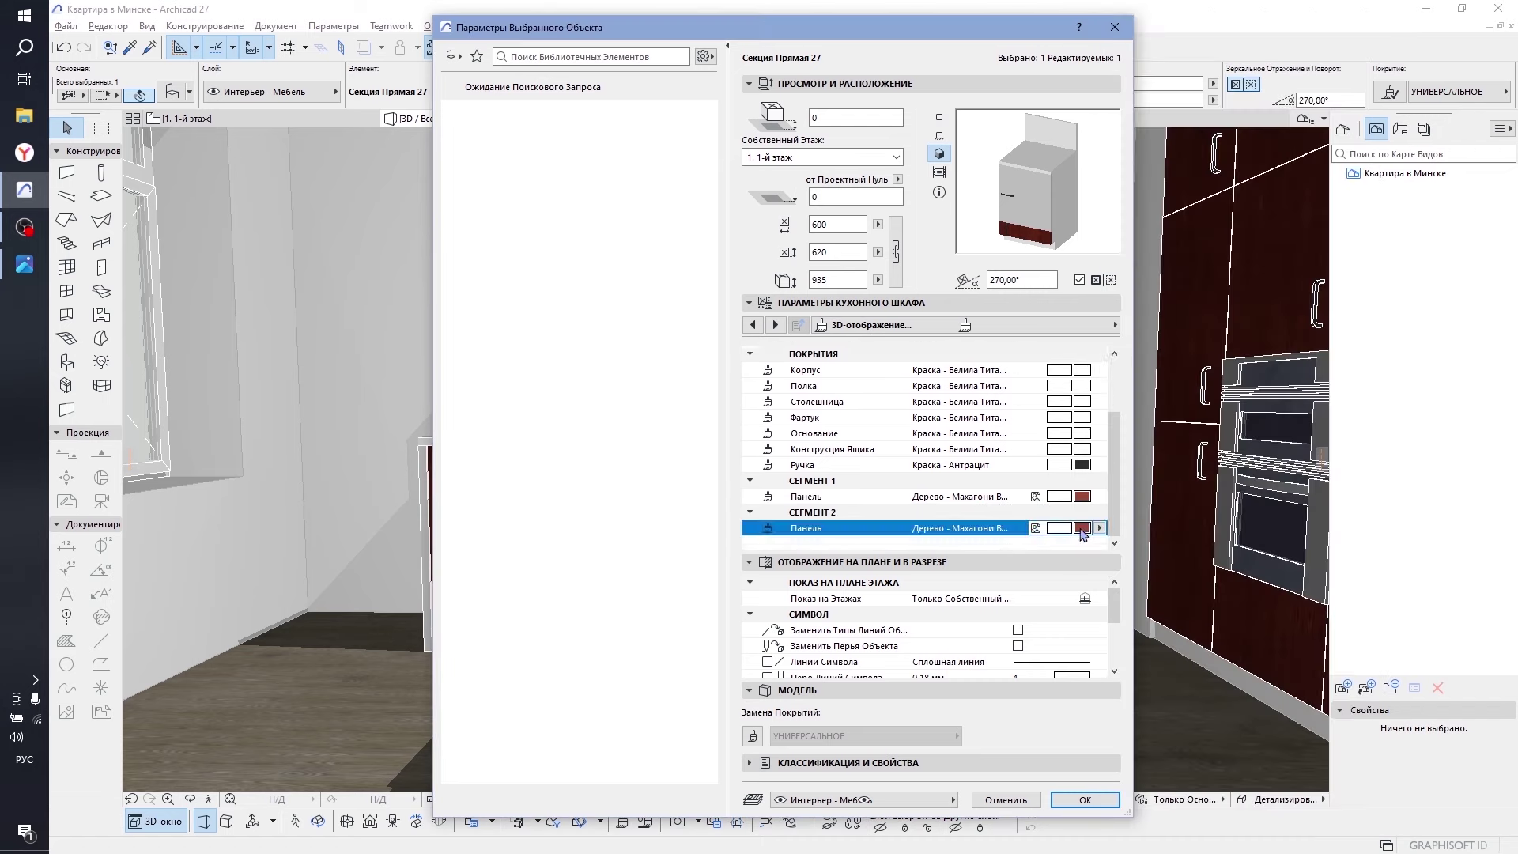
key(Return)
Orbit and zoom in on the sink cabinets to check the finish
scroll(845, 589, up, 2)
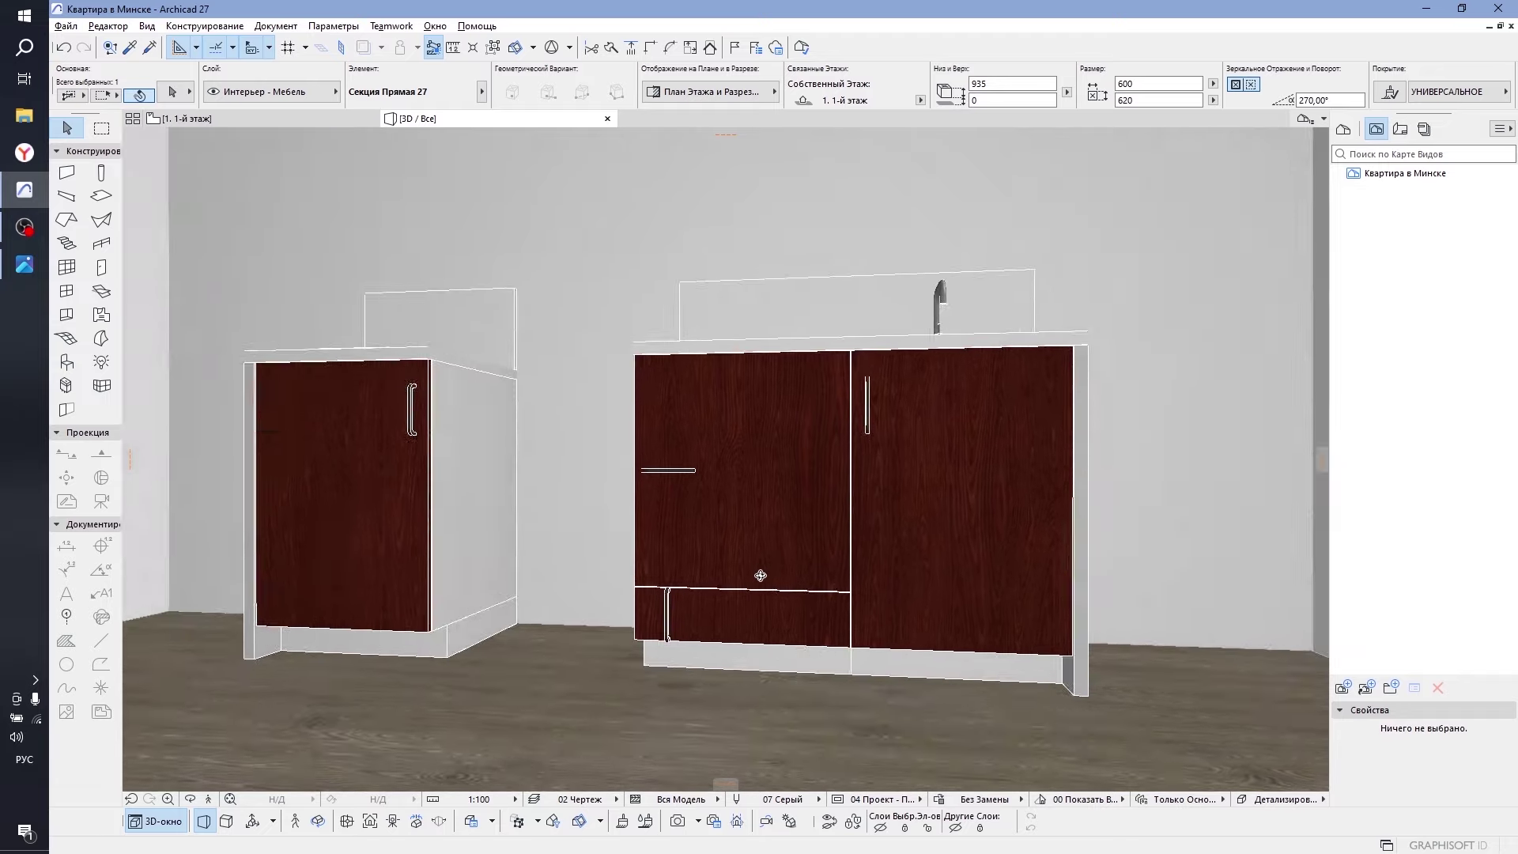
mouse_move(844, 589)
shift+middle_down()
mouse_move(1012, 573)
mouse_move(751, 642)
shift+middle_up()
scroll(1012, 573, up, 4)
scroll(1012, 573, down, 3)
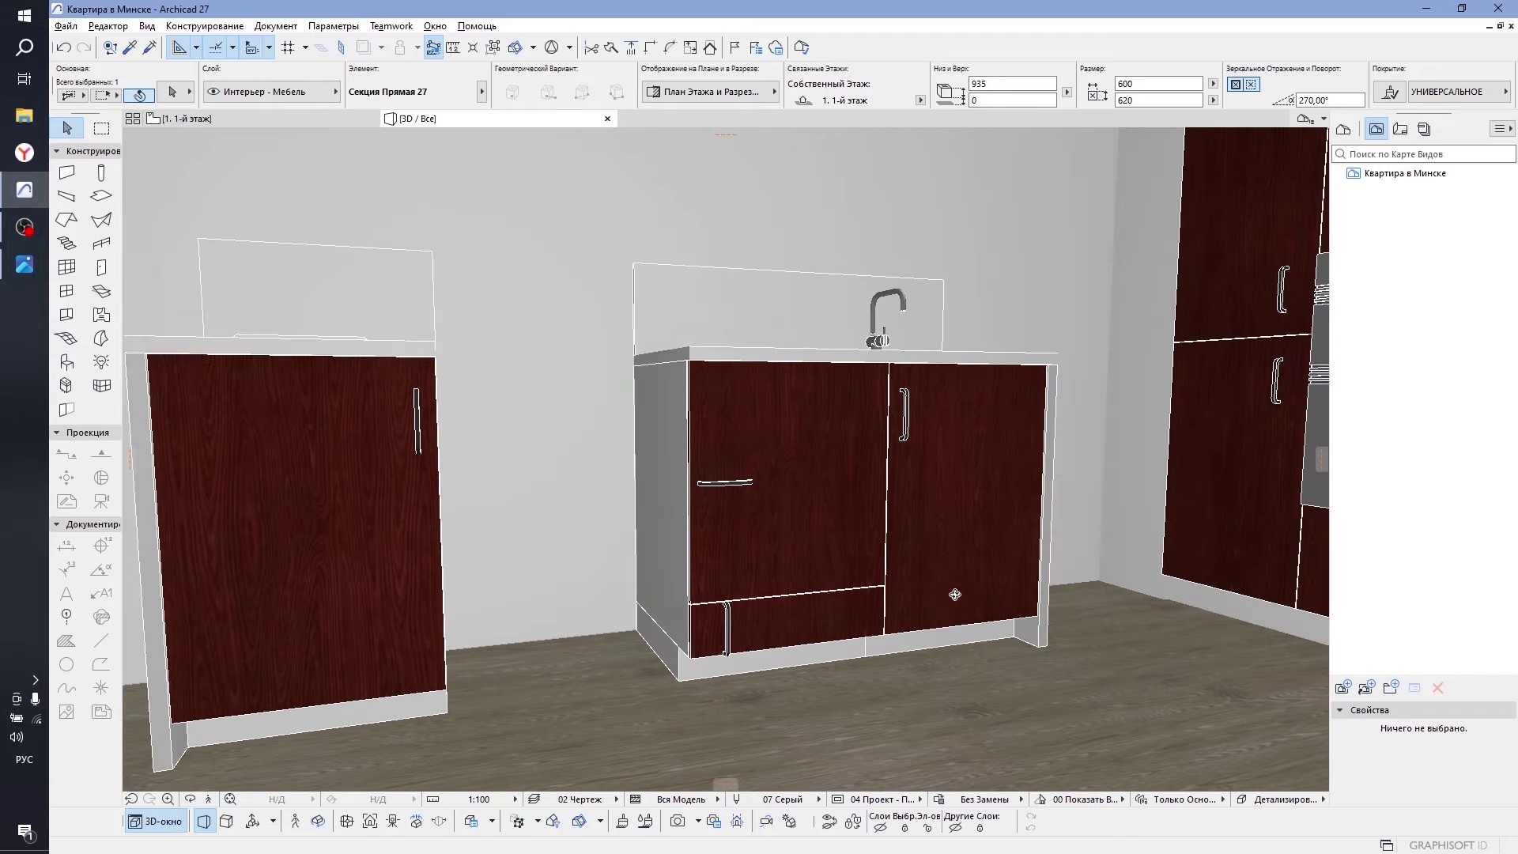
scroll(751, 642, up, 3)
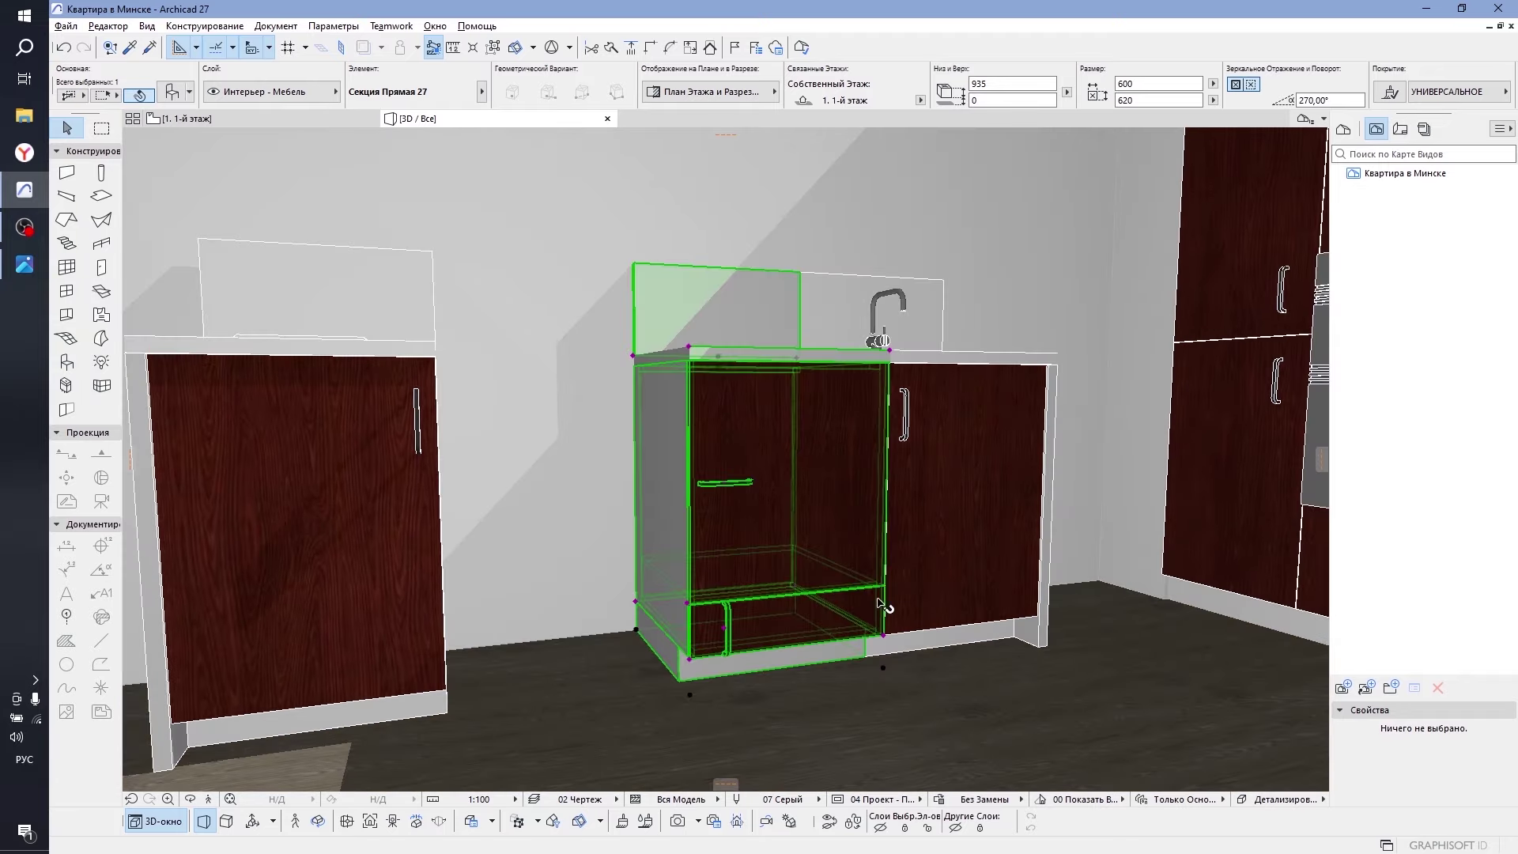
On Детали Сегмента, change segment 1 from a door to a fixed Панель
double_click(690, 658)
click(1028, 324)
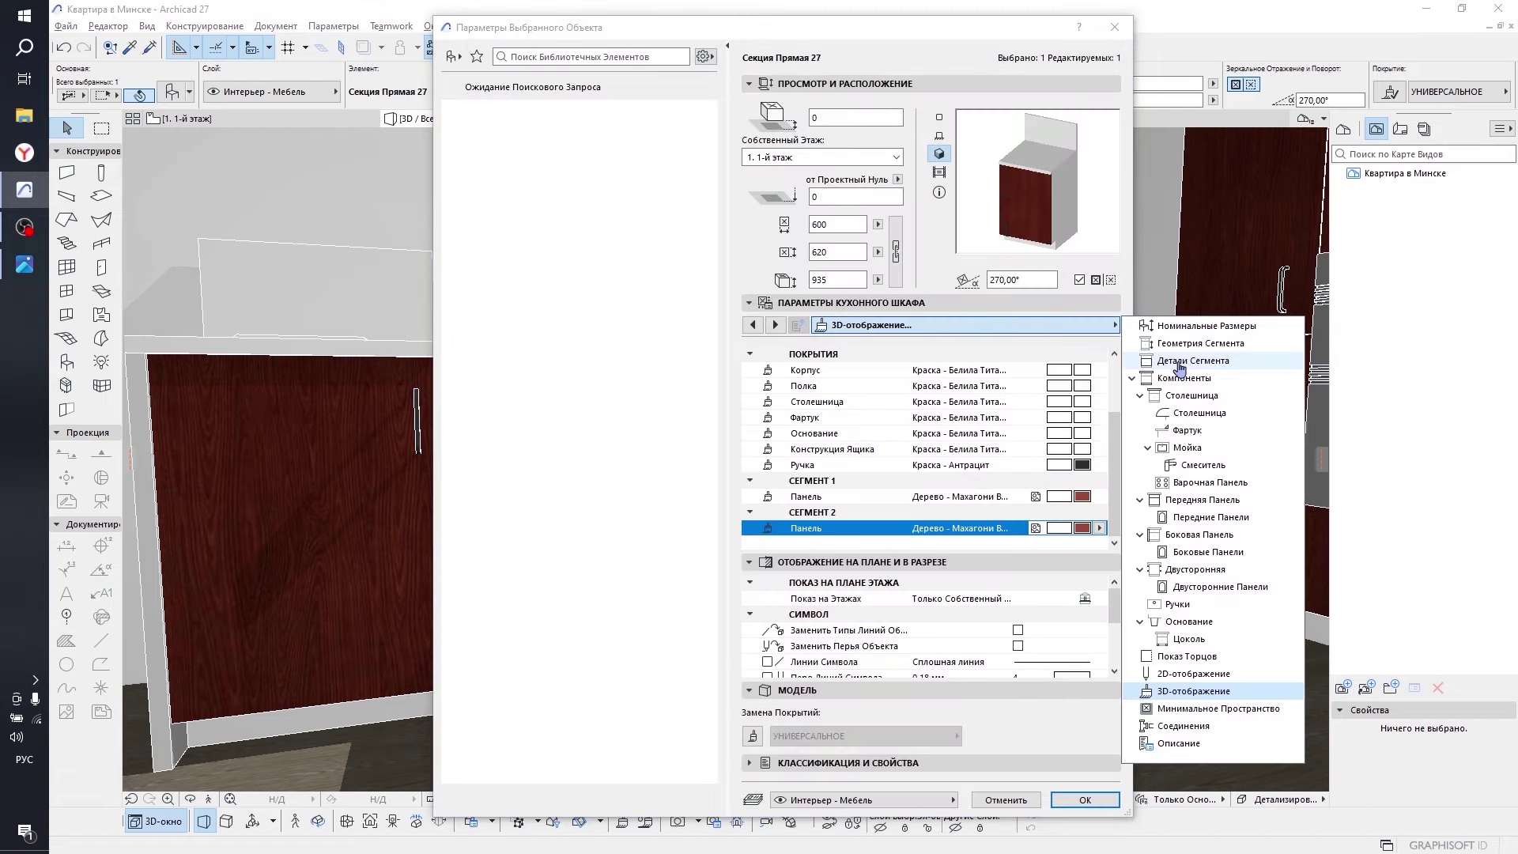
click(1179, 362)
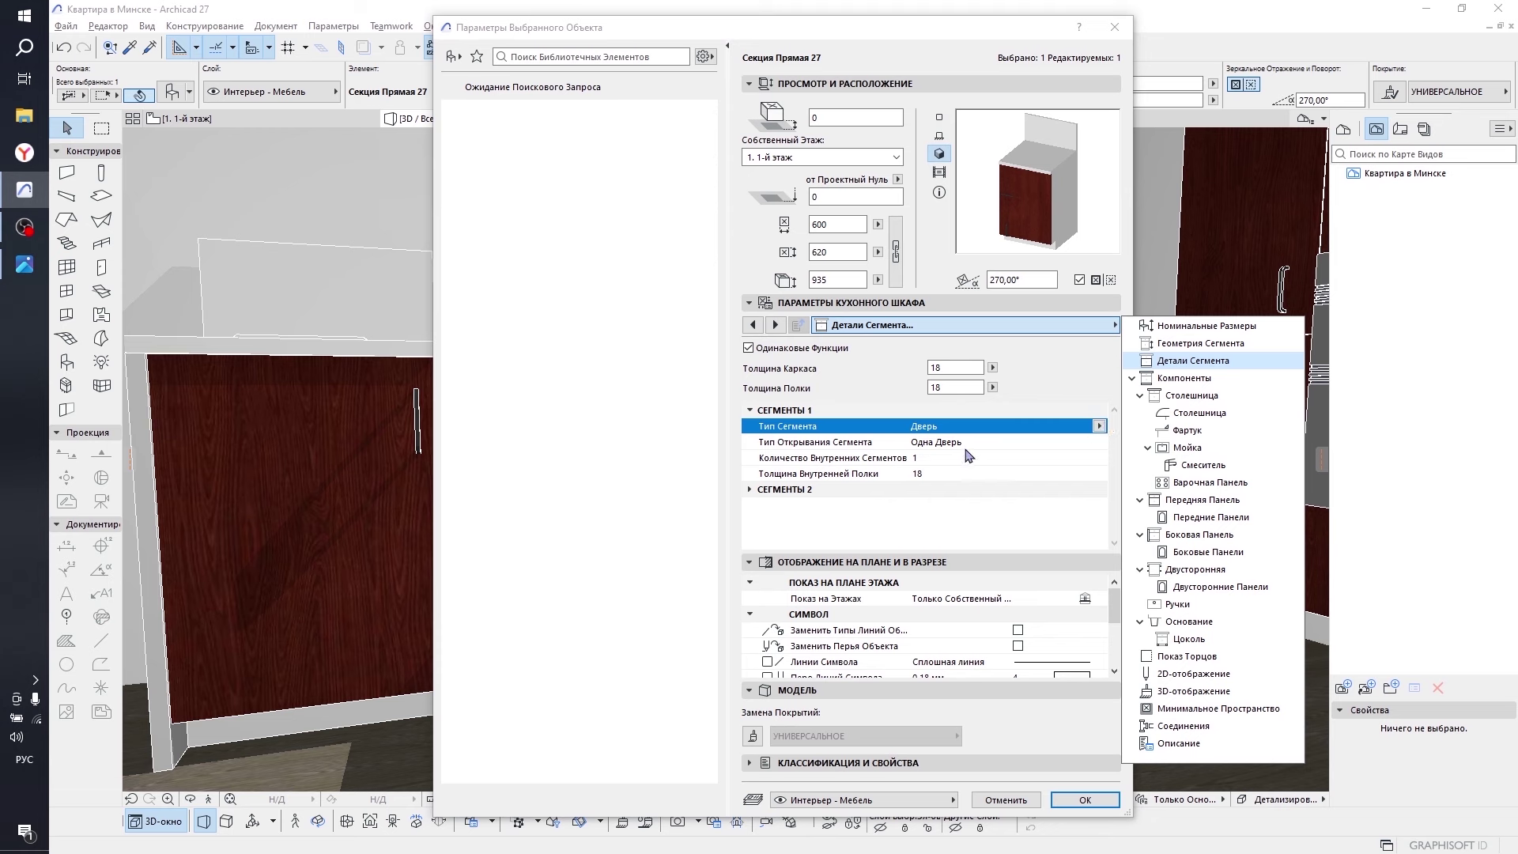
click(1099, 426)
click(1133, 473)
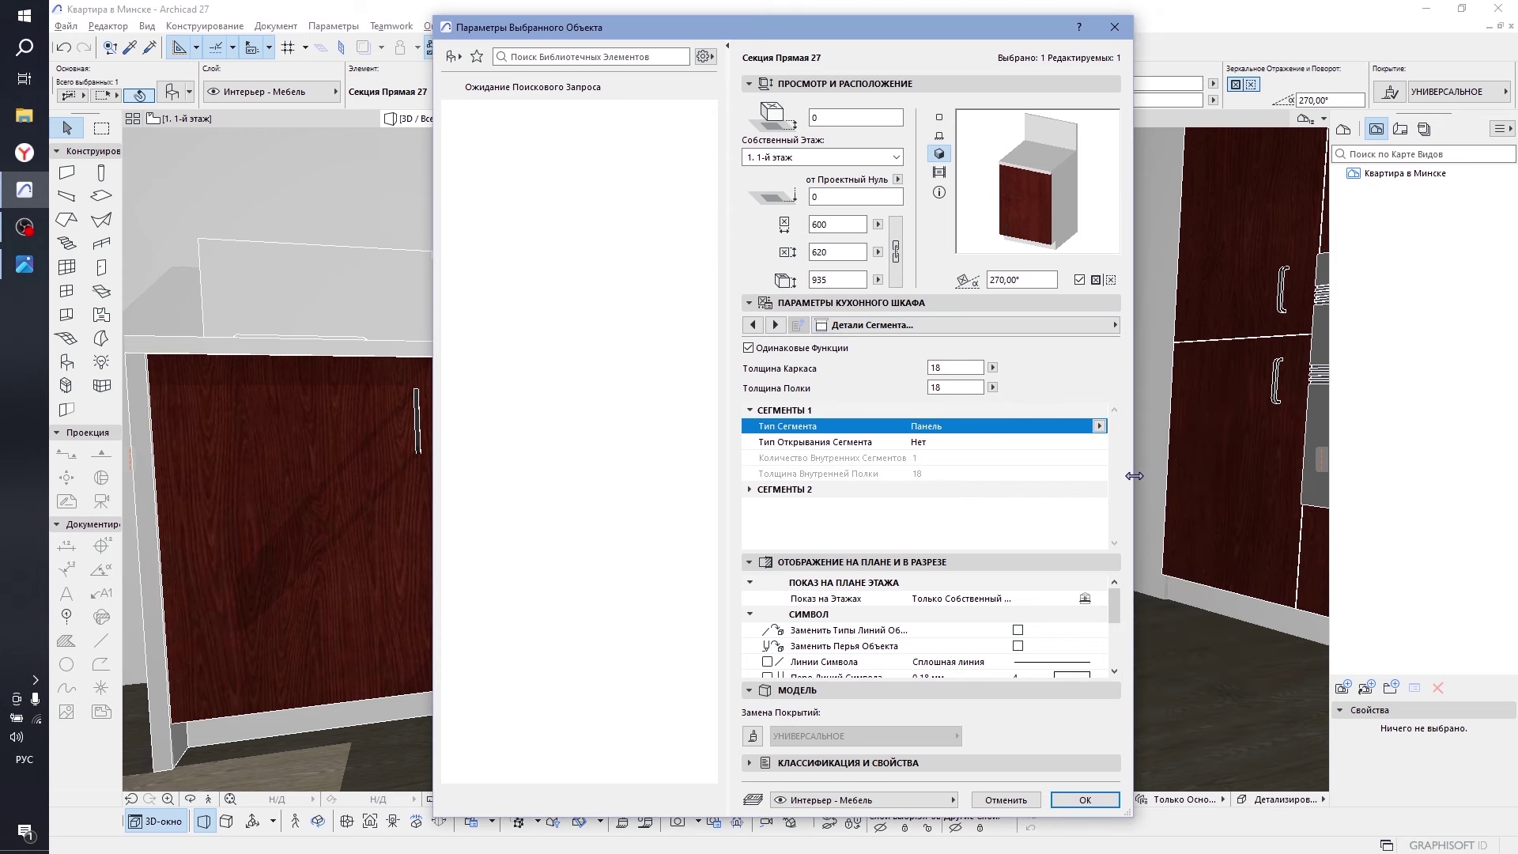
click(1084, 799)
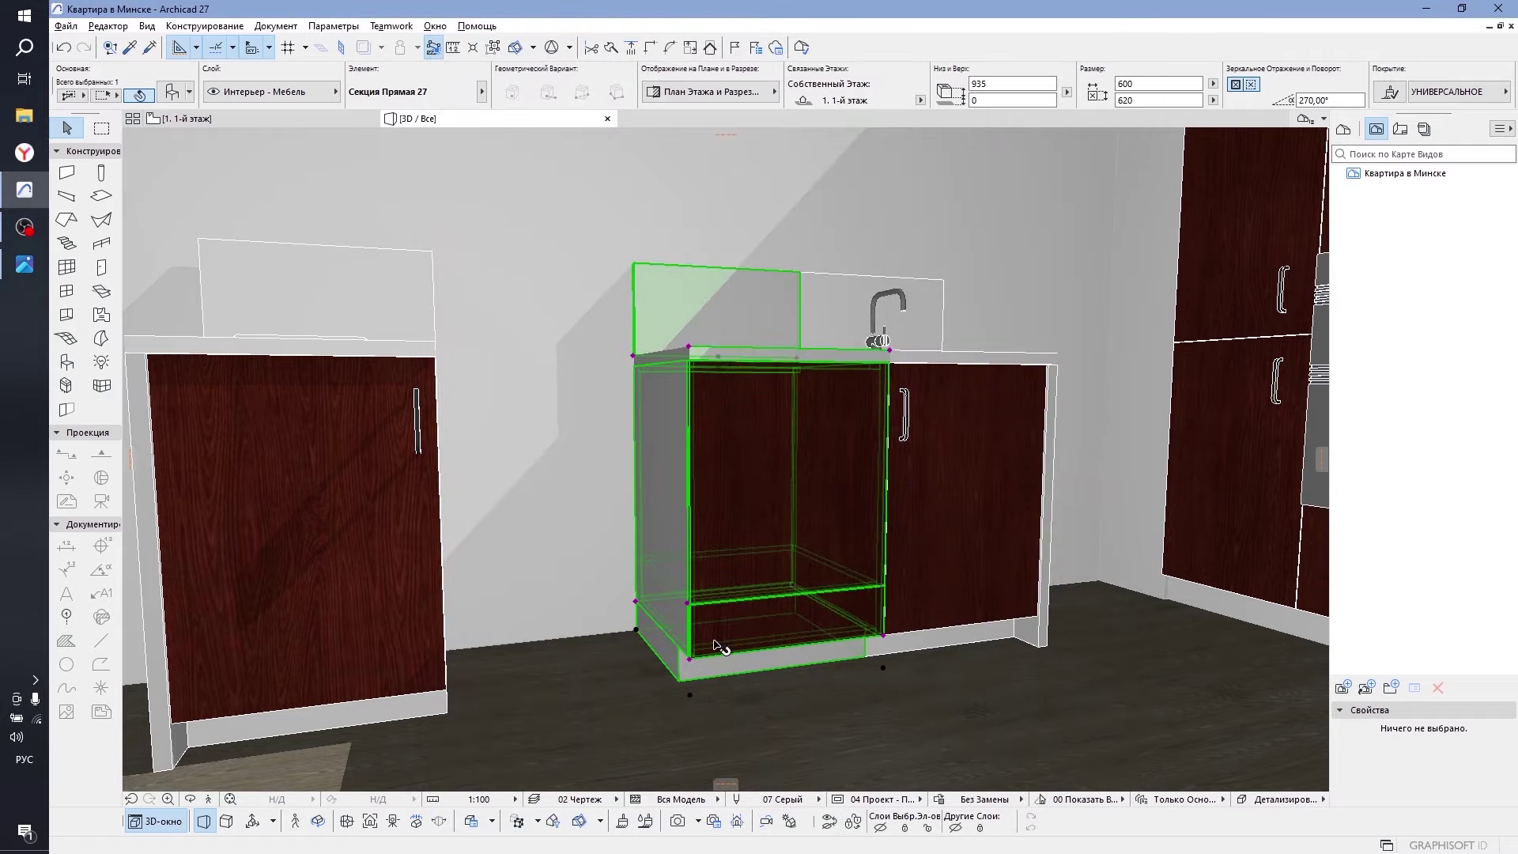
Change segment 2's Тип Сегмента to Дверь and view the countertops, sink and hob
double_click(721, 391)
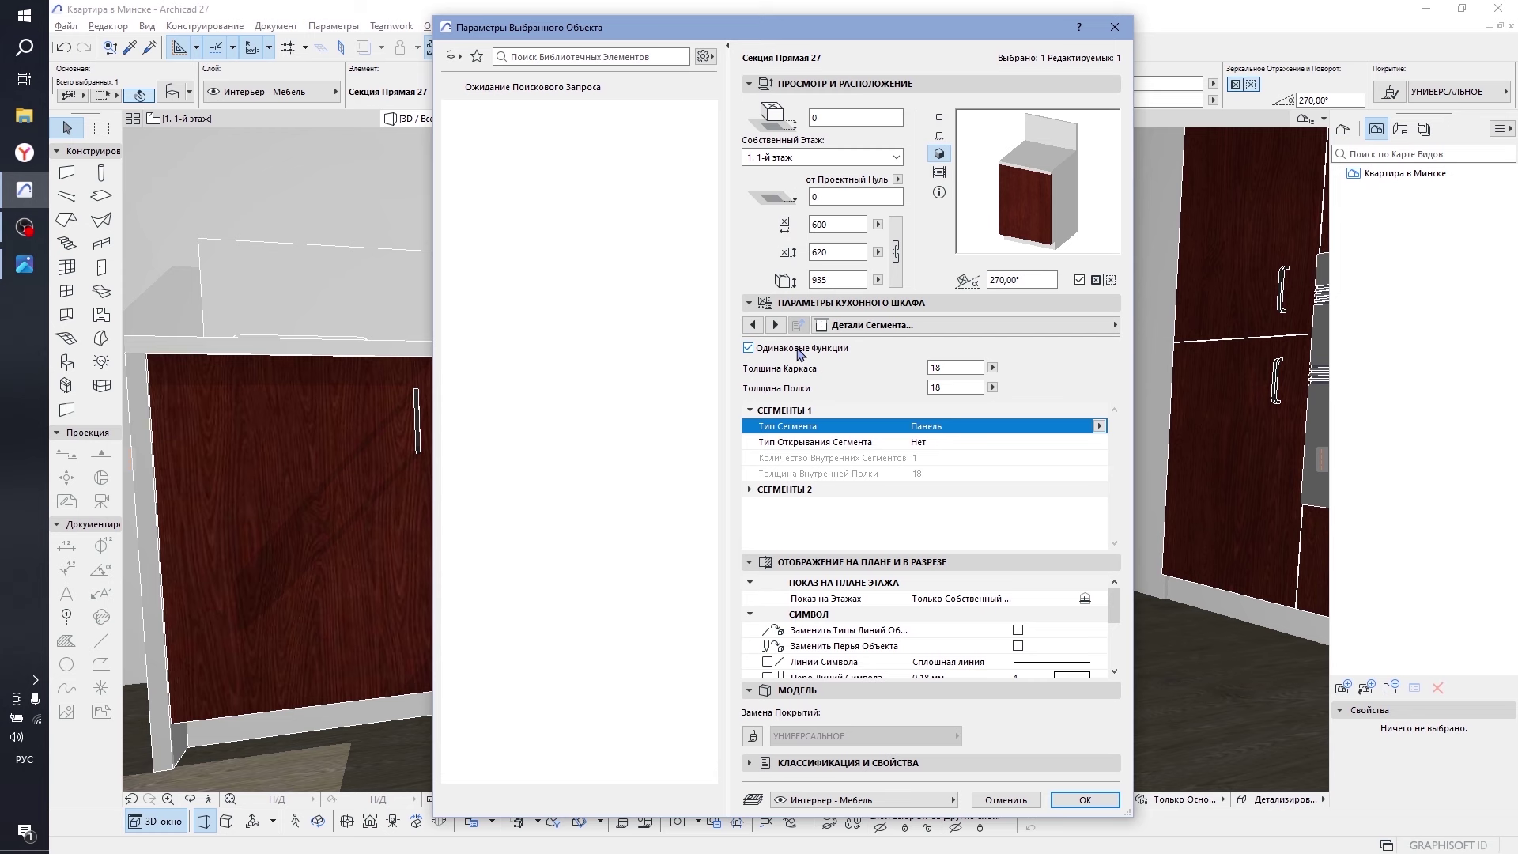
click(751, 489)
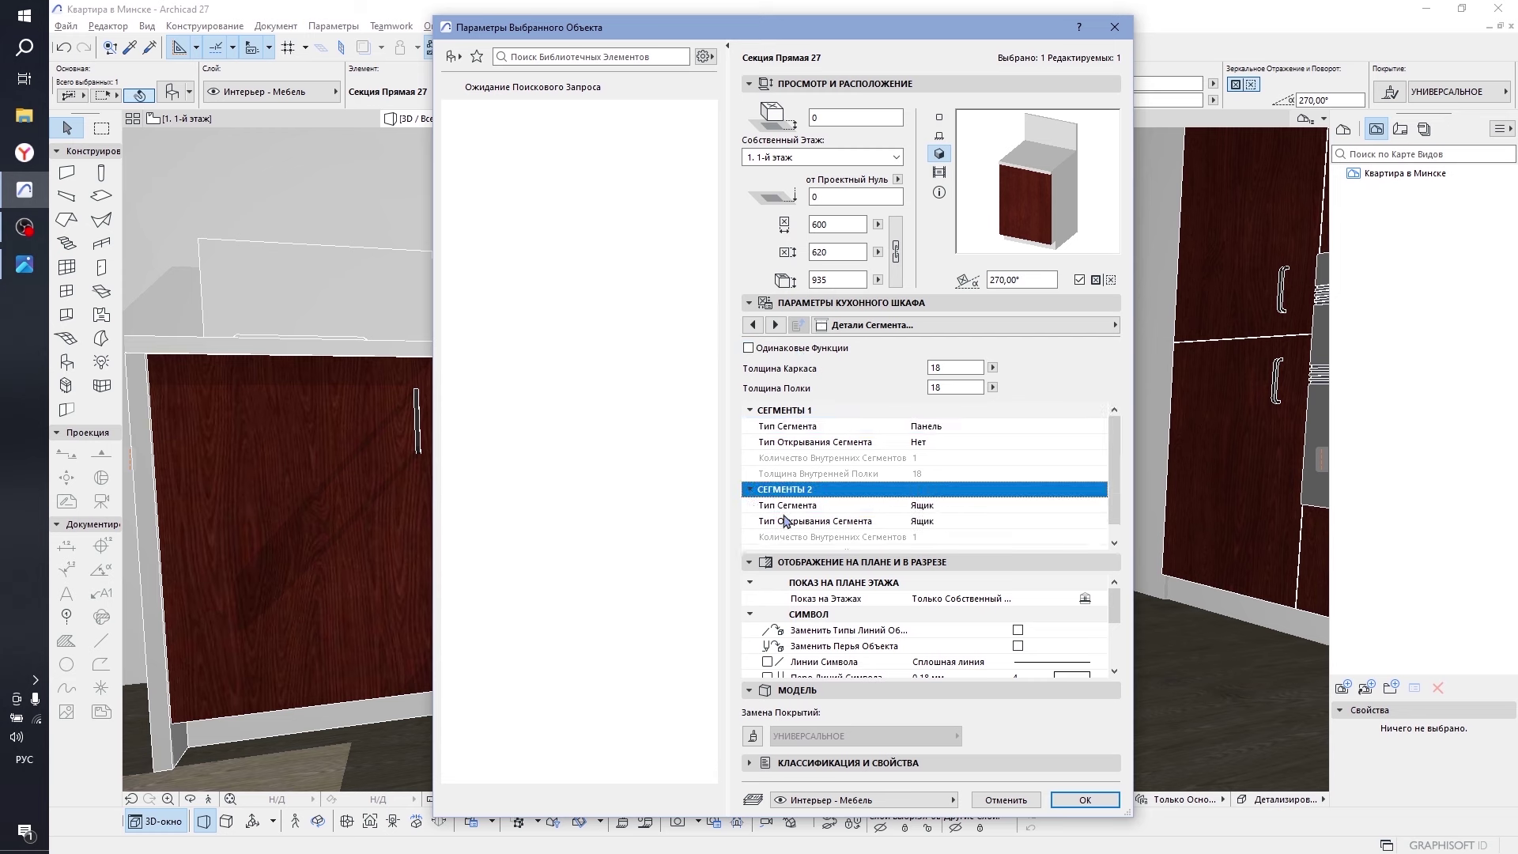
click(930, 506)
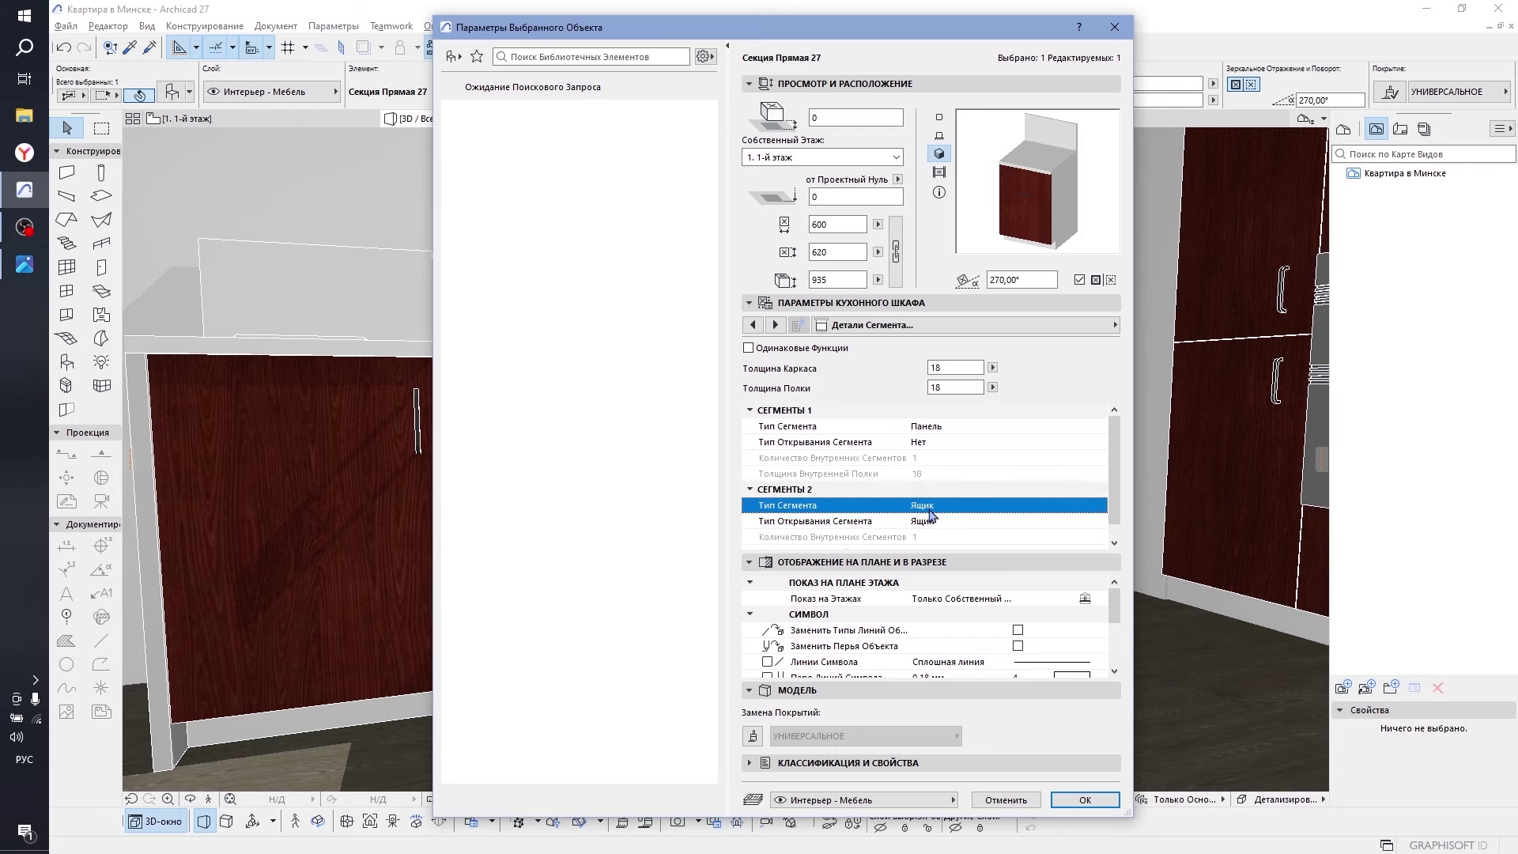
click(1098, 504)
click(1146, 539)
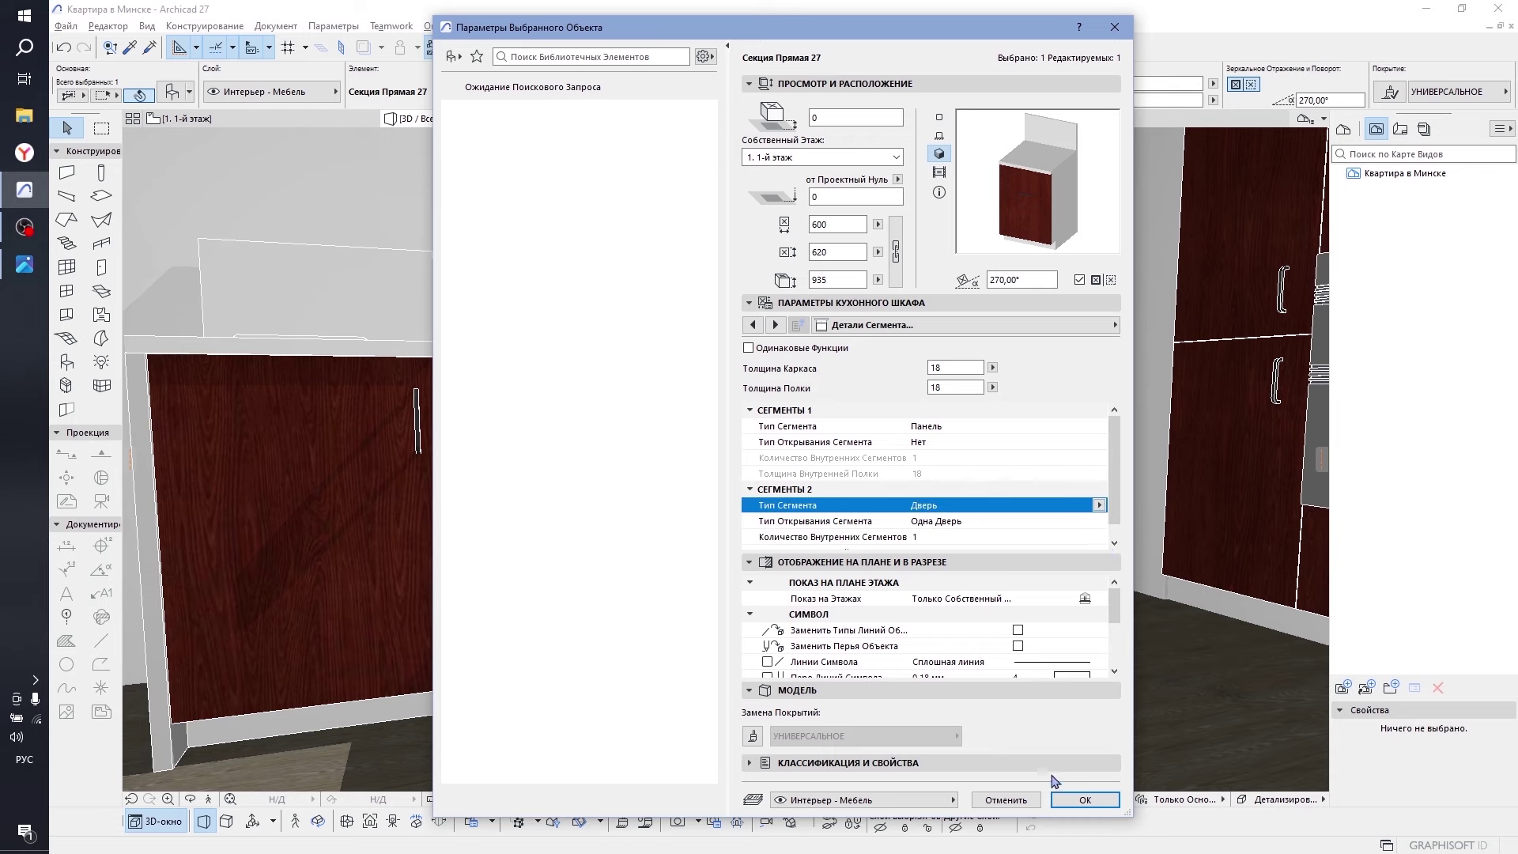
click(1085, 800)
shift+middle_drag(858, 584, 1002, 601)
shift+middle_drag(884, 489, 826, 600)
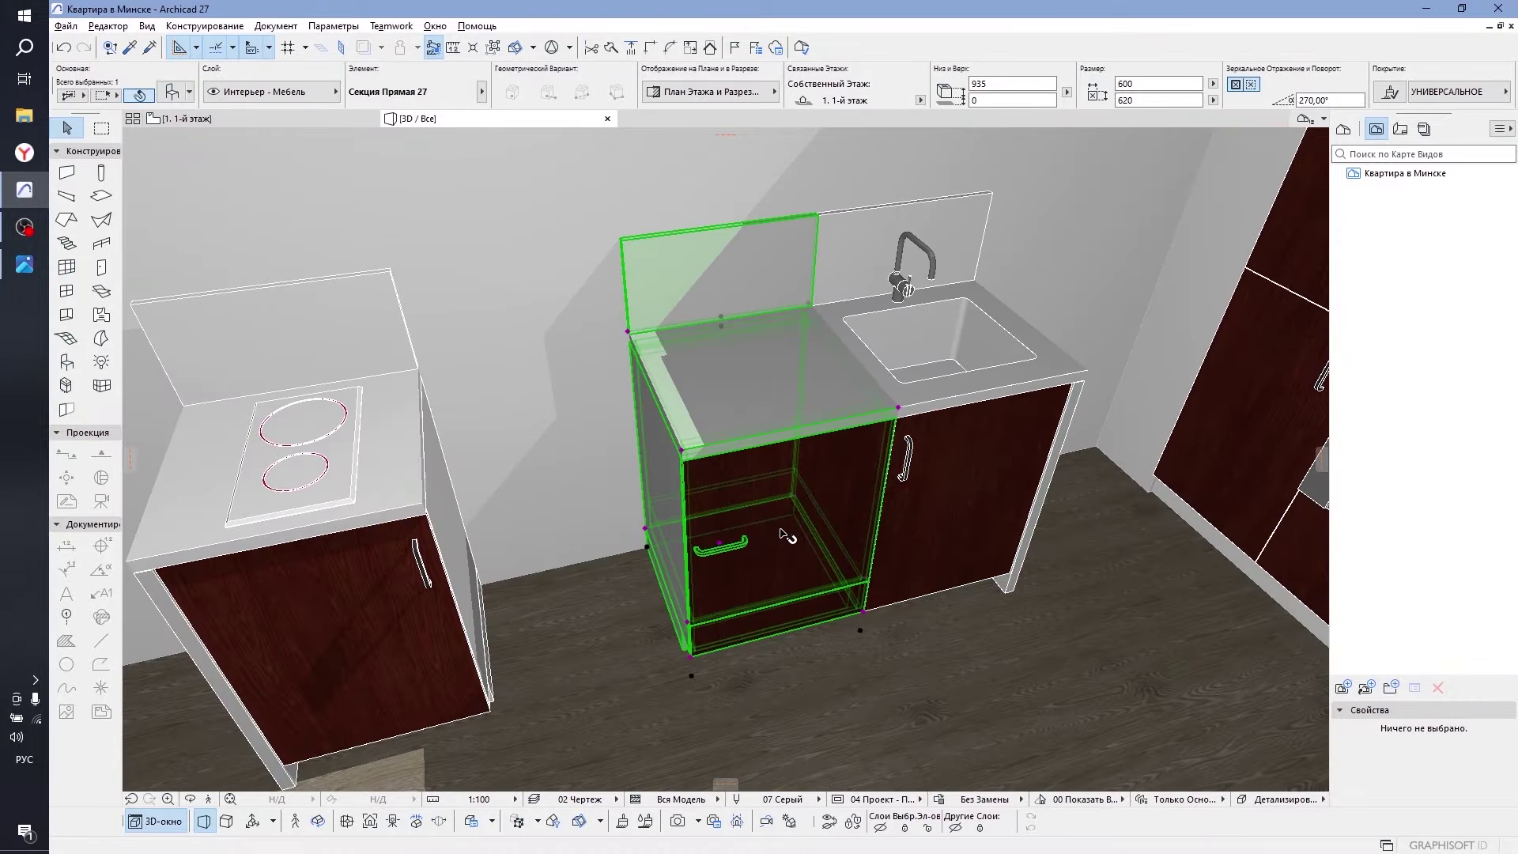
On the Ручки page, set the handle's По Горизонт. to 300 and adjust Вертикально
double_click(787, 538)
click(949, 325)
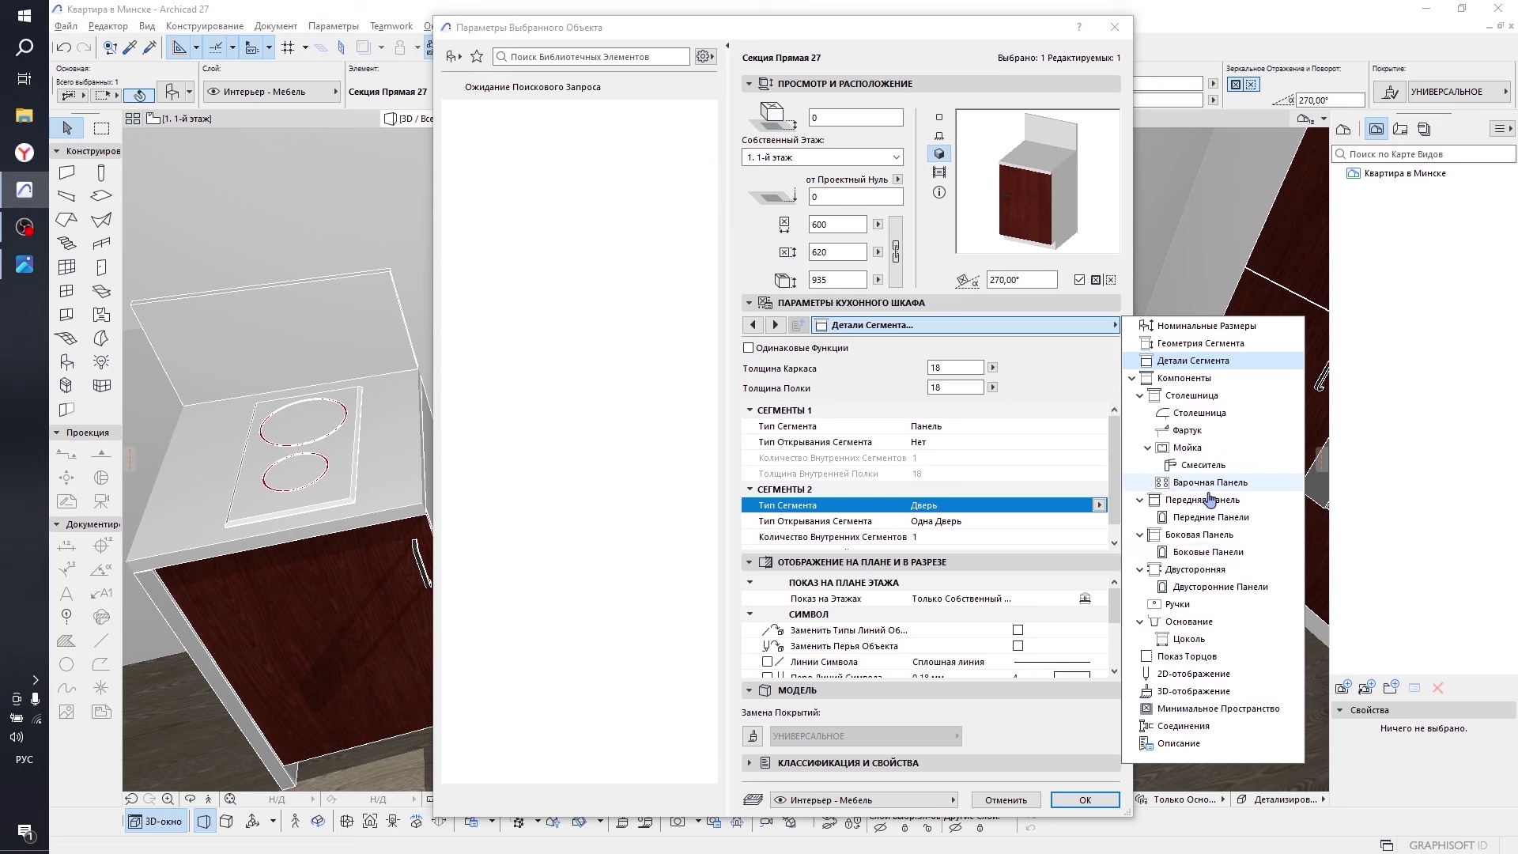
click(1177, 604)
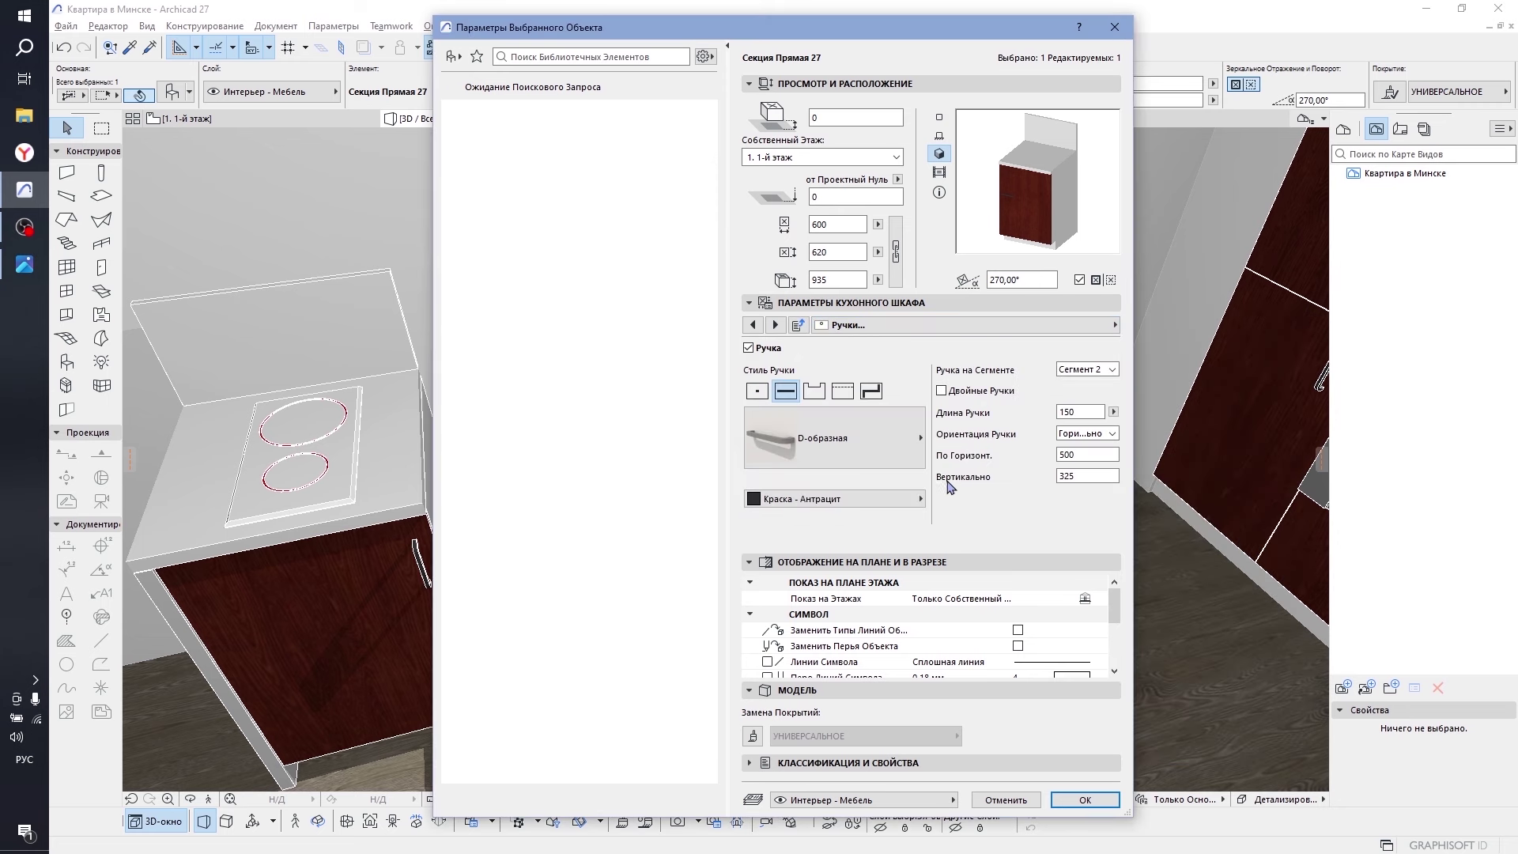
key(Tab)
double_click(1089, 456)
key(Tab)
double_click(1082, 455)
key(Return)
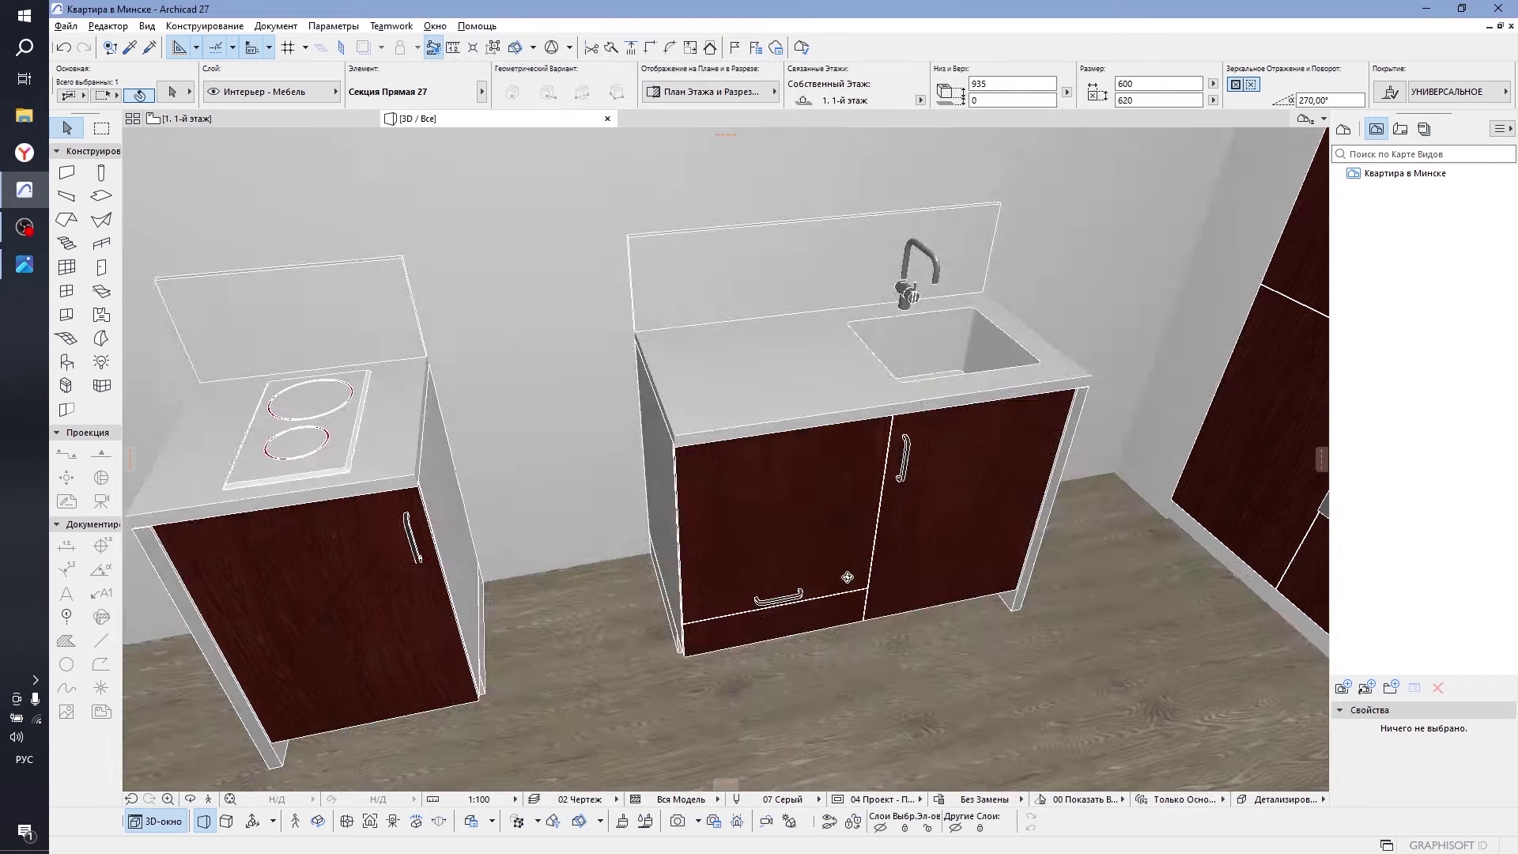
shift+middle_drag(712, 474, 806, 568)
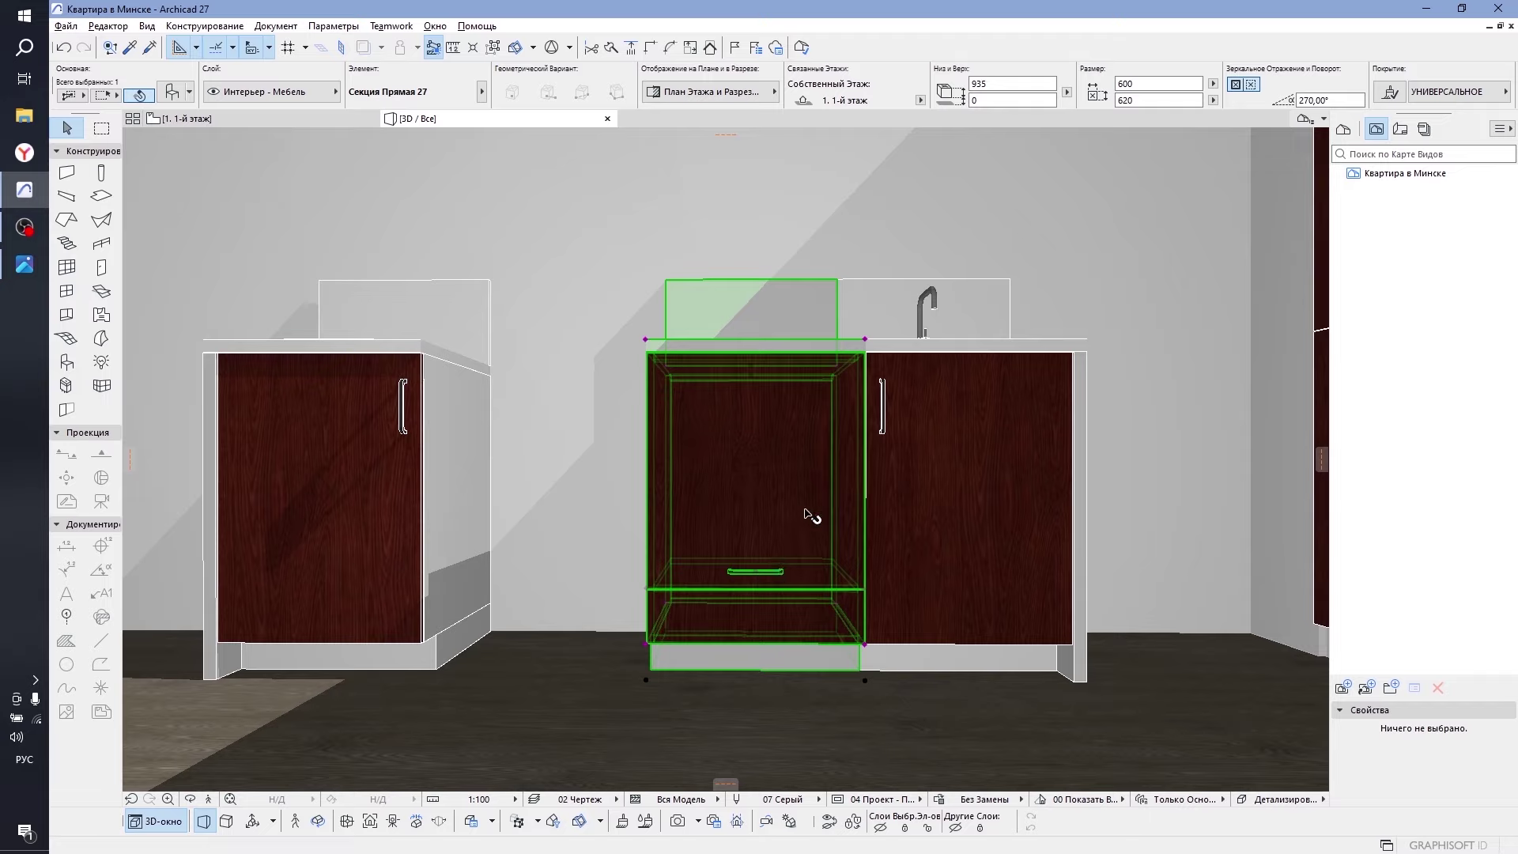
double_click(806, 514)
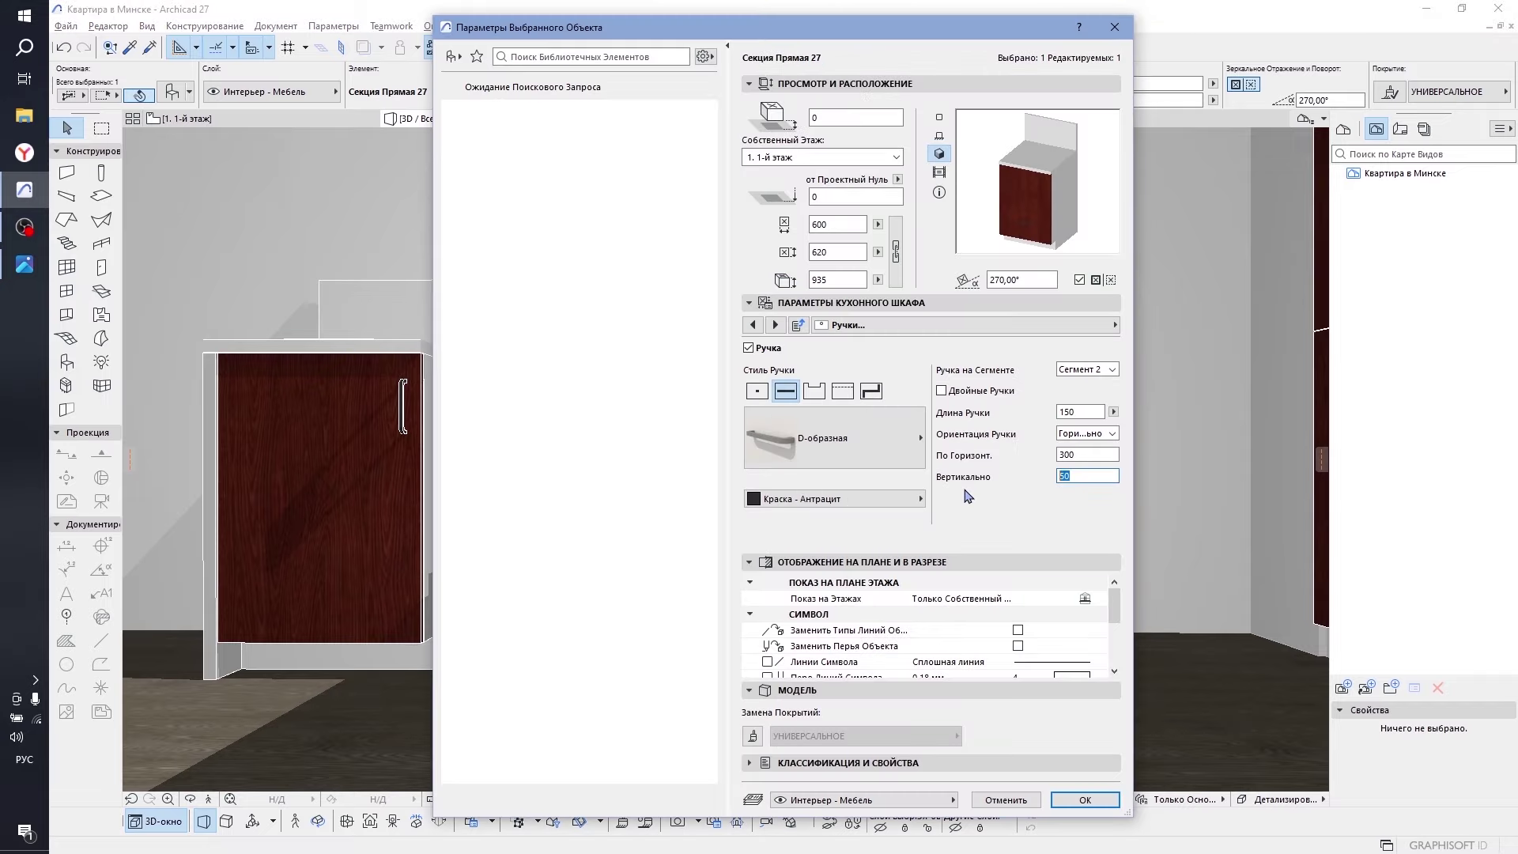
text(550)
key(Return)
key(Escape)
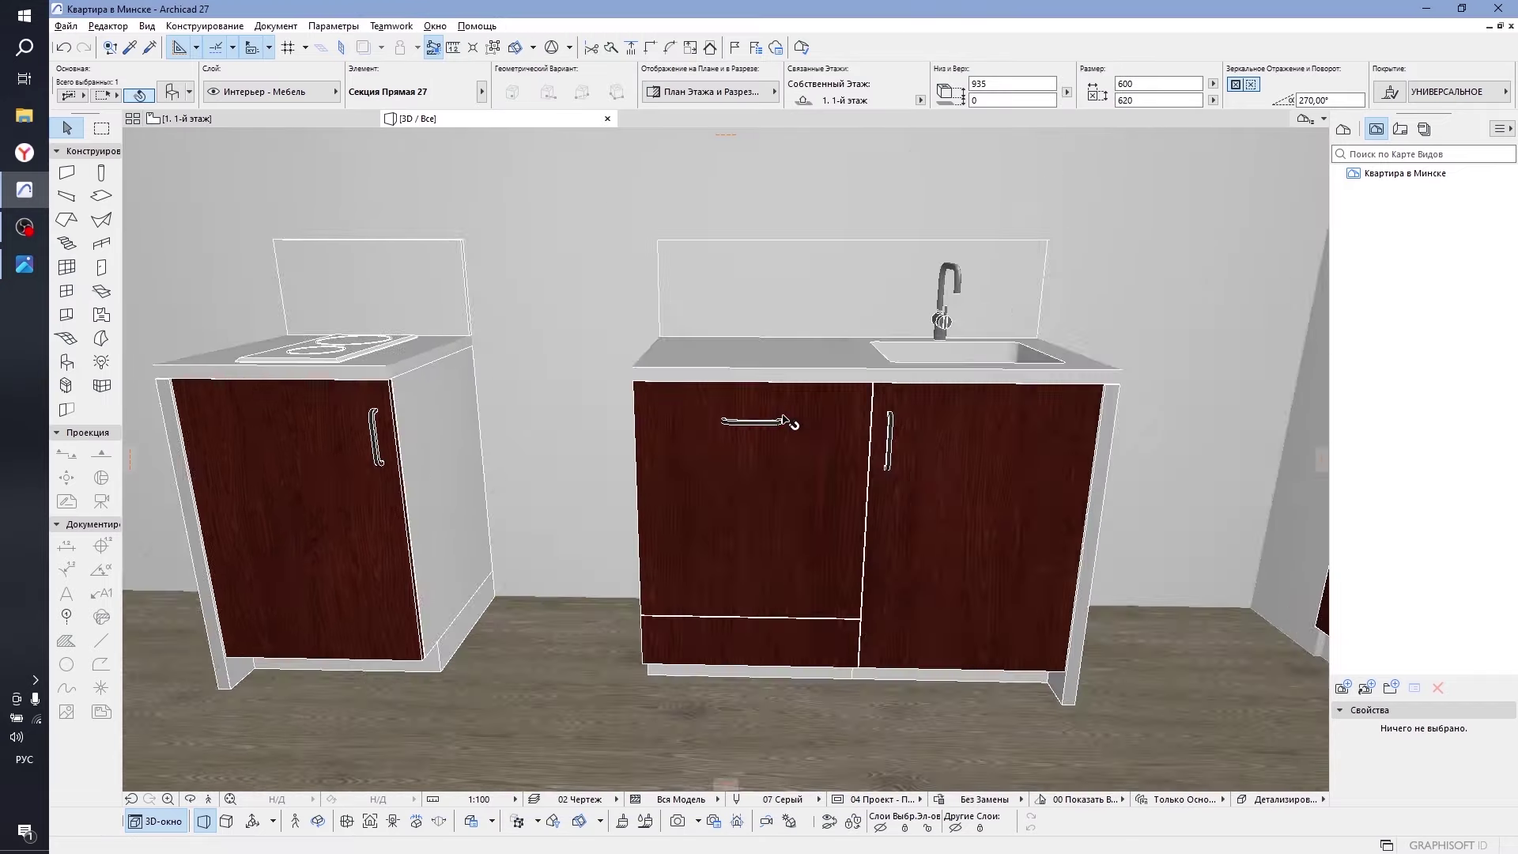
Drag the handle hotspot up near the top of the door and reconfirm the settings
scroll(759, 443, up, 5)
shift+middle_drag(677, 447, 874, 502)
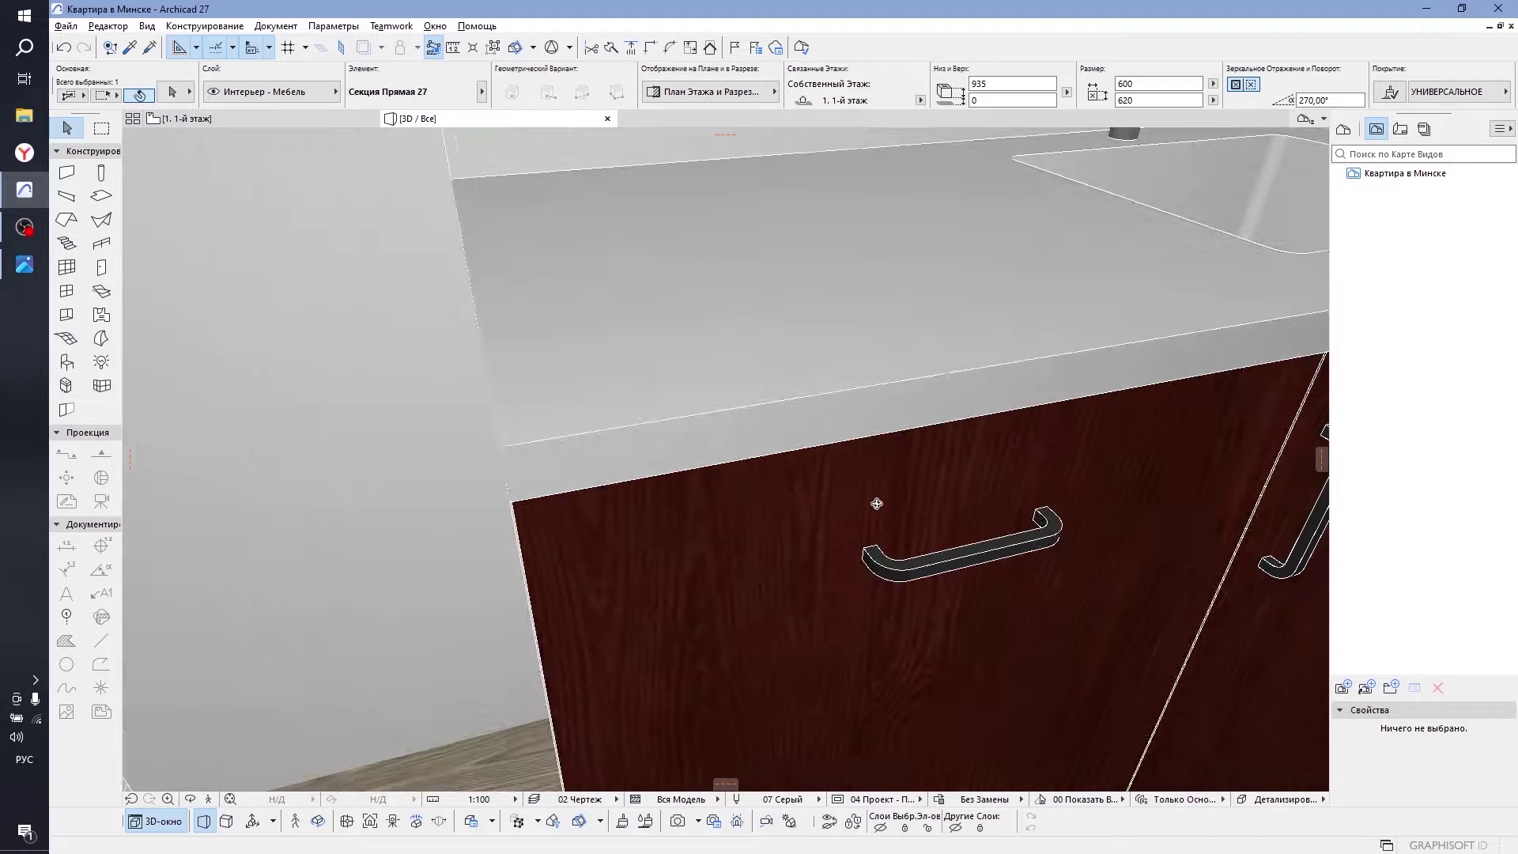
click(955, 535)
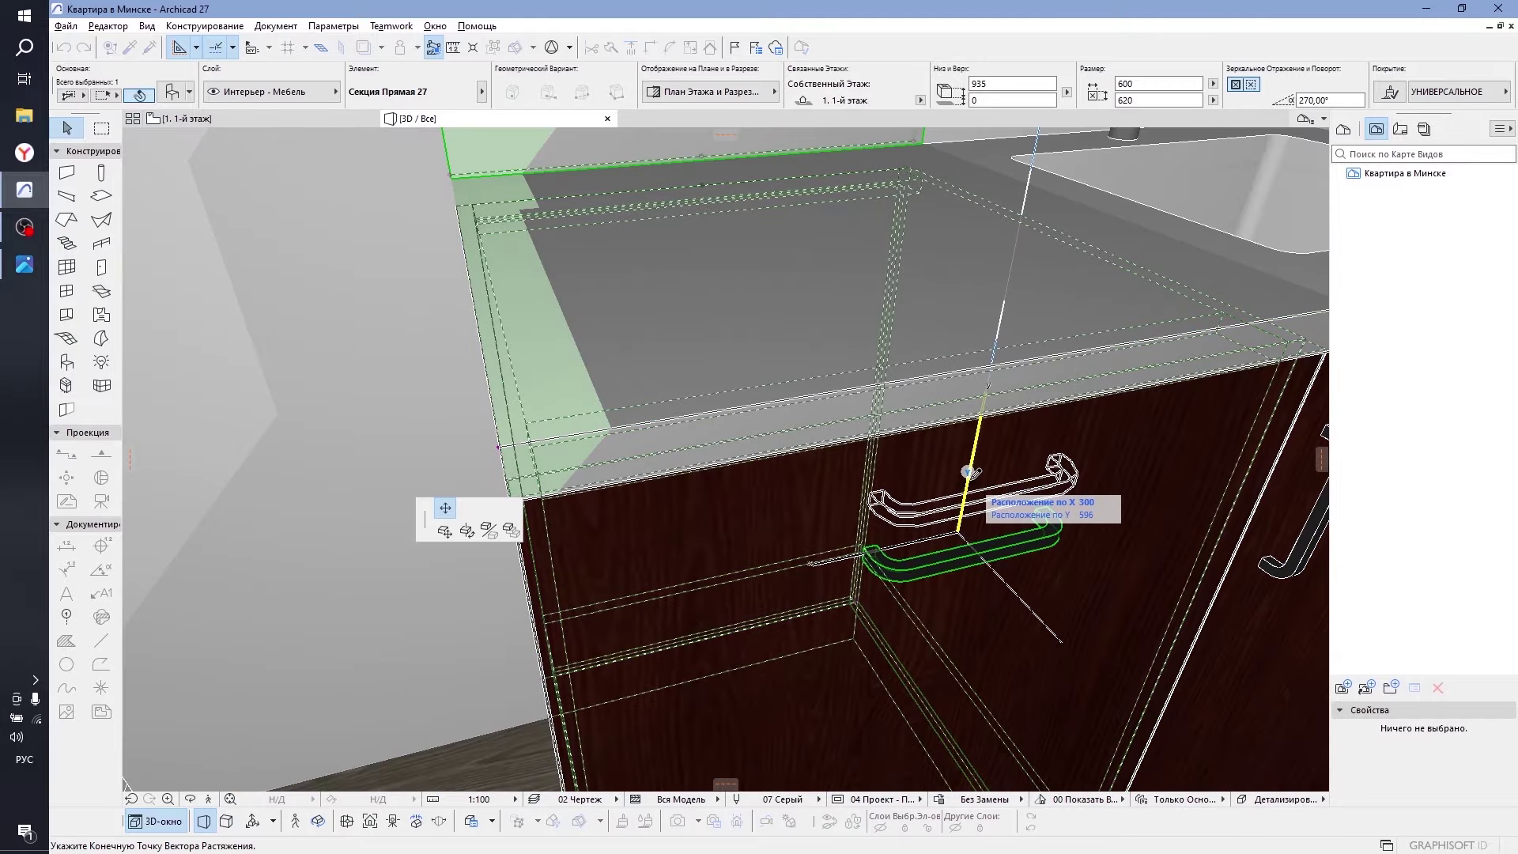
click(960, 484)
scroll(773, 488, down, 5)
shift+middle_drag(773, 488, 747, 465)
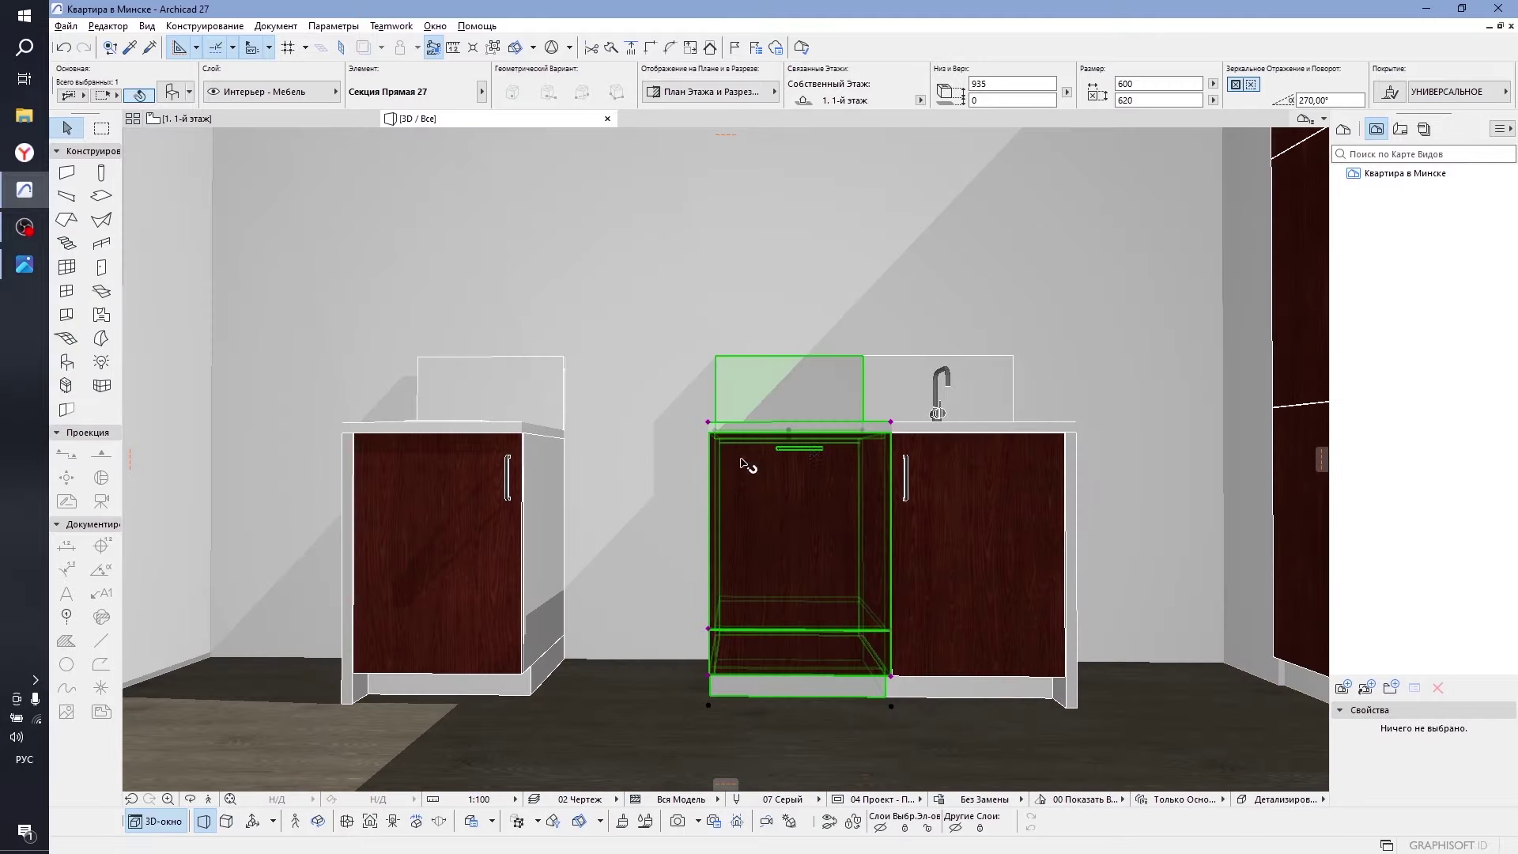
double_click(798, 465)
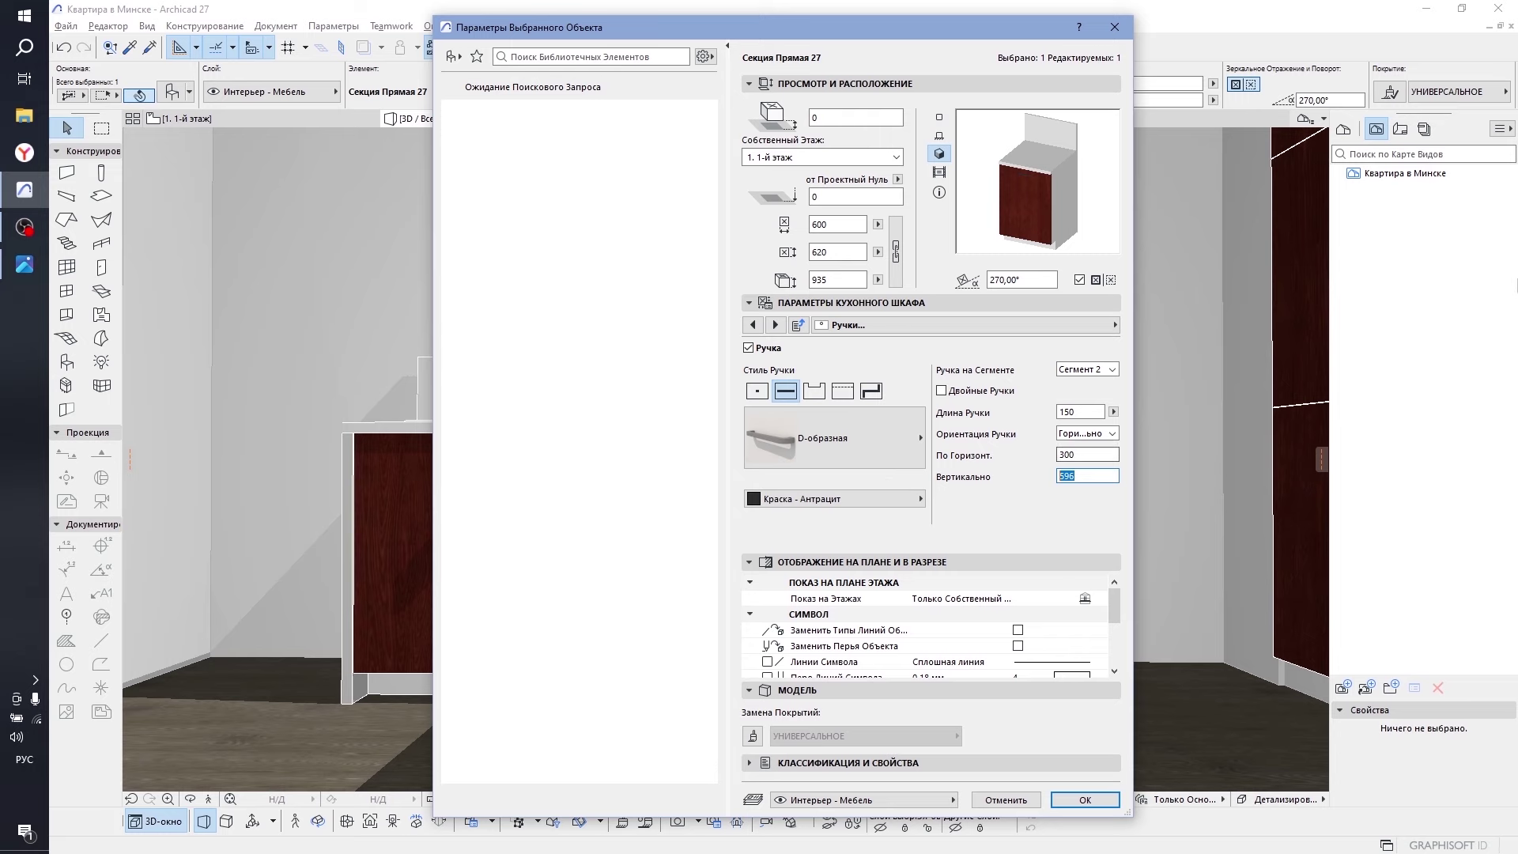
key(Return)
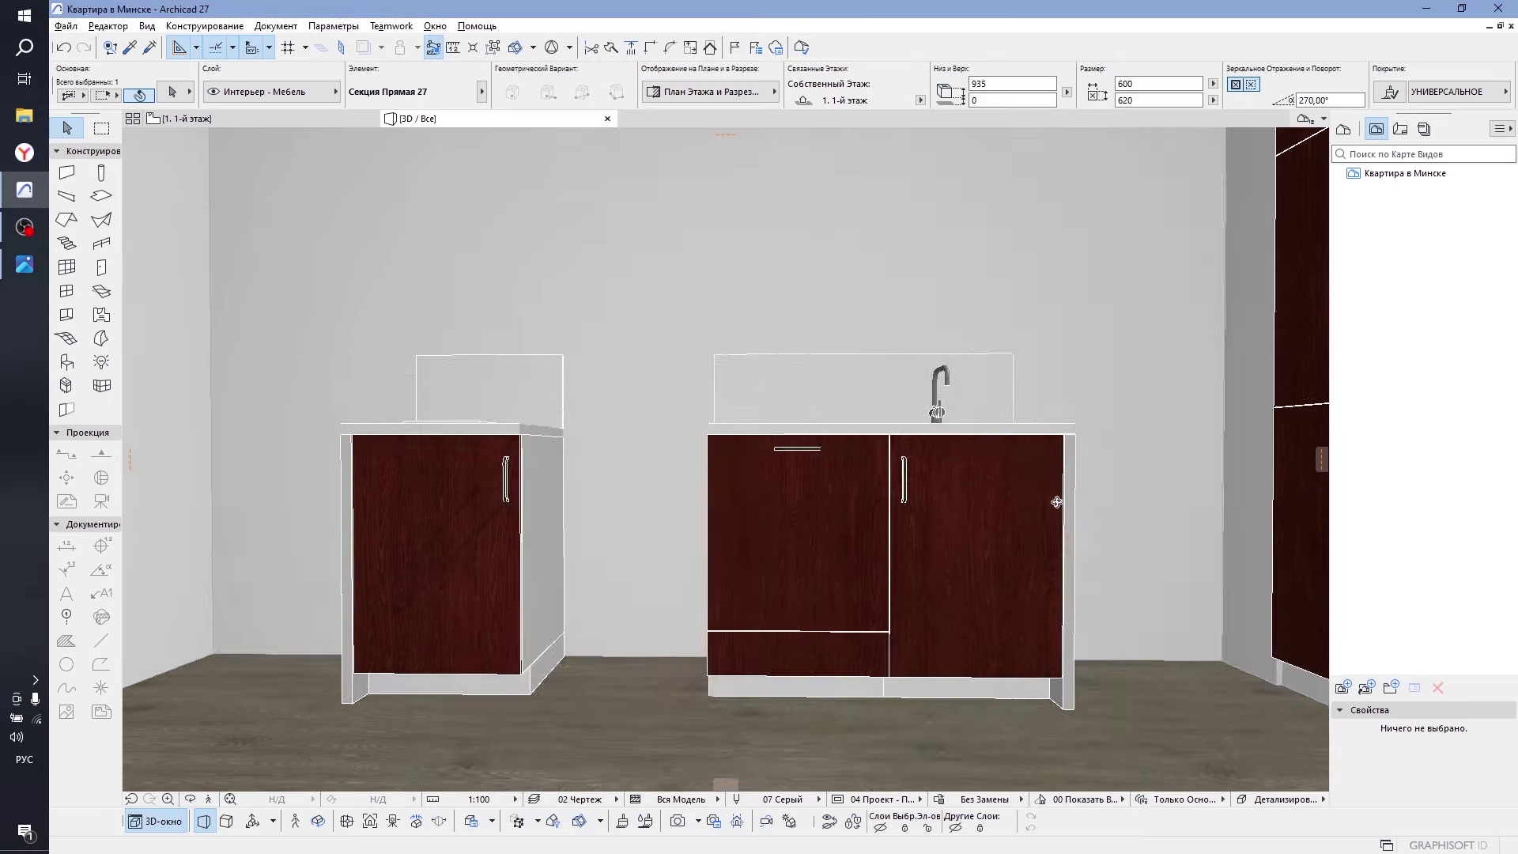
shift+middle_drag(983, 504, 1129, 479)
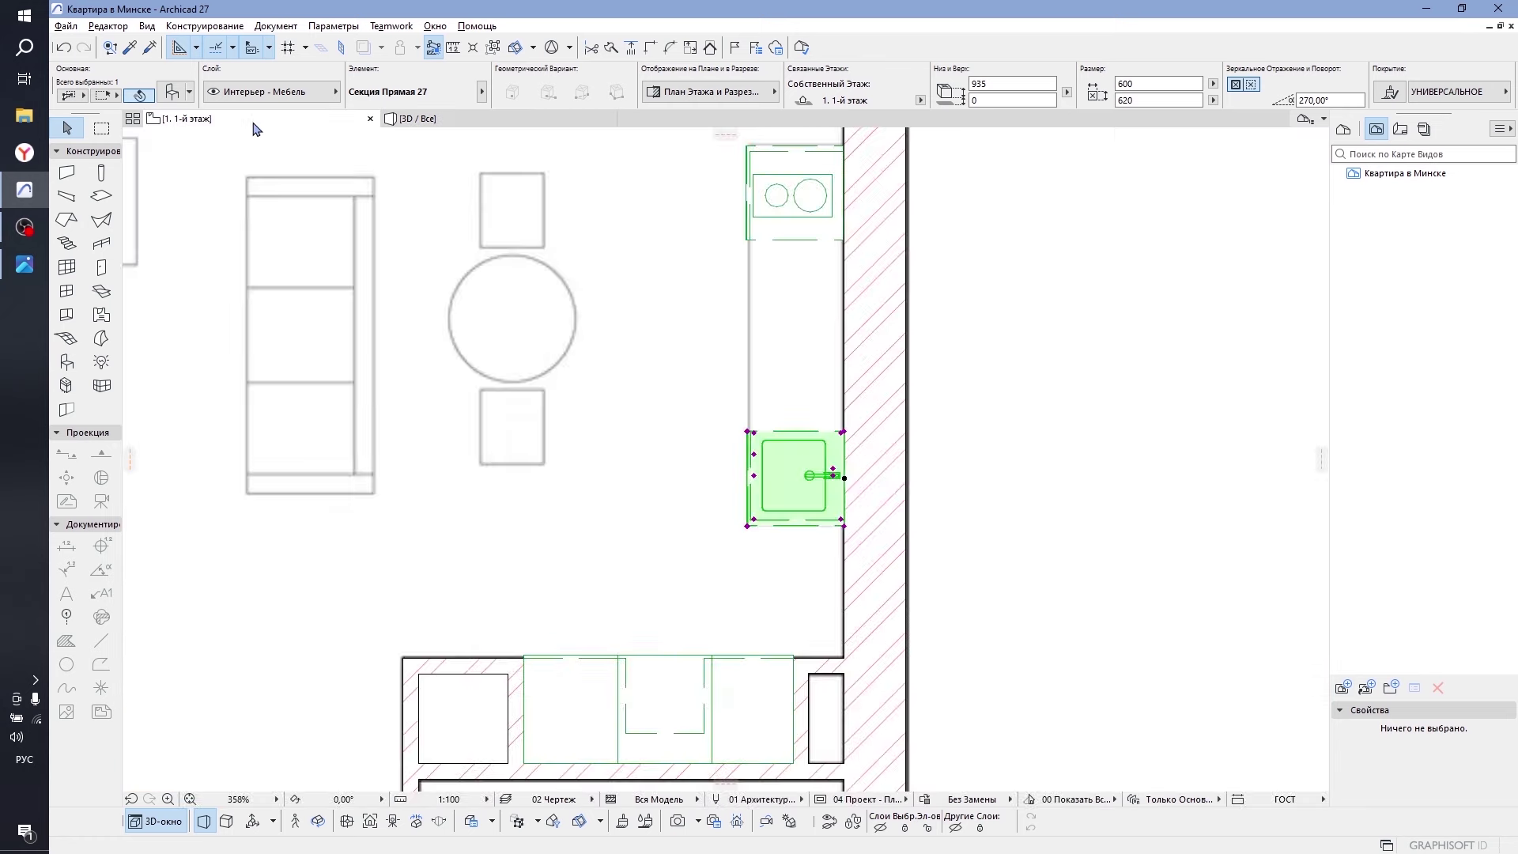
On the first-floor plan, move the cabinet copy into the empty slot above
click(242, 120)
scroll(816, 474, up, 3)
scroll(836, 427, down, 2)
middle_drag(836, 427, 803, 557)
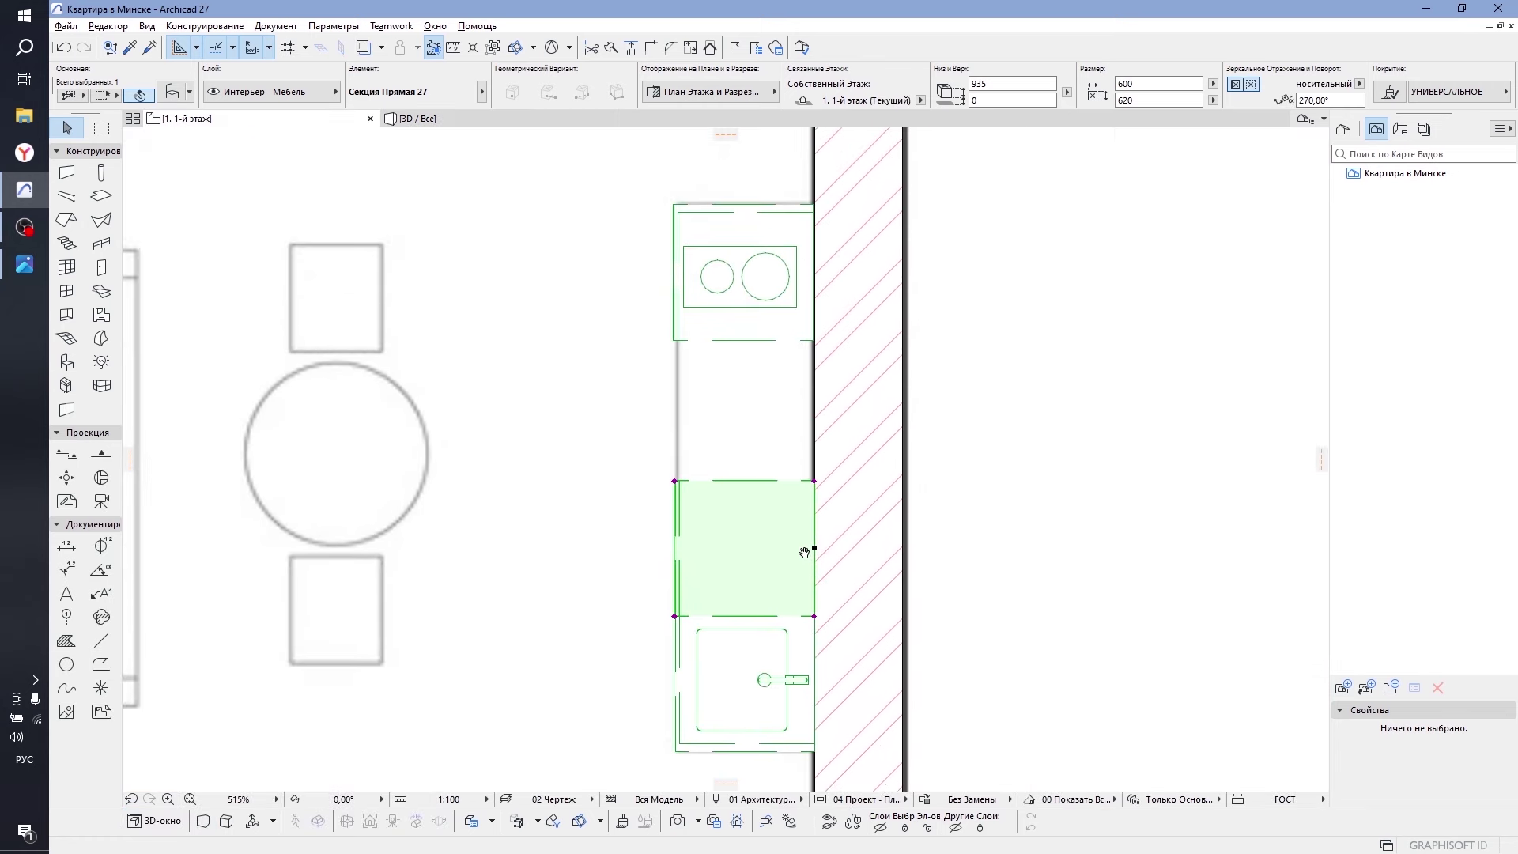
click(814, 622)
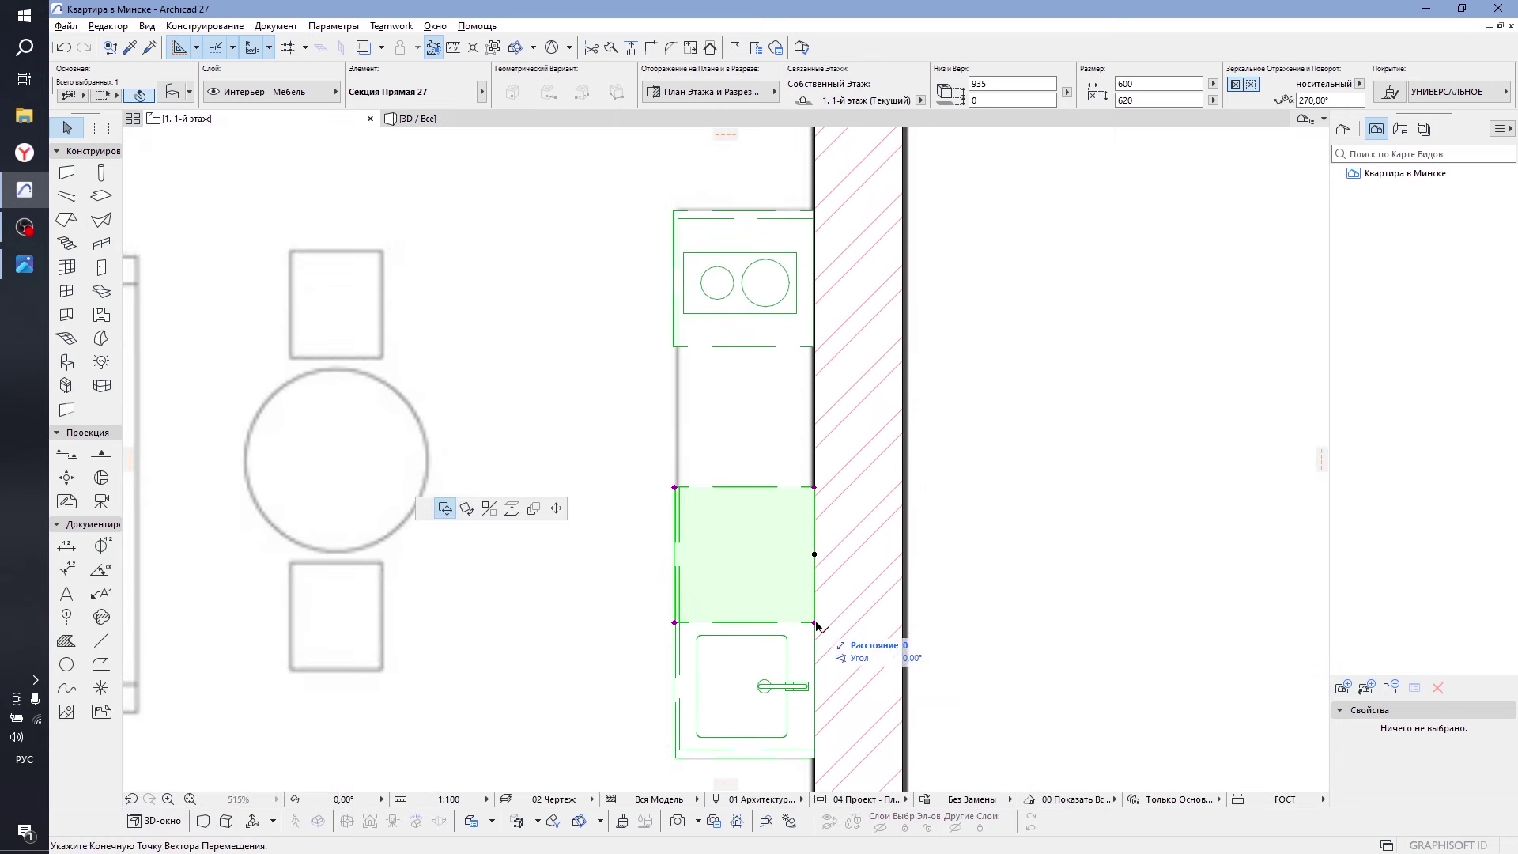
click(814, 484)
Zoom in and stretch the cabinet's corner out to the wall corner
scroll(696, 336, up, 1)
scroll(696, 336, up, 4)
scroll(654, 450, up, 2)
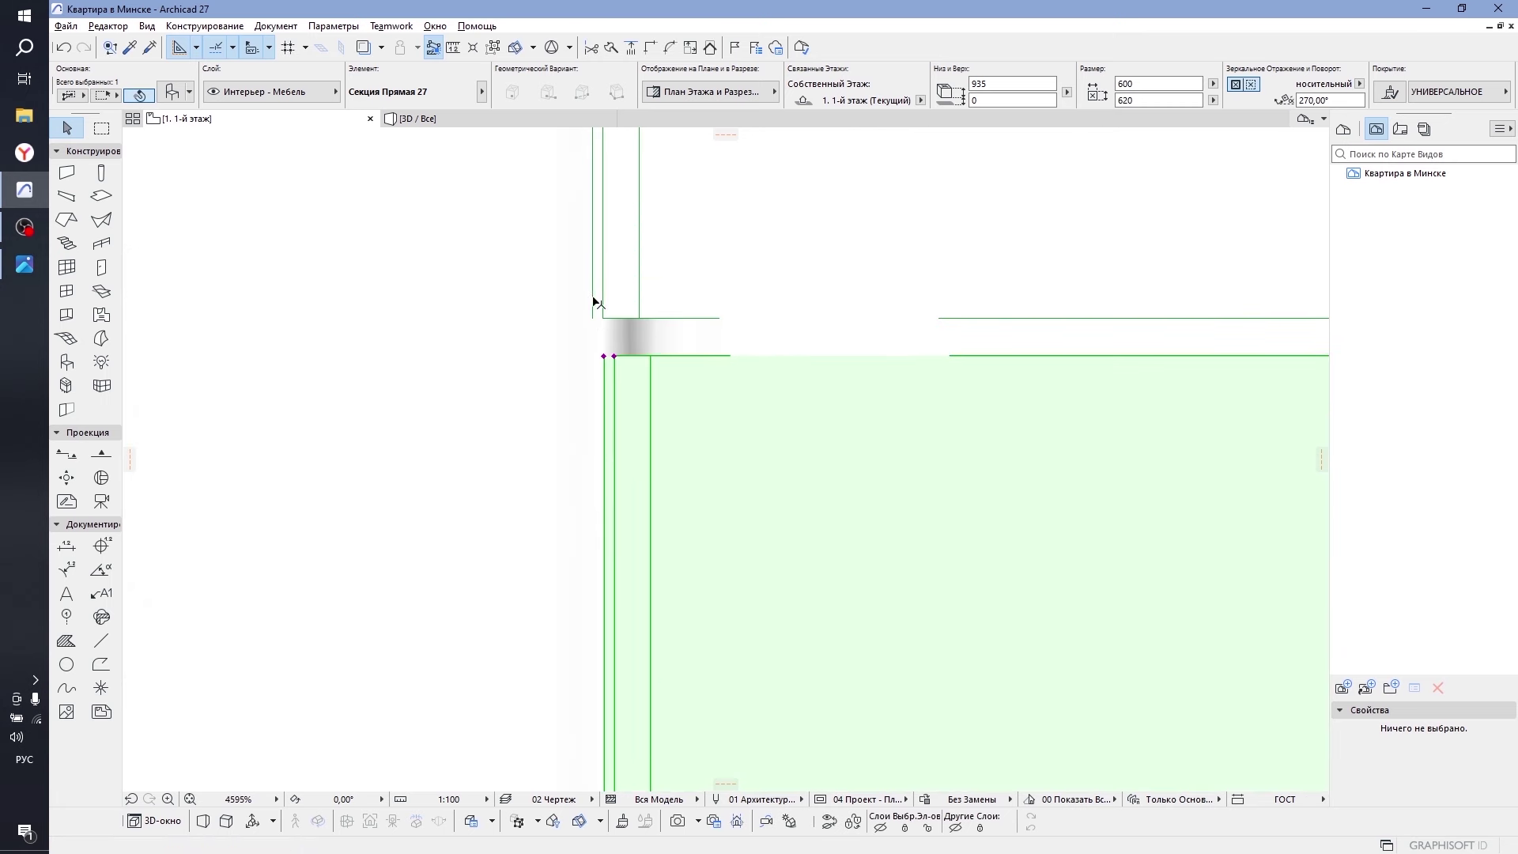
scroll(603, 320, up, 1)
scroll(988, 323, up, 5)
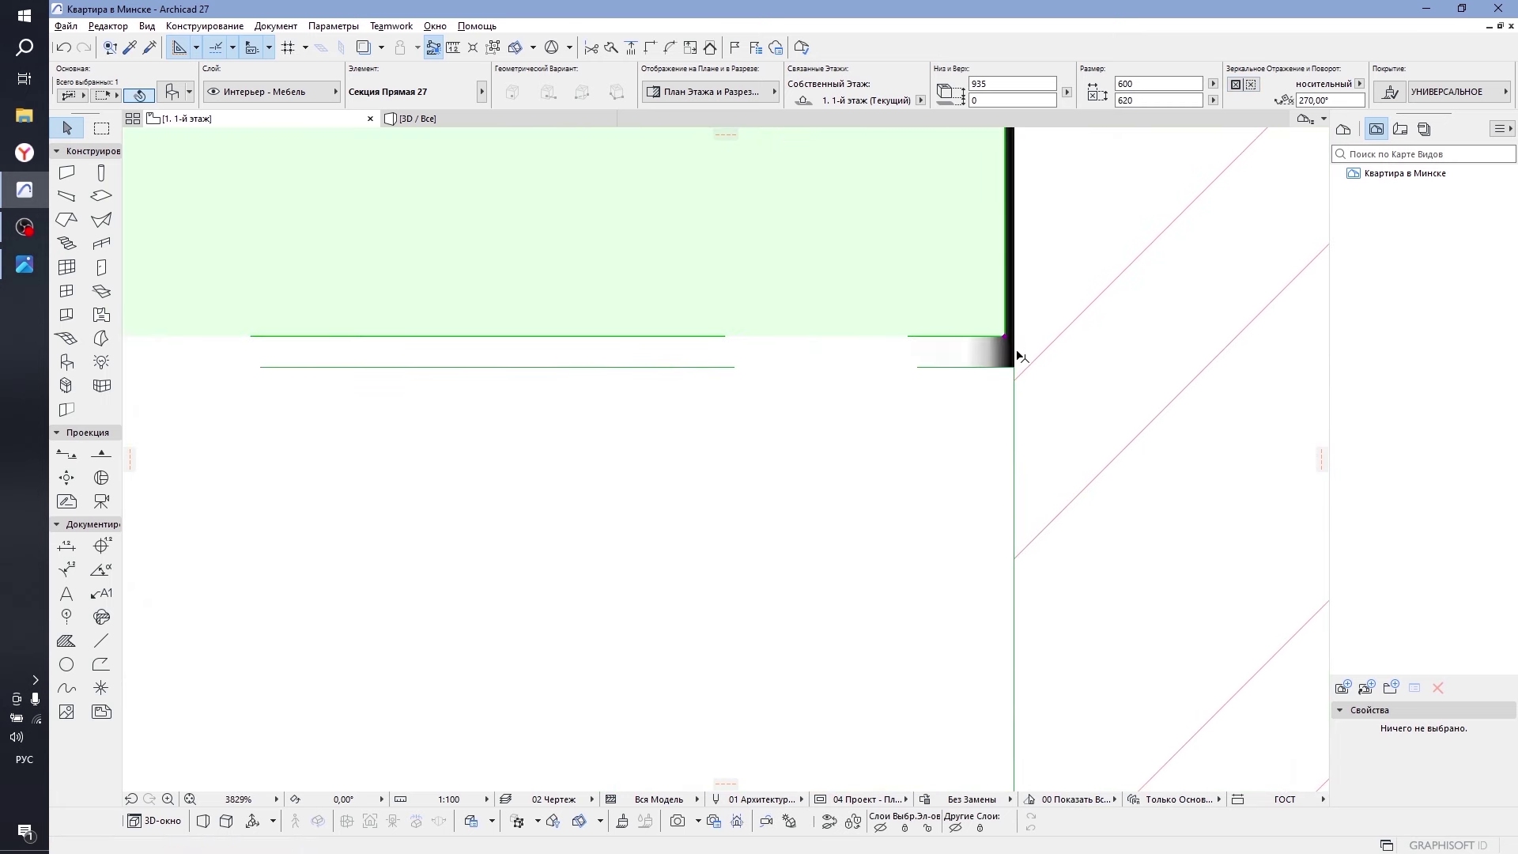
click(1006, 339)
click(1015, 372)
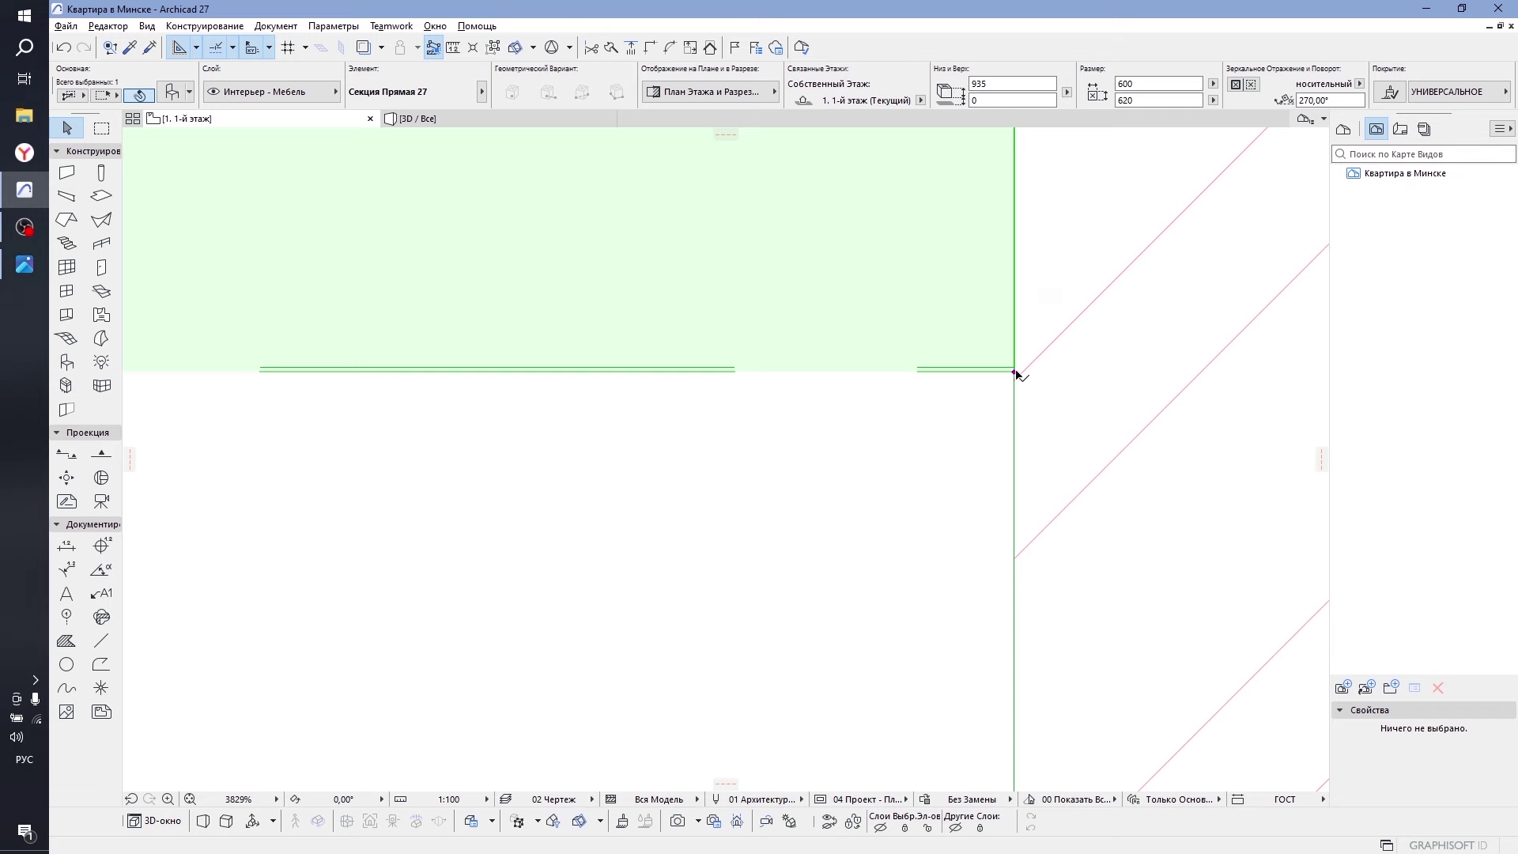
click(1015, 372)
Zoom out and show the kitchen cabinets in the 3D view
scroll(869, 425, down, 8)
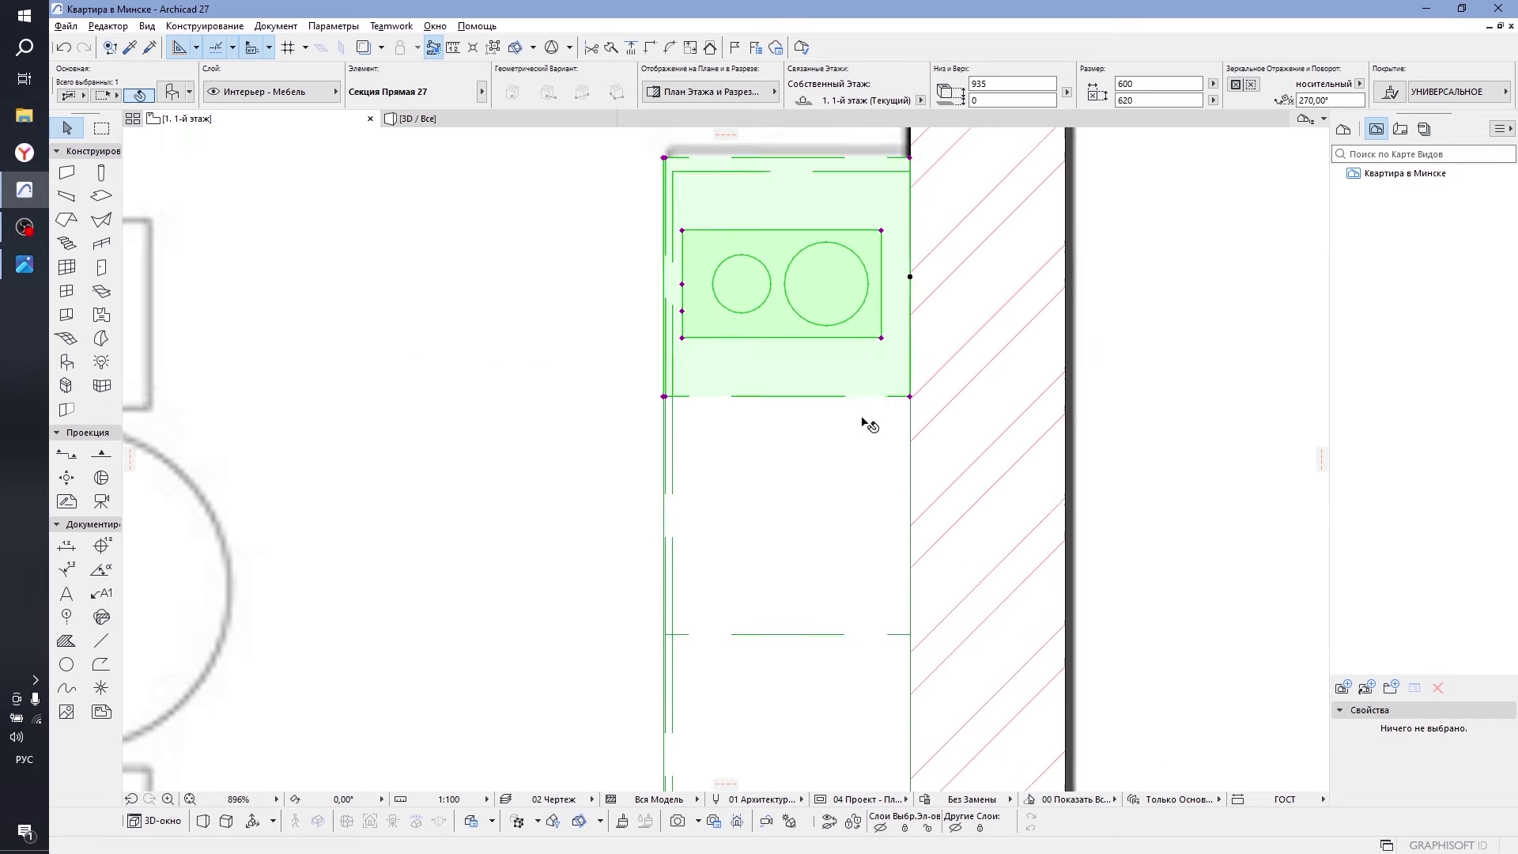
scroll(877, 419, down, 2)
scroll(881, 324, down, 1)
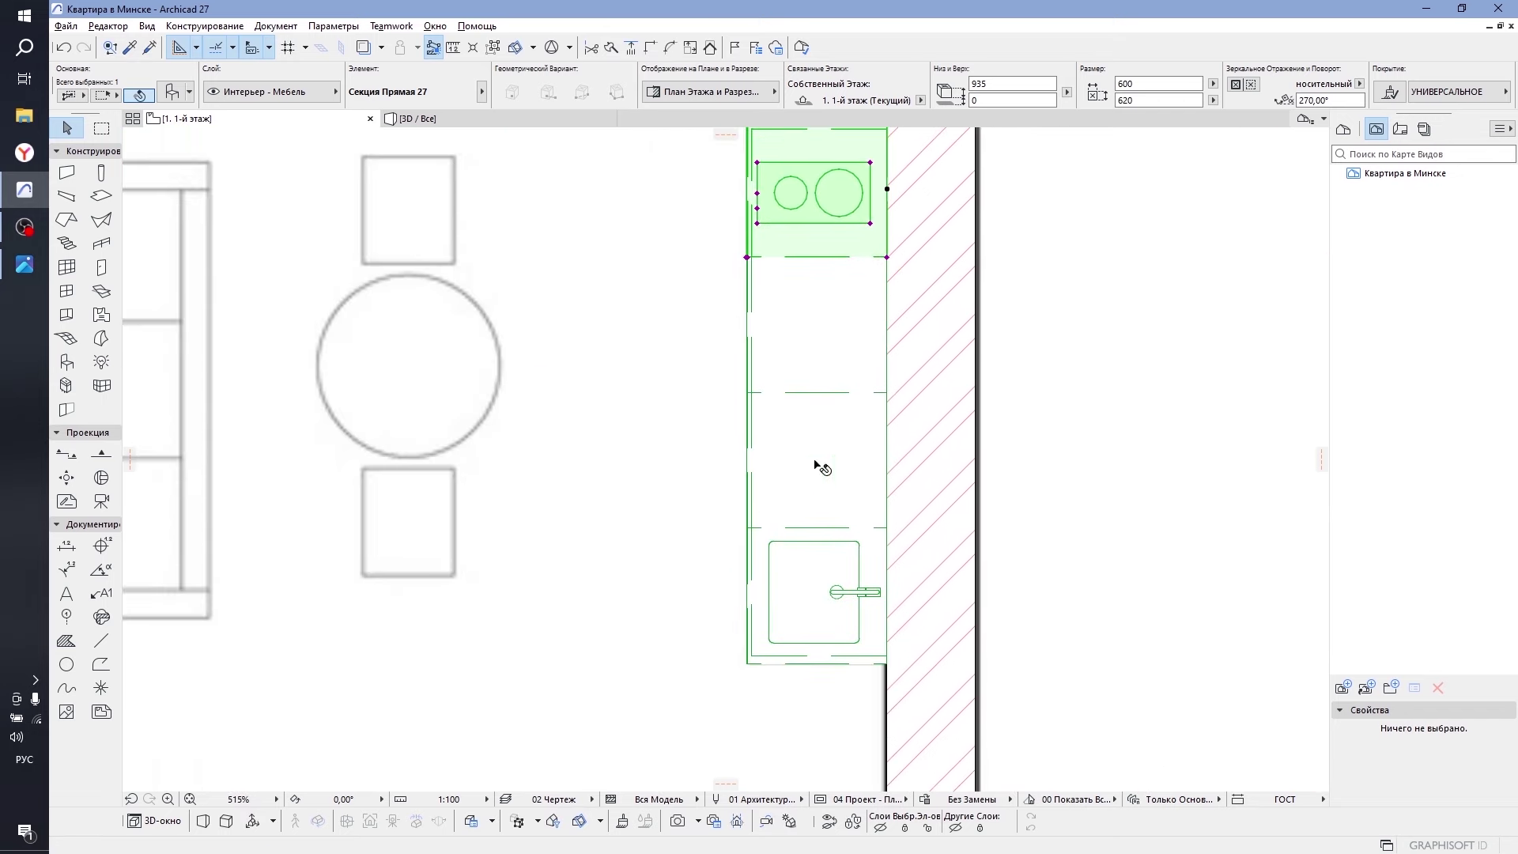
click(419, 118)
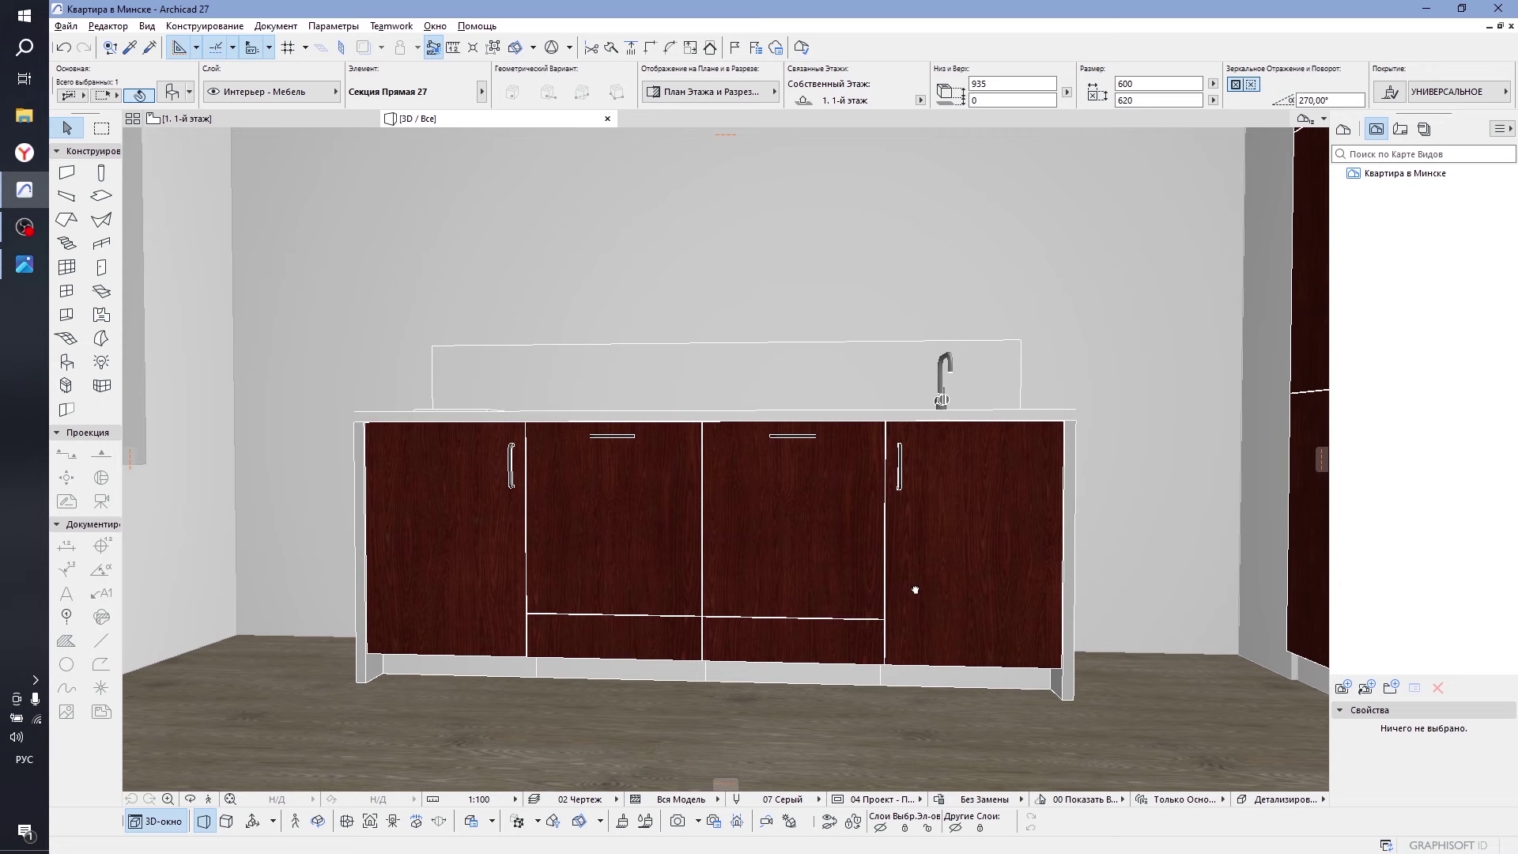
Set the middle cabinet's Количество Сегментов to 3
shift+middle_drag(907, 586, 658, 512)
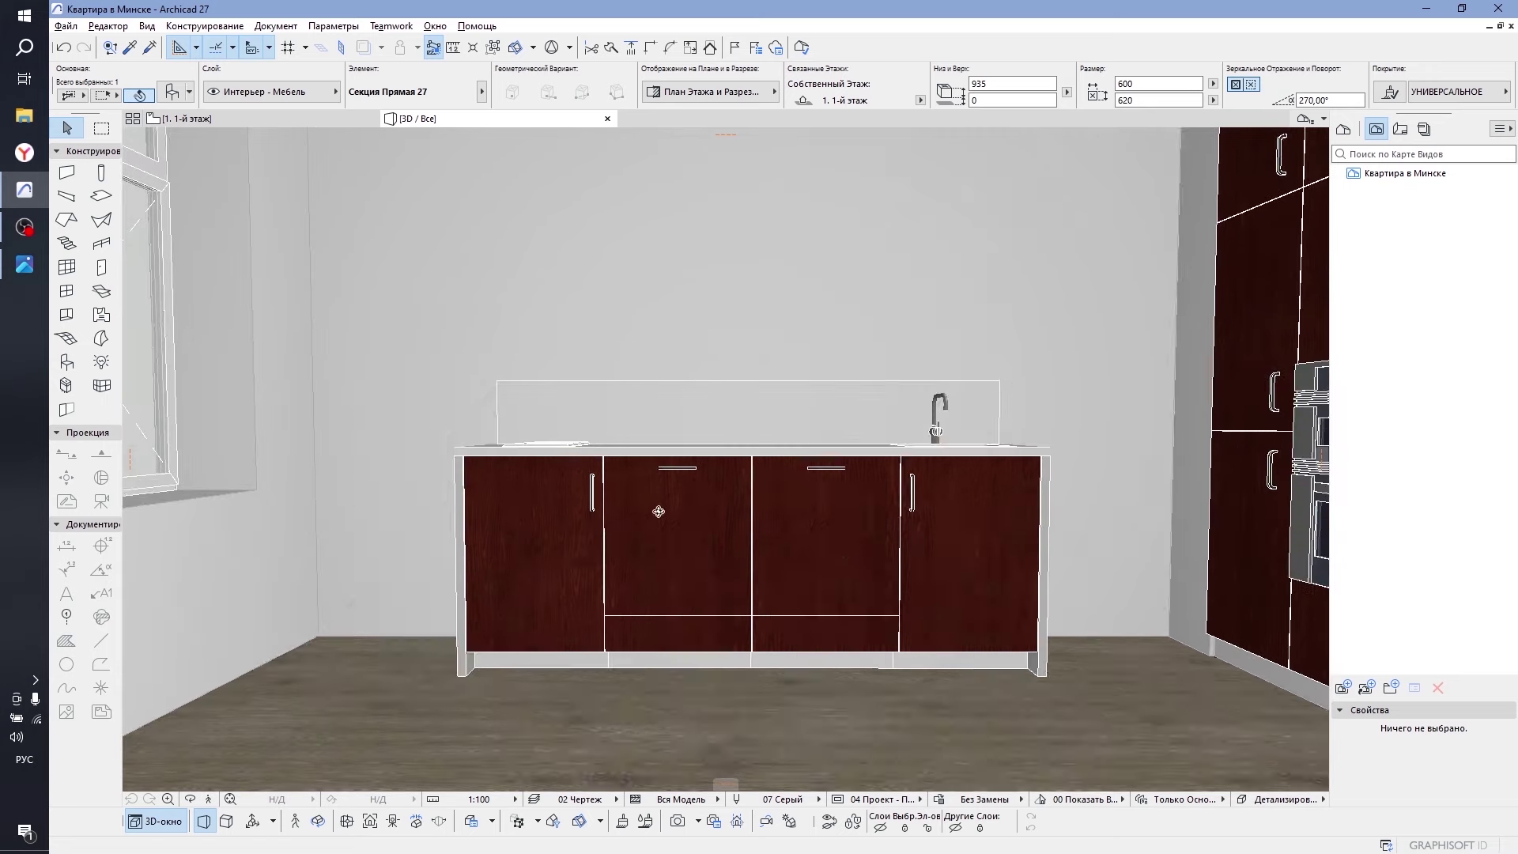
double_click(706, 482)
click(1114, 325)
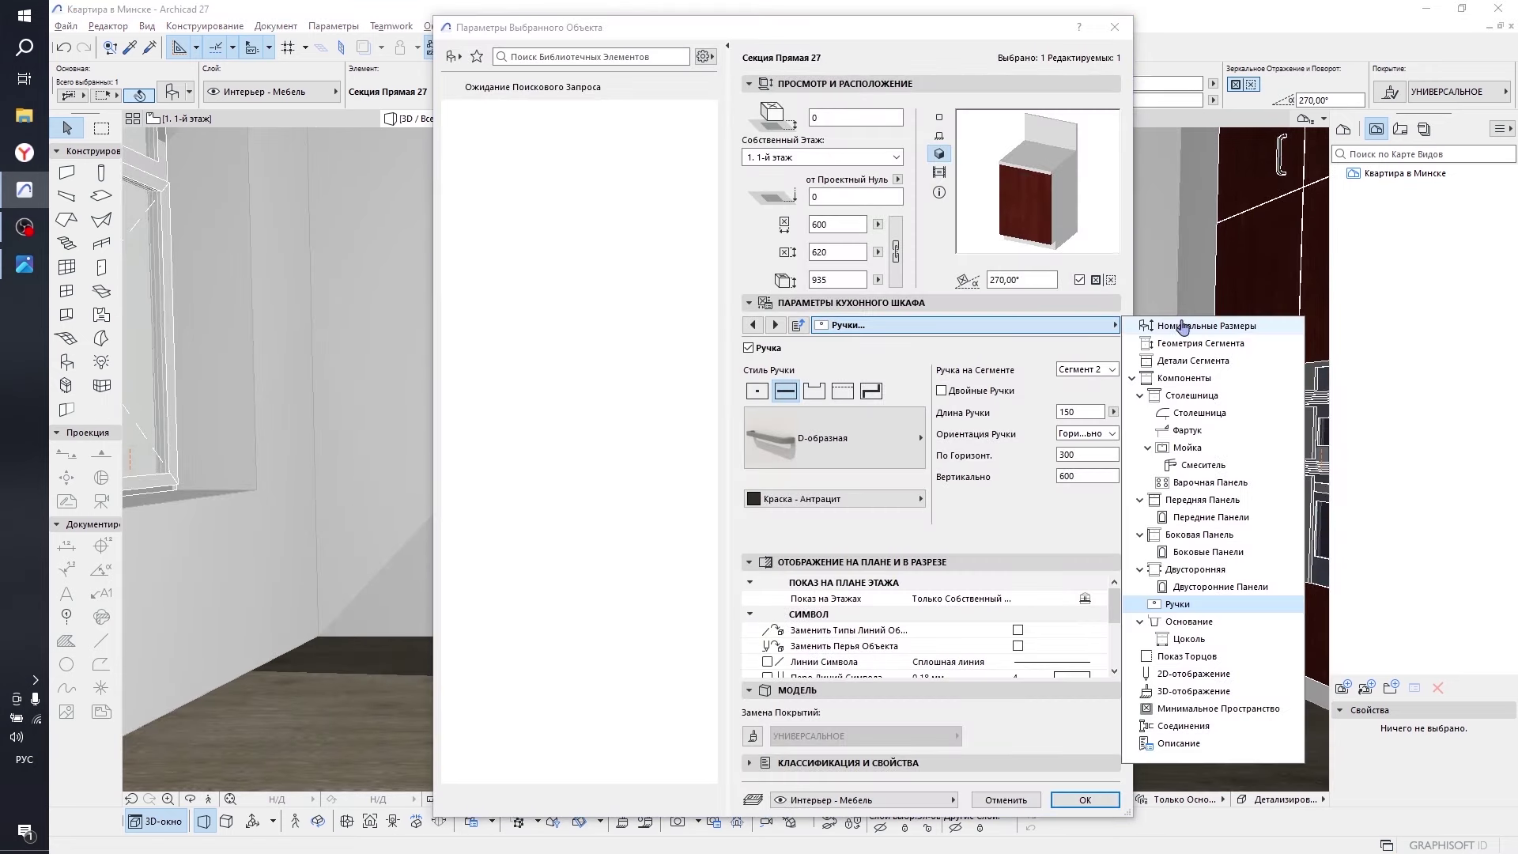
click(998, 351)
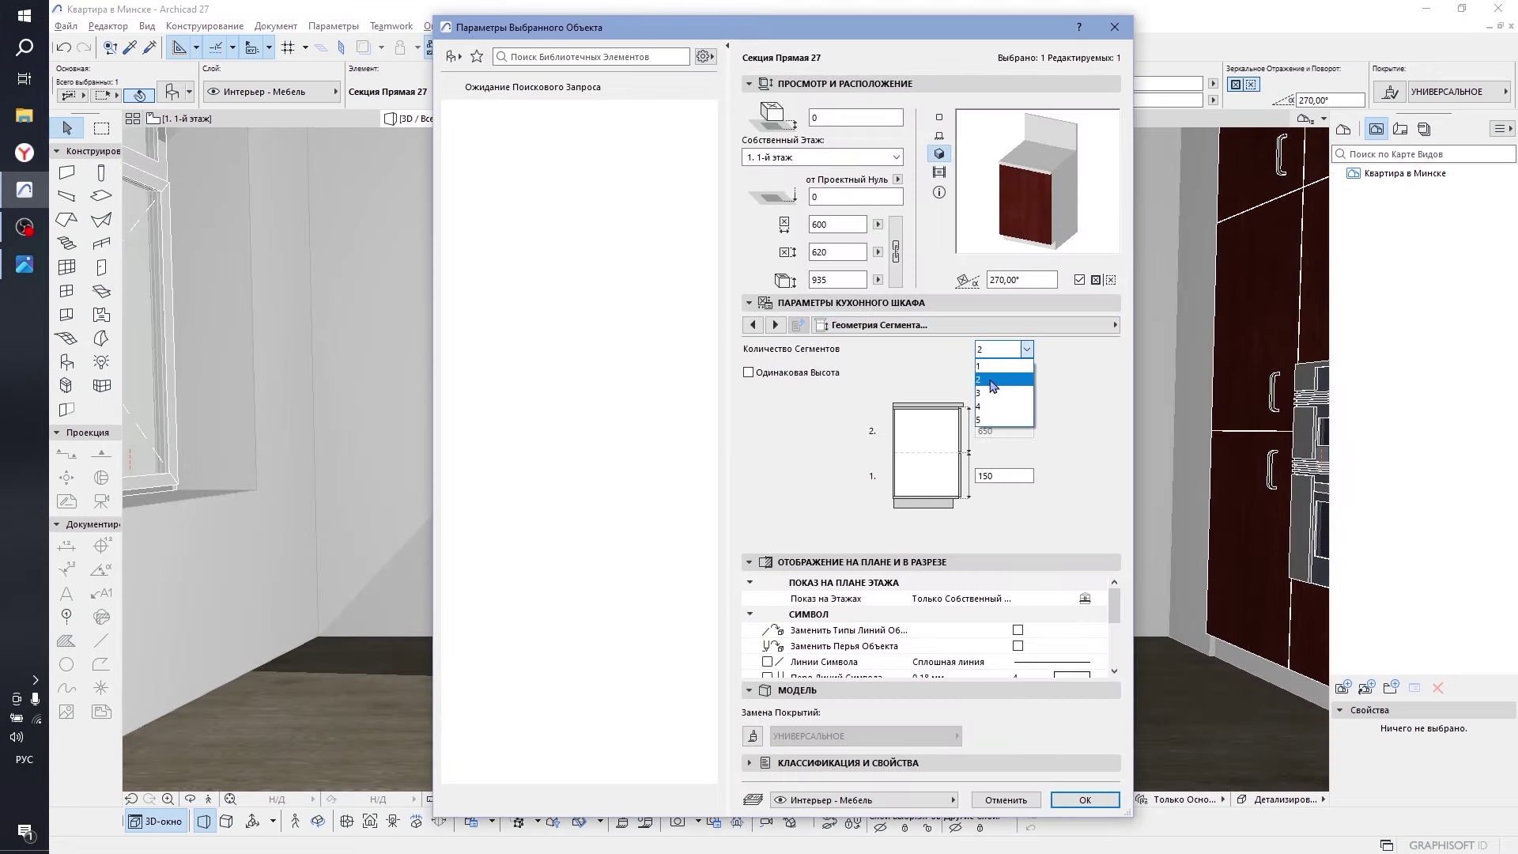
click(994, 399)
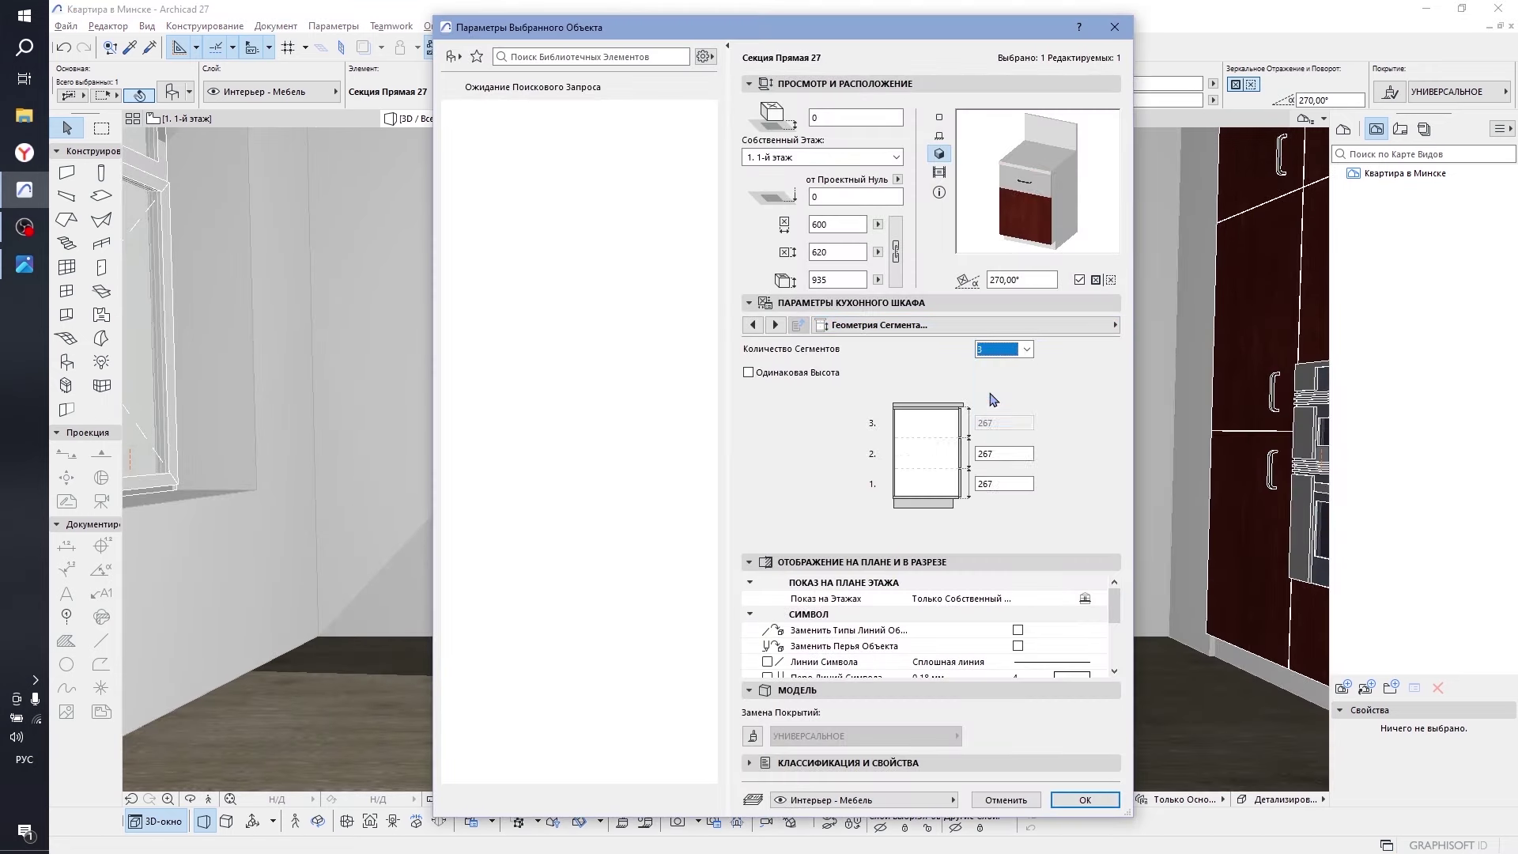
Set segment 3's Панель material to Дерево - Махагони ('махаго') and close settings
click(860, 325)
click(1193, 690)
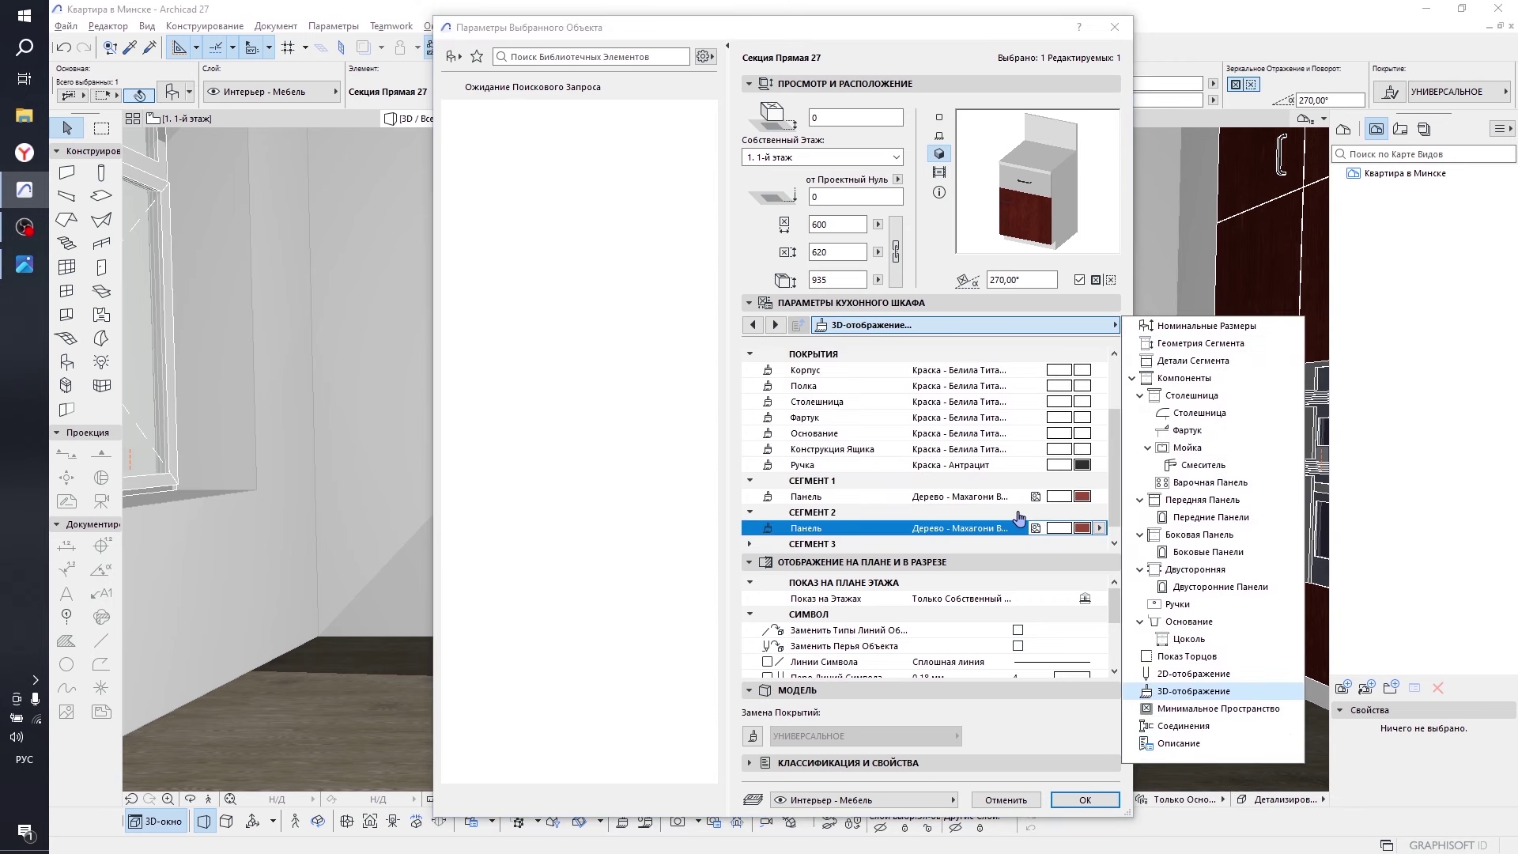
scroll(939, 532, down, 1)
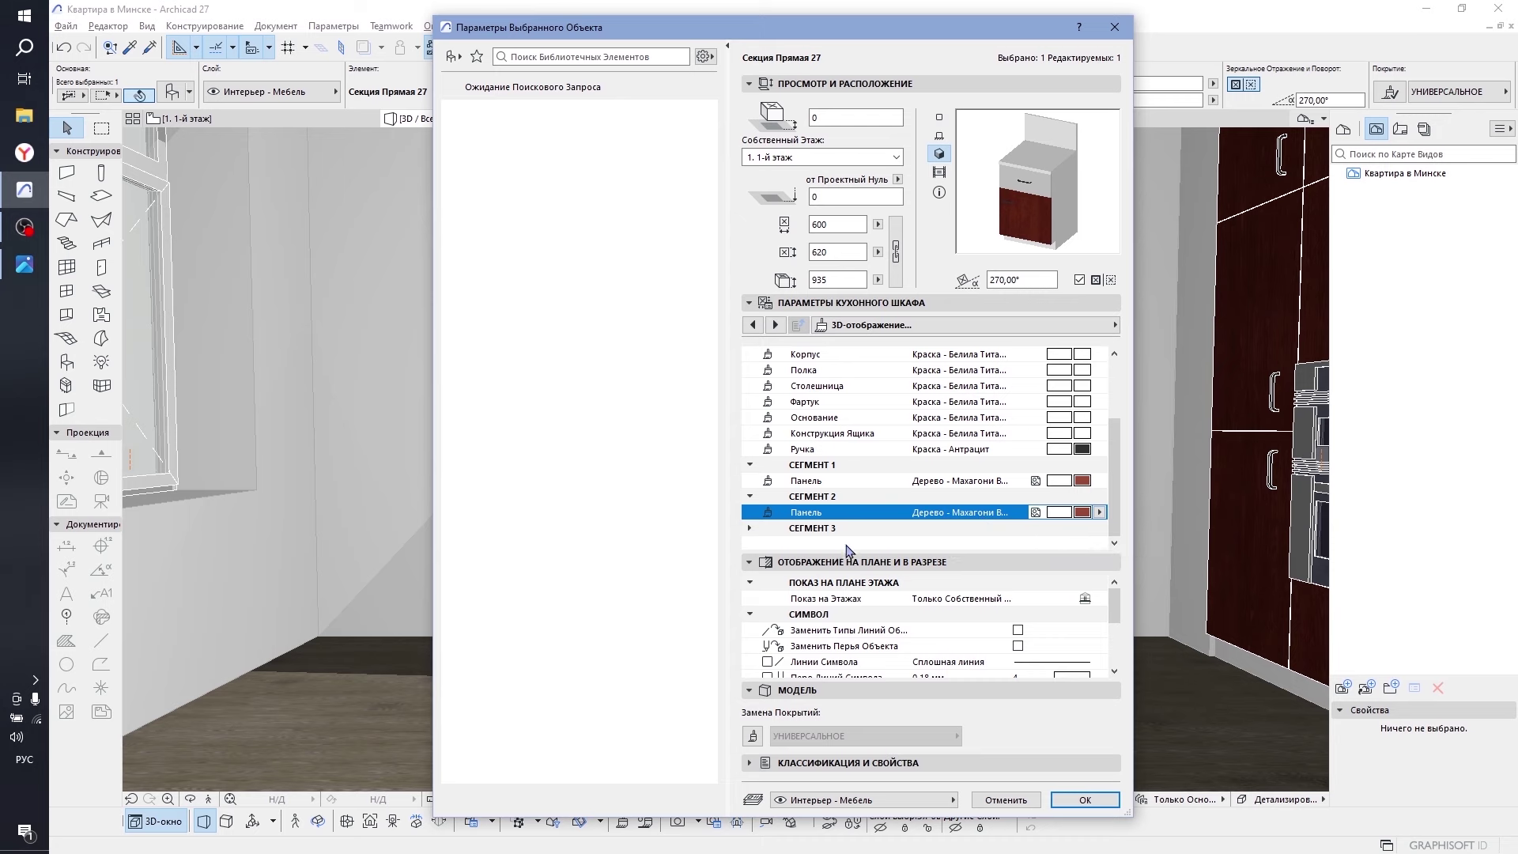
click(749, 528)
scroll(910, 529, down, 1)
click(1082, 528)
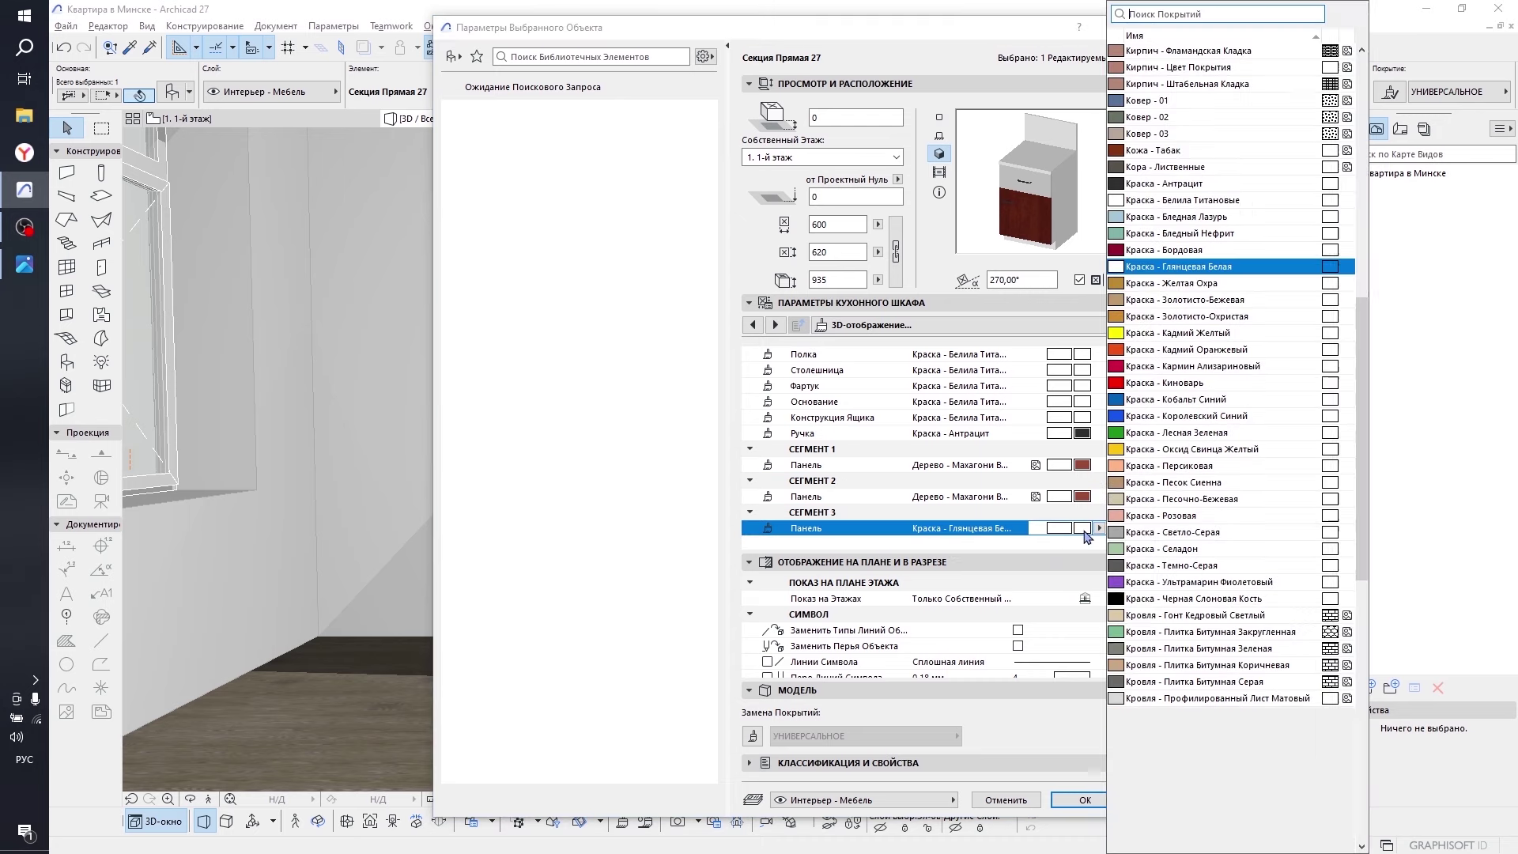
text(махаго)
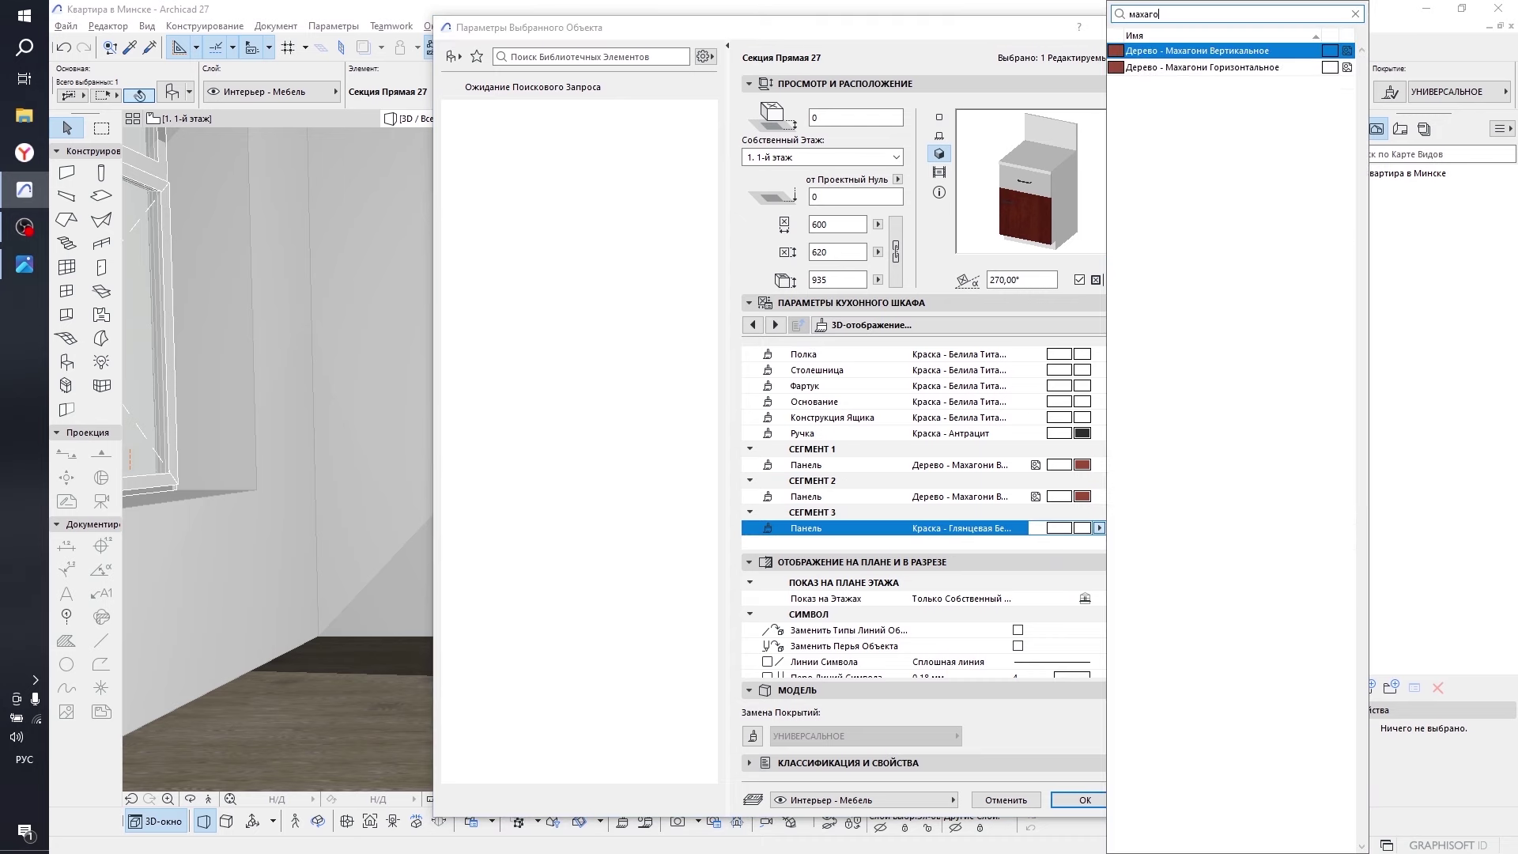
key(Return)
key(Return)
key(Escape)
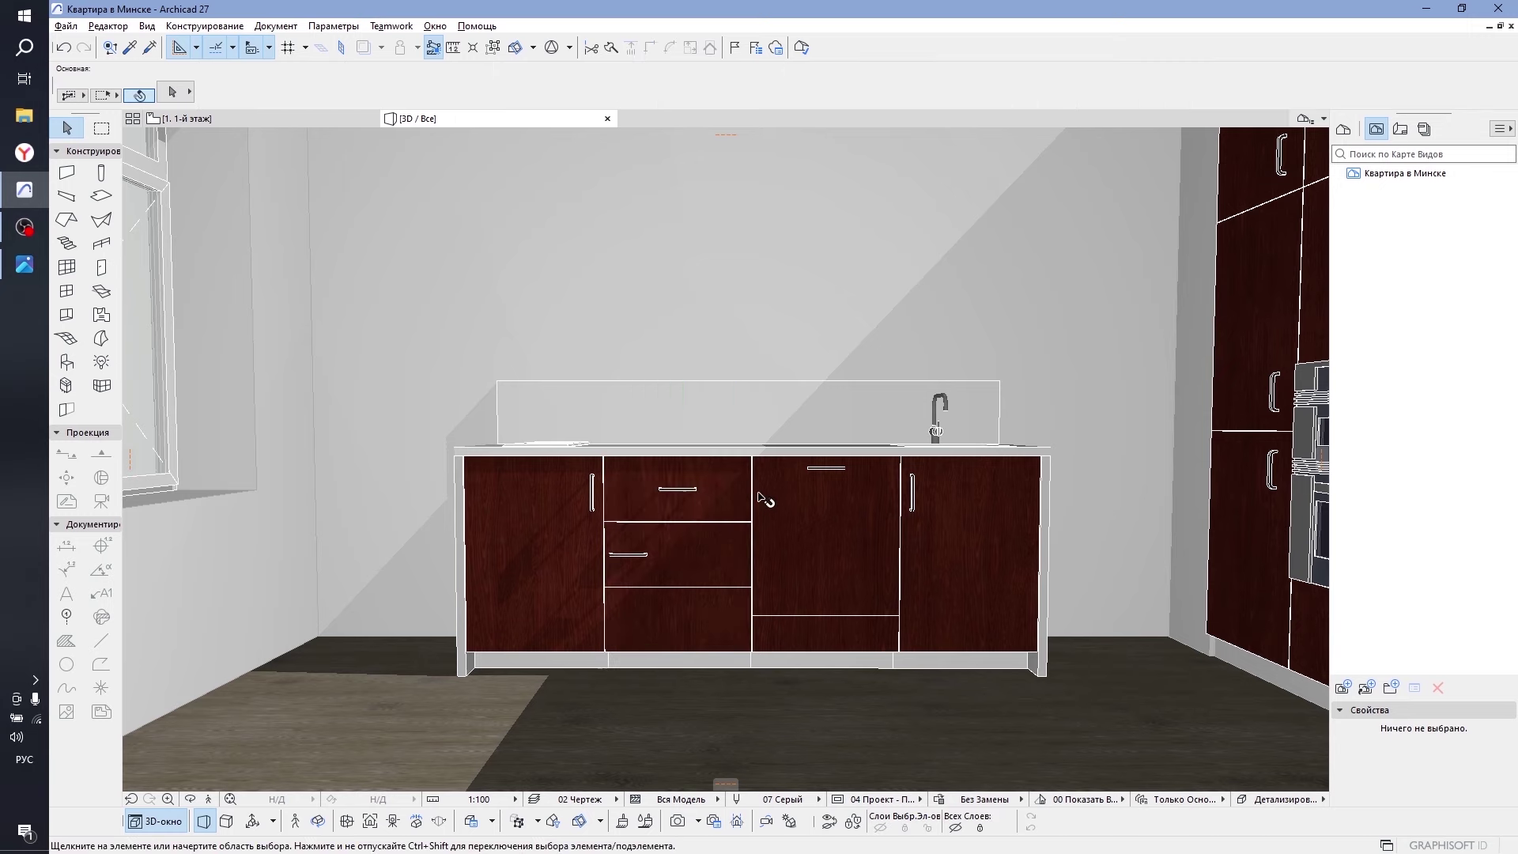
Orbit the view and compare the cabinets with the reference kitchen photo
drag(761, 497, 732, 571)
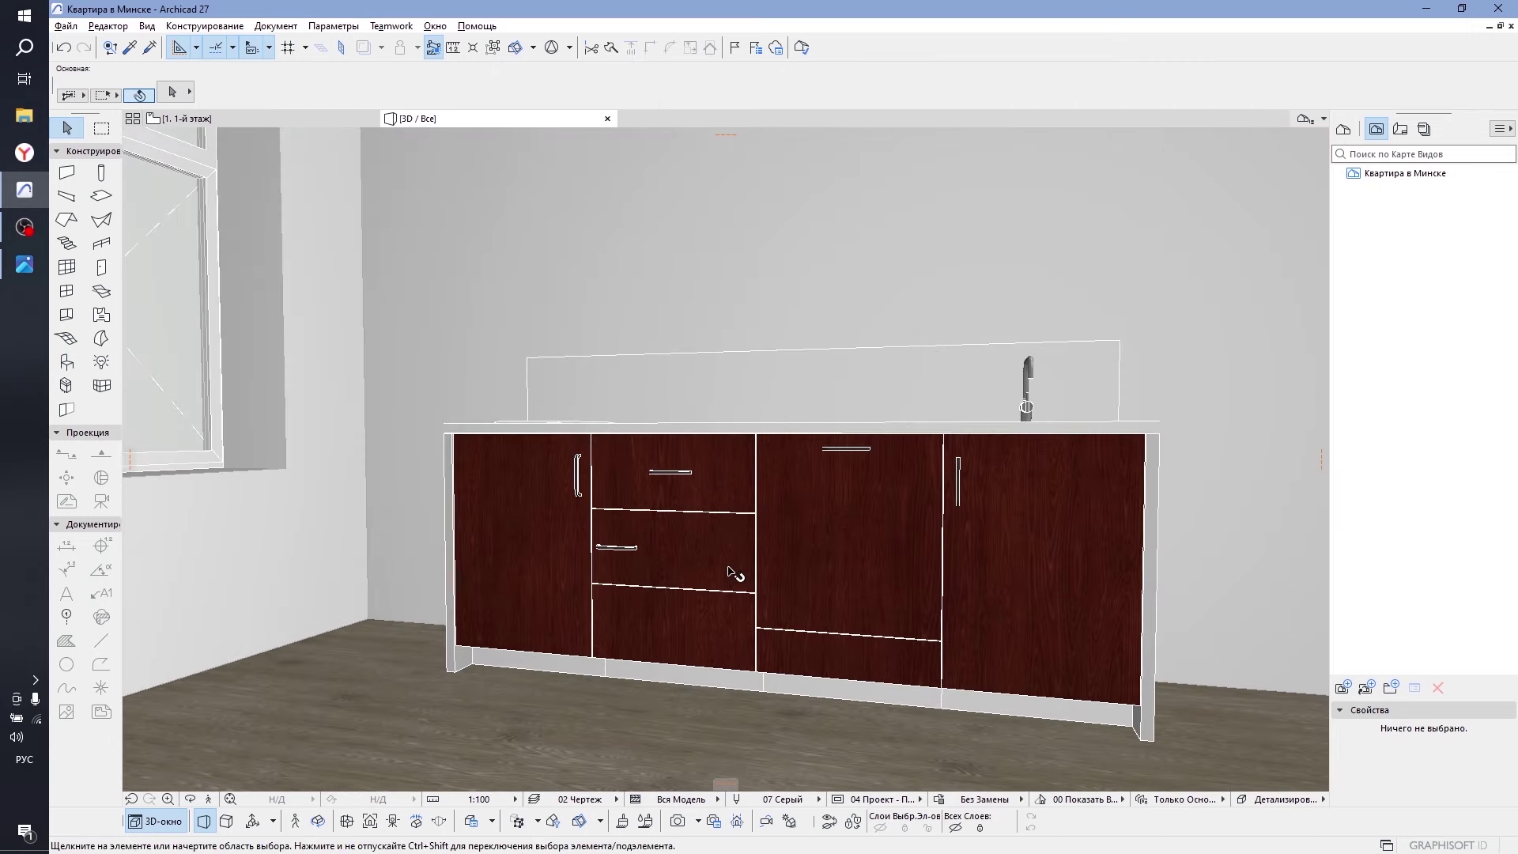
key(alt+Tab)
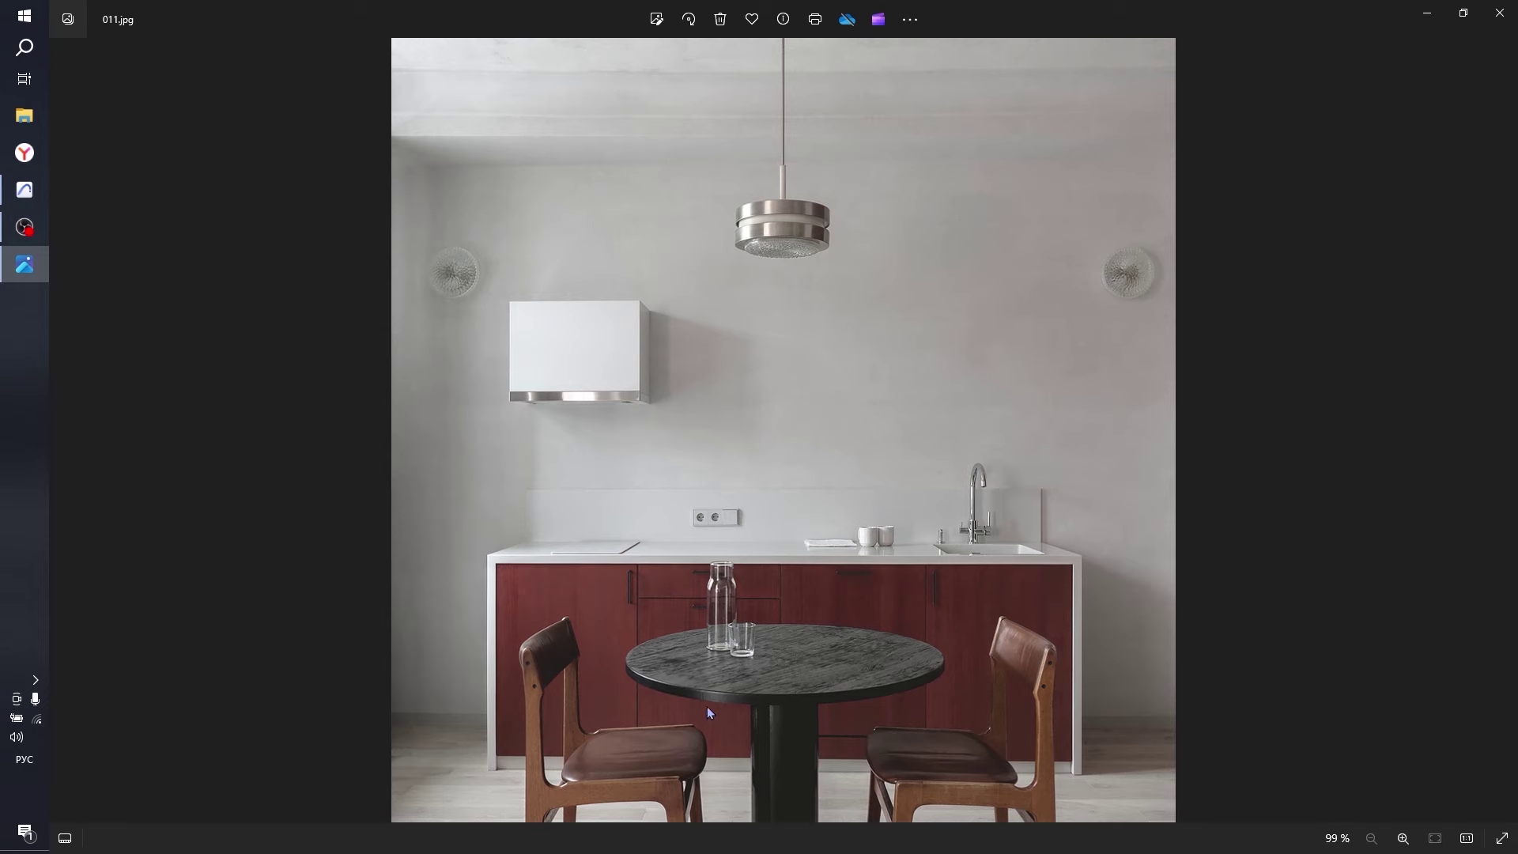
key(alt+Tab)
On Геометрия Сегмента, set segment heights to 350 and 250, leaving 200 on top
click(673, 561)
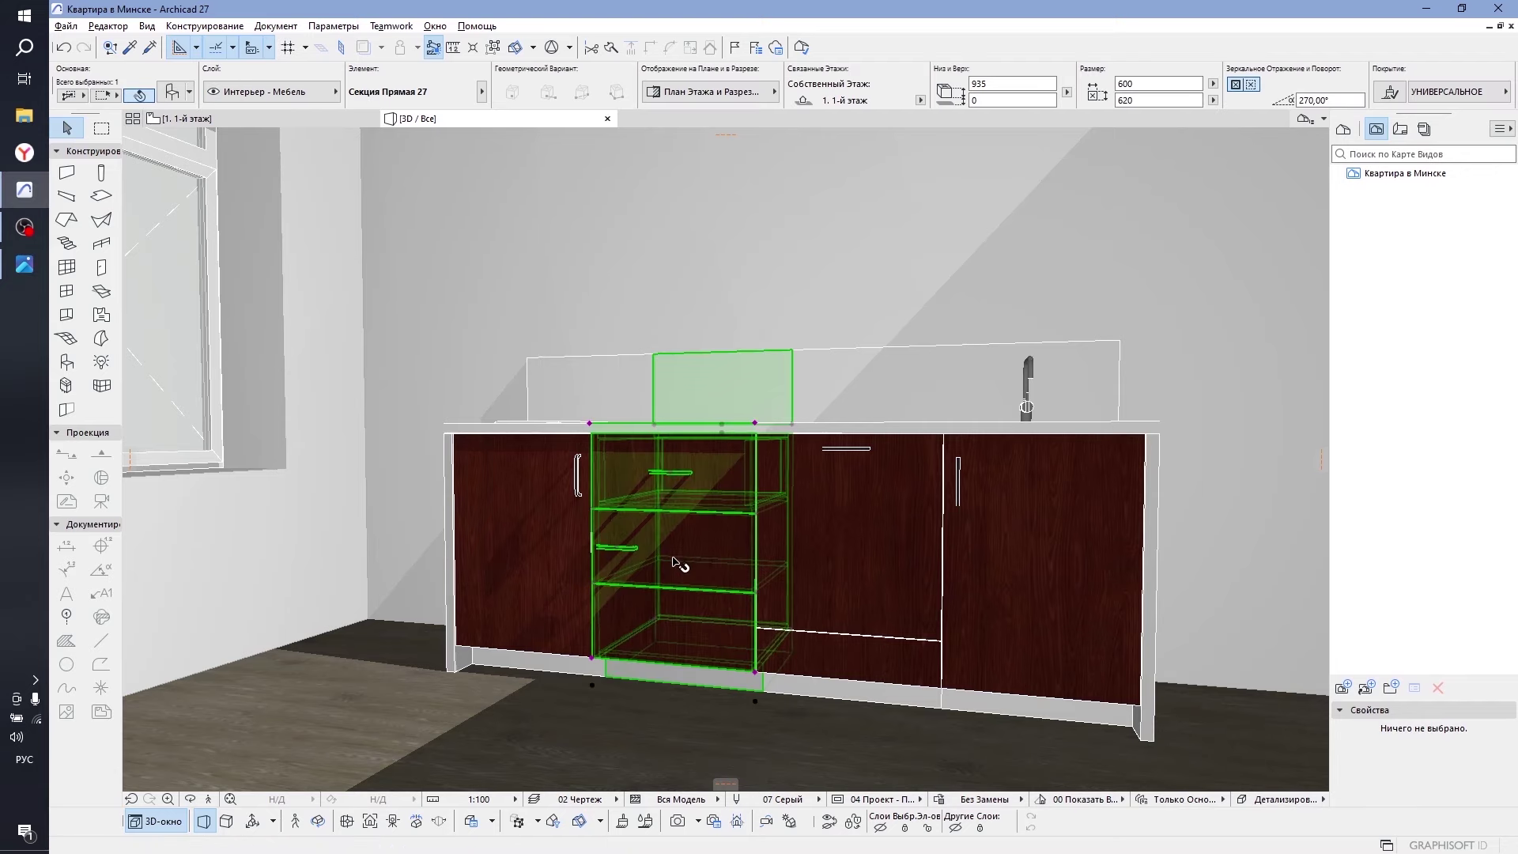
double_click(678, 563)
click(1099, 325)
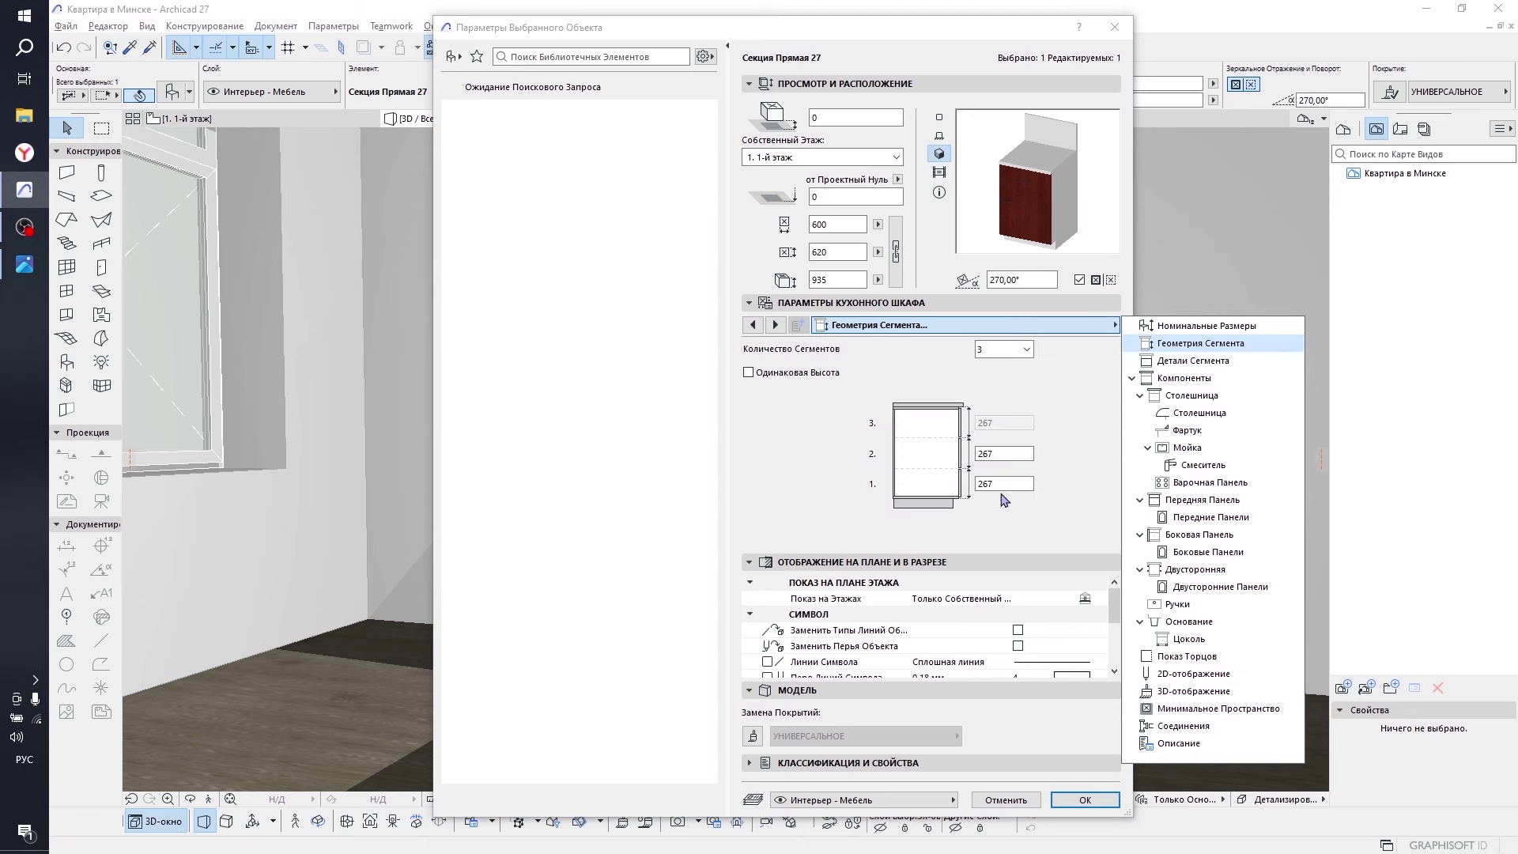
click(1001, 485)
text(350)
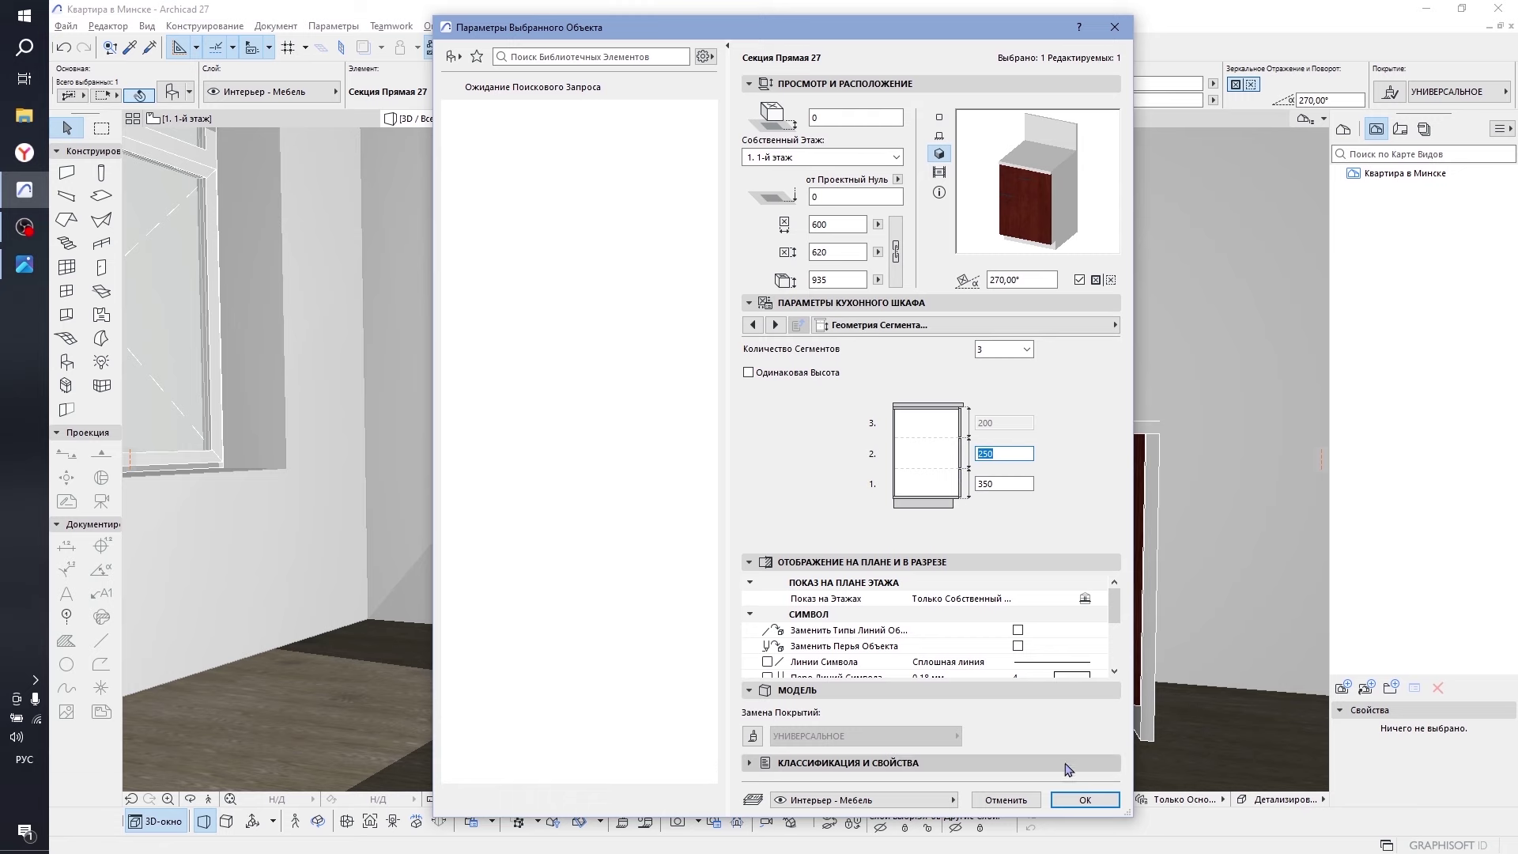
click(1084, 799)
shift+middle_drag(731, 613, 673, 609)
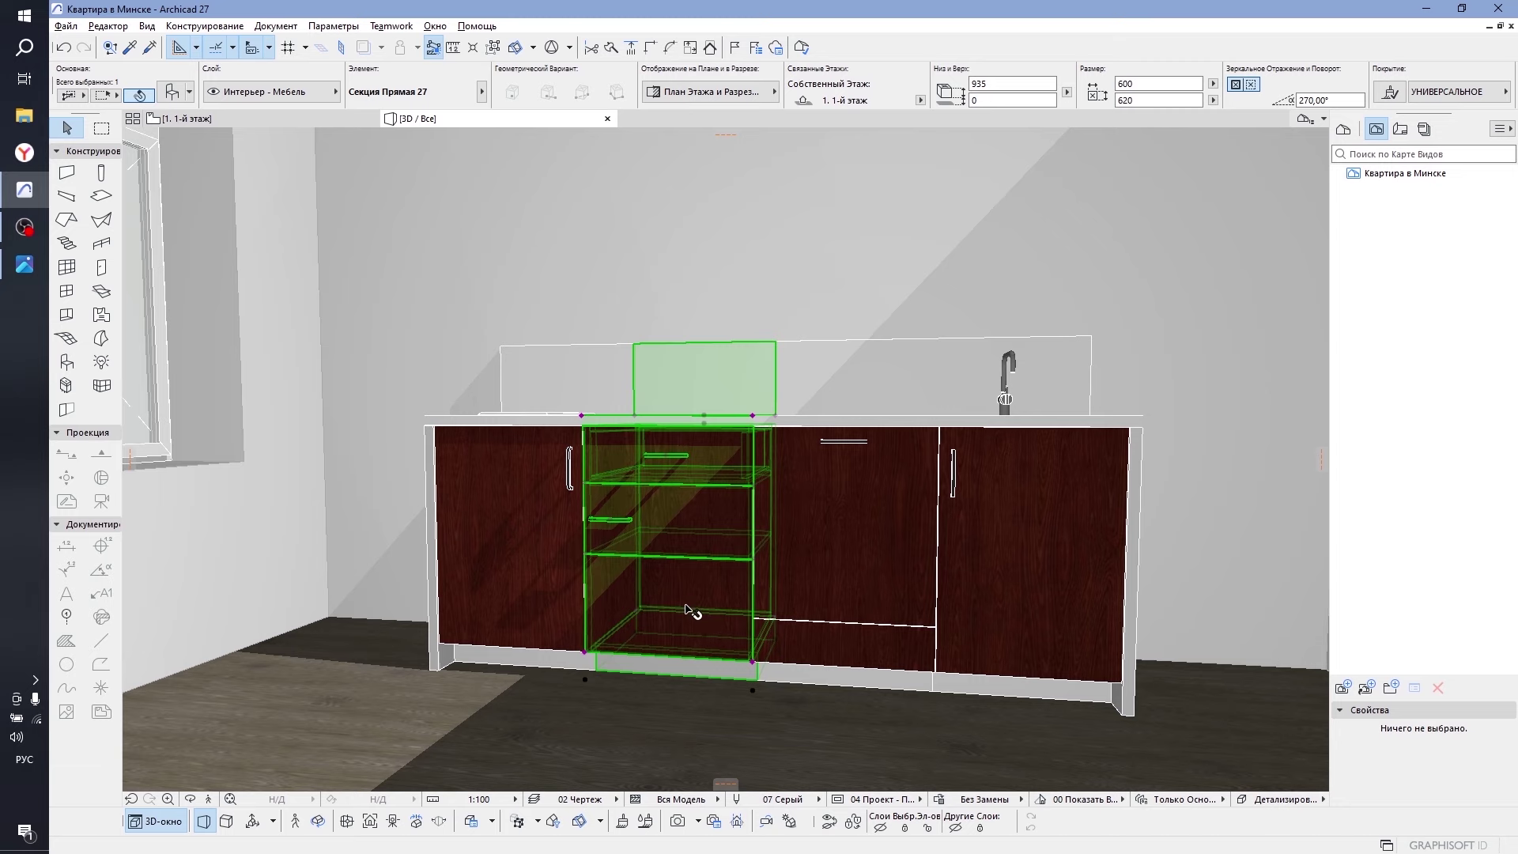
double_click(688, 610)
Set the Тип Сегмента of all three segments to Ящик drawers
click(775, 325)
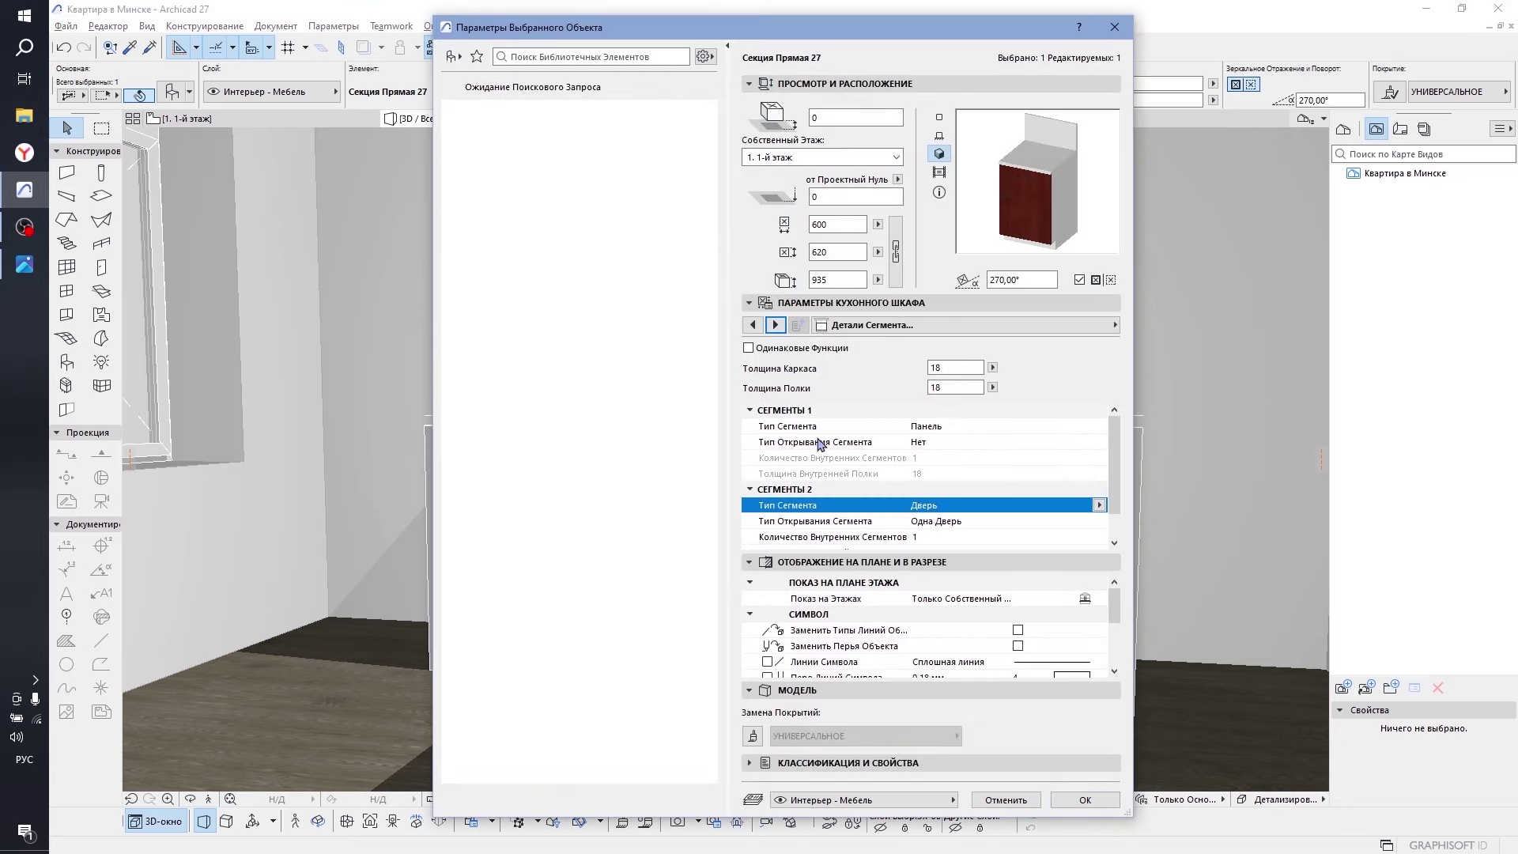
click(1027, 414)
click(1097, 426)
click(1136, 441)
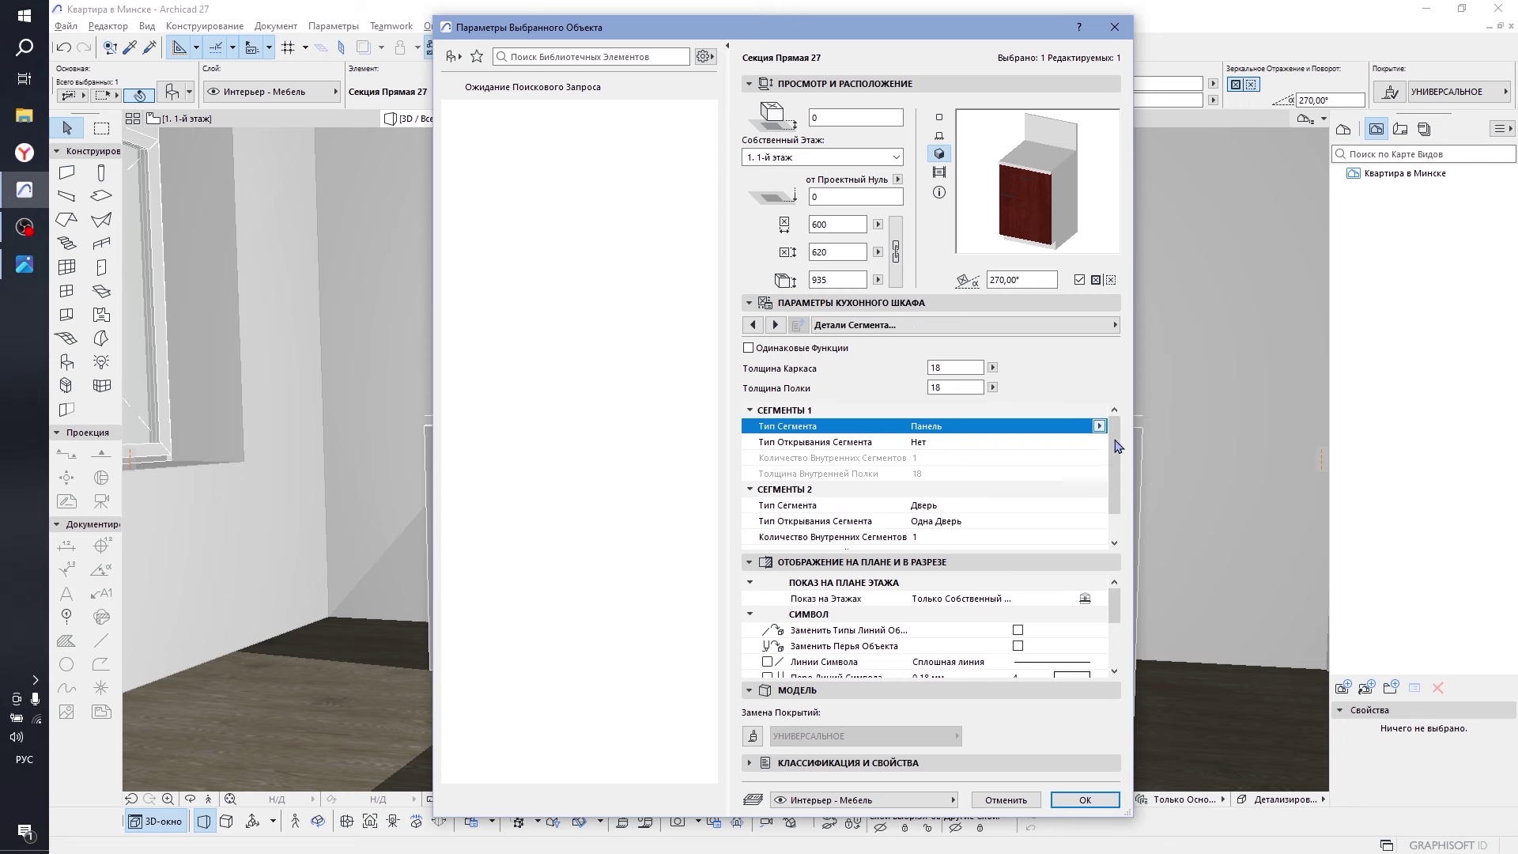
click(1099, 505)
click(1136, 521)
scroll(1028, 506, down, 2)
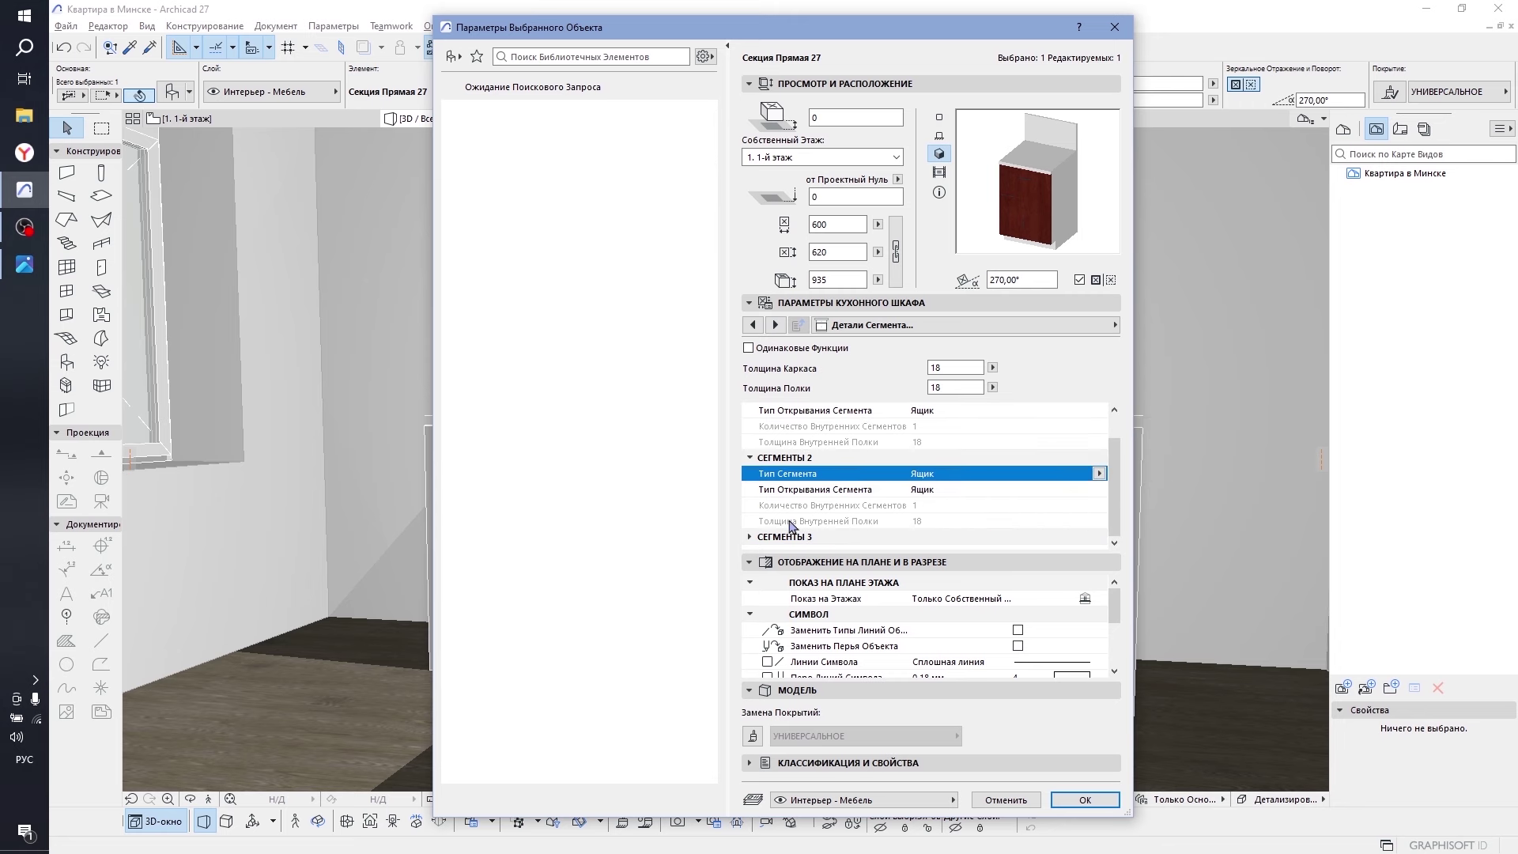
click(1105, 531)
scroll(1105, 506, down, 4)
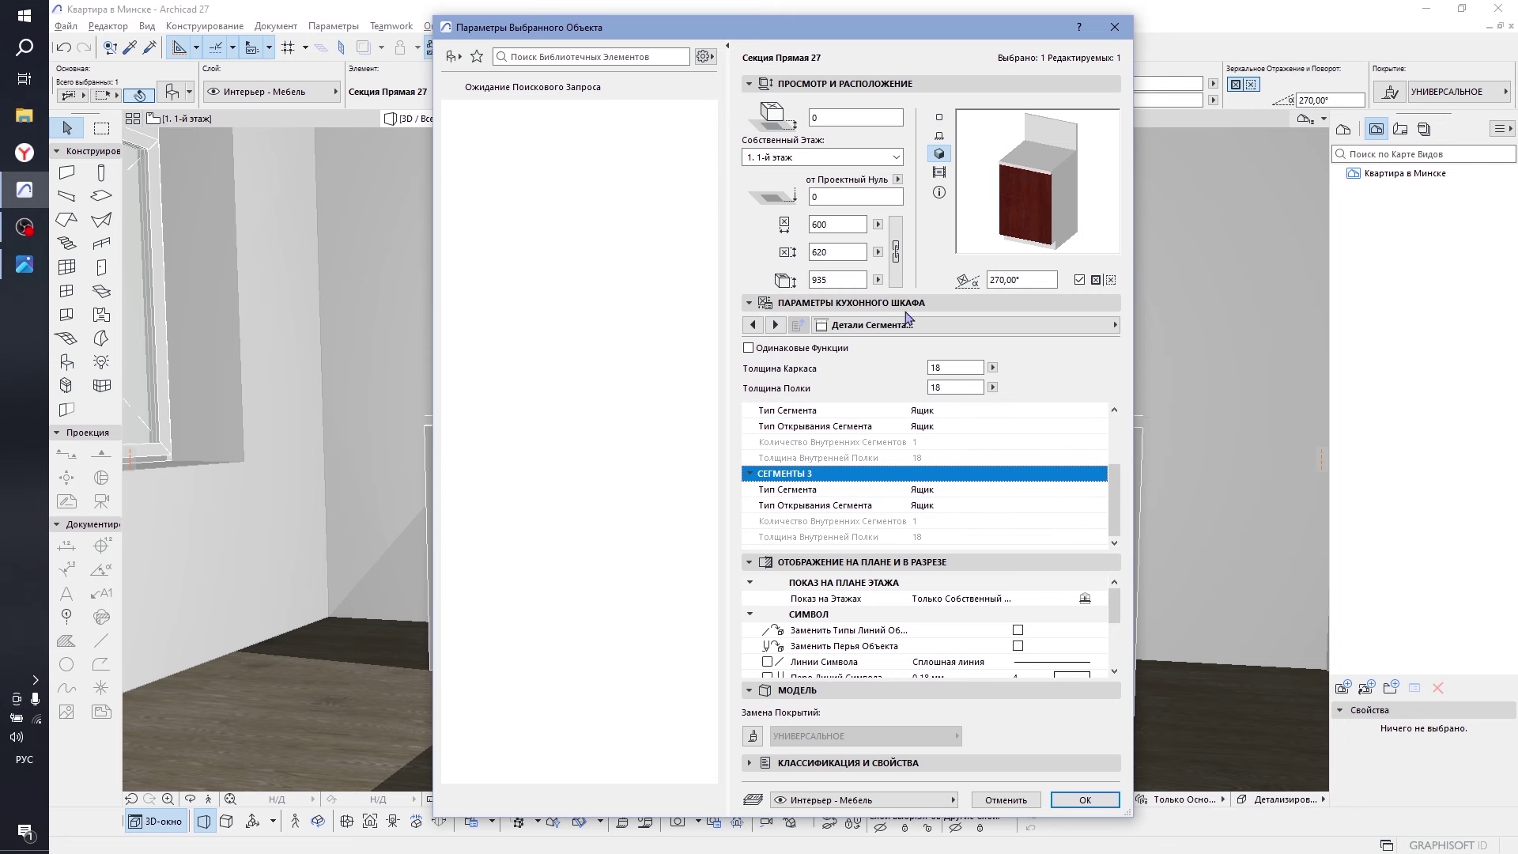
On Ручки, set handle offsets to По Горизонт. 300 and Вертикально 600
click(1103, 325)
click(1186, 604)
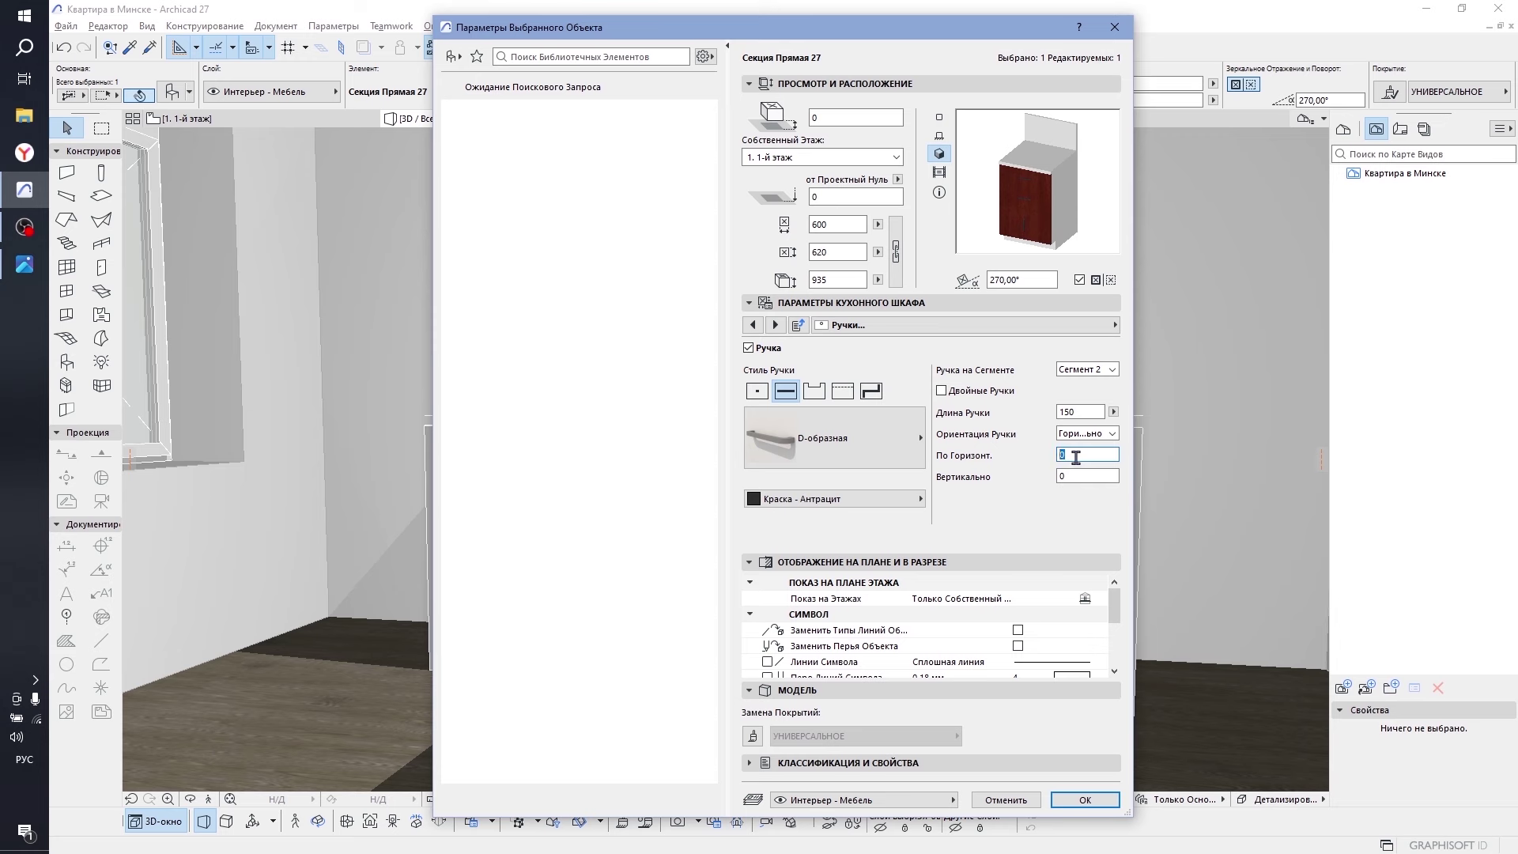
text(300)
key(Tab)
text(600)
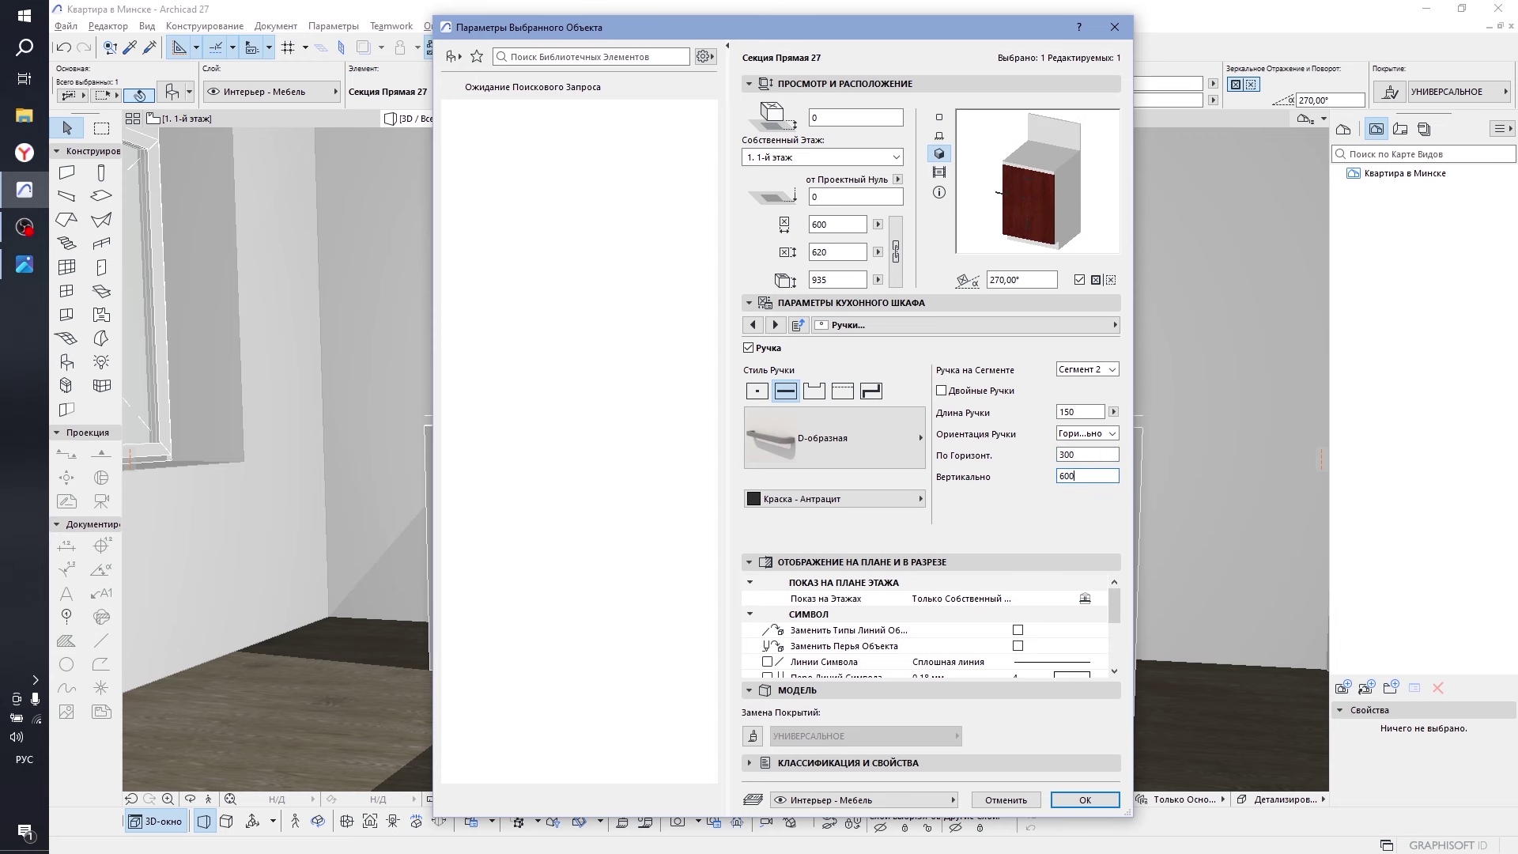
key(Return)
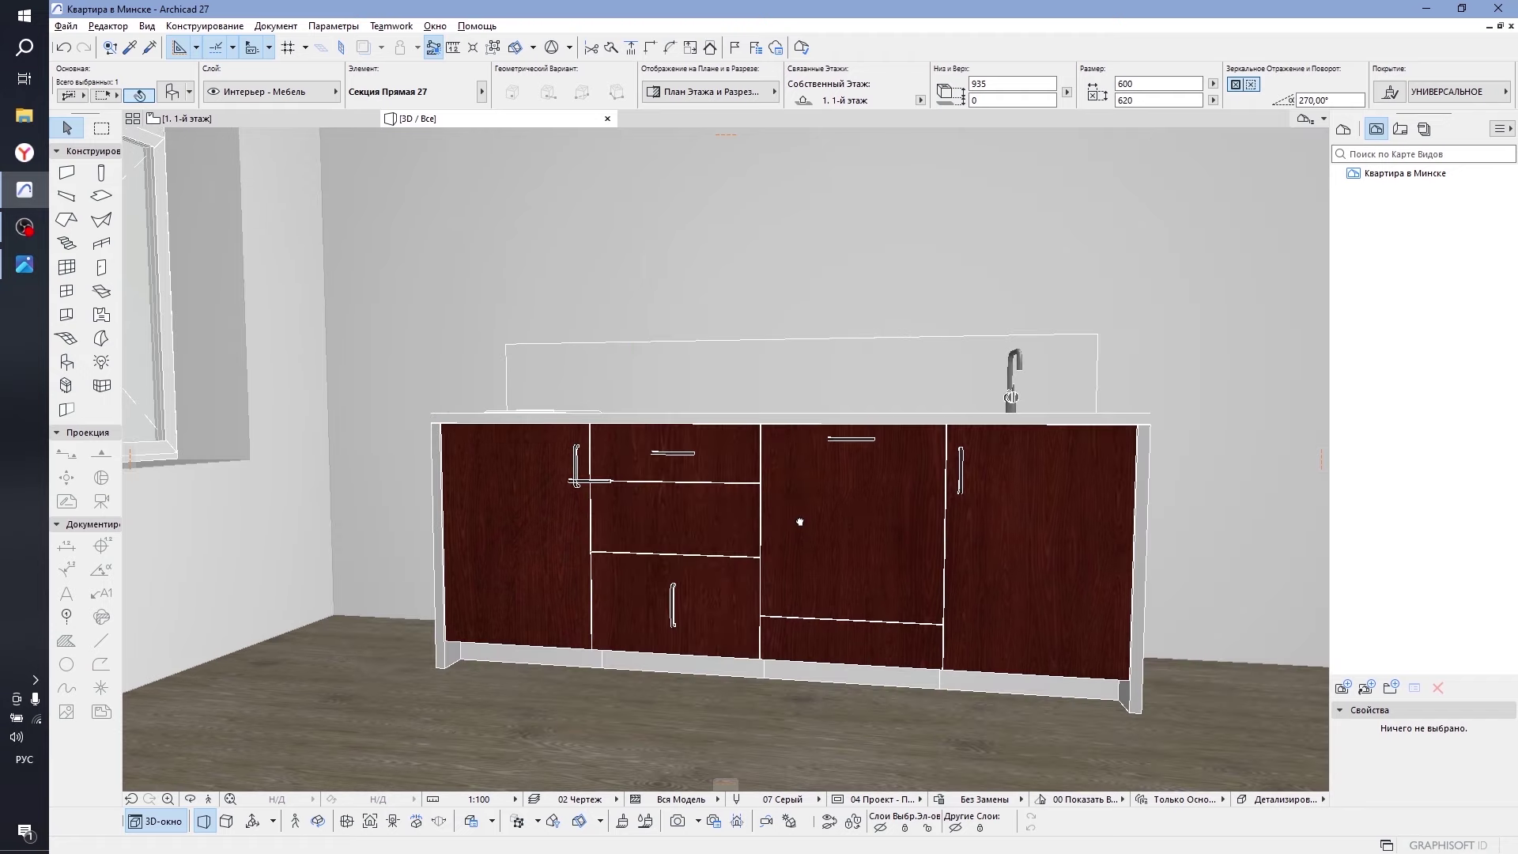
Orbit around the drawer cabinet, cancelling an accidental handle move with Esc
shift+middle_drag(800, 522, 855, 529)
scroll(772, 540, up, 2)
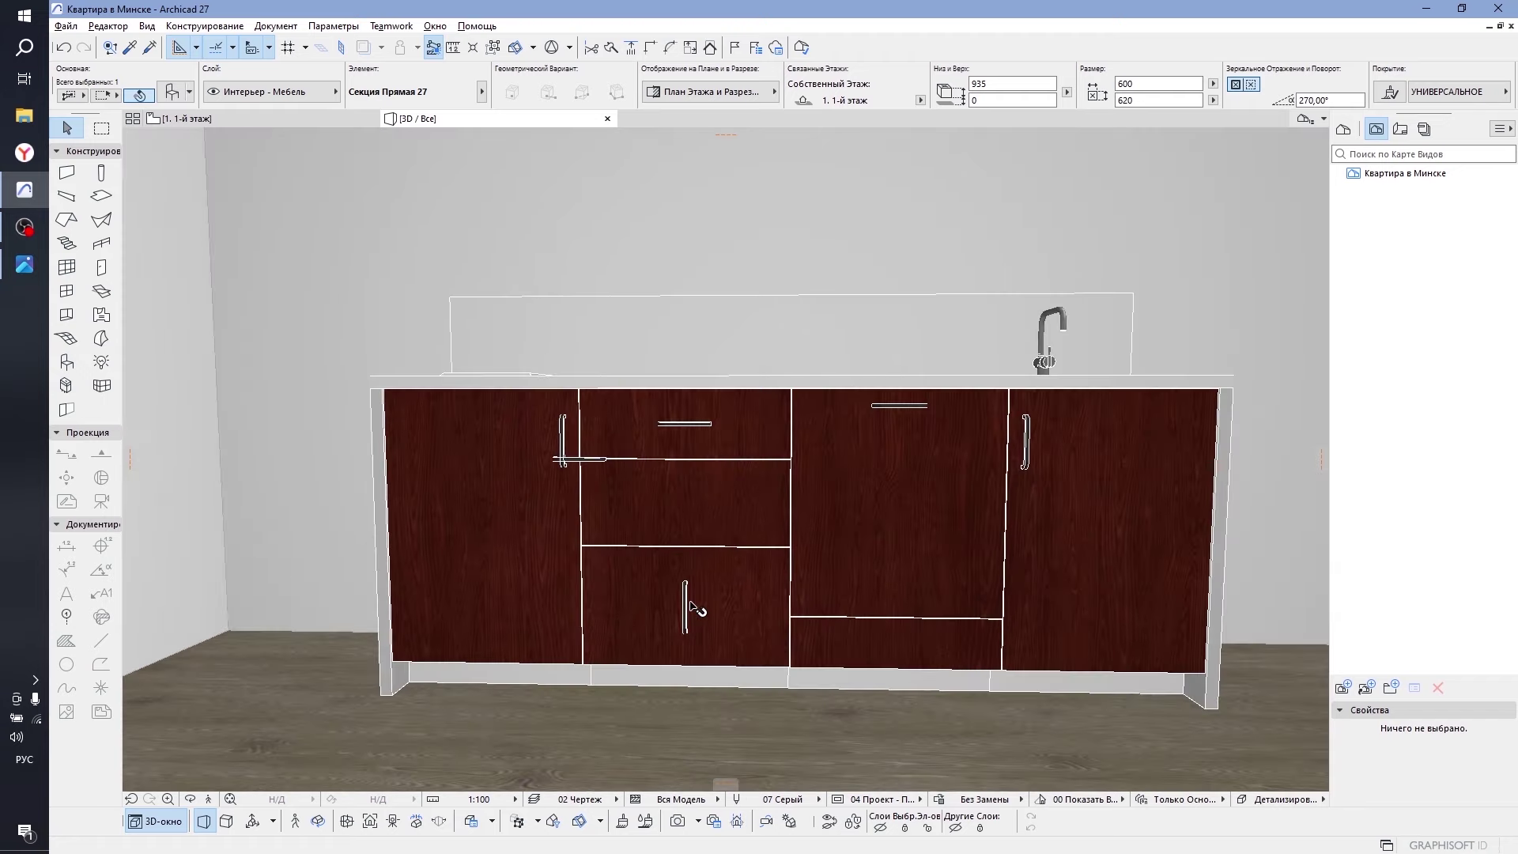
scroll(696, 537, up, 2)
shift+middle_drag(641, 486, 579, 461)
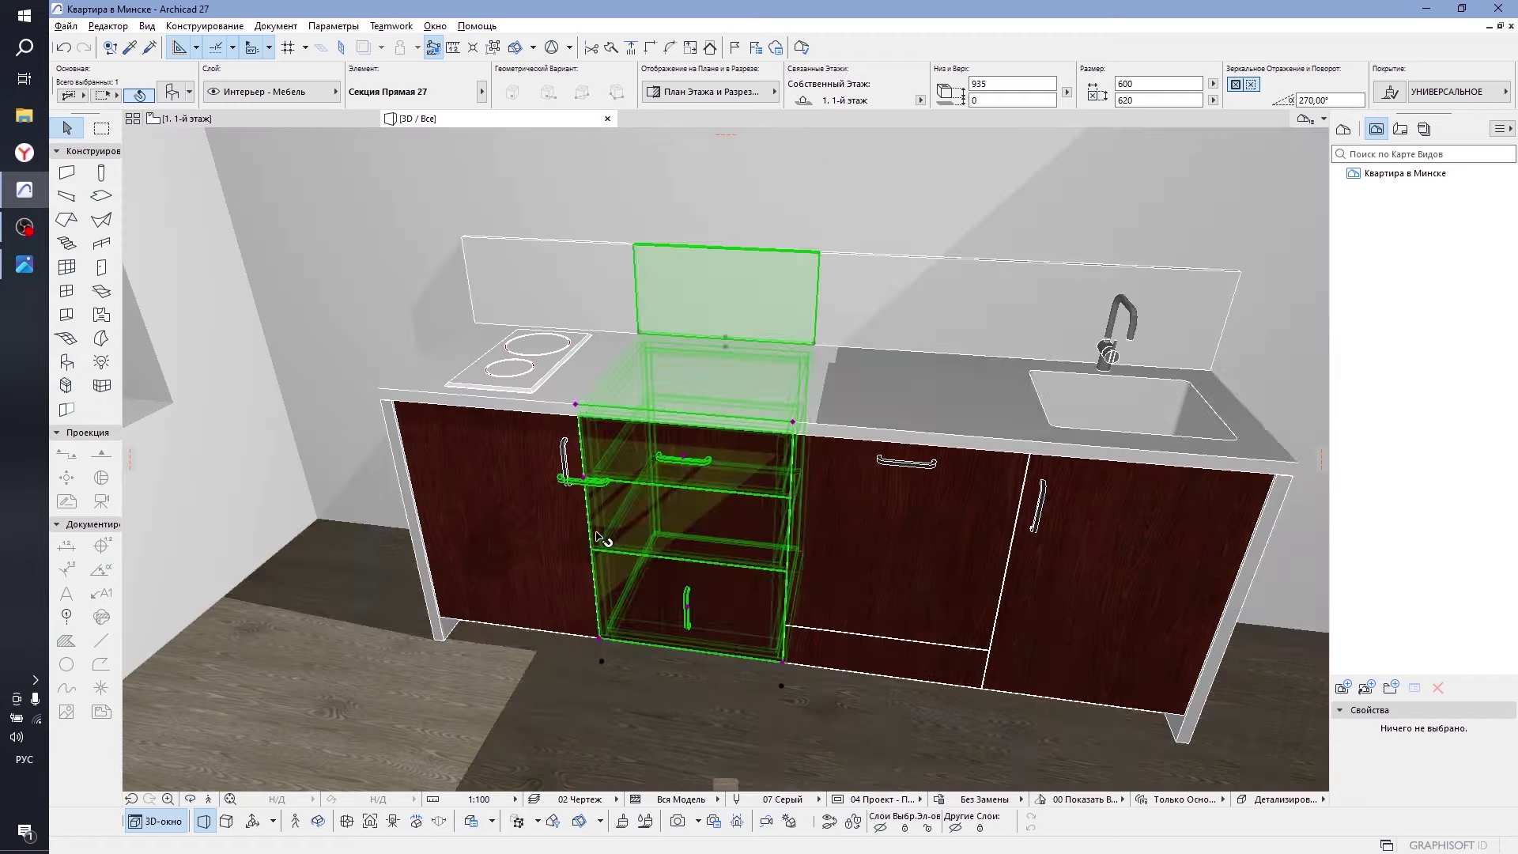
click(579, 461)
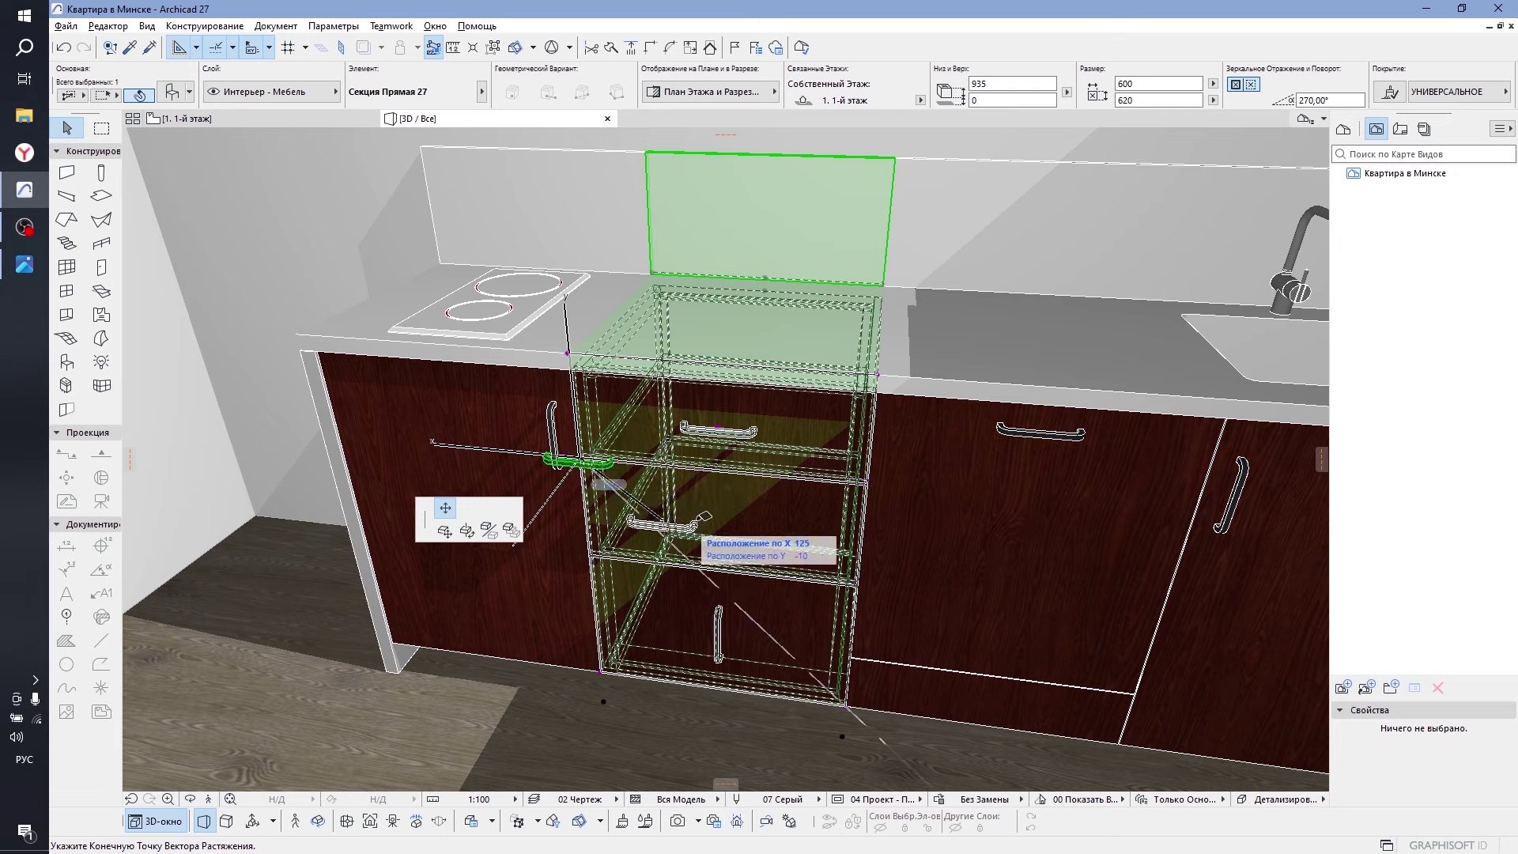
key(Escape)
shift+middle_drag(728, 516, 729, 598)
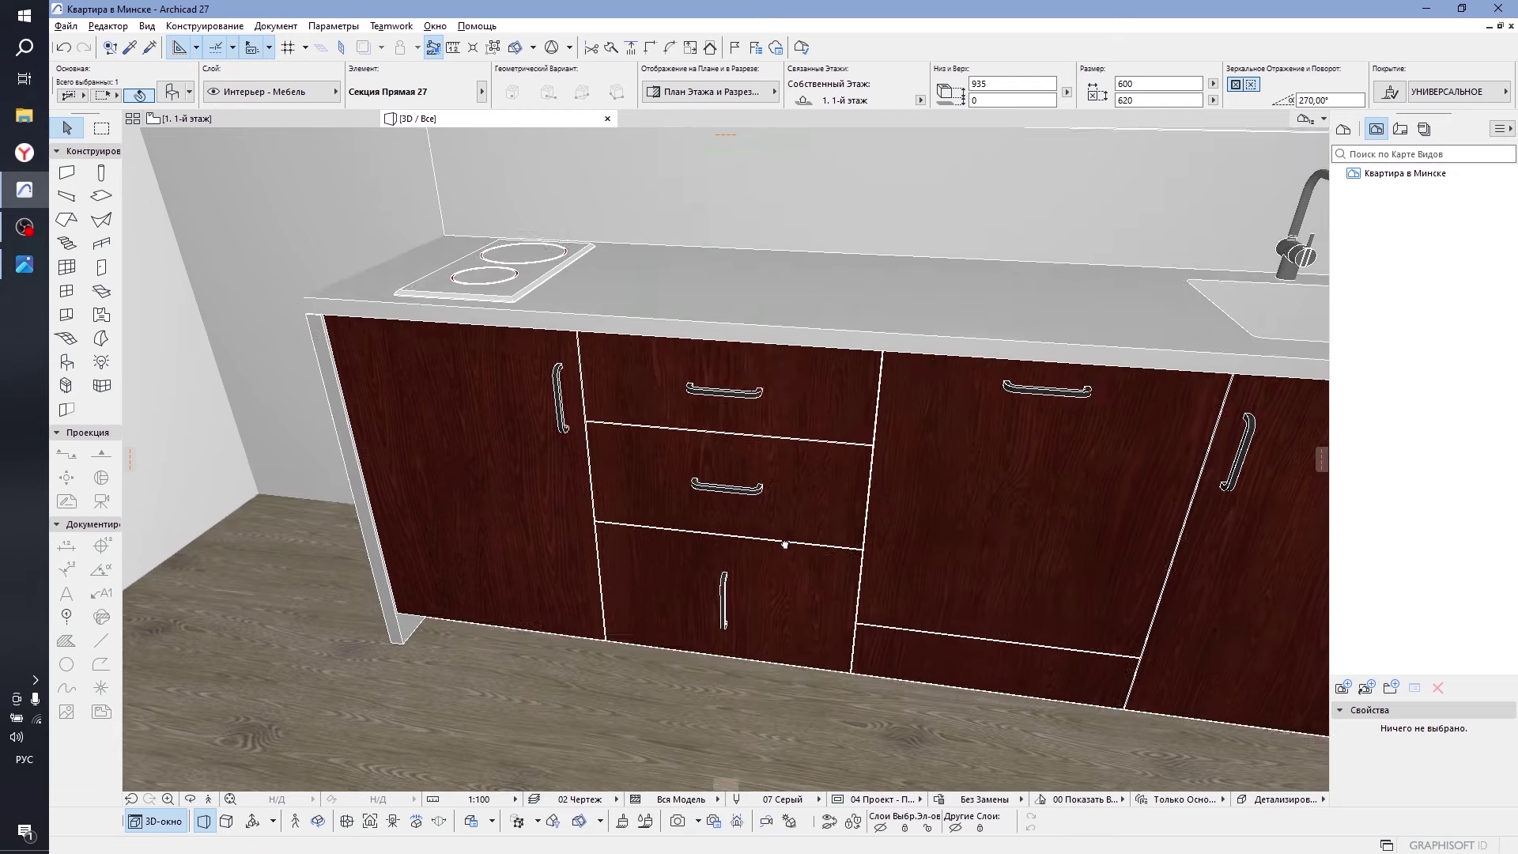
shift+middle_drag(766, 545, 717, 509)
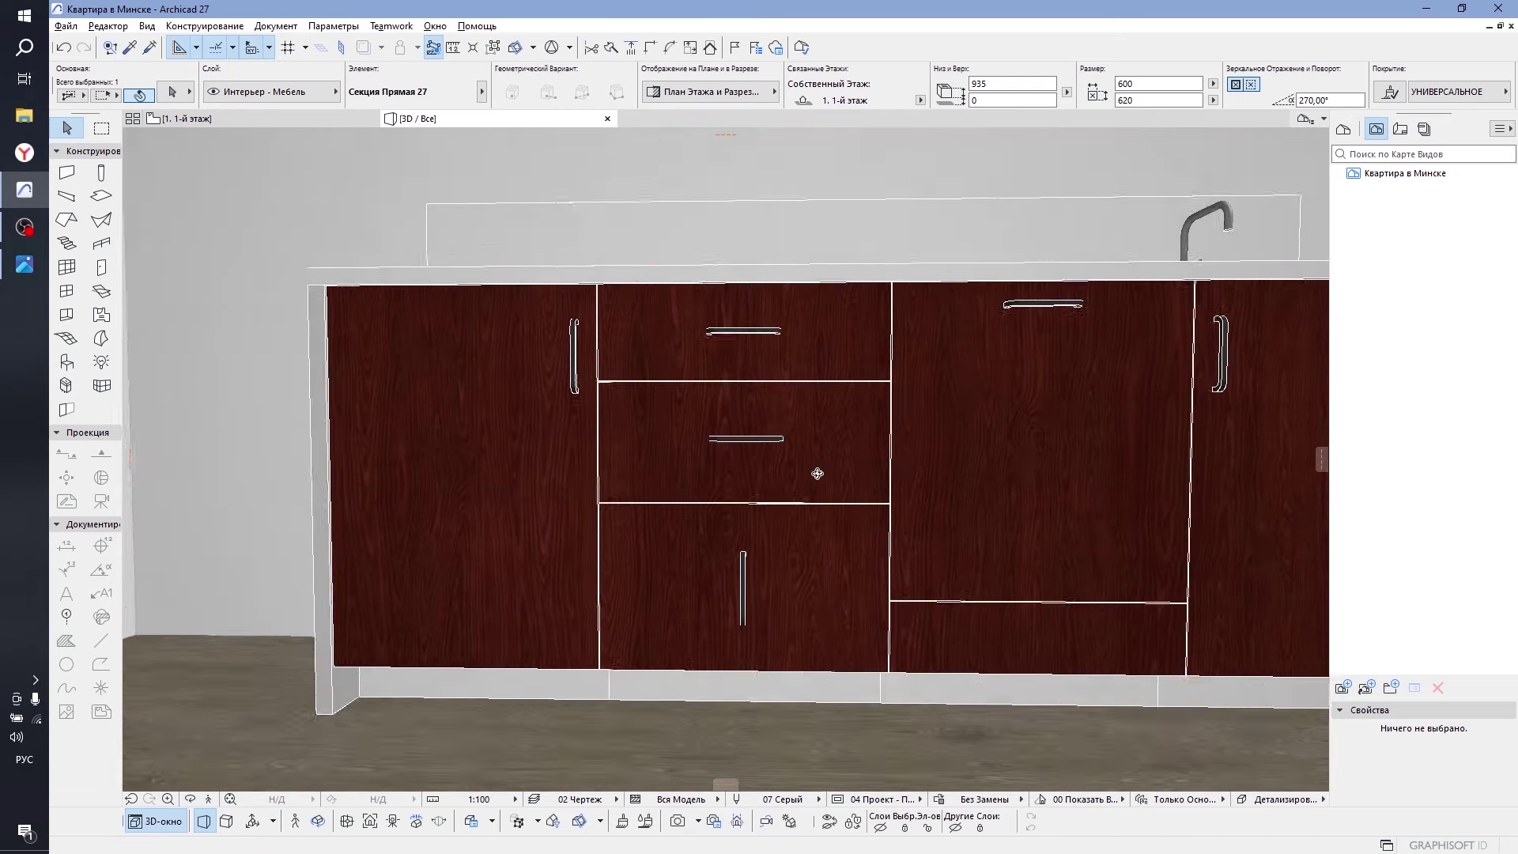
Set the handle's По Горизонт. offset to 0 and apply it
double_click(717, 523)
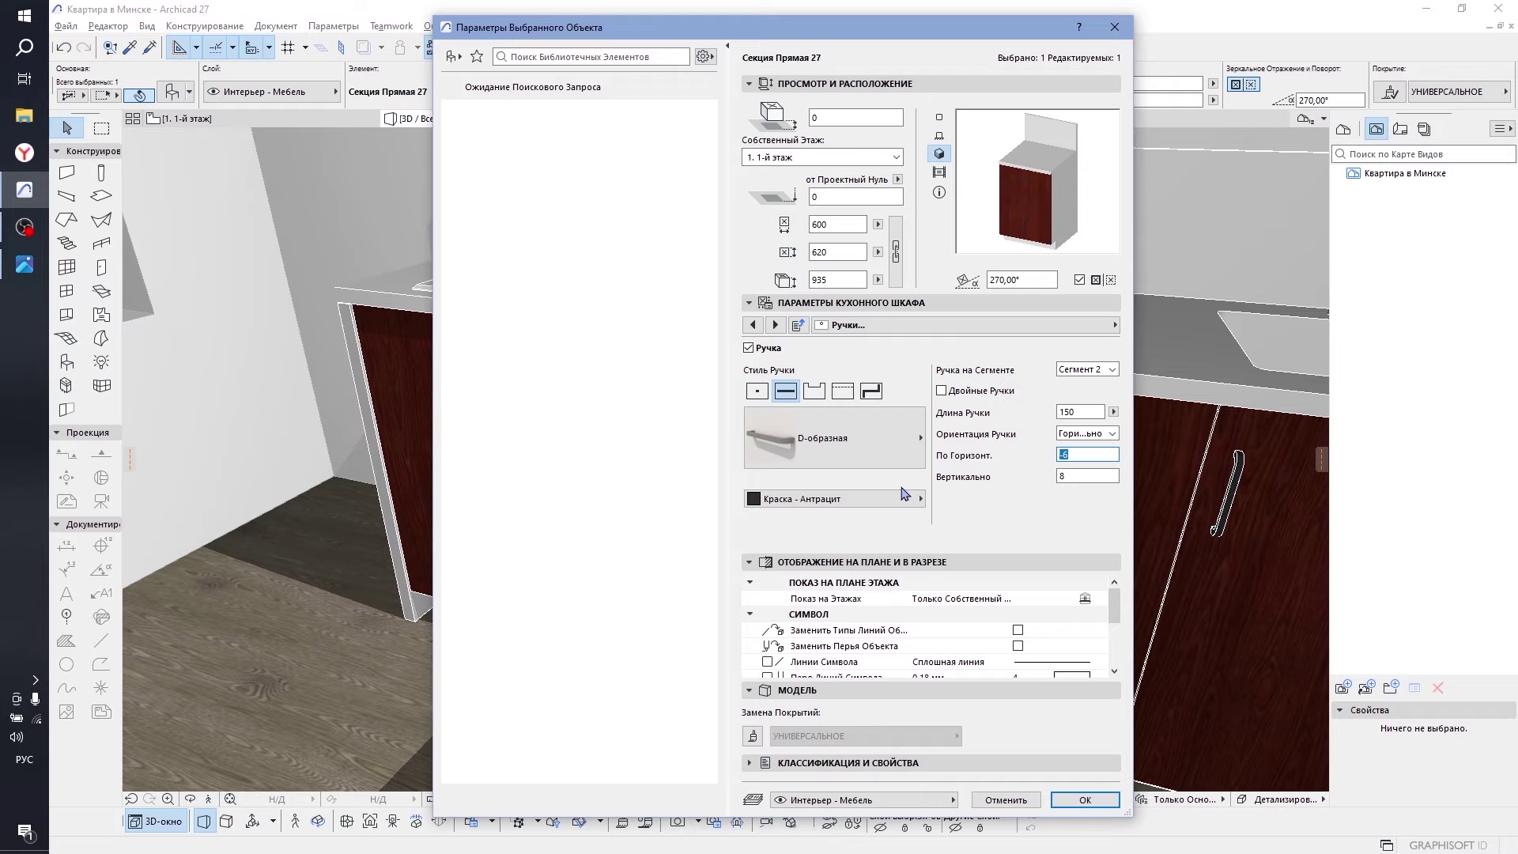
text(0)
key(Tab)
key(Return)
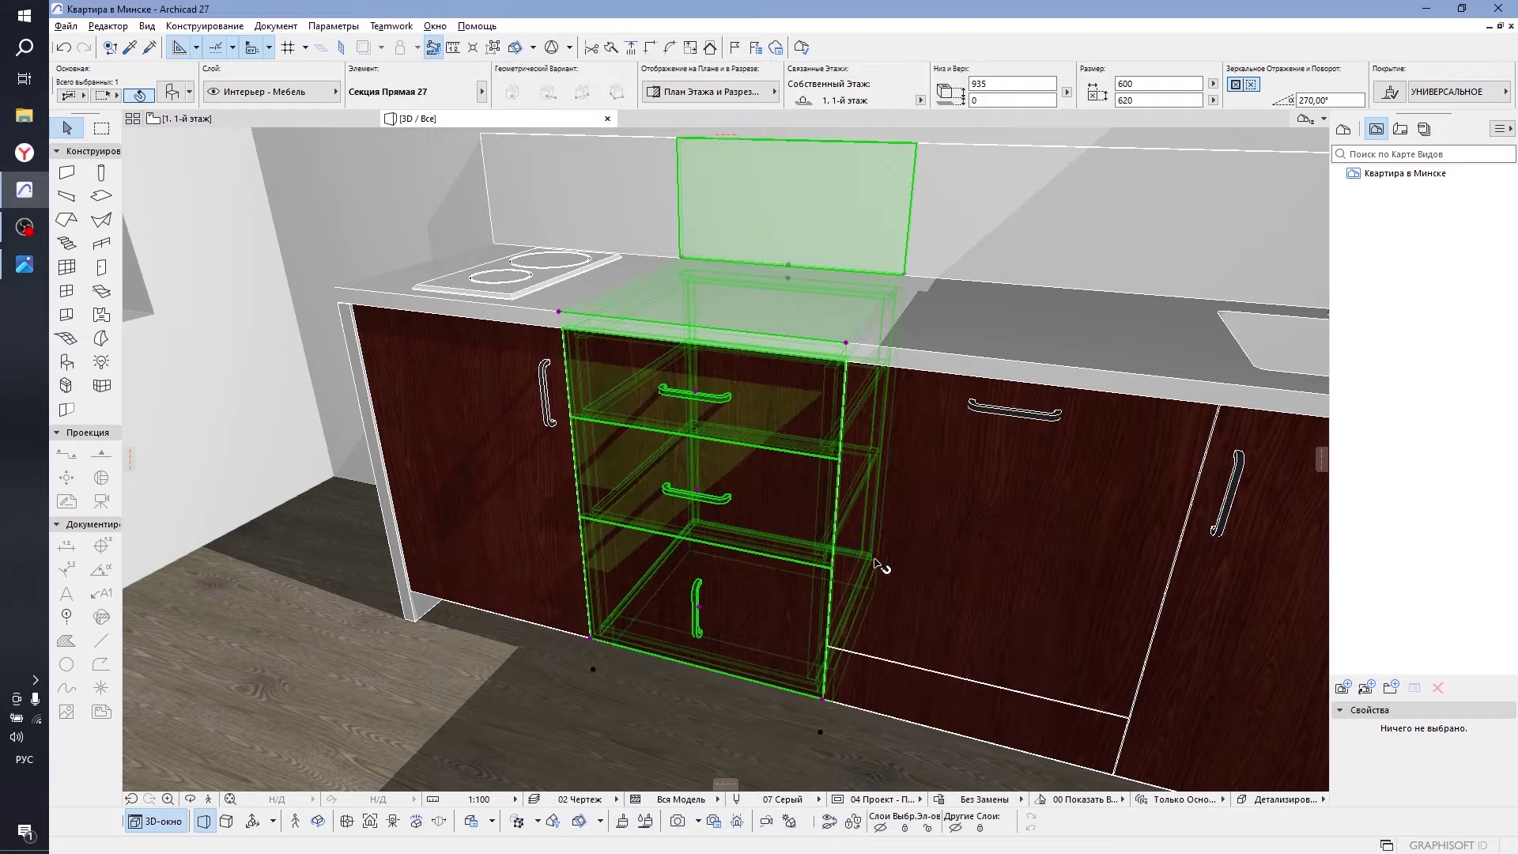
shift+middle_drag(877, 565, 832, 442)
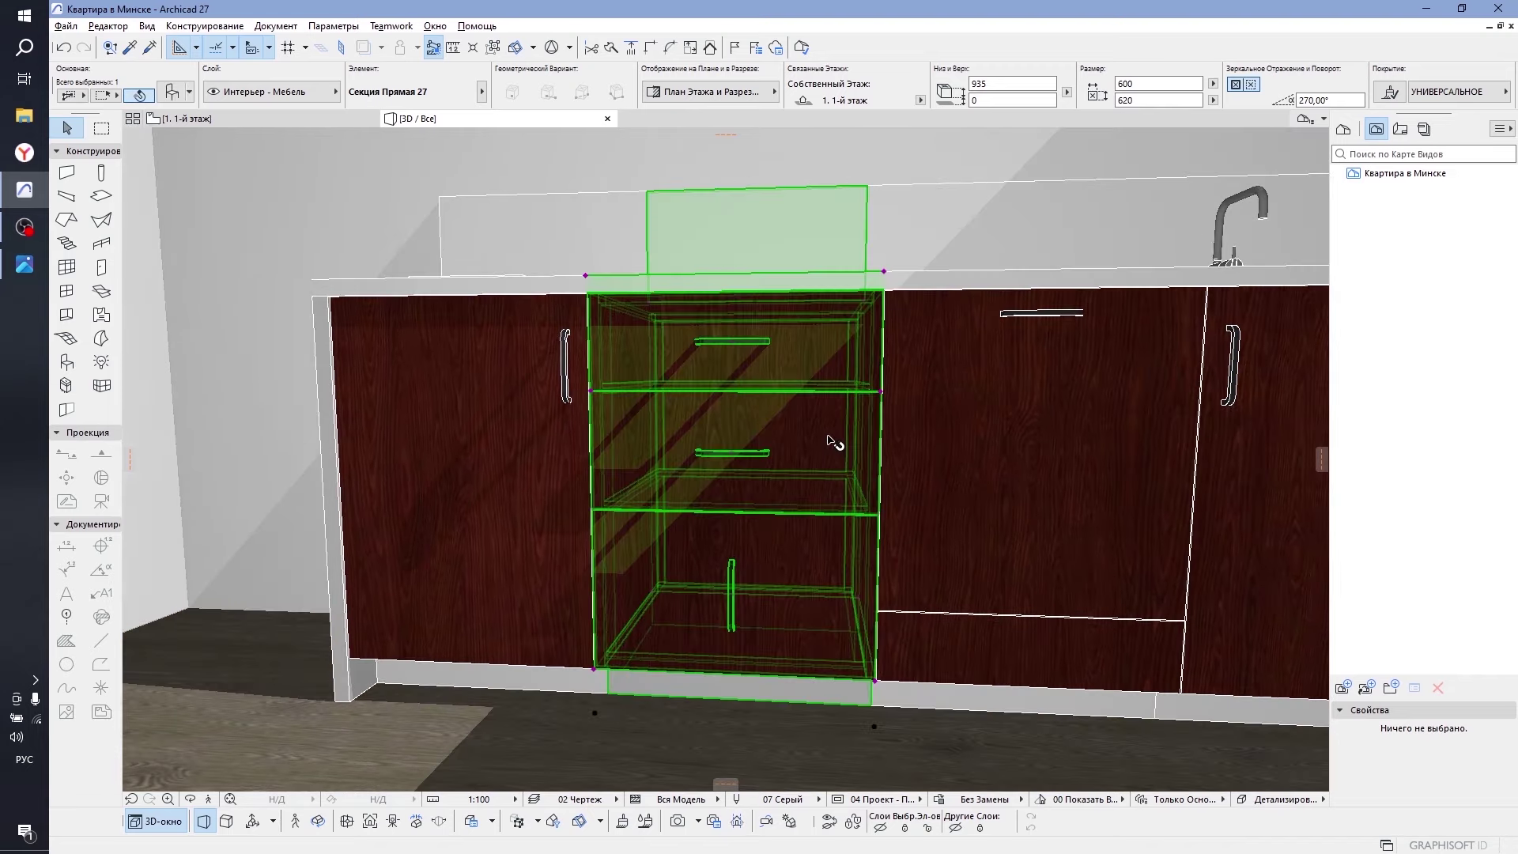
In the drawer cabinet's Handle settings, set the third drawer's handle orientation to Horizontal
double_click(832, 441)
click(1096, 369)
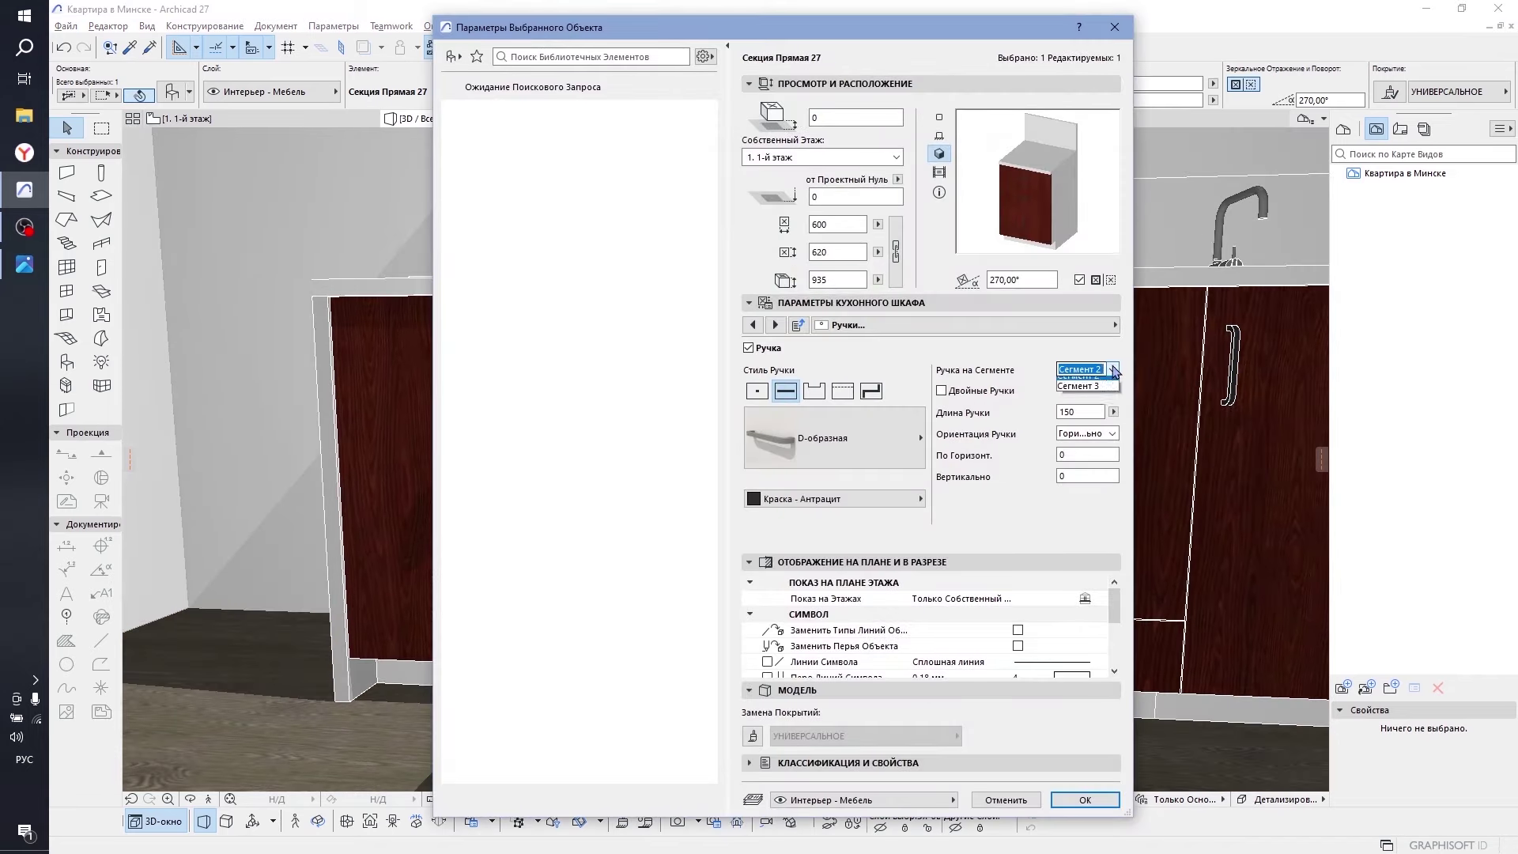
click(1079, 381)
click(1090, 372)
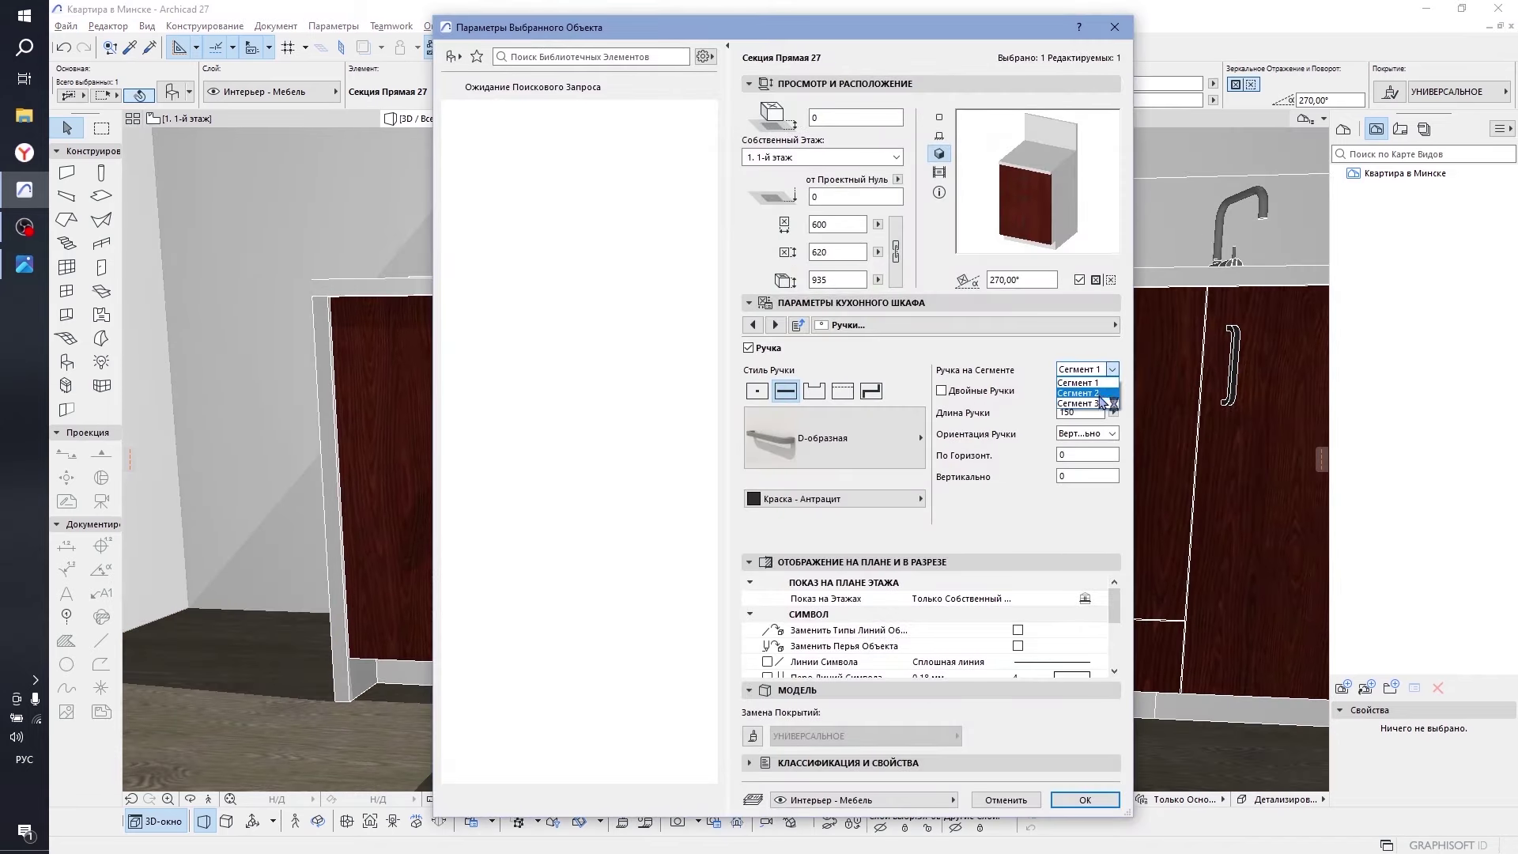
click(1079, 403)
click(1095, 434)
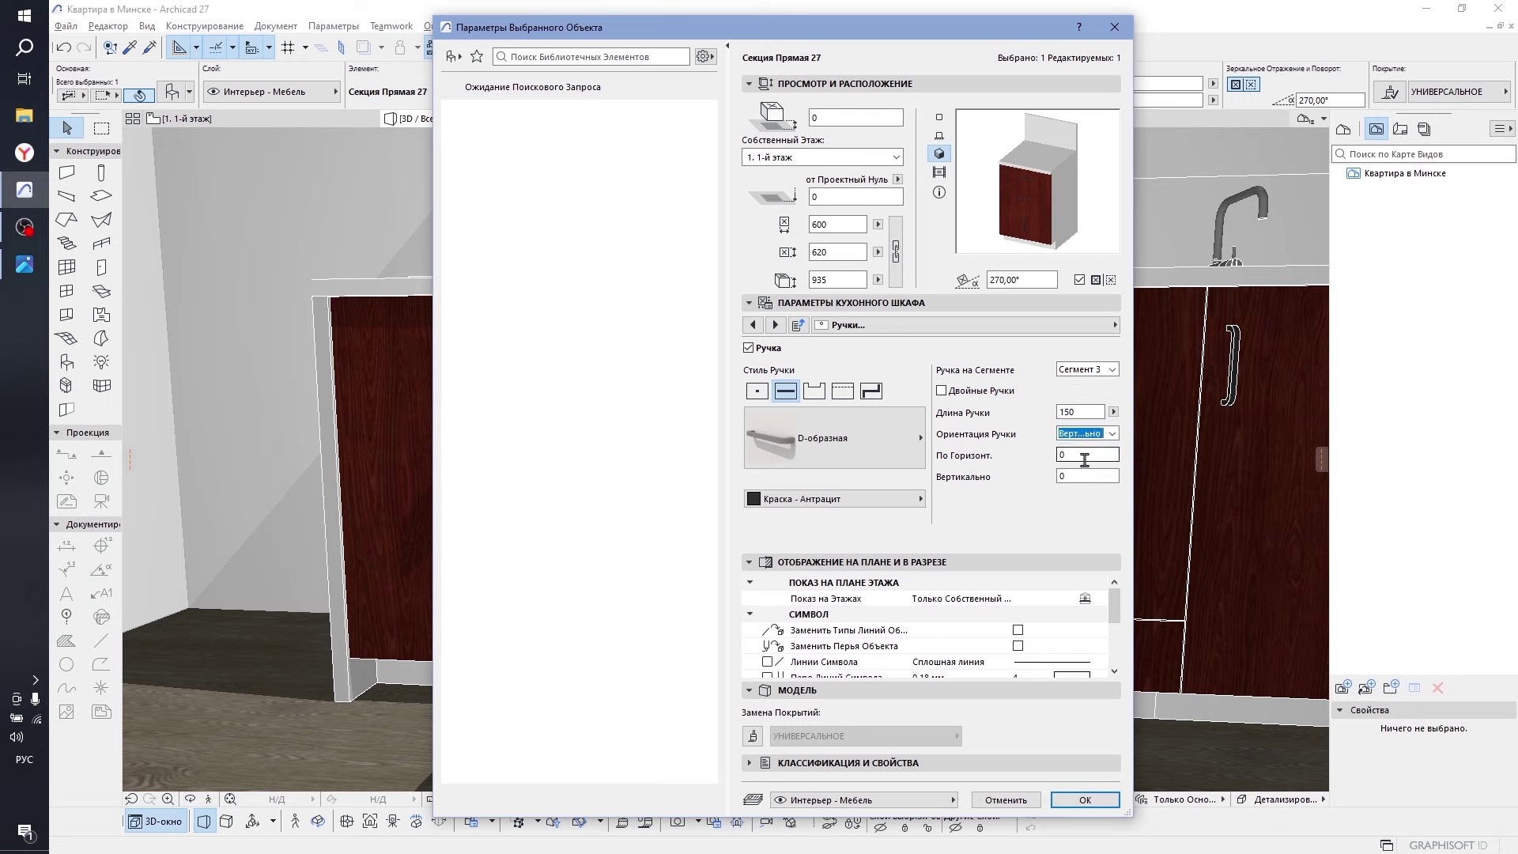
click(1091, 802)
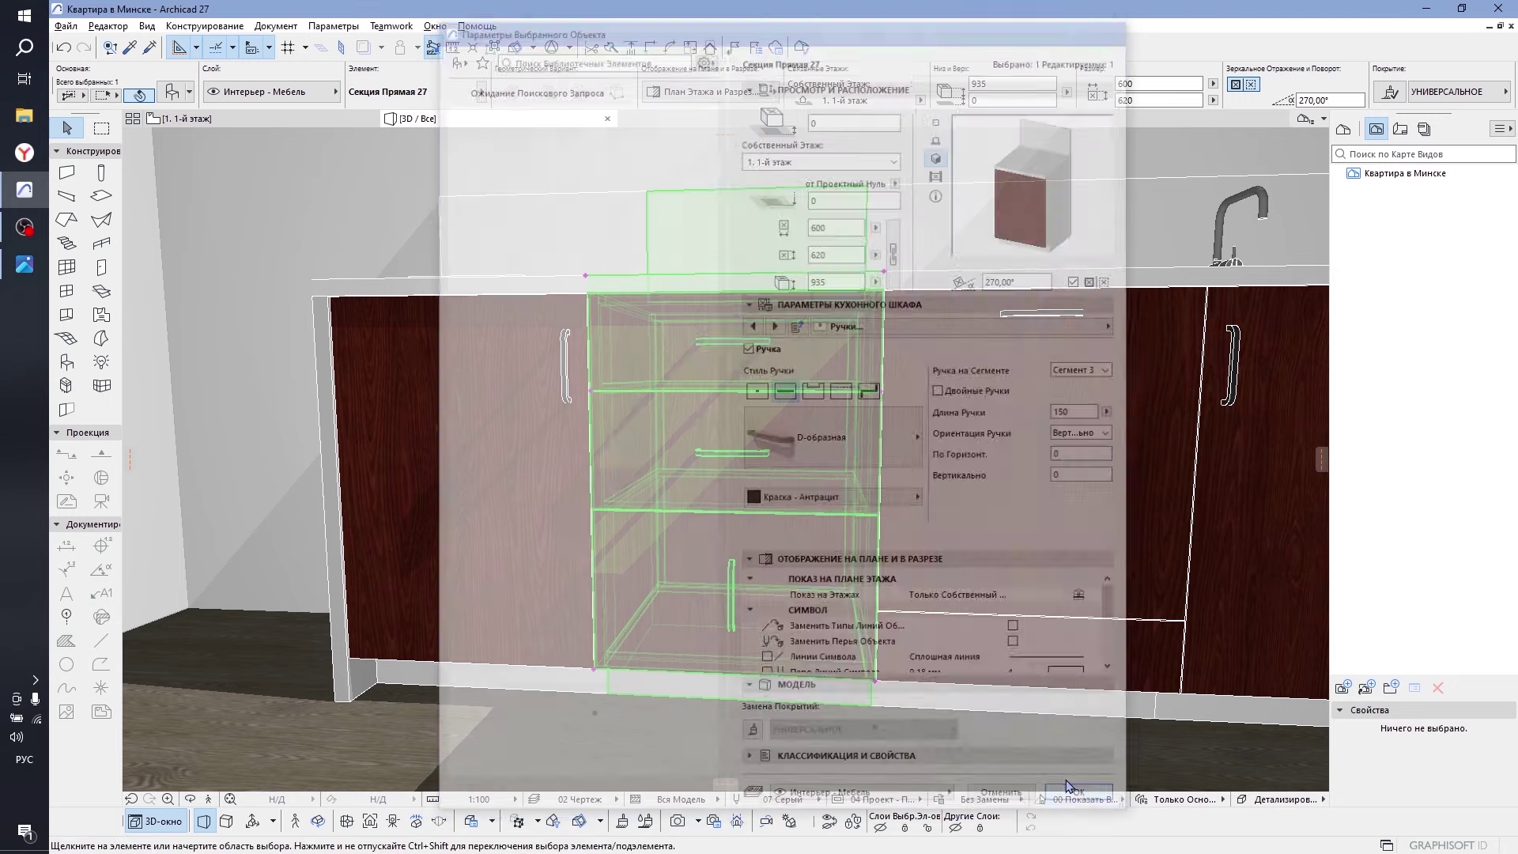
Make the remaining vertical drawer handle Horizontal, then orbit to view the whole cabinet run
double_click(820, 621)
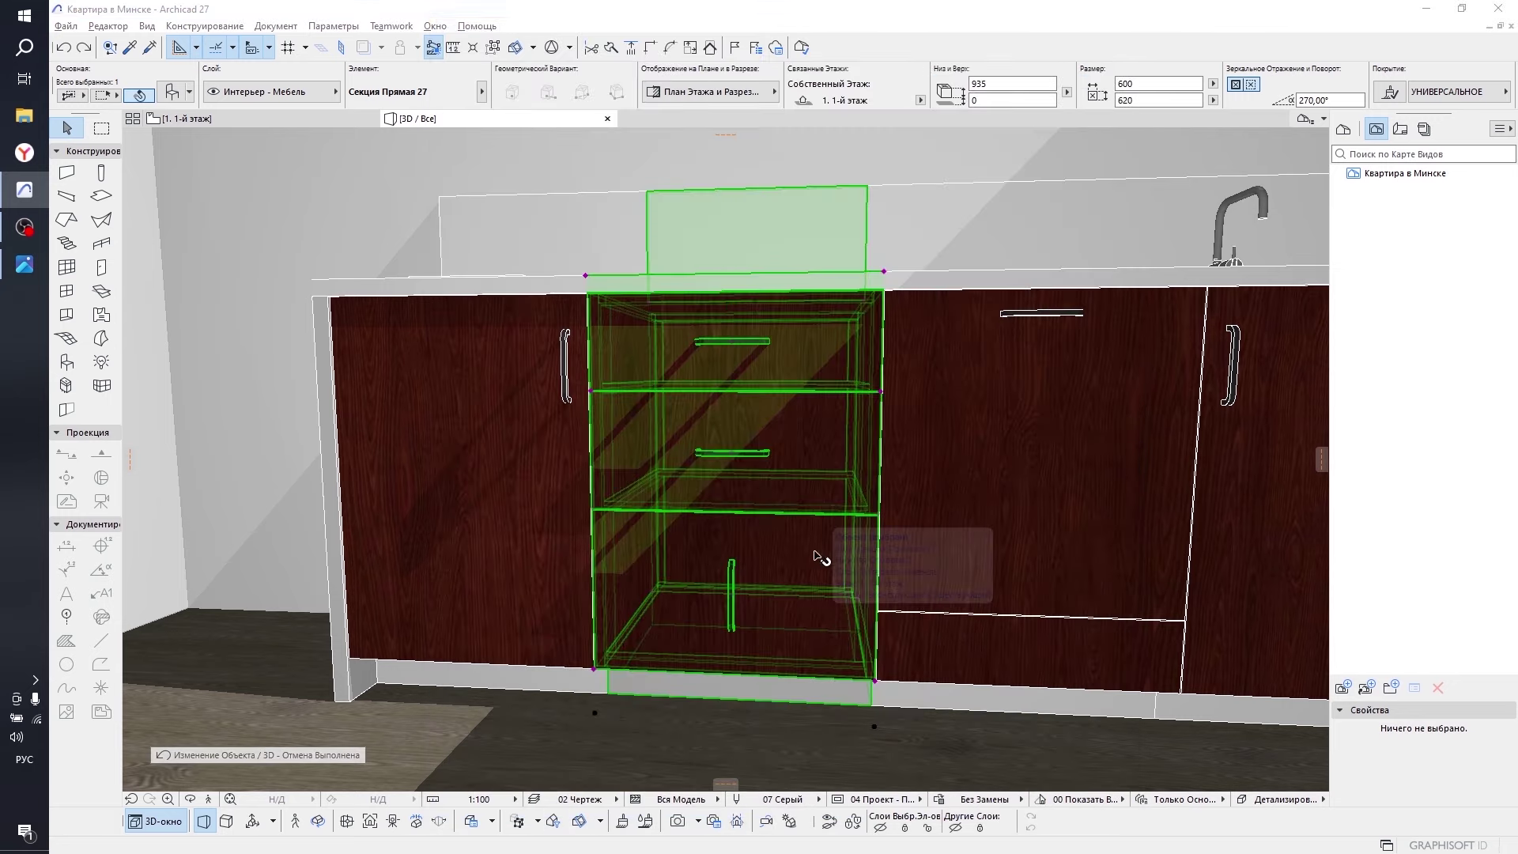
click(1111, 370)
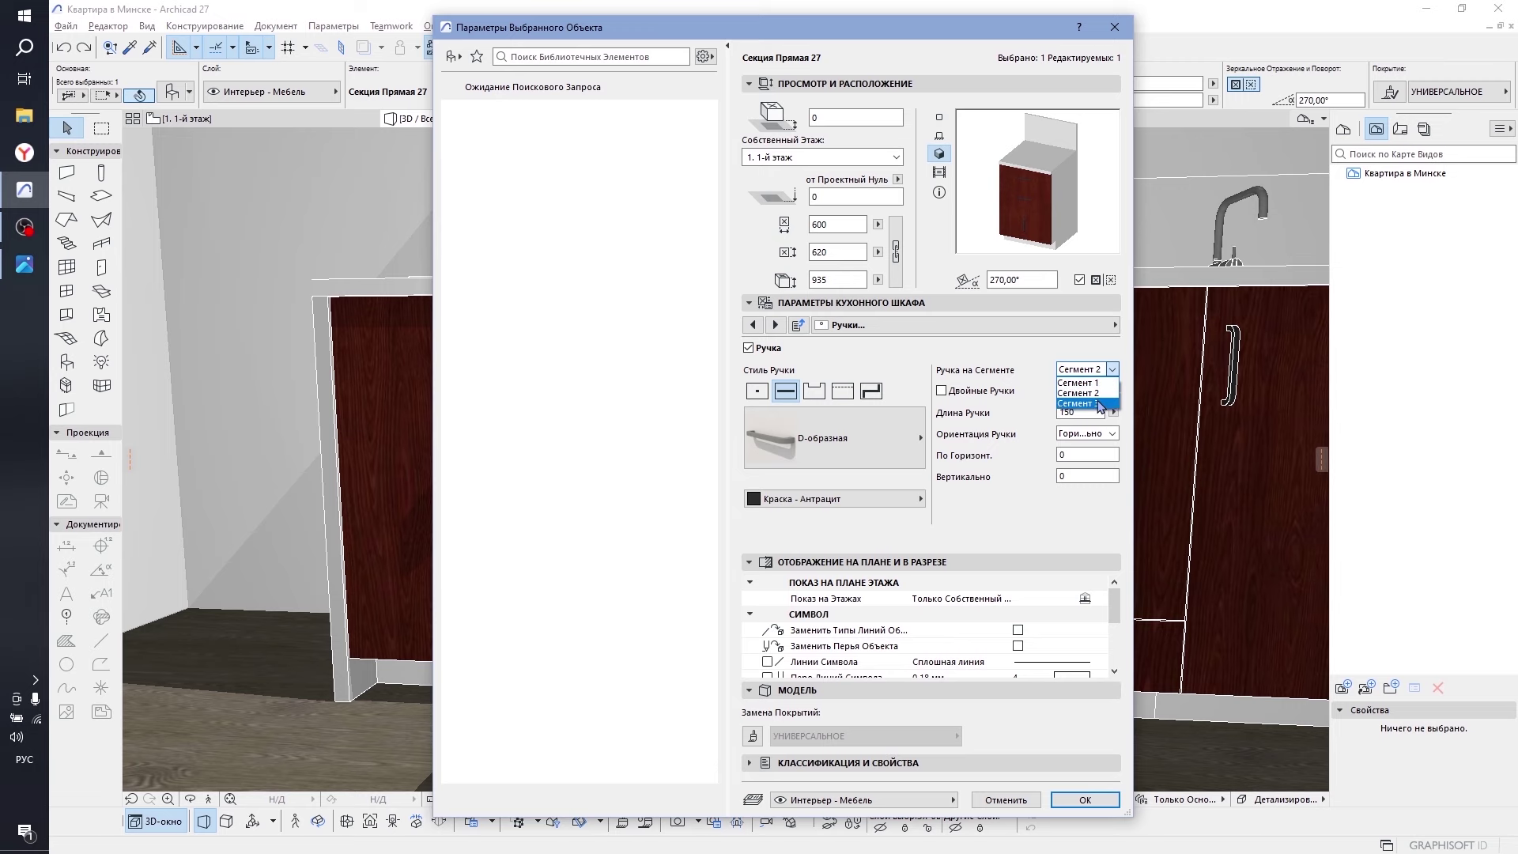
click(1079, 383)
click(1105, 433)
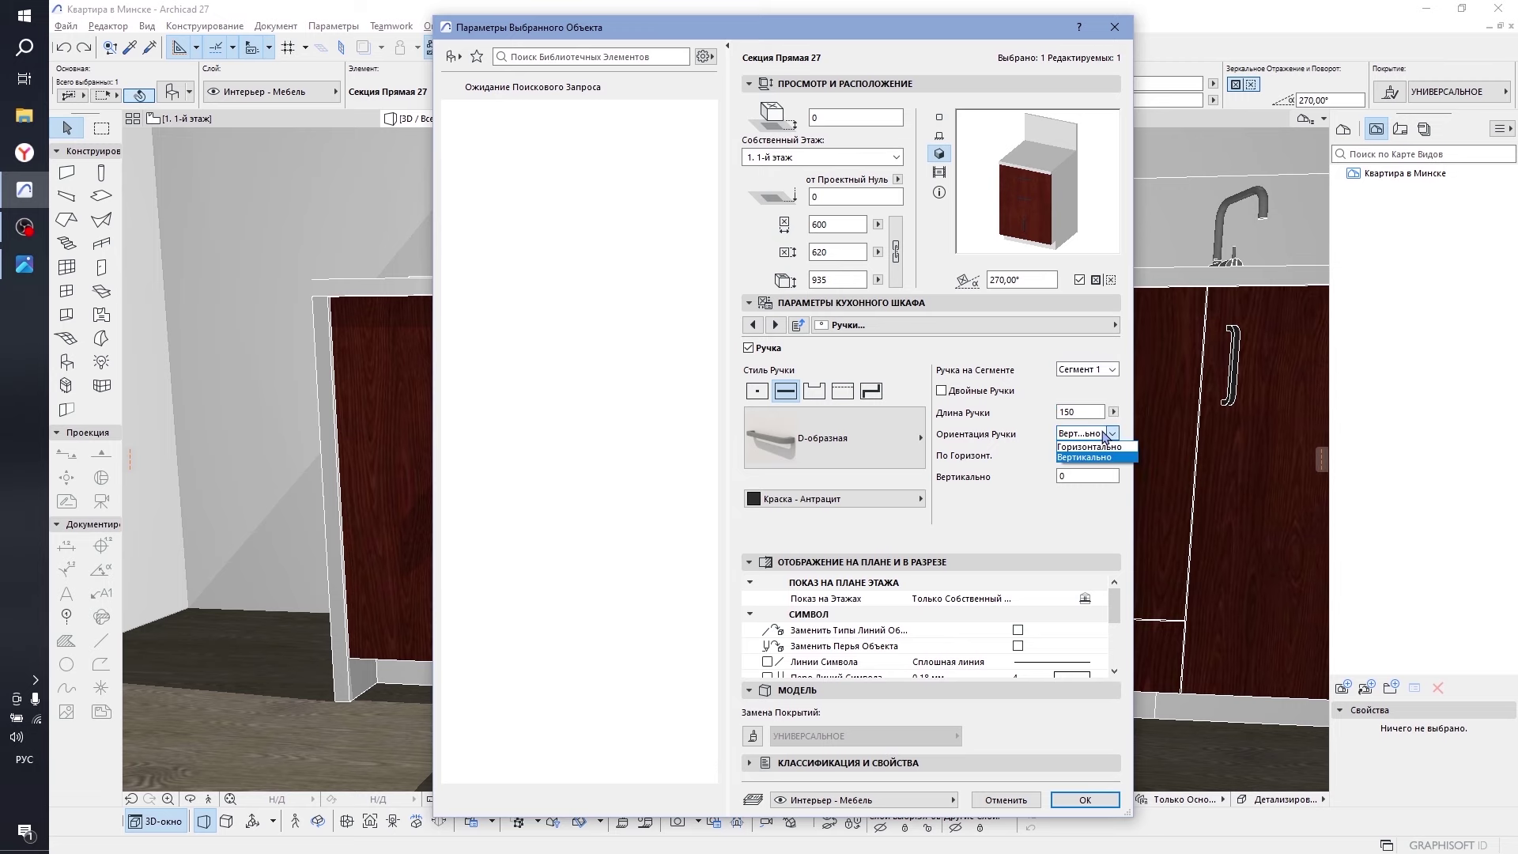
click(1085, 449)
click(1084, 800)
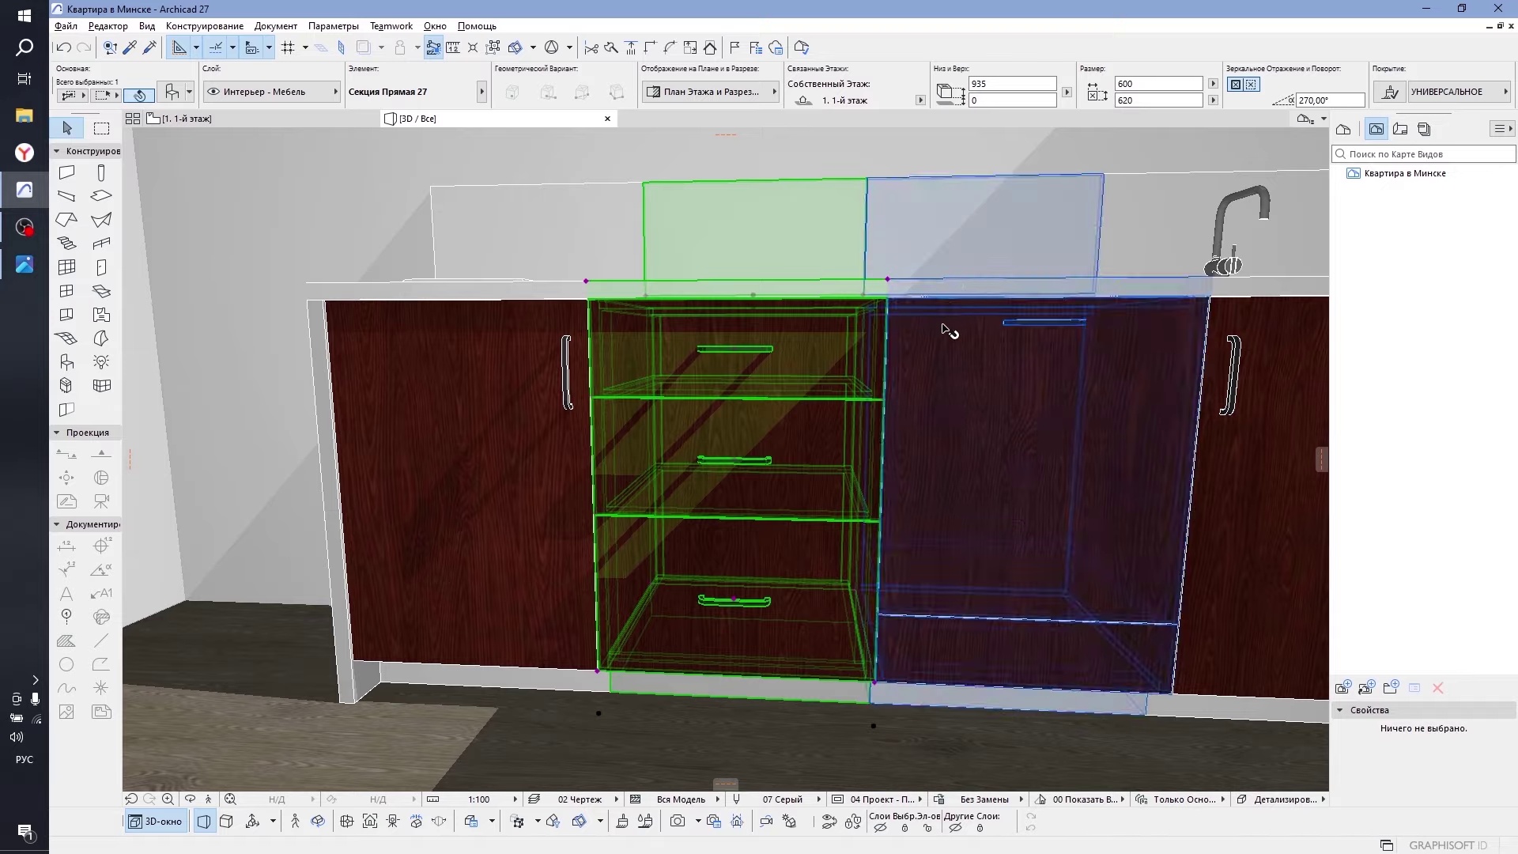
key(Escape)
scroll(650, 434, down, 3)
scroll(660, 431, down, 3)
mouse_move(1027, 453)
shift+middle_down()
mouse_move(975, 524)
mouse_move(915, 531)
mouse_move(900, 569)
shift+middle_up()
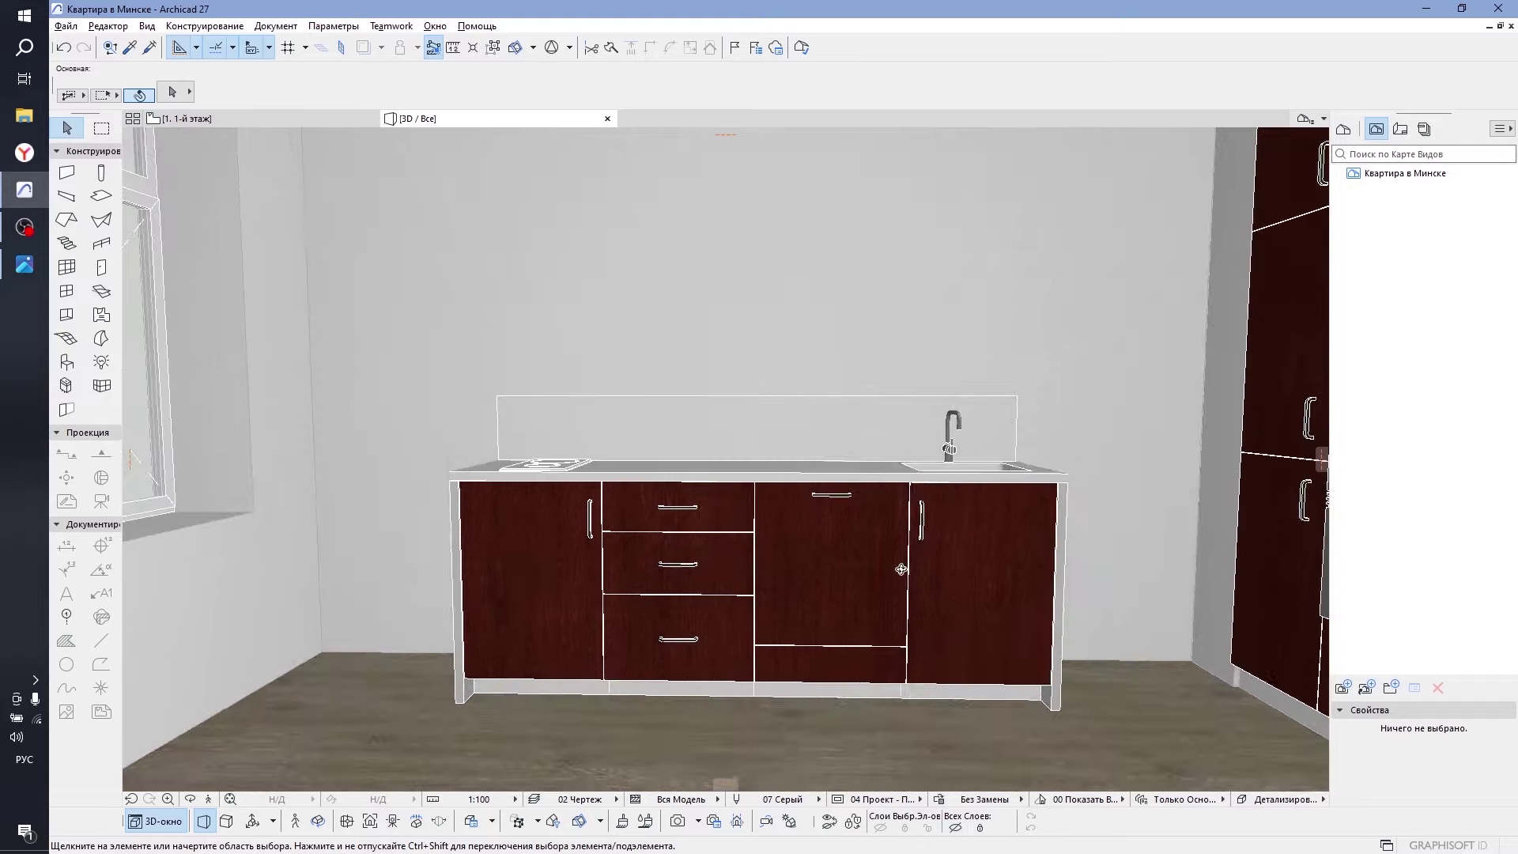
key(alt+Tab)
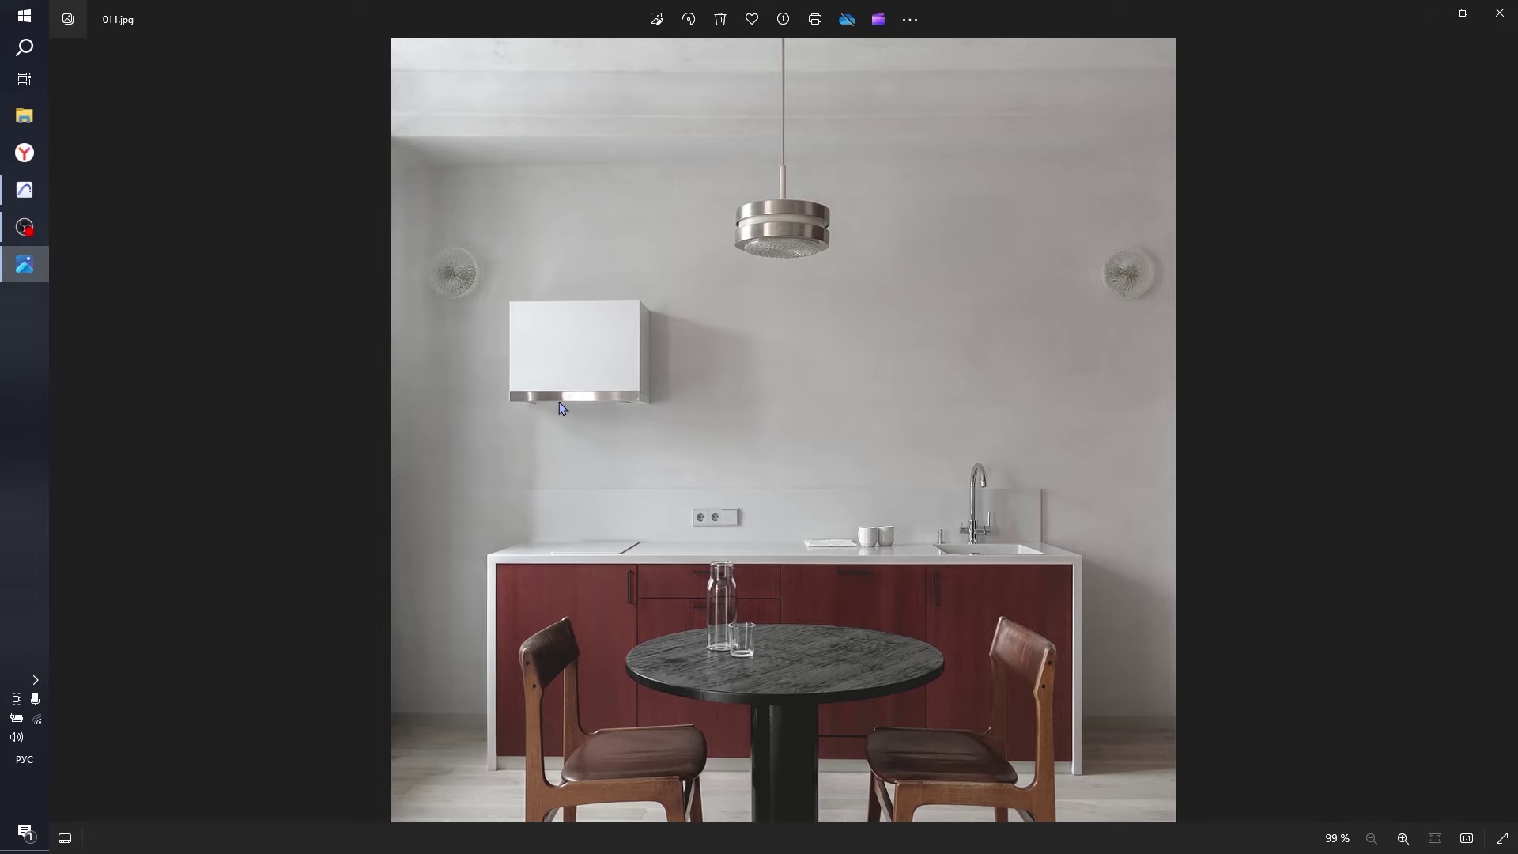
key(alt+Tab)
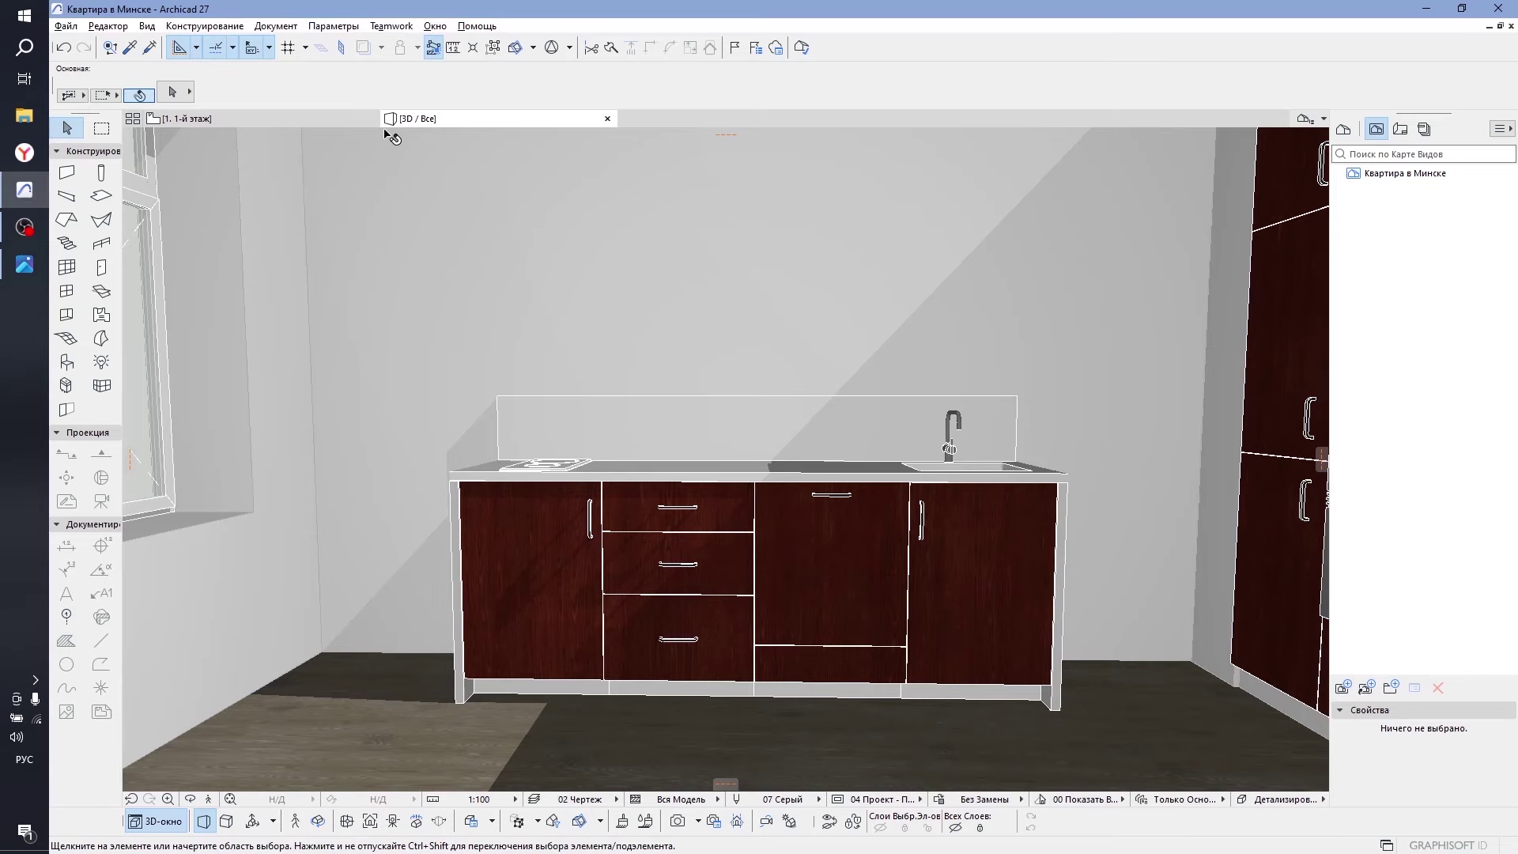
Switch to the ground-floor plan and deselect the kitchen units
click(340, 118)
scroll(680, 395, down, 2)
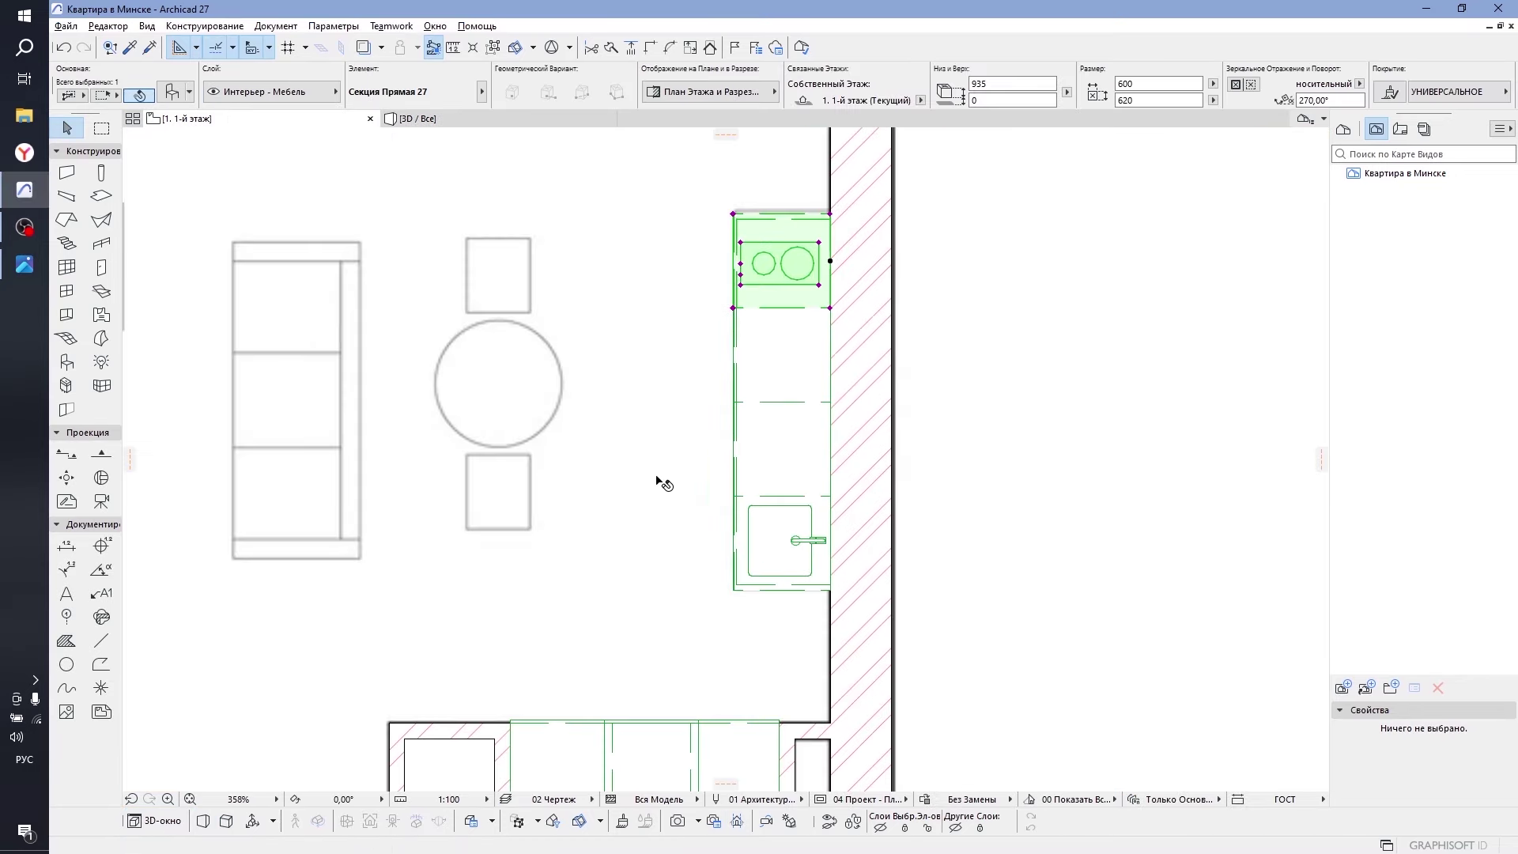
scroll(656, 480, down, 5)
click(718, 364)
scroll(712, 356, up, 4)
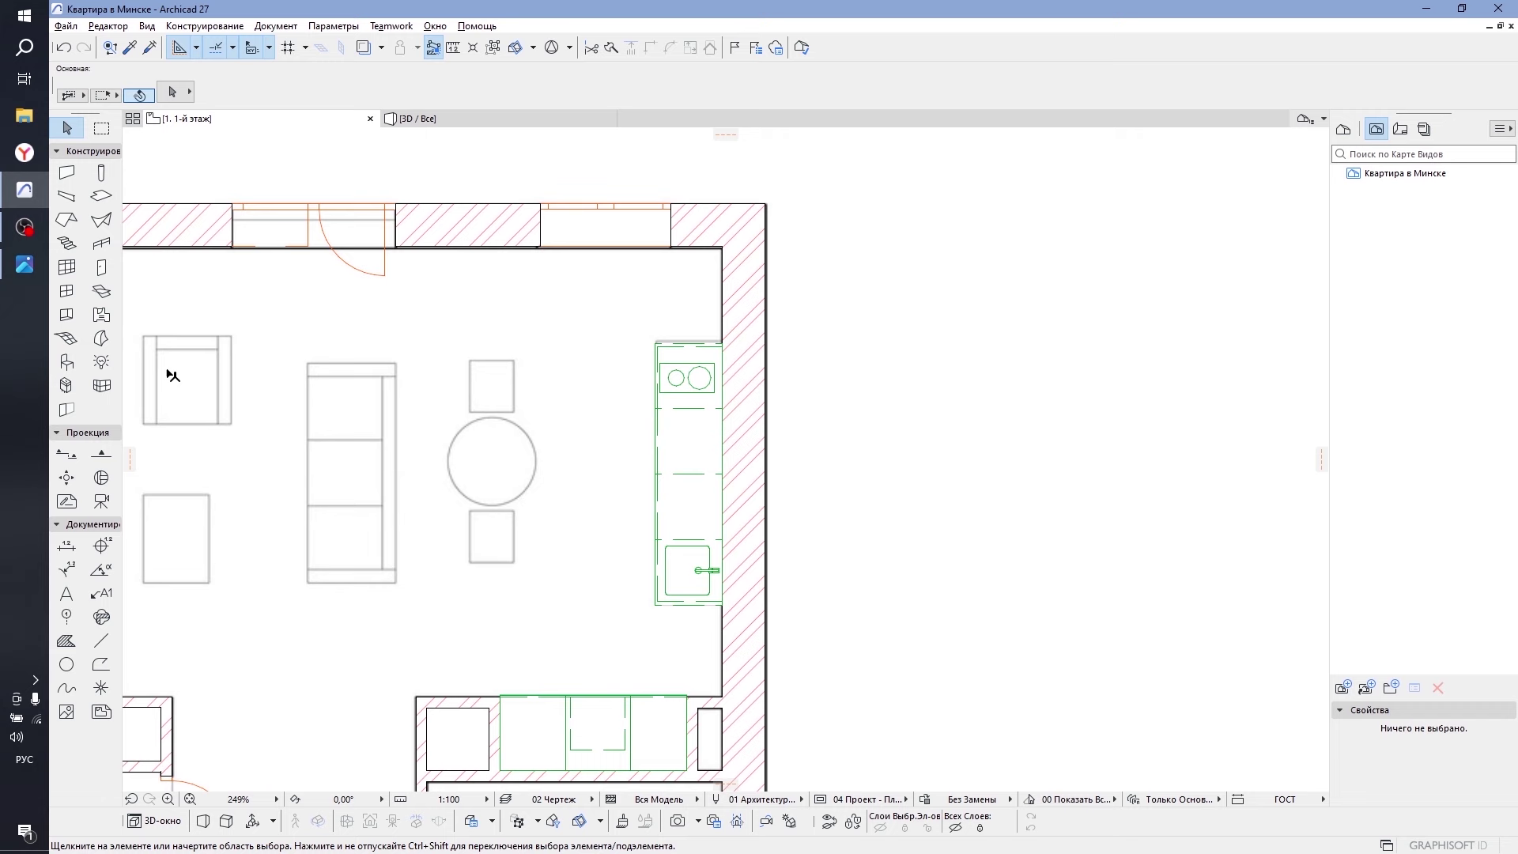
In Object default settings, search the library for 'шкаф' and choose Навесной Шкаф Прямой 27
double_click(68, 362)
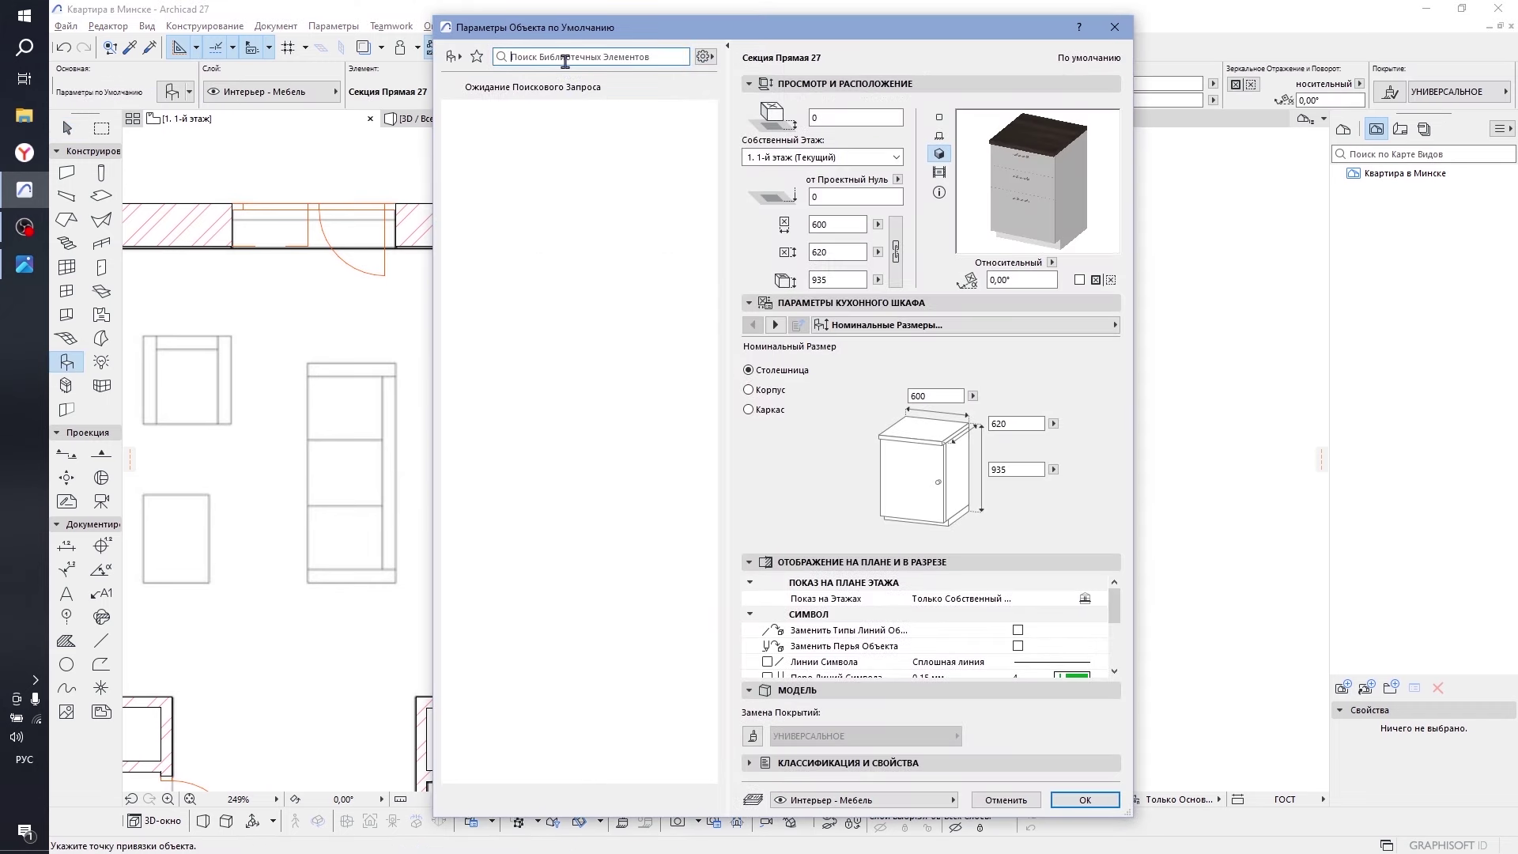
click(571, 56)
text(шкаф)
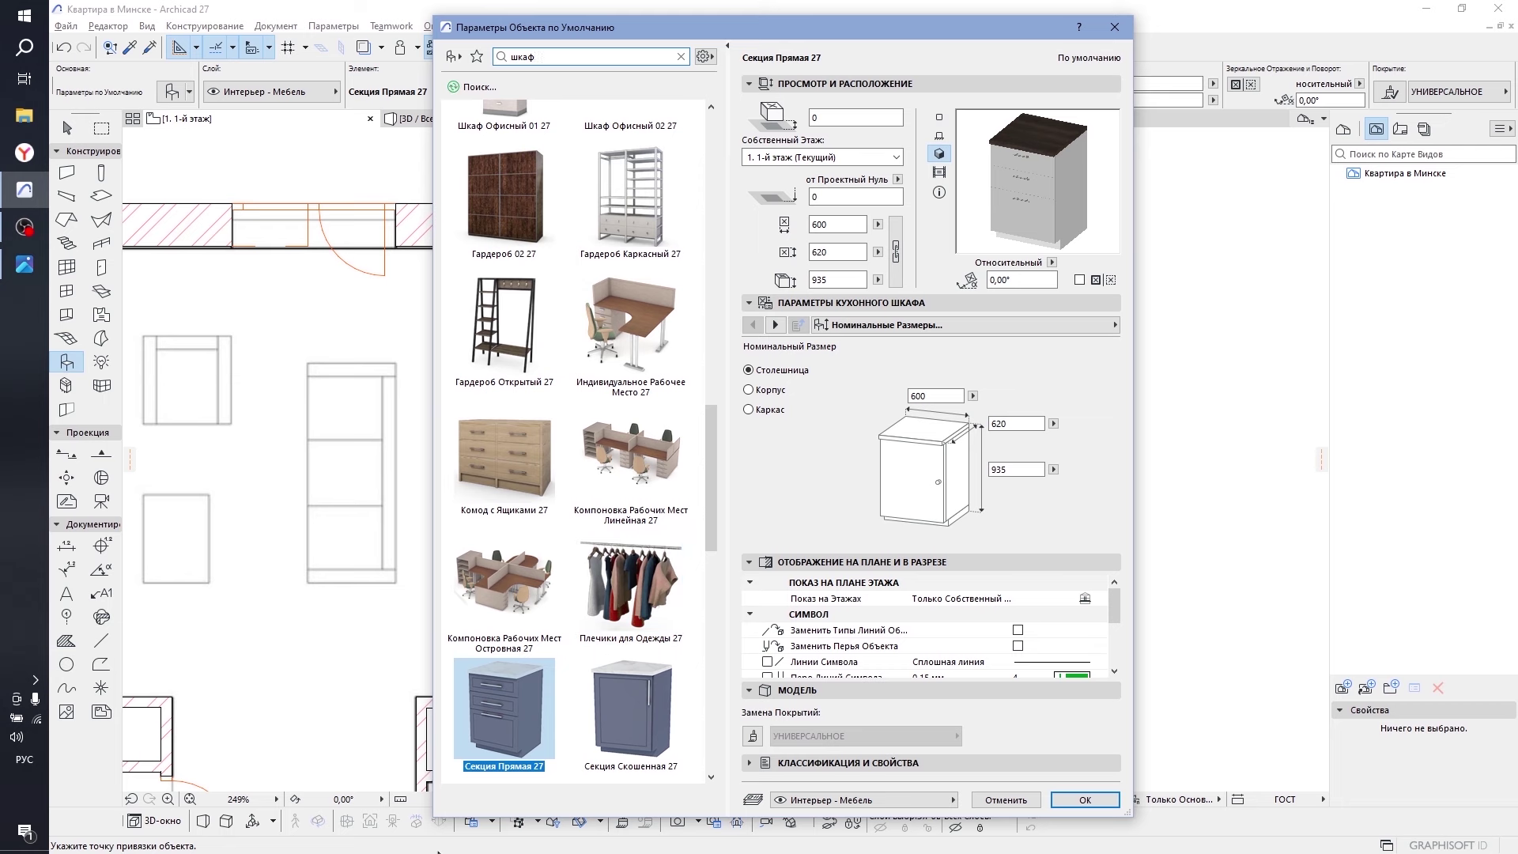
scroll(547, 439, up, 2)
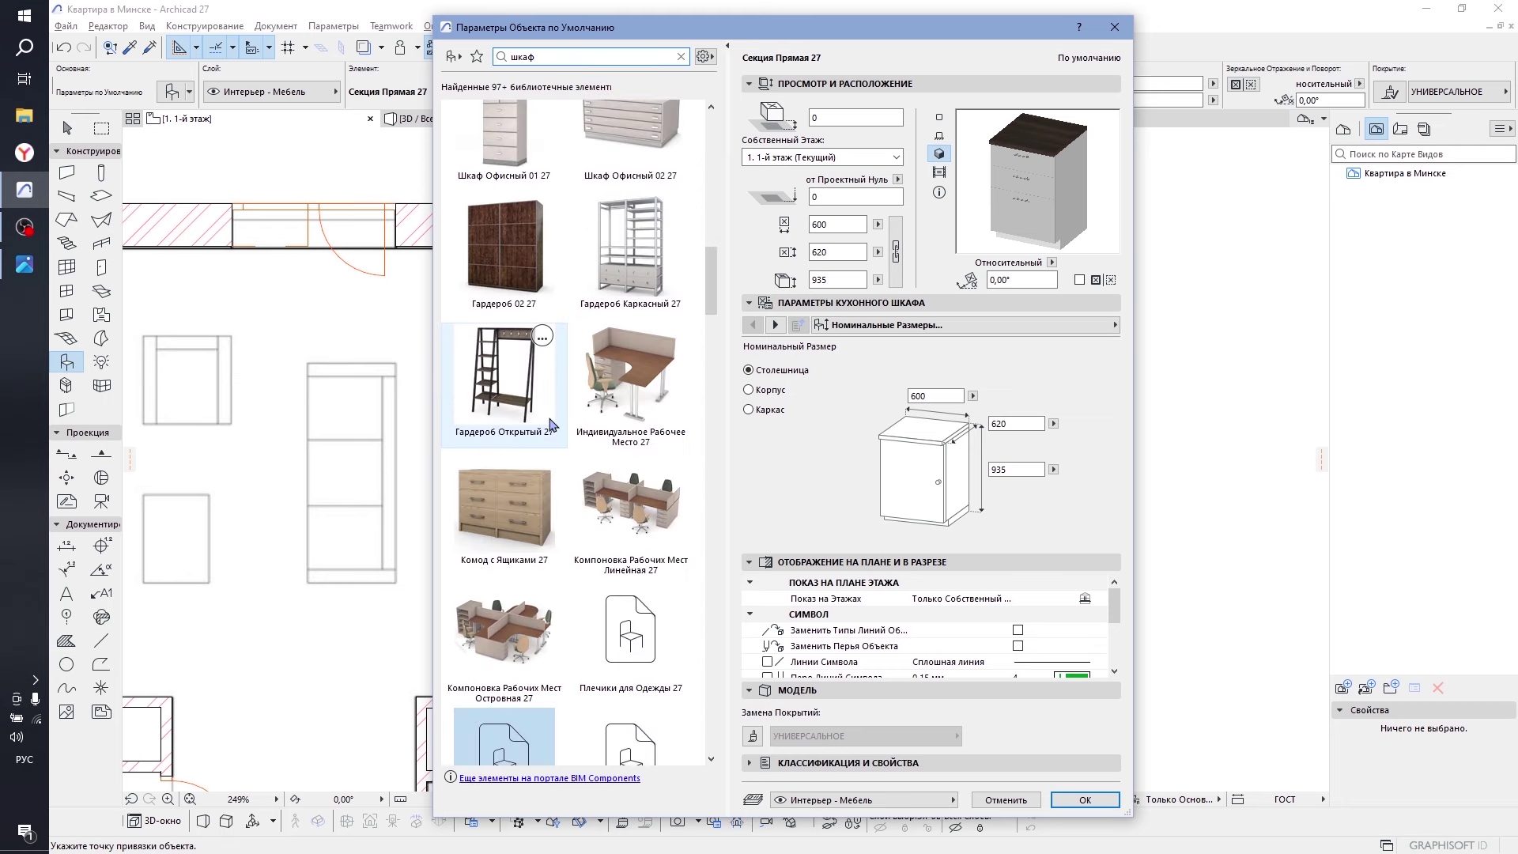
scroll(549, 433, up, 2)
scroll(551, 427, up, 3)
scroll(551, 424, up, 2)
scroll(551, 425, up, 1)
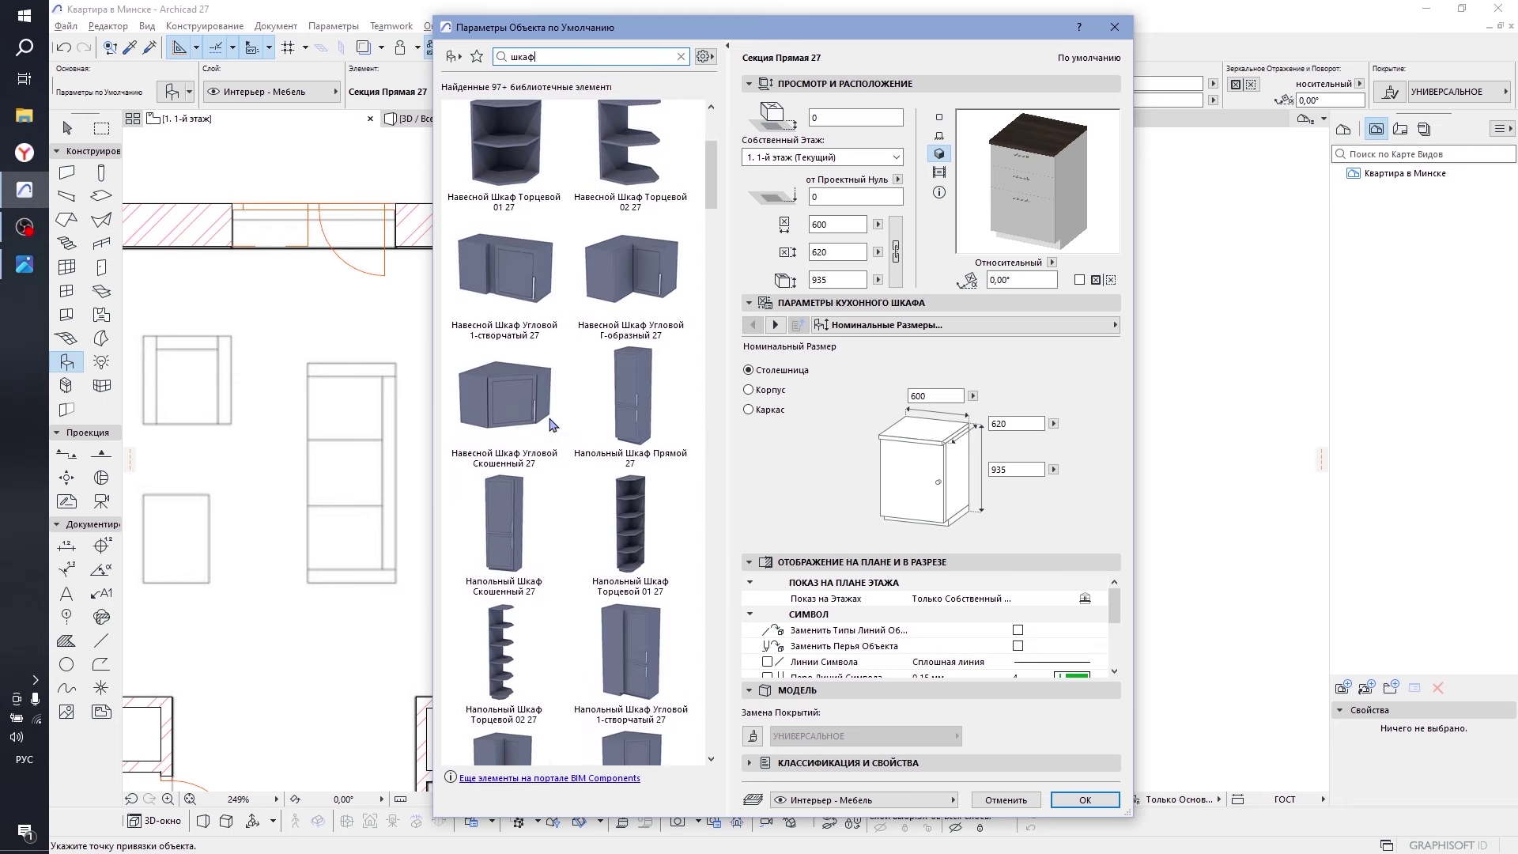
scroll(551, 425, up, 2)
scroll(551, 424, up, 1)
click(506, 265)
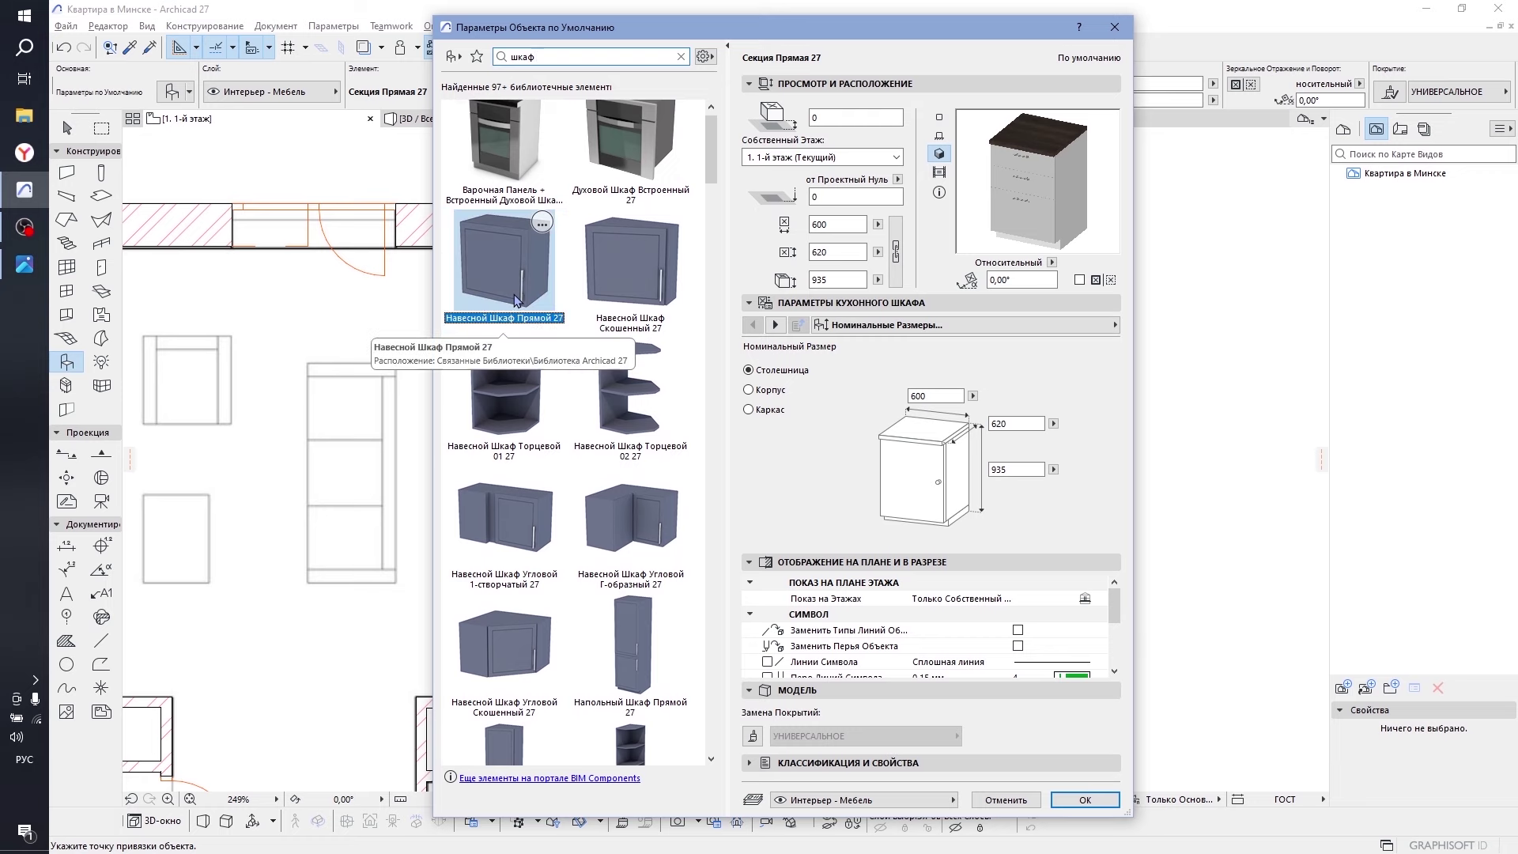
Place the Навесной Шкаф Прямой 27 wall cabinet on the plan
click(1079, 800)
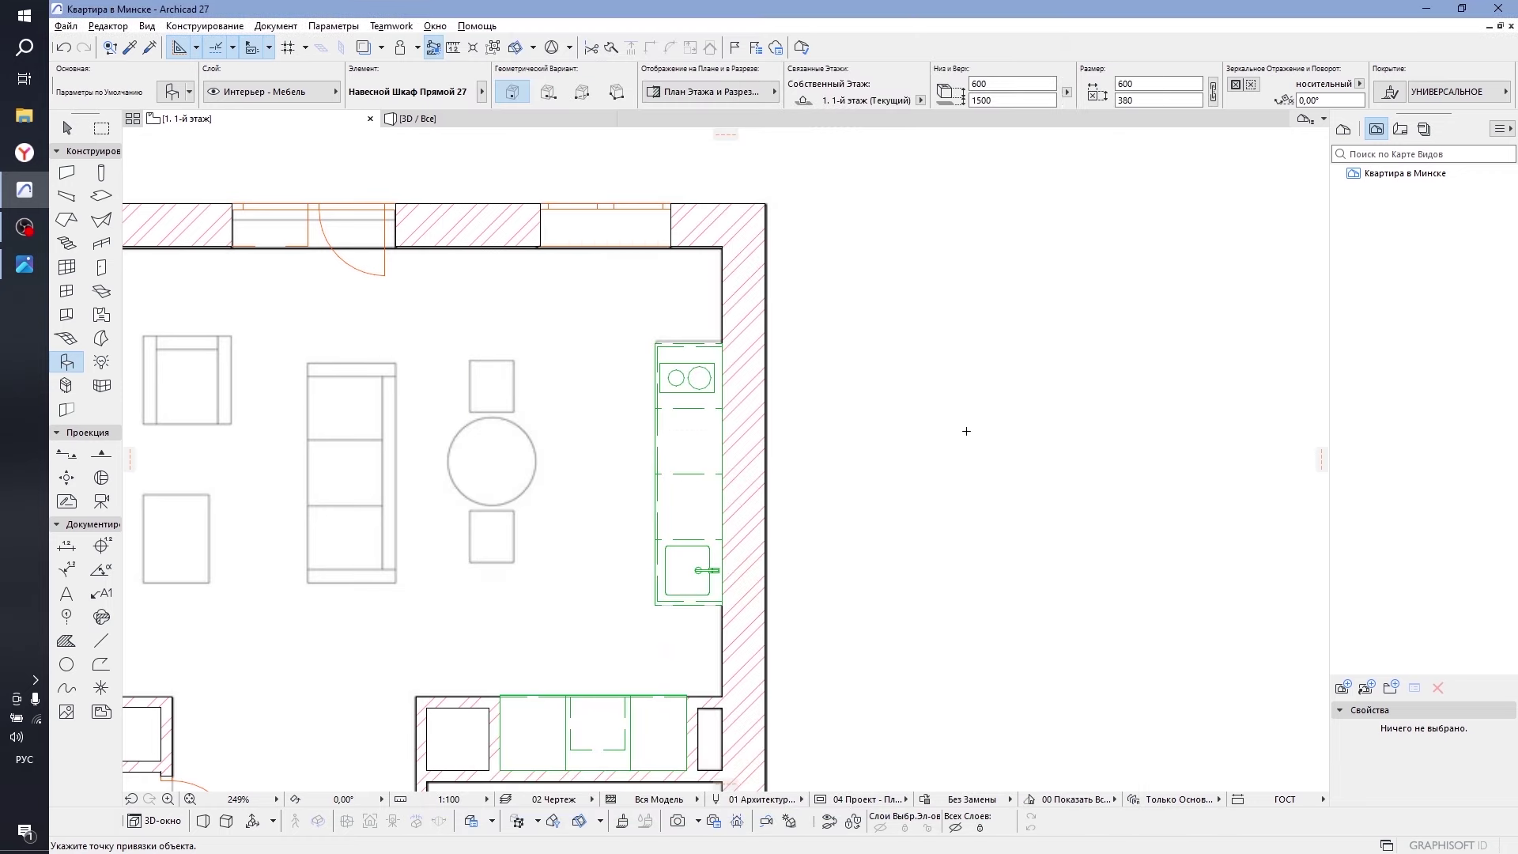
scroll(611, 416, up, 3)
scroll(633, 389, up, 3)
click(653, 568)
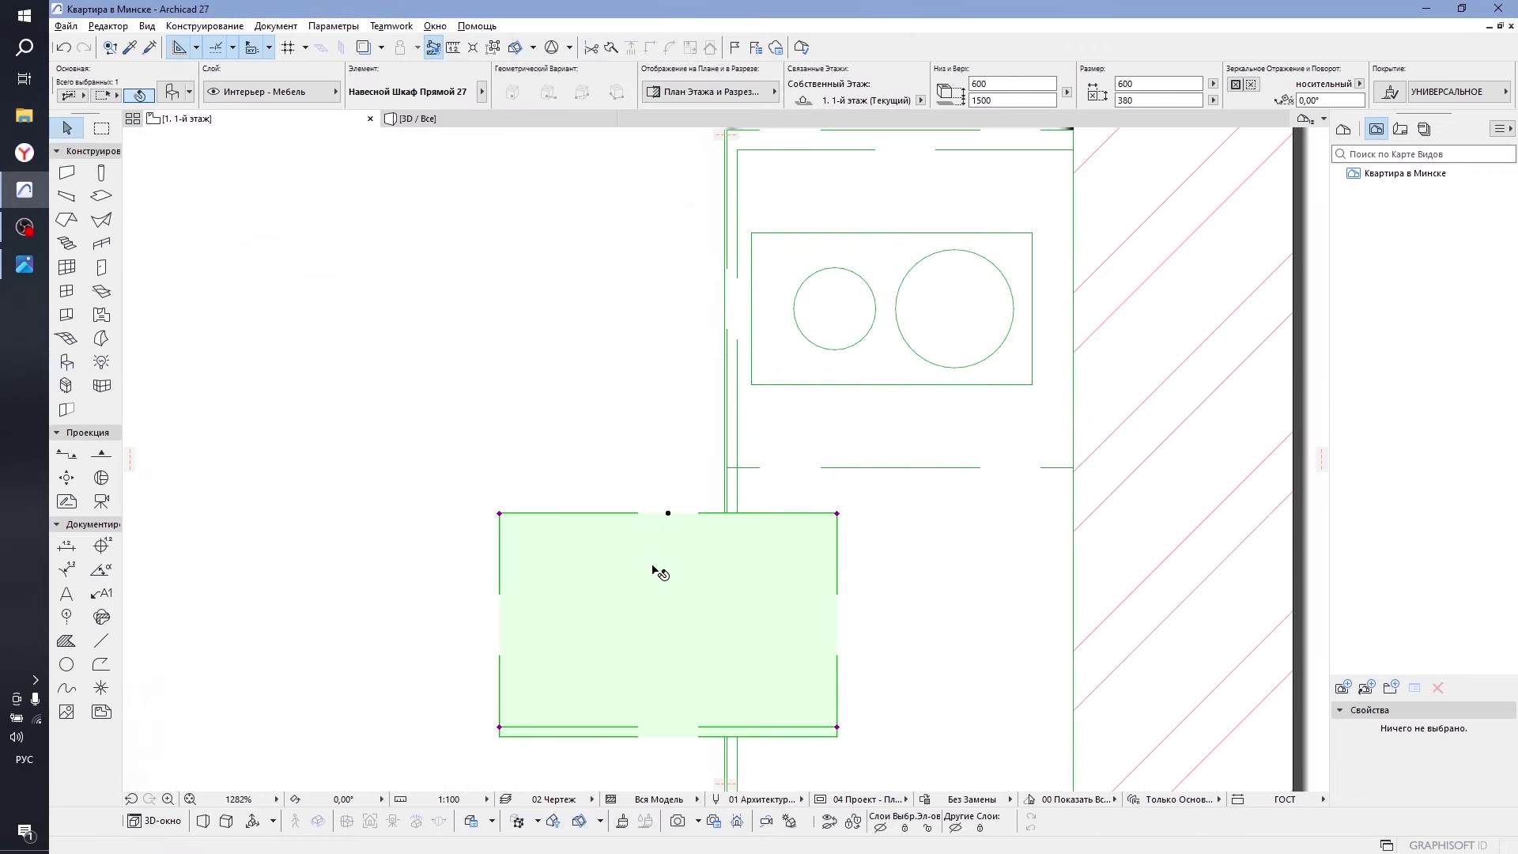
Rotate the placed wall cabinet to 270°
click(668, 514)
click(467, 508)
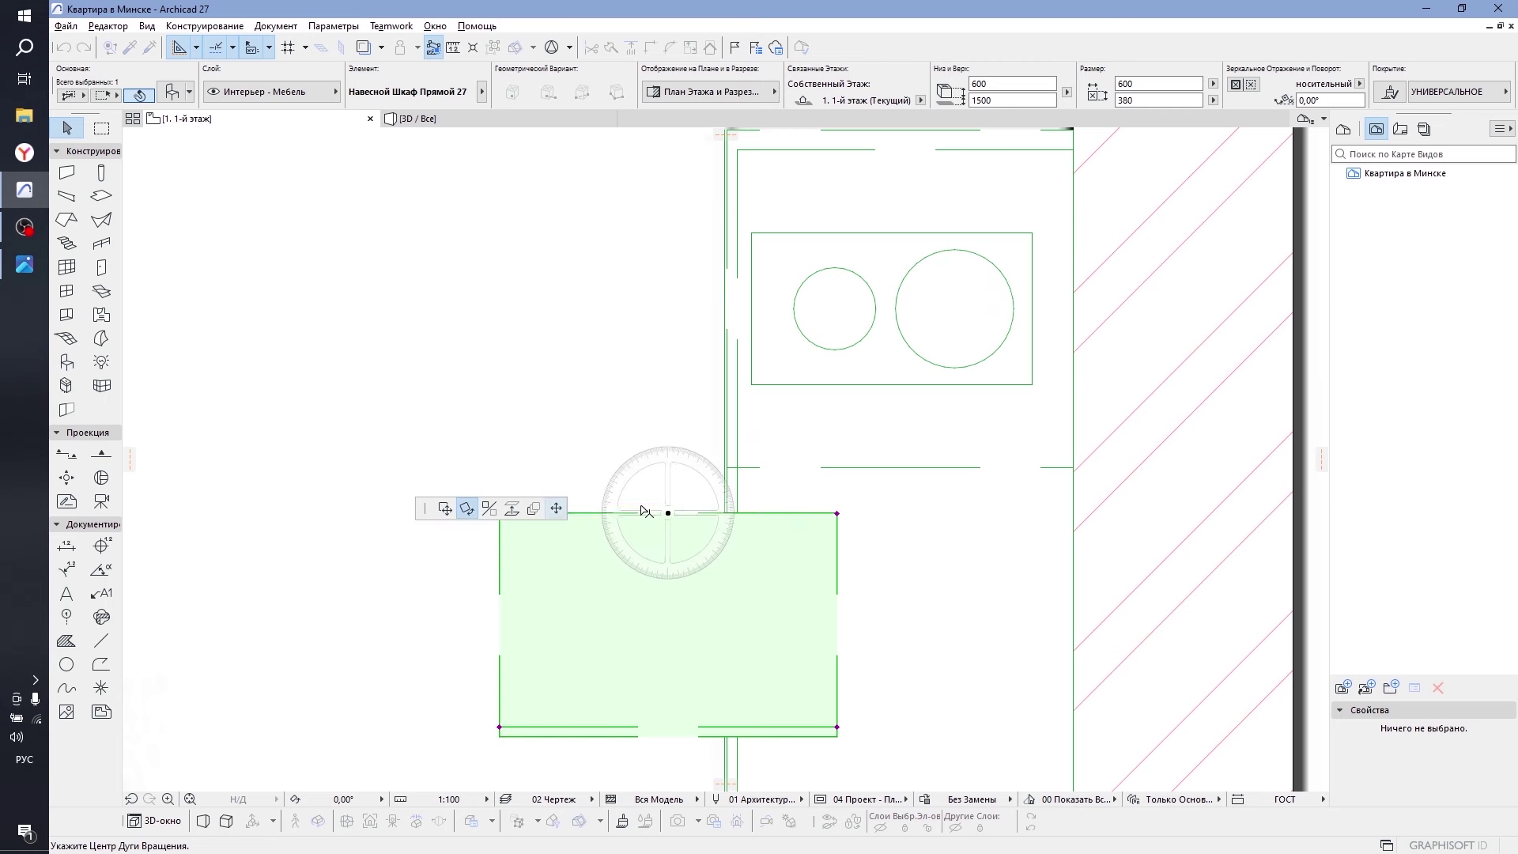
click(668, 513)
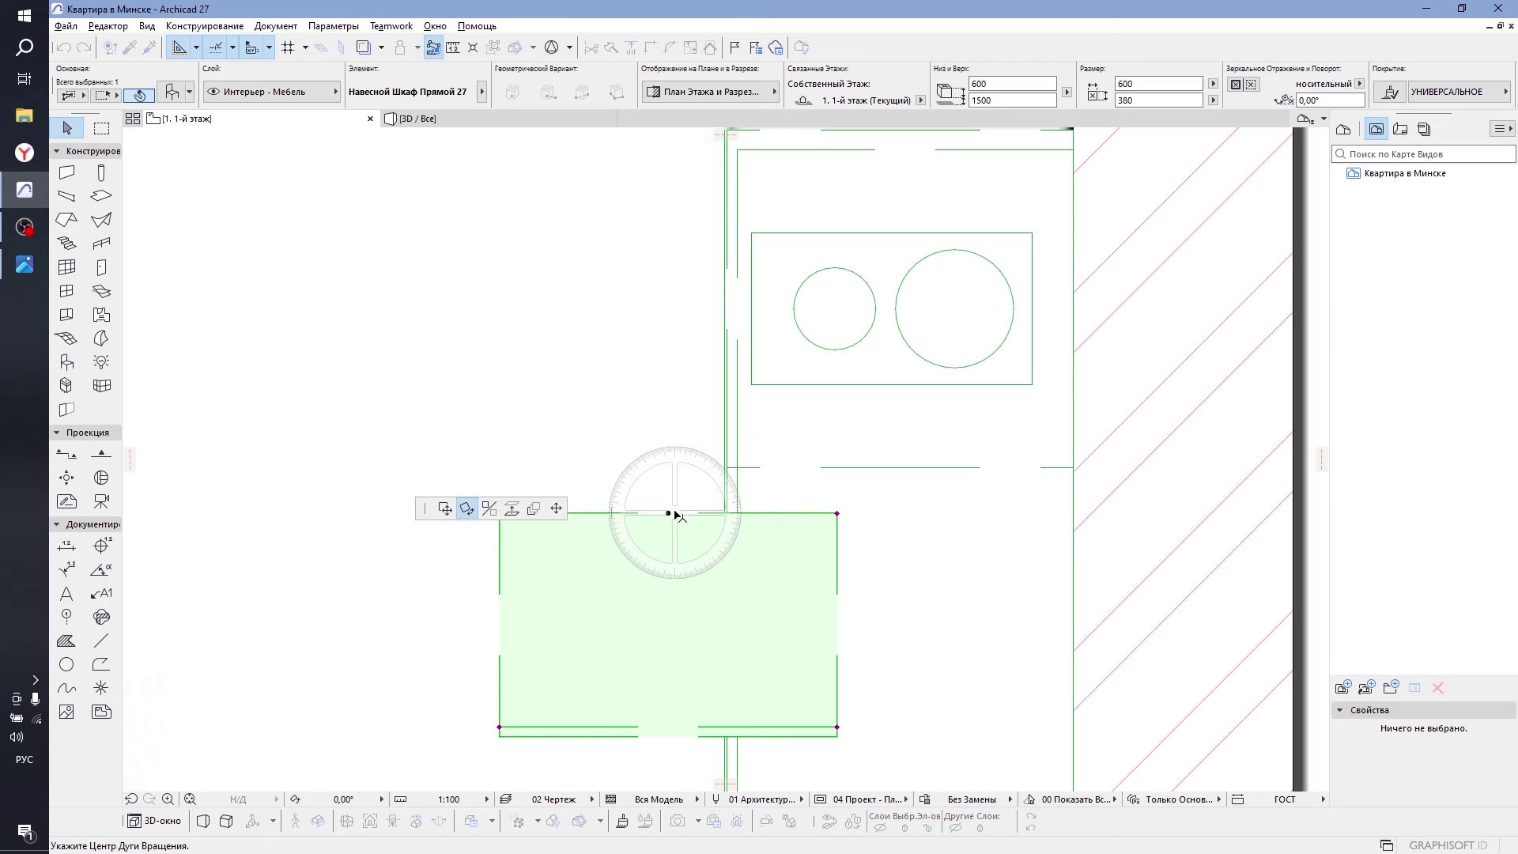
click(358, 513)
click(677, 382)
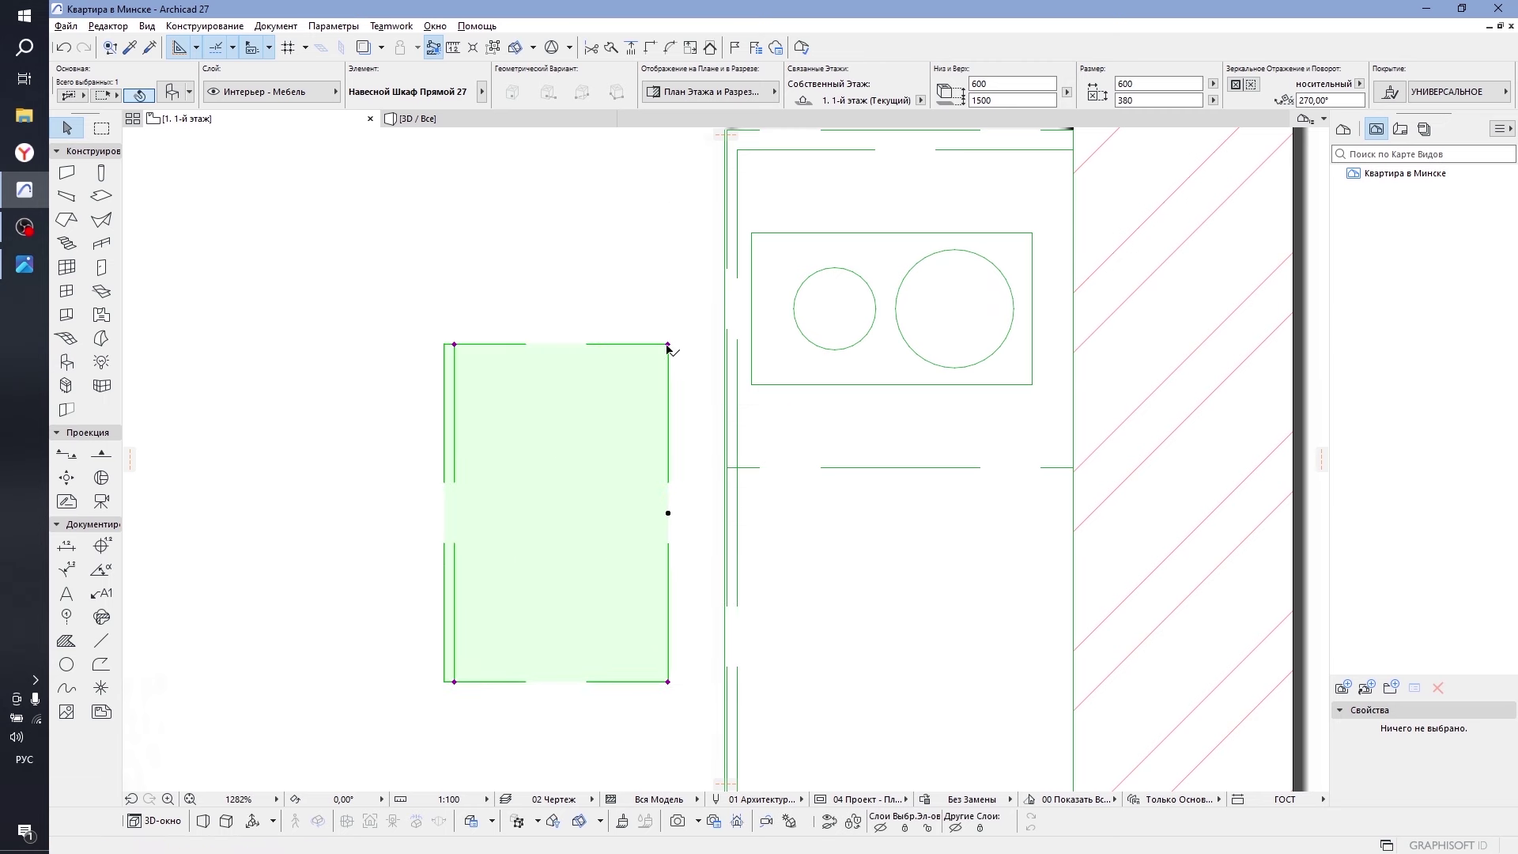
Move the cabinet so its corner snaps onto the wall corner, then view it in 3D
click(444, 508)
middle_drag(444, 508, 287, 775)
click(511, 610)
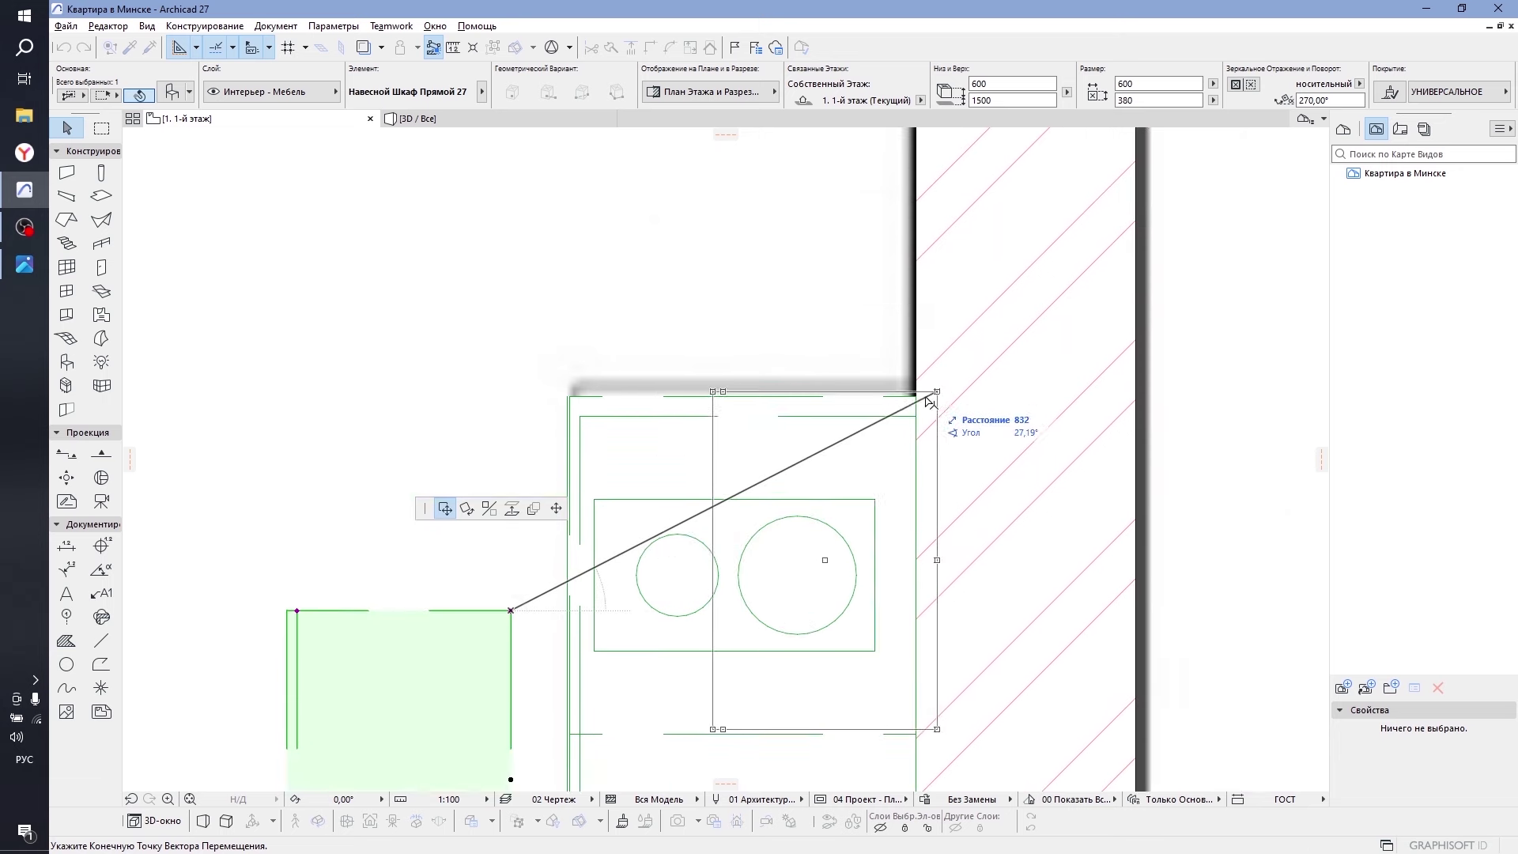
click(916, 396)
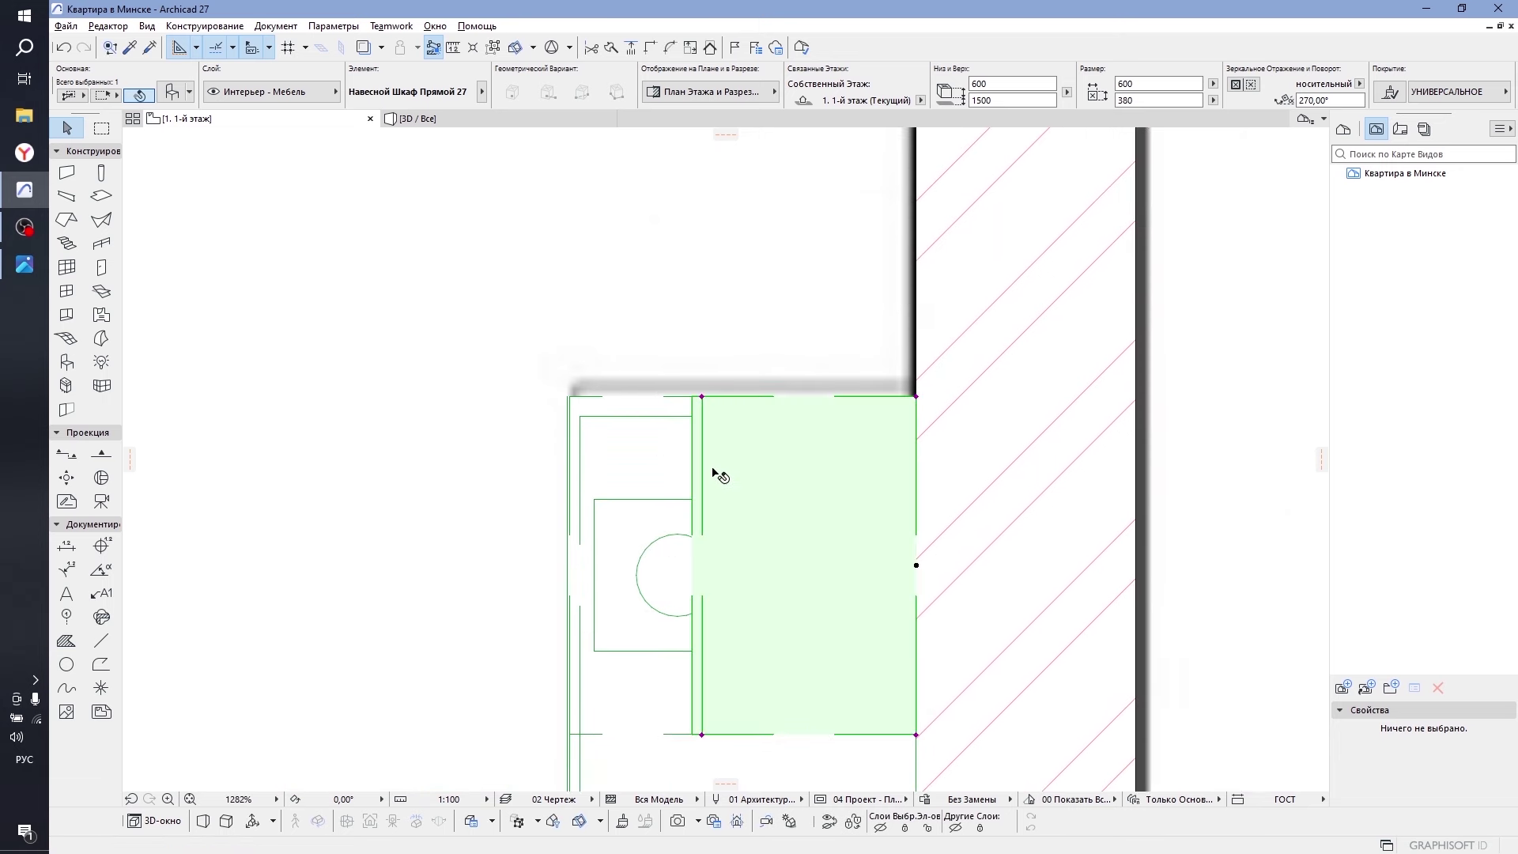
key(F3)
Back on the plan, load hood Вытяжное Устройство 02 27 via an 'вытяж' search, rectangular chimney style
shift+middle_drag(796, 477, 716, 498)
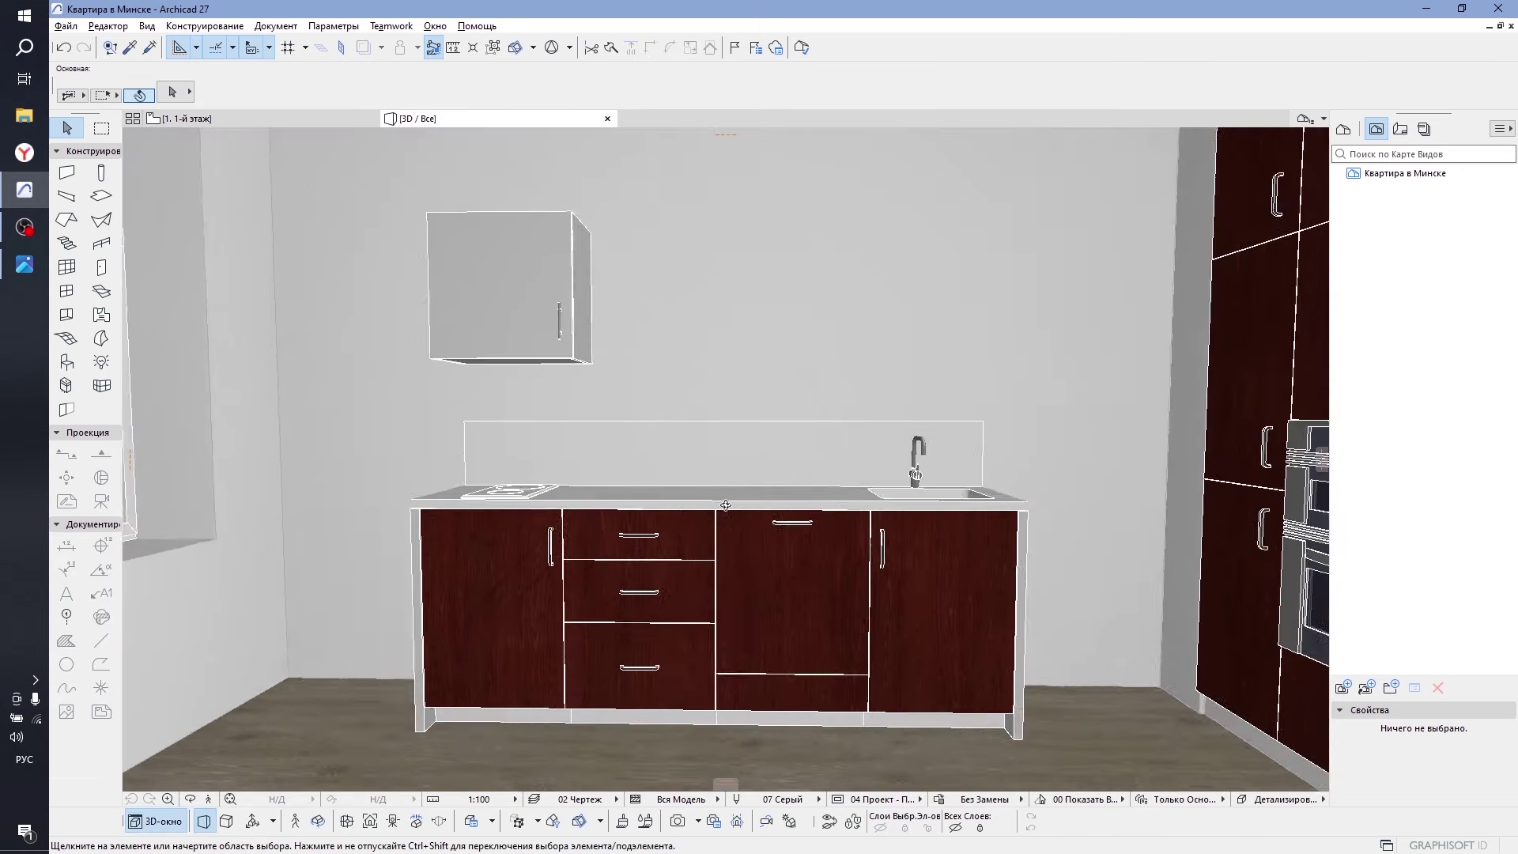
click(328, 120)
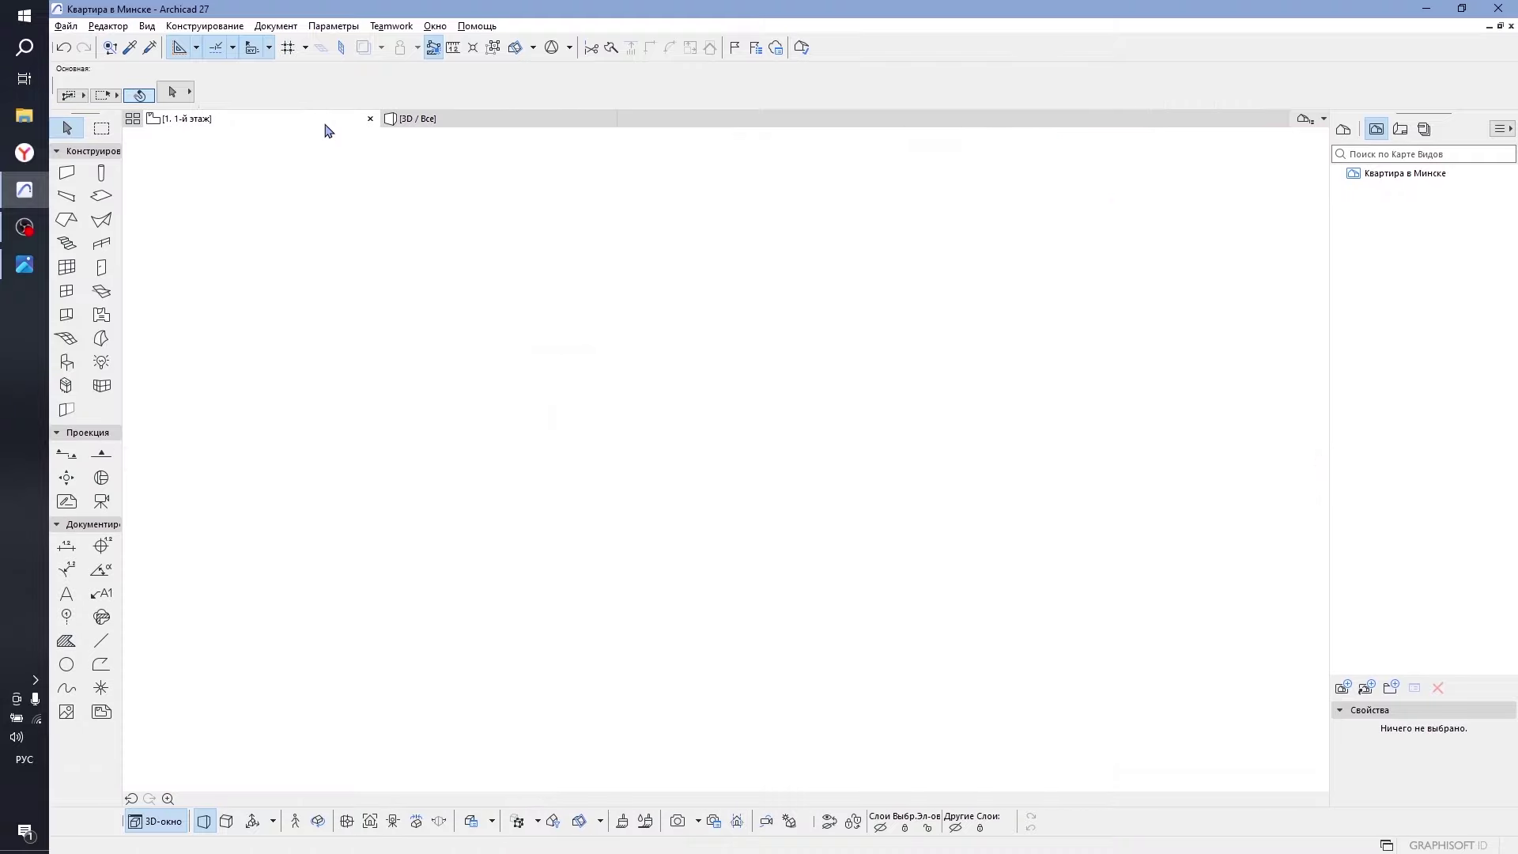
click(390, 363)
double_click(67, 362)
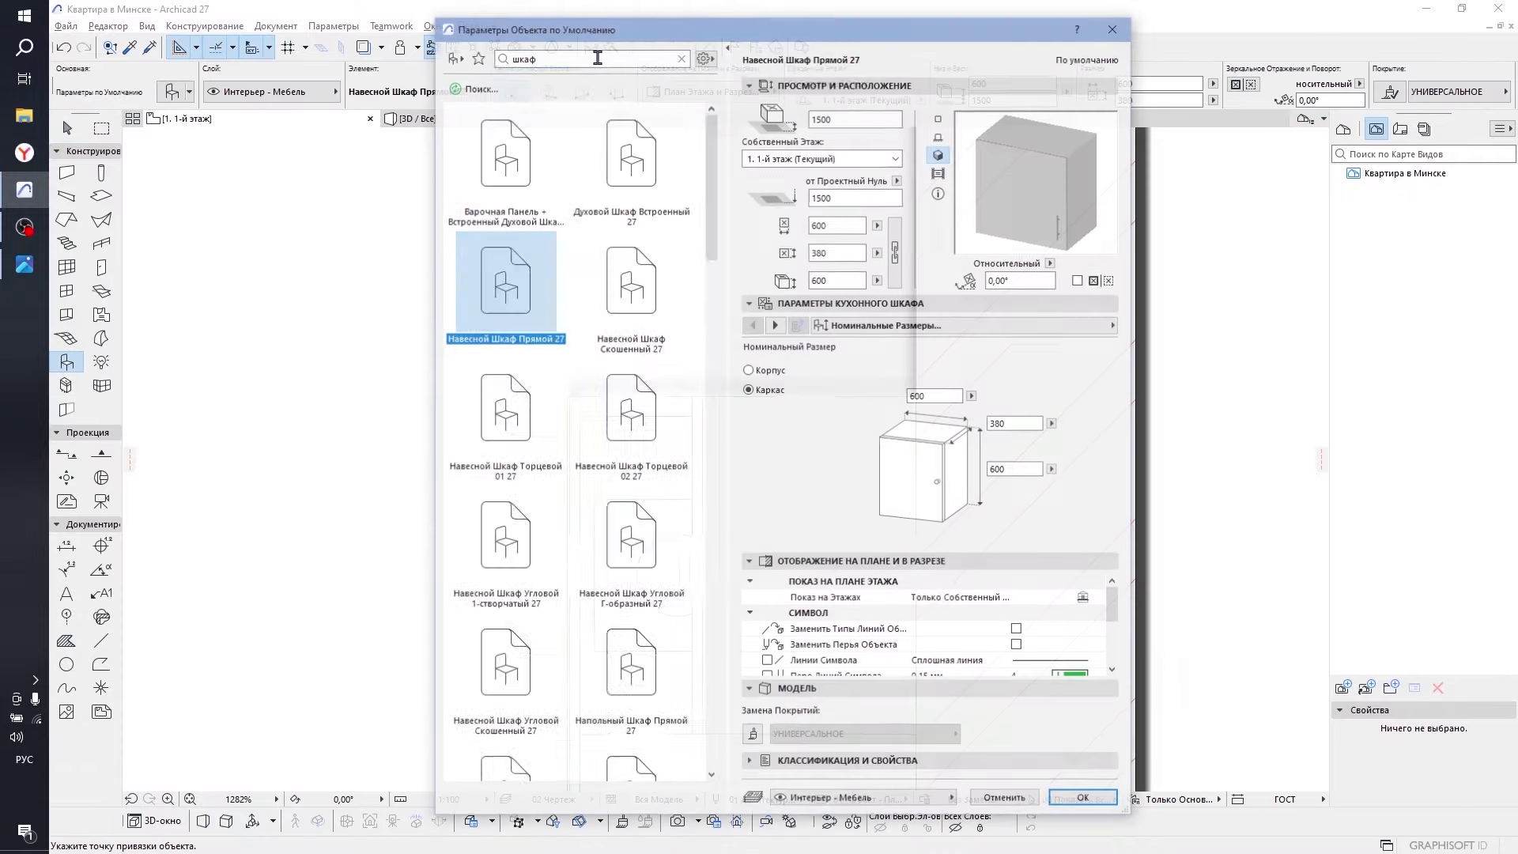
key(BackSpace)
key(BackSpace)
key(BackSpace)
text(вытяж)
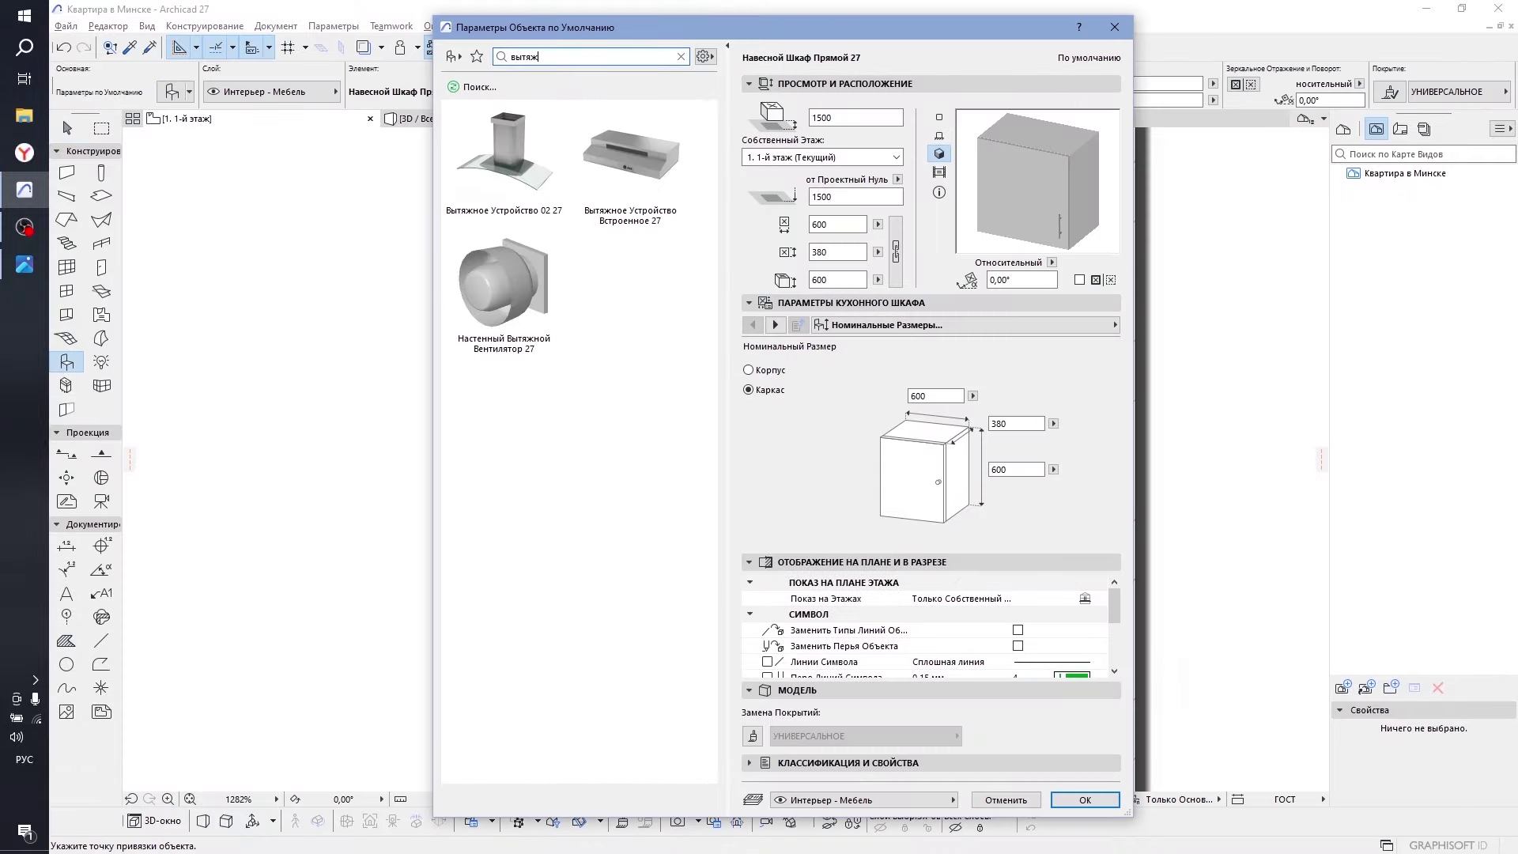
click(551, 183)
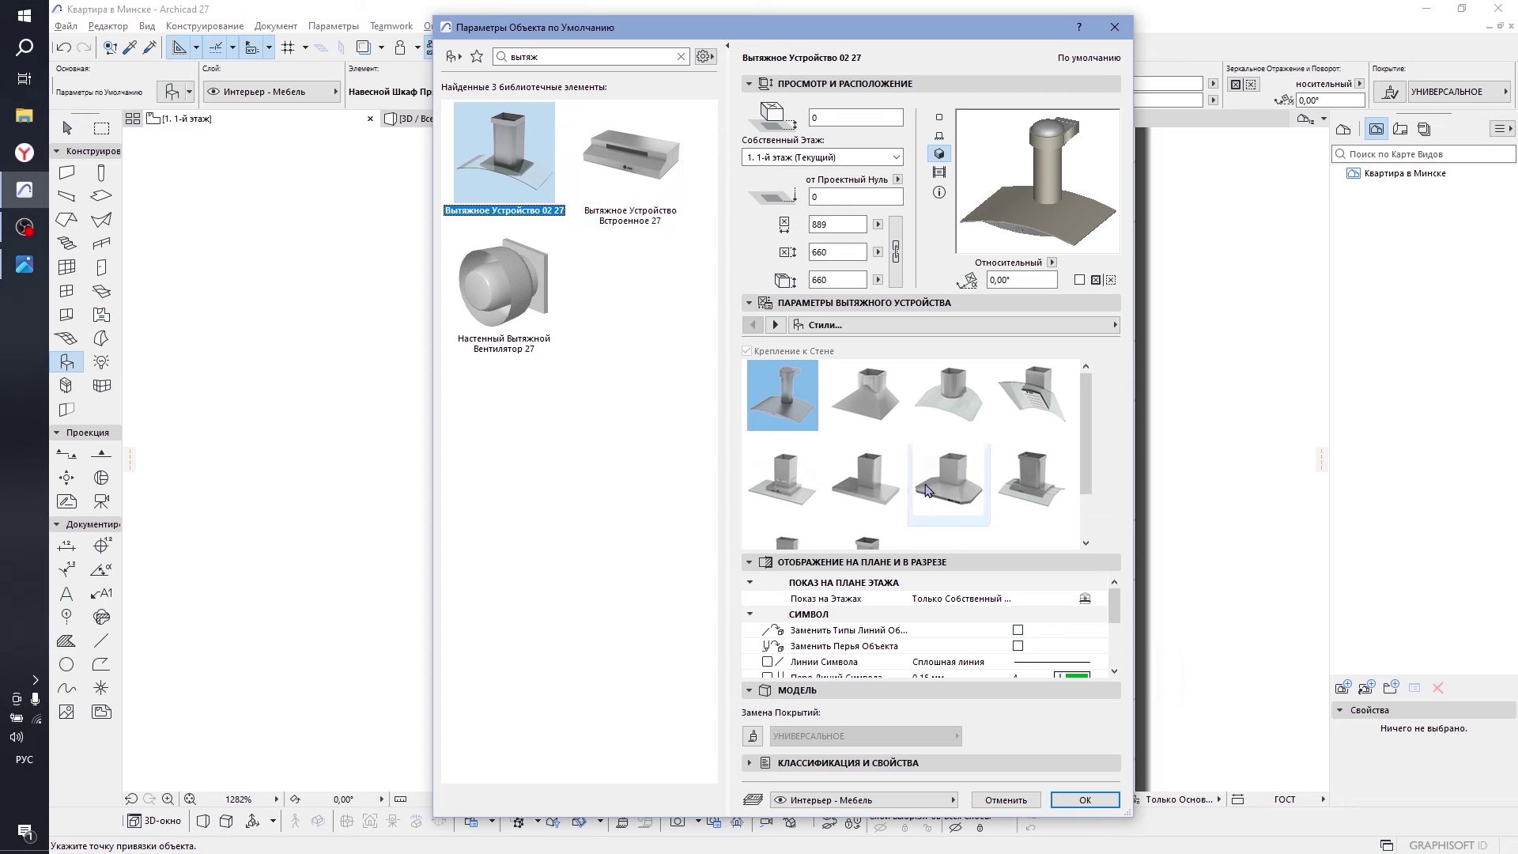
scroll(868, 508, down, 1)
click(858, 427)
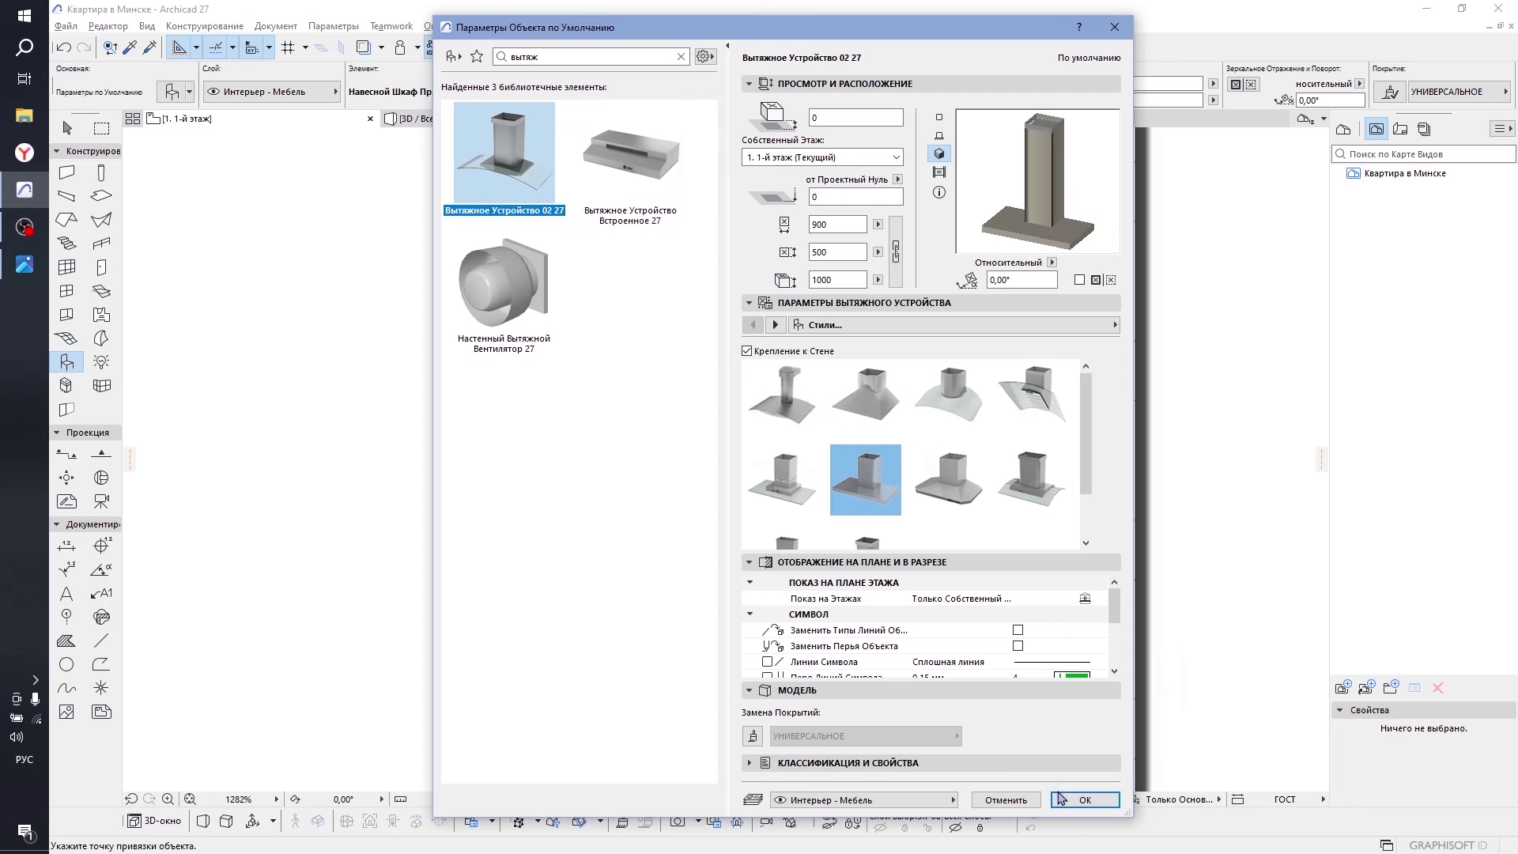
click(1061, 798)
scroll(830, 431, down, 3)
Place the hood on the plan and rotate it 90° to stand vertically
click(612, 461)
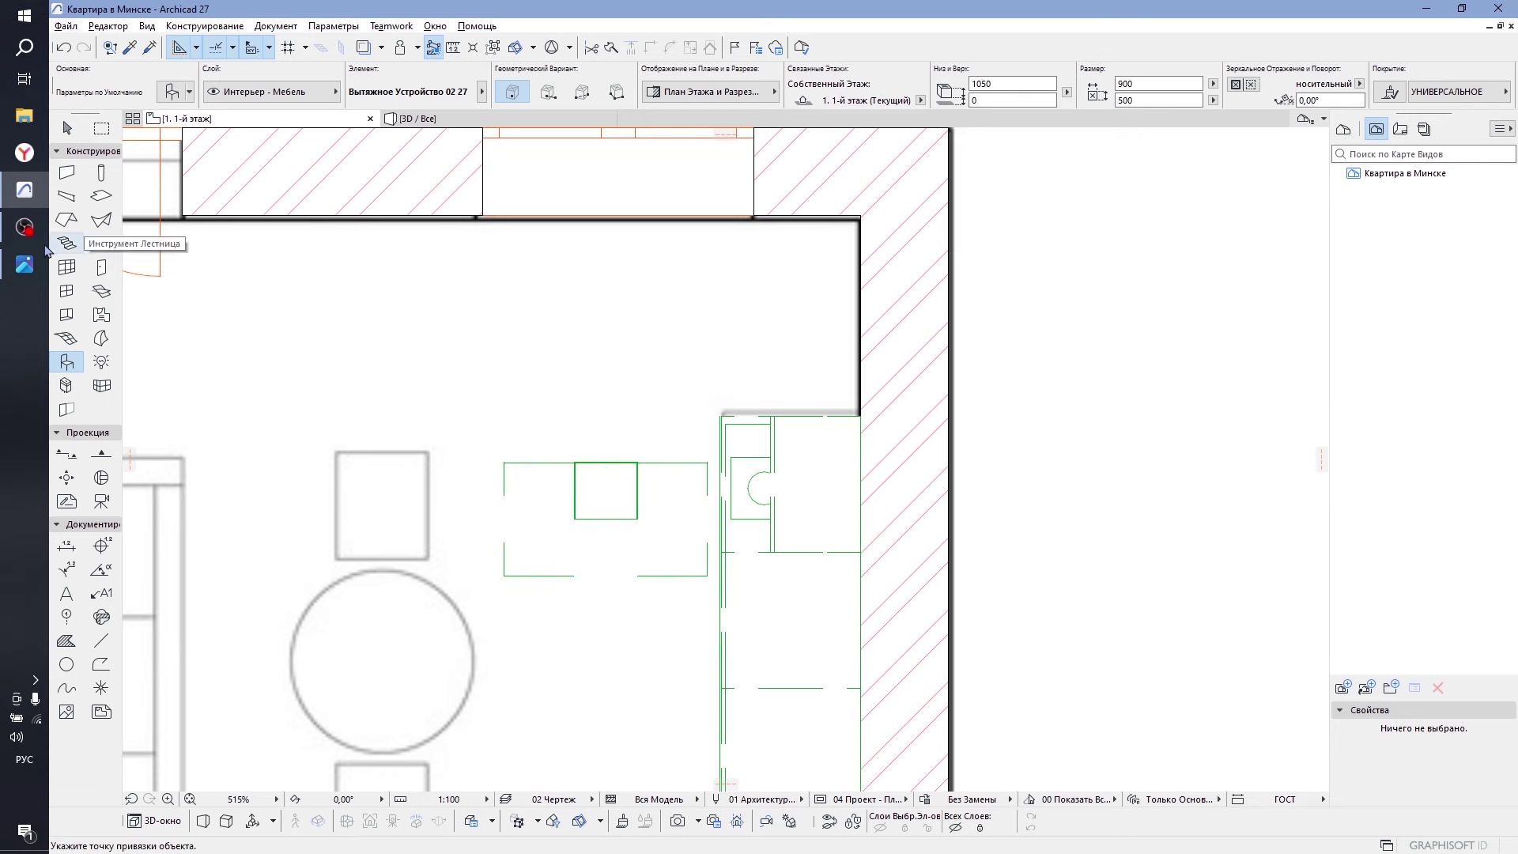
click(66, 127)
scroll(670, 496, up, 2)
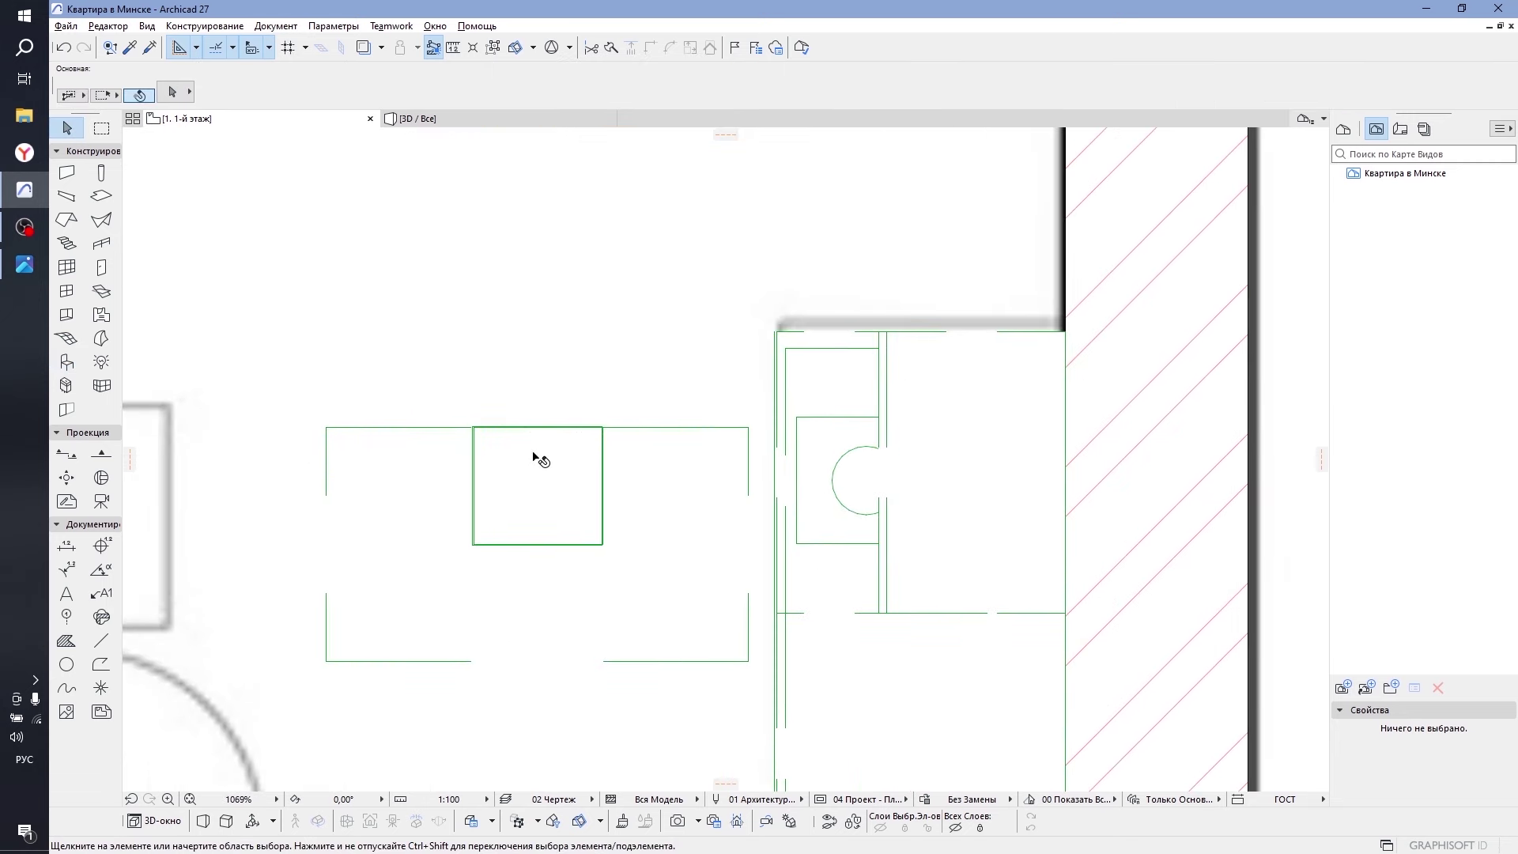
click(540, 458)
click(536, 427)
click(467, 508)
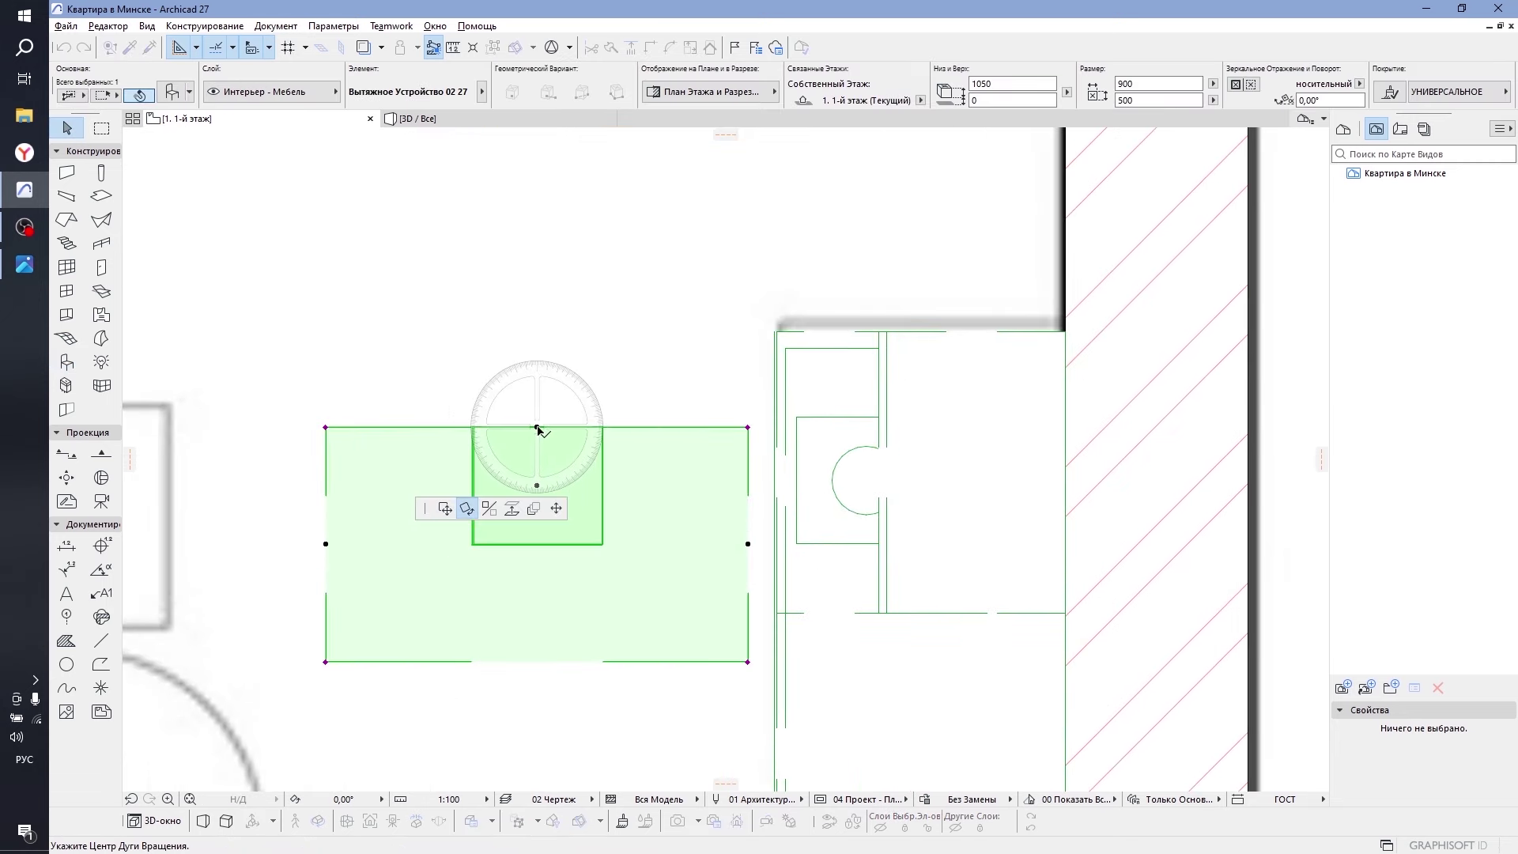
click(537, 427)
click(452, 427)
click(537, 223)
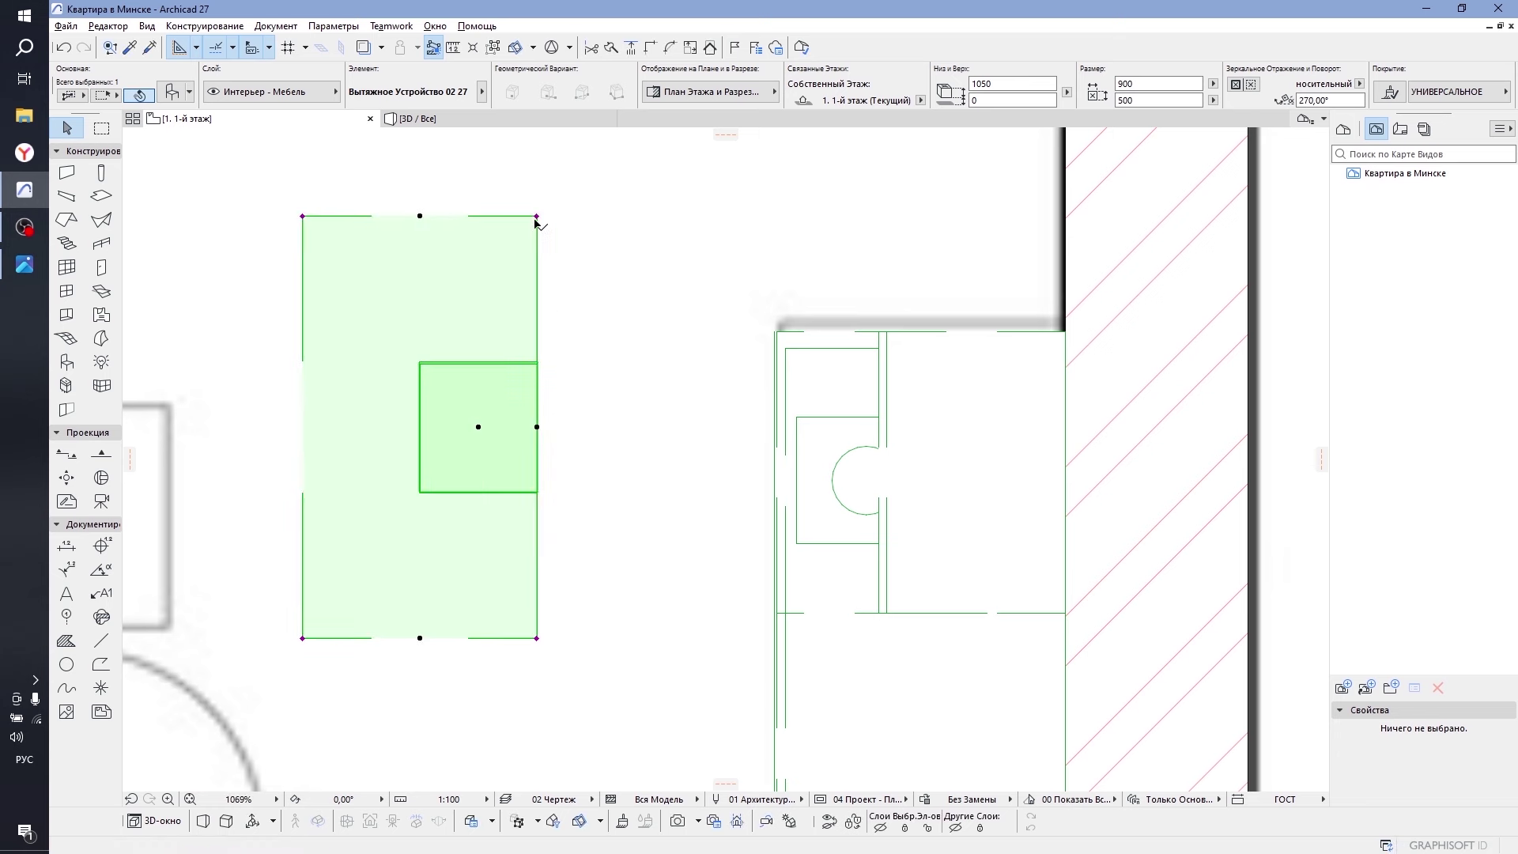
Move the hood so its corner sits on the wall corner
click(445, 508)
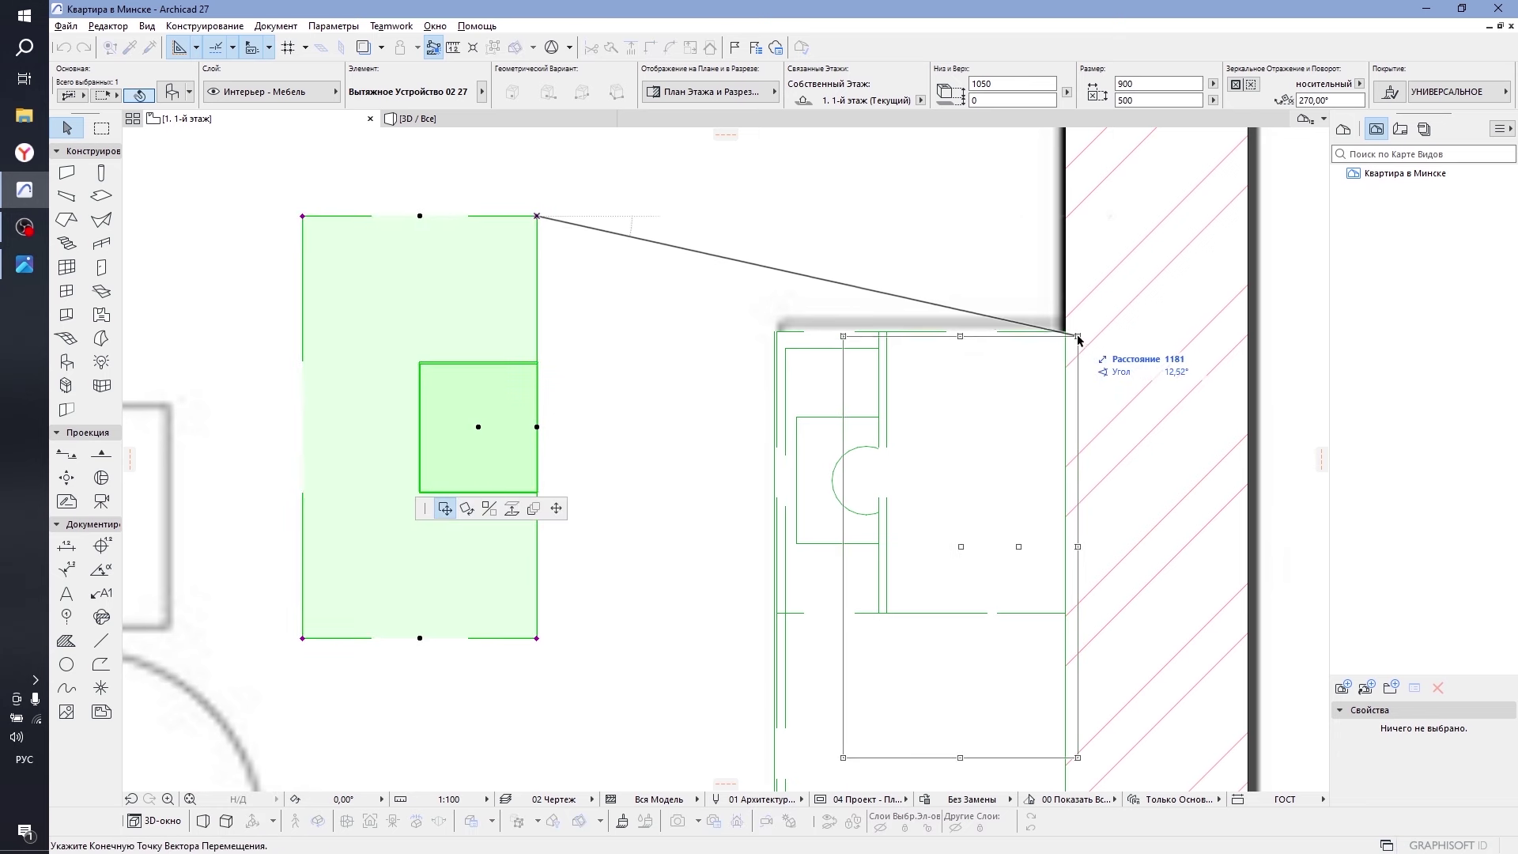
click(1078, 335)
middle_drag(874, 771, 755, 720)
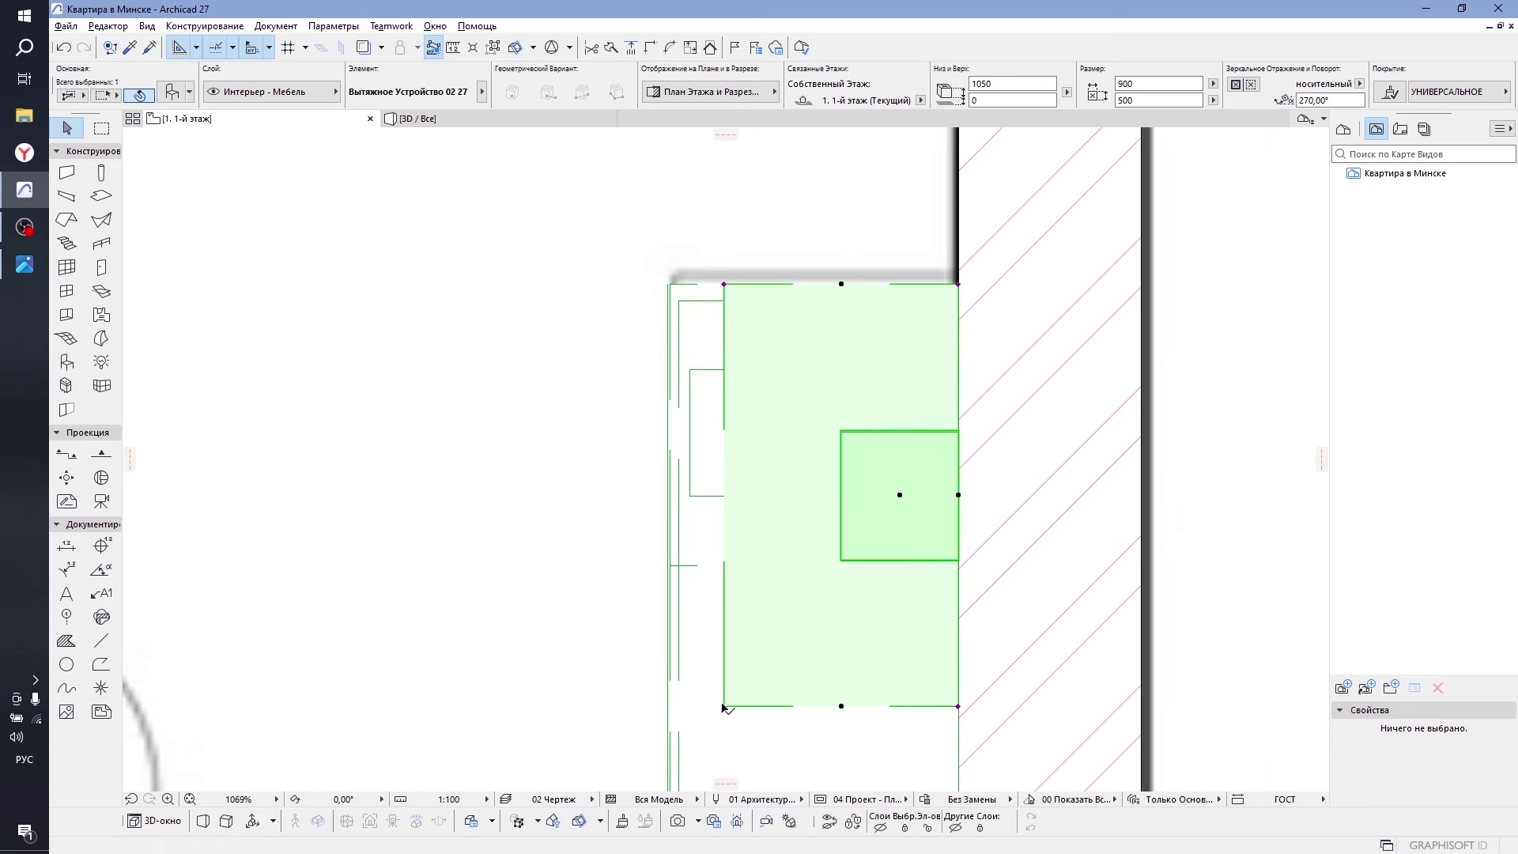
Stretch the hood's corners to resize its footprint to 600×410
click(723, 706)
click(555, 508)
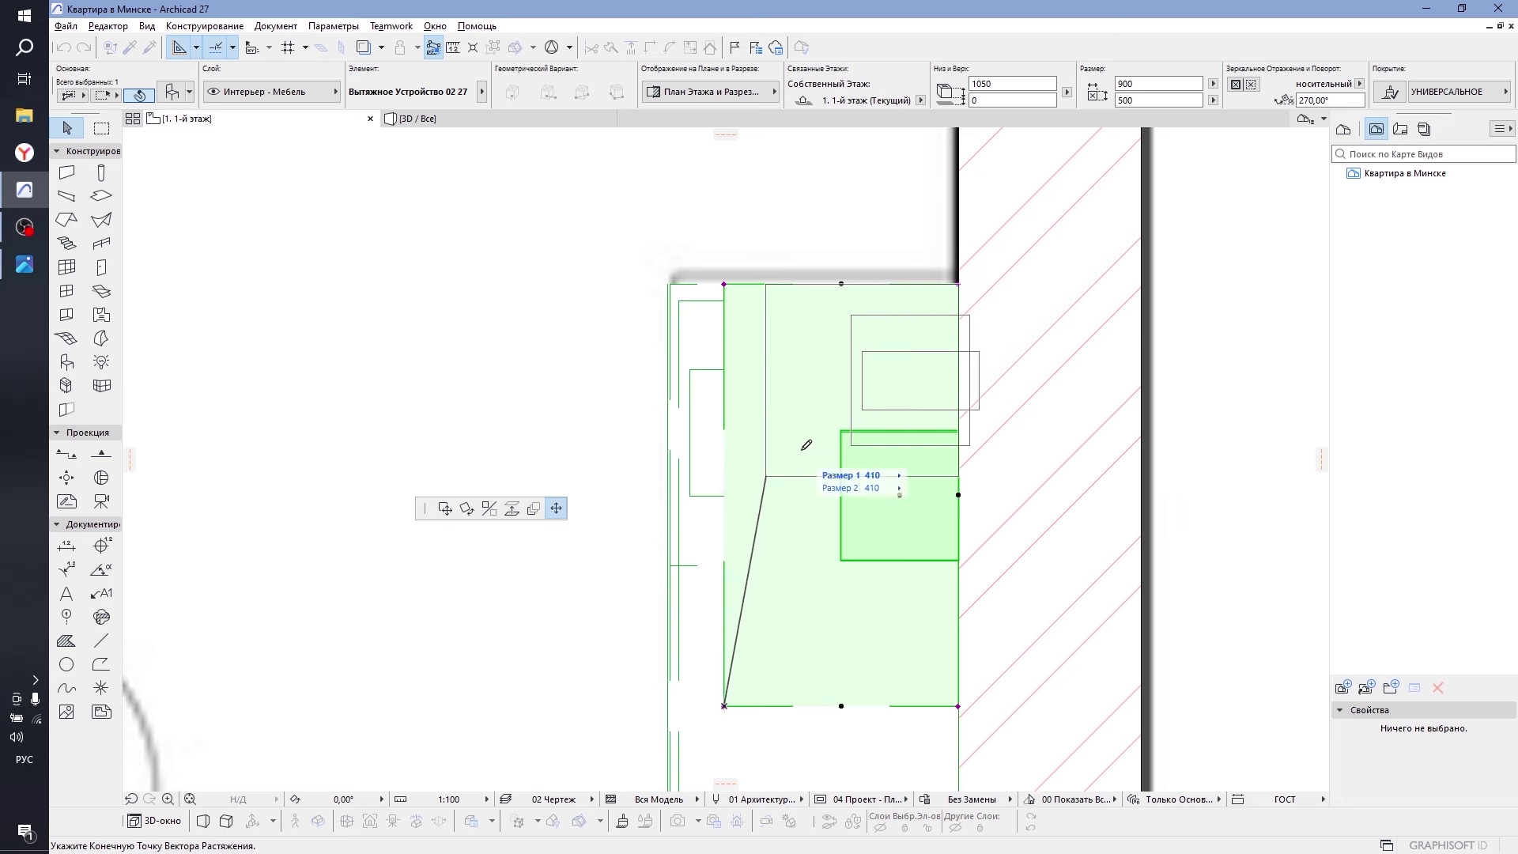
click(841, 432)
scroll(964, 510, up, 5)
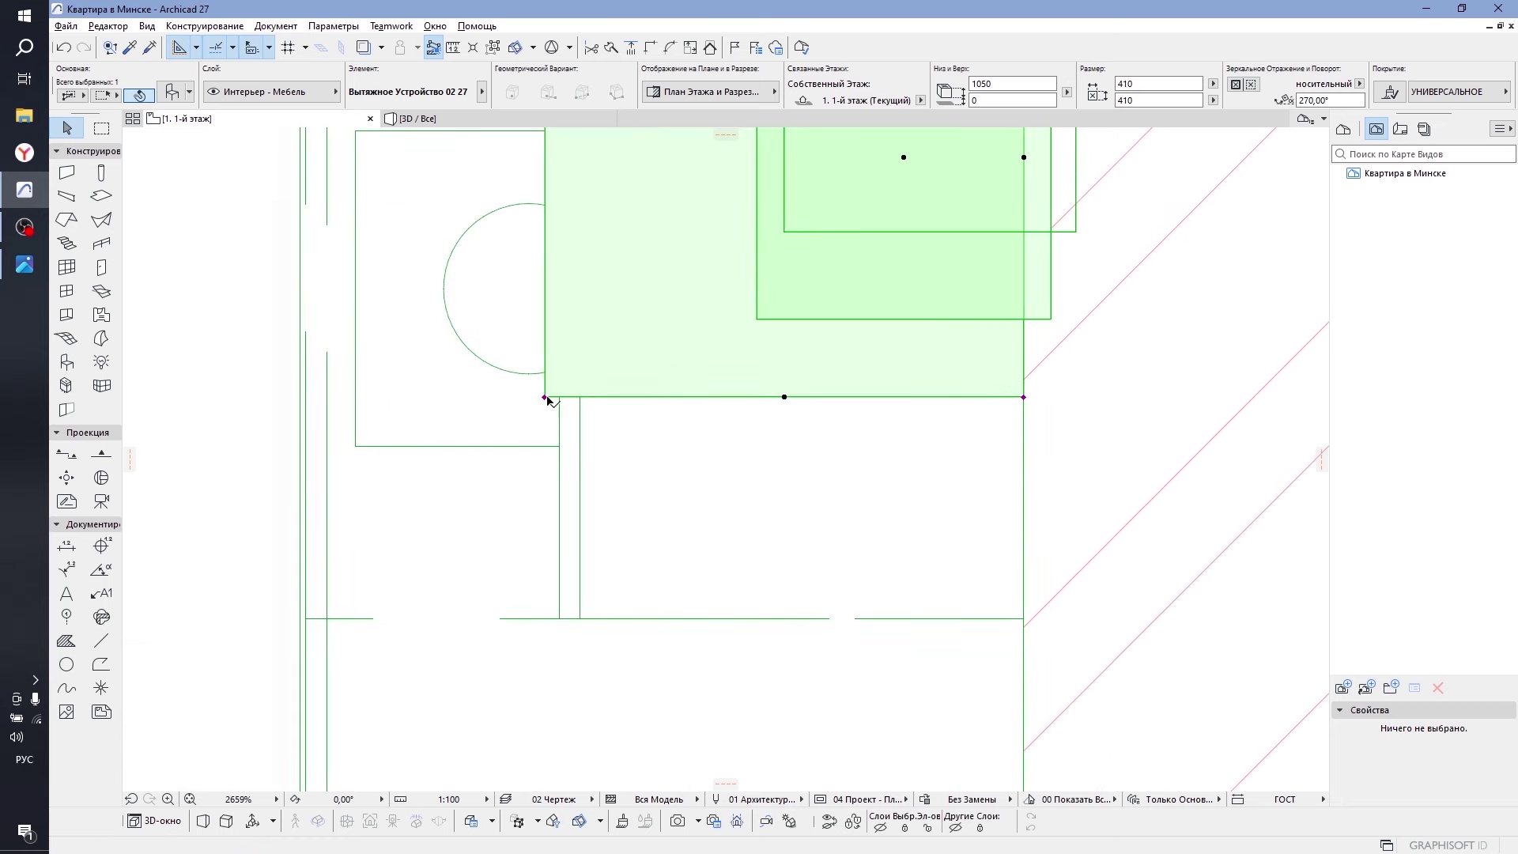
click(544, 397)
click(556, 509)
scroll(562, 613, up, 3)
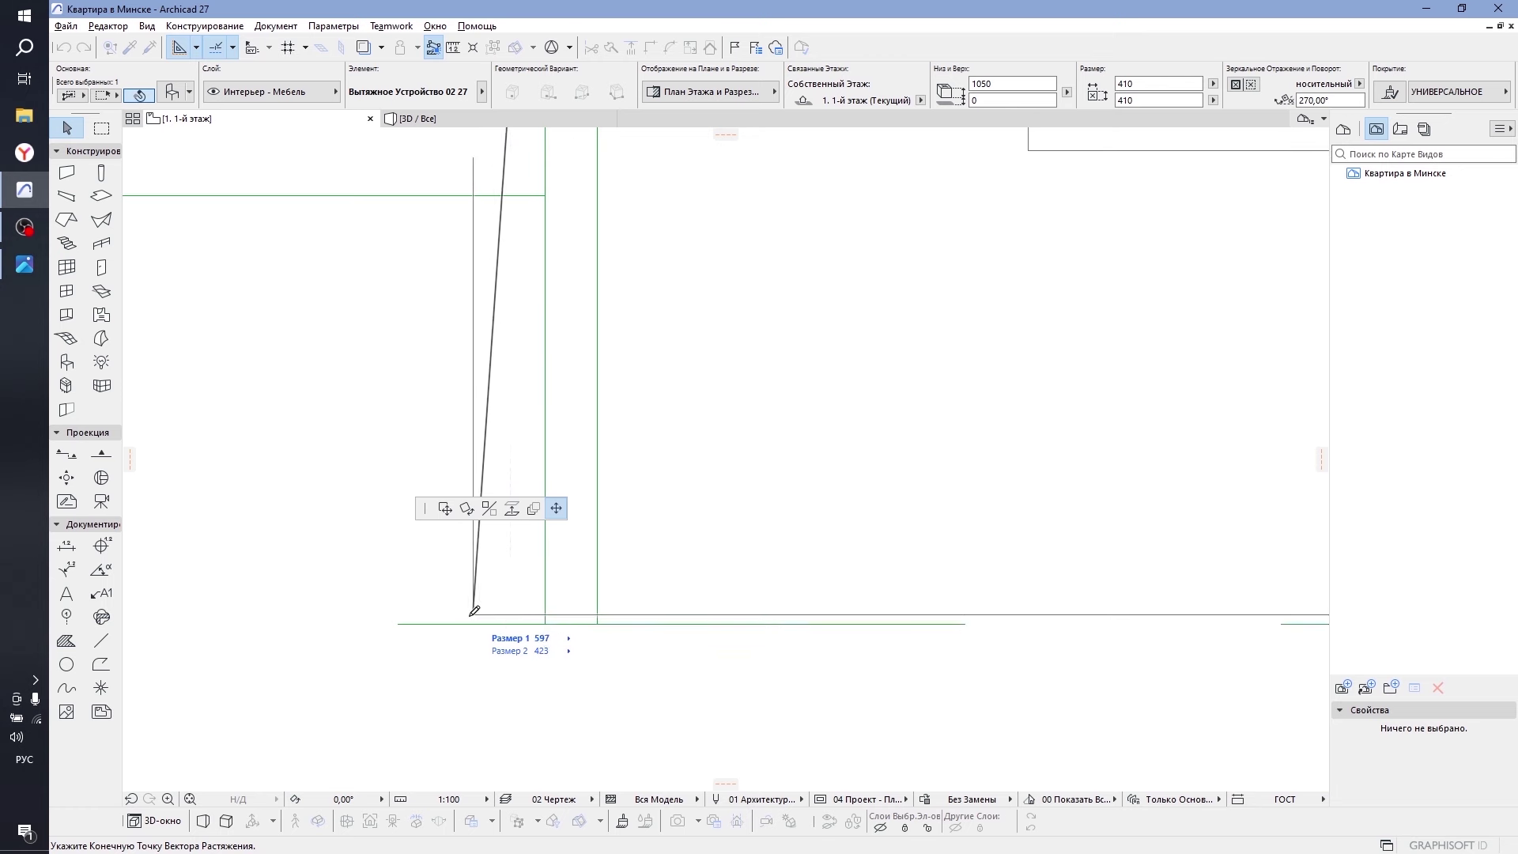
click(551, 616)
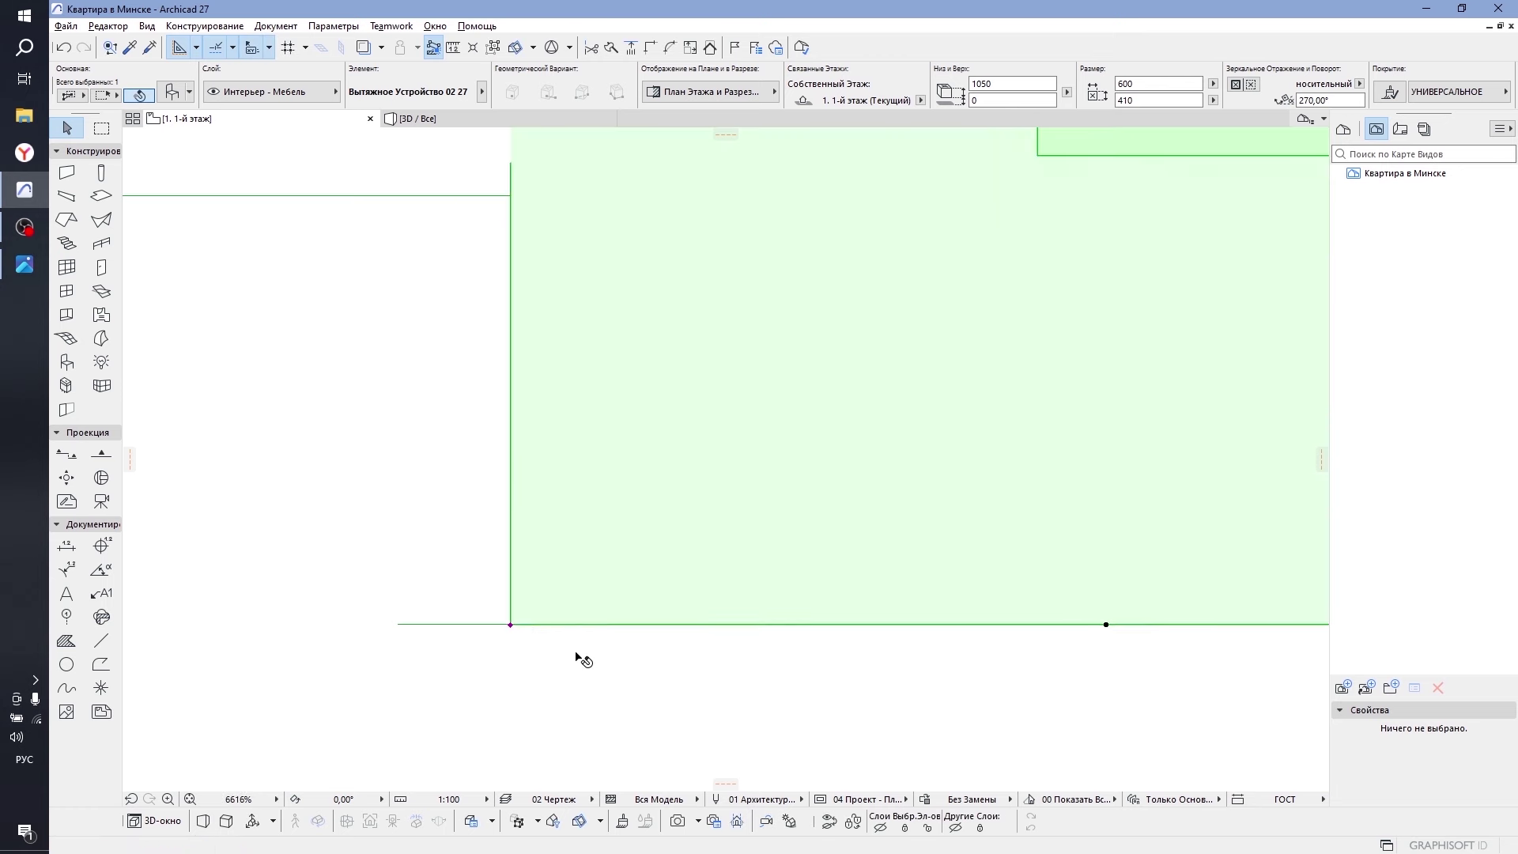
scroll(575, 660, down, 3)
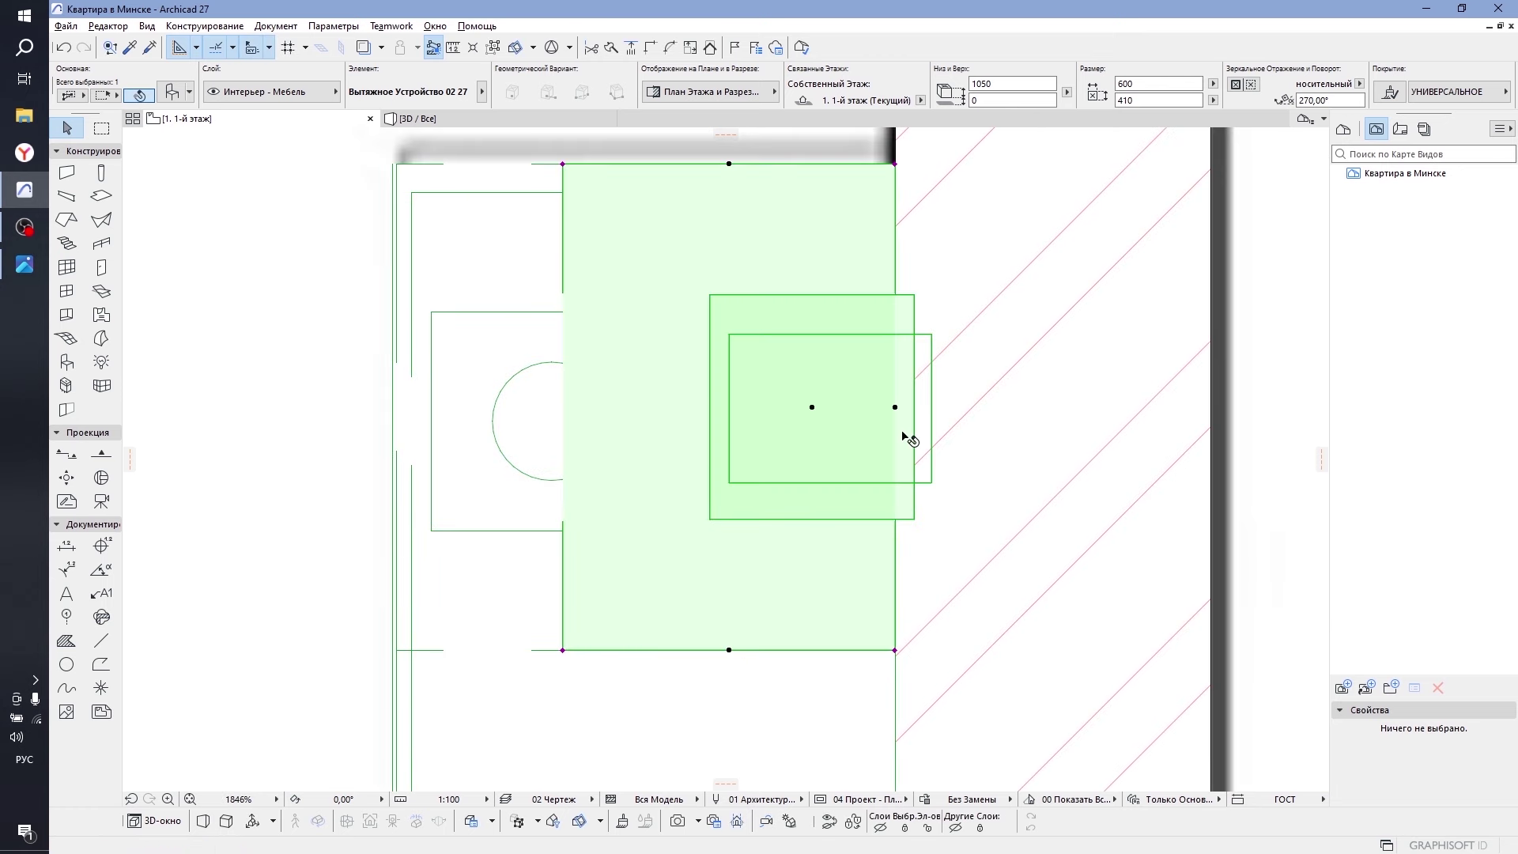
scroll(761, 451, down, 1)
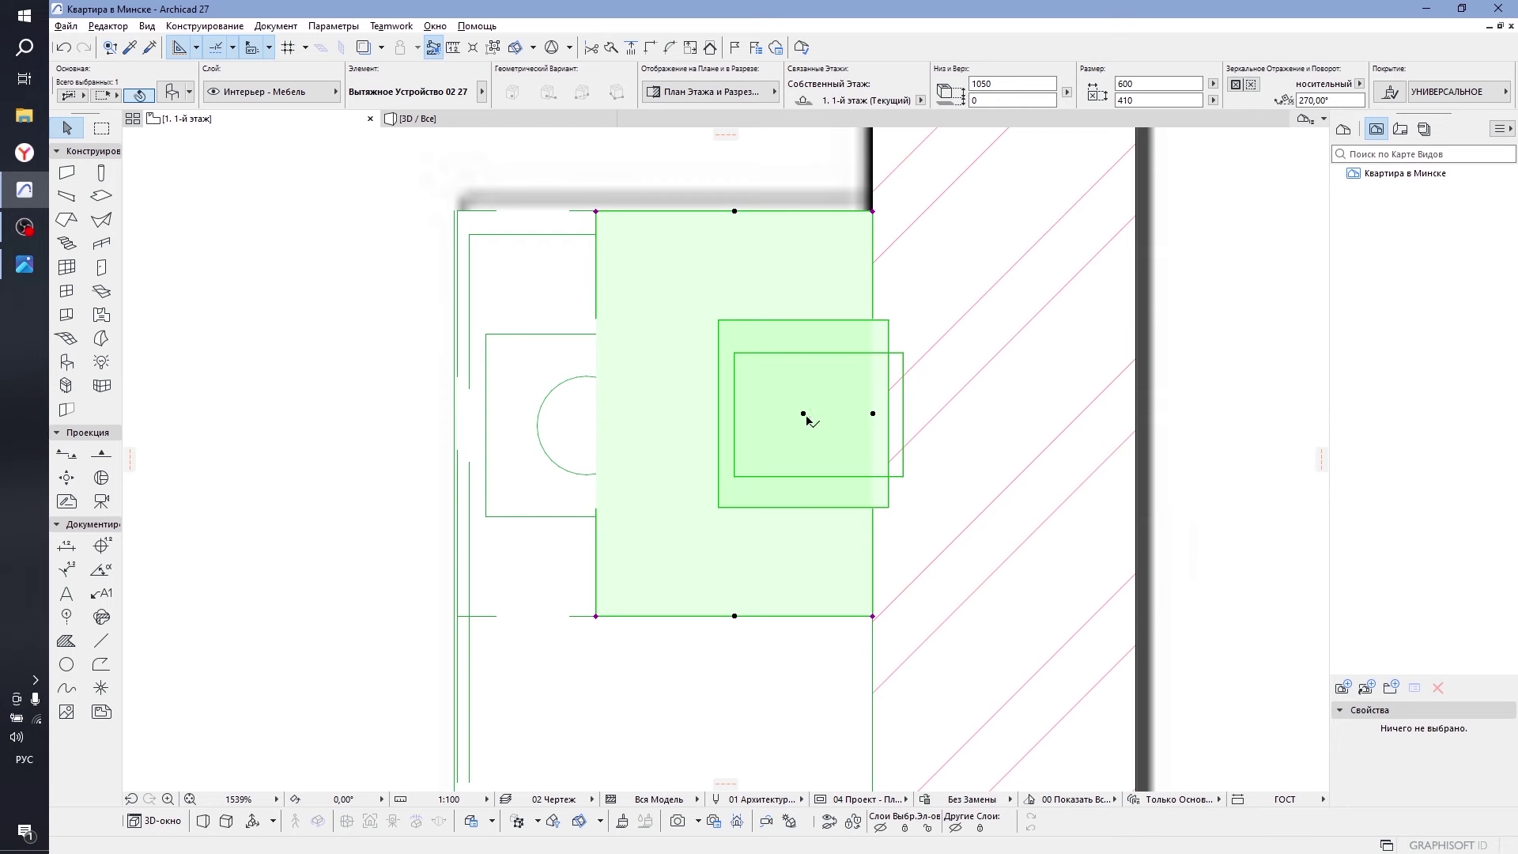
Untick Крепление к Стене in the hood's settings to detach it from the wall
double_click(831, 371)
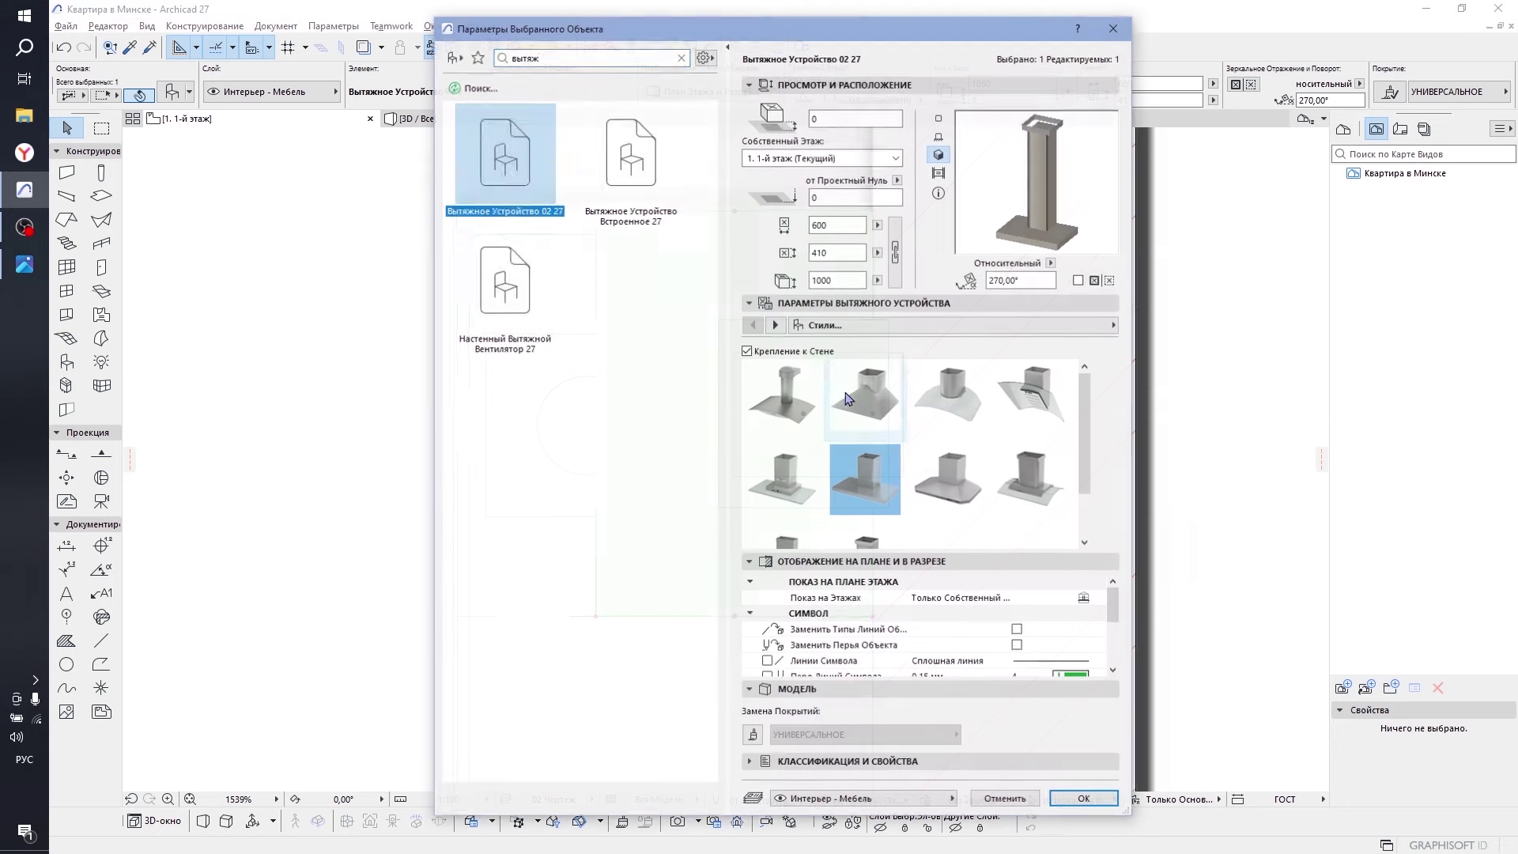
click(746, 351)
click(1079, 799)
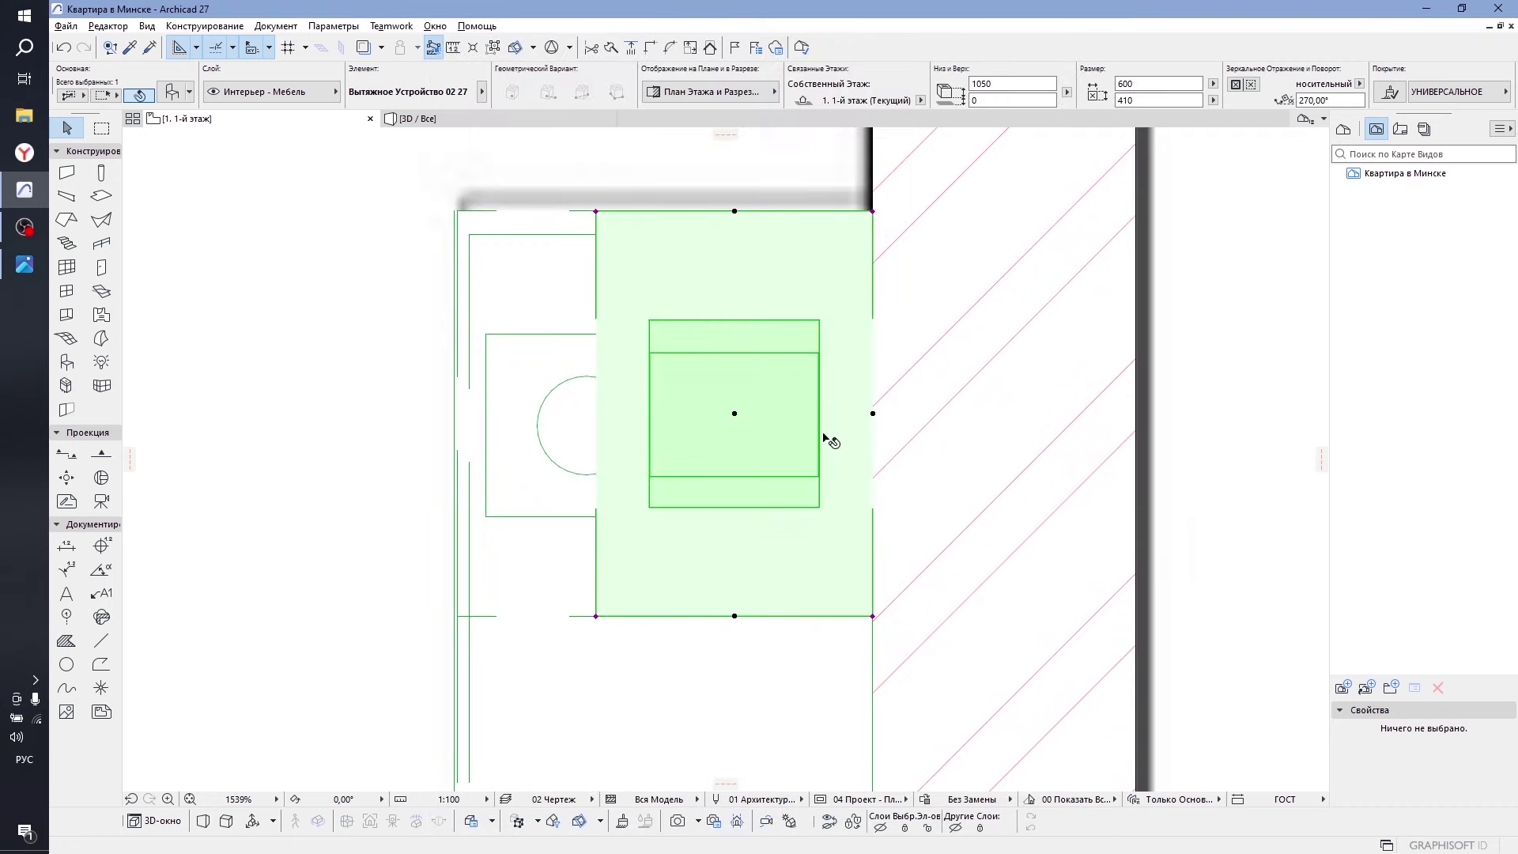
Send the hood backward with Порядок Отображения > Переместить Назад
middle_drag(825, 436, 809, 457)
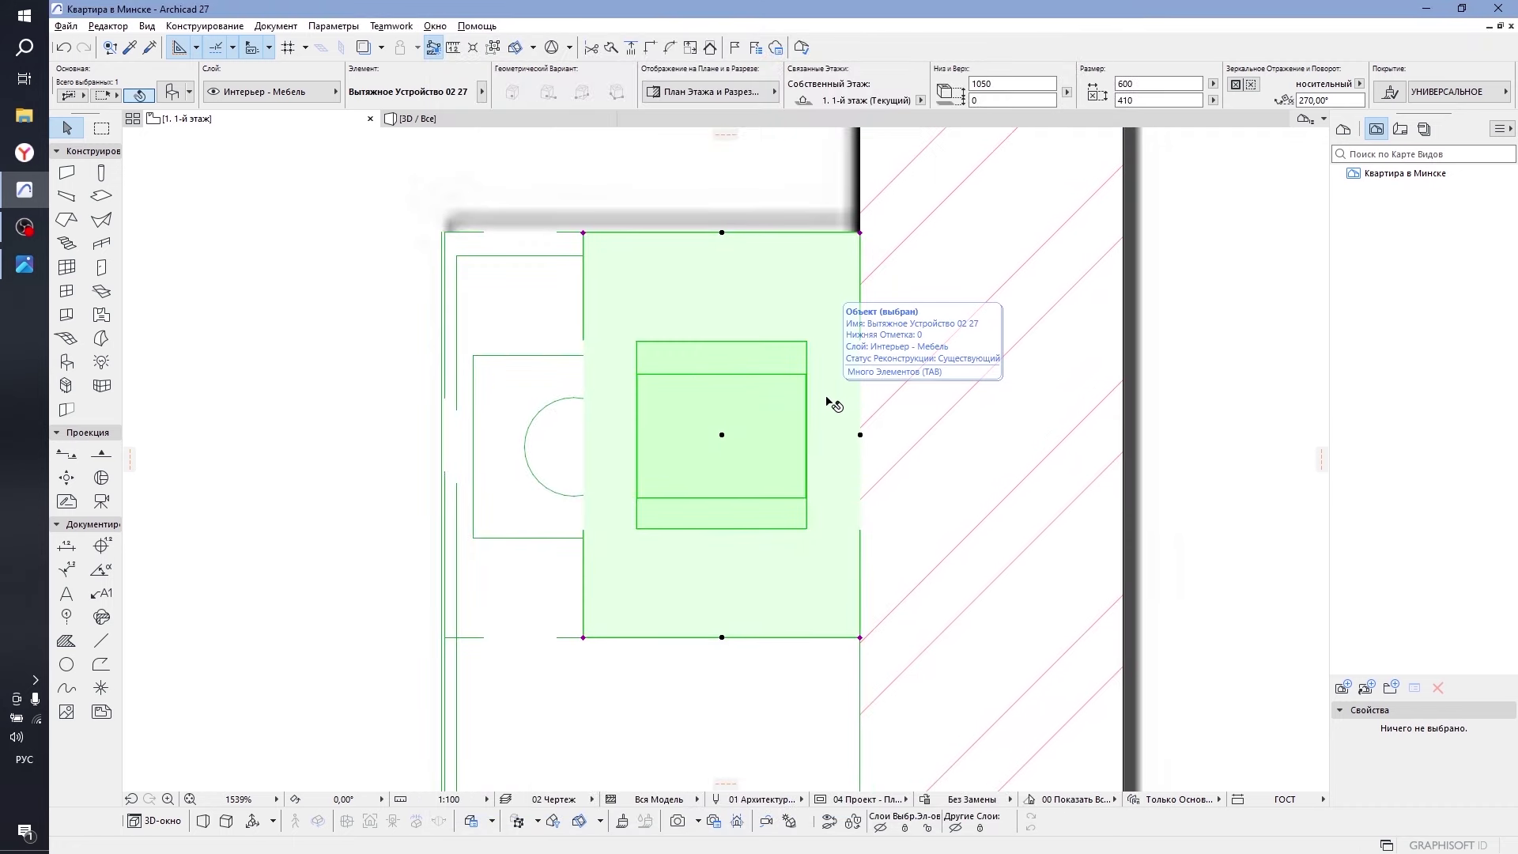
scroll(712, 445, down, 3)
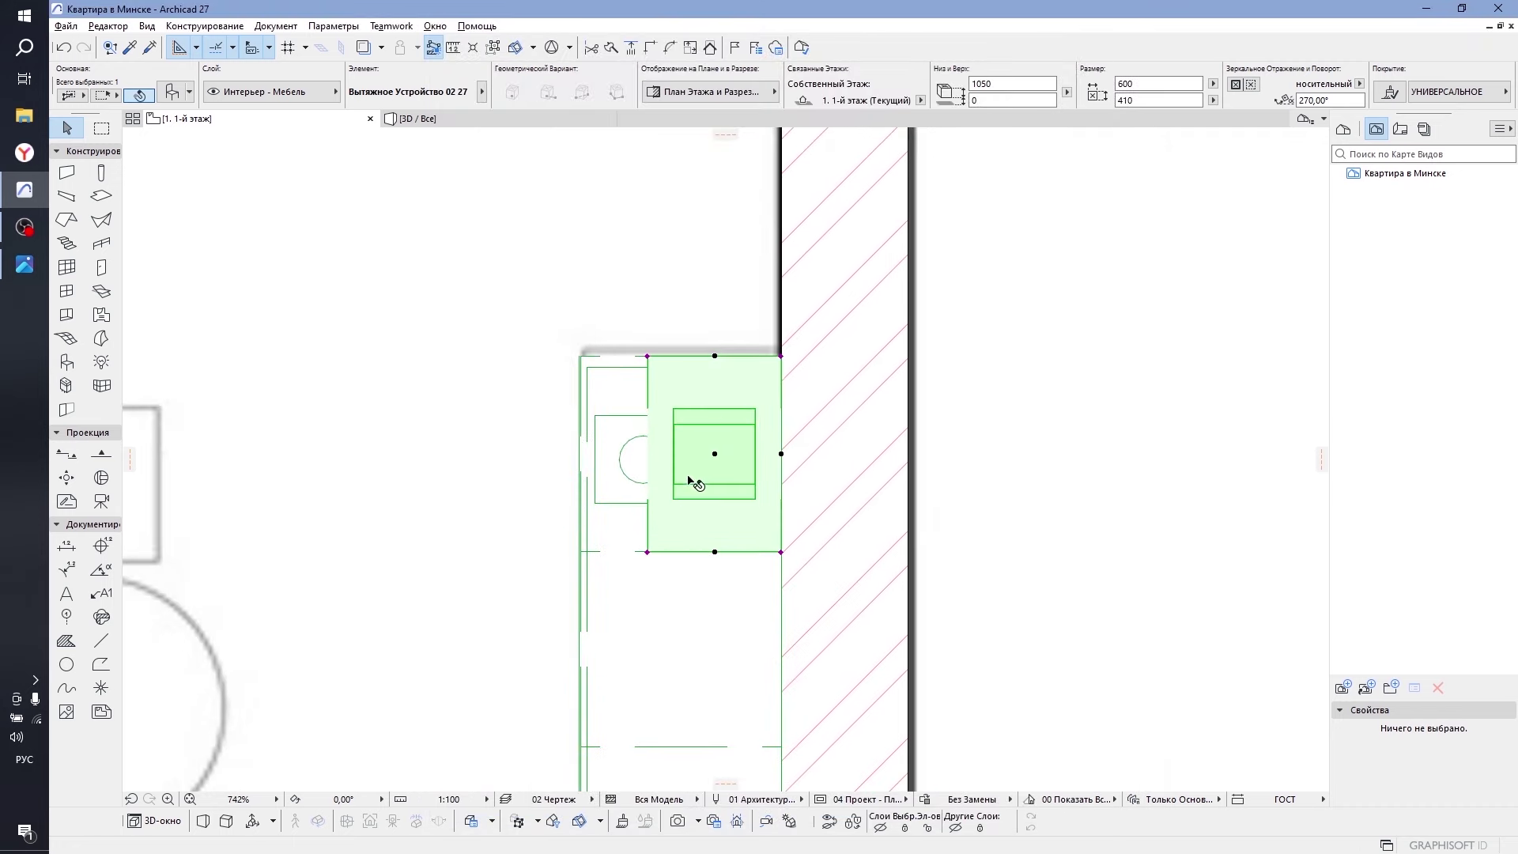
scroll(685, 512, up, 1)
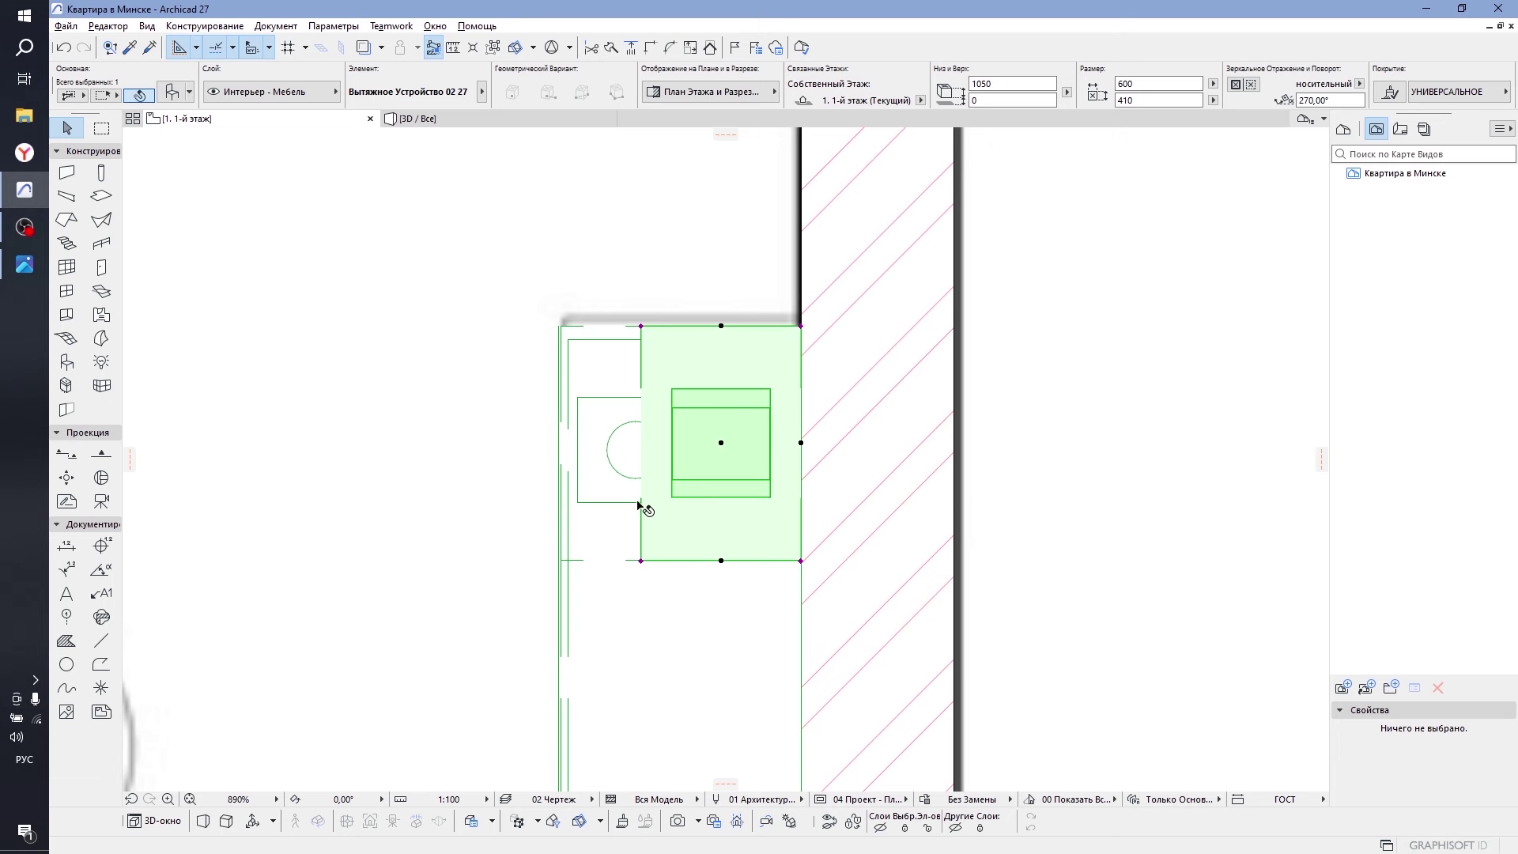
right_click(685, 517)
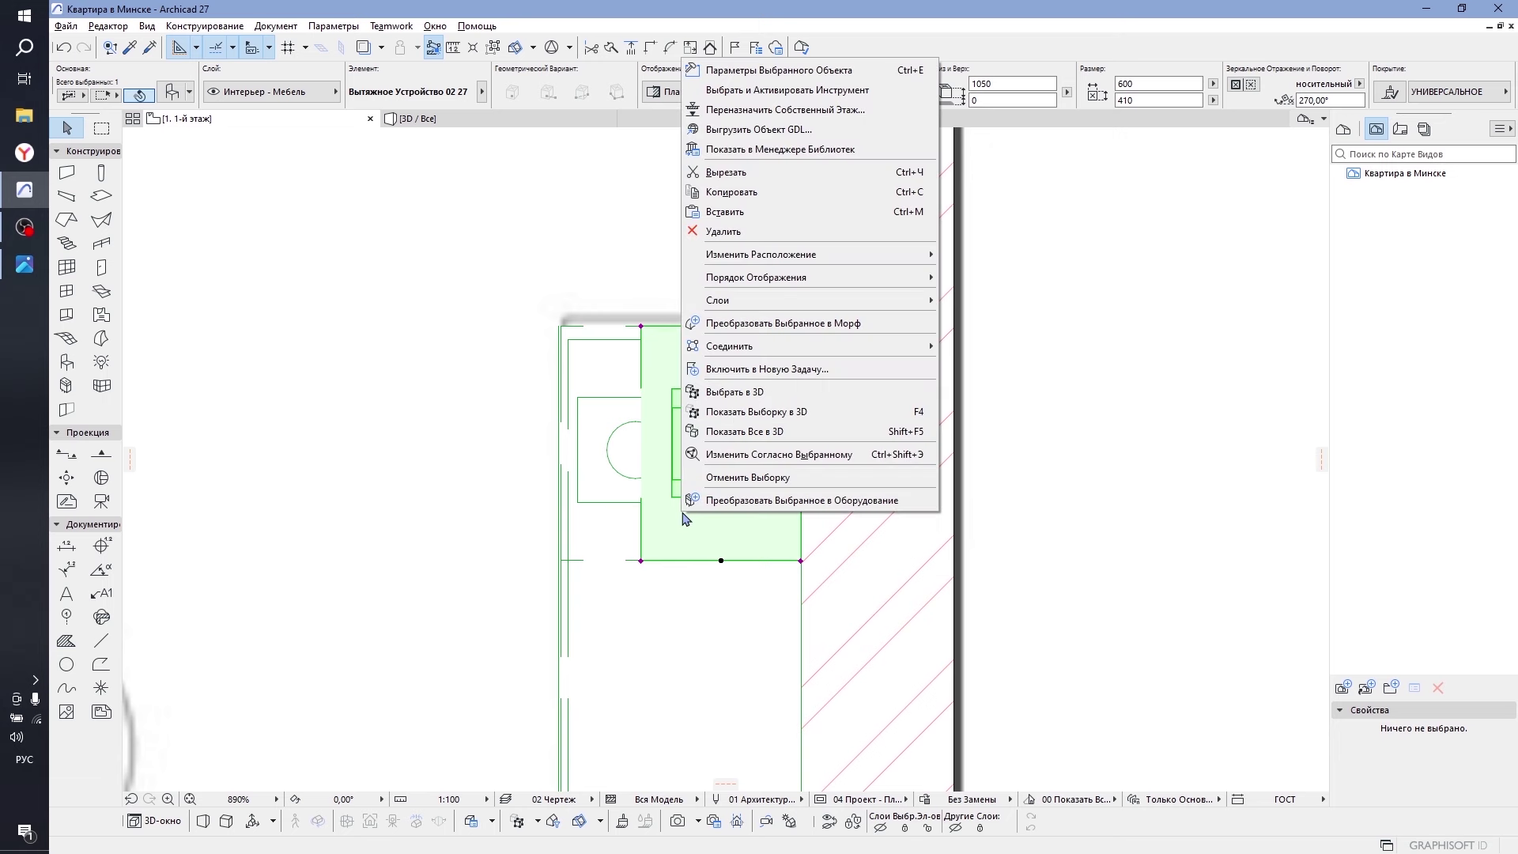
mouse_move(757, 277)
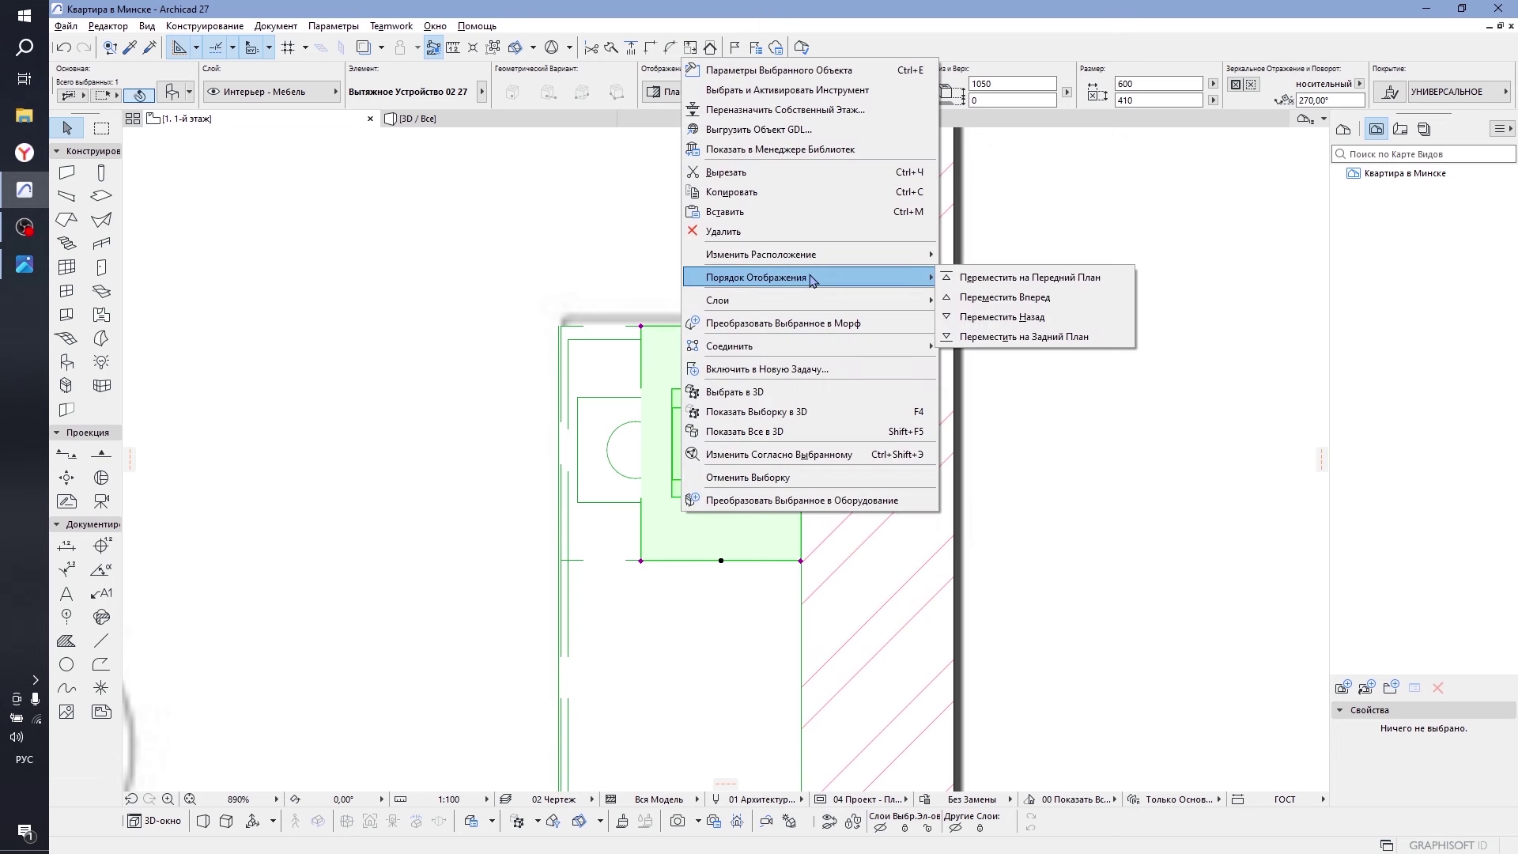
click(1002, 317)
click(1028, 358)
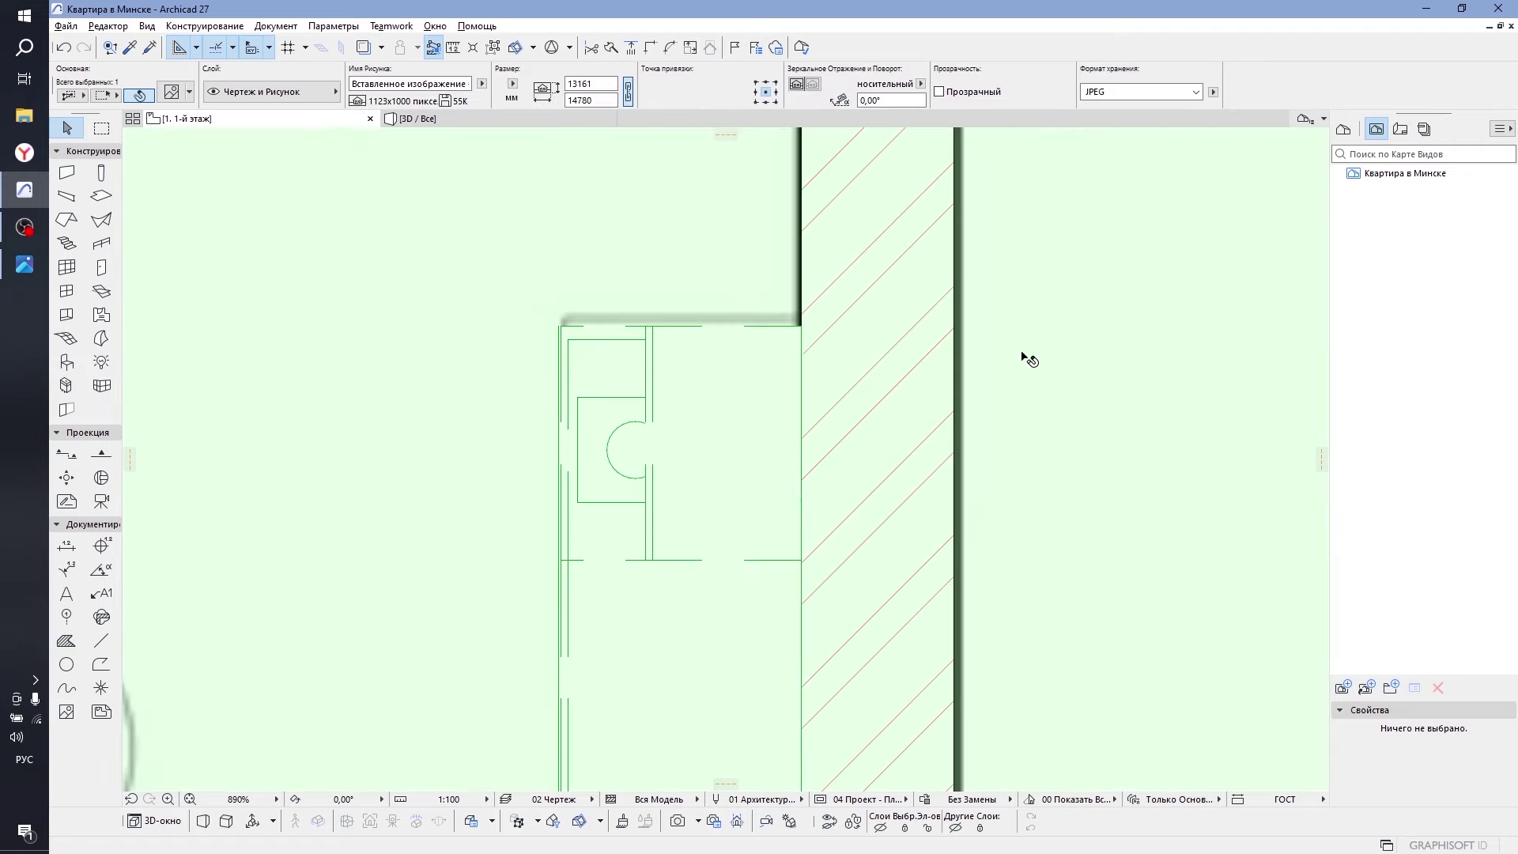
key(Escape)
Set the wall cabinet above the hood to a depth of 410
scroll(672, 420, up, 4)
click(648, 405)
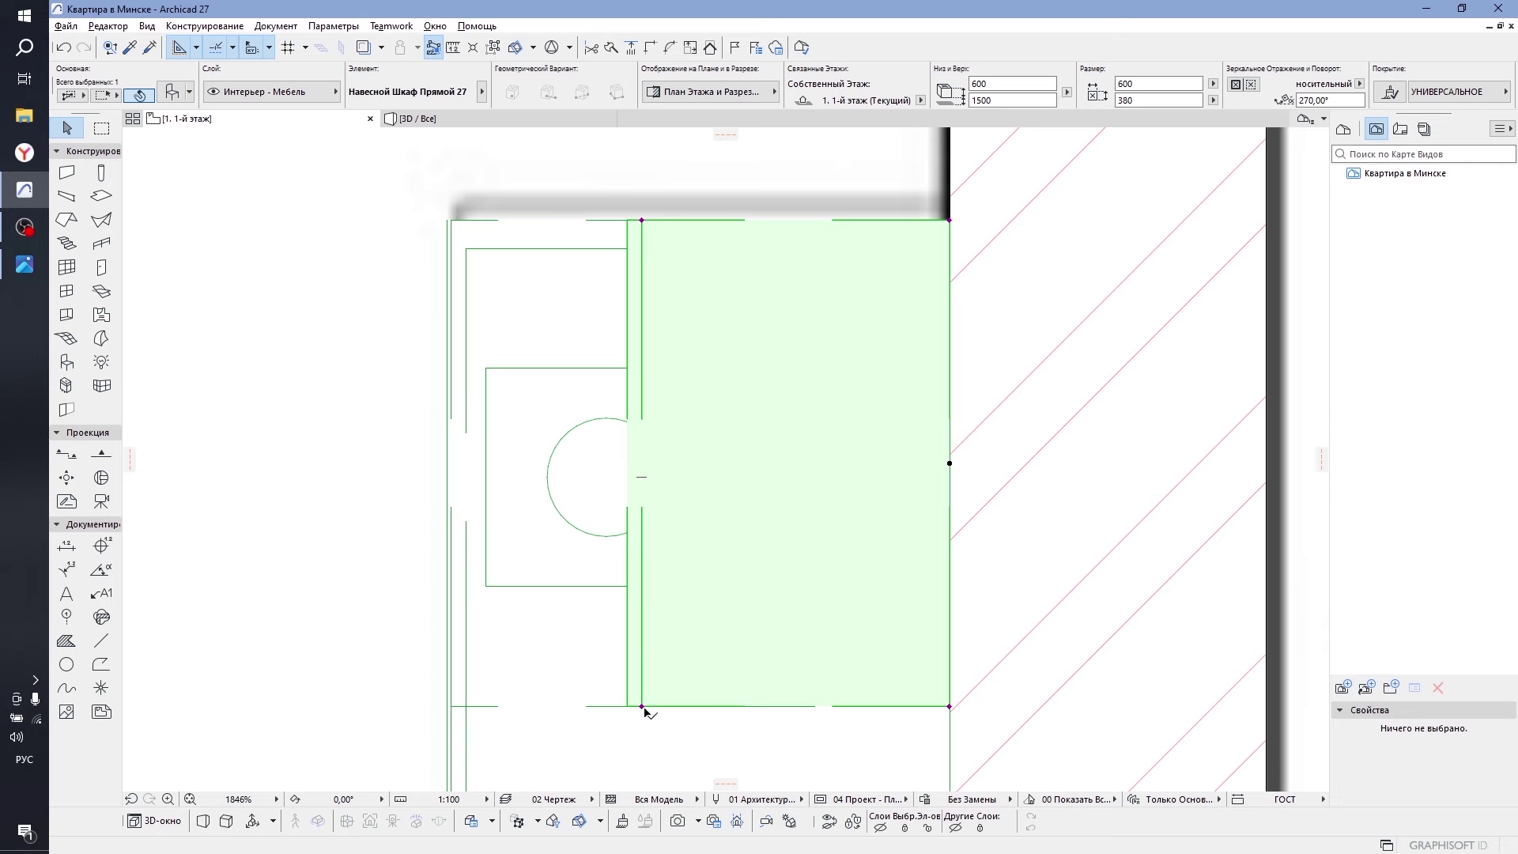
double_click(673, 697)
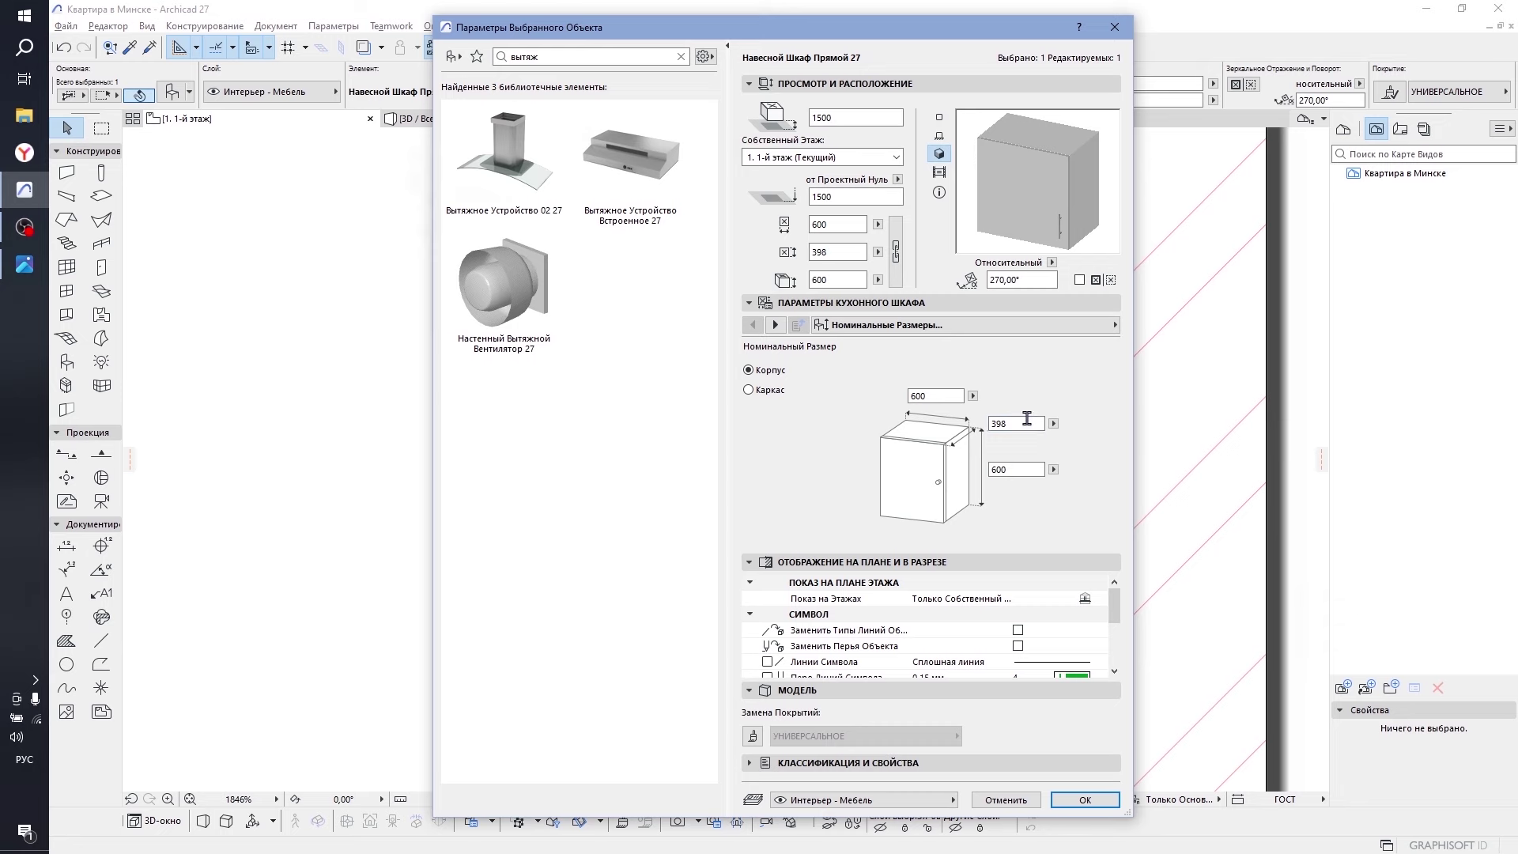
key(Return)
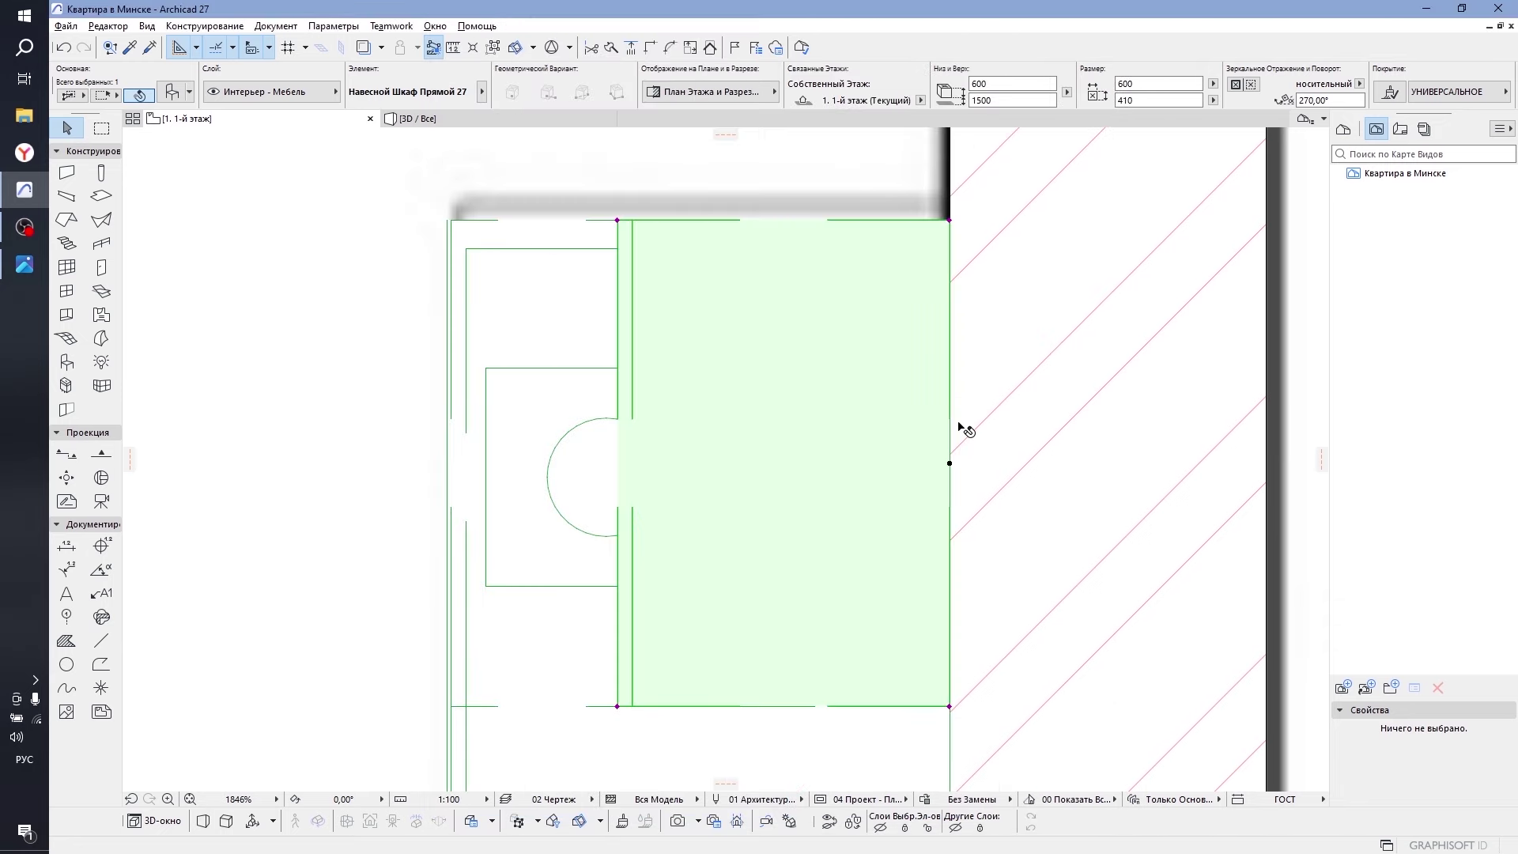
In 3D, lift the hood off the counter, setting its bottom height to 651
click(417, 118)
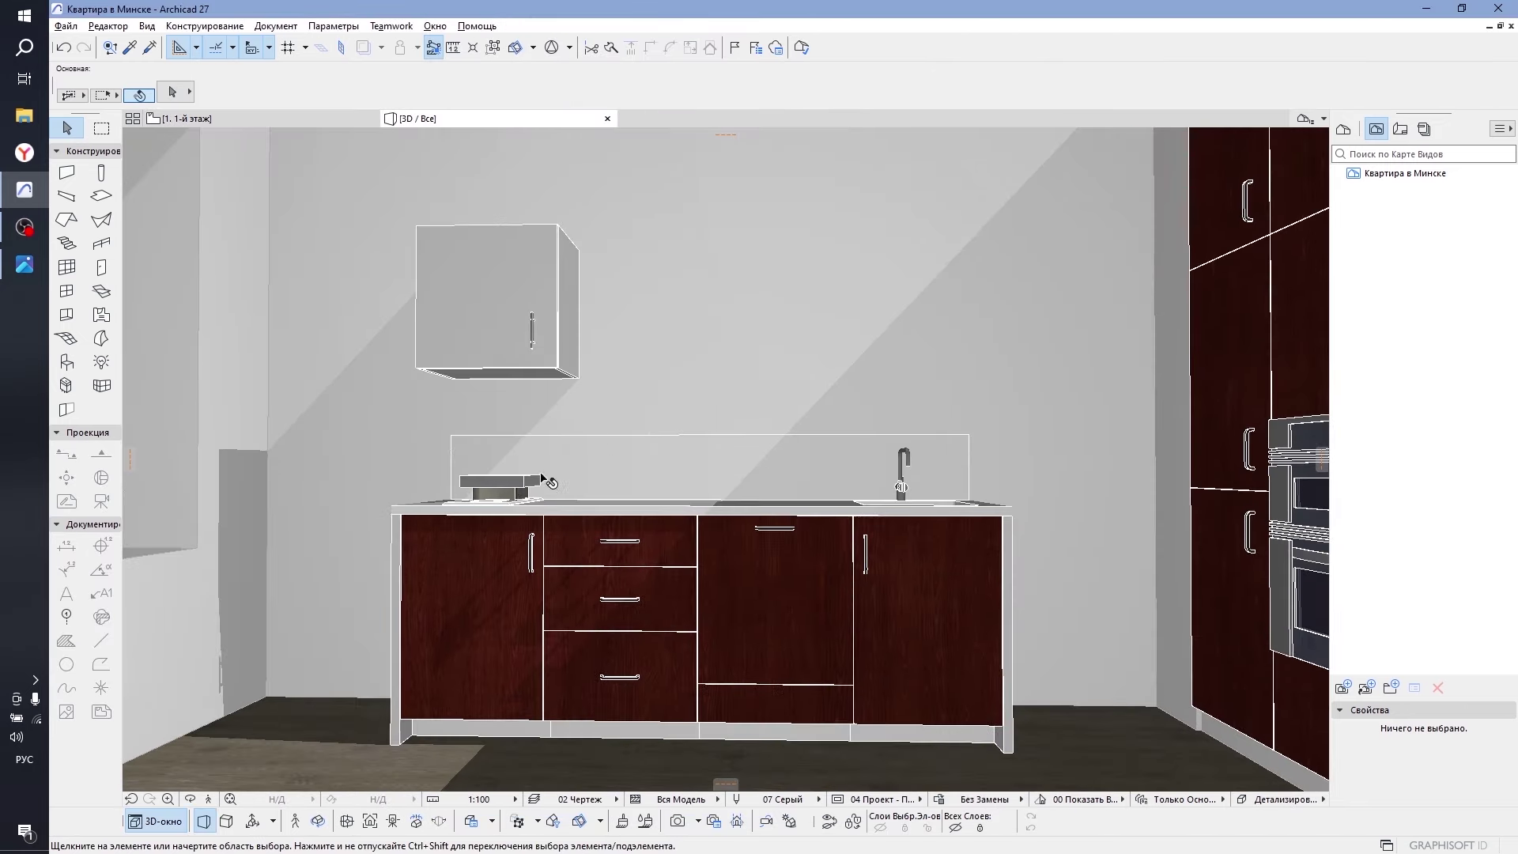
click(559, 731)
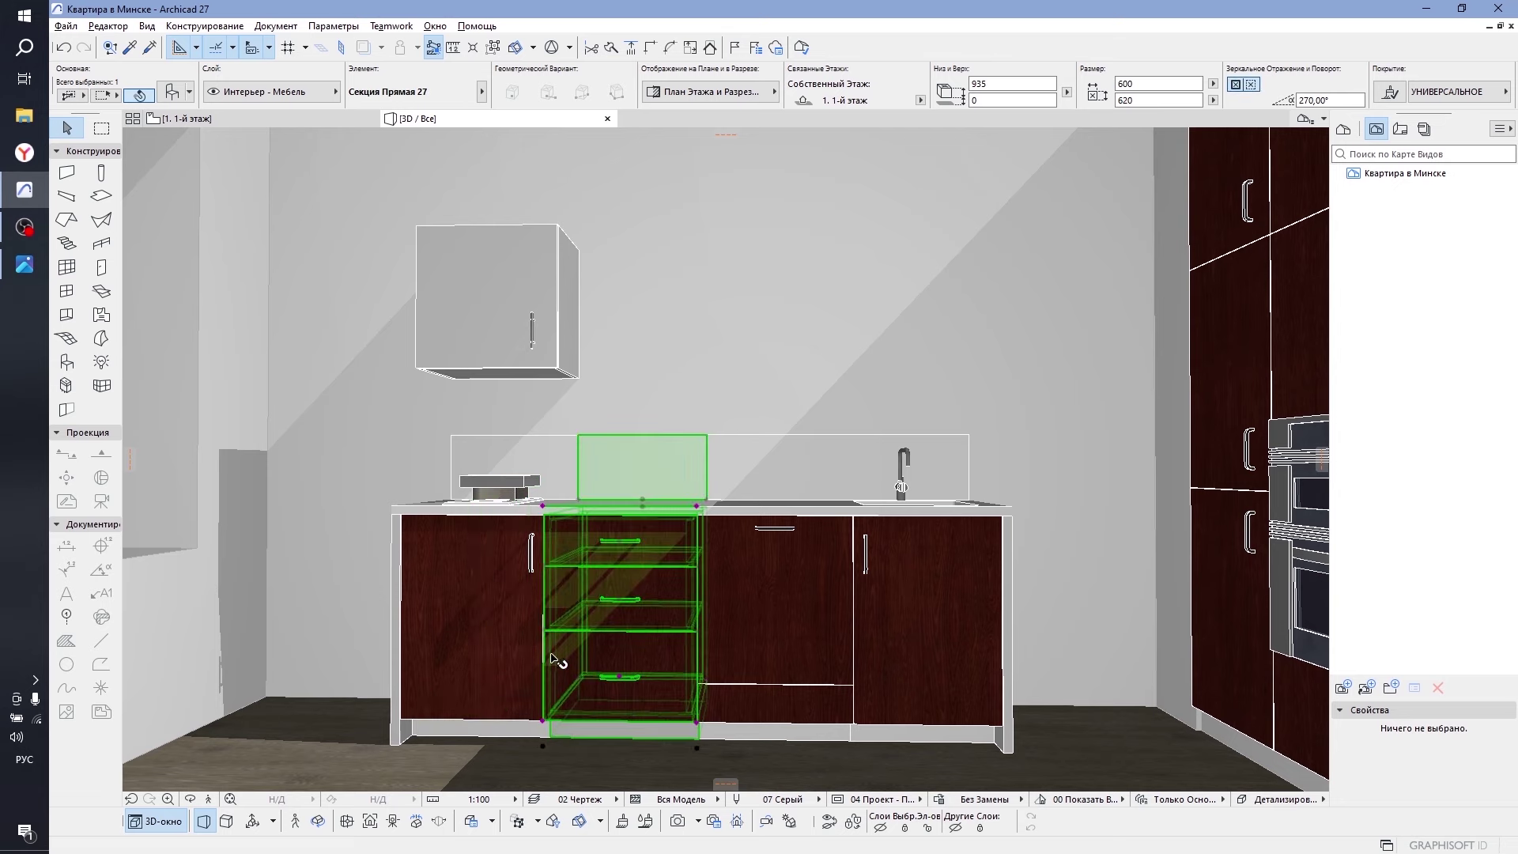
click(522, 492)
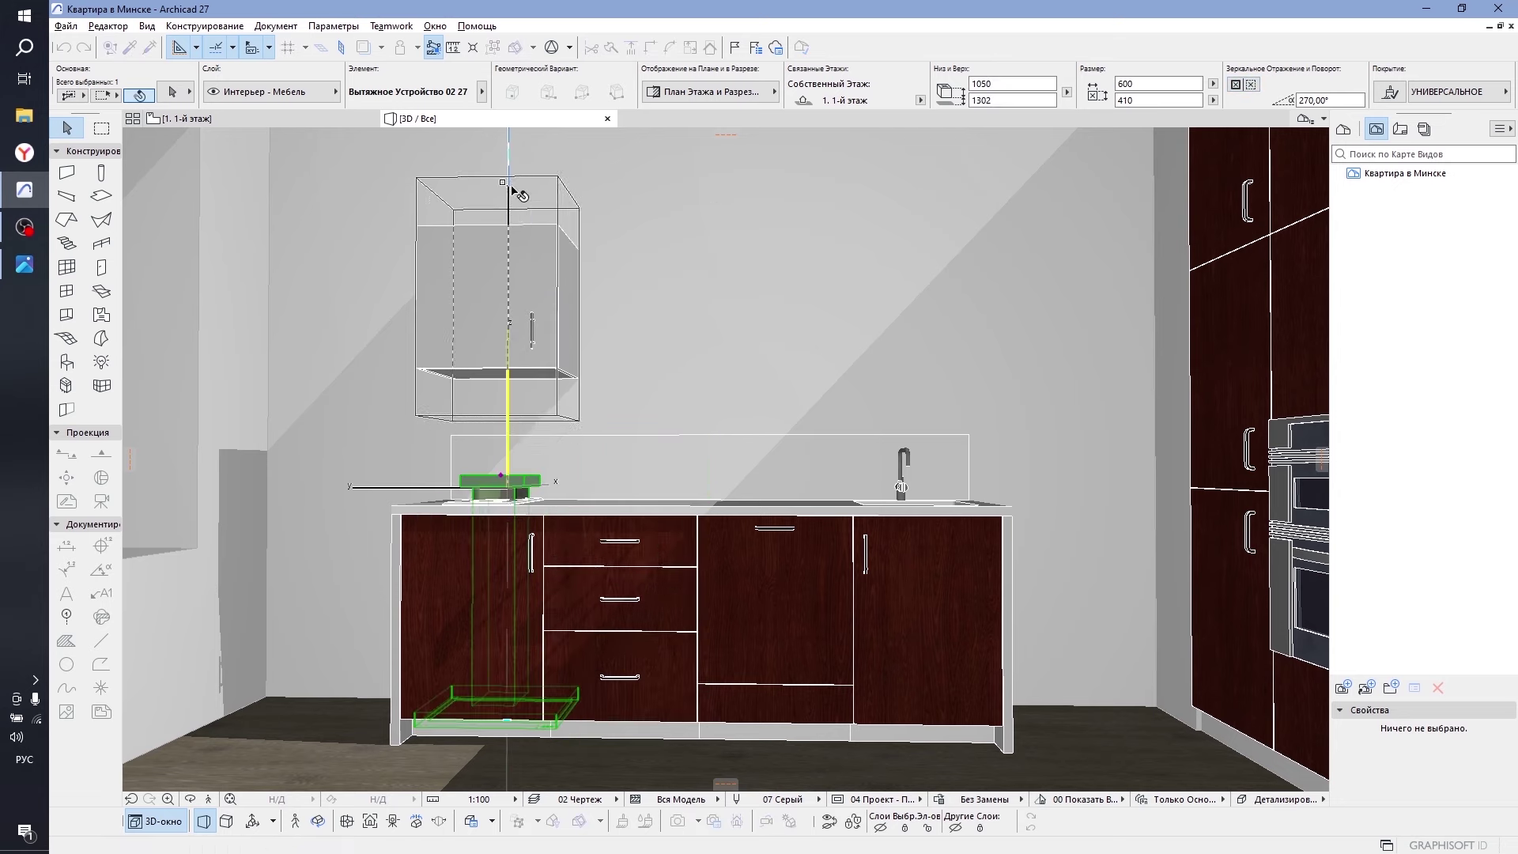
click(583, 439)
click(557, 412)
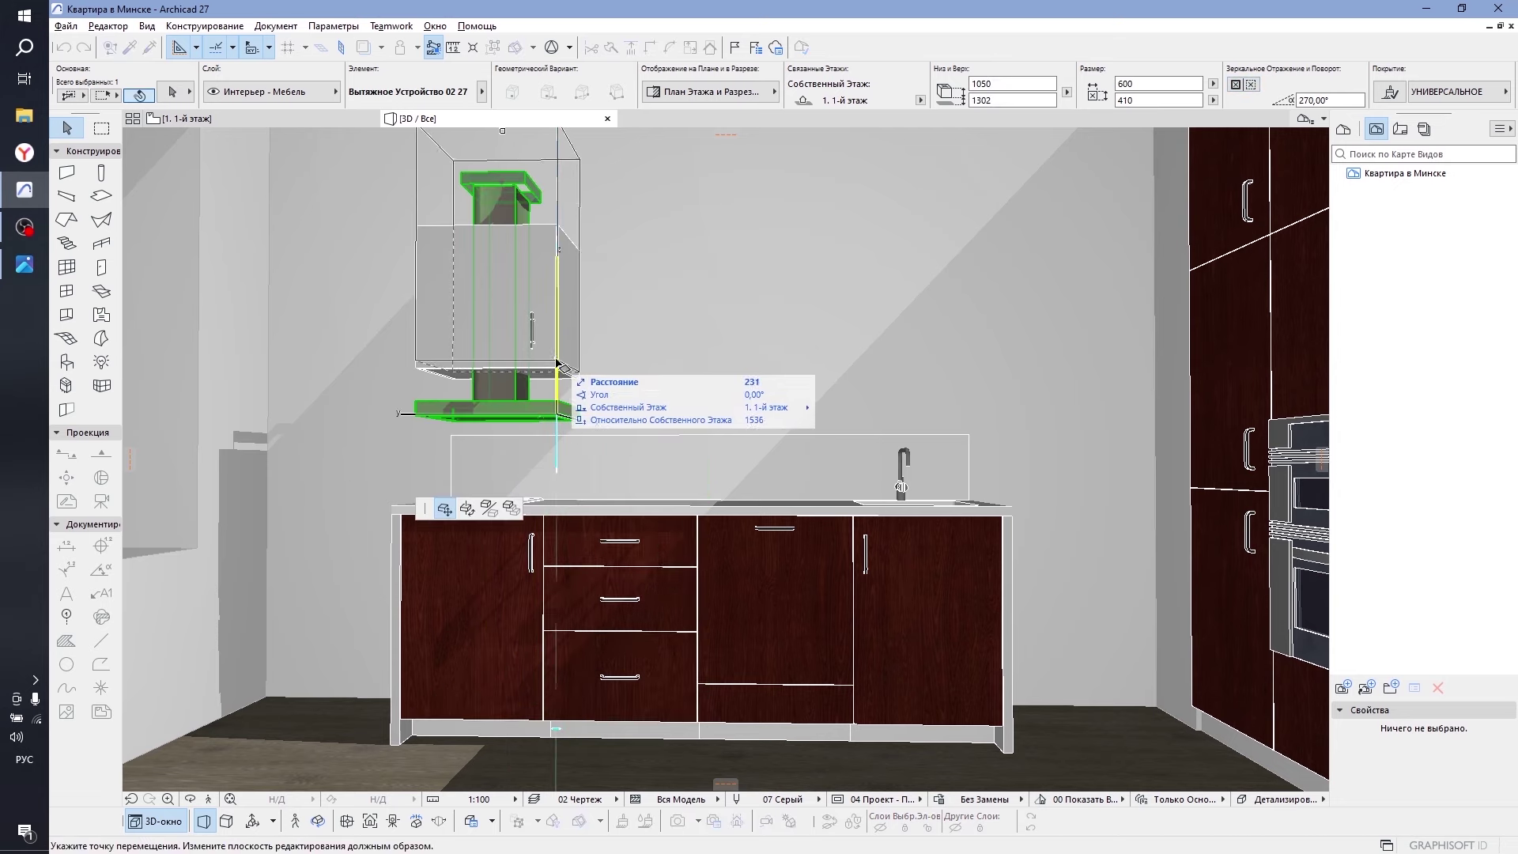
click(559, 372)
mouse_move(654, 423)
shift+middle_down()
mouse_move(544, 273)
mouse_move(935, 94)
shift+middle_up()
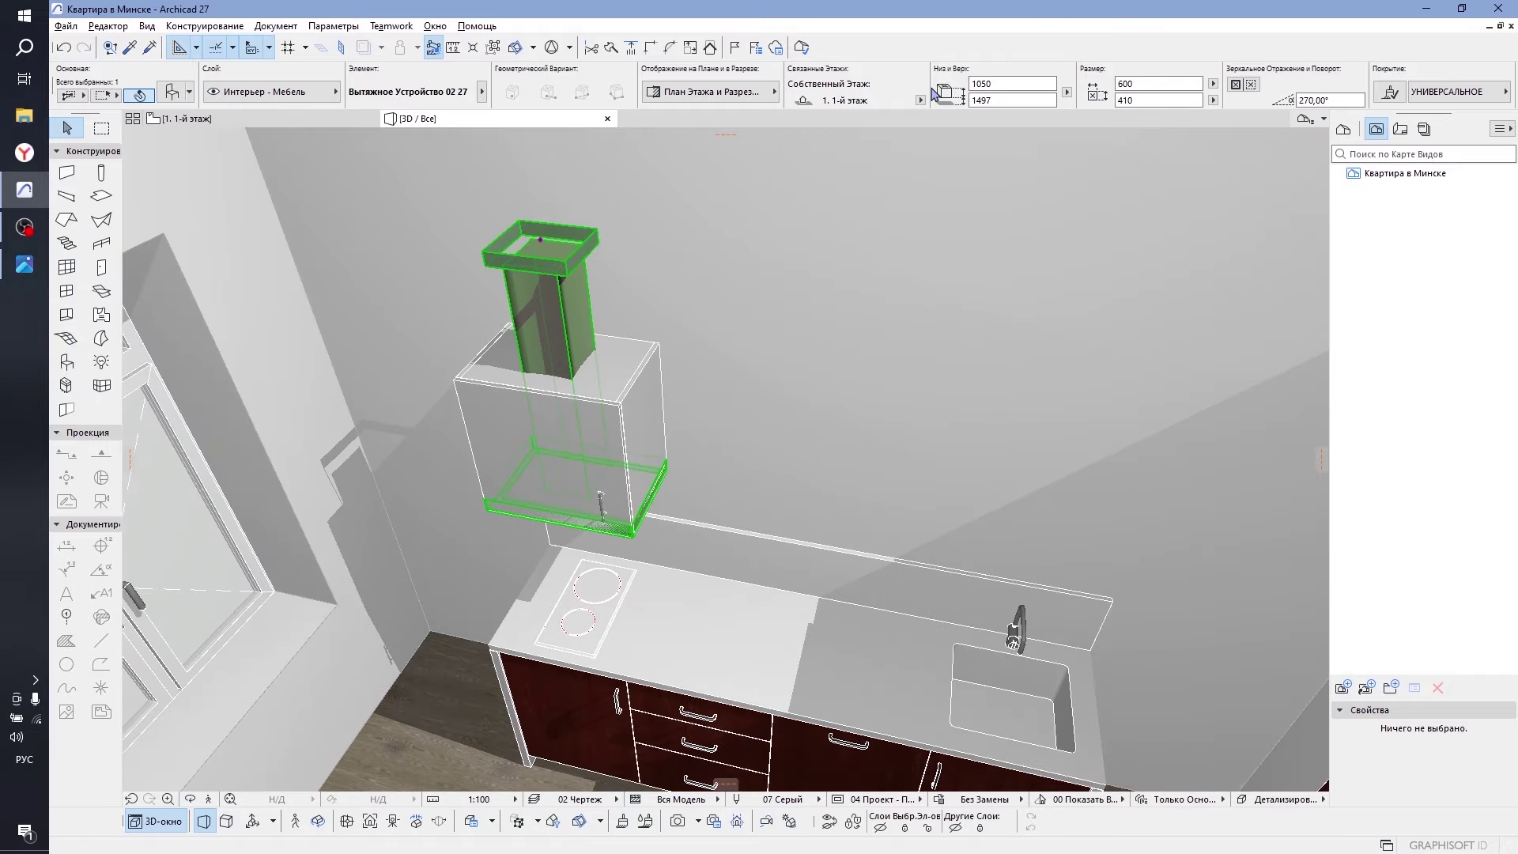
click(990, 84)
text(651)
key(Return)
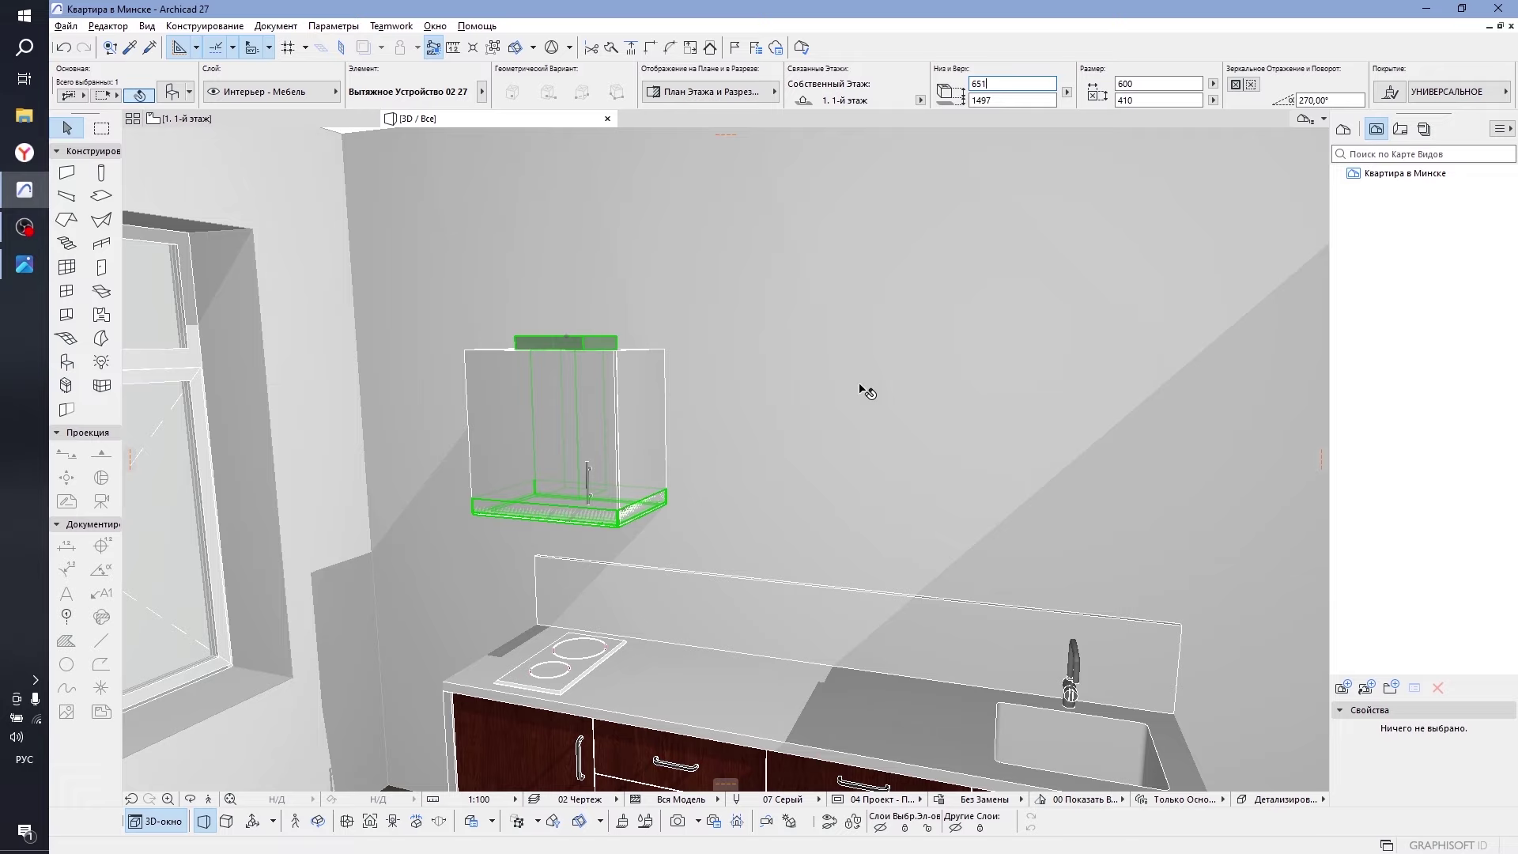
Set the wall cabinet's bottom height to 650
drag(864, 390, 621, 369)
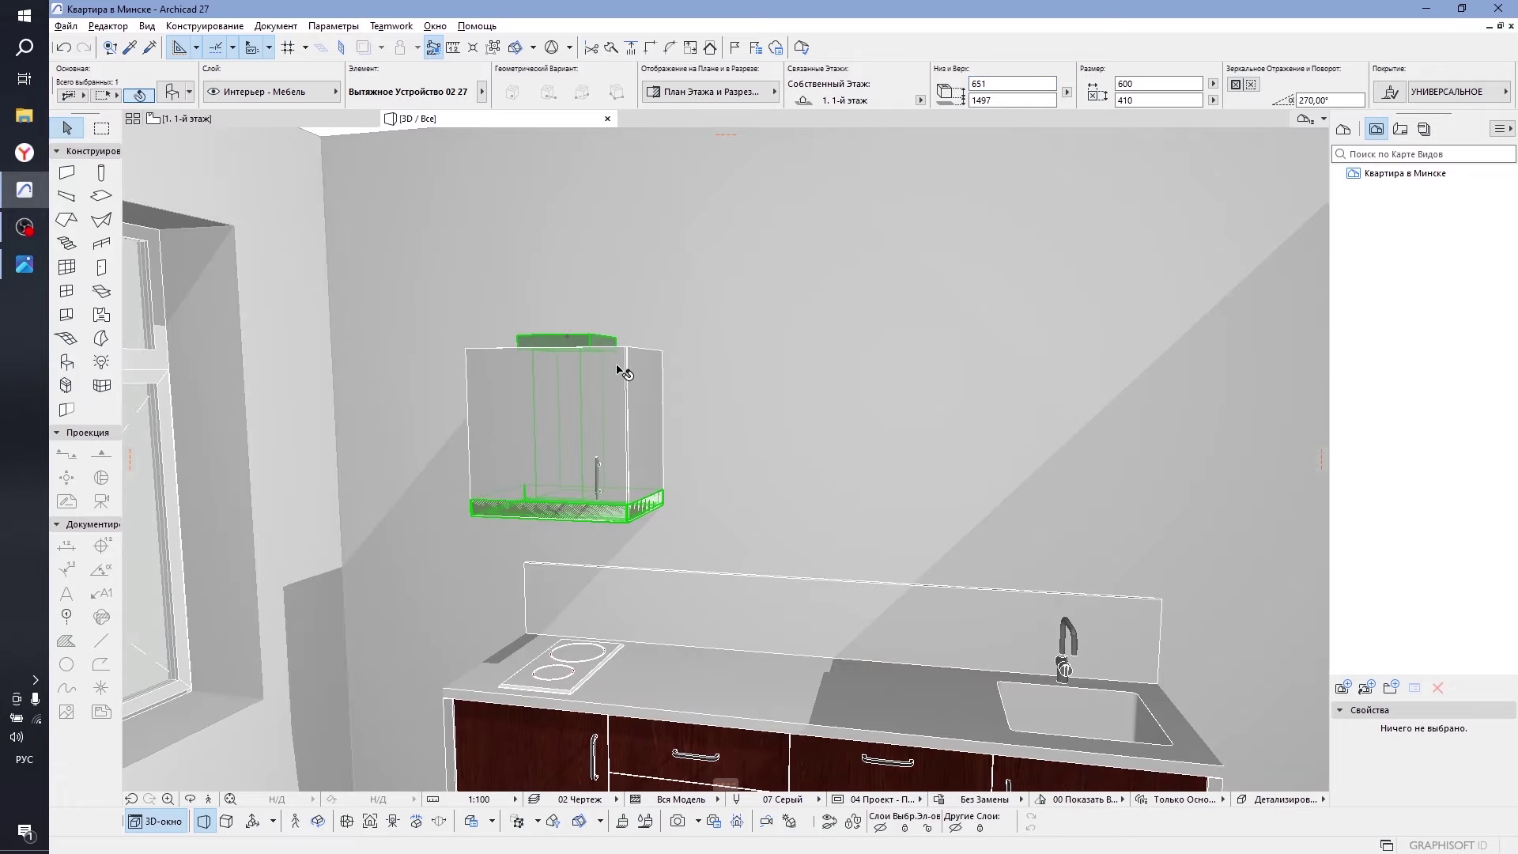
click(624, 370)
drag(615, 481, 635, 316)
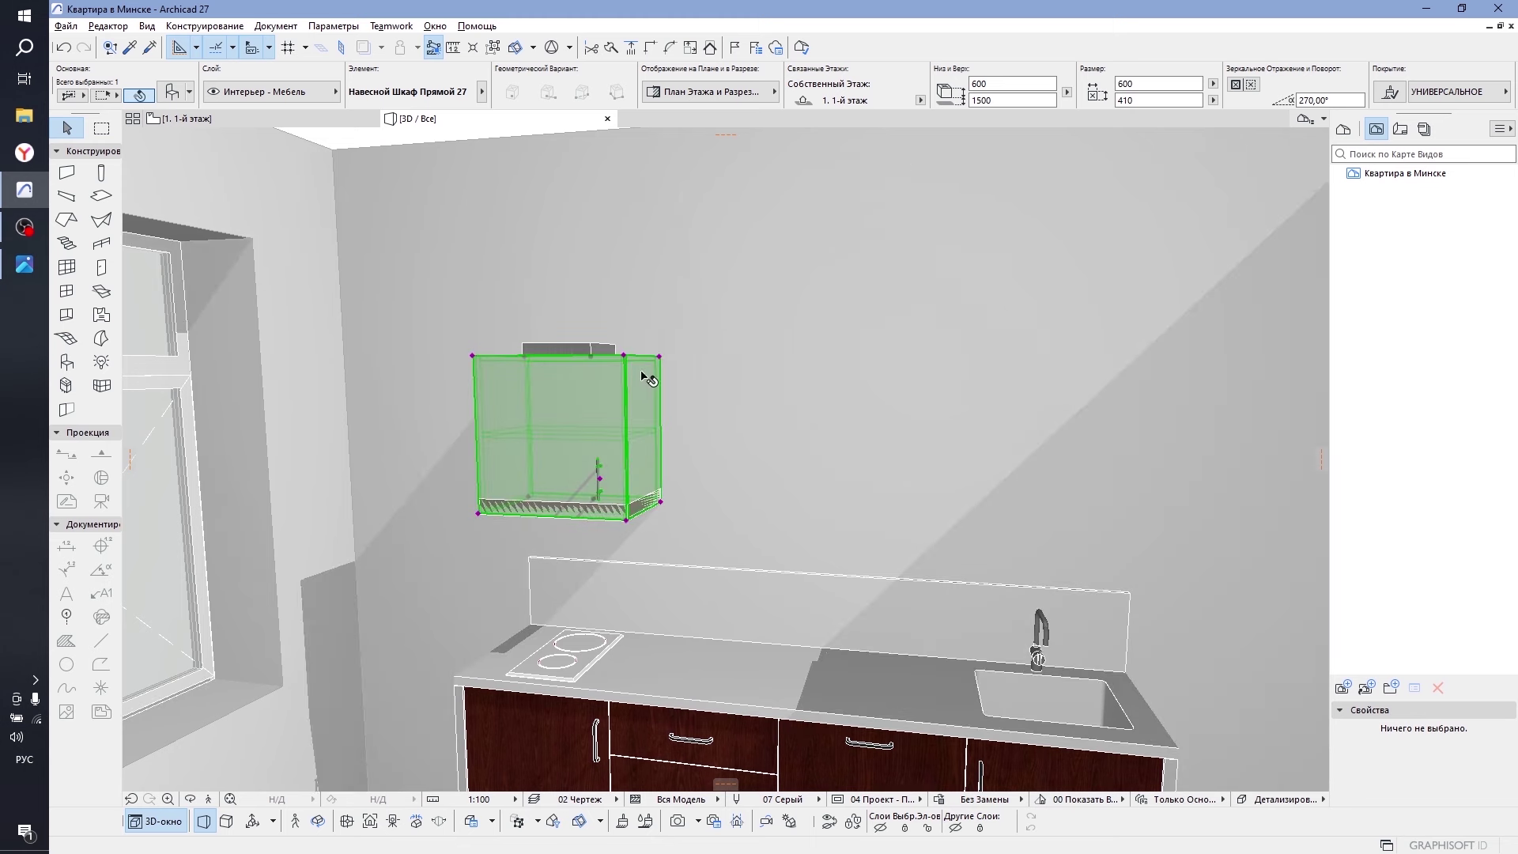
click(1000, 84)
text(650)
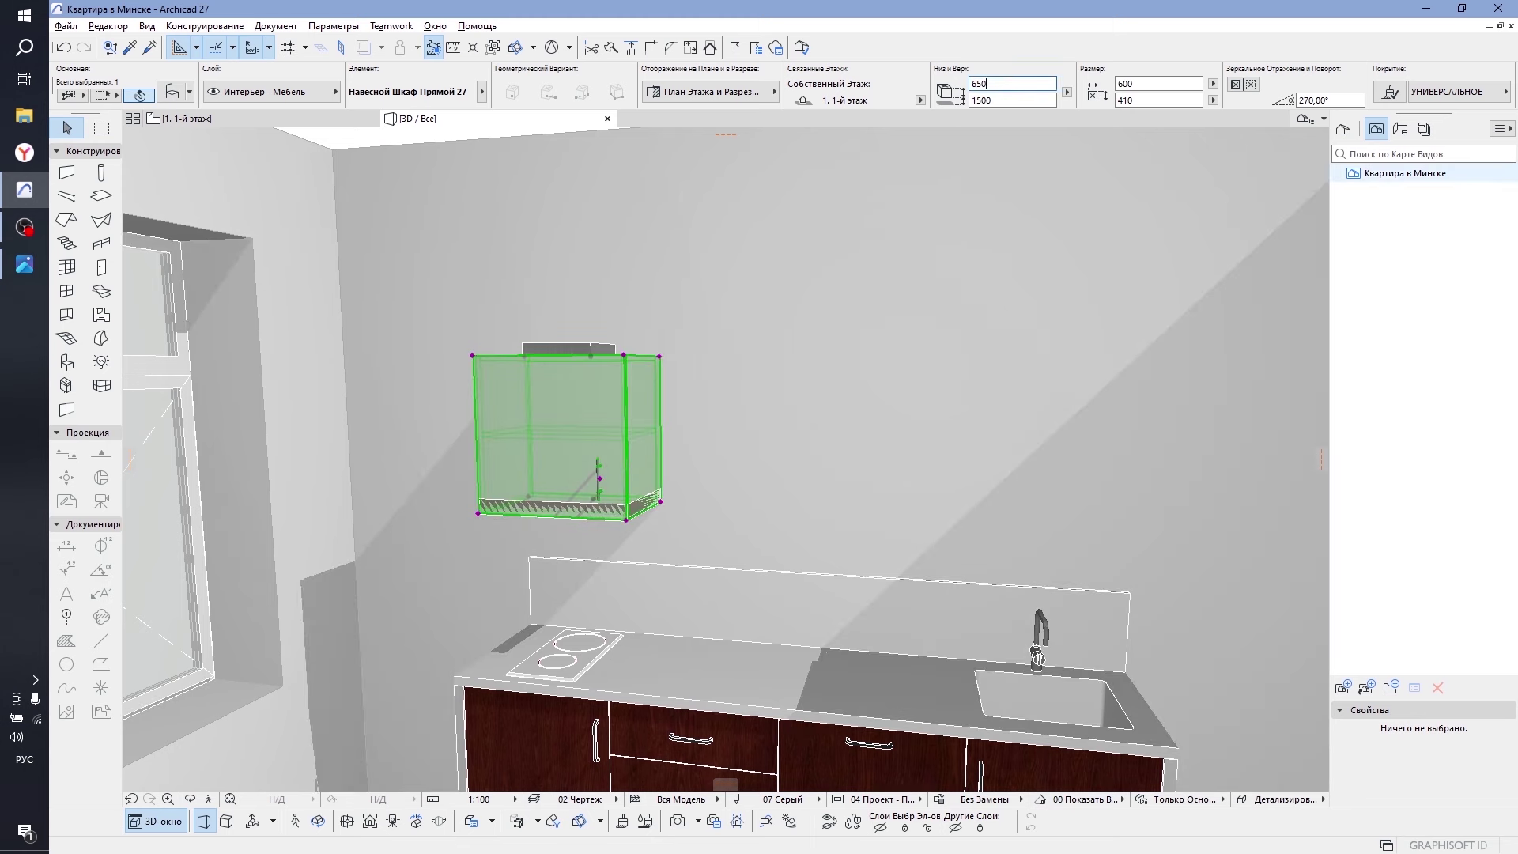
key(Return)
Move the wall cabinet upward so its top sits at 1559
scroll(661, 532, up, 2)
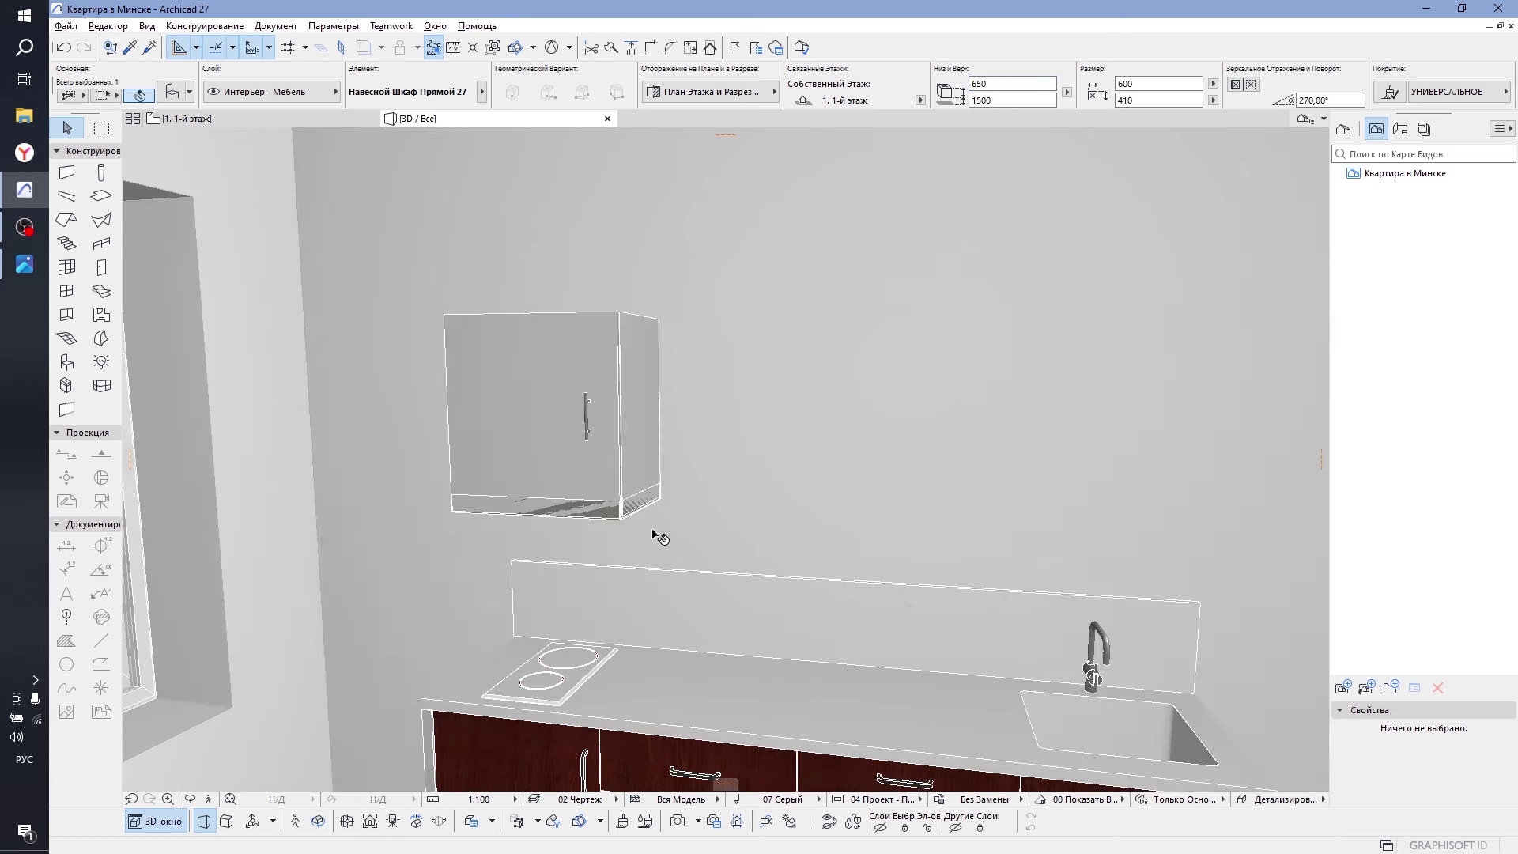
click(624, 509)
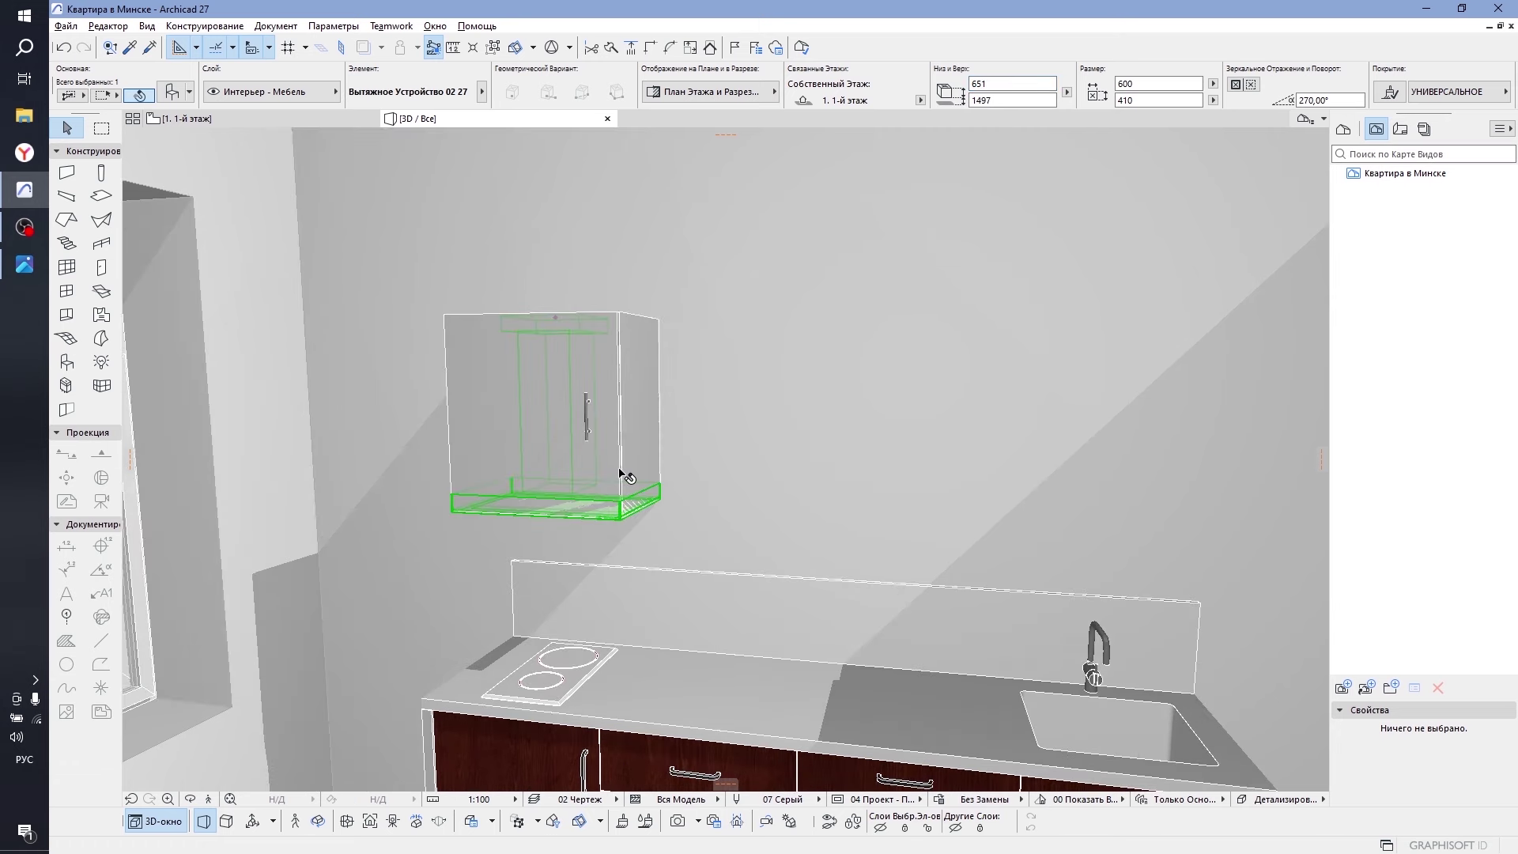
click(621, 474)
scroll(632, 517, up, 2)
click(631, 506)
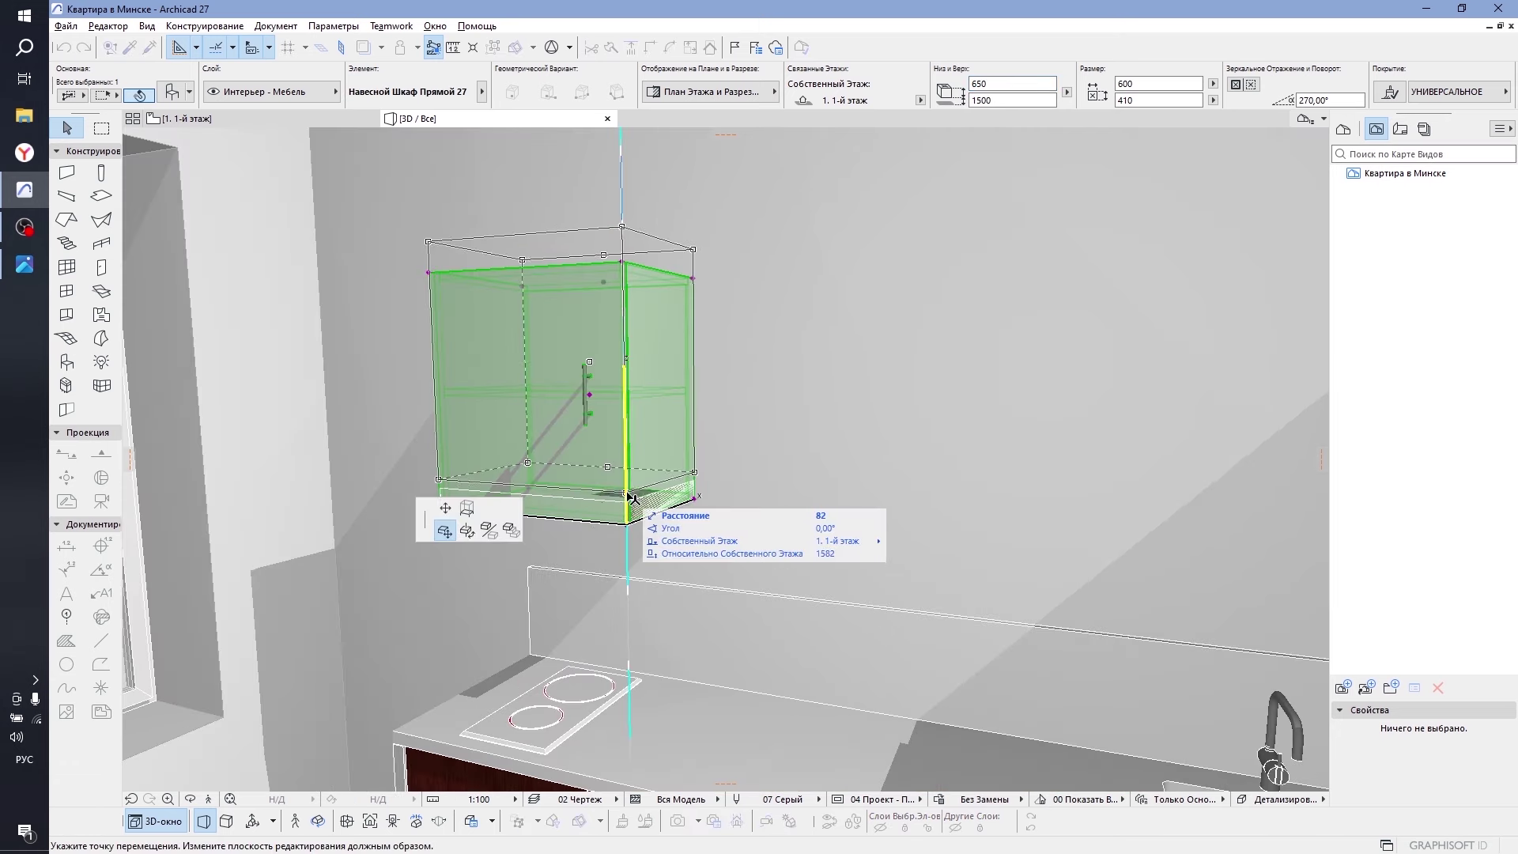
click(632, 498)
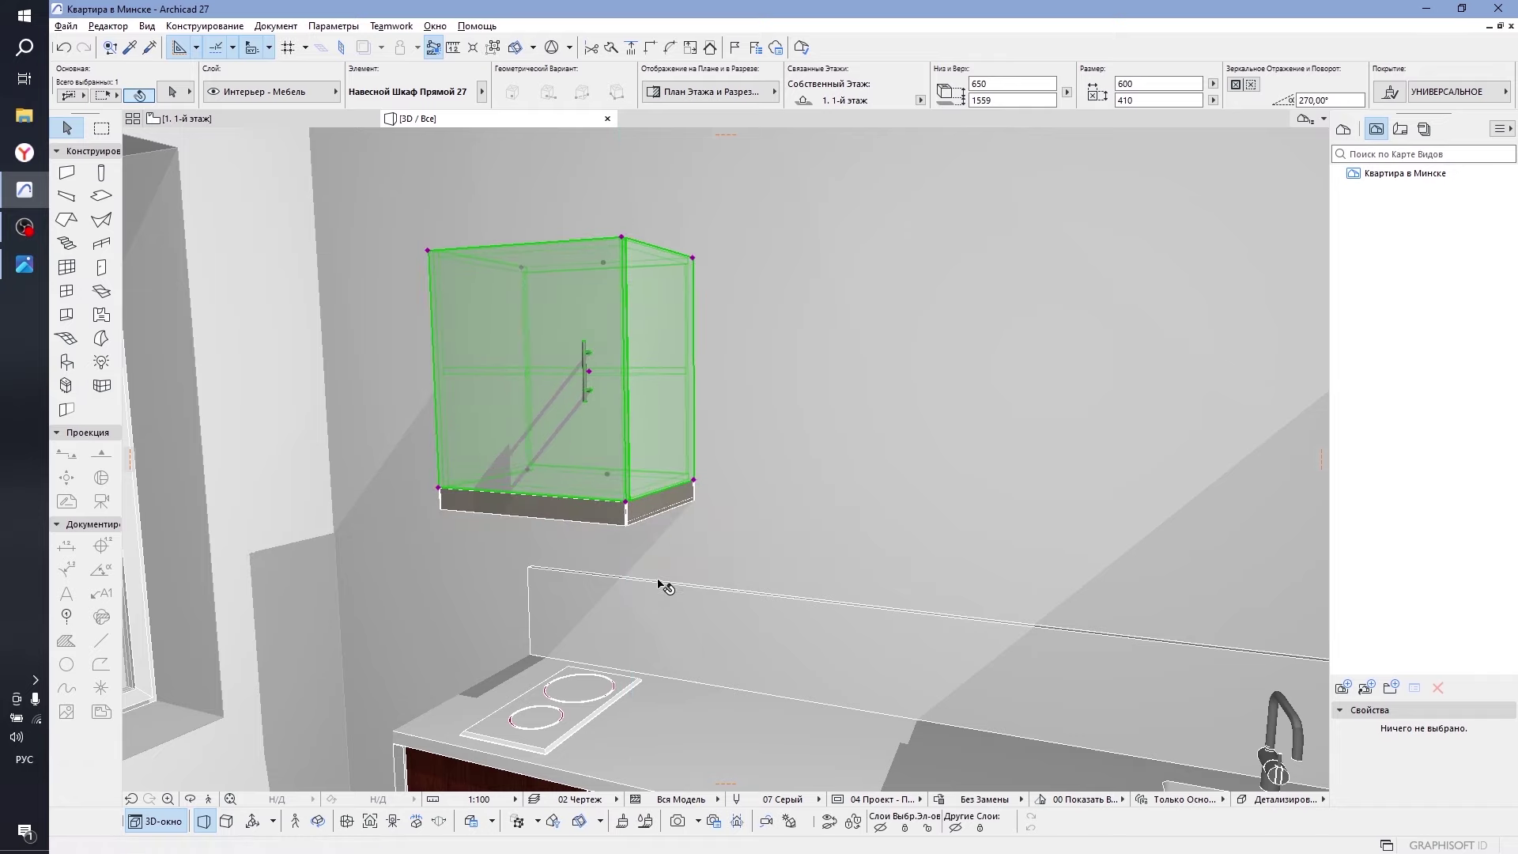
shift+middle_drag(658, 585, 583, 315)
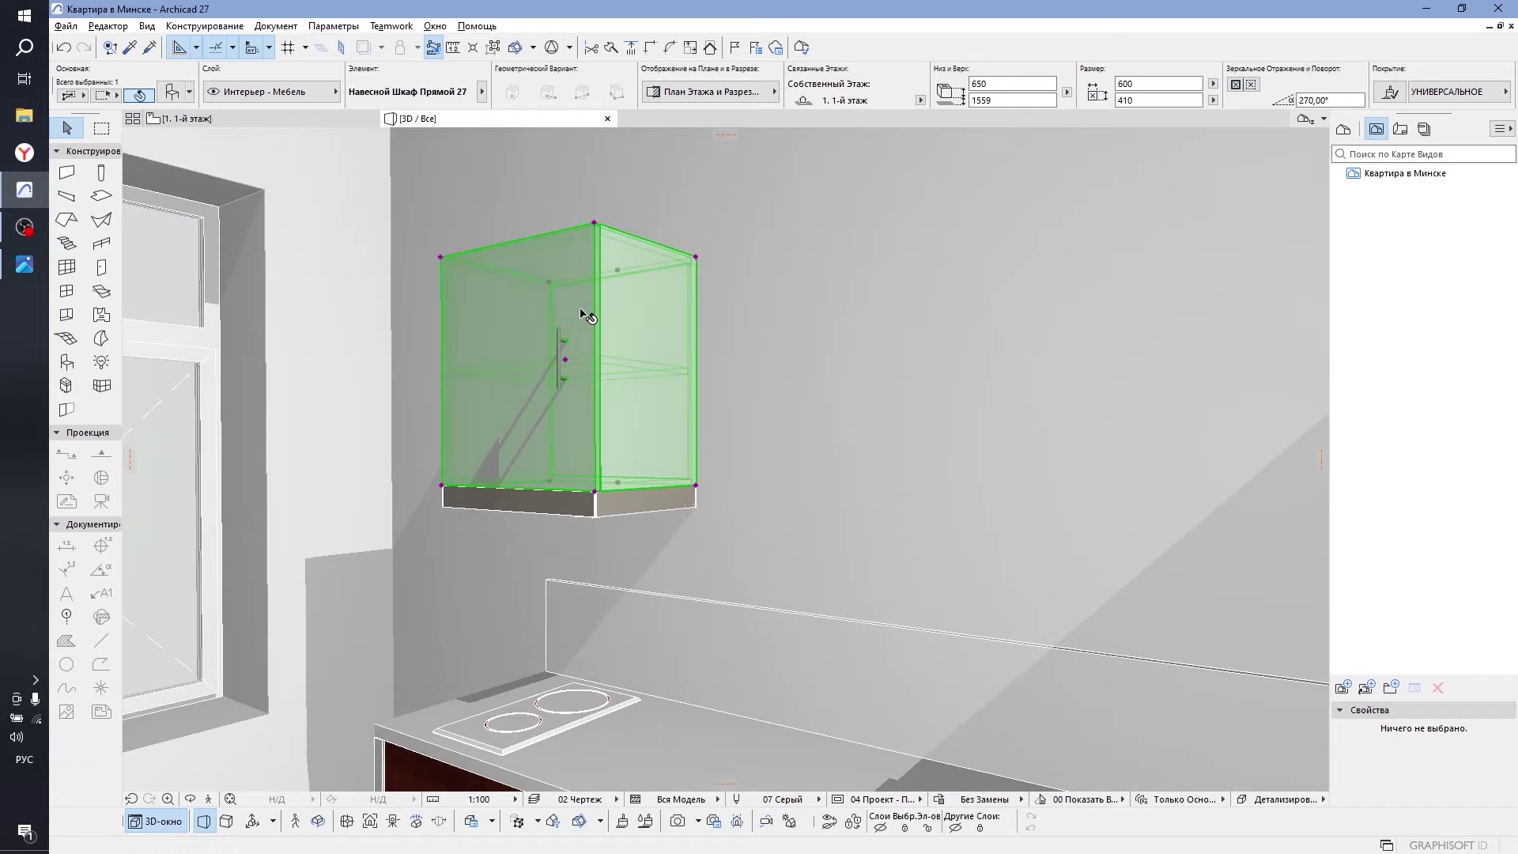
Remove the Ручка handle from the wall cabinet
double_click(636, 329)
click(885, 325)
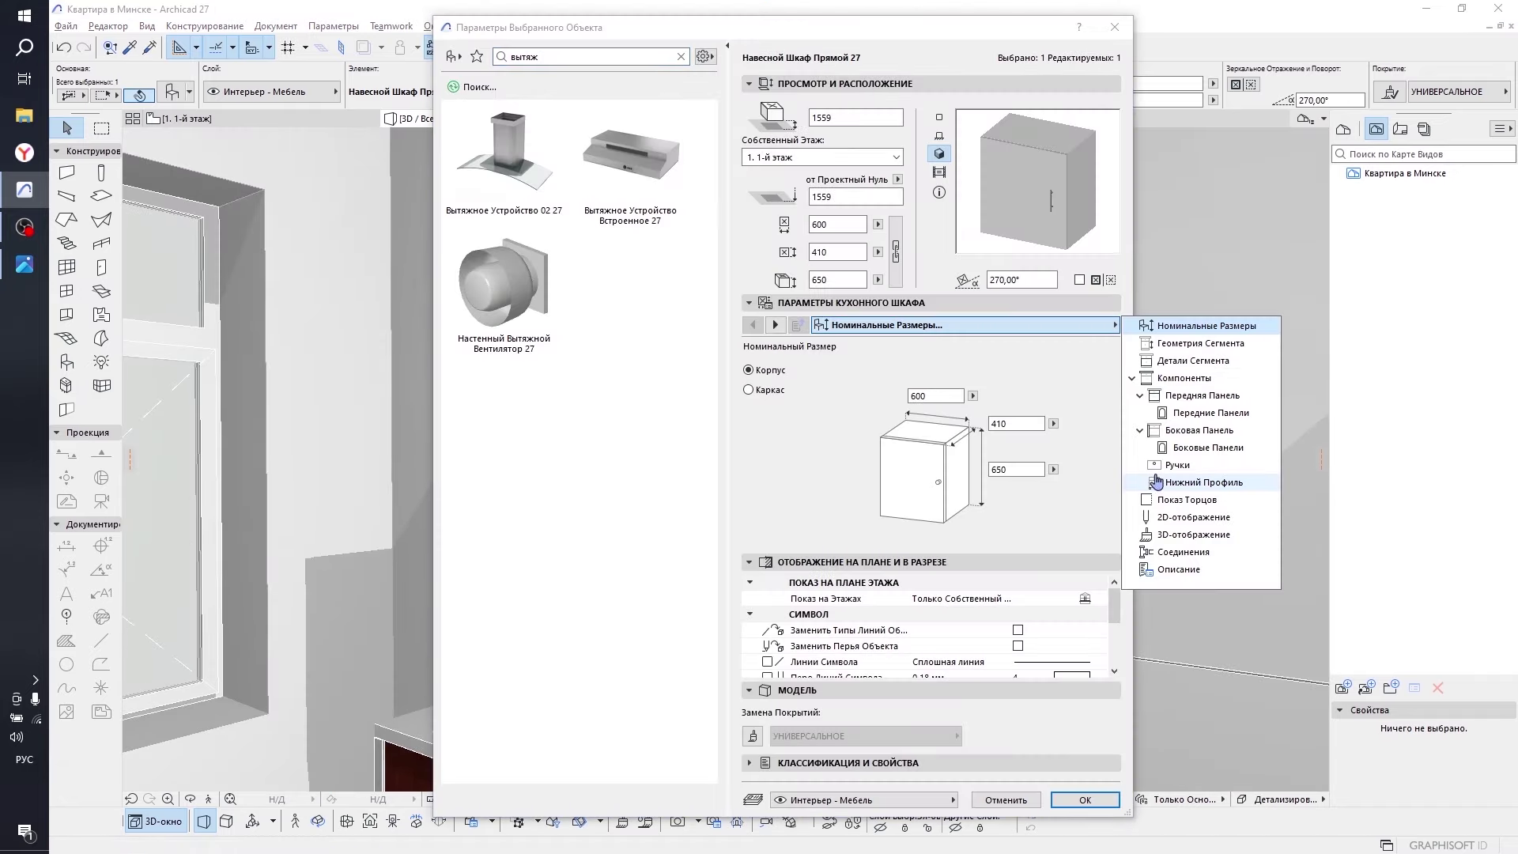
click(1178, 465)
click(769, 348)
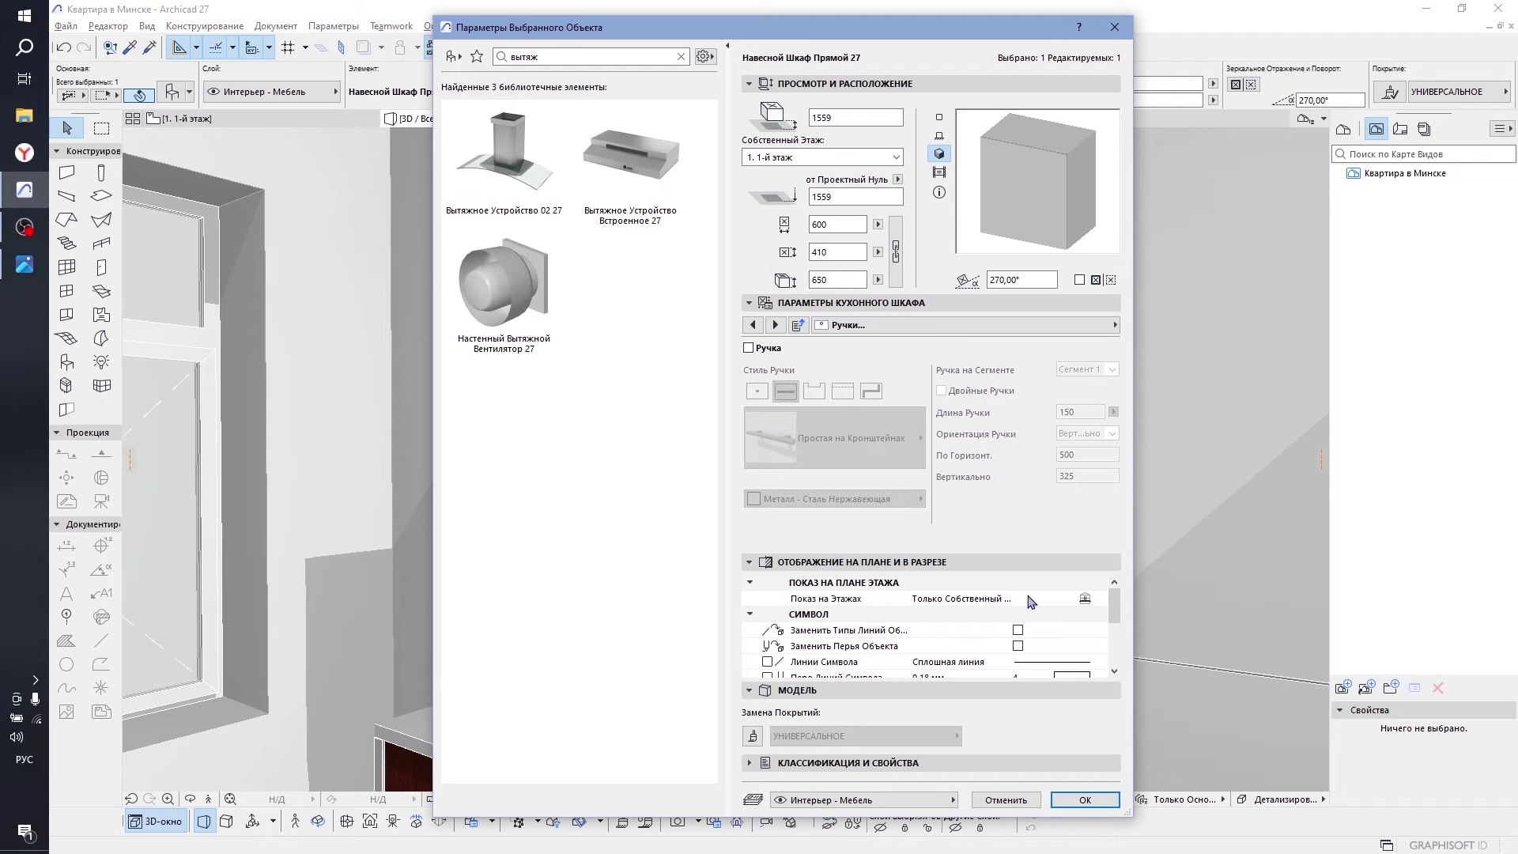
click(1110, 806)
Give the range hood's appliance body (Прибор) a Металл - Сталь surface
shift+middle_drag(604, 519, 828, 560)
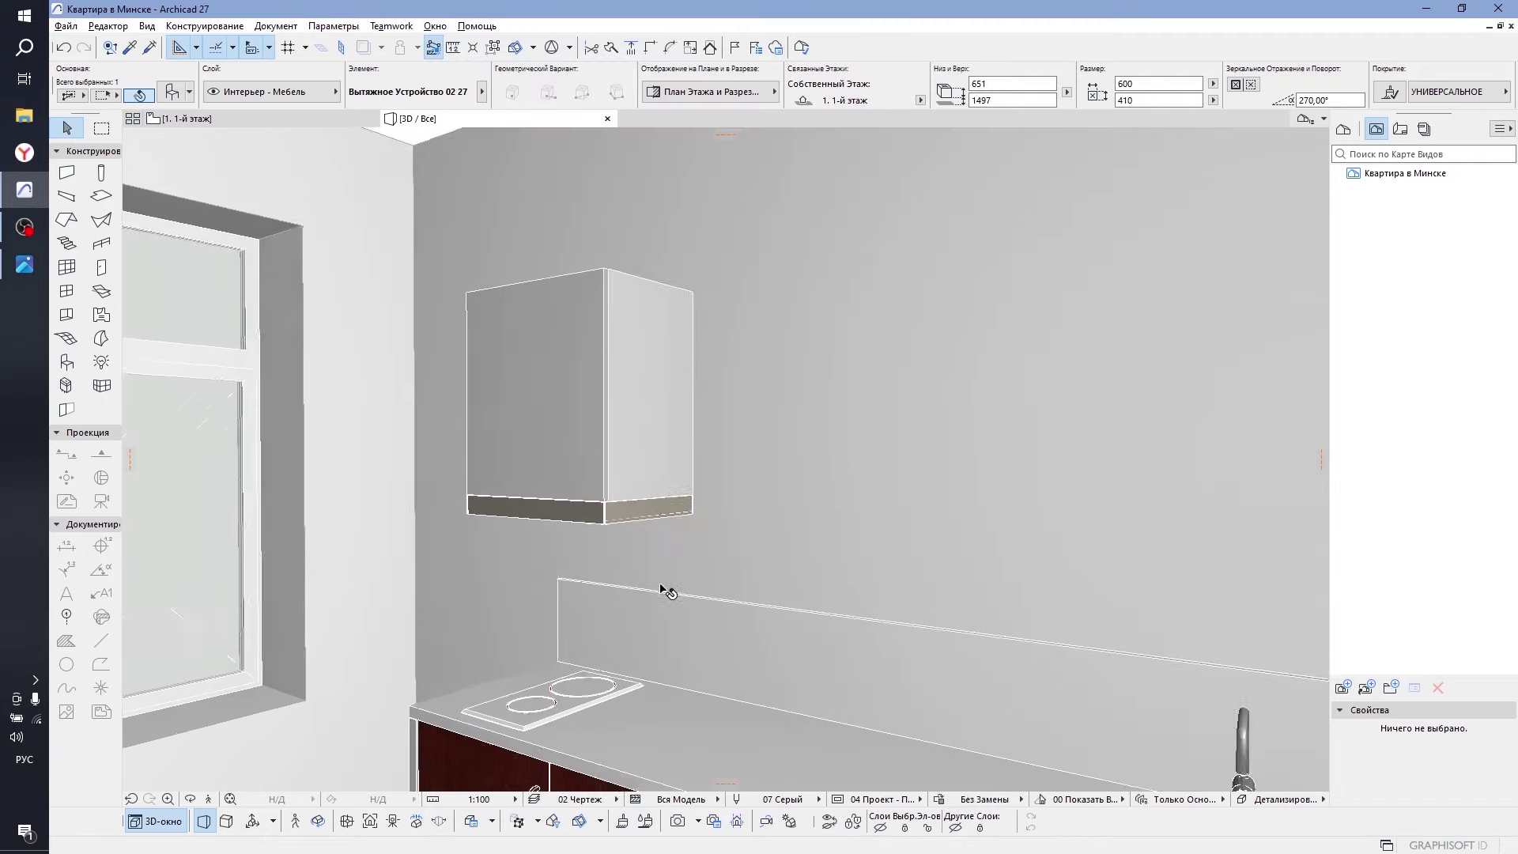
key(ctrl+t)
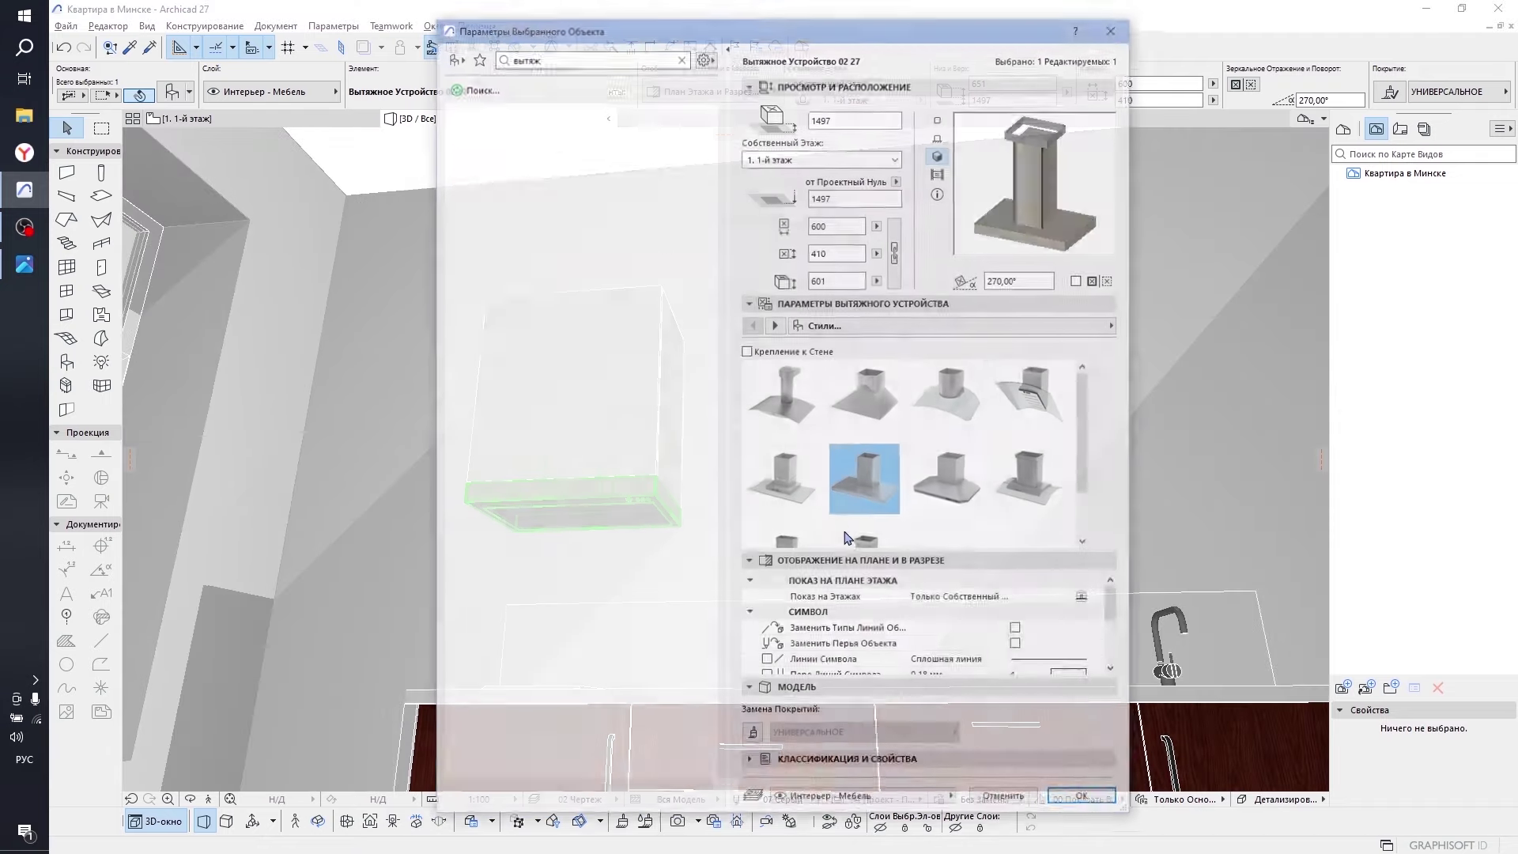
click(930, 328)
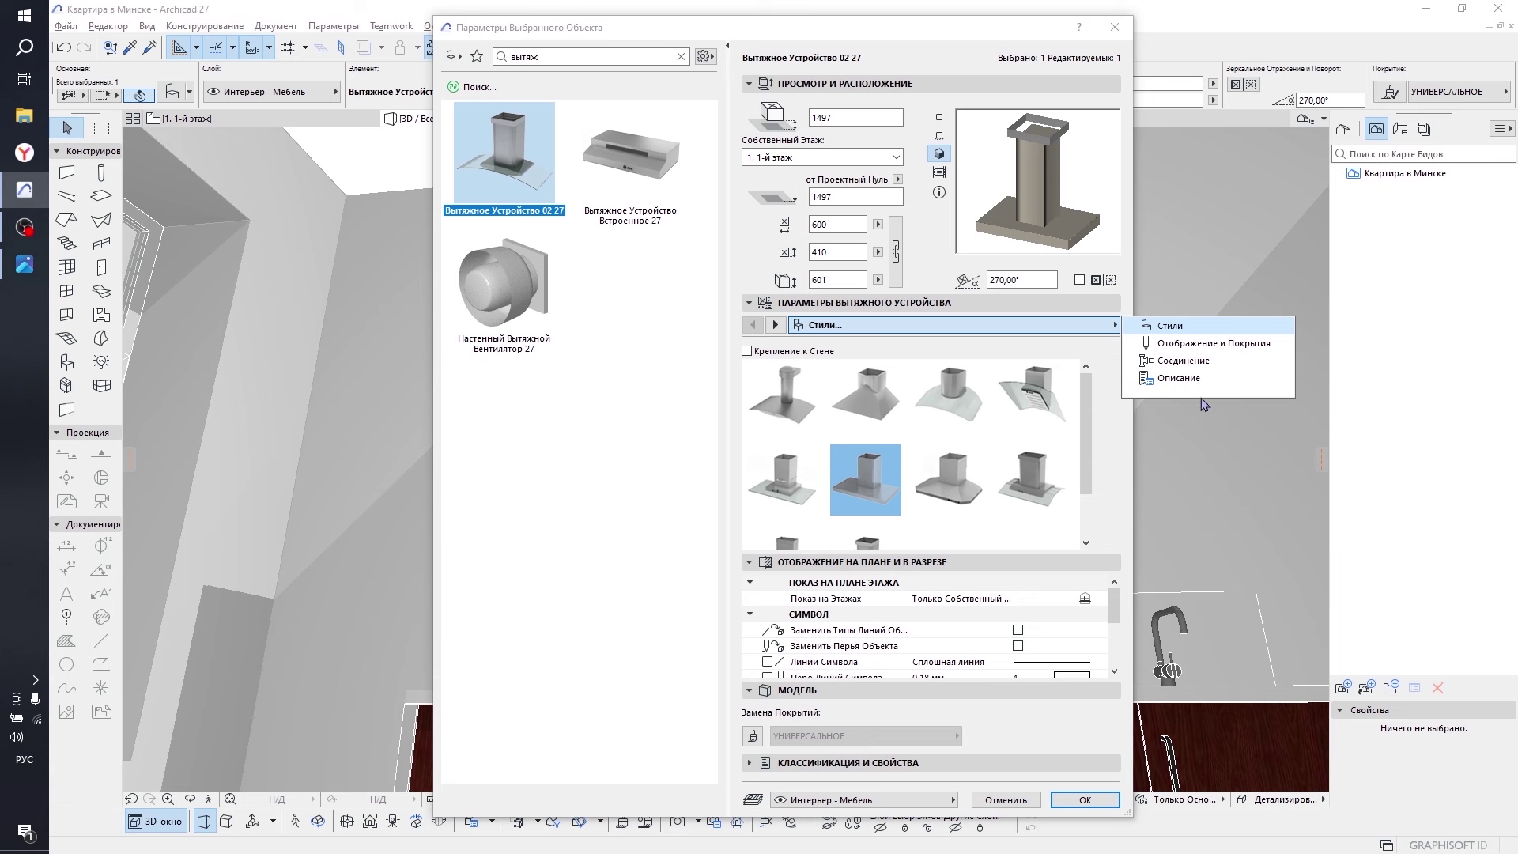
click(1203, 347)
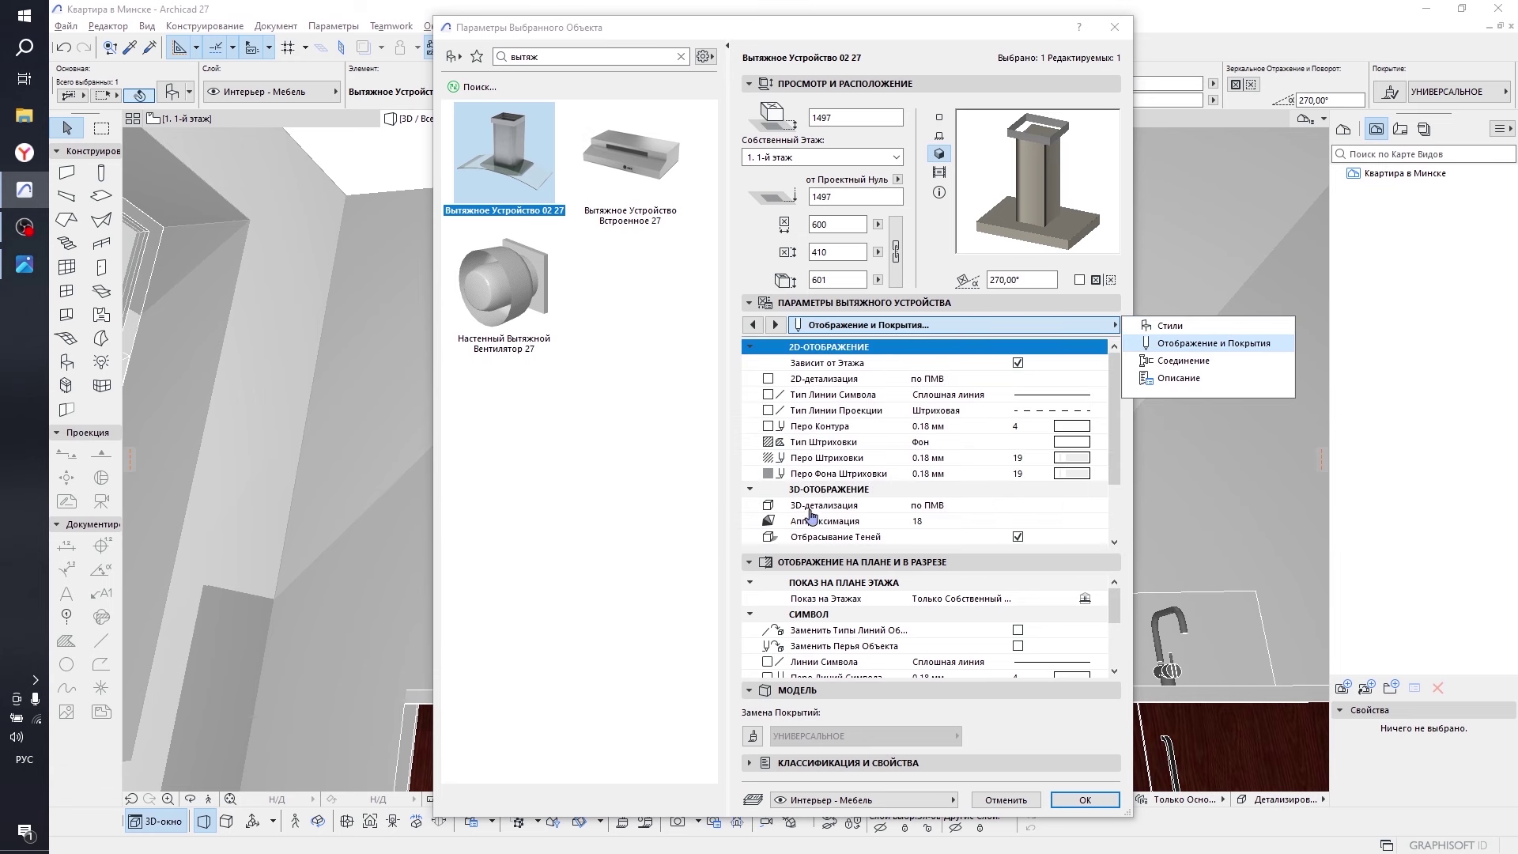
scroll(822, 439, down, 2)
scroll(822, 440, down, 2)
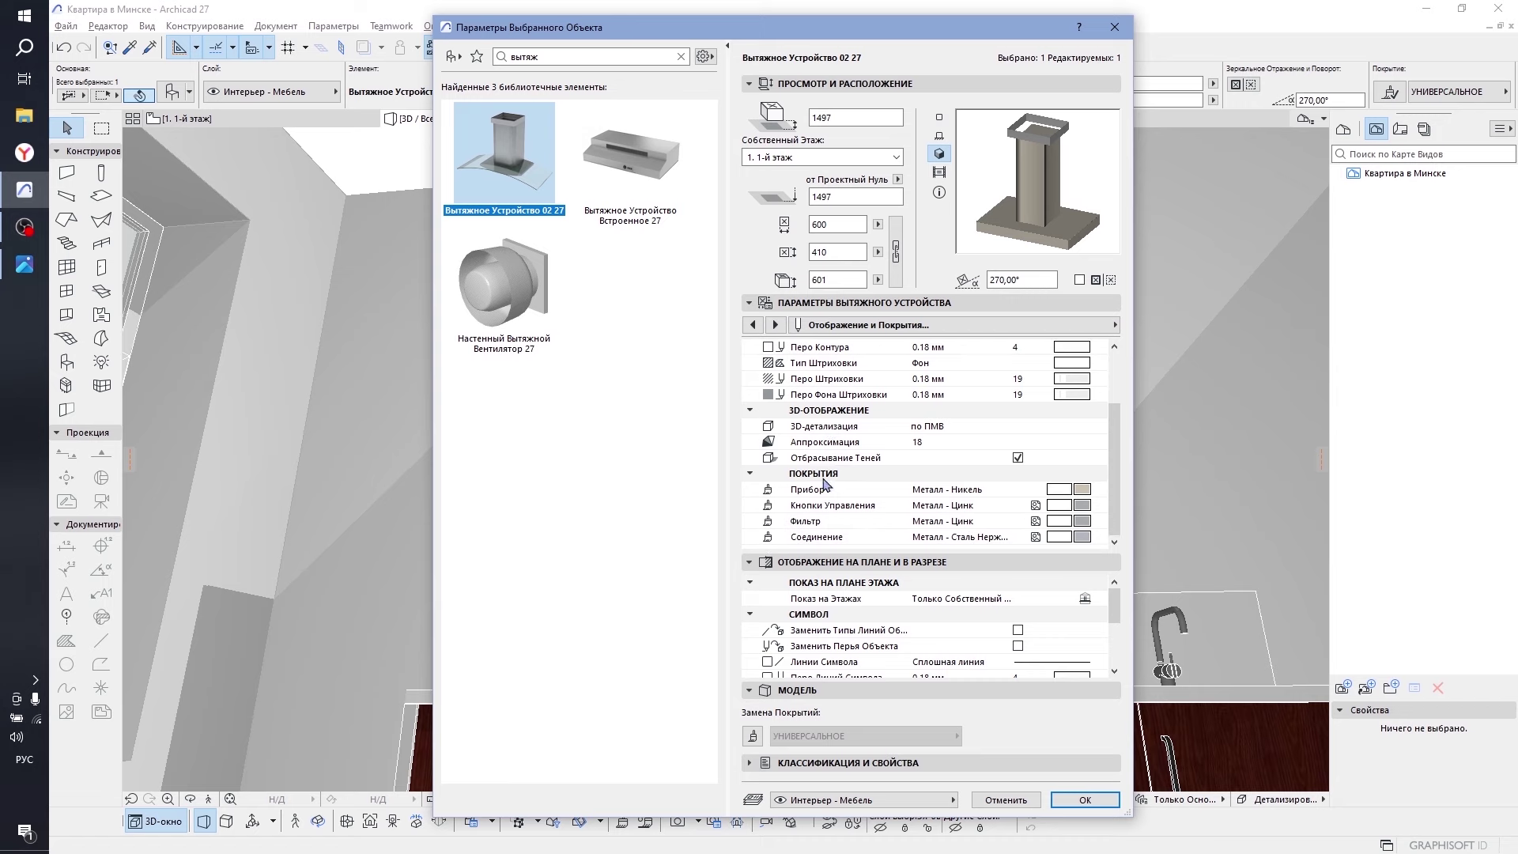
click(1082, 490)
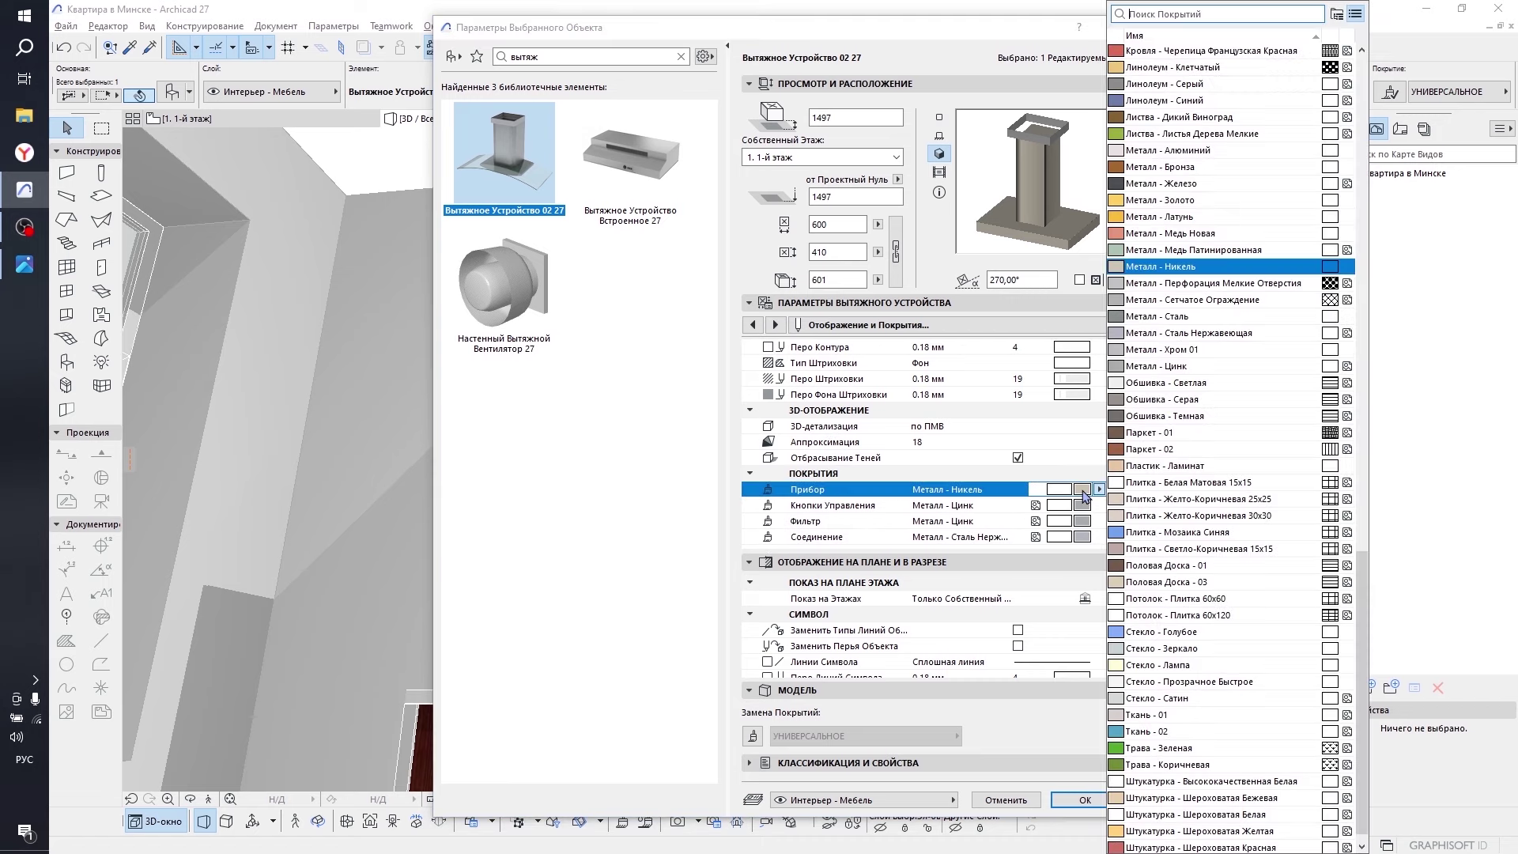
text(сталь)
key(Return)
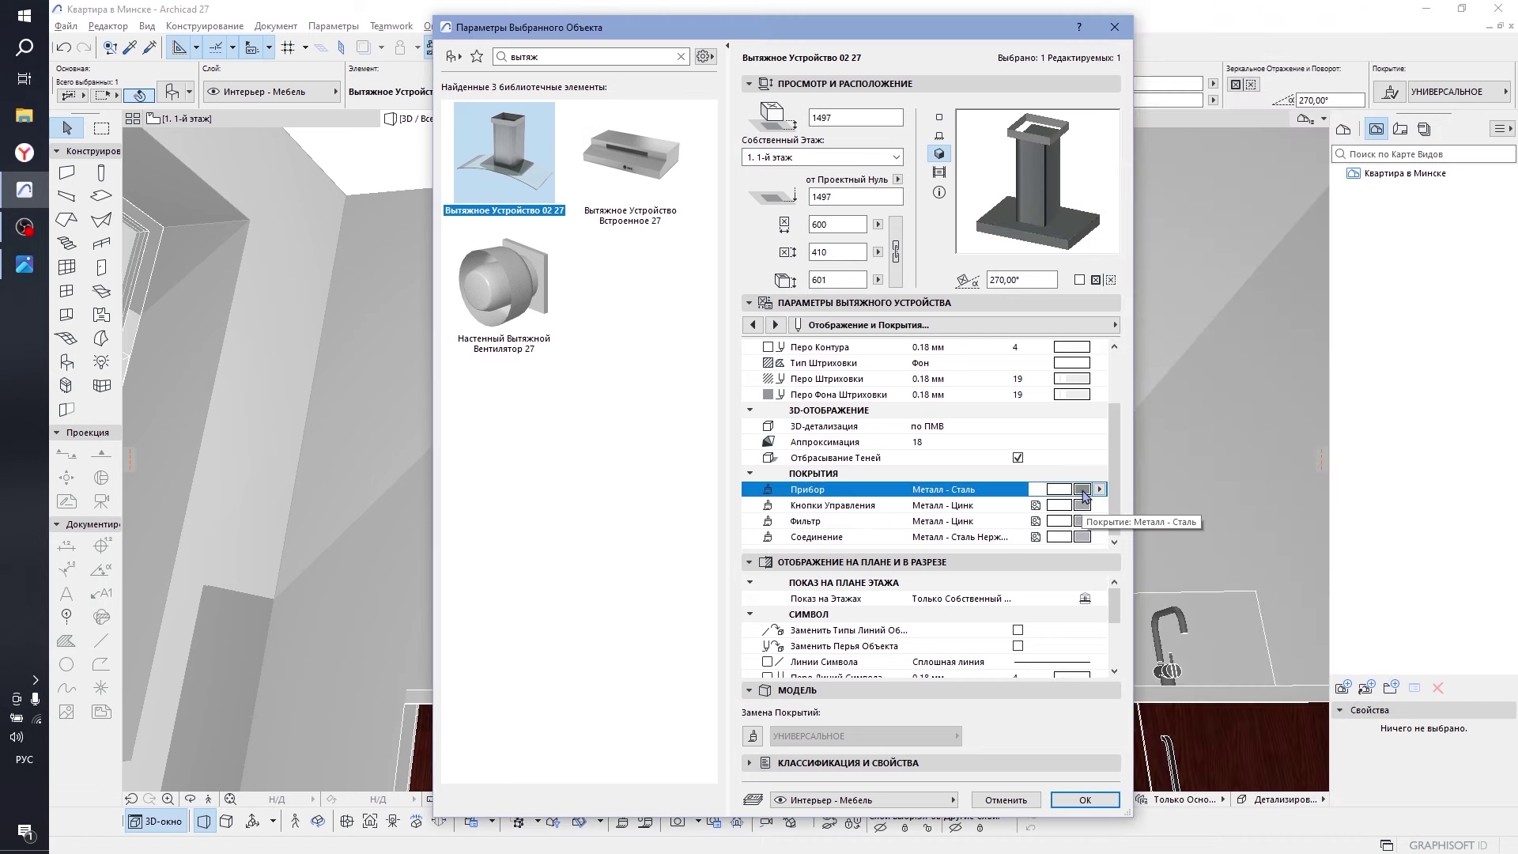
Set the hood's control buttons and filter to Металл - Сталь as well
click(1082, 506)
text(сталь)
key(Return)
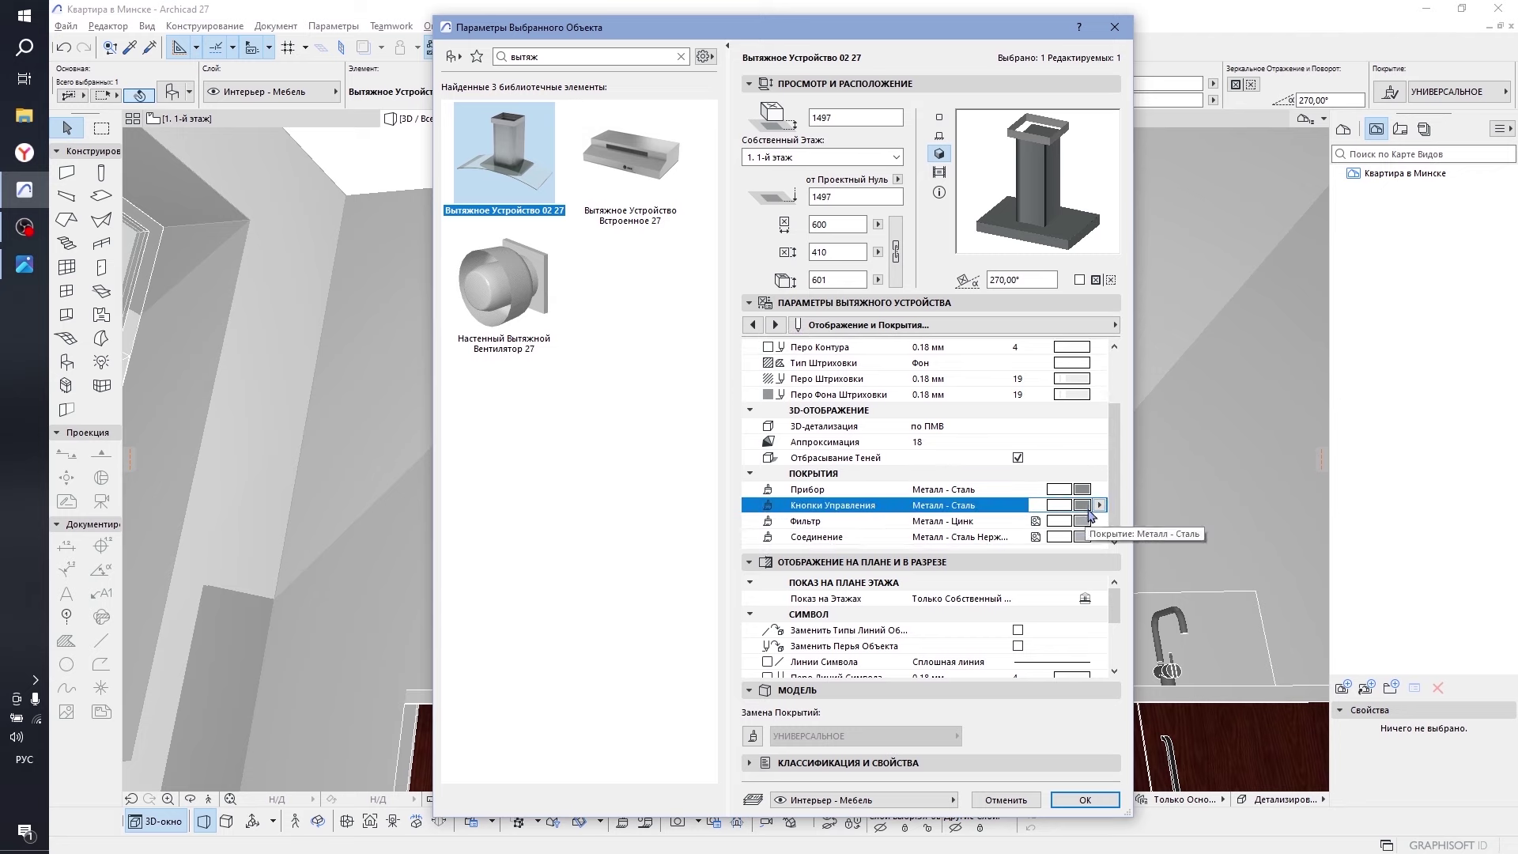
click(1088, 522)
text(сталь)
key(Return)
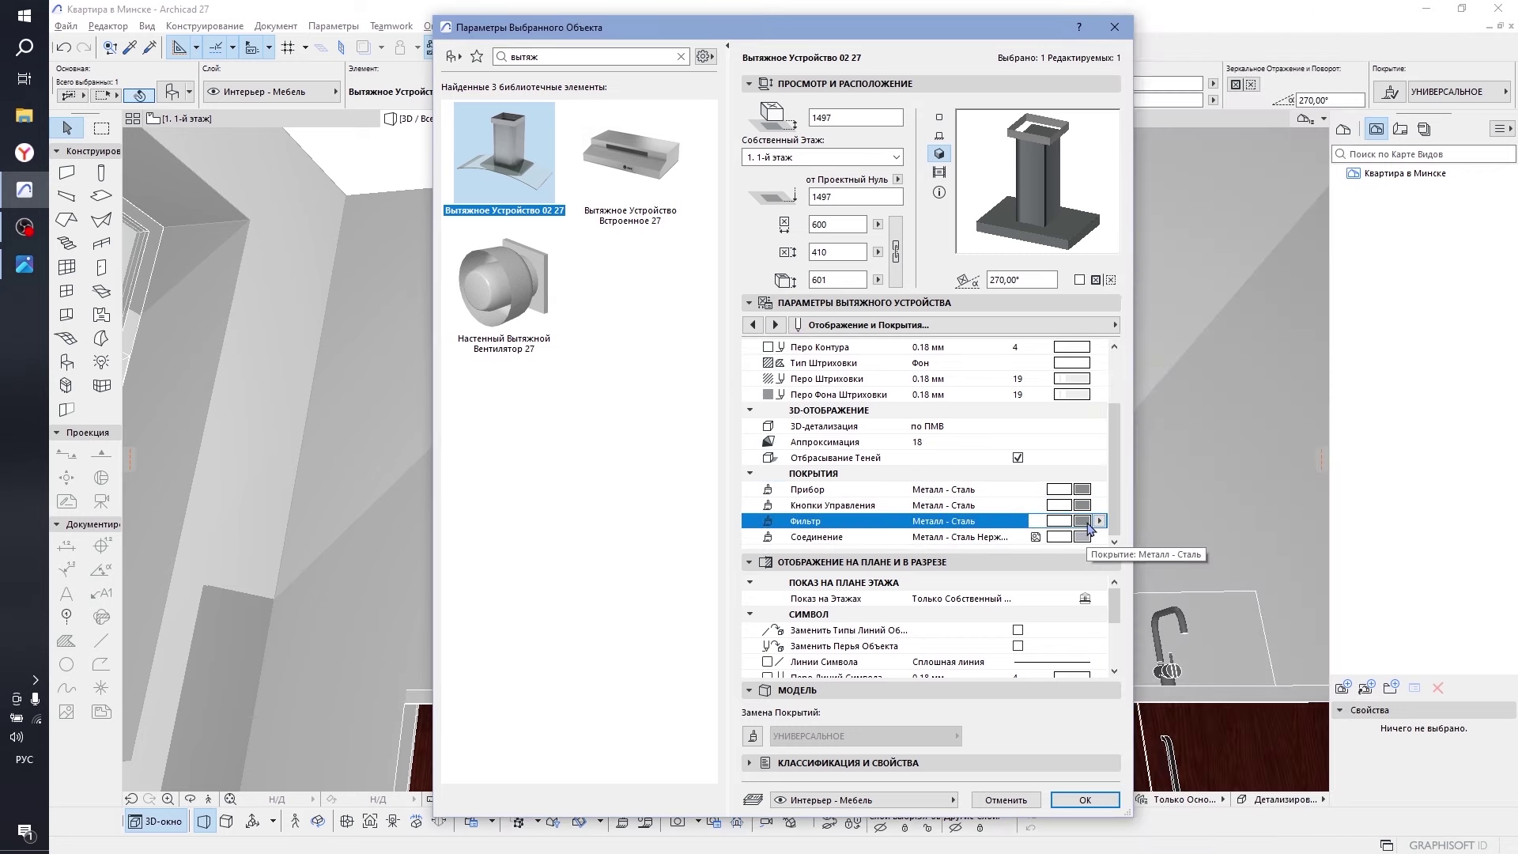
Finish the hood's connector in Металл - Сталь Нержавеющая and close the hood settings
click(1082, 537)
text(сталь)
key(Return)
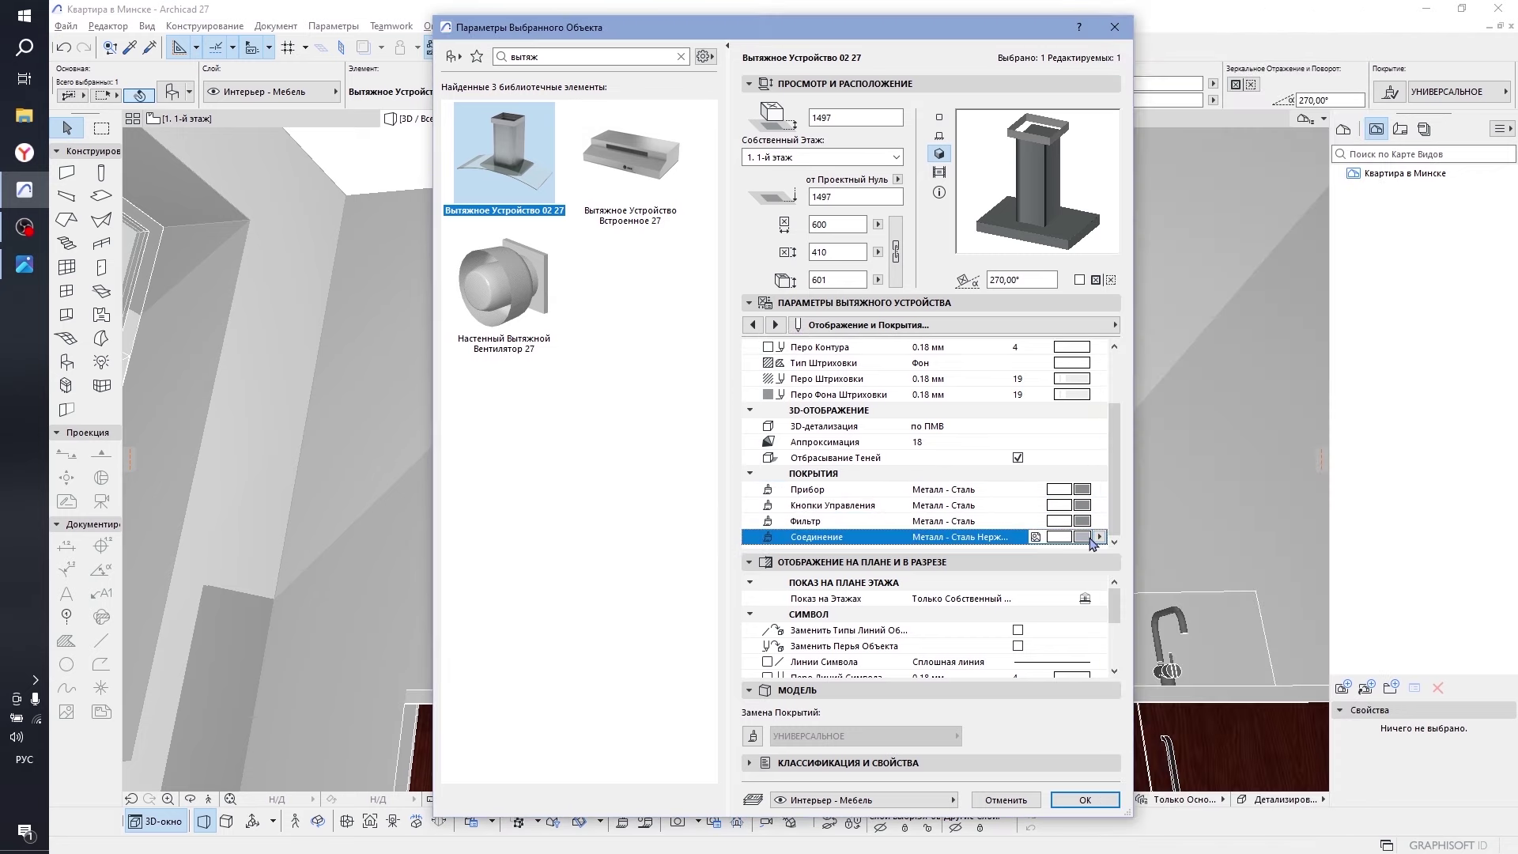
click(1090, 541)
text(сталь)
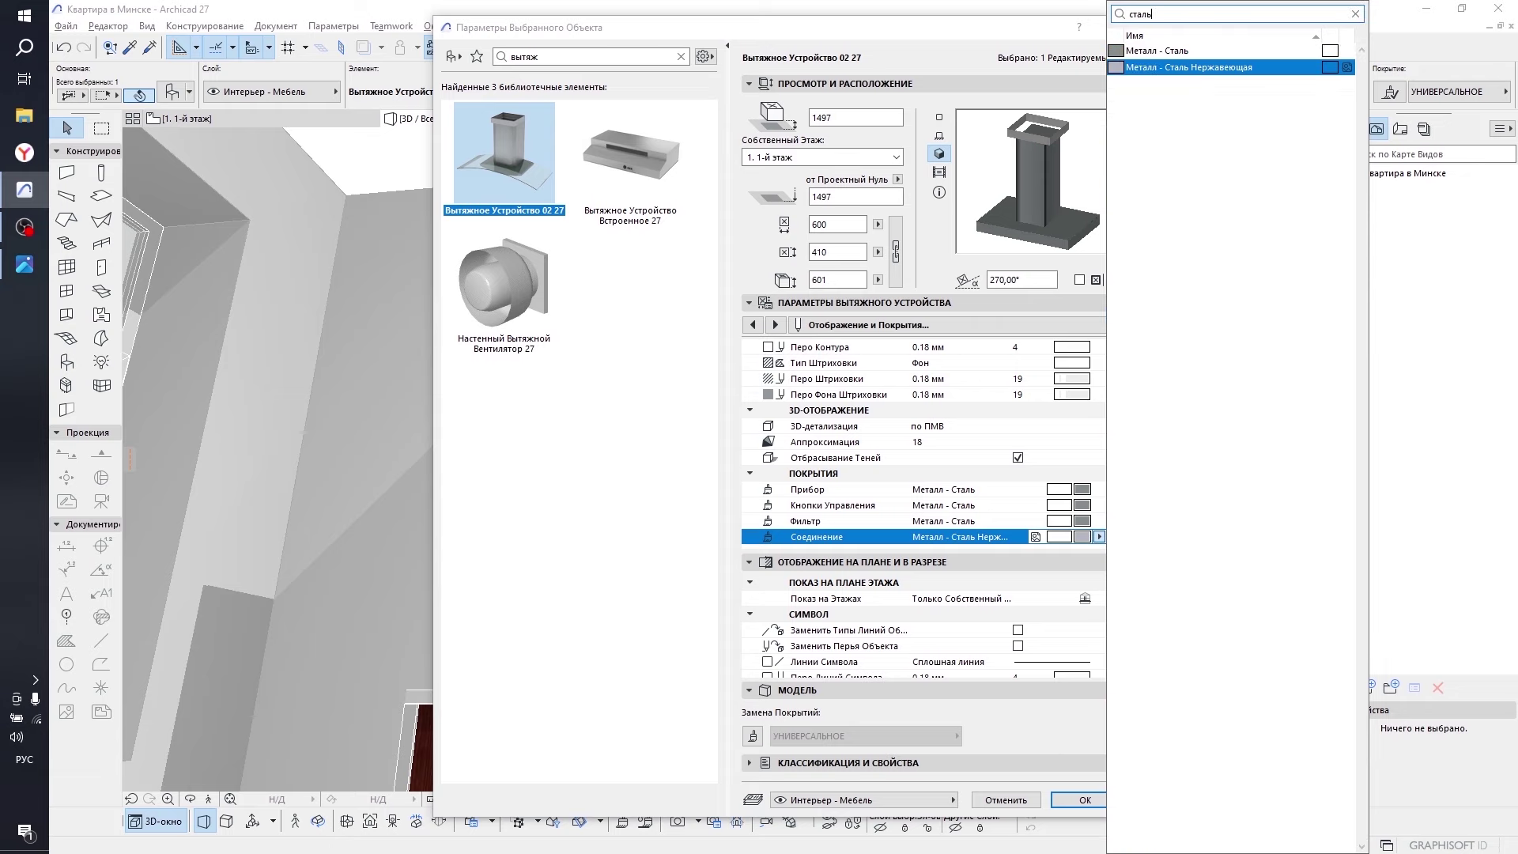
key(Return)
key(Return)
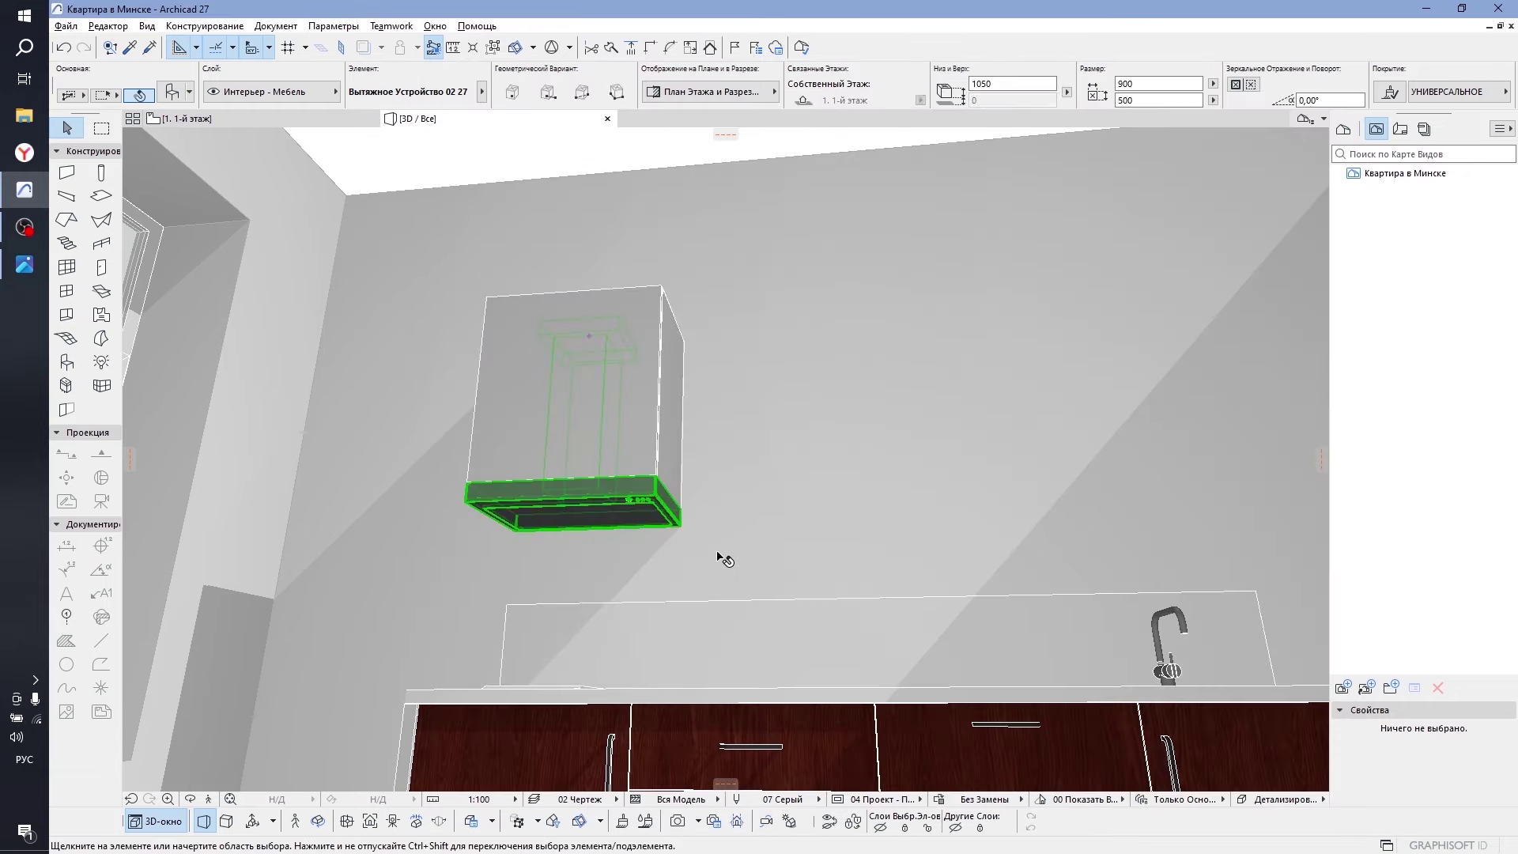
key(Escape)
mouse_move(735, 557)
shift+middle_down()
mouse_move(770, 620)
mouse_move(838, 571)
mouse_move(751, 564)
mouse_move(991, 567)
shift+middle_up()
scroll(769, 620, down, 3)
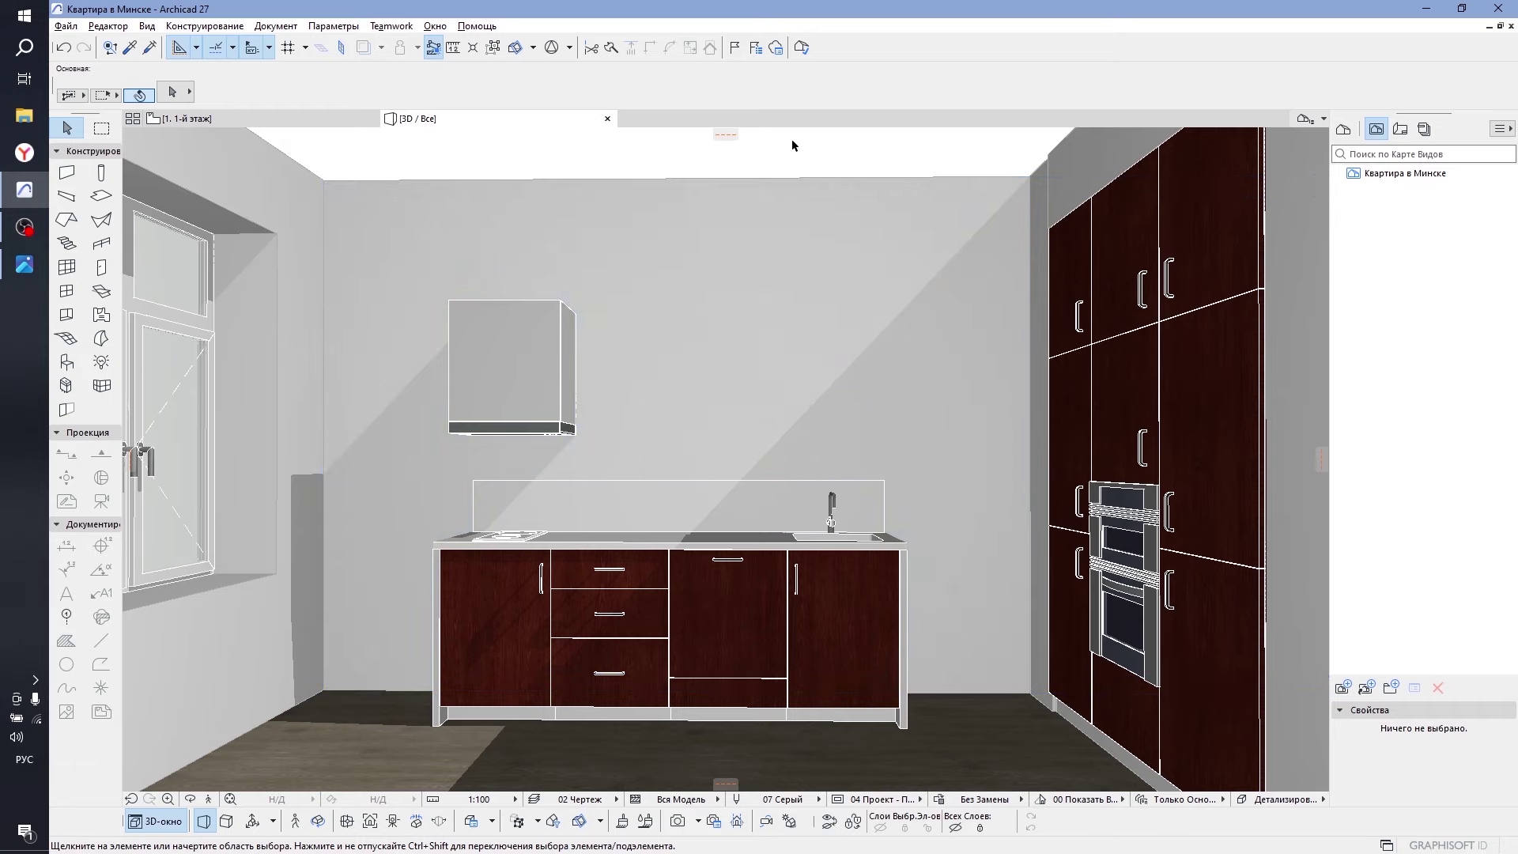
Switch to the 1. 1-й этаж plan and frame the dining area
click(298, 120)
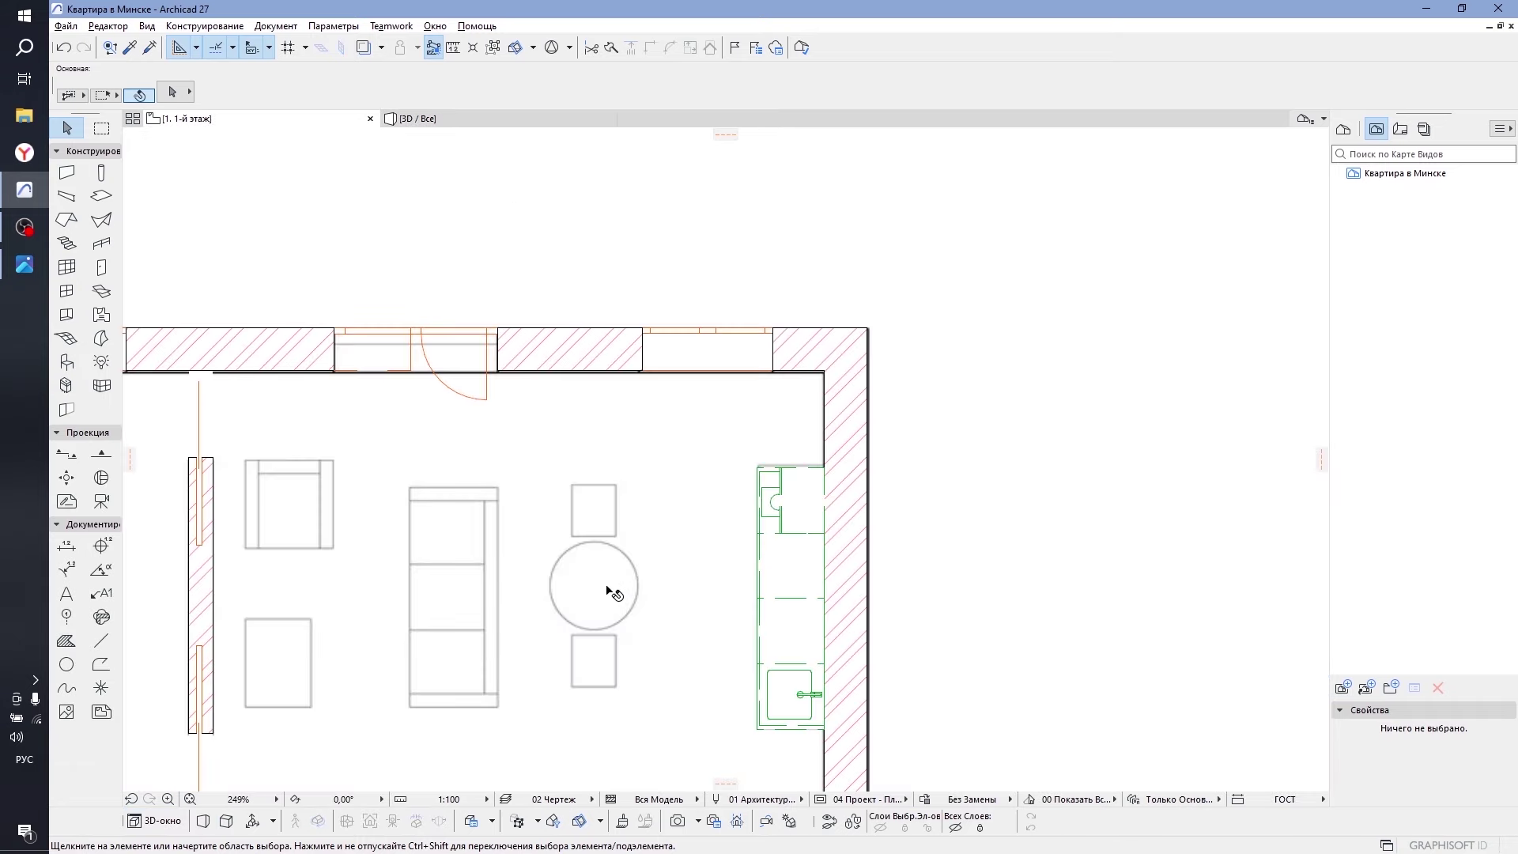
middle_drag(610, 589, 773, 412)
scroll(759, 462, up, 3)
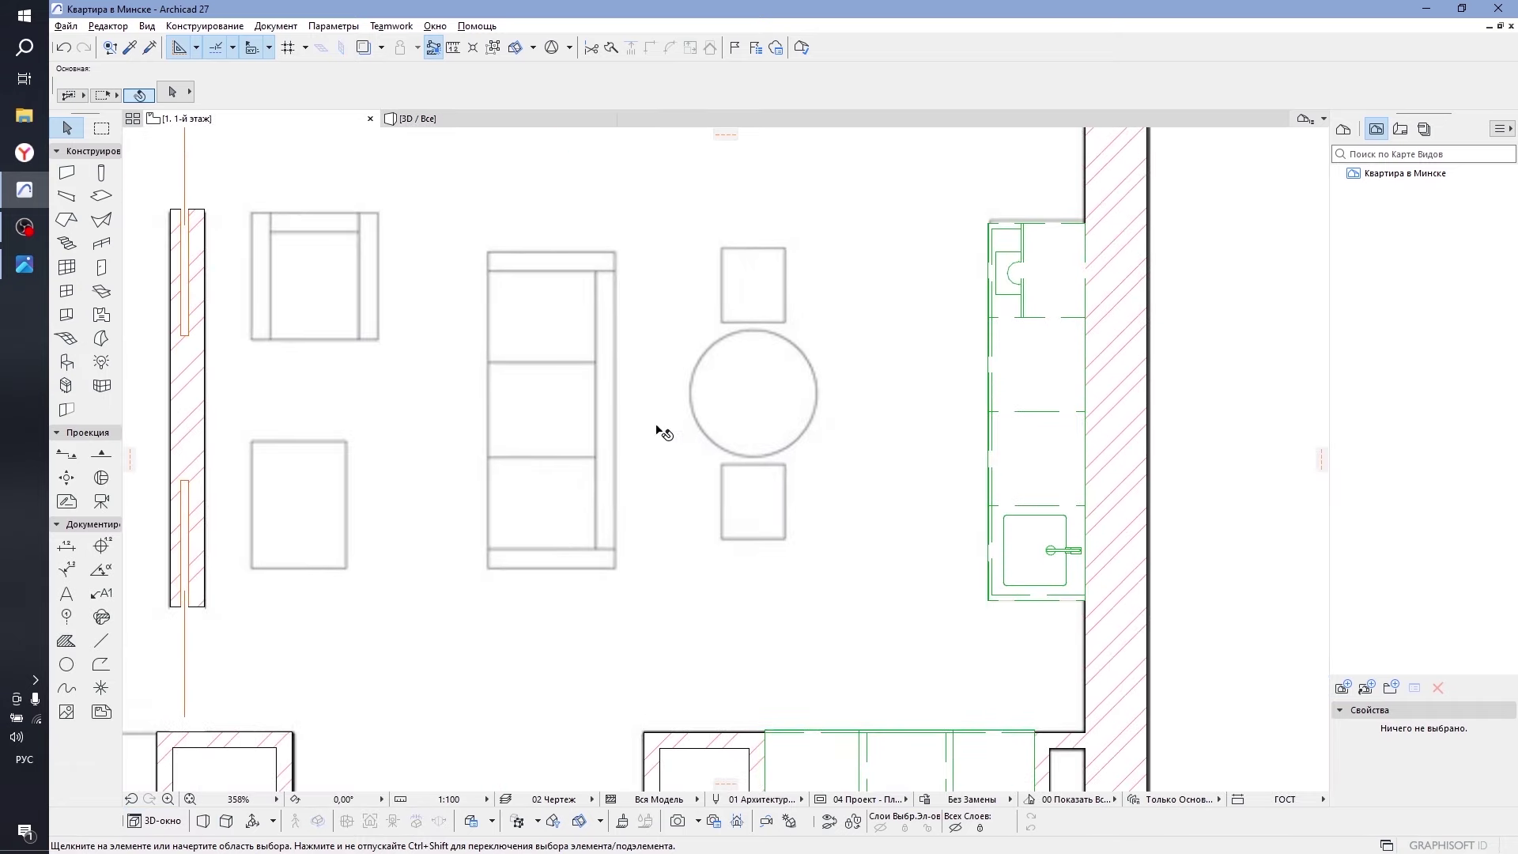
Search the object library for 'стол' and select the round table Стол Круглый 01 27
double_click(67, 365)
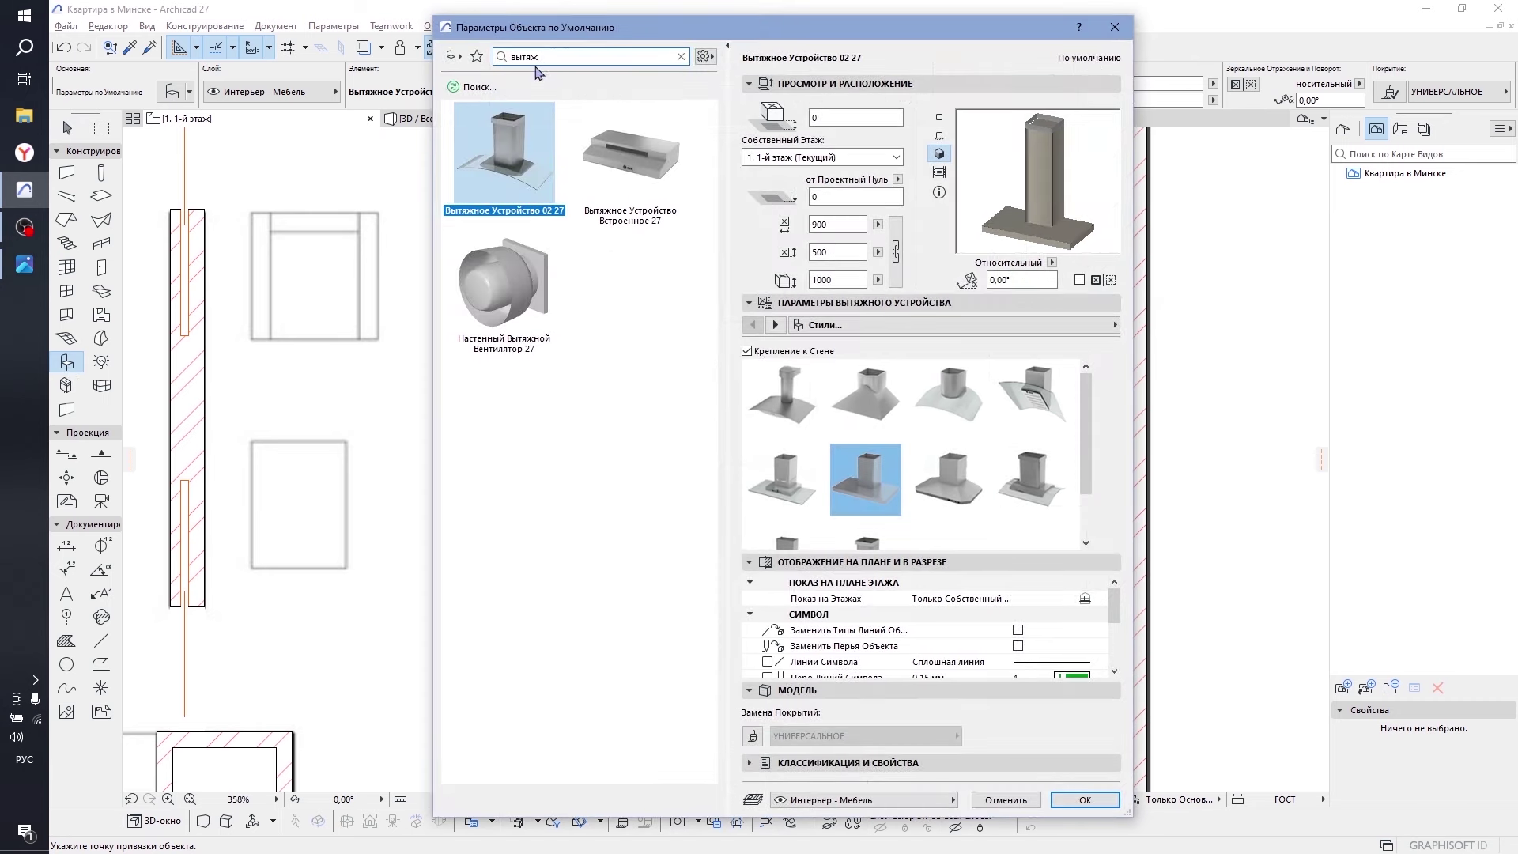
text(с)
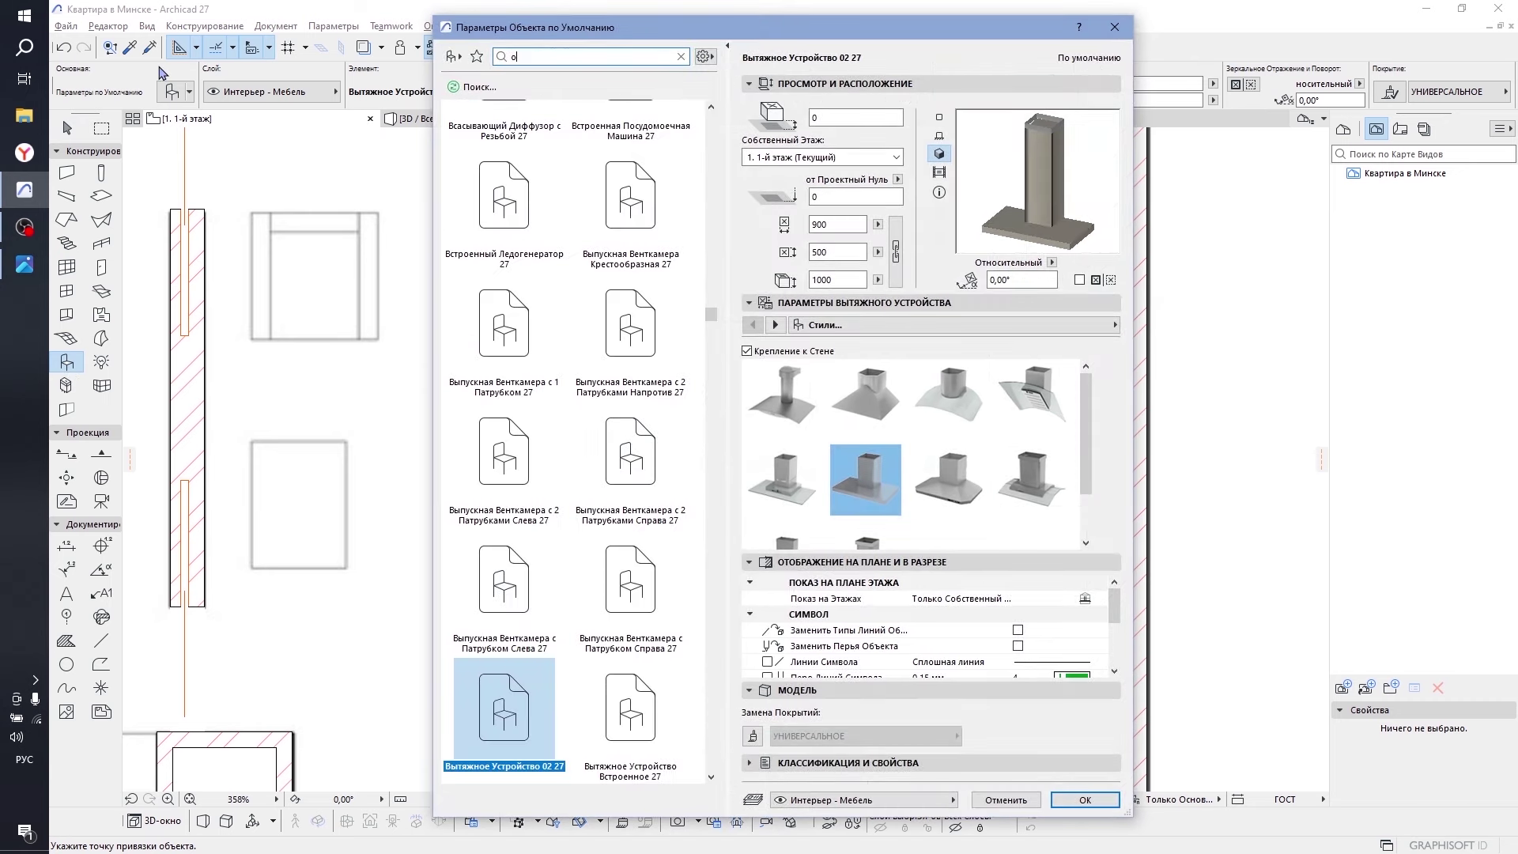
text(тол)
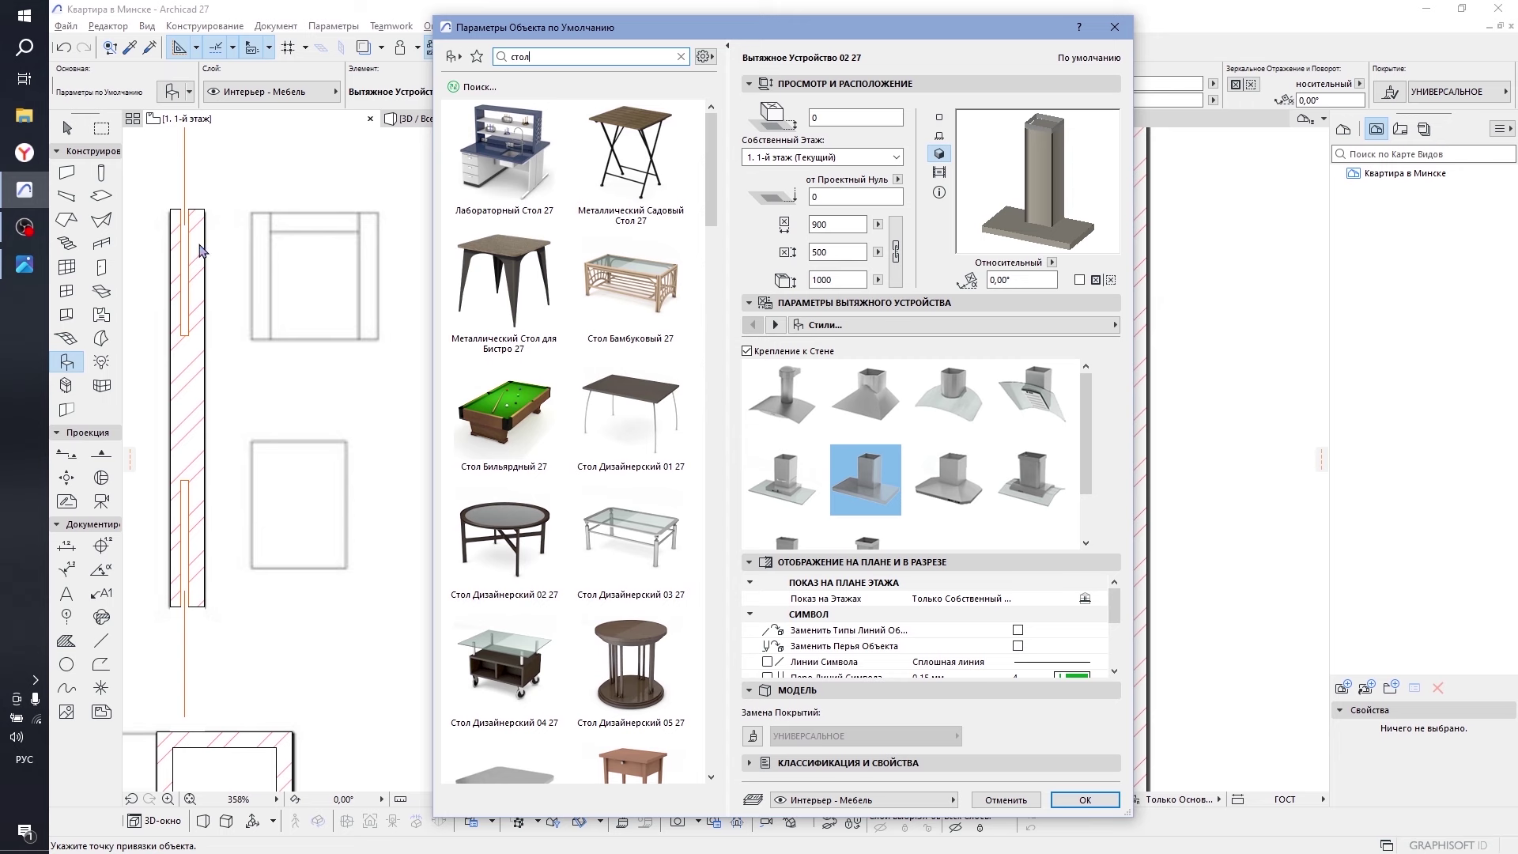
scroll(637, 409, down, 2)
scroll(636, 409, down, 2)
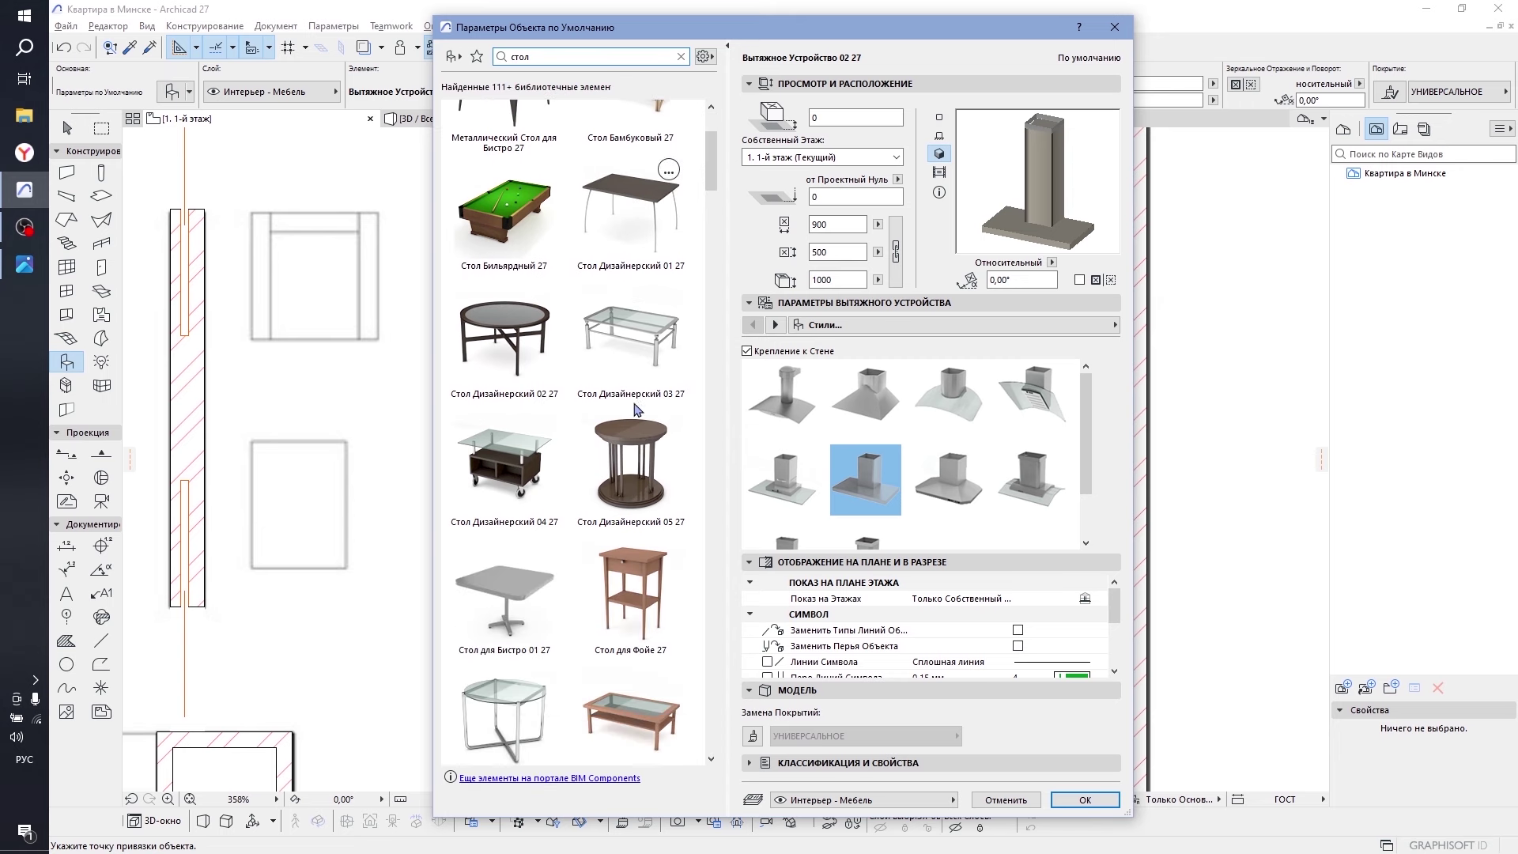
scroll(636, 409, down, 3)
scroll(632, 410, down, 2)
scroll(629, 412, down, 2)
scroll(620, 413, down, 1)
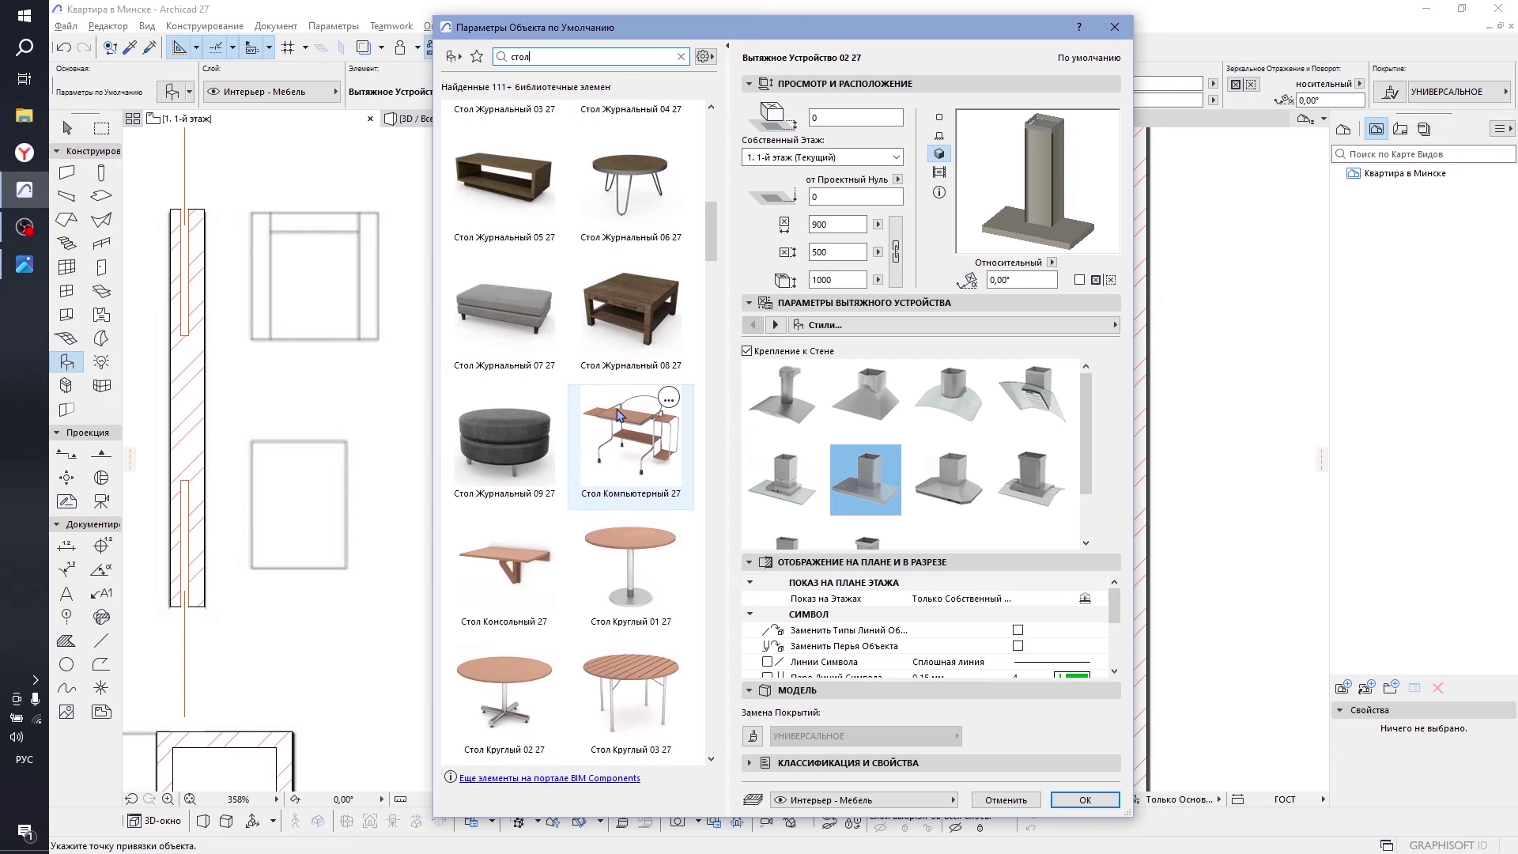
scroll(619, 415, down, 3)
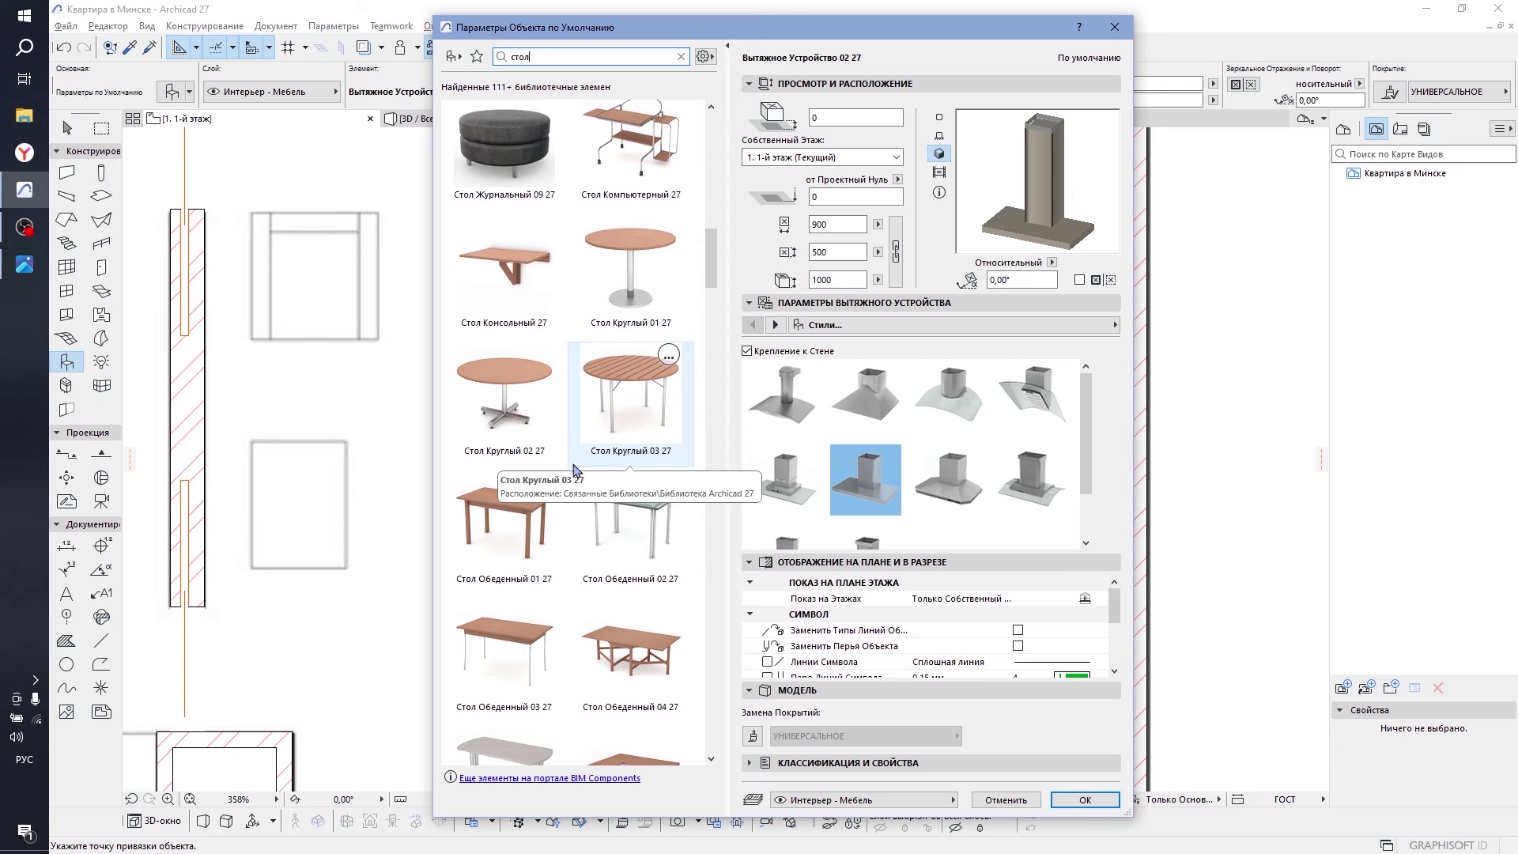
click(517, 545)
scroll(520, 547, down, 2)
scroll(522, 550, down, 2)
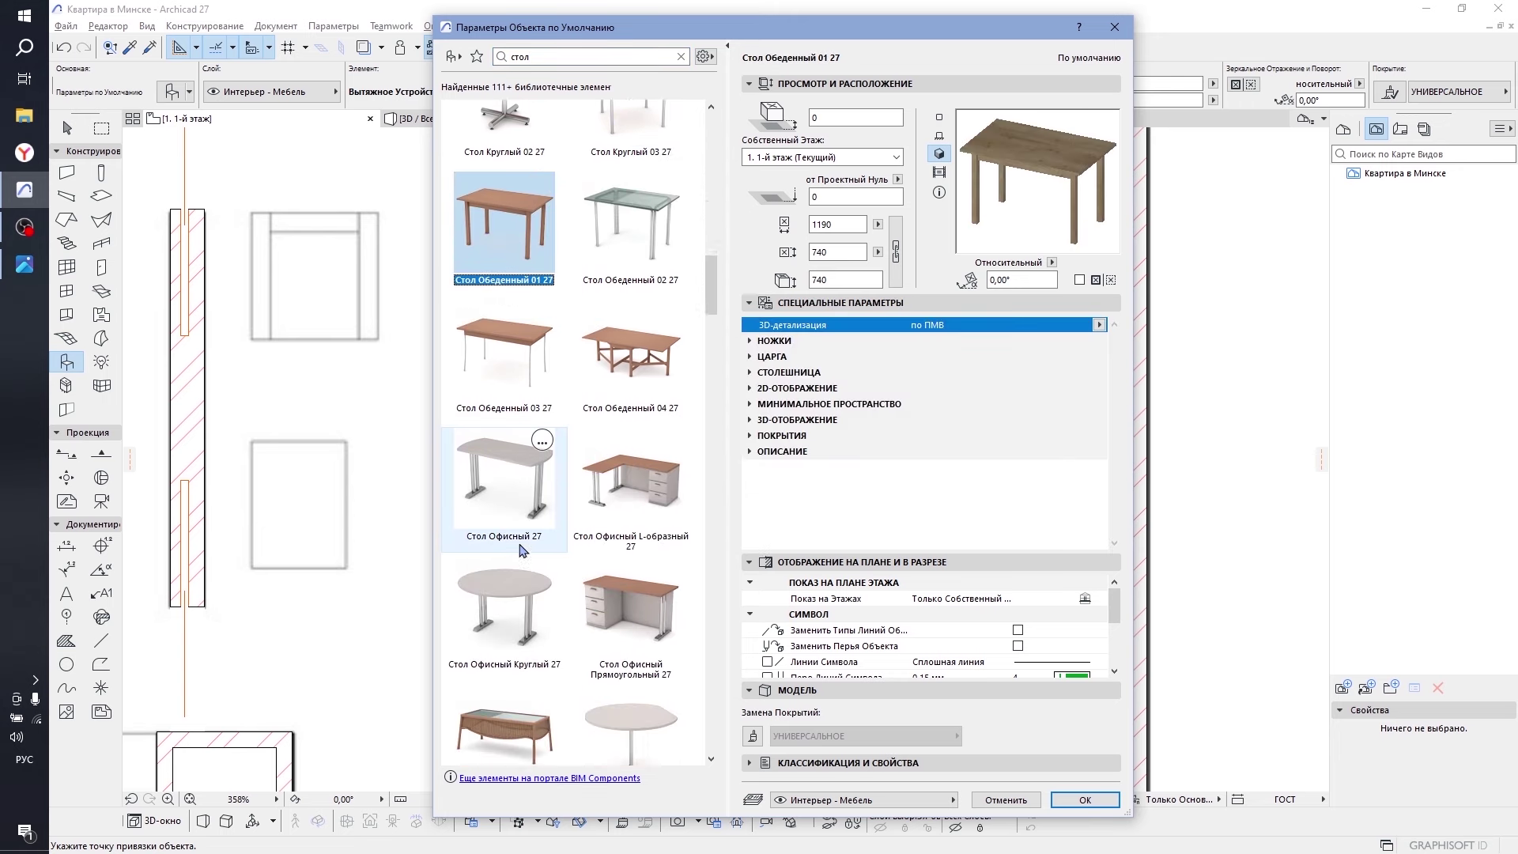
scroll(522, 549, down, 2)
scroll(517, 551, down, 2)
scroll(510, 554, down, 2)
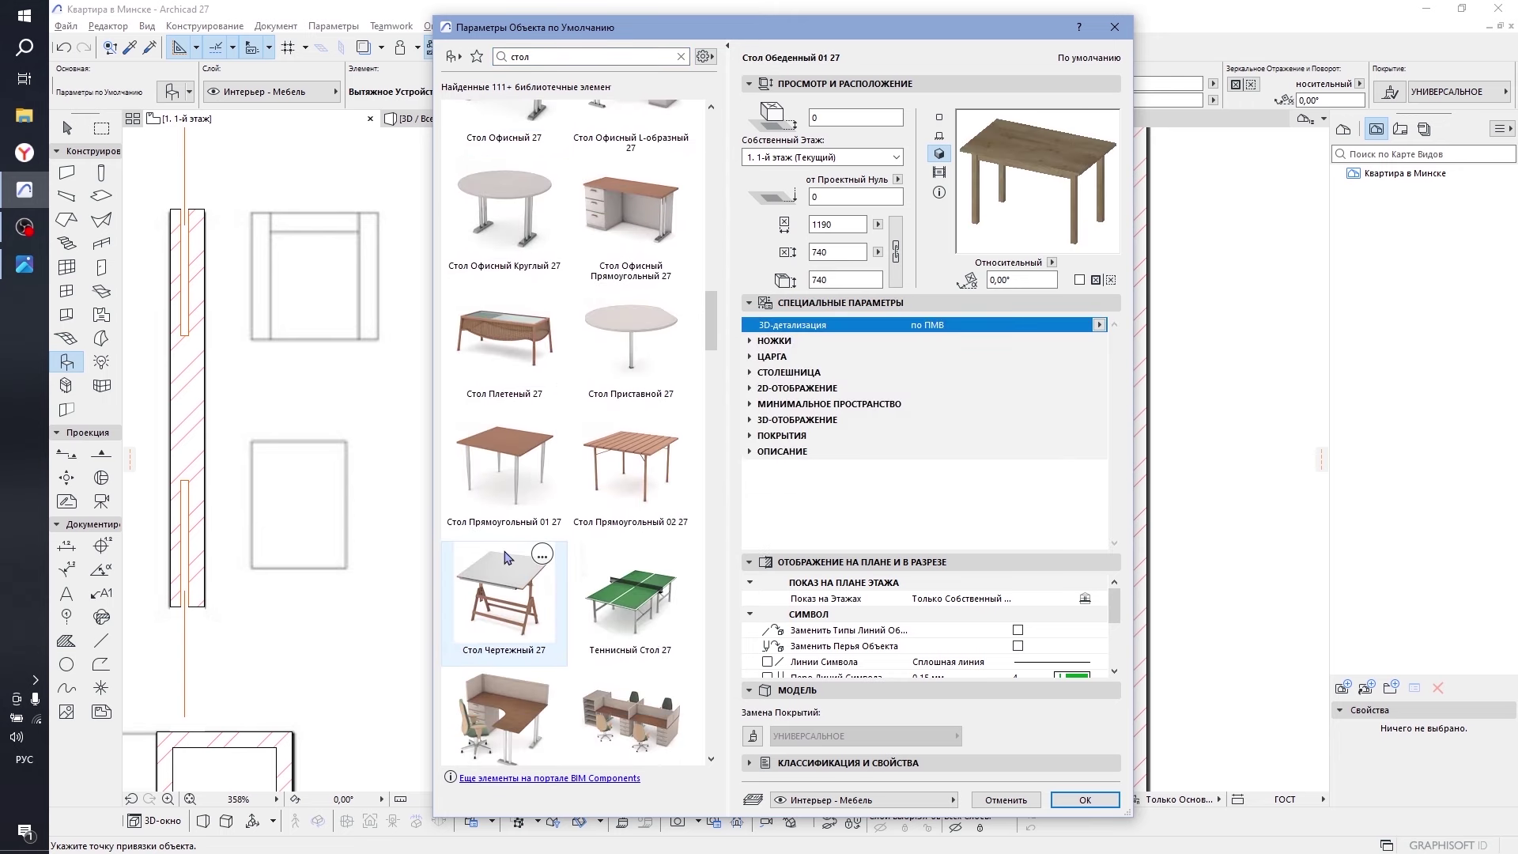
click(506, 491)
scroll(553, 474, up, 8)
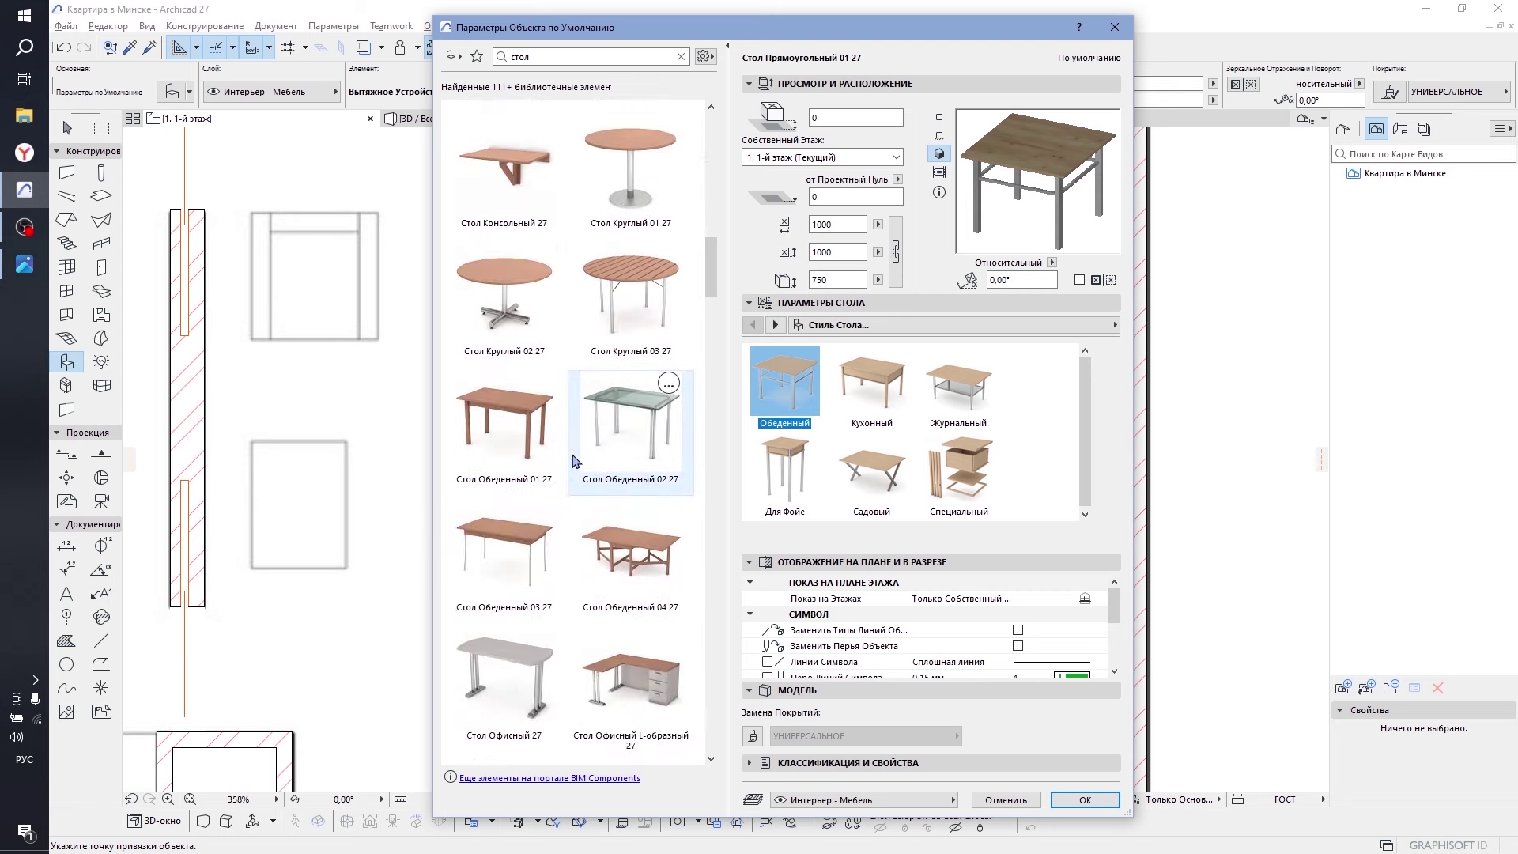
scroll(575, 461, up, 1)
click(627, 299)
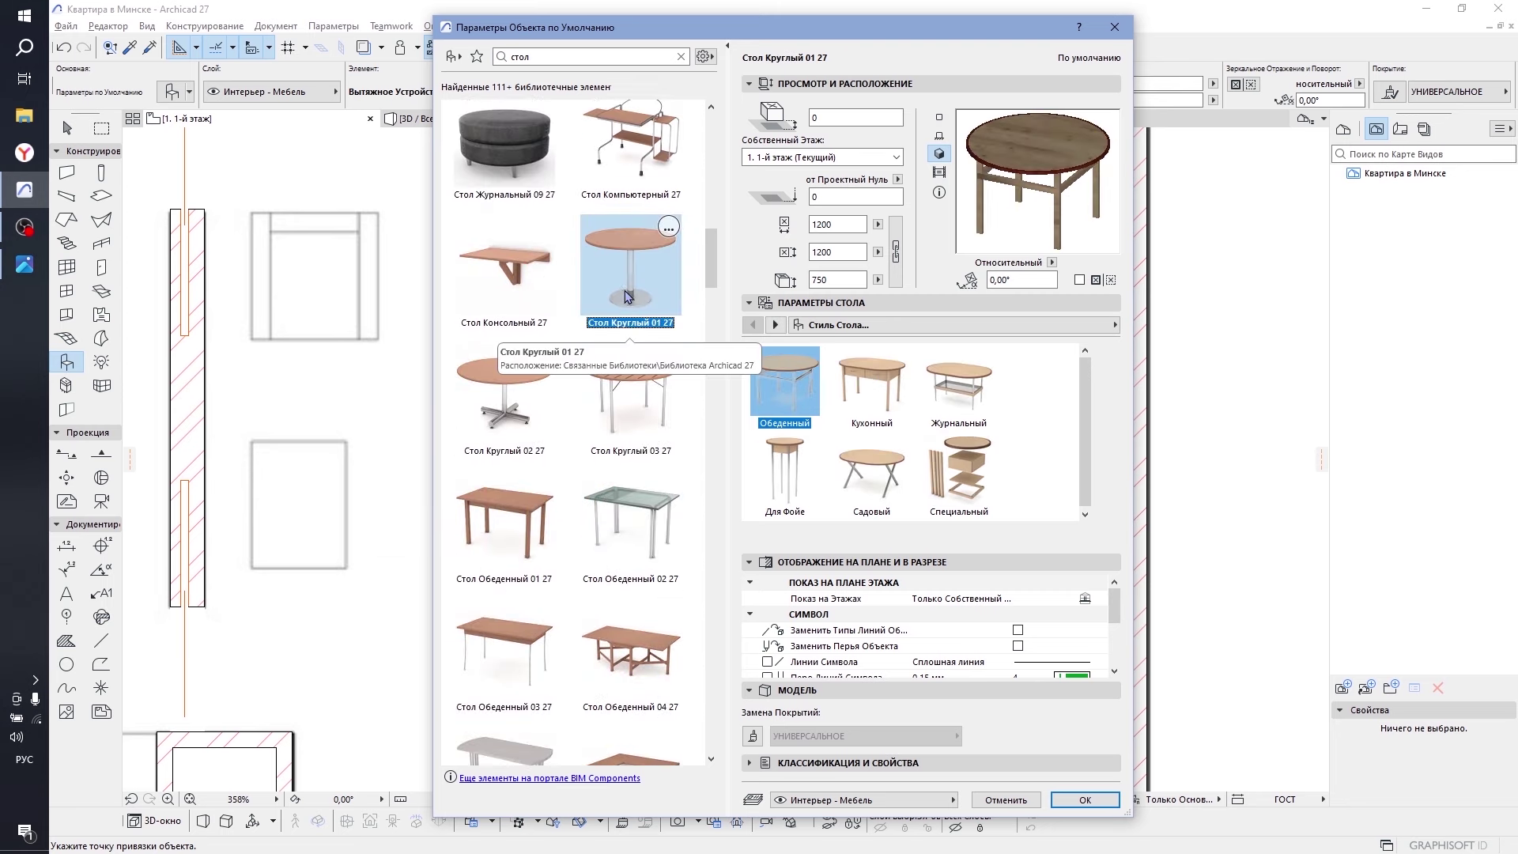
Place Стол Круглый 01 27 between the chairs and resize it to 1000×1000
click(1085, 799)
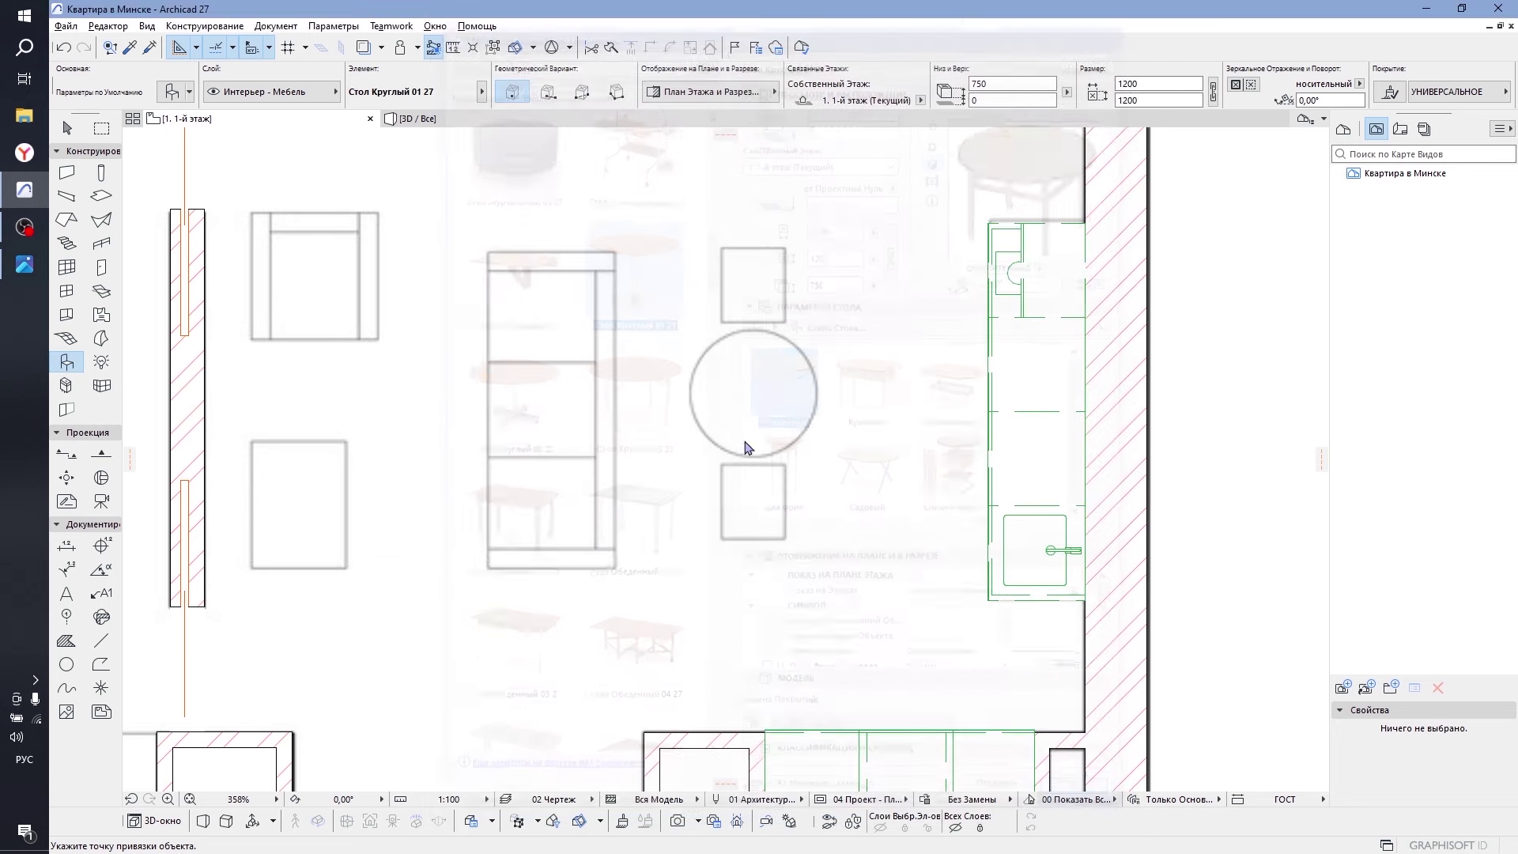
click(754, 385)
click(68, 128)
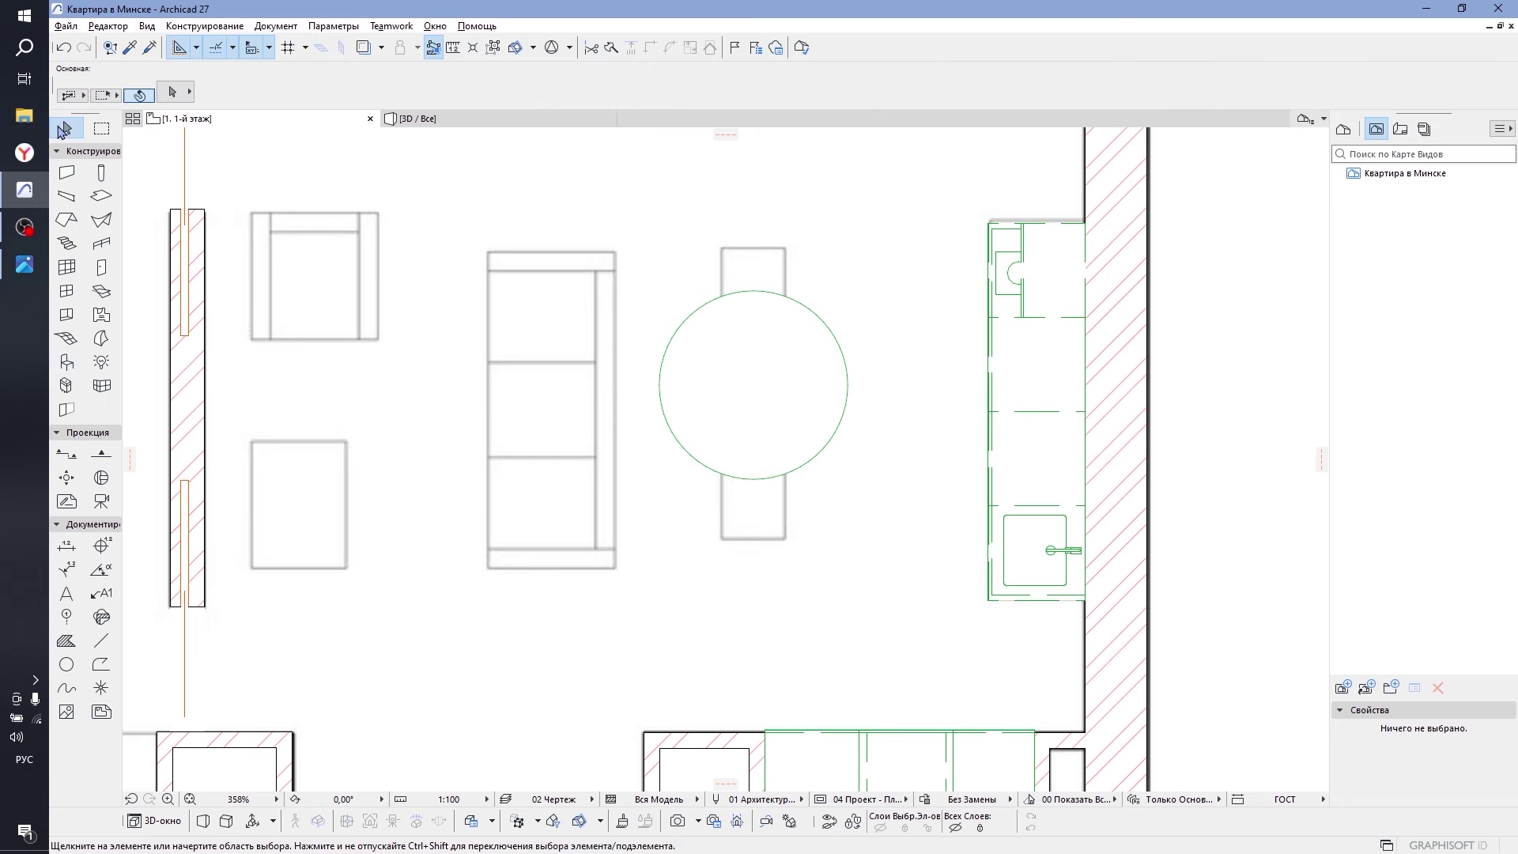
click(787, 382)
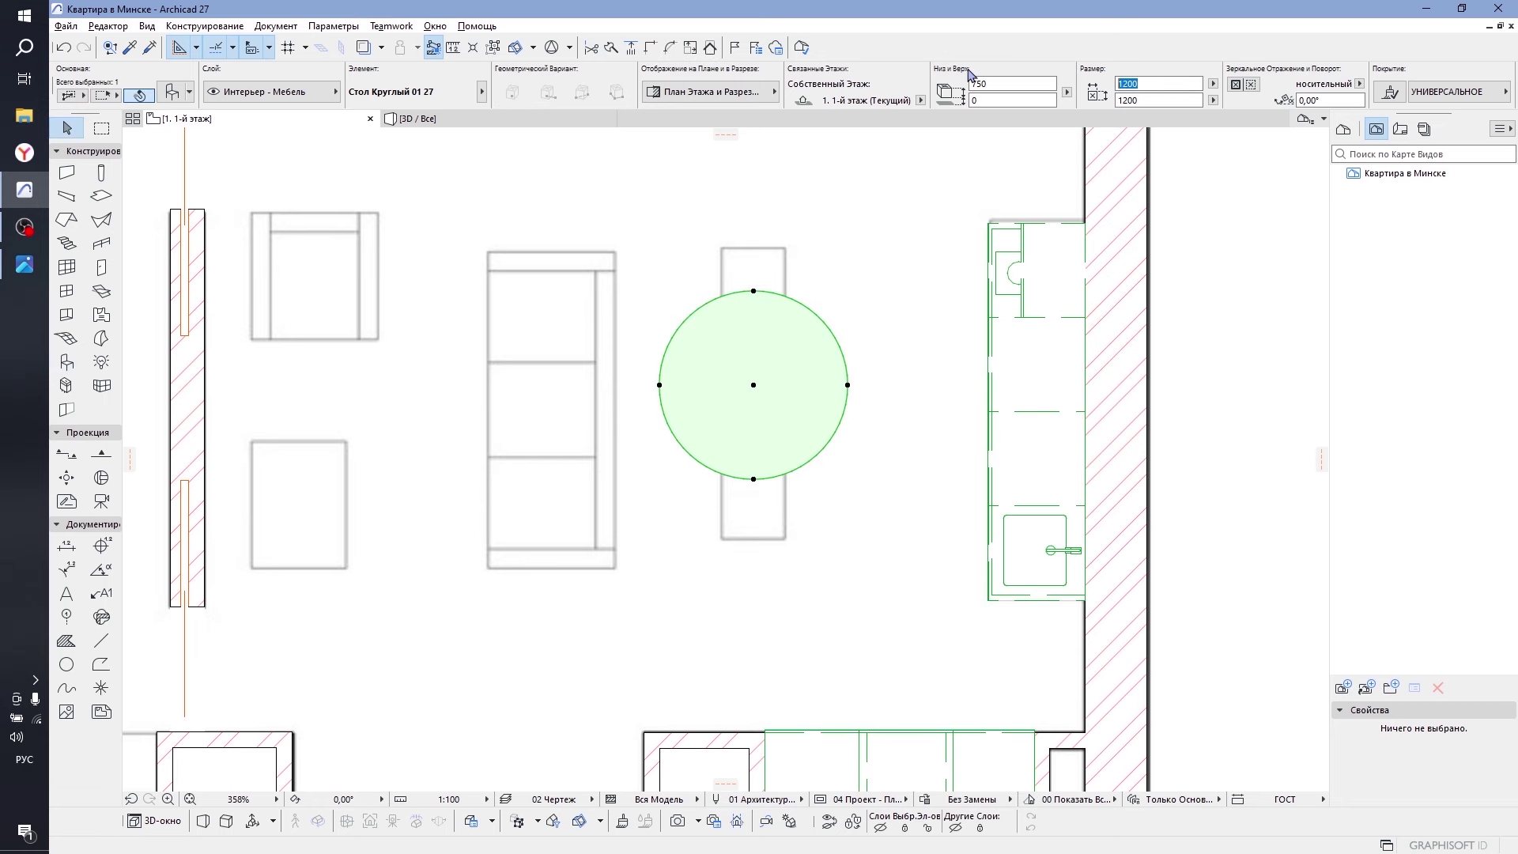
text(1000)
key(Tab)
text(1)
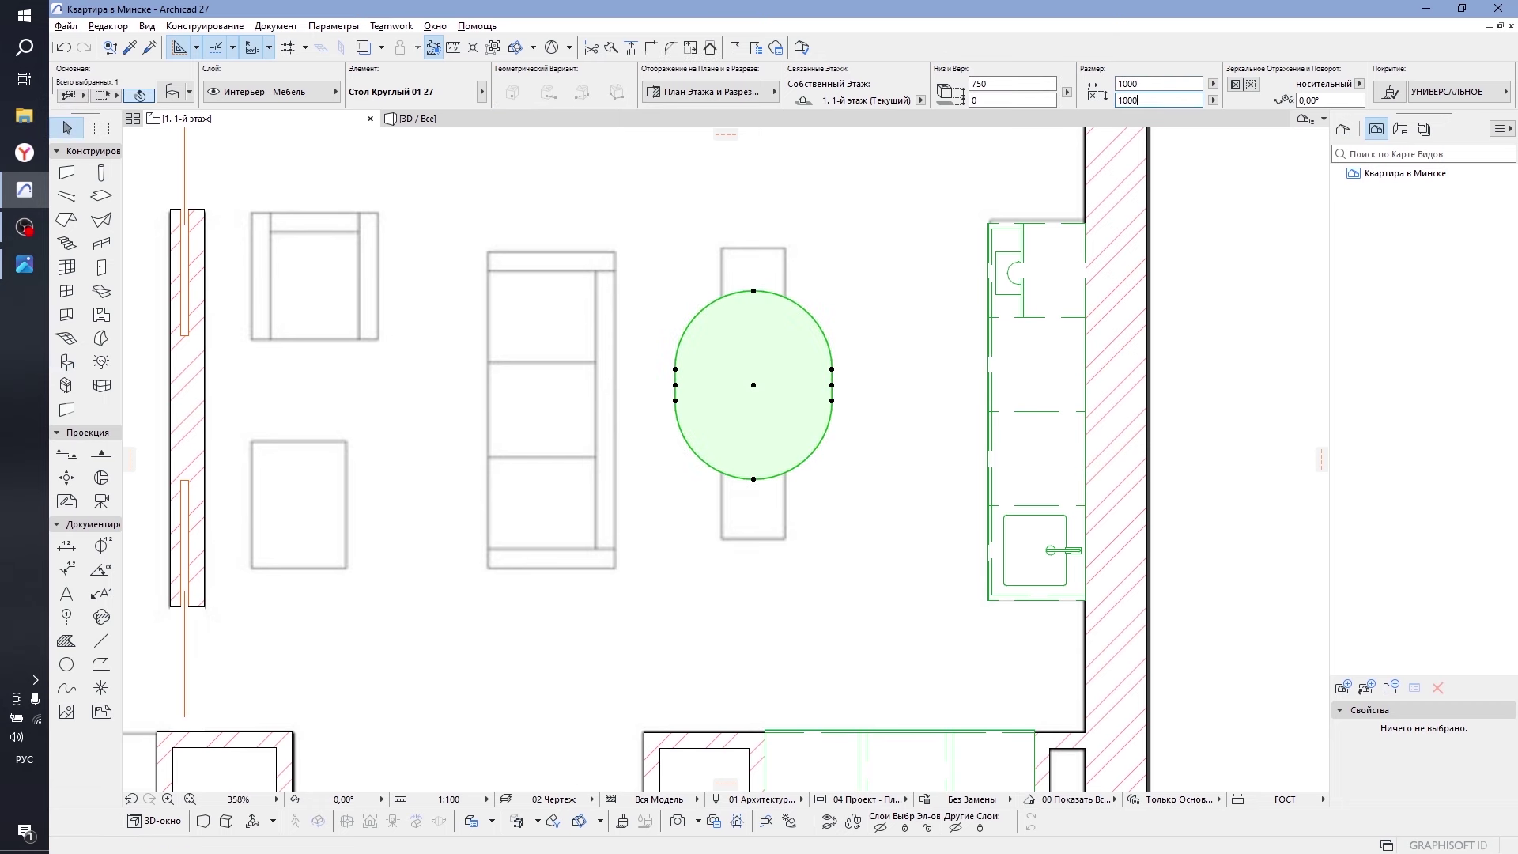
key(Return)
scroll(763, 383, up, 3)
Centre the table between the chairs and resize it to 900×900
click(763, 383)
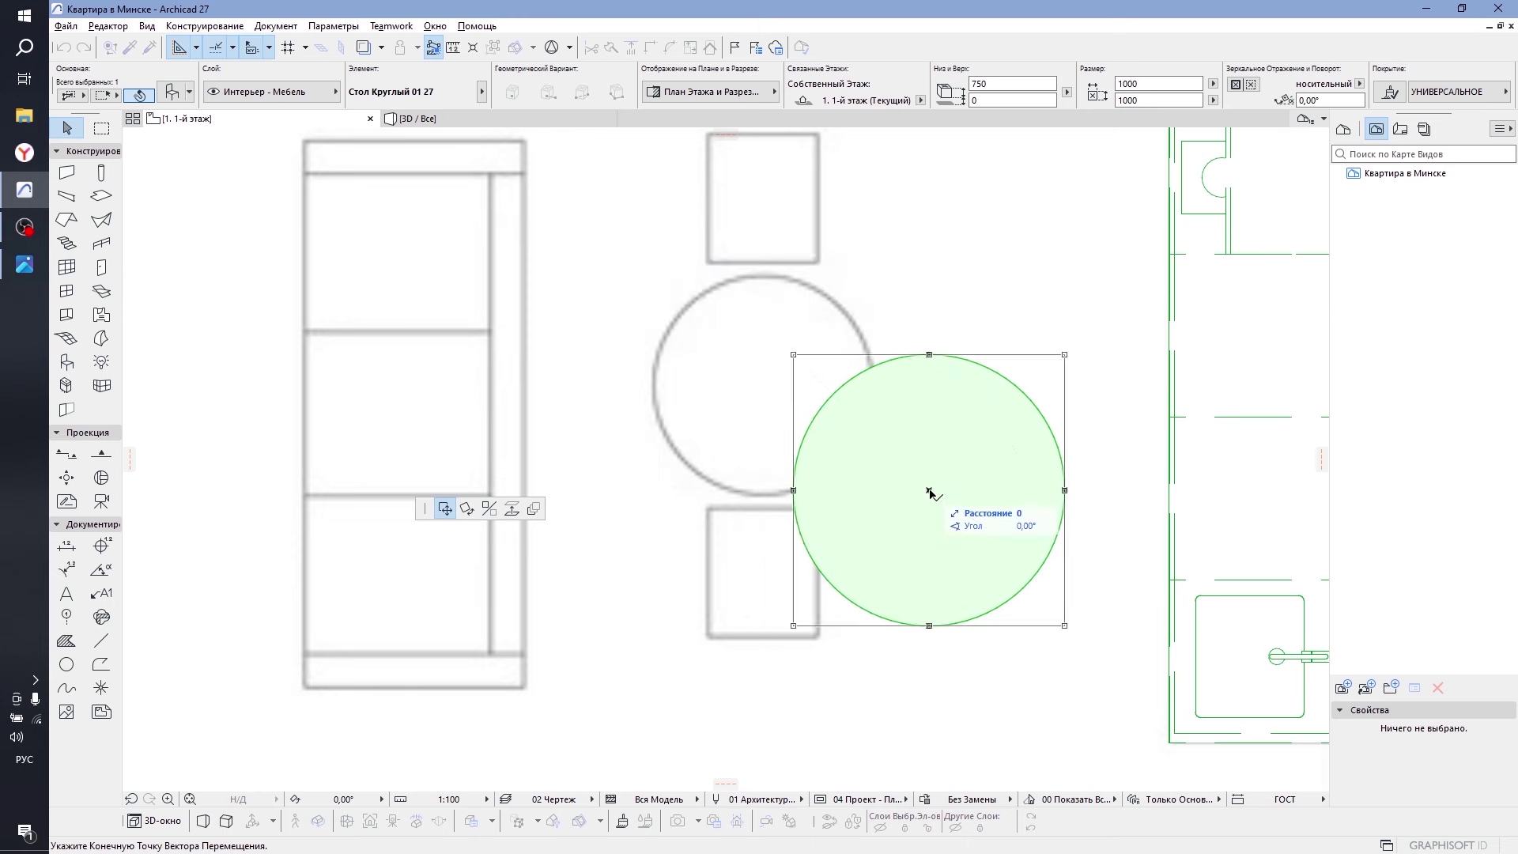
click(792, 398)
text(9)
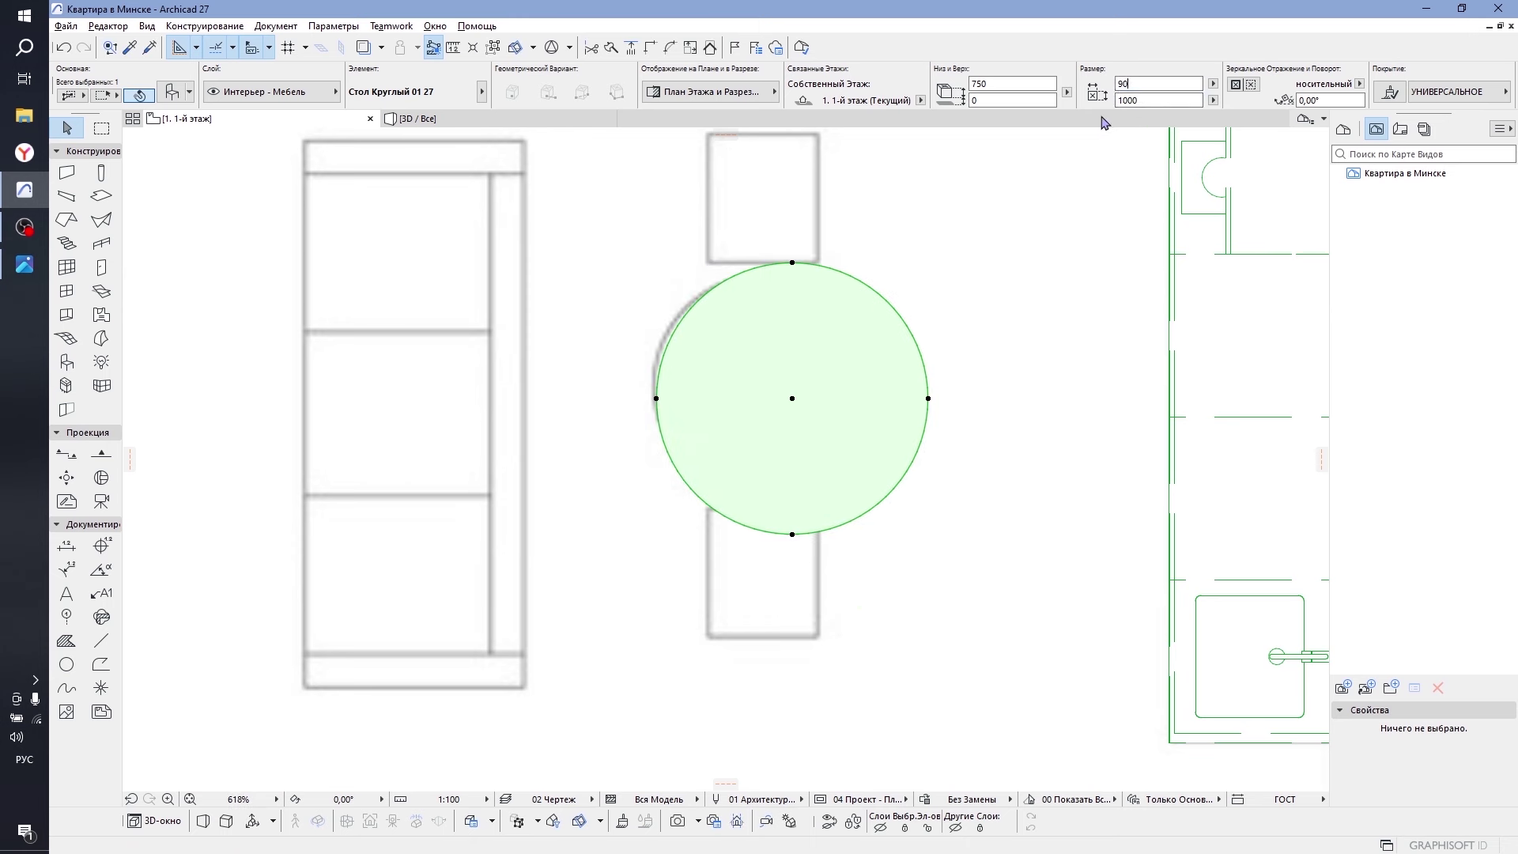
text(0)
key(Tab)
text(900)
key(Return)
click(774, 410)
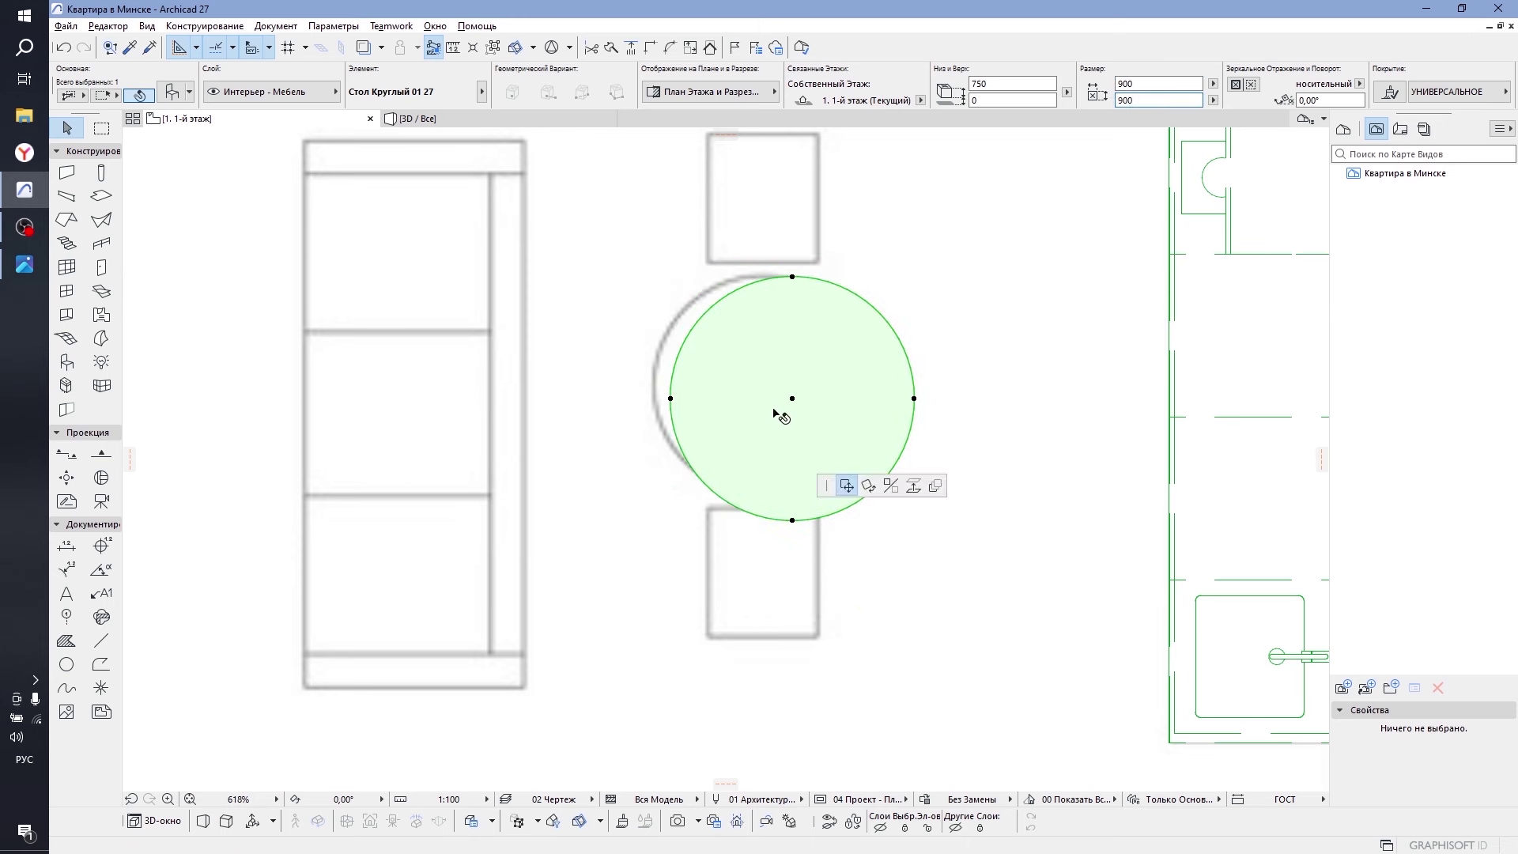
Set the table to 800×800 and show the kitchen in 3D
double_click(1158, 83)
text(800)
key(Return)
key(Tab)
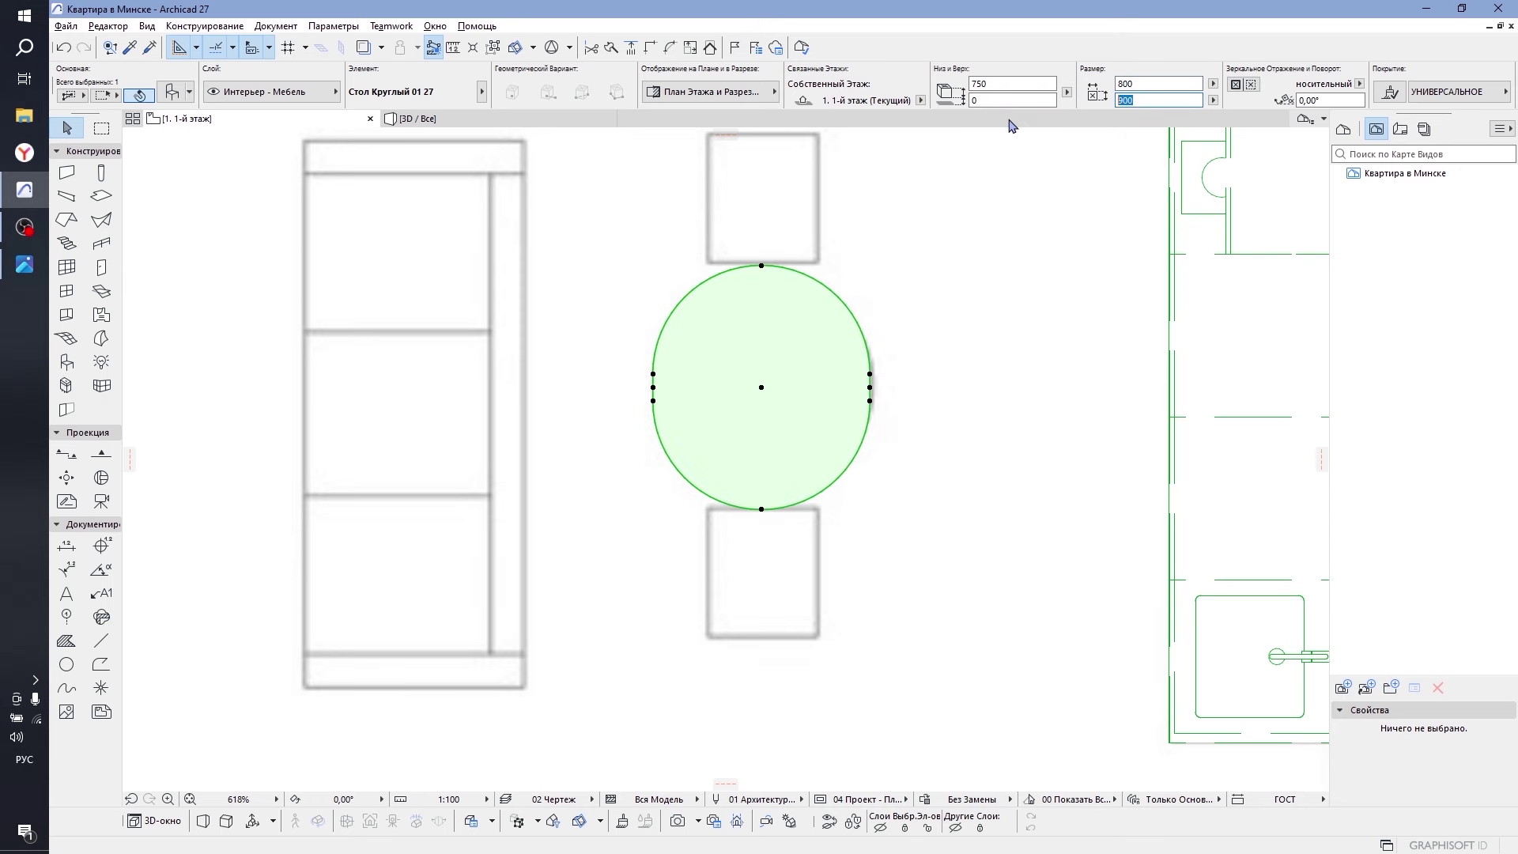
key(Return)
click(767, 387)
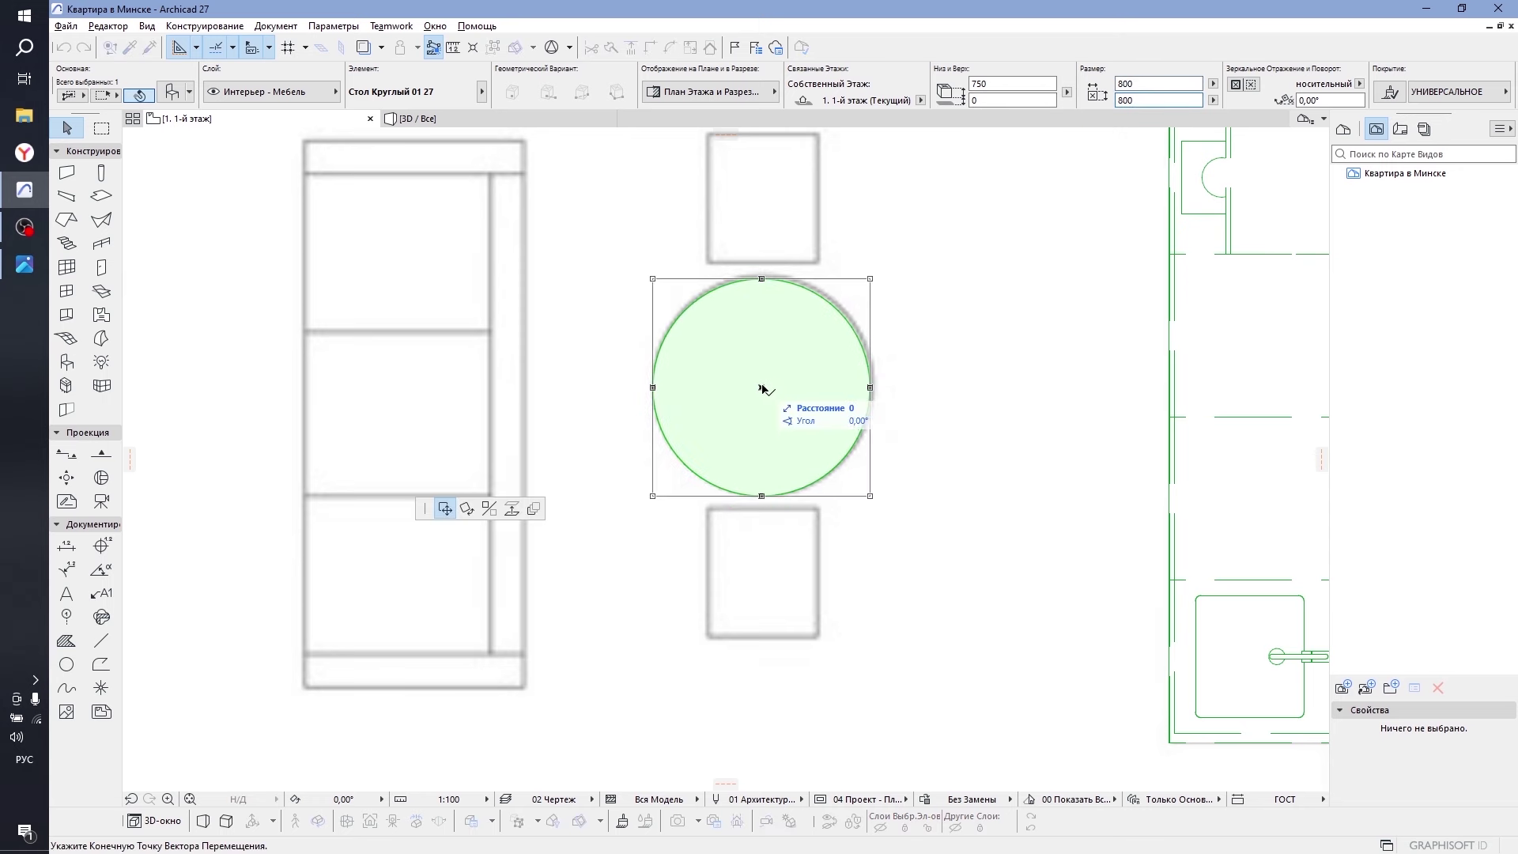
click(457, 120)
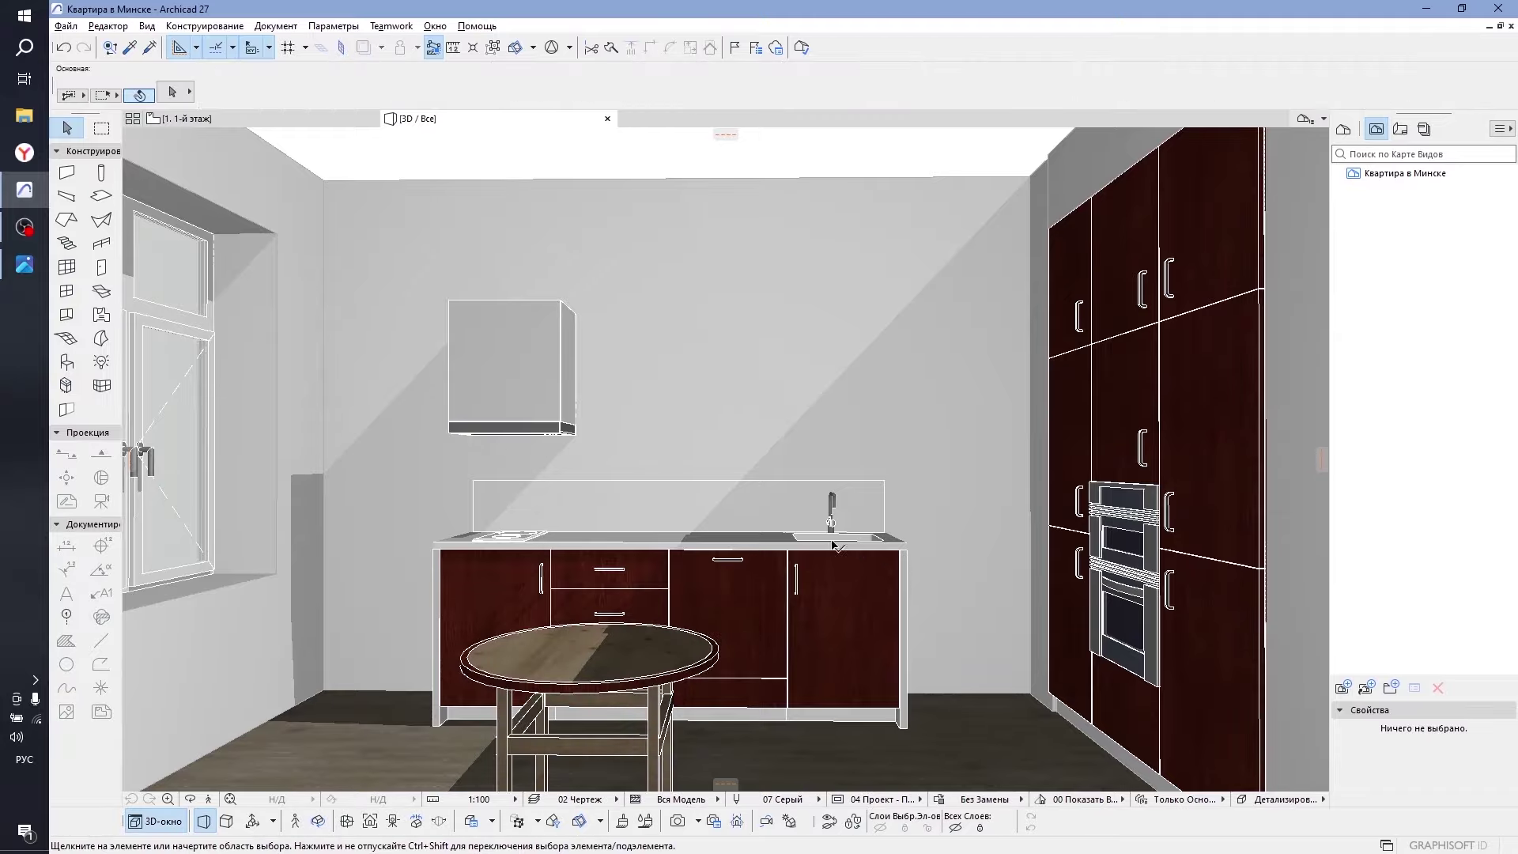
Select the round table in 3D, uncheck its Царга apron and go to the Ножки leg options
mouse_move(458, 135)
shift+middle_down()
mouse_move(778, 379)
mouse_move(704, 475)
shift+middle_up()
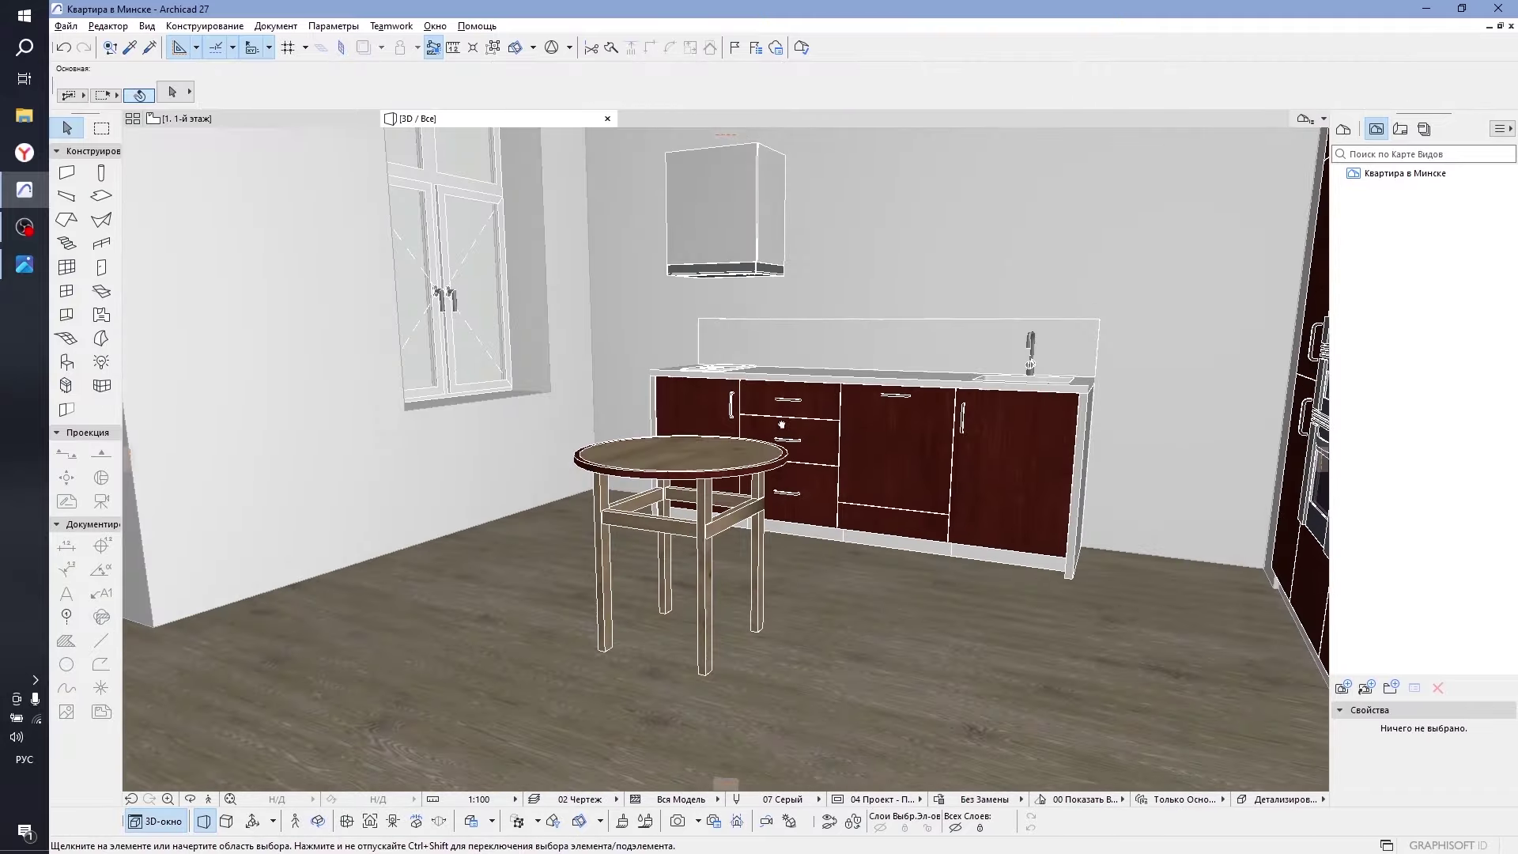
click(704, 478)
key(ctrl+t)
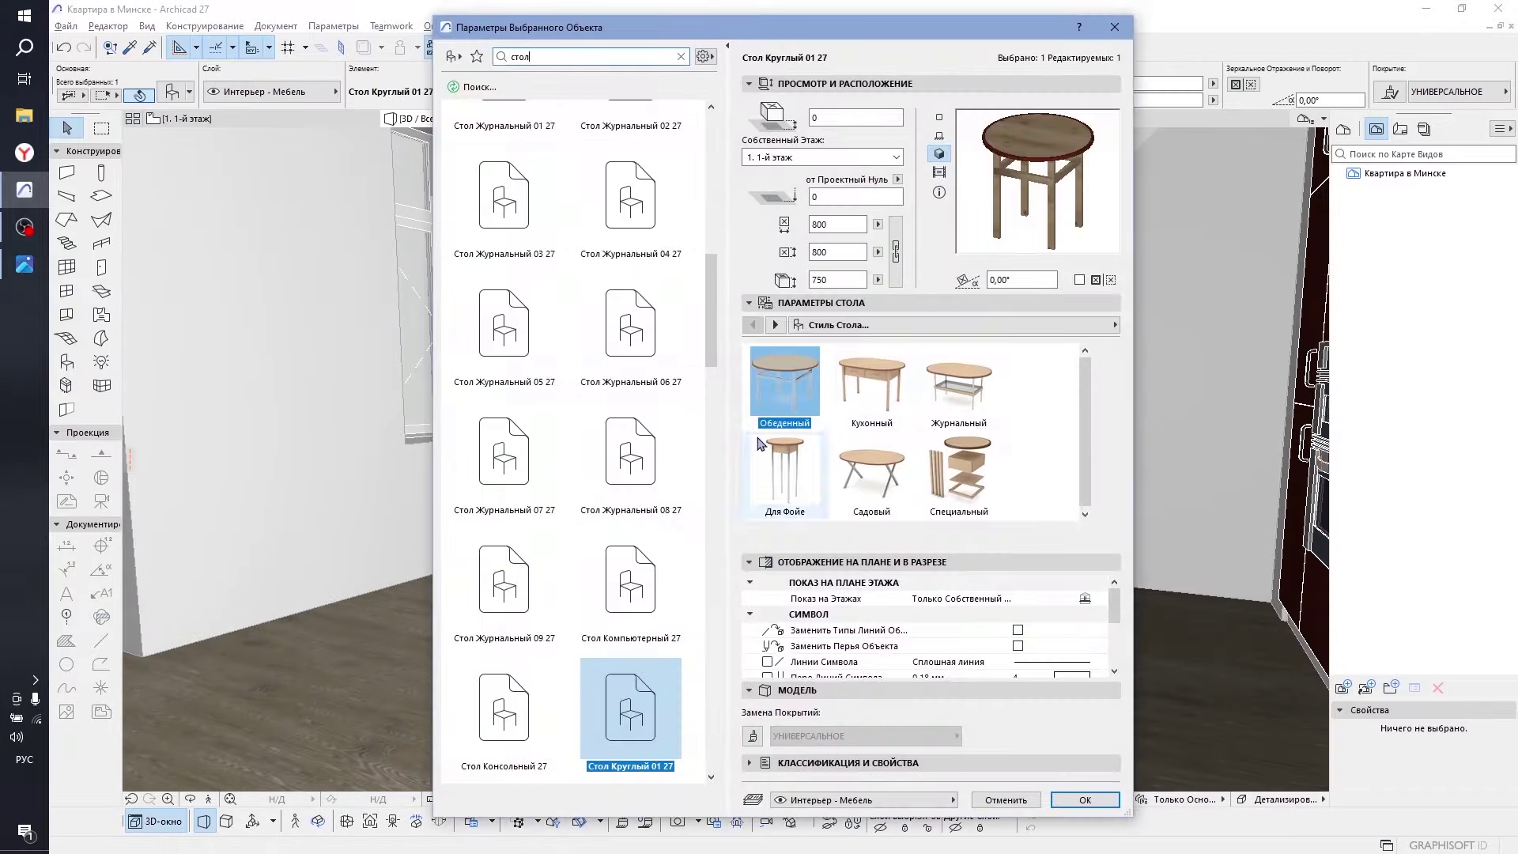
click(777, 325)
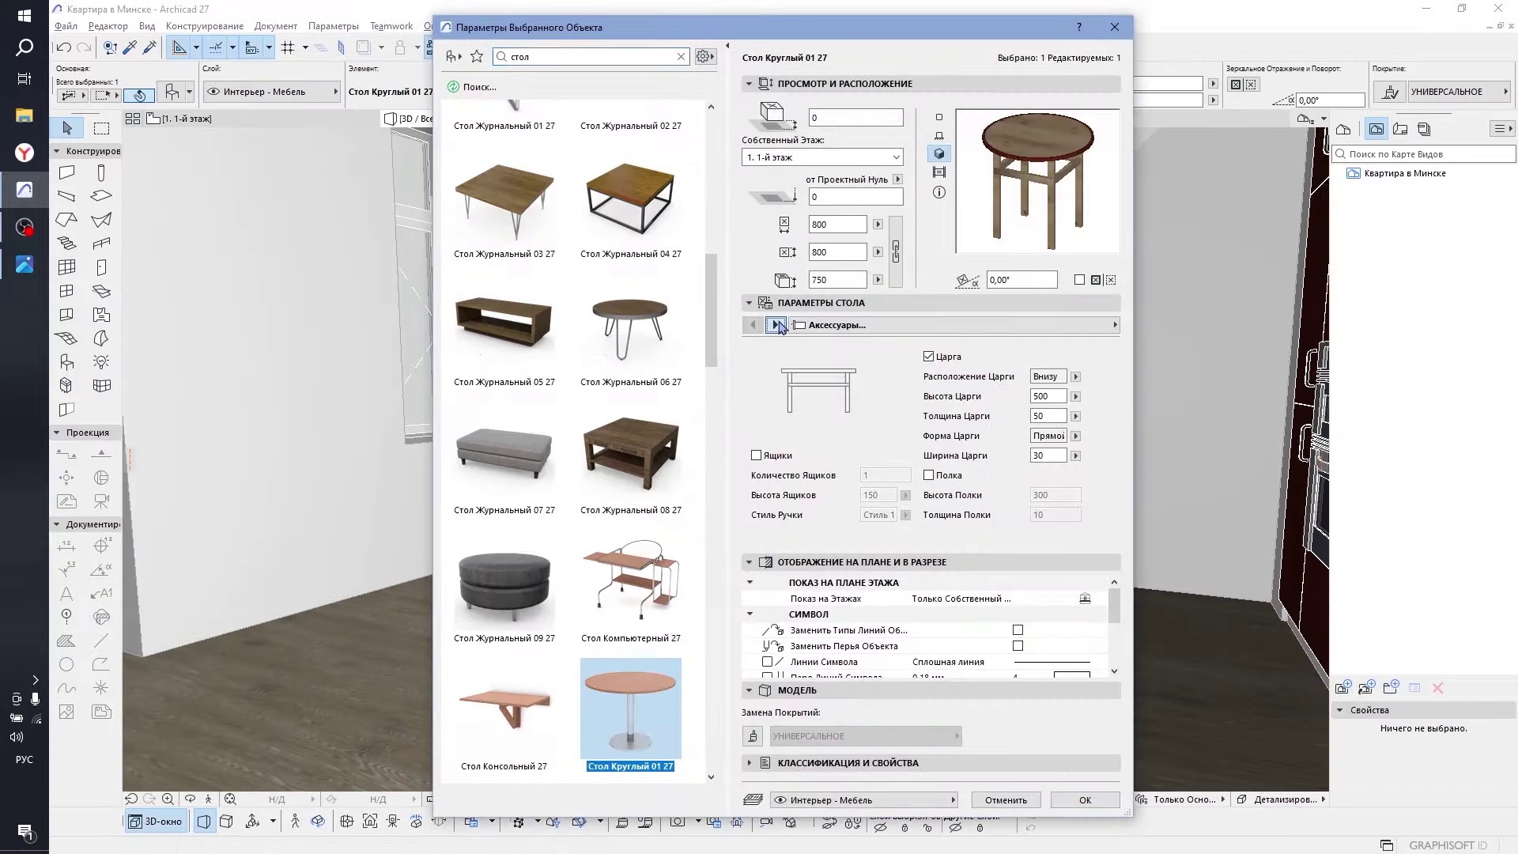
click(929, 357)
click(776, 325)
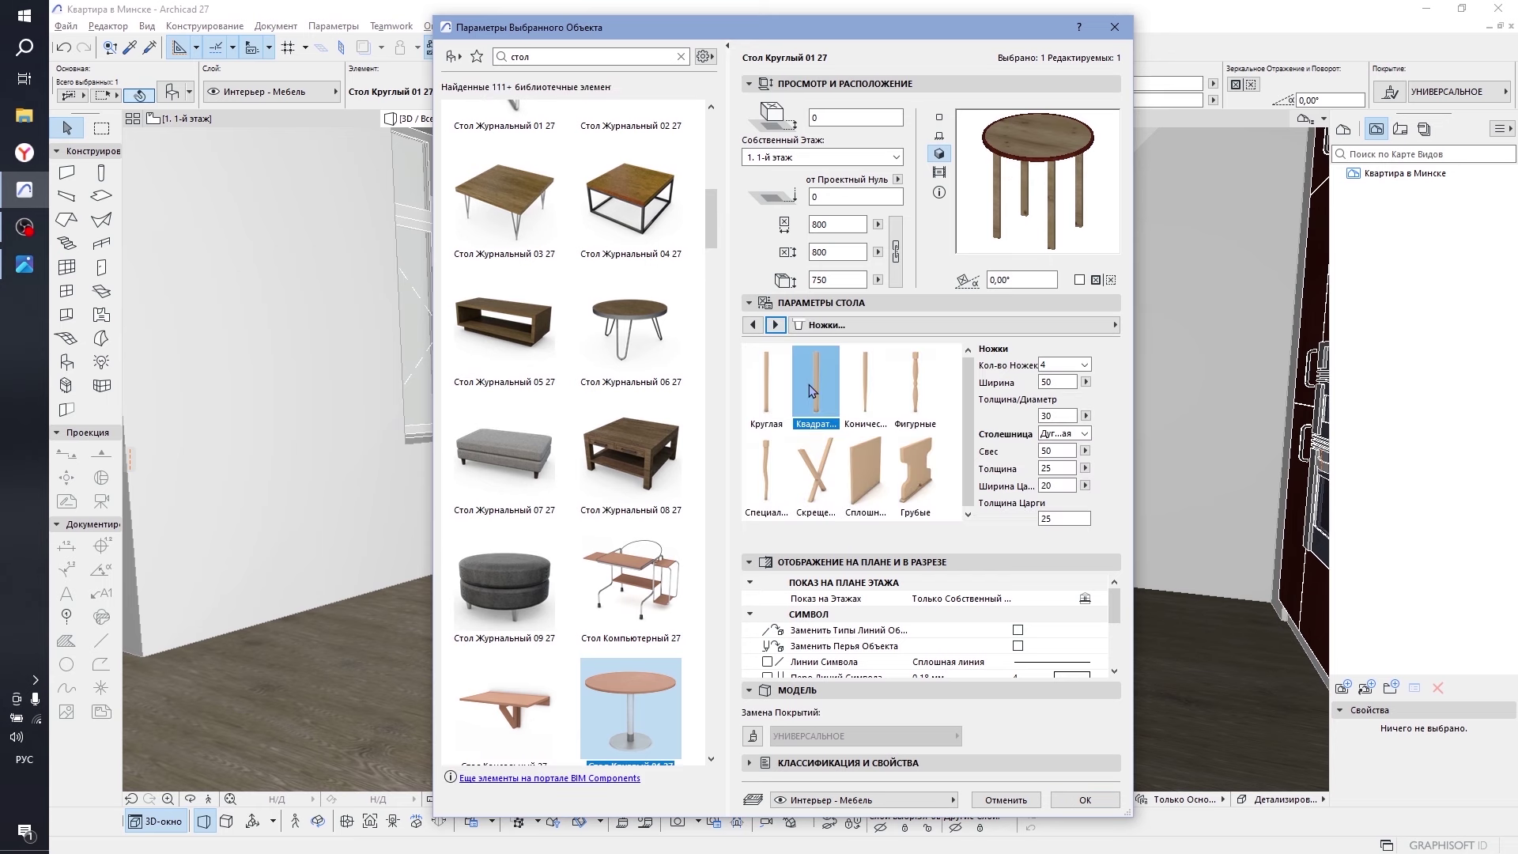
key(alt+Tab)
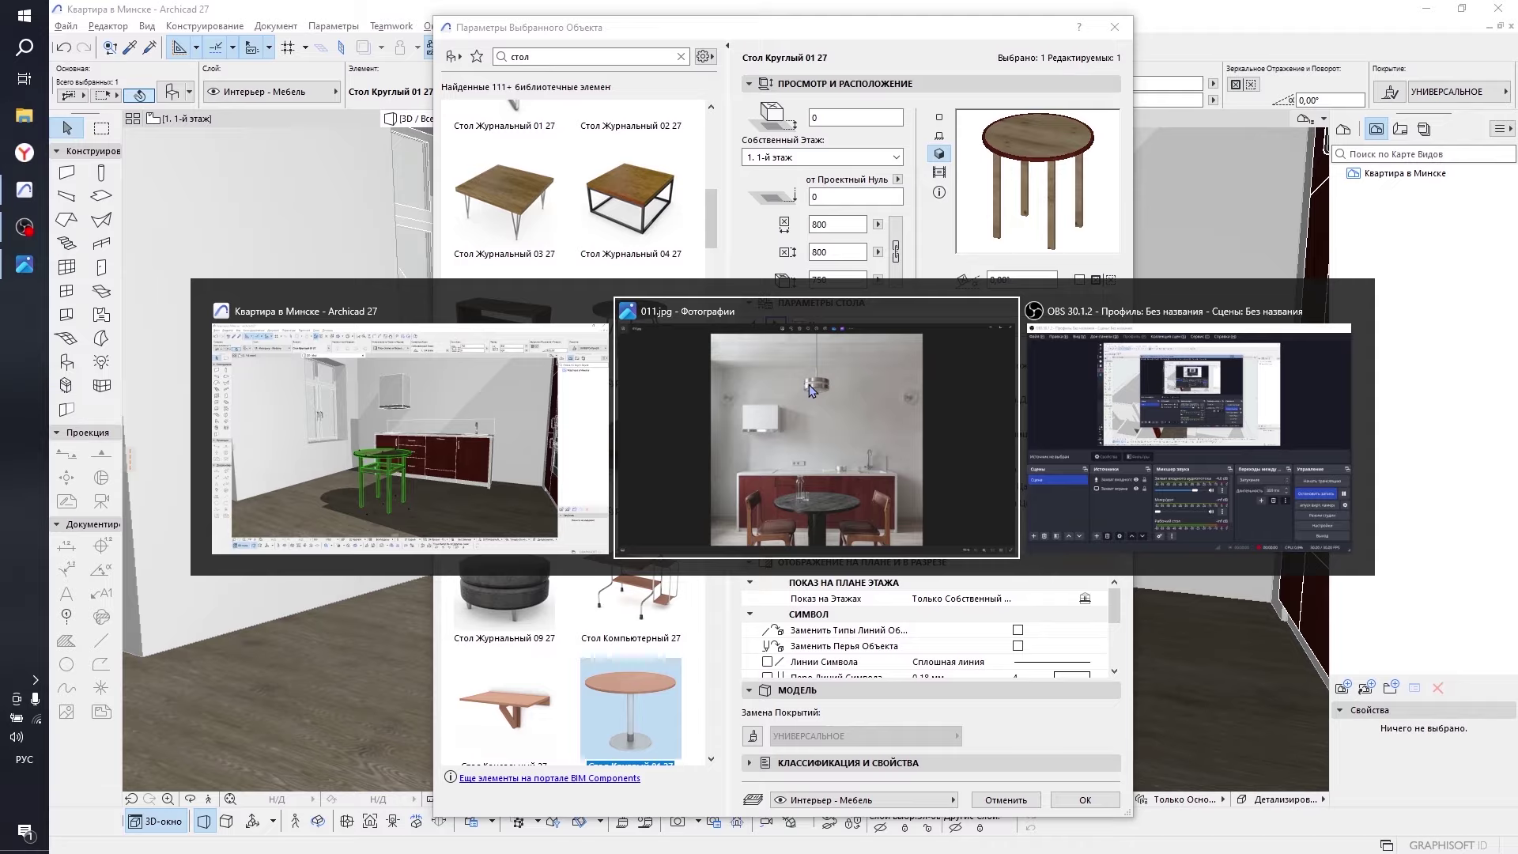
key(alt+Tab)
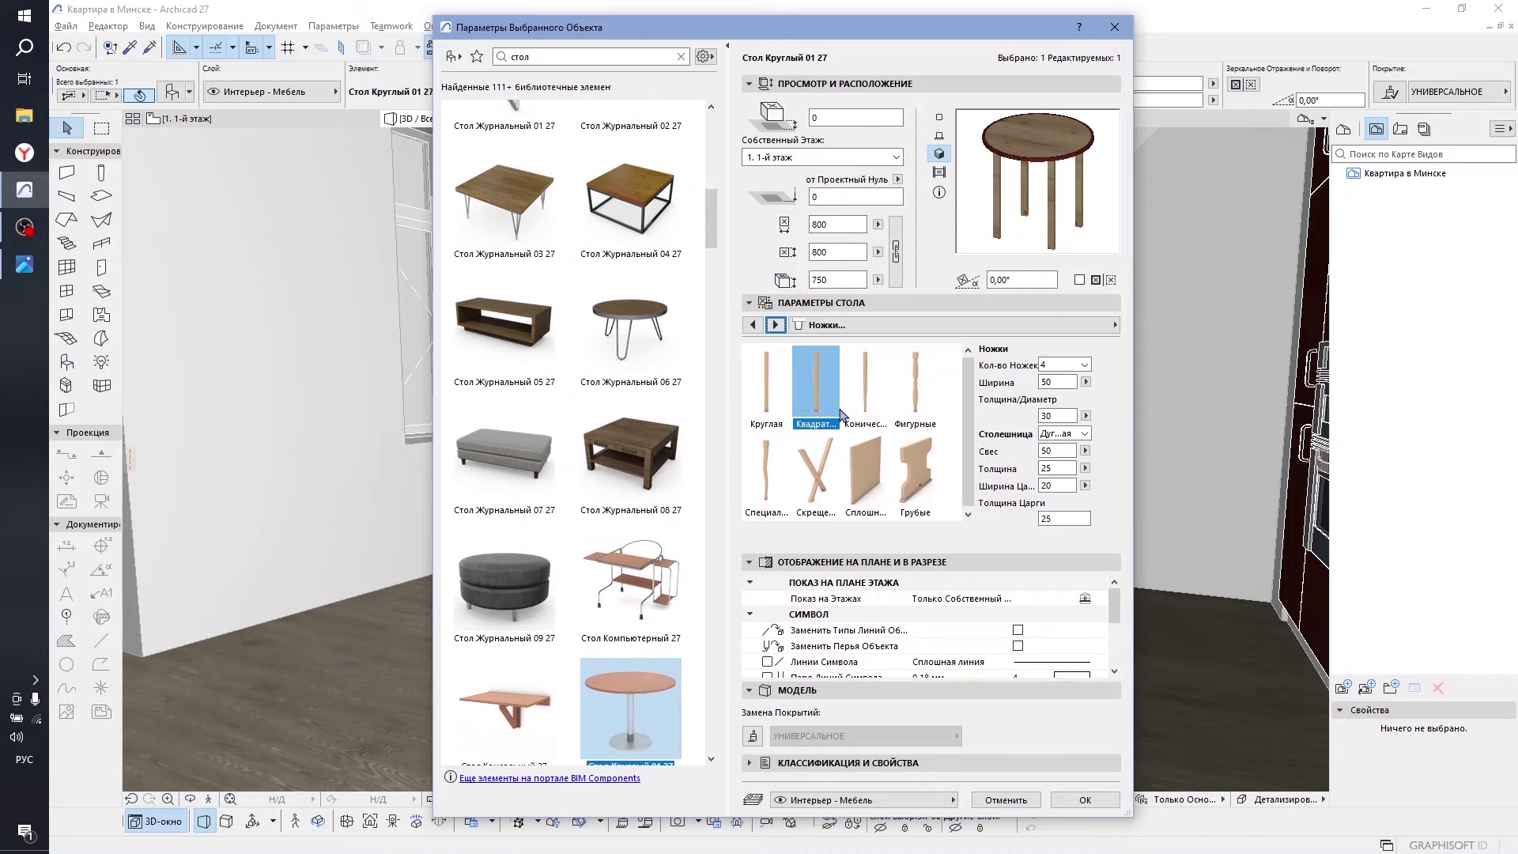
key(alt+Tab)
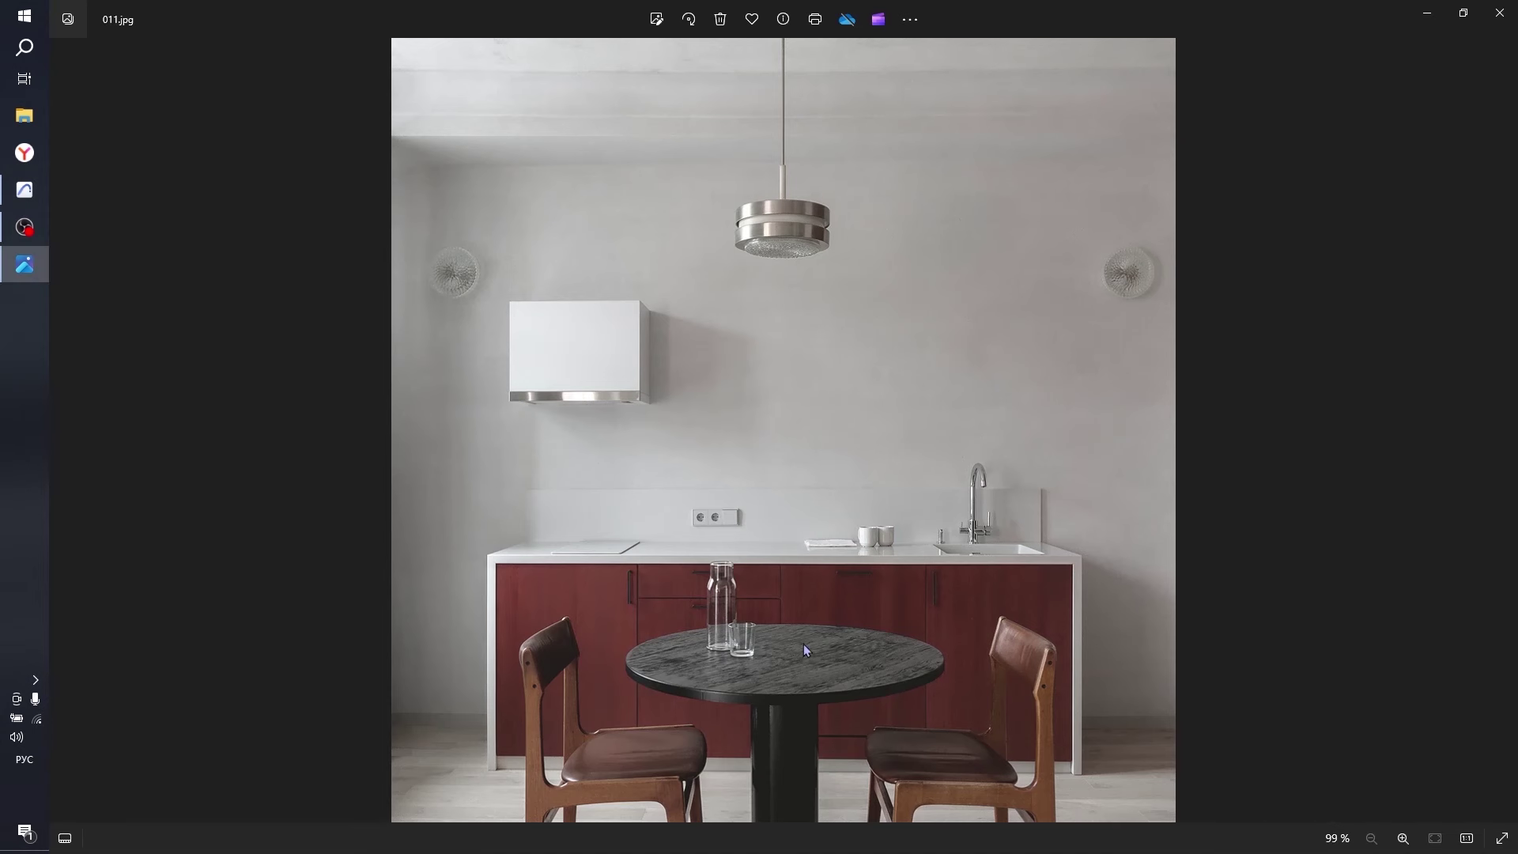
key(Right)
key(Right)
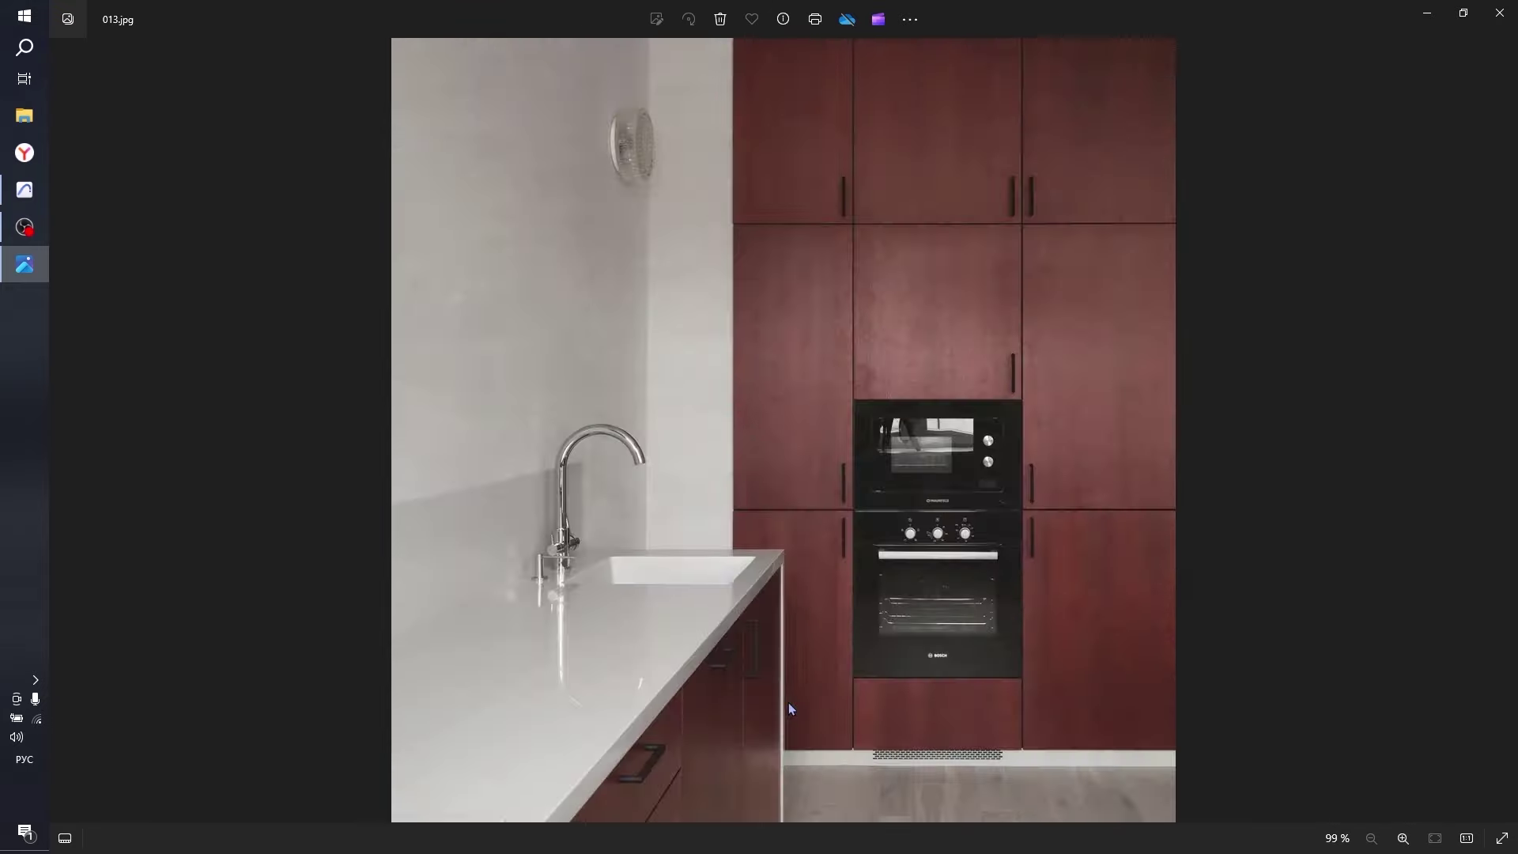
key(Right)
key(Right)
key(Right)
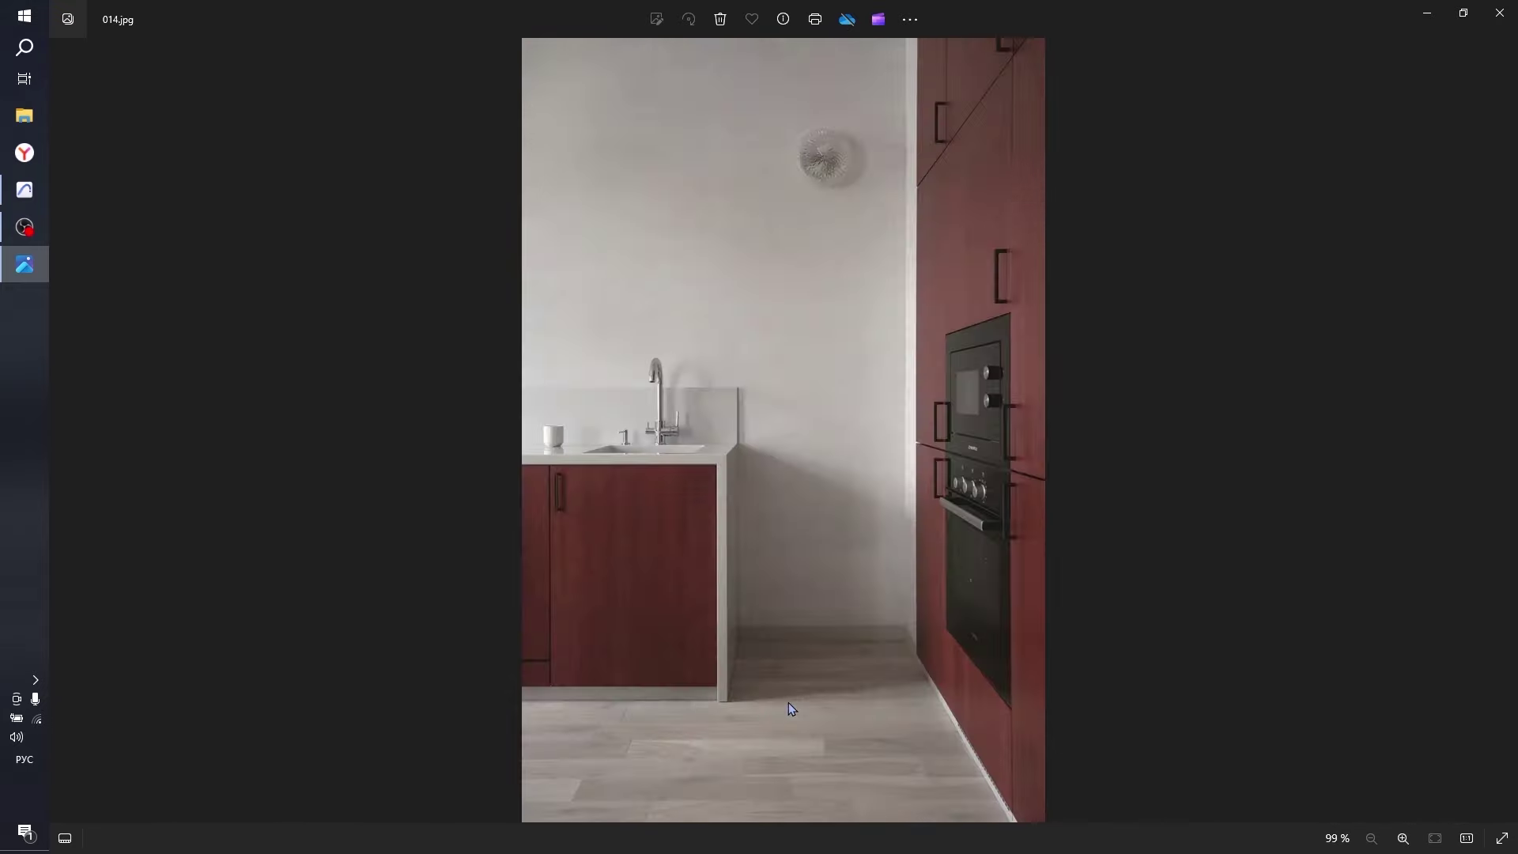
key(Right)
key(Right)
key(Left)
key(Left)
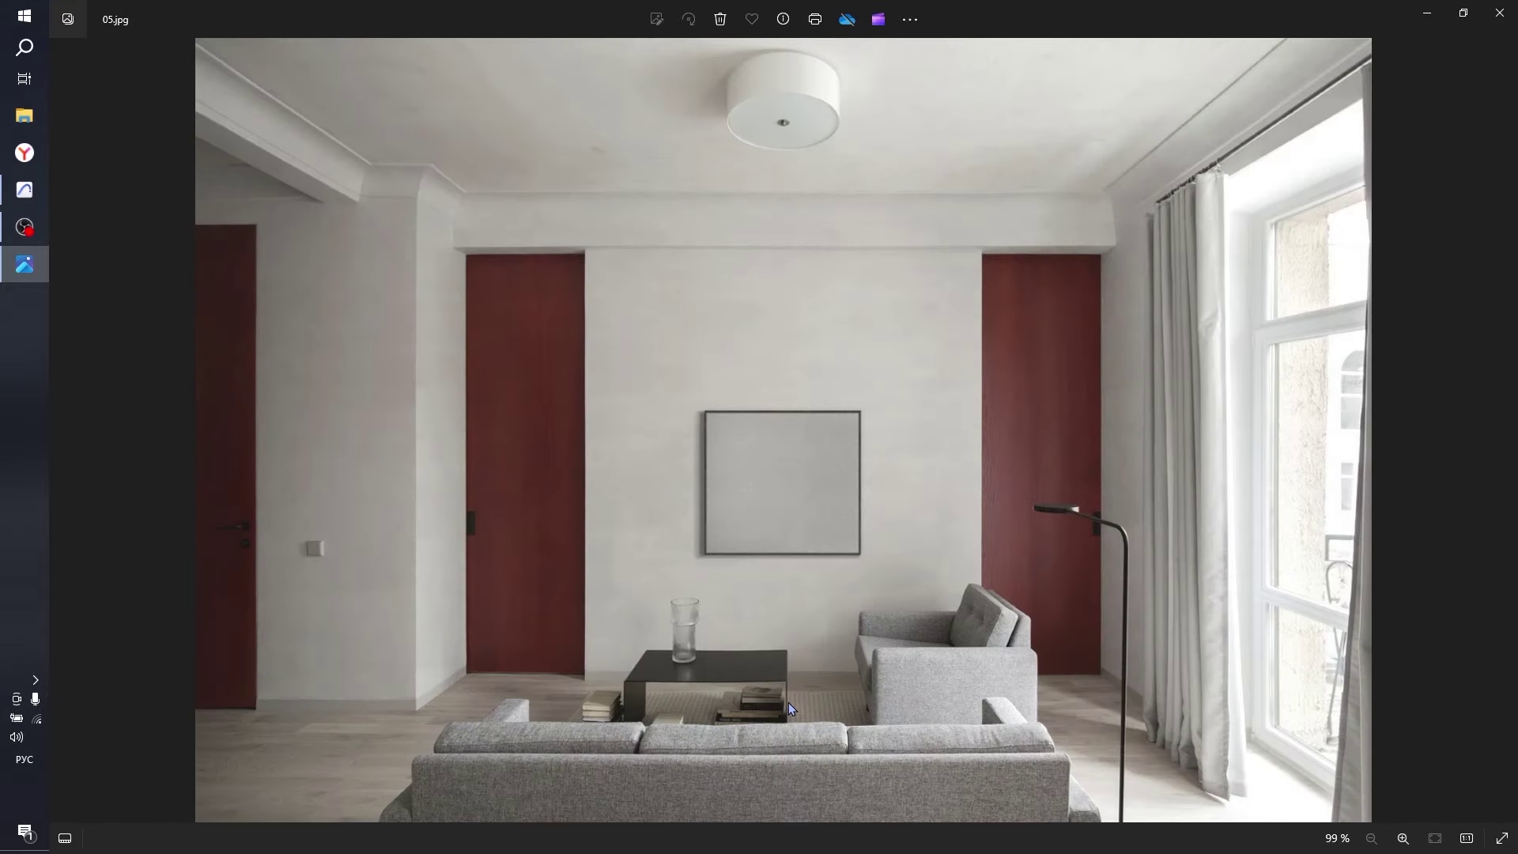
key(Left)
scroll(909, 622, up, 3)
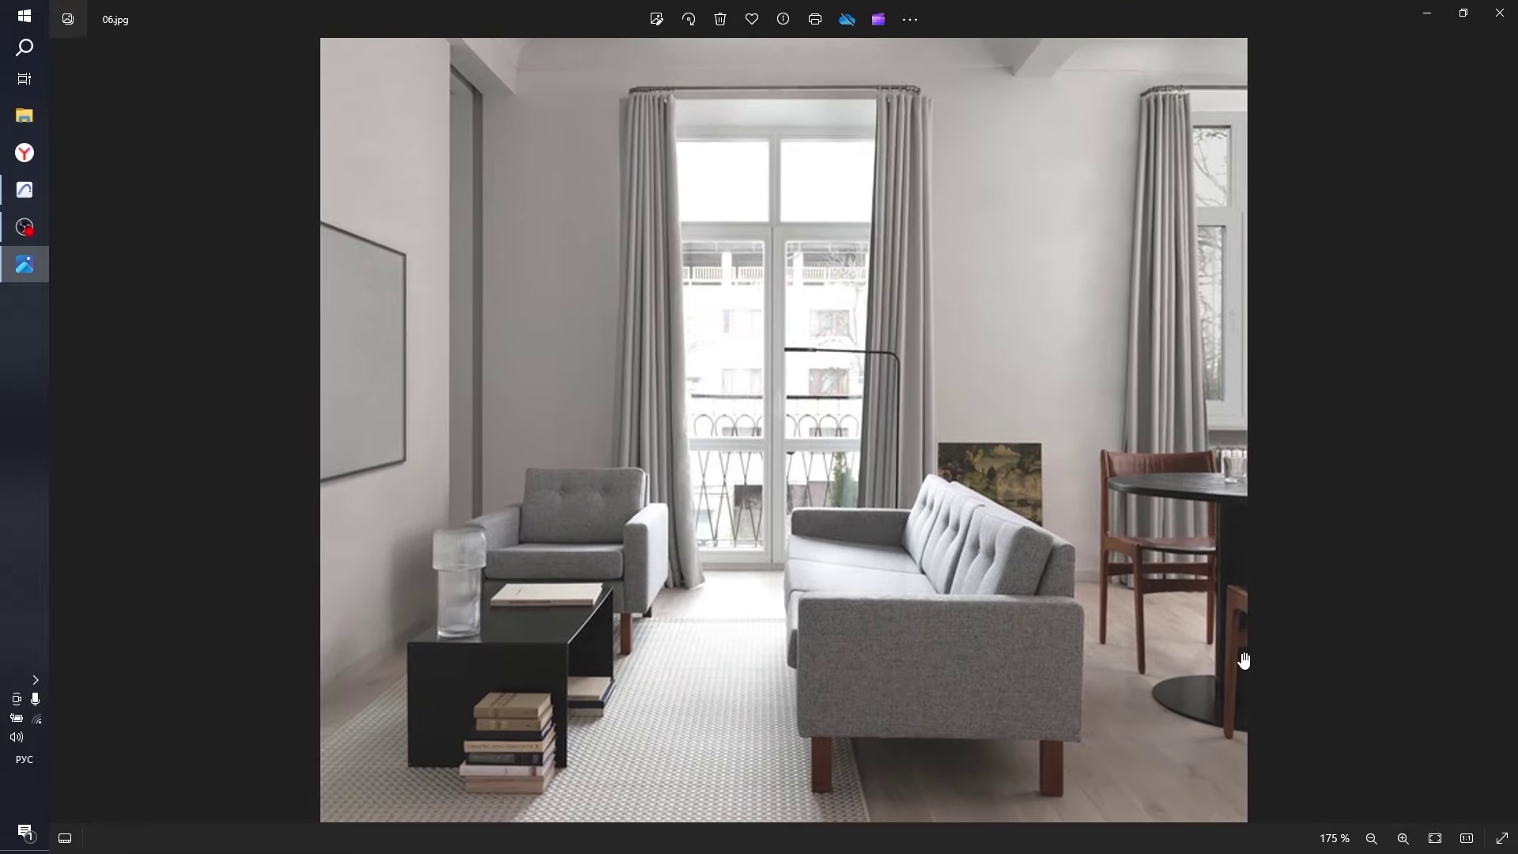
key(alt+Tab)
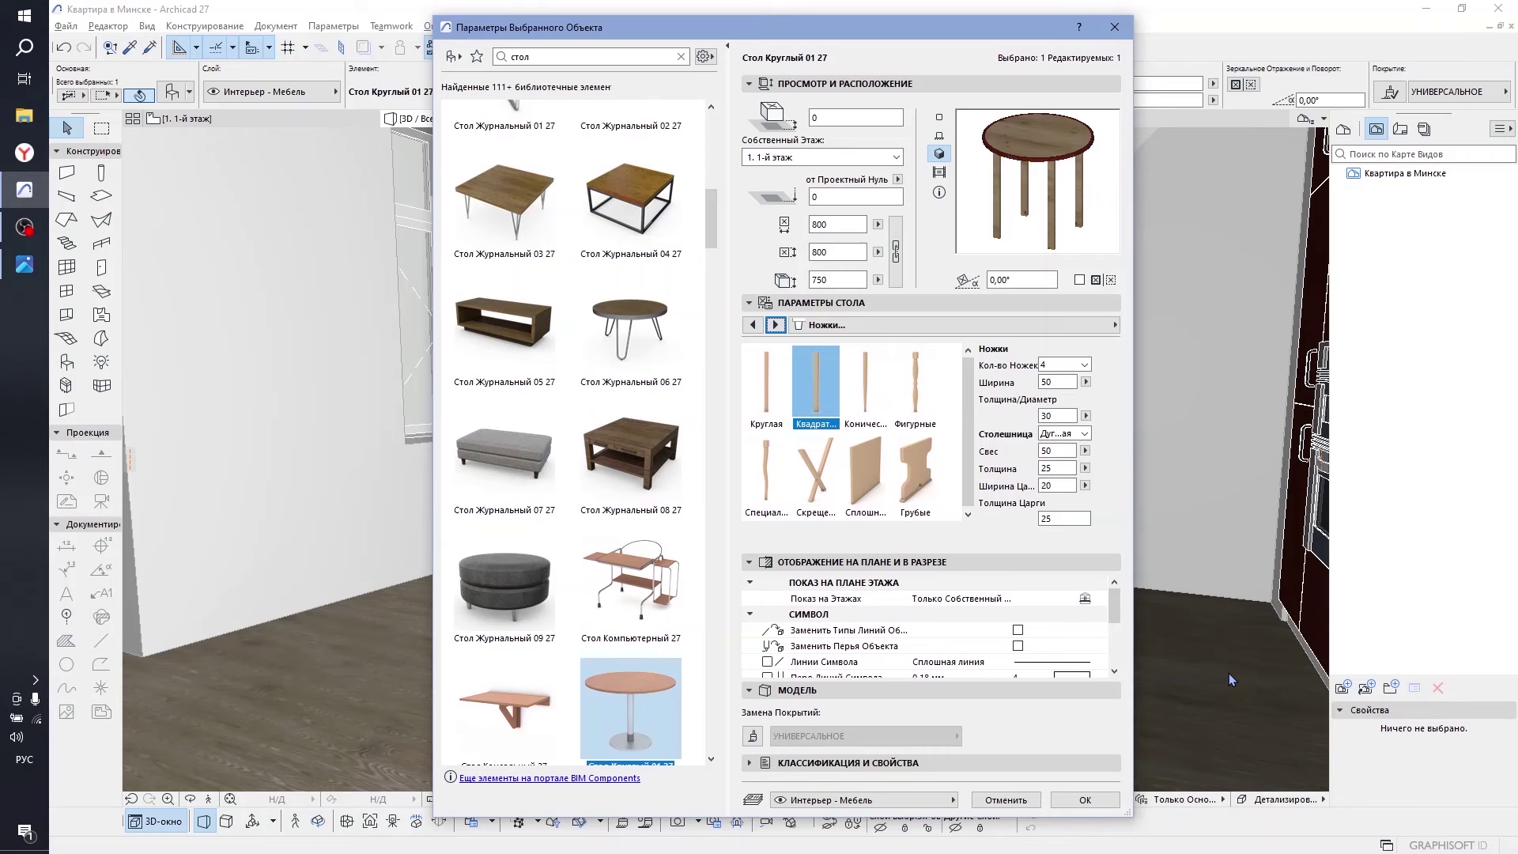
Give the table one round (Круглая) leg with a 200 diameter
click(779, 408)
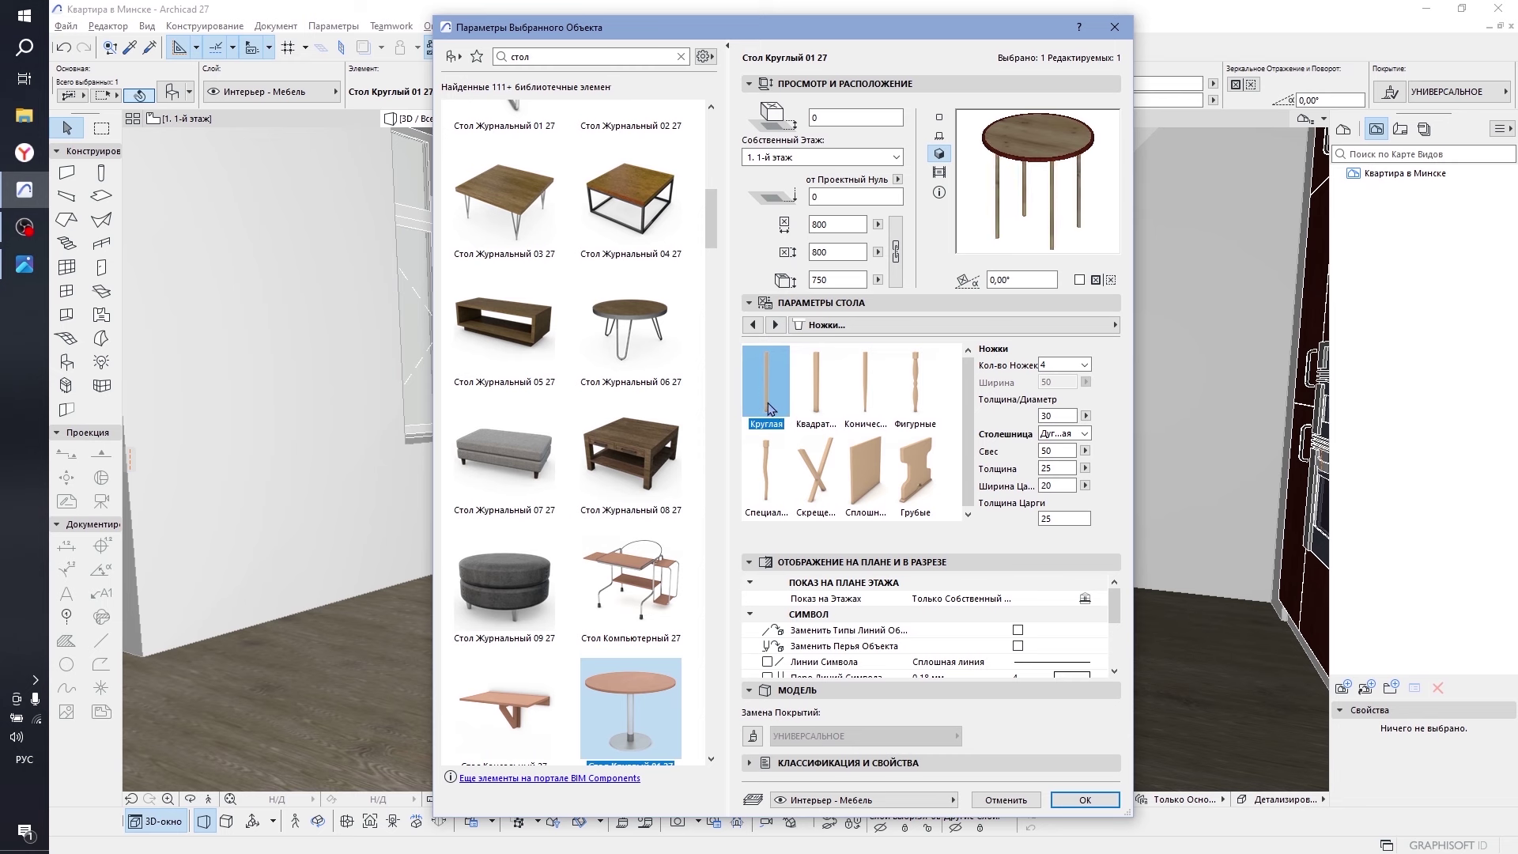
click(1055, 367)
click(1060, 380)
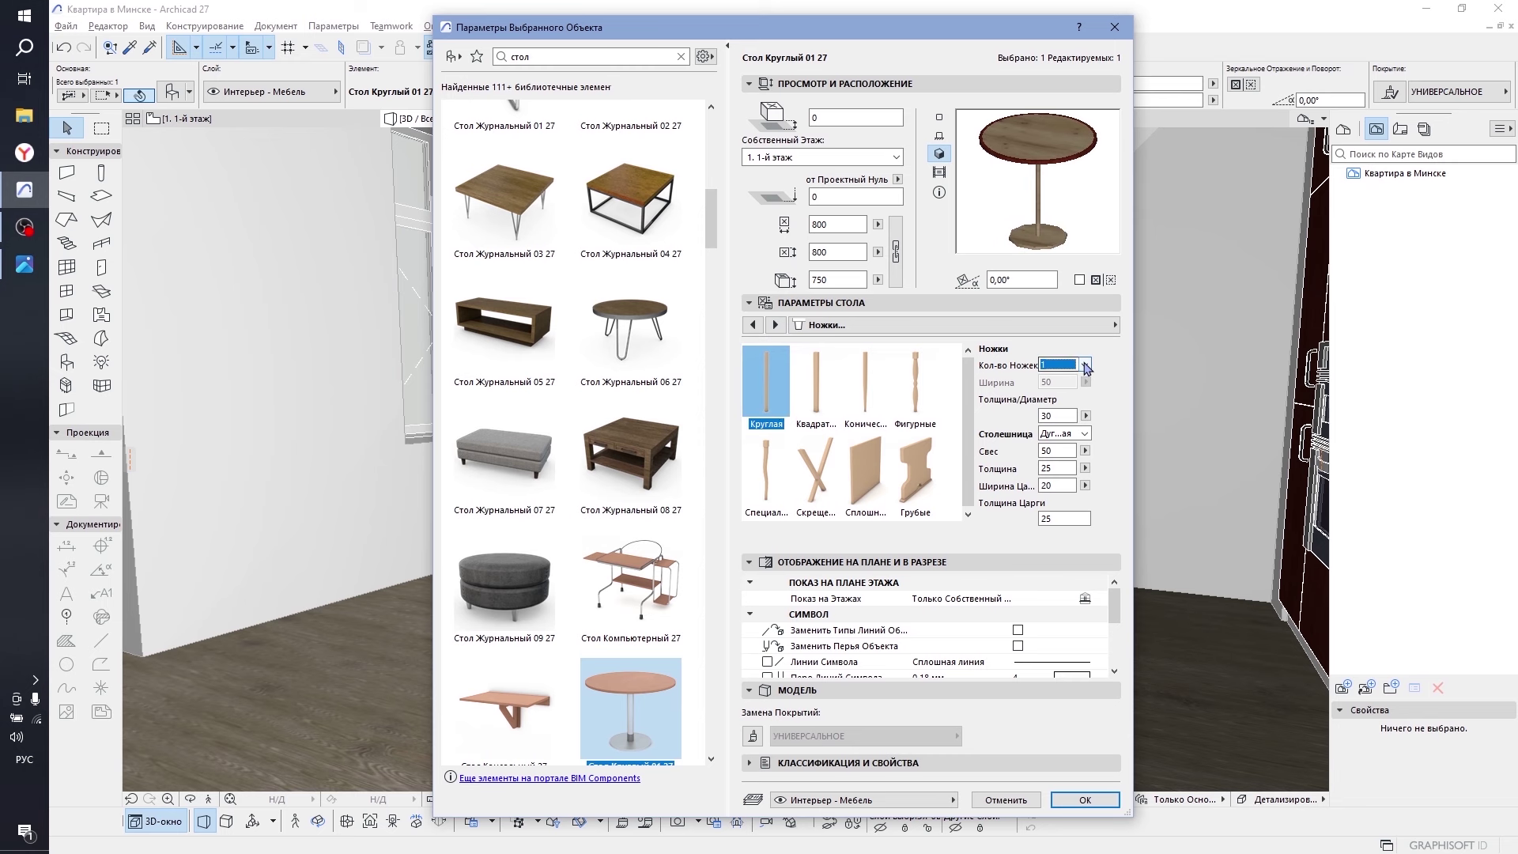
click(1058, 416)
text(300)
key(Return)
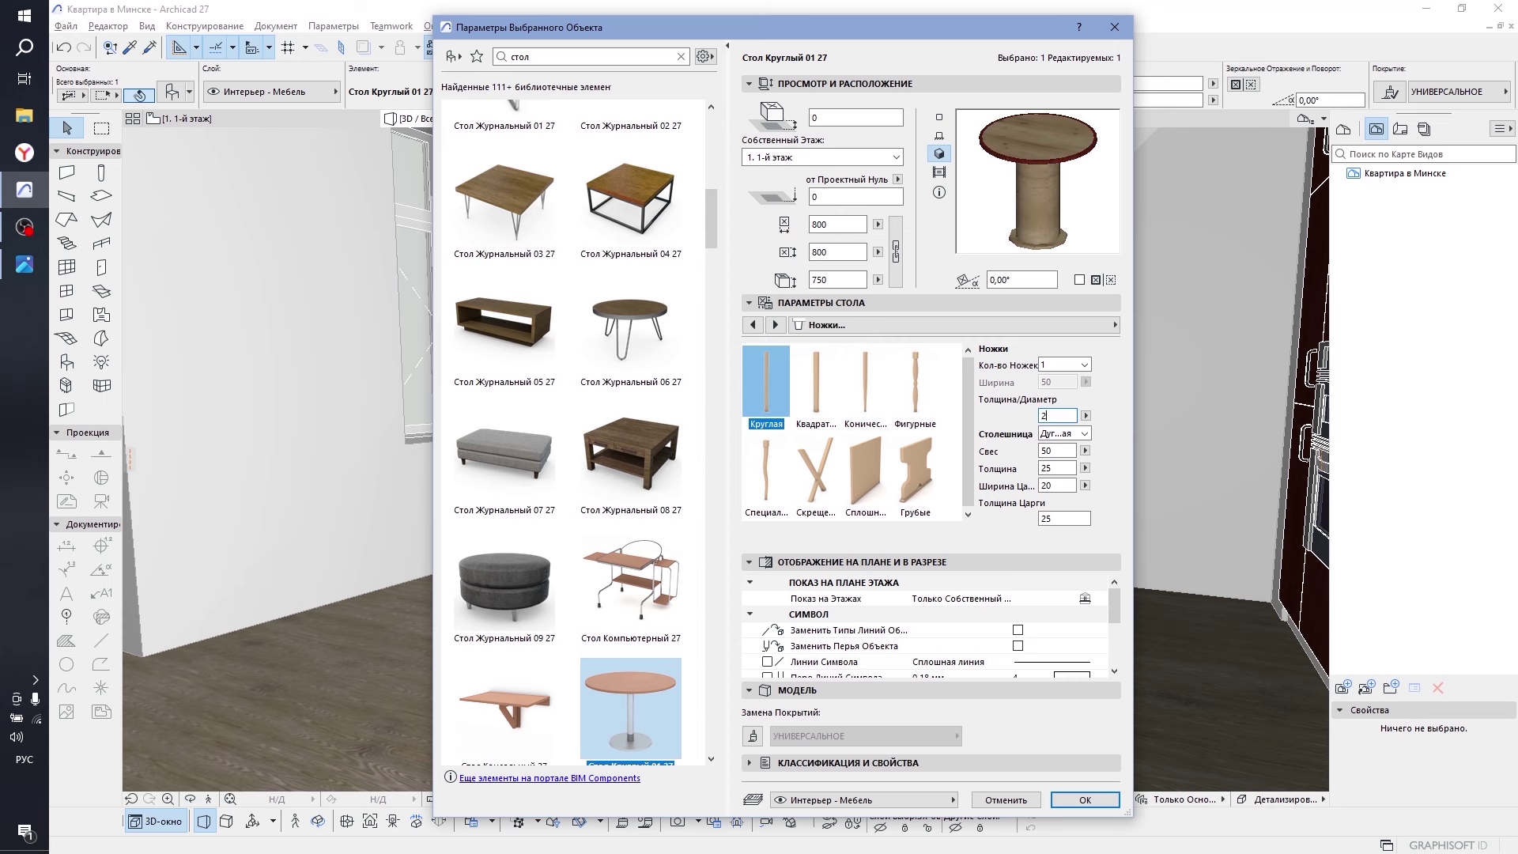
key(Return)
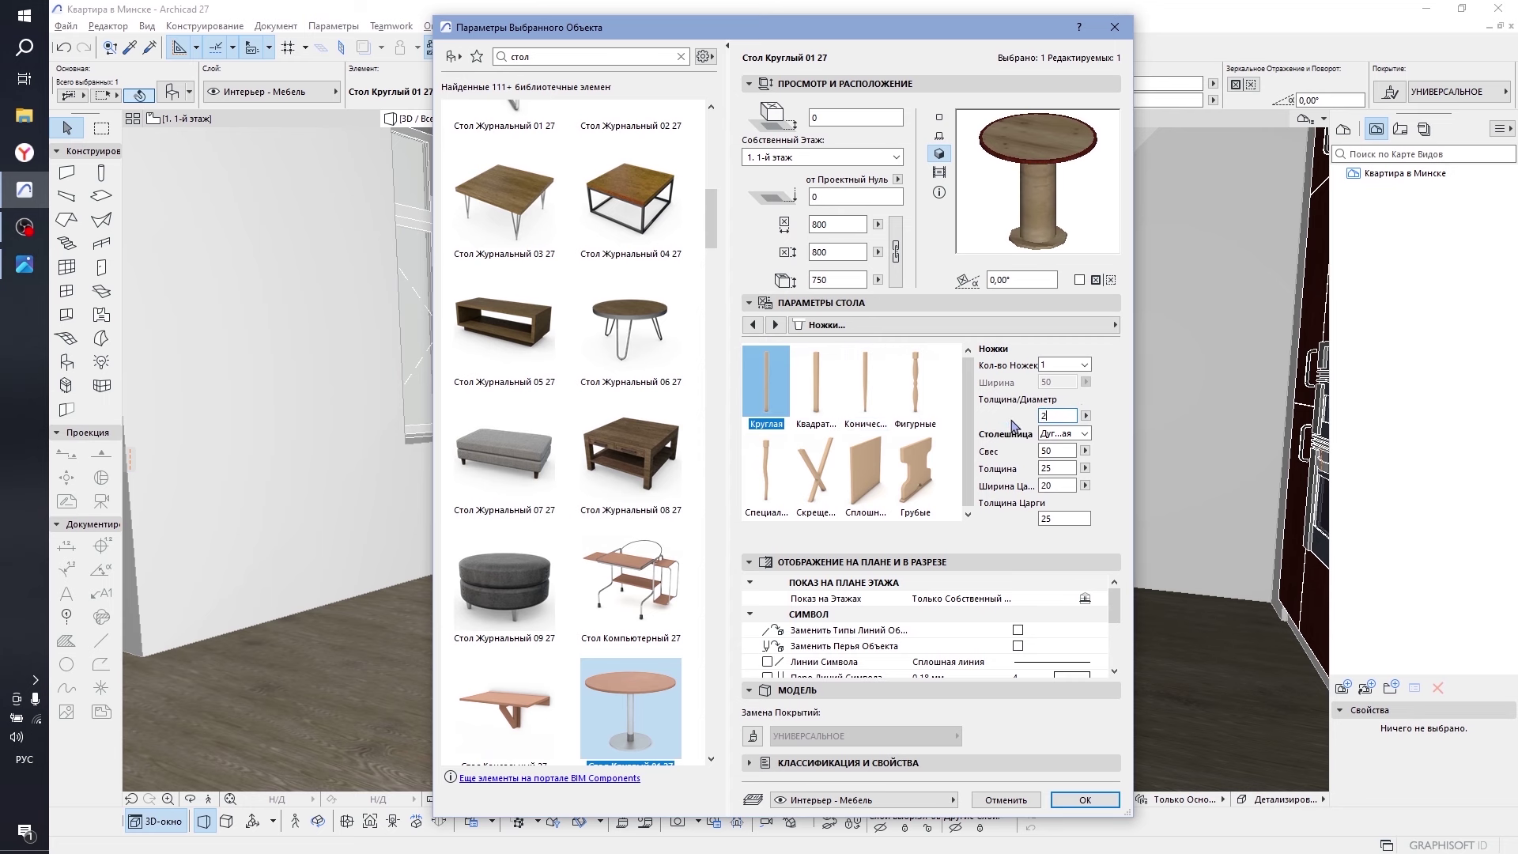
text(00)
key(Return)
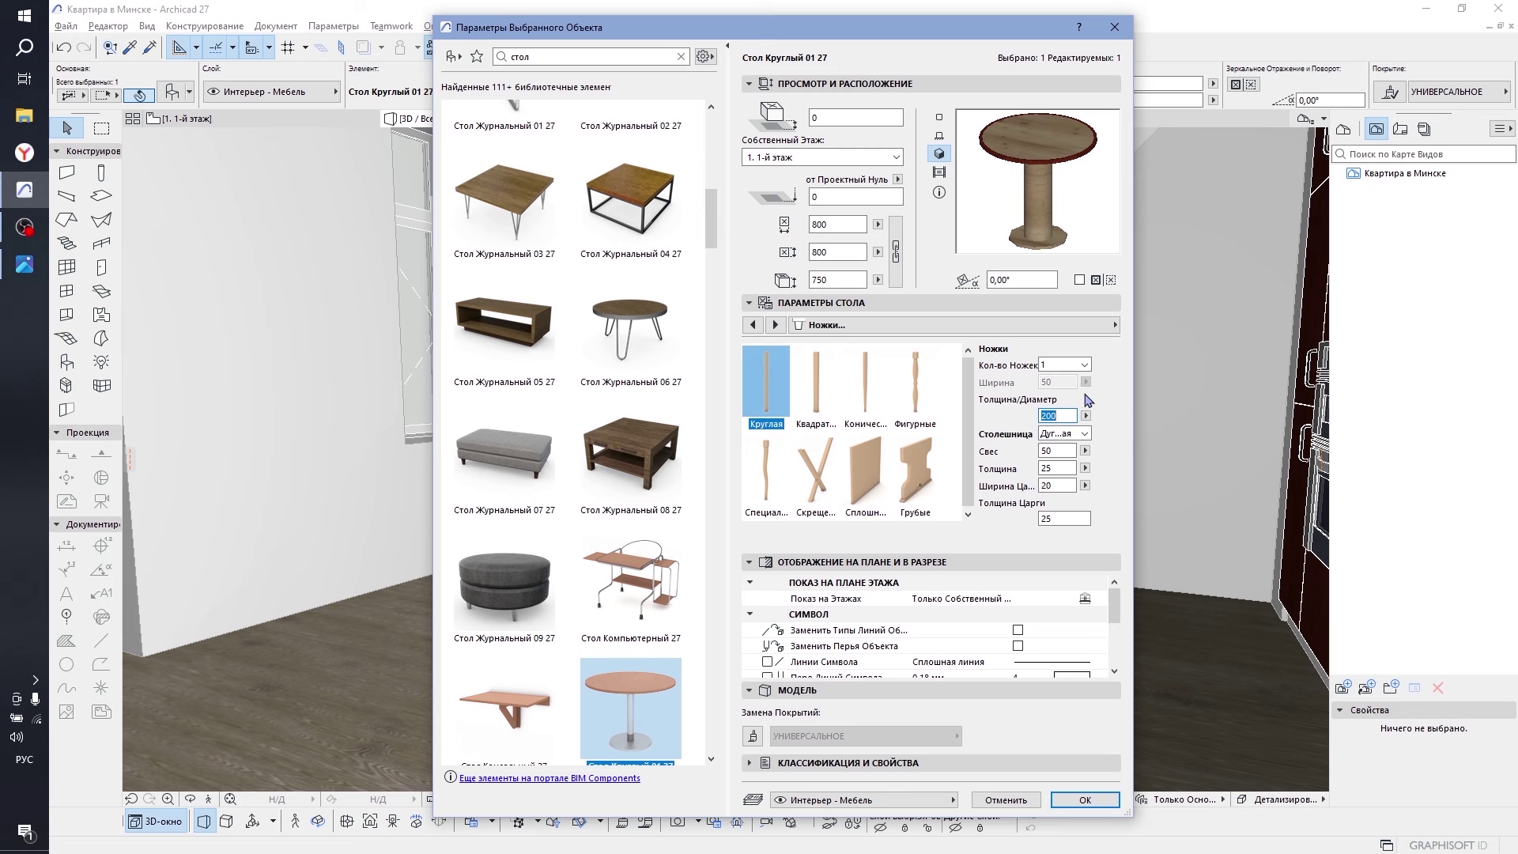
Set the apron thickness (Толщина Царги) and width (Ширина Царги) to 0
click(1084, 433)
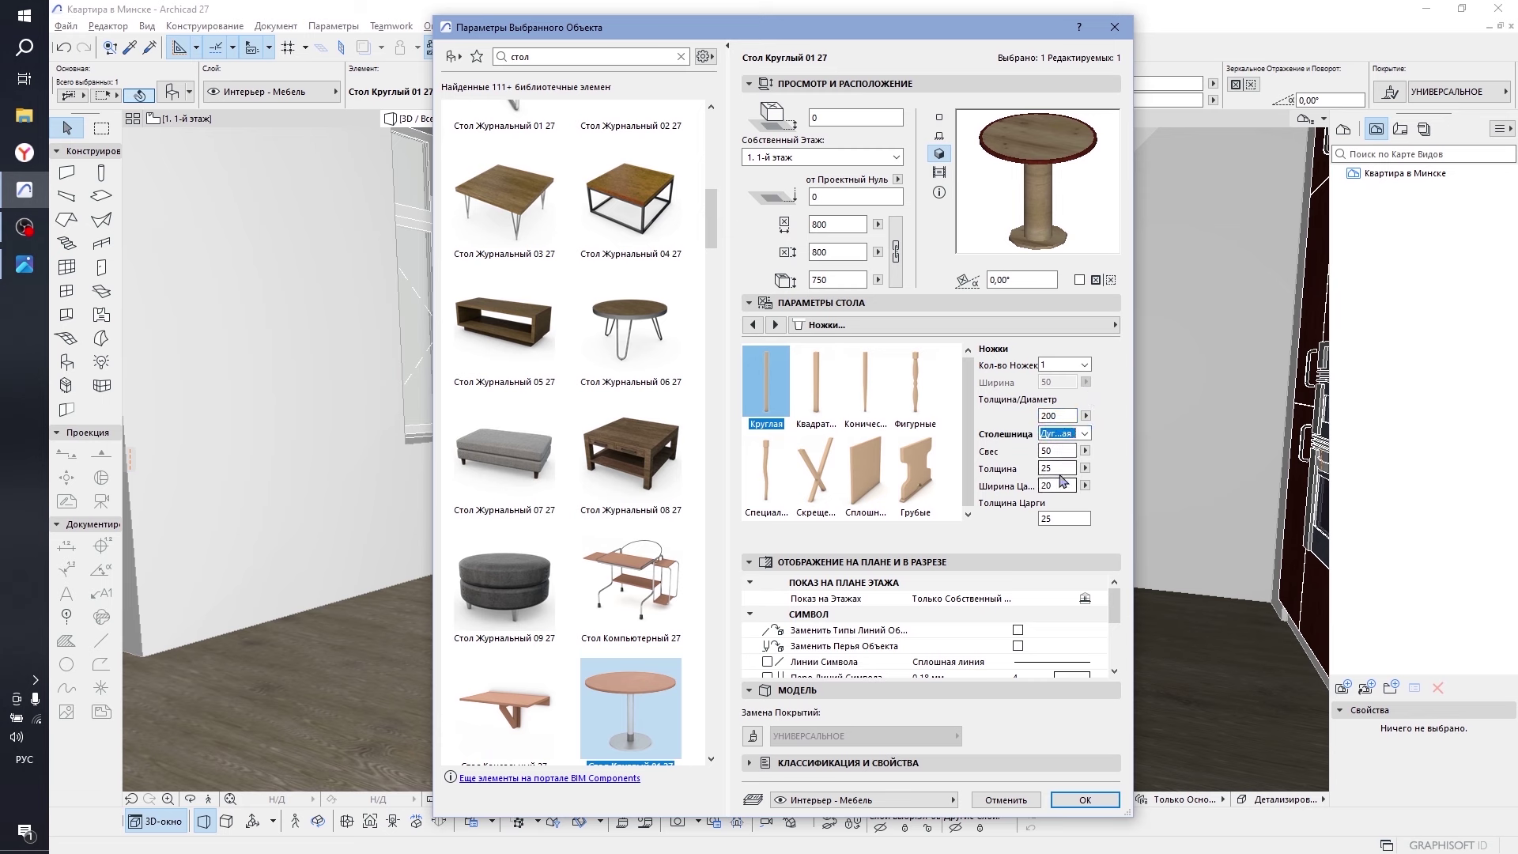
click(1049, 450)
click(1077, 517)
key(Return)
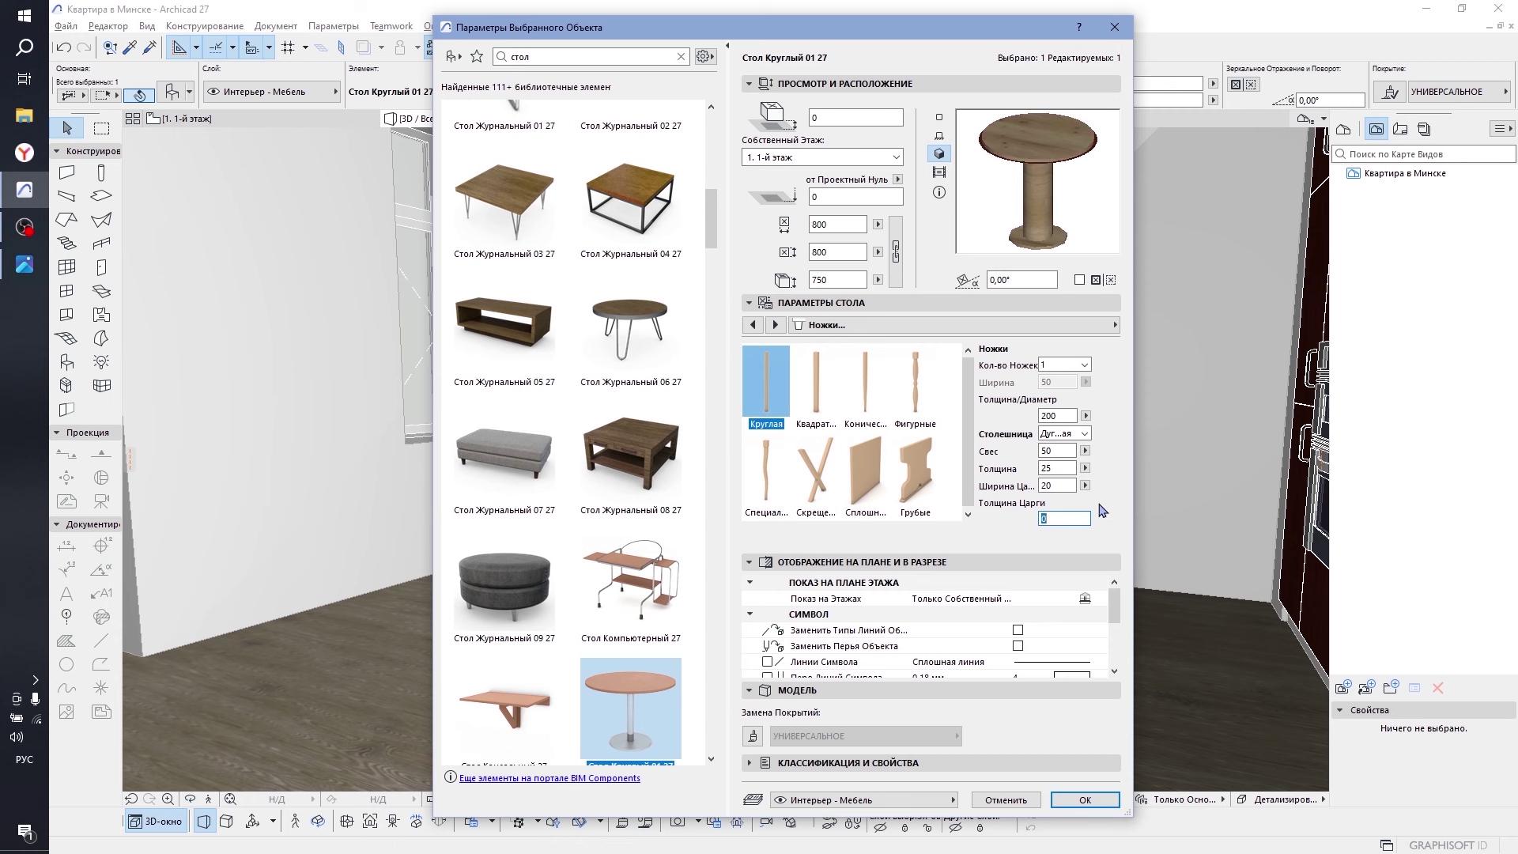
text(0)
key(Return)
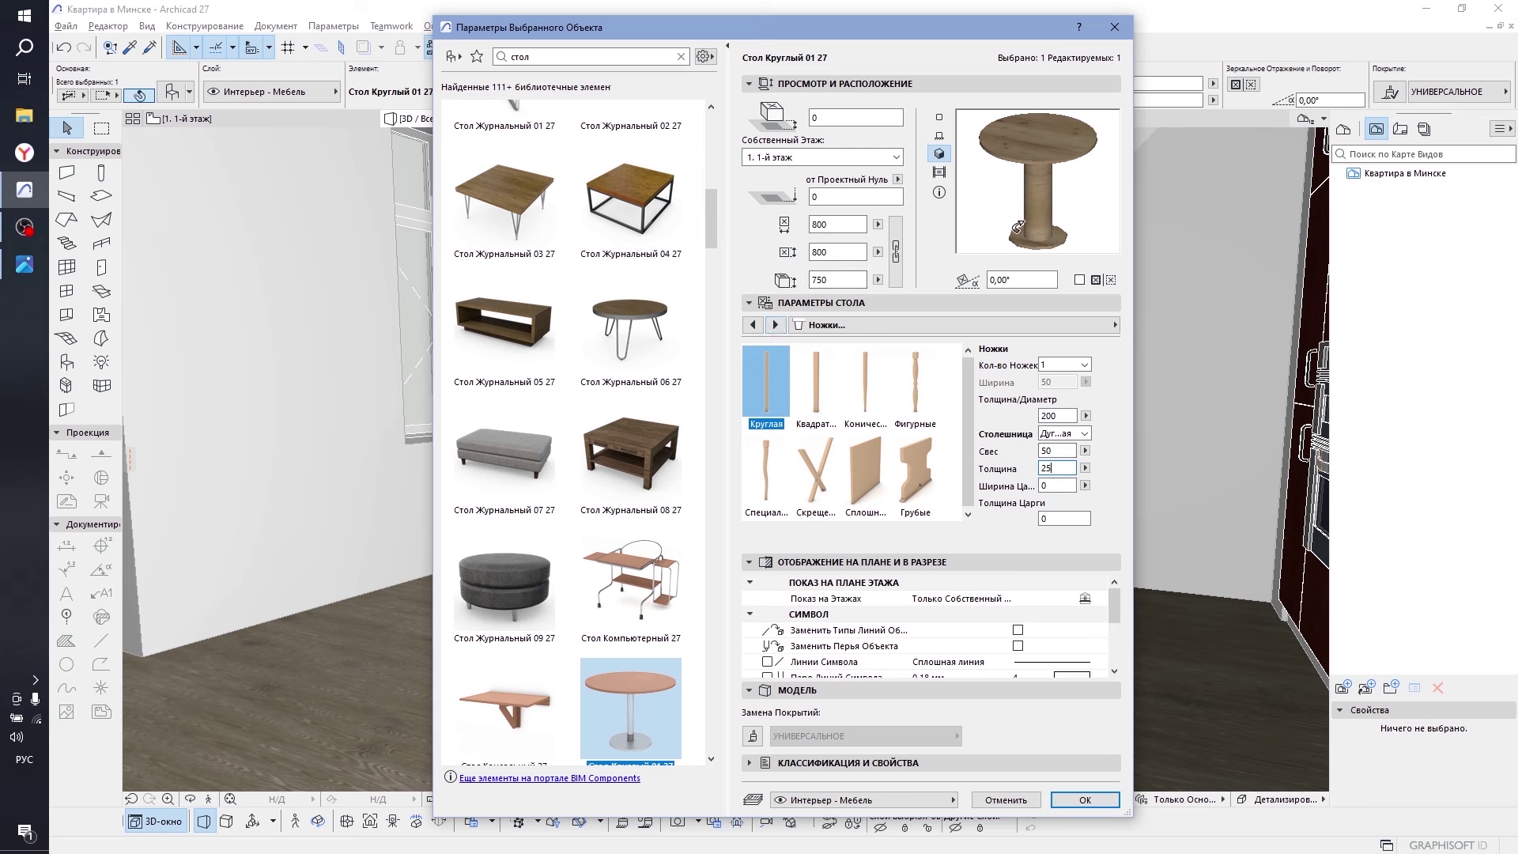
Set the round table's 3D resolution to 30
click(828, 326)
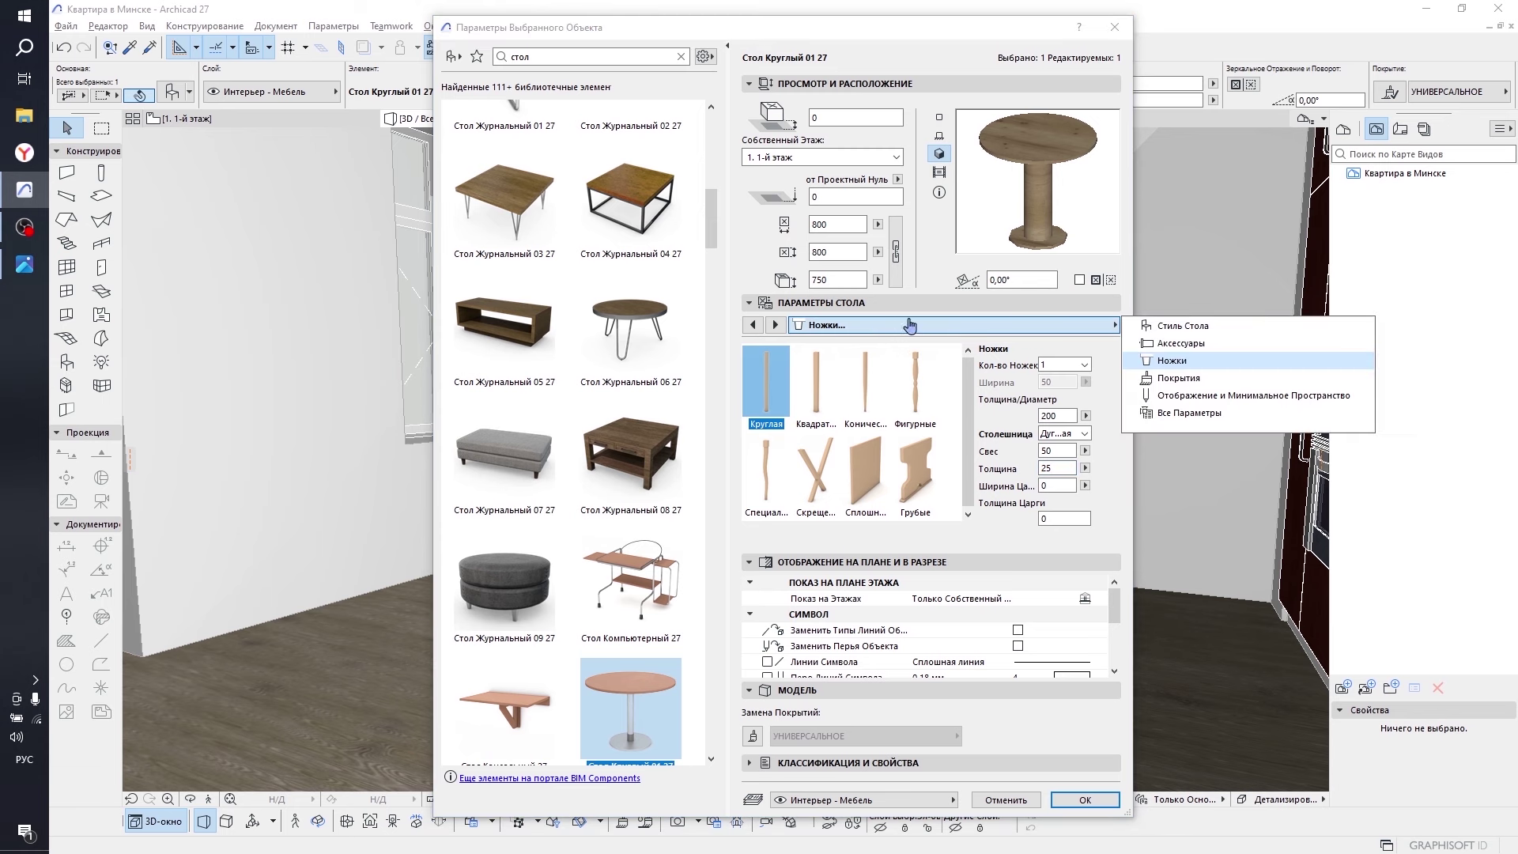
click(913, 325)
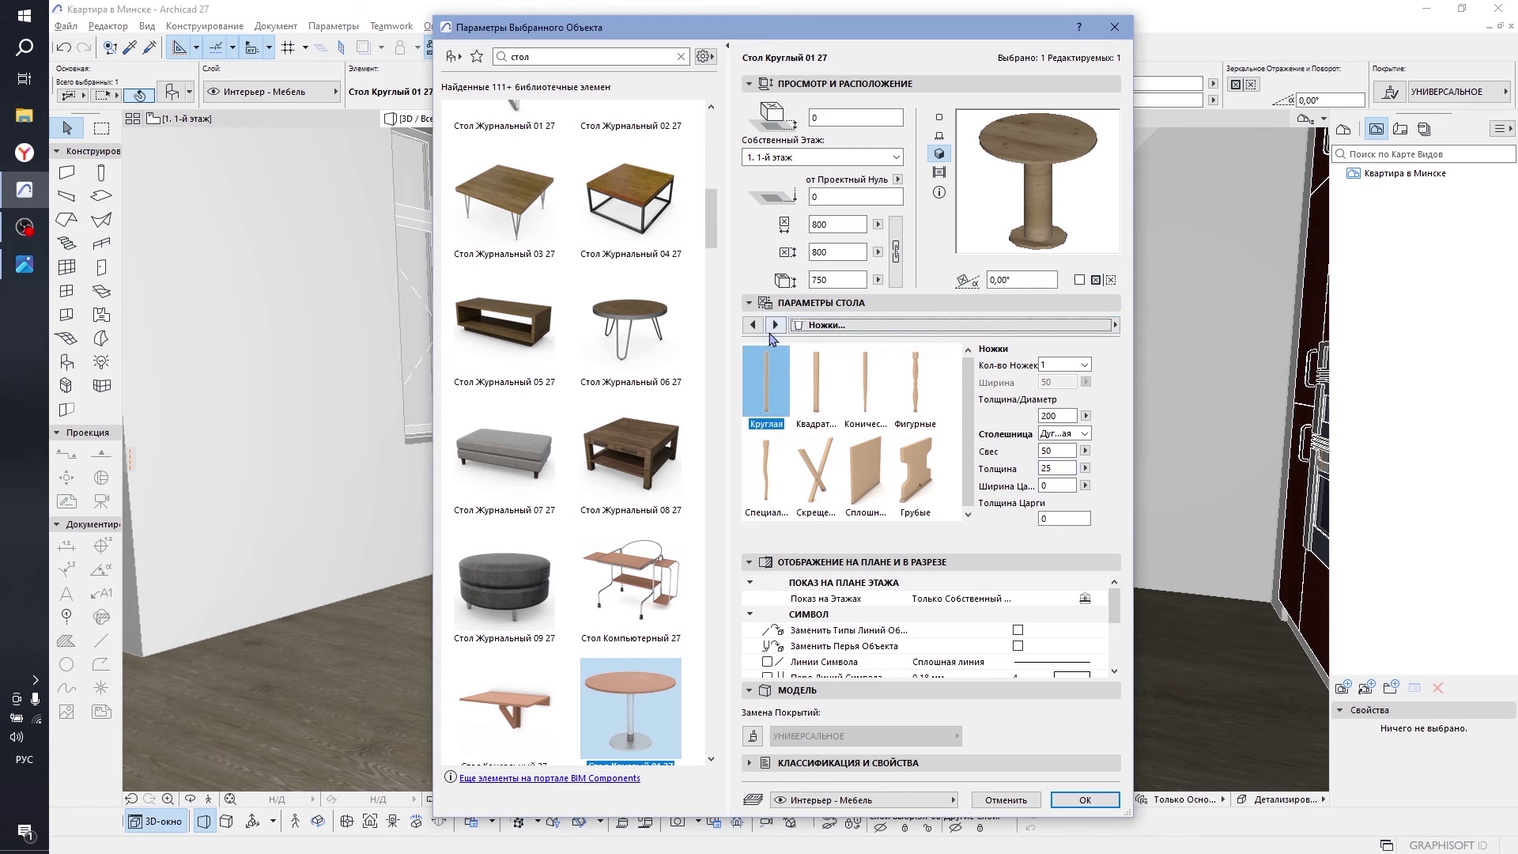
click(774, 324)
click(774, 327)
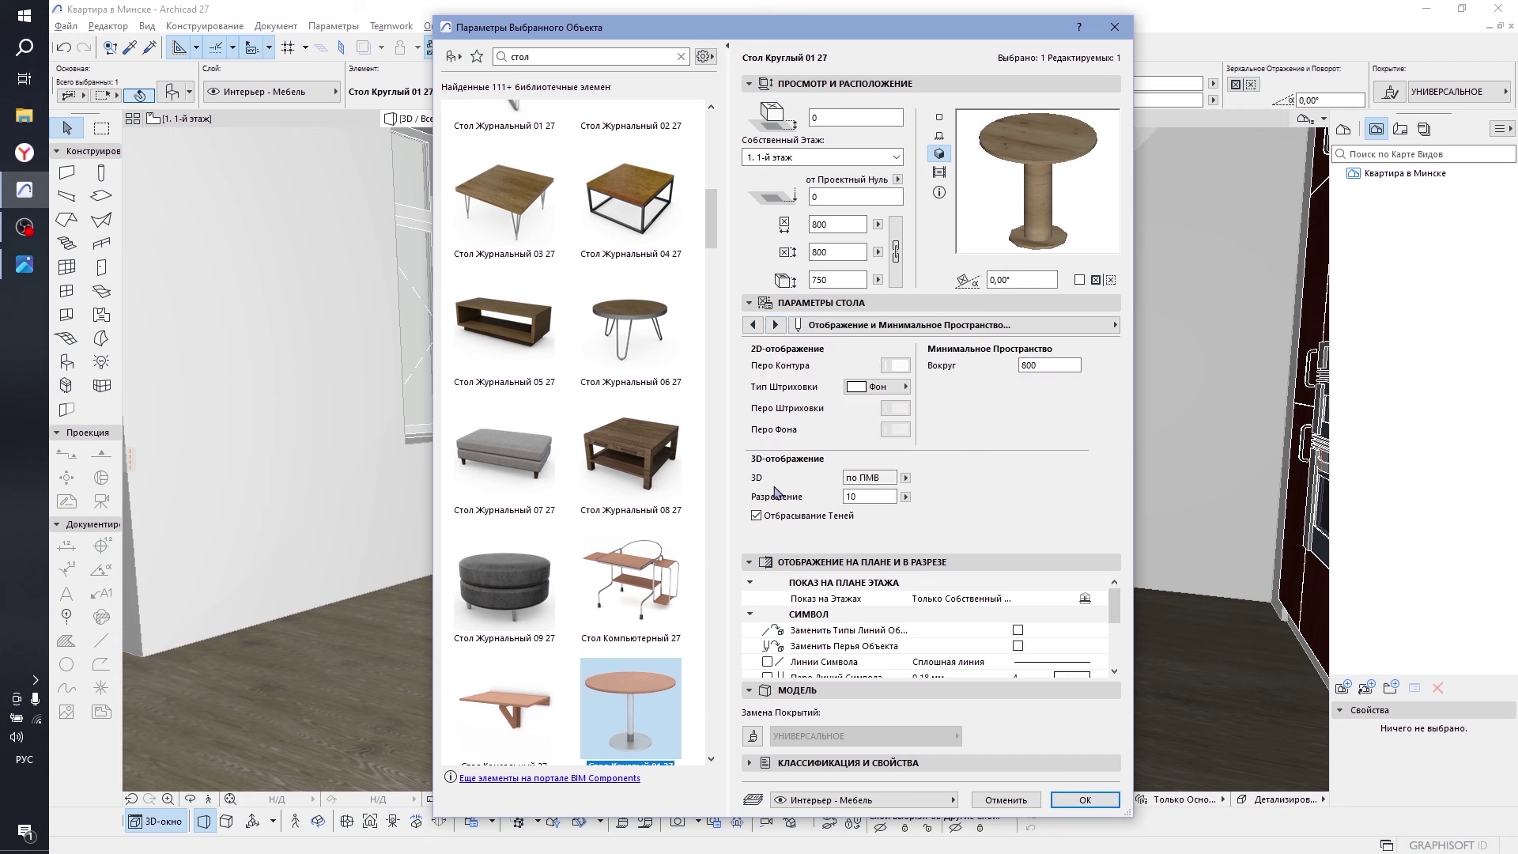
double_click(853, 496)
text(30)
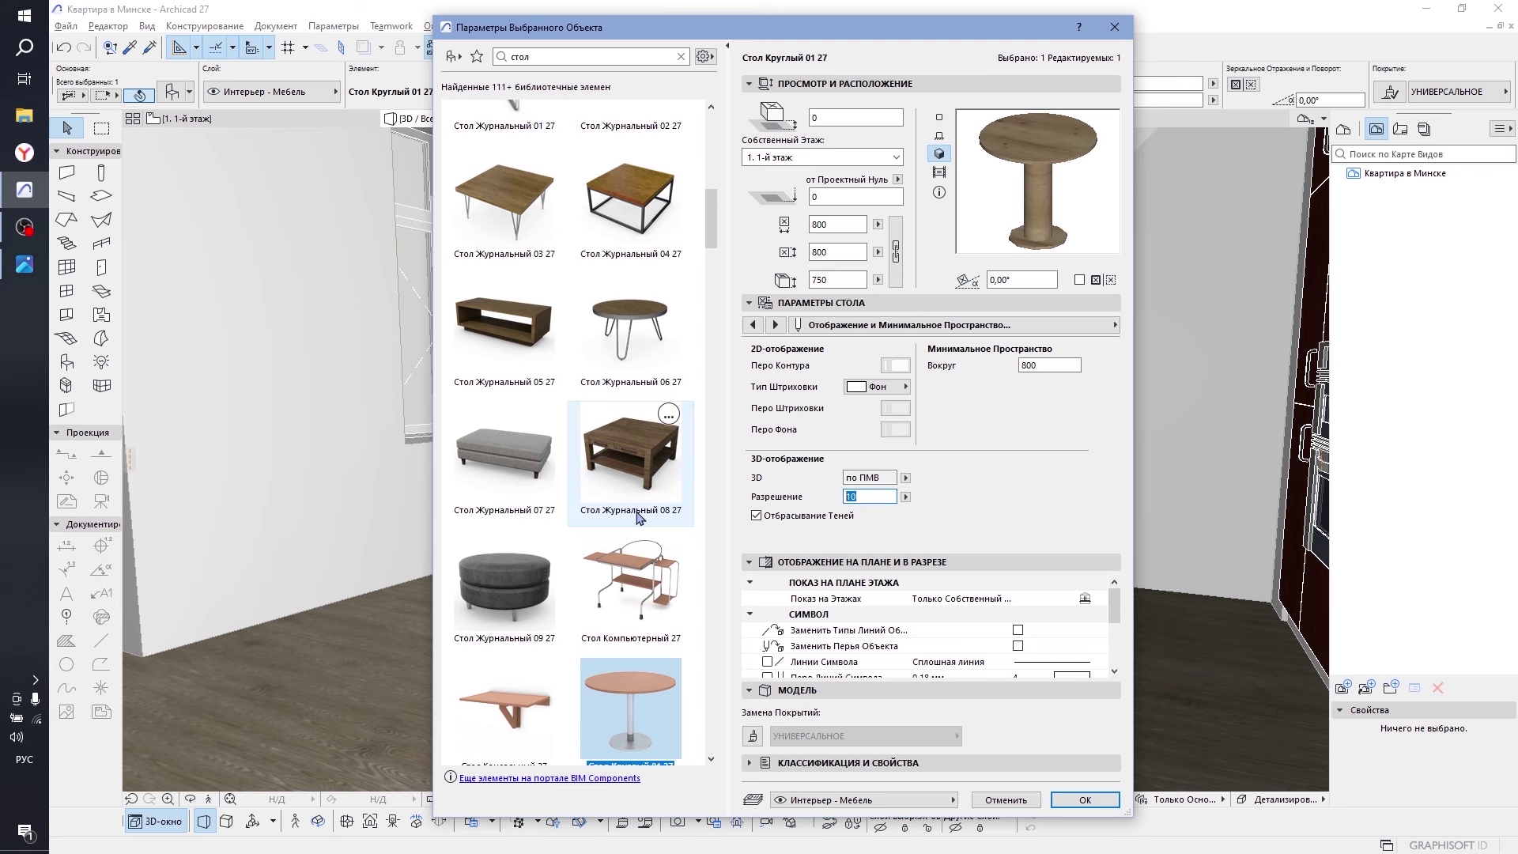
key(Return)
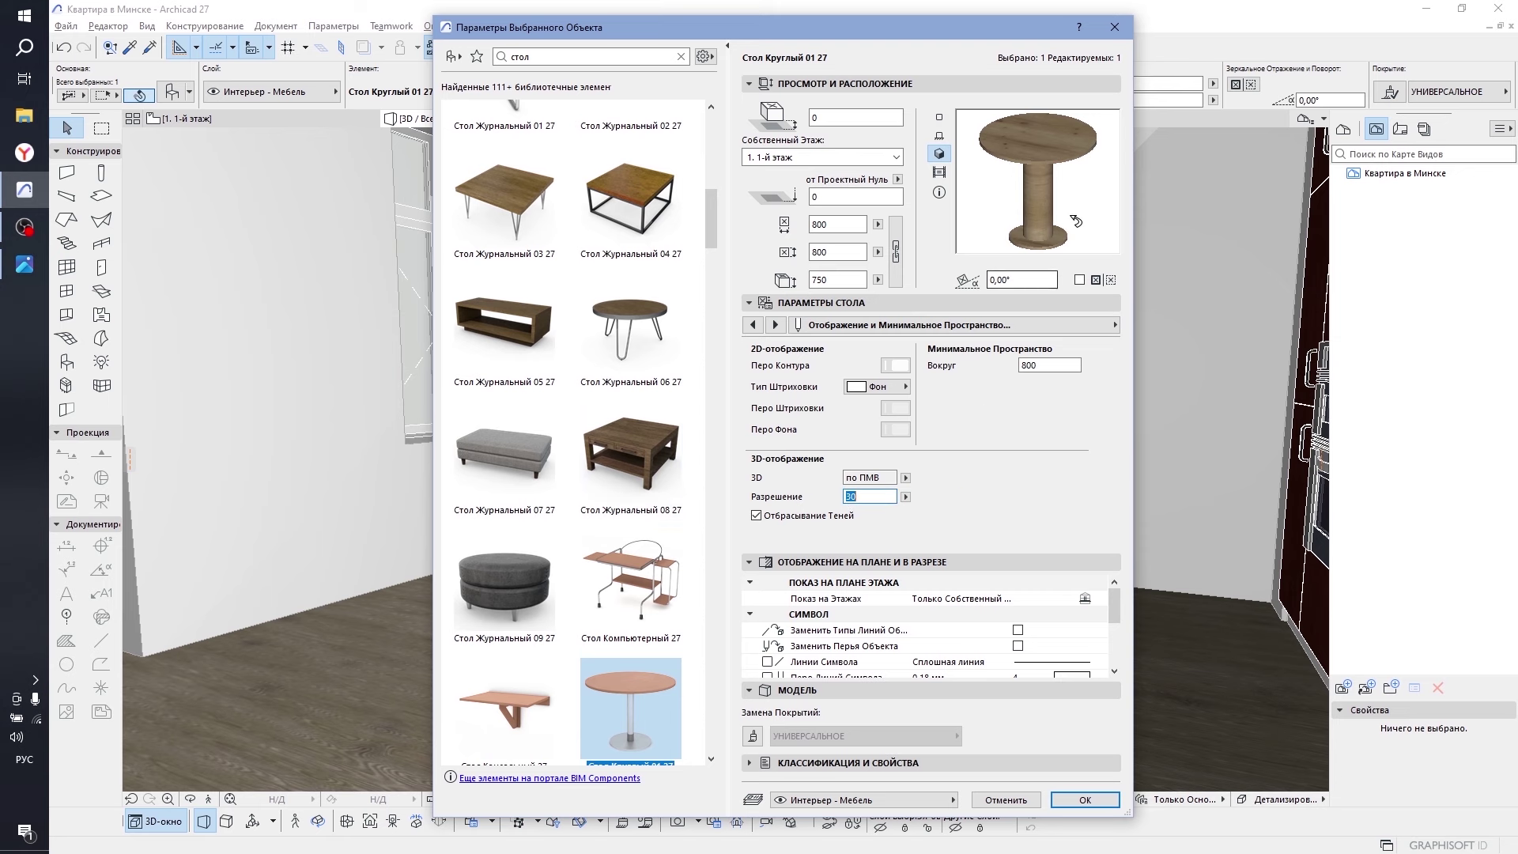
Give the tabletop Мрамор Черный and the legs Краска - Антрацит, and apply the settings
click(752, 325)
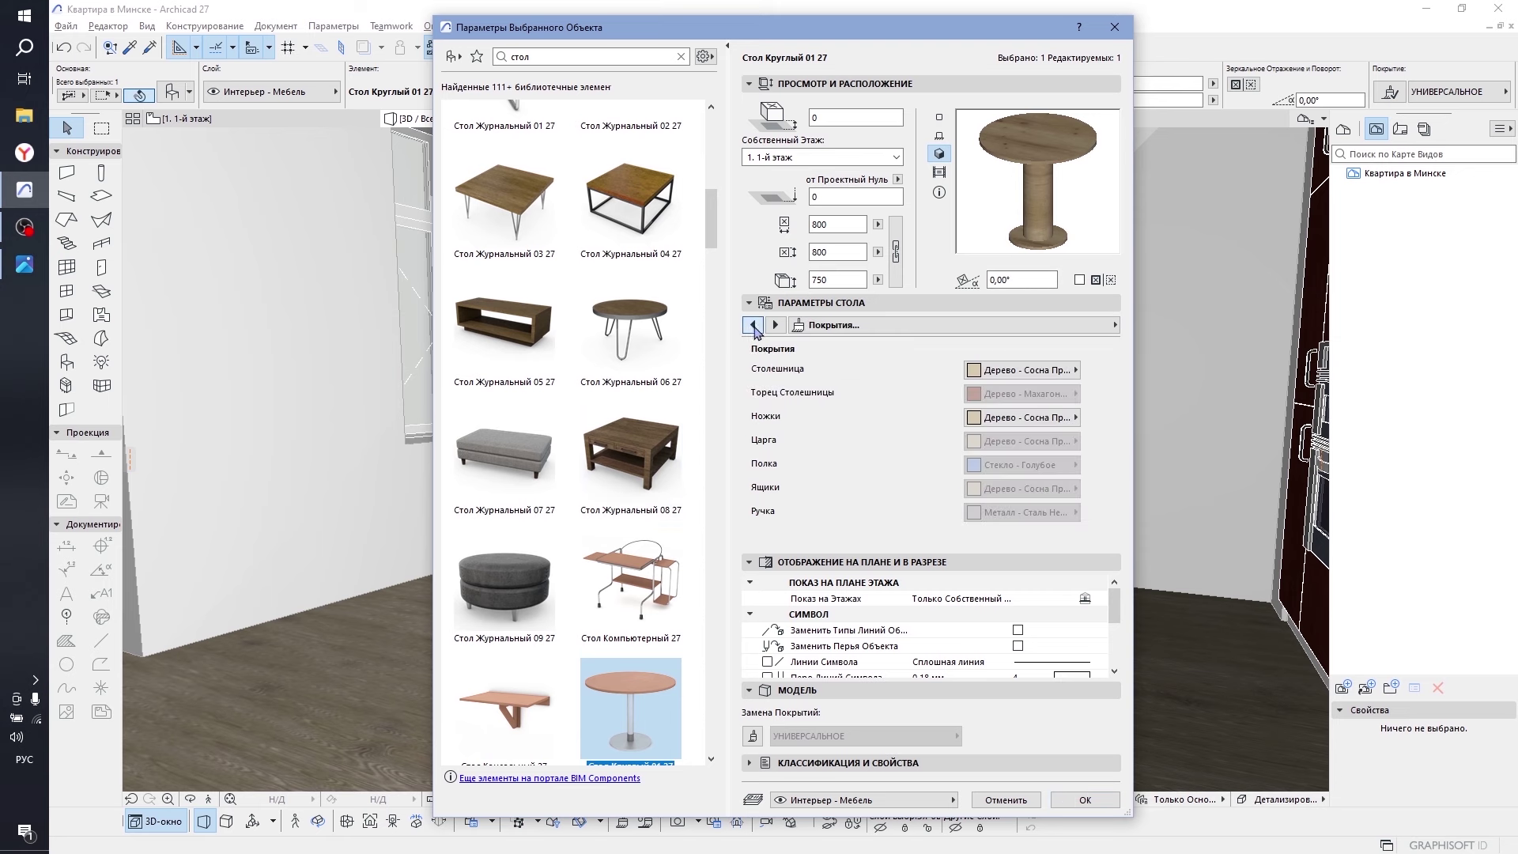
click(1033, 373)
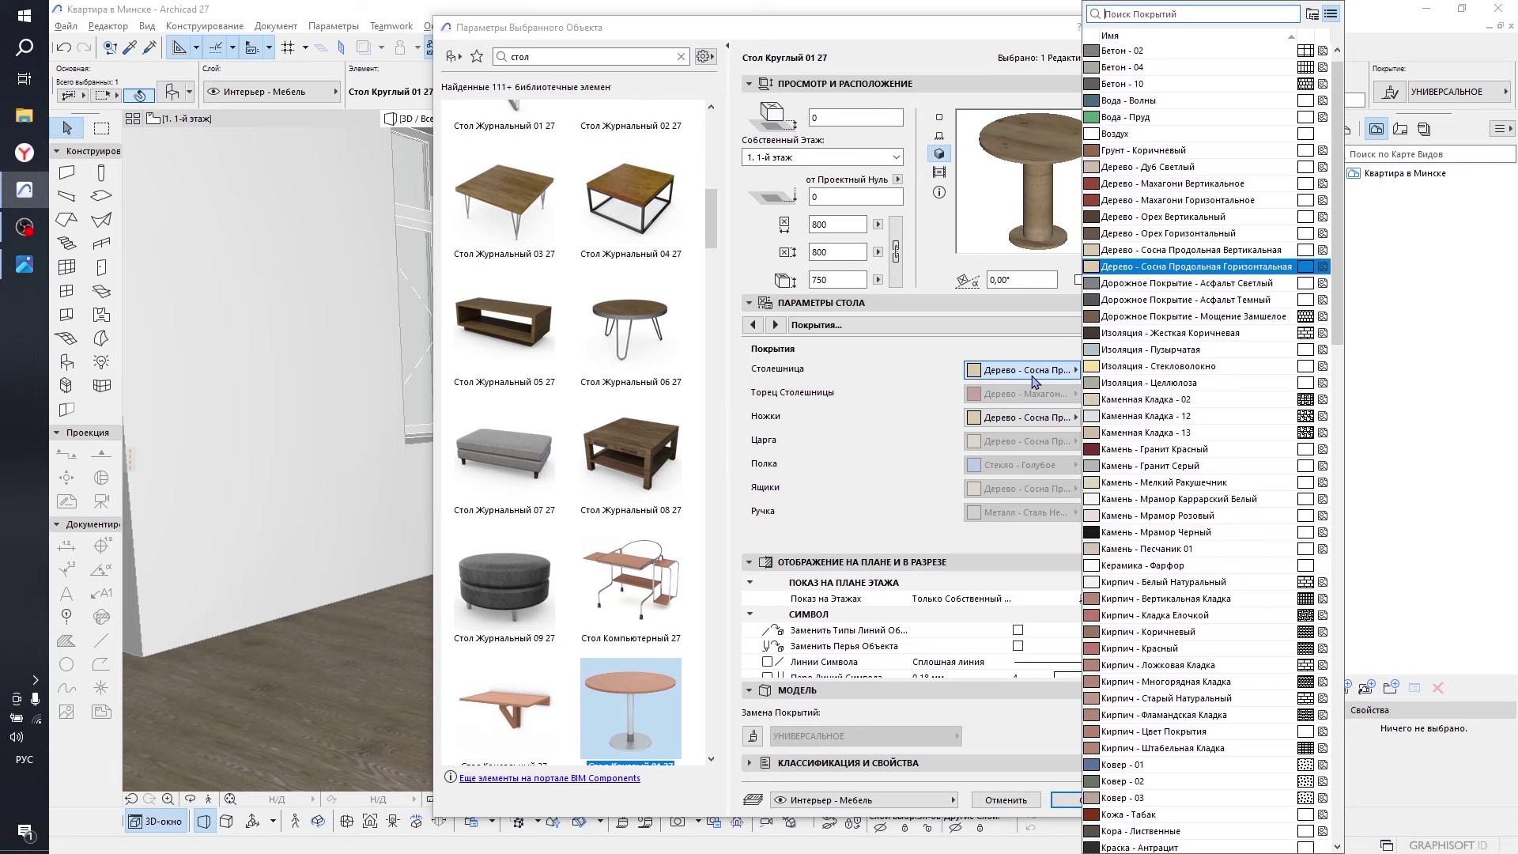
text(мрамор)
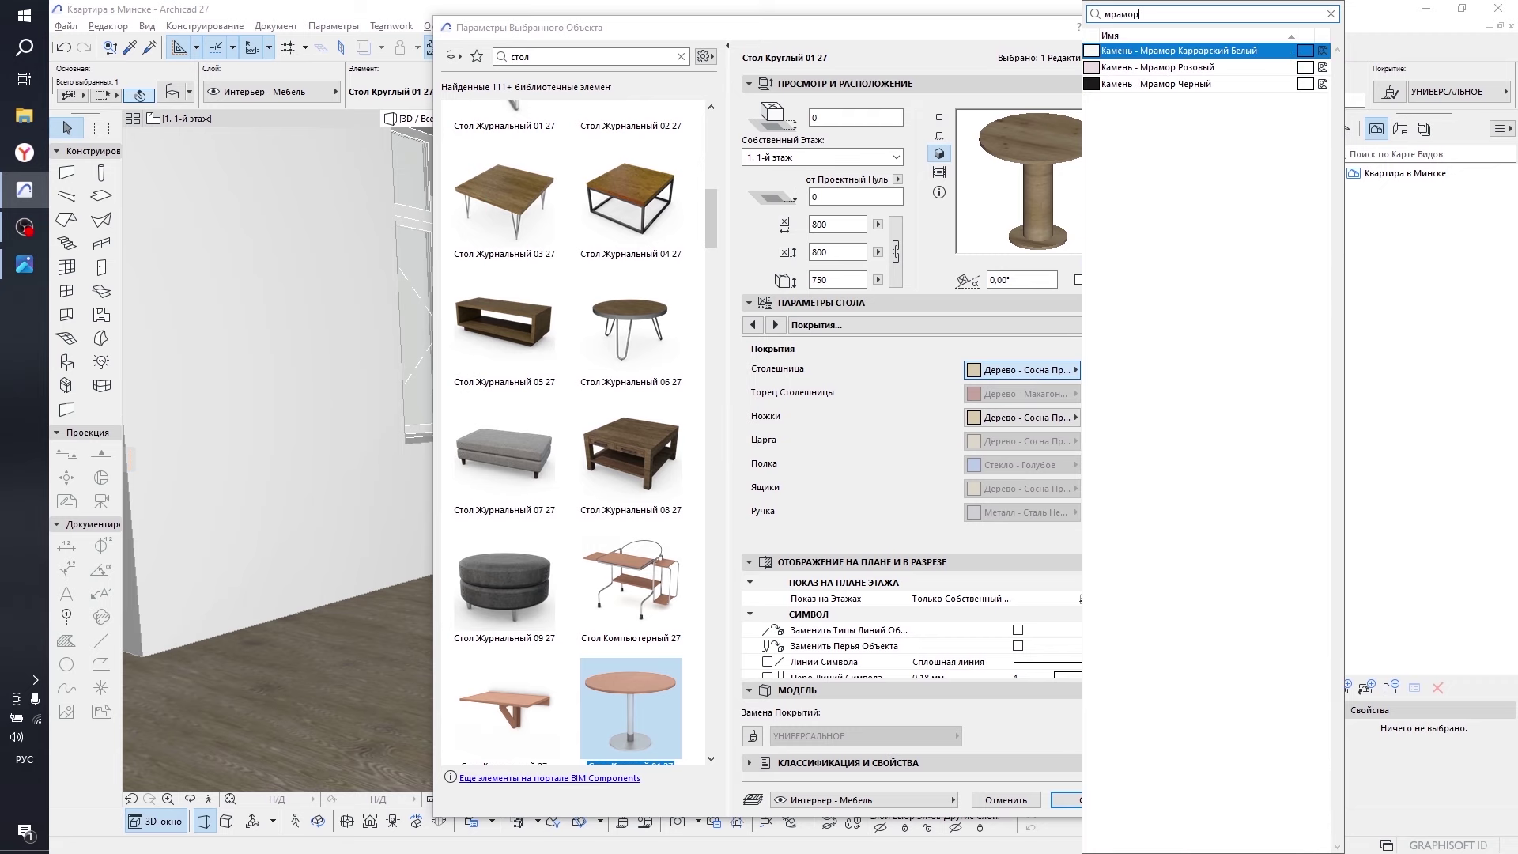
key(Down)
key(Down)
key(Return)
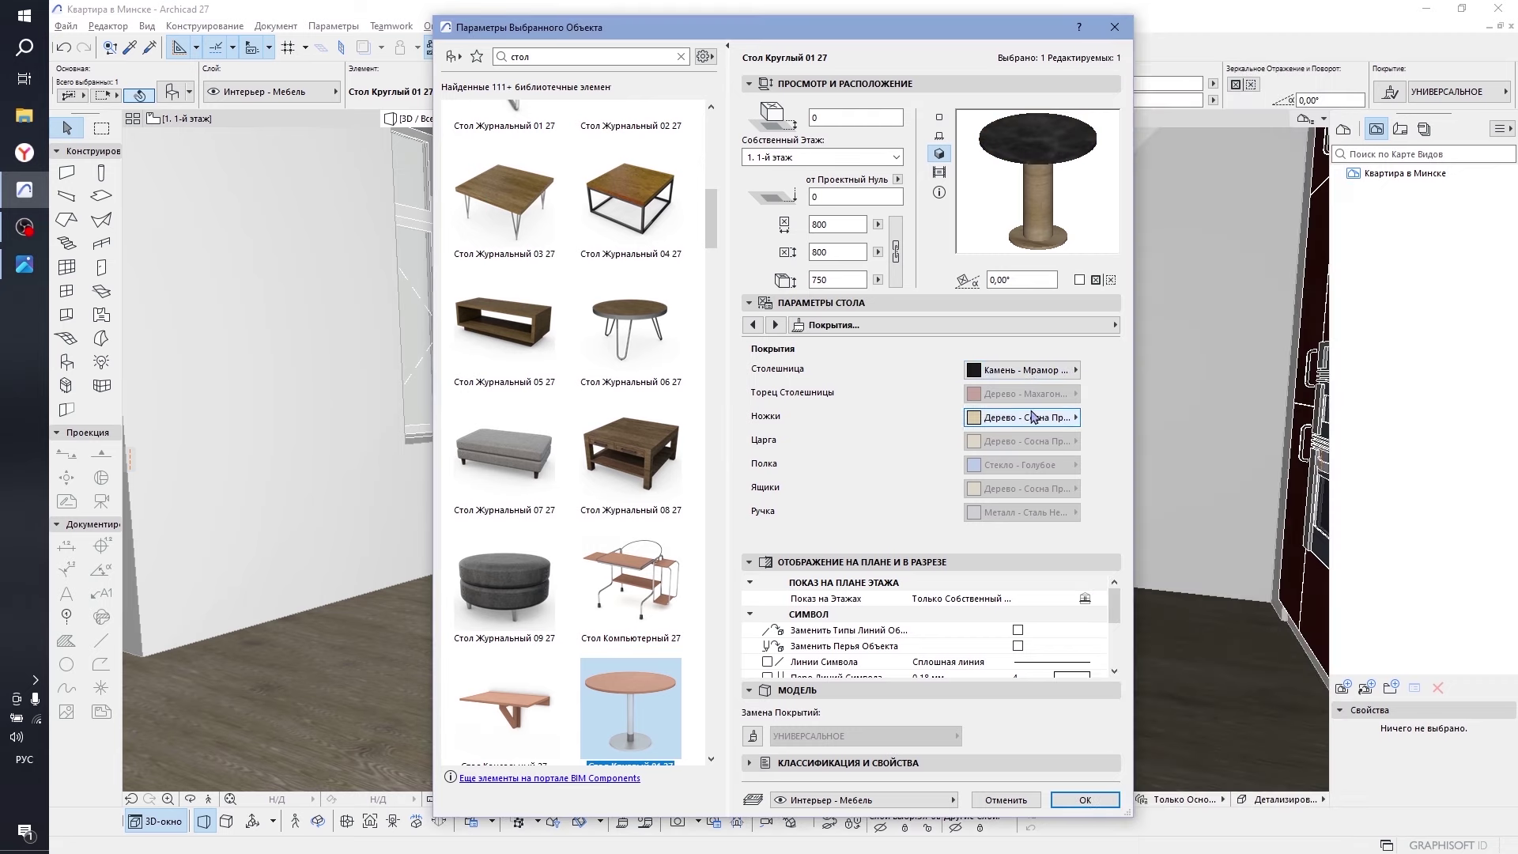
click(1034, 418)
text(антр)
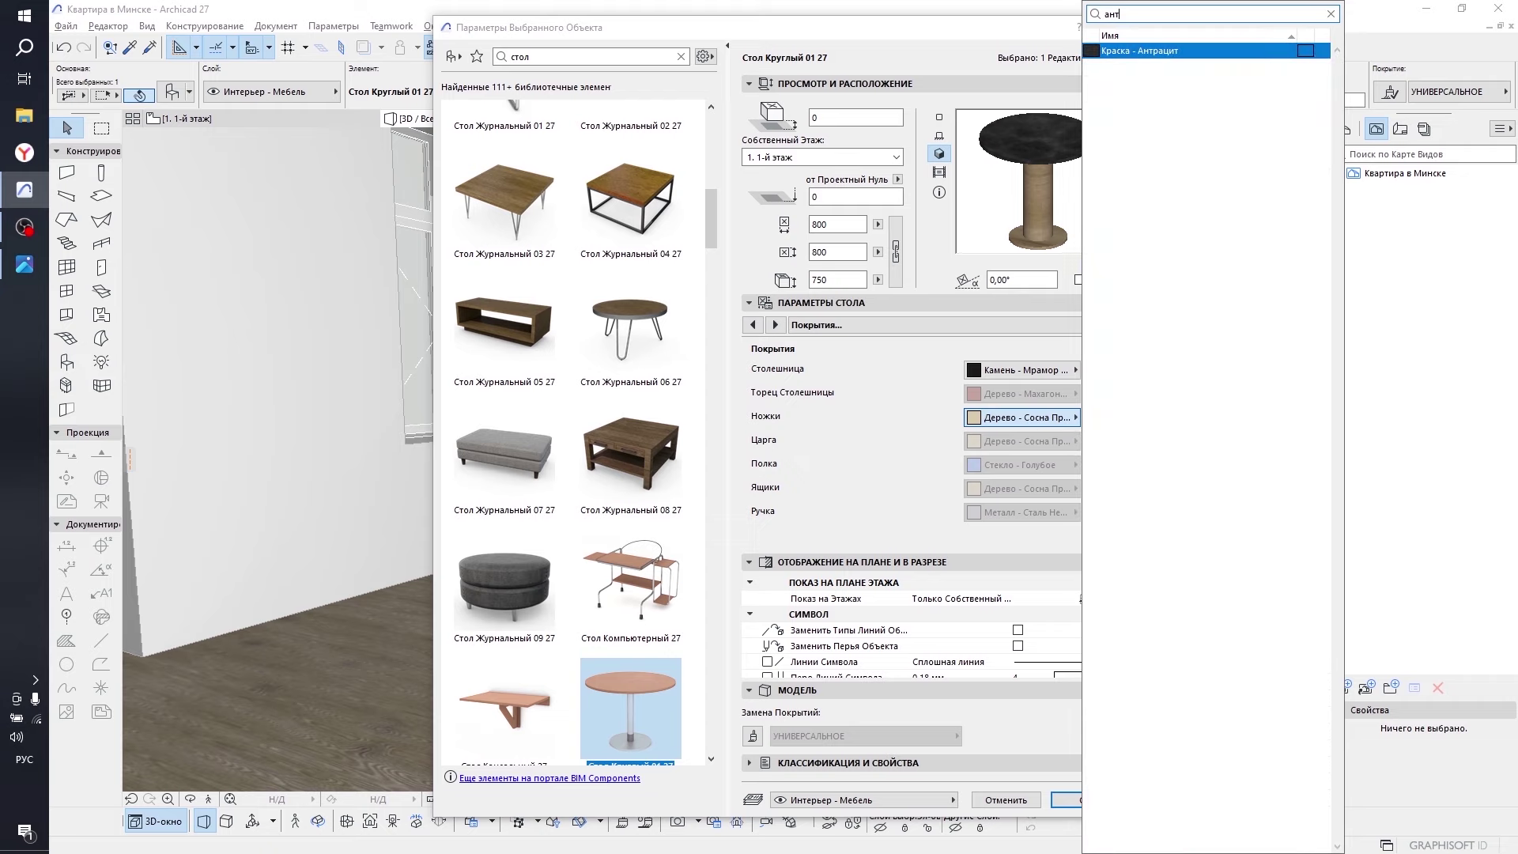
key(Return)
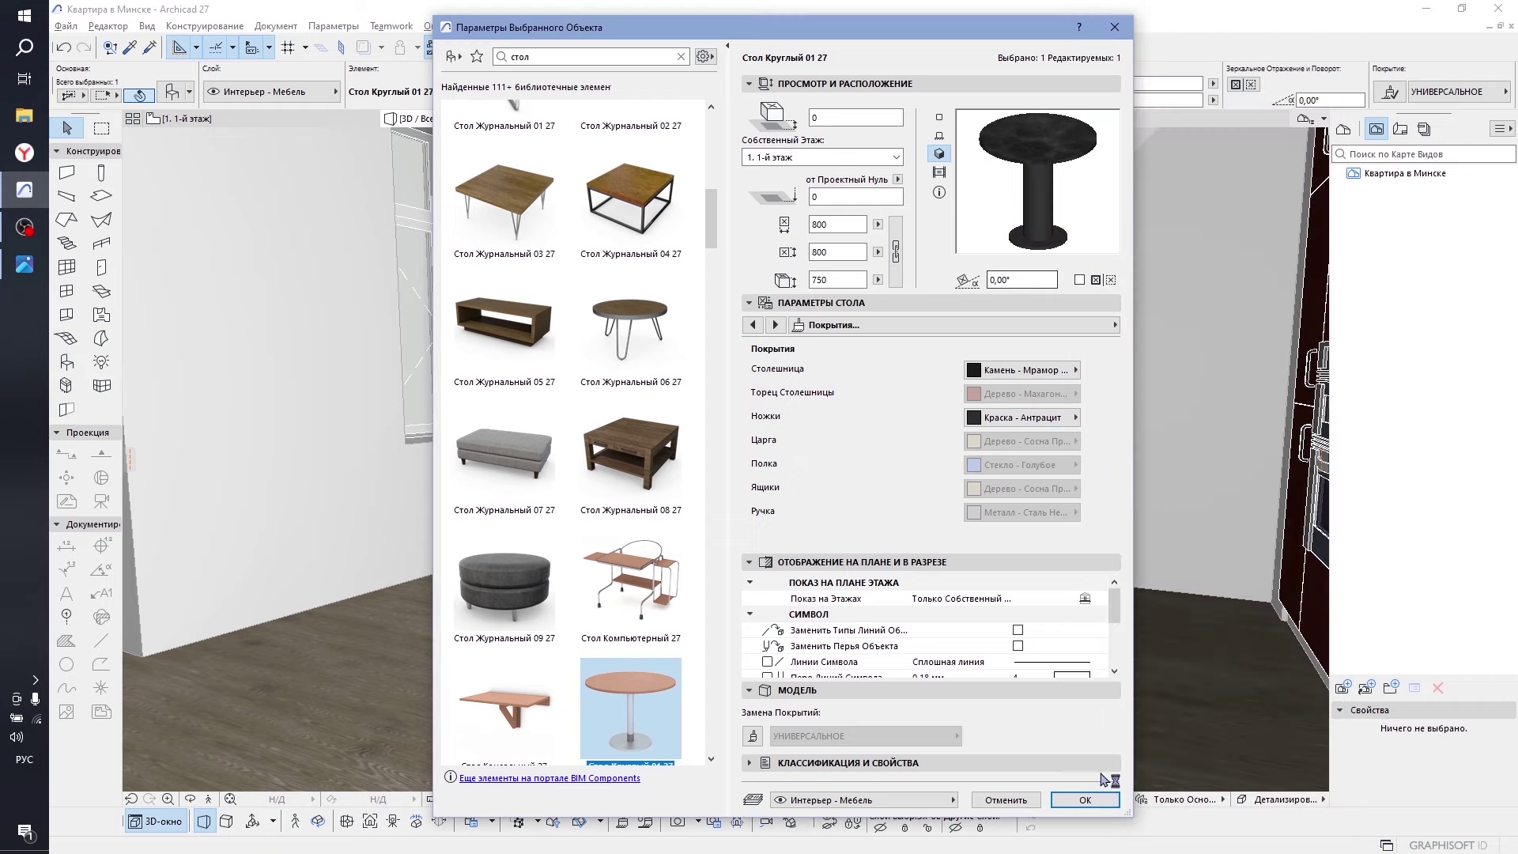
click(1085, 799)
In the floor plan, search the object library for 'стул' chairs
mouse_move(686, 614)
shift+middle_down()
mouse_move(672, 633)
mouse_move(694, 648)
mouse_move(672, 642)
mouse_move(678, 622)
mouse_move(755, 617)
shift+middle_up()
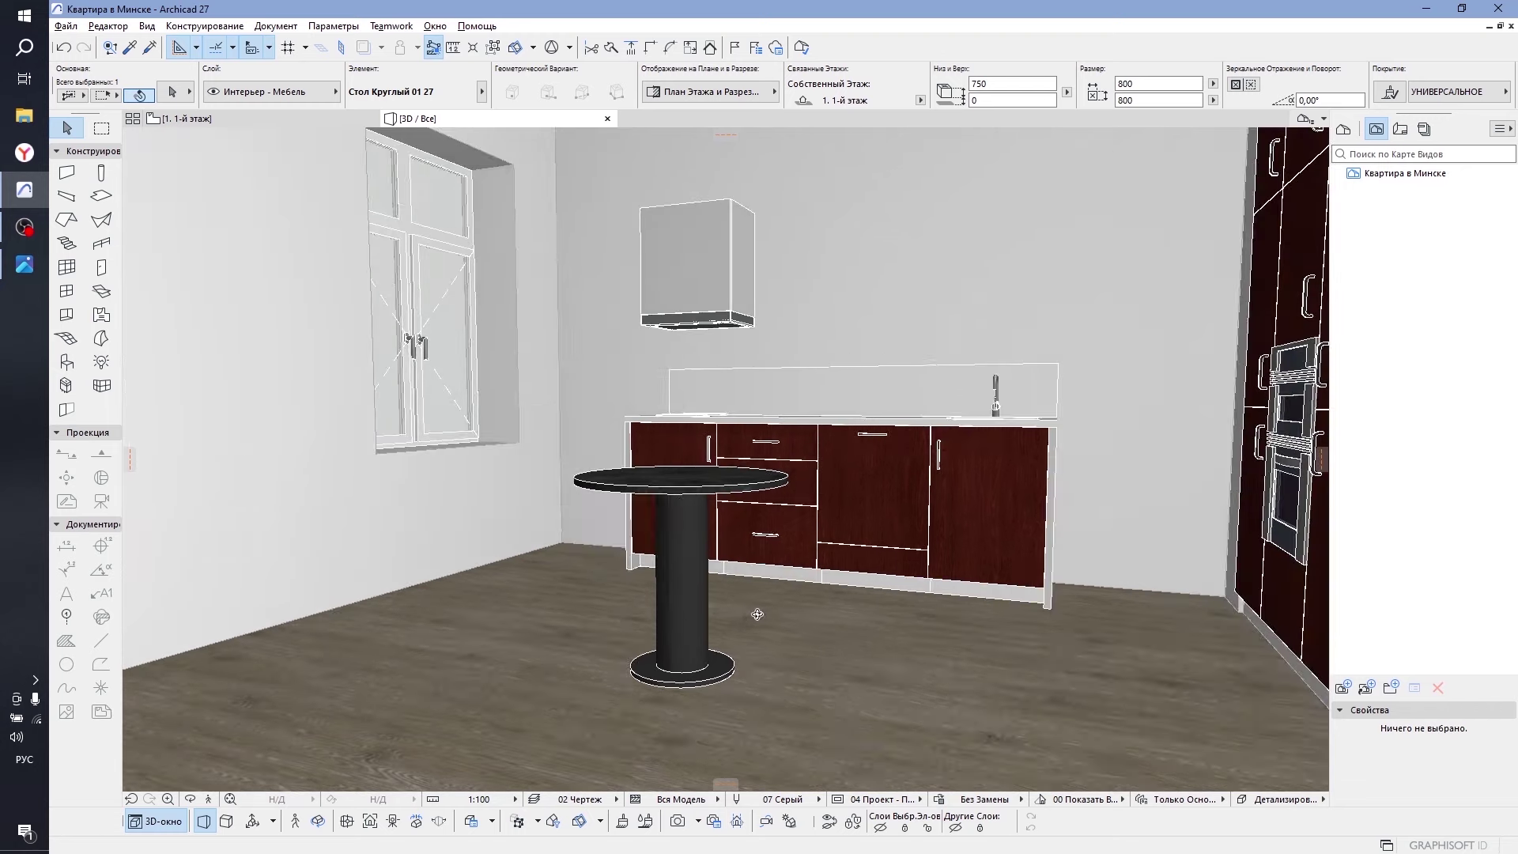
key(Escape)
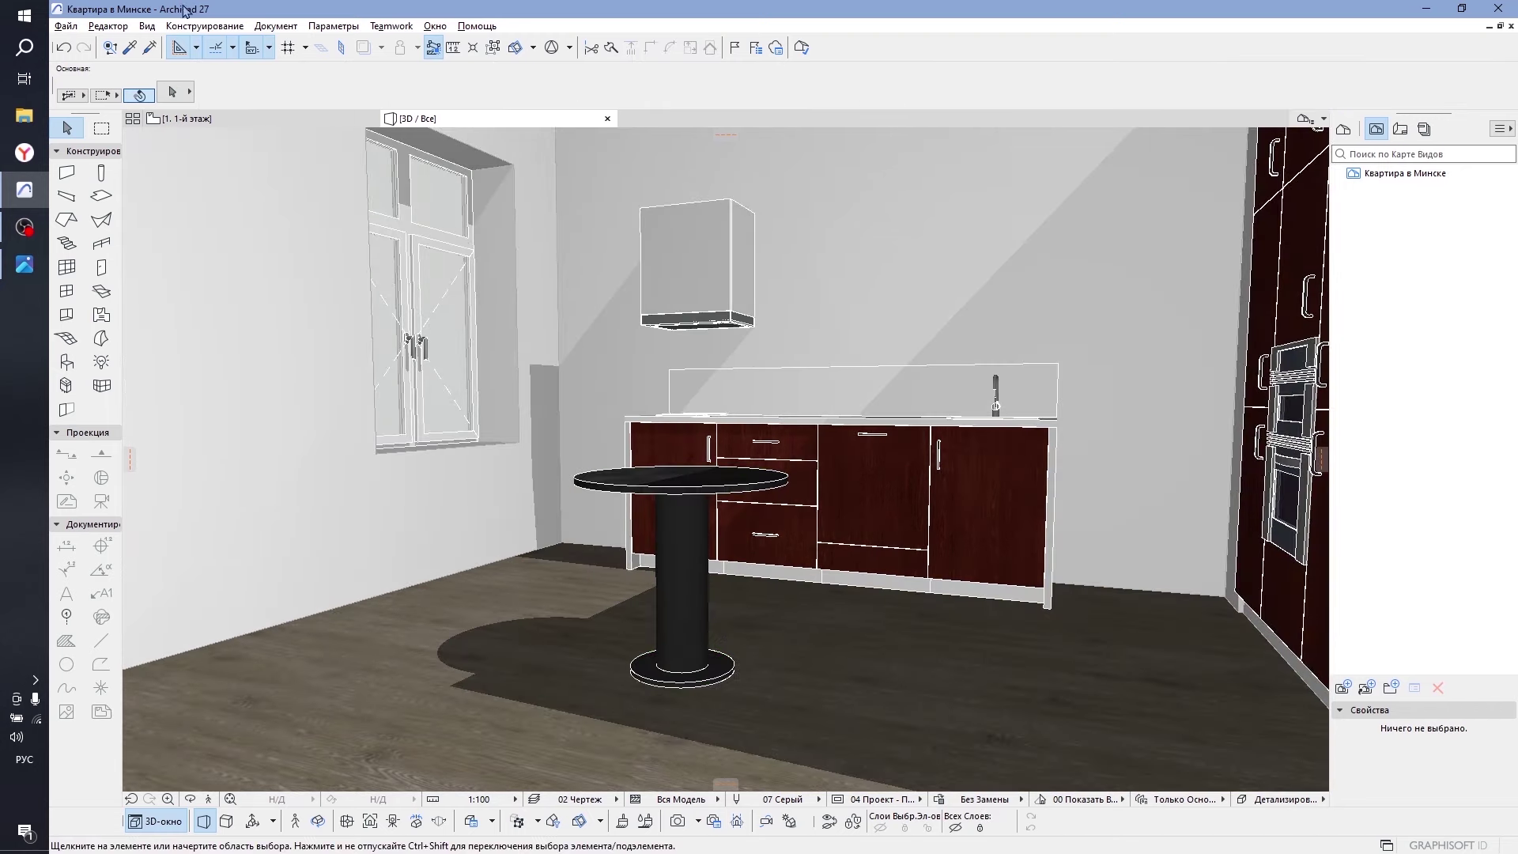
key(F2)
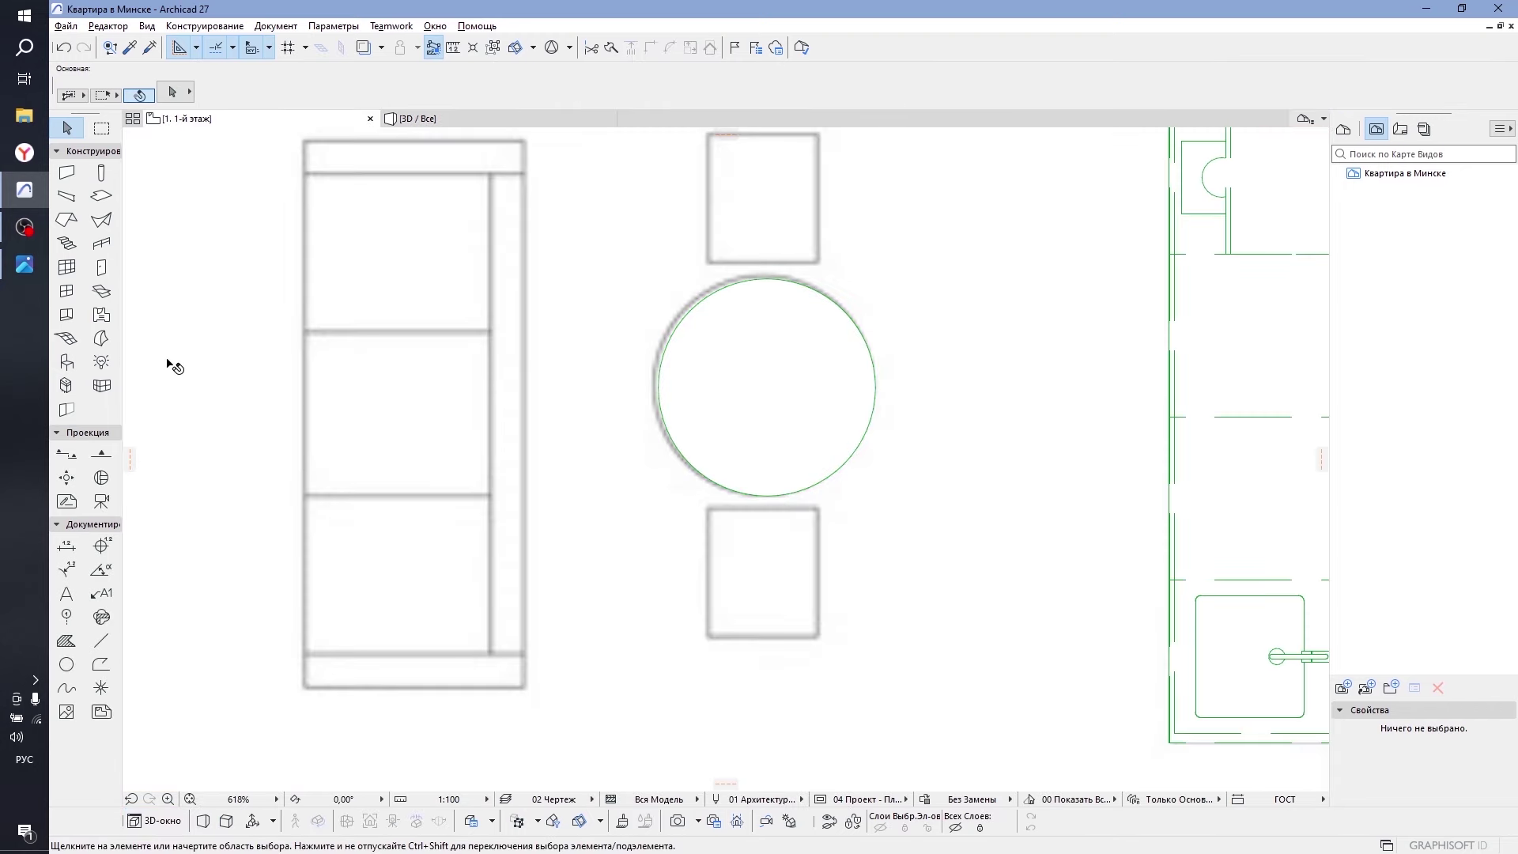
double_click(66, 361)
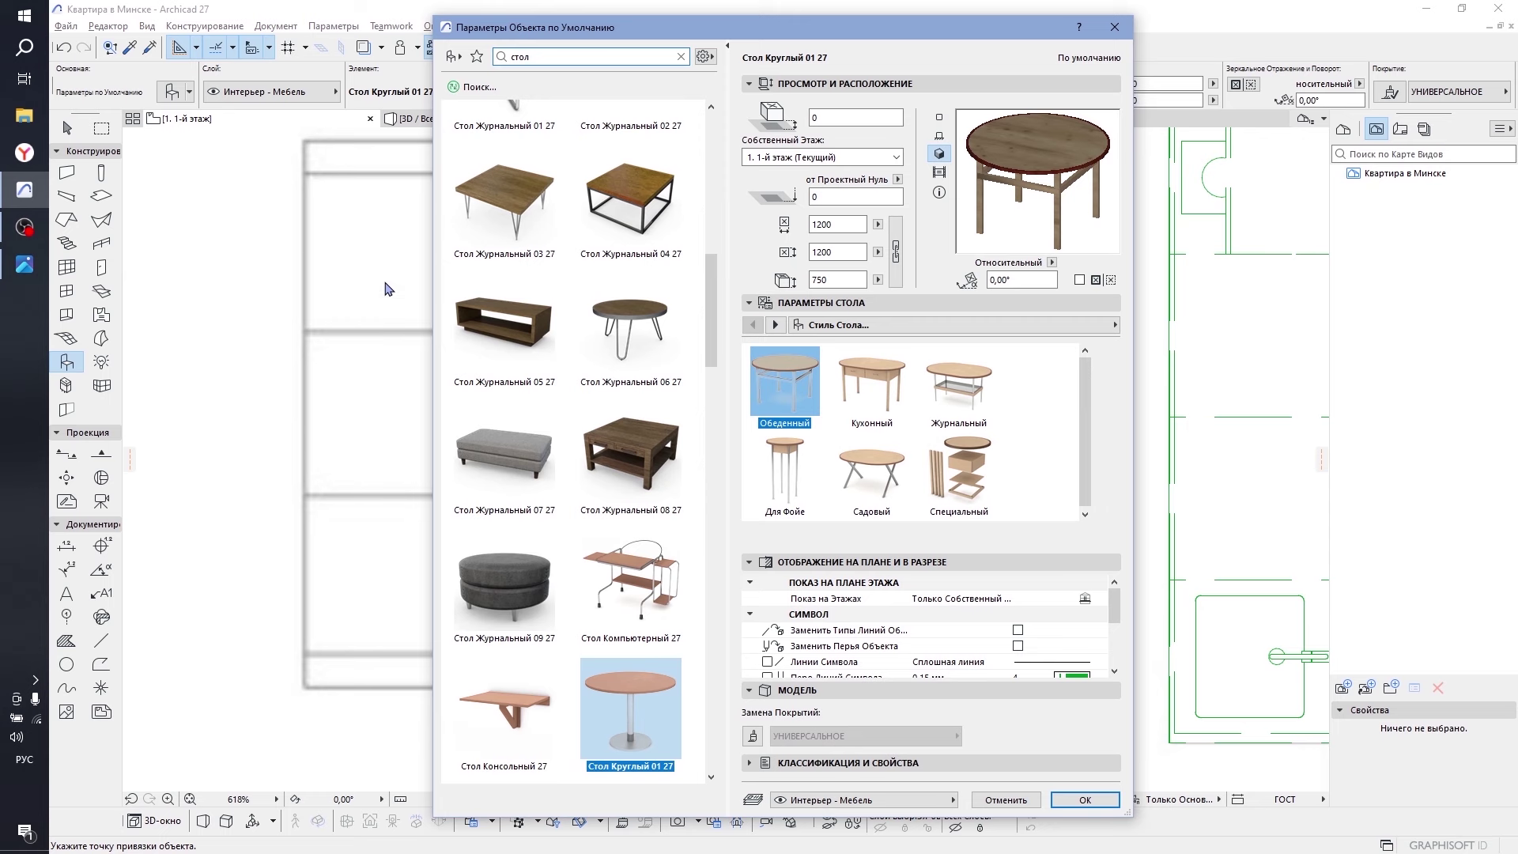
key(BackSpace)
key(BackSpace)
text(ул)
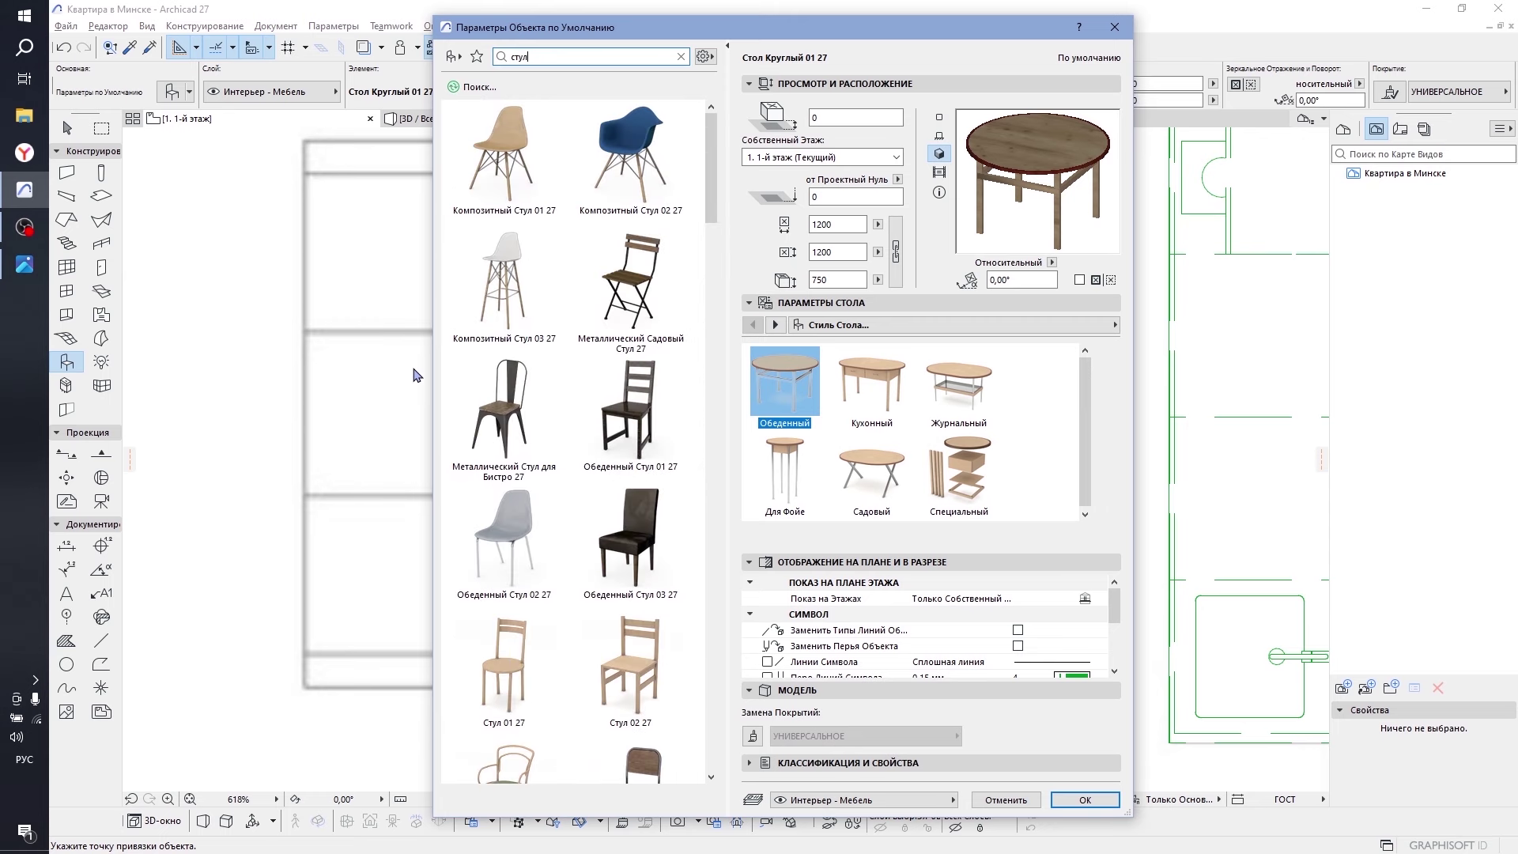
scroll(566, 366, down, 1)
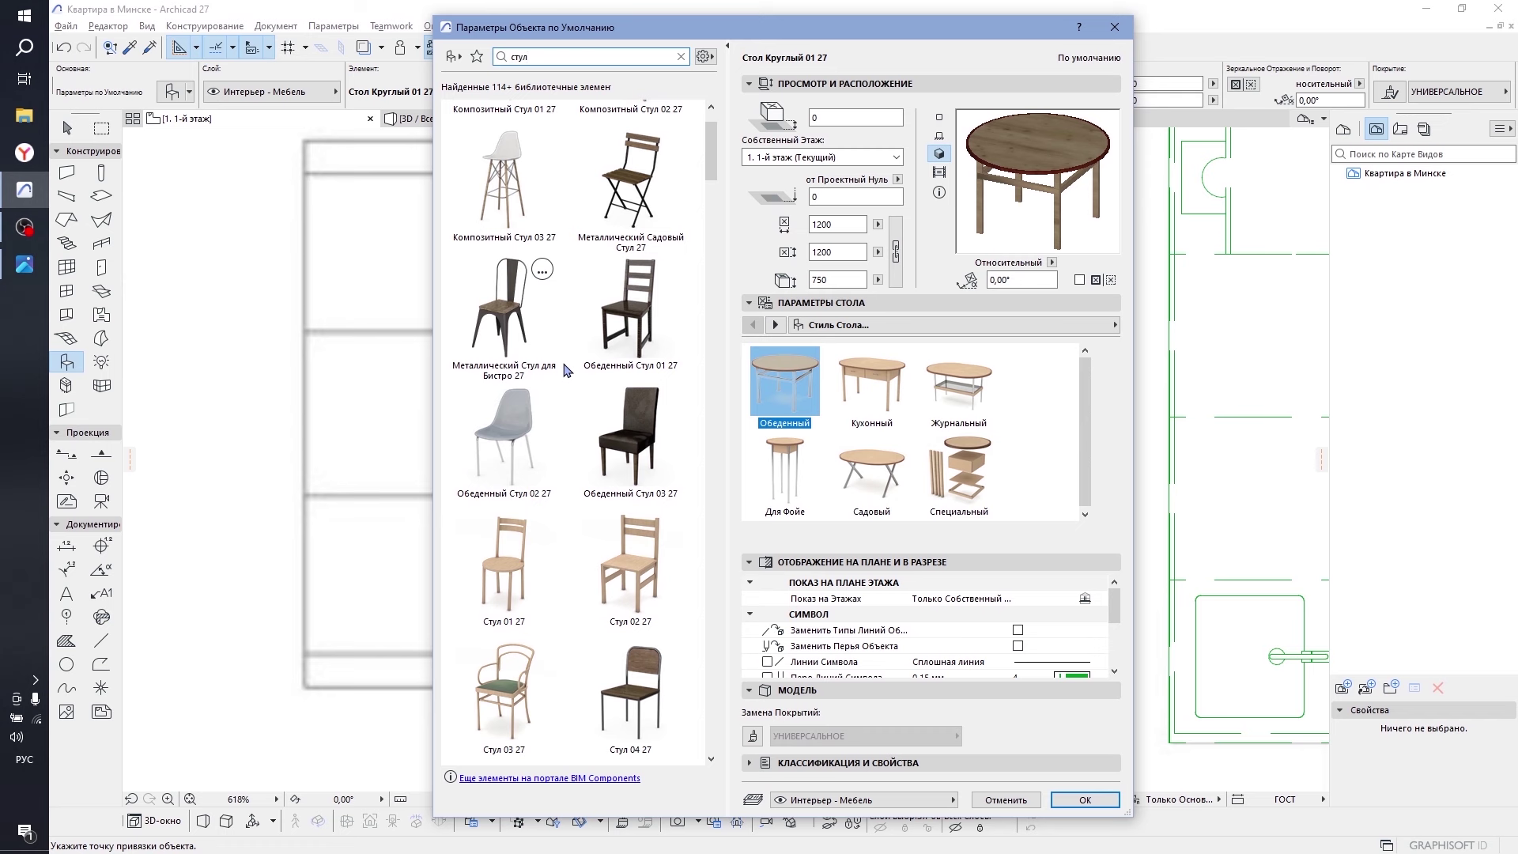
scroll(491, 588, down, 3)
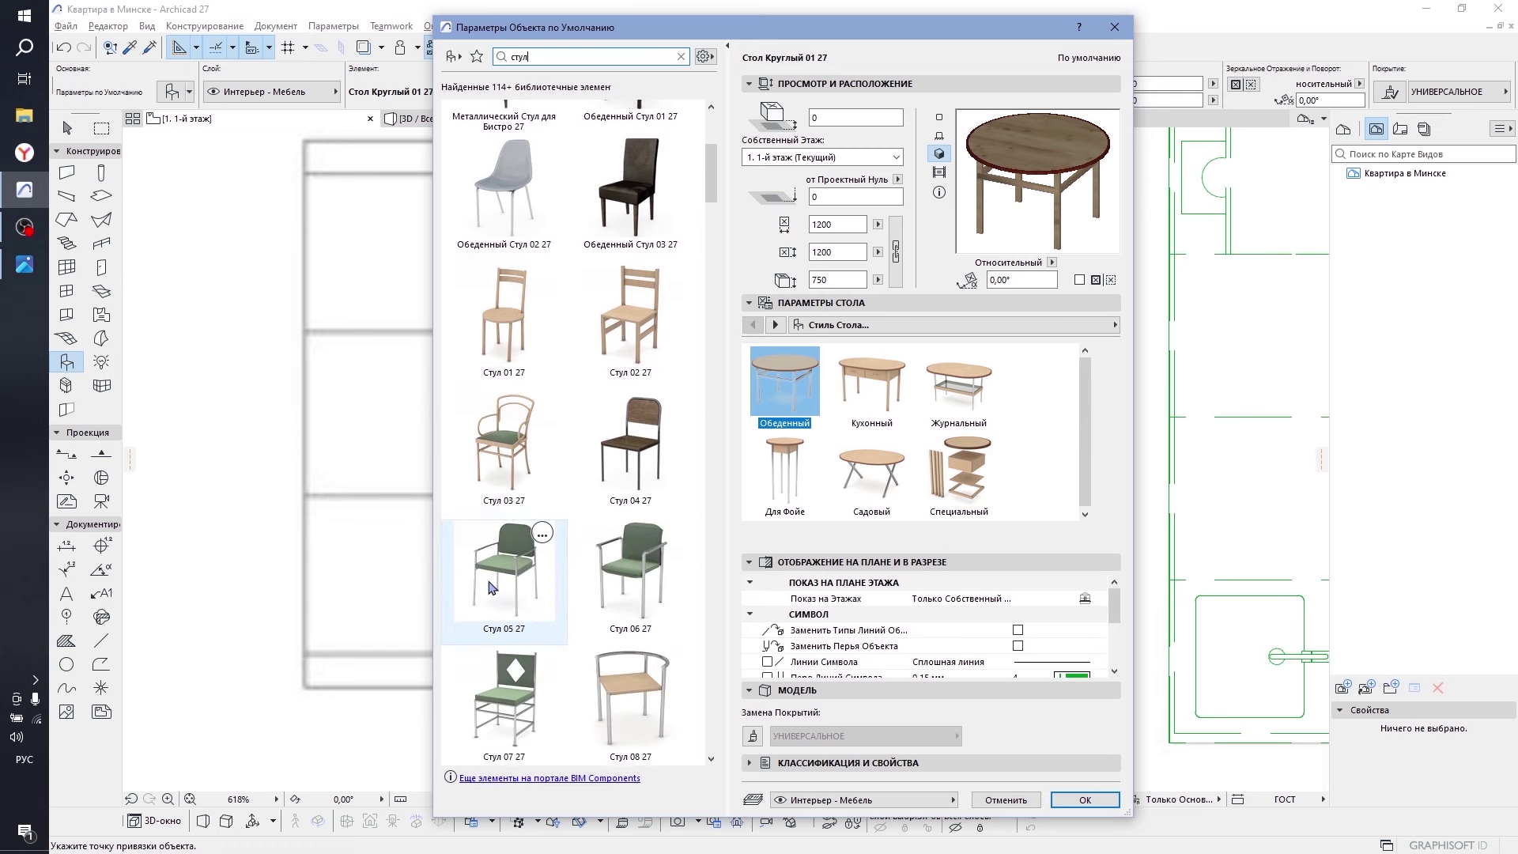
scroll(491, 588, down, 2)
scroll(491, 588, down, 1)
Choose the Стул Дизайнерский 01 27 chair in Стиль 2
click(491, 588)
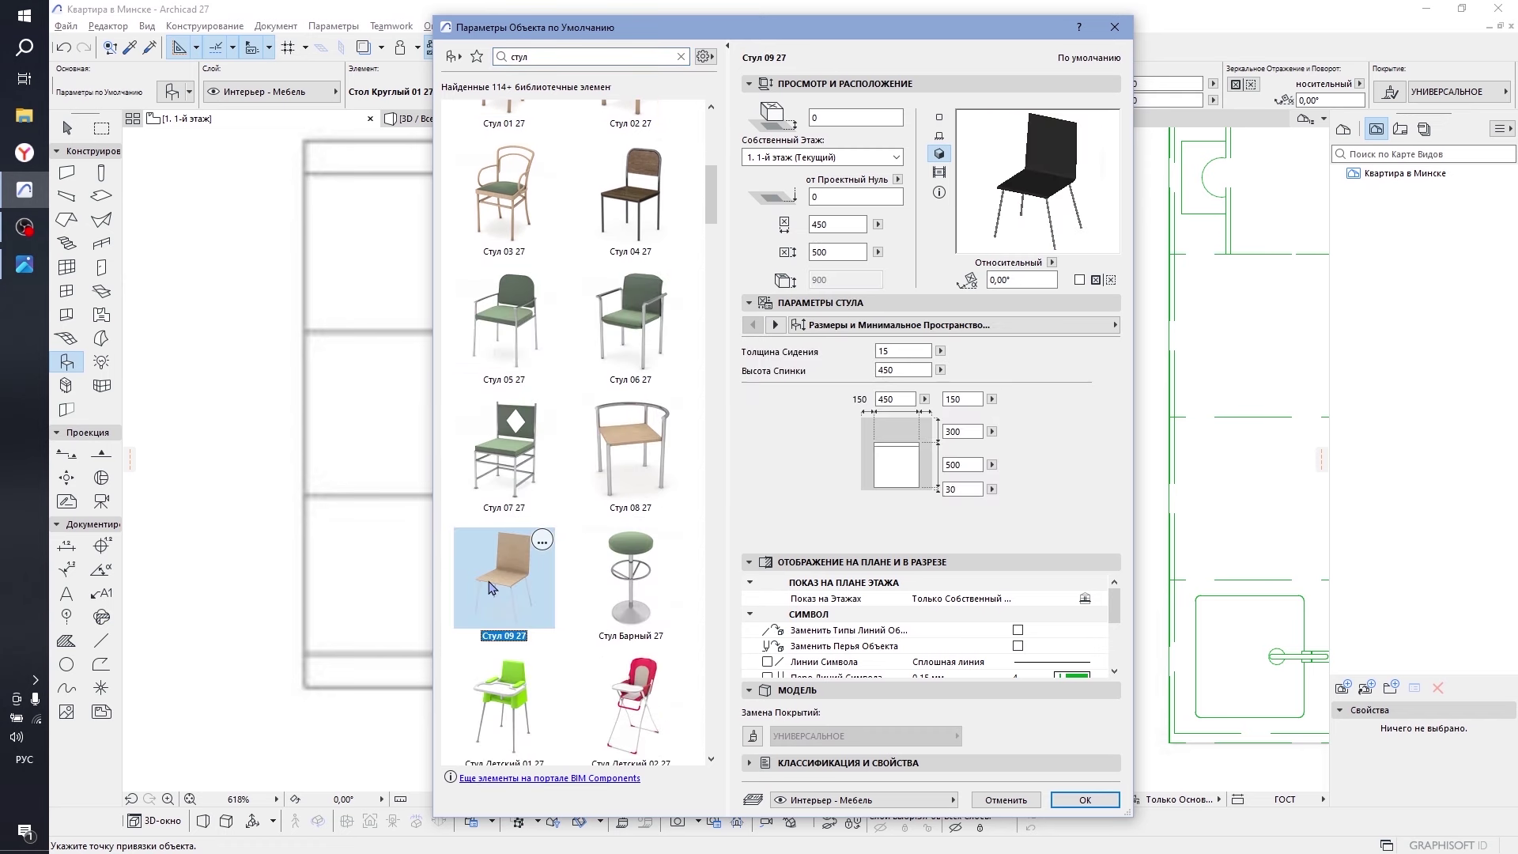
scroll(491, 588, down, 1)
scroll(491, 588, down, 1)
scroll(491, 593, down, 1)
click(493, 609)
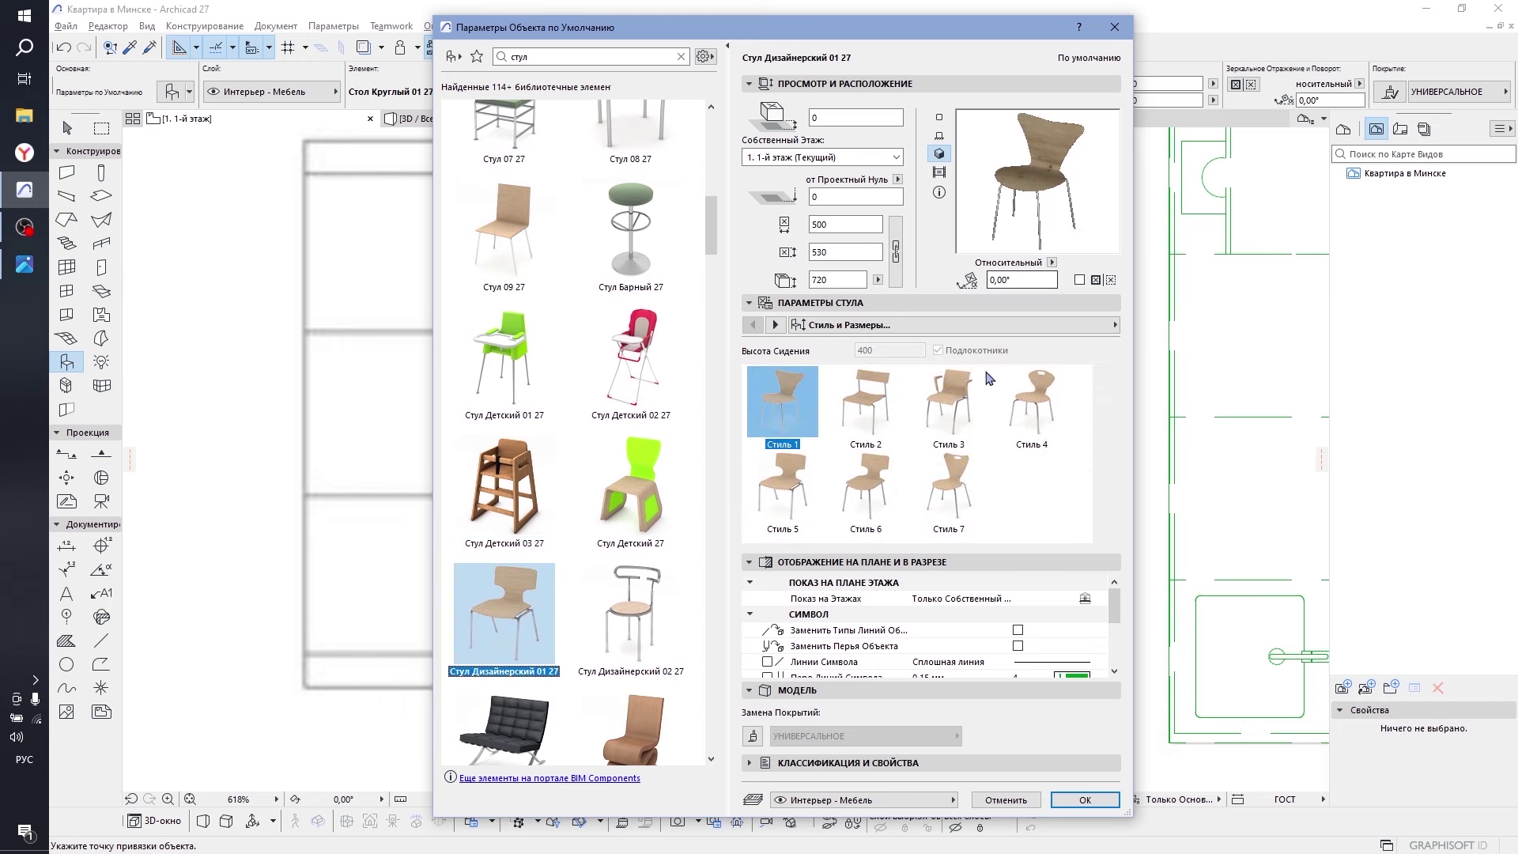
click(869, 401)
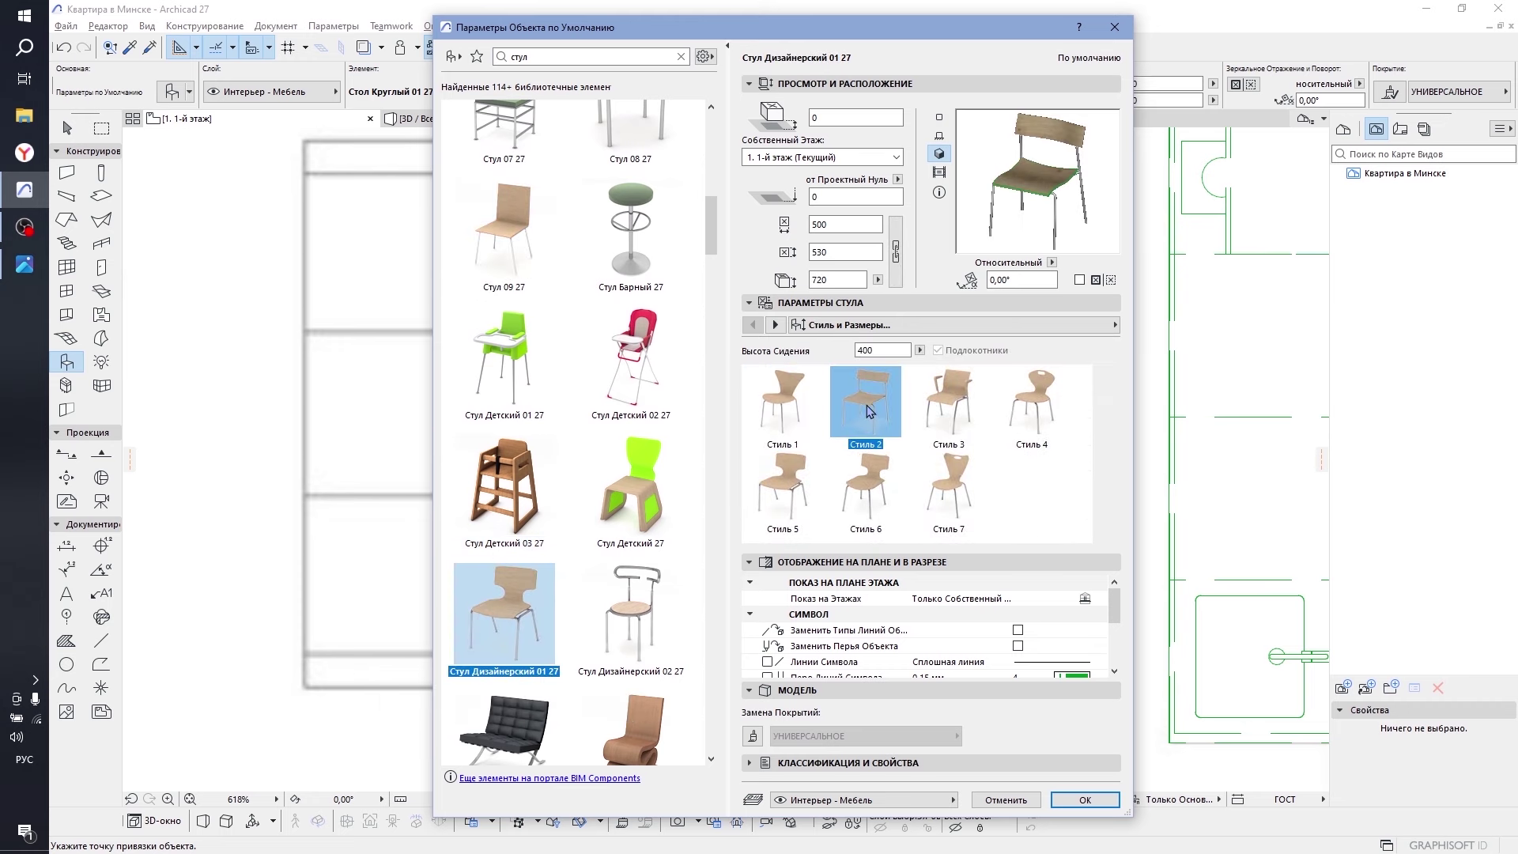
click(1089, 799)
Place the chair against the top edge of the round table
scroll(822, 371, up, 1)
scroll(775, 347, up, 1)
click(763, 363)
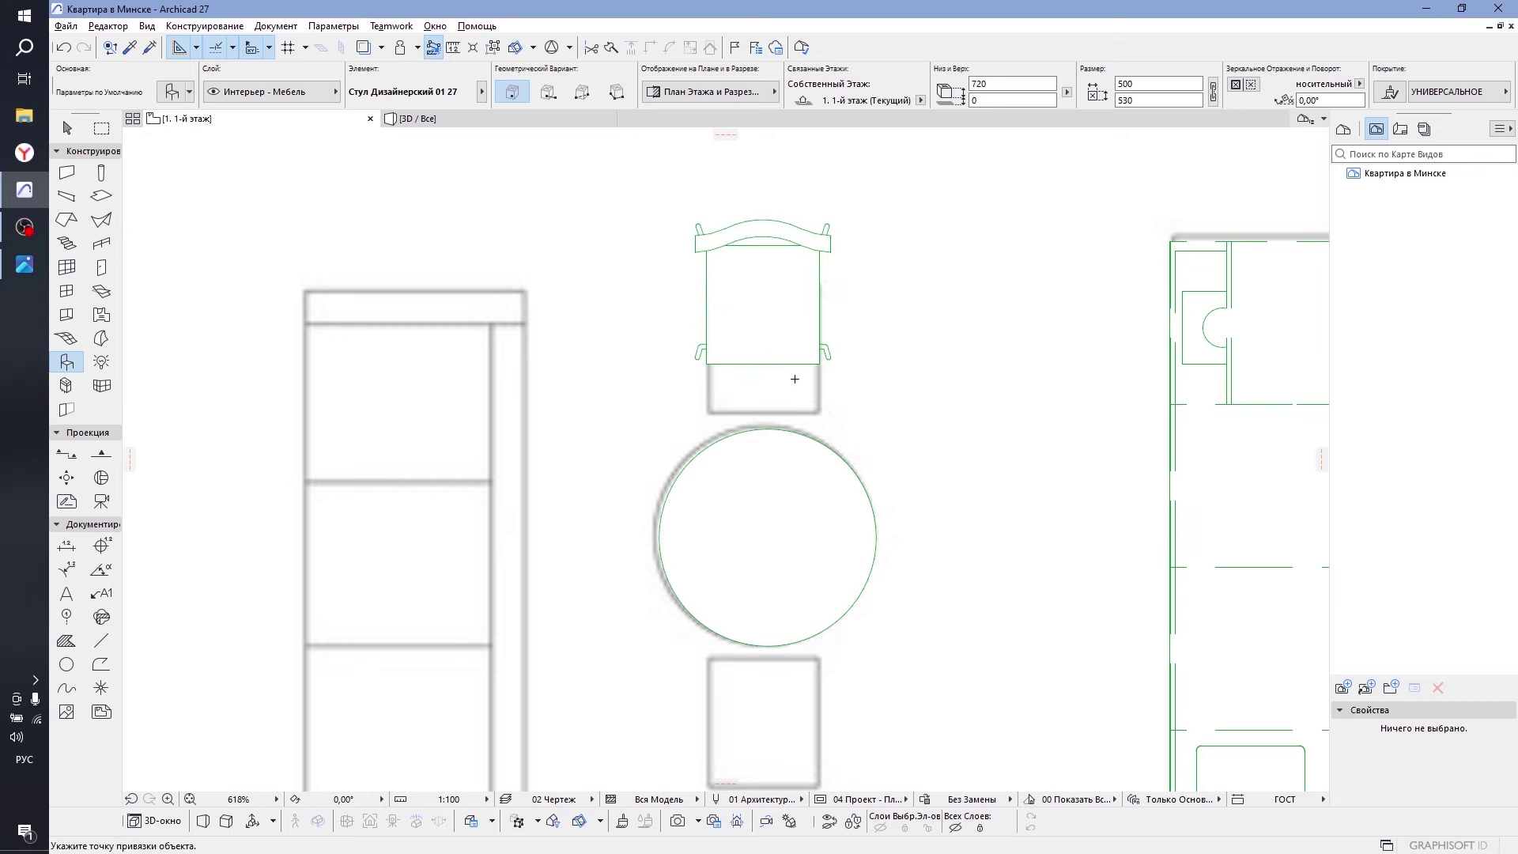
shift+click(764, 313)
click(763, 363)
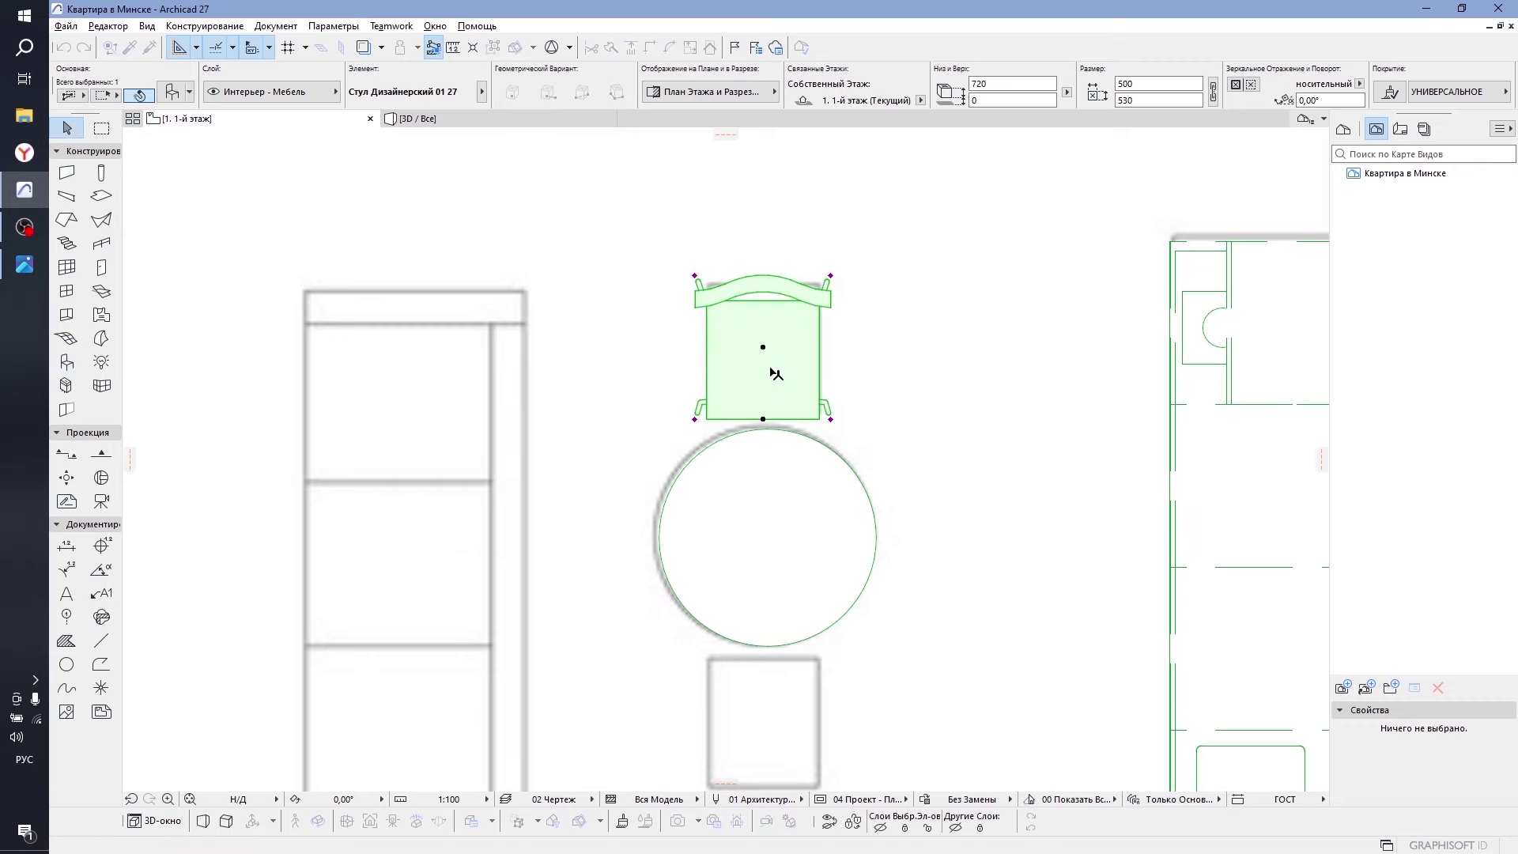
Check the new chair in 3D, then switch to the reference photos
key(F3)
click(579, 557)
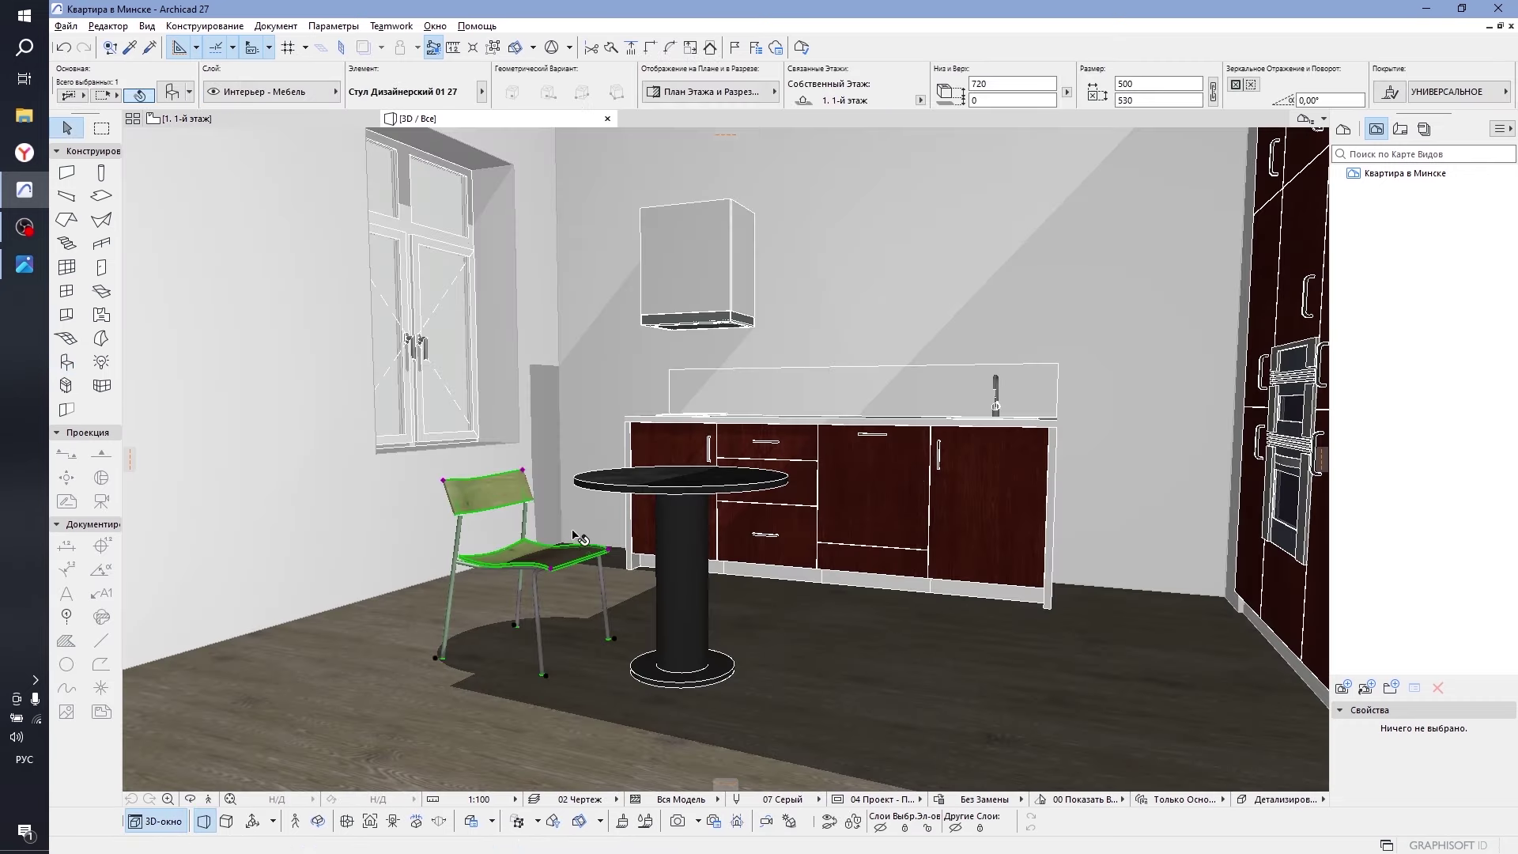
key(alt+Tab)
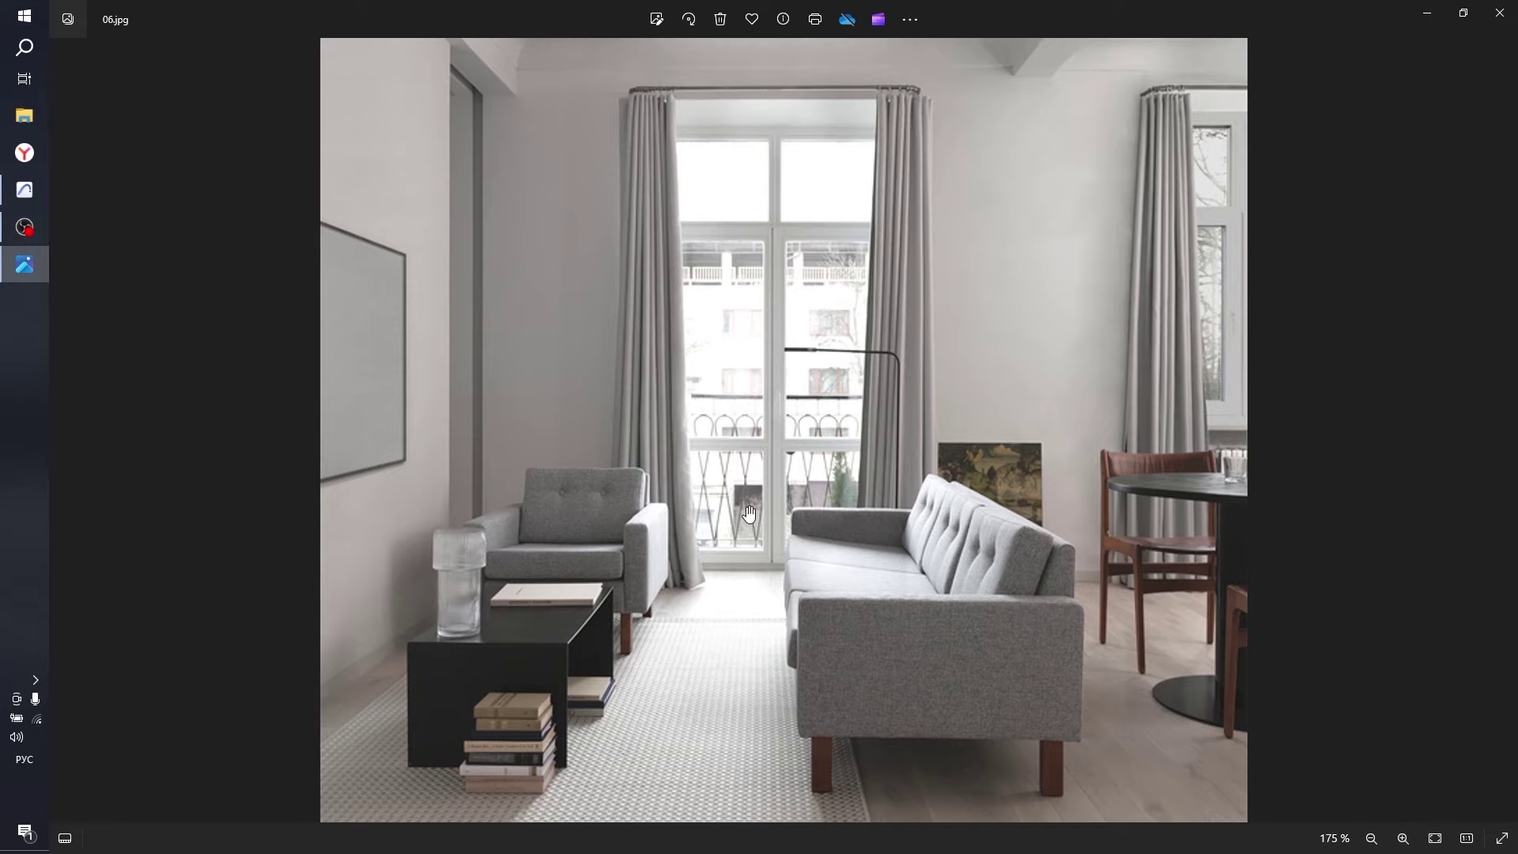
Browse the reference photos to kitchen photo 011.jpg, then reopen the chair's settings in Archicad
key(Left)
key(Left)
key(Left)
key(Left)
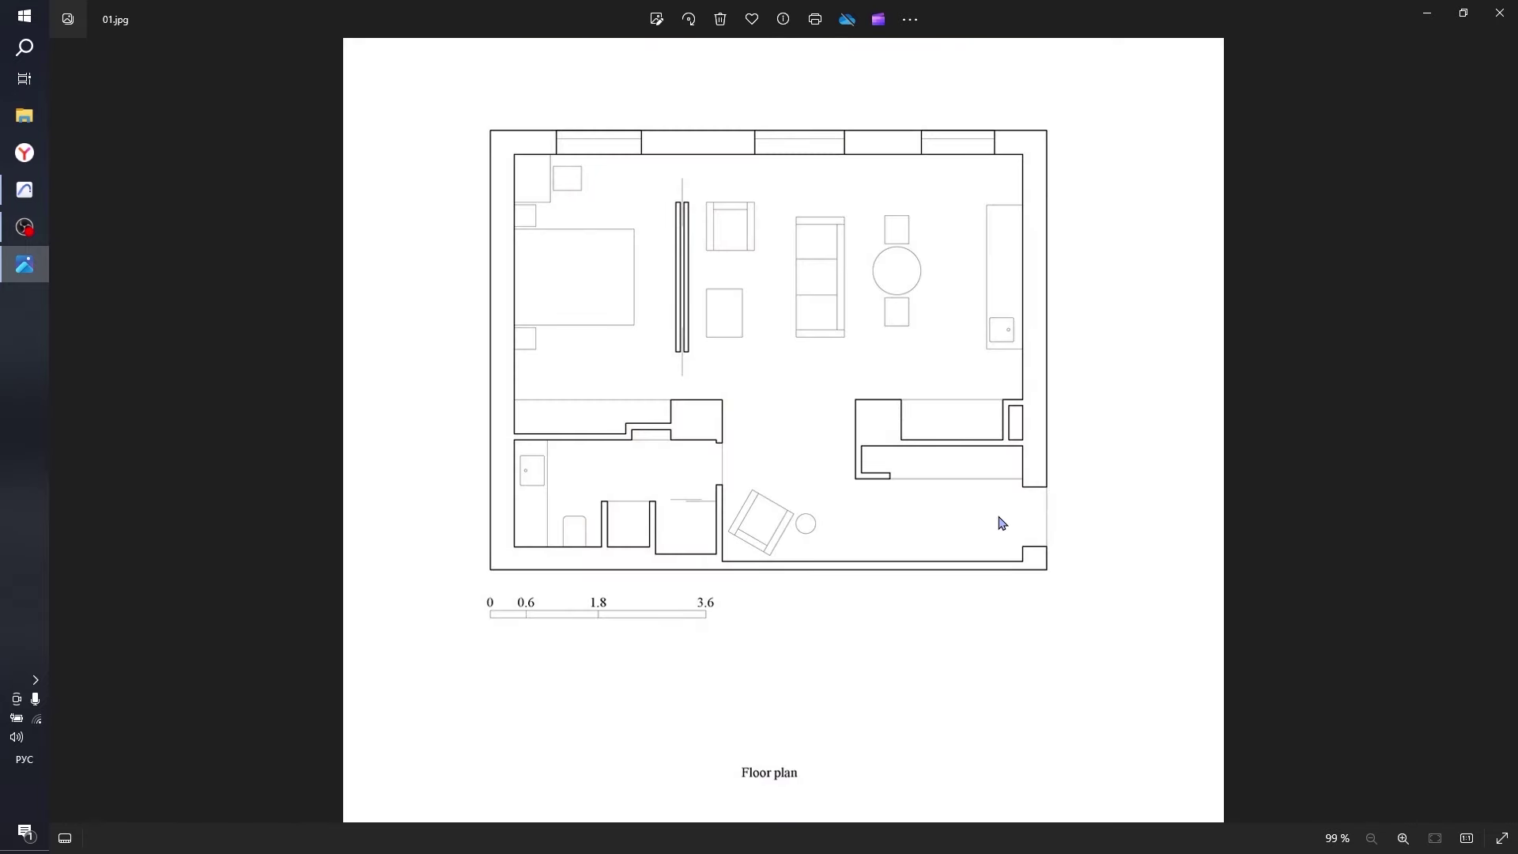
key(Right)
key(Right)
key(Right)
key(Right)
key(Right)
key(Right)
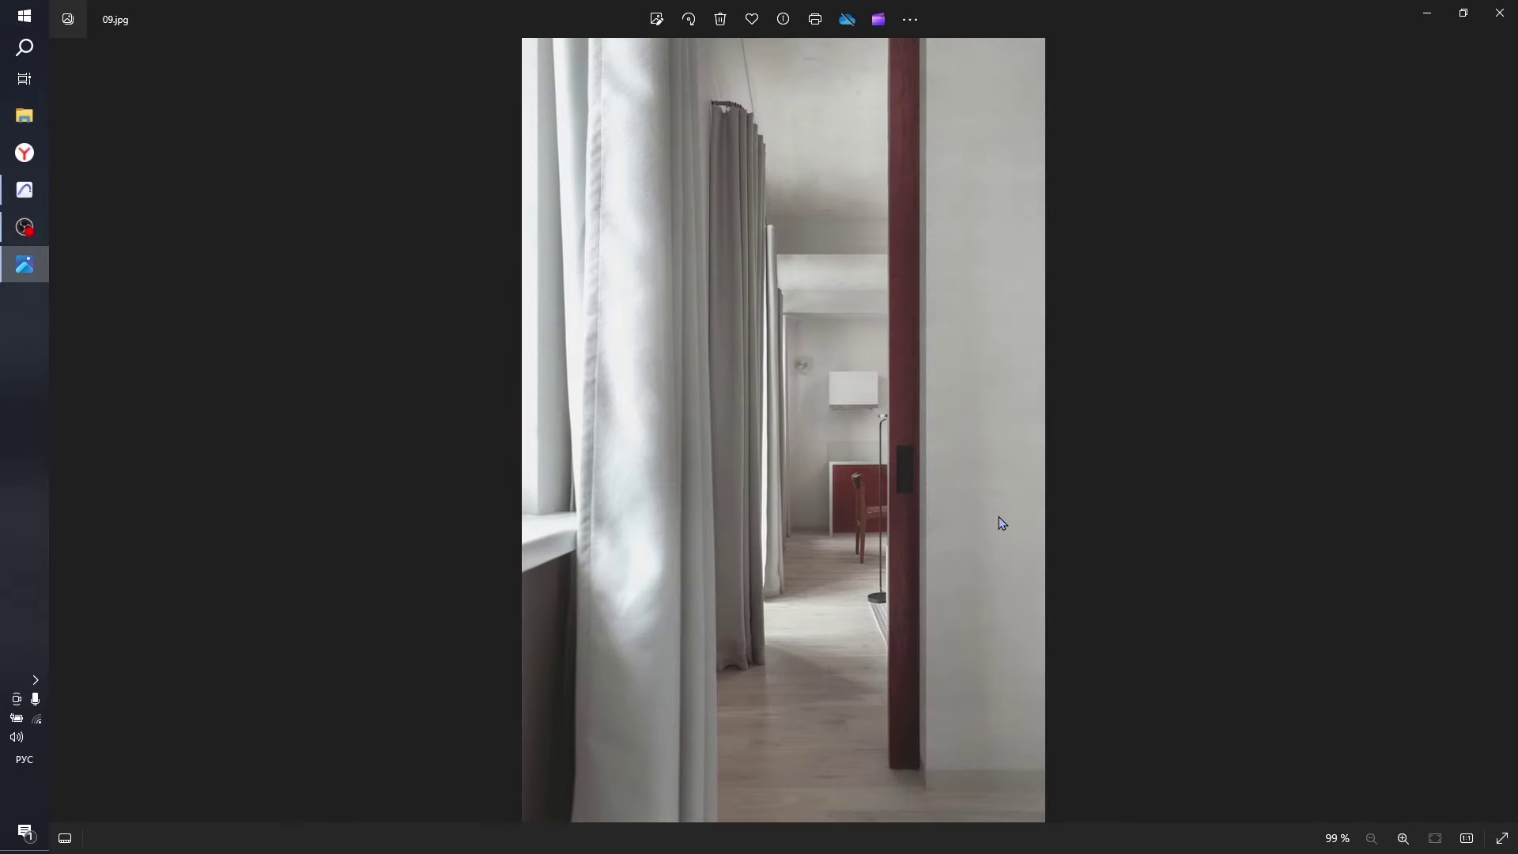
key(Right)
key(Right)
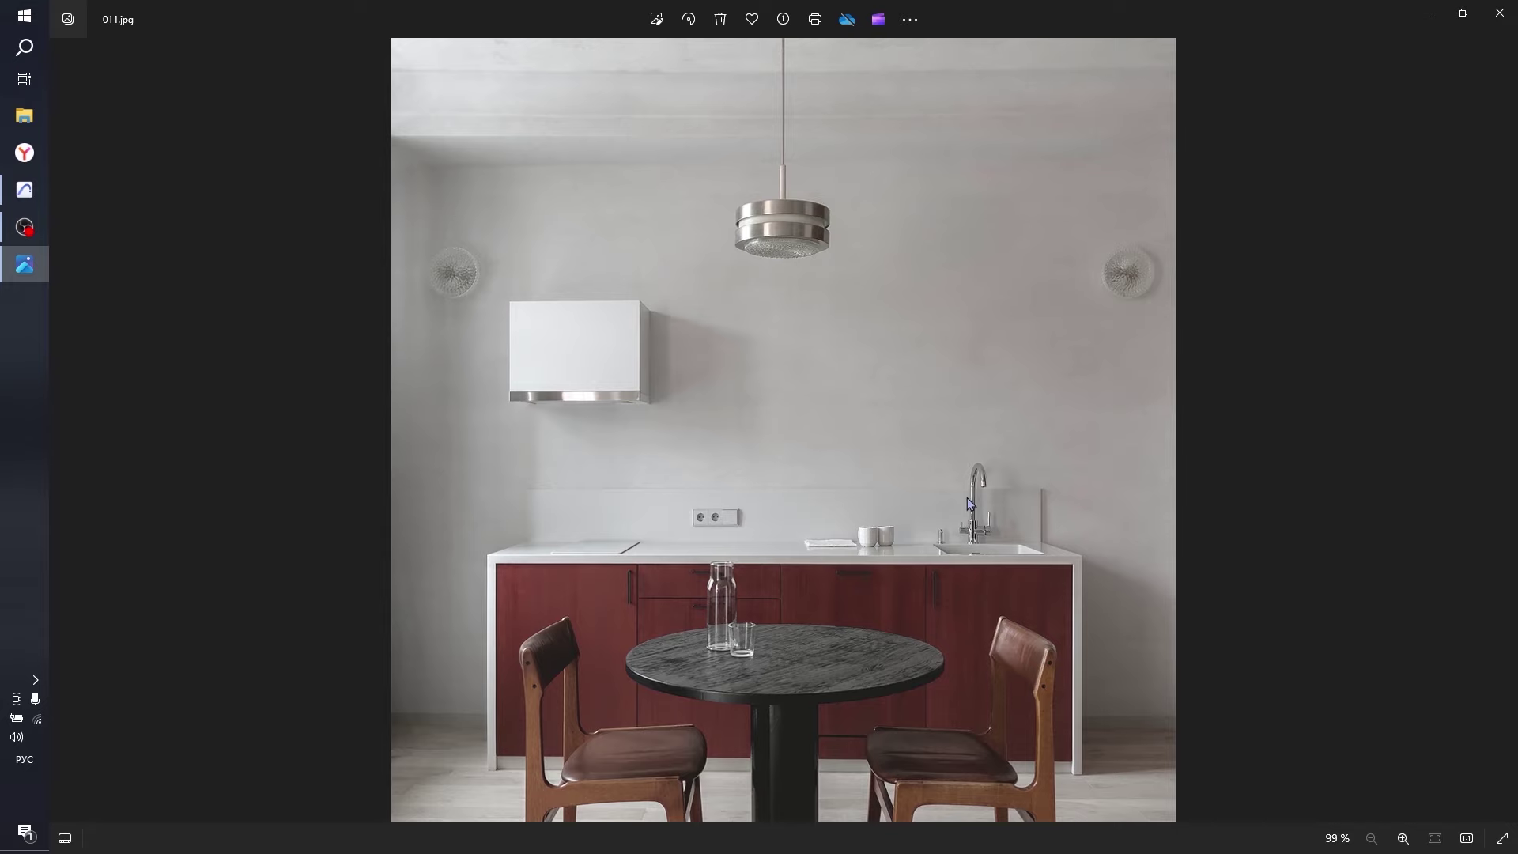
scroll(924, 756, up, 2)
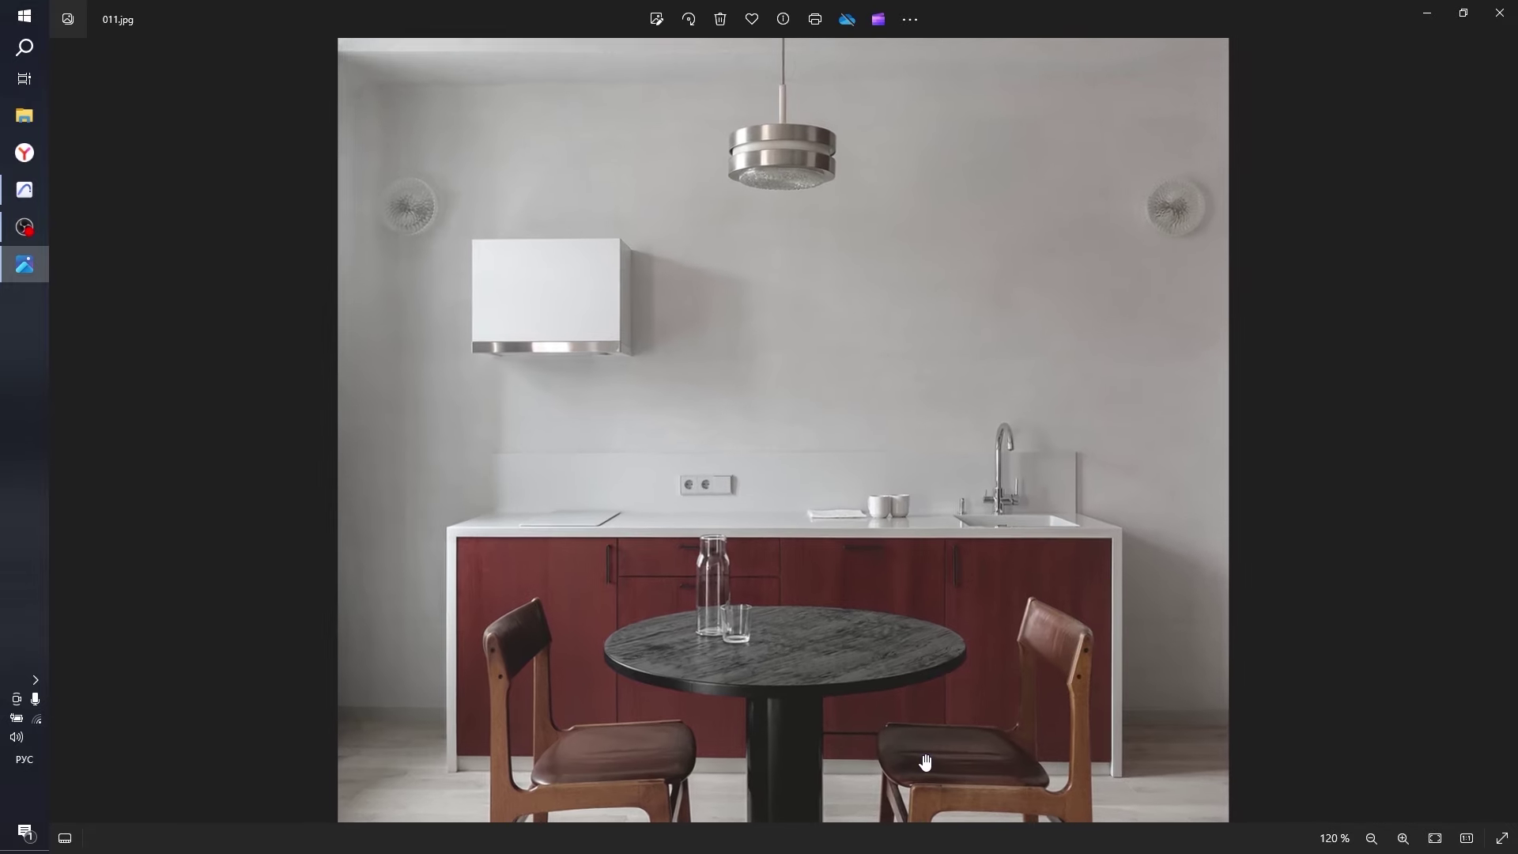
scroll(901, 672, up, 2)
scroll(870, 490, down, 2)
scroll(865, 479, down, 2)
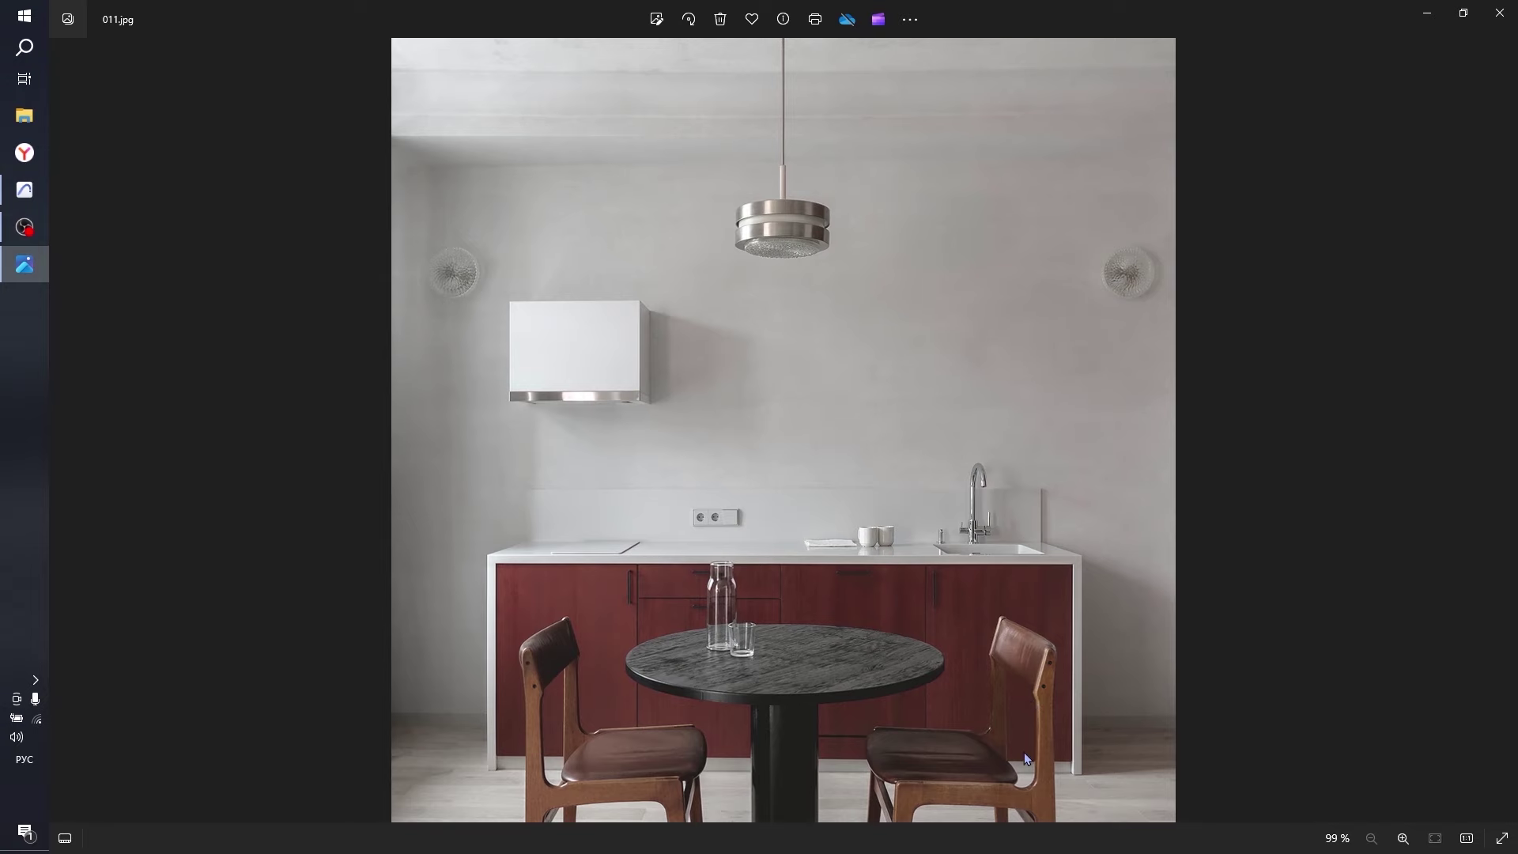
key(alt+Tab)
key(ctrl+t)
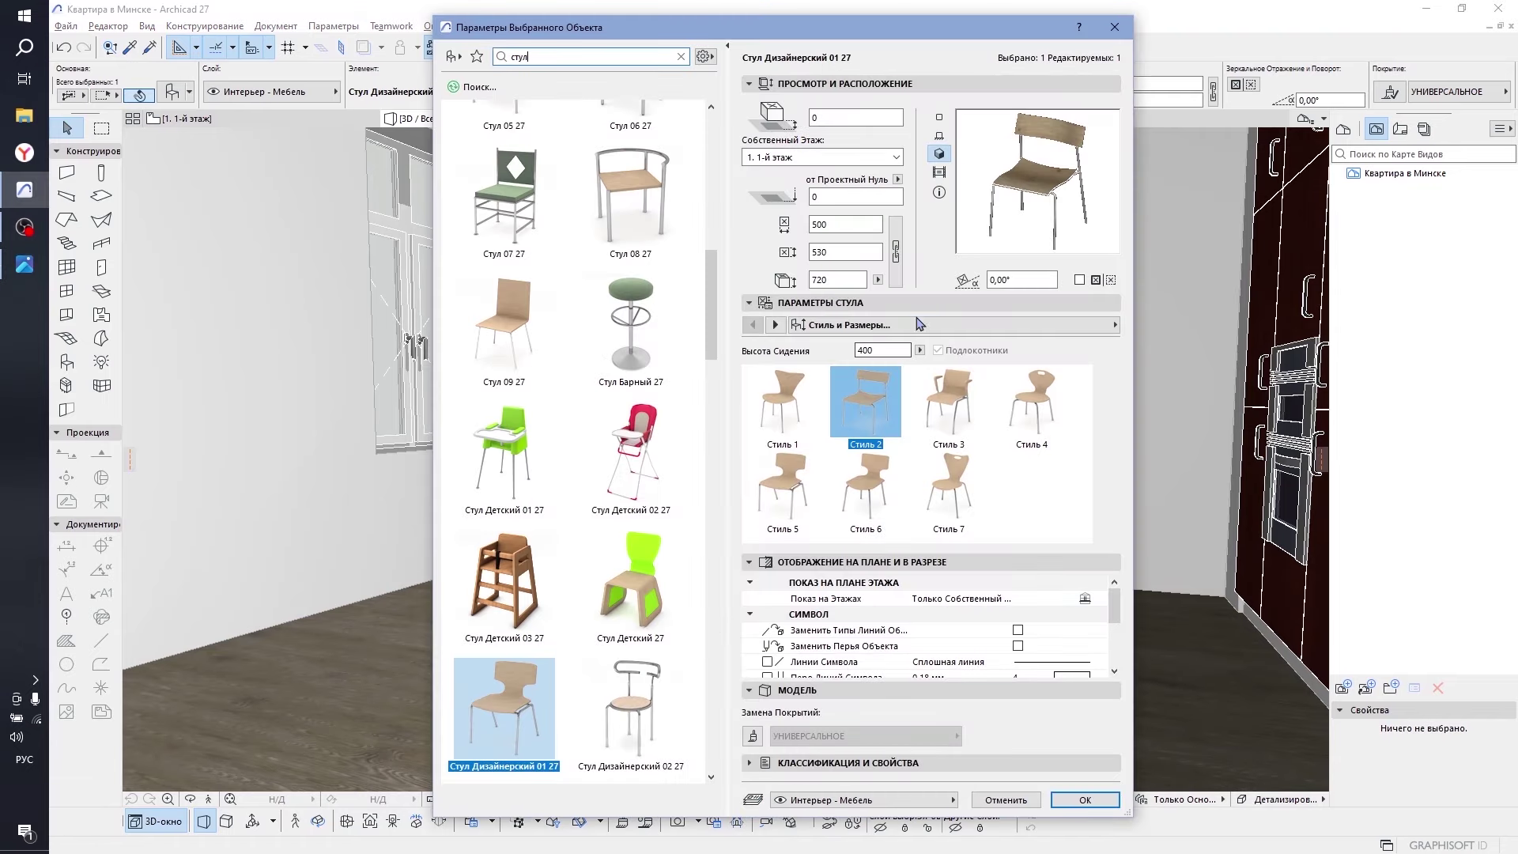
Give the chair a Дерево - Орех Вертикальный frame and a leather ('кожа') upholstery surface
click(988, 325)
click(1187, 343)
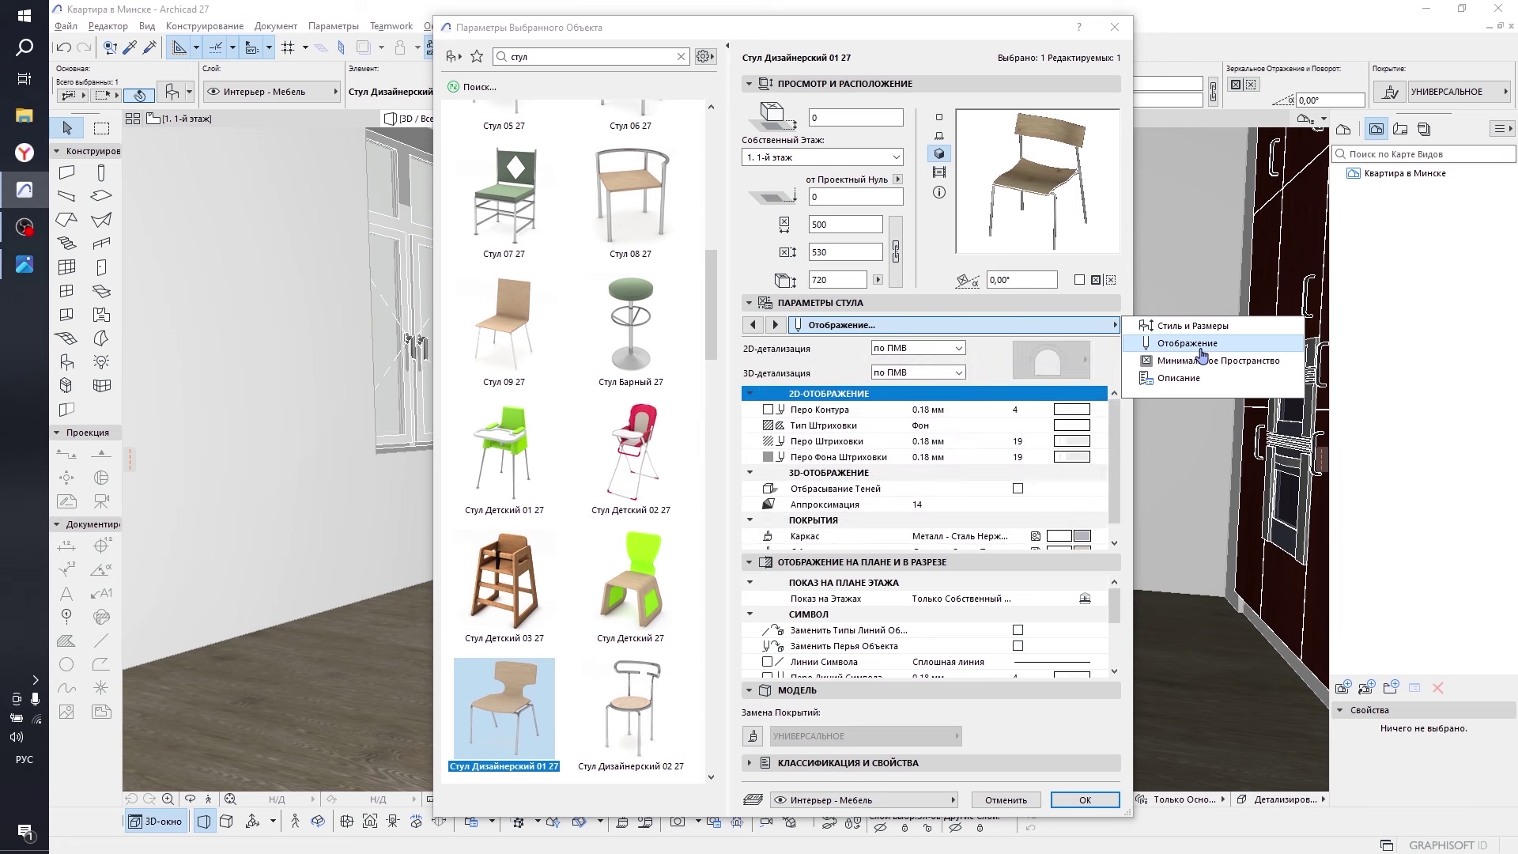
scroll(826, 507, down, 1)
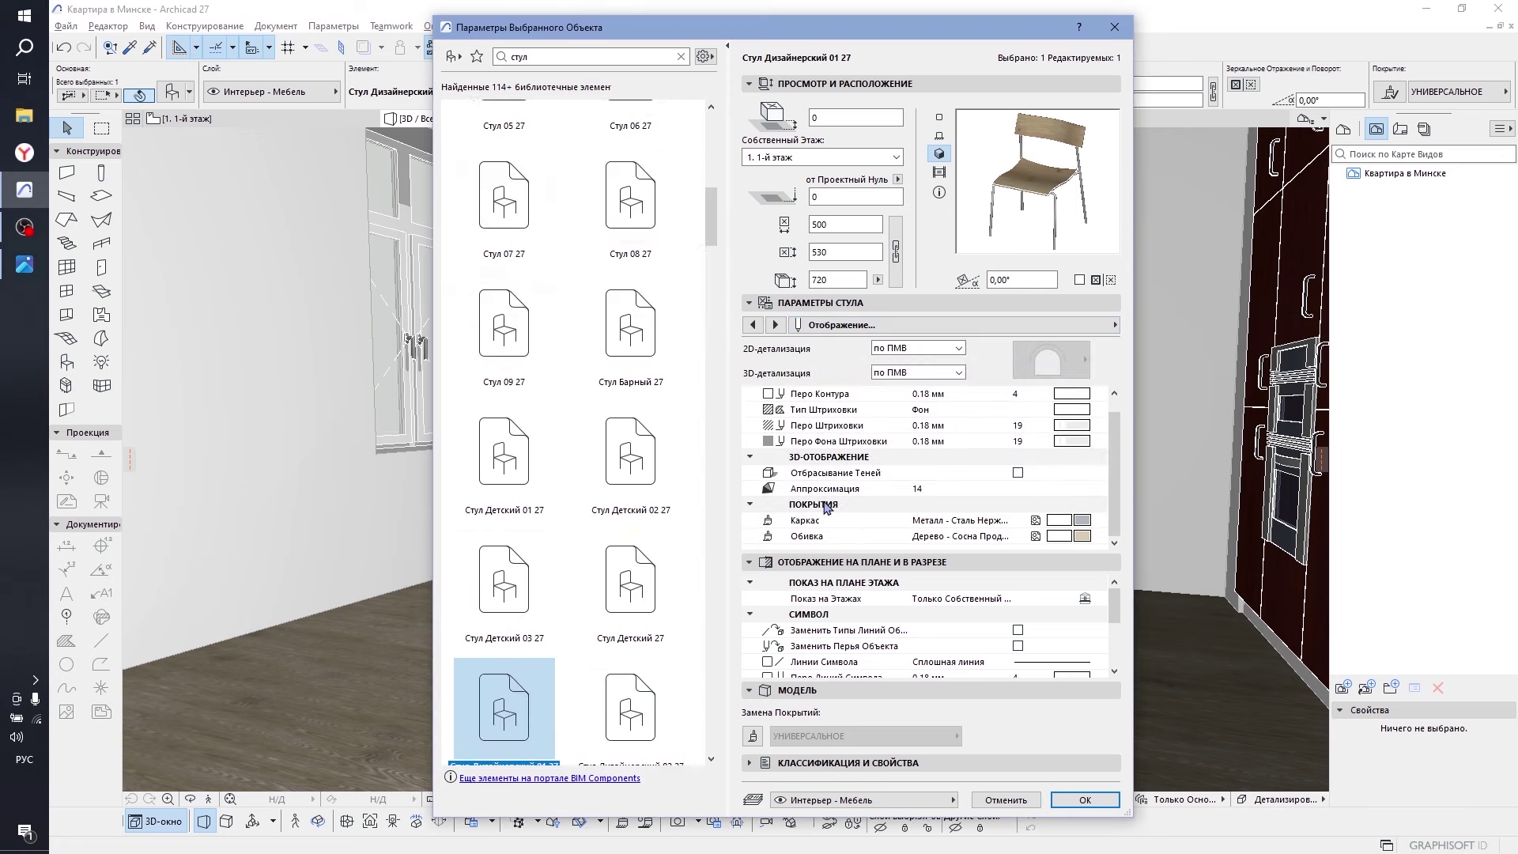
click(1097, 521)
text(орех)
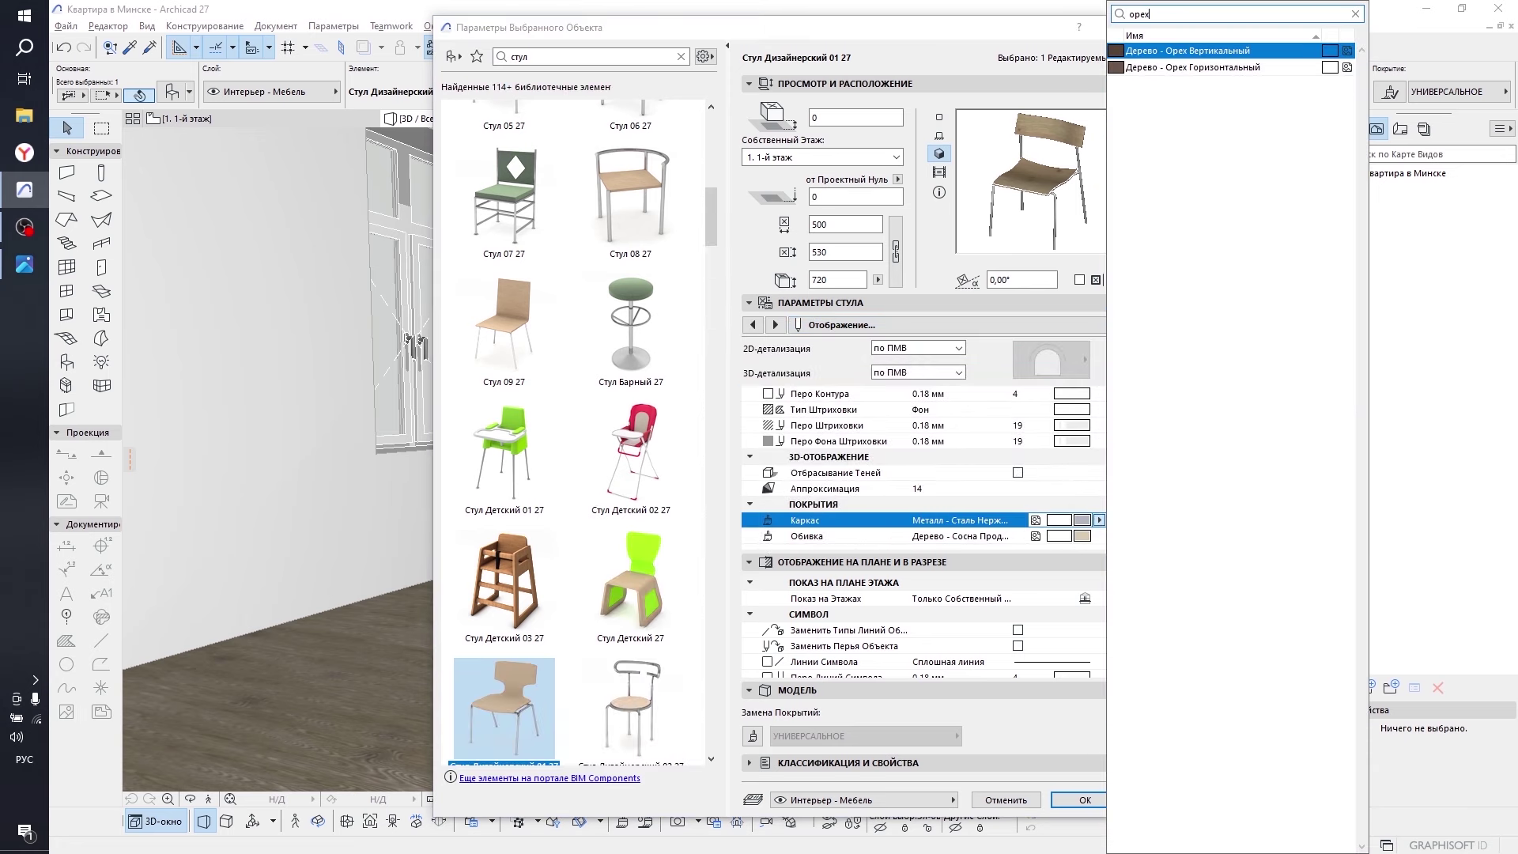
key(Return)
click(1080, 538)
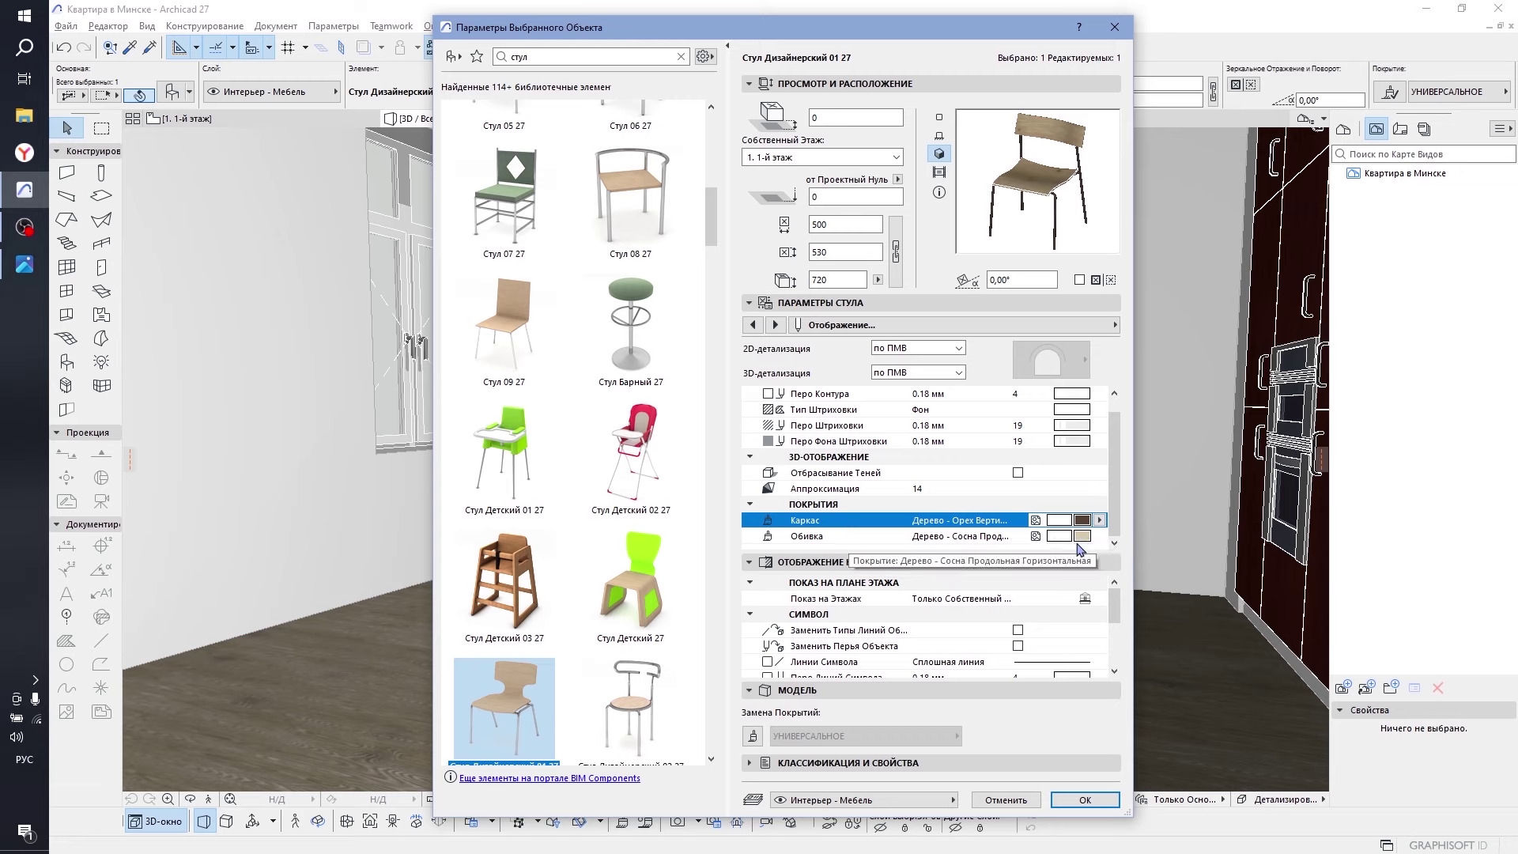
text(кожа)
key(Return)
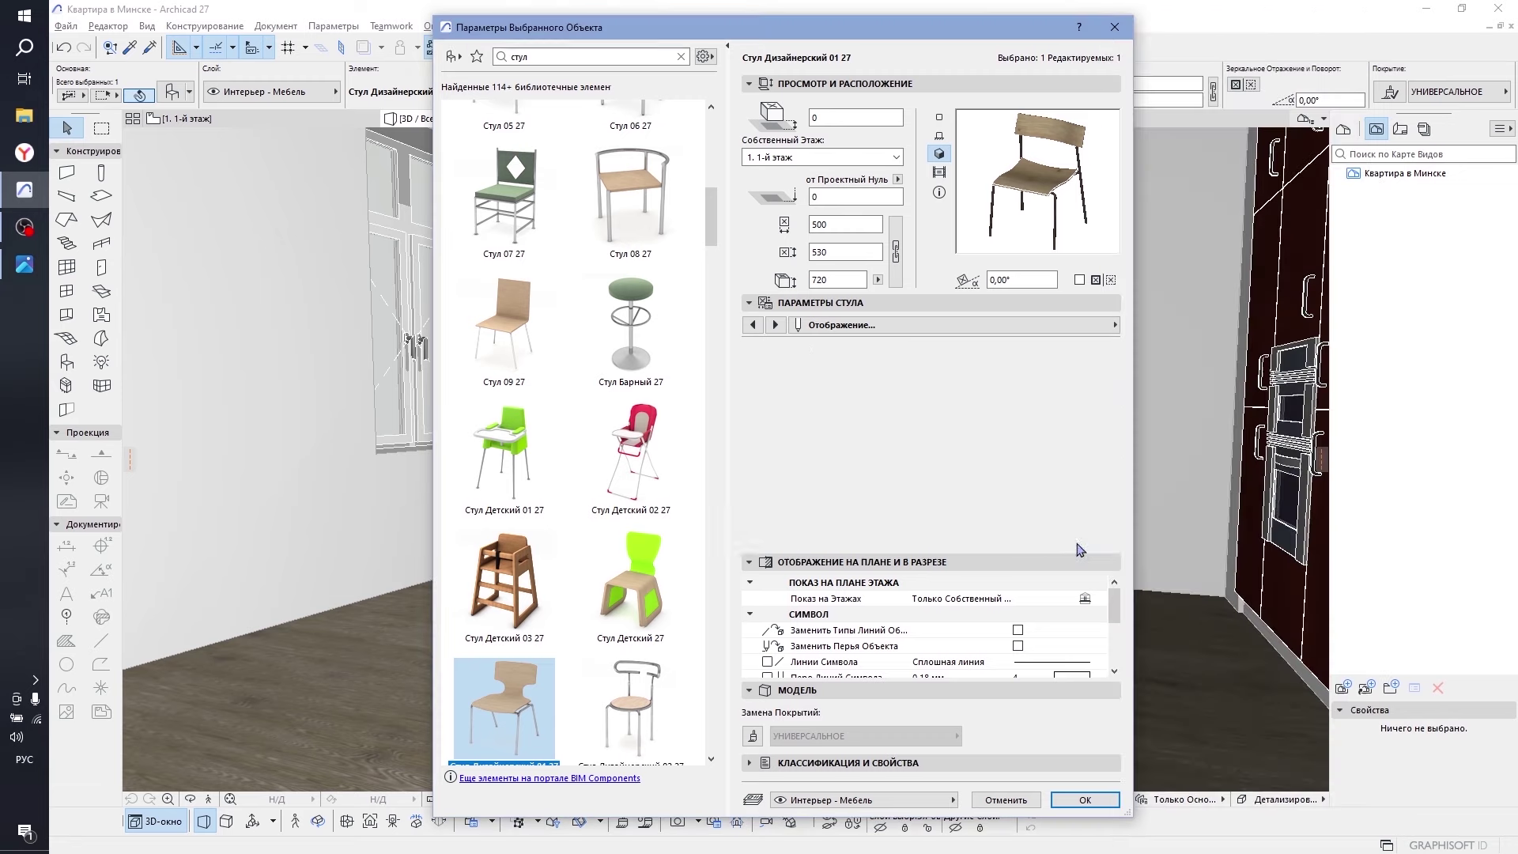
key(Return)
shift+middle_drag(726, 543, 324, 120)
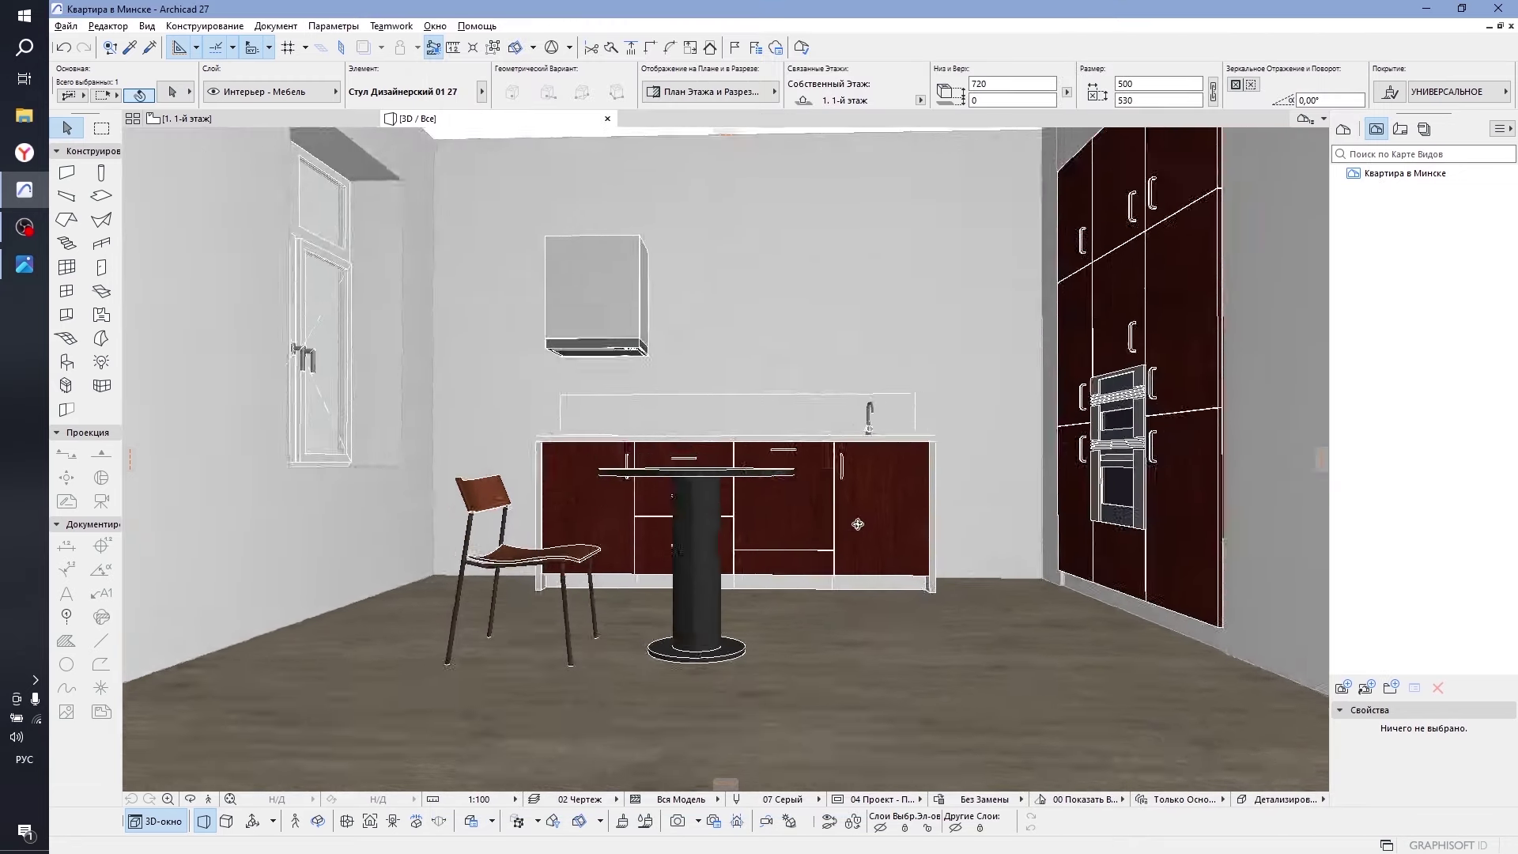
Copy the chair below the round table and mirror it horizontally to face the table
click(324, 120)
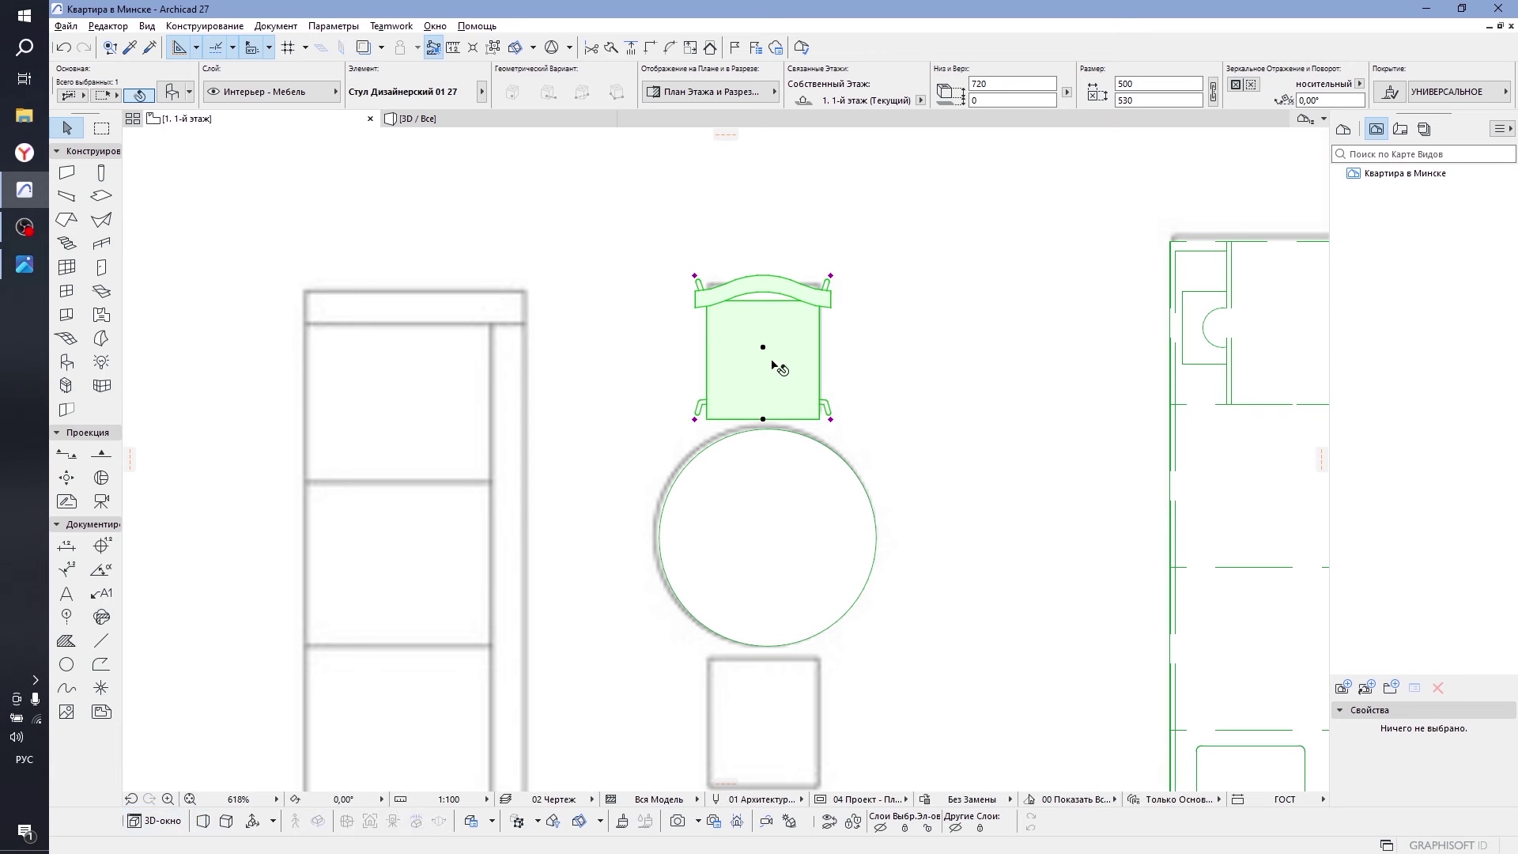
click(743, 347)
scroll(735, 433, up, 2)
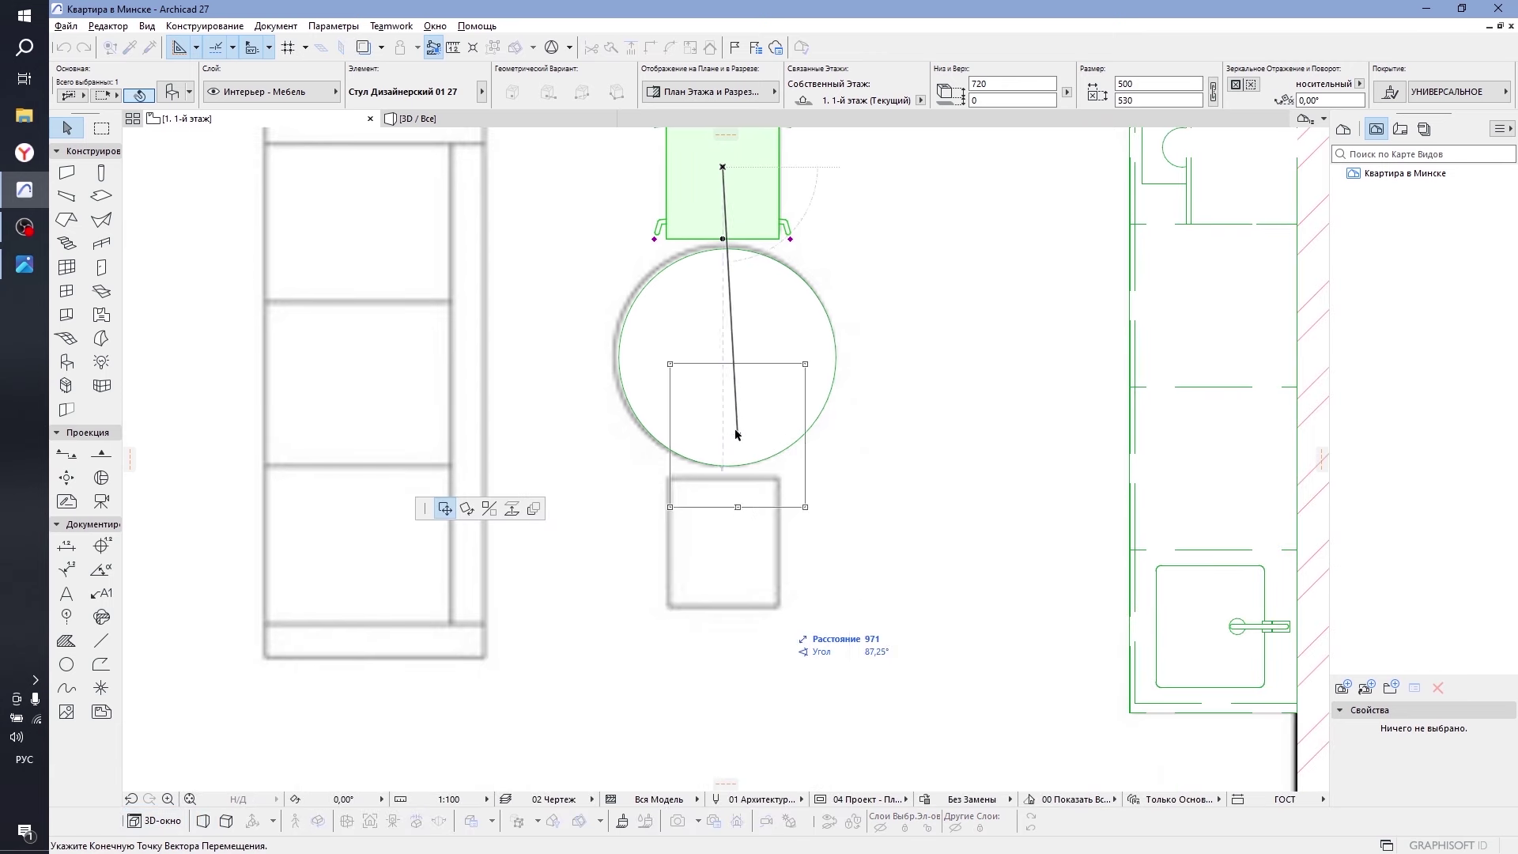
click(723, 551)
click(490, 510)
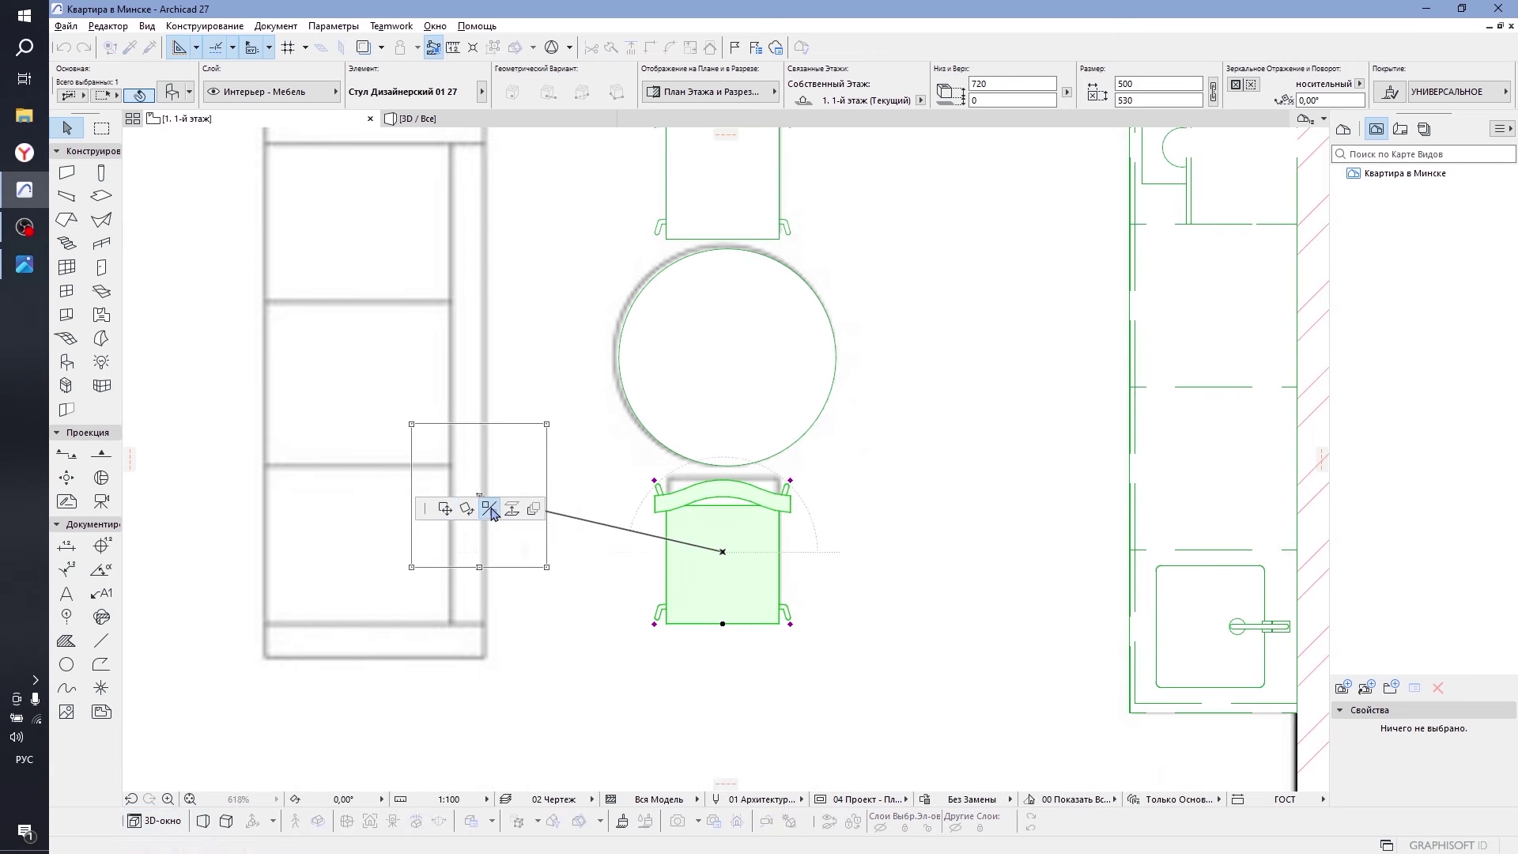
click(722, 551)
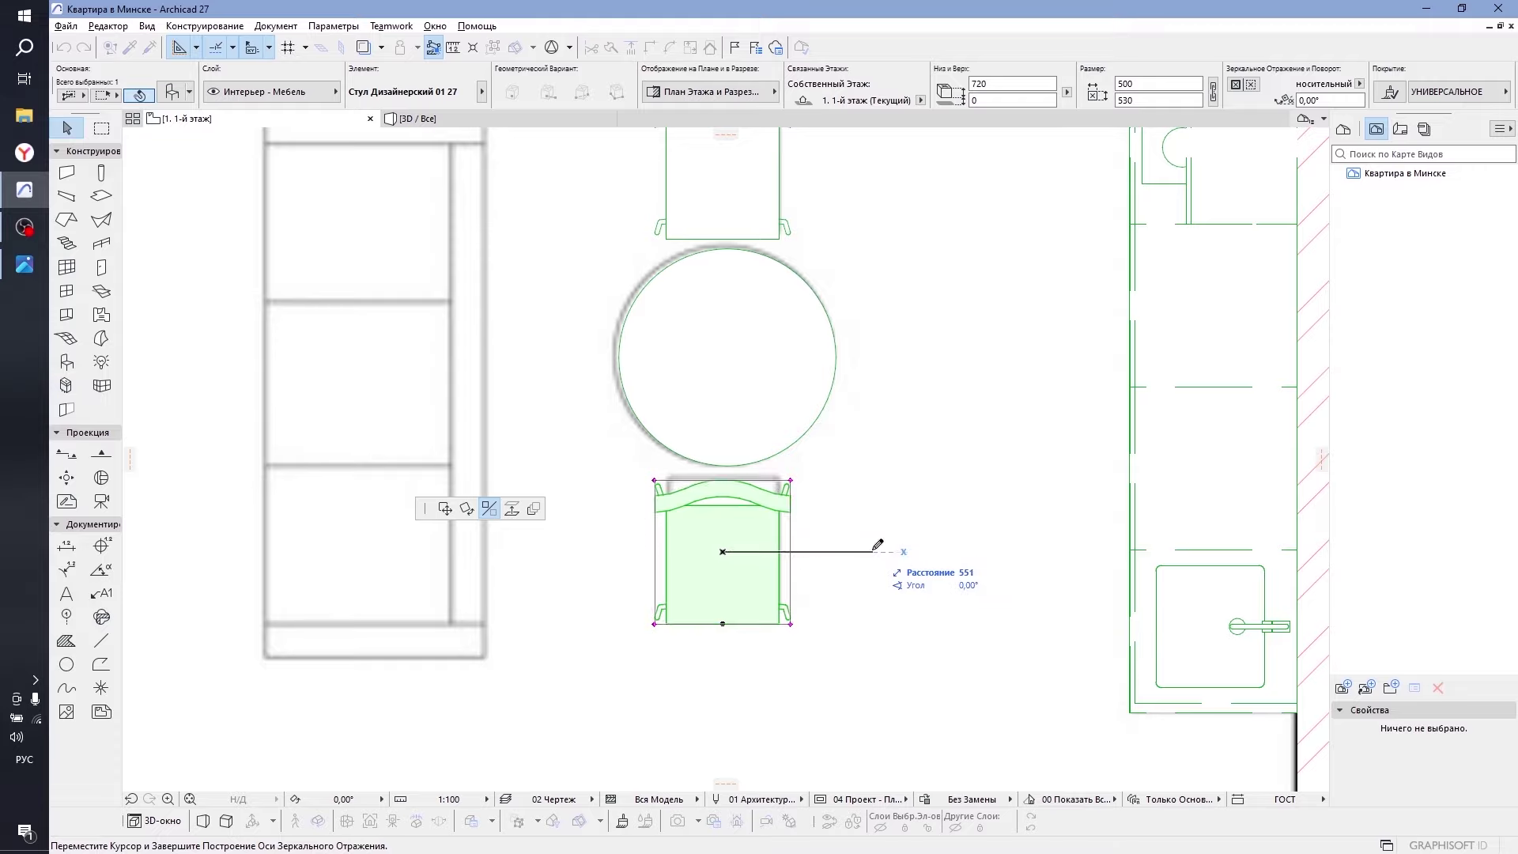
click(882, 553)
click(440, 115)
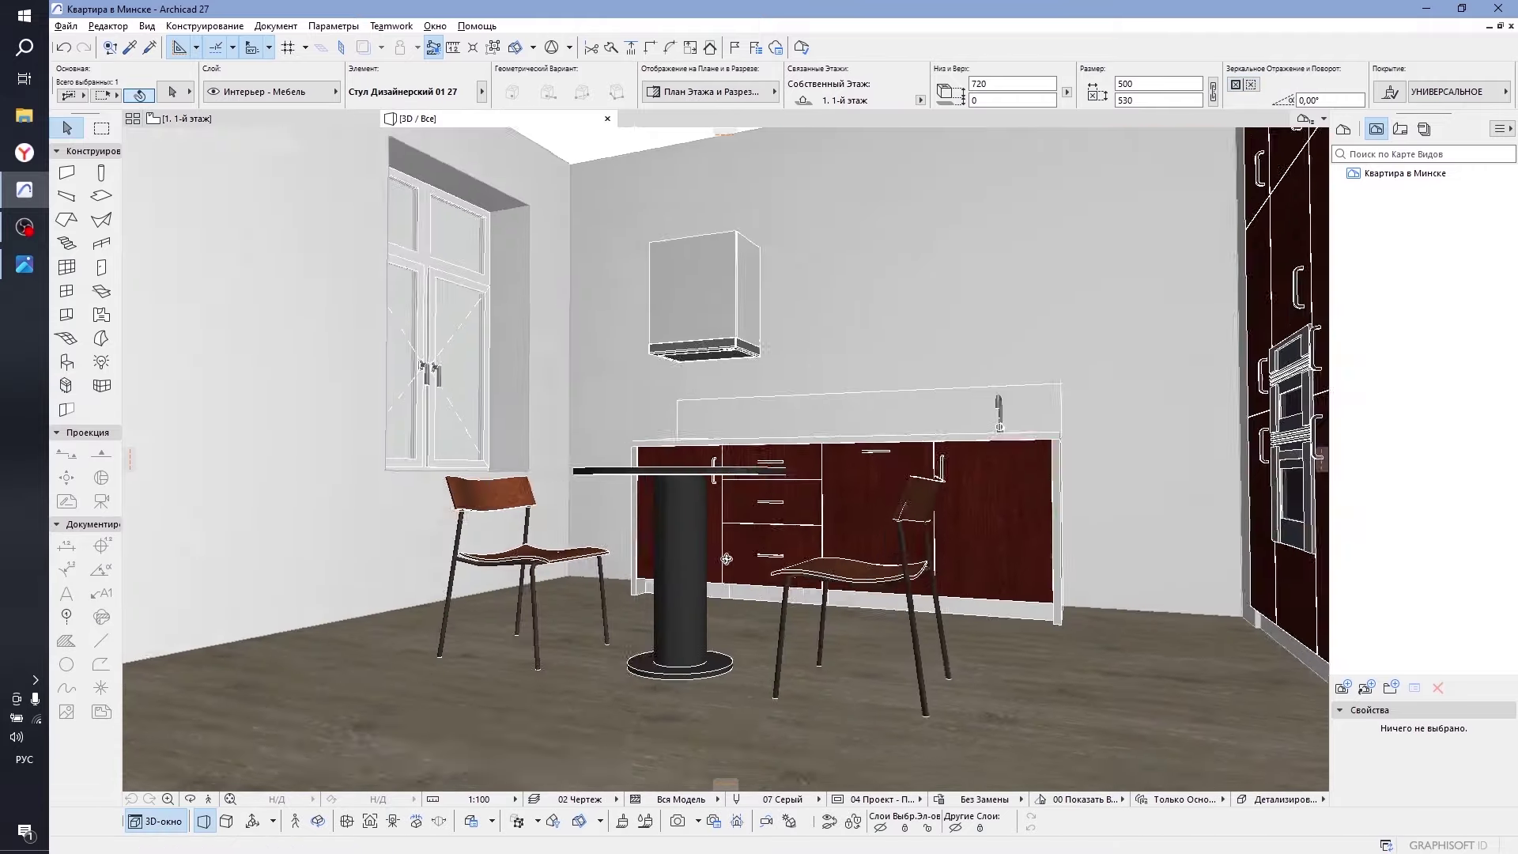
shift+middle_drag(791, 514, 966, 544)
scroll(966, 544, down, 3)
Orbit, zoom and pan around the kitchen to inspect the table and two chairs
scroll(886, 576, down, 5)
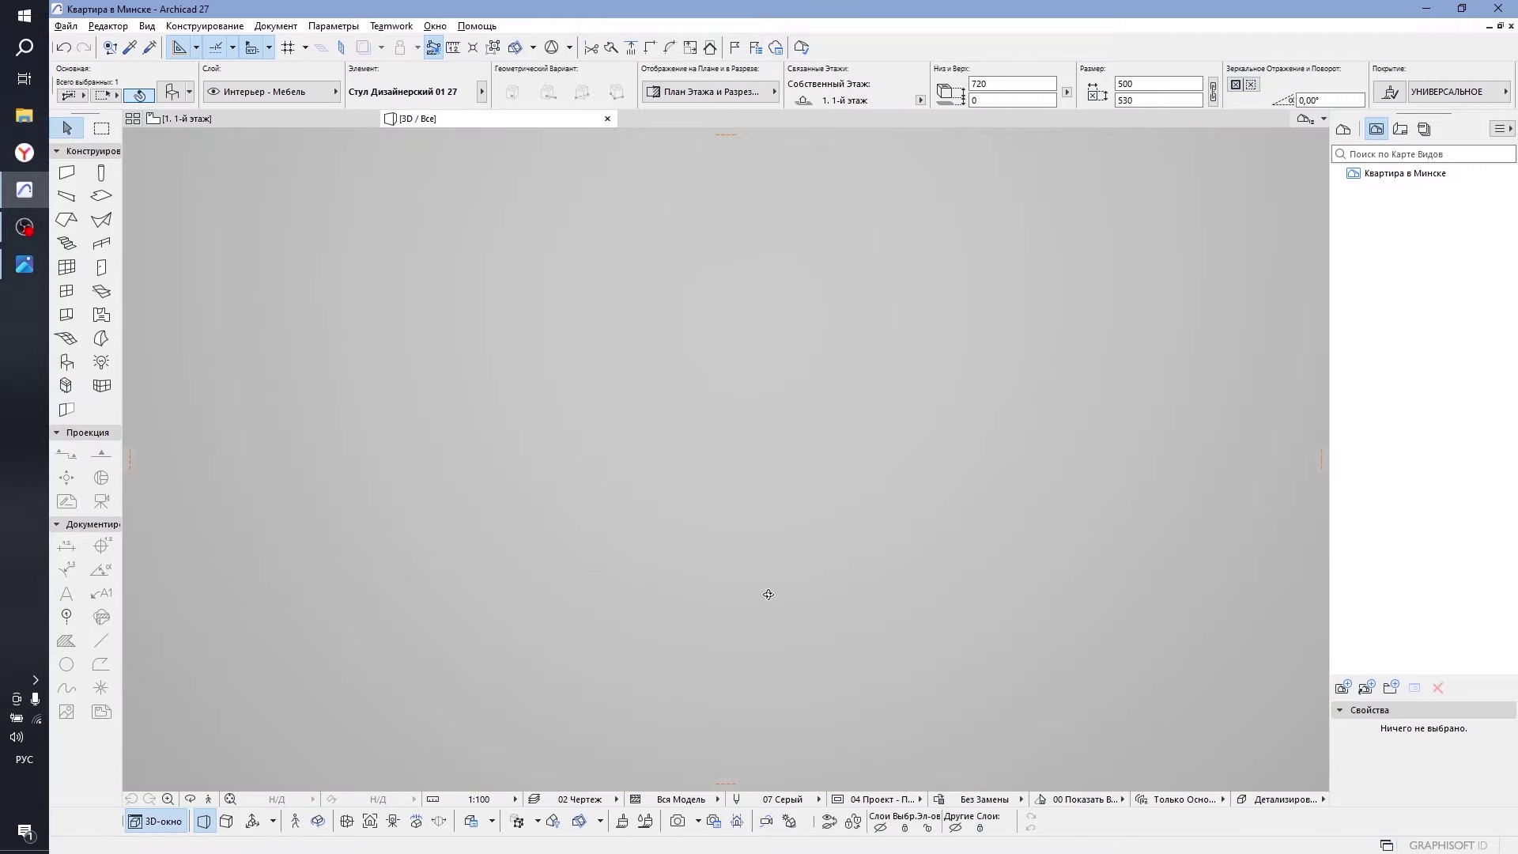
scroll(802, 447, up, 3)
scroll(806, 411, up, 2)
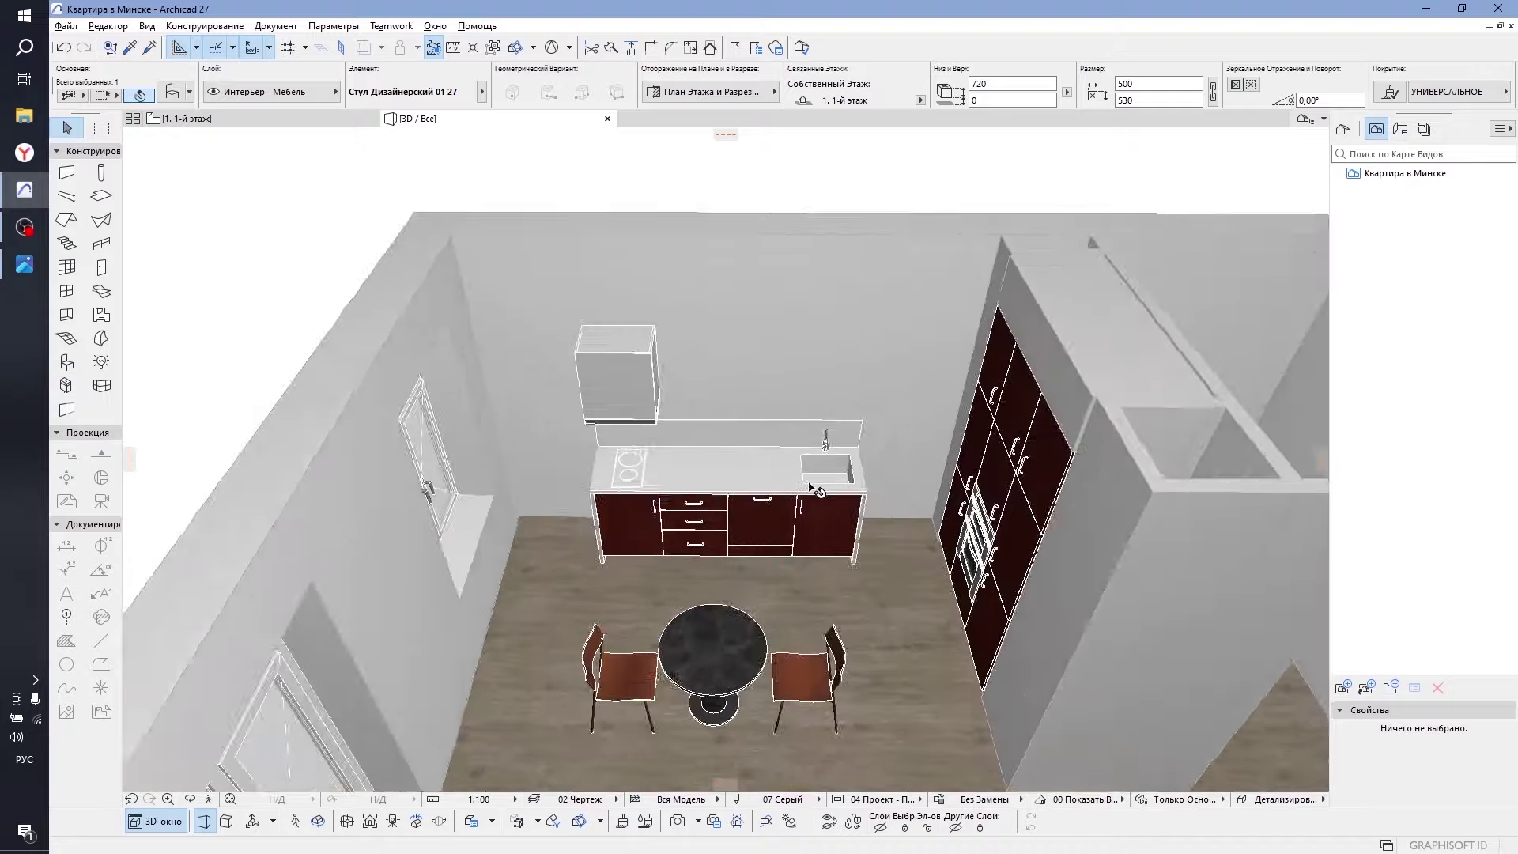
scroll(810, 379, up, 2)
scroll(815, 355, up, 1)
shift+middle_drag(815, 355, 826, 427)
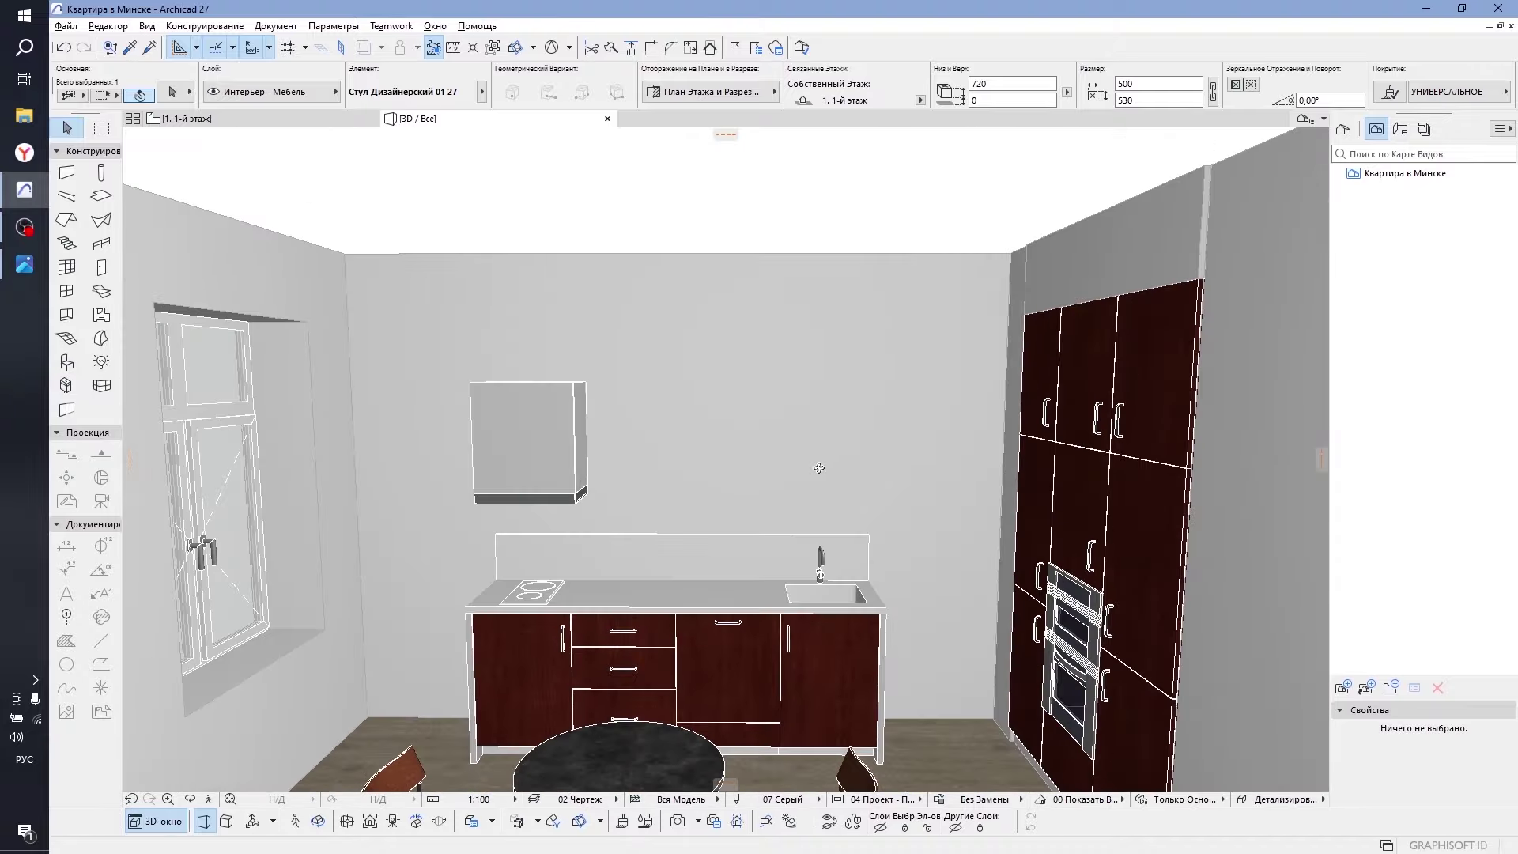
scroll(830, 459, up, 2)
key(Escape)
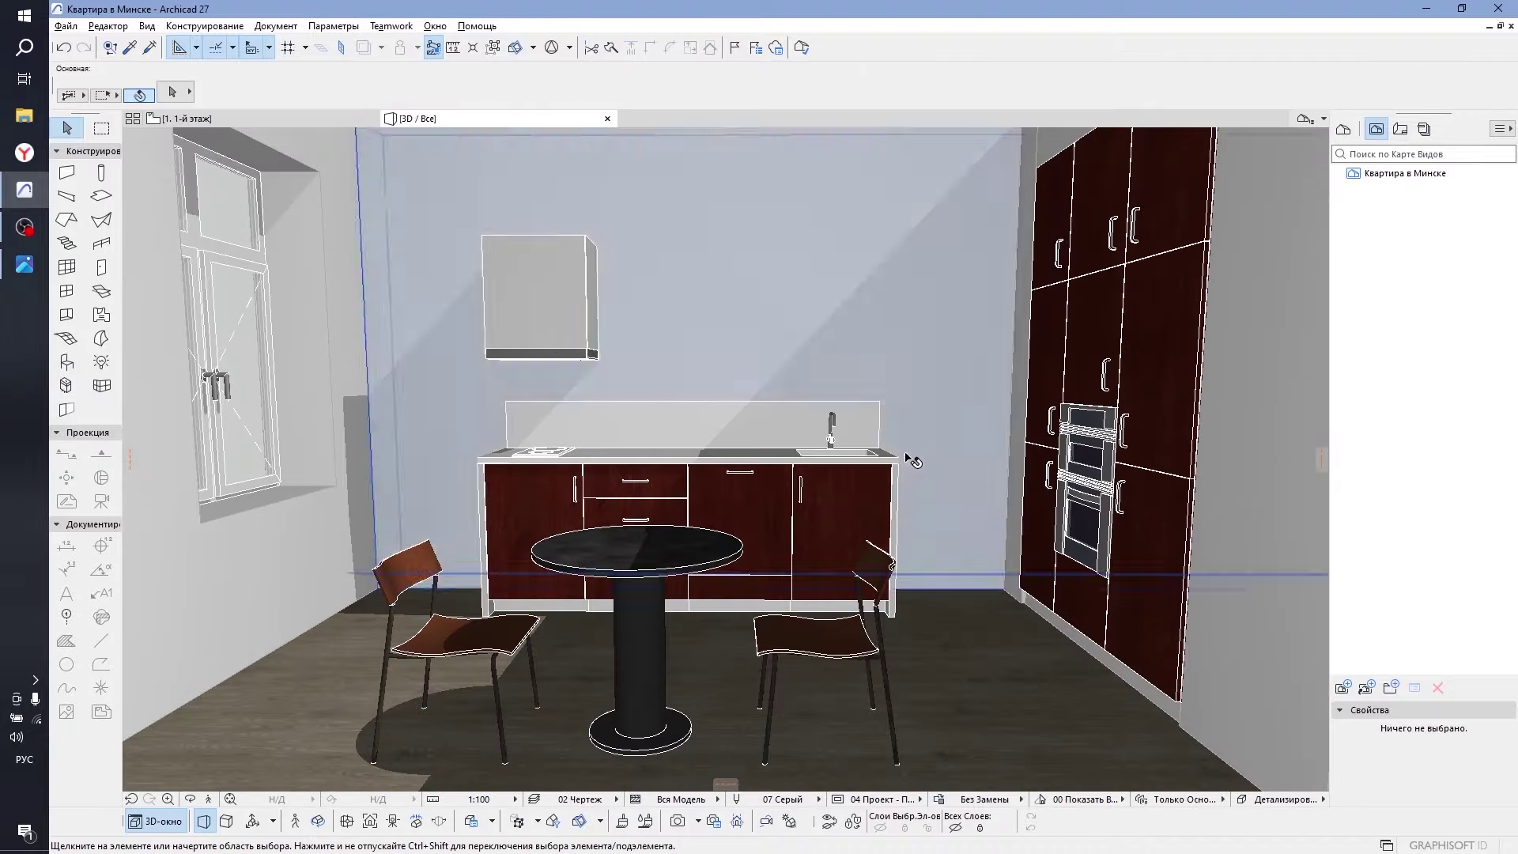
shift+middle_drag(830, 459, 793, 450)
scroll(996, 488, up, 5)
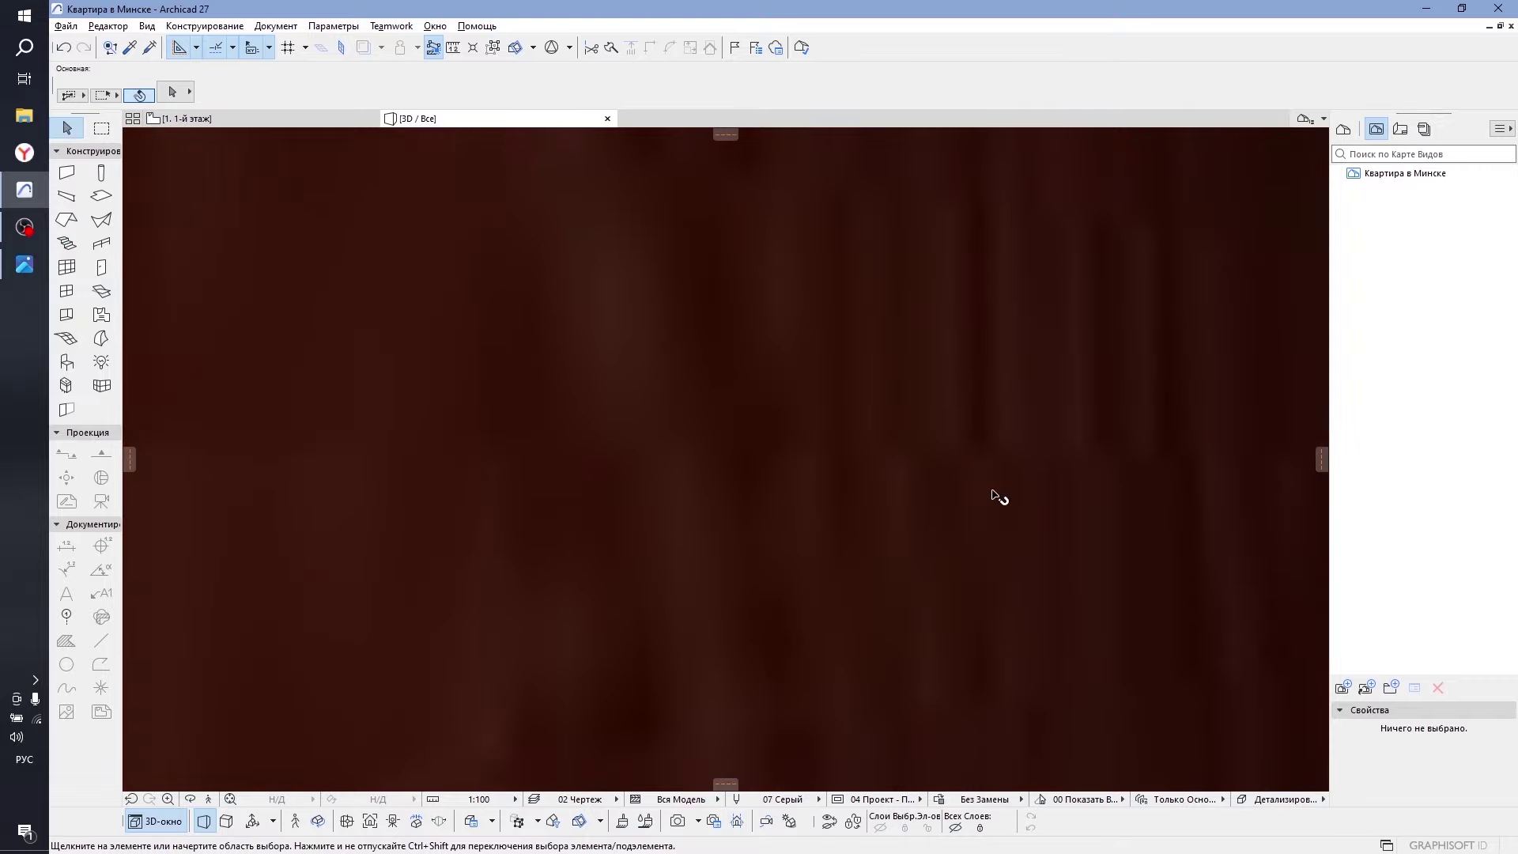
scroll(710, 566, down, 6)
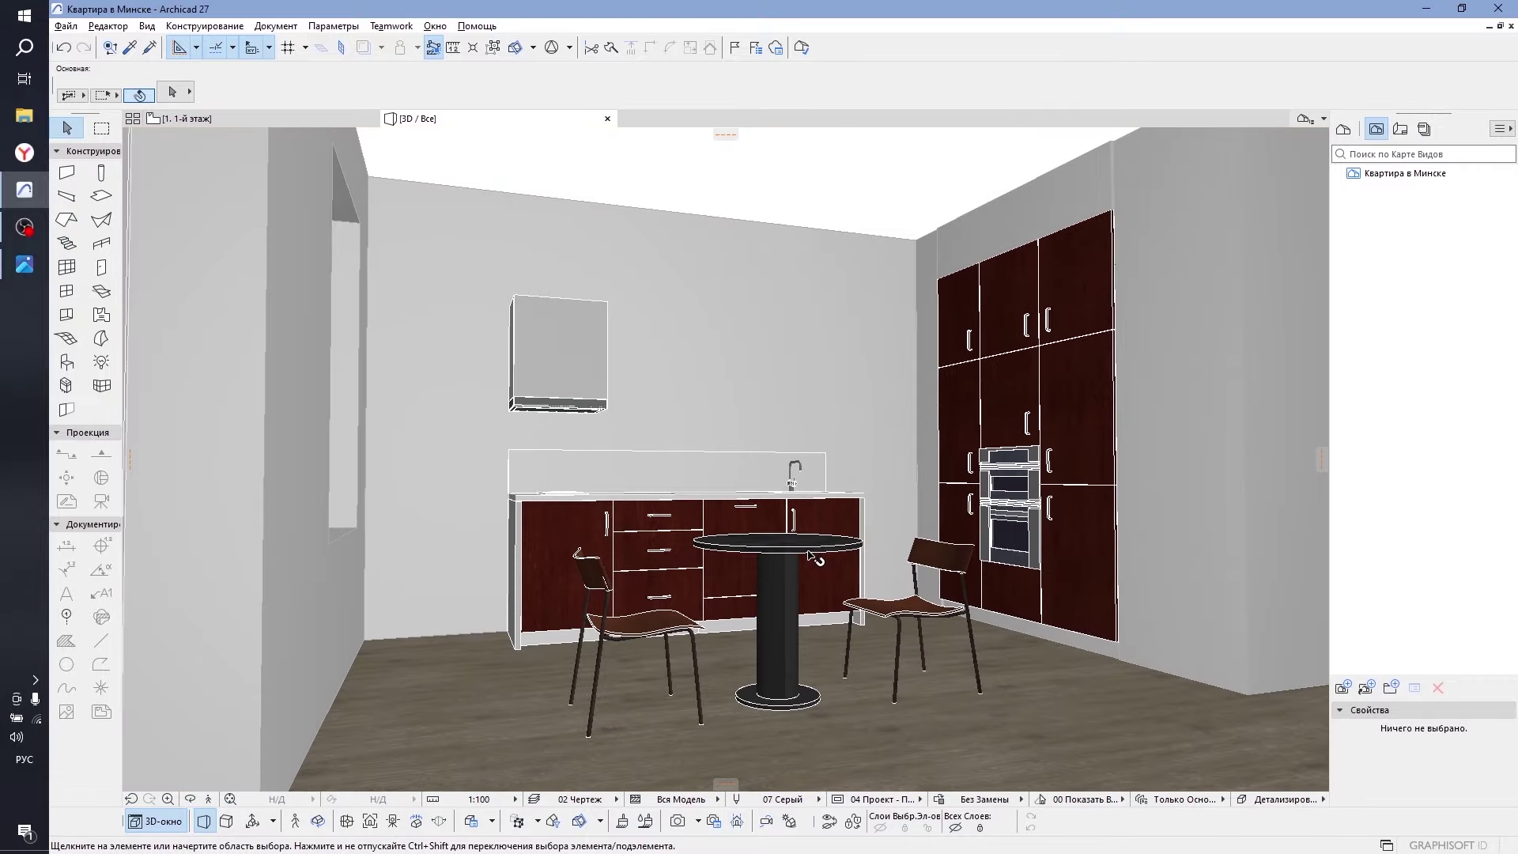
scroll(1067, 568, up, 5)
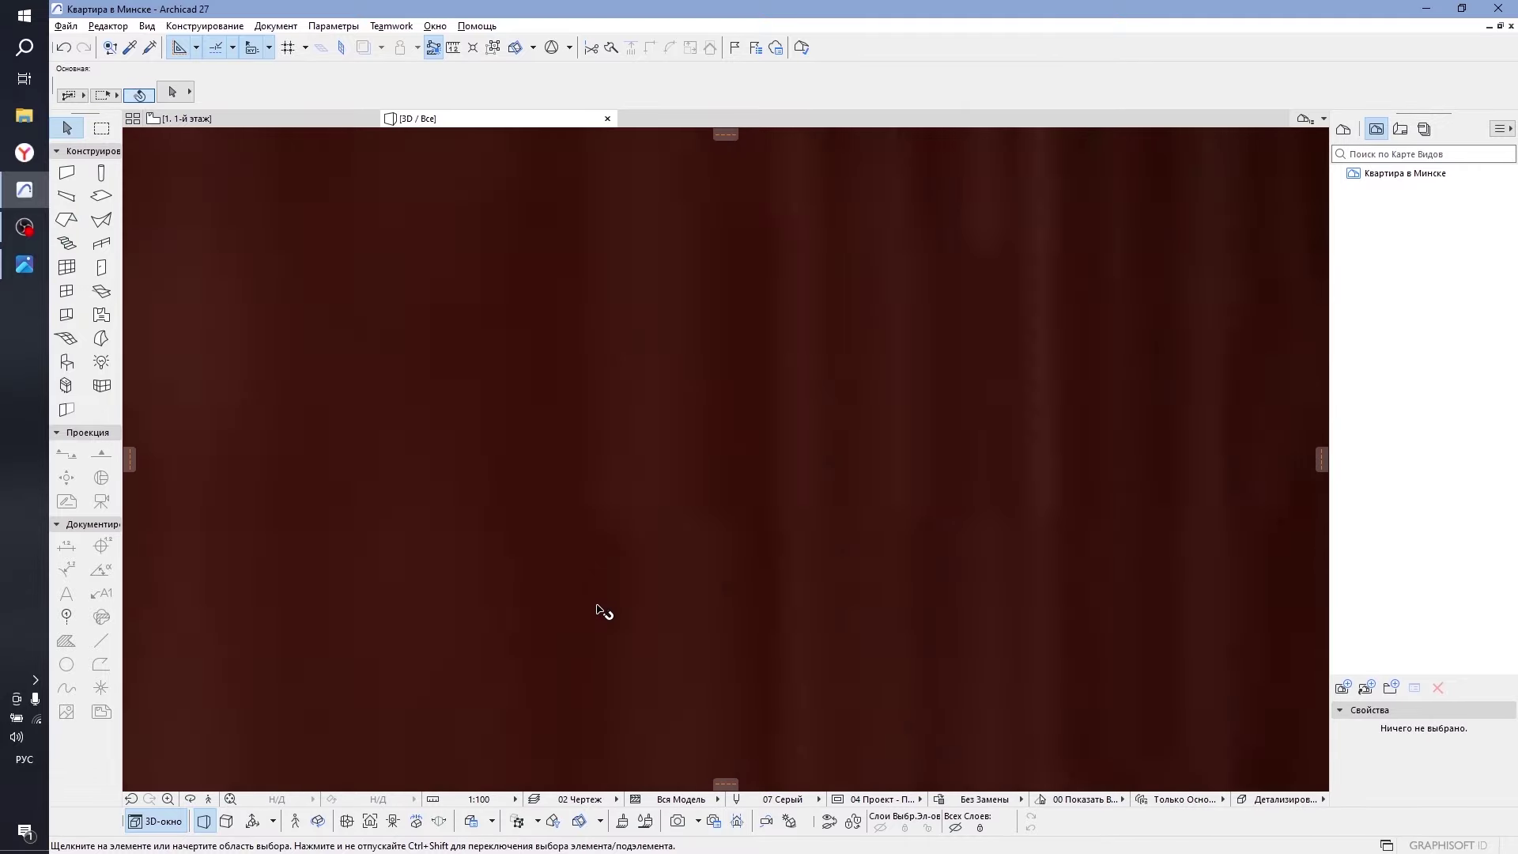
scroll(603, 613, down, 6)
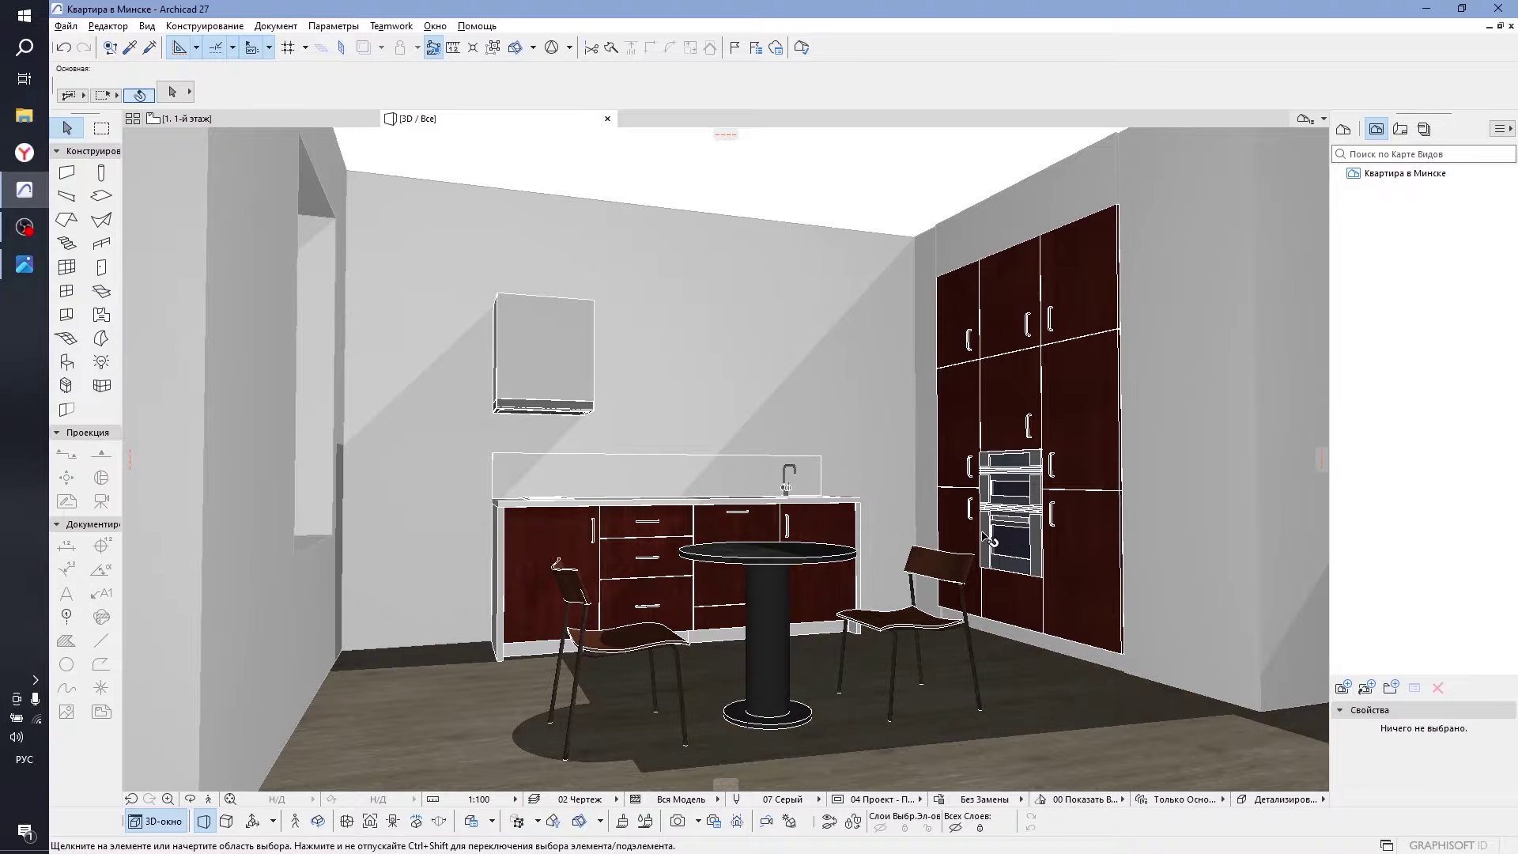
mouse_move(1105, 705)
middle_down()
mouse_move(1032, 704)
mouse_move(860, 480)
mouse_move(417, 435)
middle_up()
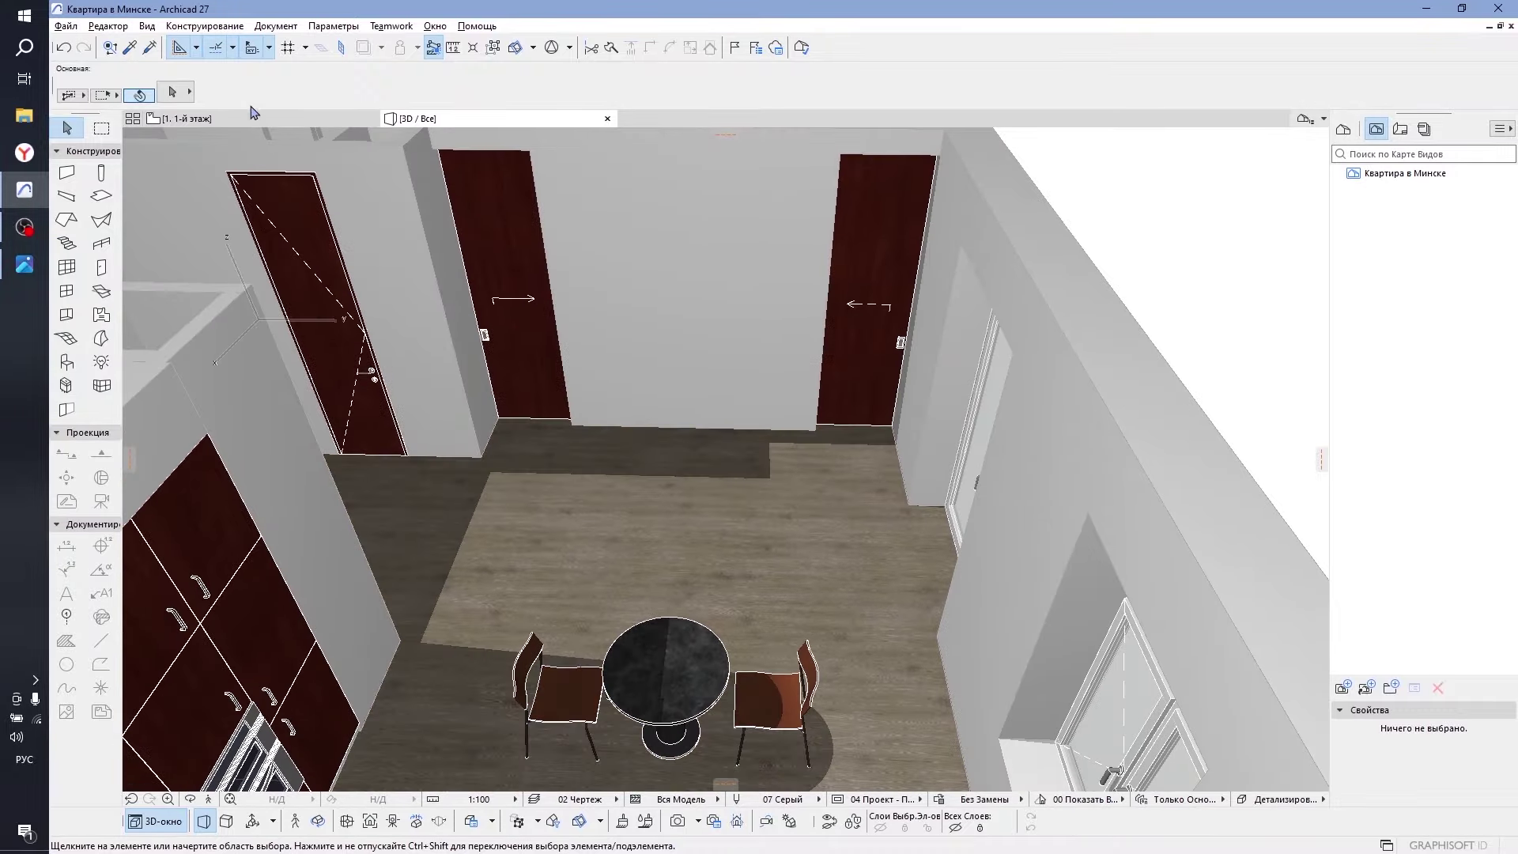
Search the object library for 'диван', compare with the reference photo, and pick Диван 02 27
click(186, 118)
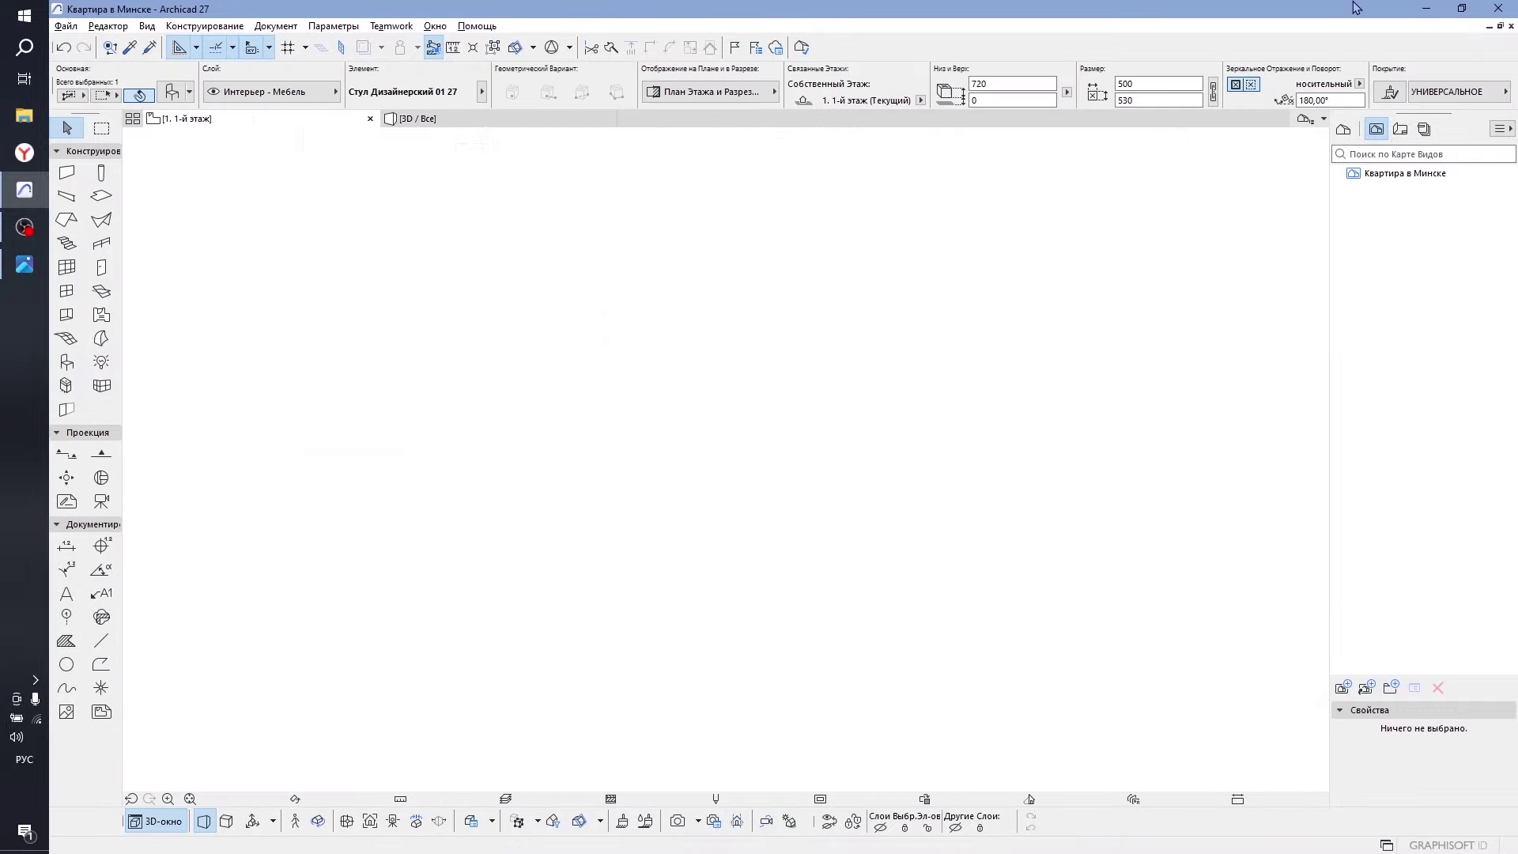
scroll(820, 576, down, 3)
scroll(707, 485, down, 3)
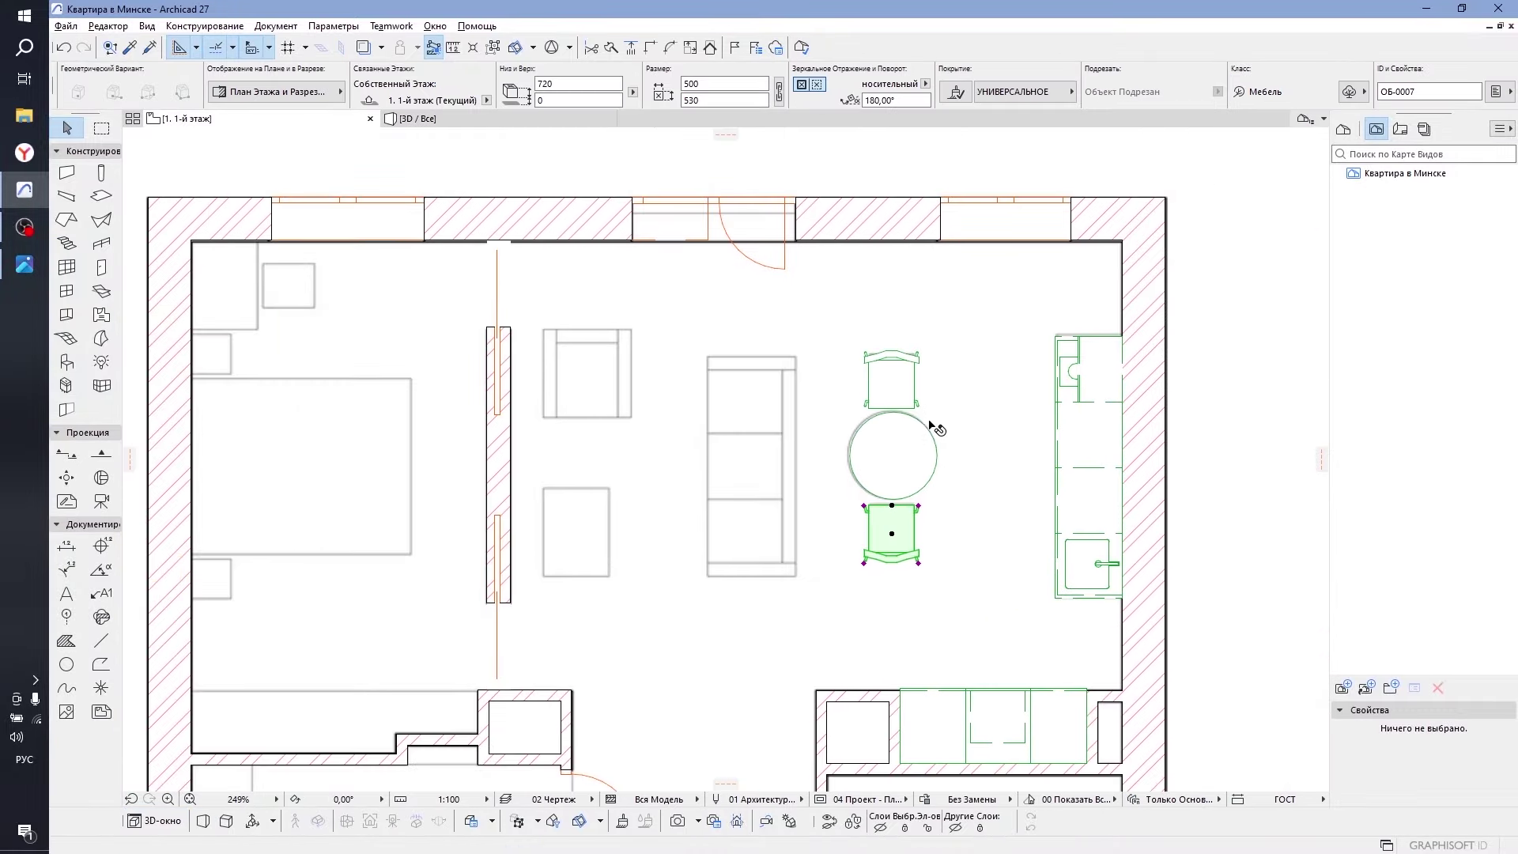
key(Escape)
double_click(67, 361)
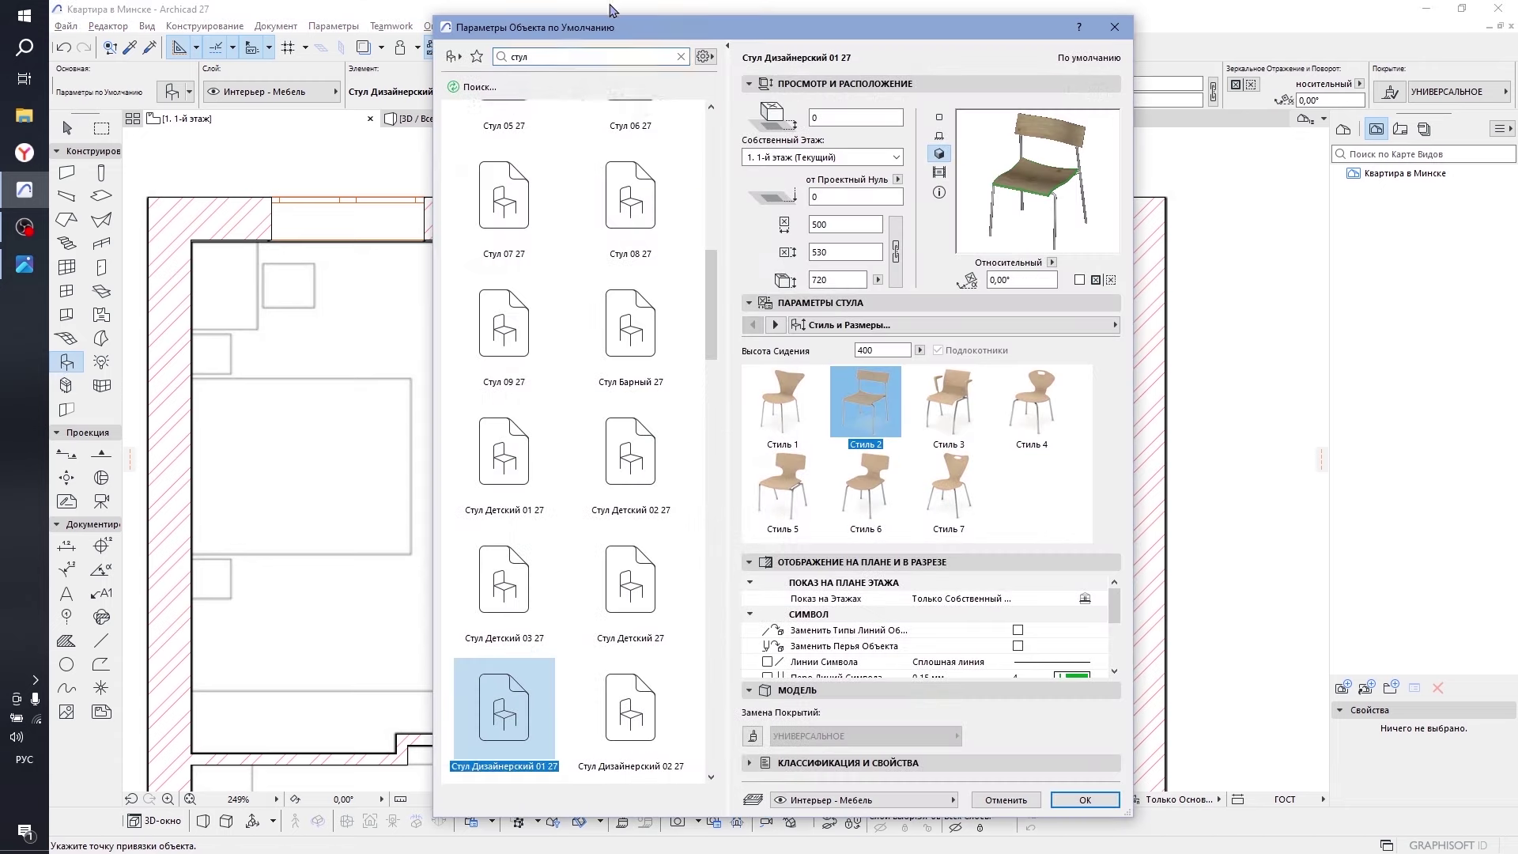
text(диван)
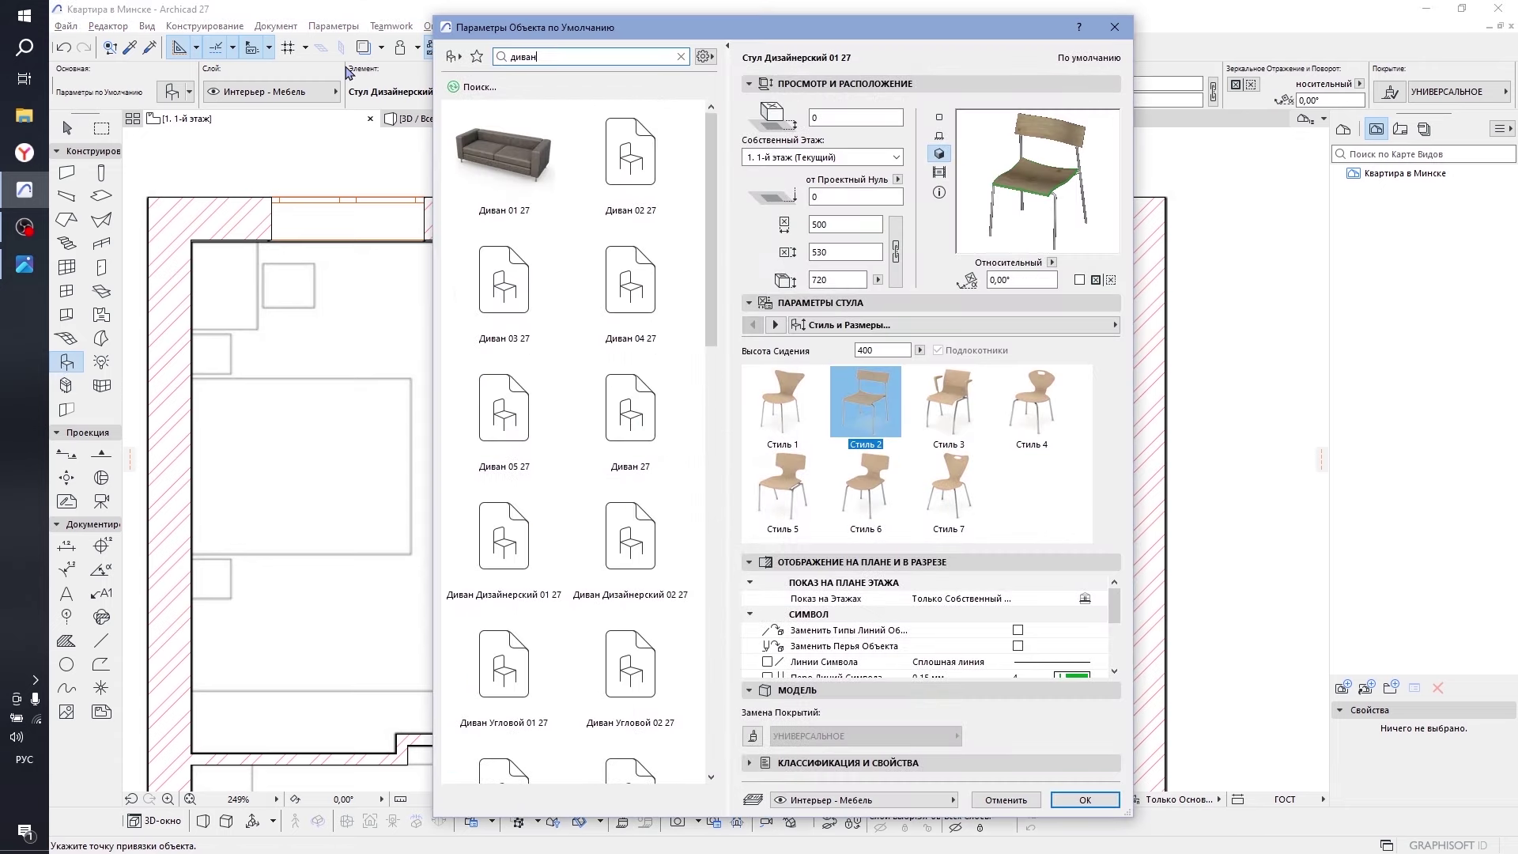
key(alt+Tab)
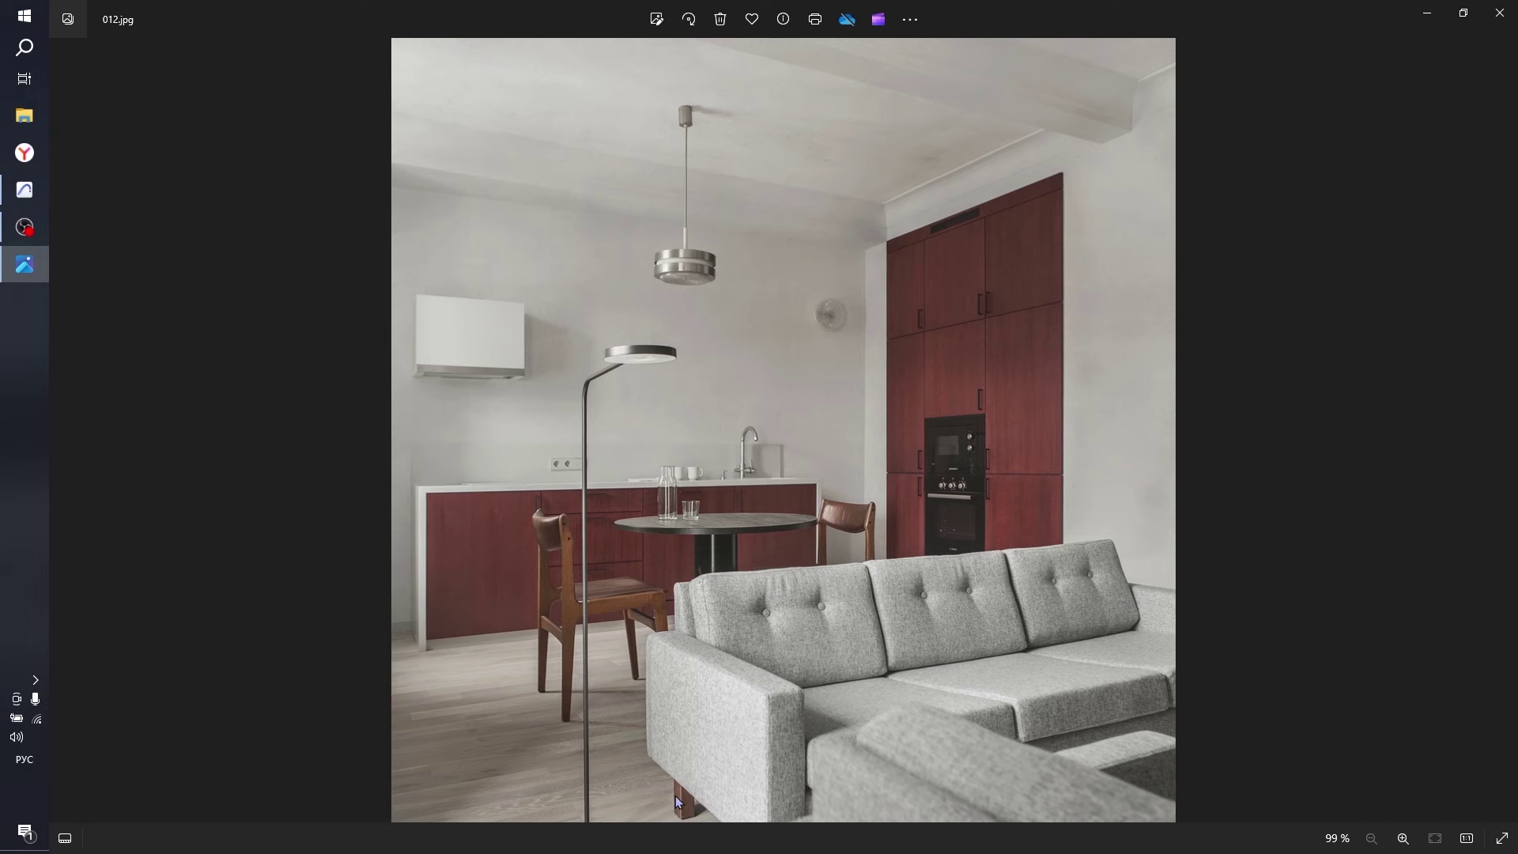
key(alt+Tab)
click(614, 153)
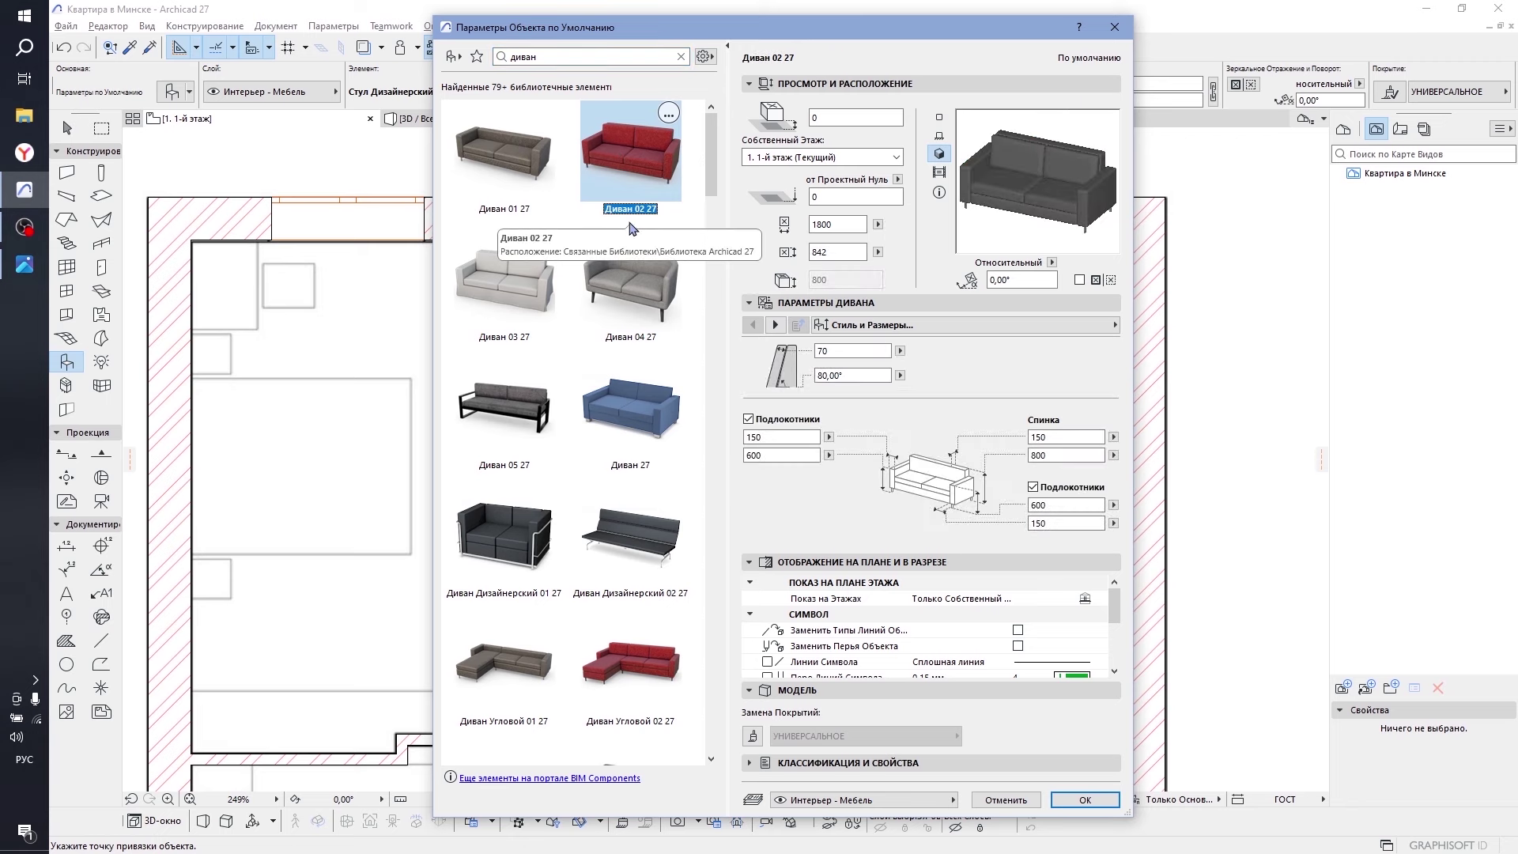
Place the Диван 02 27 sofa near the round table
click(1114, 801)
click(772, 455)
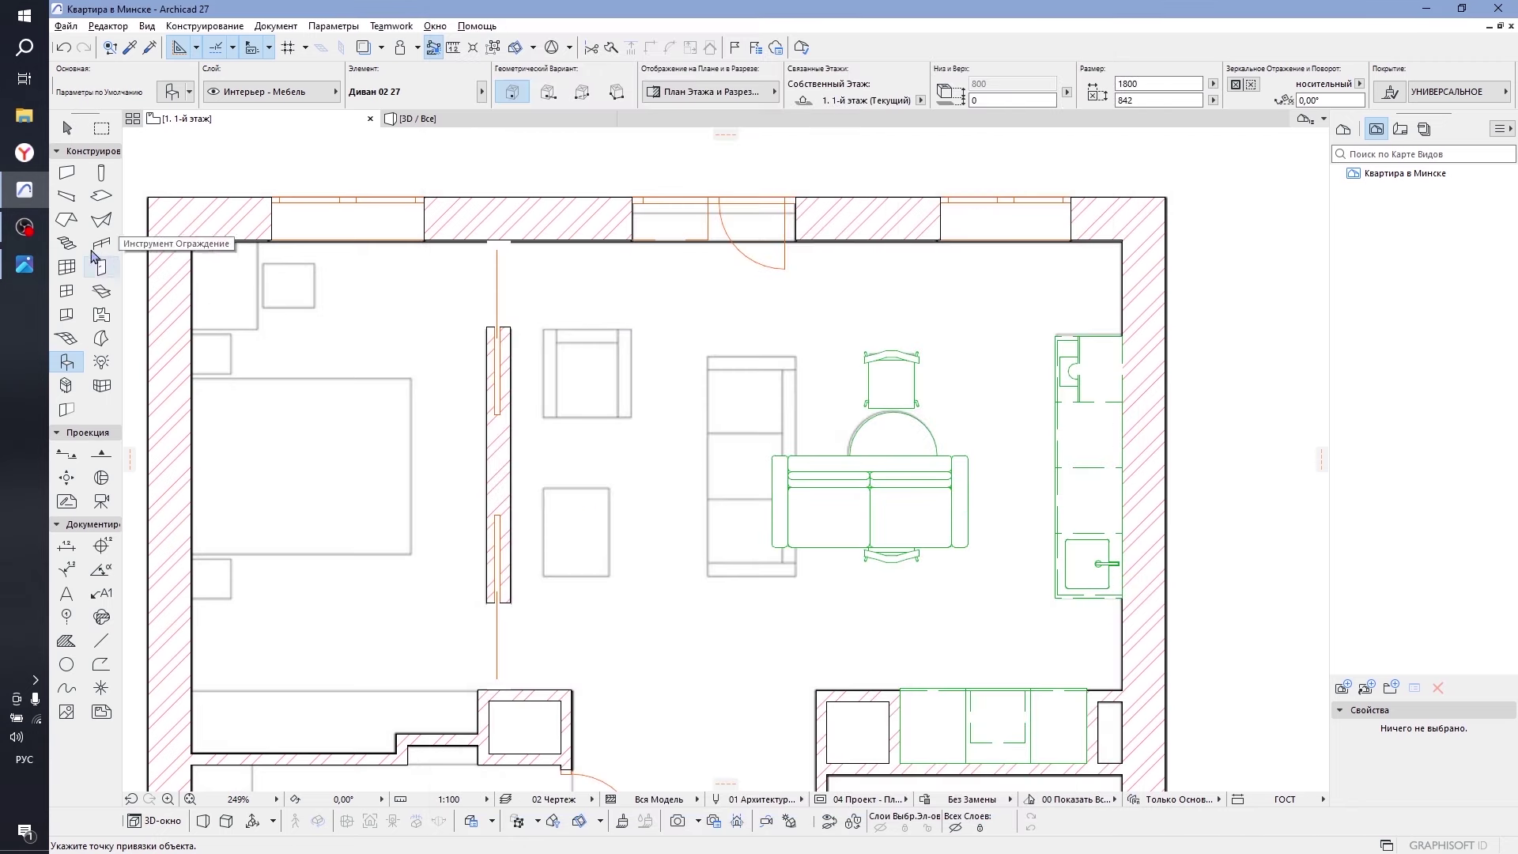
click(66, 127)
click(781, 513)
Rotate the sofa 90° and move it to the left of the table
click(771, 457)
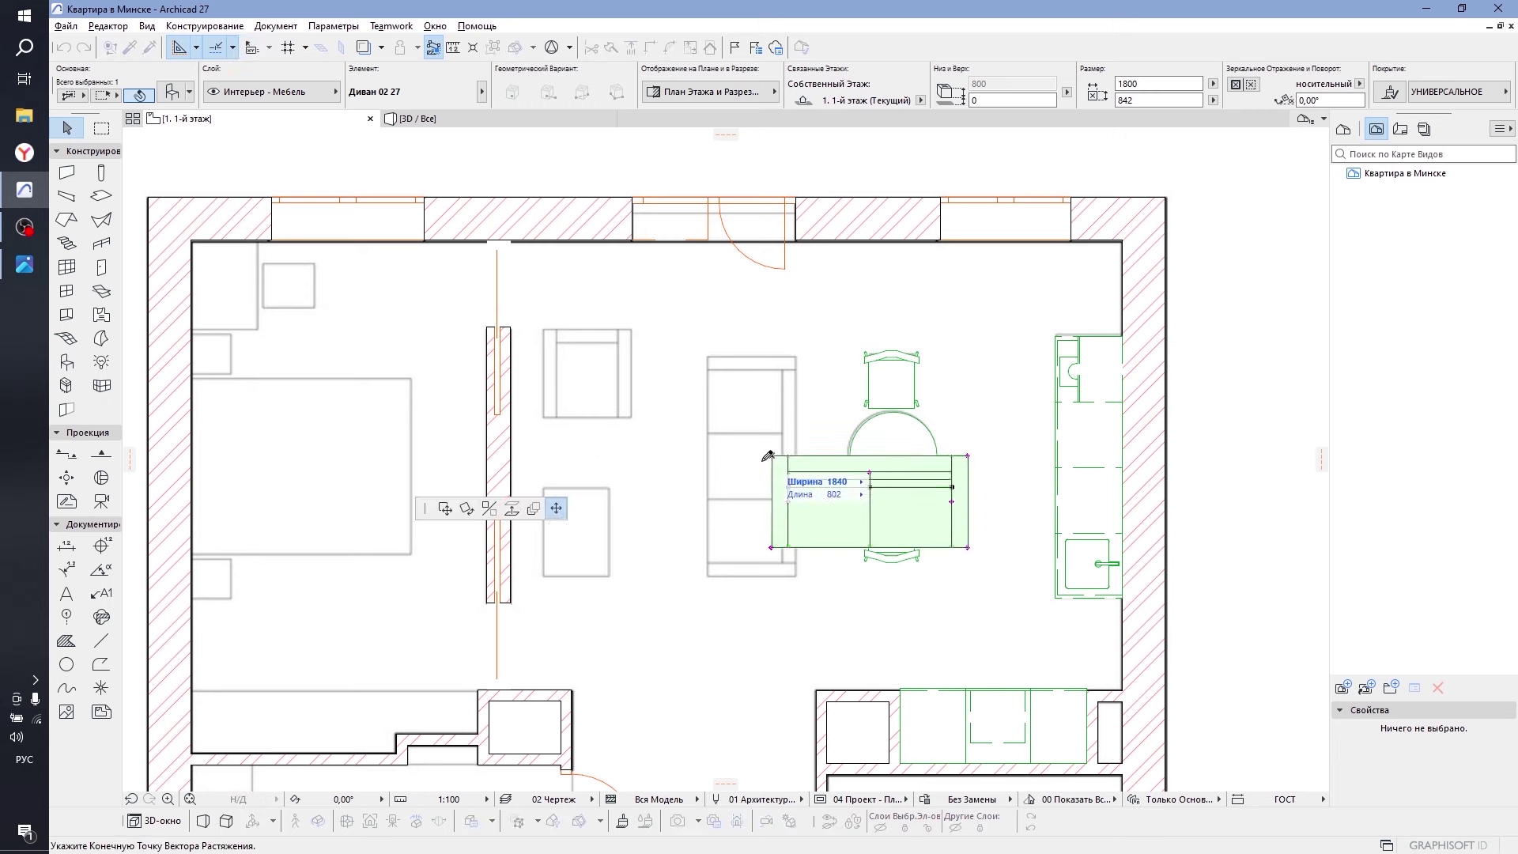
click(466, 509)
click(772, 456)
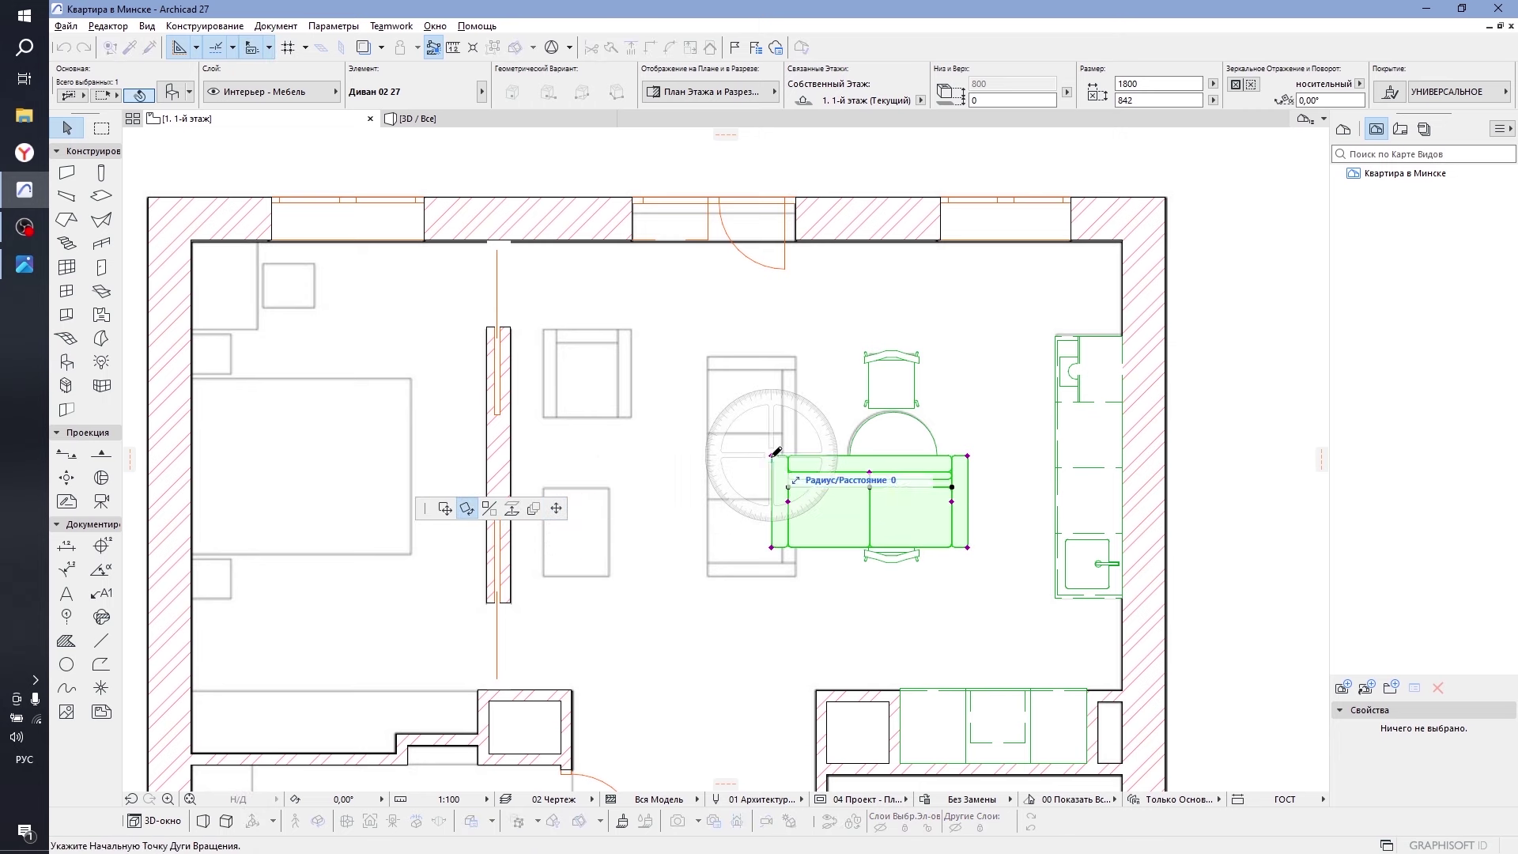
click(776, 336)
click(977, 456)
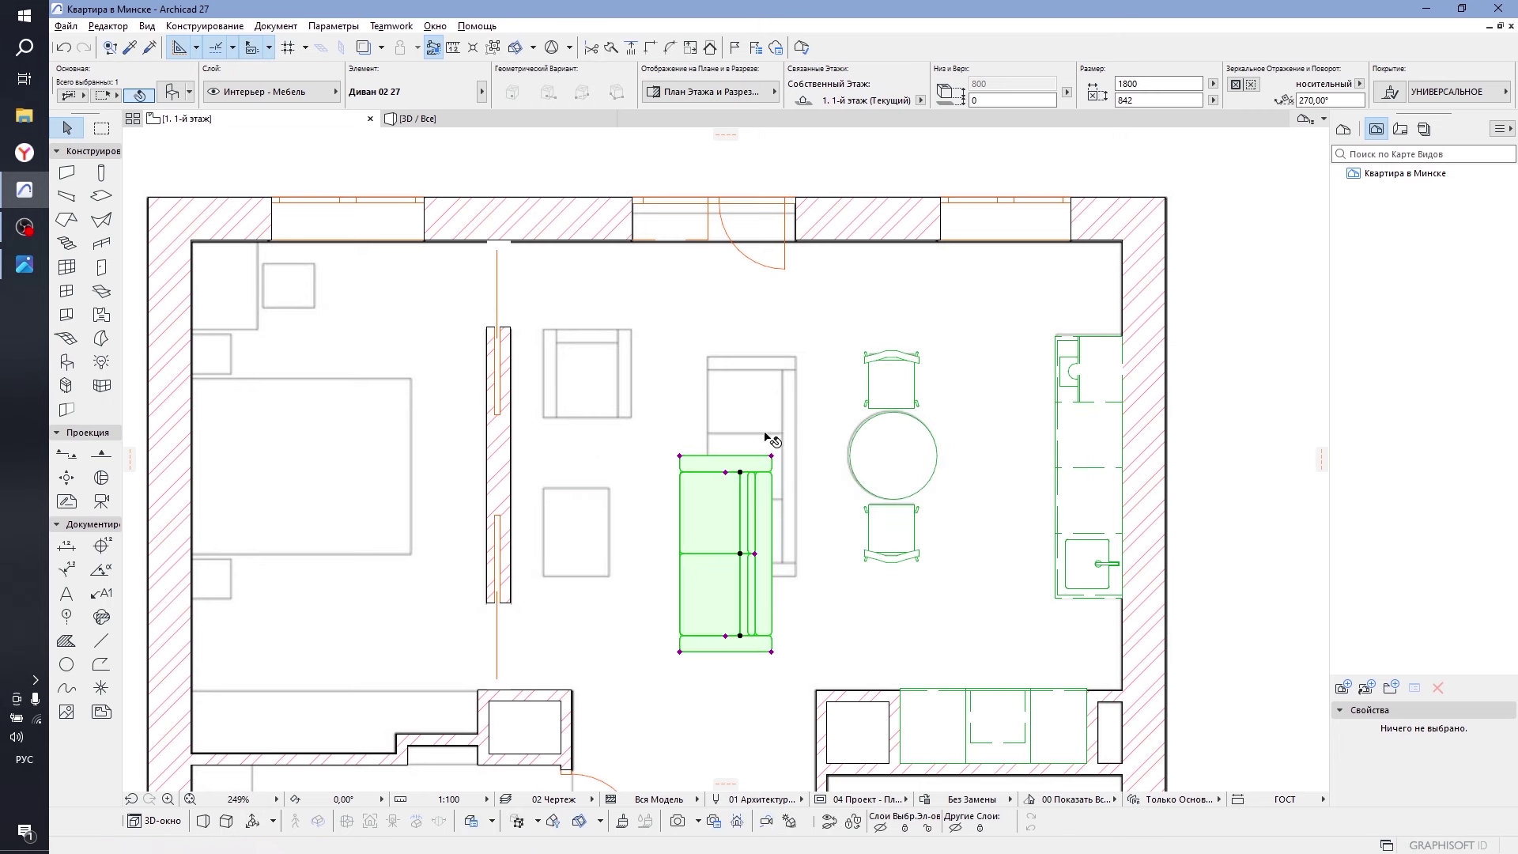
click(772, 456)
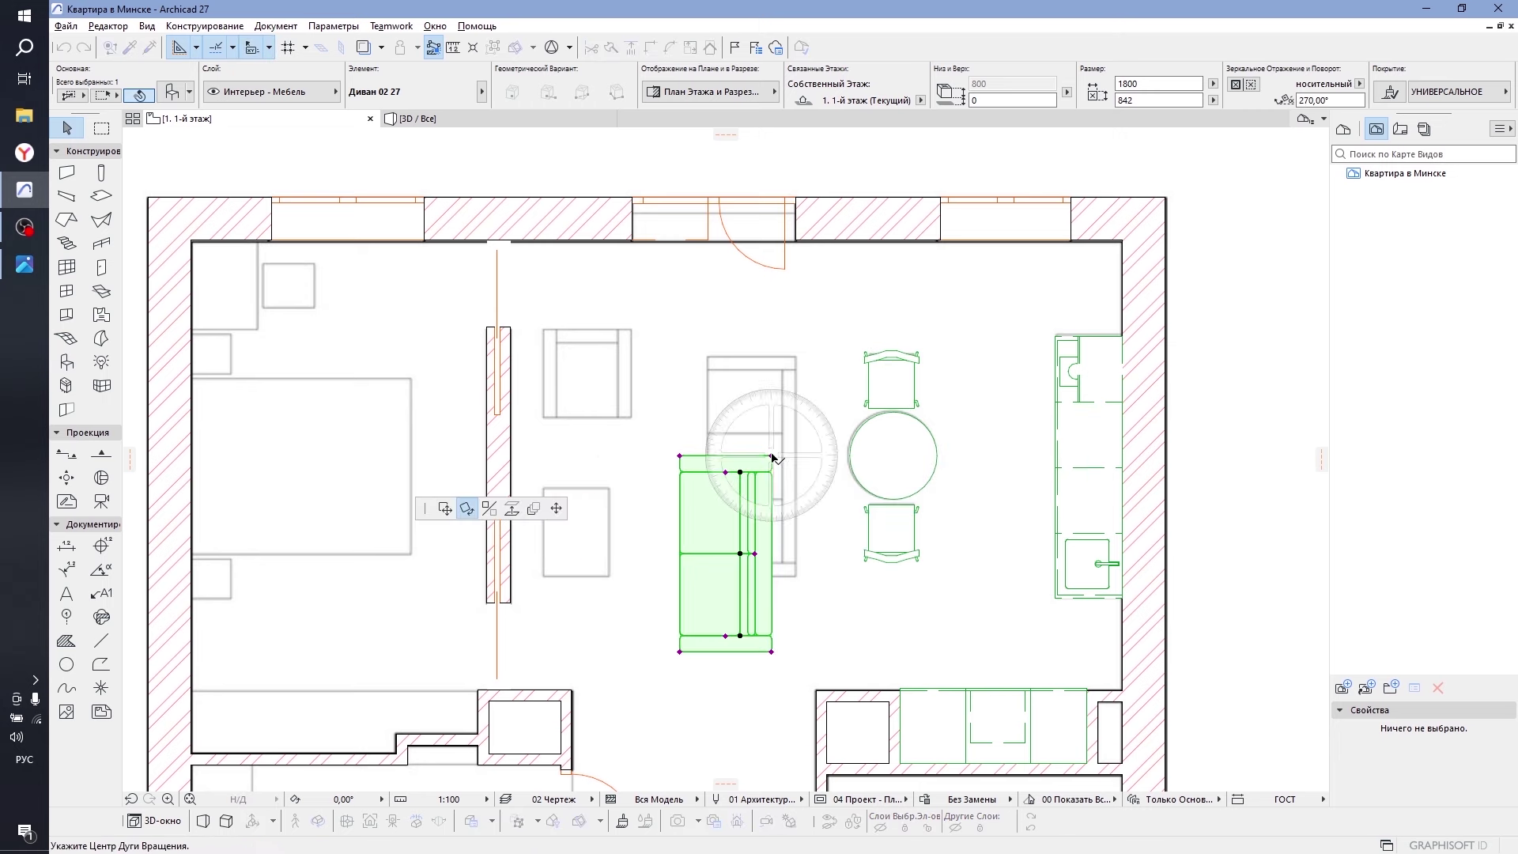
click(799, 367)
scroll(781, 513, up, 2)
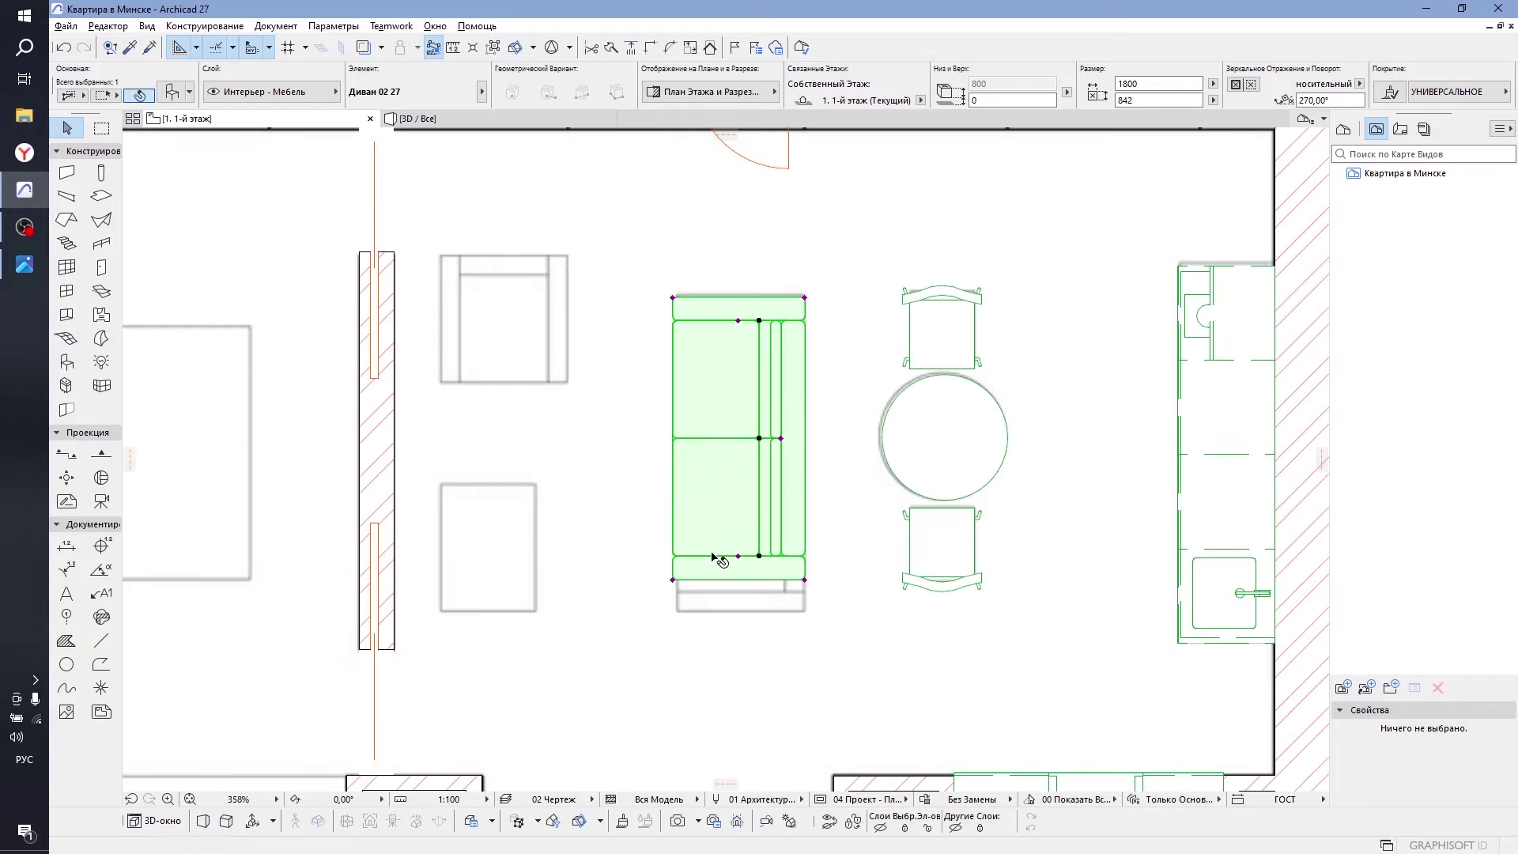
click(448, 127)
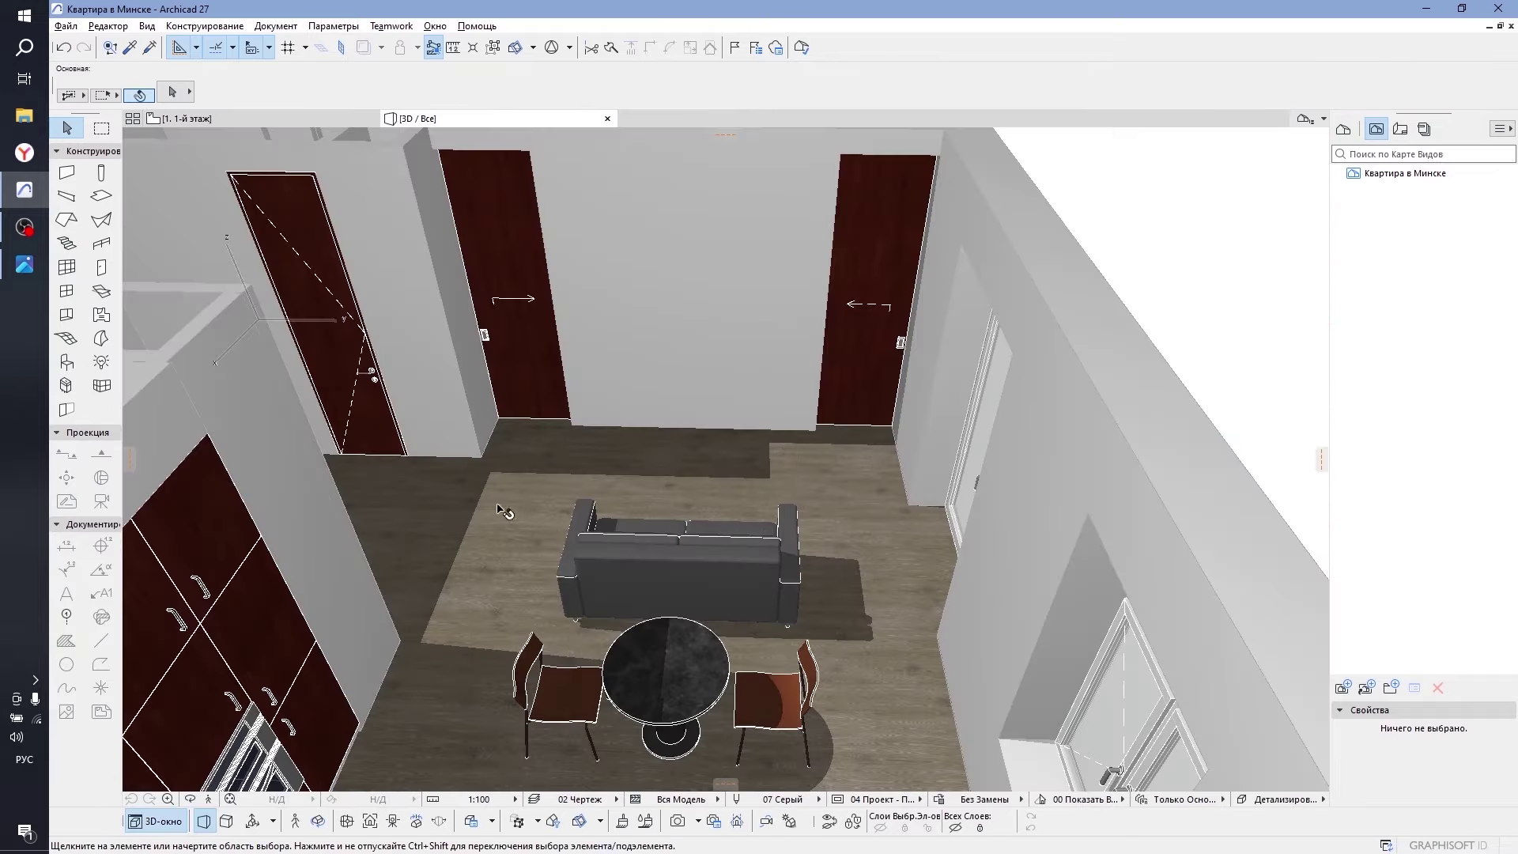
Open the sofa's settings and review its seat and size parameters
mouse_move(506, 514)
shift+middle_down()
mouse_move(940, 459)
mouse_move(964, 440)
shift+middle_up()
scroll(951, 475, up, 3)
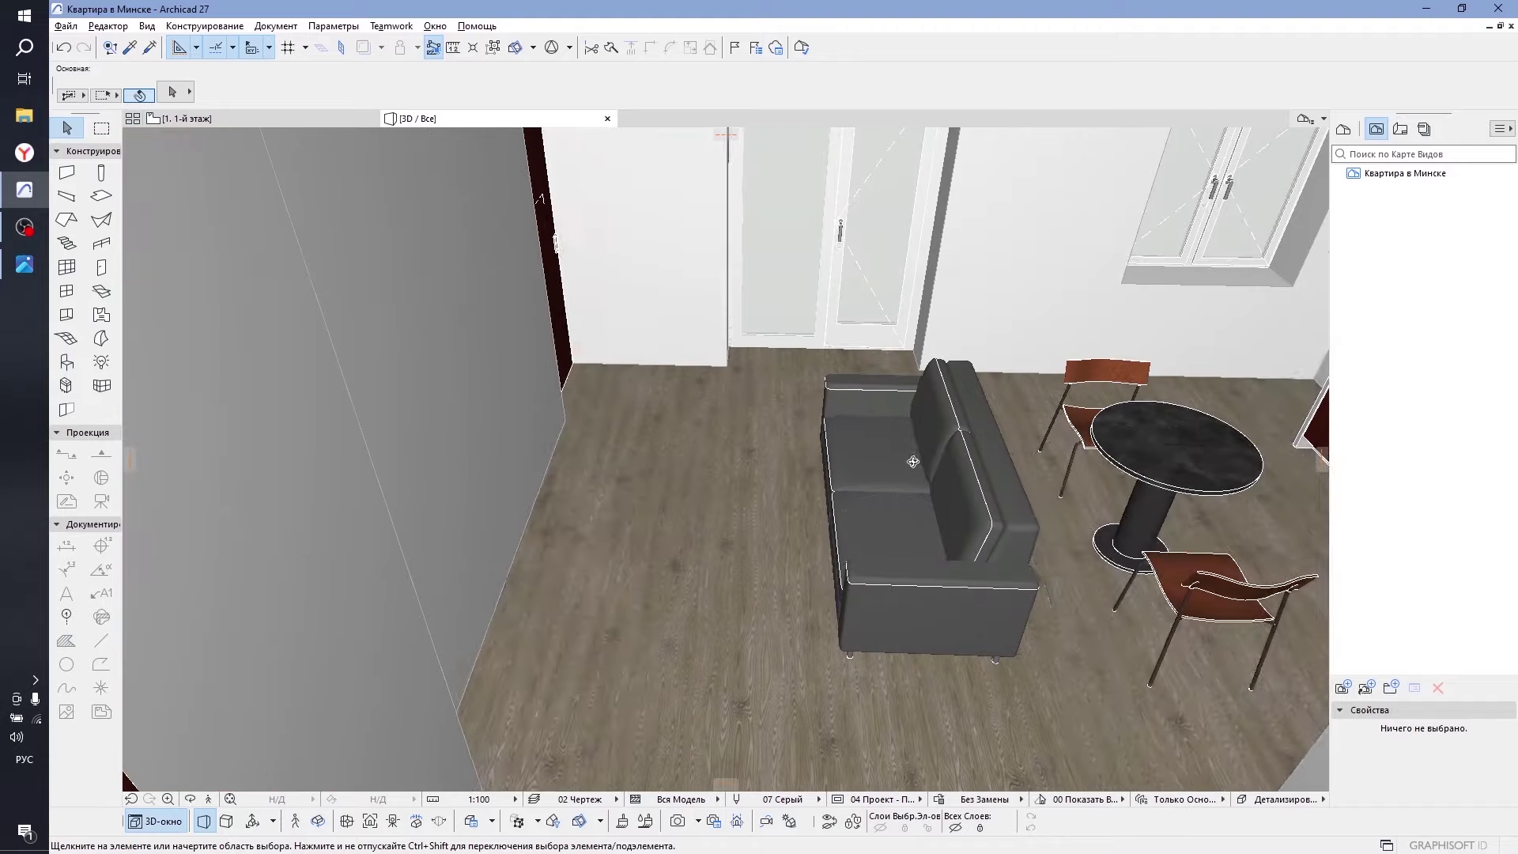
double_click(965, 440)
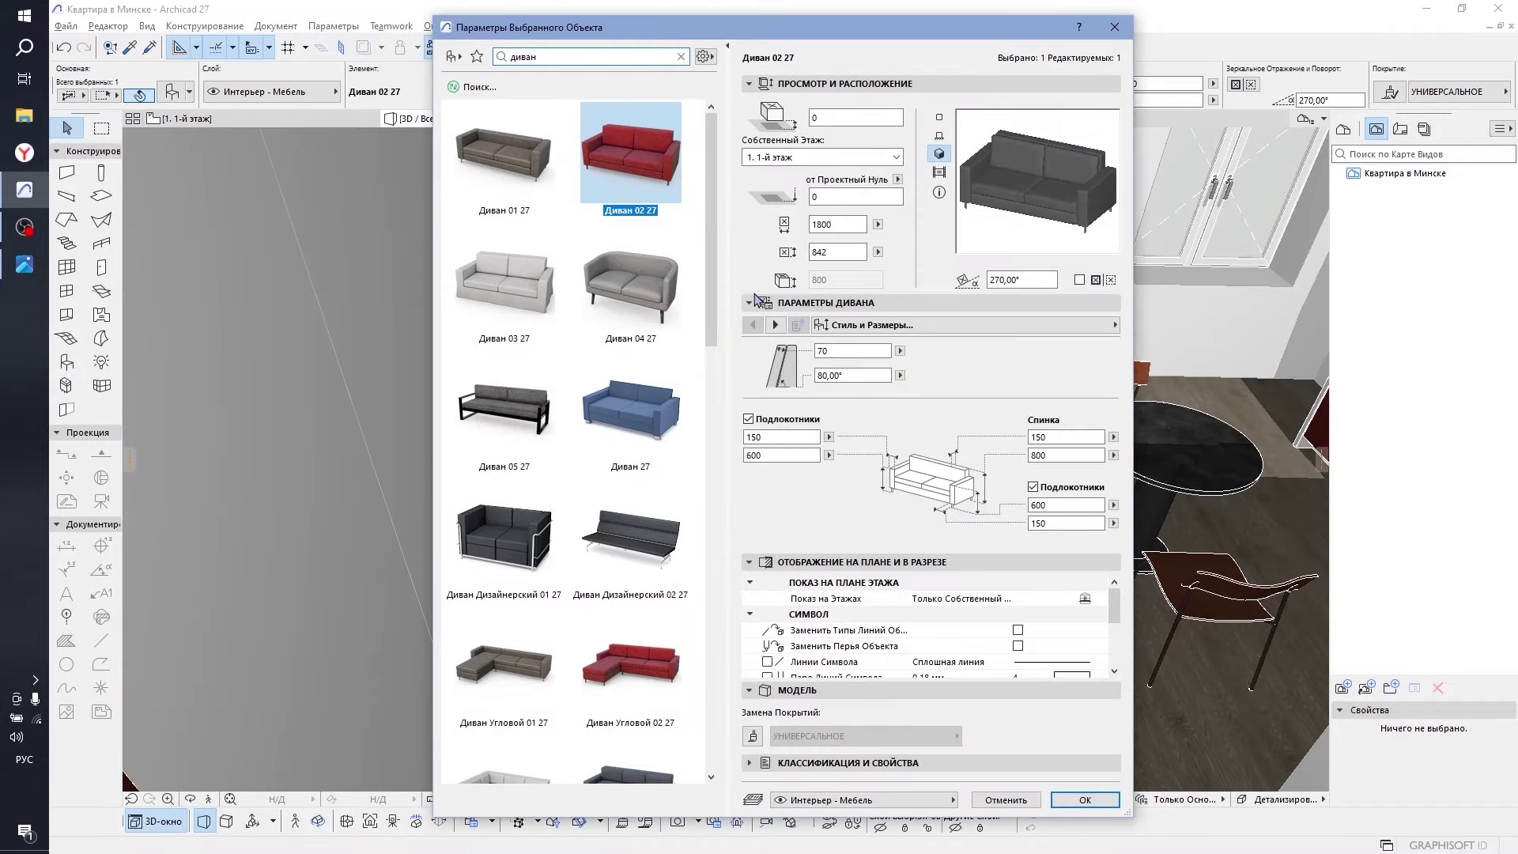
click(774, 324)
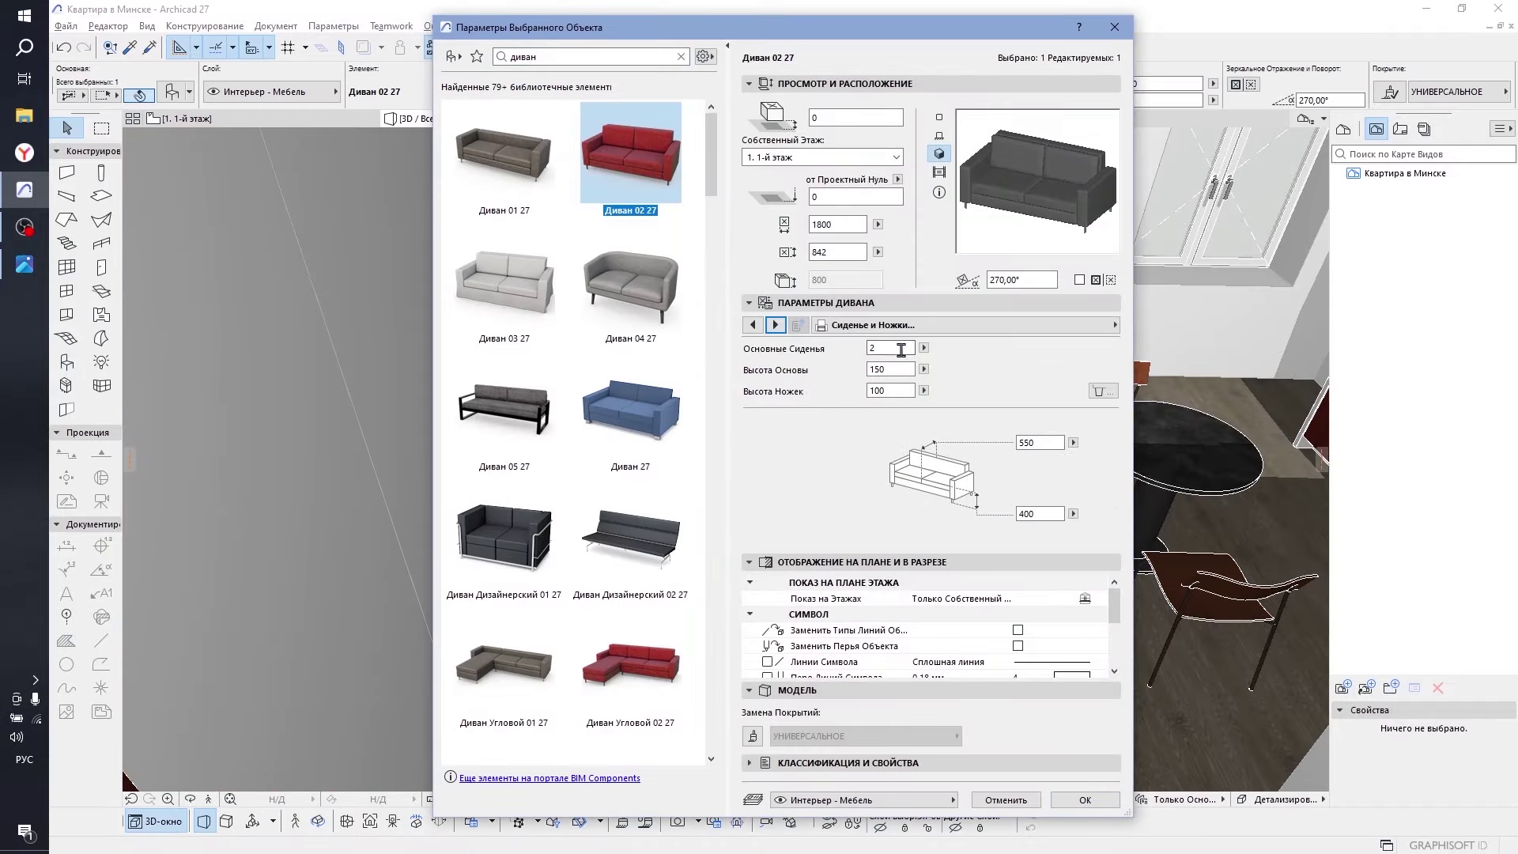
double_click(901, 349)
click(753, 325)
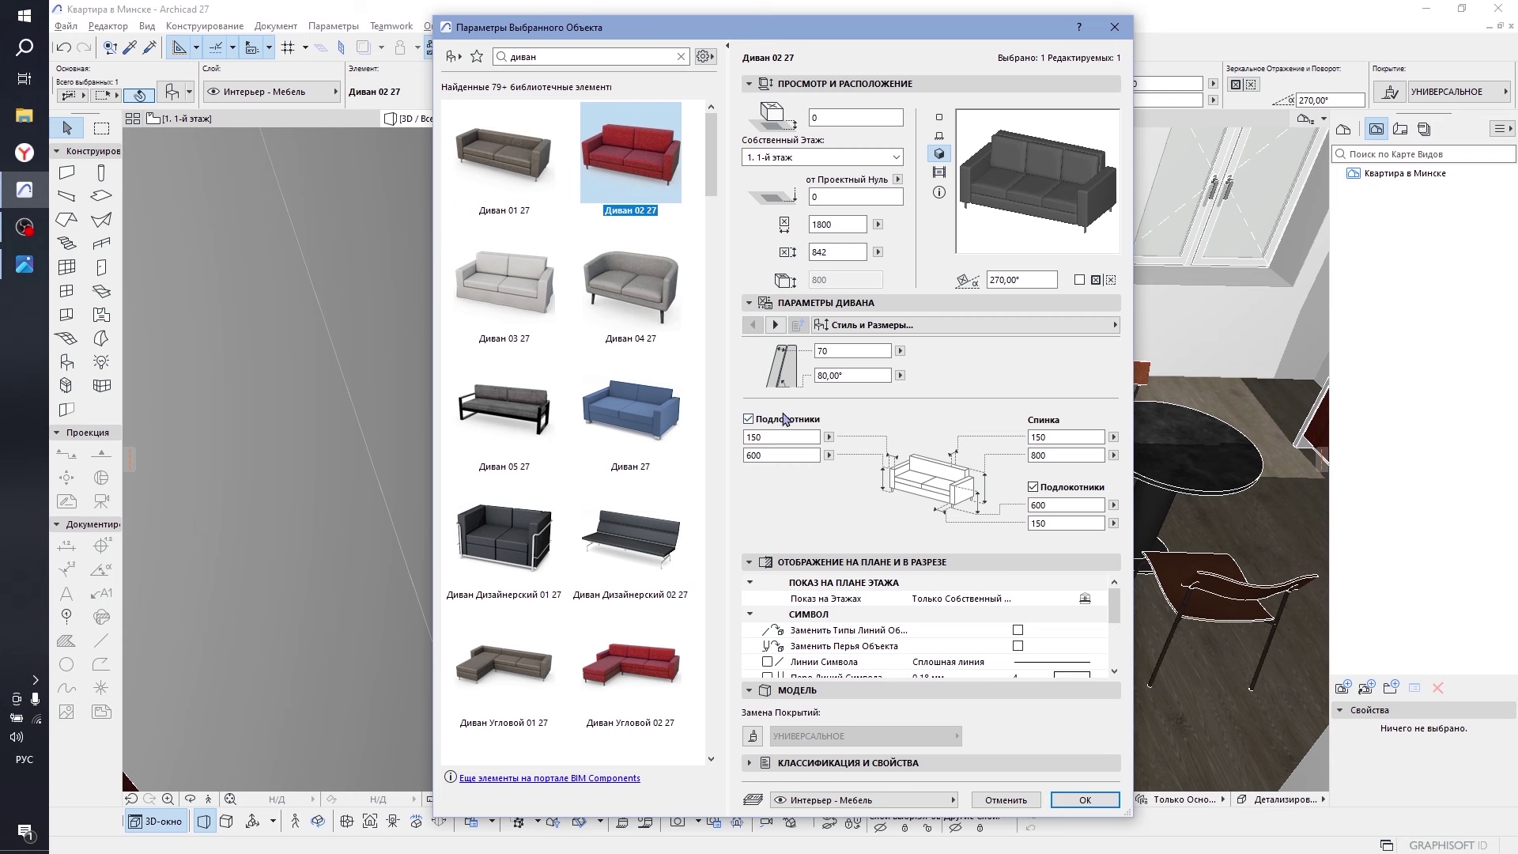
Set the sofa upholstery to Краска - Светло-Серая
click(861, 325)
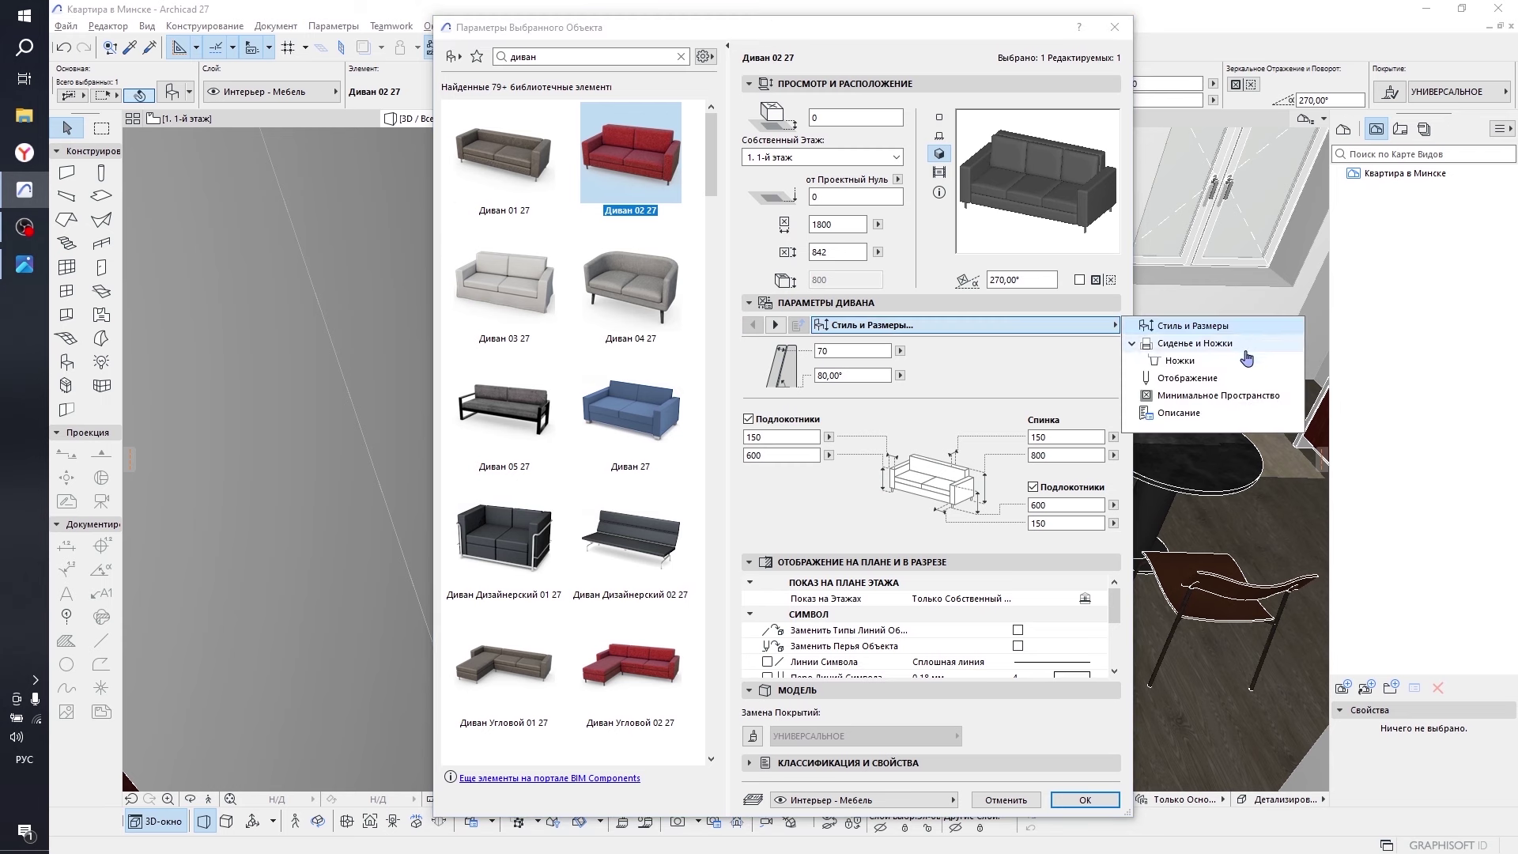
click(1212, 379)
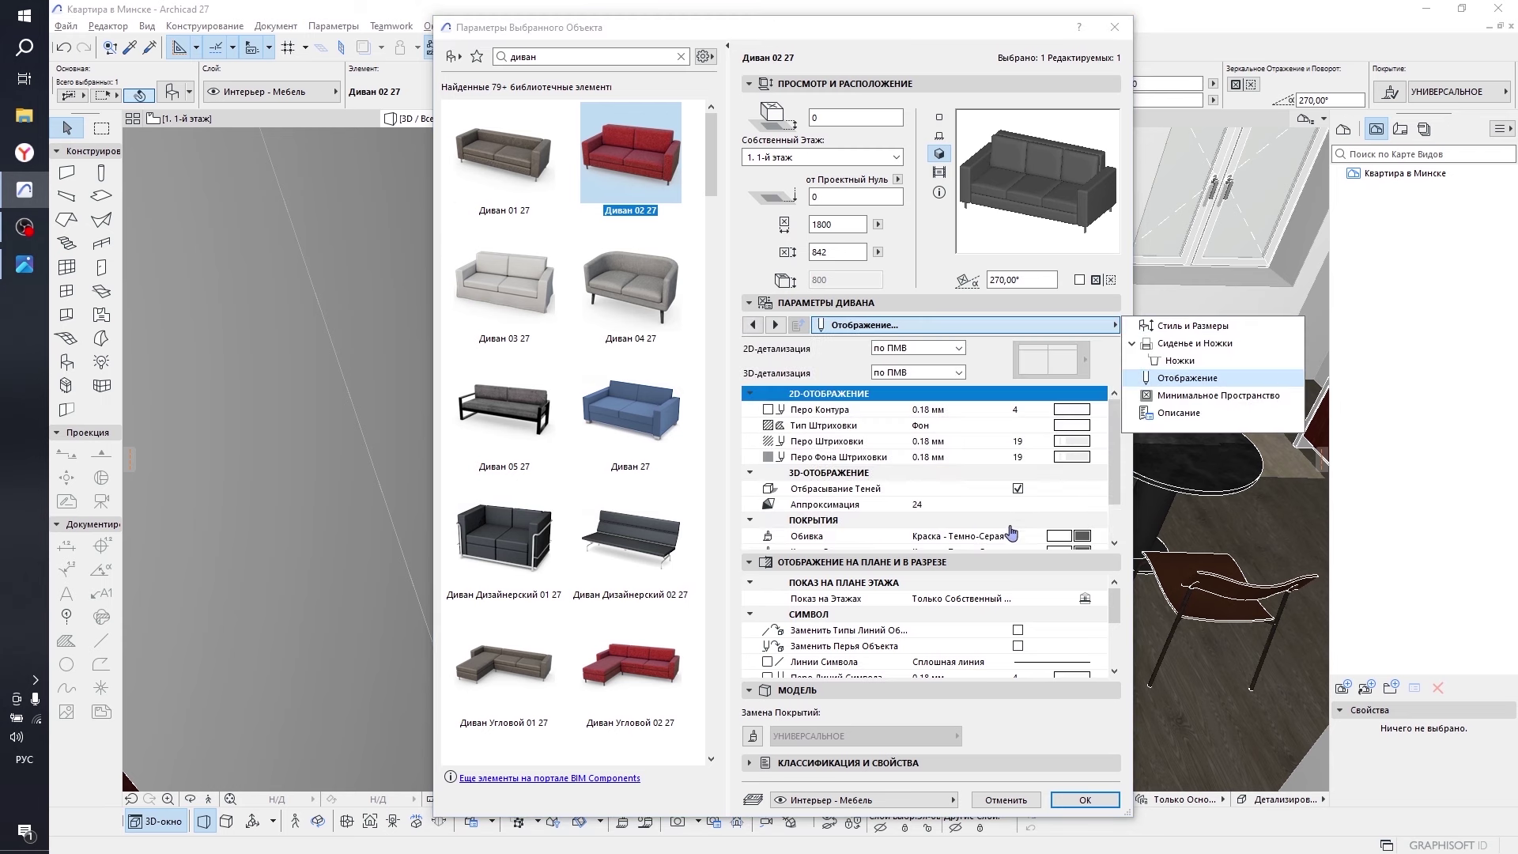
scroll(858, 545, down, 3)
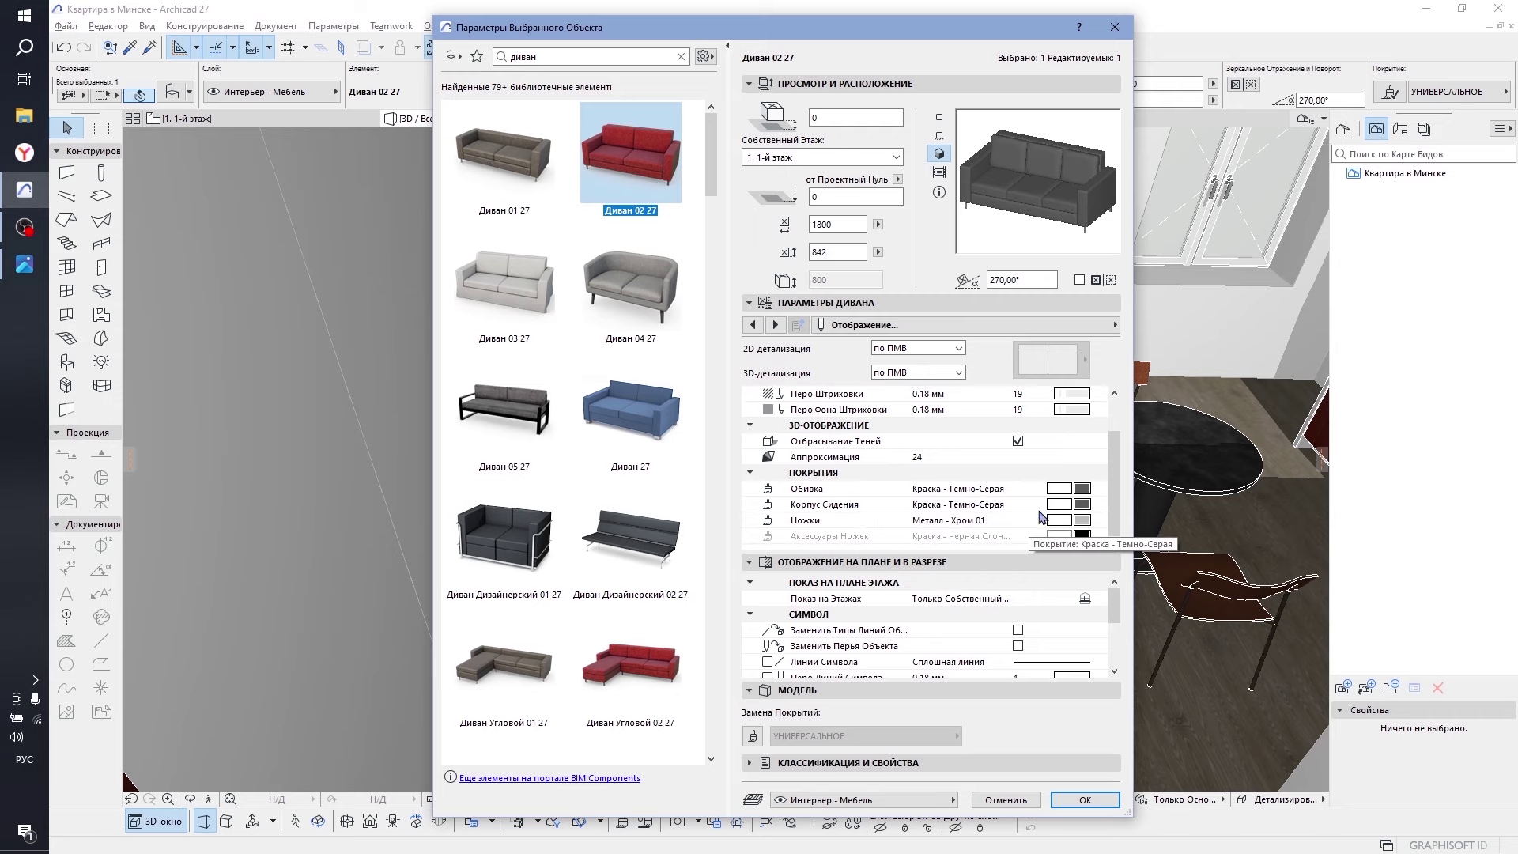
click(1080, 493)
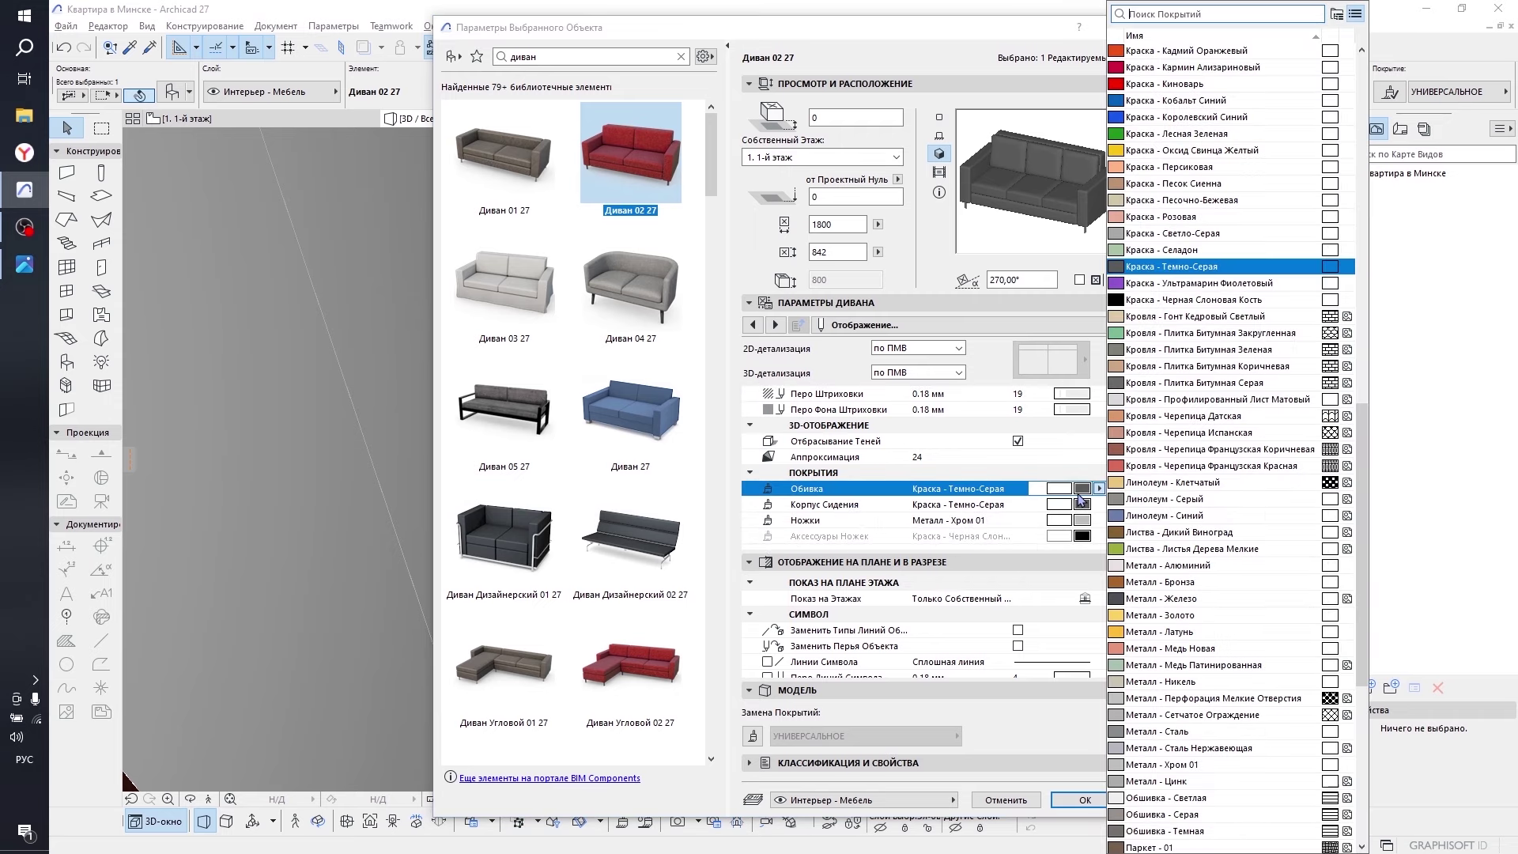
text(серая)
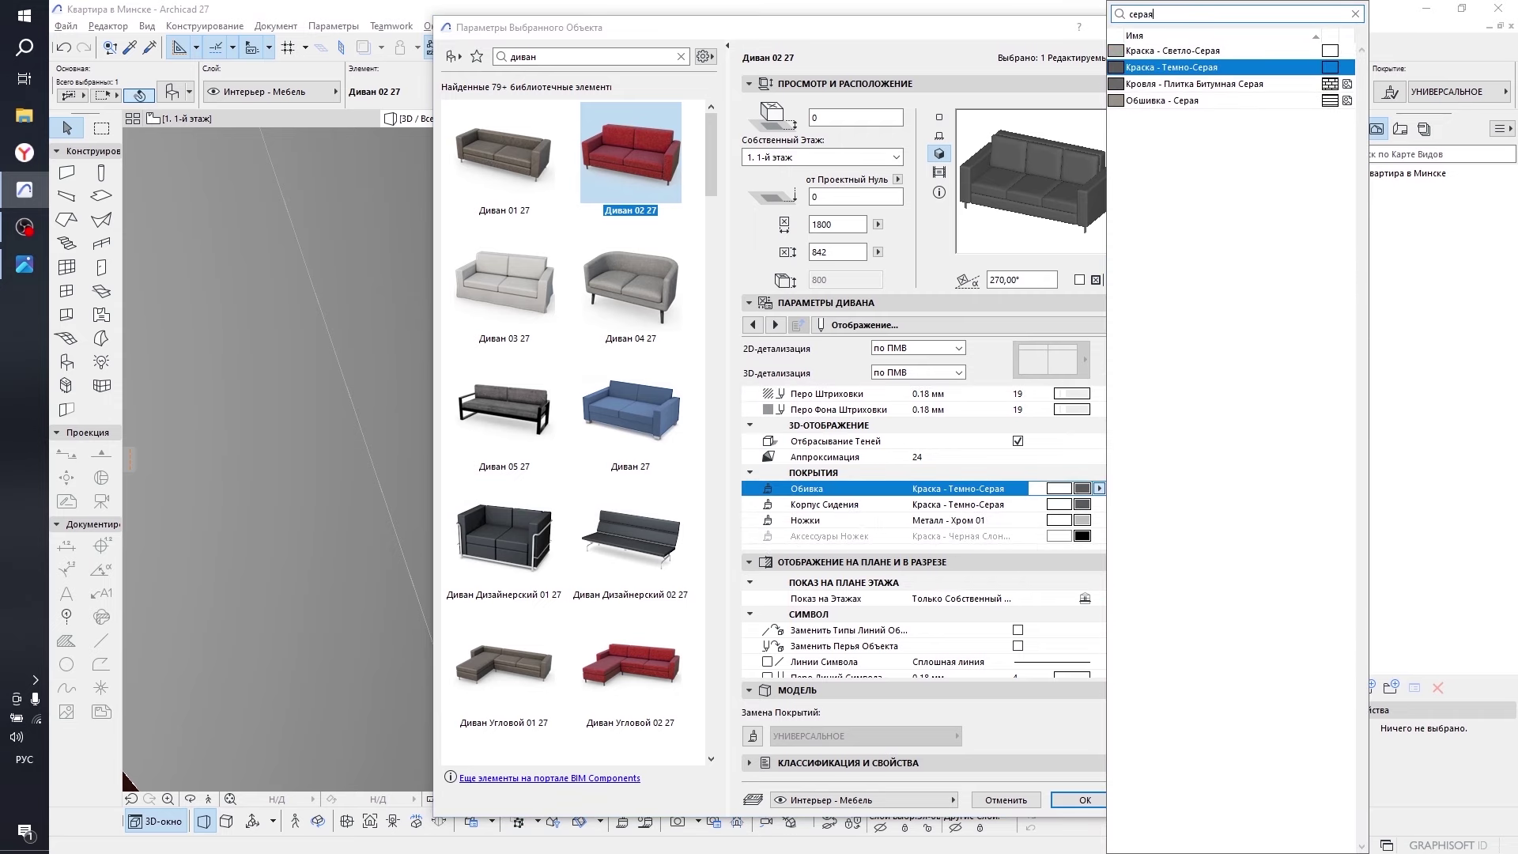
key(Up)
key(Return)
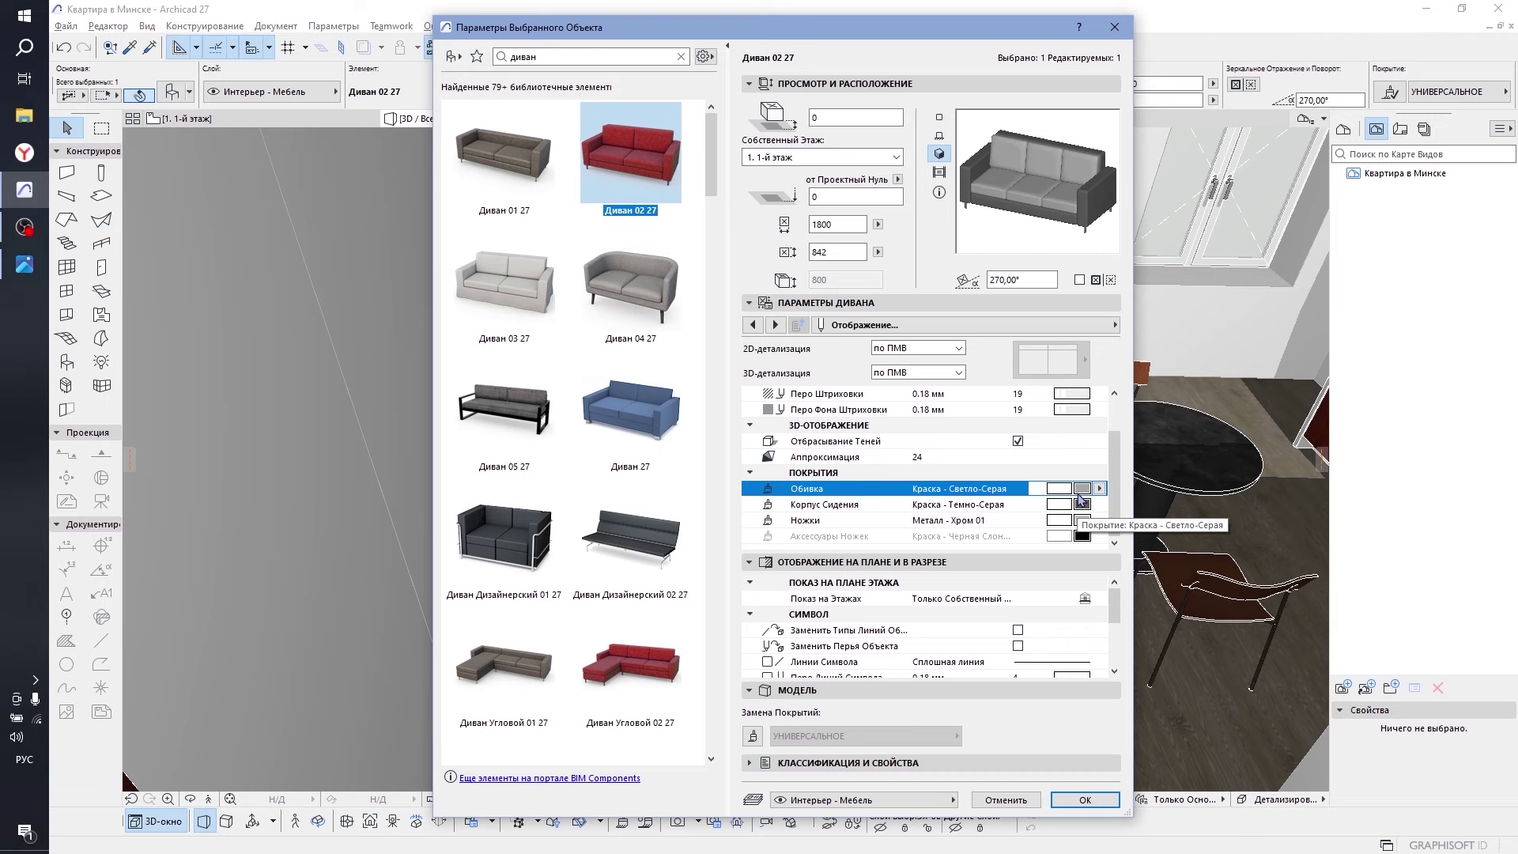
Make the seat body Краска - Светло-Серая and the legs Дерево - Орех
click(1082, 503)
key(Down)
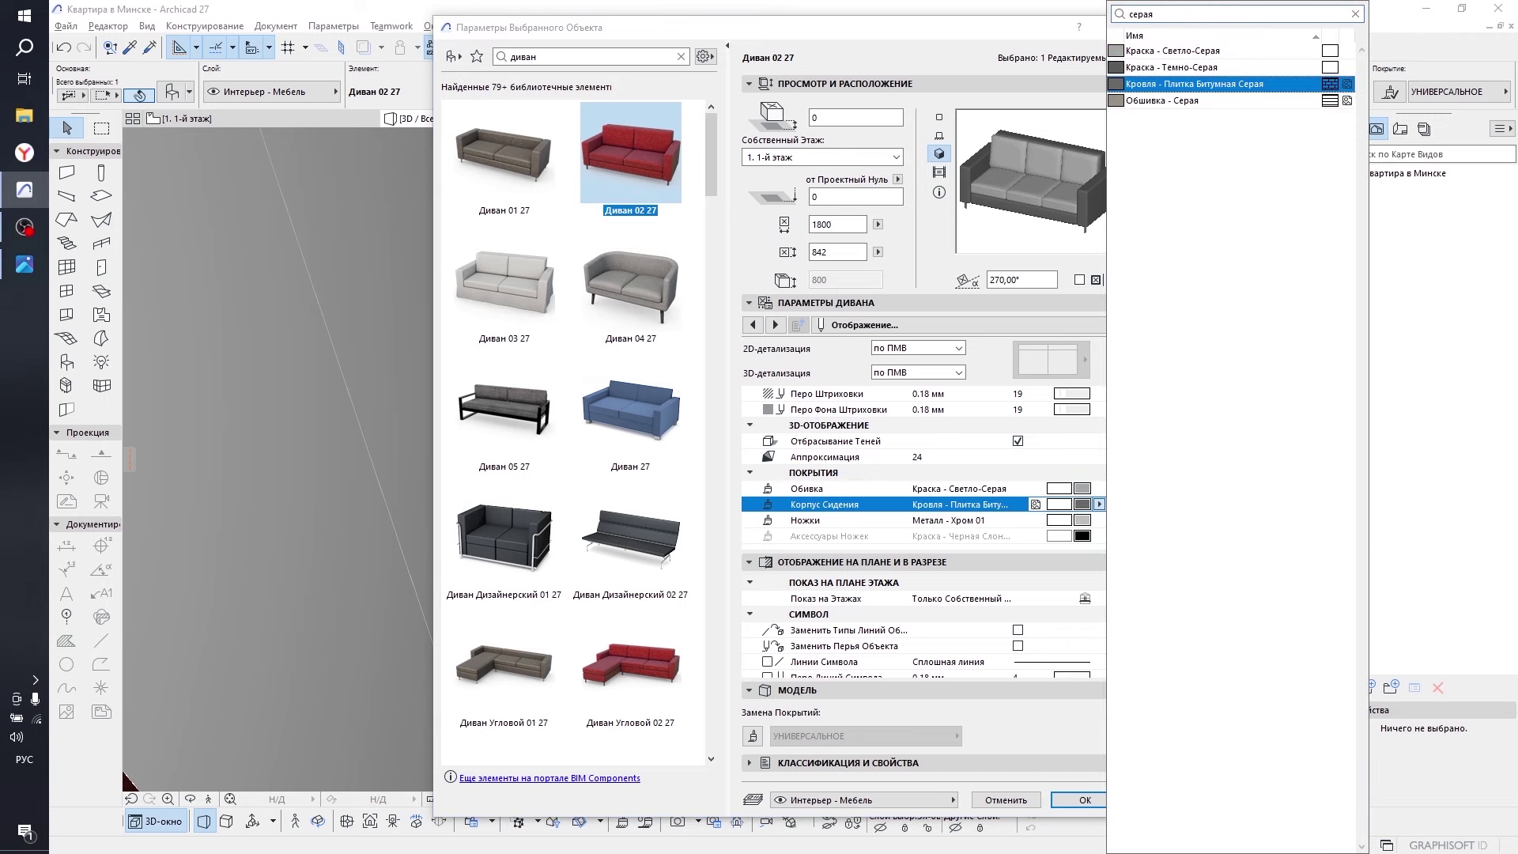
key(Up)
key(Up)
key(Return)
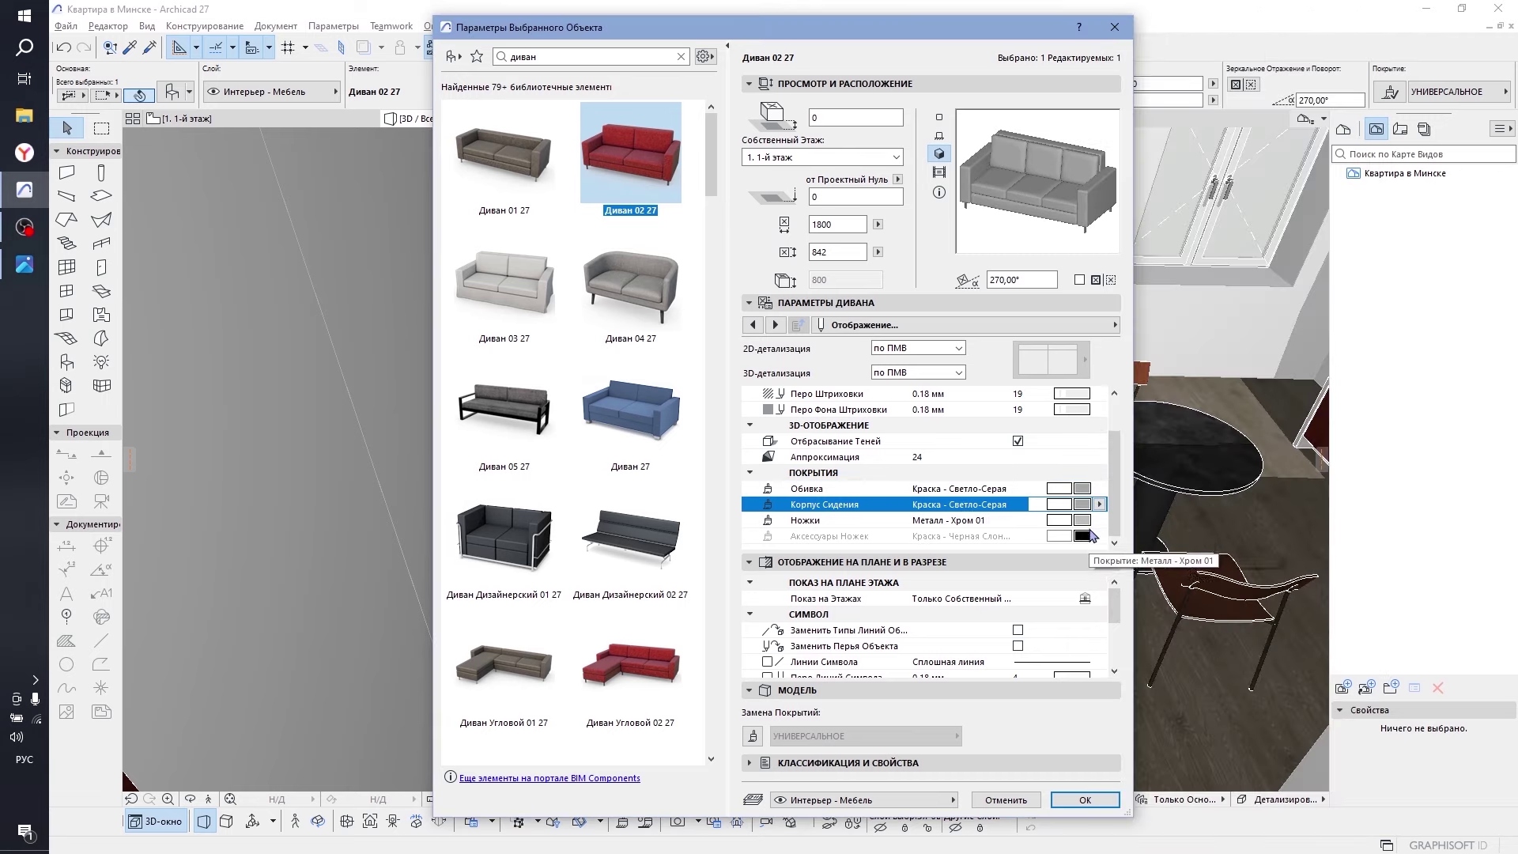
click(1081, 520)
text(орех)
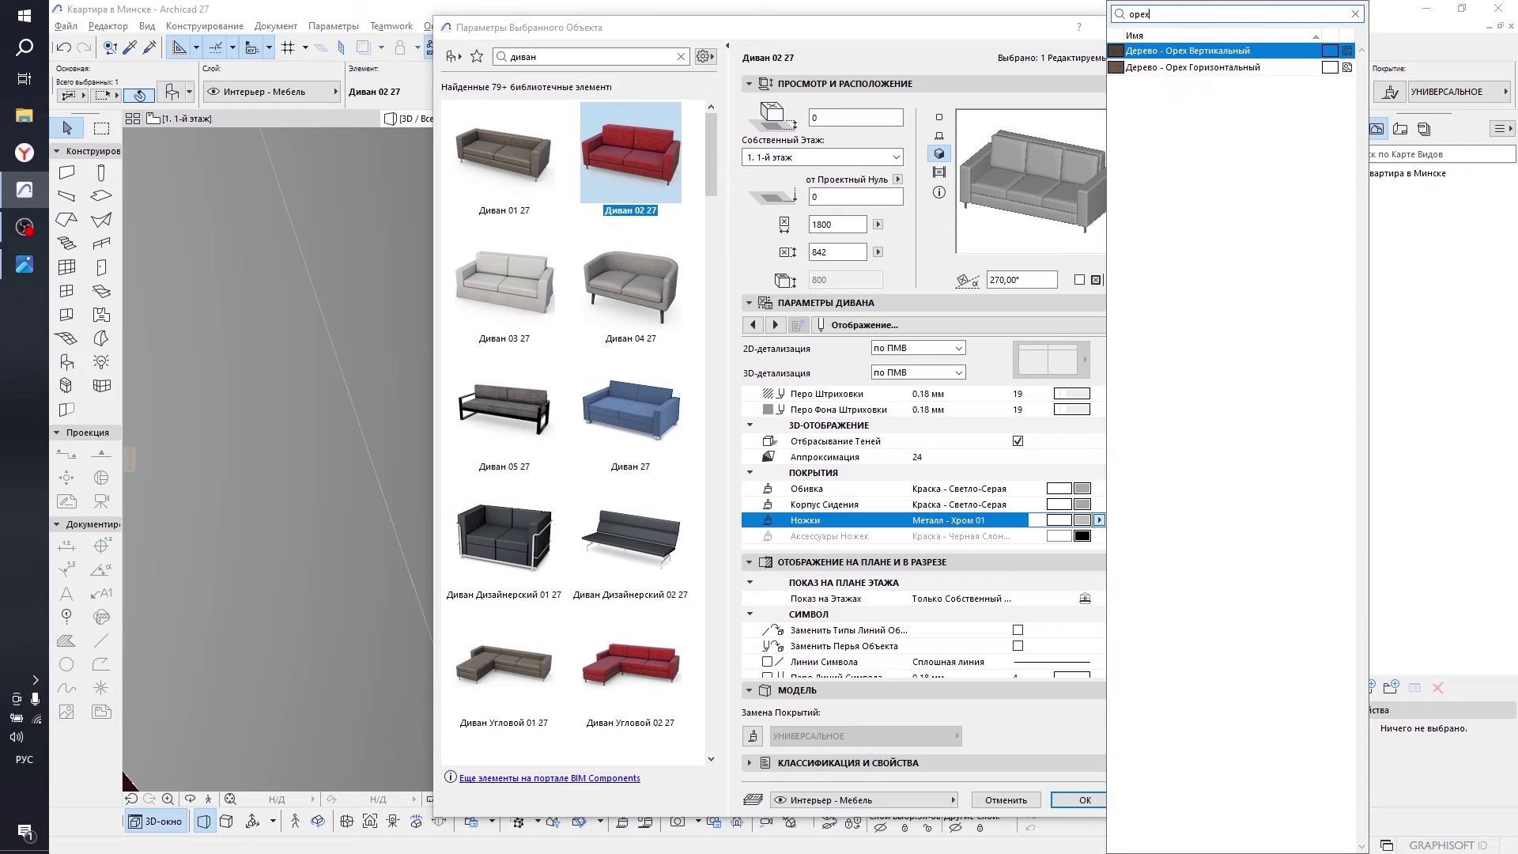
key(Return)
key(Return)
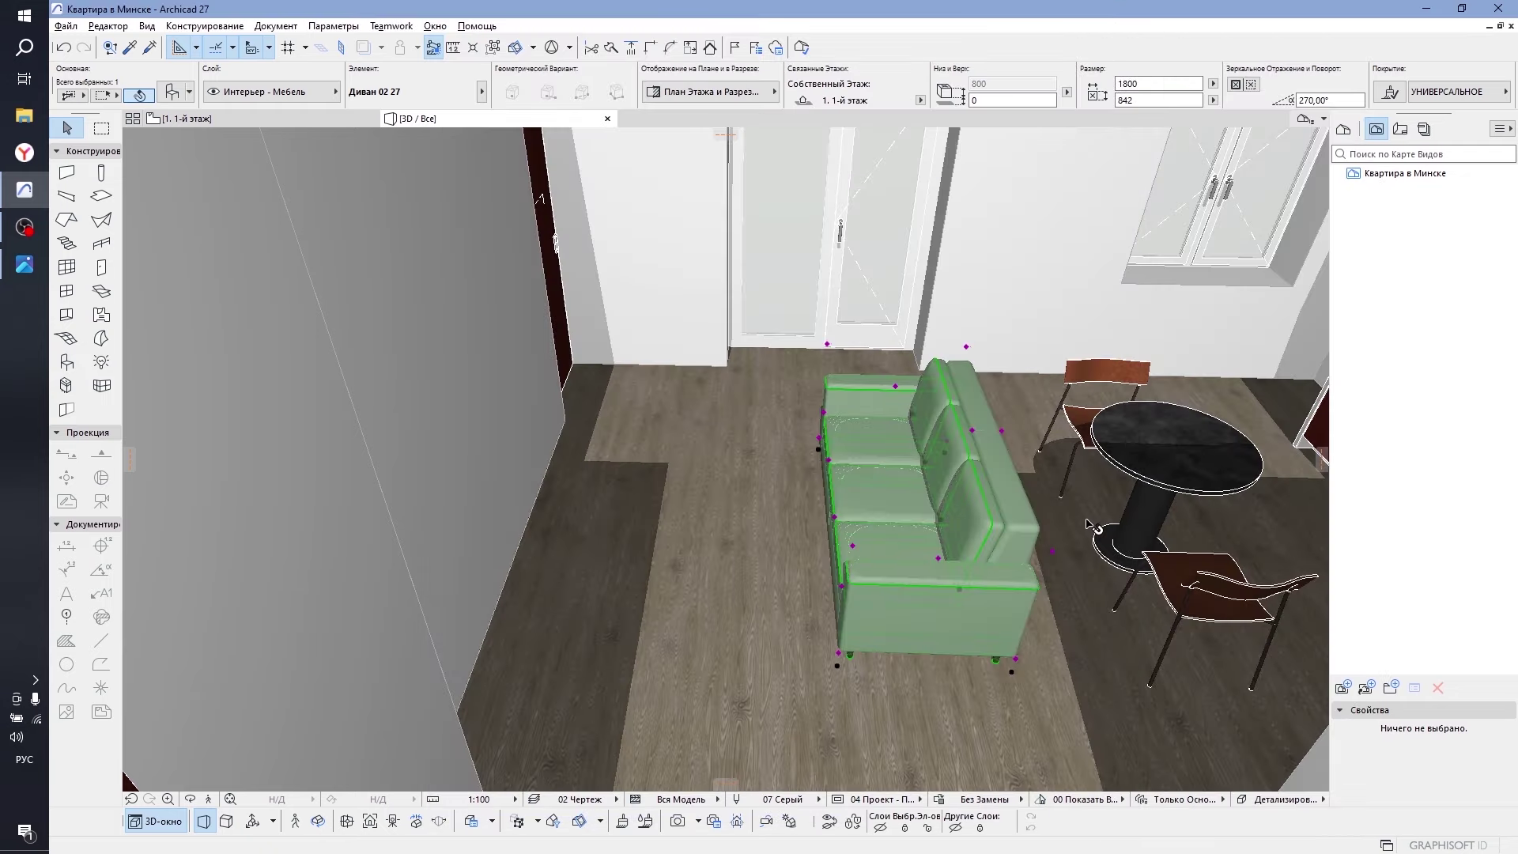
View the sofa at eye level and compare it with reference photo 012.jpg
mouse_move(992, 519)
shift+middle_down()
mouse_move(823, 500)
mouse_move(1008, 523)
mouse_move(964, 539)
shift+middle_up()
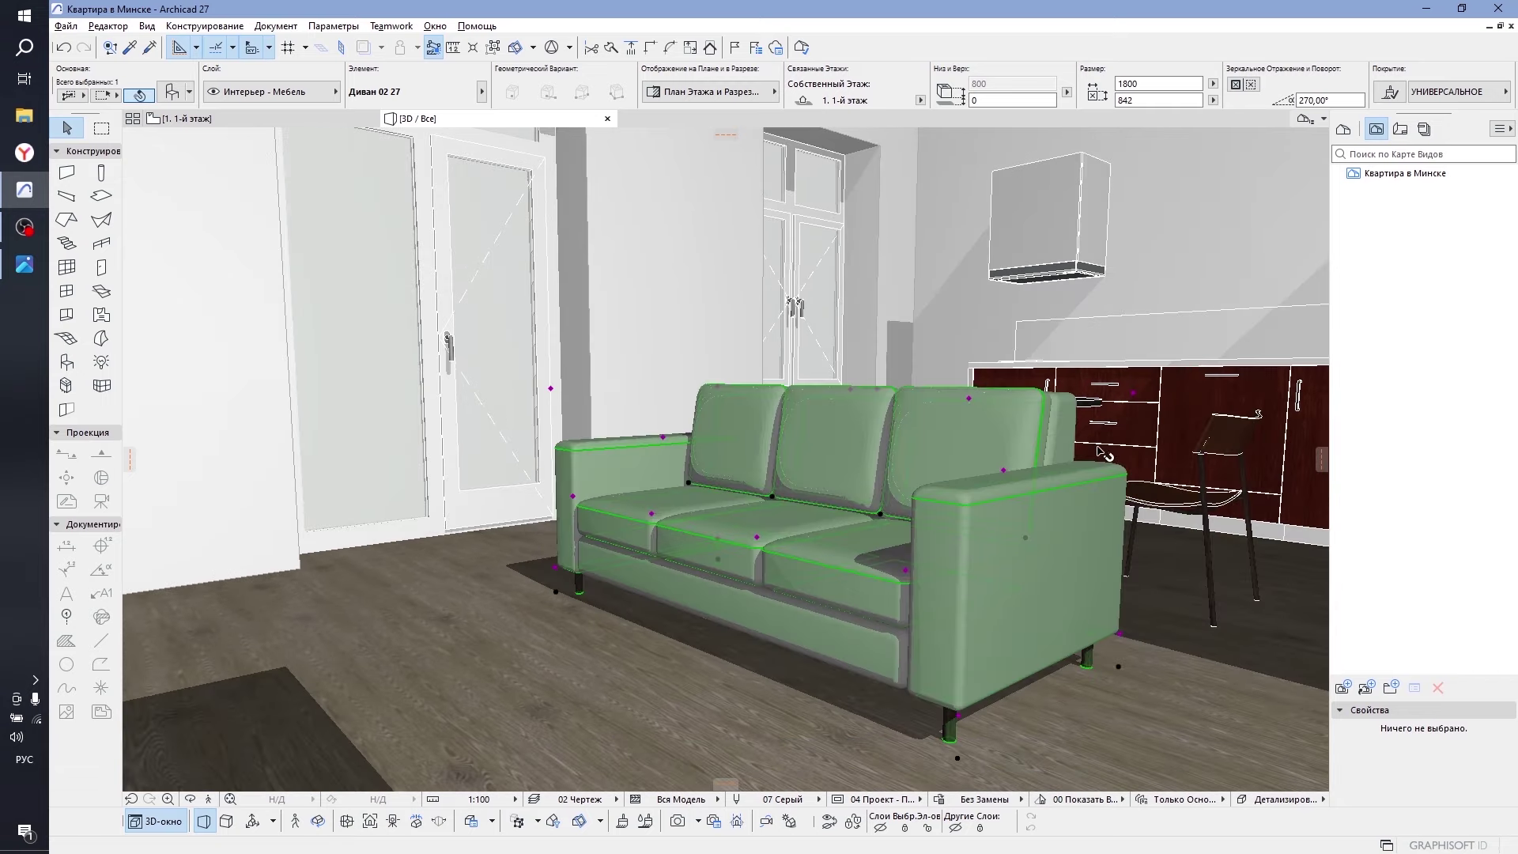
key(alt+Tab)
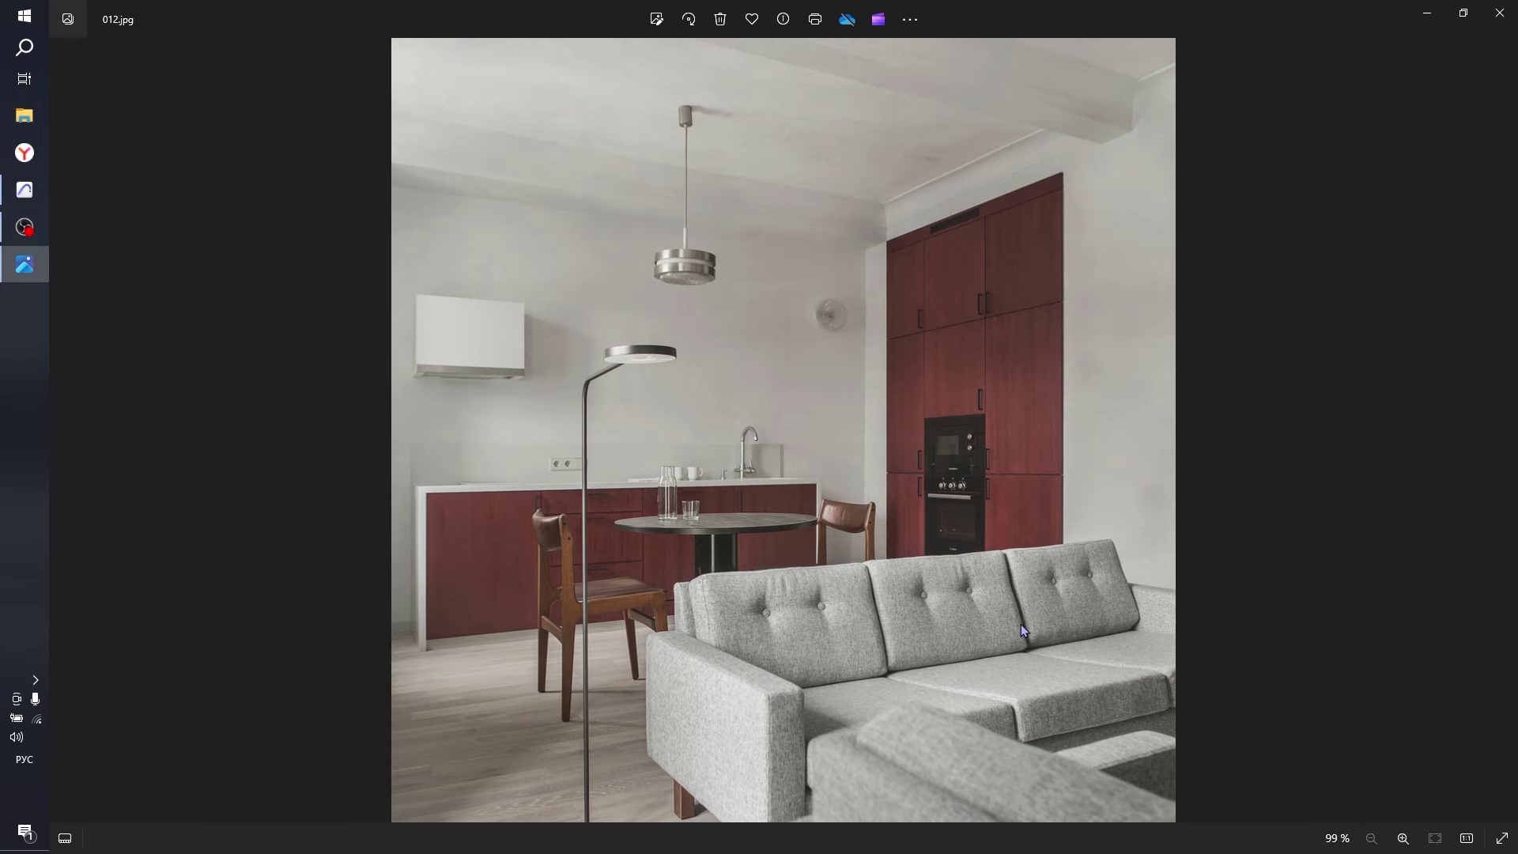
key(alt+Tab)
shift+middle_drag(965, 624, 909, 553)
Reselect the sofa and change its backrest angle from 80° to 60°
key(ctrl+t)
click(853, 325)
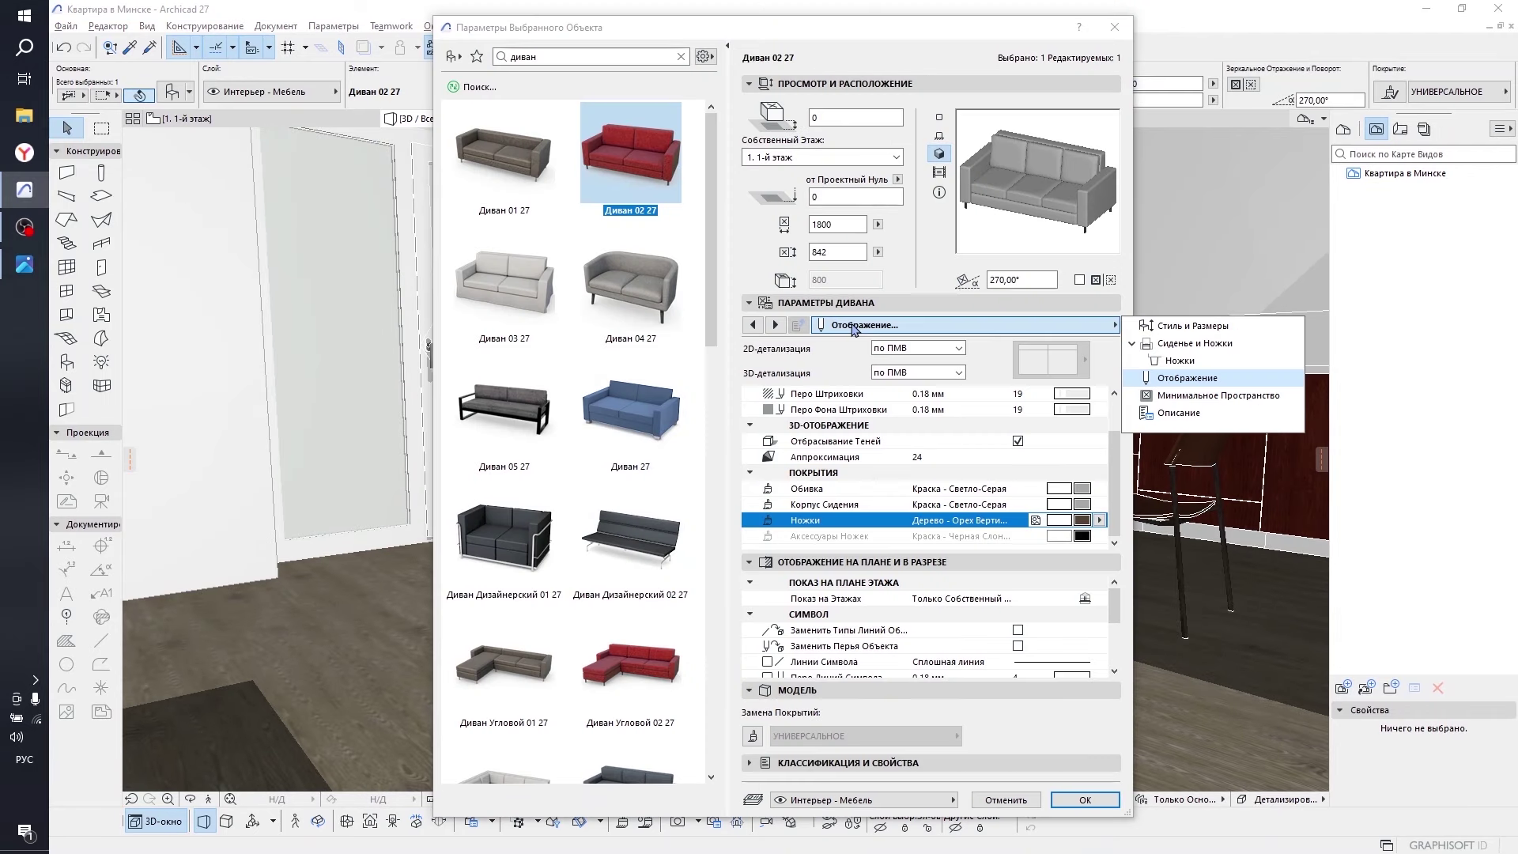
click(1222, 334)
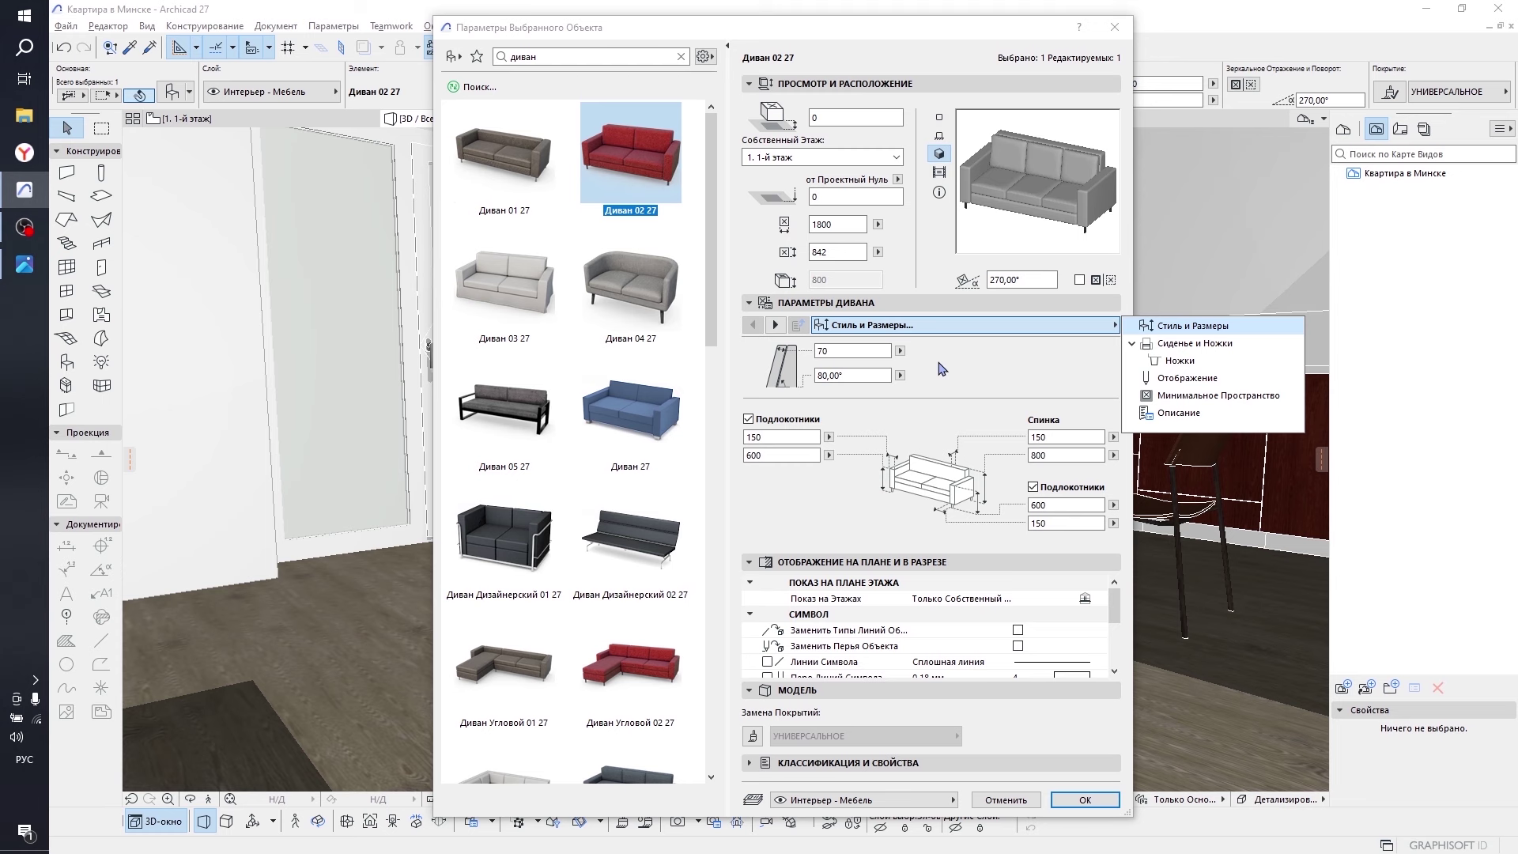
click(856, 349)
click(855, 376)
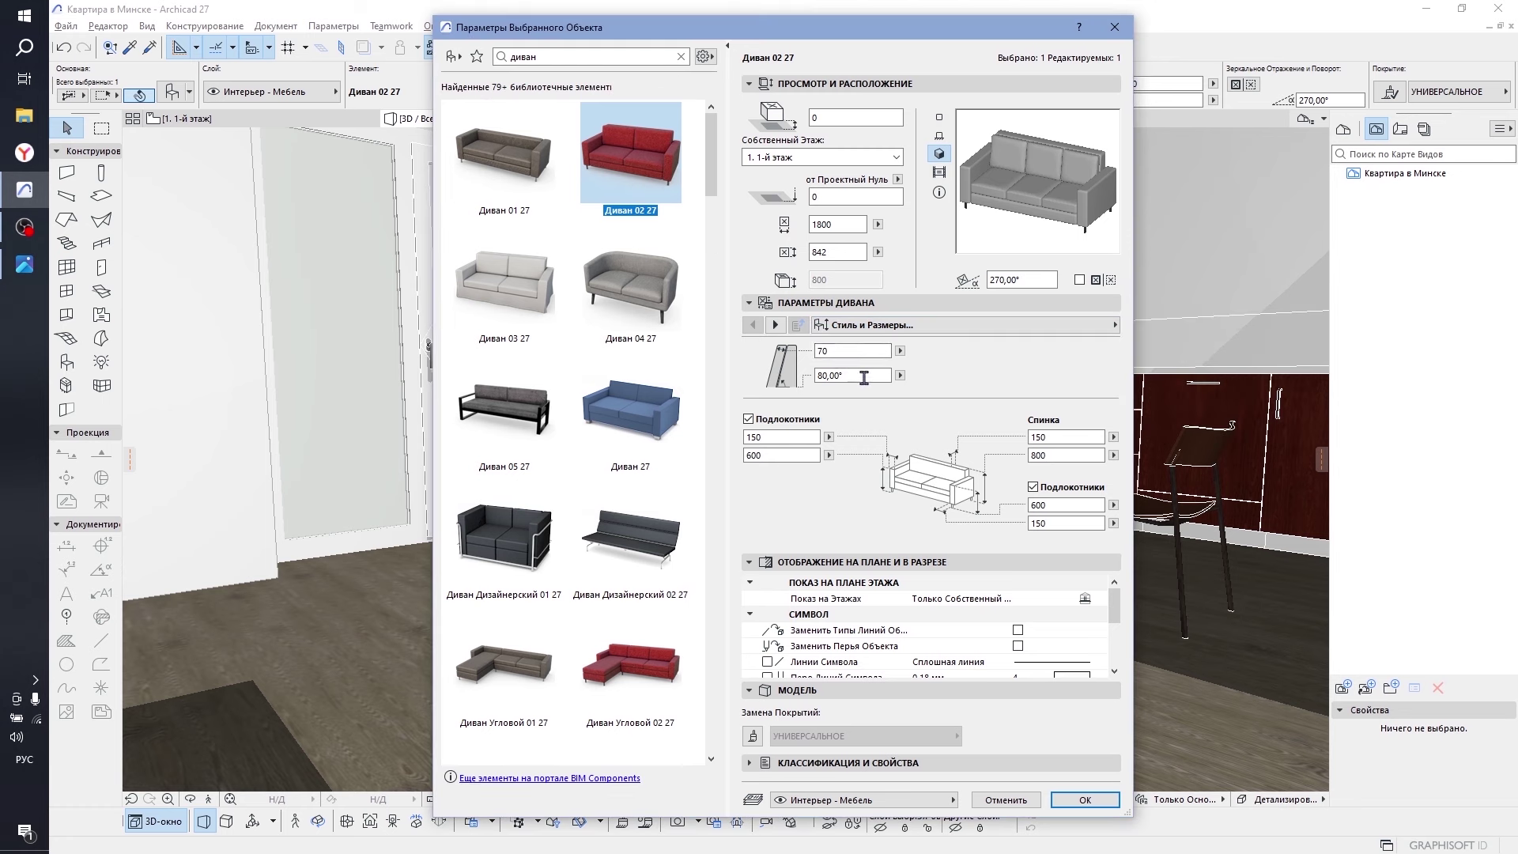
double_click(850, 376)
key(Return)
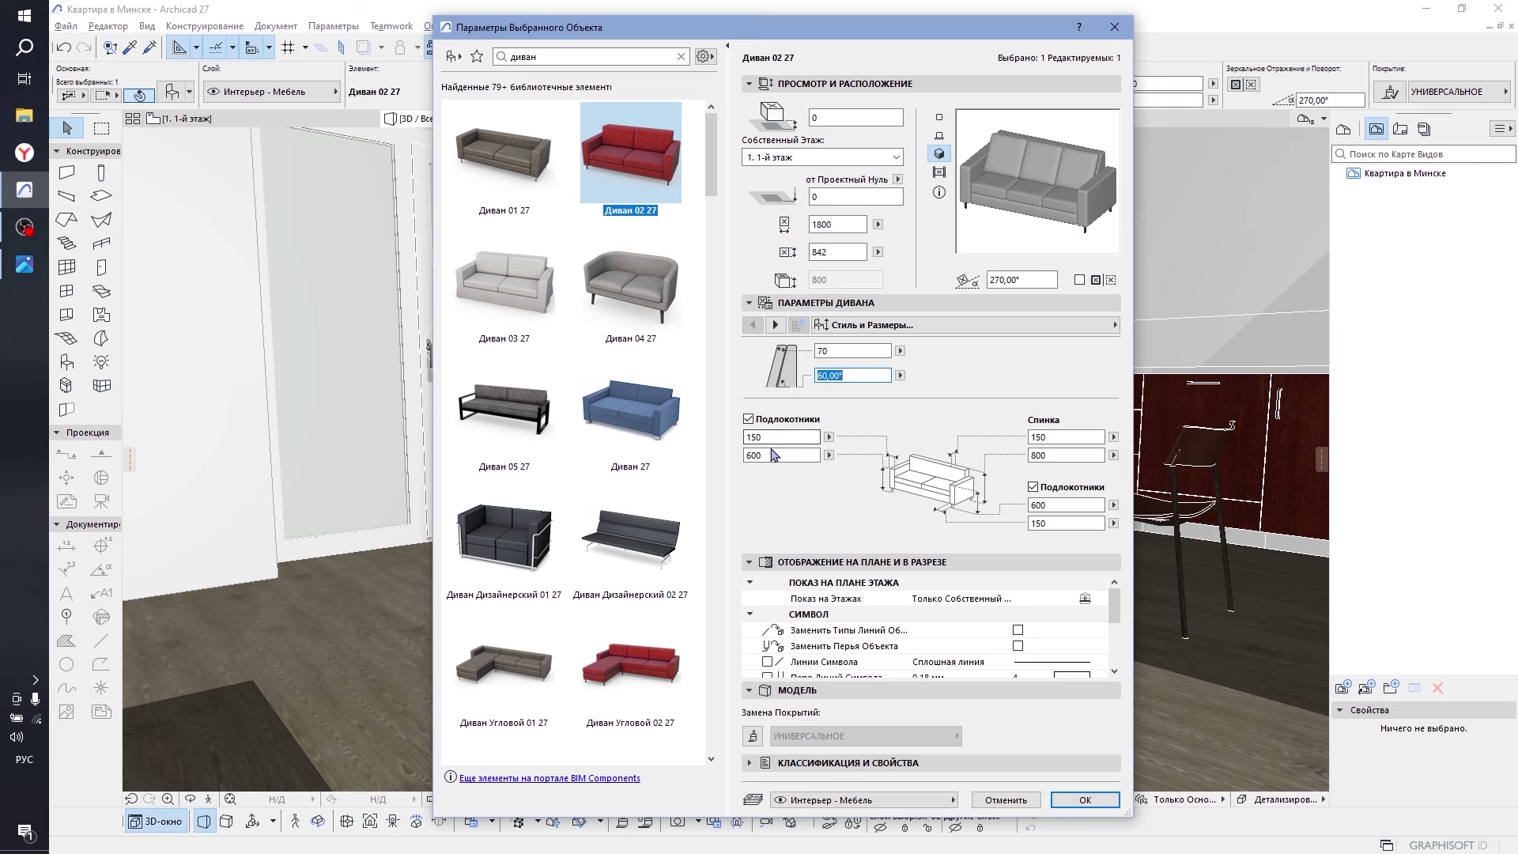
Set the sofa armrests to 100 and 550 and the backrest height to 750, then apply
key(Tab)
key(Return)
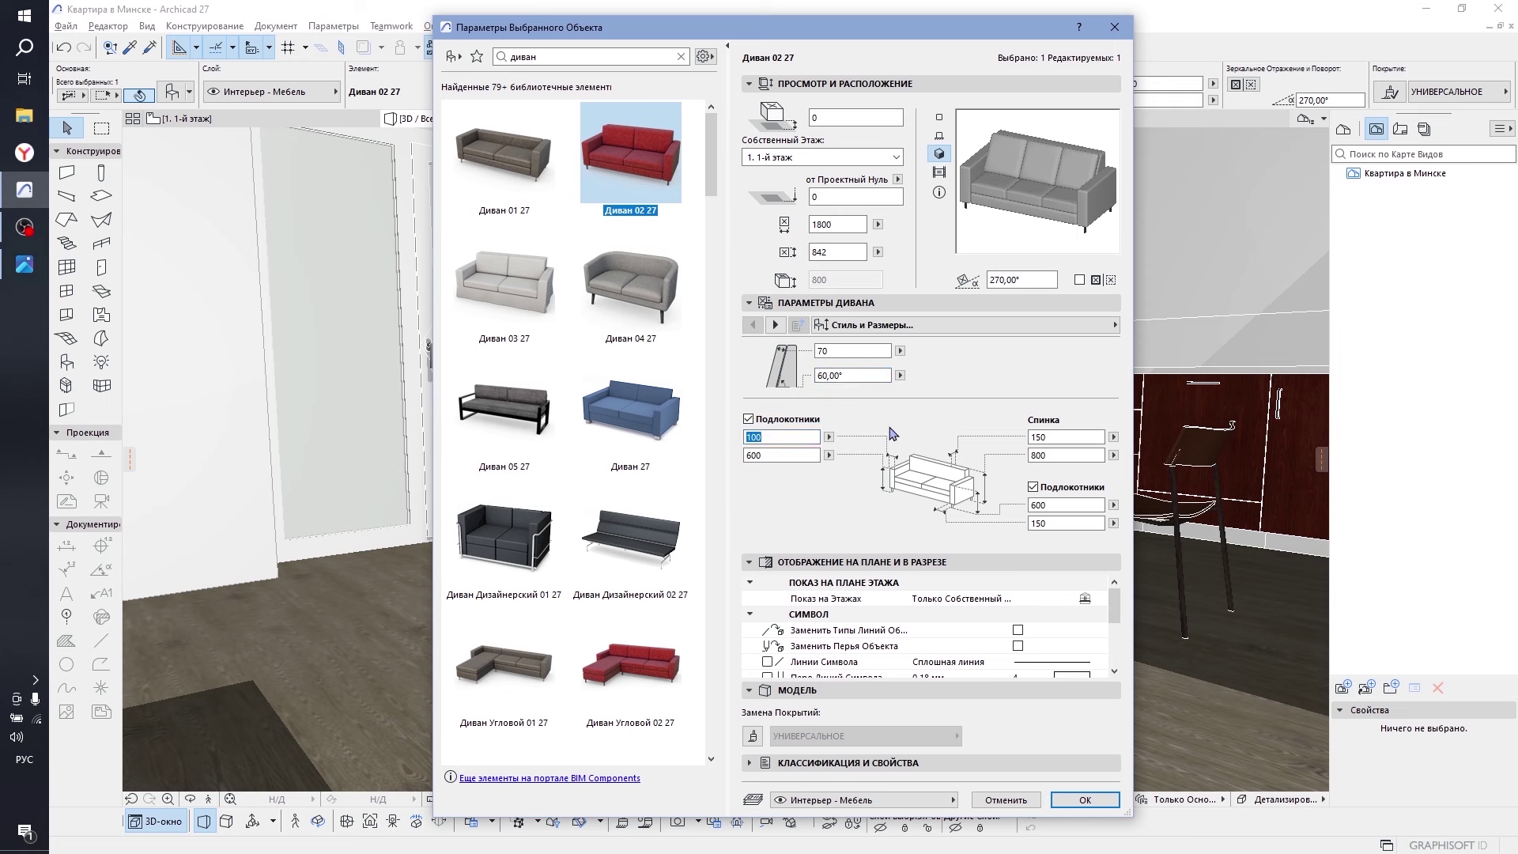
click(1029, 524)
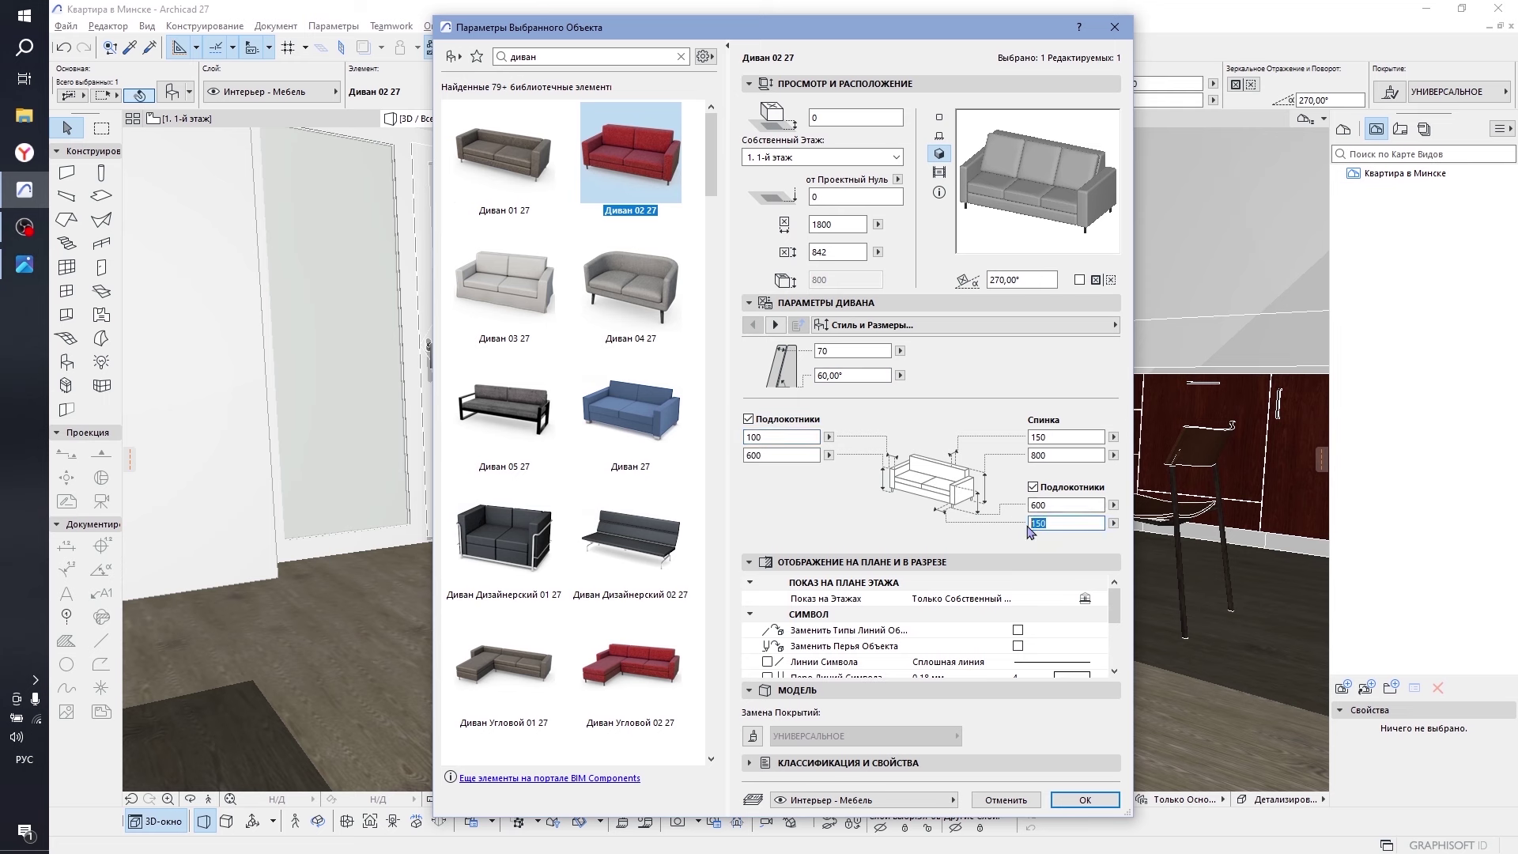
key(Return)
key(shift+Tab)
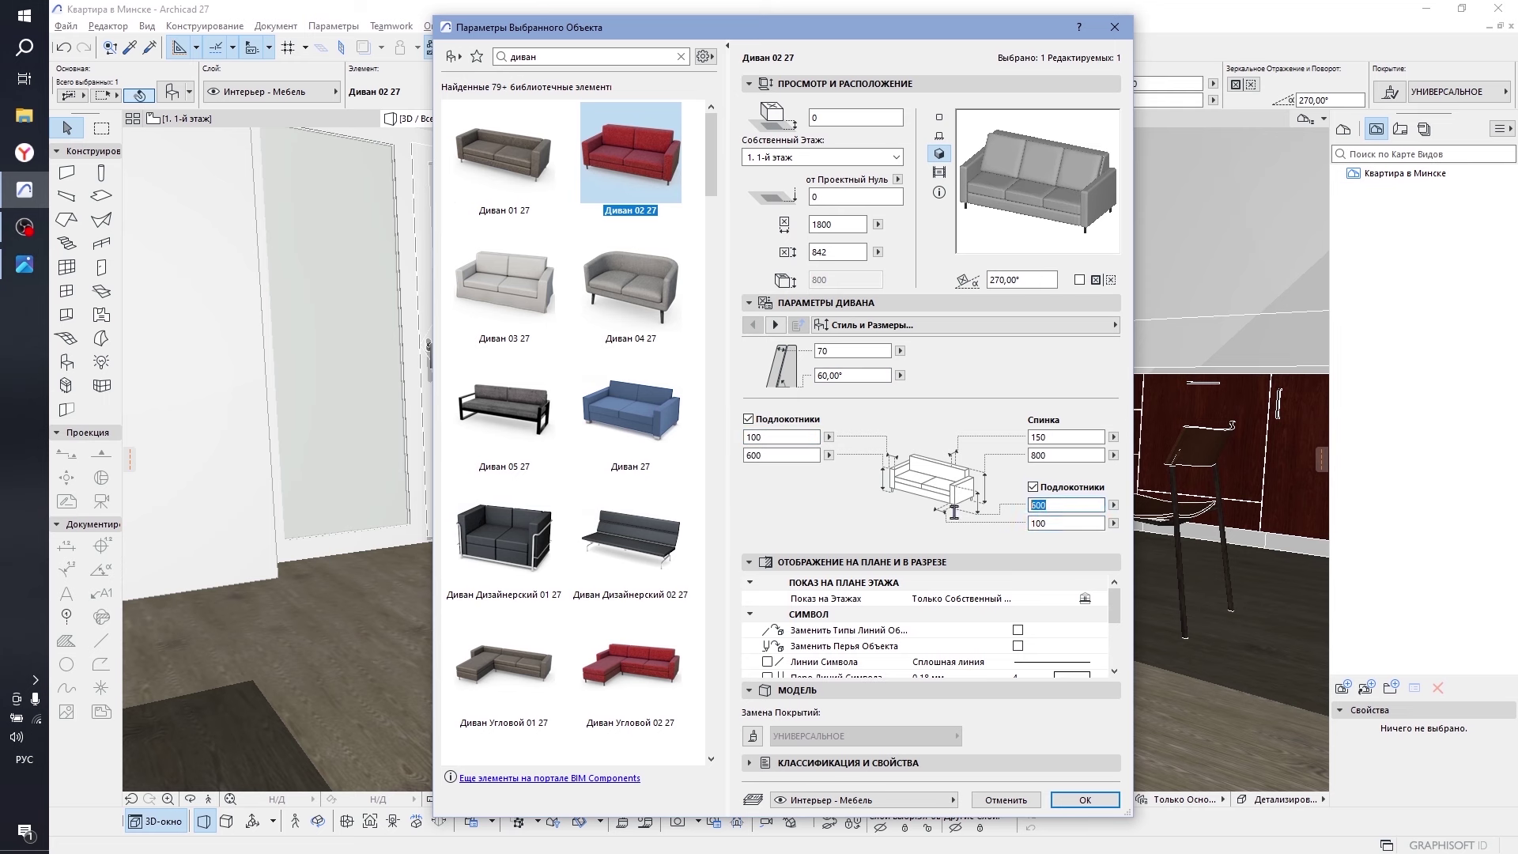
click(777, 454)
click(775, 325)
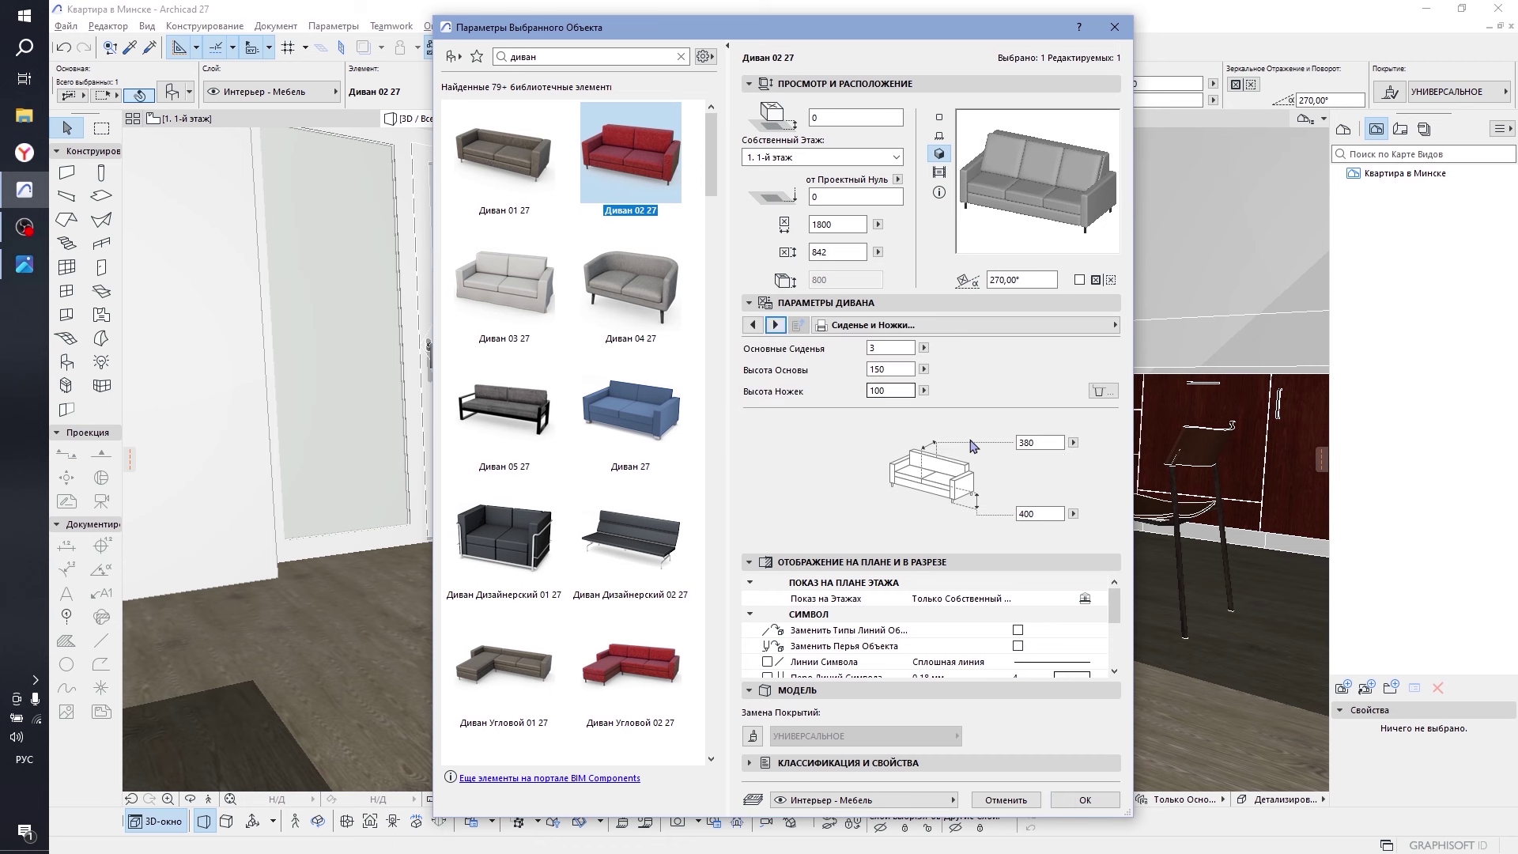
click(752, 325)
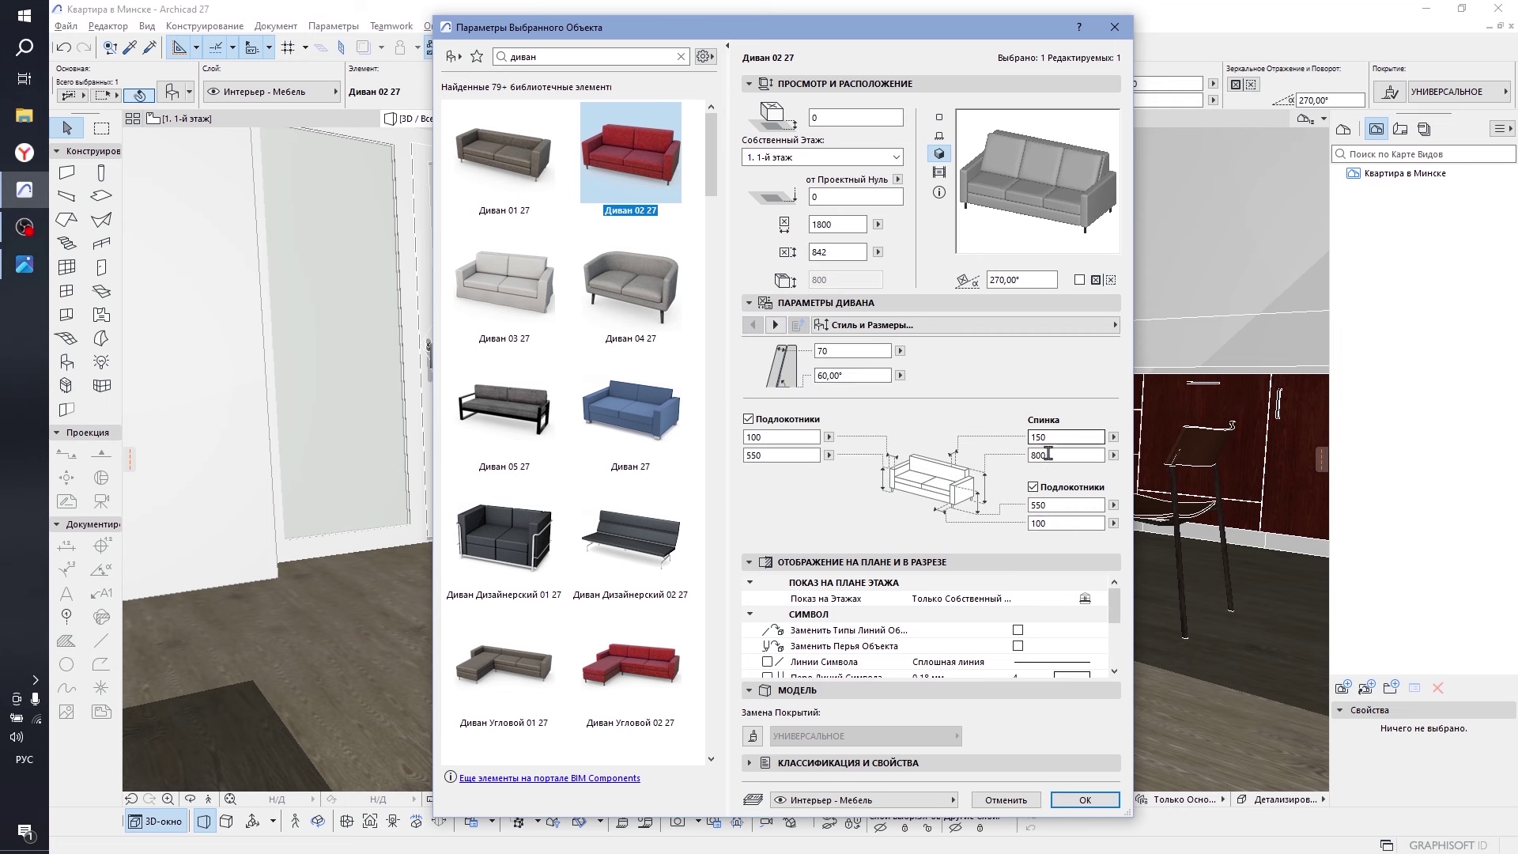
double_click(1048, 453)
key(Return)
mouse_move(941, 433)
shift+middle_down()
mouse_move(707, 653)
mouse_move(928, 682)
mouse_move(783, 563)
shift+middle_up()
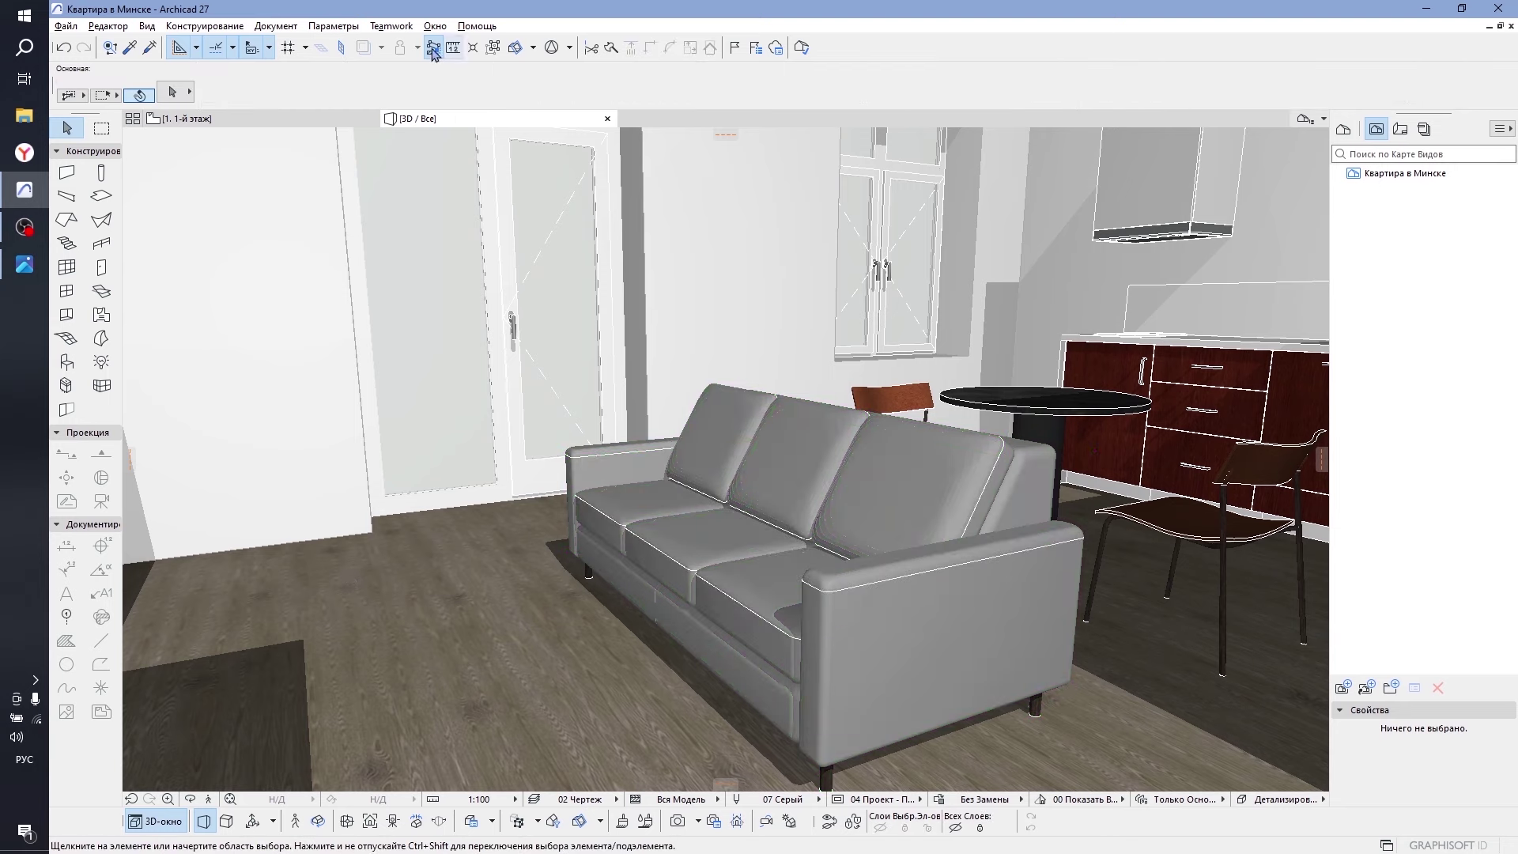
On the floor plan, stretch the Диван 02 27 sofa to width 2000 and length 850
click(303, 115)
middle_drag(780, 427, 874, 460)
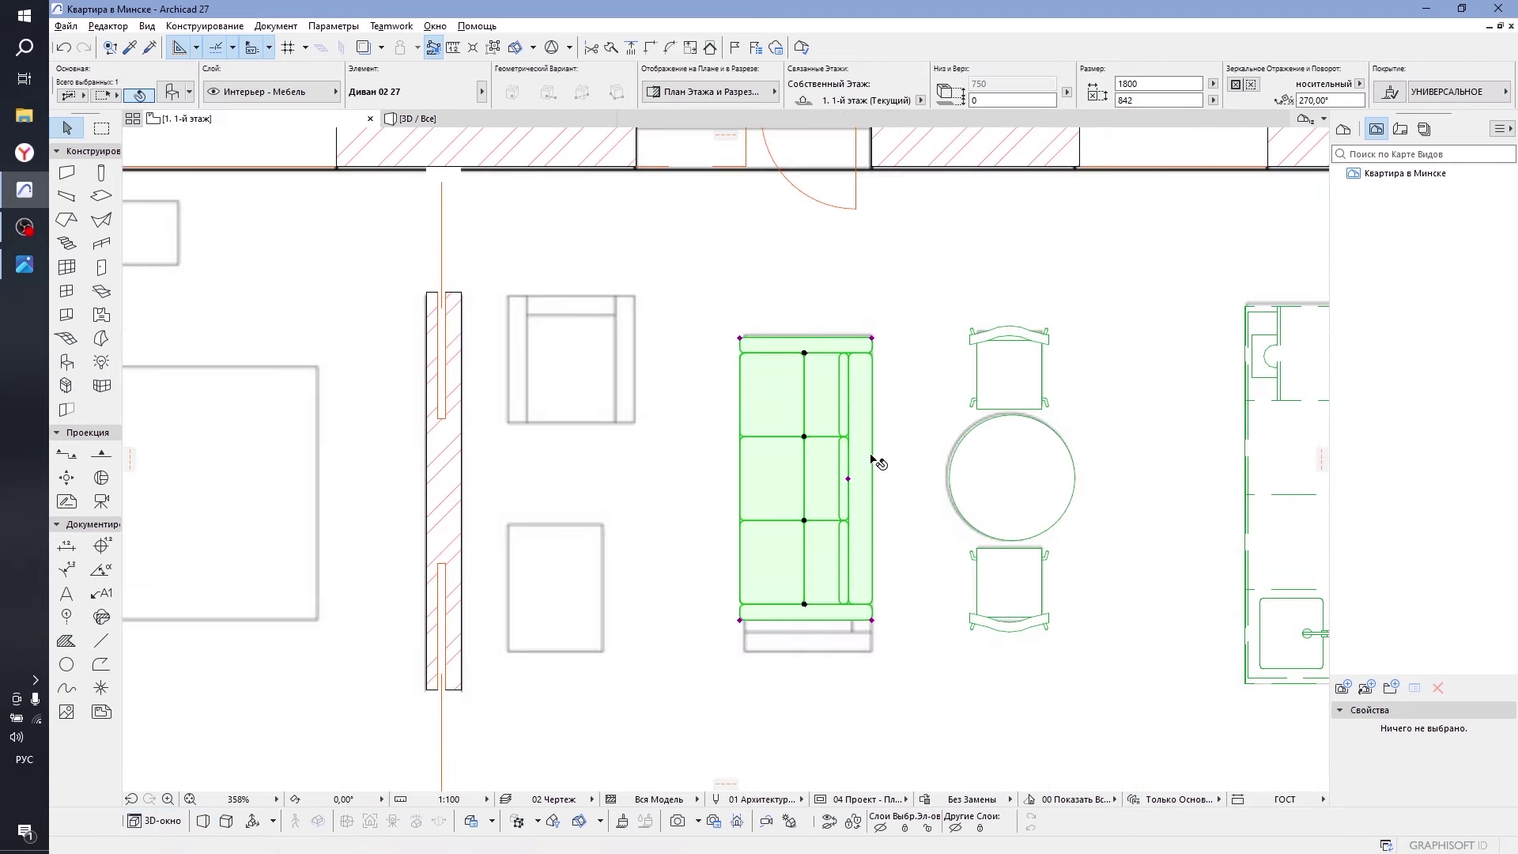
click(741, 620)
text(2000)
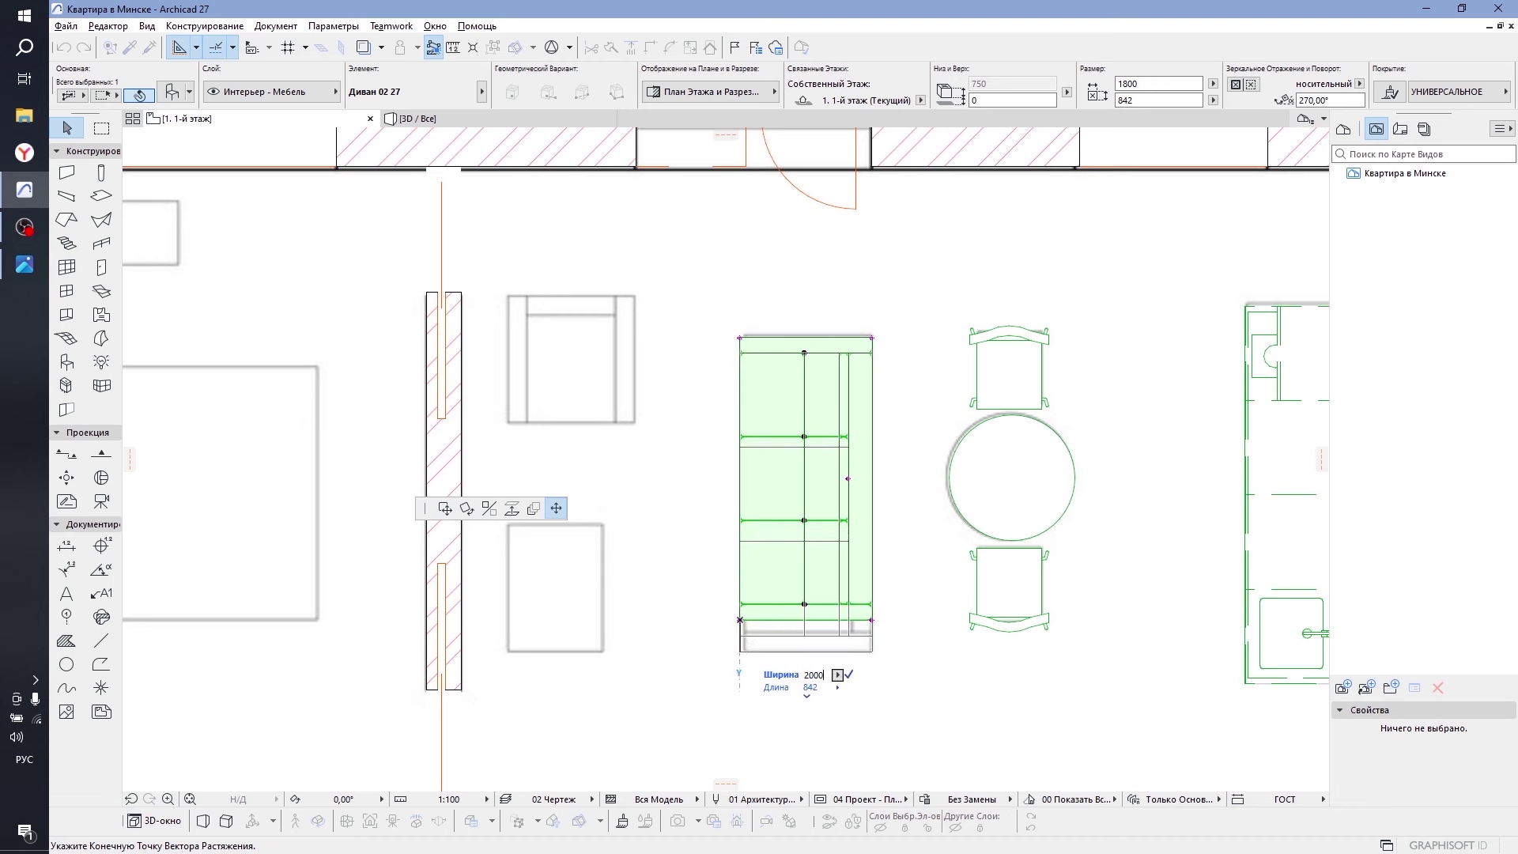
key(Tab)
text(850)
key(Return)
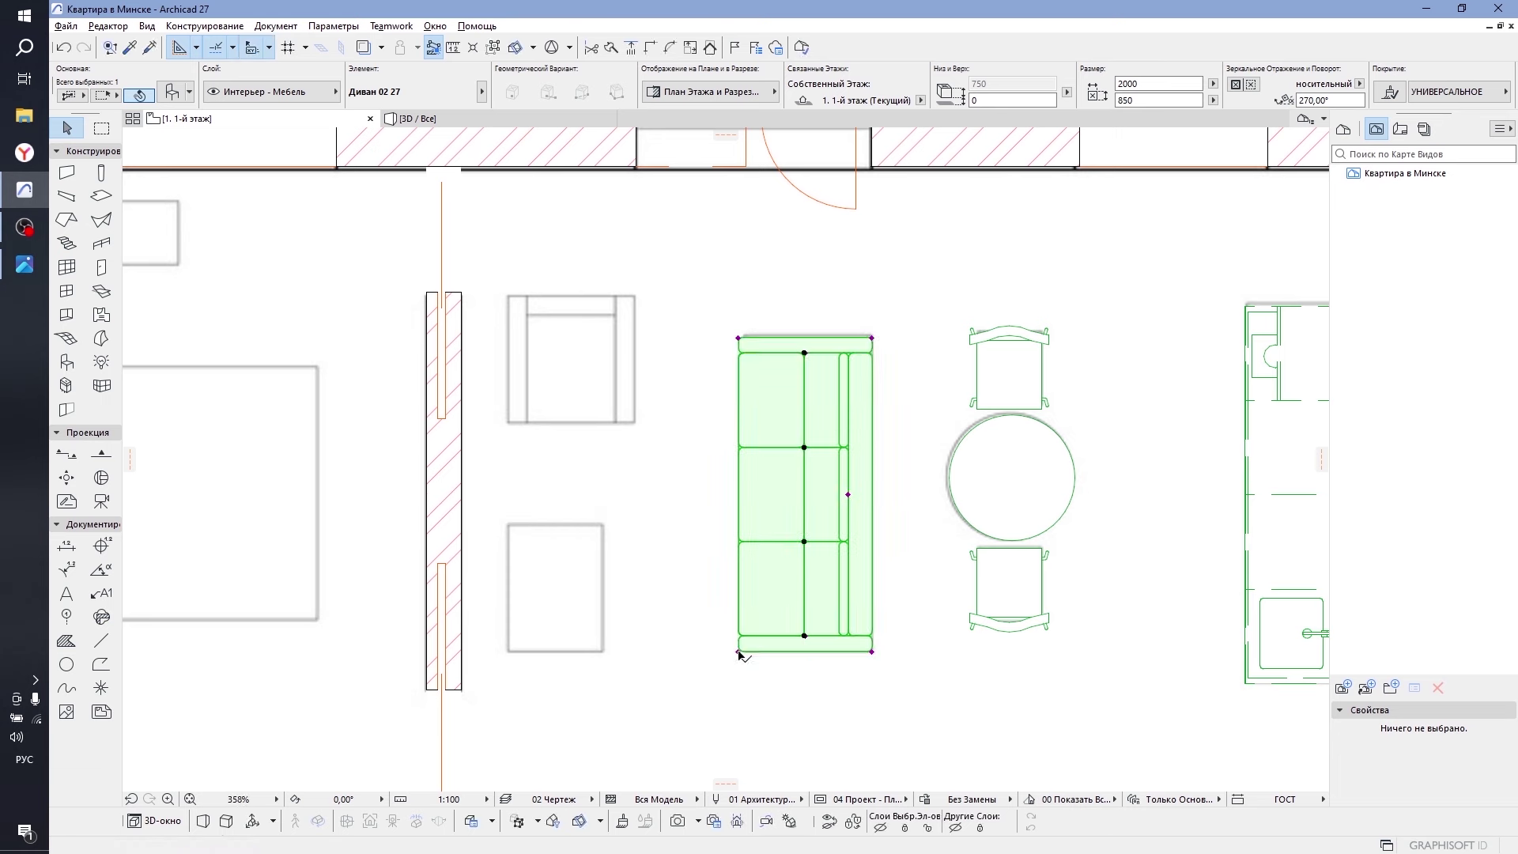
key(Escape)
middle_drag(829, 510, 863, 495)
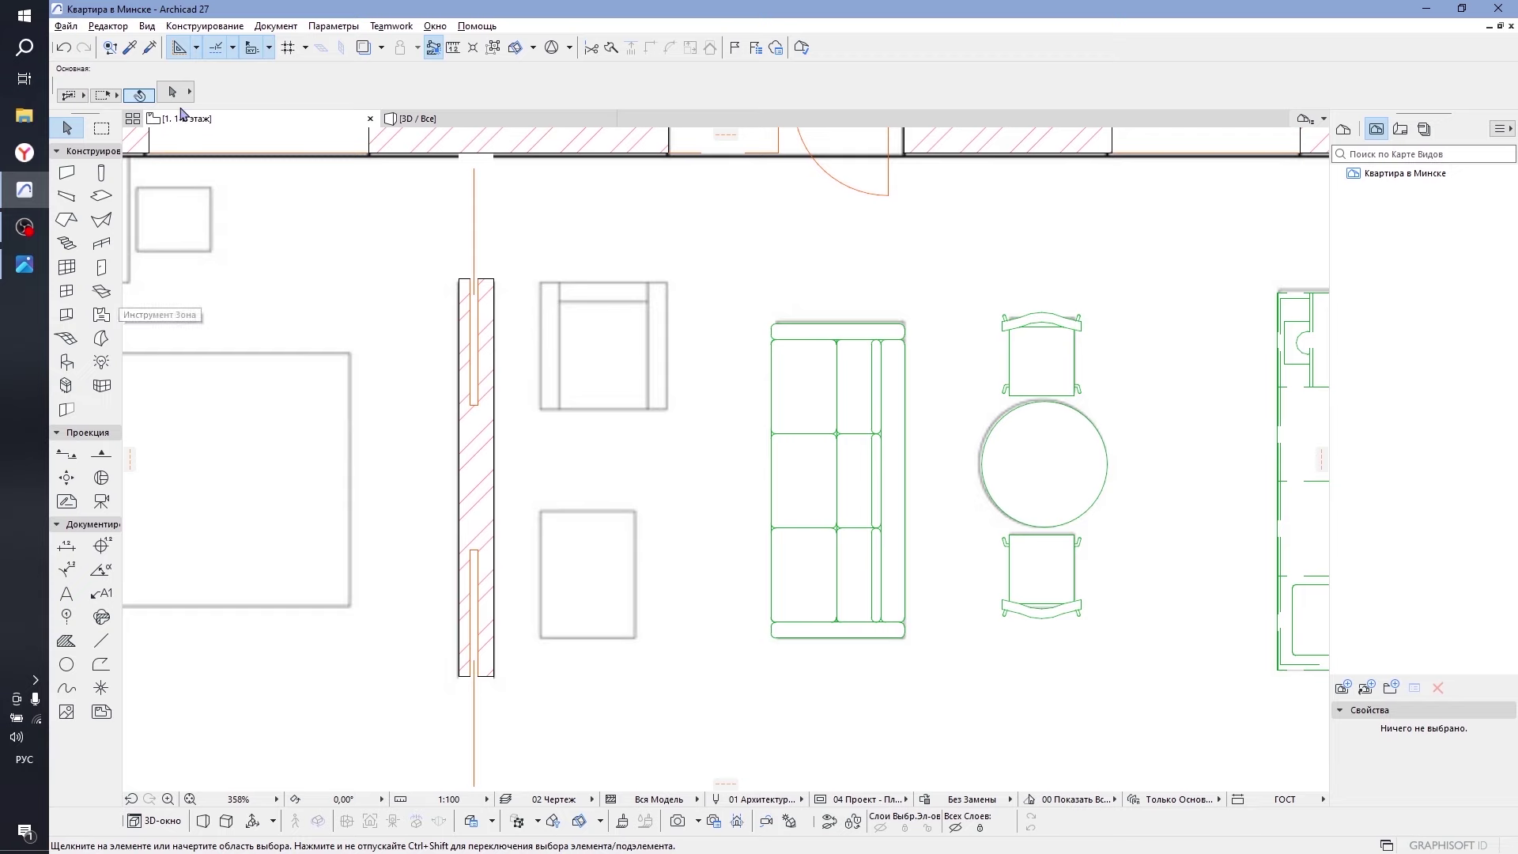
Search the object library for 'кресло' and choose Кресло-кровать 02 27 as the object to place
click(67, 363)
double_click(67, 364)
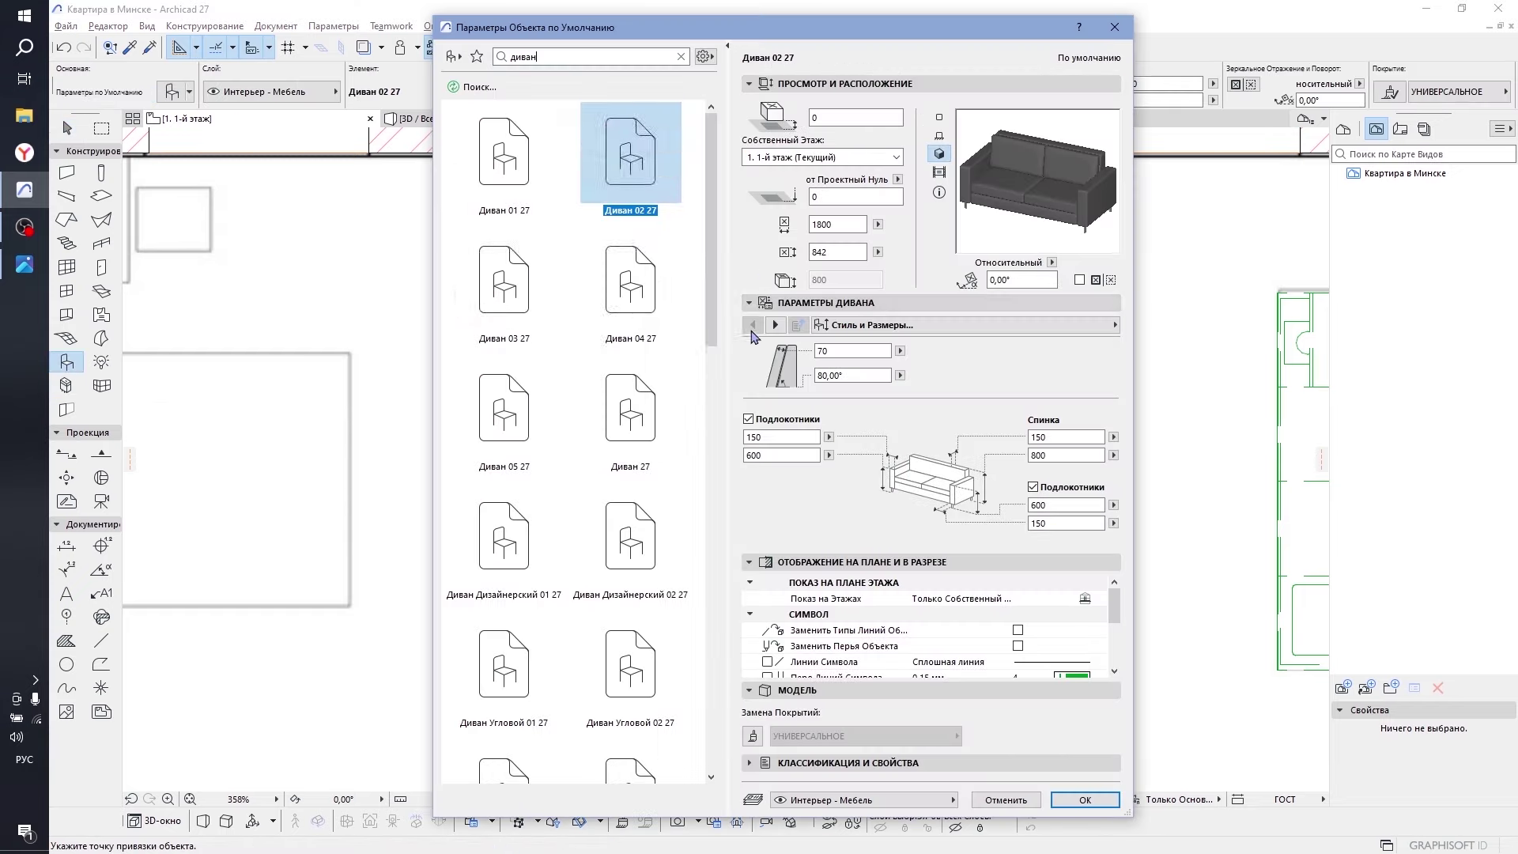
text(кре)
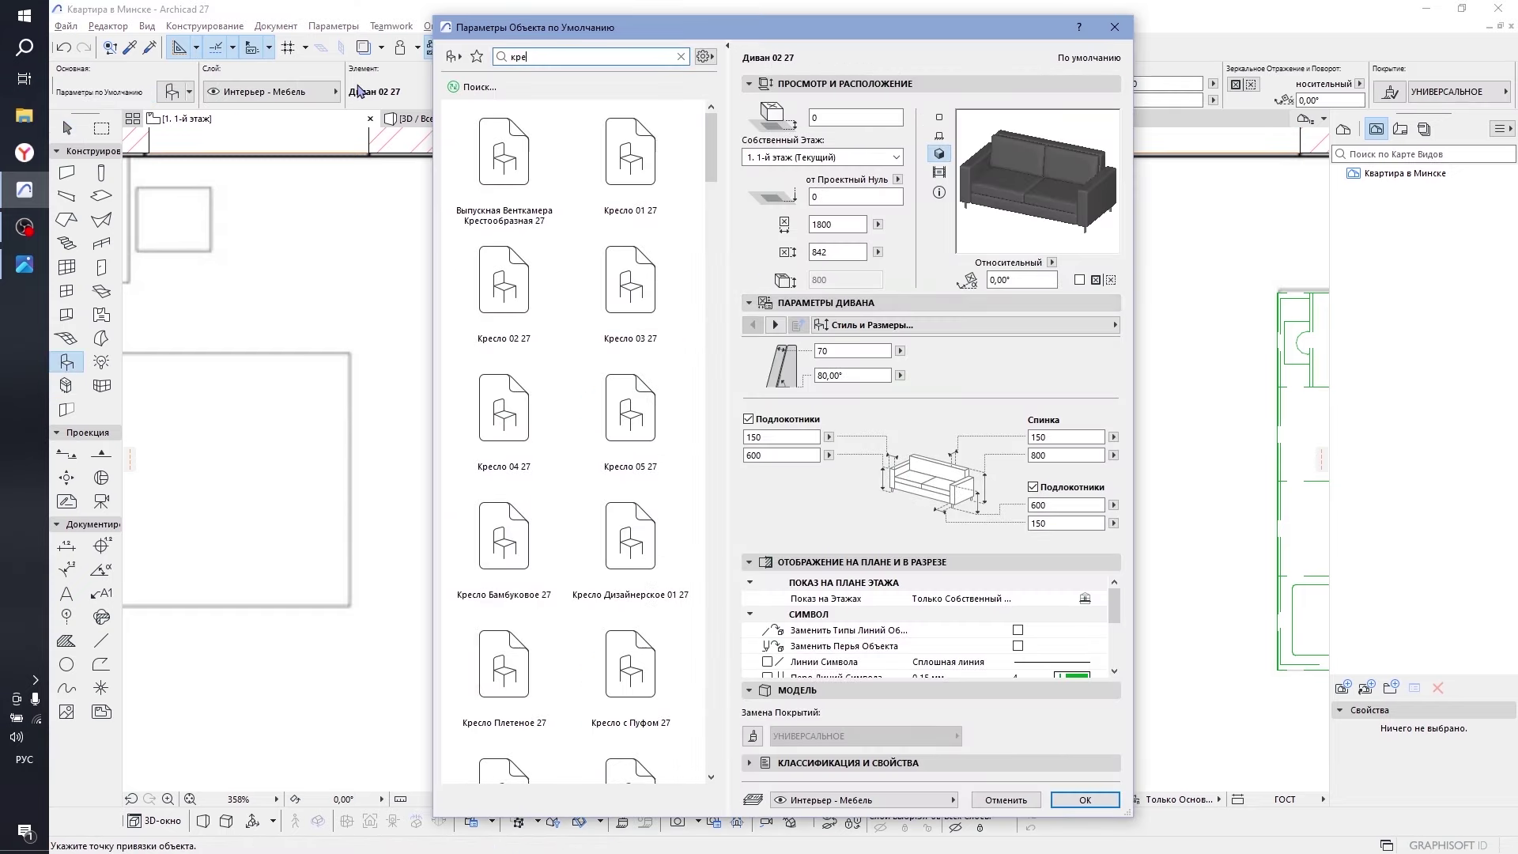
text(сло)
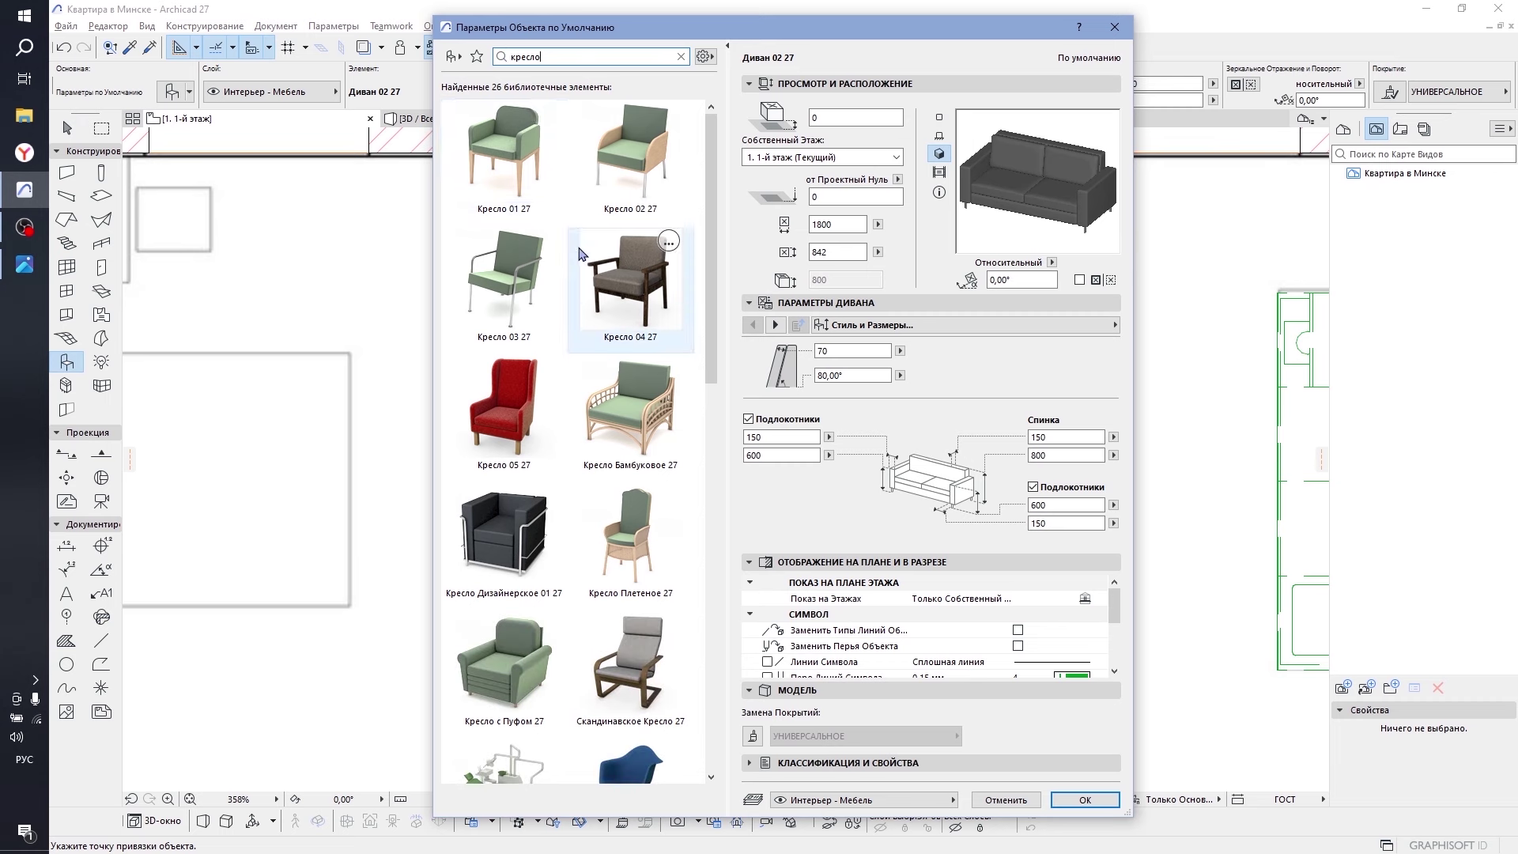
click(620, 181)
scroll(598, 292, down, 2)
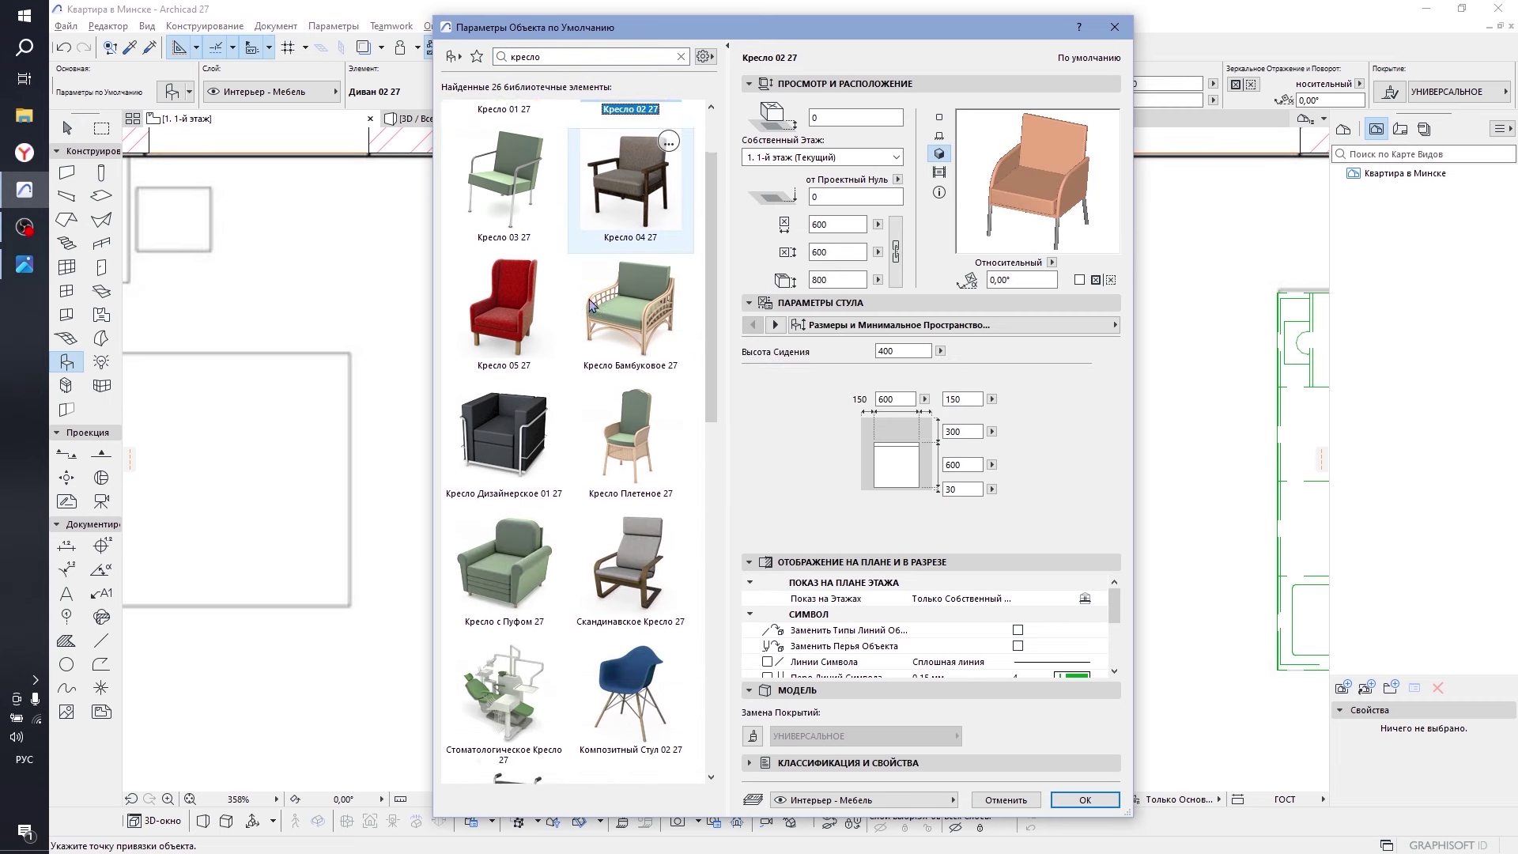
scroll(601, 316, down, 1)
scroll(602, 332, down, 2)
scroll(604, 353, down, 1)
scroll(604, 360, down, 1)
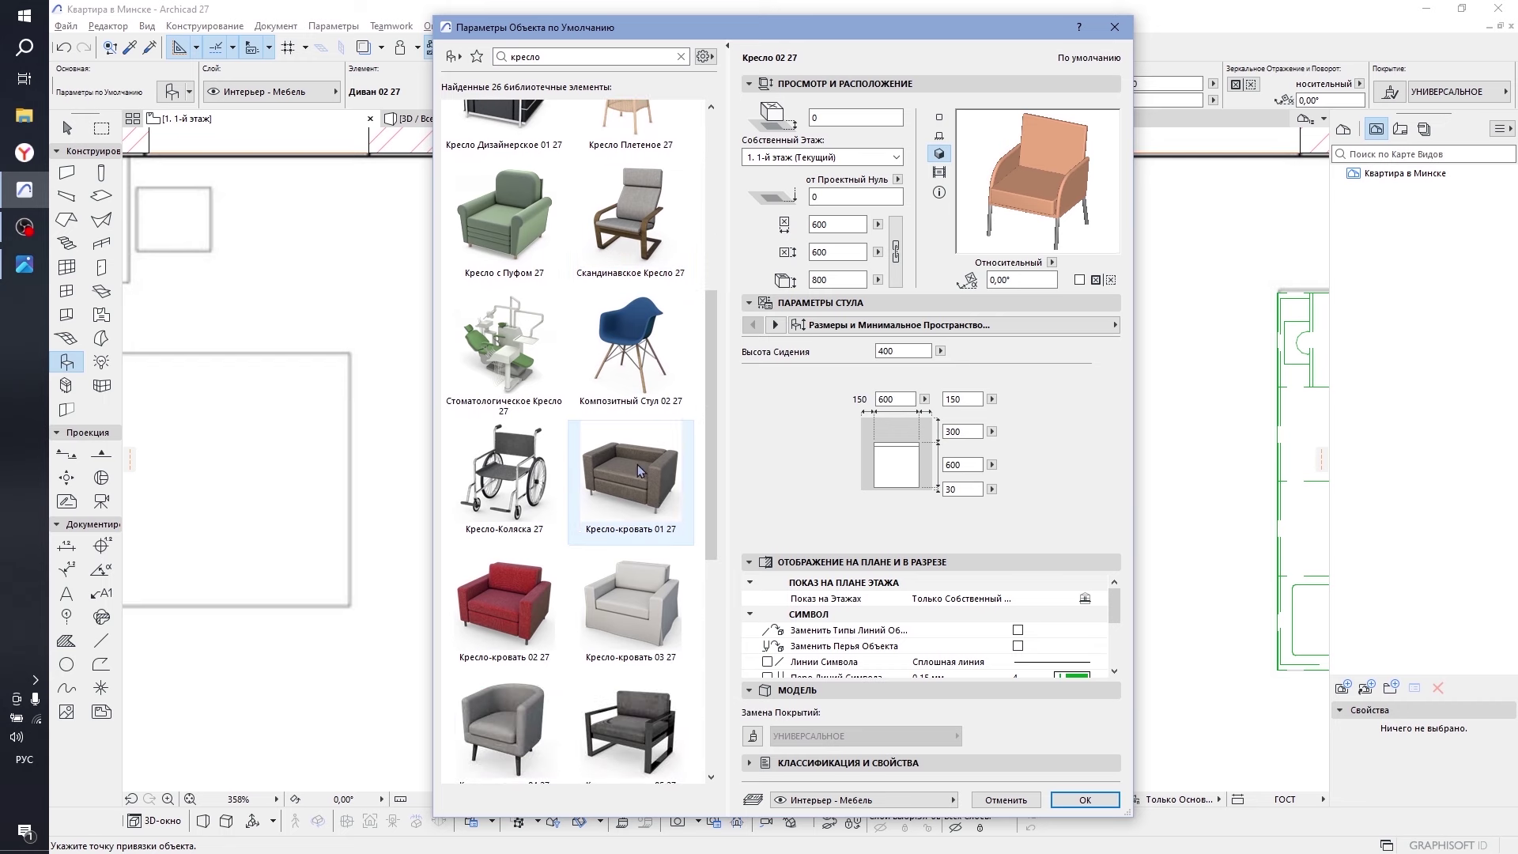
click(515, 604)
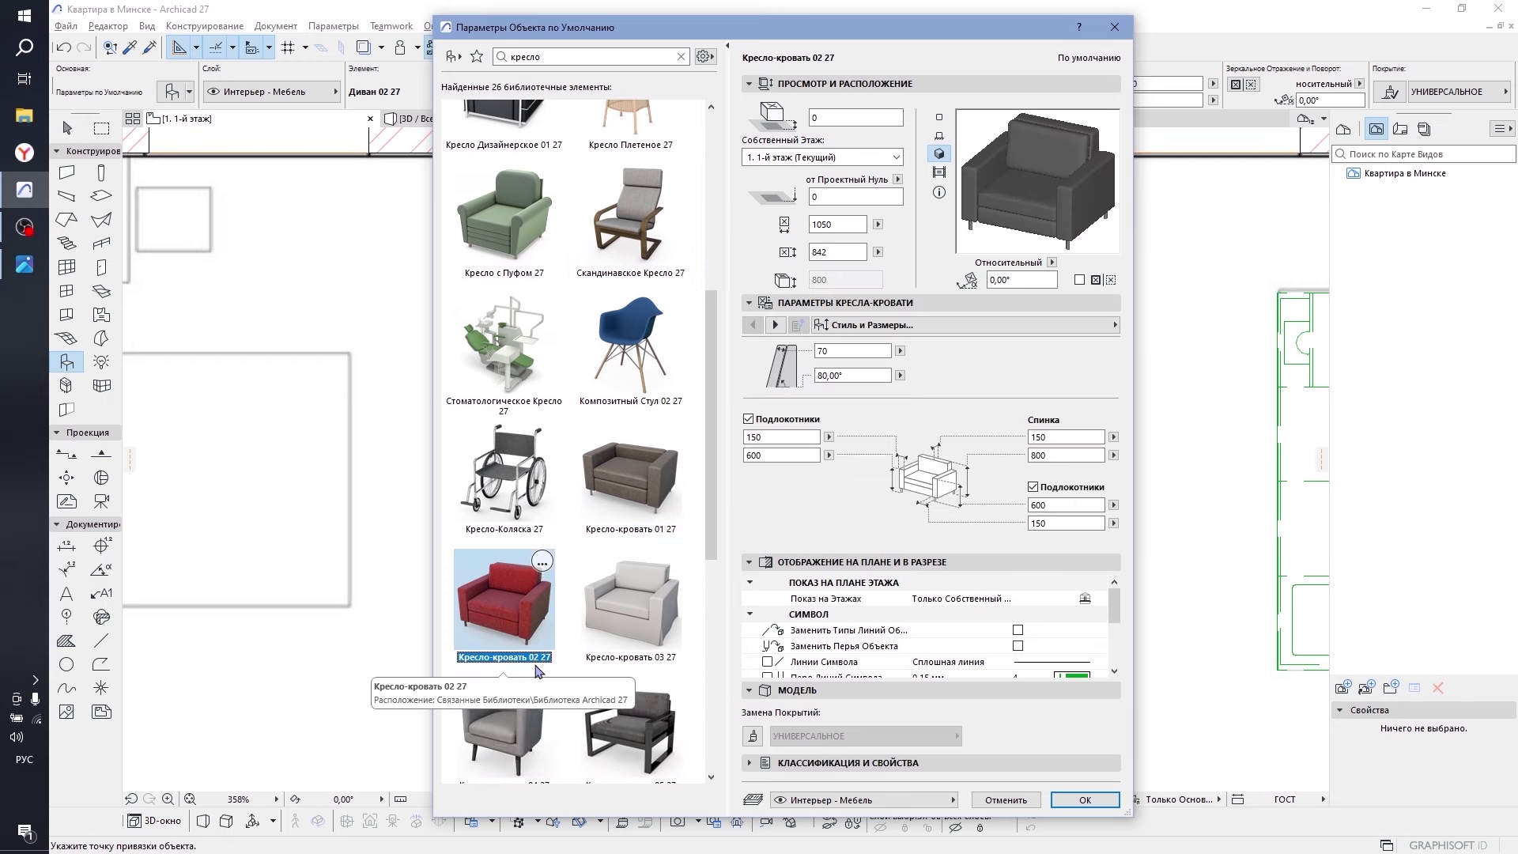
click(1077, 800)
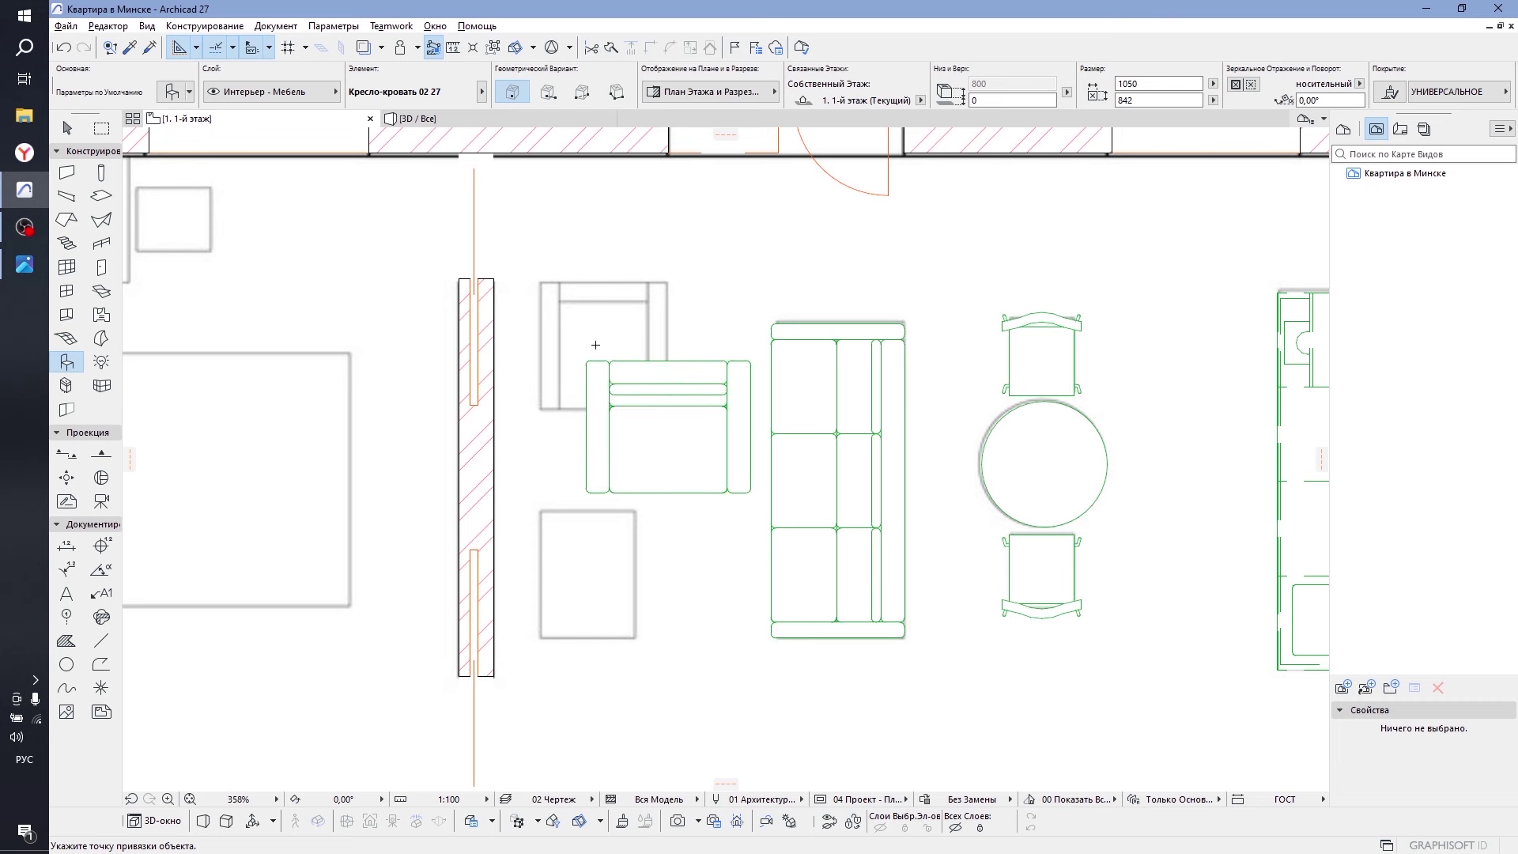
Move the armchair-bed against the wall beside the sofa and size it 800 by 800
click(67, 127)
click(639, 401)
click(639, 400)
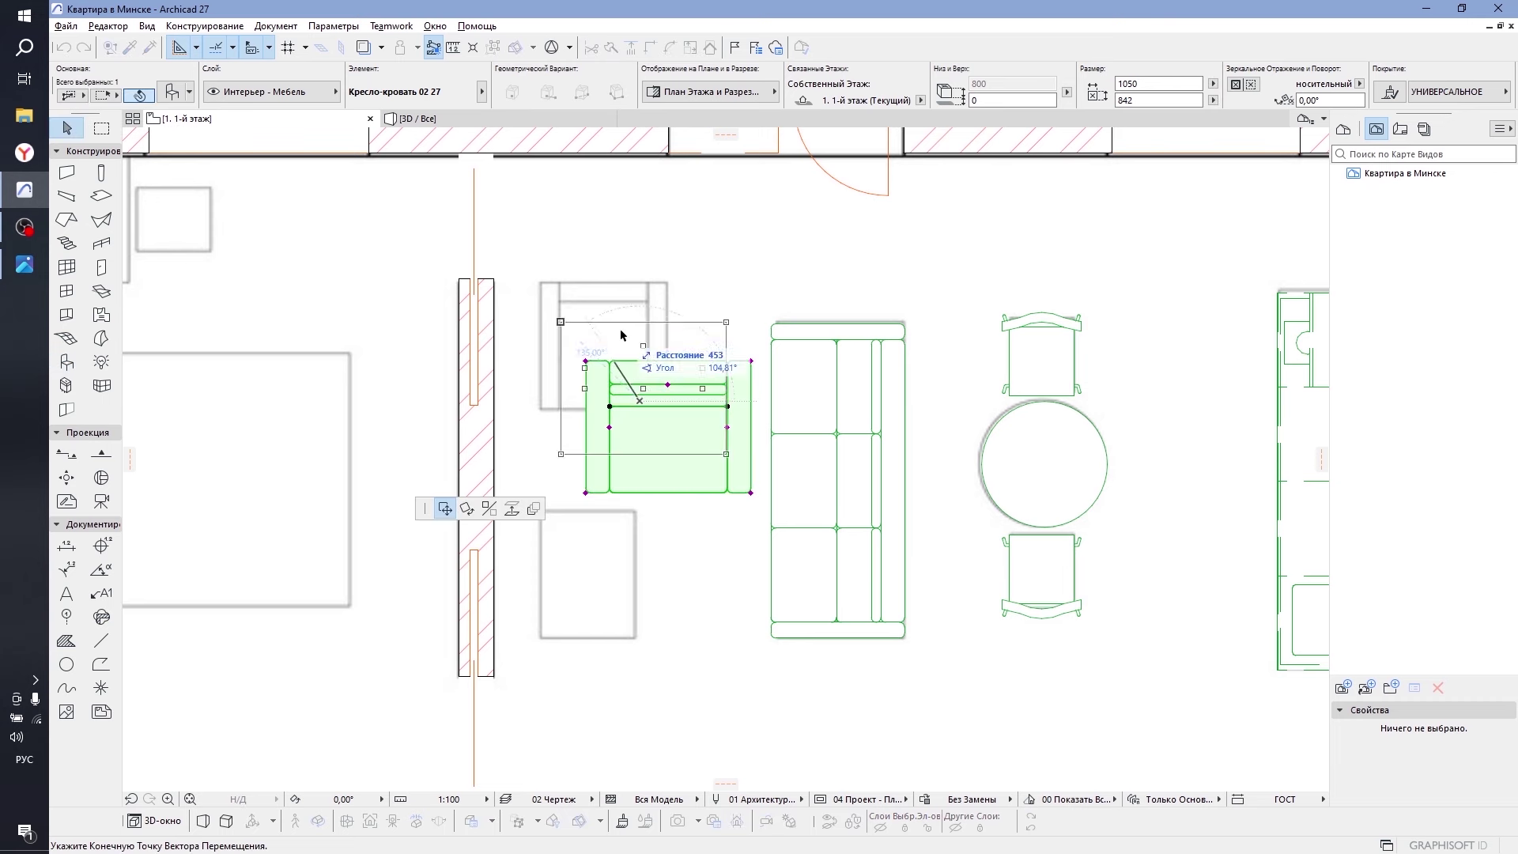
click(598, 323)
text(8)
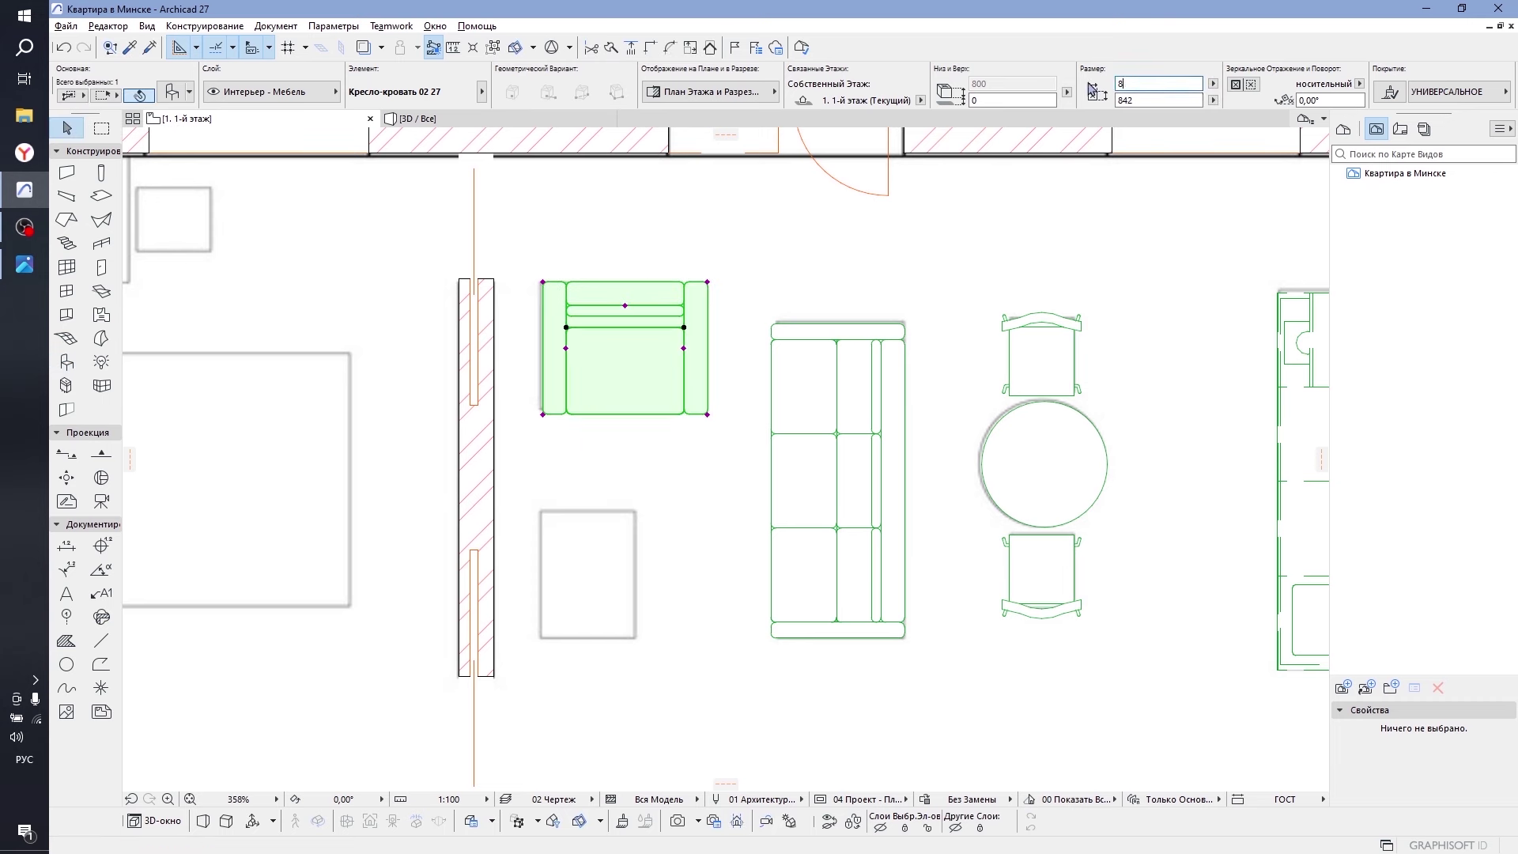
text(00)
key(Tab)
text(8)
key(Return)
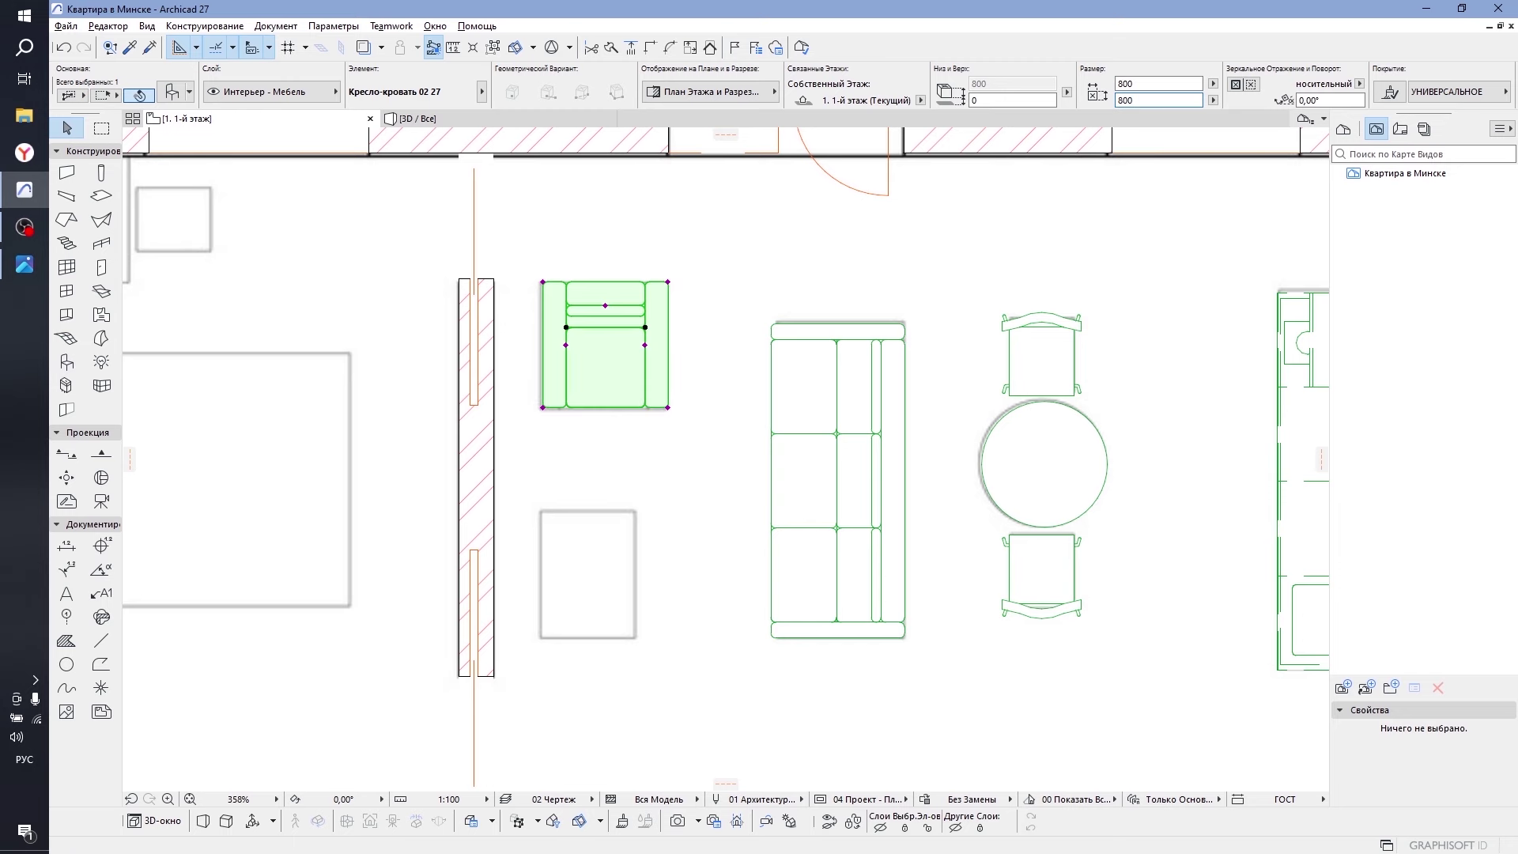
Try to adjust the armchair-bed's position further, then cancel and deselect it
click(609, 387)
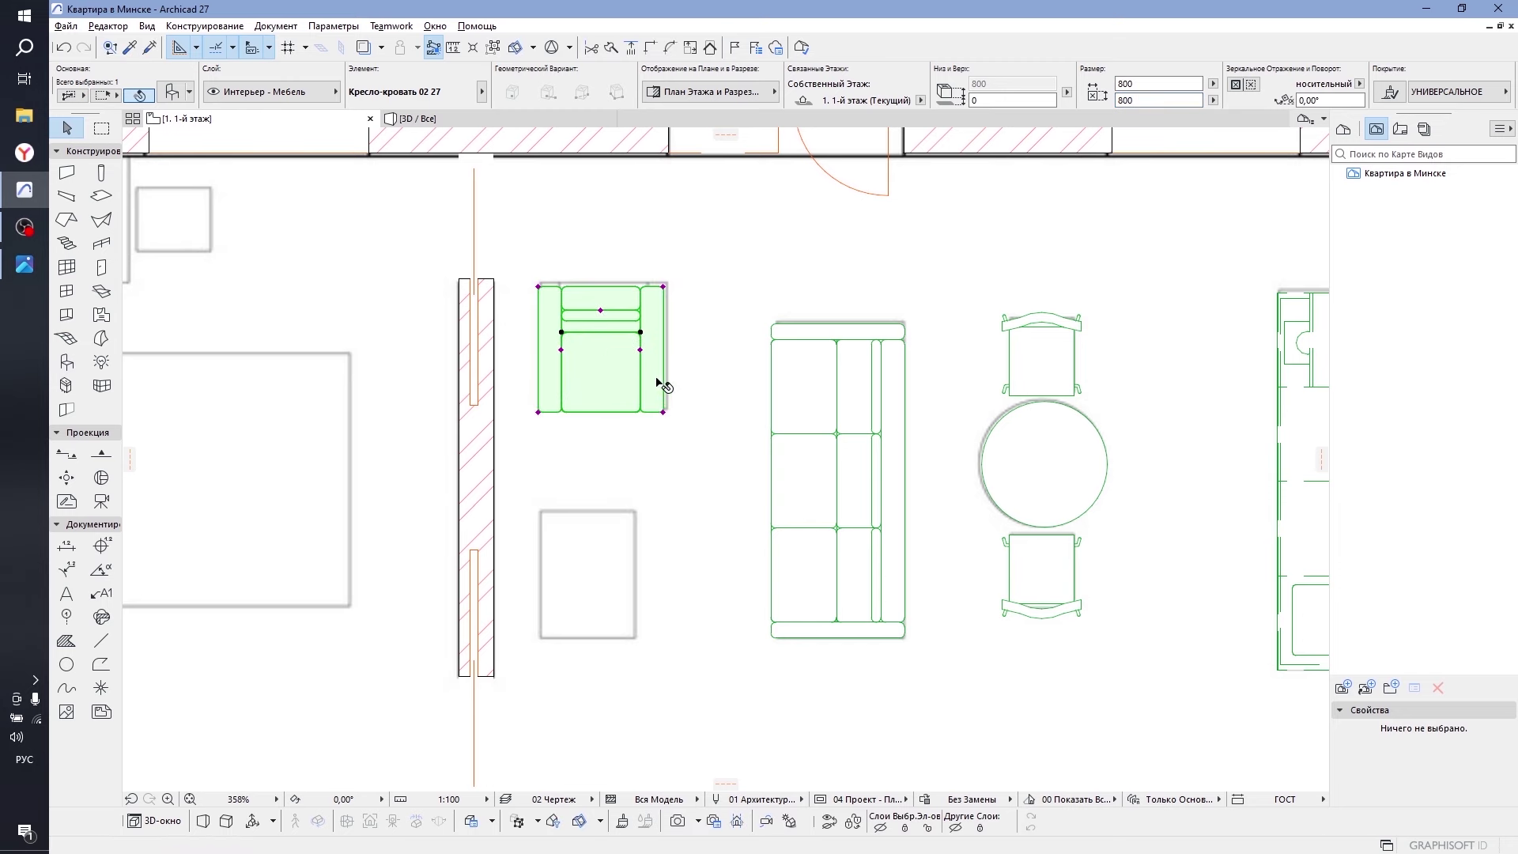
scroll(662, 312, up, 2)
scroll(660, 280, up, 1)
click(656, 303)
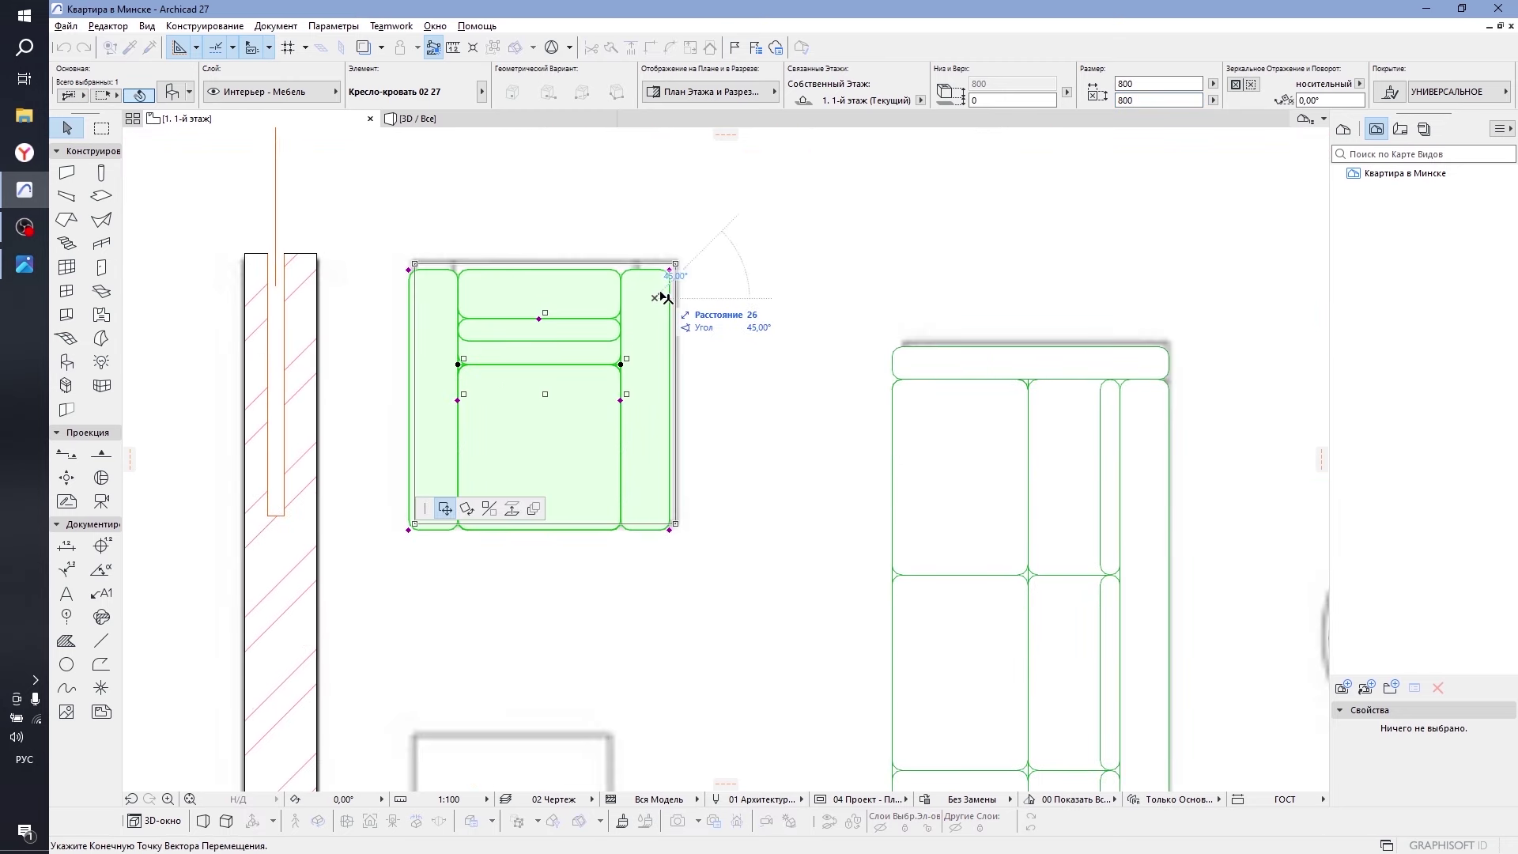
scroll(644, 298, down, 2)
key(Escape)
In the 3D view, open the armchair-bed's settings, set a 60° backrest and begin editing the armrests
click(411, 118)
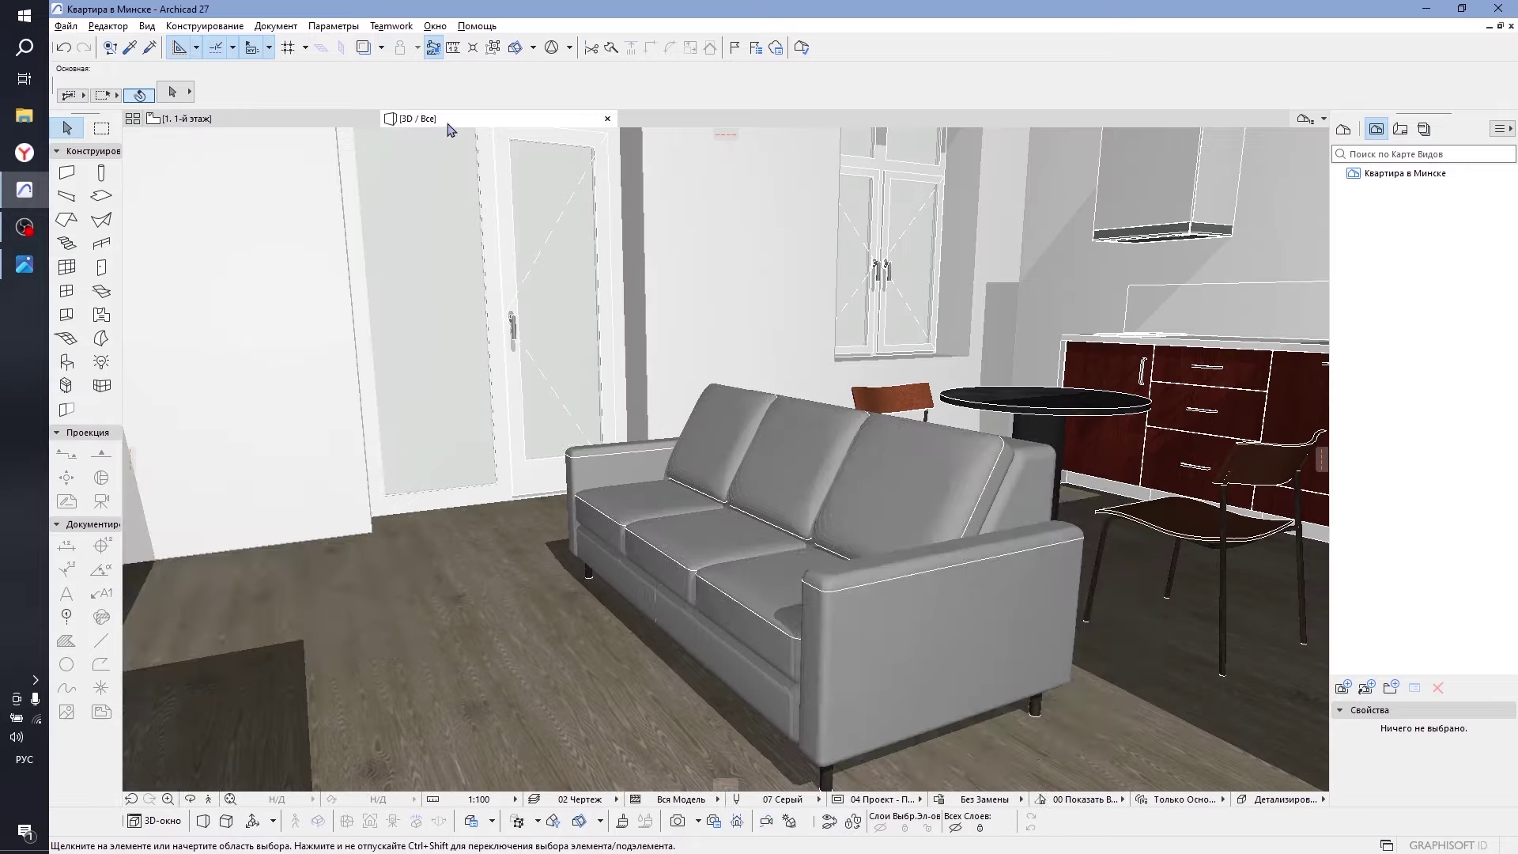
mouse_move(870, 522)
shift+middle_down()
mouse_move(715, 529)
mouse_move(571, 452)
shift+middle_up()
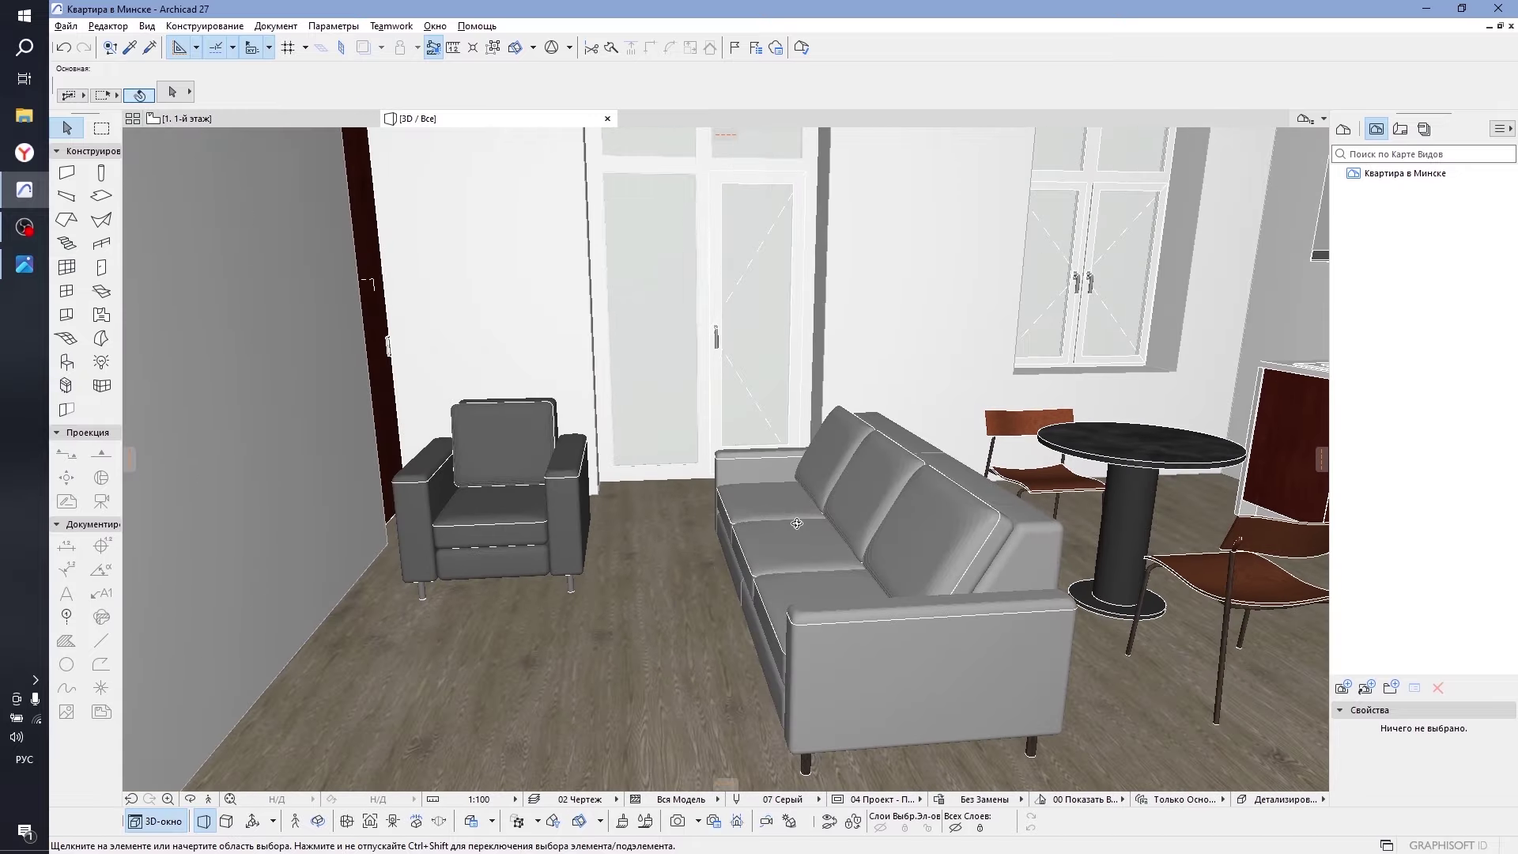
click(499, 500)
double_click(545, 415)
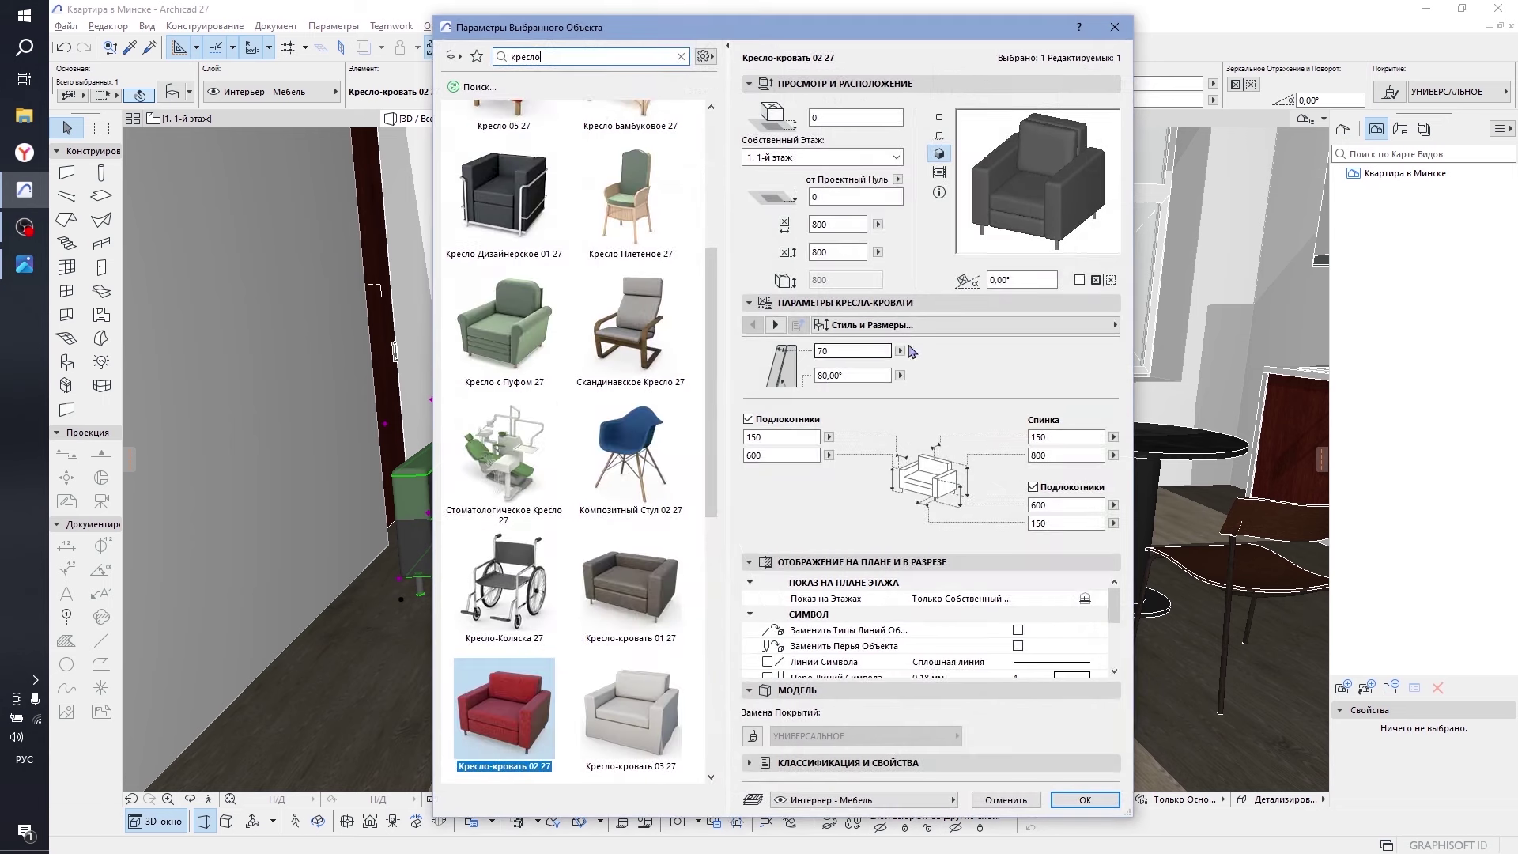
key(Tab)
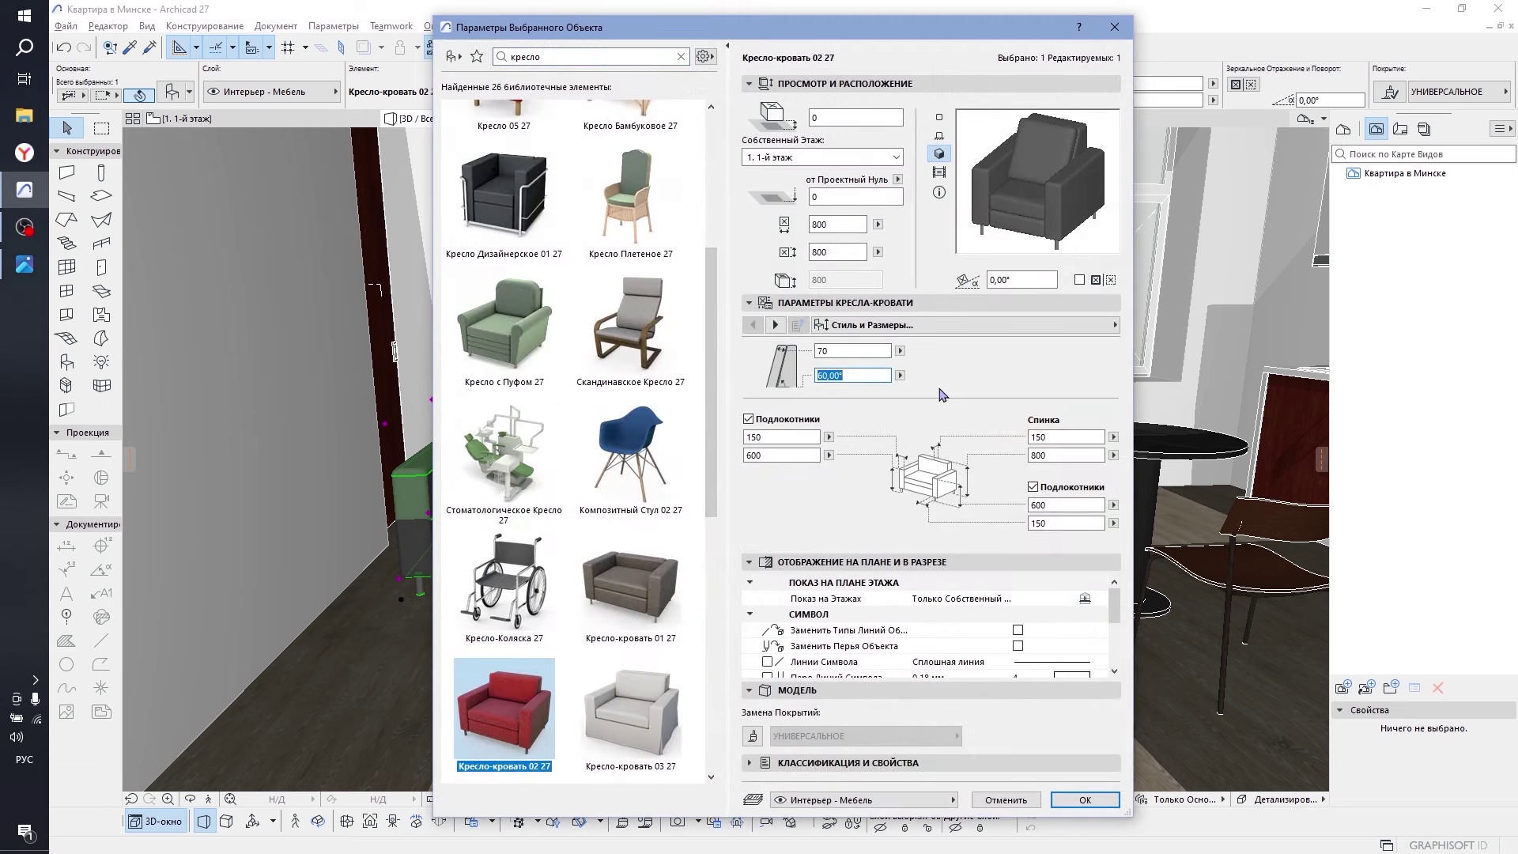
double_click(782, 436)
text(400)
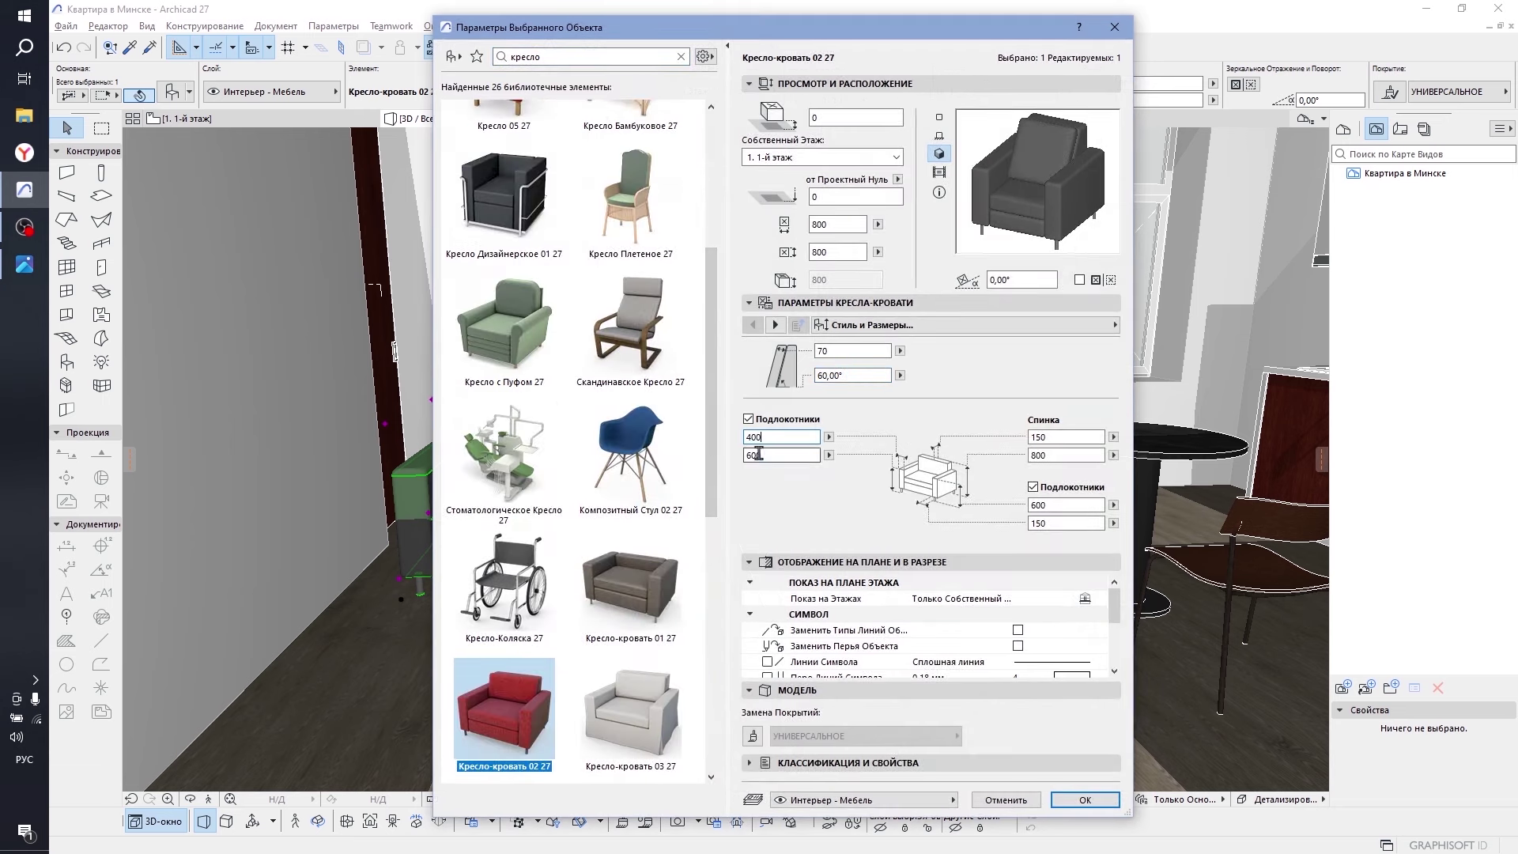
Set the armrests to 550 long and 100 wide and the backrest height to 750
double_click(748, 456)
text(0)
double_click(1044, 504)
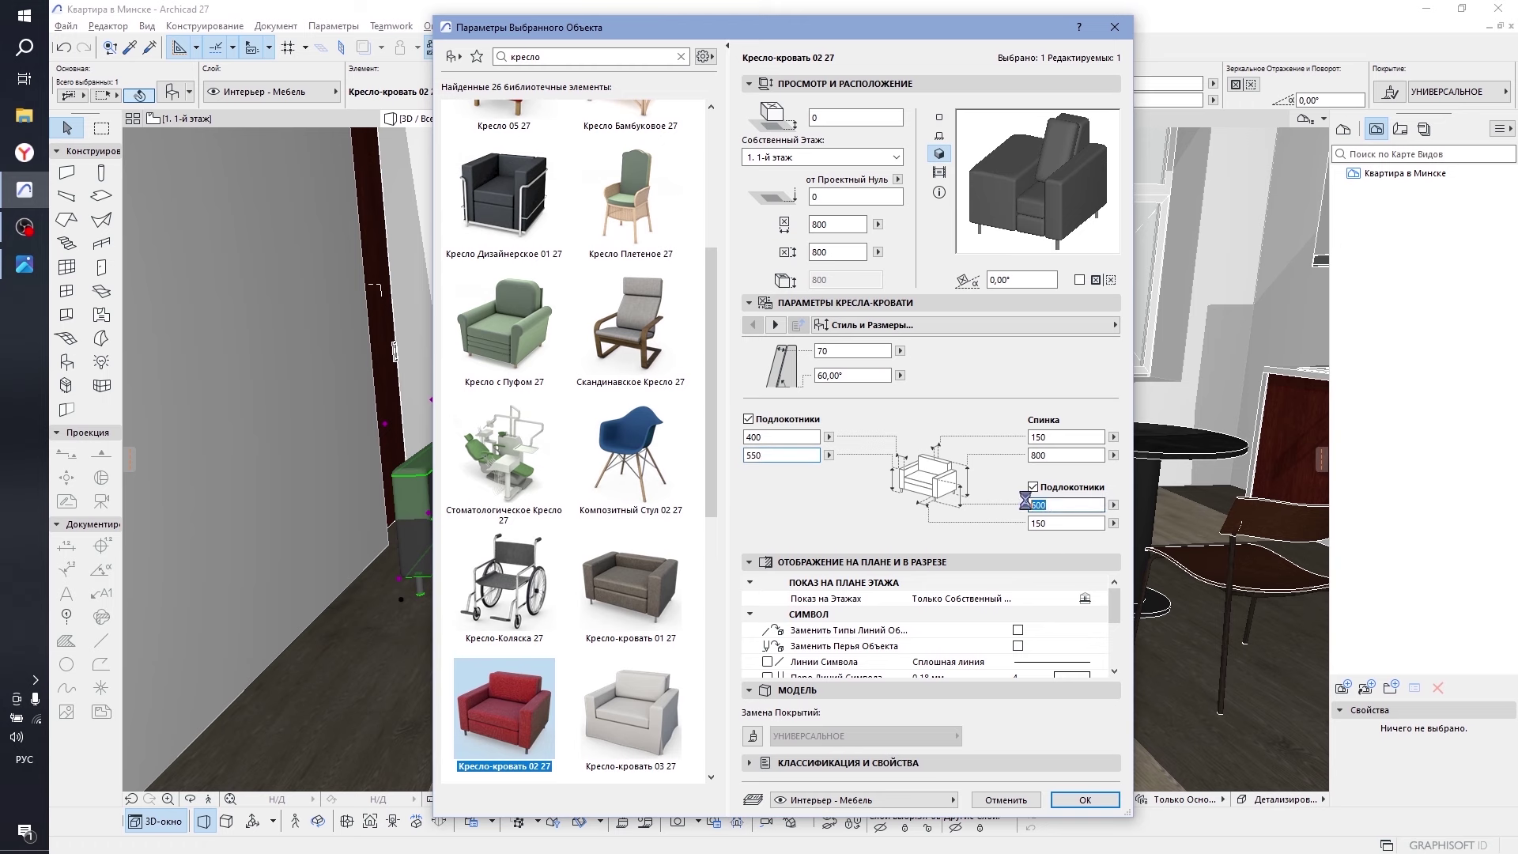
text(550)
double_click(1064, 523)
text(100)
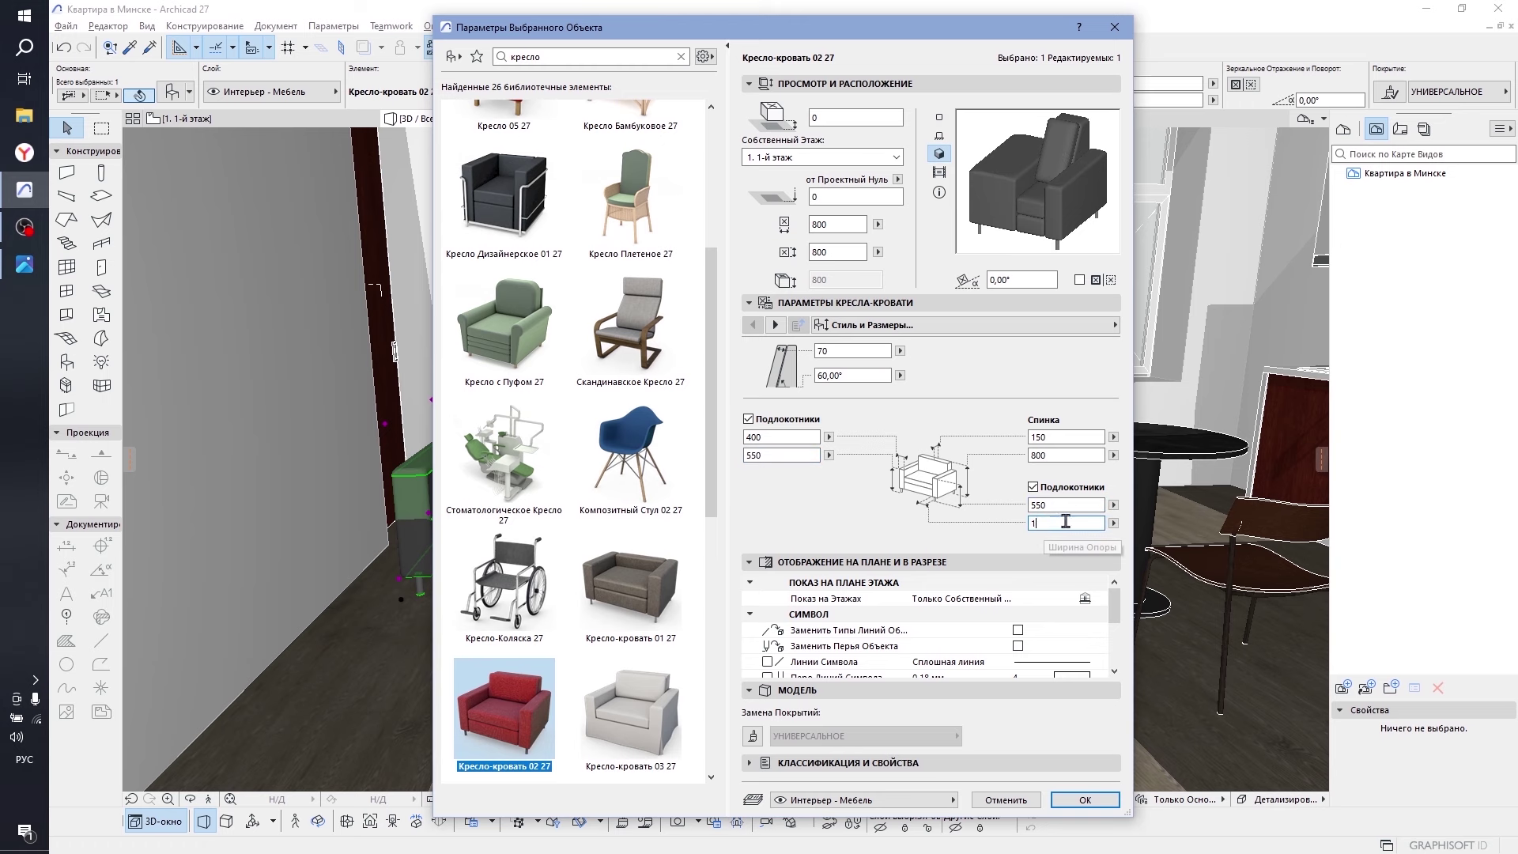
double_click(1058, 455)
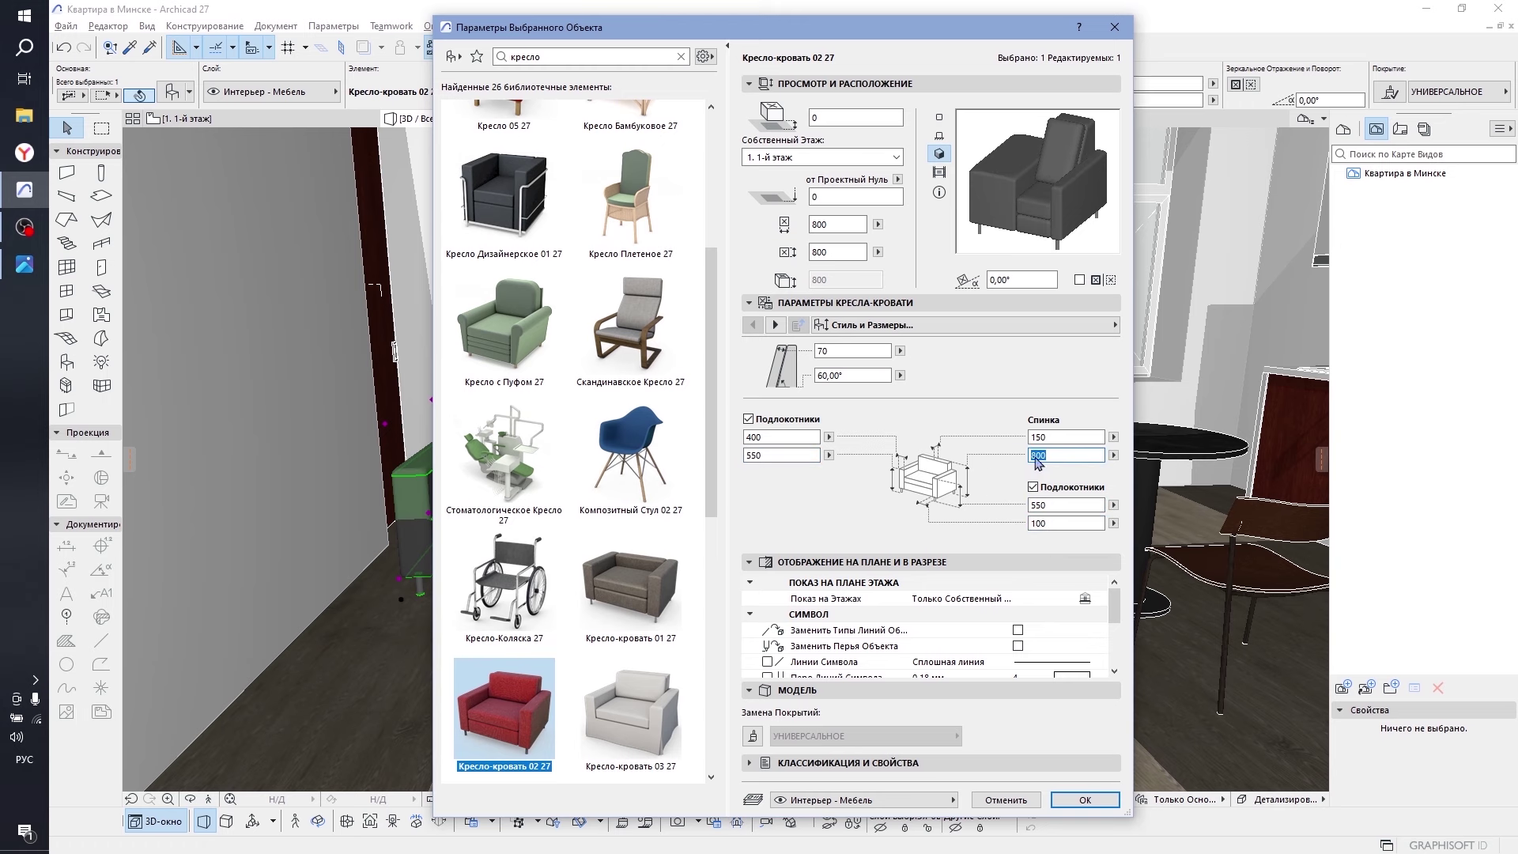
text(750)
key(Return)
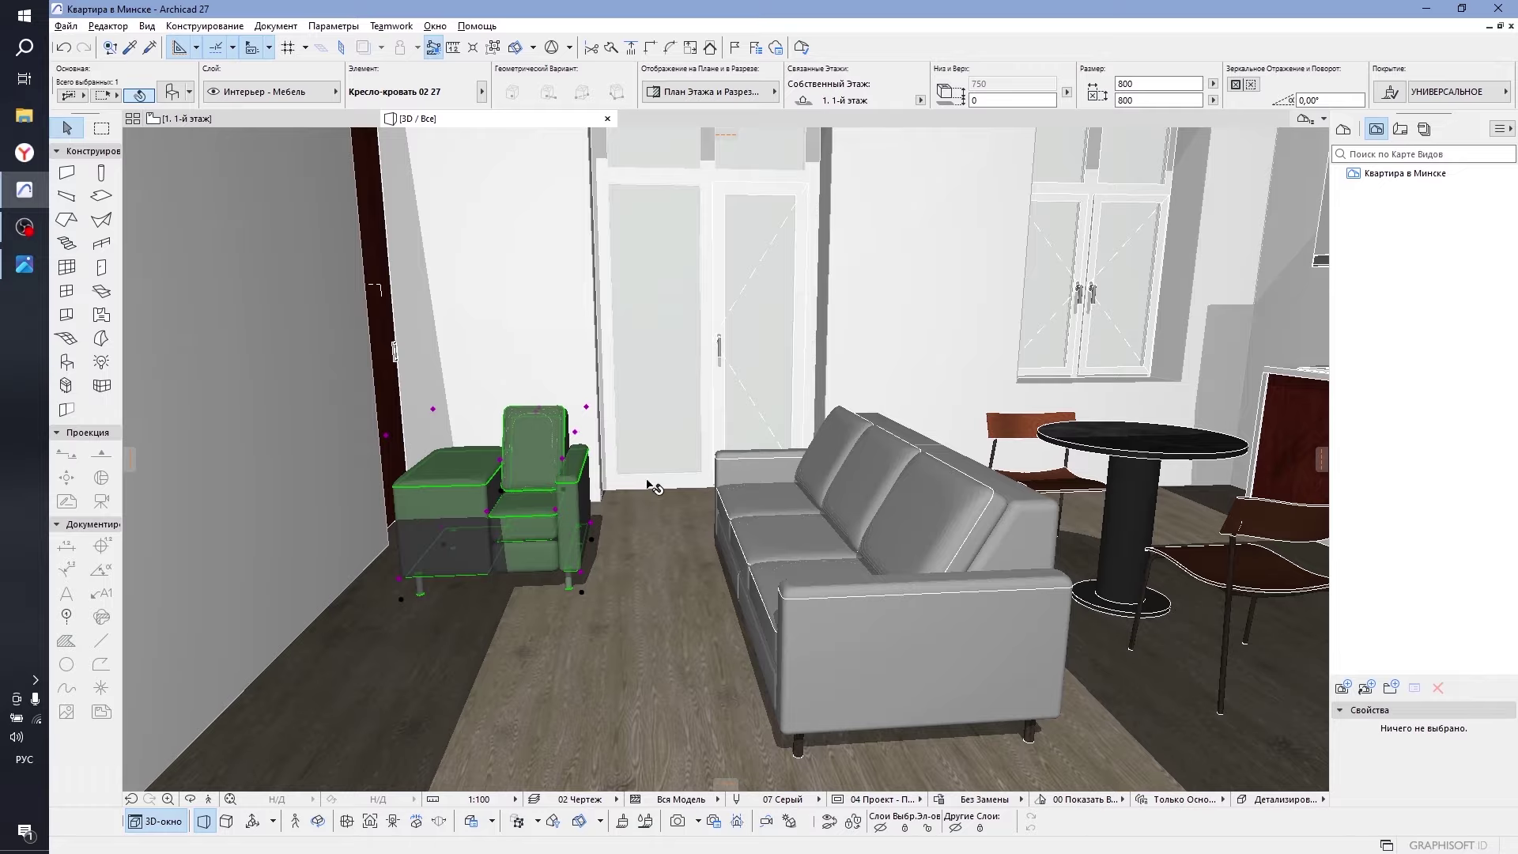
Reselect the armchair-bed and change its left armrest width to 150
mouse_move(615, 498)
shift+middle_down()
mouse_move(504, 508)
mouse_move(592, 461)
shift+middle_up()
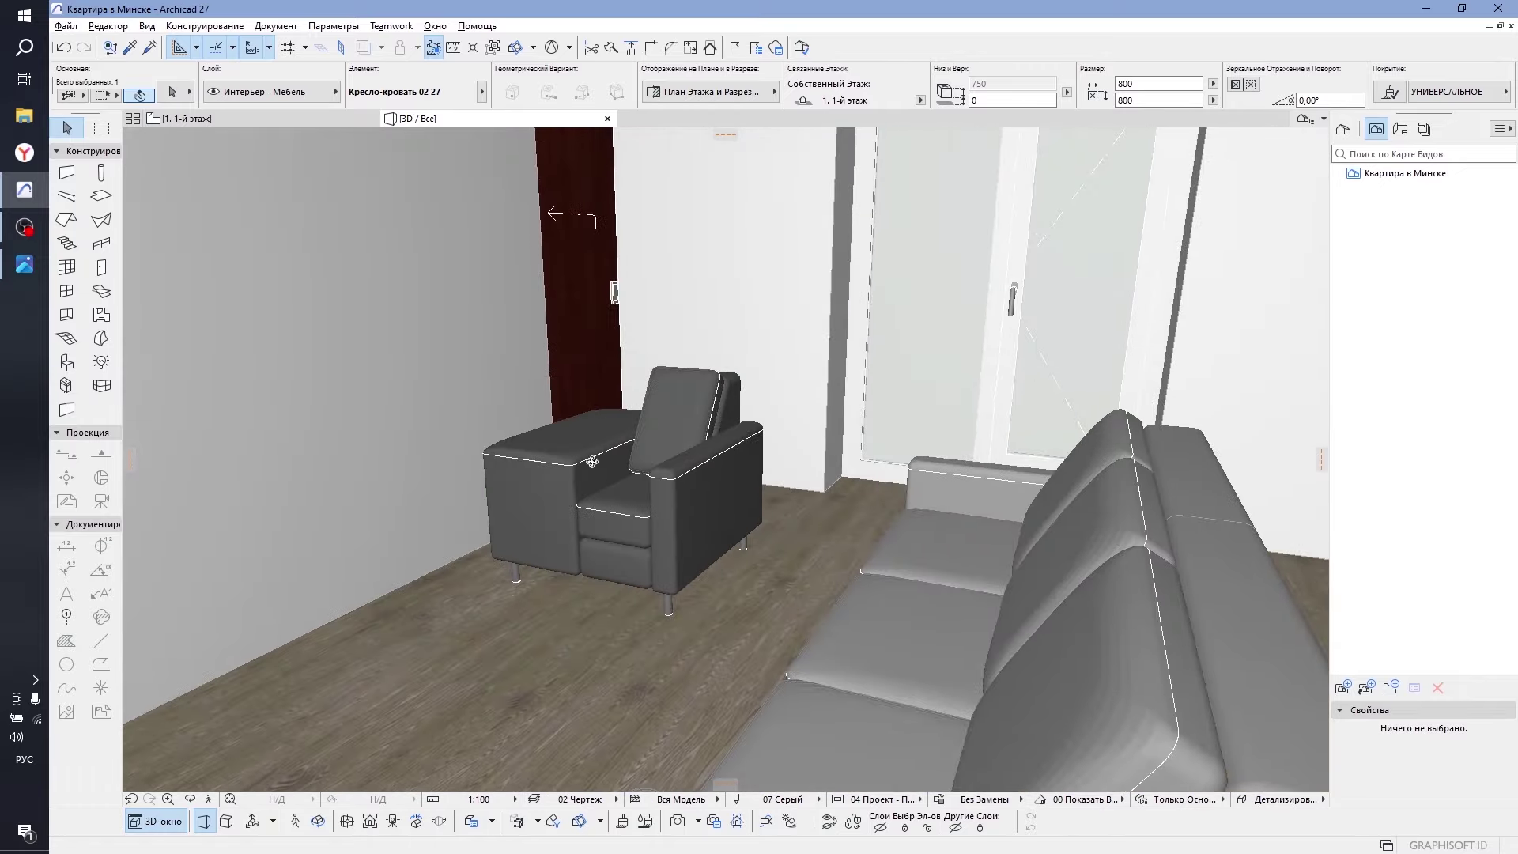
click(592, 462)
key(ctrl+t)
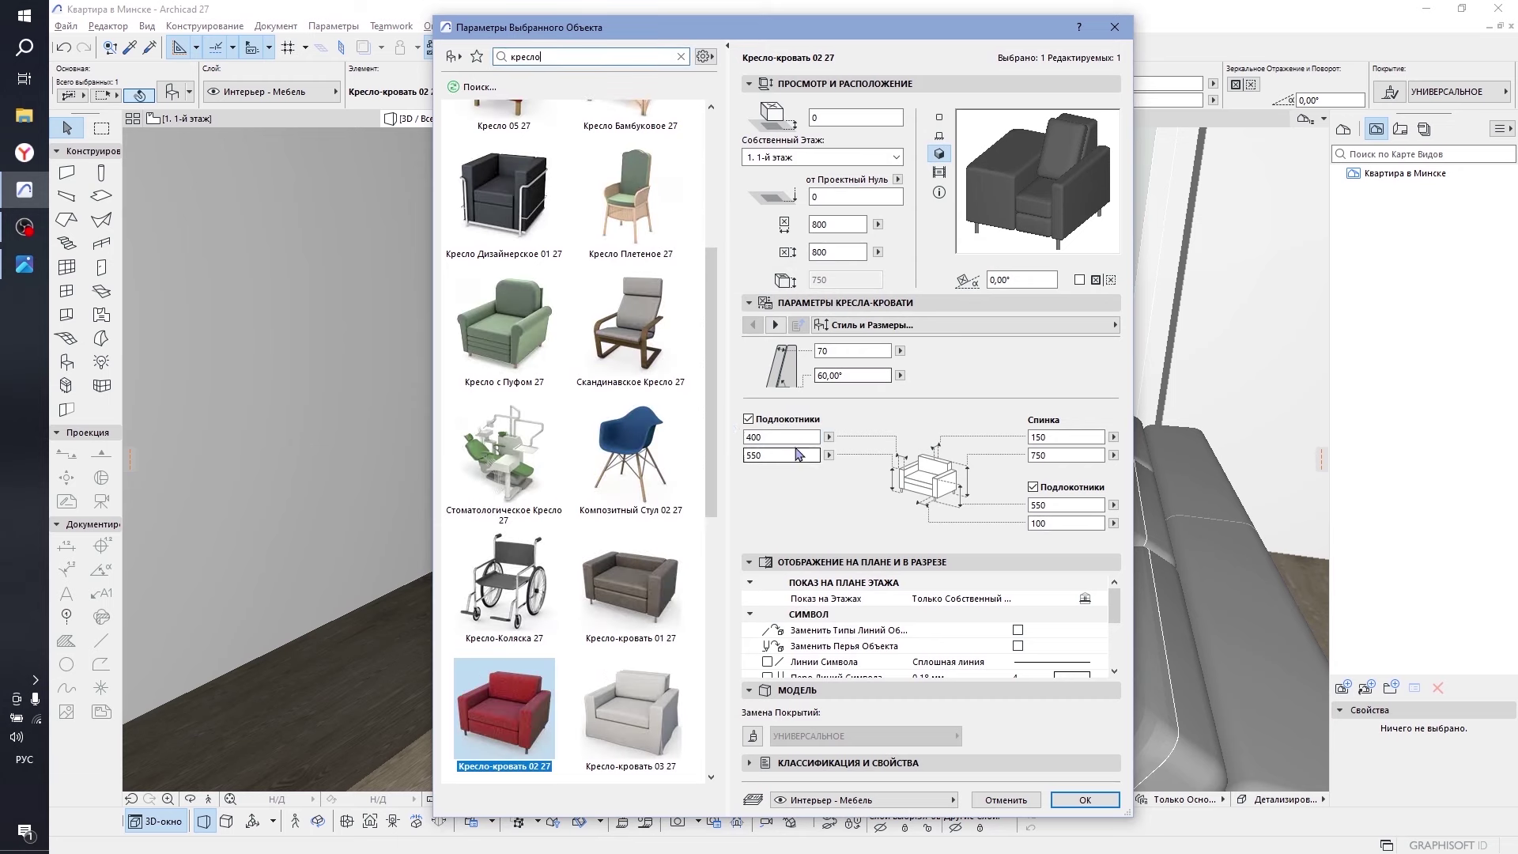
click(755, 437)
text(150)
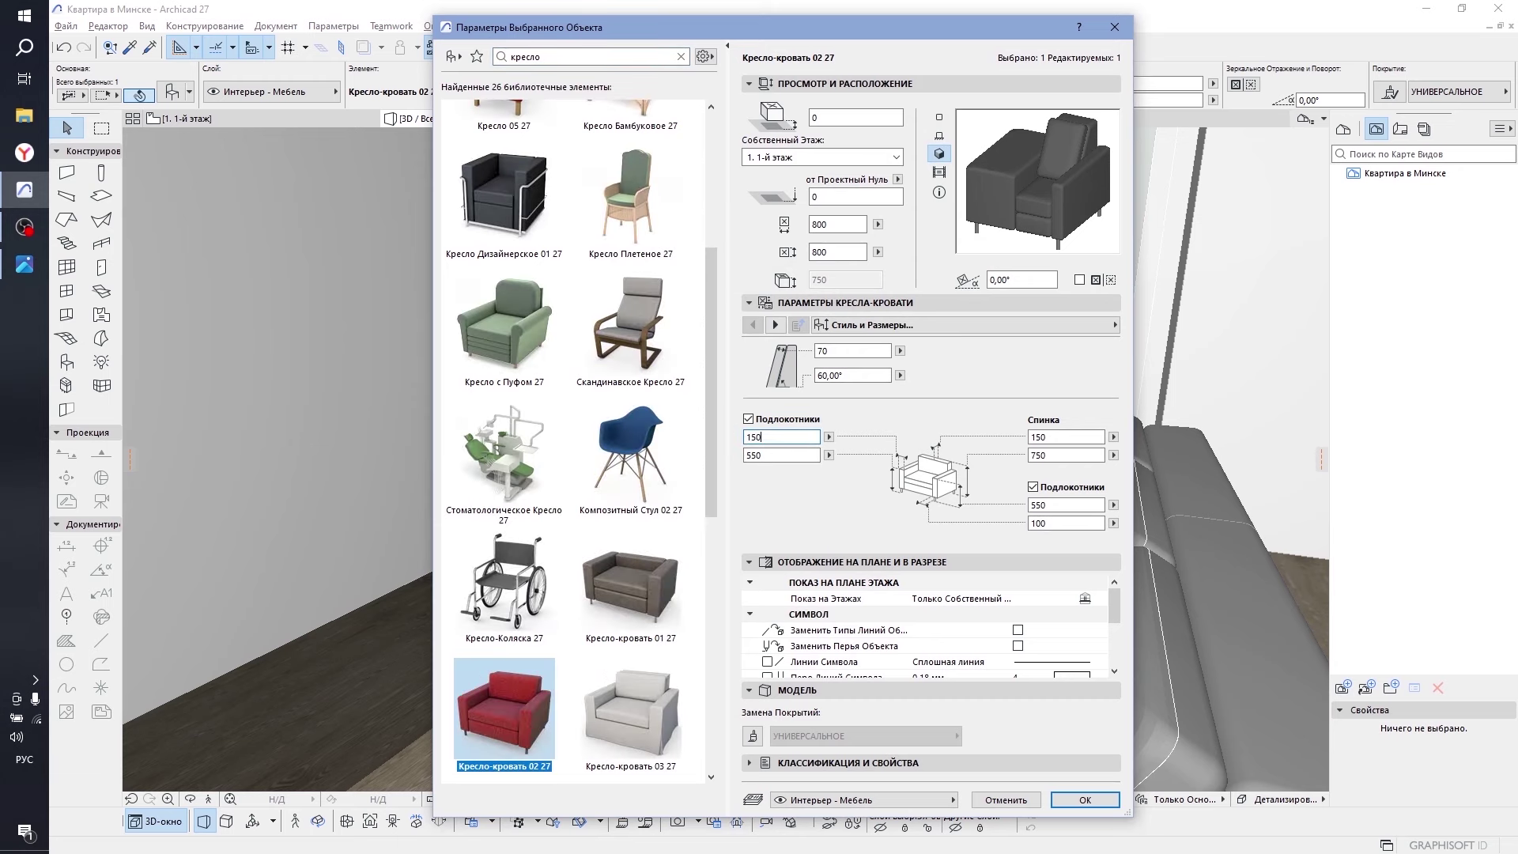
key(Return)
key(Return)
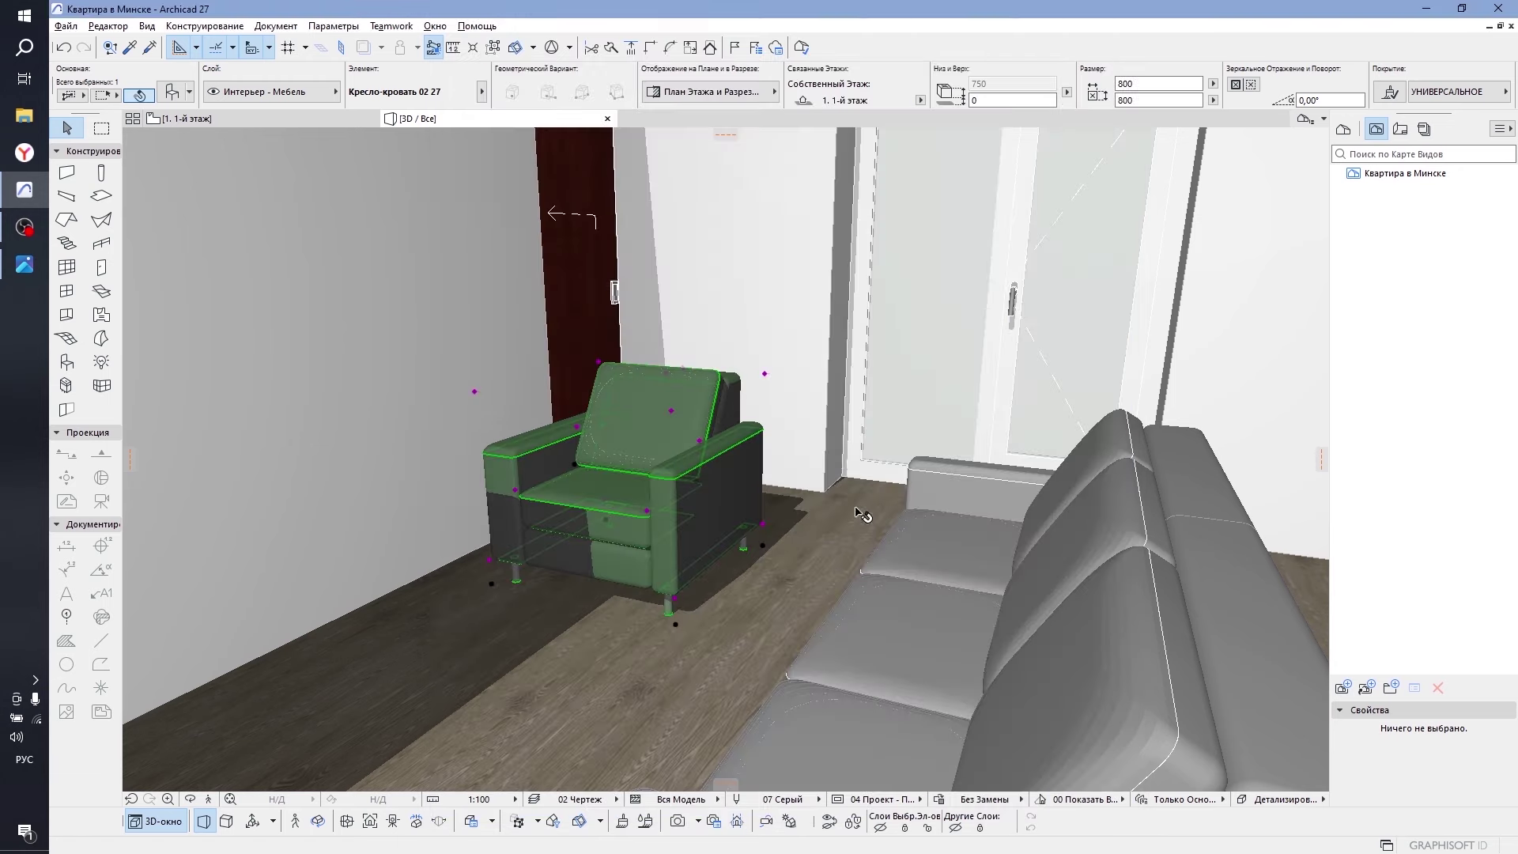
Give the armchair-bed's upholstery the Краска - Светло-Серая light grey paint
key(ctrl+t)
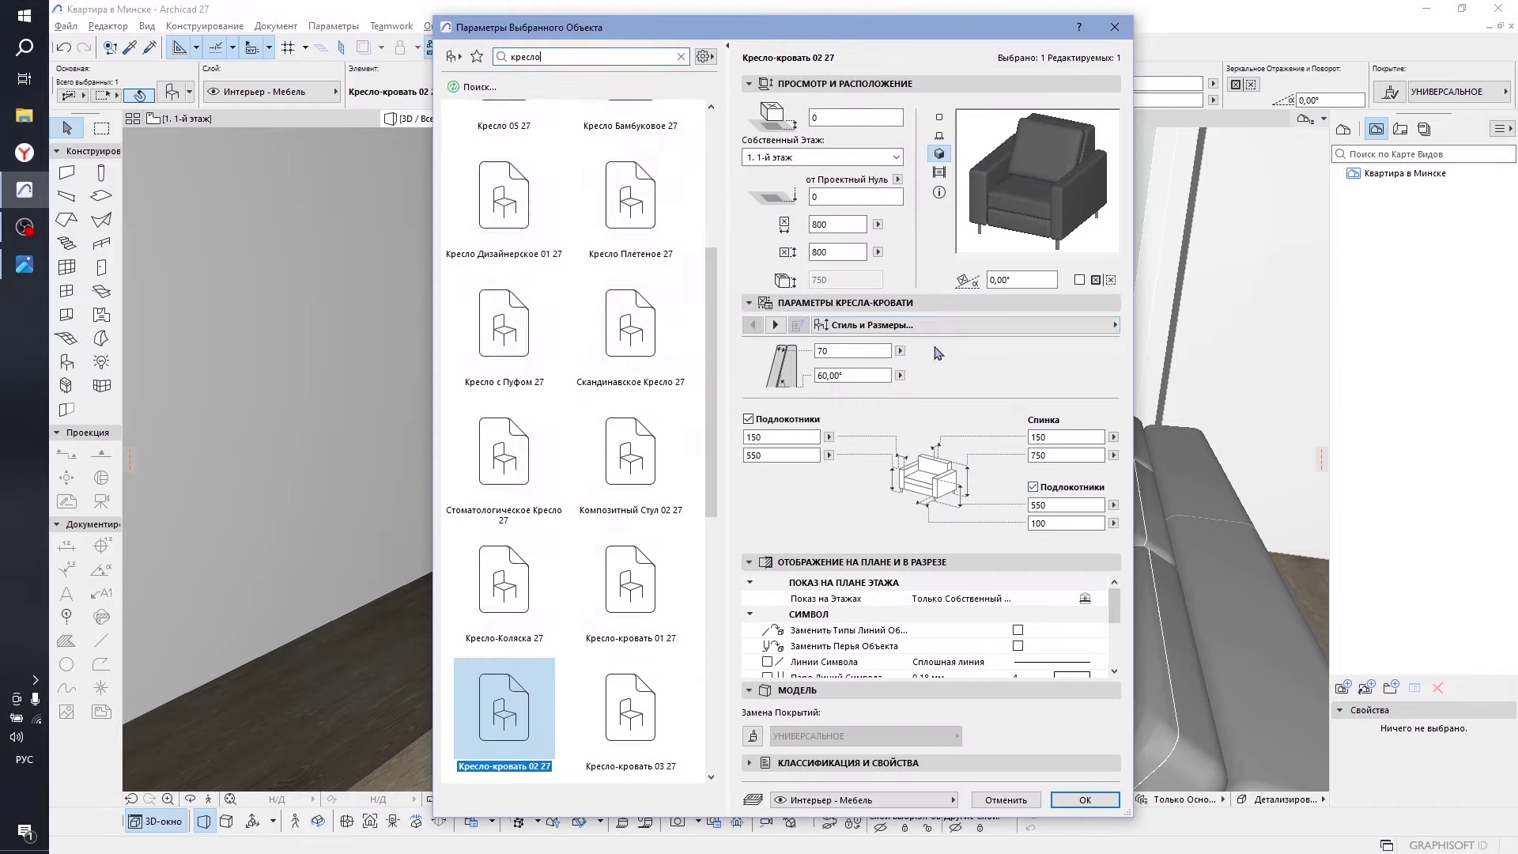
click(1111, 325)
click(1192, 377)
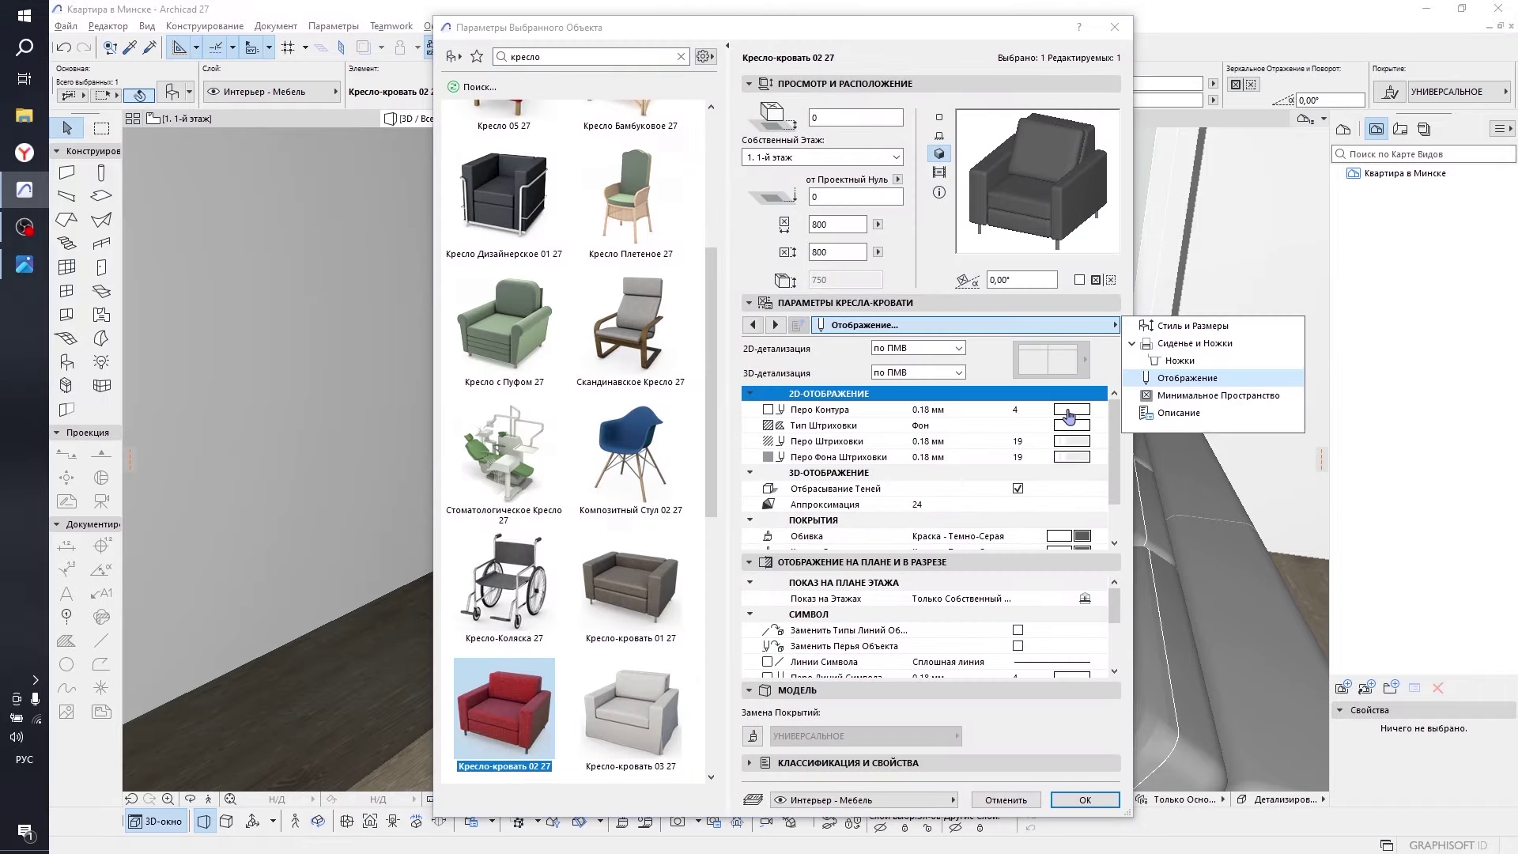
click(1084, 490)
text(серая)
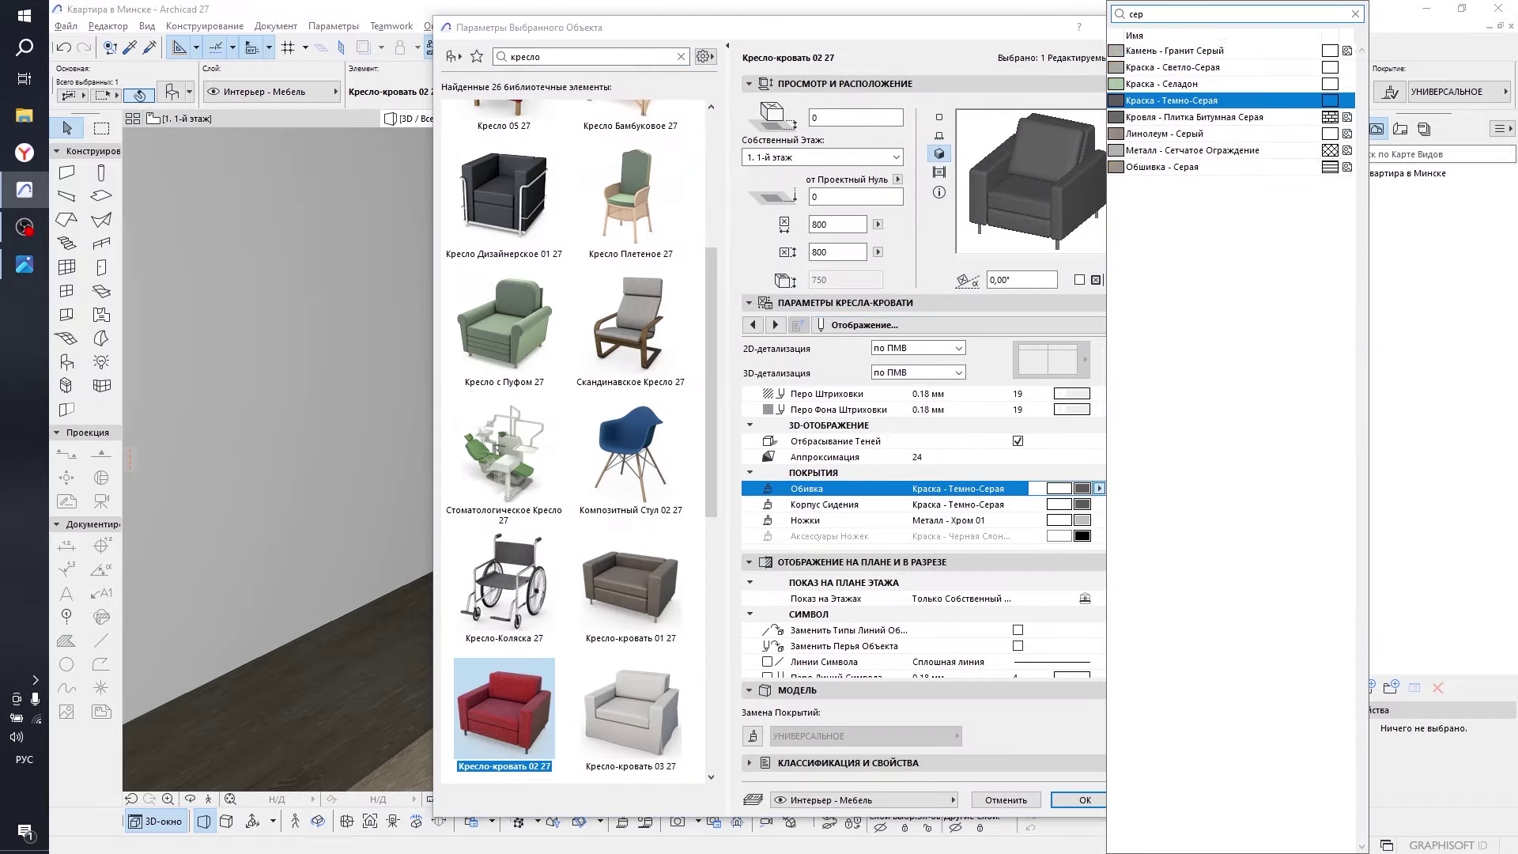
key(Down)
key(Return)
Paint the seat frame light grey and give the legs a chrome ('охром') surface
click(1099, 505)
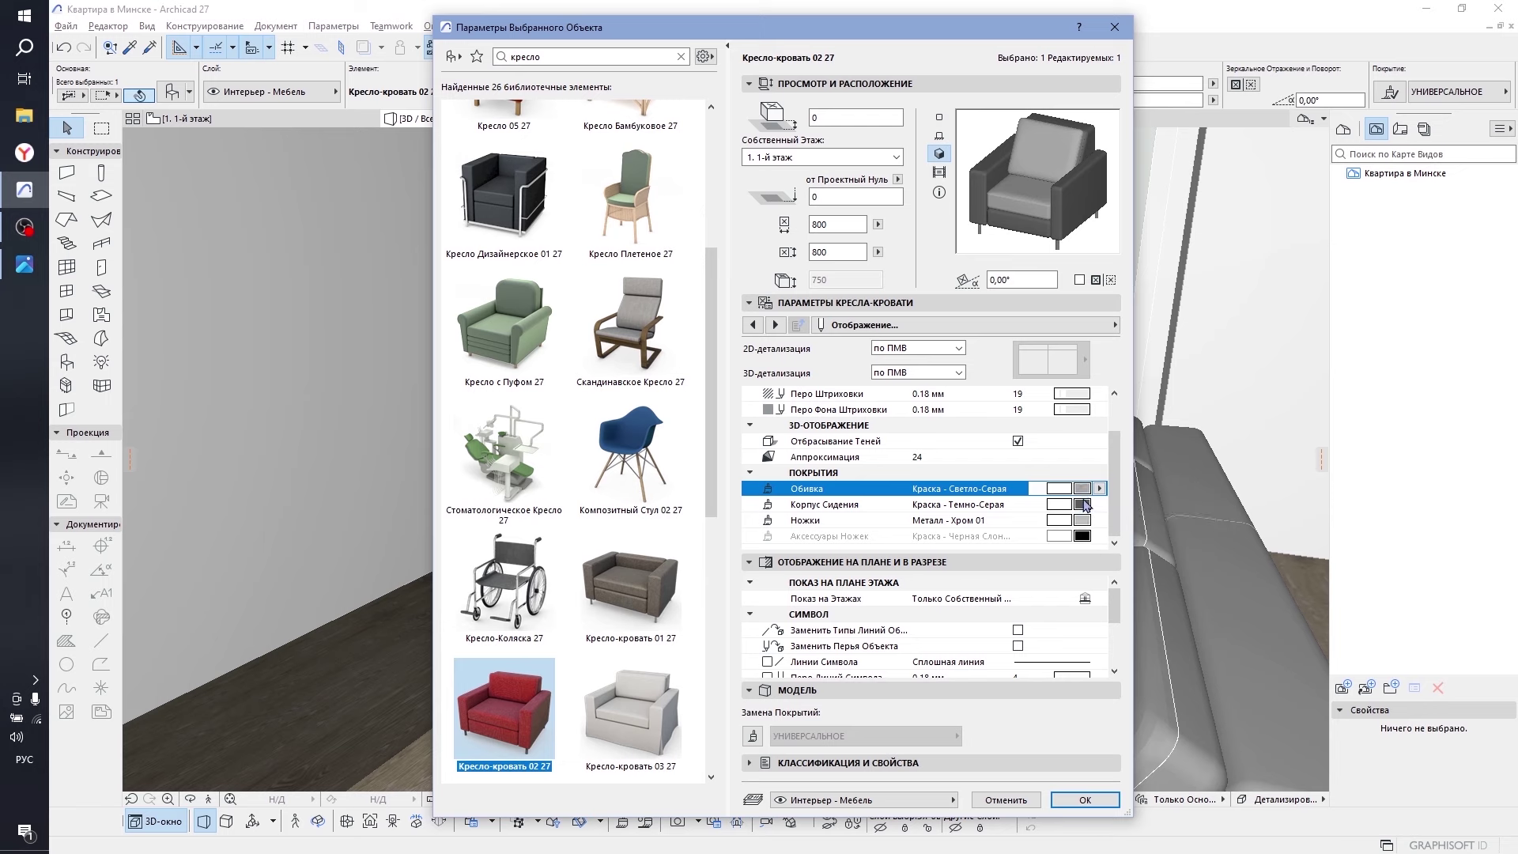
key(Down)
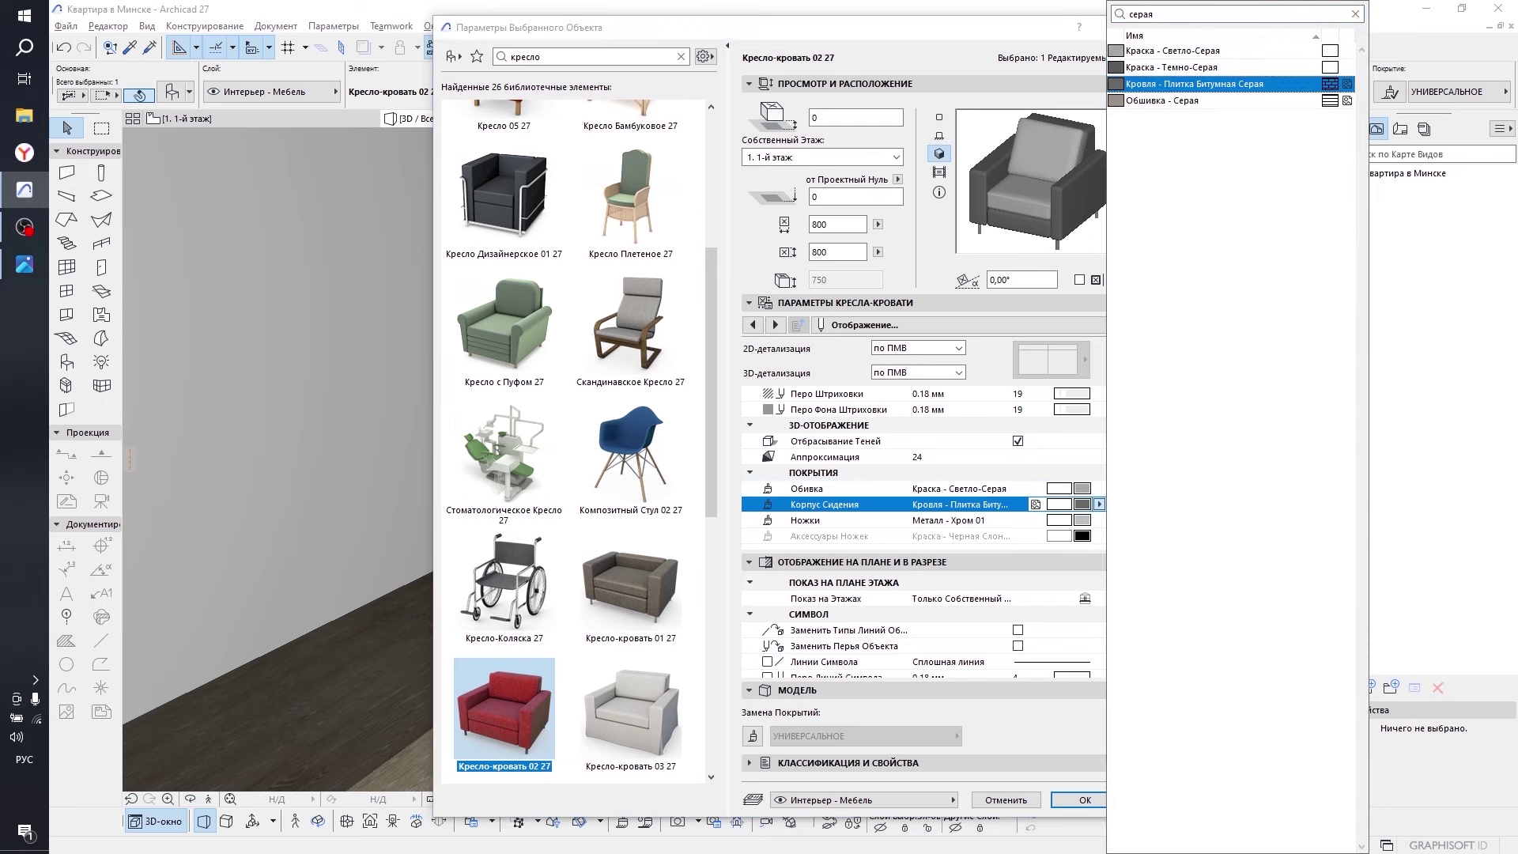
key(Up)
key(Up)
key(Return)
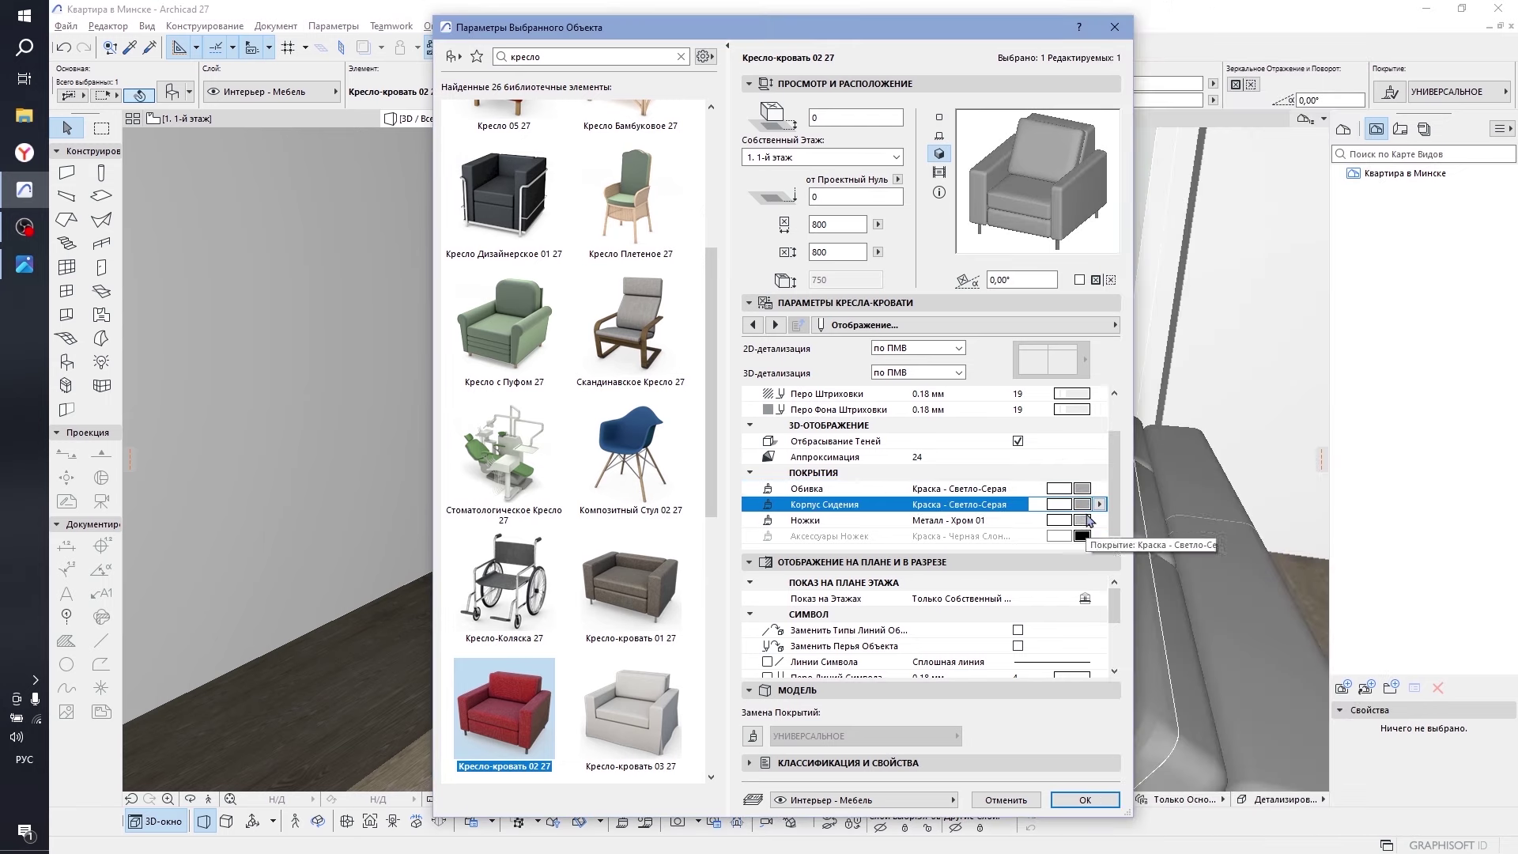
click(1099, 521)
text(о)
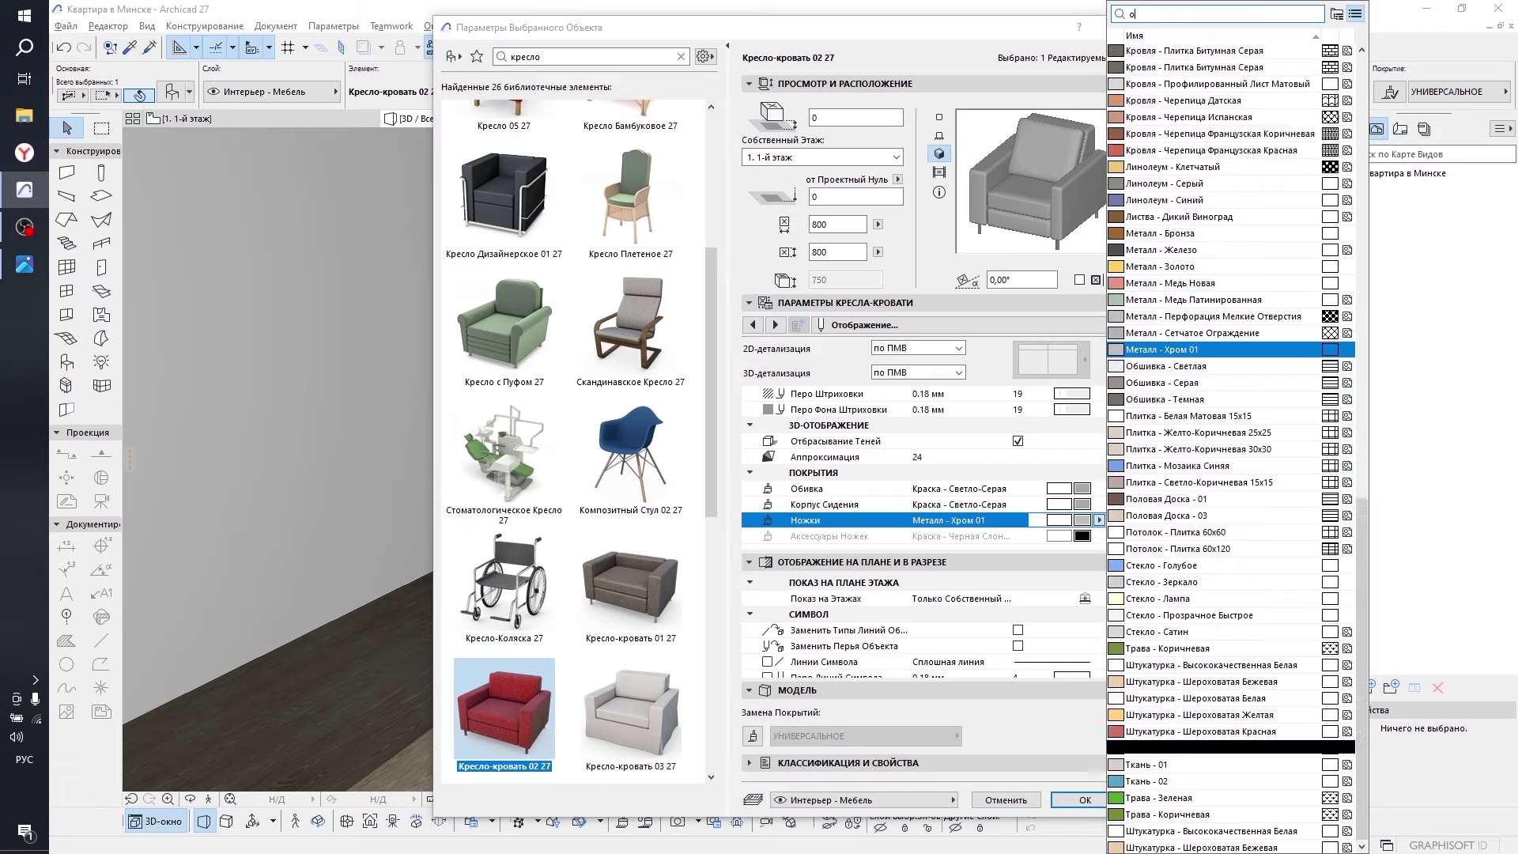
text(хром)
key(Return)
key(Return)
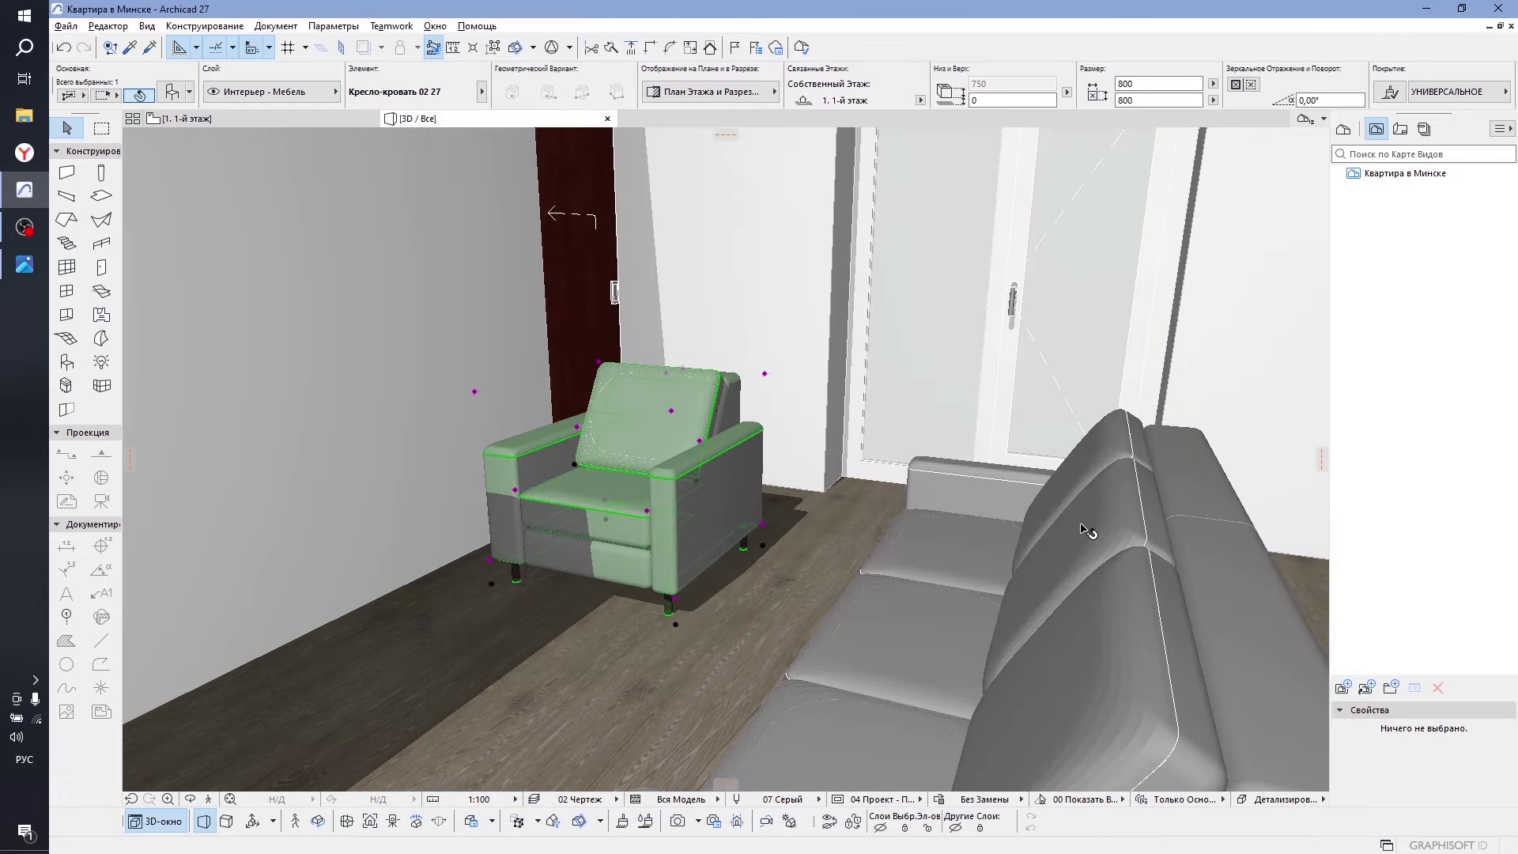
Deselect the armchair, view the room from further away, and bring up reference photo 017.jpg
key(Escape)
scroll(1083, 530, down, 5)
mouse_move(873, 484)
shift+middle_down()
mouse_move(893, 566)
mouse_move(979, 468)
shift+middle_up()
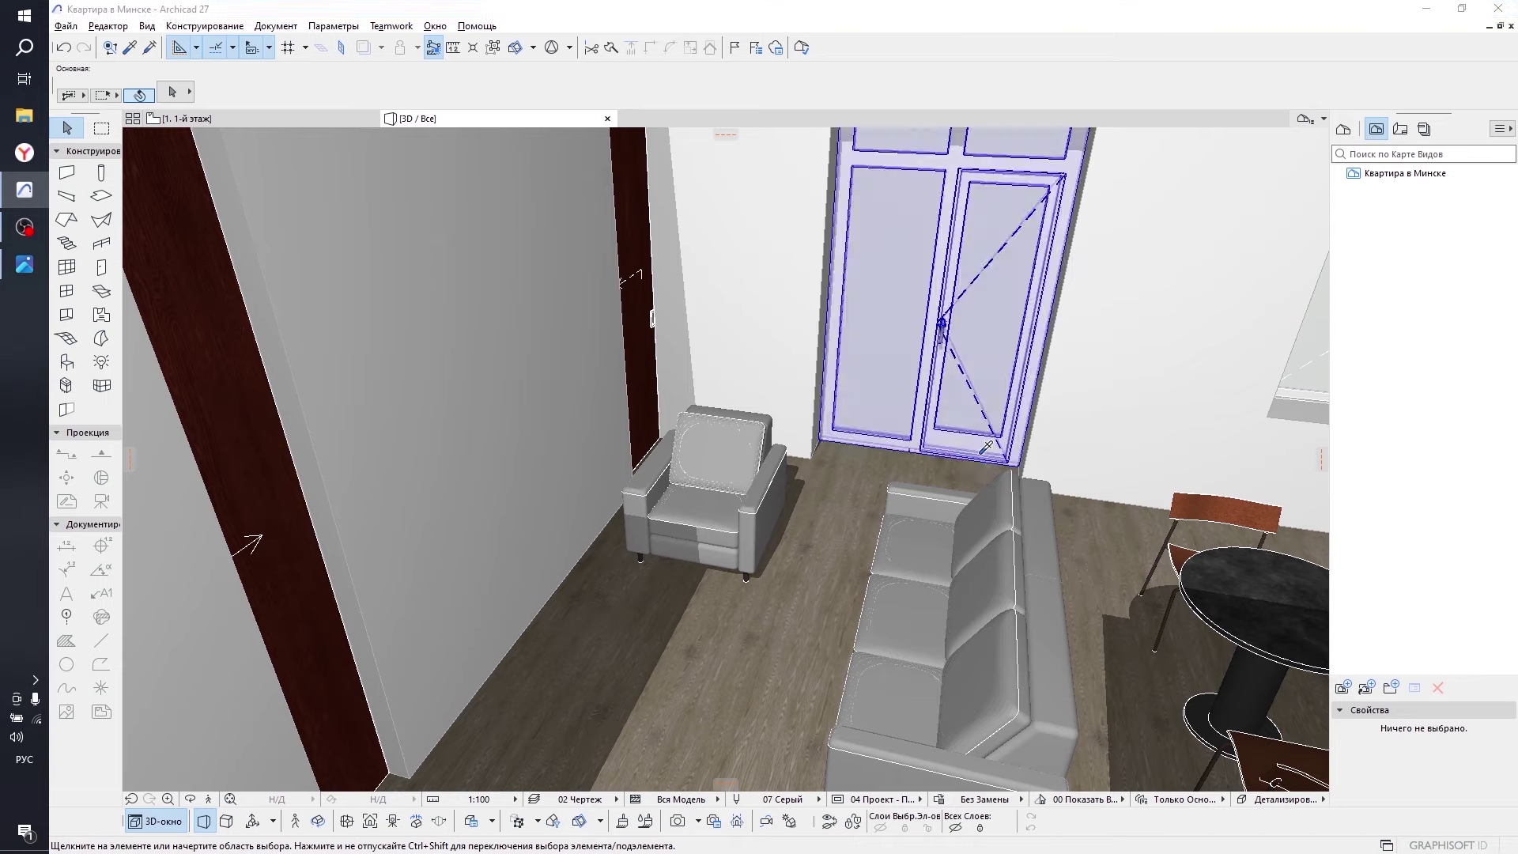
key(alt+Tab)
key(Right)
Browse to reference photo 018.jpg, then go back to the Archicad floor plan
key(Right)
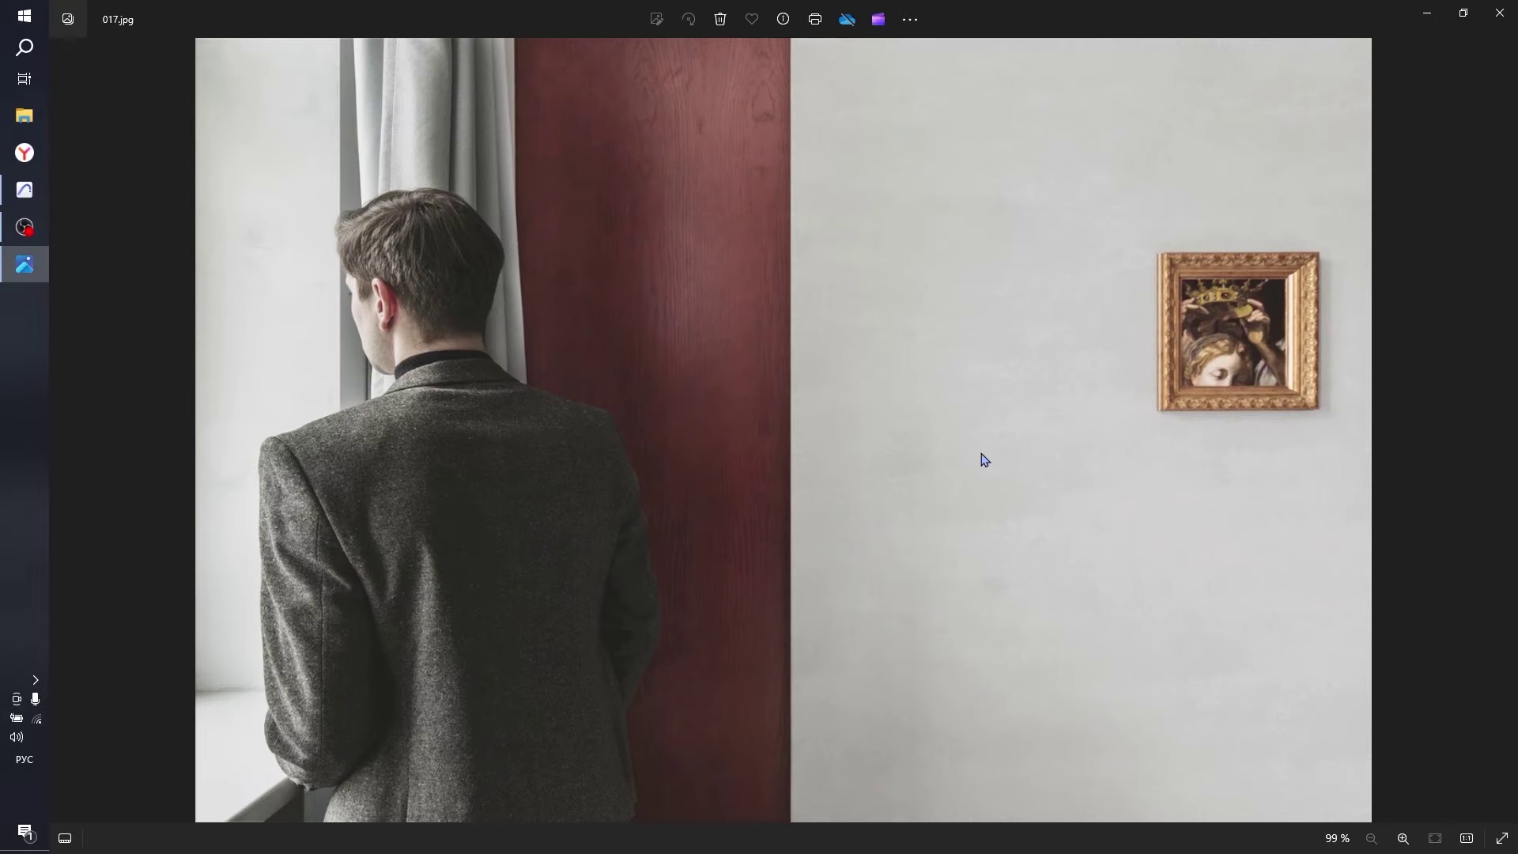
key(Right)
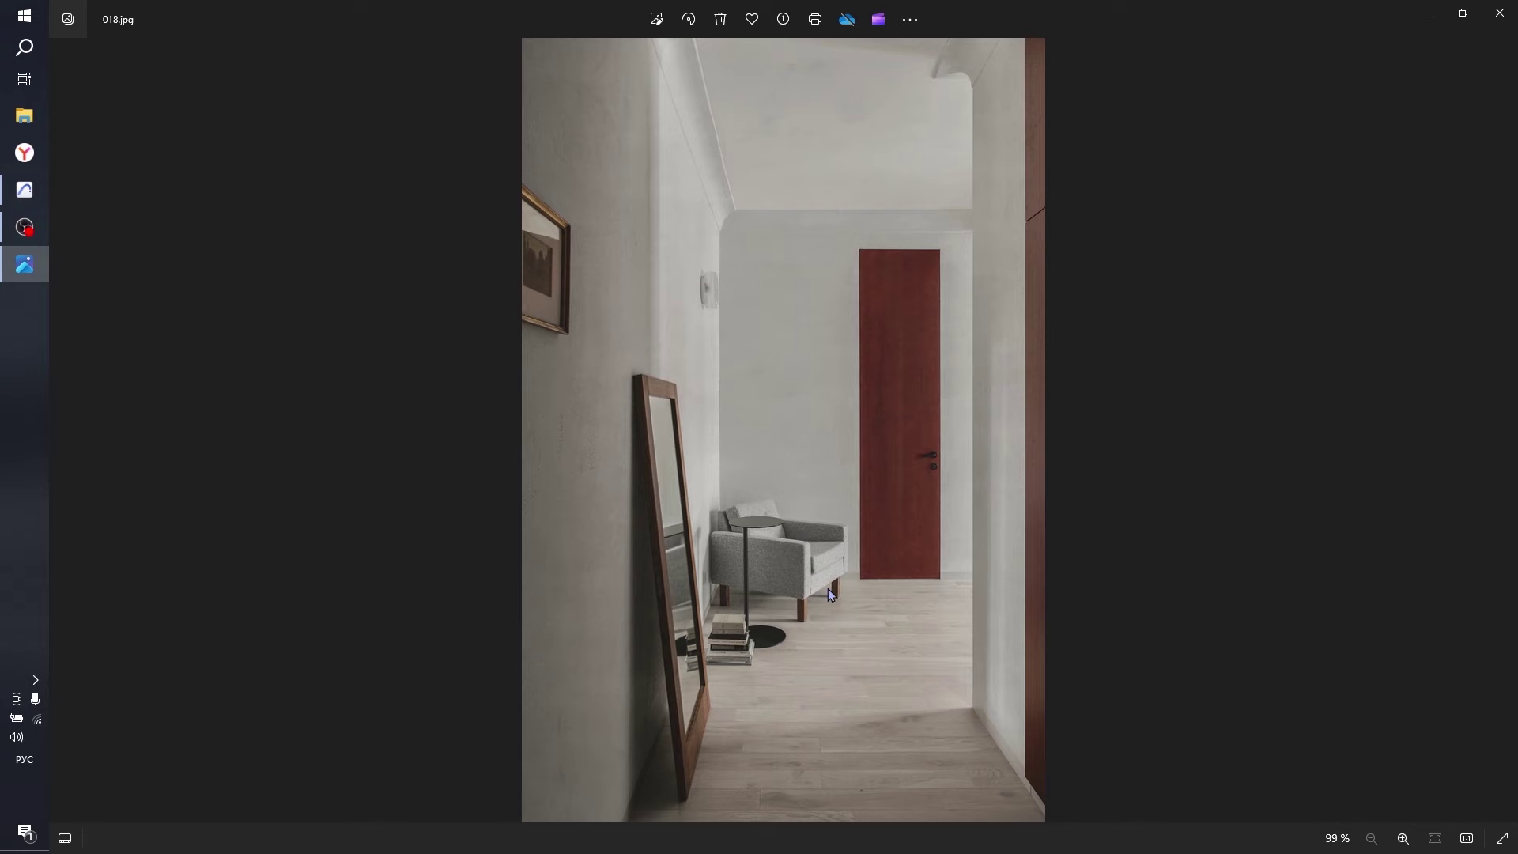
key(alt+Tab)
key(F2)
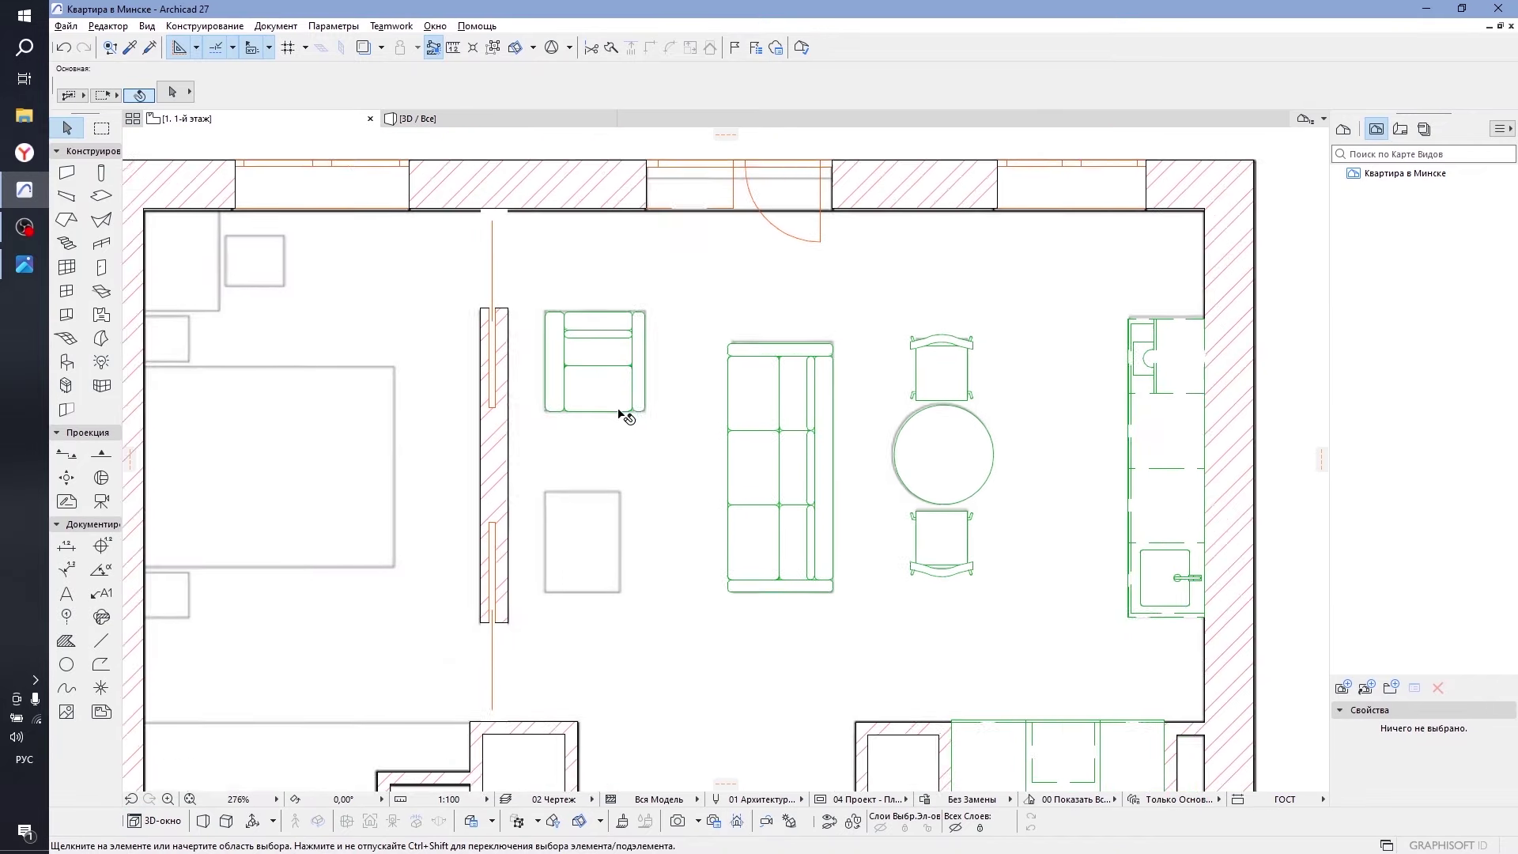
Rotate the armchair to about 146° and move it beside the round side table
click(623, 415)
scroll(603, 407, down, 3)
scroll(607, 332, down, 3)
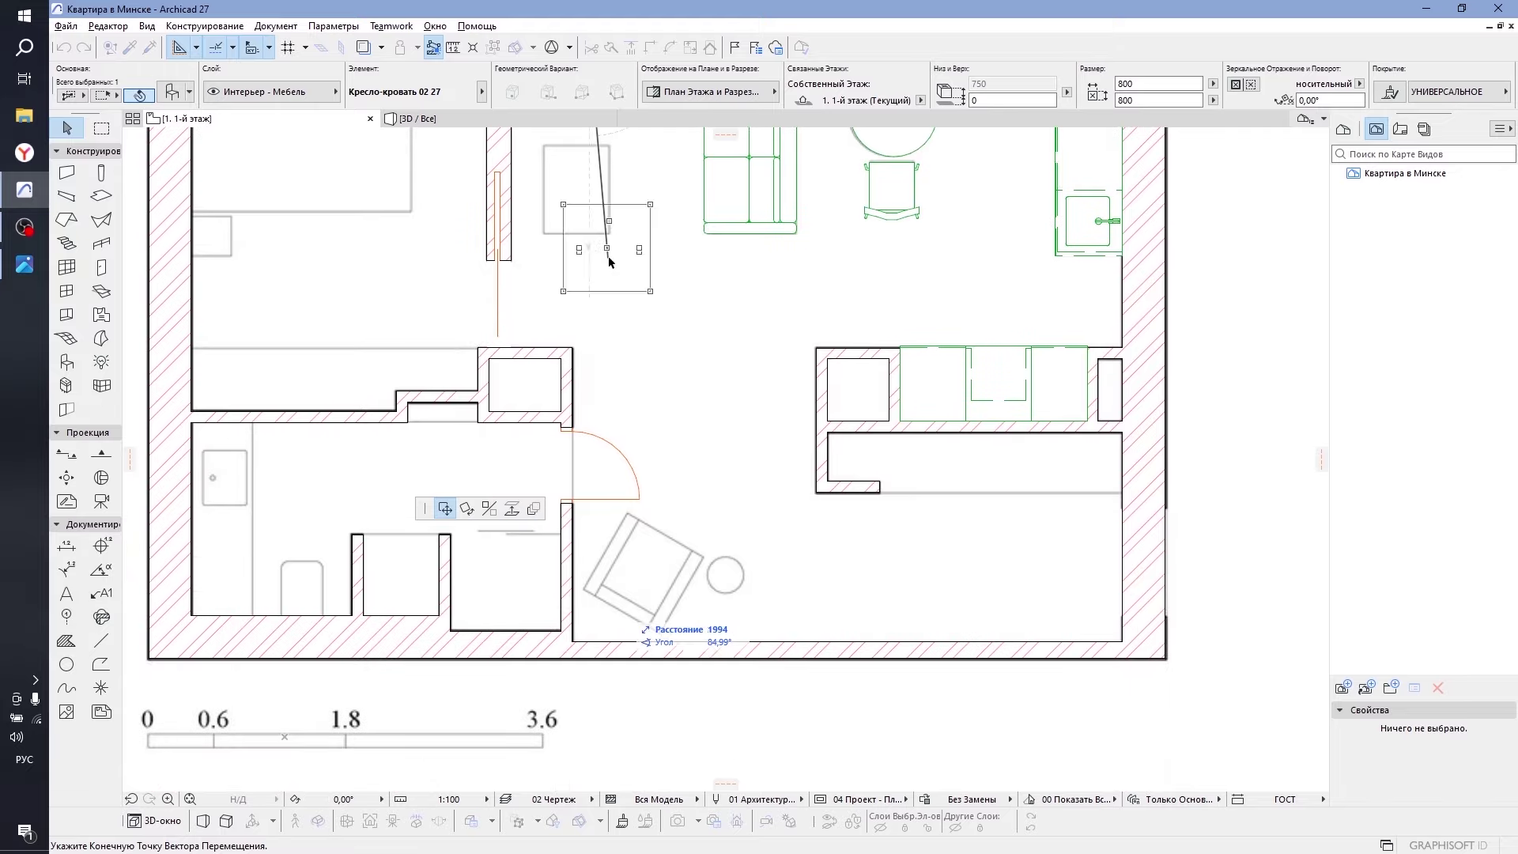
click(613, 538)
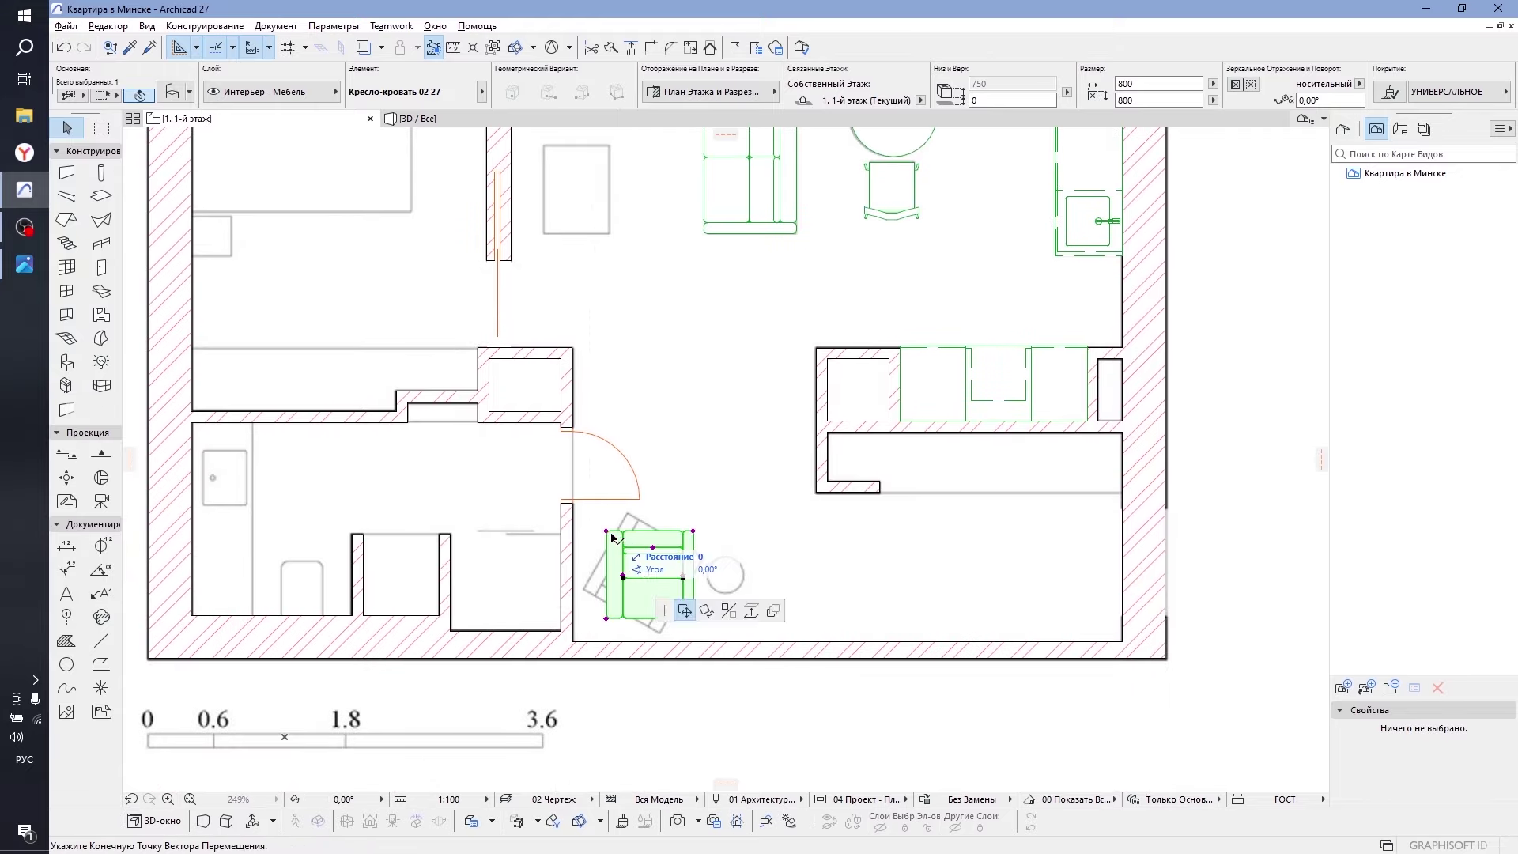
click(466, 509)
scroll(651, 613, up, 2)
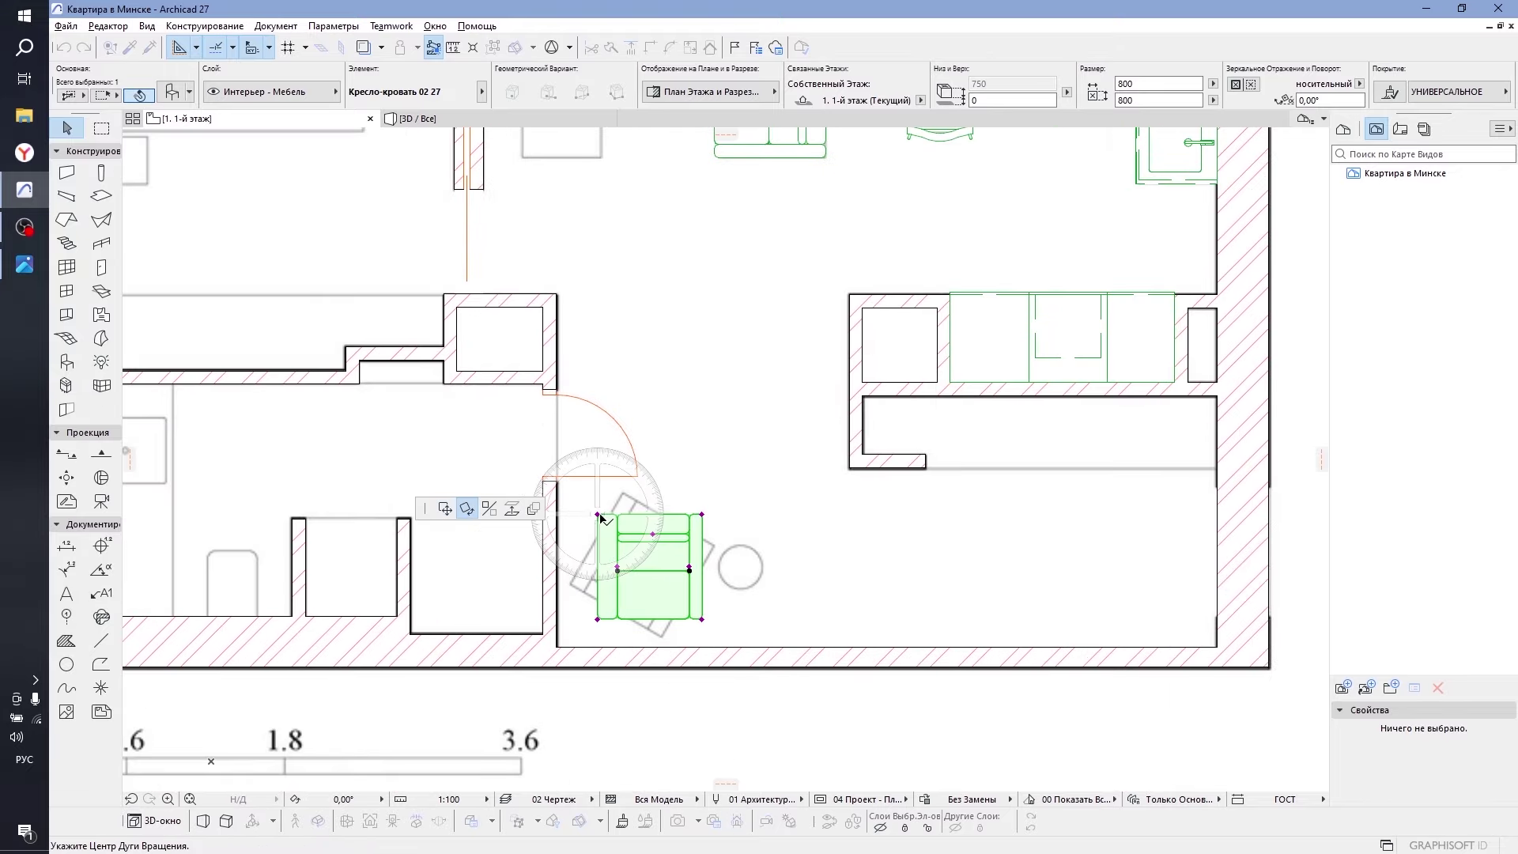
click(598, 515)
click(724, 513)
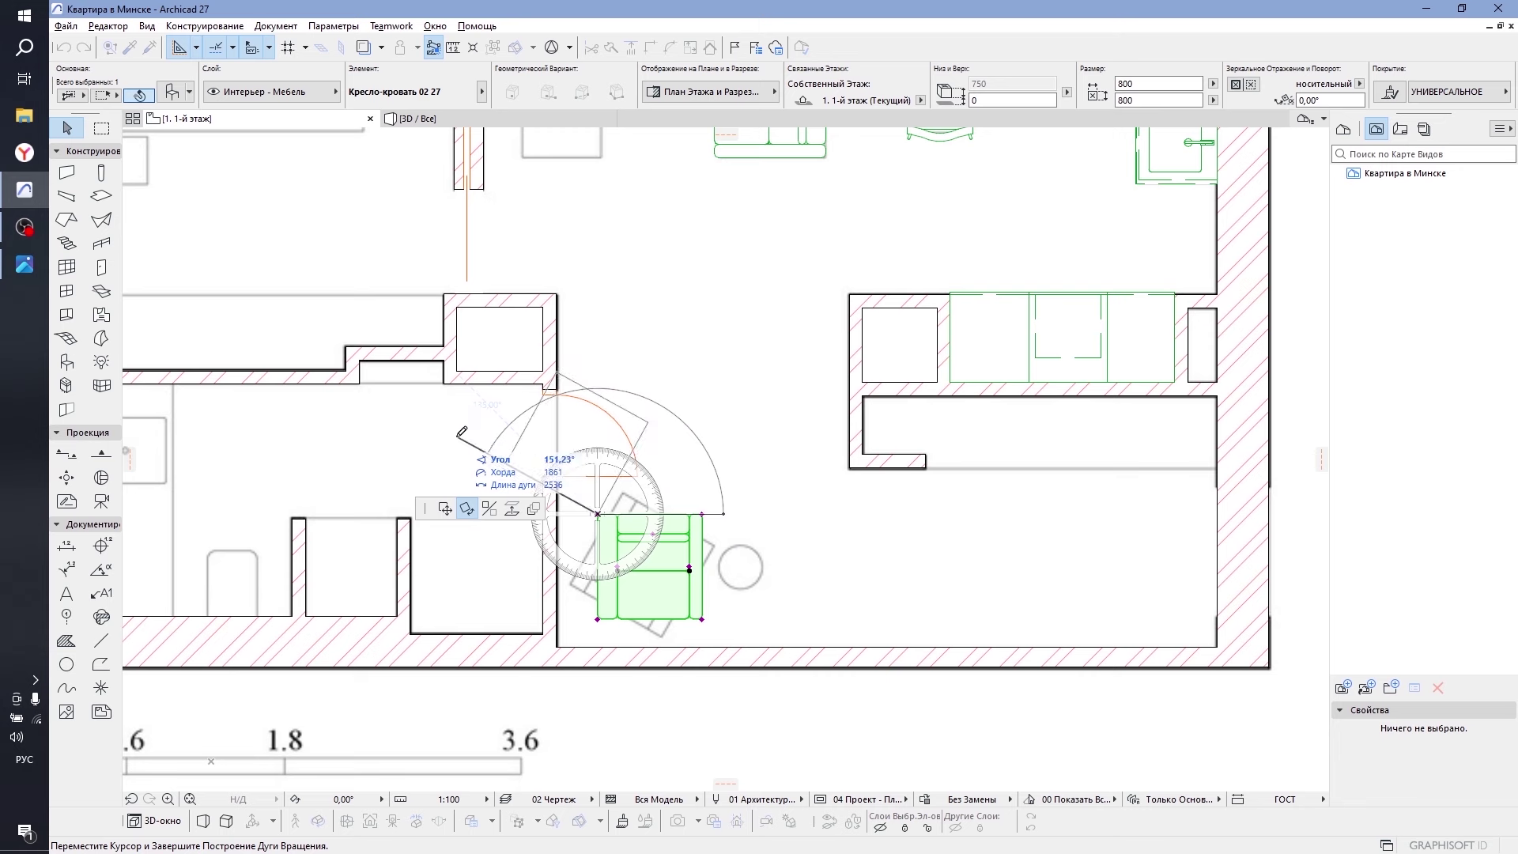
click(540, 475)
click(606, 511)
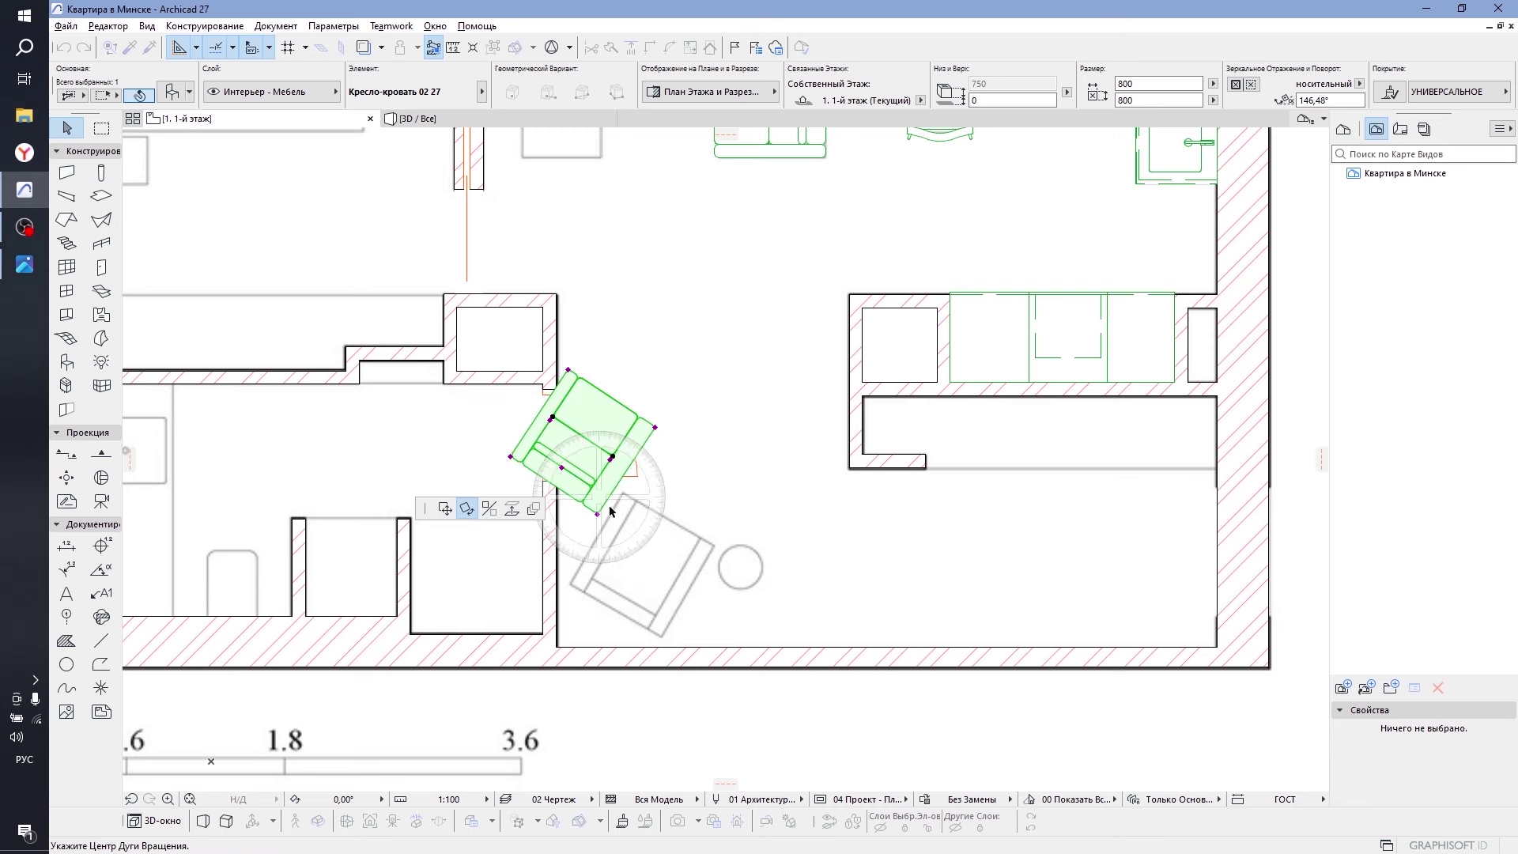
click(656, 595)
Rotate the armchair slightly further to about 151° and deselect it
scroll(668, 644, up, 3)
middle_drag(709, 645, 810, 585)
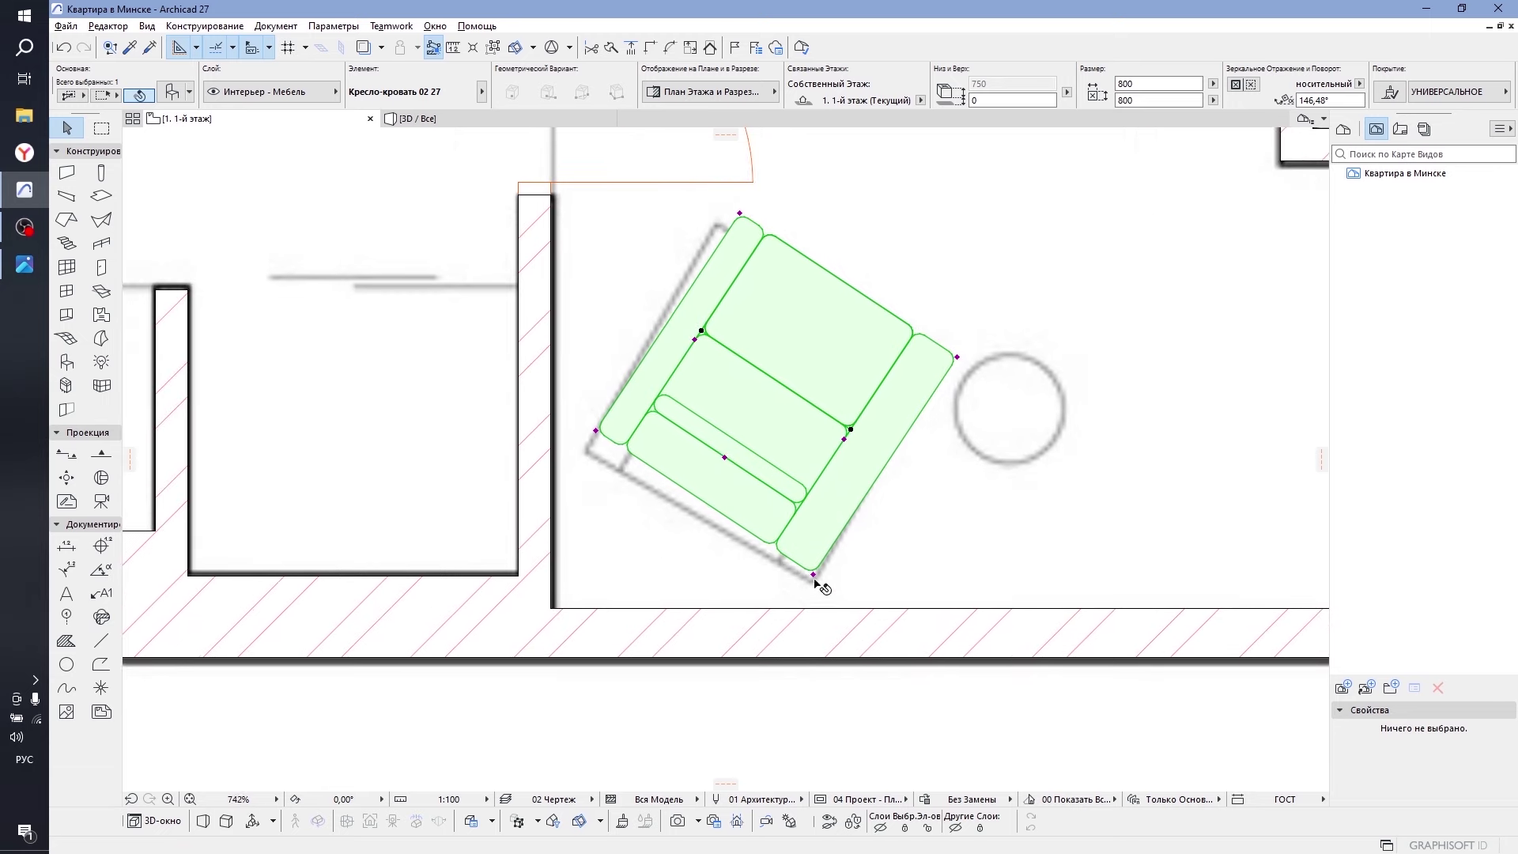
click(812, 573)
click(463, 510)
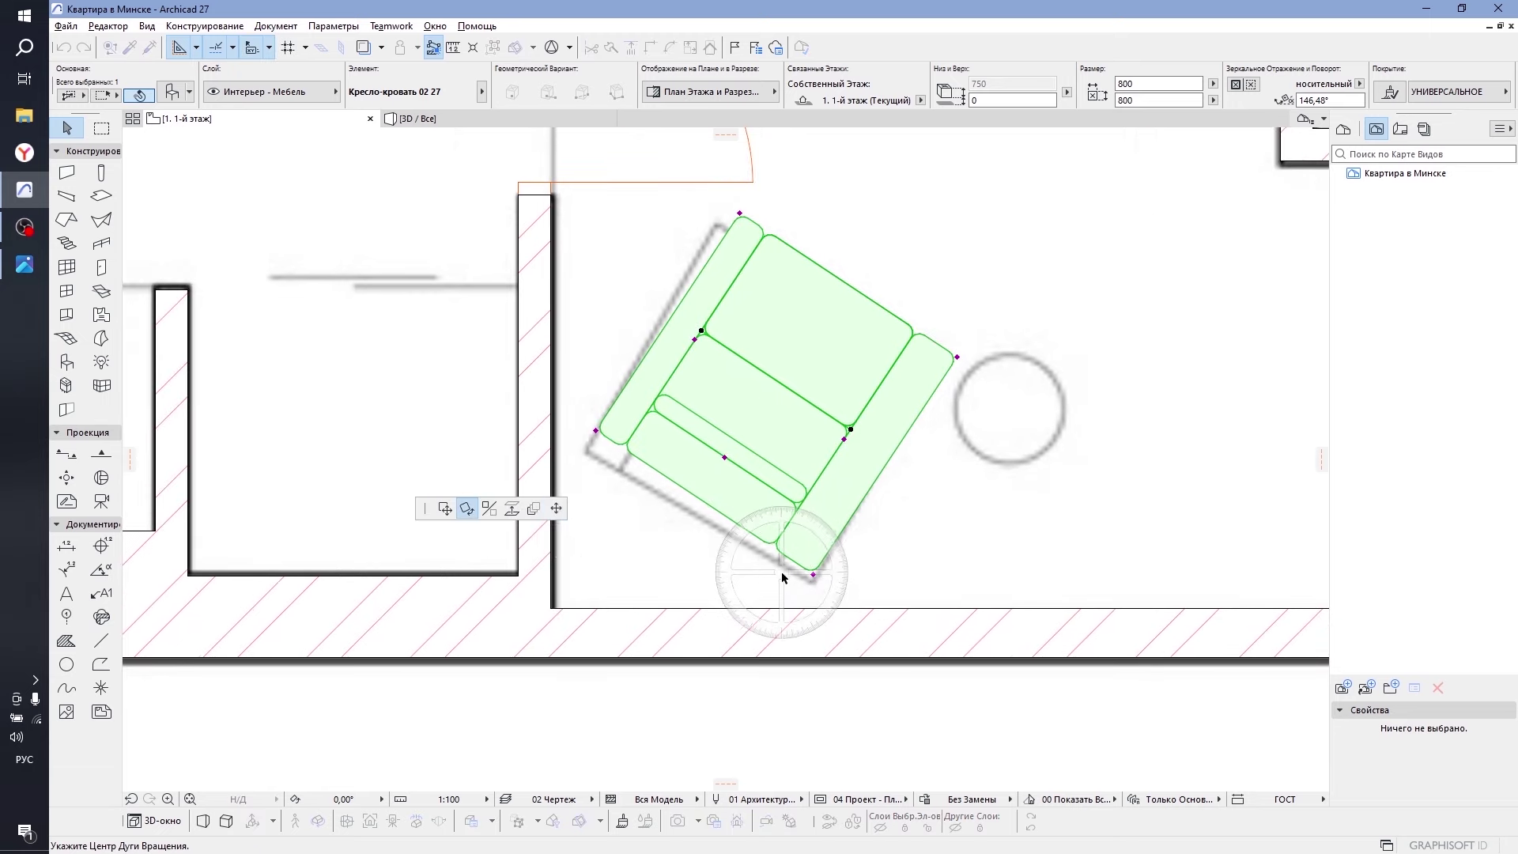
click(812, 574)
click(599, 427)
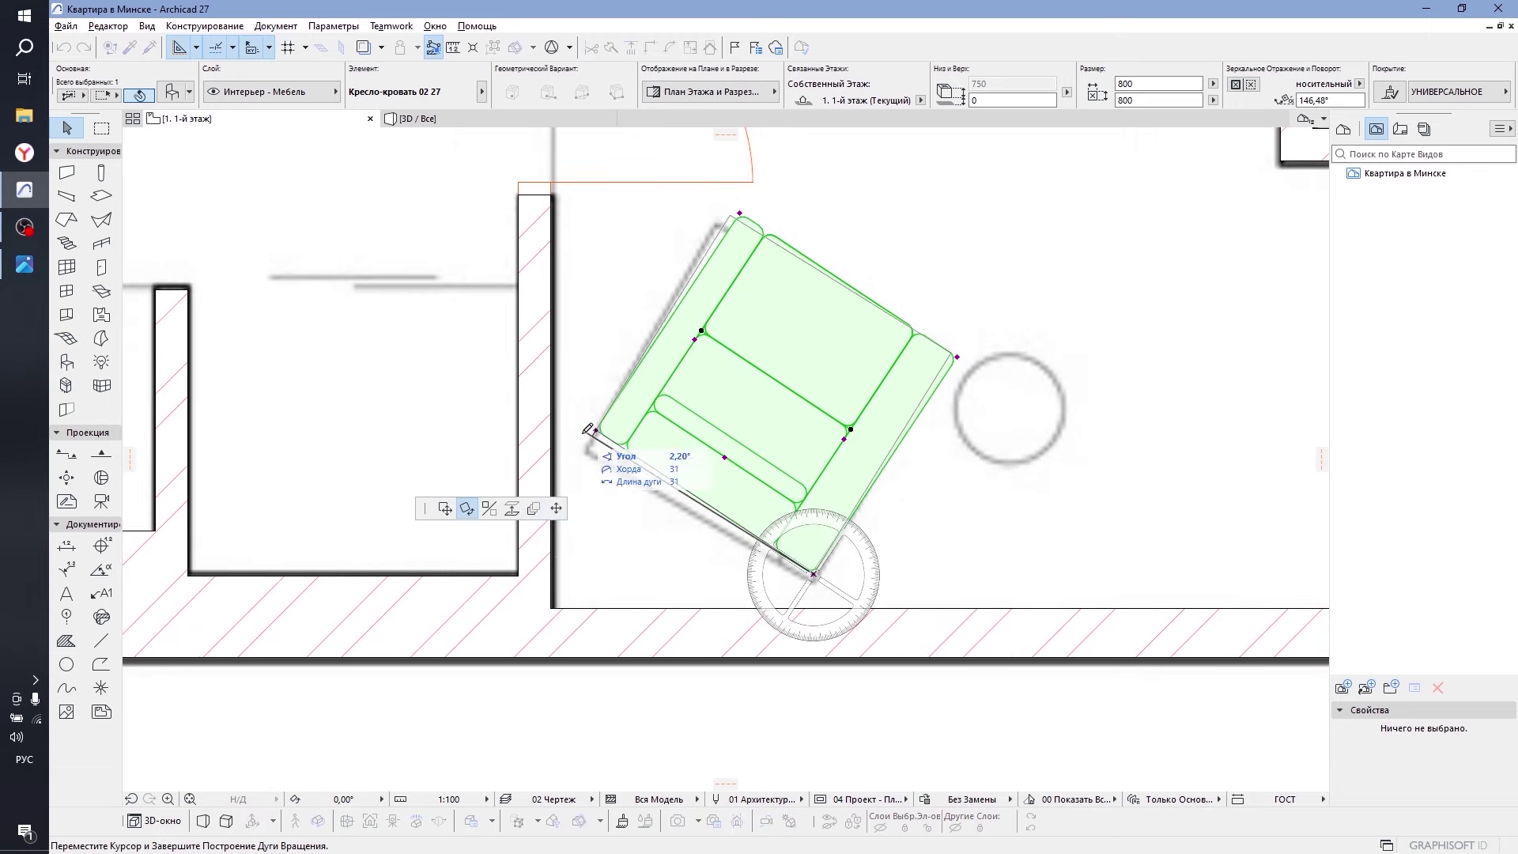
click(597, 440)
scroll(807, 563, down, 4)
click(808, 562)
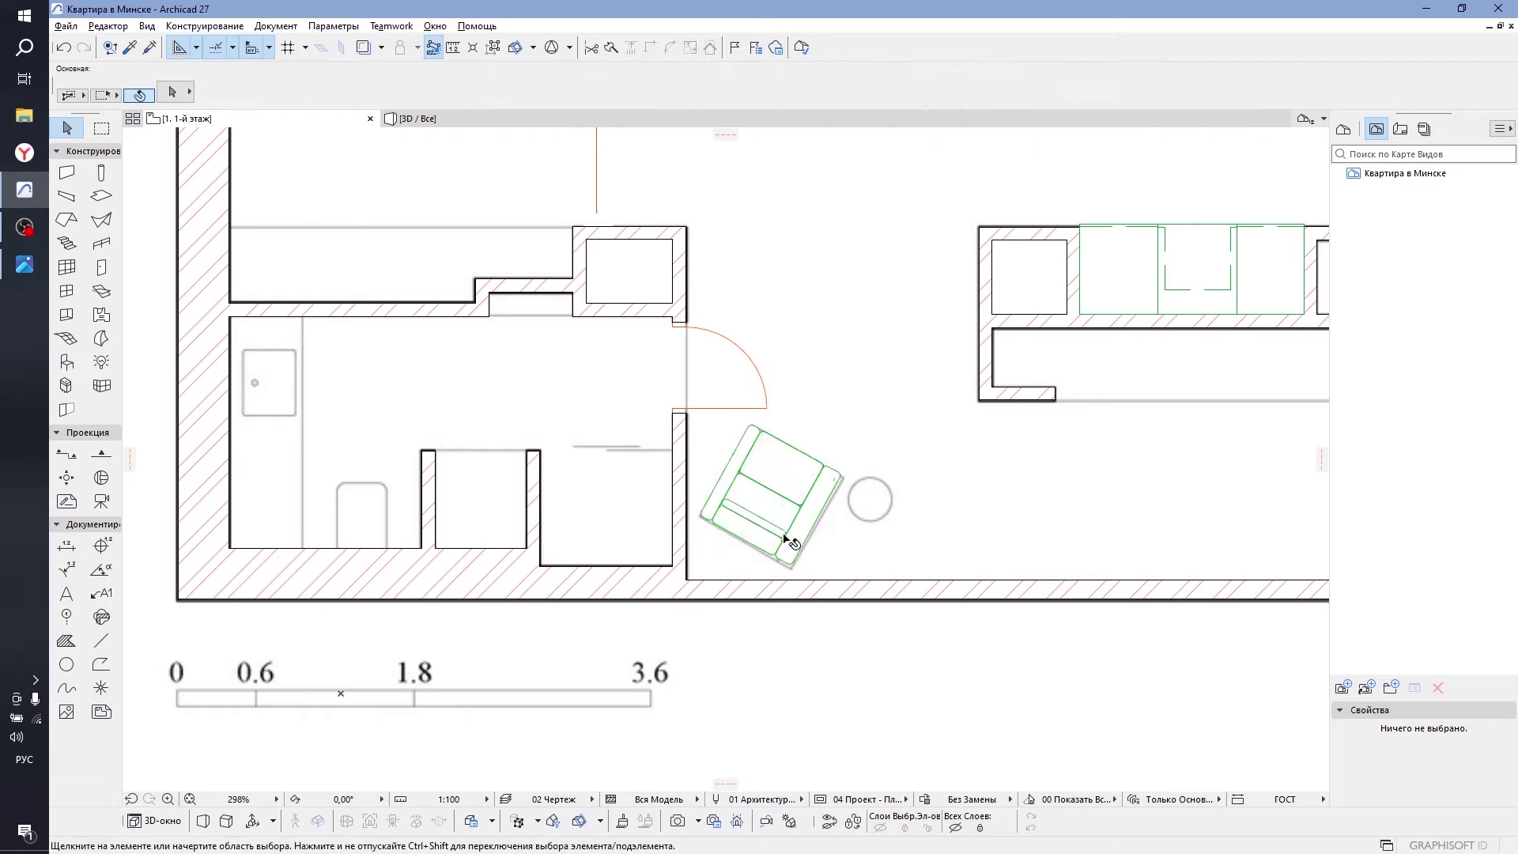
scroll(791, 475, down, 4)
scroll(702, 508, up, 2)
scroll(678, 326, up, 2)
scroll(678, 326, up, 1)
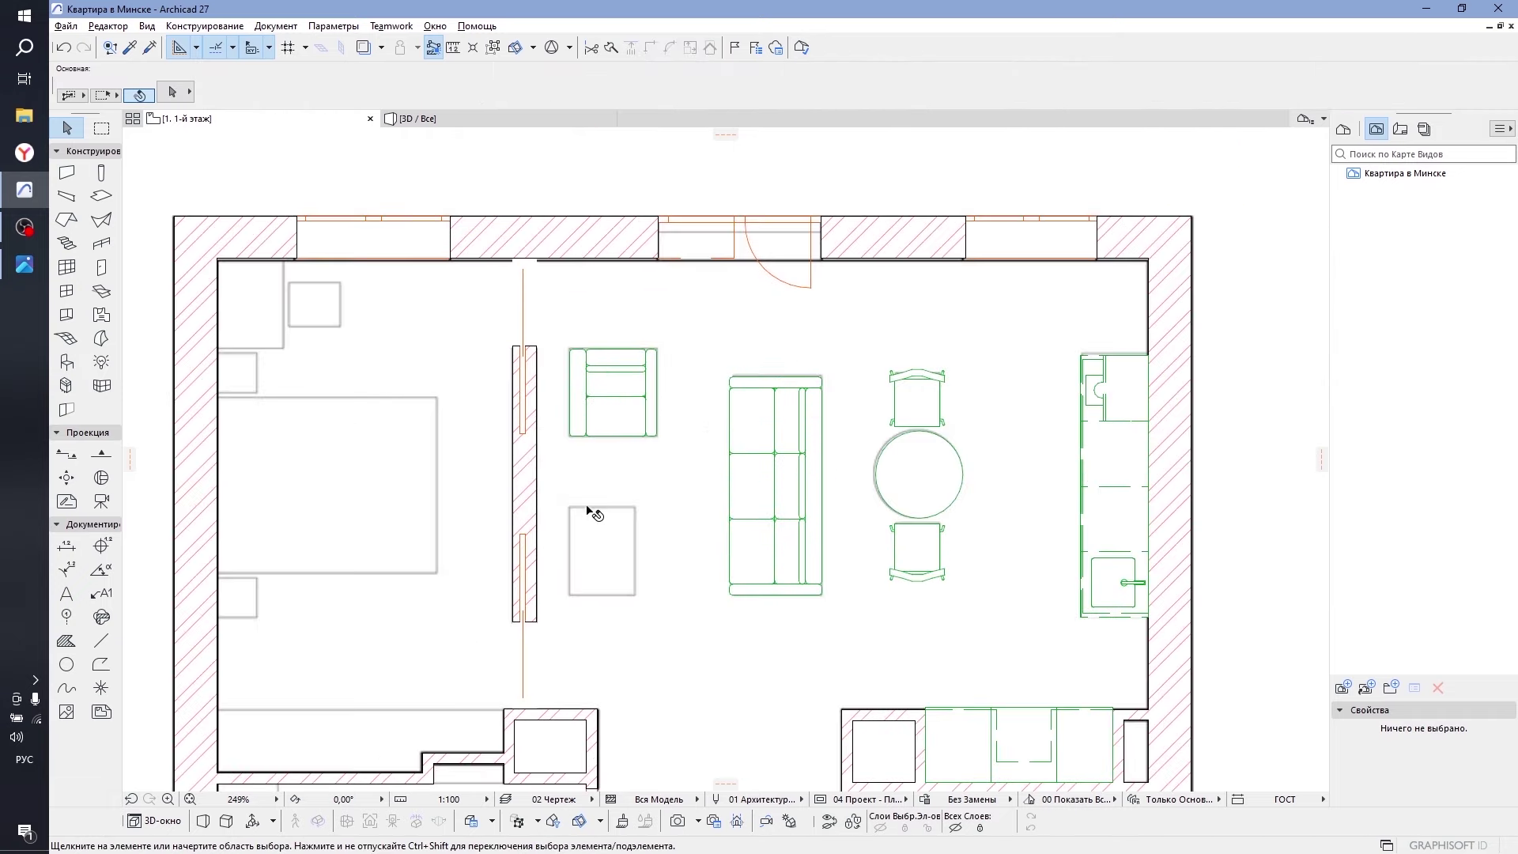
Search the object library for 'стол' and choose Стол Прямоугольный 01 27
double_click(67, 363)
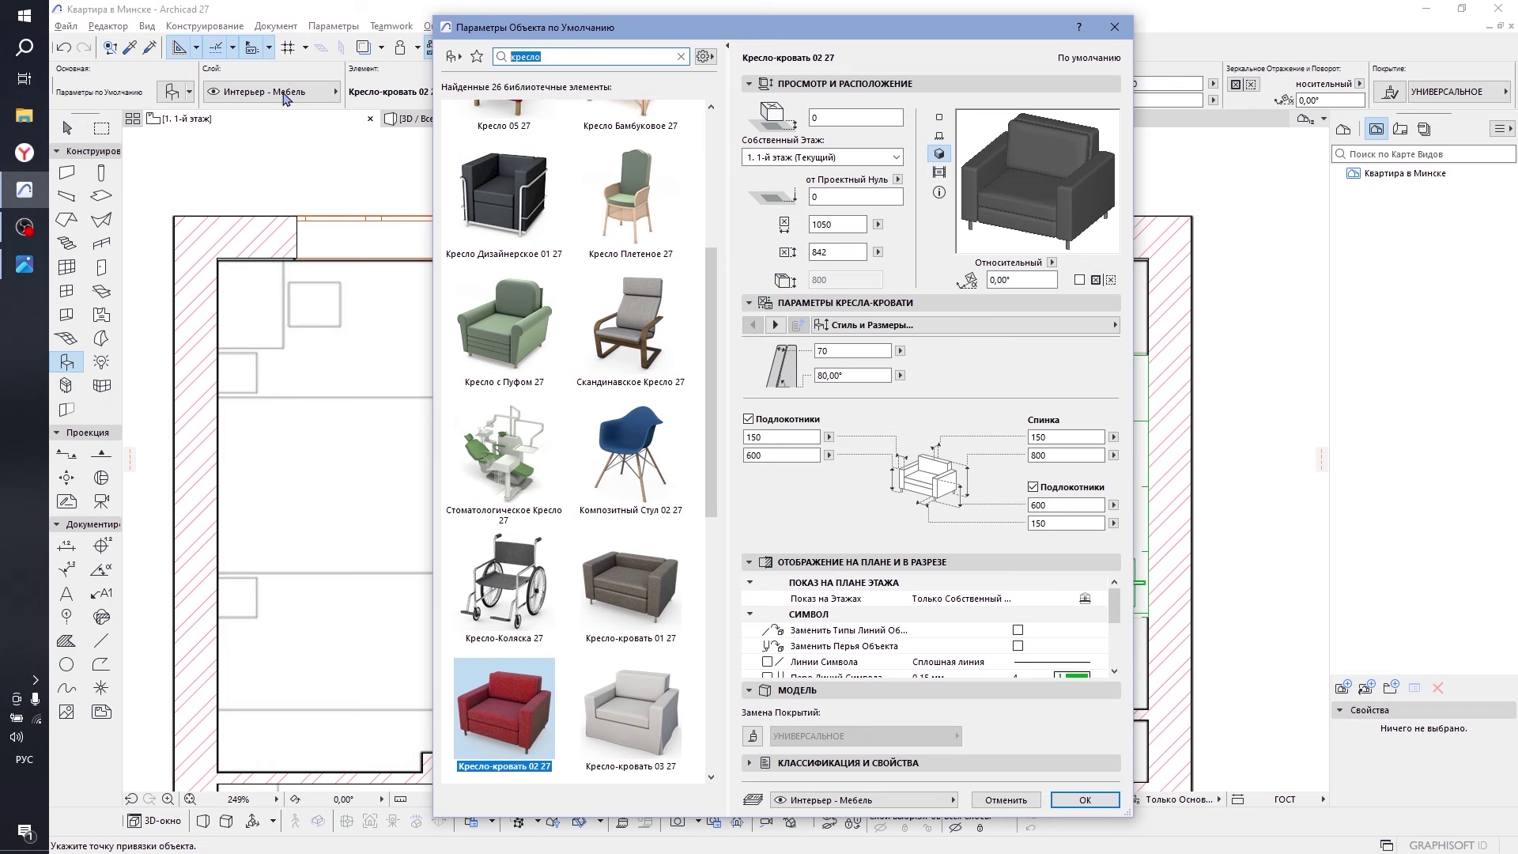
text(стол)
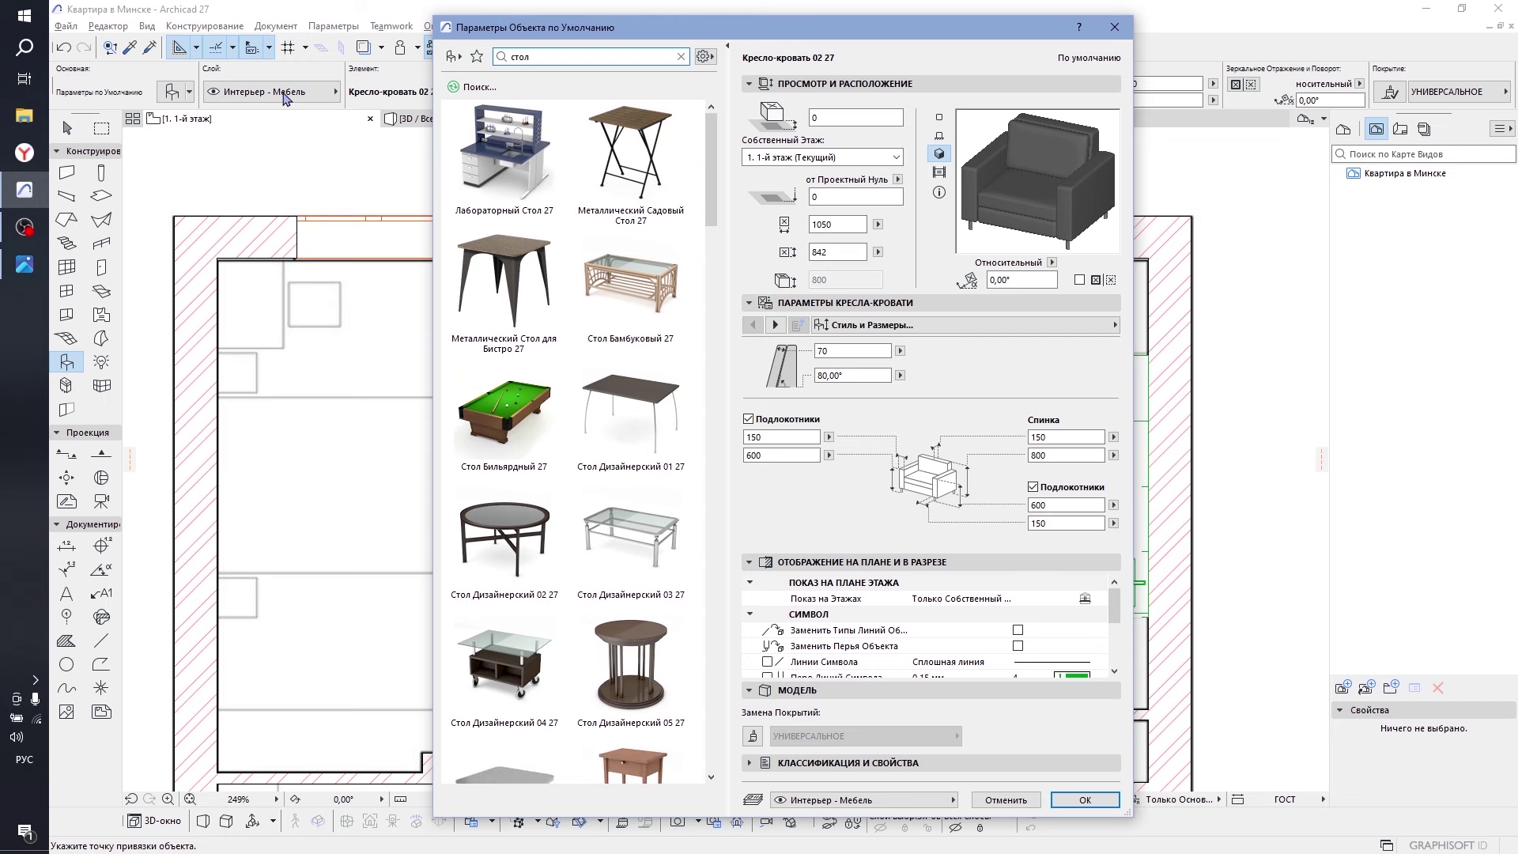
scroll(571, 418, down, 3)
scroll(570, 419, down, 3)
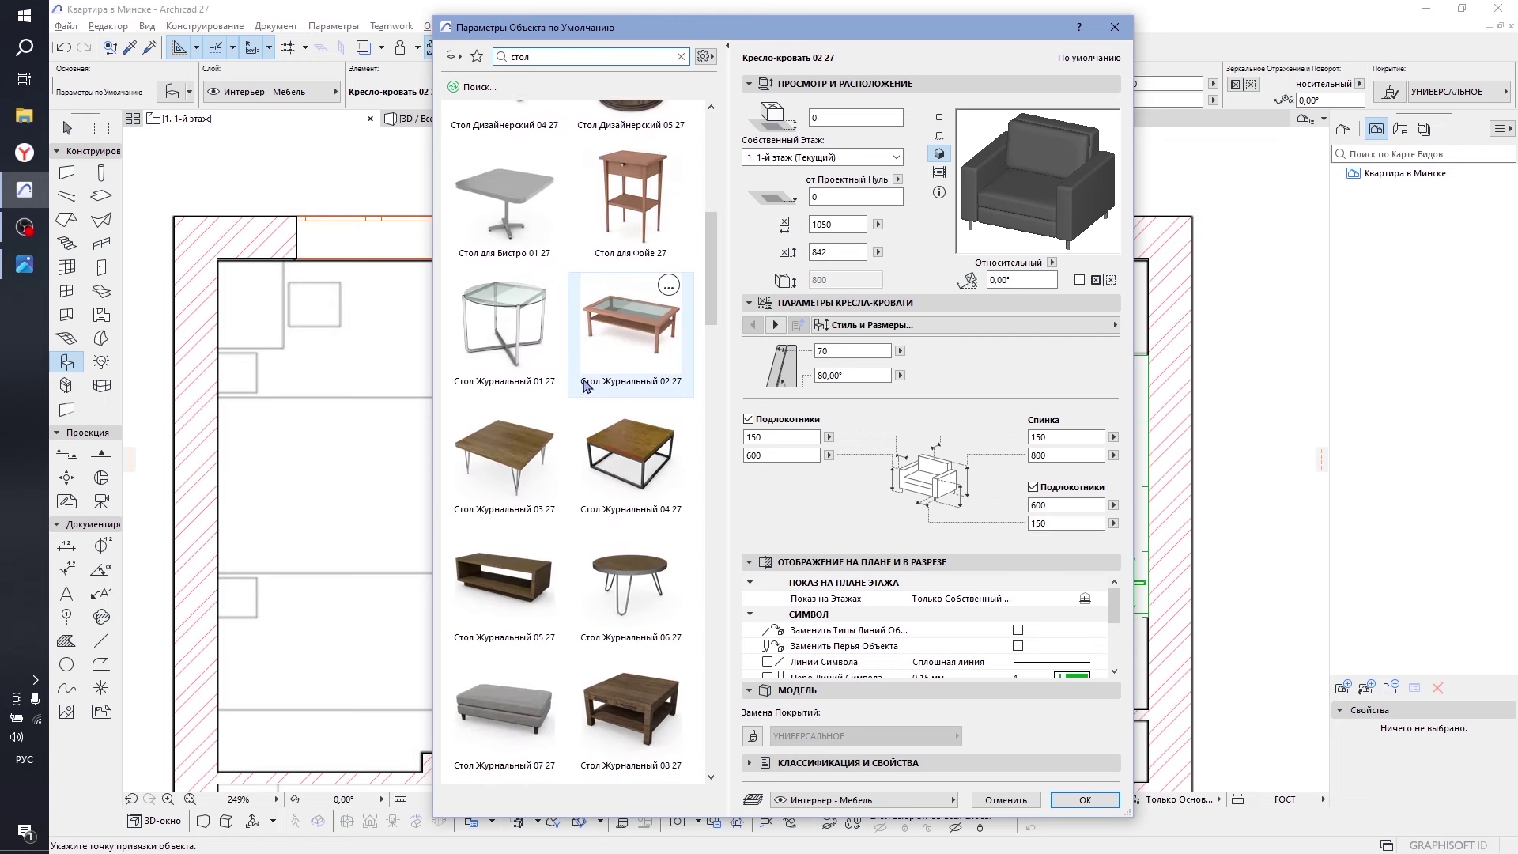
scroll(571, 418, down, 3)
scroll(571, 418, down, 3)
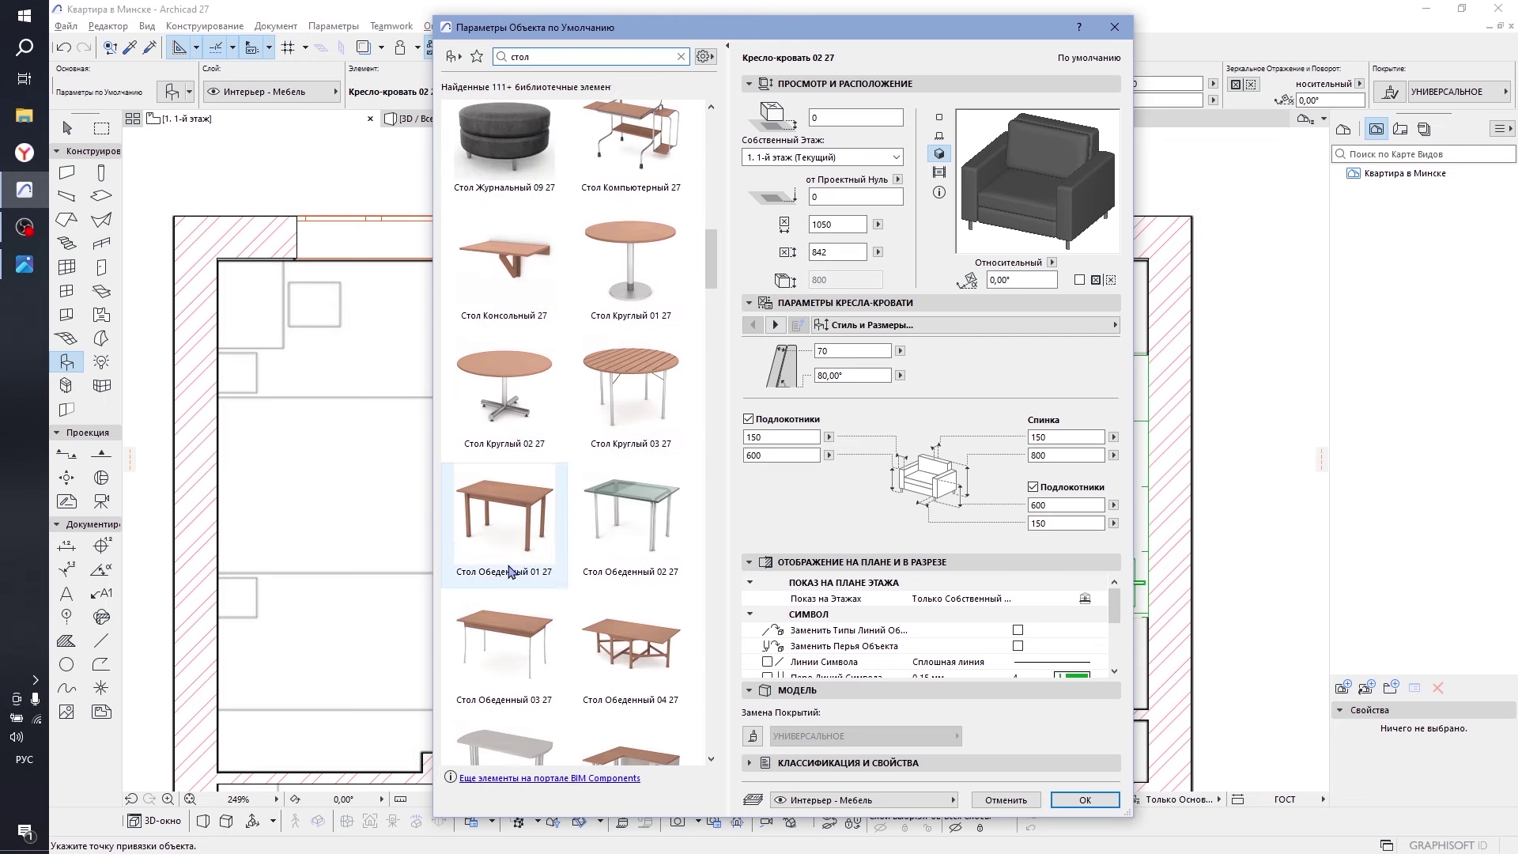
scroll(510, 553, down, 1)
scroll(498, 516, down, 2)
scroll(500, 515, down, 1)
scroll(506, 510, down, 1)
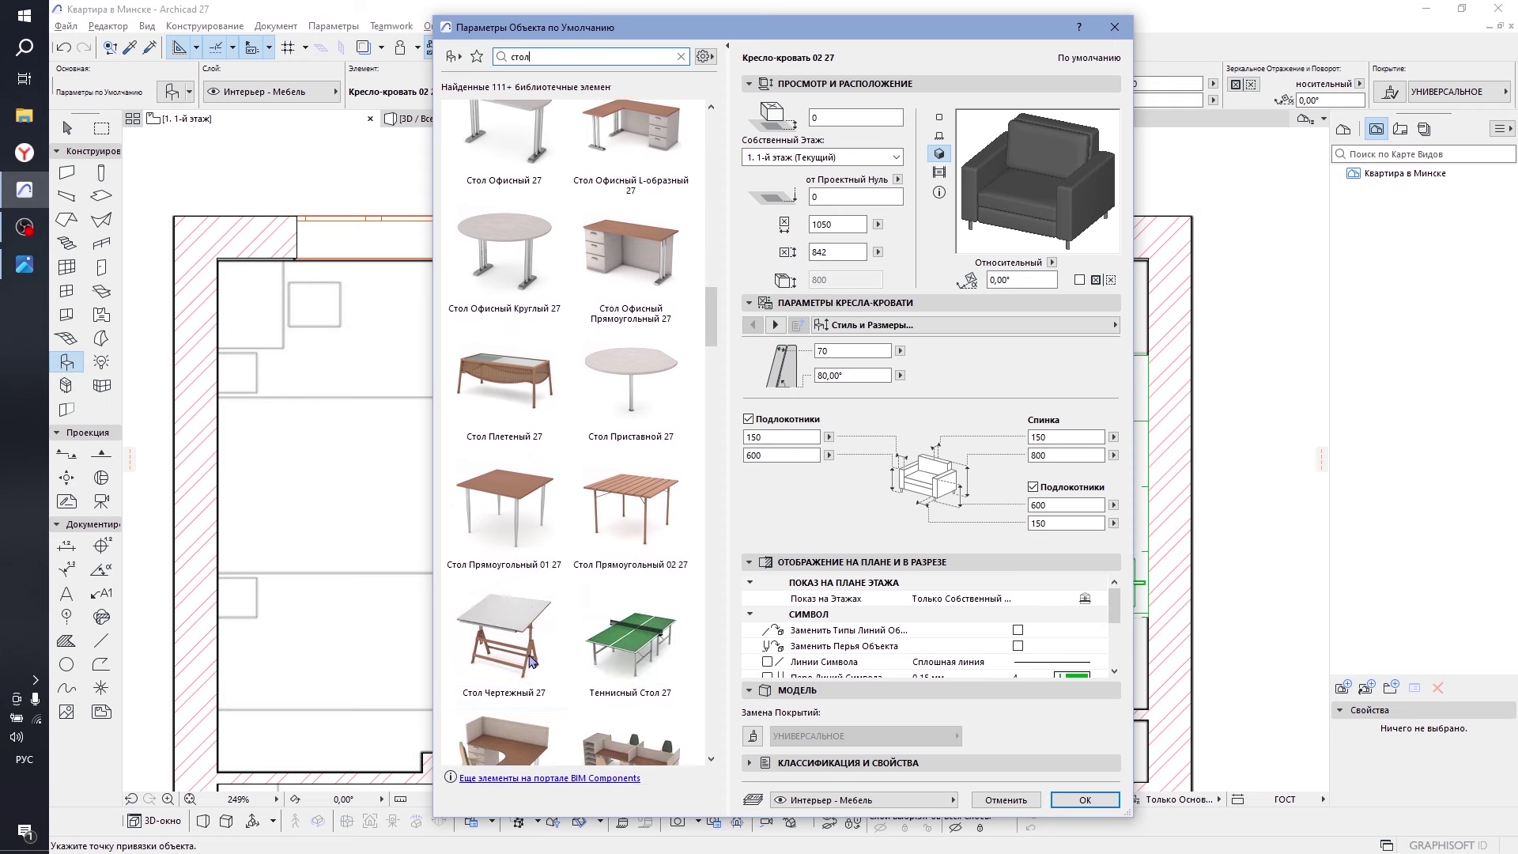
scroll(513, 502, down, 1)
click(520, 494)
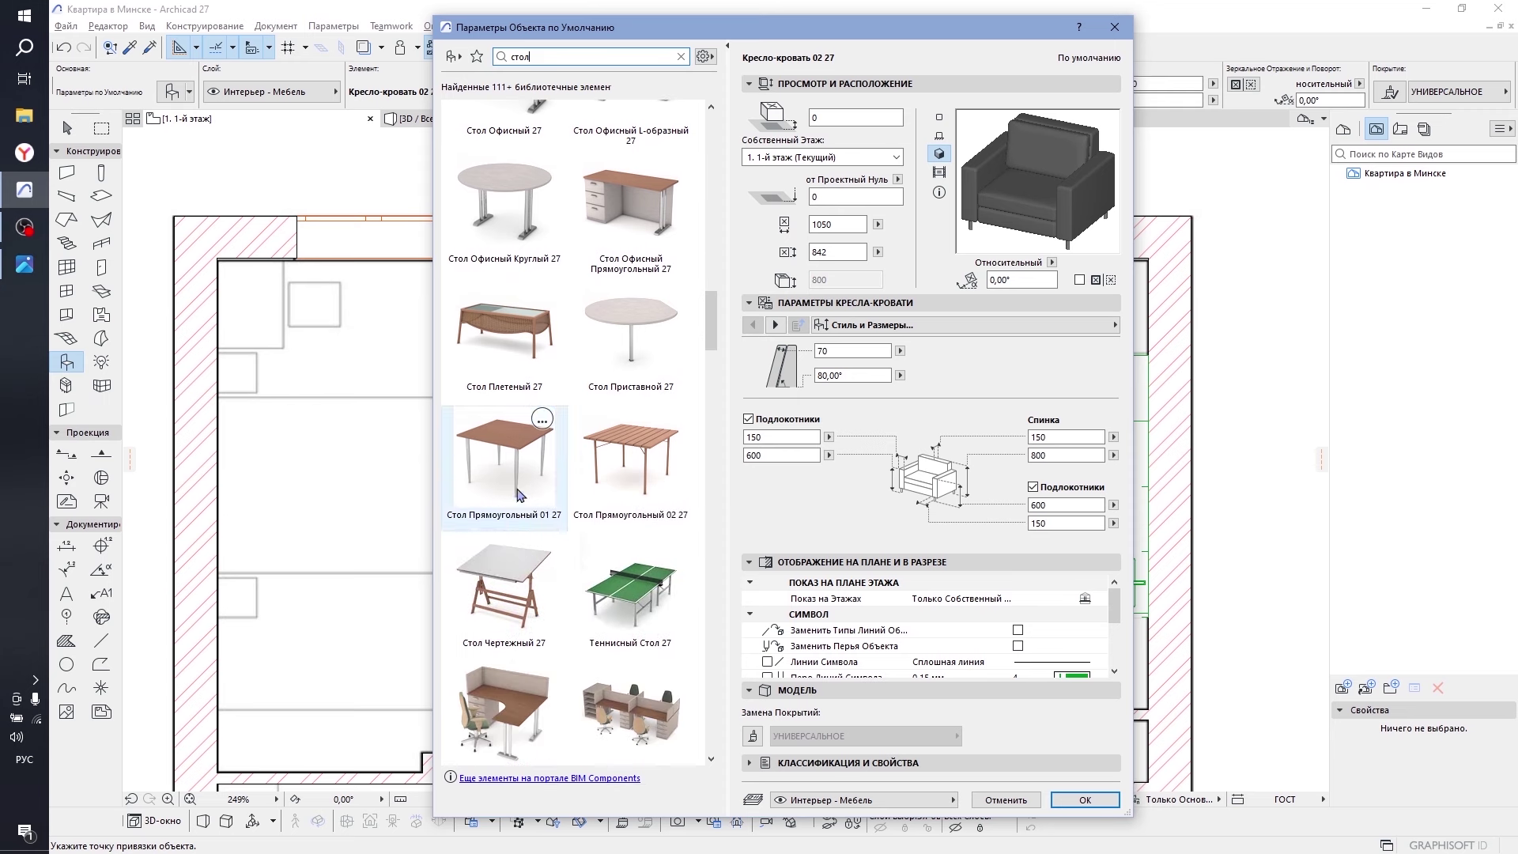
Remove the table's apron rail, give it solid slab legs, and set overhang and apron thickness to 0
click(775, 325)
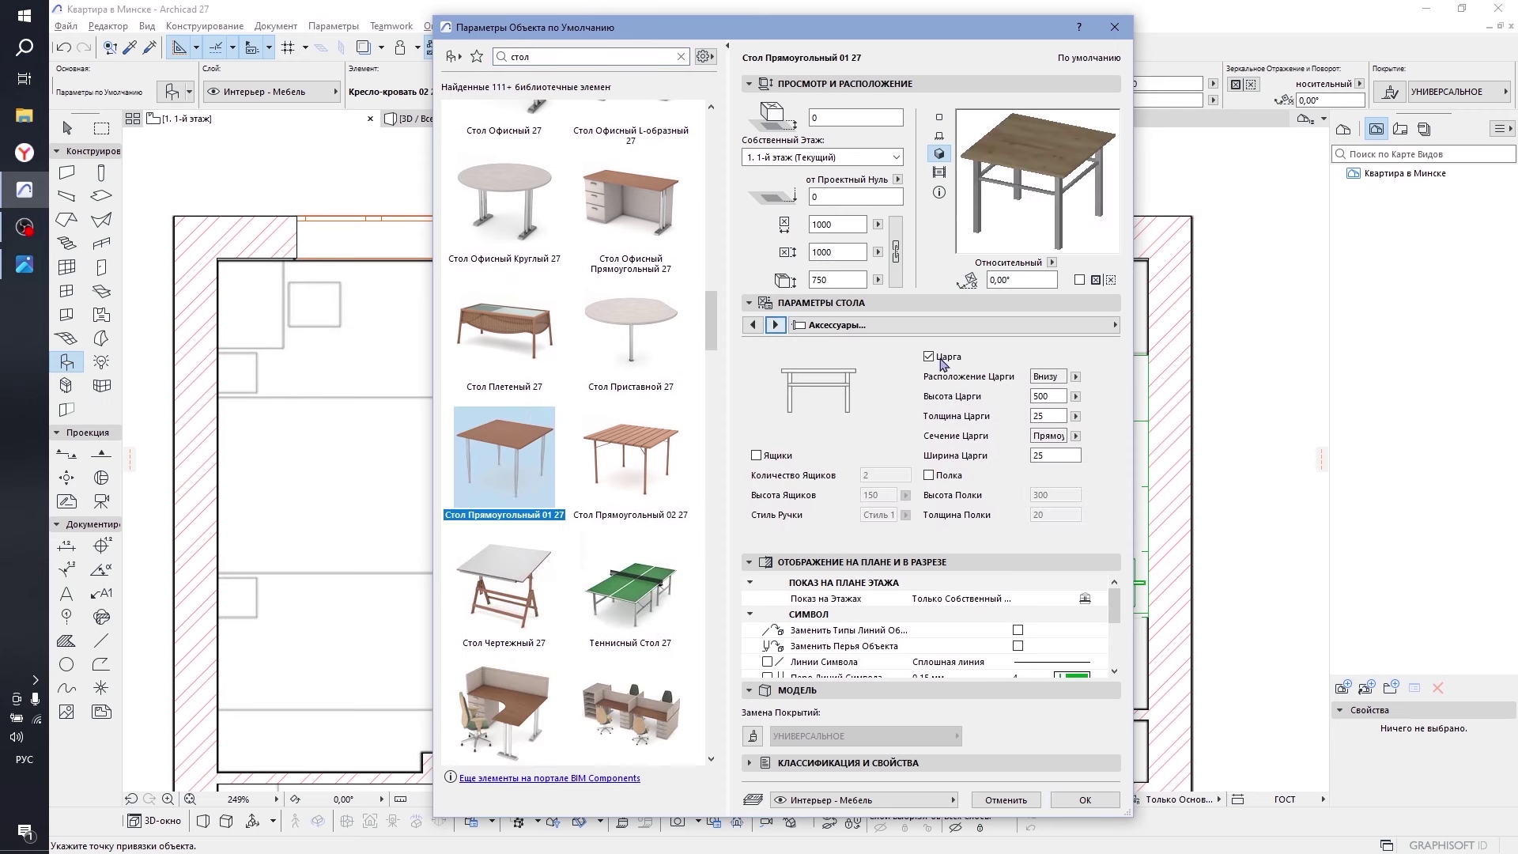
click(930, 357)
click(773, 326)
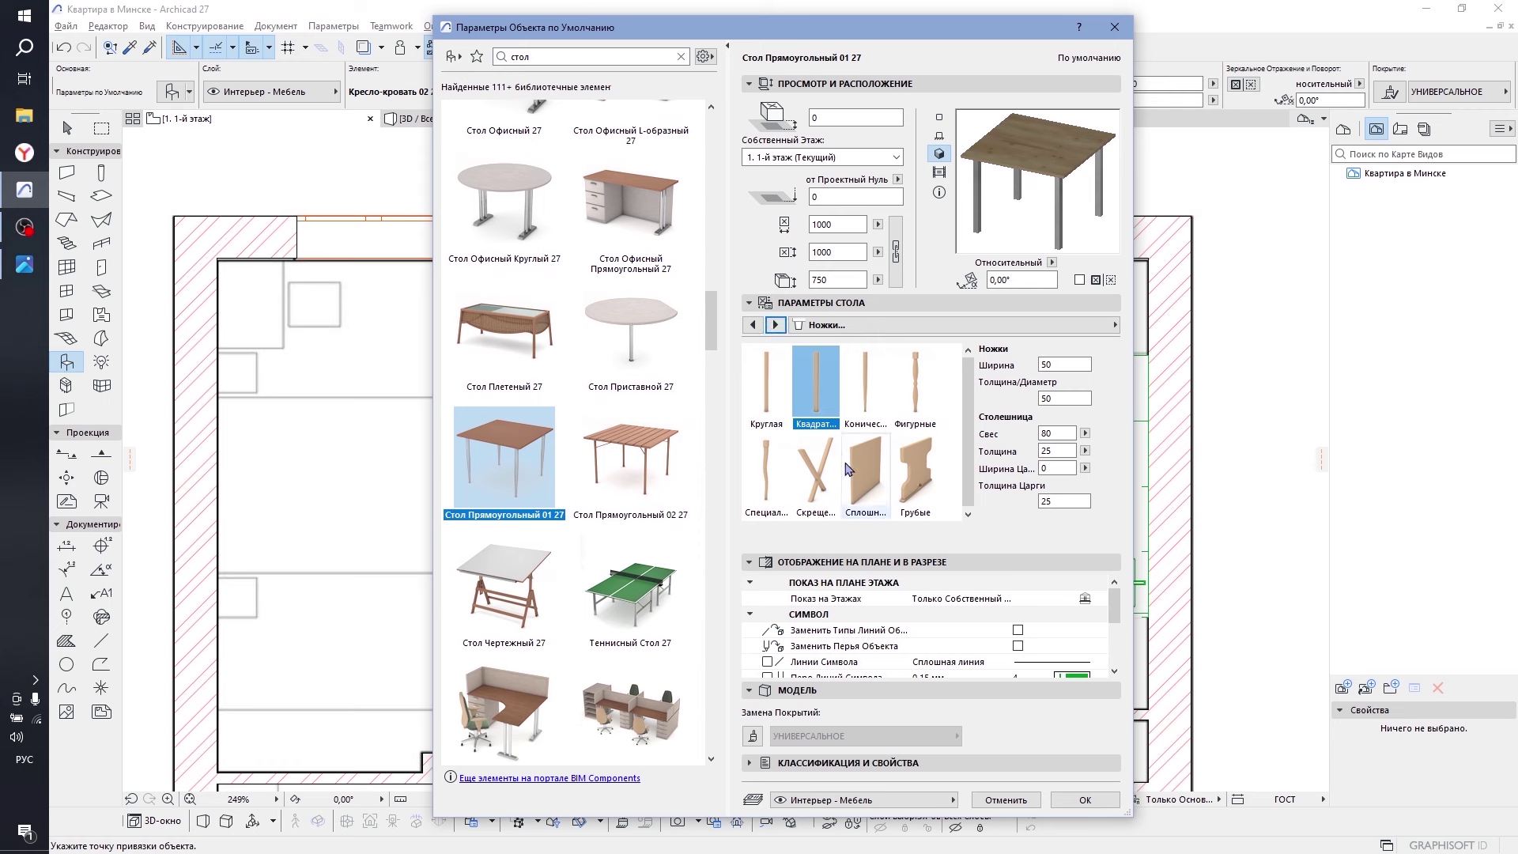
click(869, 473)
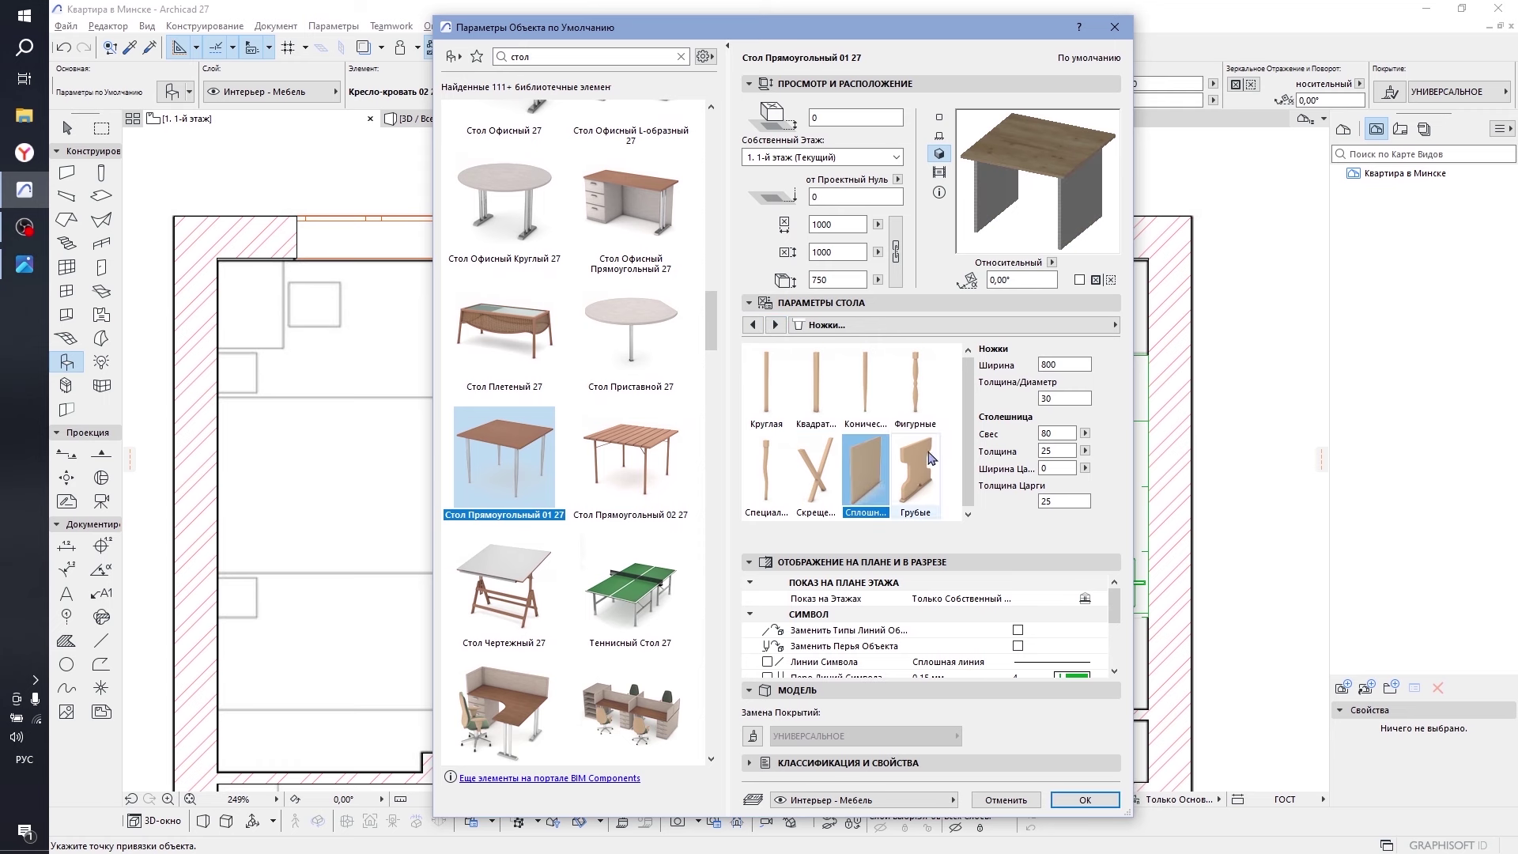
text(0)
key(Return)
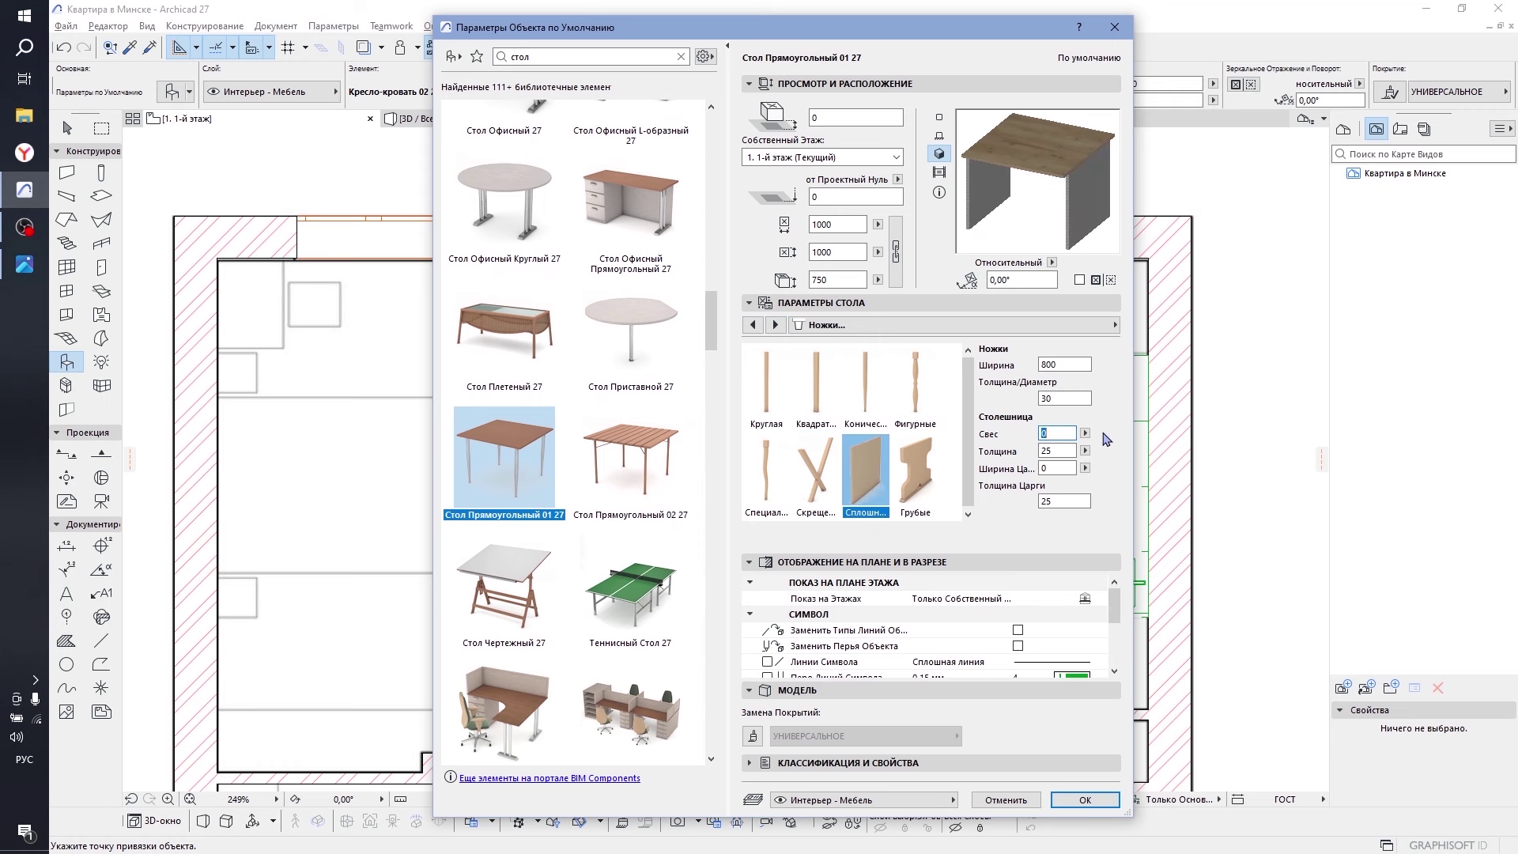
double_click(1064, 501)
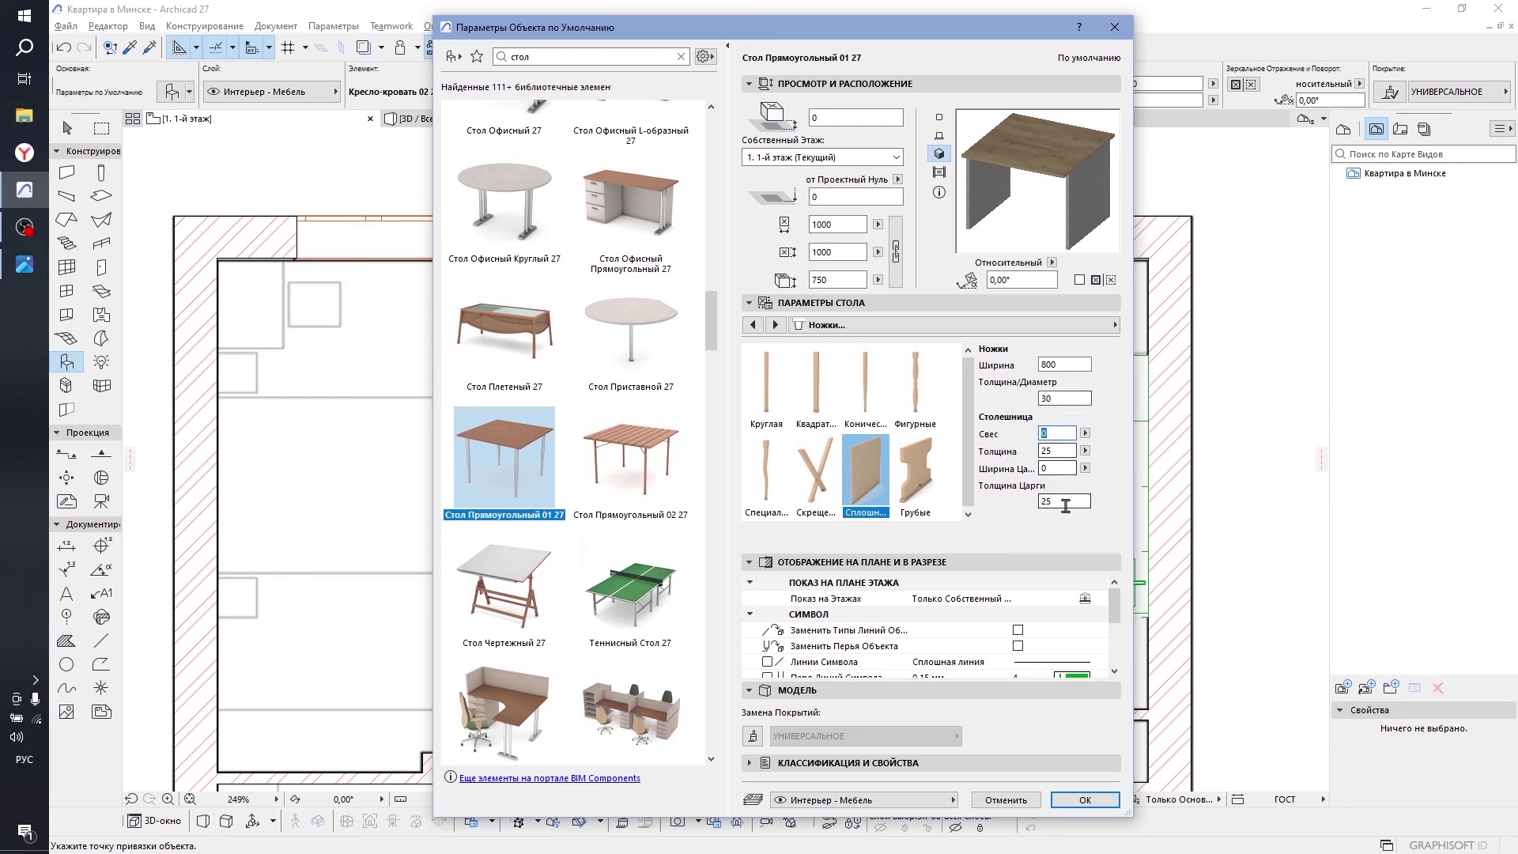
text(0)
click(1084, 799)
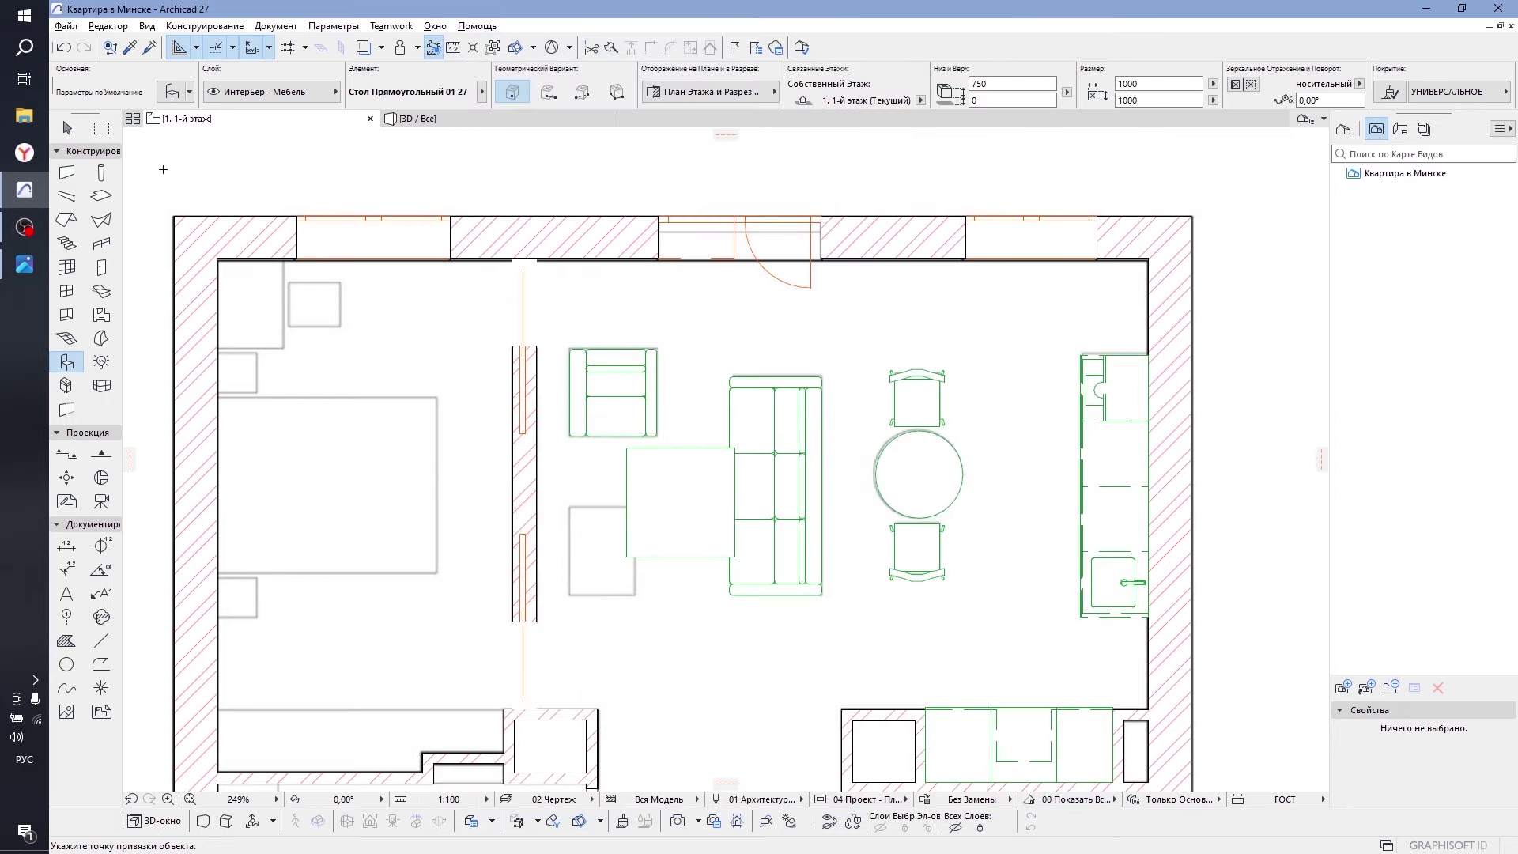
Move the new table down and to the left, then check it in 3D at eye level
click(68, 127)
click(652, 539)
scroll(653, 539, up, 3)
scroll(652, 530, up, 2)
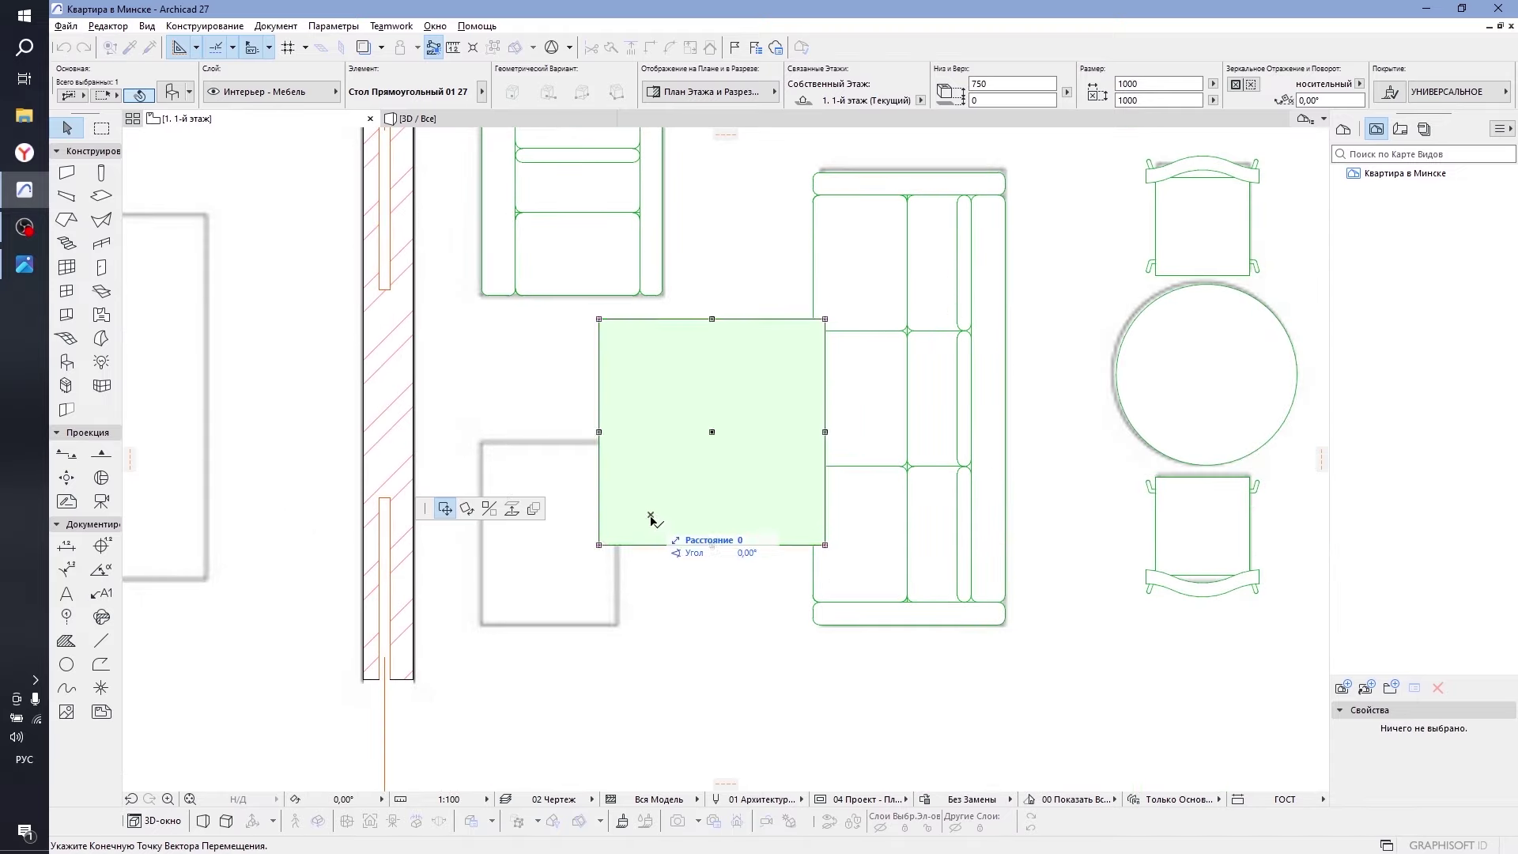
click(557, 601)
click(443, 118)
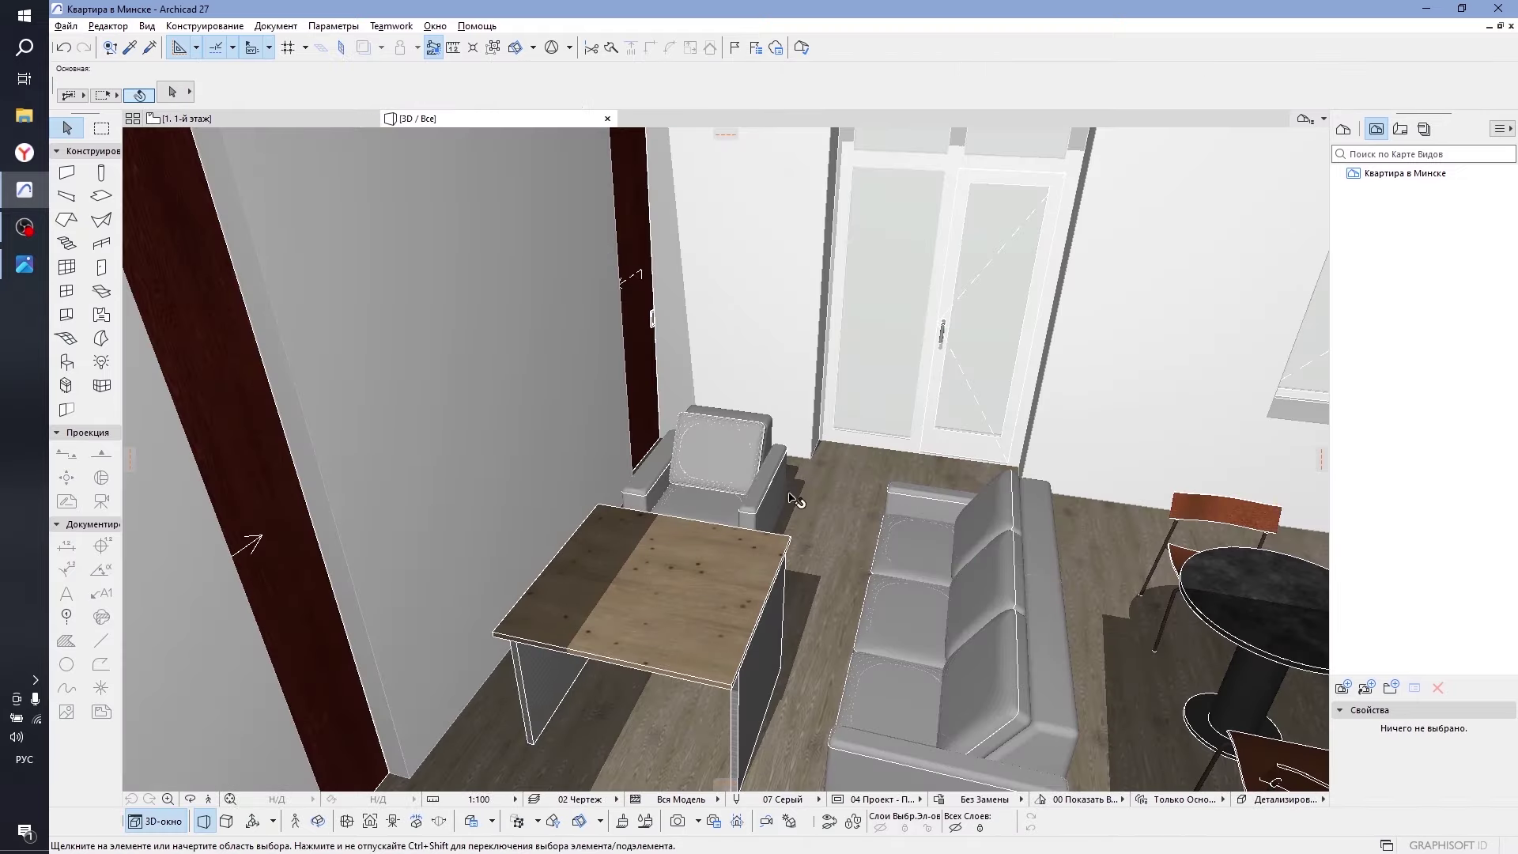
mouse_move(711, 395)
shift+middle_down()
mouse_move(842, 499)
mouse_move(385, 194)
shift+middle_up()
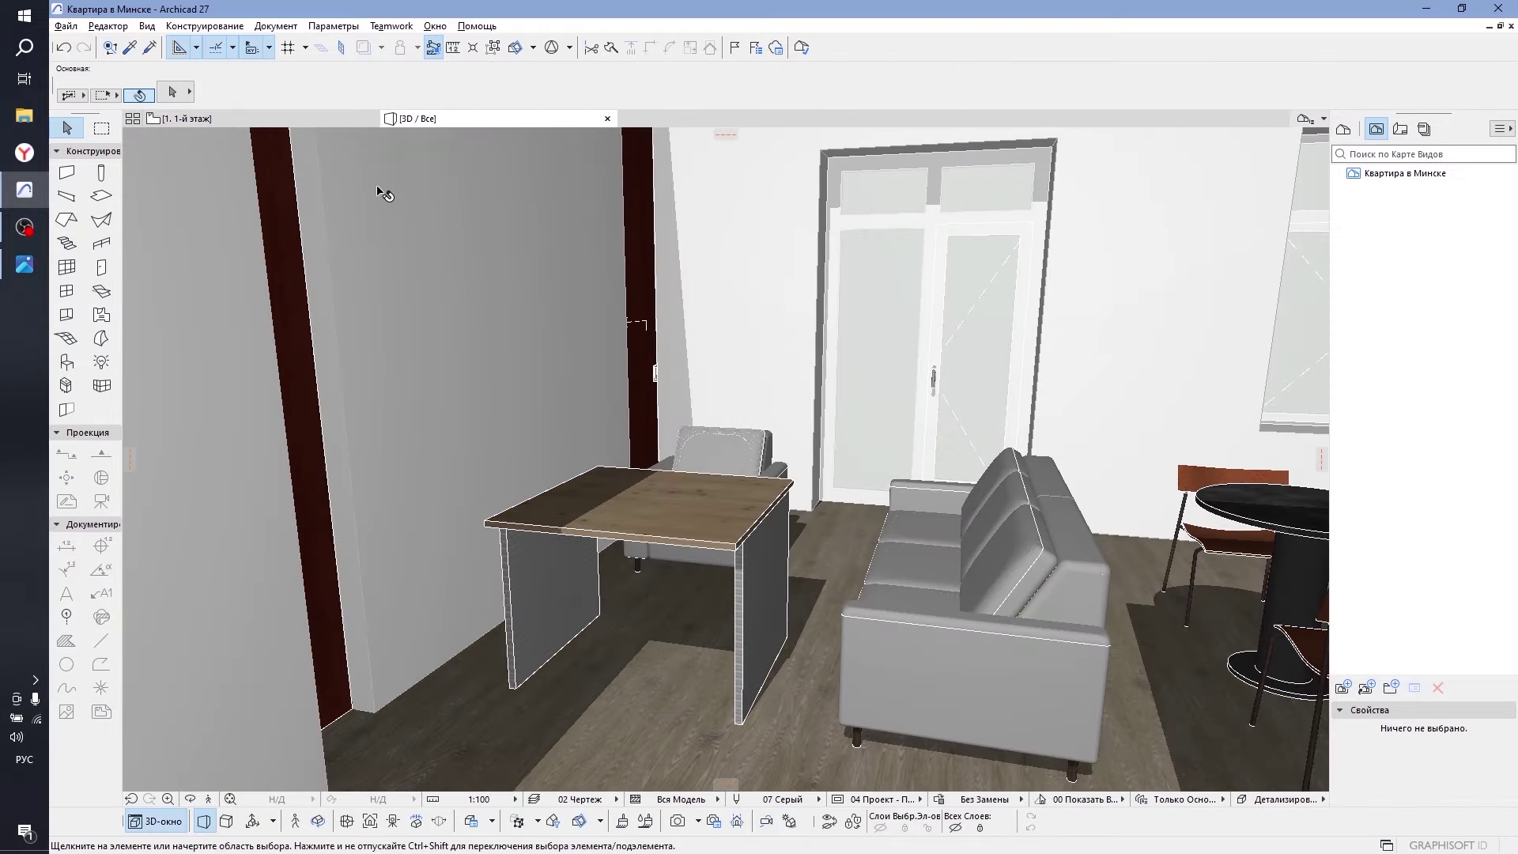
click(309, 111)
Rotate the table 90° about its corner and move it down in the plan
click(504, 404)
click(467, 508)
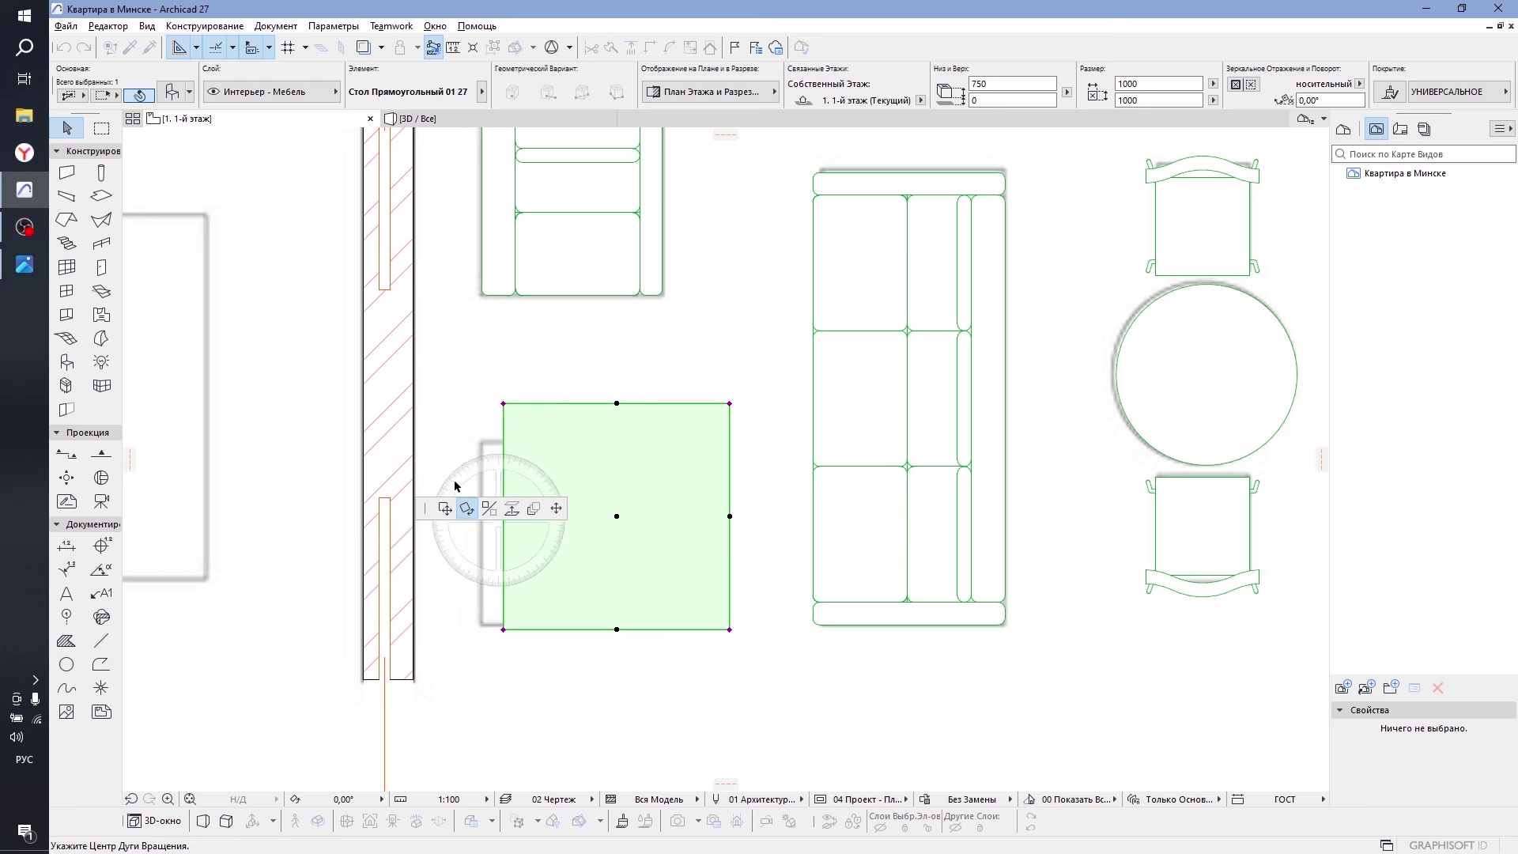
click(499, 404)
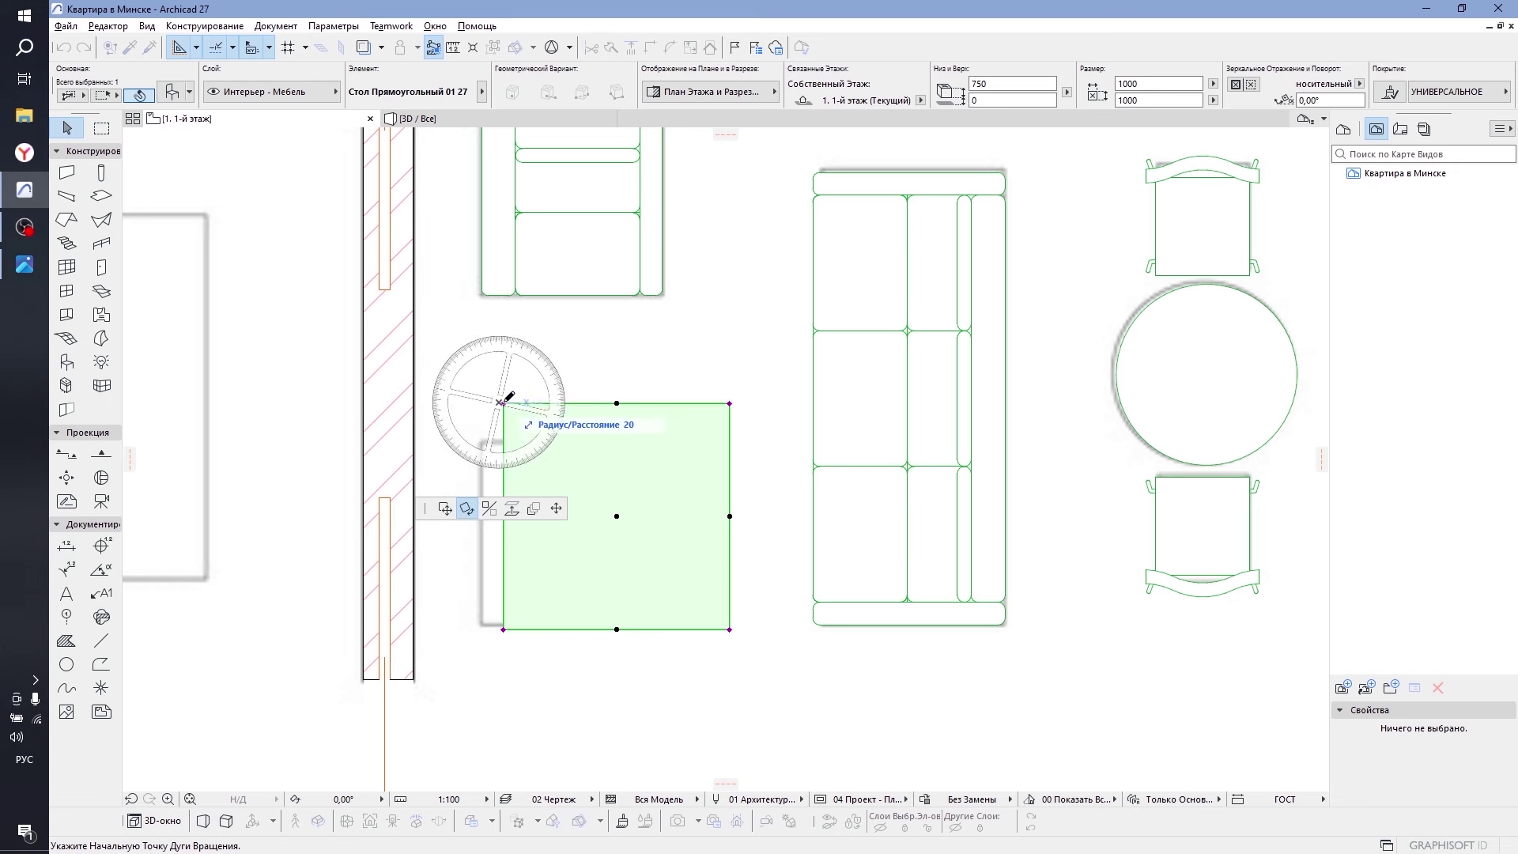
click(775, 402)
click(500, 126)
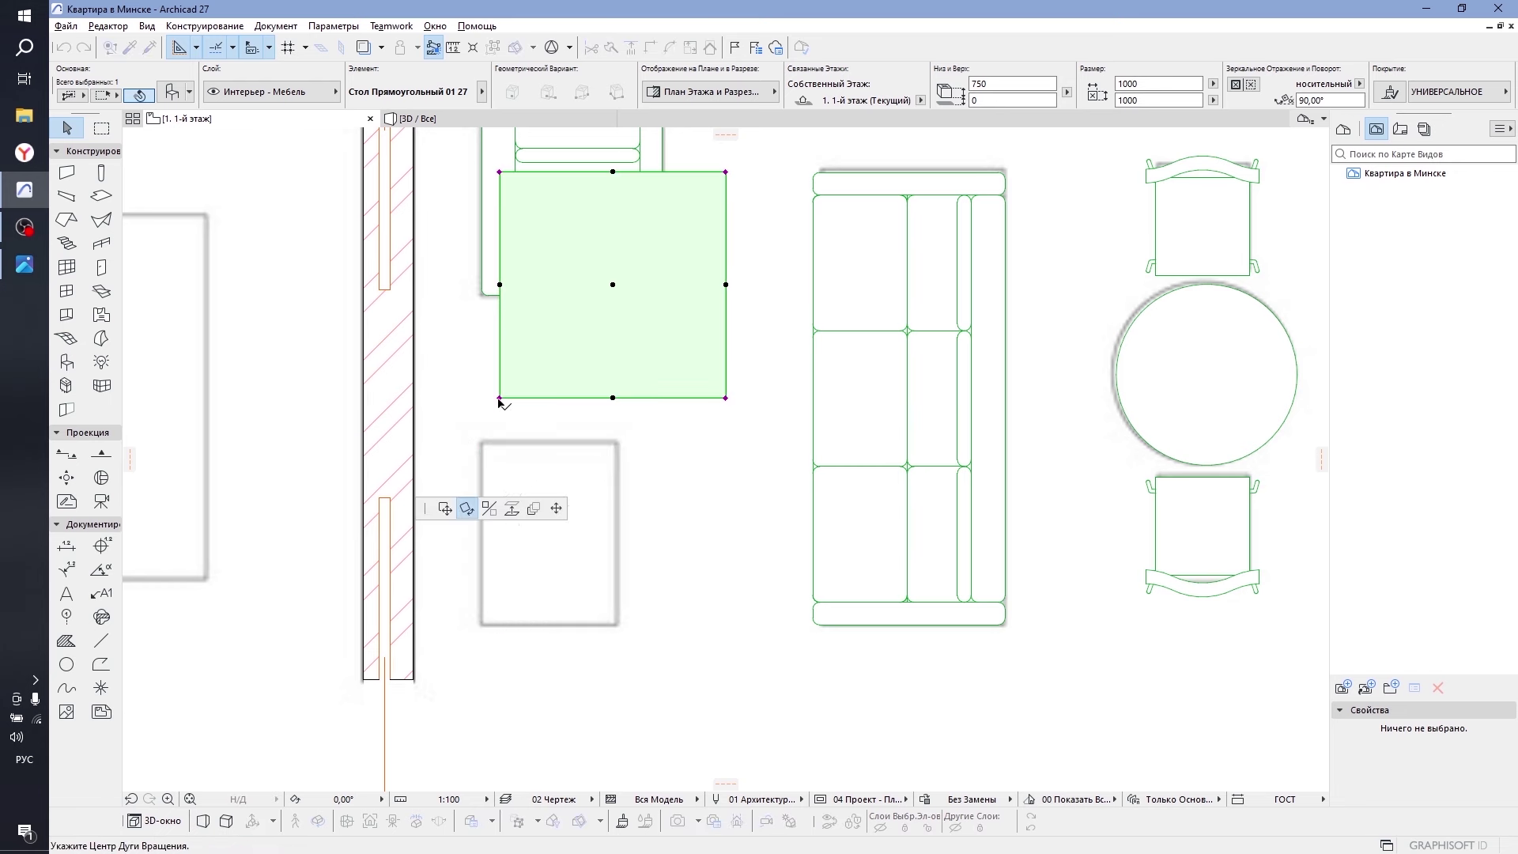
click(445, 509)
click(481, 623)
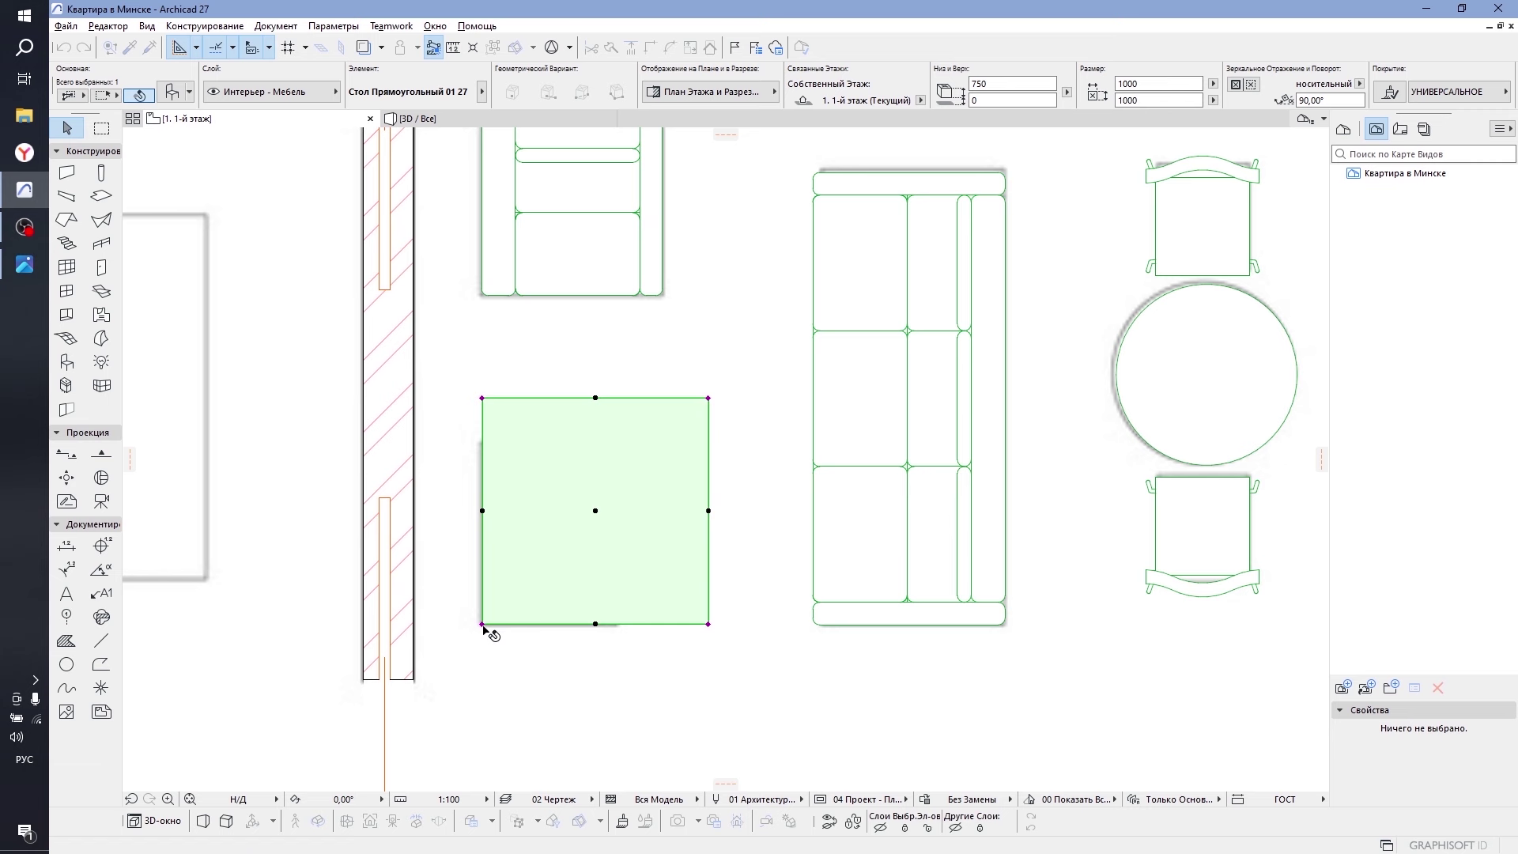
Stretch the table from its corner, then enter 800 as its width
click(709, 399)
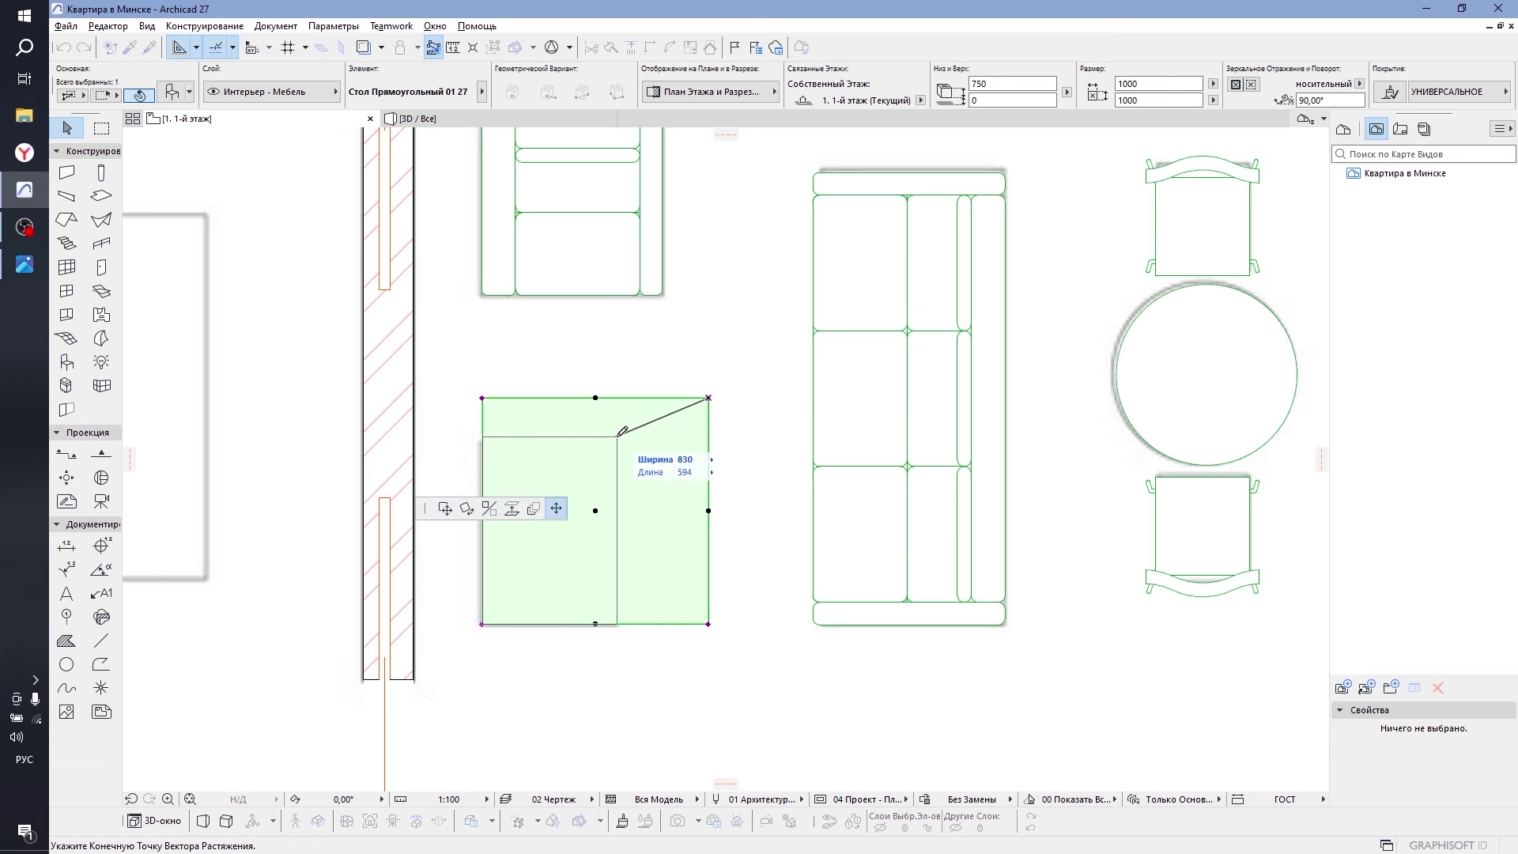
click(586, 461)
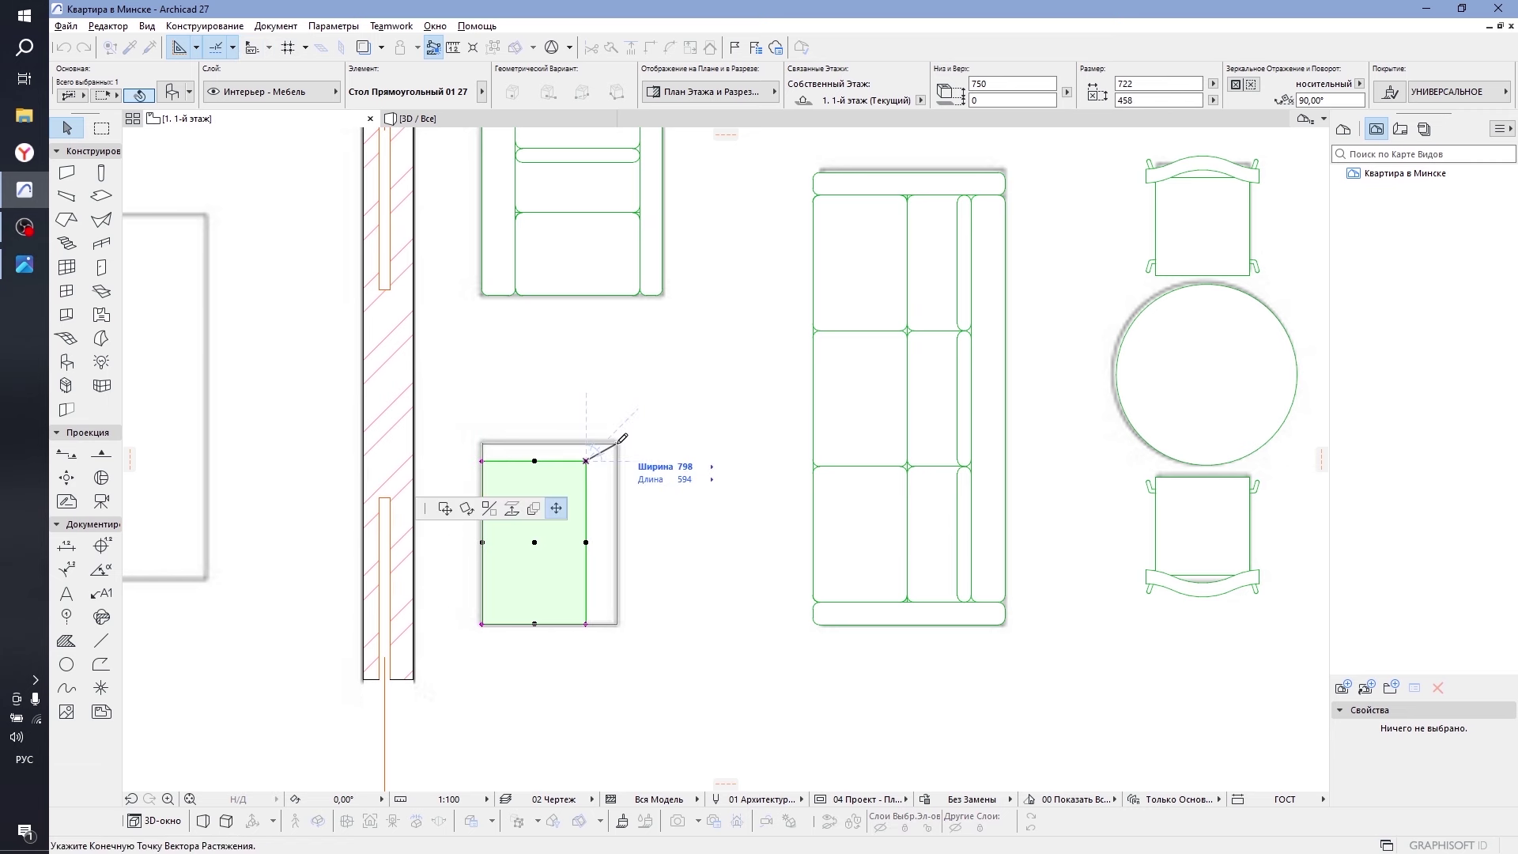
click(618, 443)
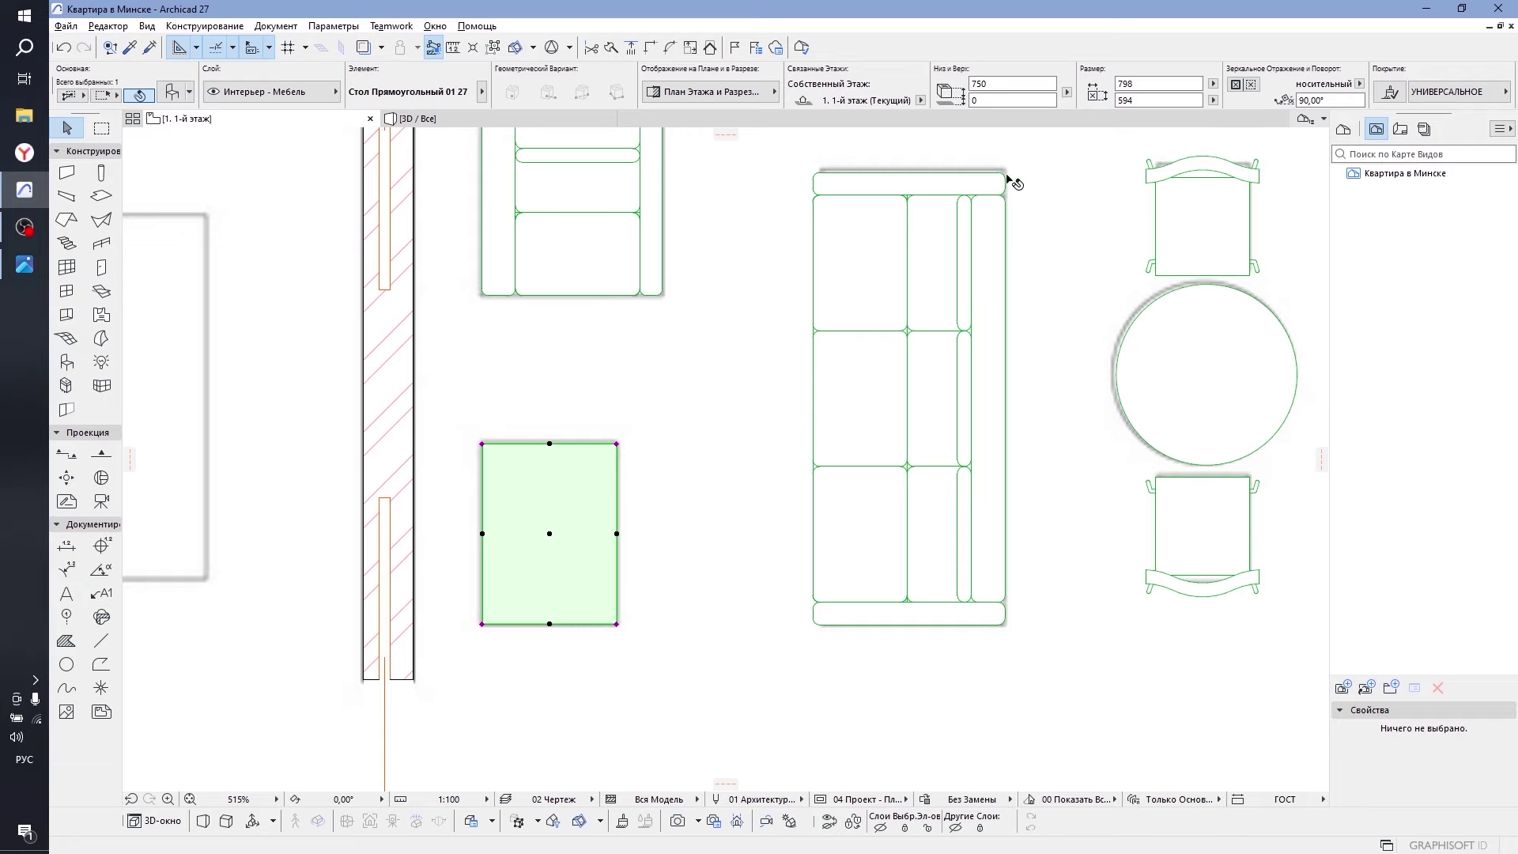
text(800)
key(Tab)
Enter 600 as the table depth and view the furniture from above in 3D
text(600)
key(F3)
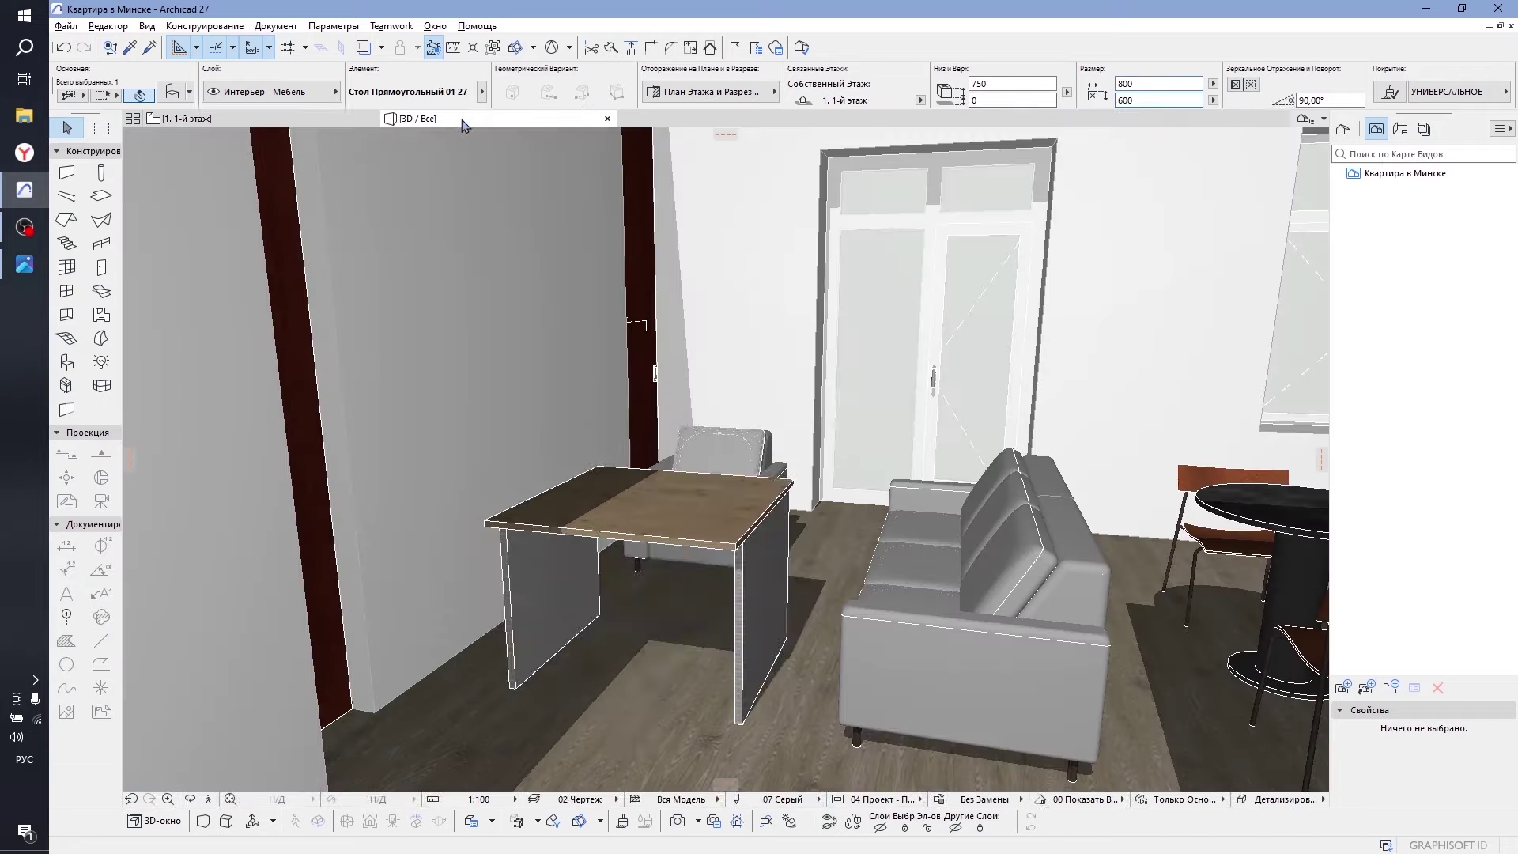
mouse_move(622, 194)
shift+middle_down()
mouse_move(500, 522)
mouse_move(656, 419)
shift+middle_up()
Select the table in 3D and set its height to 400 in the Info Box
click(656, 419)
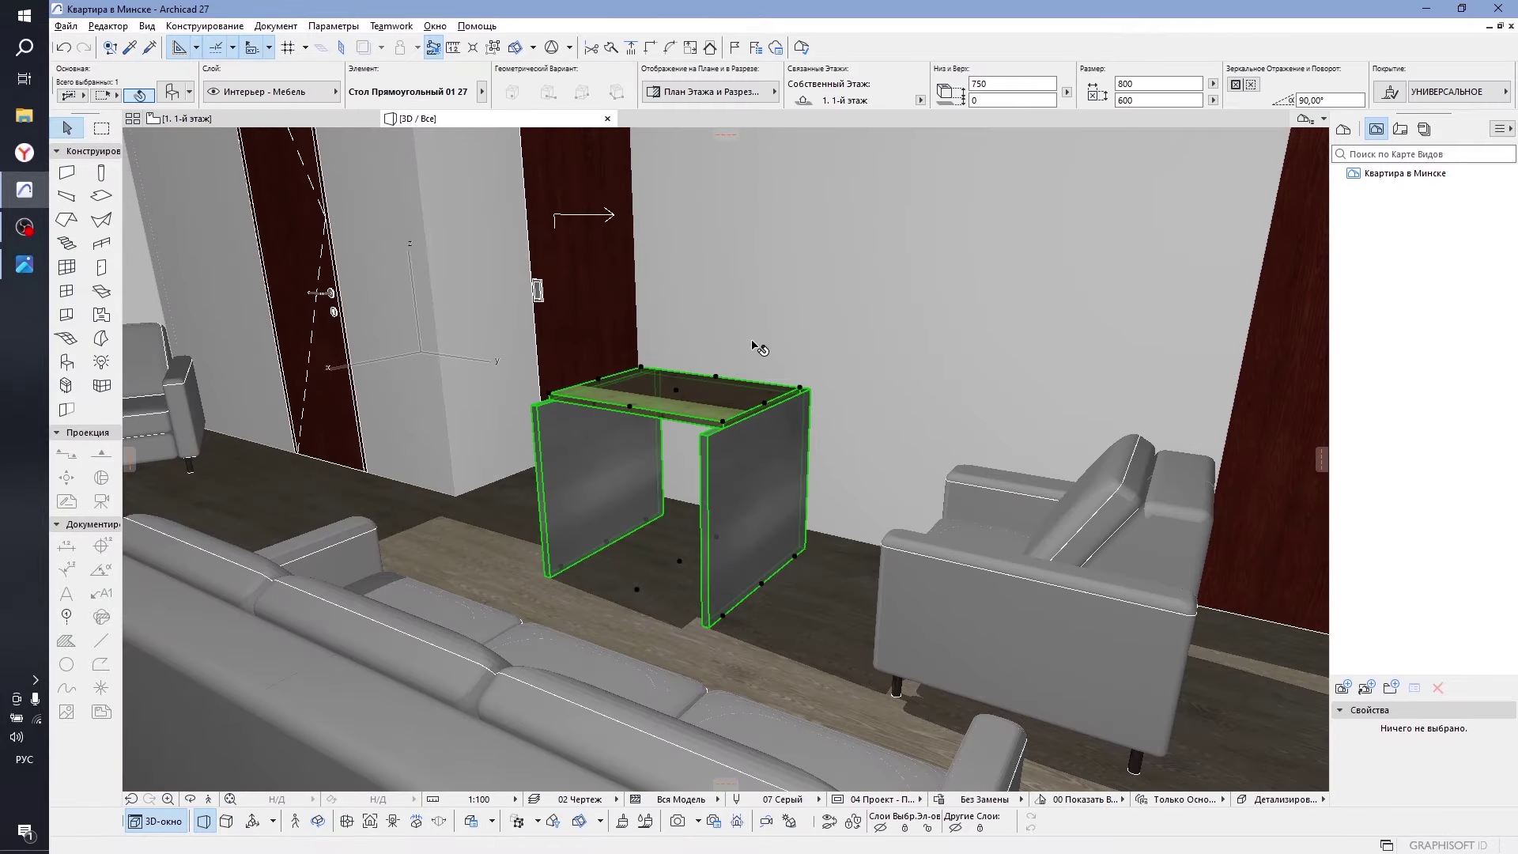
double_click(993, 85)
text(00)
key(Return)
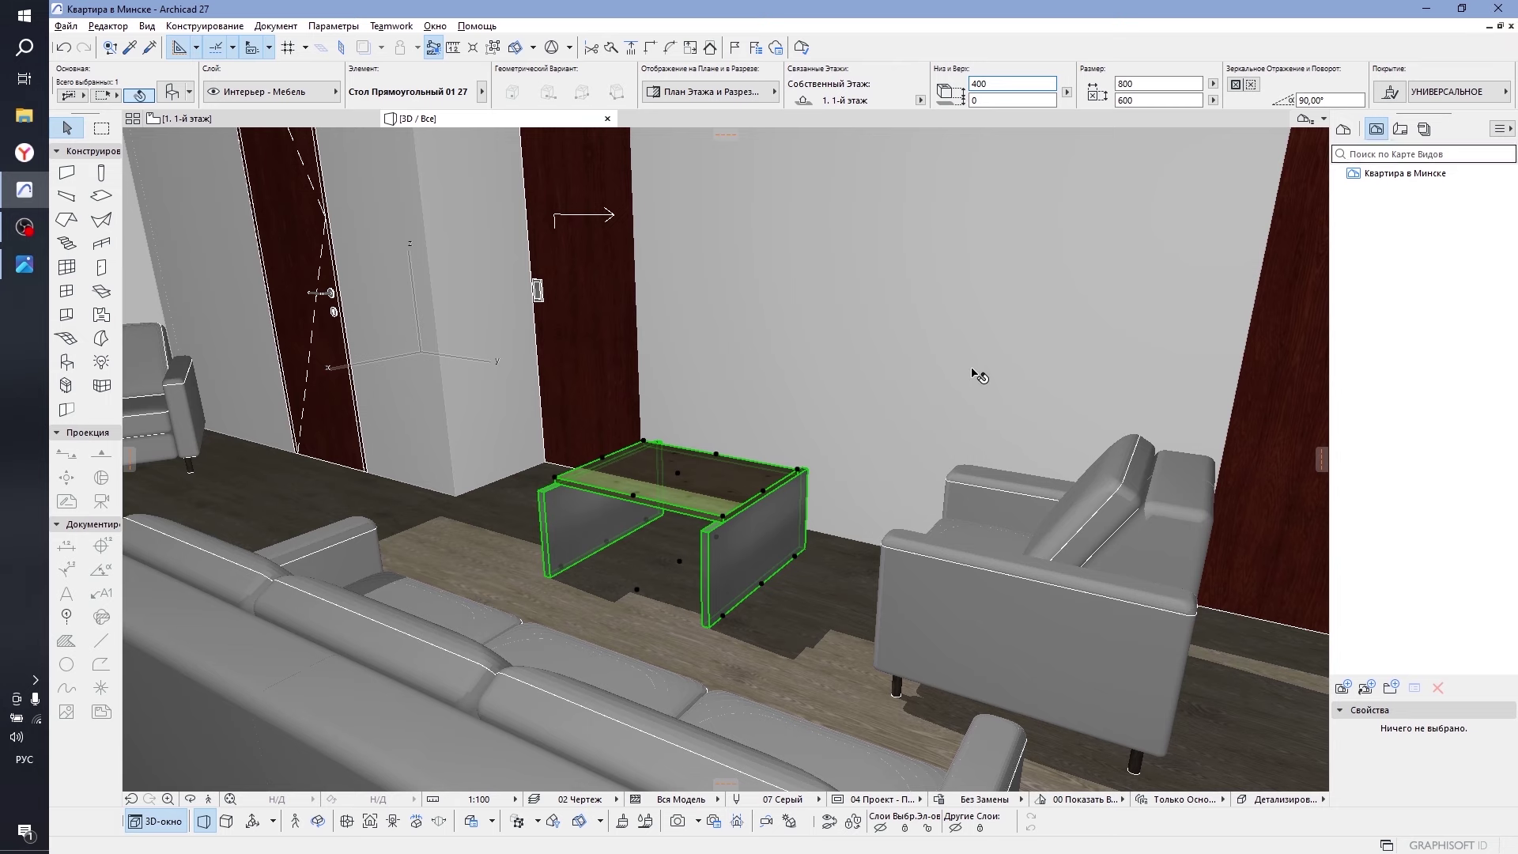
key(ctrl+t)
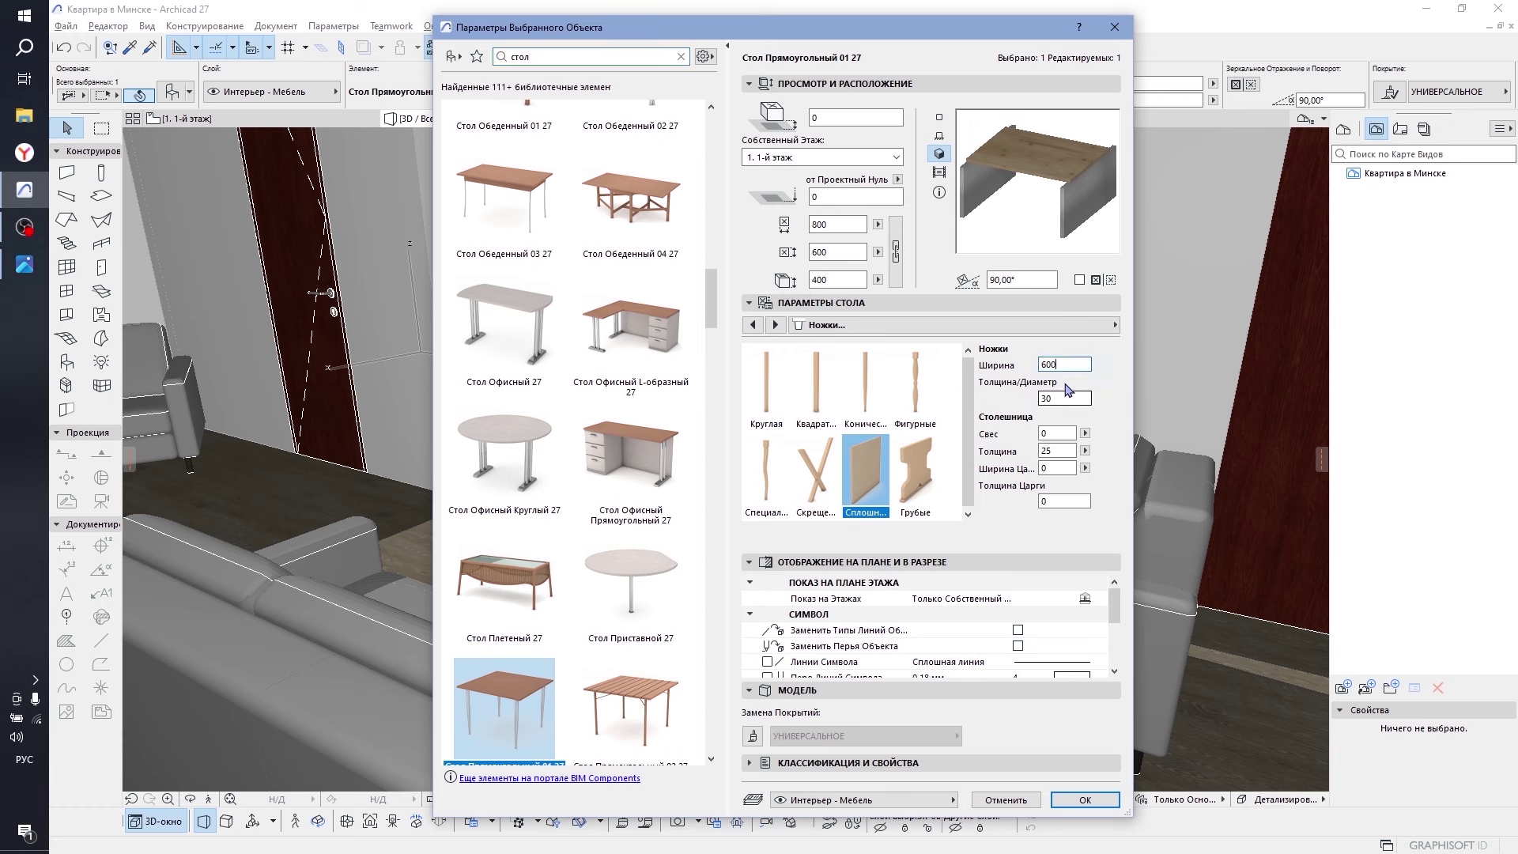
Confirm the 600 leg width and give the table a Краска - Антрацит top and dark legs
key(Return)
click(1115, 325)
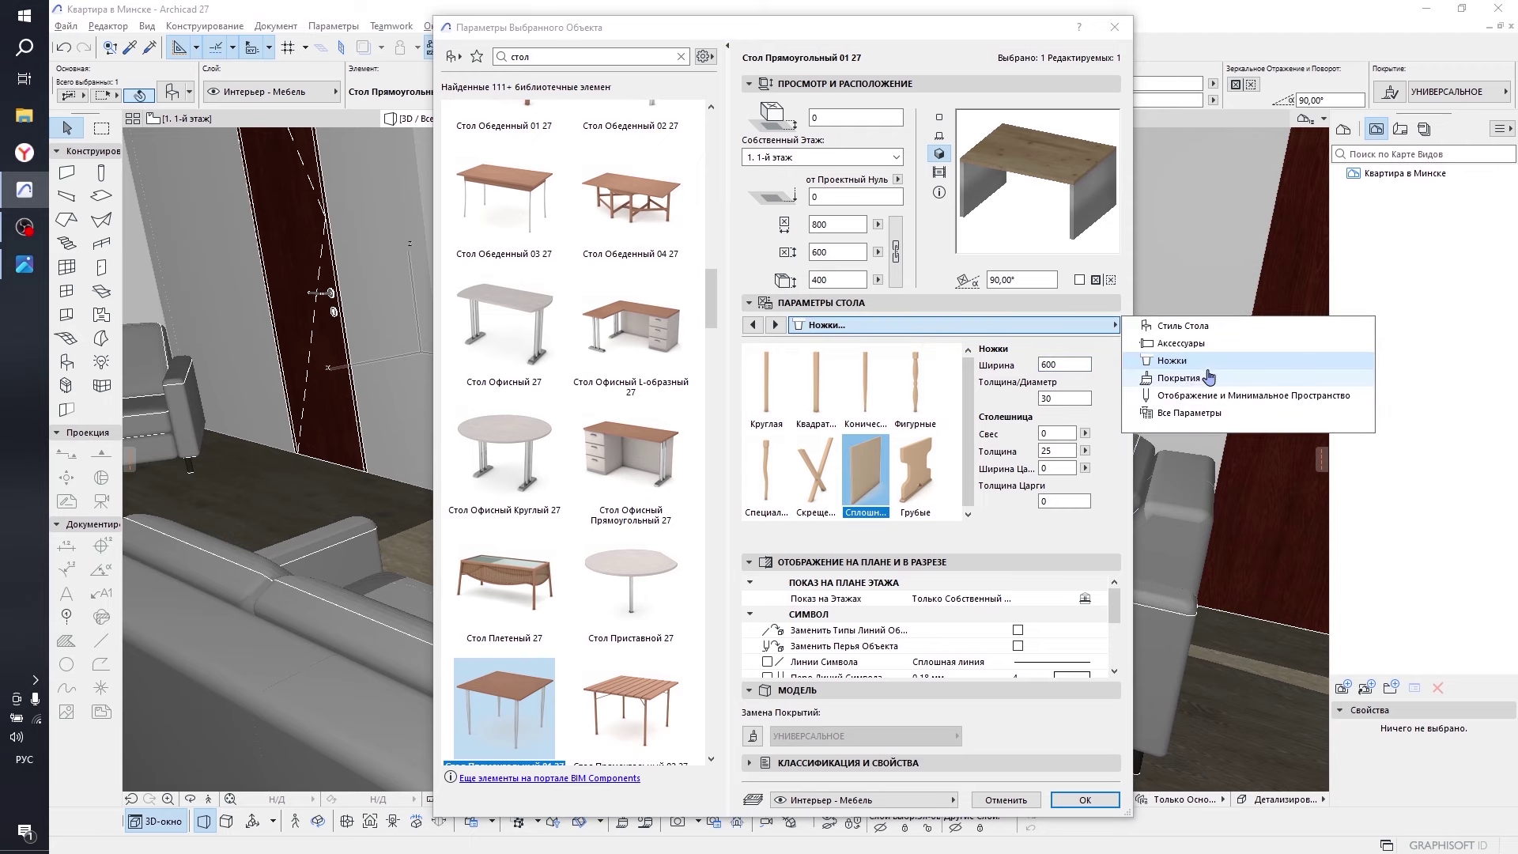
click(1196, 378)
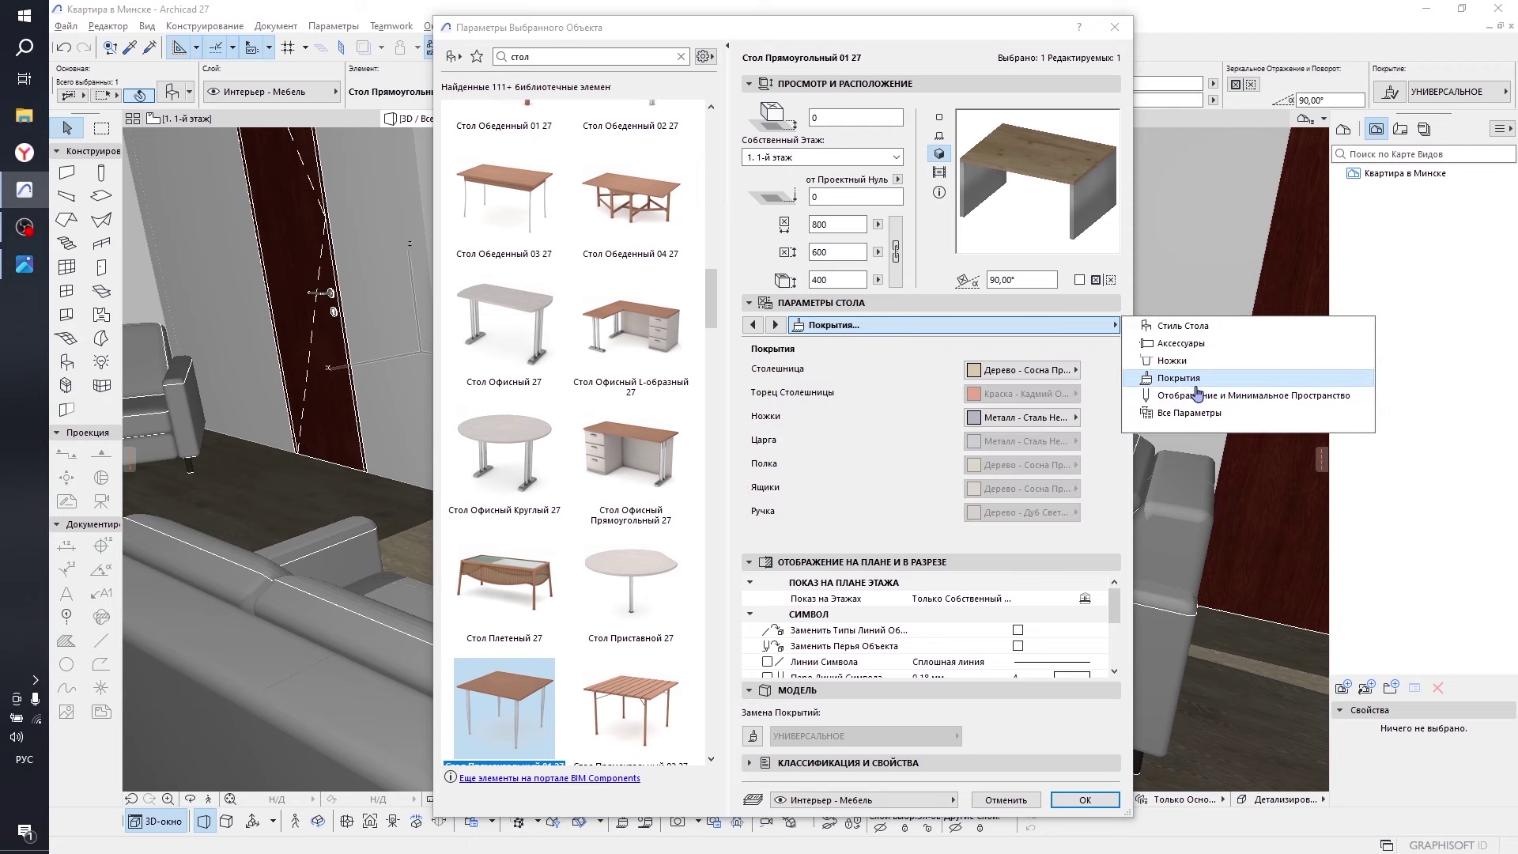
click(1007, 371)
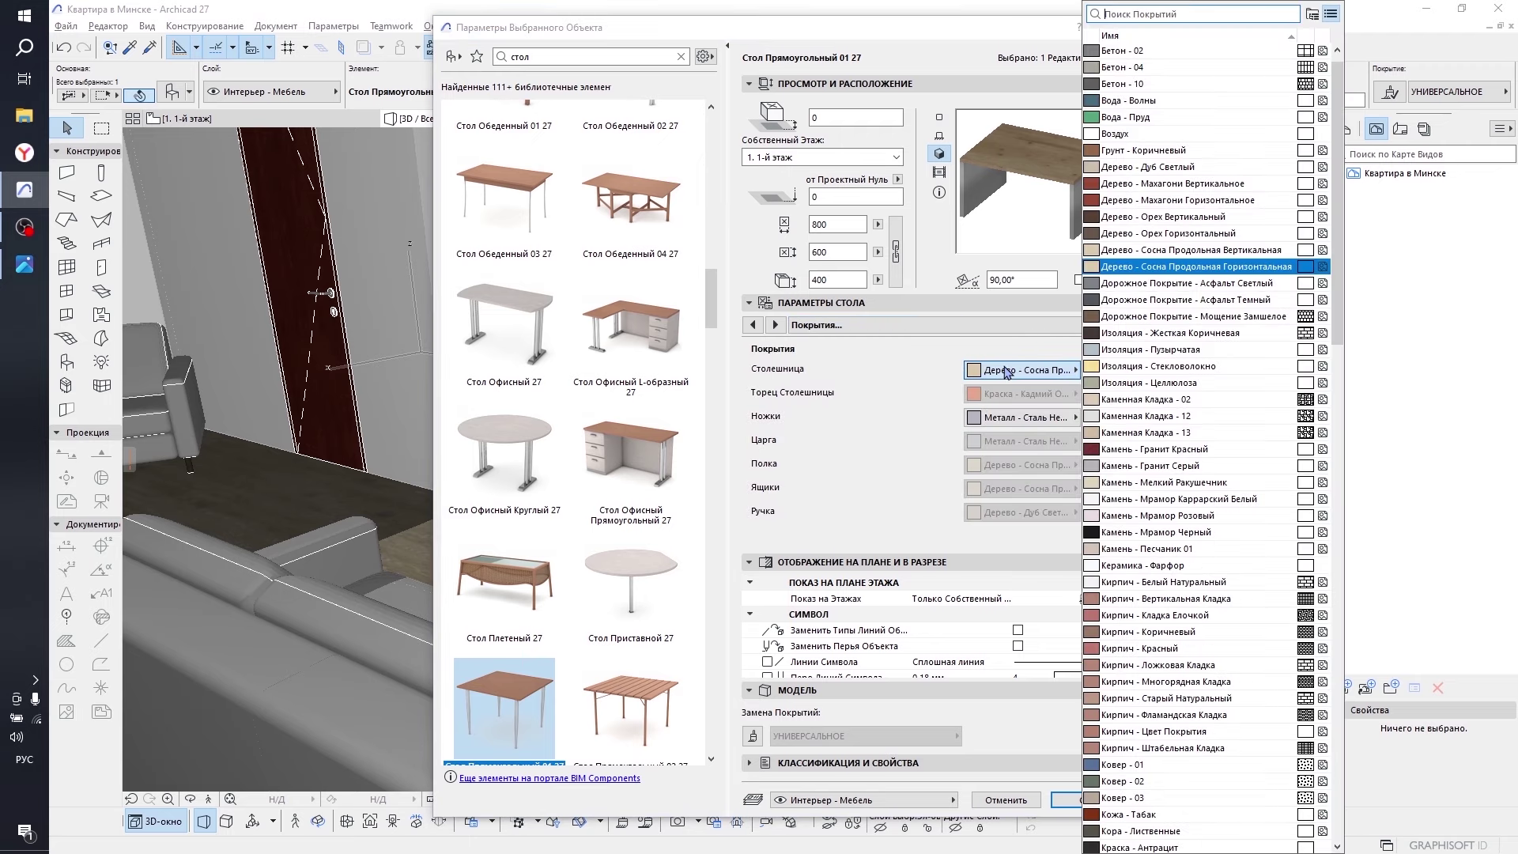
click(1162, 87)
click(1011, 419)
scroll(1185, 317, up, 5)
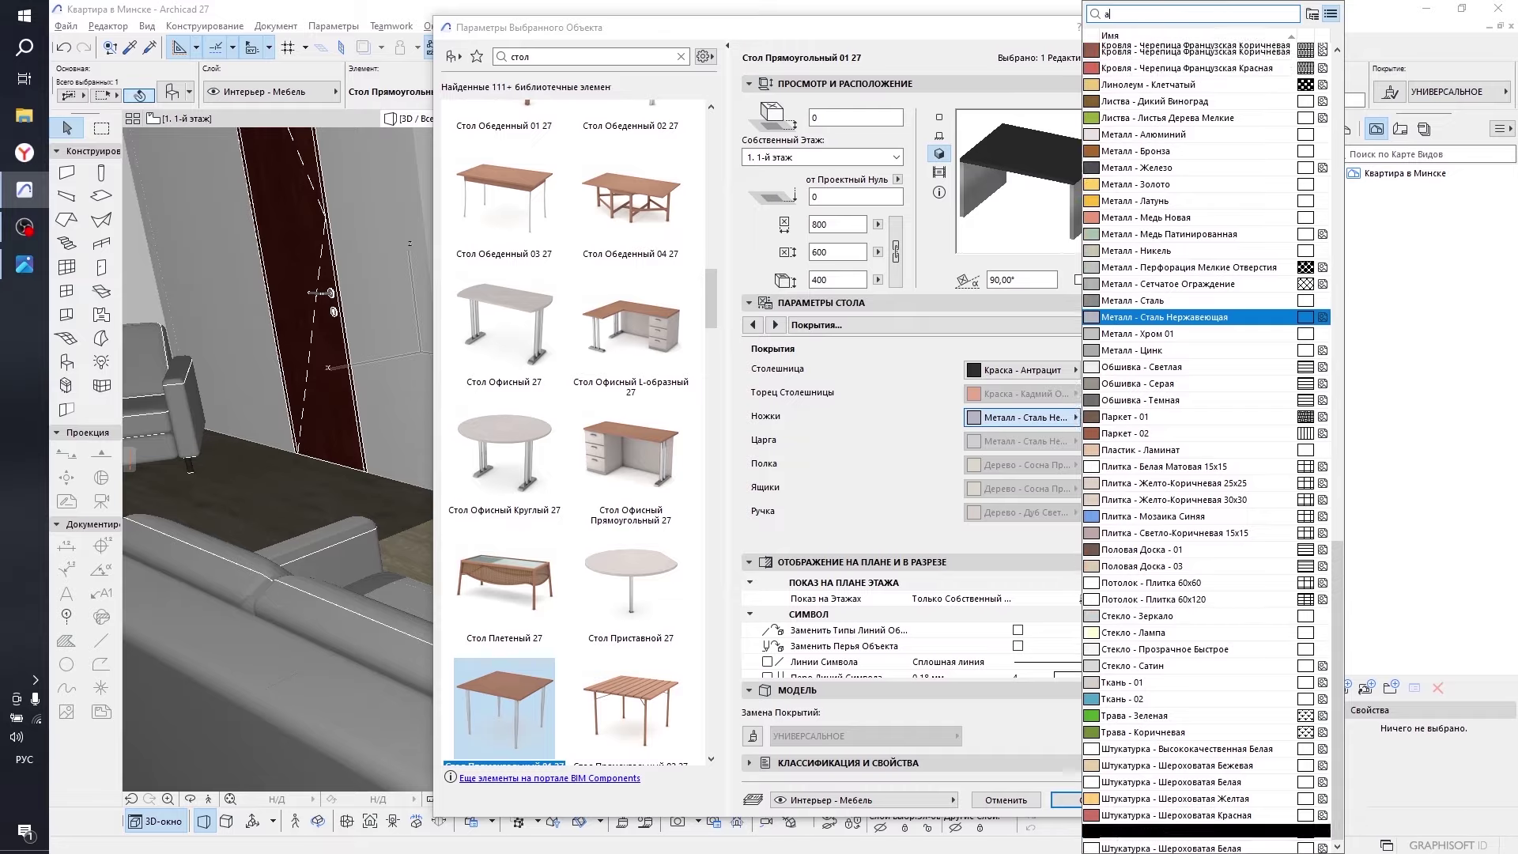
click(1162, 87)
click(1064, 800)
mouse_move(800, 544)
mouse_down()
mouse_move(770, 578)
mouse_move(665, 589)
mouse_move(649, 570)
mouse_up()
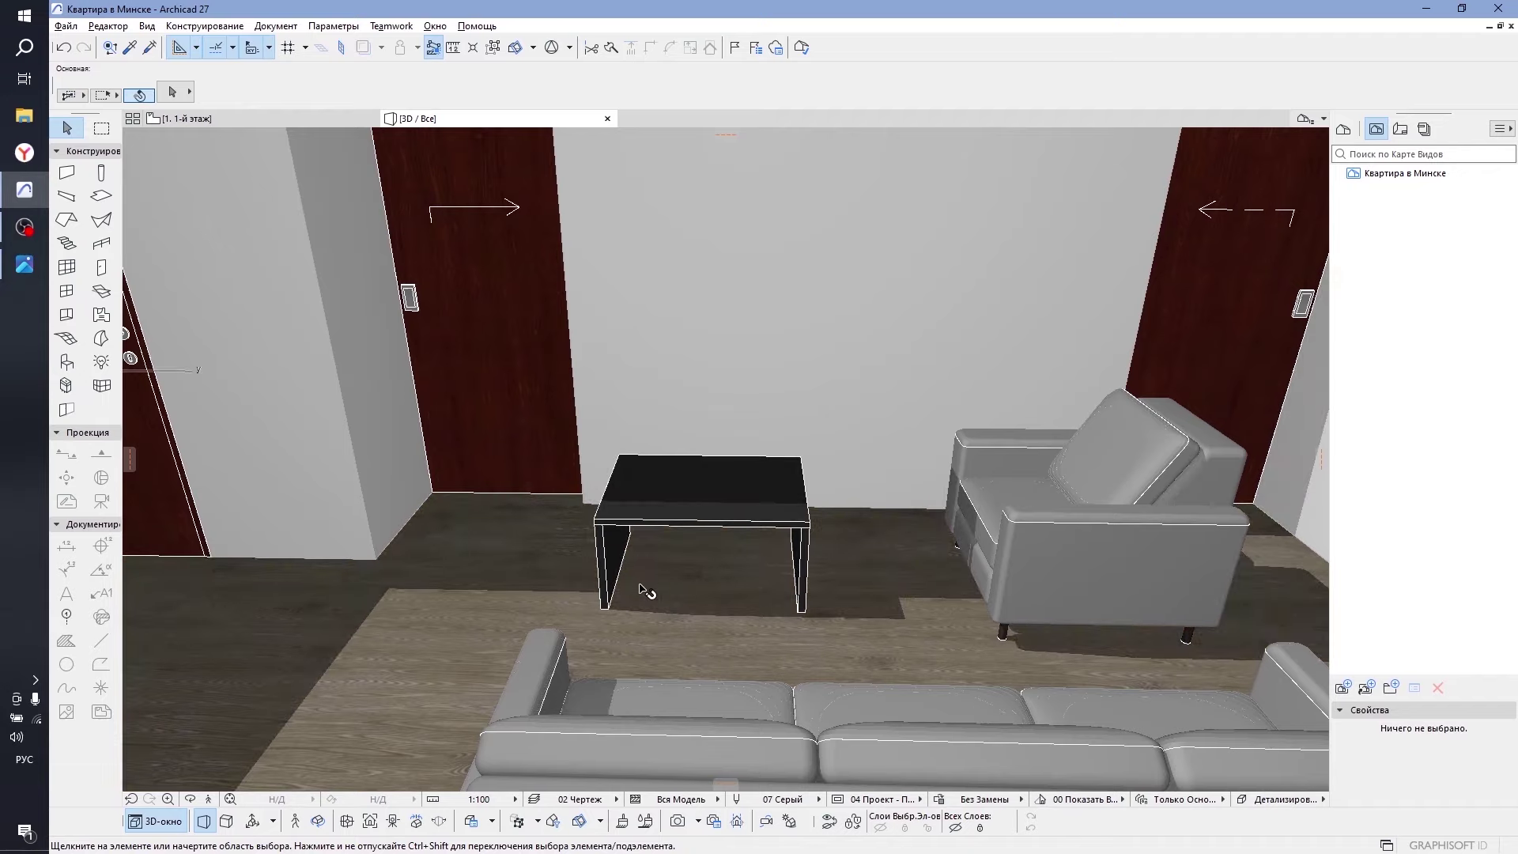
key(alt+Tab)
key(alt+Tab)
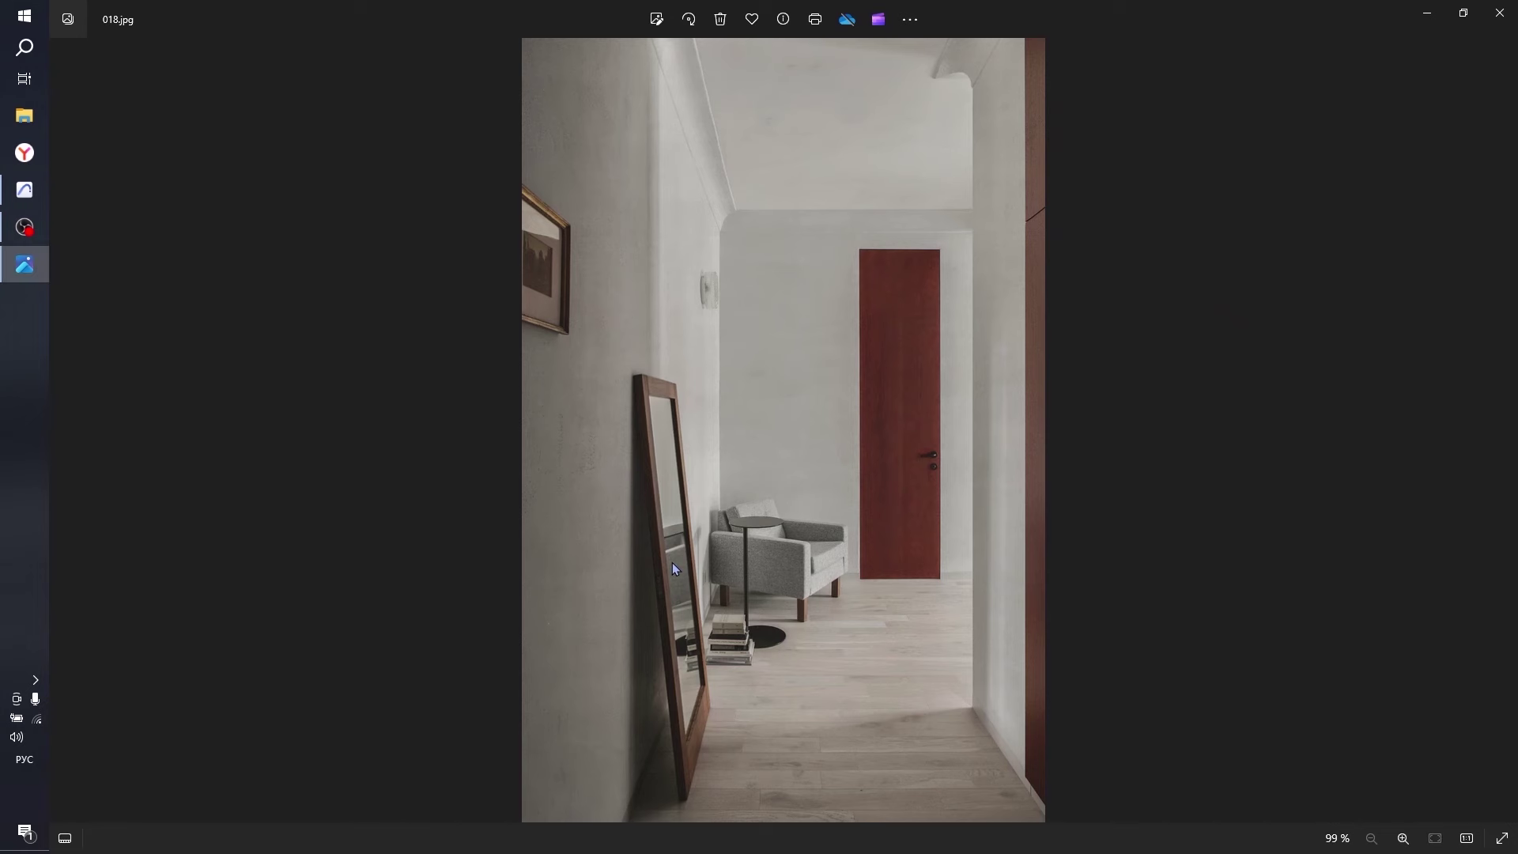
key(Left)
key(Left)
key(Left)
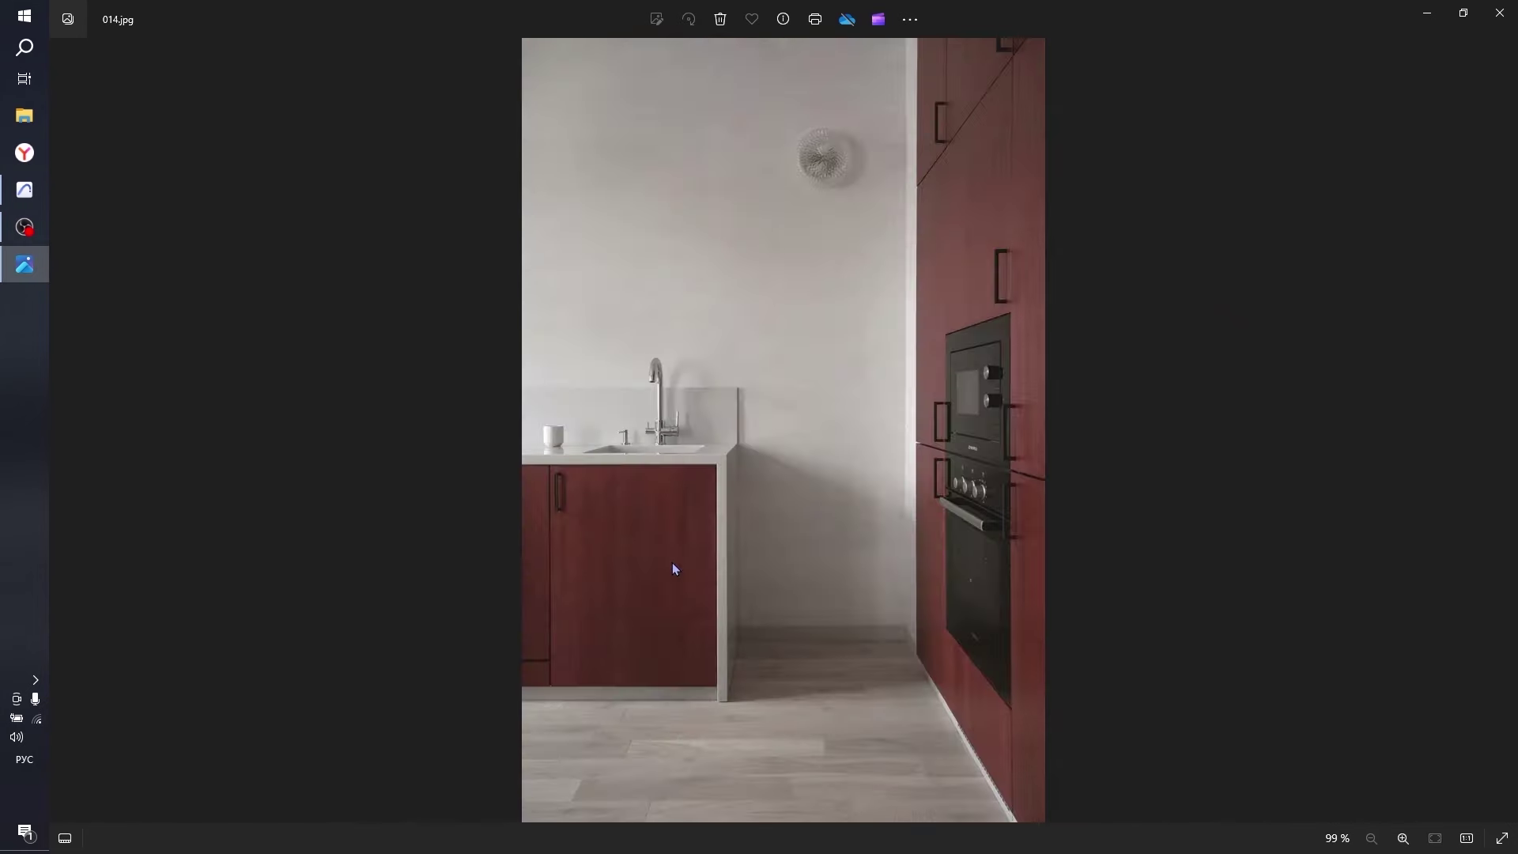
key(Left)
key(Left)
key(Left)
key(Left)
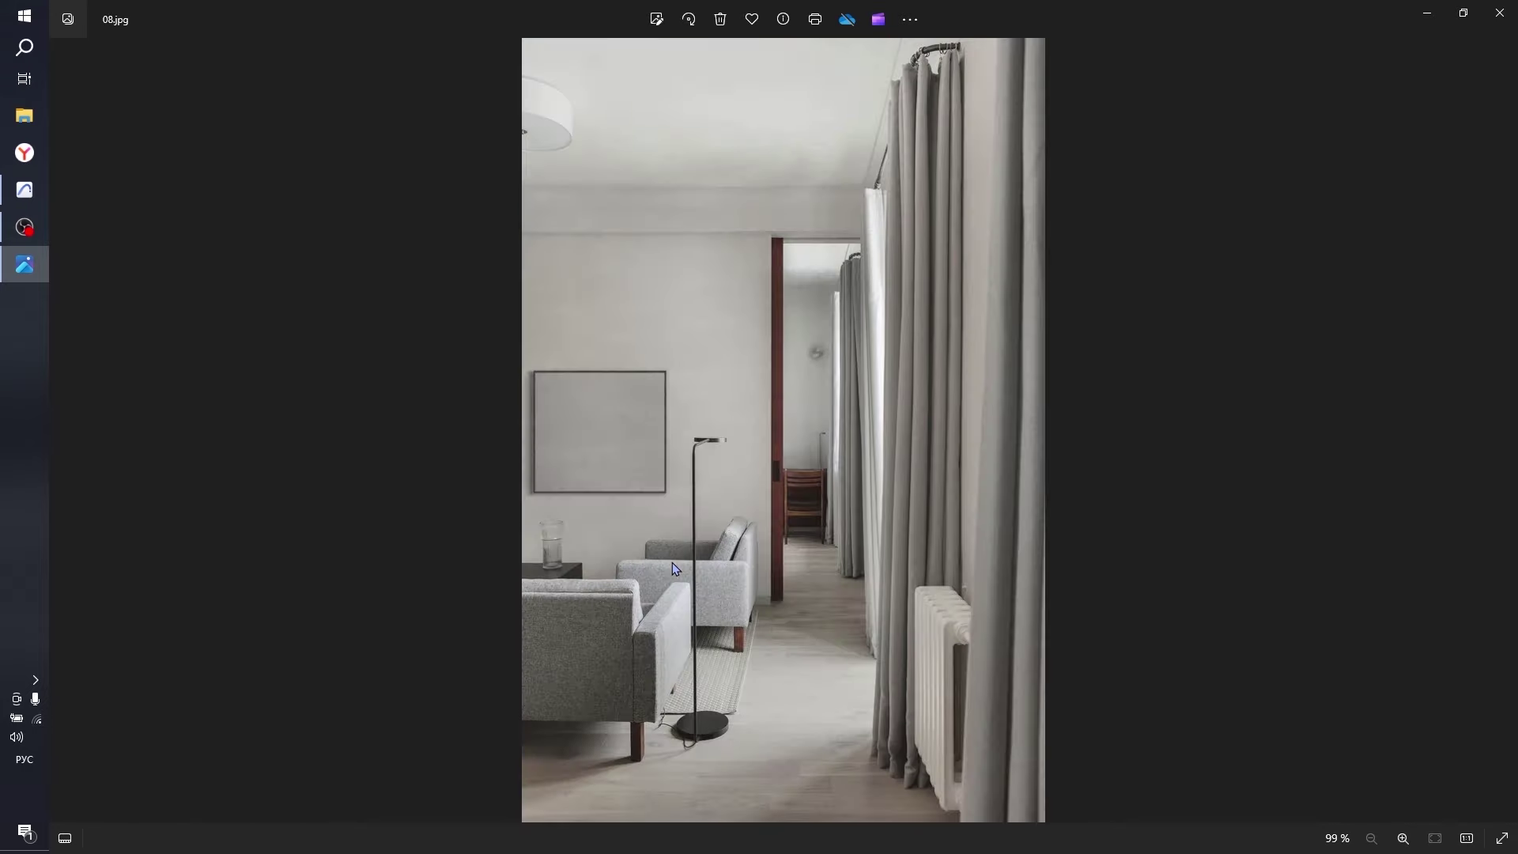
key(Left)
key(Left)
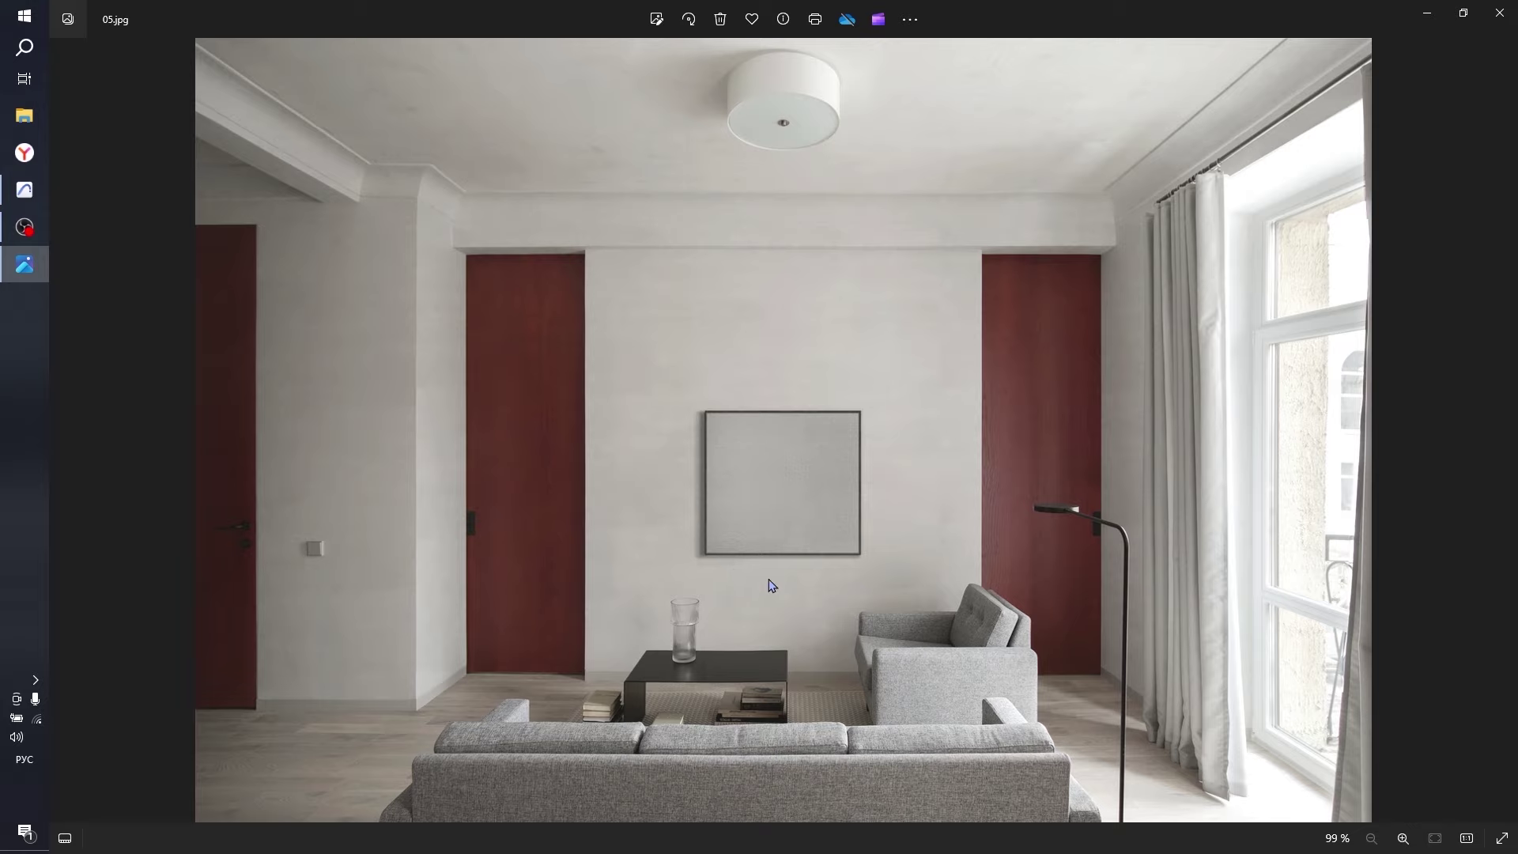
key(alt+Tab)
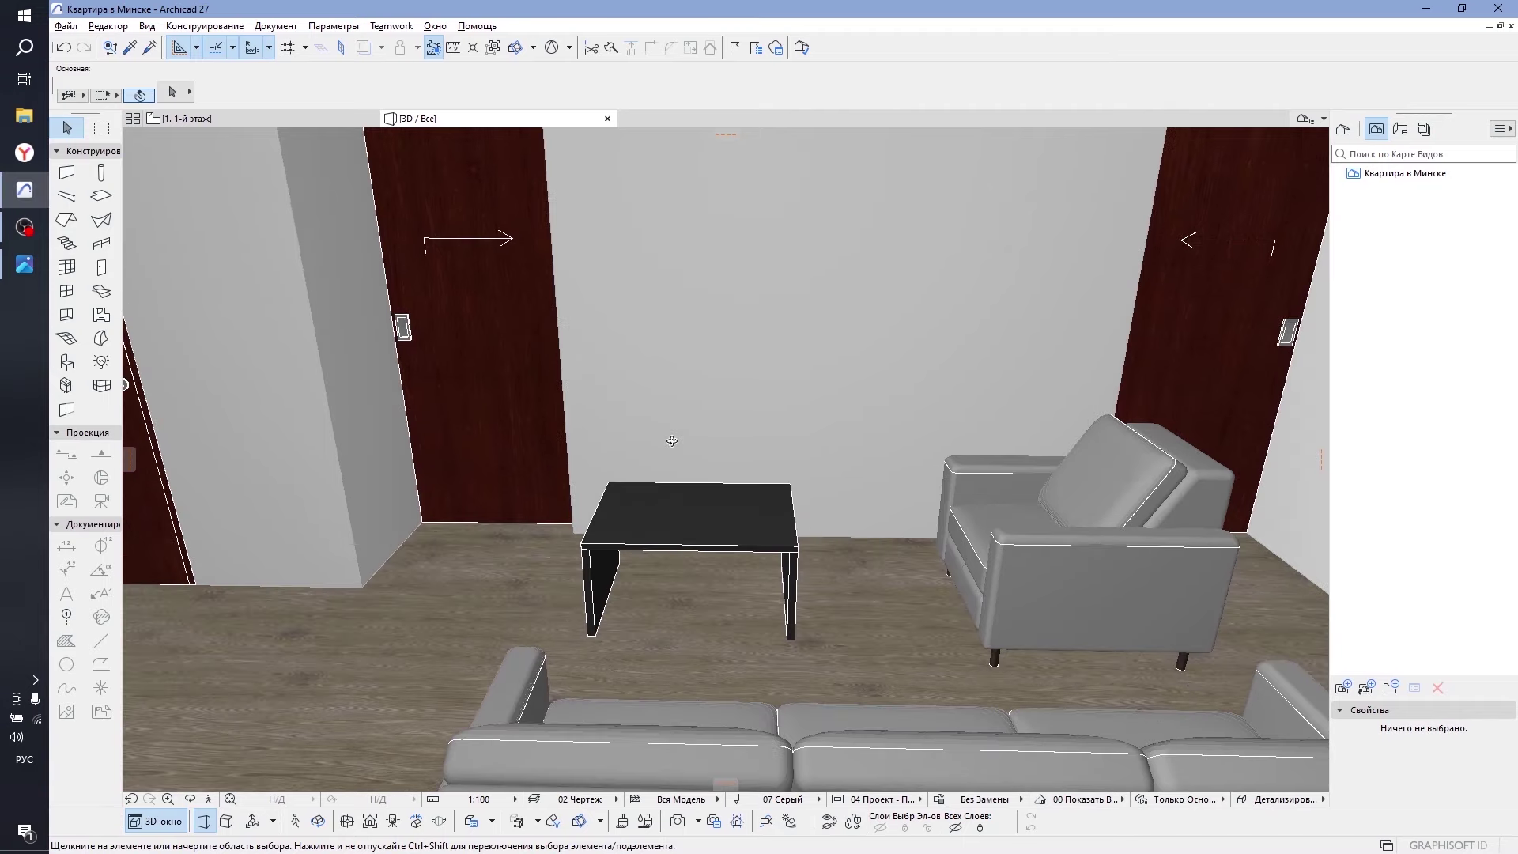
key(alt+Tab)
key(alt+Tab)
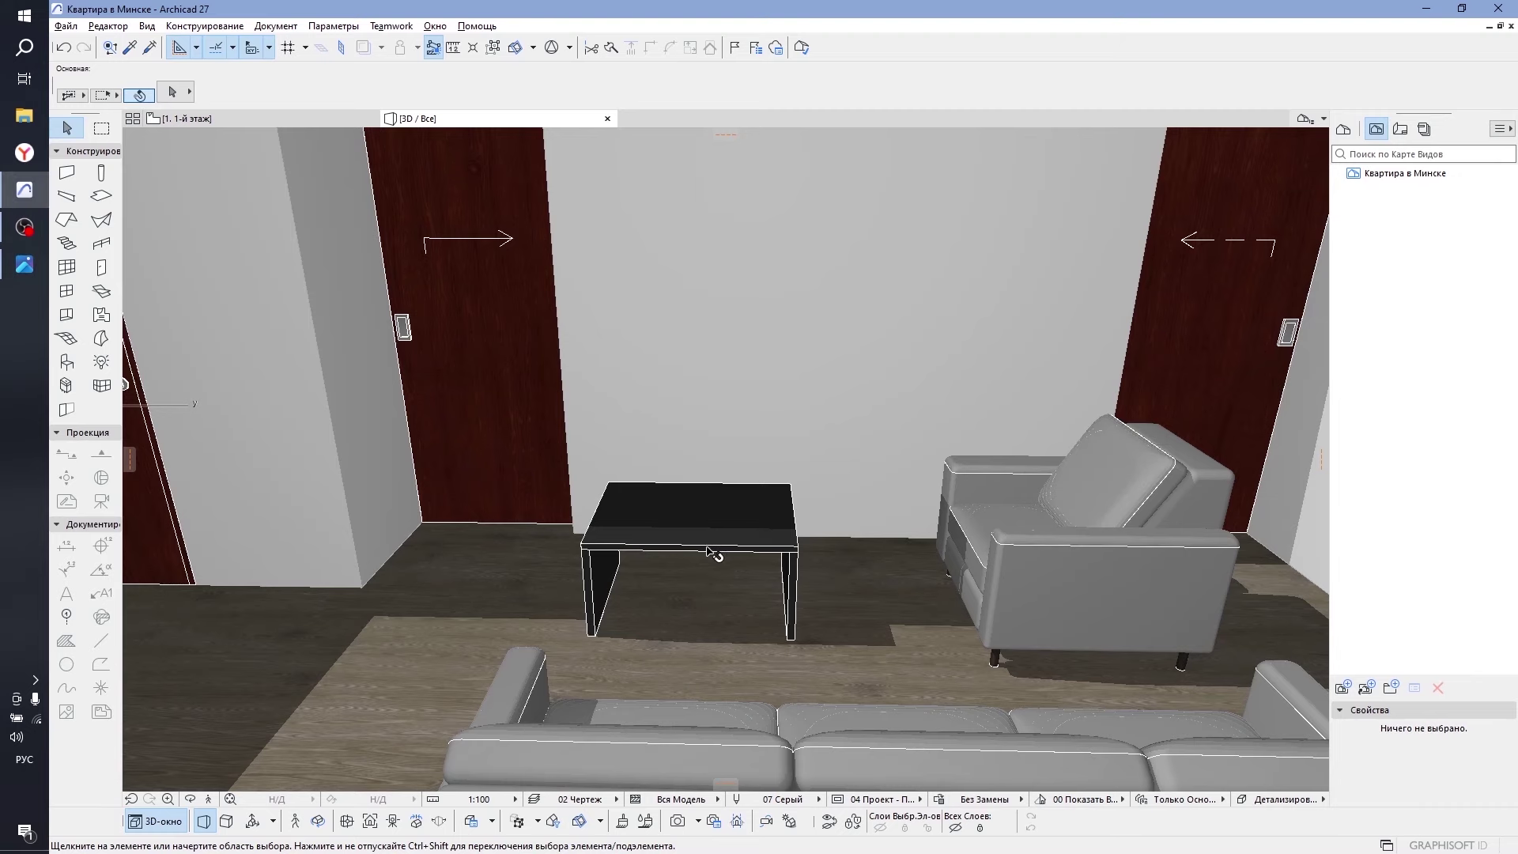
On the floor plan, set the Object tool to Картина 27 with a Простая Рама frame
click(316, 119)
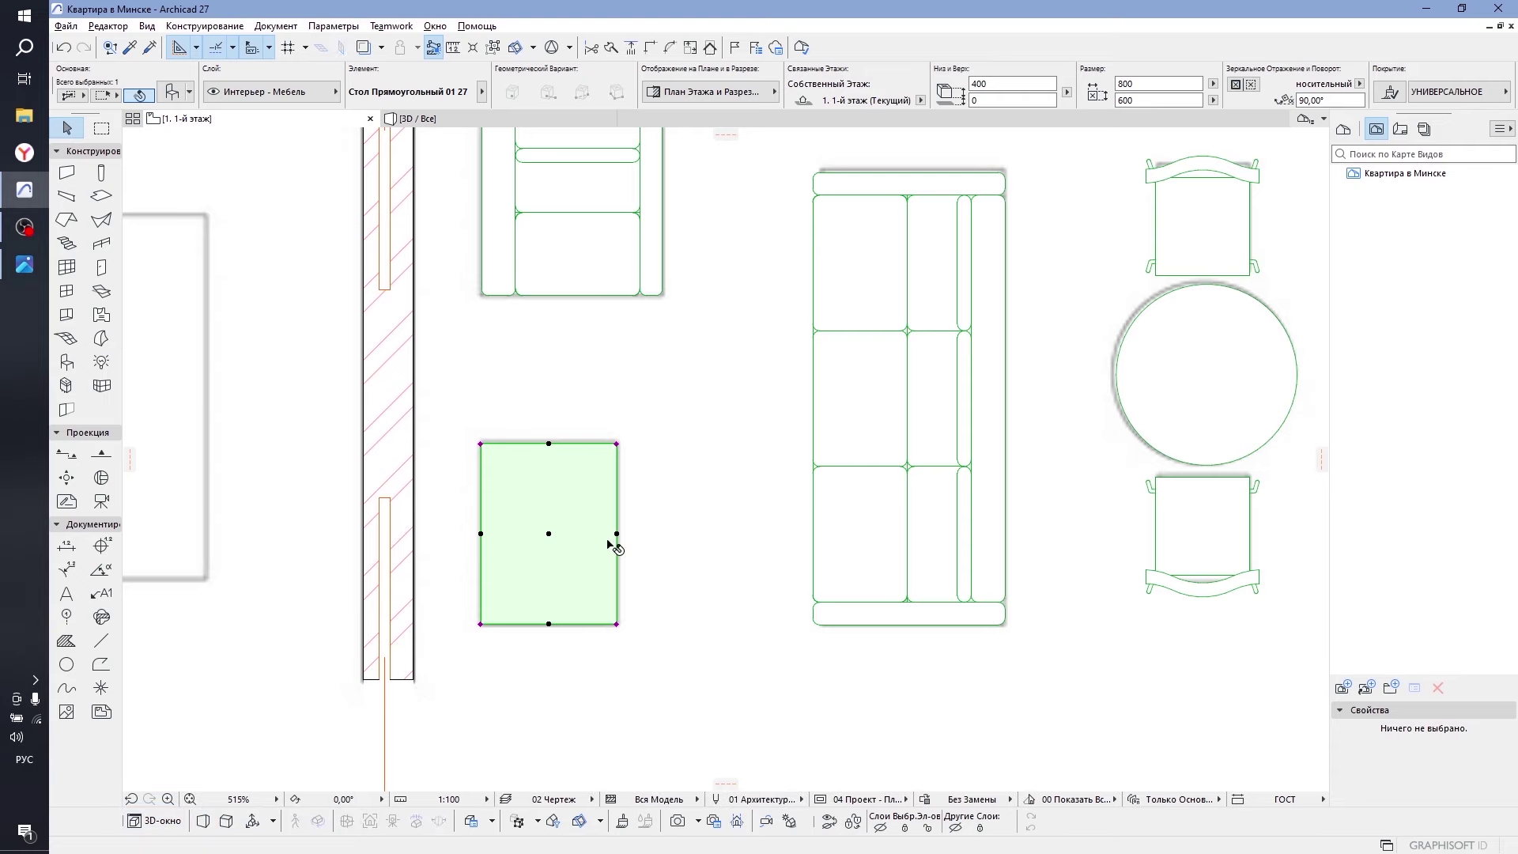
double_click(66, 361)
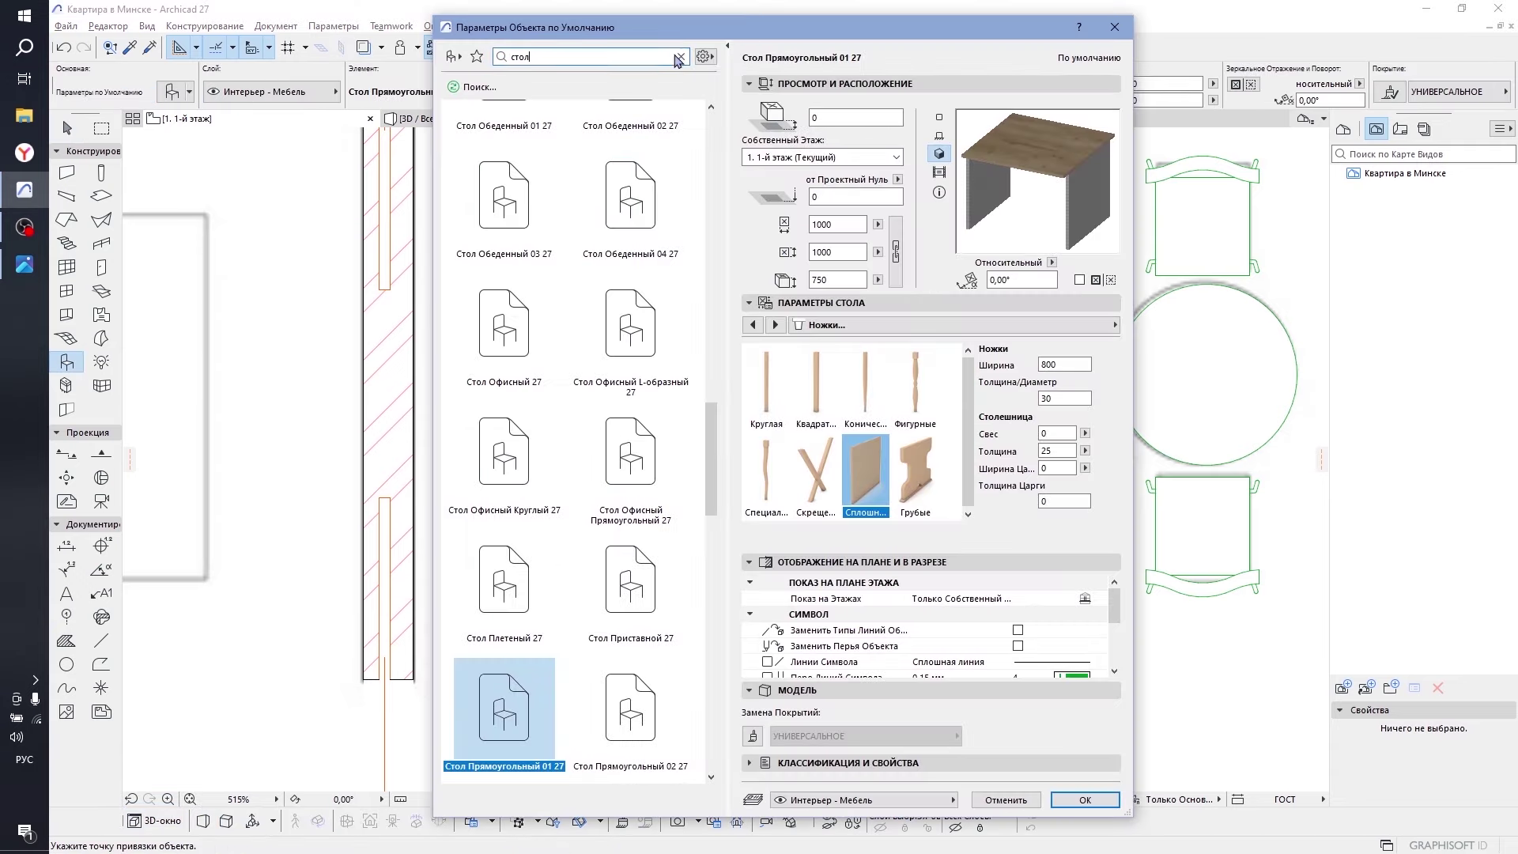
text(картин)
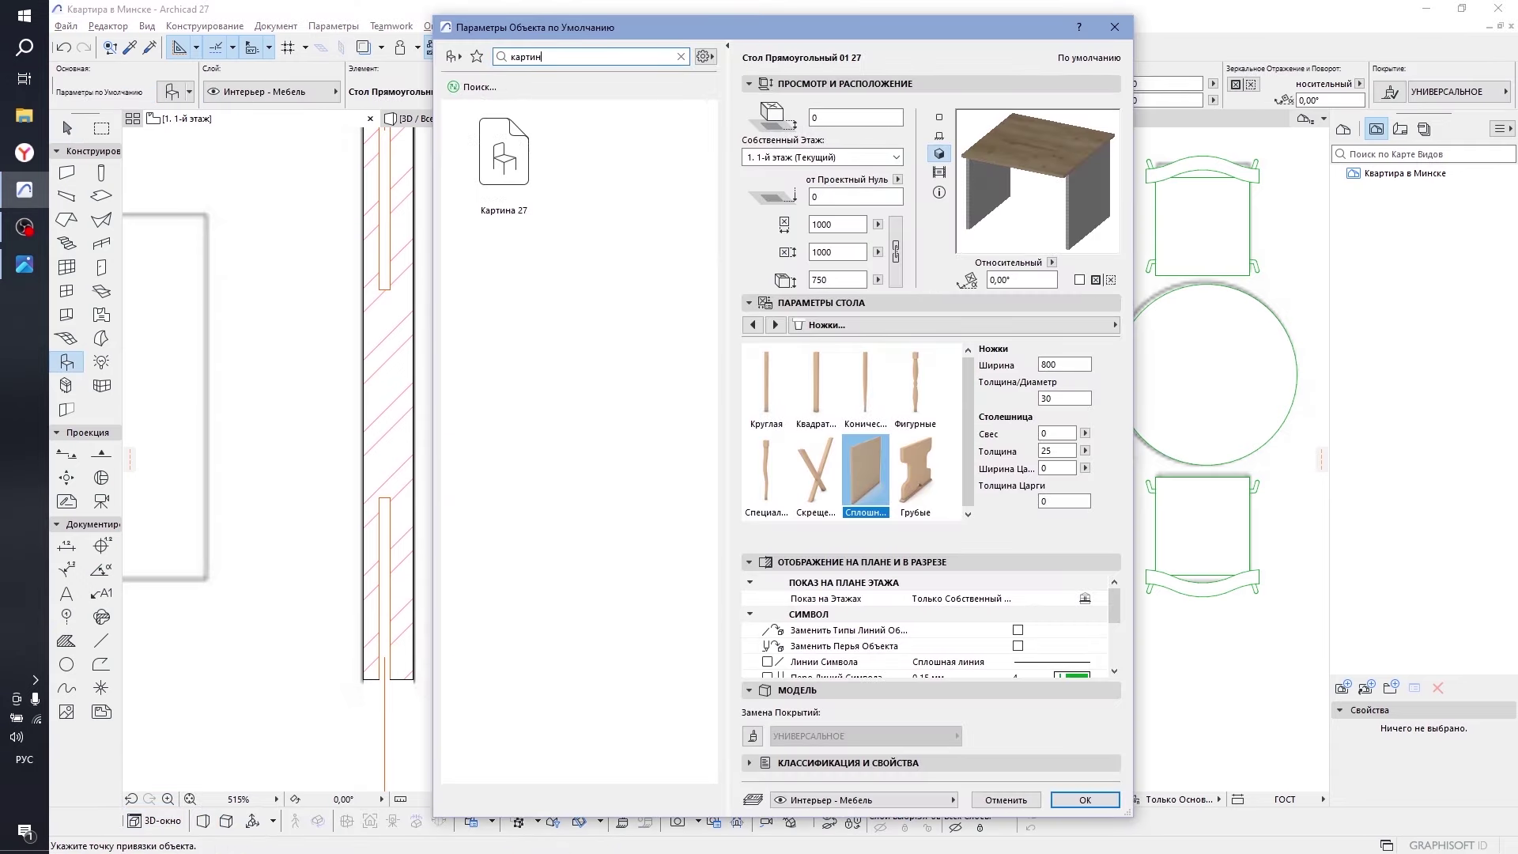
click(544, 148)
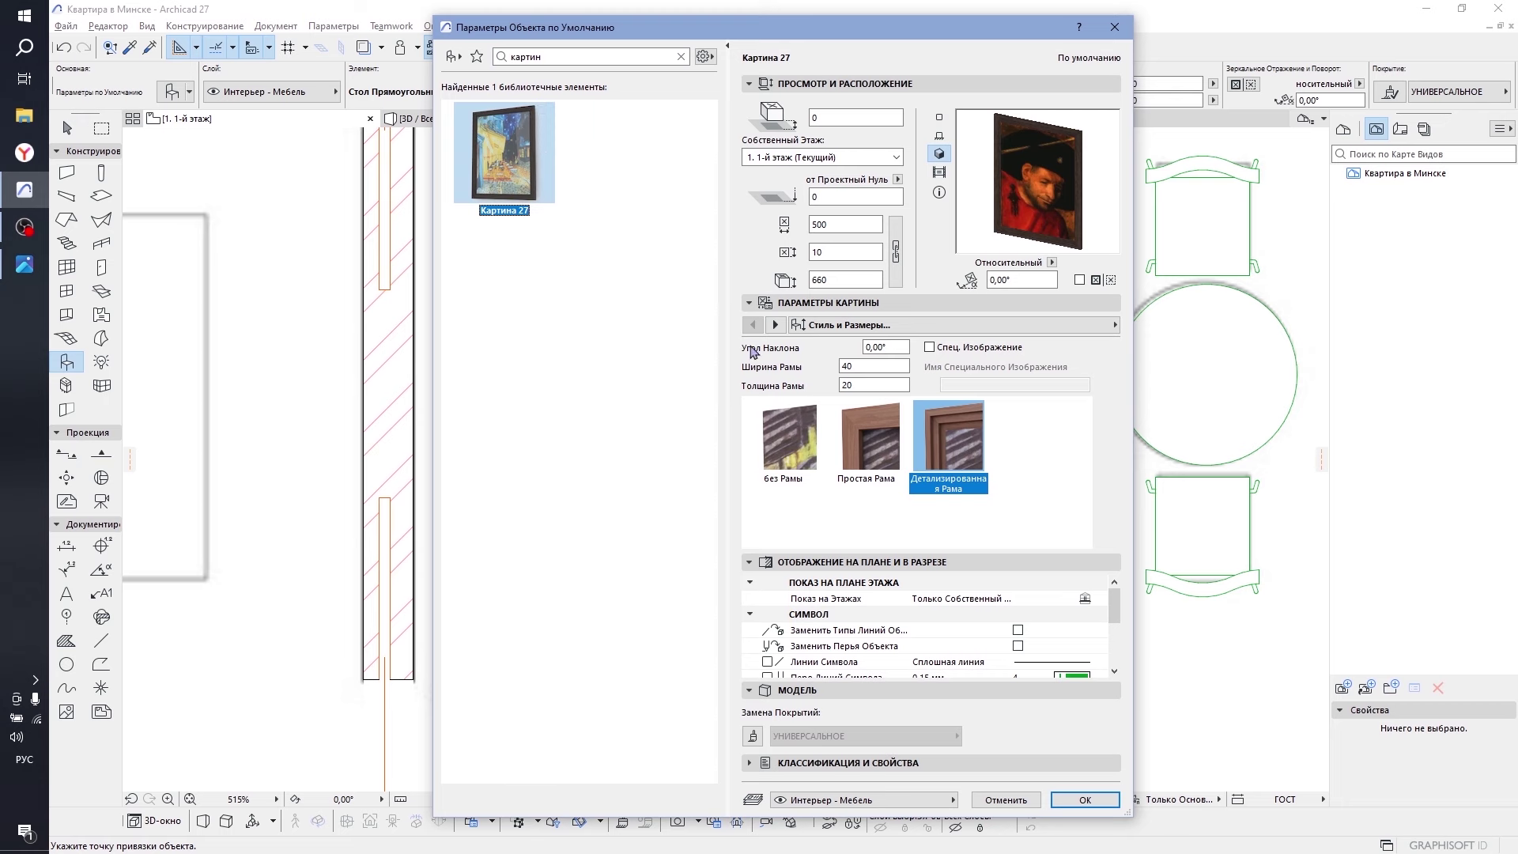
click(863, 457)
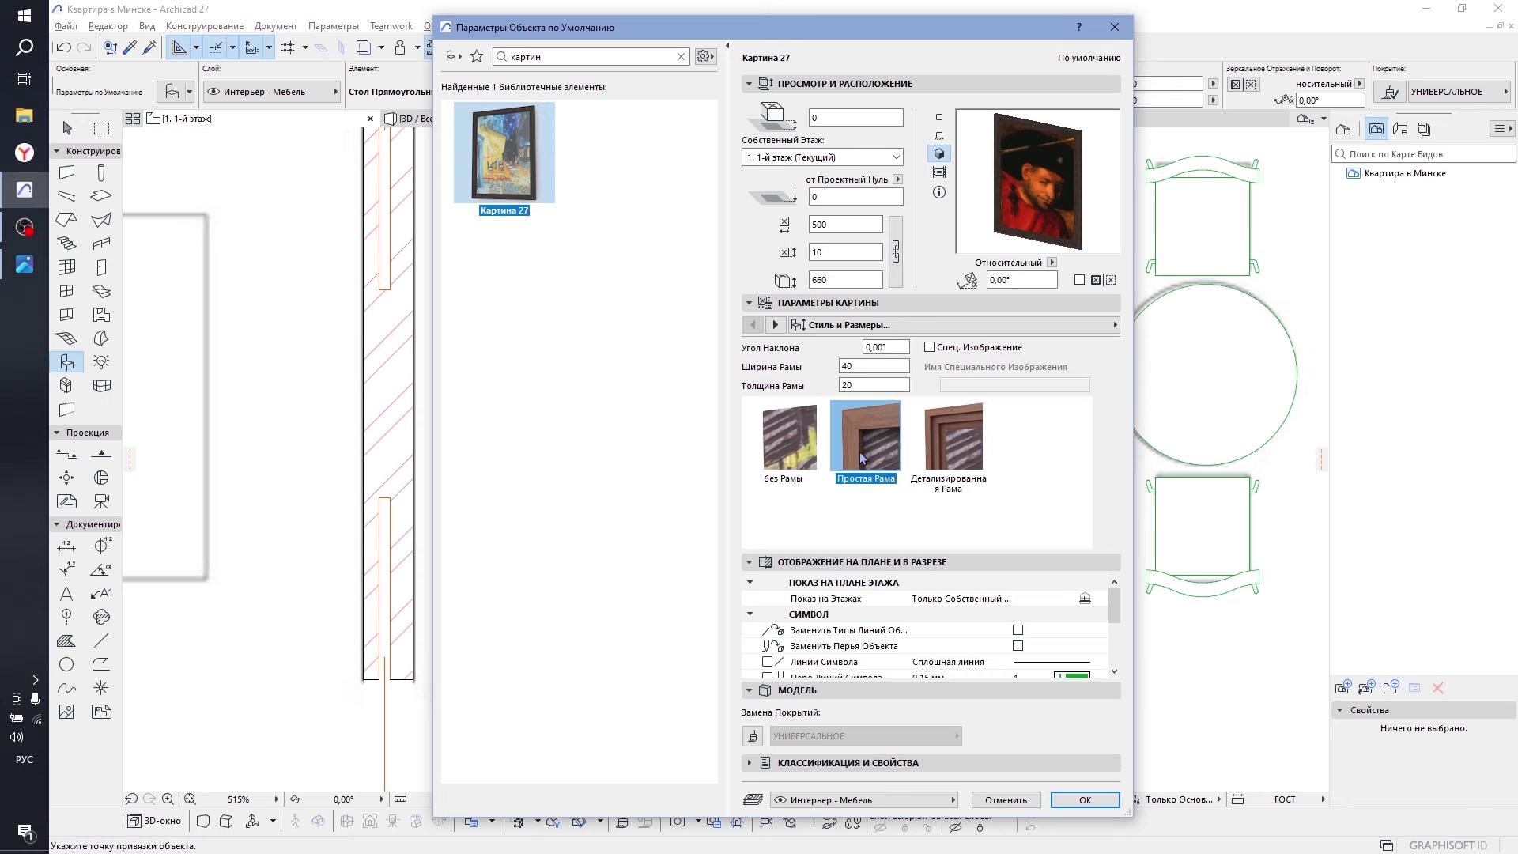
click(1085, 799)
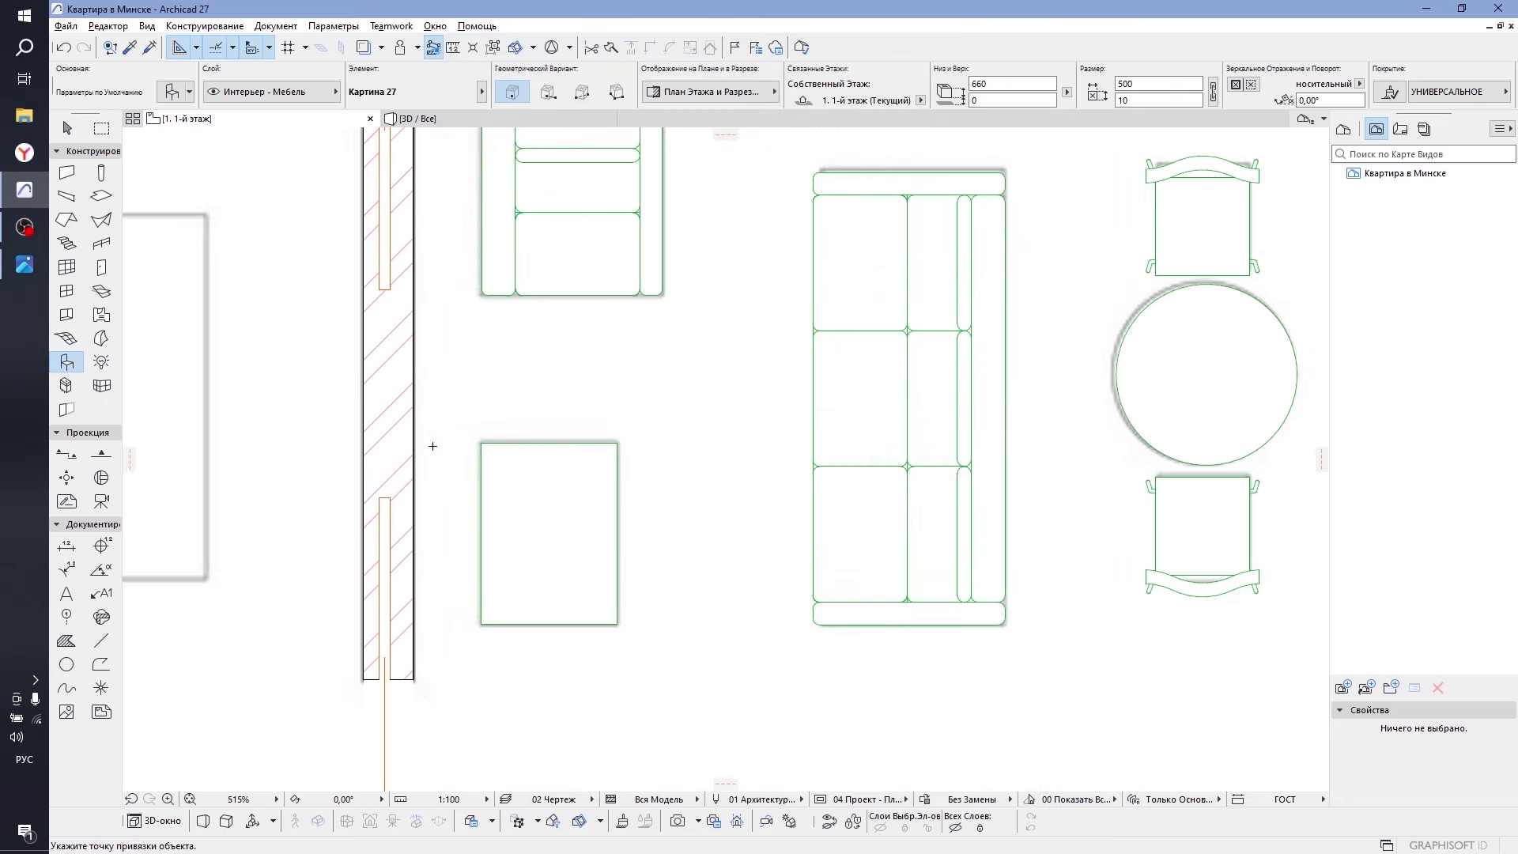
Place the Картина 27 picture, rotate it 90° and move it flush against the wall
click(443, 447)
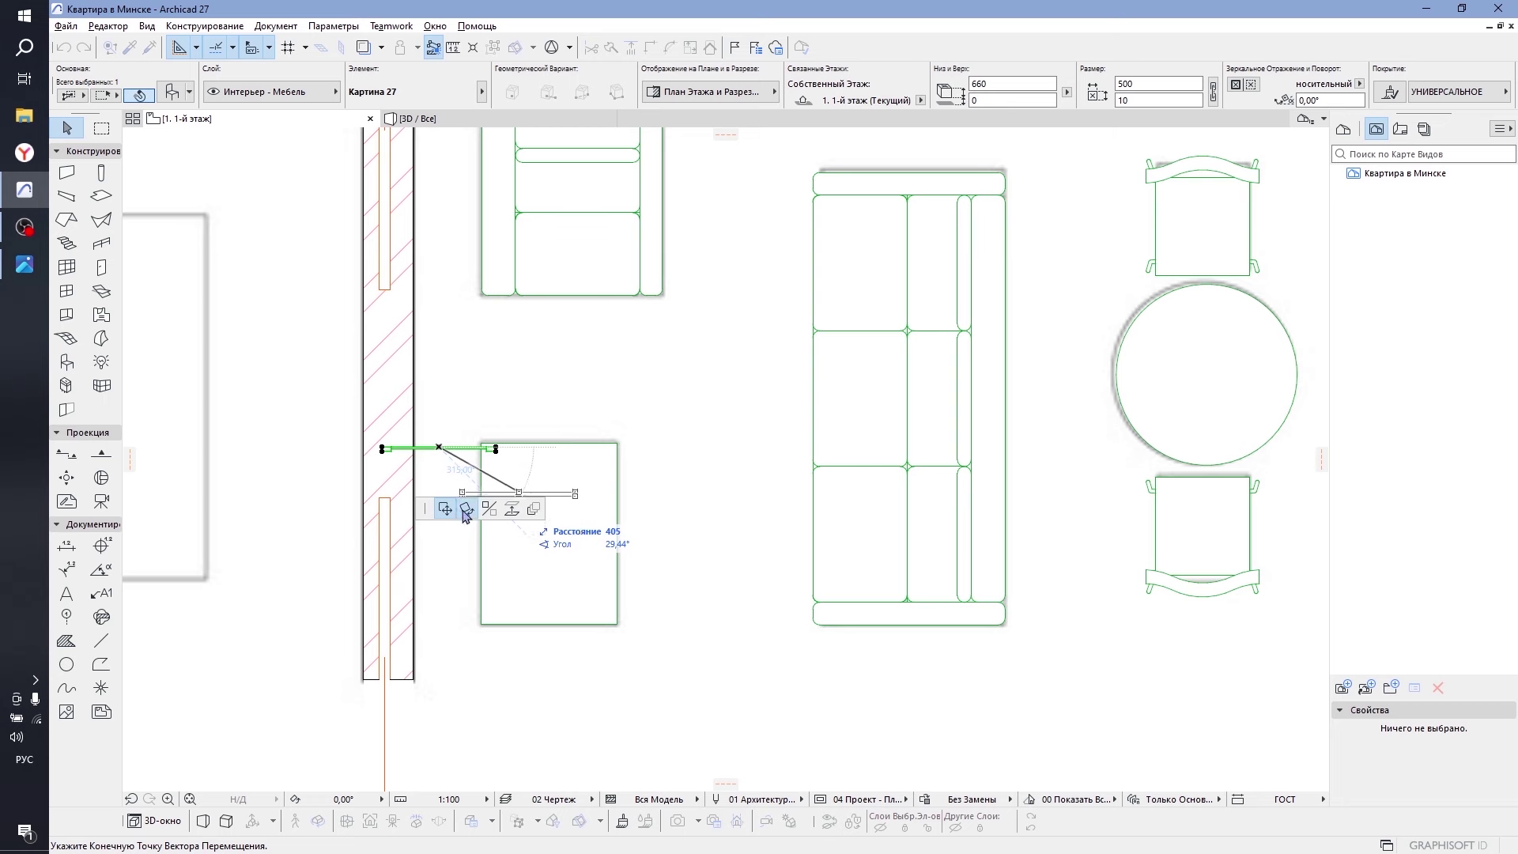
click(466, 508)
scroll(437, 446, up, 2)
click(441, 446)
click(752, 445)
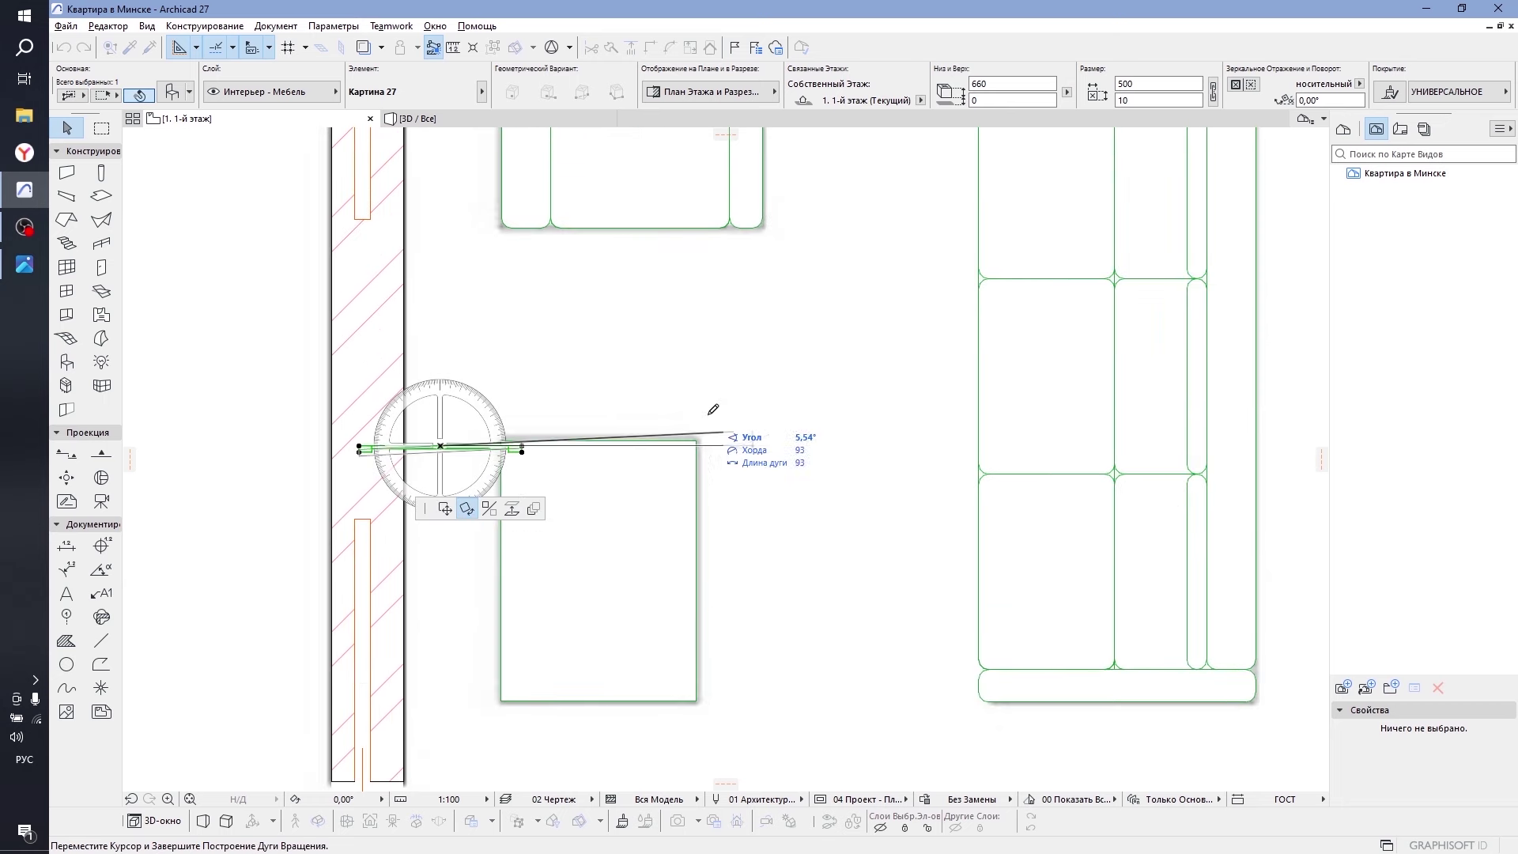
click(445, 311)
click(444, 527)
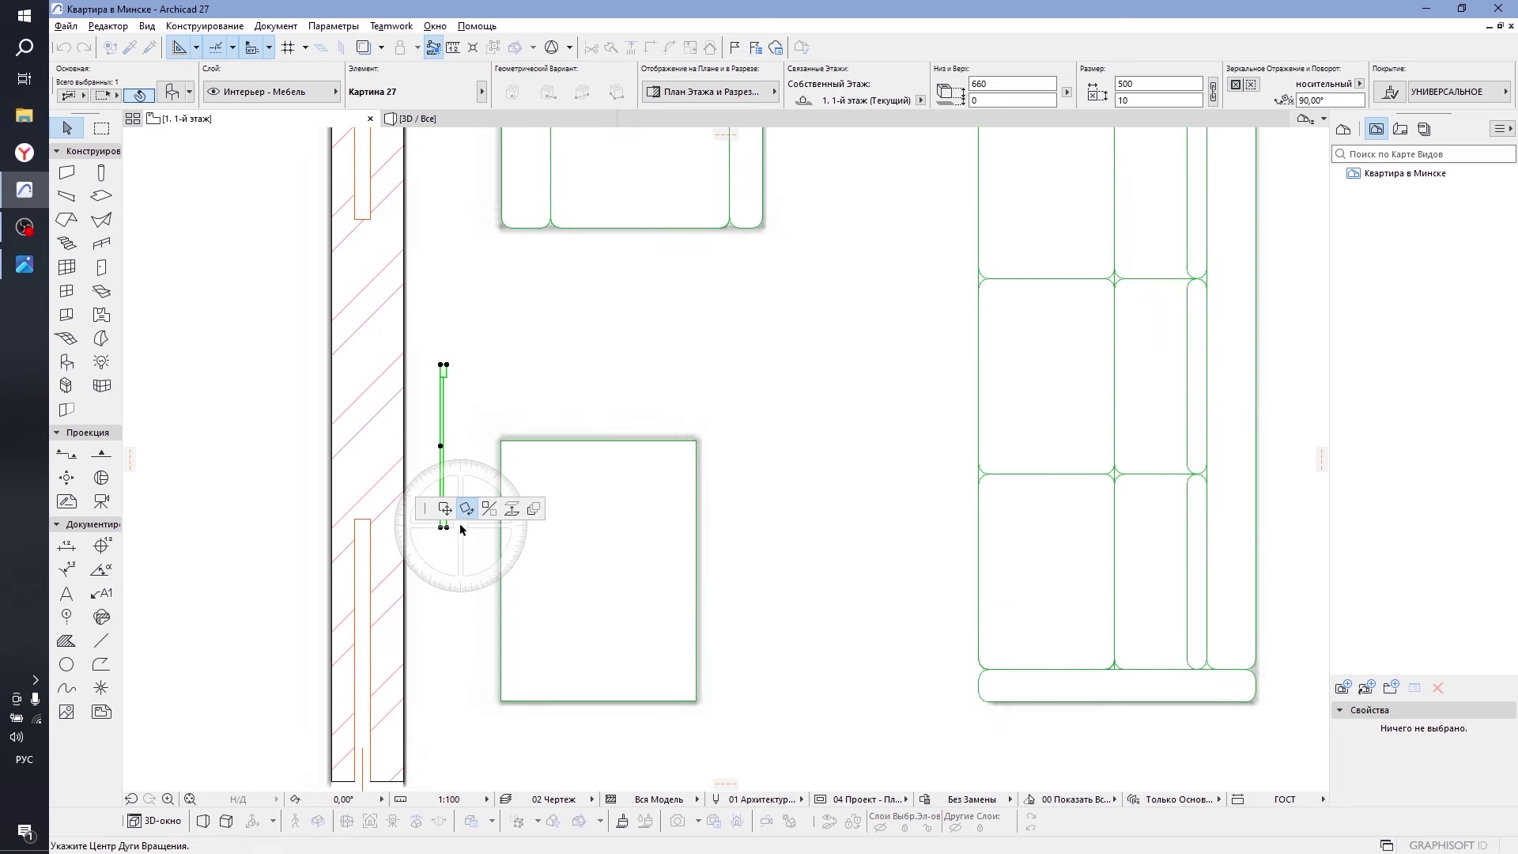
click(402, 475)
click(417, 119)
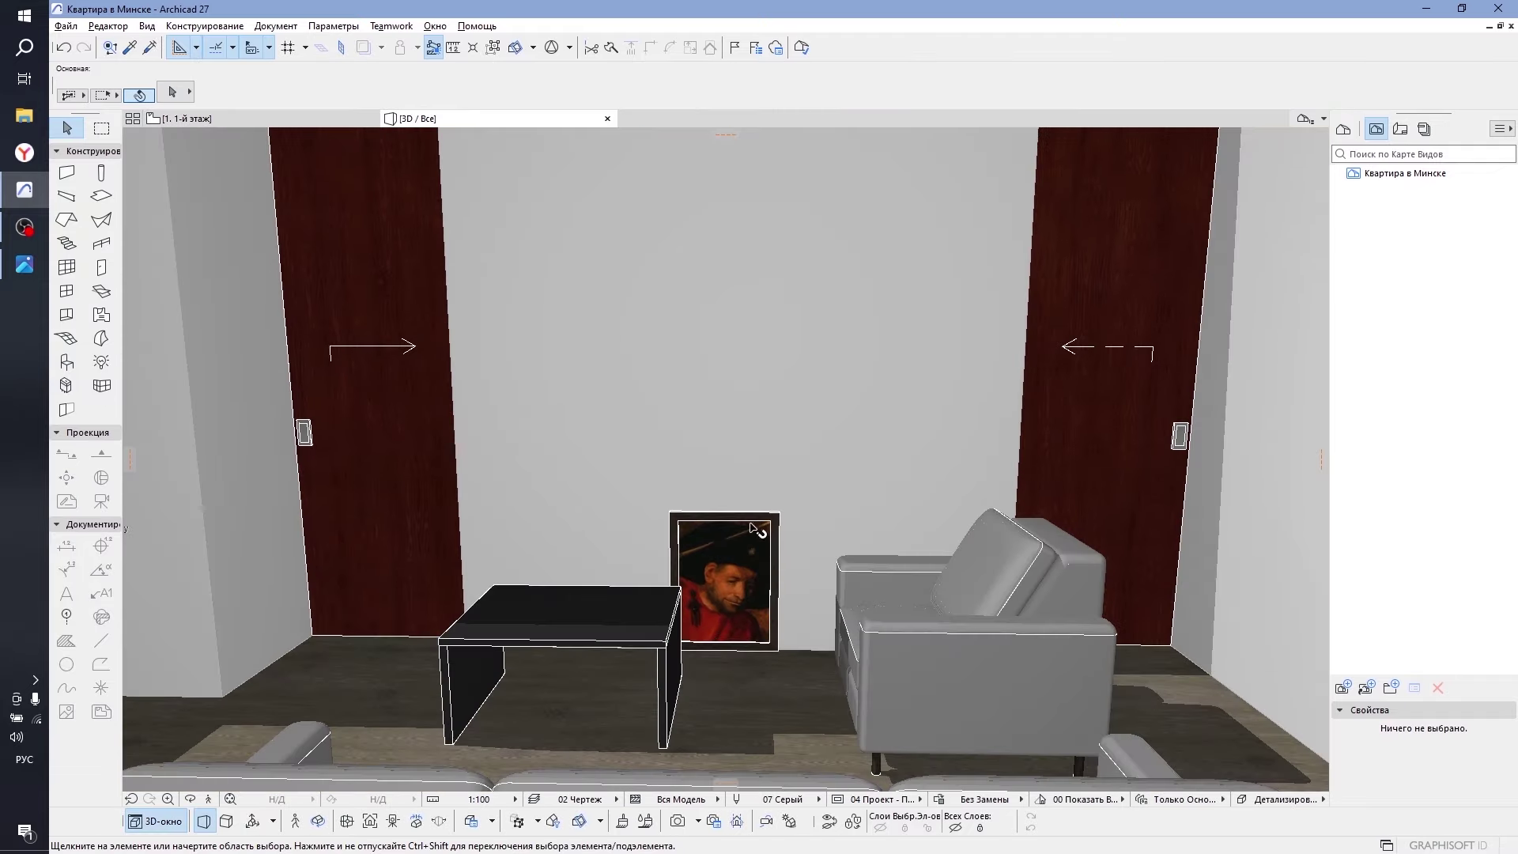
Raise the picture higher on the wall in the 3D view
click(722, 575)
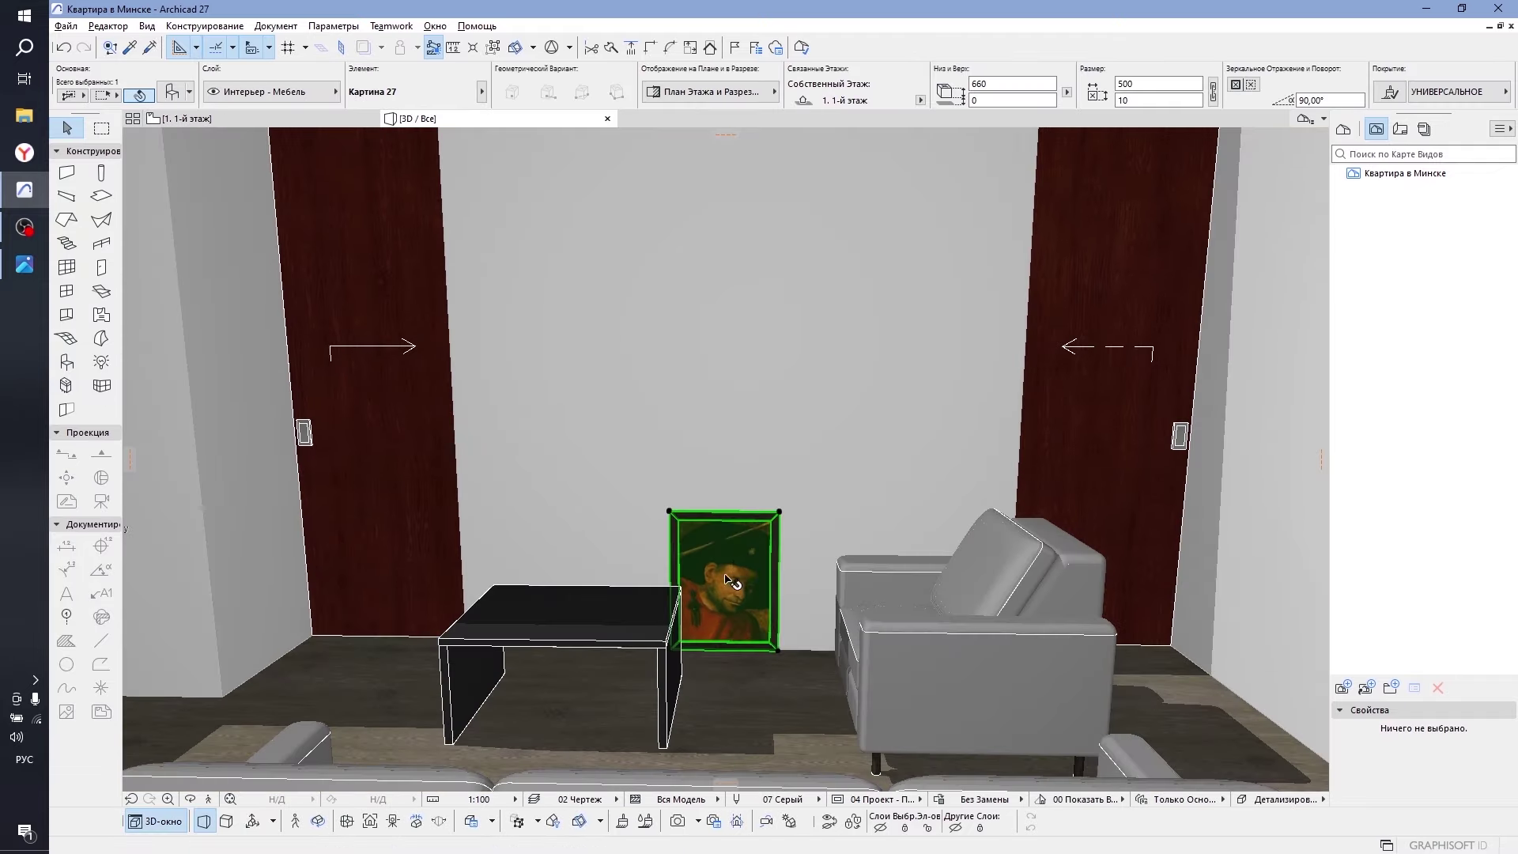
click(722, 354)
scroll(746, 471, down, 2)
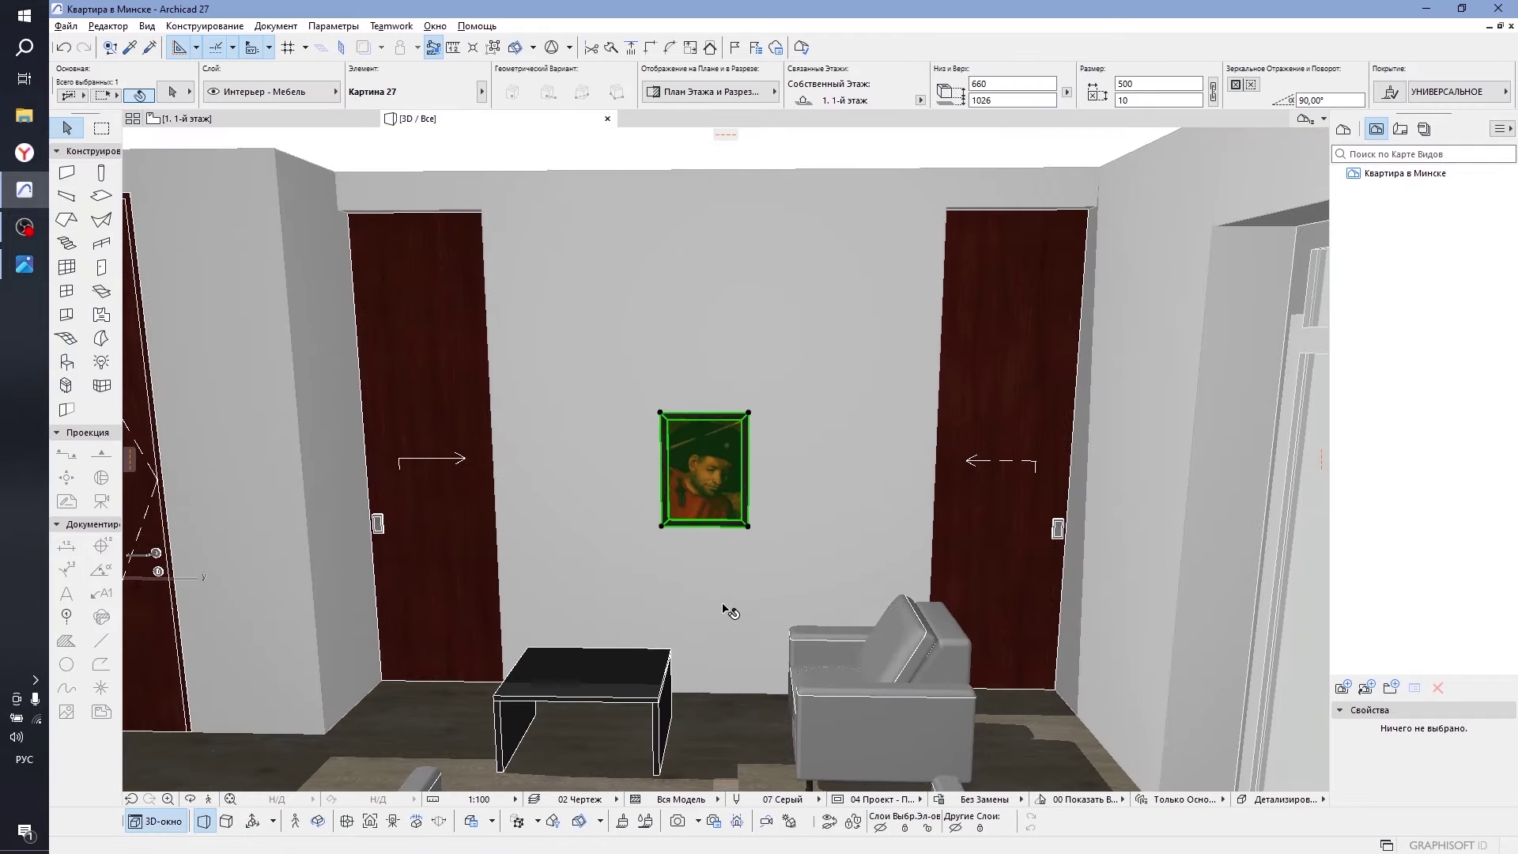
scroll(723, 610, up, 3)
Try changes in the picture settings twice, undoing each after checking the floor plan
key(ctrl+t)
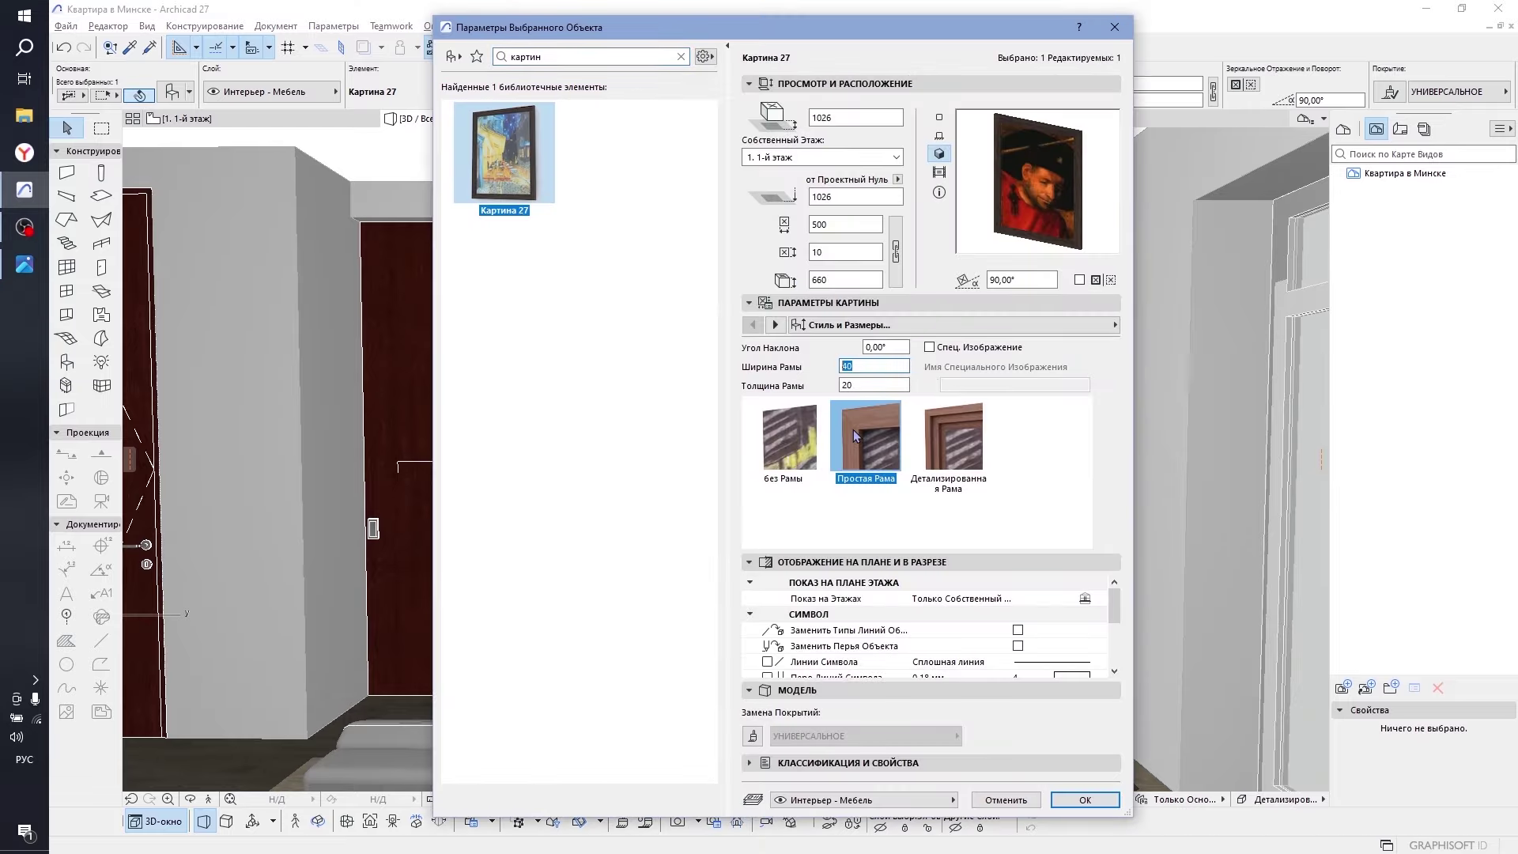
key(Return)
click(355, 119)
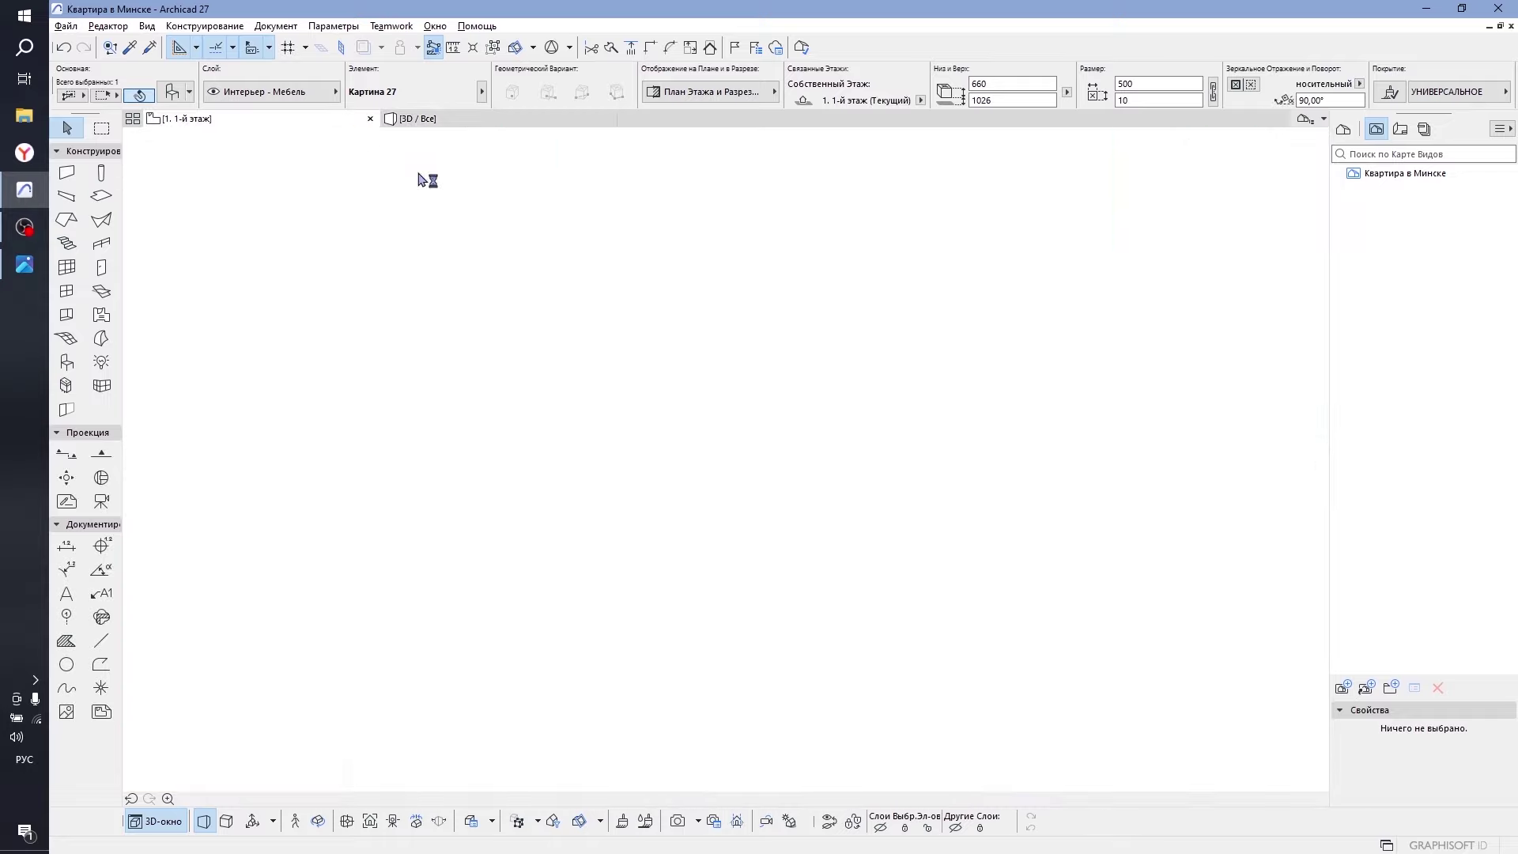
key(ctrl+z)
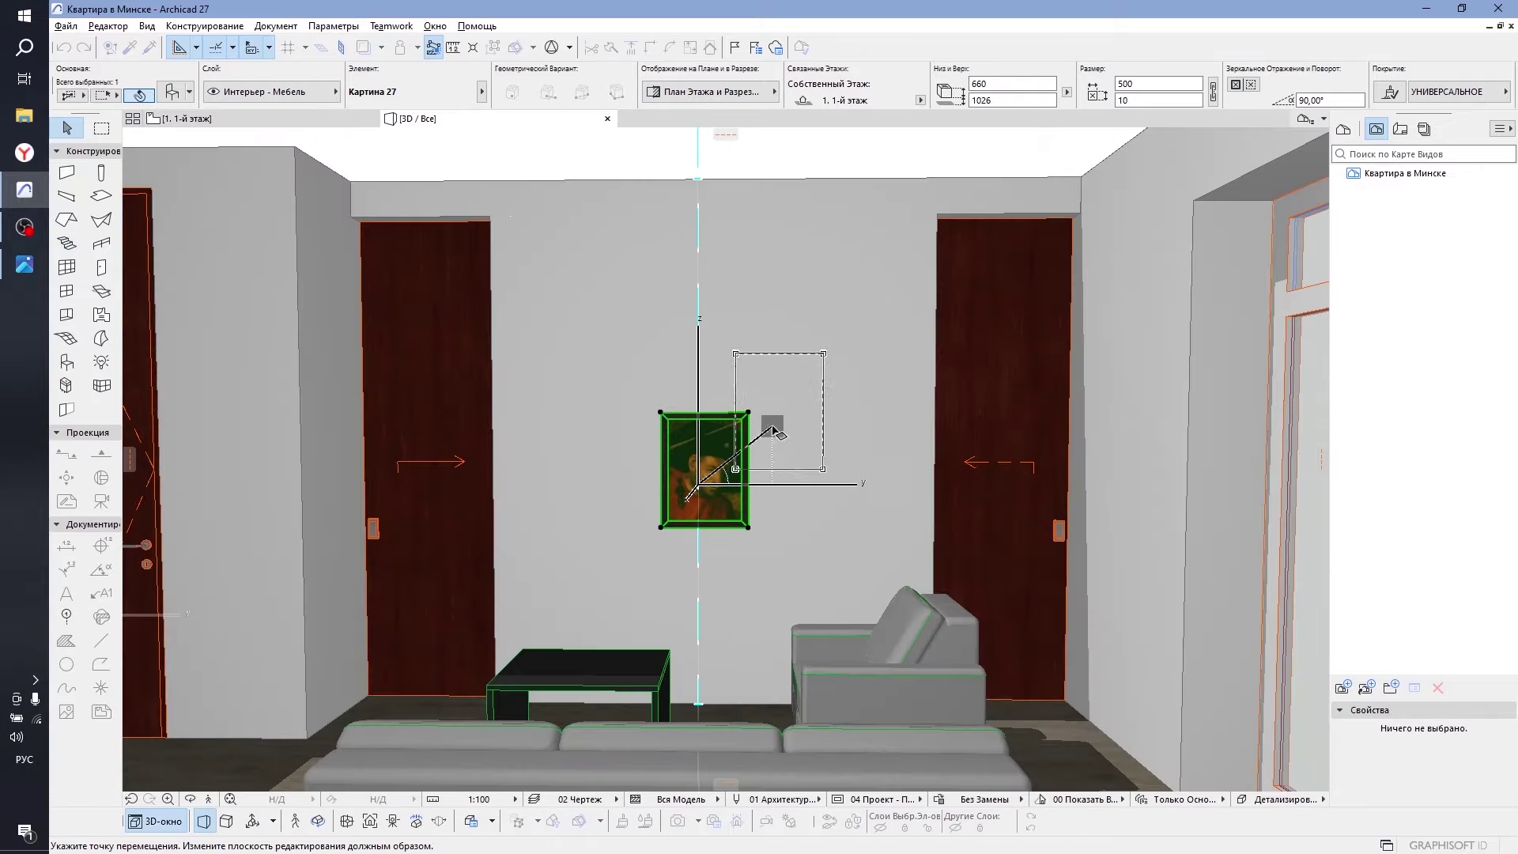
key(ctrl+t)
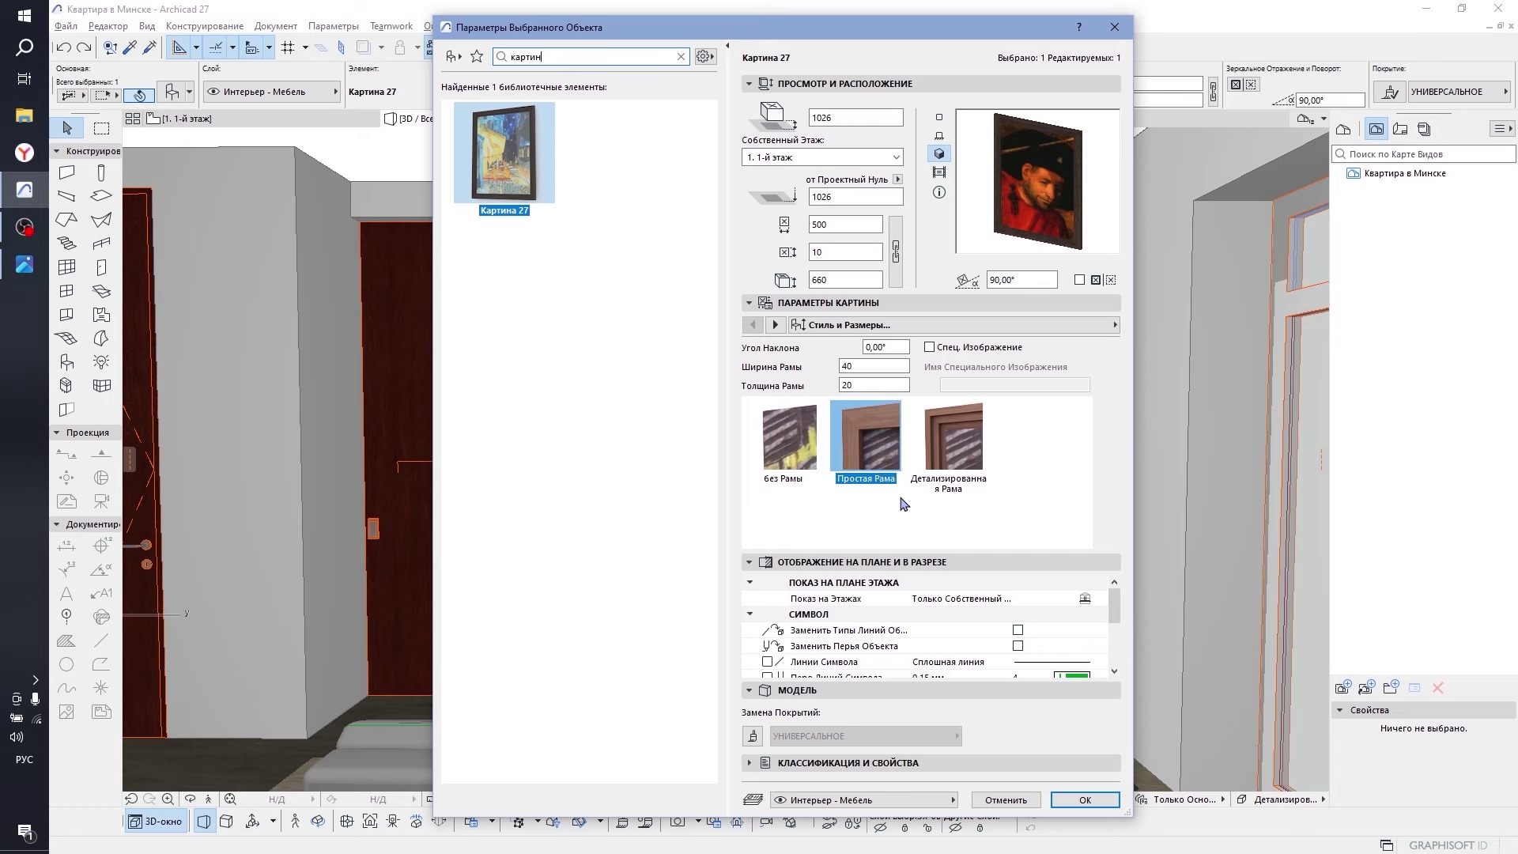
key(Return)
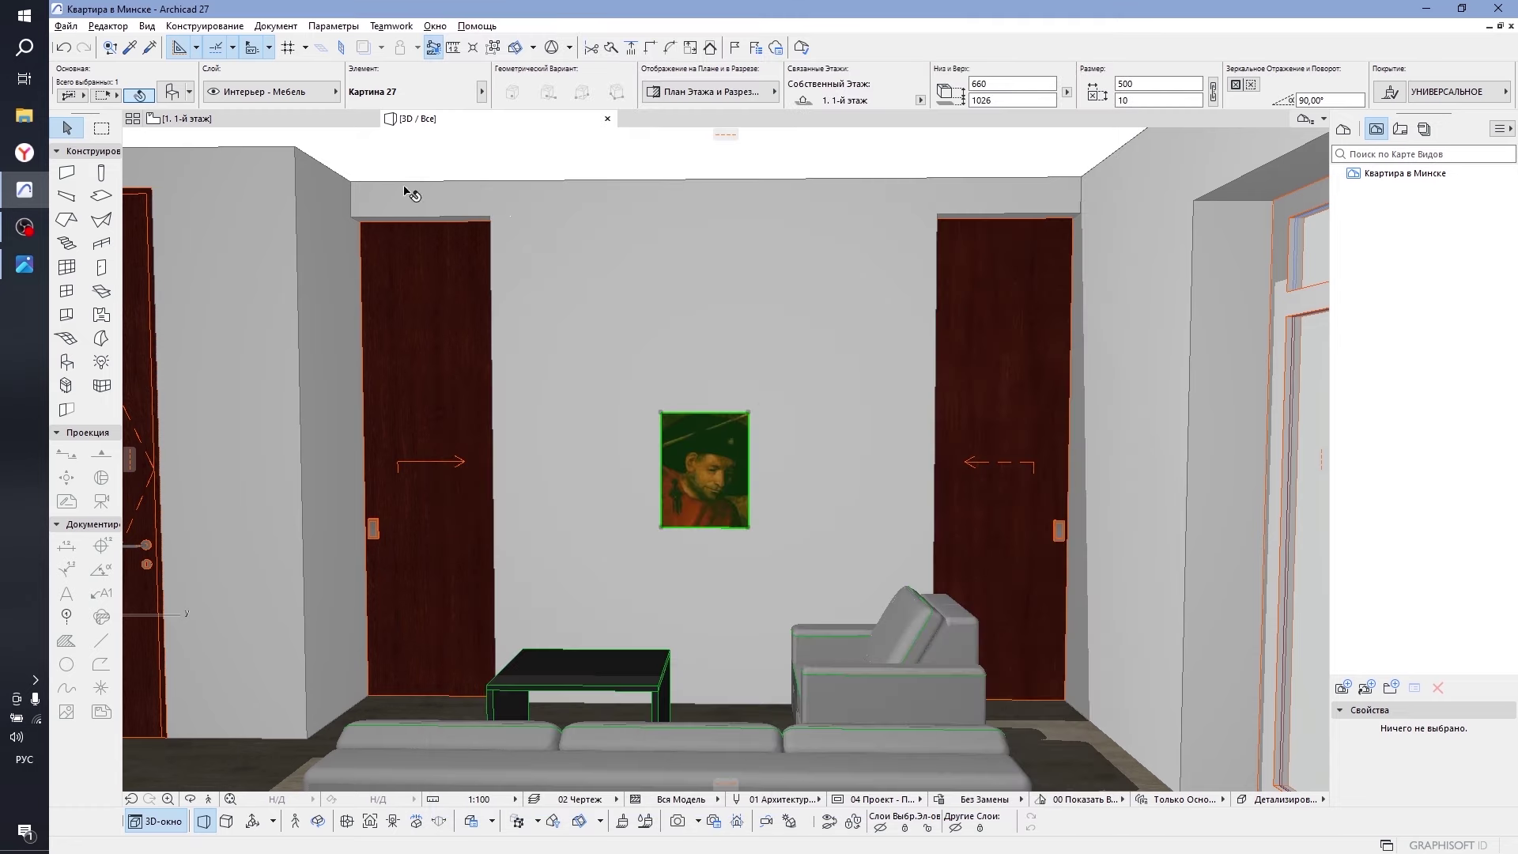
key(F2)
key(ctrl+z)
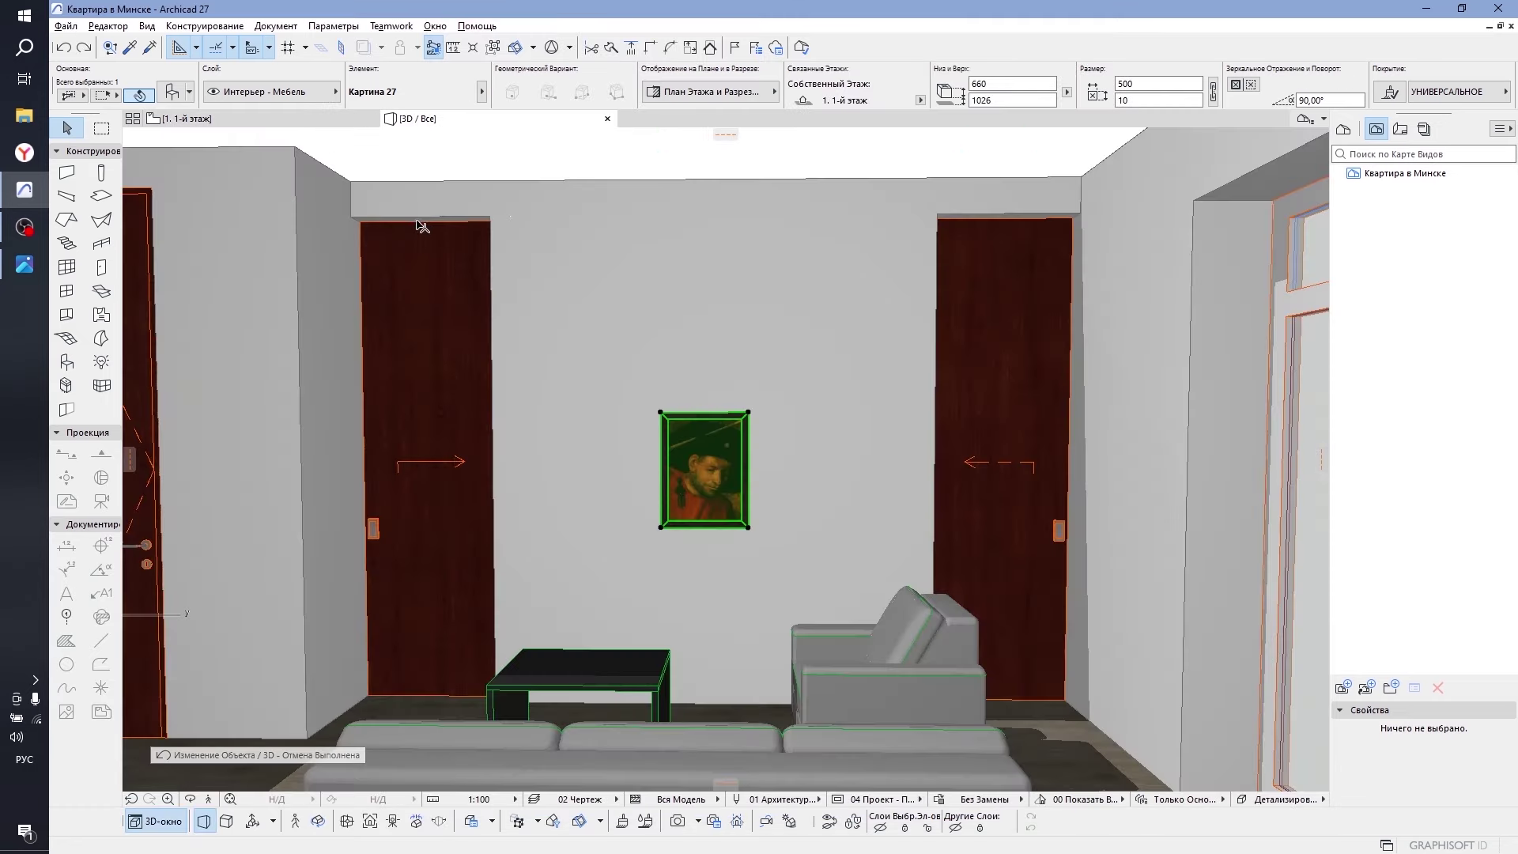
Set the picture's frame thickness in its settings and check it in the plan and 3D
scroll(704, 455, up, 2)
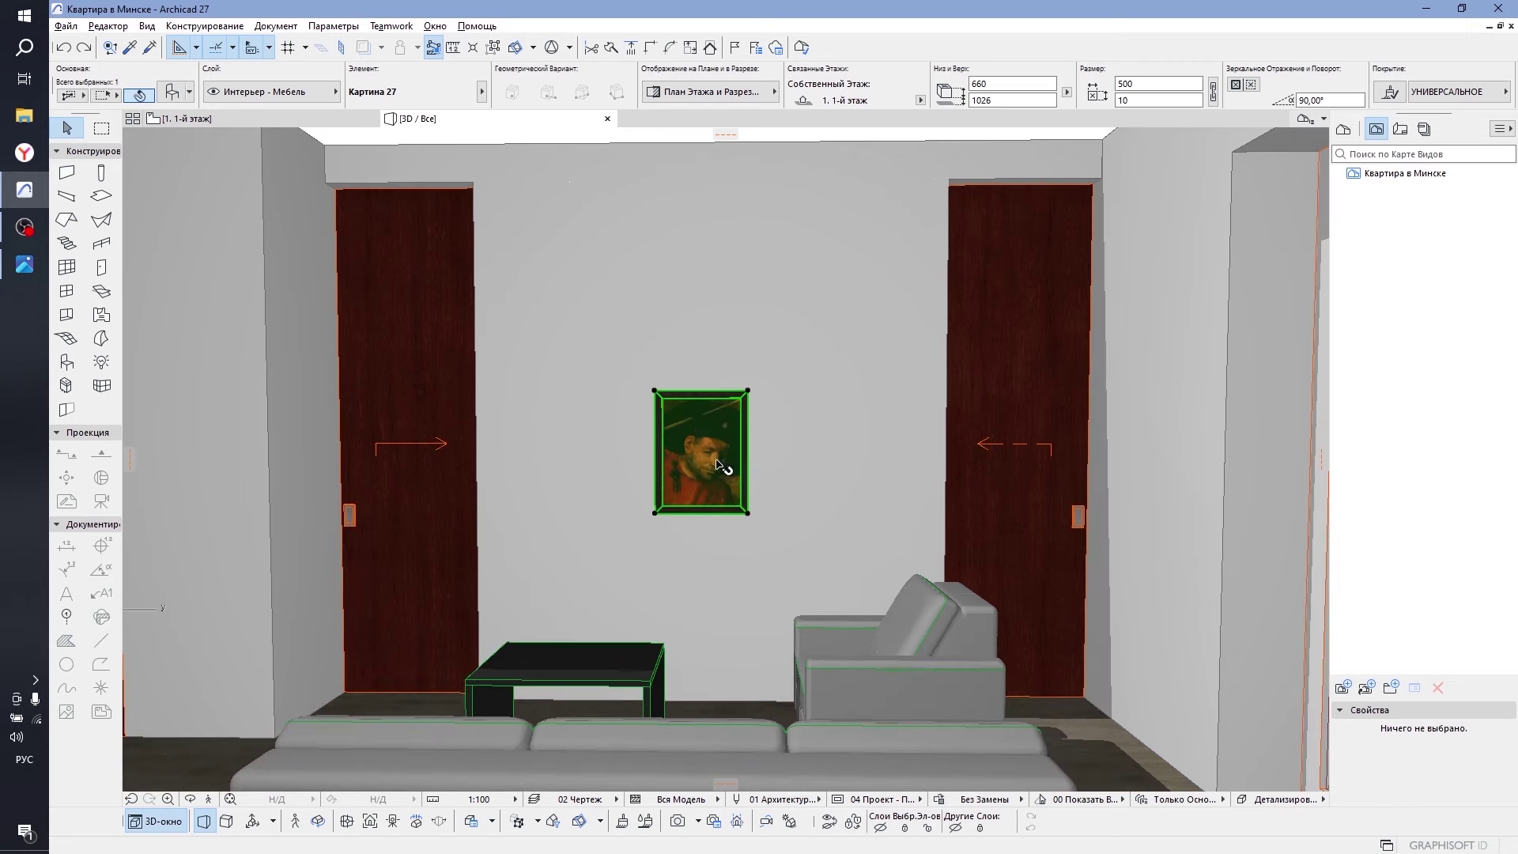
double_click(721, 439)
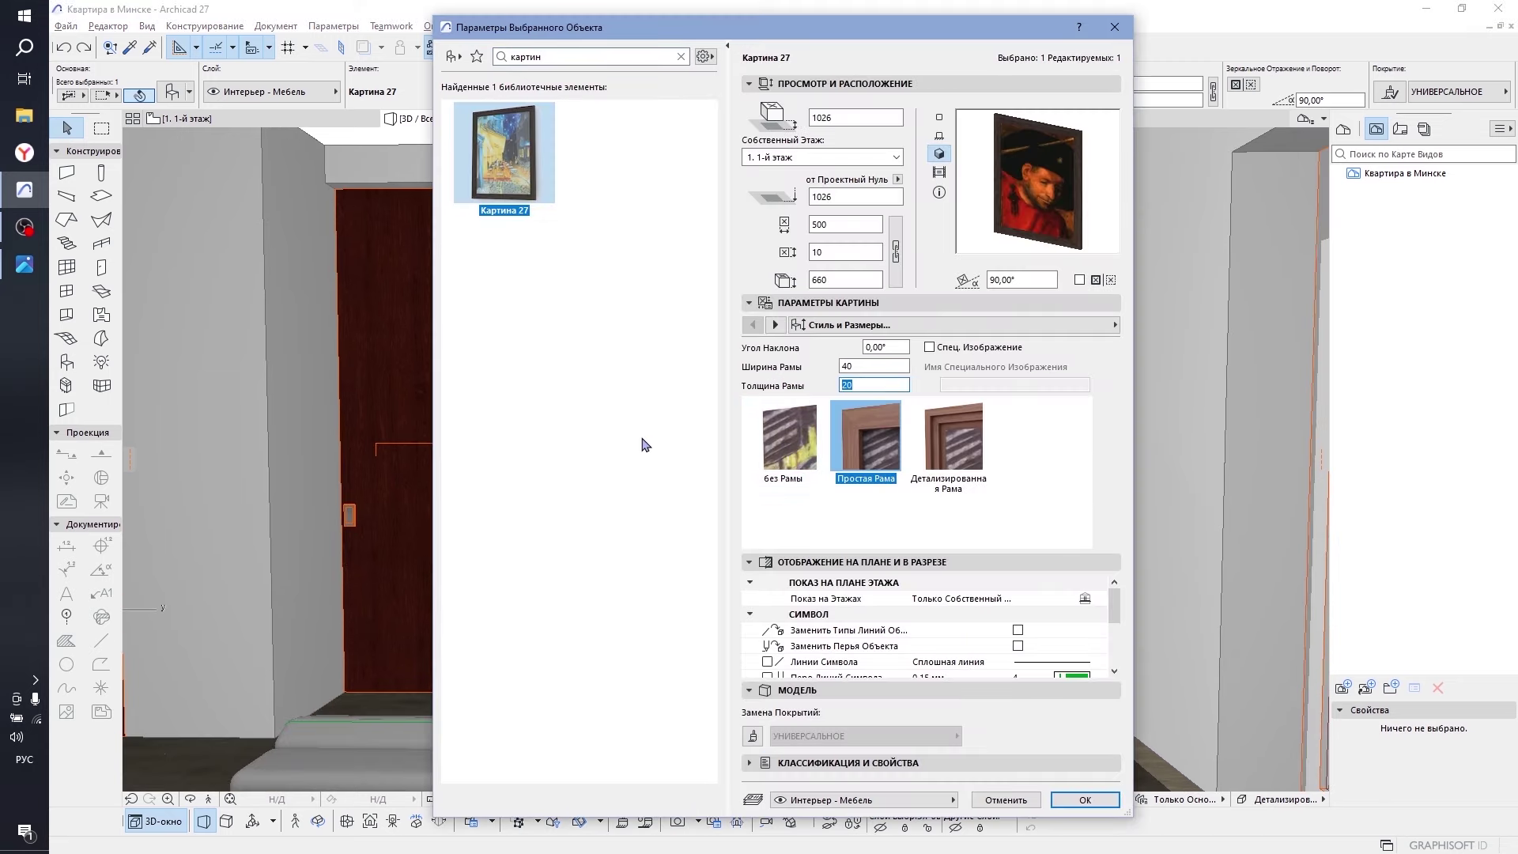
key(Return)
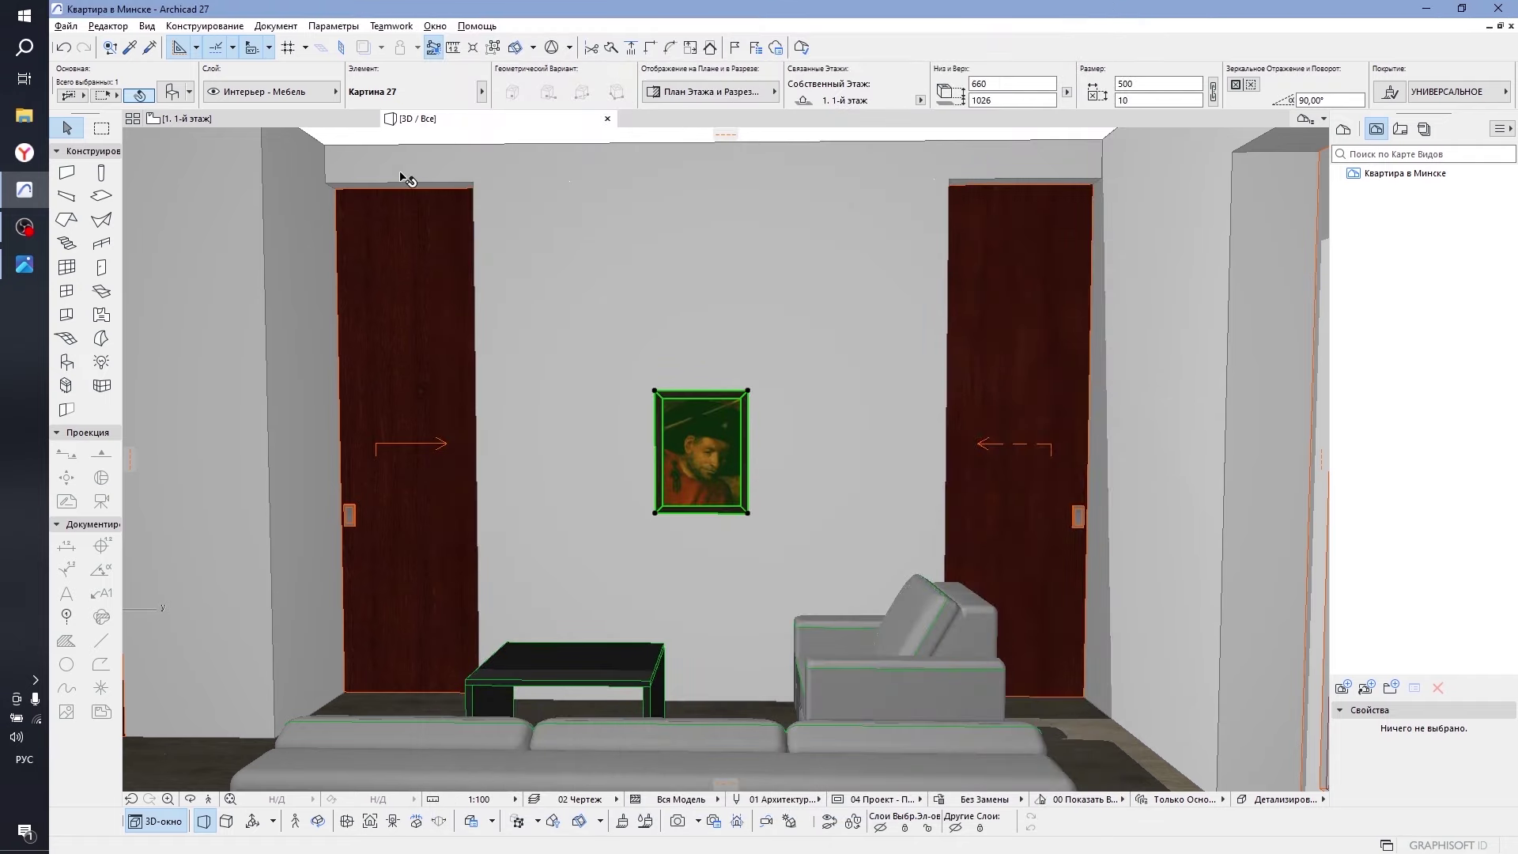
click(358, 123)
scroll(438, 237, up, 1)
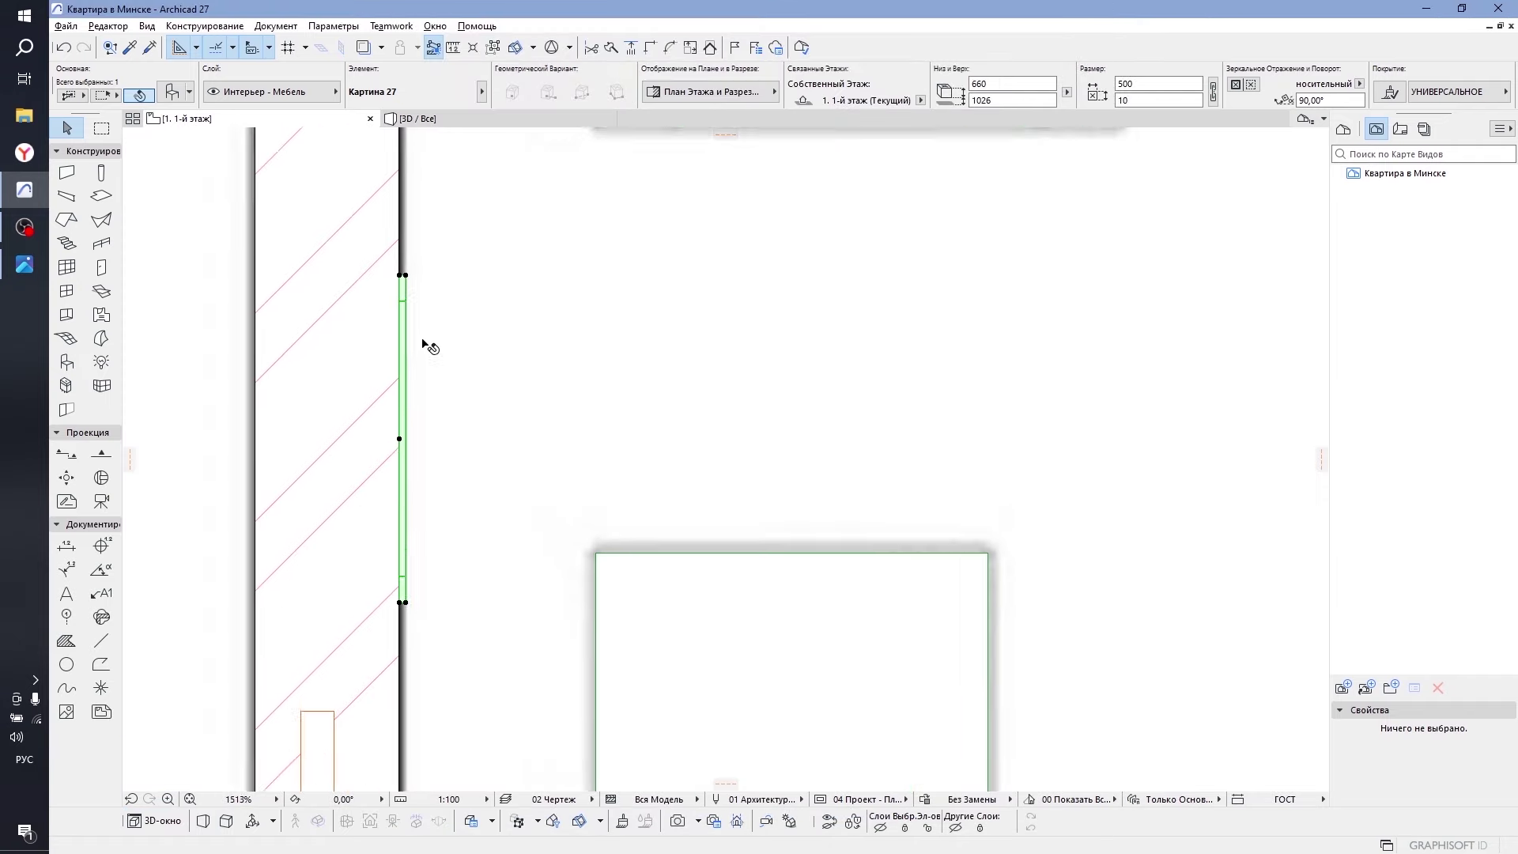
scroll(396, 245, up, 2)
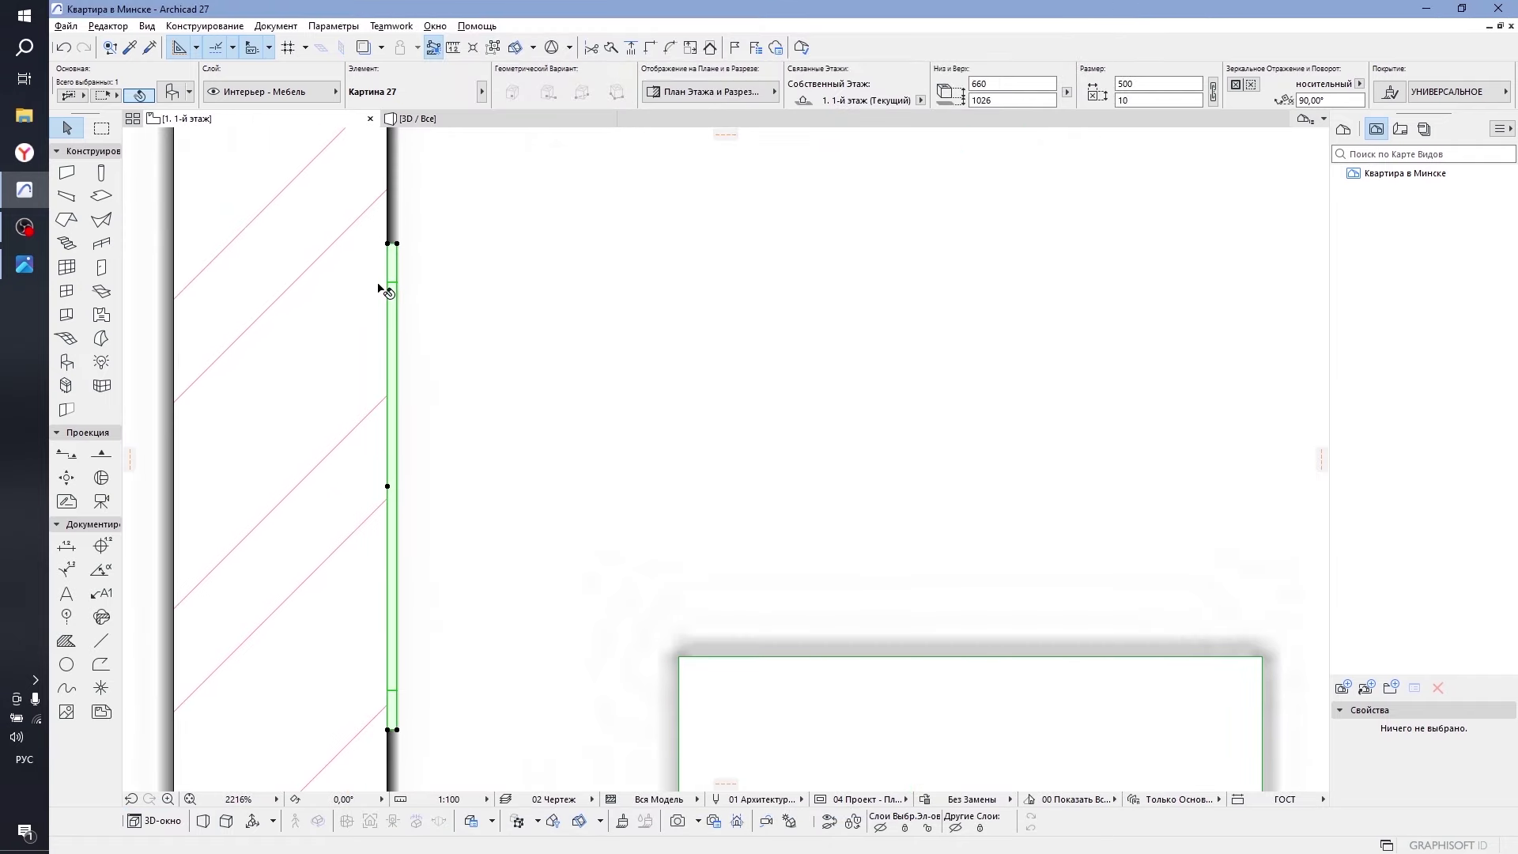
click(407, 120)
text(800)
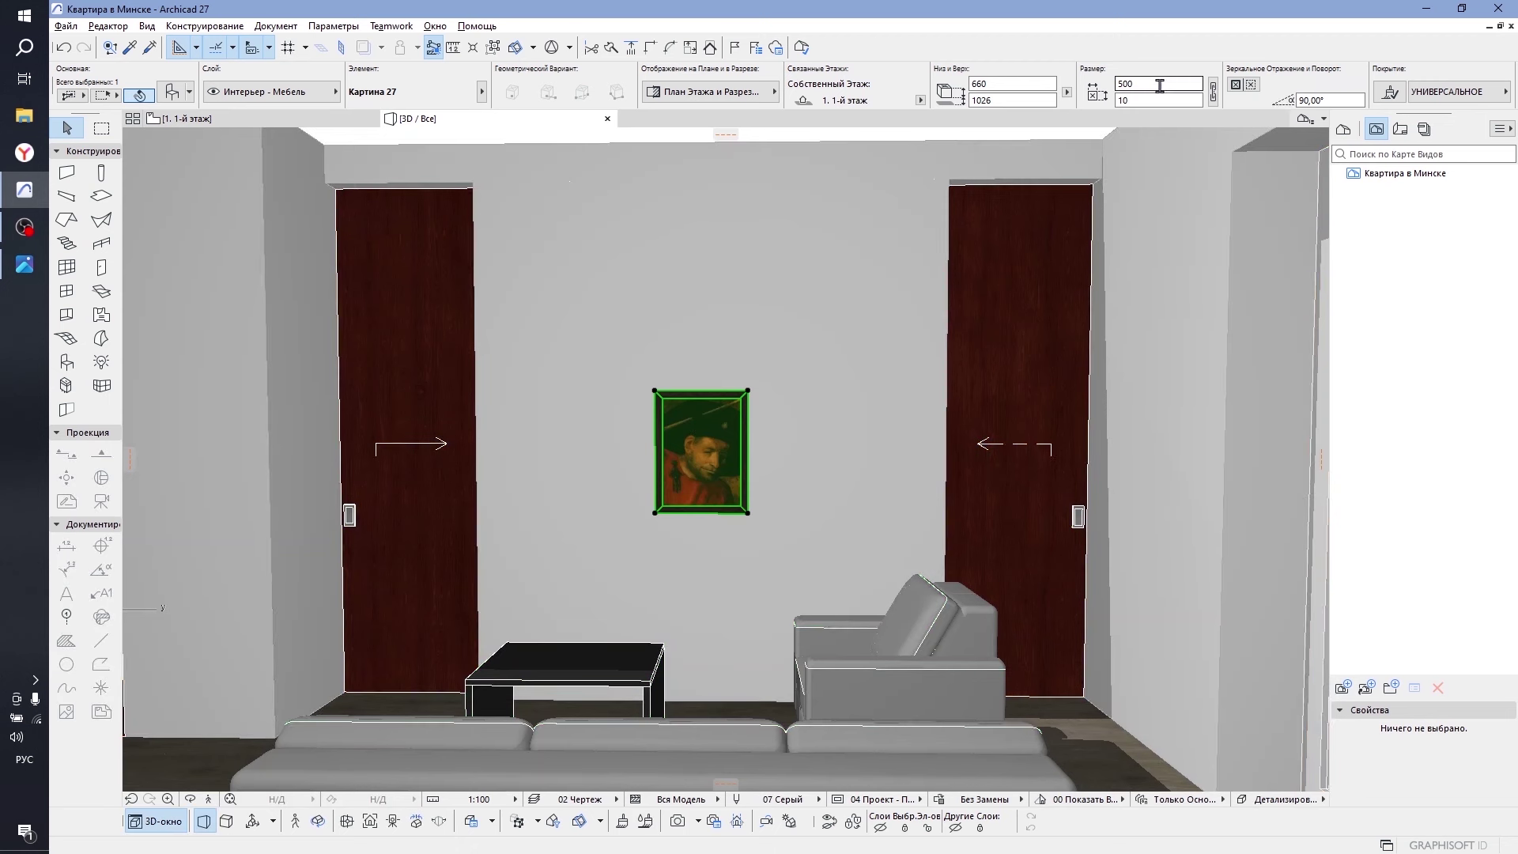
Try 800 and then 1200 for the picture's height and width in the Info Box
click(1006, 82)
double_click(1005, 82)
text(800)
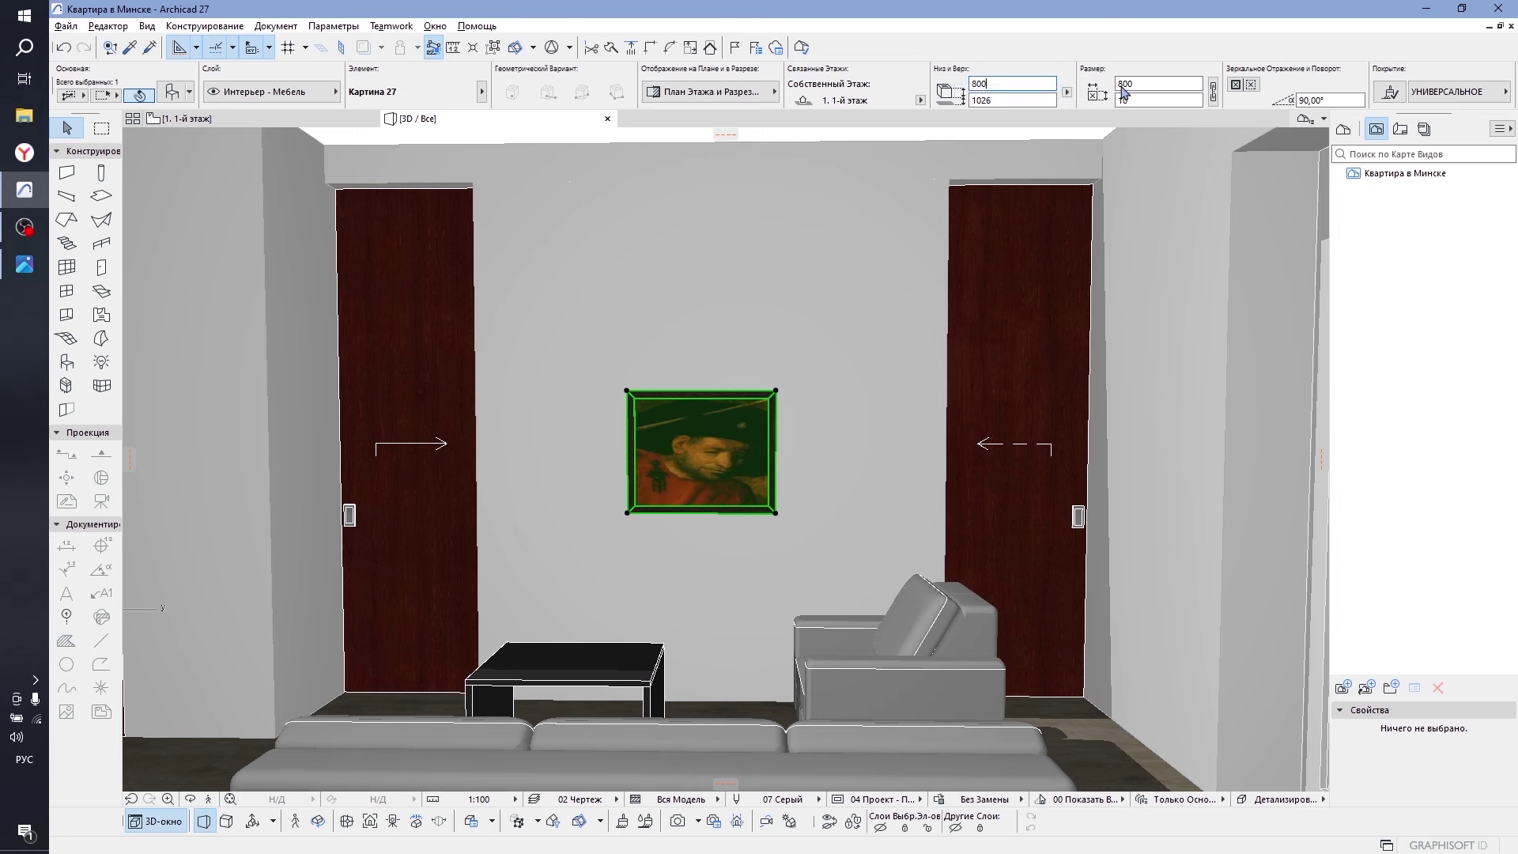
key(Return)
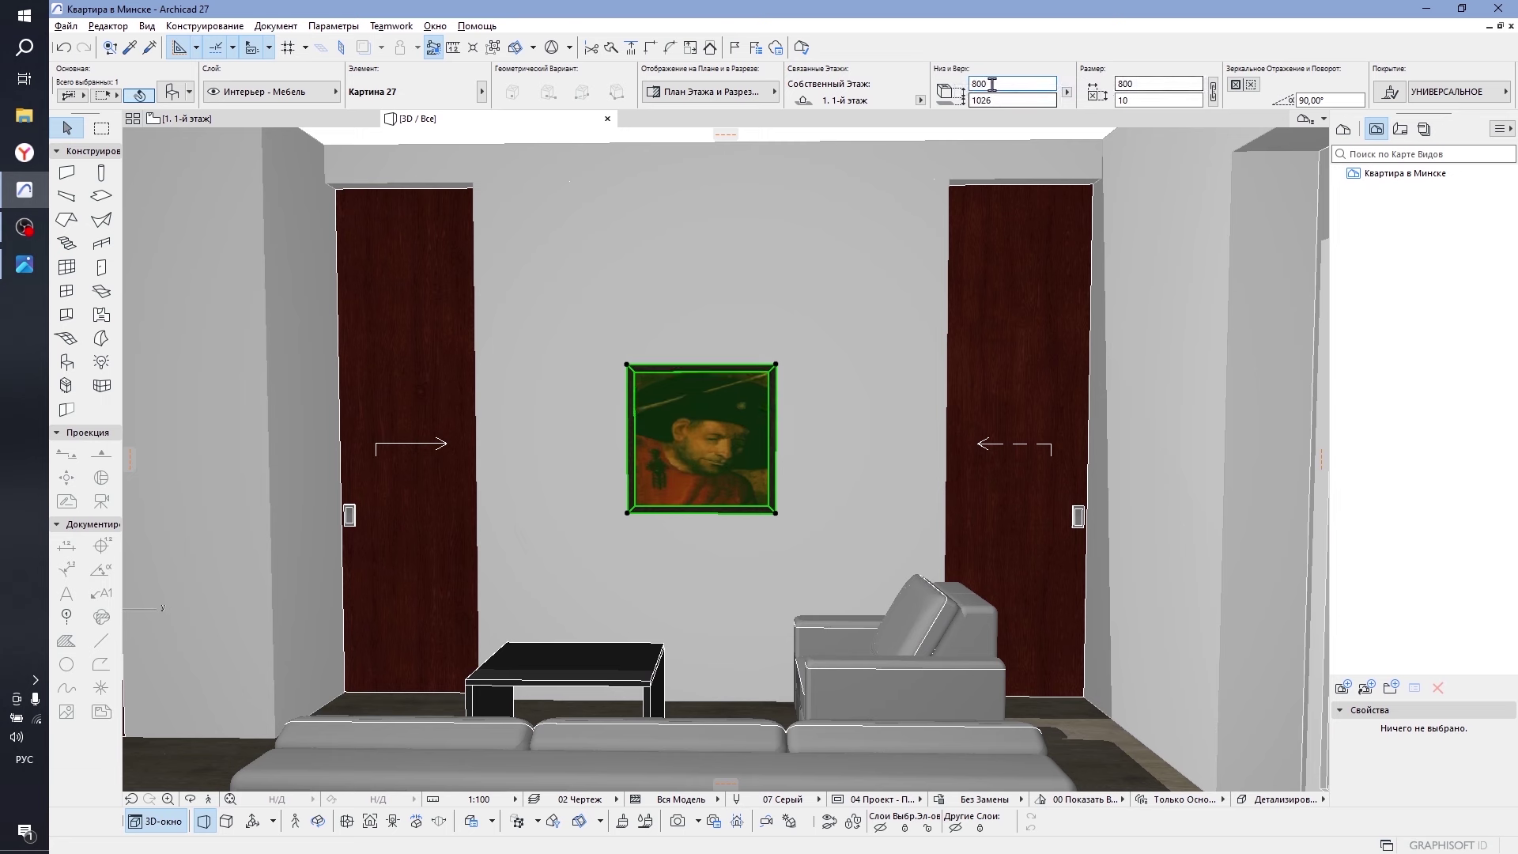
key(Tab)
key(Return)
text(0)
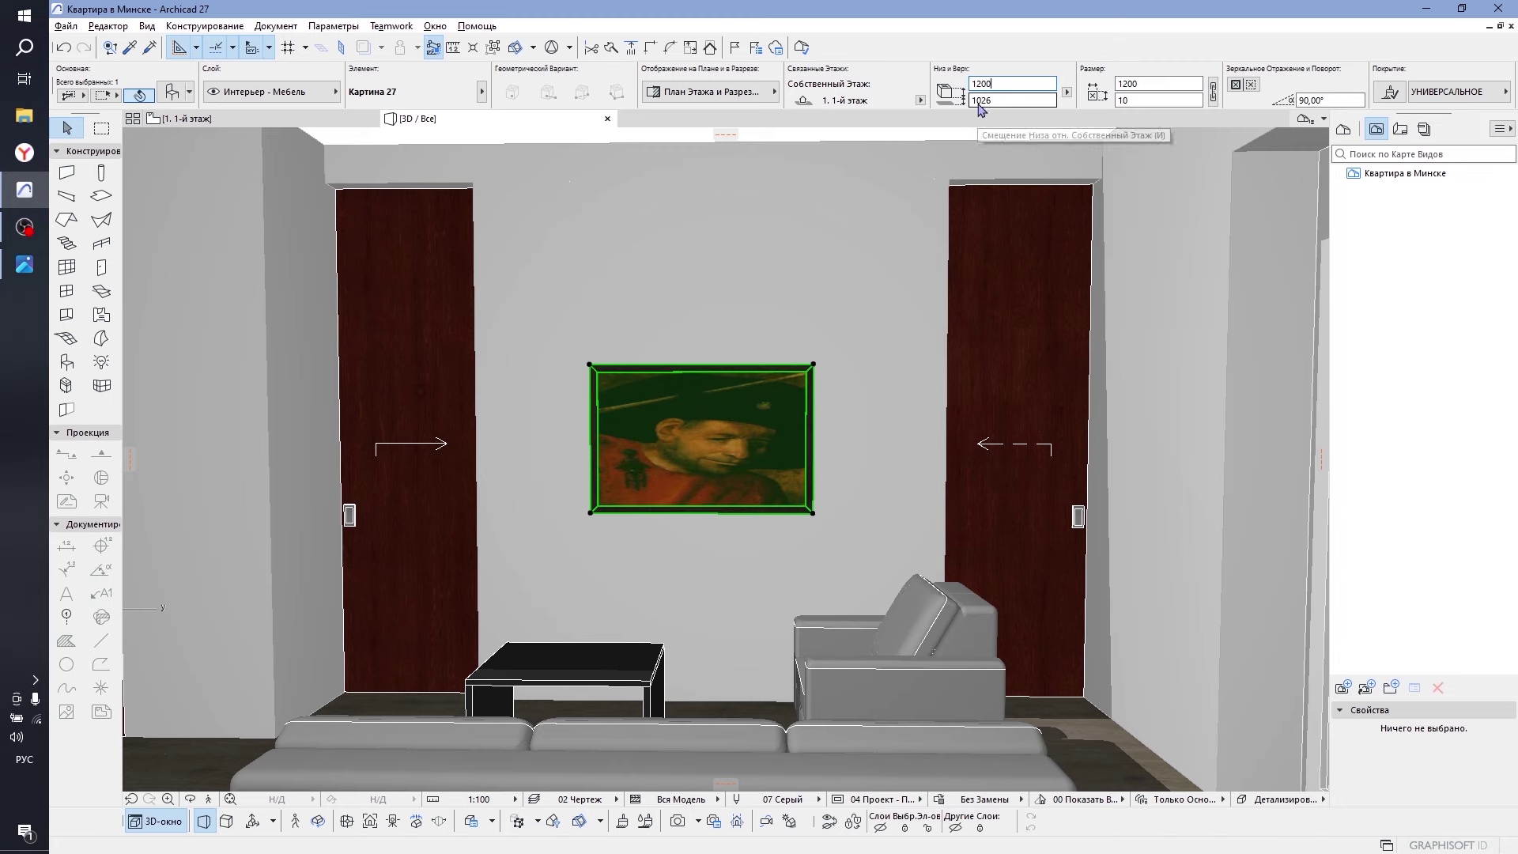
key(Return)
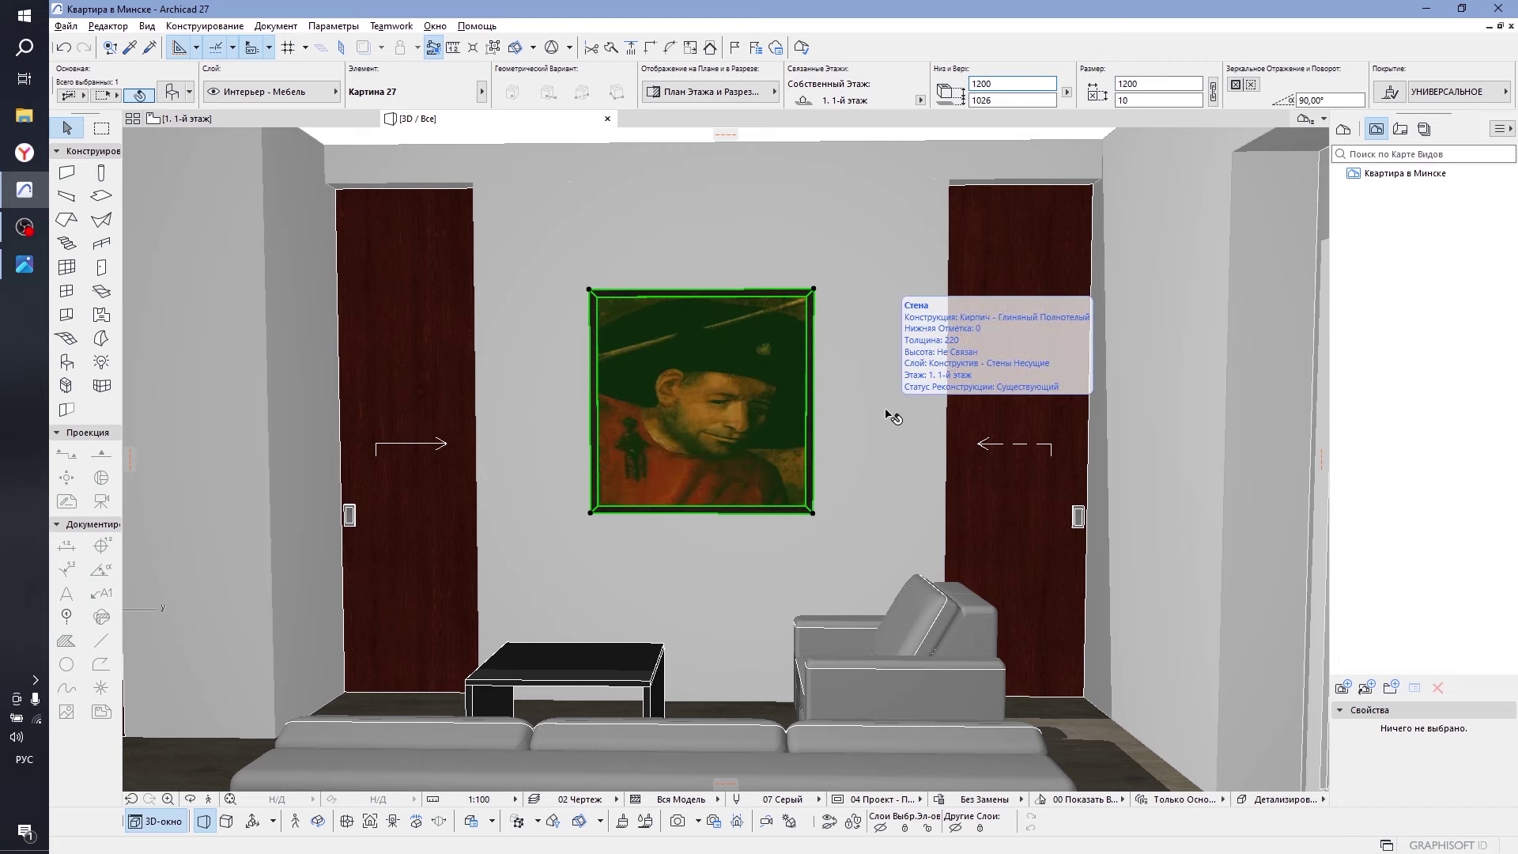
Compare with the reference photo, then set the picture to 1000 by 1000
key(alt+Tab)
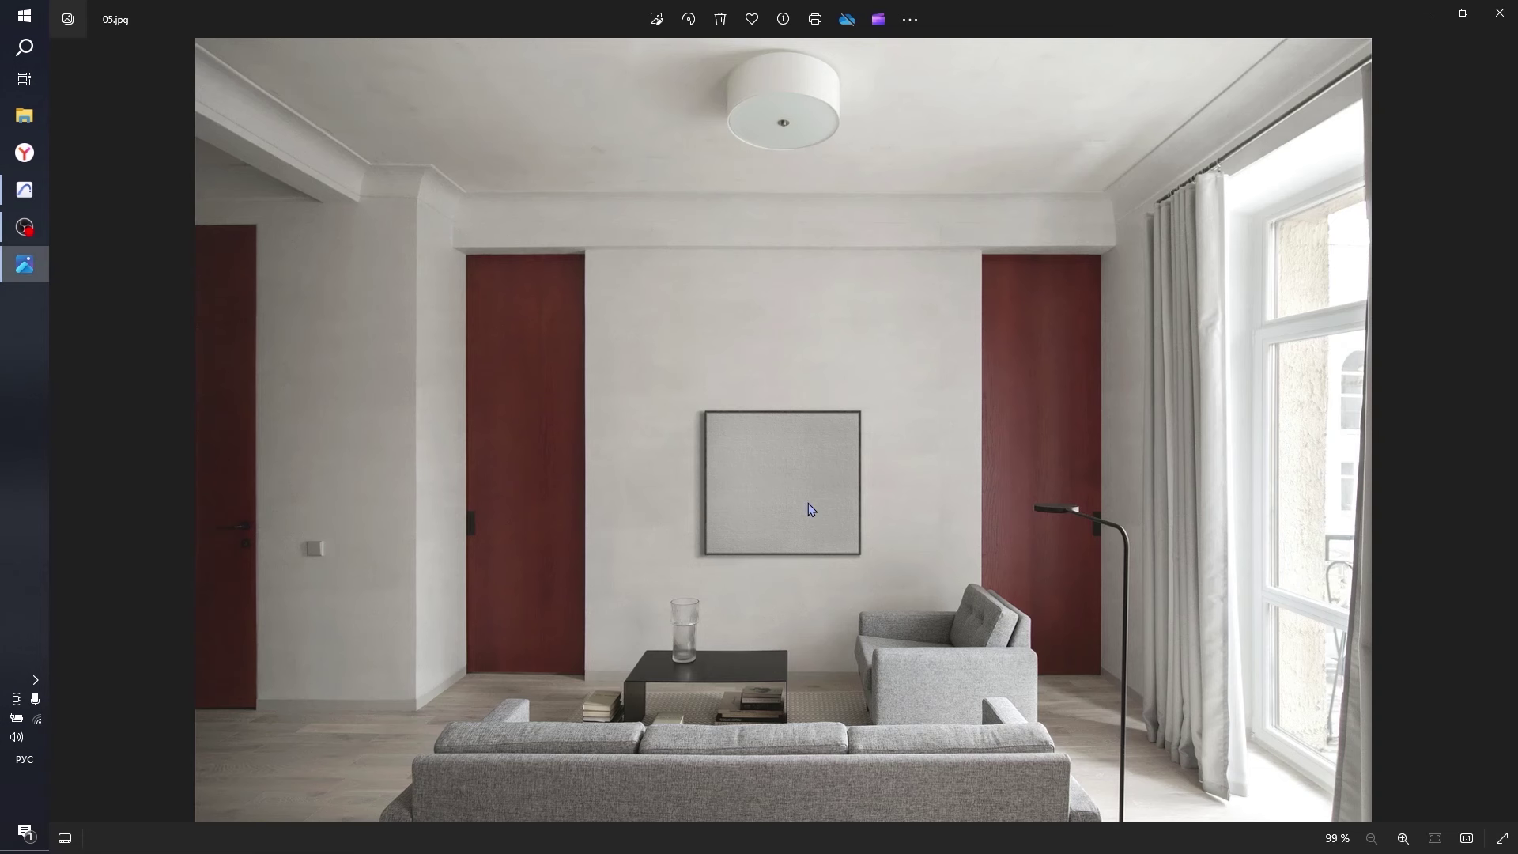
key(alt+Tab)
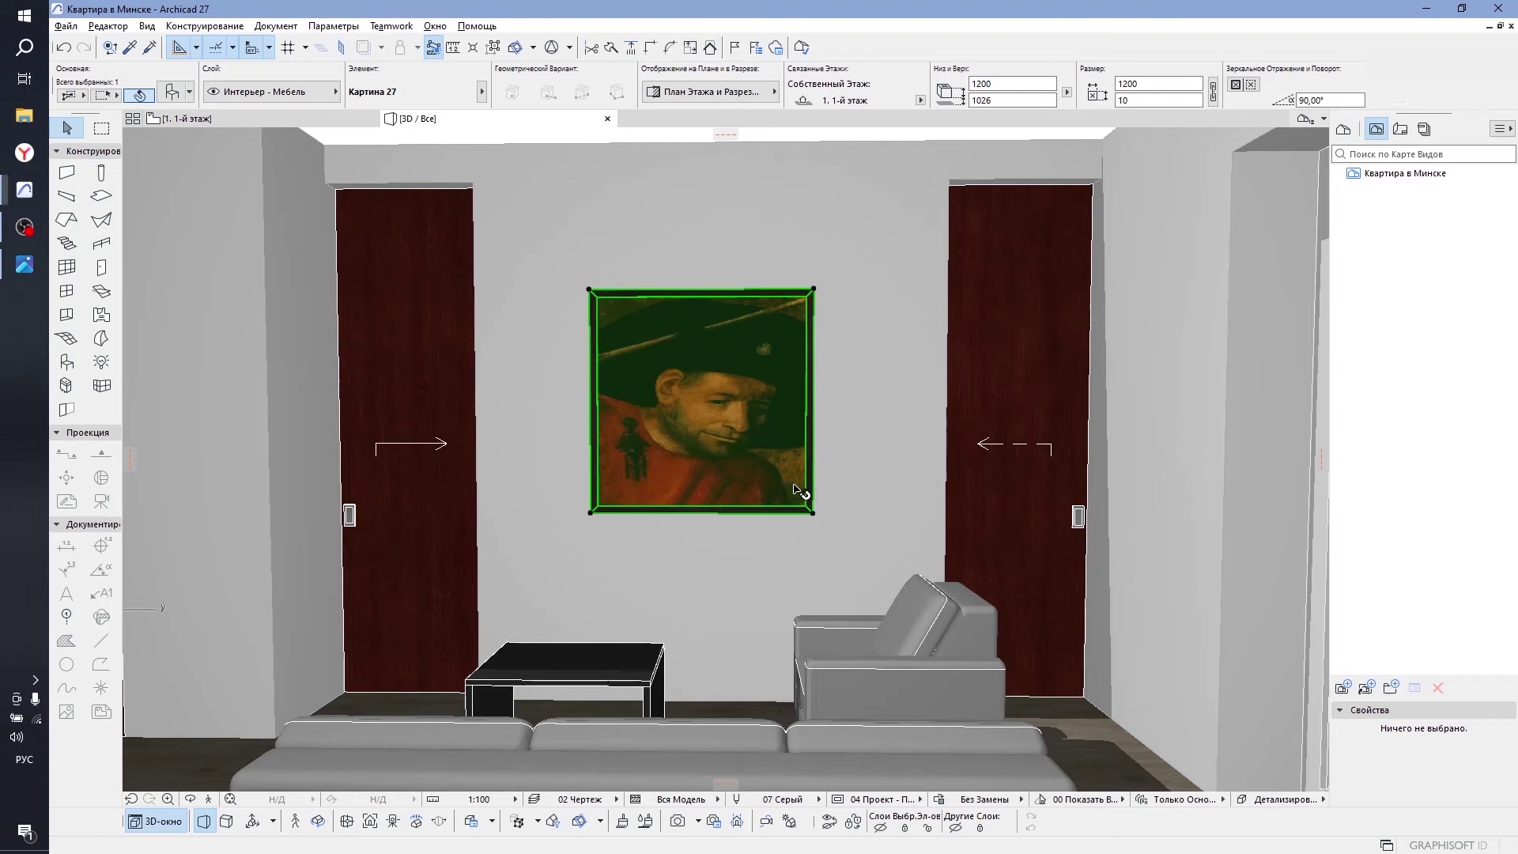
text(00)
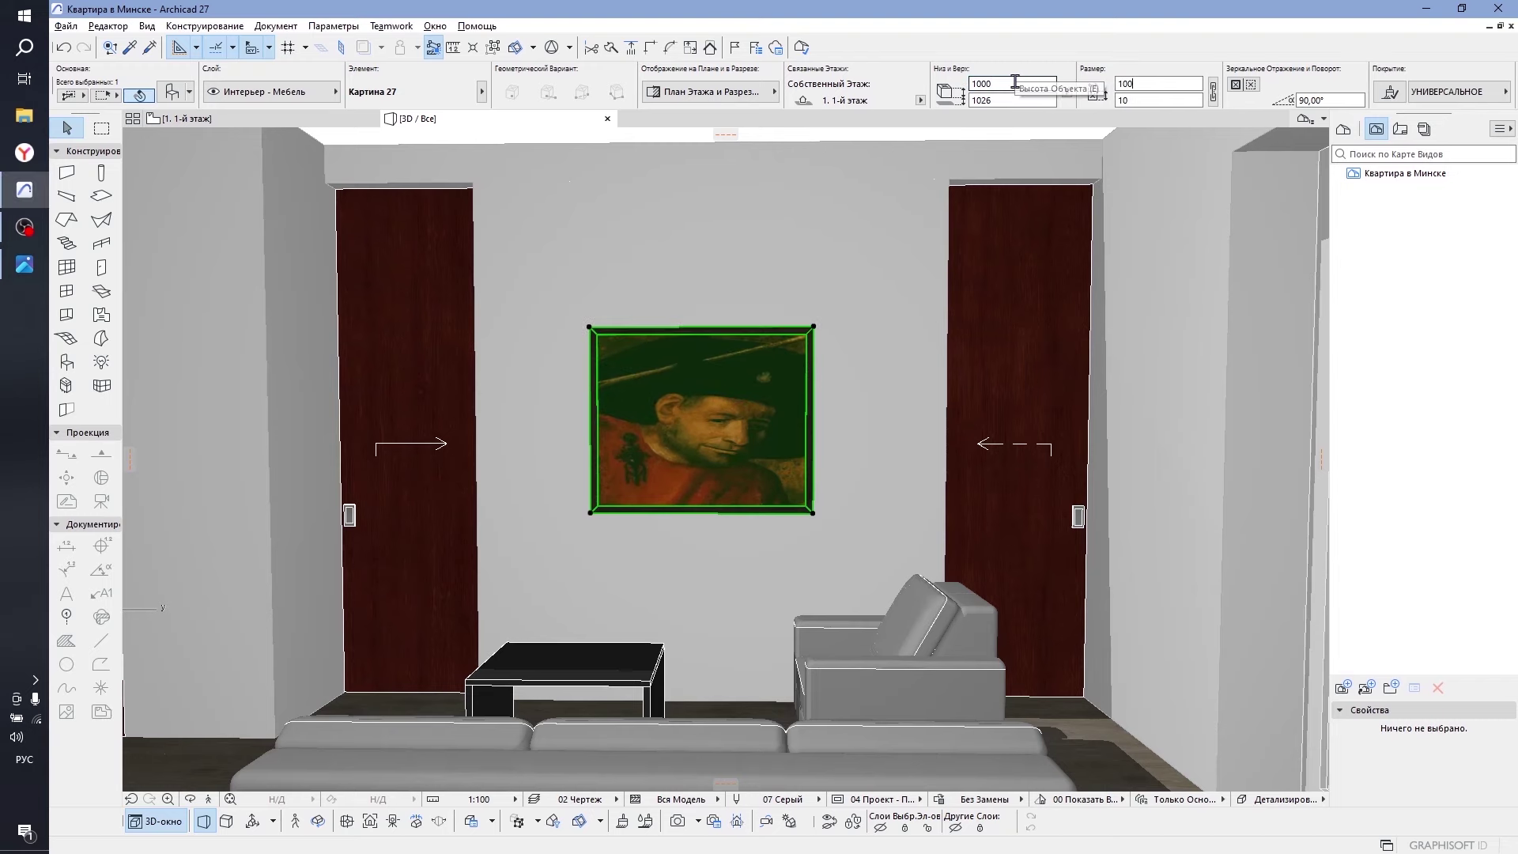
key(Return)
click(1153, 83)
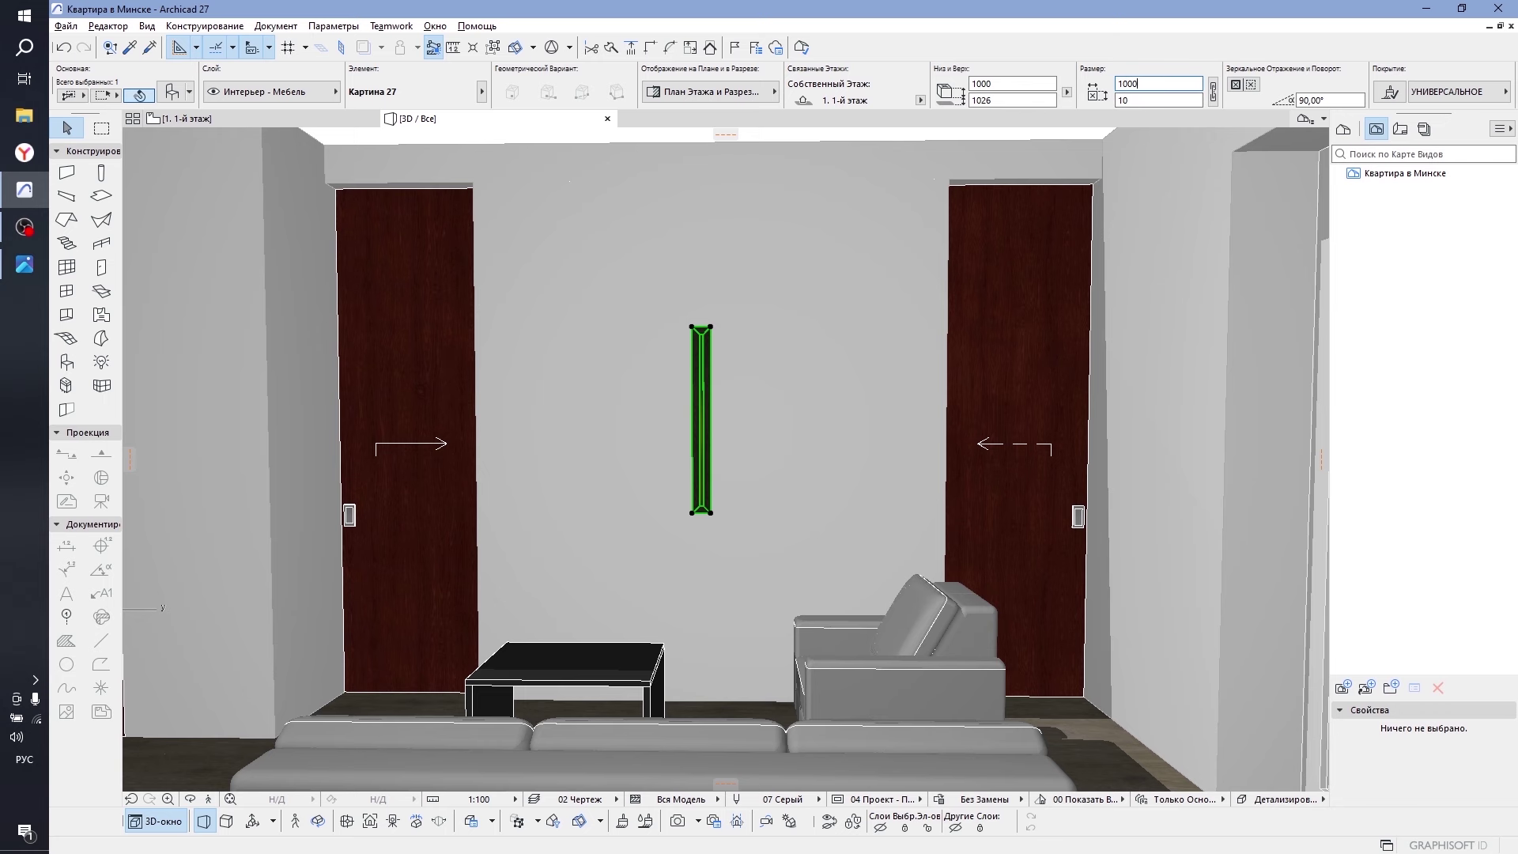
key(Return)
middle_drag(753, 505, 785, 501)
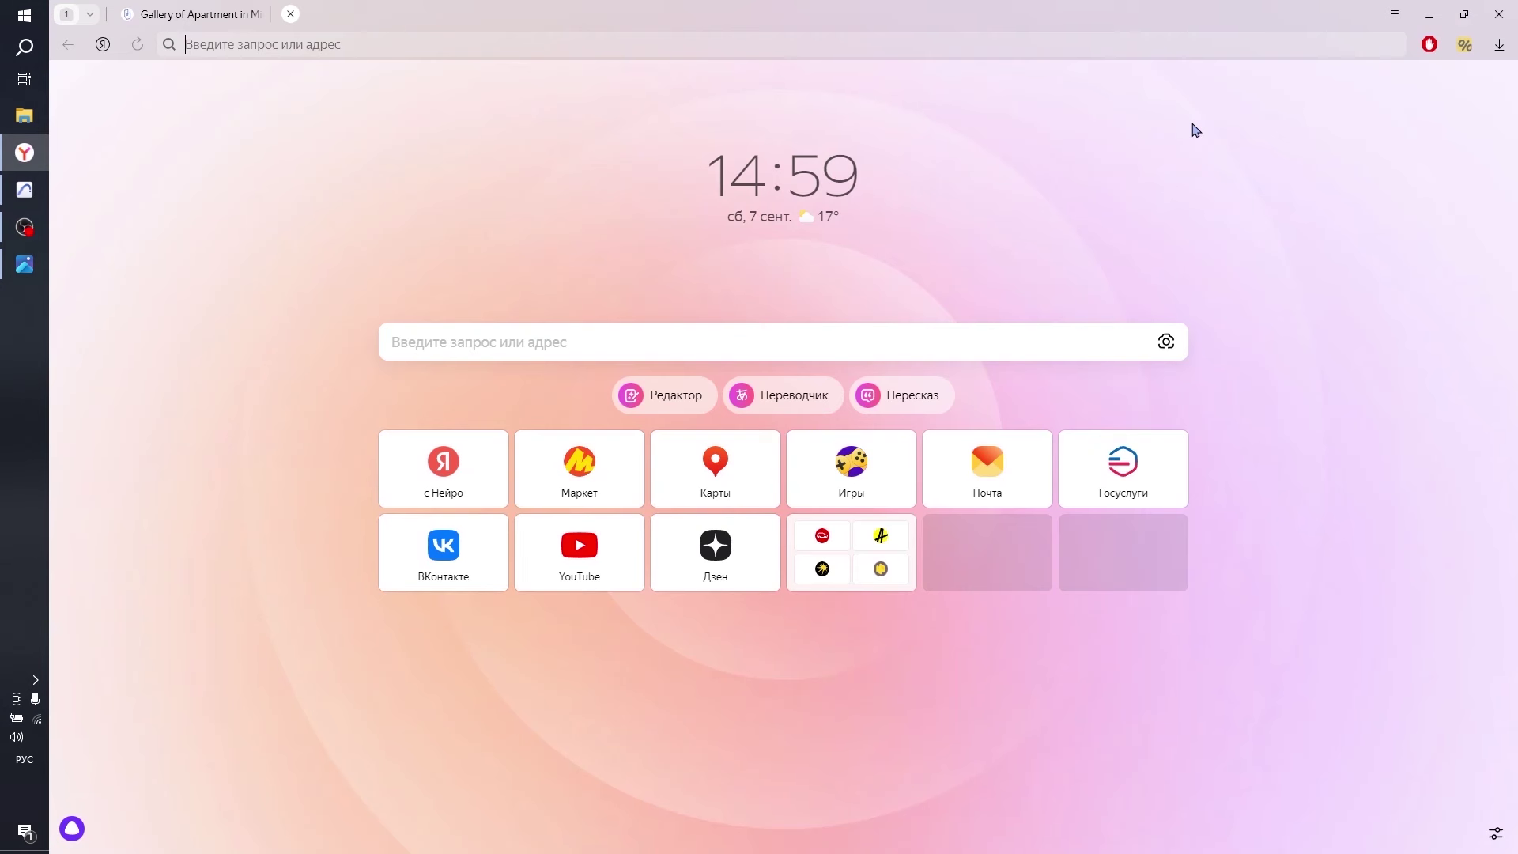
Search Yandex images for 'текстура ткань' and preview a white fabric result
text(текстуру)
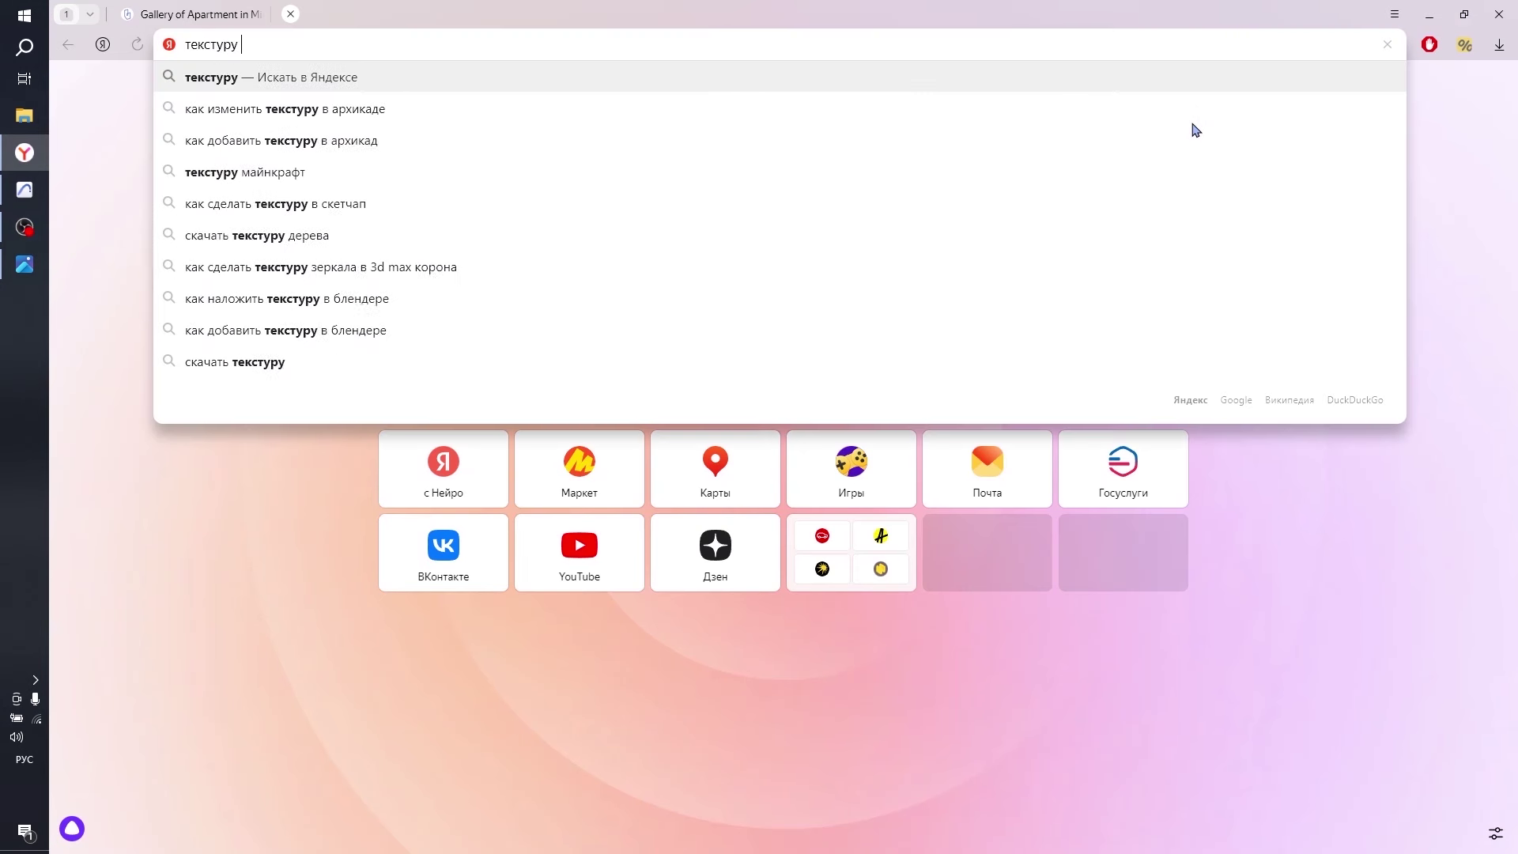
text( т)
key(BackSpace)
key(BackSpace)
key(BackSpace)
text(а)
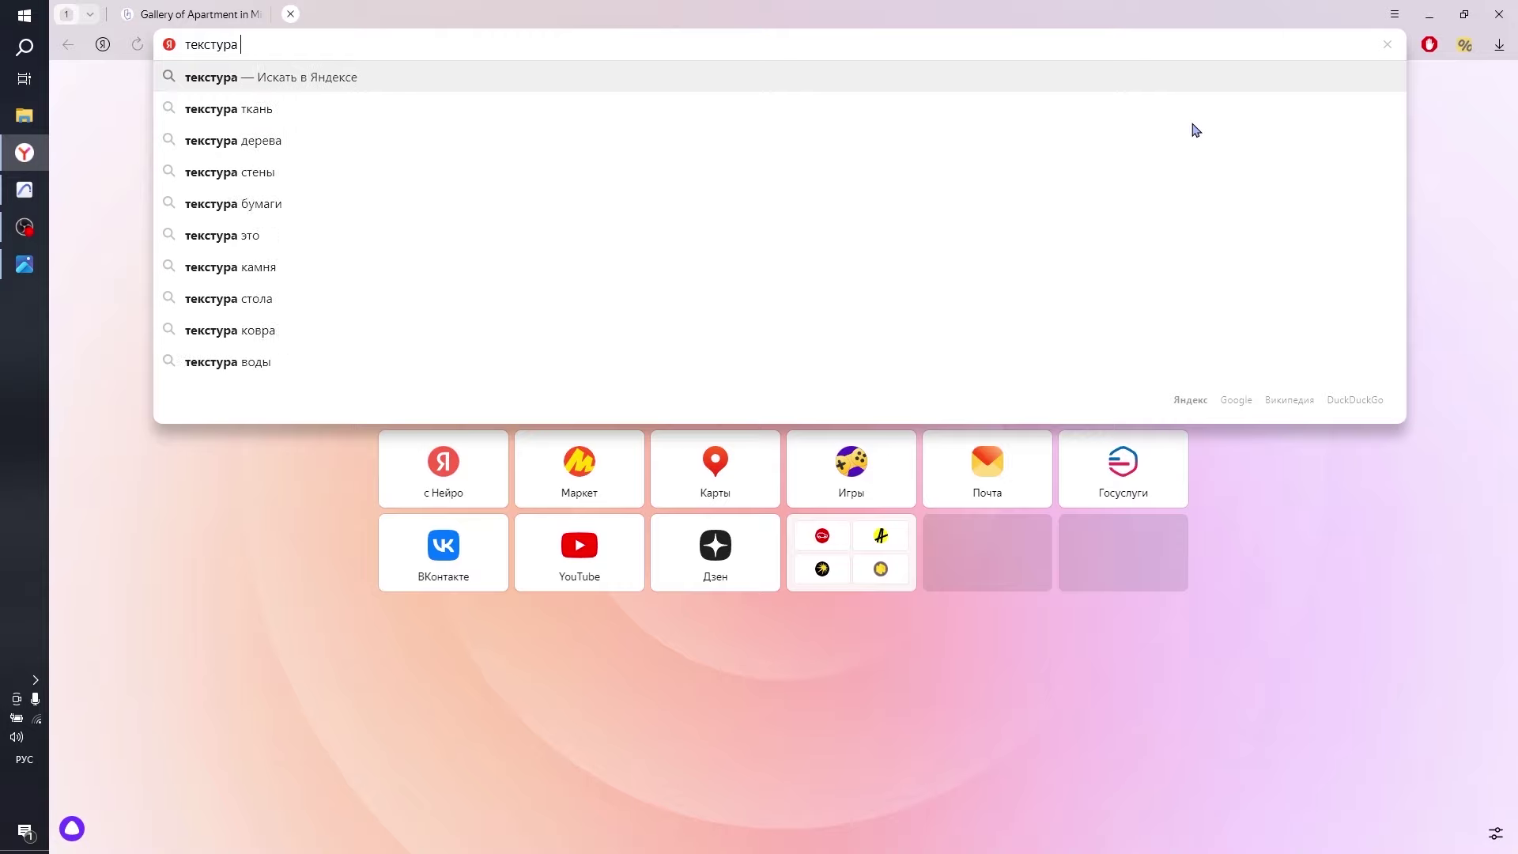
text( ткань)
key(Return)
click(230, 125)
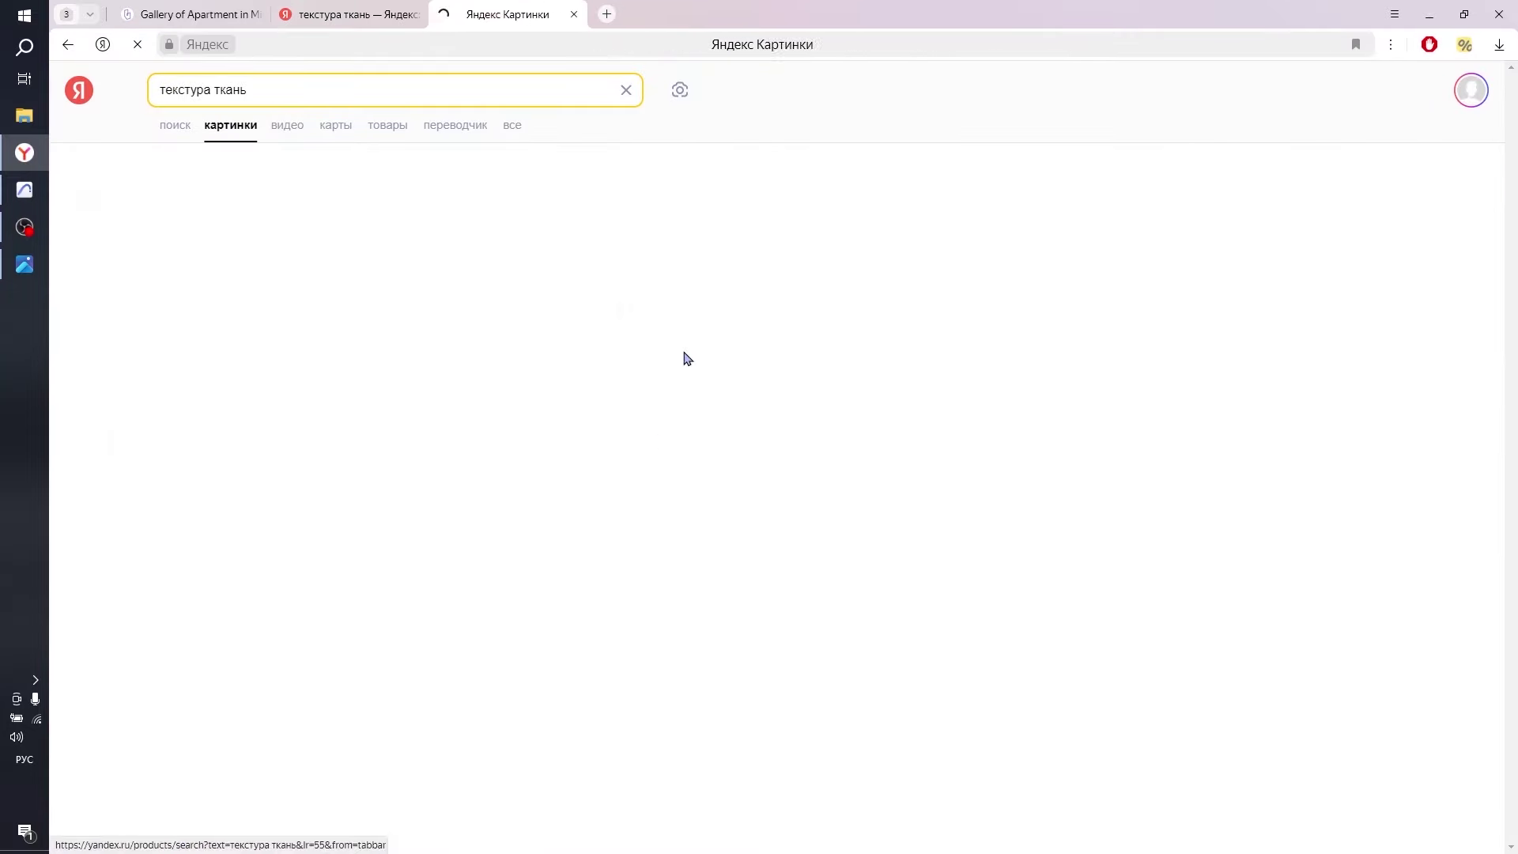
scroll(606, 478, down, 3)
click(1152, 478)
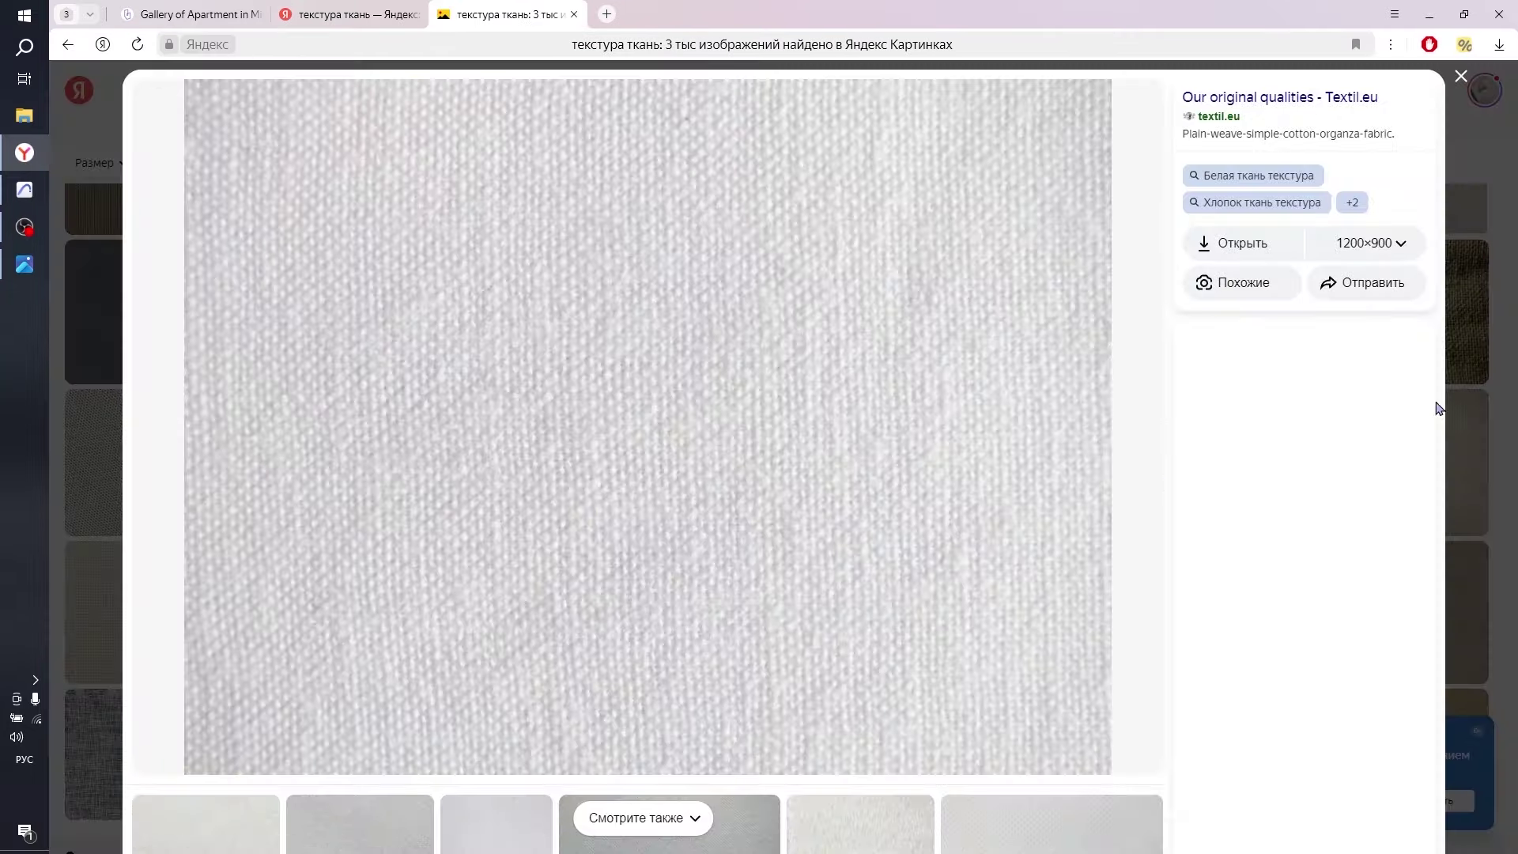
key(Escape)
Save a white fabric texture image to the Downloads folder
scroll(730, 498, down, 1)
scroll(731, 498, down, 8)
click(304, 354)
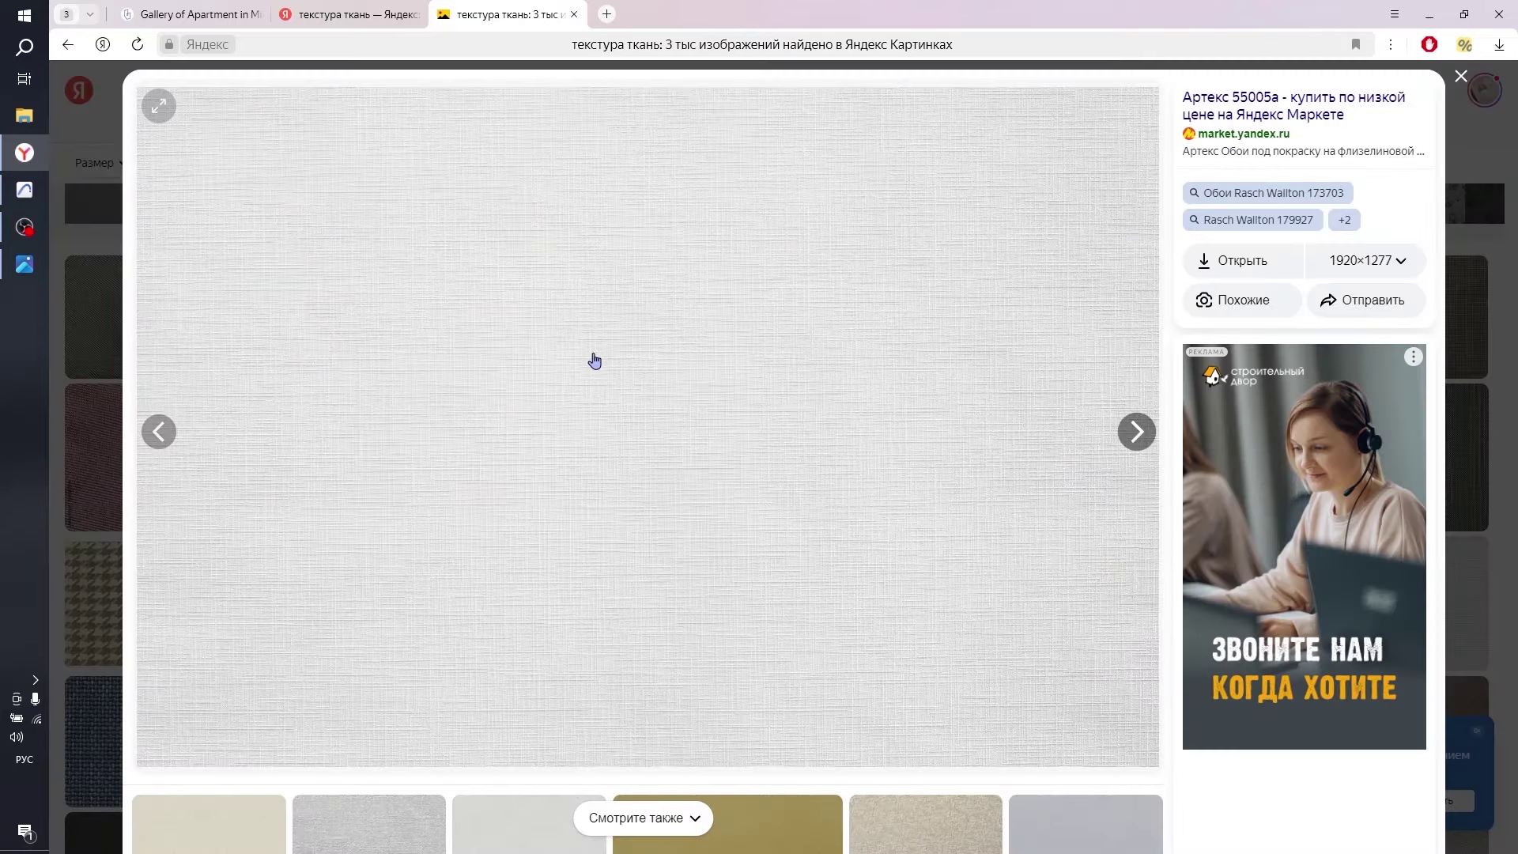
right_click(488, 326)
click(514, 315)
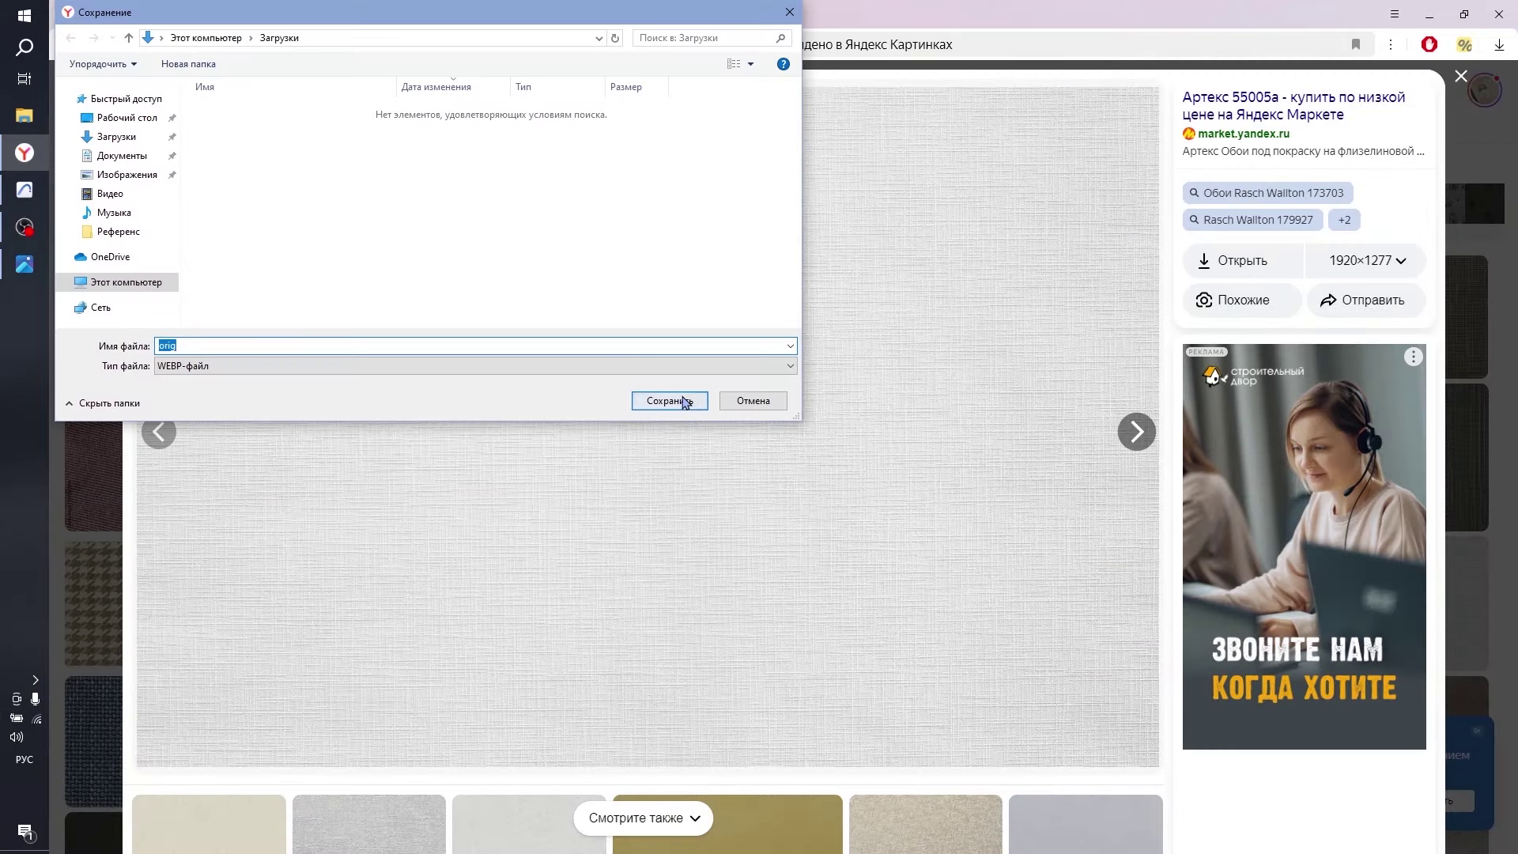
click(669, 400)
mouse_move(23, 190)
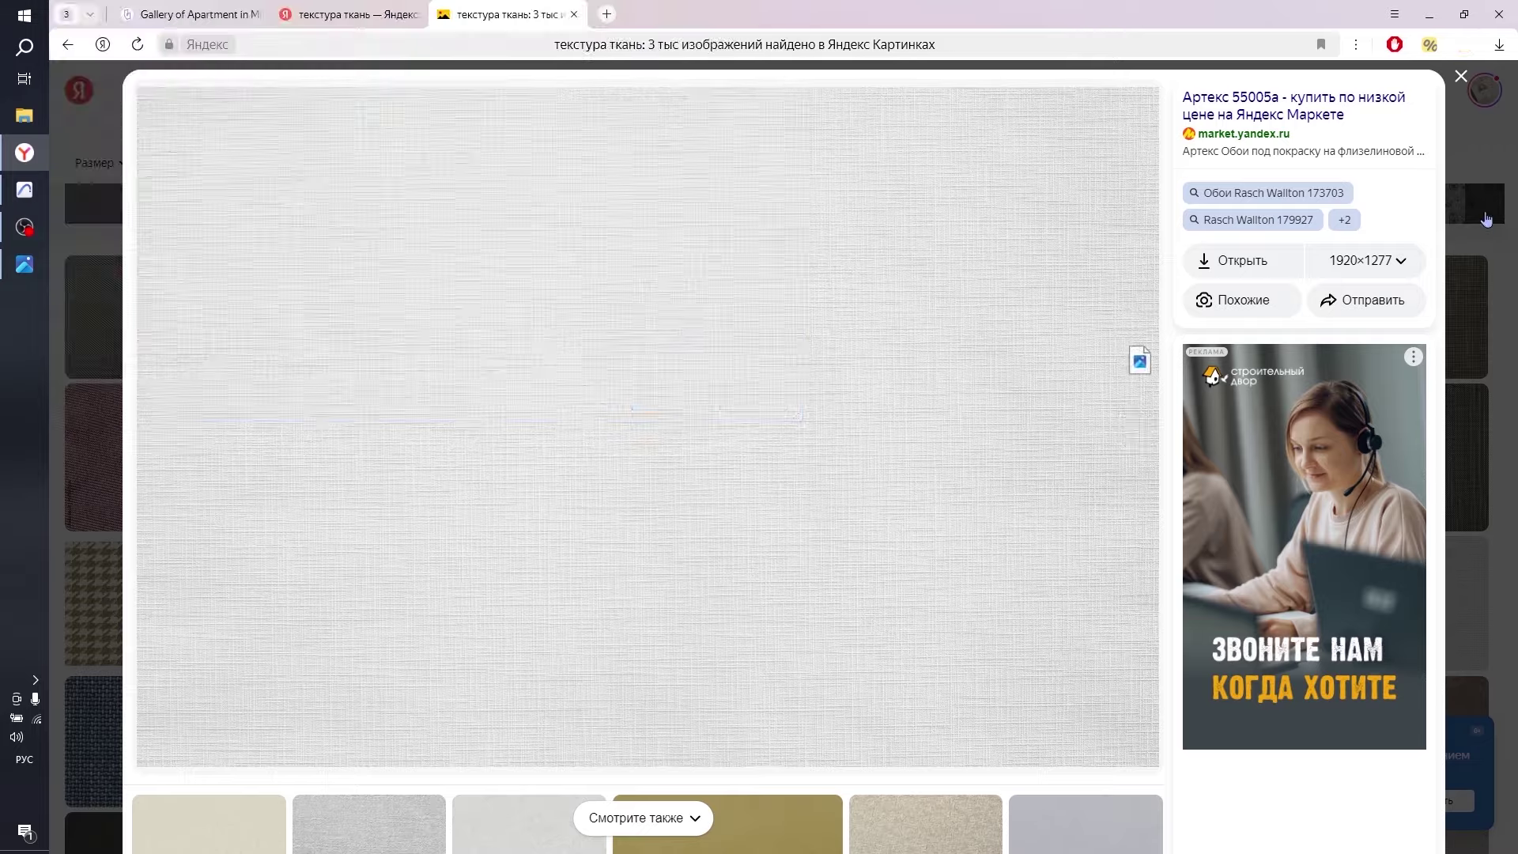
key(Escape)
click(21, 204)
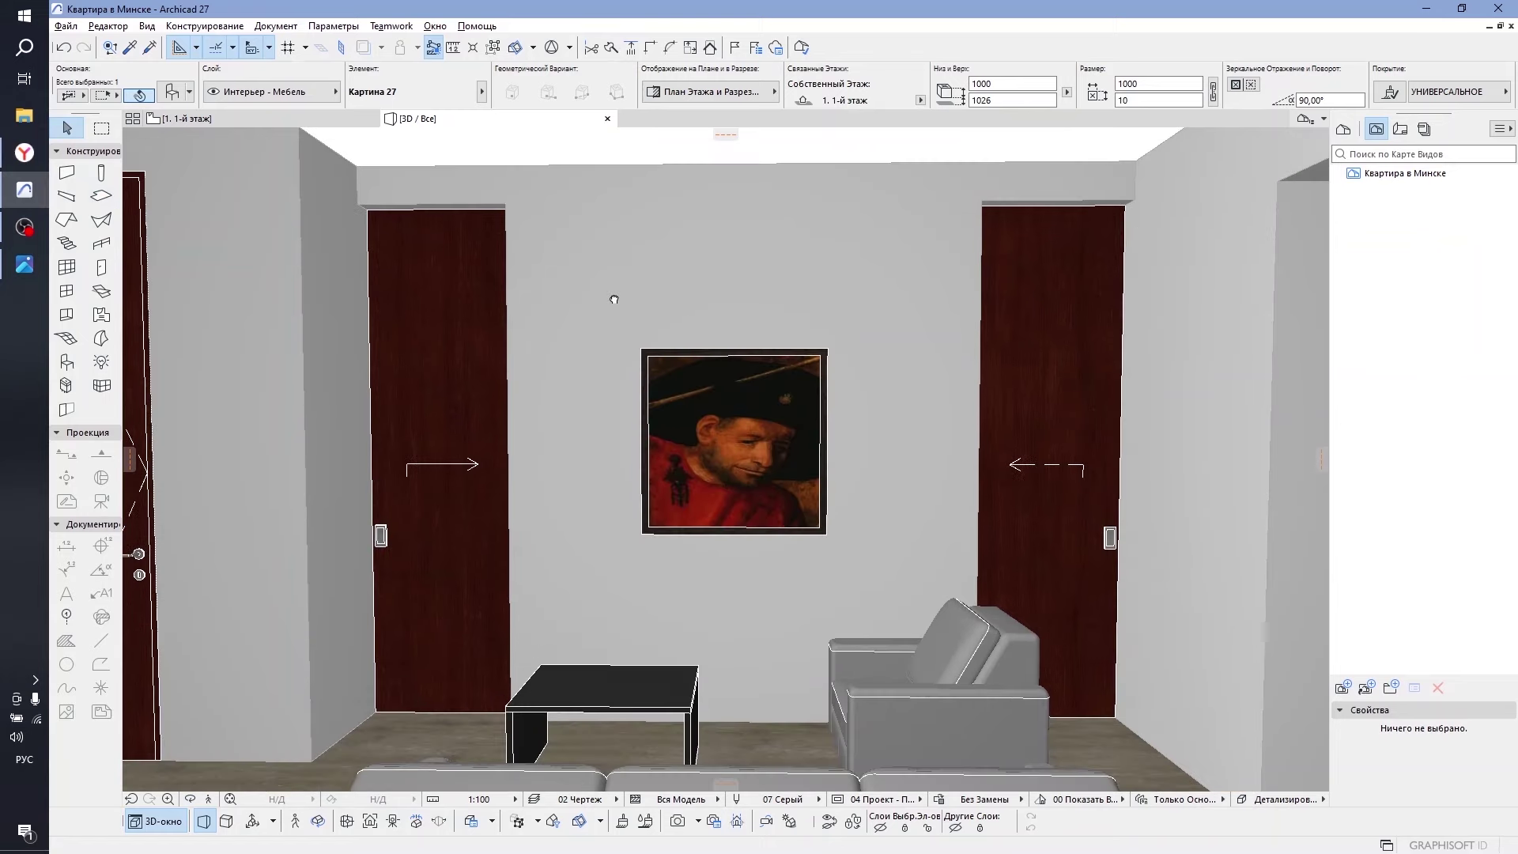
Open the embedded library in Library Manager, cancel adding a file, and check the Desktop folder
key(Escape)
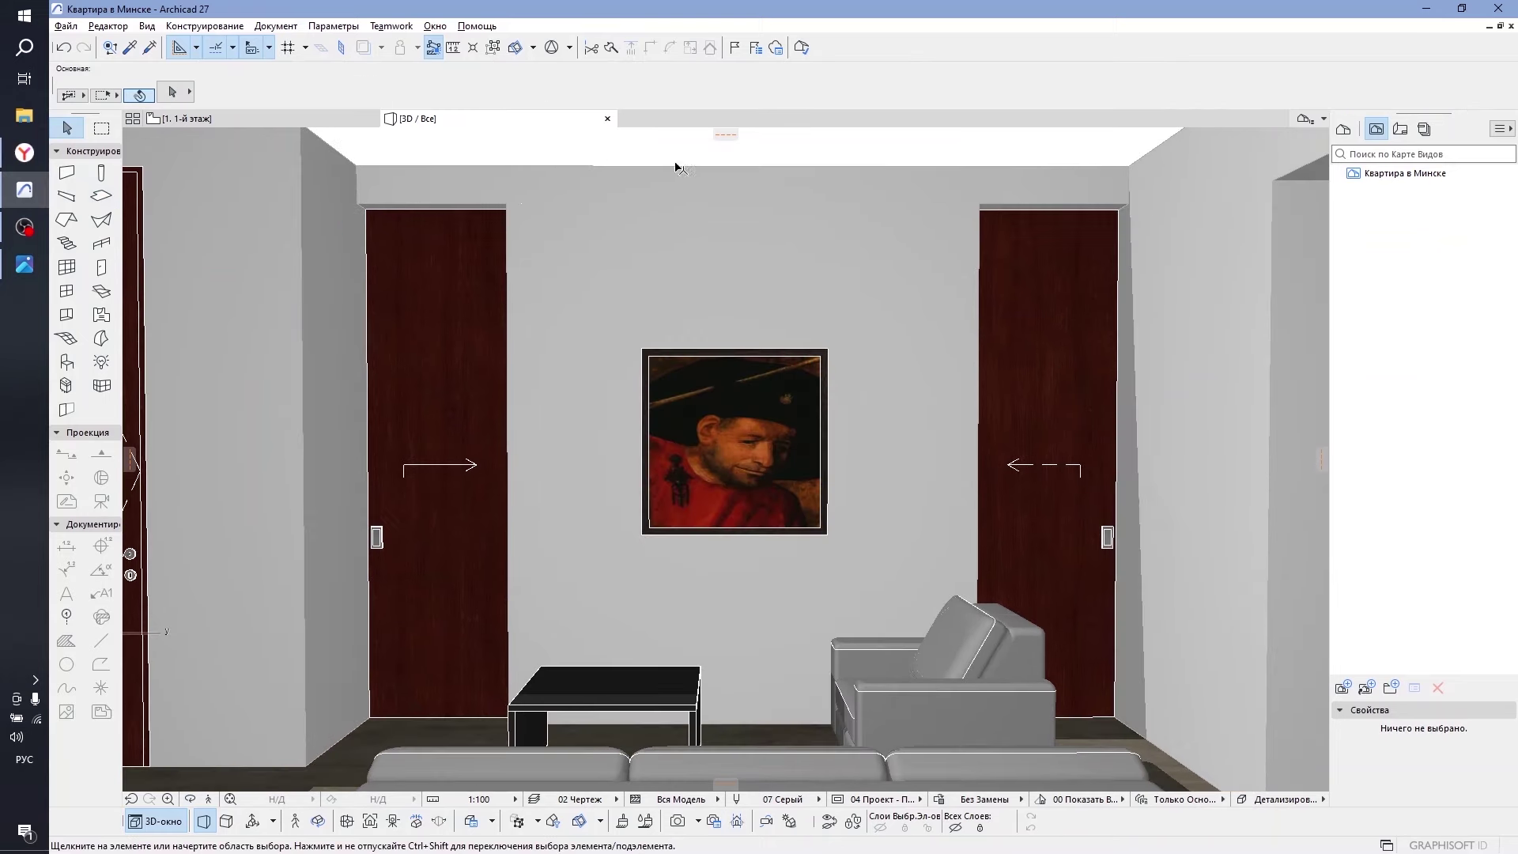
click(66, 26)
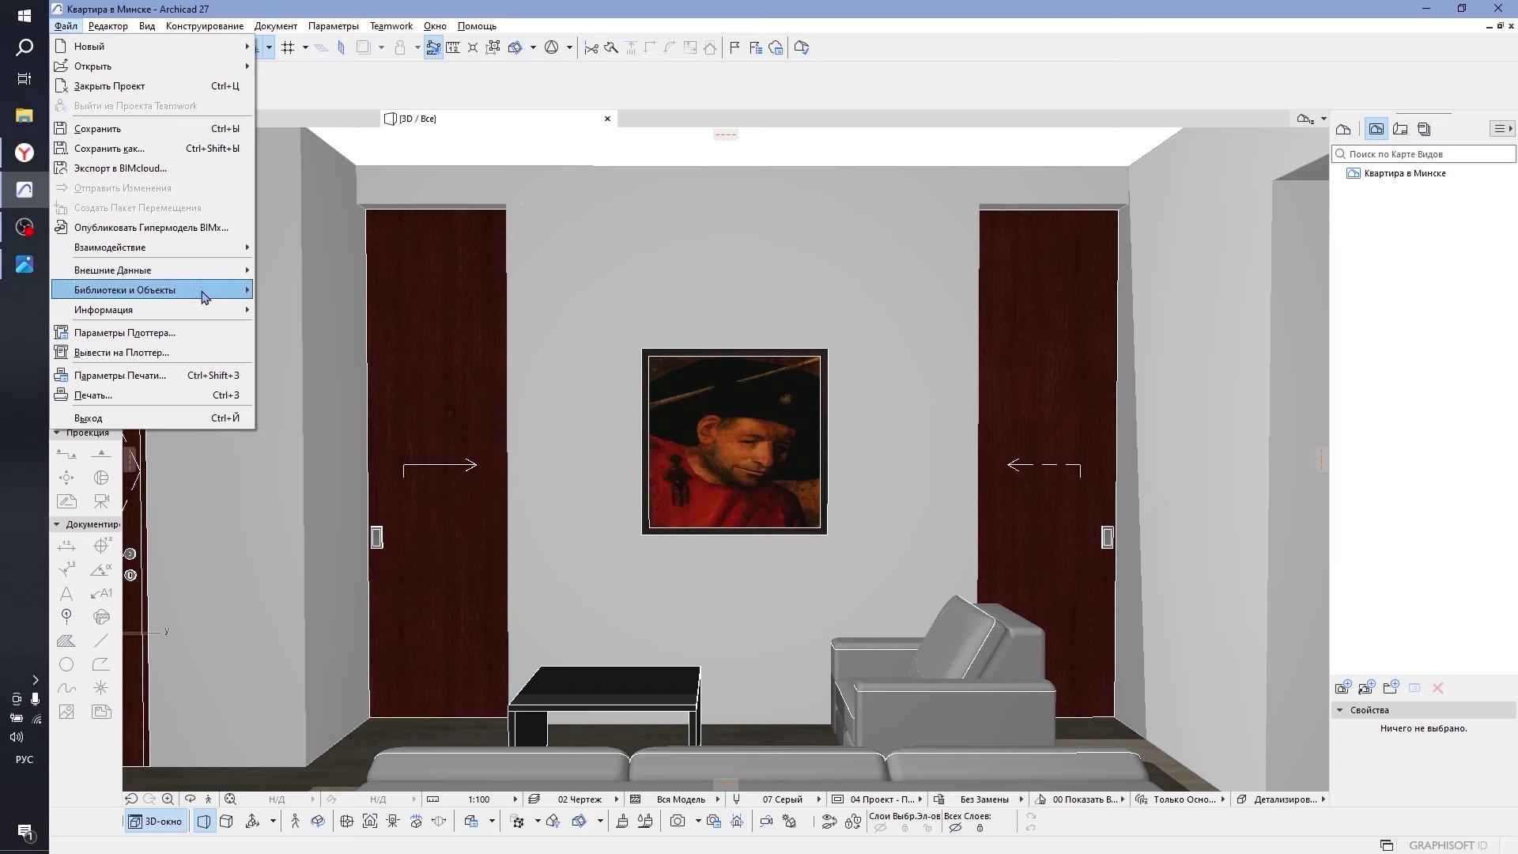
mouse_move(142, 290)
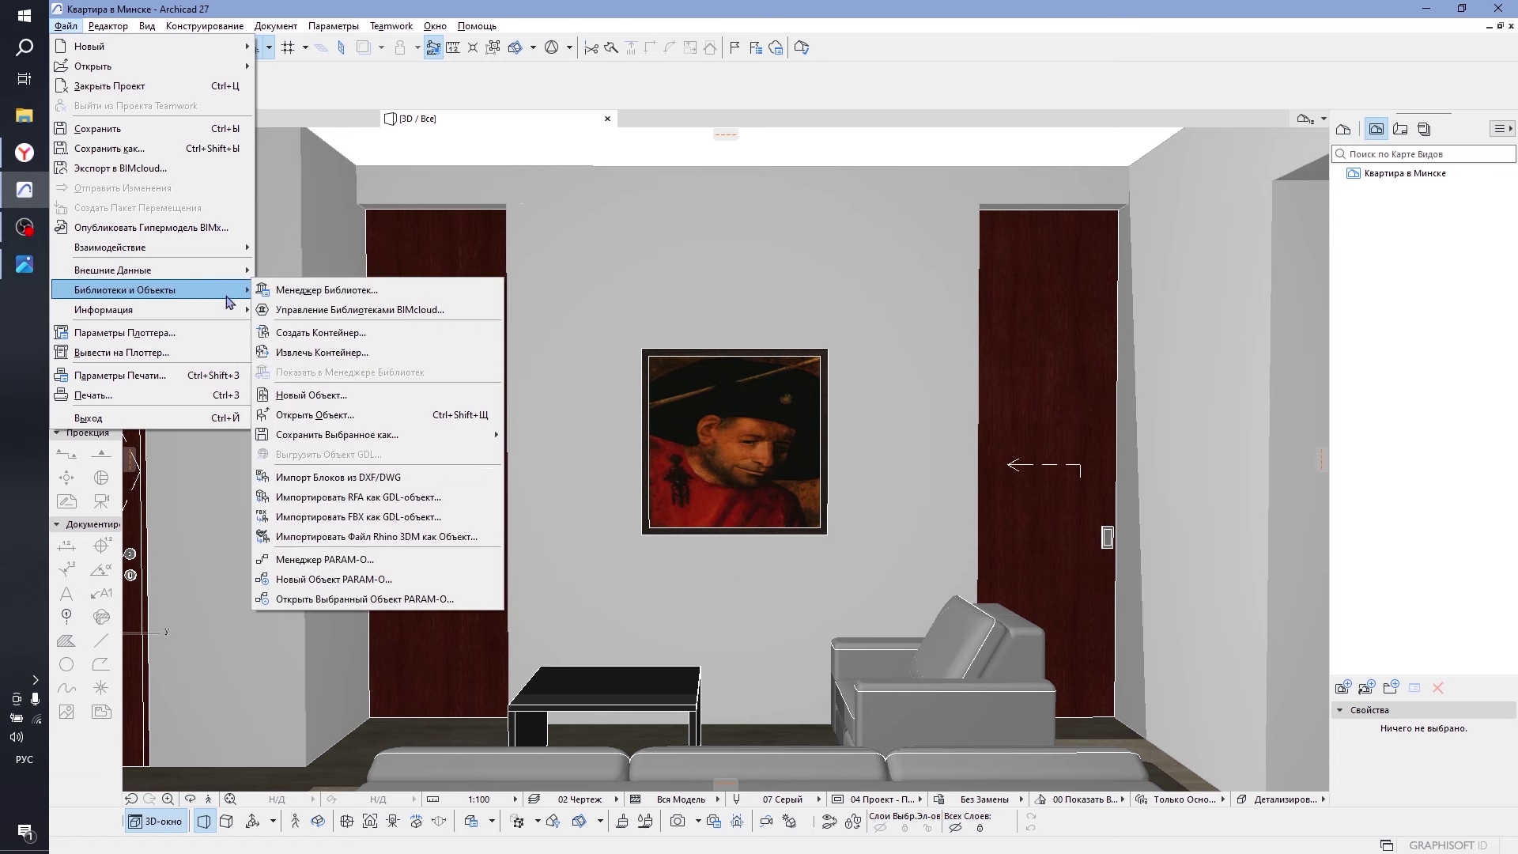
click(283, 299)
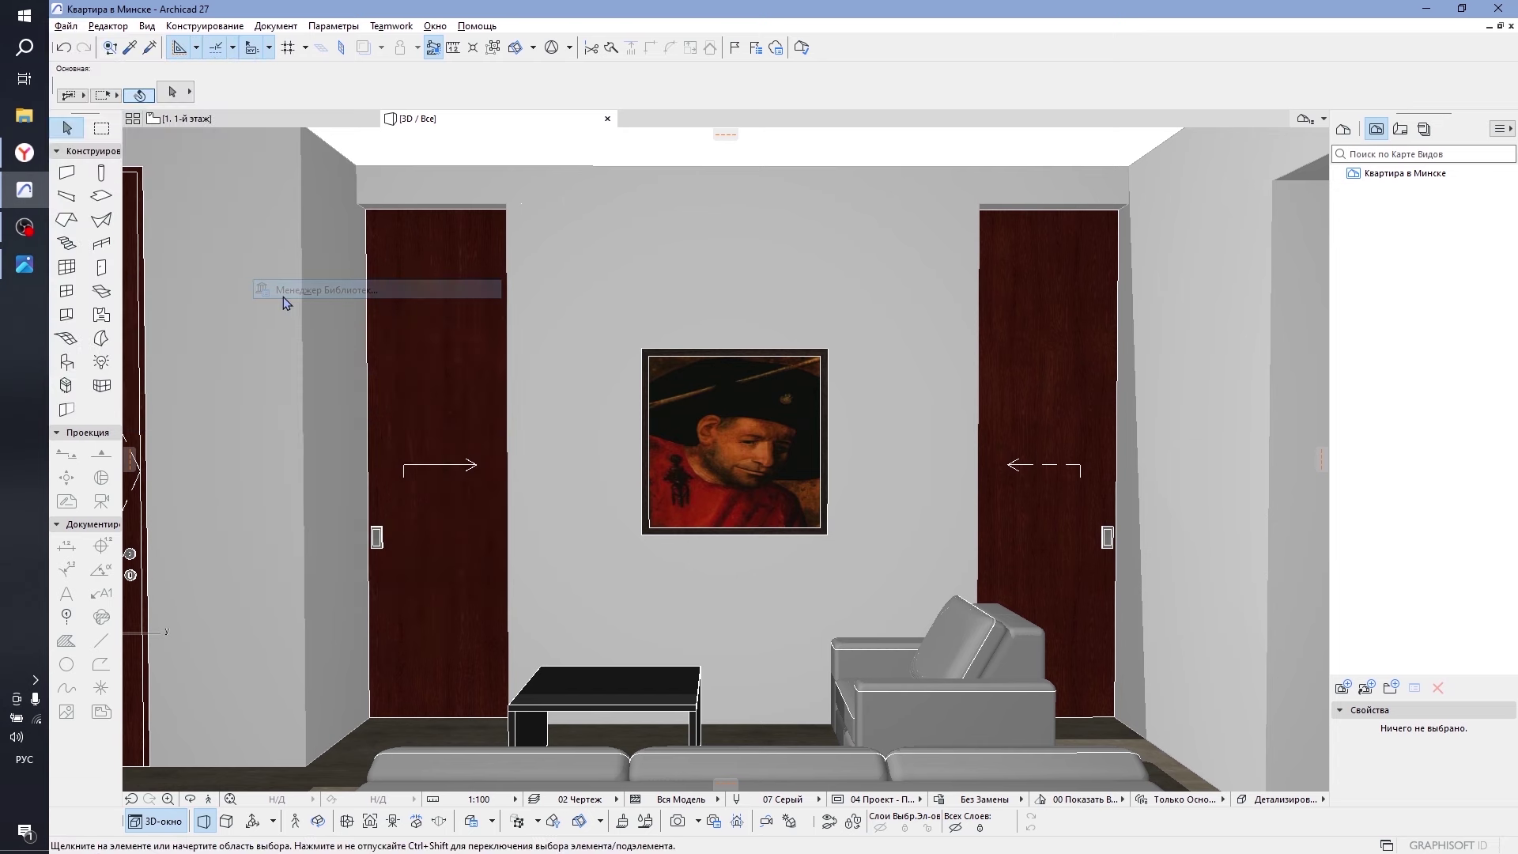
click(646, 149)
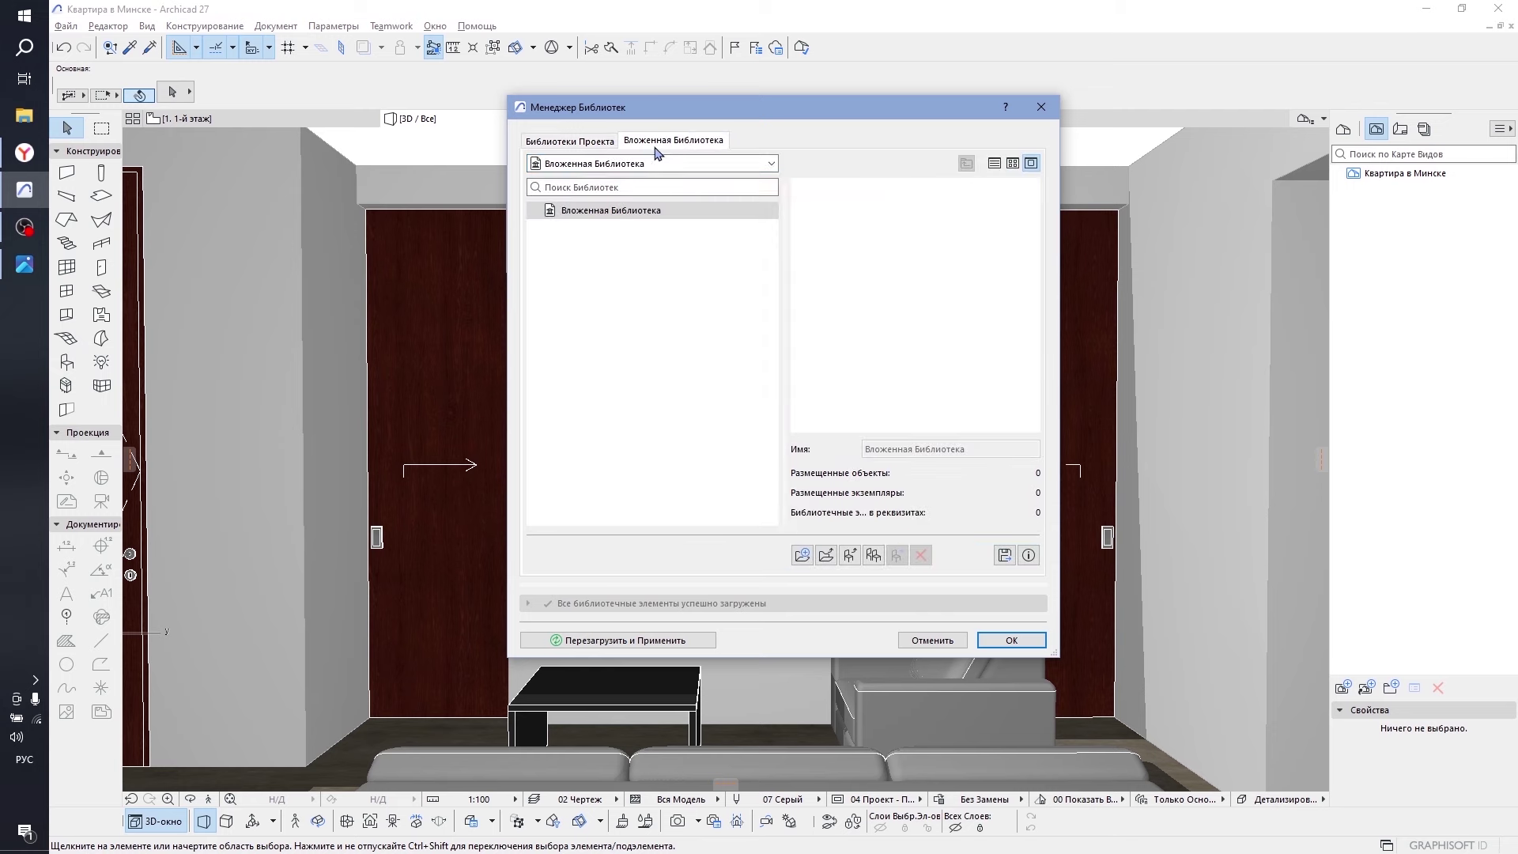
click(850, 556)
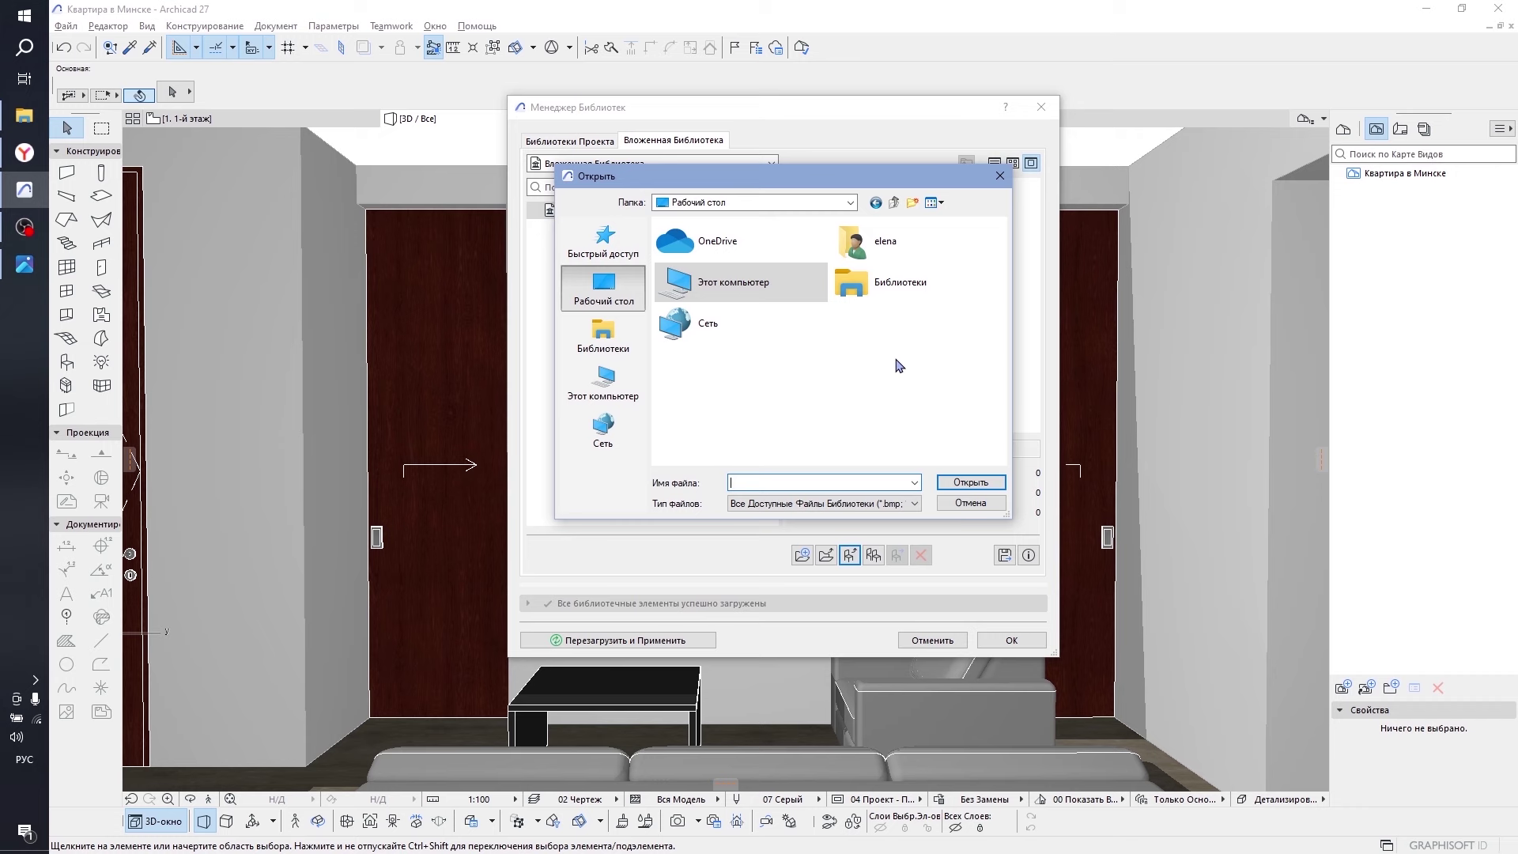
click(966, 504)
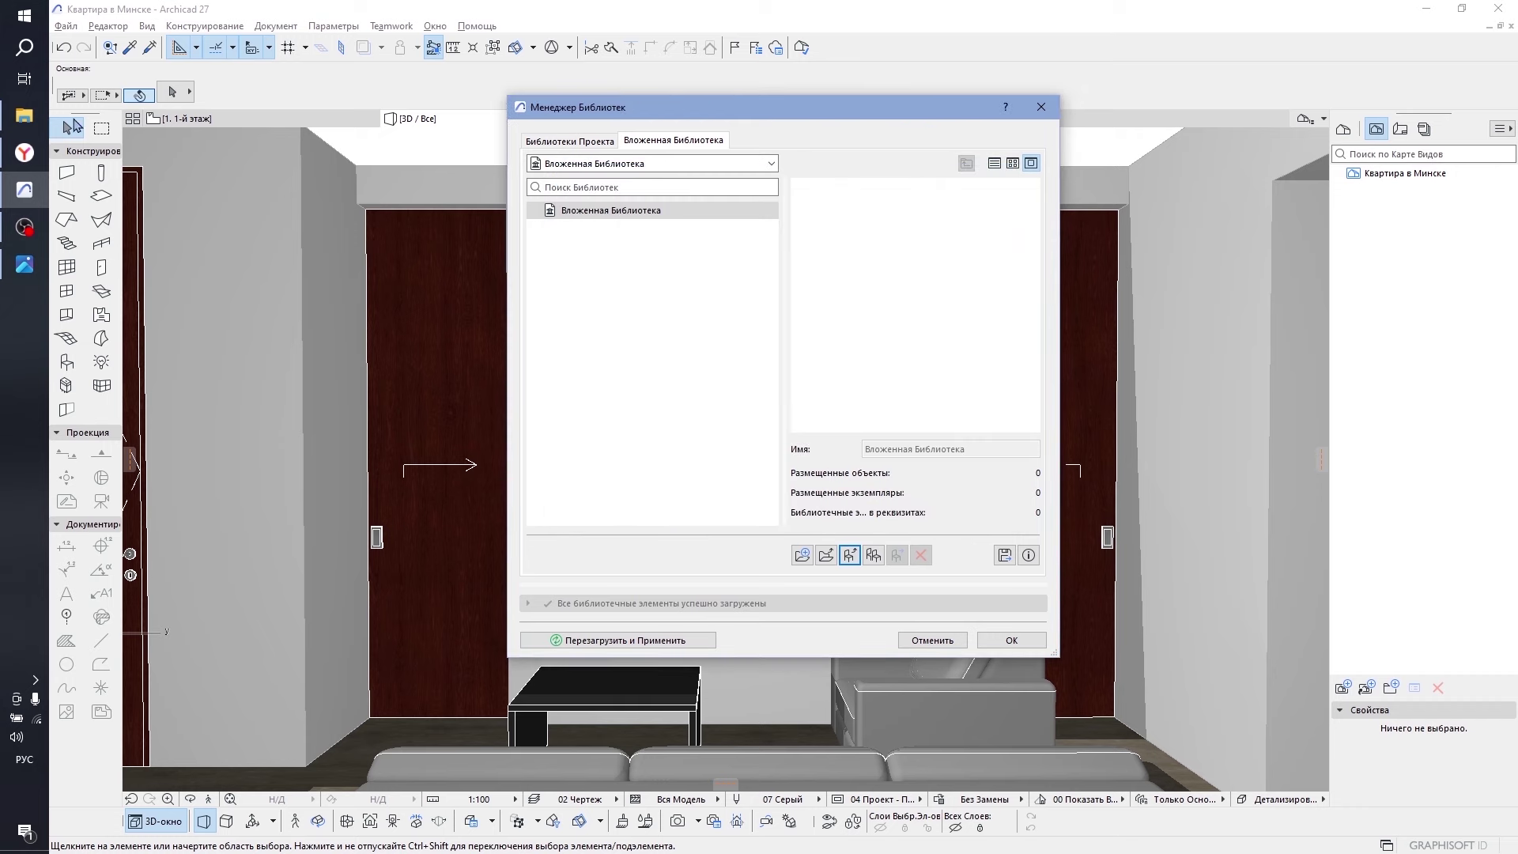
click(24, 116)
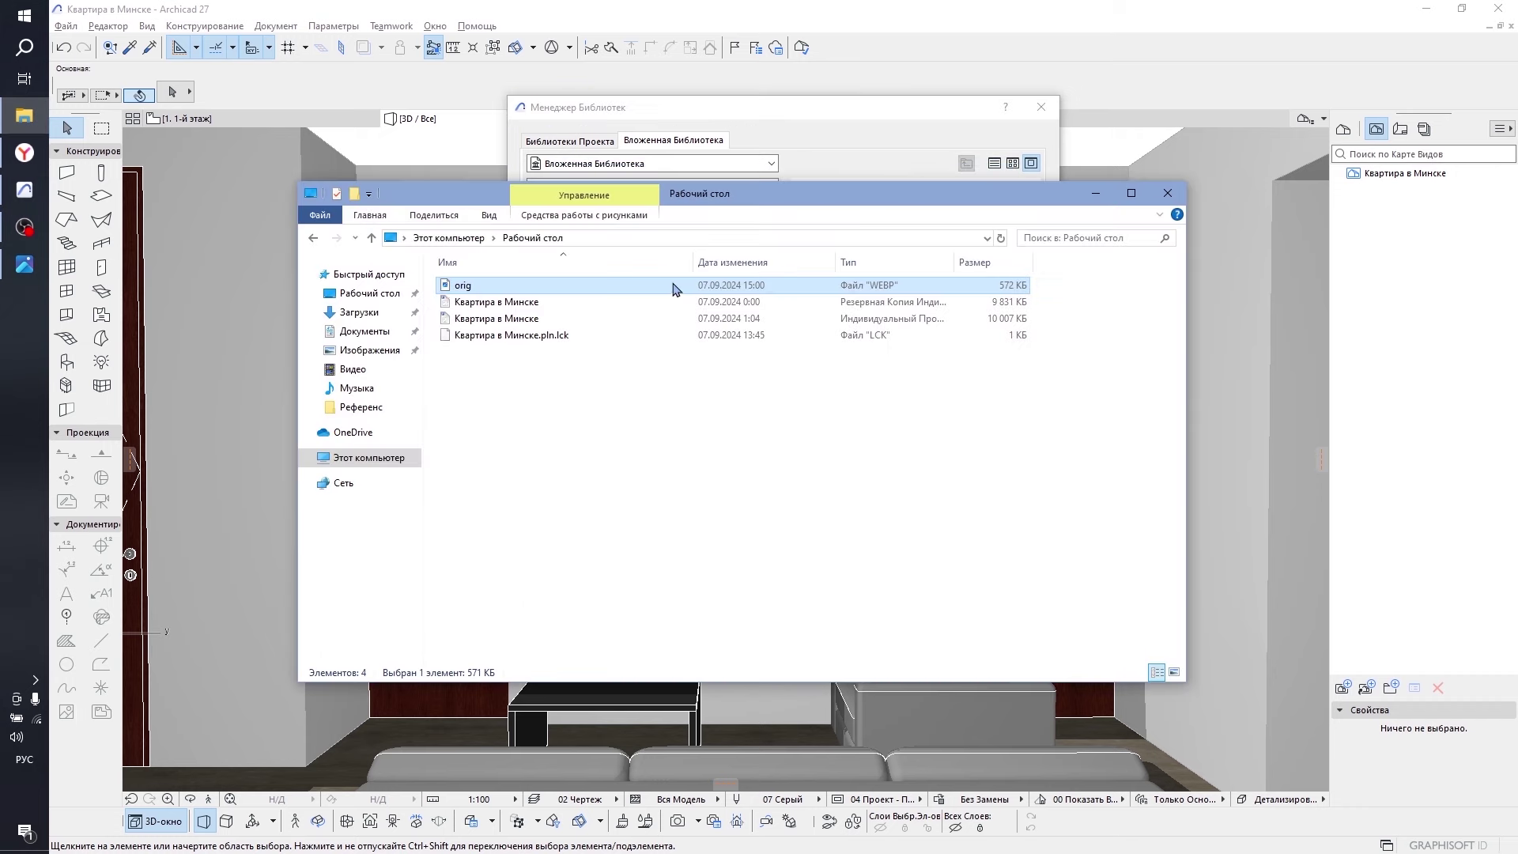
Open the plain white fabric texture at full size in a new browser tab
click(1095, 192)
key(alt+Tab)
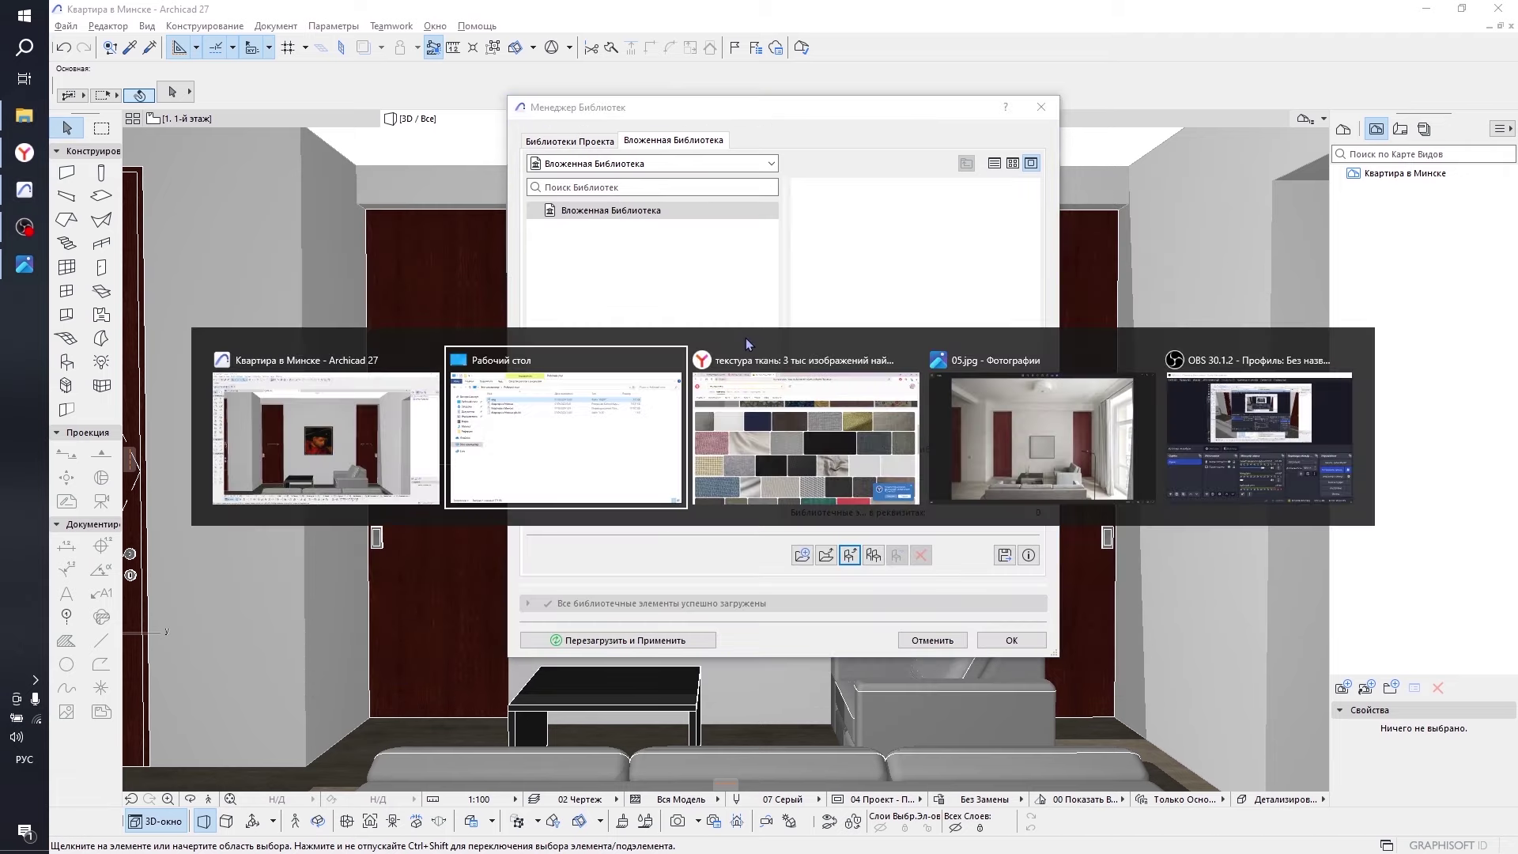
key(alt+Tab)
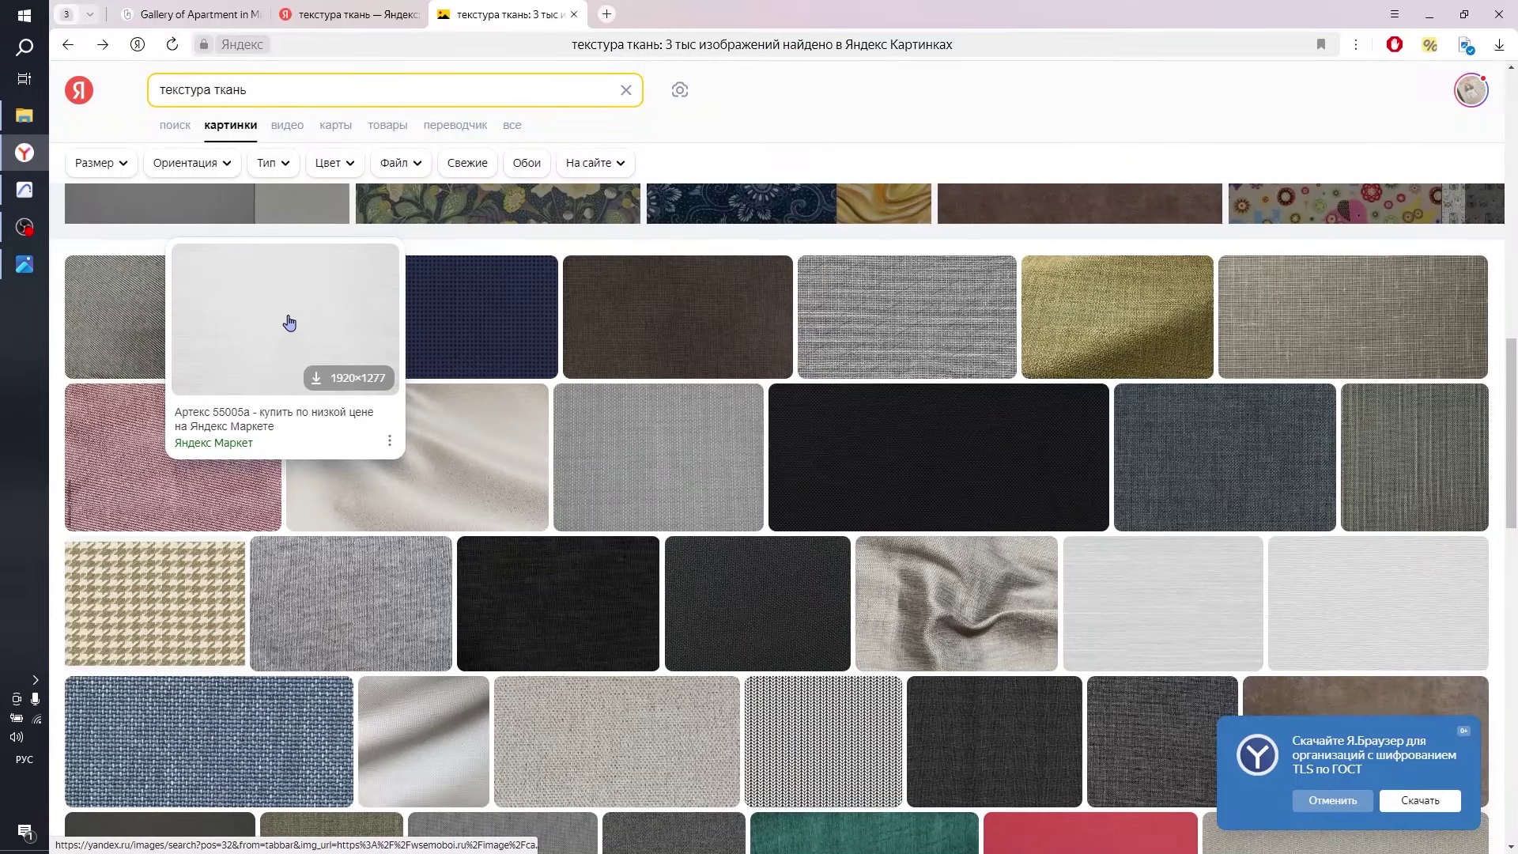
click(289, 322)
right_click(539, 356)
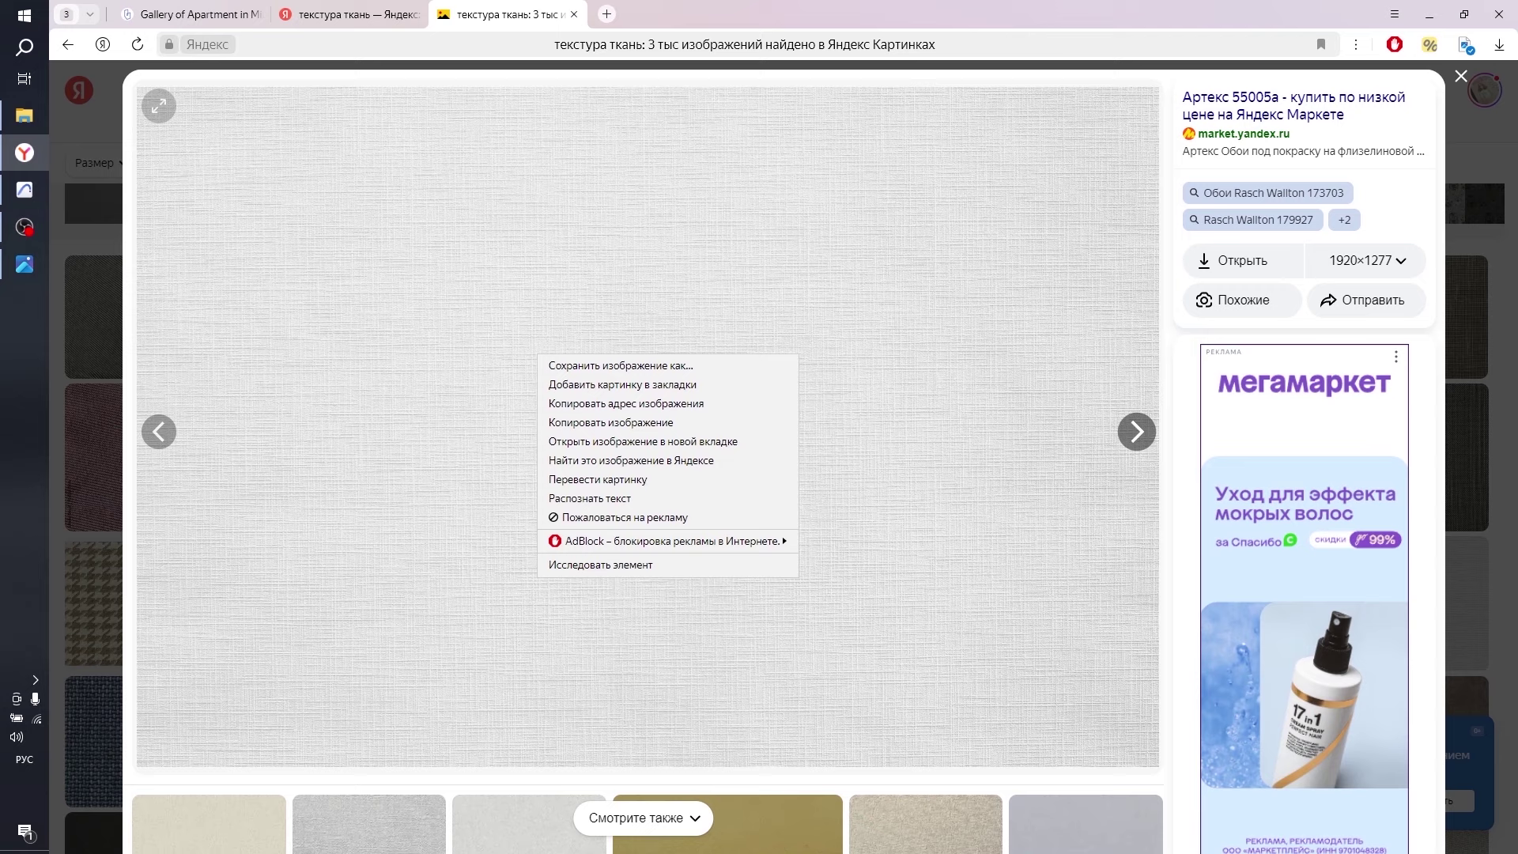
click(733, 449)
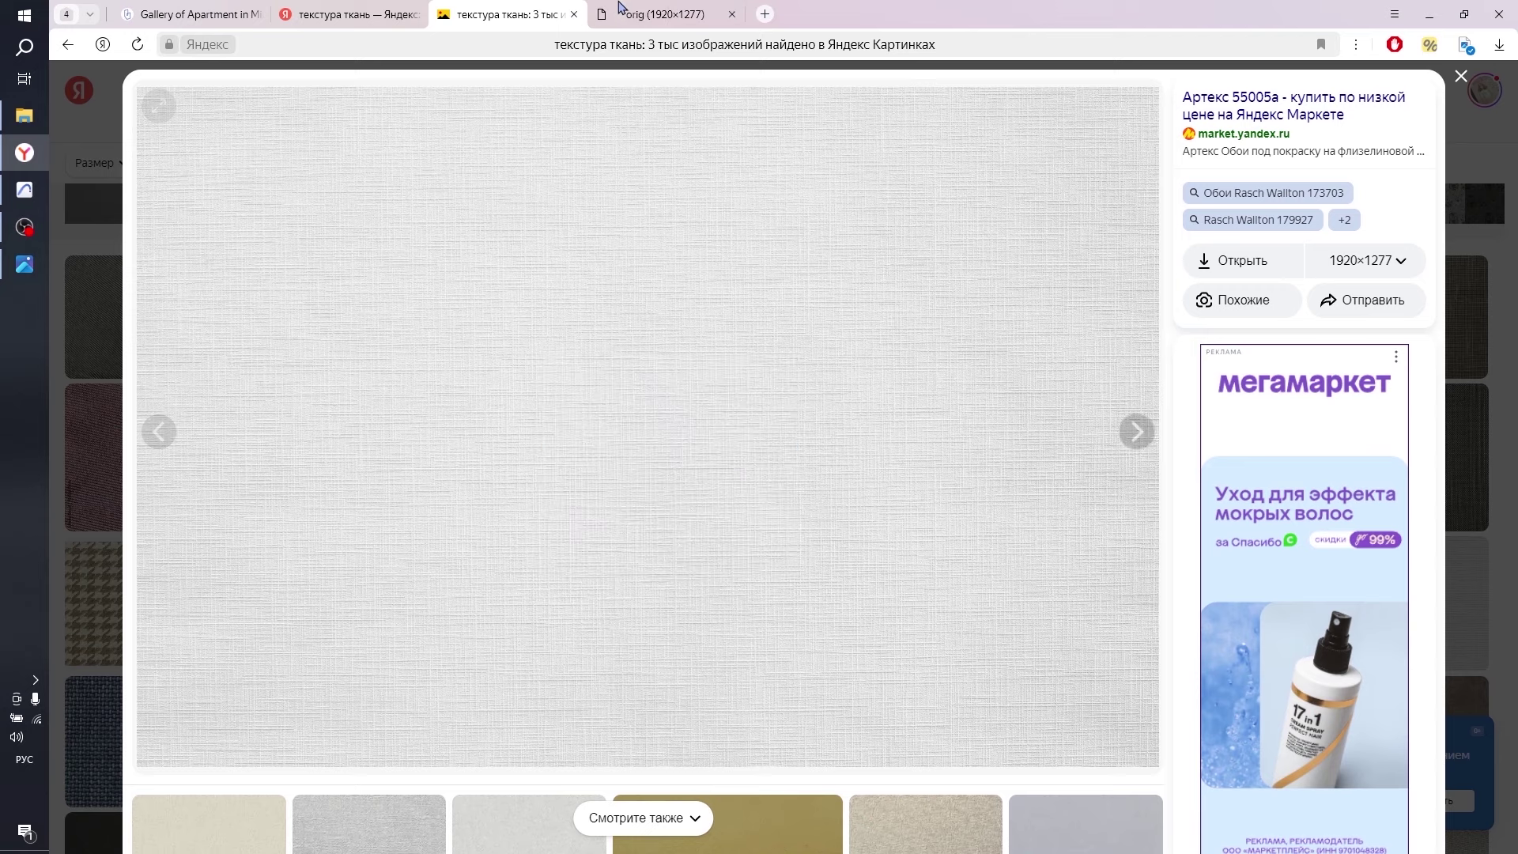
click(690, 11)
Save a square screenshot of the fabric texture as a PNG on the Desktop
key(Print)
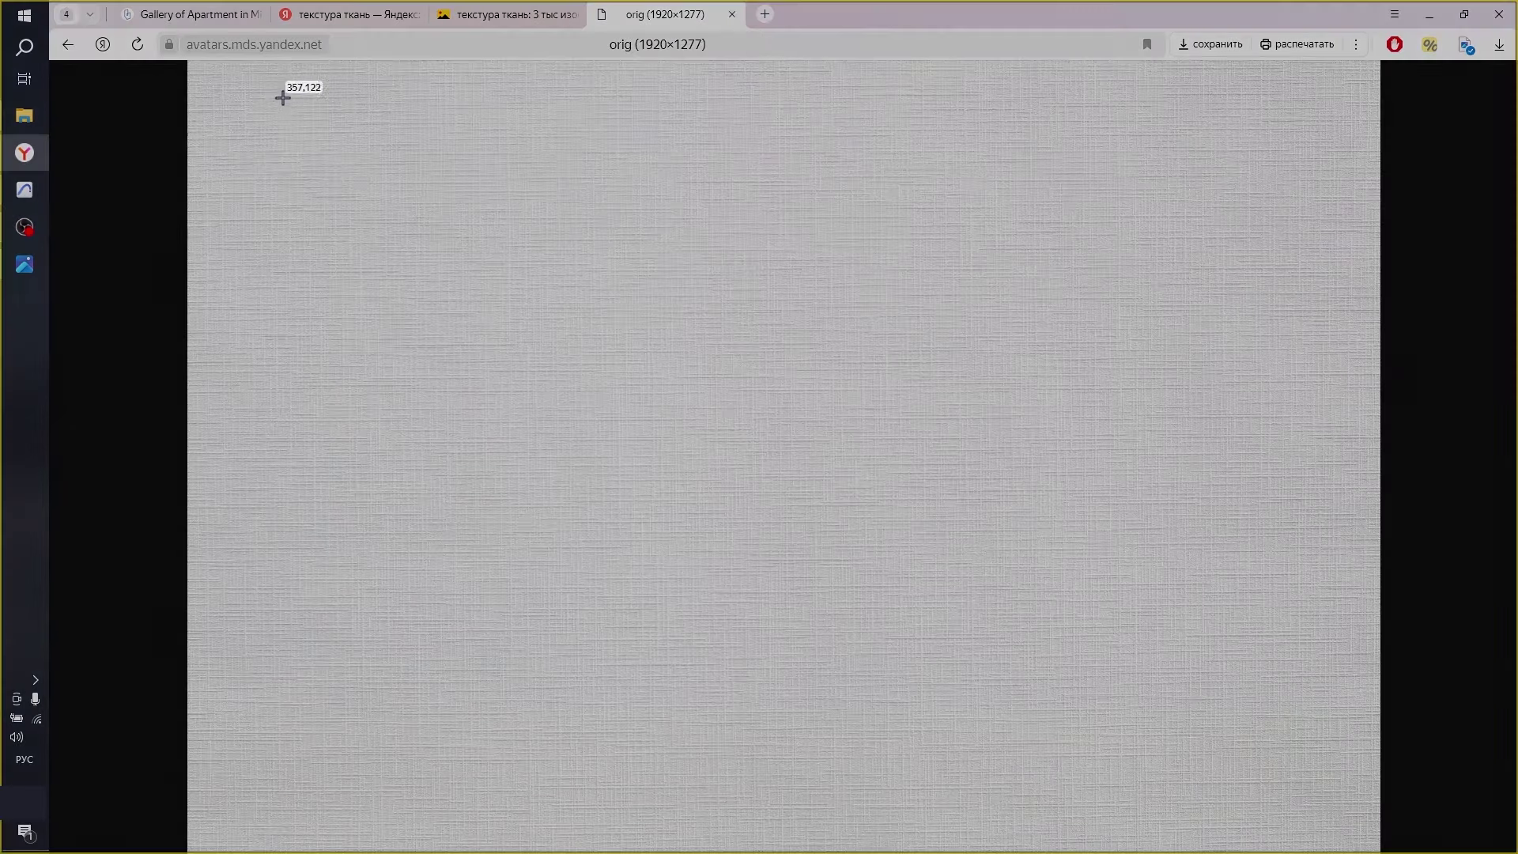
mouse_move(247, 61)
mouse_down()
mouse_move(1243, 827)
mouse_move(1197, 852)
mouse_move(1038, 851)
mouse_up()
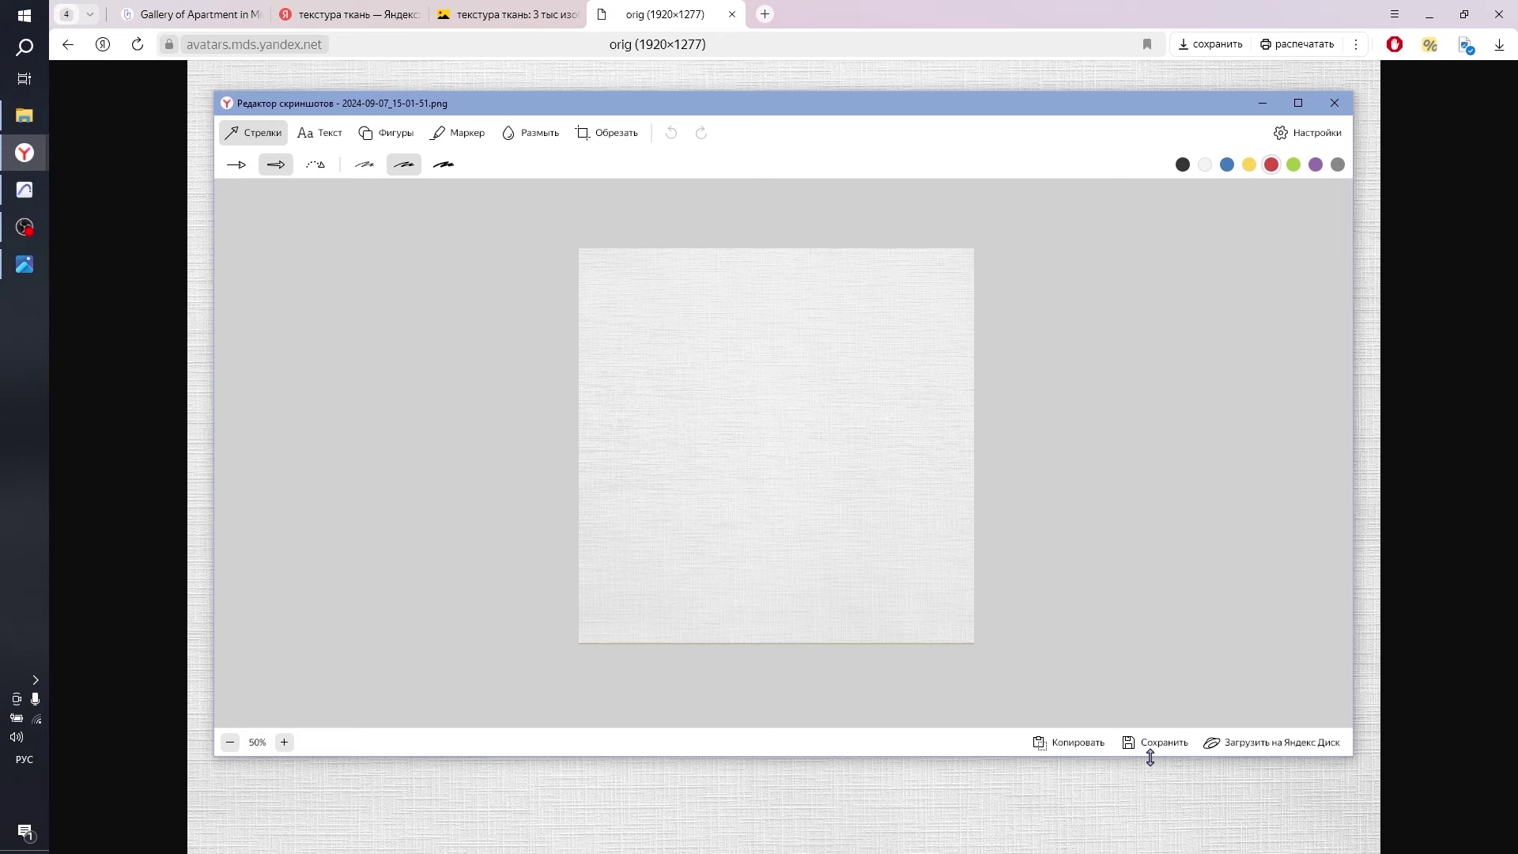
click(1153, 747)
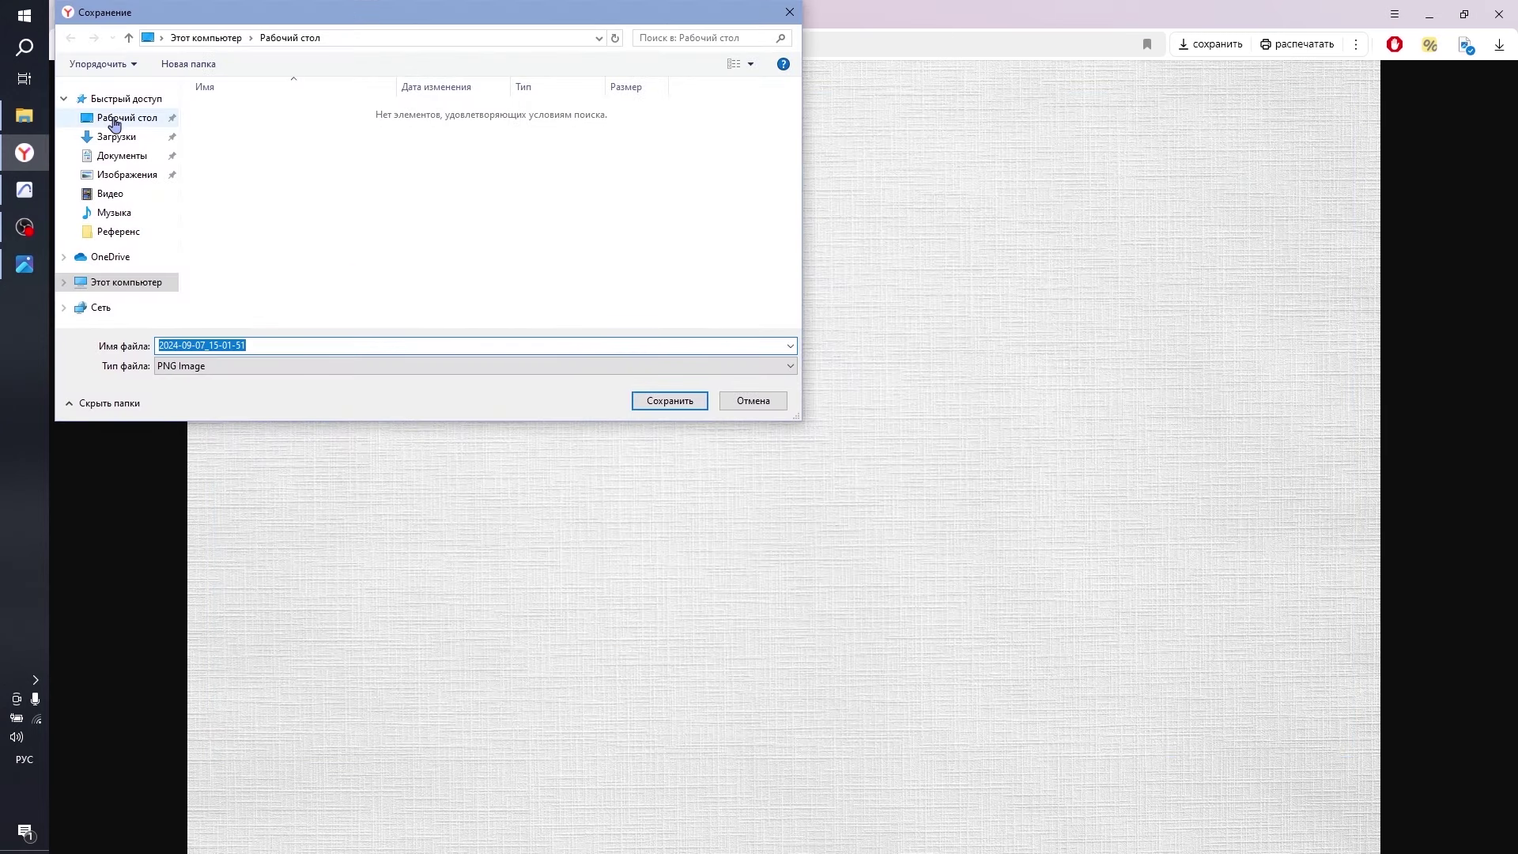
click(114, 124)
click(672, 400)
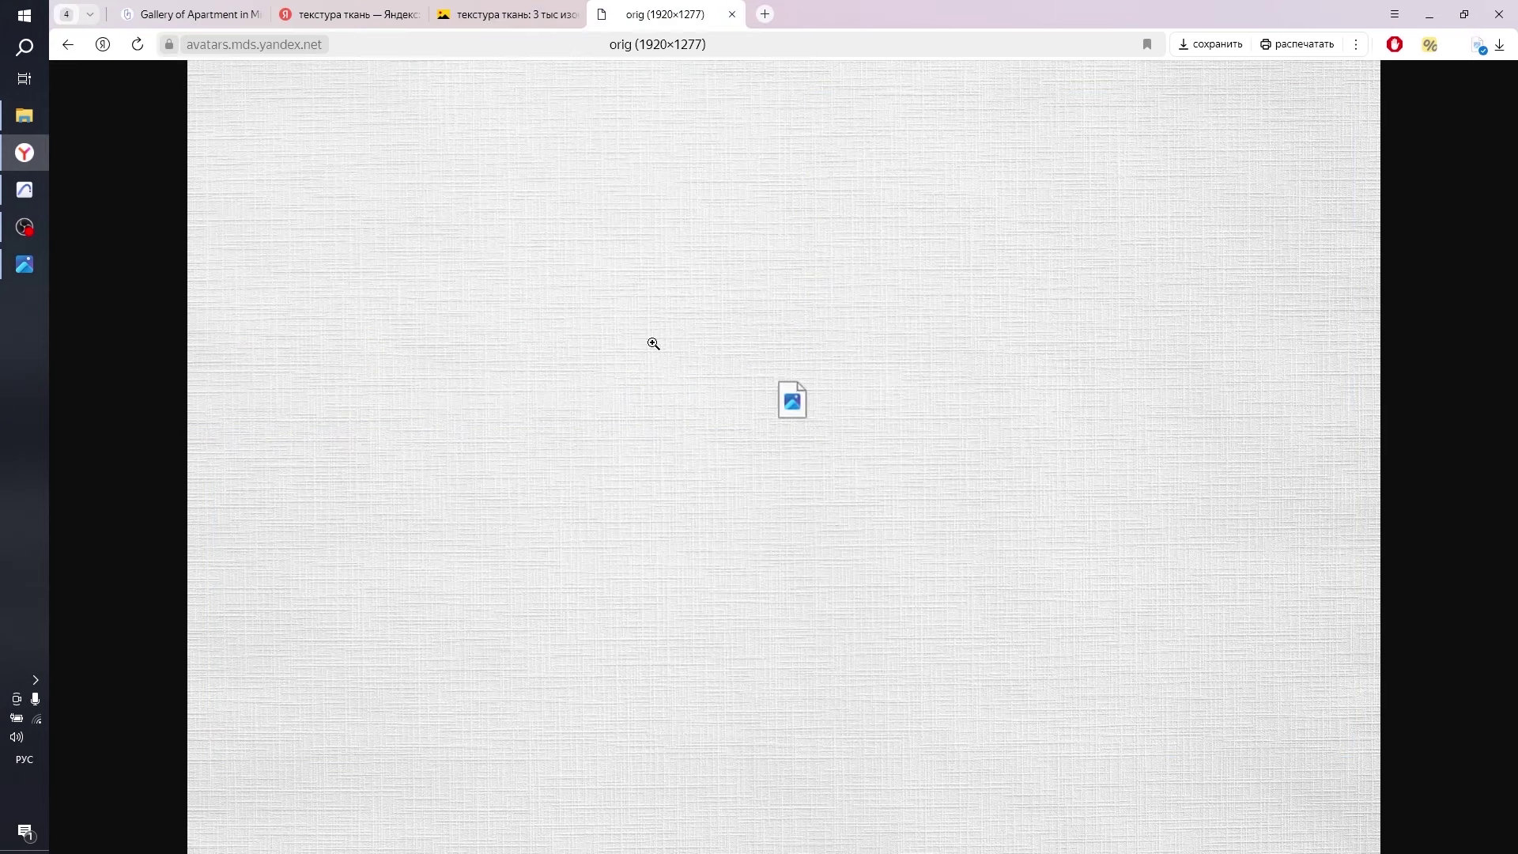
key(alt+Tab)
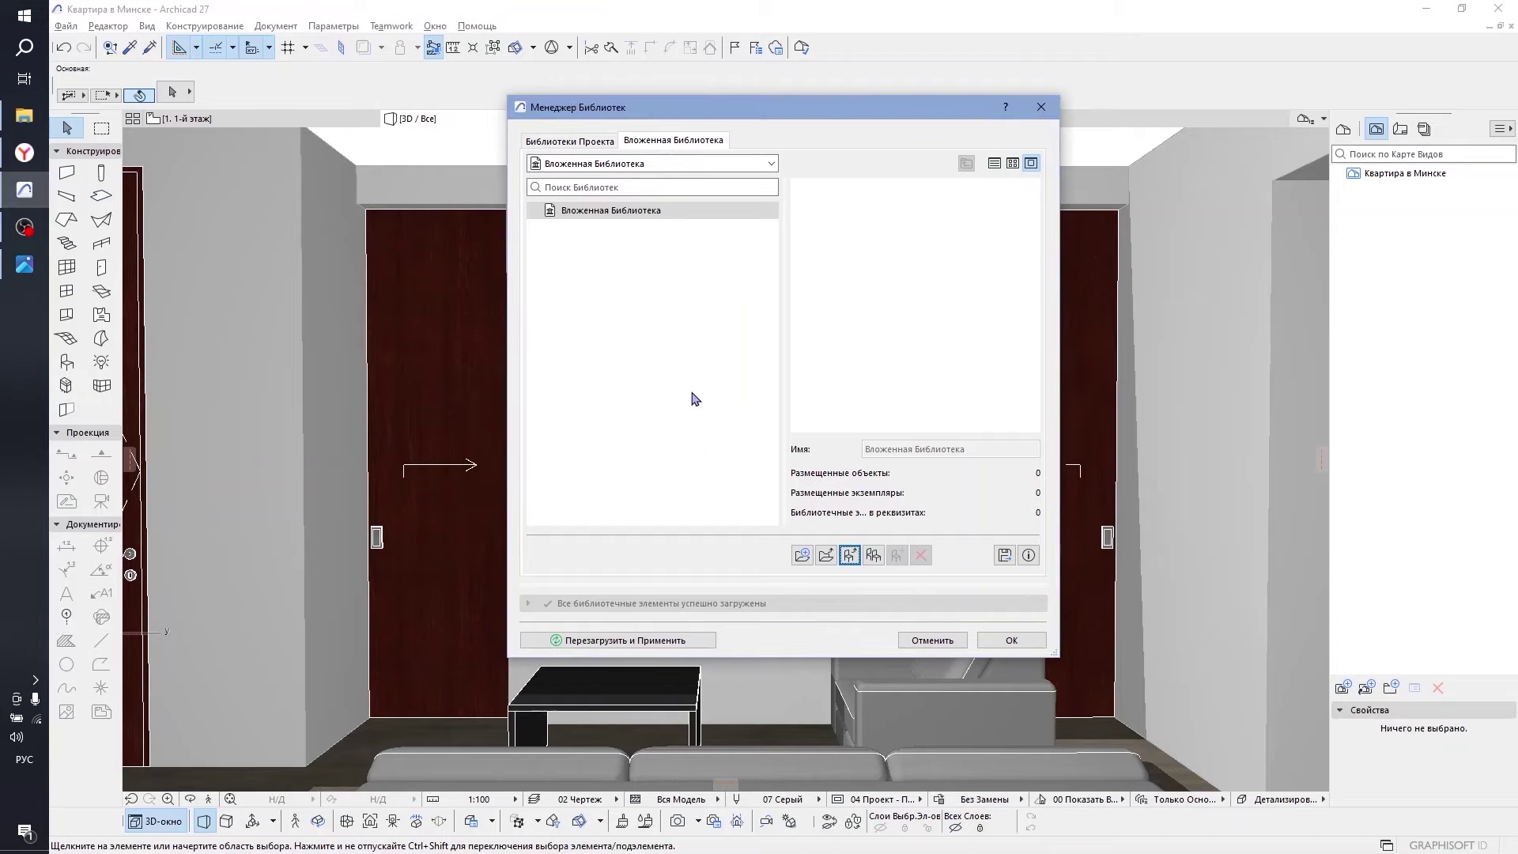
Add the fabric PNG to the embedded library, rename it ткань, and apply the library changes
click(858, 555)
click(921, 328)
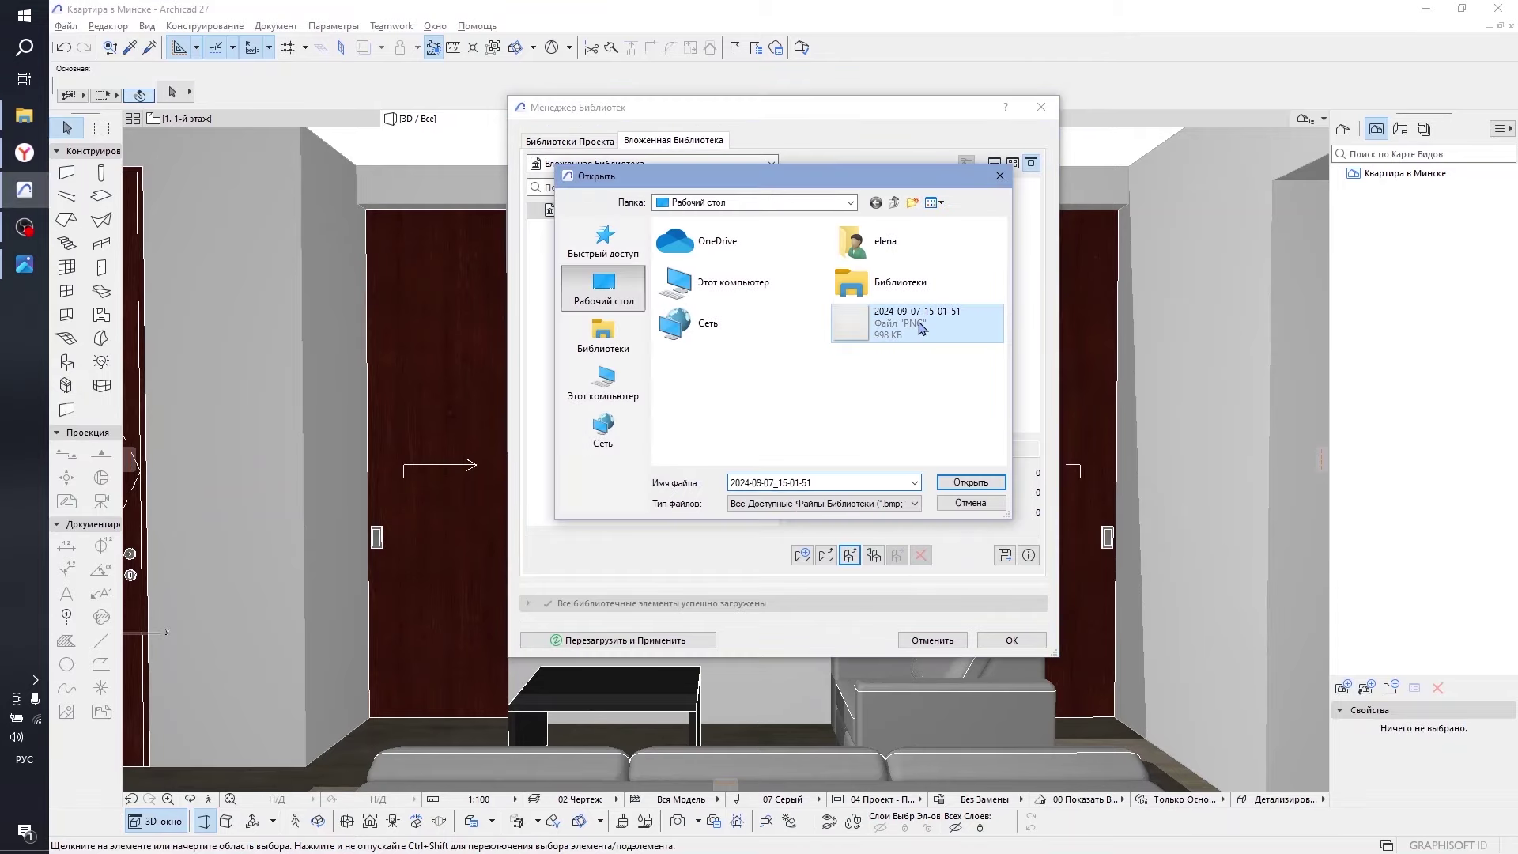
double_click(921, 328)
click(828, 218)
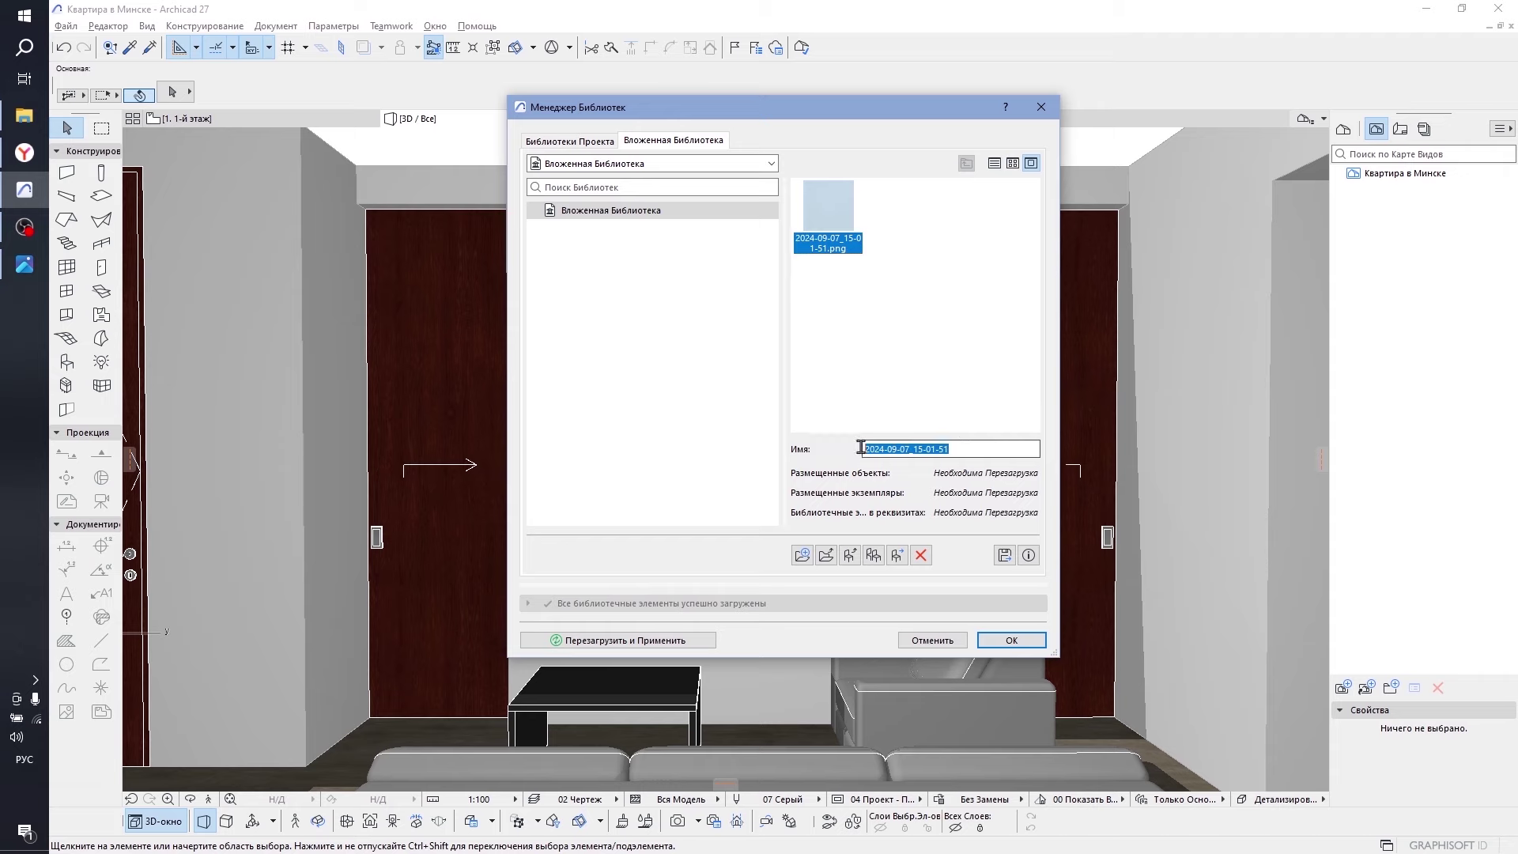
text(ткань)
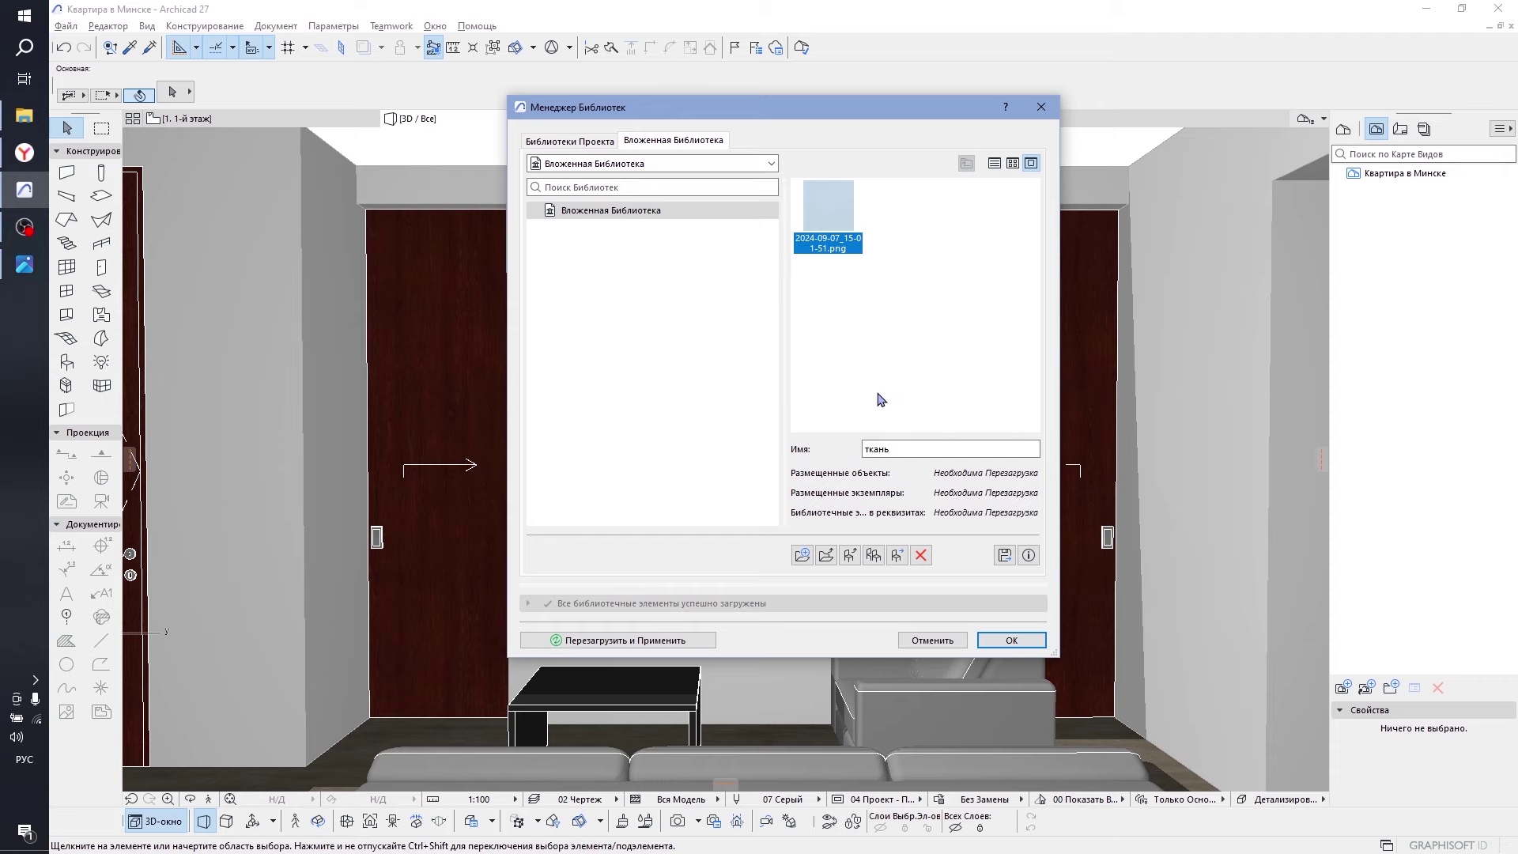
key(Tab)
click(1011, 640)
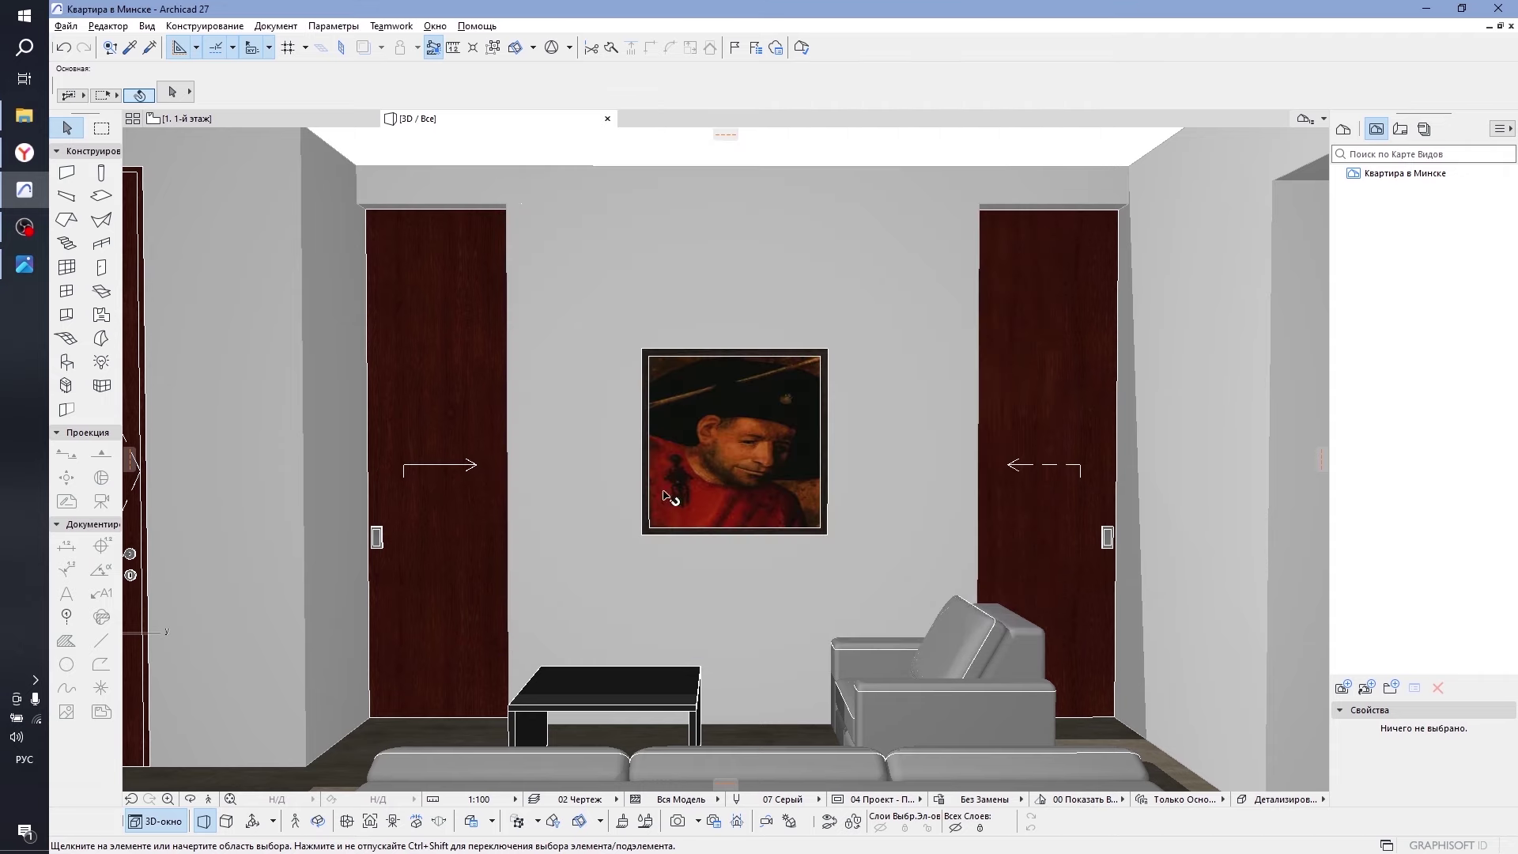
Enable Special Image on the wall painting and set its picture to ткань.png
double_click(734, 423)
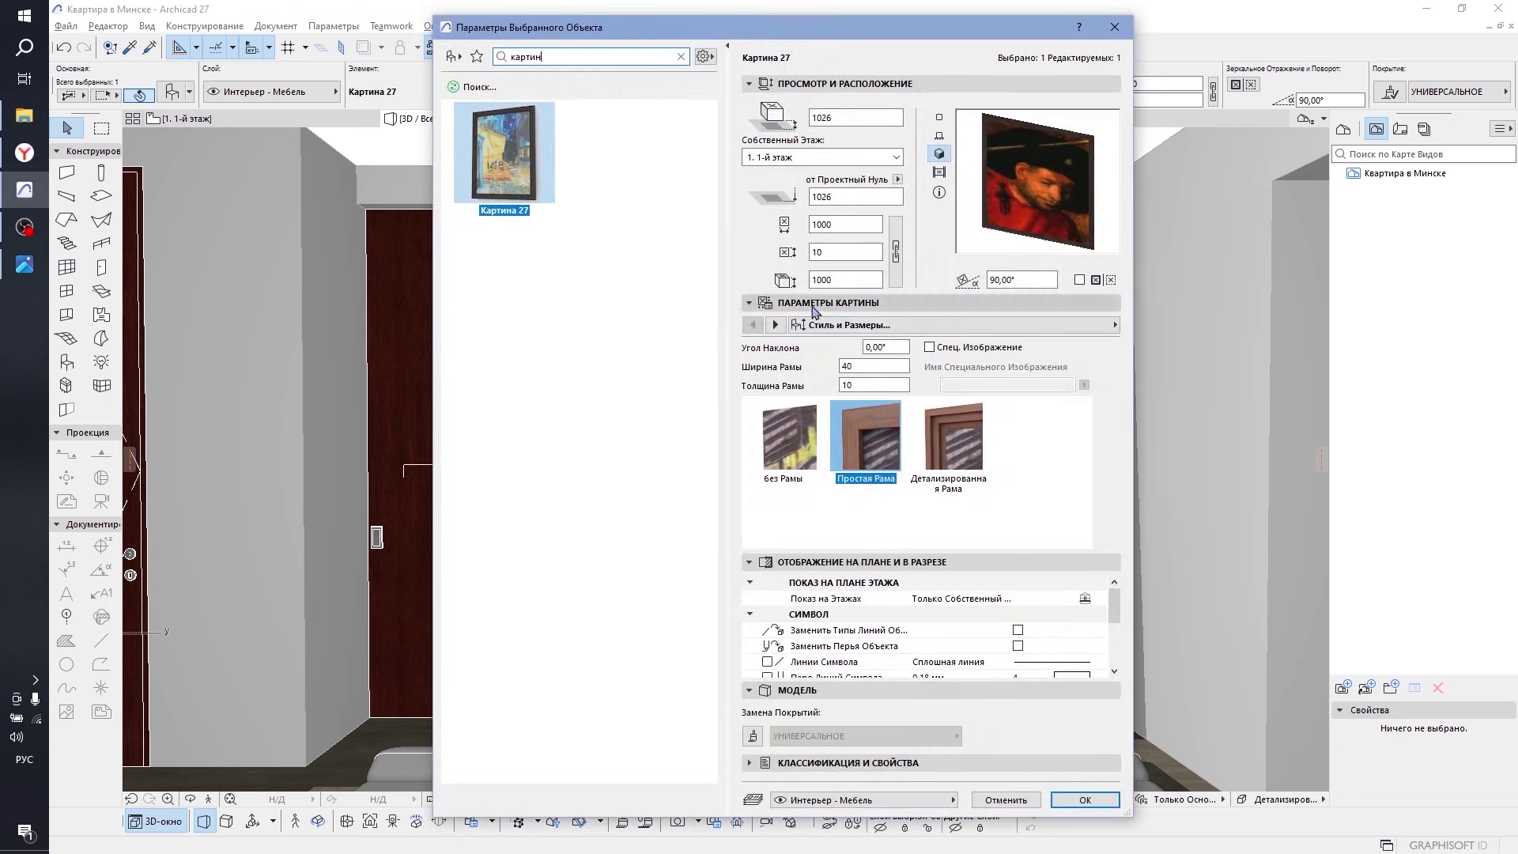
click(930, 349)
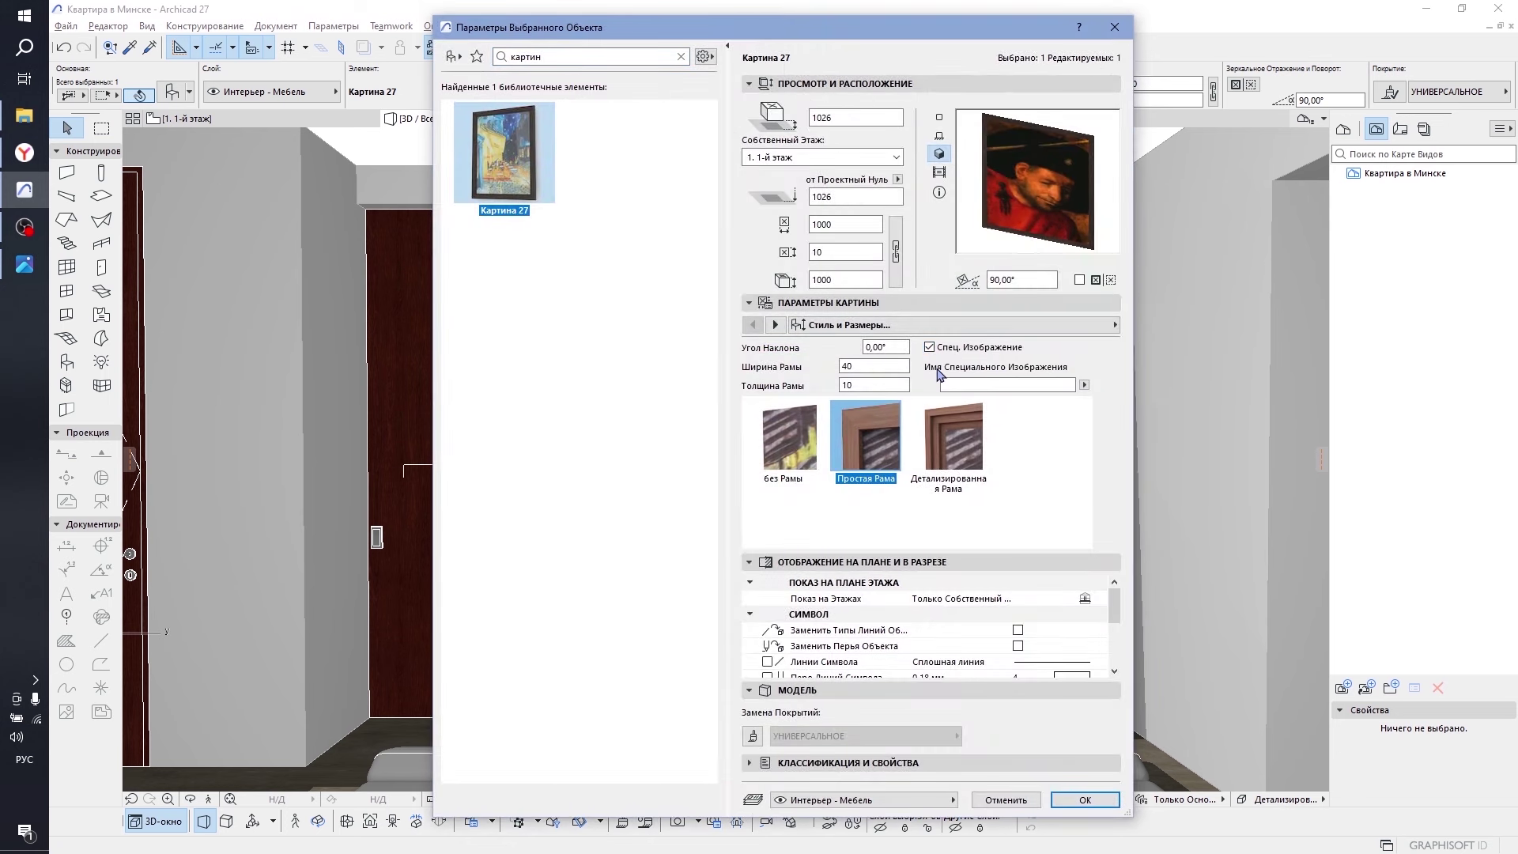
click(1084, 385)
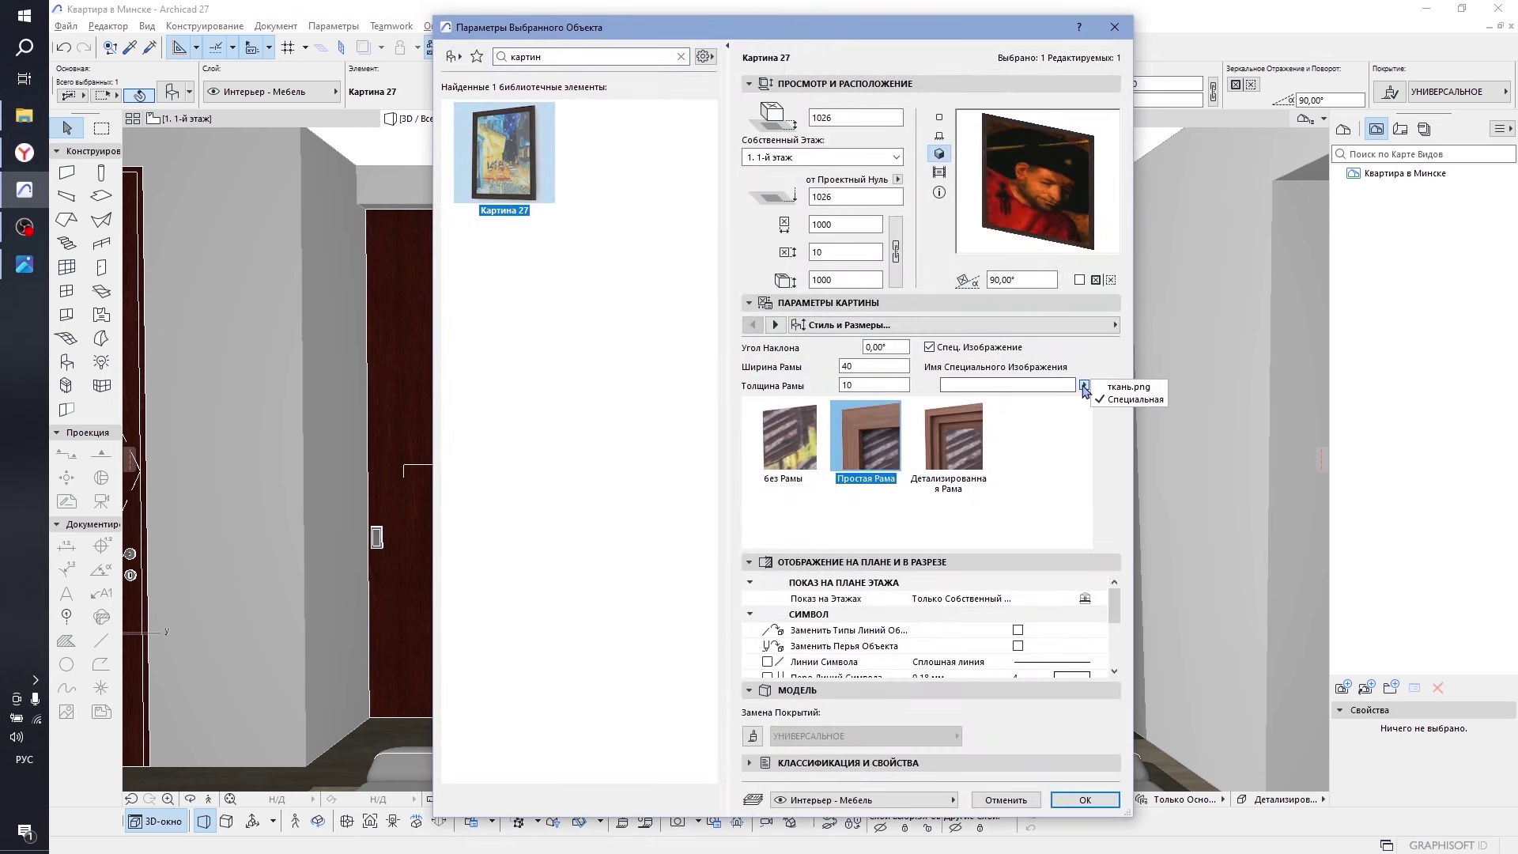
click(1130, 387)
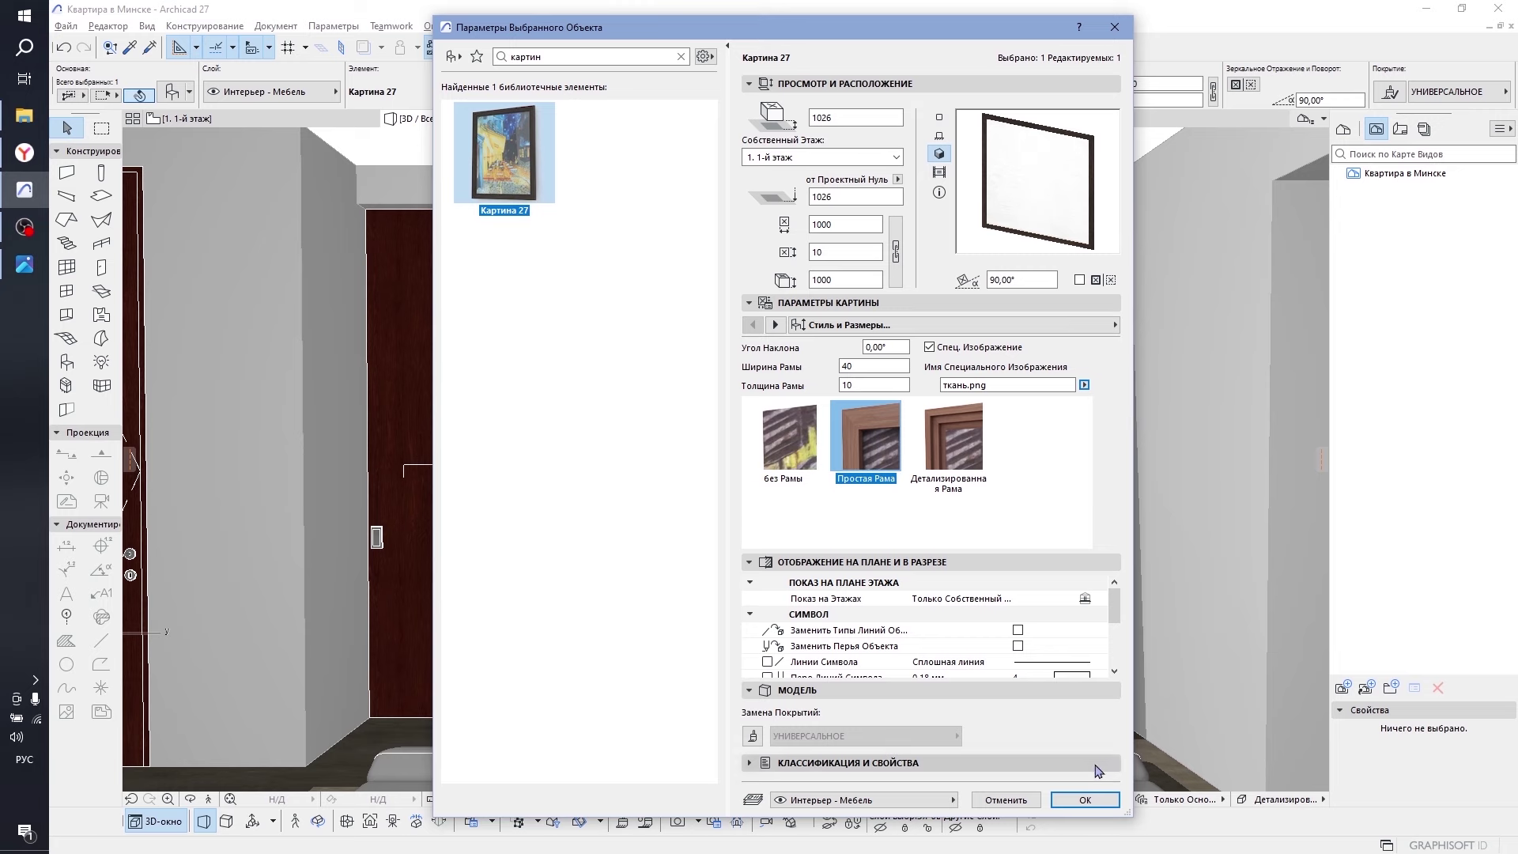
click(1084, 799)
Reapply the wall painting's frame width change, then deselect the painting
middle_drag(904, 496, 818, 391)
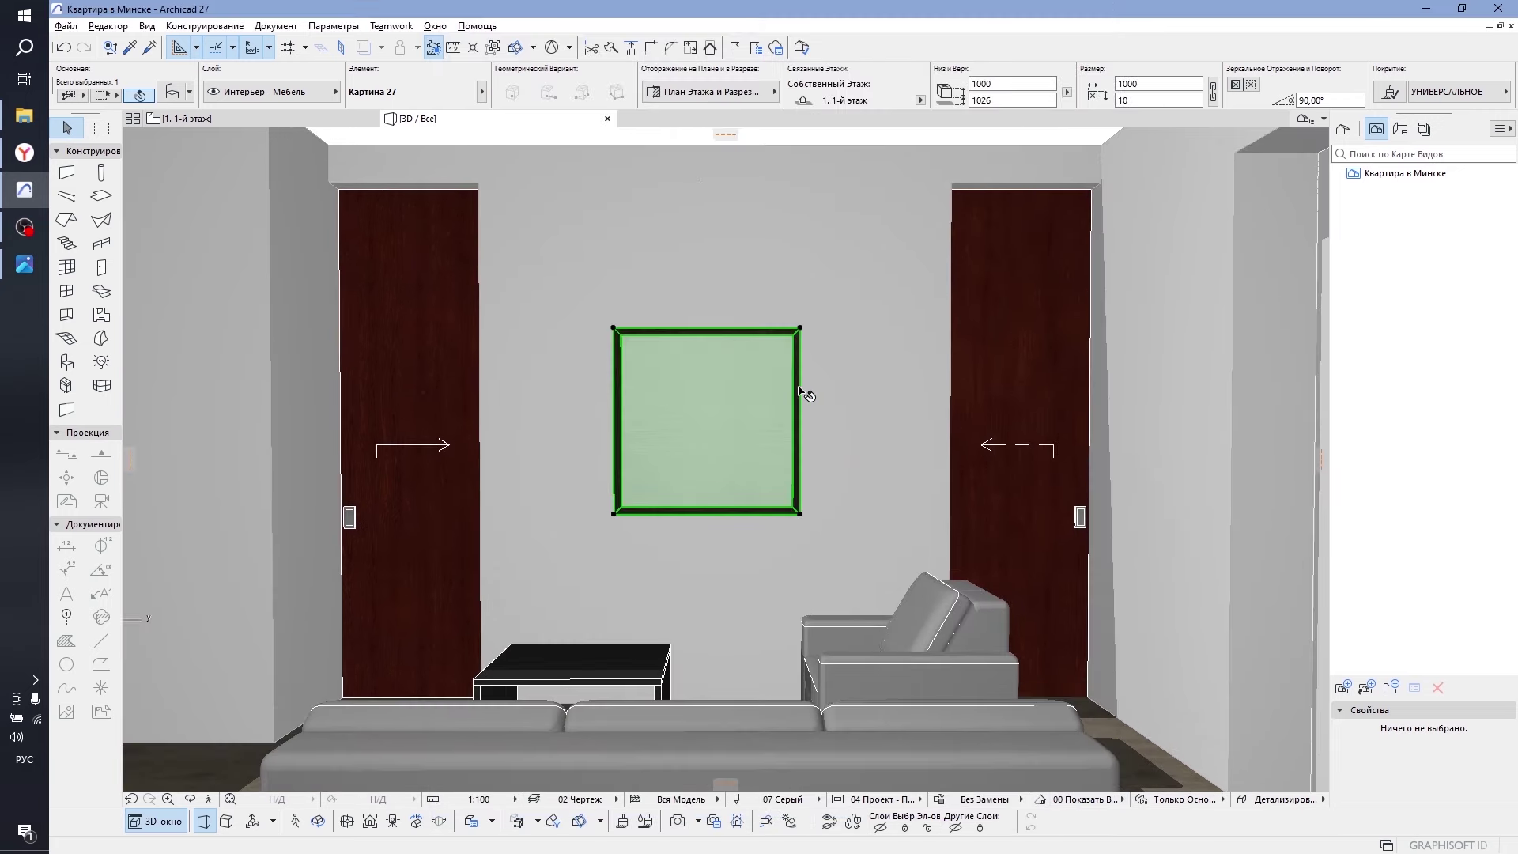
double_click(800, 393)
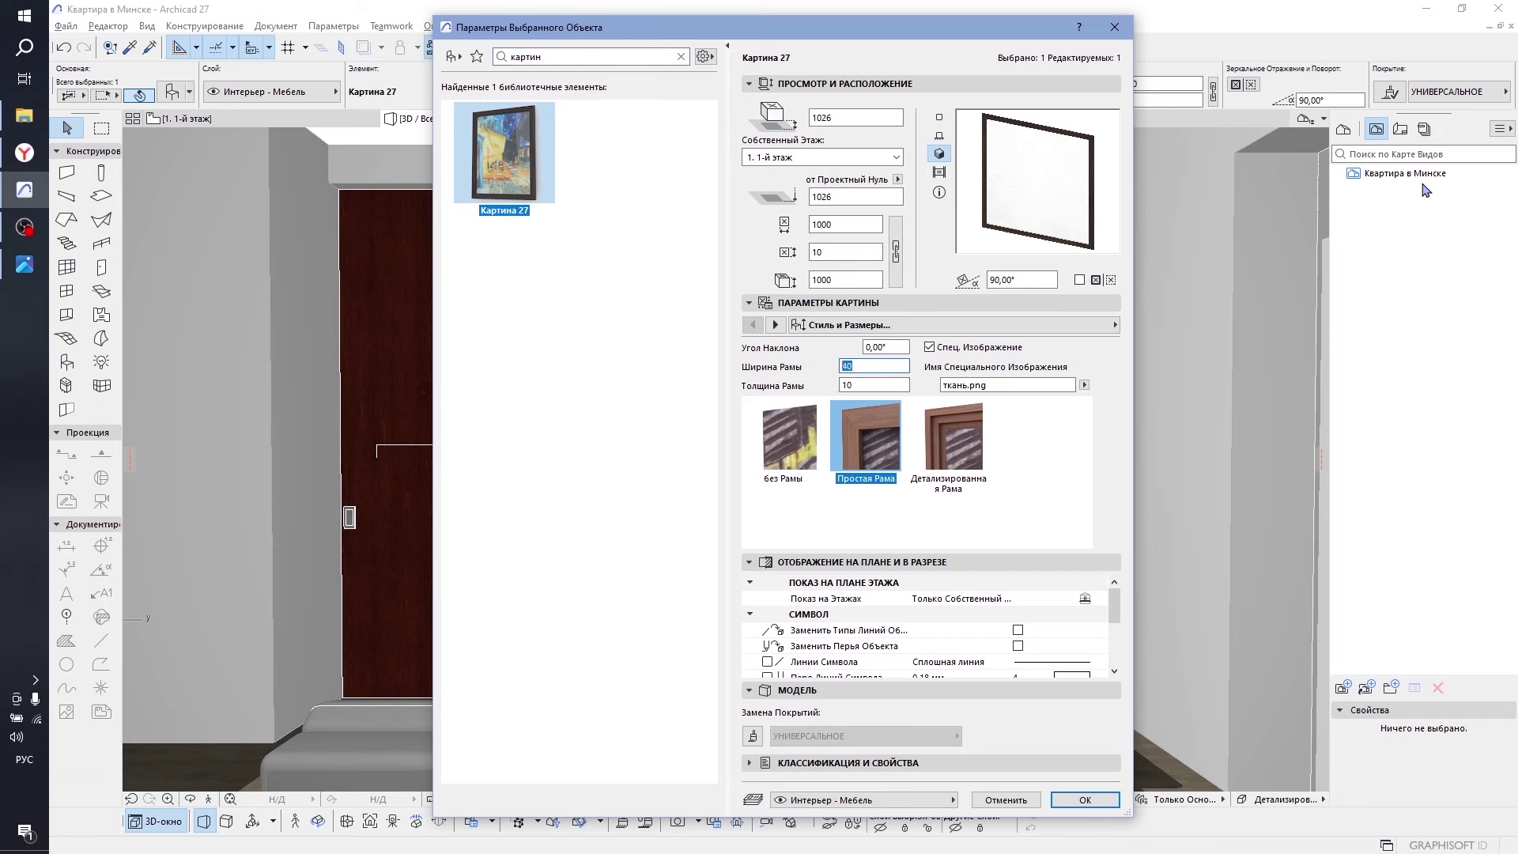
key(Return)
key(Escape)
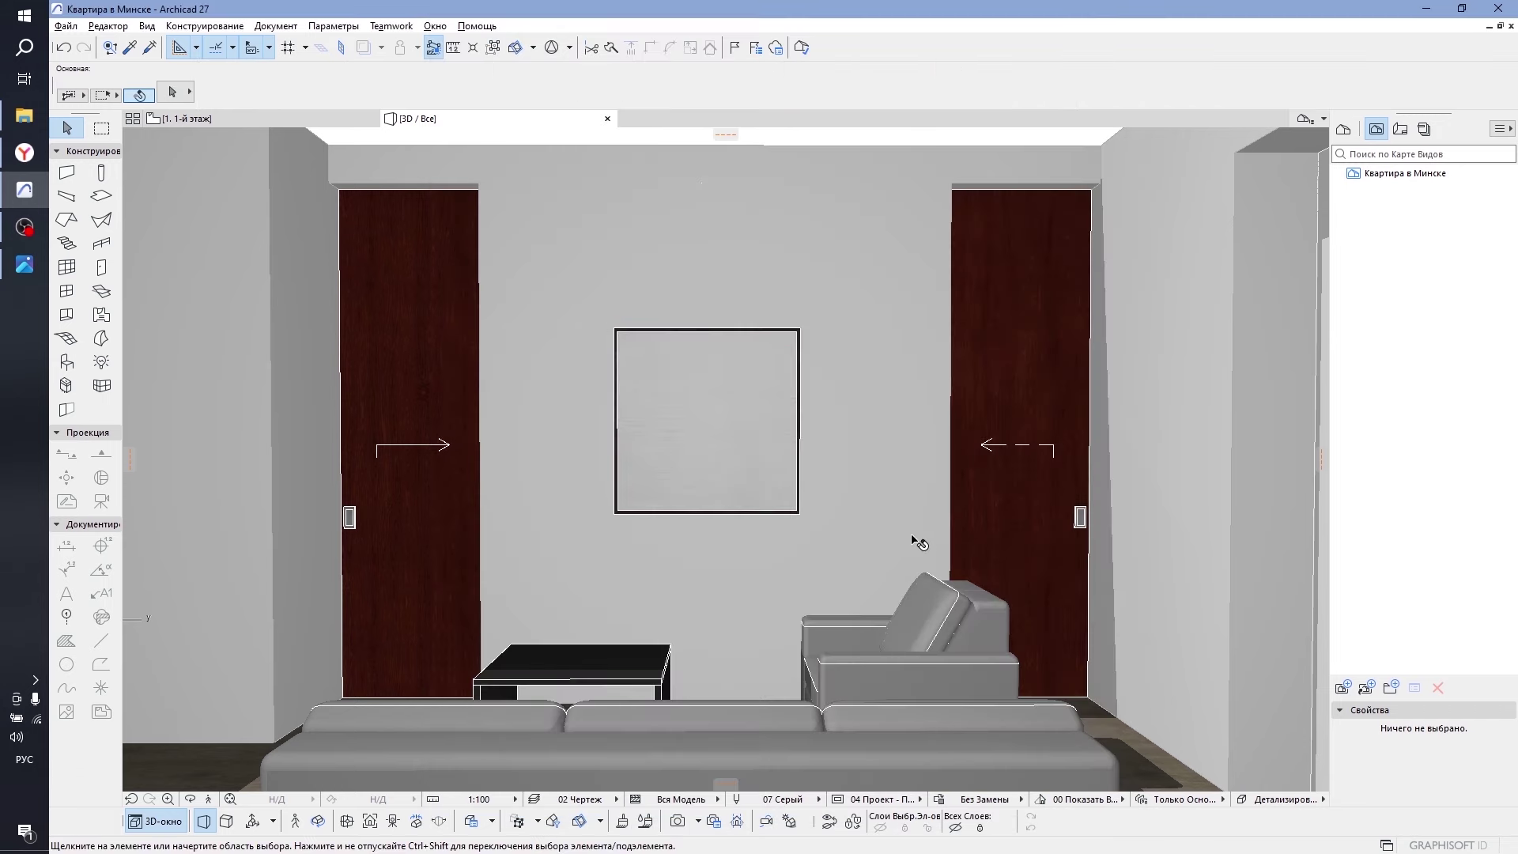
Orbit and zoom around the apartment to a front-left aerial view
scroll(854, 544, up, 1)
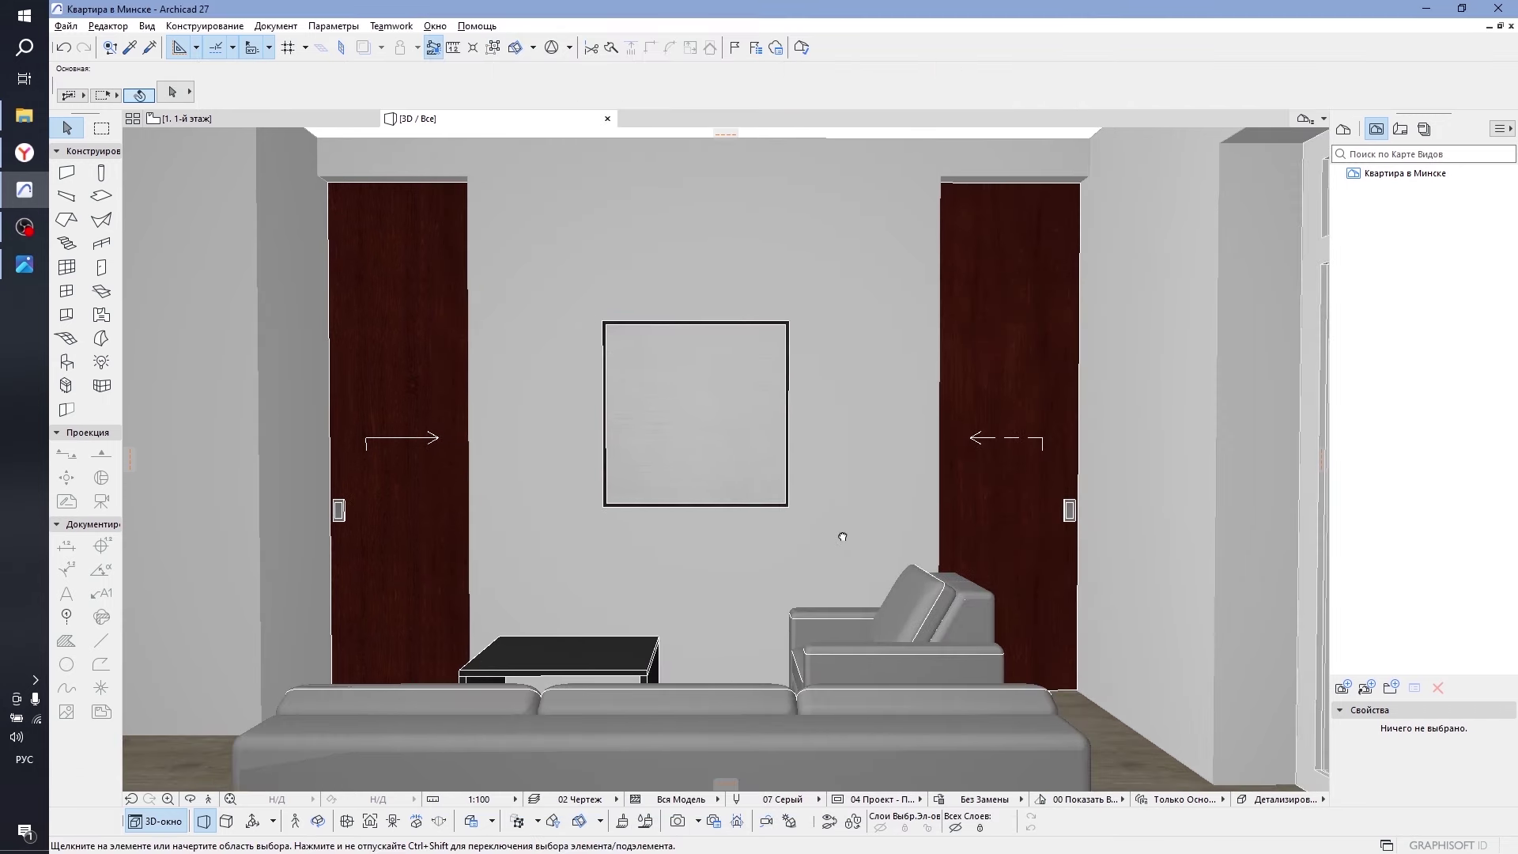
scroll(859, 542, down, 2)
mouse_move(859, 543)
mouse_down()
mouse_move(954, 568)
mouse_move(739, 539)
mouse_move(986, 489)
mouse_up()
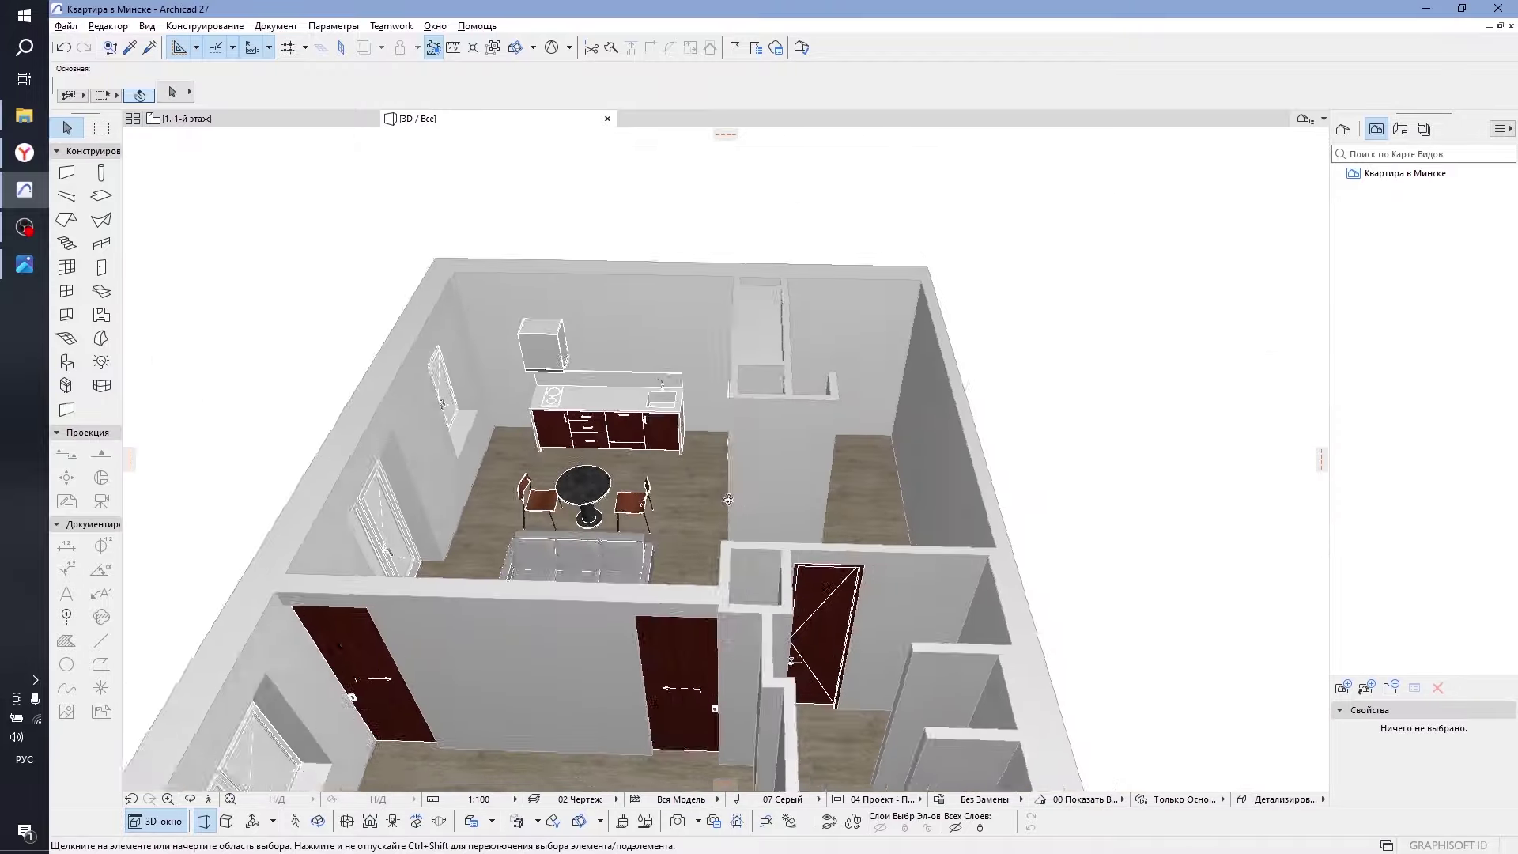
scroll(986, 489, up, 1)
scroll(1019, 537, up, 2)
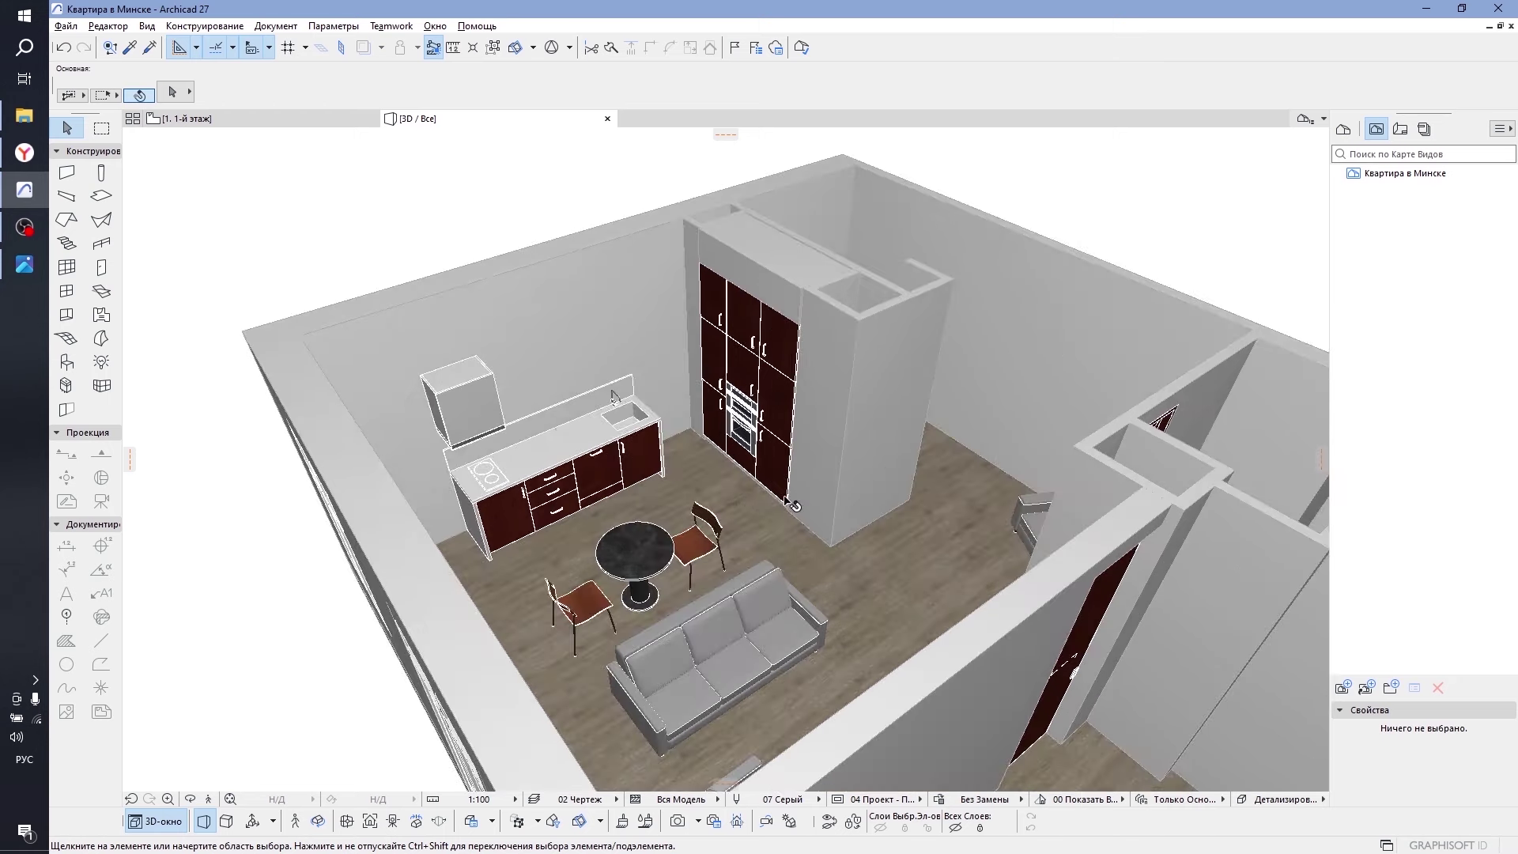
scroll(1060, 593, up, 1)
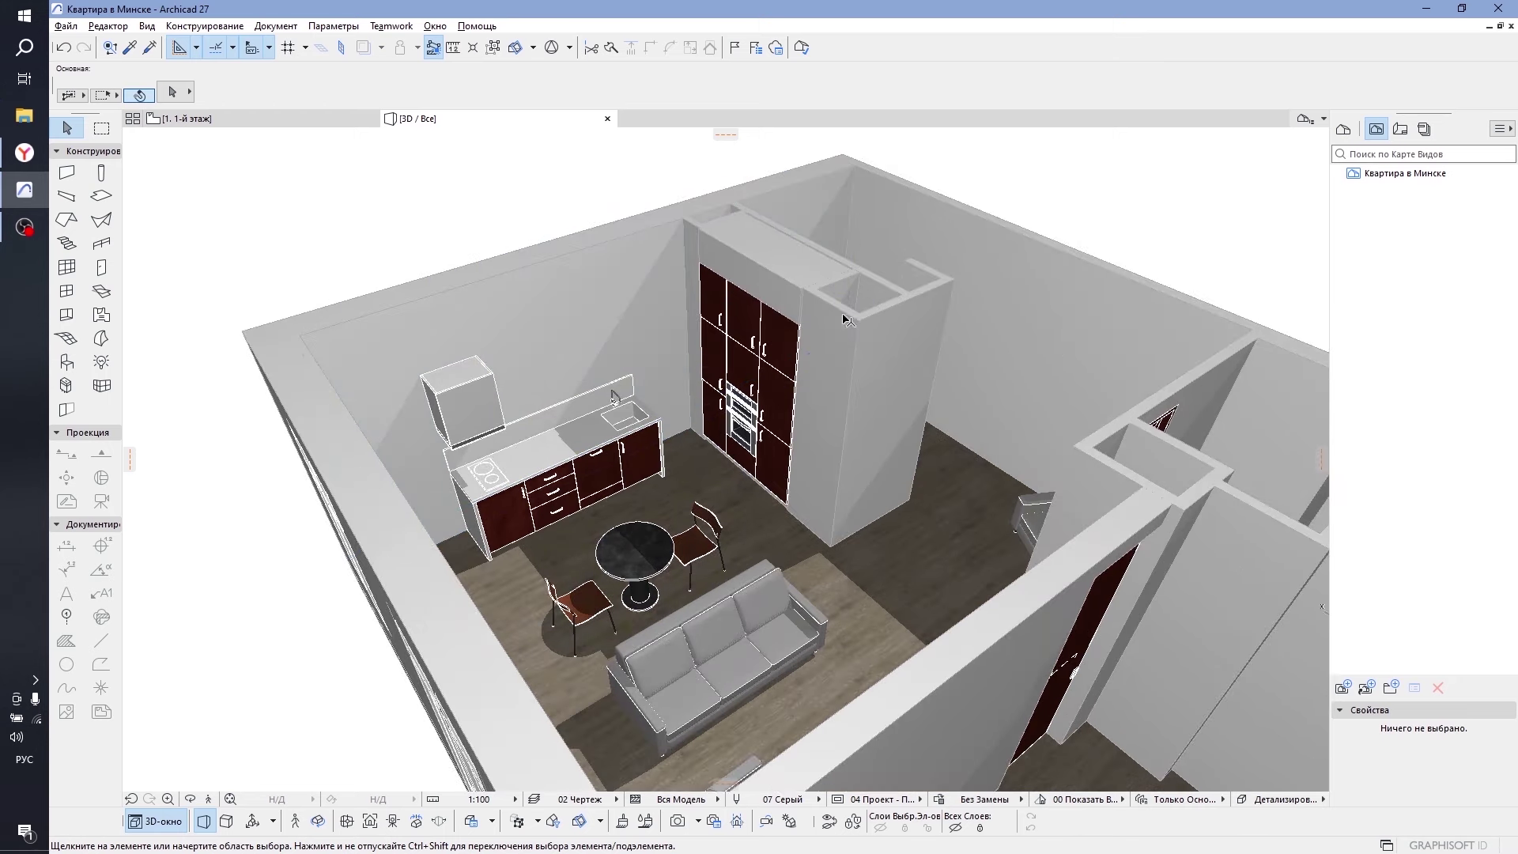
scroll(845, 442, down, 1)
scroll(838, 434, down, 2)
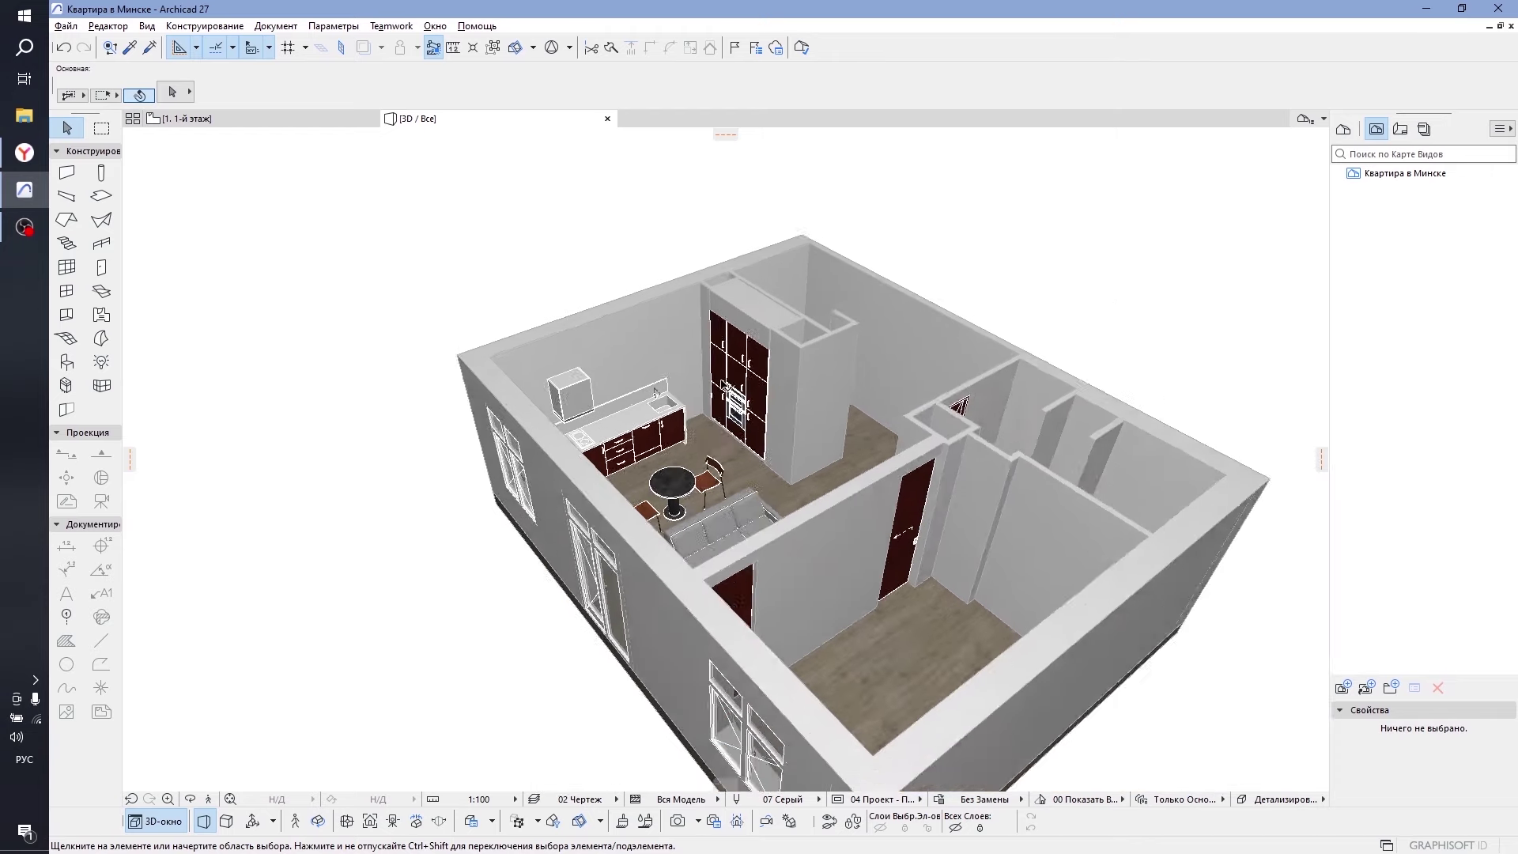
scroll(832, 431, down, 1)
shift+middle_drag(831, 431, 590, 435)
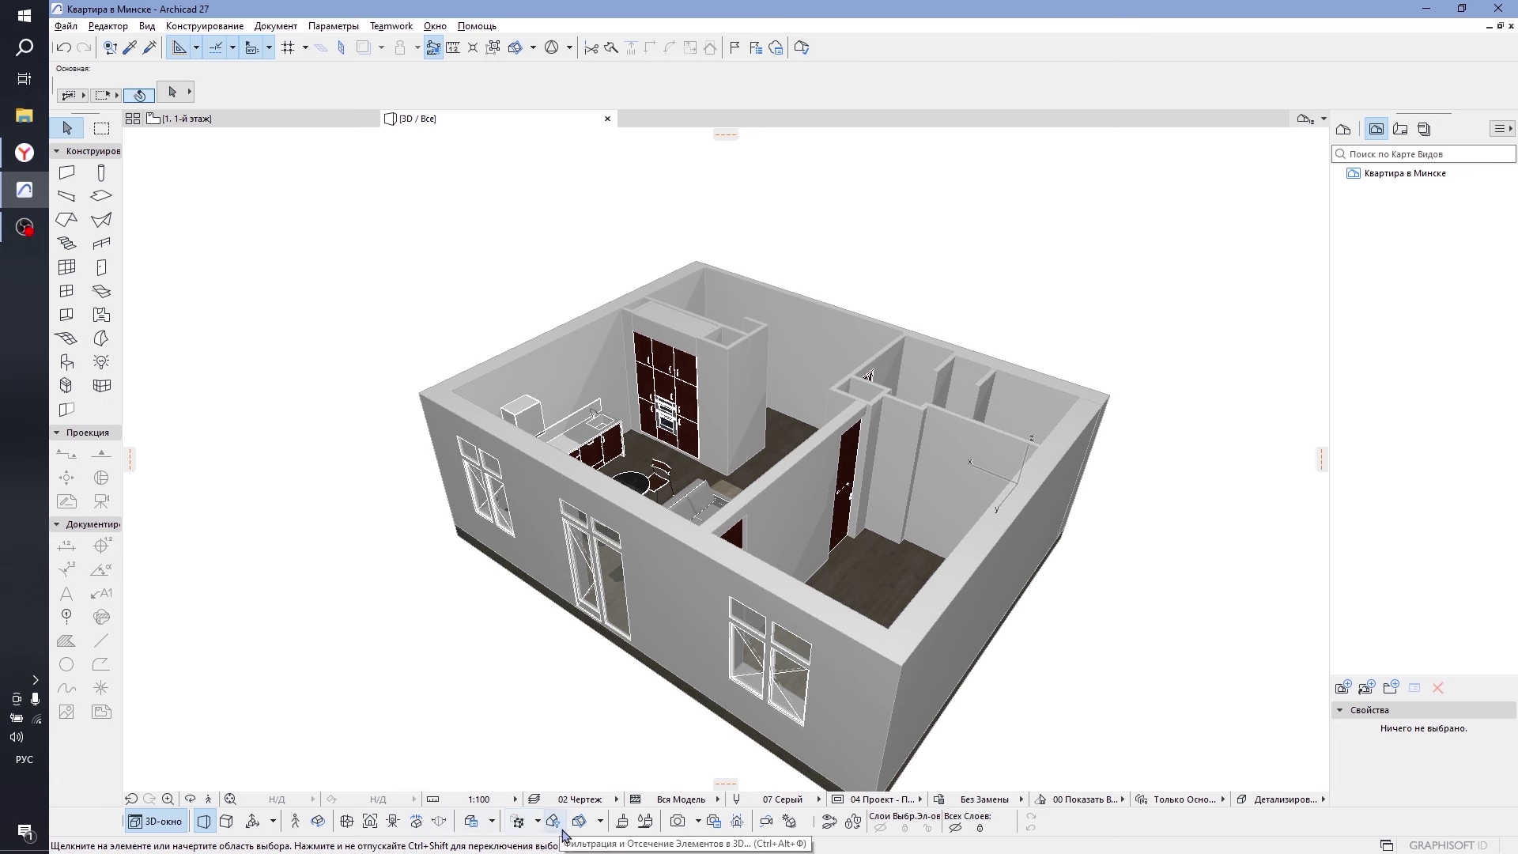
Switch the 3D window to axonometric projection with a more overhead view of the interior
click(227, 821)
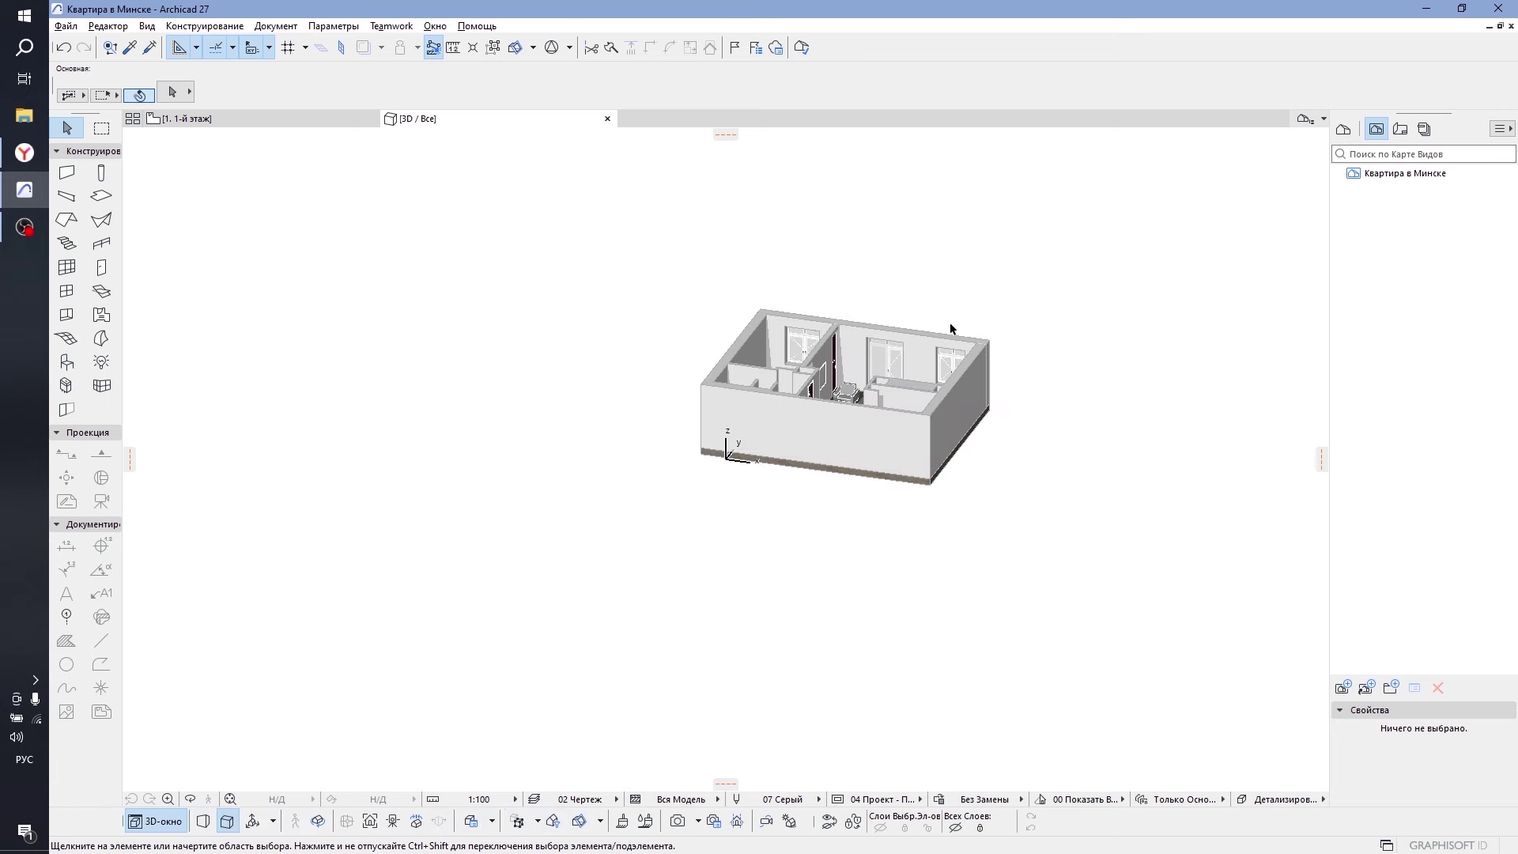
scroll(951, 329, up, 5)
mouse_move(951, 328)
shift+middle_down()
mouse_move(484, 525)
mouse_move(457, 448)
mouse_move(774, 382)
mouse_move(810, 457)
mouse_move(817, 395)
shift+middle_up()
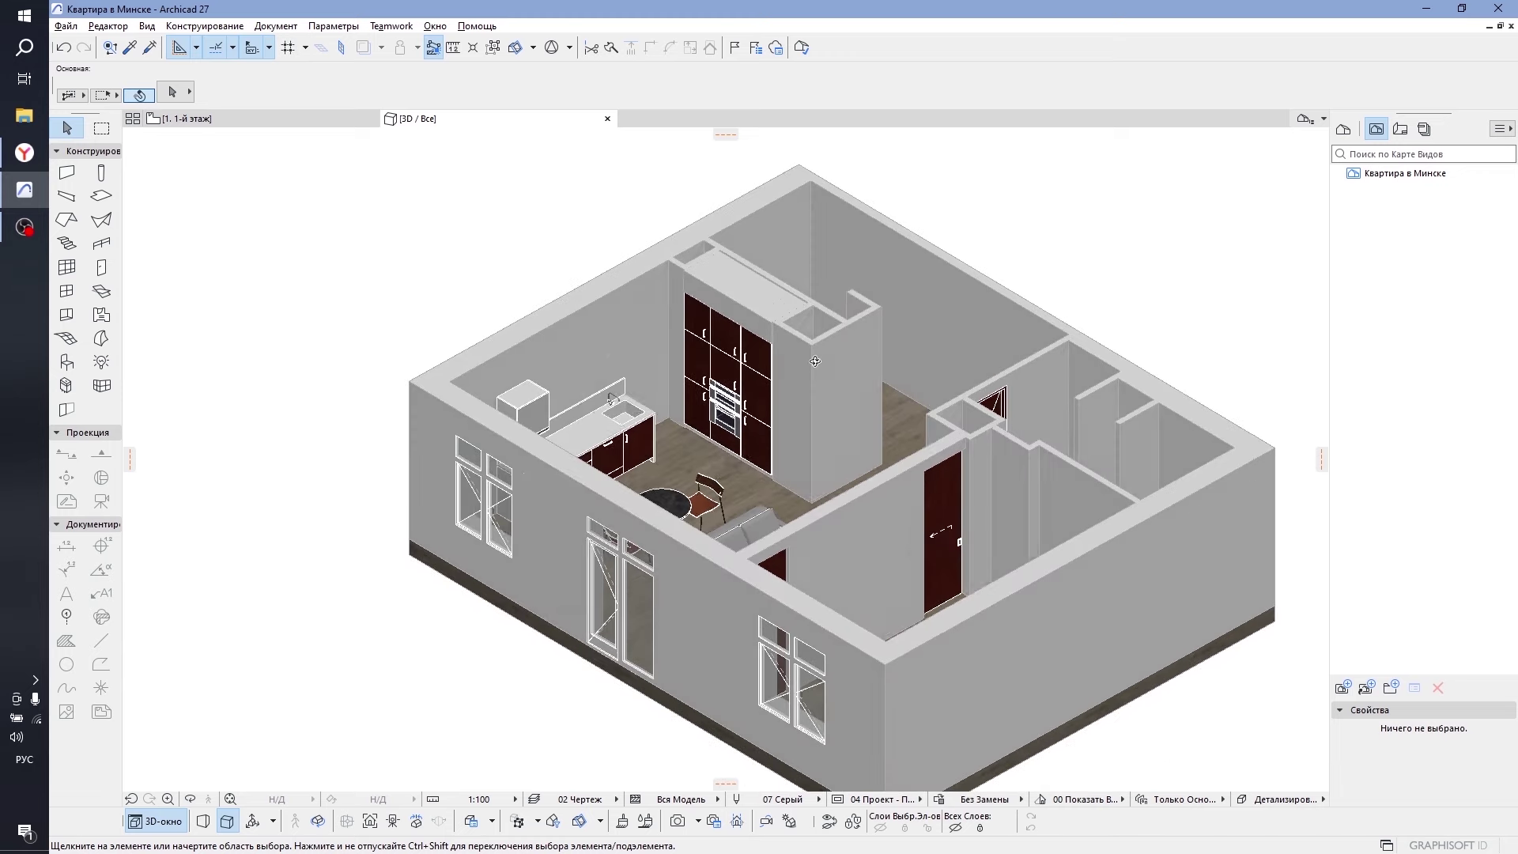
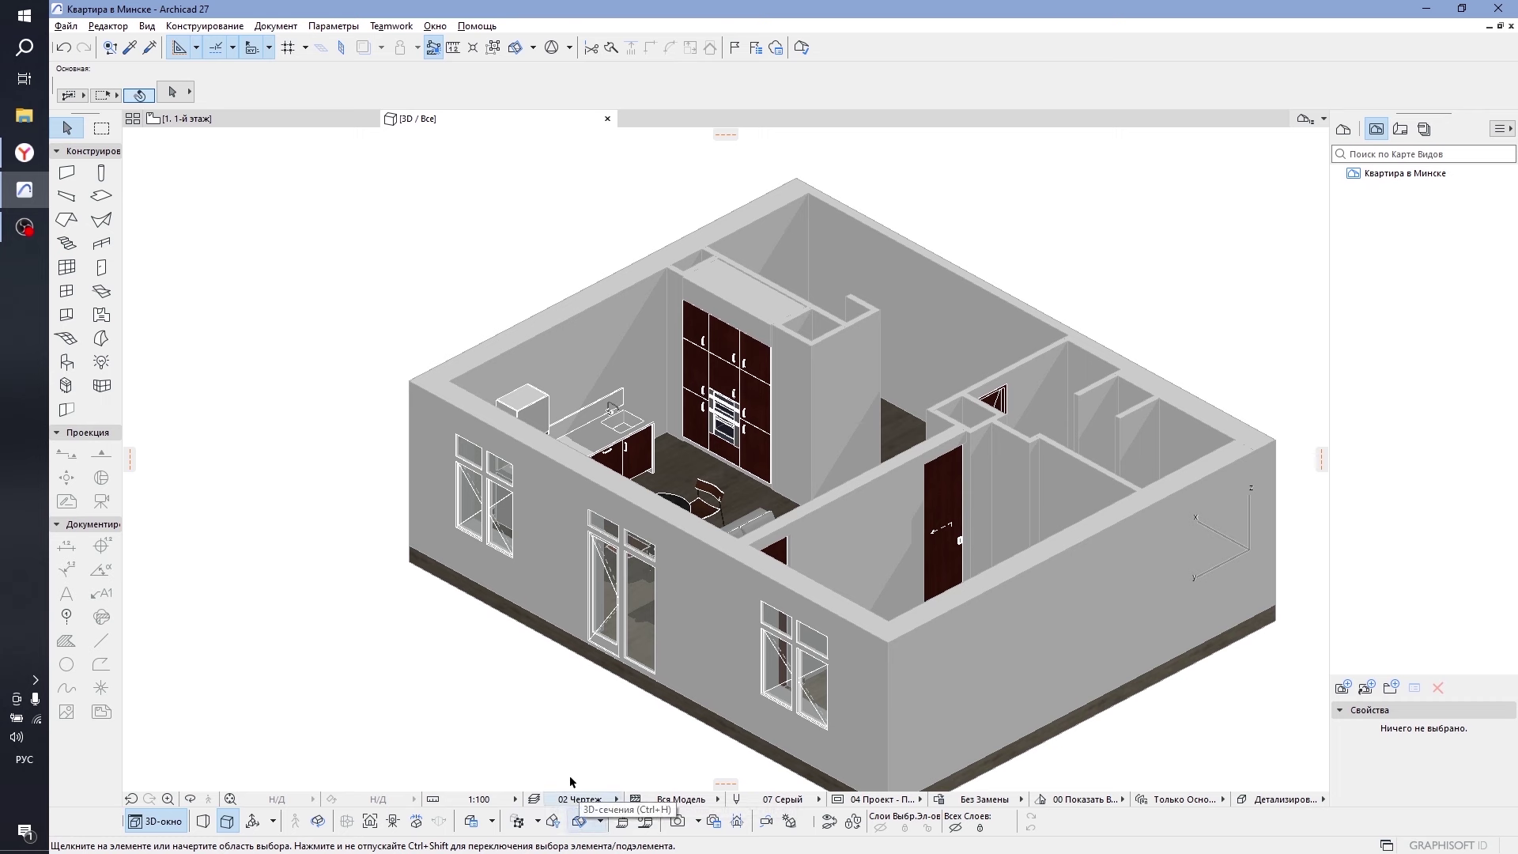
Enable 3D Cutaway and cut the front right wall with a custom section plane moved inward past the sofa
click(579, 822)
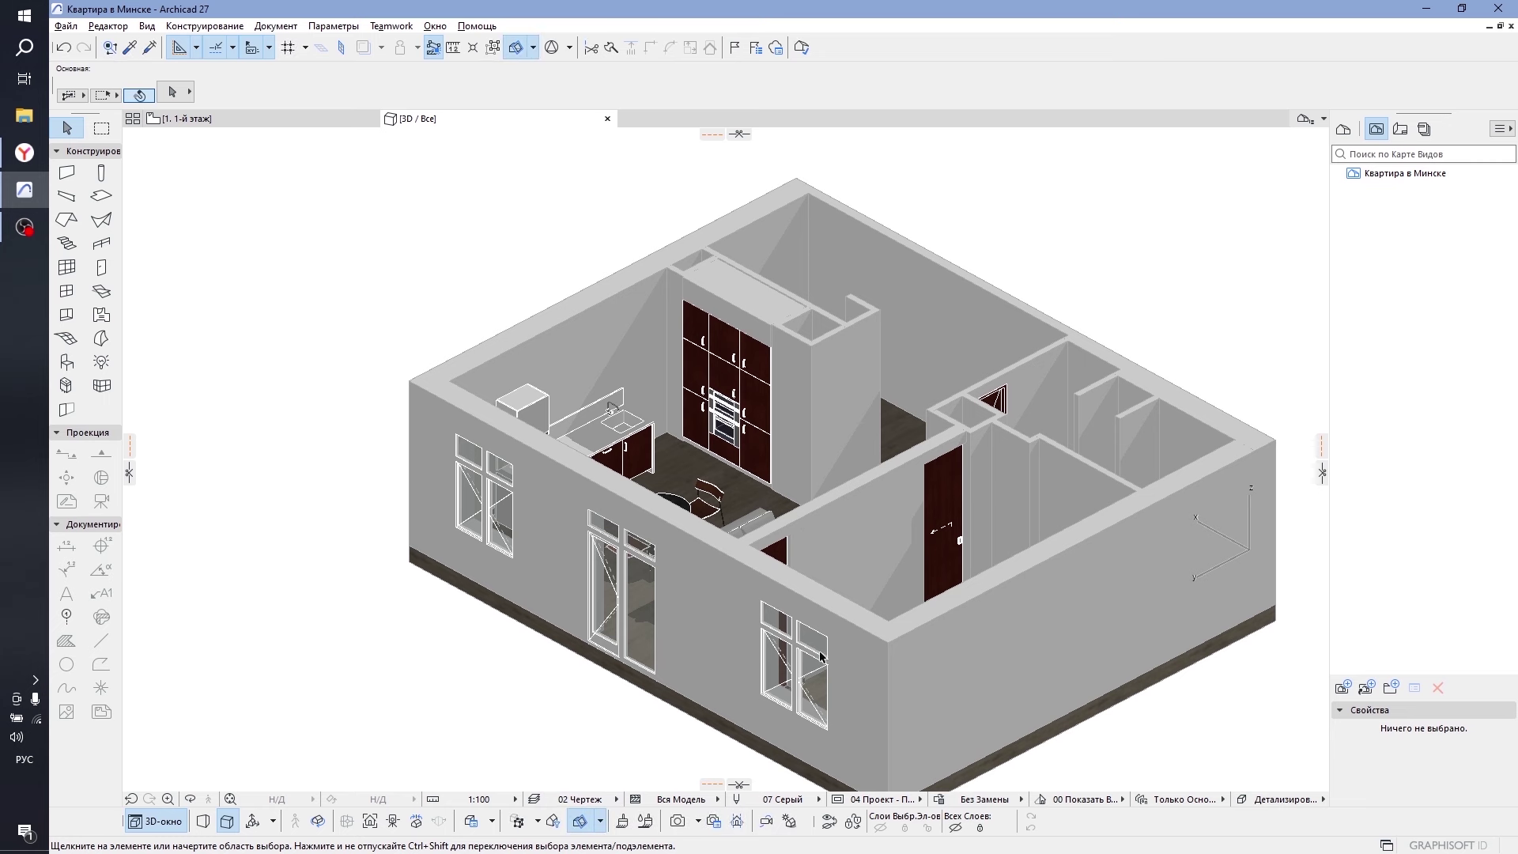
click(603, 824)
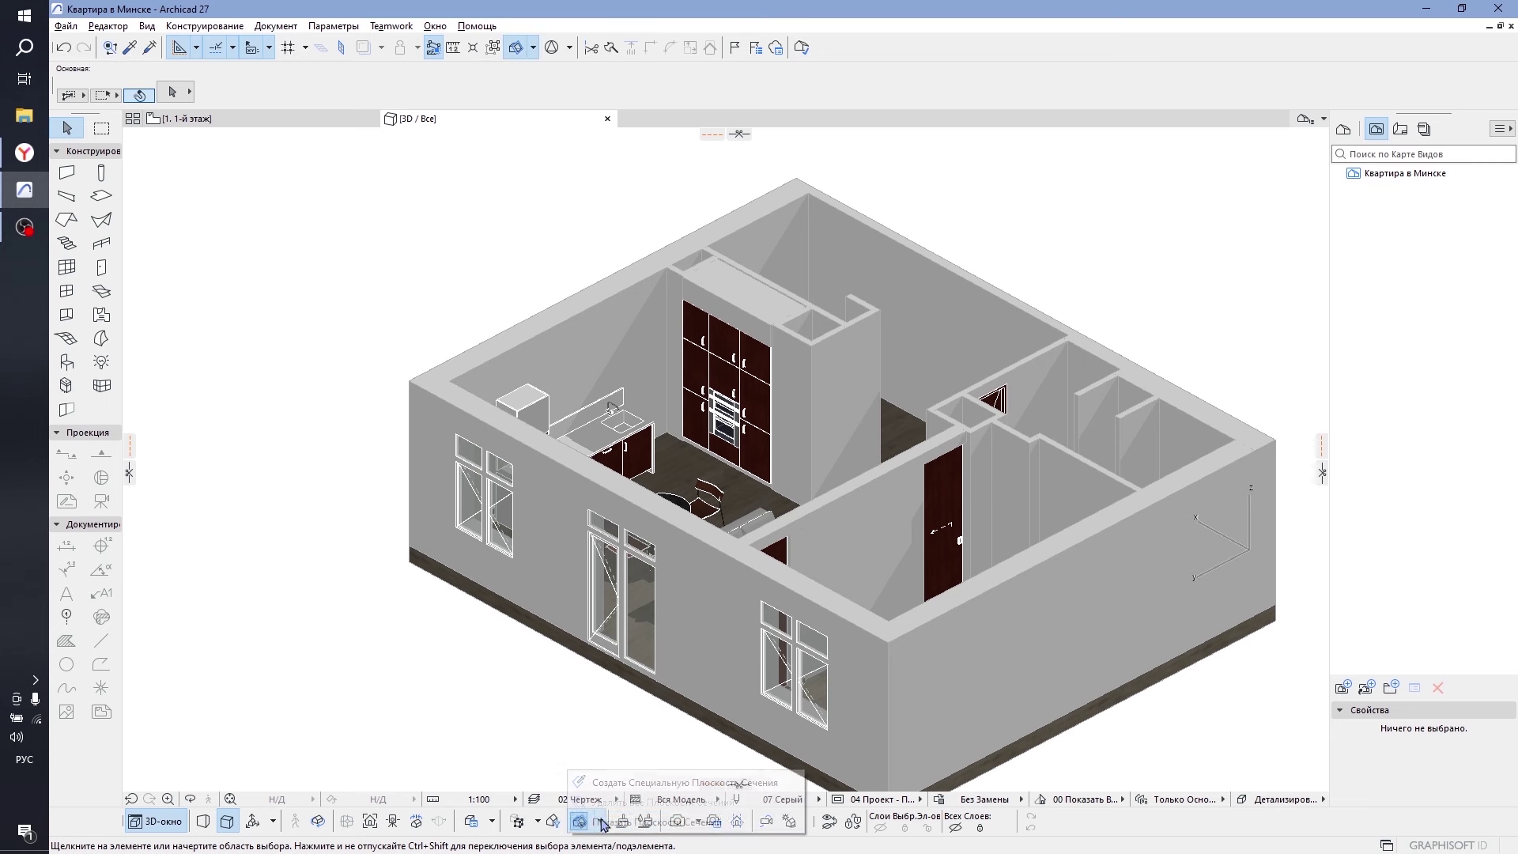
click(631, 783)
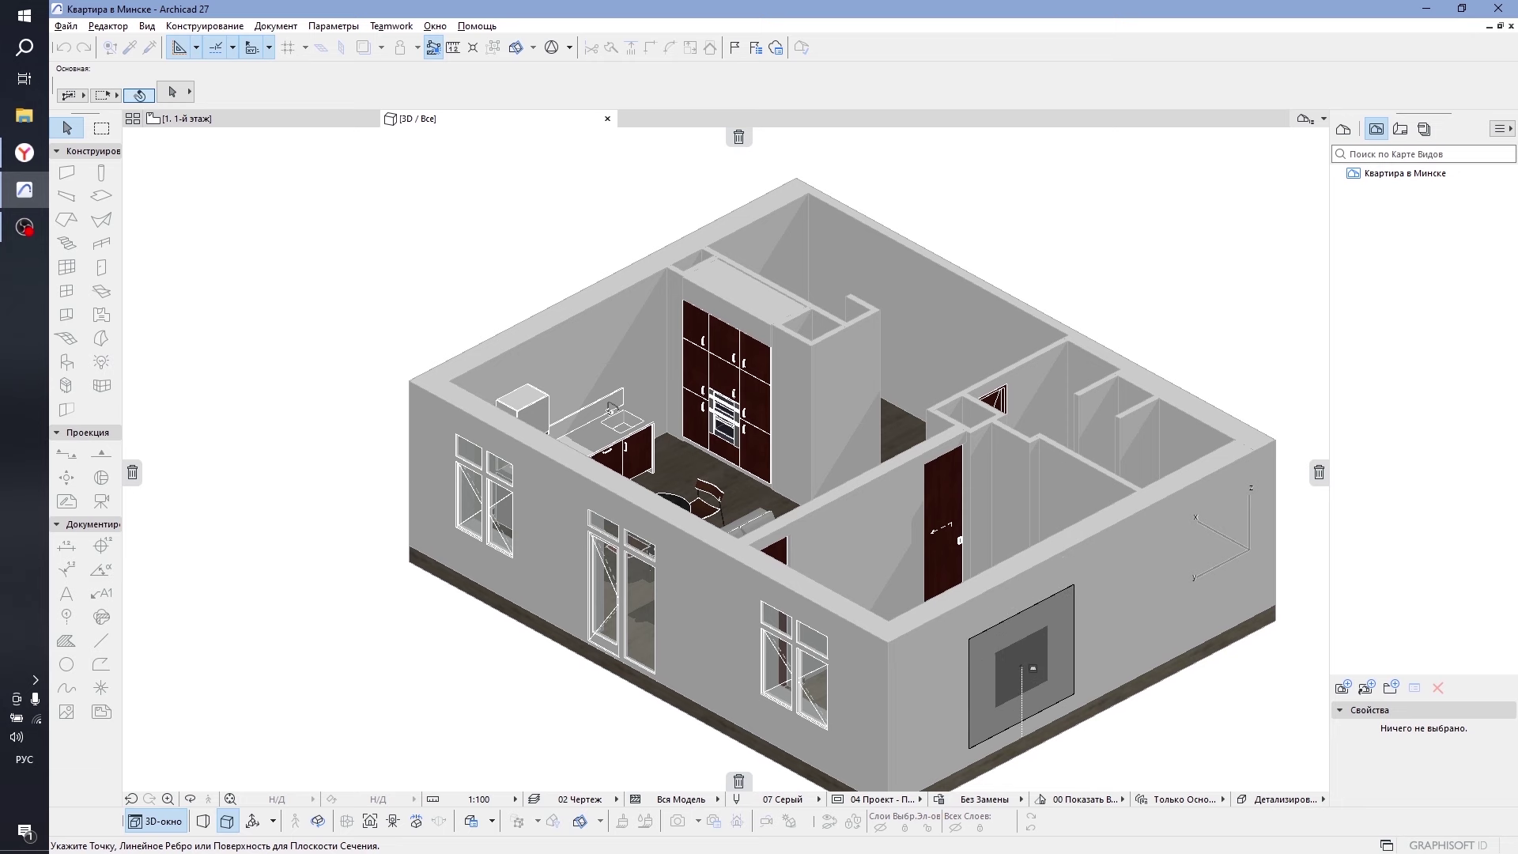
click(1033, 669)
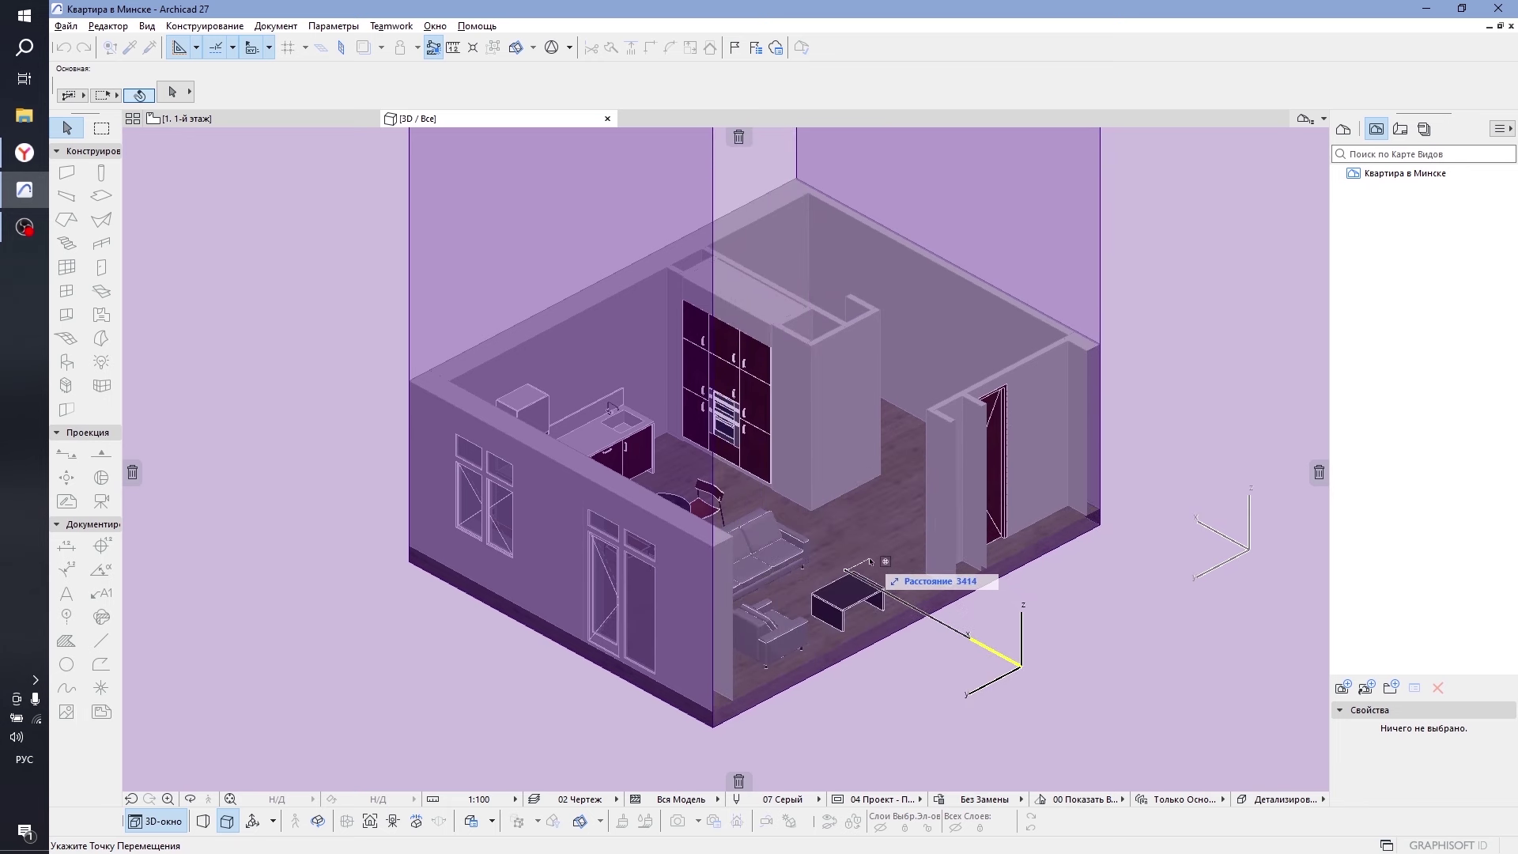
click(870, 561)
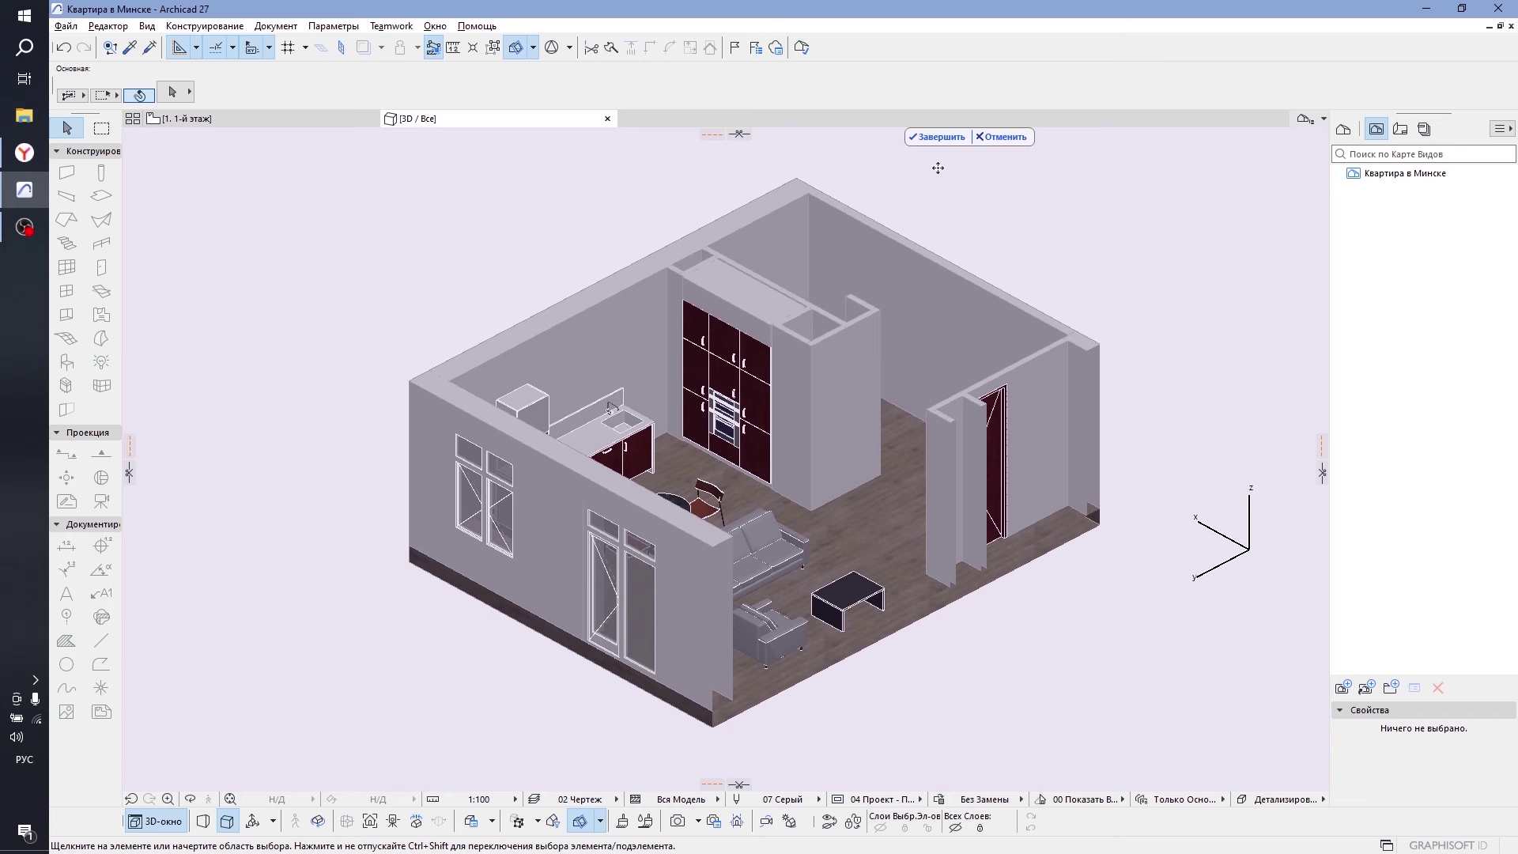
click(937, 136)
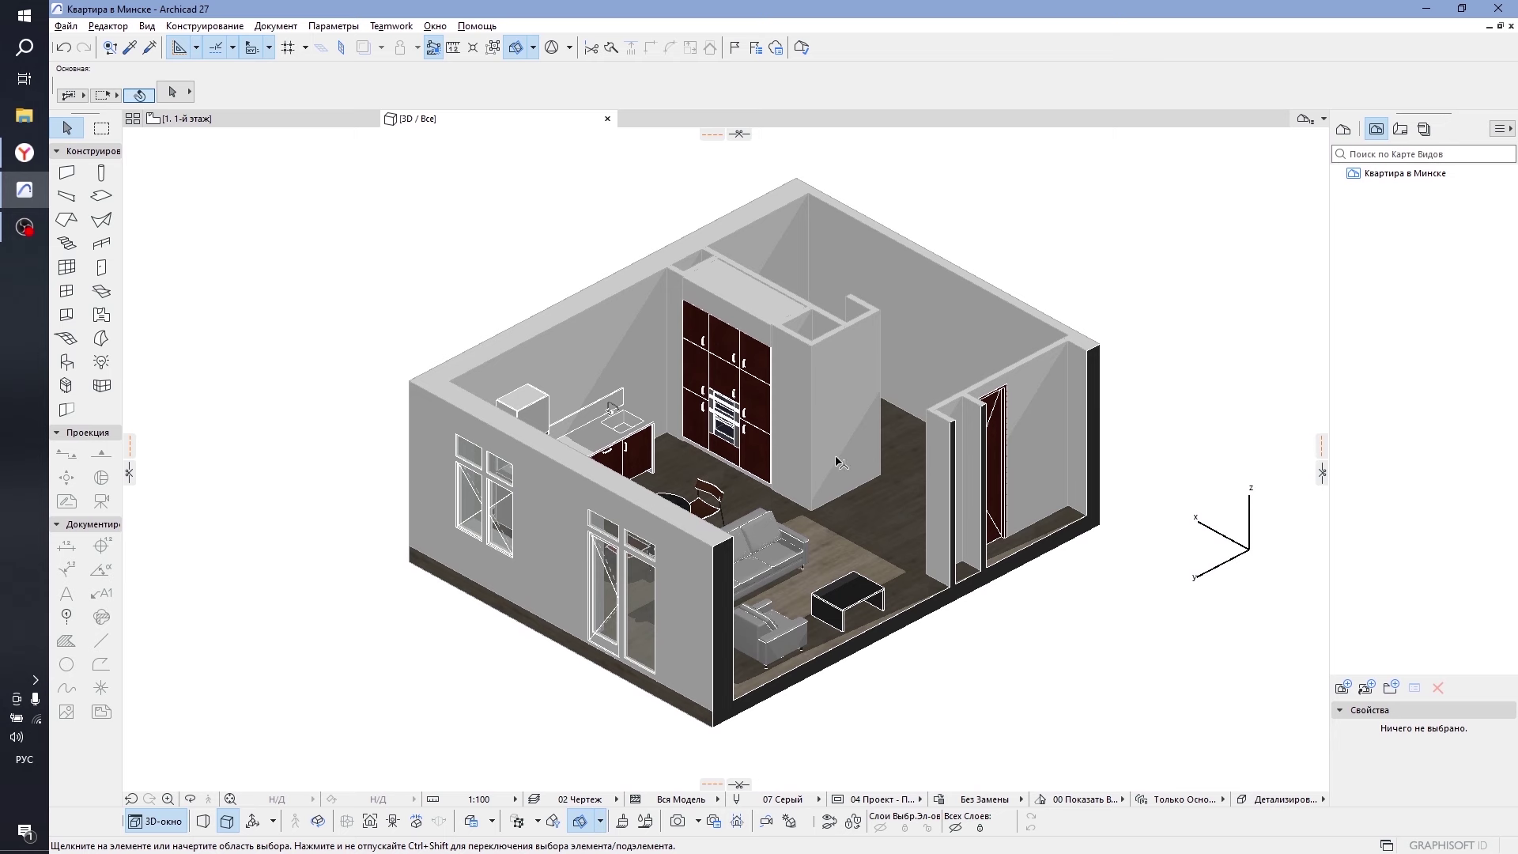
shift+middle_drag(632, 487, 894, 445)
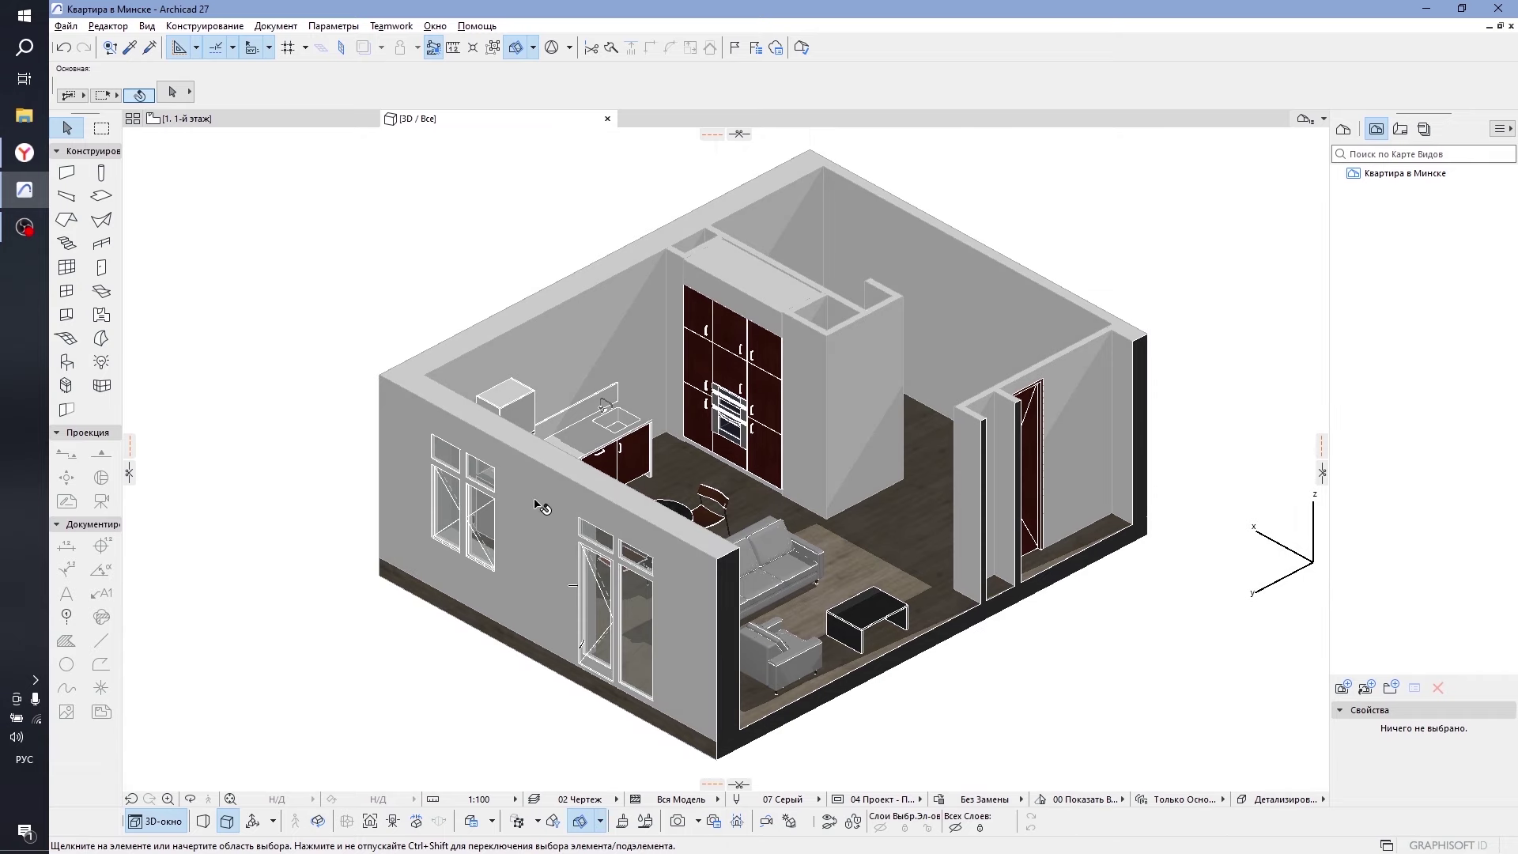
right_click(535, 501)
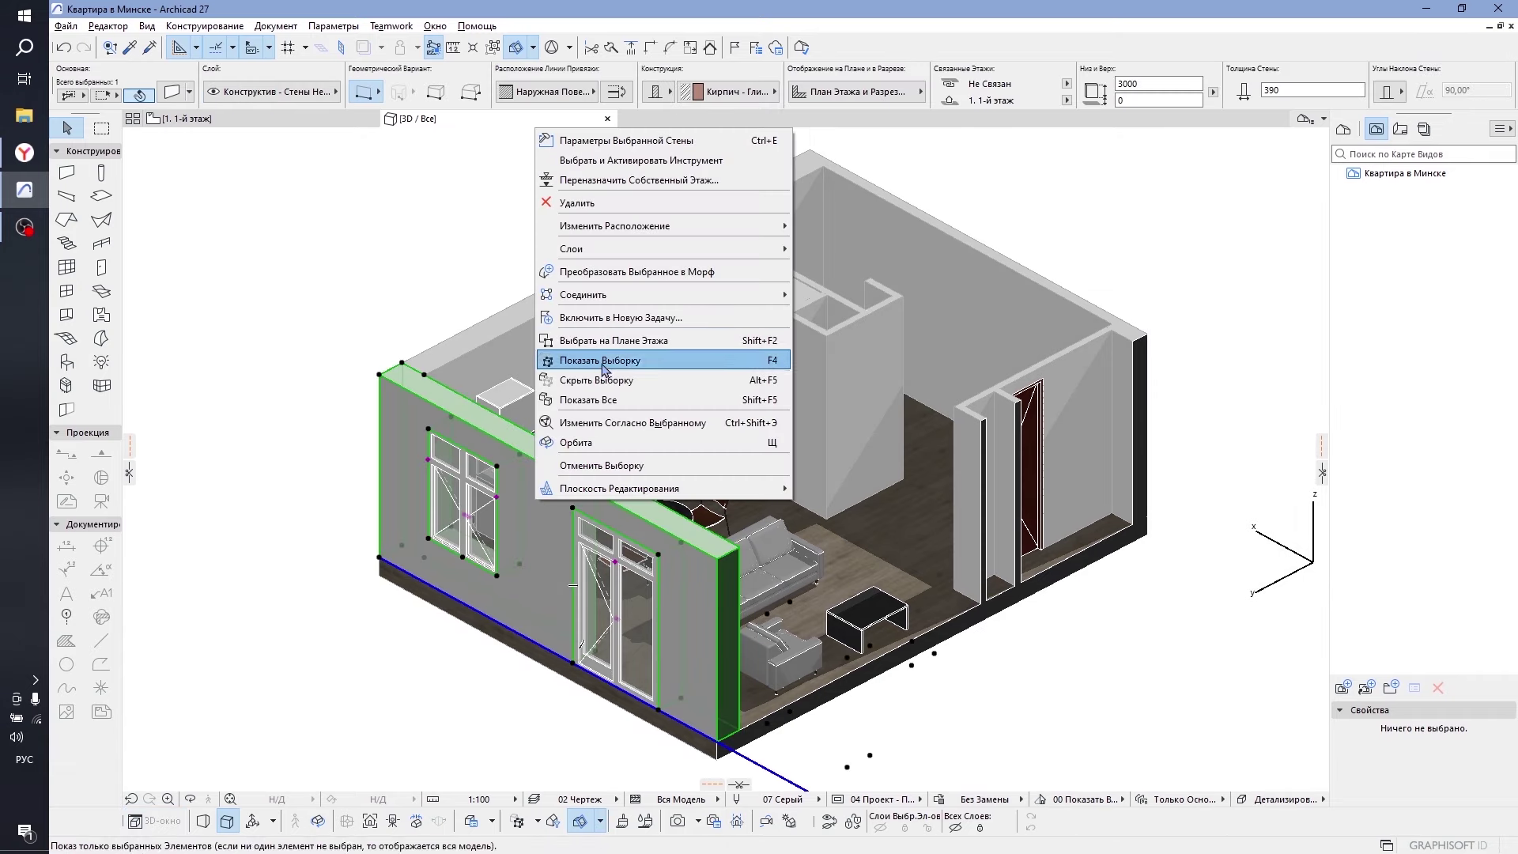
click(625, 381)
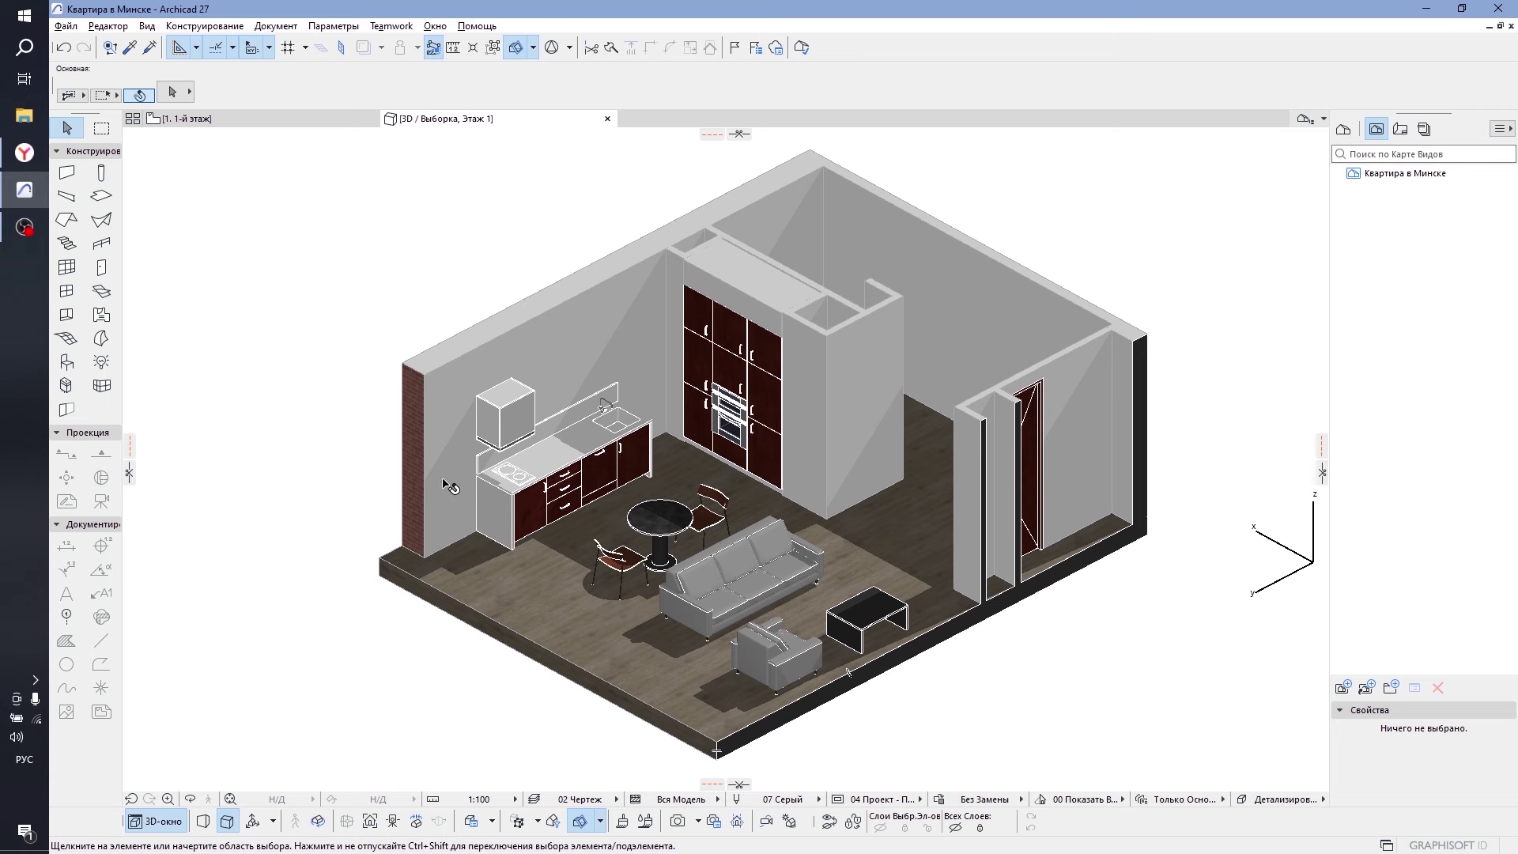
middle_drag(411, 488, 1175, 378)
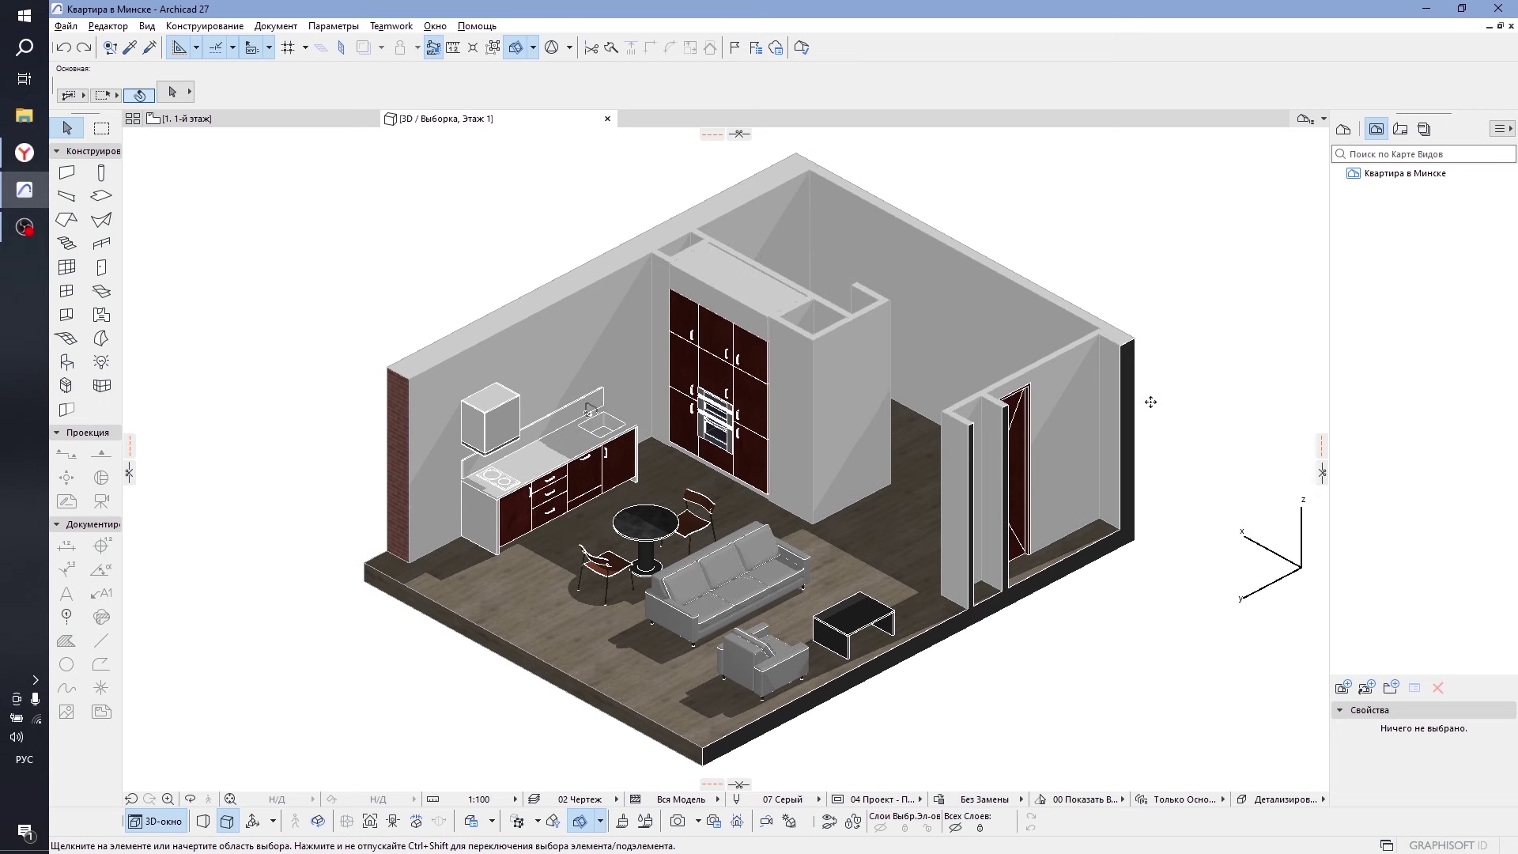
click(603, 821)
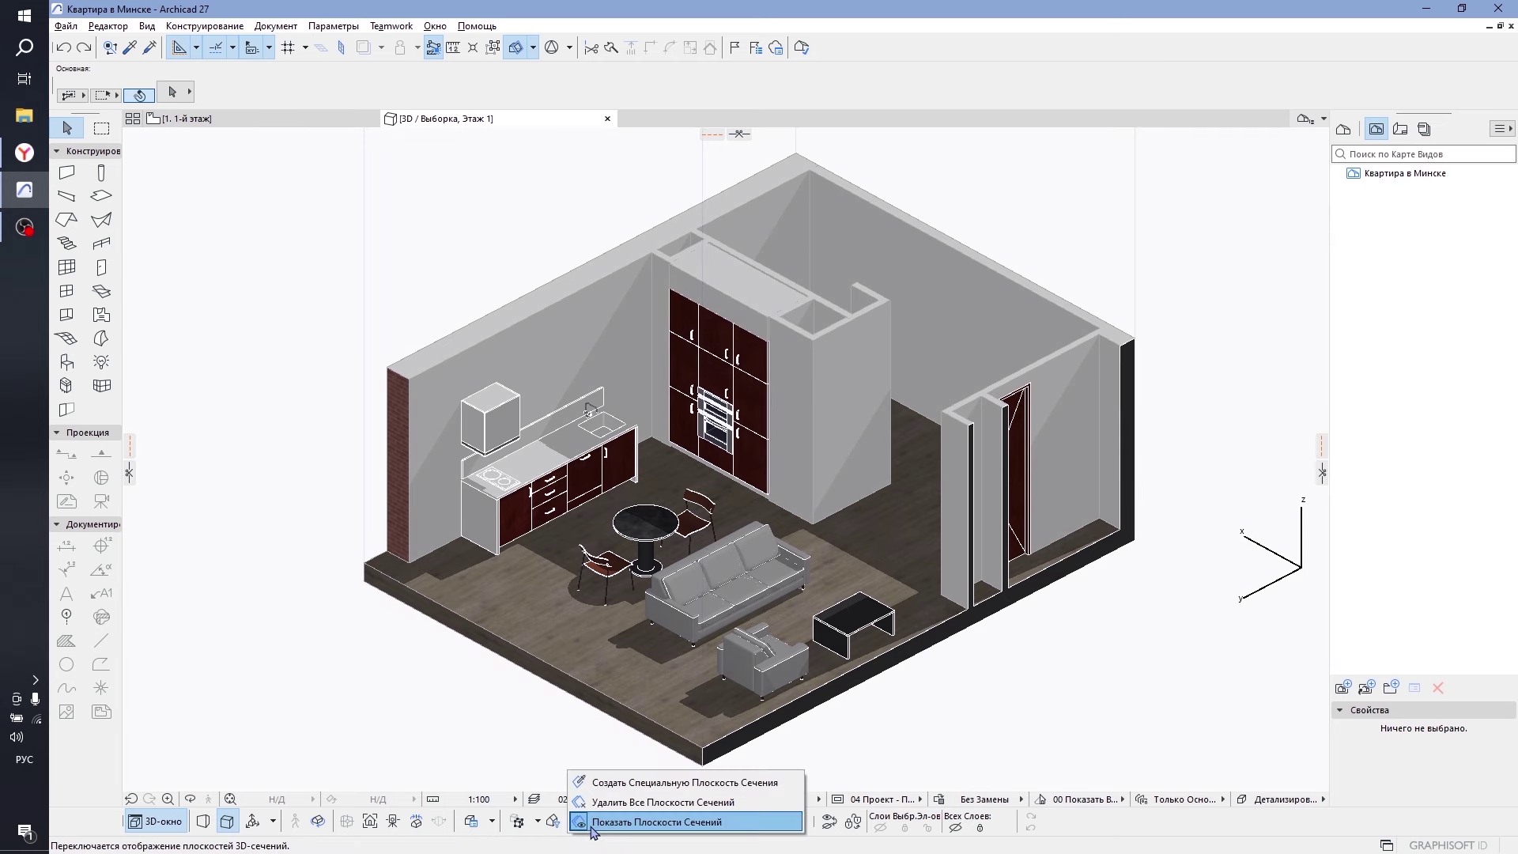
click(693, 824)
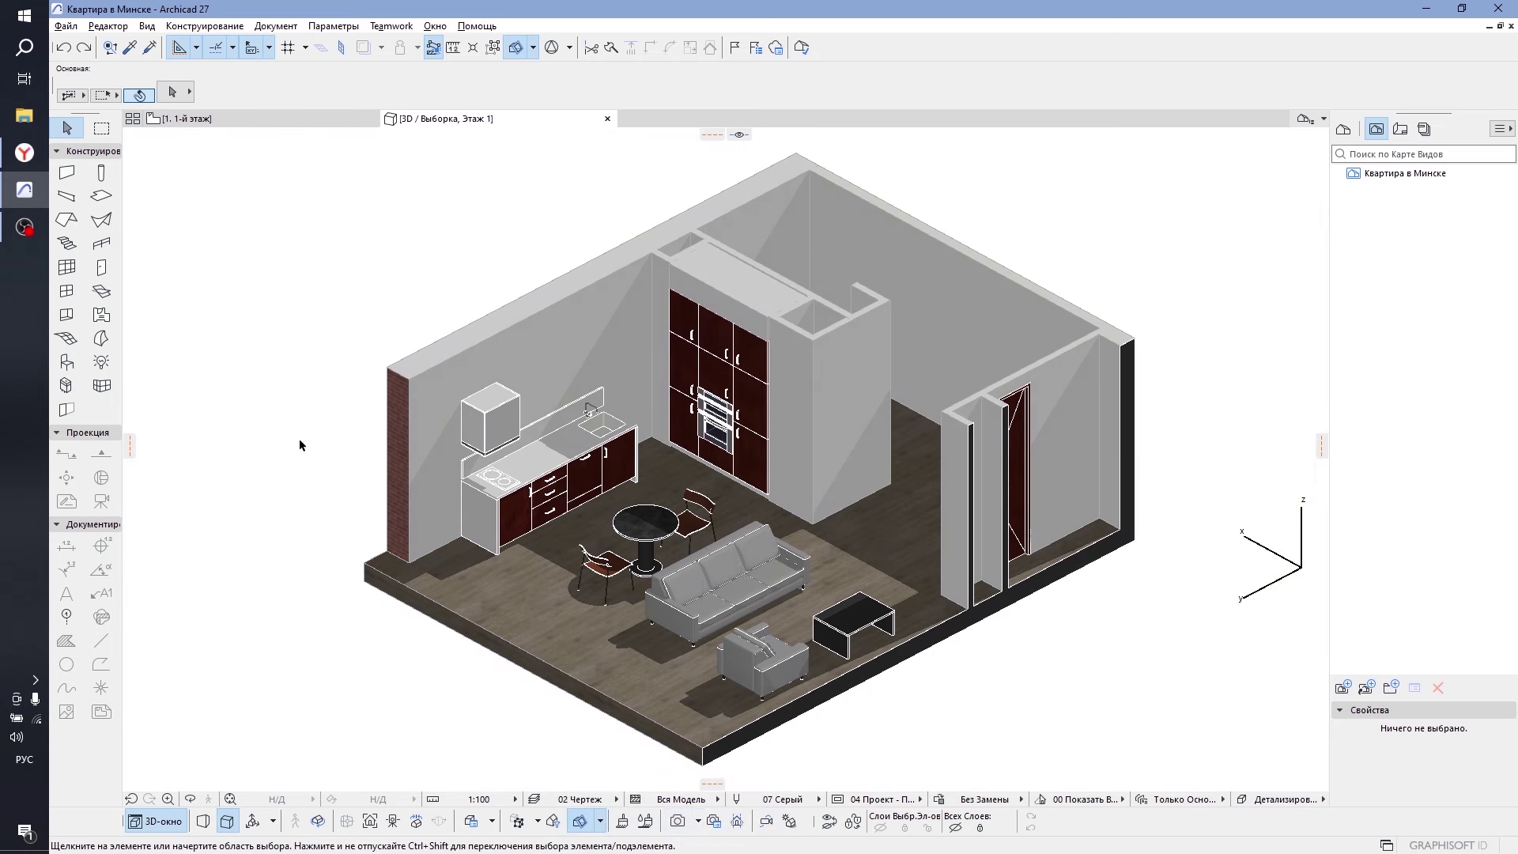
right_click(363, 225)
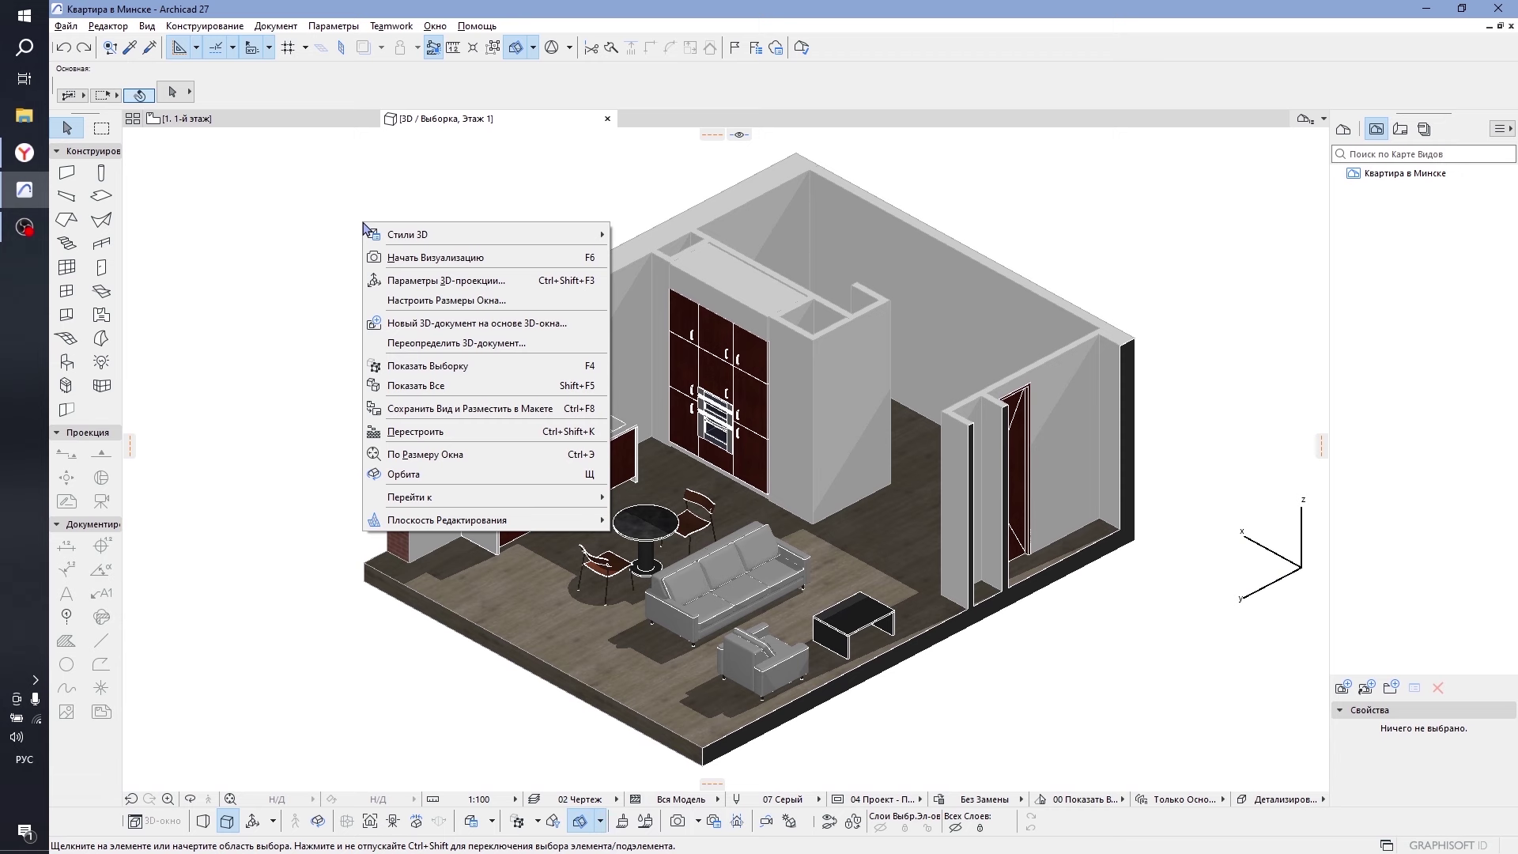
click(449, 385)
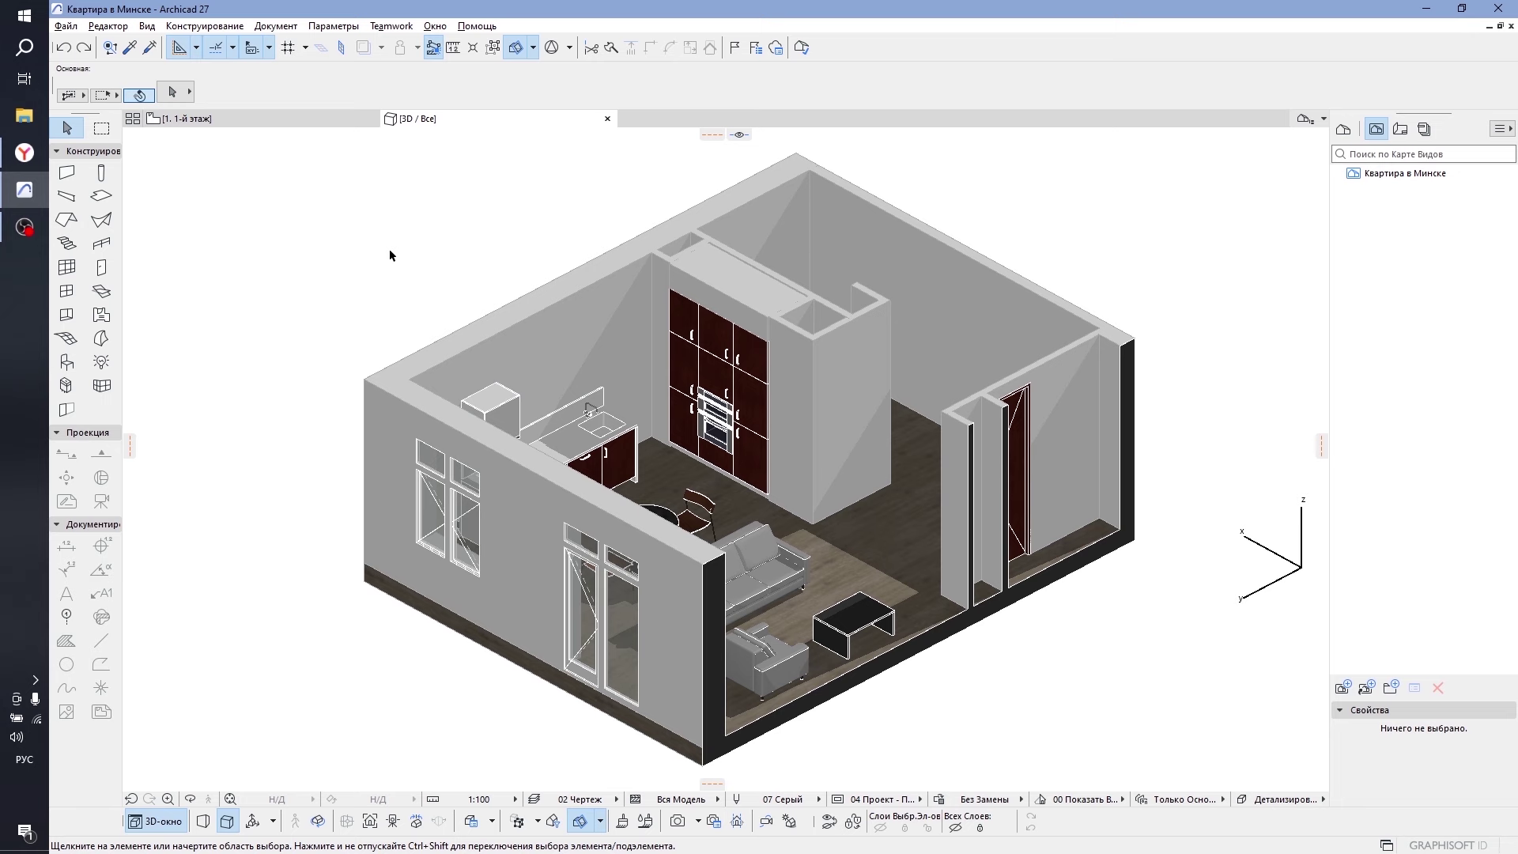
Add a second custom section plane on the front left wall, moved inward to expose the kitchen
click(600, 820)
click(598, 782)
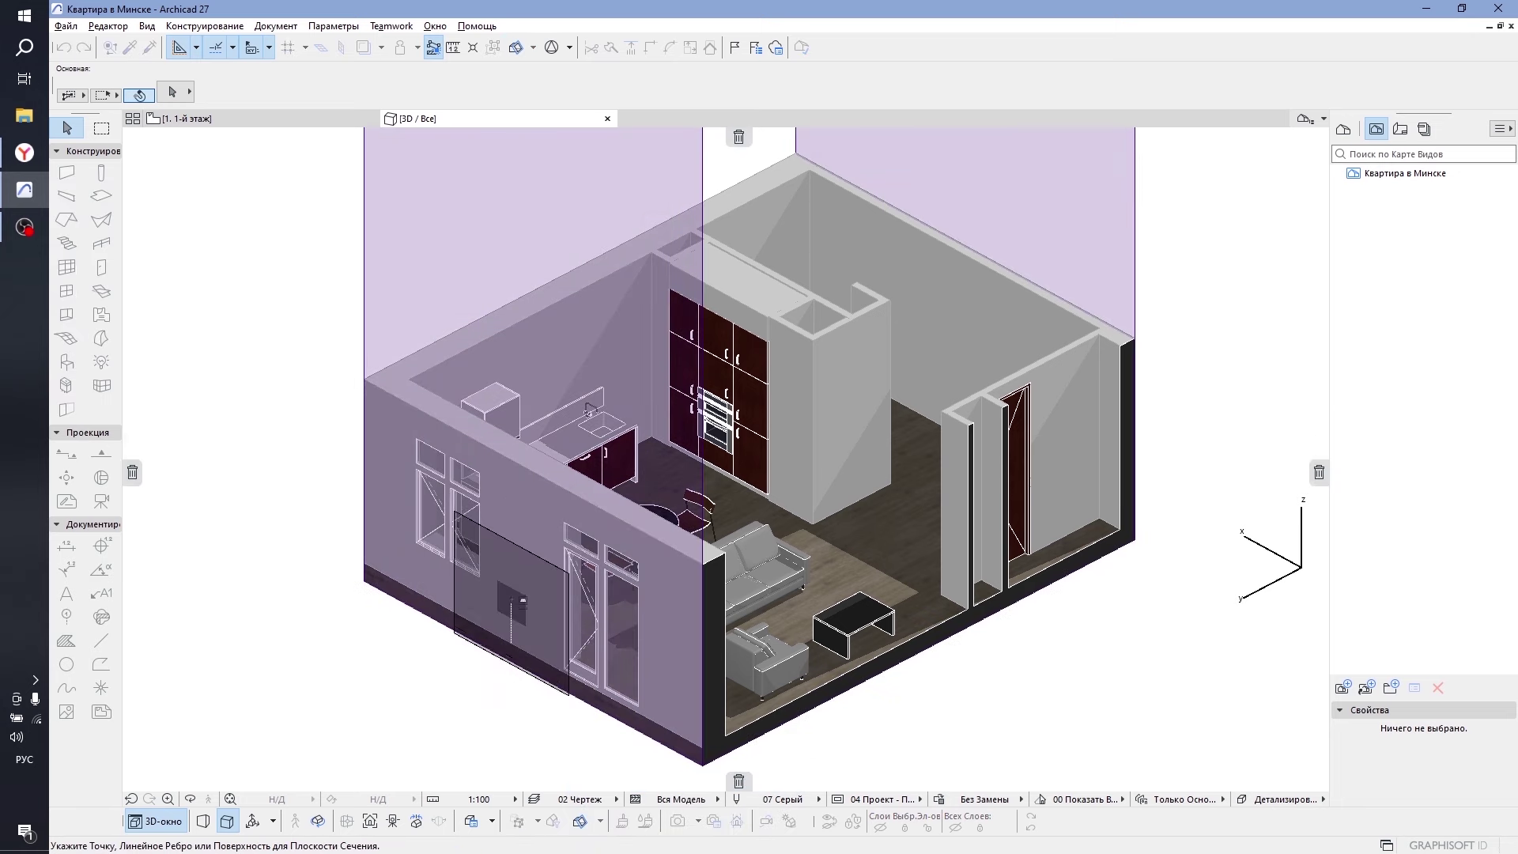
click(513, 595)
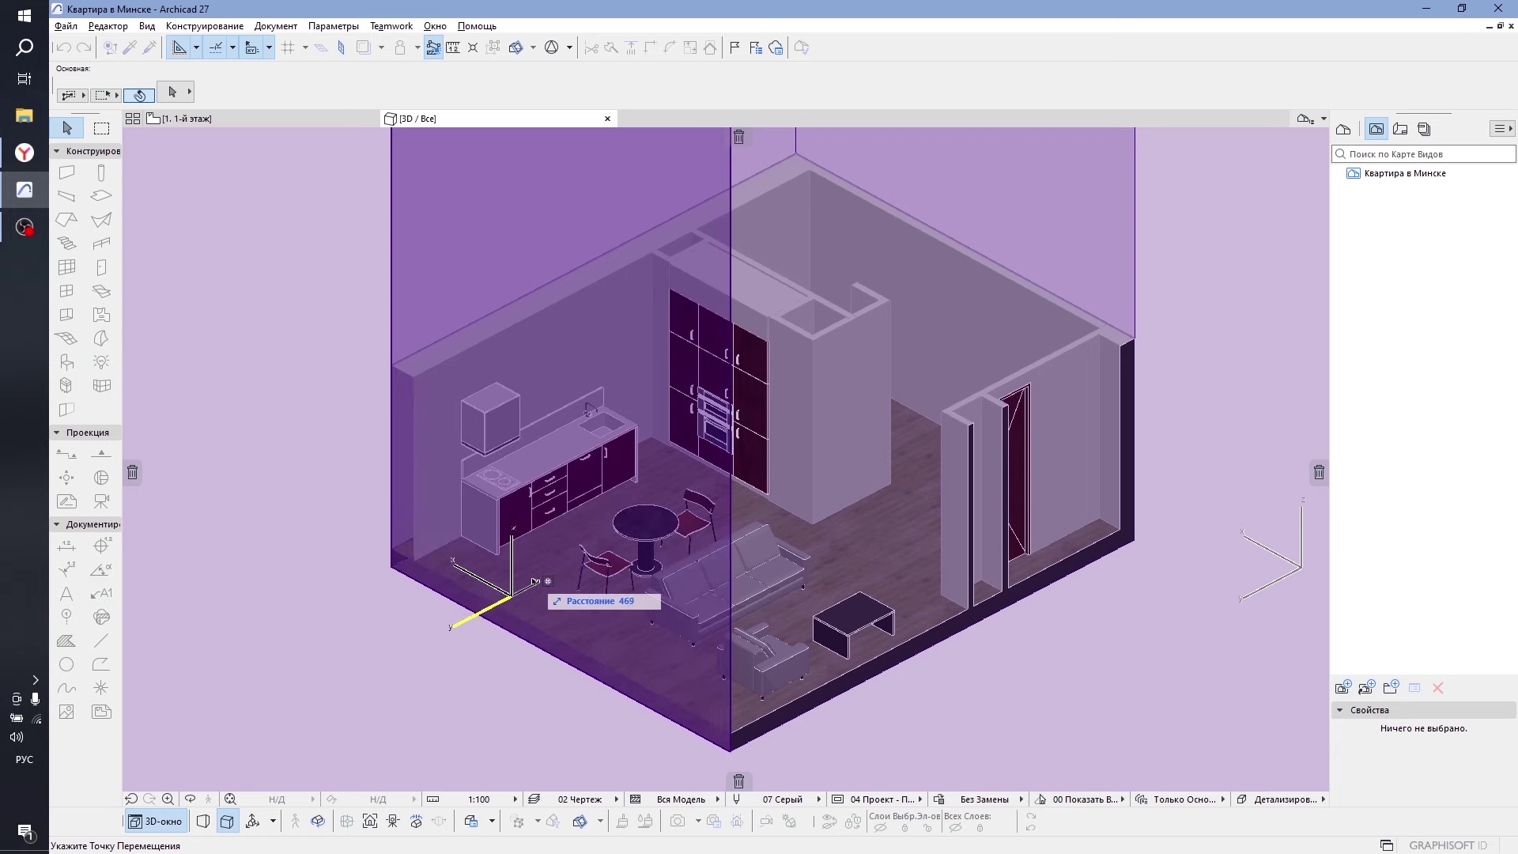
click(528, 586)
click(595, 138)
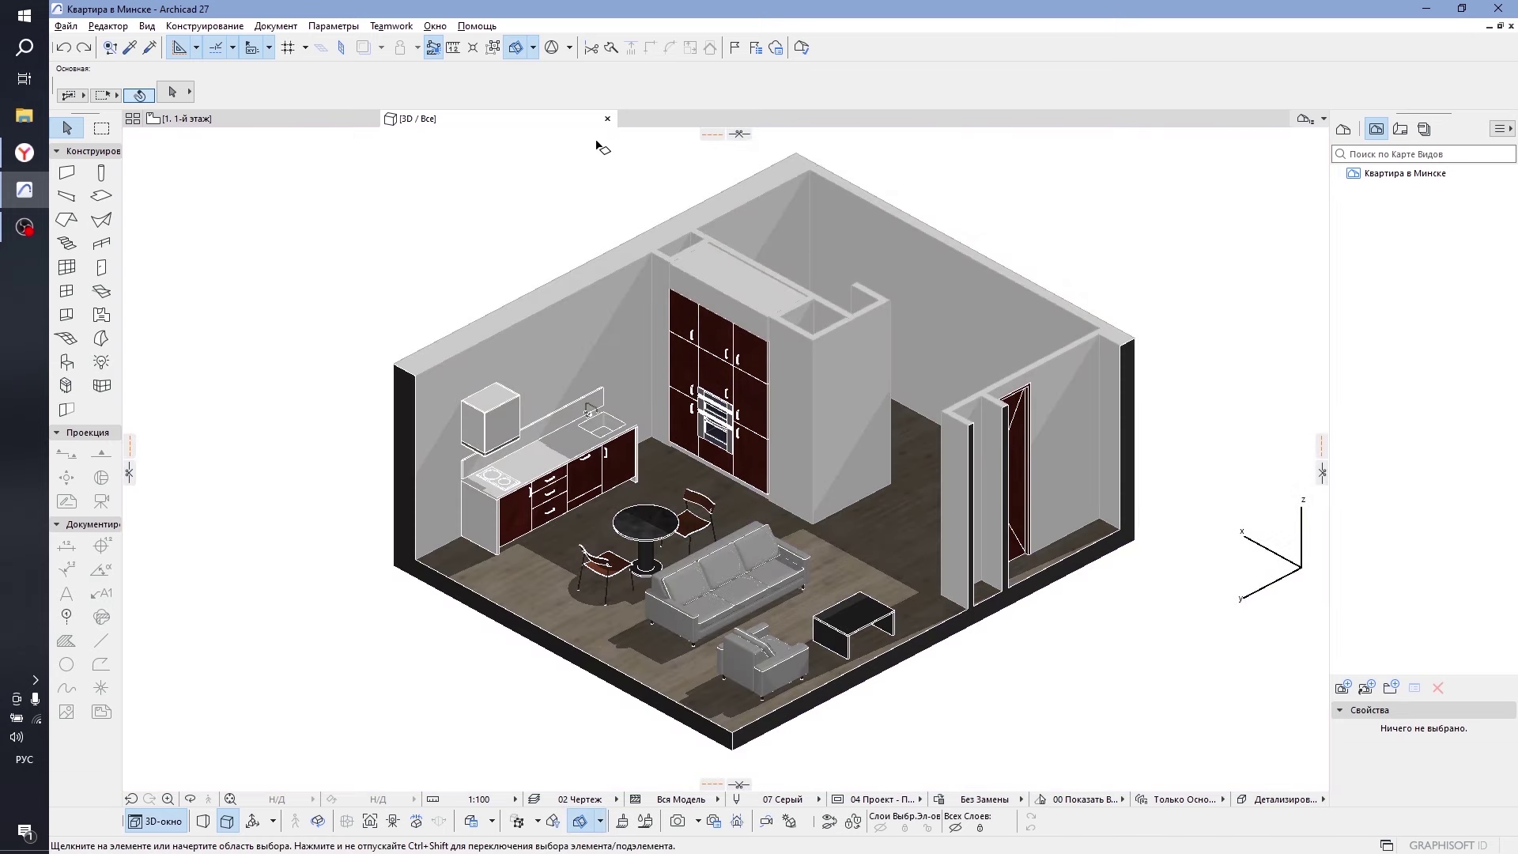
Reopen the section-plane command list and scroll through its options
click(602, 822)
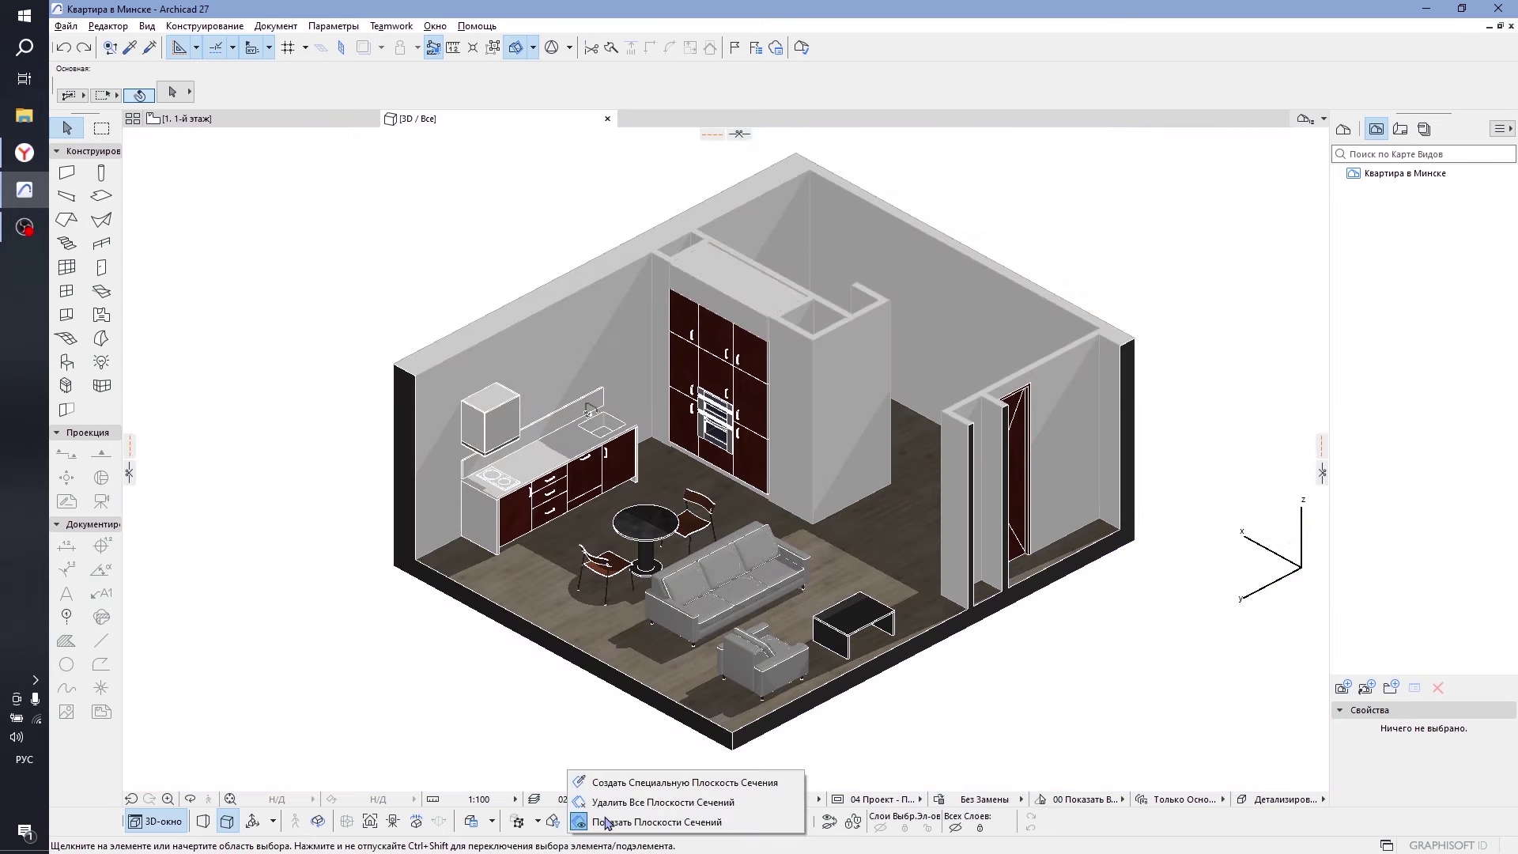
scroll(419, 619, down, 3)
scroll(544, 641, down, 4)
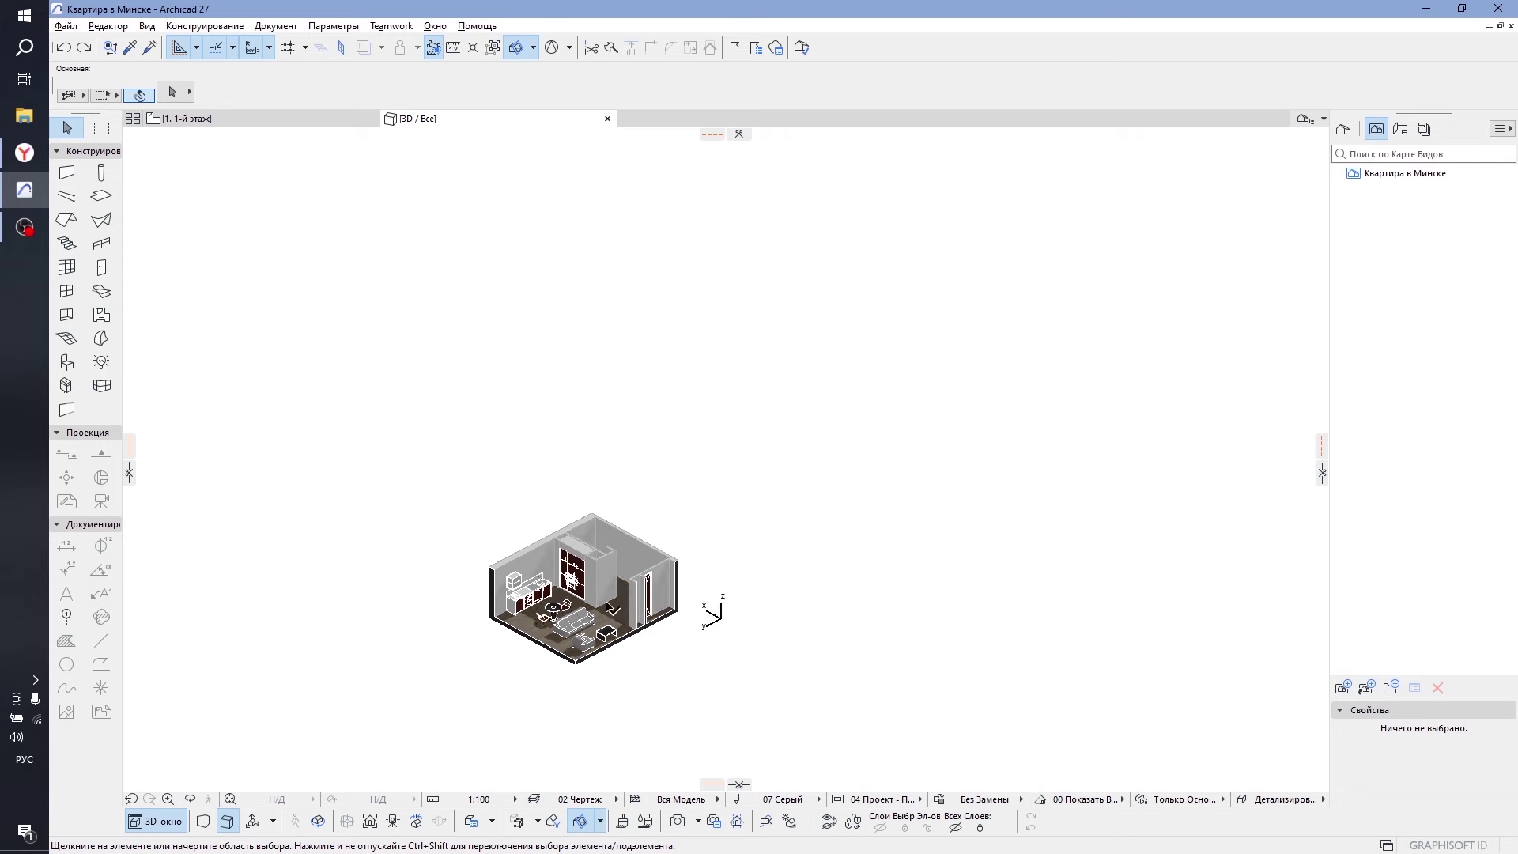
scroll(709, 614, up, 2)
scroll(715, 585, up, 3)
scroll(721, 560, up, 2)
scroll(721, 560, up, 1)
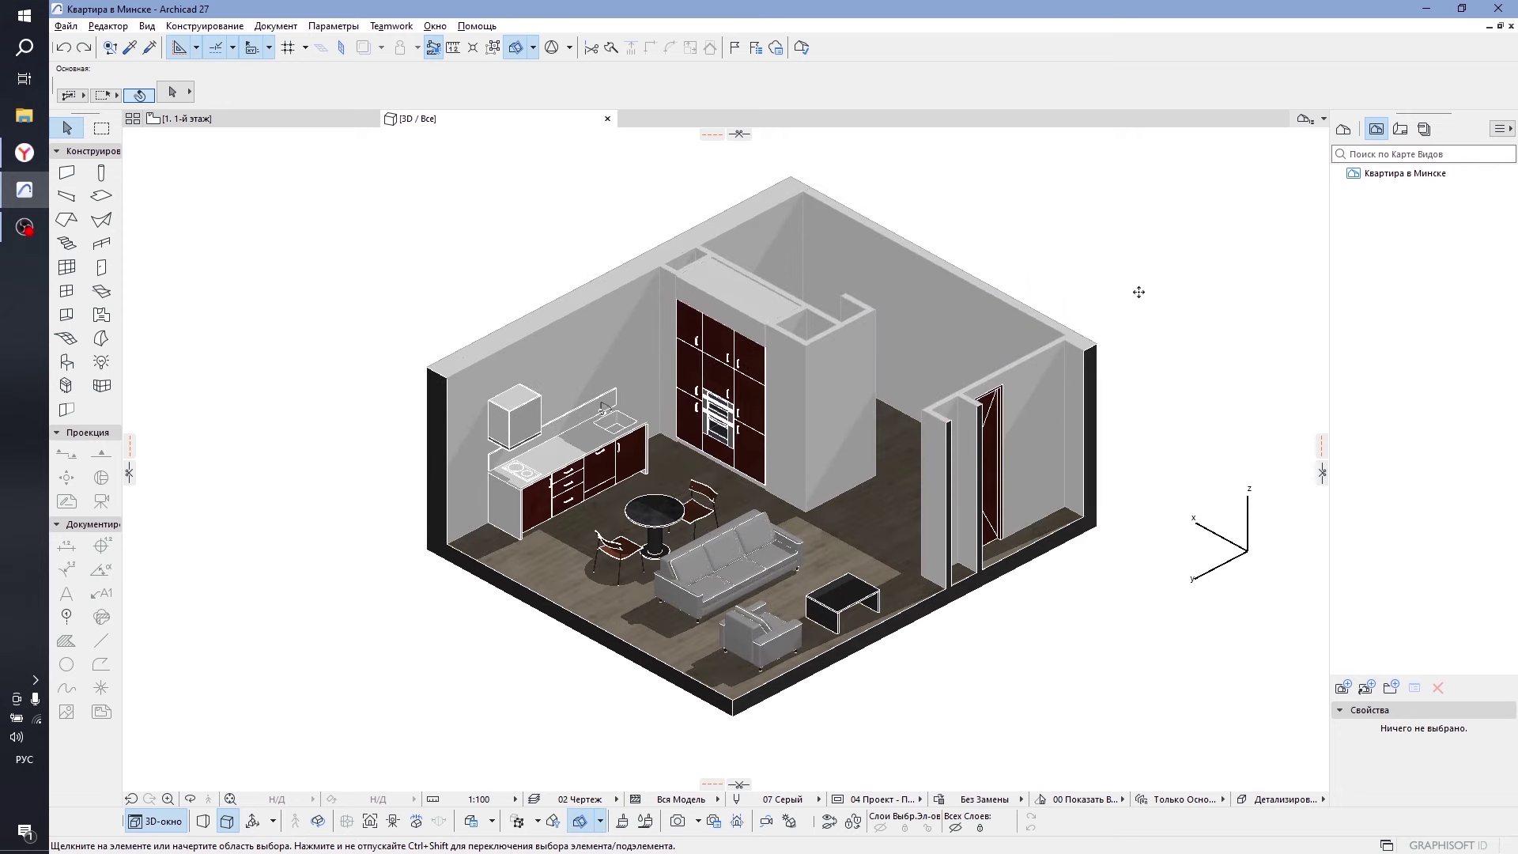
Pan and orbit the model to a new angle and toggle section-plane display
middle_drag(1138, 292, 1138, 310)
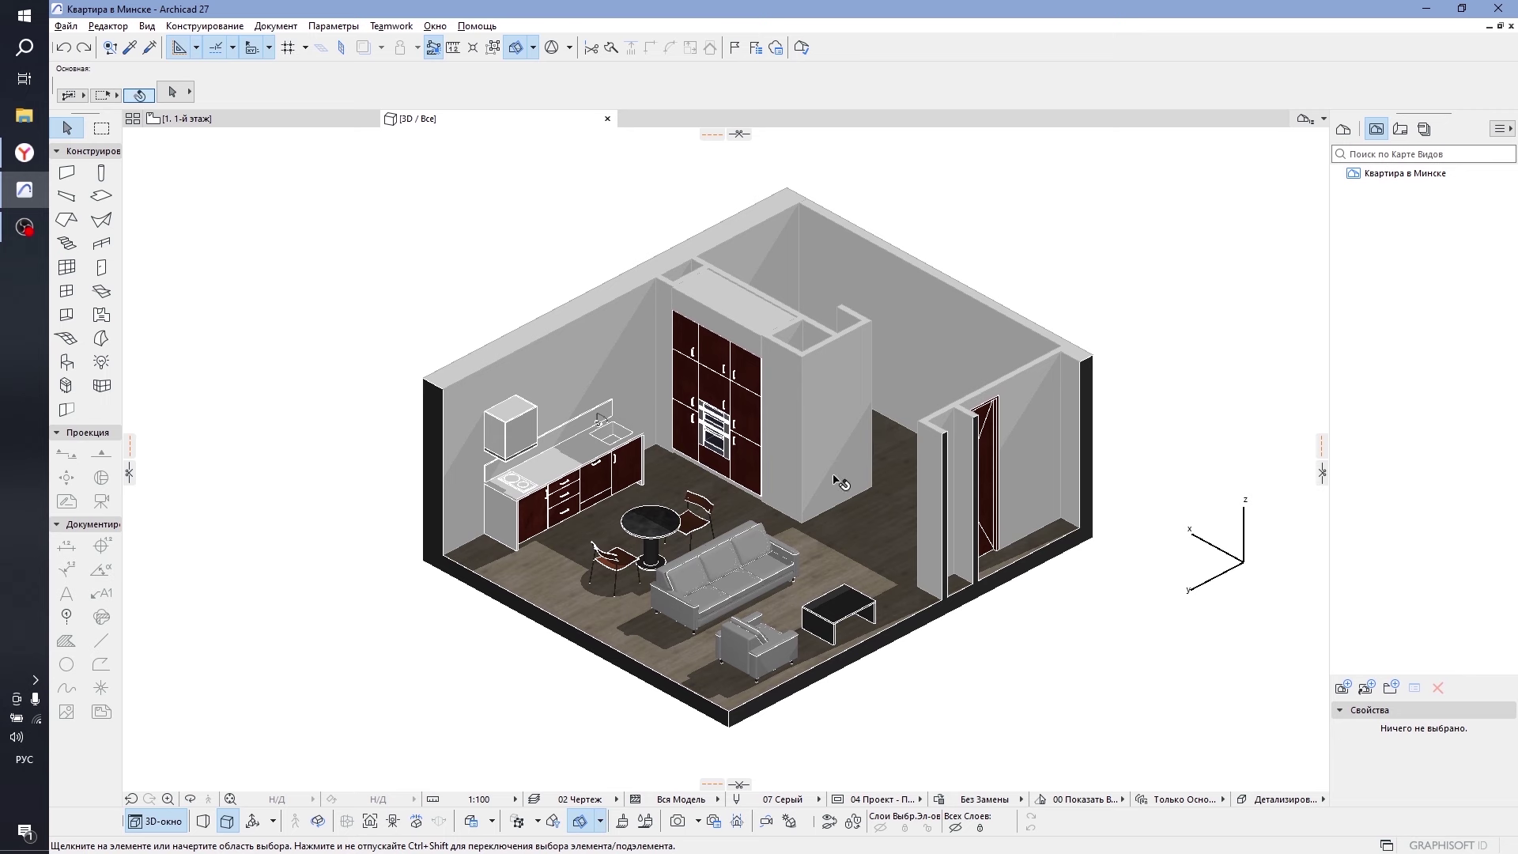
shift+middle_drag(893, 504, 858, 536)
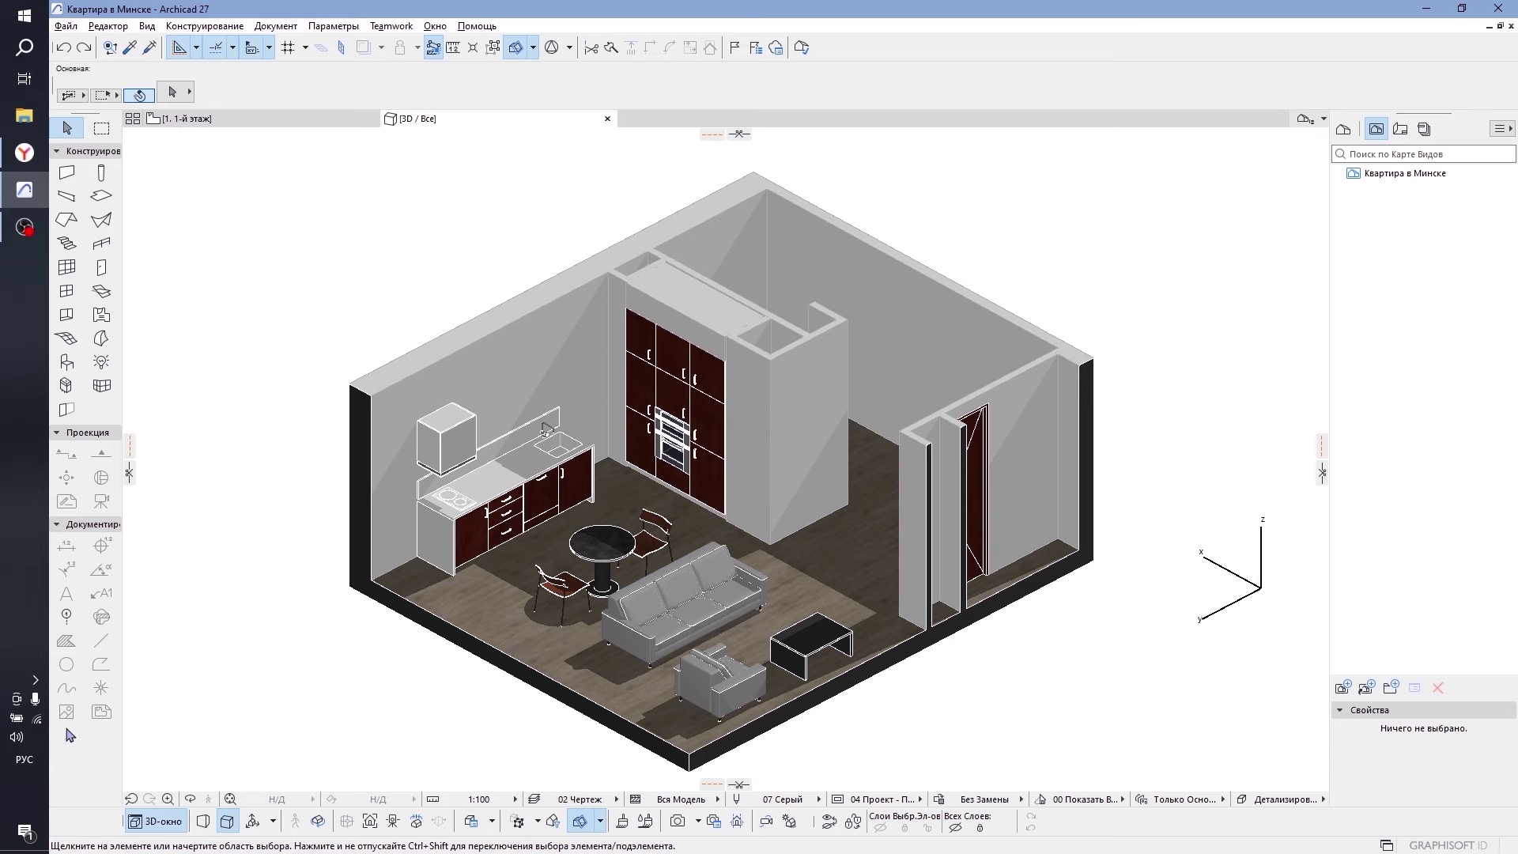
click(252, 821)
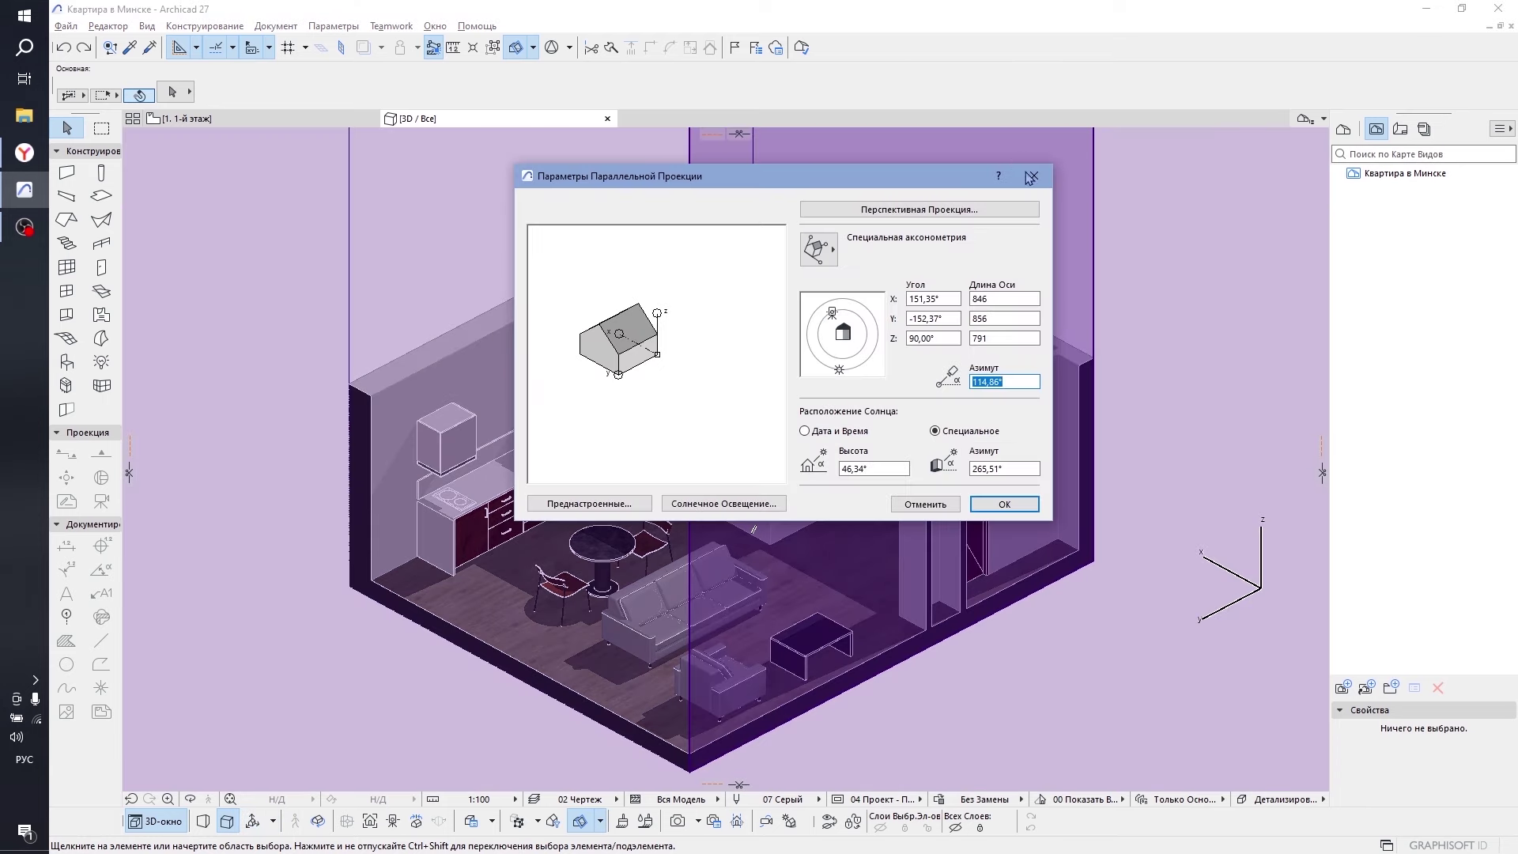
click(1034, 175)
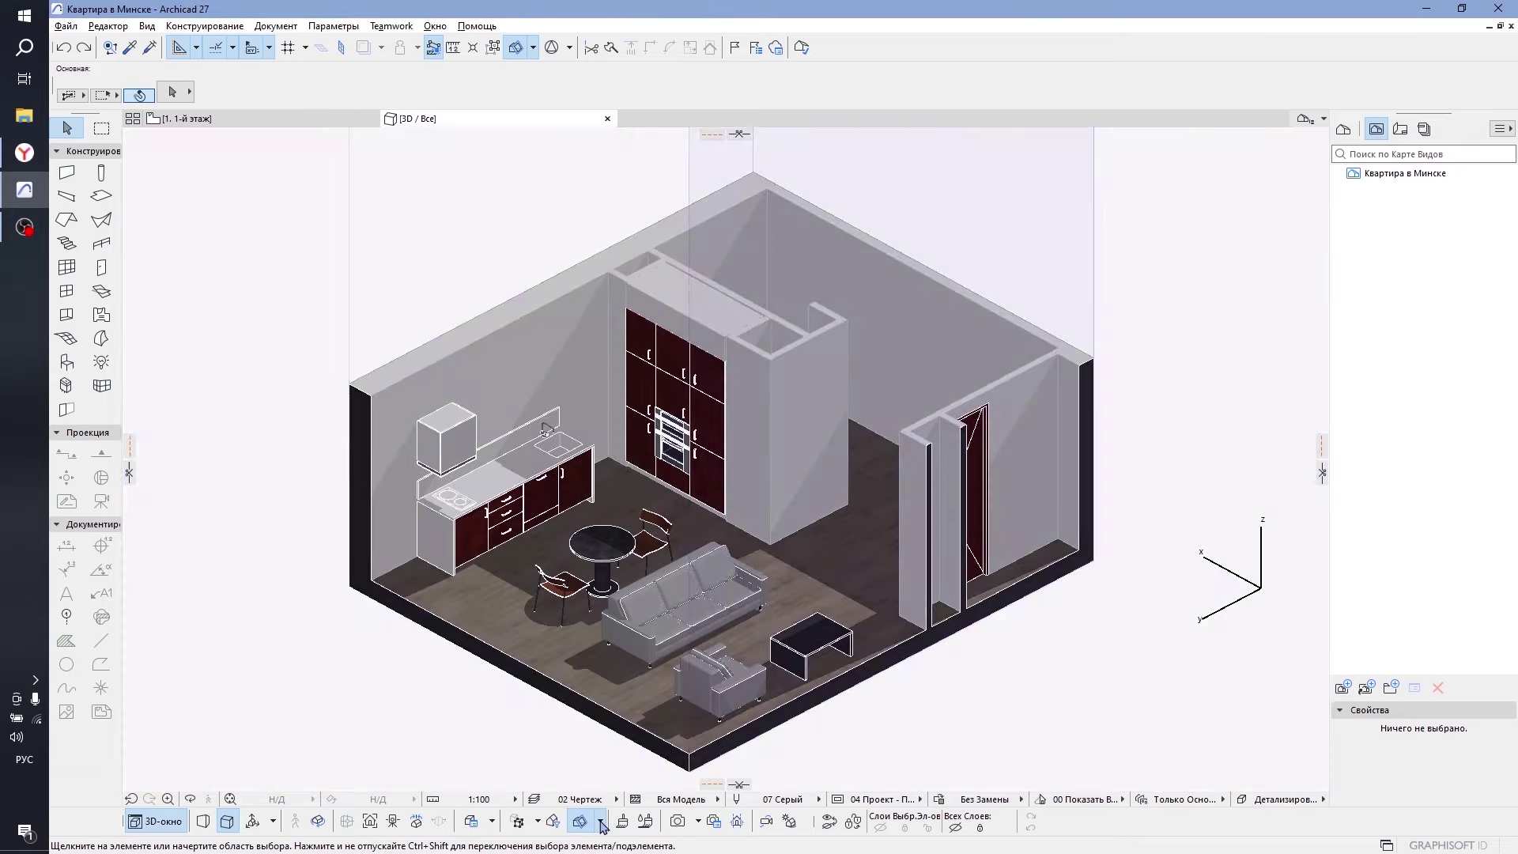
click(600, 821)
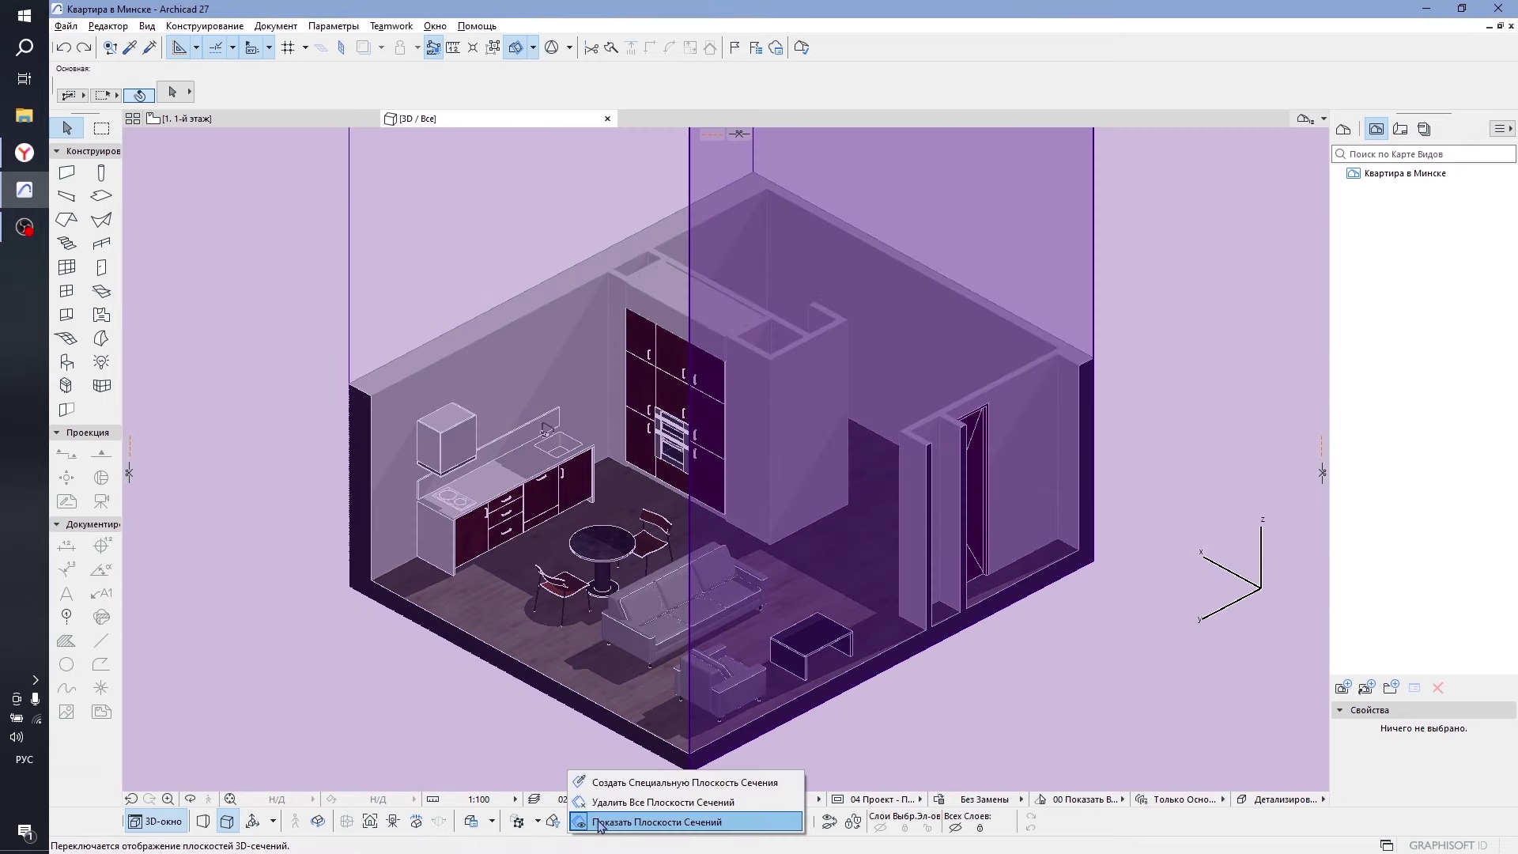
click(690, 822)
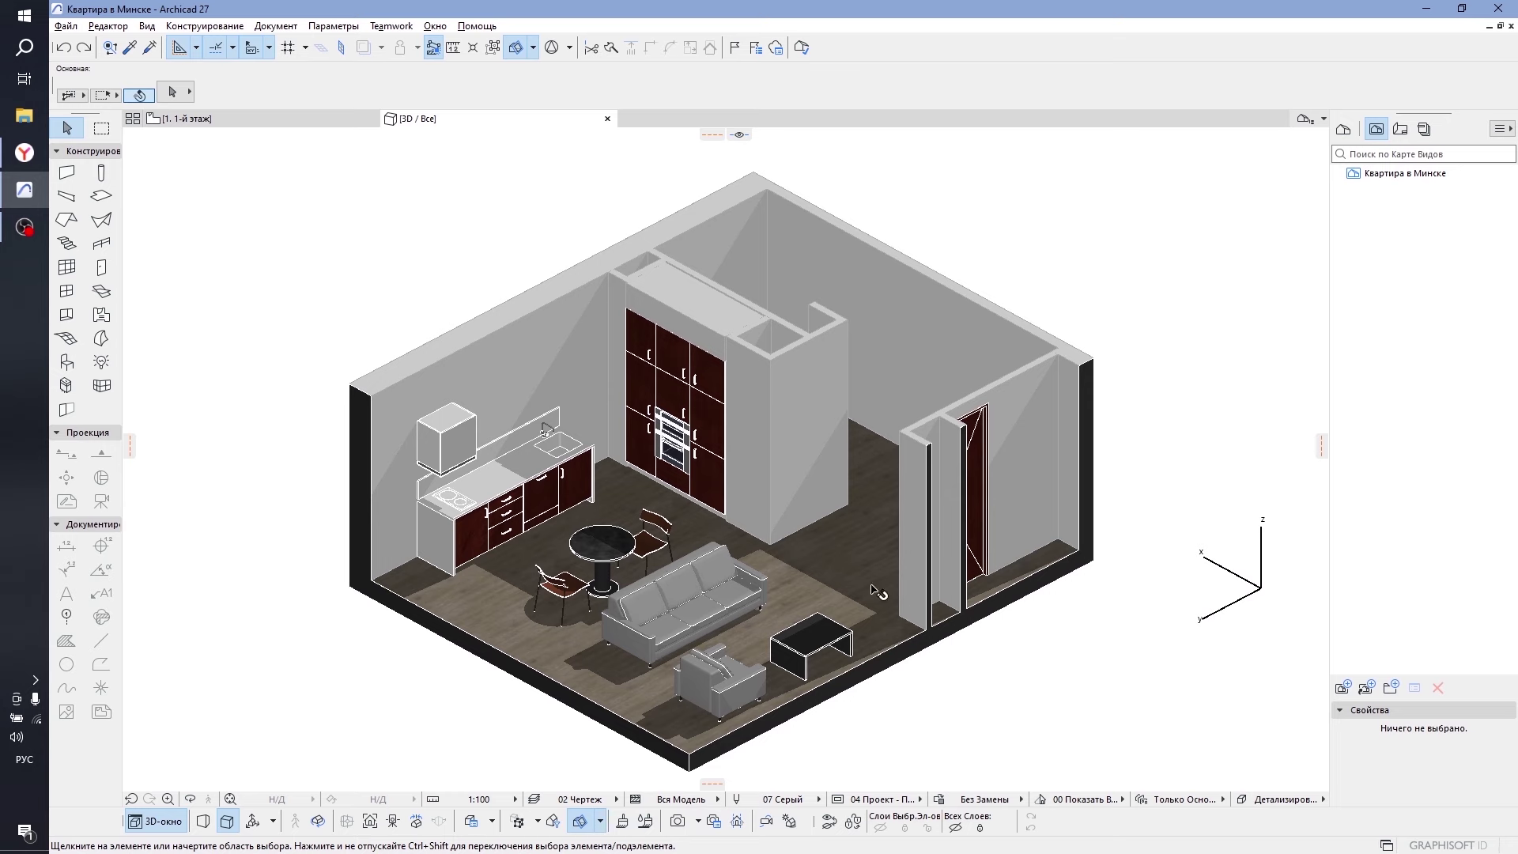
Set the sun azimuth to 65° in the 3D projection settings
click(258, 822)
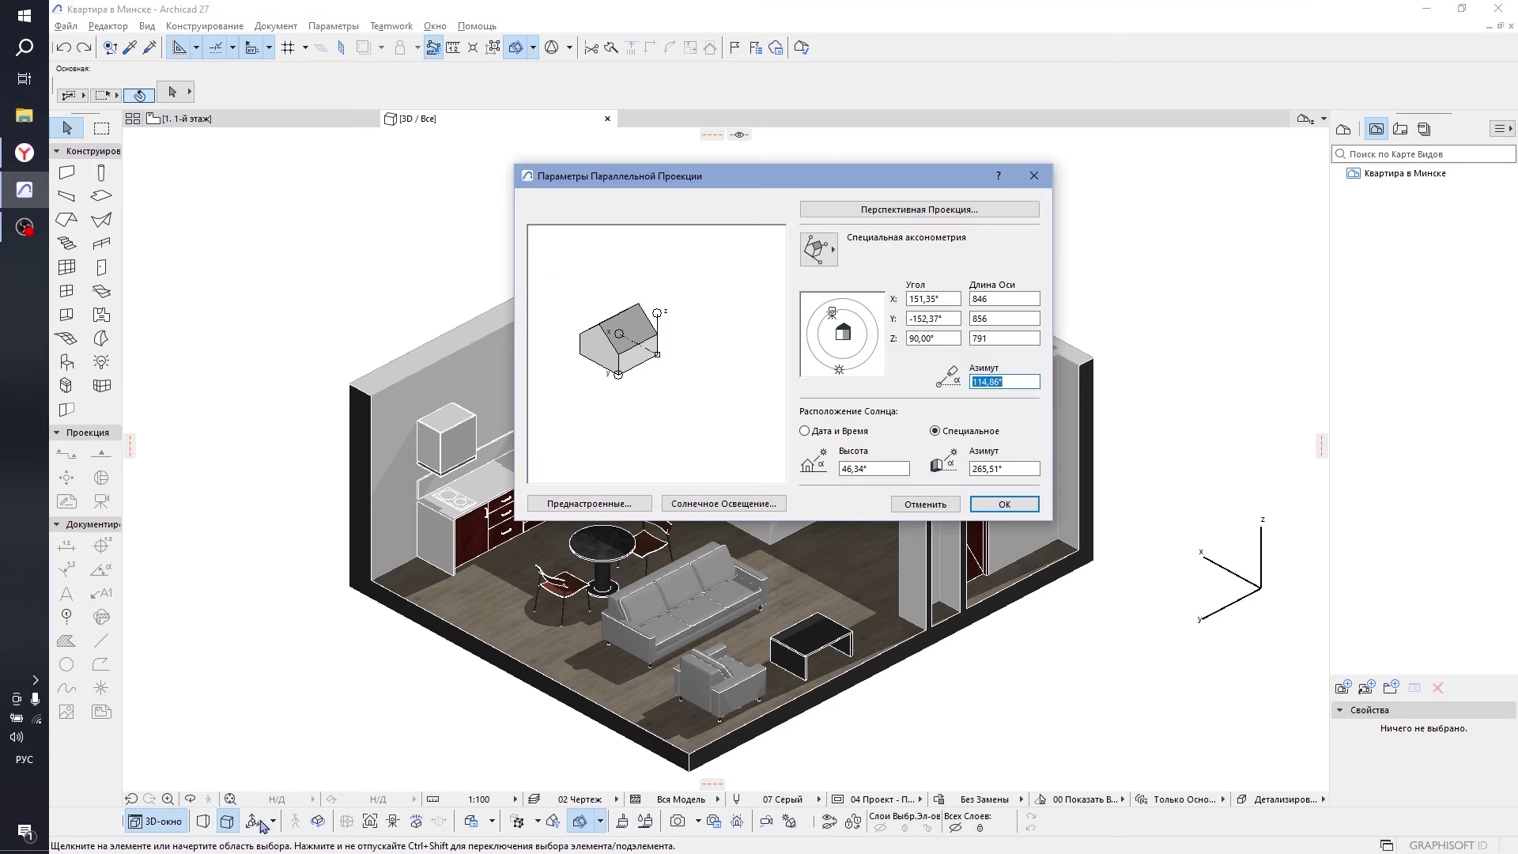
key(Escape)
click(253, 823)
drag(841, 374, 803, 344)
click(1001, 503)
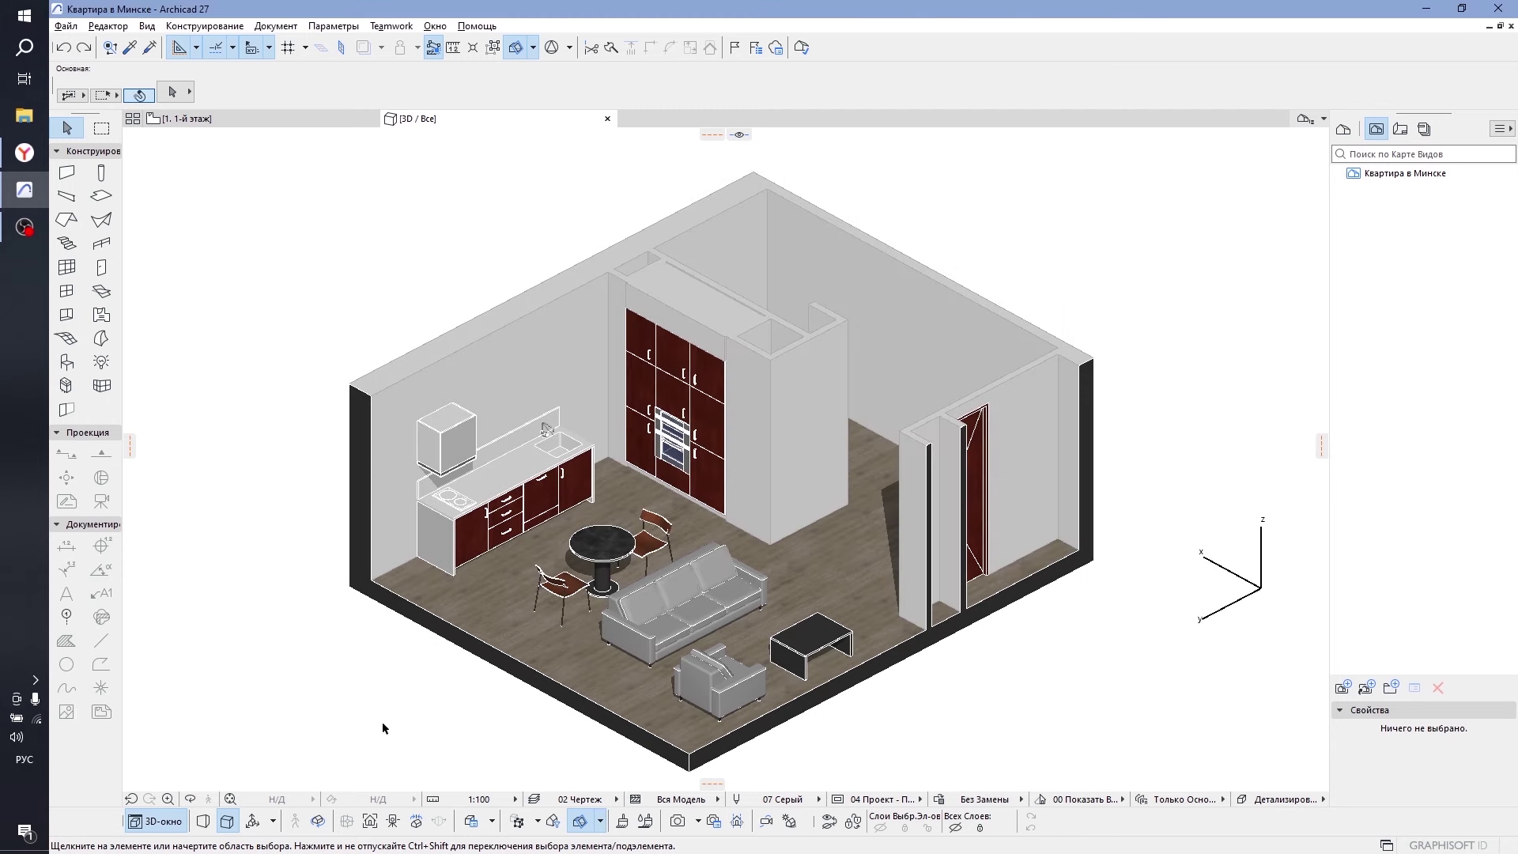
click(253, 822)
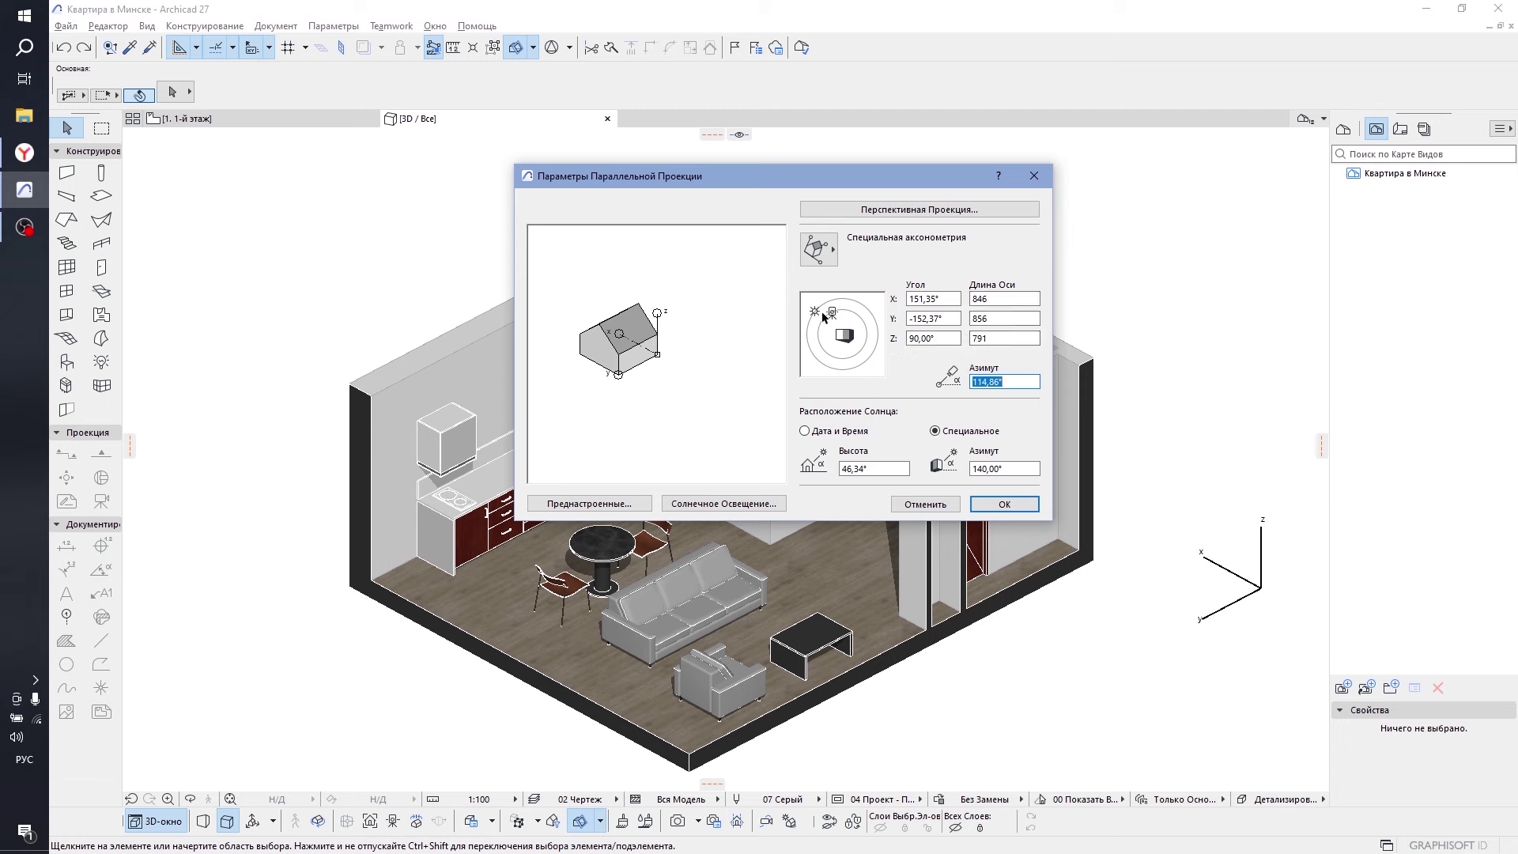
click(1002, 504)
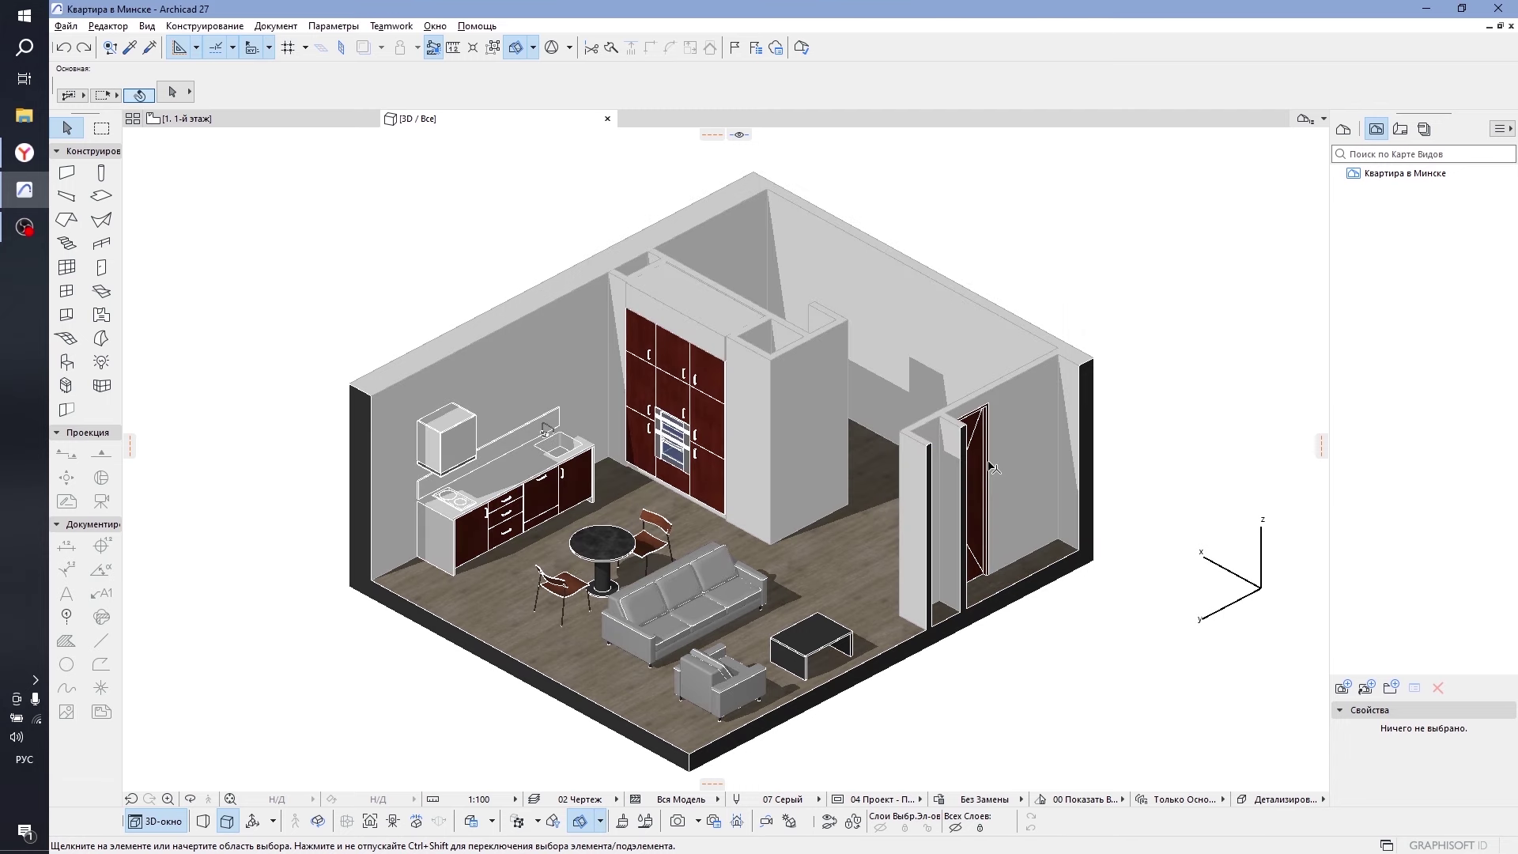
click(252, 822)
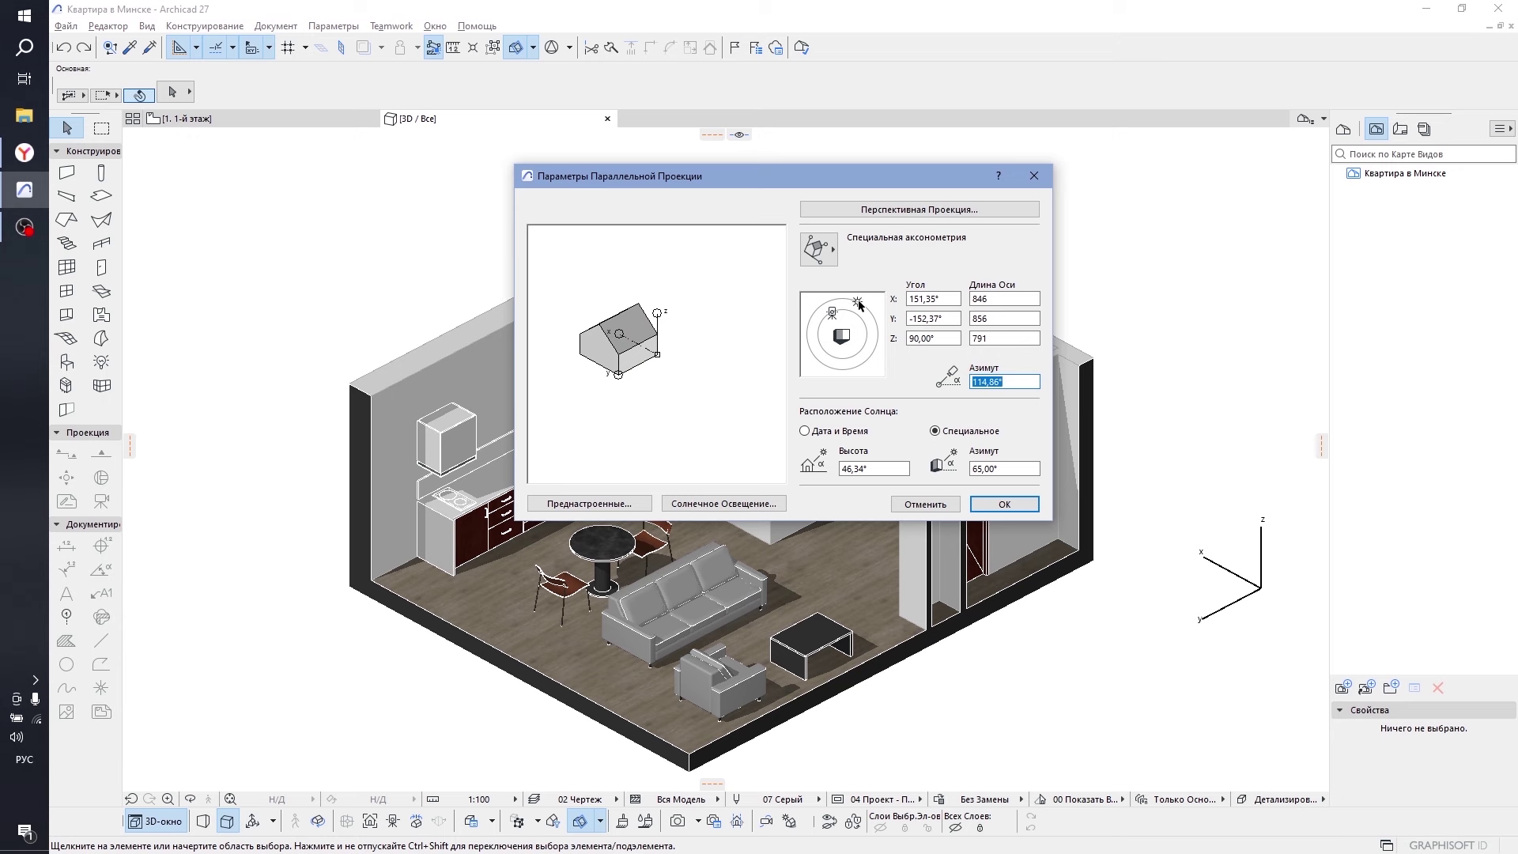
click(1002, 503)
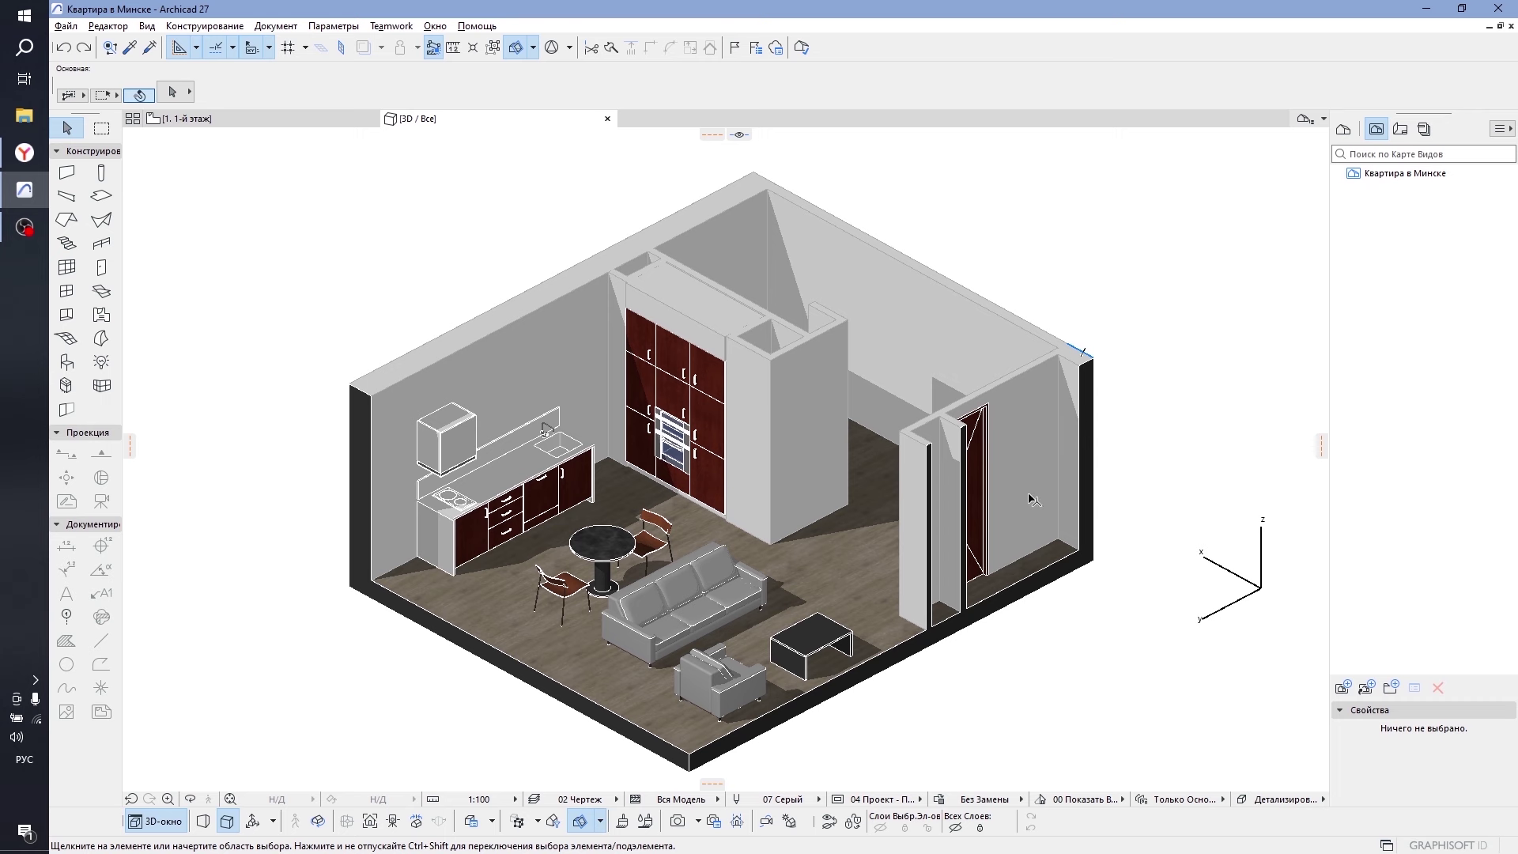
Create a 3D document from the 3D window with ID 1 and name 'Кухня гостиная ЧБ'
right_click(925, 189)
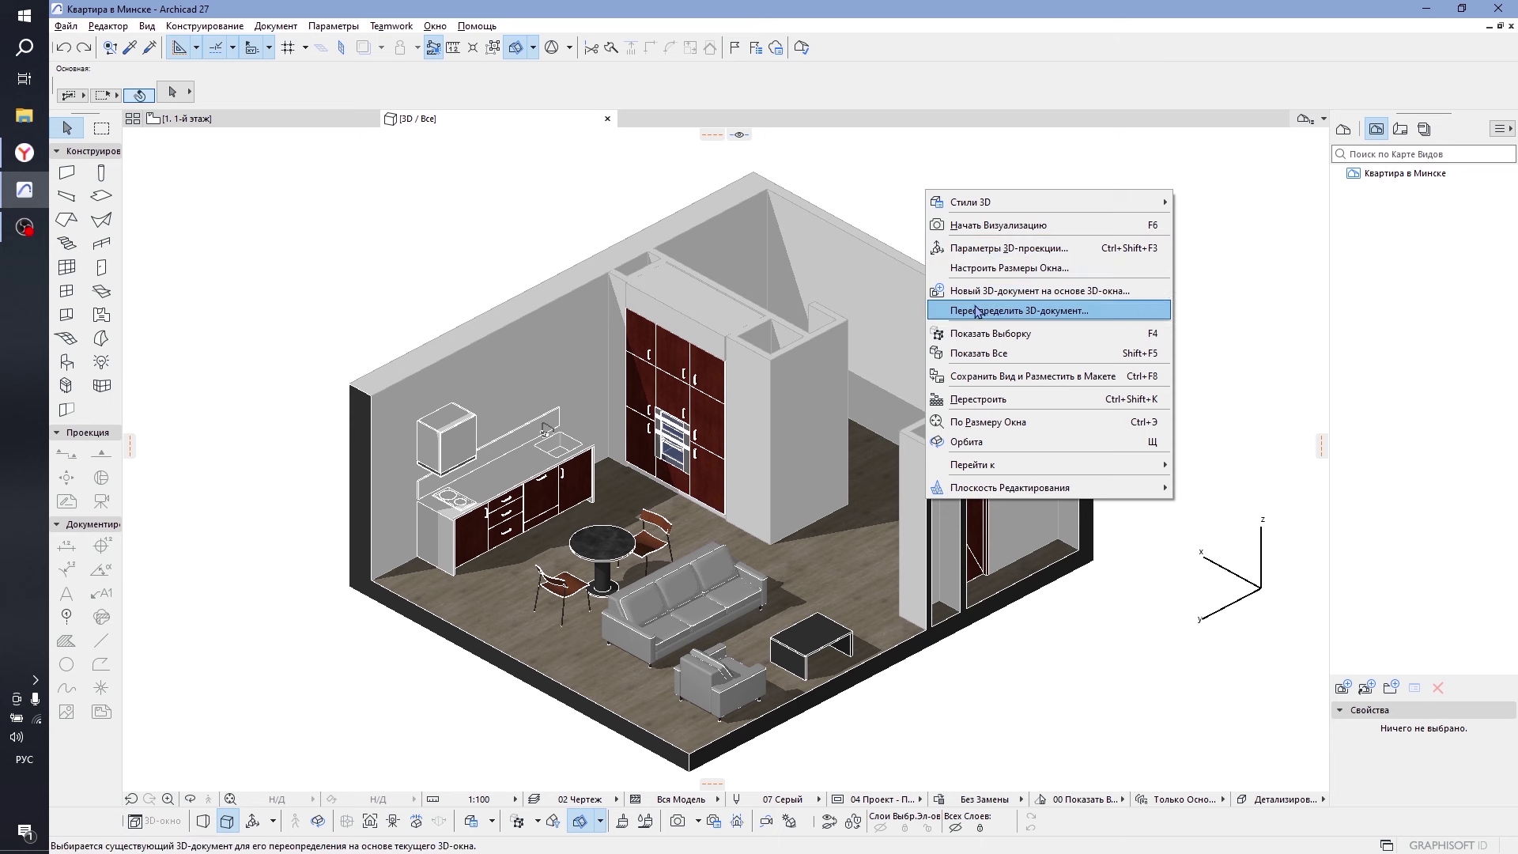
click(1099, 298)
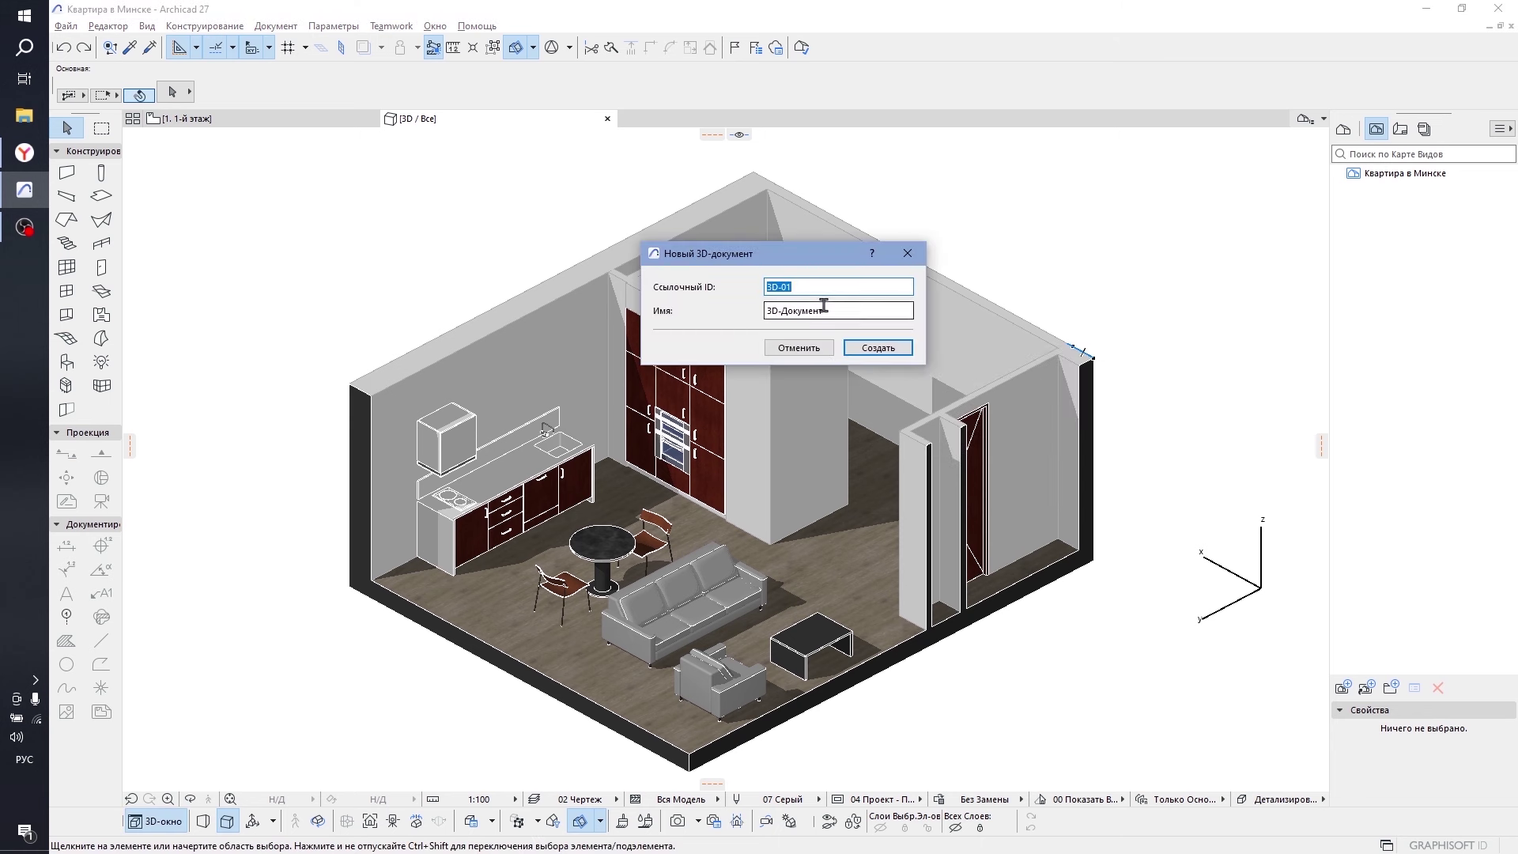
text(1)
key(Tab)
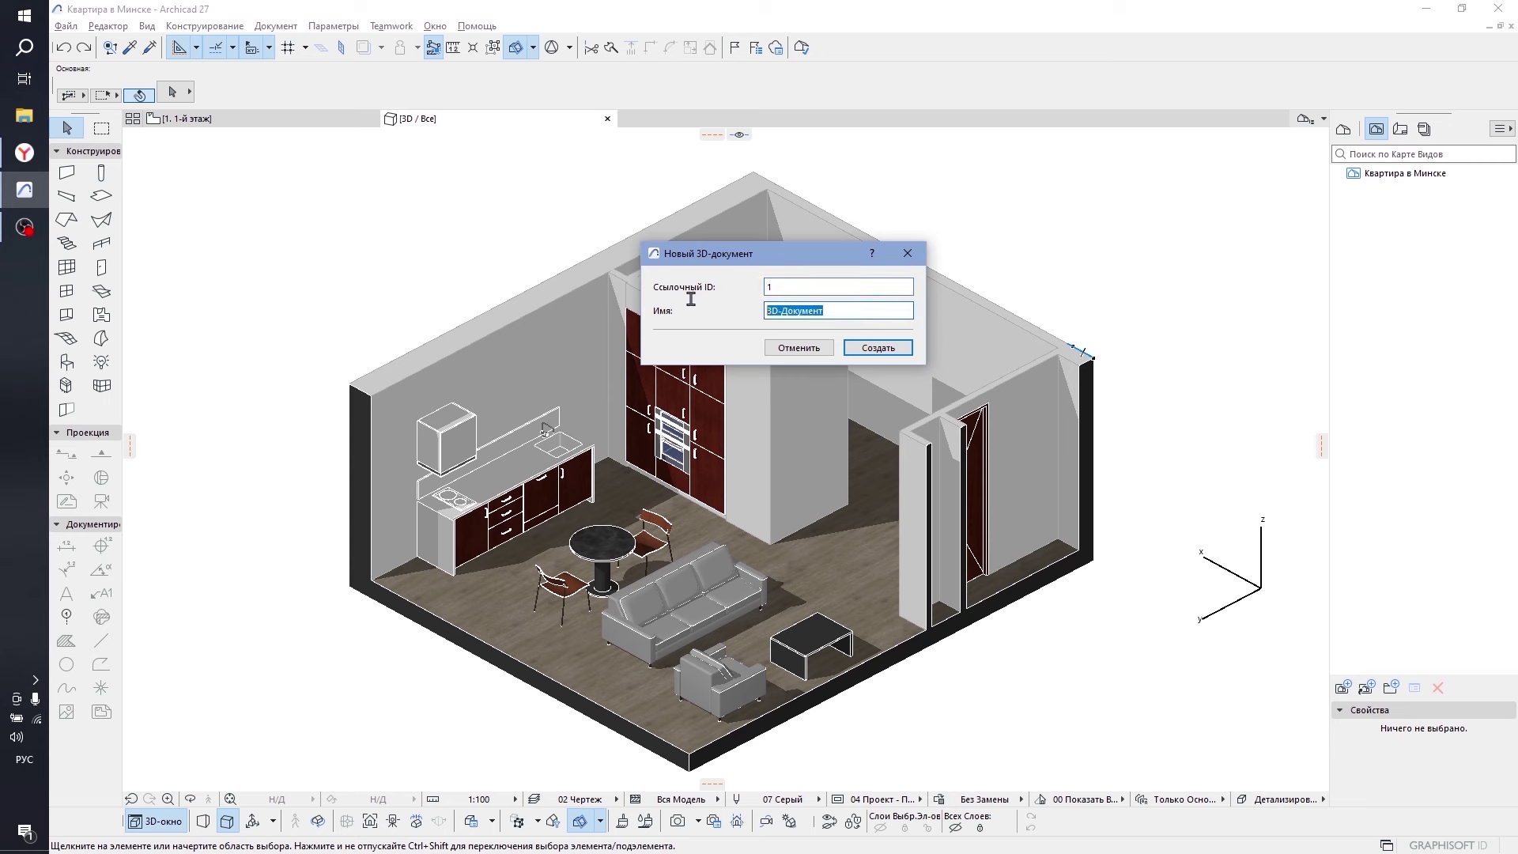
text(КУхня гостиная)
text(у)
triple_click(820, 310)
click(876, 347)
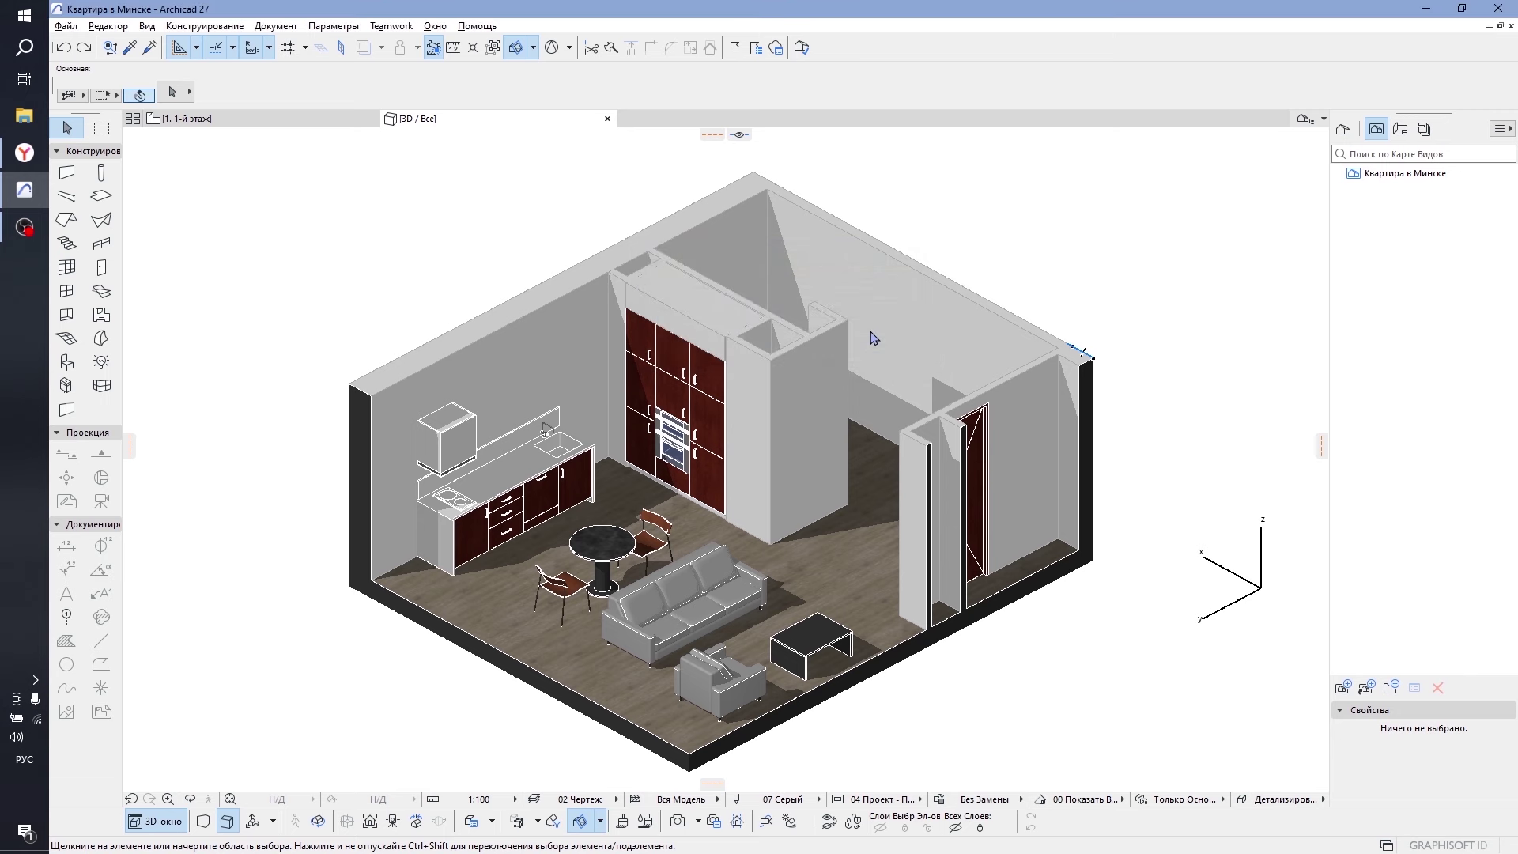
From the main 3D window, create 3D document ID 2 named 'Кухня гостиная ЦВЕТ'
middle_drag(922, 362, 1091, 412)
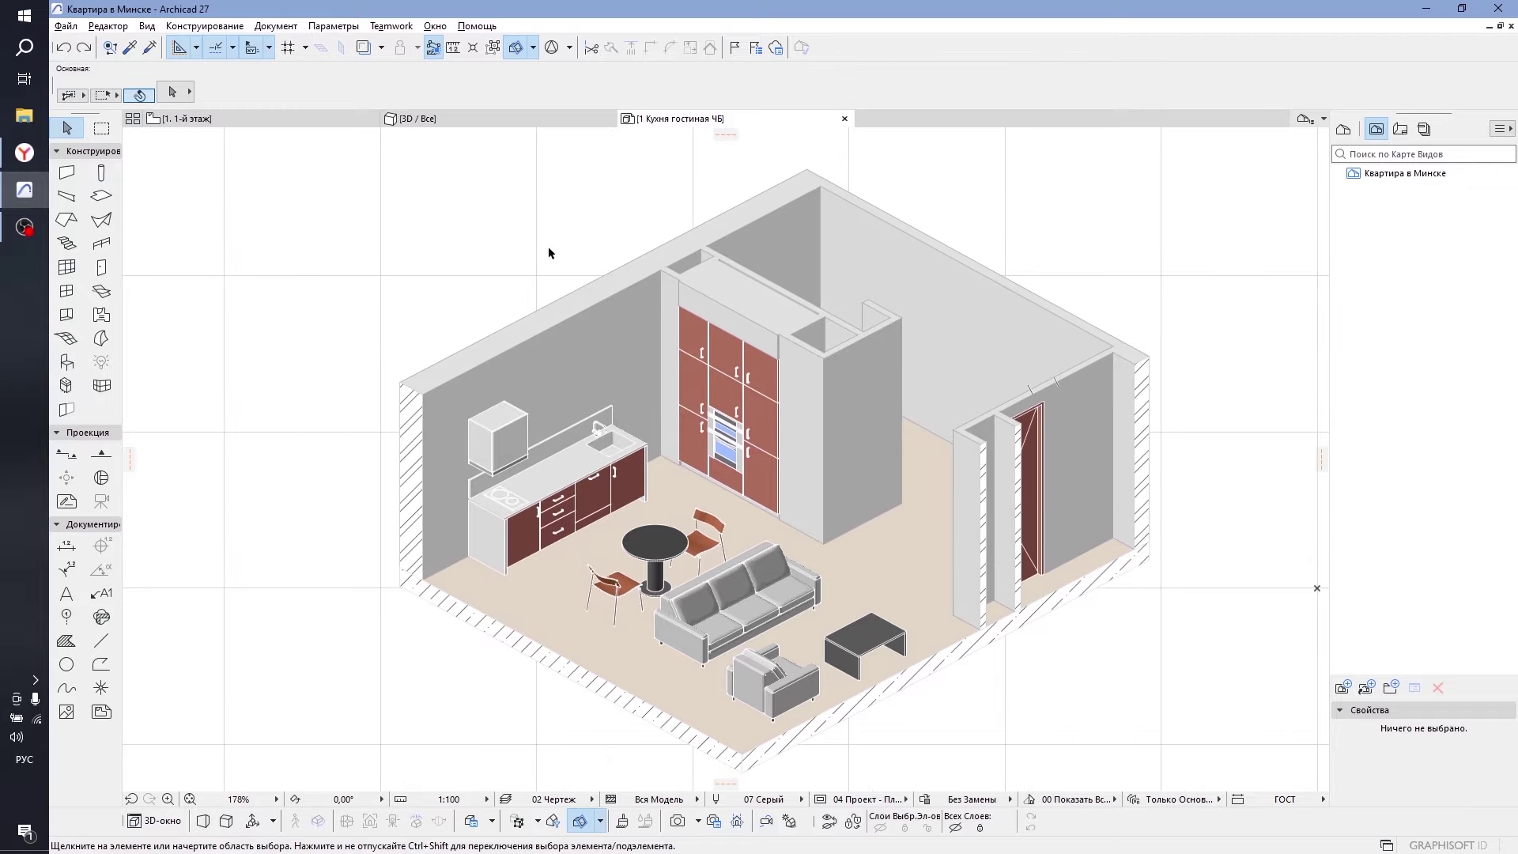
click(419, 118)
right_click(1066, 206)
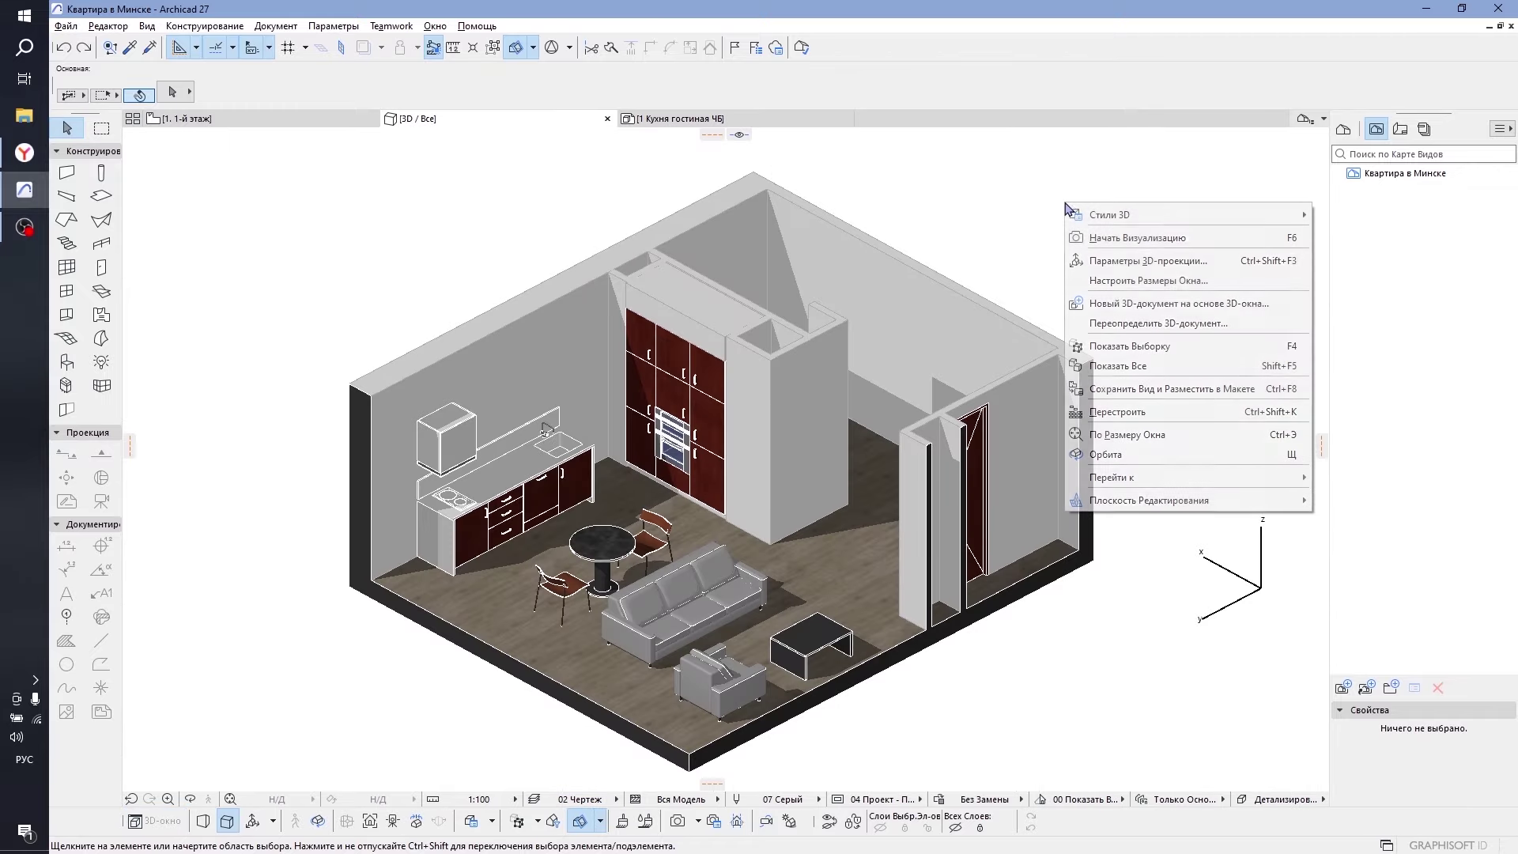
click(1138, 303)
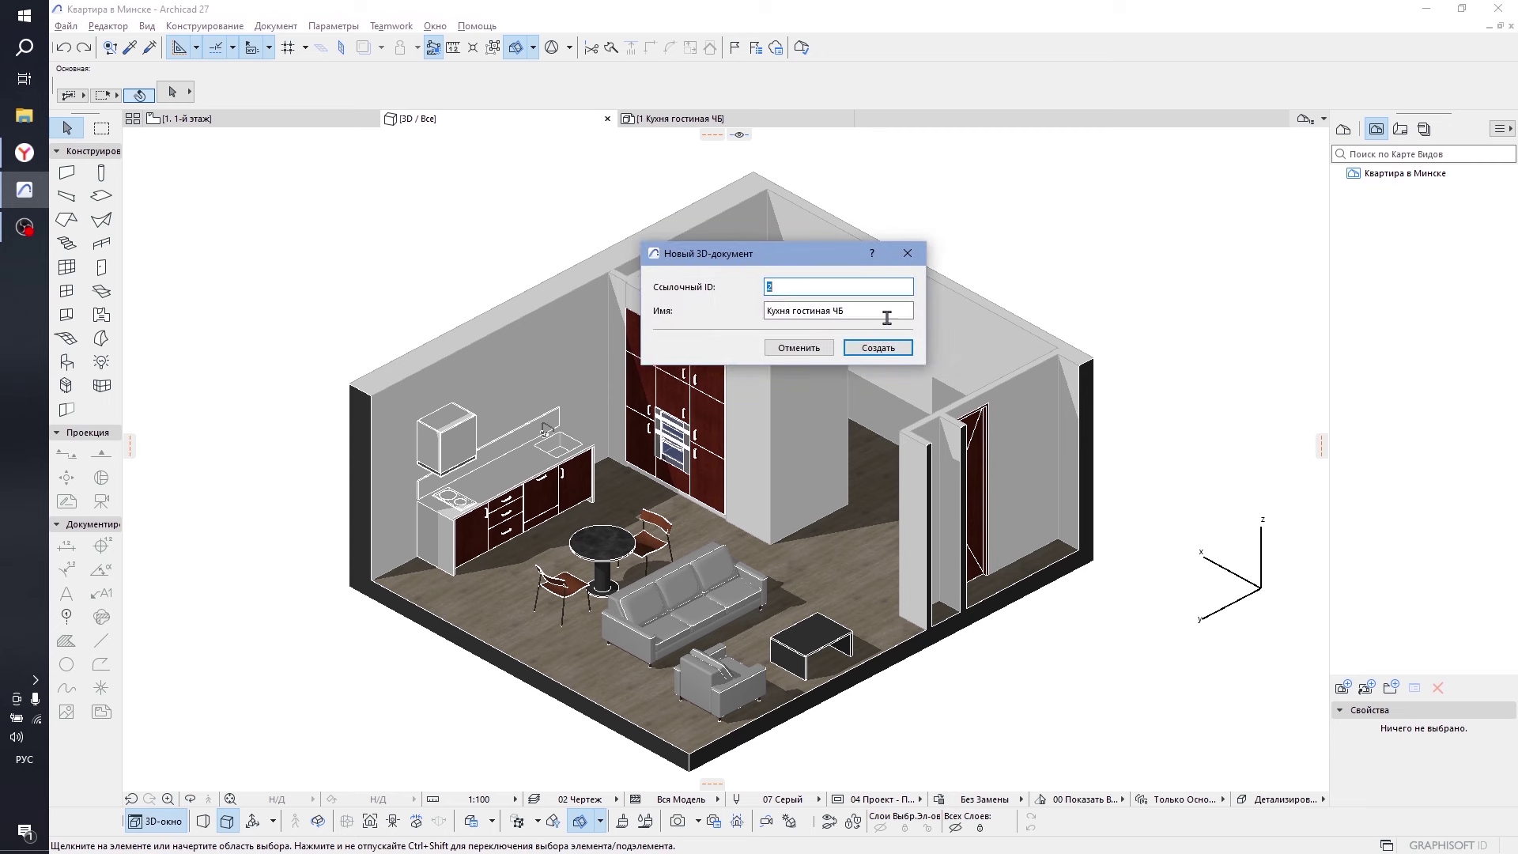
click(859, 312)
text(ЦВЕТ)
click(864, 348)
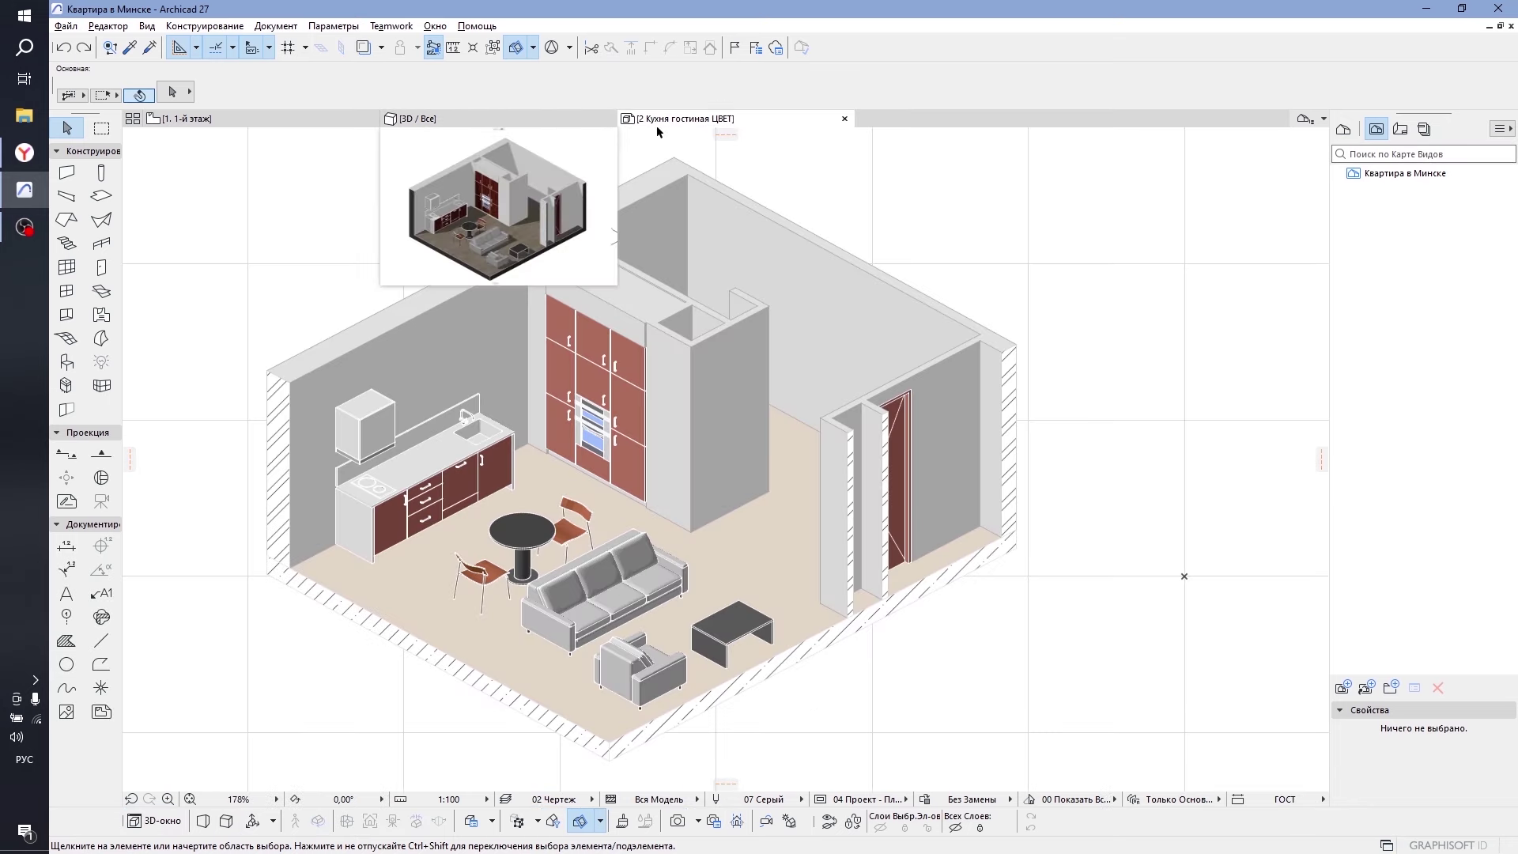
middle_drag(817, 253, 924, 256)
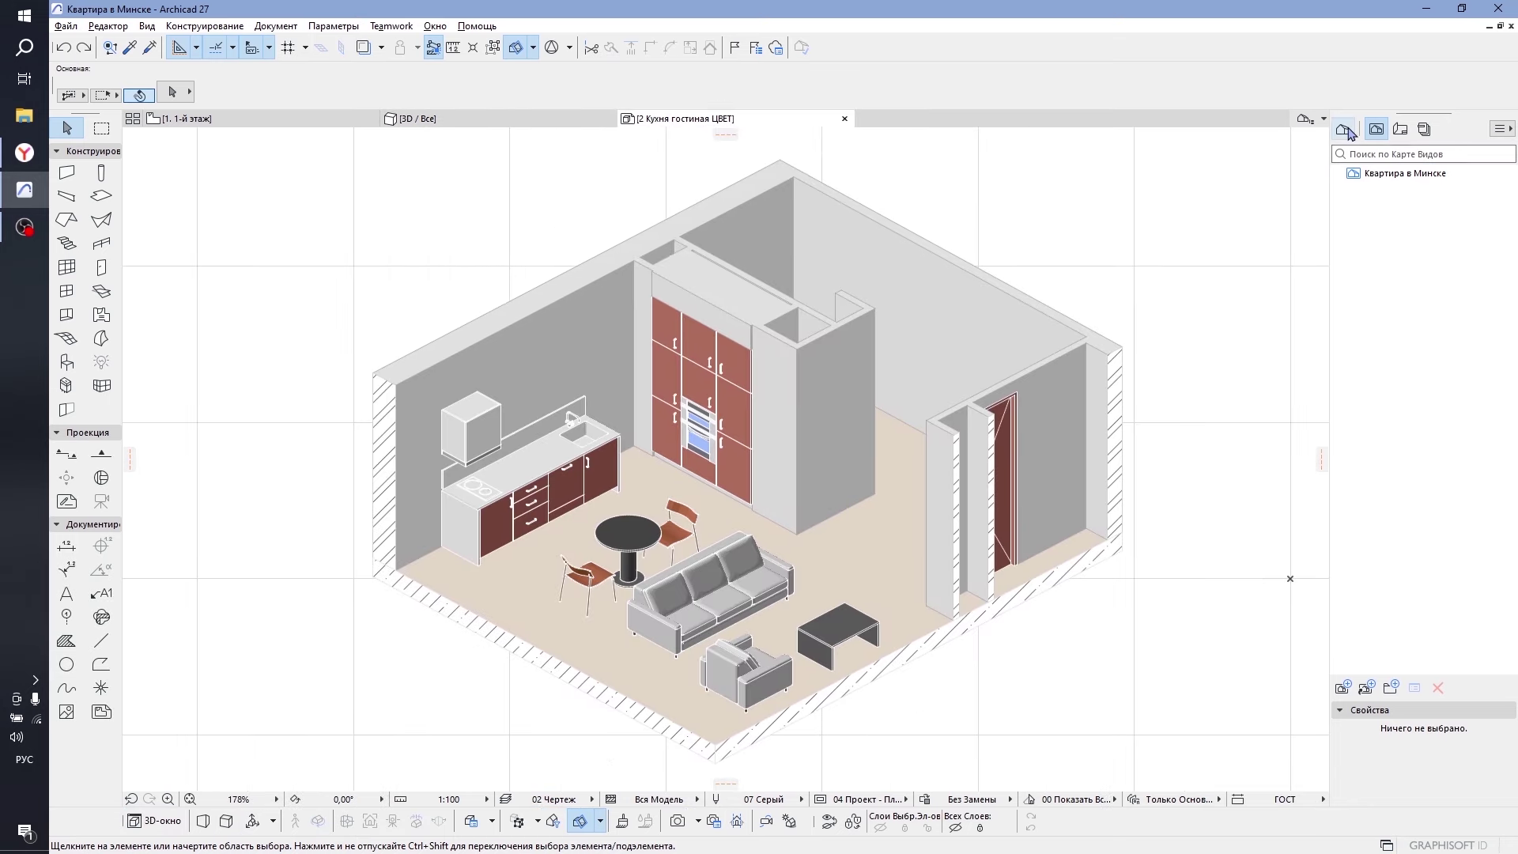
Open document '1 Кухня гостиная ЧБ' from the Project Map's 3D Documents list
click(1345, 130)
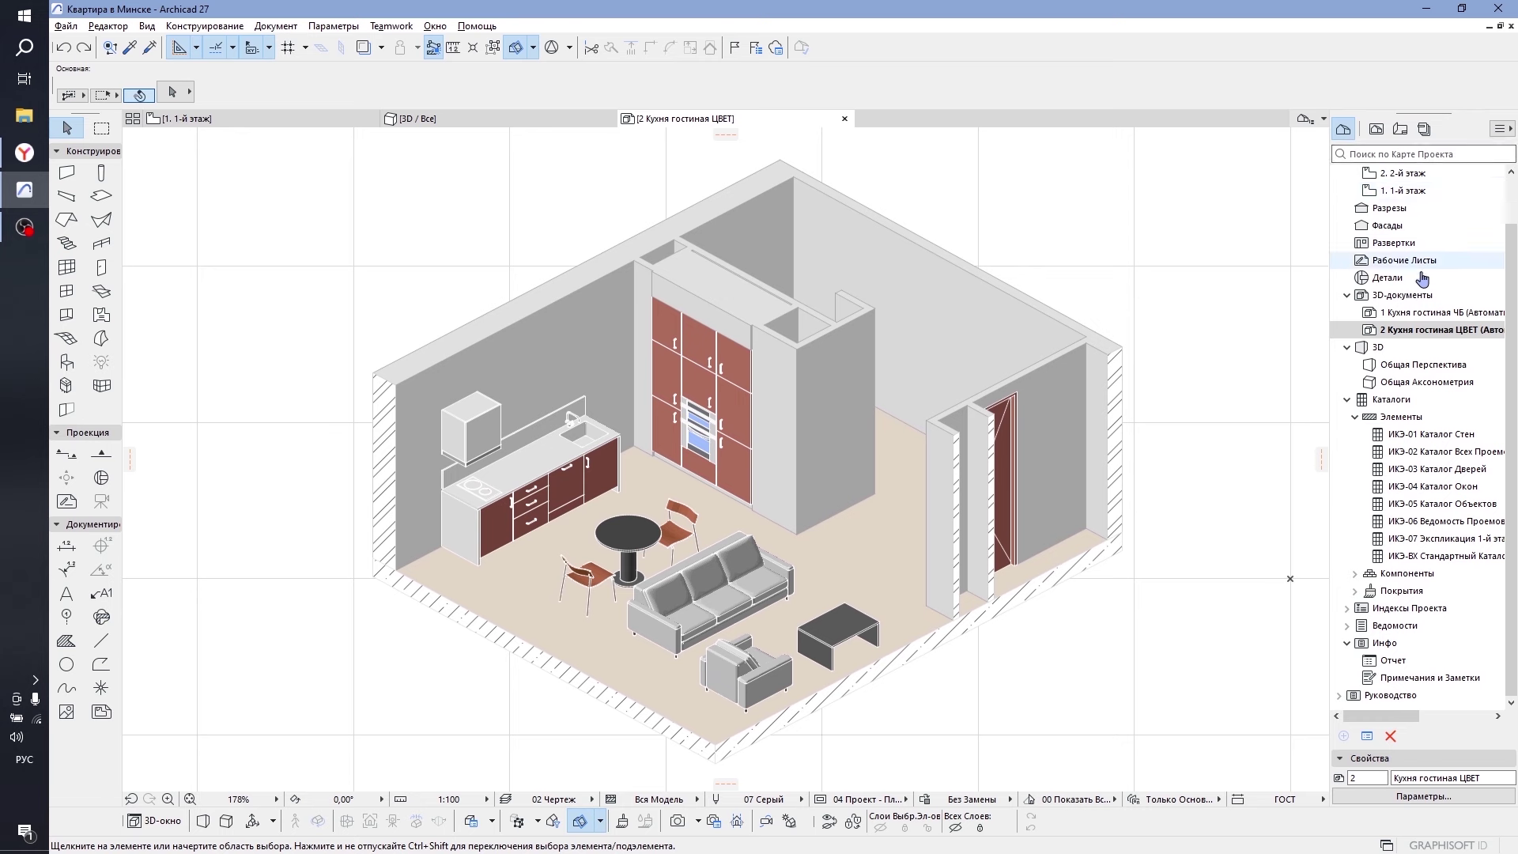
click(1451, 316)
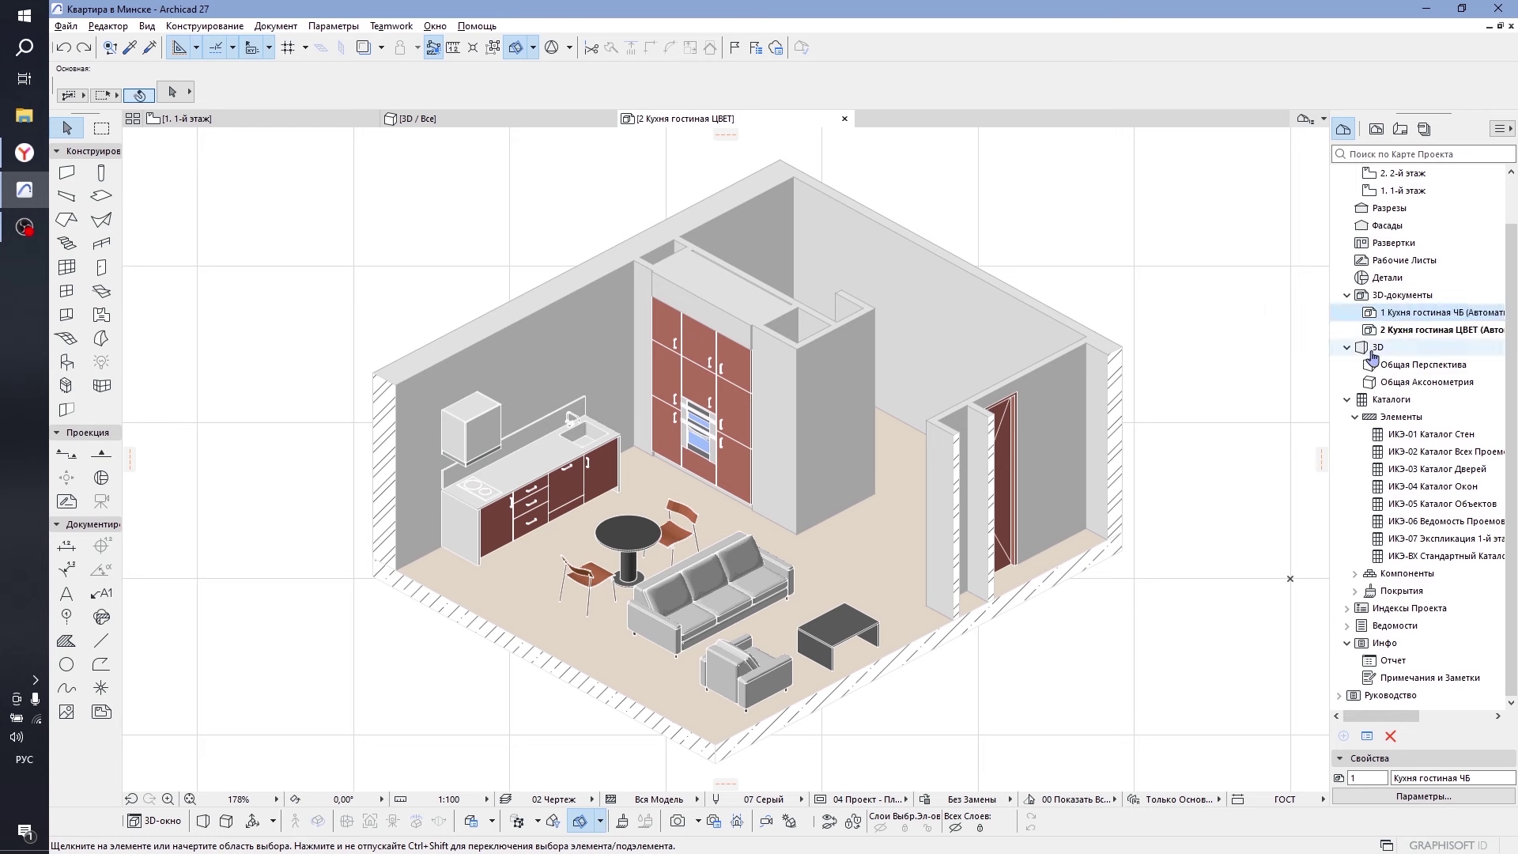
double_click(1395, 317)
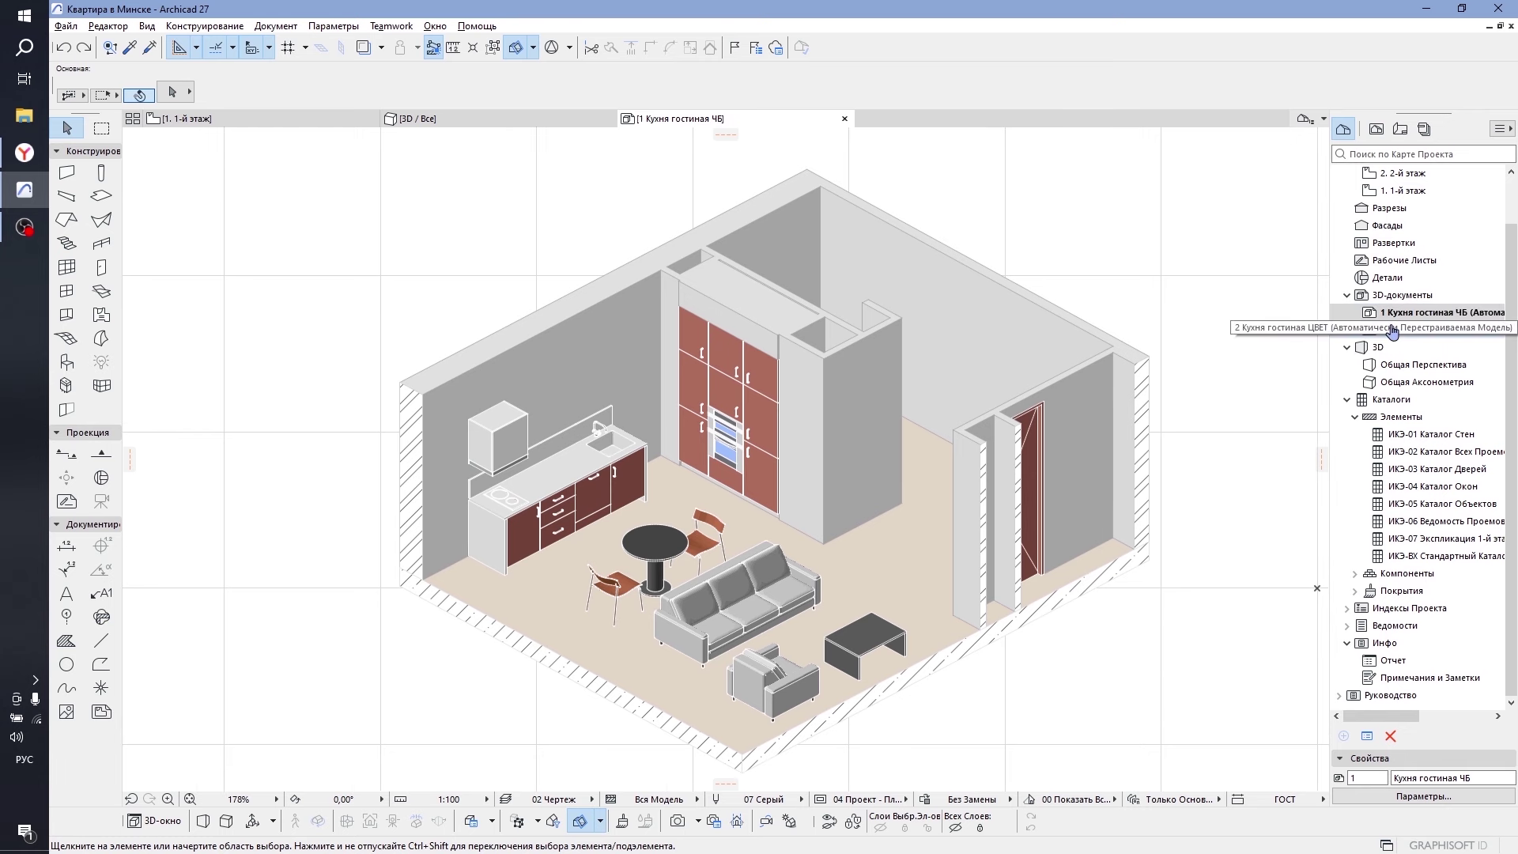
middle_drag(844, 587, 822, 579)
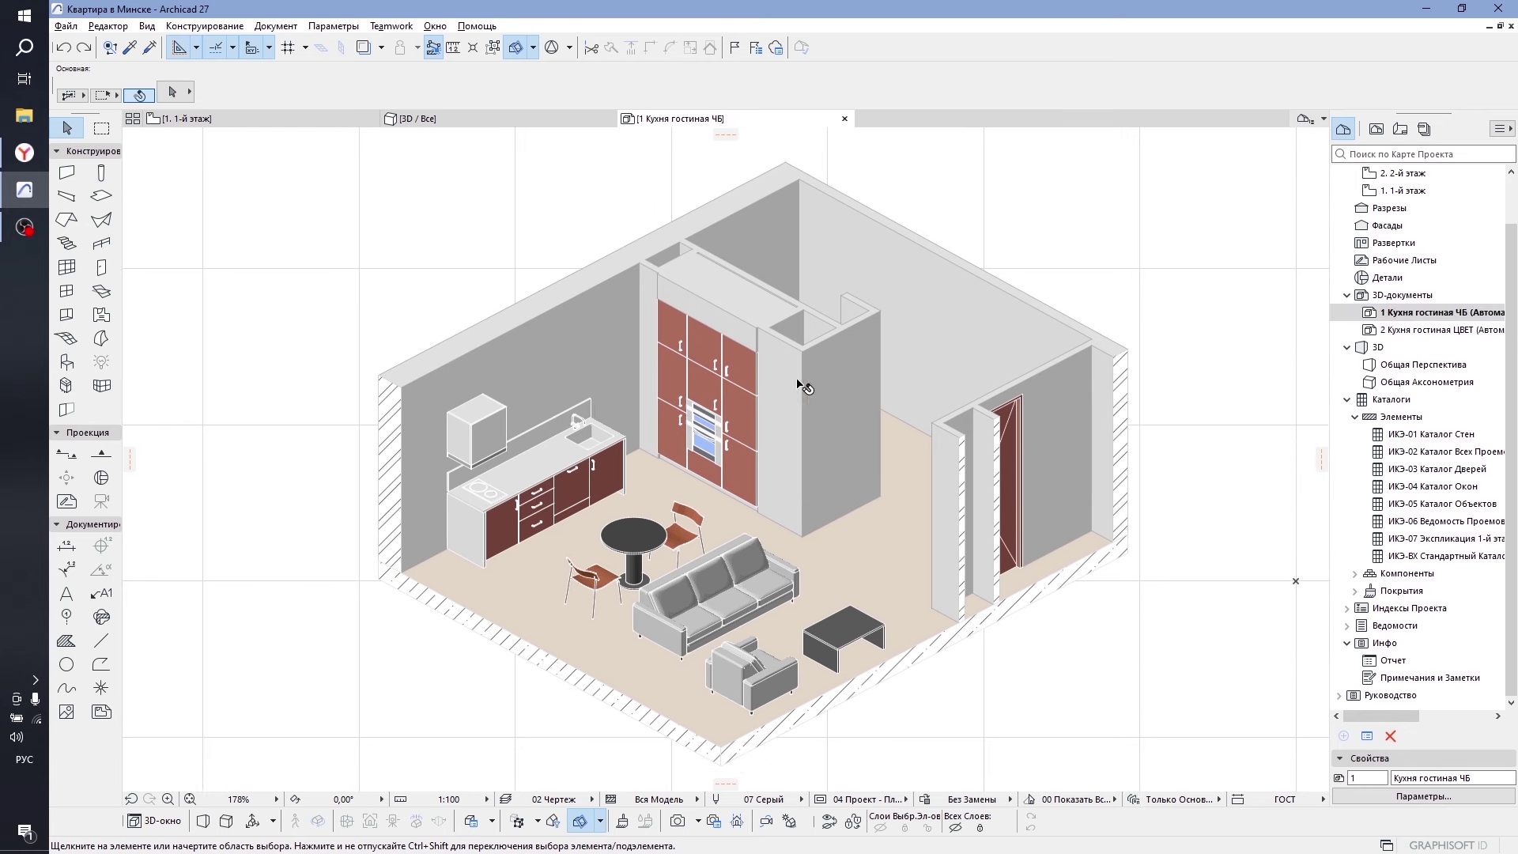
right_click(666, 123)
Give cut elements in the 3D document a uniform fill without shading
click(713, 233)
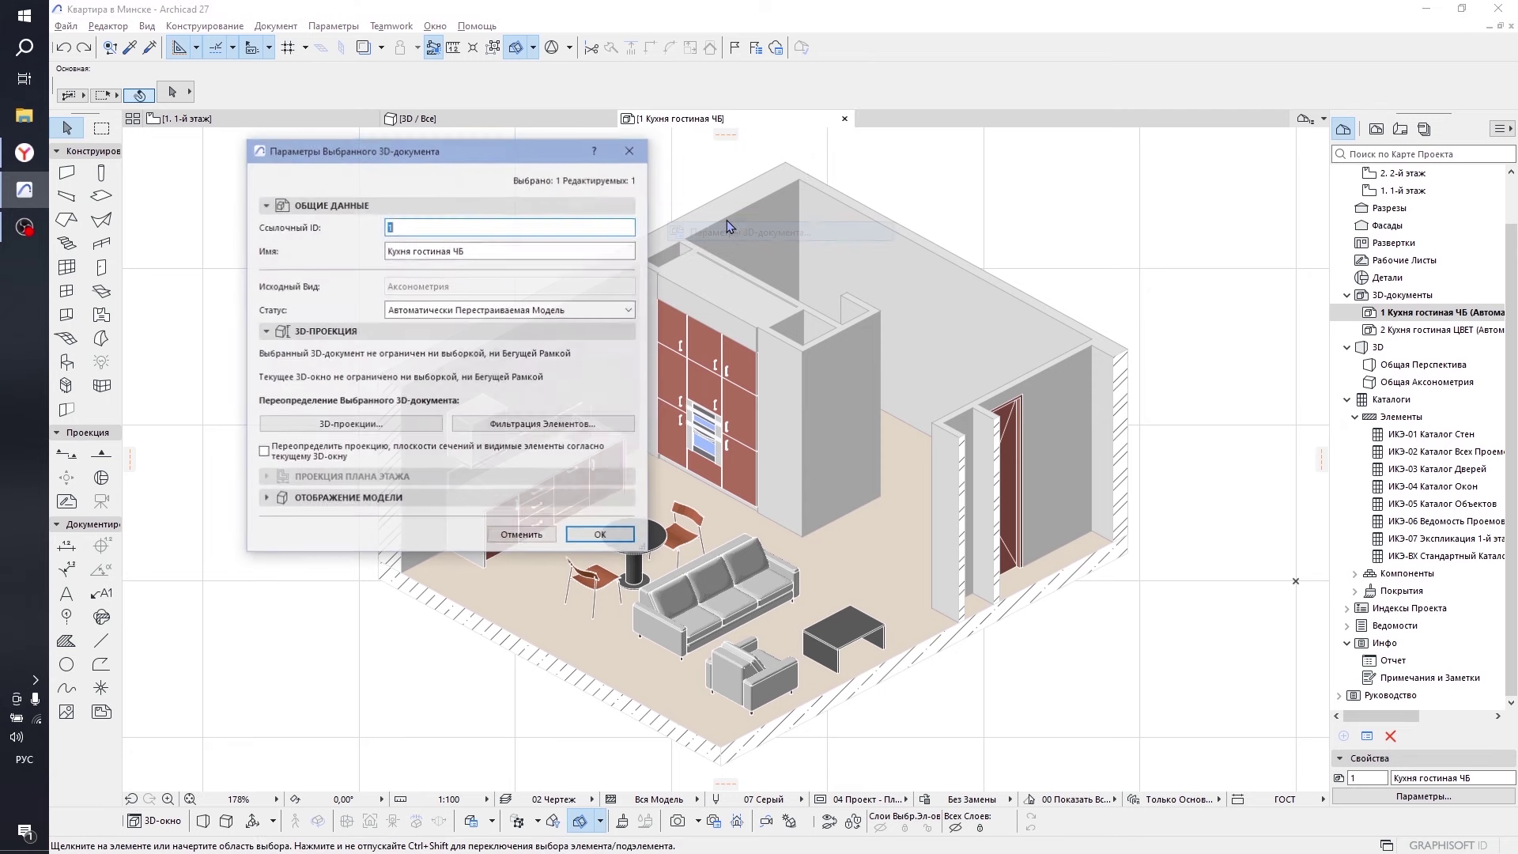
click(320, 499)
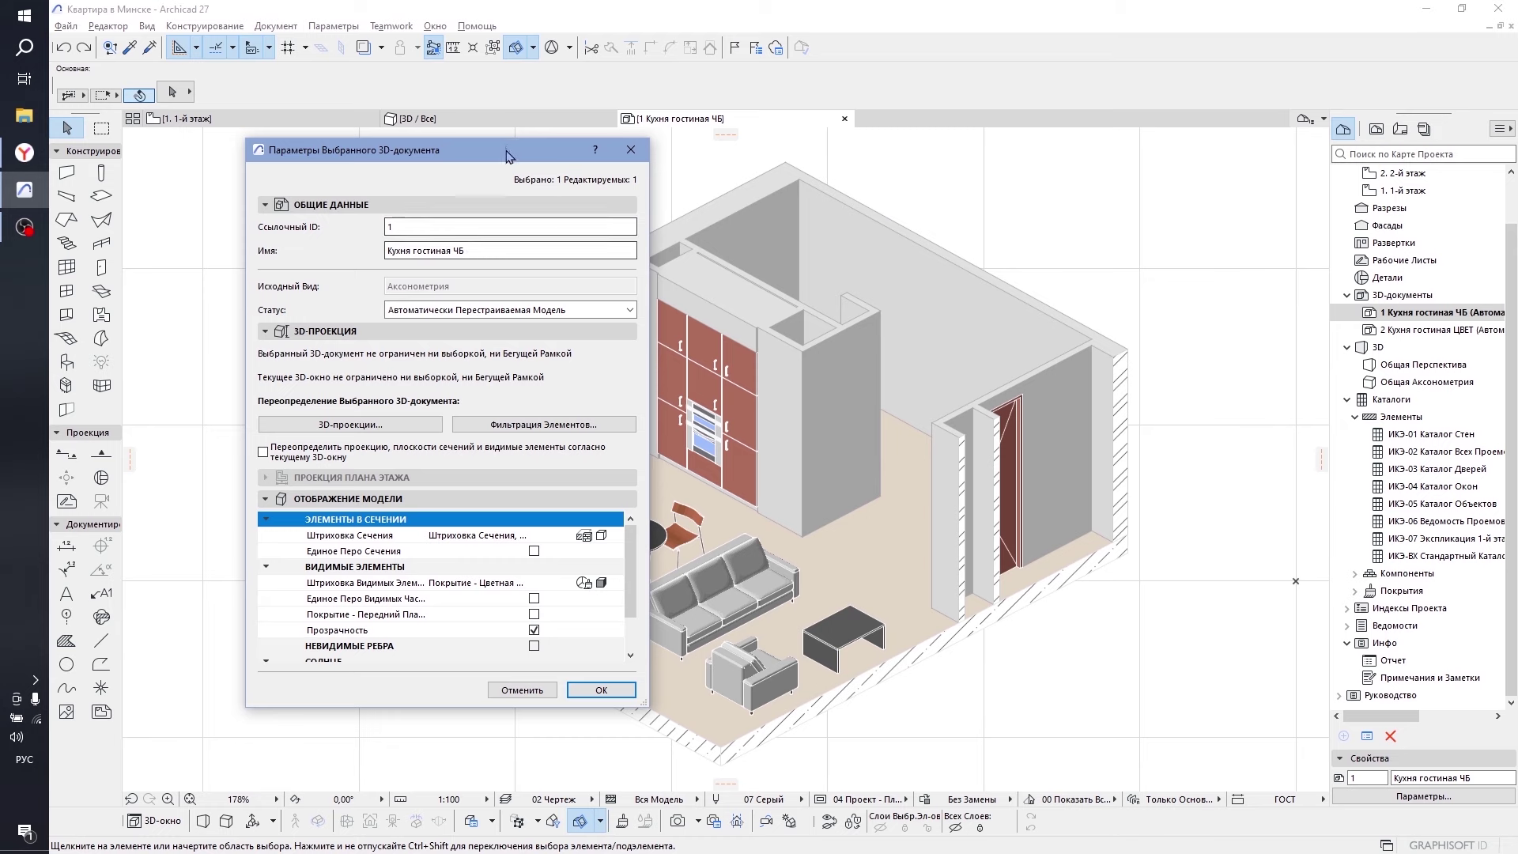
drag(517, 150, 469, 137)
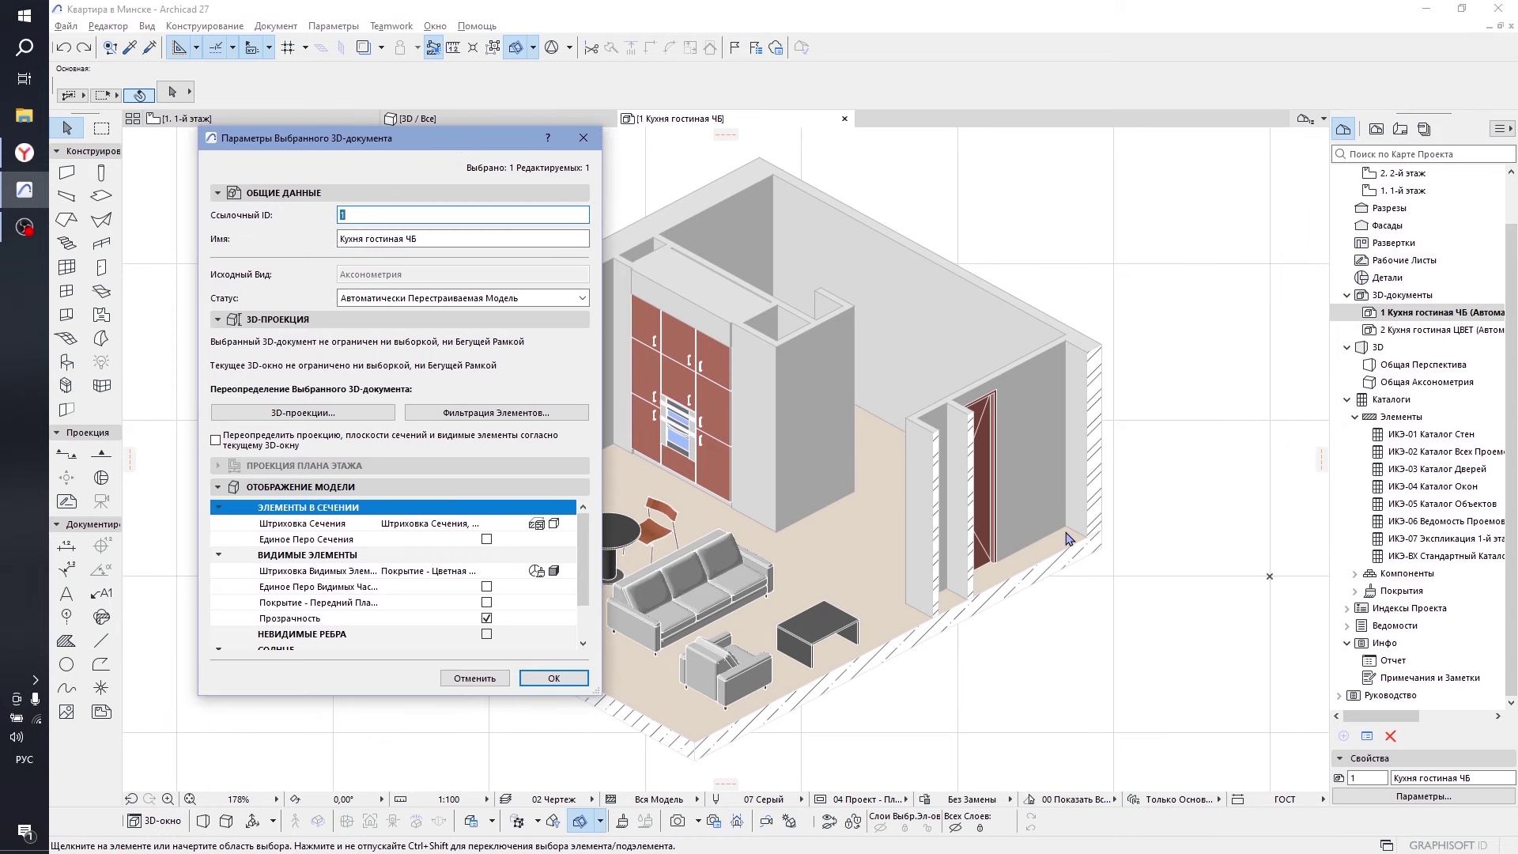
click(556, 526)
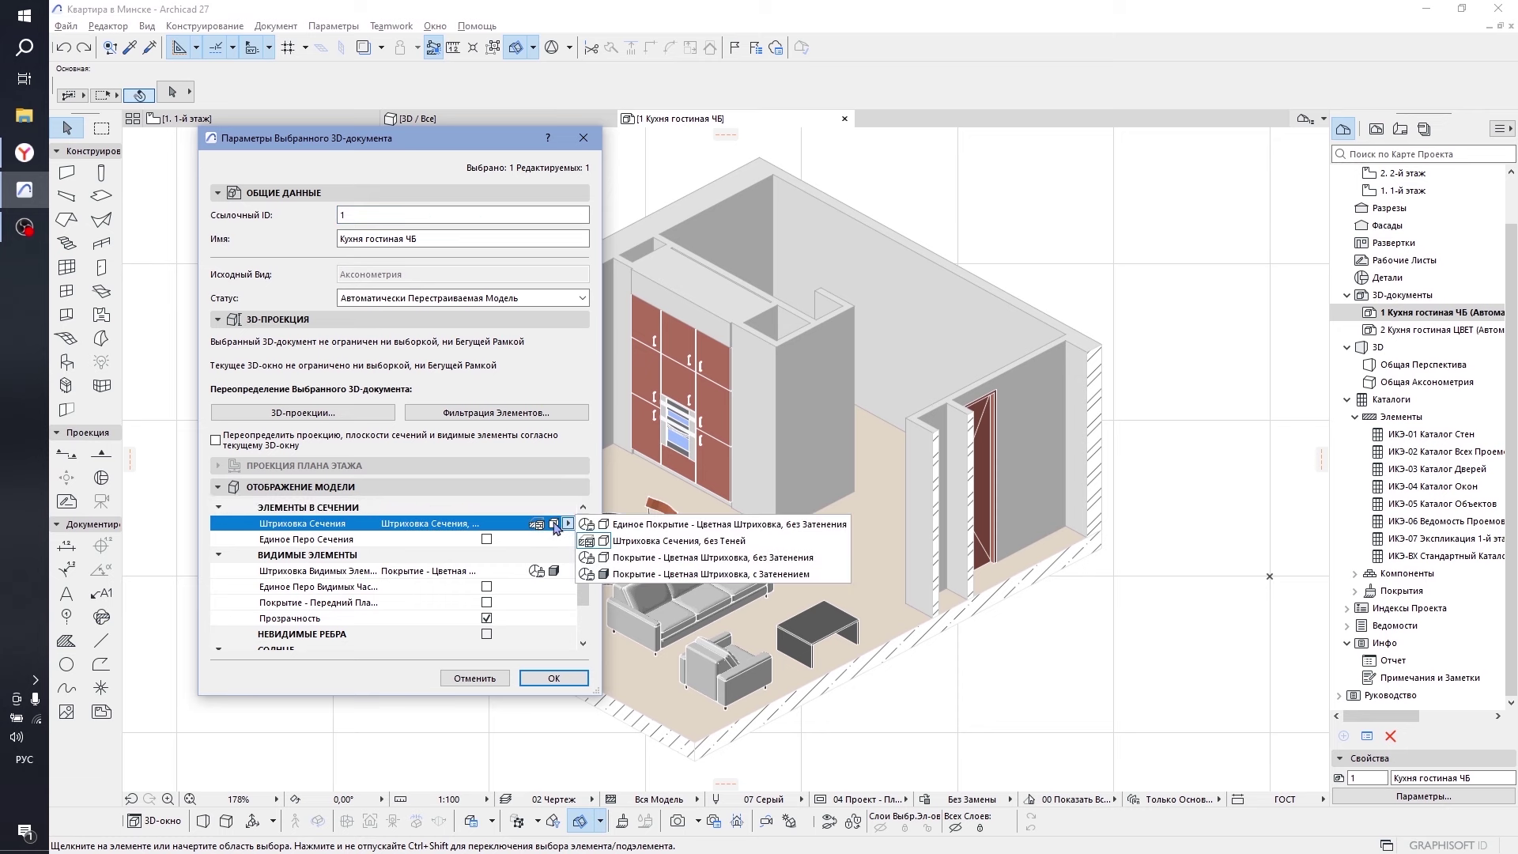
click(666, 531)
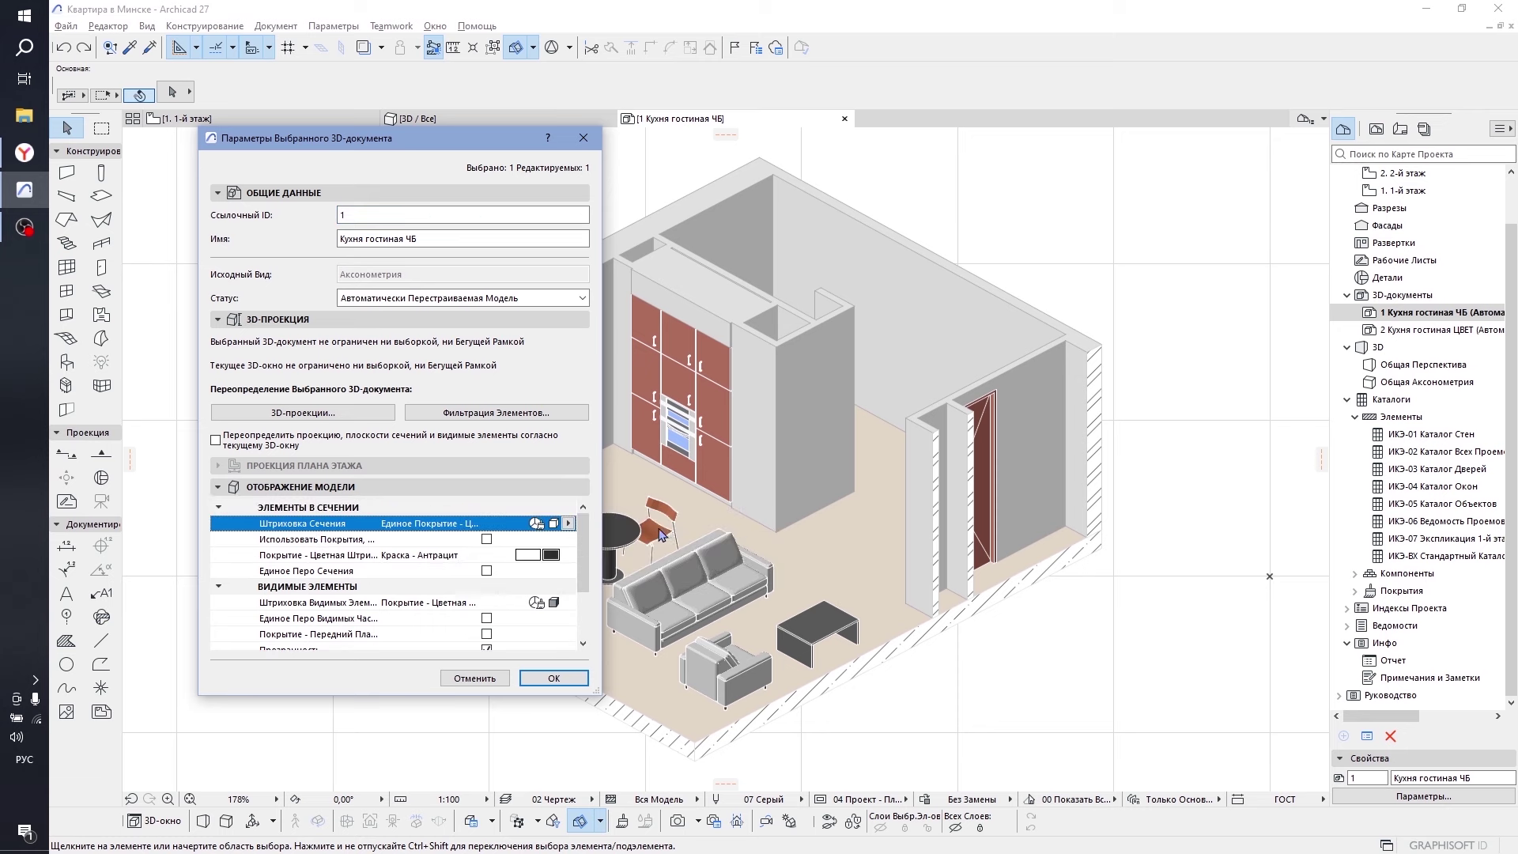
click(575, 678)
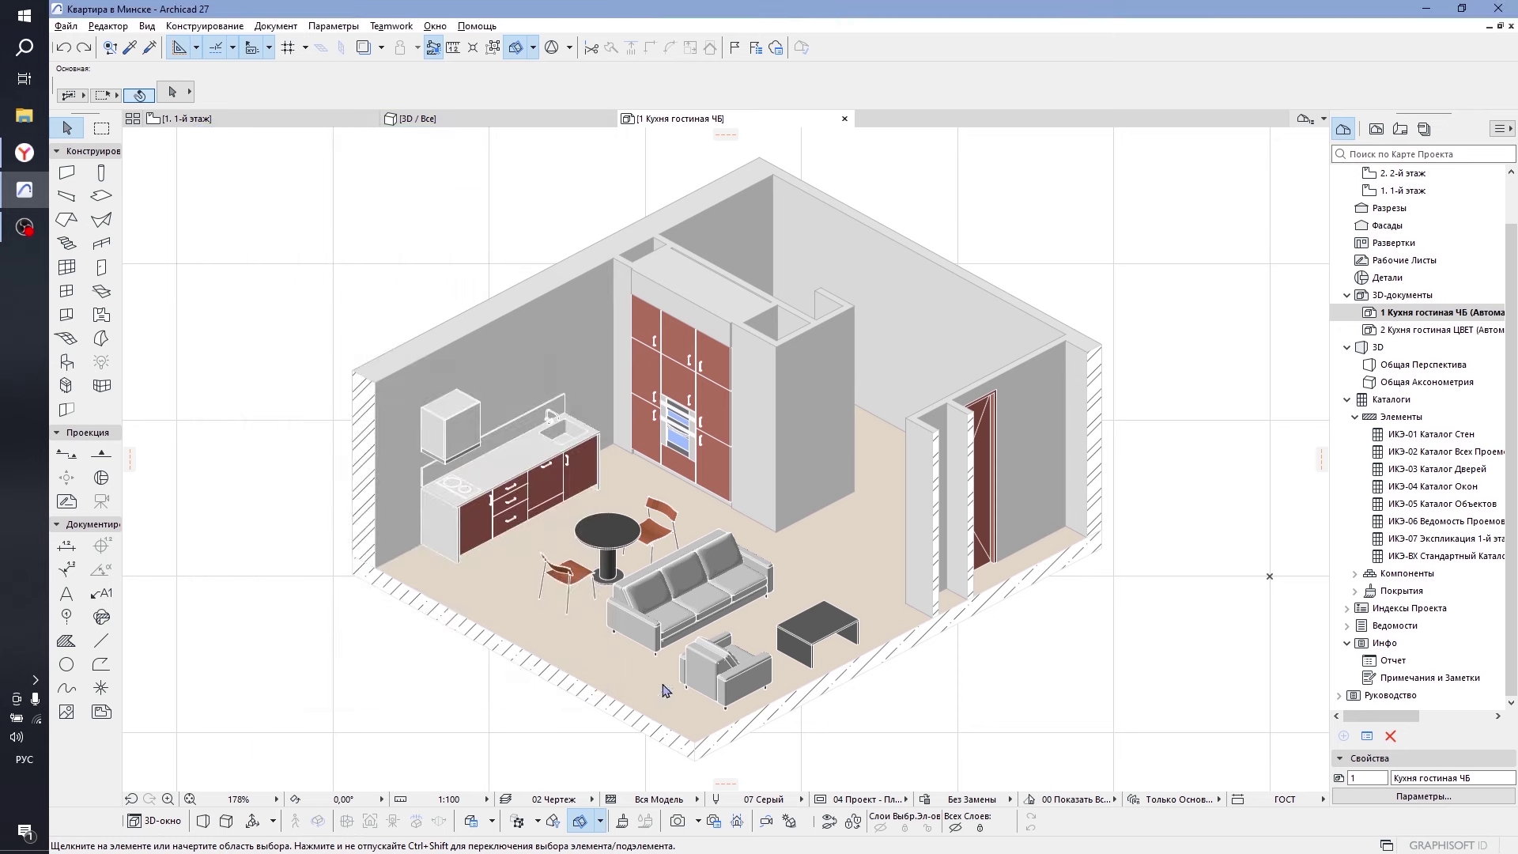
Use shaded colour fill for visible surfaces and uniform contour pen 255 (0.35 mm)
right_click(721, 121)
click(790, 235)
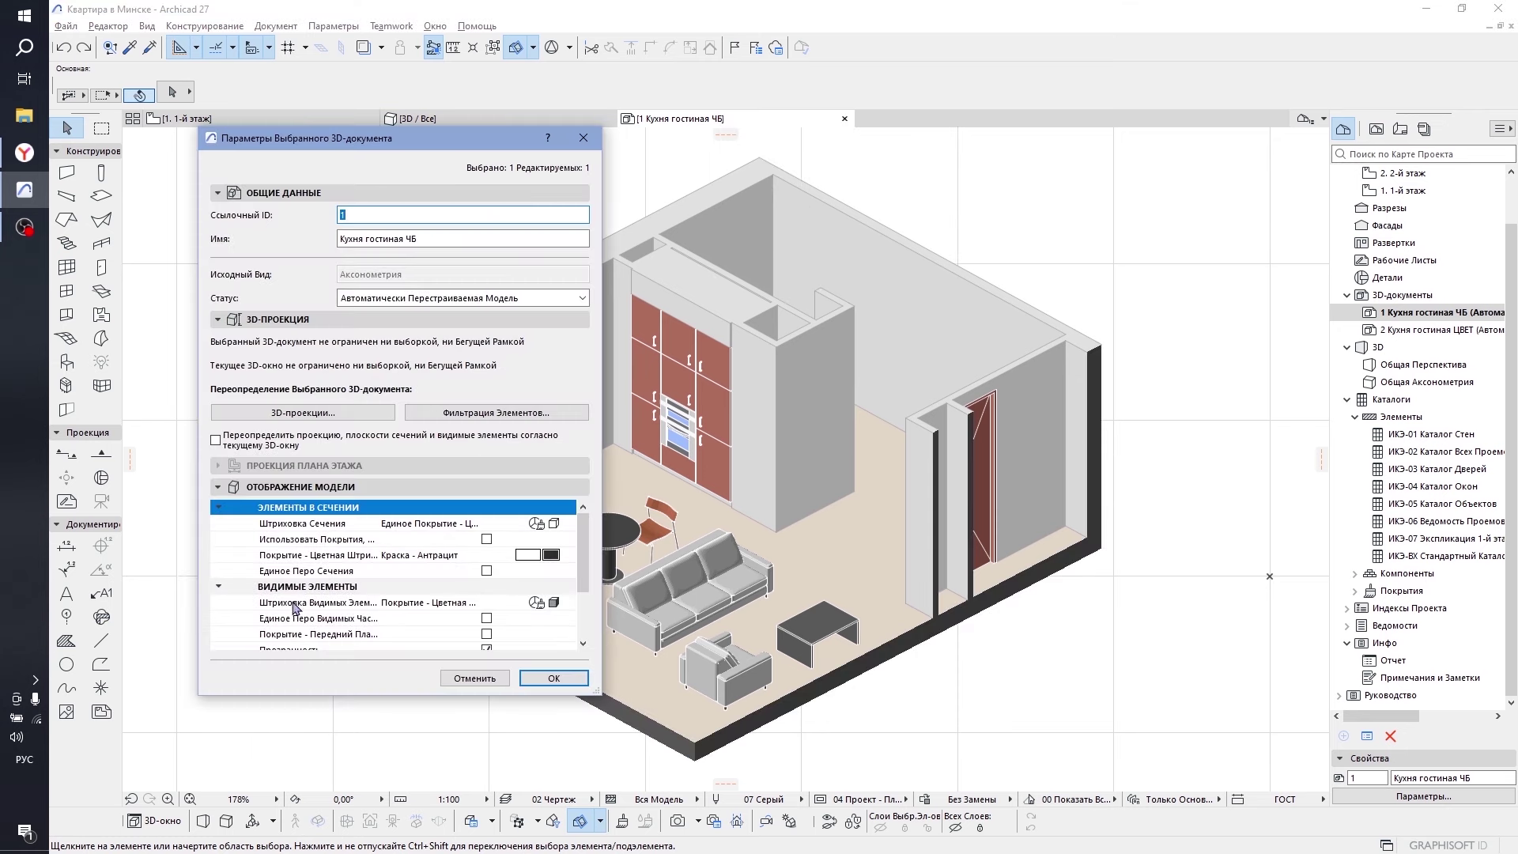
click(564, 607)
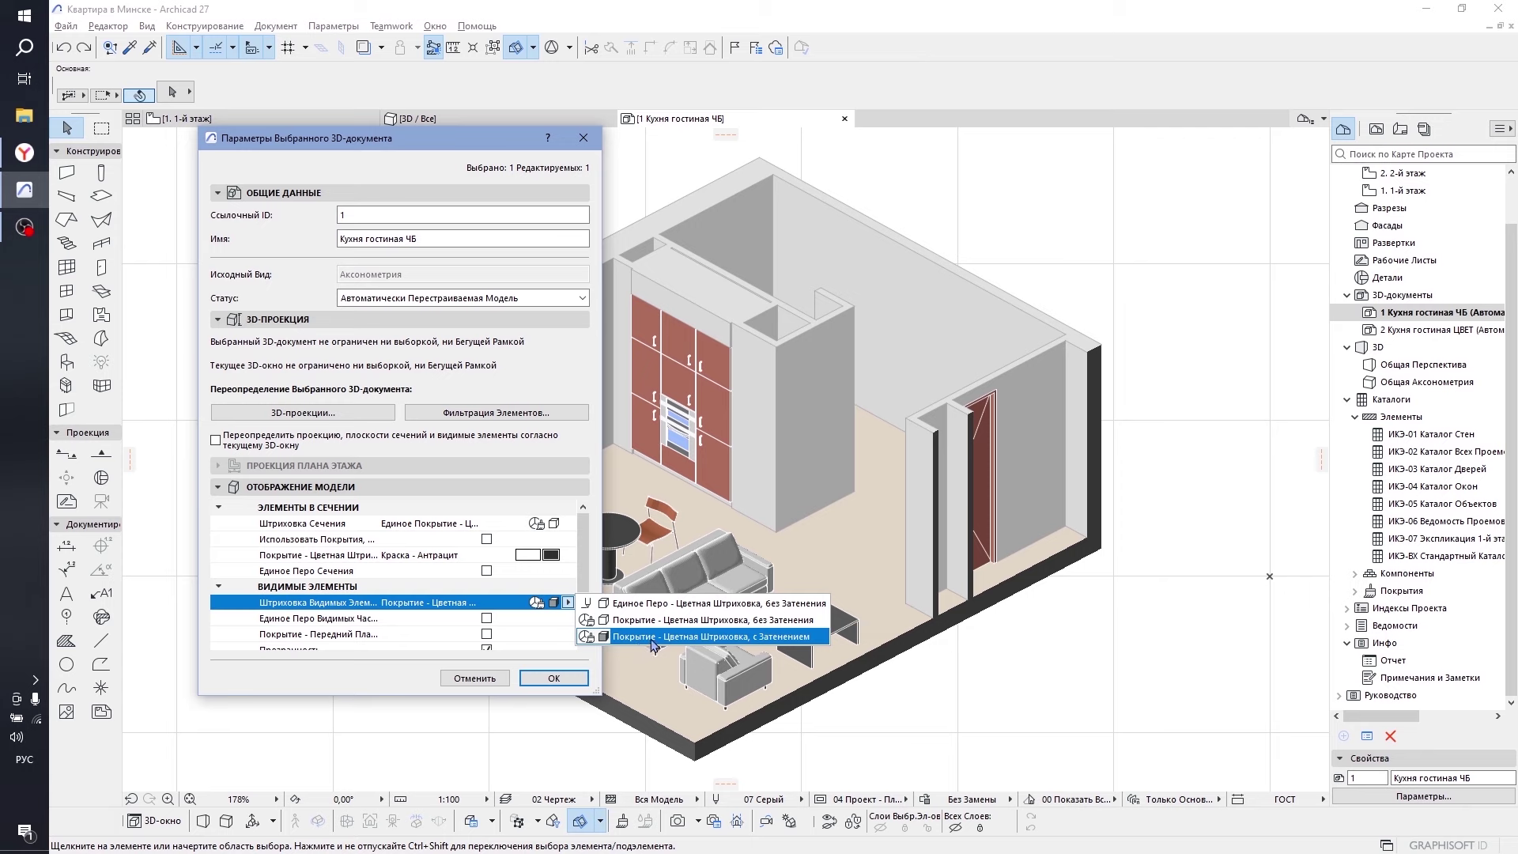
click(728, 637)
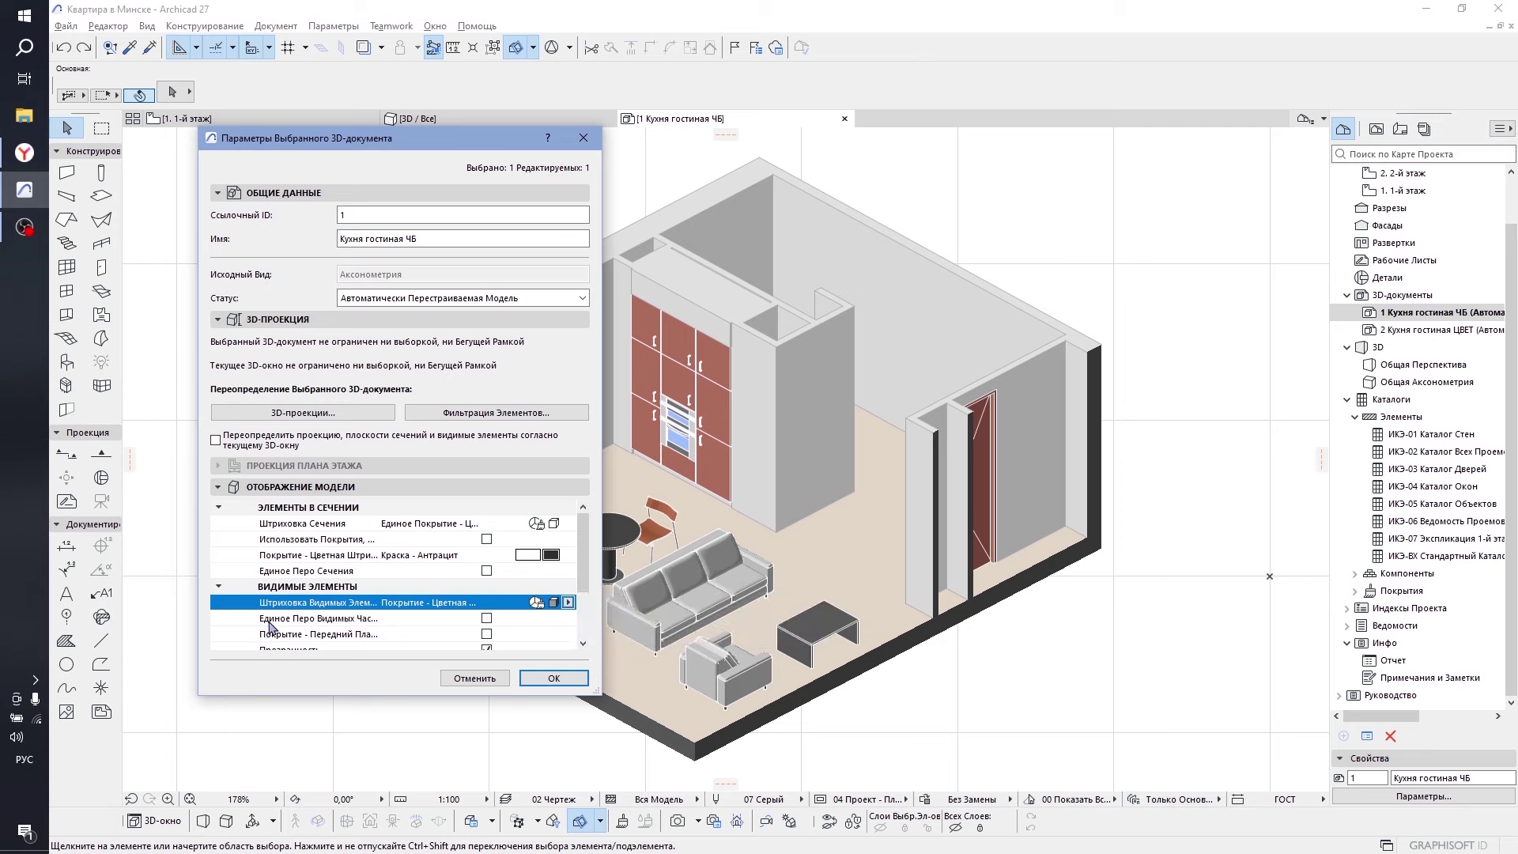
click(486, 617)
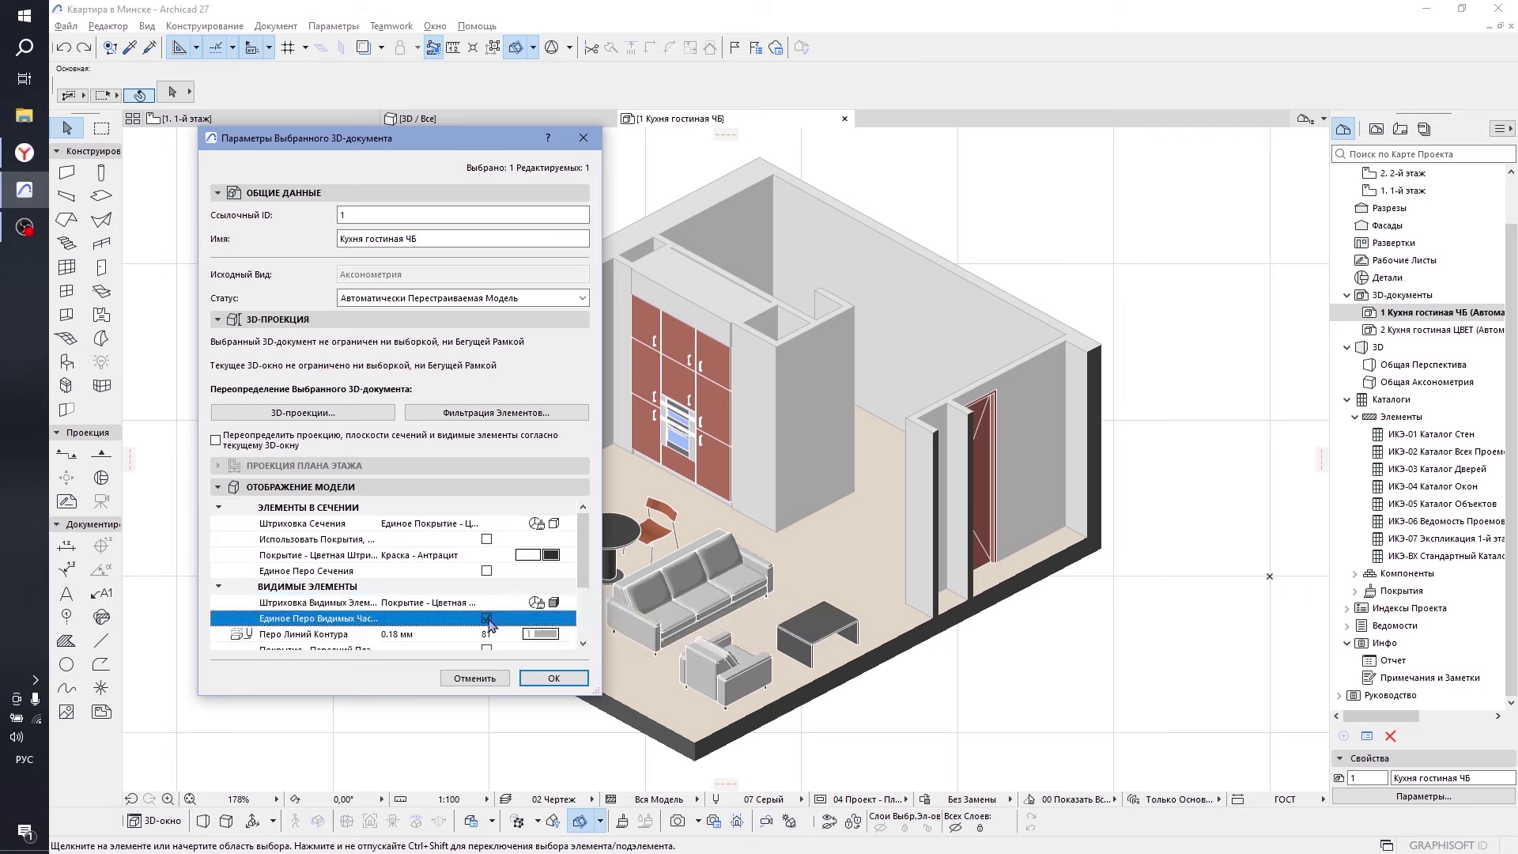
scroll(490, 585, down, 3)
click(545, 585)
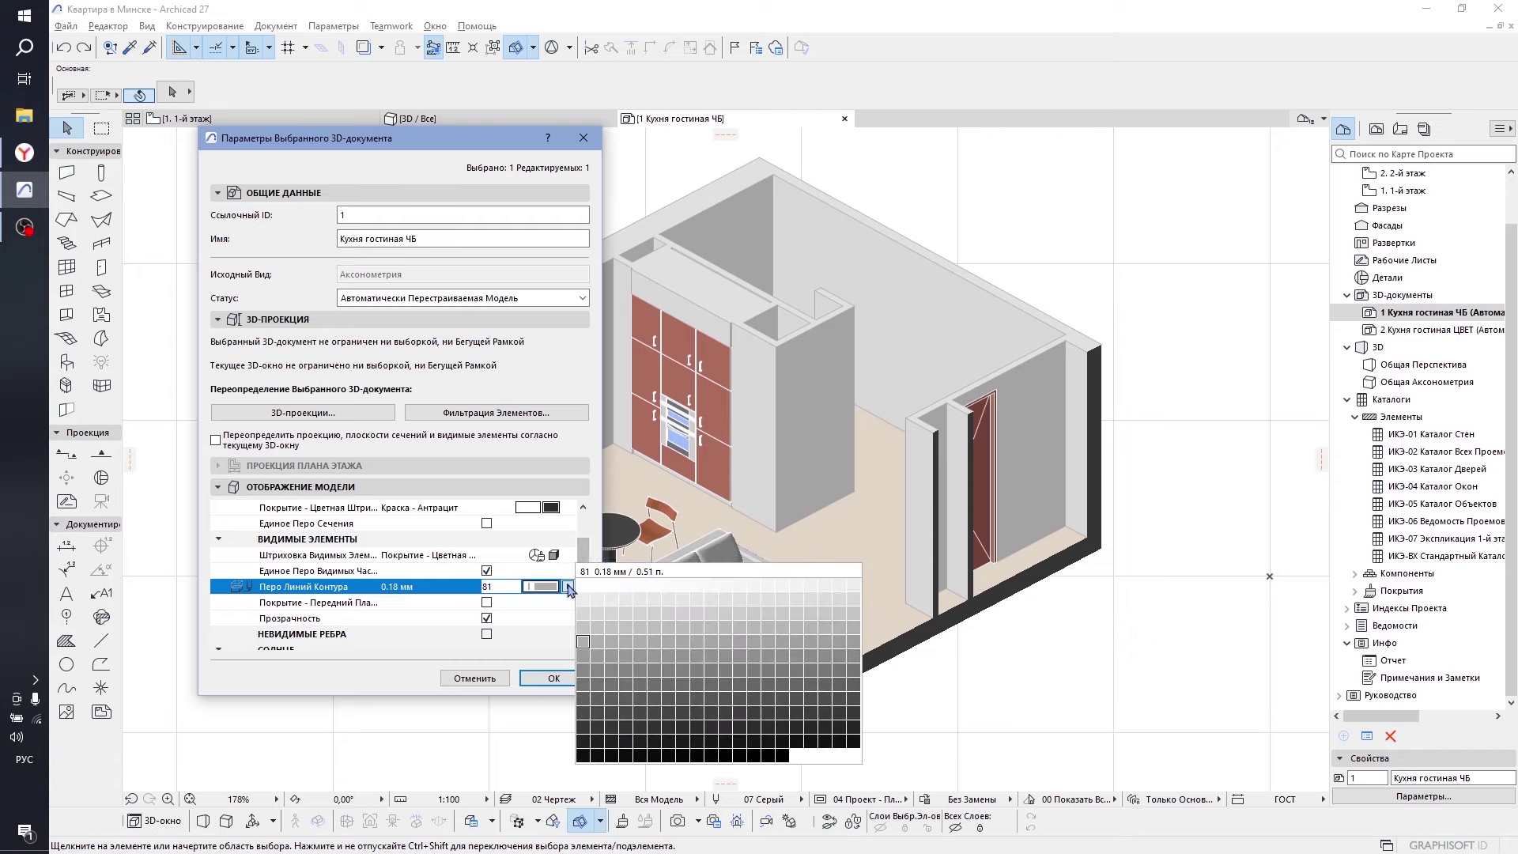
click(782, 756)
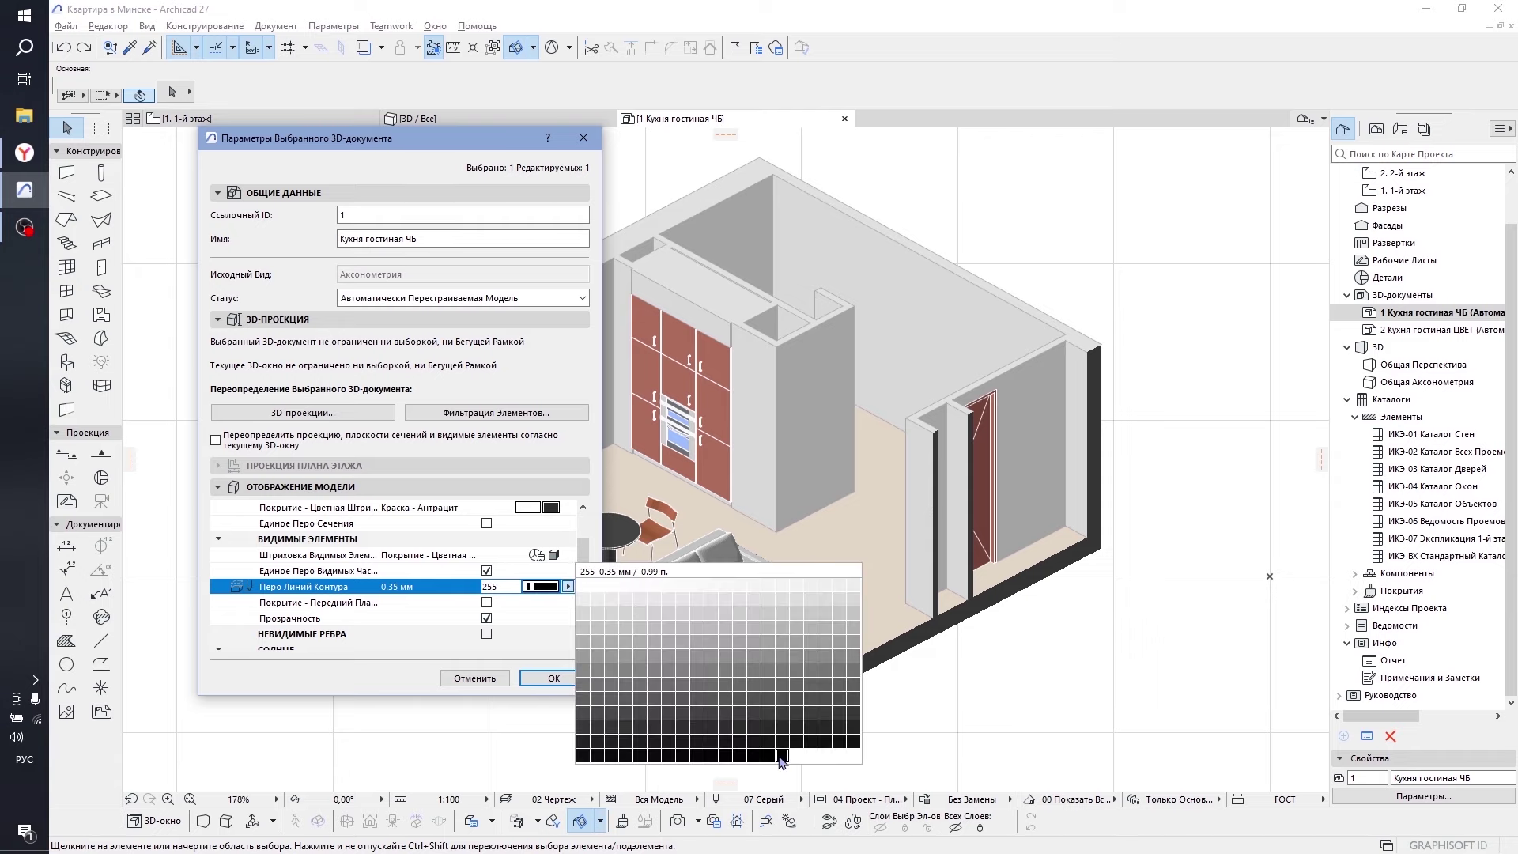
click(554, 677)
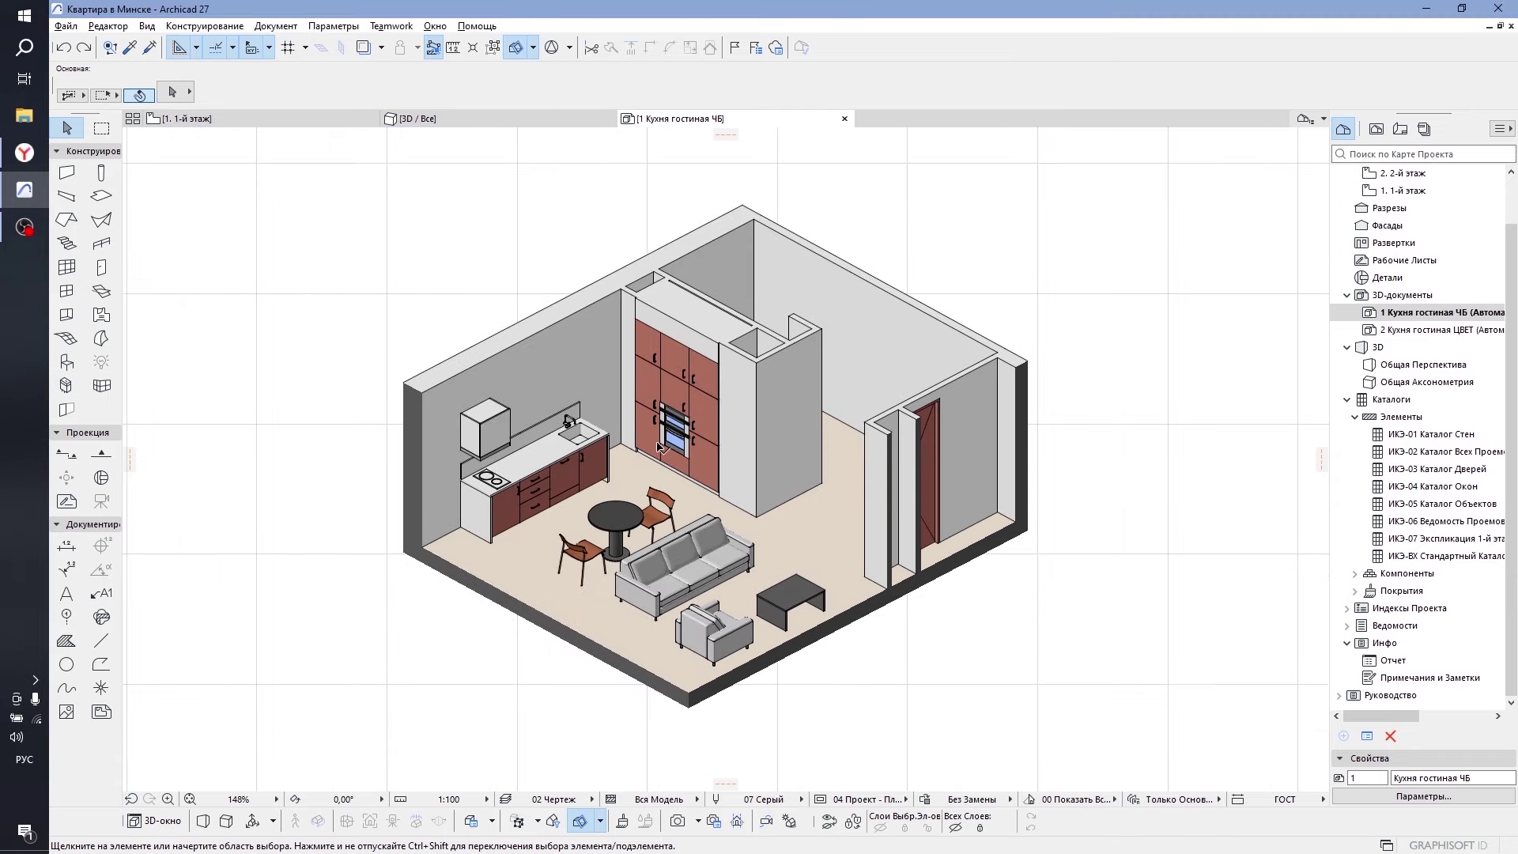
Set the visible-element fill to Uniform Pen – Colored Fill with no shading
scroll(751, 466, up, 2)
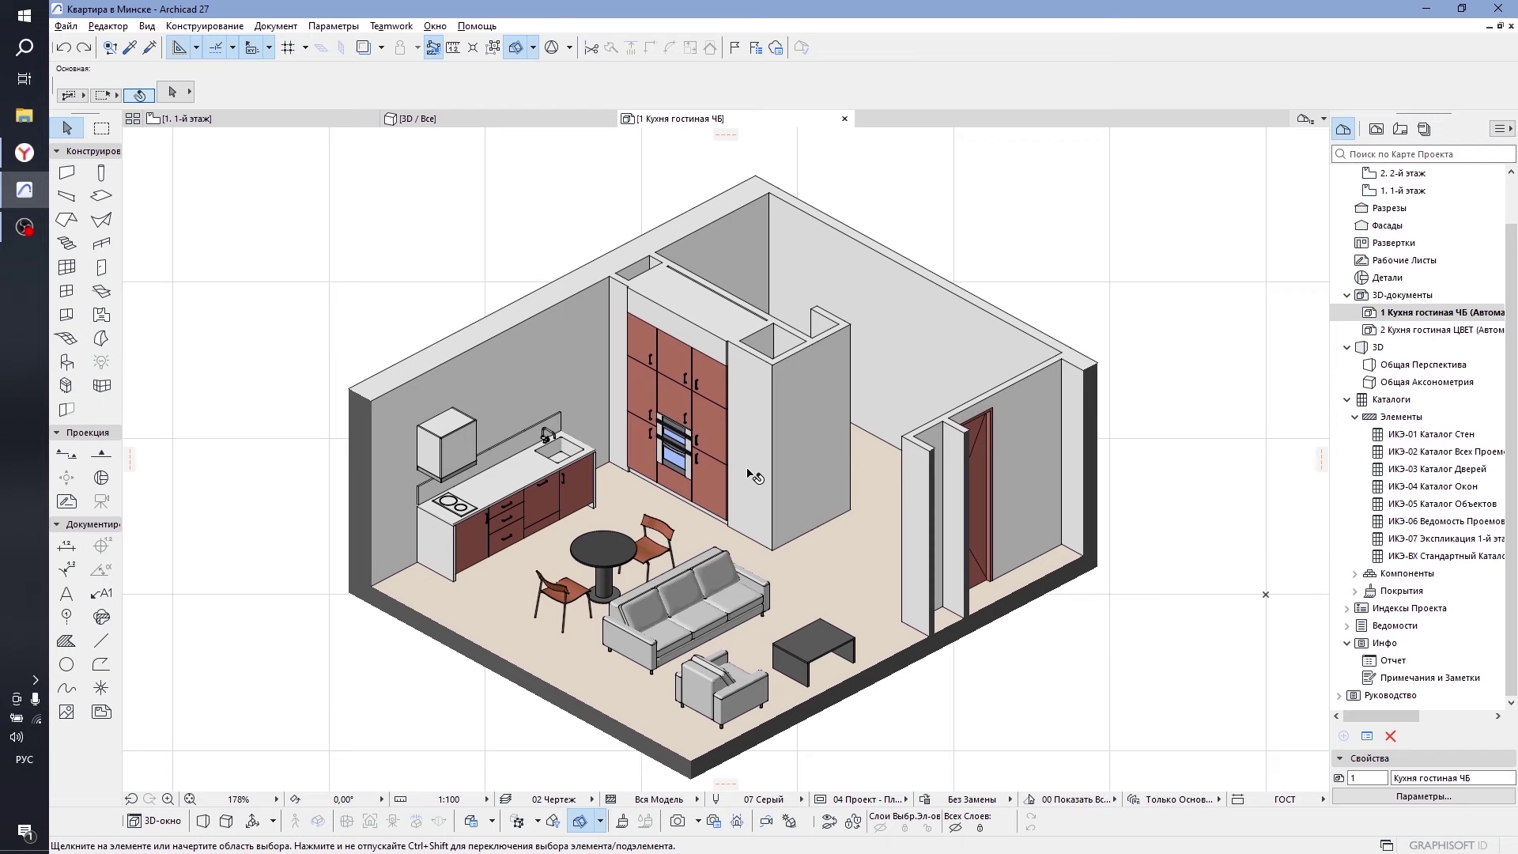
click(901, 630)
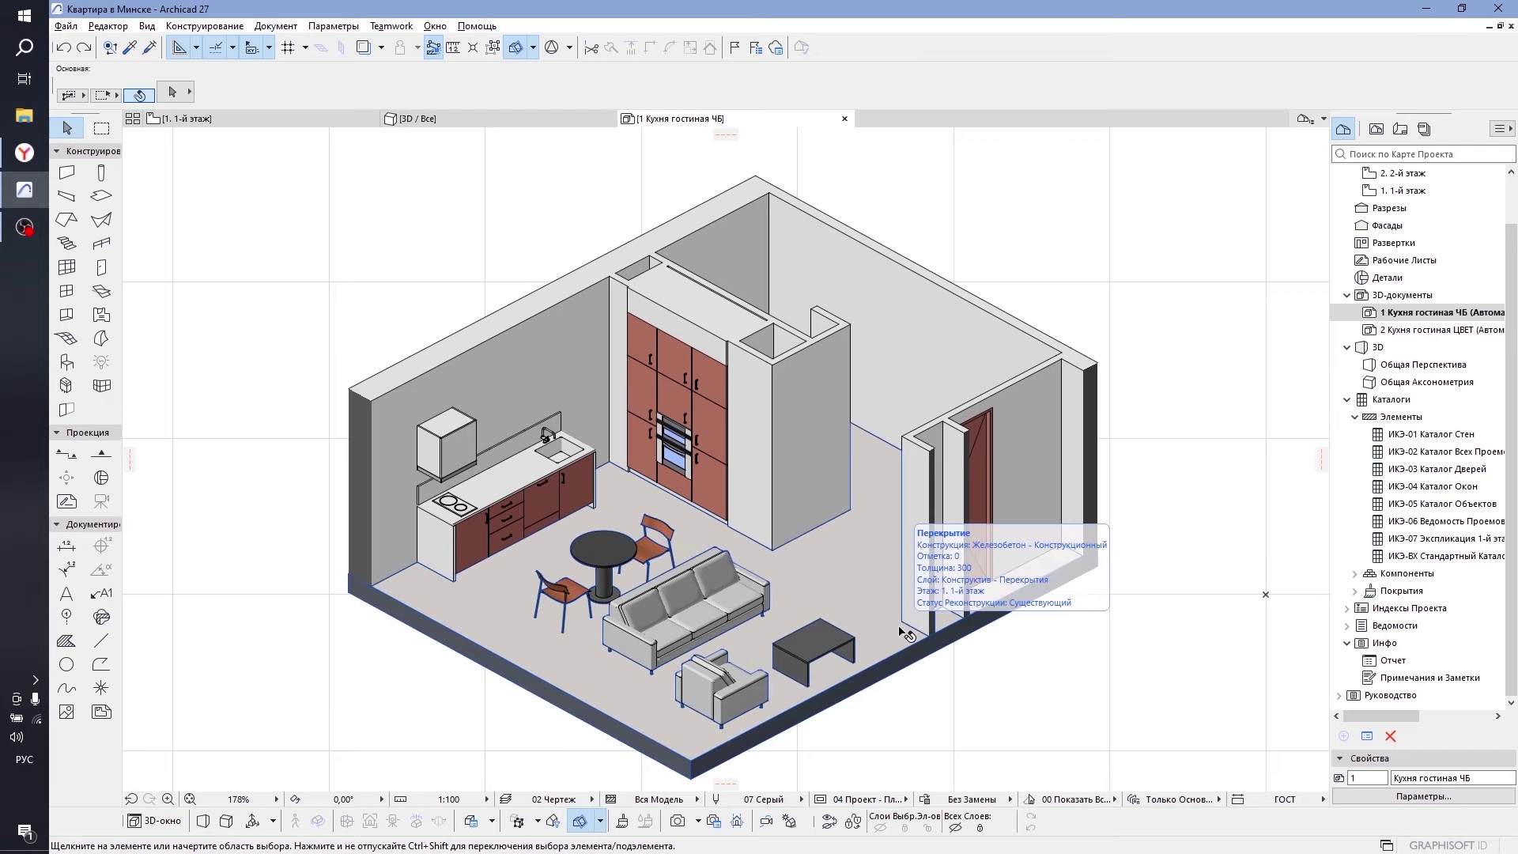
key(Escape)
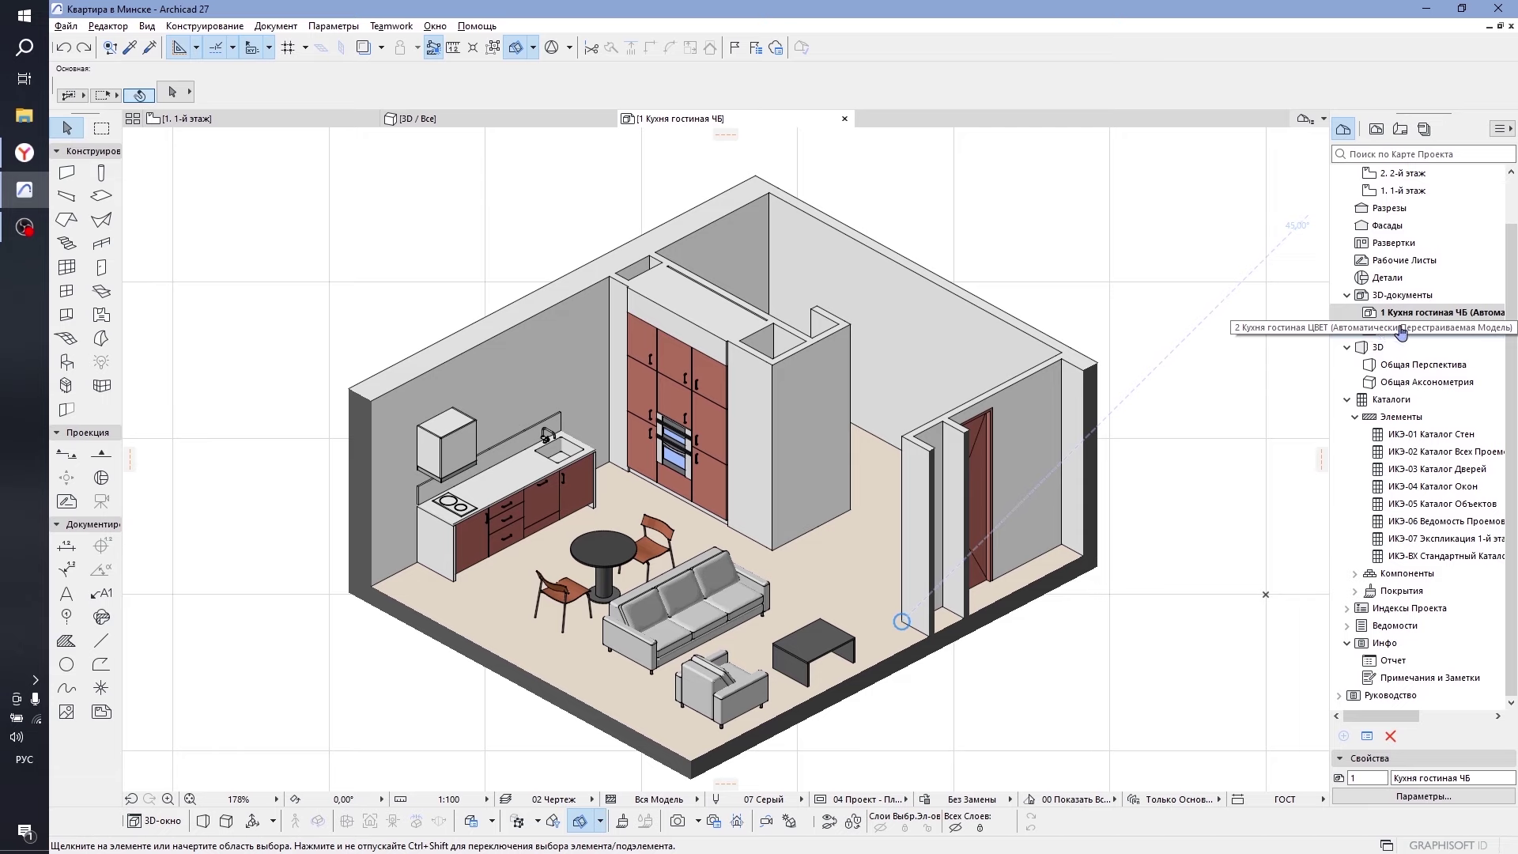
right_click(650, 120)
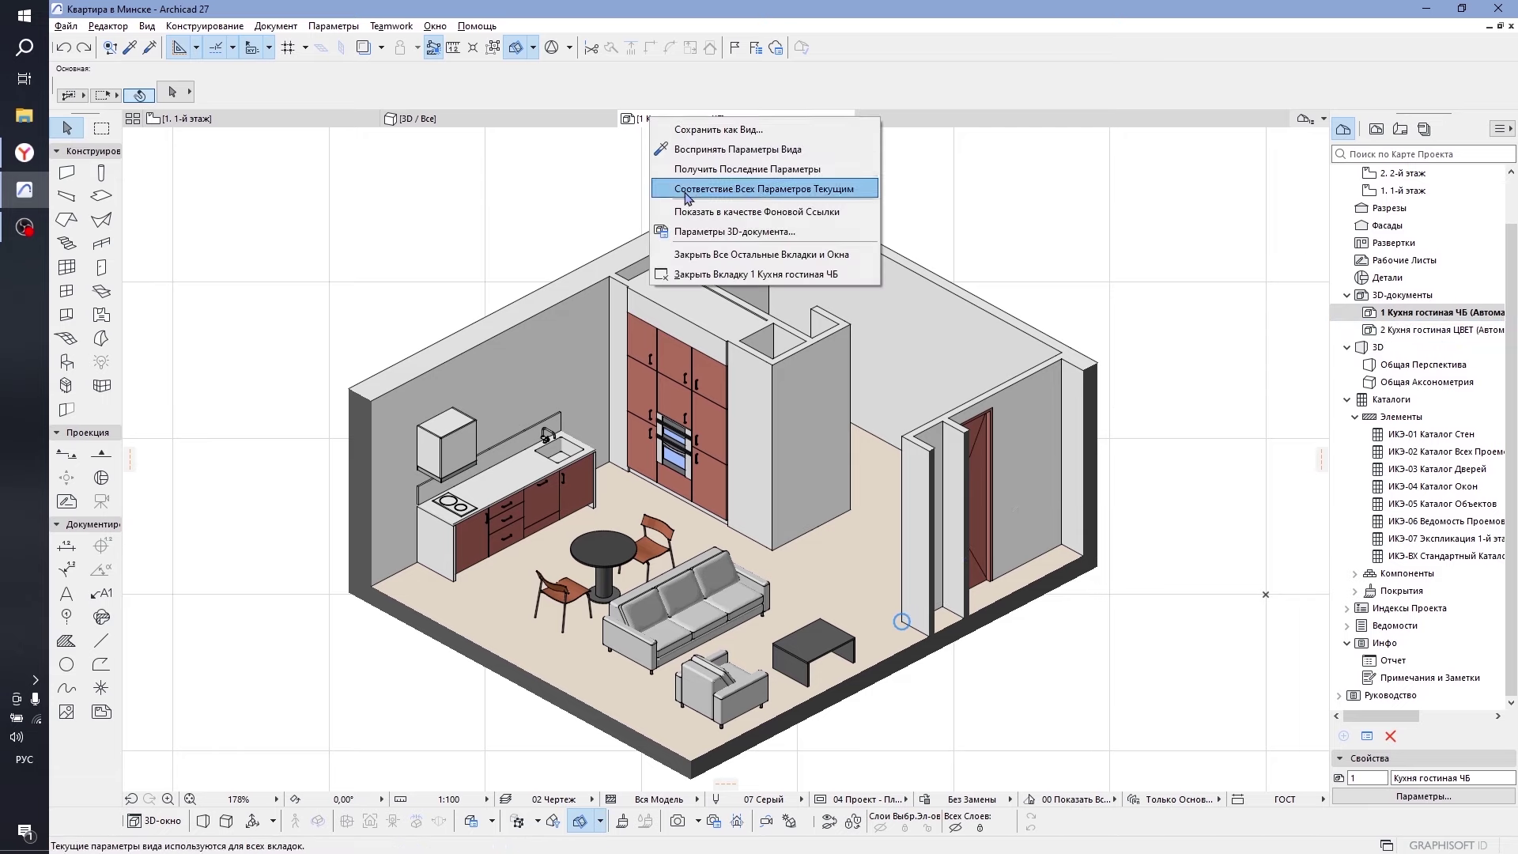
click(695, 230)
click(553, 602)
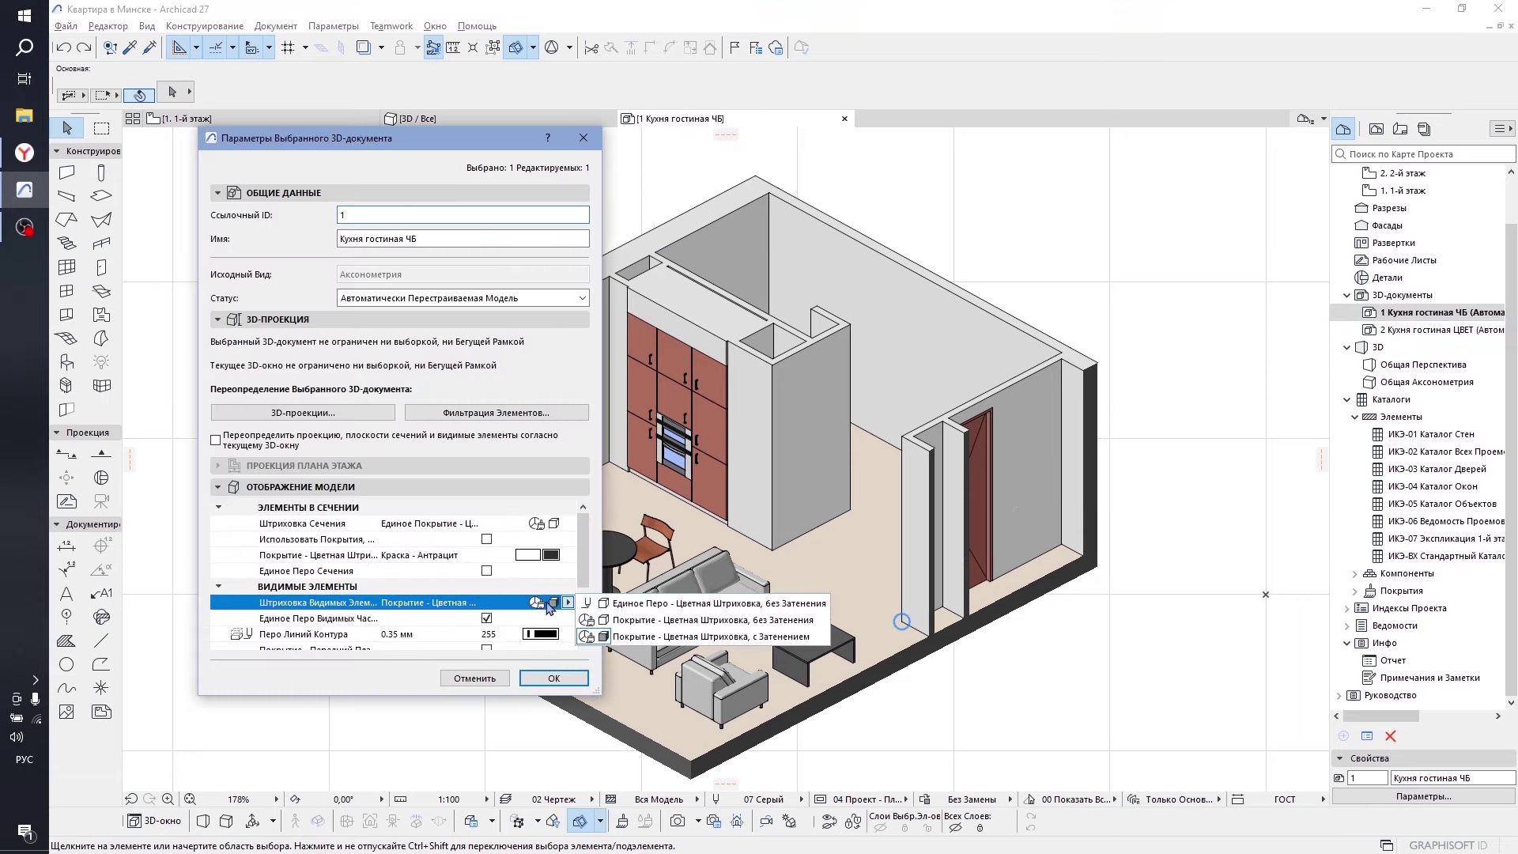
click(736, 603)
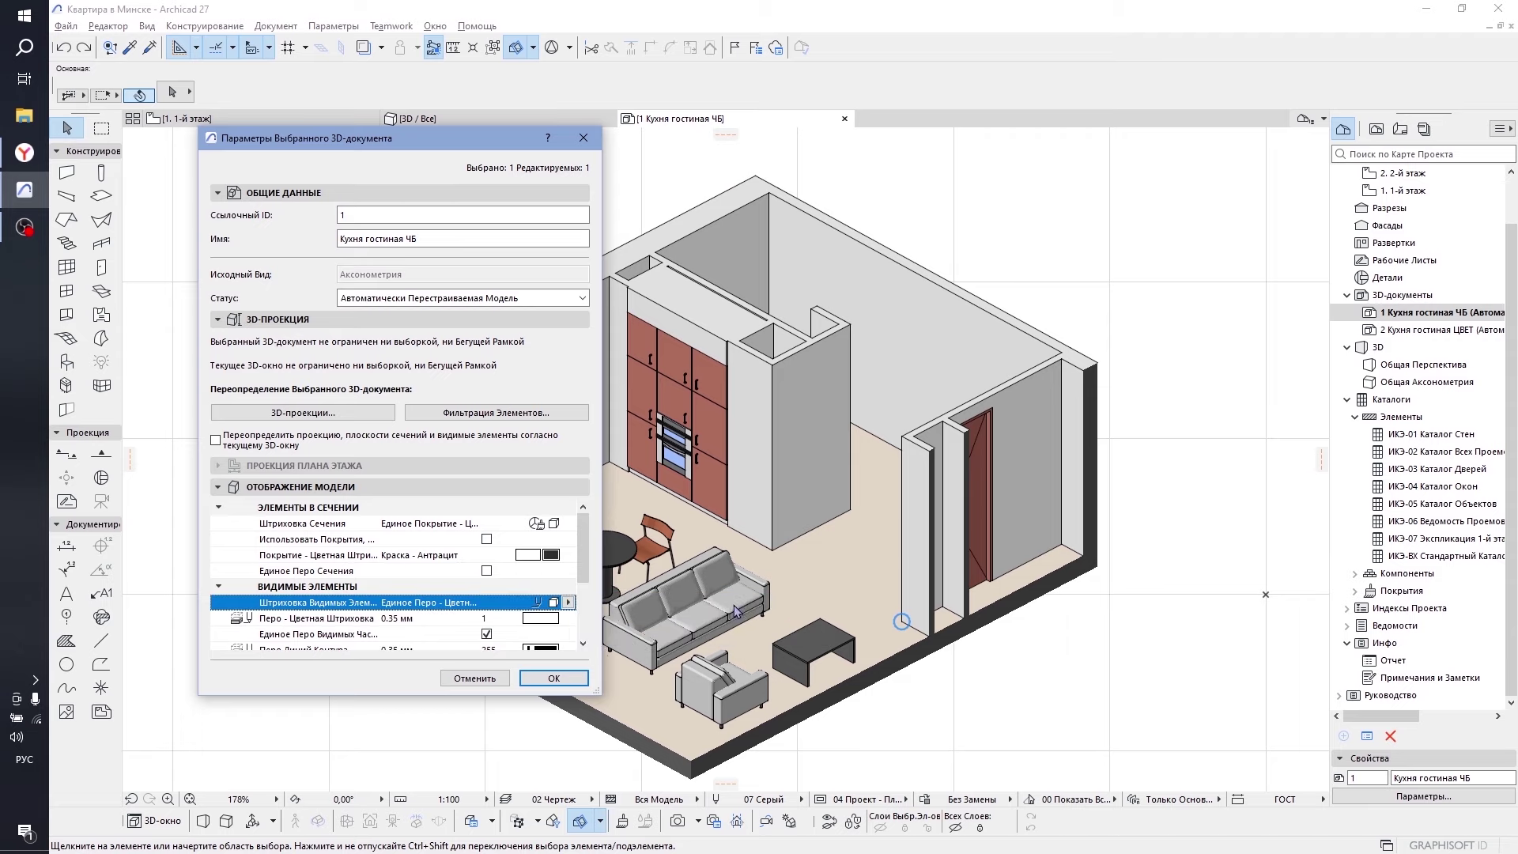
click(554, 677)
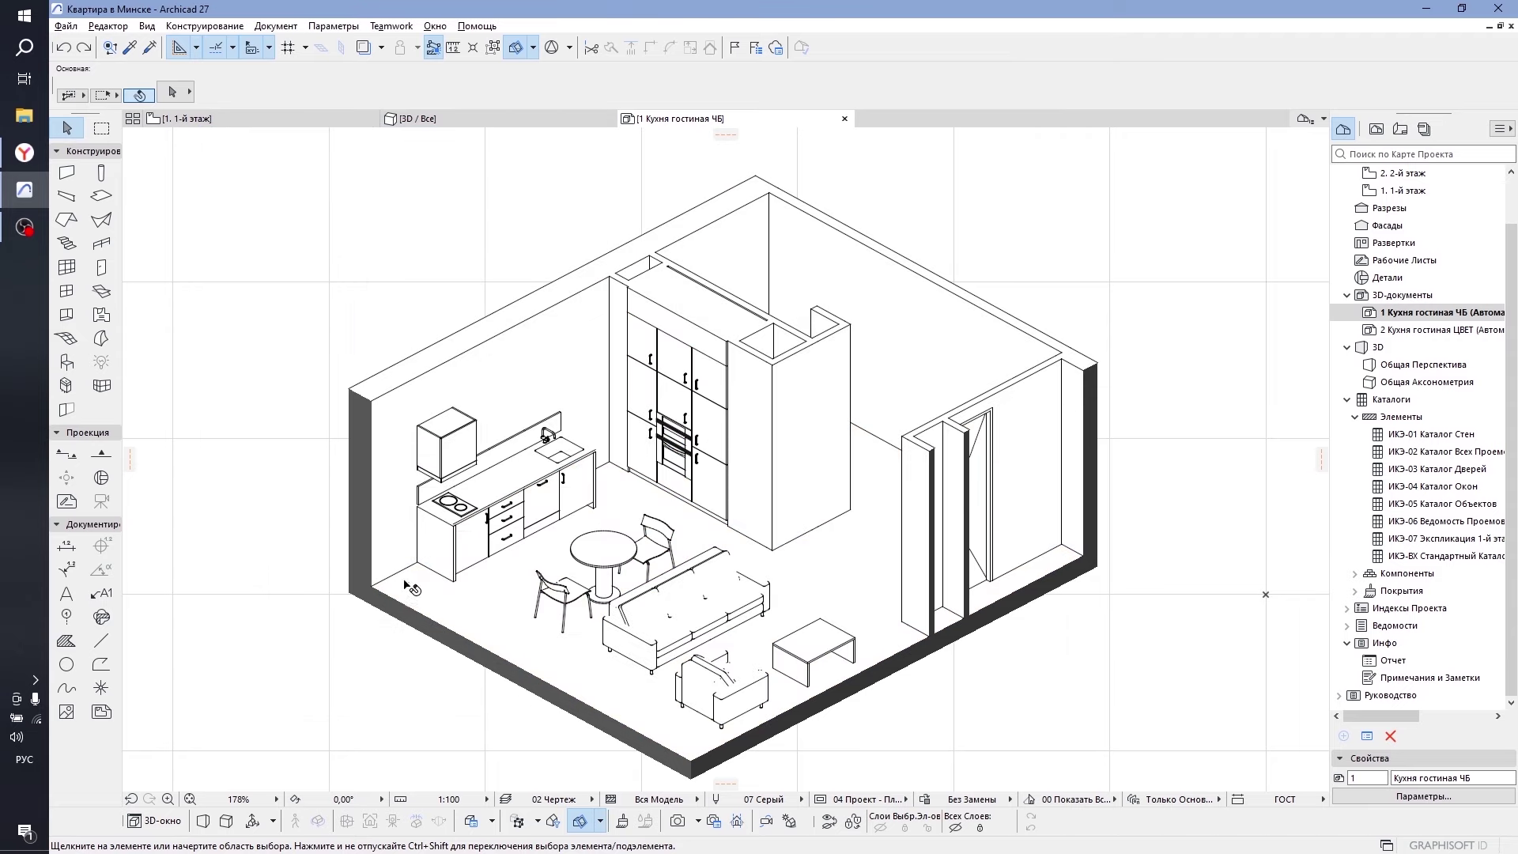
Turn on shadows in the 3D document settings
right_click(779, 253)
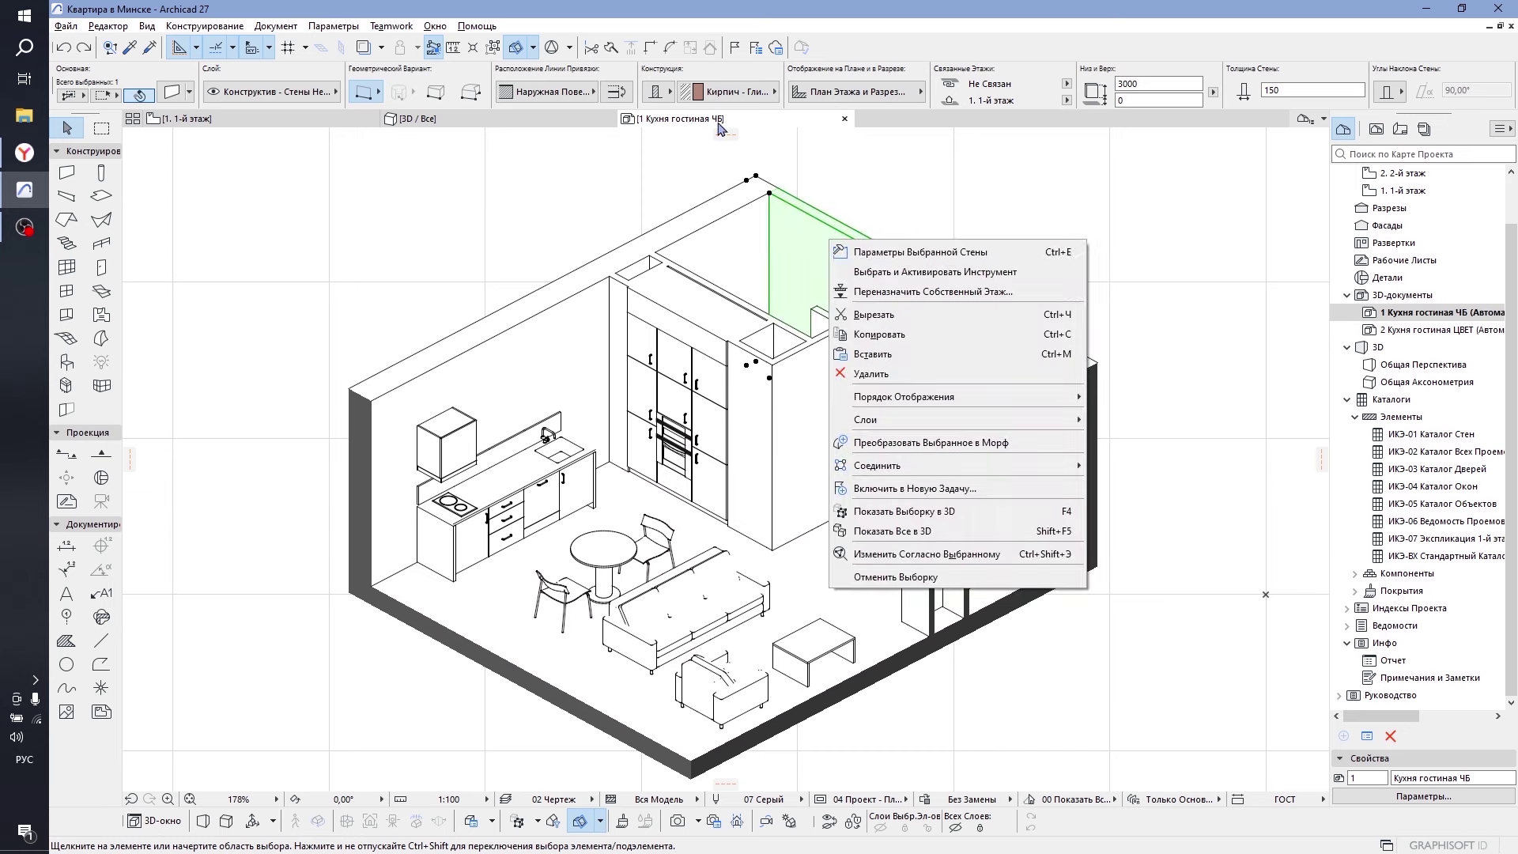
key(Escape)
right_click(680, 124)
click(743, 228)
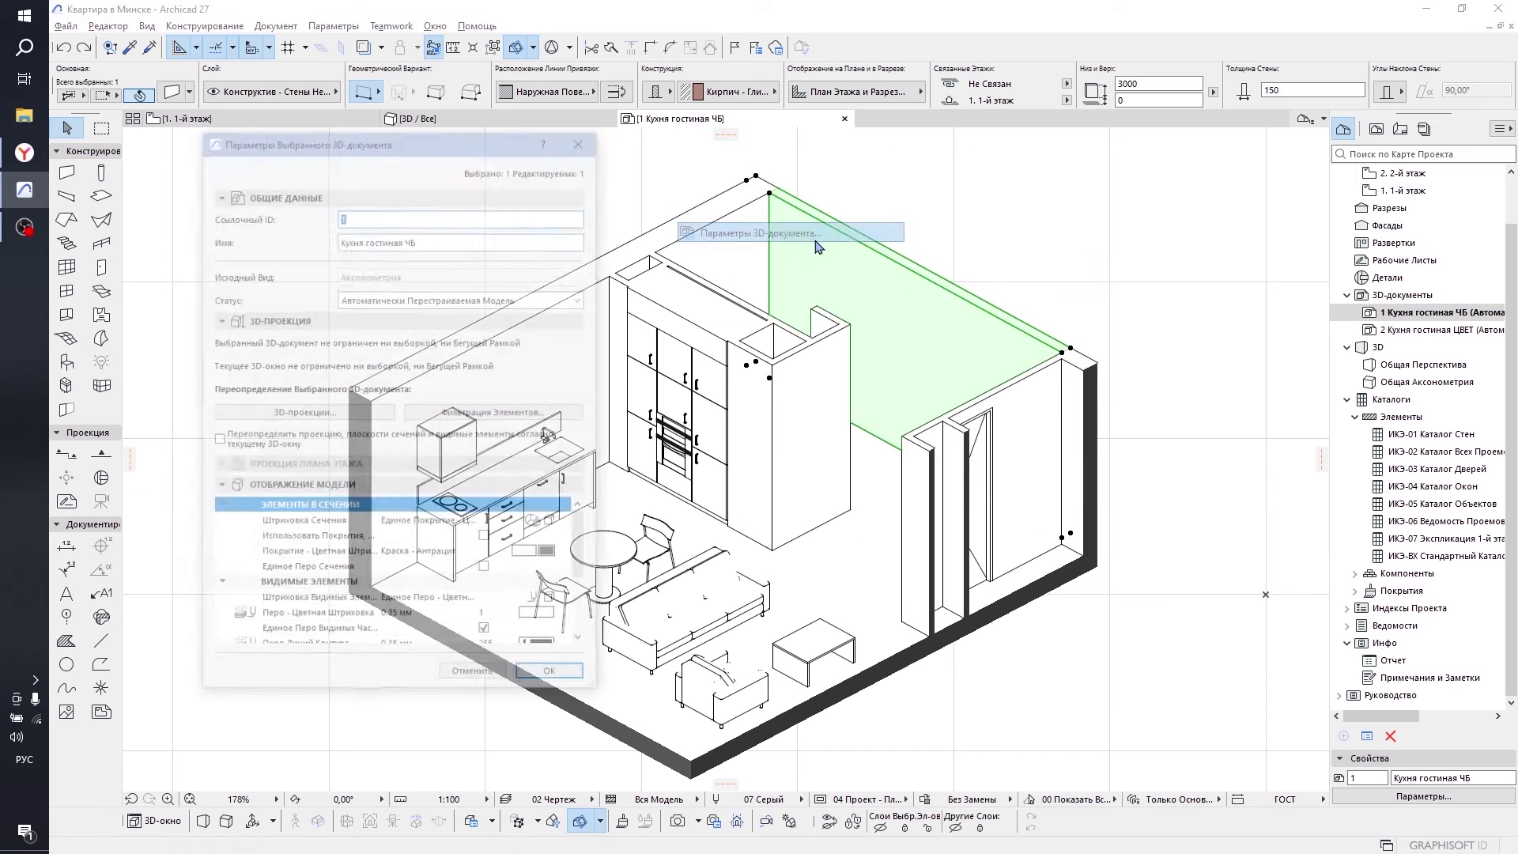
scroll(427, 593, down, 3)
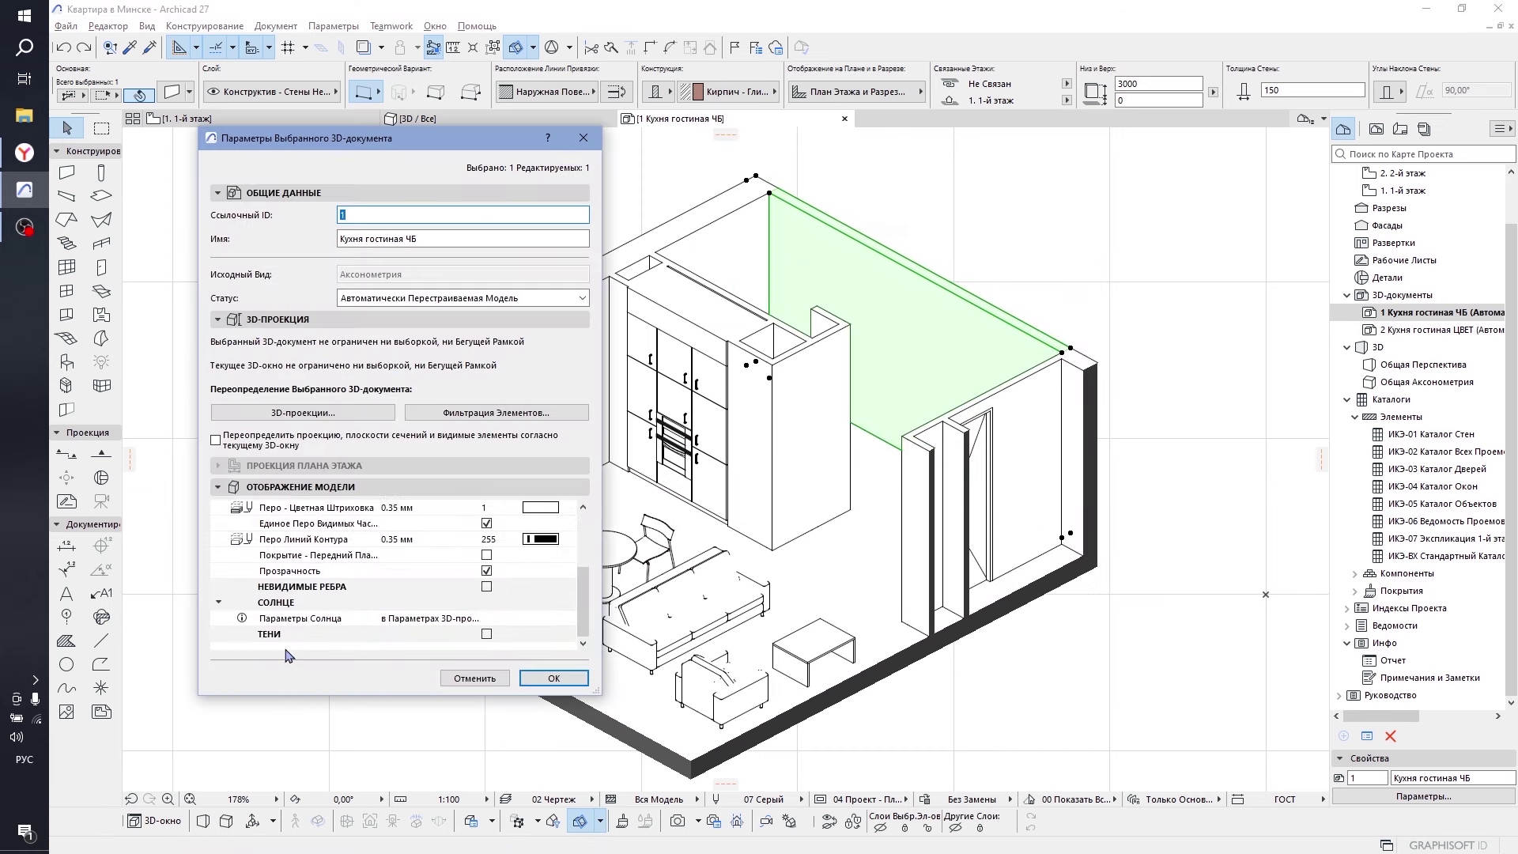
click(485, 635)
scroll(471, 569, down, 2)
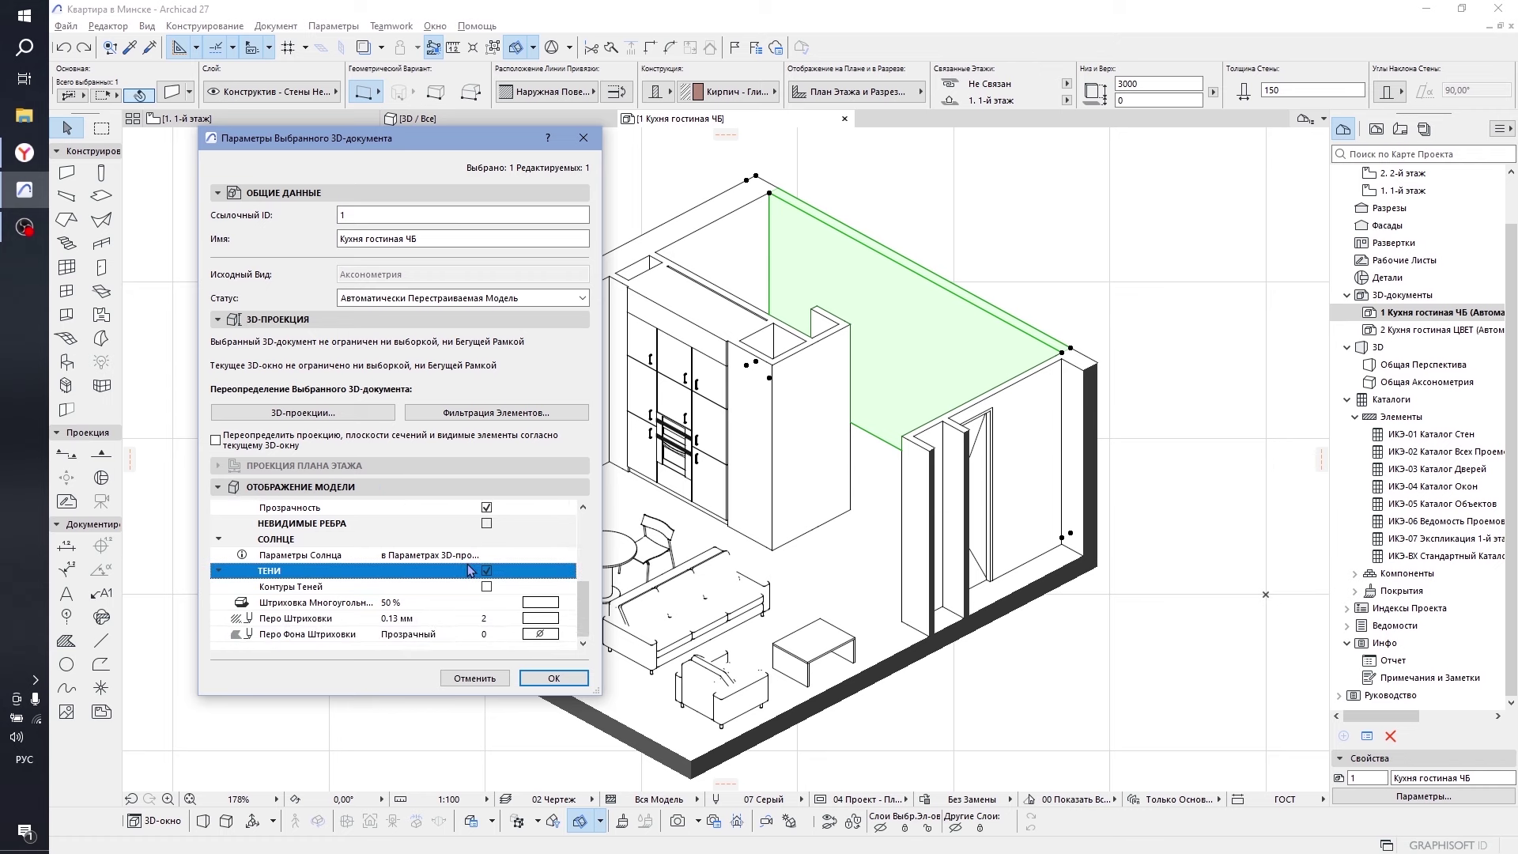
click(585, 678)
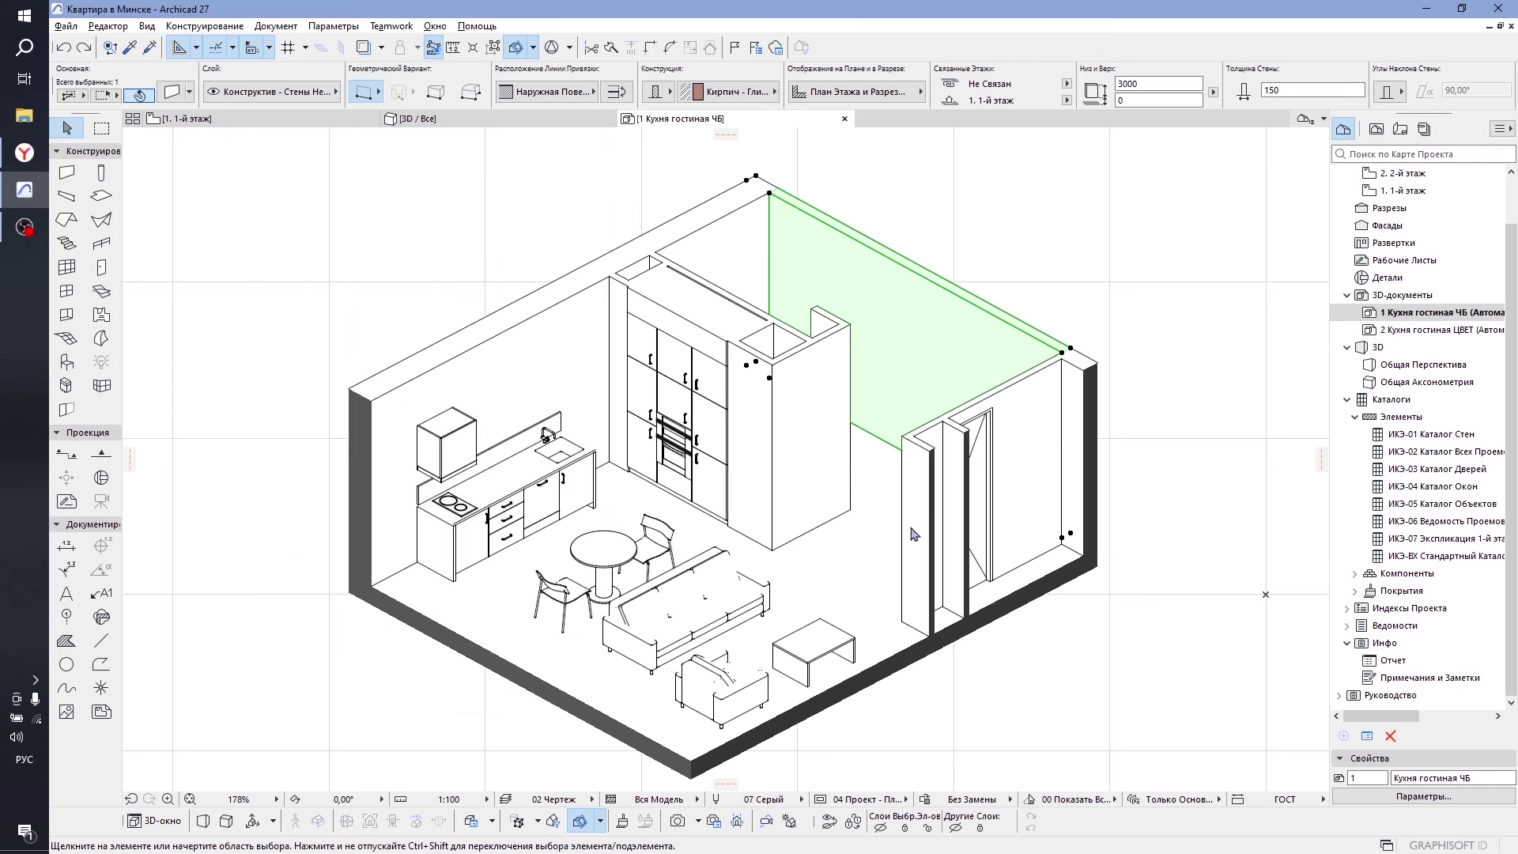
Set the shadow fill background to black pen 255
key(Escape)
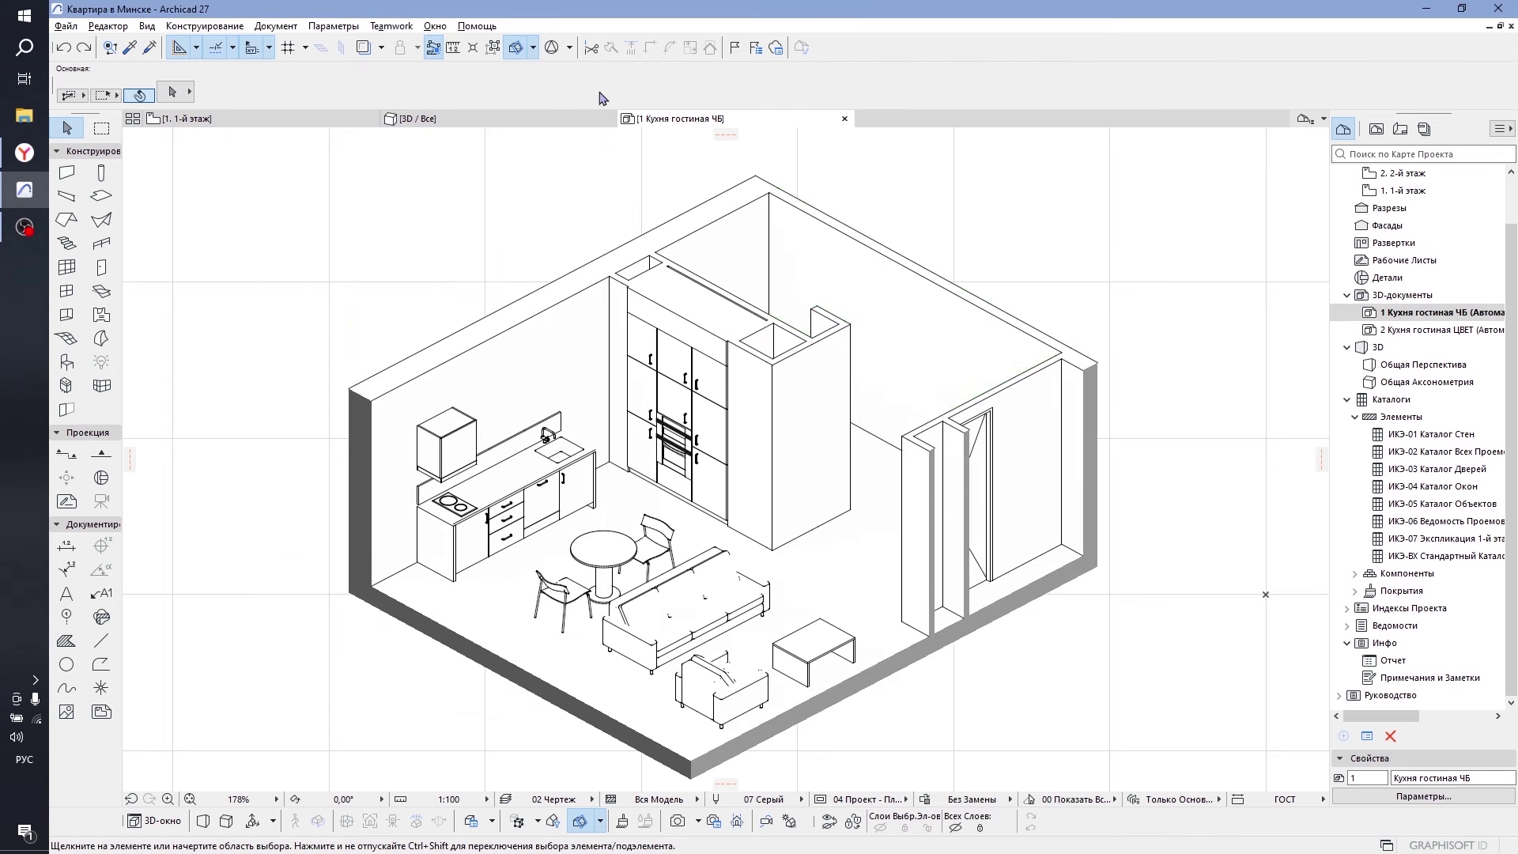
right_click(655, 119)
click(679, 233)
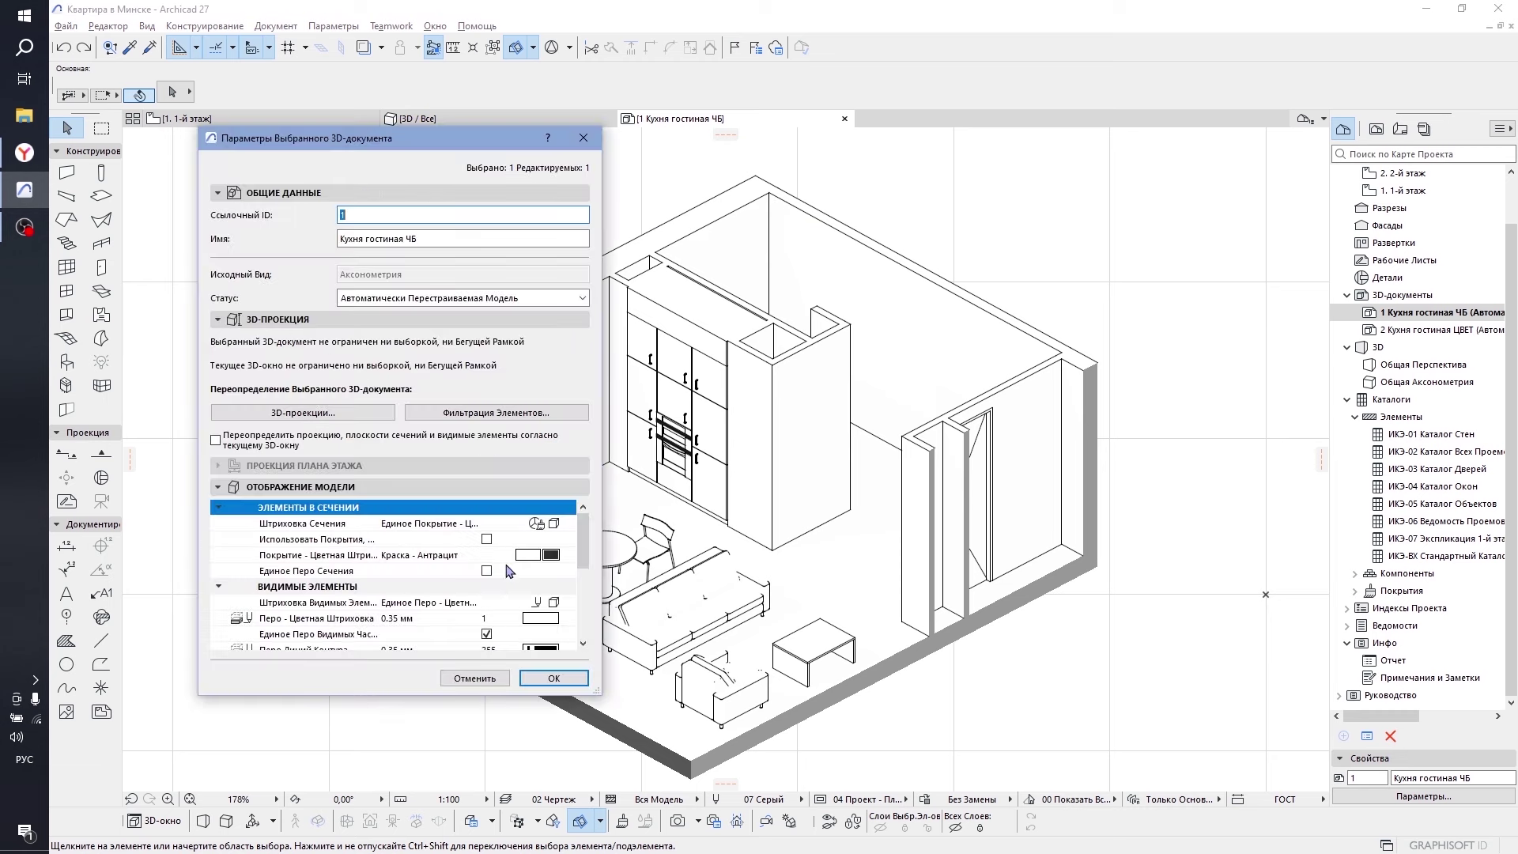
scroll(508, 571, down, 10)
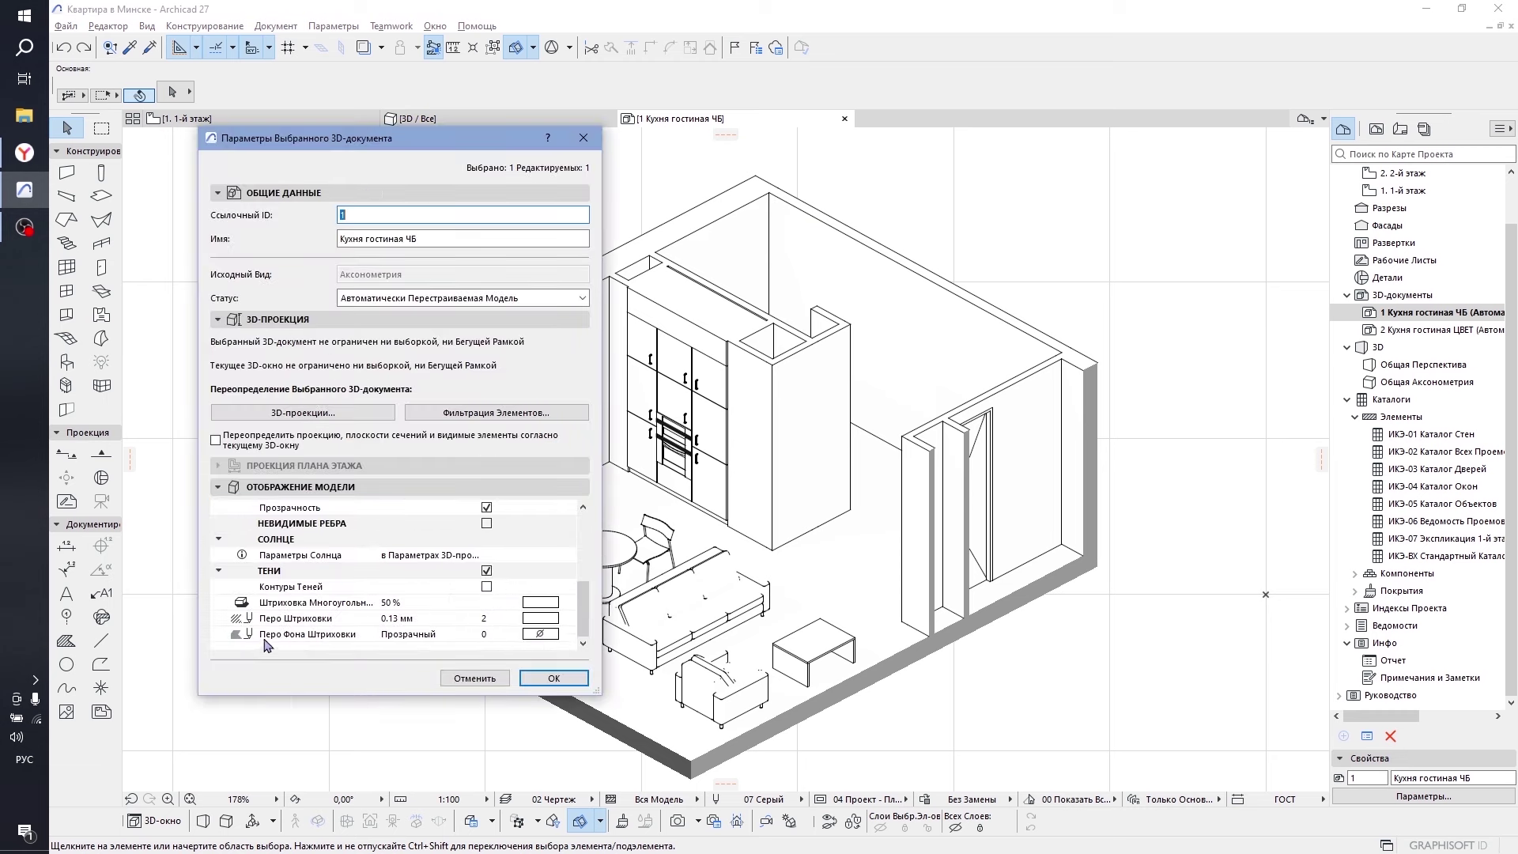
click(548, 636)
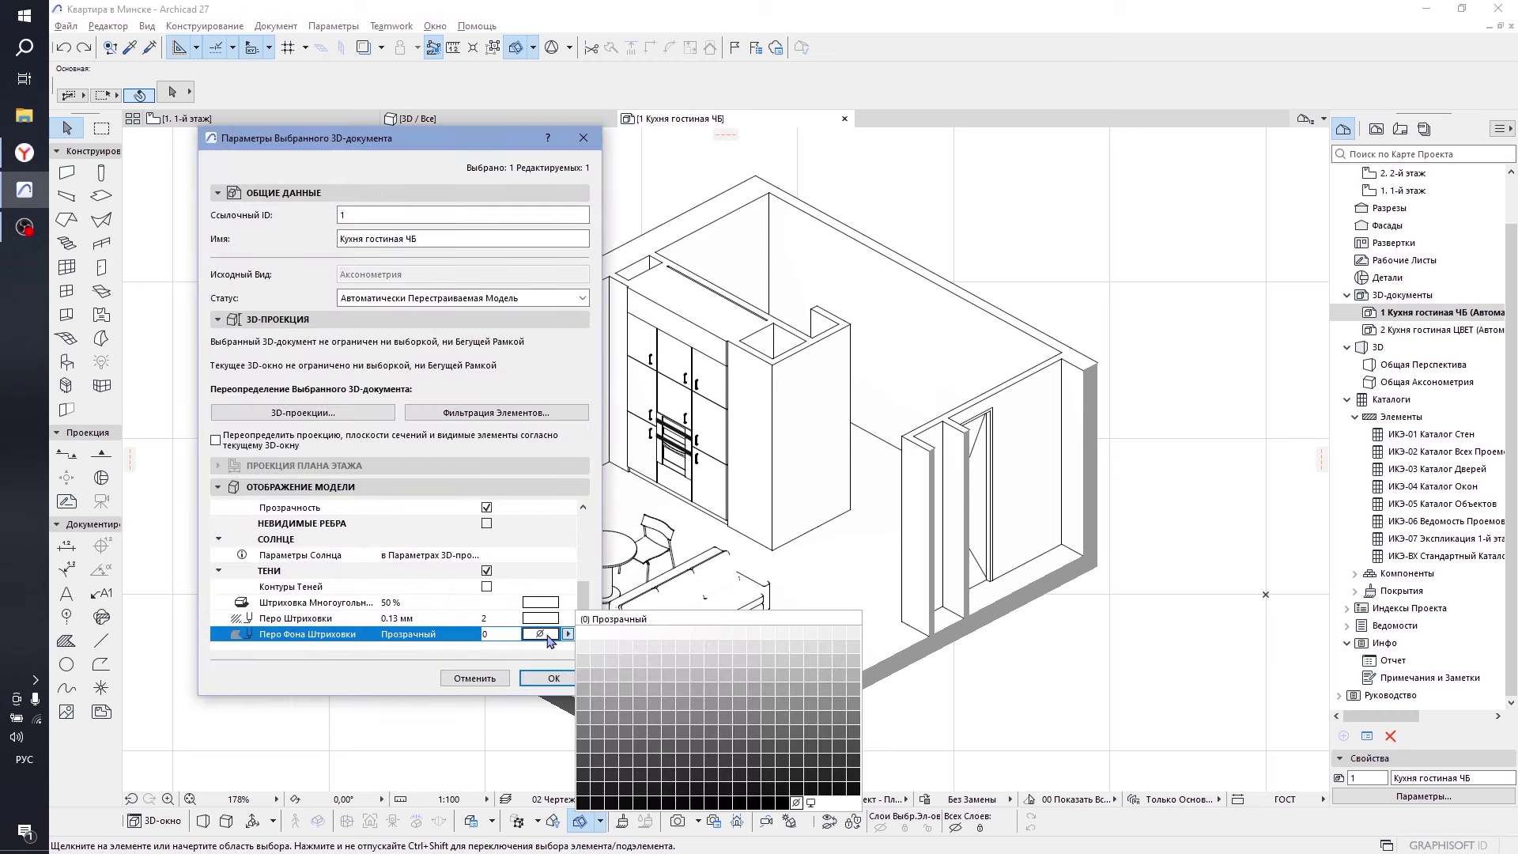
click(785, 800)
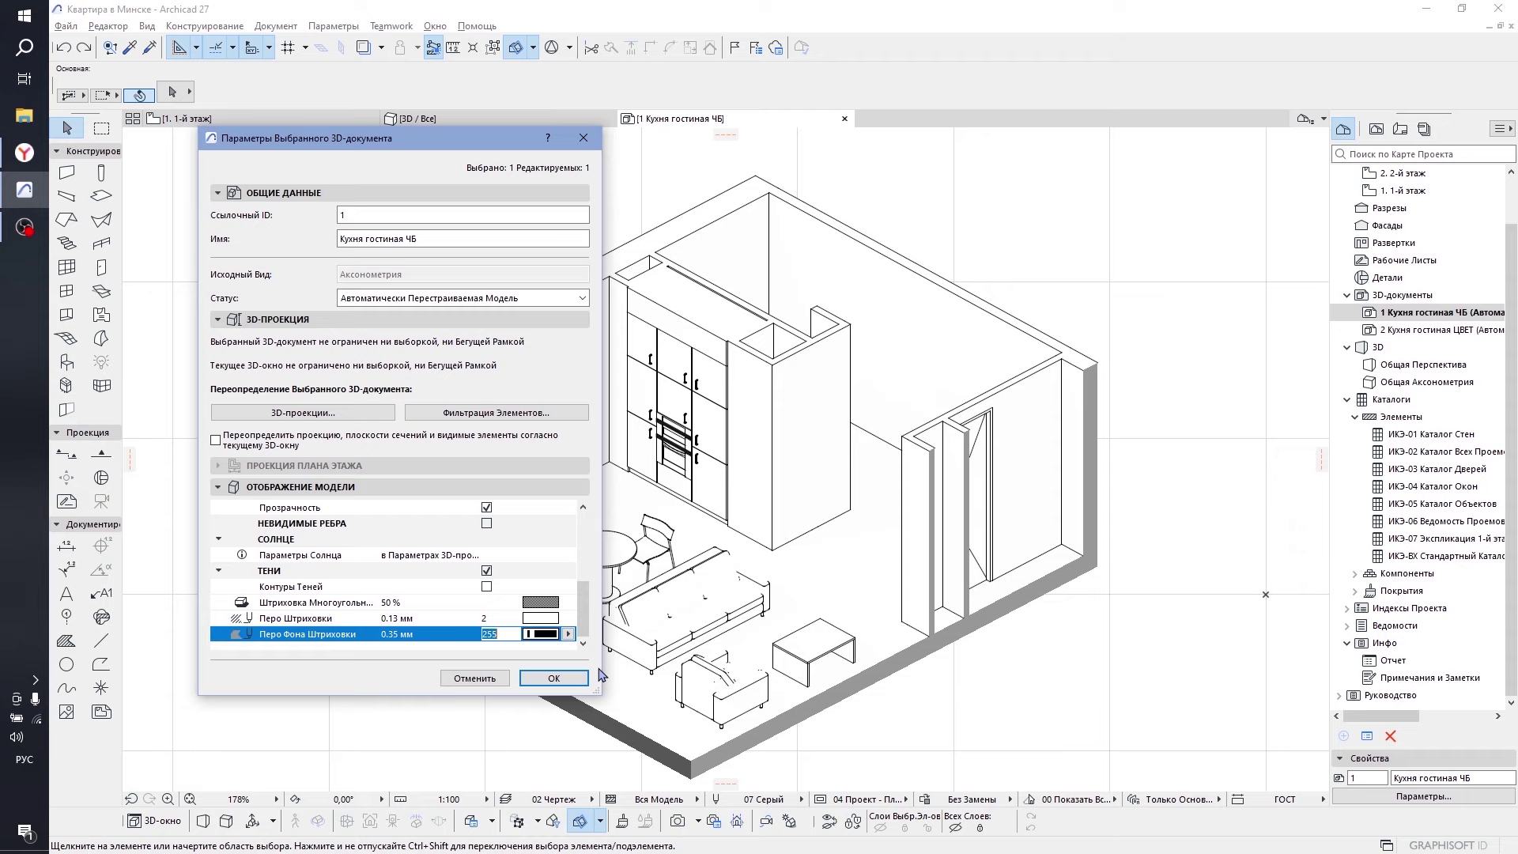
click(542, 678)
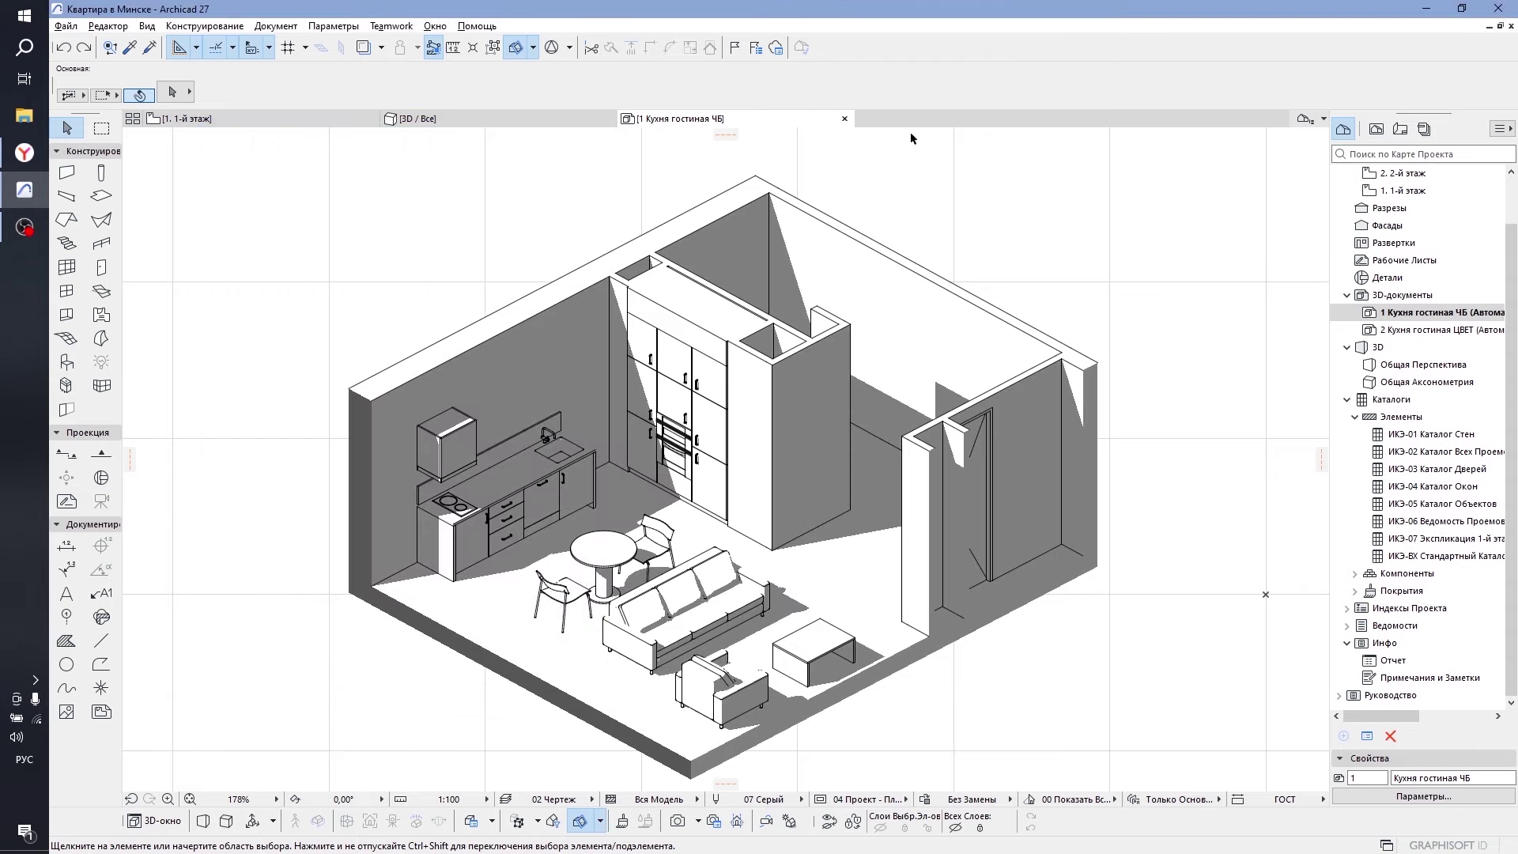
Lighten the shadow fill background to grey pen 108
right_click(670, 120)
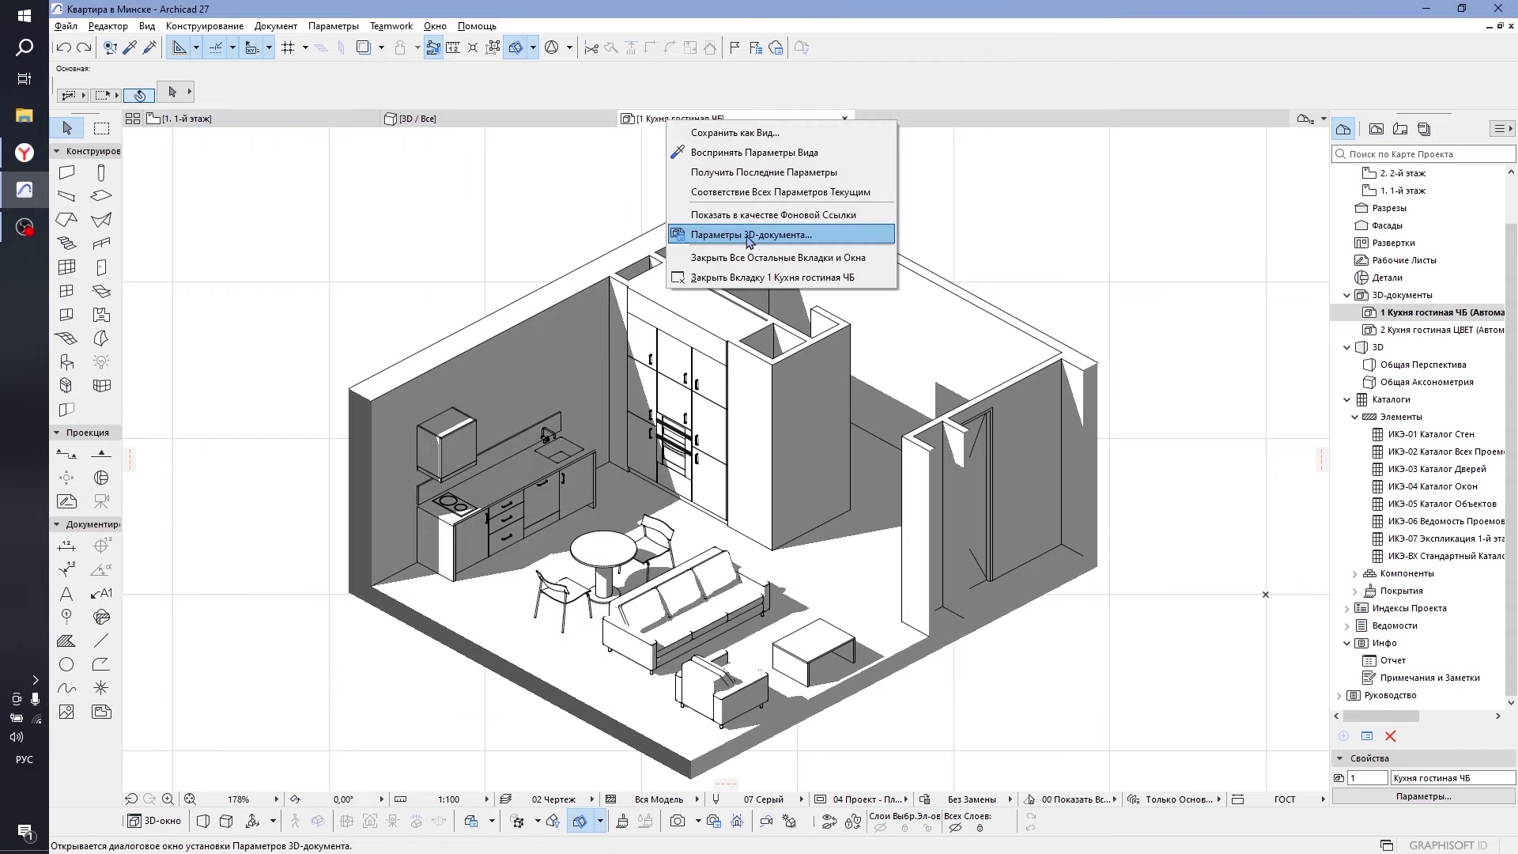
click(704, 233)
scroll(428, 607, down, 5)
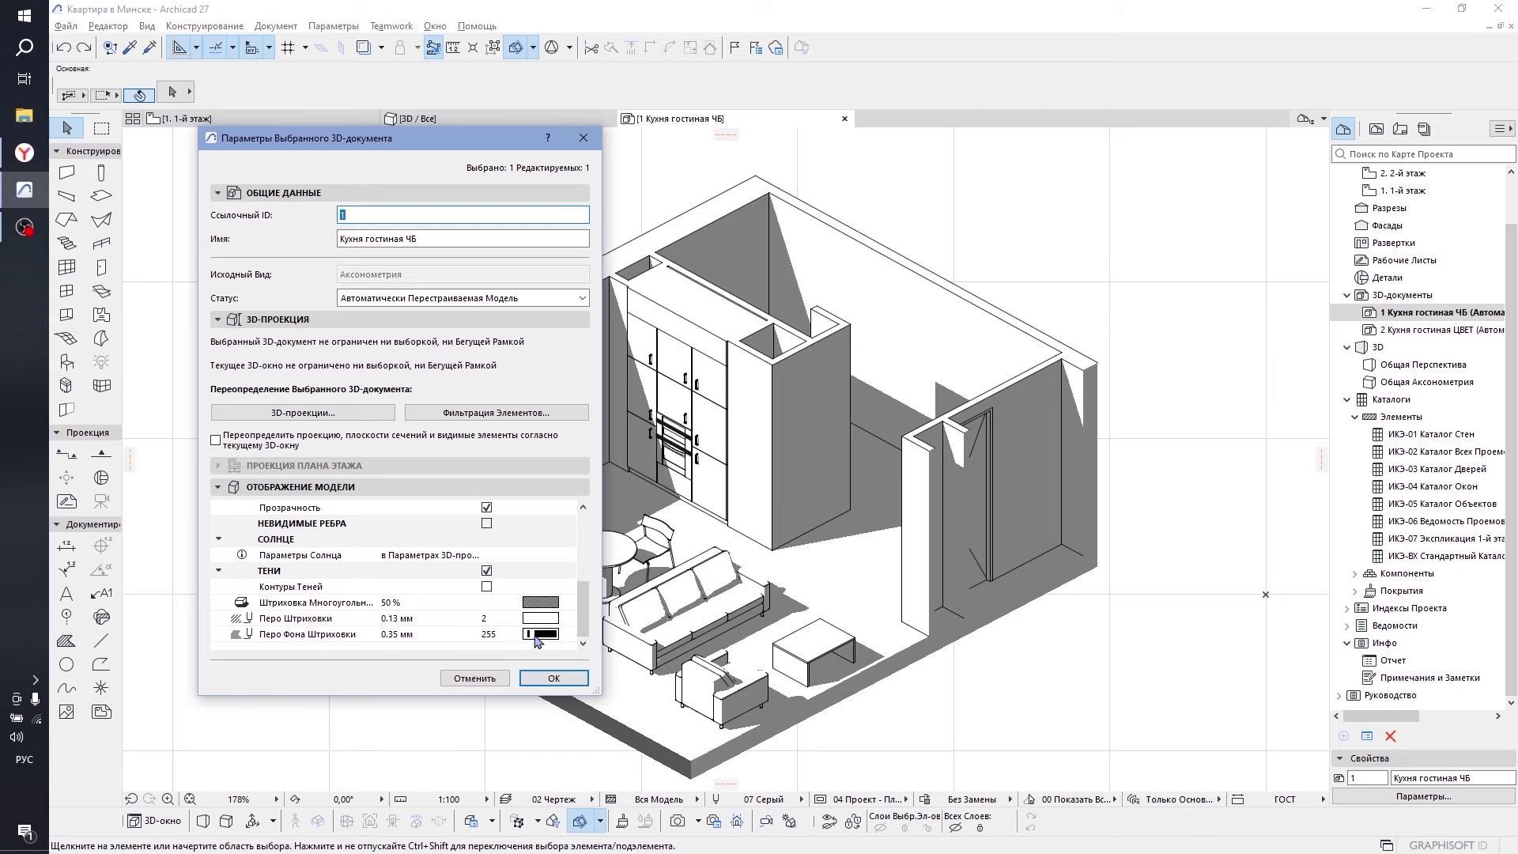
click(538, 634)
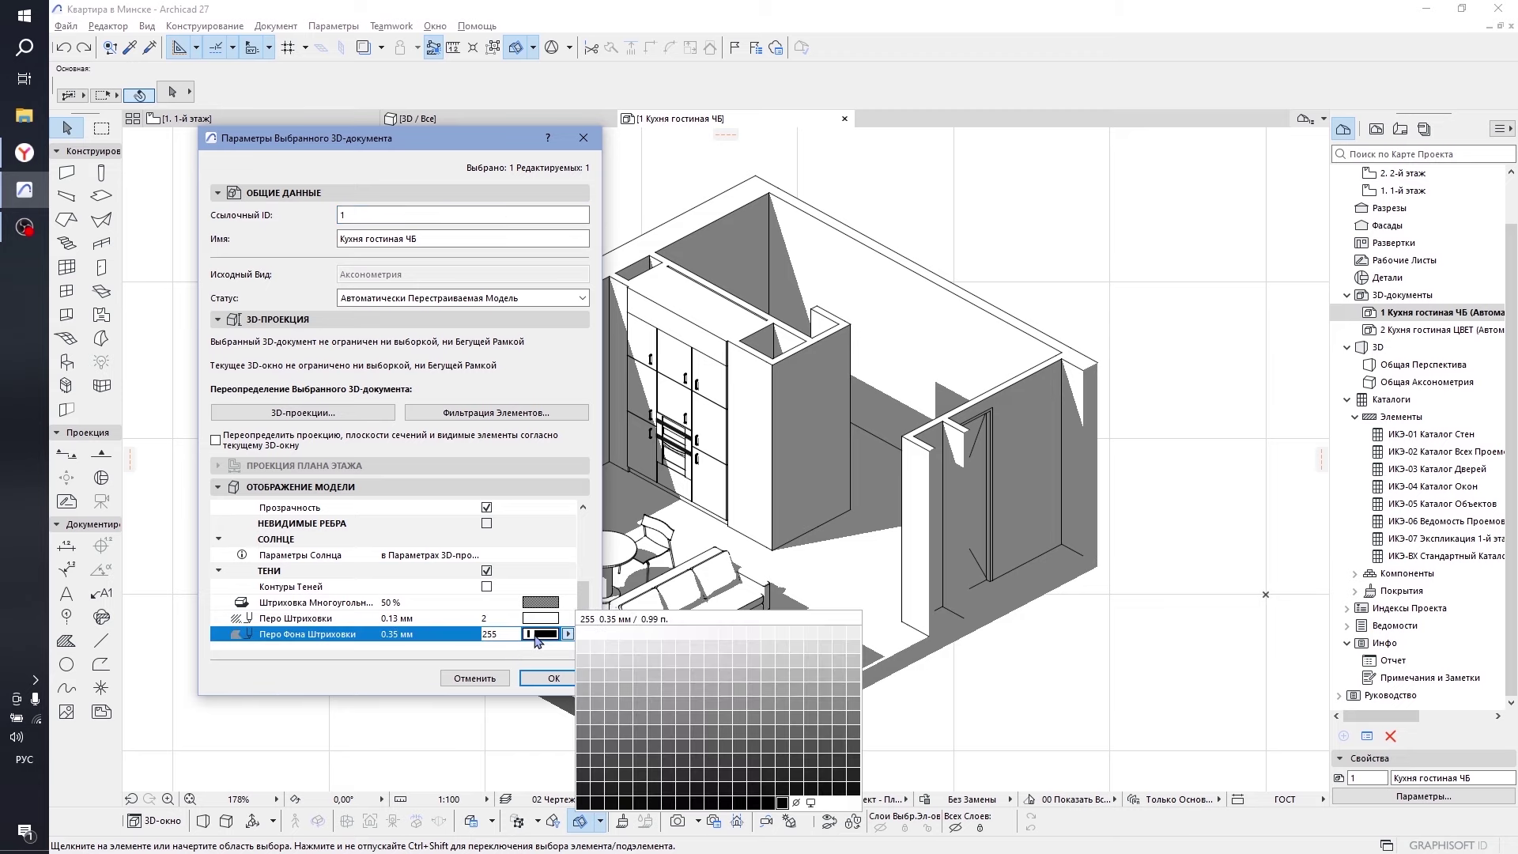
click(684, 709)
click(563, 685)
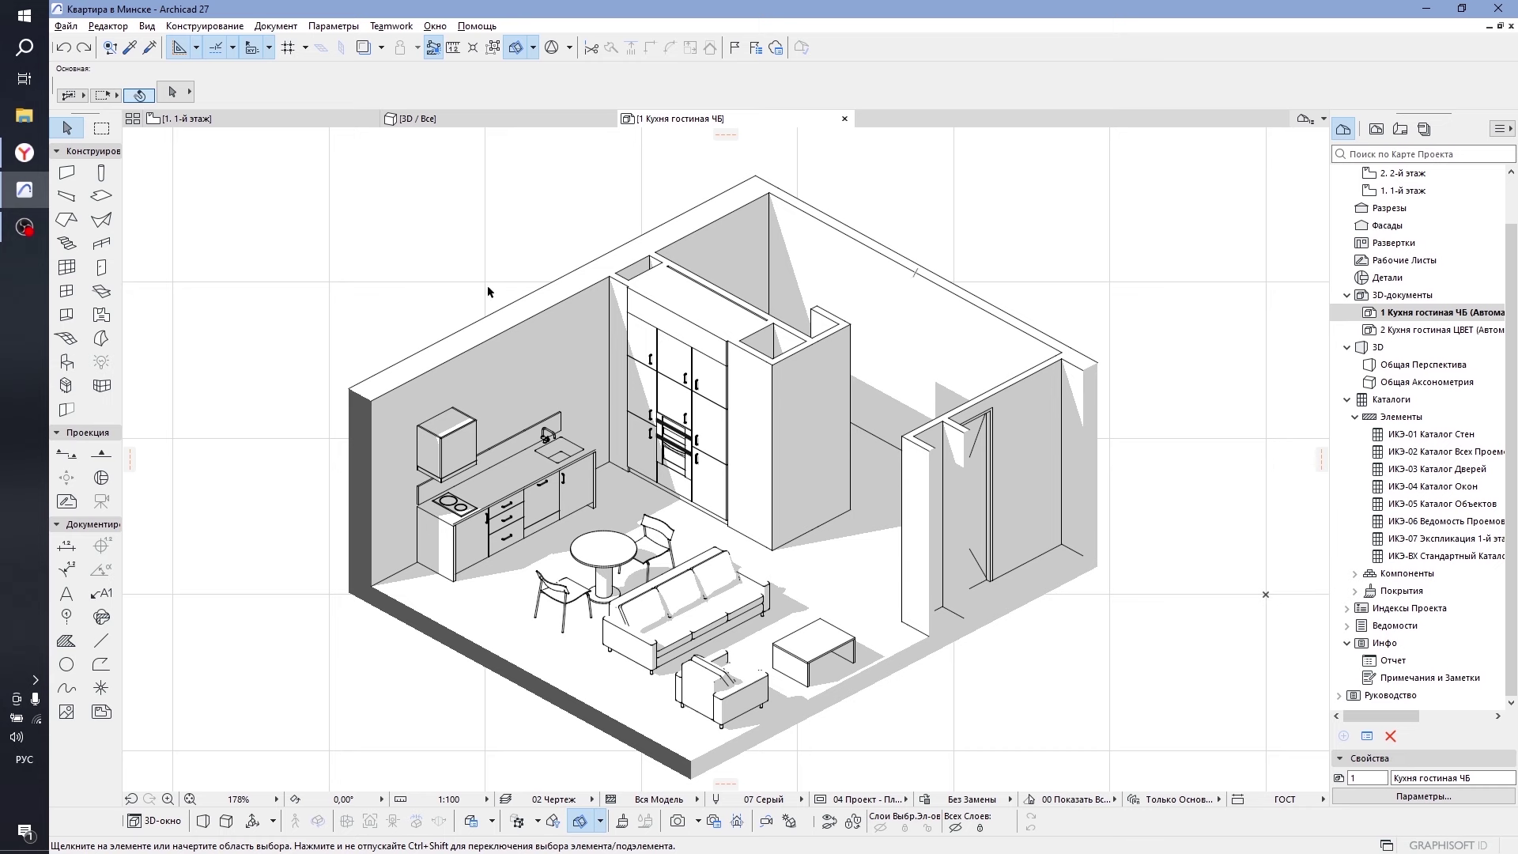
Hide the construction grid and shift the drawing slightly left
click(149, 27)
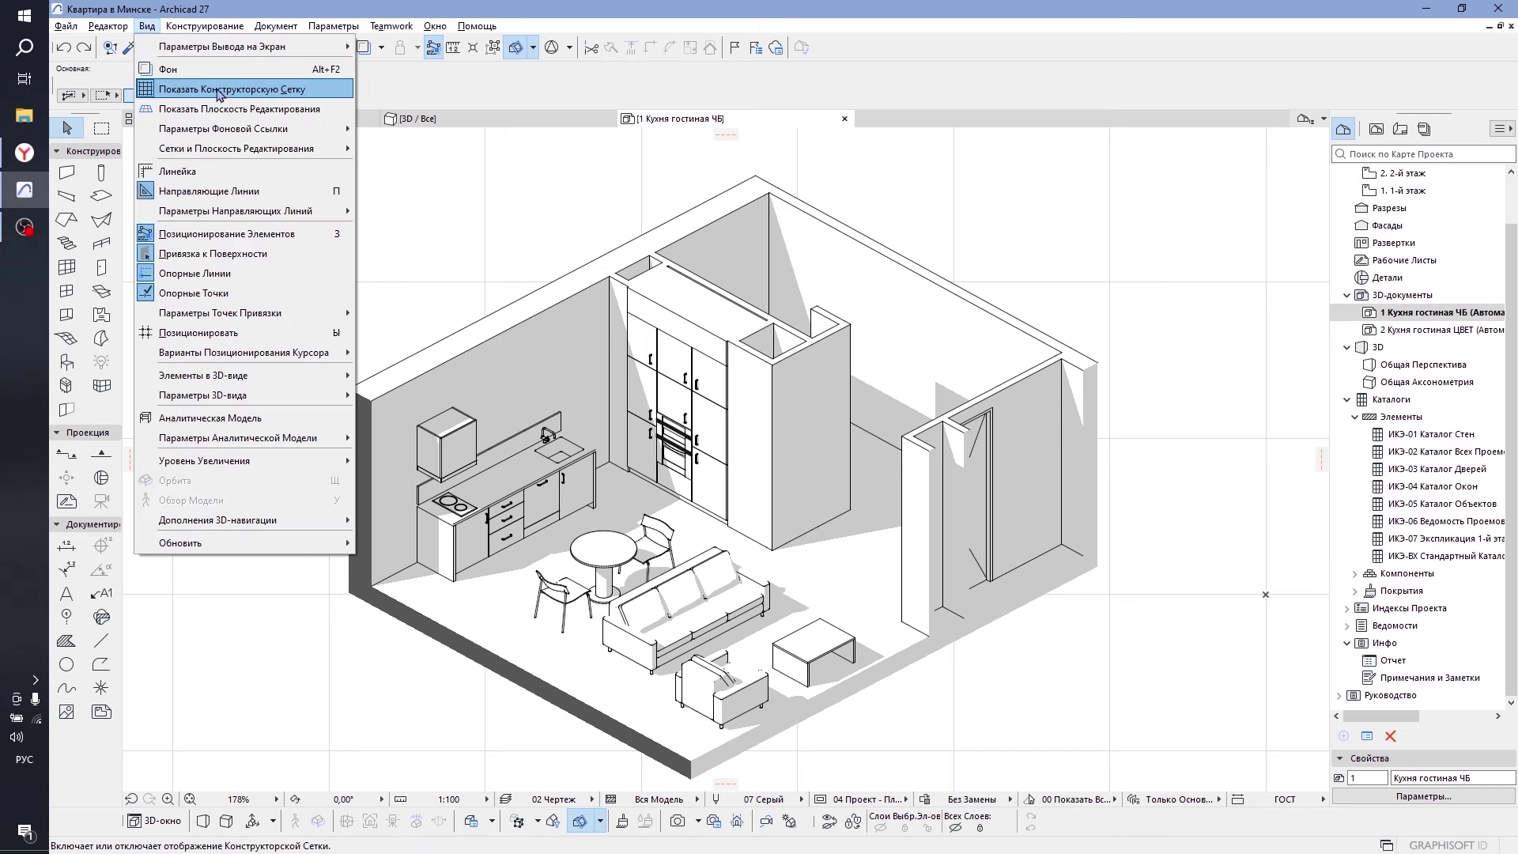
click(277, 94)
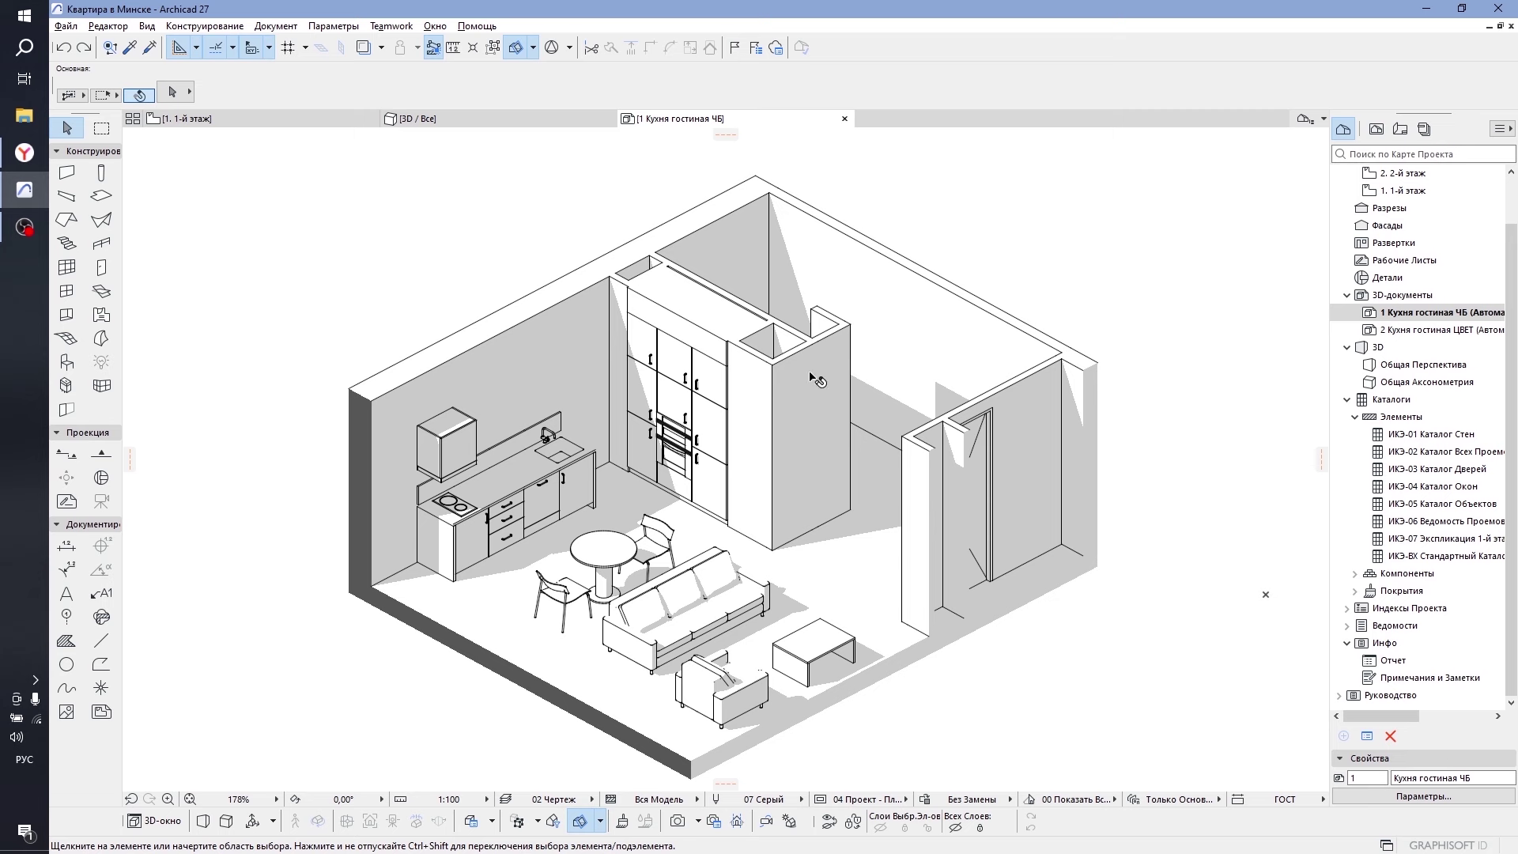
middle_drag(958, 610, 931, 610)
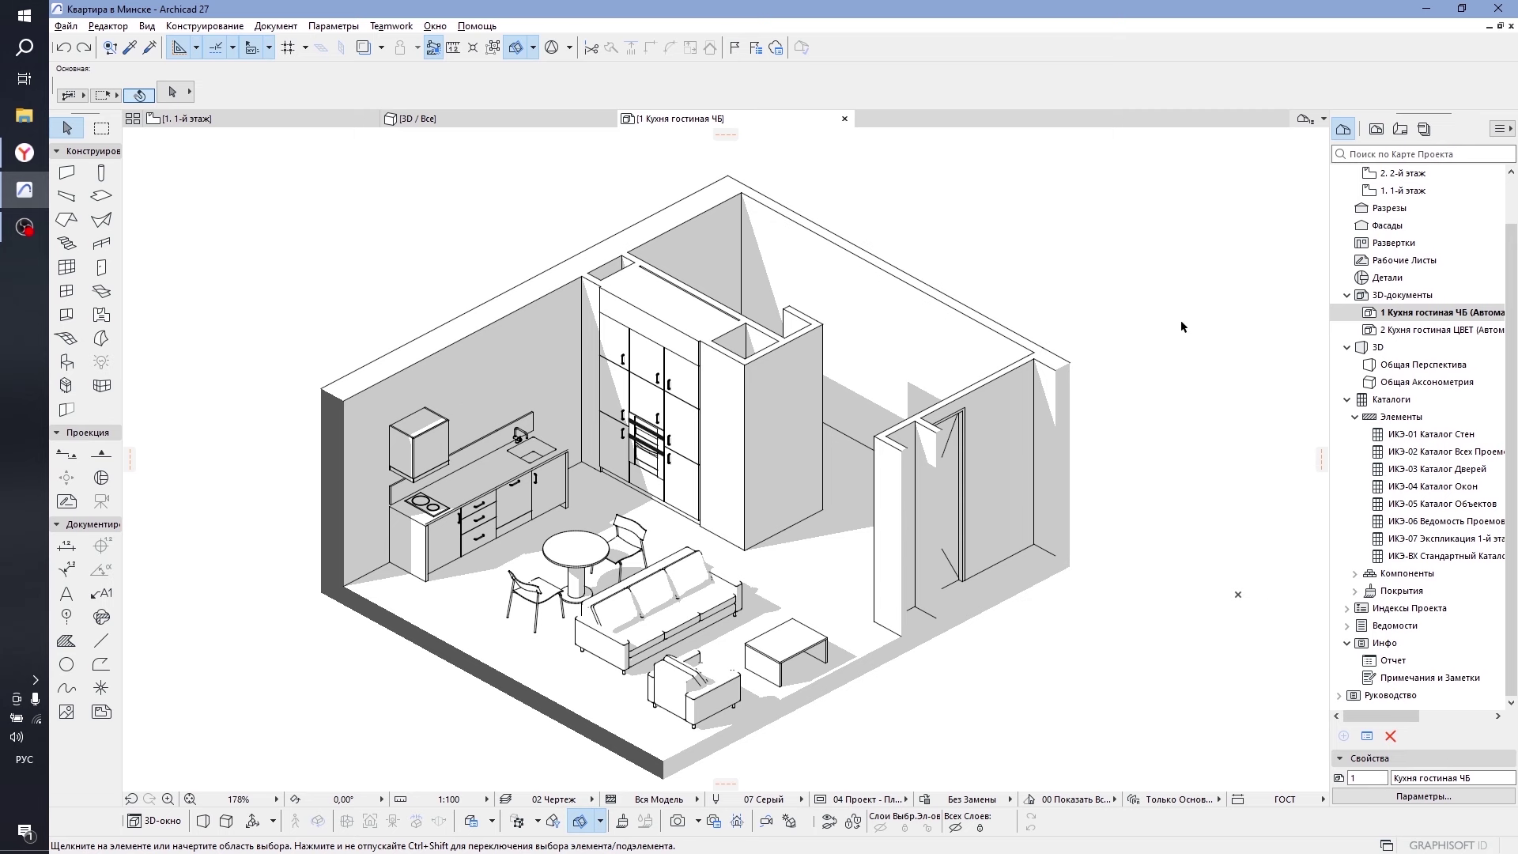
Save the current document as view '1 Кухня гостиная ЧБ' in the View Map, then return to Project Map
click(1380, 132)
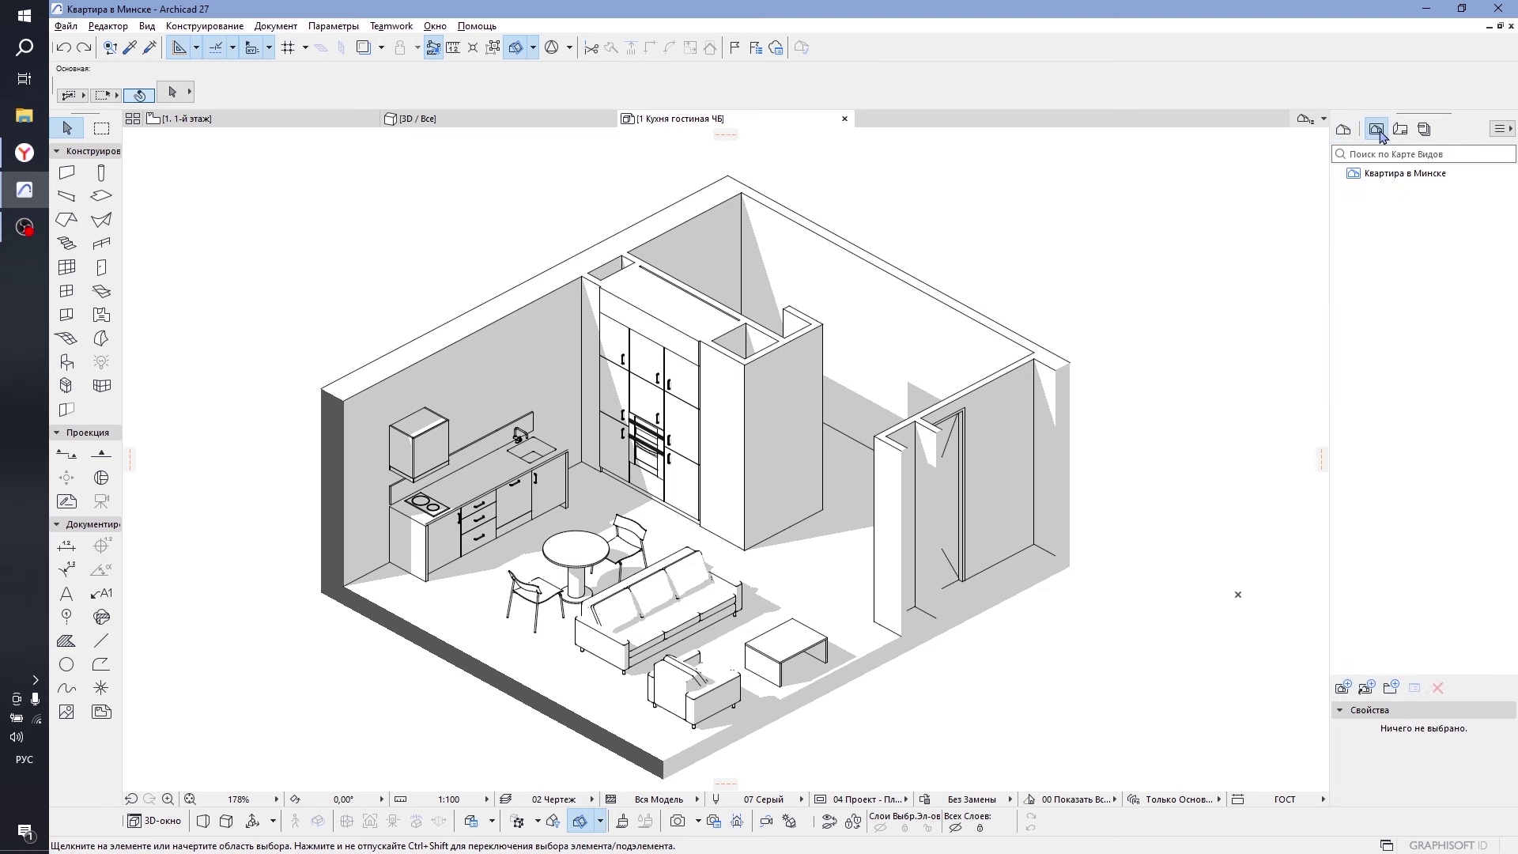
click(1343, 689)
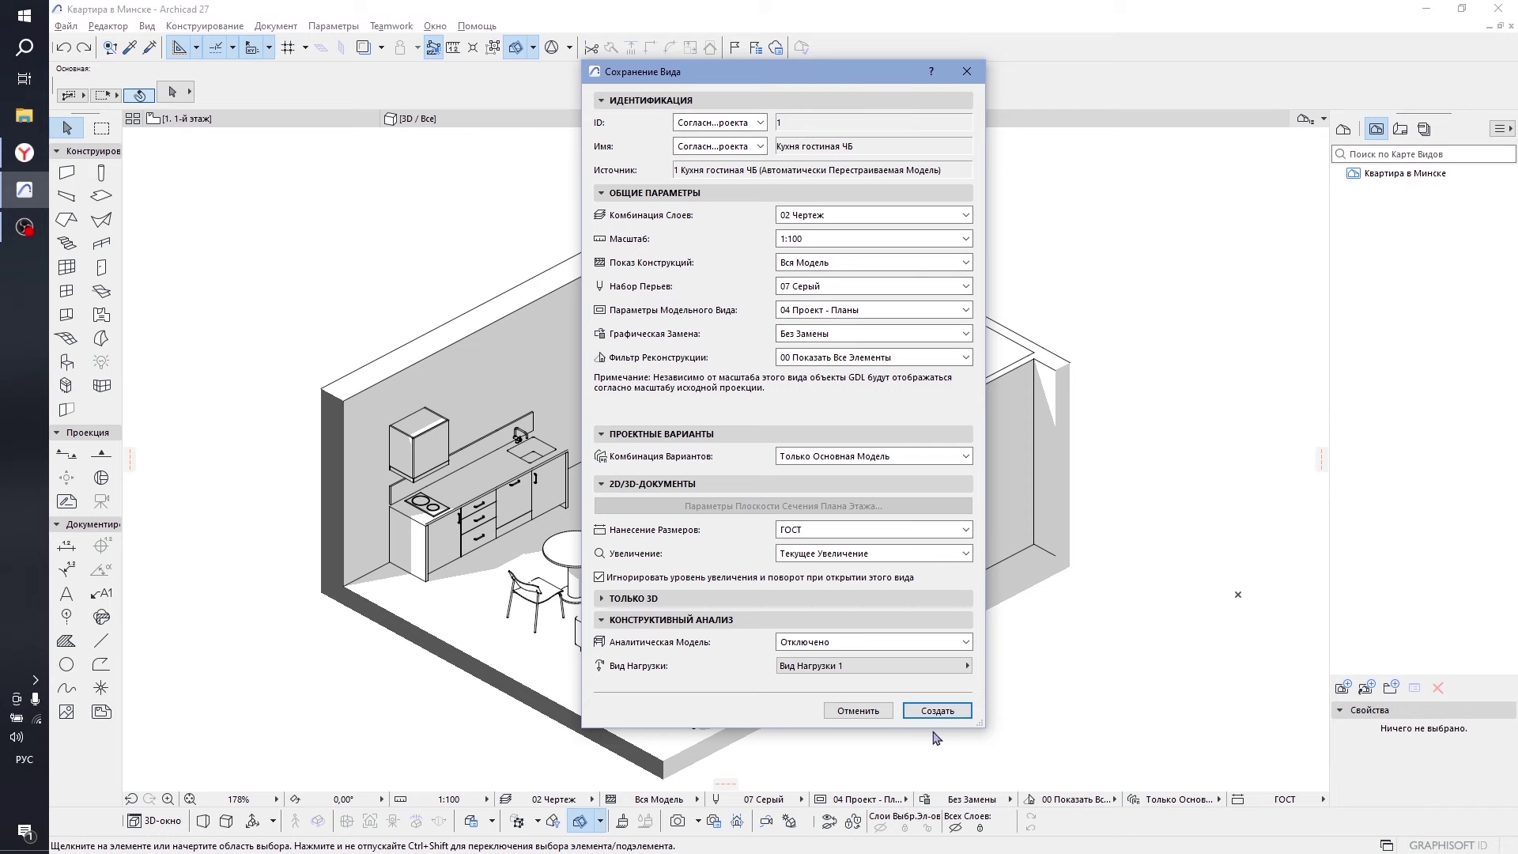
click(940, 710)
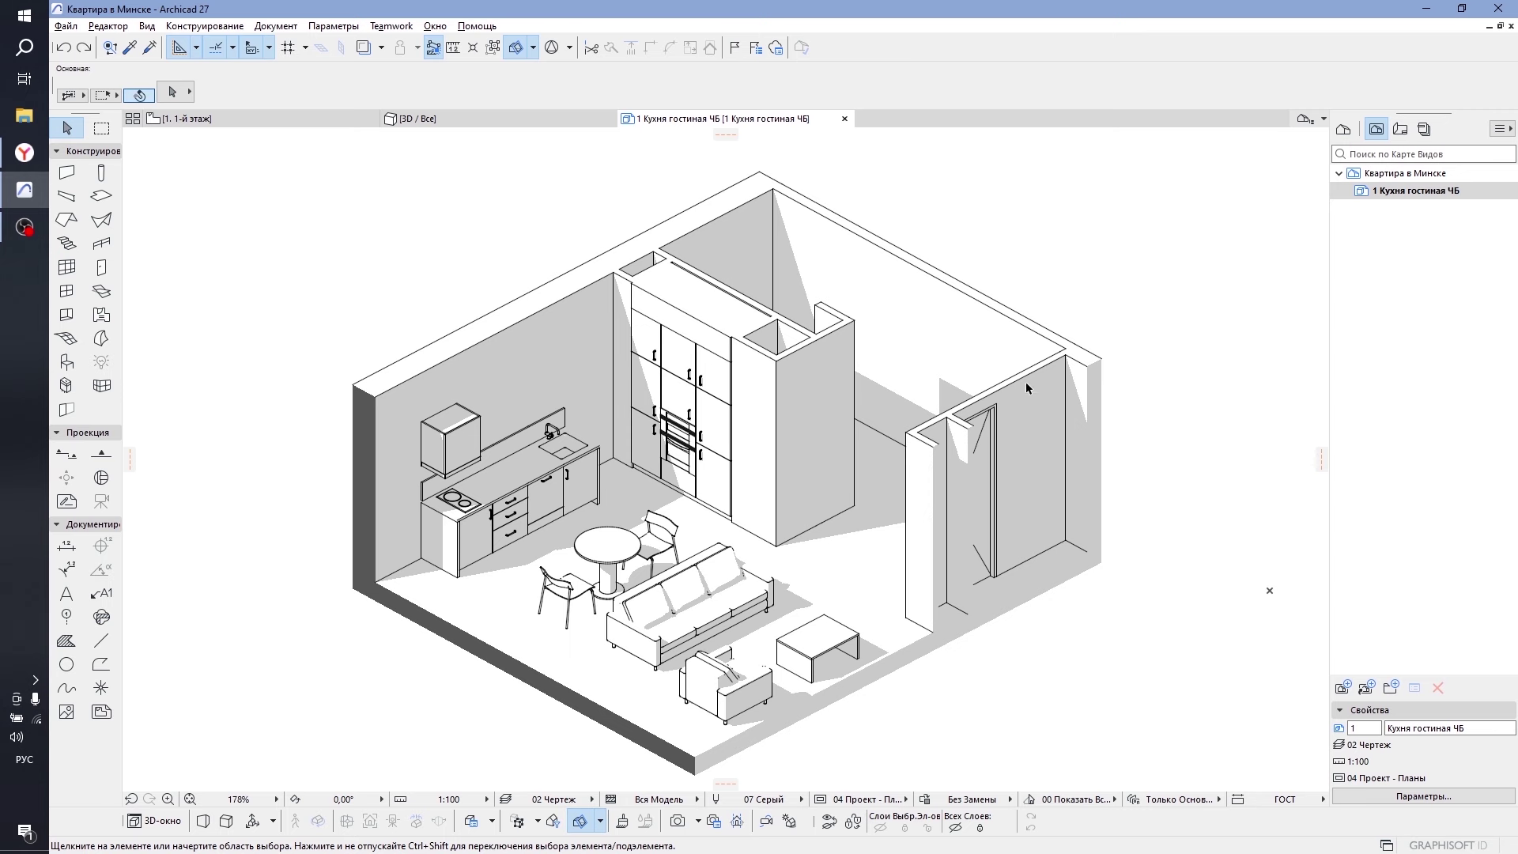
click(1342, 129)
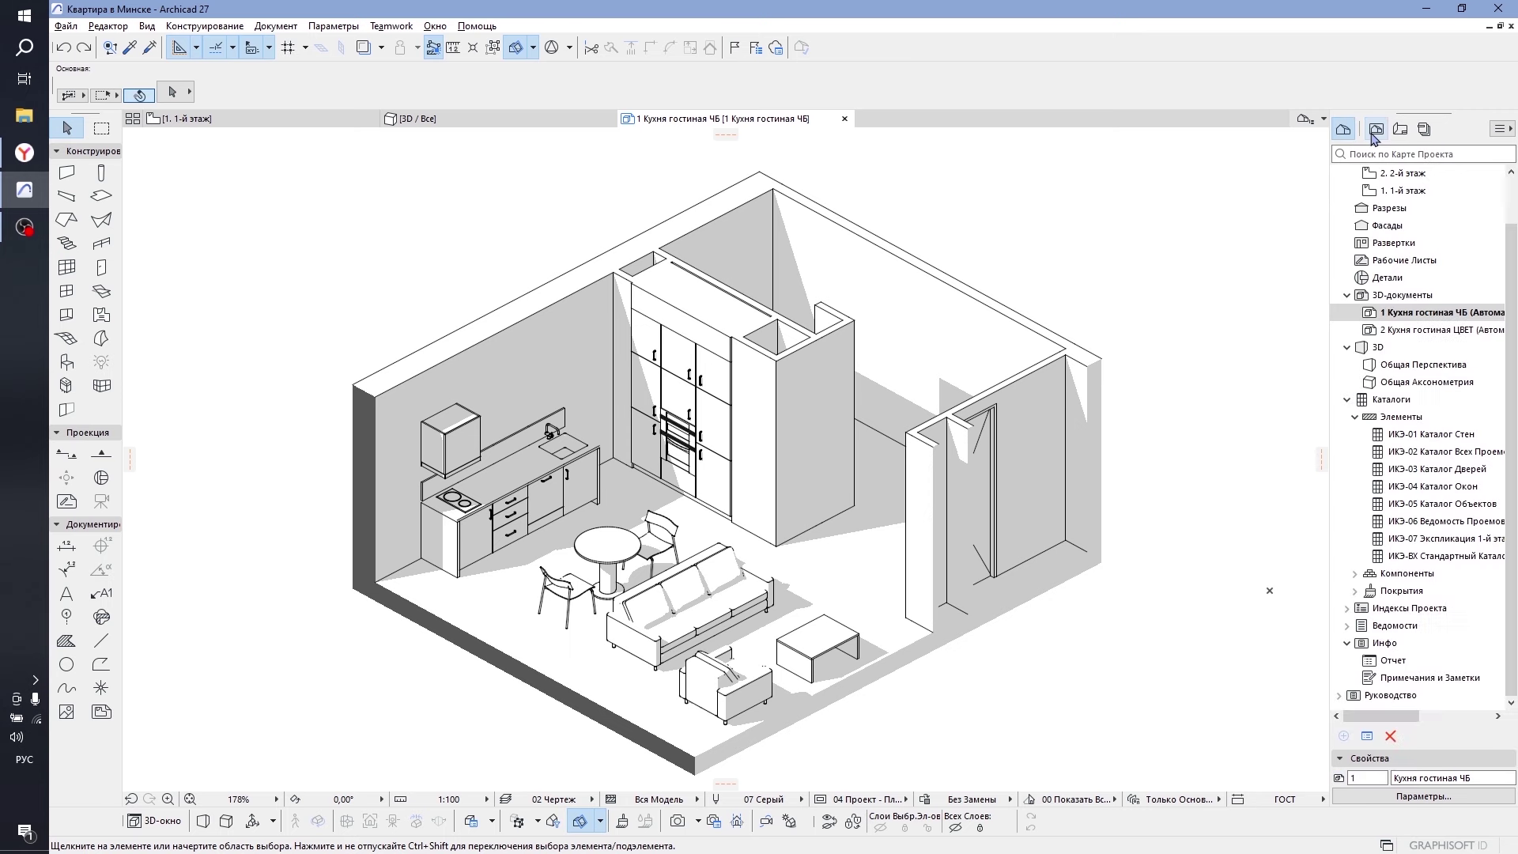
Open the '2 Кухня гостиная ЦВЕТ' 3D document and give cut elements a uniform colour fill
double_click(1430, 337)
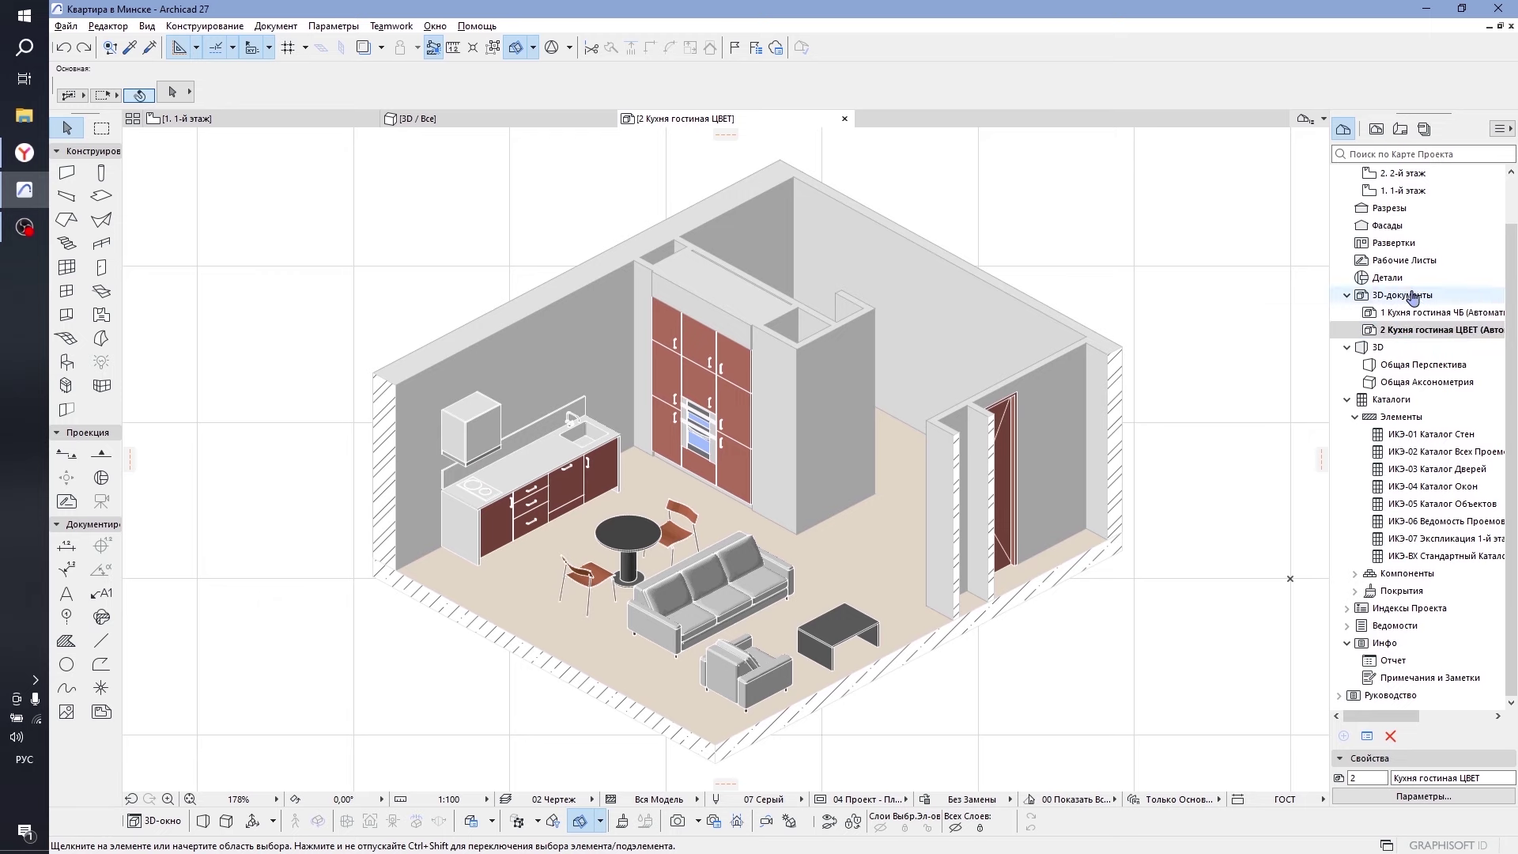
middle_drag(1220, 379, 1180, 389)
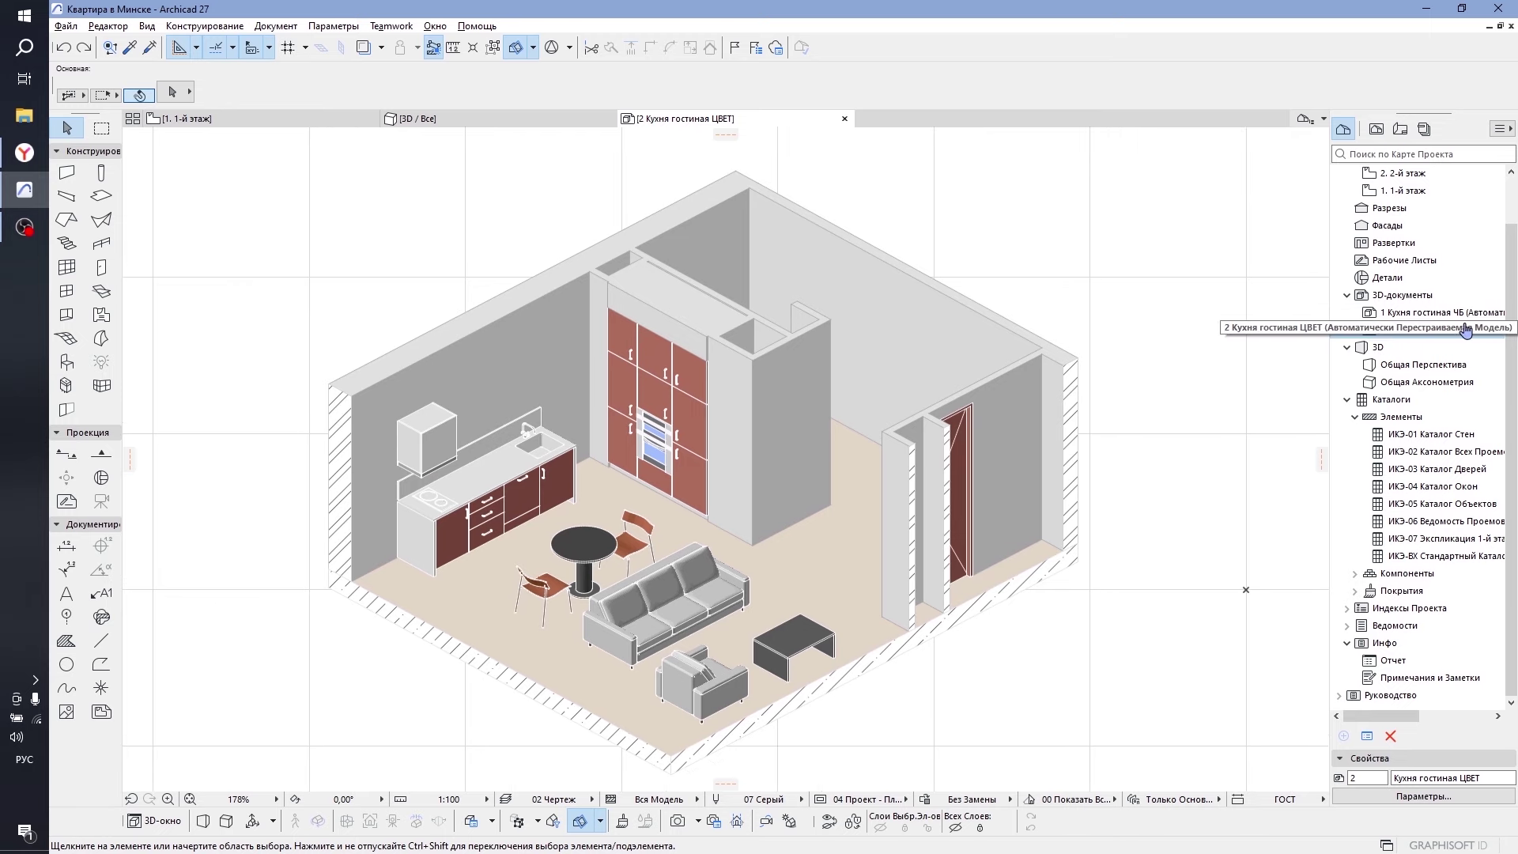
right_click(655, 119)
click(751, 233)
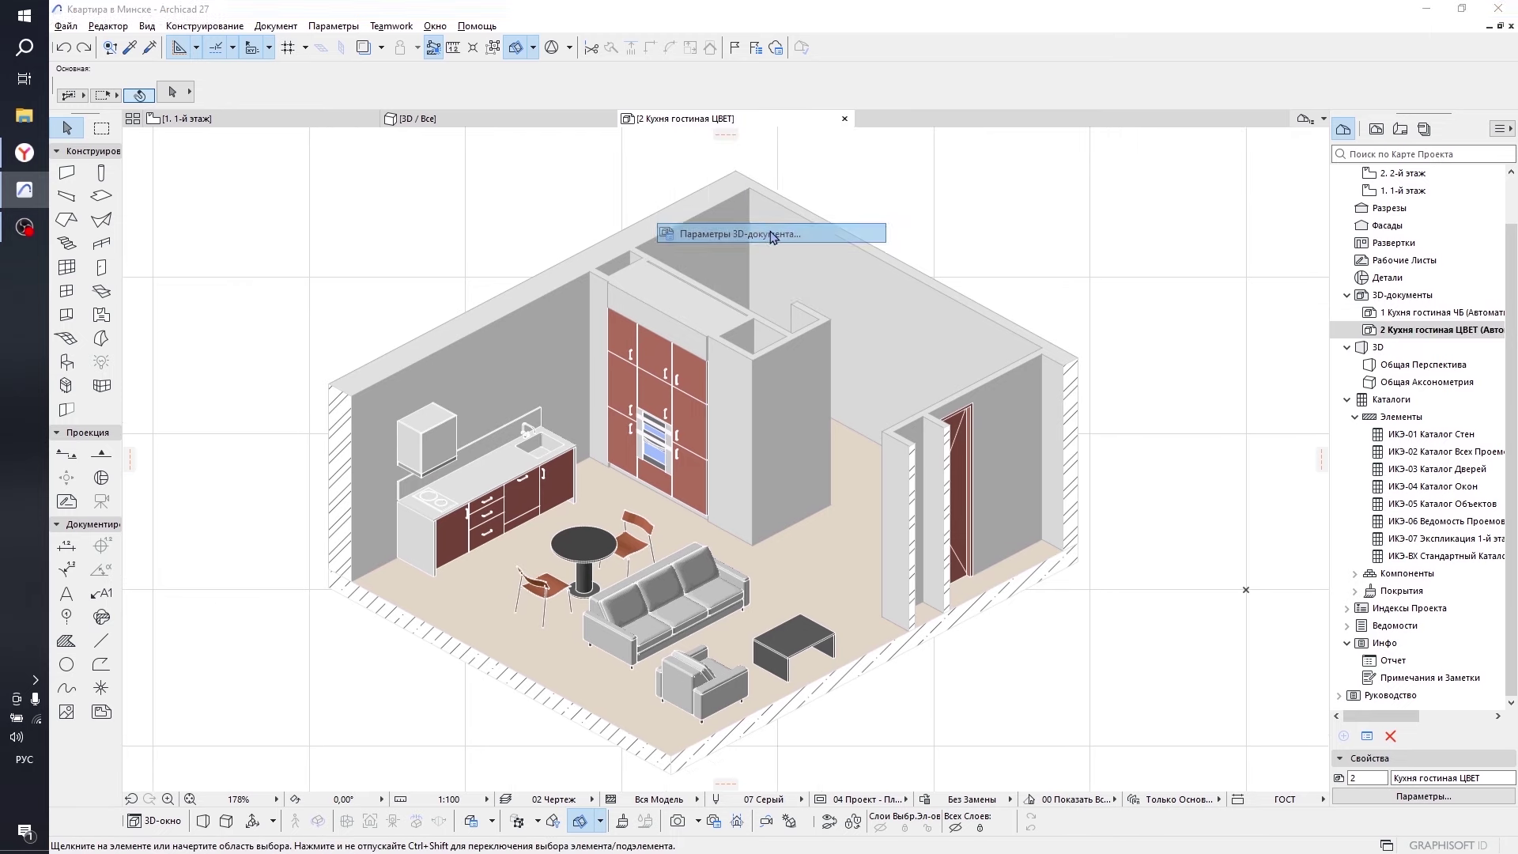
click(554, 527)
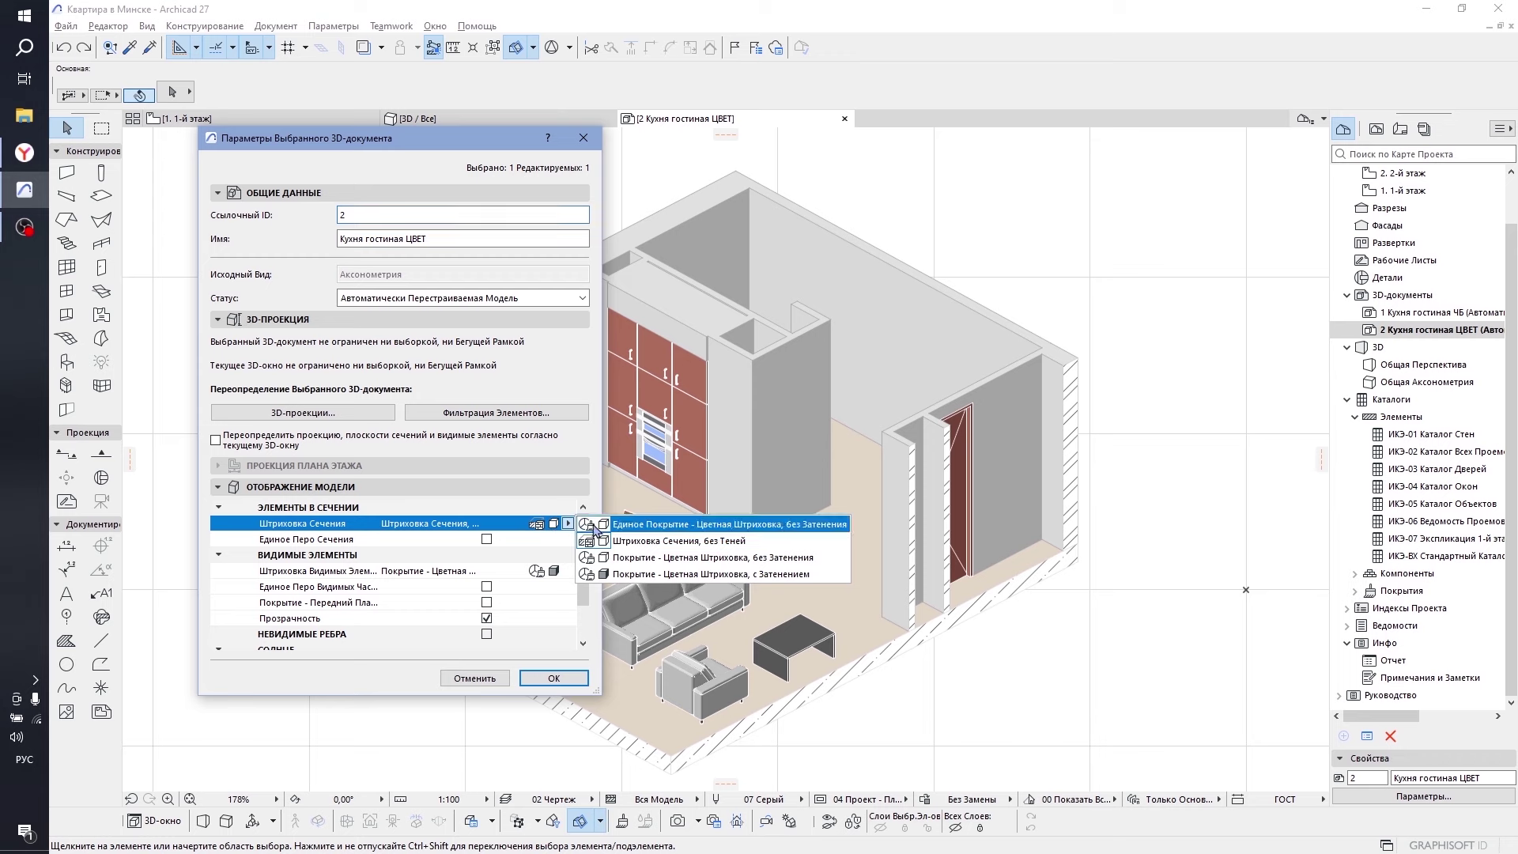
click(587, 528)
Colour-fill visible elements without shading, apply the settings, and hide the construction grid
scroll(553, 585, down, 1)
click(567, 555)
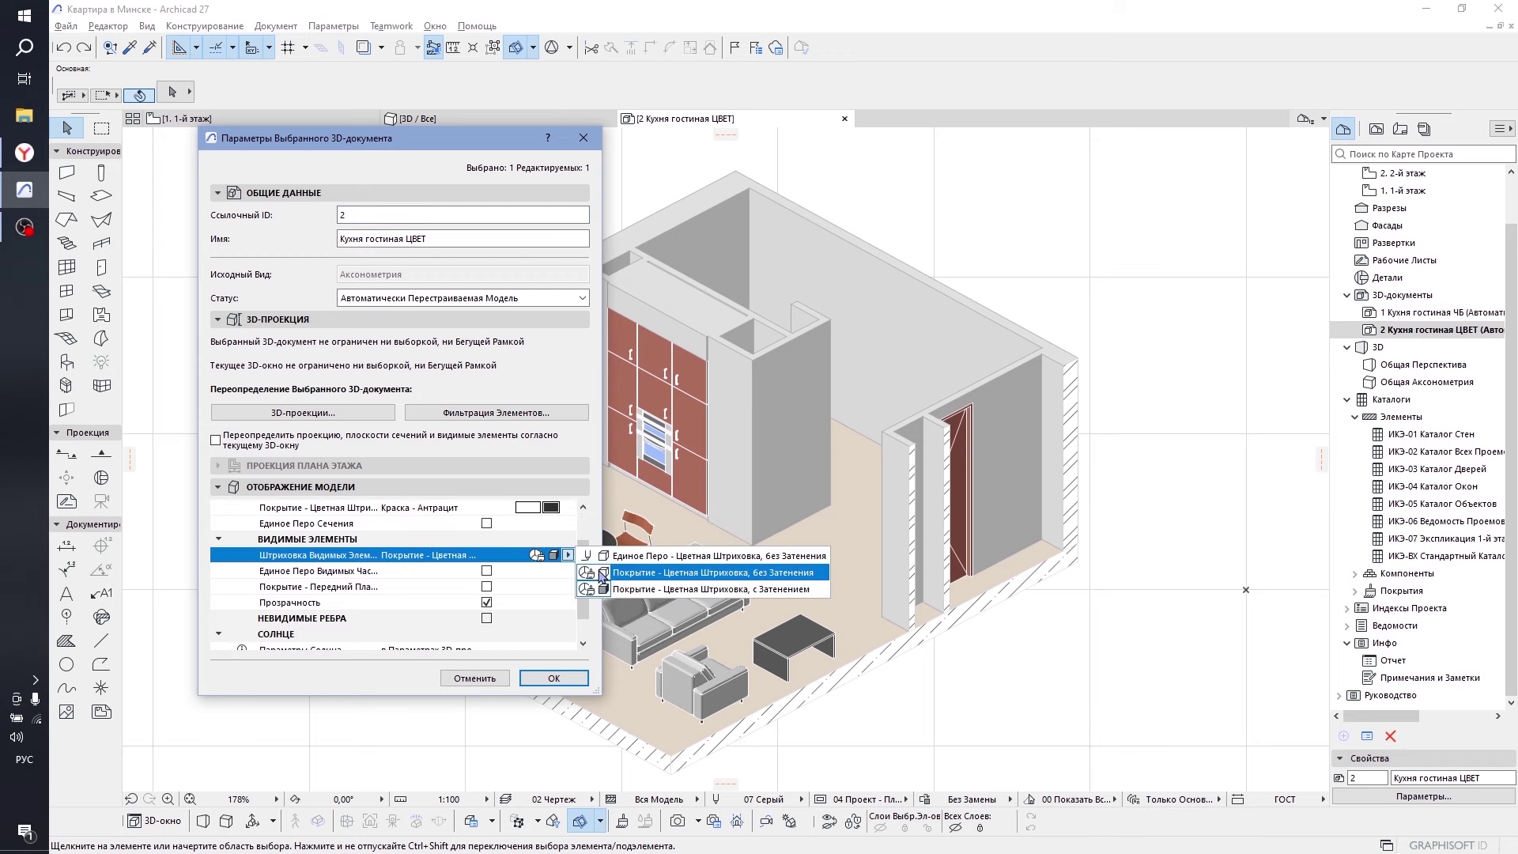
click(616, 570)
scroll(515, 601, down, 1)
click(498, 634)
scroll(540, 606, down, 1)
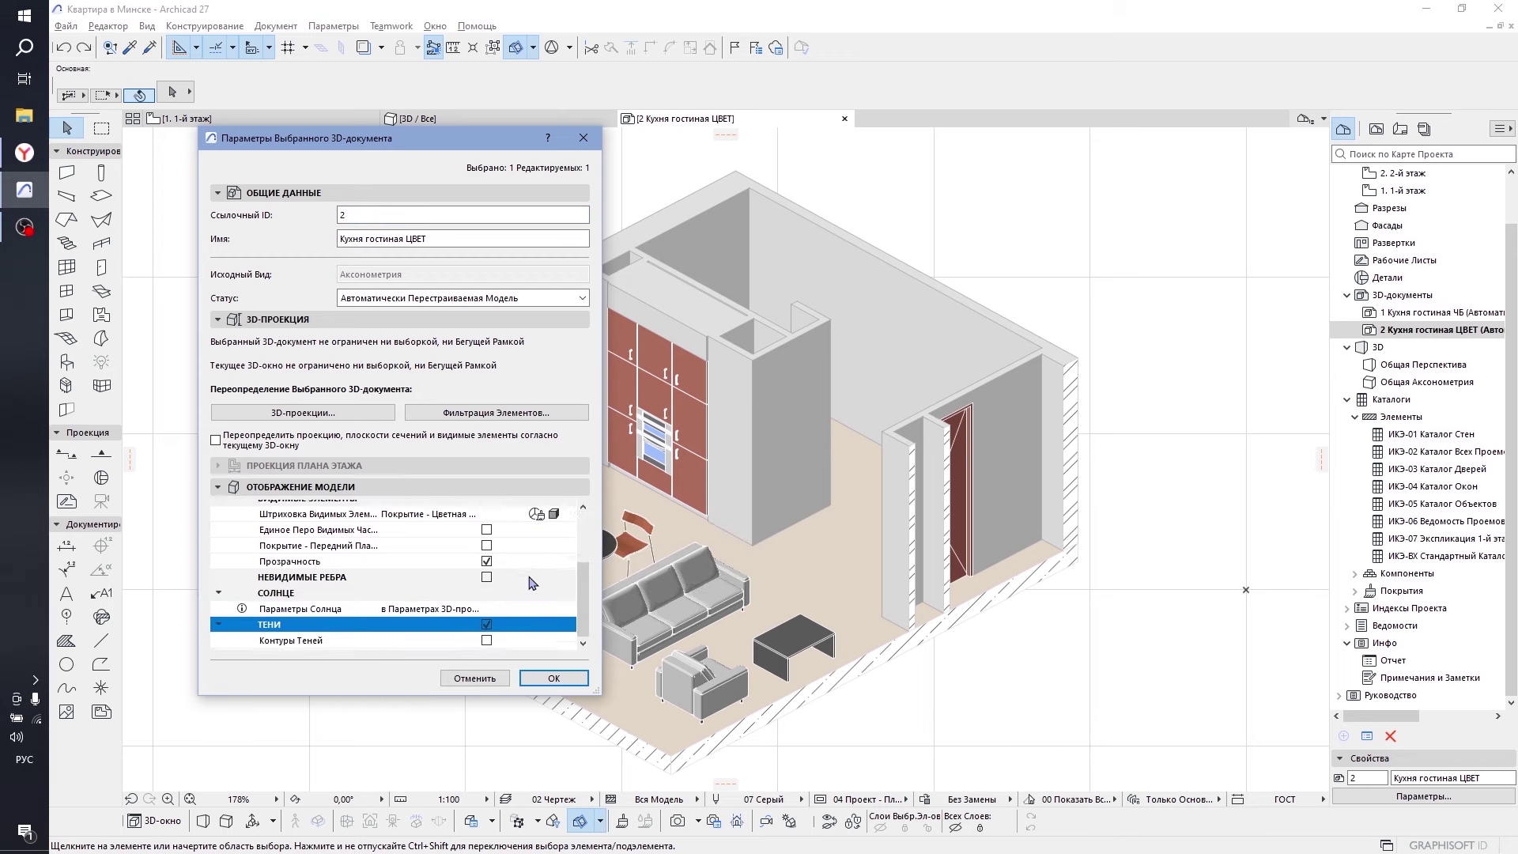
click(544, 678)
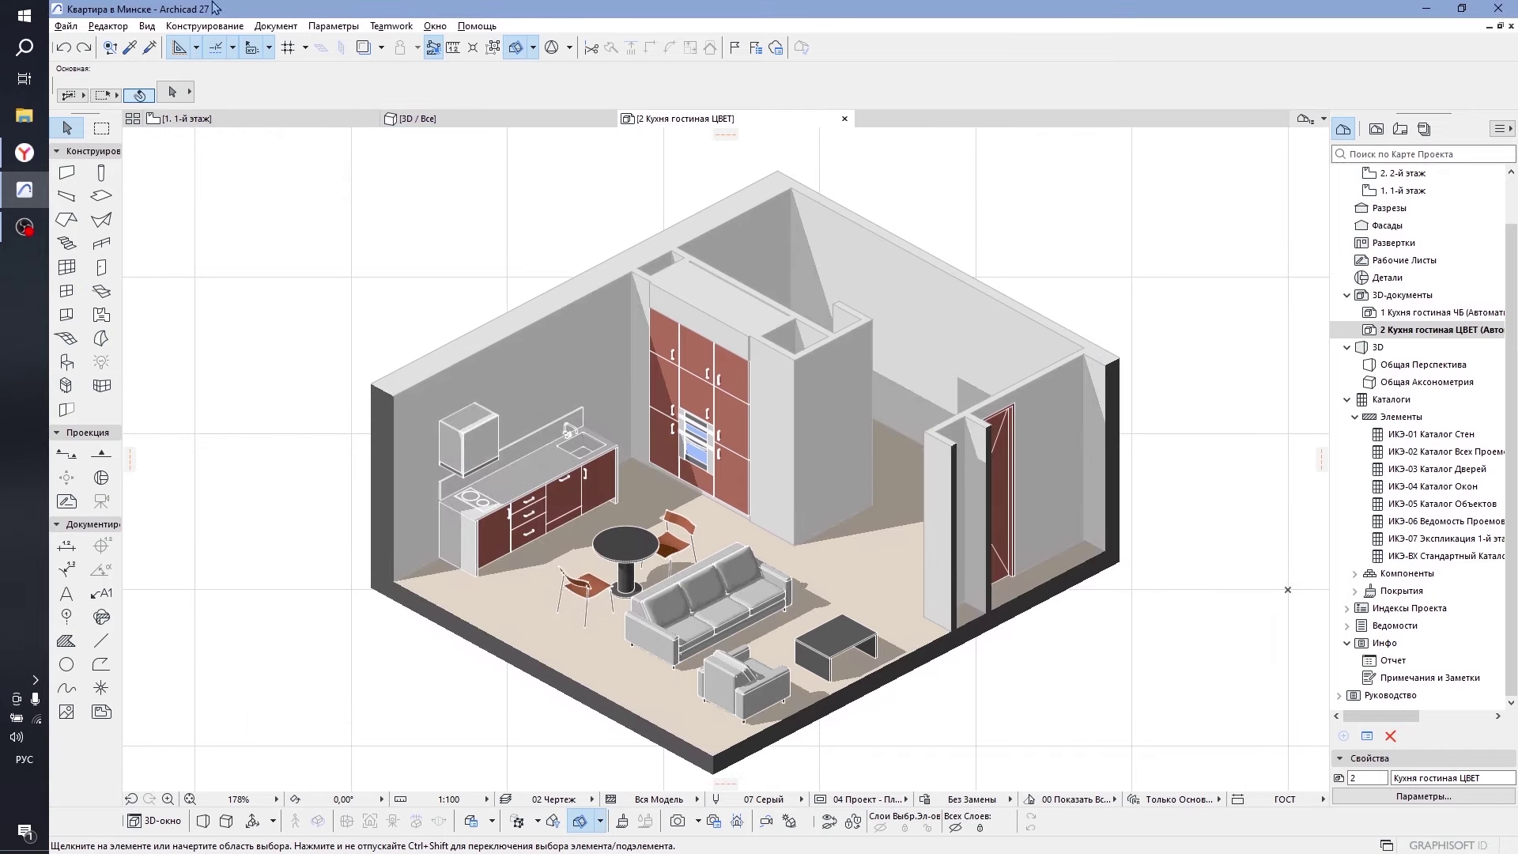
click(178, 26)
mouse_move(147, 26)
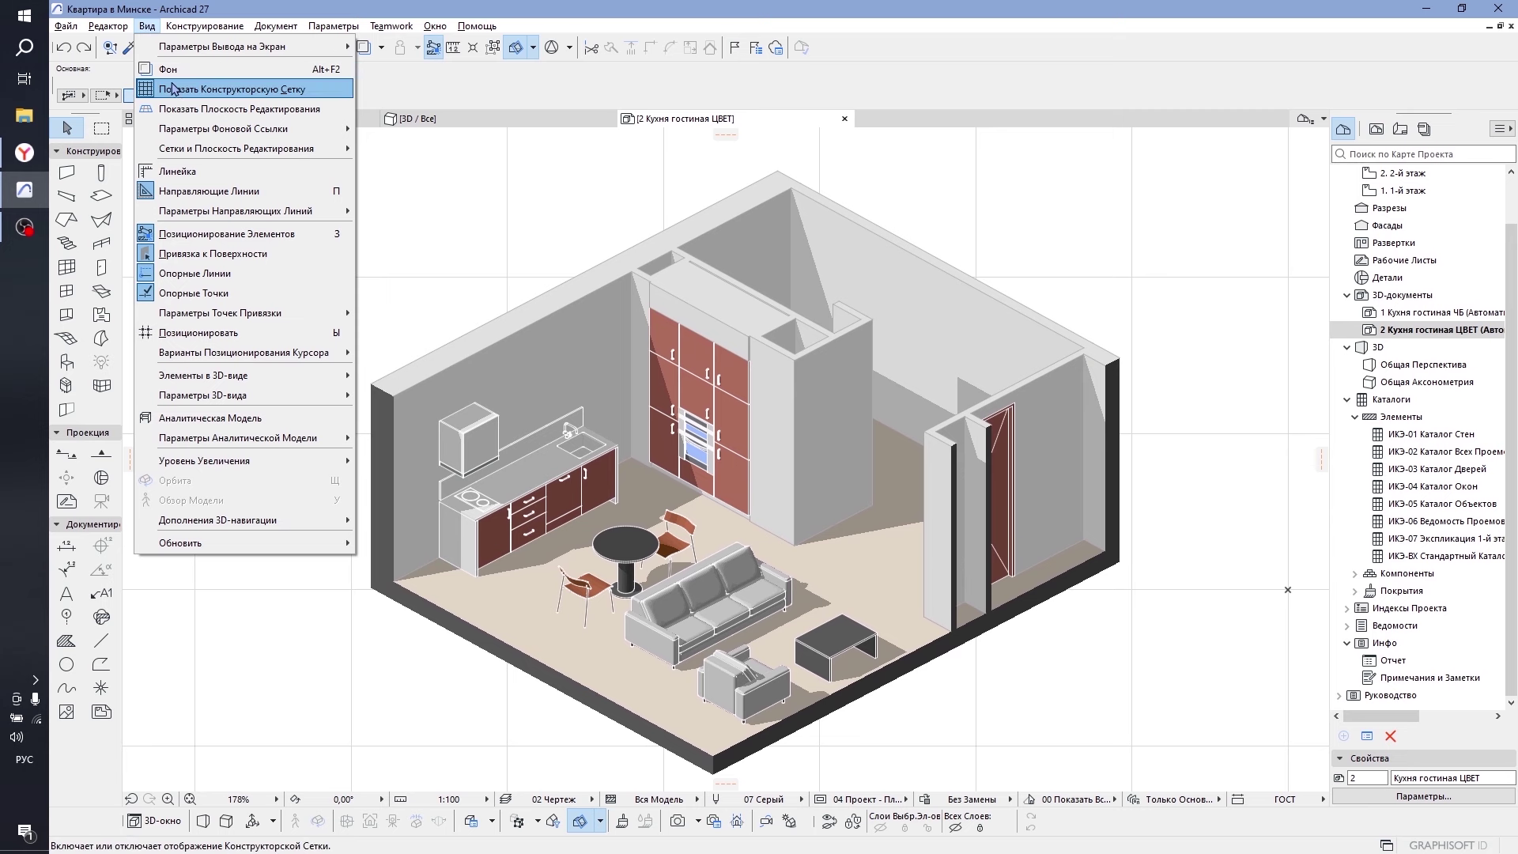
click(172, 88)
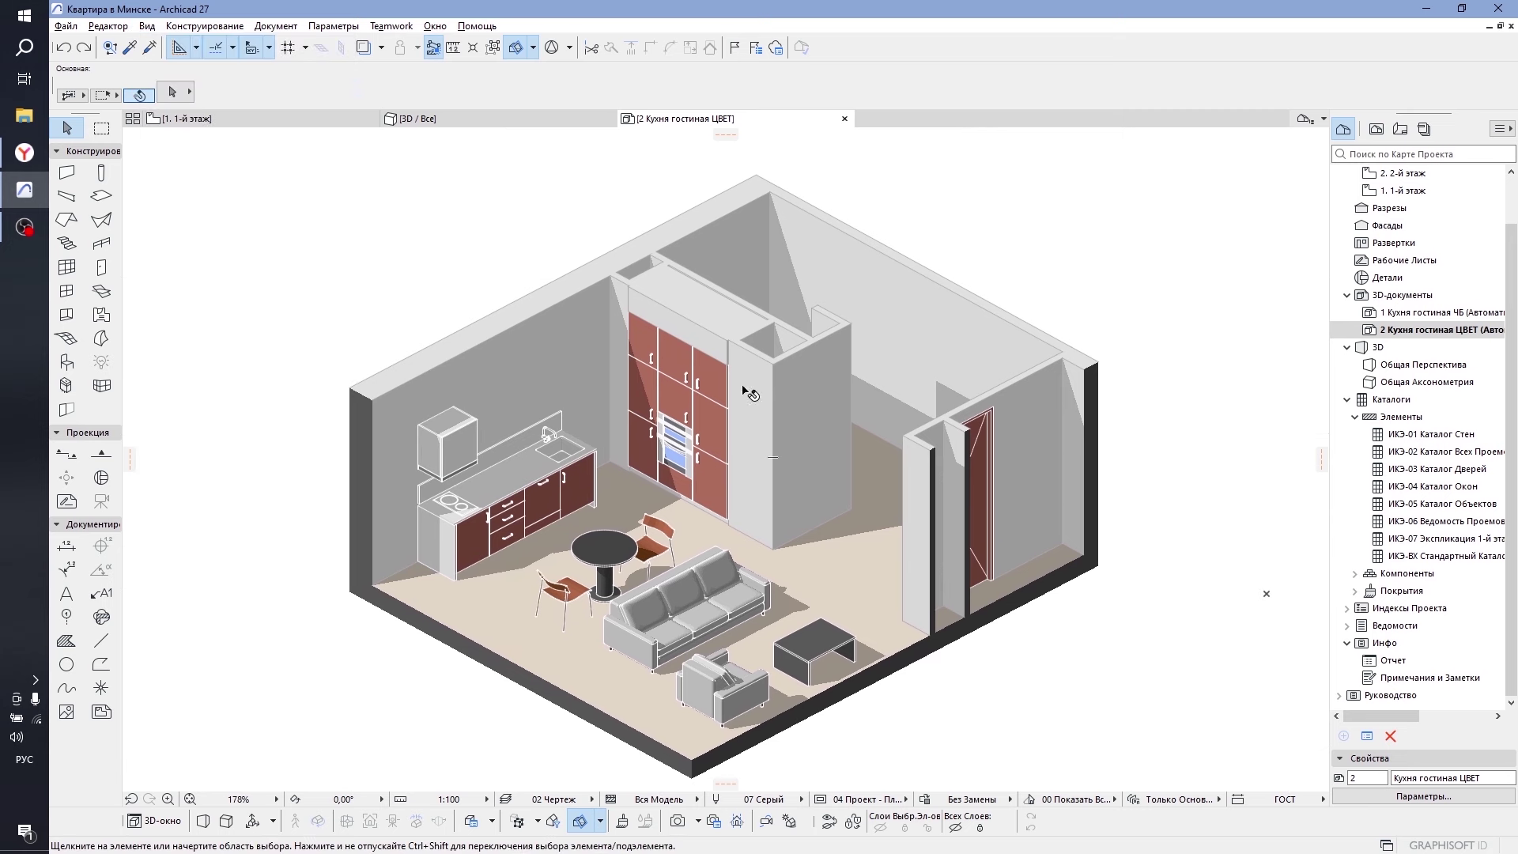
Outline visible parts with a uniform dark 0.35 mm contour pen 255
right_click(670, 125)
click(787, 231)
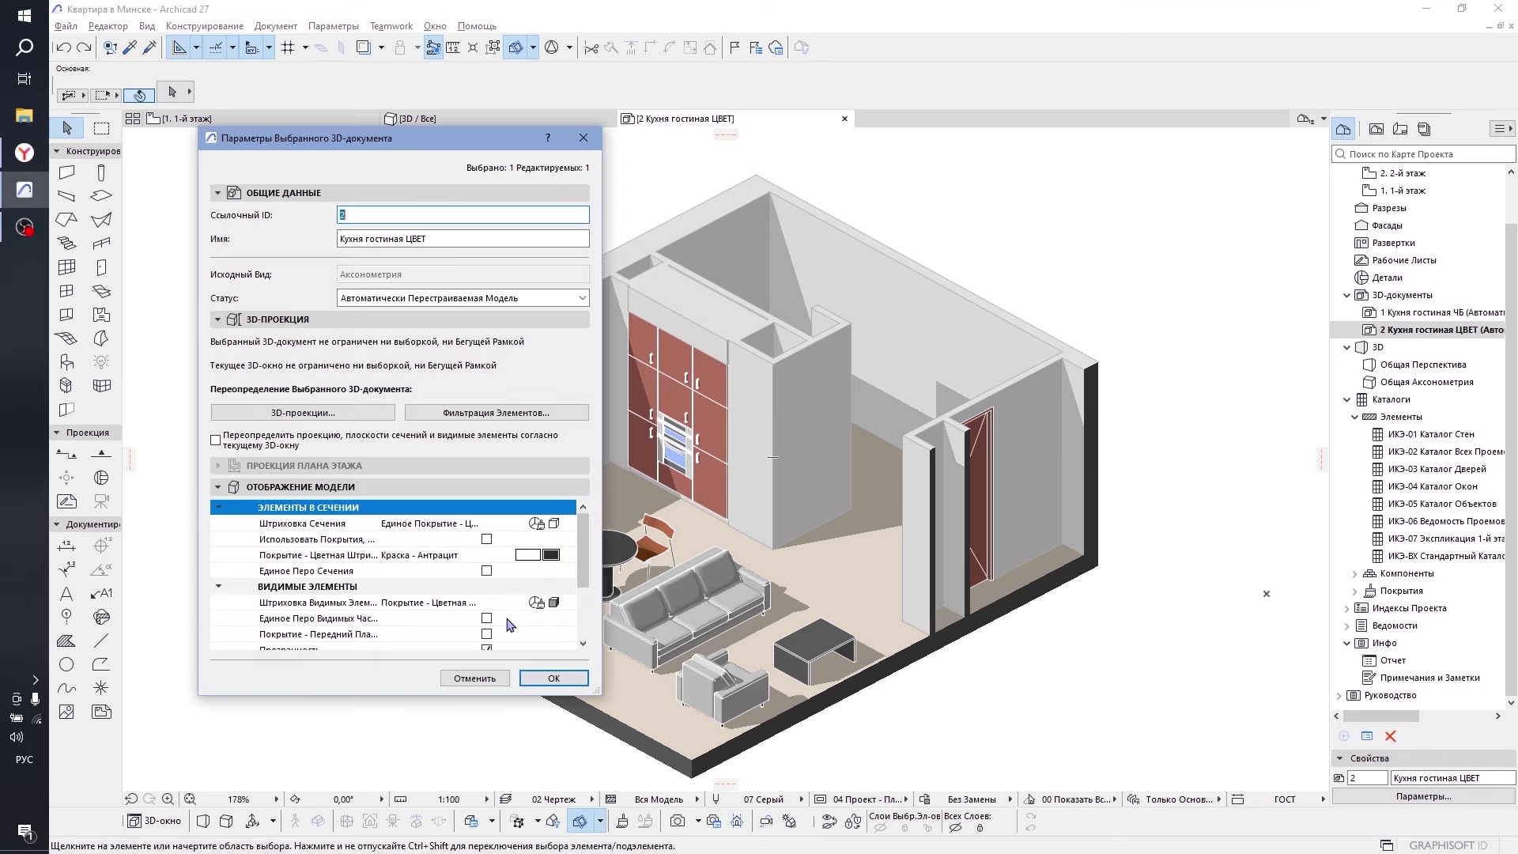
click(485, 617)
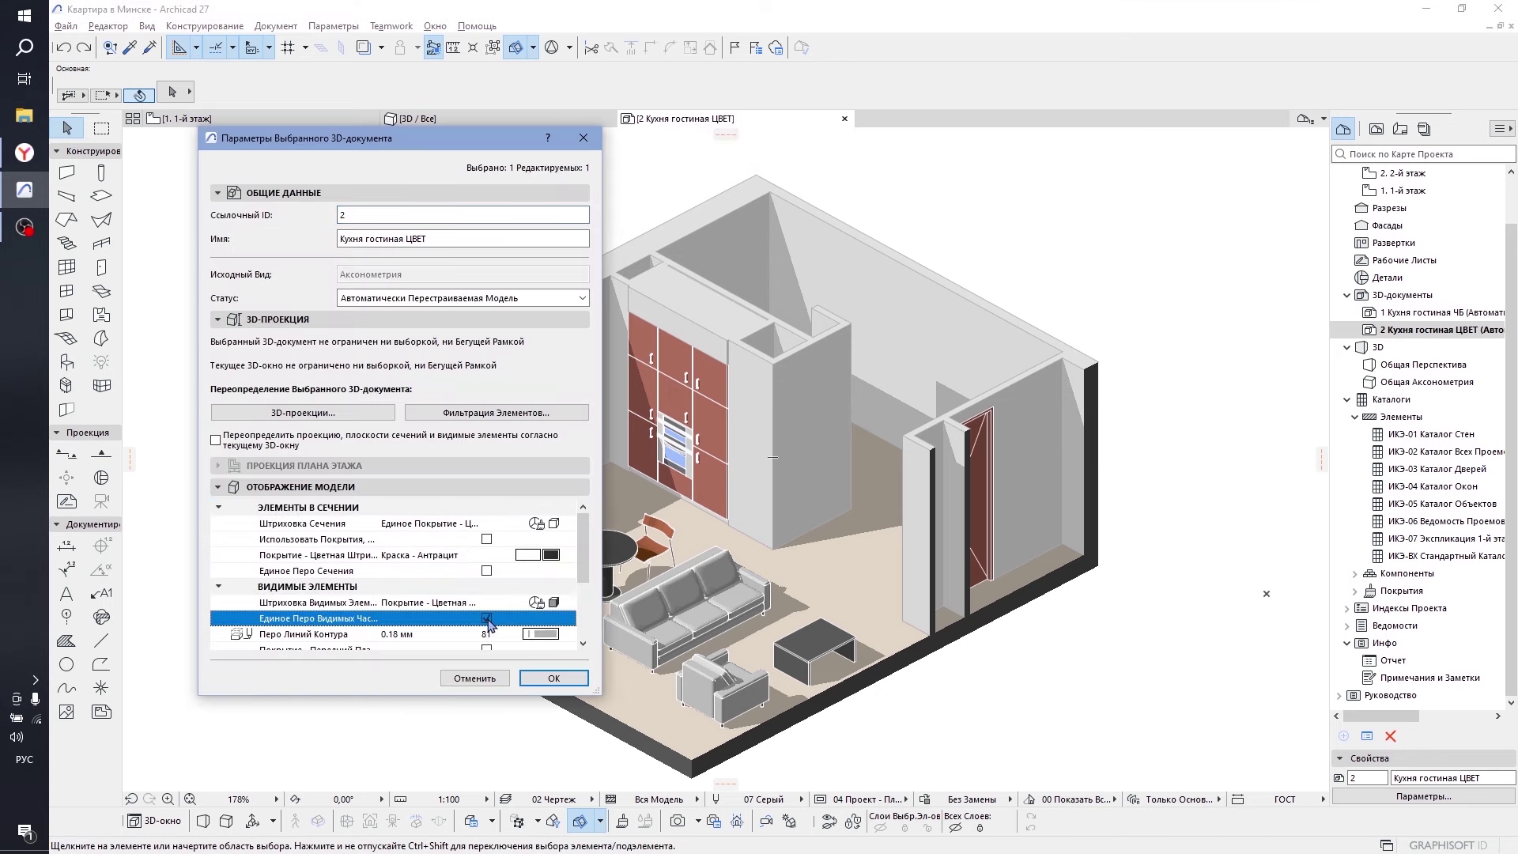
scroll(485, 618, down, 1)
click(542, 586)
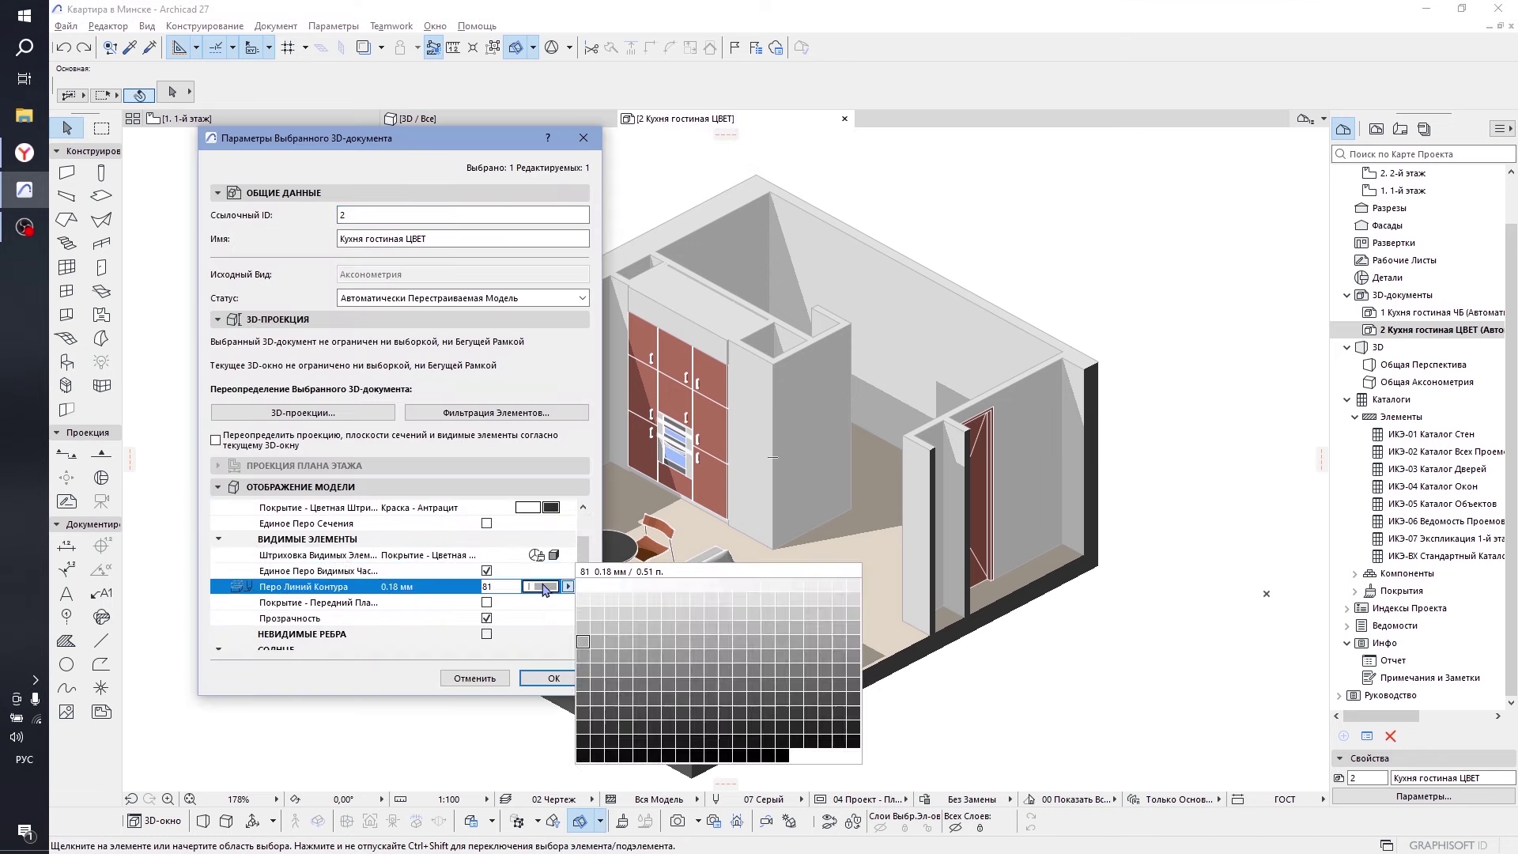
click(781, 755)
click(553, 677)
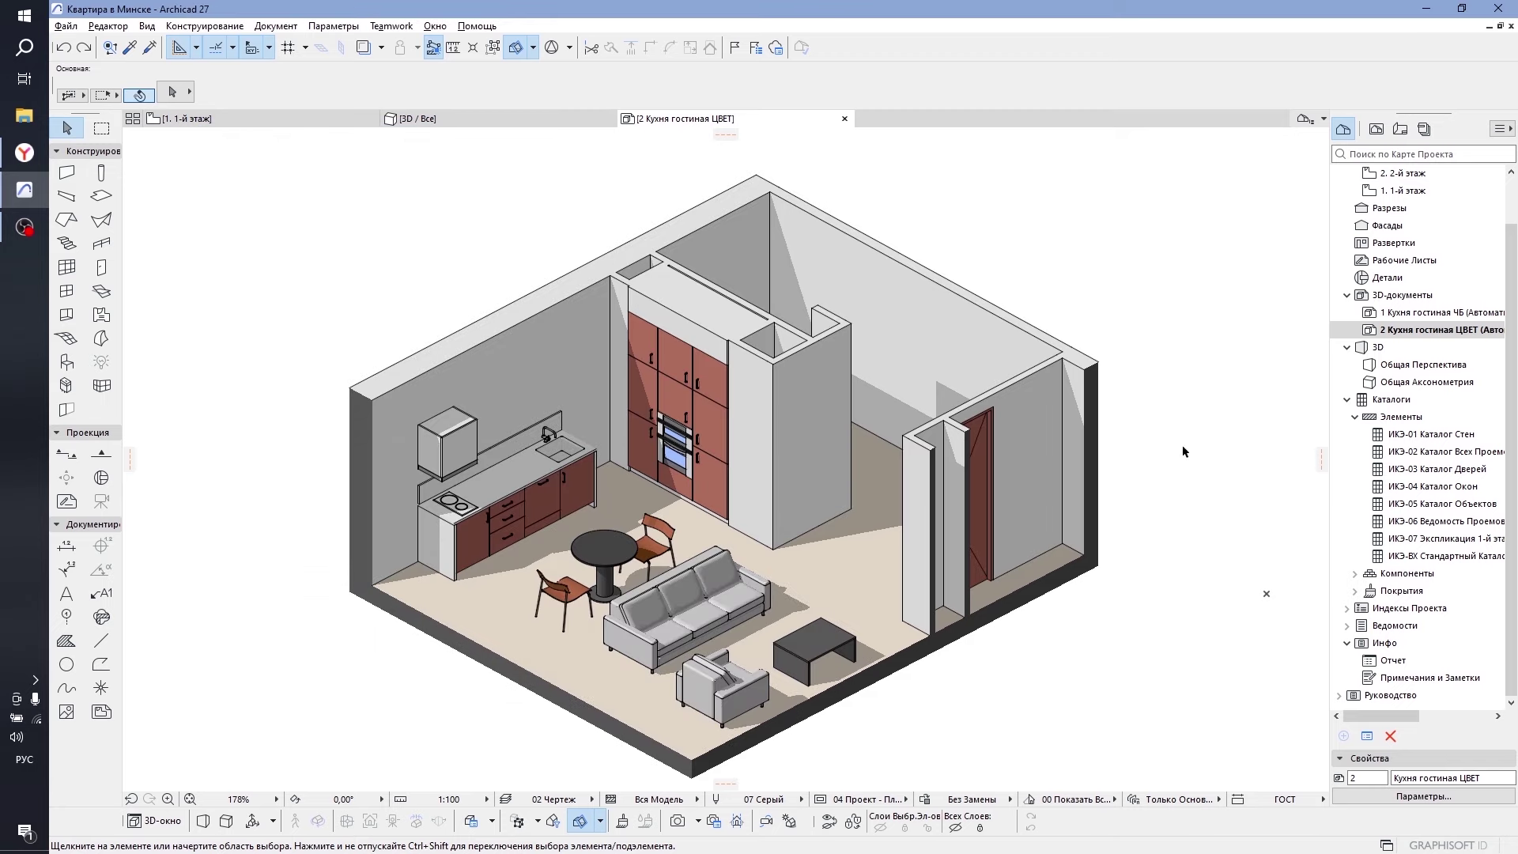
Save the colour document as the 'Кухня гостиная ЦВЕТ' view and reopen the ЧБ view
click(1376, 129)
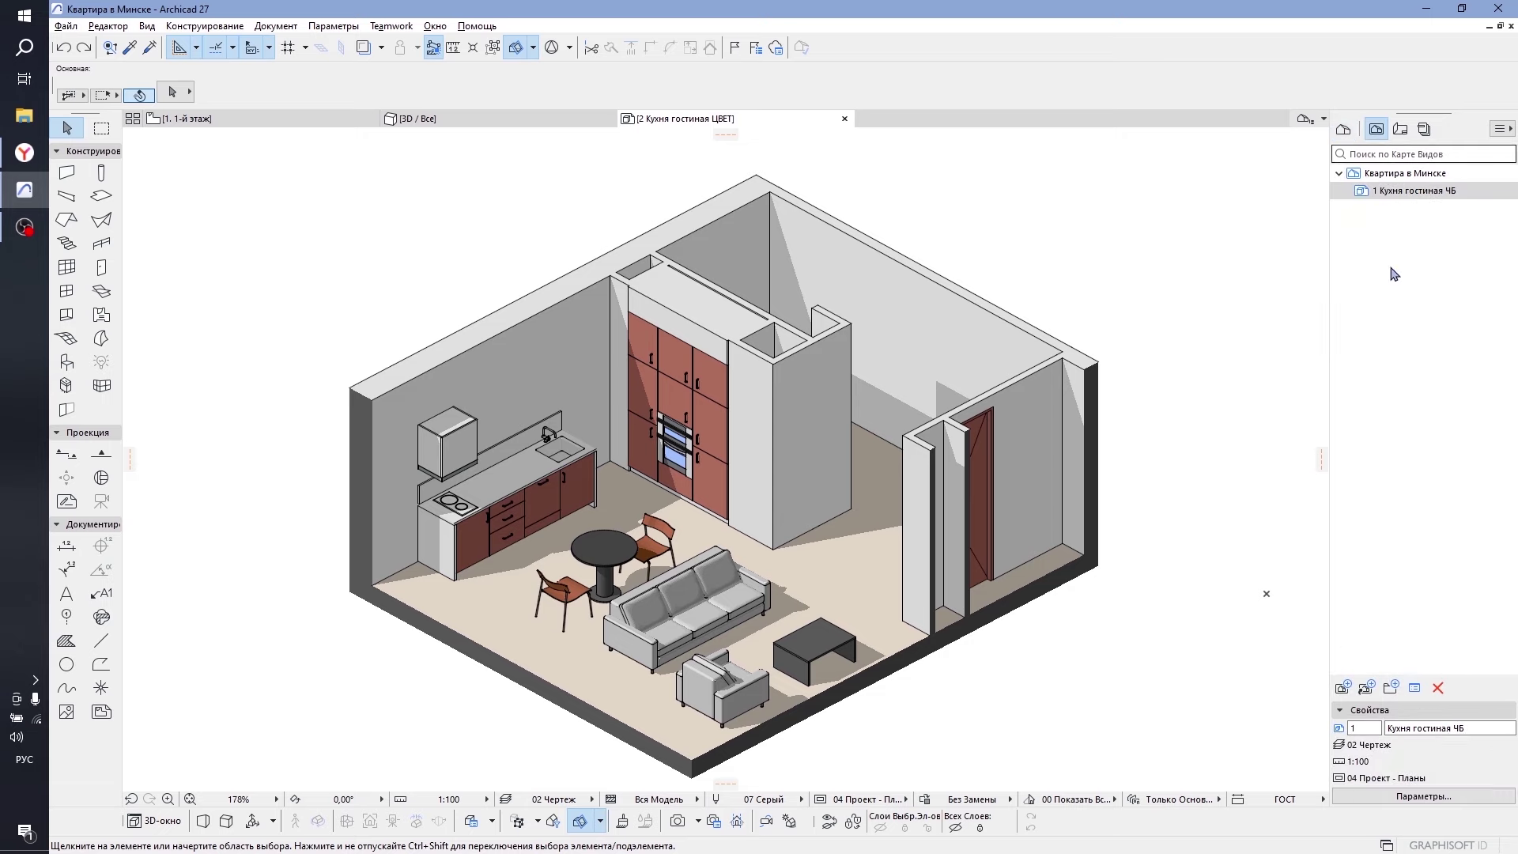
click(1344, 687)
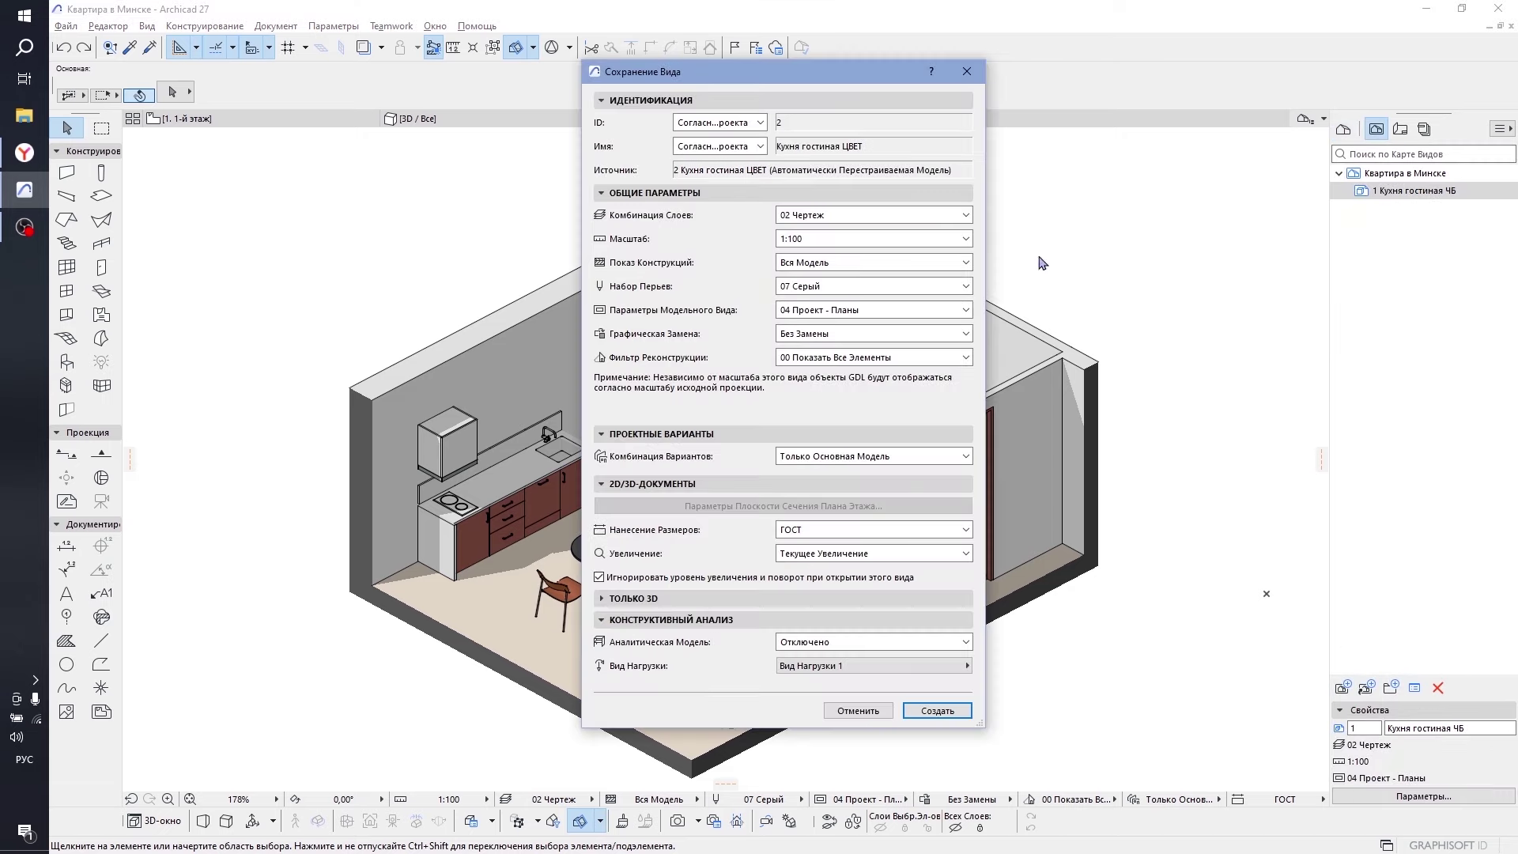
click(938, 716)
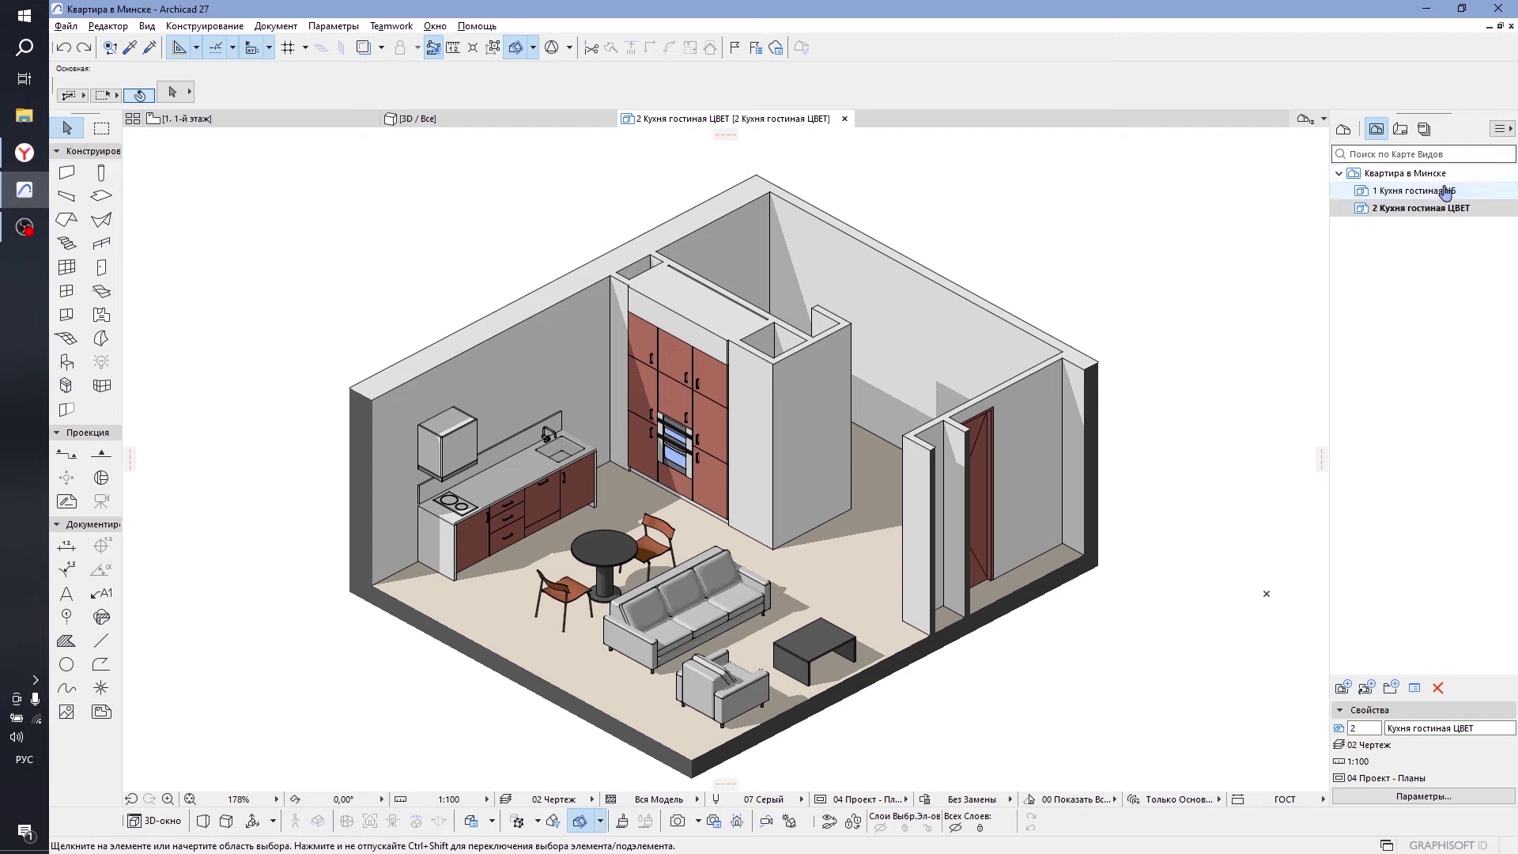
double_click(1415, 191)
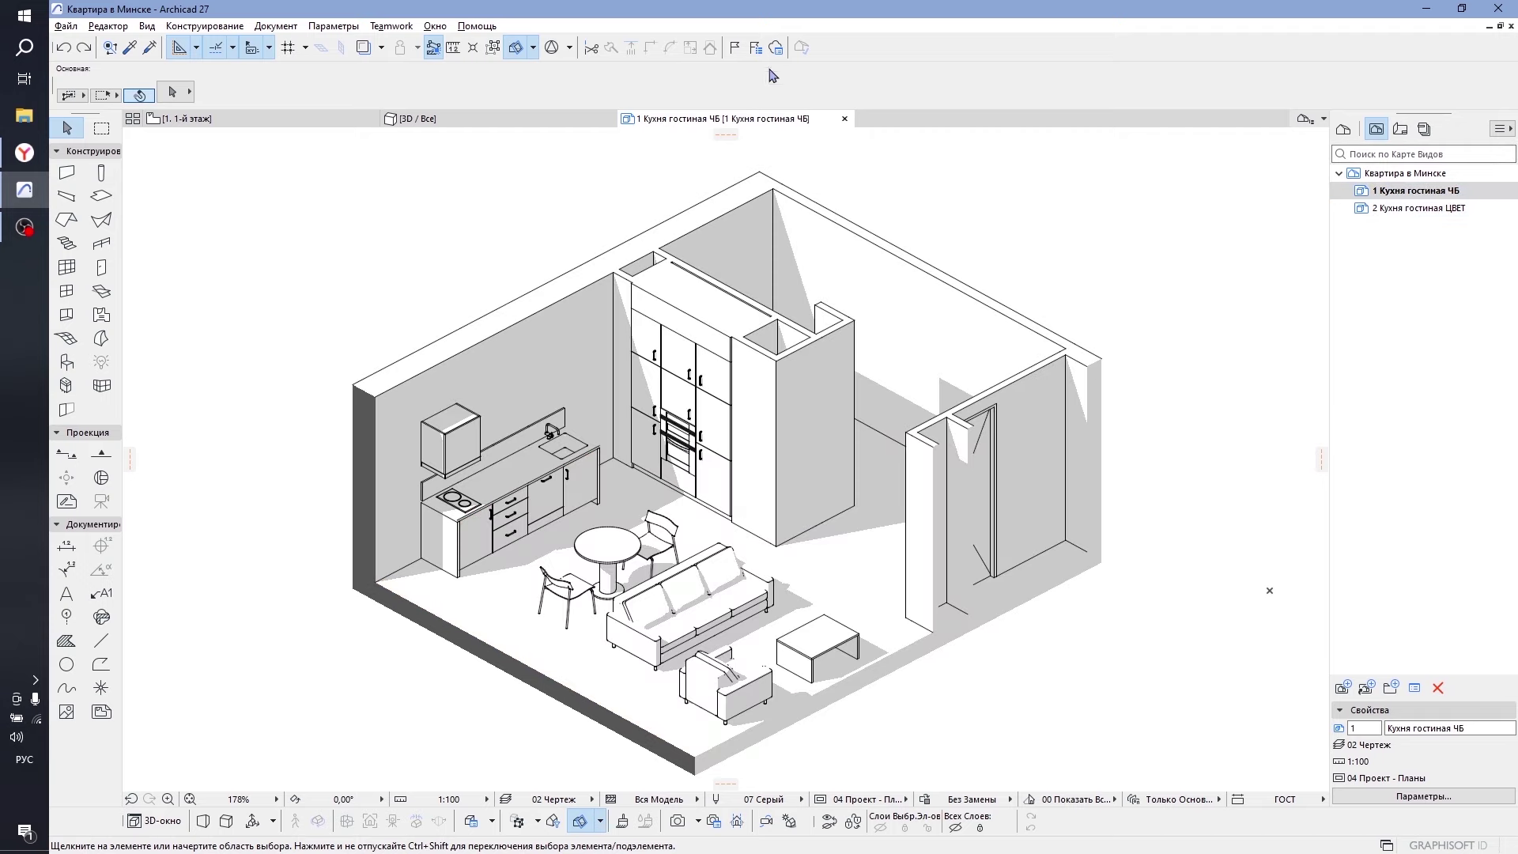
Give the ЧБ document a uniform 0.35 mm cut-line pen 255, then compare it with the ЦВЕТ view
right_click(775, 119)
click(921, 274)
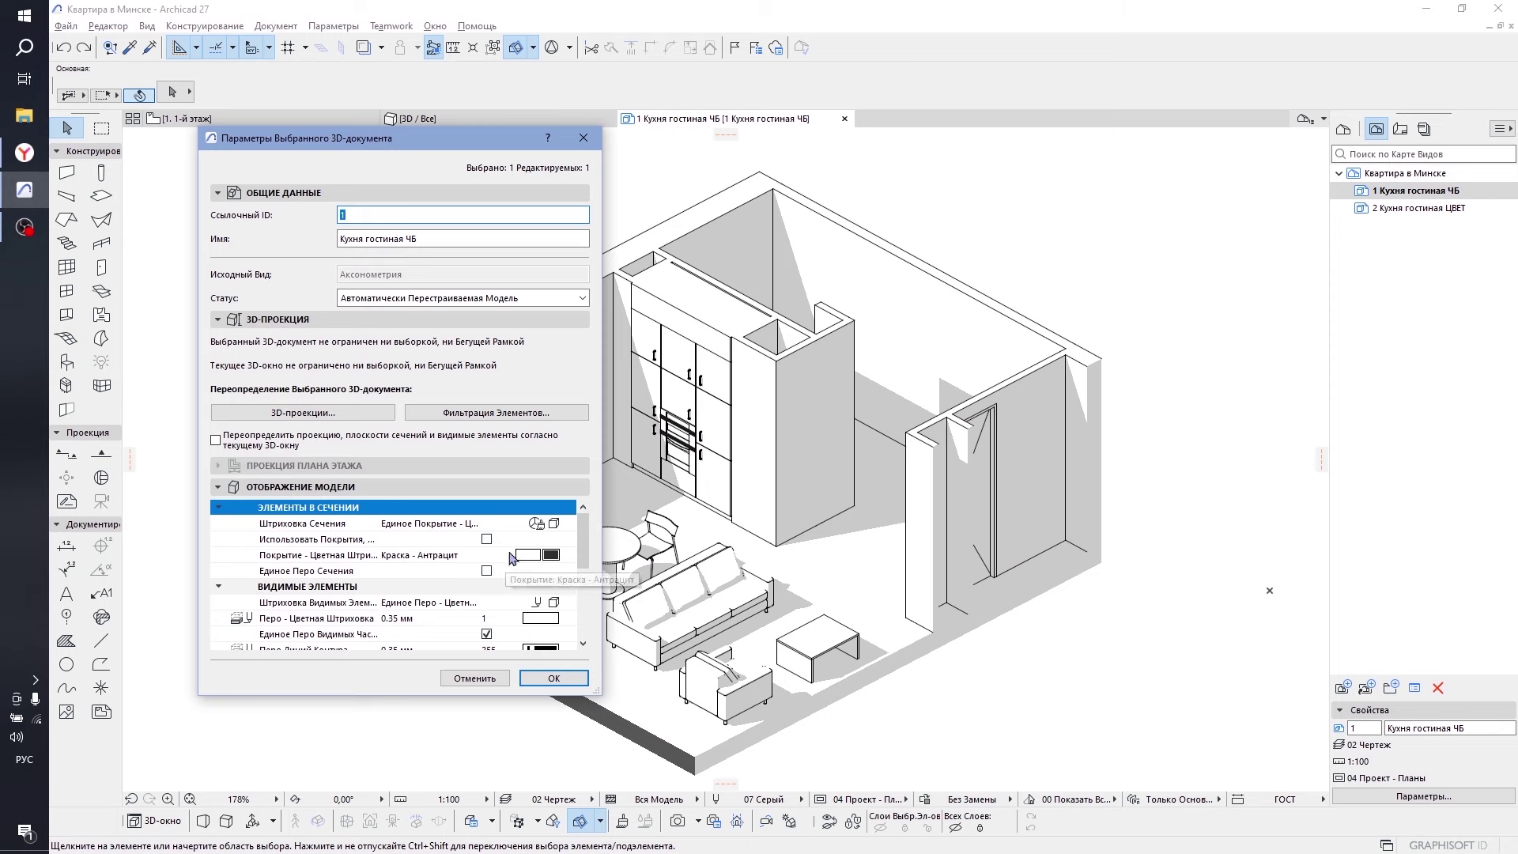
click(304, 573)
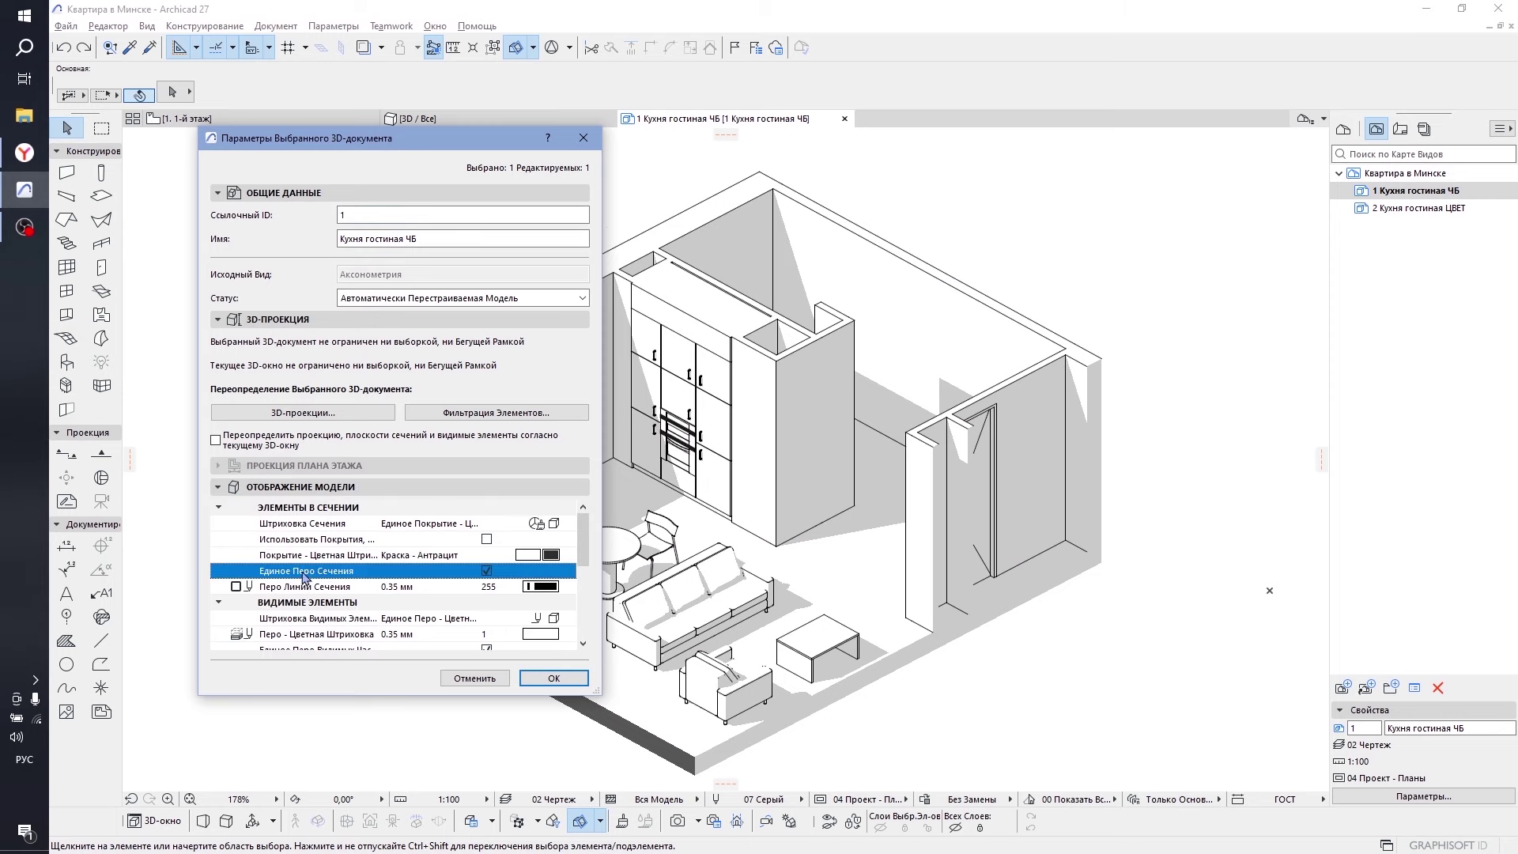
click(529, 591)
click(747, 723)
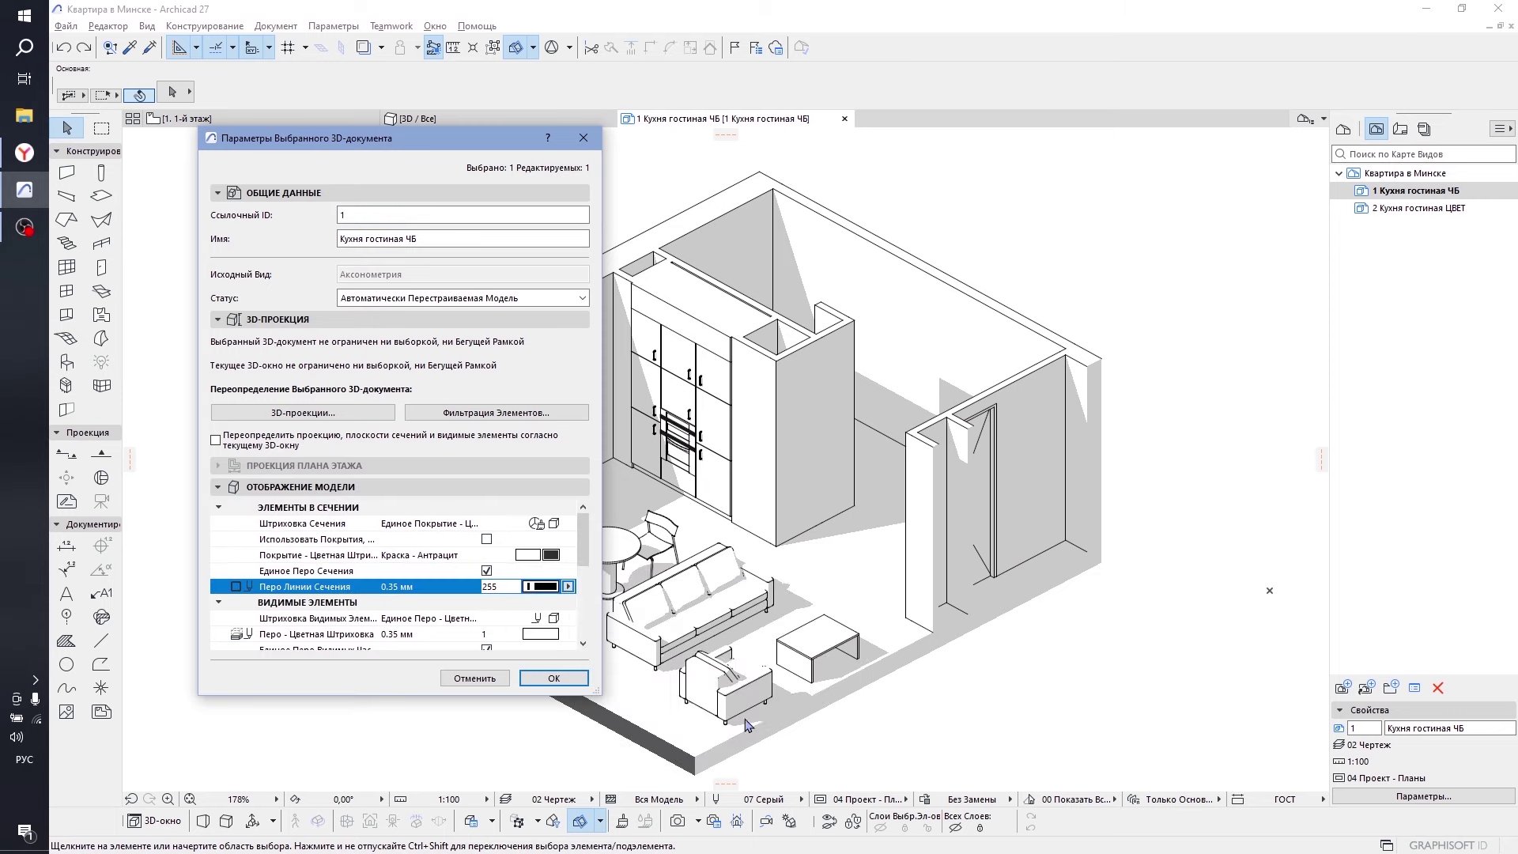
click(553, 678)
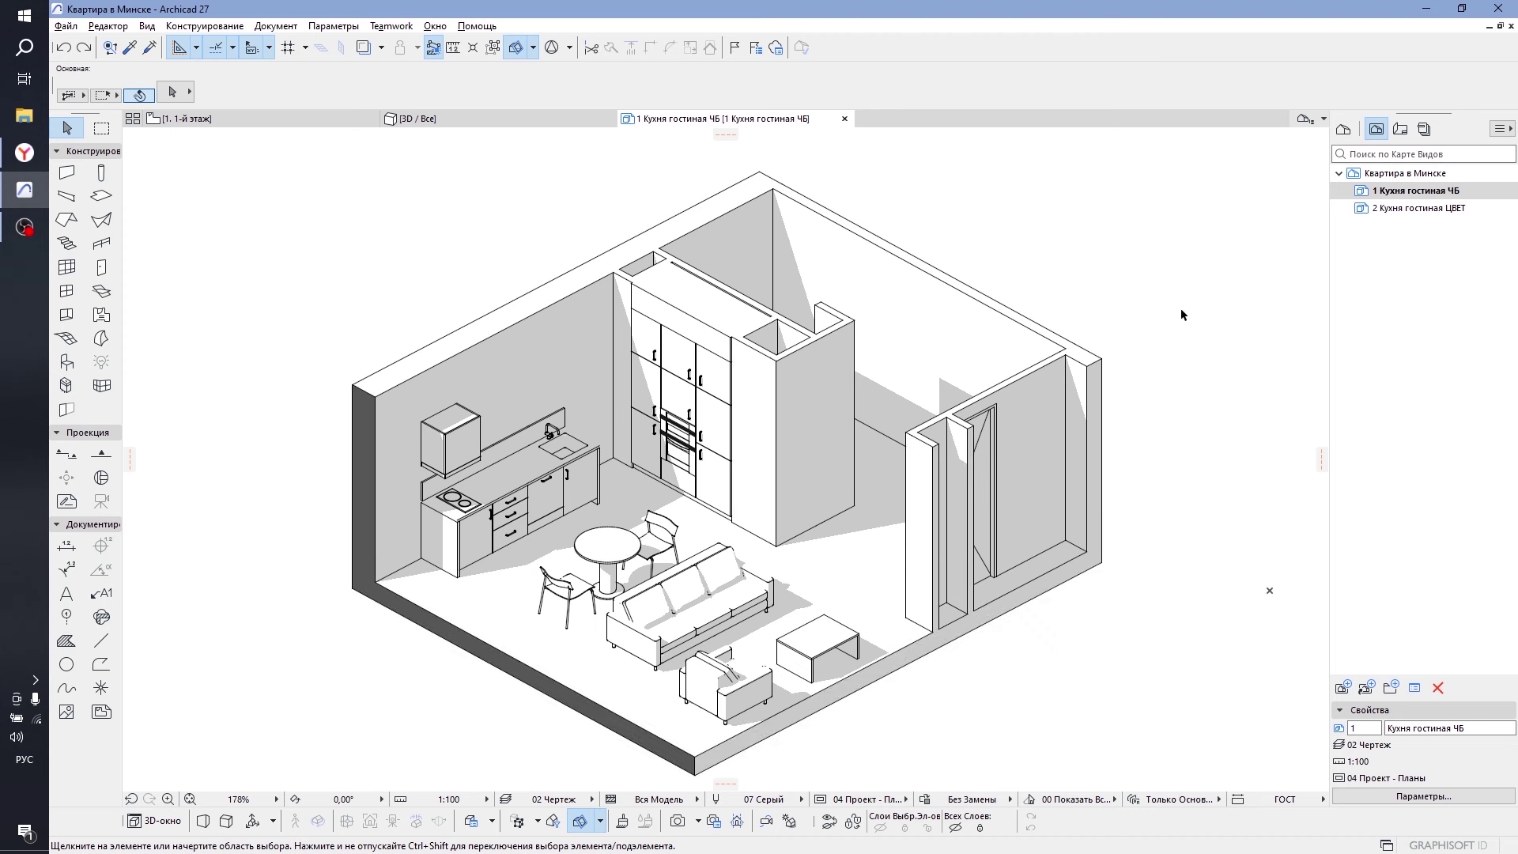
double_click(1448, 208)
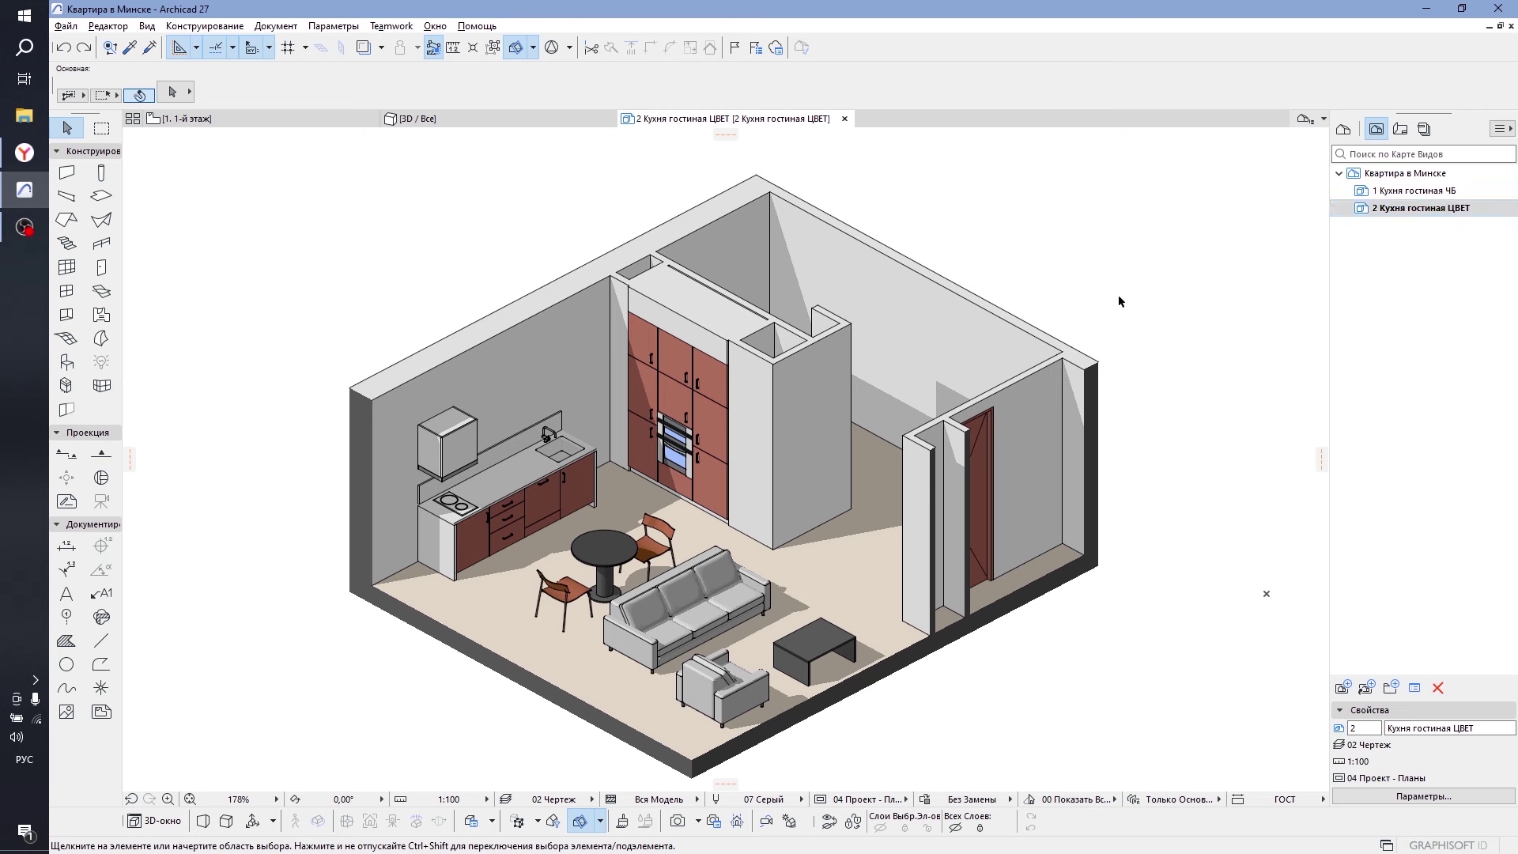
double_click(1421, 198)
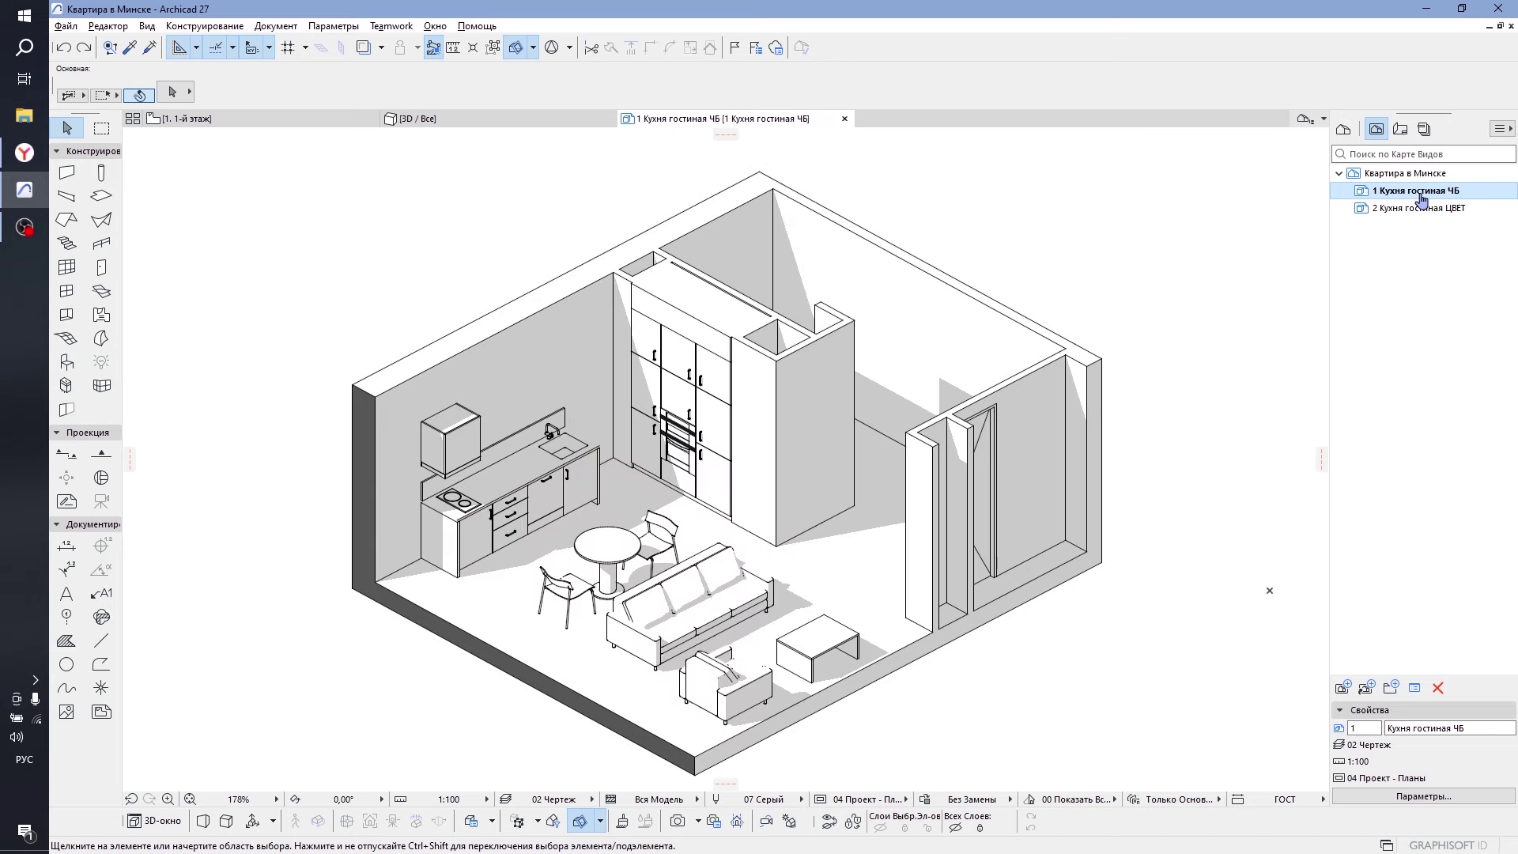